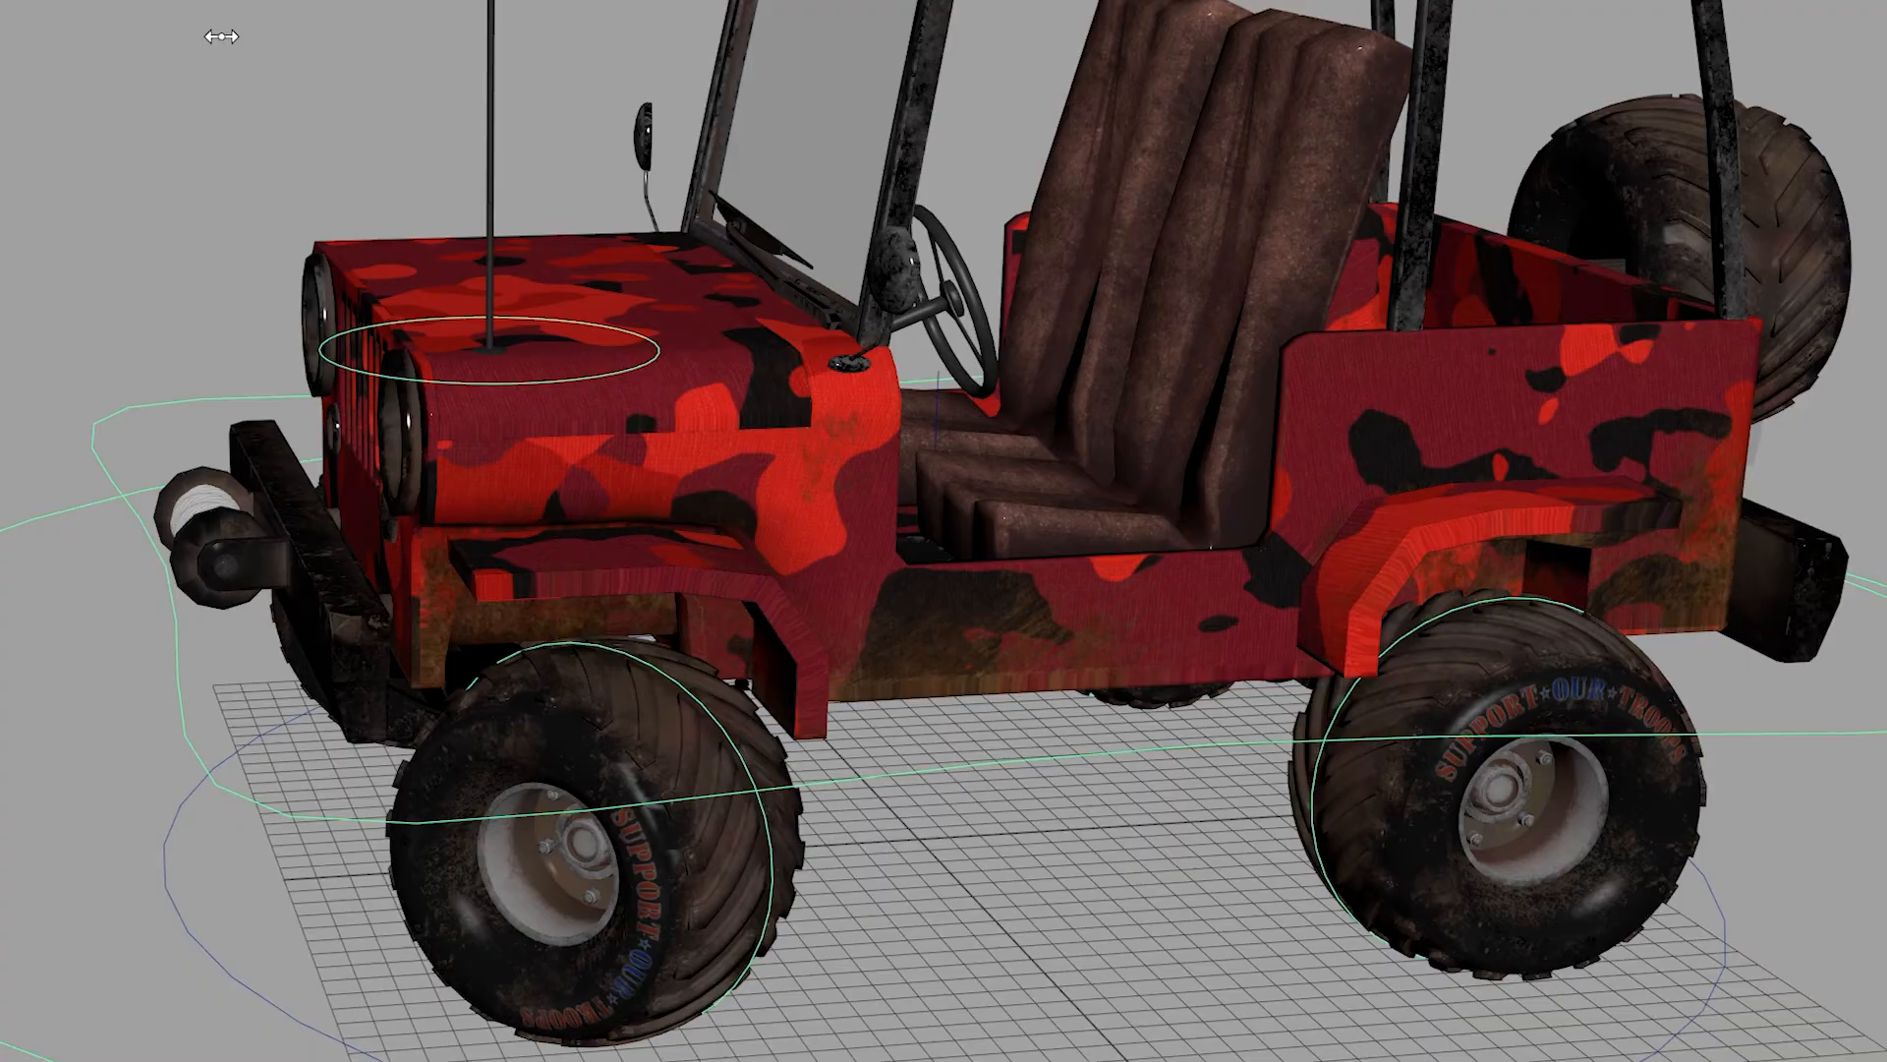
mouse_move(219, 38)
middle_mouse_down()
mouse_move(173, 38)
mouse_move(228, 28)
middle_mouse_up()
left_click_drag(557, 209, 590, 240, "alt")
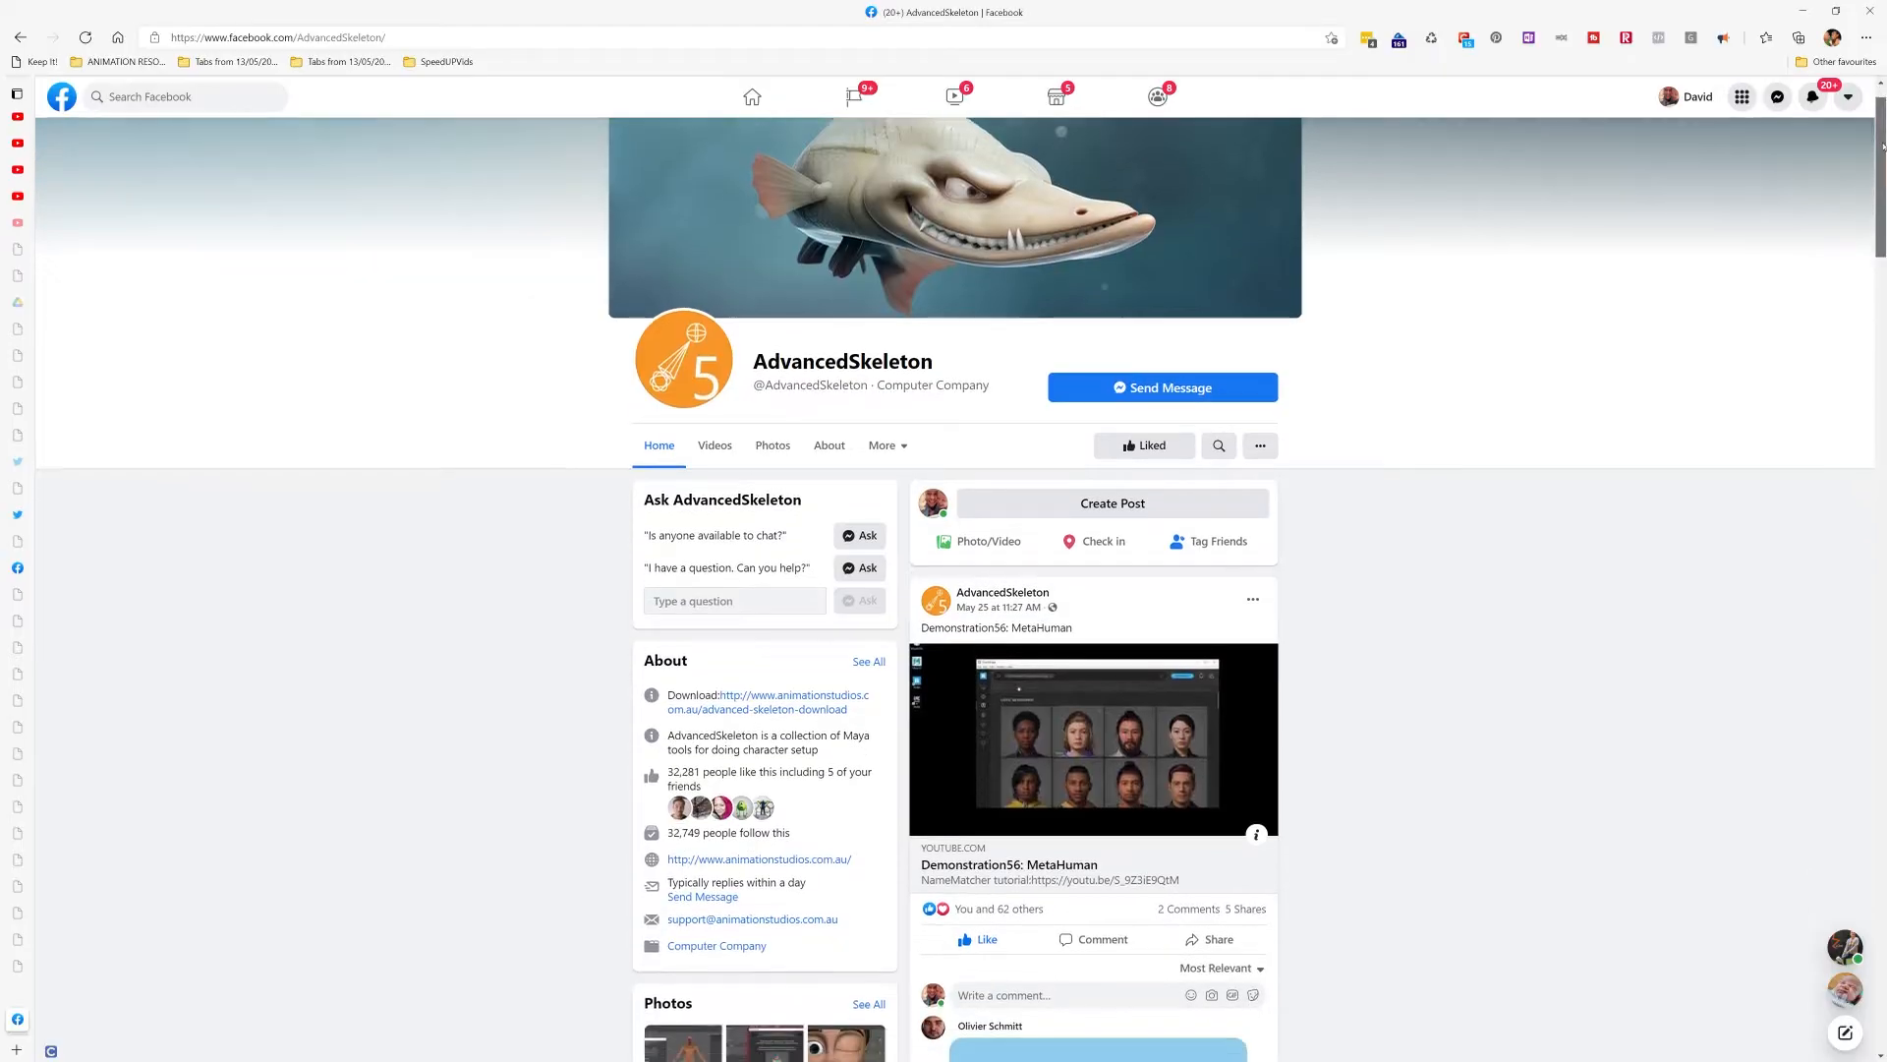
scroll(1882, 145, "down", 15)
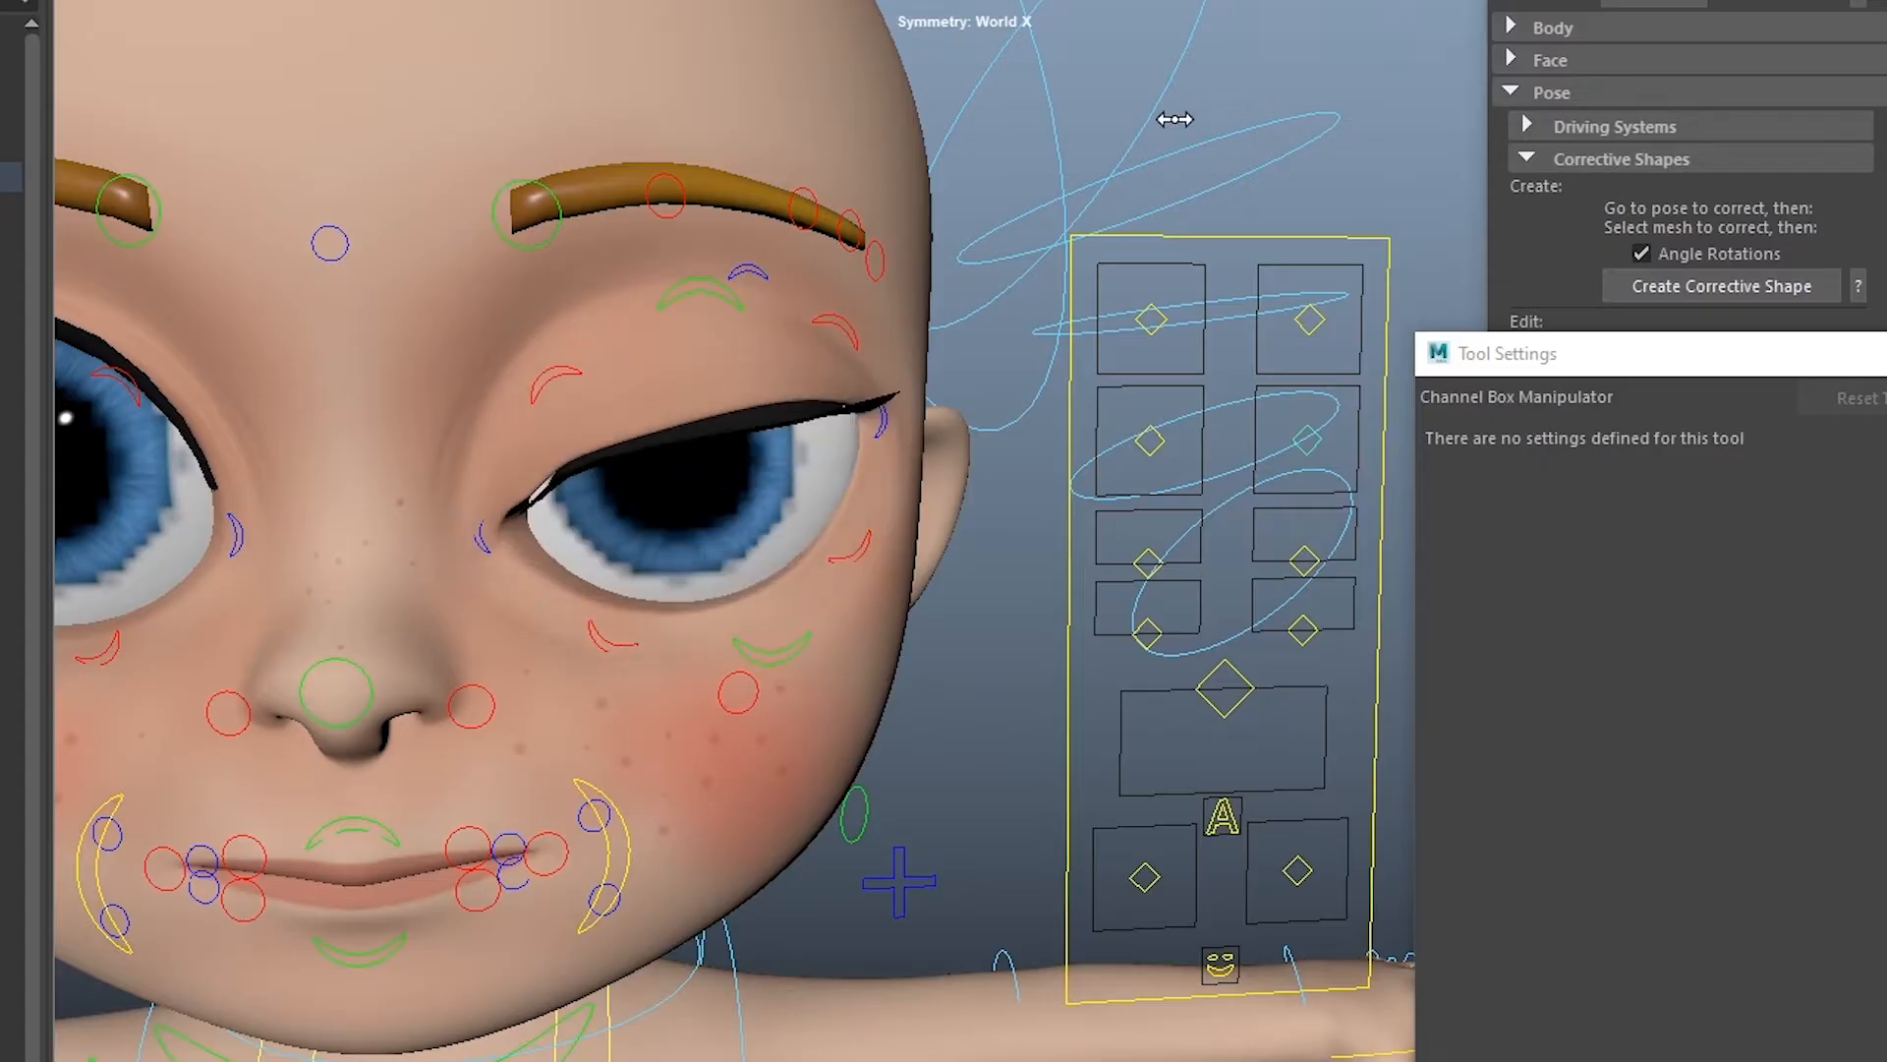
middle_click_drag(1174, 119, 1222, 122)
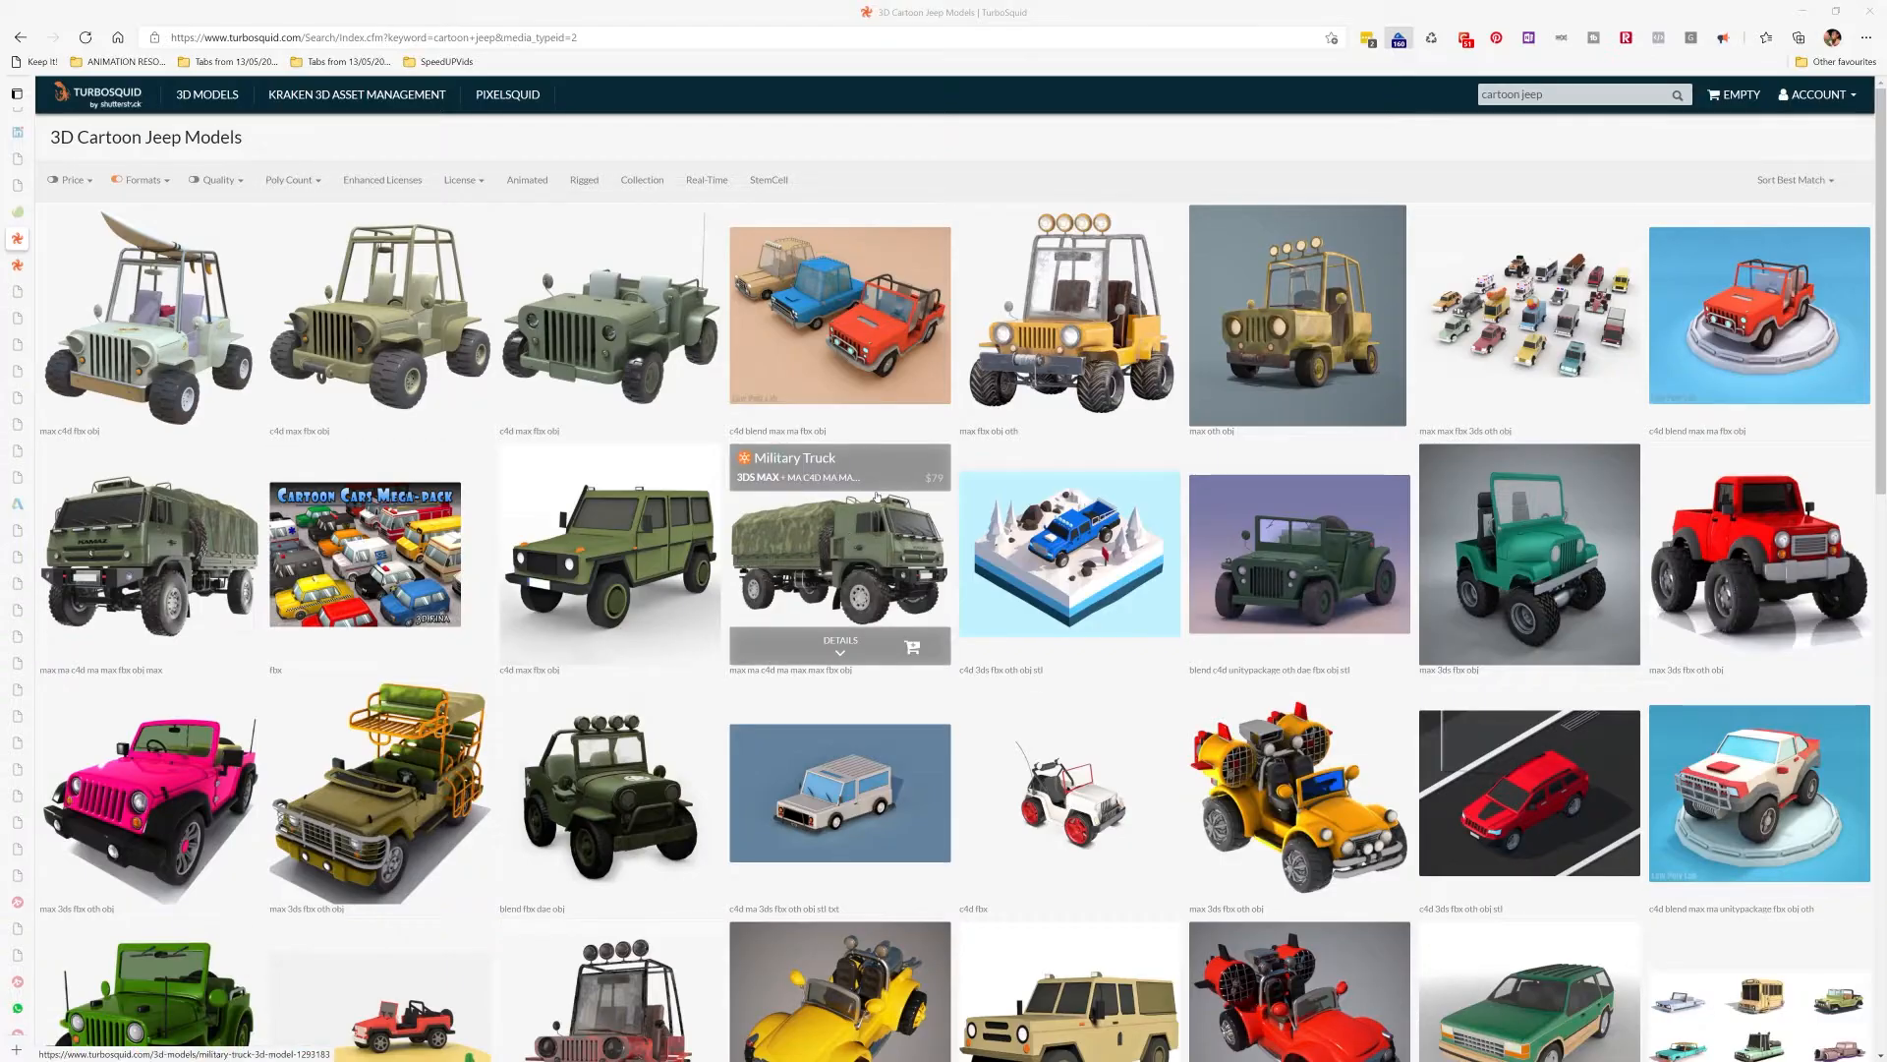
scroll(875, 505, "down", 3)
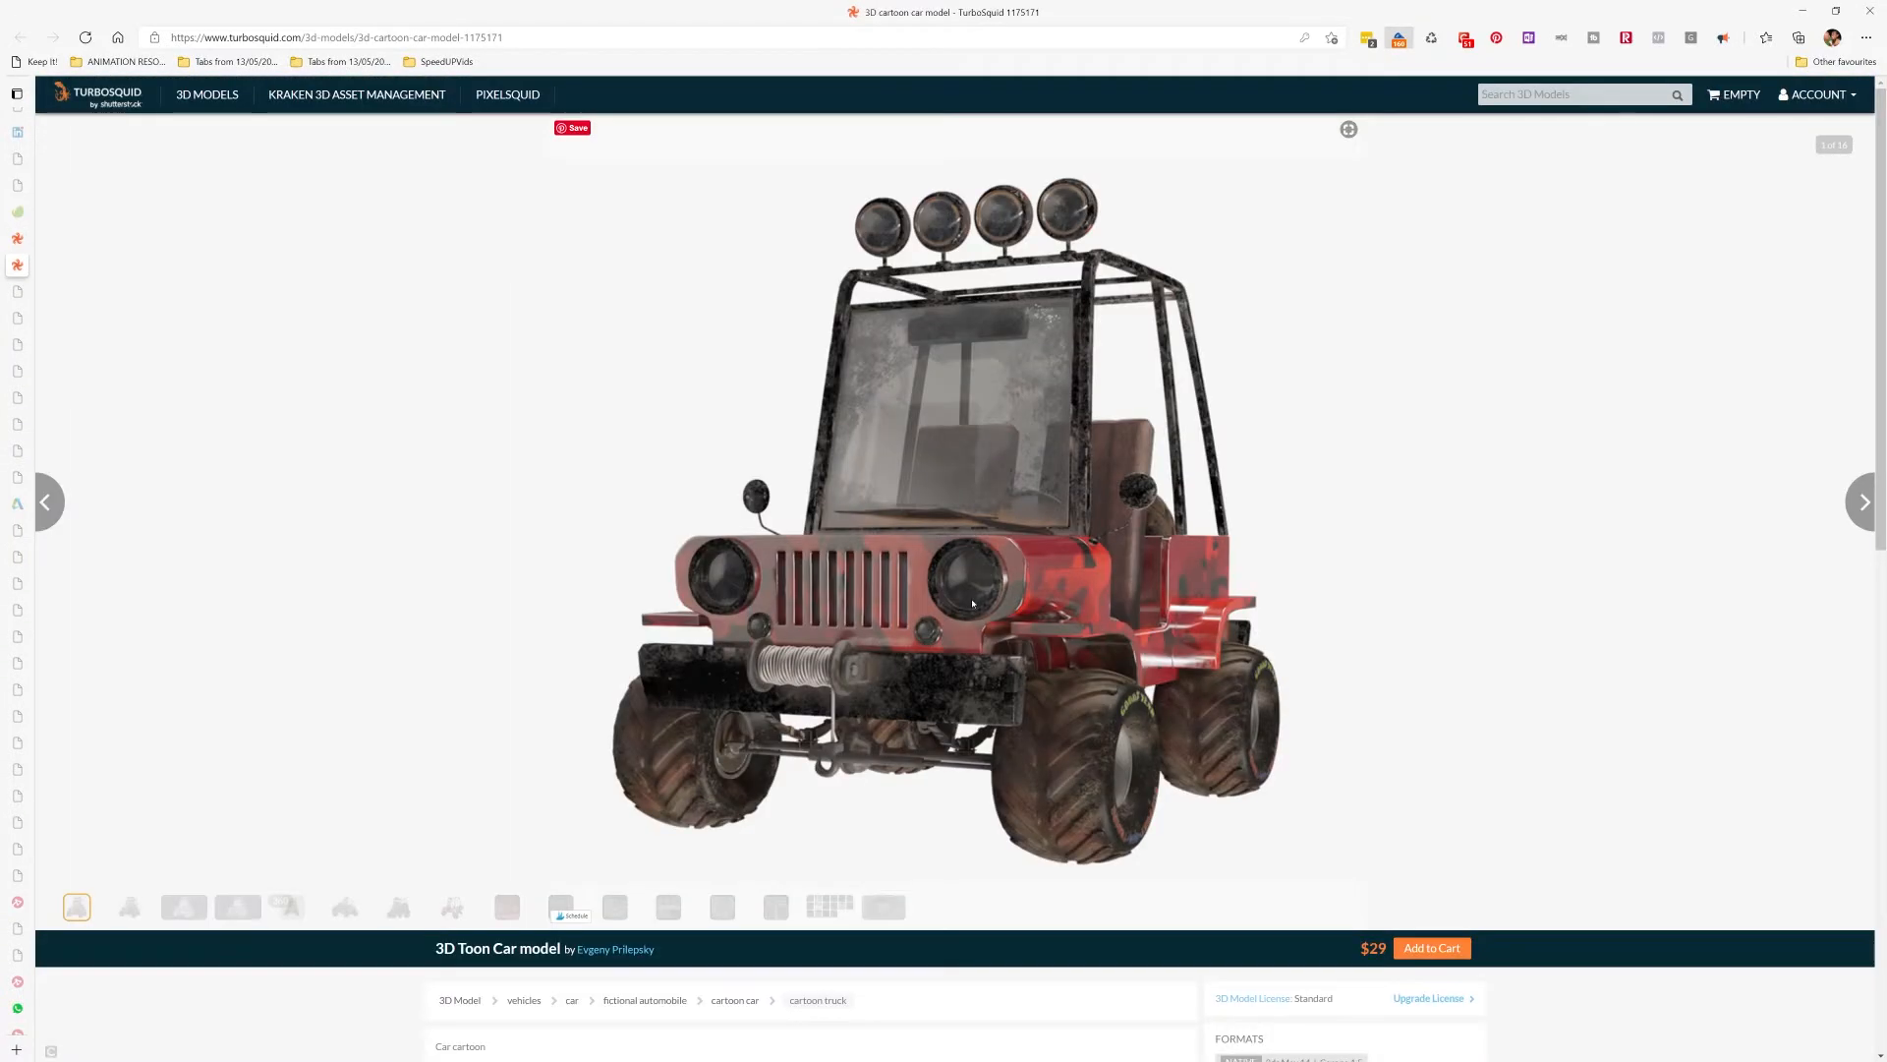
scroll(848, 702, "down", 10)
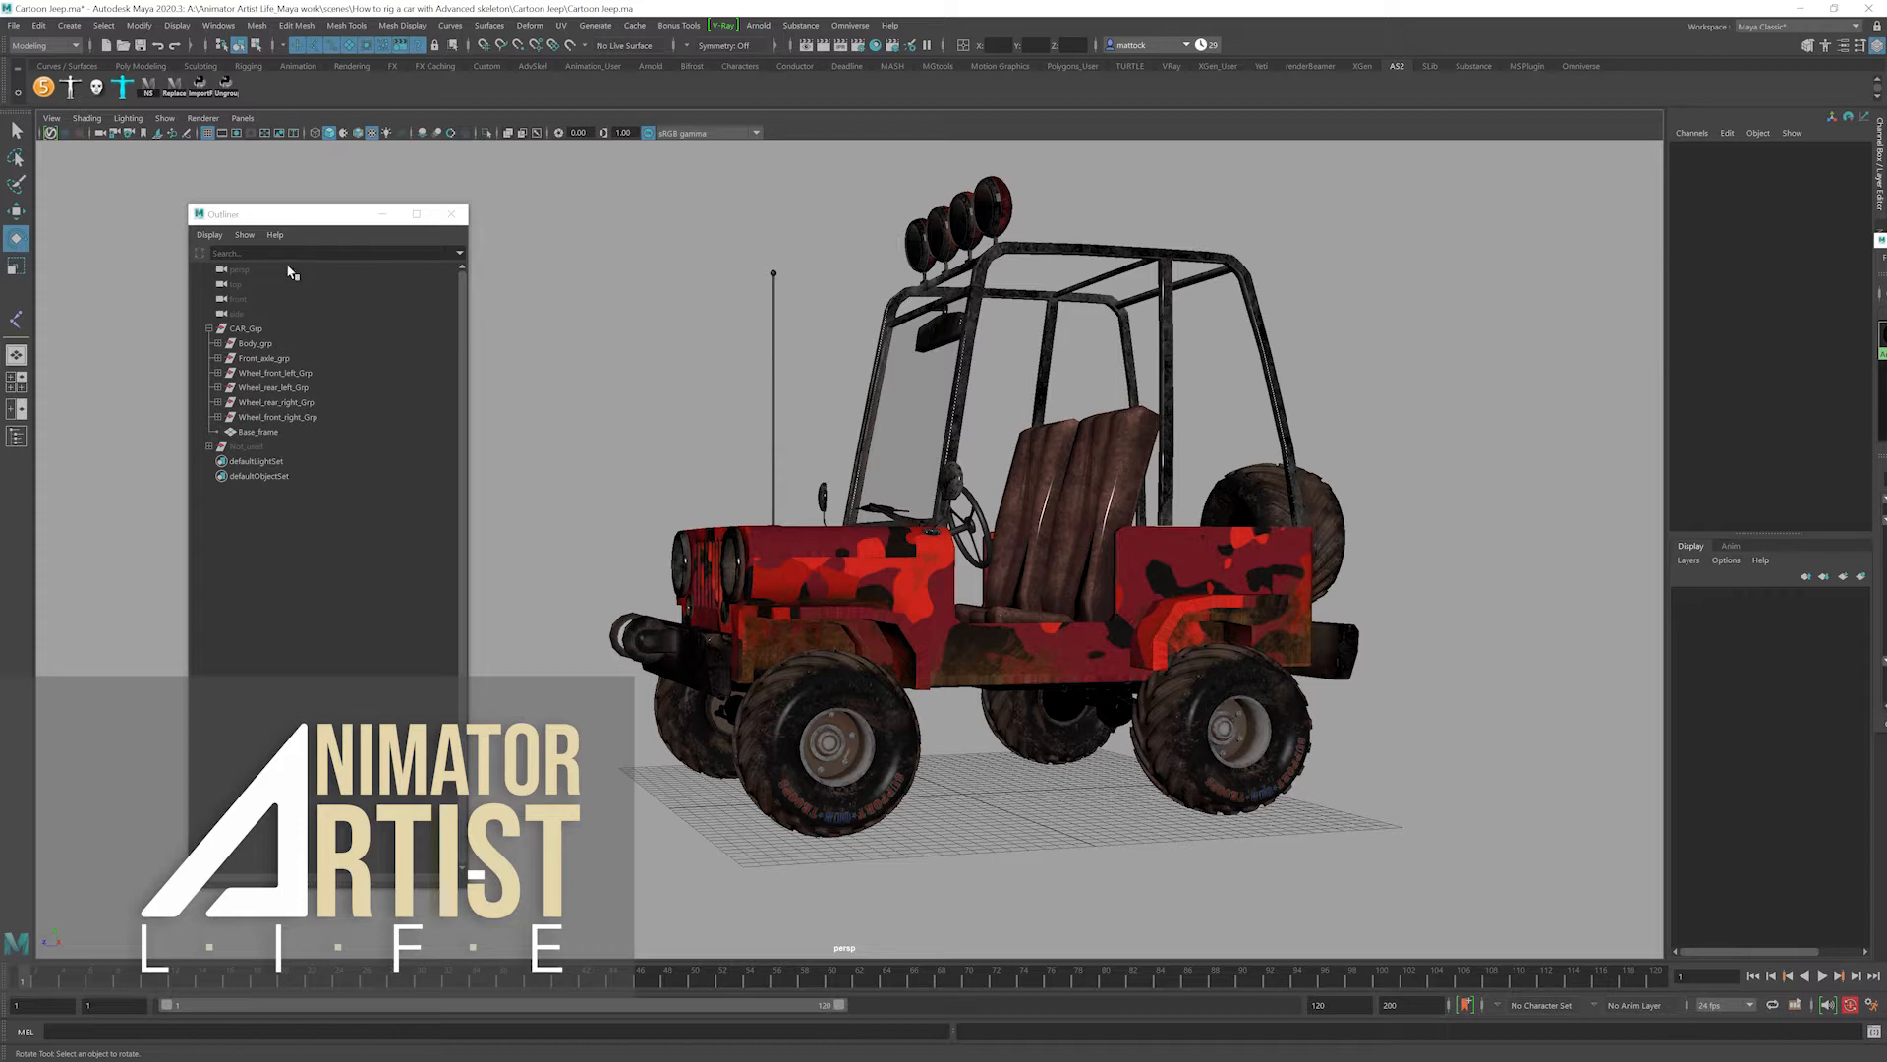
Inspect the jeep's separate wheel groups in the hierarchy, expand the rear left wheel group and select it.
left_click(275, 373)
left_click(285, 389)
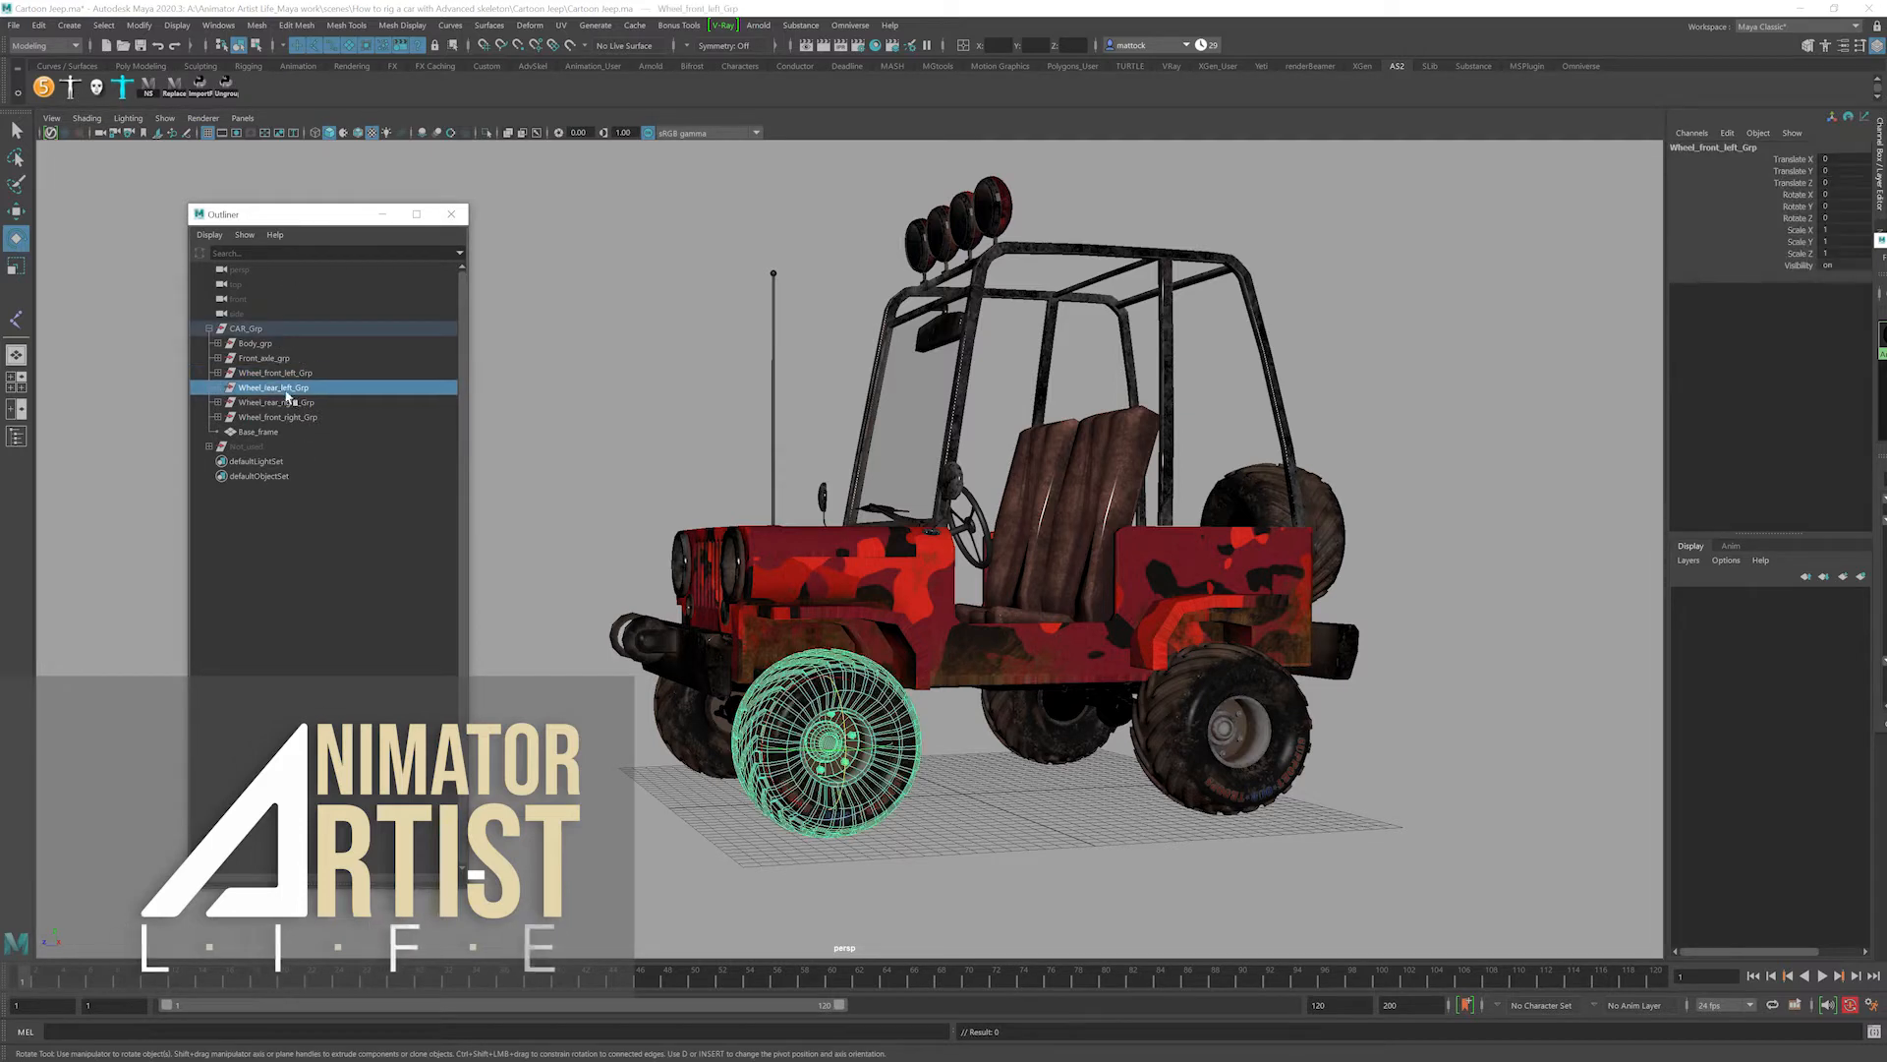
left_click(280, 417)
left_click(217, 387)
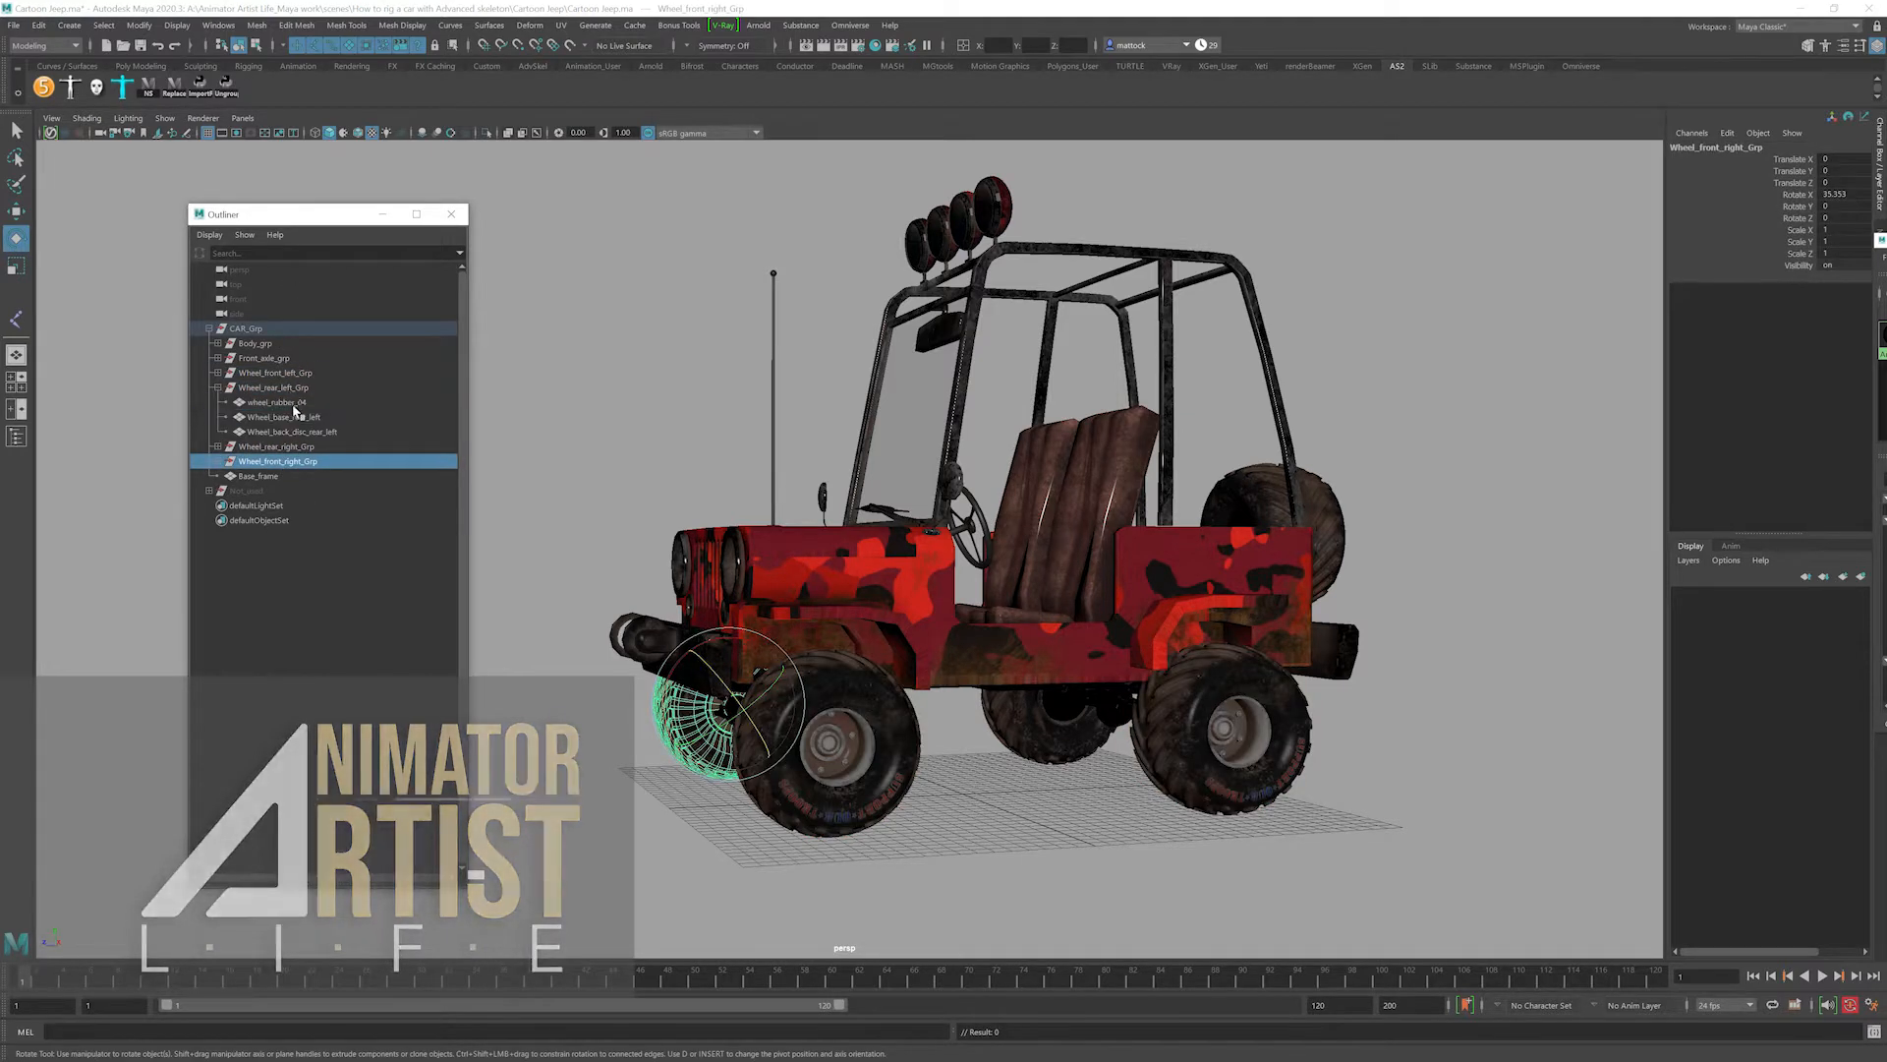
left_click(282, 390)
Try rotating the rear left wheel group about its pivot and undo the rotation.
middle_click_drag(1096, 710, 945, 607, "alt")
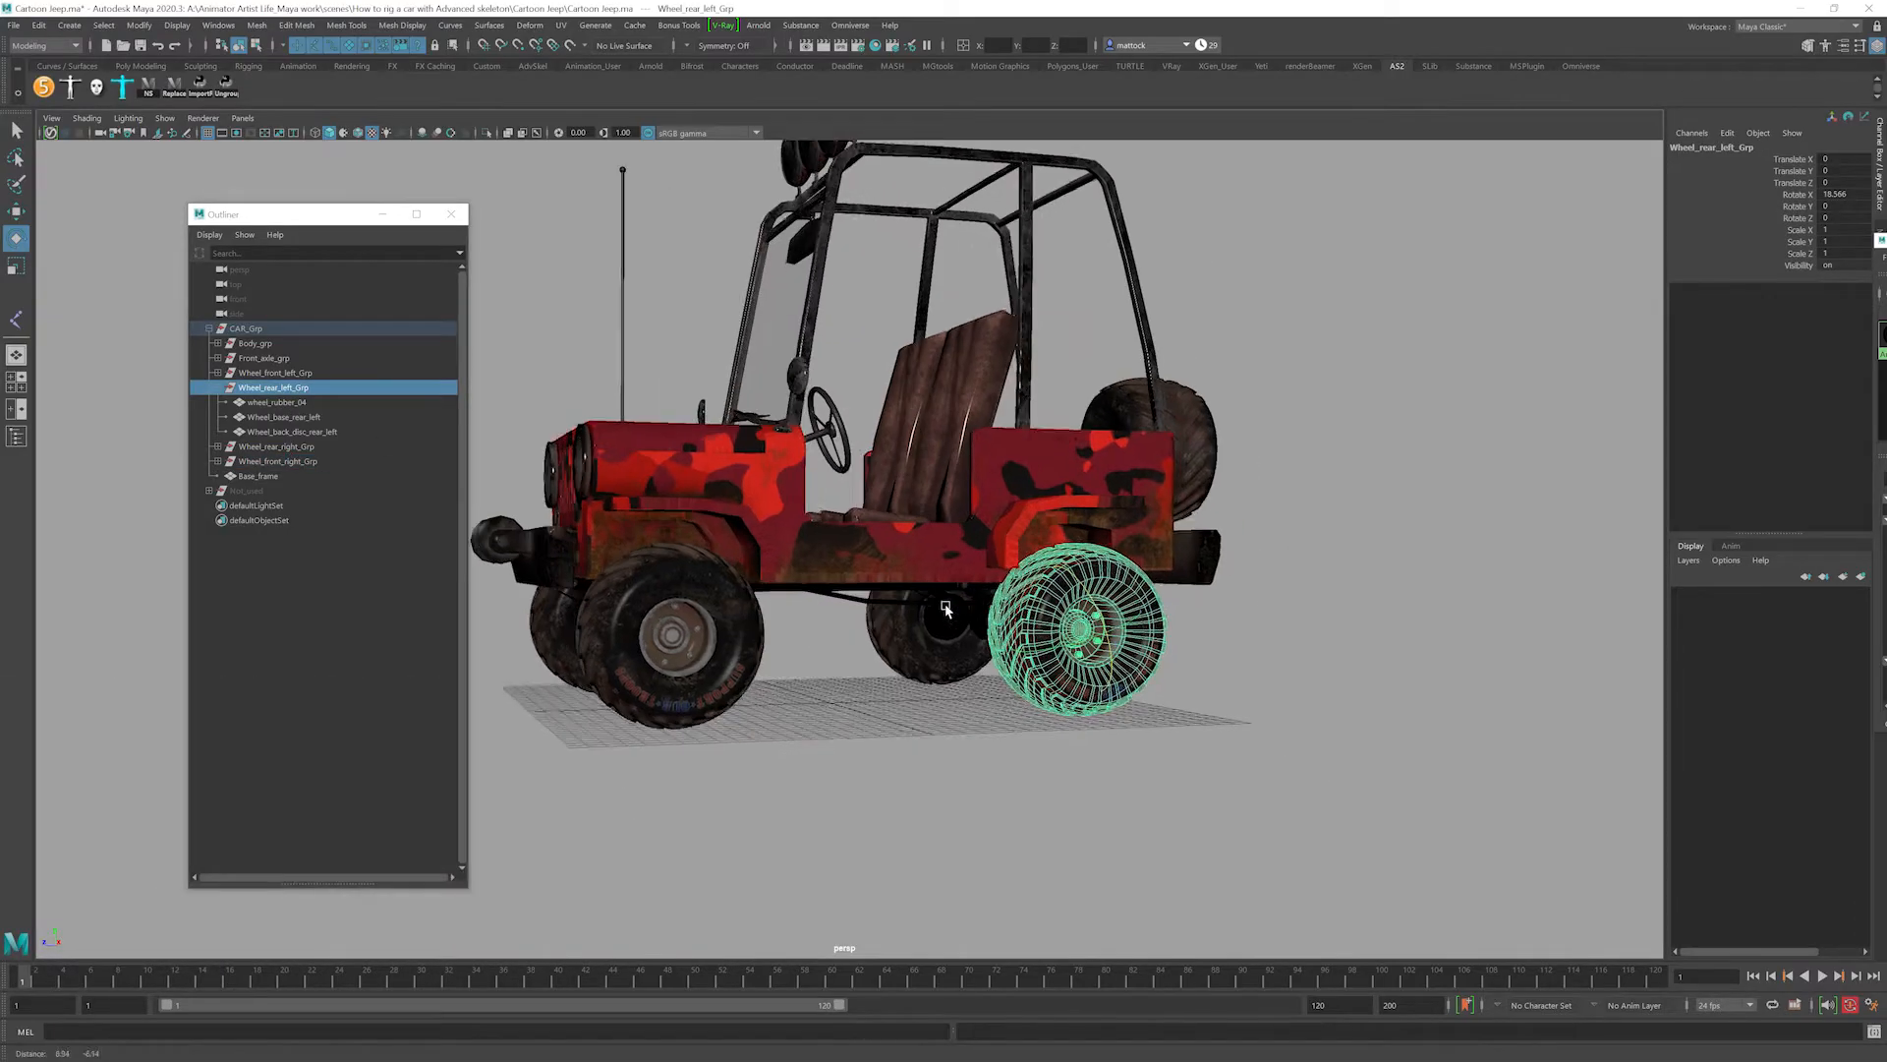
right_click_drag(944, 607, 1110, 654, "alt")
left_click_drag(1111, 654, 989, 676, "alt")
left_click_drag(1101, 609, 963, 592)
key("ctrl+z")
Select the rear right wheel group and check its pivot from the other side of the jeep.
middle_click_drag(728, 626, 1106, 635, "alt")
mouse_move(1109, 635)
left_mouse_down("alt")
mouse_move(1308, 644)
mouse_move(1091, 639)
left_mouse_up("alt")
left_click(273, 447)
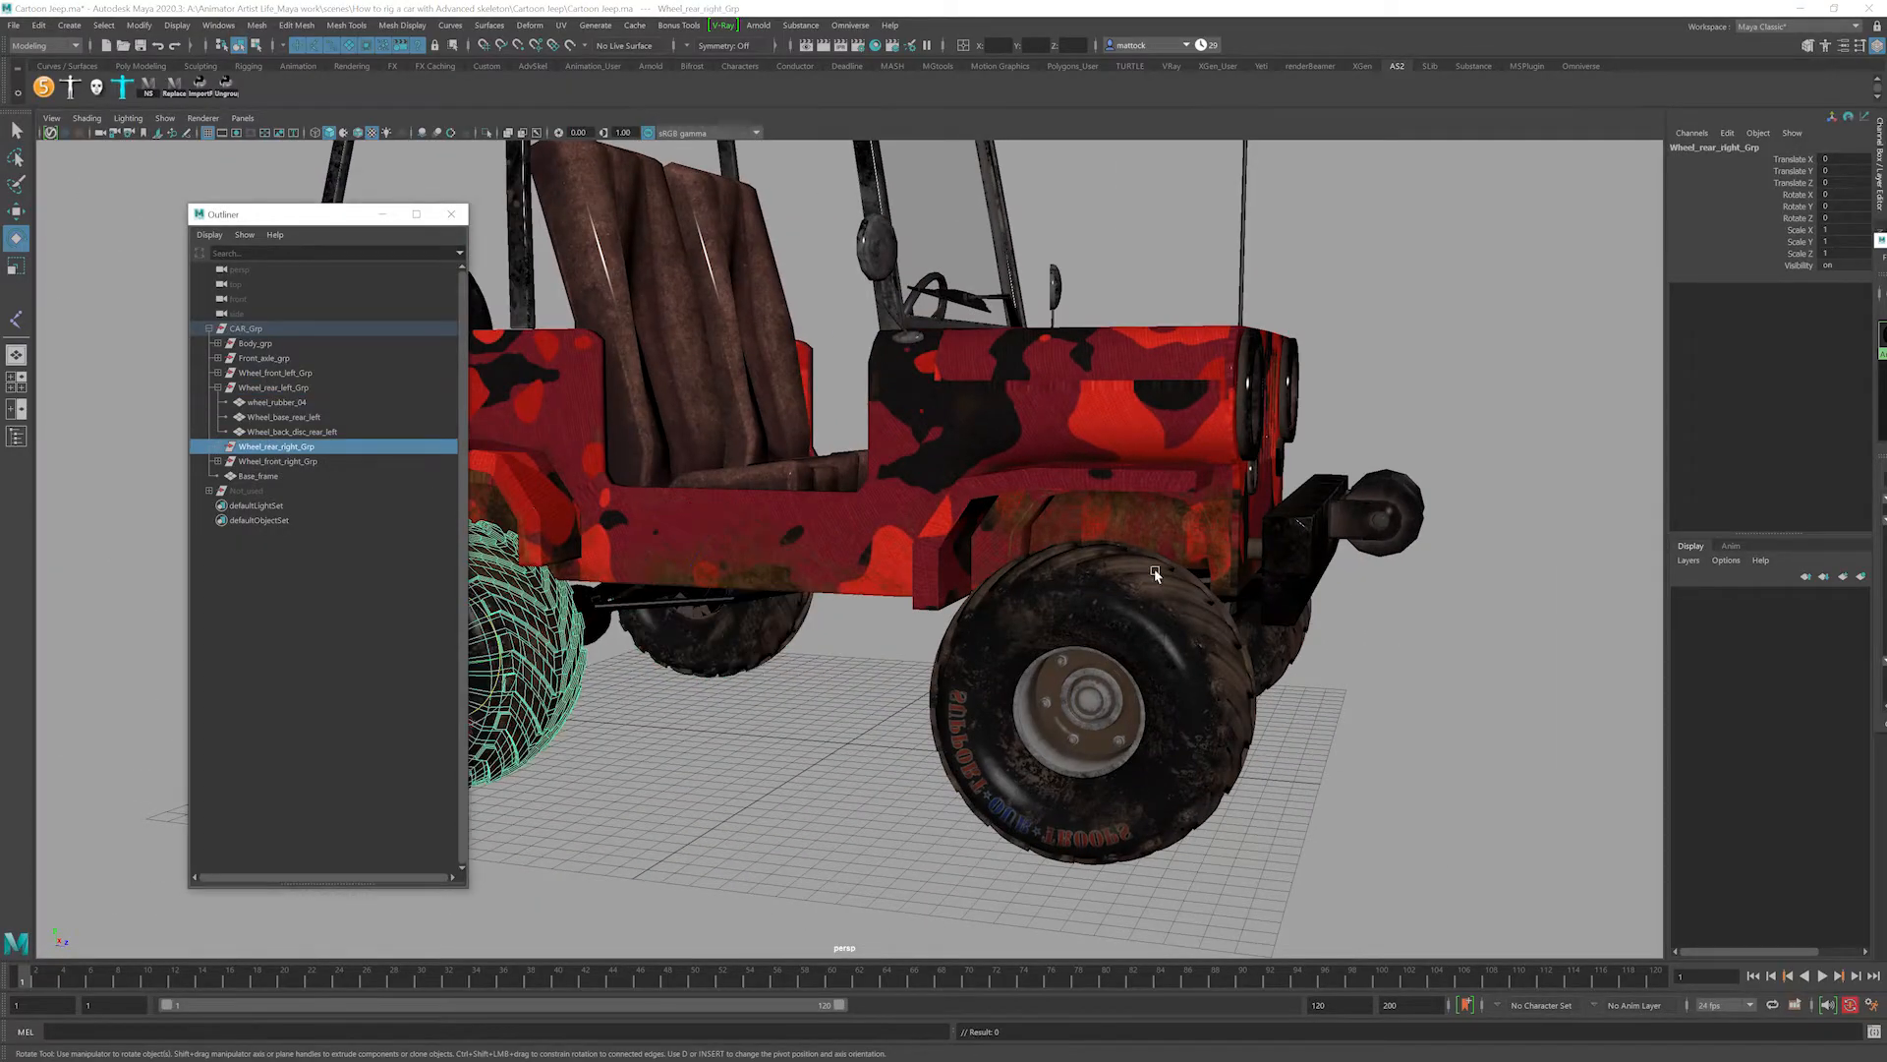
left_click_drag(973, 528, 1023, 485, "alt")
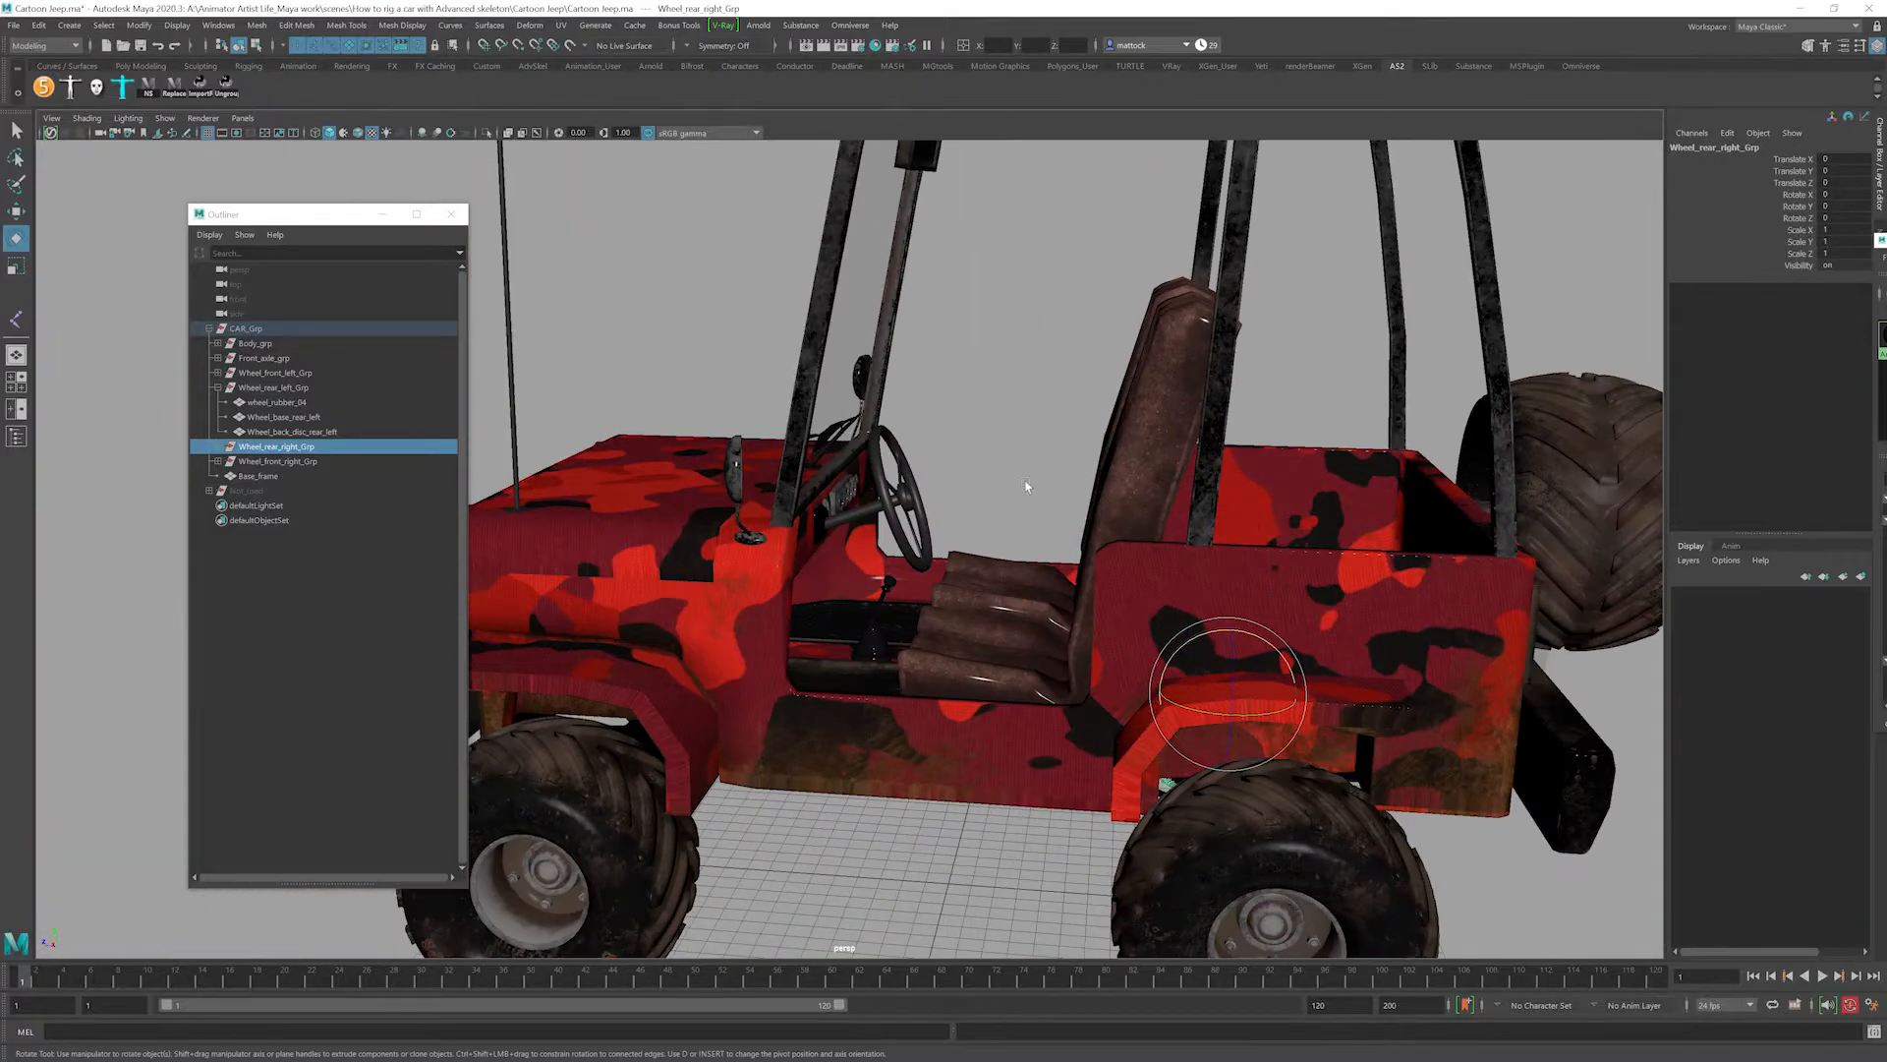
Try rotating the steering wheel about its pivot and undo the rotation.
scroll(1003, 441, "up", 4)
left_click(924, 420)
left_click_drag(924, 420, 878, 527, "alt")
key("ctrl+z")
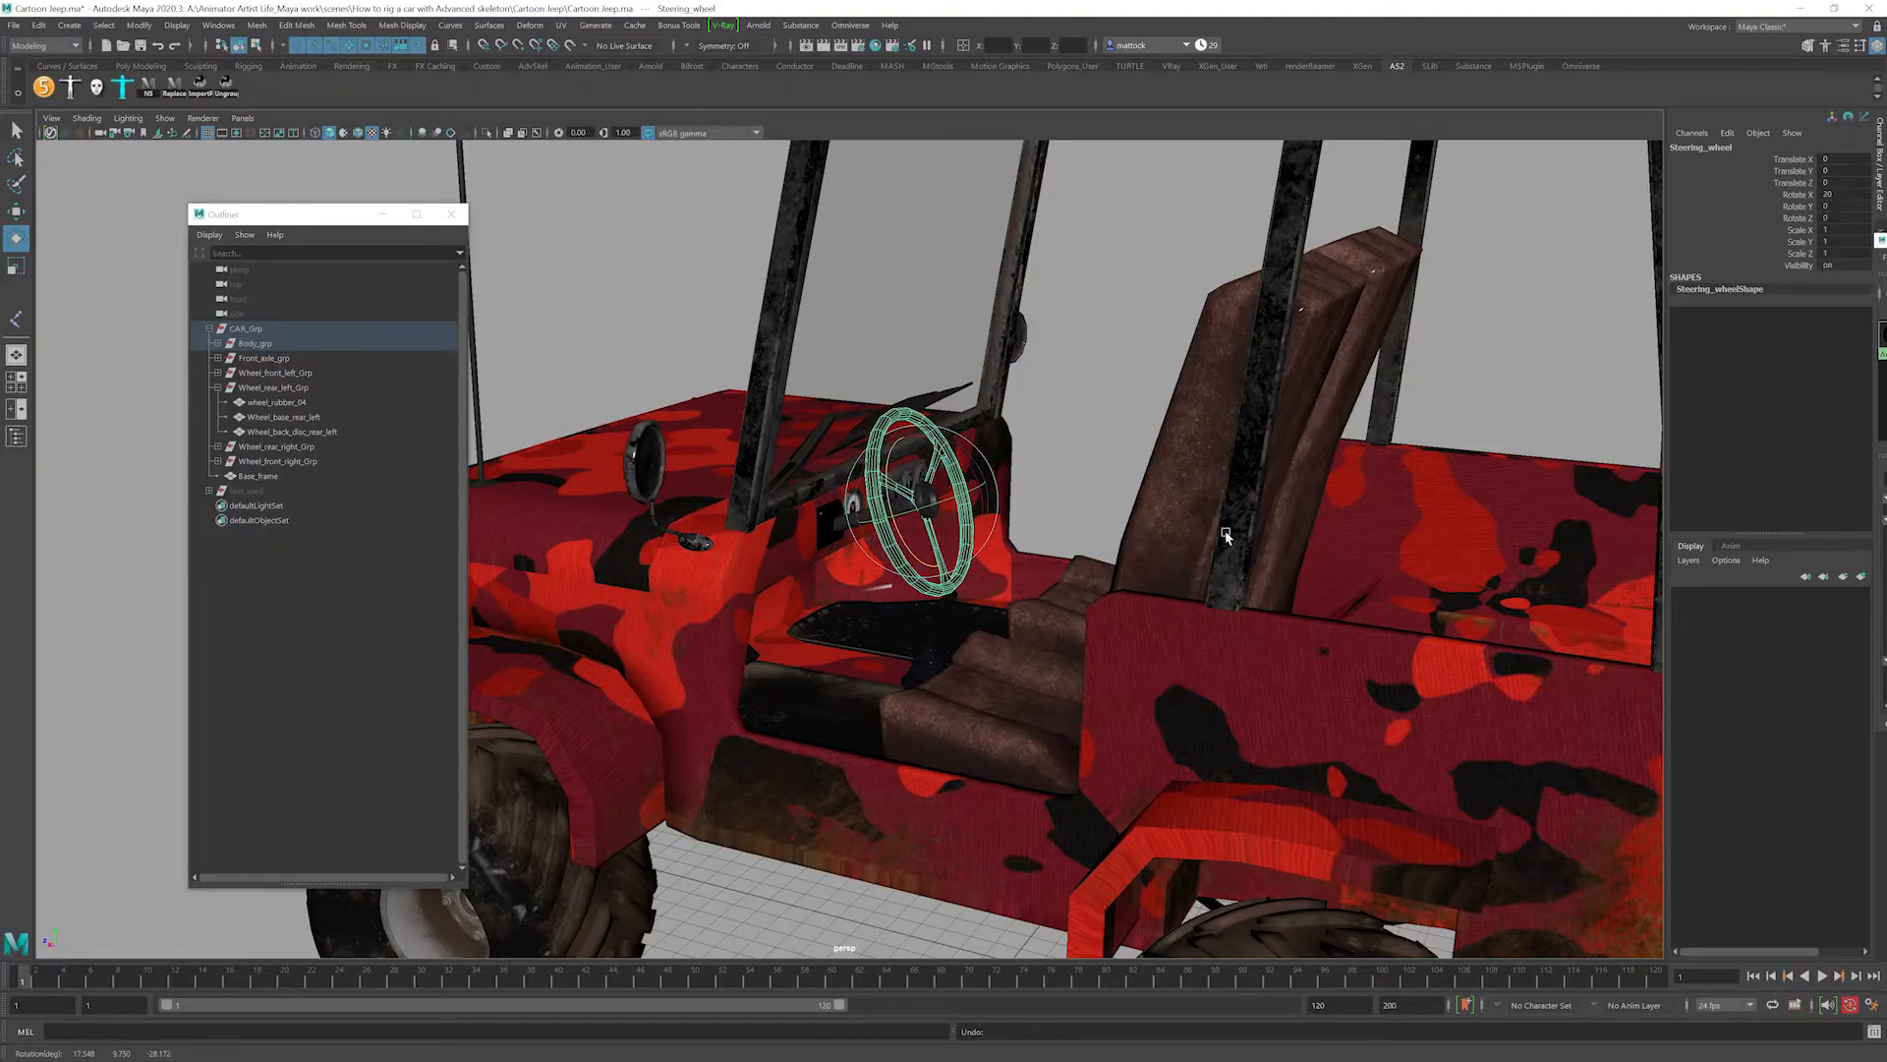
right_click_drag(1224, 531, 978, 515, "alt")
left_click_drag(978, 515, 1062, 499, "alt")
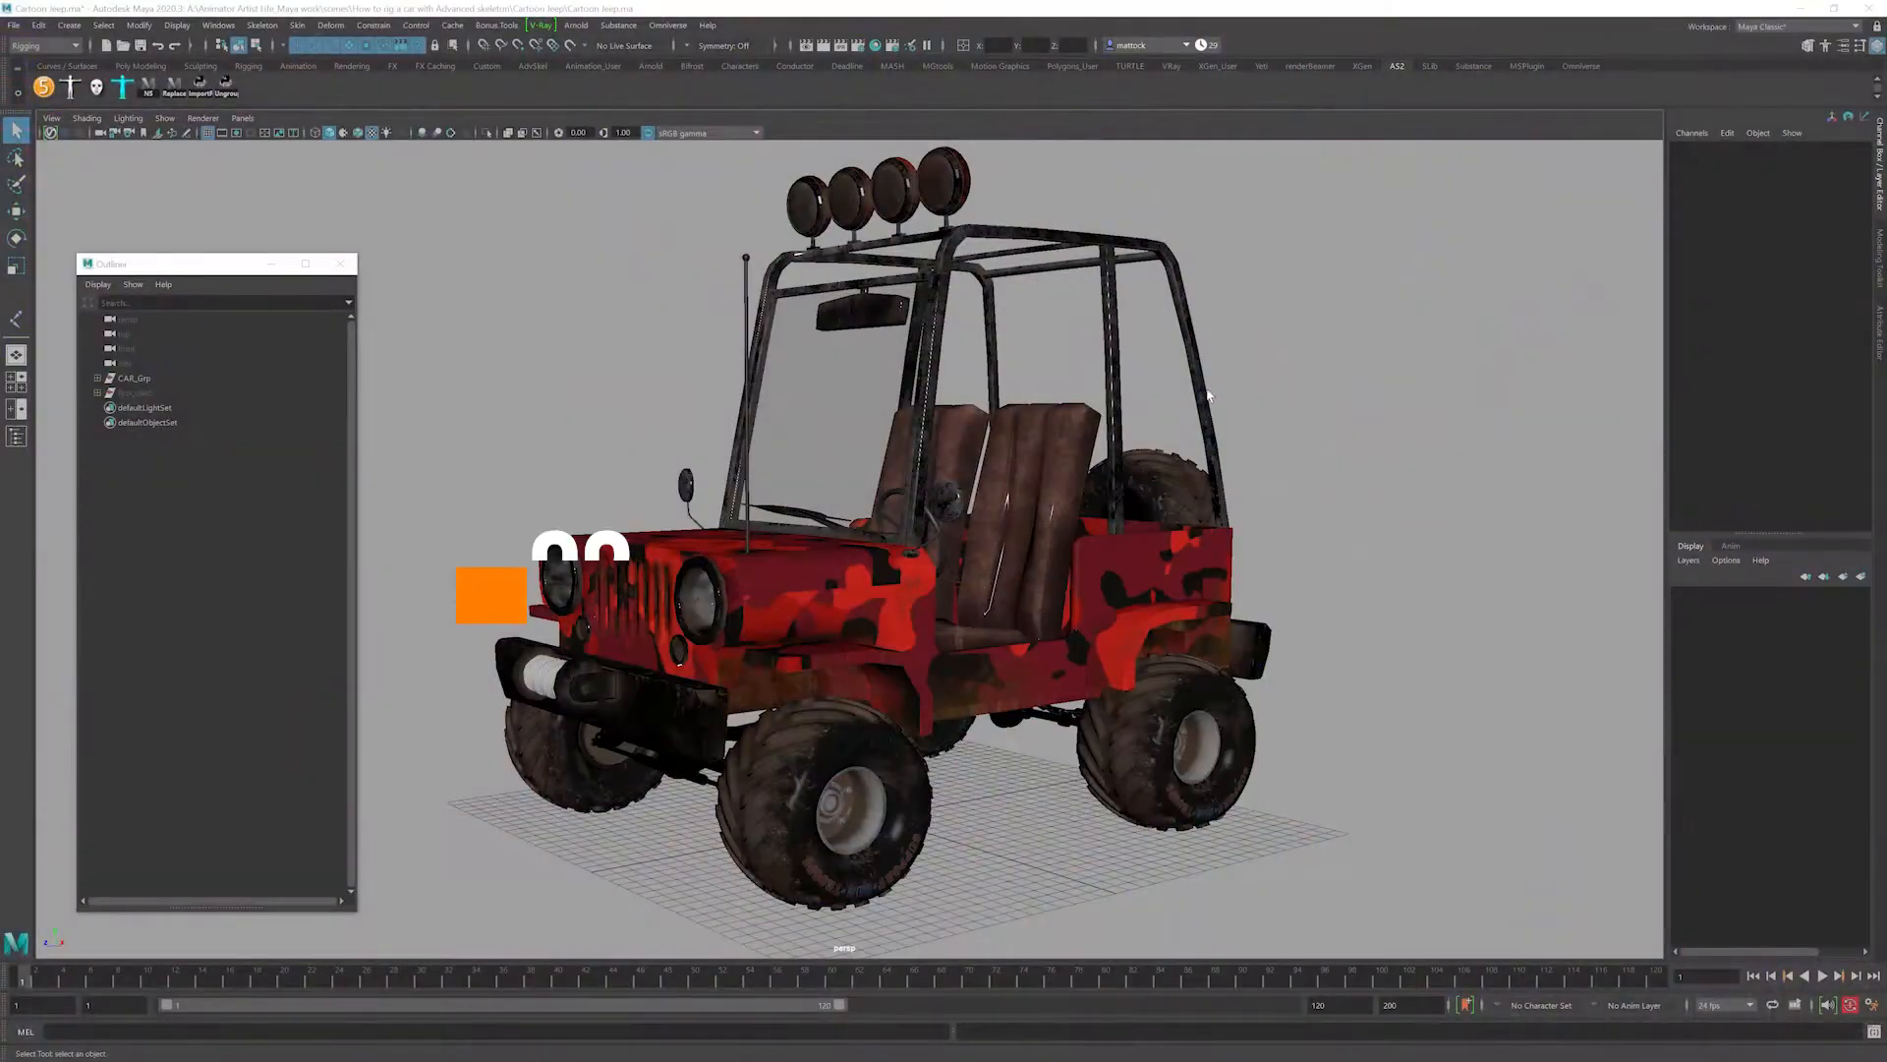
left_click_drag(1081, 437, 1138, 460, "alt")
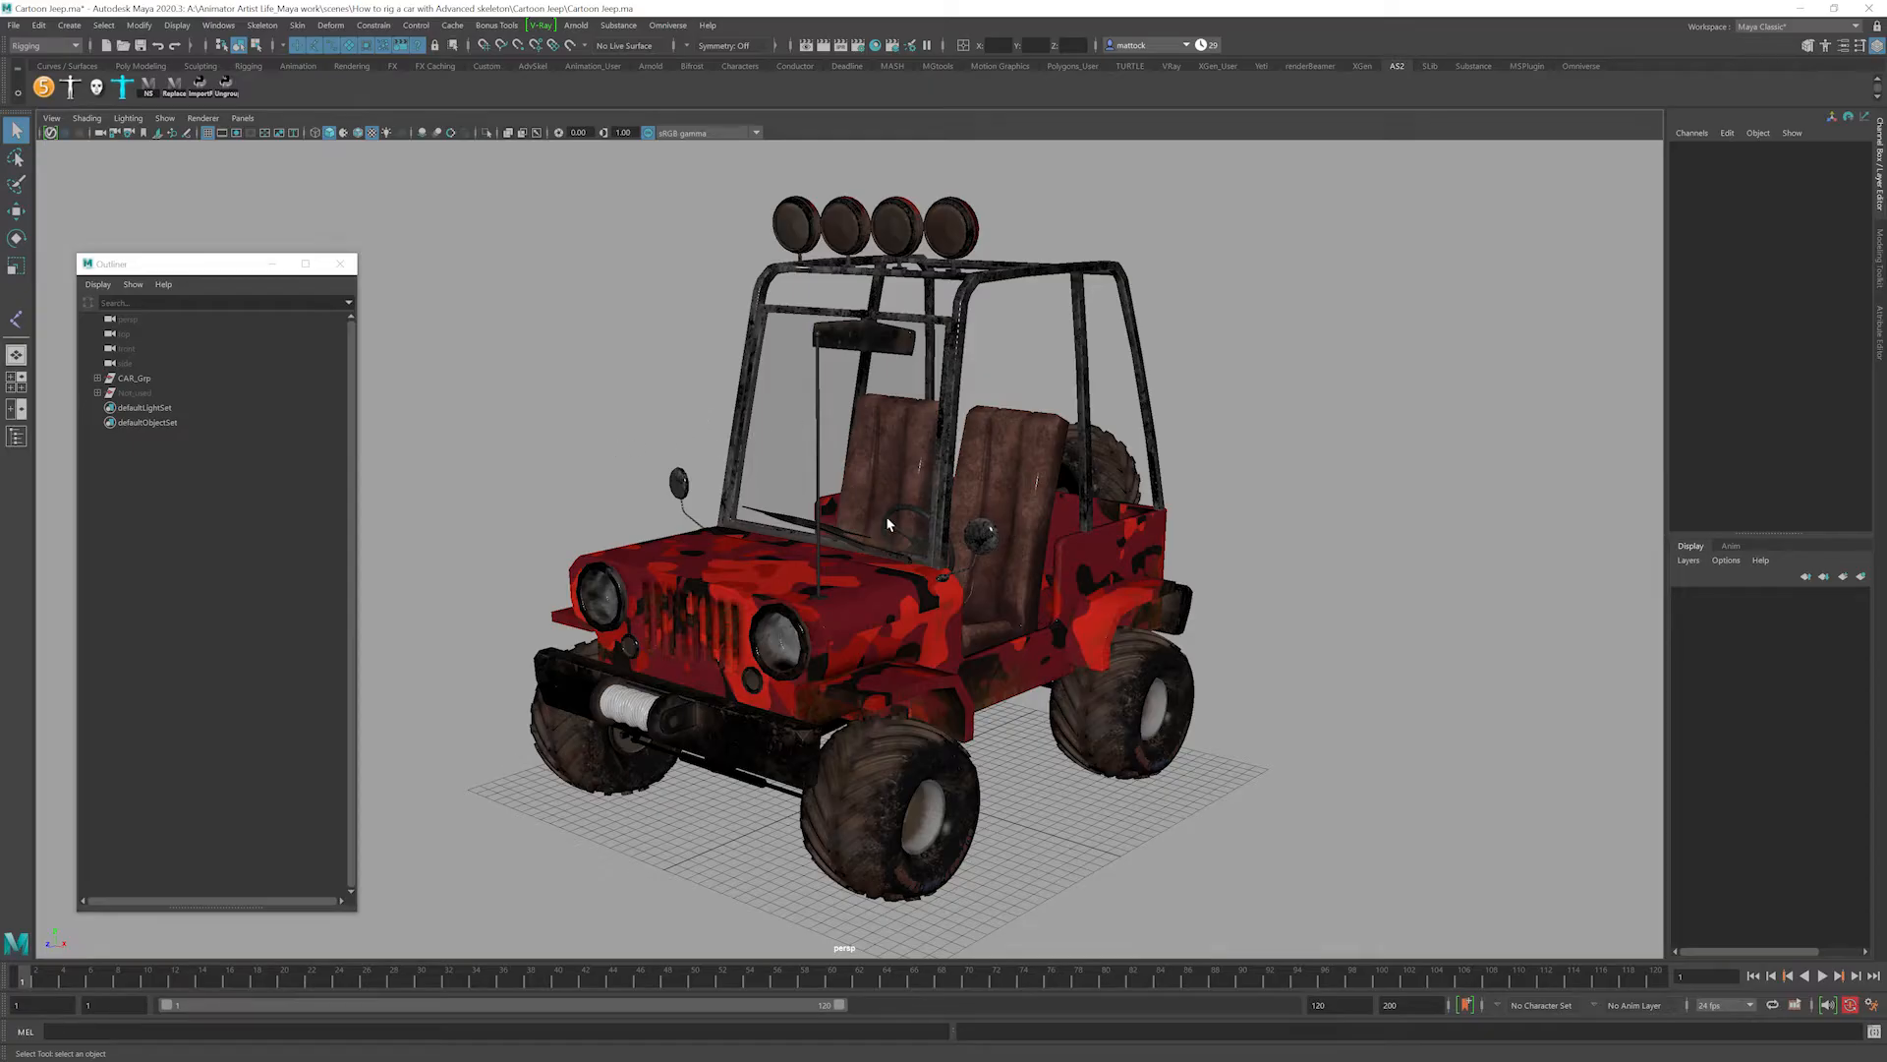
left_click_drag(888, 524, 722, 509, "alt")
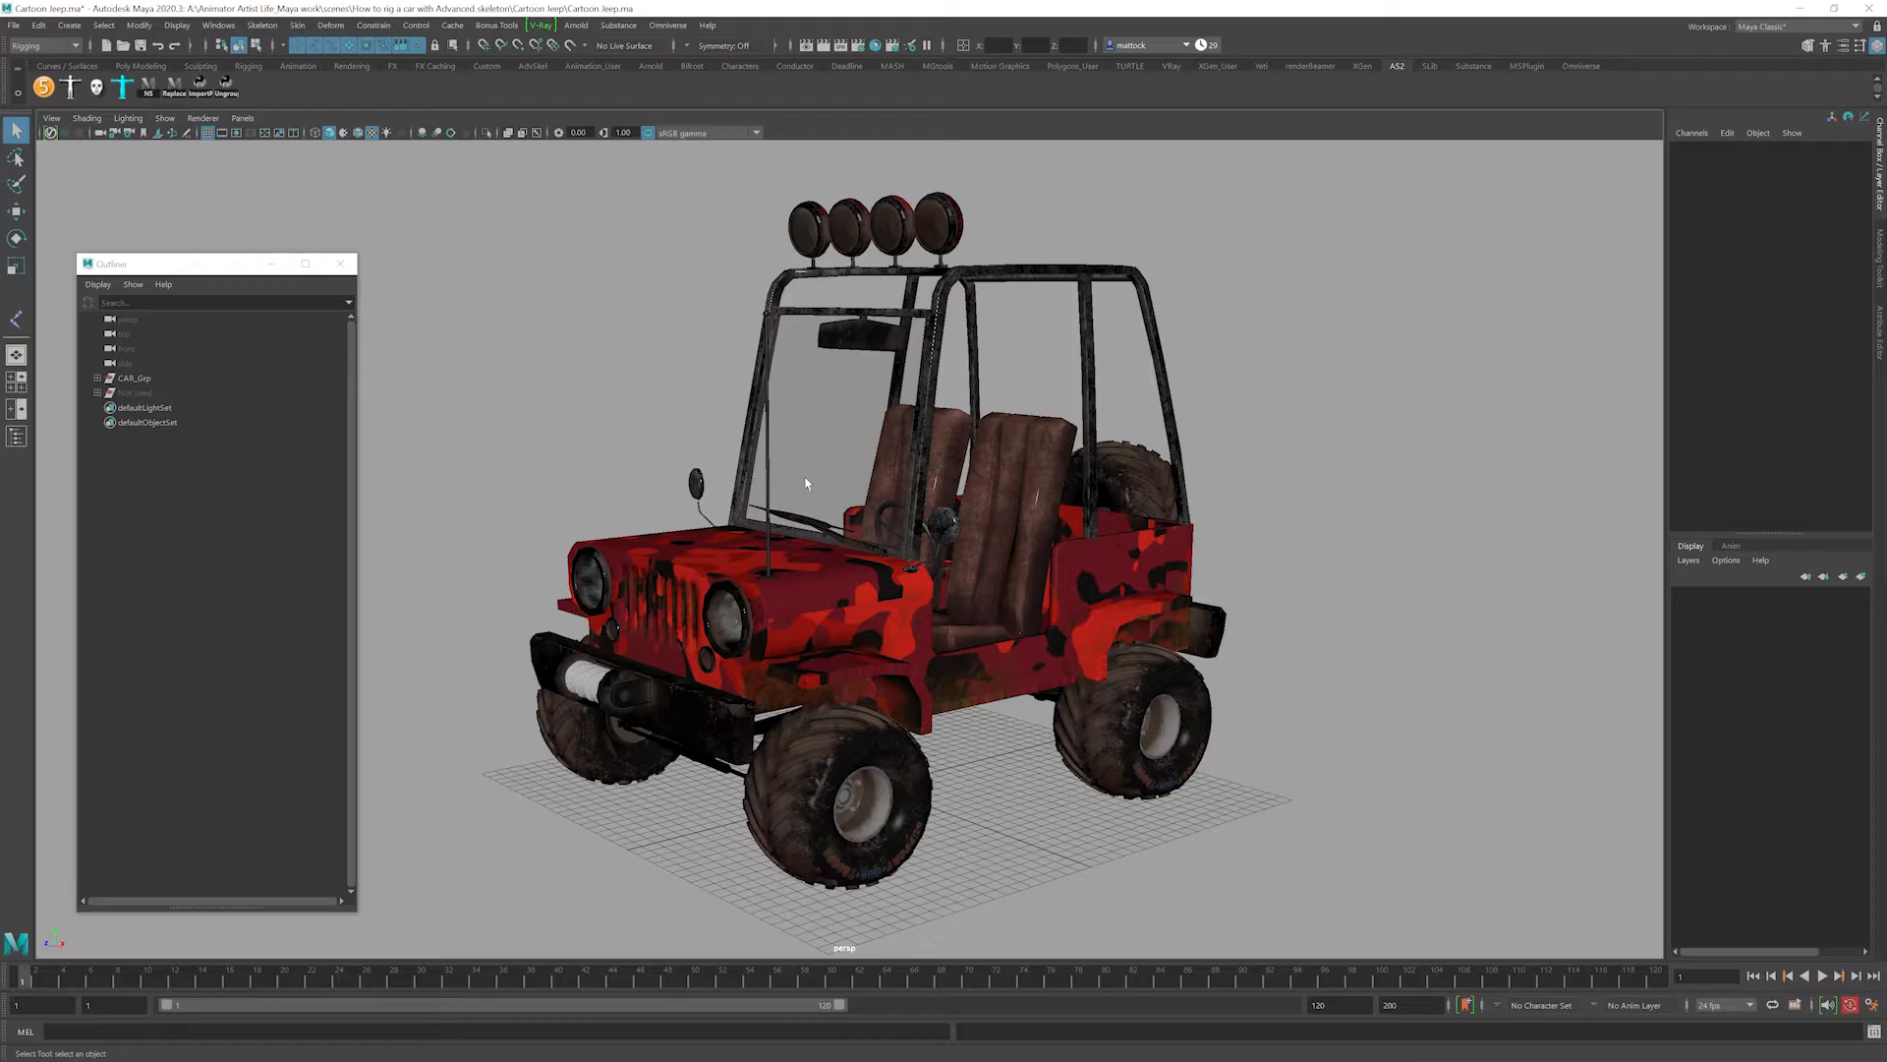
left_click_drag(961, 484, 951, 524, "alt")
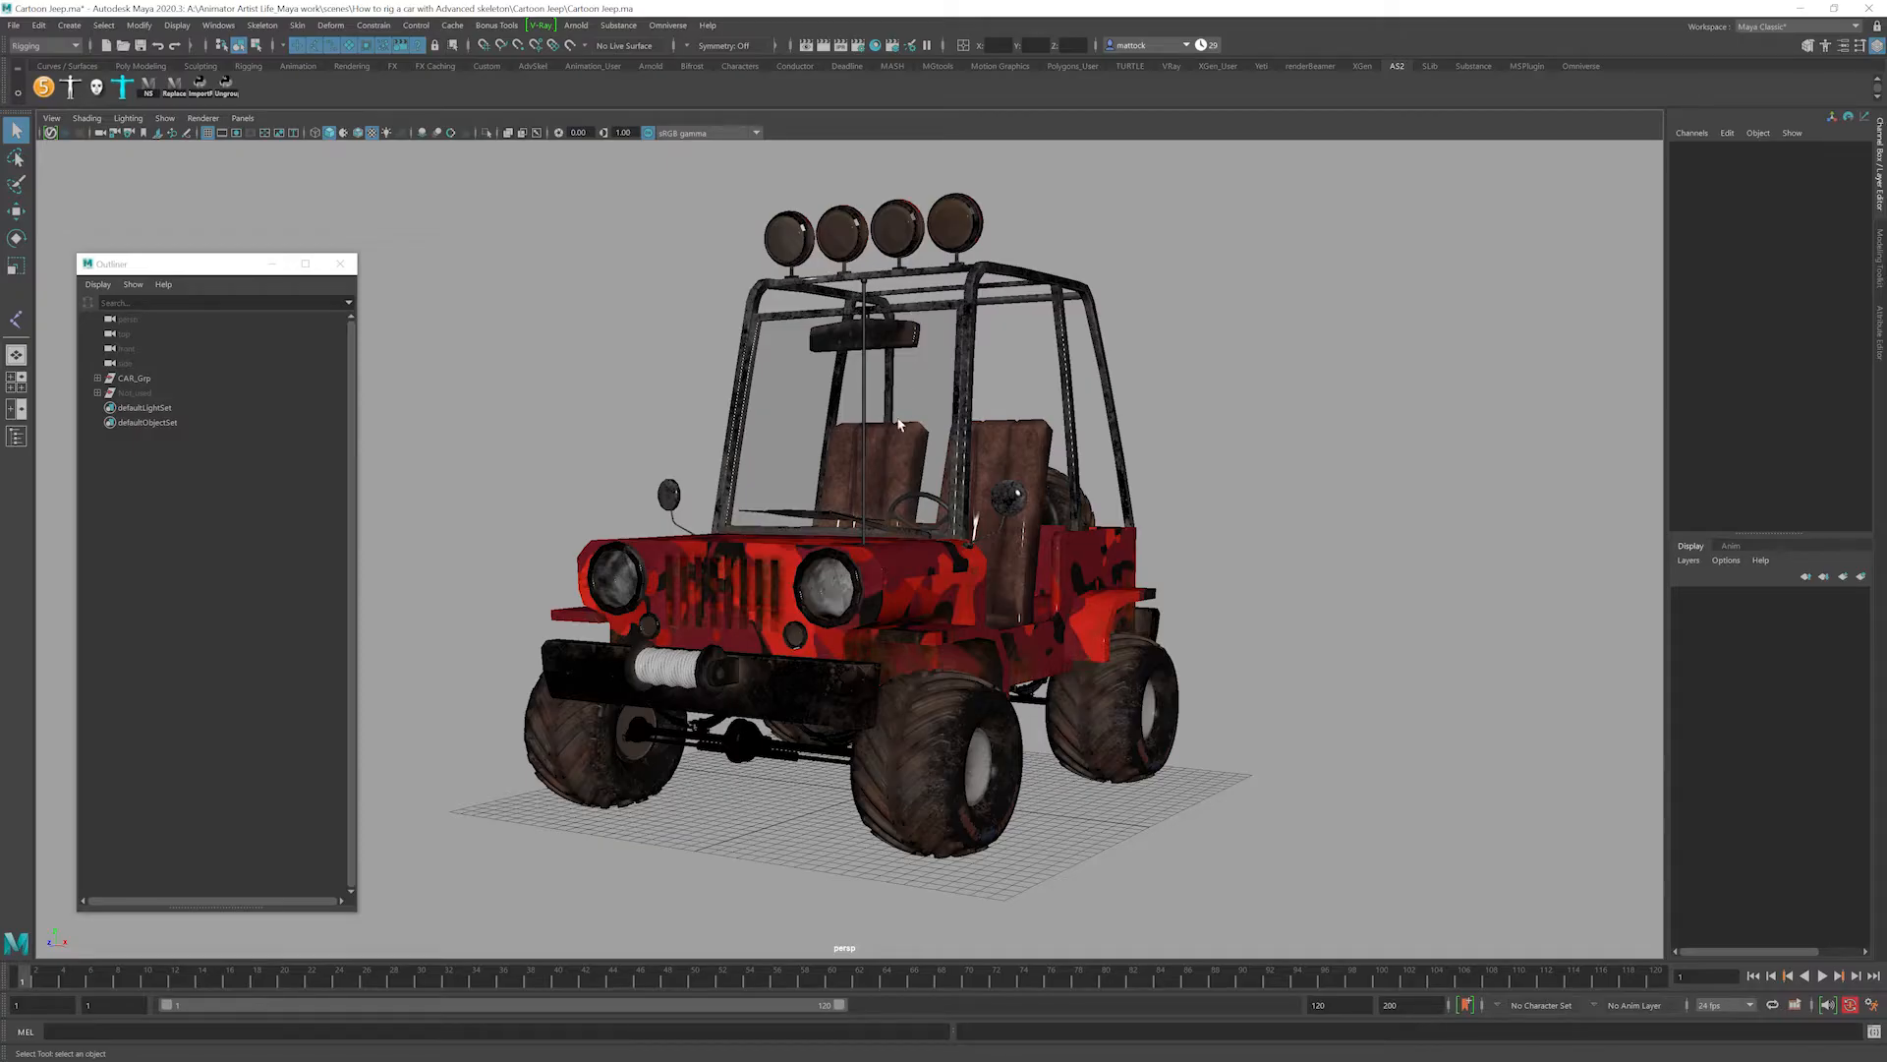
mouse_move(921, 528)
left_mouse_down("alt")
mouse_move(890, 531)
mouse_move(908, 531)
left_mouse_up("alt")
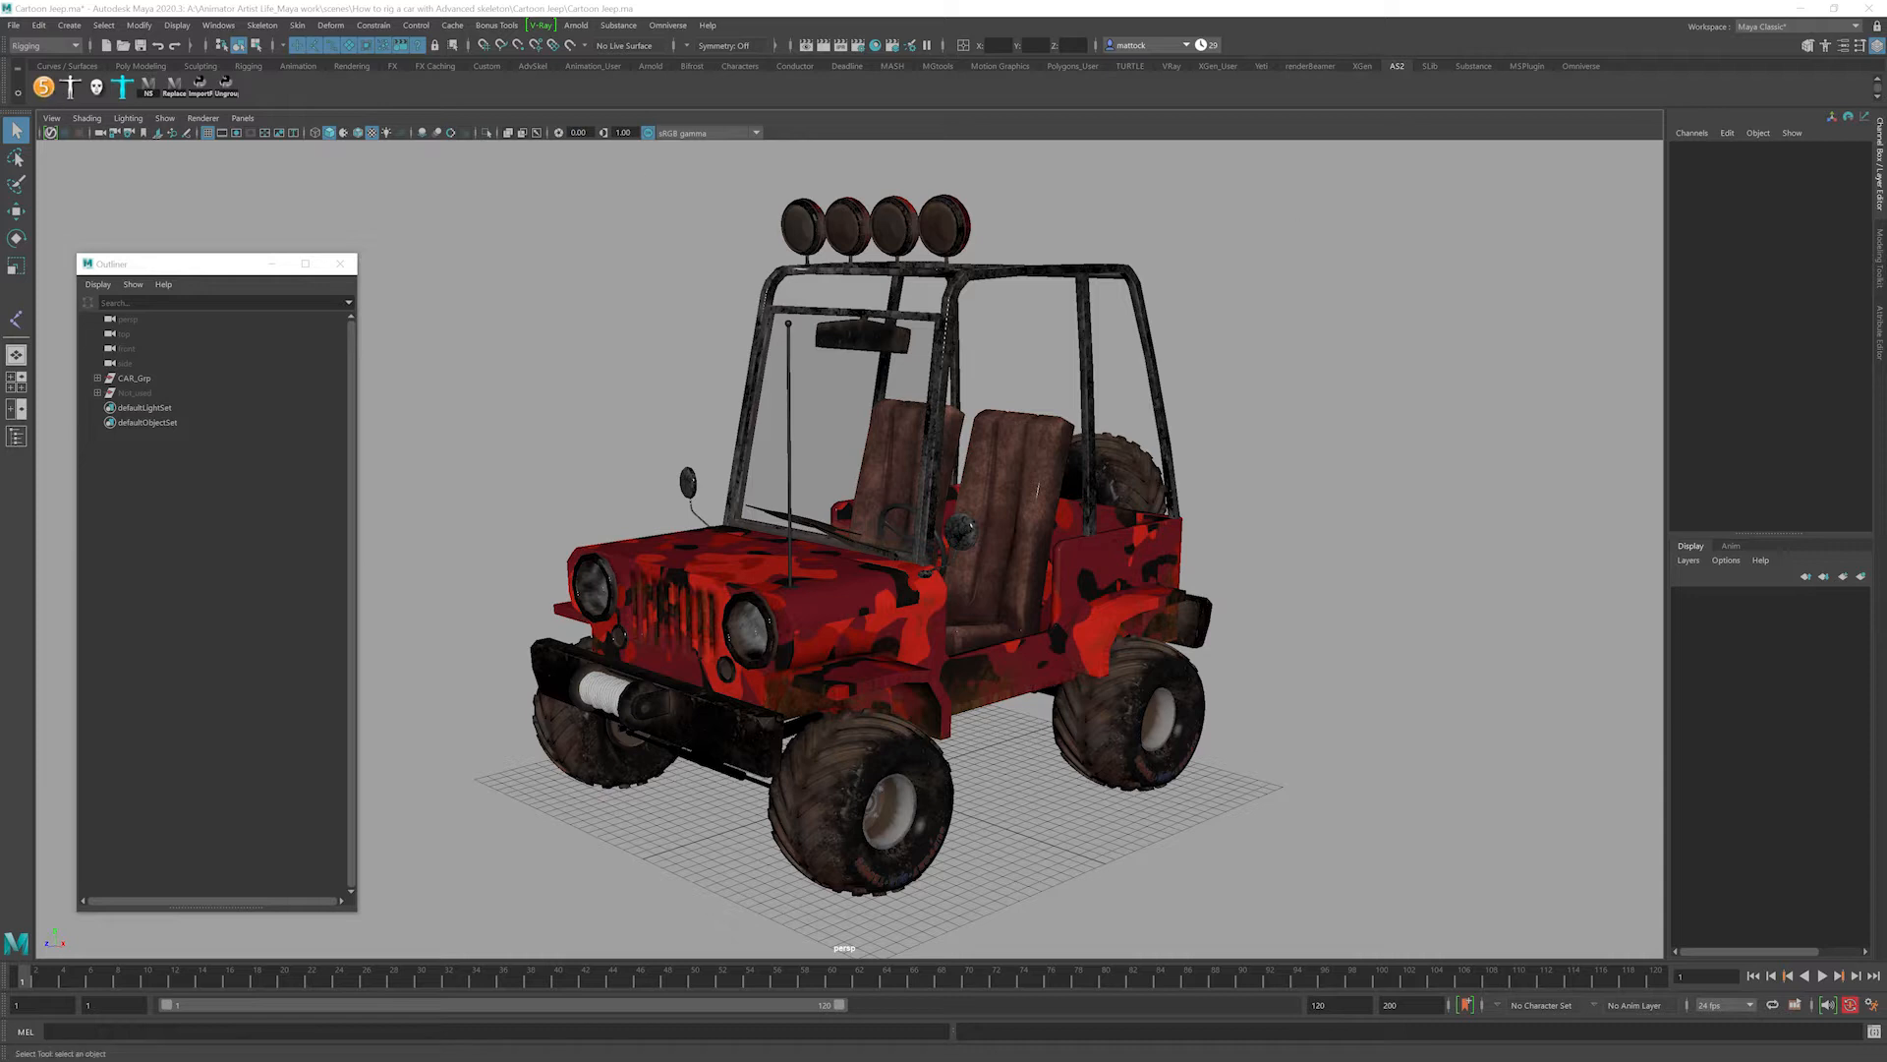
Undock the AdvancedSkeleton5 window and create a new scene for the rig from its preparation tools.
left_click_drag(1886, 266, 1447, 170)
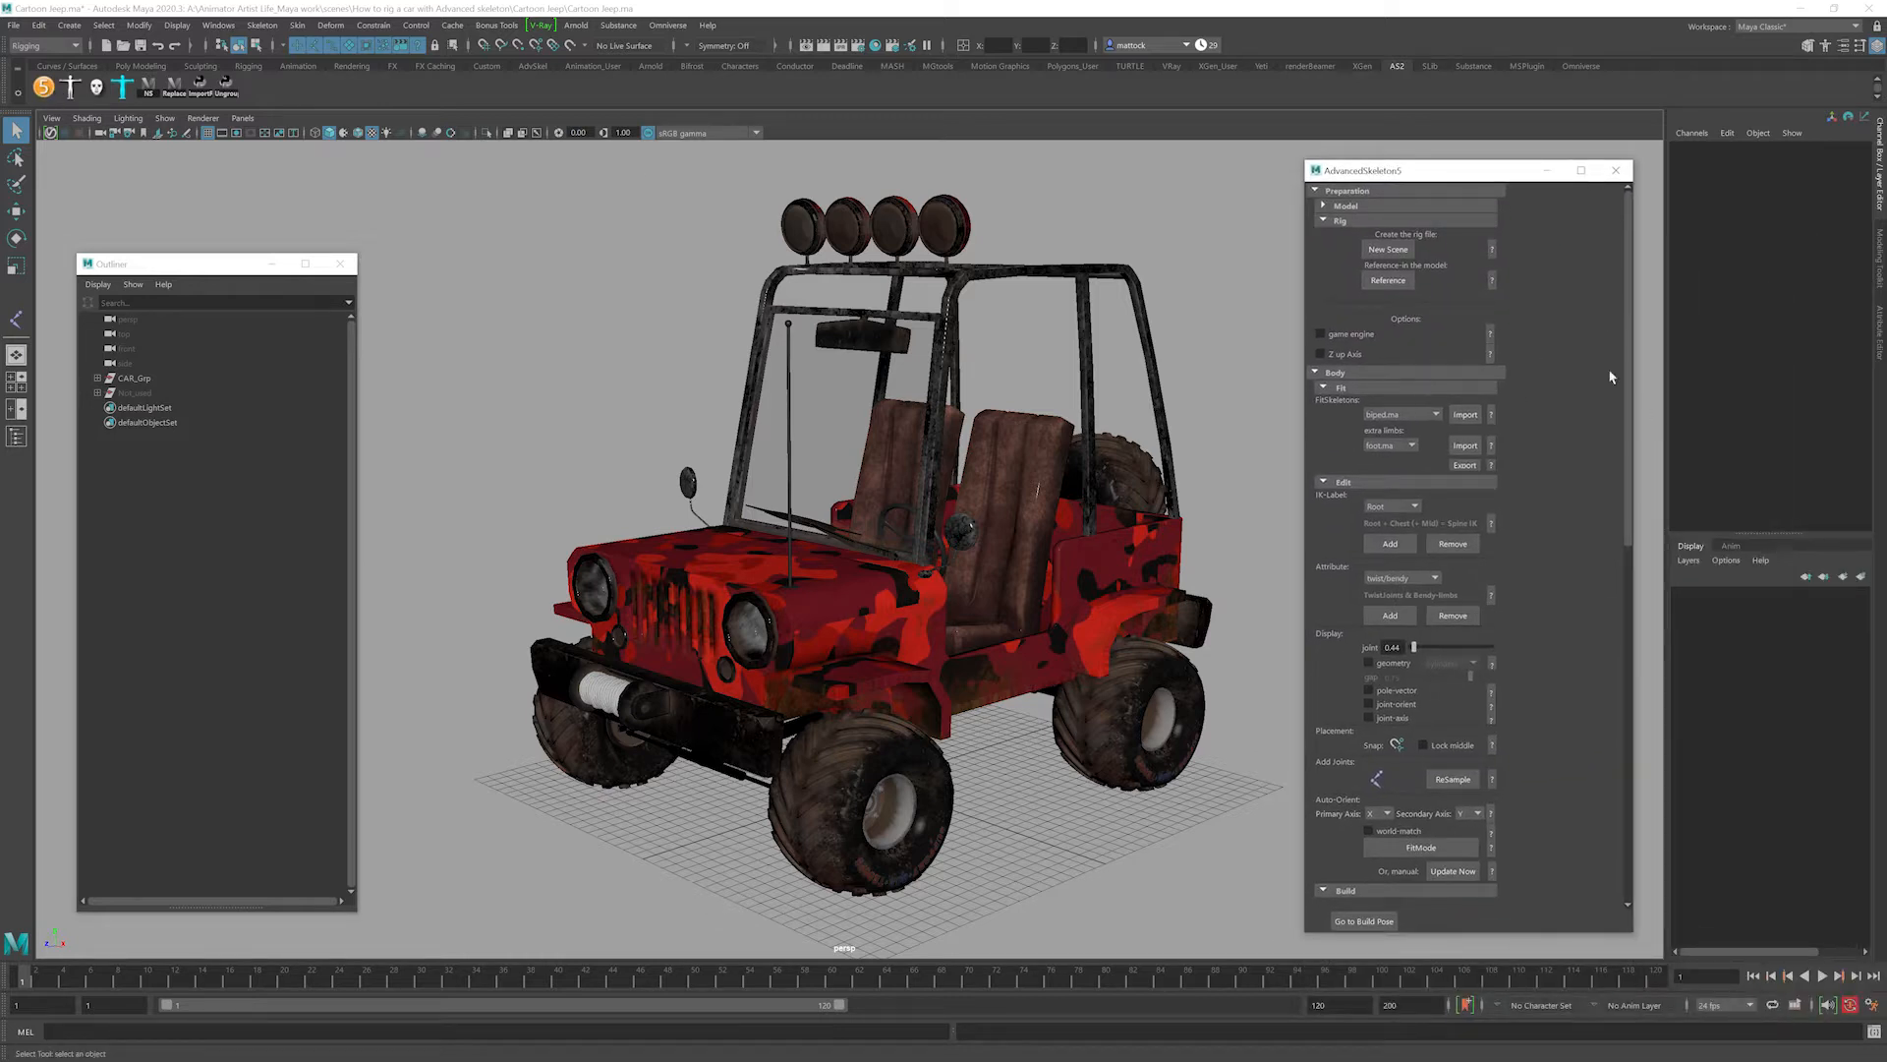
left_click(1386, 251)
left_click(938, 554)
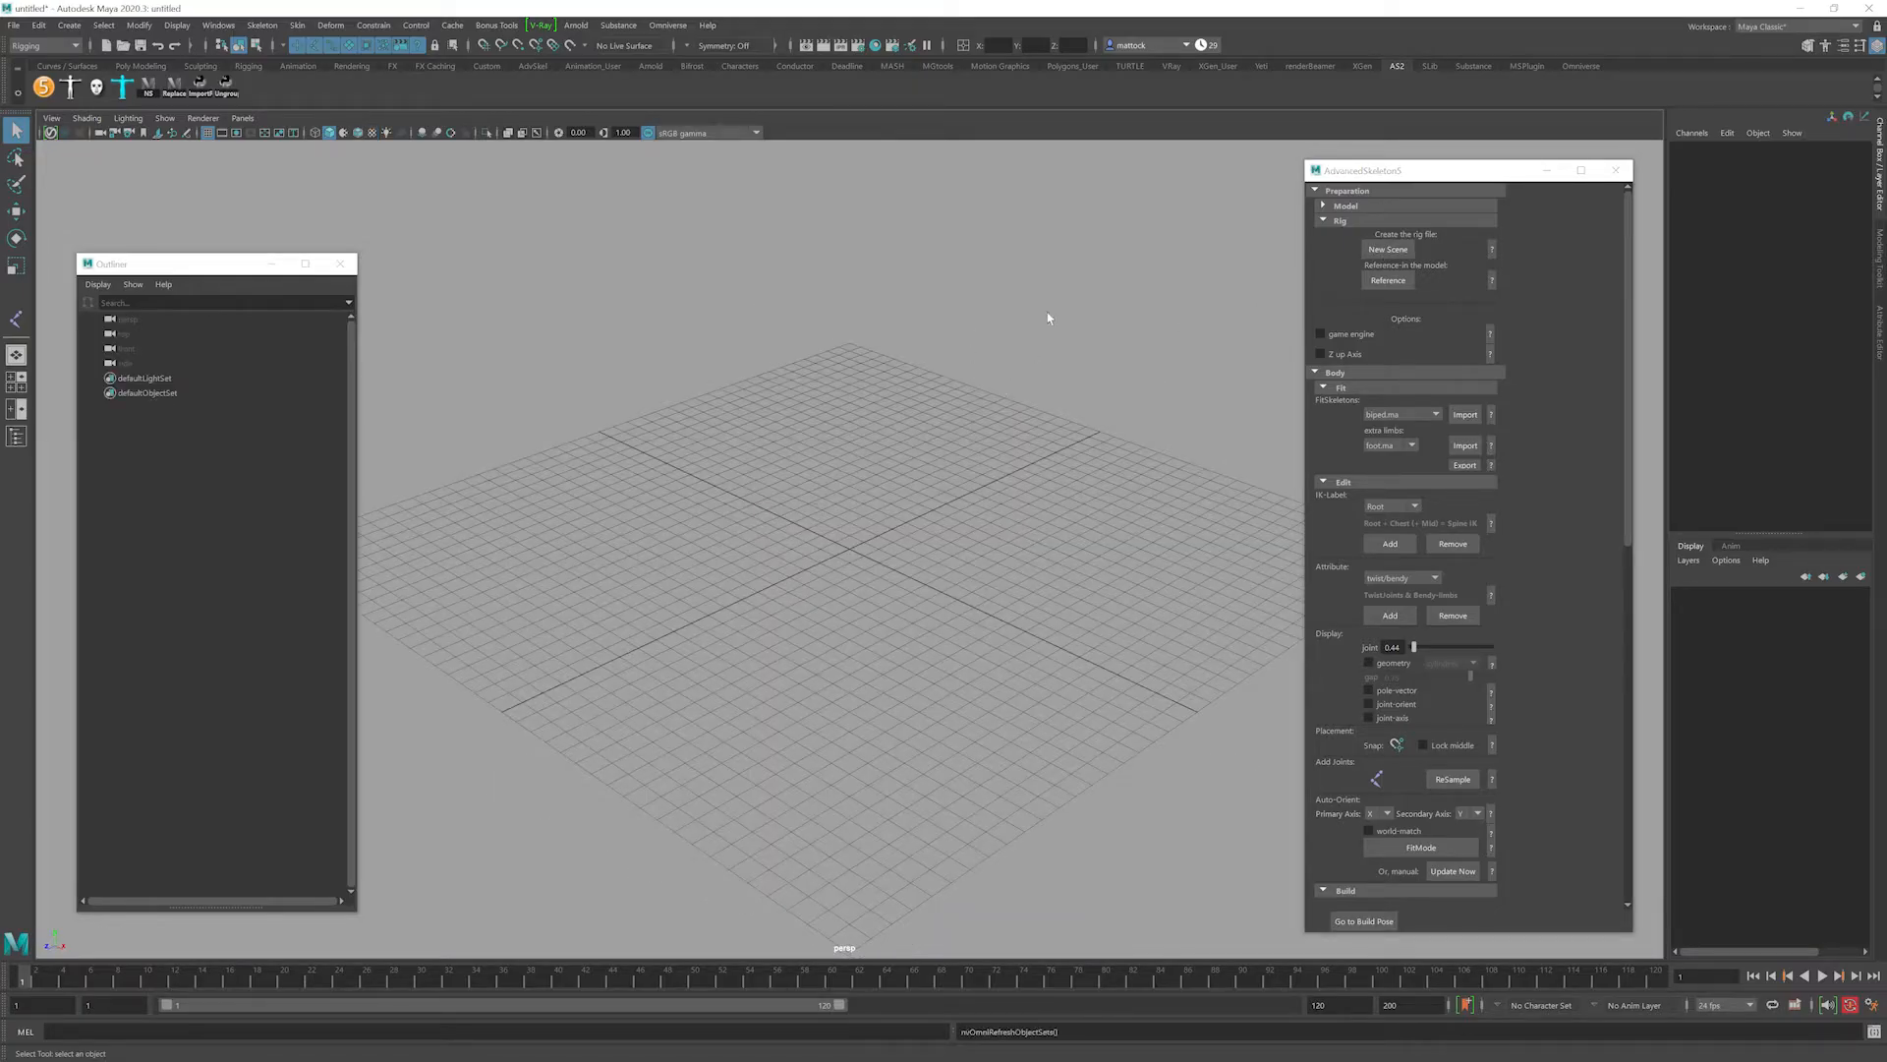
left_click(13, 25)
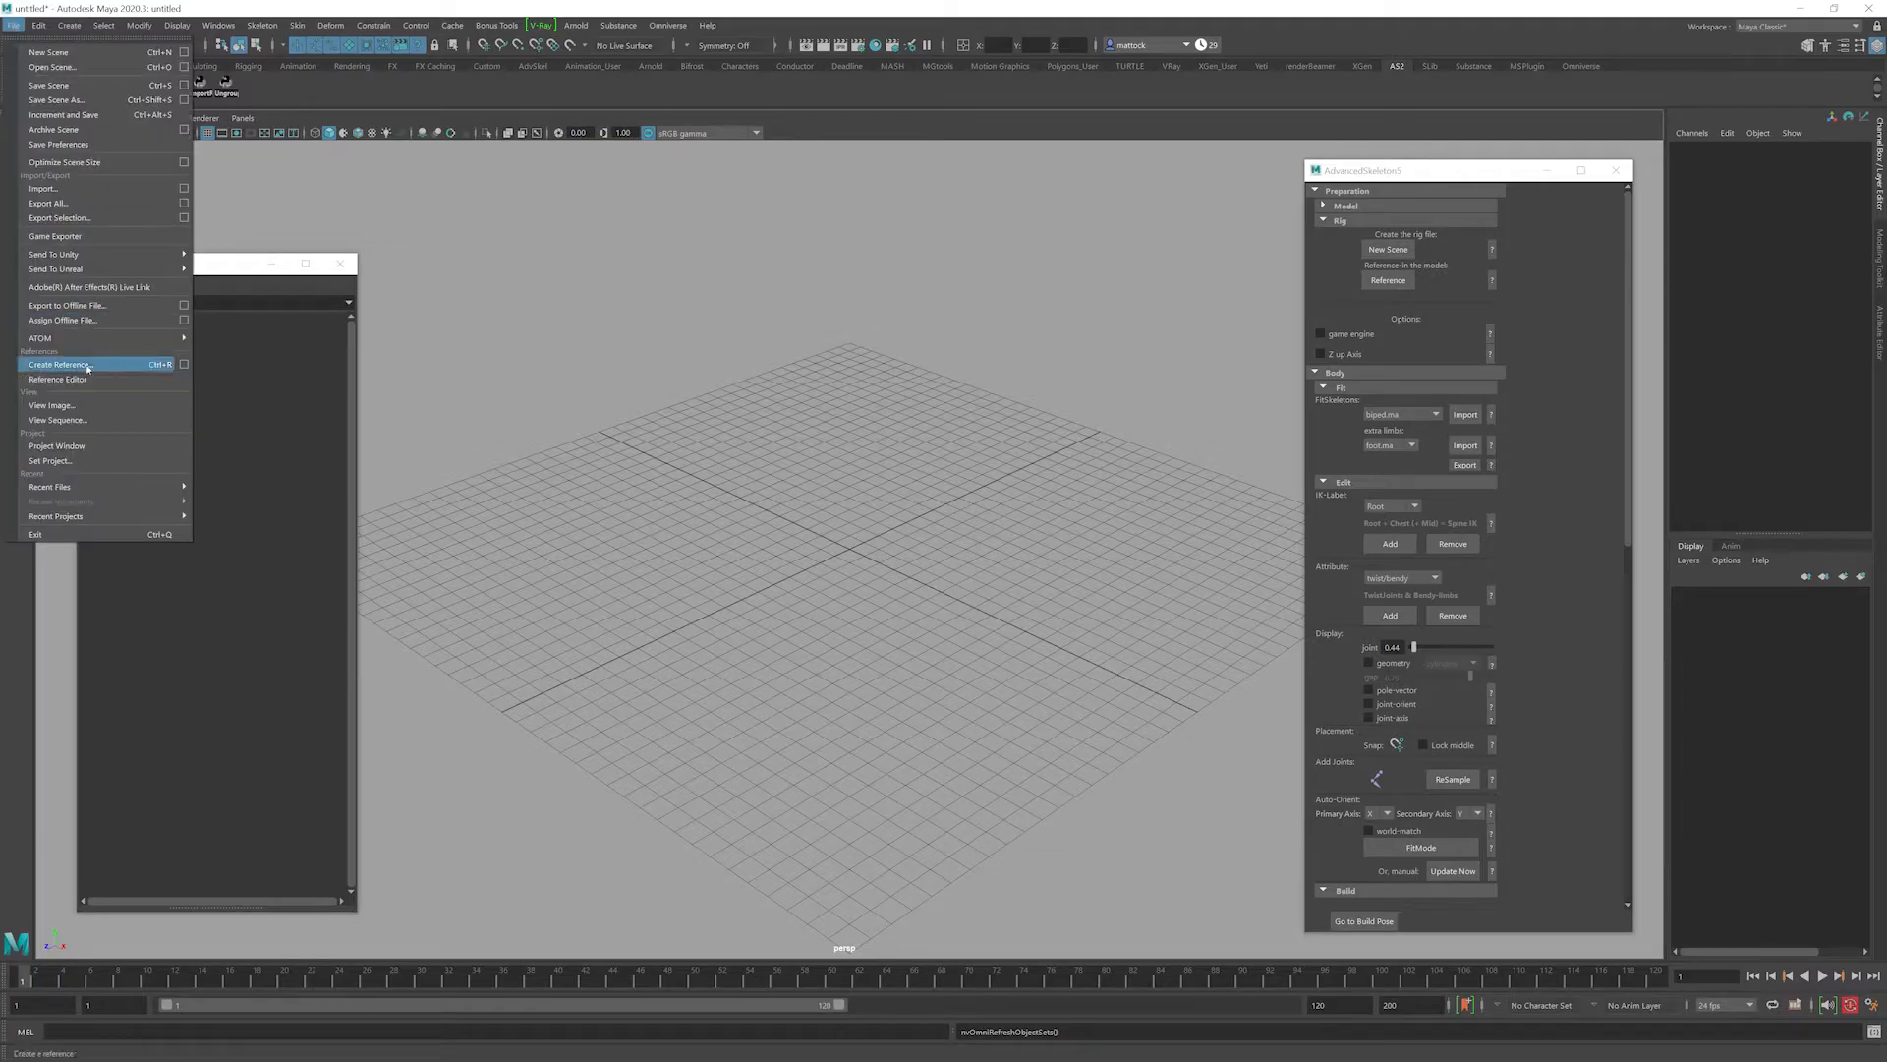
left_click(1361, 169)
left_click_drag(1426, 175, 1379, 169)
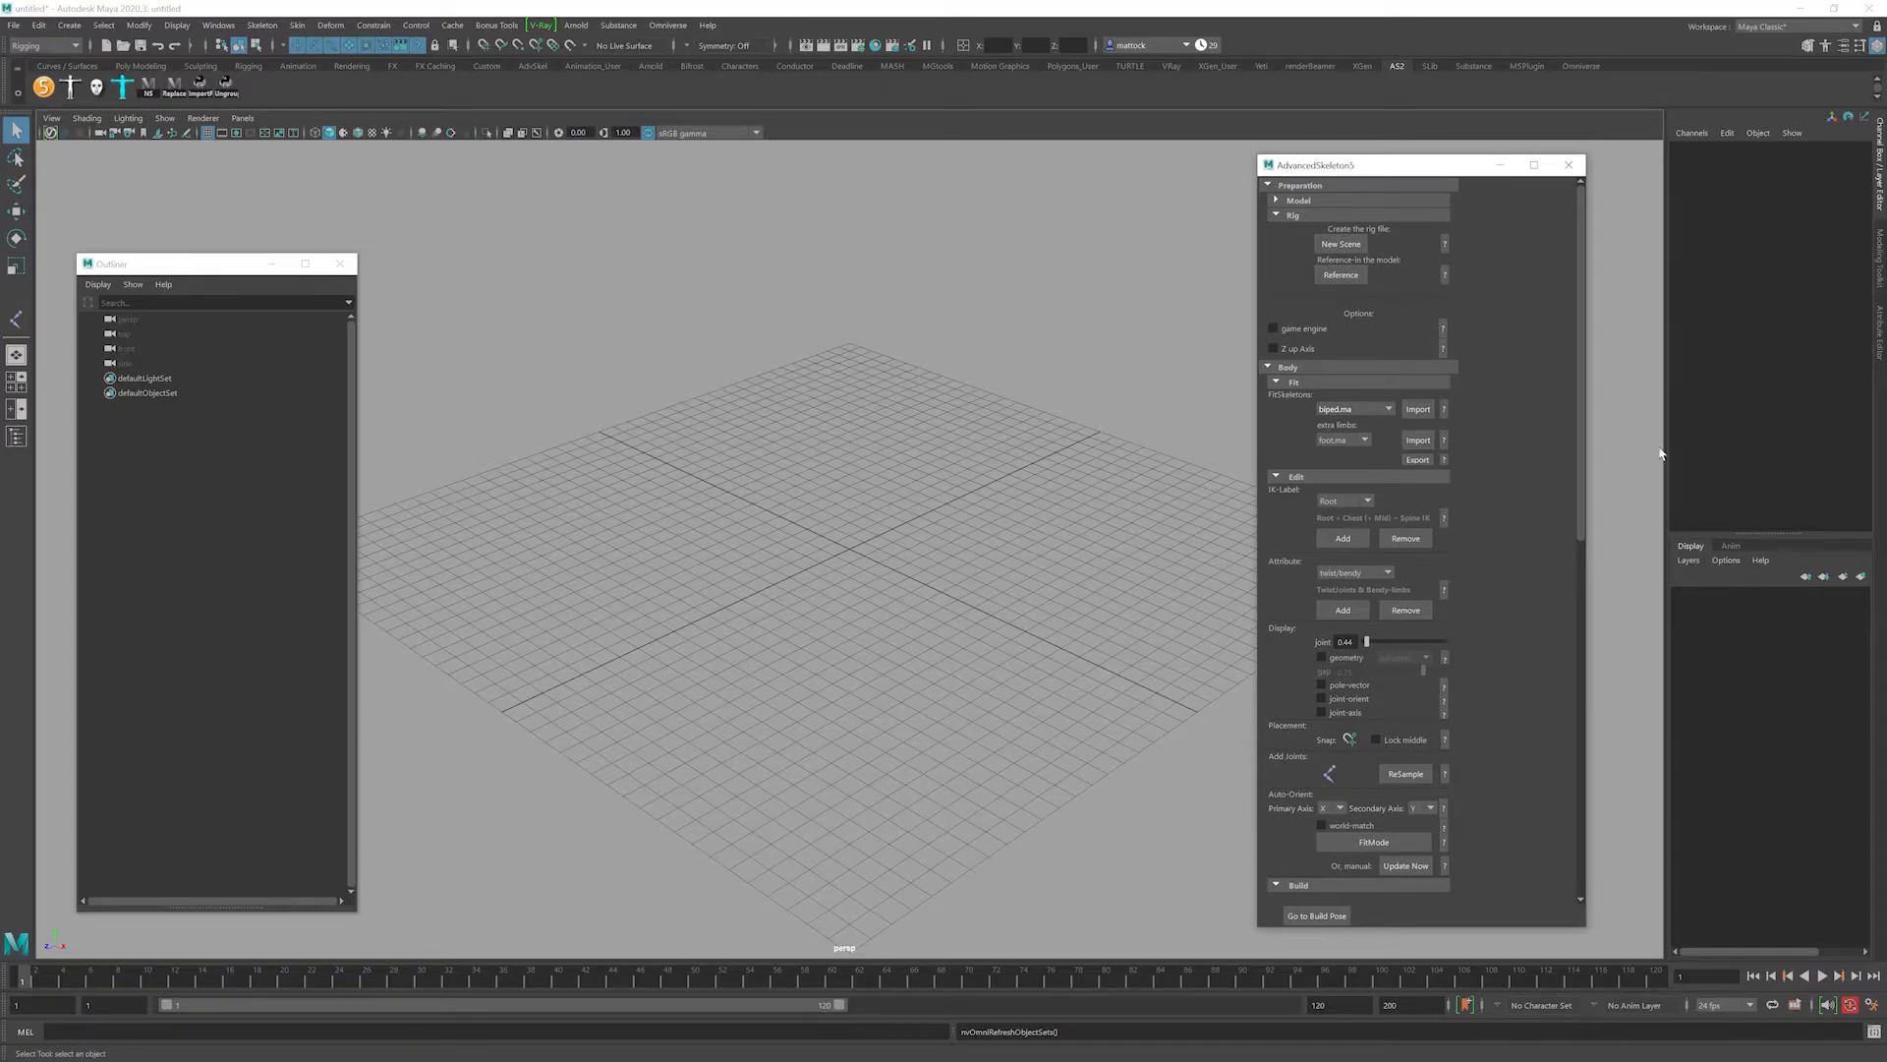
Reference the model file Cartoon Jeep.ma into the new rig scene through AdvancedSkeleton, with the file filter set to Maya Scenes.
left_click(1331, 280)
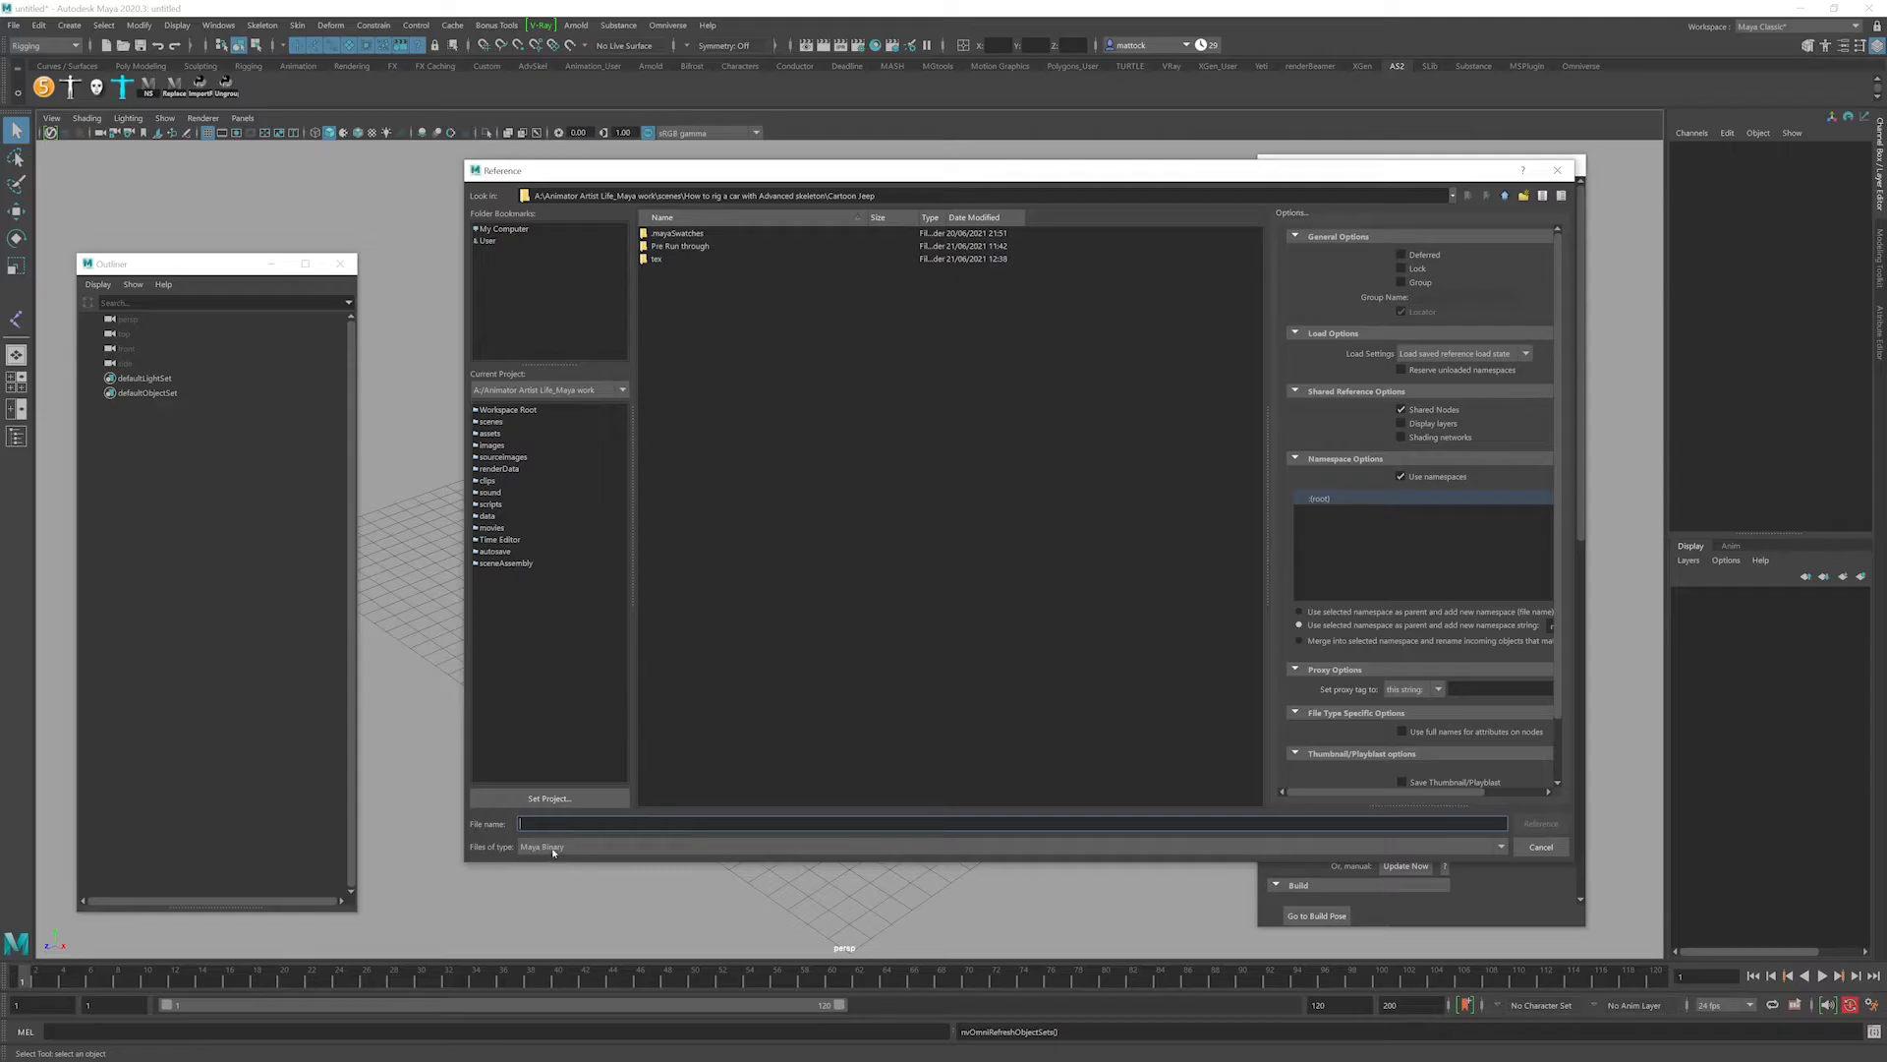
left_click(553, 851)
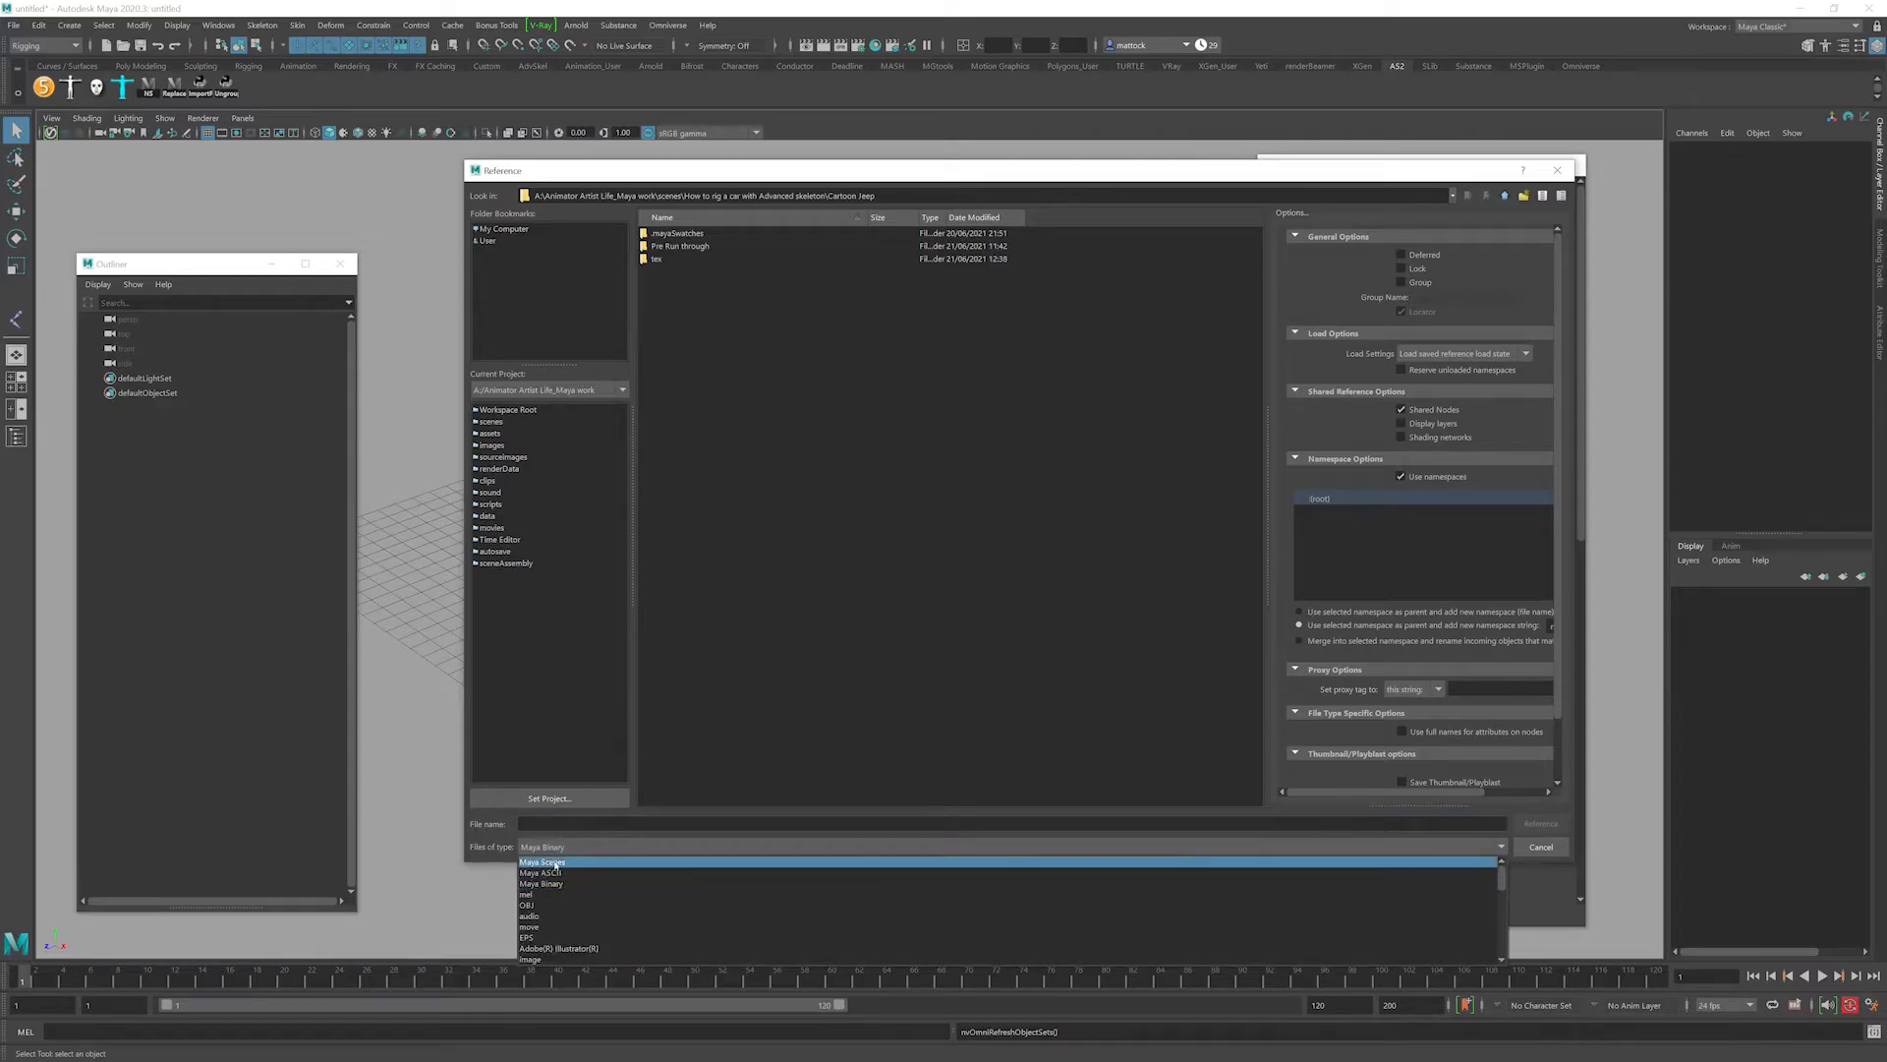
left_click(556, 862)
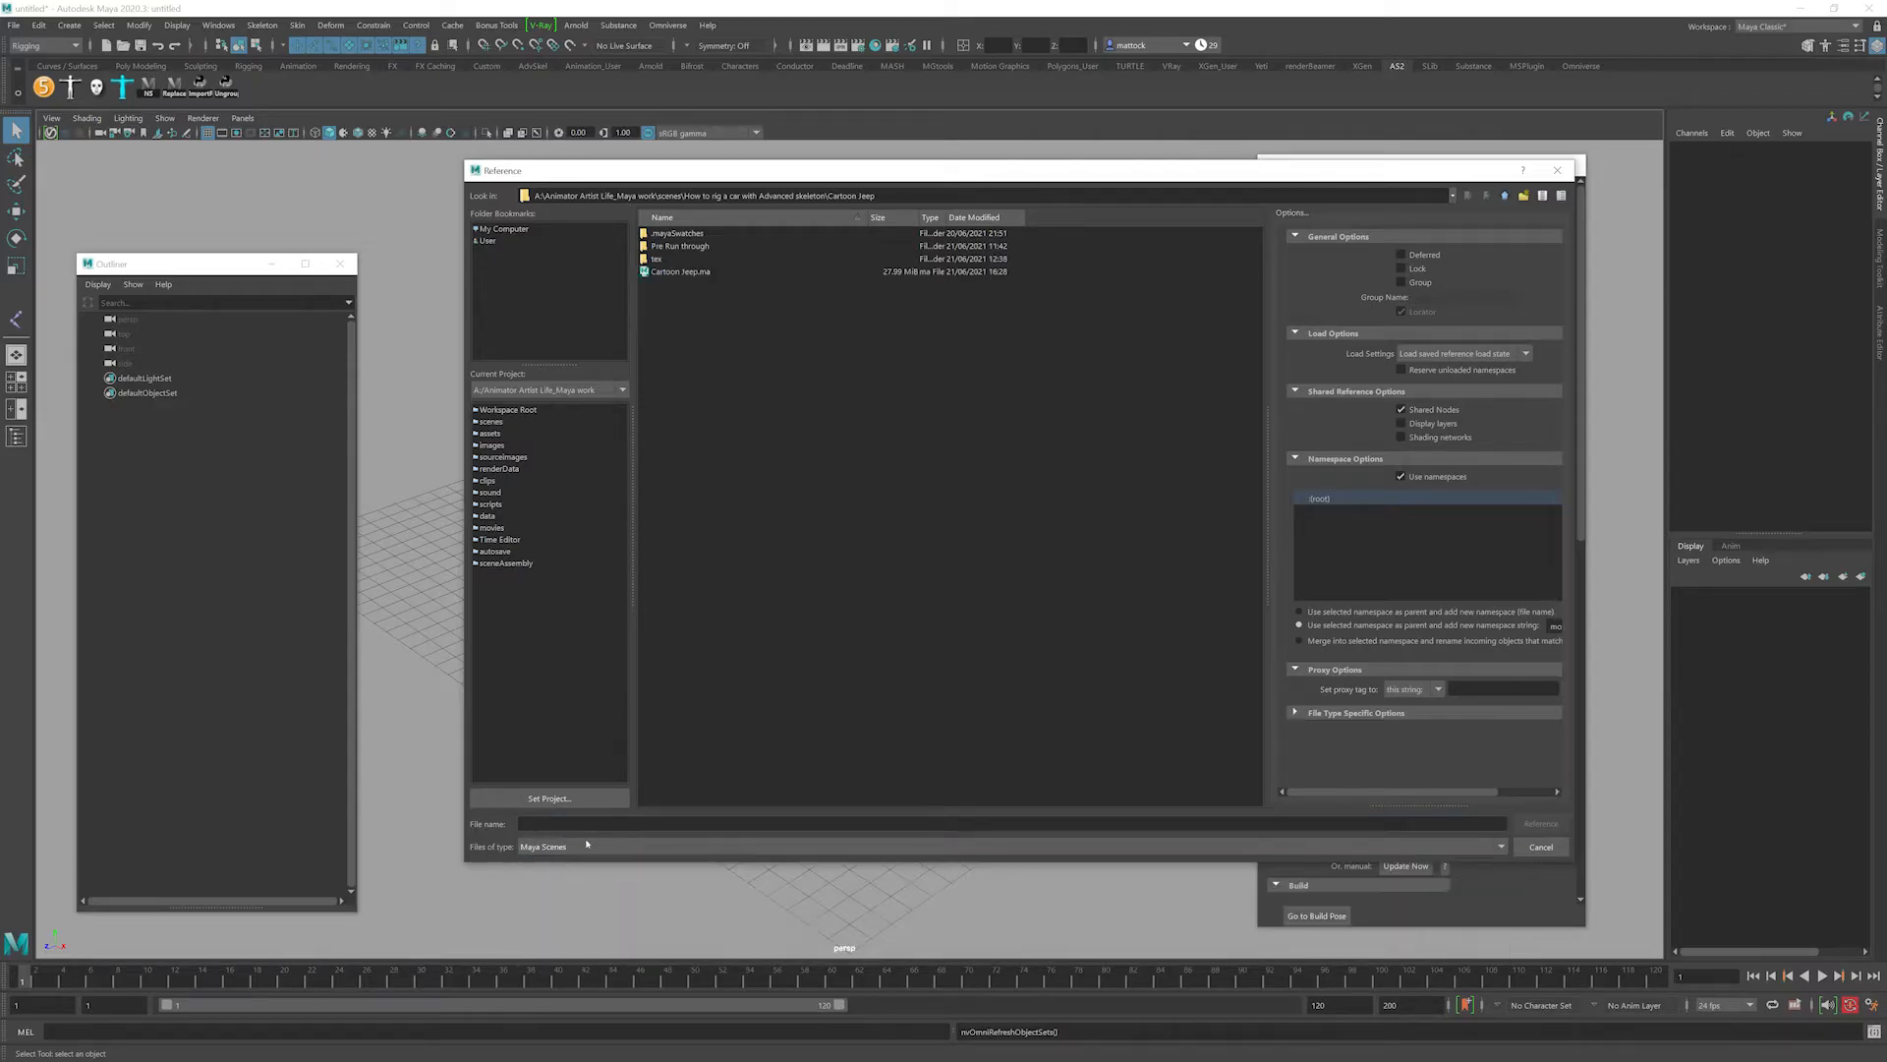
left_click(670, 273)
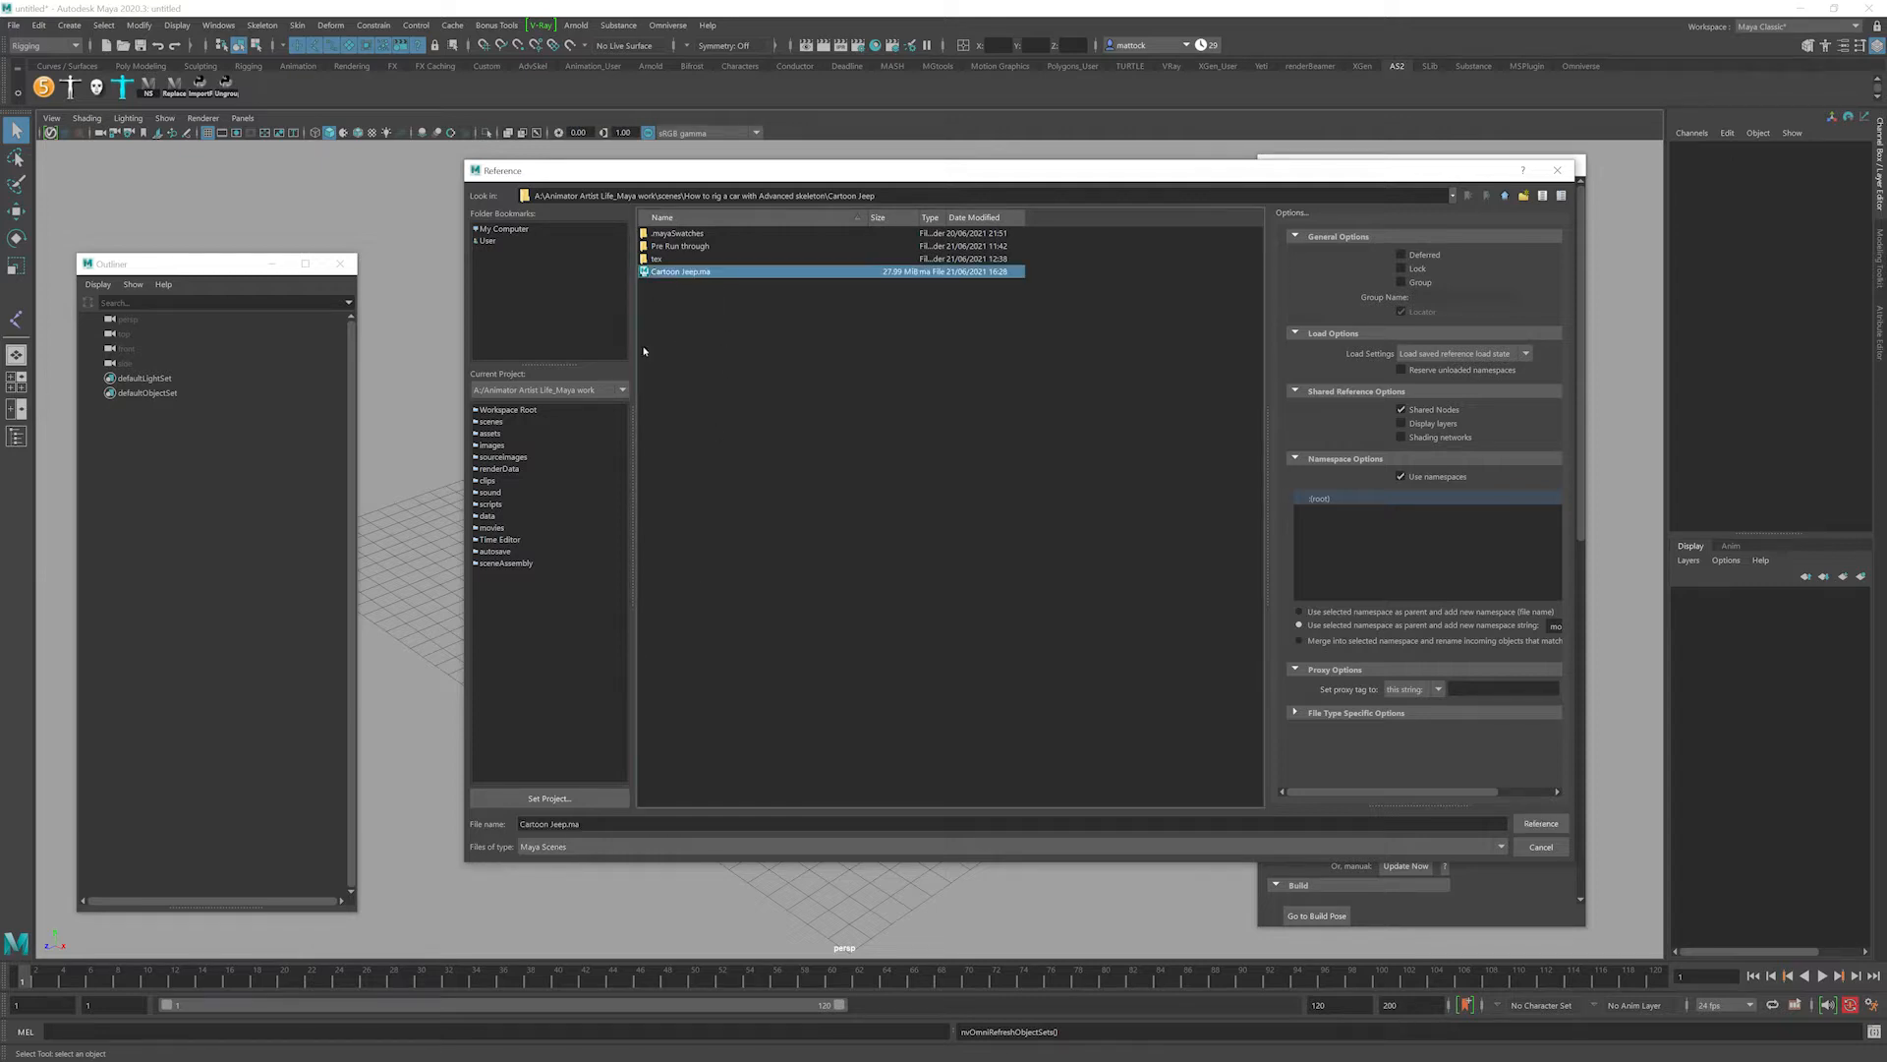
left_click(1540, 823)
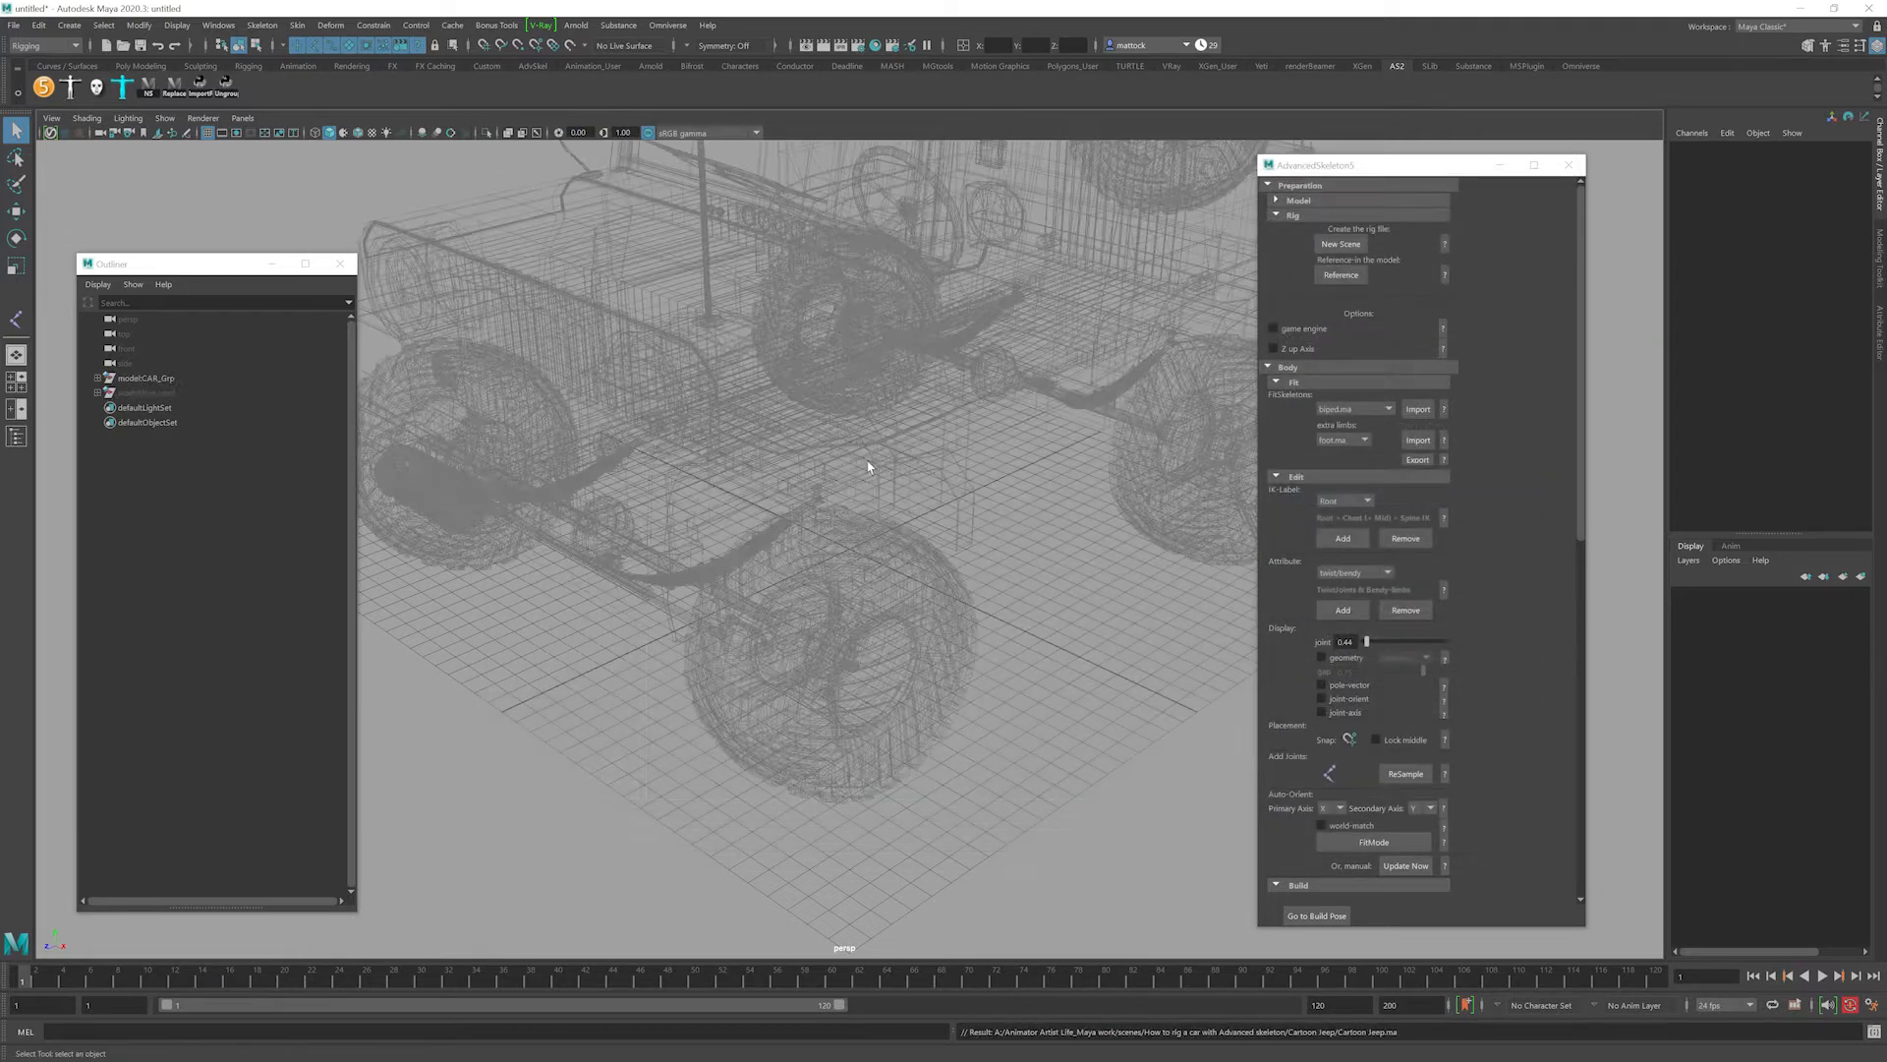
Toggle the visibility of the jeep model's display layer off and on, and set the layer to Reference.
scroll(1031, 373, "down", 4)
middle_click_drag(1031, 373, 958, 460, "alt")
left_click_drag(958, 460, 937, 426, "alt")
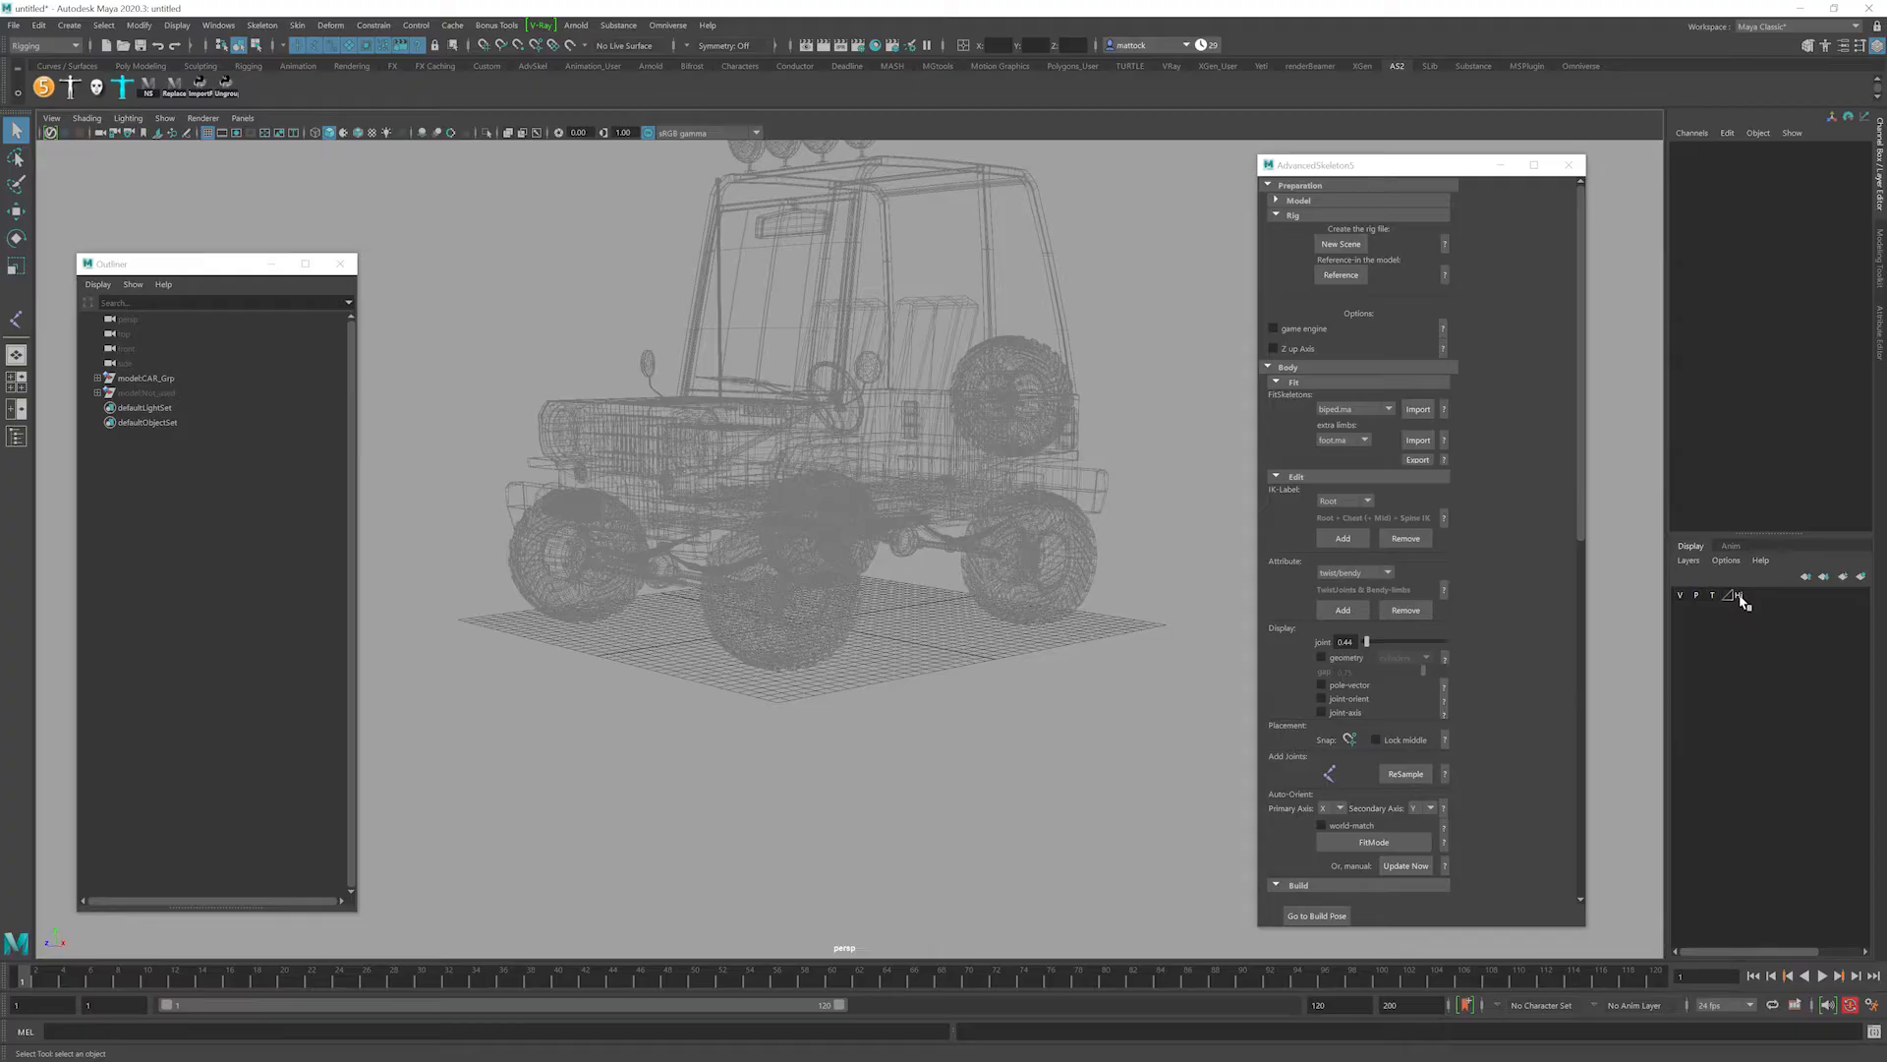
left_click(1680, 595)
left_click(1680, 594)
left_click(1713, 597)
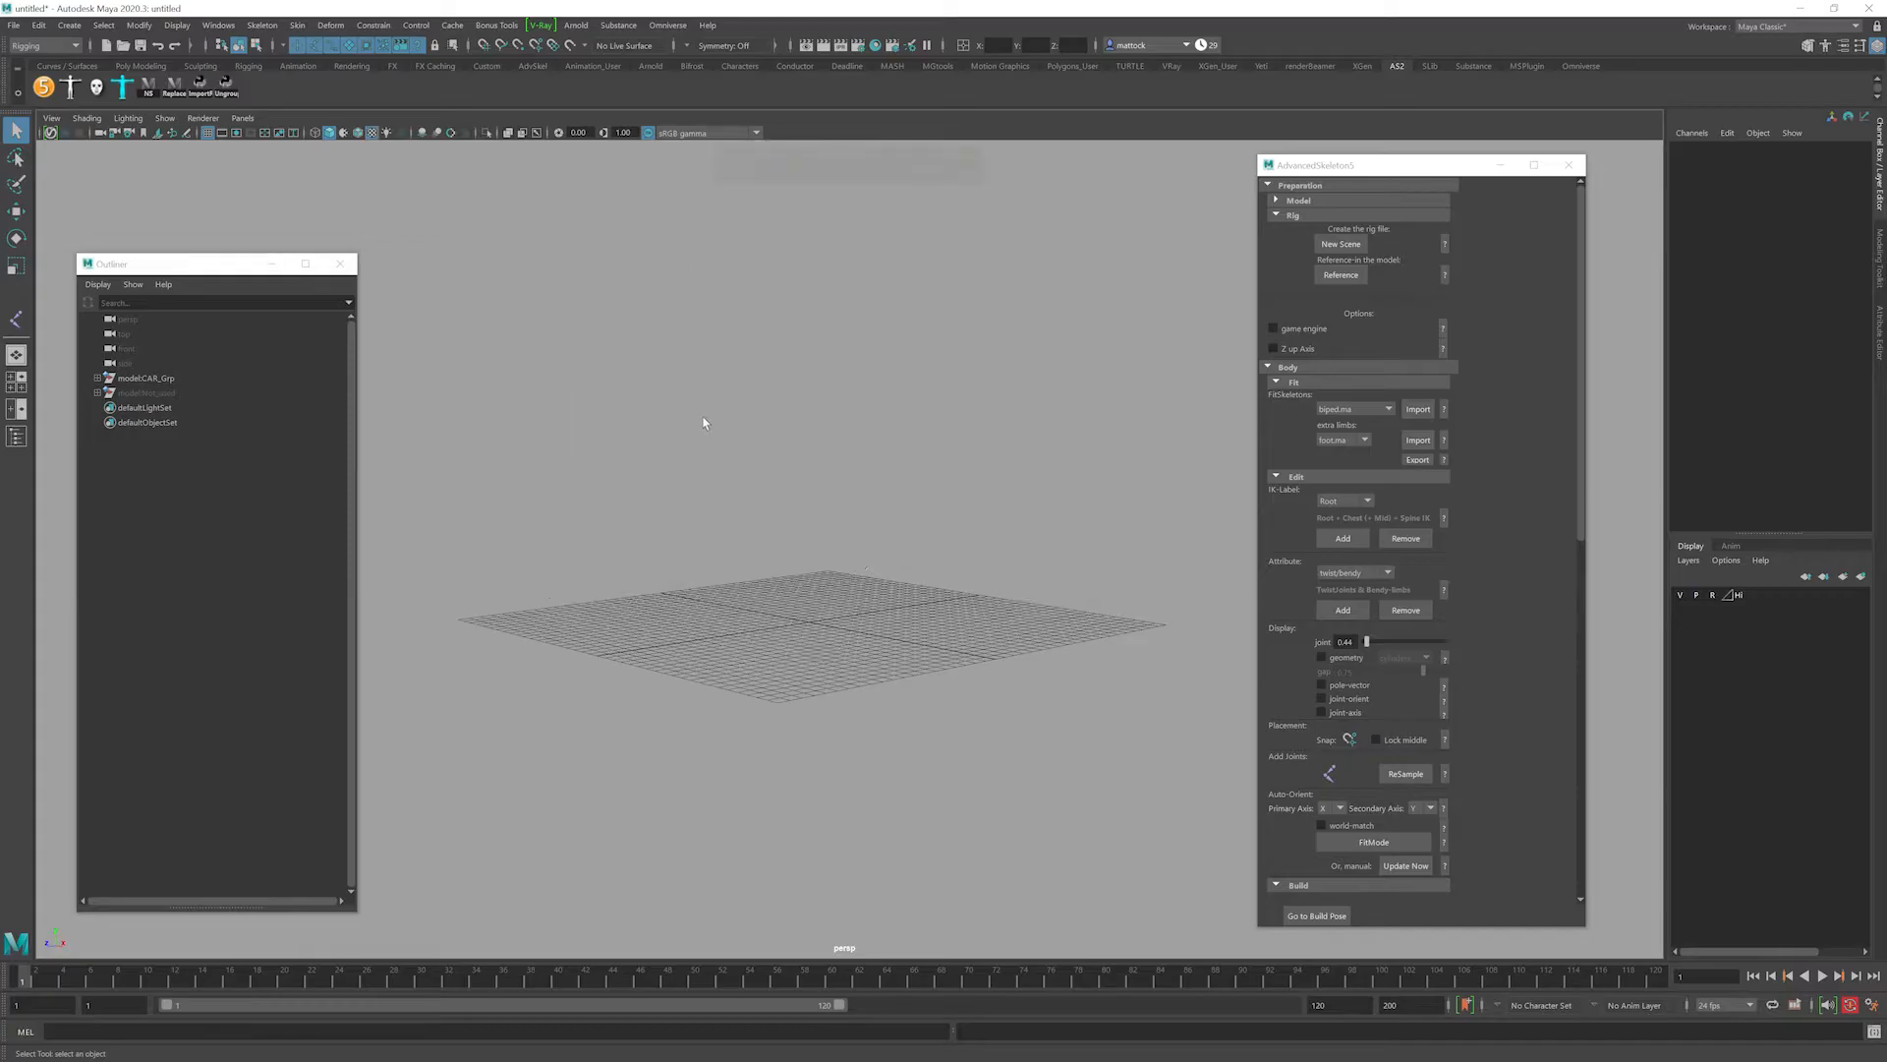
Cycle the perspective view through wireframe, plain shaded and textured display, leaving the jeep in textured shading.
key("6")
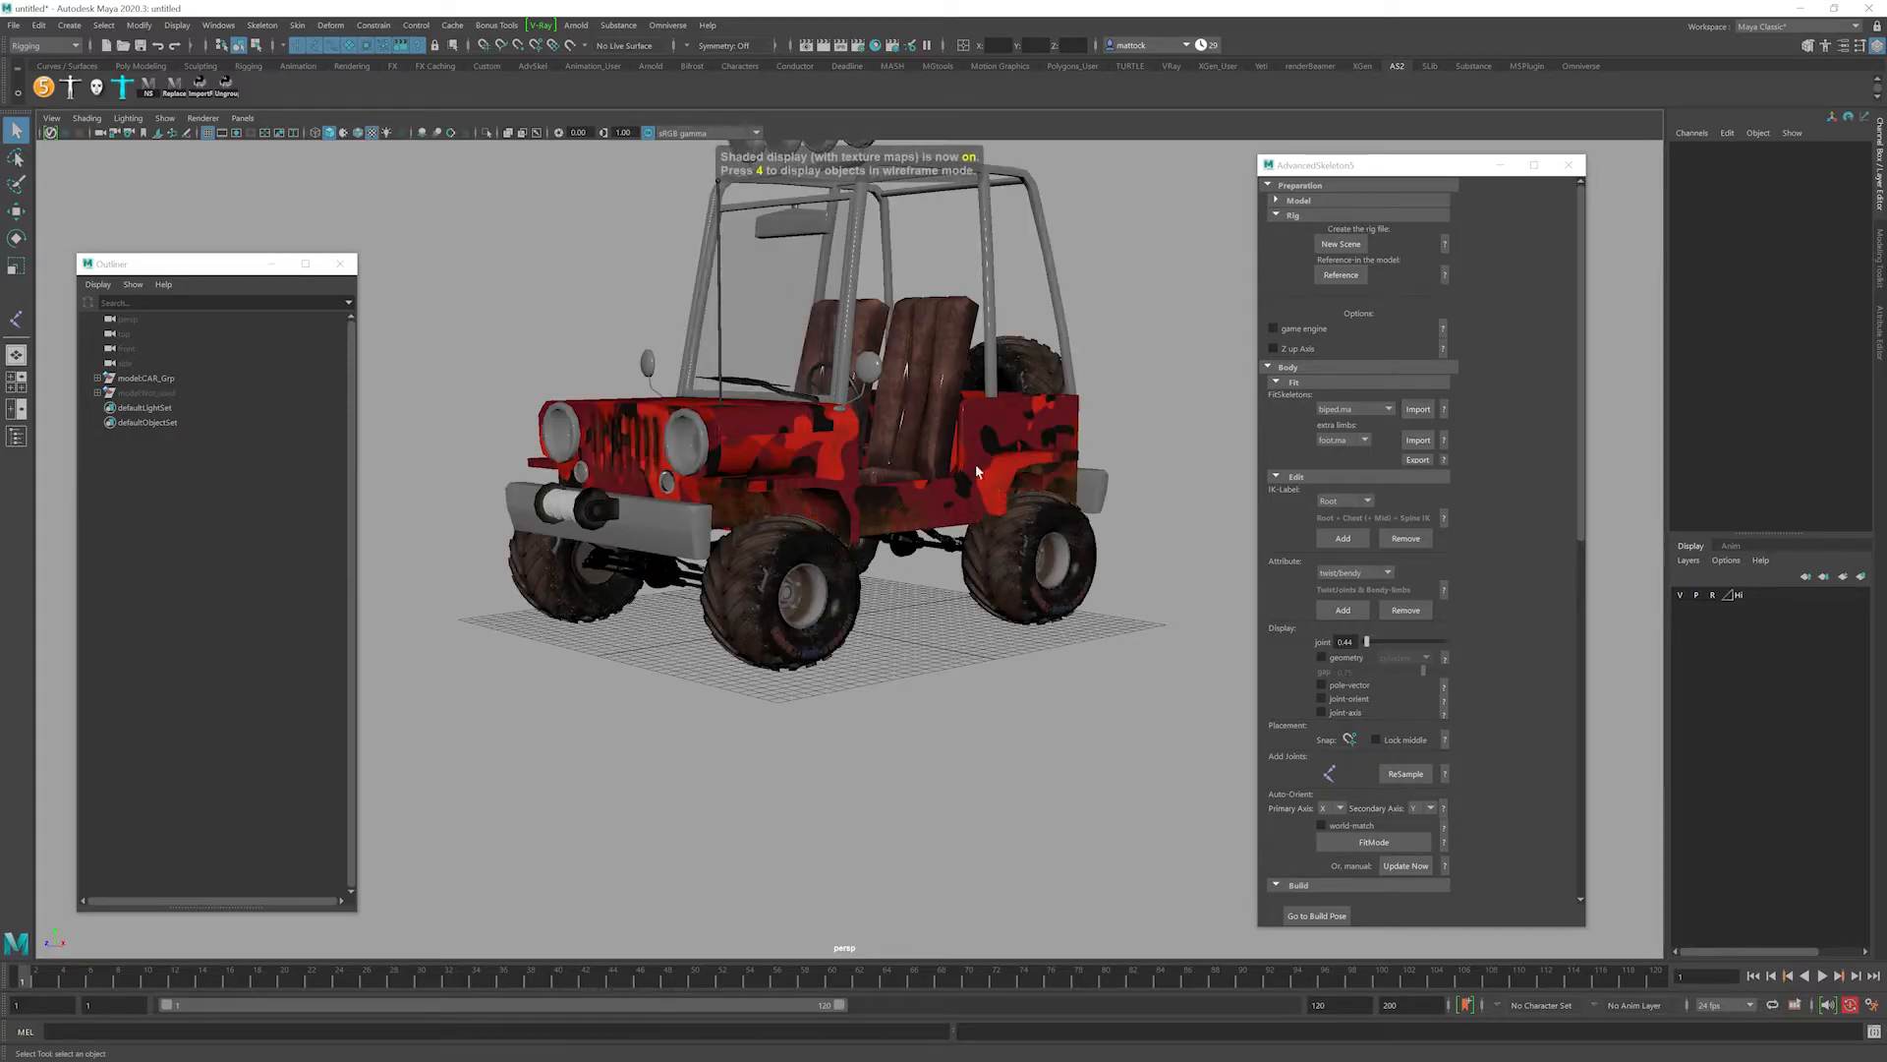
key("4")
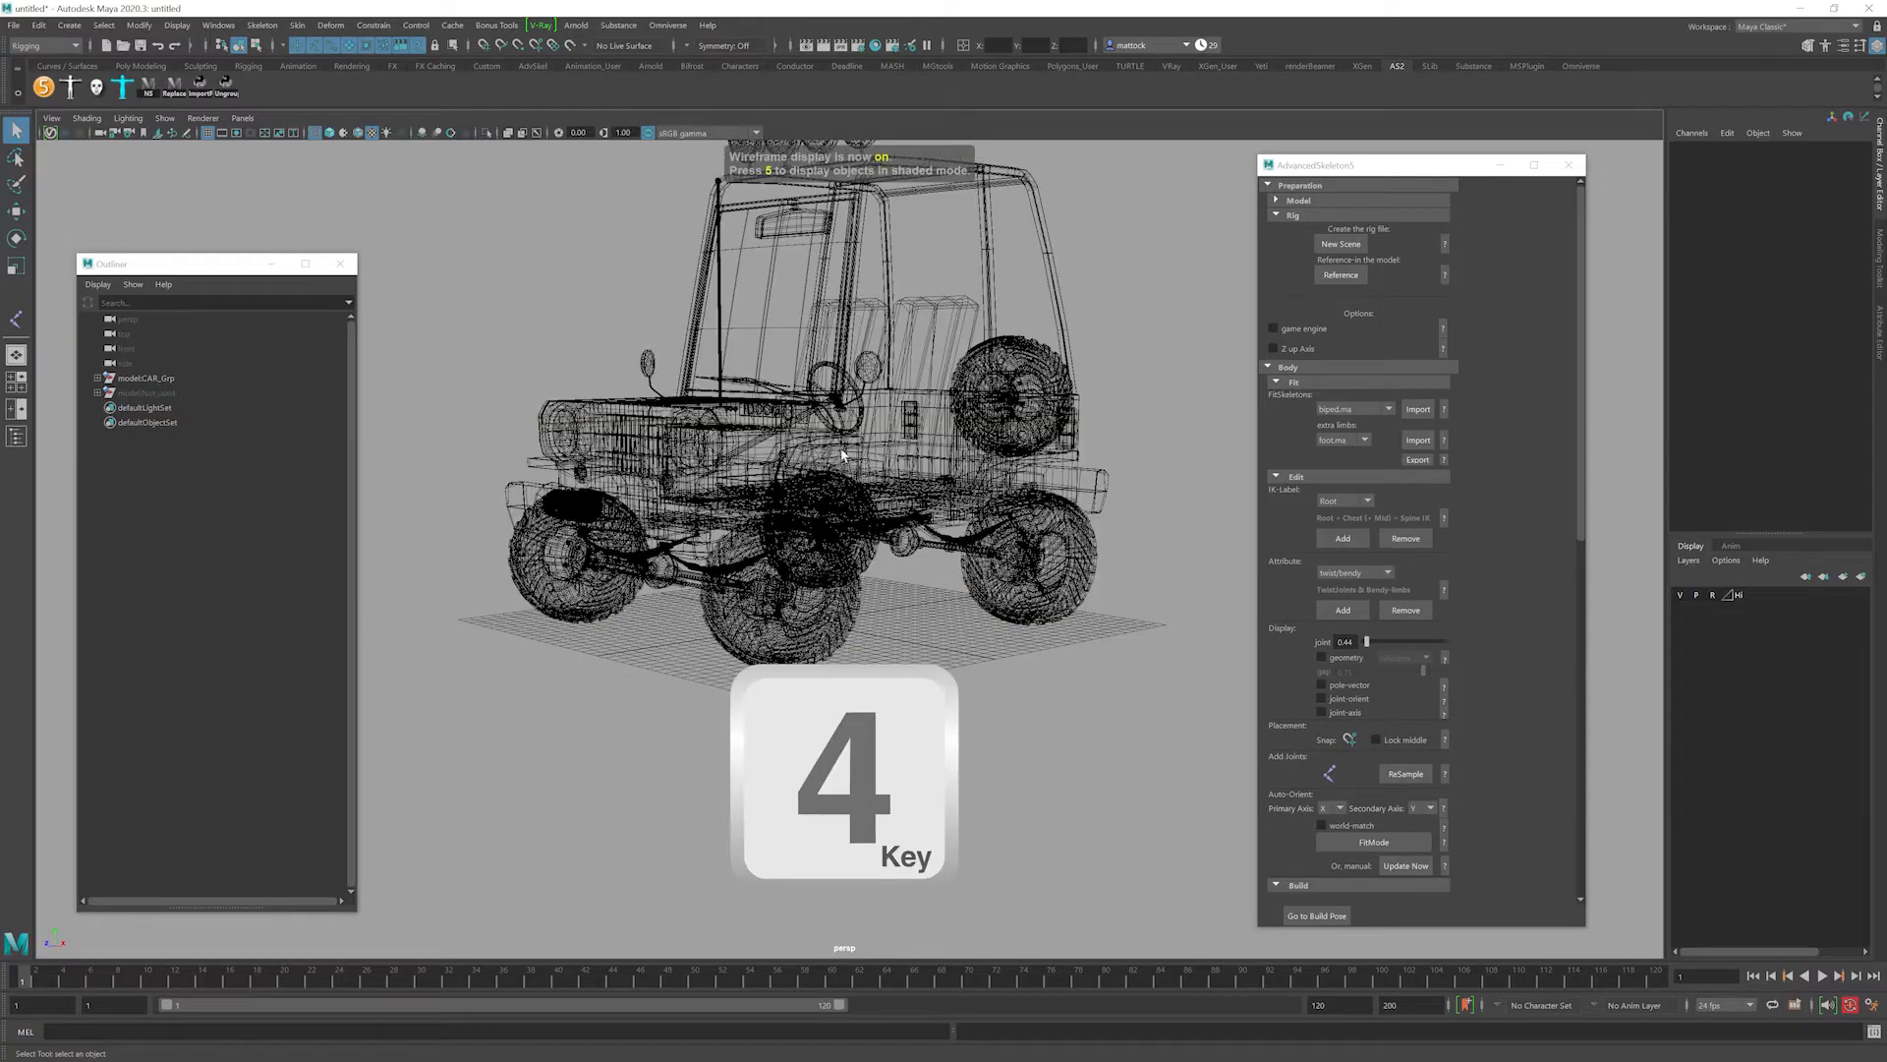
key("5")
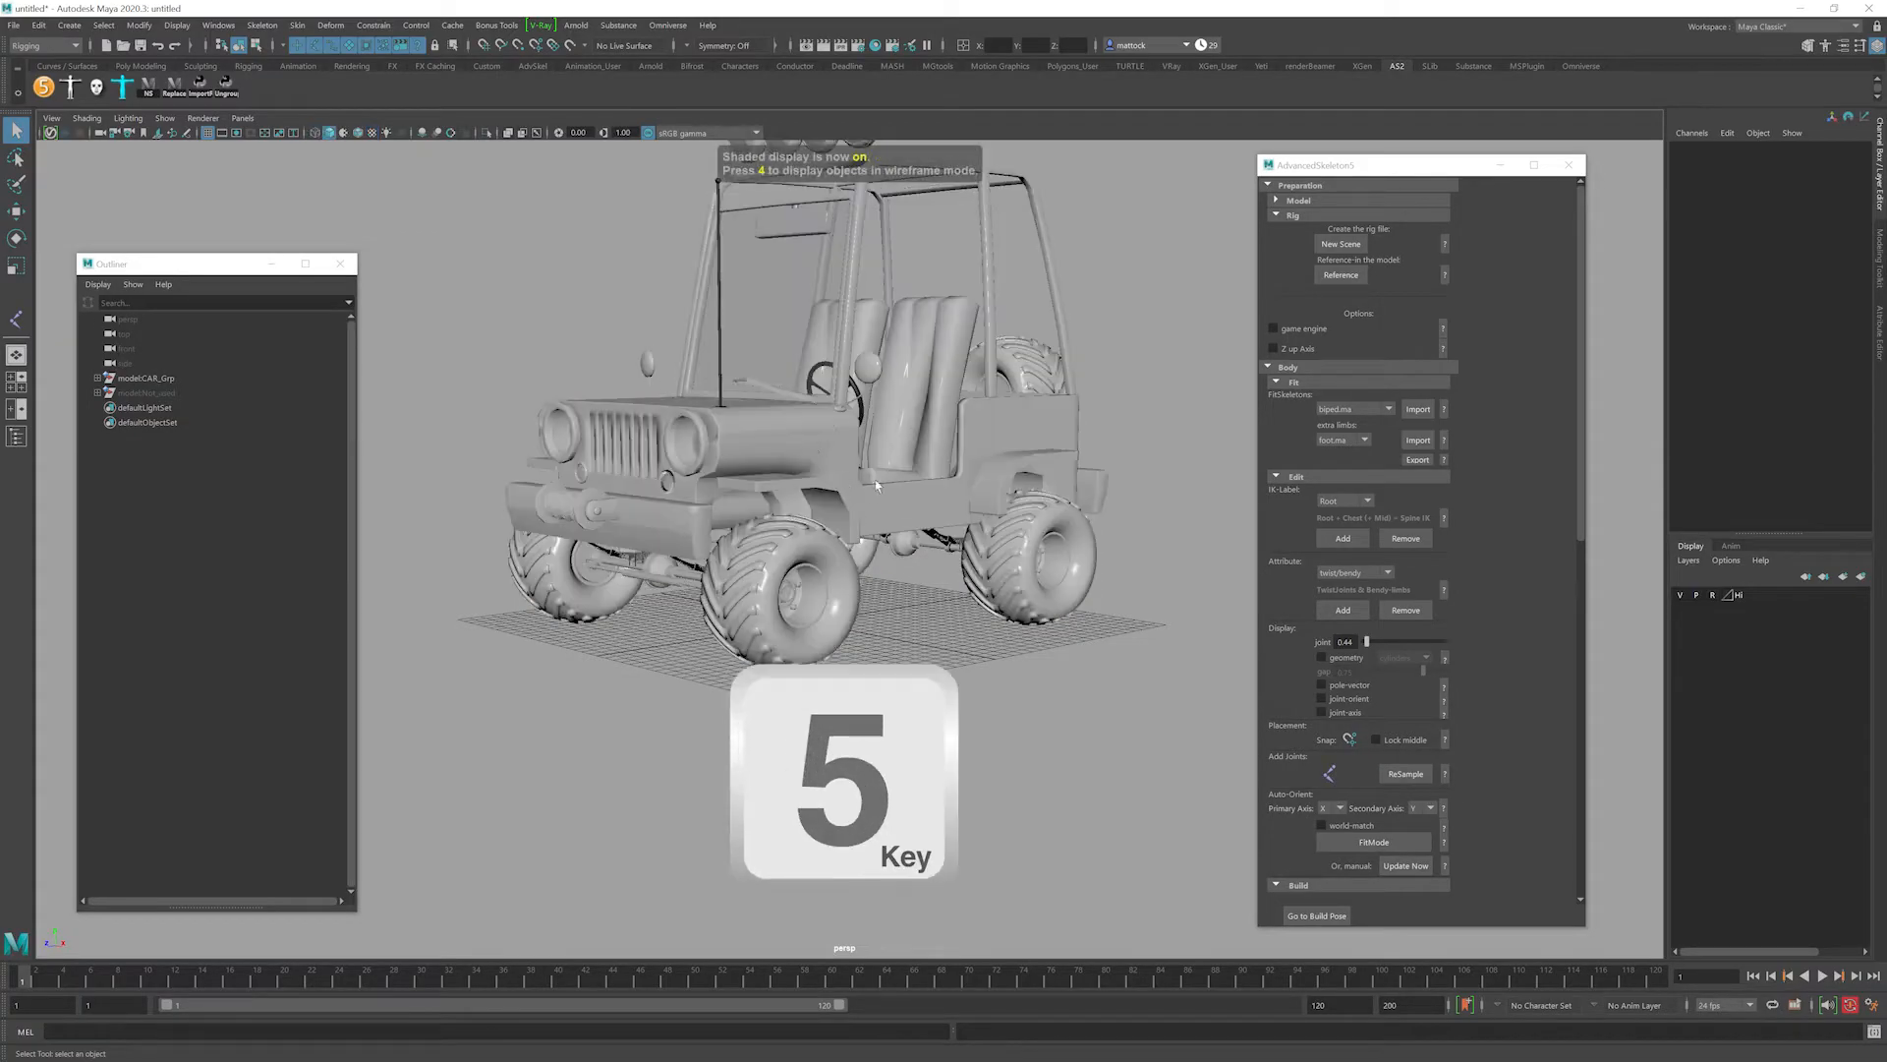
key("6")
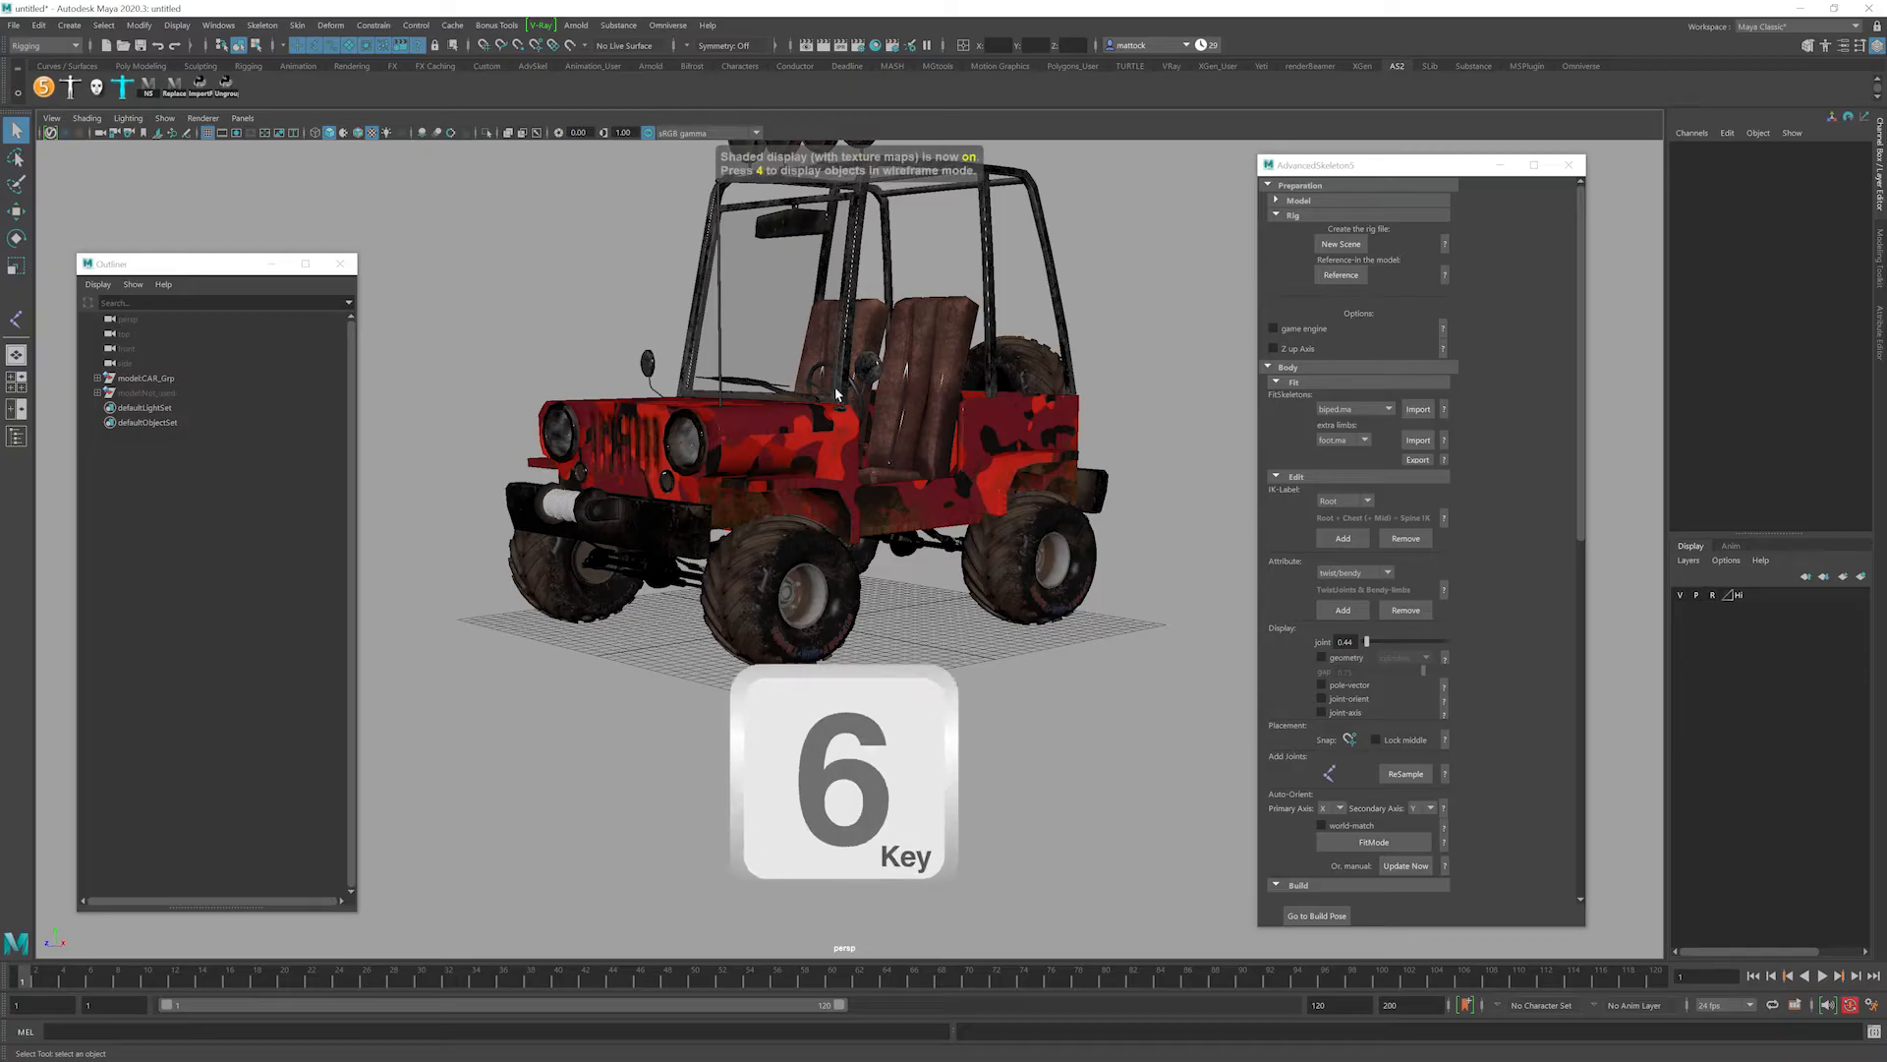
middle_click_drag(785, 379, 794, 516, "alt")
right_click_drag(795, 516, 918, 517, "alt")
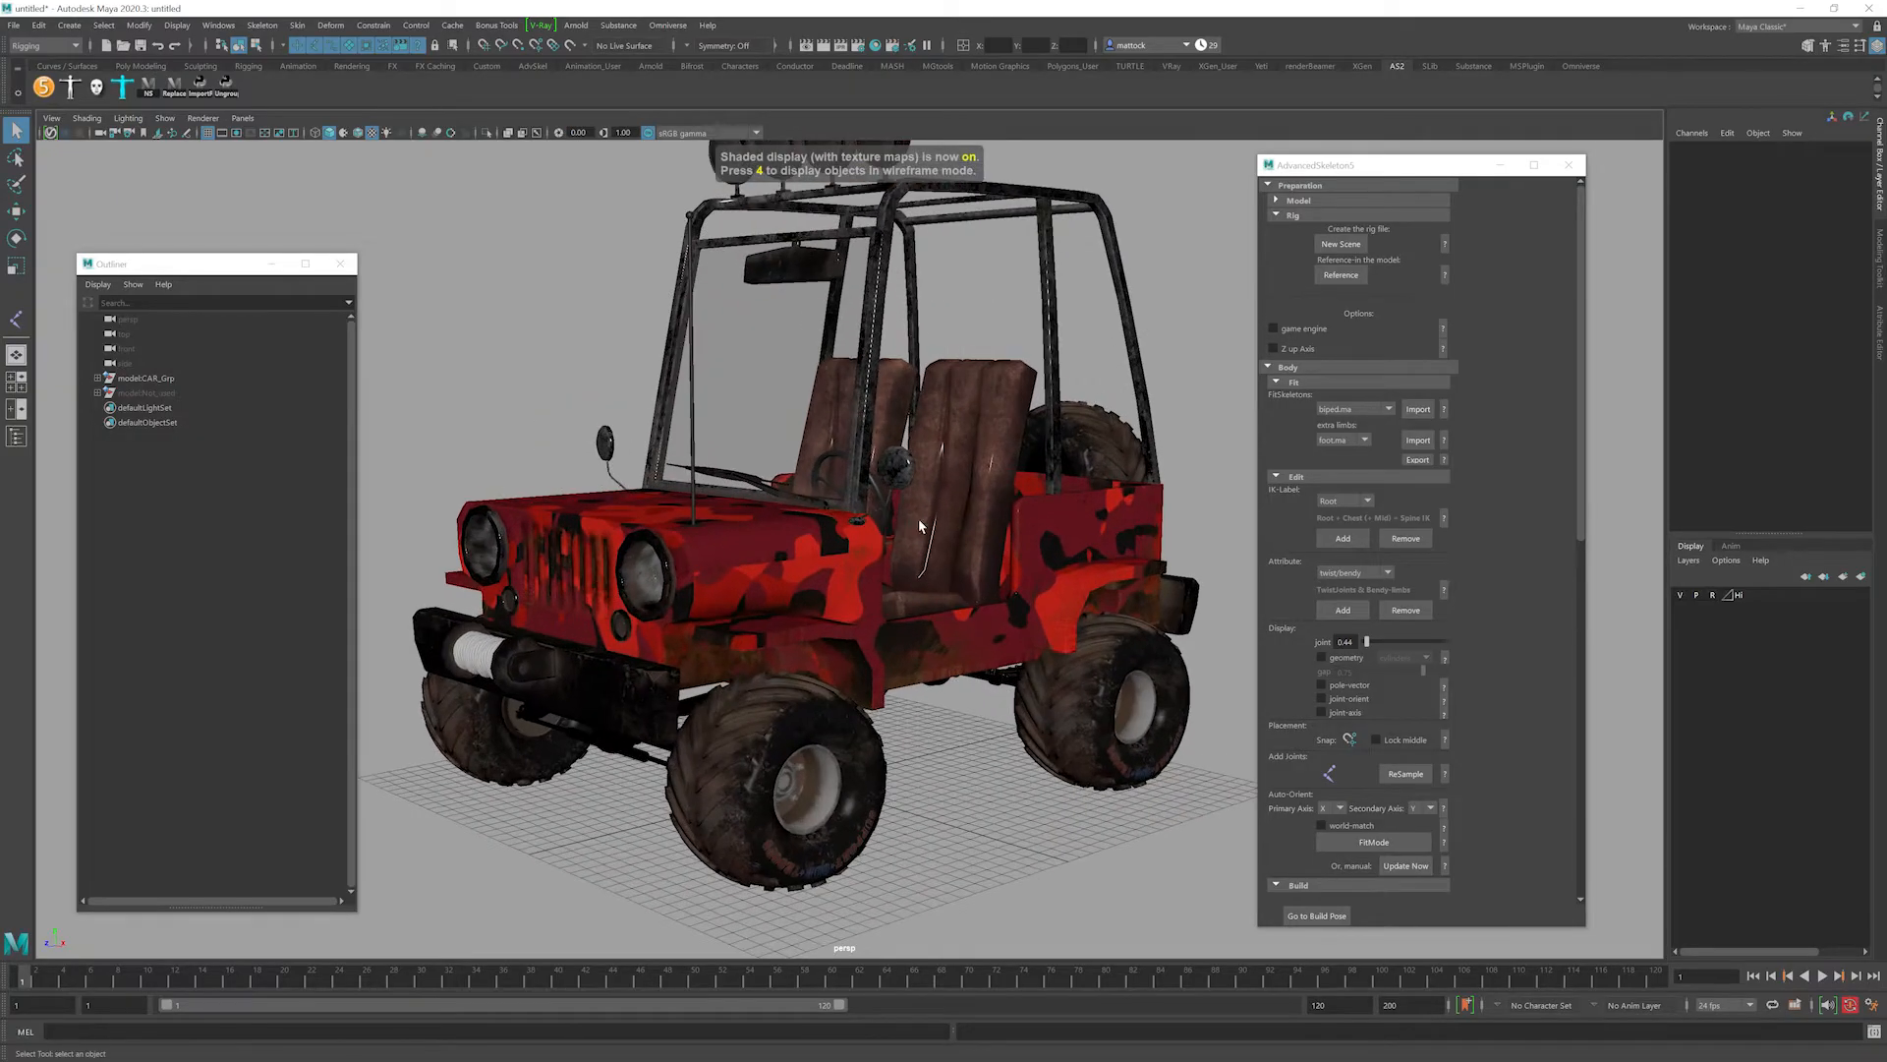
Set the jeep model's display layer to Template and switch the viewport to the four-view layout.
left_click(1713, 596)
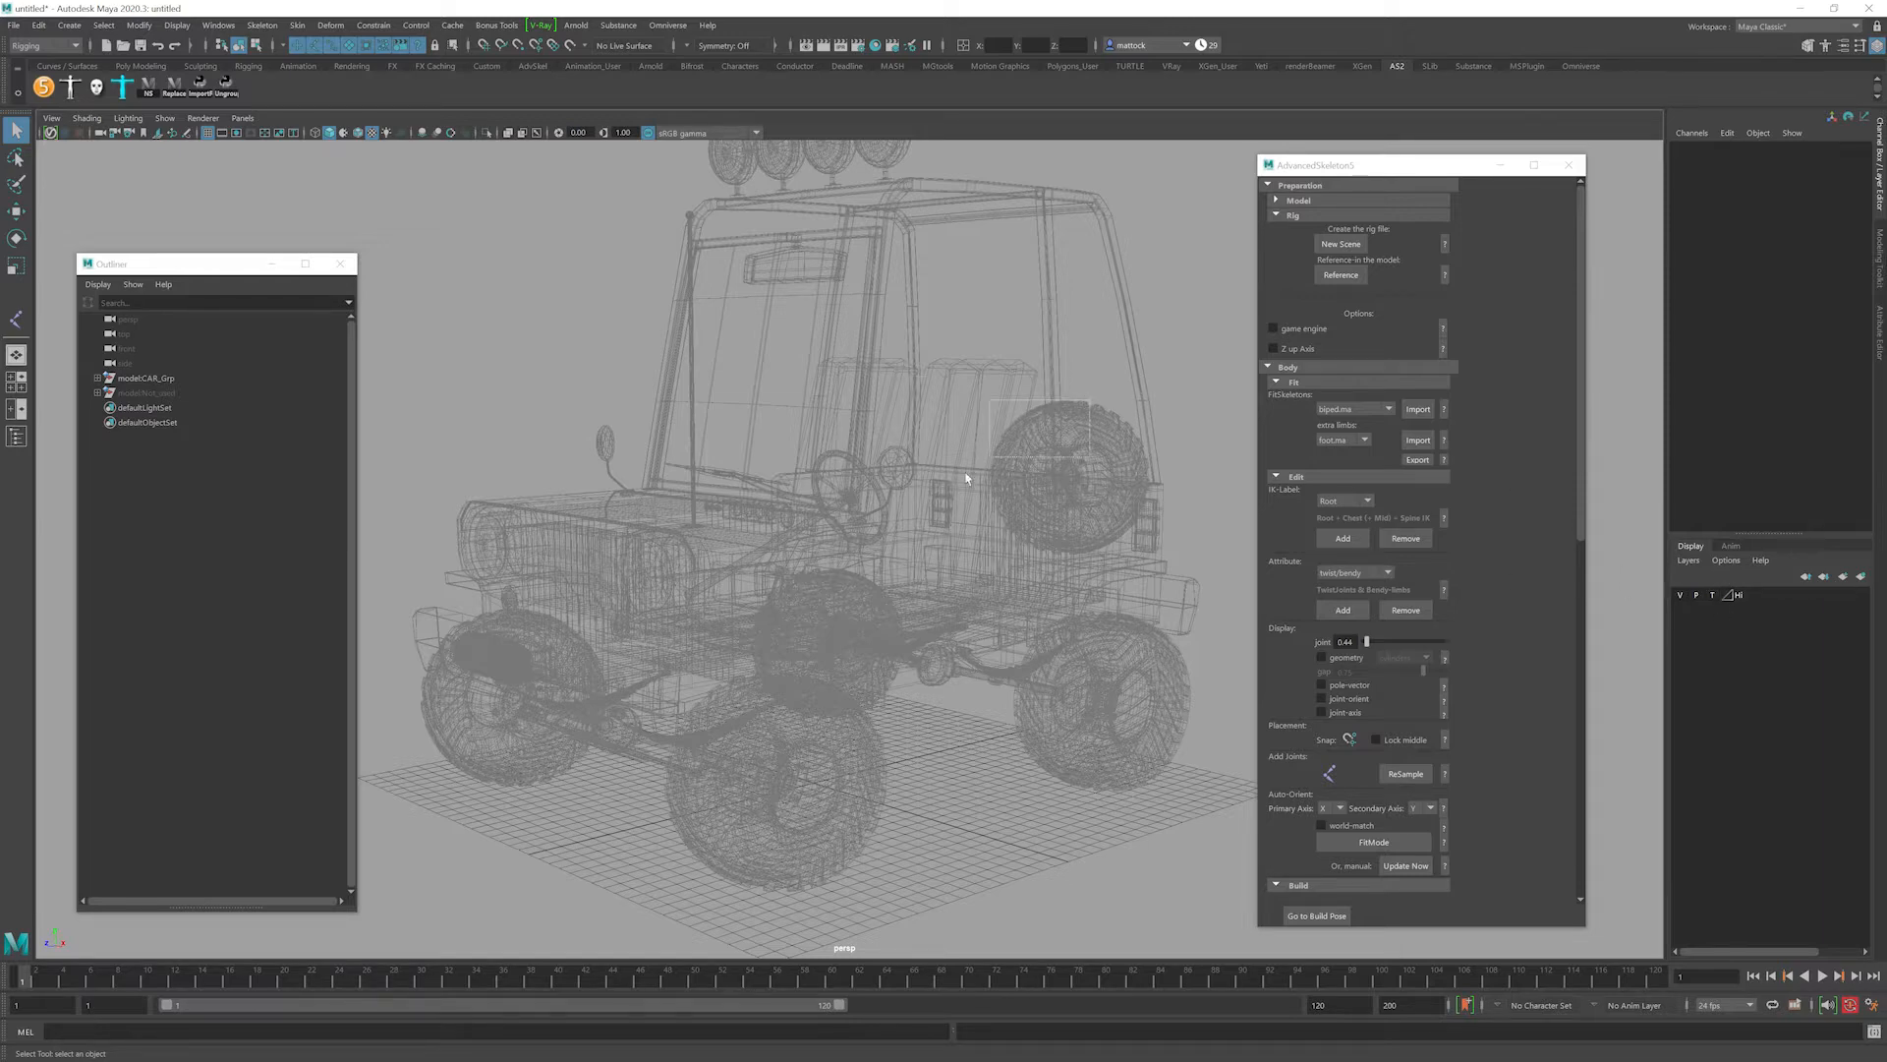
left_click_drag(852, 583, 765, 562, "alt")
left_click_drag(830, 674, 815, 598, "alt")
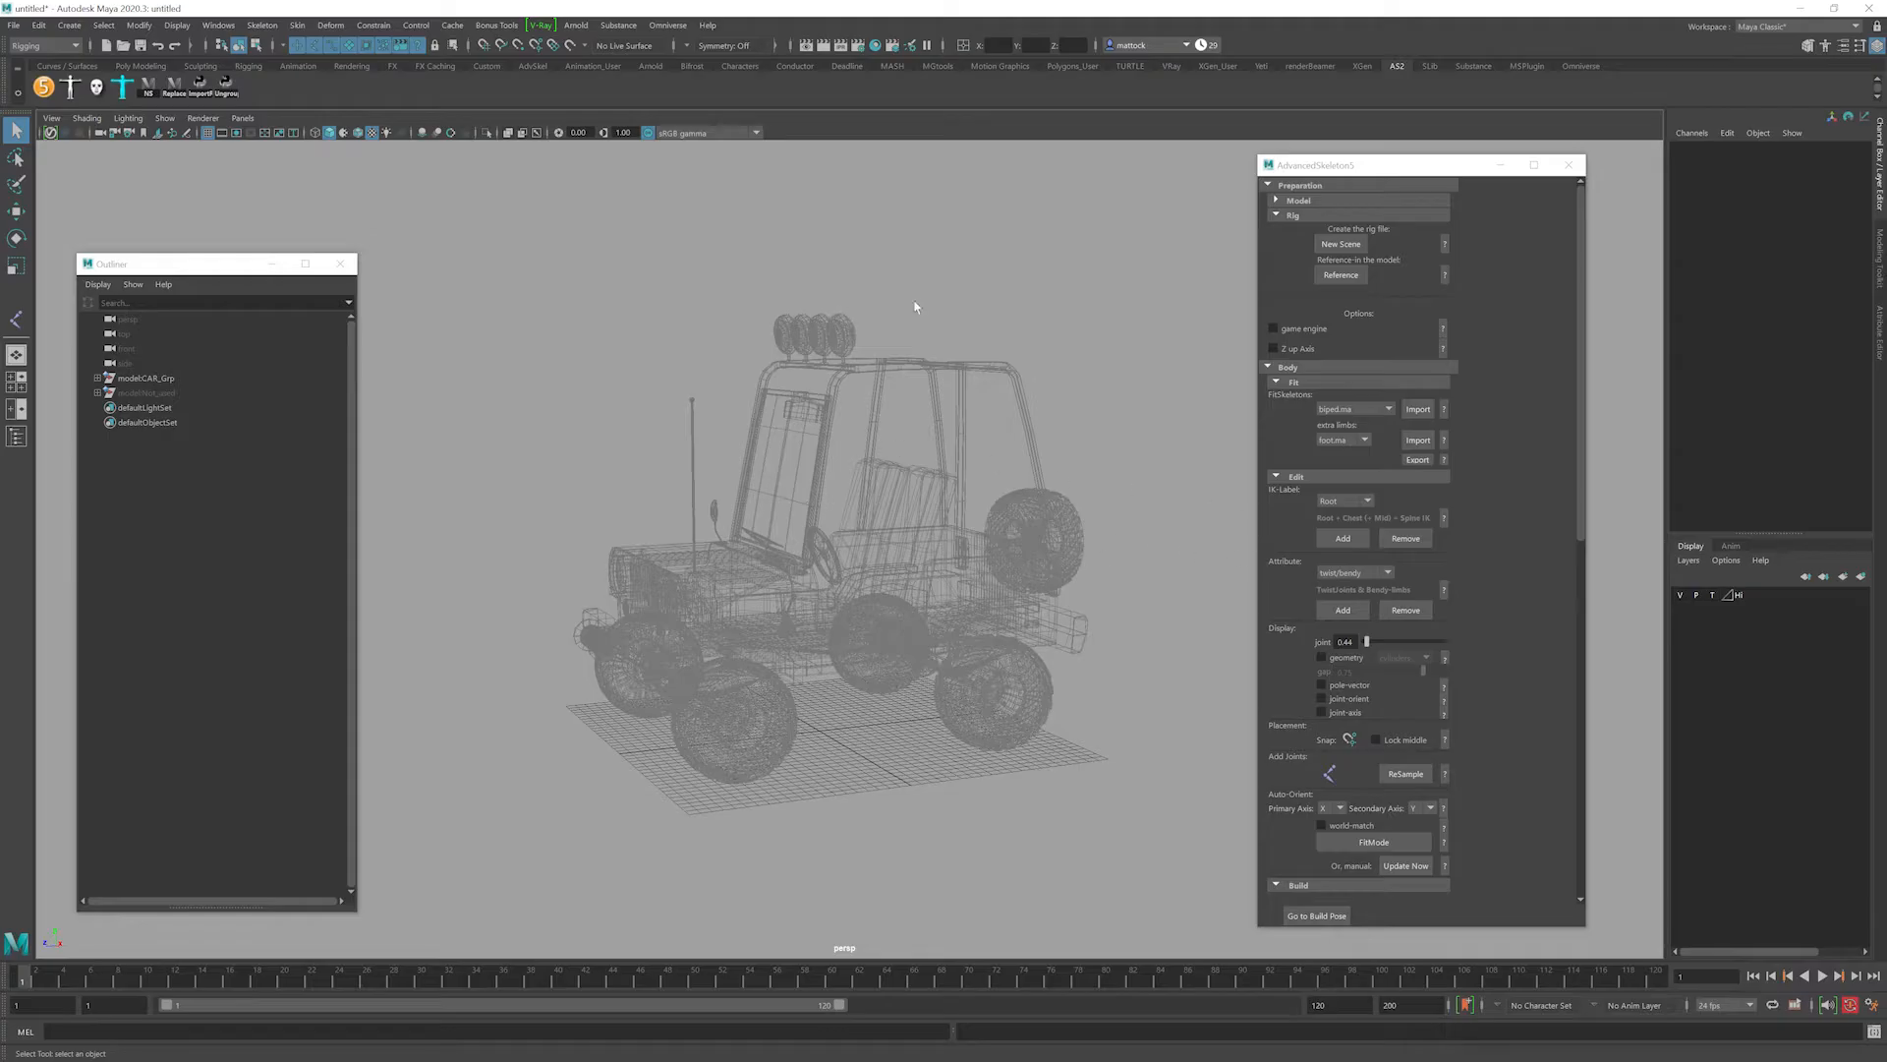
key("space")
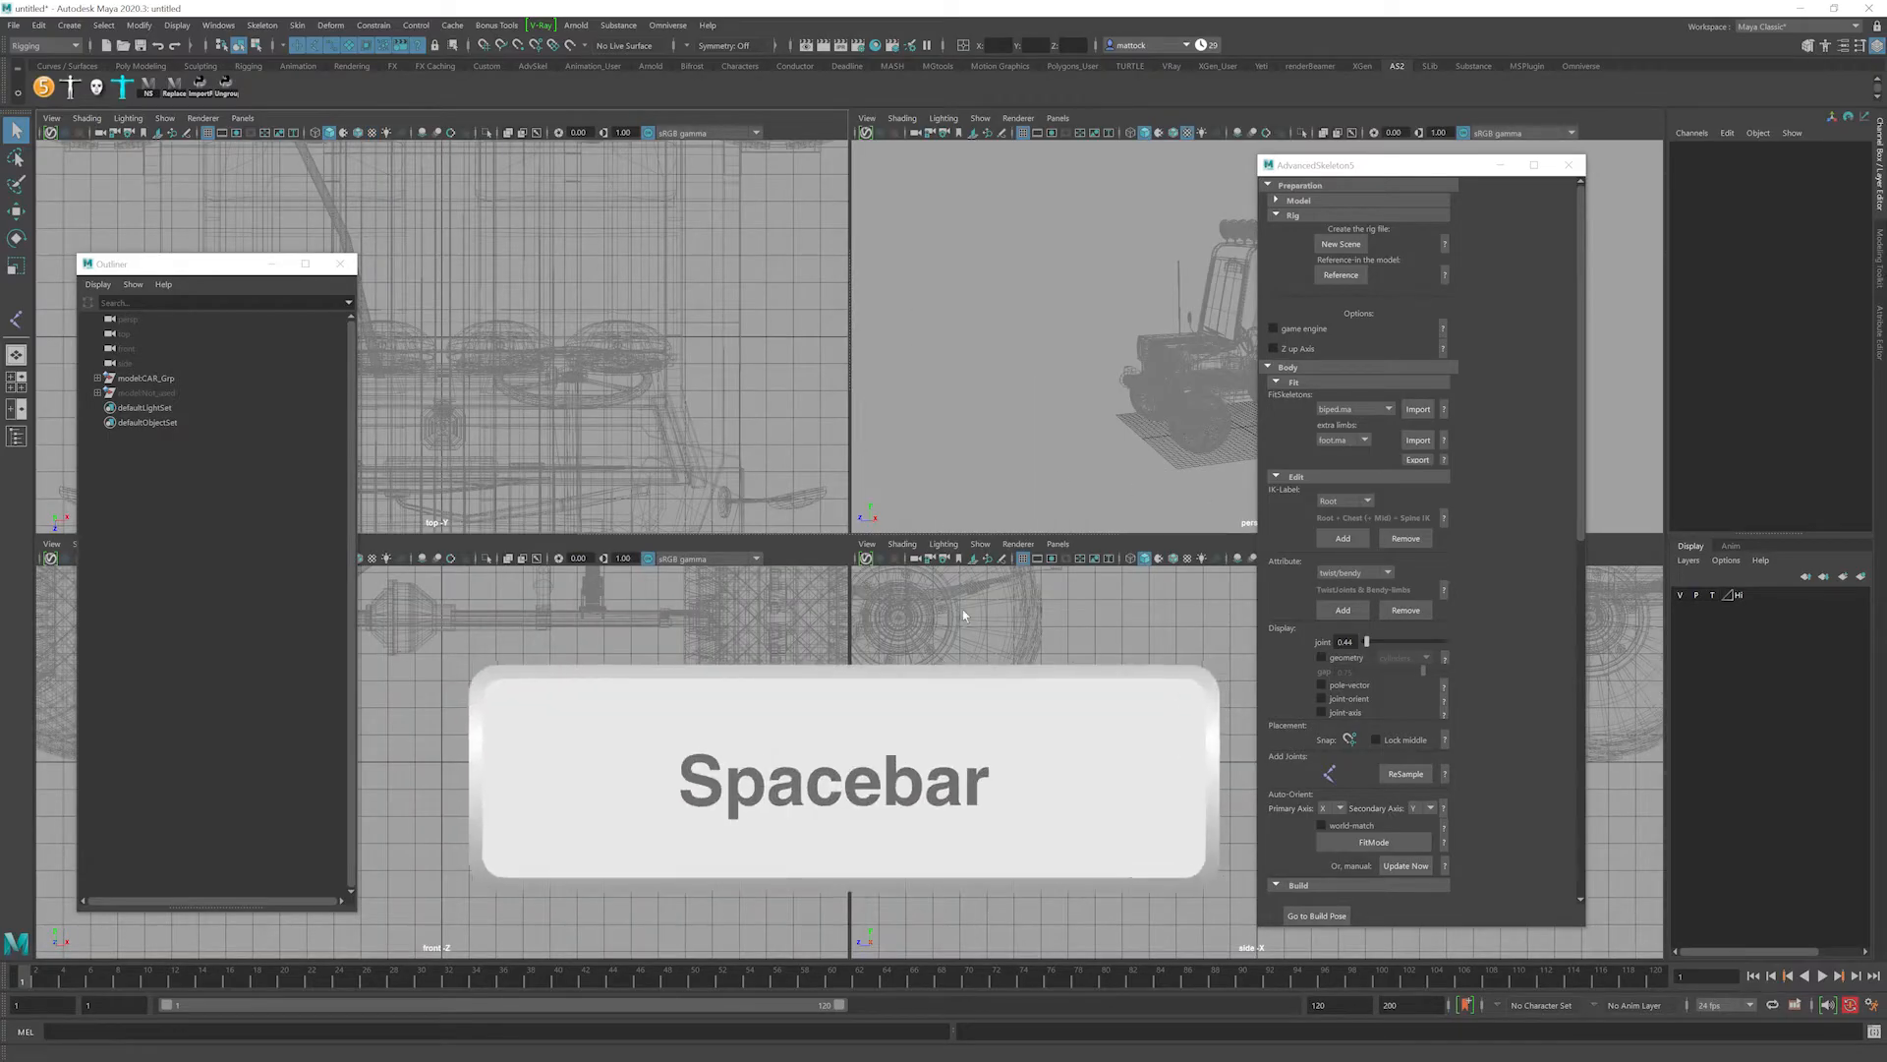
Move the AdvancedSkeleton and Outliner windows aside and frame the jeep in the perspective, front and side views.
left_click_drag(1315, 172, 1545, 180)
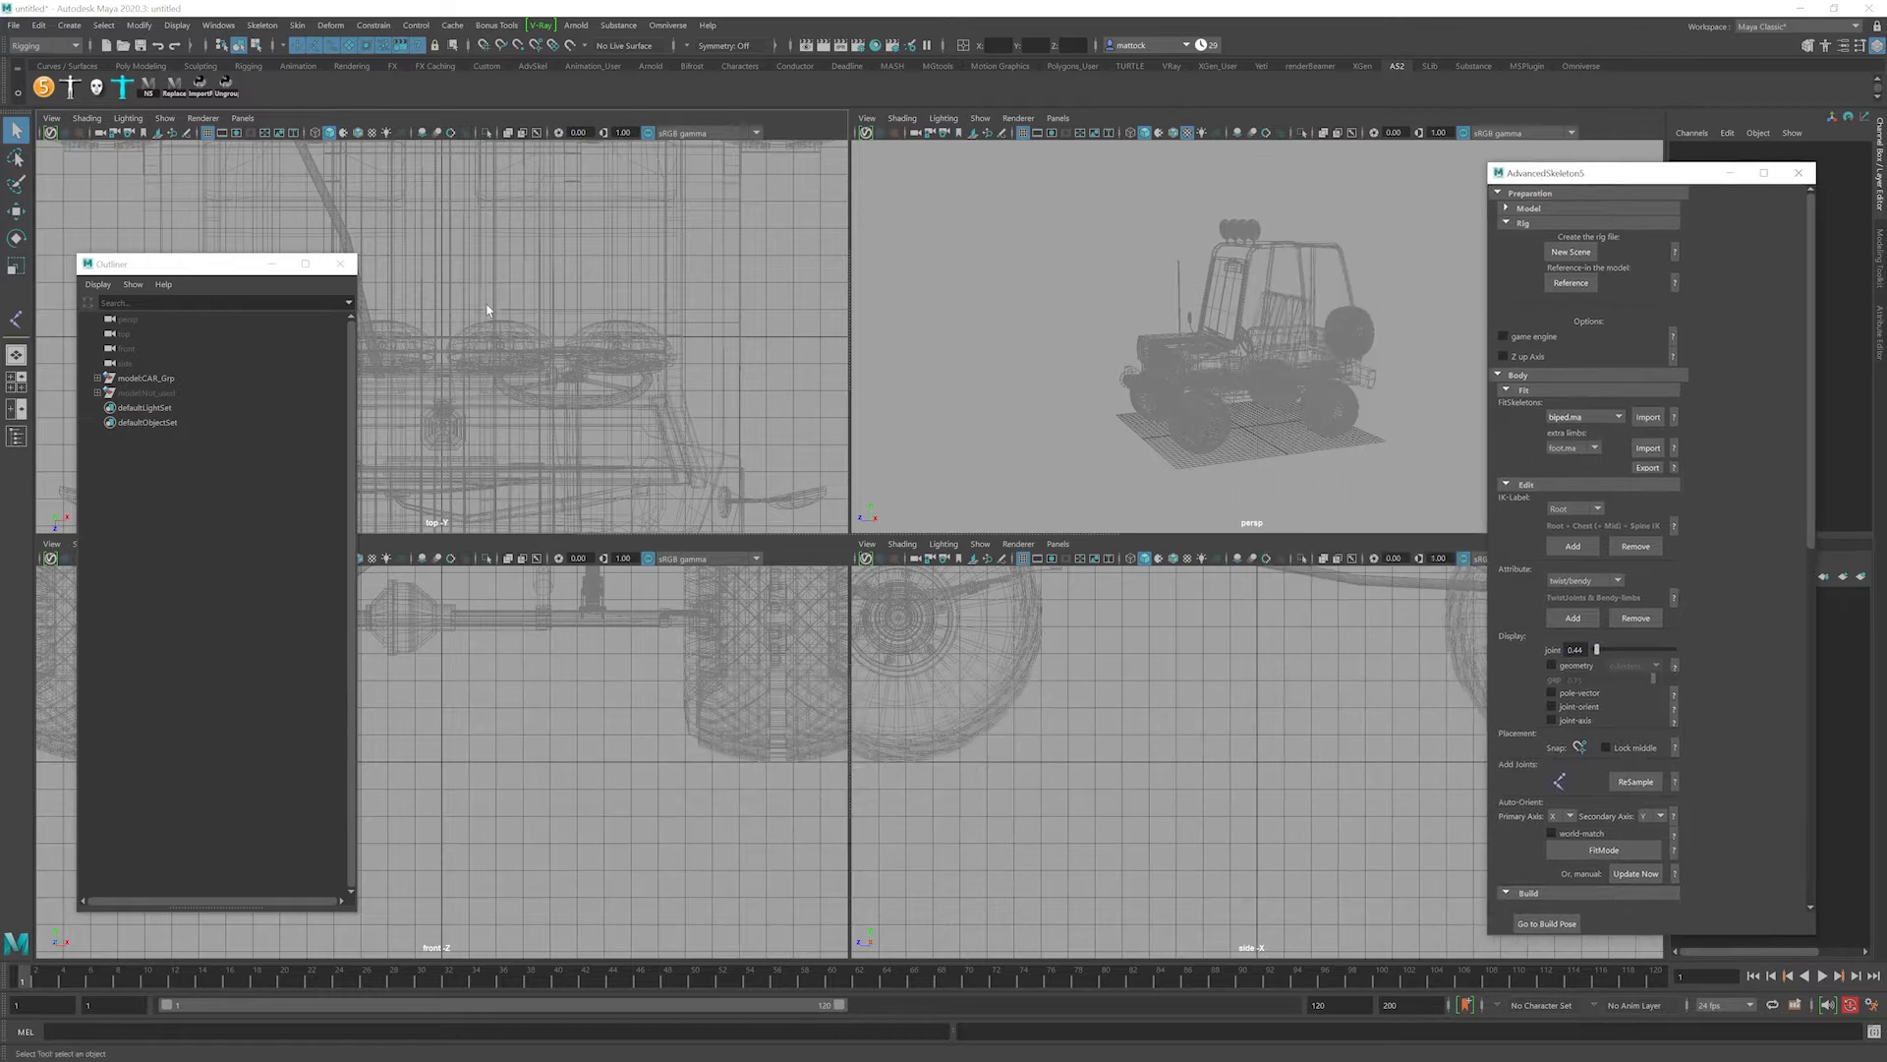
left_click_drag(230, 274, 202, 314)
right_click_drag(695, 666, 592, 678, "alt")
middle_click_drag(593, 678, 614, 808, "alt")
right_click_drag(1200, 682, 1153, 678, "alt")
left_click_drag(1253, 357, 1180, 329, "alt")
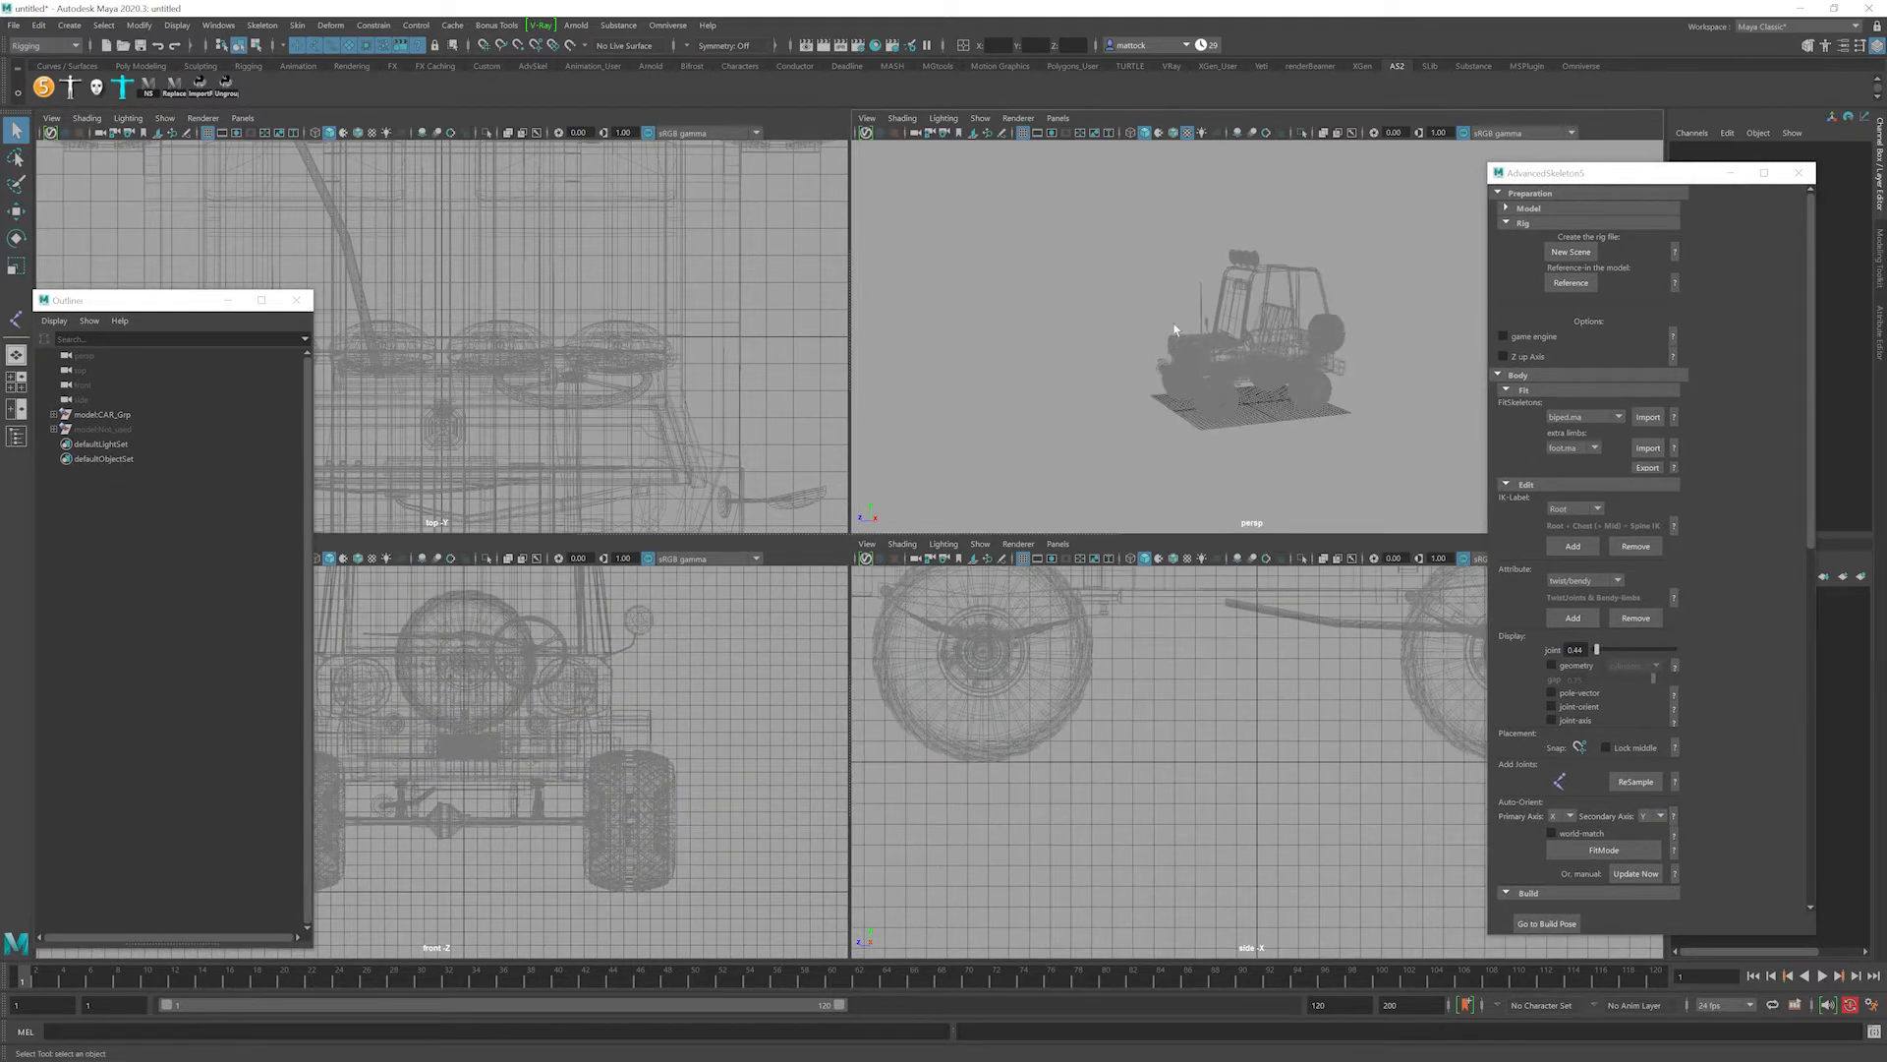
middle_click_drag(1179, 330, 1130, 444, "alt")
right_click_drag(1131, 444, 1193, 485, "alt")
middle_click_drag(1194, 486, 1172, 391, "alt")
right_click_drag(1179, 617, 1076, 629, "alt")
right_click_drag(1259, 712, 1194, 614, "alt")
middle_click_drag(1194, 608, 1099, 755, "alt")
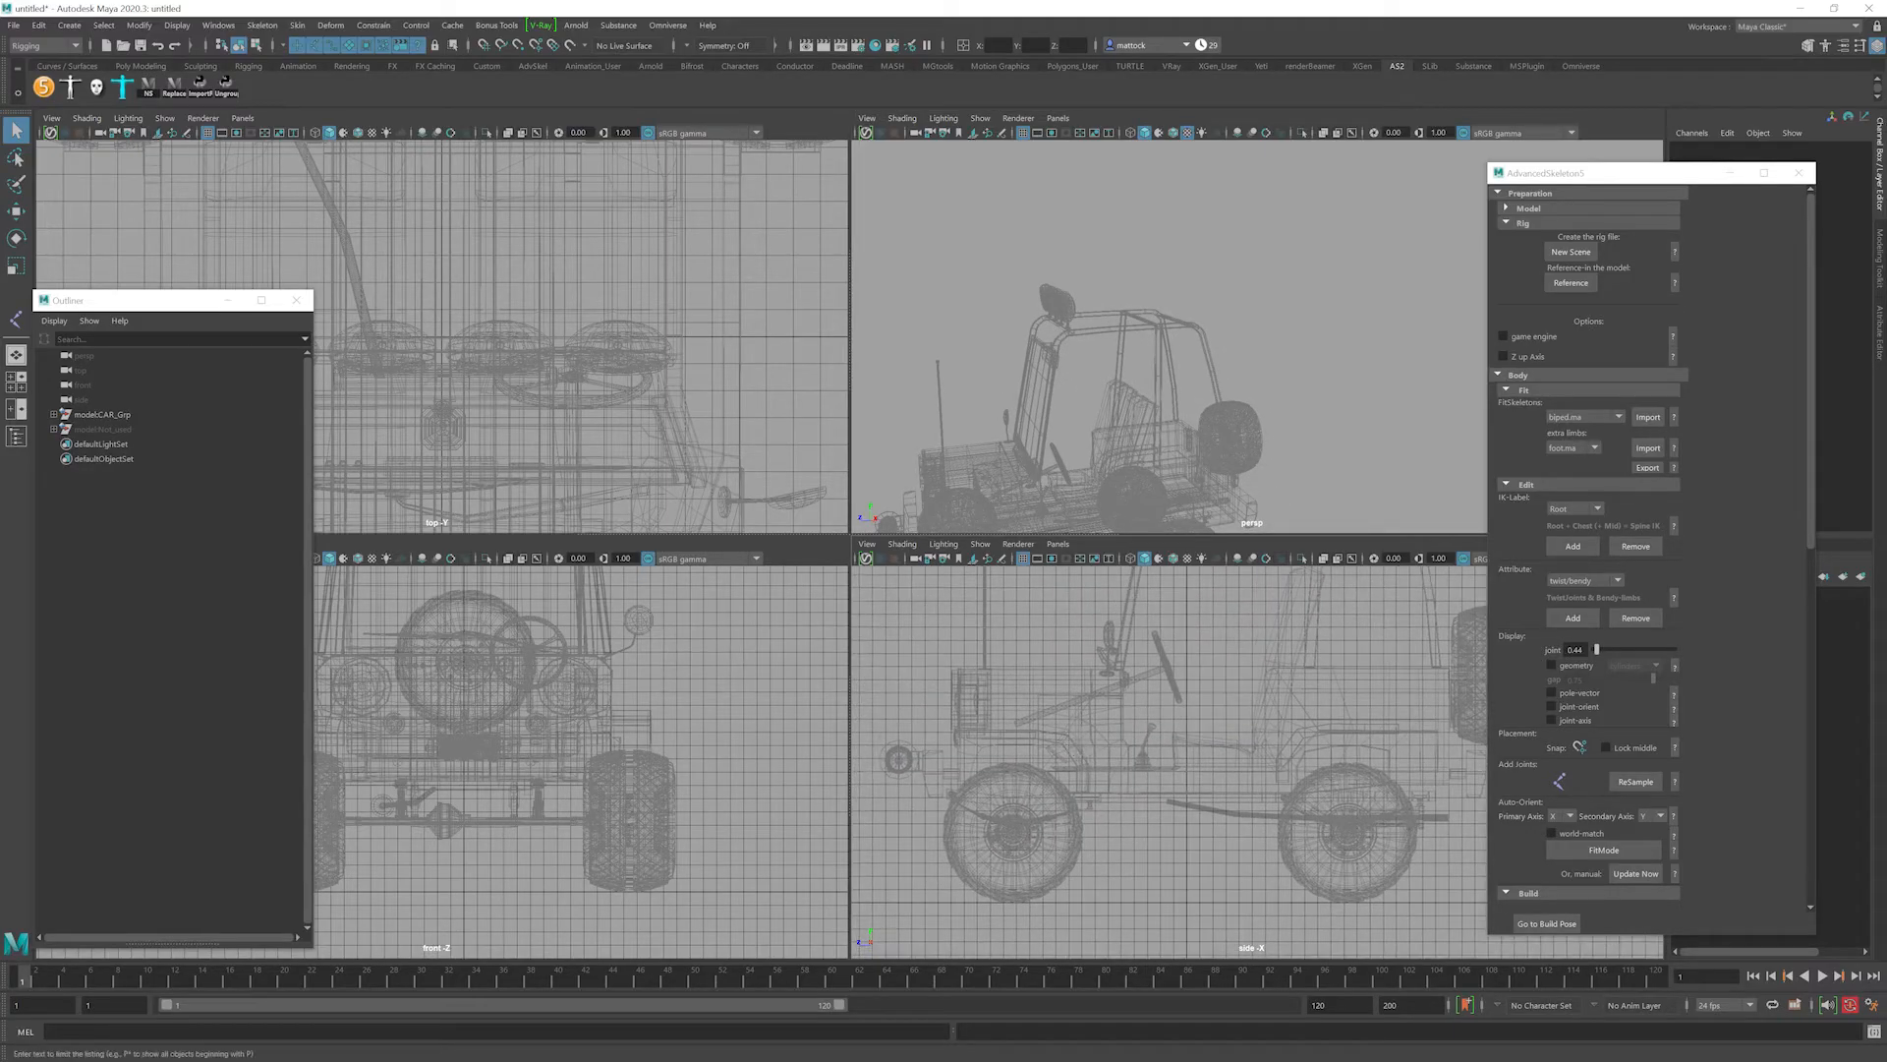
left_click_drag(157, 300, 130, 289)
middle_click_drag(1066, 759, 1018, 745, "alt")
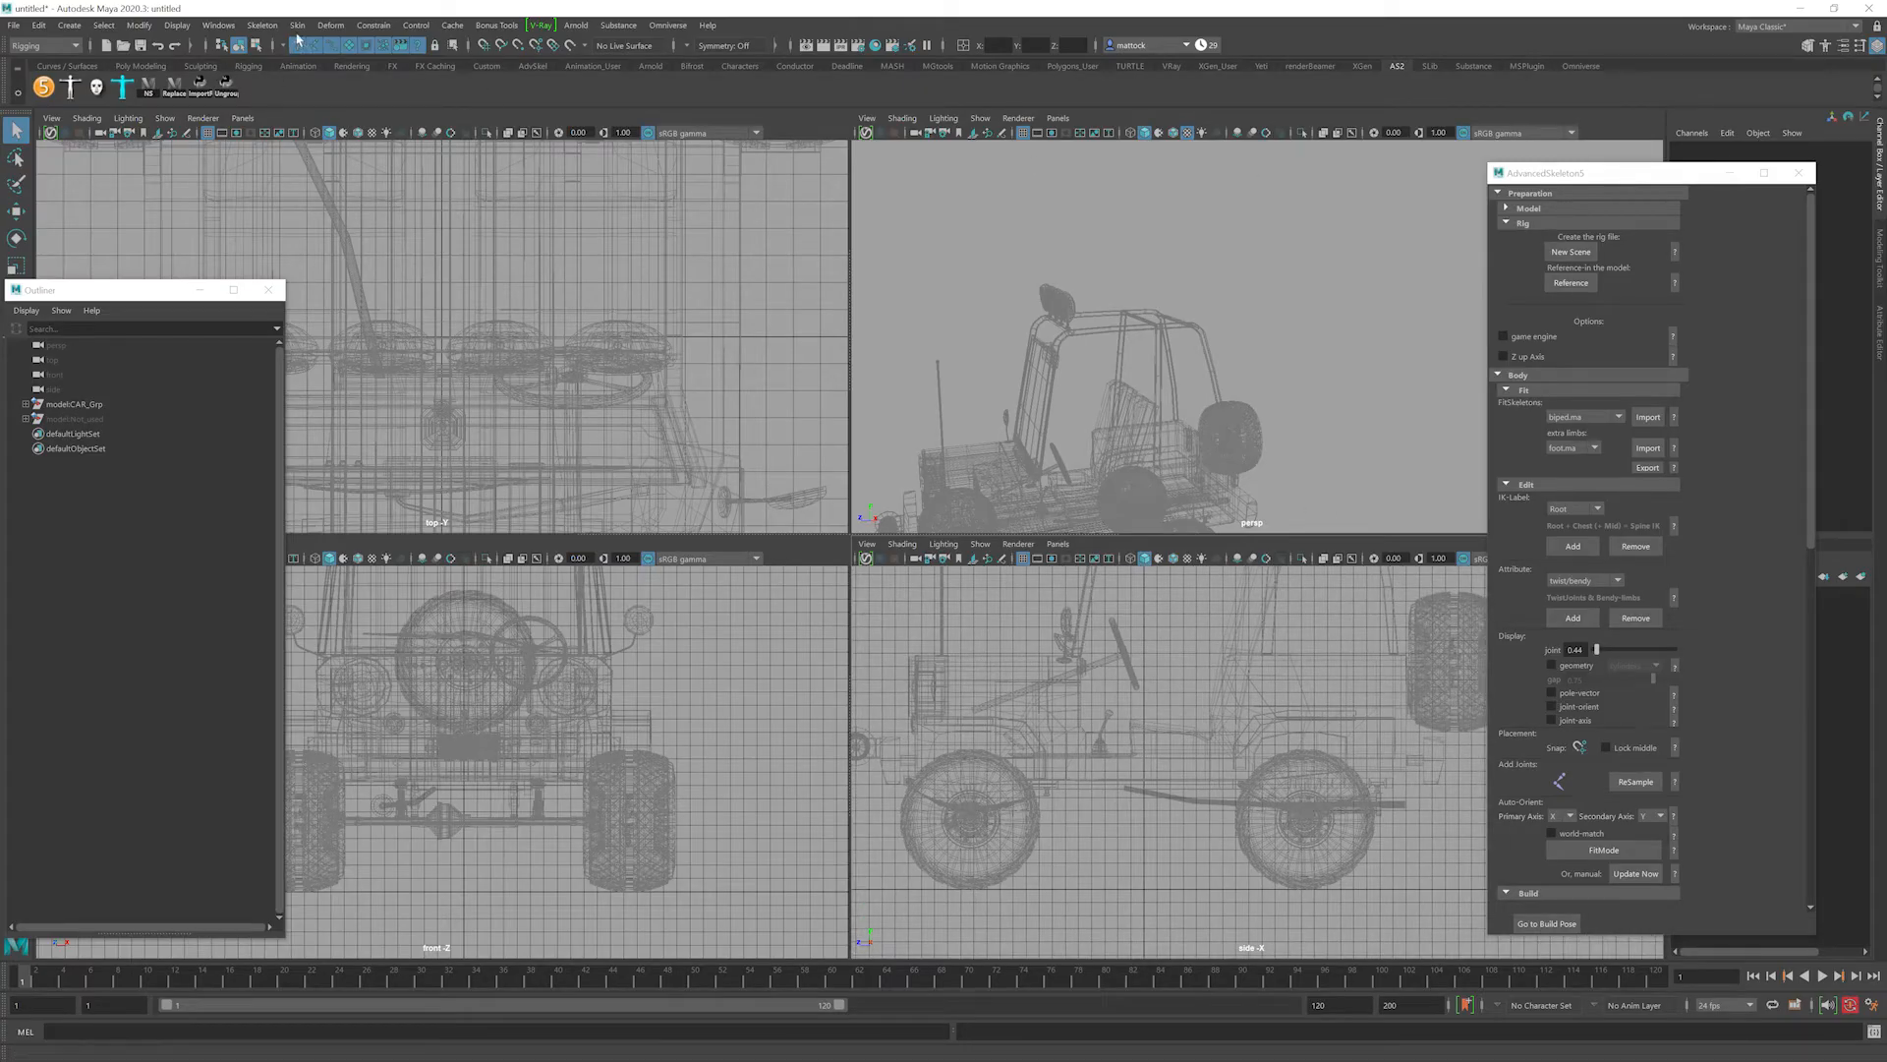
Set the joint display size to 0.81 and place a grid-snapped root joint at ground level between the wheels in the side view.
left_click(44, 46)
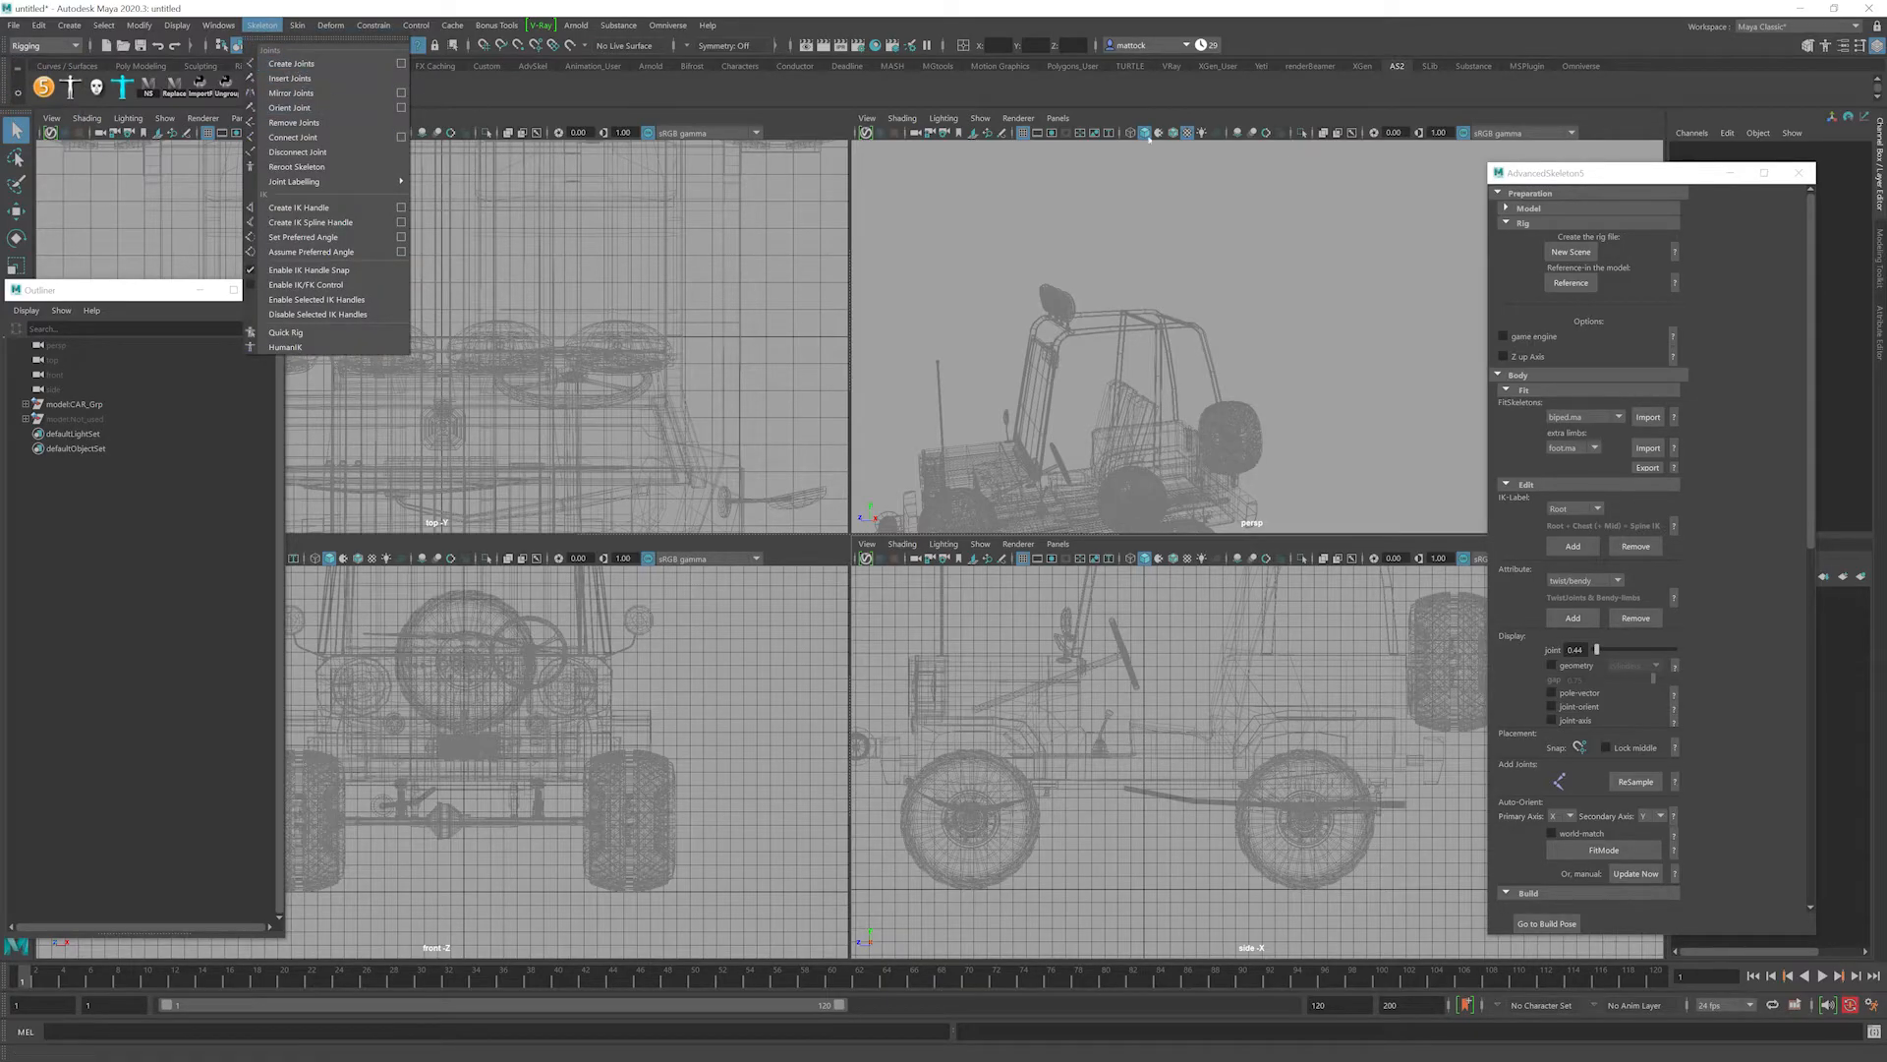
left_click(1553, 175)
left_click_drag(1572, 173, 1582, 130)
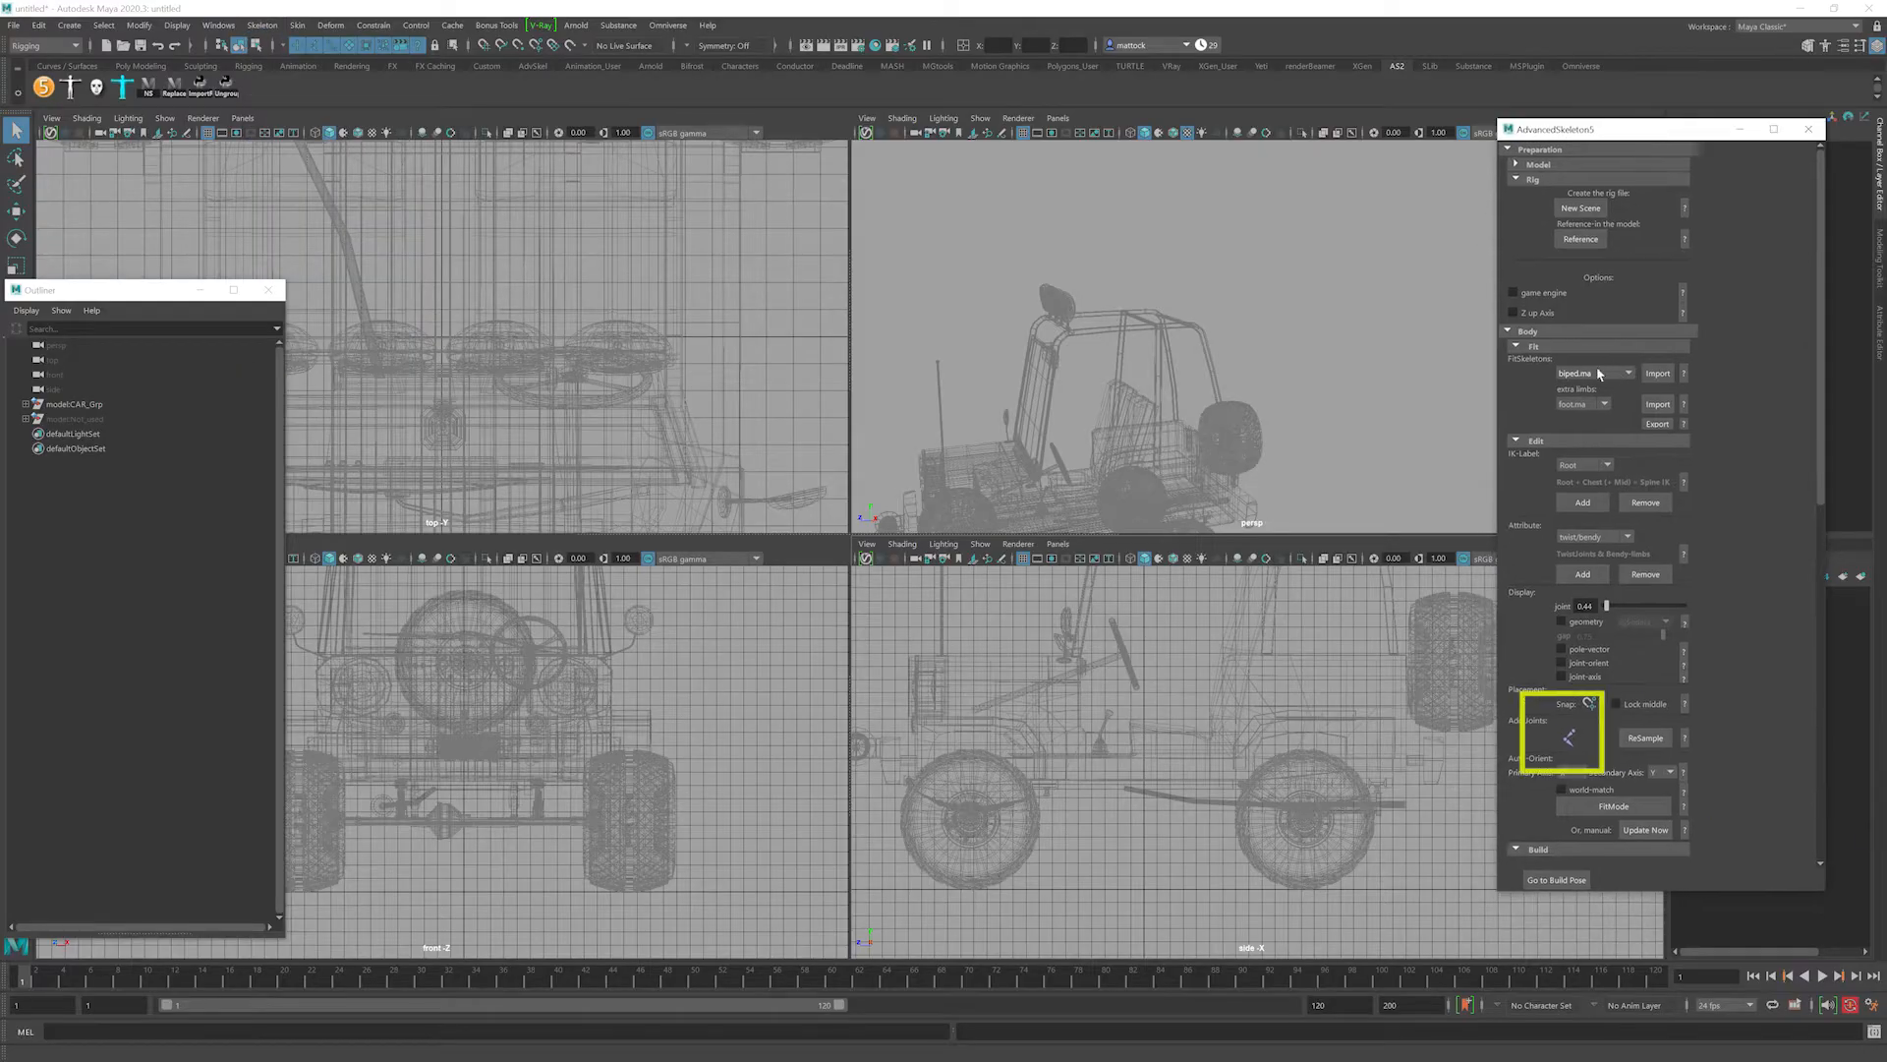
left_click(1568, 737)
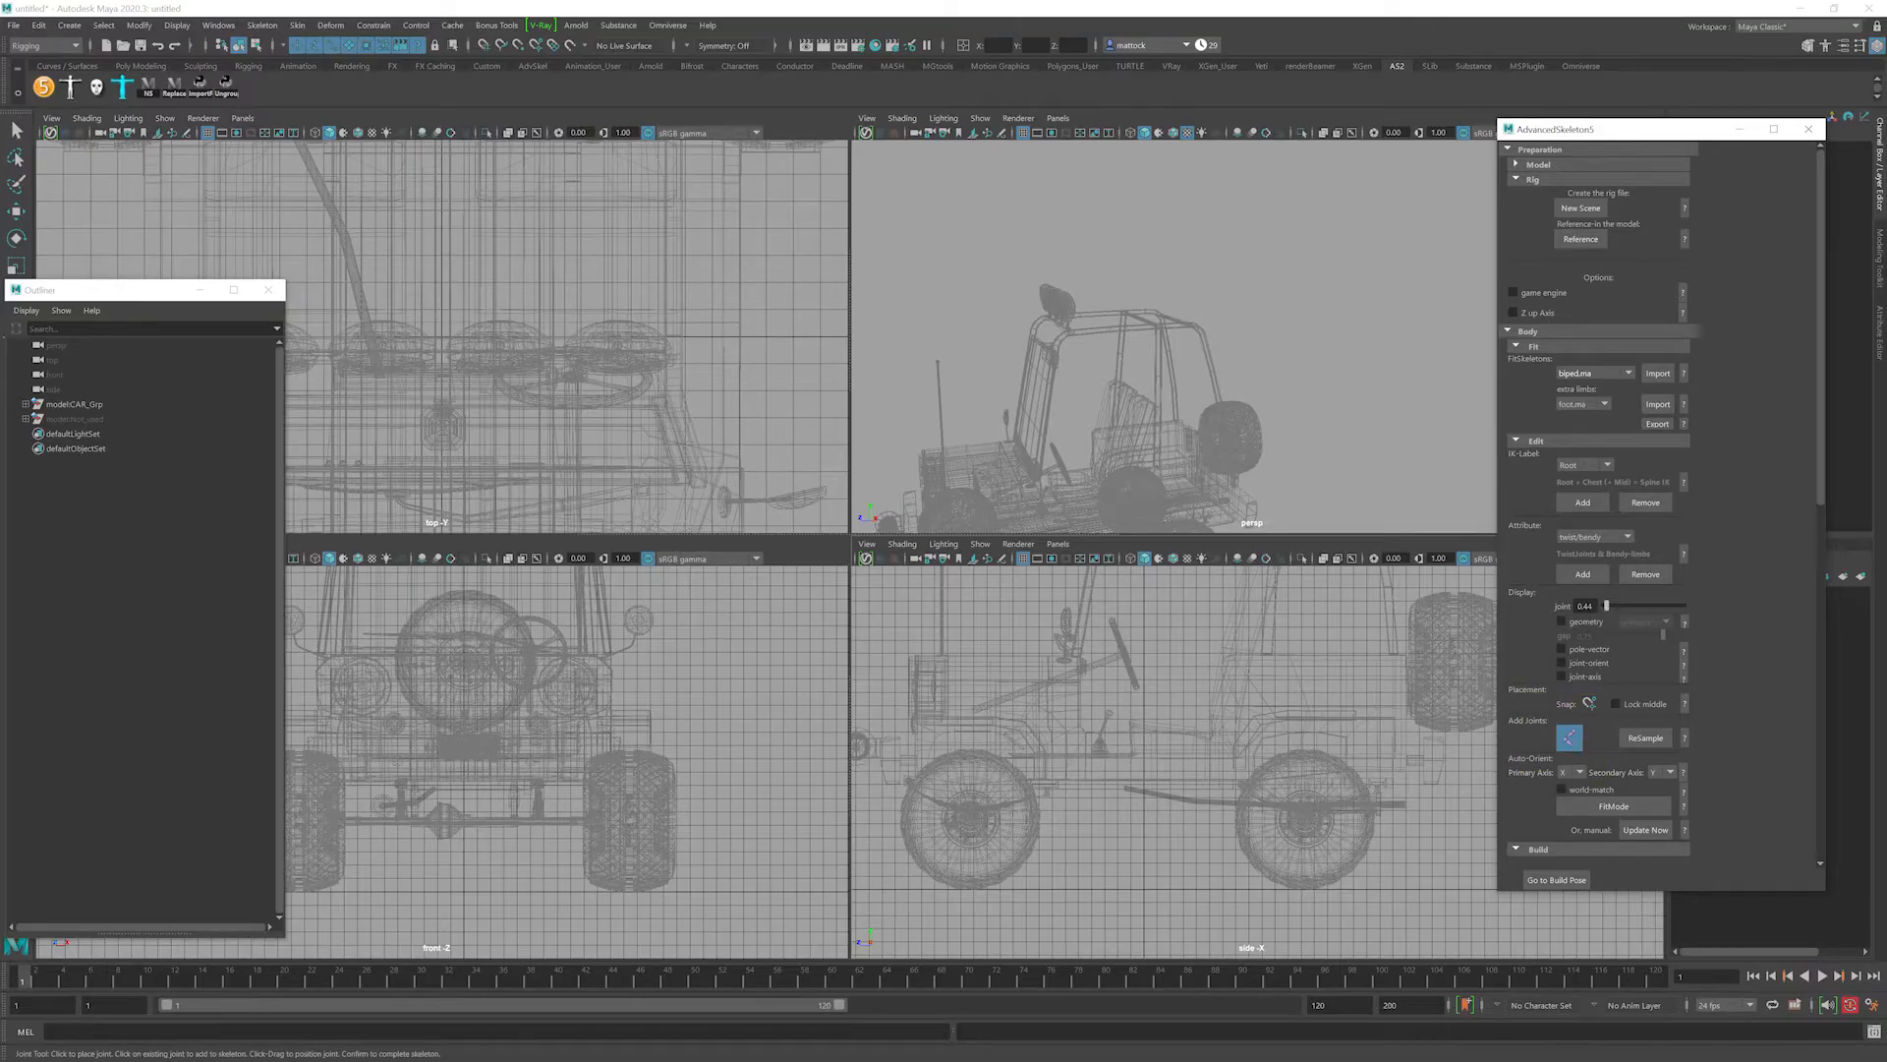
left_click_drag(1608, 609, 1609, 609)
key("x")
left_click(1145, 887)
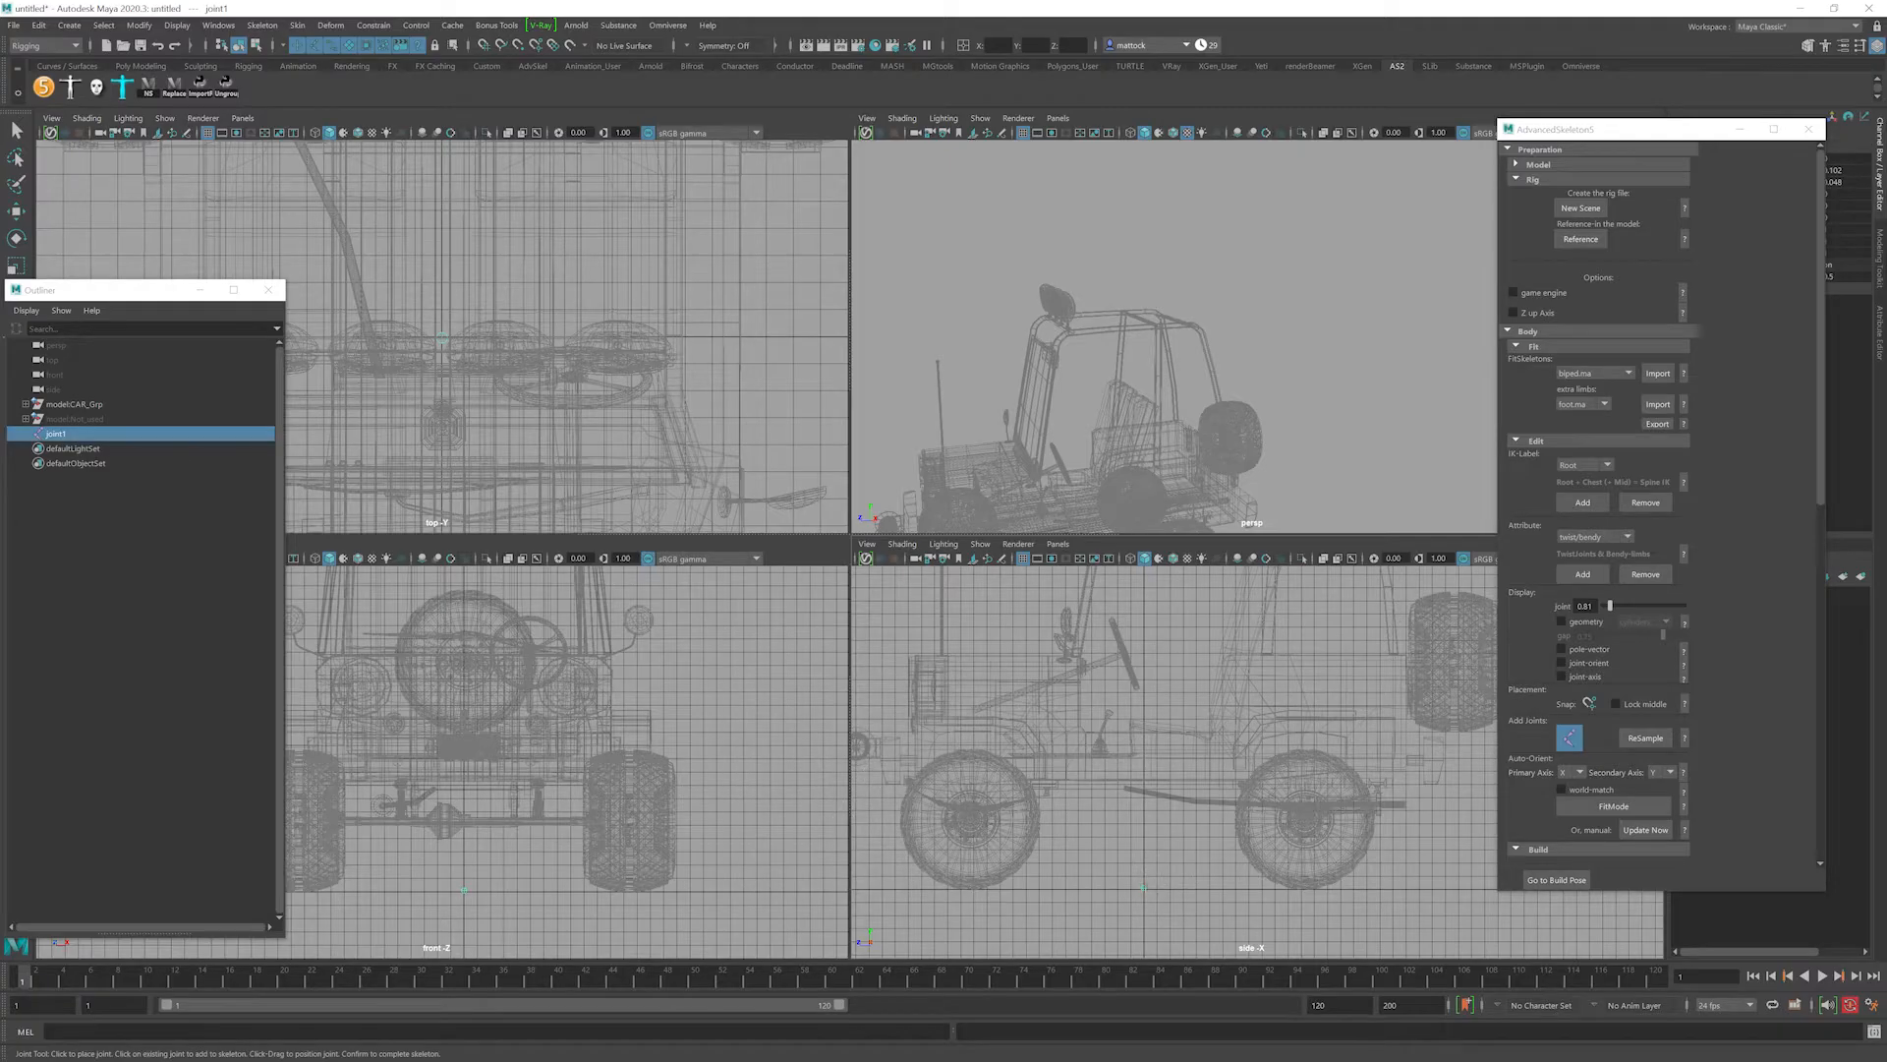
Extend the root joint straight up with three more joints to about steering-wheel height and complete the chain.
key("x")
left_click(1143, 786)
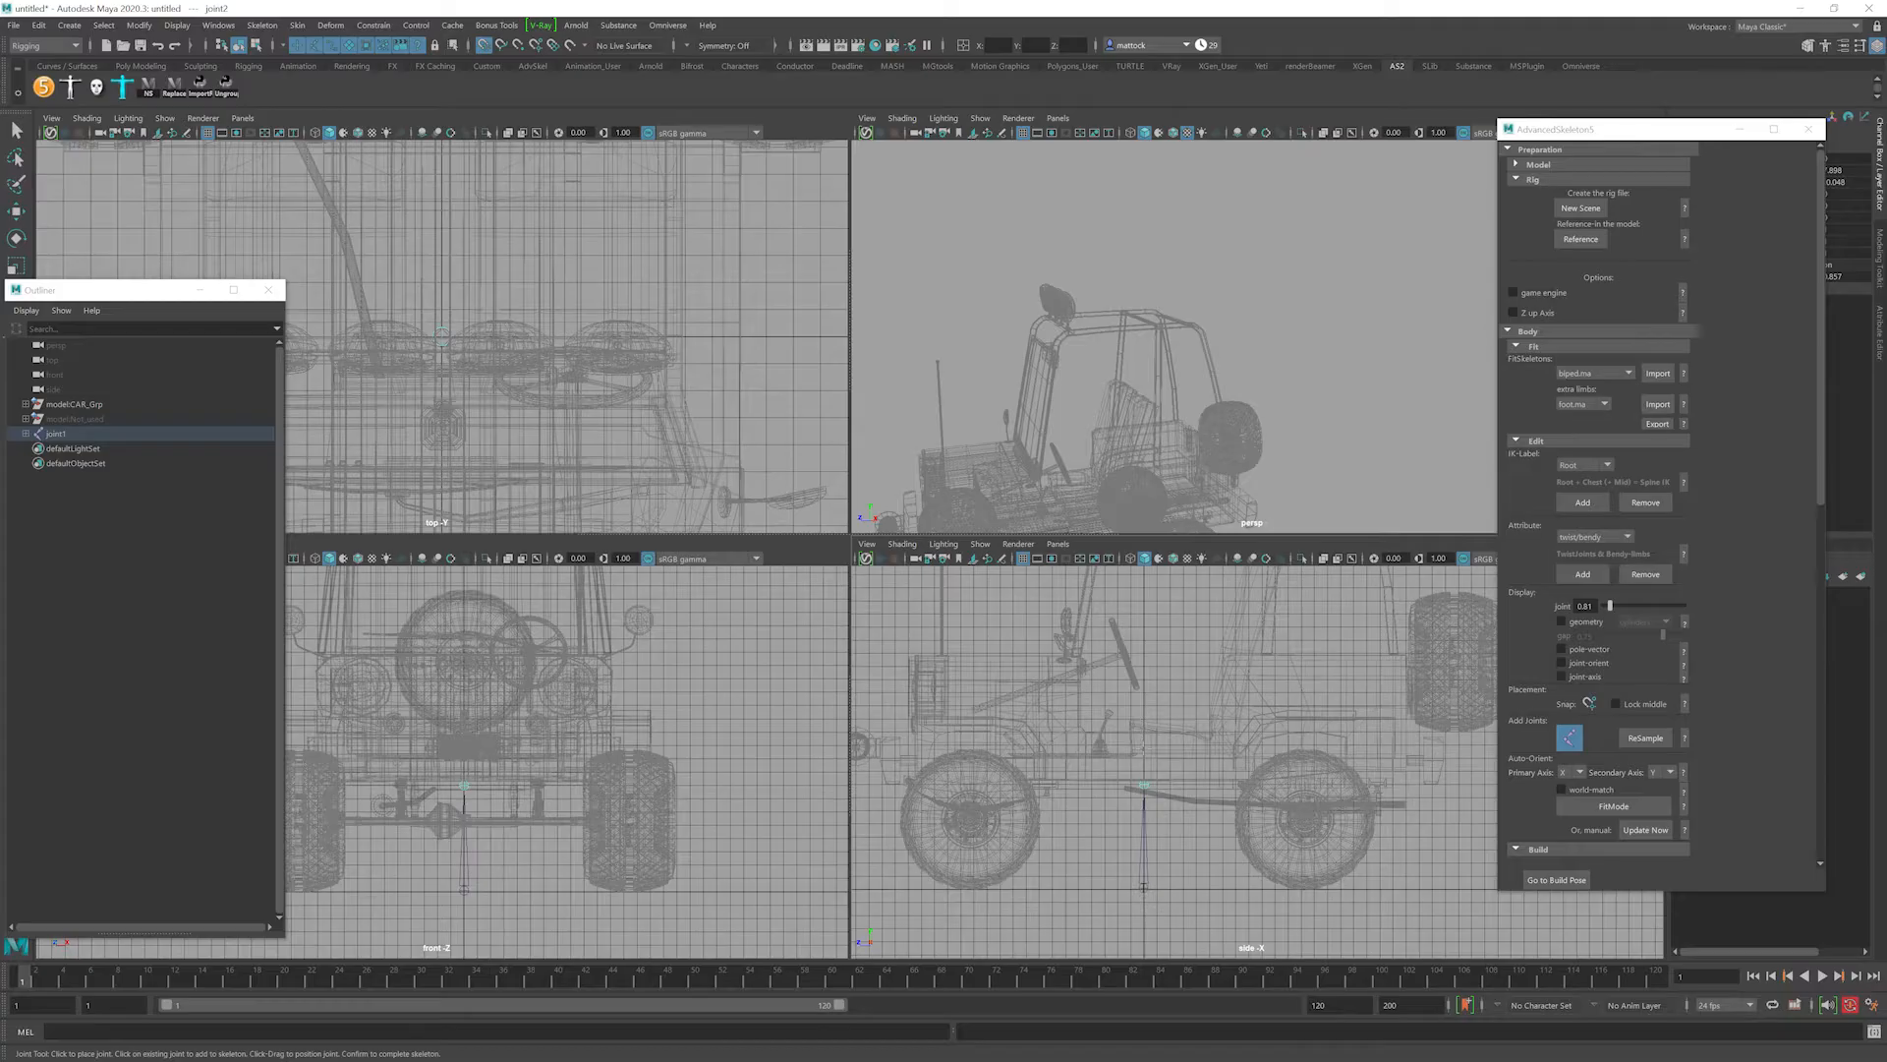
left_click_drag(1144, 786, 1144, 758)
left_click(1144, 666)
key("Return")
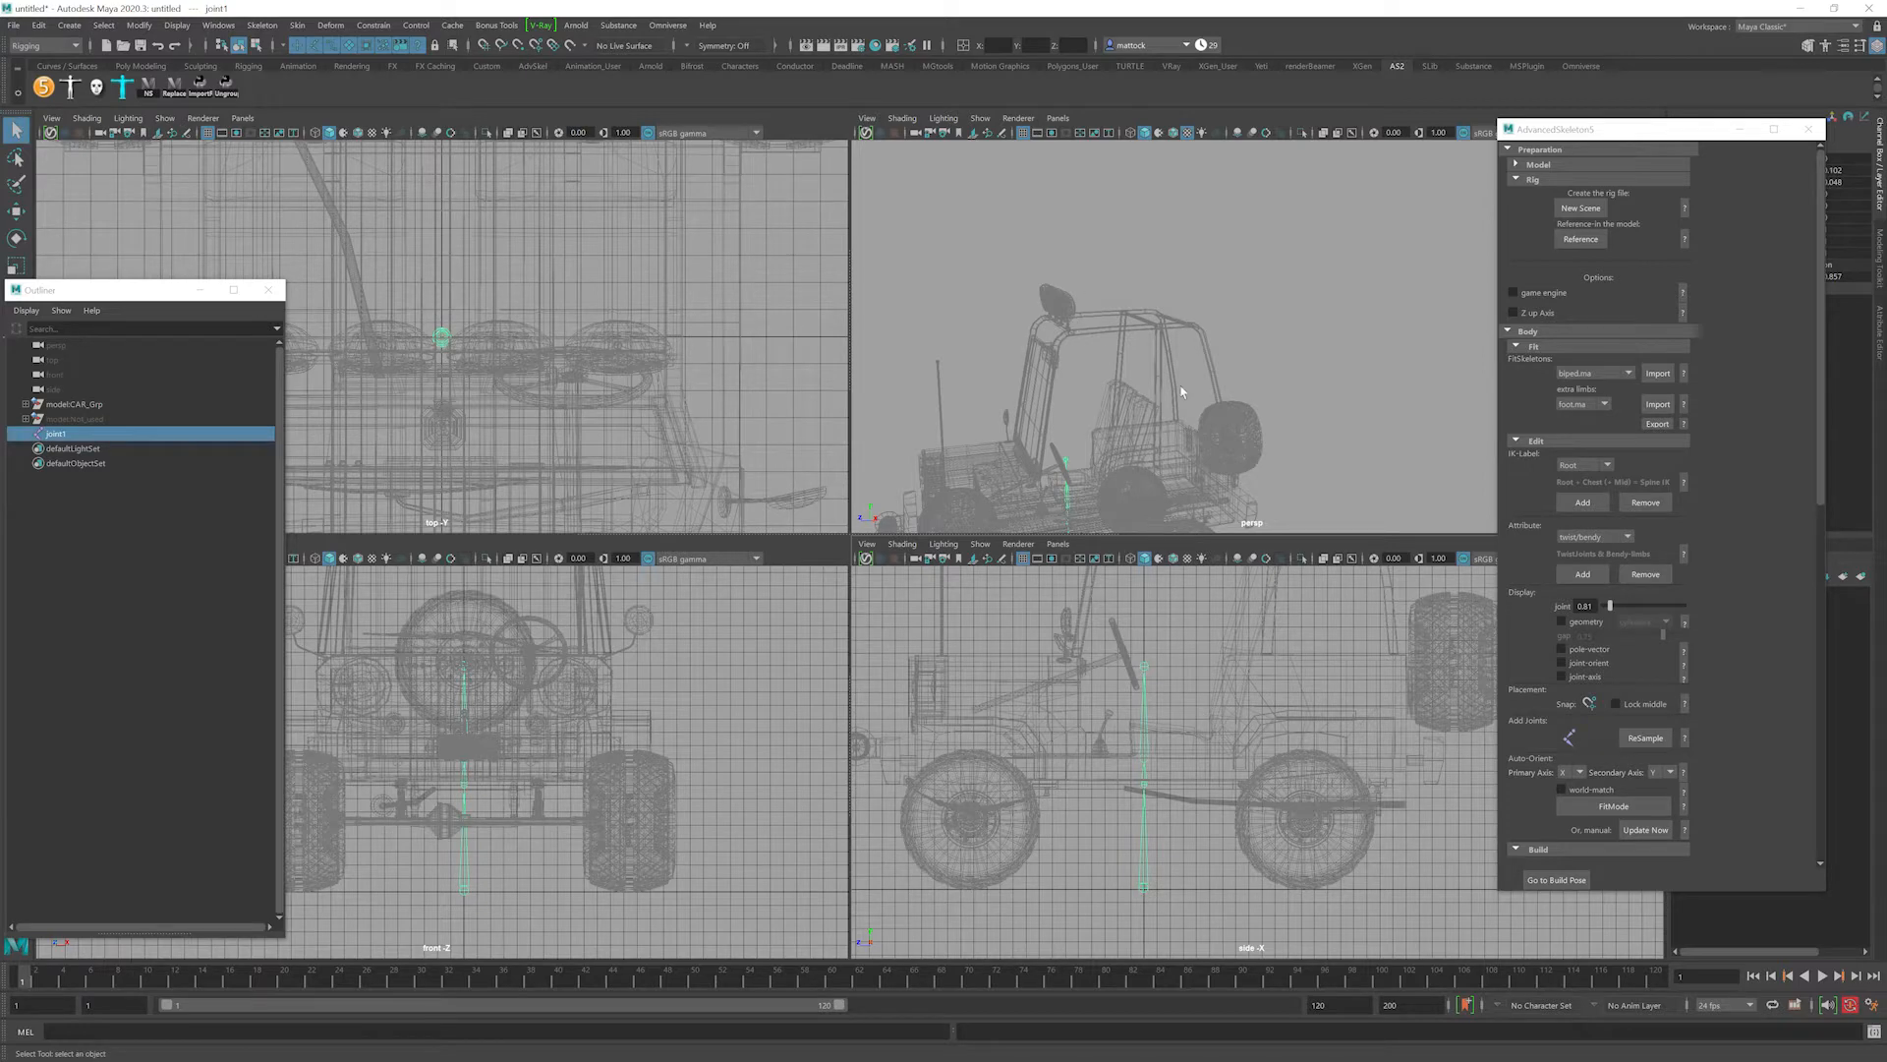
Examine the vertical joint chain inside the wireframe jeep from several angles in the perspective view.
right_click_drag(1182, 391, 1089, 442, "alt")
middle_click_drag(1089, 442, 1103, 359, "alt")
right_click_drag(1103, 360, 1221, 367, "alt")
left_click_drag(1222, 366, 1082, 409, "alt")
right_click_drag(1082, 408, 1169, 466, "alt")
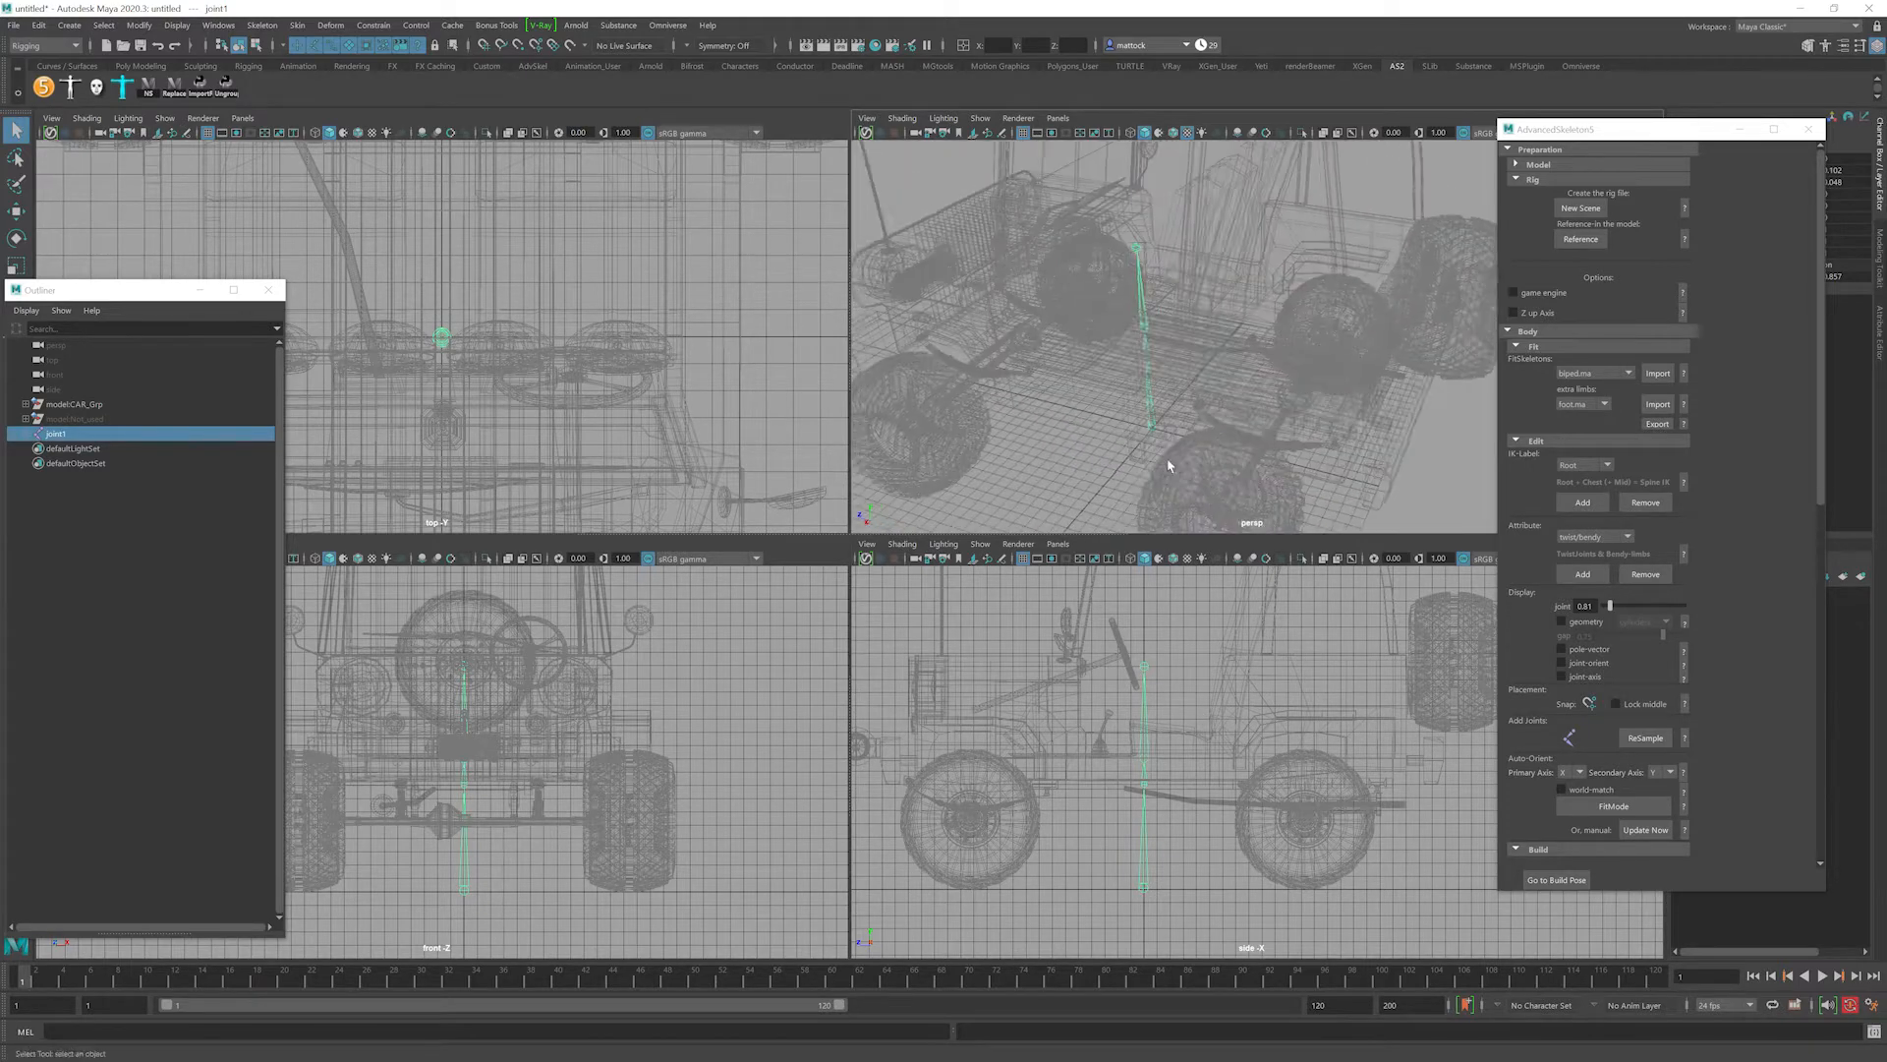
left_click_drag(1168, 466, 1311, 421, "alt")
right_click_drag(1310, 420, 1155, 366, "alt")
left_click_drag(1155, 366, 1198, 365, "alt")
Take the jeep's display layer out of Template and examine the joint chain in the textured and plain shaded full-size perspective view.
key("5")
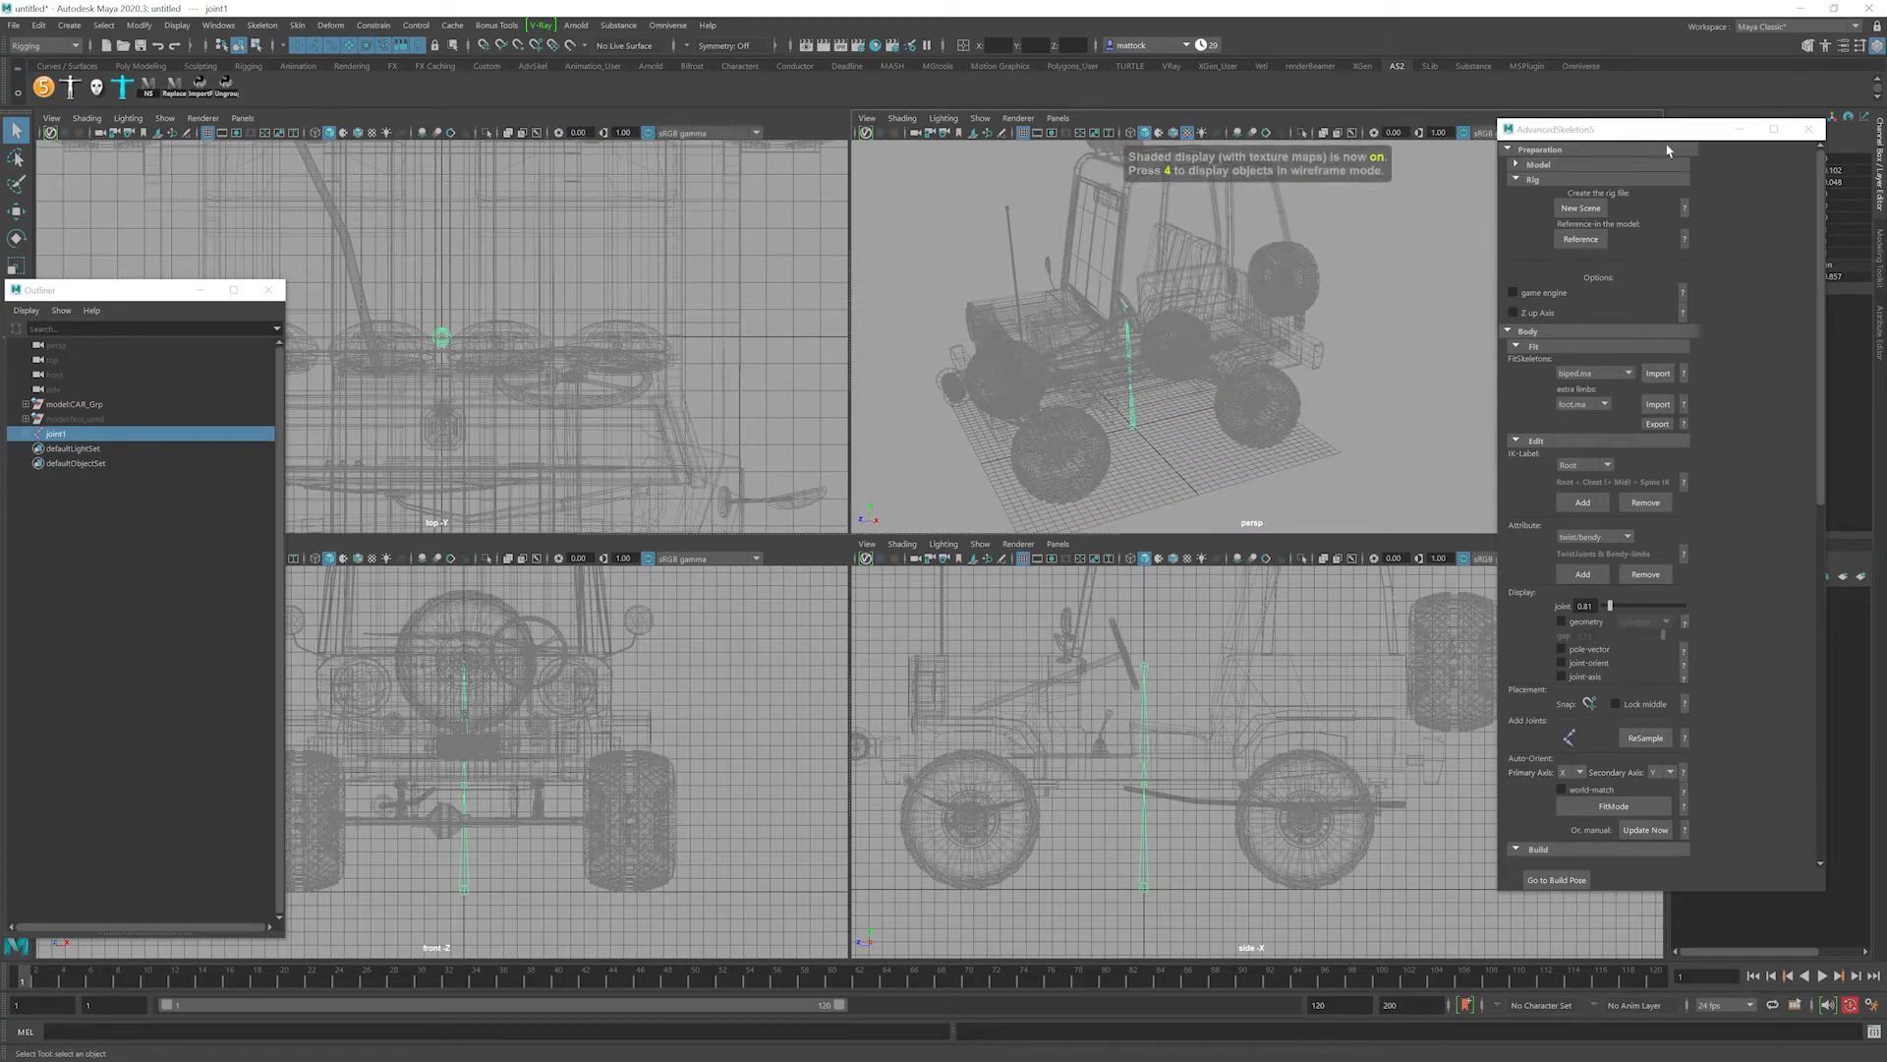
left_click_drag(1622, 129, 1456, 121)
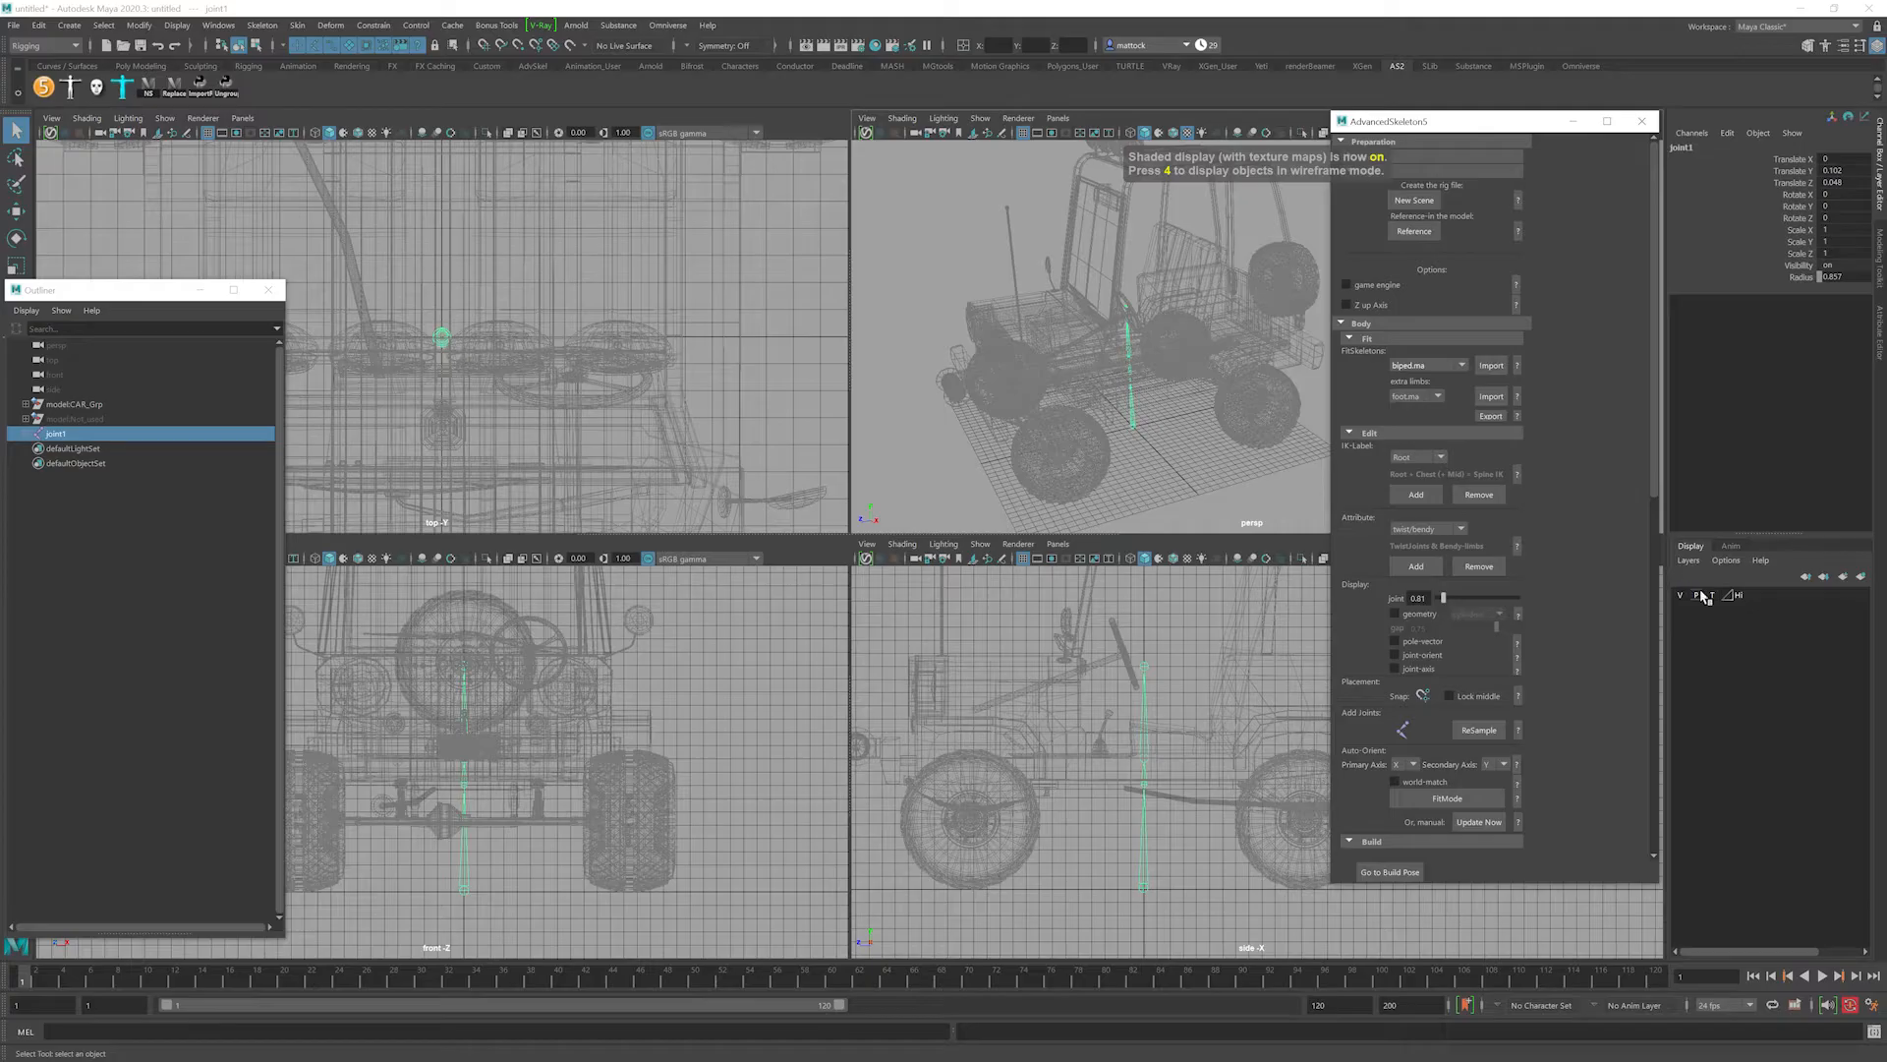
left_click(1712, 594)
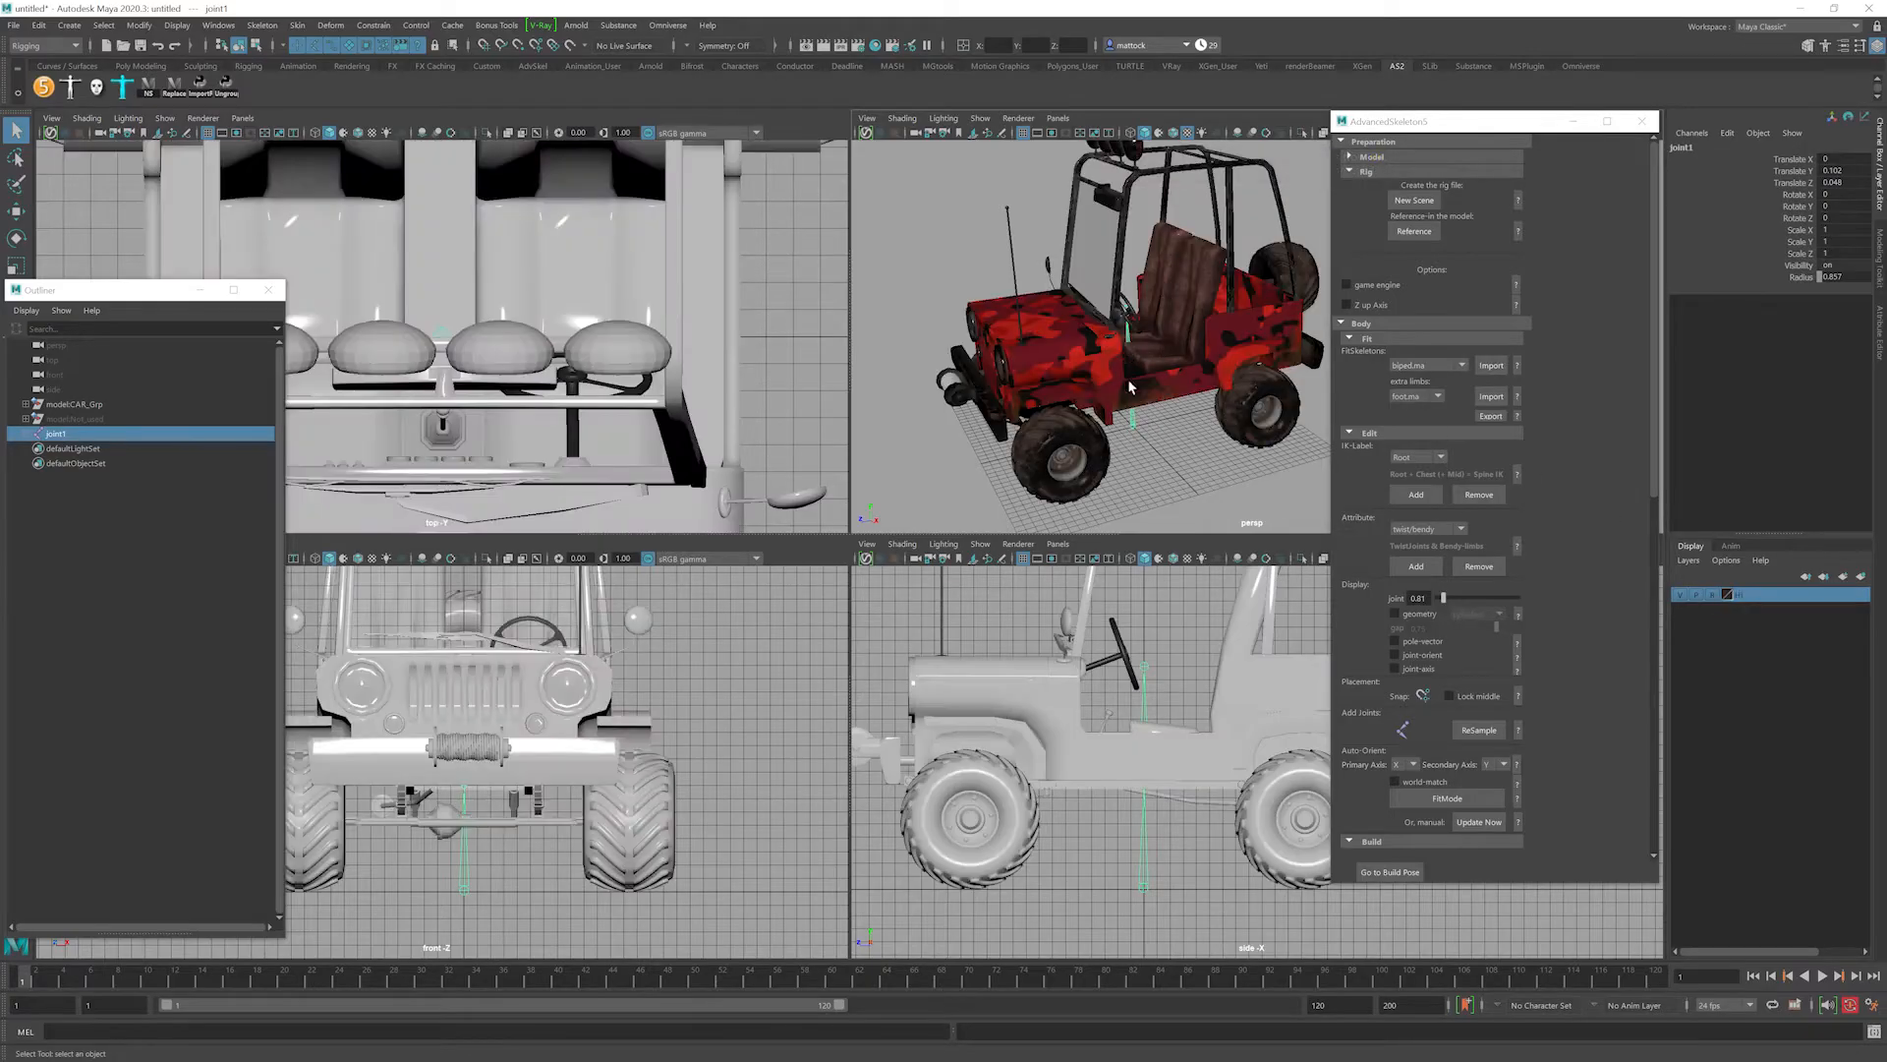
key("space")
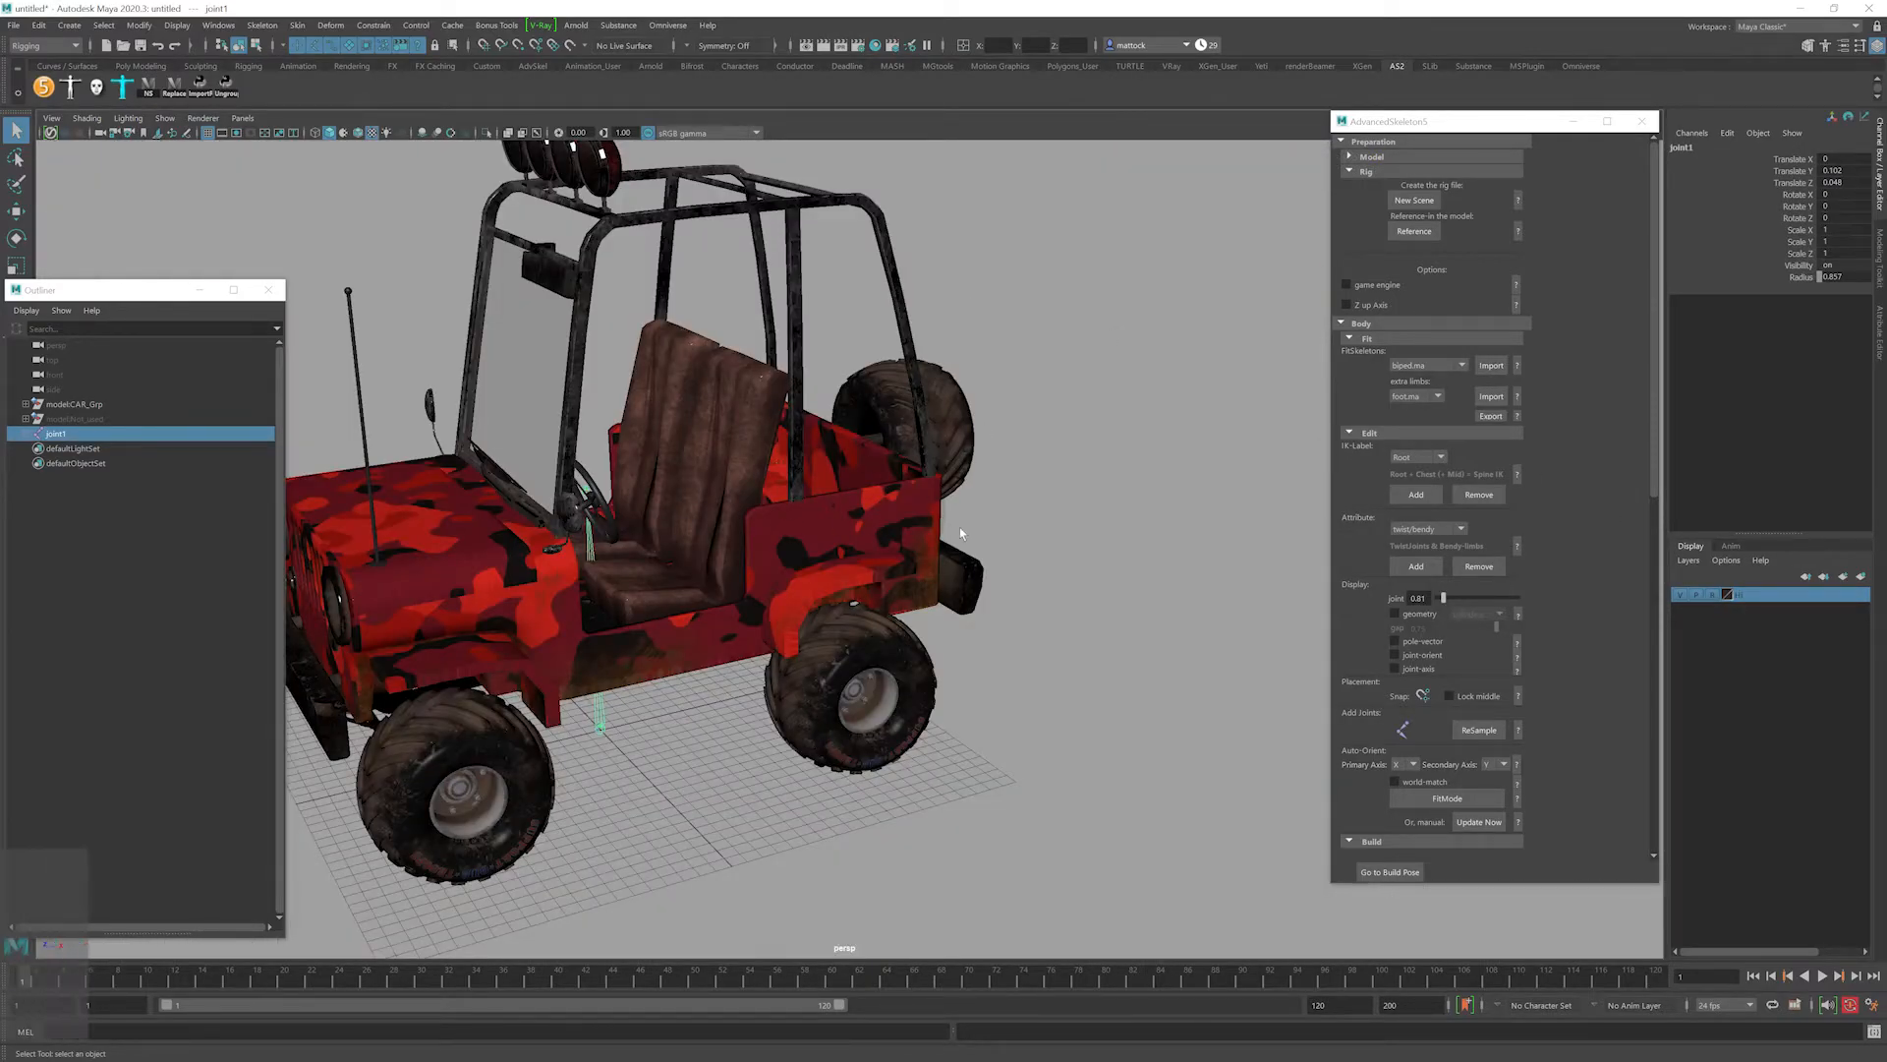
right_click_drag(960, 527, 845, 511, "alt")
middle_click_drag(846, 512, 963, 506, "alt")
left_click_drag(958, 502, 882, 474, "alt")
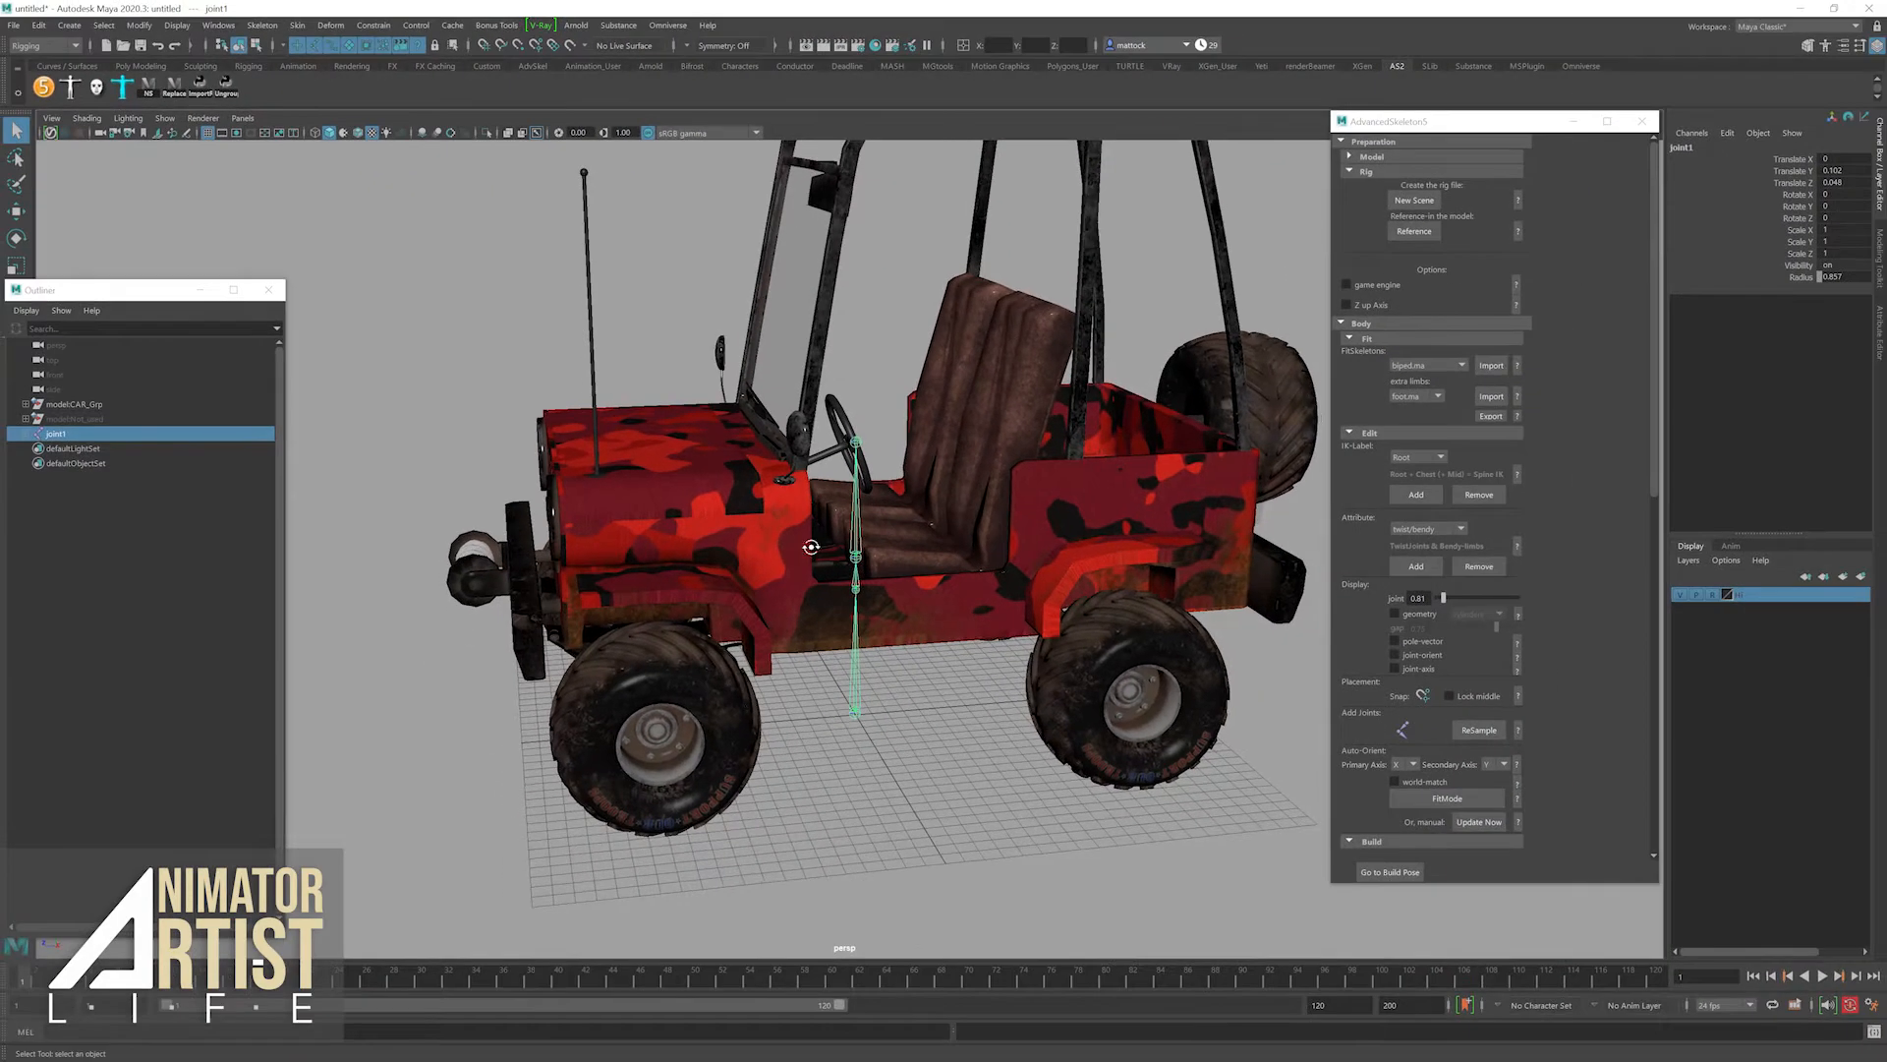
mouse_move(811, 546)
left_mouse_down("alt")
mouse_move(855, 535)
mouse_move(766, 531)
mouse_move(798, 527)
left_mouse_up("alt")
key("5")
mouse_move(834, 457)
left_mouse_down("alt")
mouse_move(963, 509)
mouse_move(934, 512)
mouse_move(983, 513)
mouse_move(939, 511)
mouse_move(839, 568)
mouse_move(873, 476)
left_mouse_up("alt")
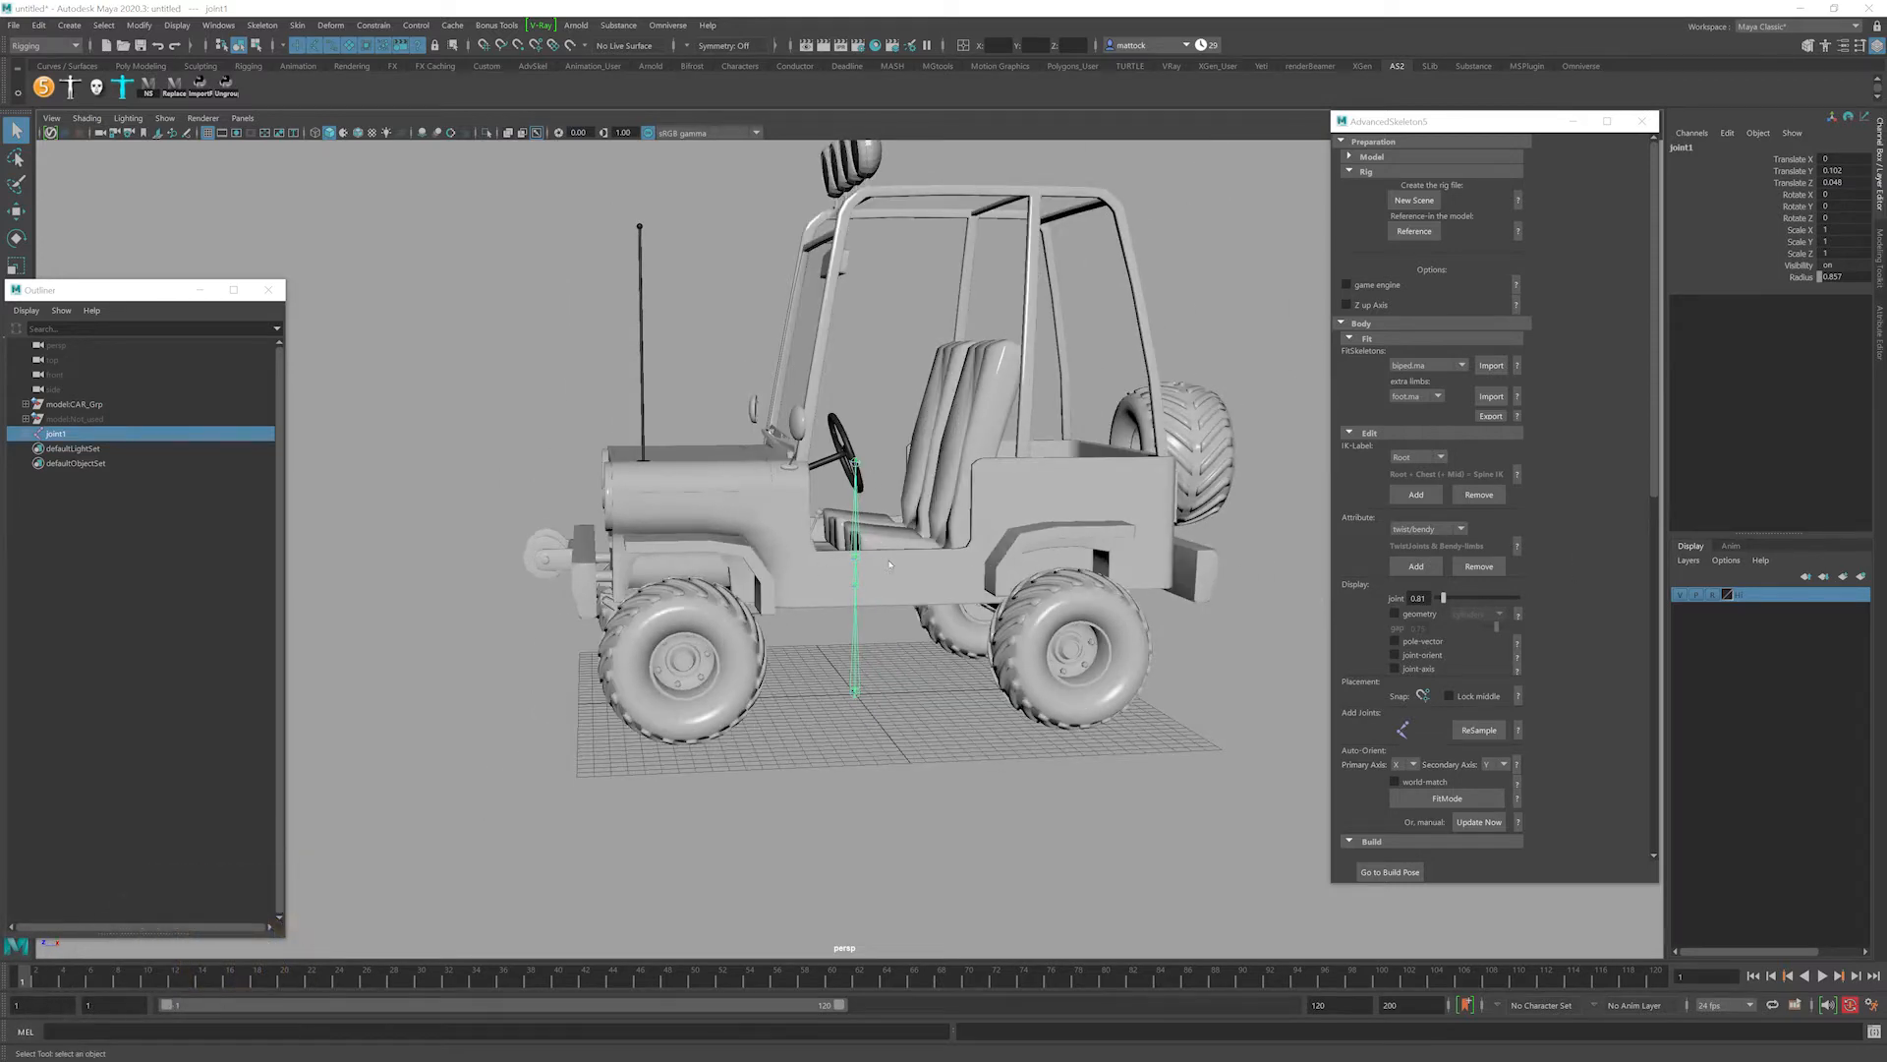
Return to the four-view layout with the jeep's layer in Template, and narrow the AdvancedSkeleton window and move it aside.
key("space")
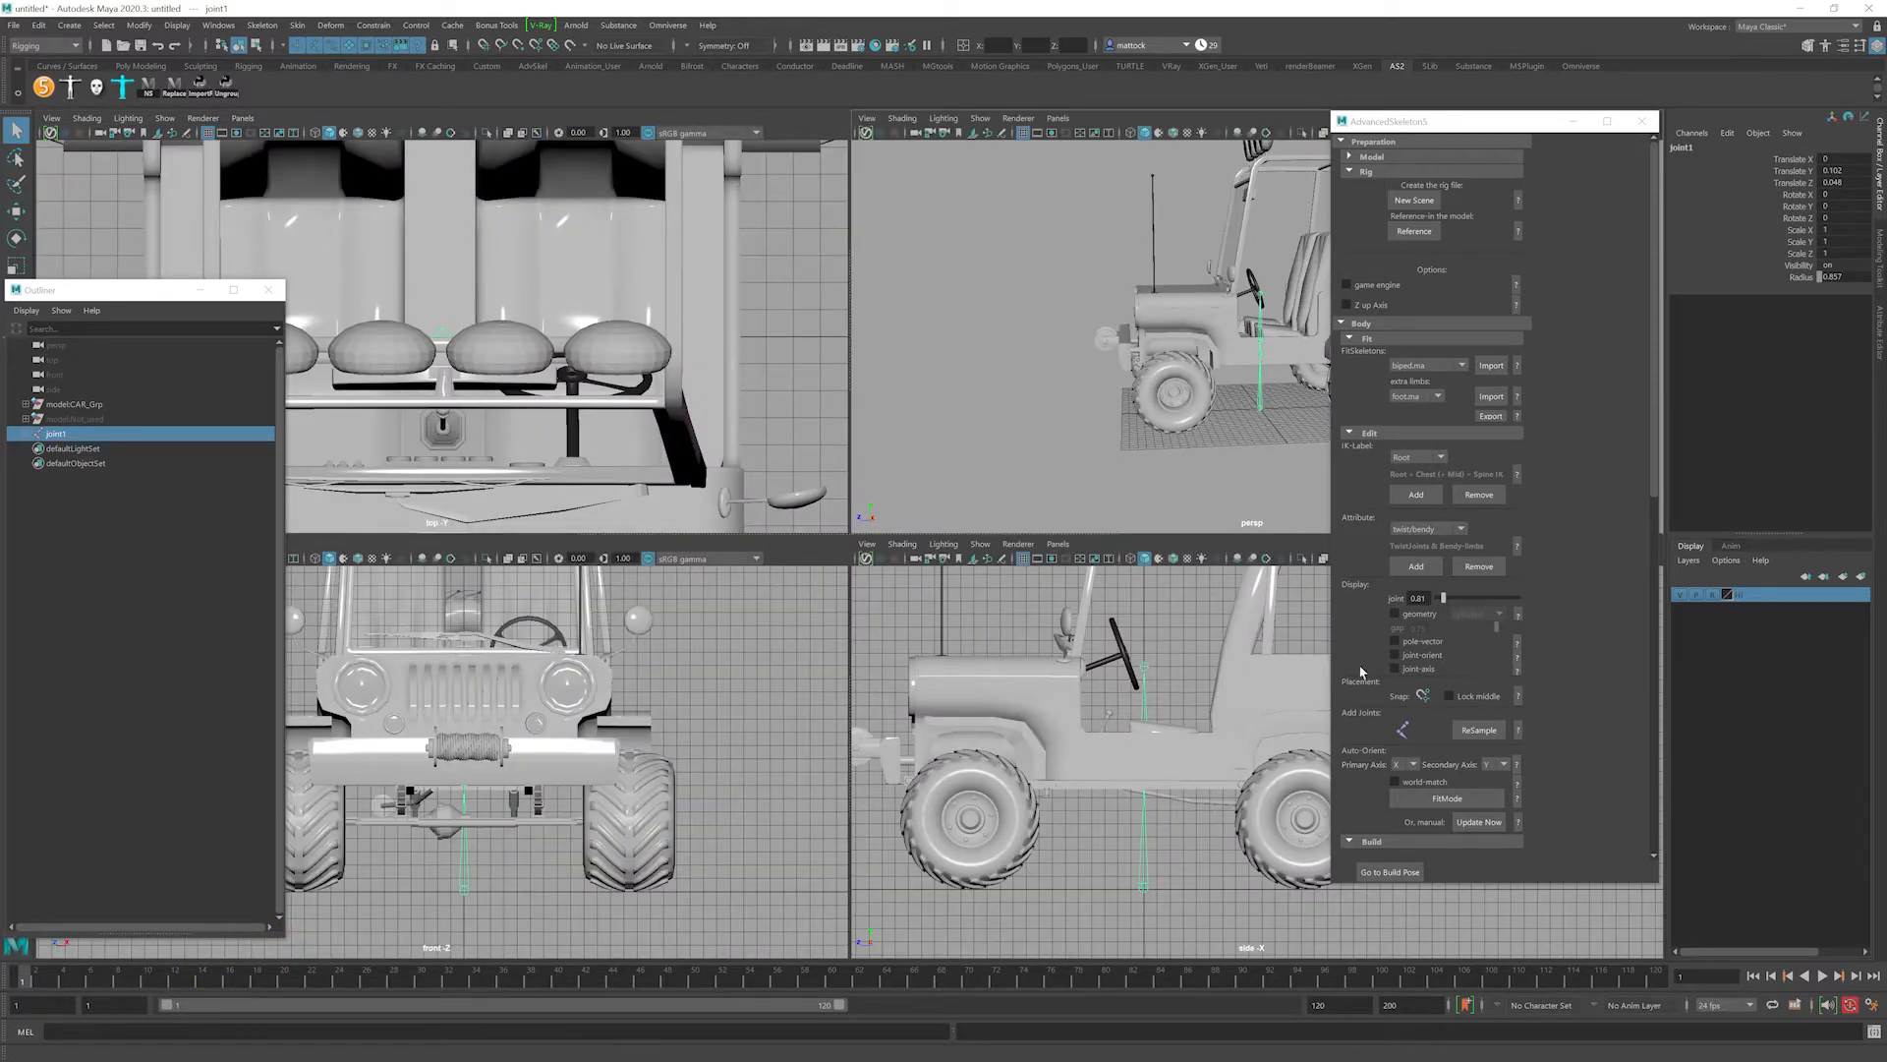
left_click(1712, 596)
left_click(1712, 596)
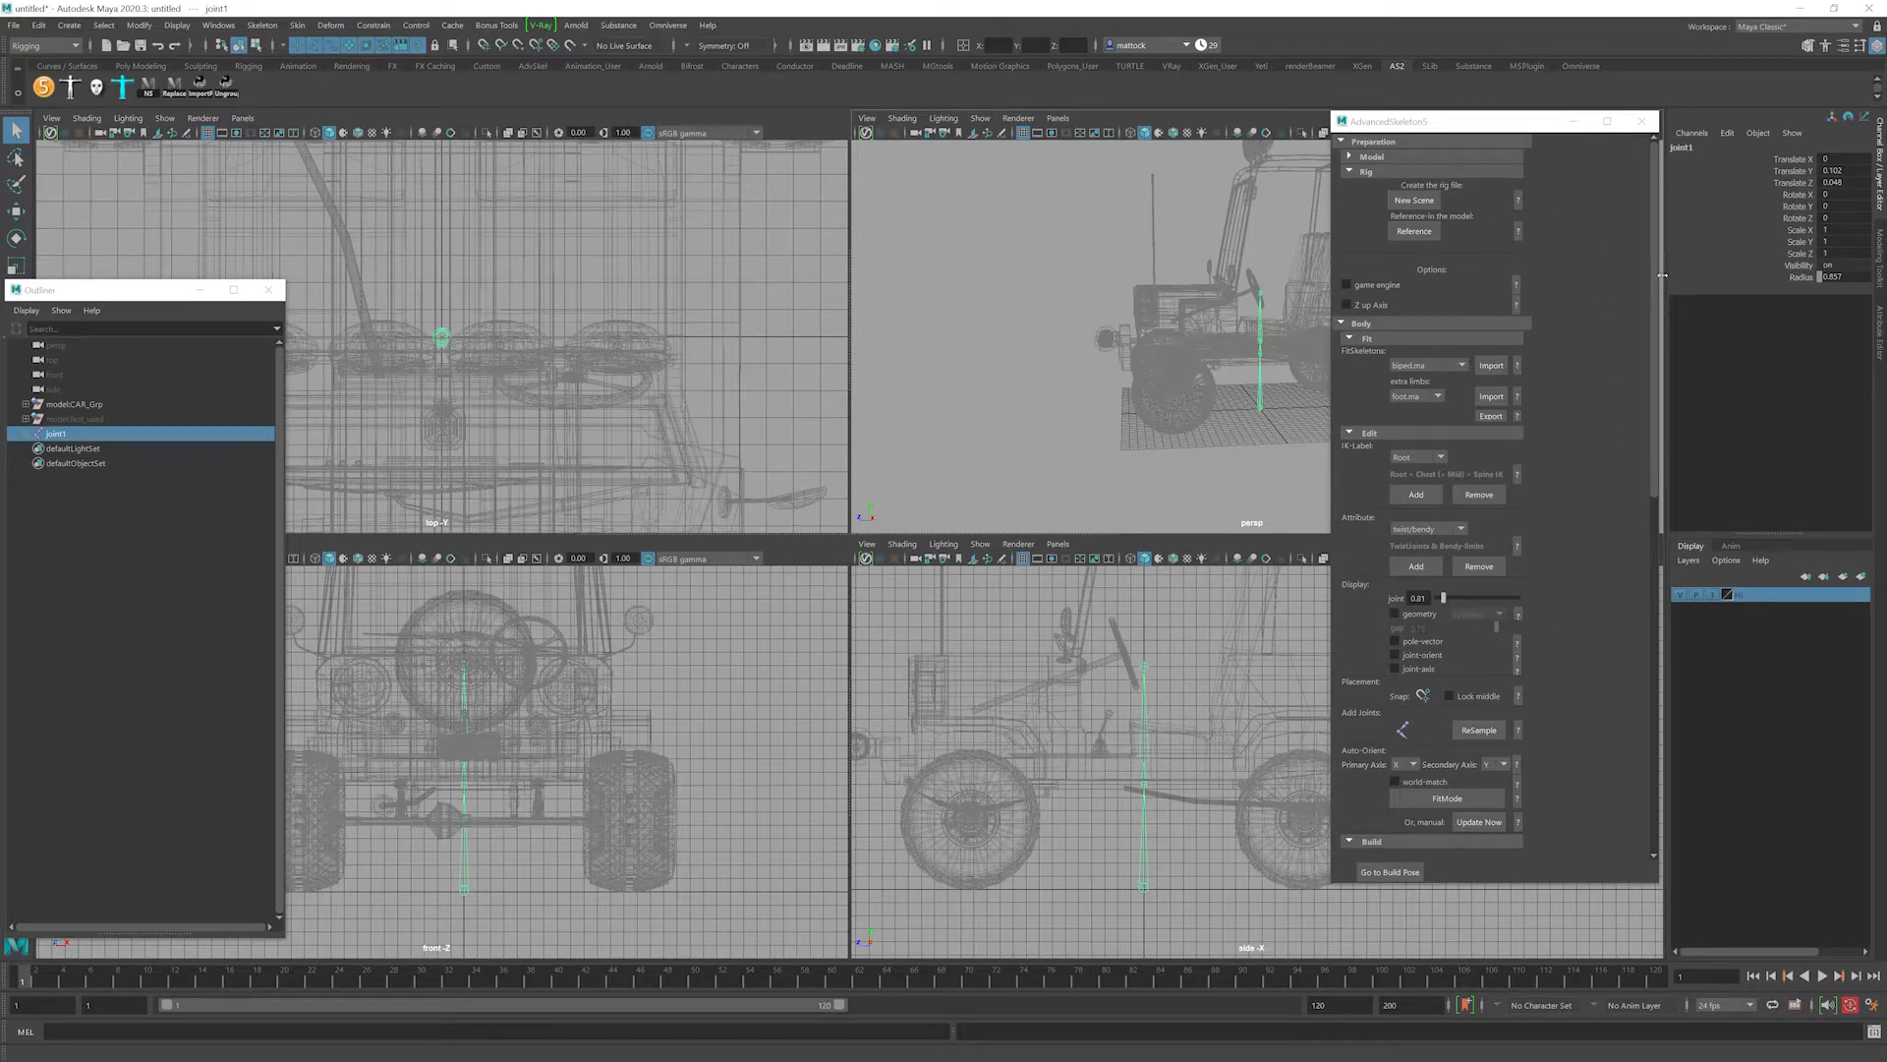
left_click_drag(1661, 282, 1585, 282)
left_click_drag(1469, 133, 1592, 134)
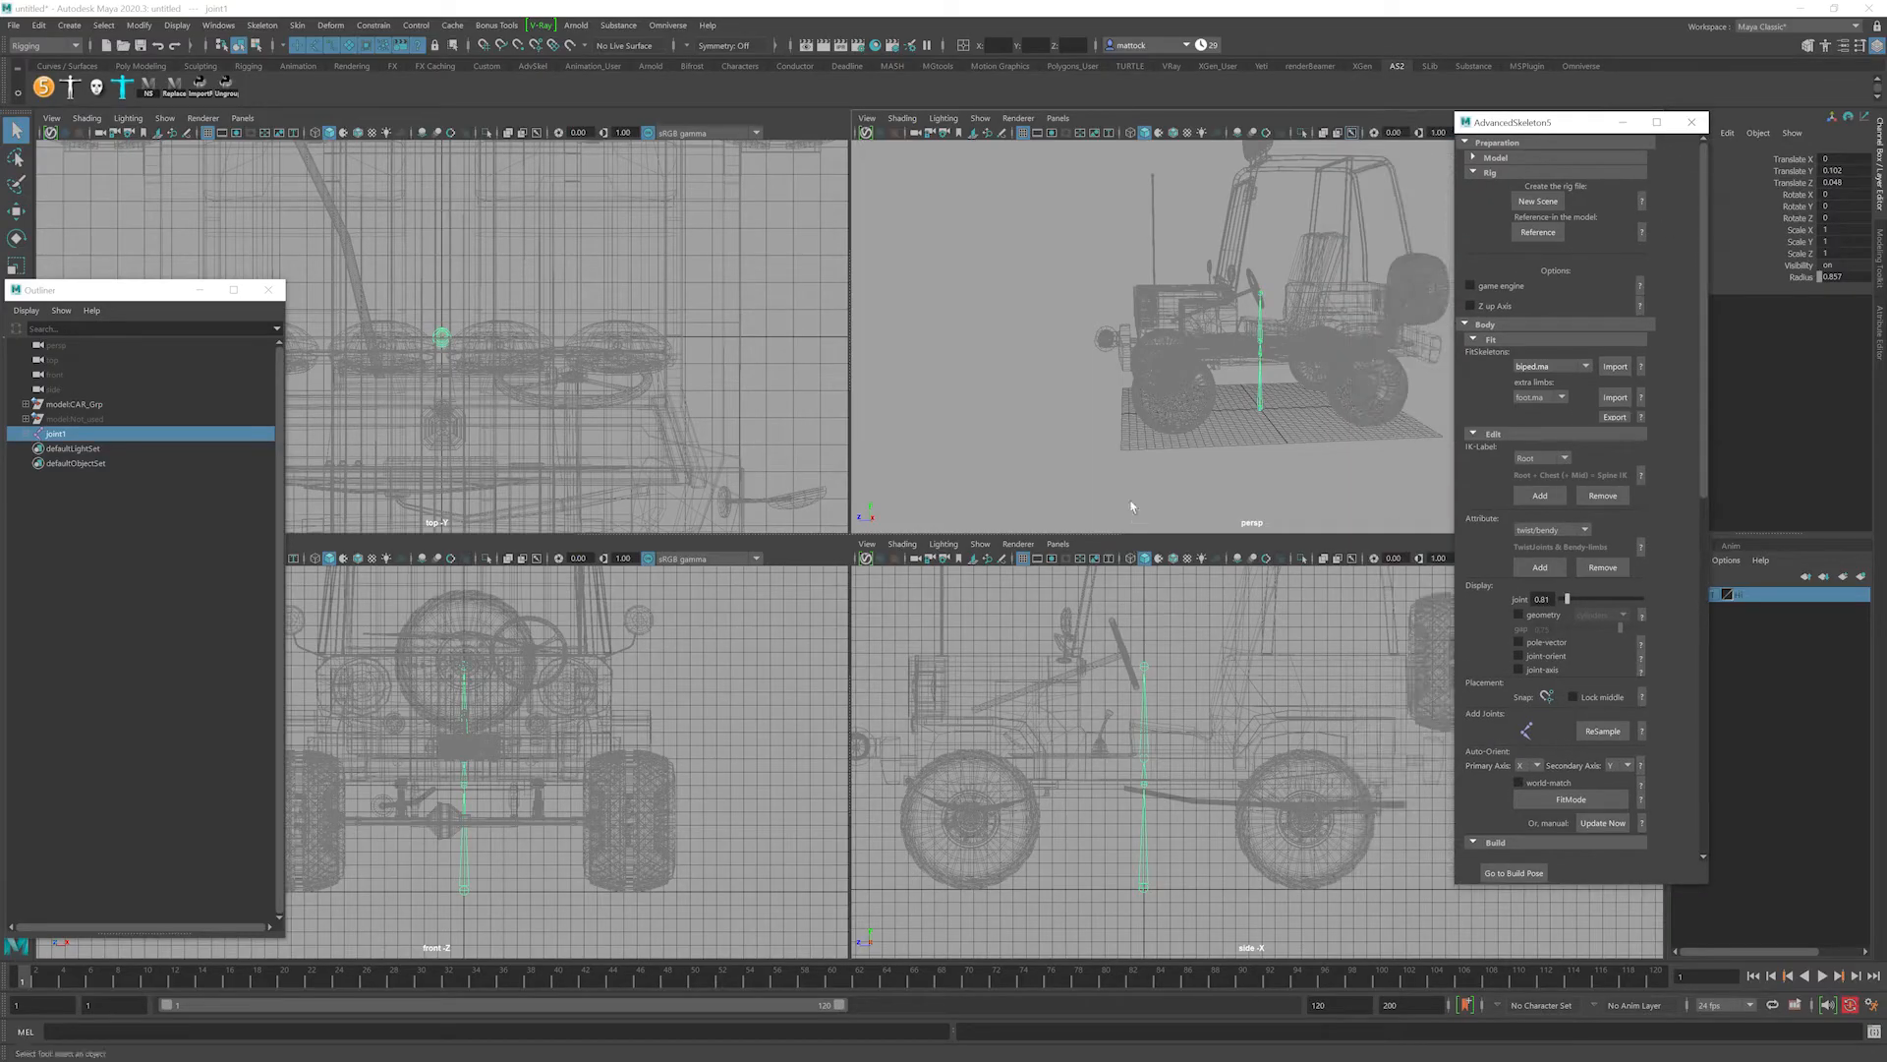
Place a new separate joint at the centre of the front wheel hub in the side view.
mouse_move(1246, 391)
left_mouse_down("alt")
mouse_move(1295, 388)
mouse_move(1161, 426)
mouse_move(1263, 361)
mouse_move(1228, 369)
left_mouse_up("alt")
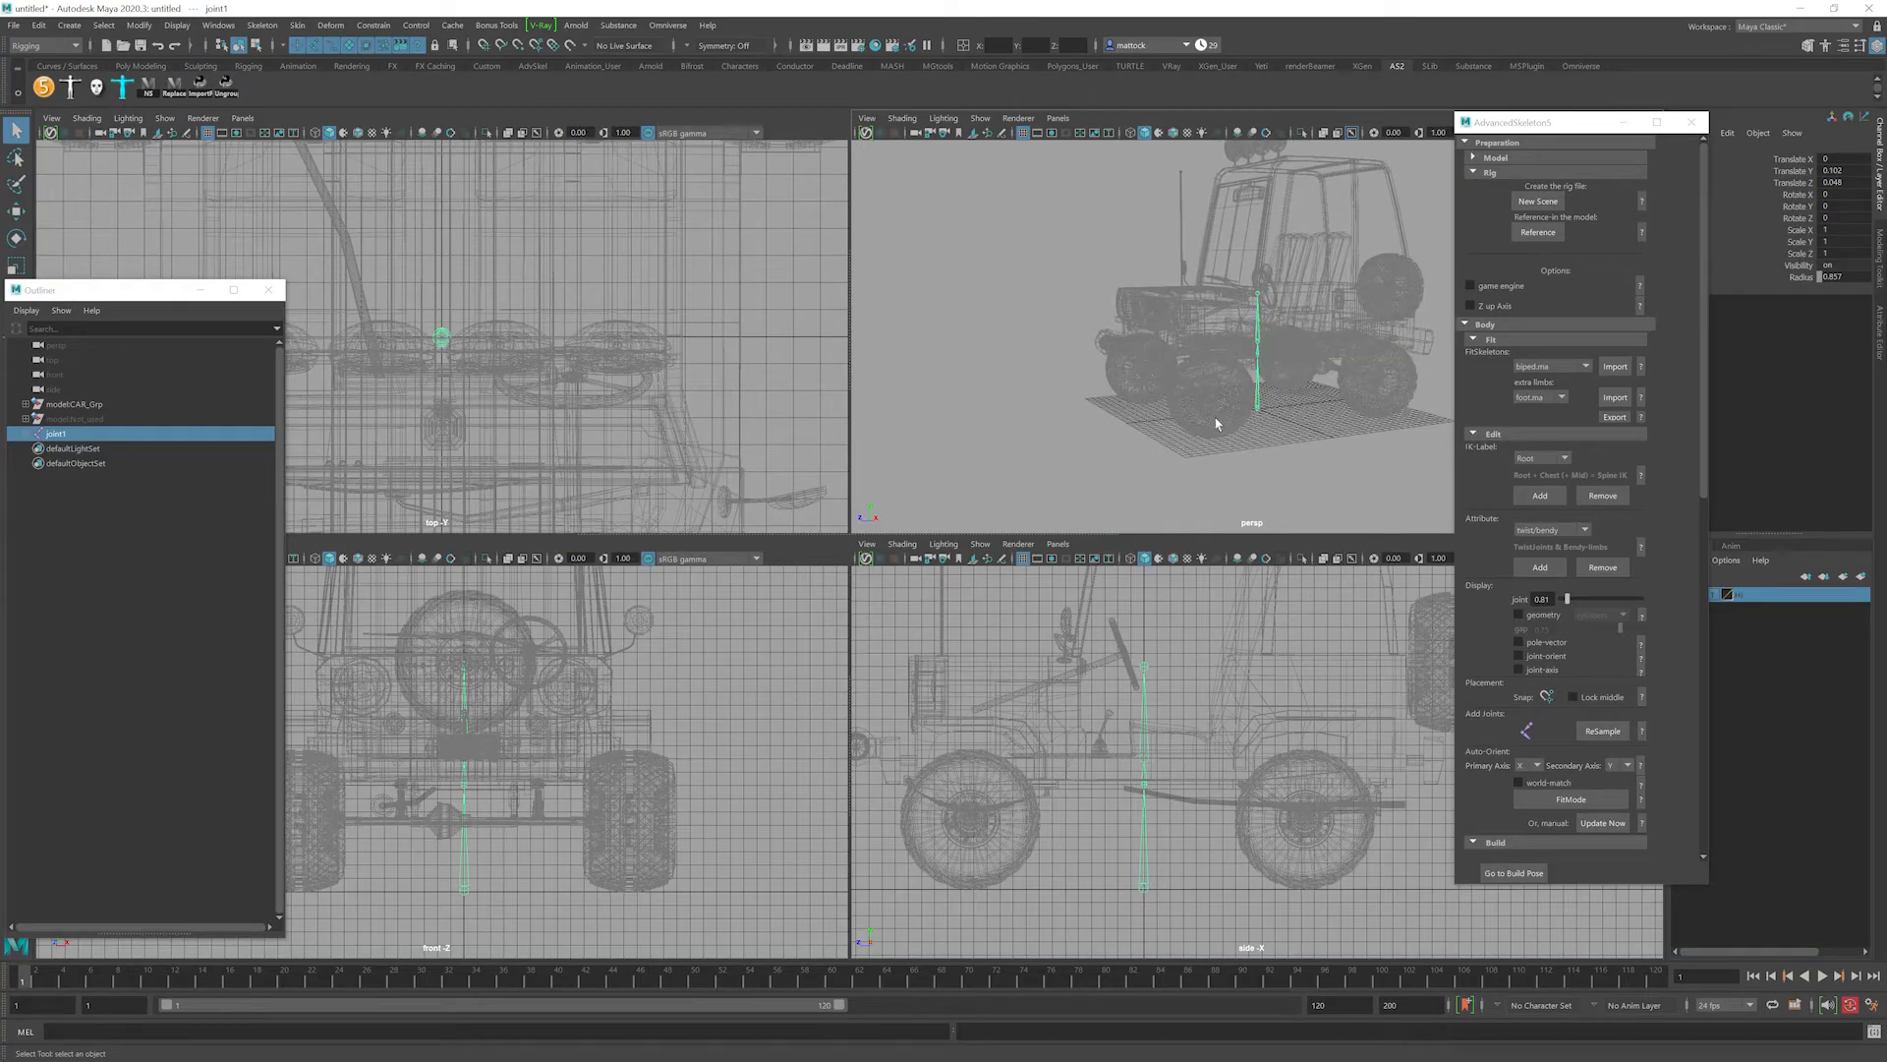
left_click_drag(1217, 425, 1302, 389, "alt")
scroll(597, 388, "up", 5)
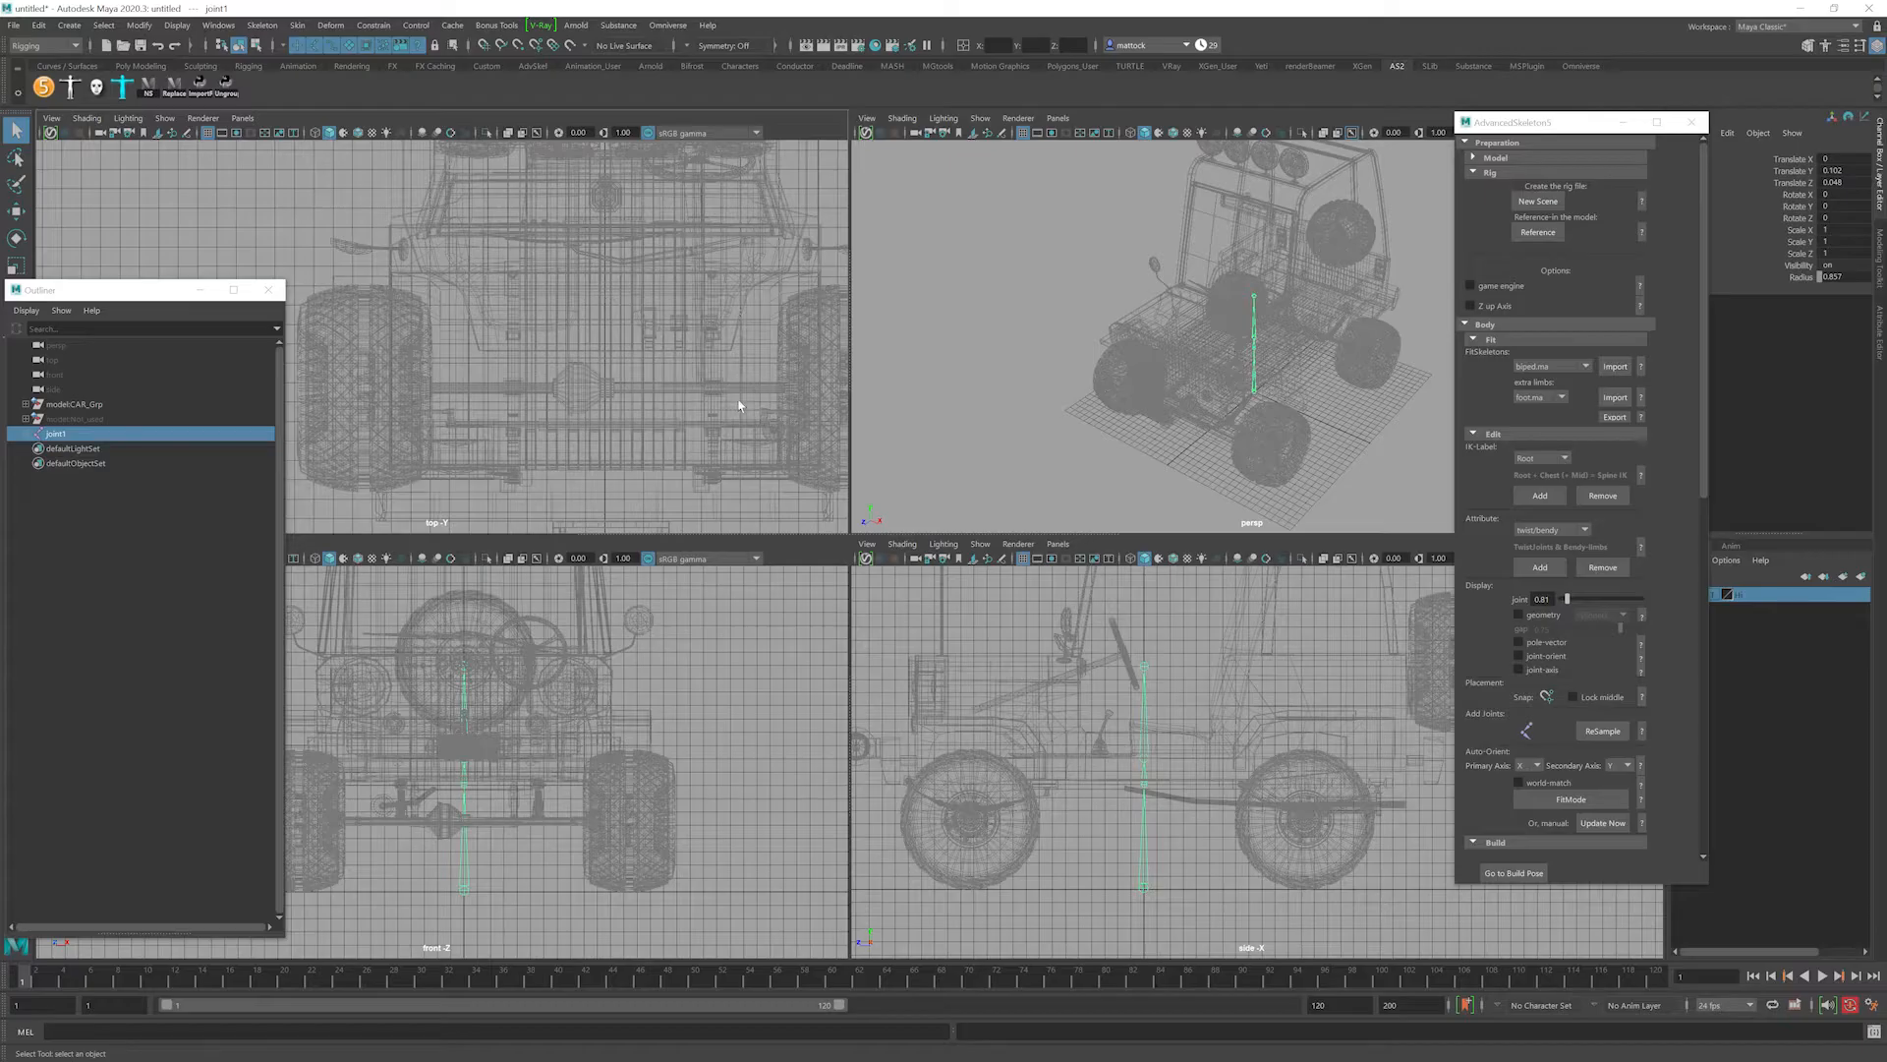
scroll(739, 405, "down", 4)
scroll(628, 345, "up", 6)
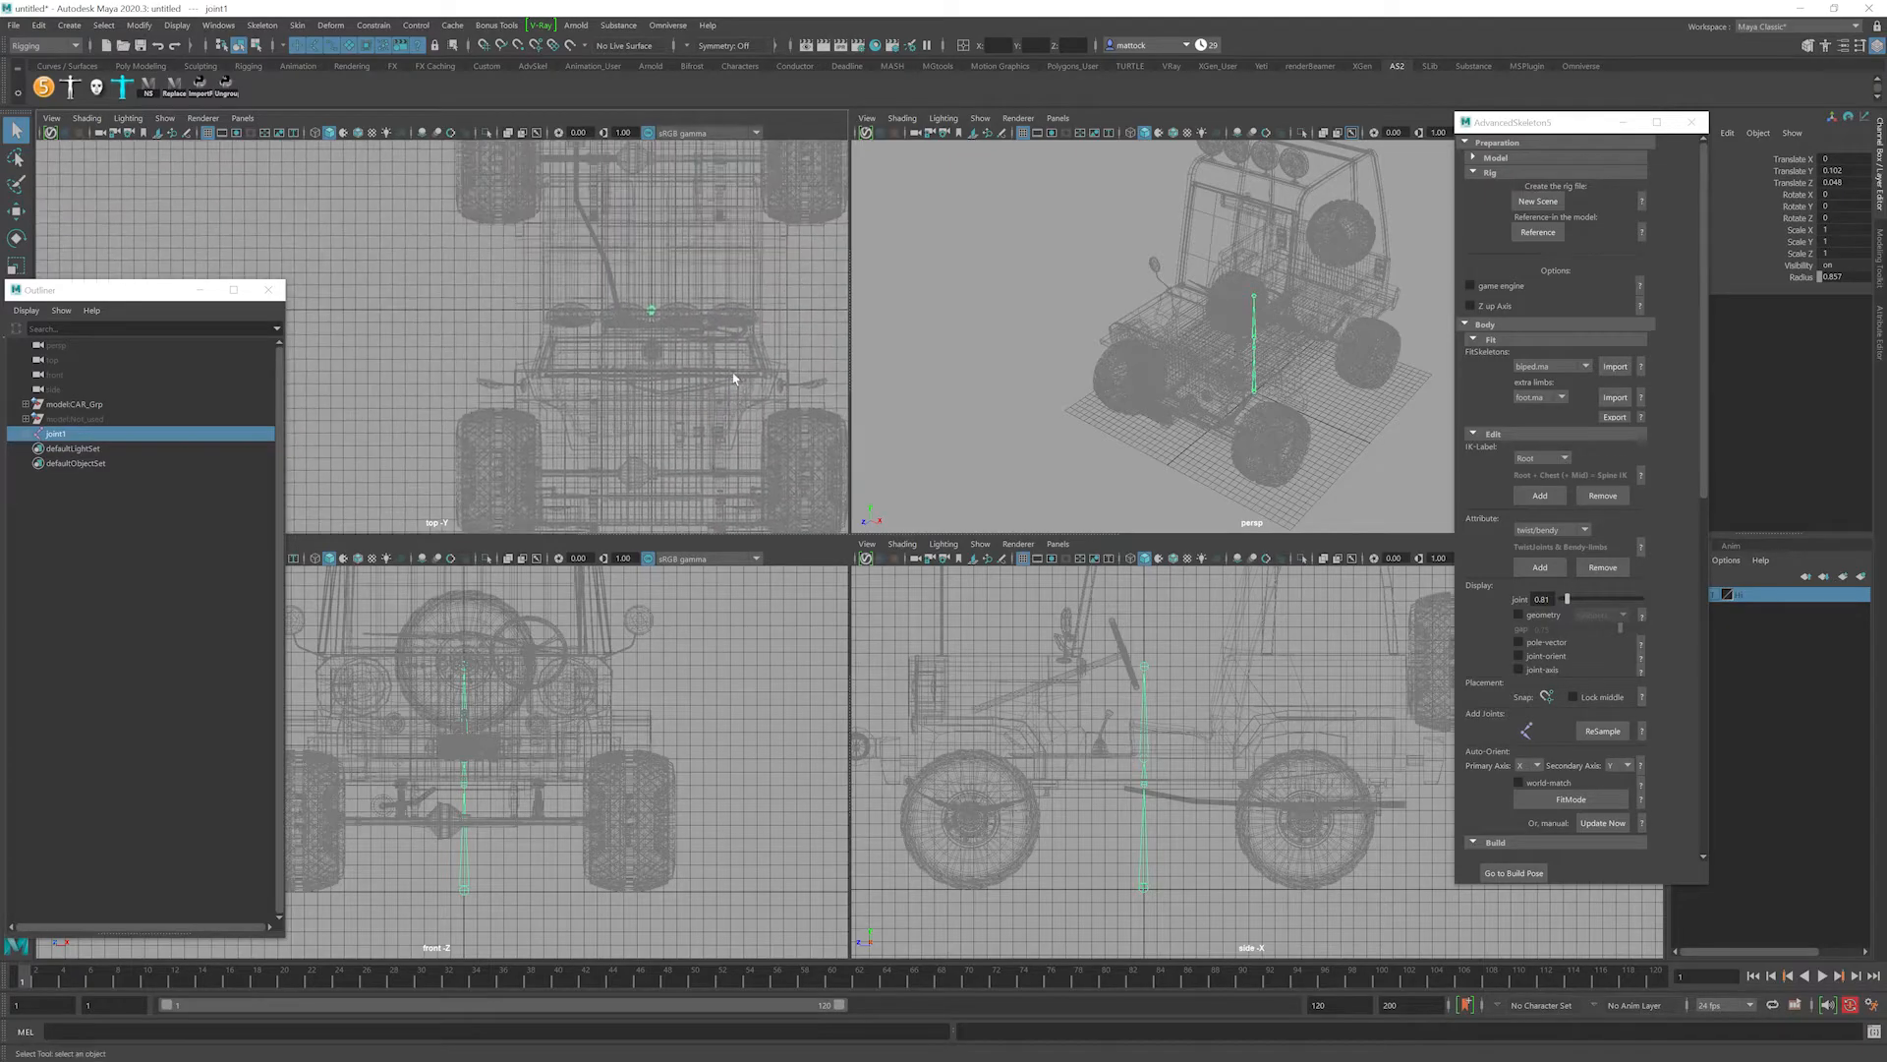
scroll(1069, 753, "up", 8)
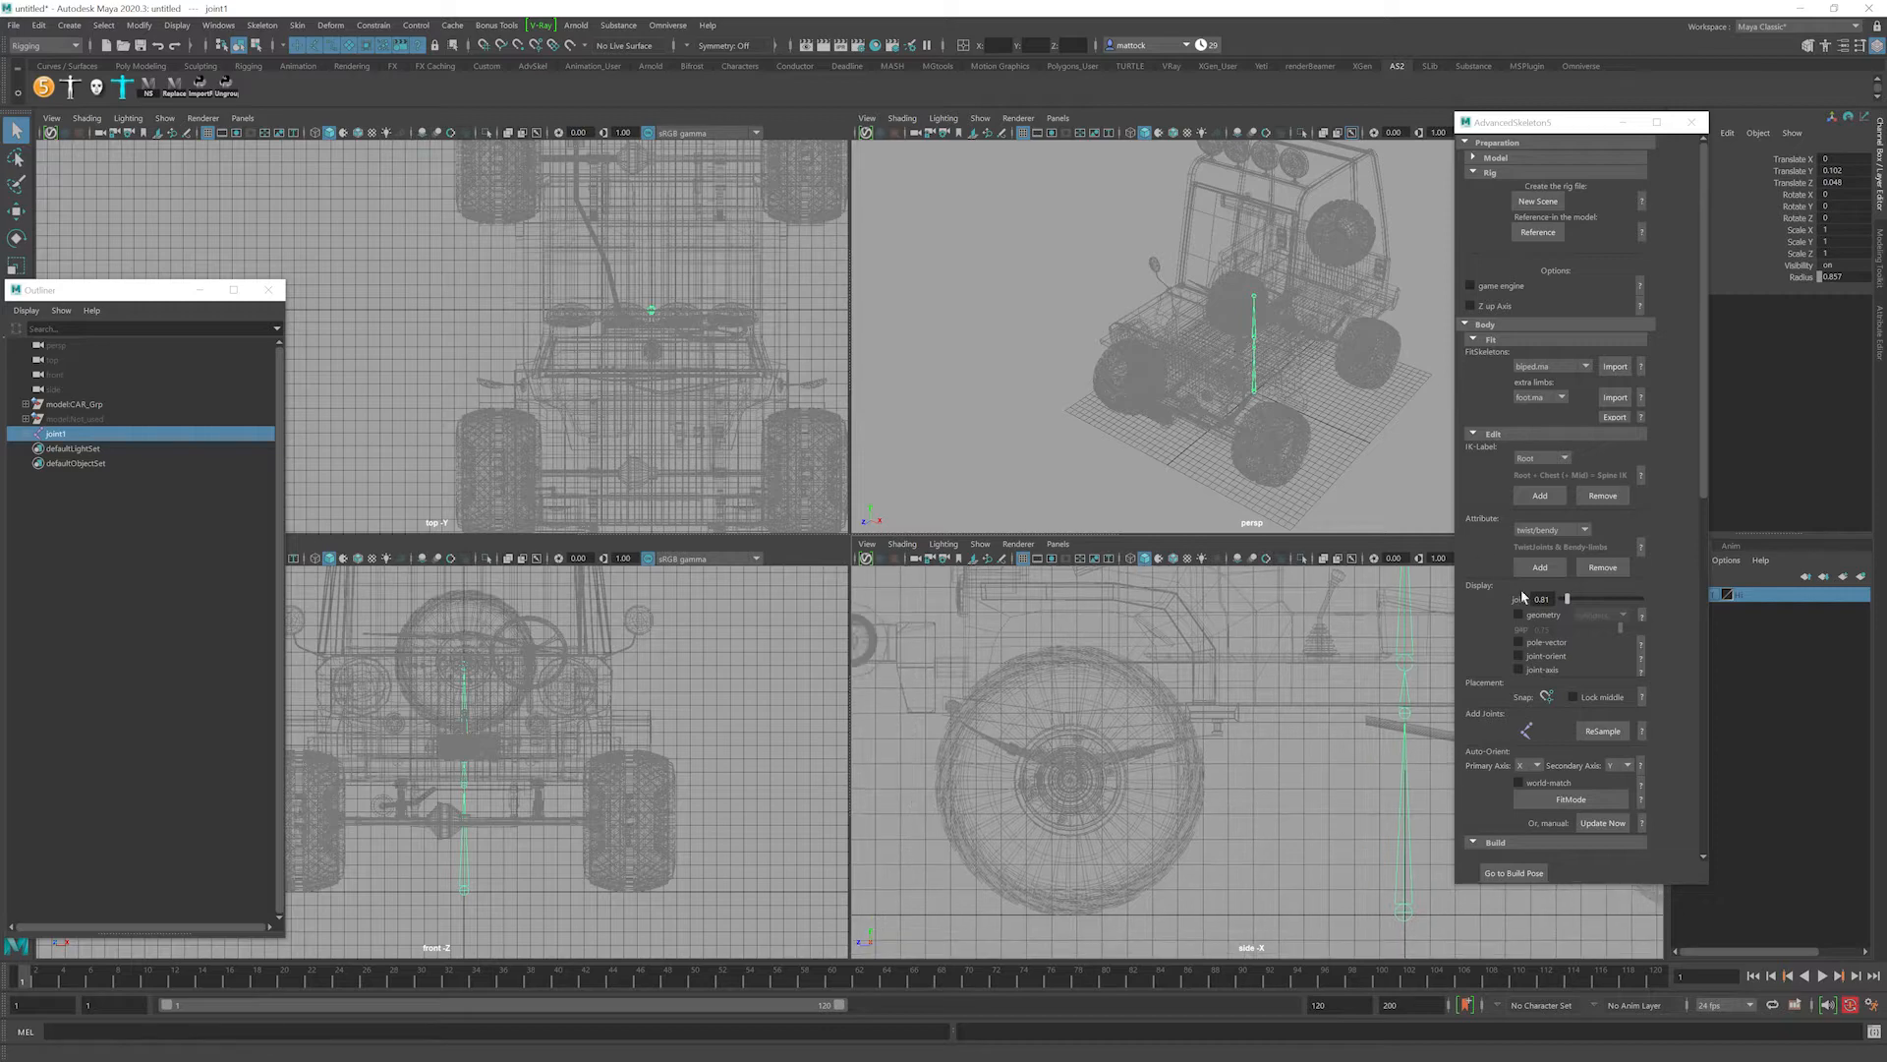
left_click(1526, 732)
left_click(1525, 731)
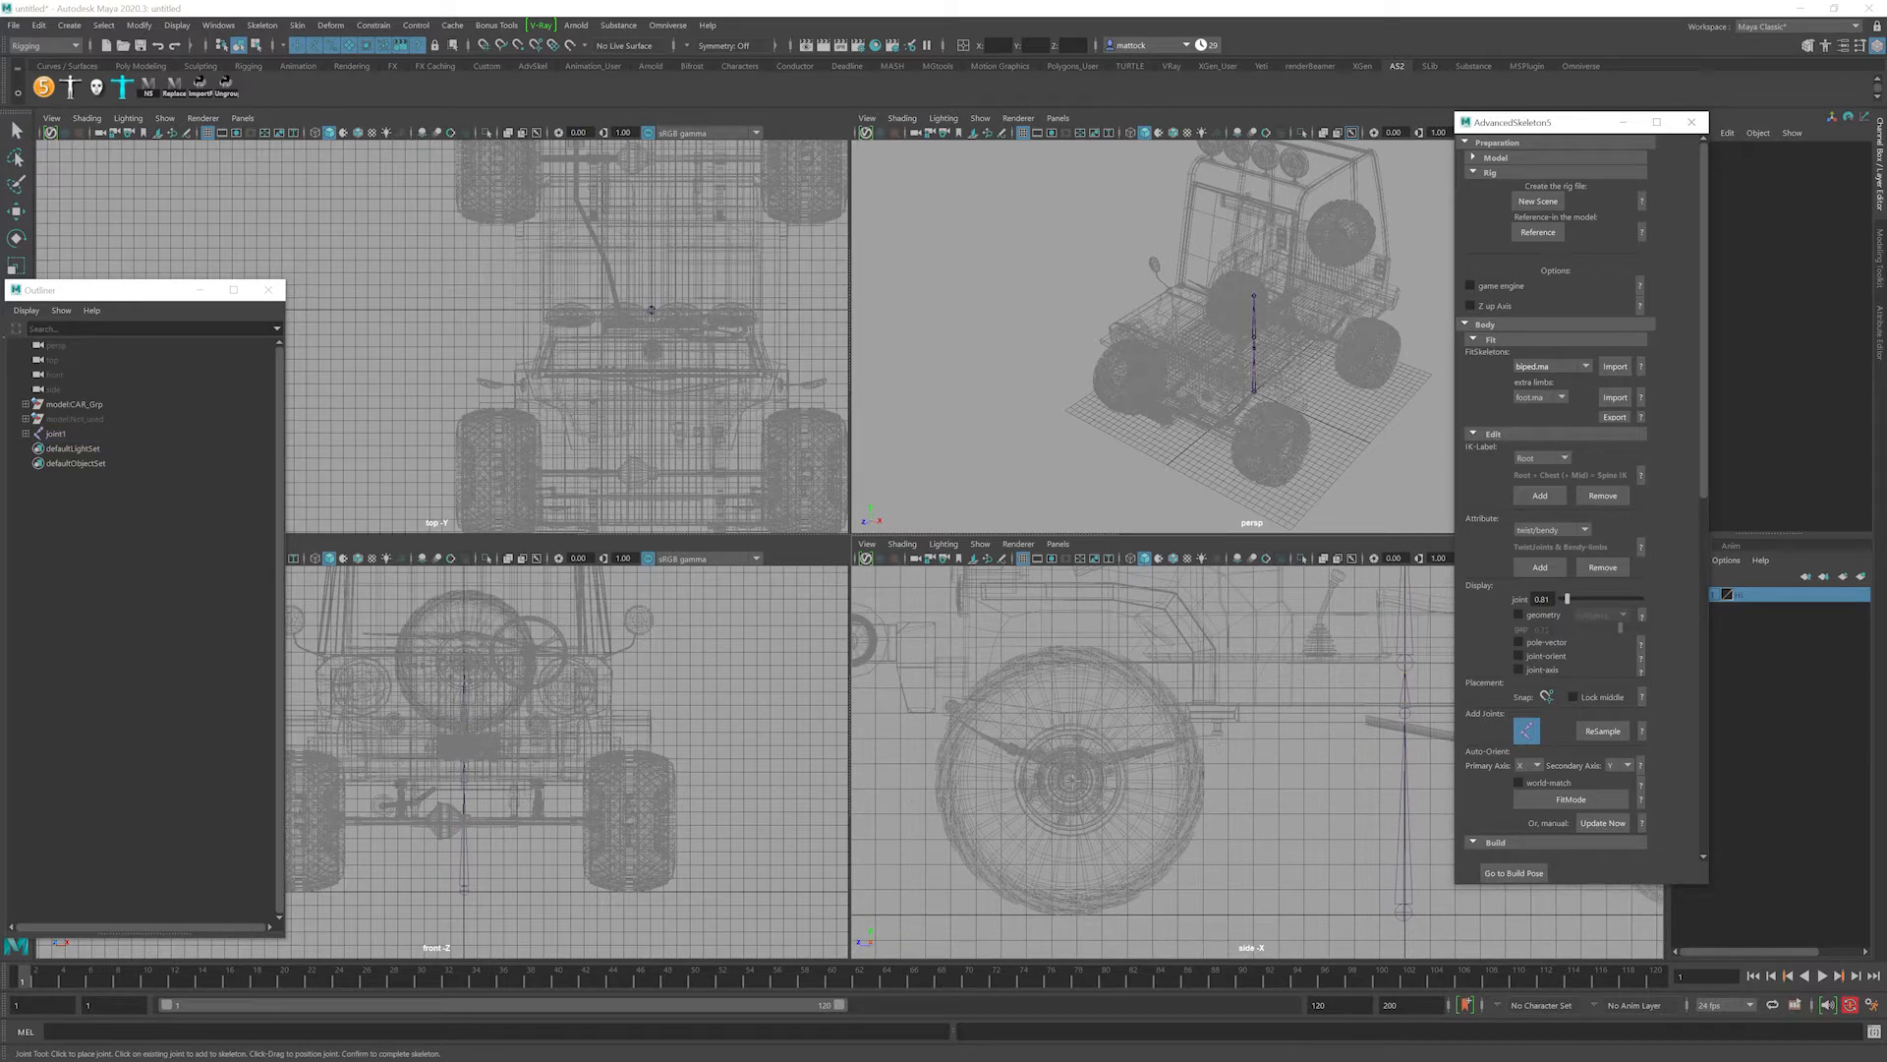
left_click(651, 472)
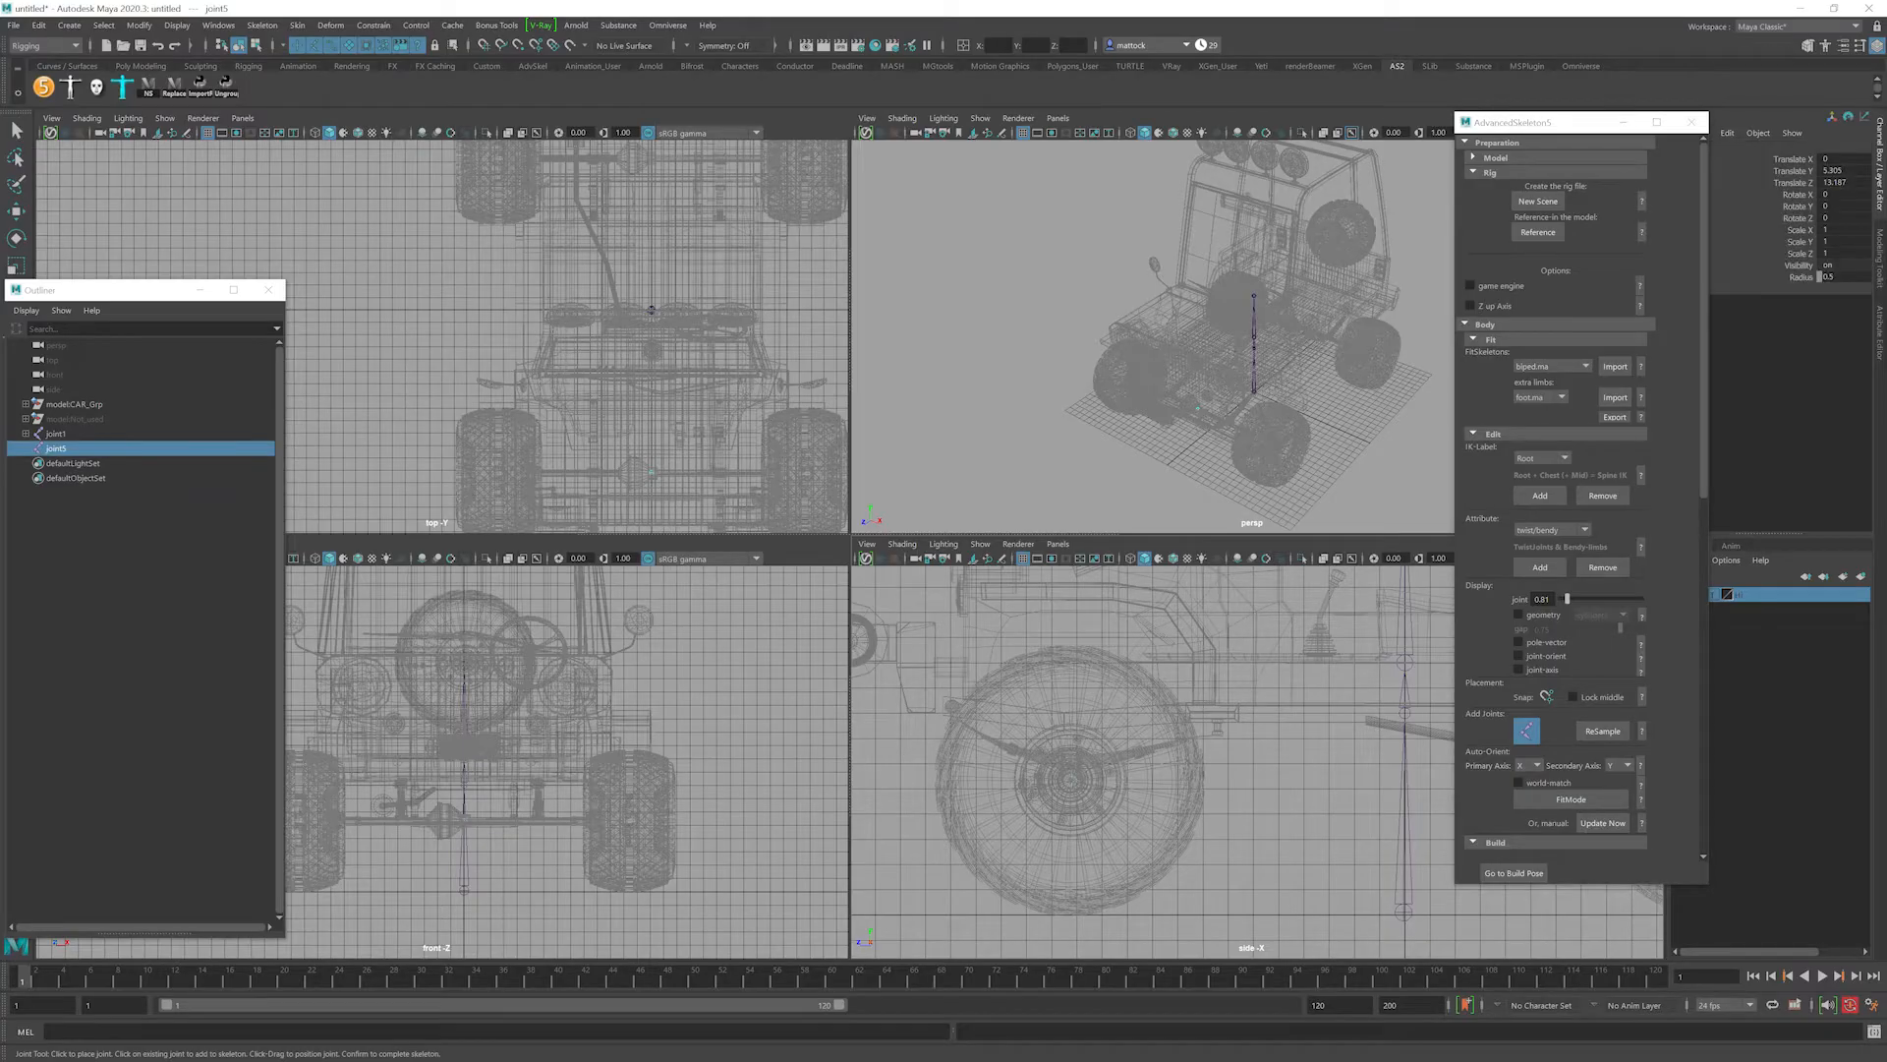
Move the new joint along X to about -12.33, centring it in the jeep's right front wheel in the top view.
scroll(790, 442, "down", 2)
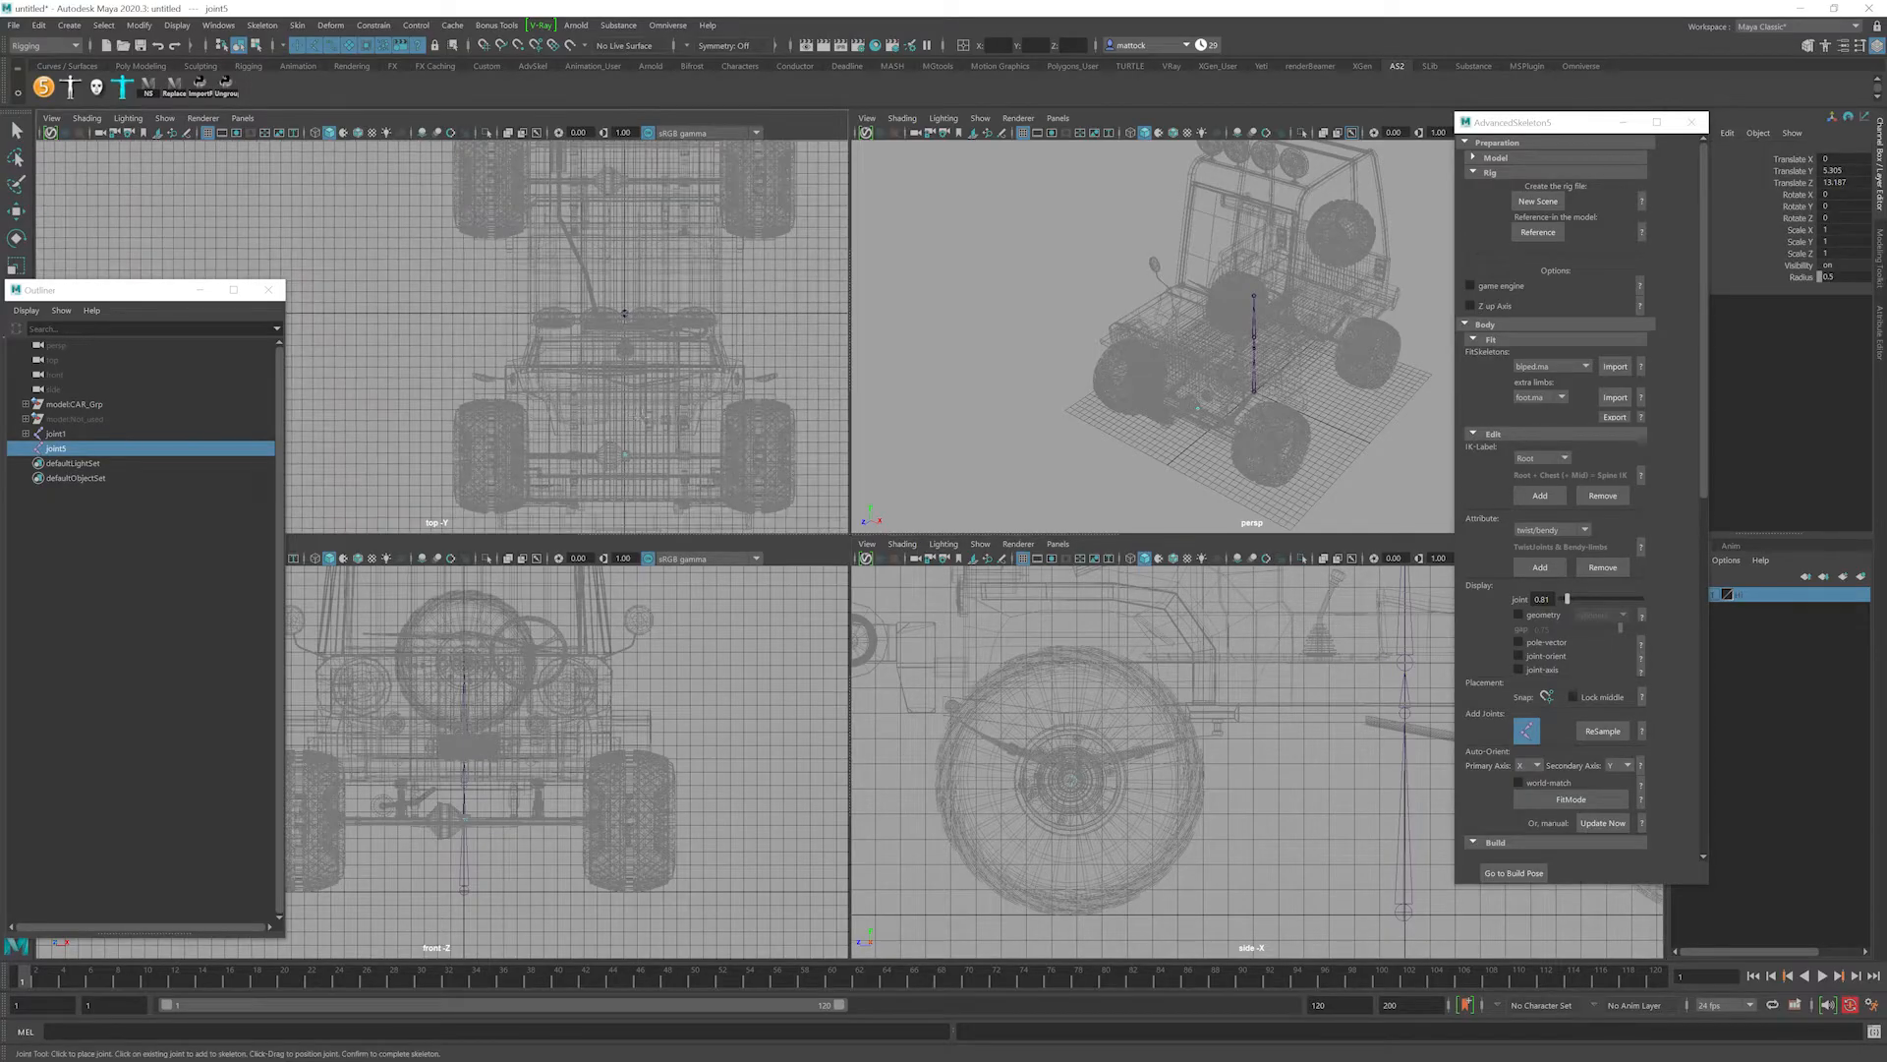
middle_click_drag(790, 442, 792, 377, "alt")
key("w")
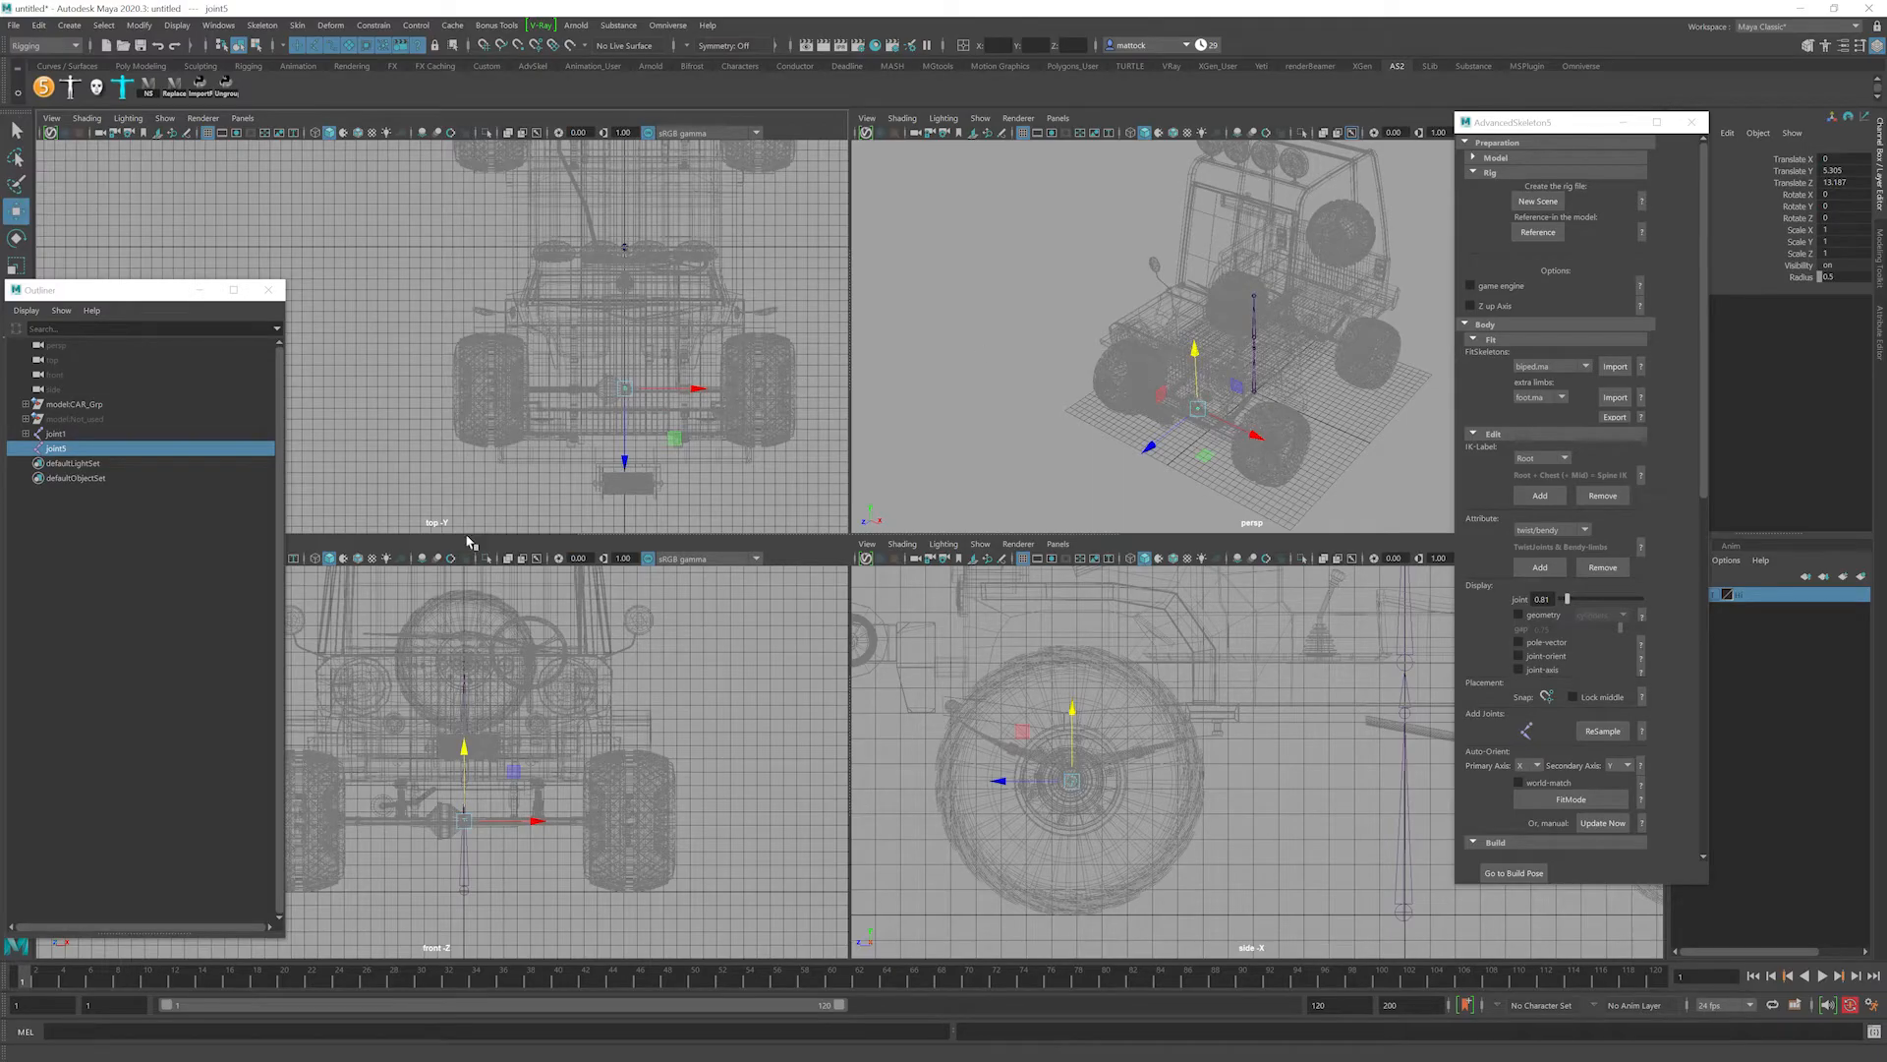
left_click_drag(703, 392, 546, 393)
scroll(661, 430, "up", 5)
middle_click_drag(661, 429, 604, 308, "alt")
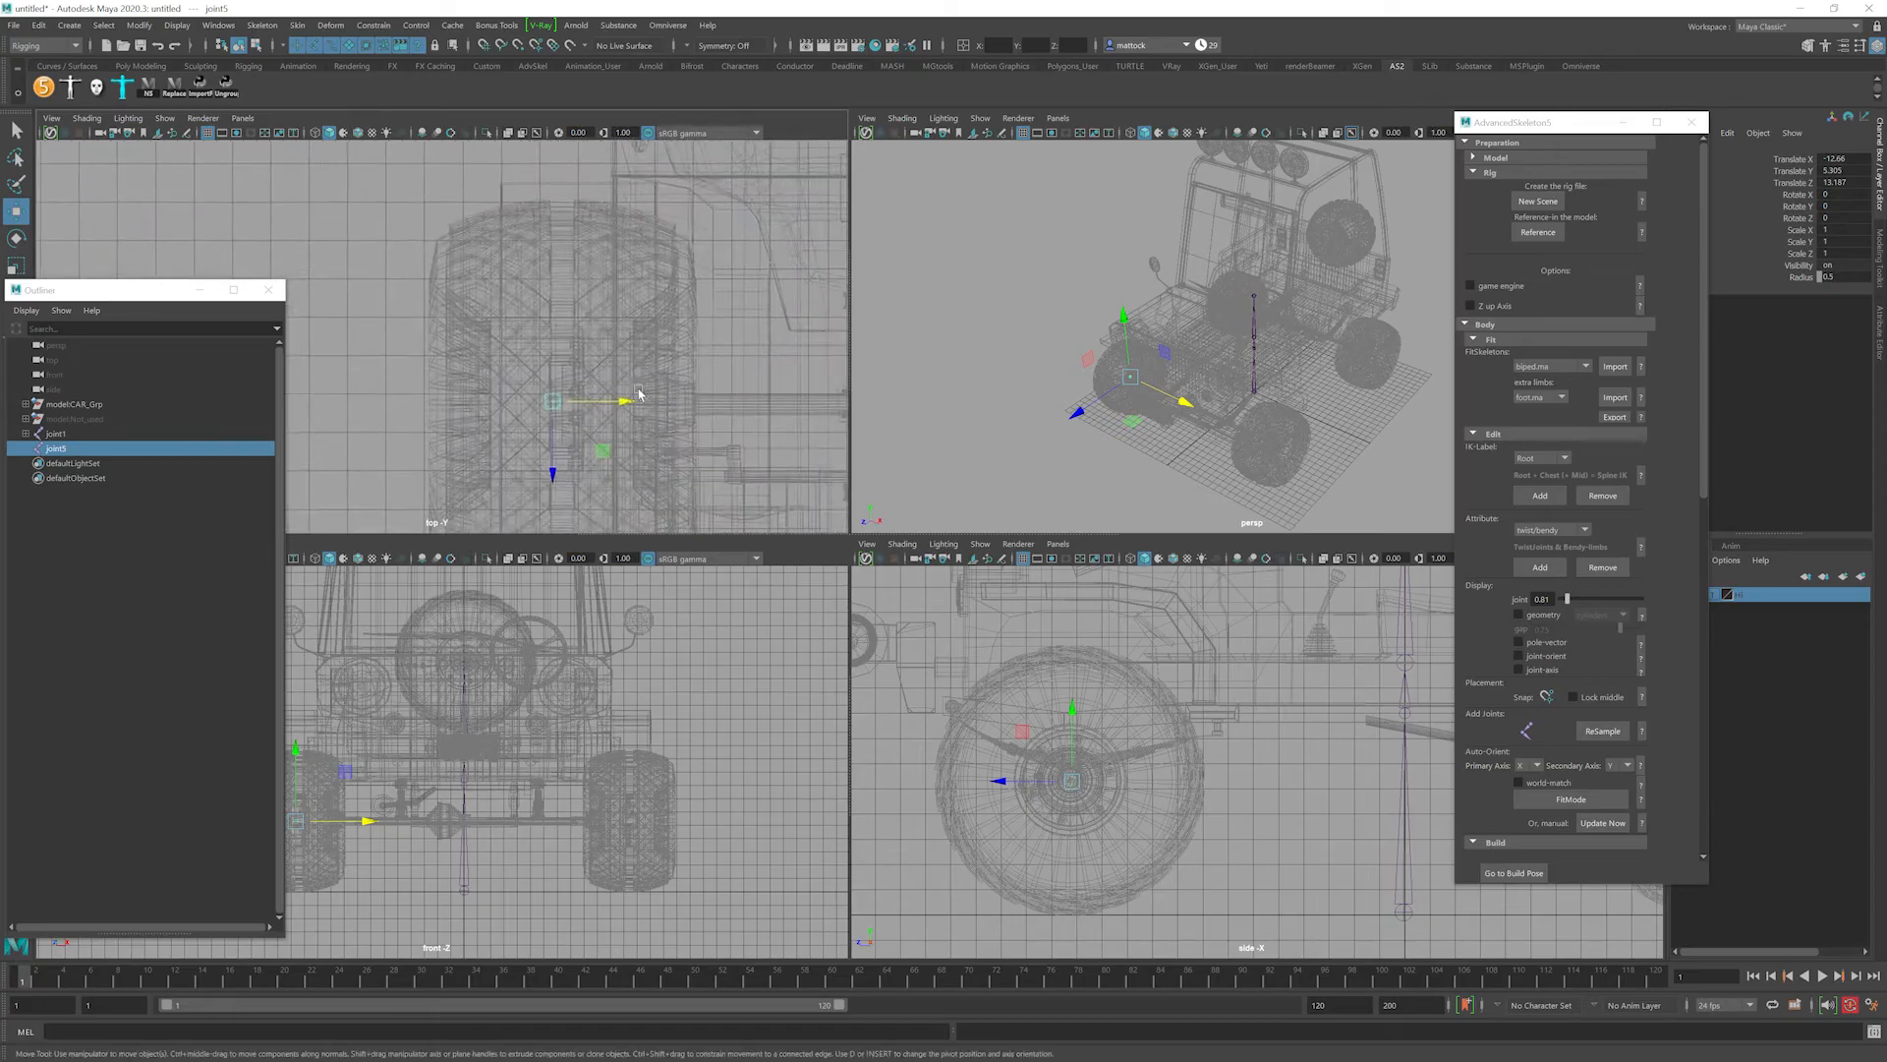
left_click_drag(623, 400, 633, 400)
scroll(627, 423, "down", 1)
middle_click_drag(627, 424, 667, 350, "alt")
left_click_drag(664, 320, 668, 320)
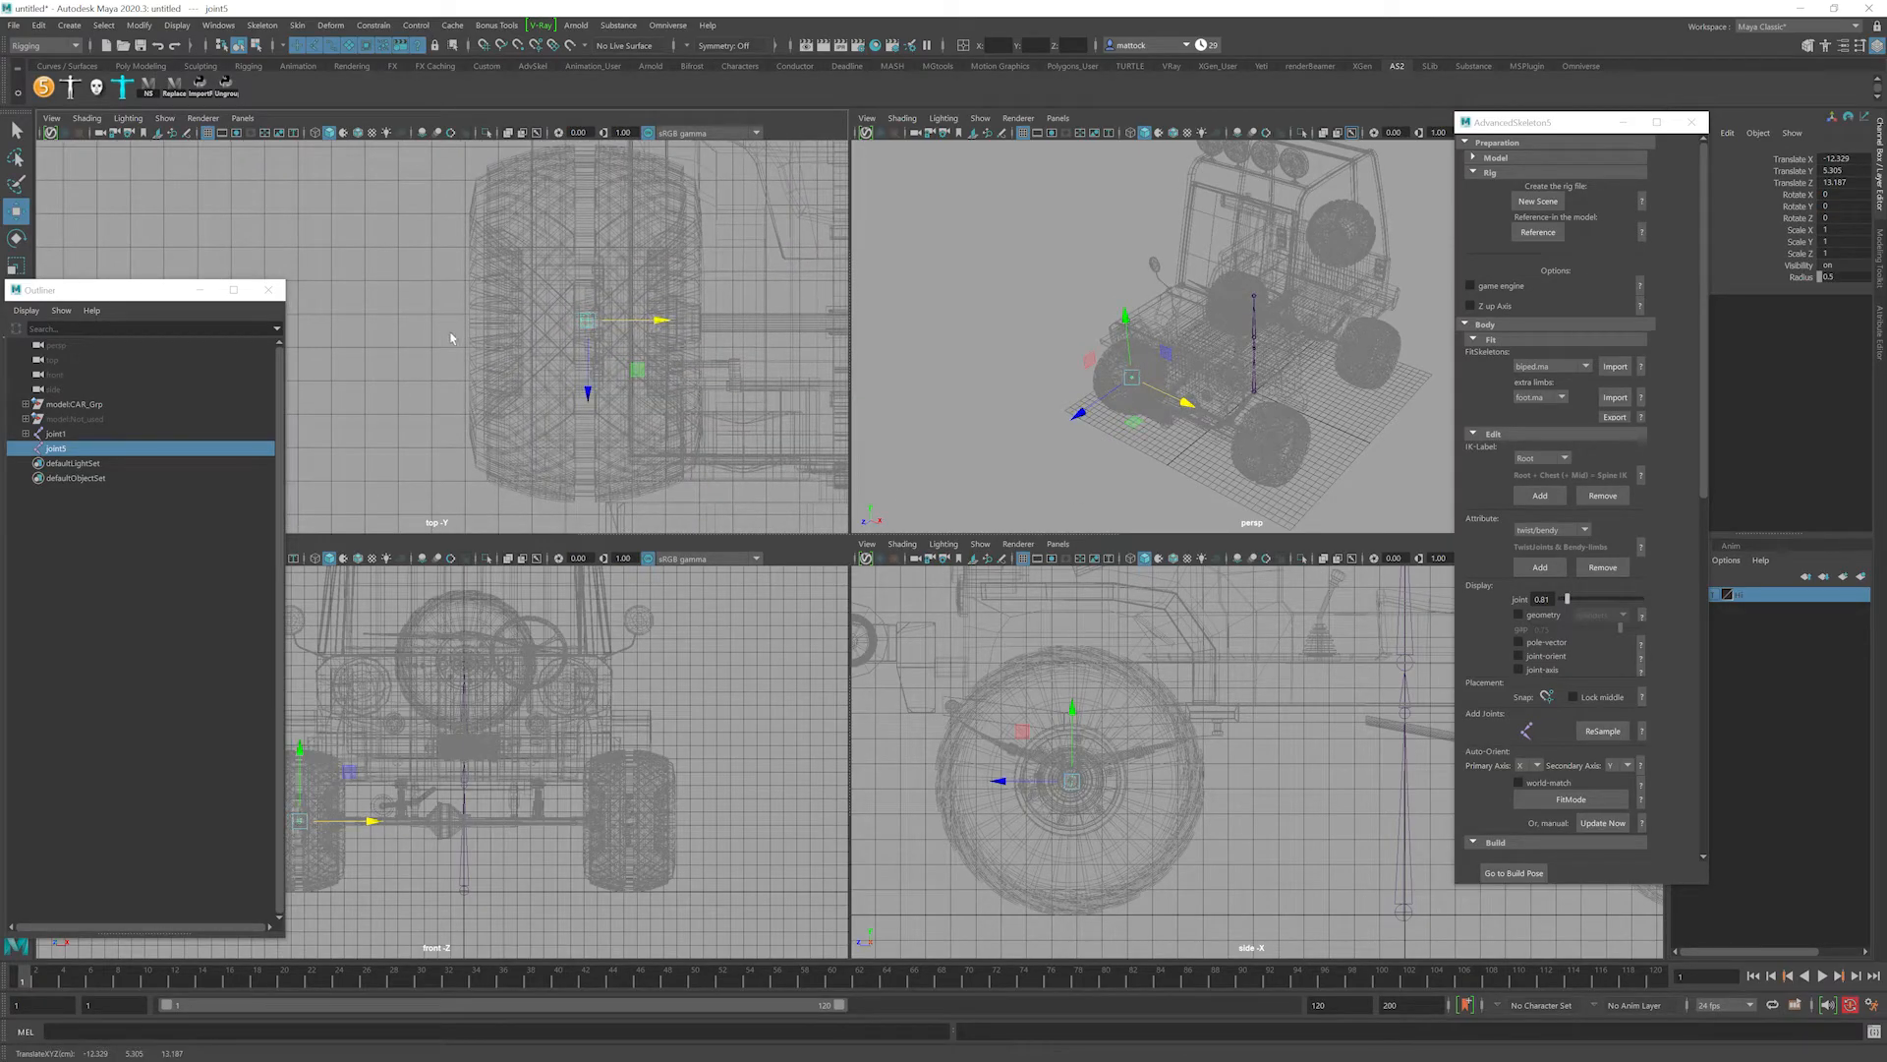
key("y")
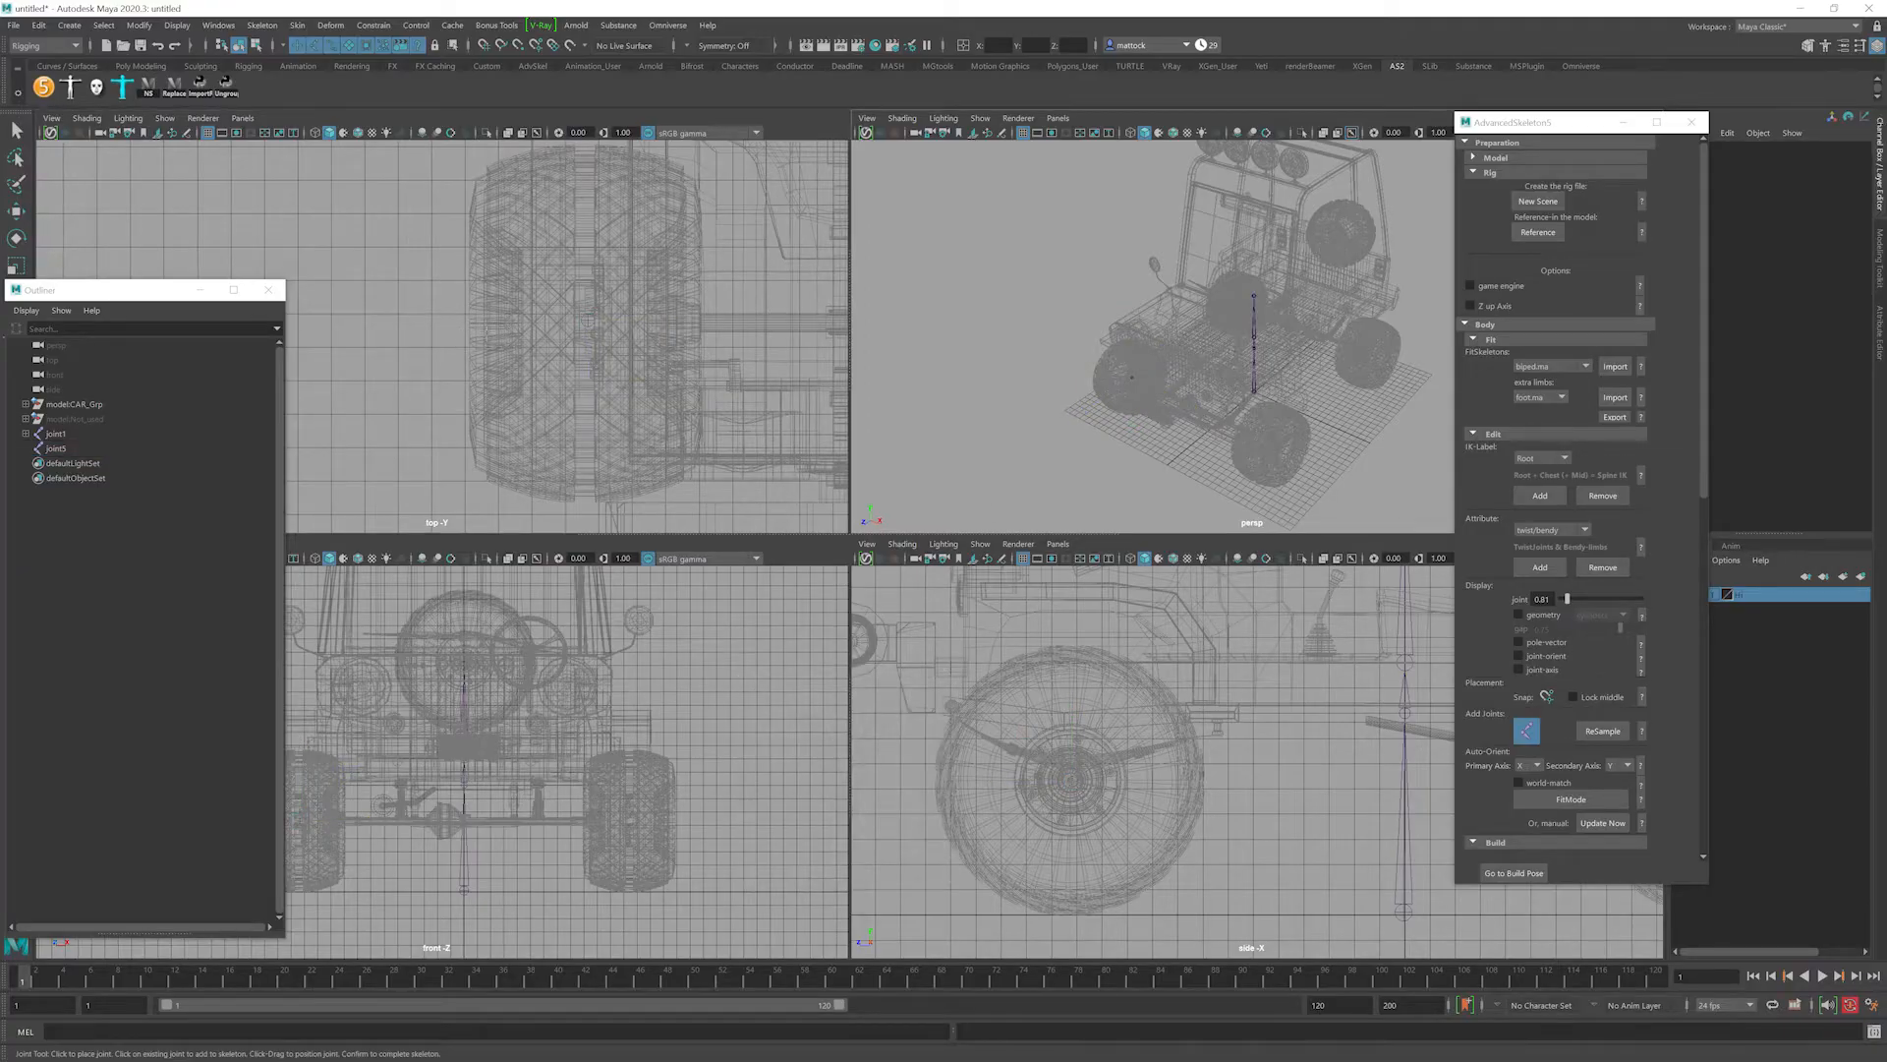
left_click(462, 320)
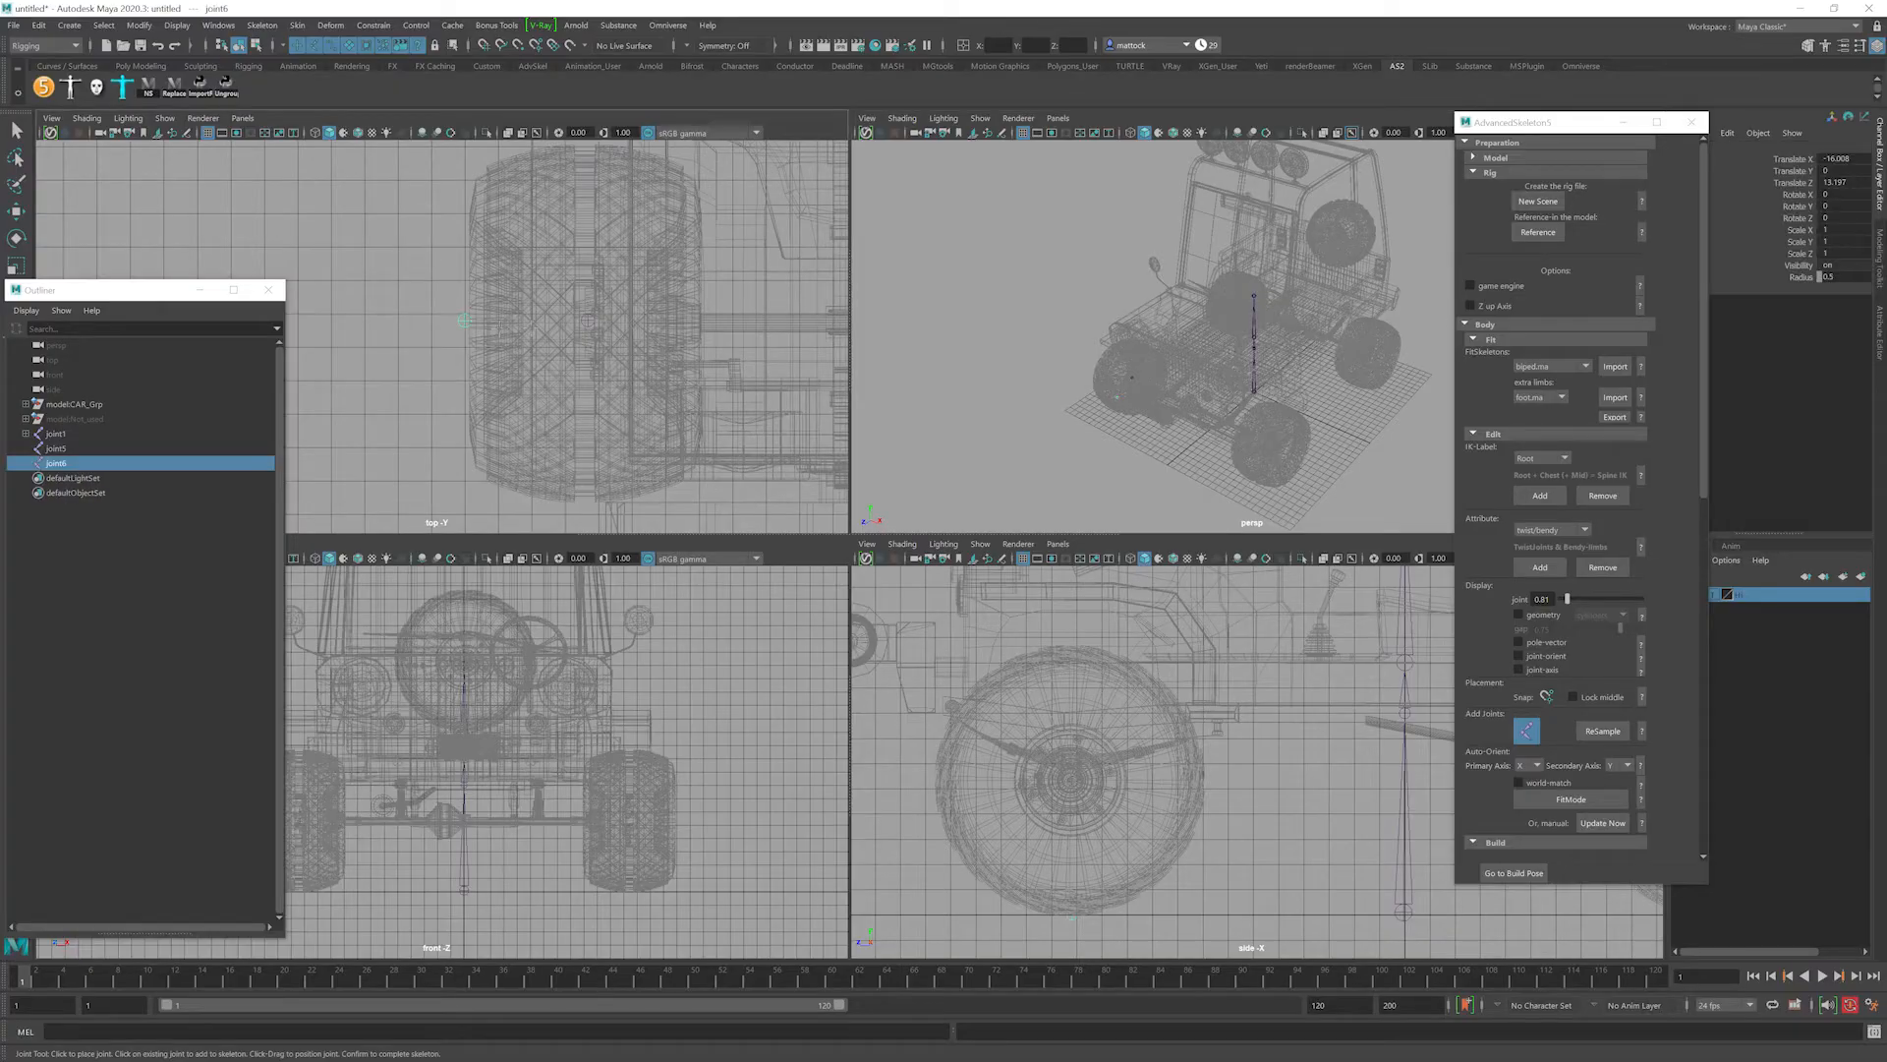
key("ctrl+z")
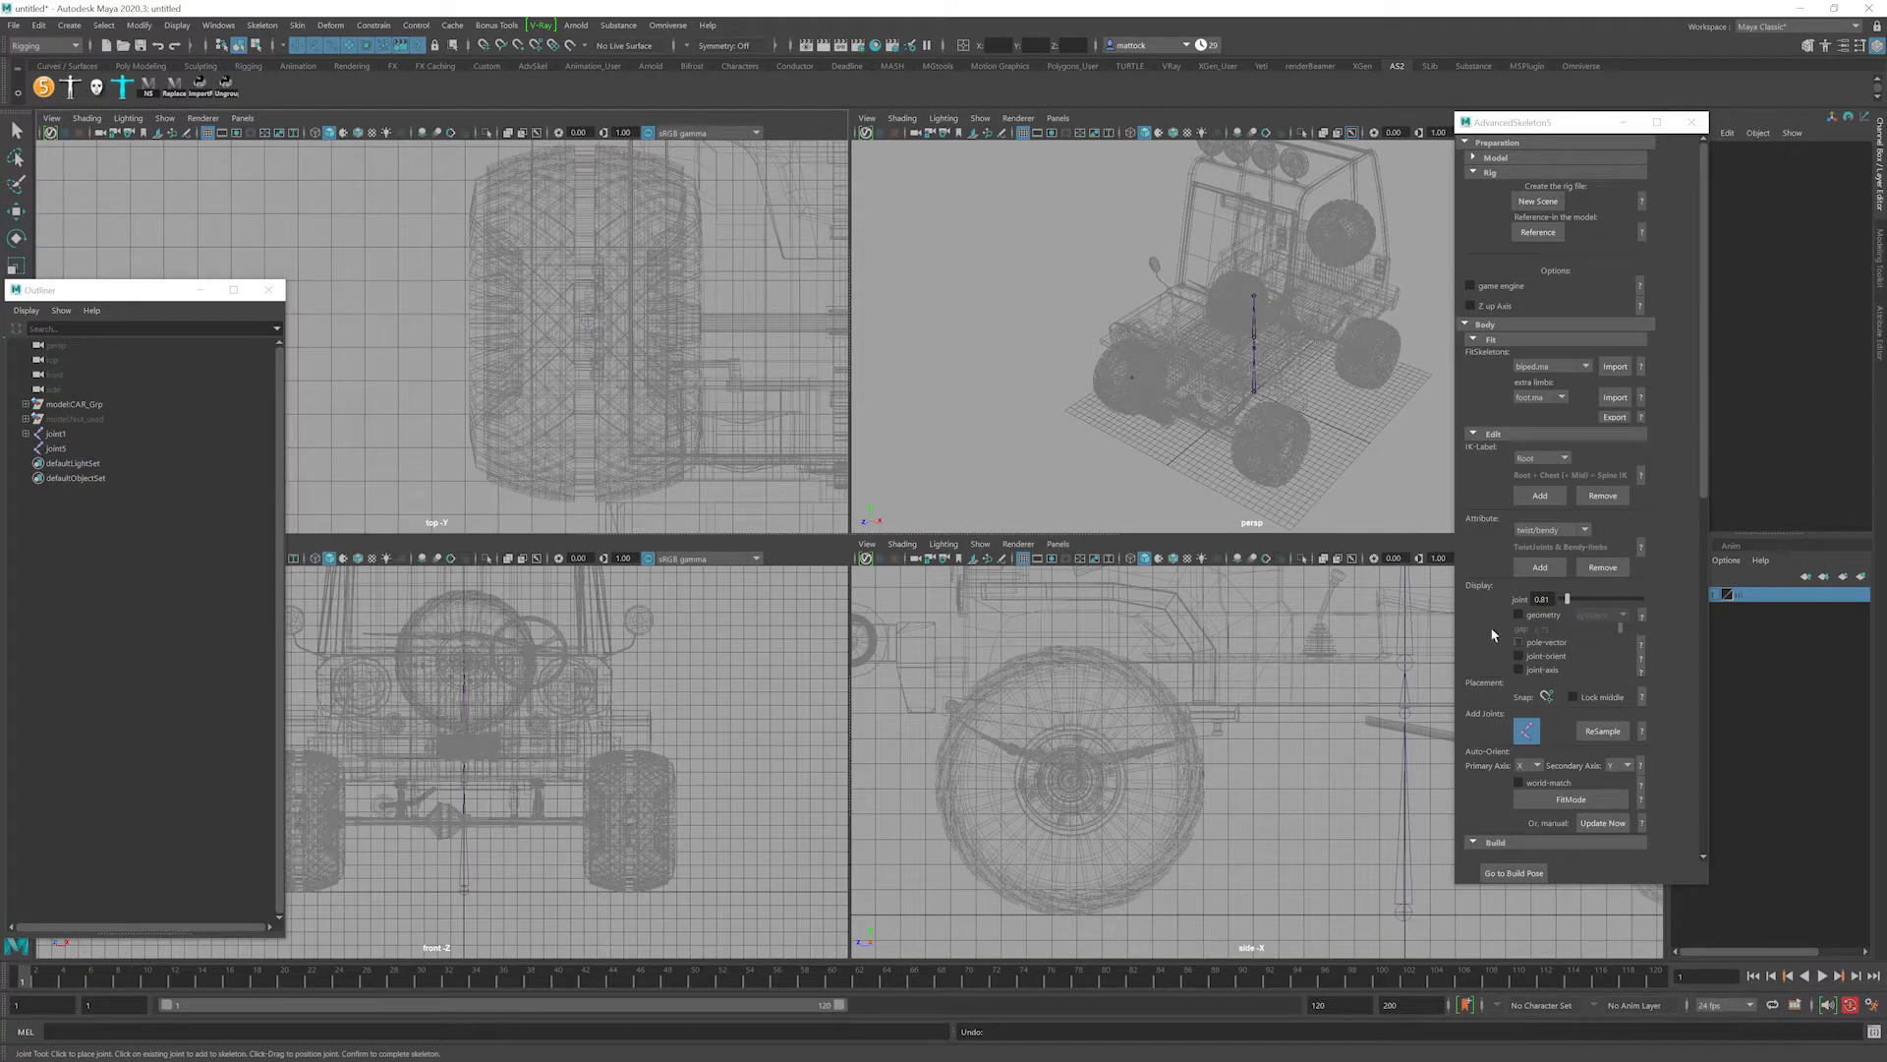
Try to extend the front wheel joint with an end joint at the tire's outer edge in the top view.
left_click(18, 131)
left_click(591, 323)
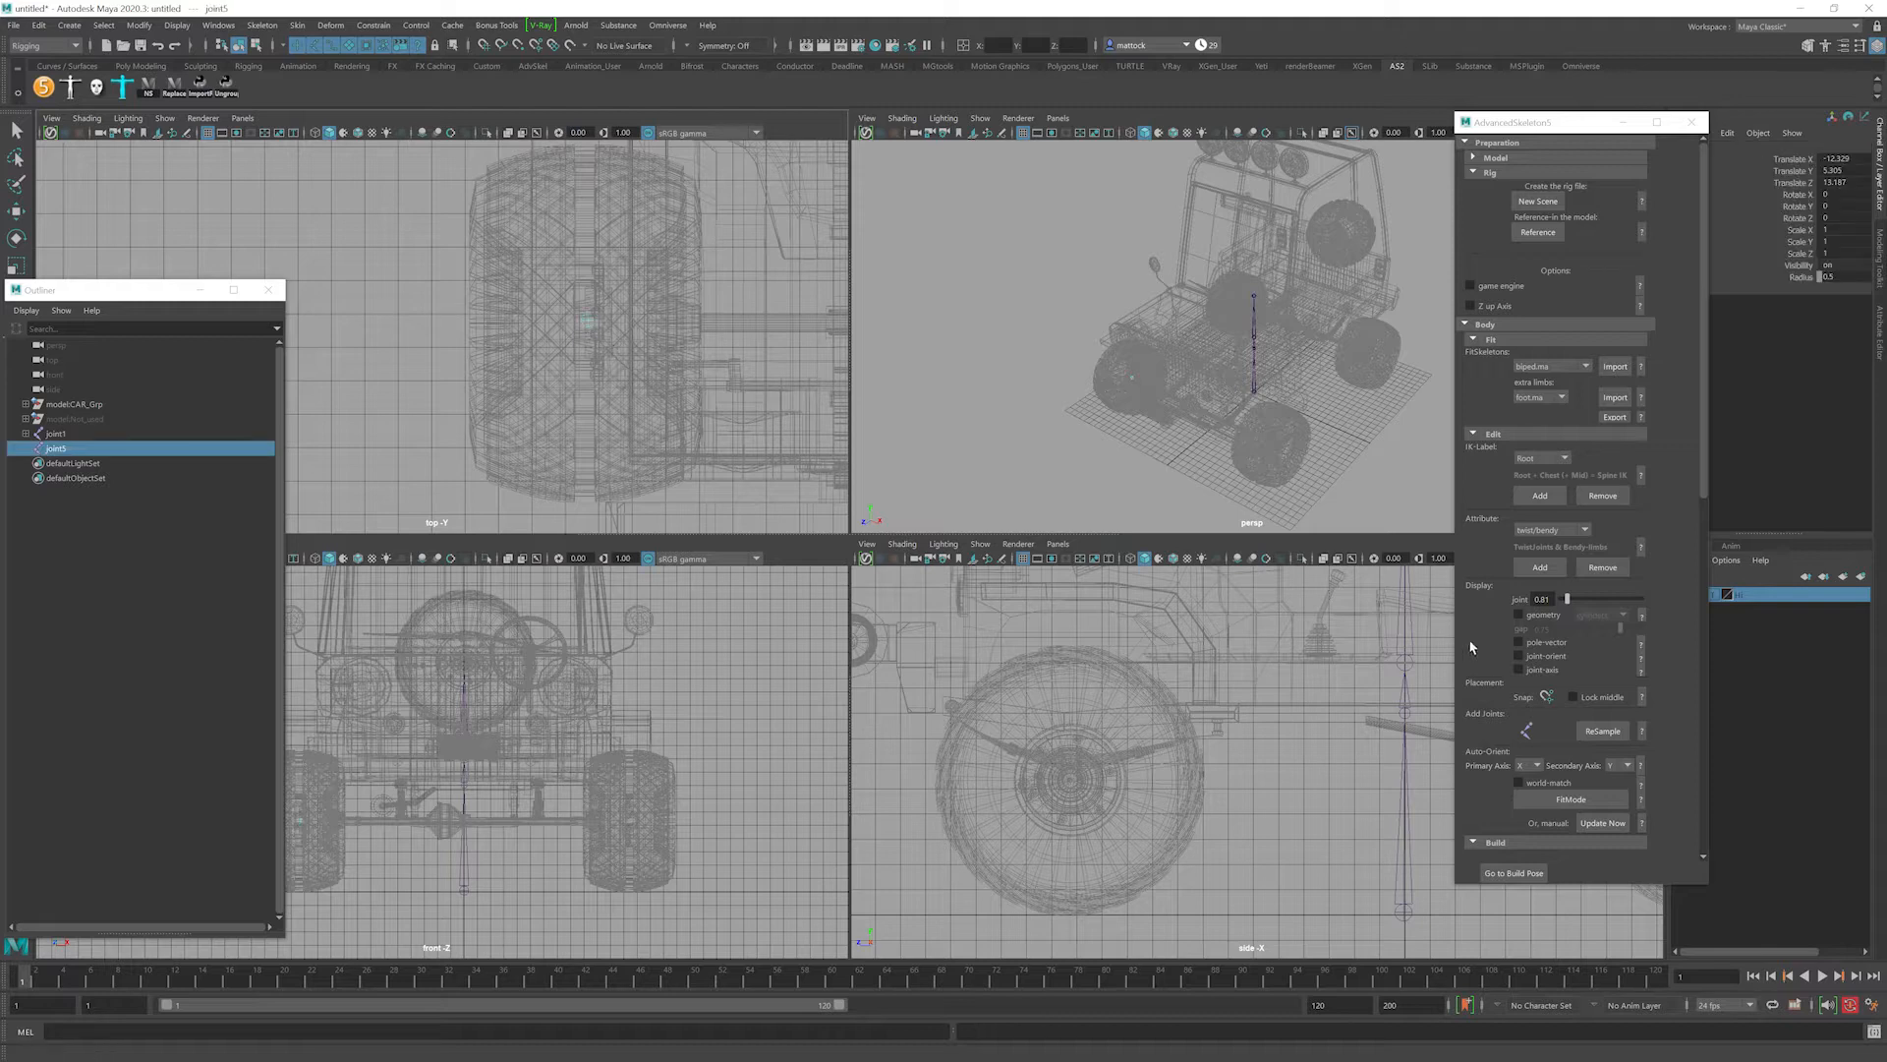
left_click(1524, 726)
left_click(586, 322)
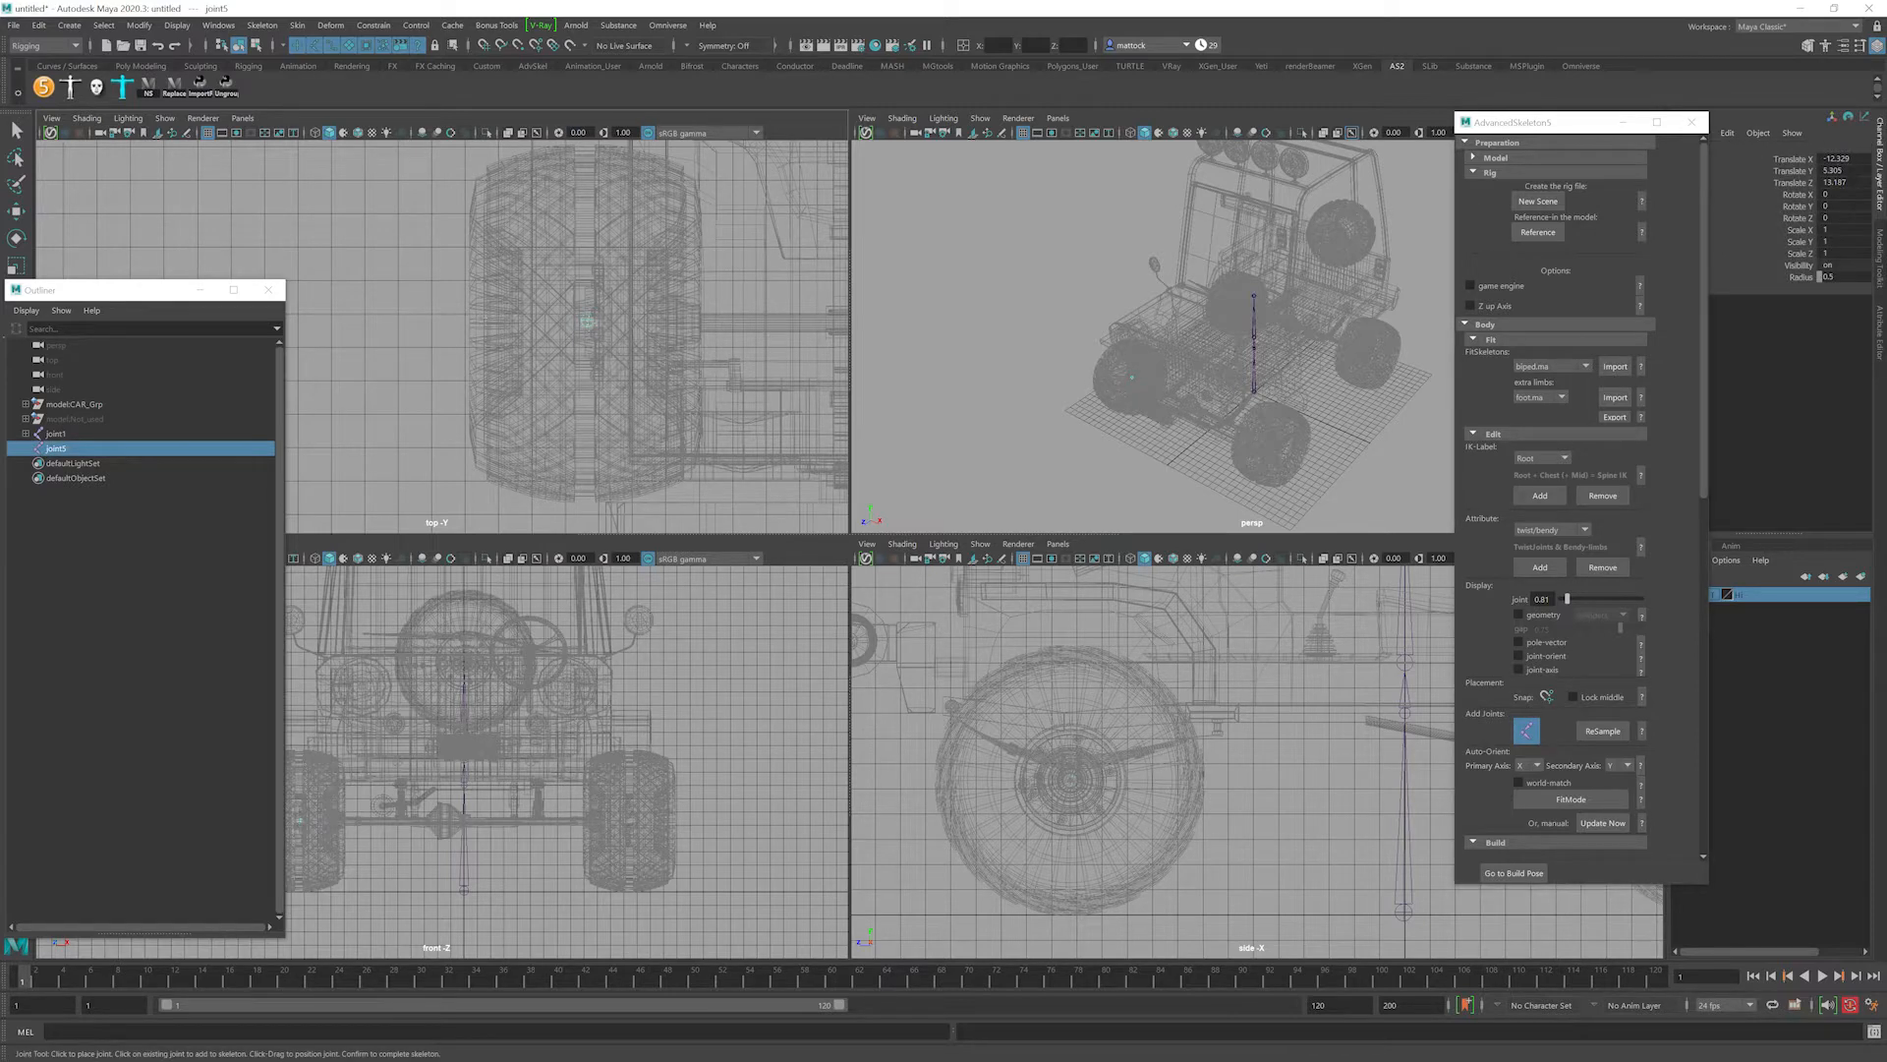
left_click_drag(587, 323, 478, 321)
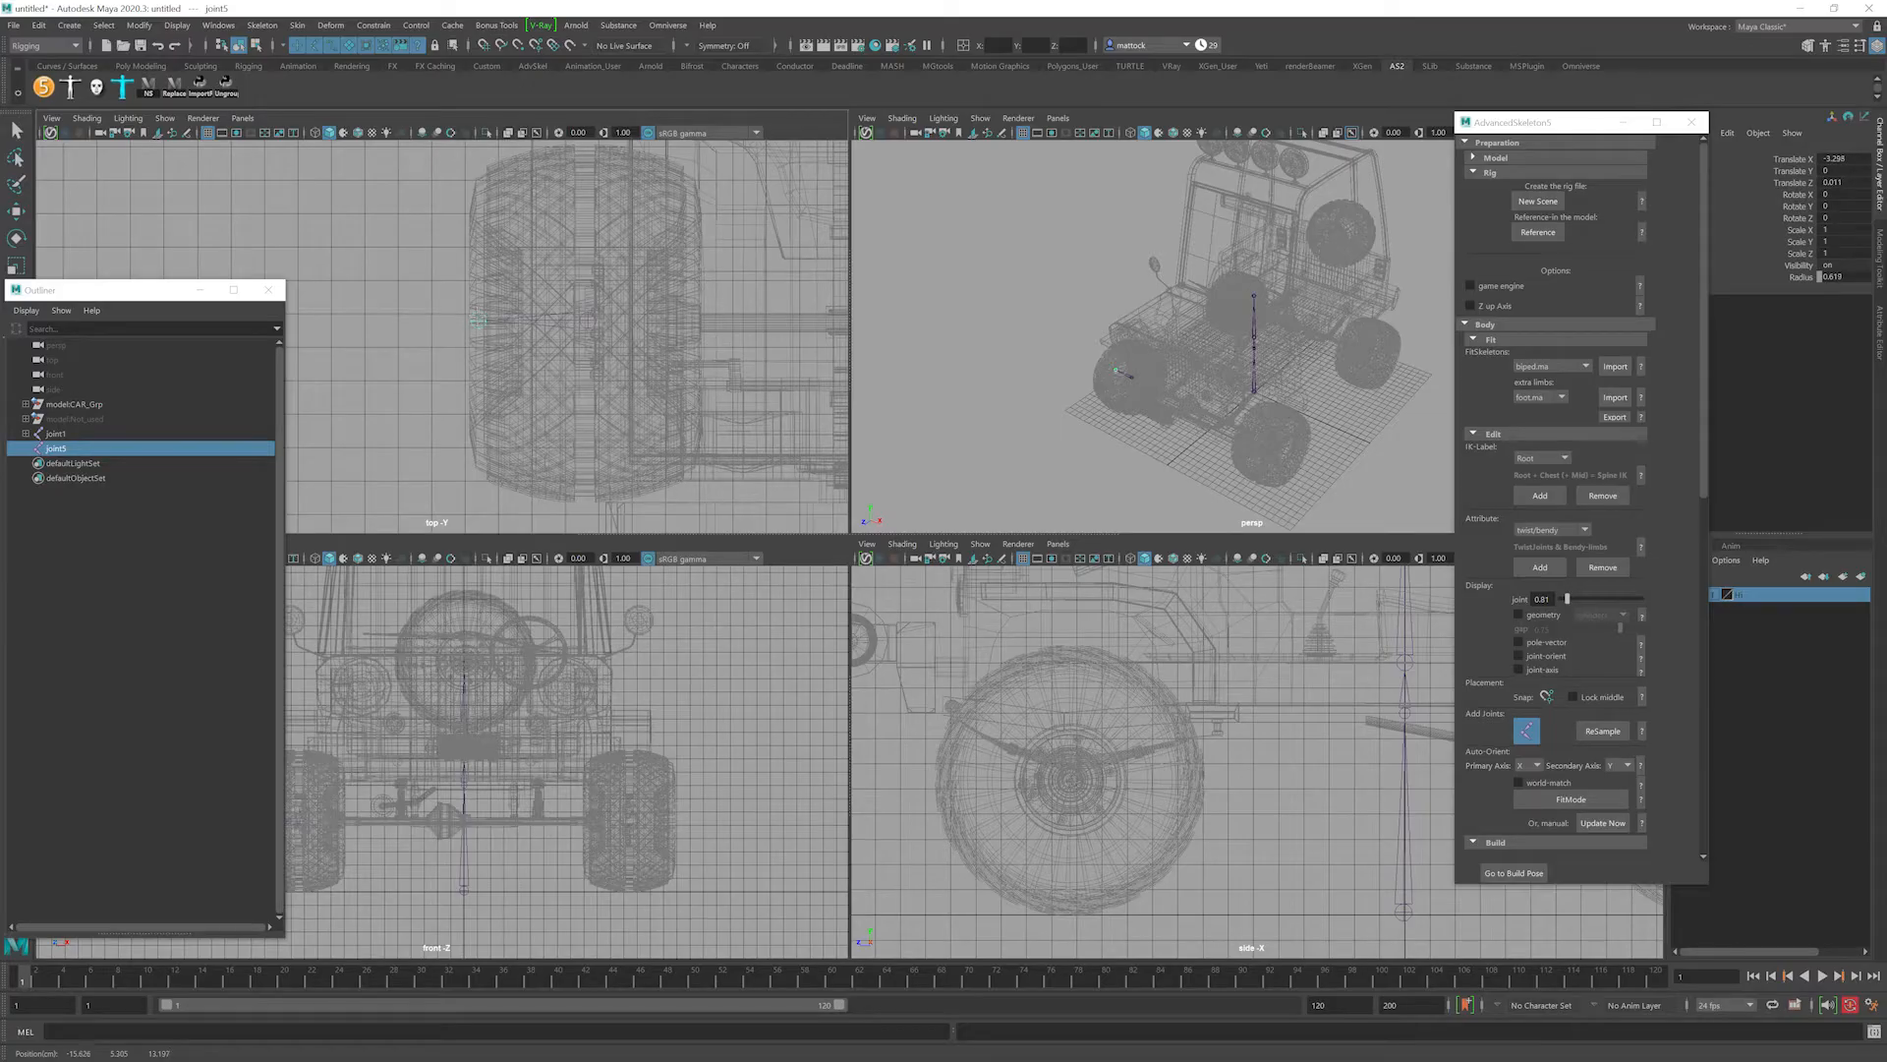
left_click(479, 320)
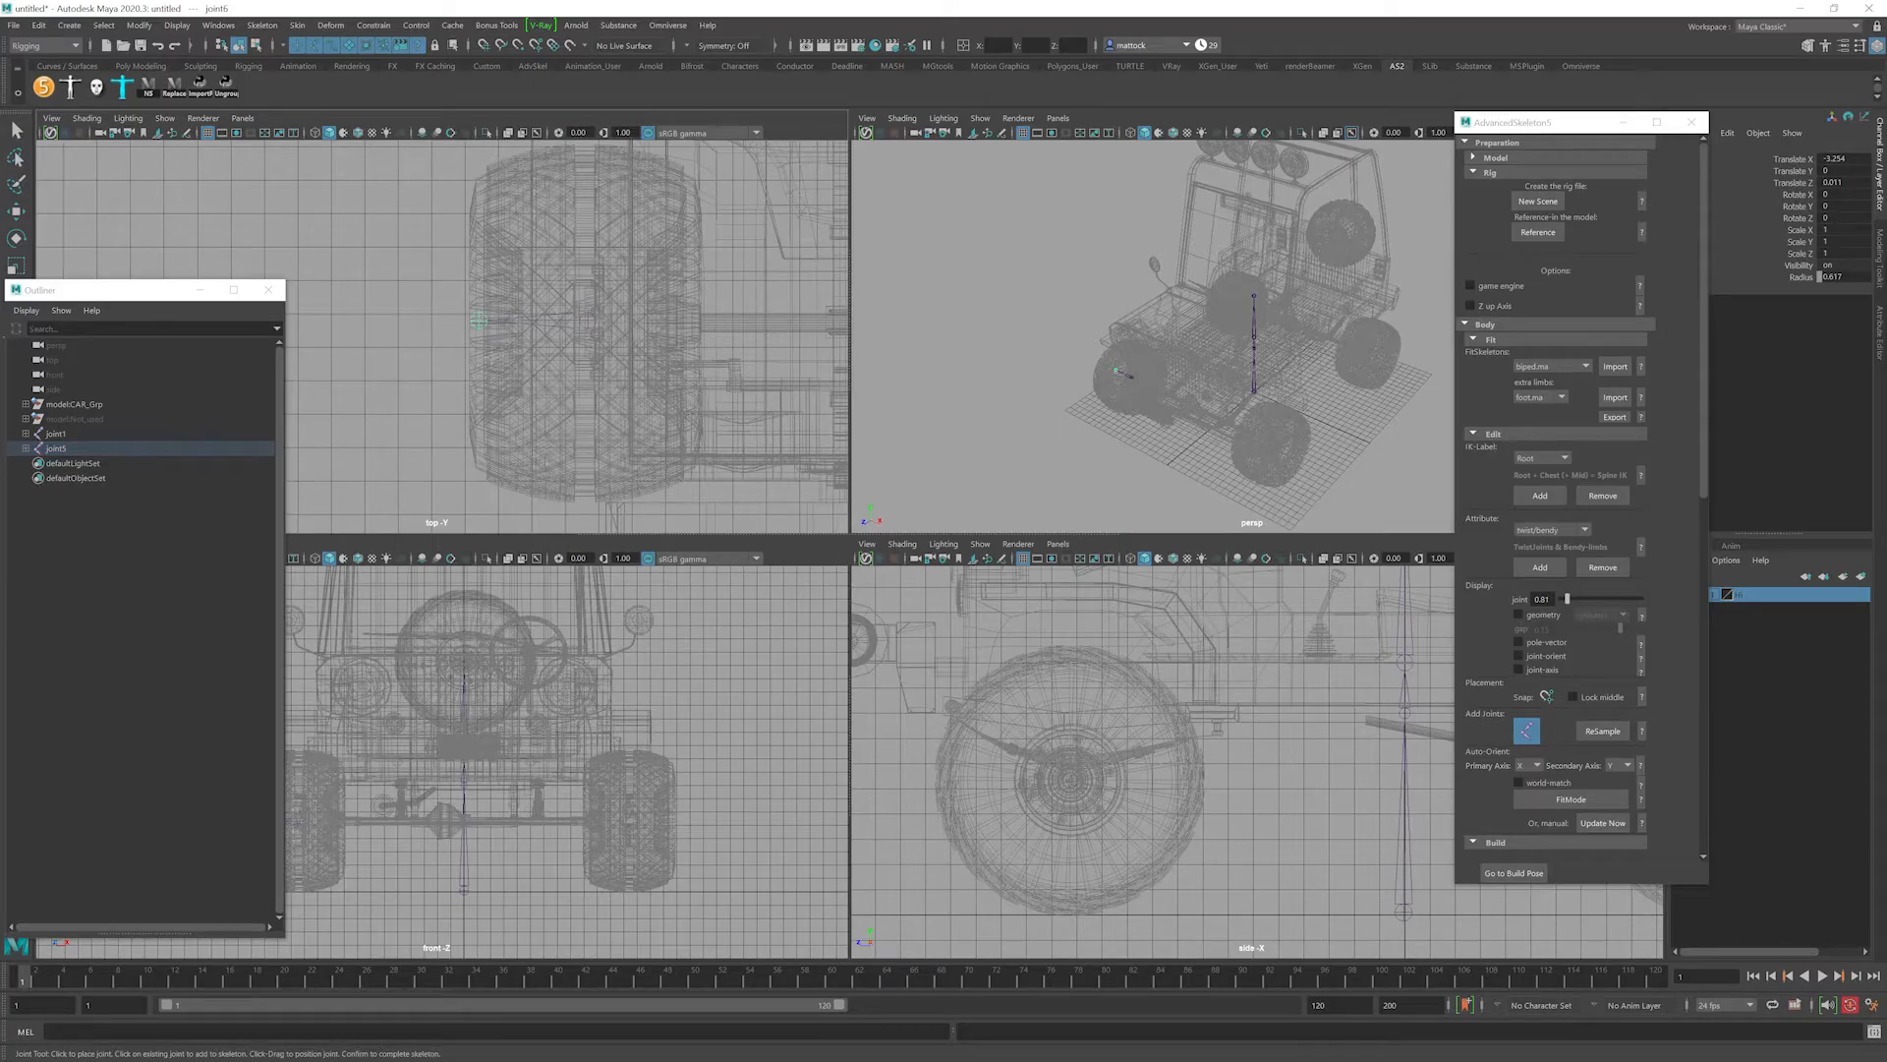
key("ctrl+z")
key("ctrl+z")
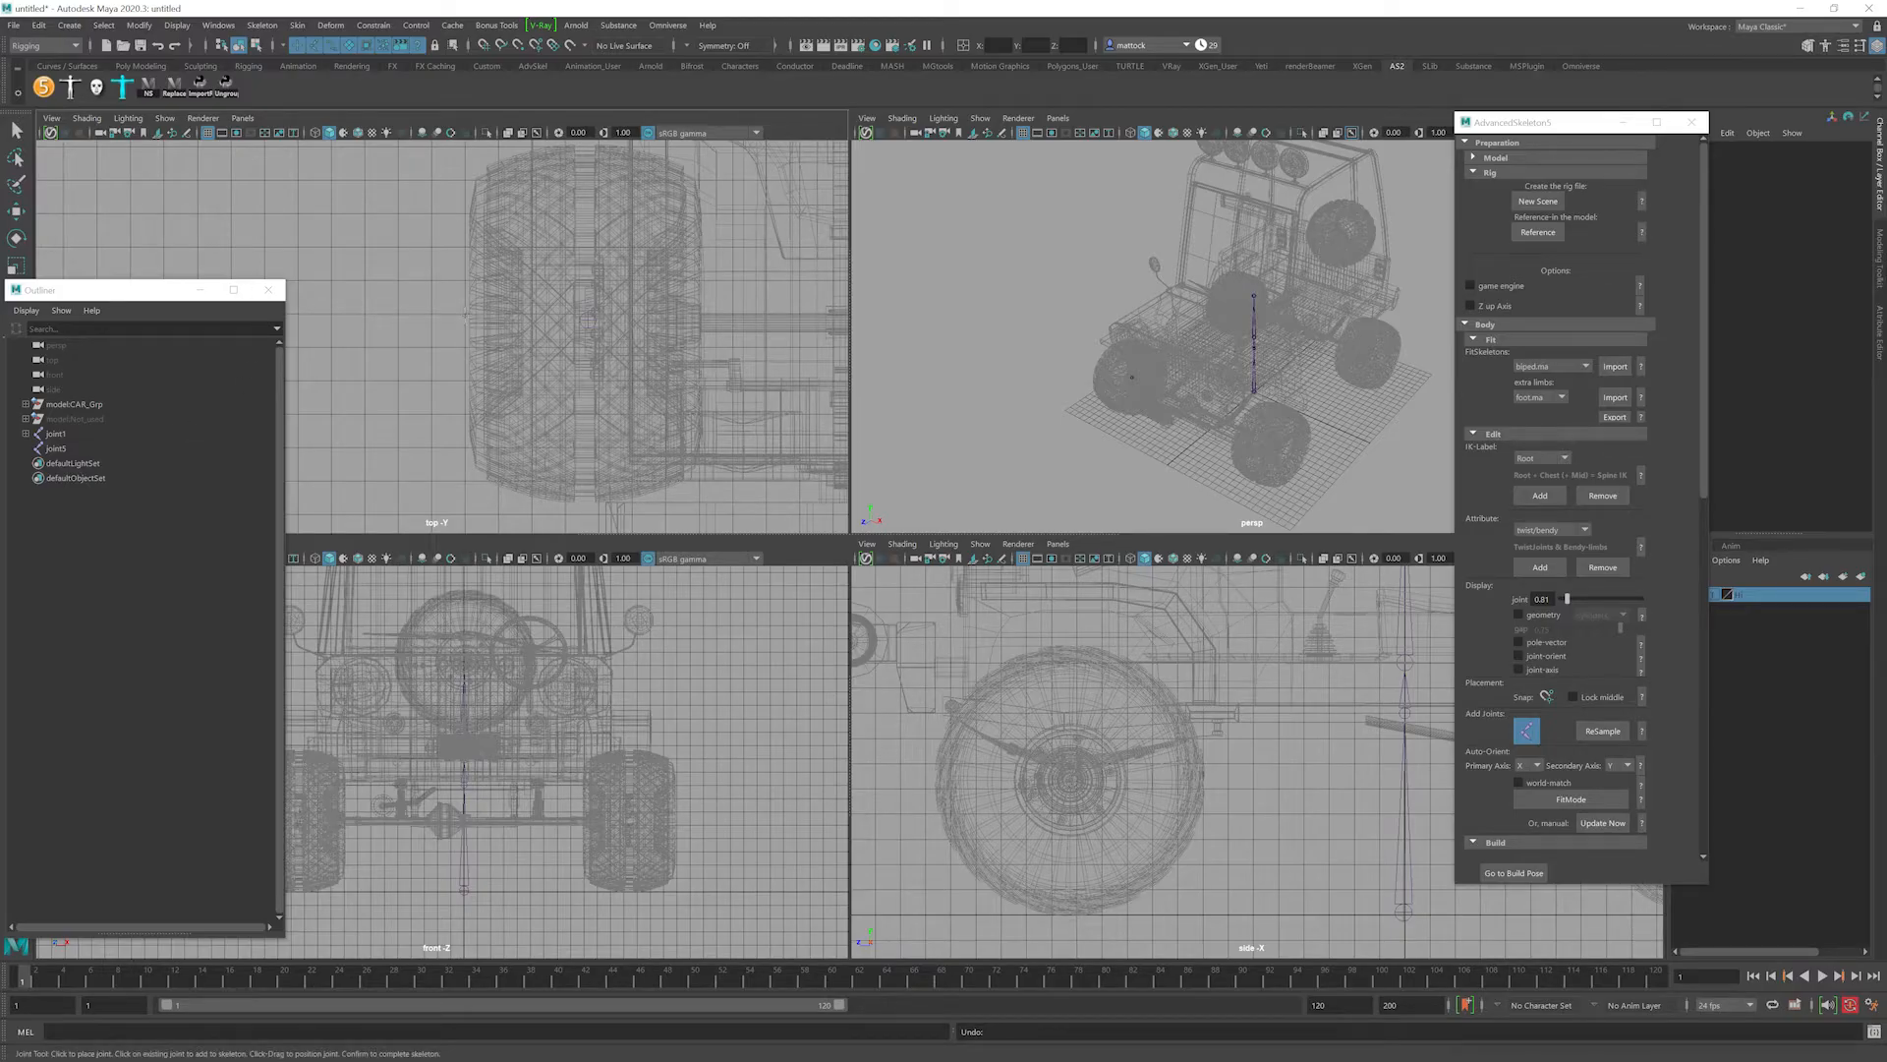
Place a separate joint just outside the front wheel's outer edge in the top view and parent it to the wheel joint.
left_click(468, 319)
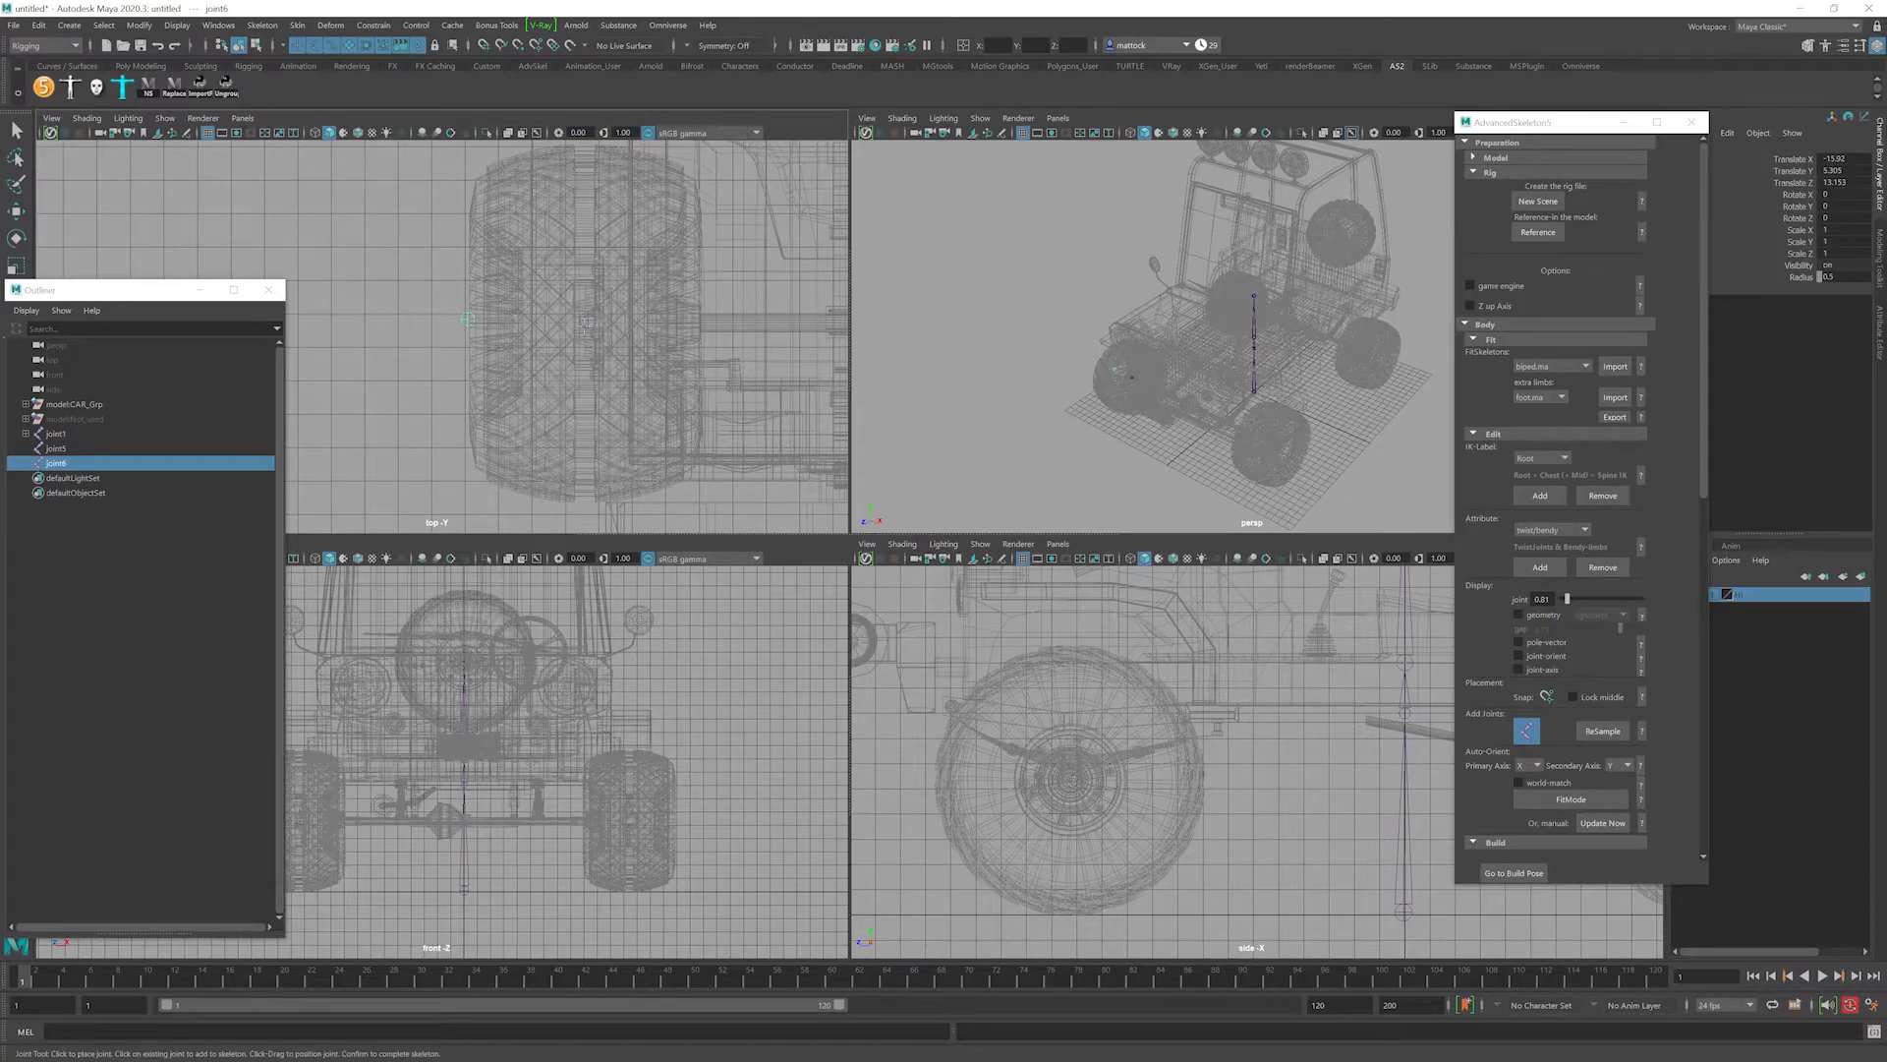
left_click(17, 130)
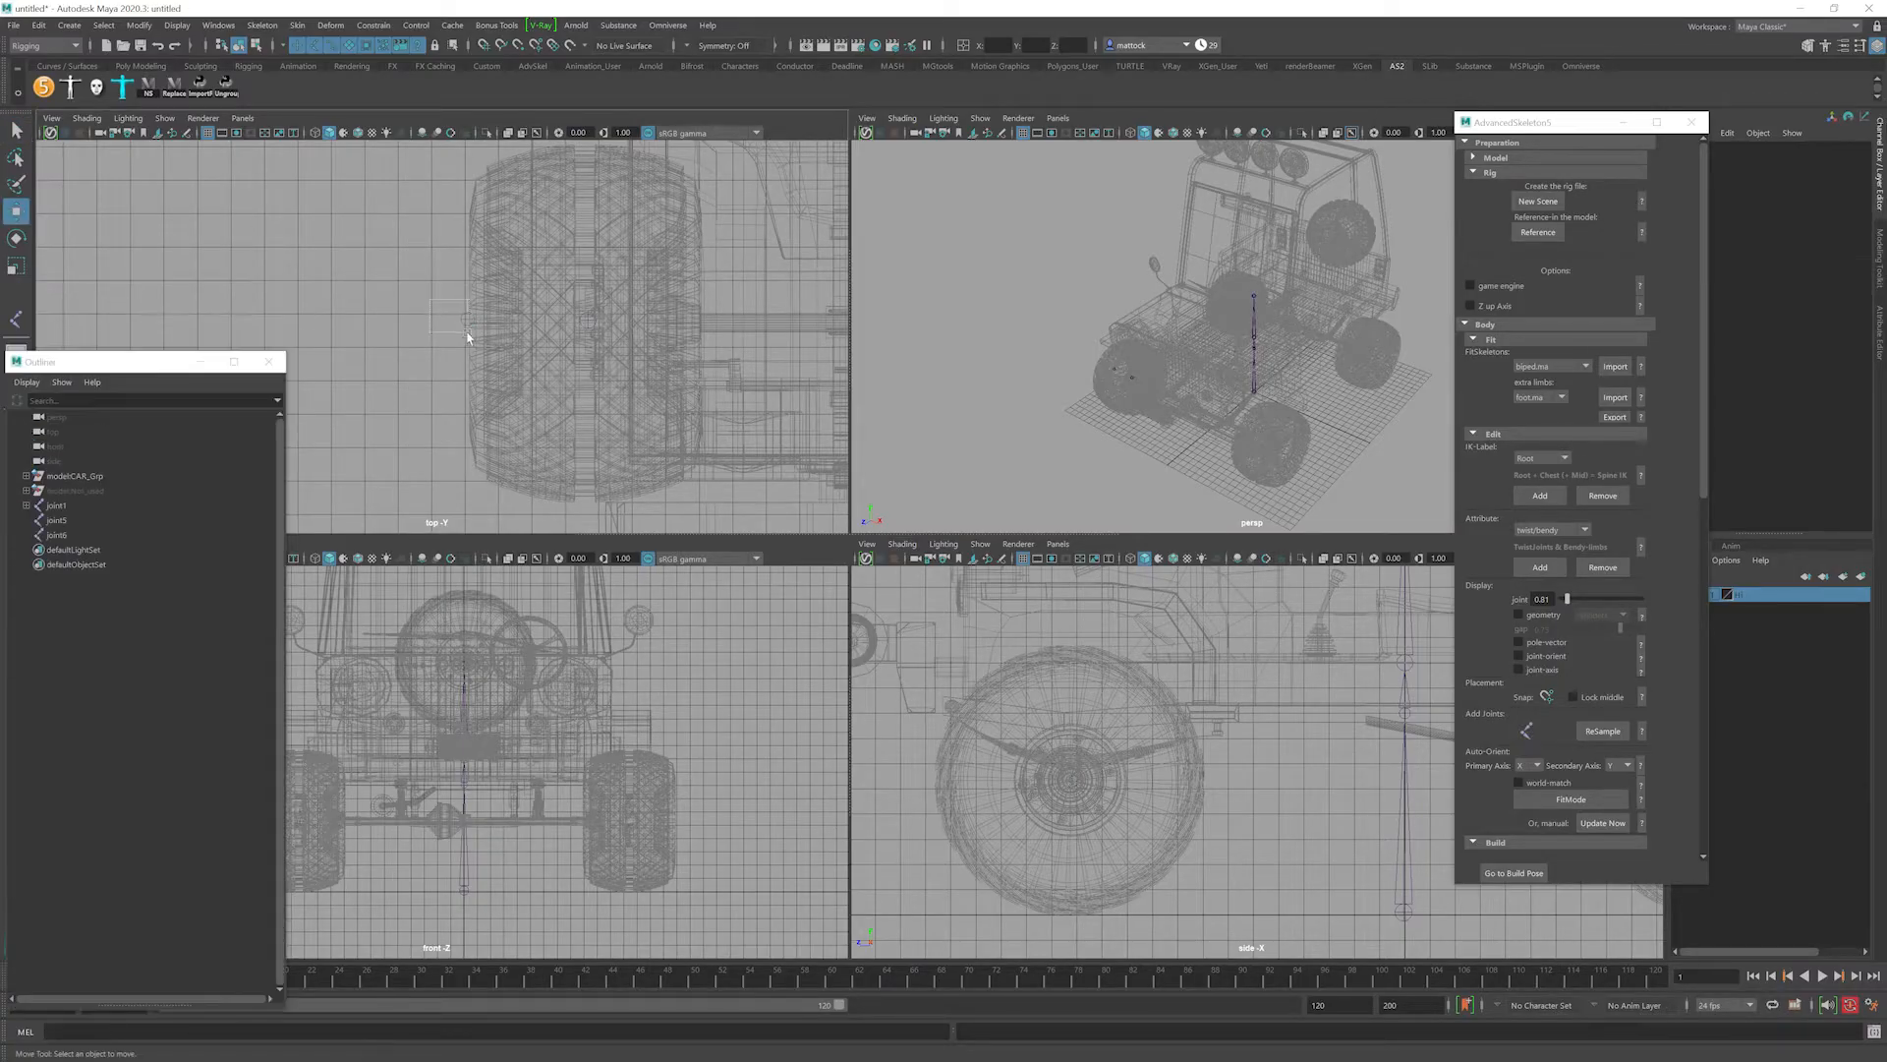
left_click_drag(418, 311, 466, 336)
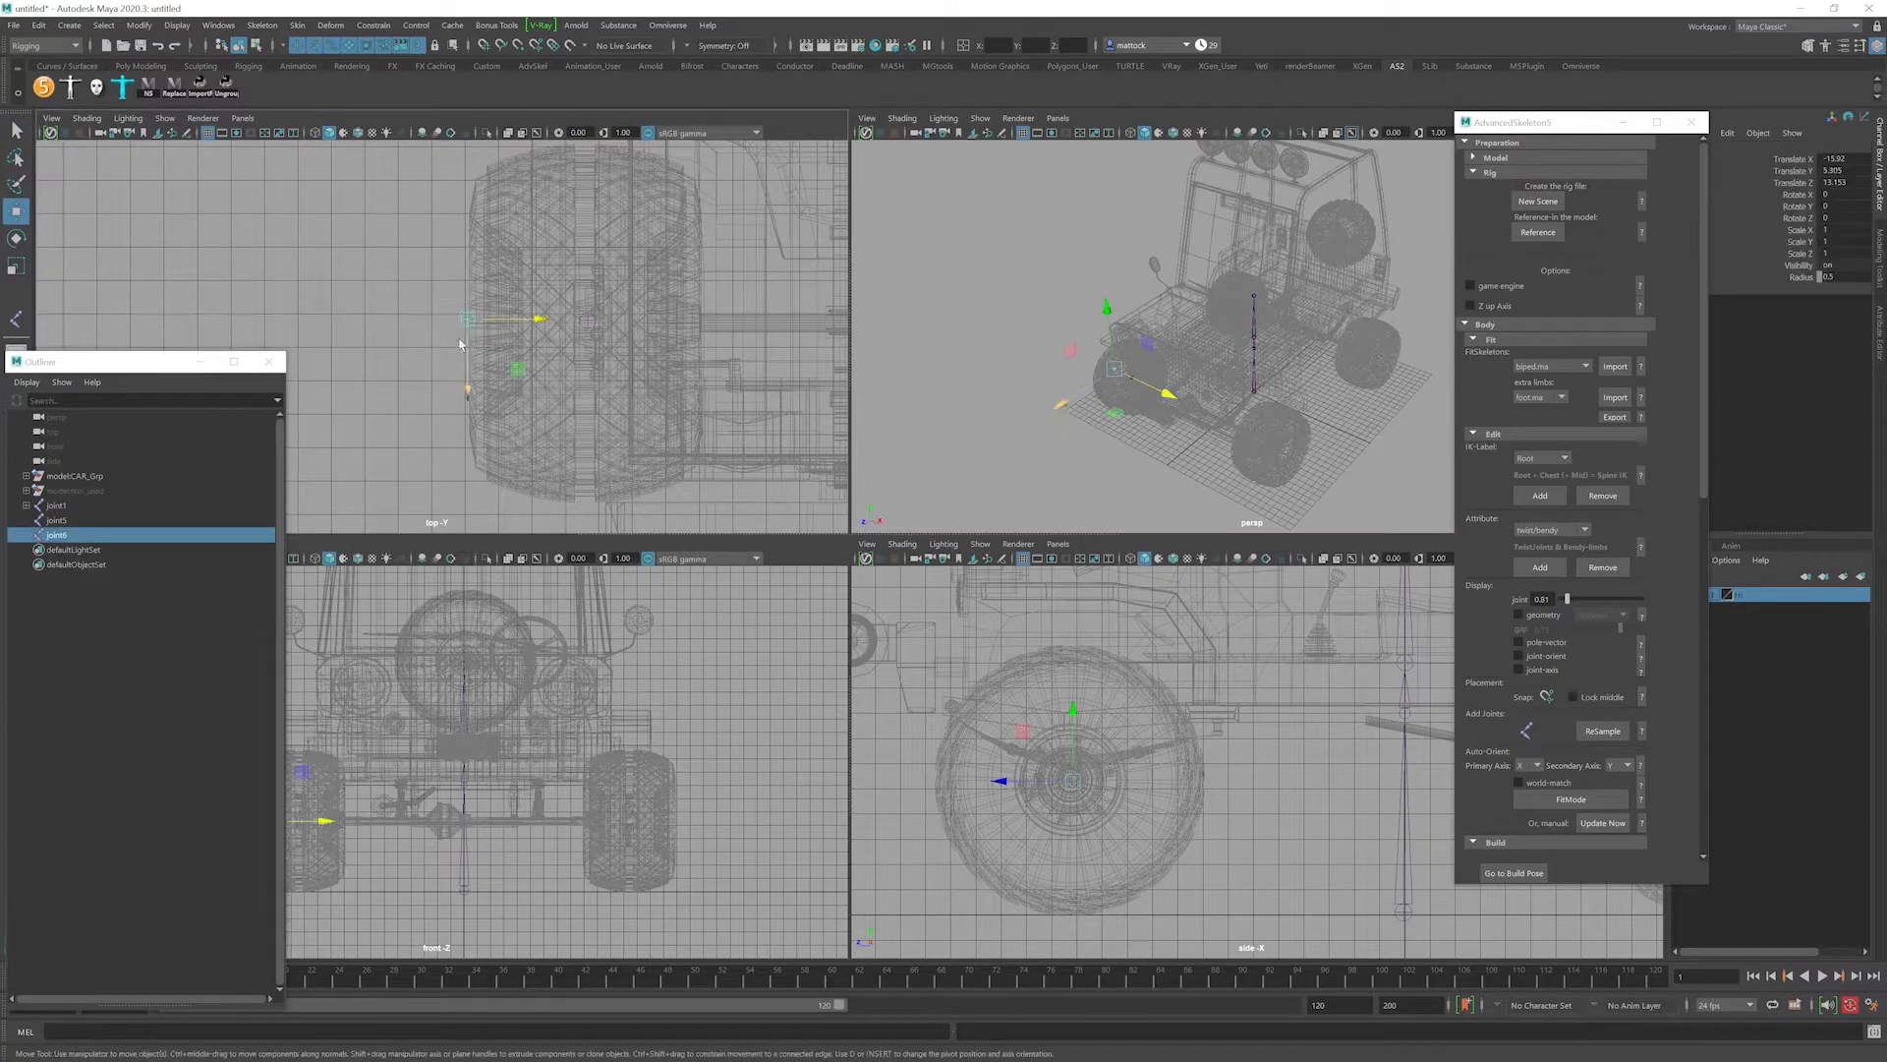
left_click(591, 324, "shift")
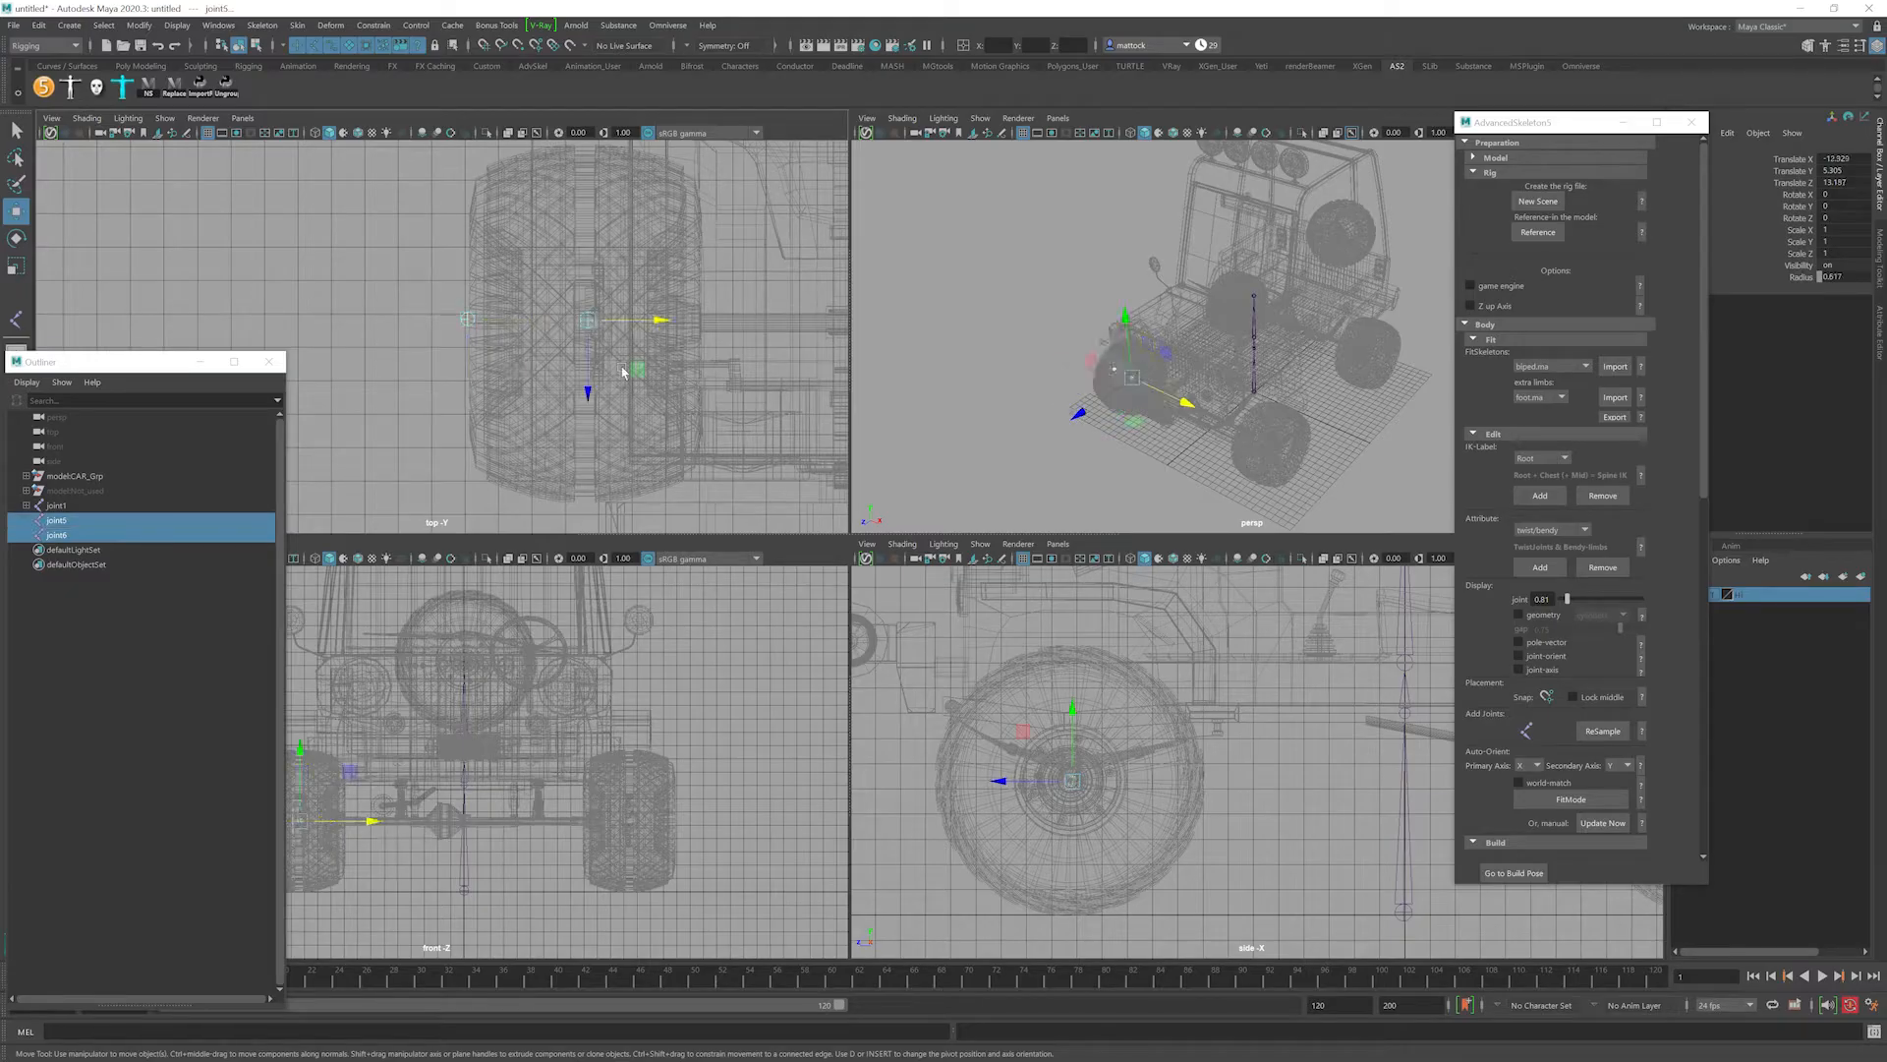
key("p")
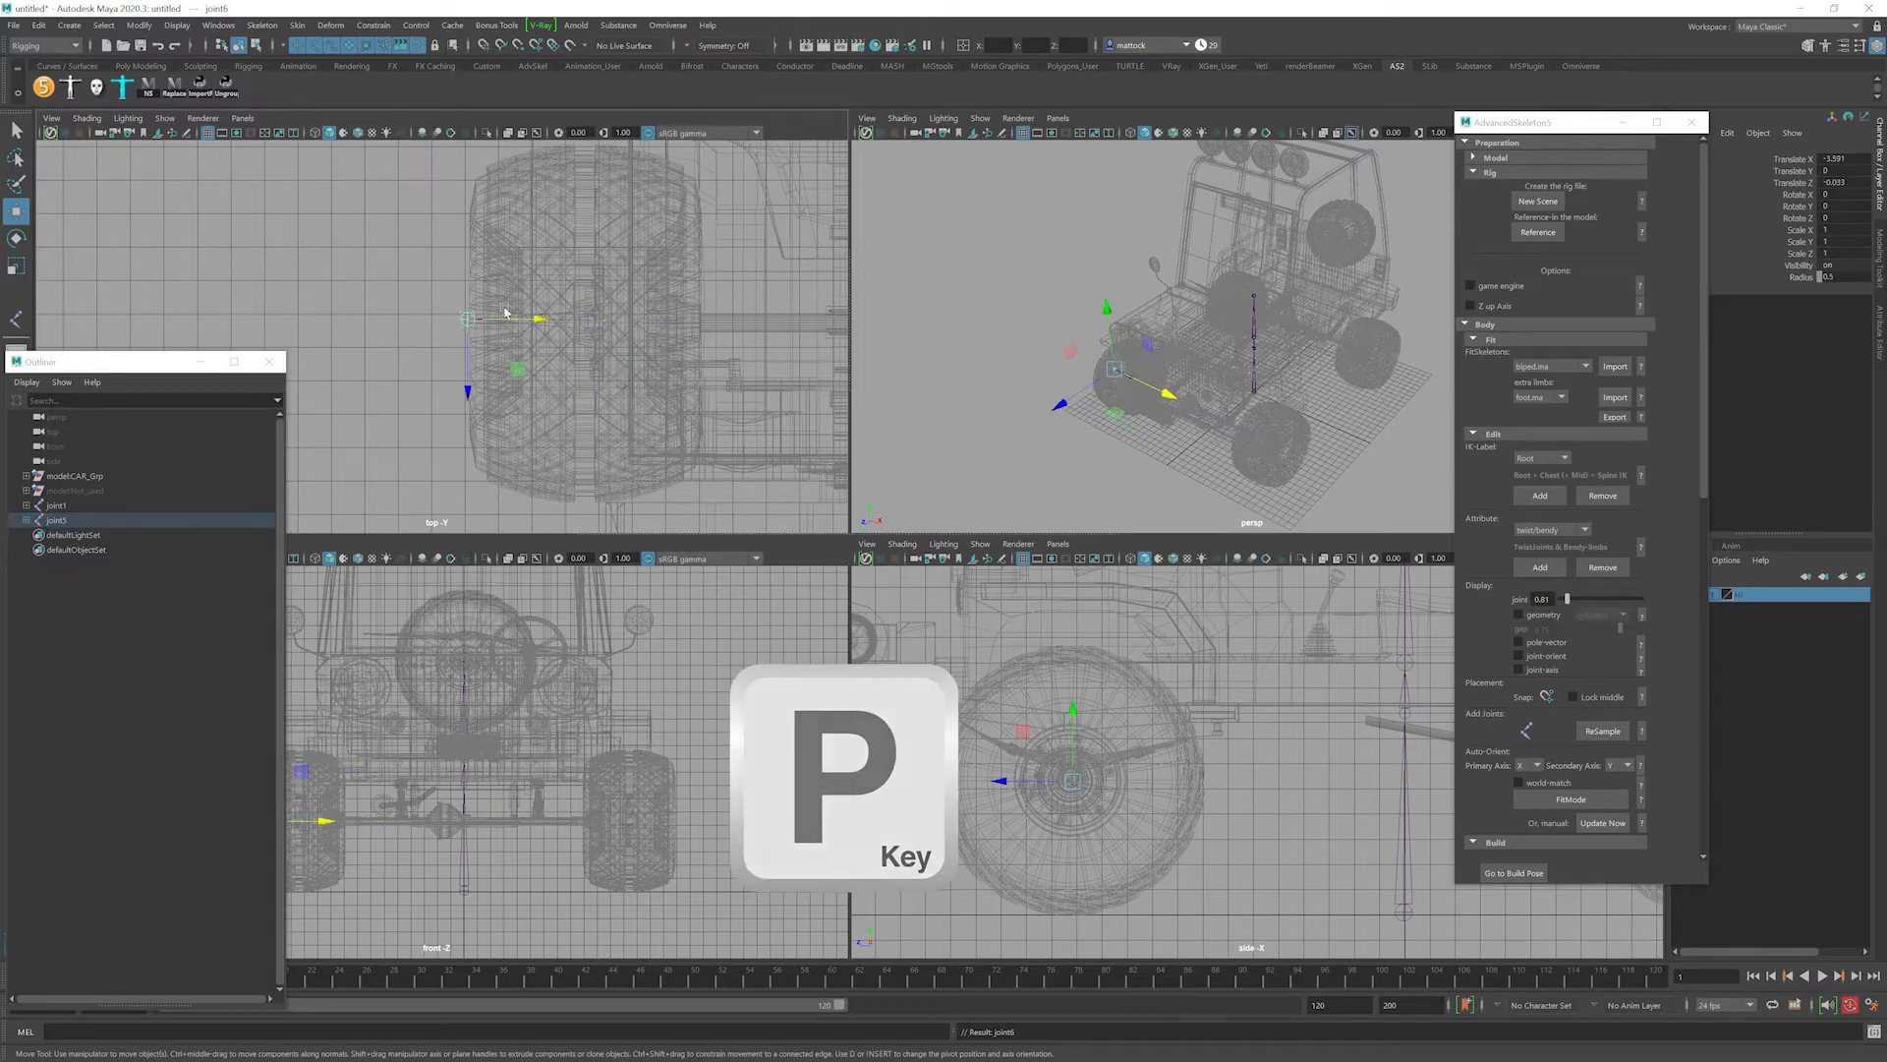
Move the front wheel joint and its child along X to about -12.44, centring the parent in the tire in the front view.
scroll(1193, 432, "up", 6)
left_click_drag(1193, 451, 1204, 413, "alt")
middle_click_drag(1209, 418, 1326, 451, "alt")
middle_click_drag(377, 740, 578, 700, "alt")
right_click_drag(432, 704, 674, 821, "alt")
middle_click_drag(674, 821, 510, 752, "alt")
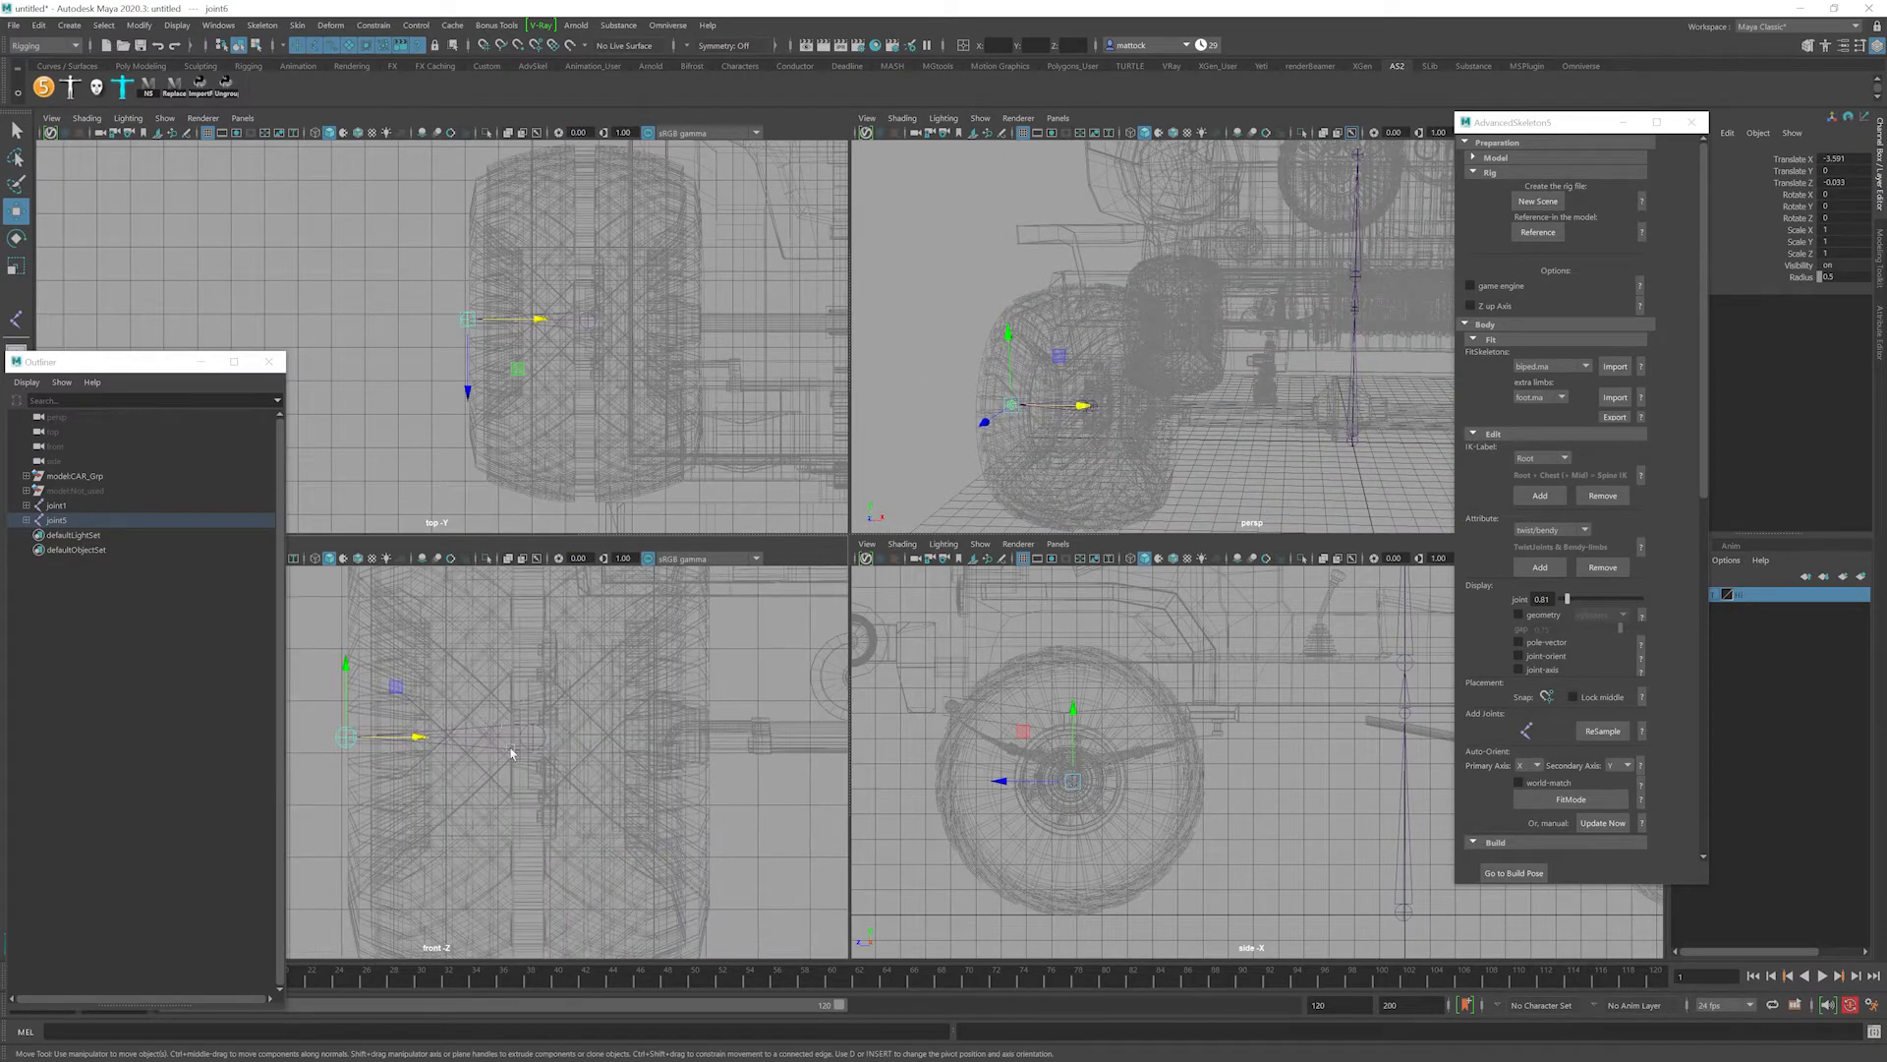
left_click(540, 751)
left_click(531, 738)
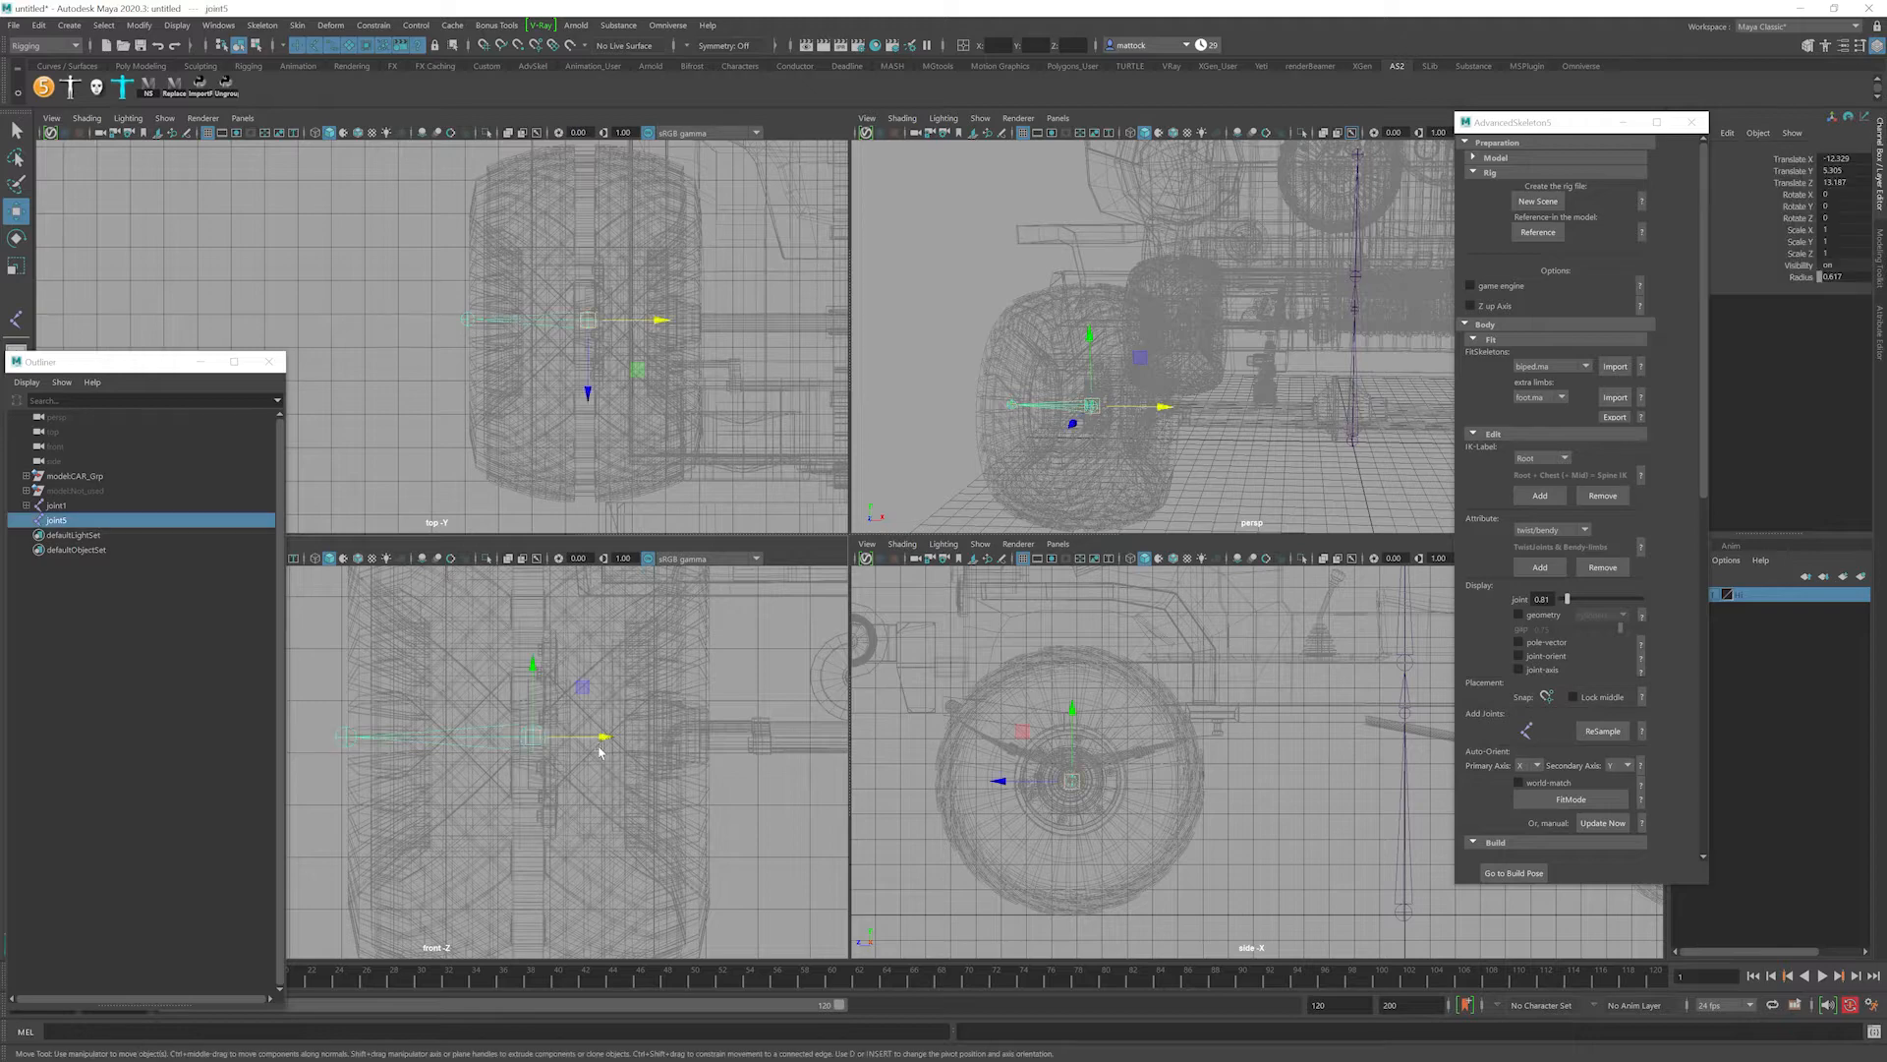
left_click_drag(603, 737, 598, 739)
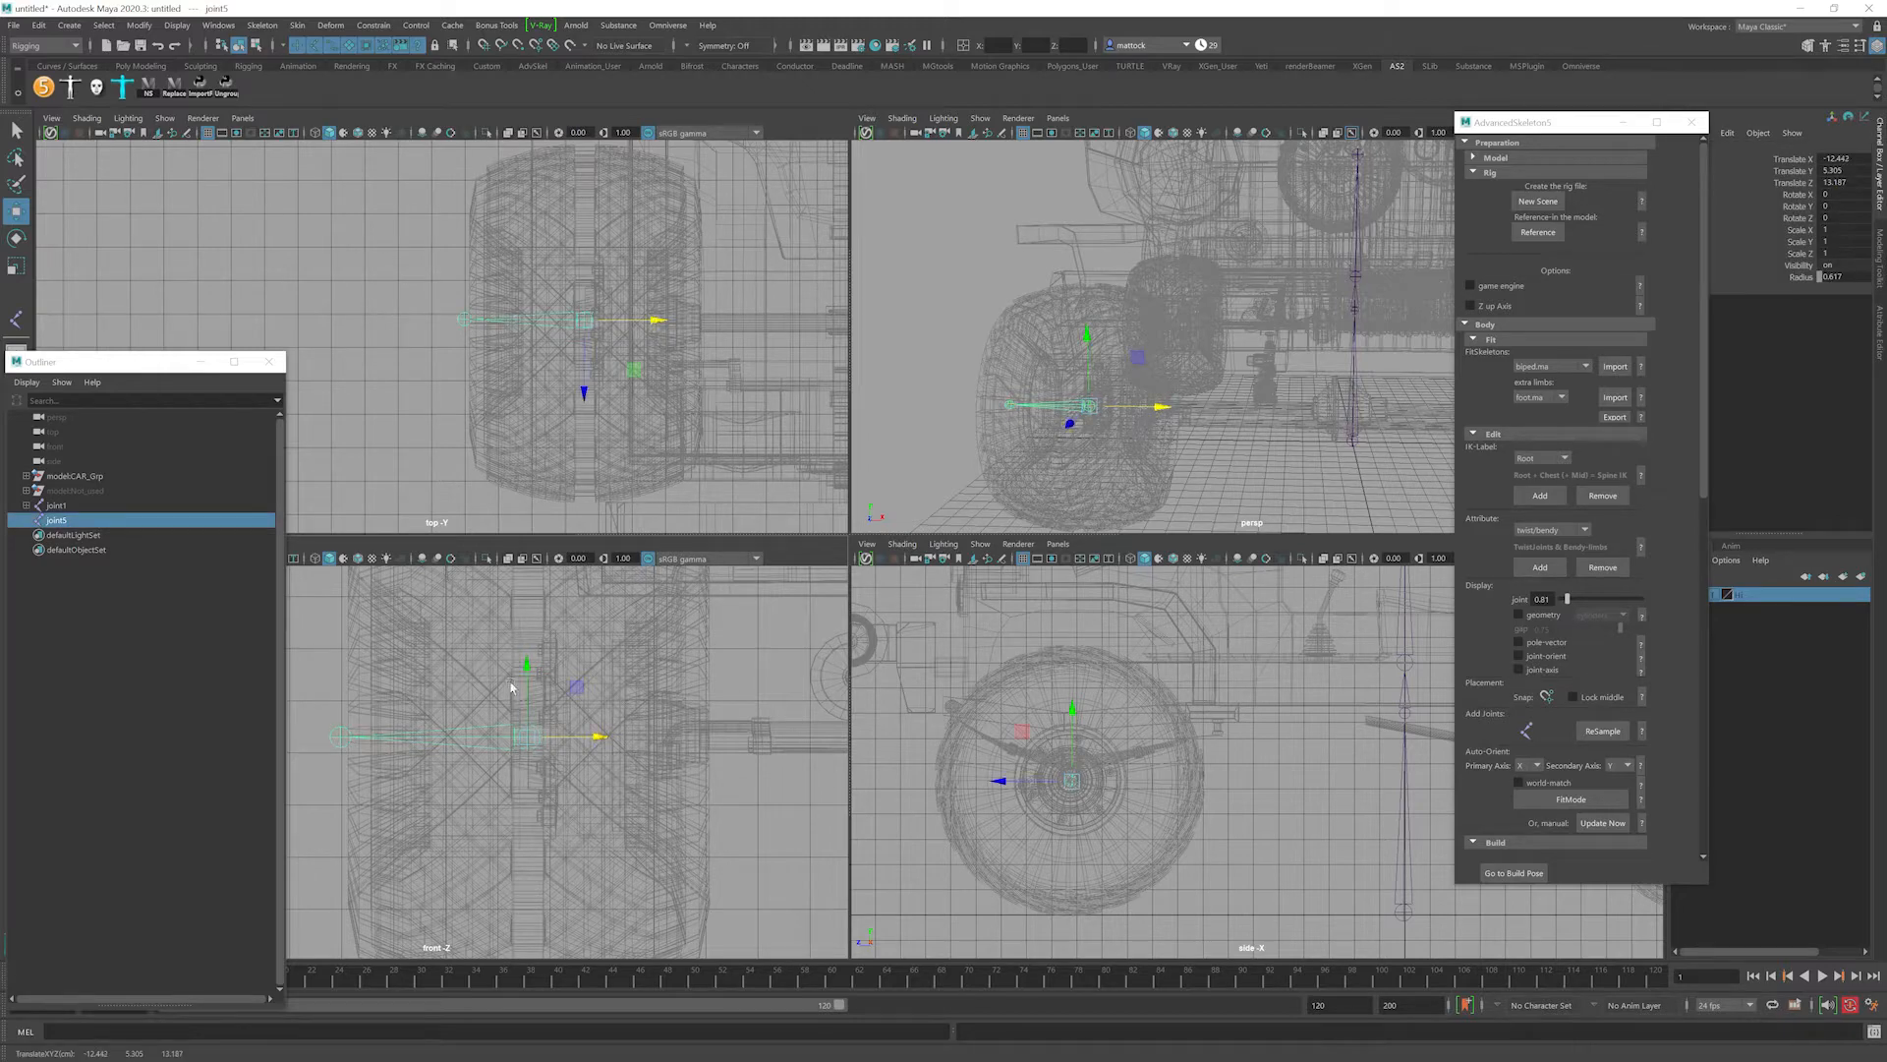
Parent the front wheel joint to the second joint of the central chain, just above the ground-level root joint.
left_click_drag(1072, 405, 1154, 372, "alt")
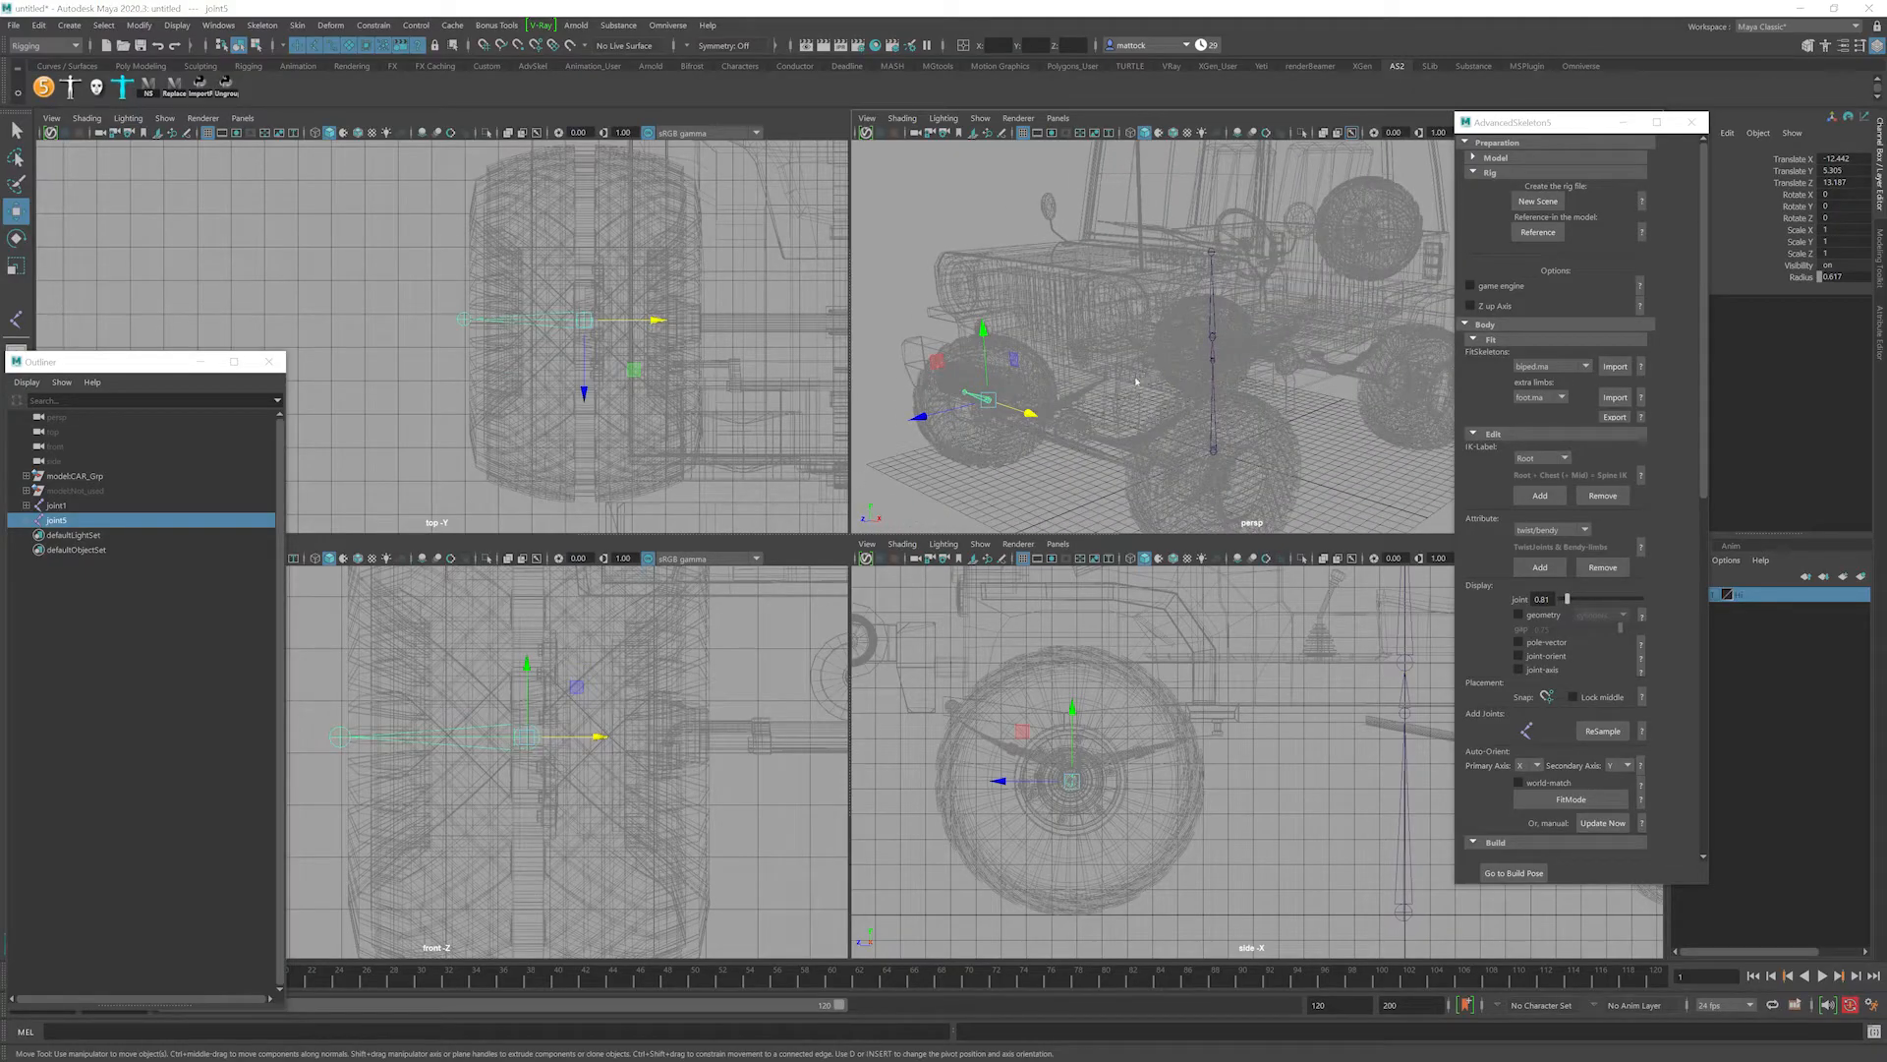
key("space")
left_click_drag(1124, 395, 637, 553, "alt")
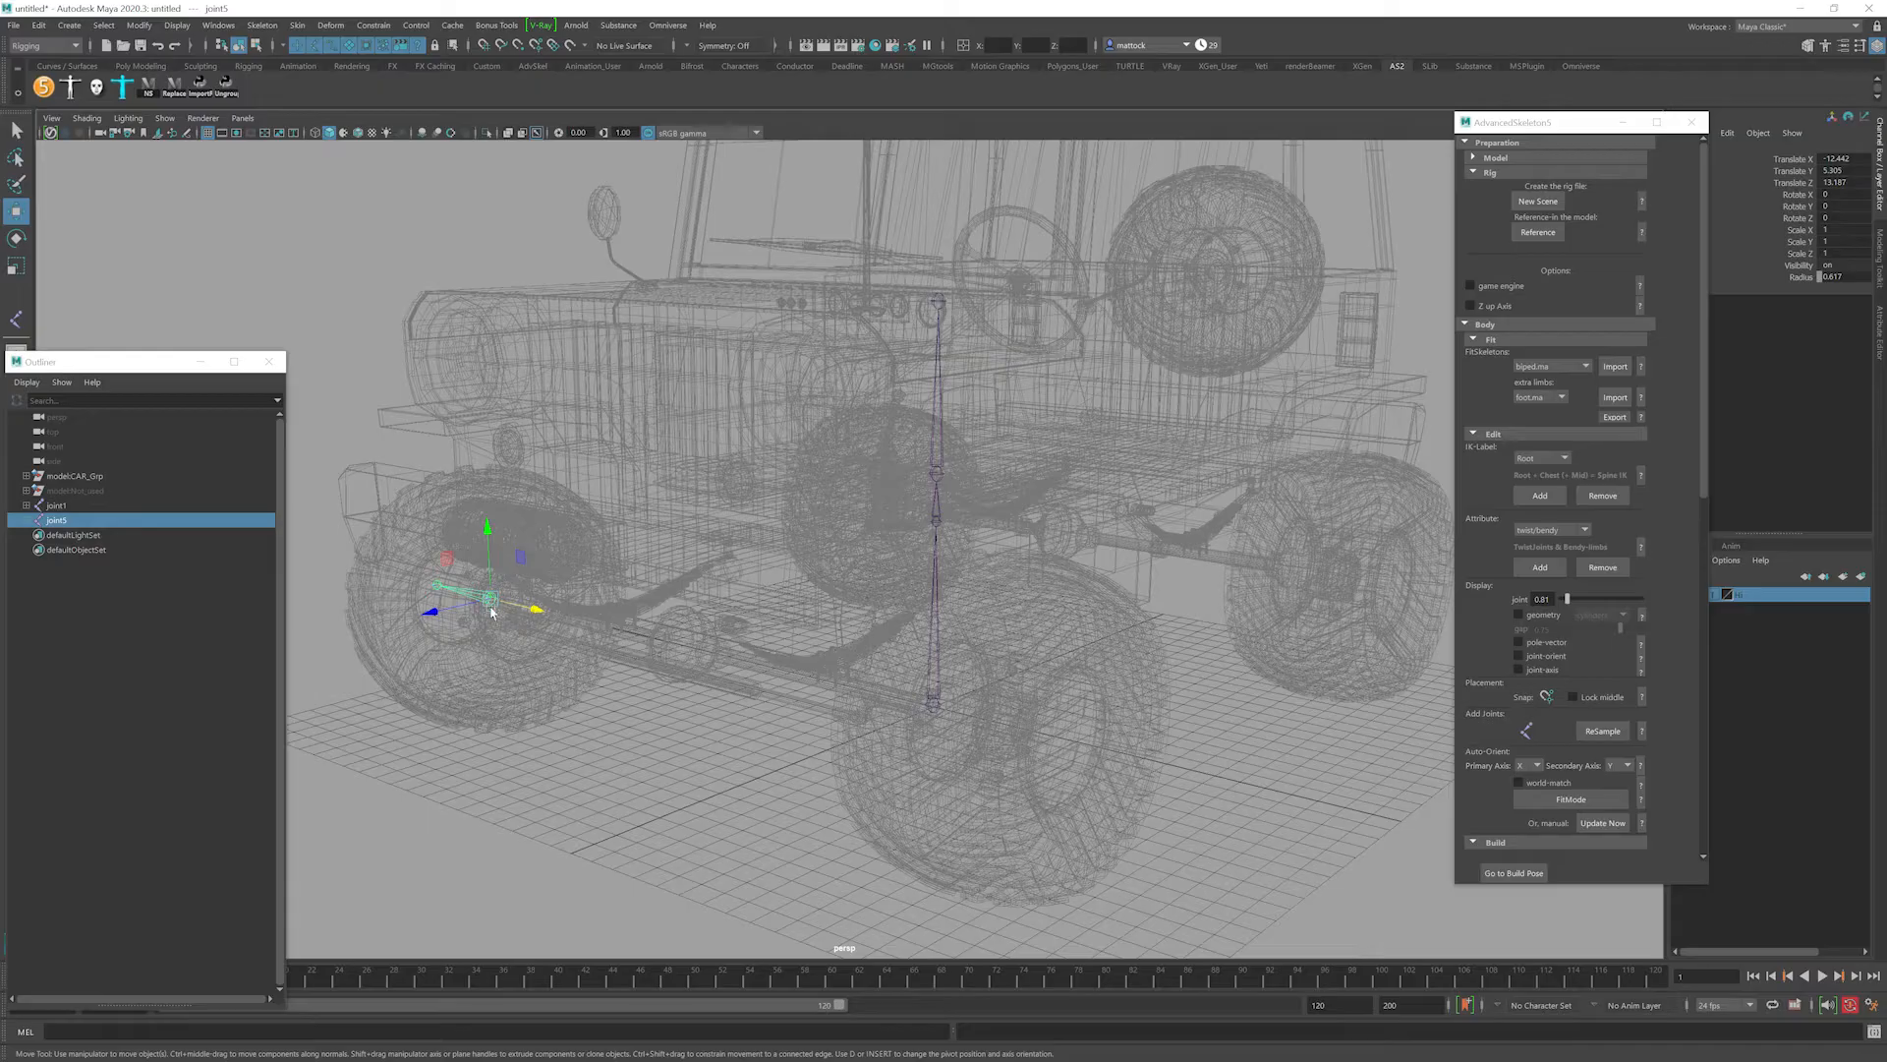
left_click(504, 645)
left_click(491, 600)
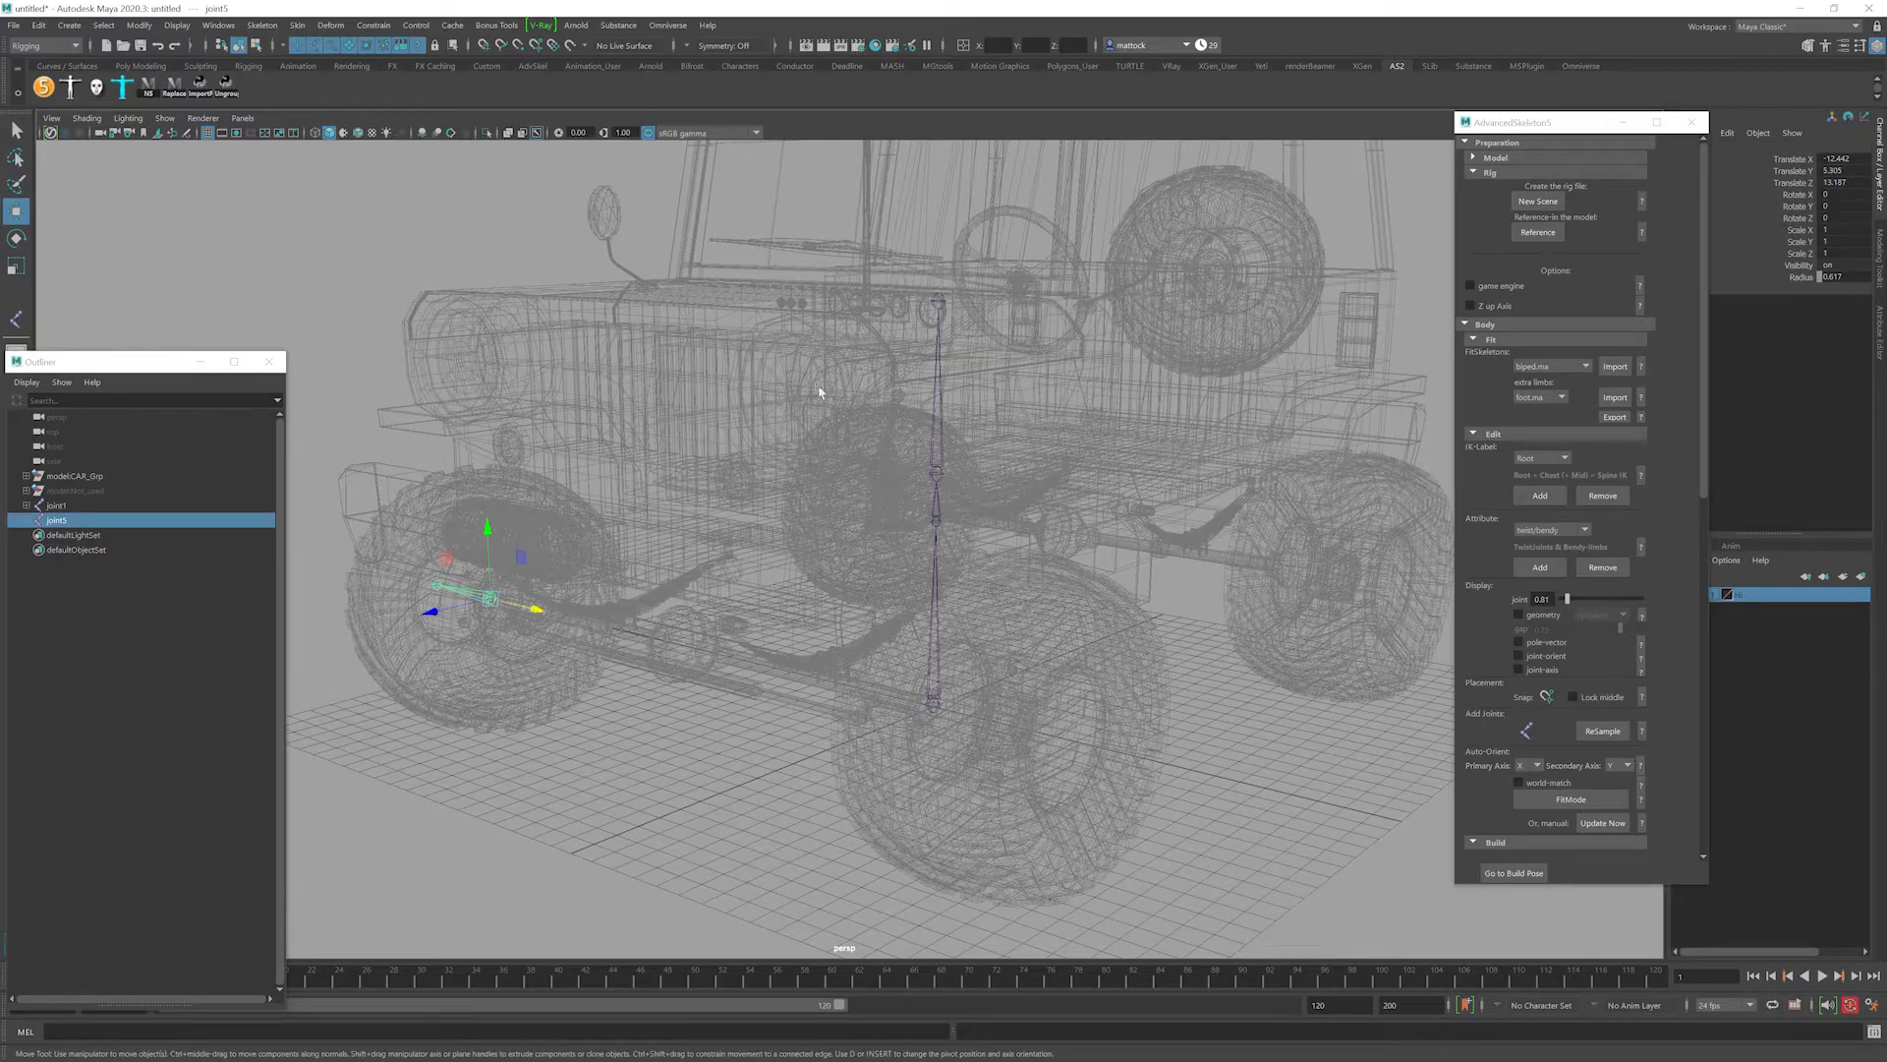
left_click(937, 521, "shift")
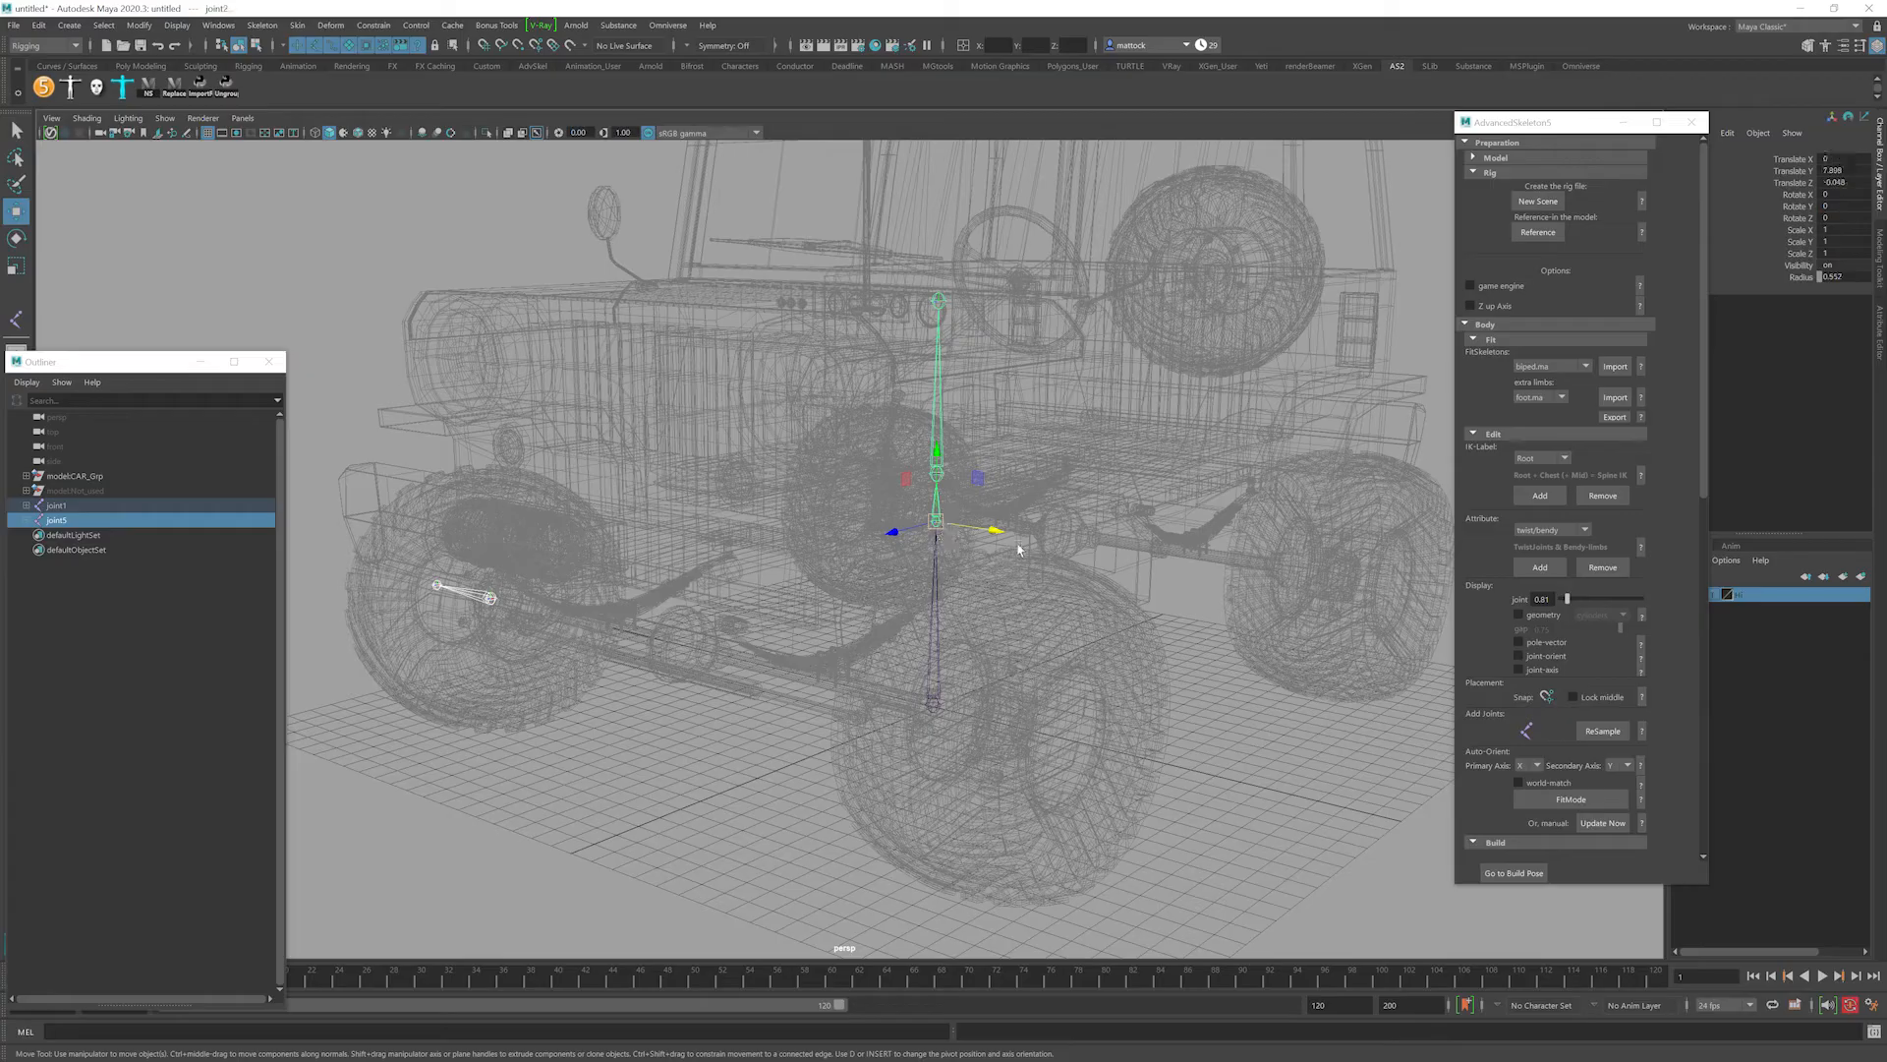
key("p")
mouse_move(1018, 550)
left_mouse_down("alt")
mouse_move(899, 473)
mouse_move(993, 457)
mouse_move(885, 413)
mouse_move(865, 497)
mouse_move(906, 482)
mouse_move(786, 447)
mouse_move(1047, 505)
left_mouse_up("alt")
key("space")
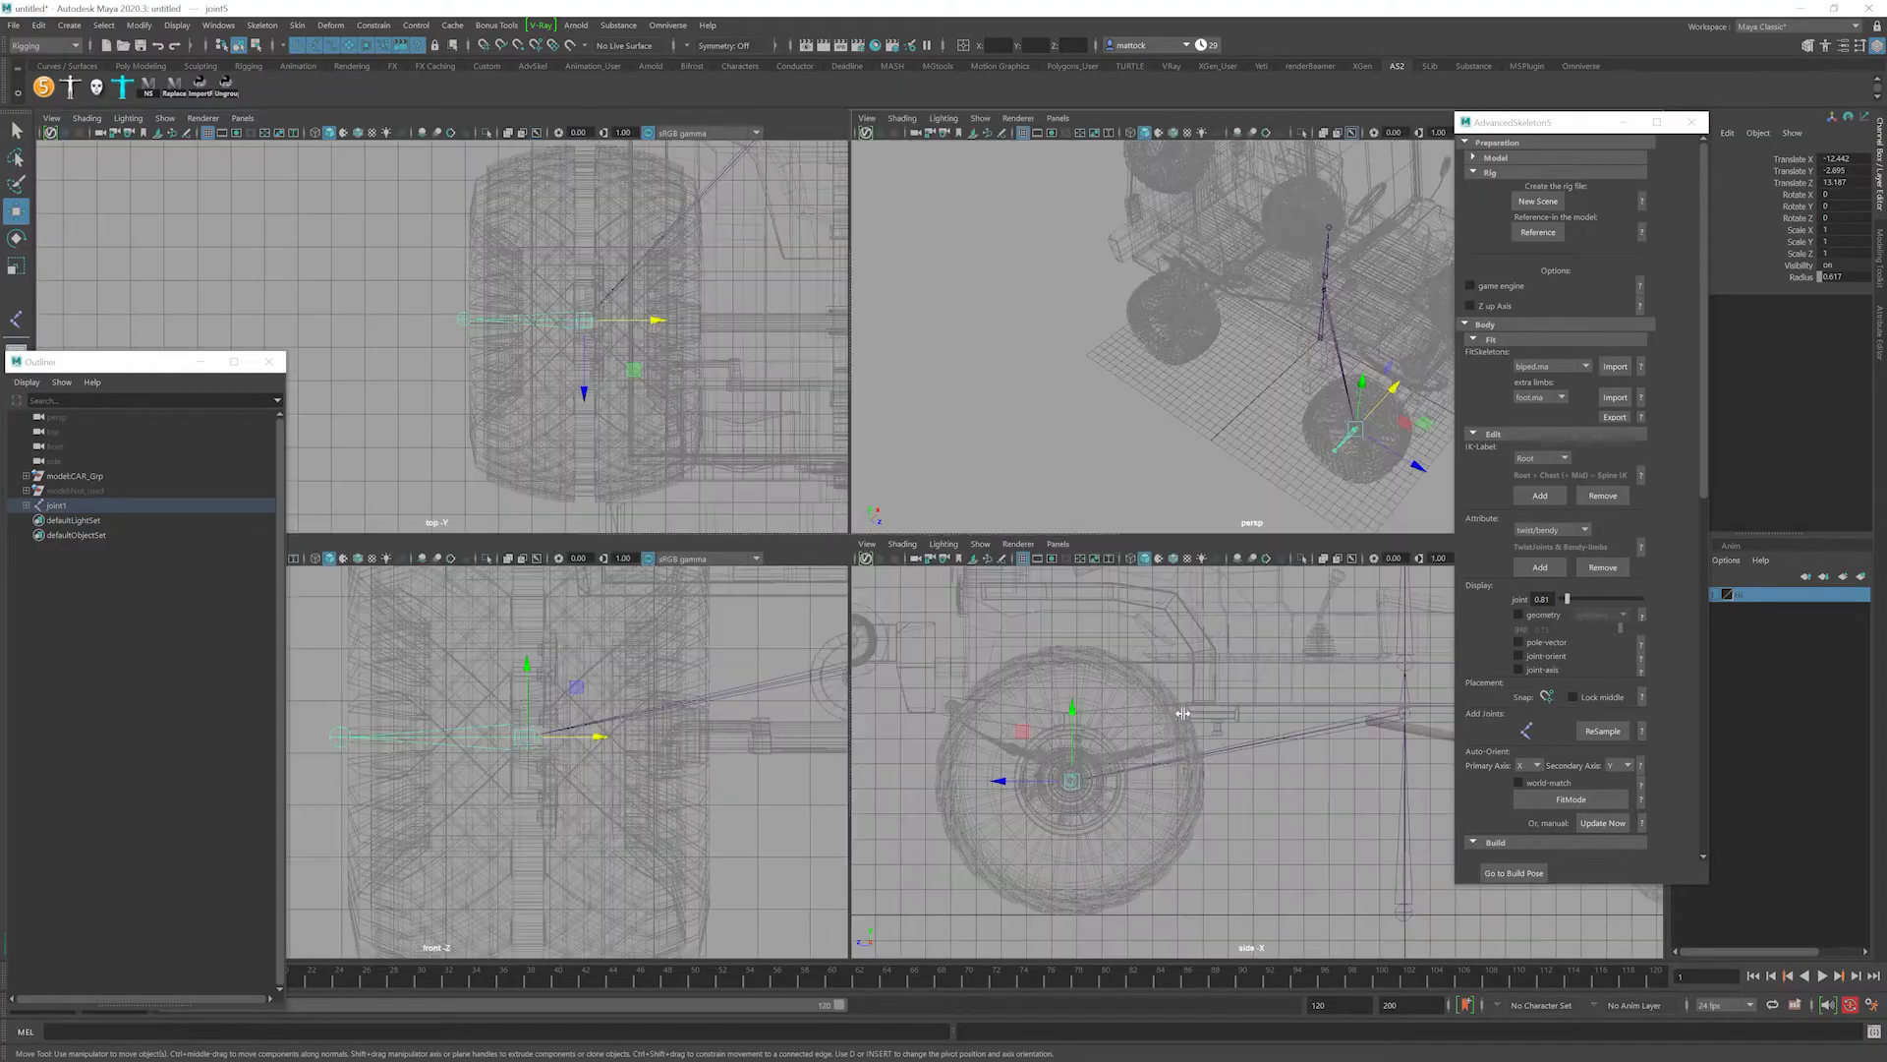
Show the whole jeep in the full-size top view and hide the grid there.
scroll(535, 312, "down", 4)
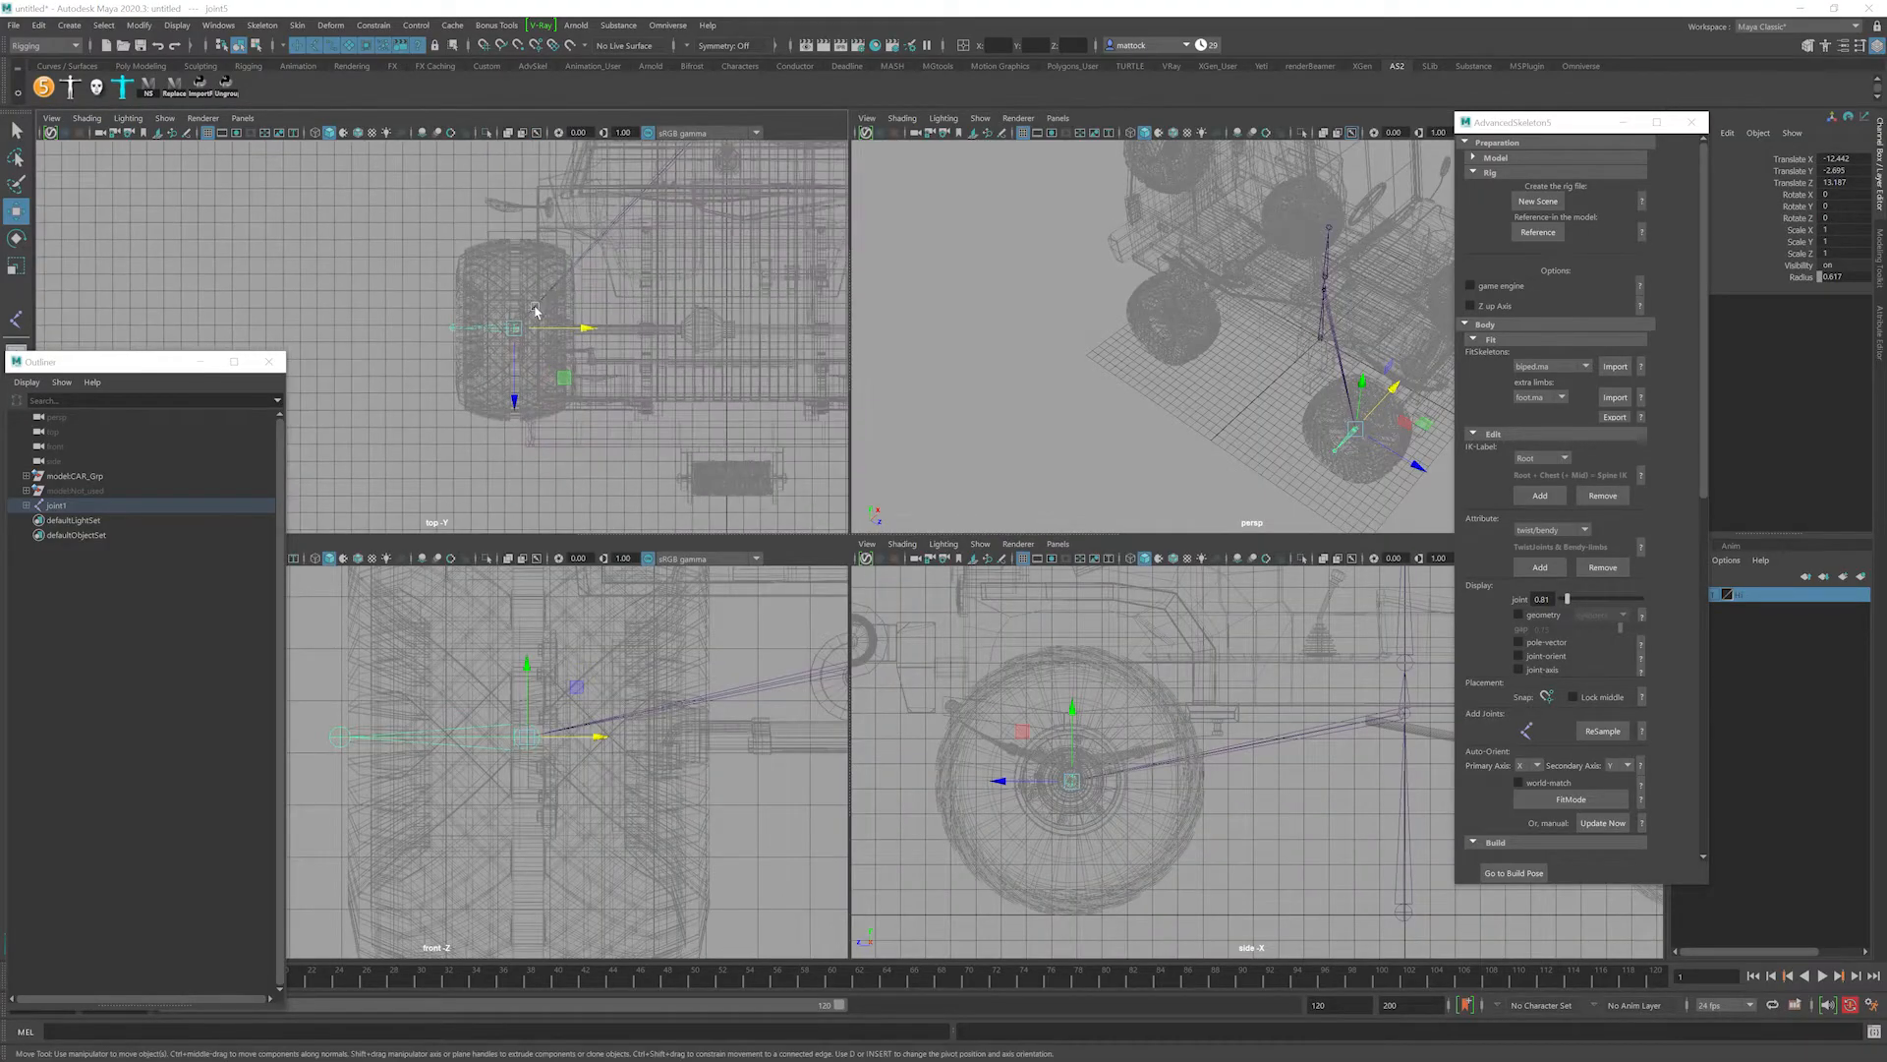
key("space")
scroll(576, 403, "down", 1)
middle_click_drag(794, 425, 603, 584, "alt")
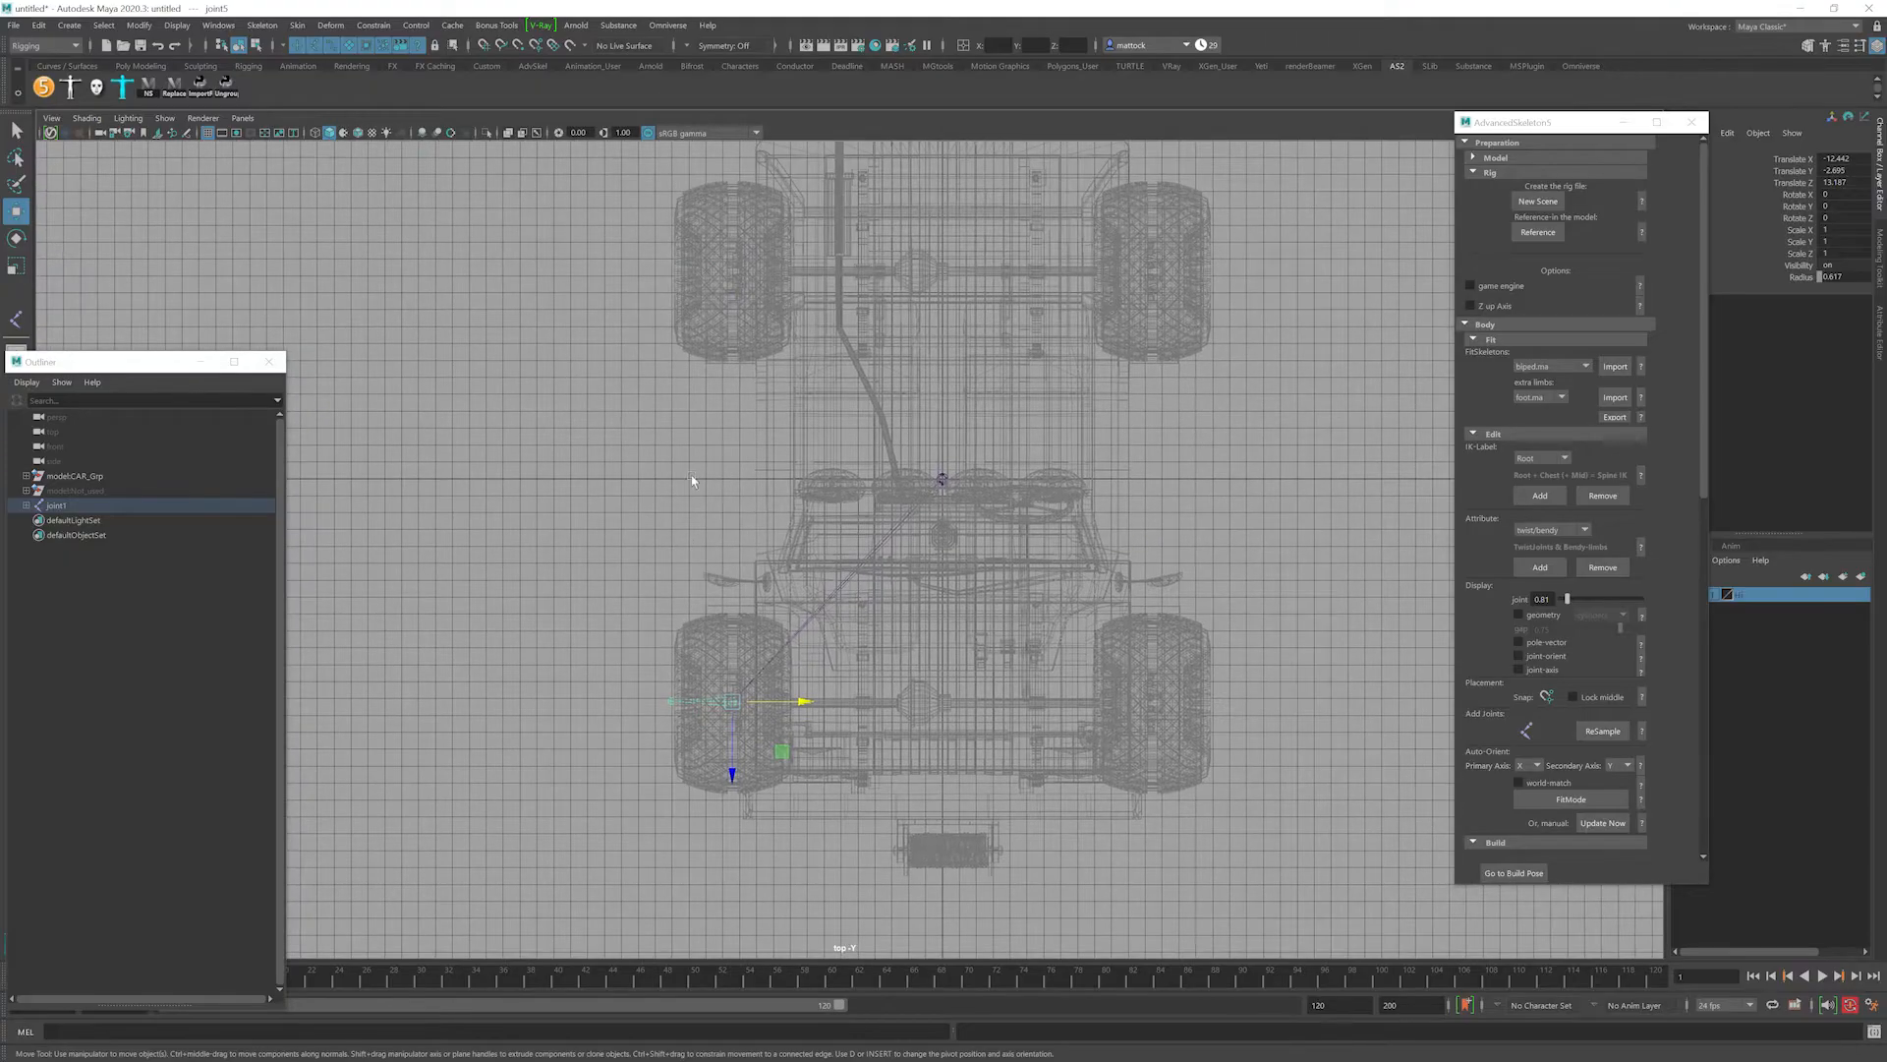
middle_click_drag(692, 475, 714, 551, "alt")
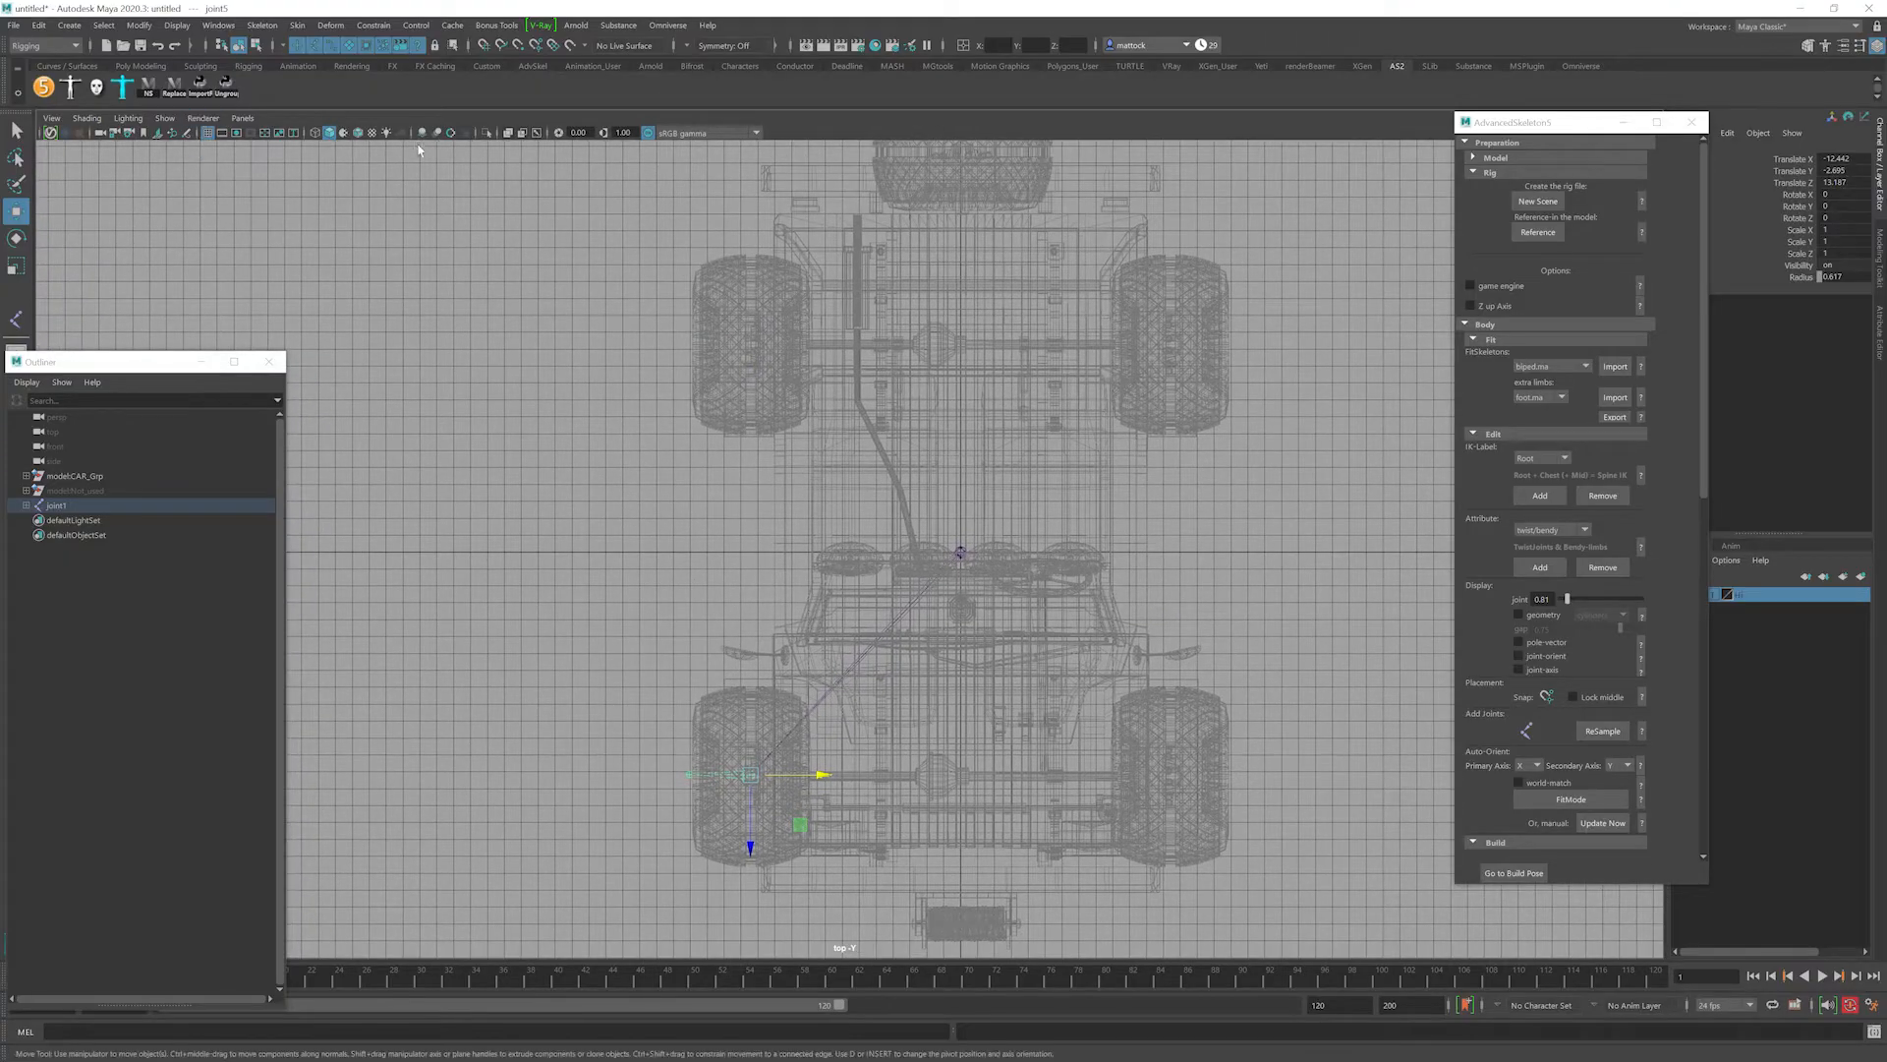
left_click(208, 134)
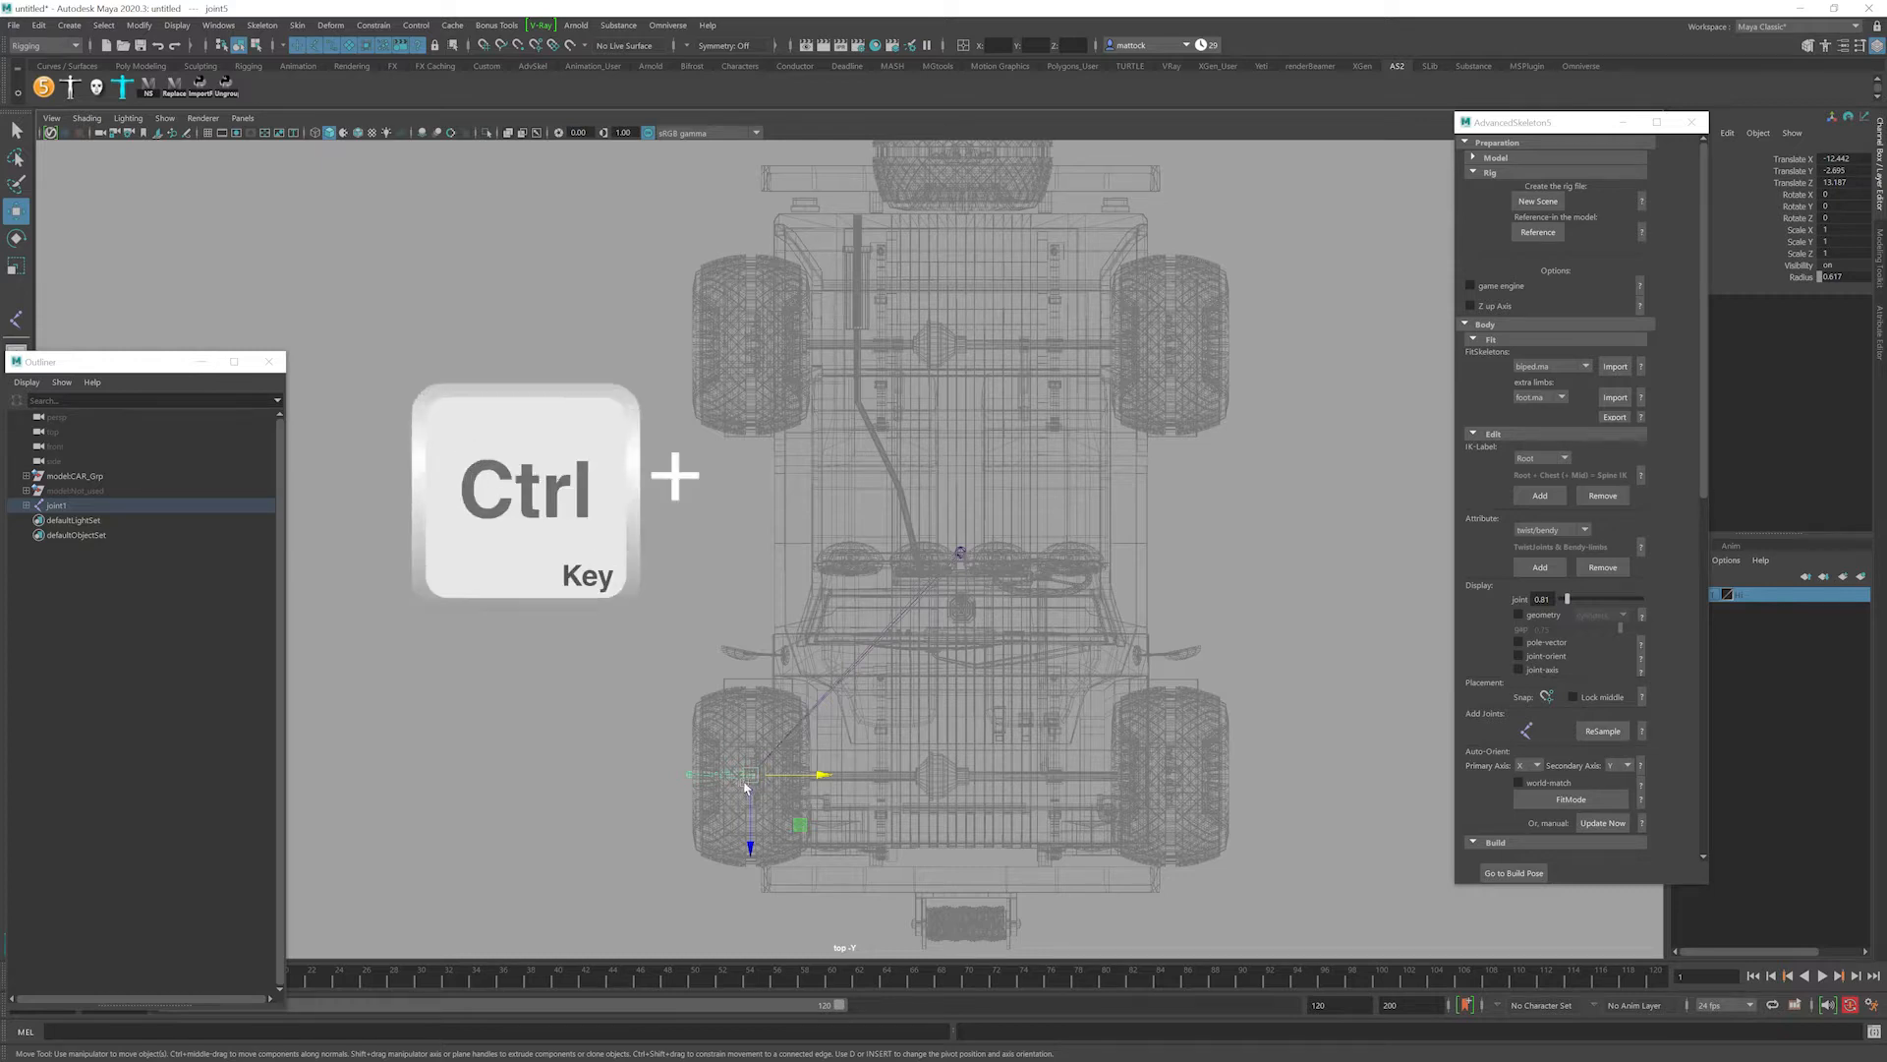
Duplicate the front wheel joints and move the copy along Z to about -12.61, placing it in the right rear wheel.
key("ctrl+d")
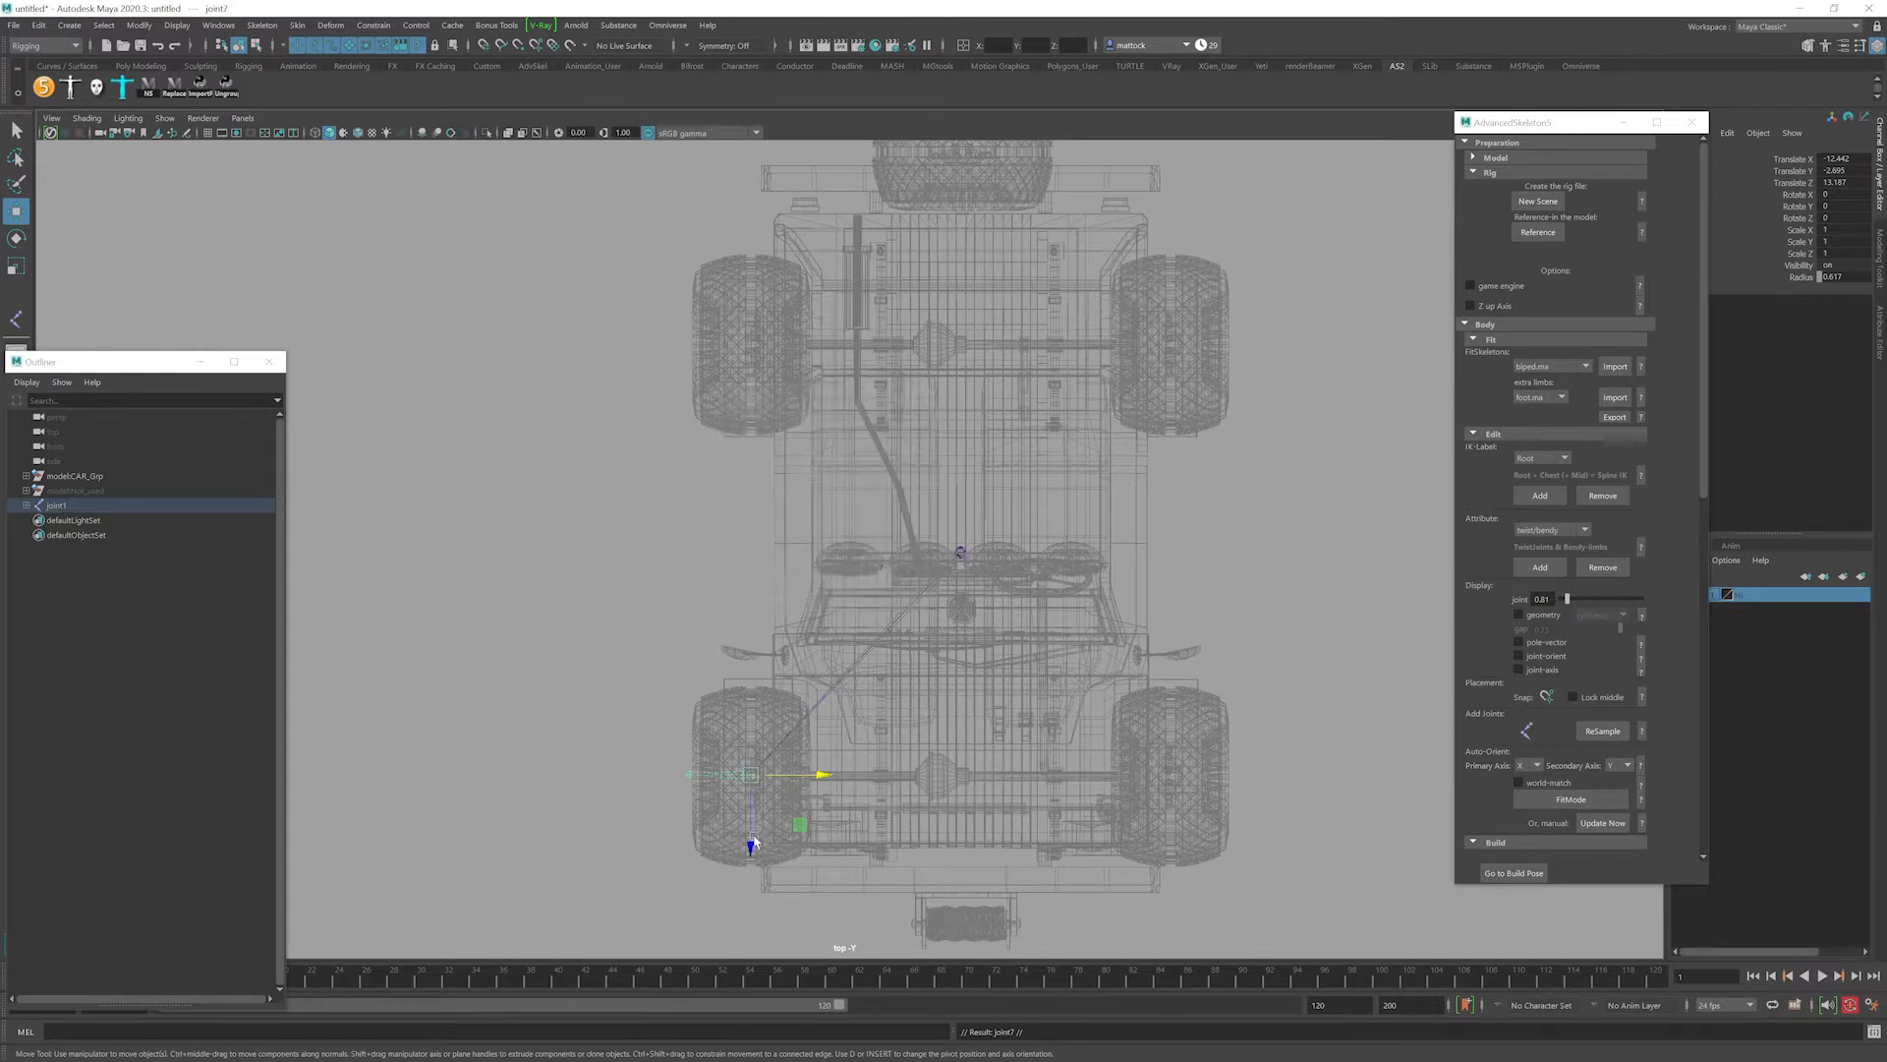
left_click_drag(750, 849, 794, 407)
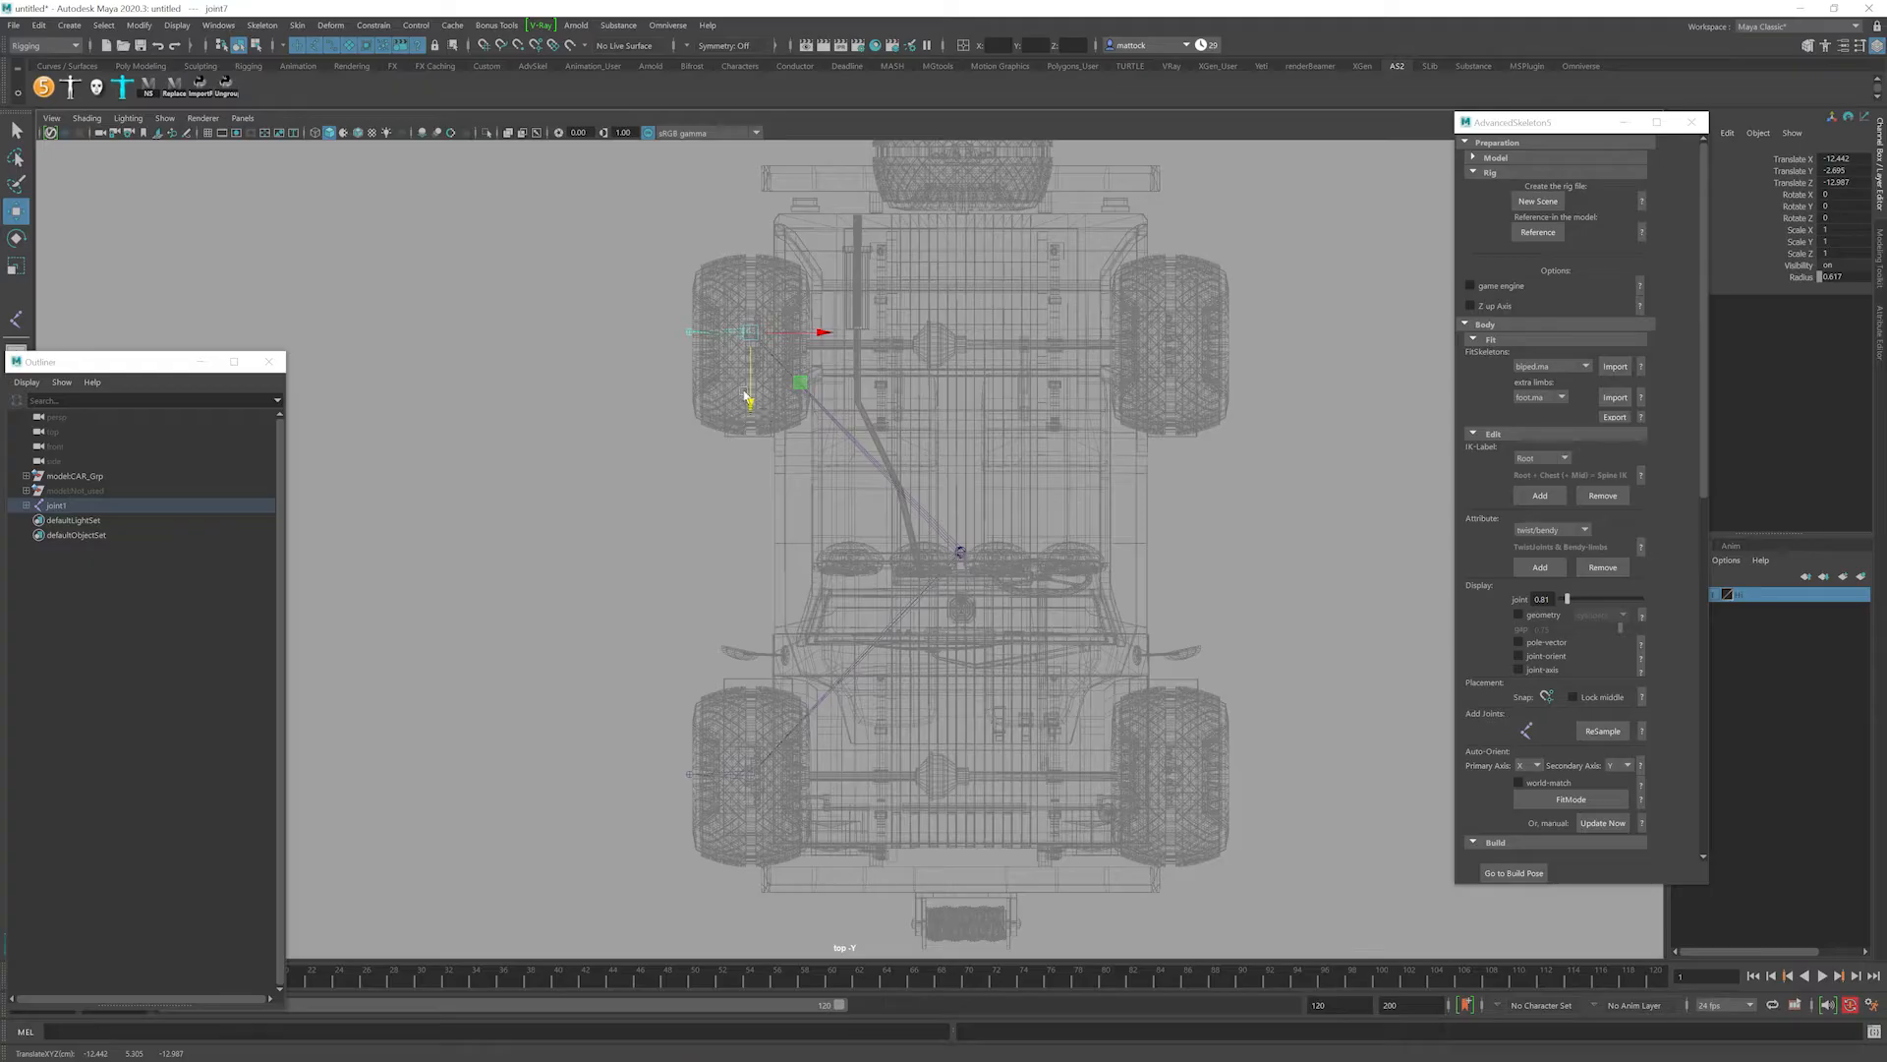
left_click_drag(748, 403, 749, 411)
Examine the front and rear wheel joints in the full-size perspective view and select the root joint at ground level.
key("space")
key("space")
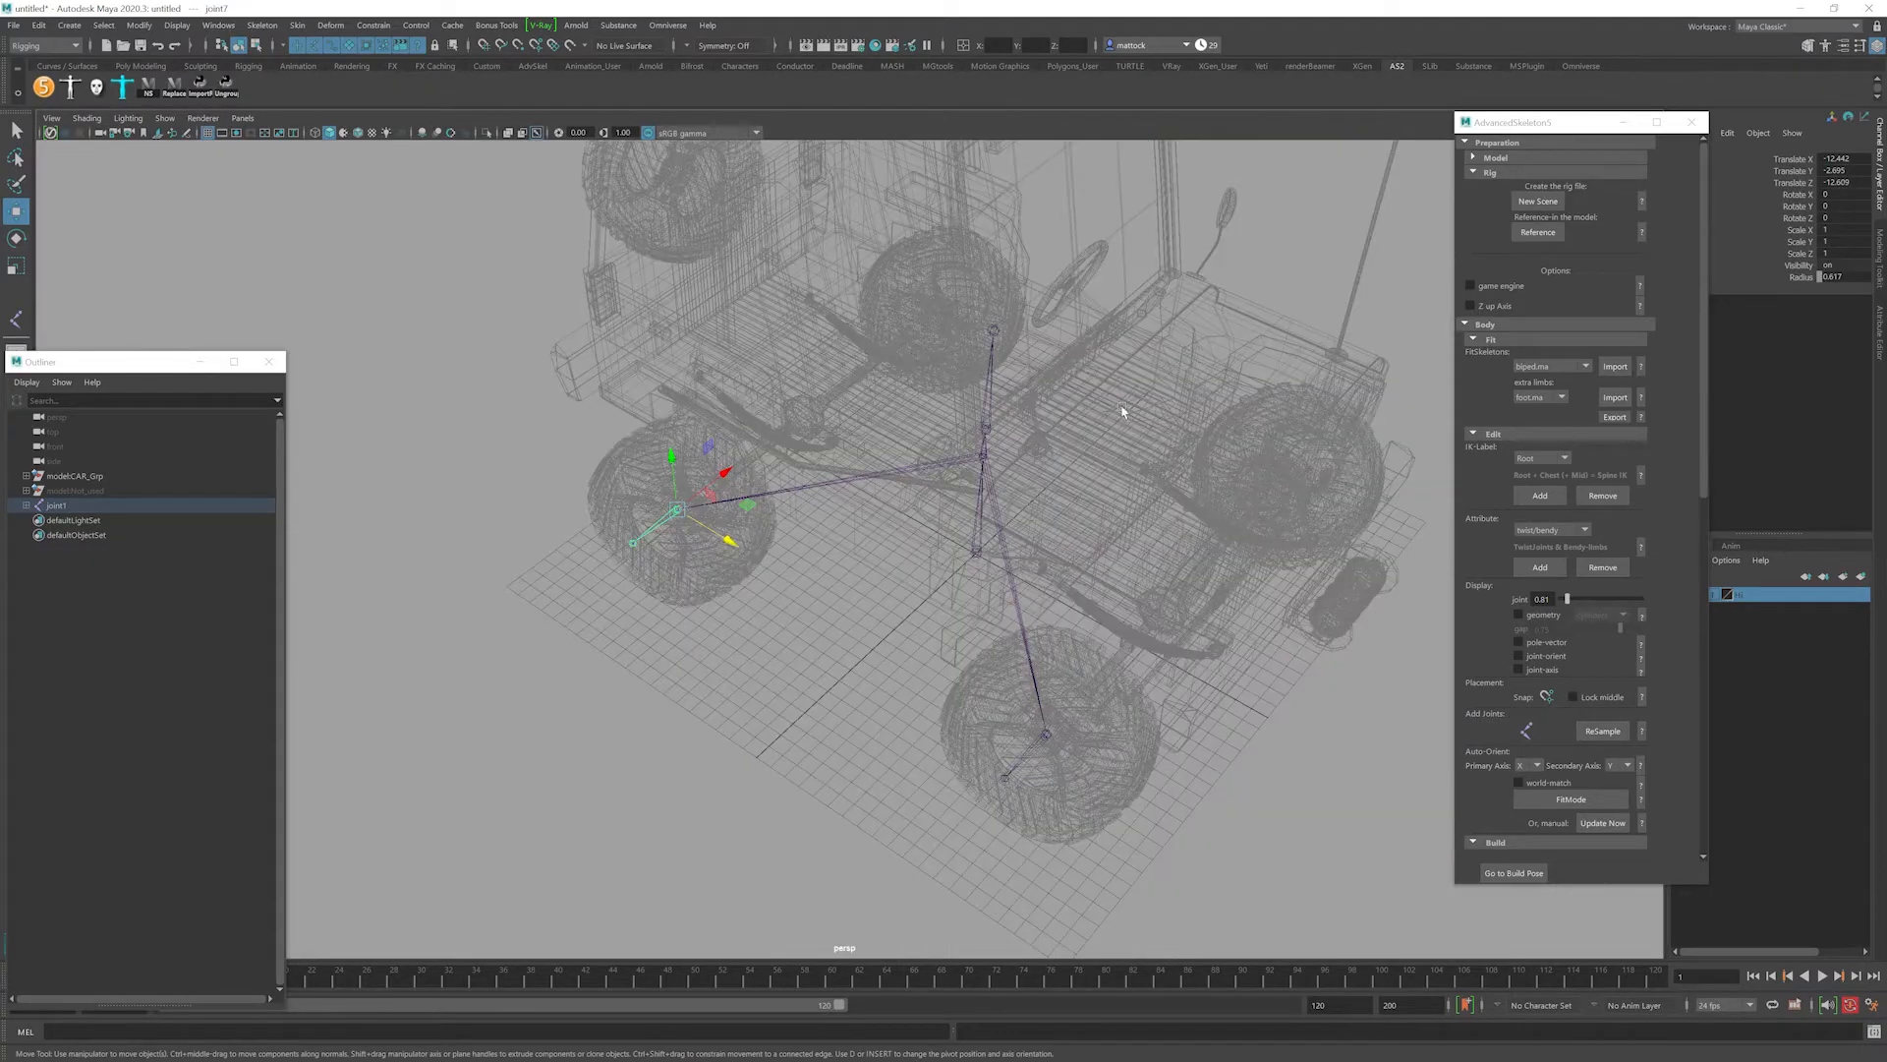
left_click_drag(1123, 411, 678, 434, "alt")
right_click_drag(679, 433, 853, 418, "alt")
middle_click_drag(812, 493, 877, 468, "alt")
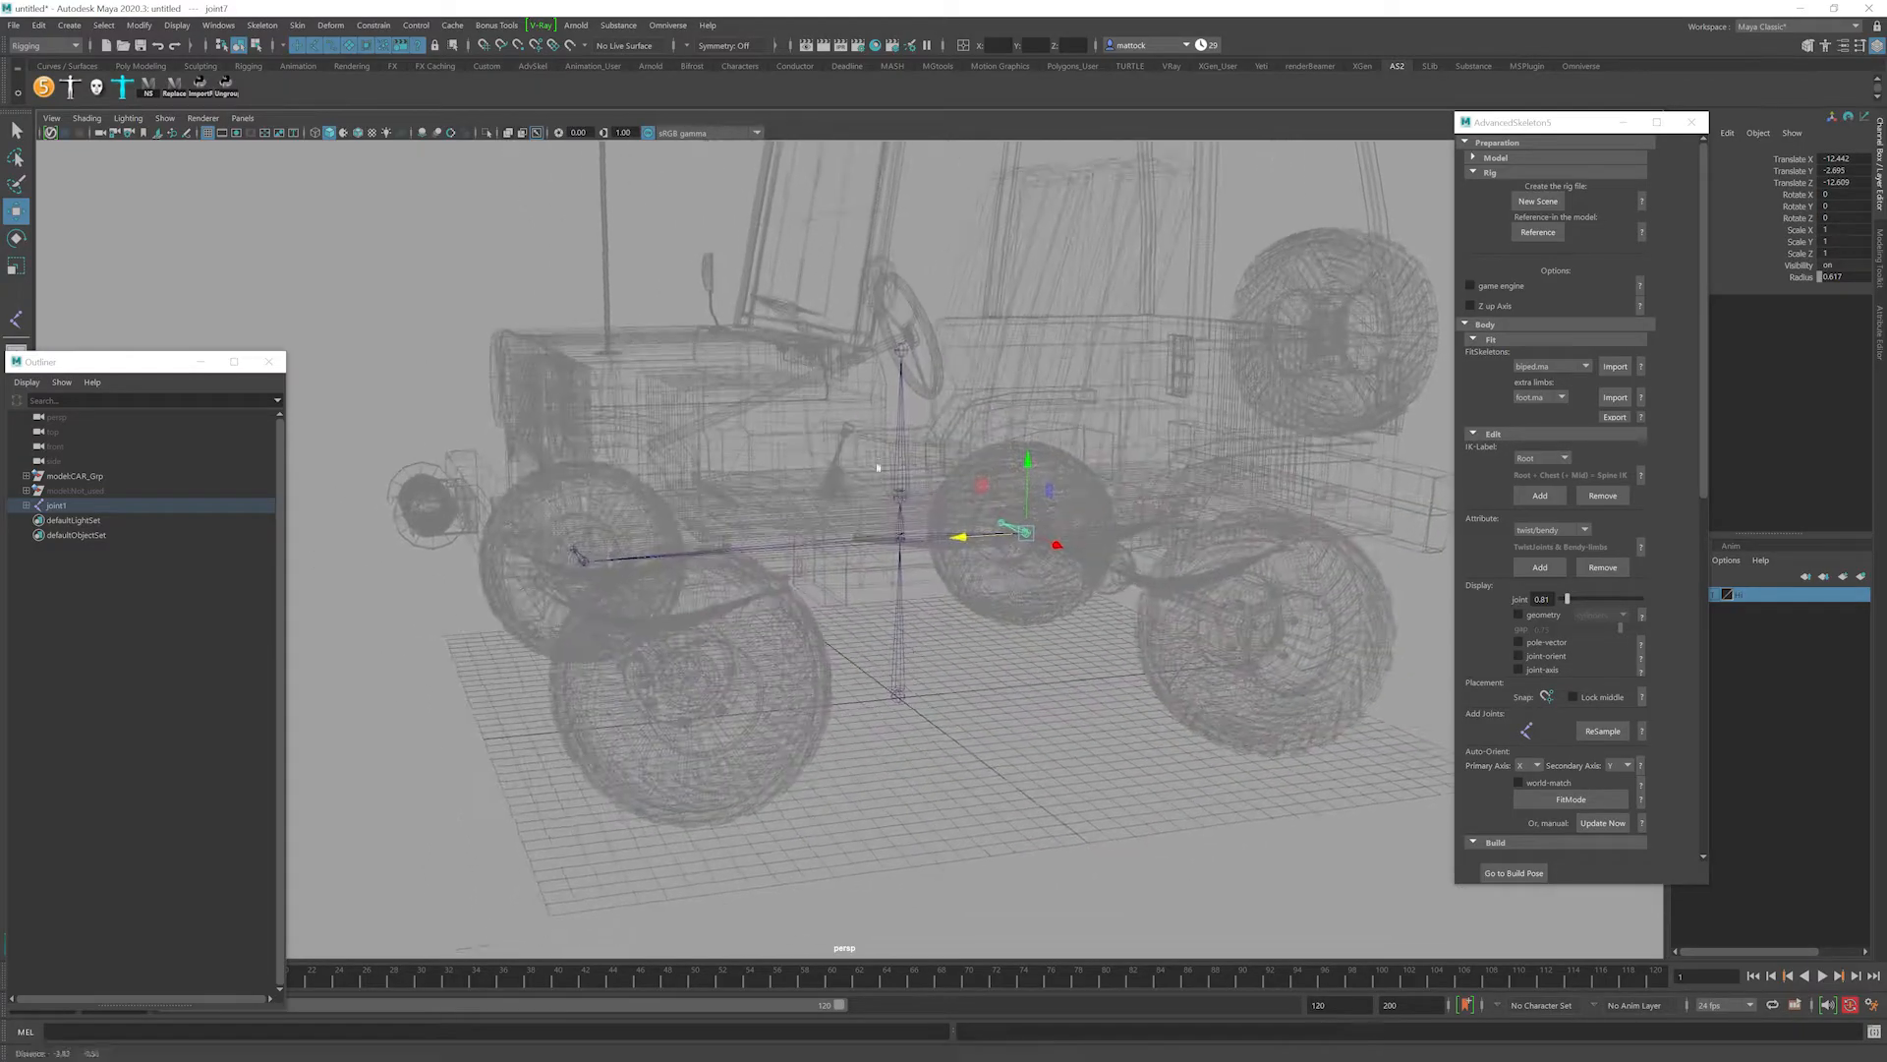
left_click_drag(878, 468, 973, 578, "alt")
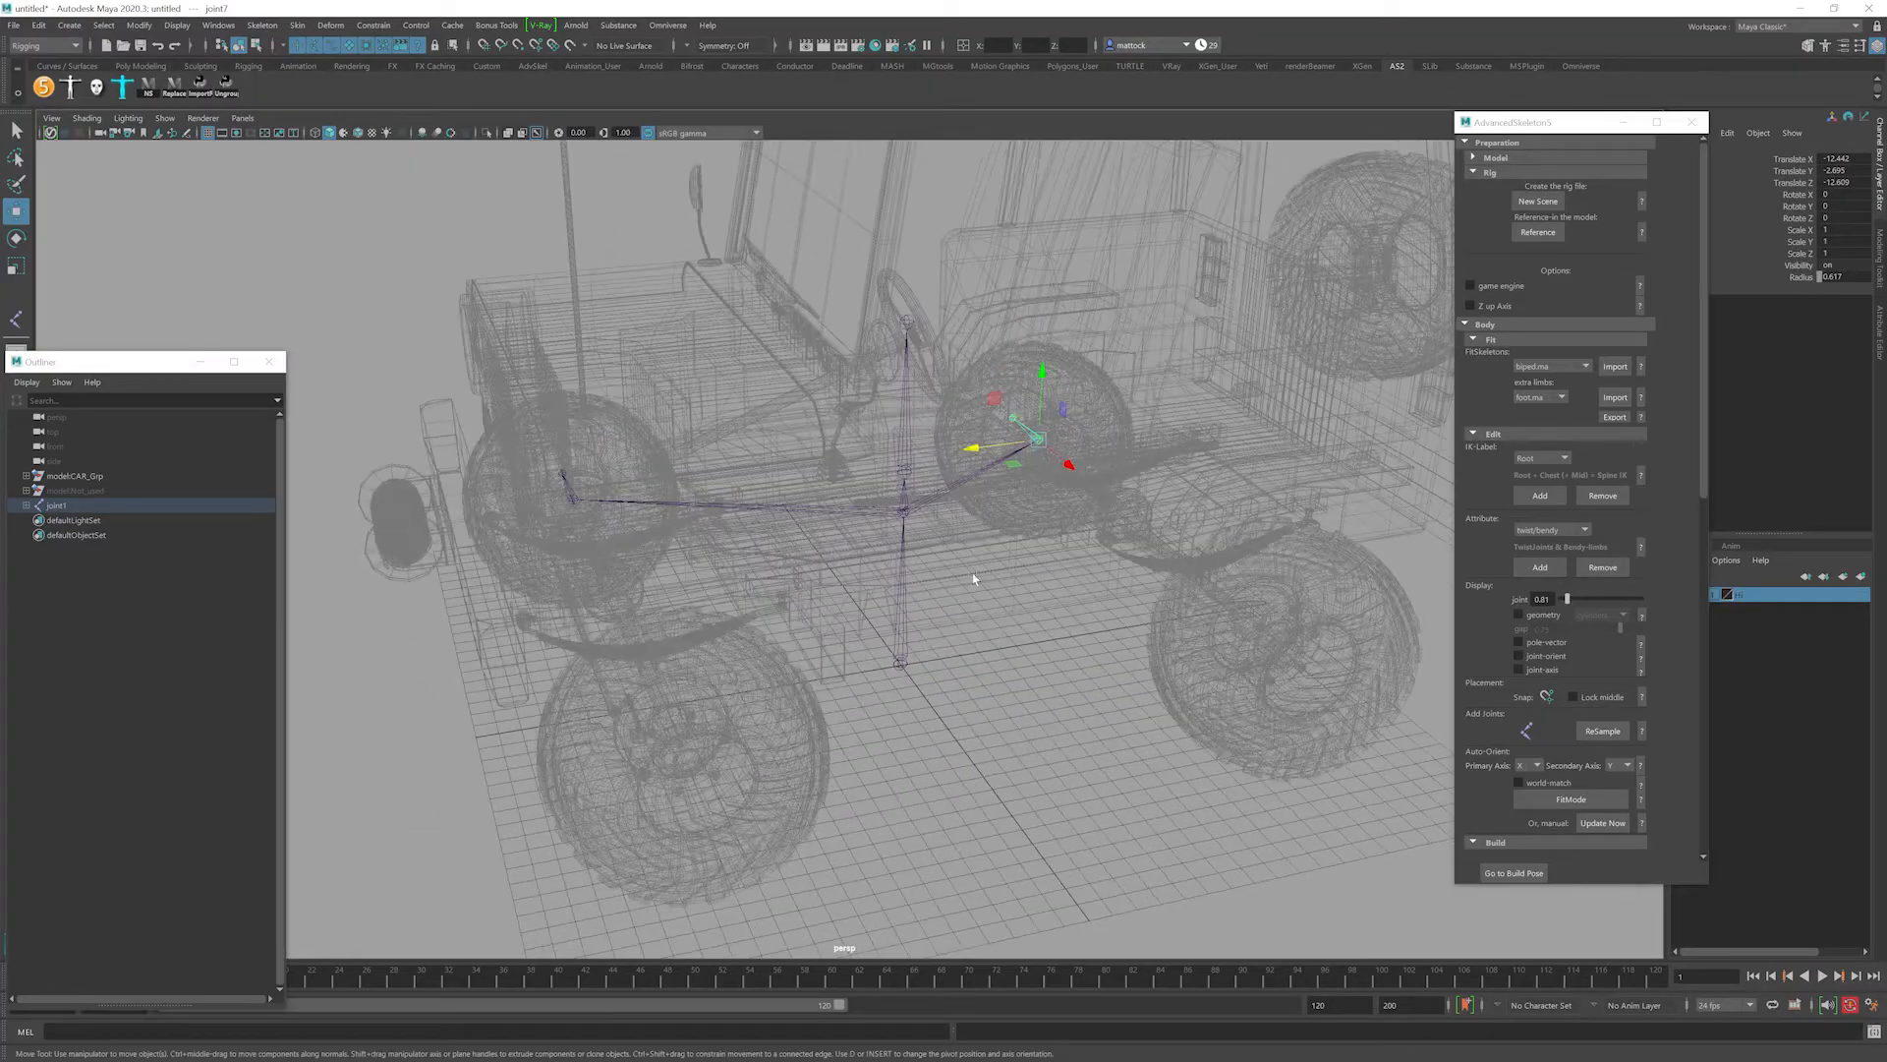
left_click(901, 666)
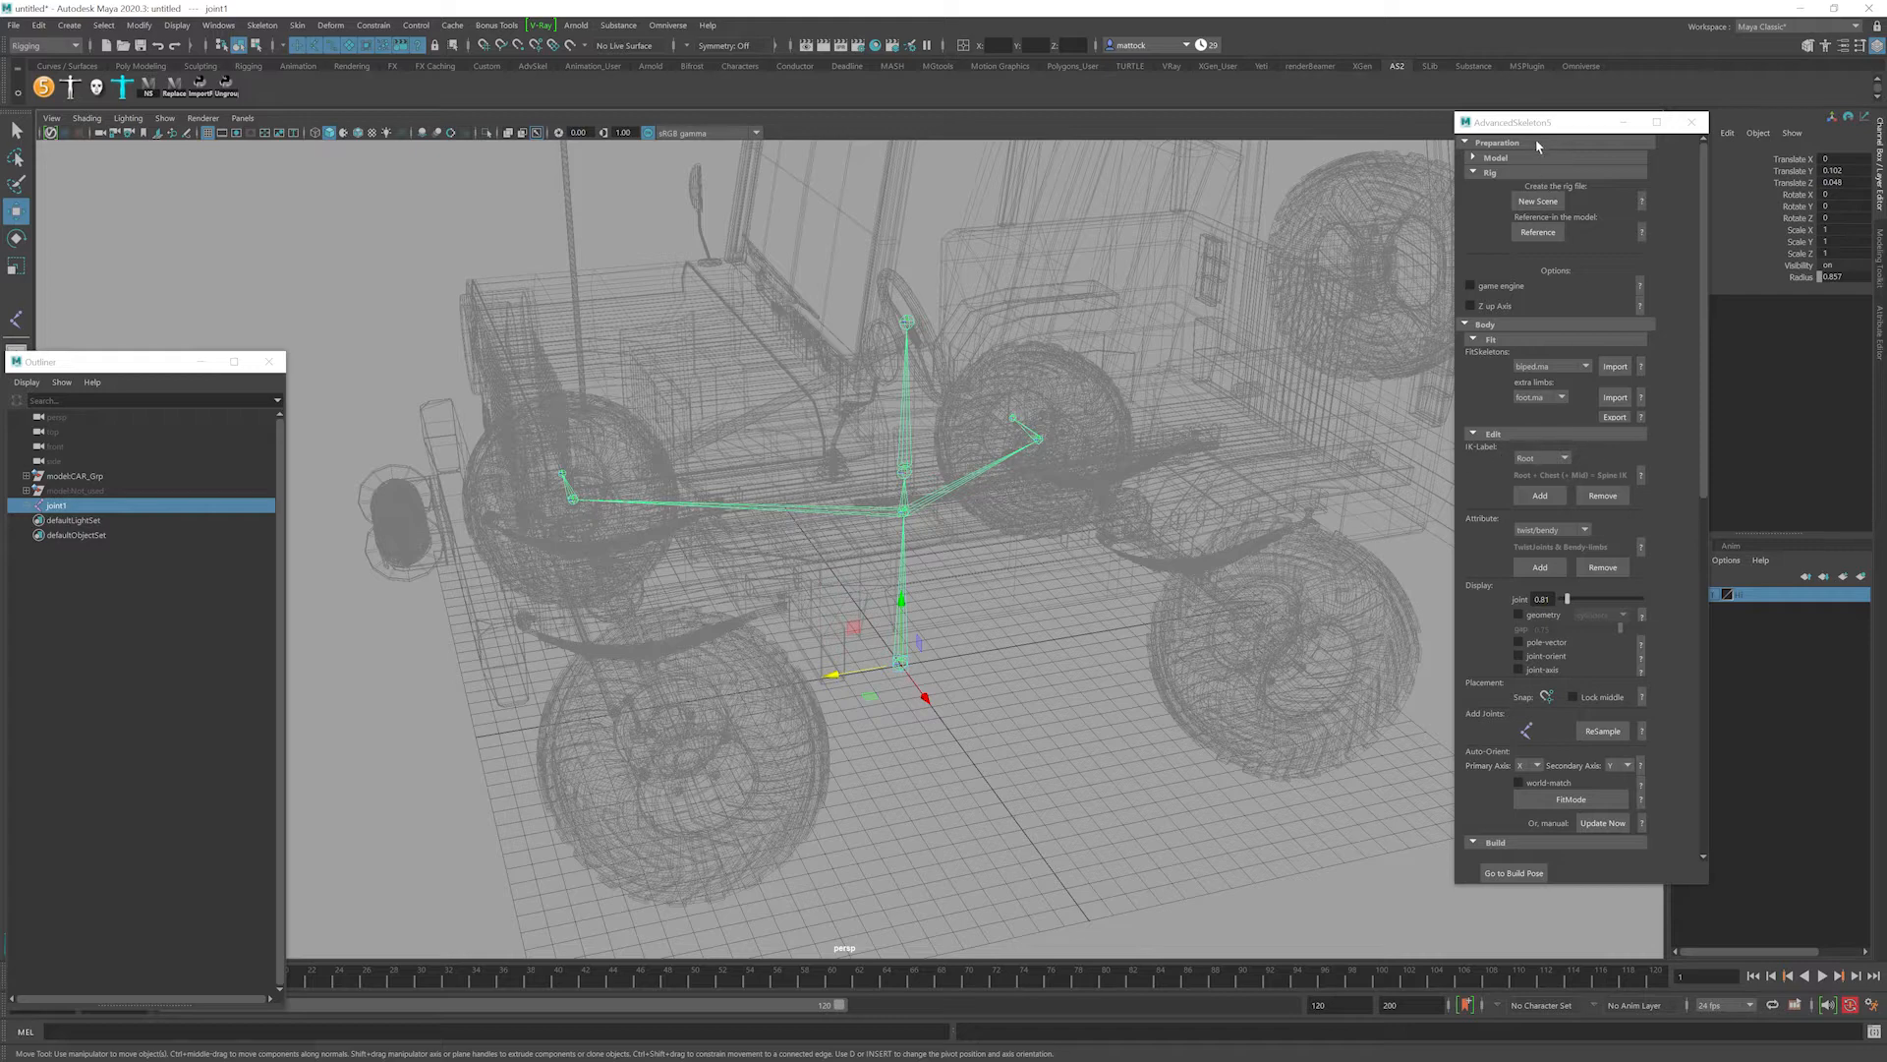
Move the AdvancedSkeleton window farther into the viewport and choose Root as the IK-Label.
left_click_drag(1535, 124, 1388, 130)
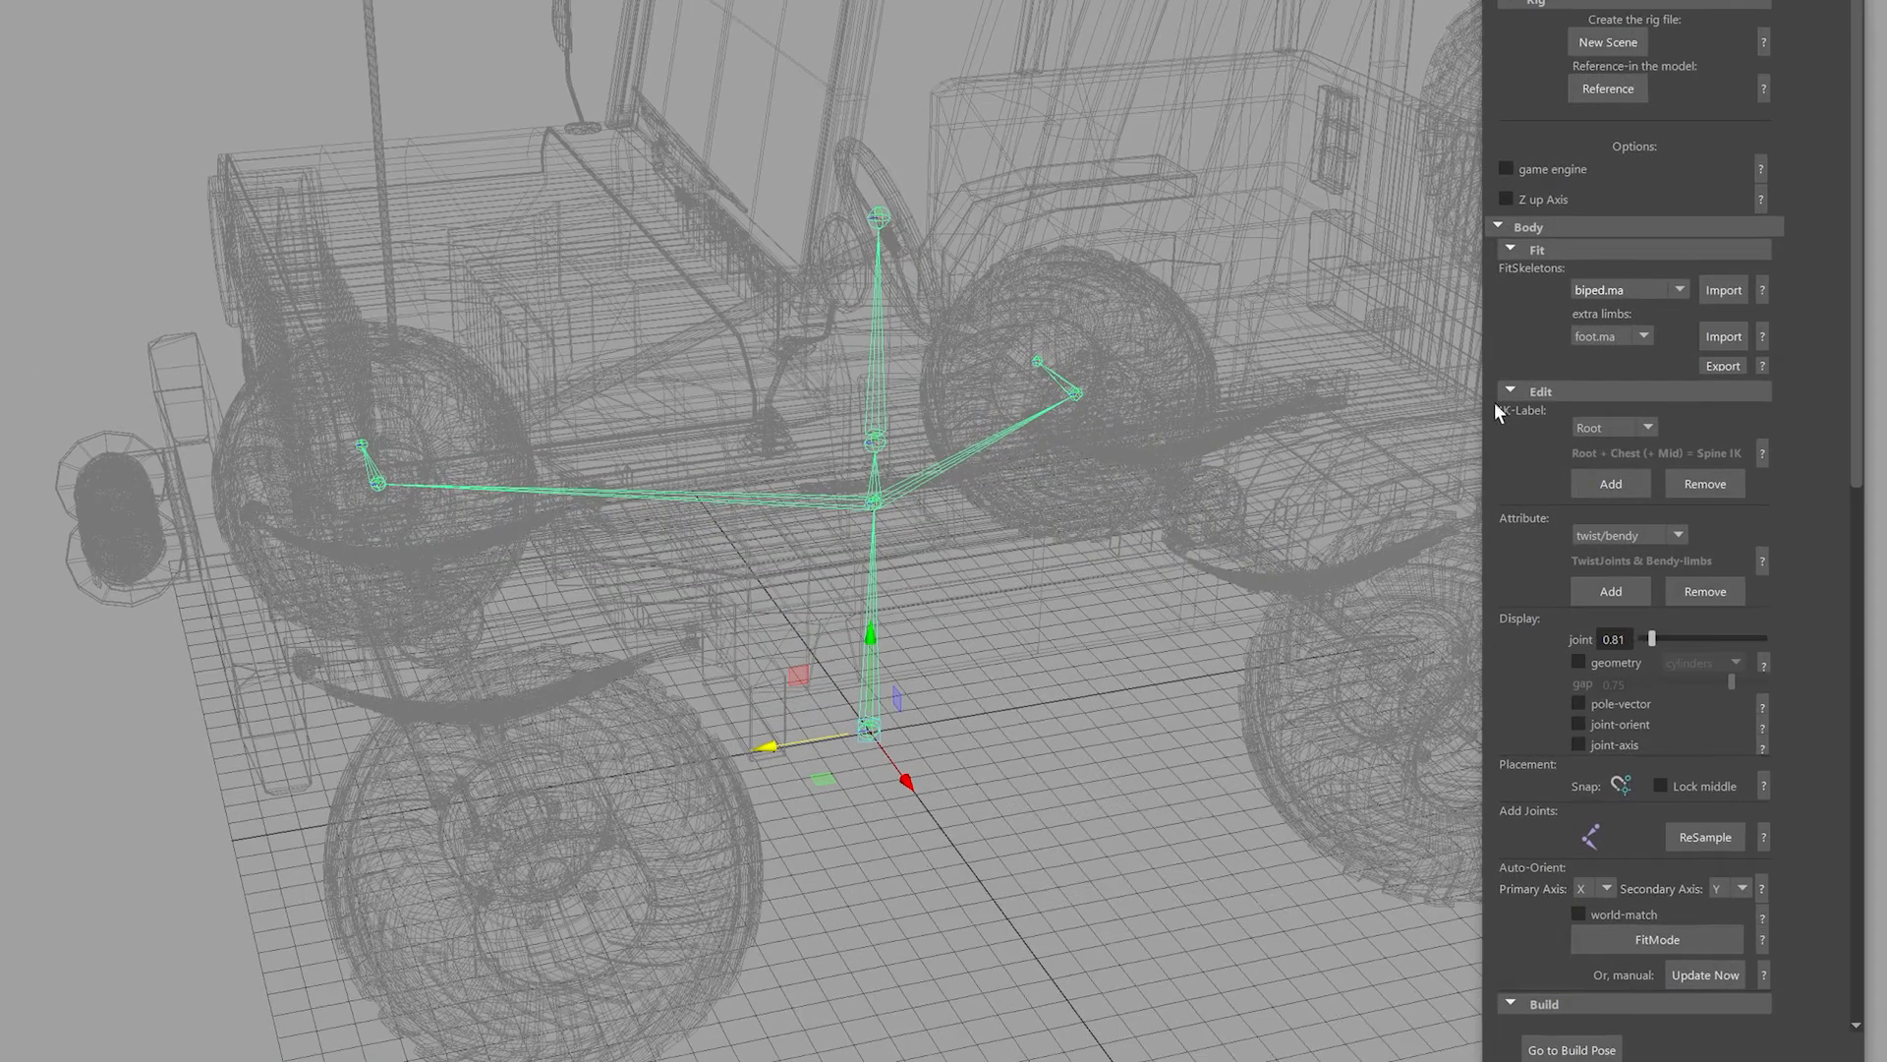
left_click(1509, 392)
left_click(1508, 394)
left_click(1617, 427)
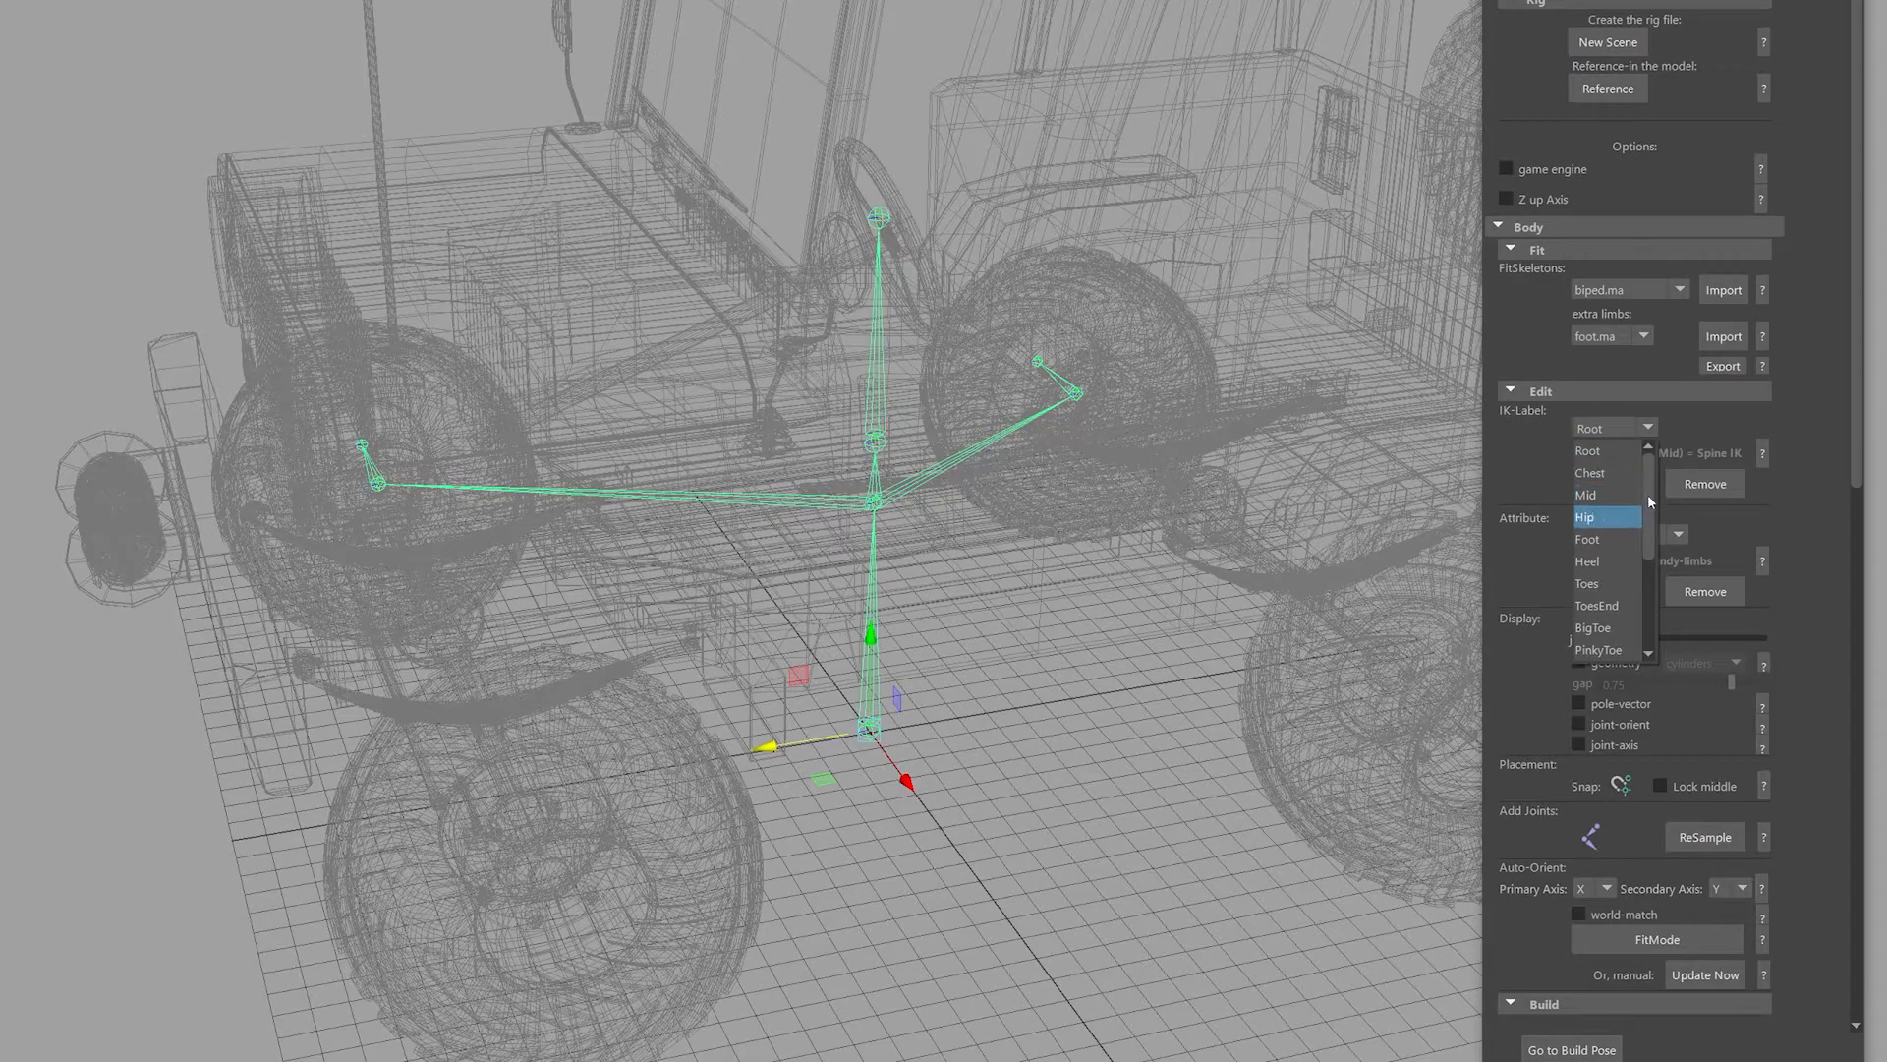
left_click_drag(1650, 501, 1654, 449)
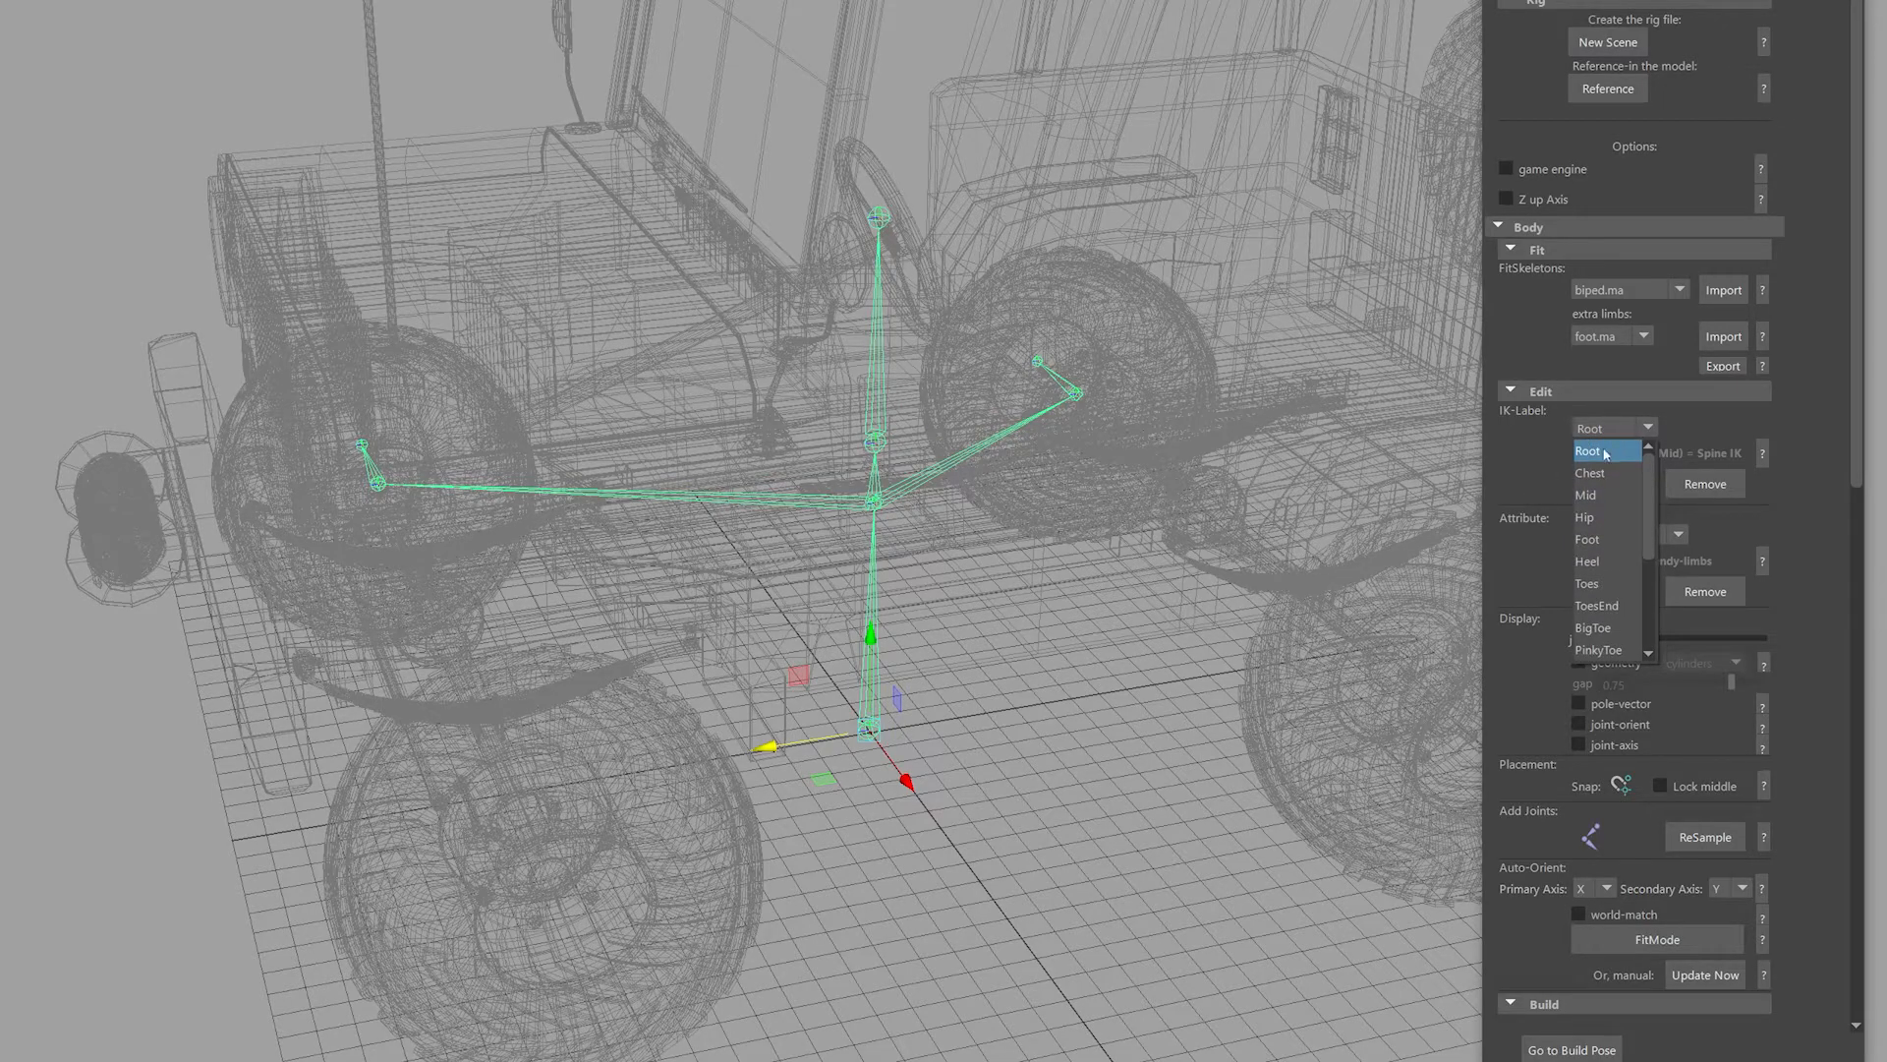
left_click(1586, 454)
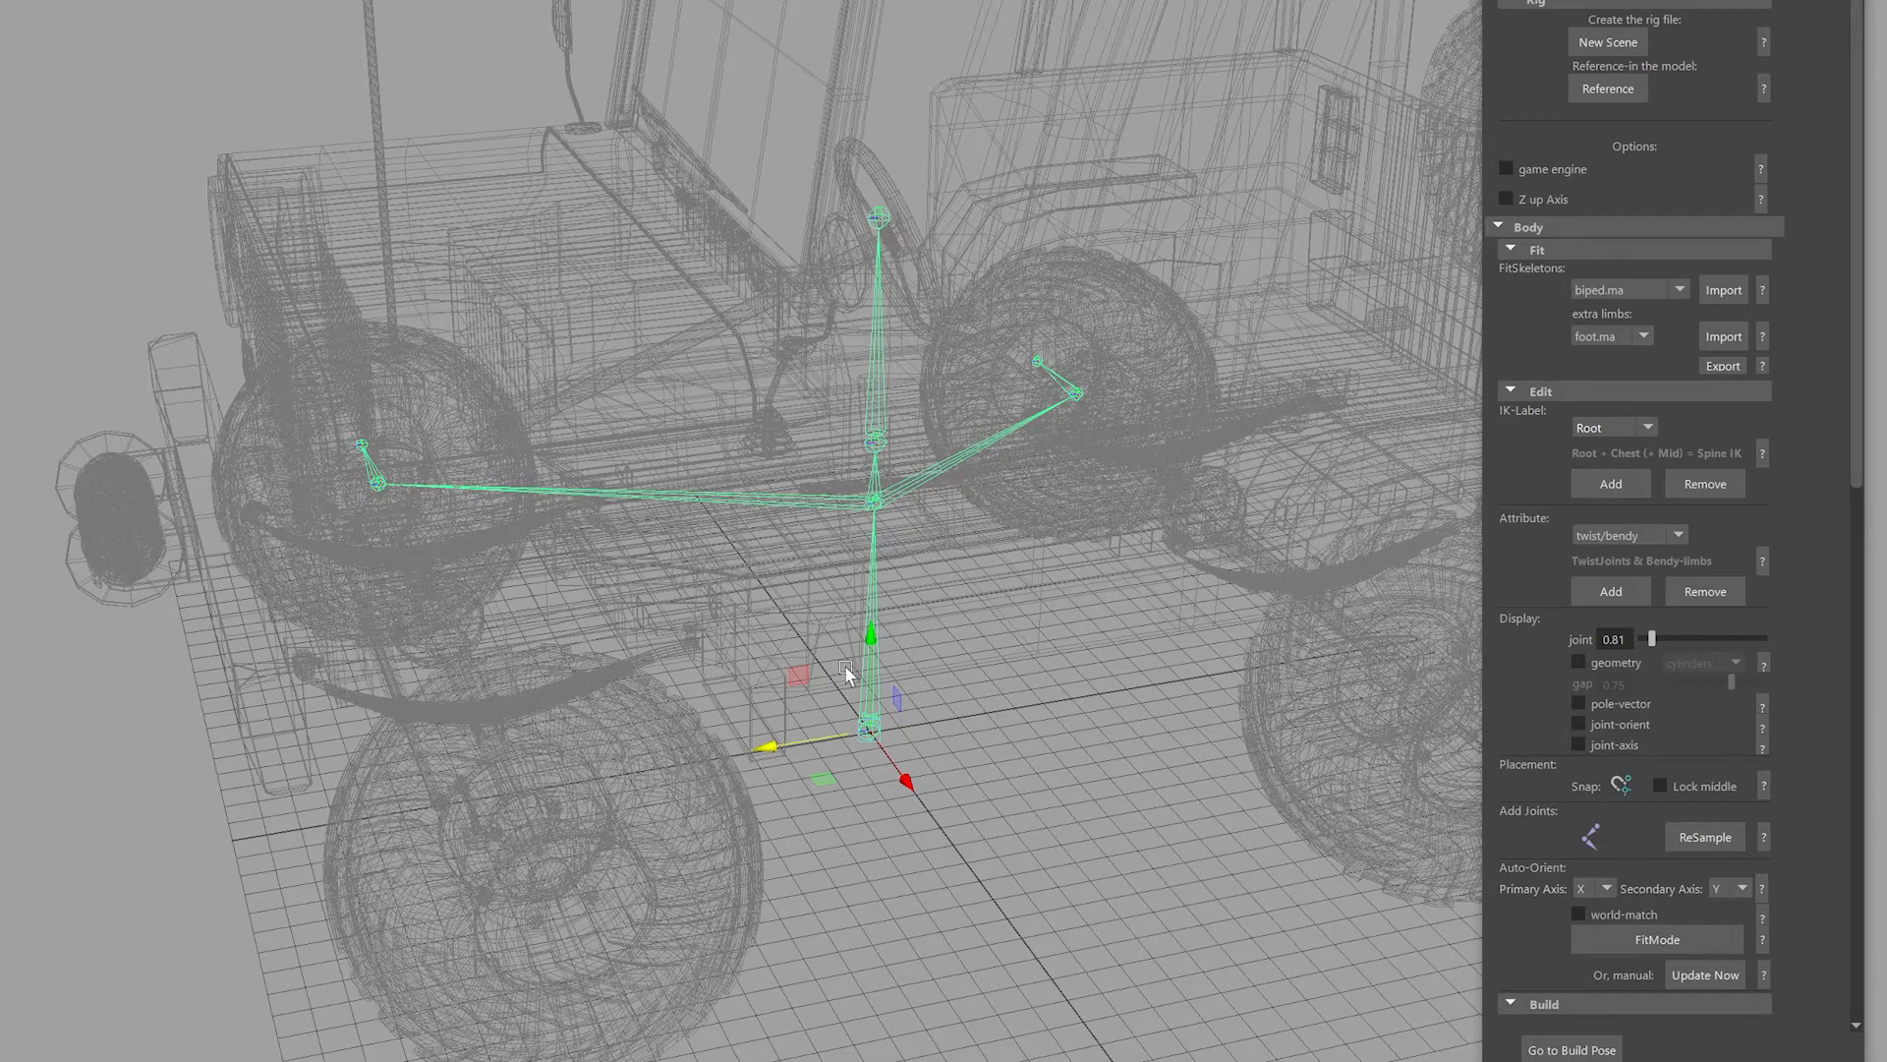
Examine the ground-level root joint up close, reselect it, and view the whole skeleton from the front.
right_click_drag(845, 665, 1268, 845, "alt")
middle_click_drag(944, 865, 721, 481, "alt")
right_click_drag(721, 482, 969, 533, "alt")
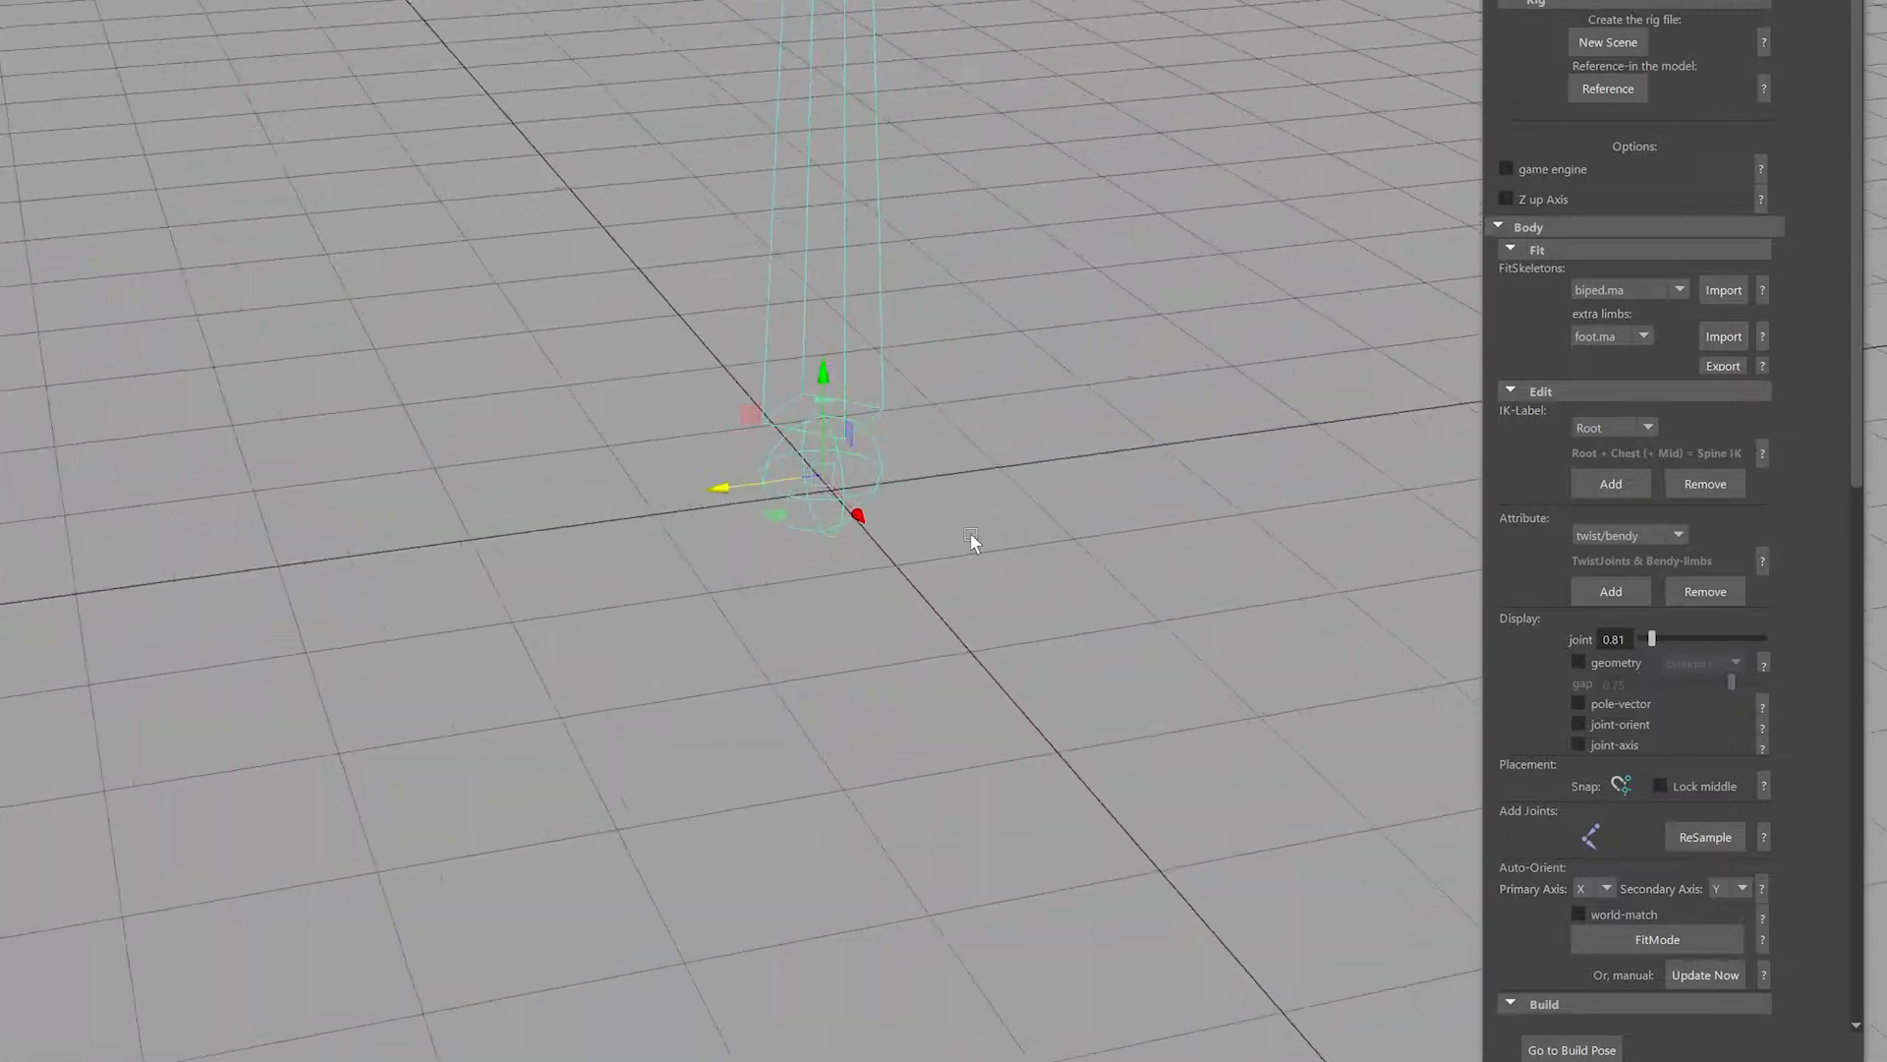
middle_click_drag(987, 452, 1035, 604, "alt")
right_click_drag(1035, 604, 916, 585, "alt")
left_click(849, 562)
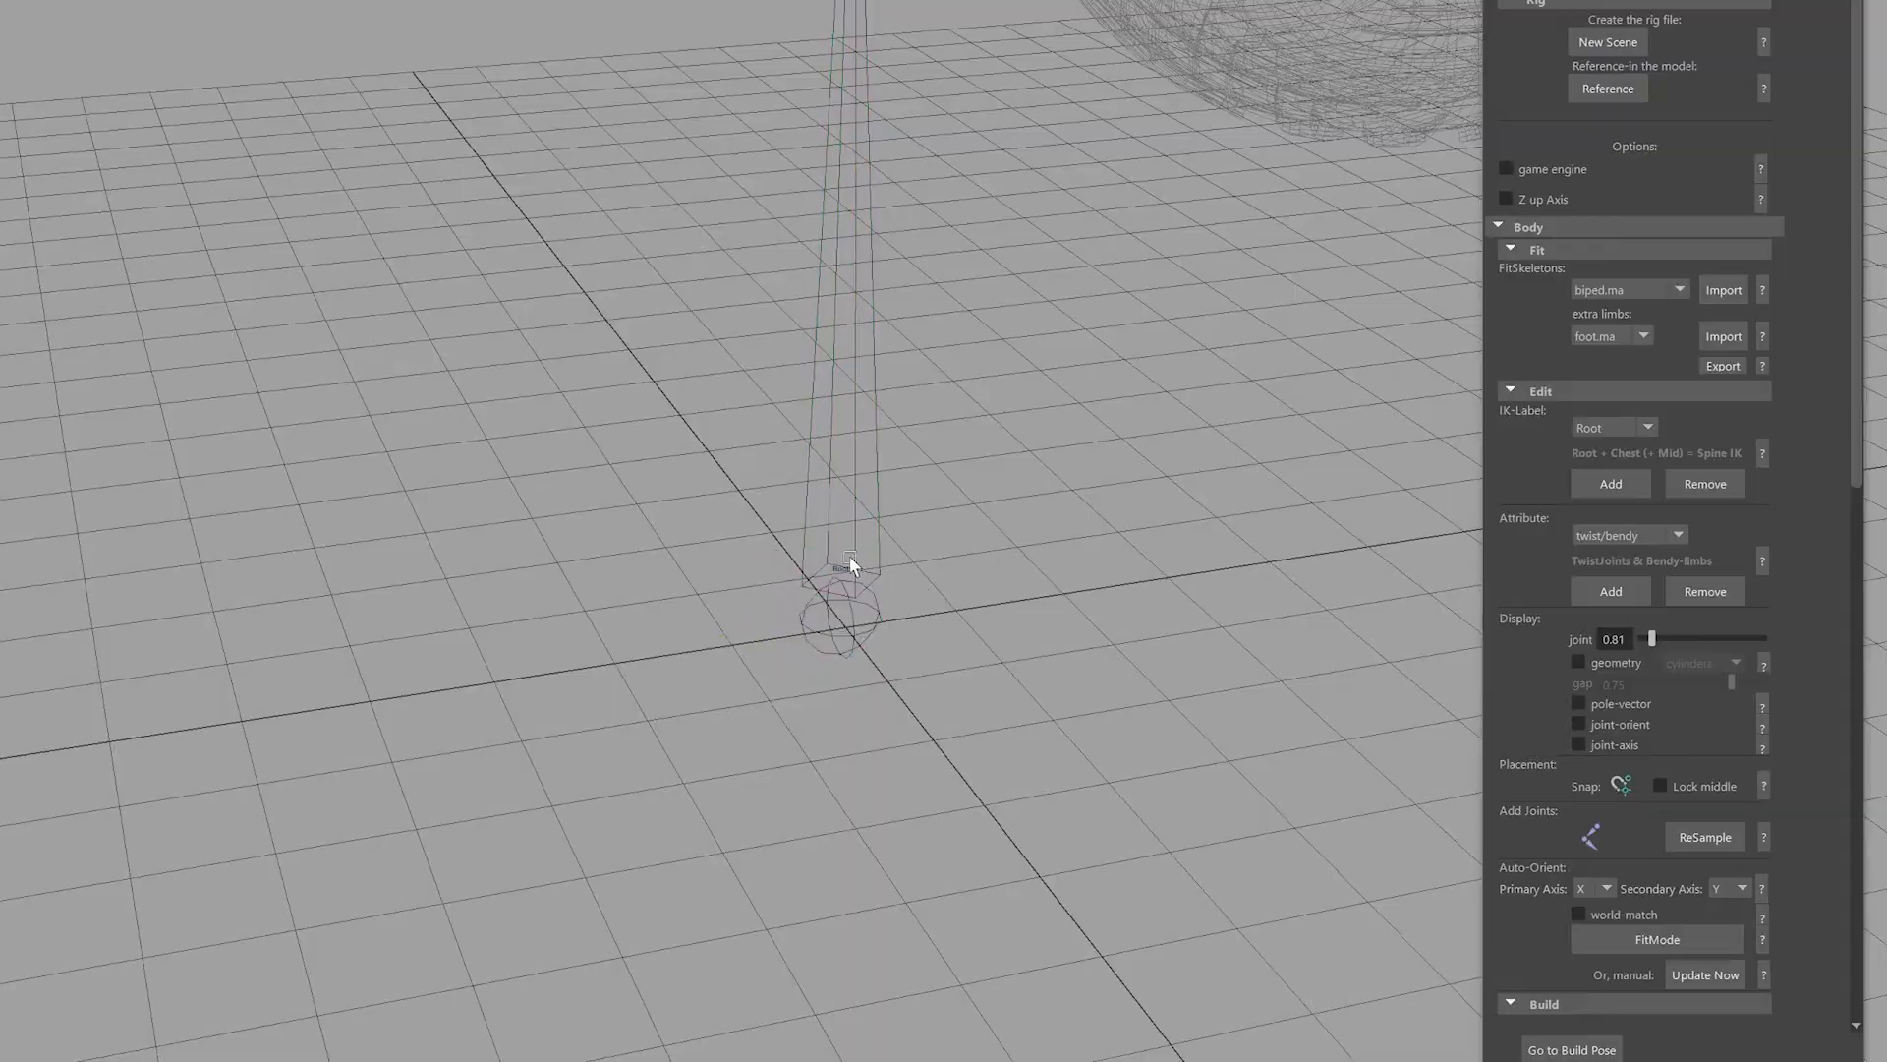
left_click(854, 619)
right_click_drag(1079, 443, 530, 319, "alt")
left_click_drag(531, 319, 1119, 505, "alt")
middle_click_drag(1119, 505, 1032, 482, "alt")
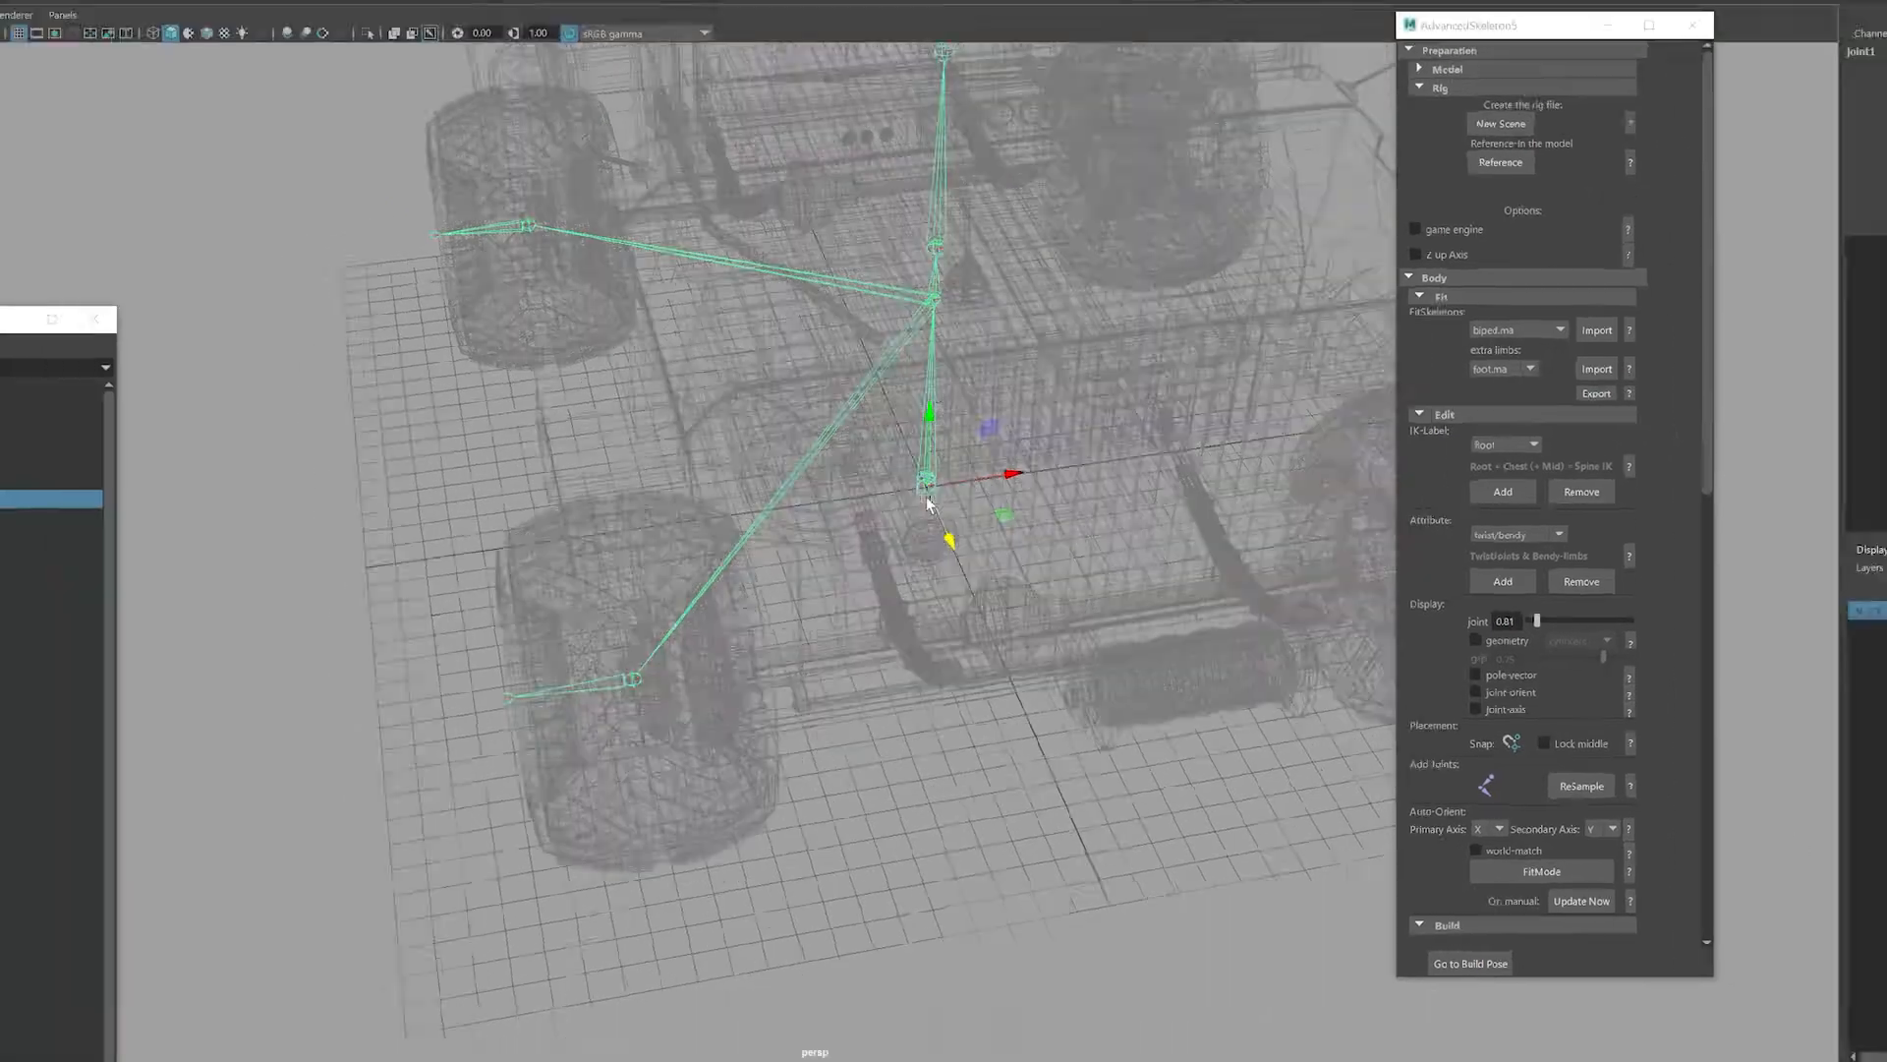
Select the front wheel joint on the jeep and expand the full joint hierarchy in the Outliner.
left_click_drag(927, 501, 695, 494, "alt")
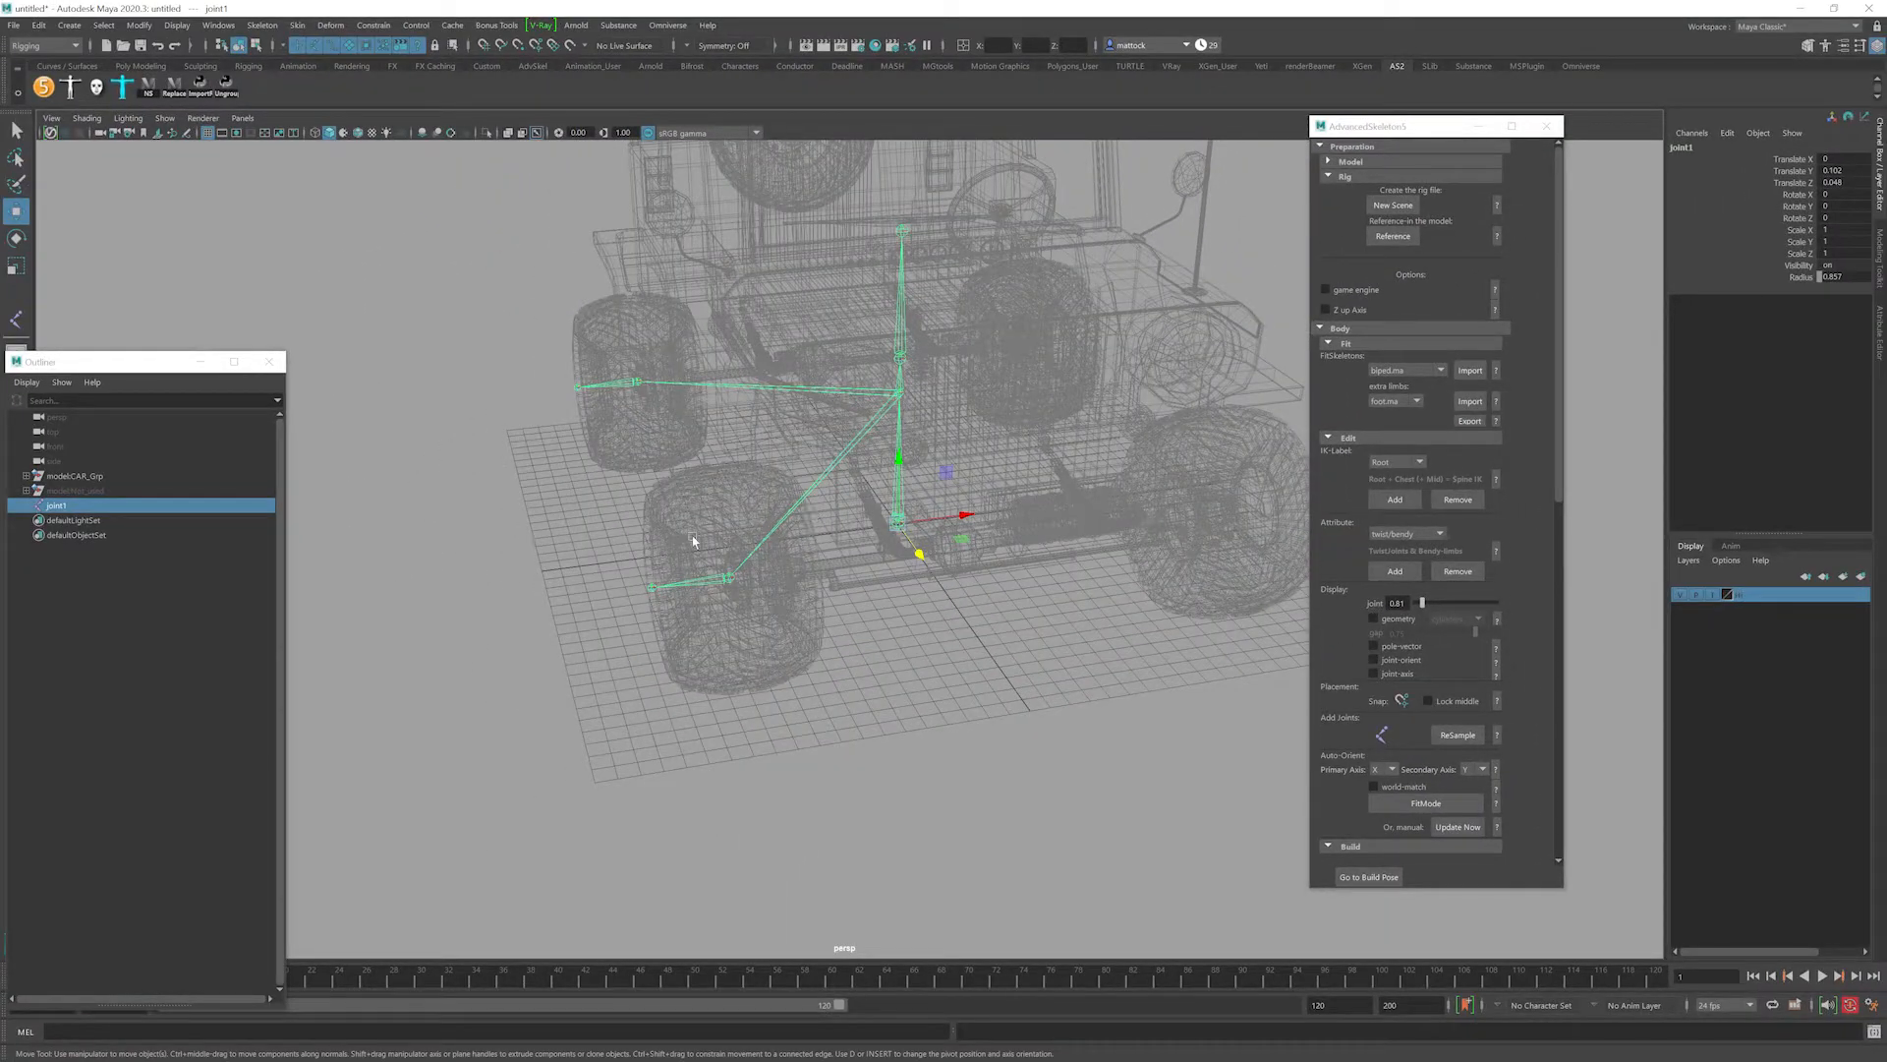
left_click(700, 565)
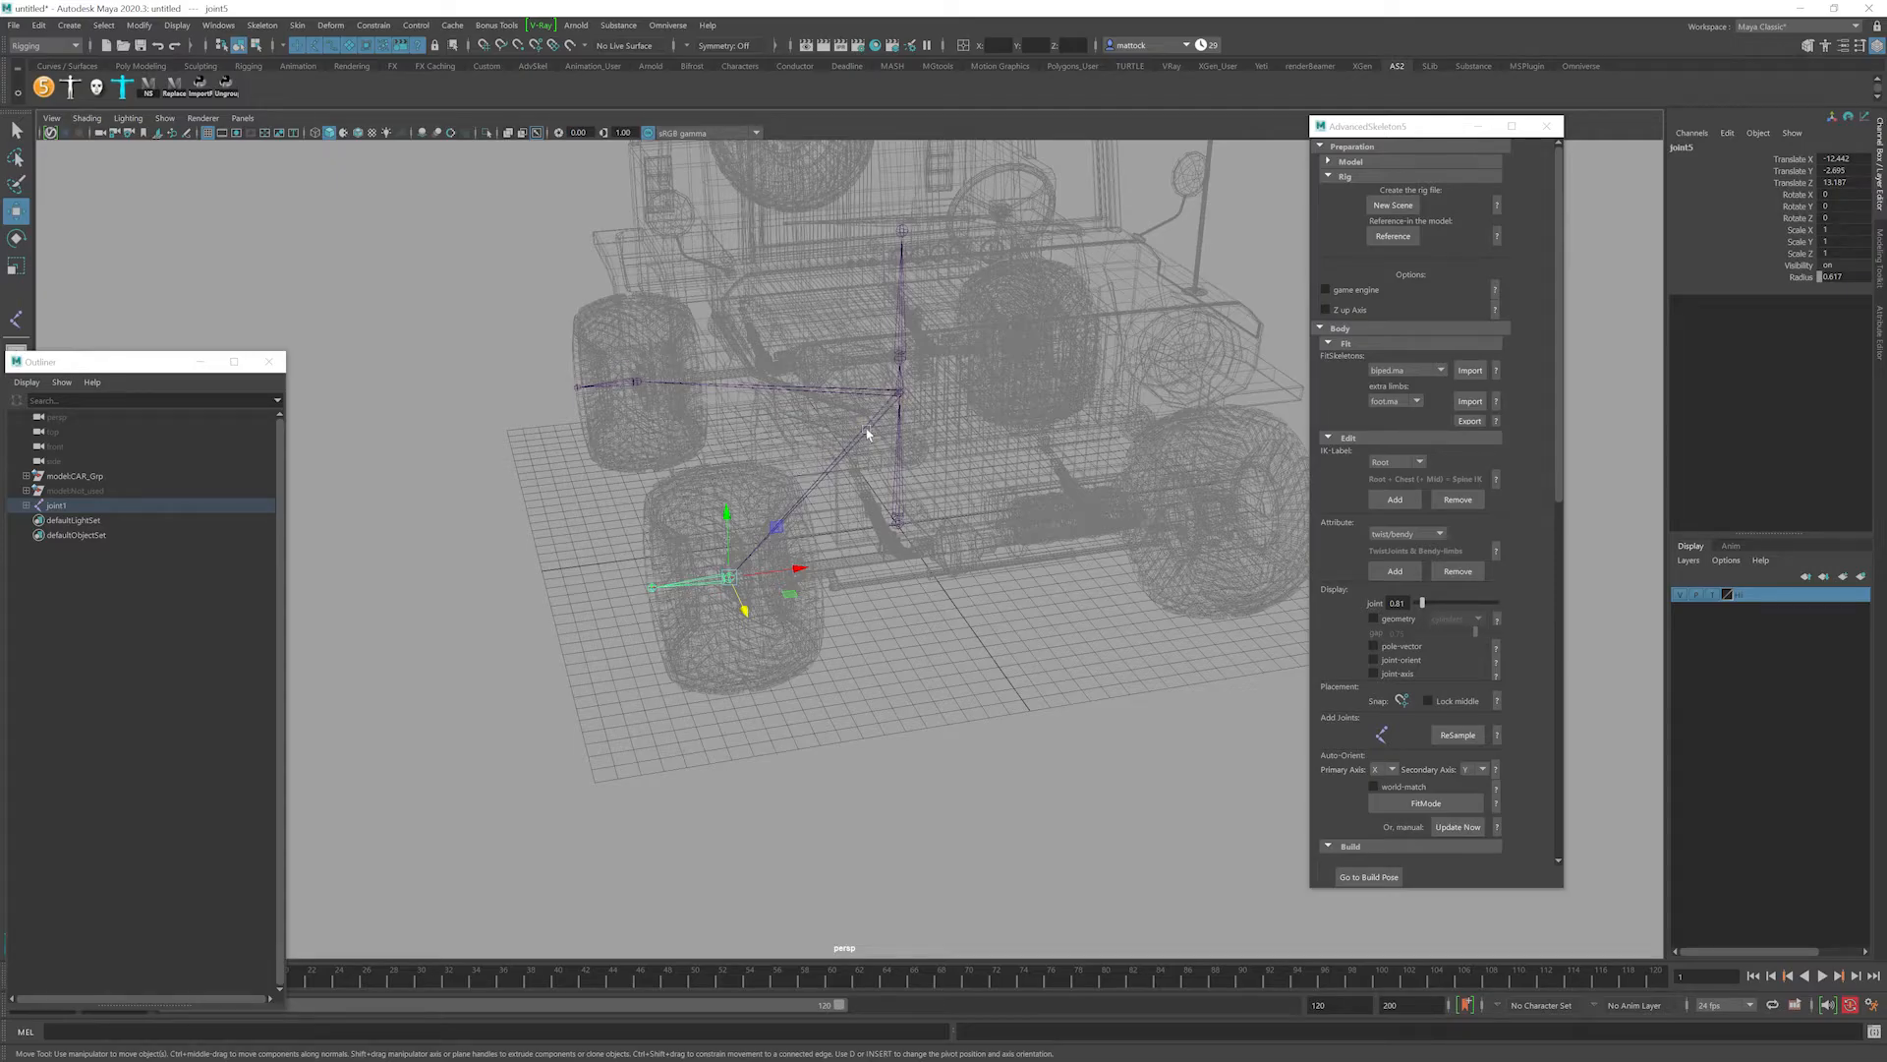
left_click_drag(882, 495, 831, 486, "alt")
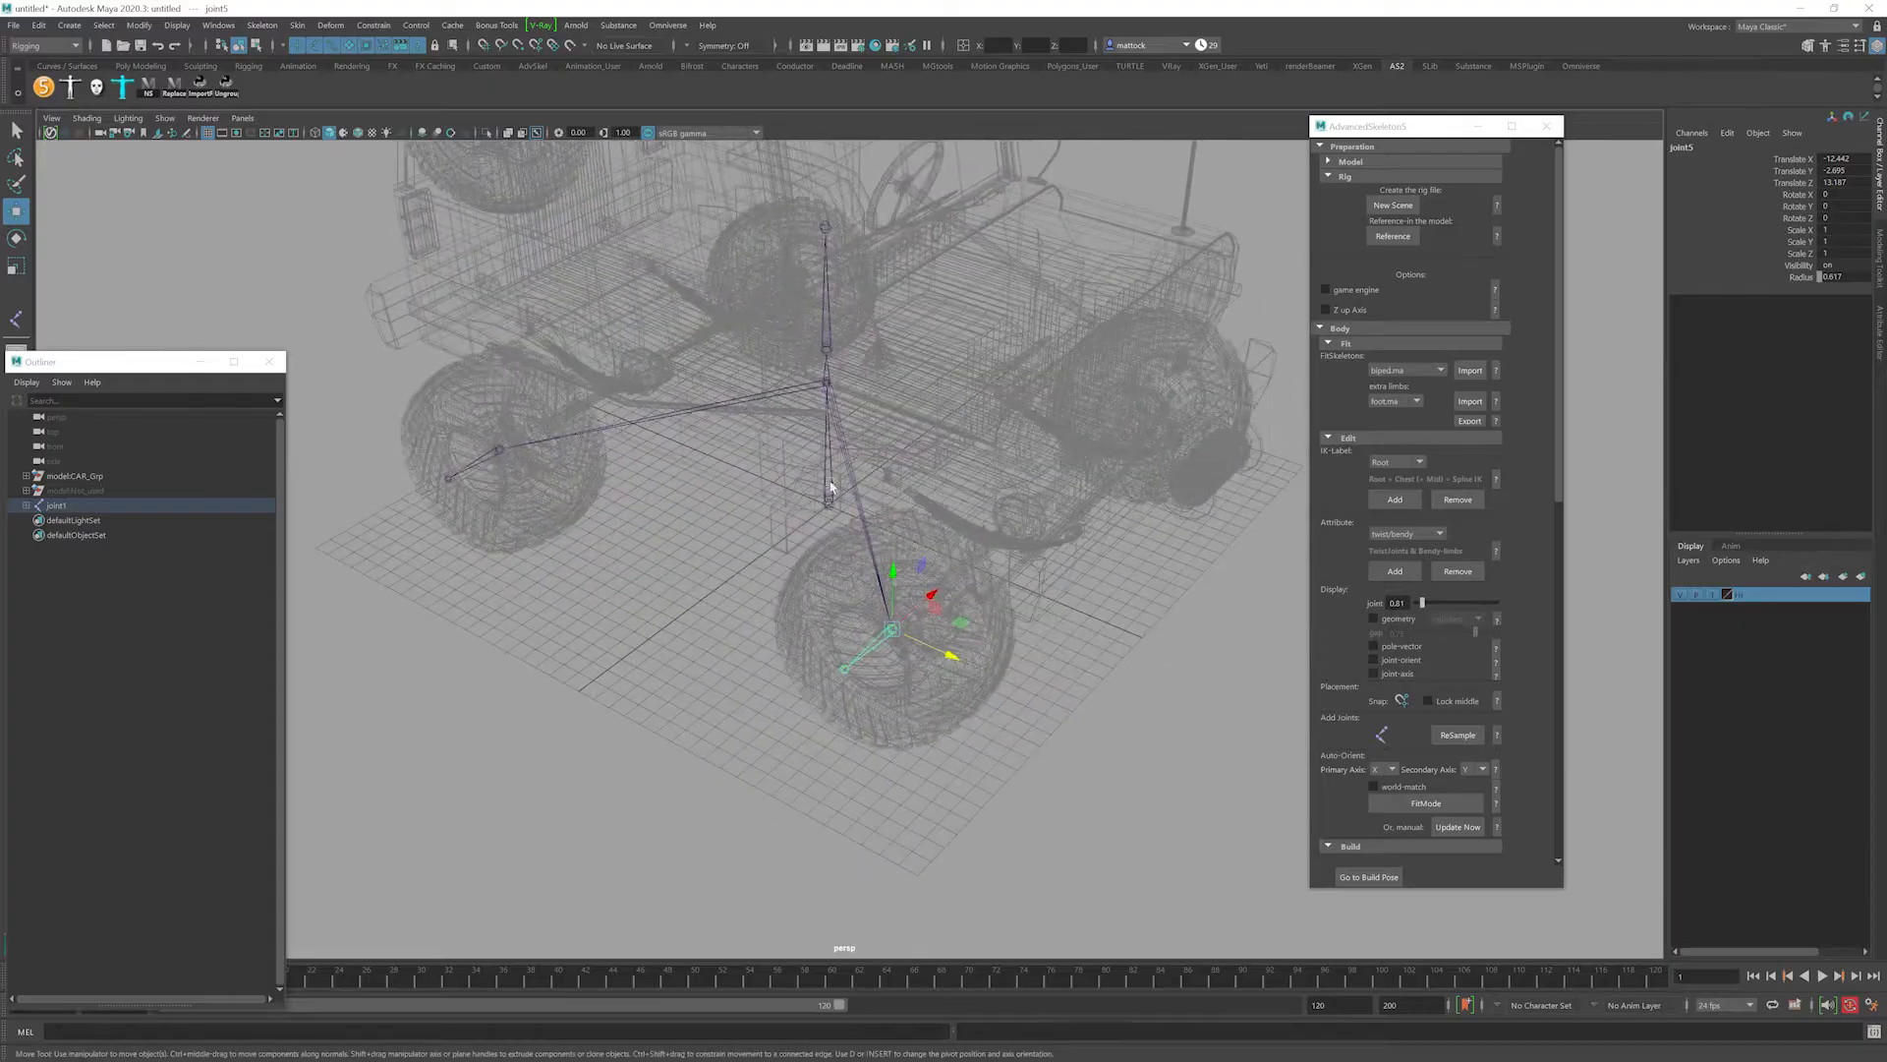
left_click_drag(1026, 507, 838, 602, "alt")
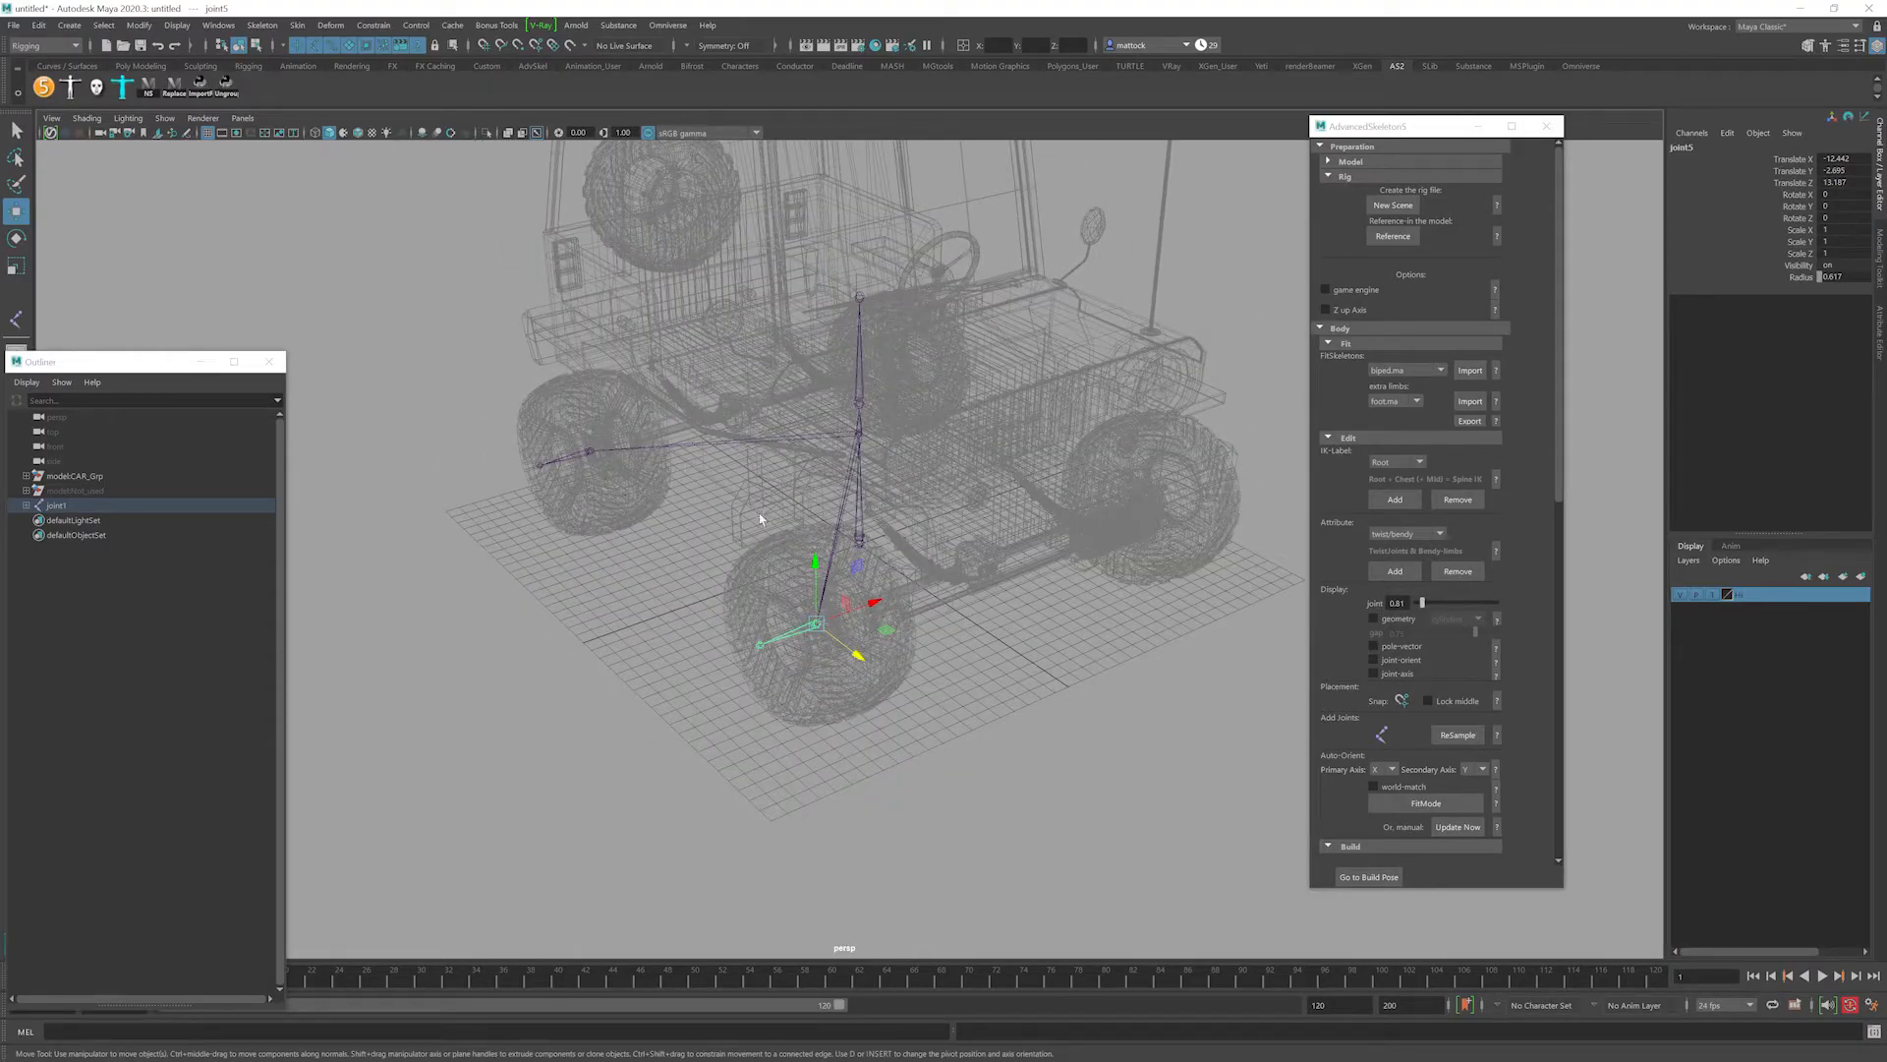
left_click(986, 619)
left_click(791, 631)
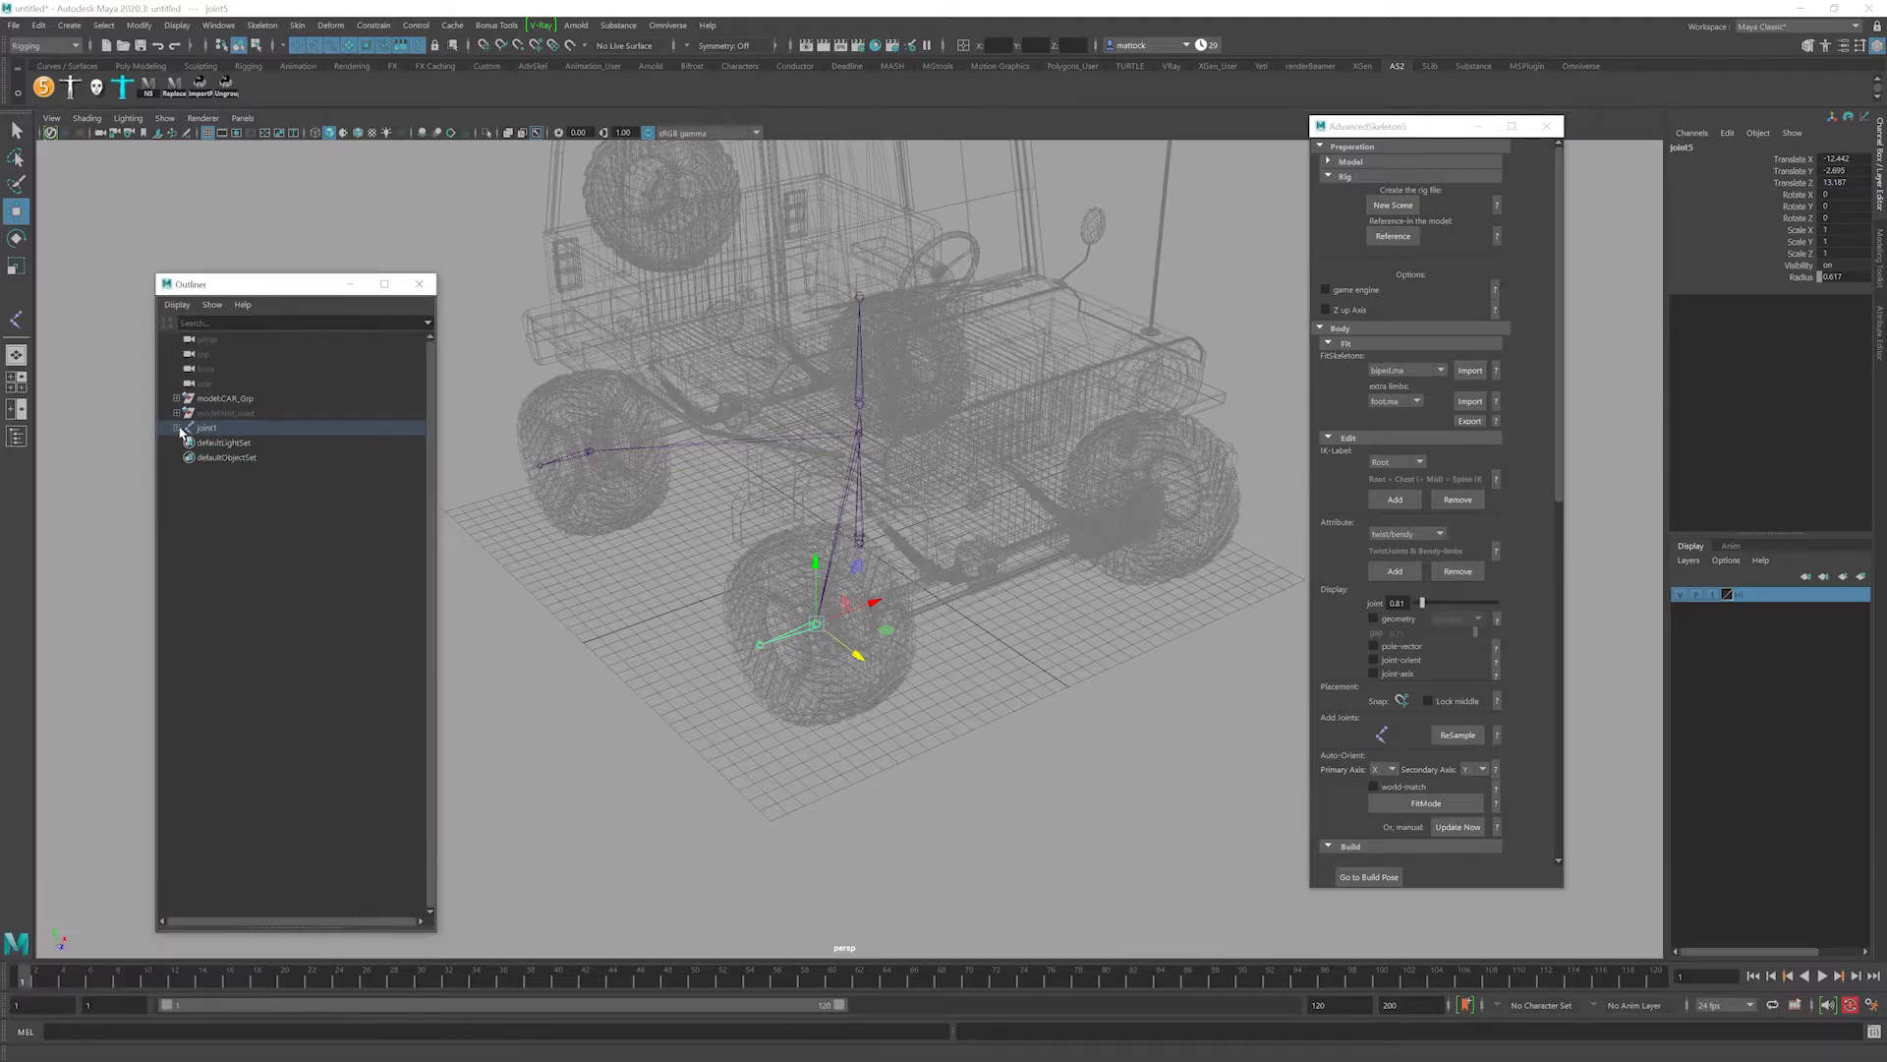
left_click(178, 428)
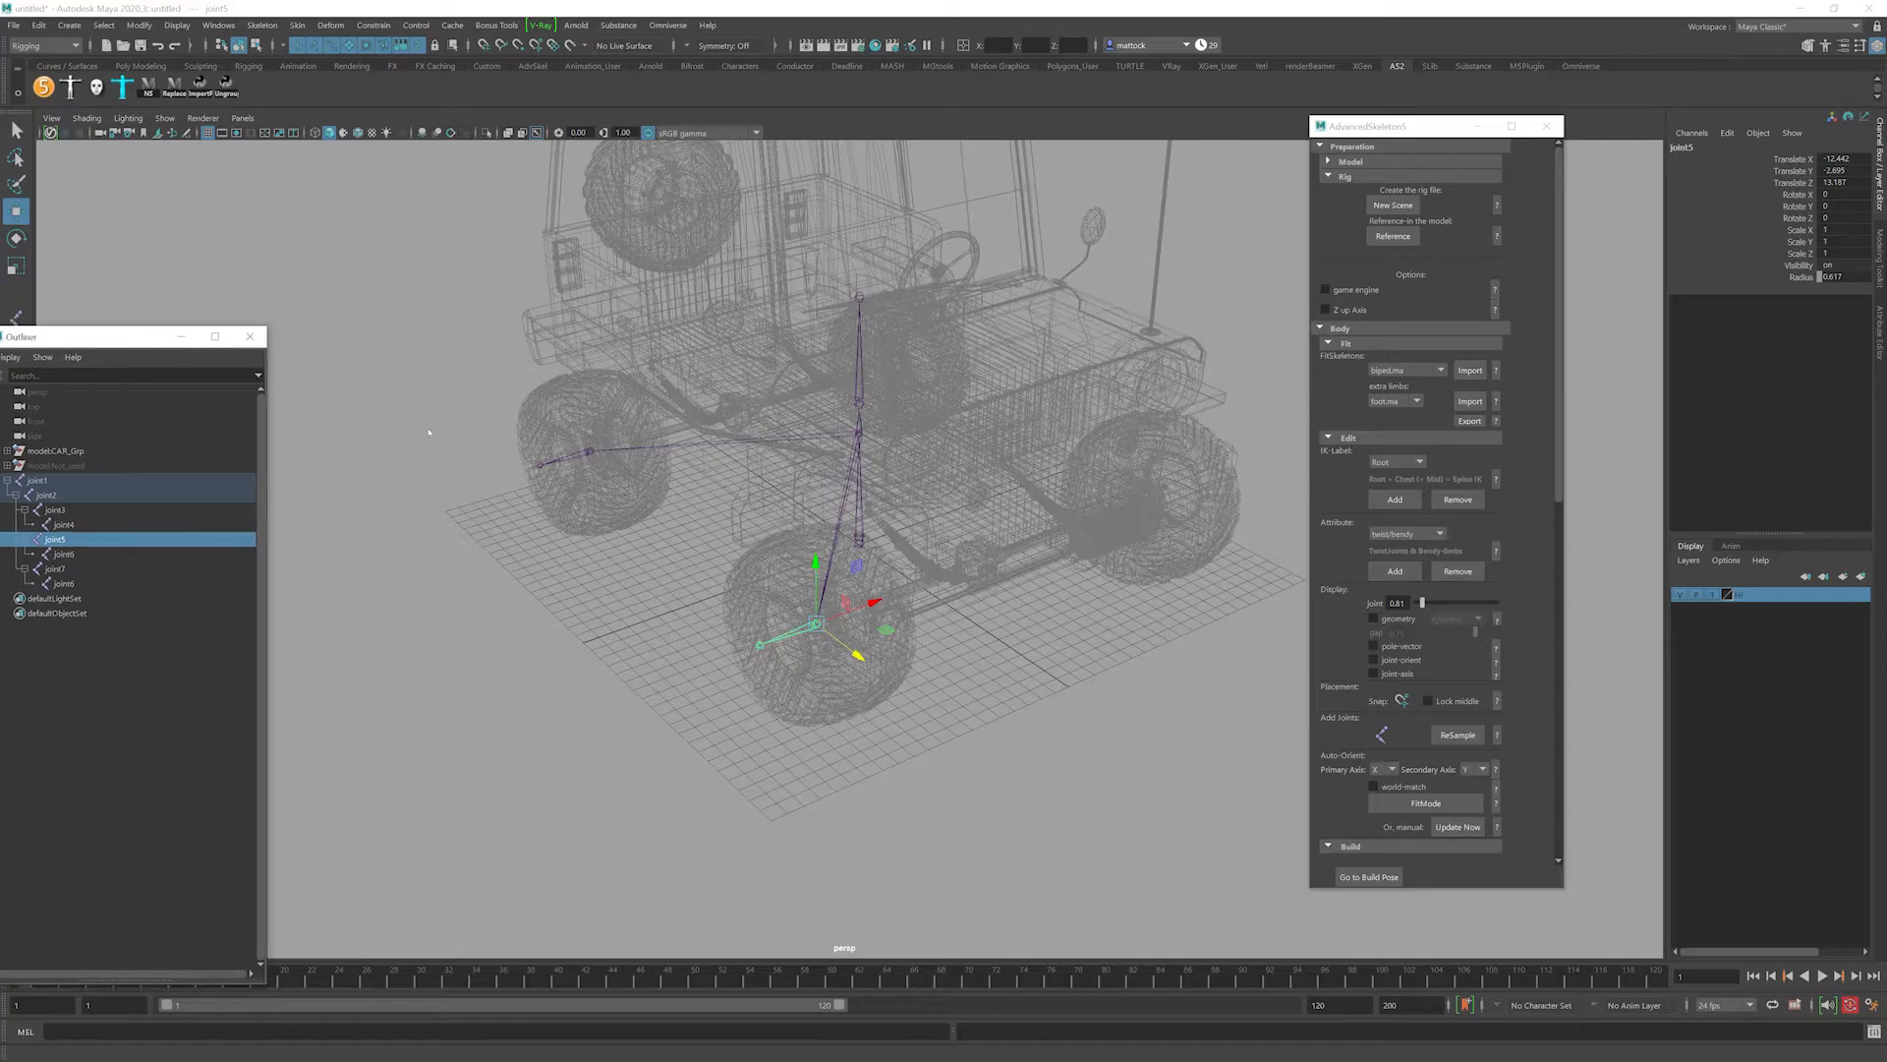
Add the wheel attribute to the front and rear wheel joints.
left_click(1012, 597)
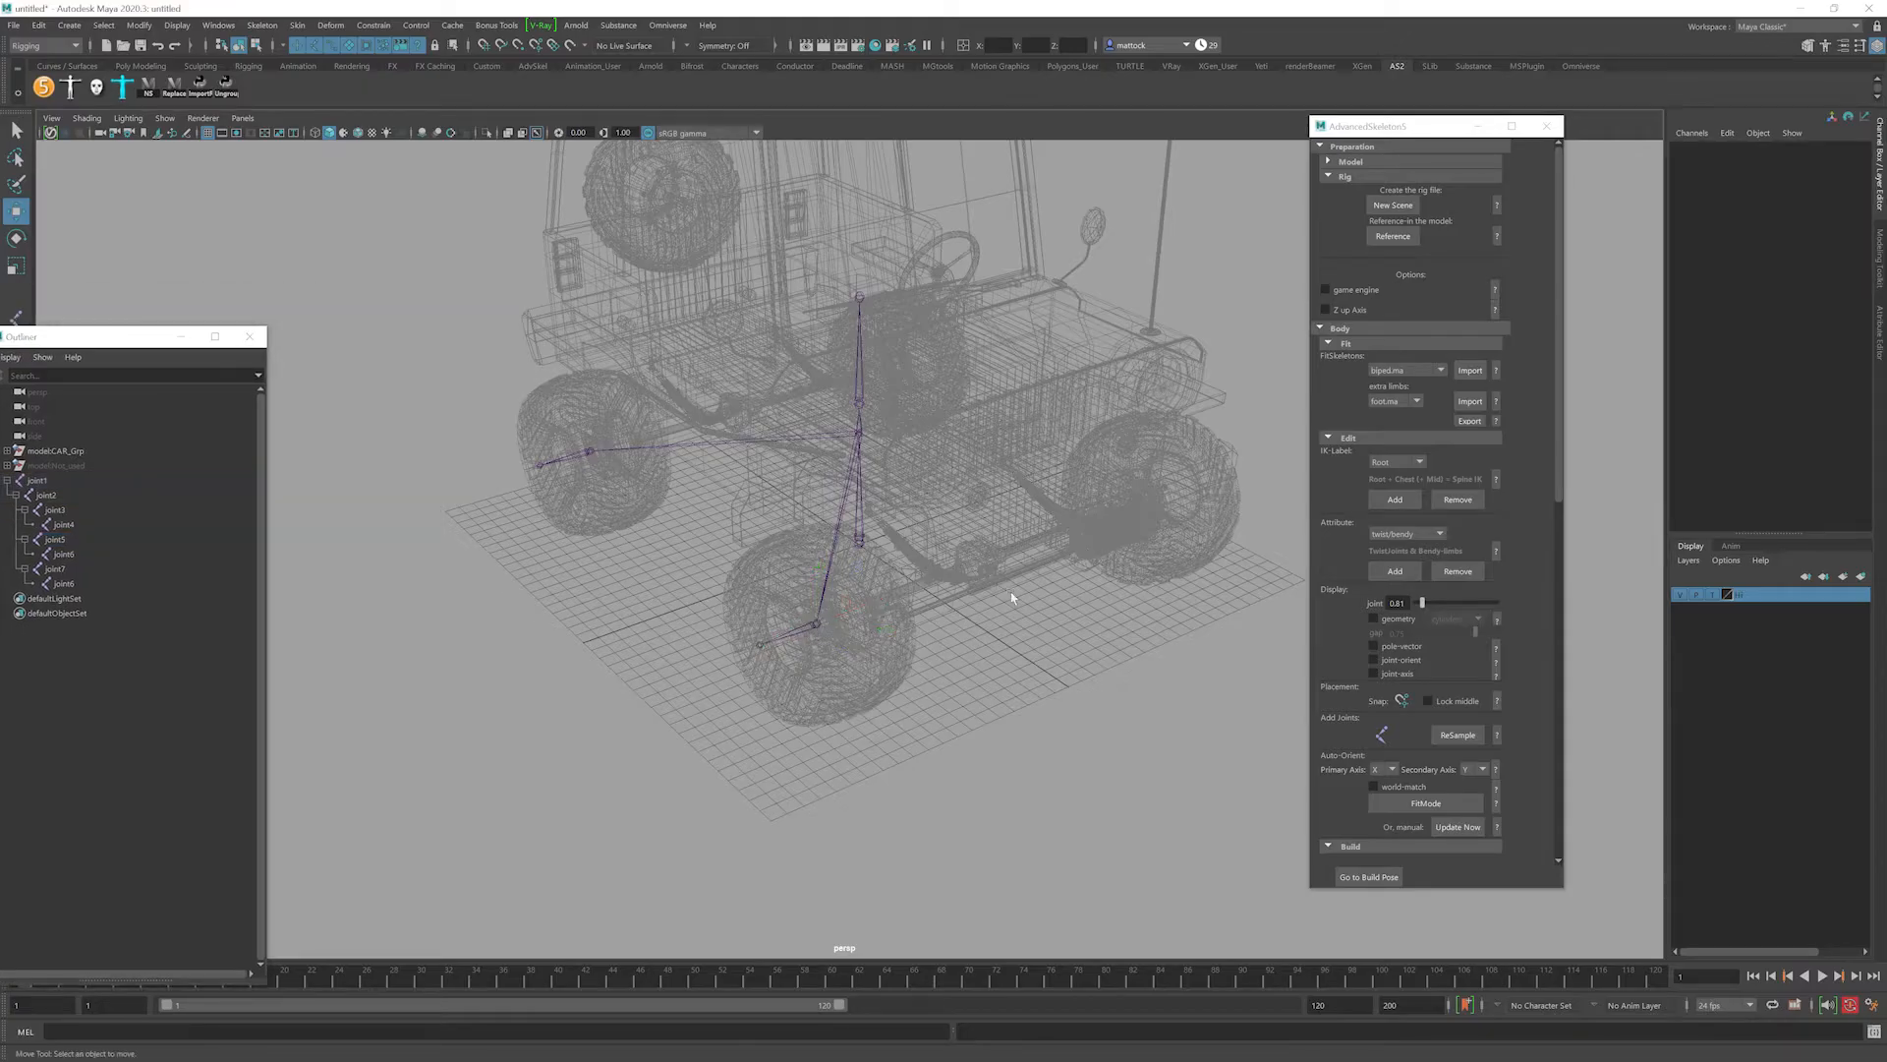
left_click(798, 626)
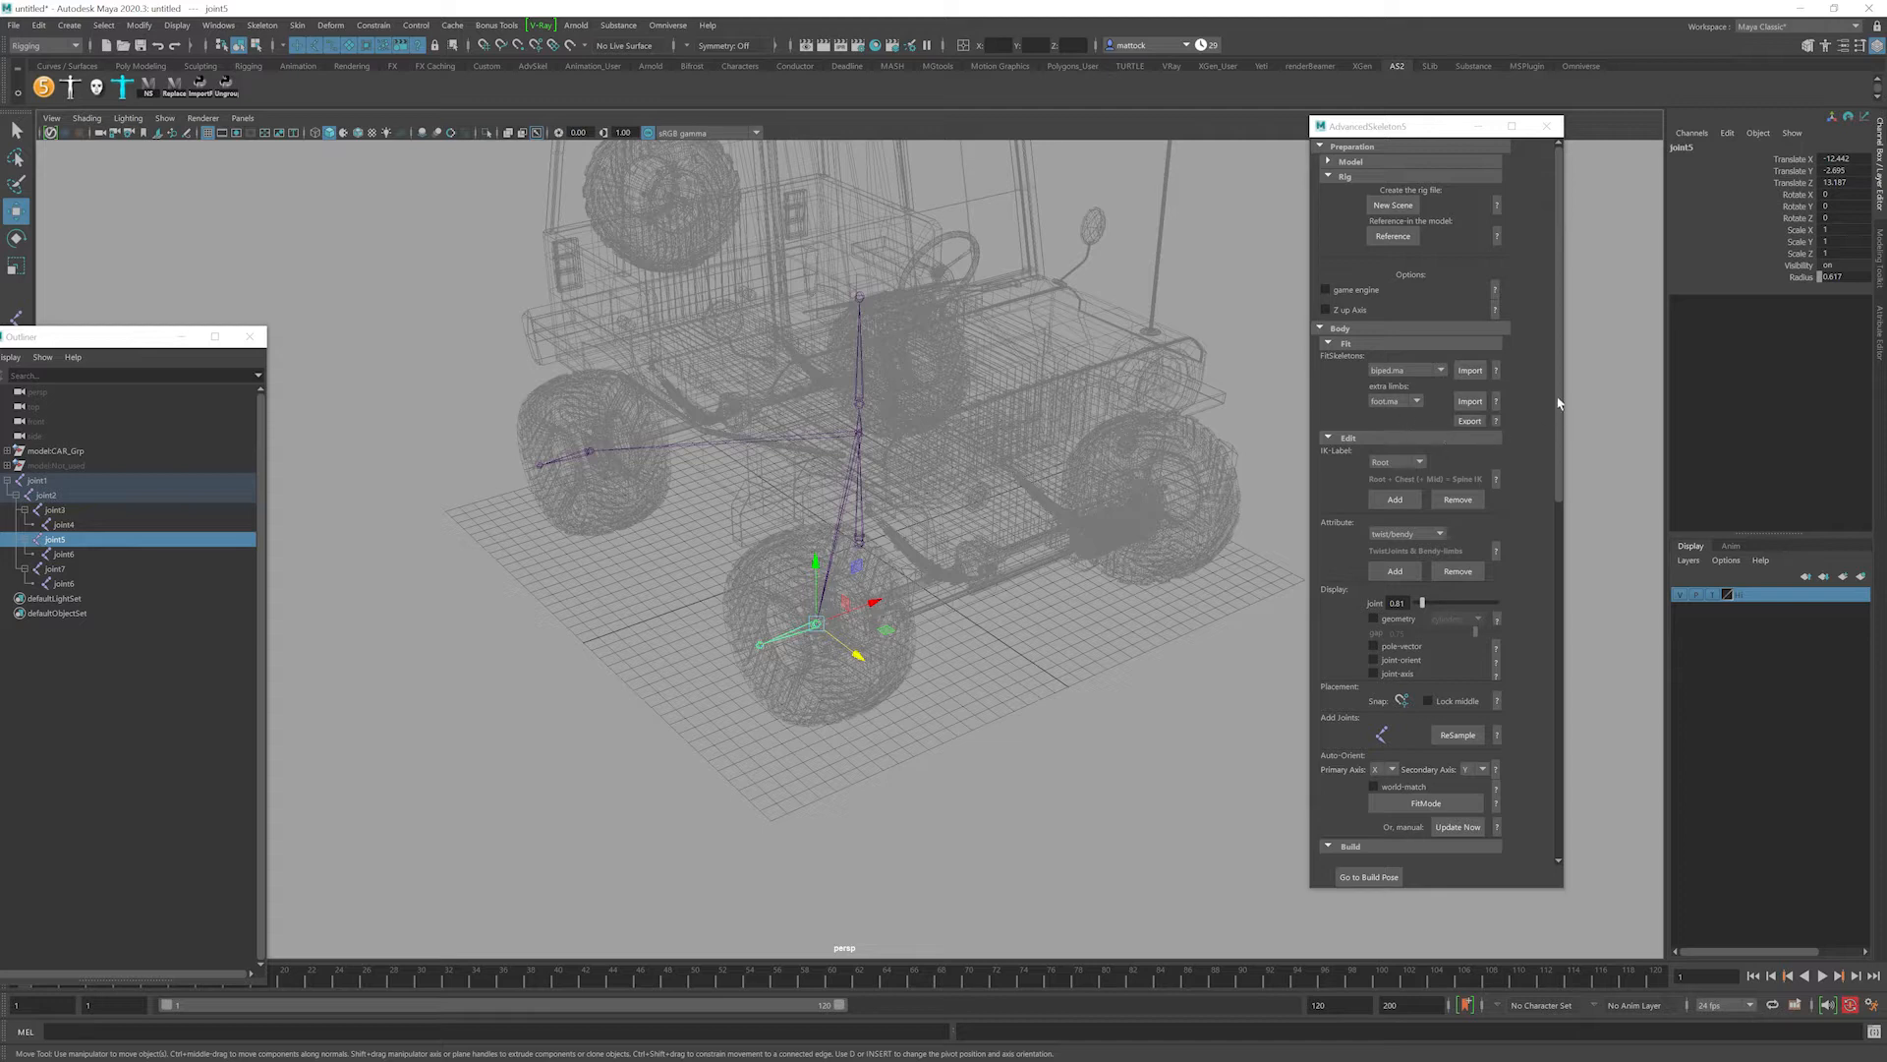
mouse_move(1558, 403)
left_mouse_down()
mouse_move(1566, 463)
mouse_move(1561, 408)
left_mouse_up()
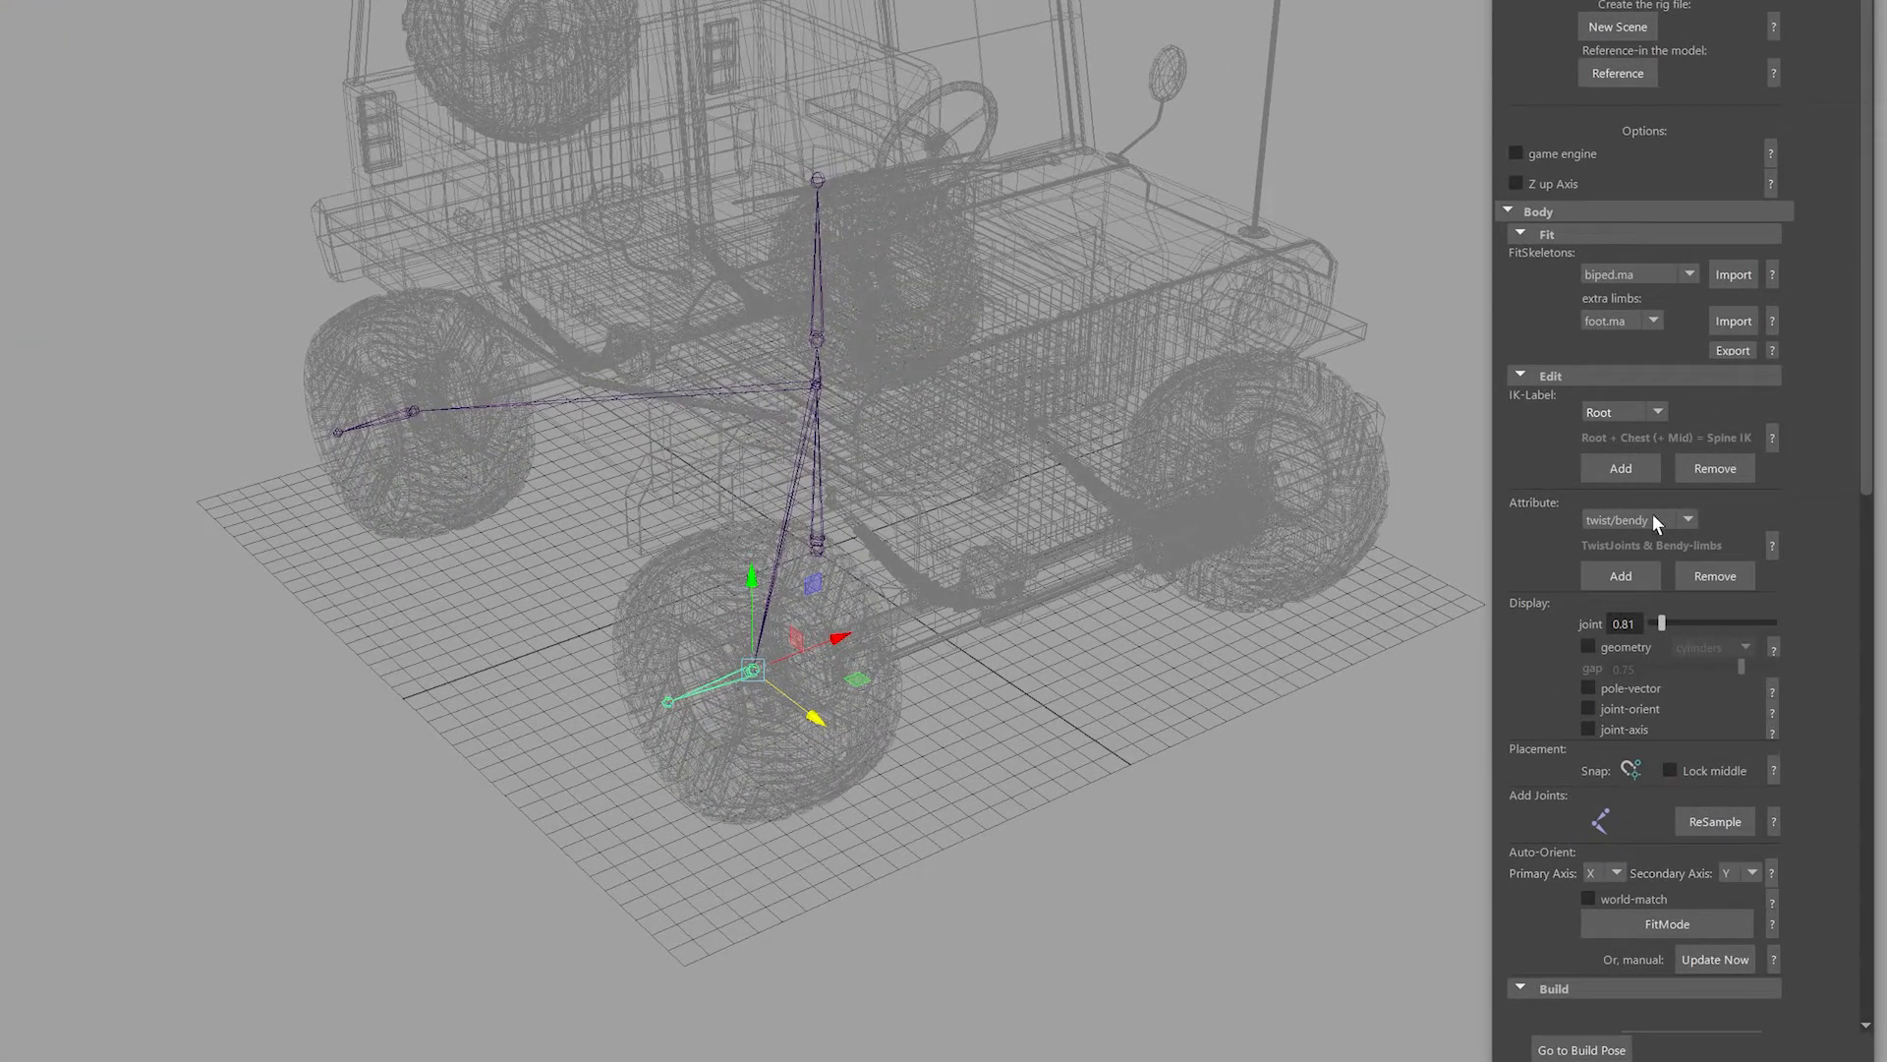
left_click(1653, 516)
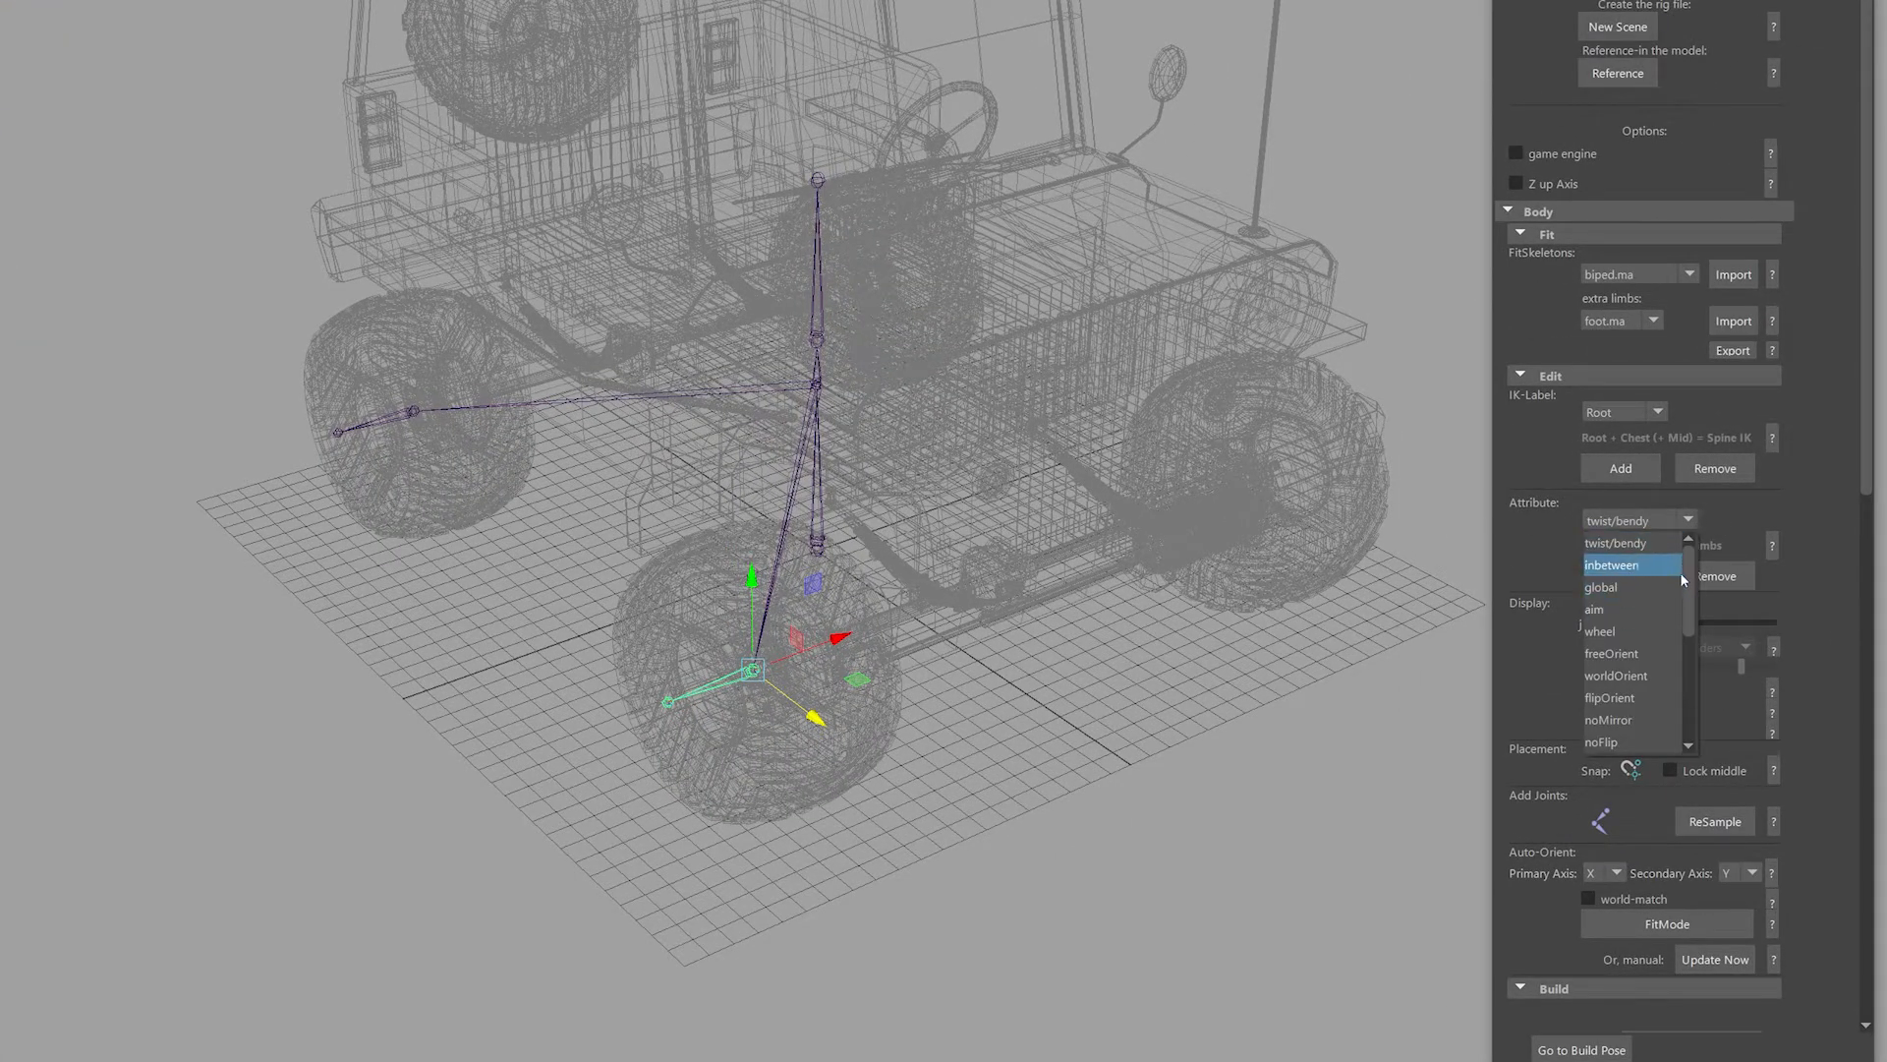
mouse_move(1682, 574)
left_mouse_down()
mouse_move(1689, 634)
mouse_move(1683, 551)
mouse_move(1687, 574)
left_mouse_up()
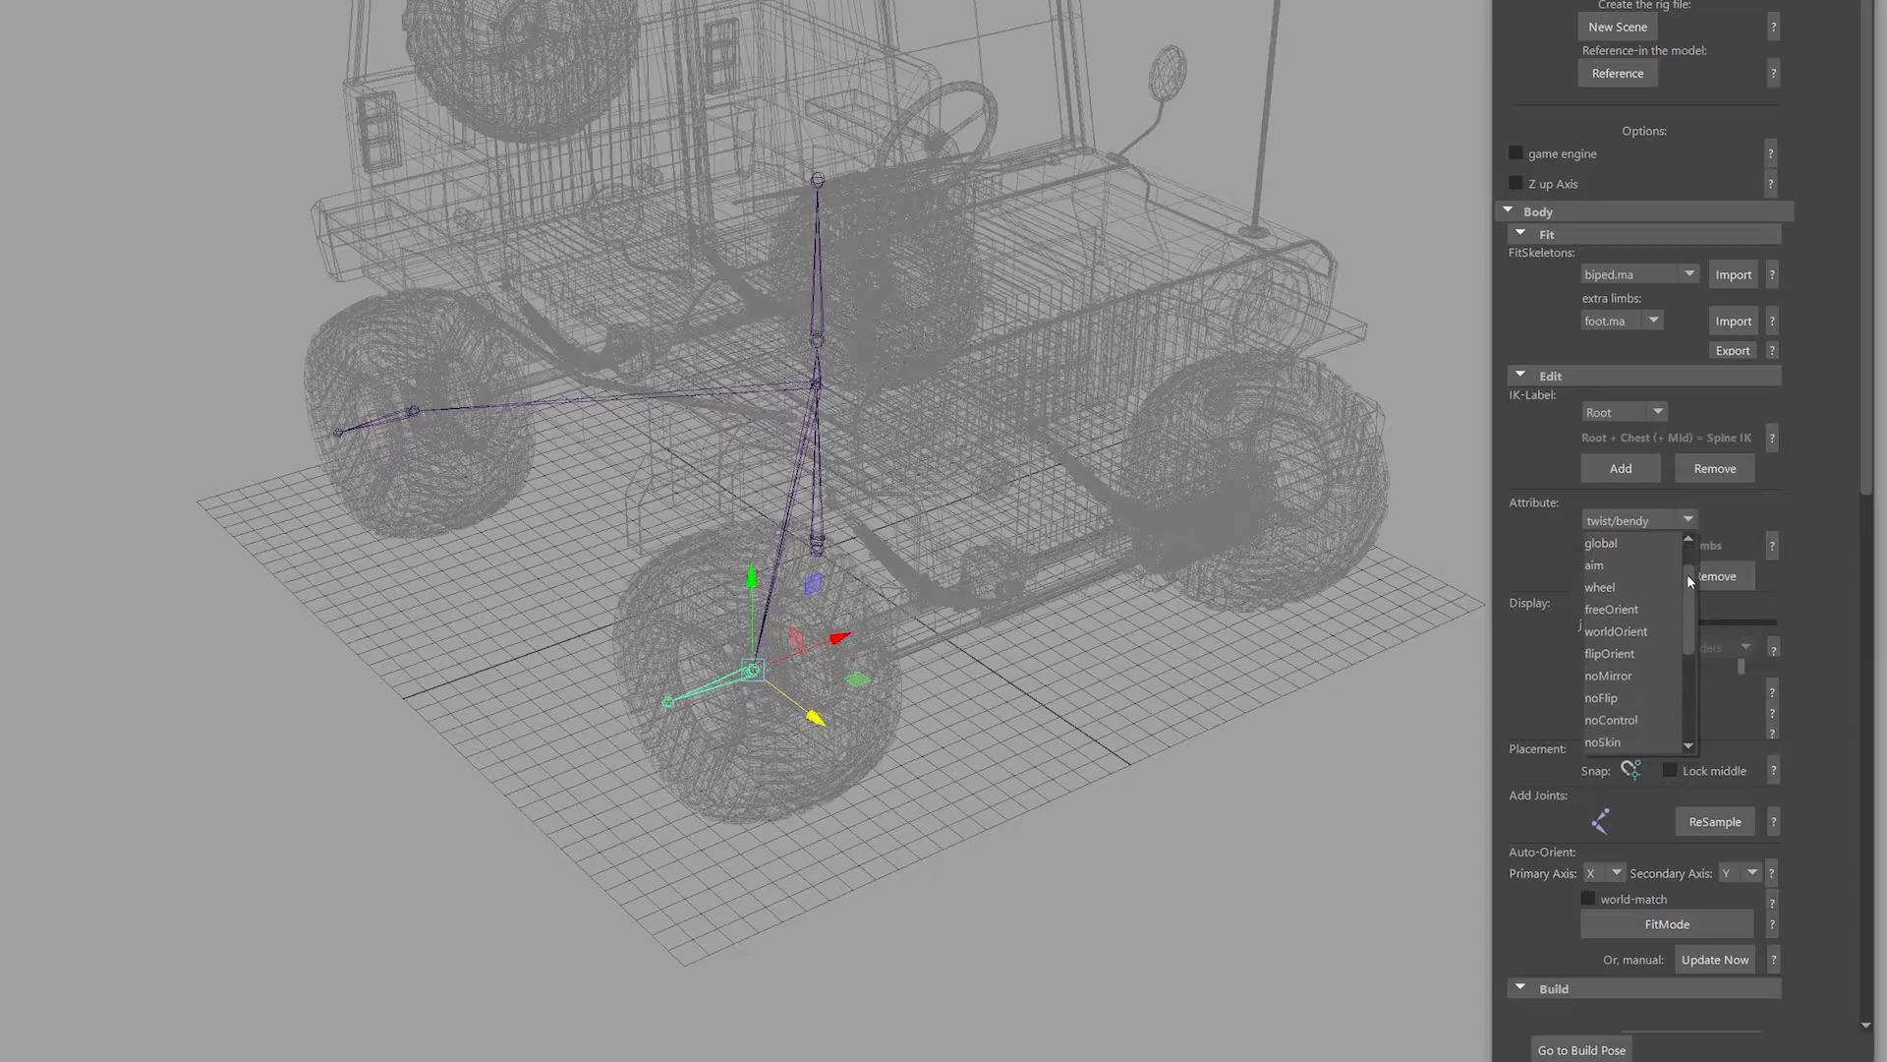
left_click(1606, 587)
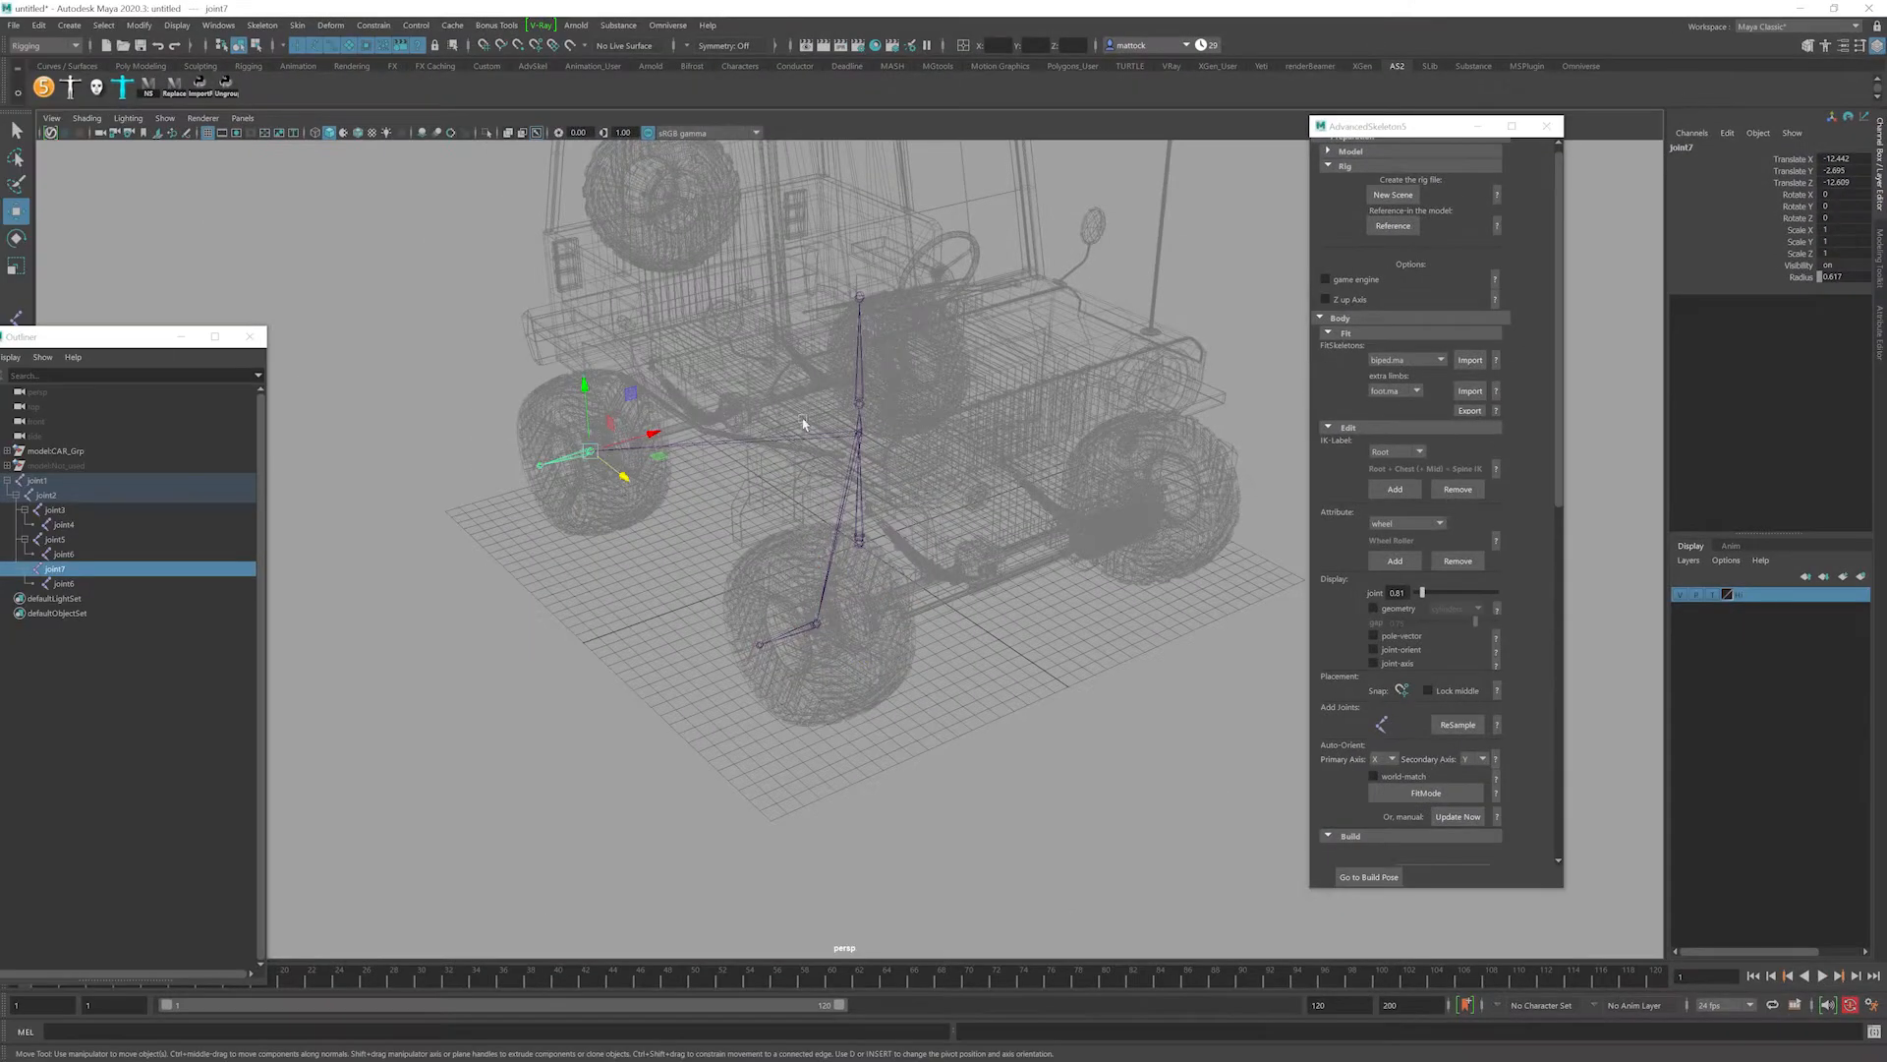
left_click(1400, 561)
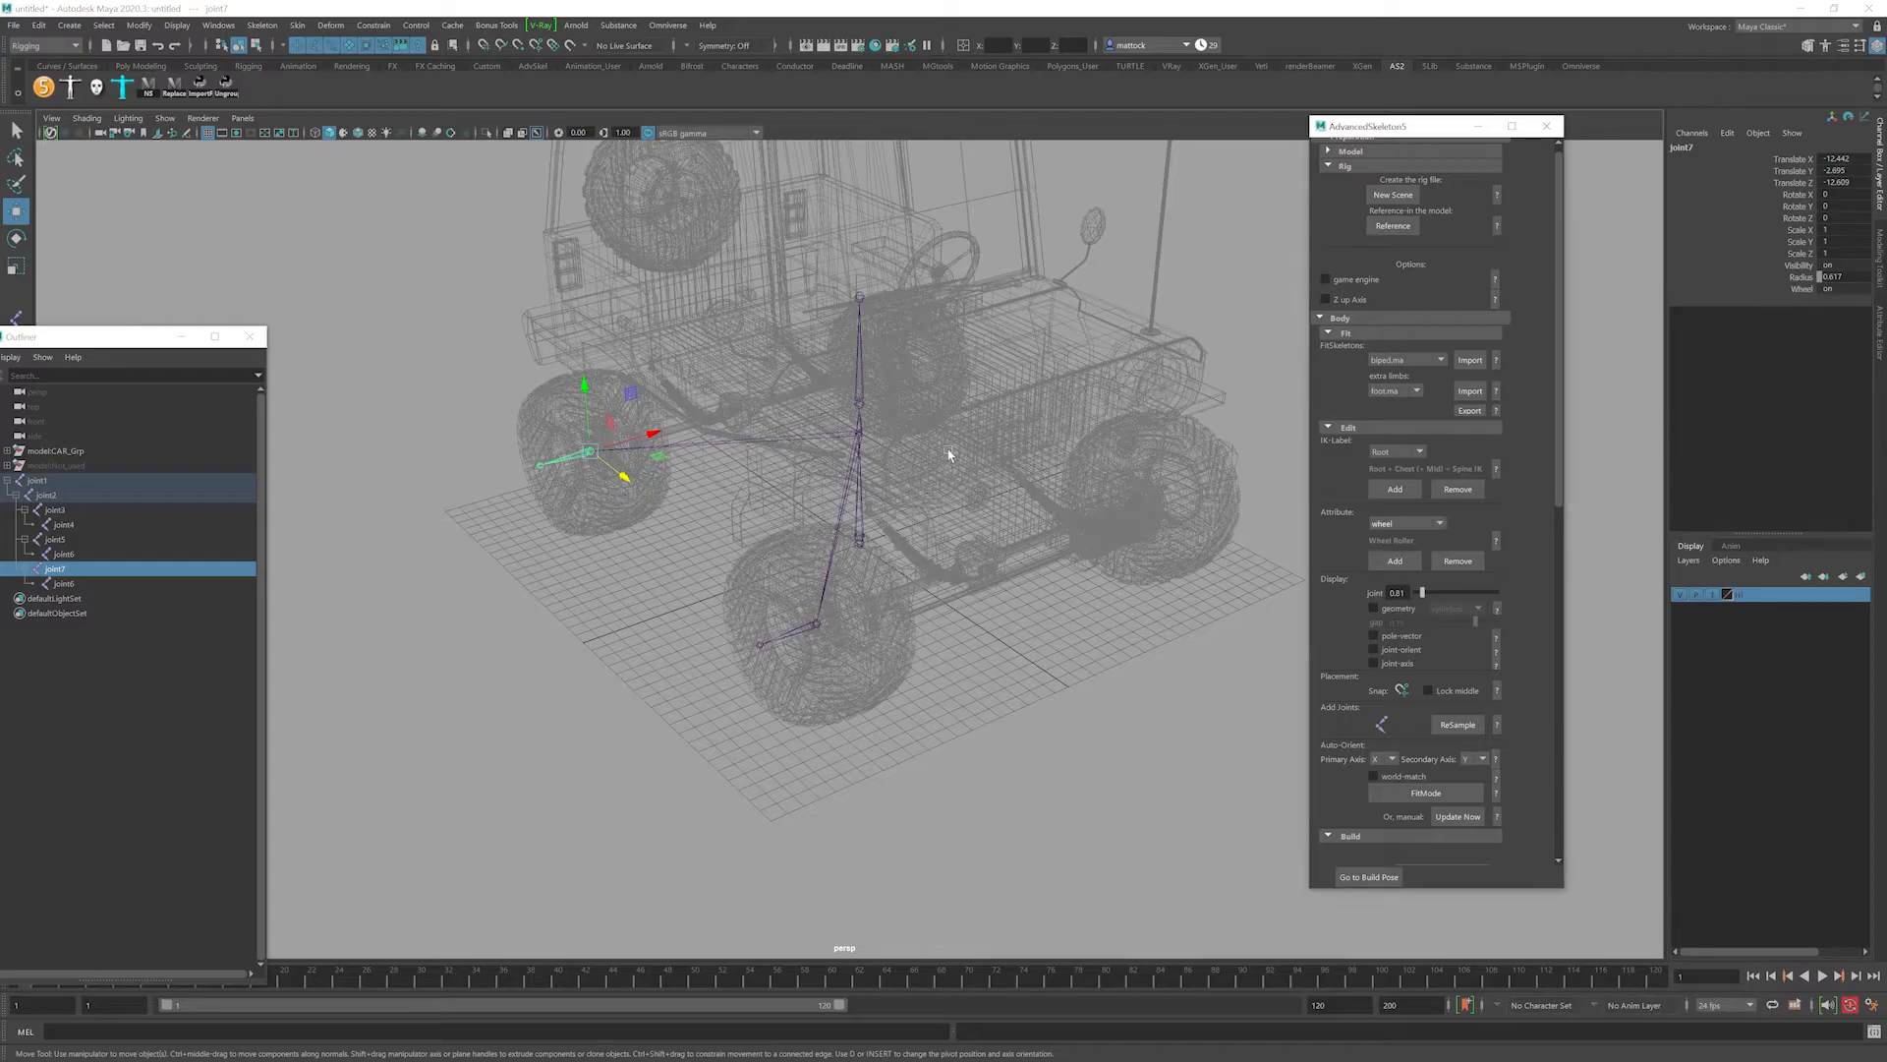
Rename the upright joint just above the wheel branches as body.
scroll(885, 434, "up", 5)
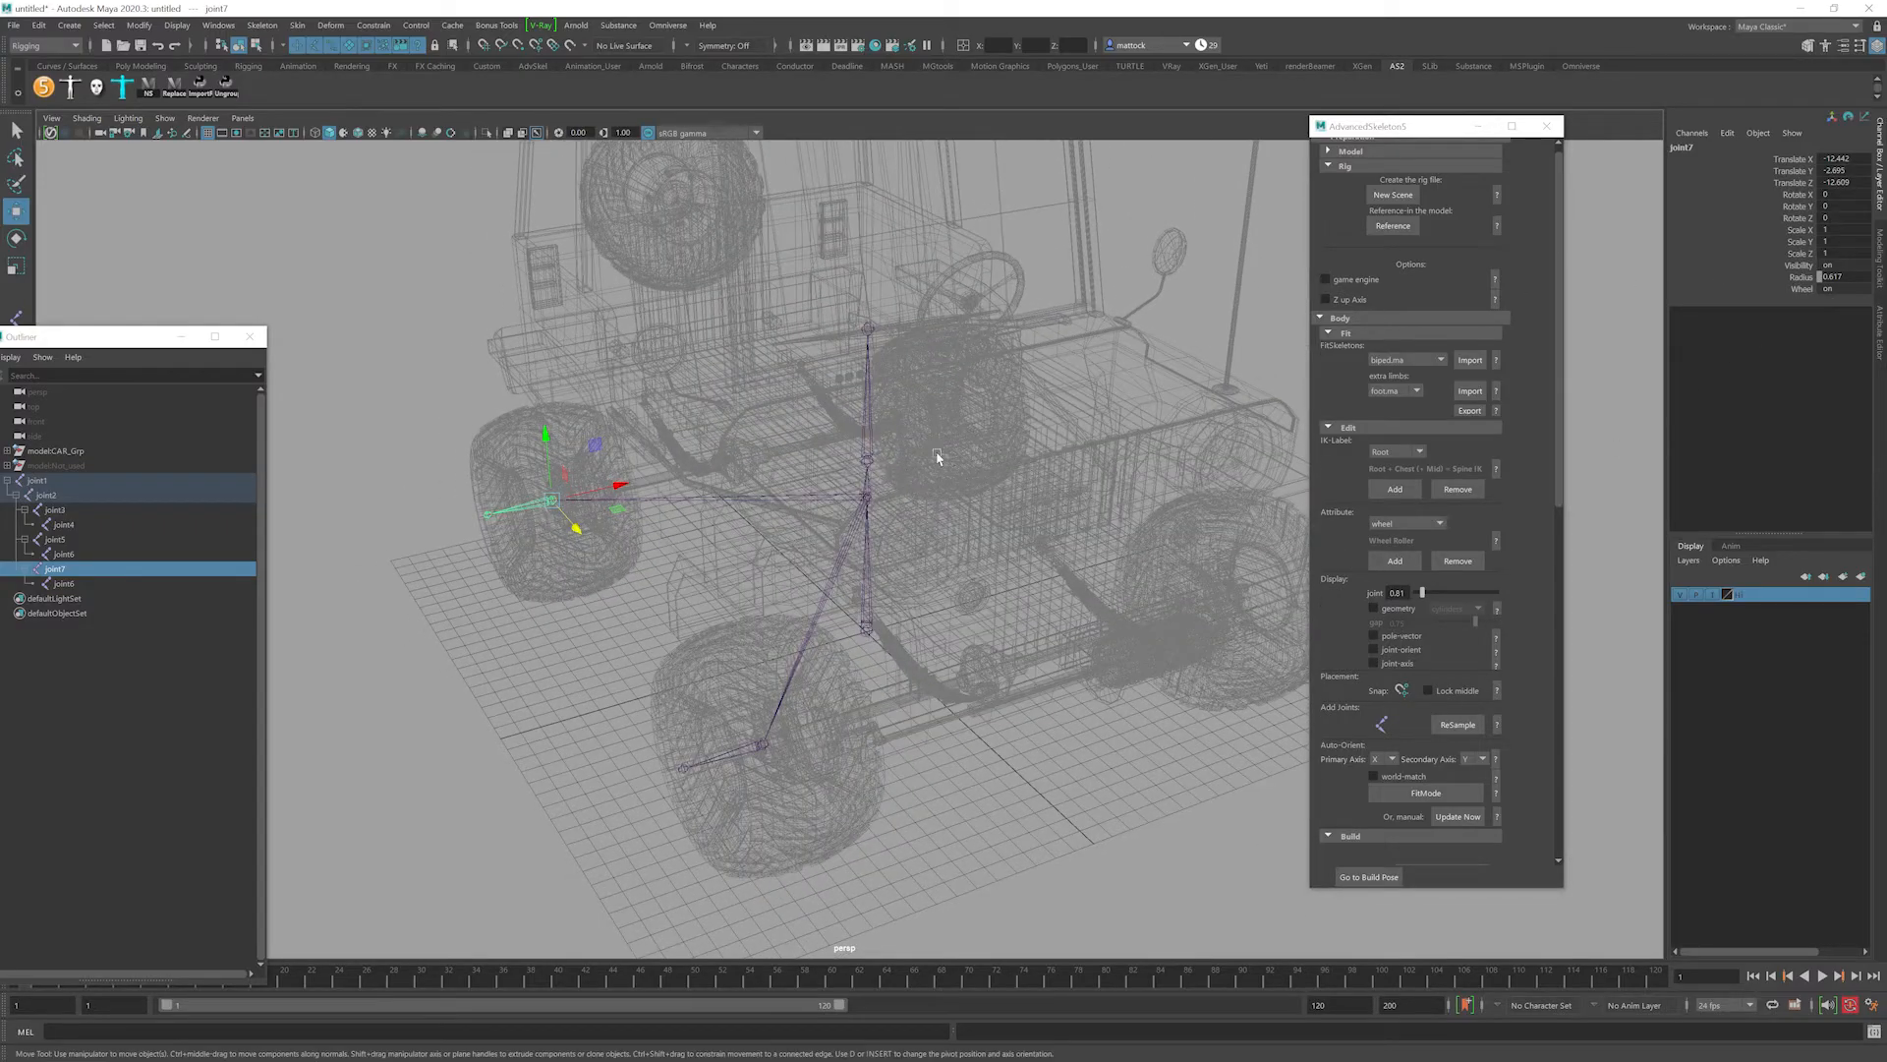
scroll(963, 470, "down", 1)
left_click(873, 470)
left_click(869, 466)
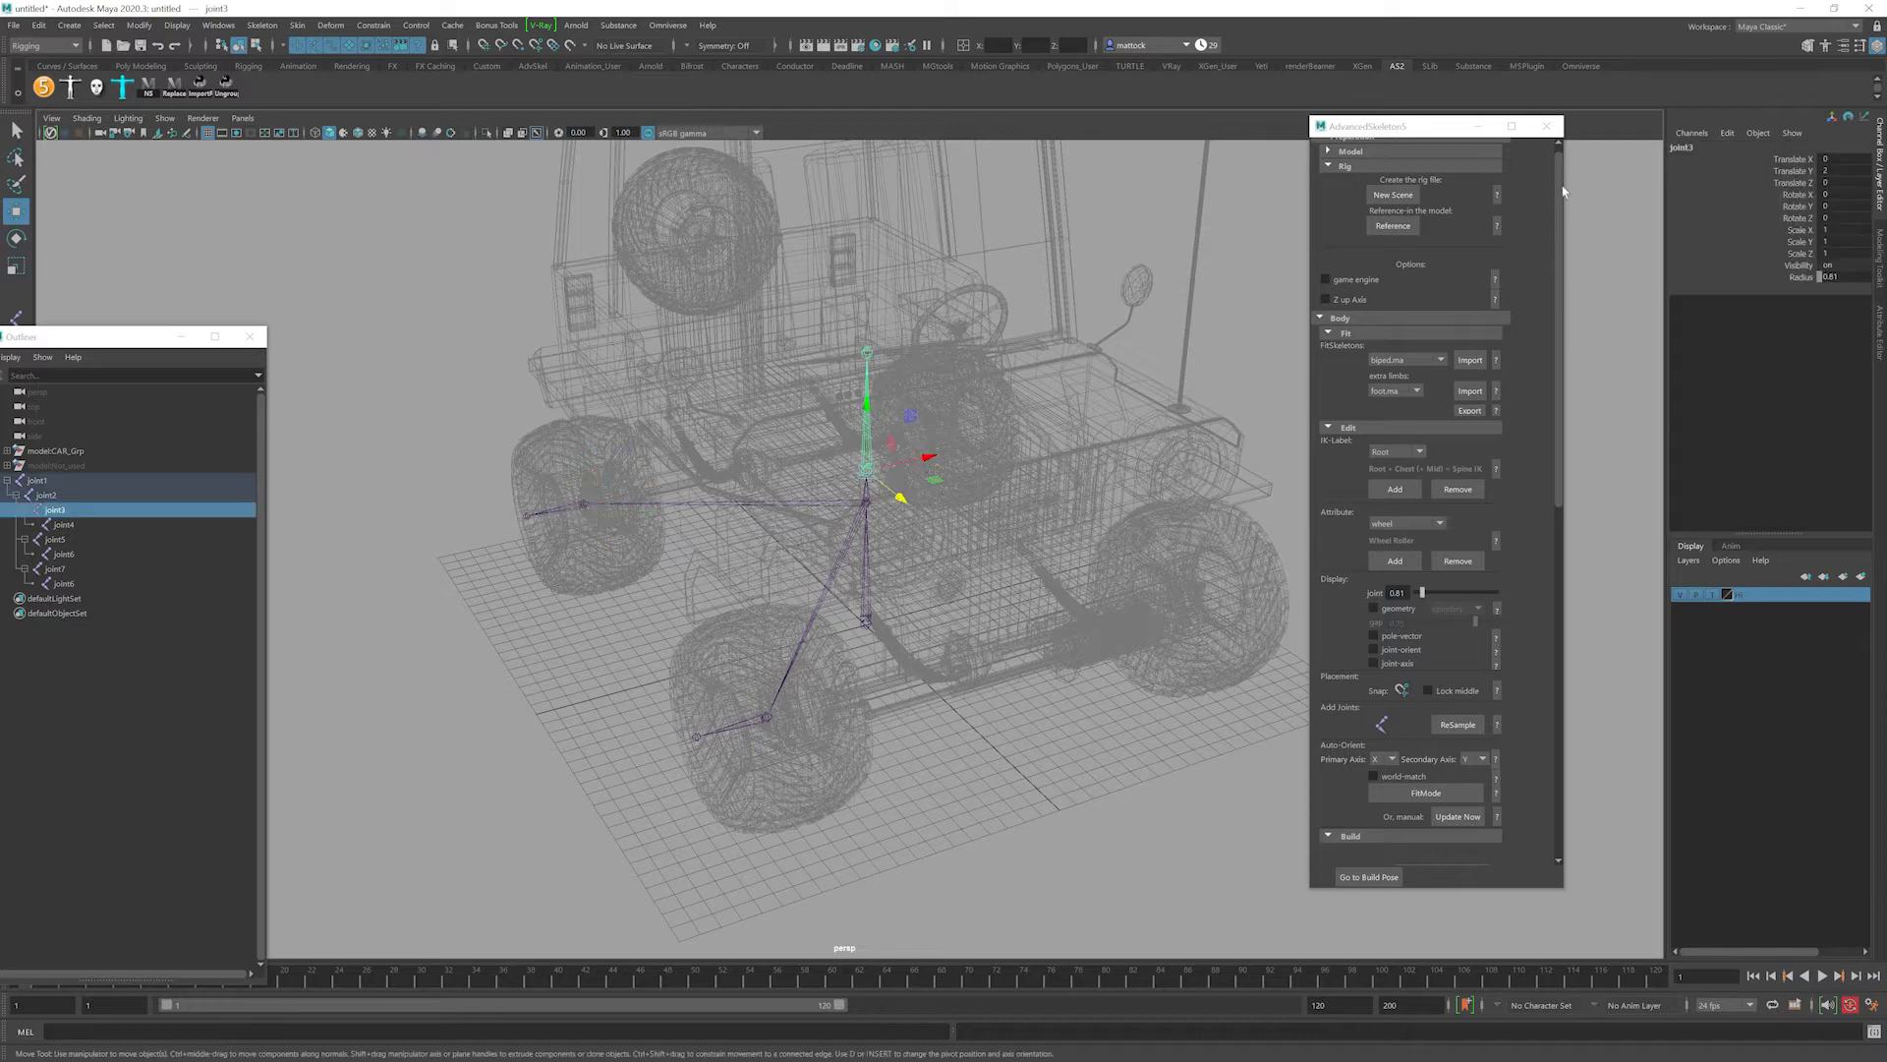
double_click(1691, 149)
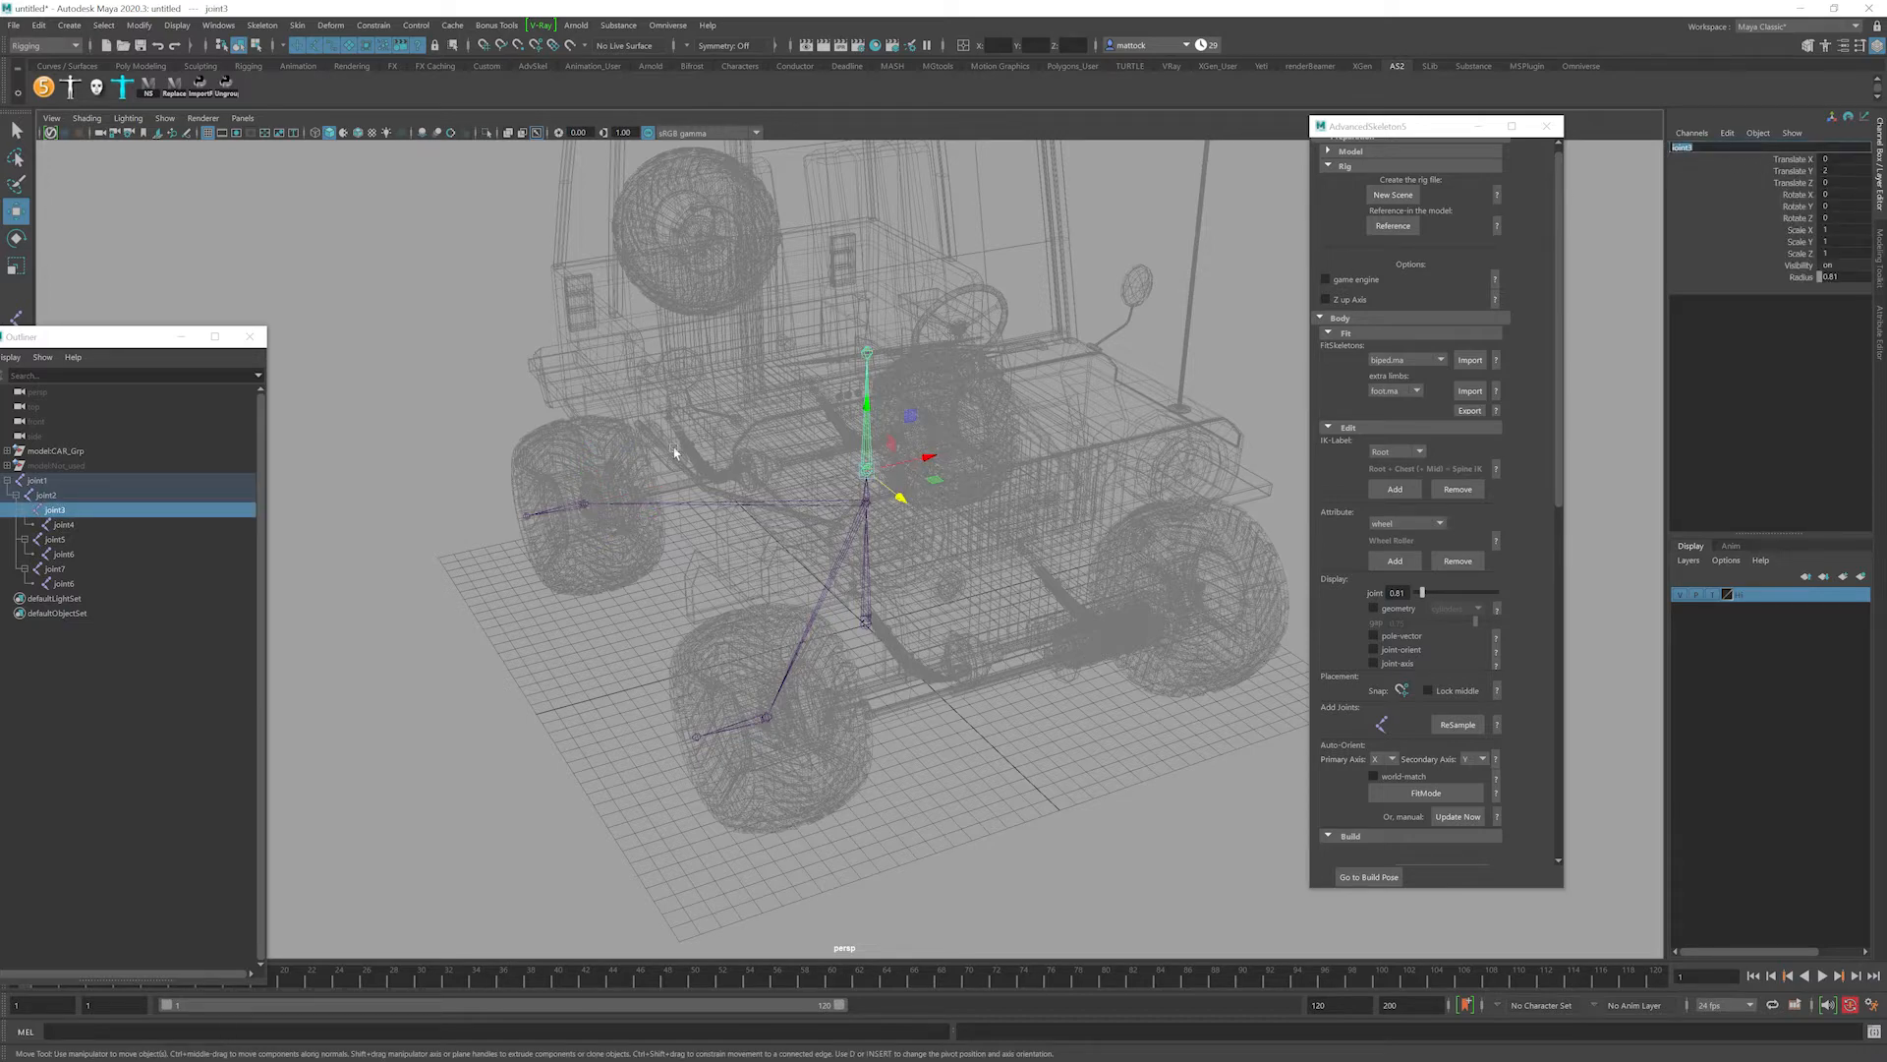
scroll(900, 472, "up", 2)
double_click(1706, 150)
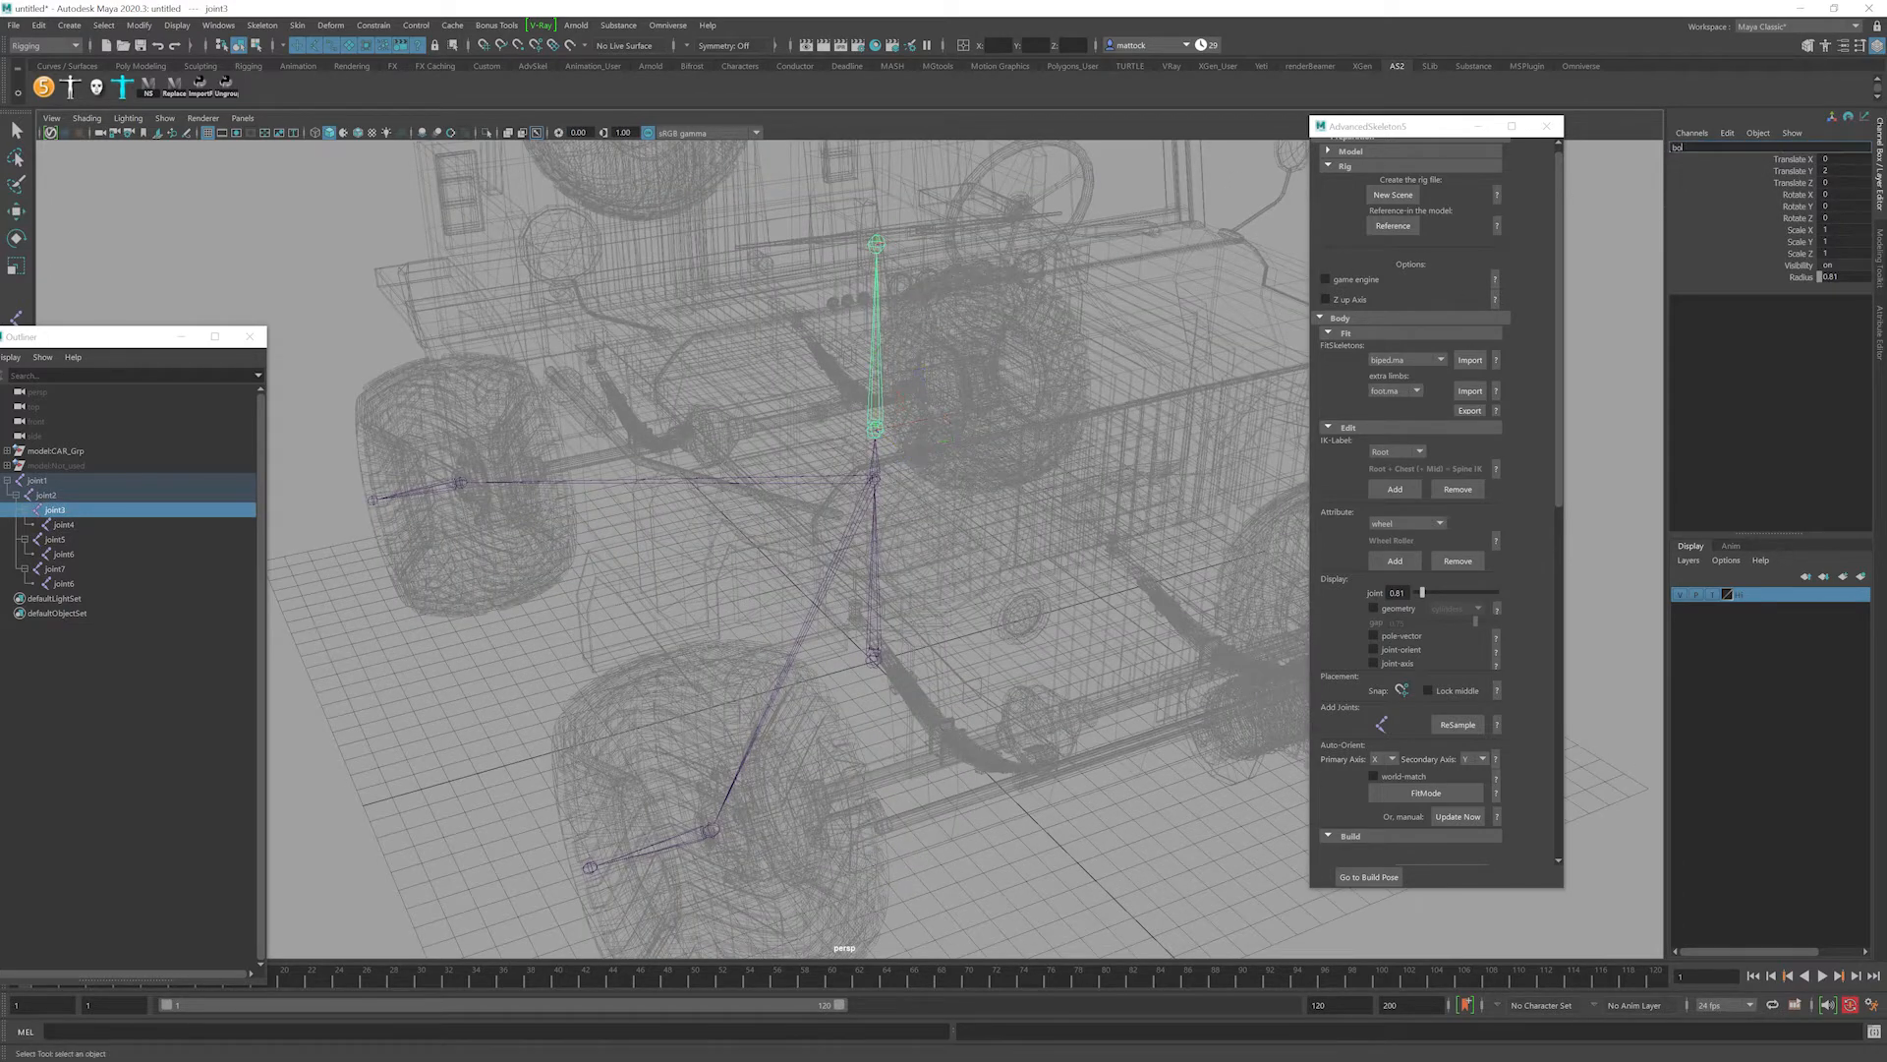
type("body")
key("Return")
left_click_drag(894, 433, 824, 489, "alt")
scroll(816, 476, "down", 3)
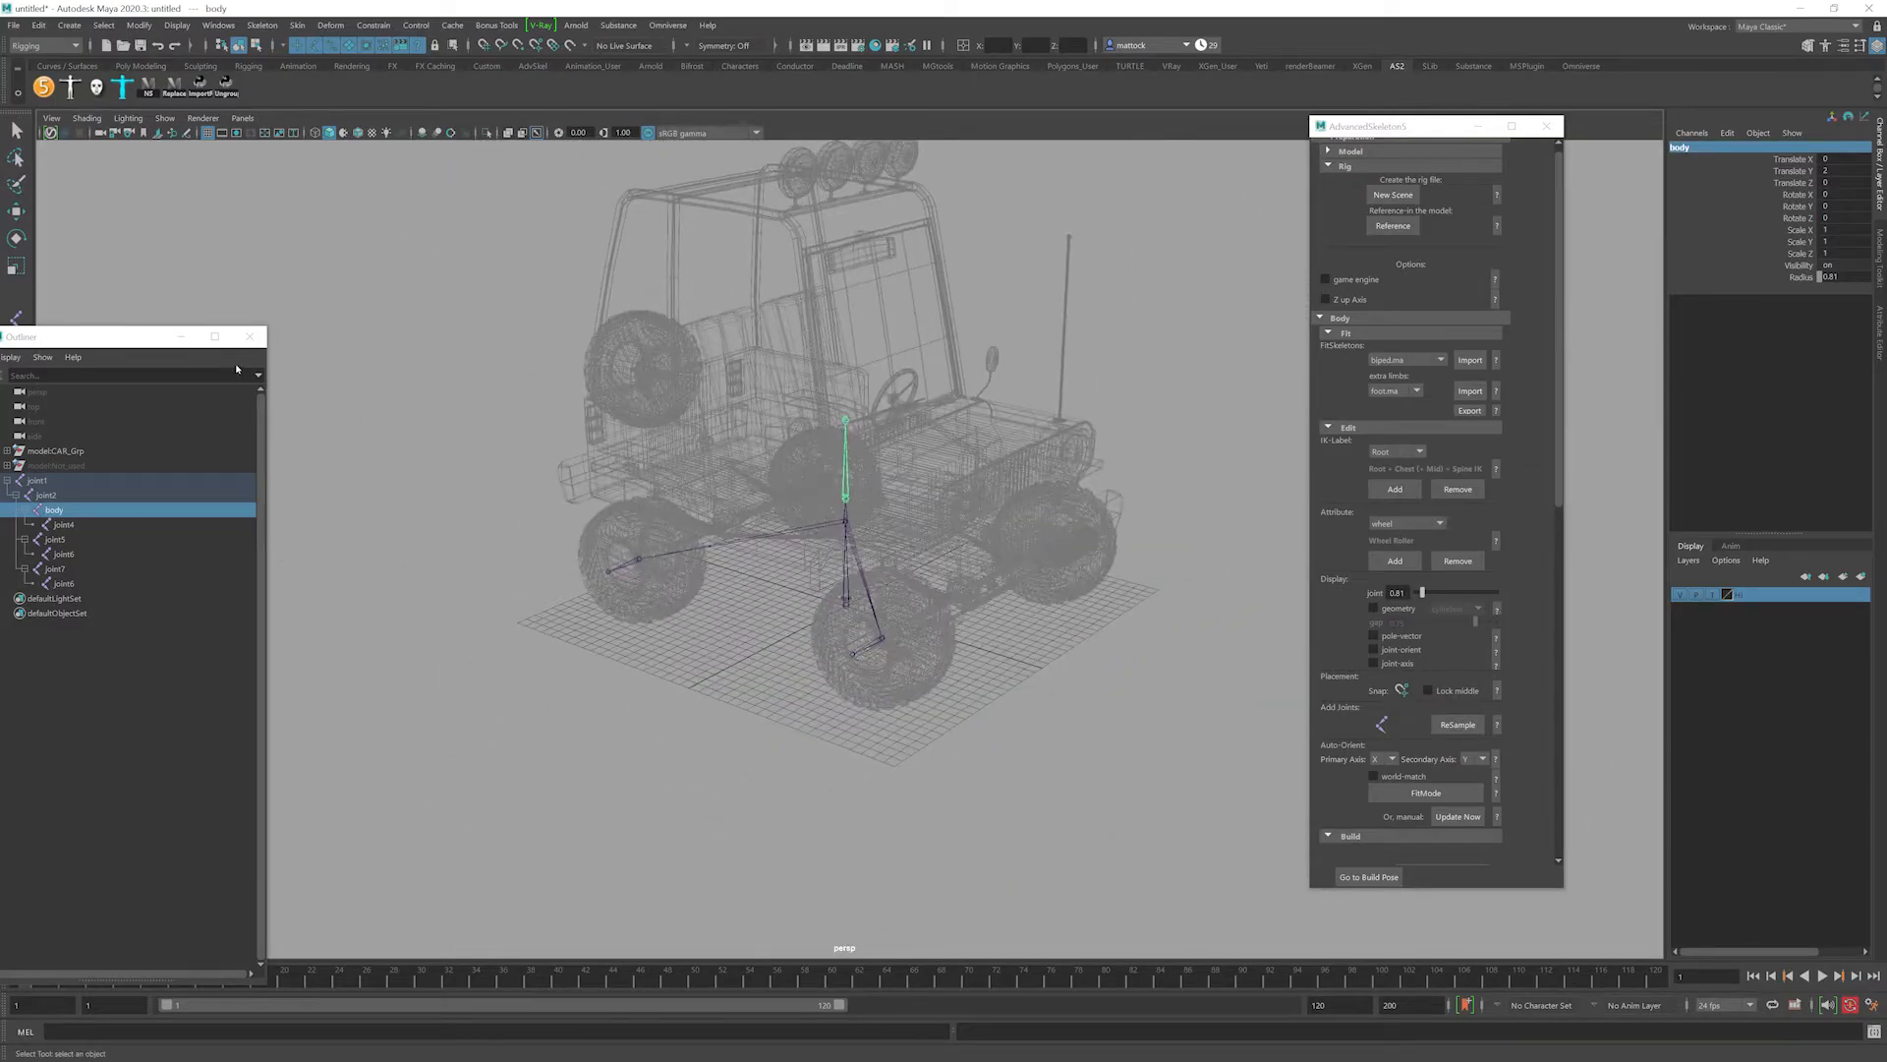
Select the root joint at ground level and build the AdvancedSkeleton rig.
left_click_drag(196, 336, 302, 295)
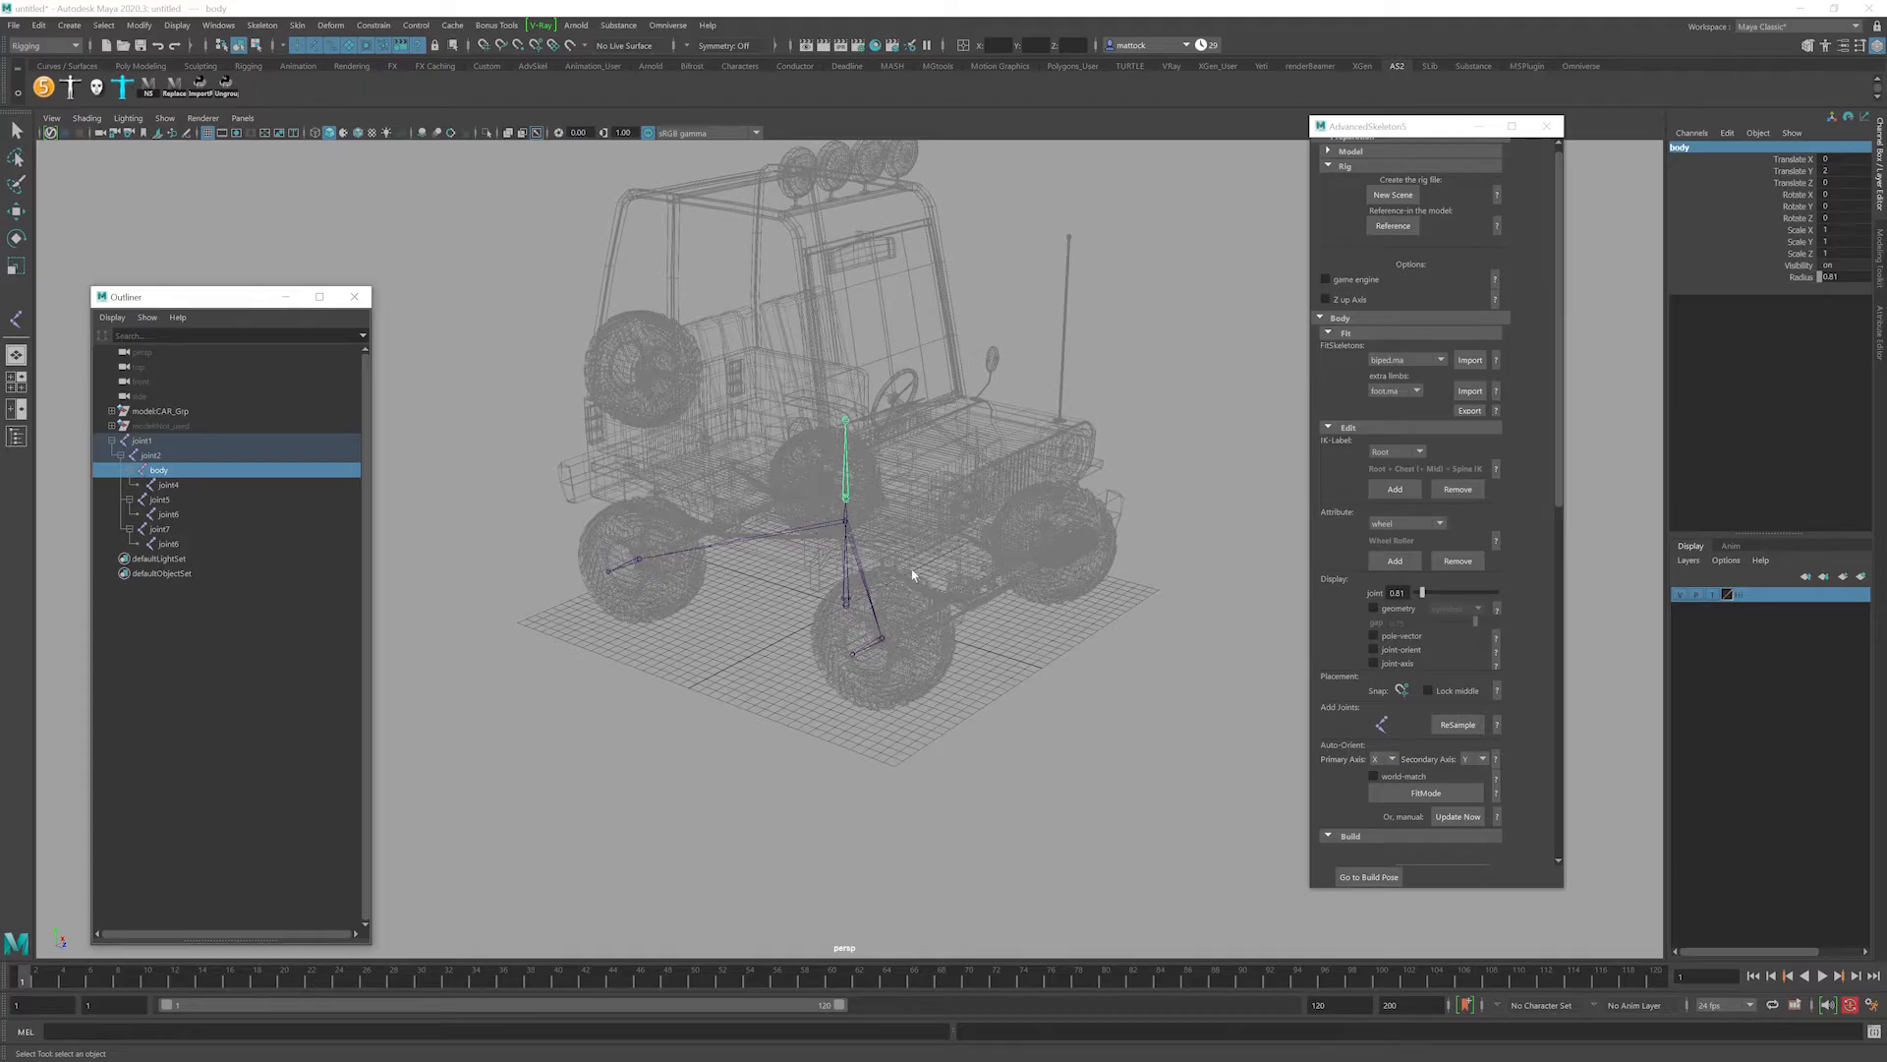
left_click_drag(912, 575, 845, 315, "alt")
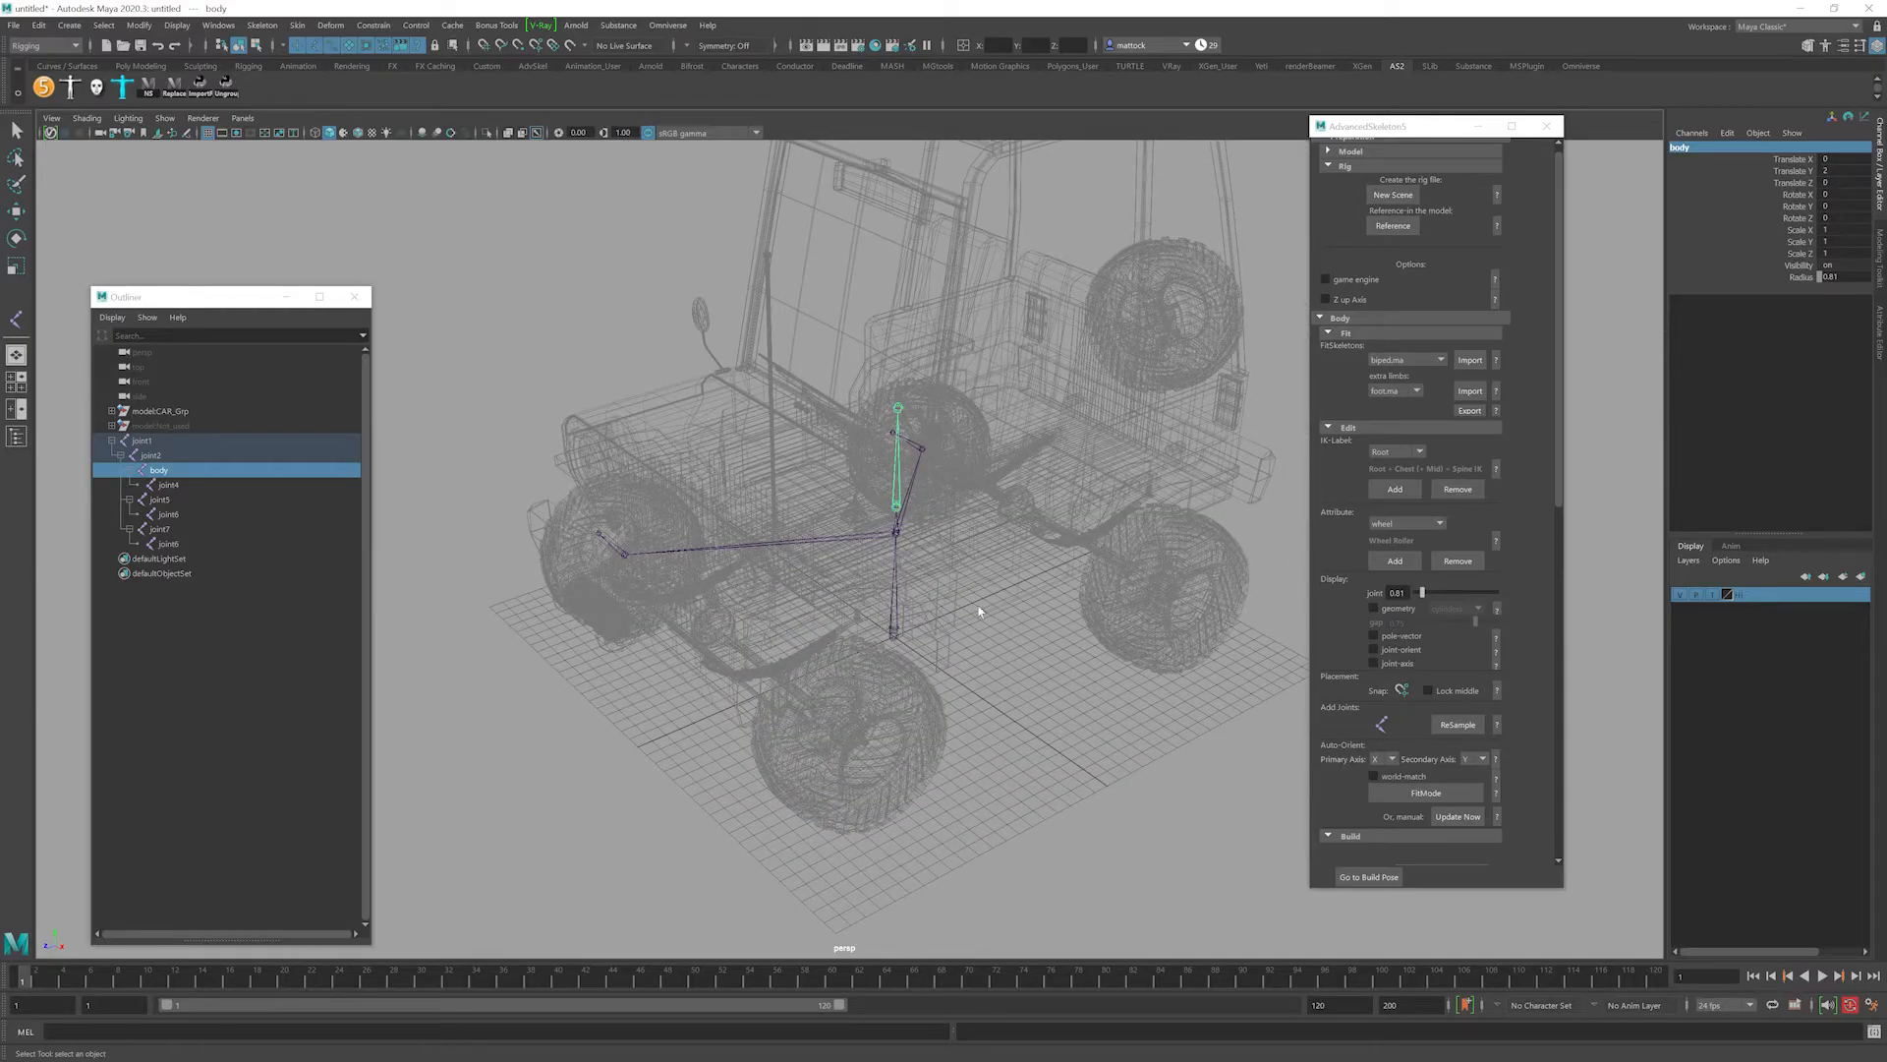
left_click_drag(979, 610, 919, 635, "alt")
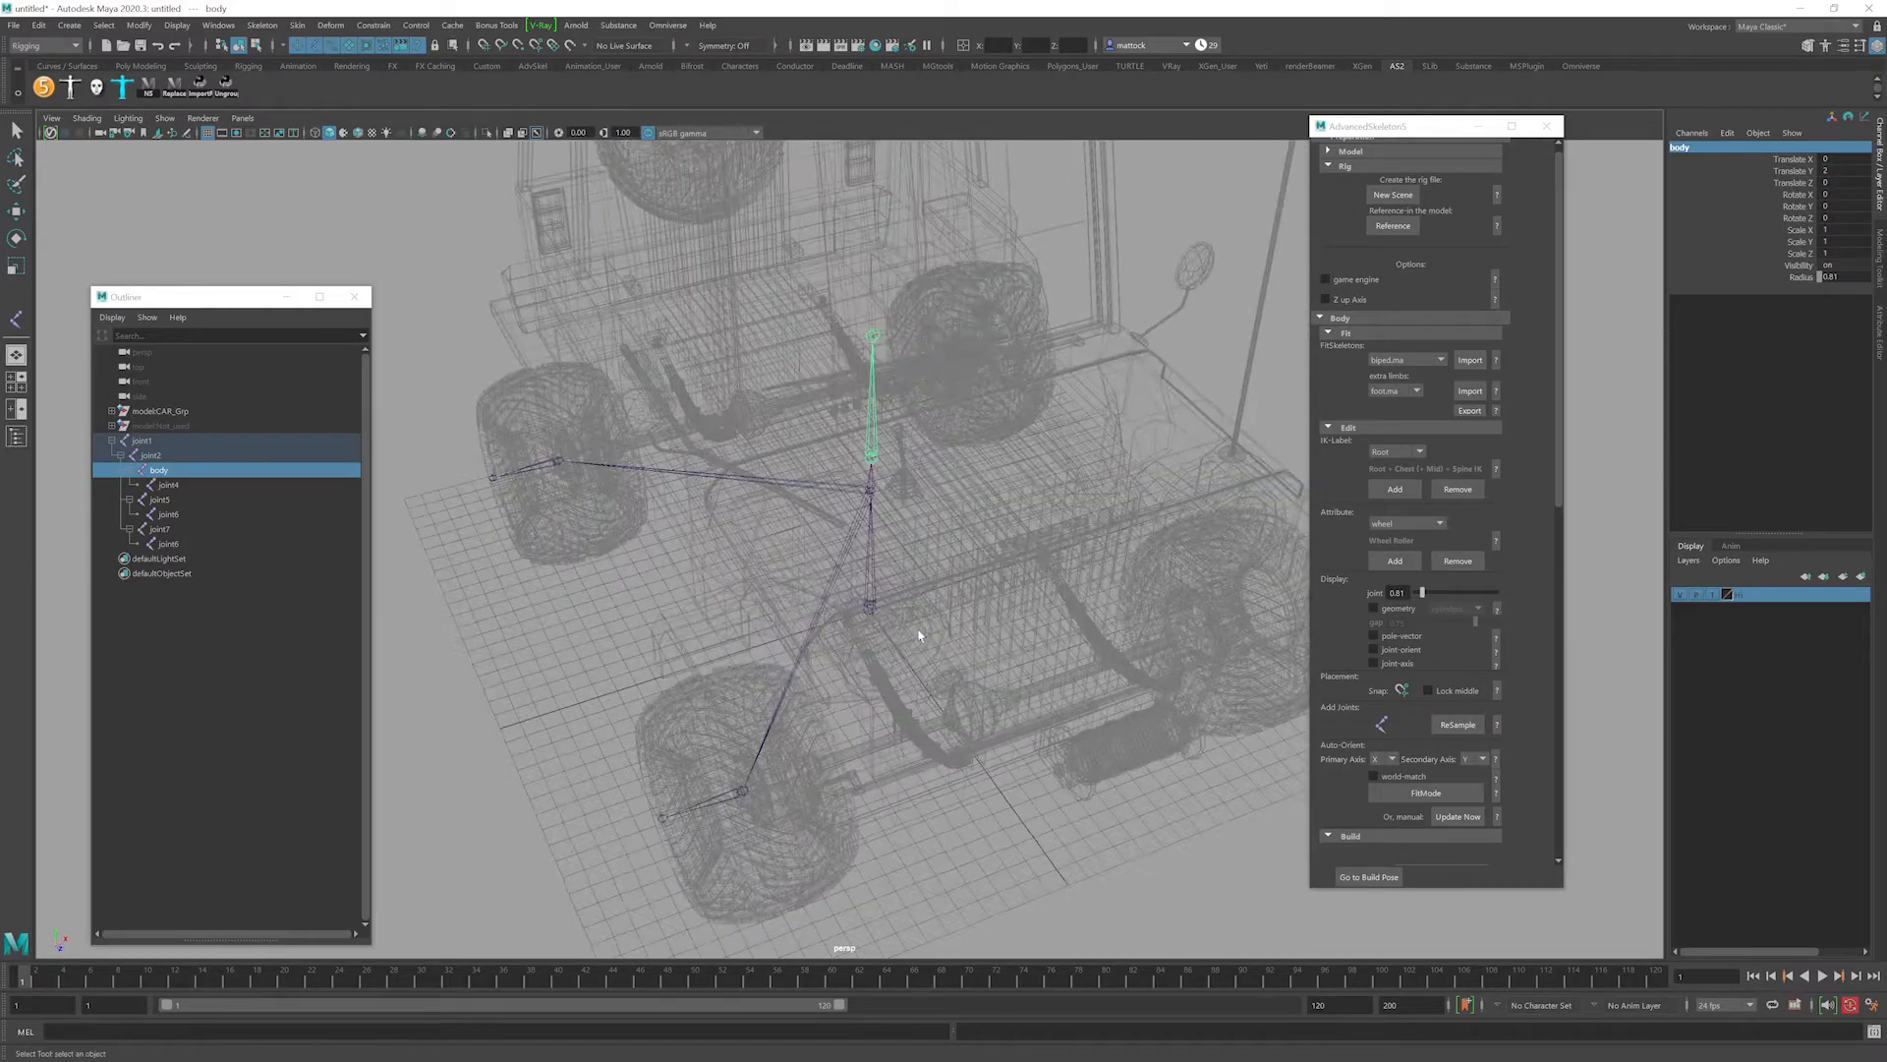
left_click(871, 609)
left_click(1565, 360)
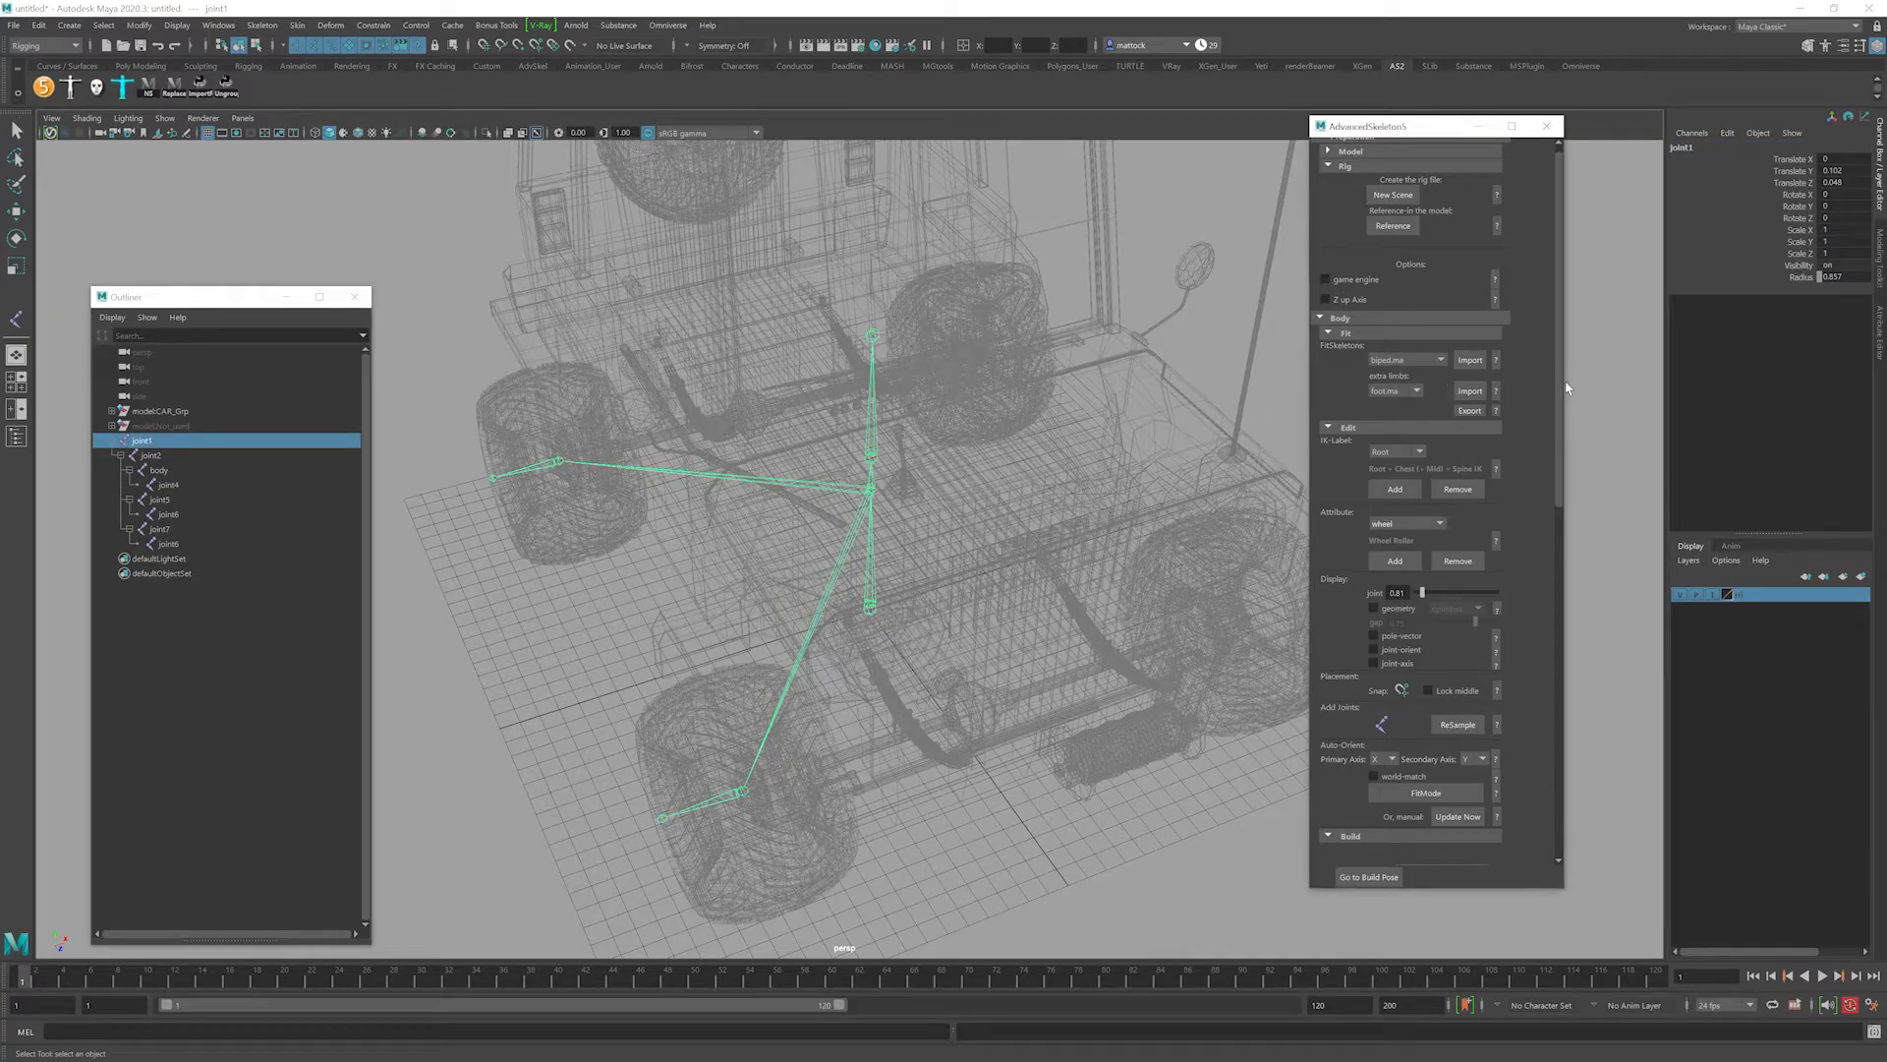
left_click_drag(1557, 386, 1567, 458)
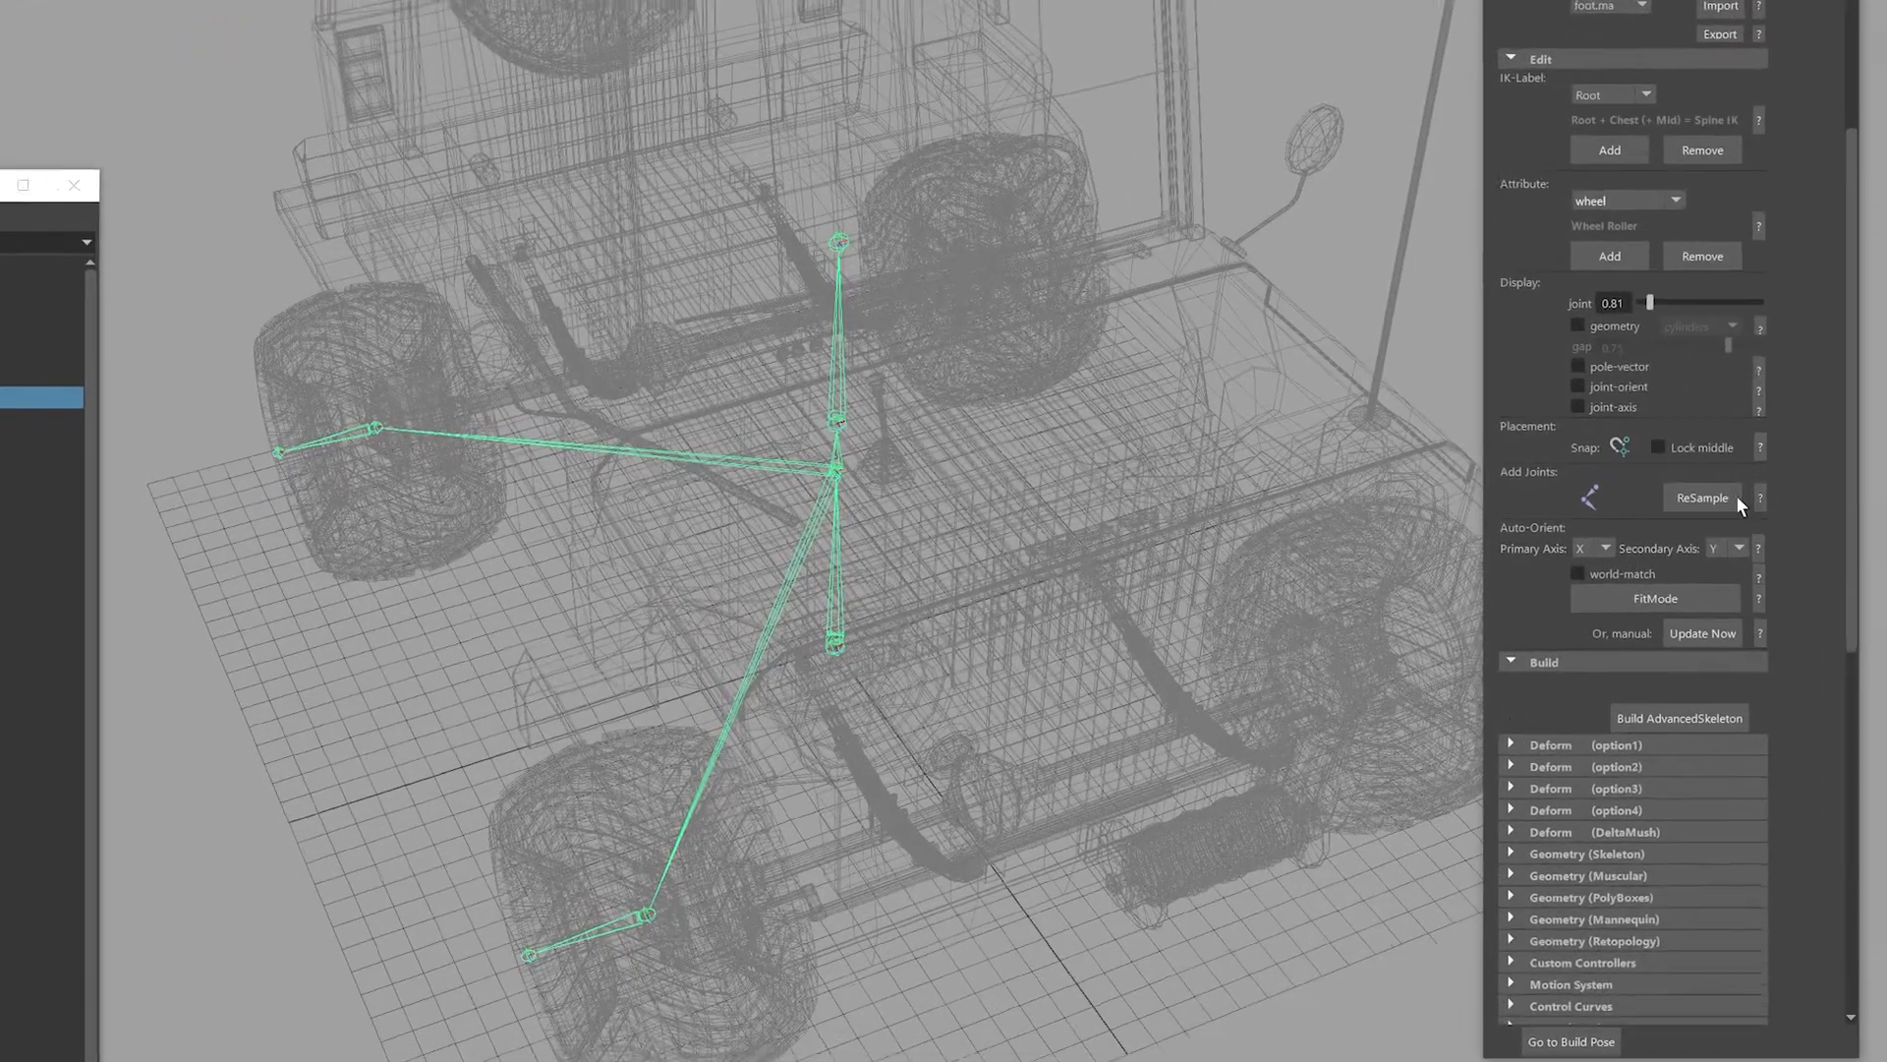
left_click(1668, 722)
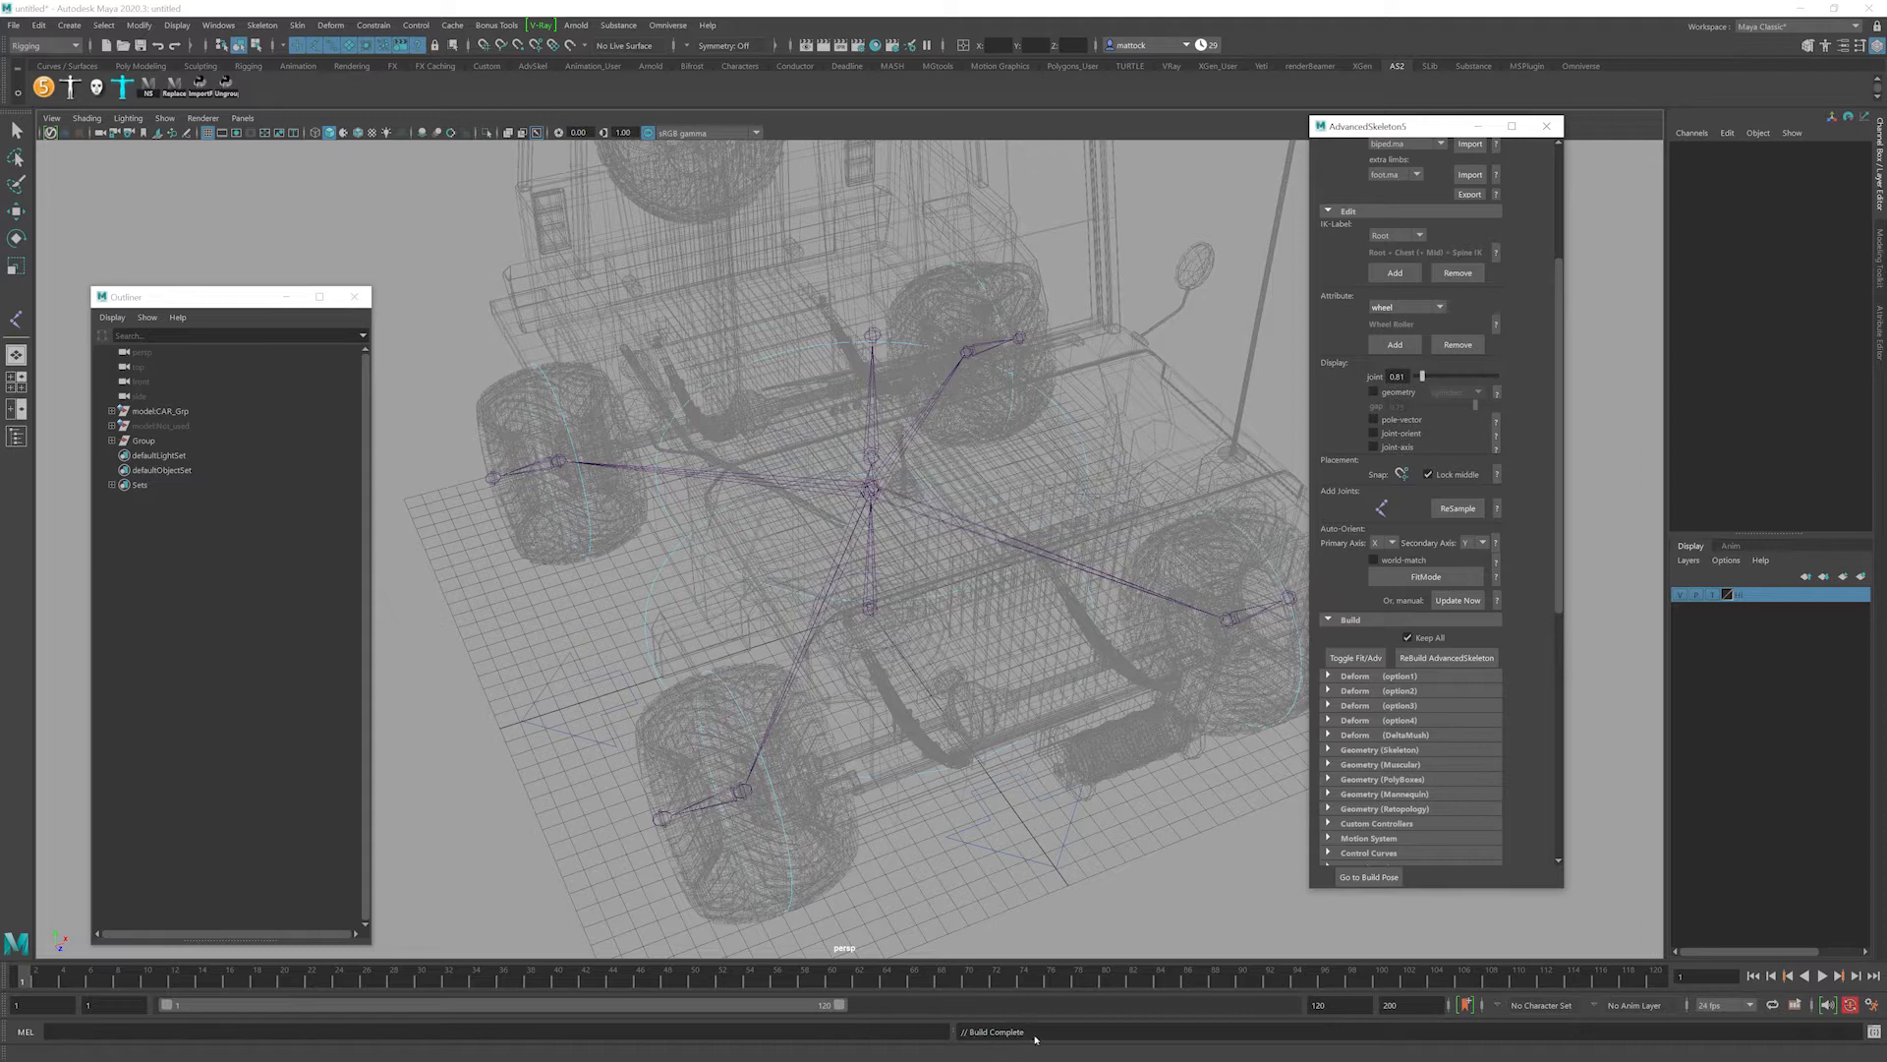
Set the jeep model's display layer to normal and show the model shaded with its textures.
scroll(1066, 607, "down", 5)
left_click_drag(1022, 604, 973, 590, "alt")
left_click(1712, 595)
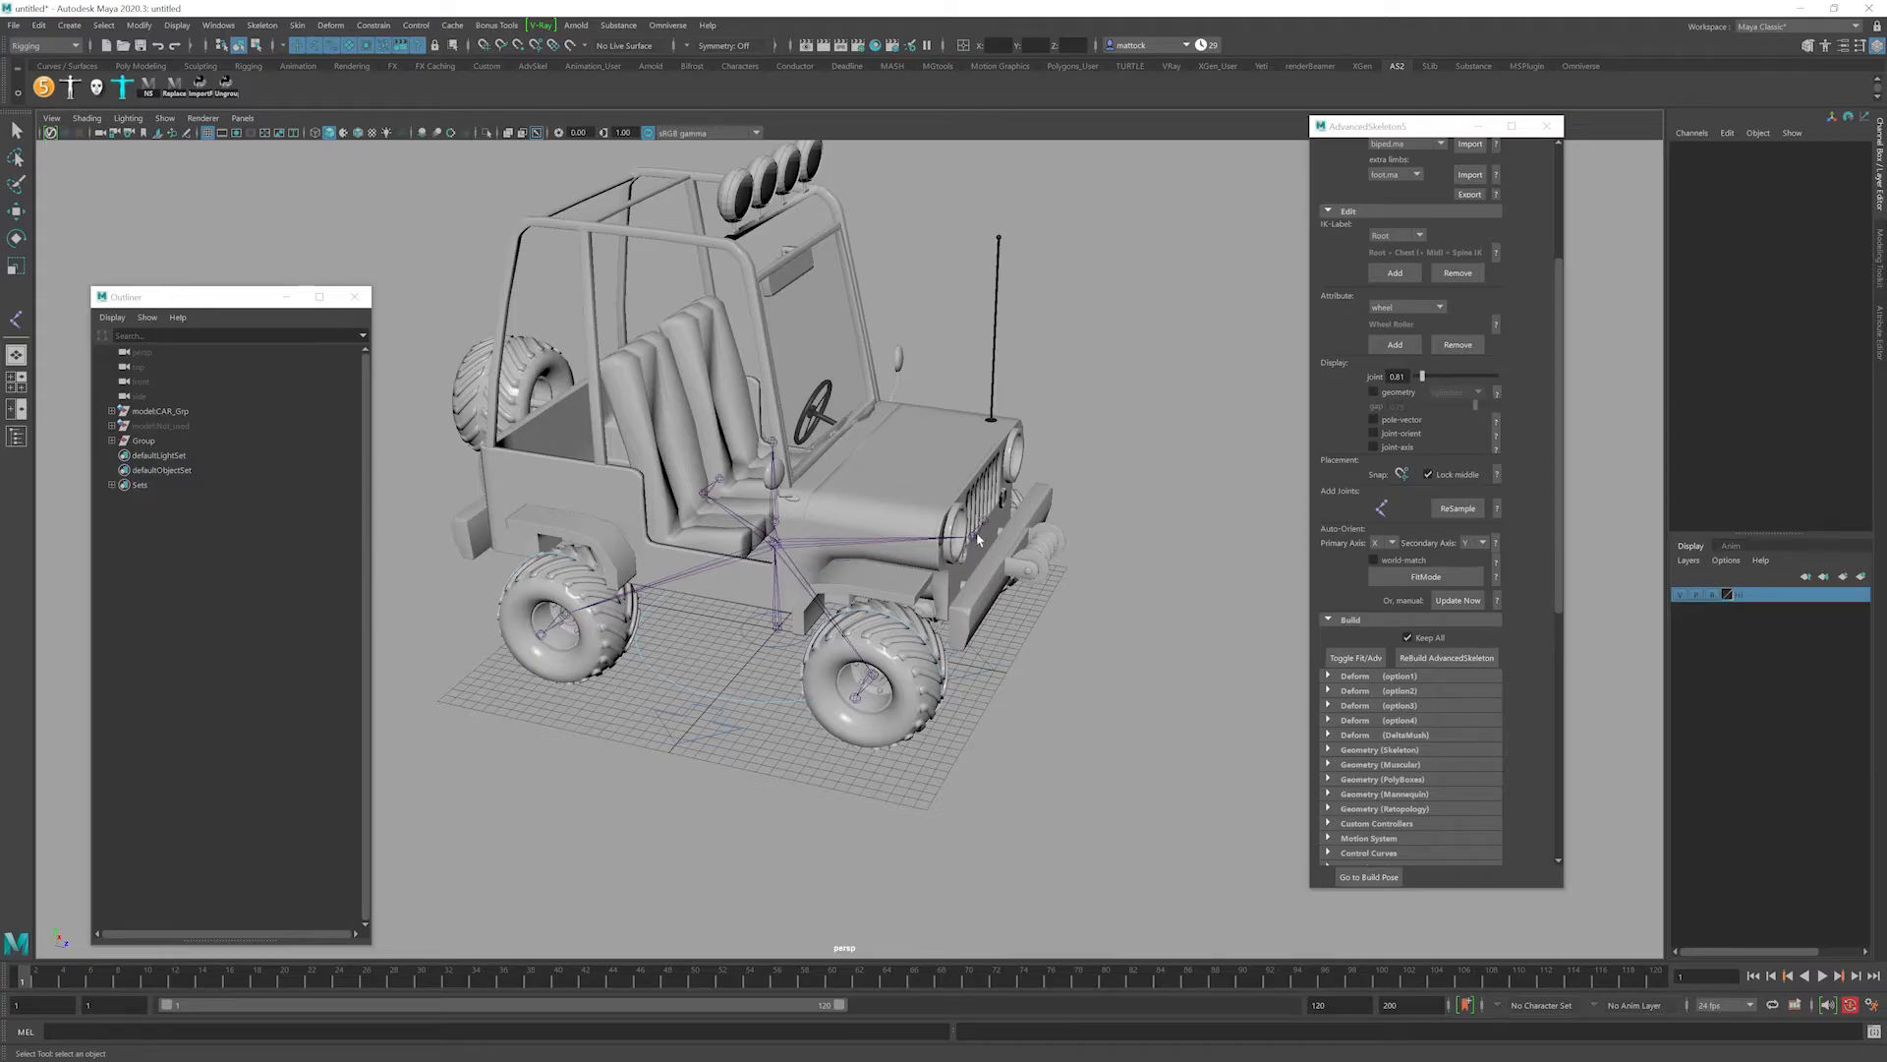
key("6")
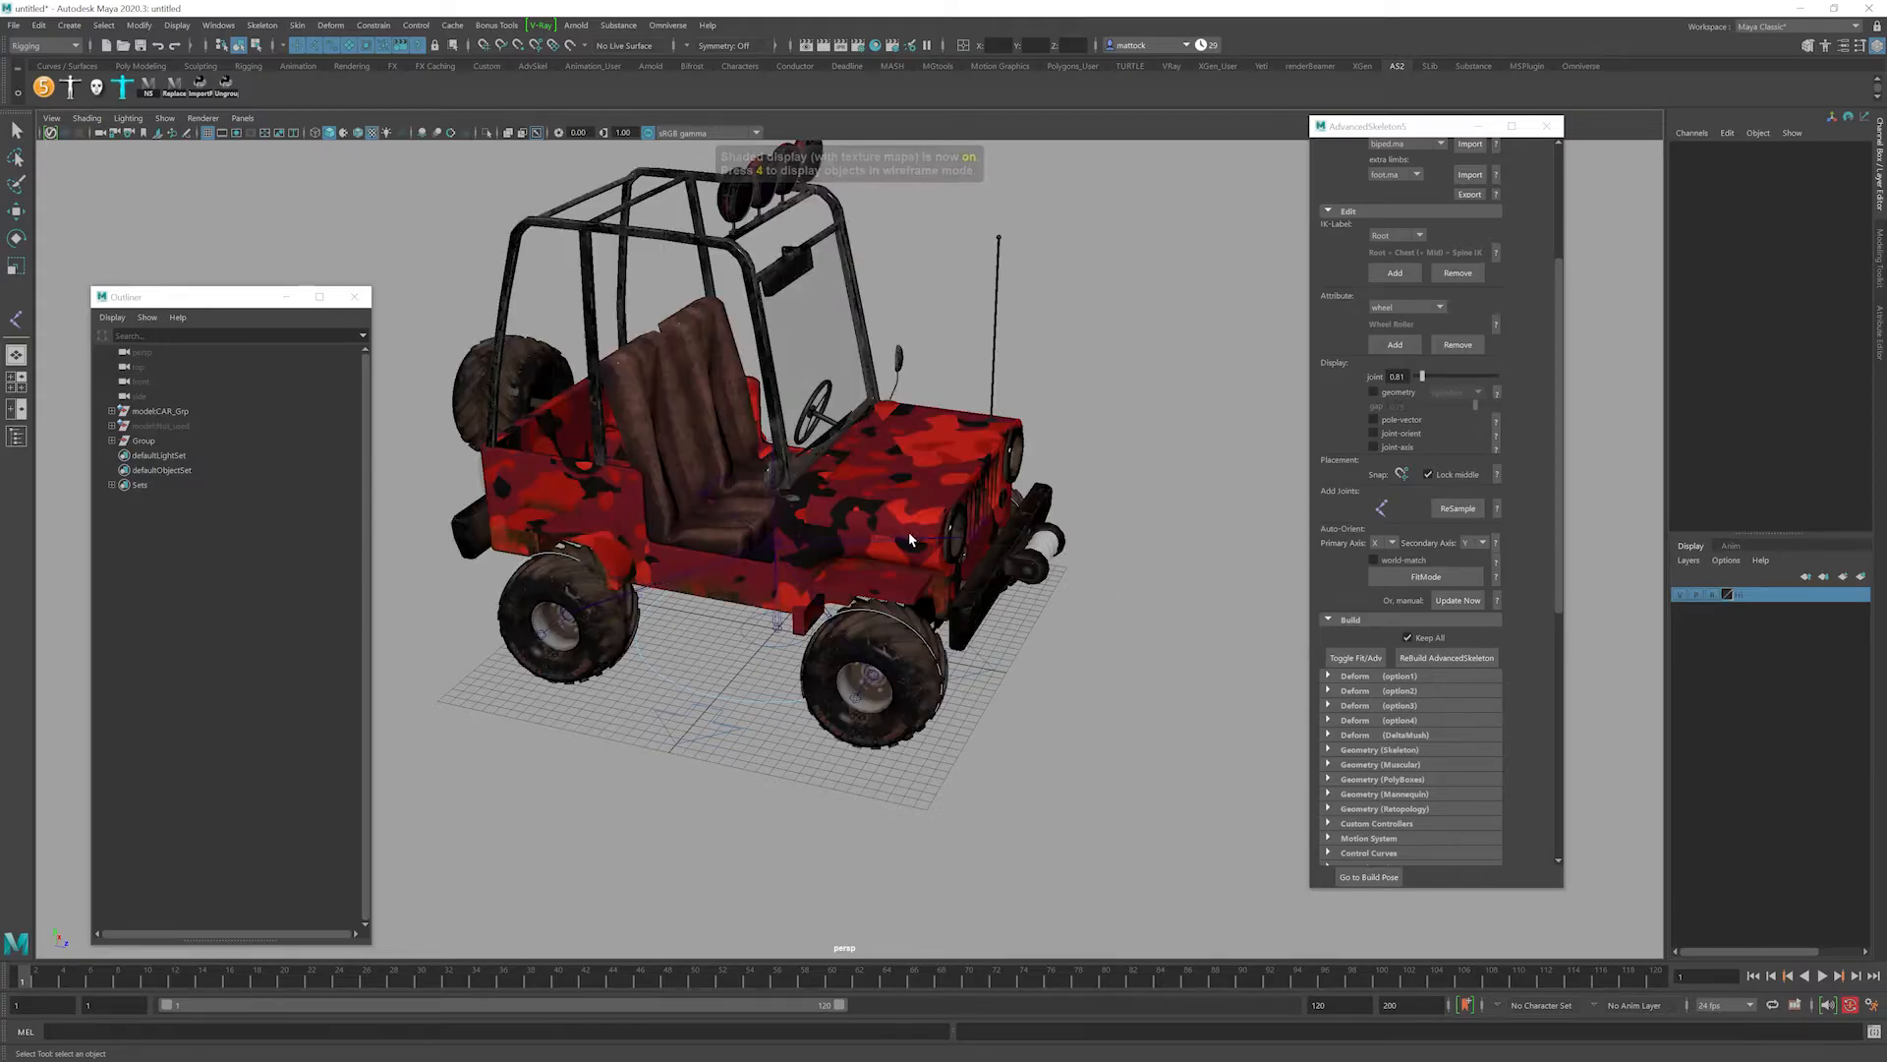
scroll(860, 512, "up", 6)
scroll(860, 512, "down", 3)
left_click_drag(860, 512, 1028, 585, "alt")
Test the root control RootX_M by moving it about 24 units along Z, and undo the move.
left_click(1032, 672)
left_click_drag(1032, 675, 1165, 615, "alt")
scroll(1164, 614, "down", 3)
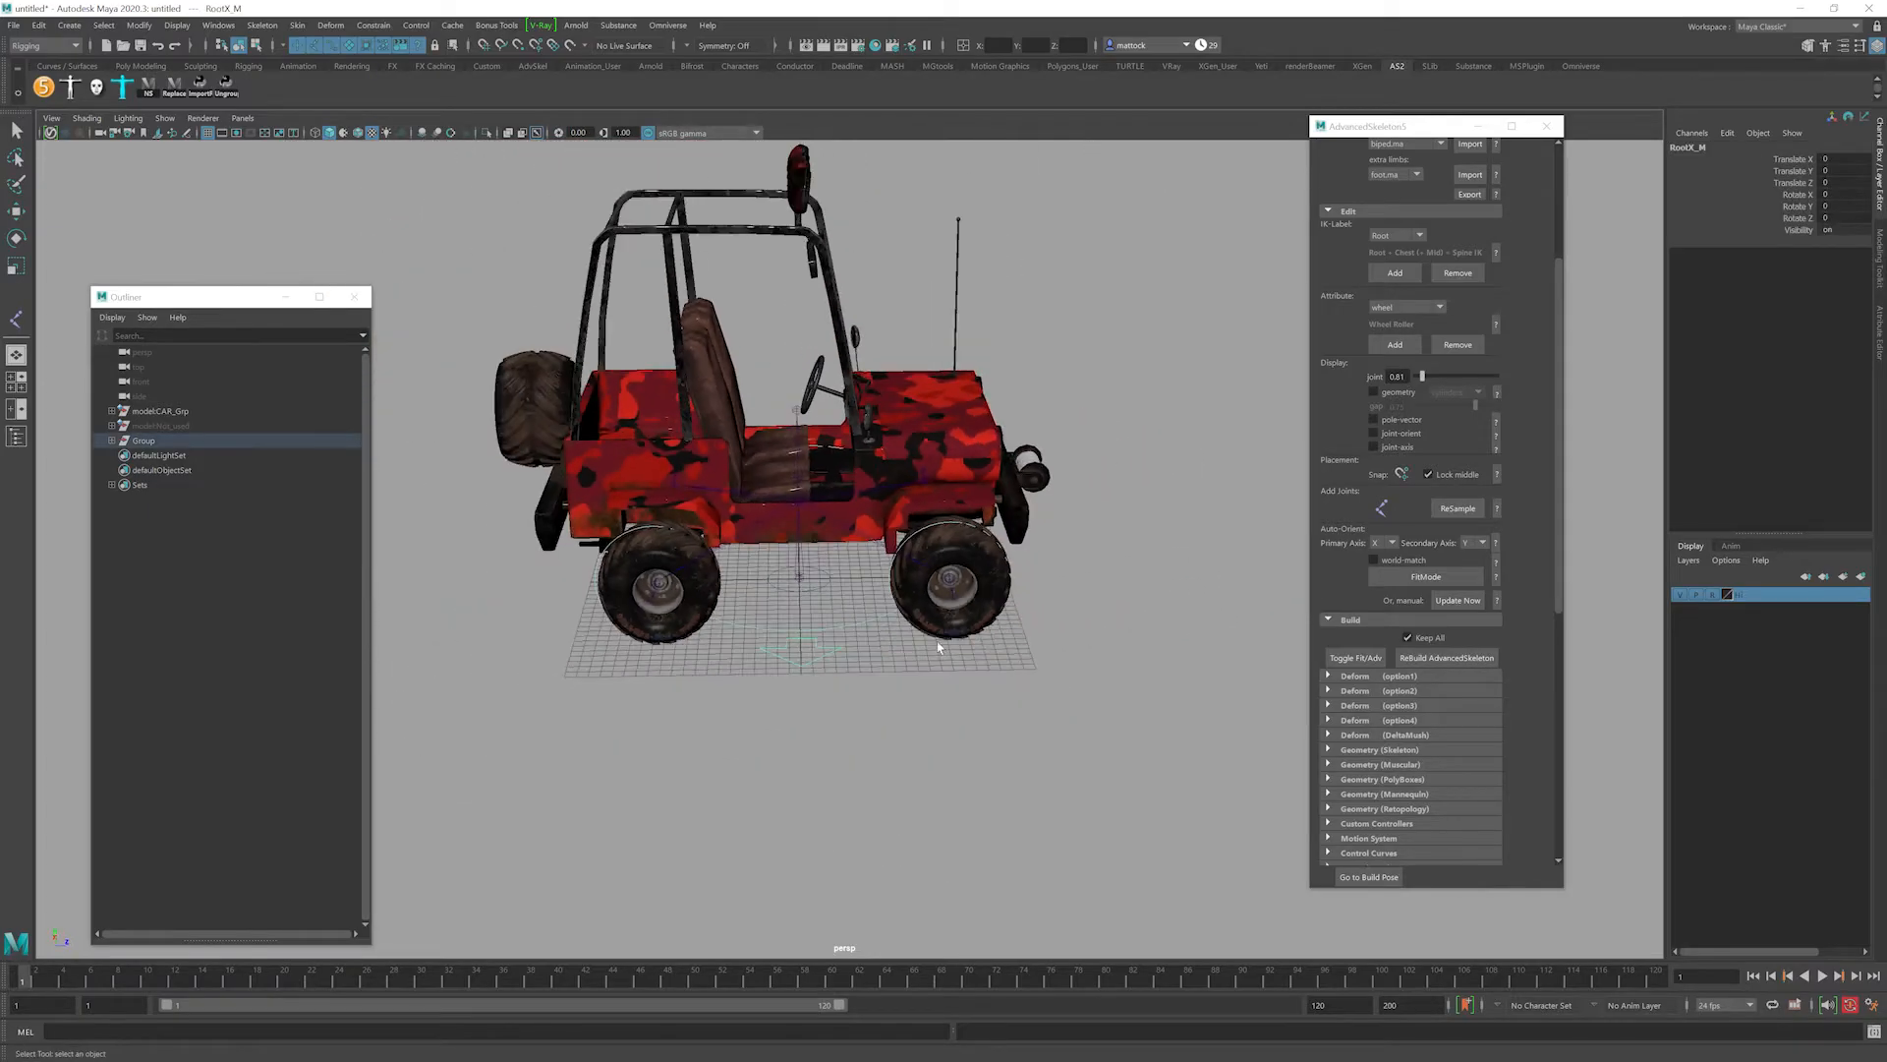
key("w")
left_click_drag(993, 556, 1151, 620, "alt")
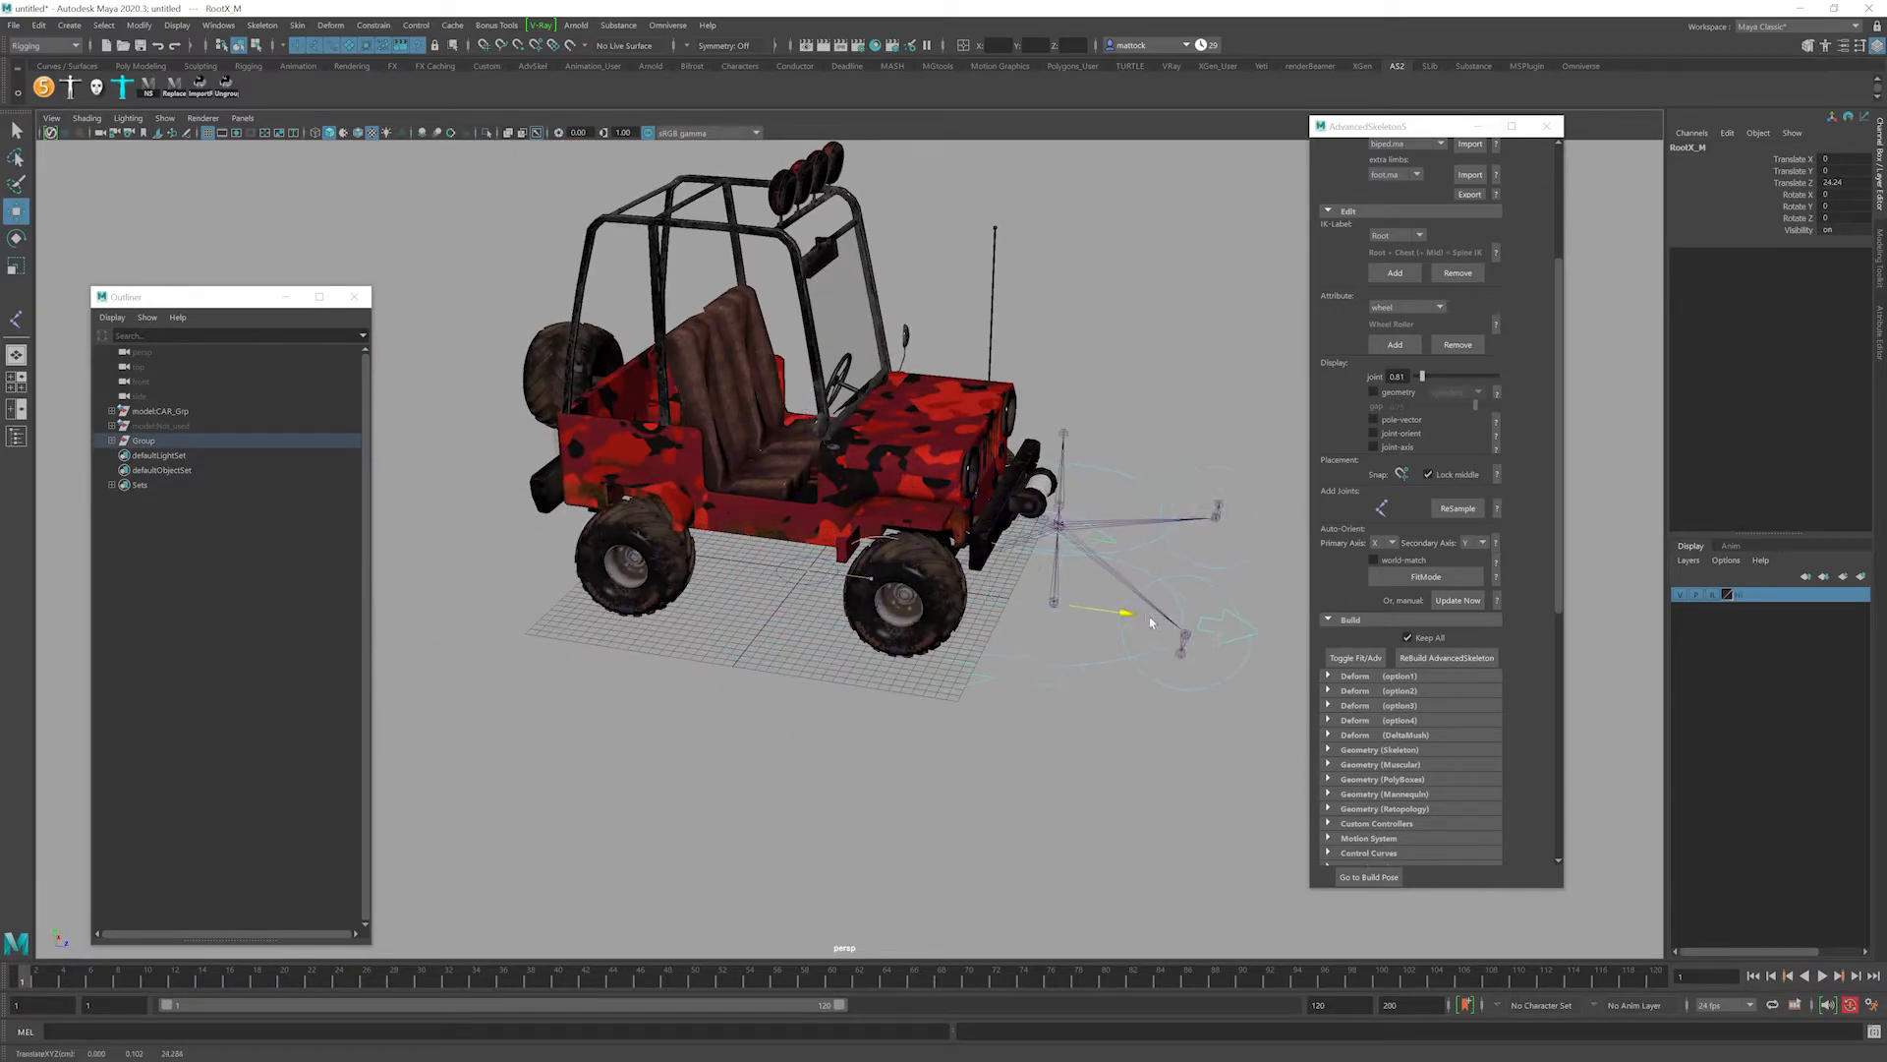
key("ctrl+z")
Show the jeep in wireframe, test the body control FKbody_M by rotating it freely, and undo the rotation.
scroll(814, 519, "up", 3)
left_click_drag(814, 519, 828, 558, "alt")
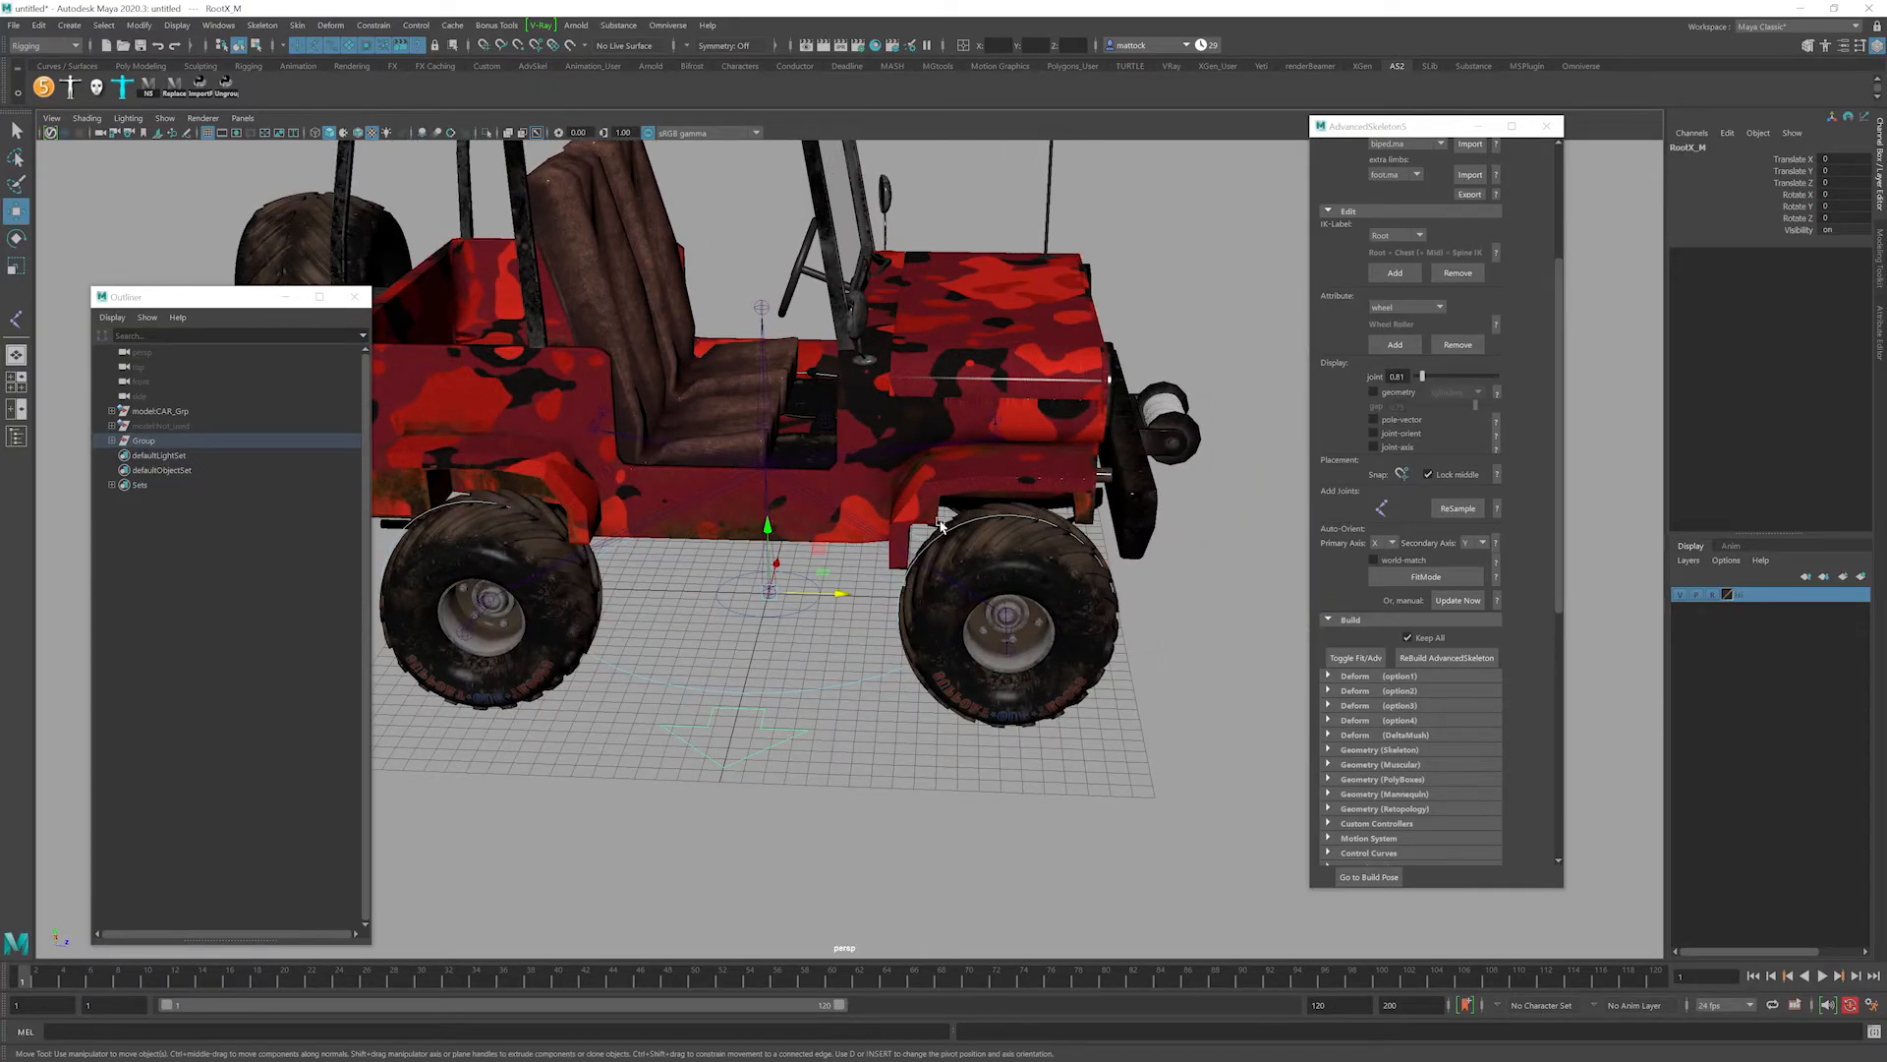
key("4")
left_click_drag(934, 521, 749, 534, "alt")
scroll(749, 534, "up", 2)
scroll(856, 424, "up", 2)
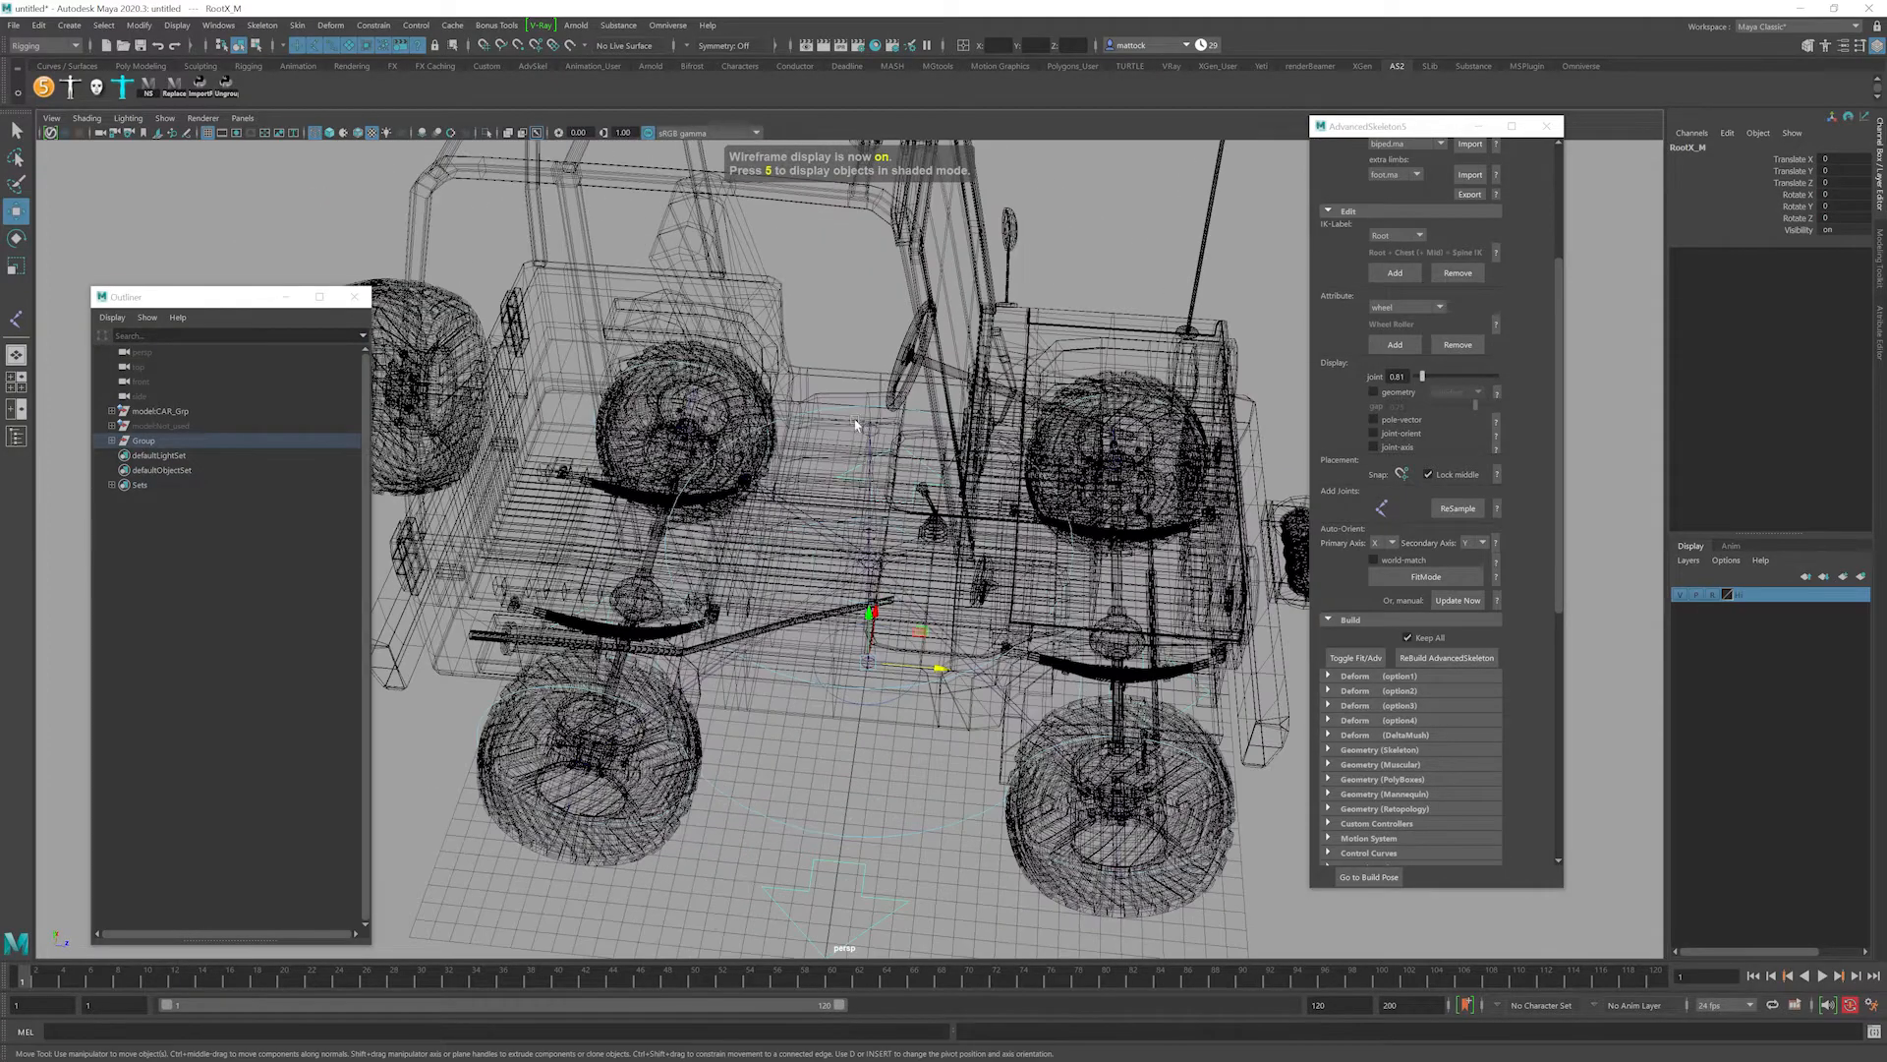
left_click(842, 409)
left_click_drag(853, 602, 909, 506, "alt")
key("e")
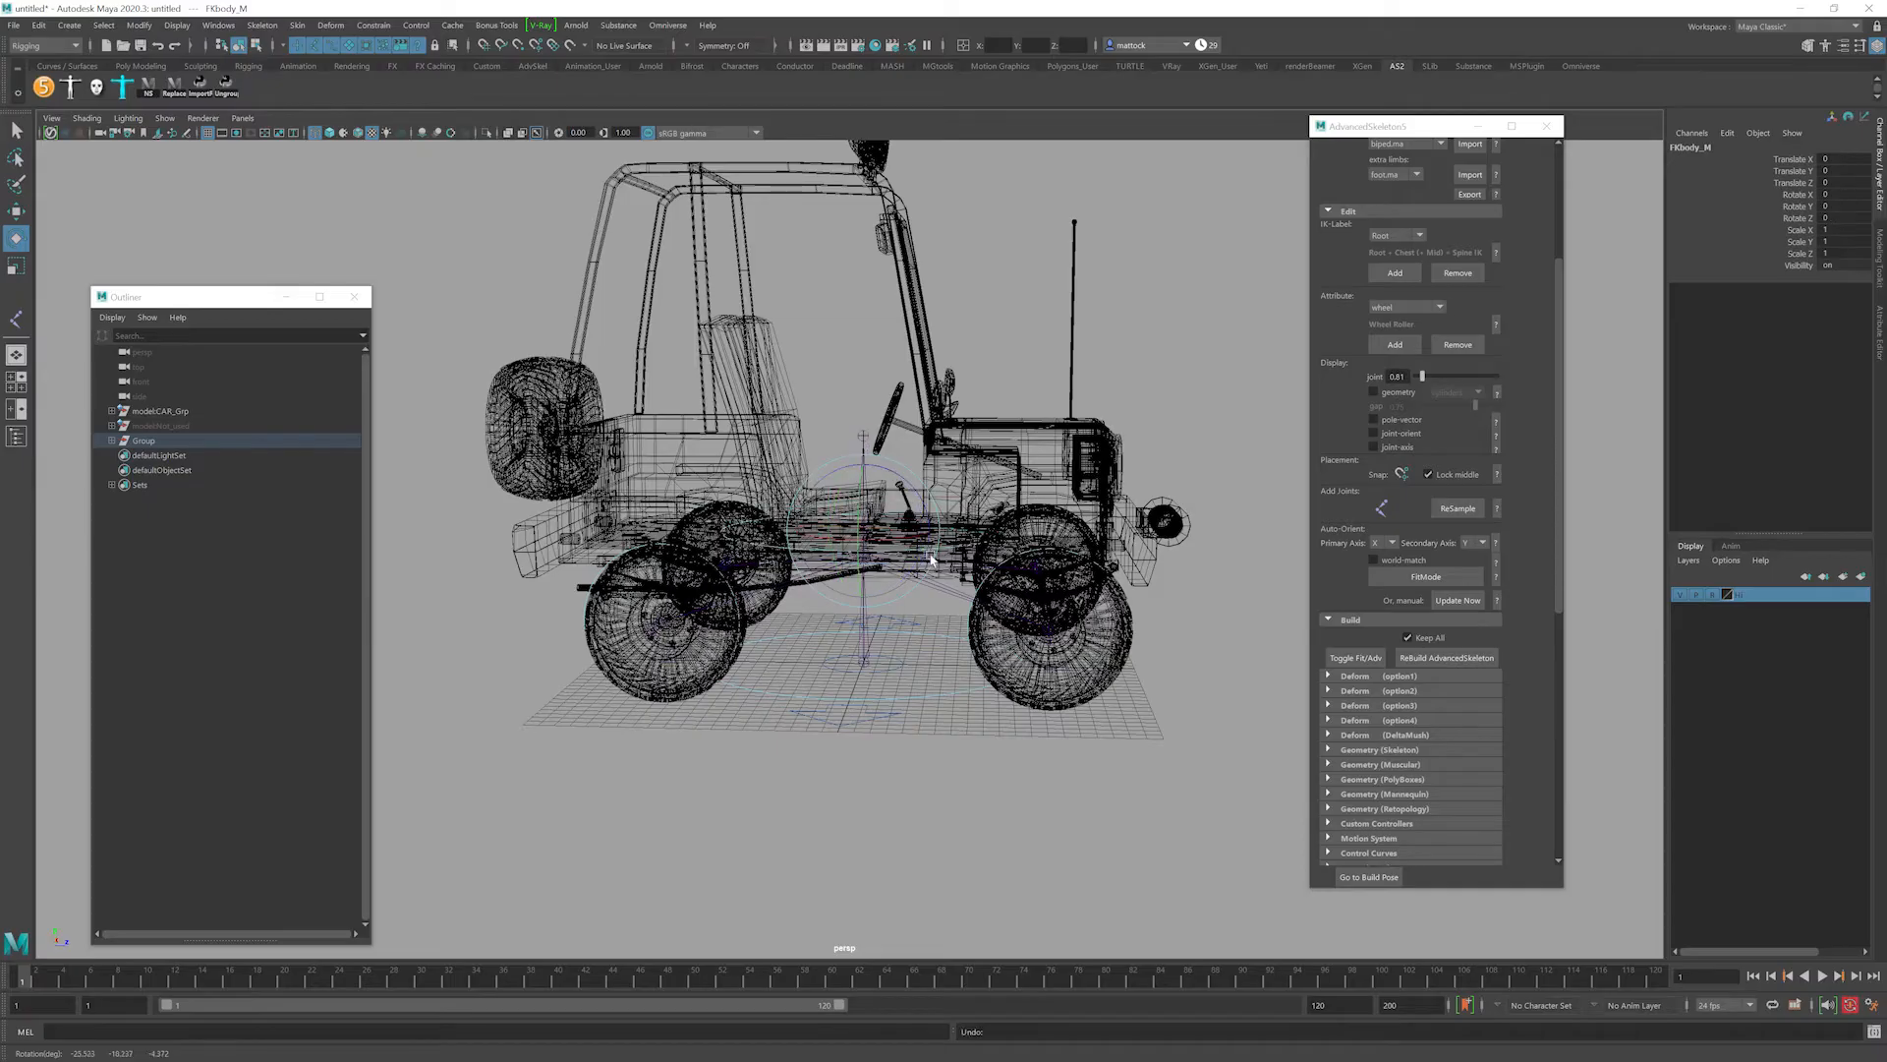
key("ctrl+z")
Return to textured display, examine the wheel controls around the jeep, and clear the selection.
scroll(893, 623, "up", 2)
mouse_move(893, 623)
left_mouse_down("alt")
mouse_move(861, 607)
mouse_move(831, 651)
mouse_move(847, 679)
mouse_move(877, 639)
left_mouse_up("alt")
key("6")
scroll(846, 633, "up", 3)
scroll(848, 678, "up", 3)
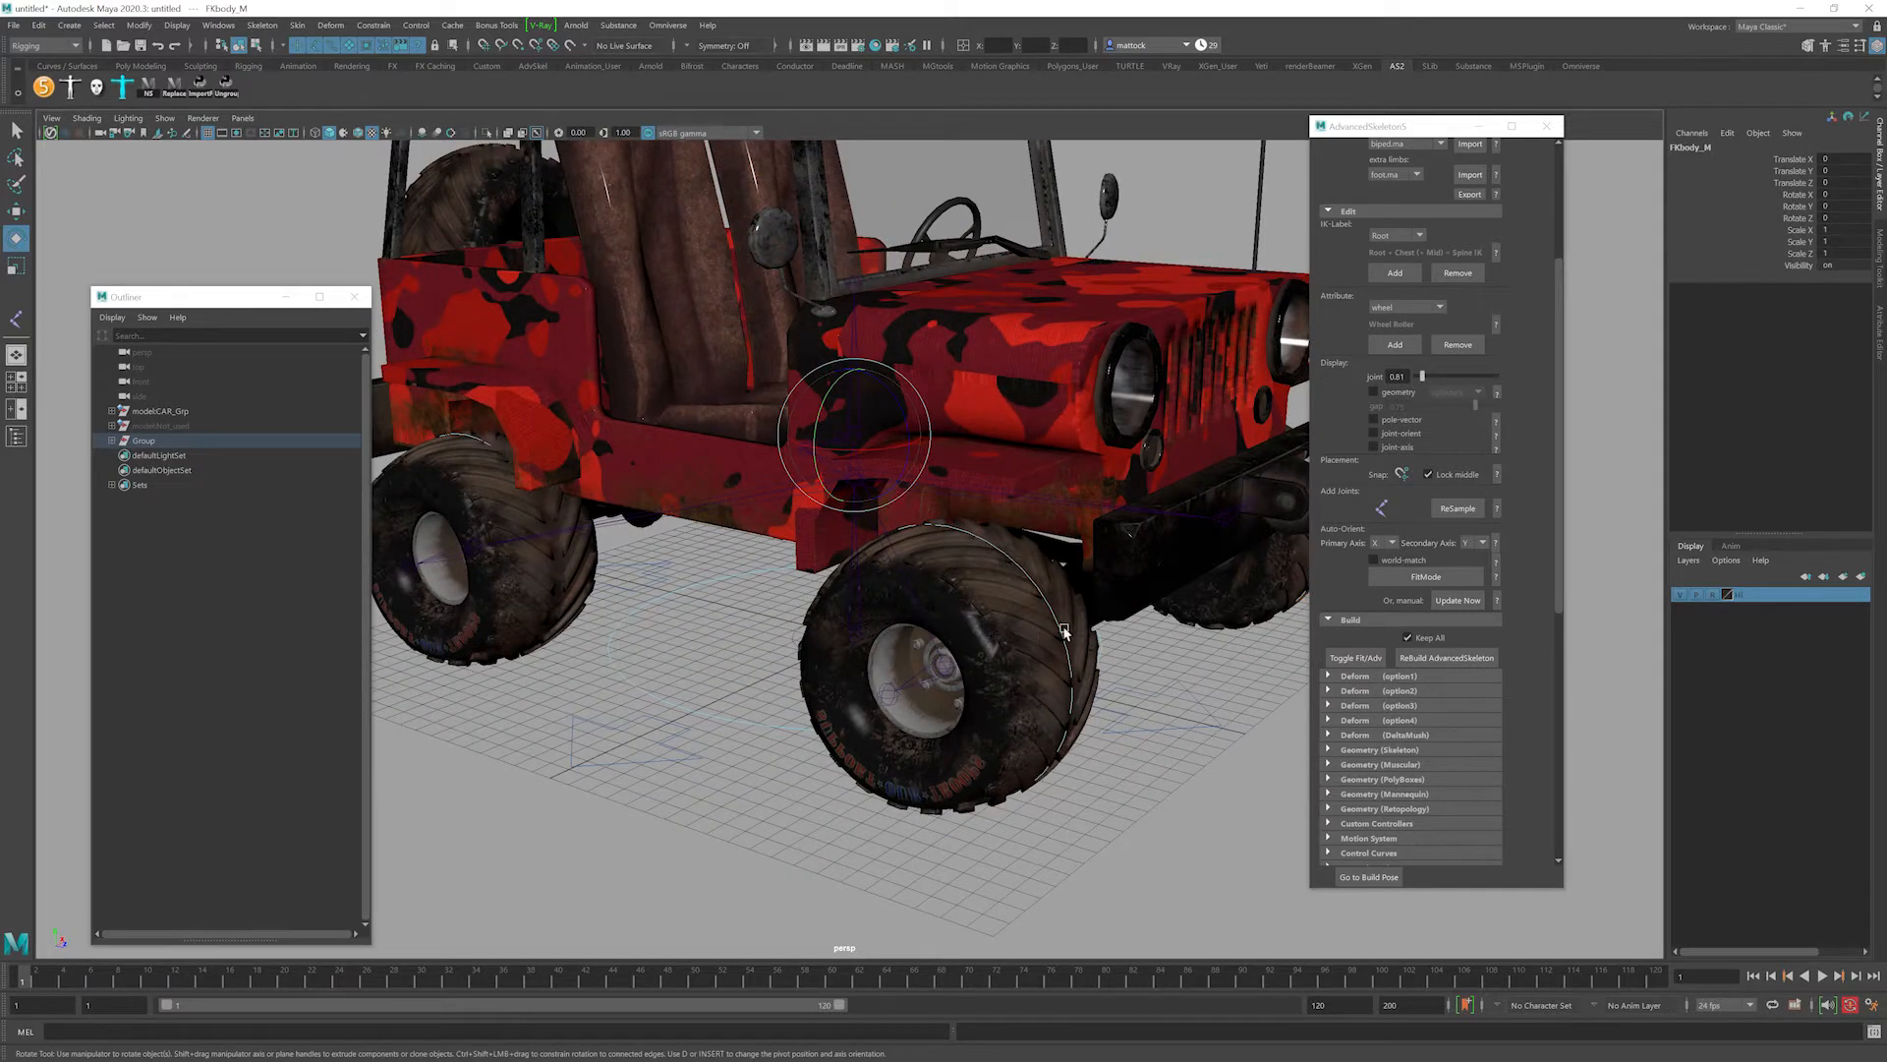
scroll(958, 644, "down", 3)
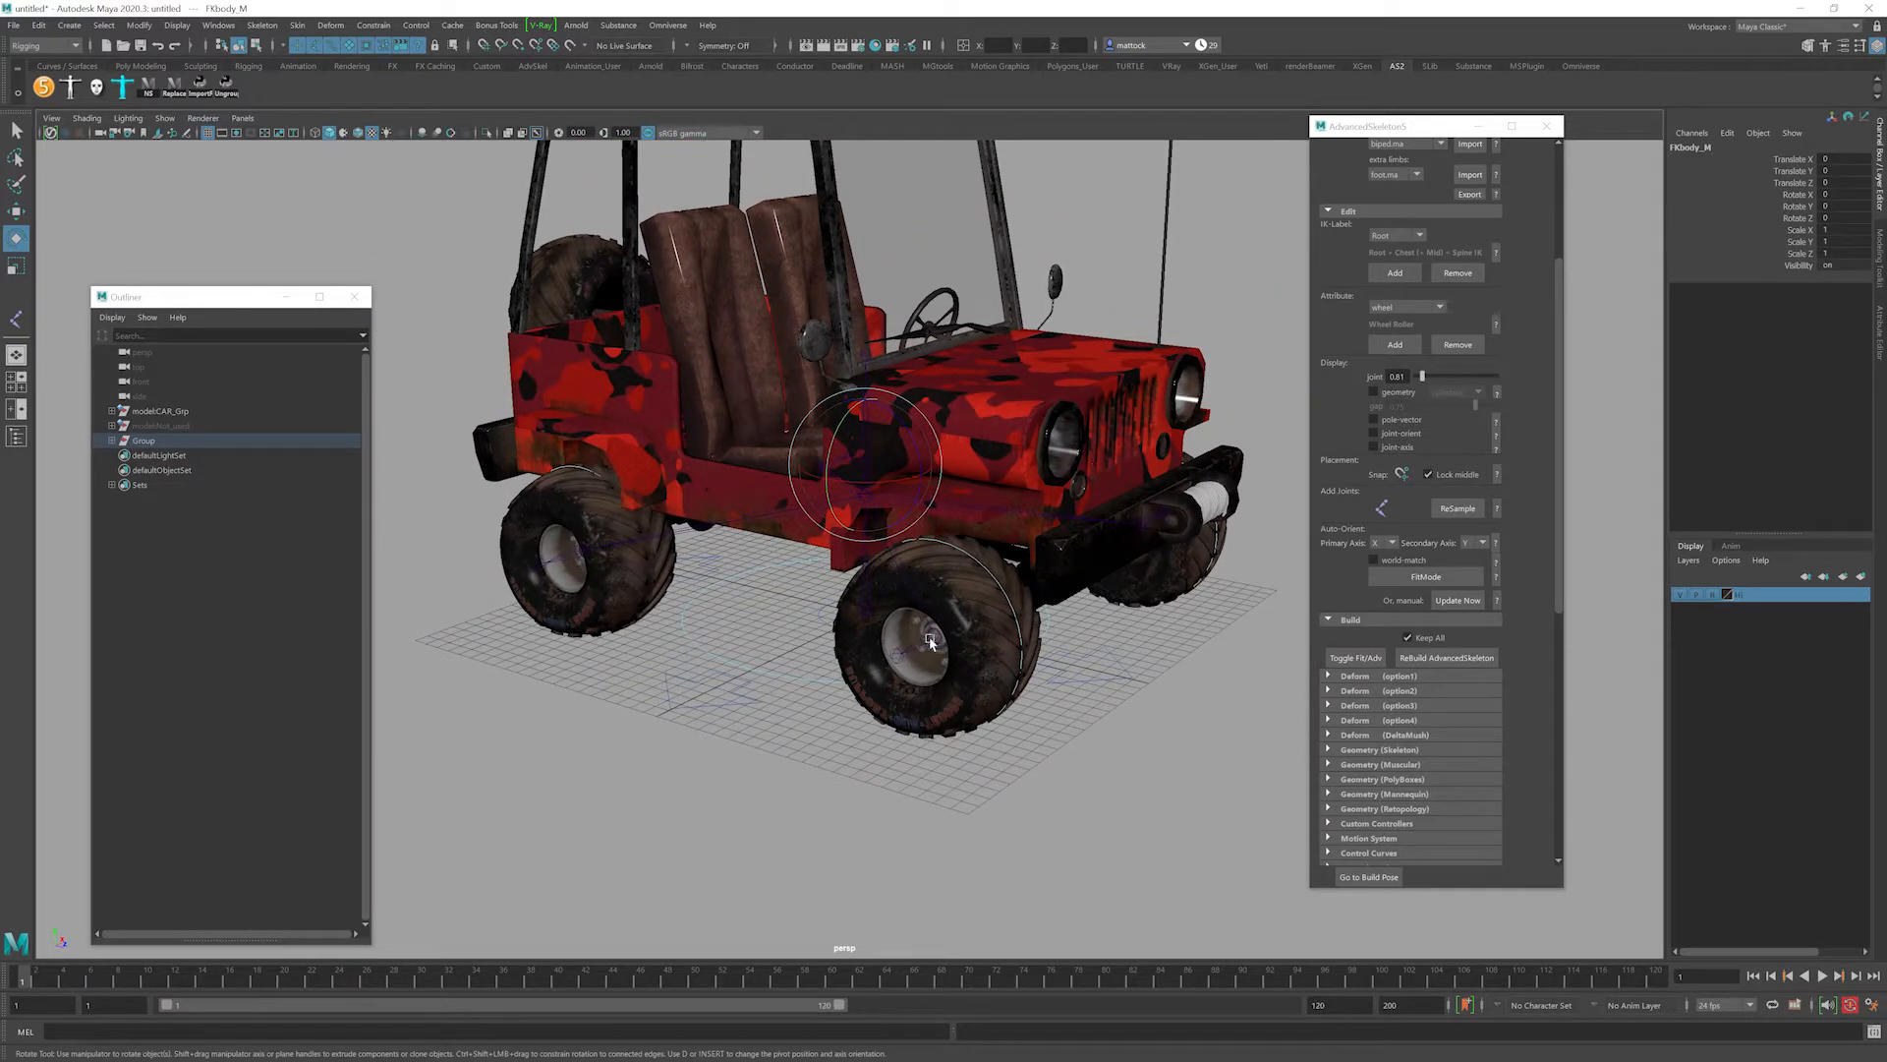
left_click_drag(897, 586, 848, 584, "alt")
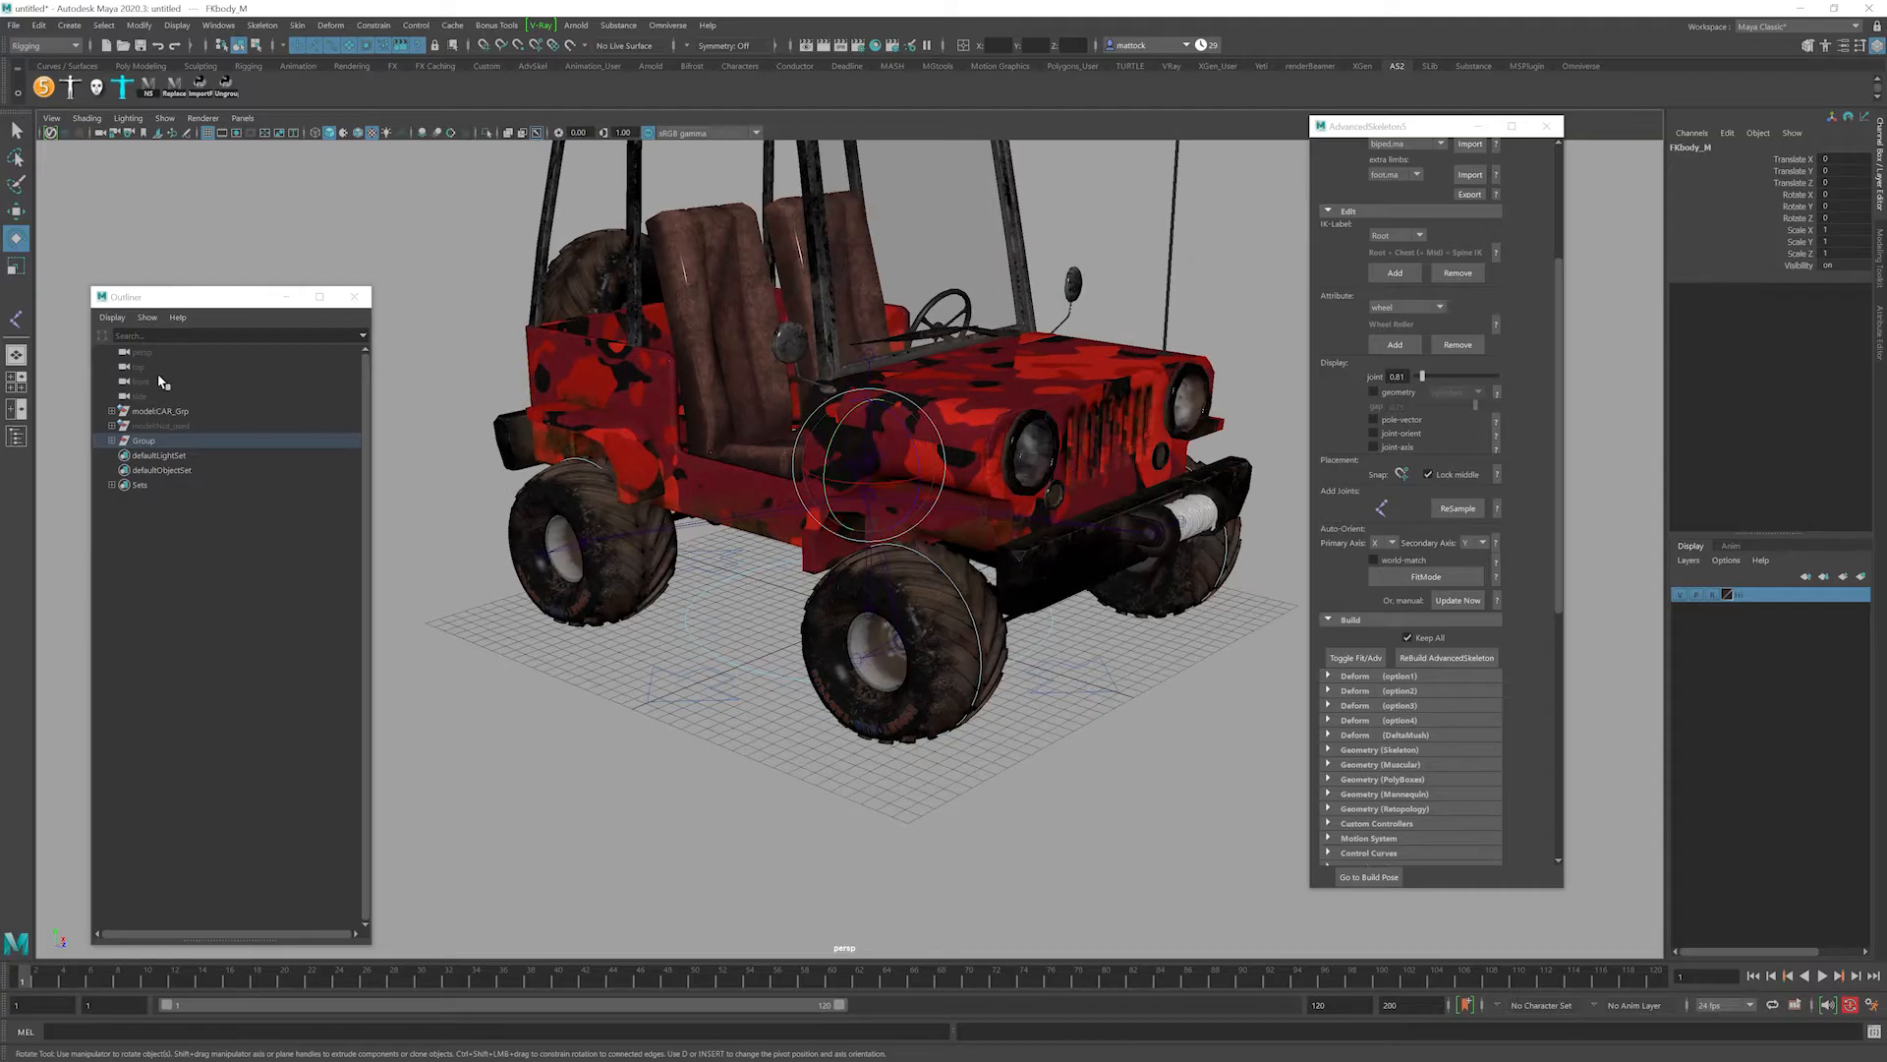
left_click(916, 605)
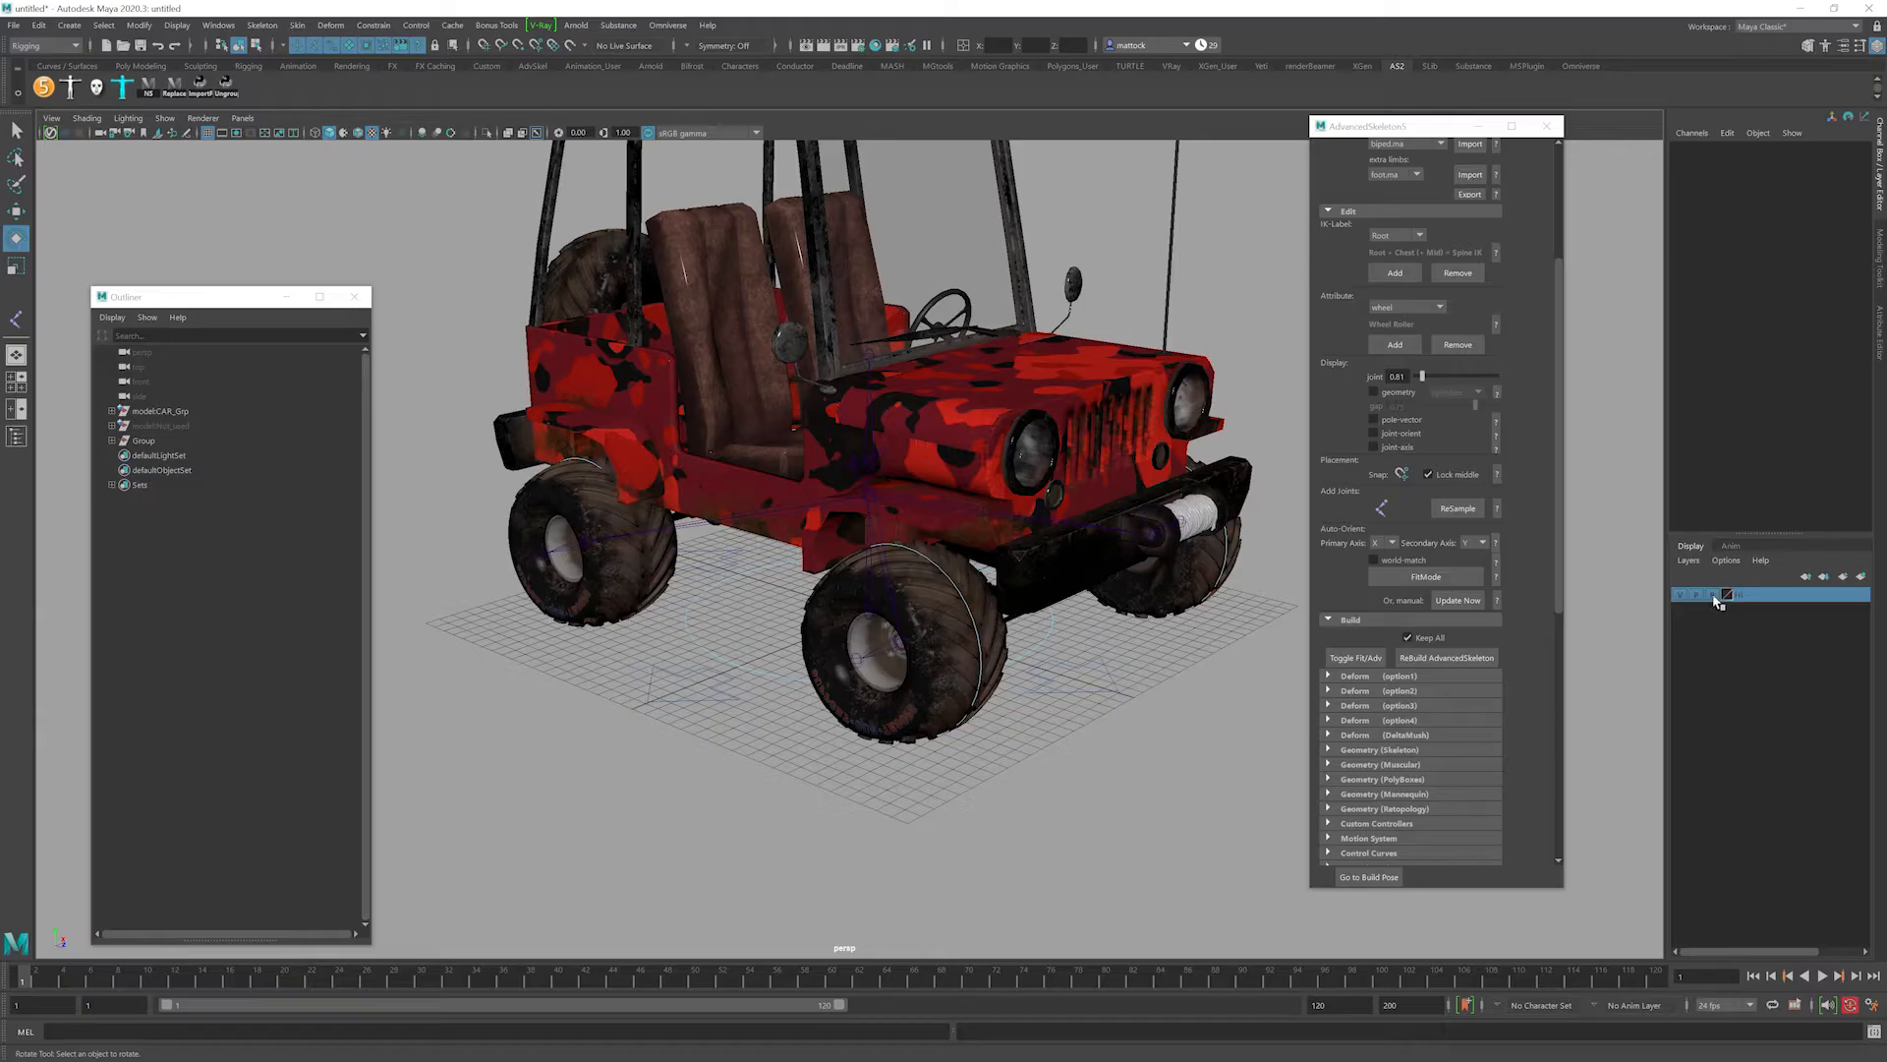
Select the front right wheel group model:Wheel_front_right_Grp together with its wheel joint joint5_R.
left_click(930, 588)
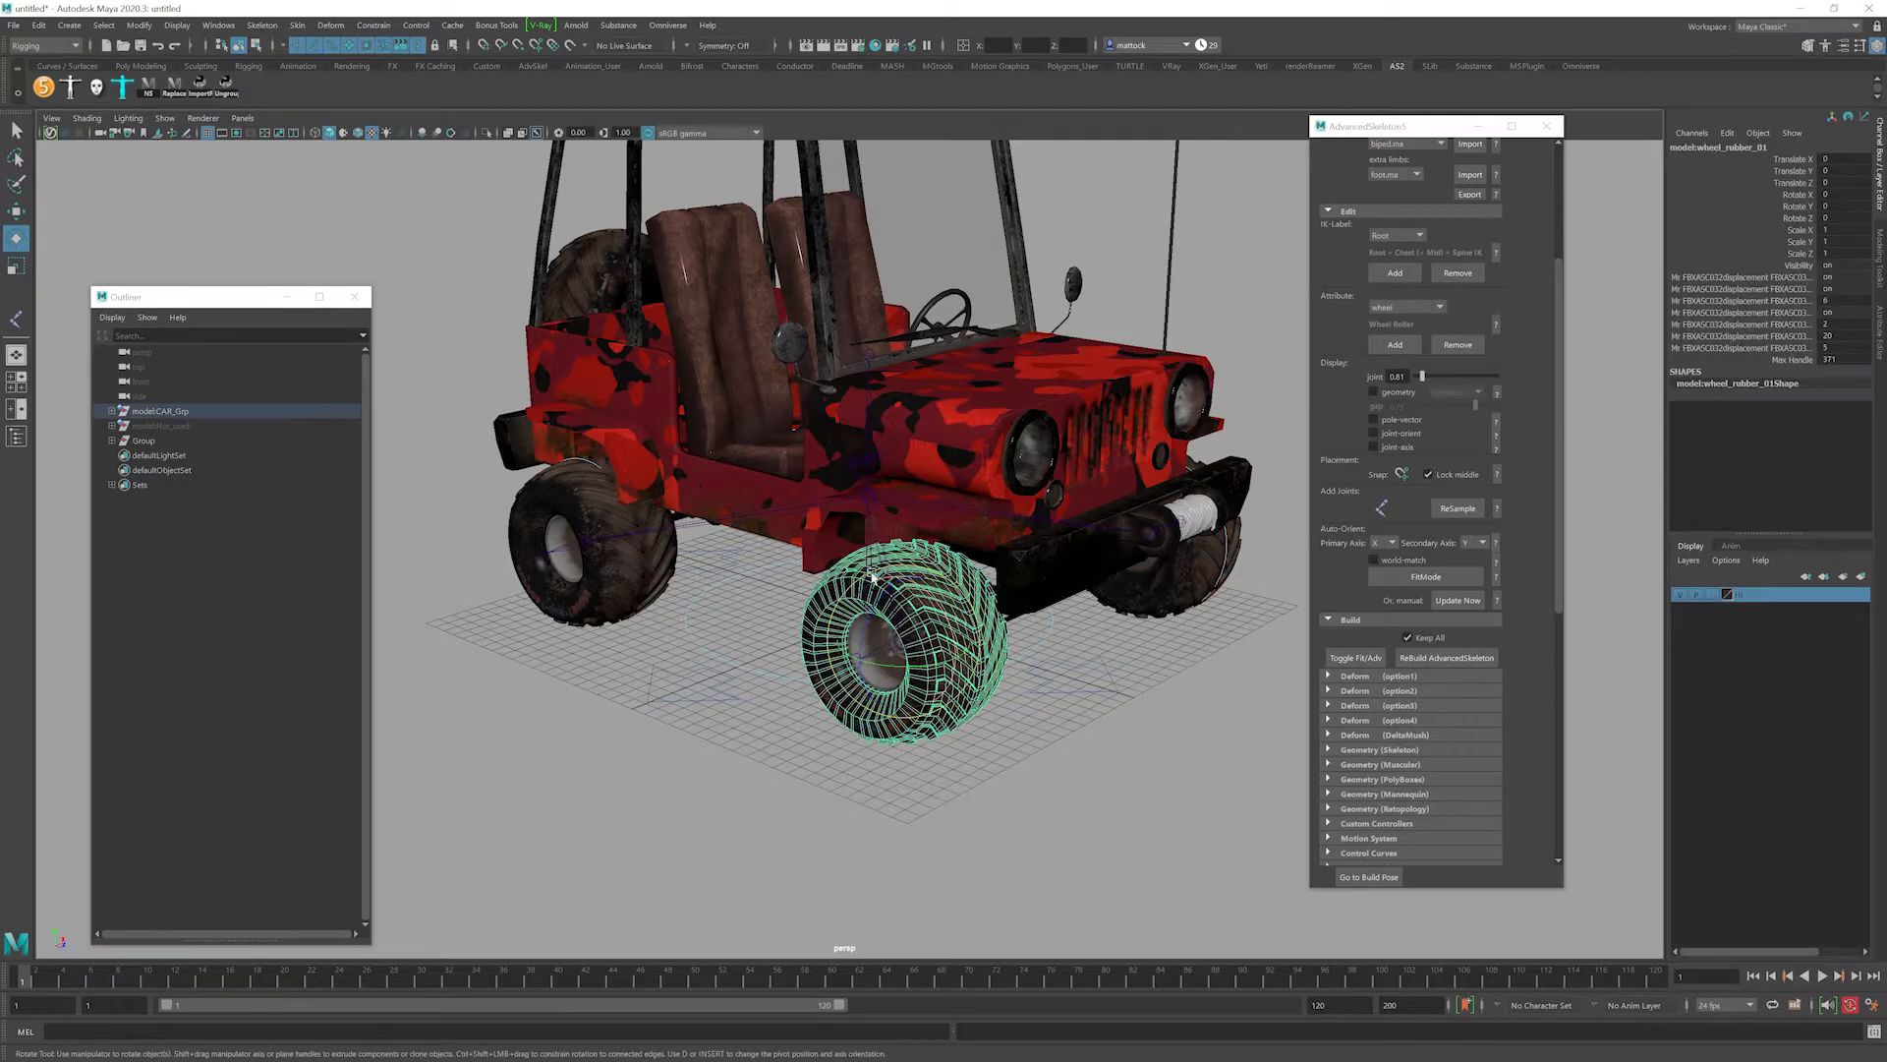
key("f")
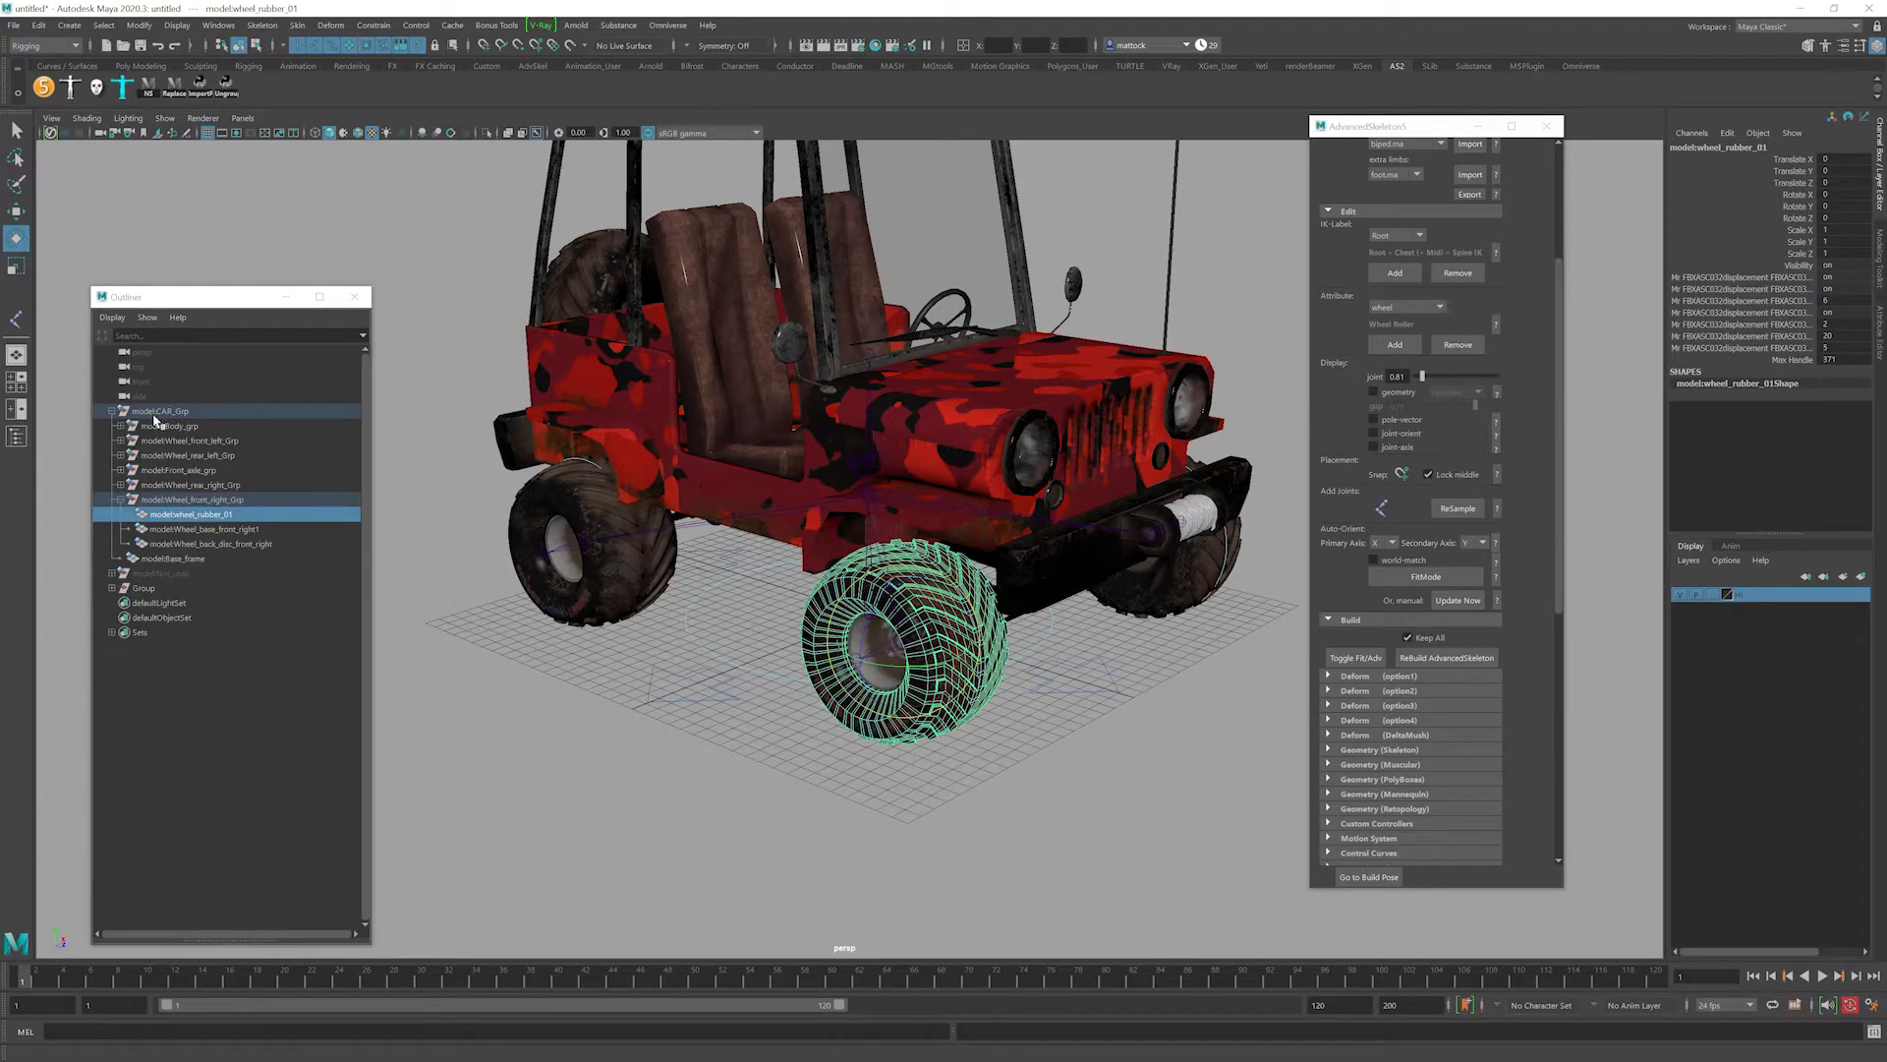
left_click(222, 501)
left_click(217, 516)
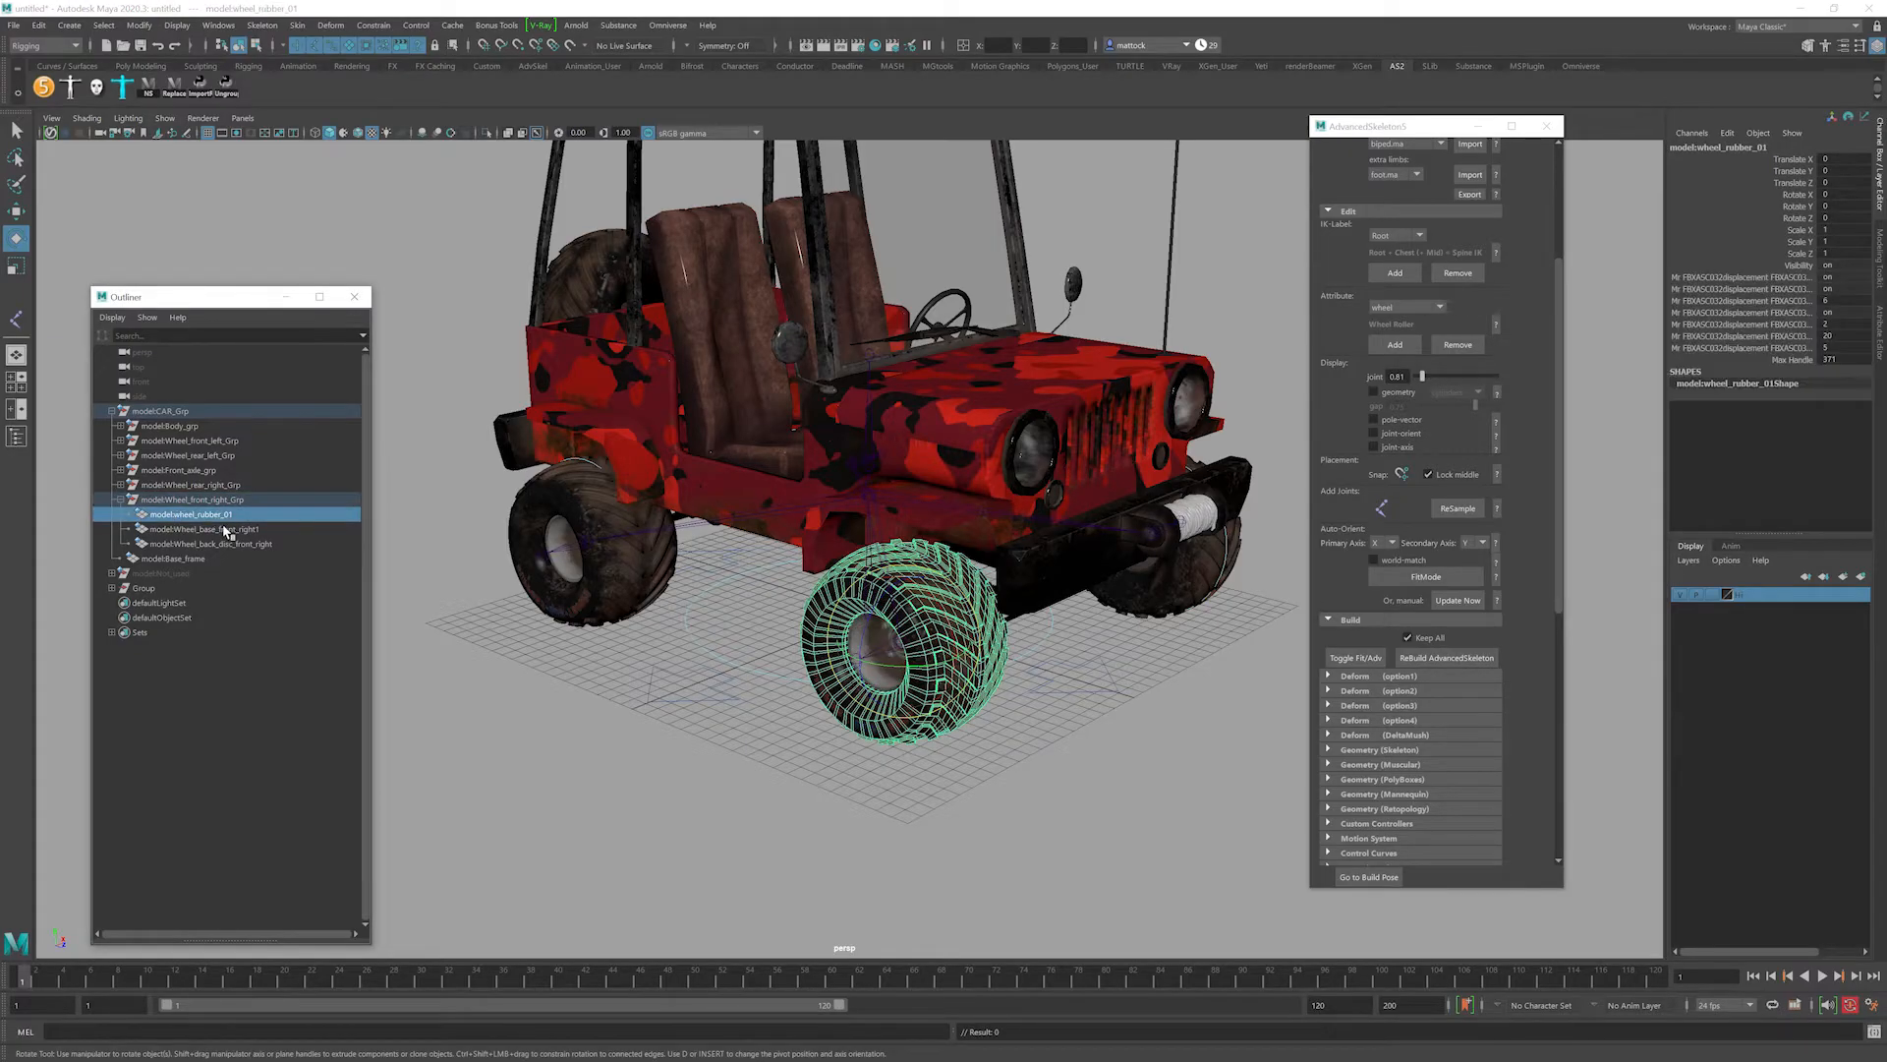
left_click(223, 526)
left_click(224, 503)
key("f")
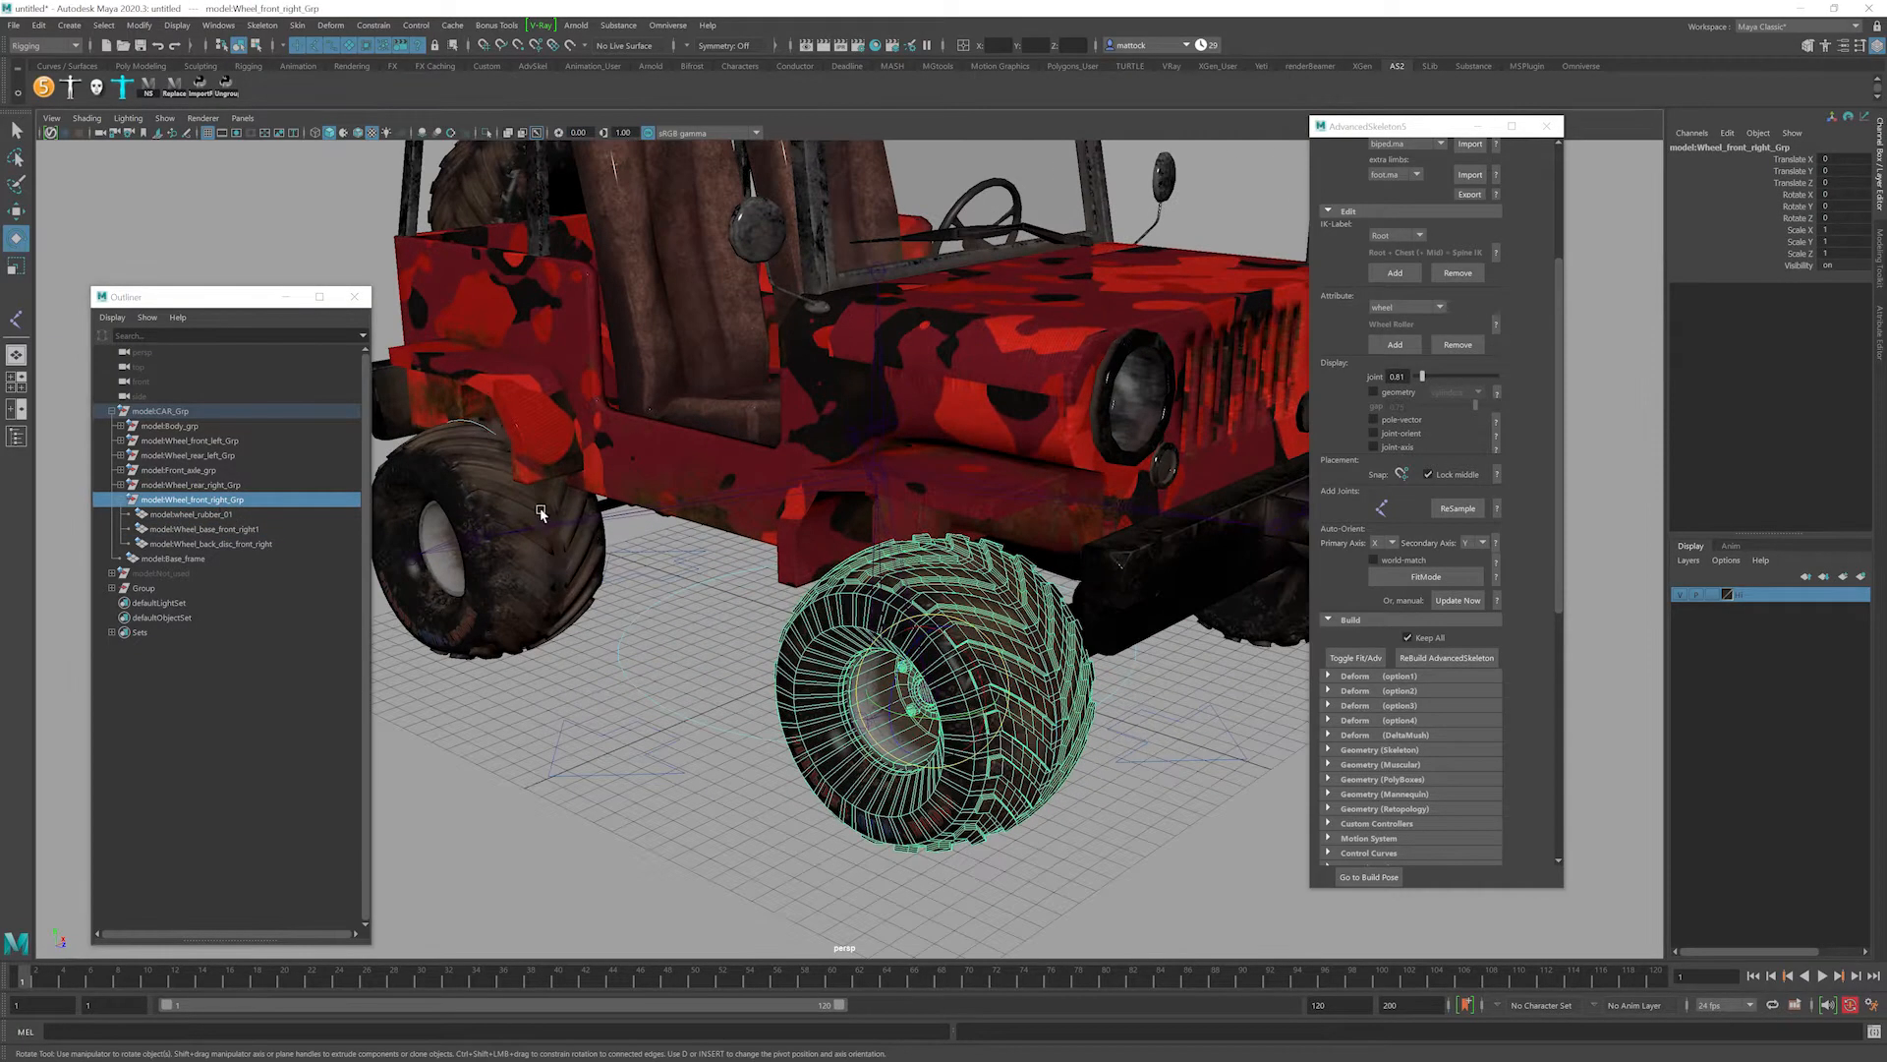
left_click(16, 129)
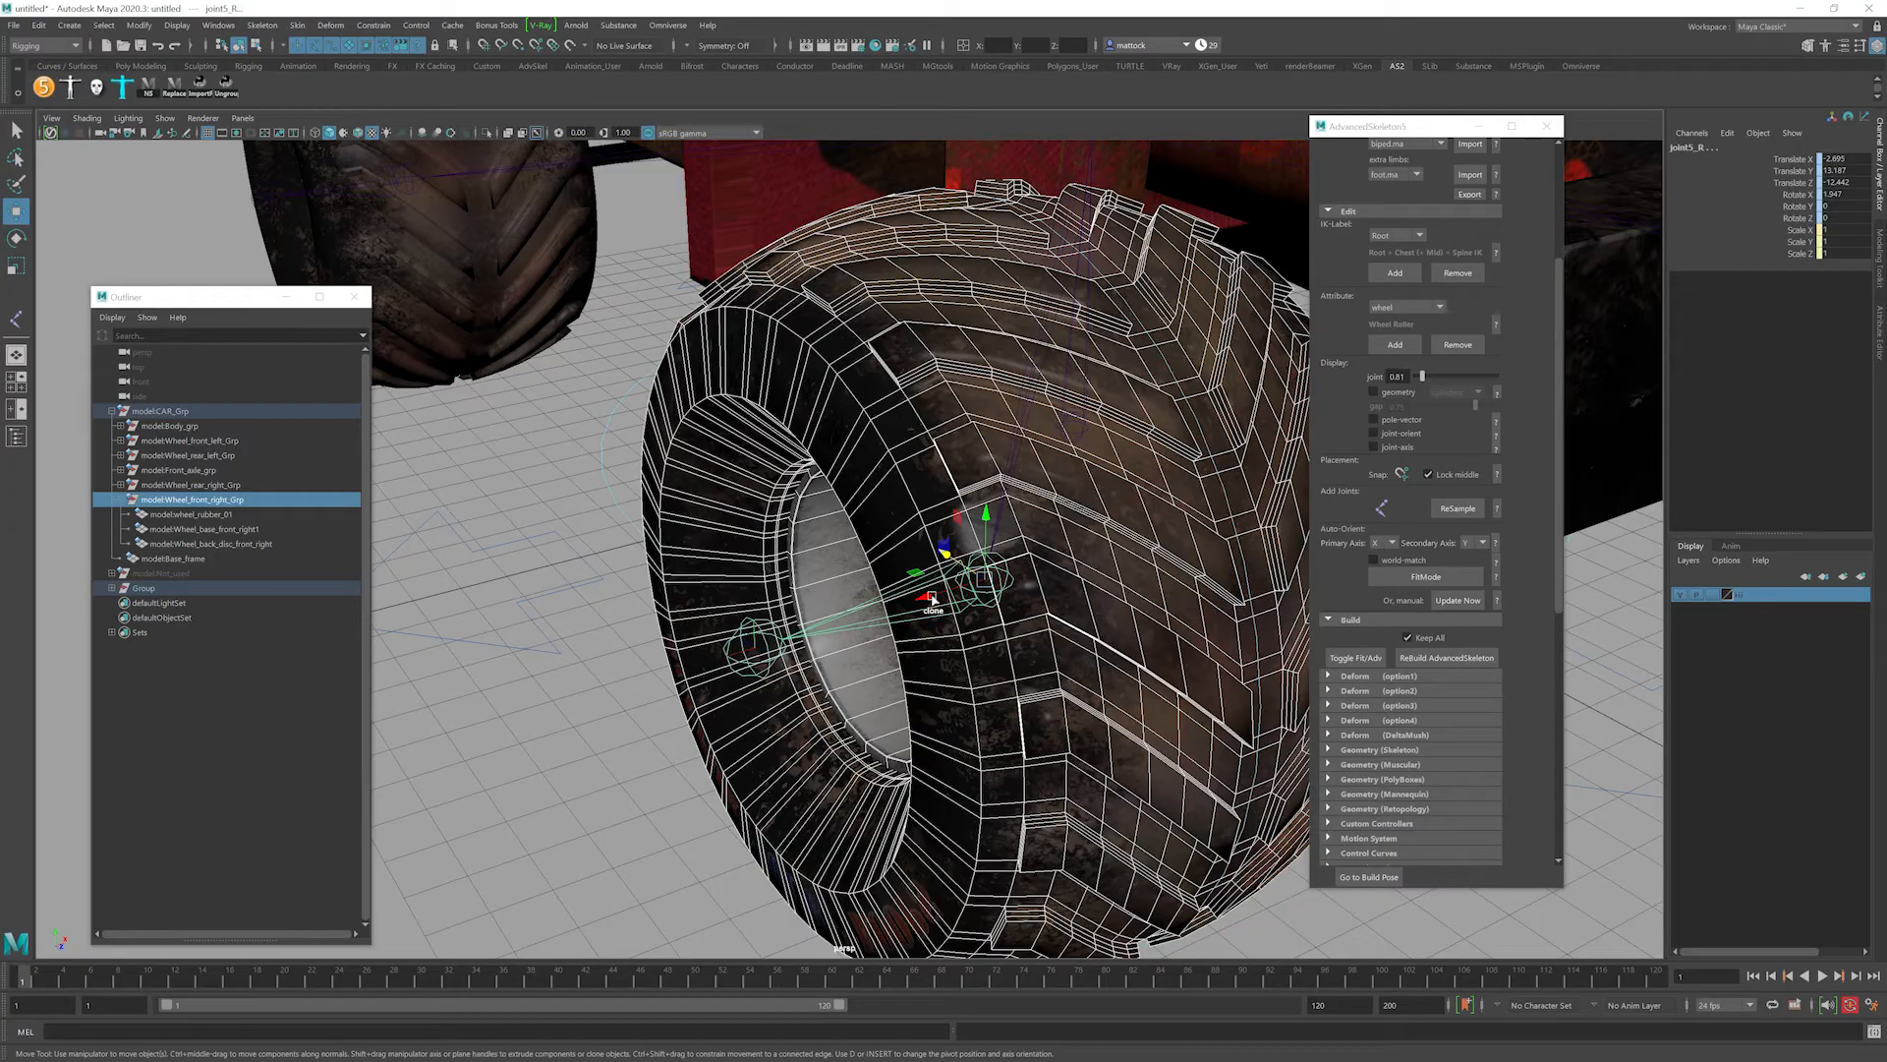
right_click_drag(1179, 525, 752, 484, "alt")
left_click_drag(755, 488, 435, 224, "alt")
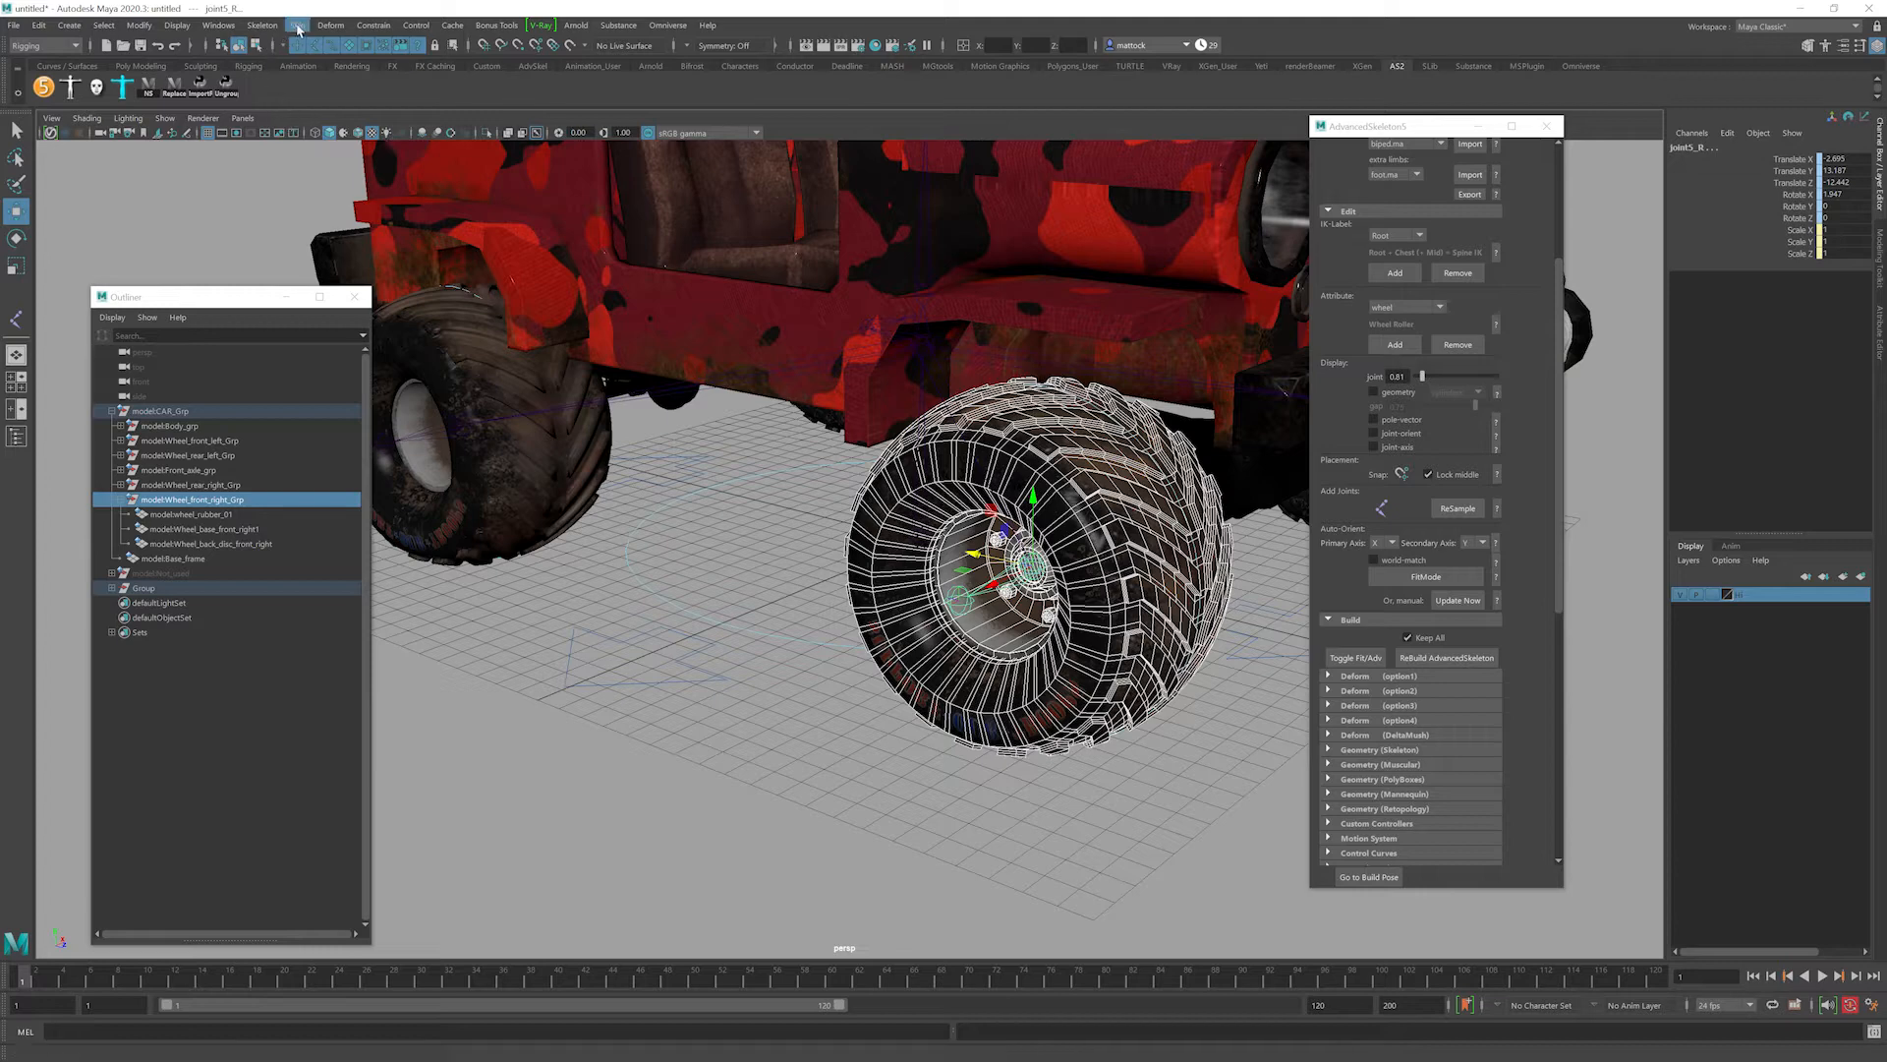
Bind the front right wheel meshes to the selected joint with Bind Skin, using Bind to Selected joints and the Closest distance method.
left_click(297, 26)
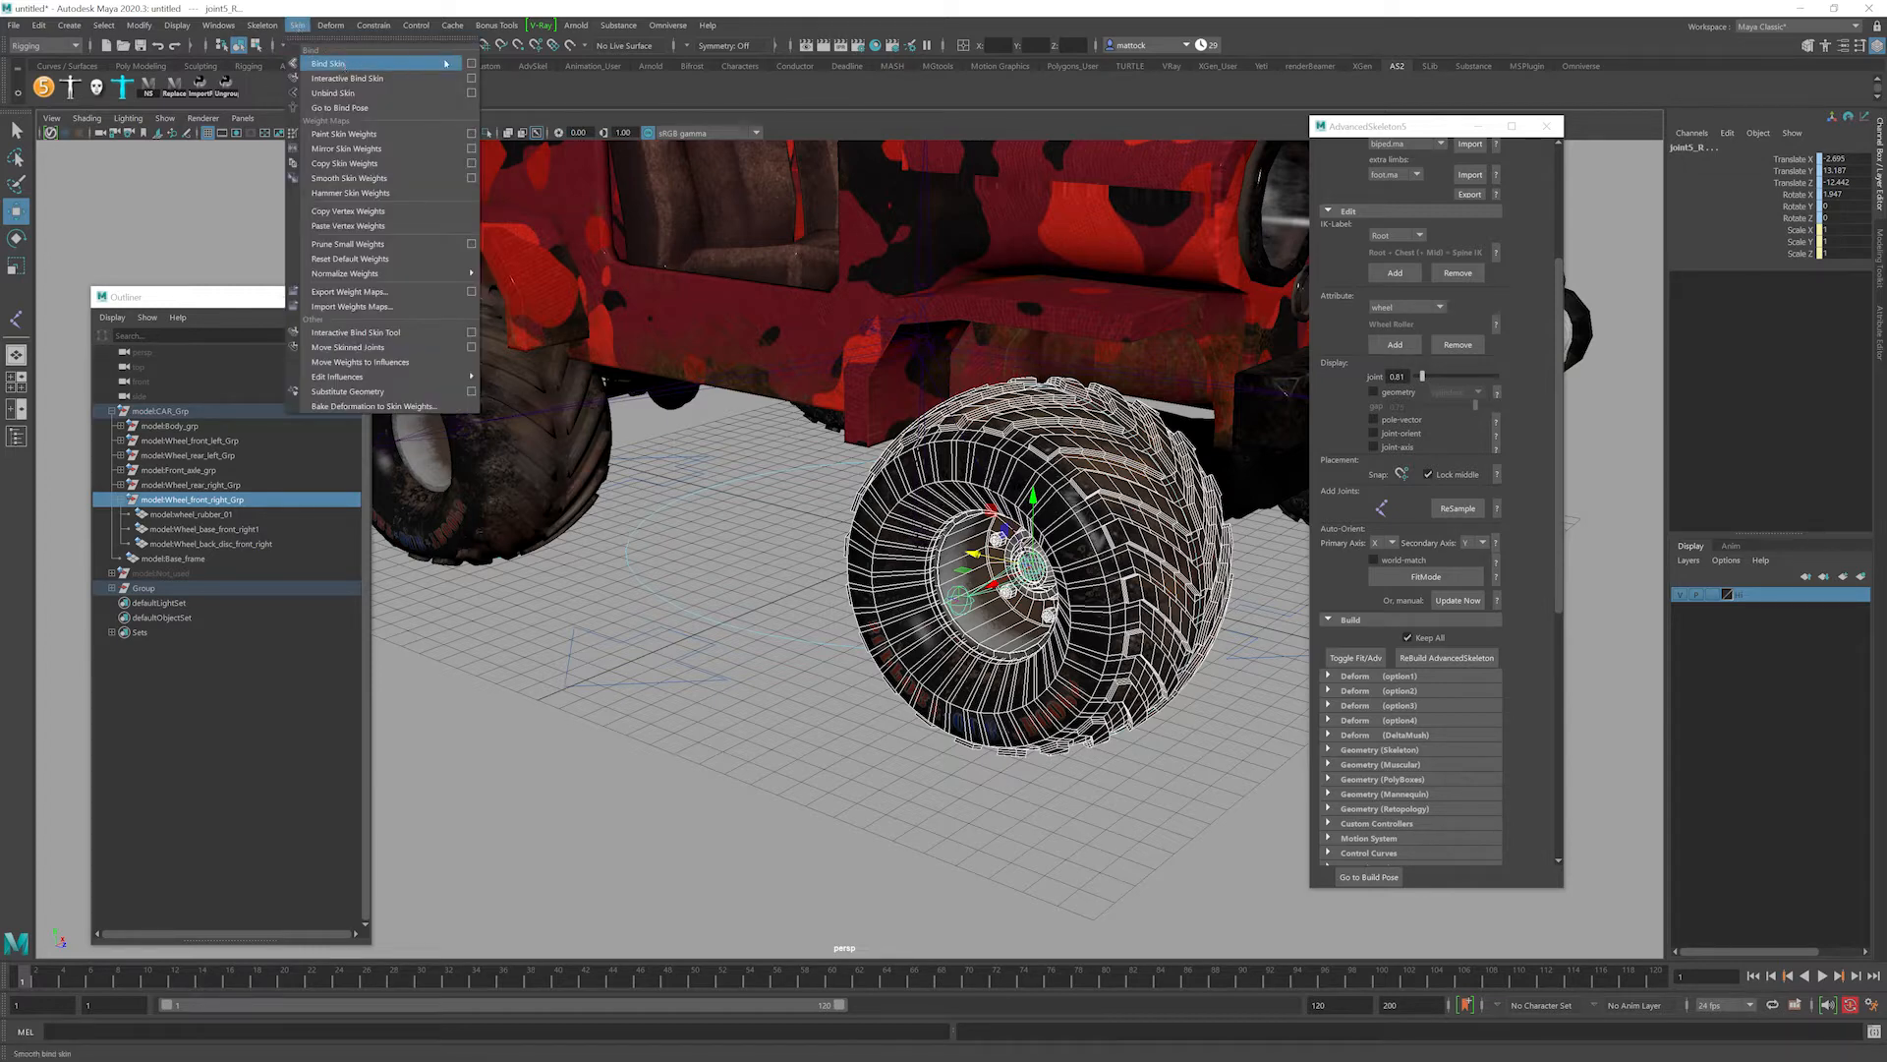
left_click(469, 64)
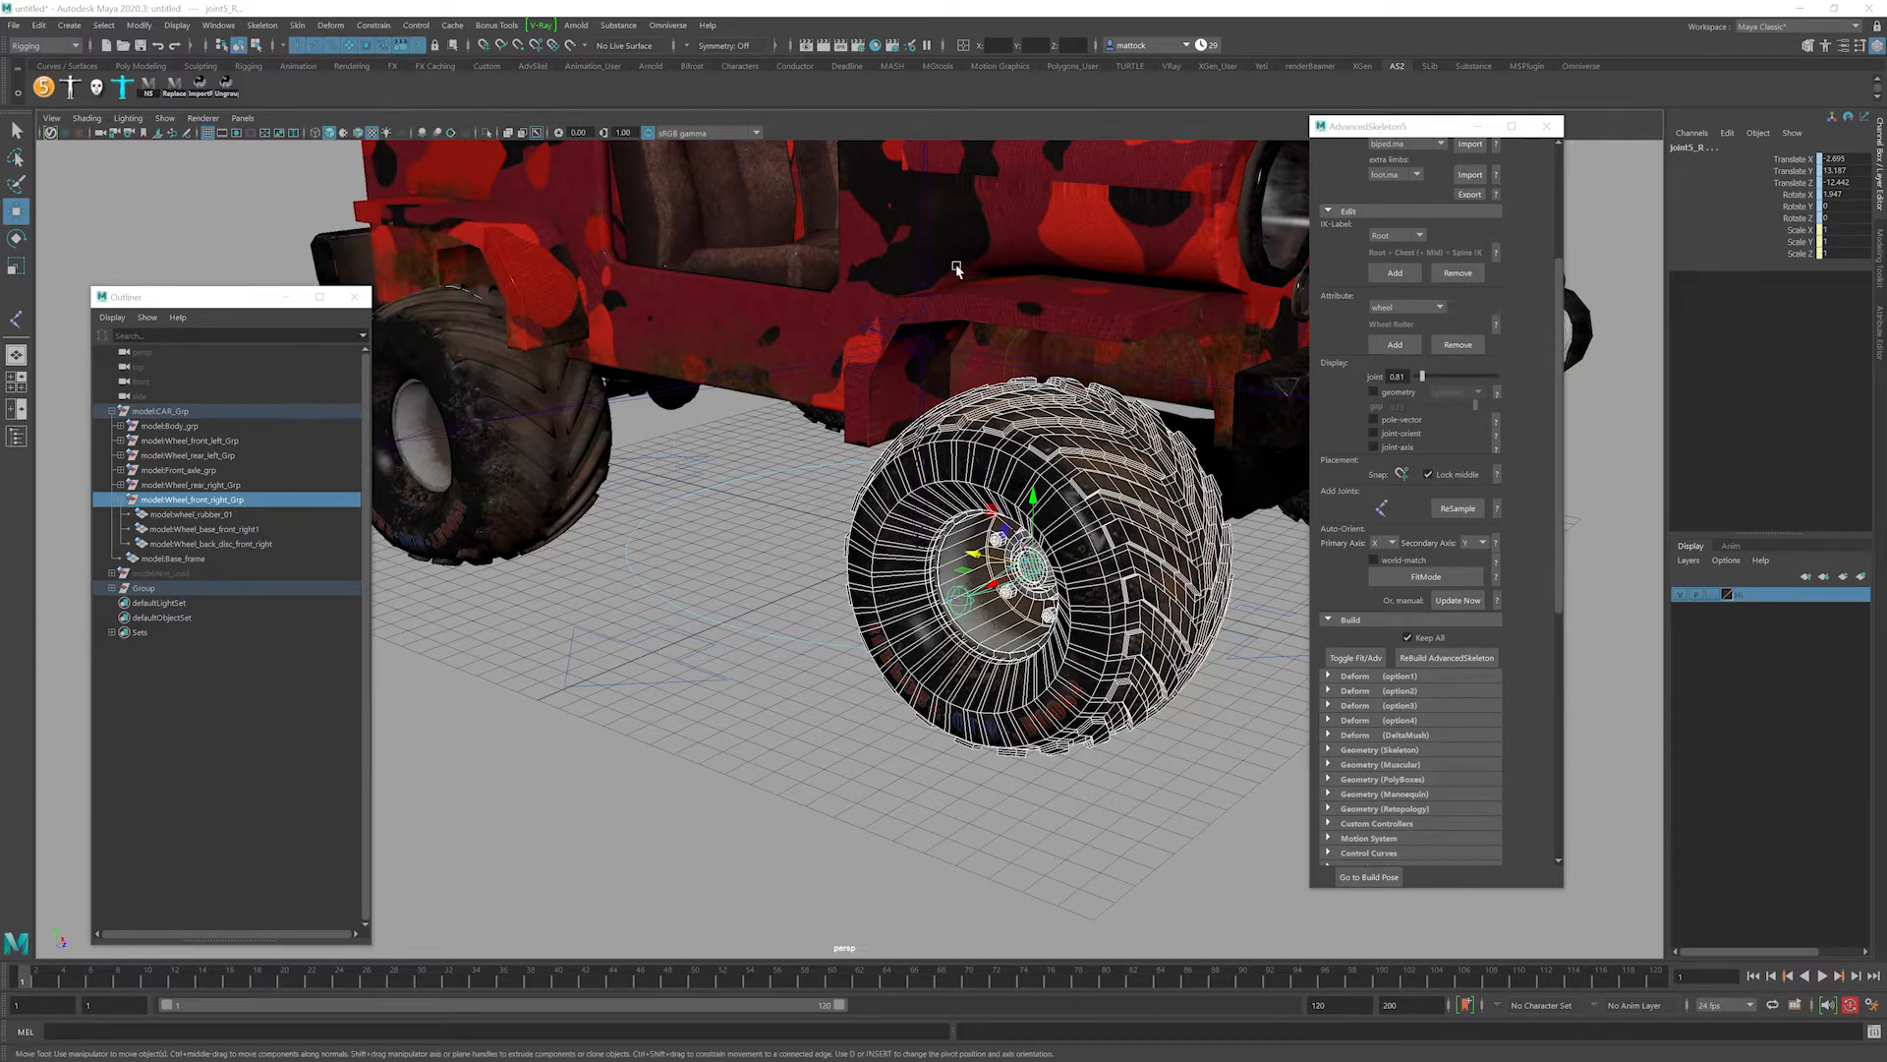
left_click_drag(1270, 245, 1437, 234)
left_click(1226, 272)
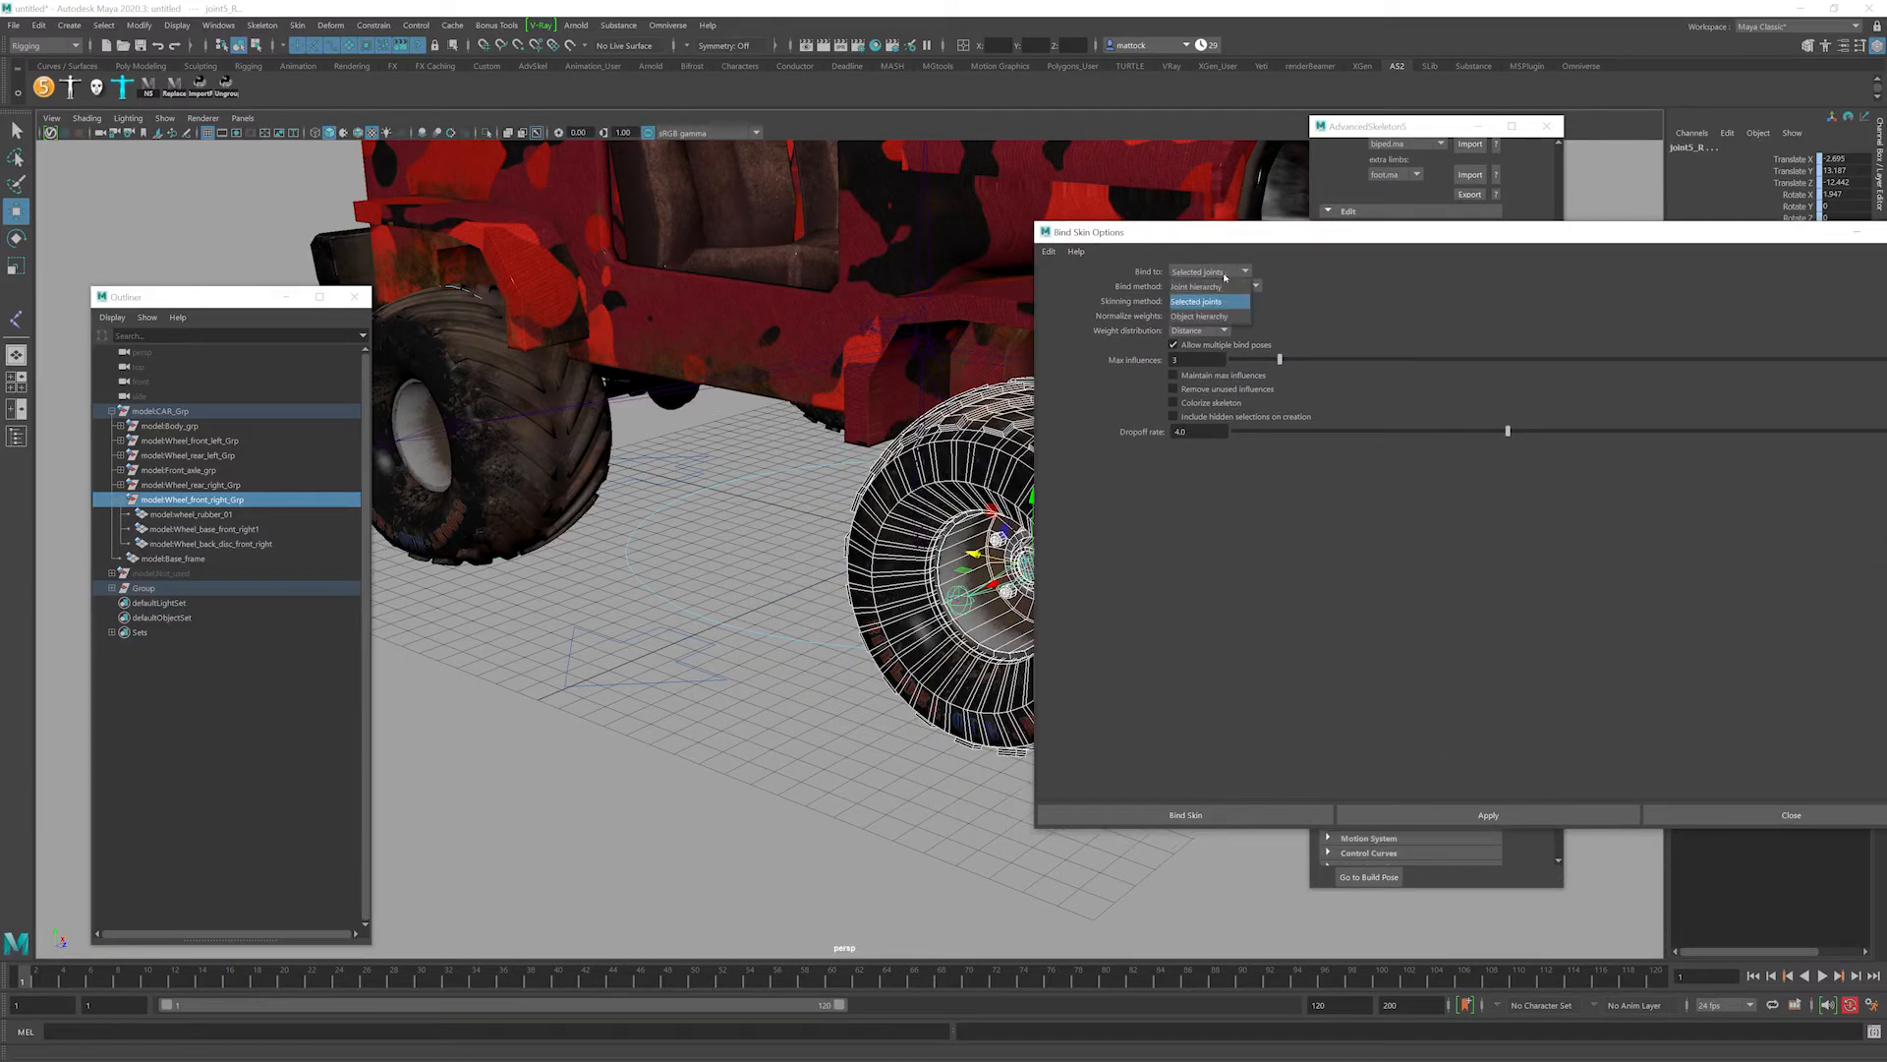
left_click(1209, 302)
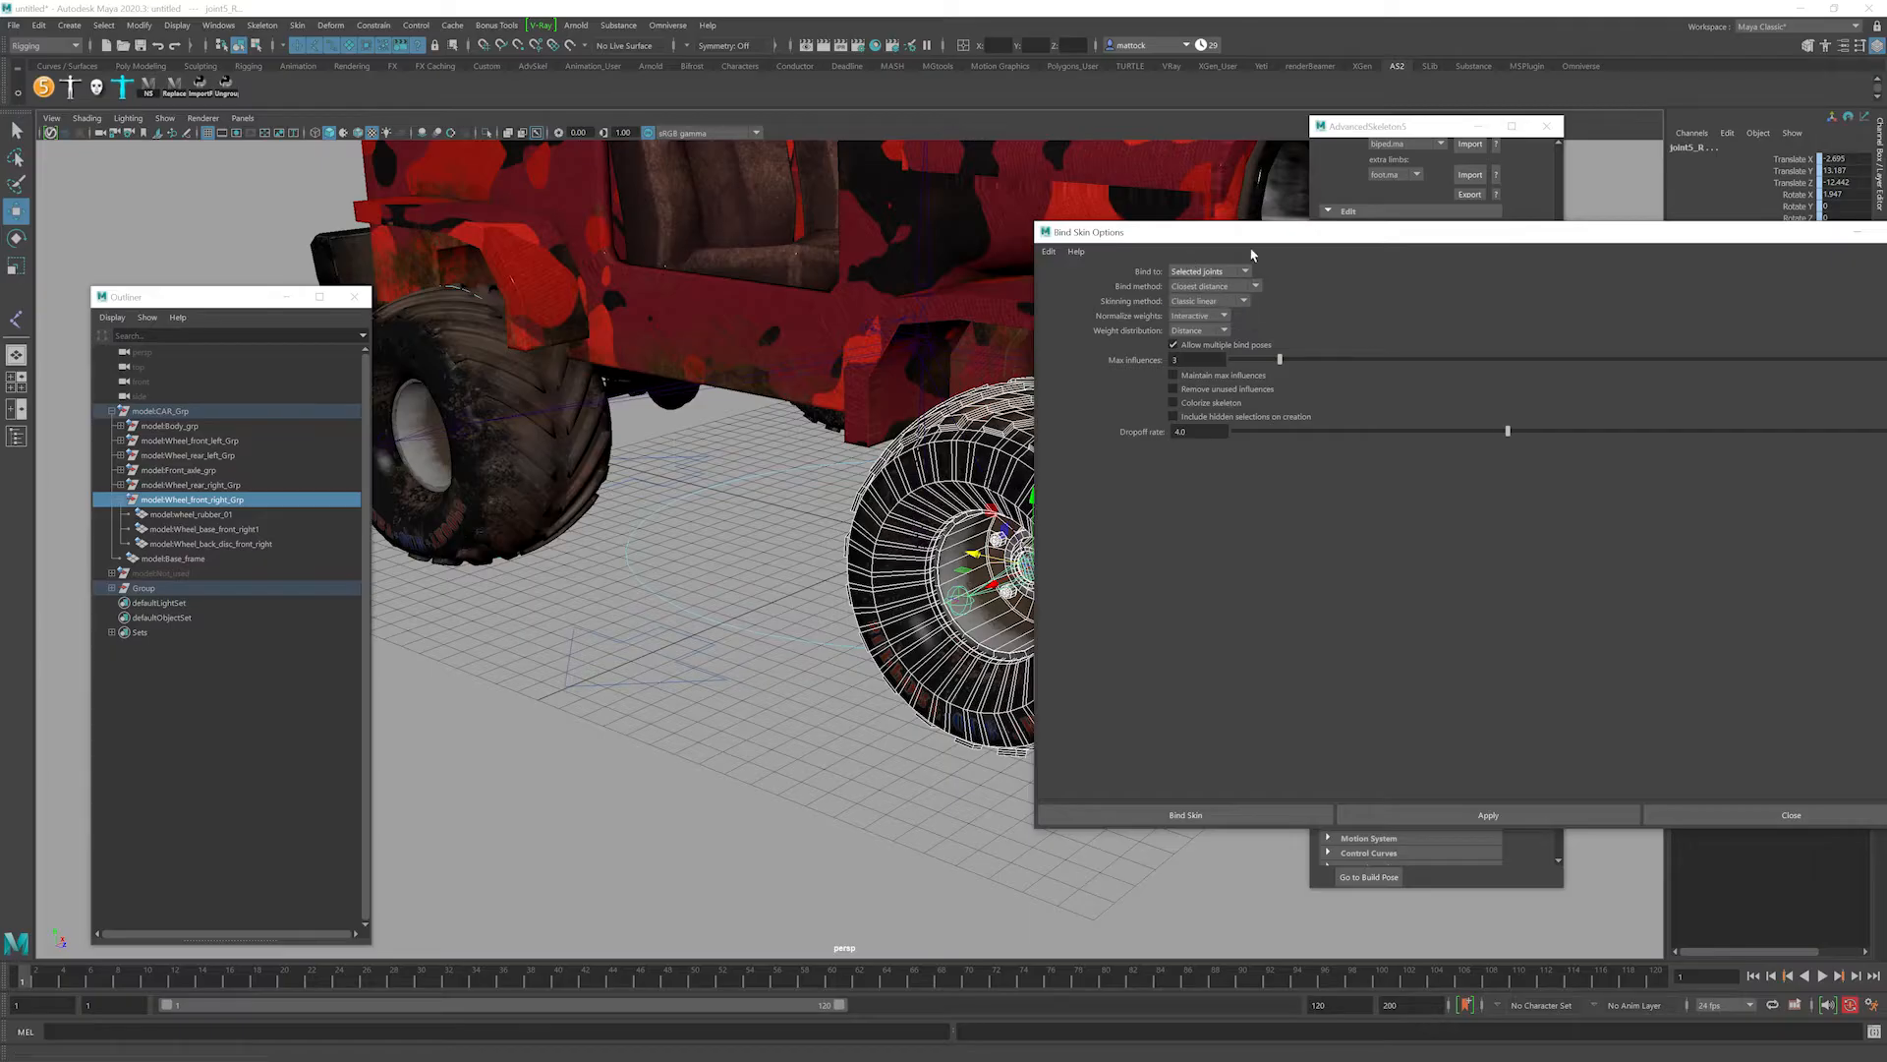
left_click_drag(1081, 232, 1308, 350)
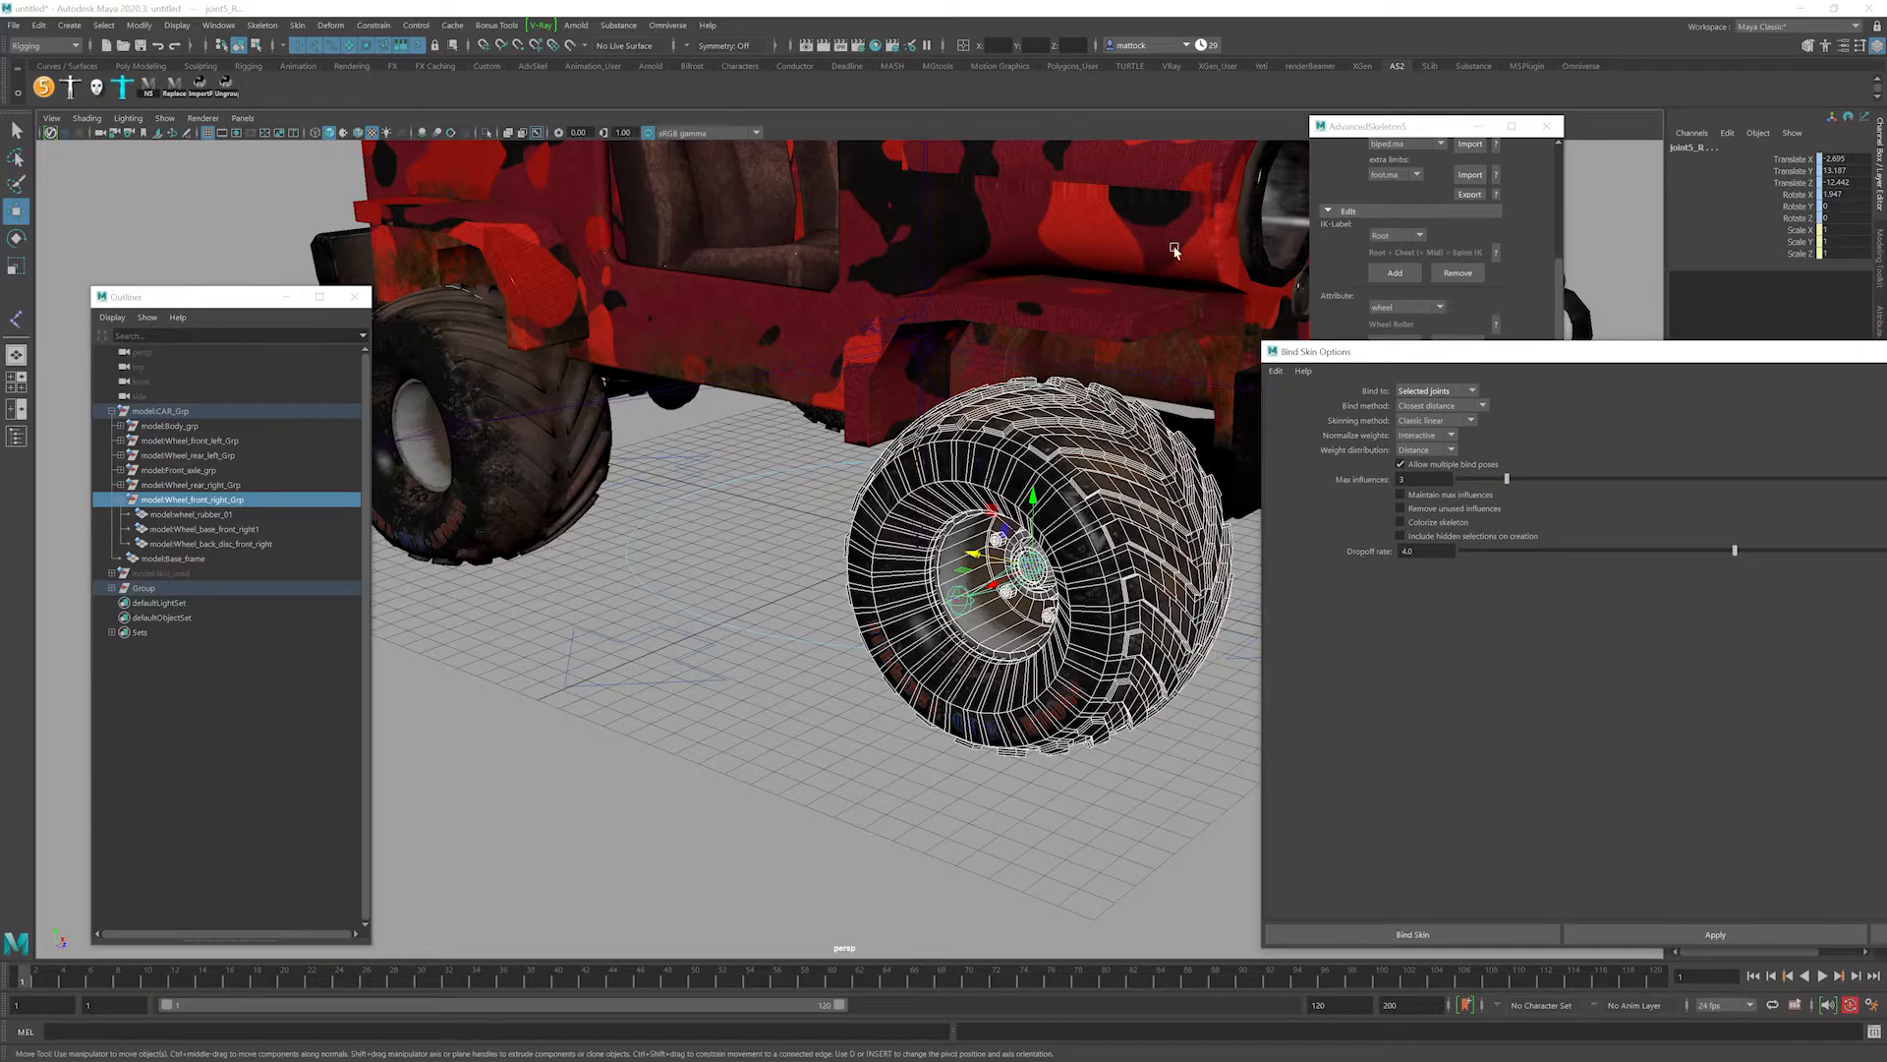
left_click_drag(1570, 357, 1357, 163)
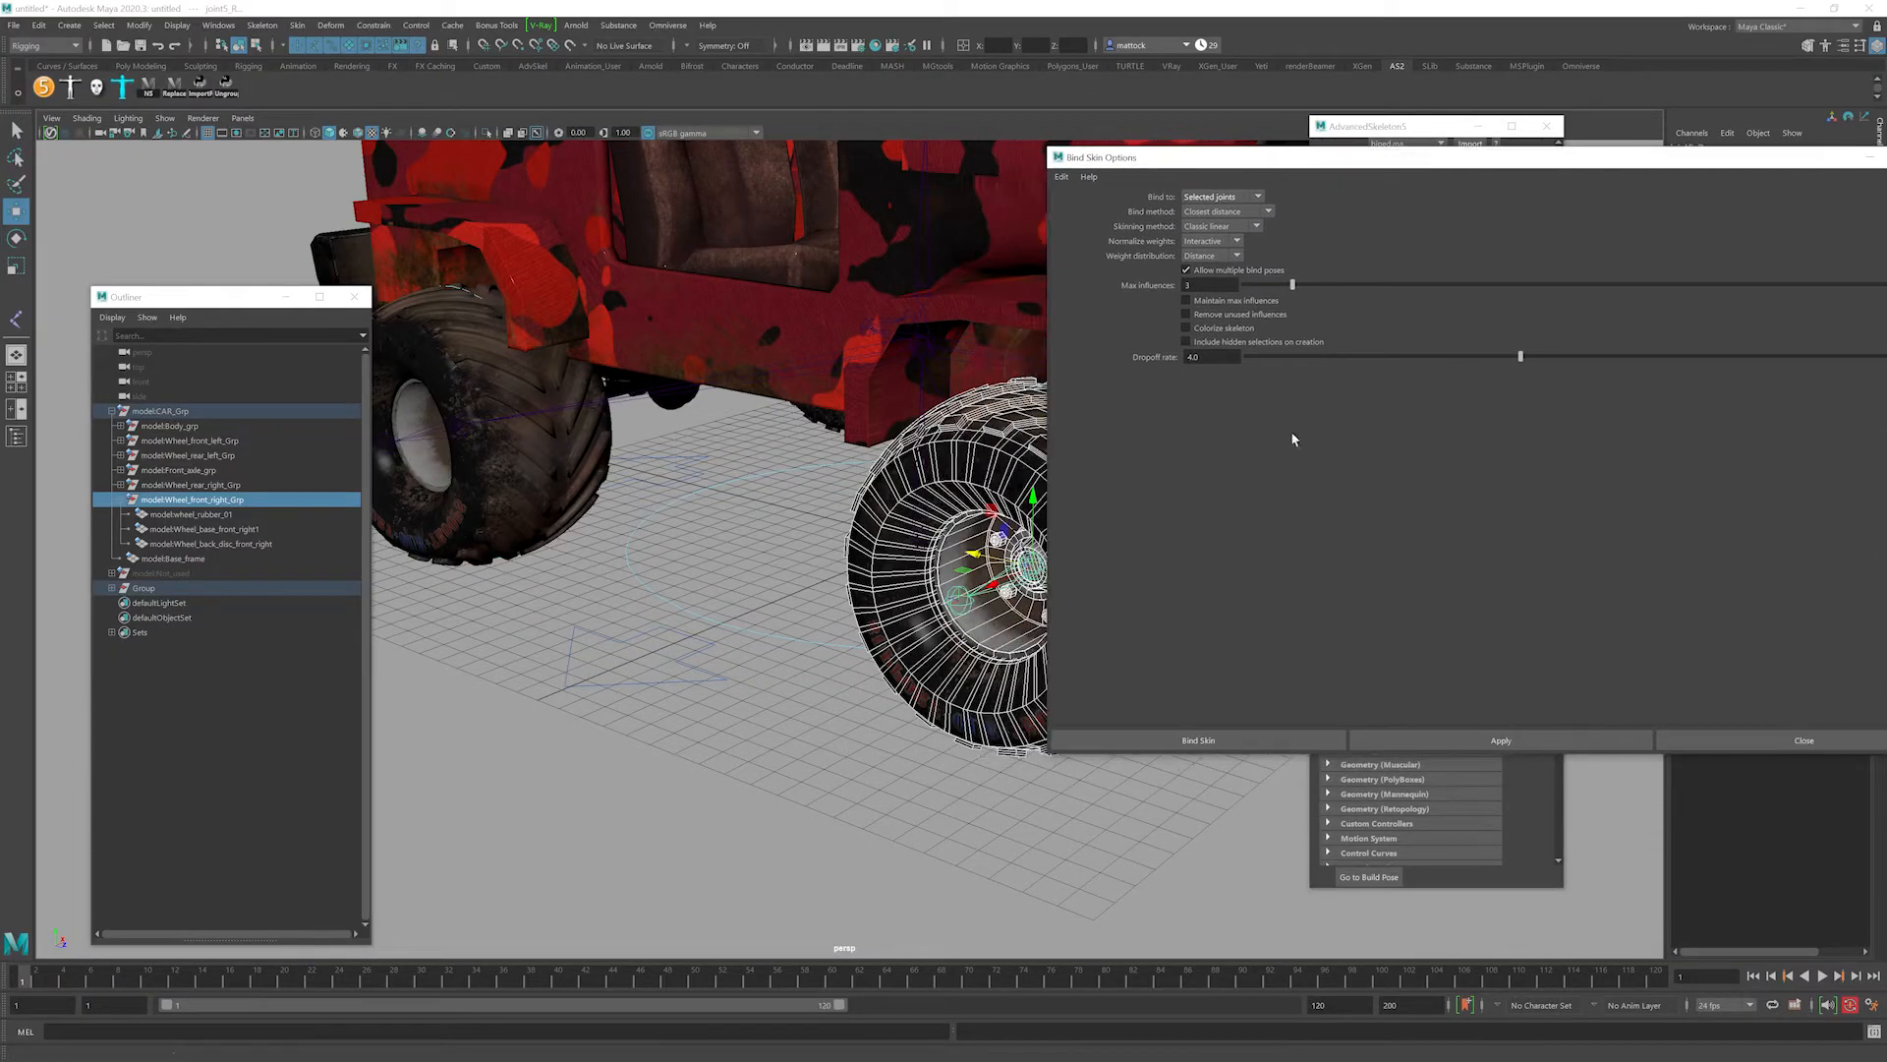
left_click(1253, 733)
Test the front right wheel's binding by moving the root control RootX_M along Z, and undo the move.
right_click_drag(1197, 567, 830, 505, "alt")
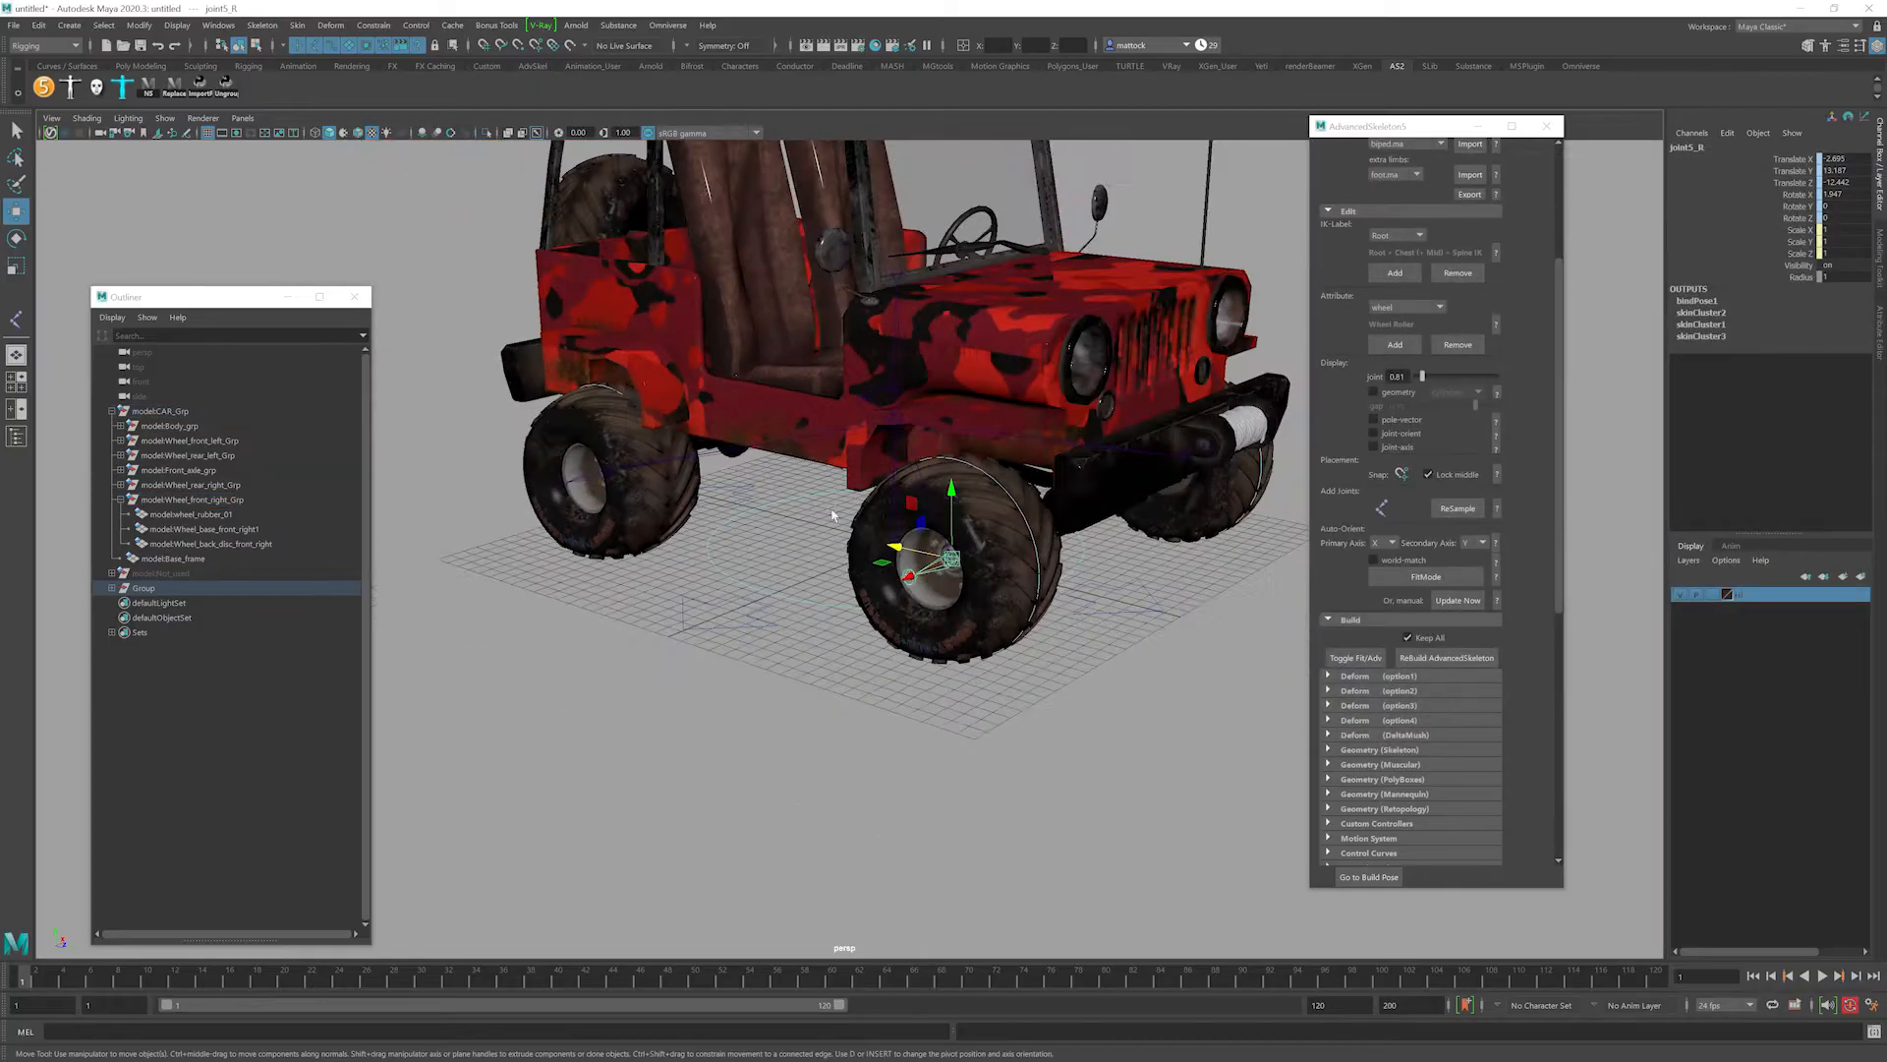
right_click_drag(1024, 491, 870, 541, "alt")
middle_click_drag(870, 541, 843, 559, "alt")
left_click_drag(843, 559, 1020, 607, "alt")
left_click(999, 654)
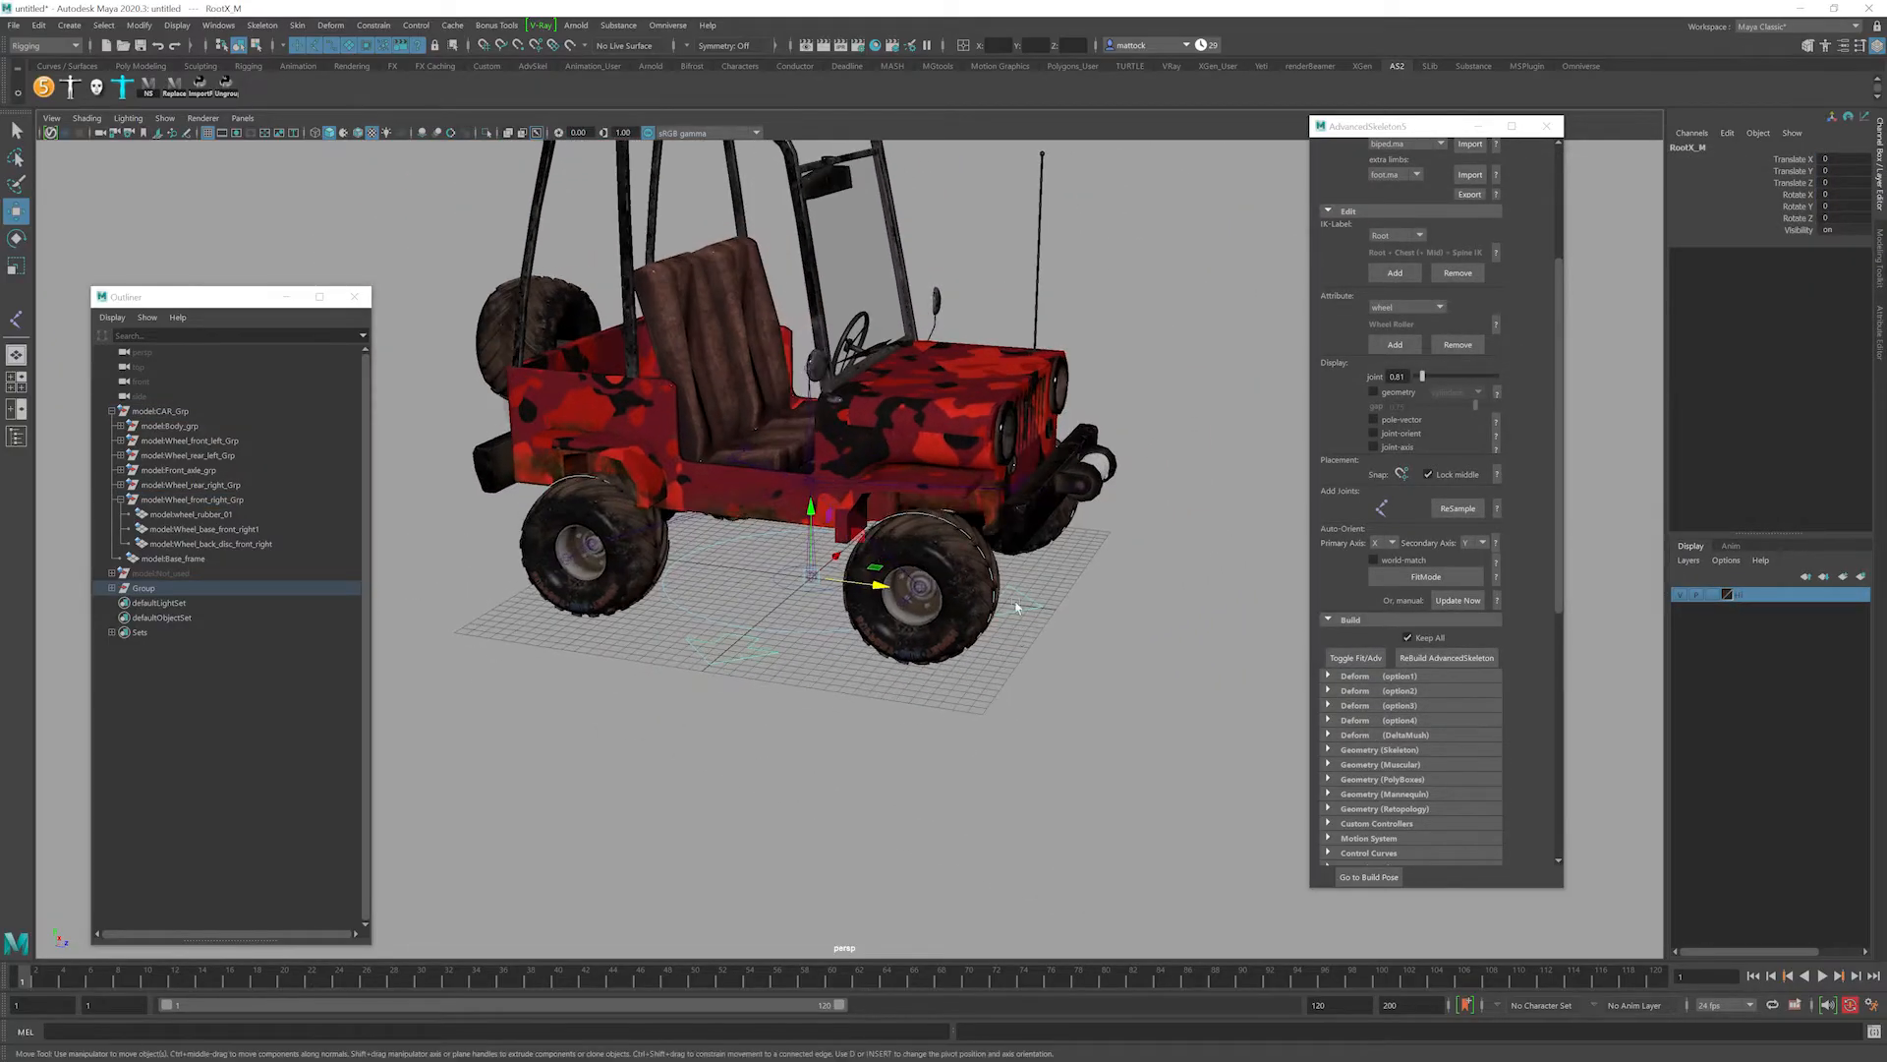
left_click_drag(892, 587, 1044, 607)
key("ctrl+z")
Bind the rear right wheel group model:Wheel_rear_right_Grp to its wheel joint joint7_R with Bind Skin.
right_click_drag(703, 493, 826, 531, "alt")
middle_click_drag(648, 541, 842, 565, "alt")
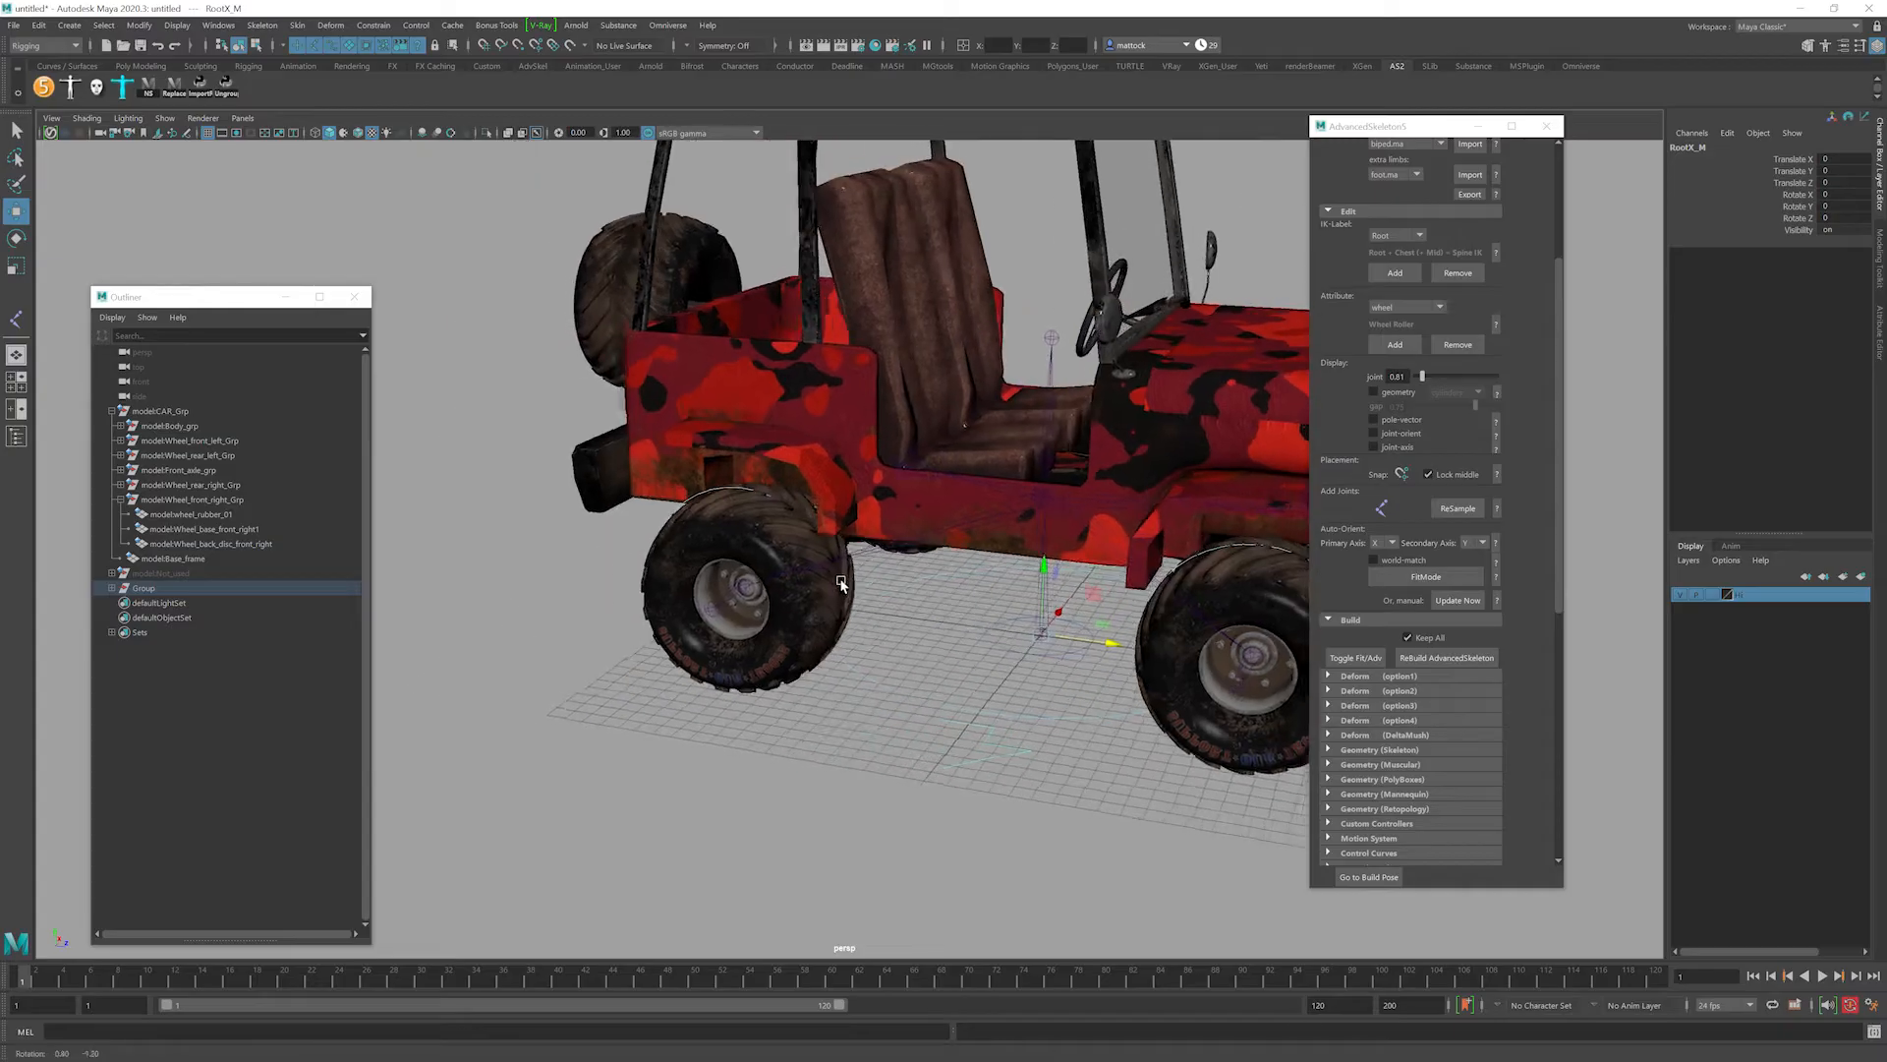
left_click_drag(728, 499, 654, 497, "alt")
right_click_drag(653, 496, 759, 515, "alt")
left_click_drag(760, 515, 669, 540, "alt")
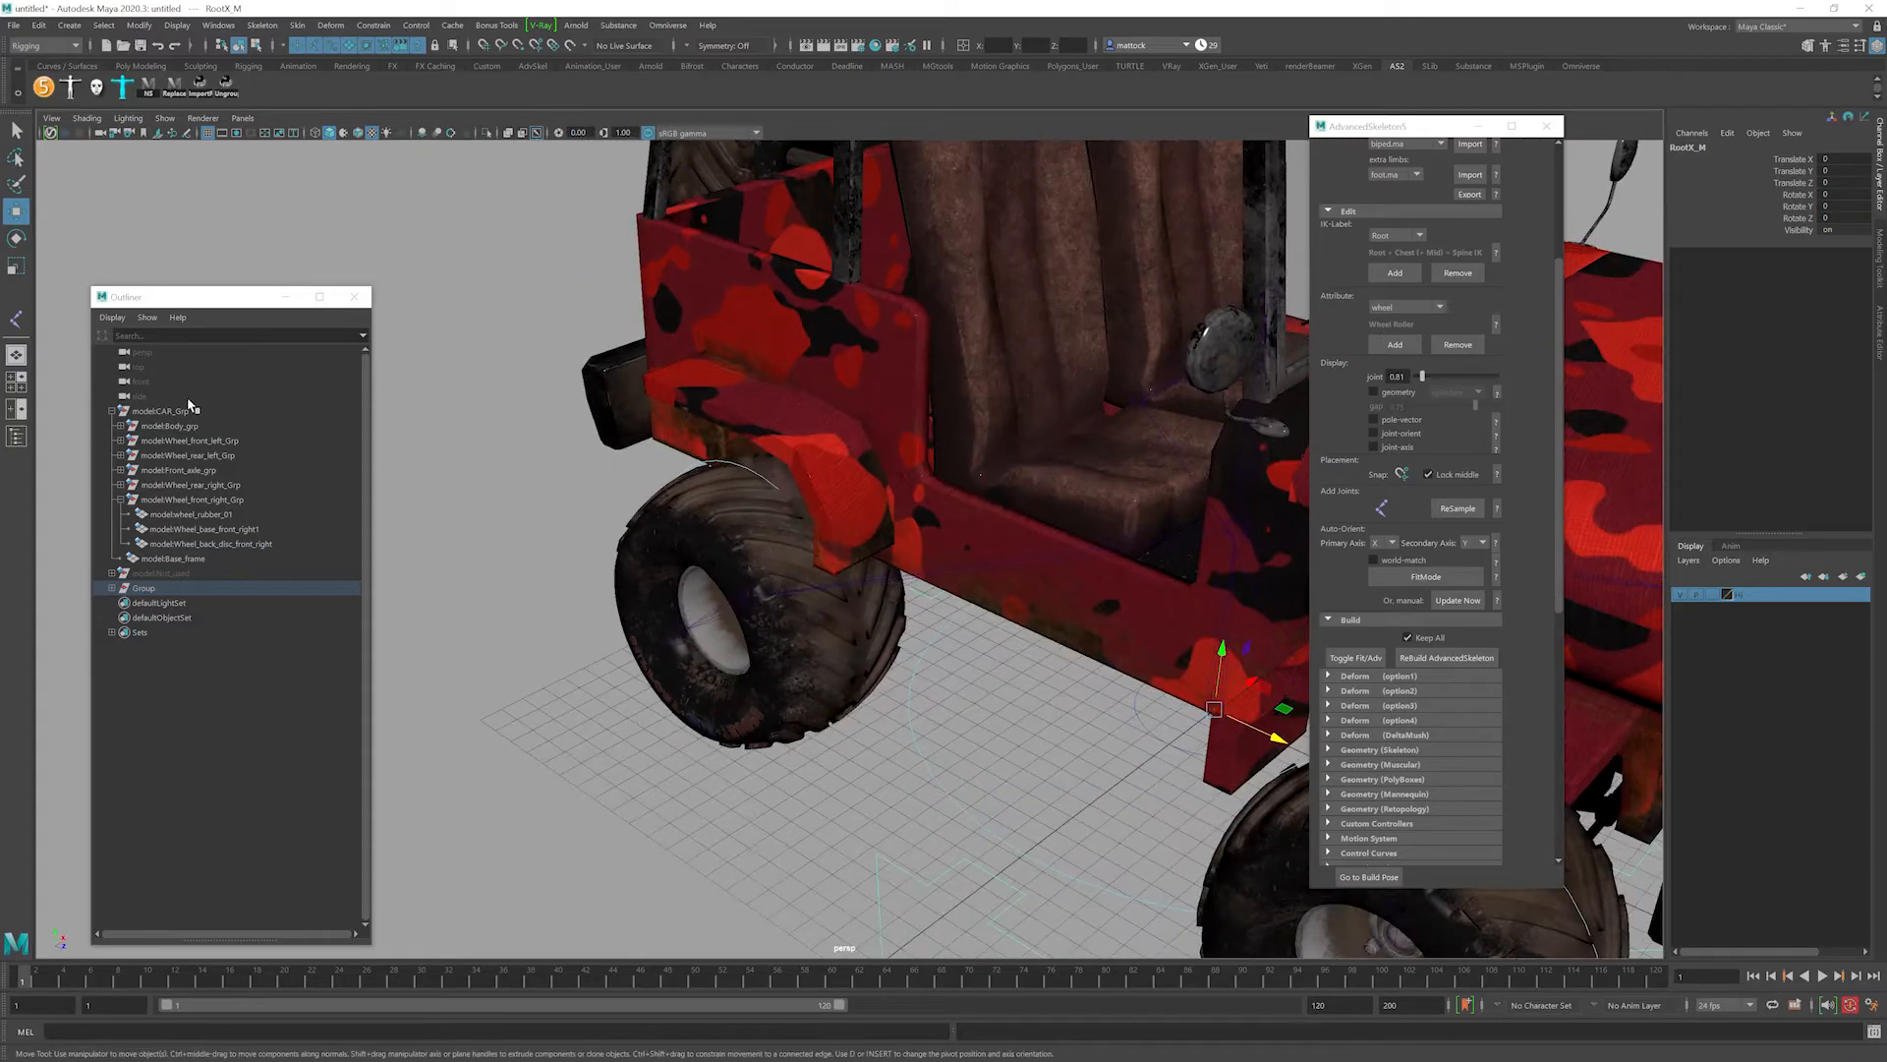
left_click(658, 509)
left_click(230, 486)
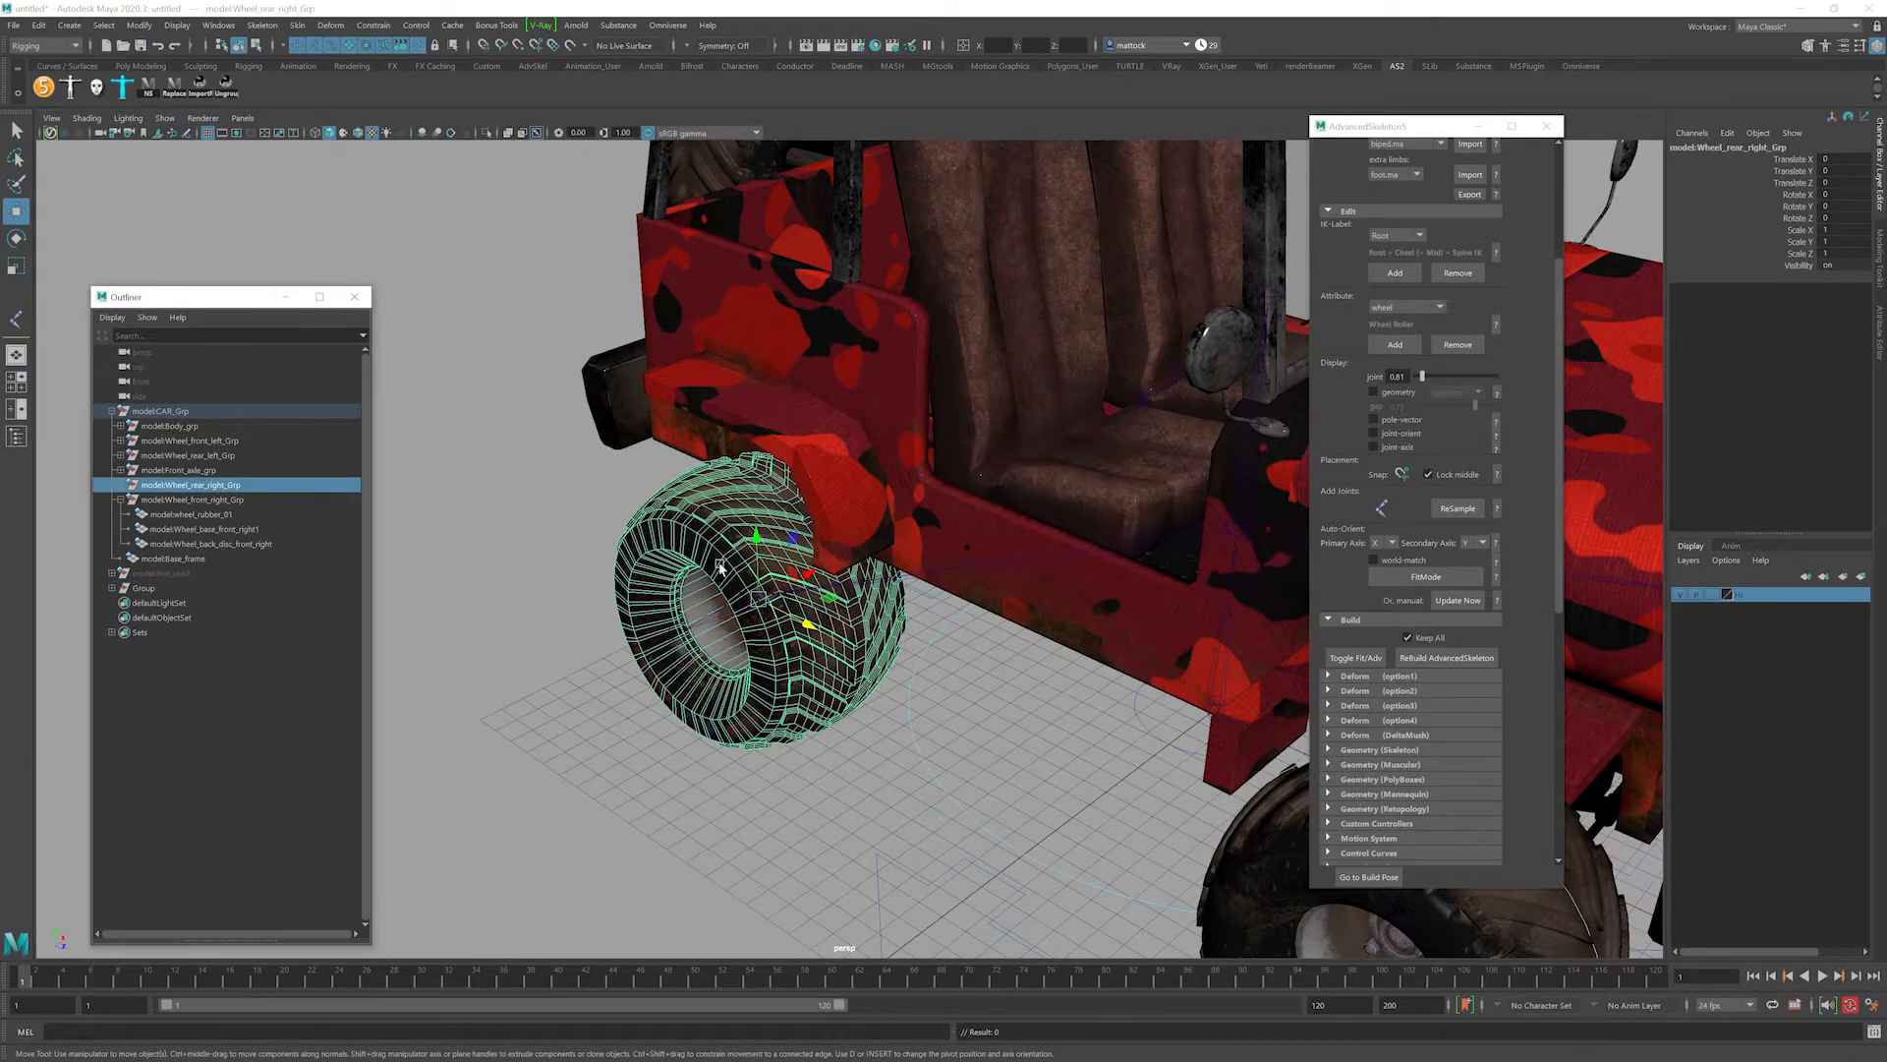
scroll(680, 627, "up", 3)
left_click(662, 648)
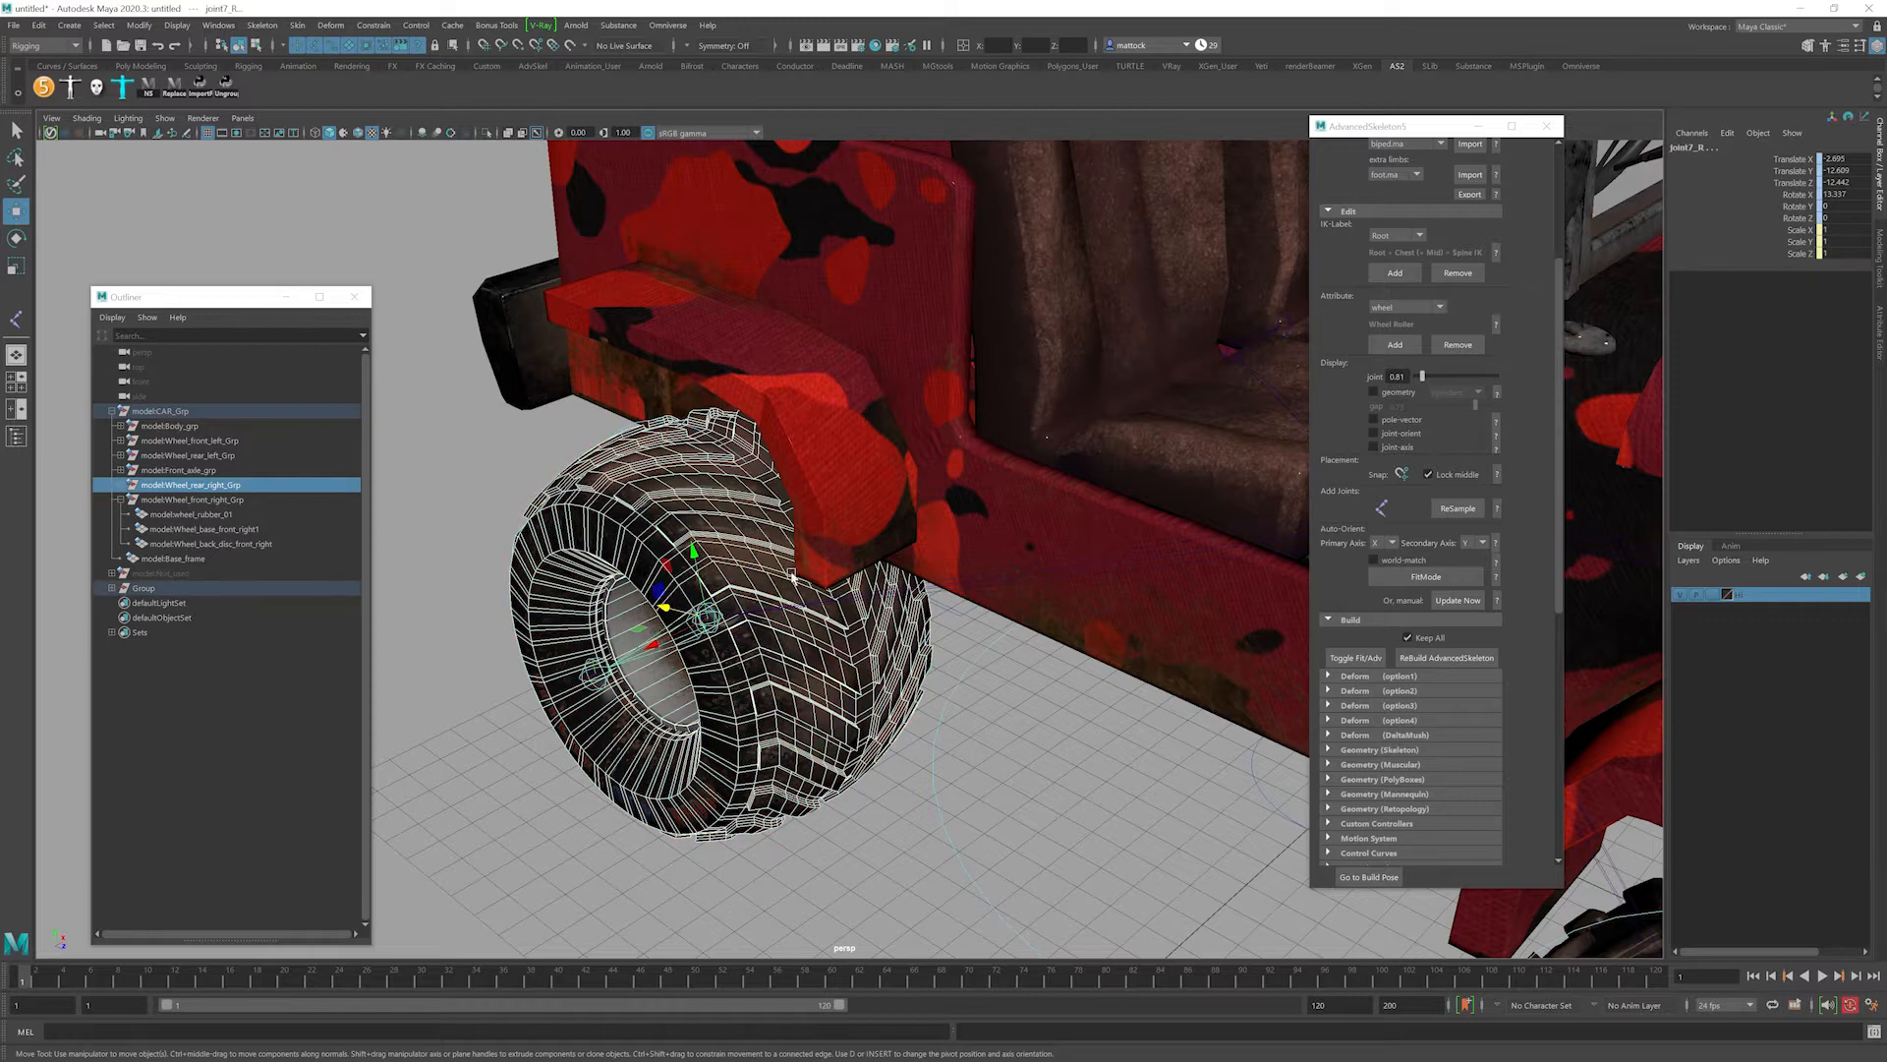
left_click_drag(792, 577, 688, 585, "alt")
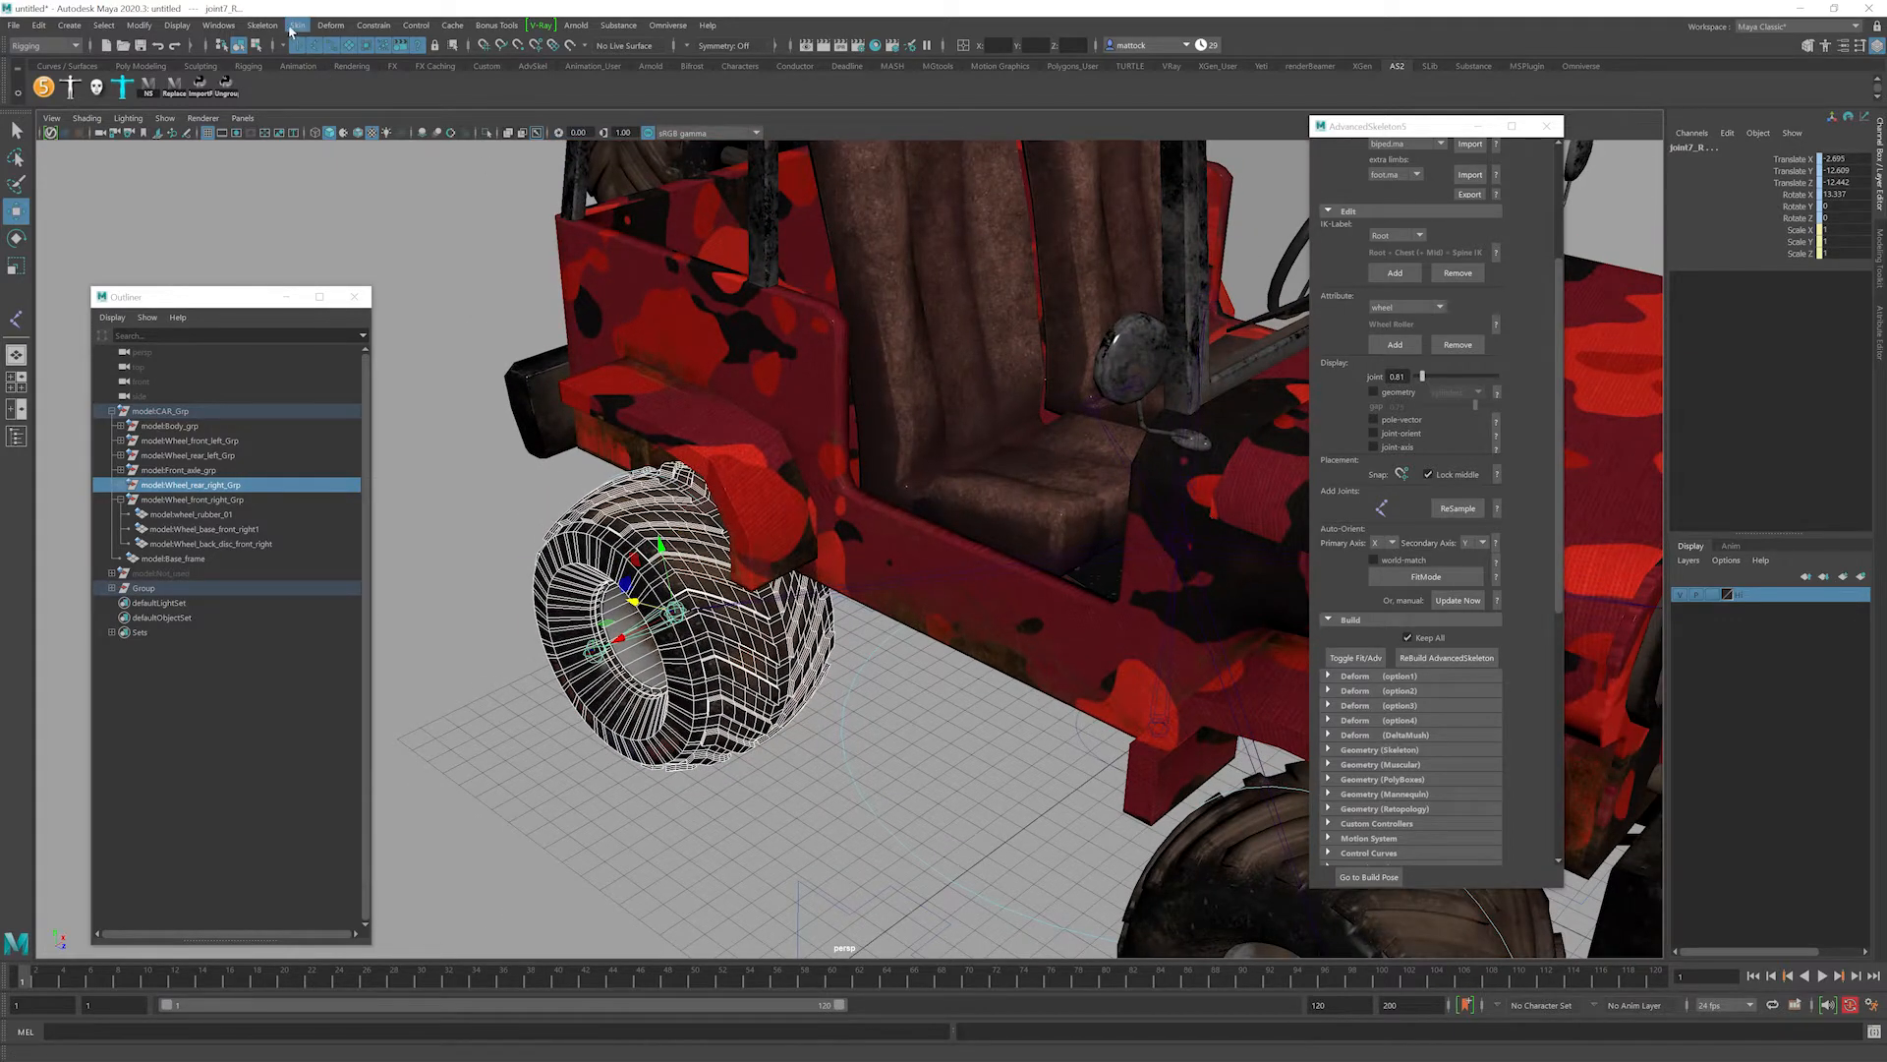
left_click(291, 30)
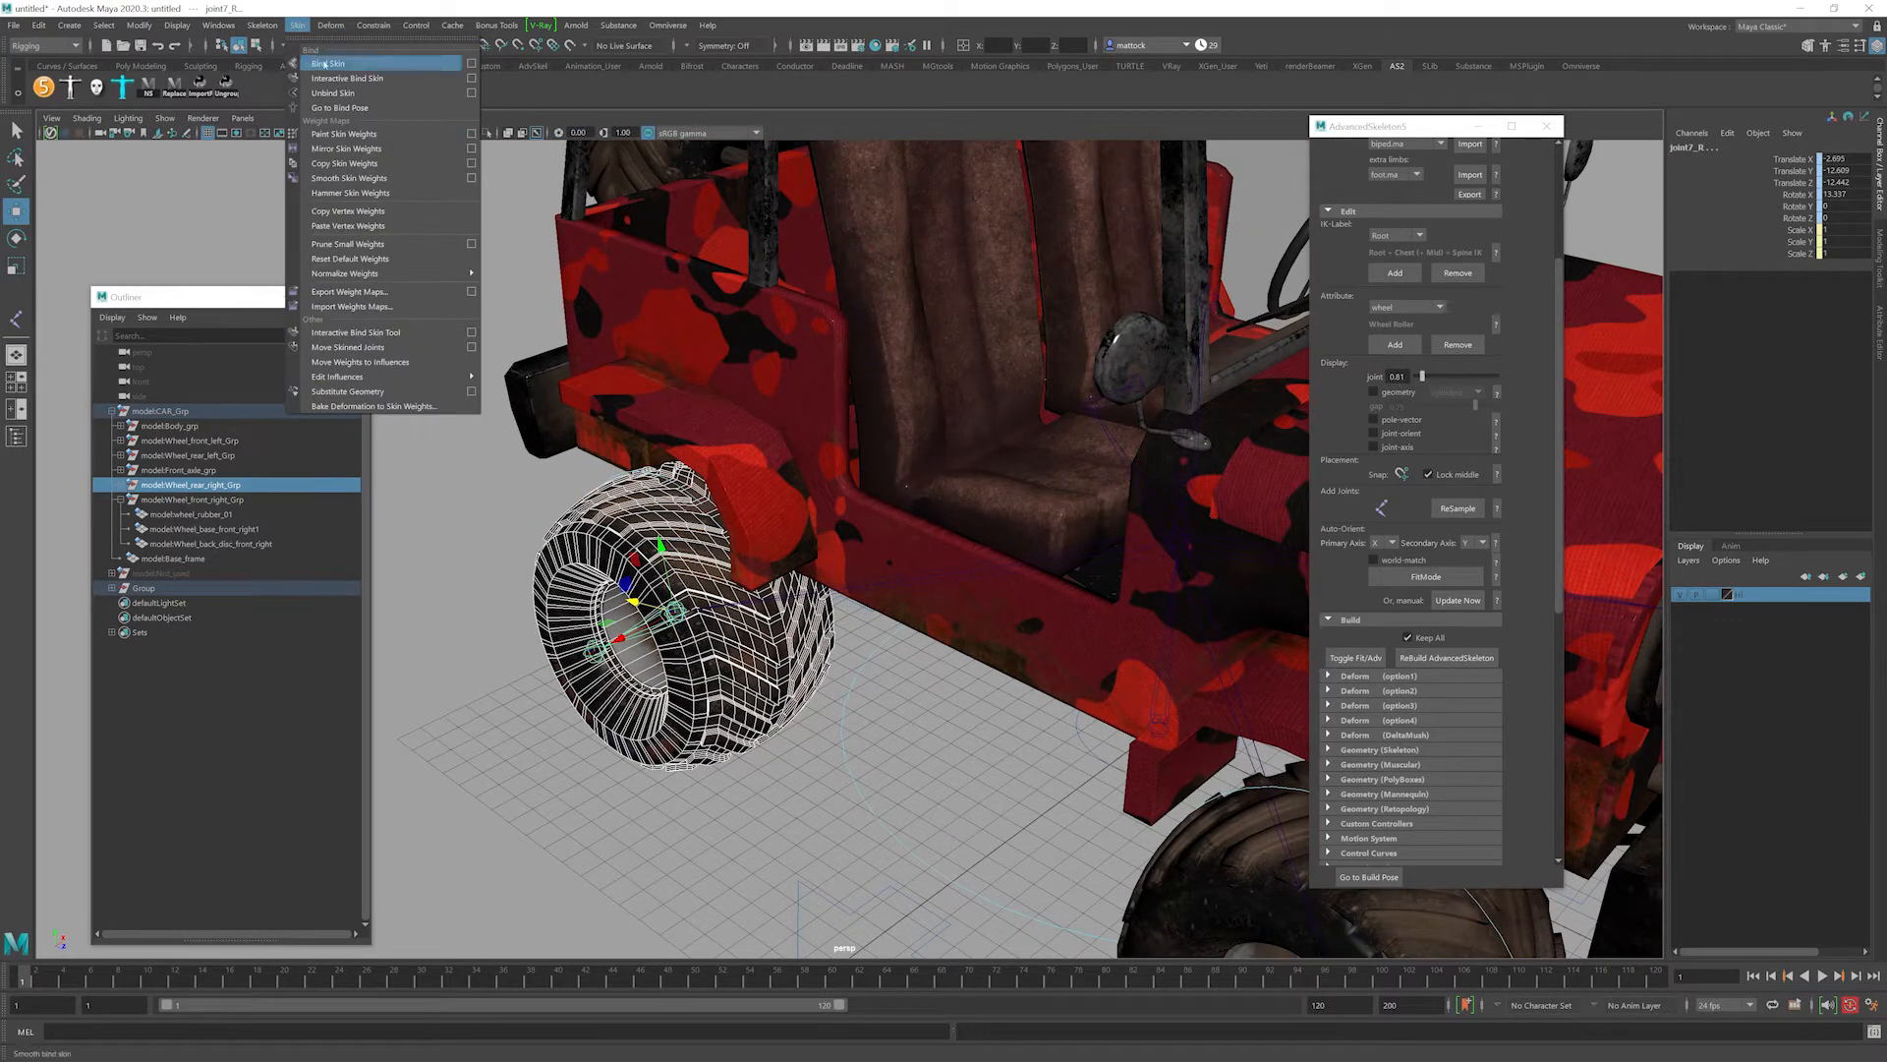
left_click(324, 64)
Test the bound right-hand wheels with the root control RootX_M, undo the test transforms, and examine the jeep.
scroll(1012, 550, "down", 6)
left_click_drag(1012, 550, 794, 617, "alt")
left_click(1007, 639)
key("e")
key("ctrl+z")
key("ctrl+z")
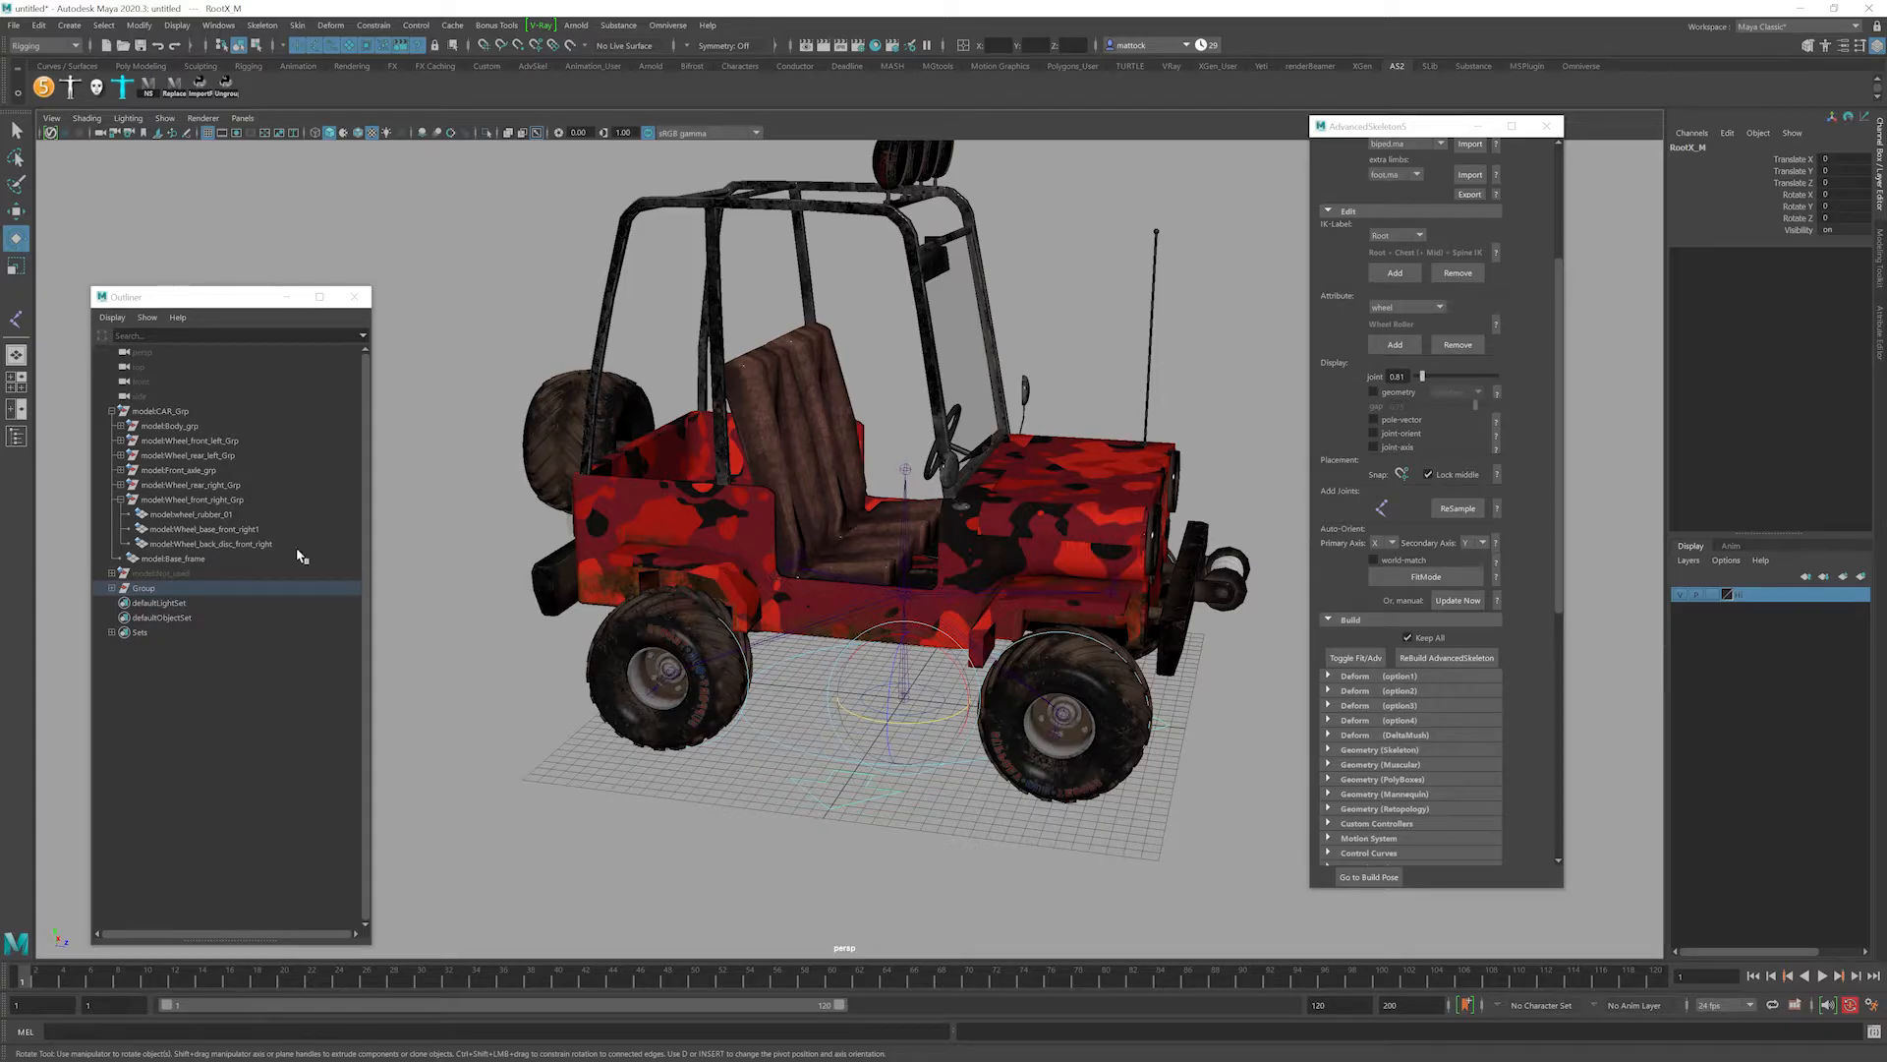
left_click_drag(983, 565, 840, 543, "alt")
right_click_drag(841, 544, 676, 462, "alt")
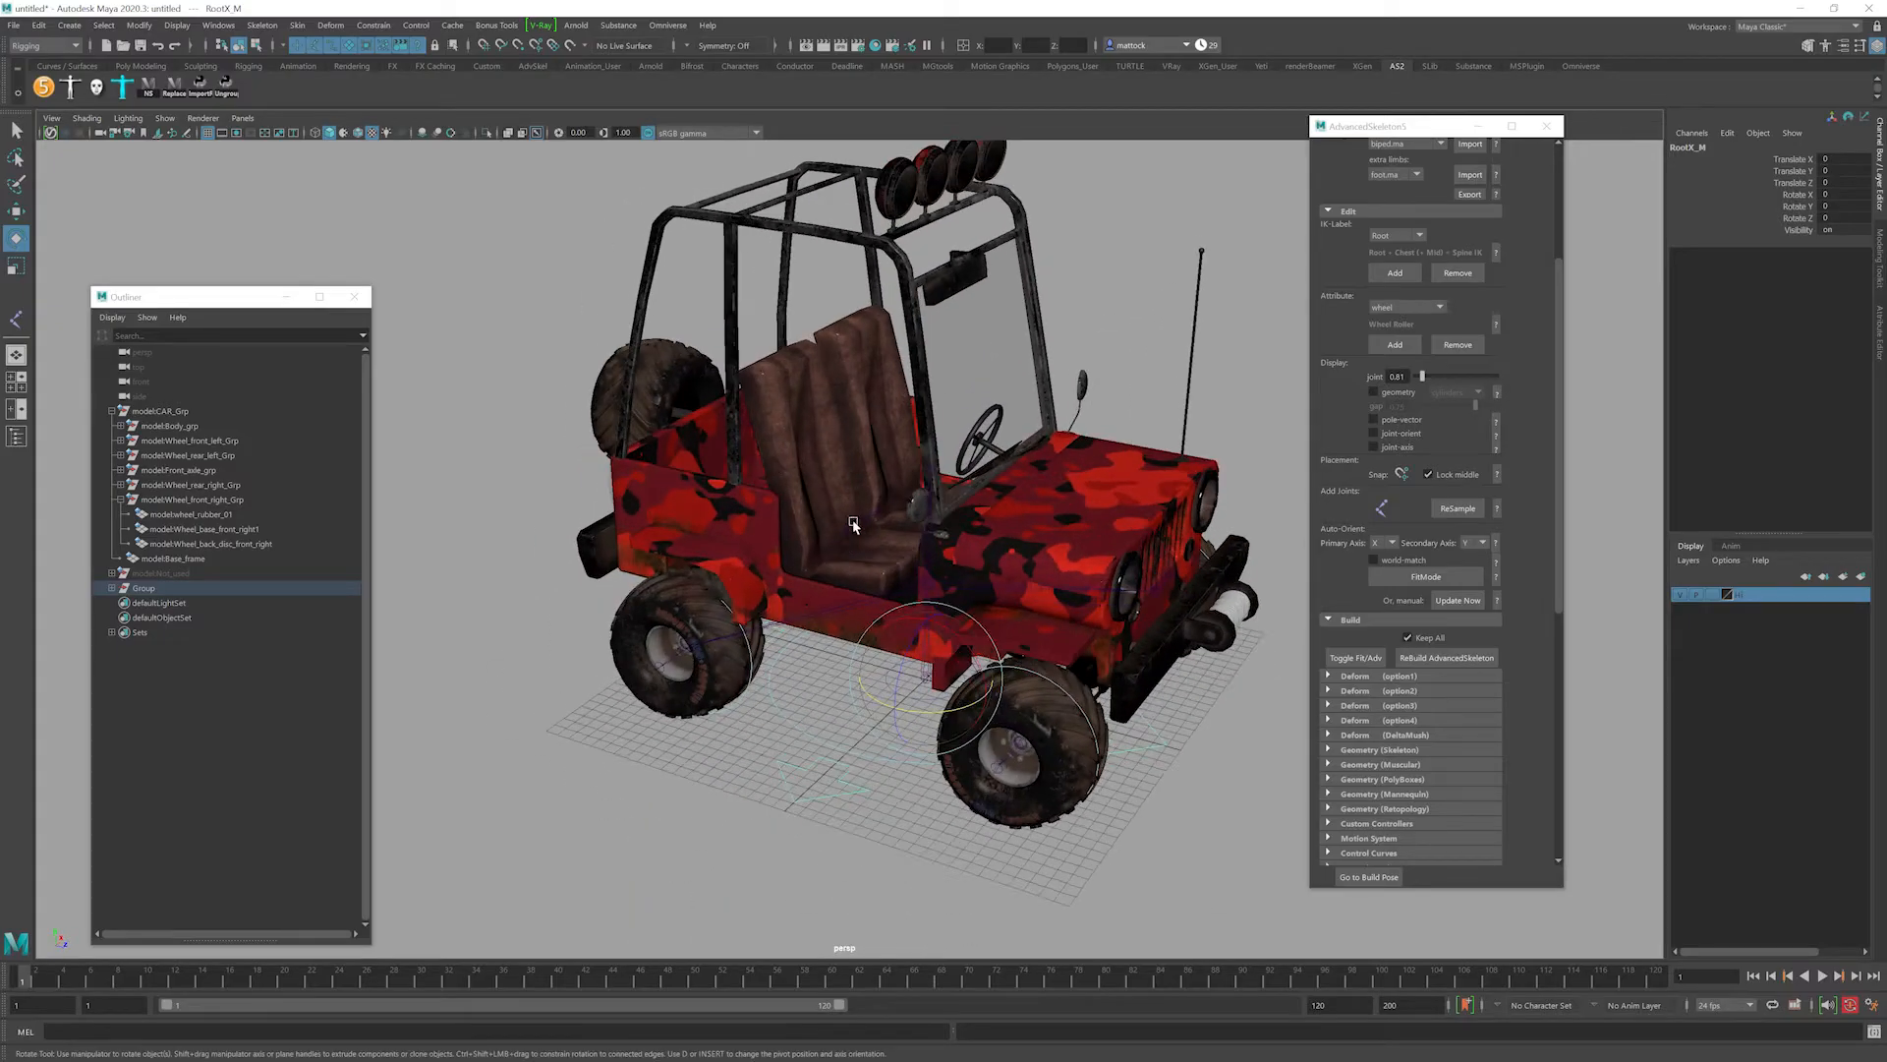
mouse_move(858, 522)
left_mouse_down("alt")
mouse_move(924, 555)
mouse_move(848, 521)
left_mouse_up("alt")
right_click_drag(658, 503, 842, 526, "alt")
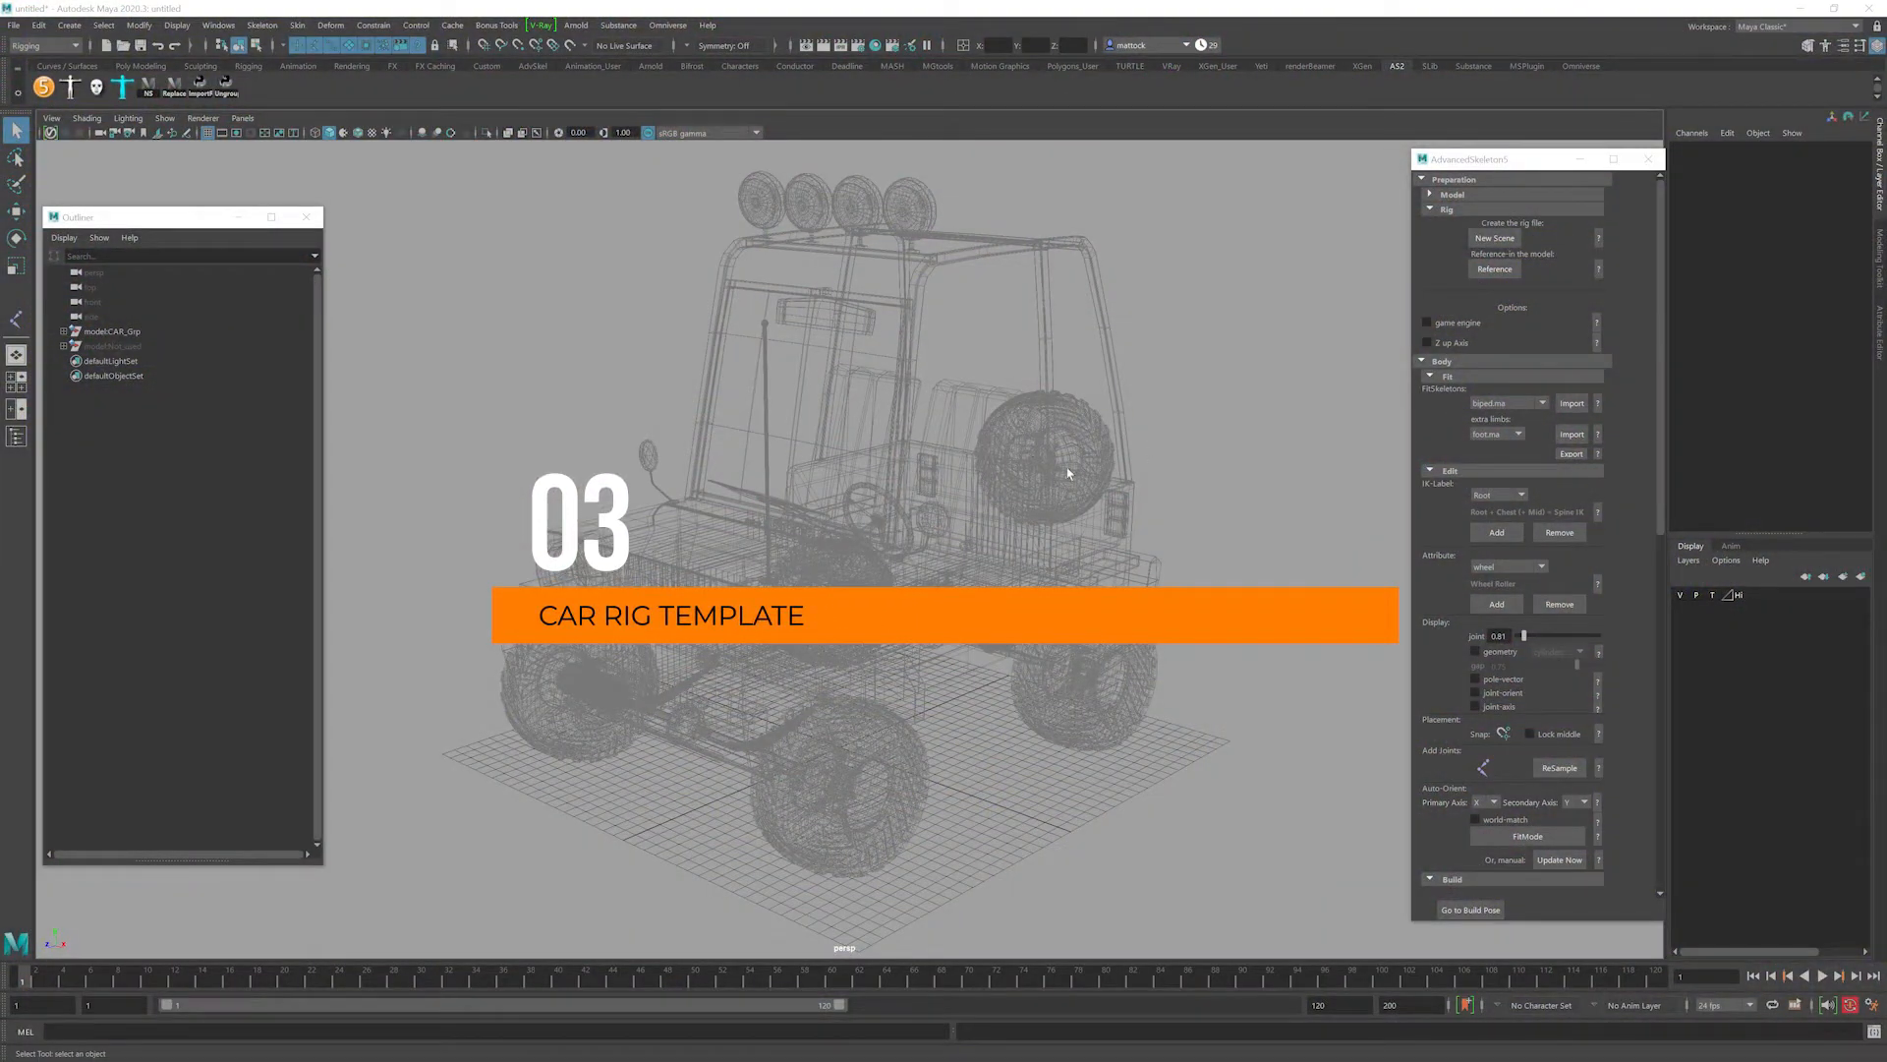
Import the vehicle.ma fit skeleton template into the scene with the wireframe jeep model.
right_click_drag(1068, 473, 927, 531, "alt")
left_click_drag(927, 531, 1197, 395, "alt")
left_click_drag(1463, 165, 1443, 166)
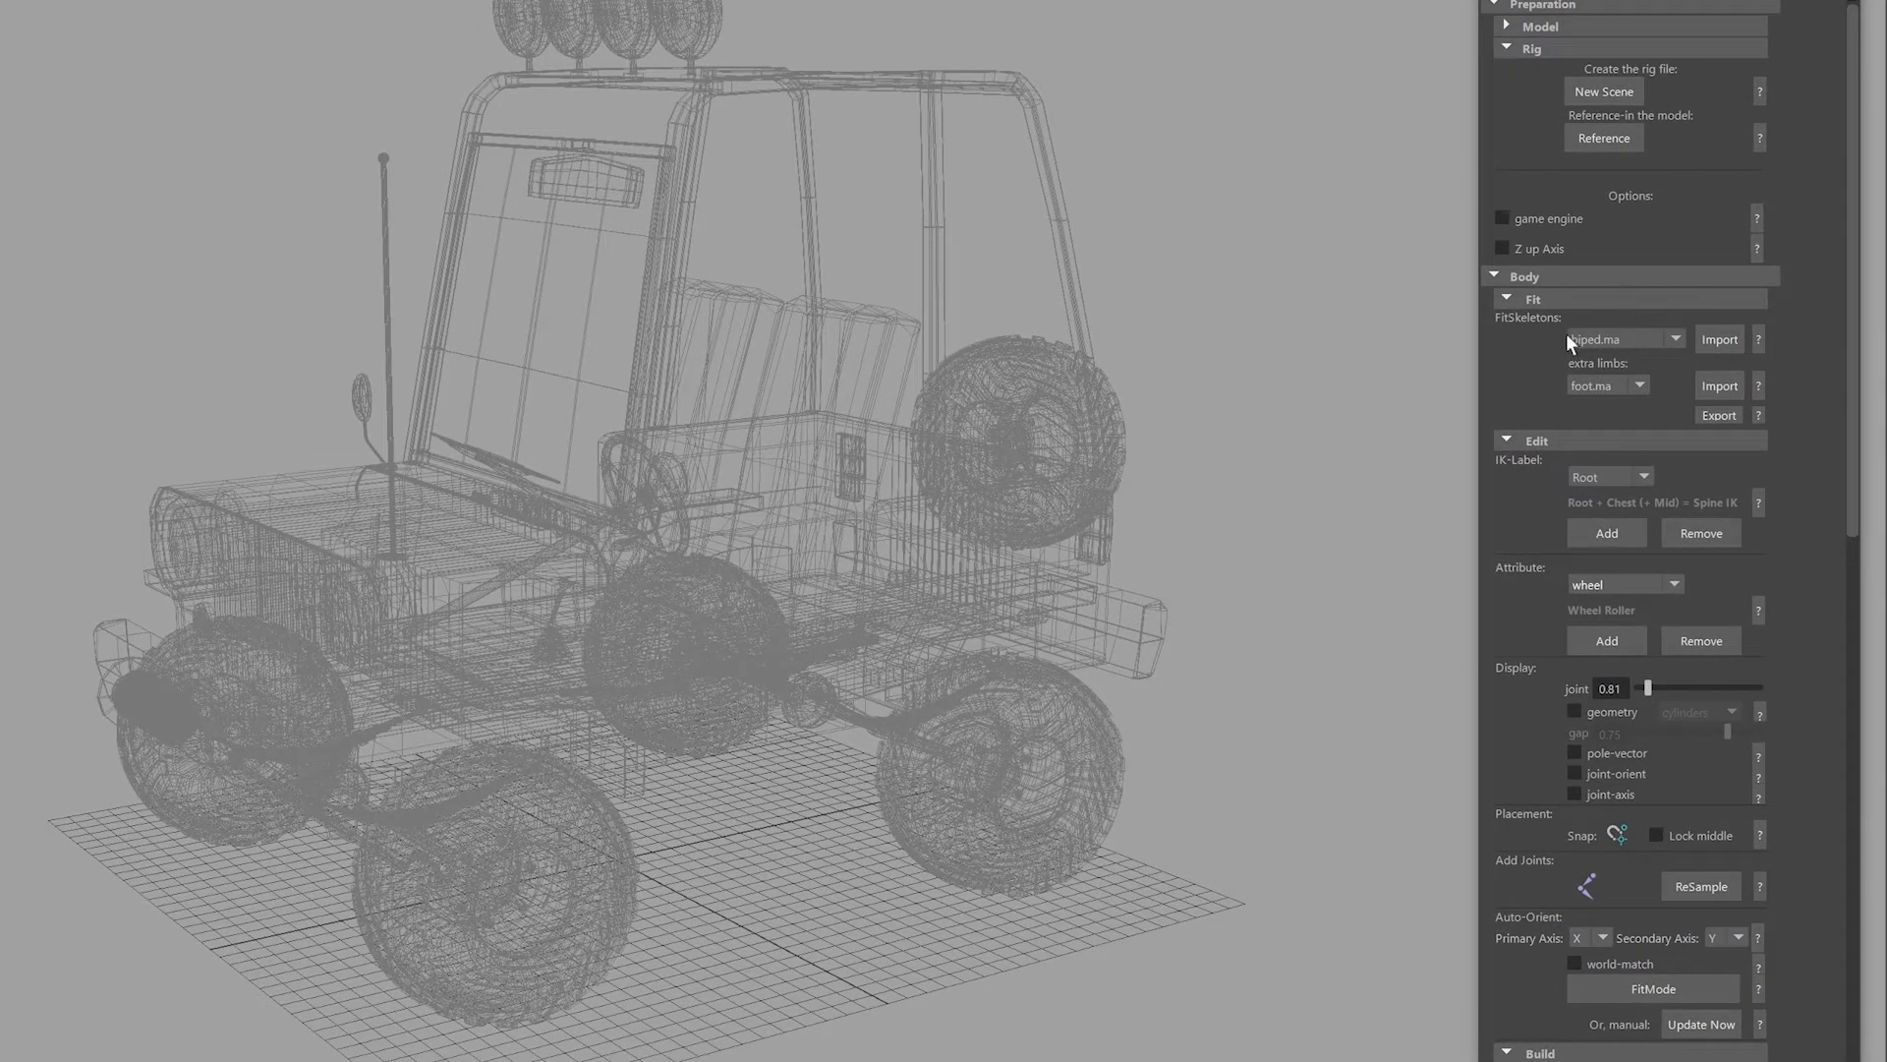
left_click(1614, 340)
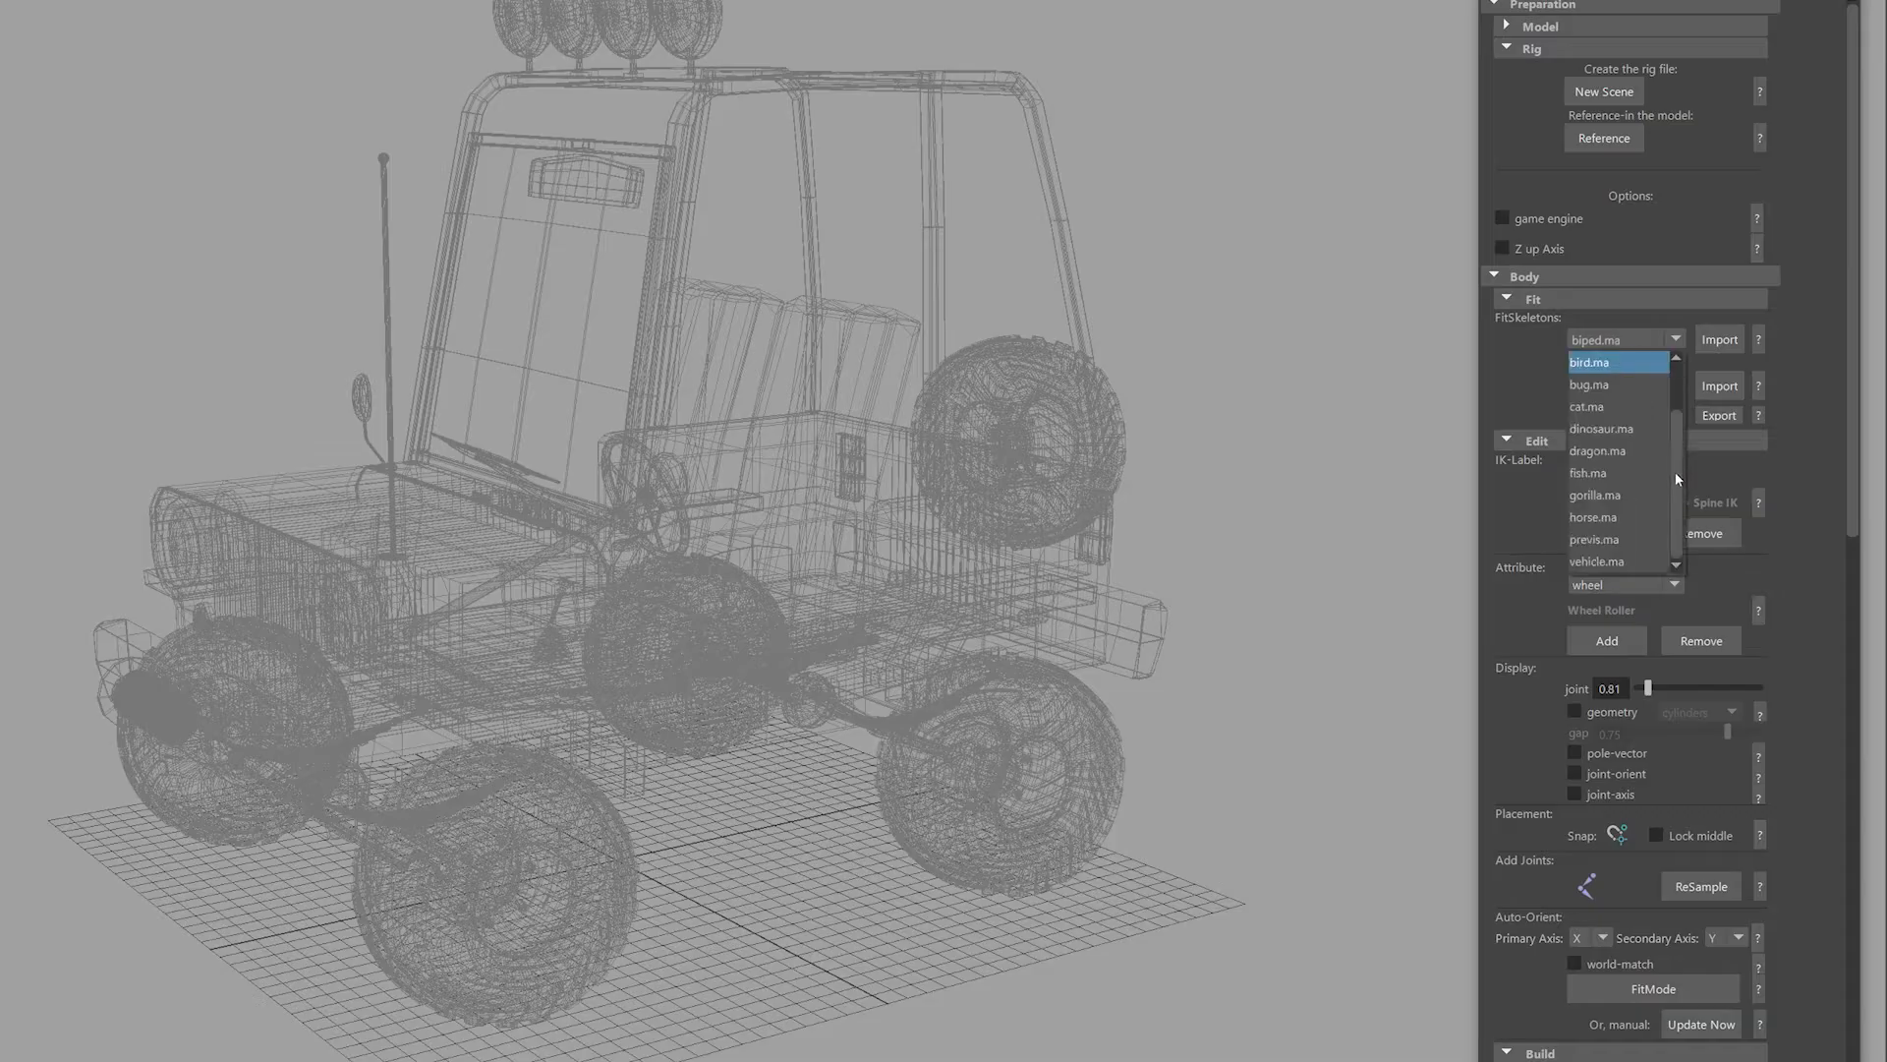
left_click(1612, 560)
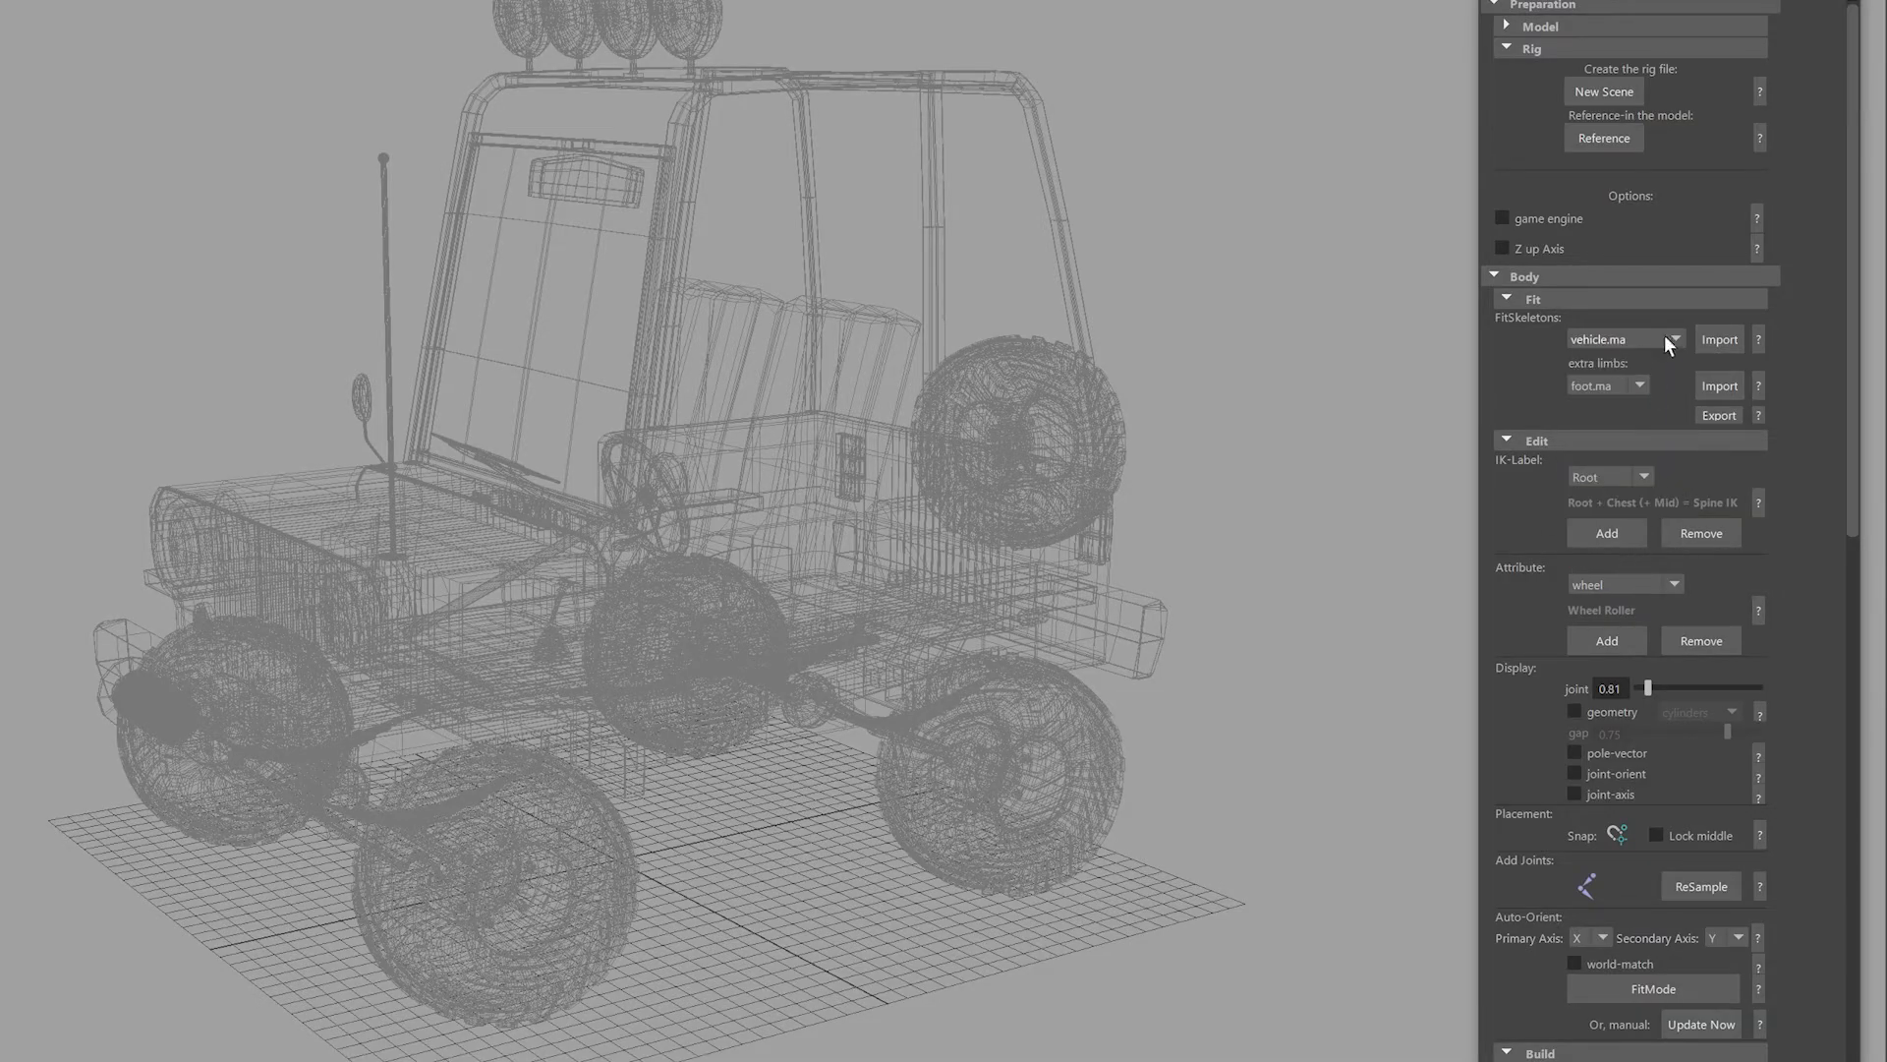
left_click(1718, 340)
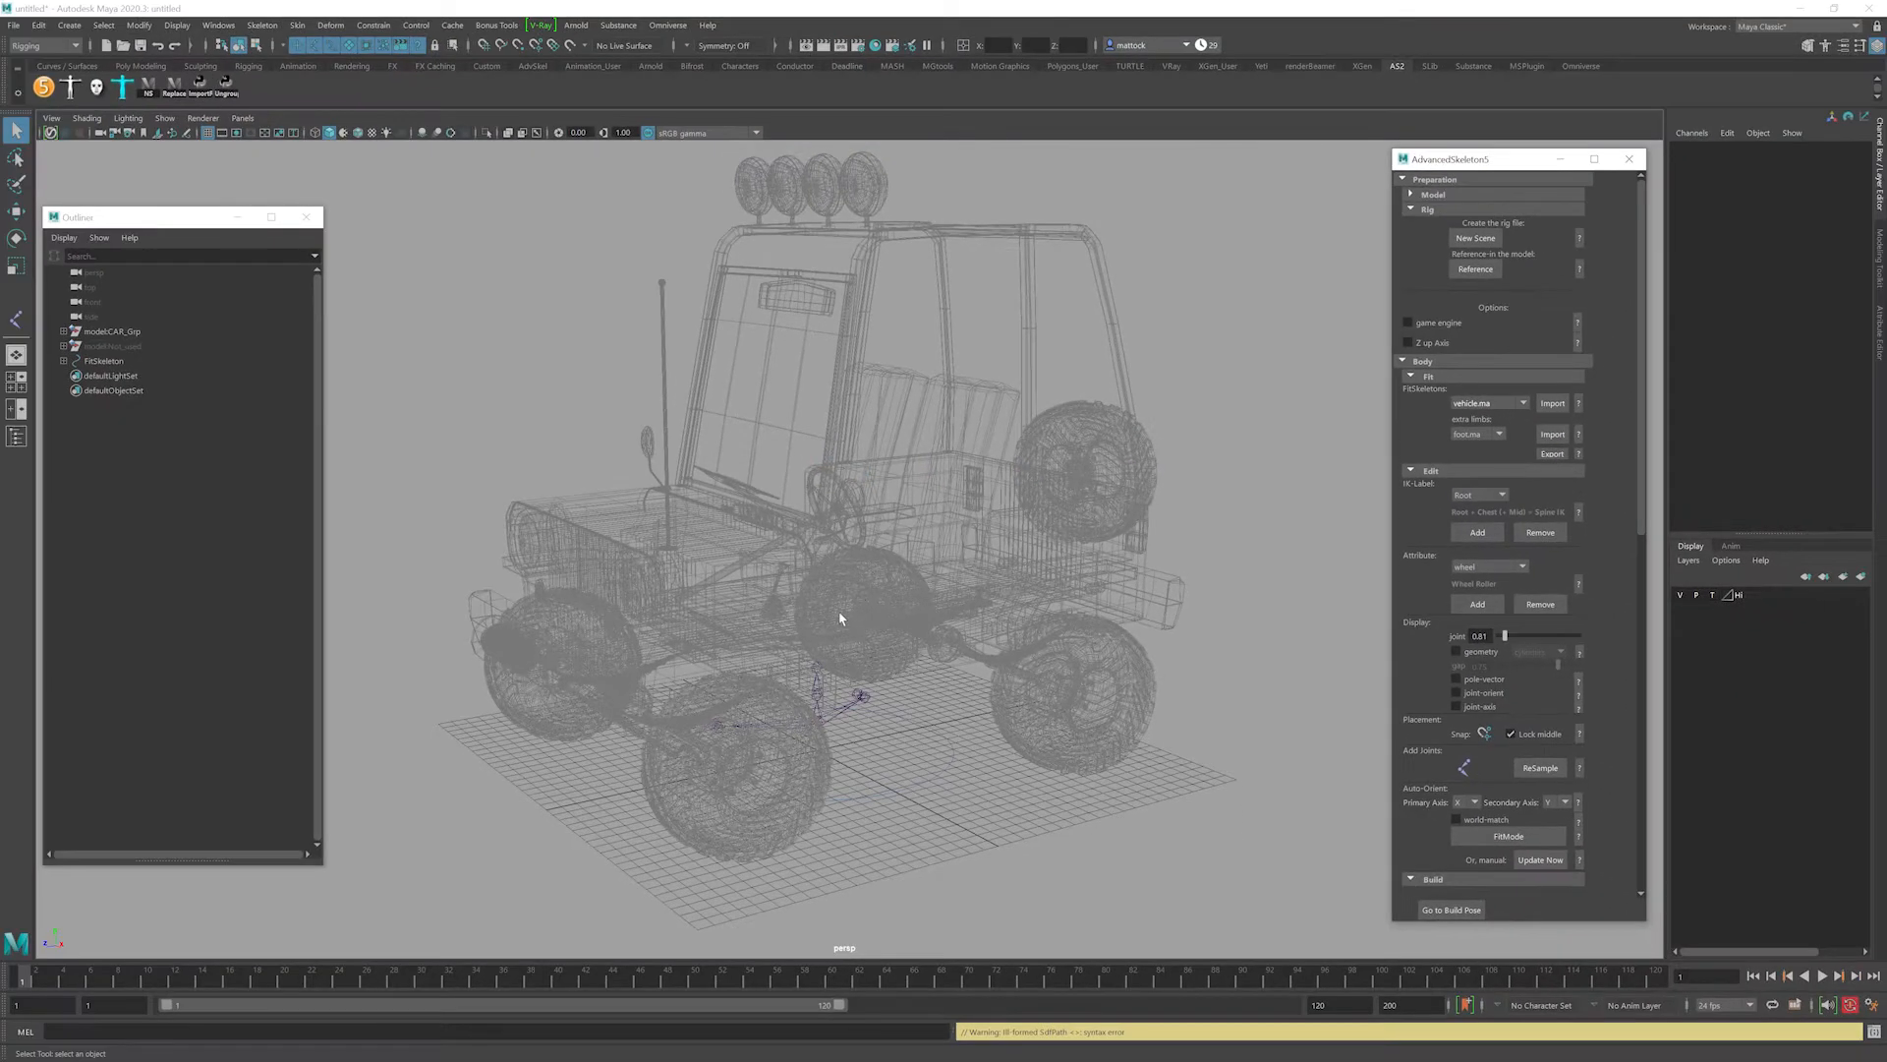
Select the imported FitSkeleton and show it in the four-view layout, with the floating windows moved clear of the views.
left_click_drag(793, 647, 324, 656, "alt")
scroll(840, 690, "up", 4)
left_click(890, 714)
left_click_drag(890, 702, 866, 532, "alt")
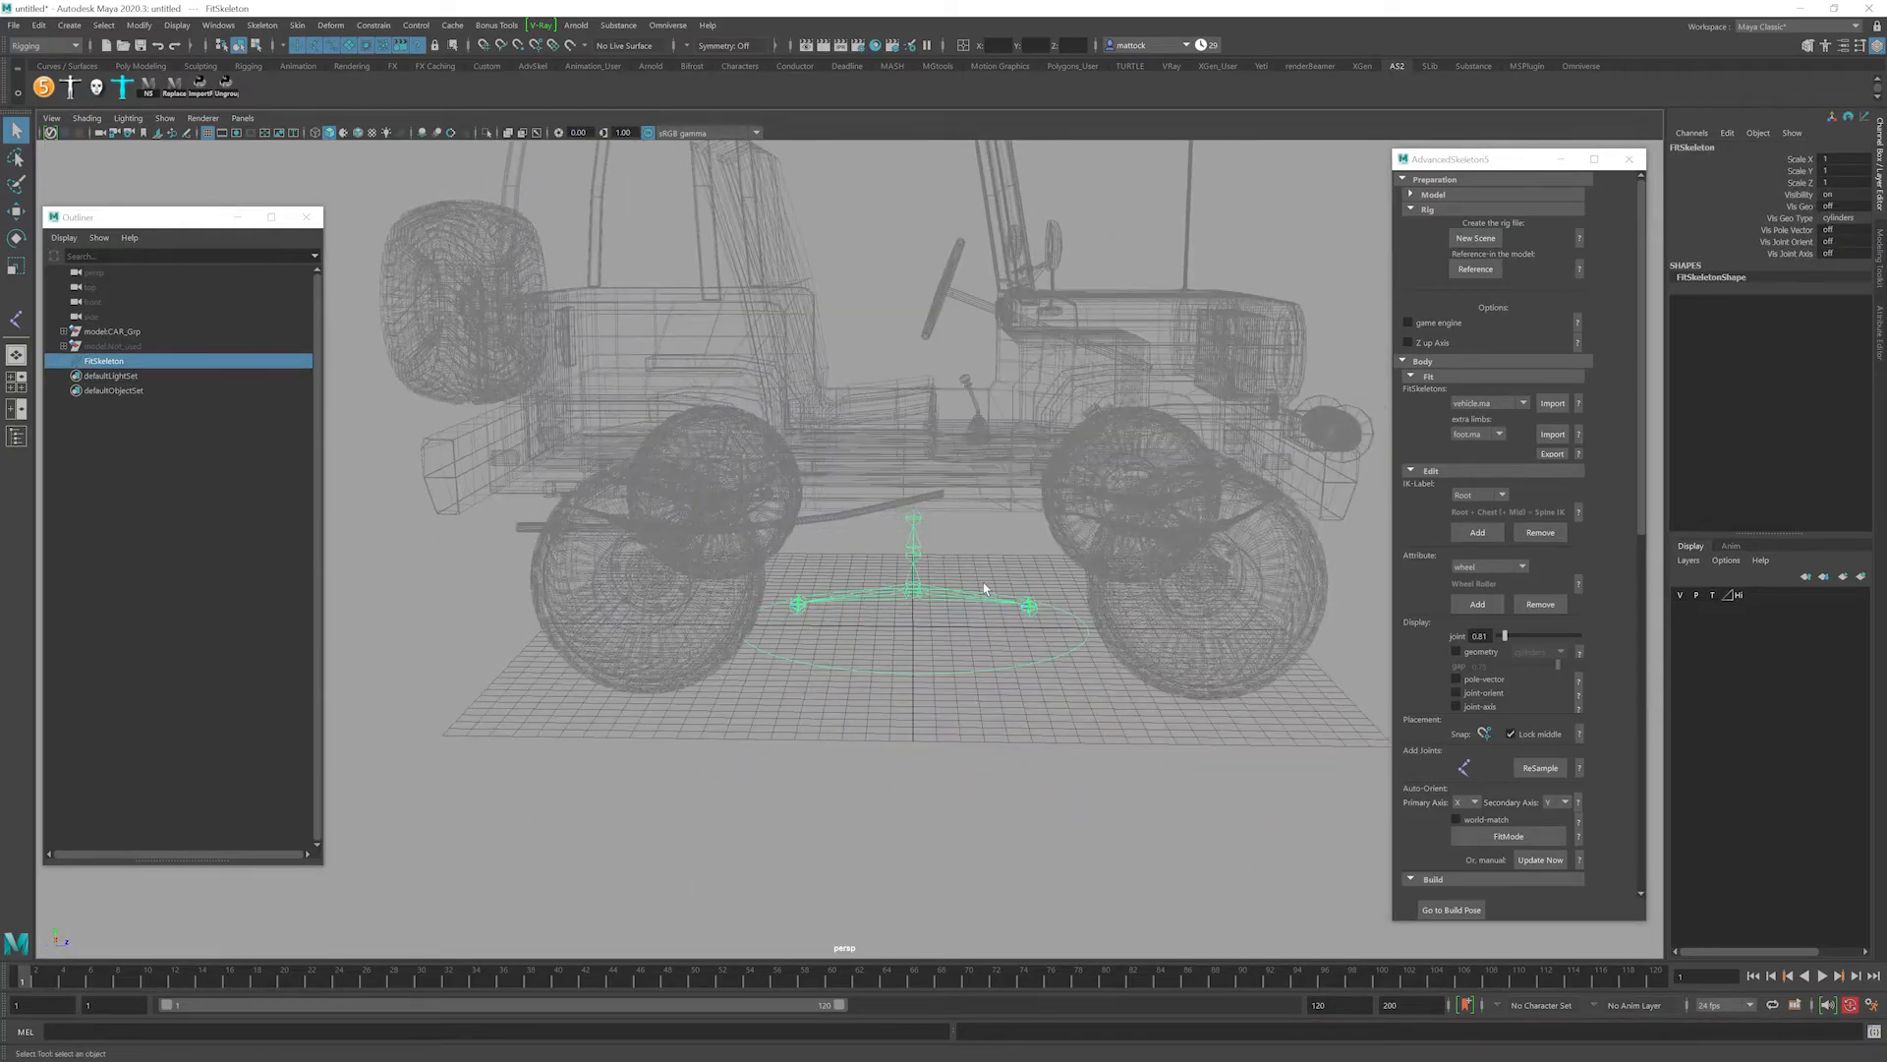
key("space")
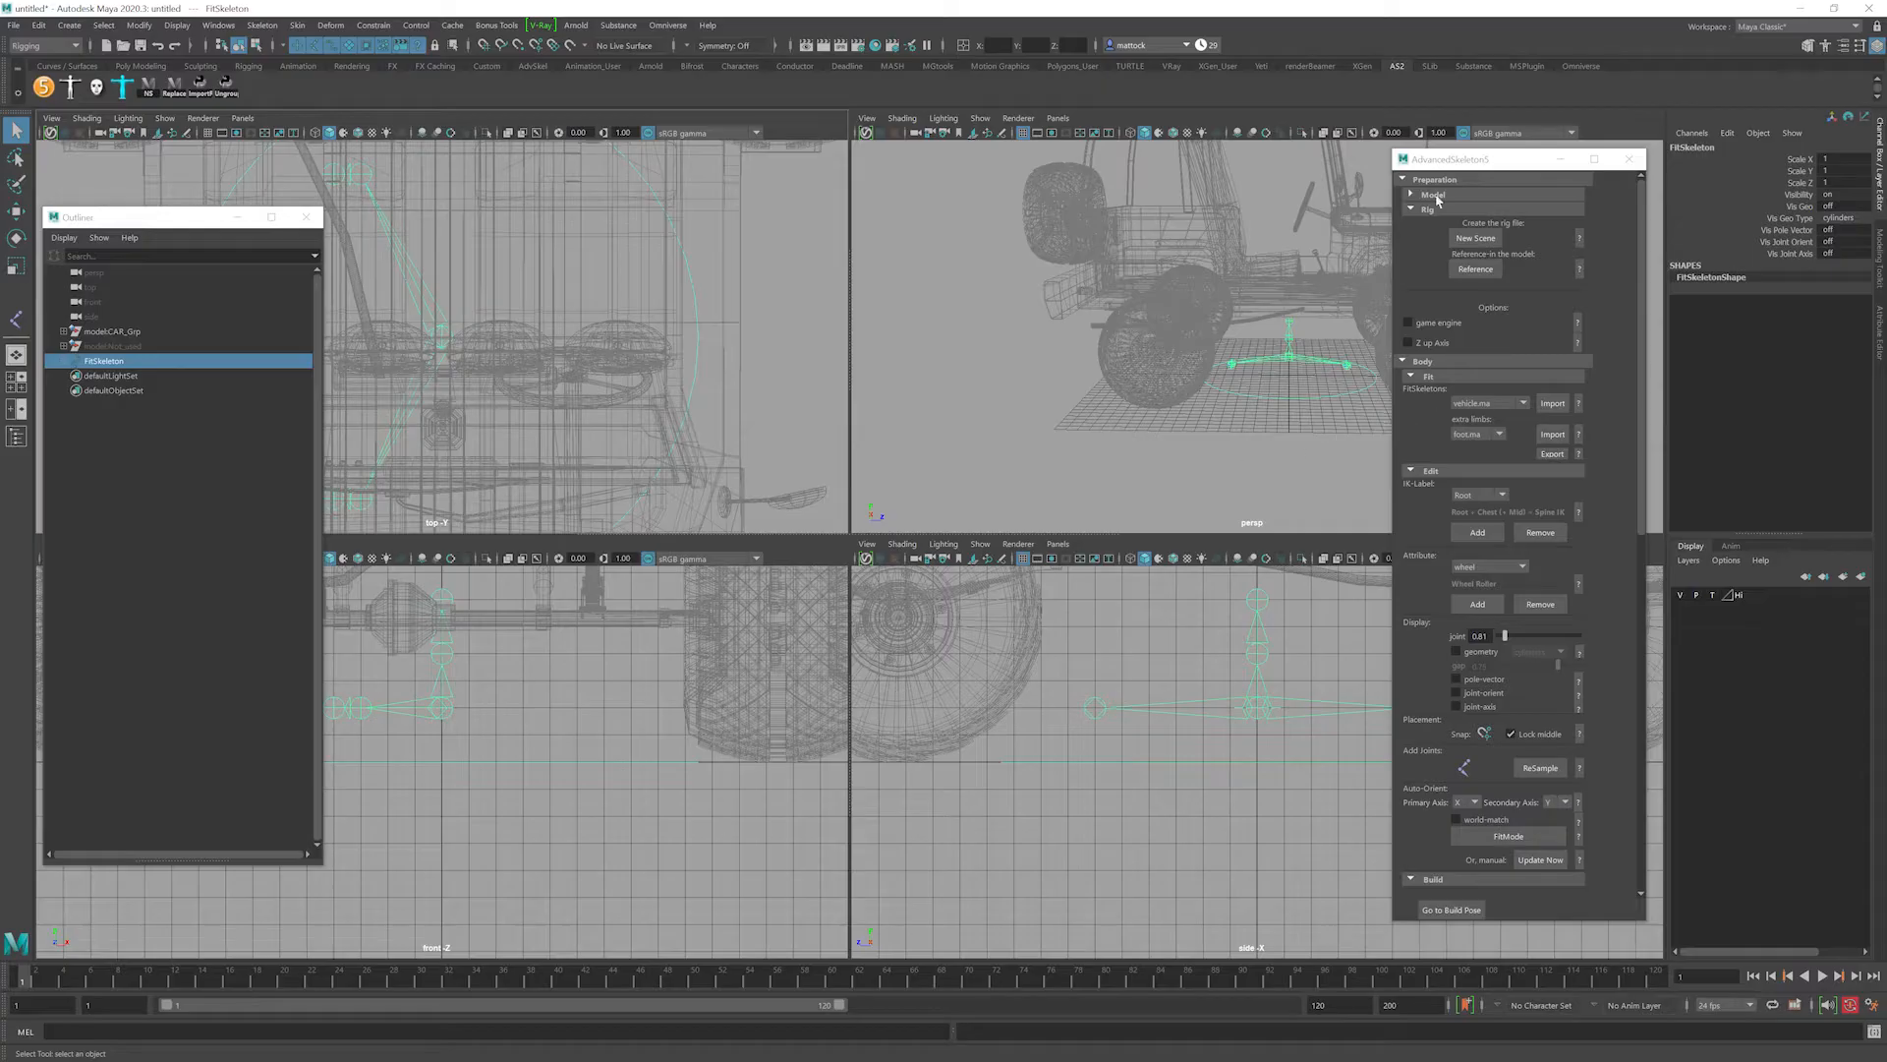
left_click_drag(1440, 160, 1636, 171)
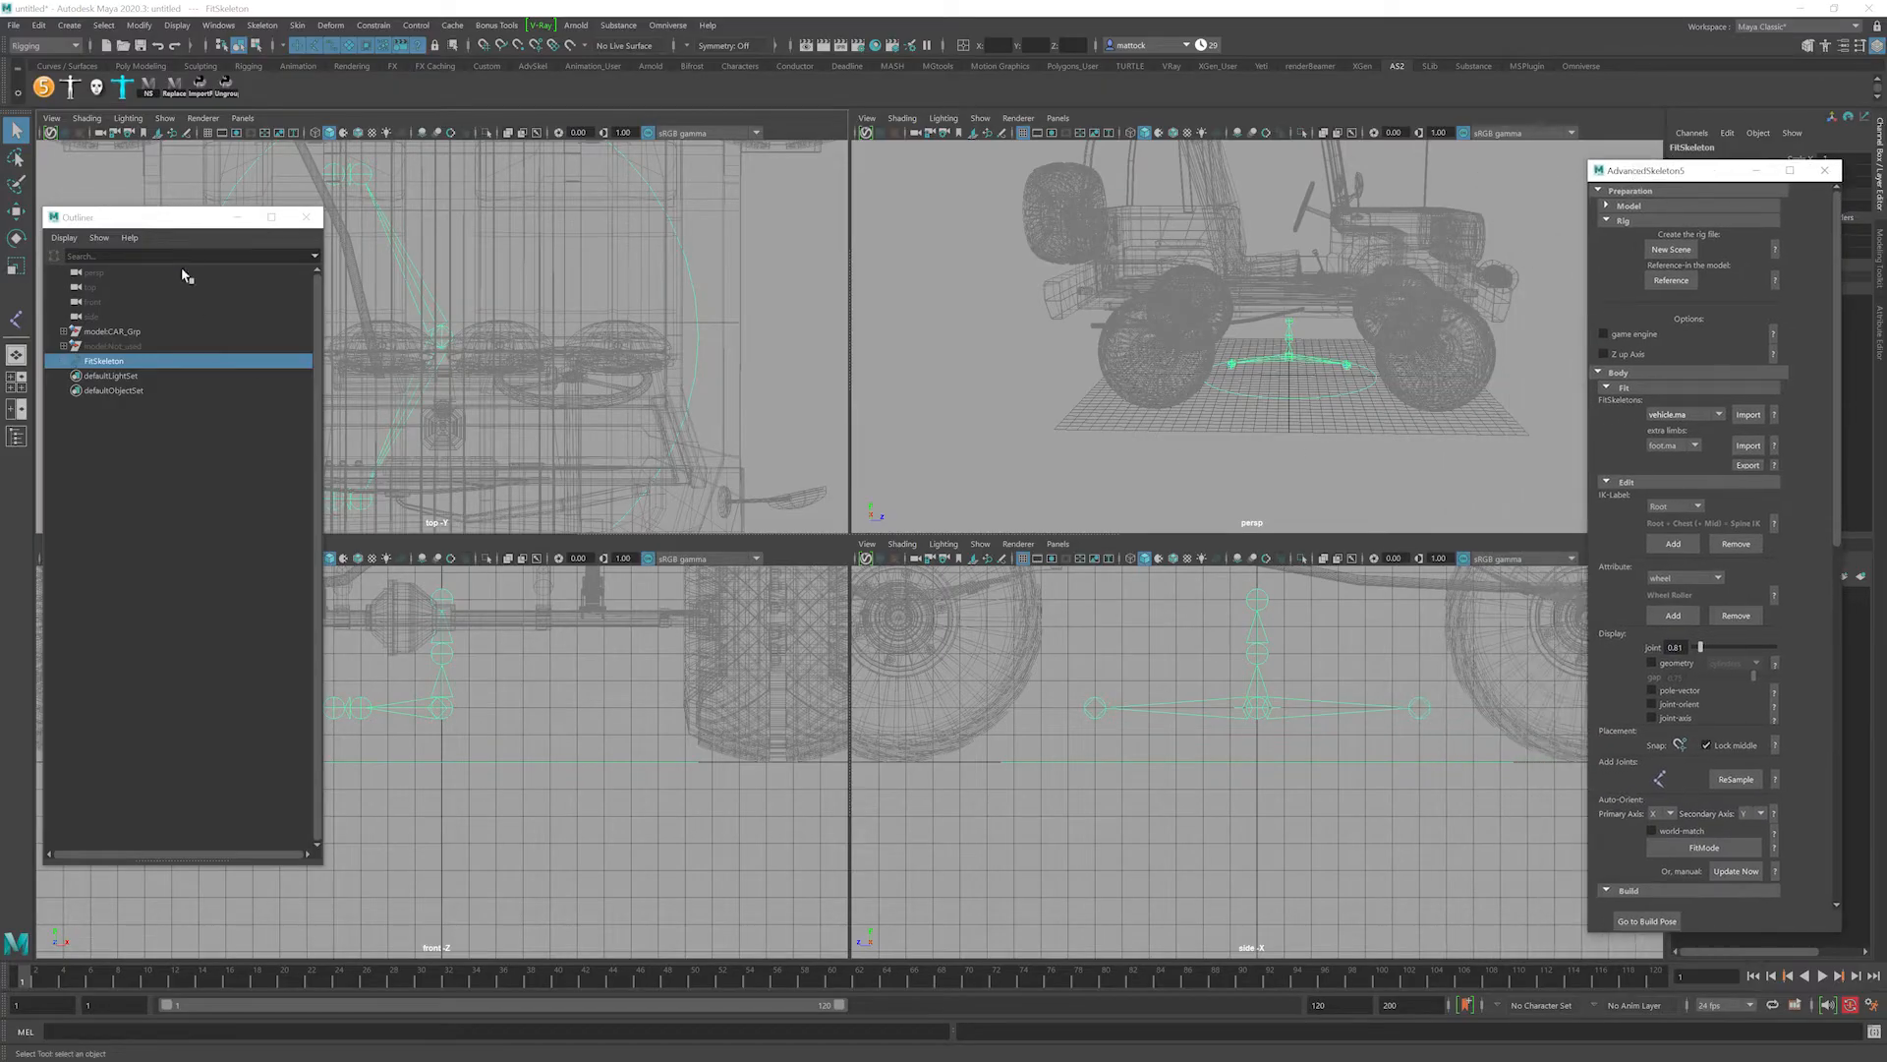
left_click_drag(183, 218, 164, 239)
Scale the FitSkeleton up uniformly so that its end joints reach the jeep's front and rear wheel centres in the side view.
right_click_drag(1170, 694, 1042, 694, "alt")
right_click_drag(1195, 352, 1124, 350, "alt")
left_click_drag(1124, 350, 1066, 373, "alt")
right_click_drag(1169, 674, 1276, 688, "alt")
middle_click_drag(1250, 683, 1243, 759, "alt")
key("r")
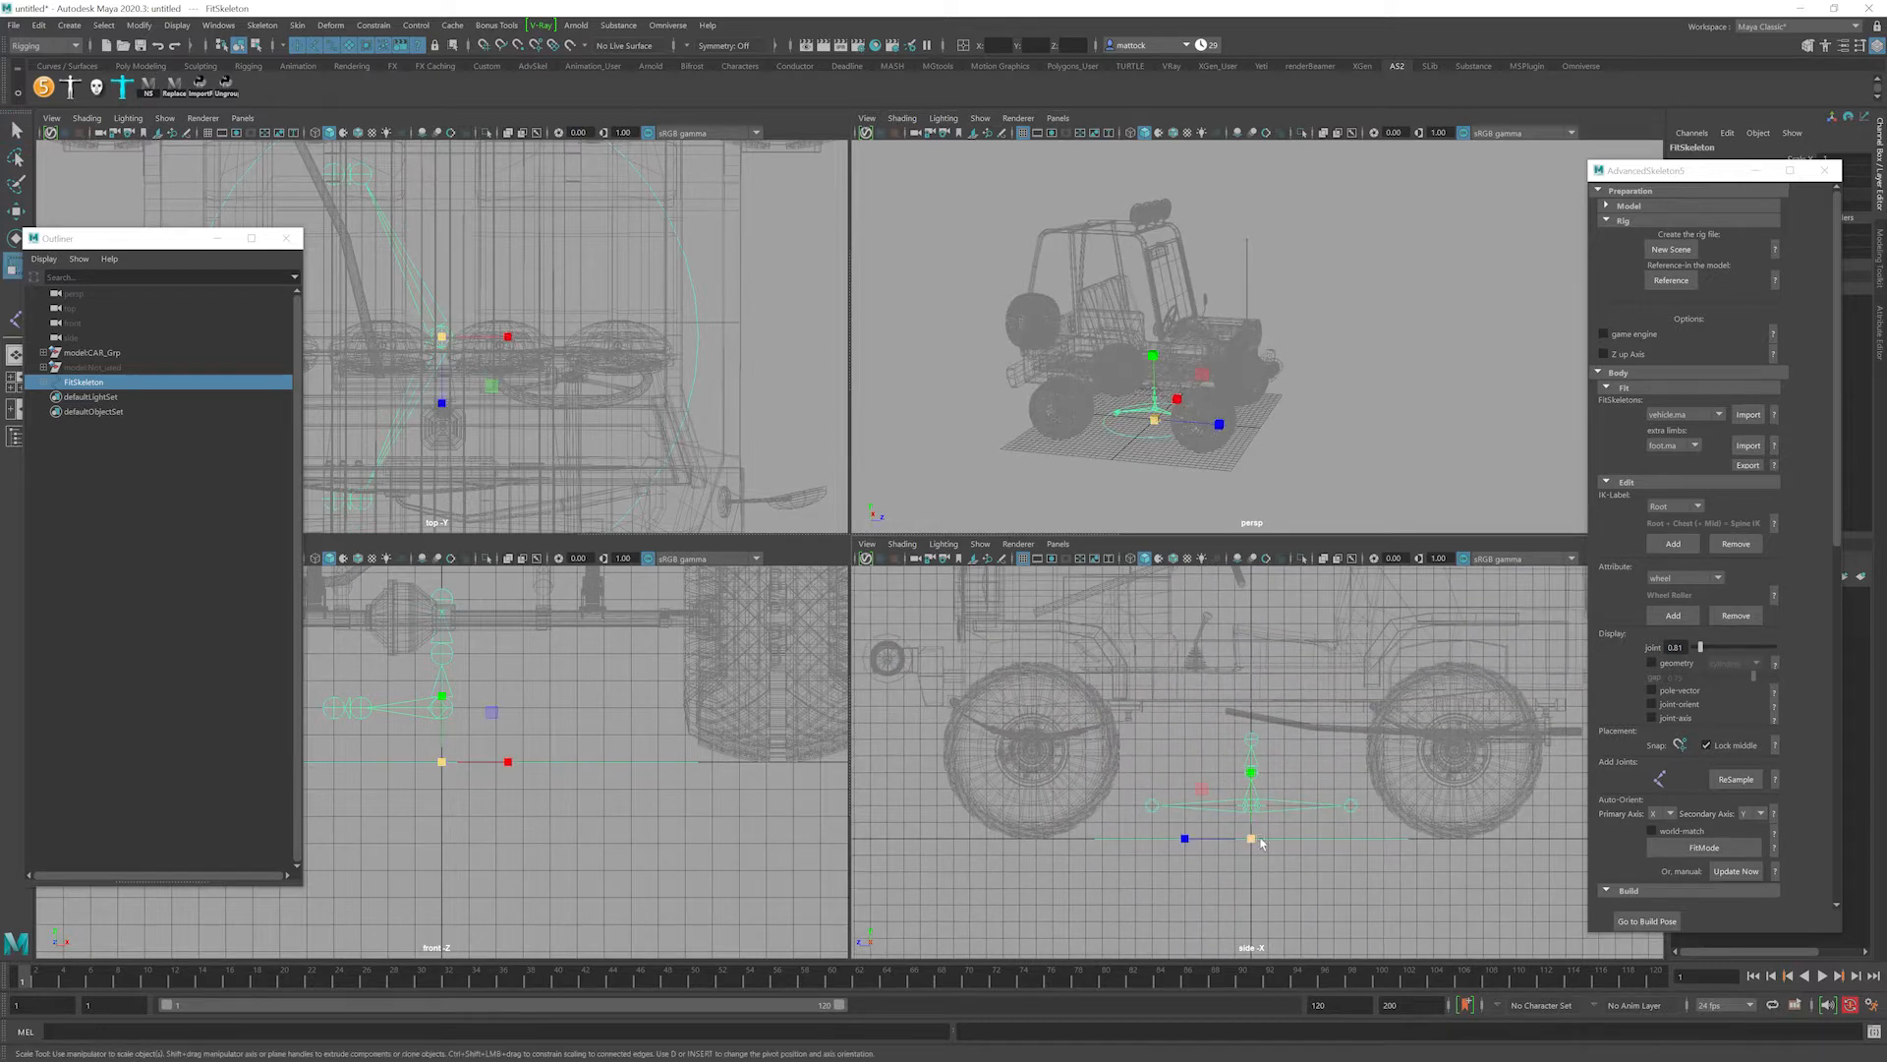
left_click_drag(1250, 837, 1550, 869)
right_click_drag(1346, 685, 1223, 644, "alt")
middle_click_drag(1250, 689, 1202, 735, "alt")
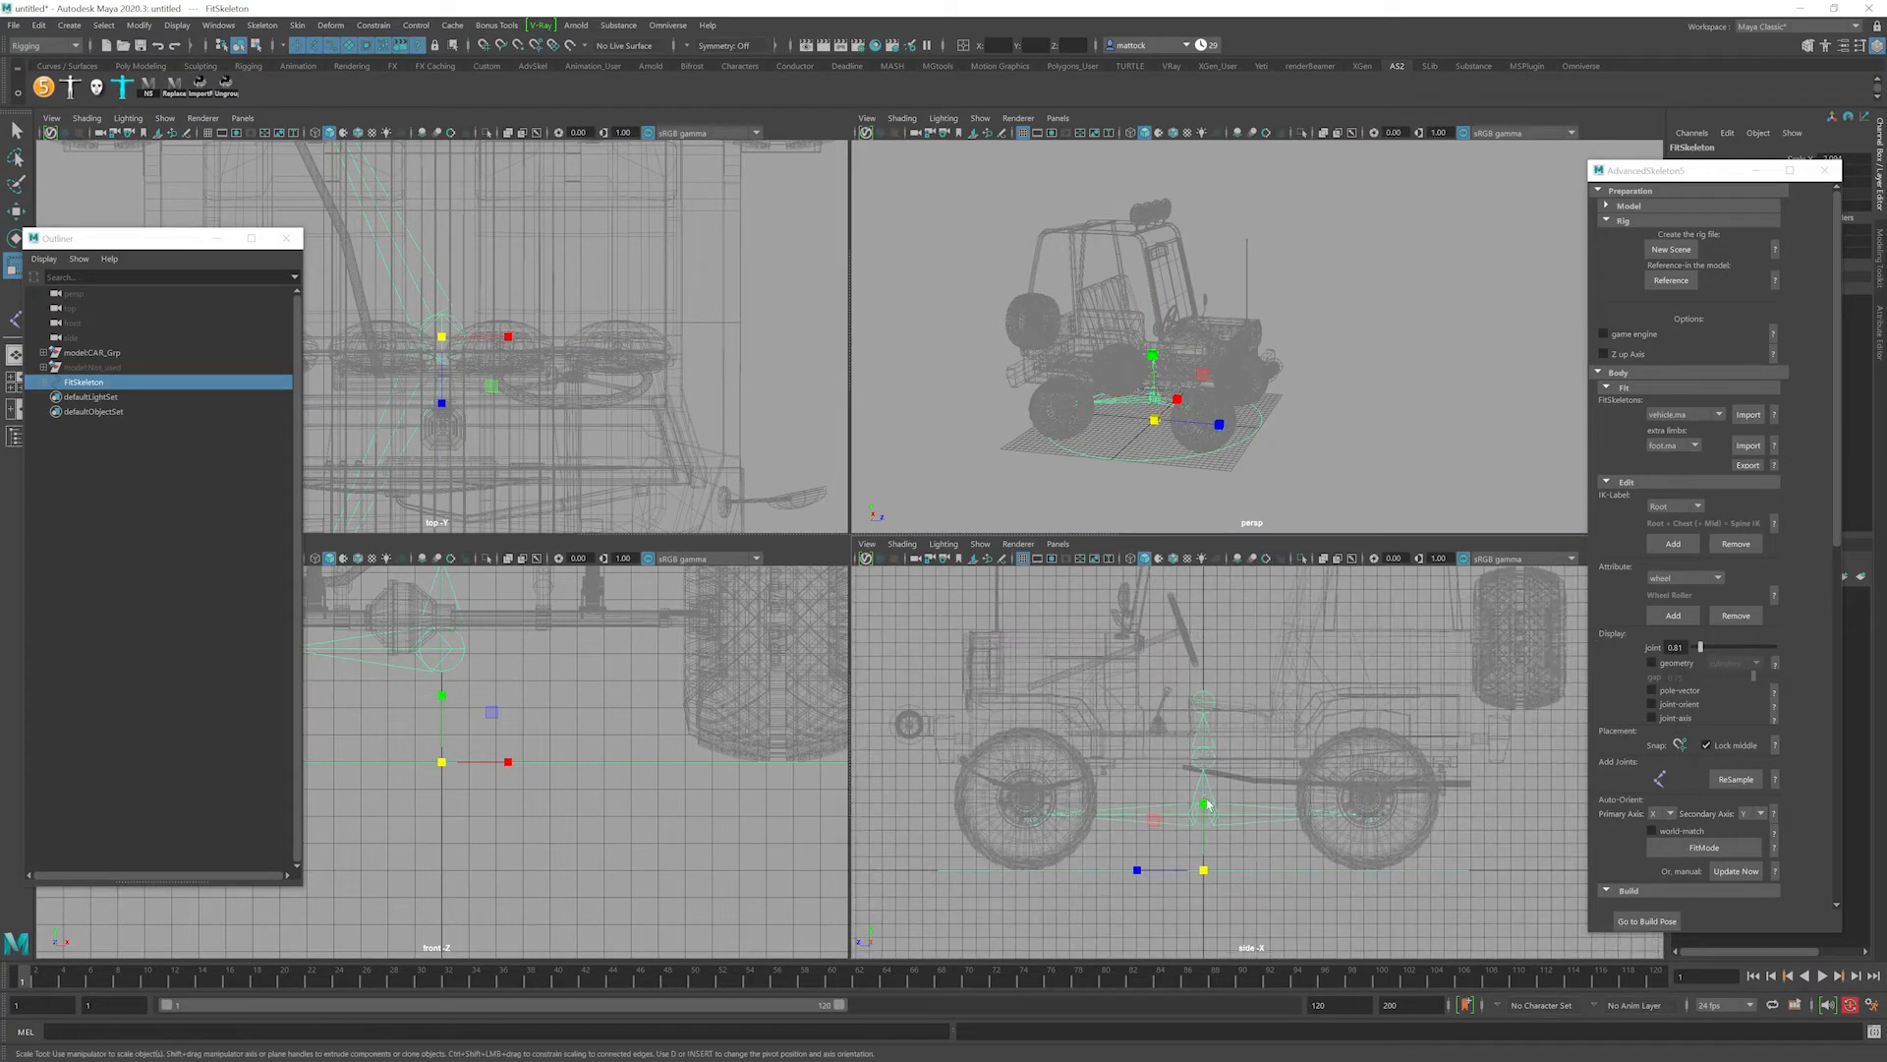
left_click_drag(1203, 871, 1278, 881)
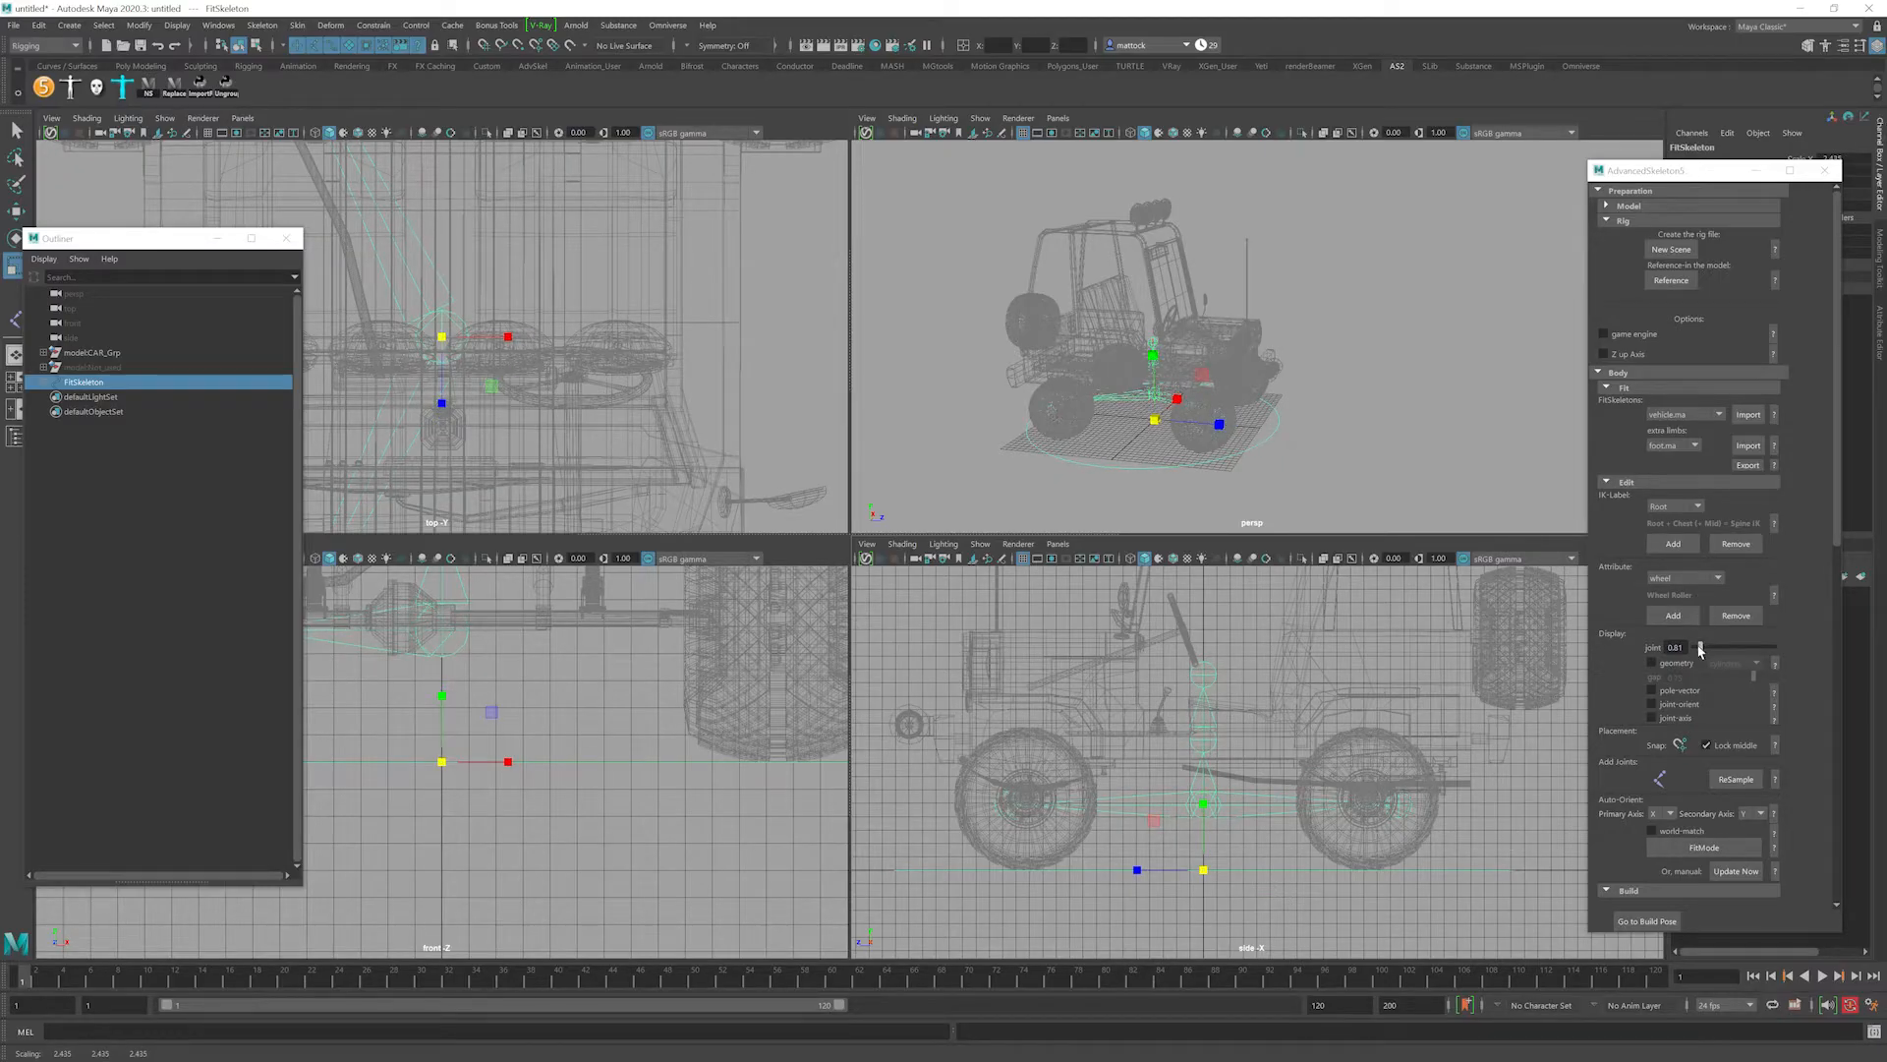
Reduce the joint display size to about 0.26 and show the side view of the skeleton full size.
left_click_drag(1699, 649, 1696, 649)
scroll(1232, 754, "up", 2)
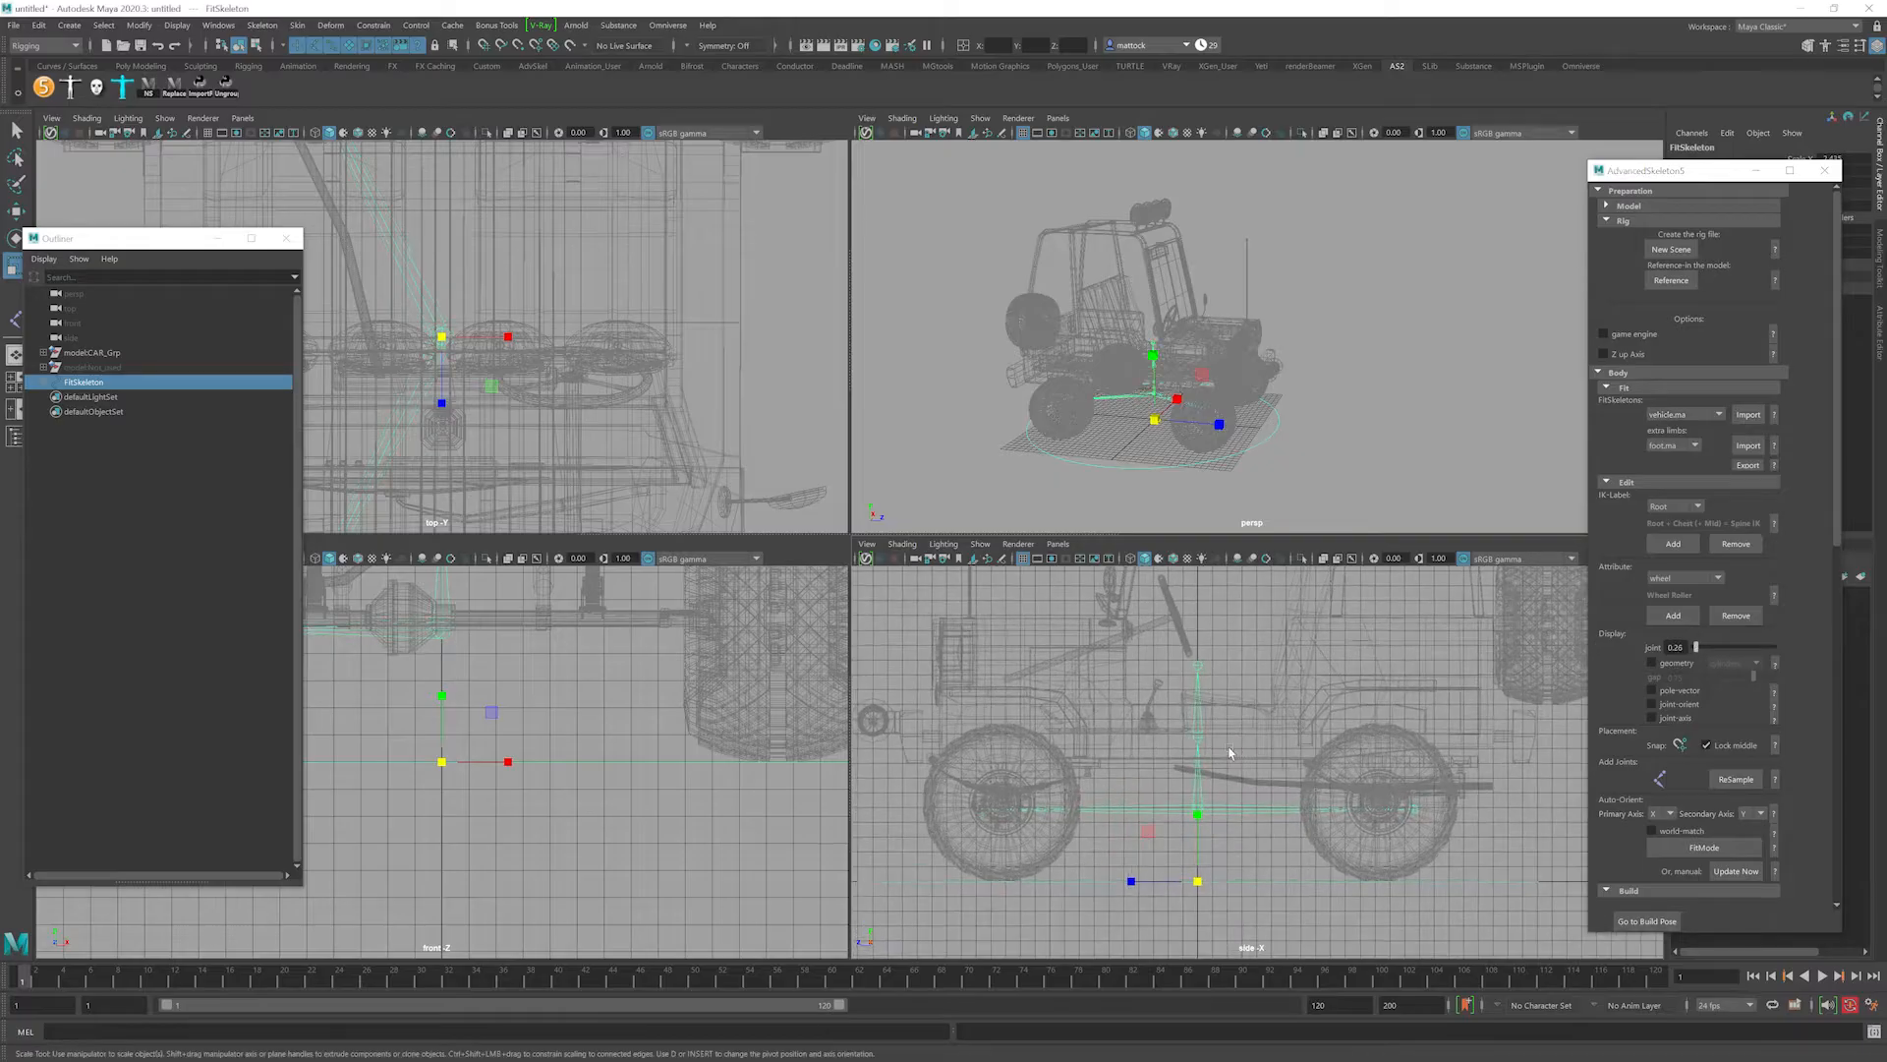
key("space")
scroll(982, 535, "down", 1)
middle_click_drag(755, 730, 1064, 742, "alt")
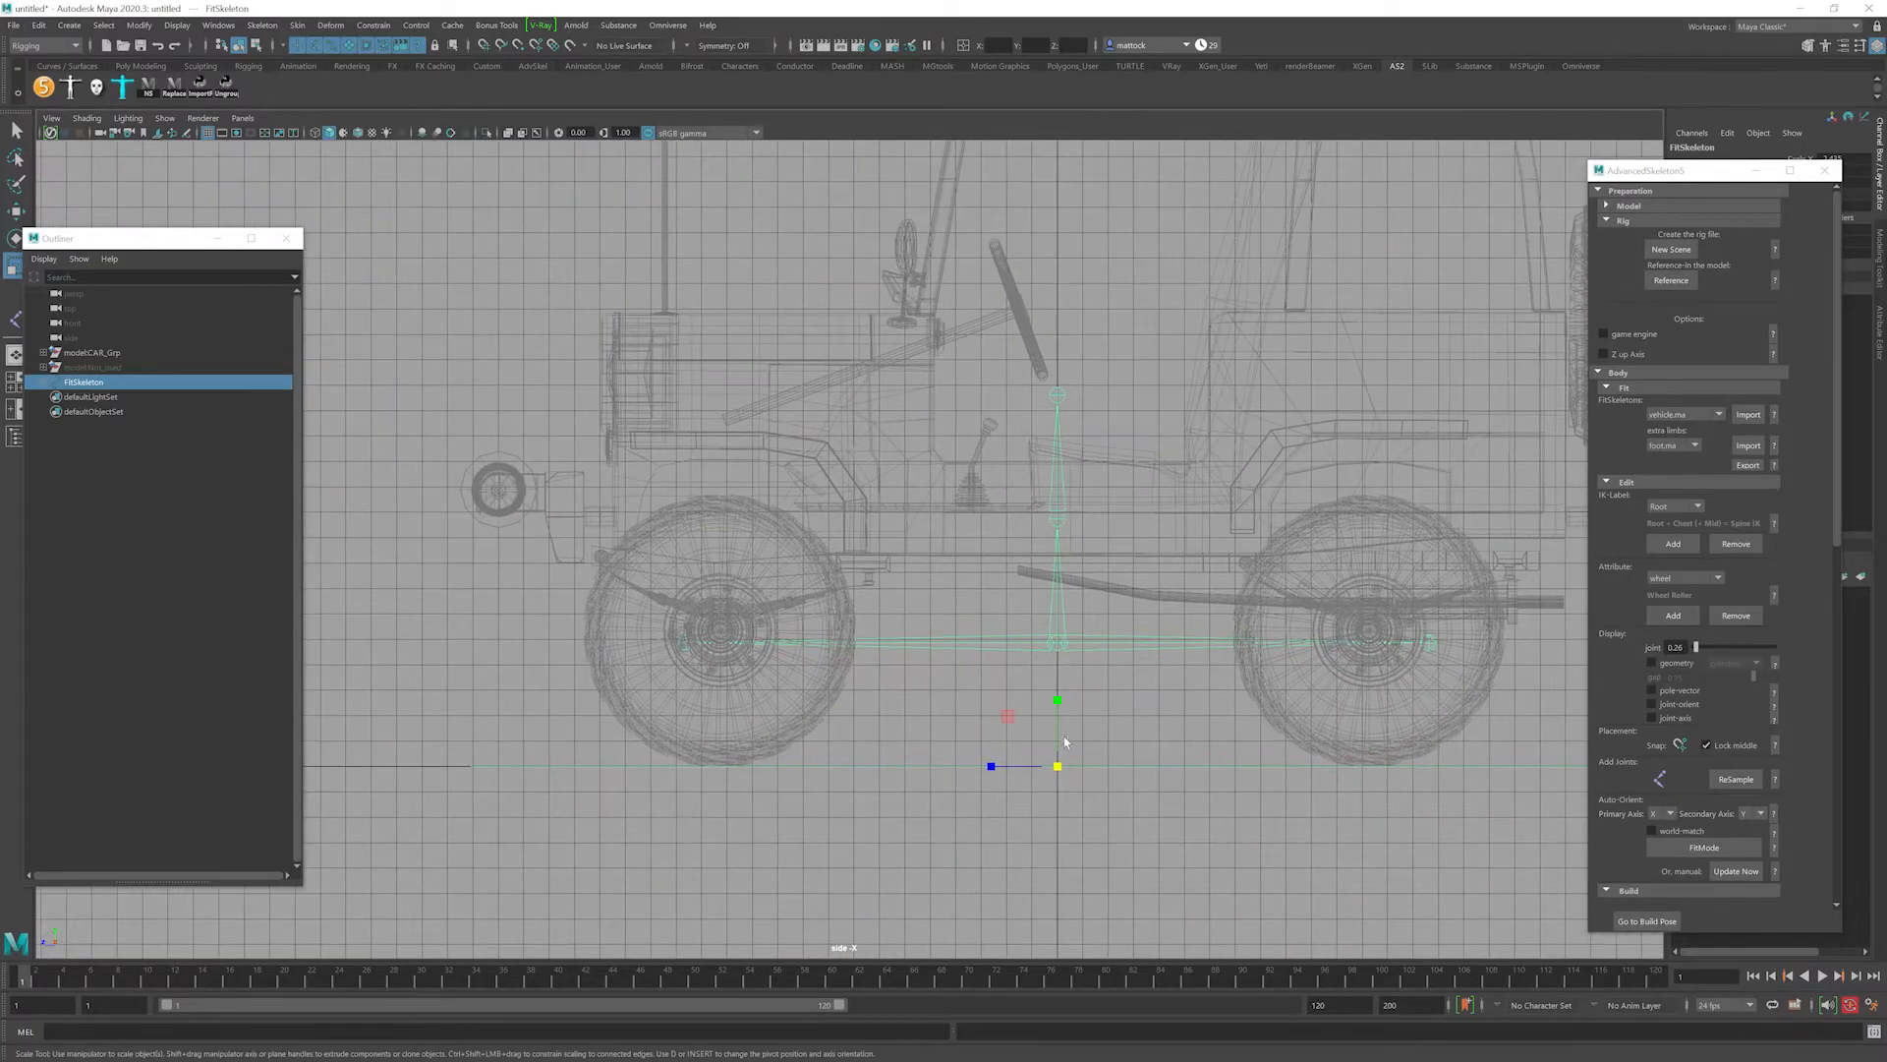
Fine-tune the uniform scale of the FitSkeleton against the jeep's wheels in the side view.
left_click_drag(1060, 765, 842, 764)
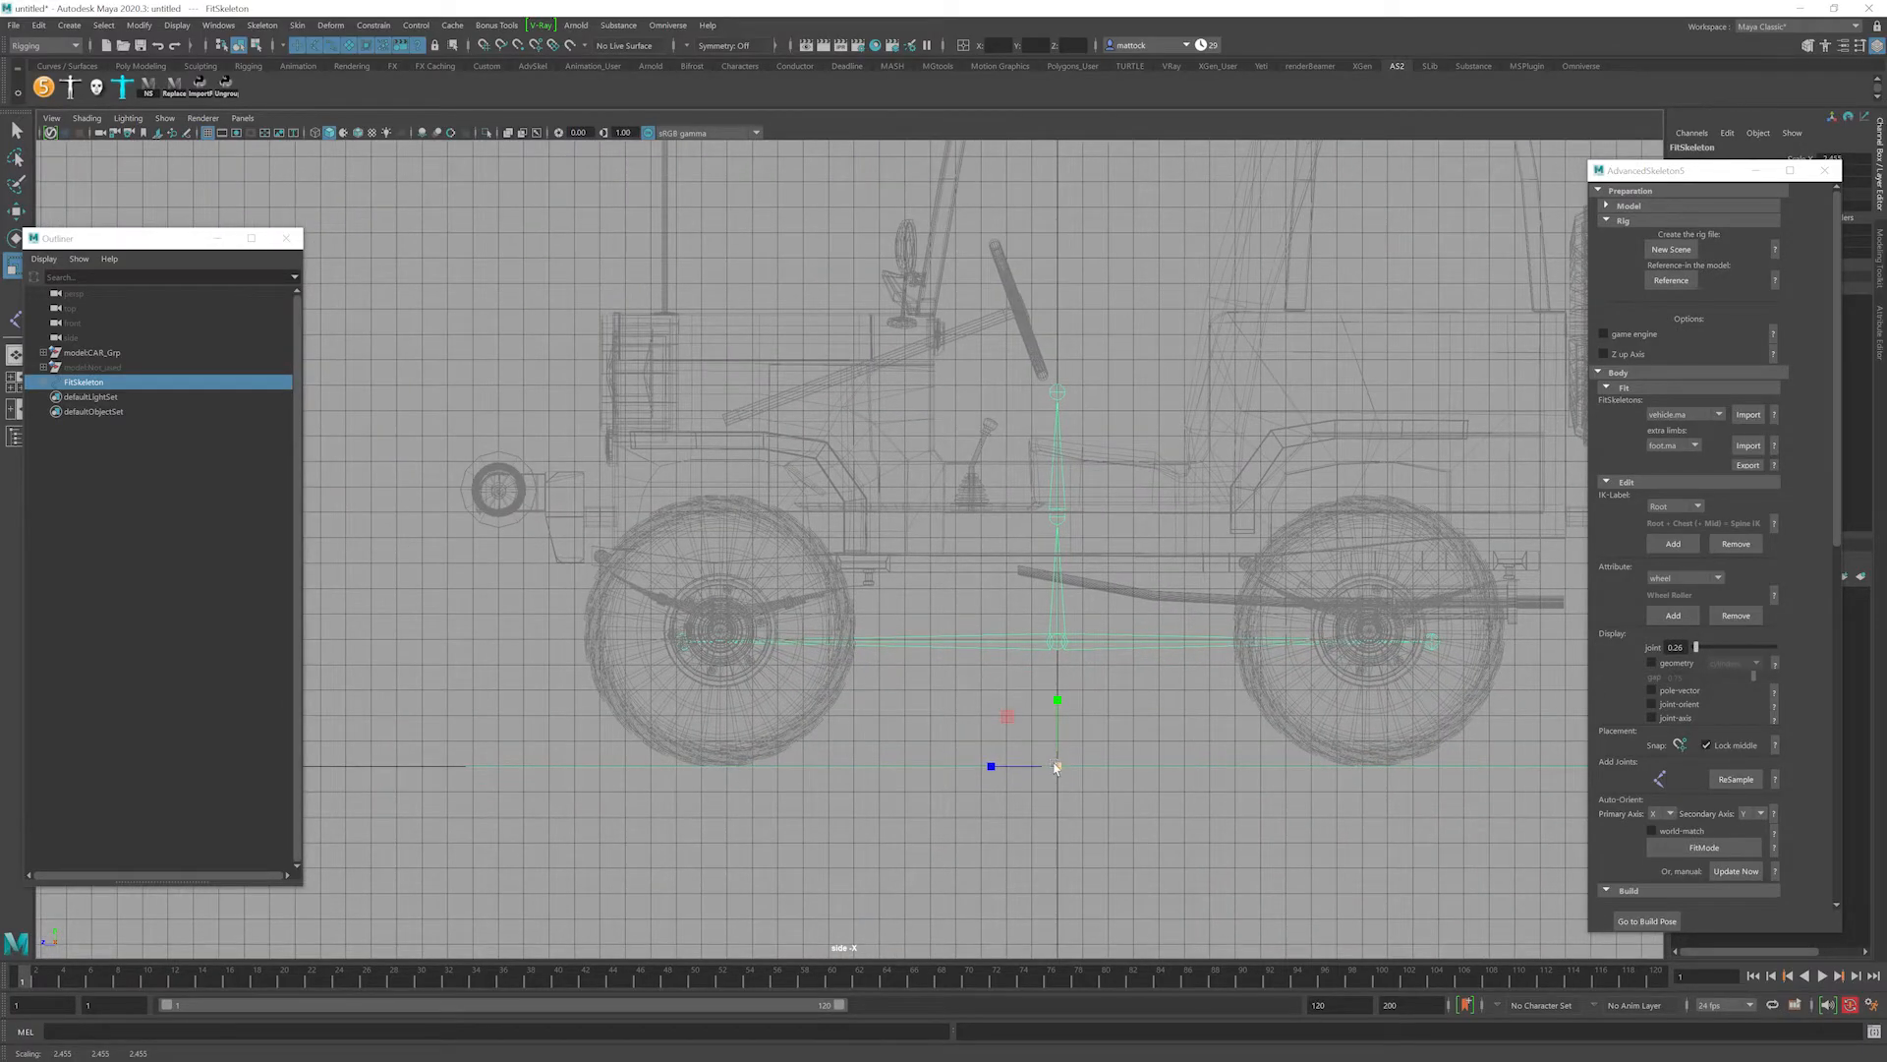
left_click_drag(1056, 768, 1057, 770)
left_click_drag(1074, 769, 1129, 560)
Move the FitSkeleton's front wheel joint along Z and Y onto the front wheel's centre in the side view.
key("space")
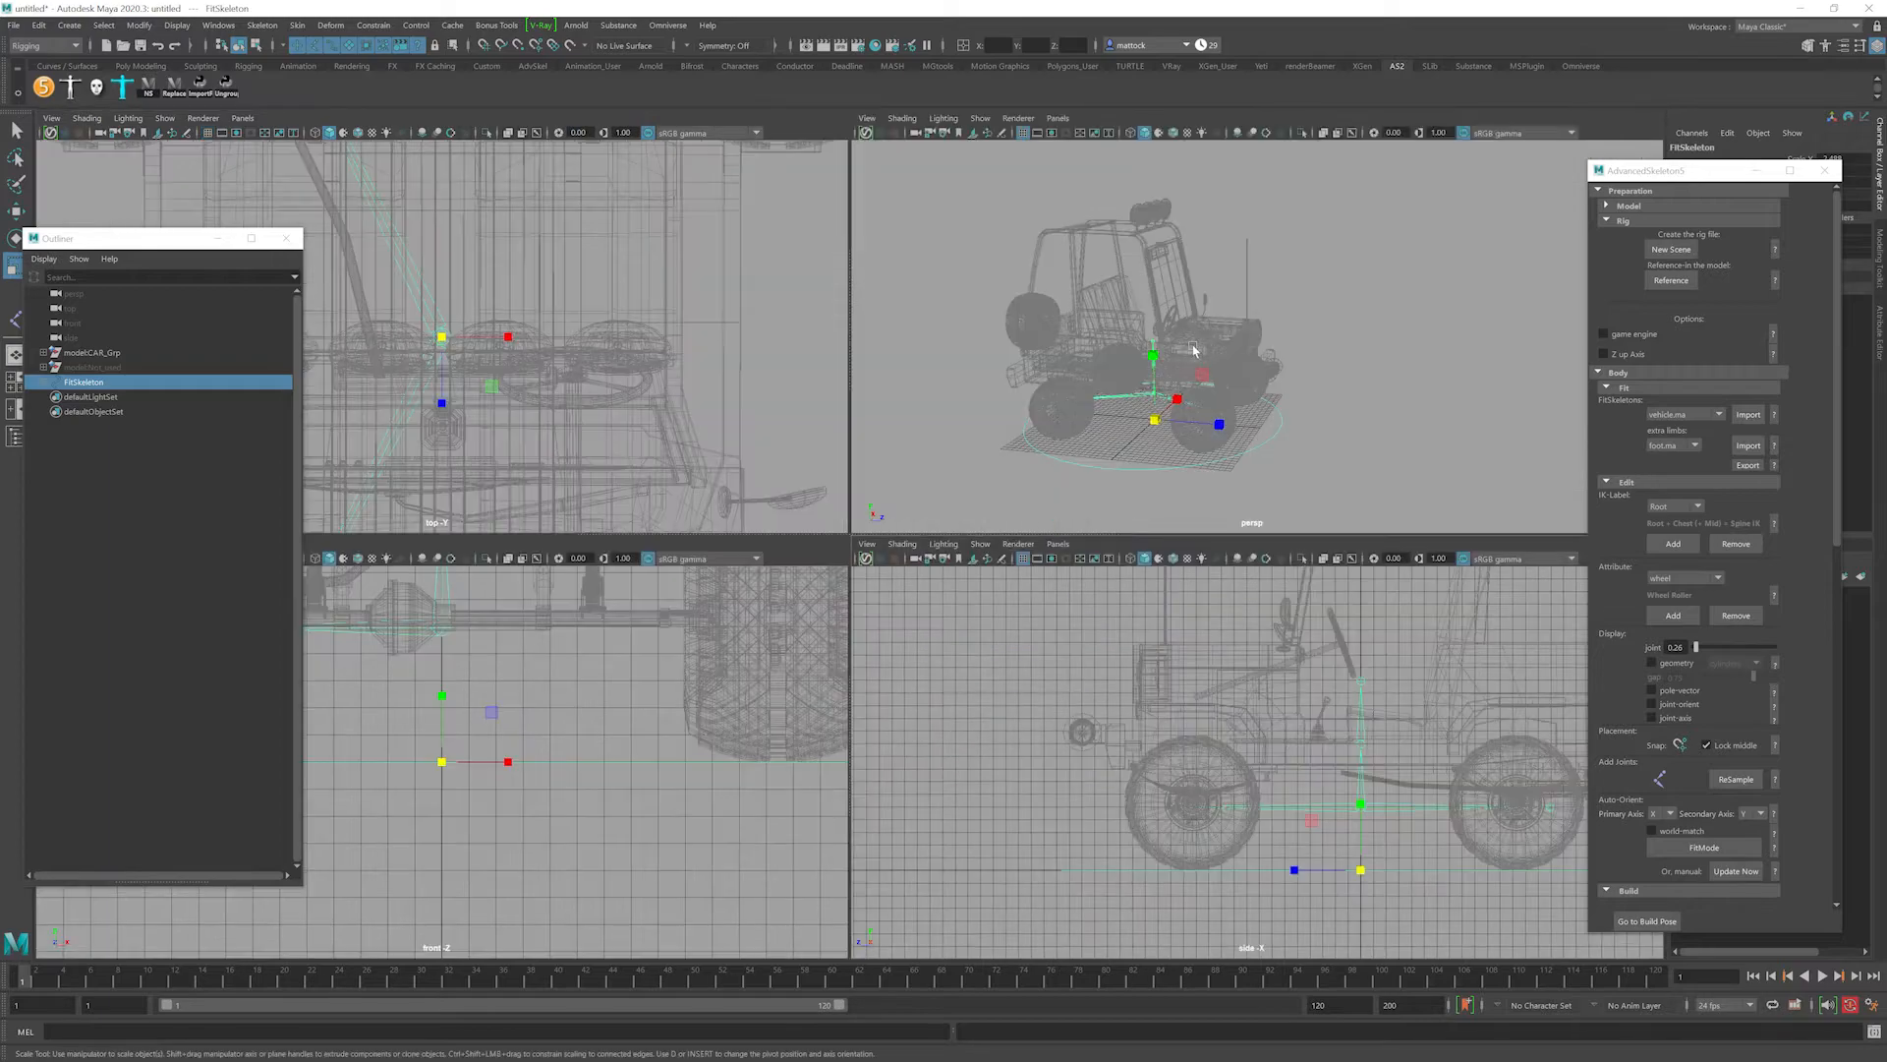
key("space")
left_click_drag(1185, 341, 1007, 452, "alt")
left_click_drag(1007, 551, 1042, 506, "alt")
right_click_drag(766, 560, 1012, 589, "alt")
middle_click_drag(1012, 590, 929, 426, "alt")
left_click_drag(929, 425, 1036, 613, "alt")
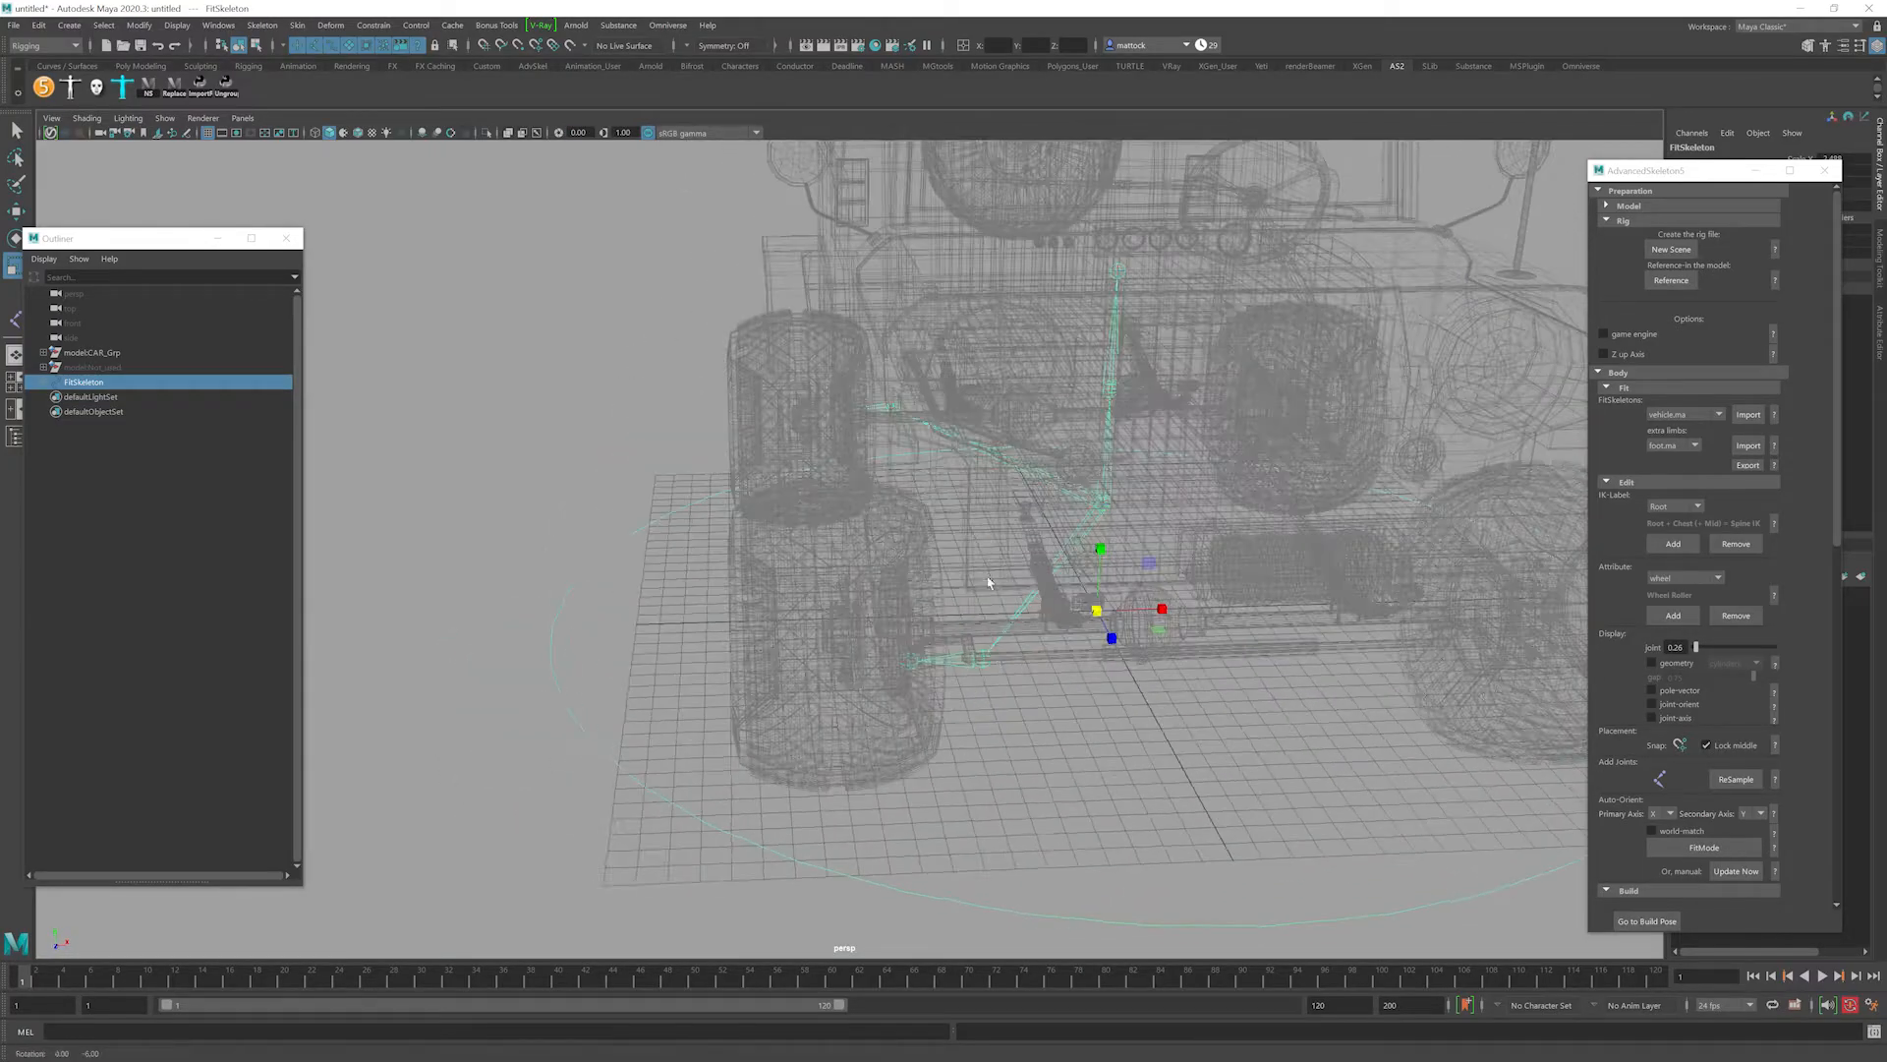
left_click(1040, 621)
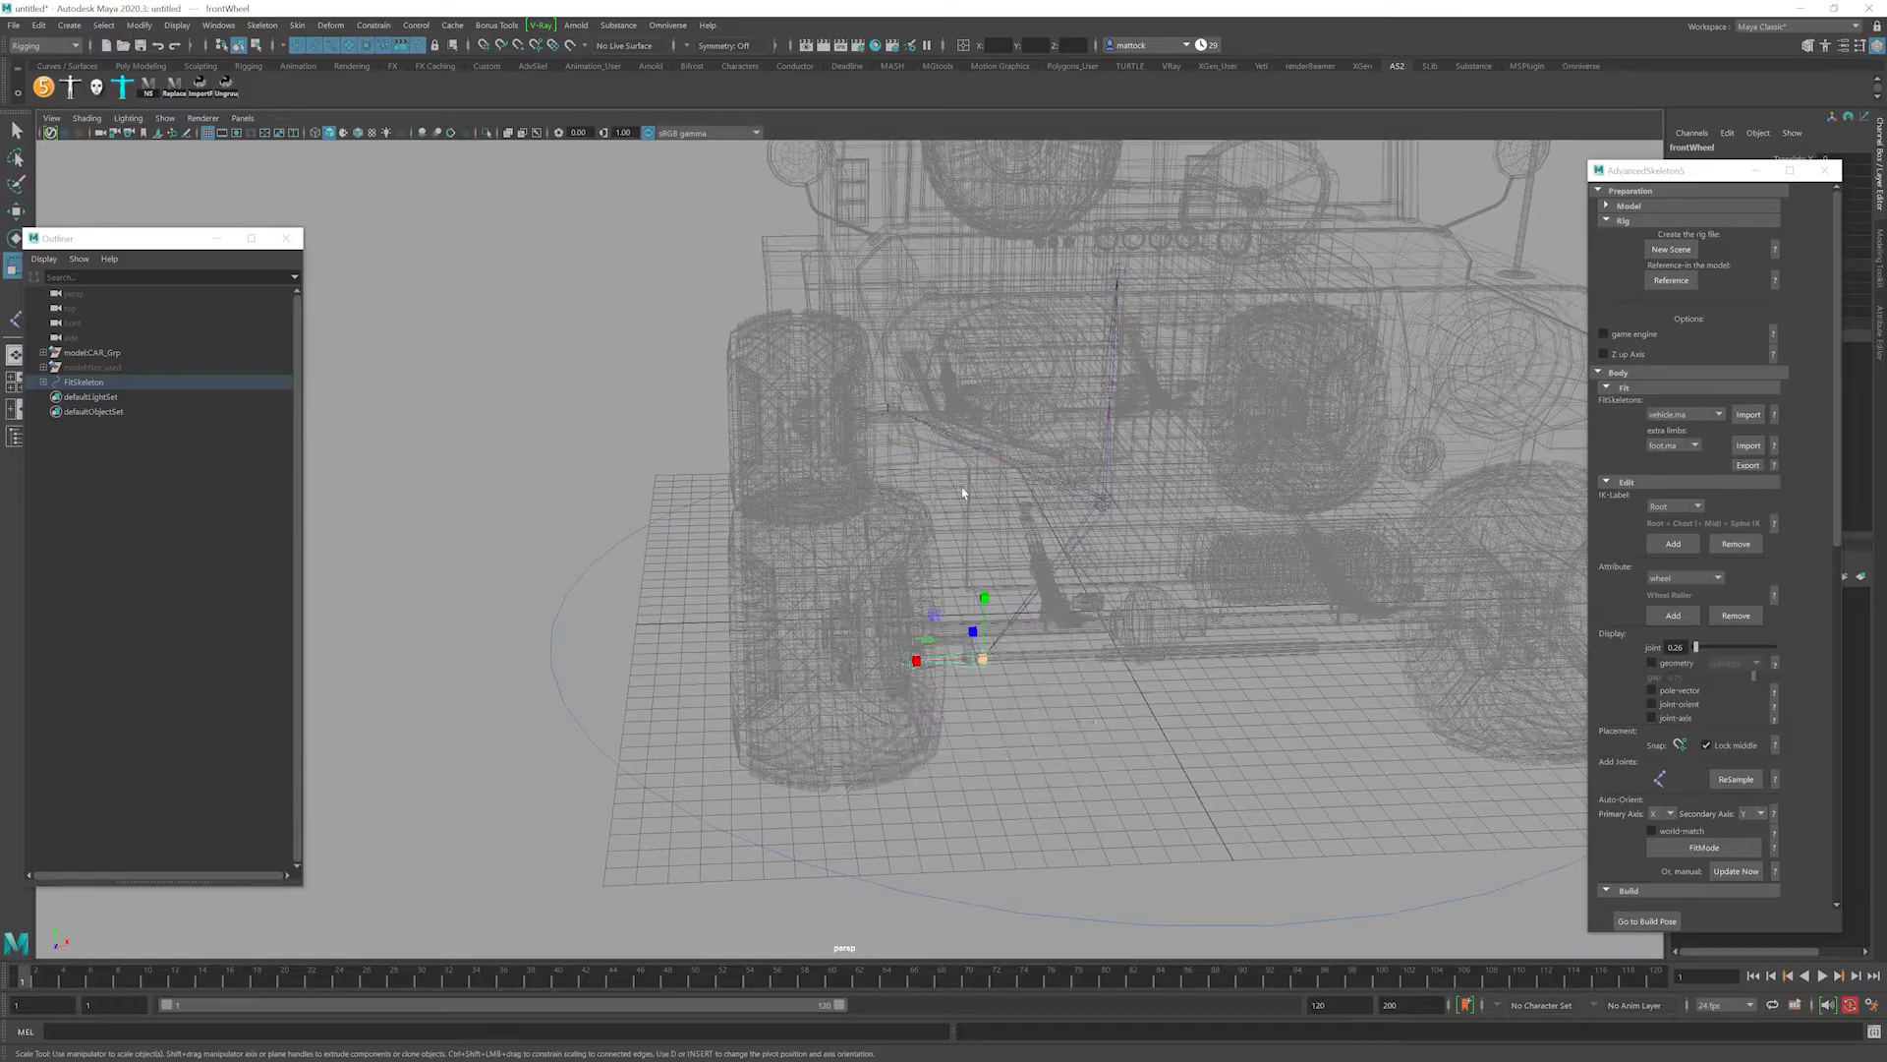
key("space")
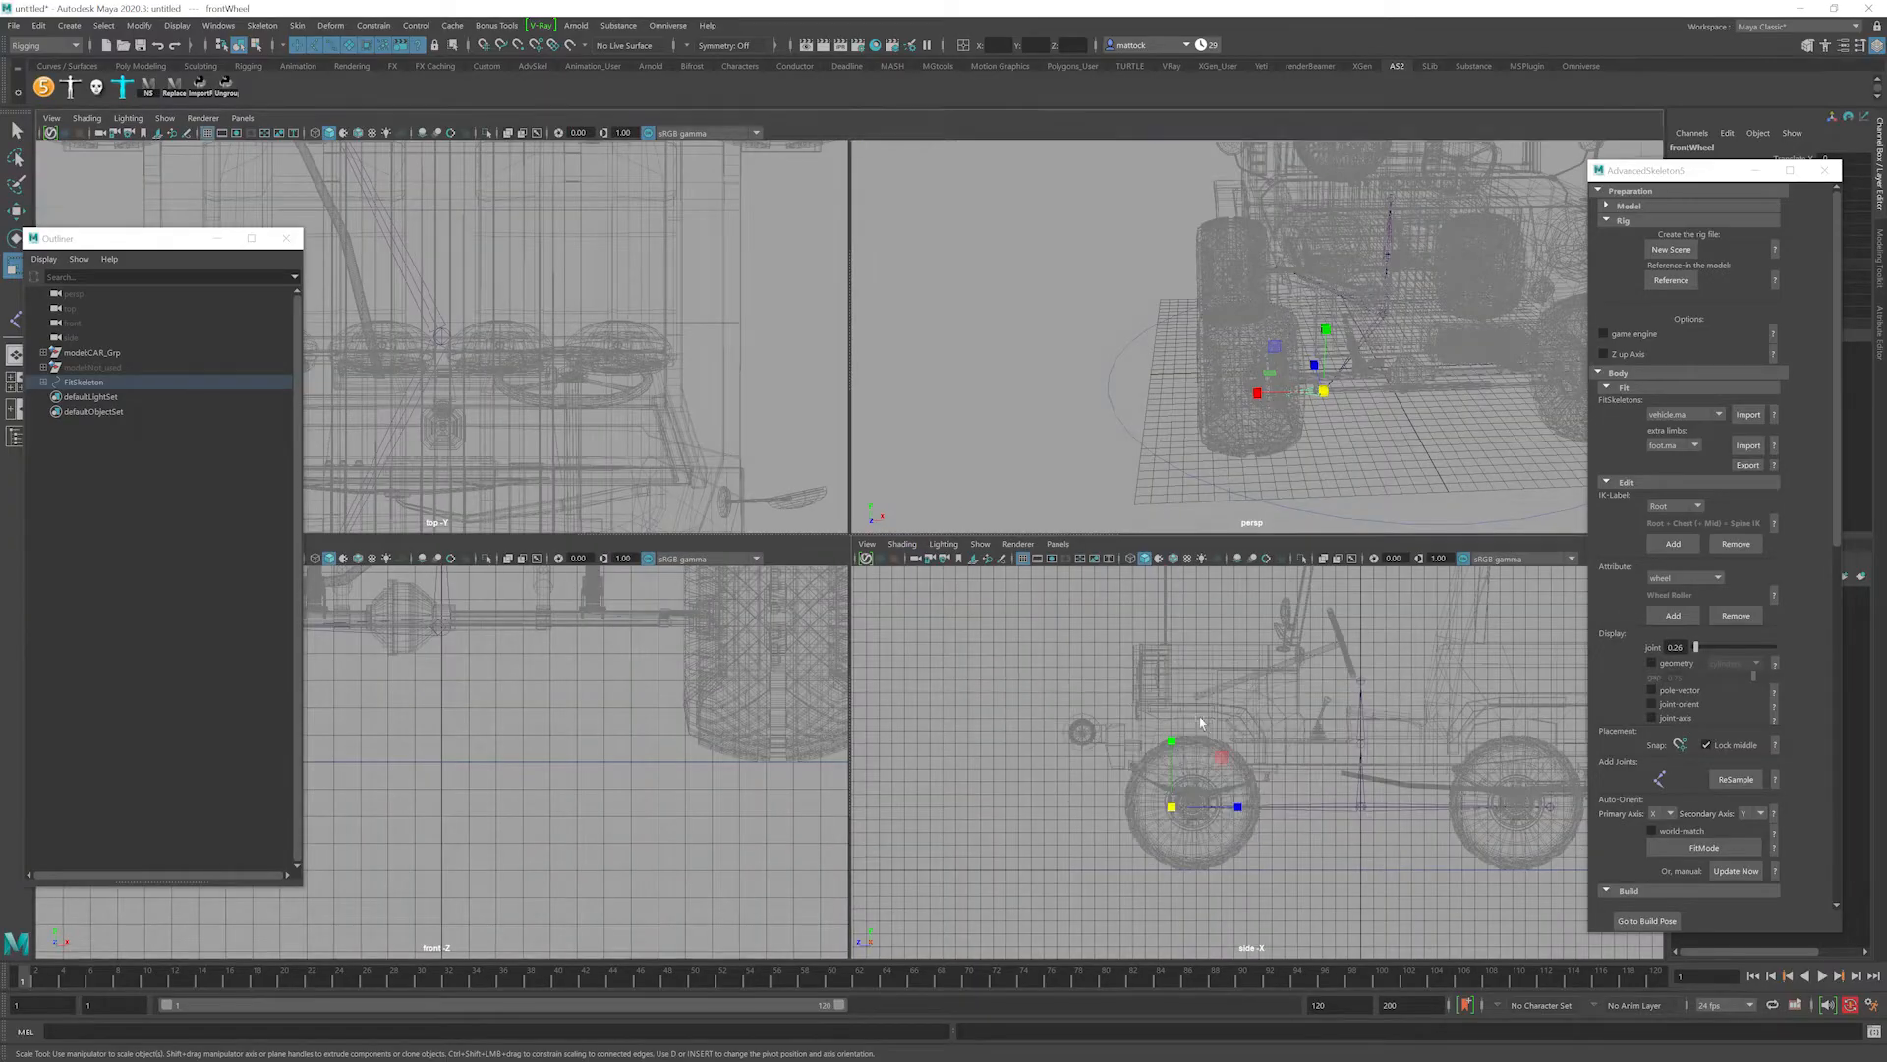
key("space")
scroll(1081, 639, "up", 8)
key("f")
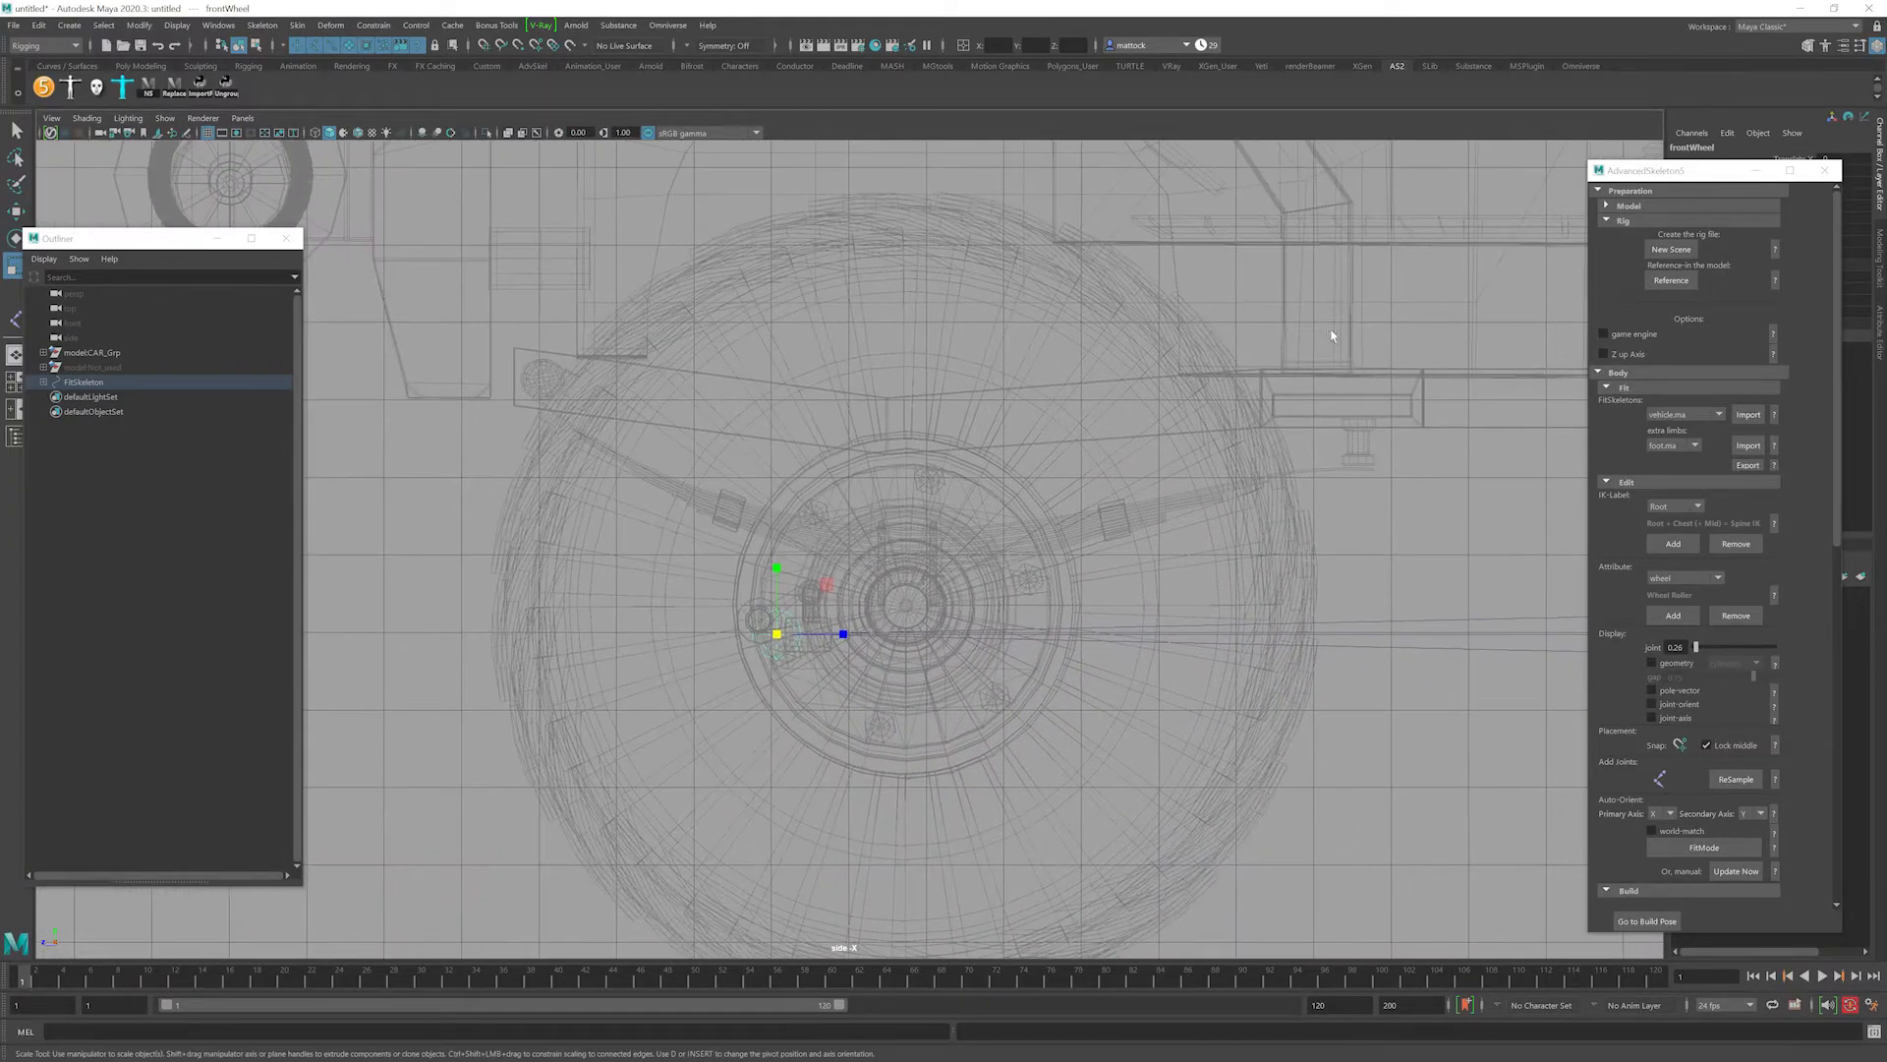
key("w")
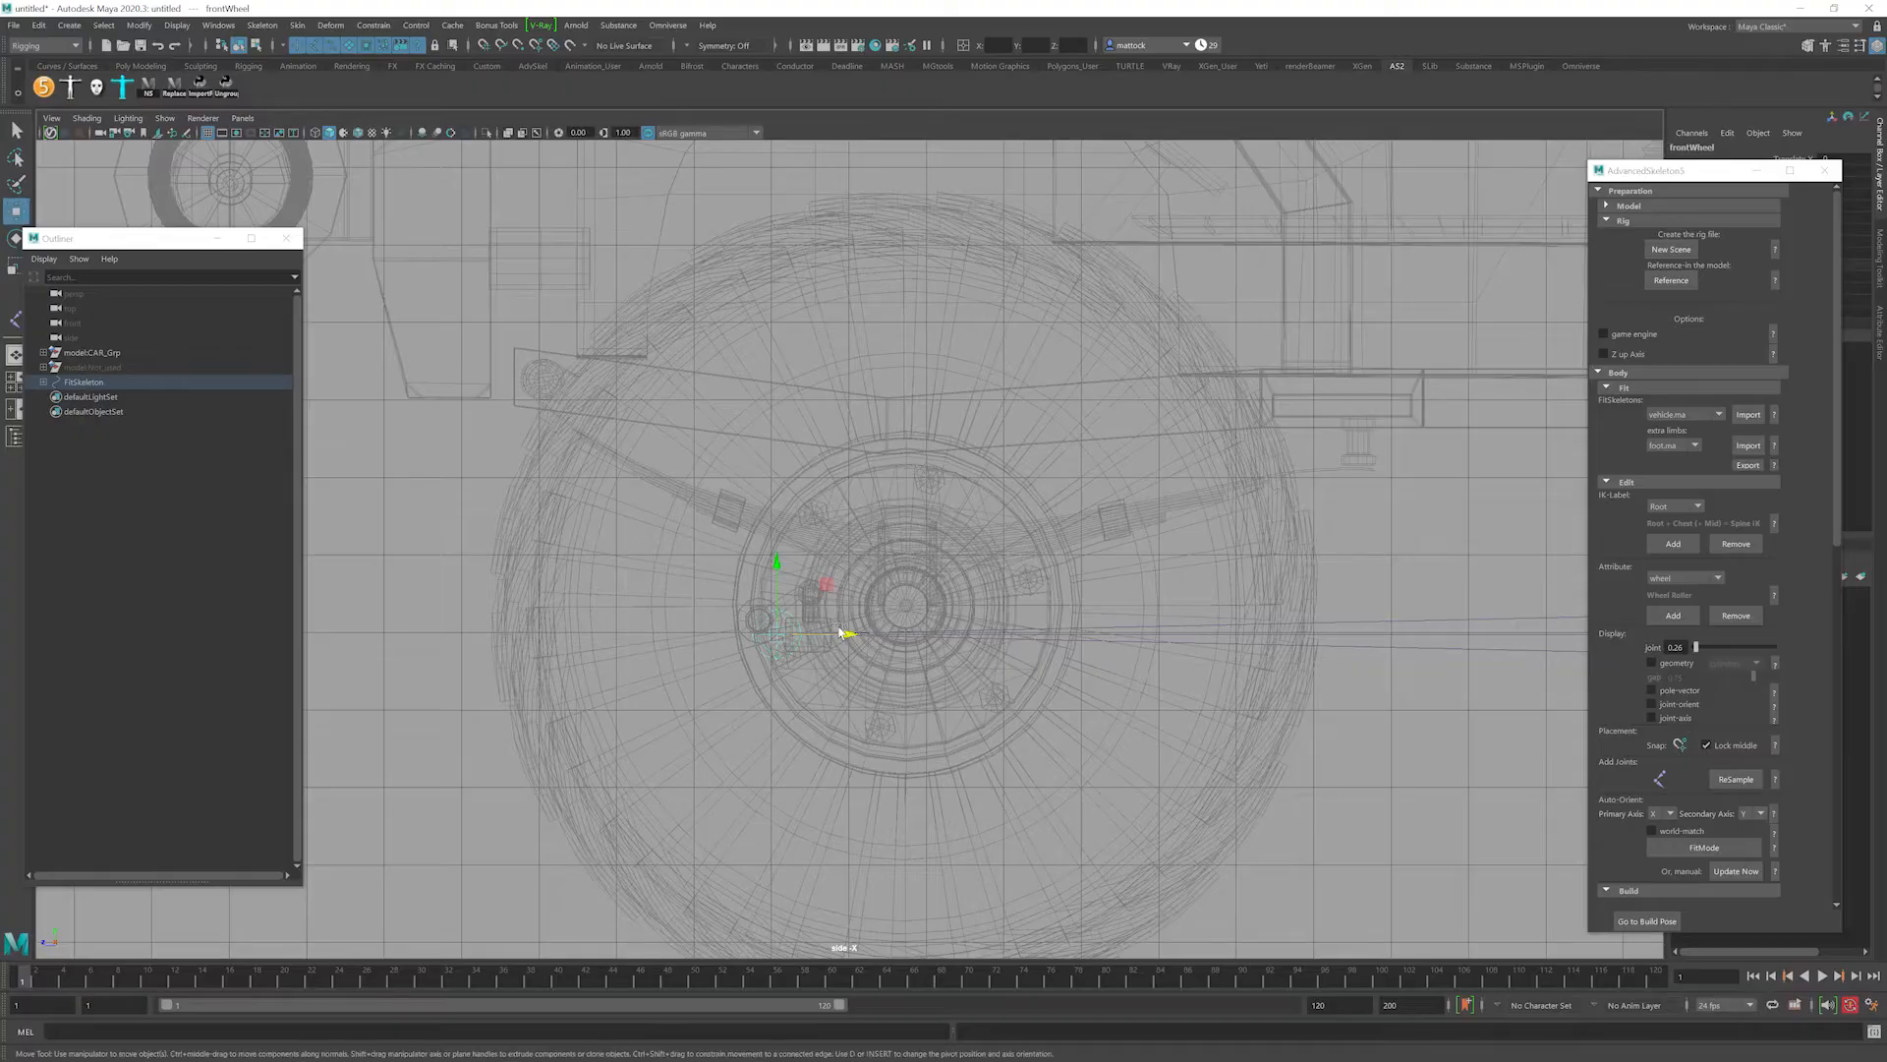
left_click_drag(842, 634, 958, 637)
left_click_drag(906, 570, 906, 541)
Select the back wheel joint and move it onto the centre of the rear wheel in the top view.
scroll(957, 504, "down", 3)
scroll(1239, 519, "down", 3)
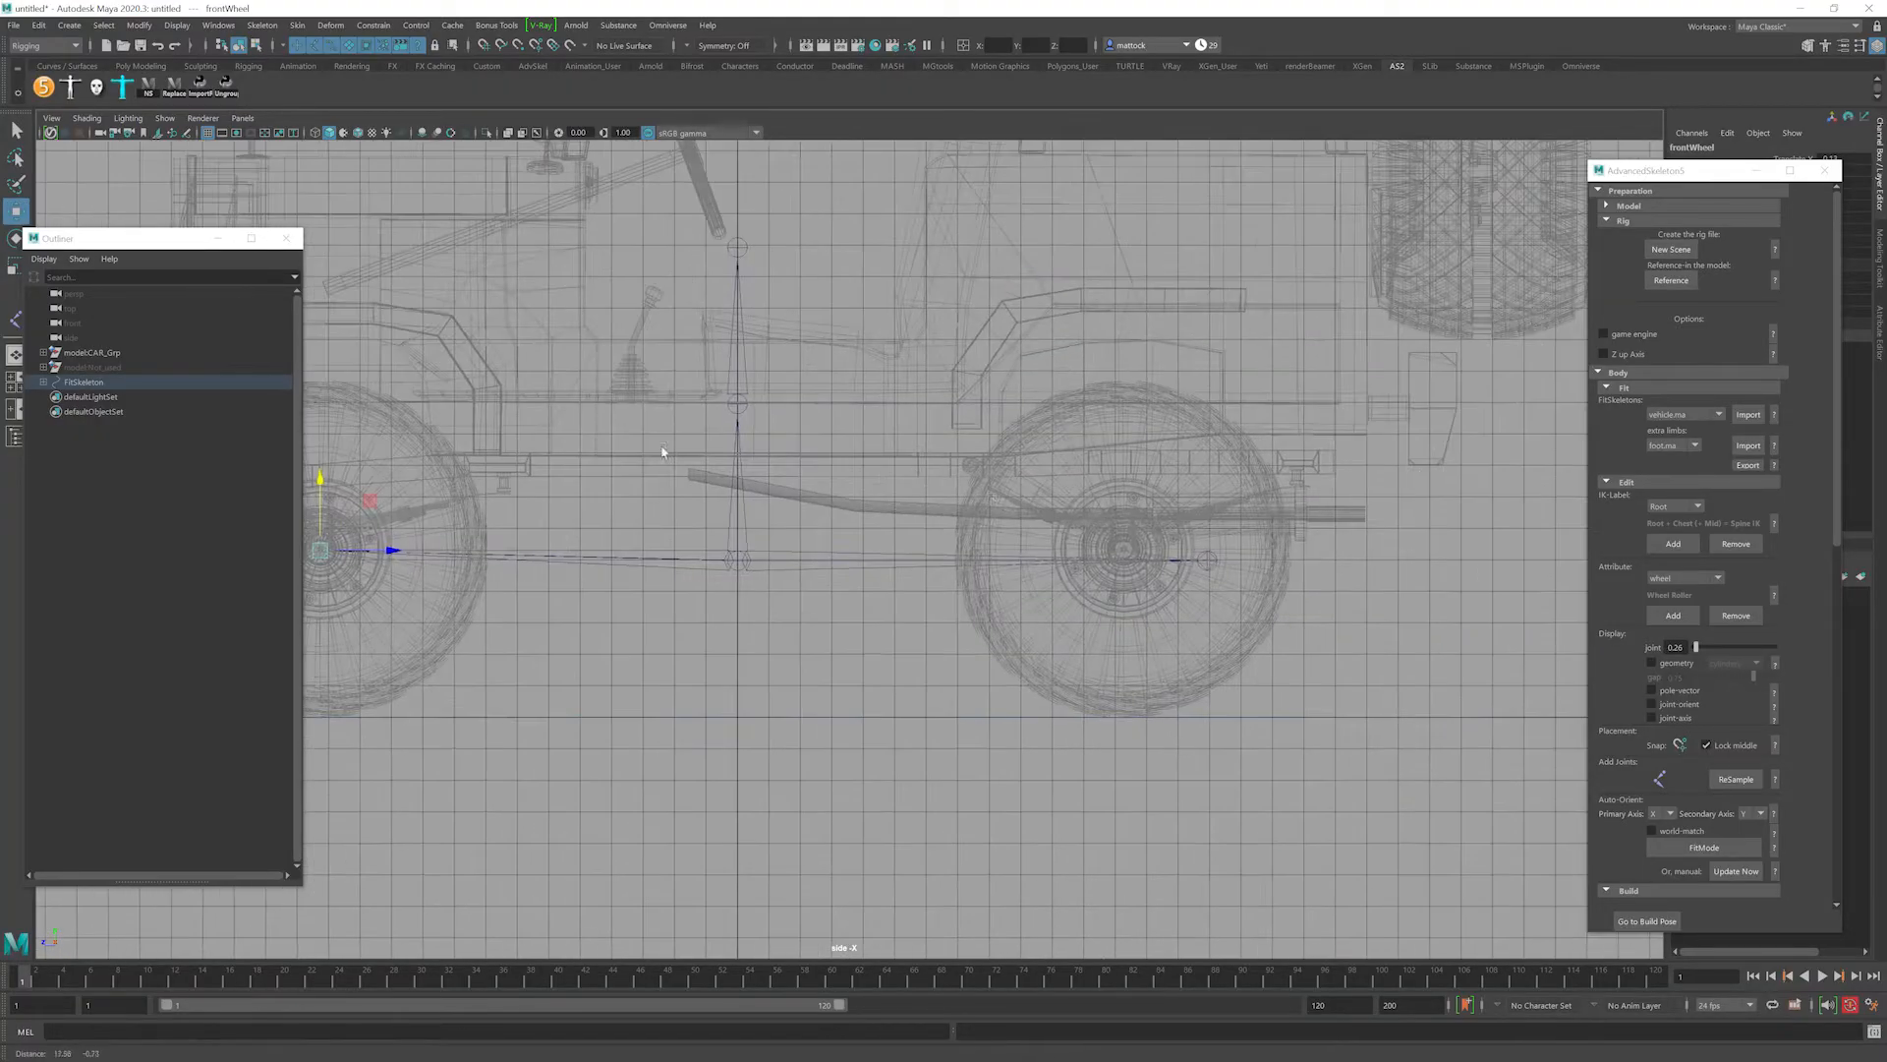
key("space")
left_click_drag(1350, 396, 1248, 427, "alt")
key("space")
middle_click_drag(1184, 404, 1025, 352, "alt")
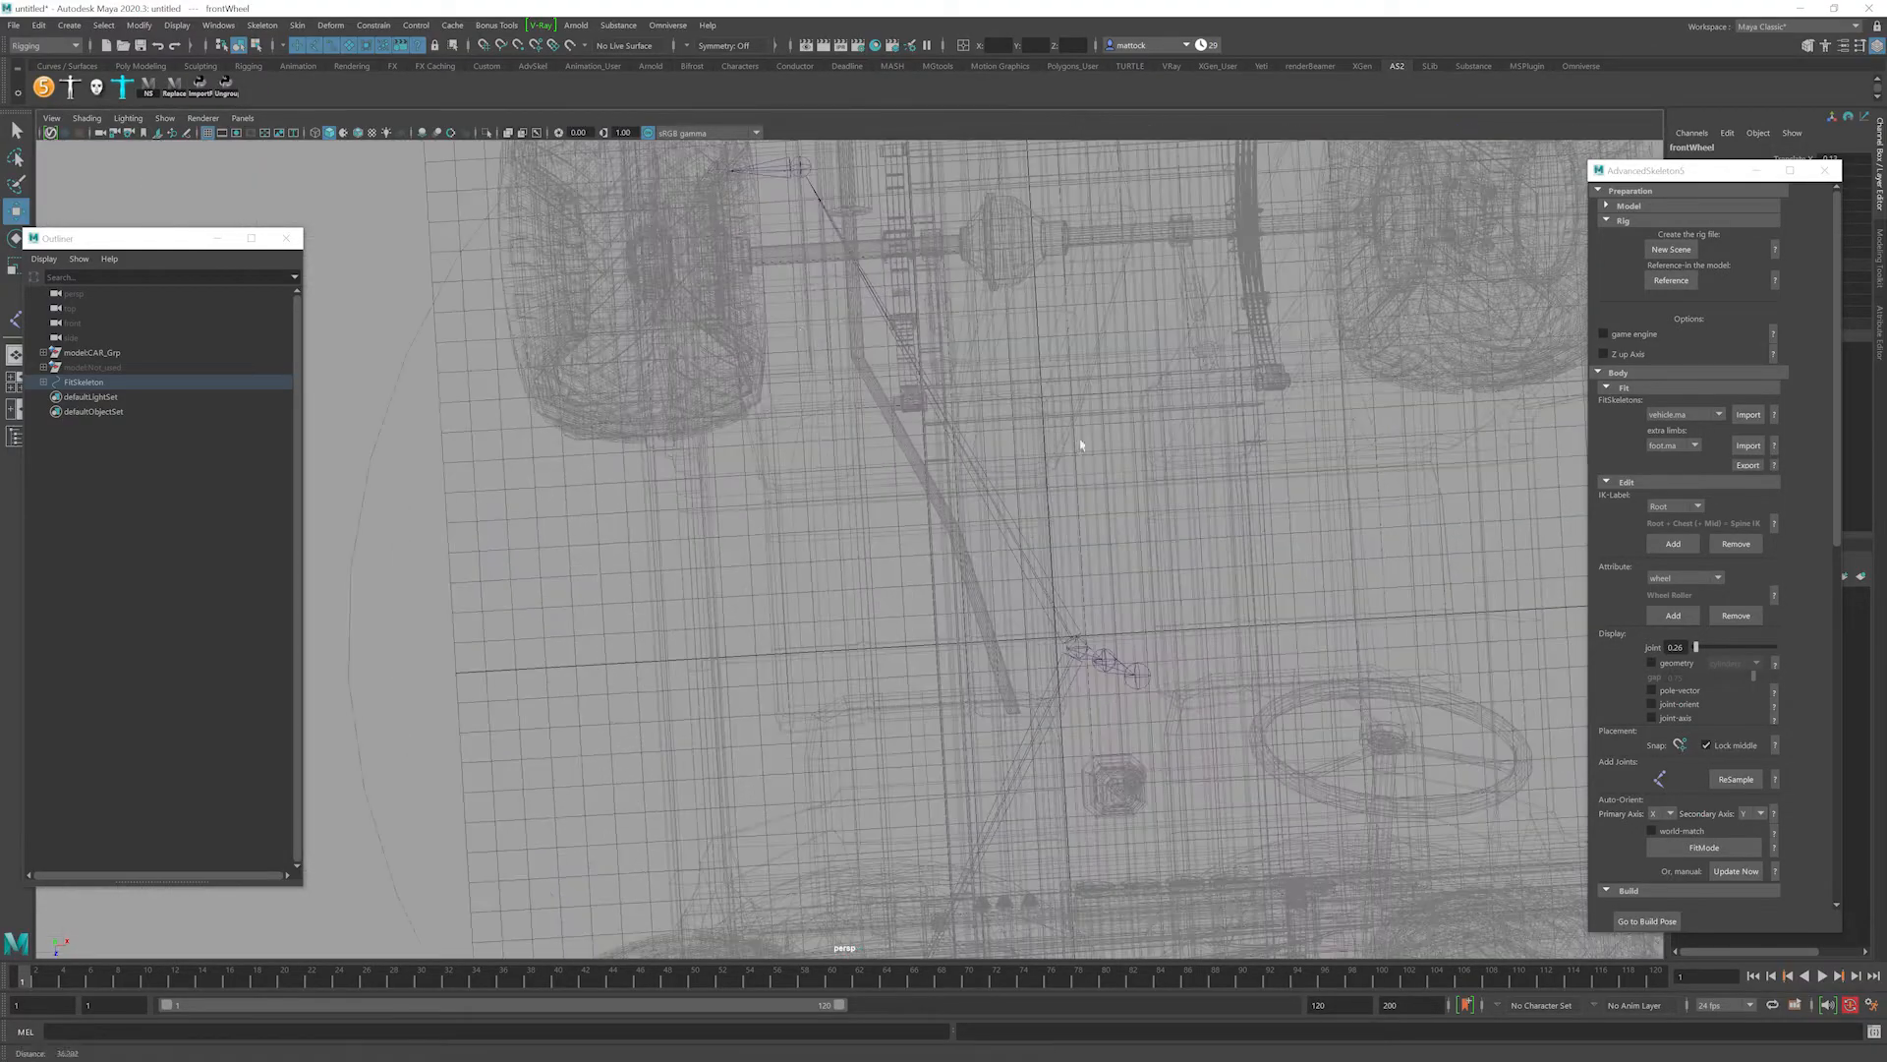
left_click(971, 391)
key("space")
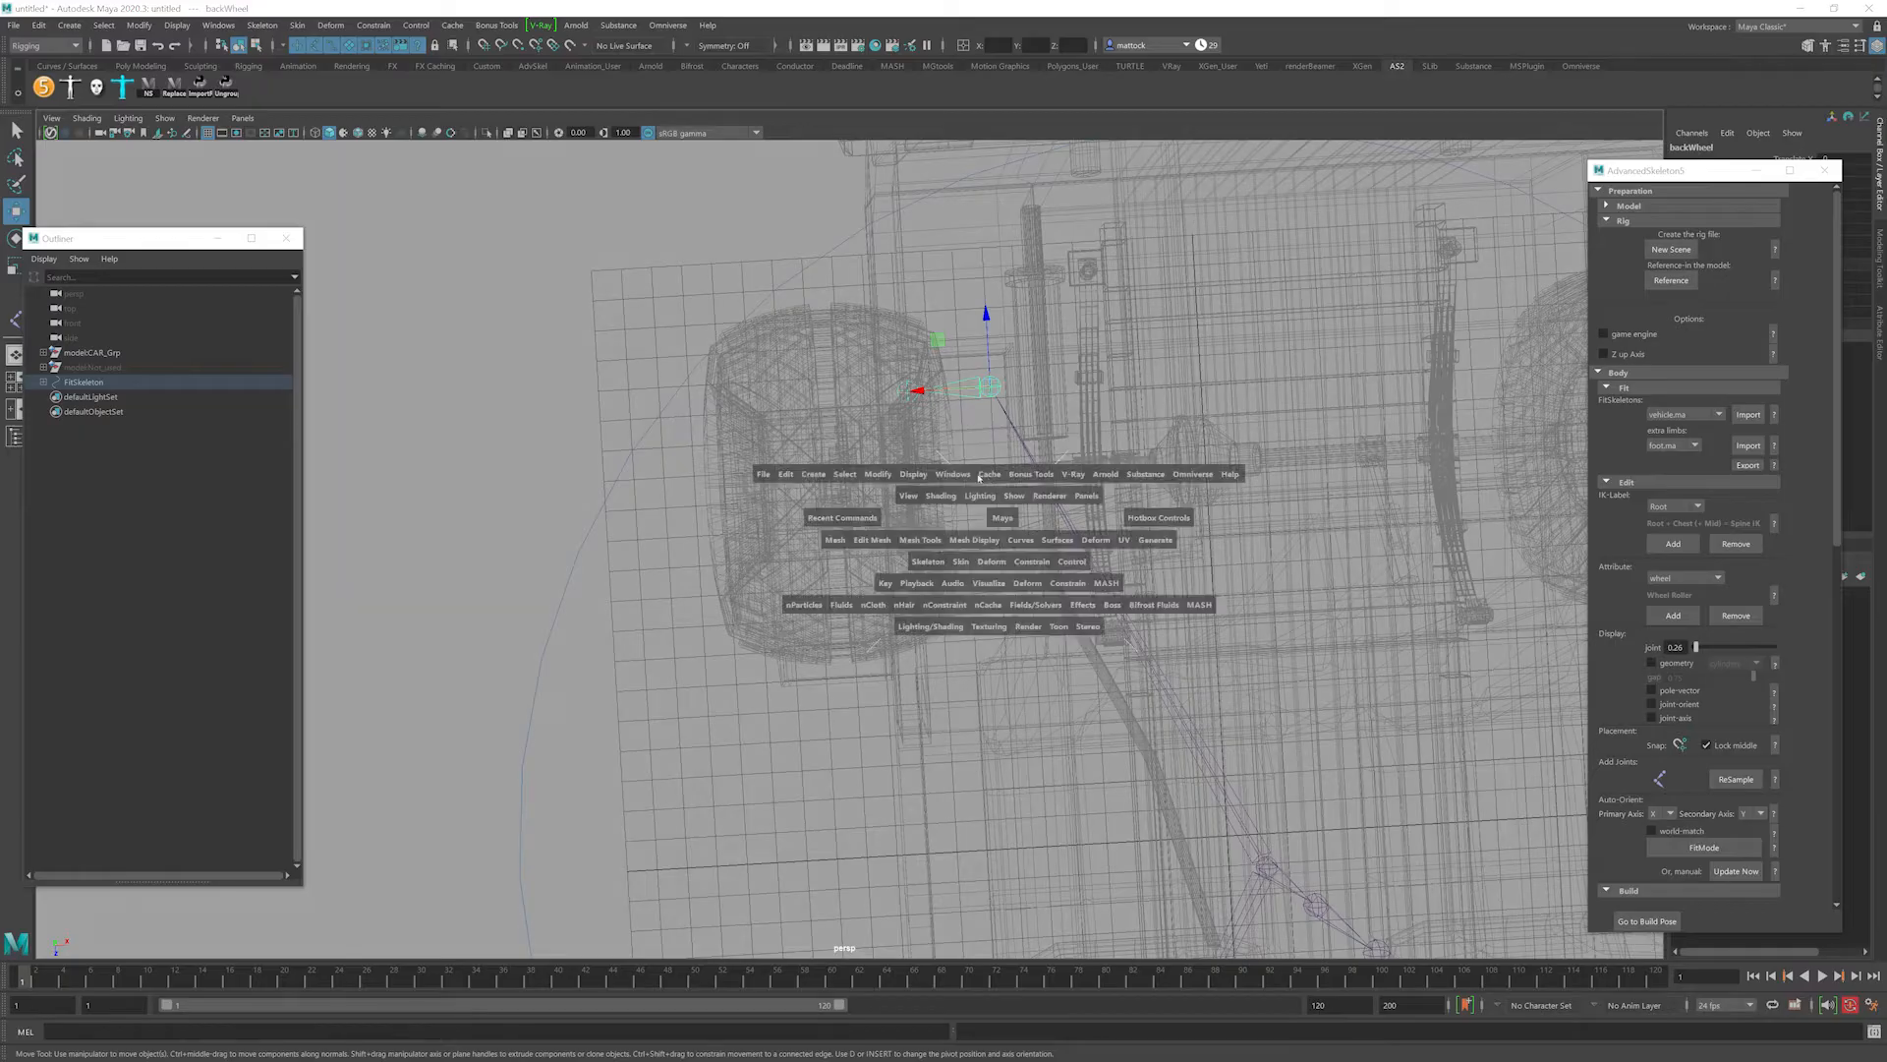
key("space")
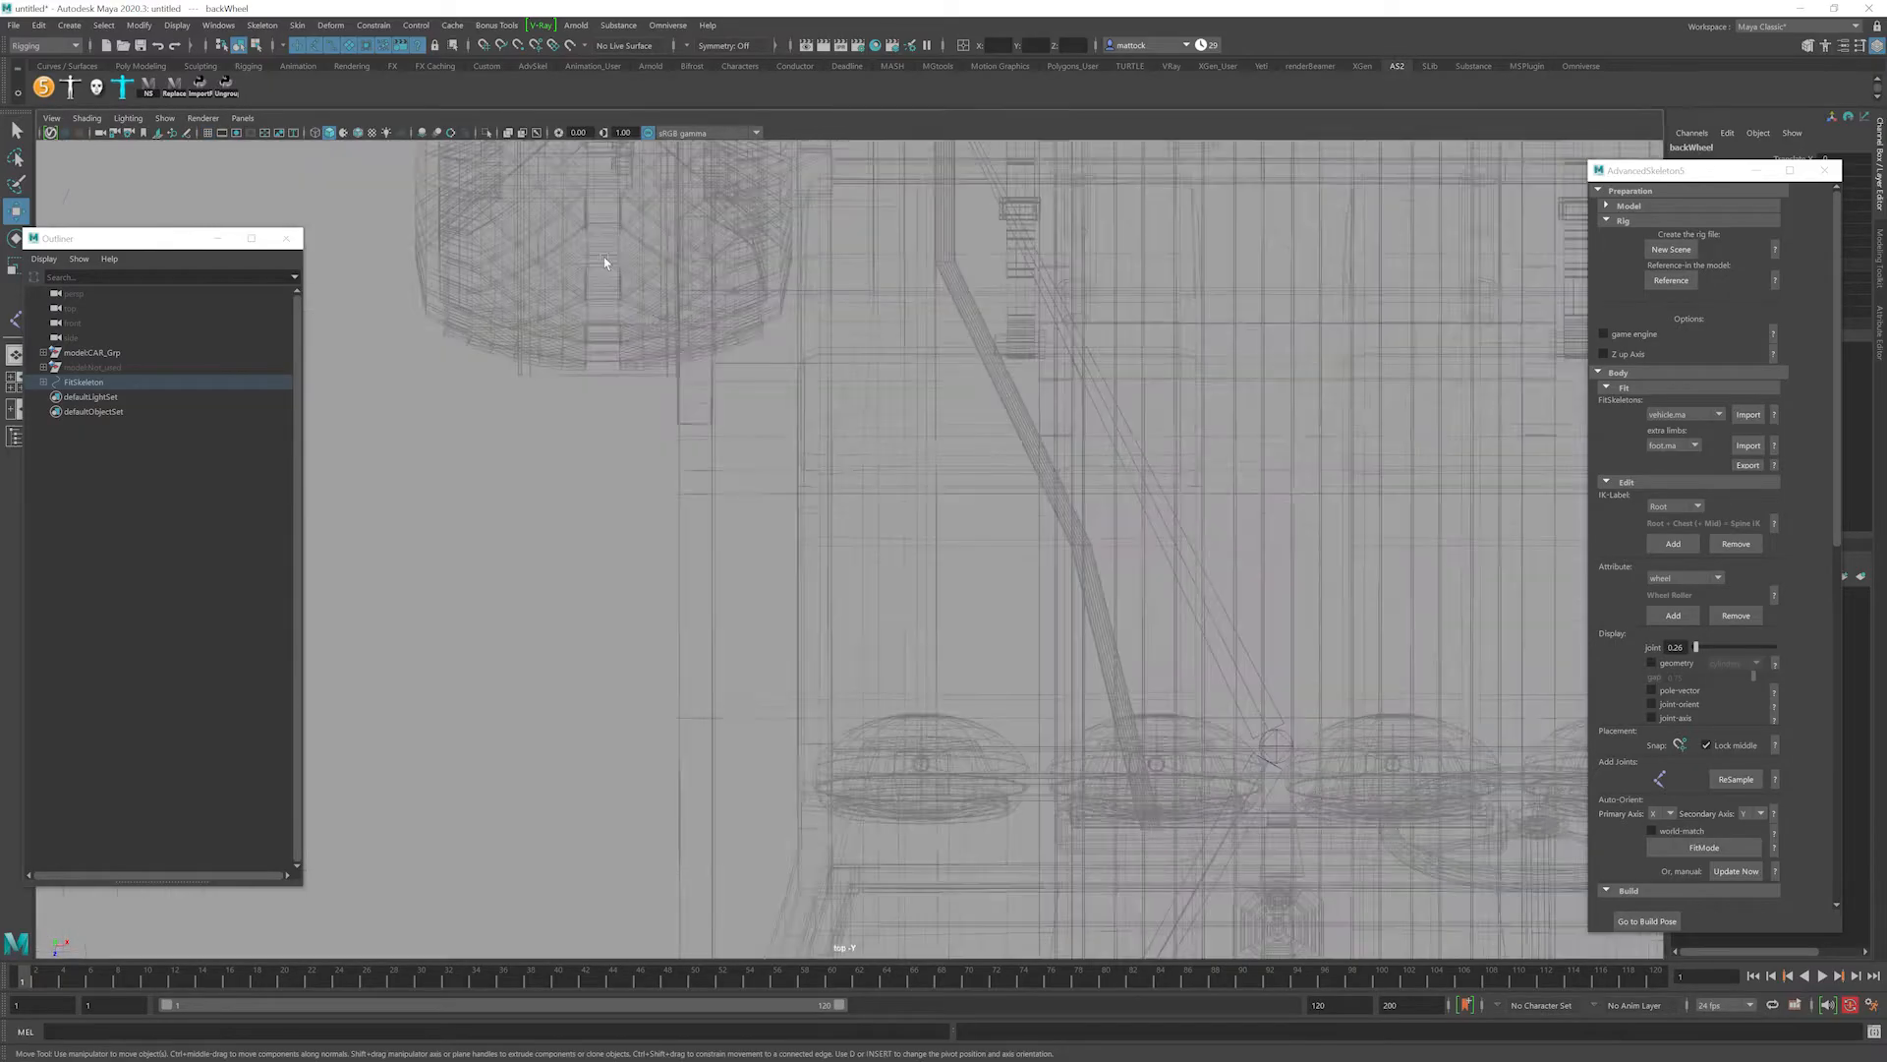
middle_click_drag(604, 257, 673, 541, "alt")
left_click_drag(1069, 313, 798, 454)
right_click_drag(1207, 431, 968, 439, "alt")
middle_click_drag(968, 438, 1014, 356, "alt")
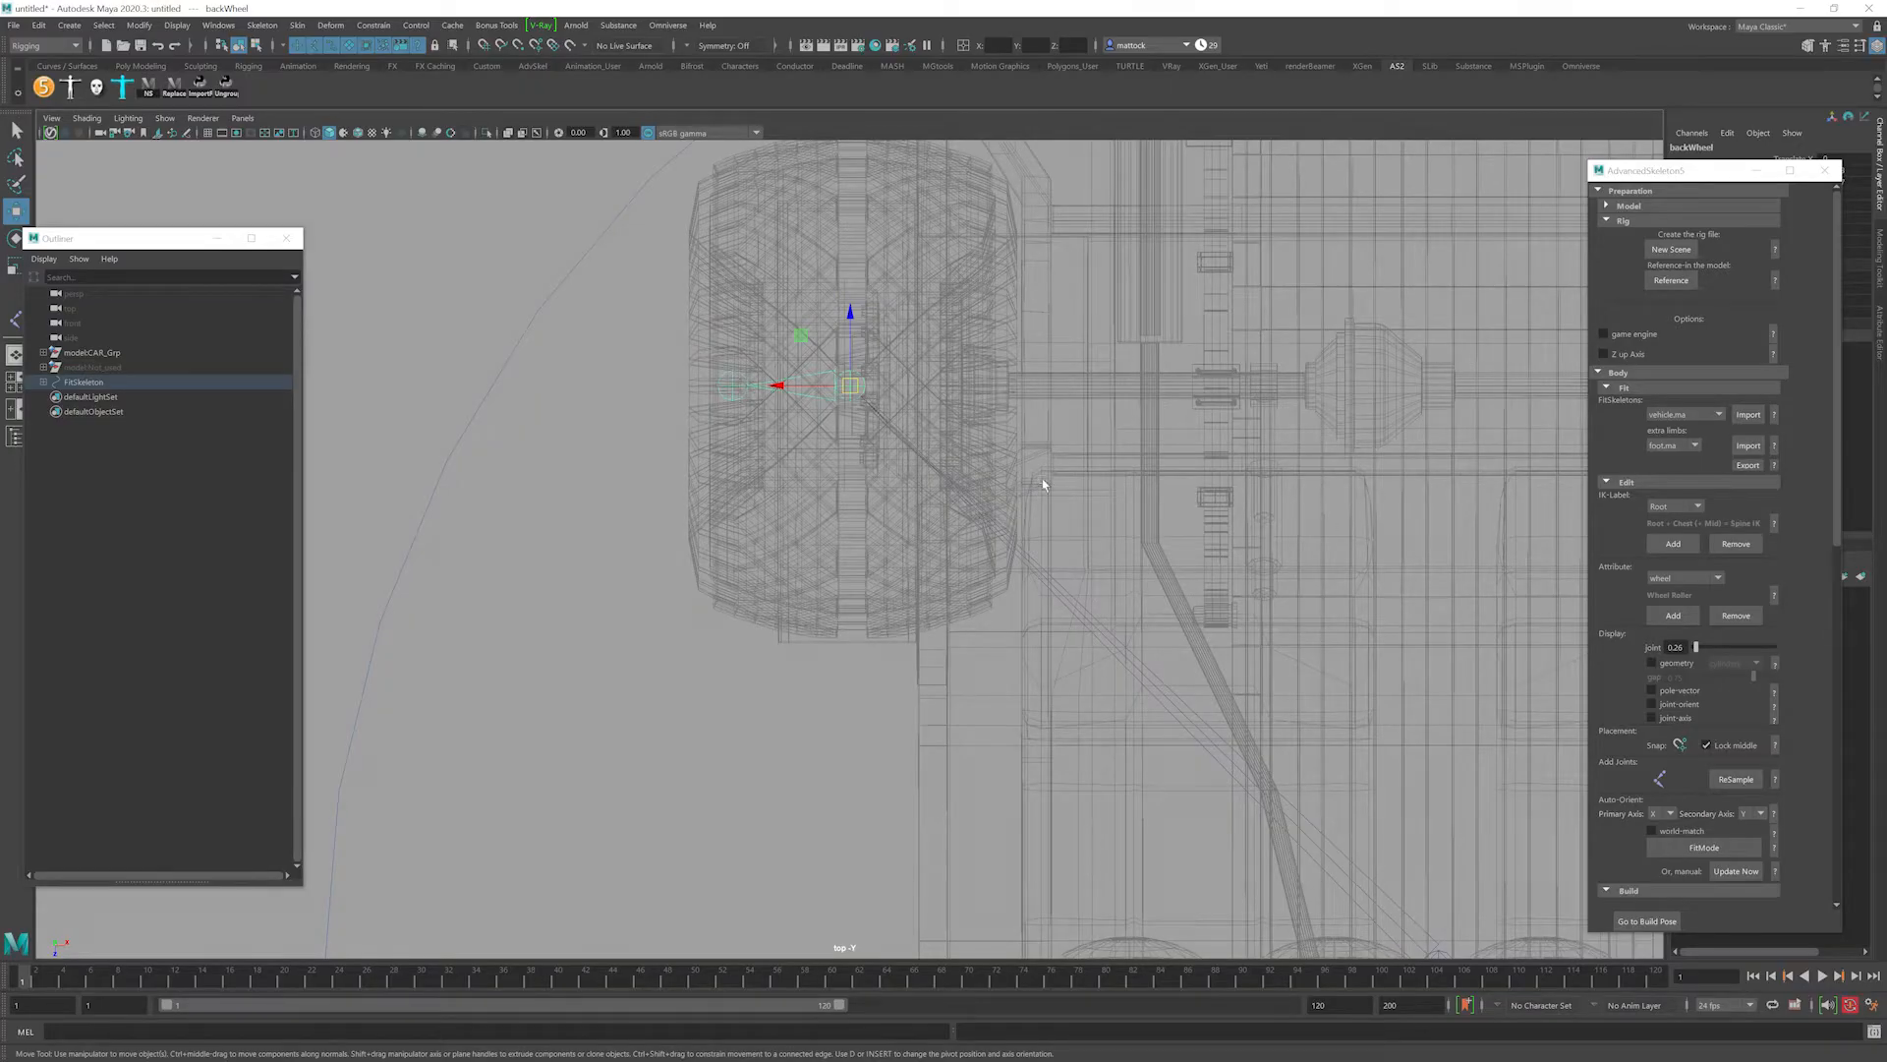
Move the AdvancedSkeleton window clear of the layer editor and take the model's display layer out of template mode.
key("space")
left_click_drag(1407, 382, 1064, 468, "alt")
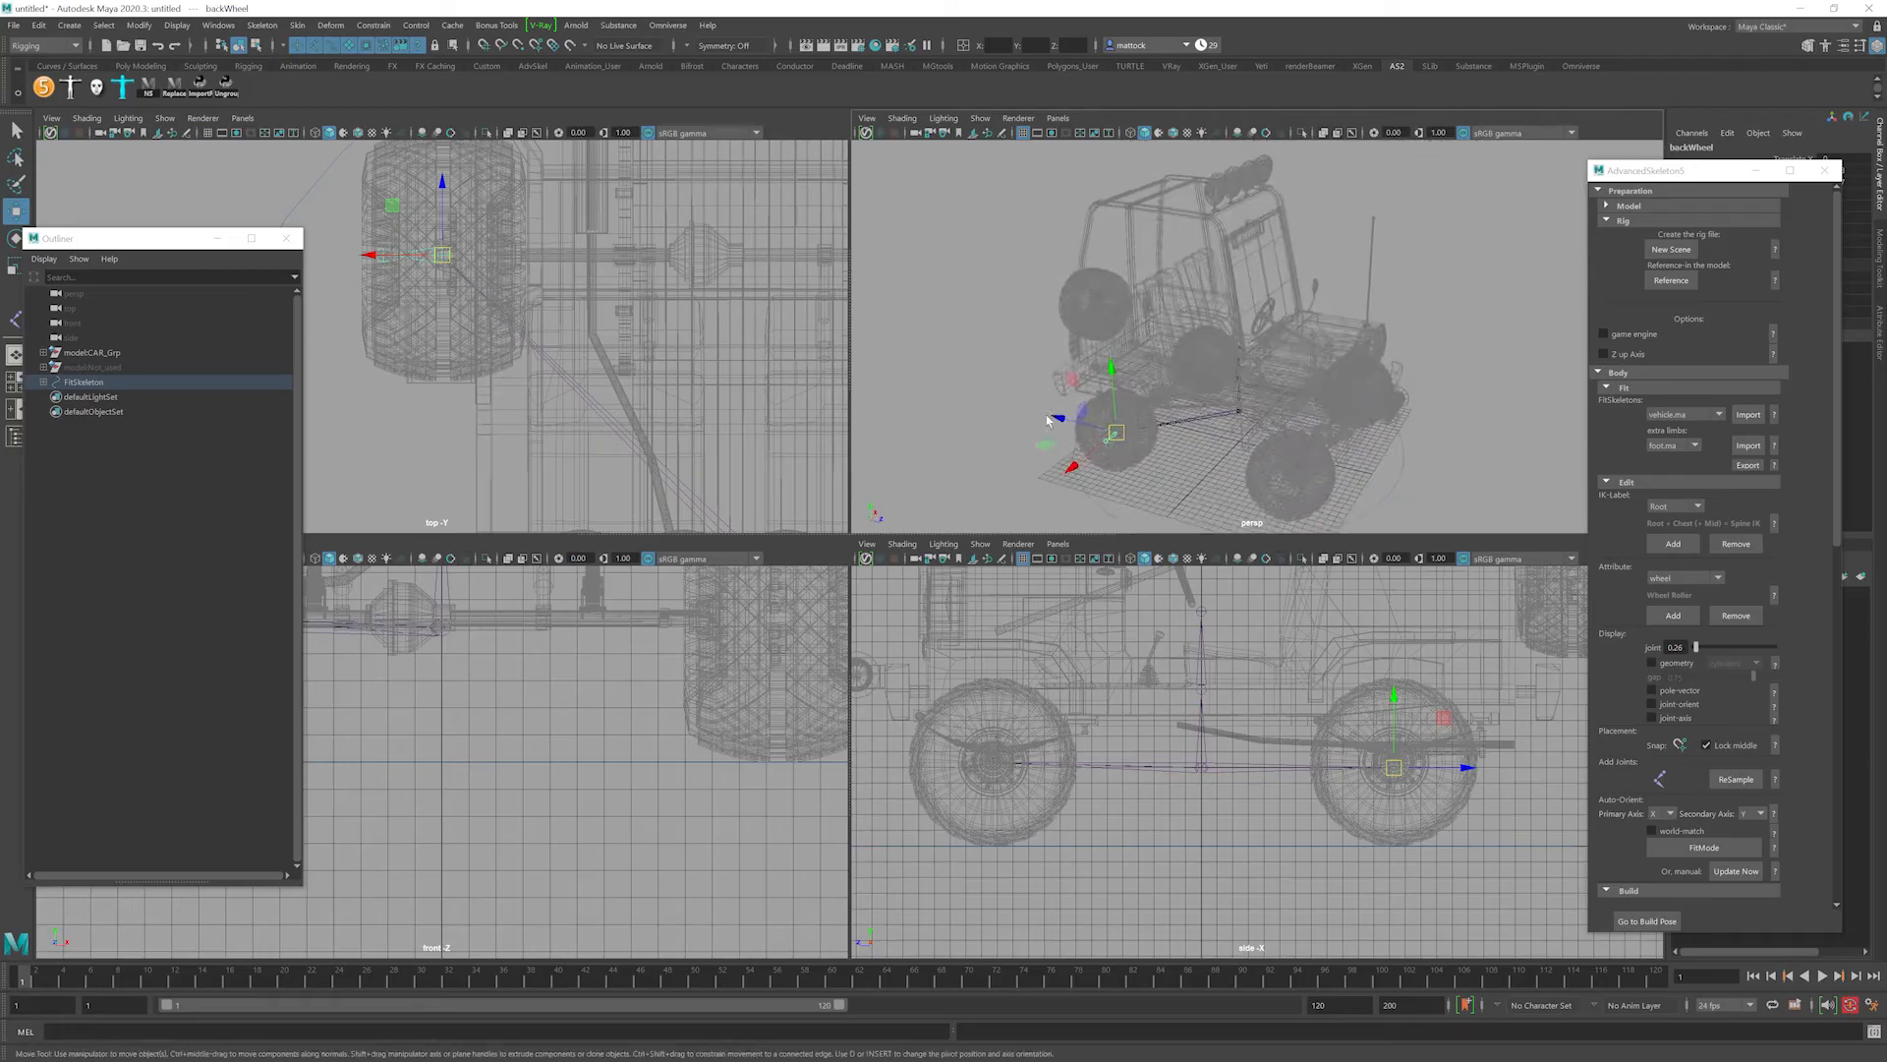
key("space")
middle_click_drag(639, 629, 958, 433, "alt")
right_click_drag(958, 433, 1004, 480, "alt")
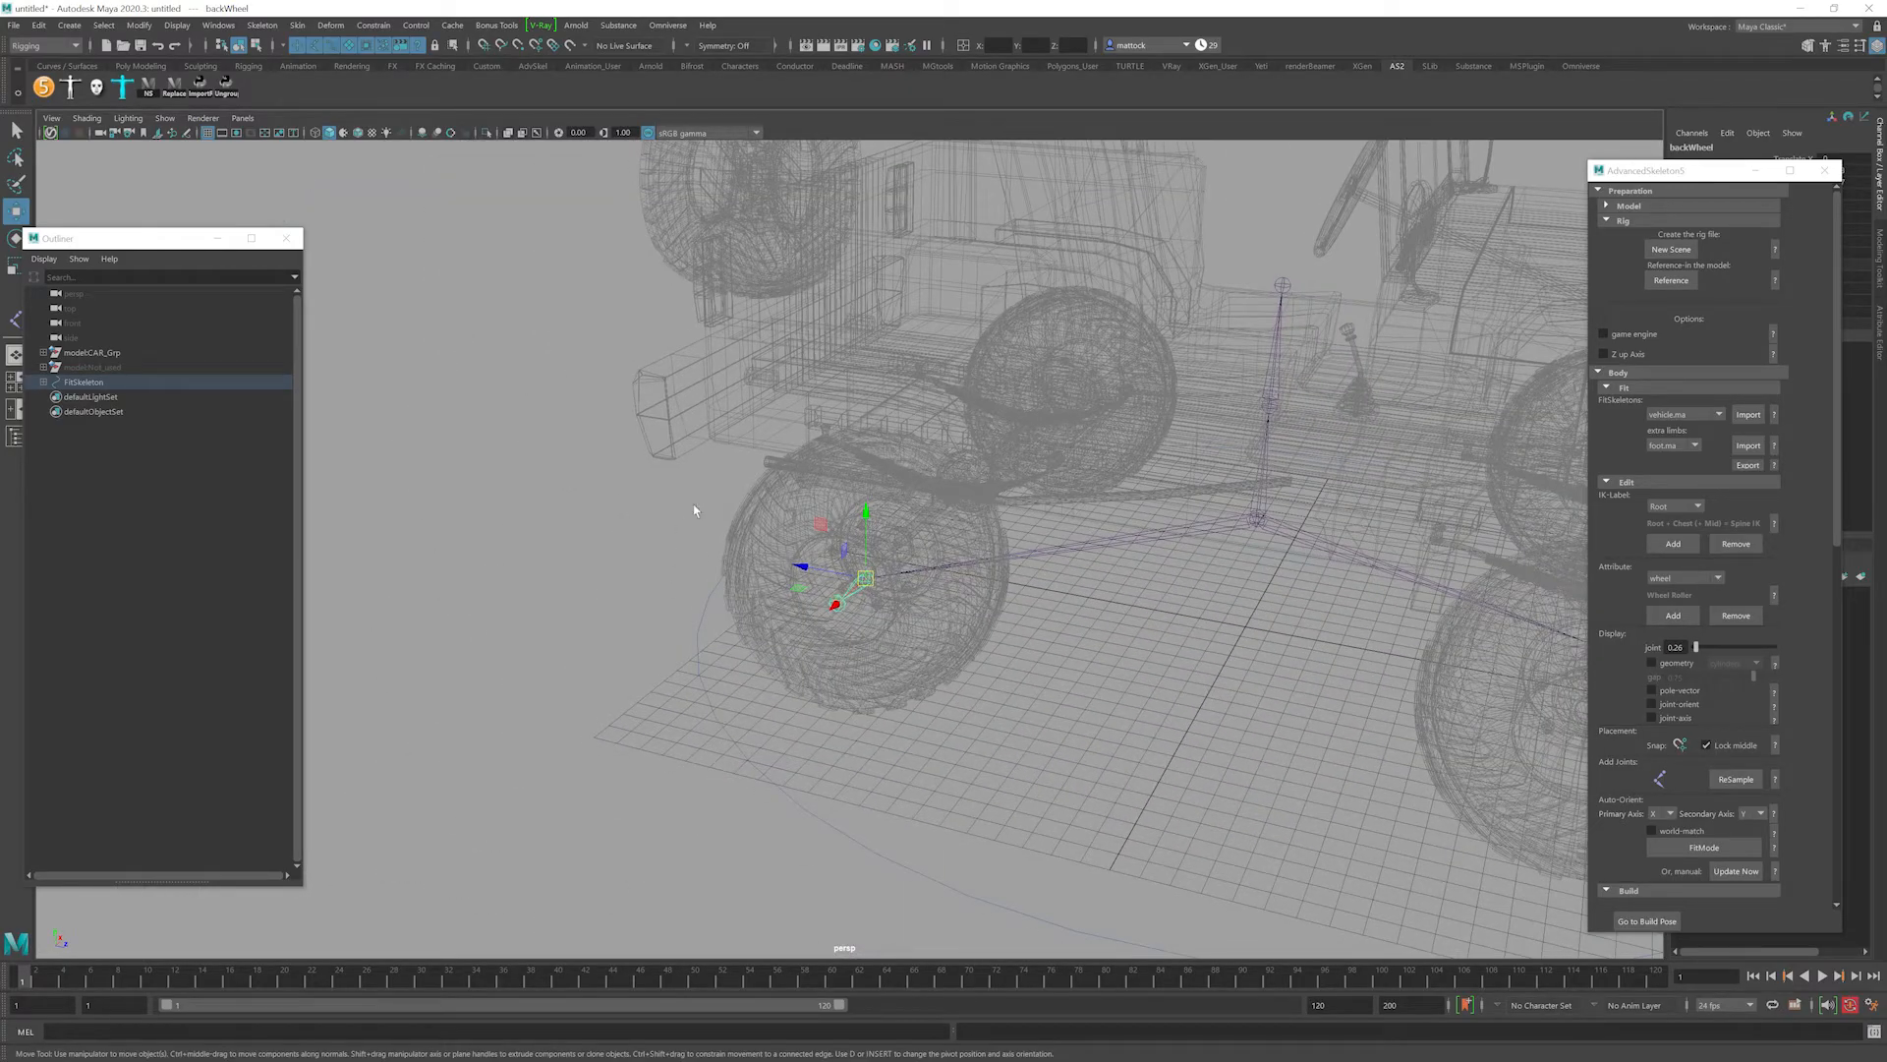
middle_click_drag(951, 580, 727, 610, "alt")
left_click_drag(1671, 170, 1425, 147)
left_click(1713, 594)
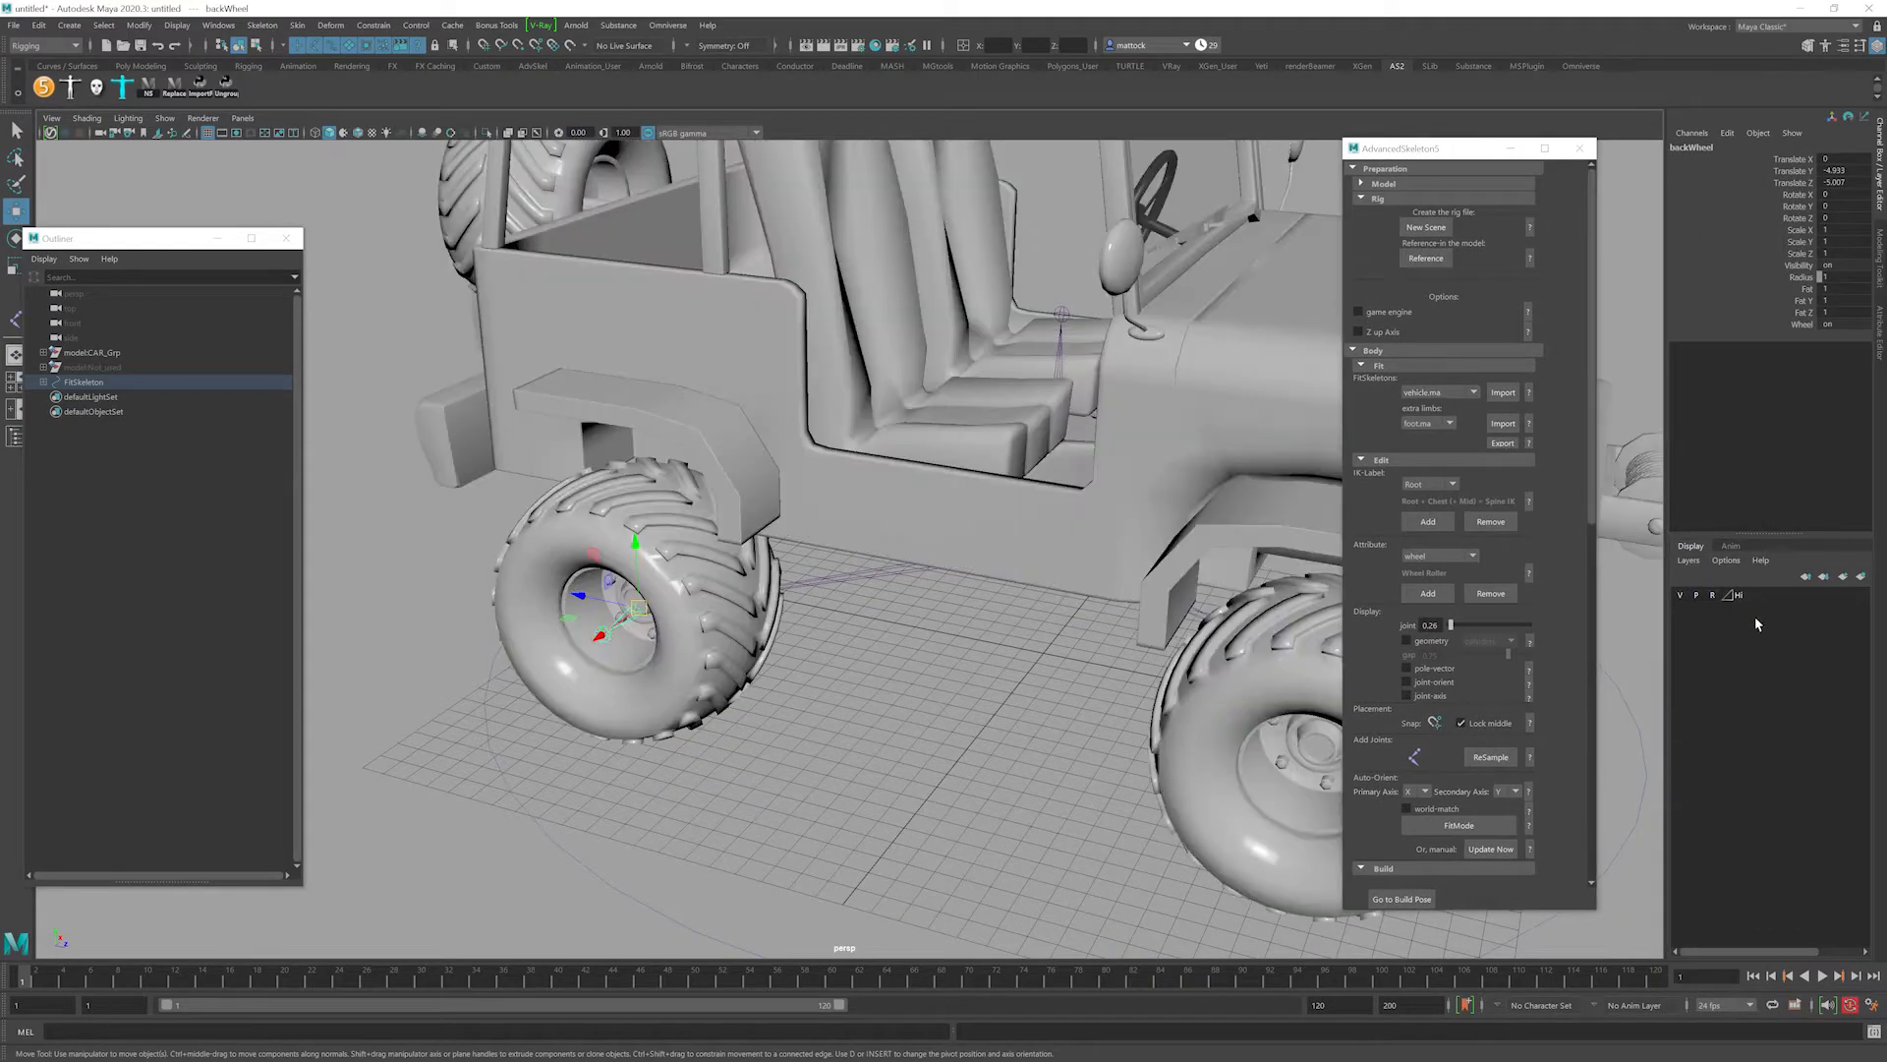
scroll(855, 522, "up", 3)
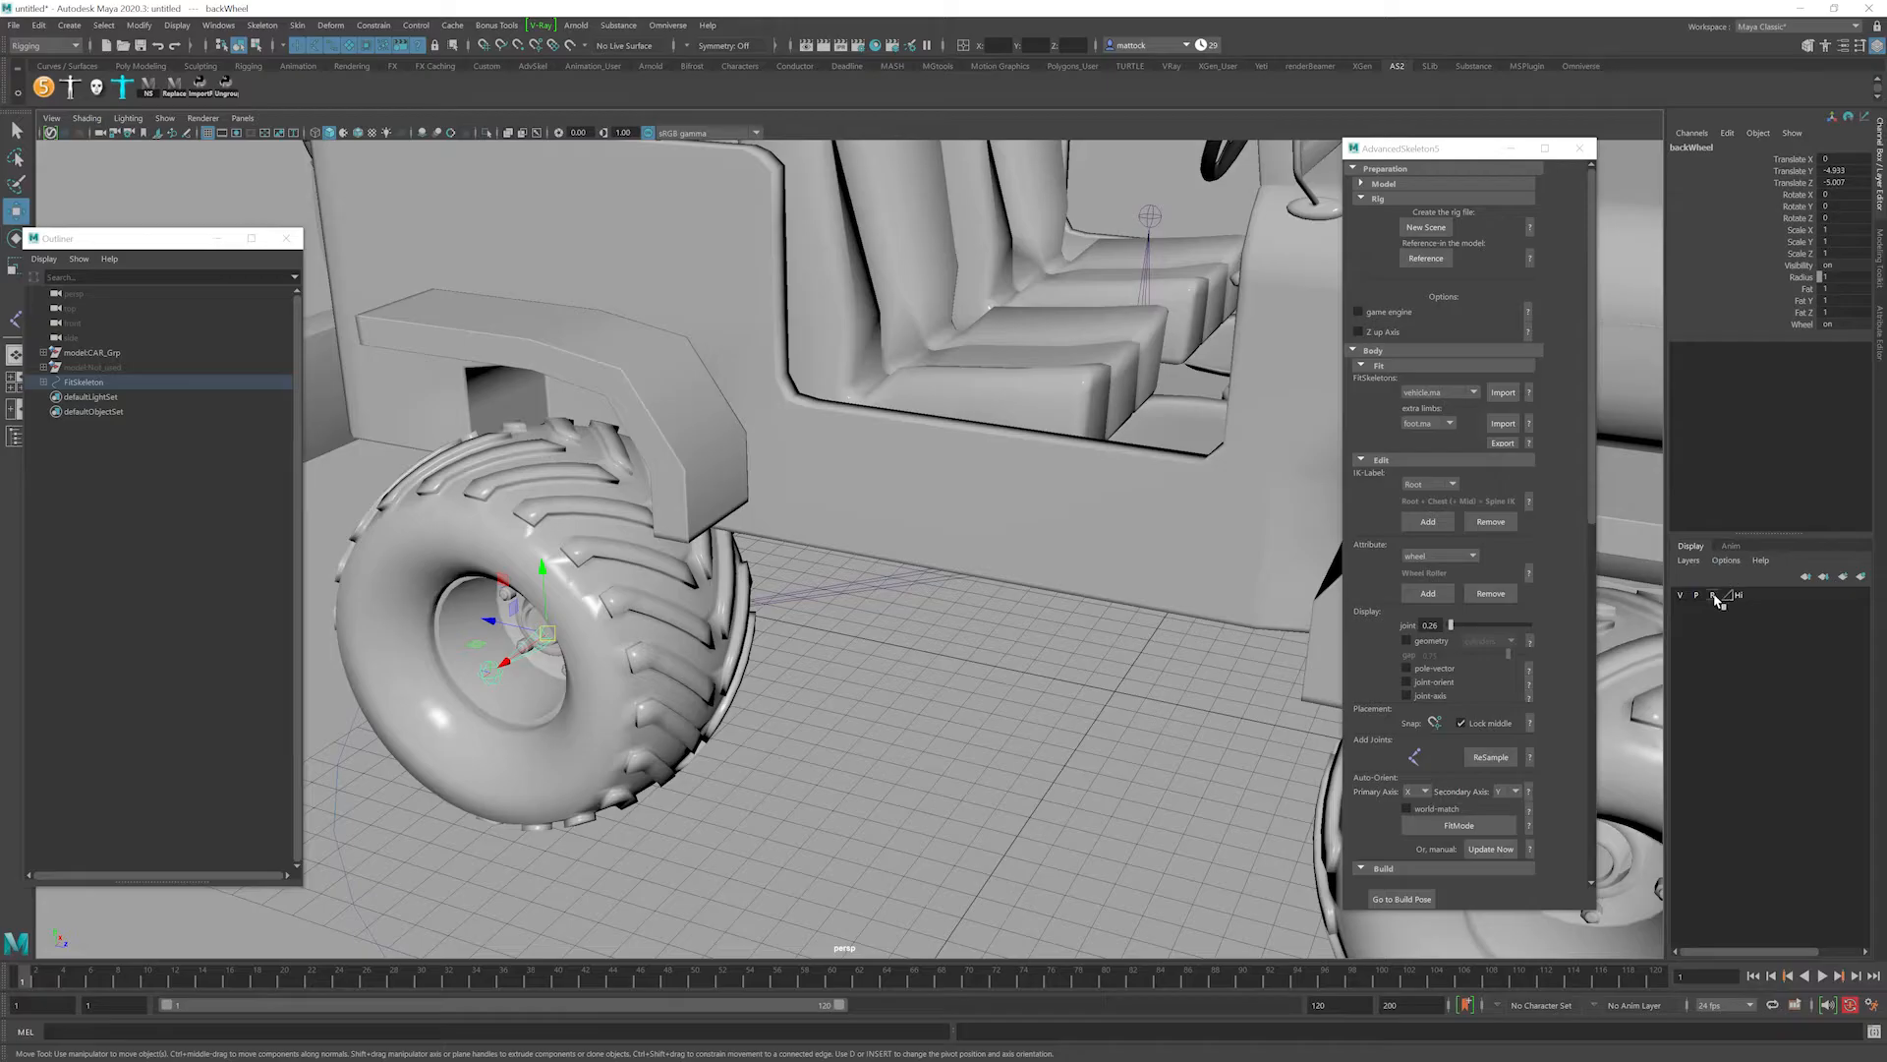
Select the rear wheel's rubber tyre on the unlocked model layer and display its local rotation axes.
left_click_drag(1157, 539, 943, 521, "alt")
left_click(941, 519)
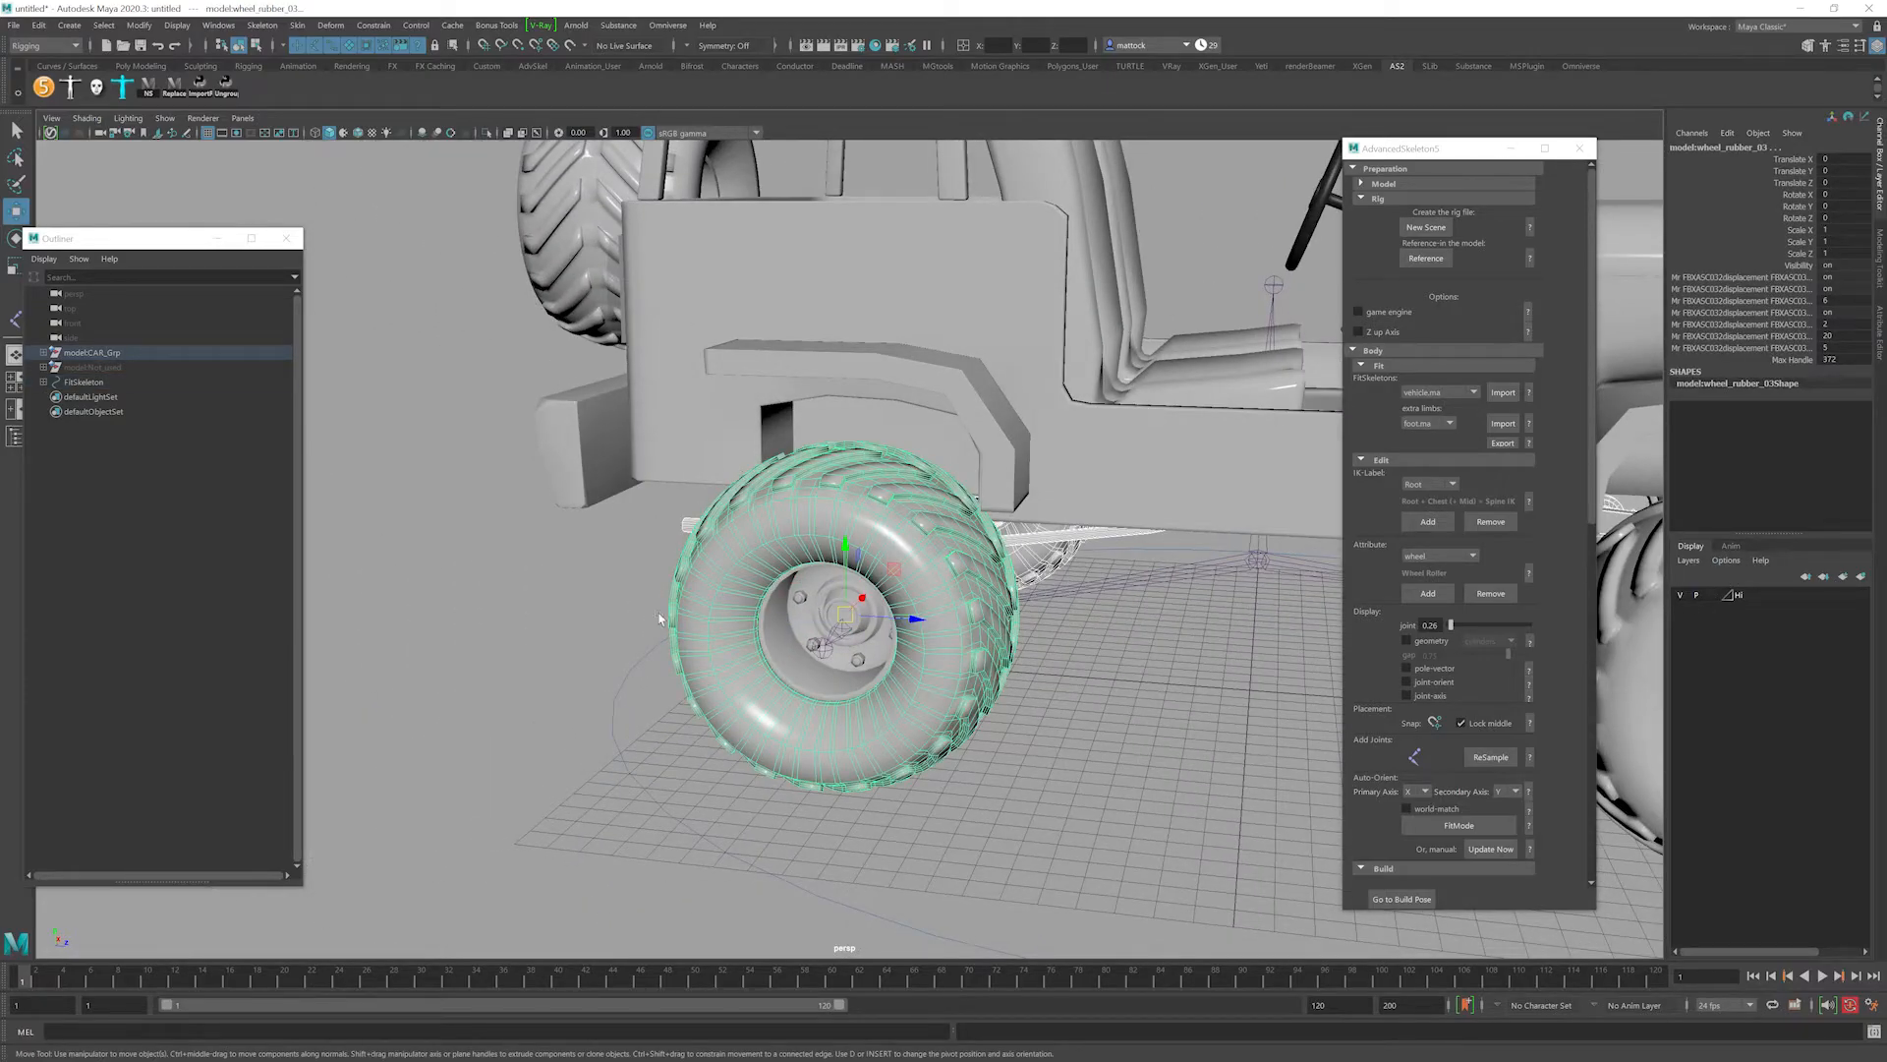
key("f")
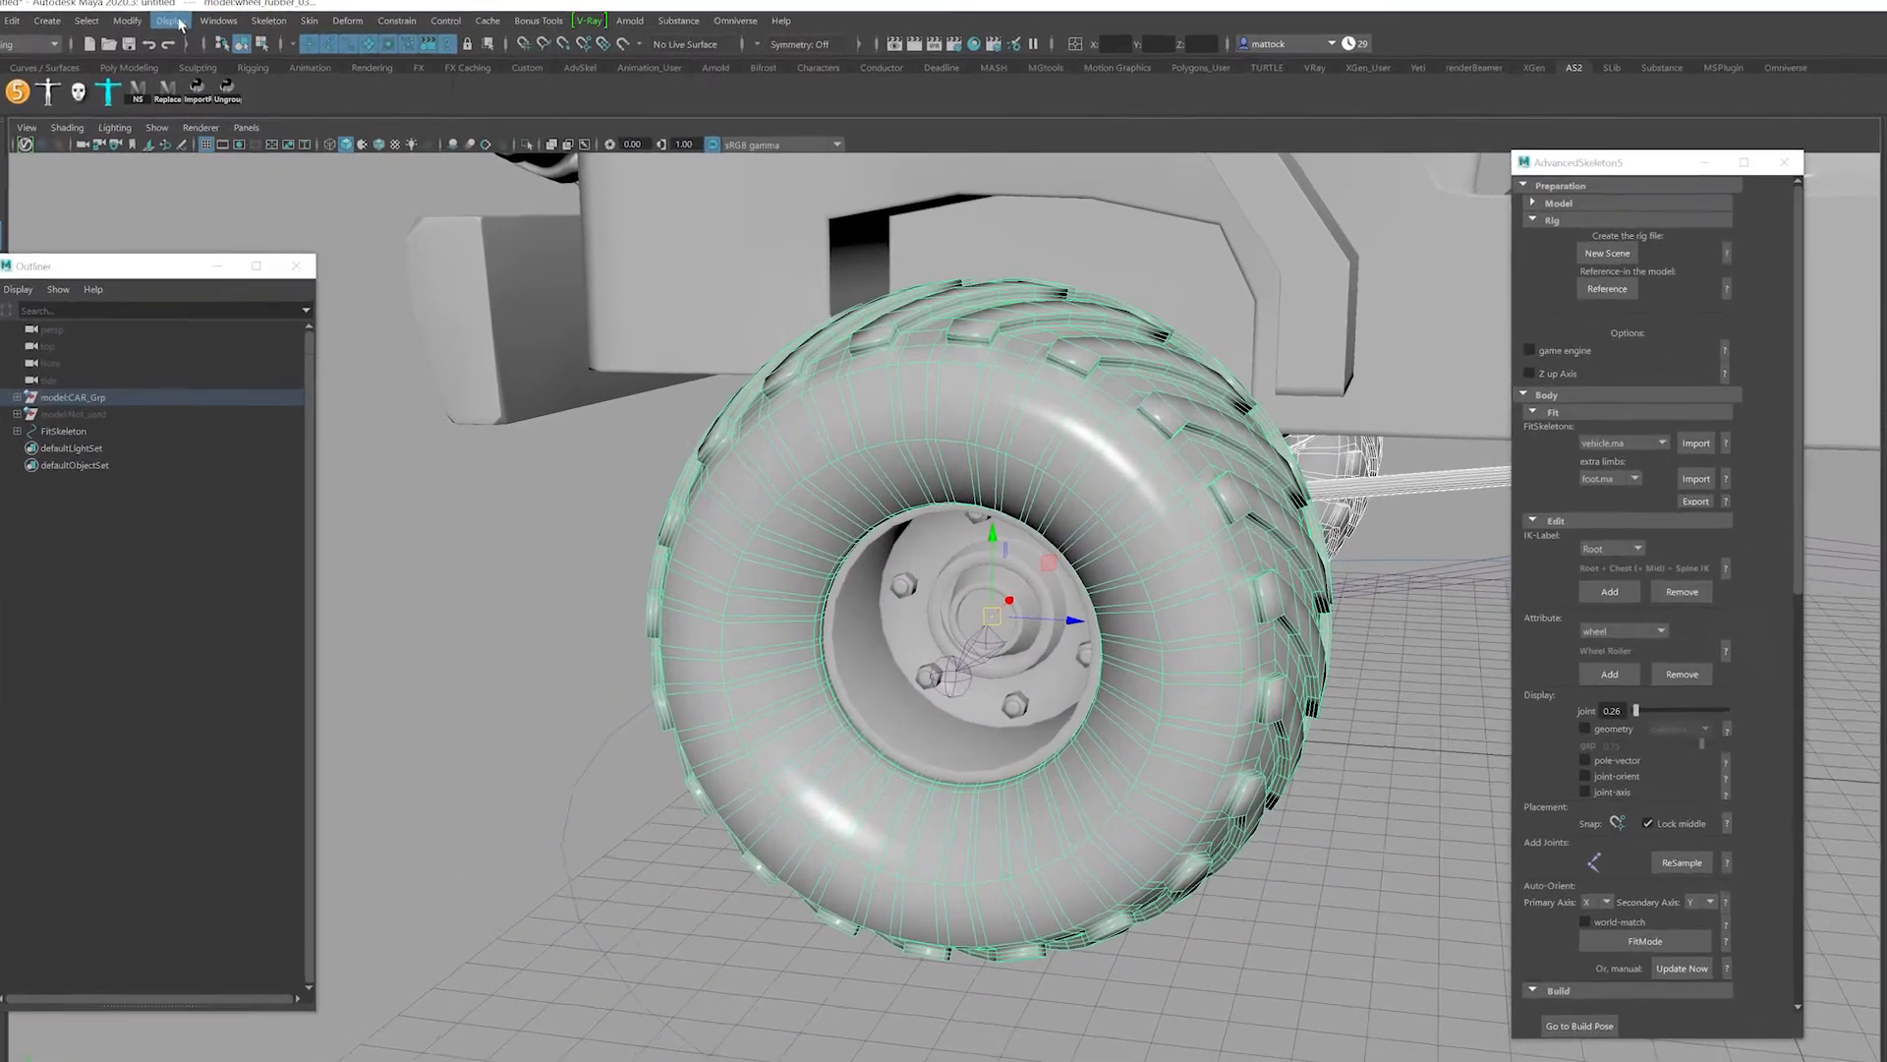
left_click(177, 25)
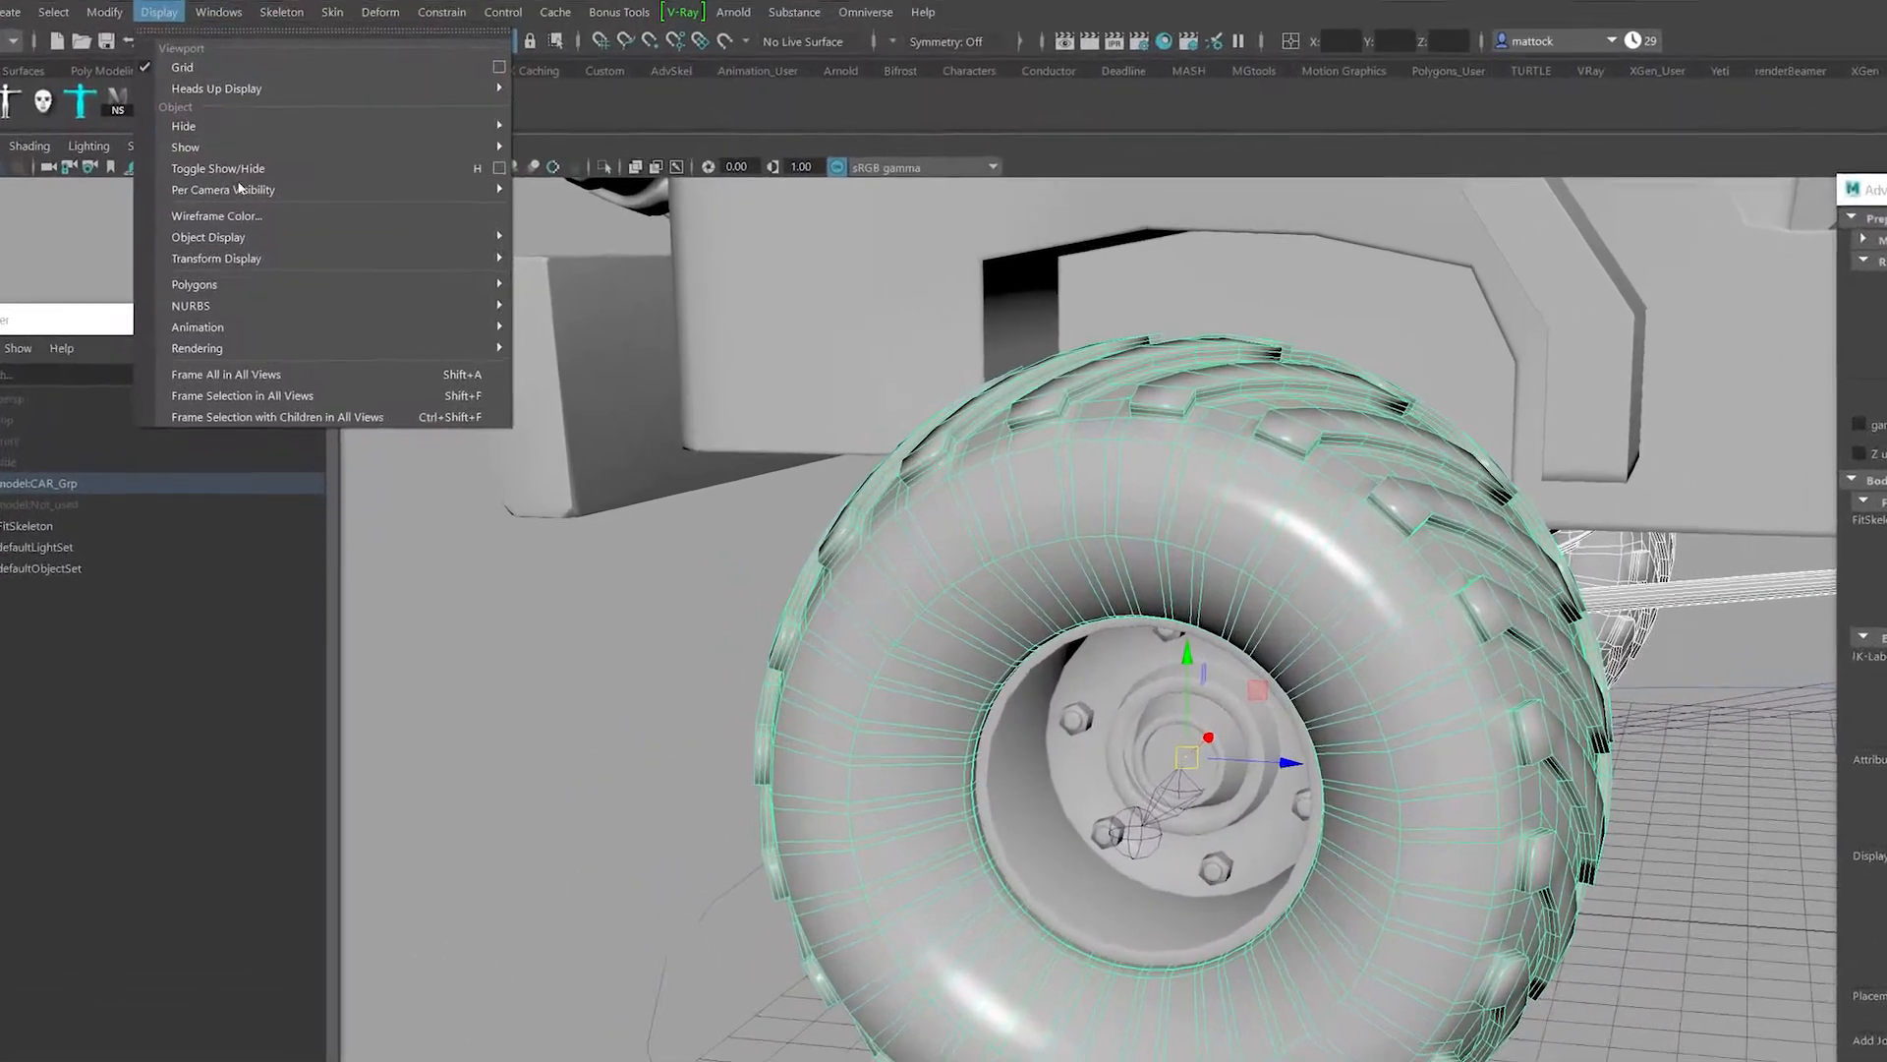
mouse_move(242, 198)
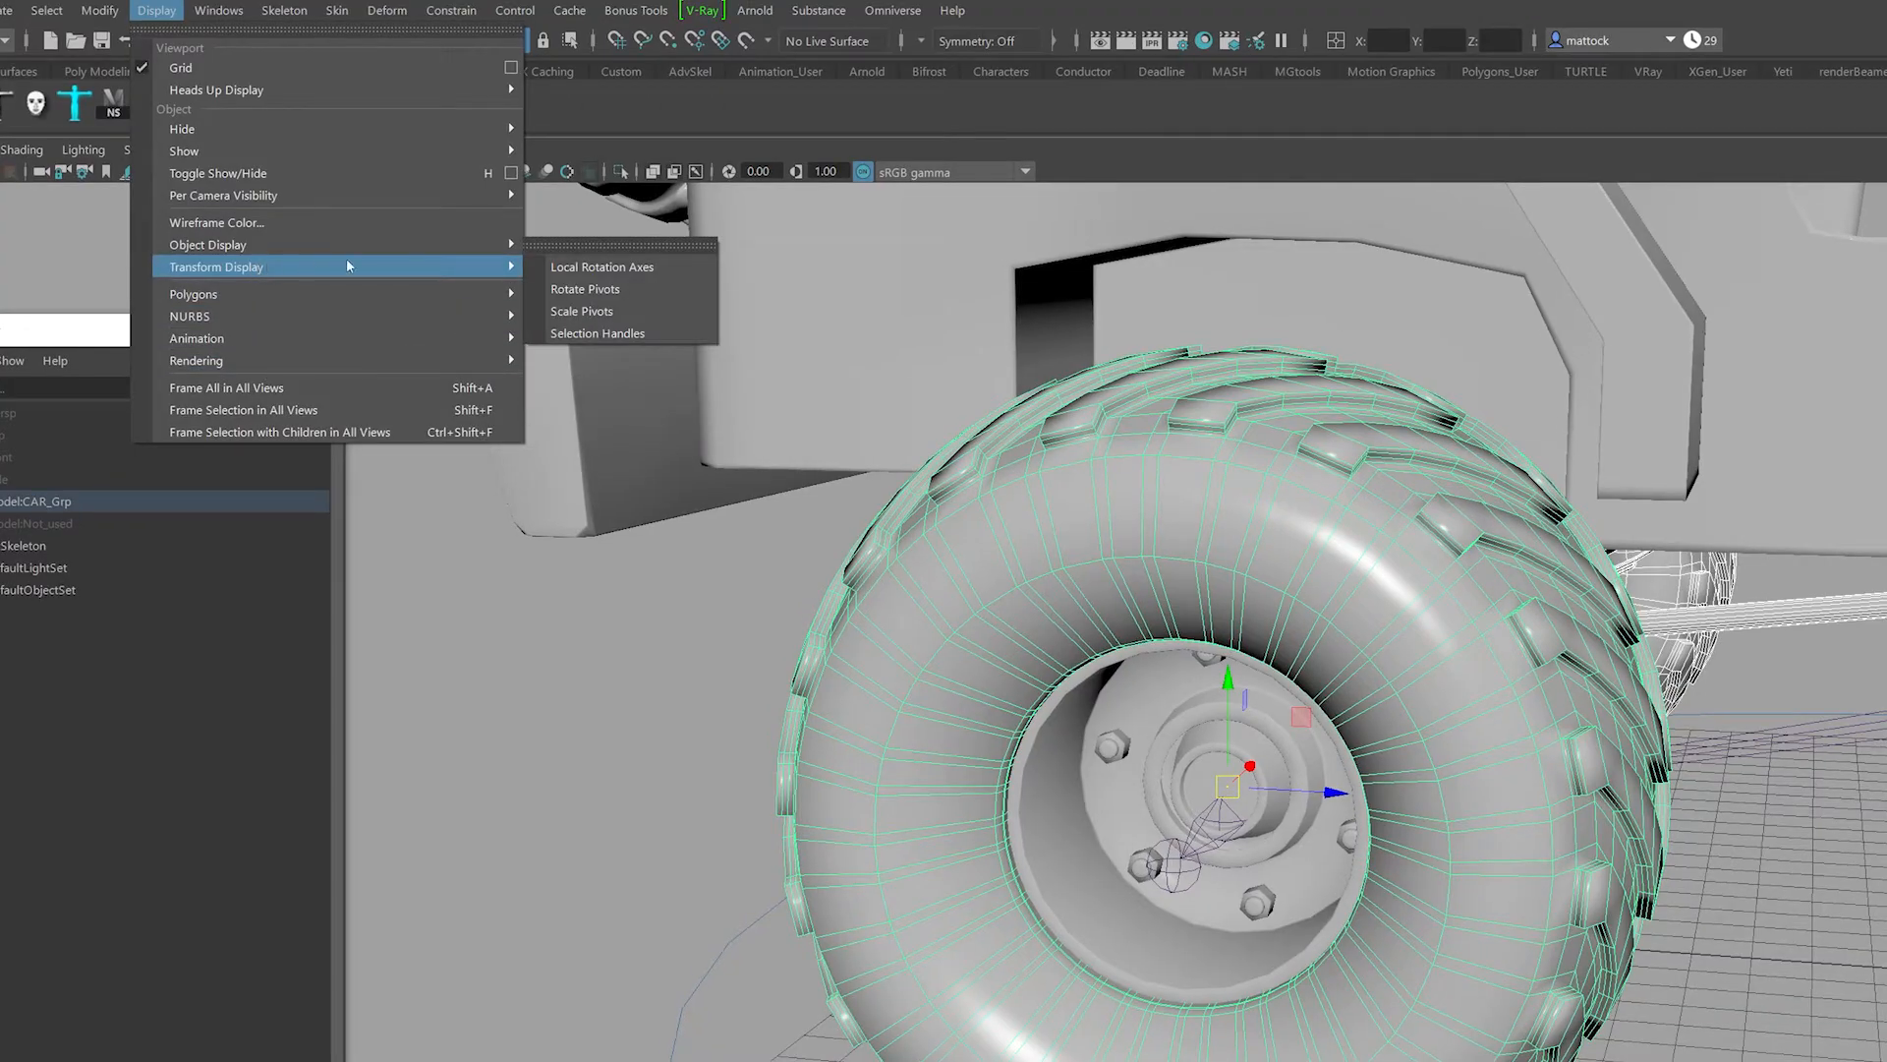
left_click(600, 269)
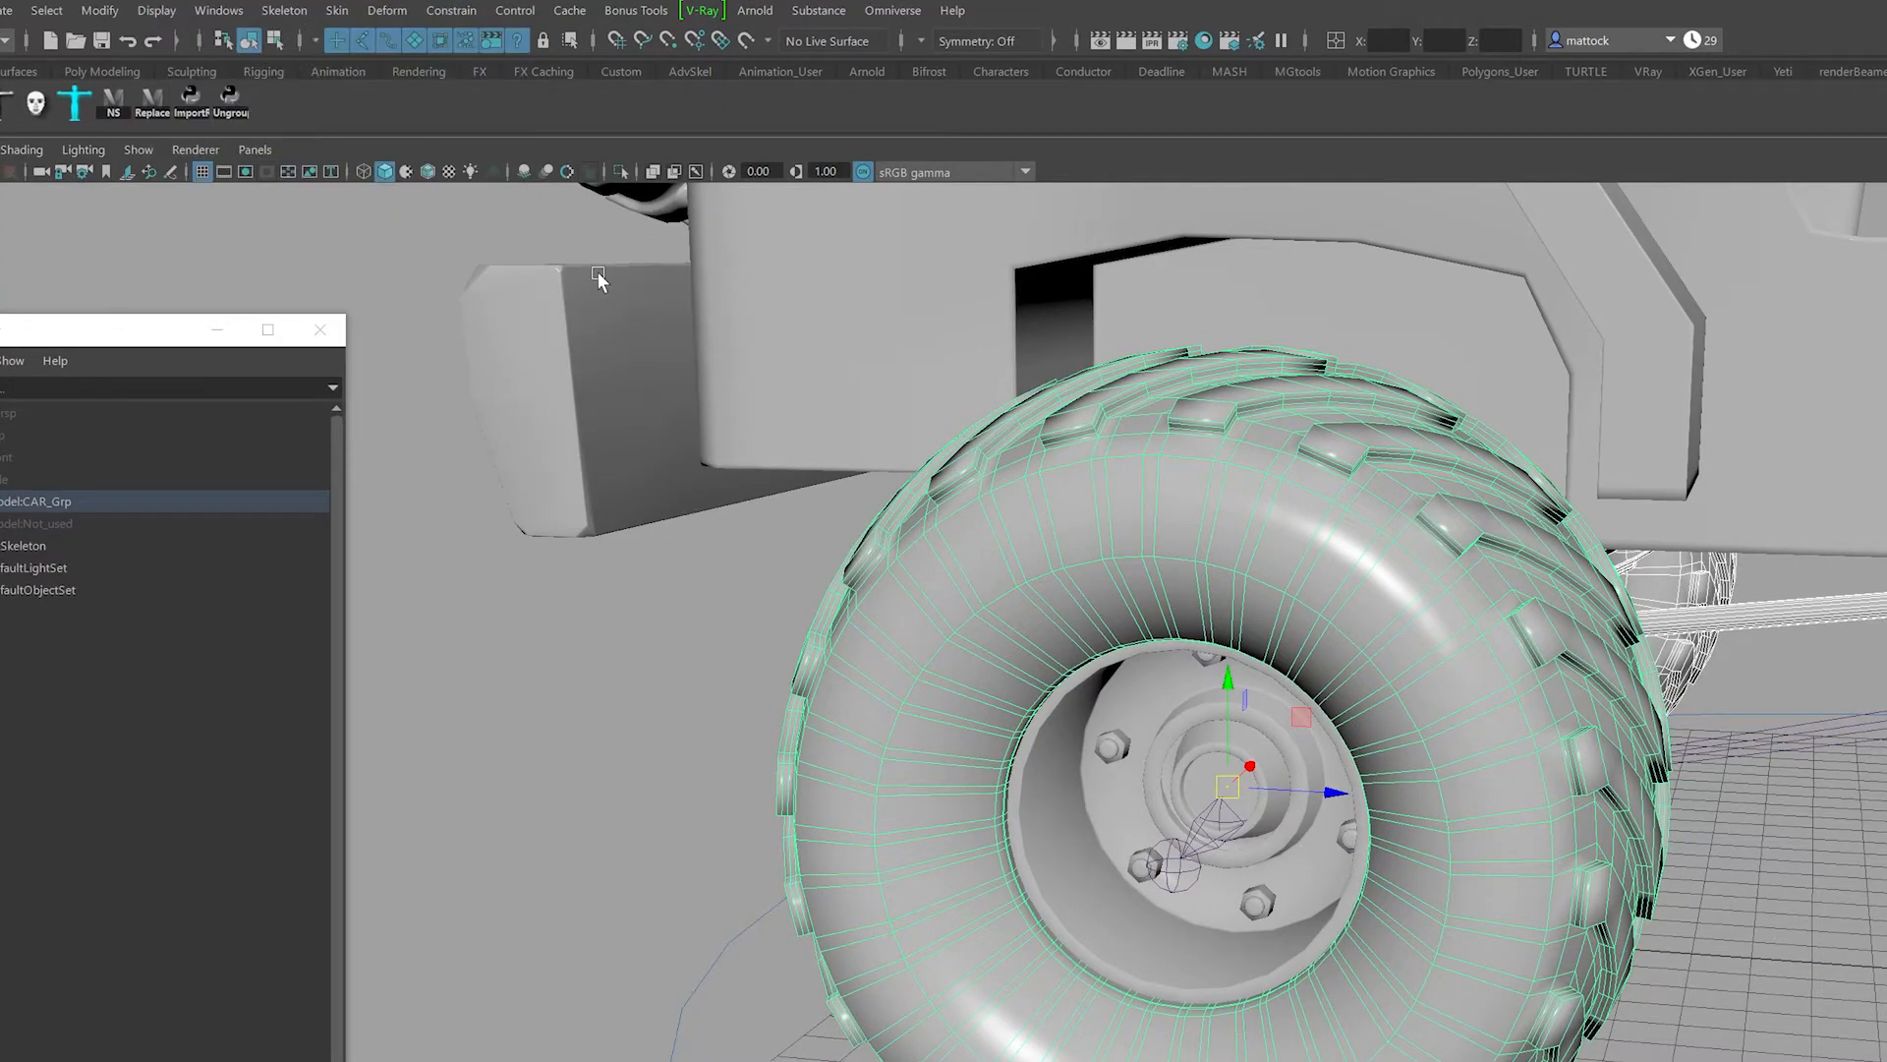
left_click(136, 150)
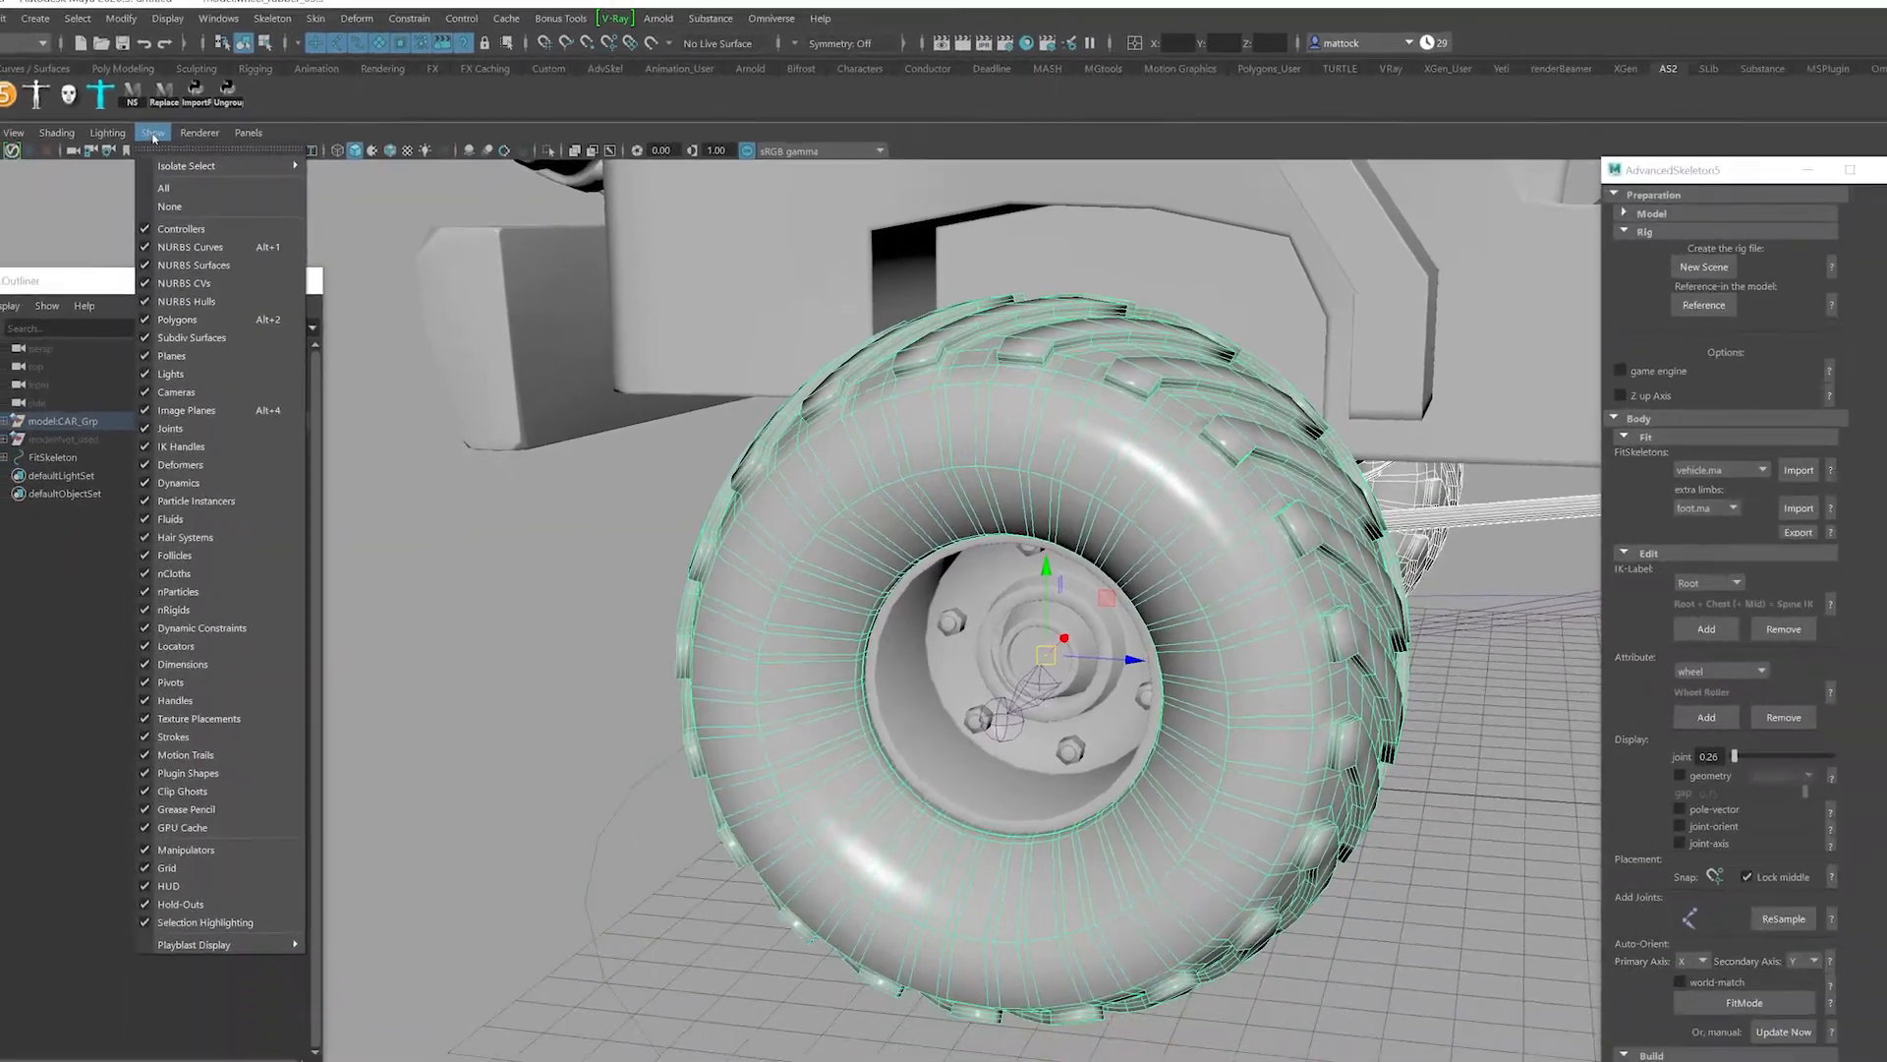
left_click(189, 240)
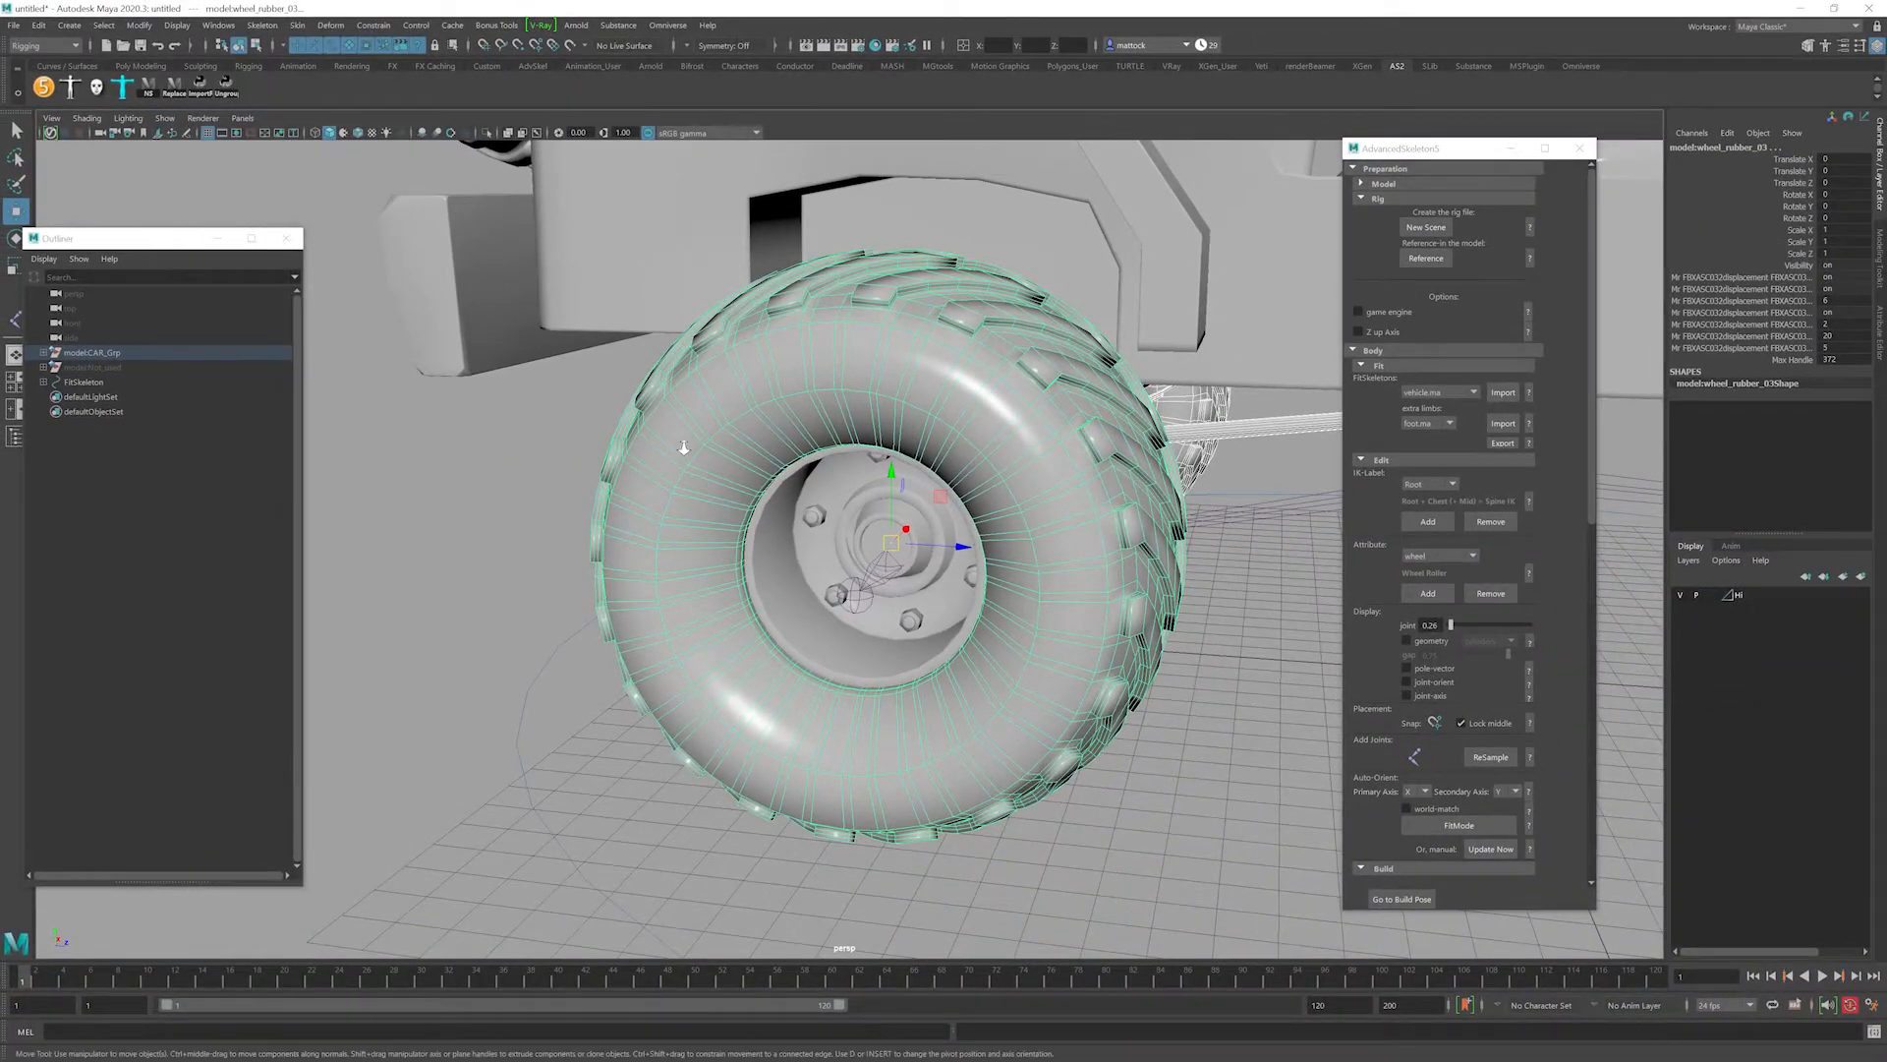
Switch the perspective view to wireframe and clear the tyre selection.
right_click_drag(683, 447, 797, 556, "alt")
key("4")
mouse_move(796, 556)
left_mouse_down("alt")
mouse_move(629, 536)
mouse_move(782, 538)
left_mouse_up("alt")
right_click_drag(782, 538, 793, 574, "alt")
left_click_drag(747, 558, 756, 621, "alt")
left_click(825, 619)
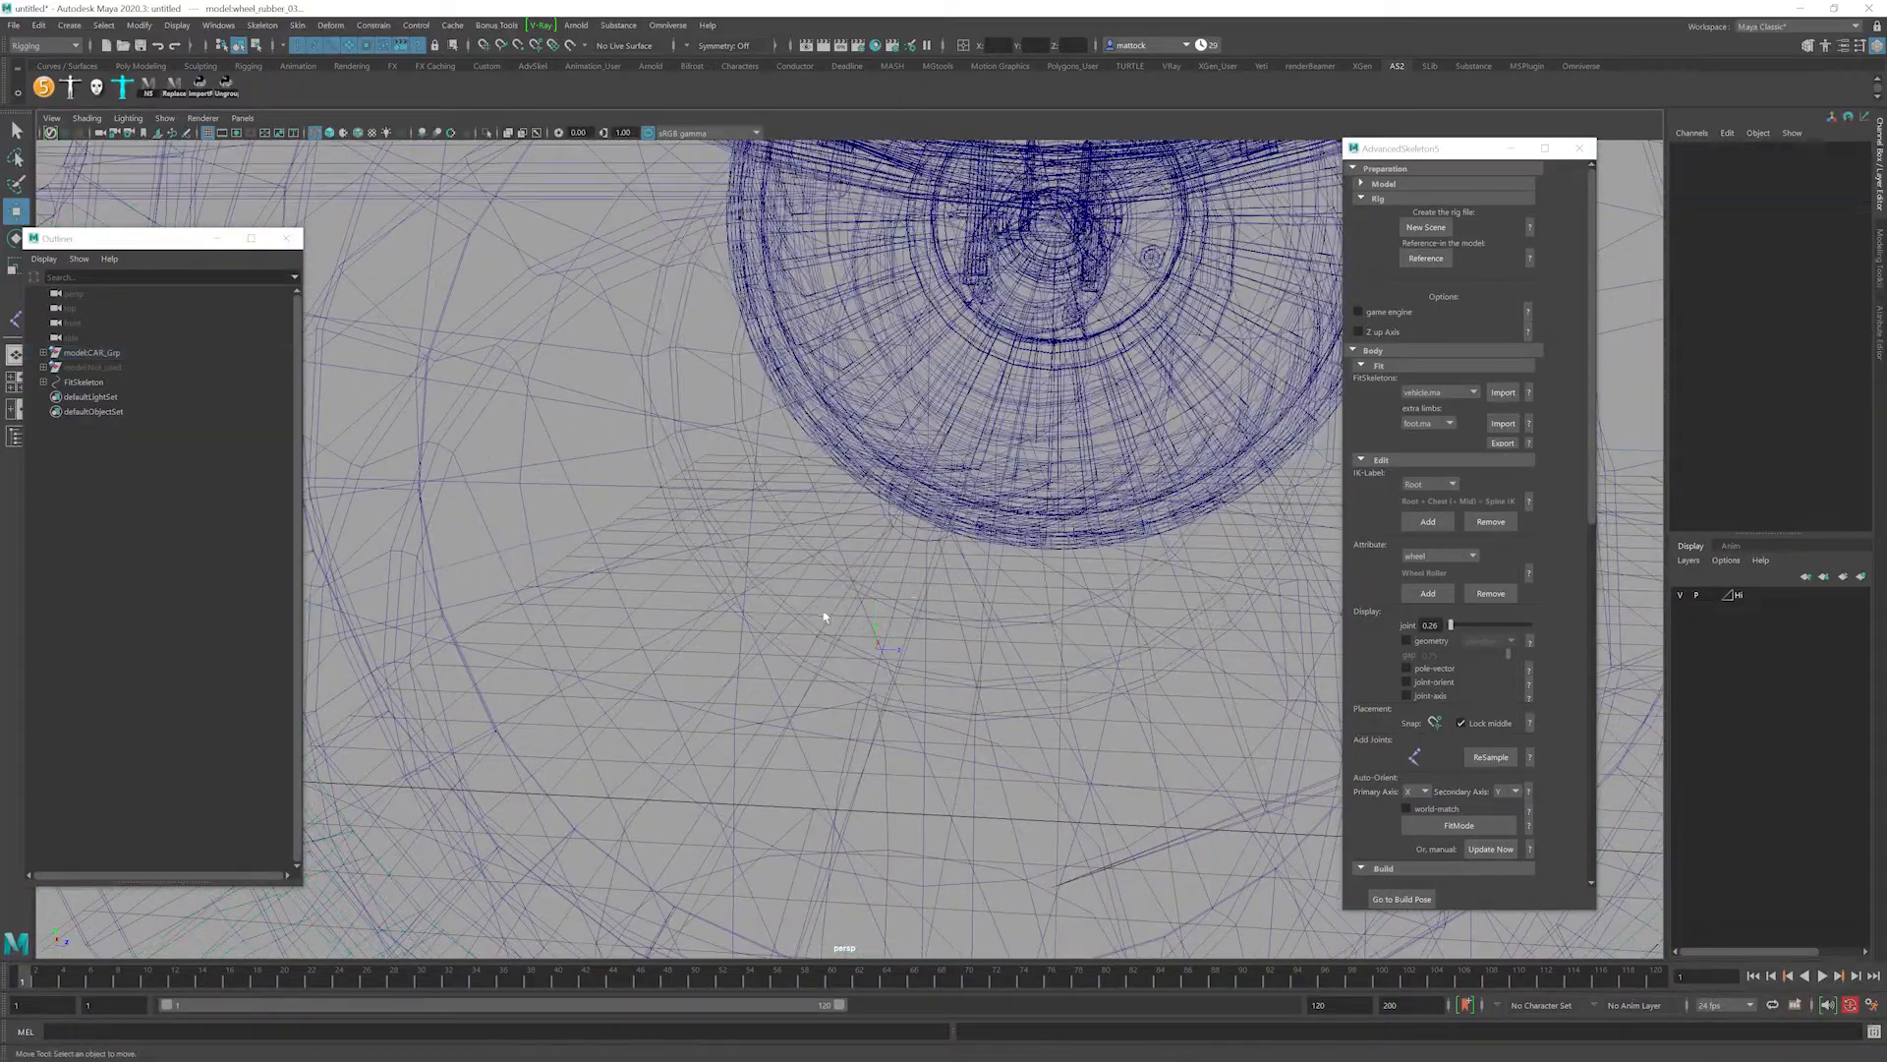
Examine the wireframe rear wheel from several sides for its displayed local rotation axis.
left_click_drag(904, 632, 862, 563, "alt")
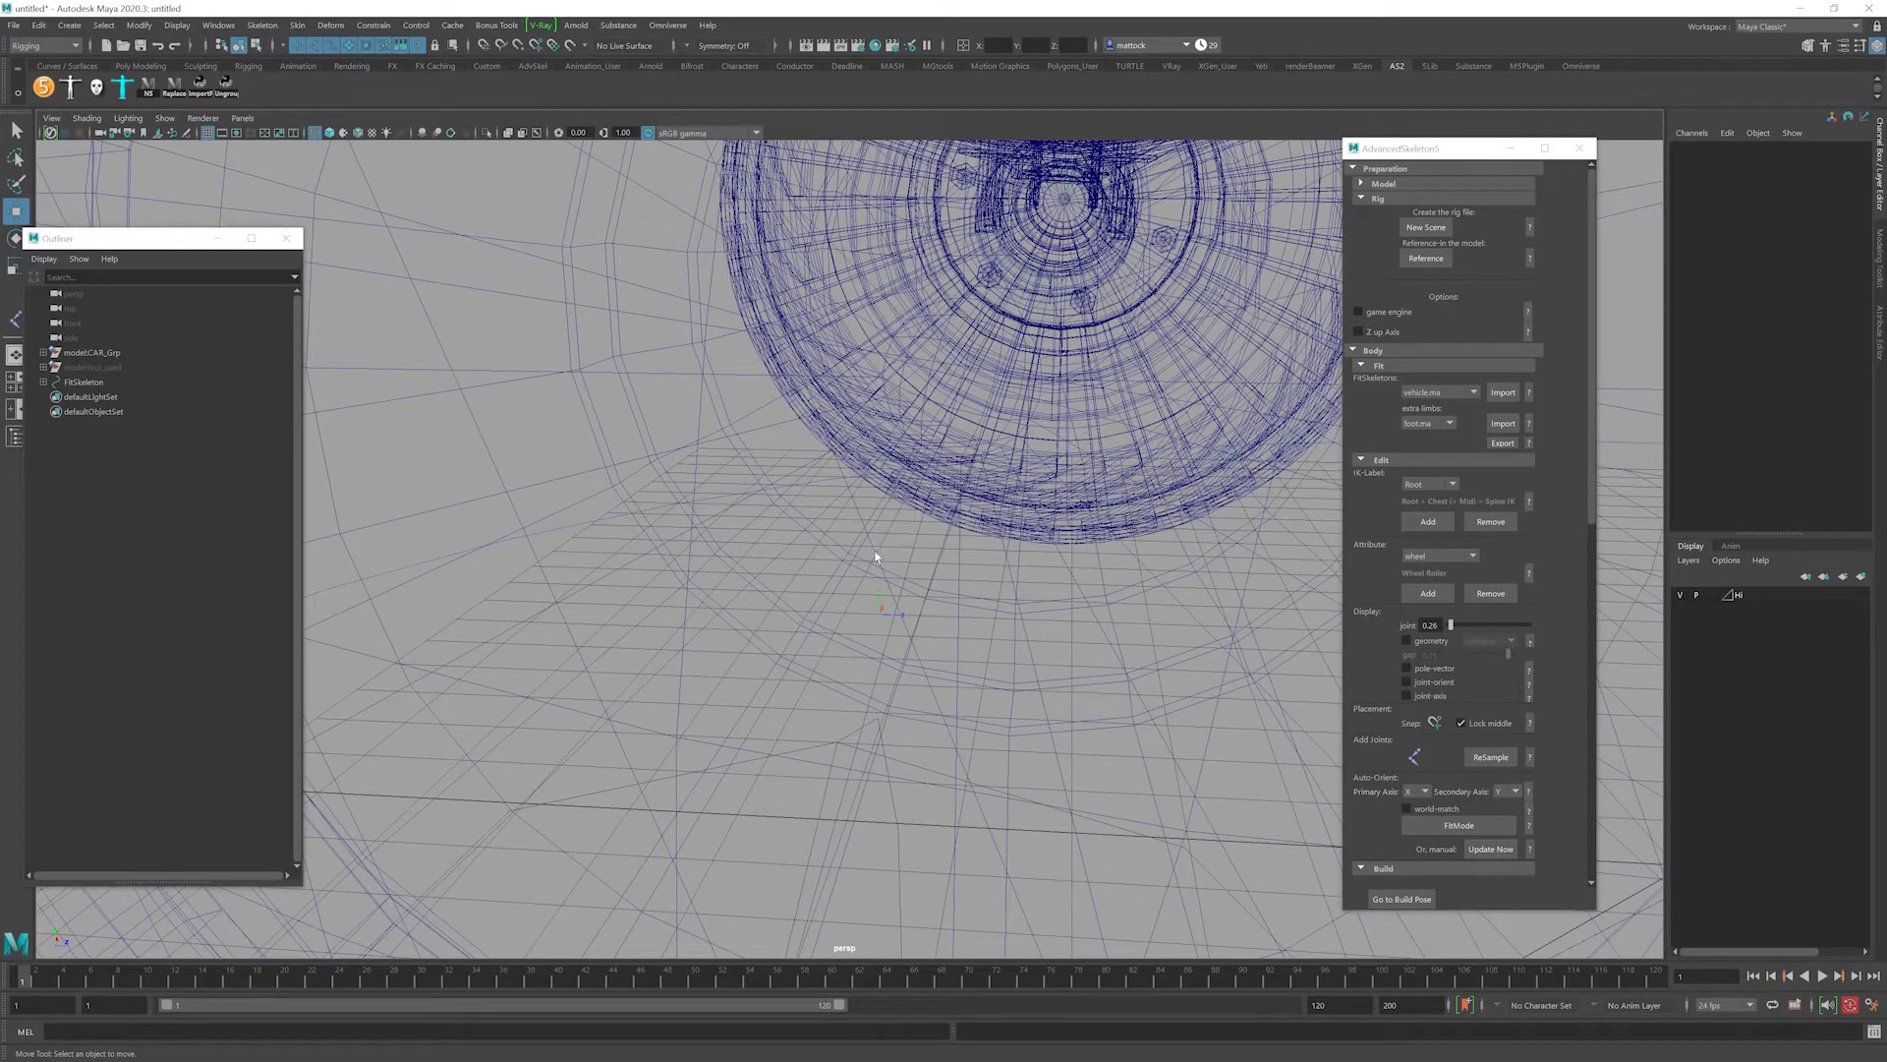
right_click_drag(1108, 517, 844, 486, "alt")
right_click_drag(1100, 471, 716, 538, "alt")
left_click_drag(897, 514, 570, 555, "alt")
right_click_drag(393, 546, 481, 541, "alt")
middle_click_drag(422, 535, 599, 551, "alt")
left_click_drag(600, 551, 857, 474, "alt")
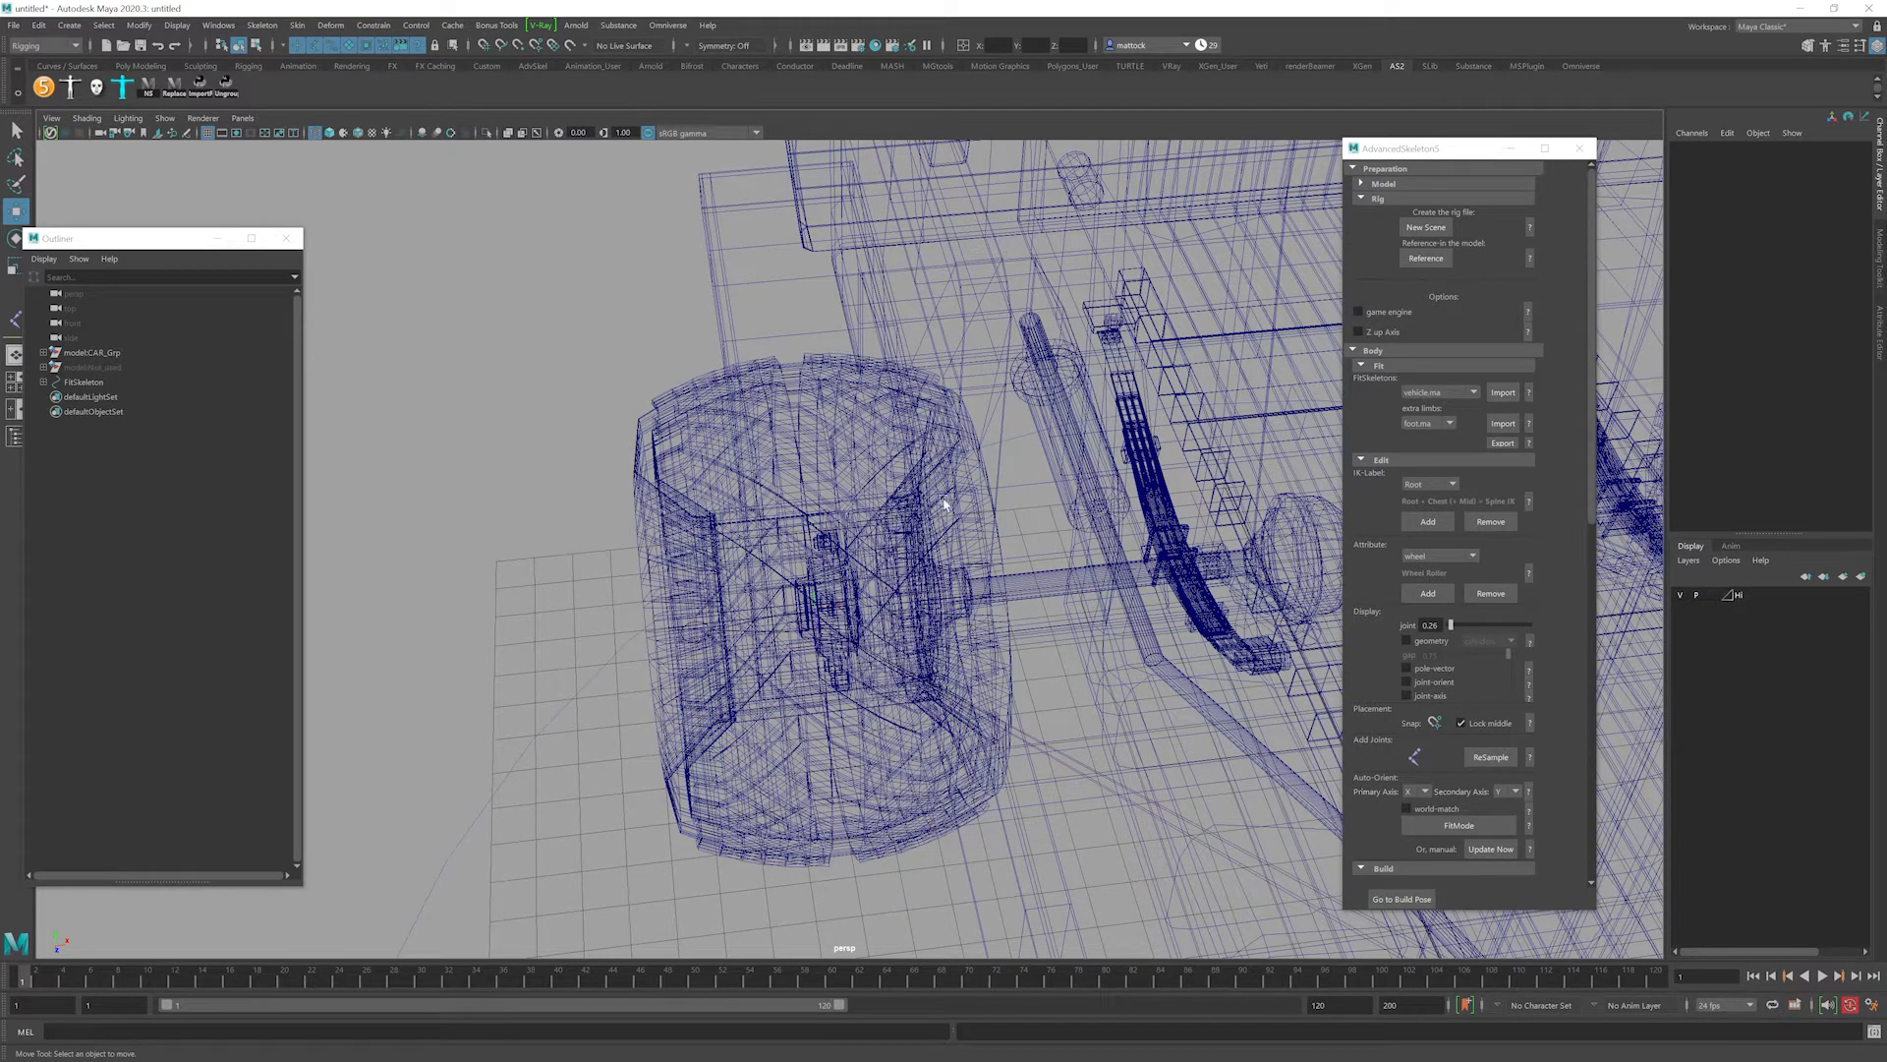
key("space")
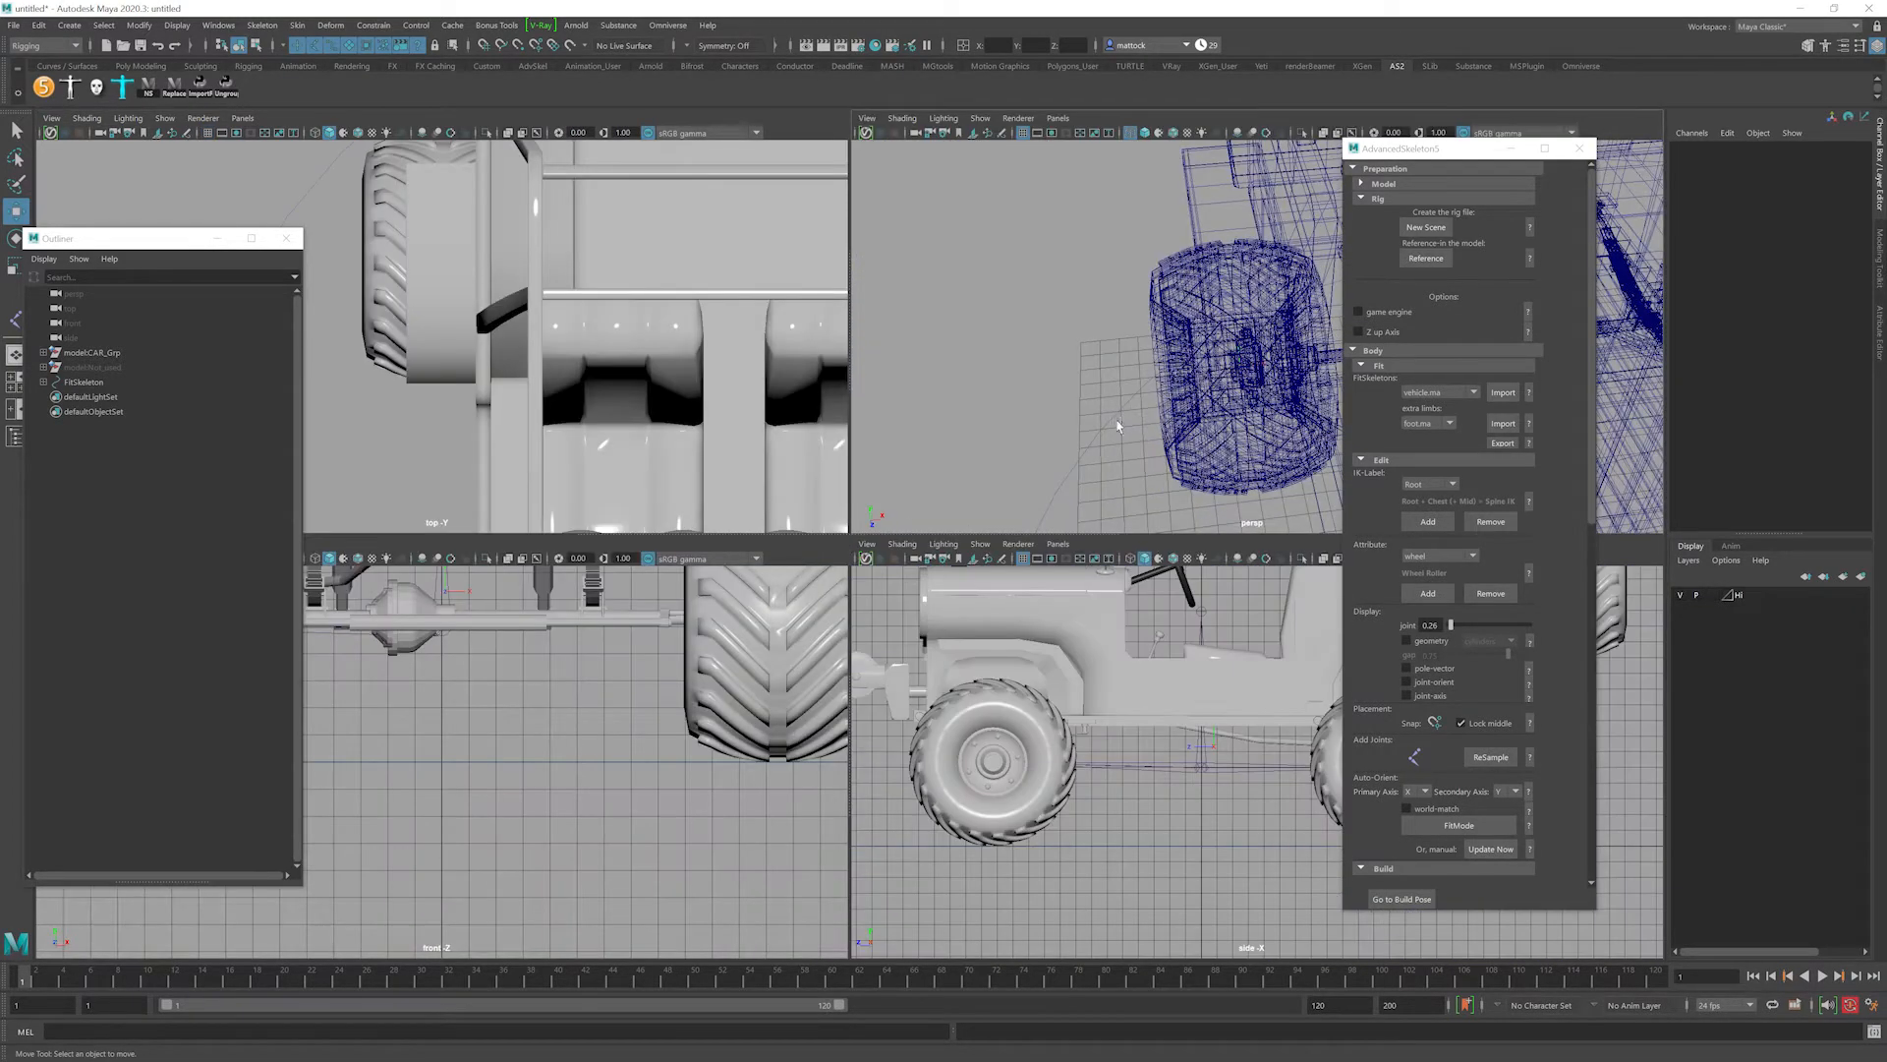
key("space")
Select the back wheel joint inside the rear hub, try moving it freely, and undo that move.
left_click_drag(757, 575, 951, 509, "alt")
middle_click_drag(950, 509, 798, 448, "alt")
left_click_drag(798, 447, 748, 491, "alt")
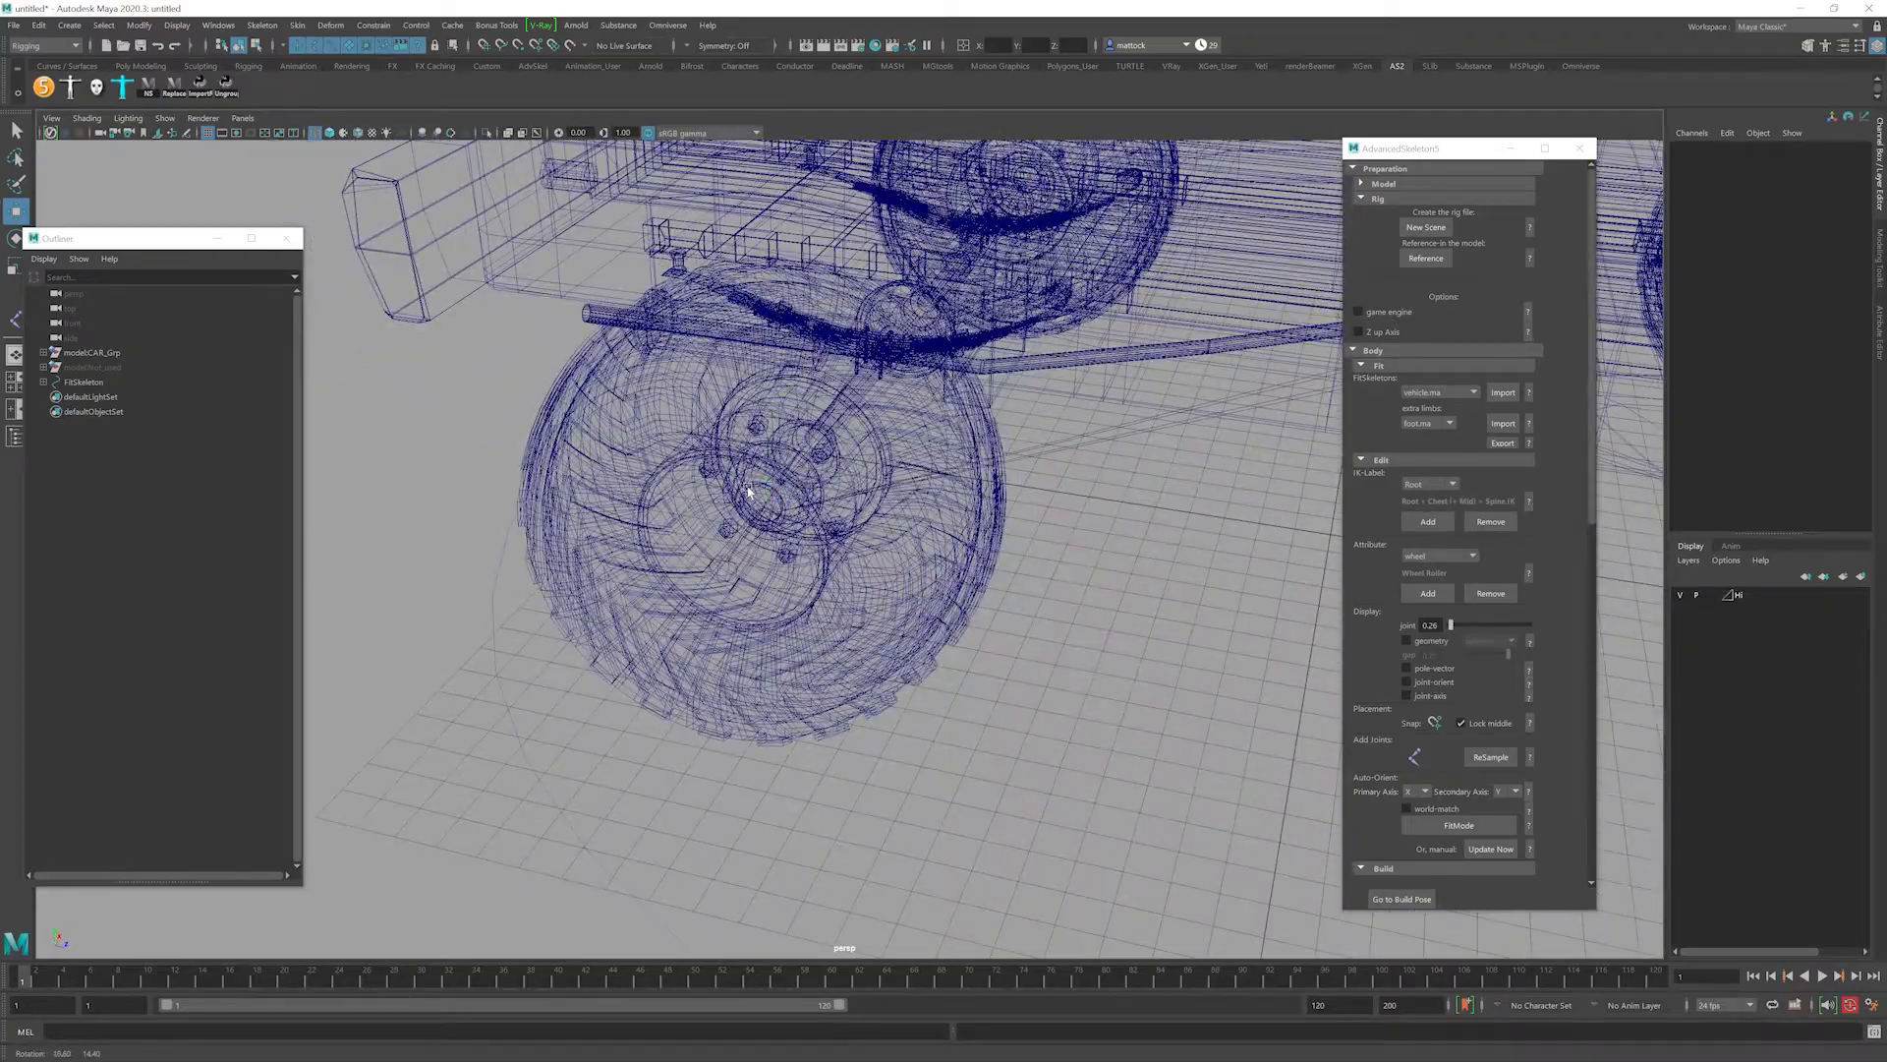
left_click(754, 522)
right_click_drag(711, 473, 1209, 507, "alt")
middle_click_drag(757, 423, 923, 494, "alt")
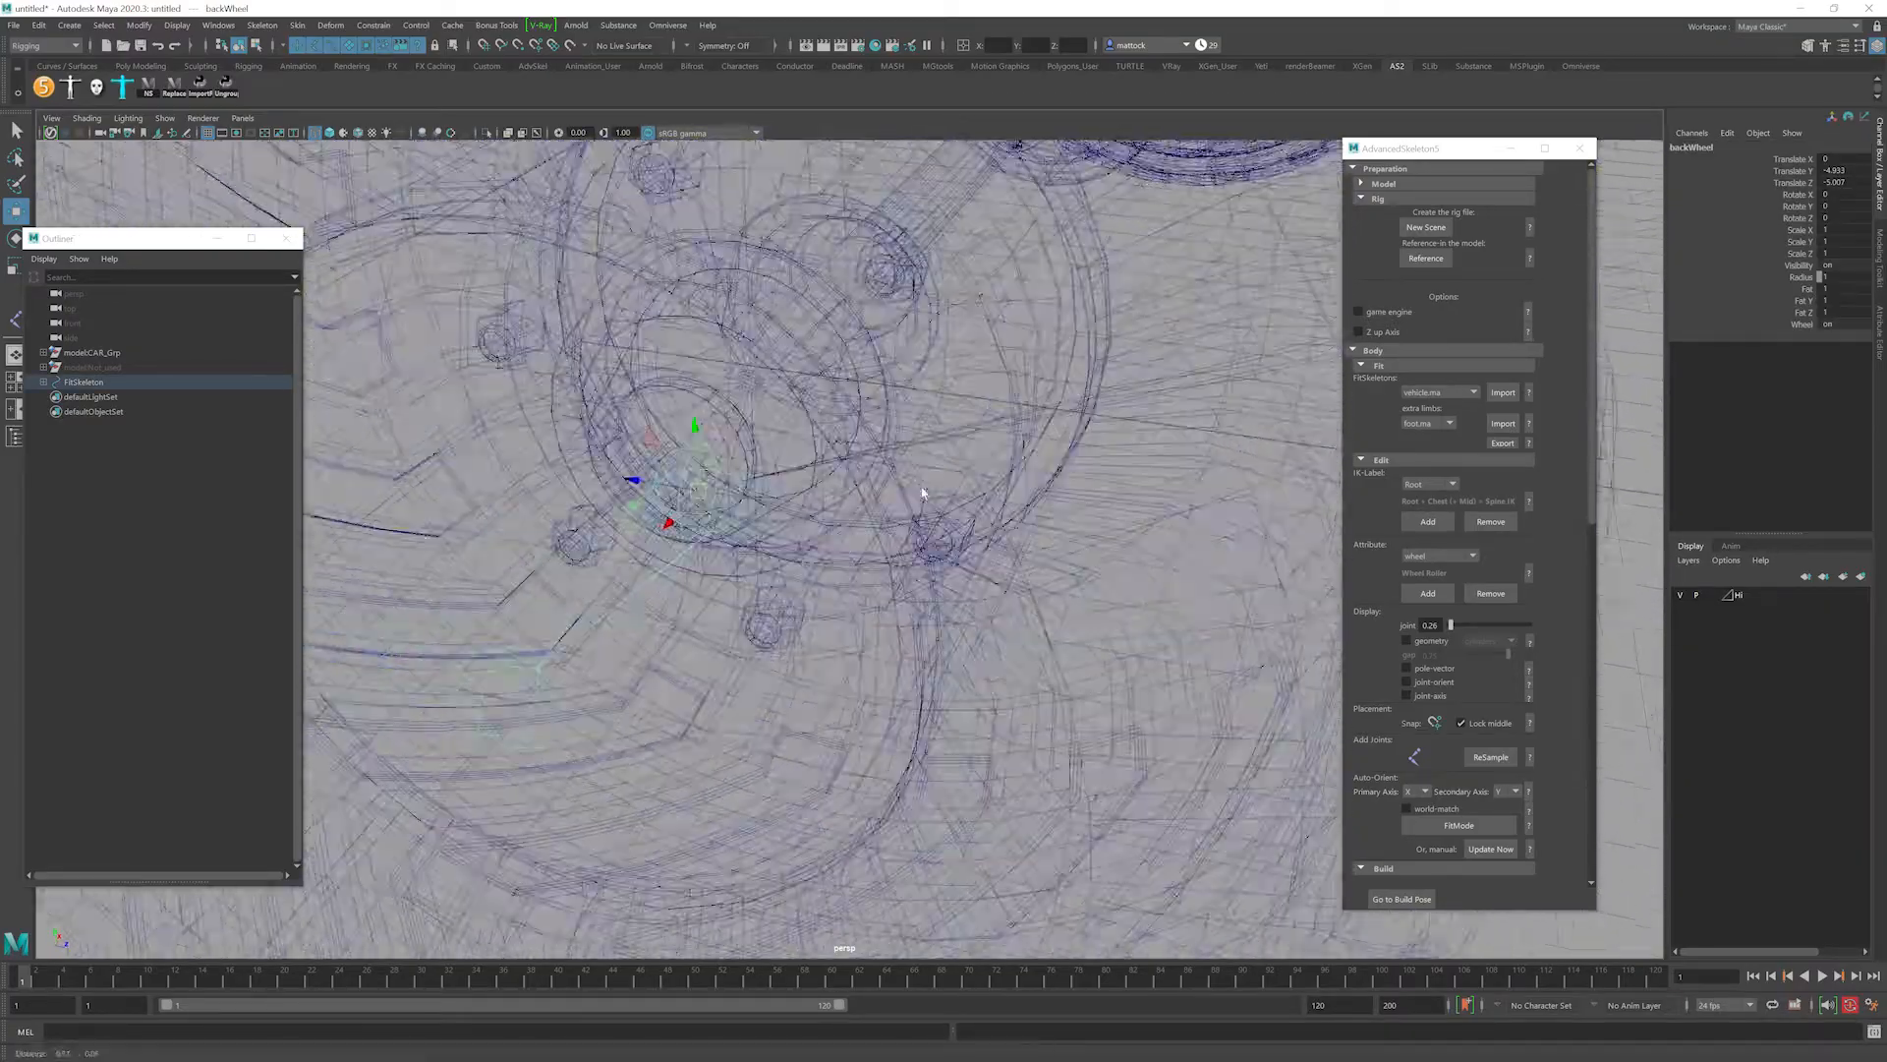
right_click_drag(924, 493, 1052, 501, "alt")
middle_click_drag(645, 458, 865, 558, "alt")
left_click_drag(858, 568, 843, 592)
key("ctrl+z")
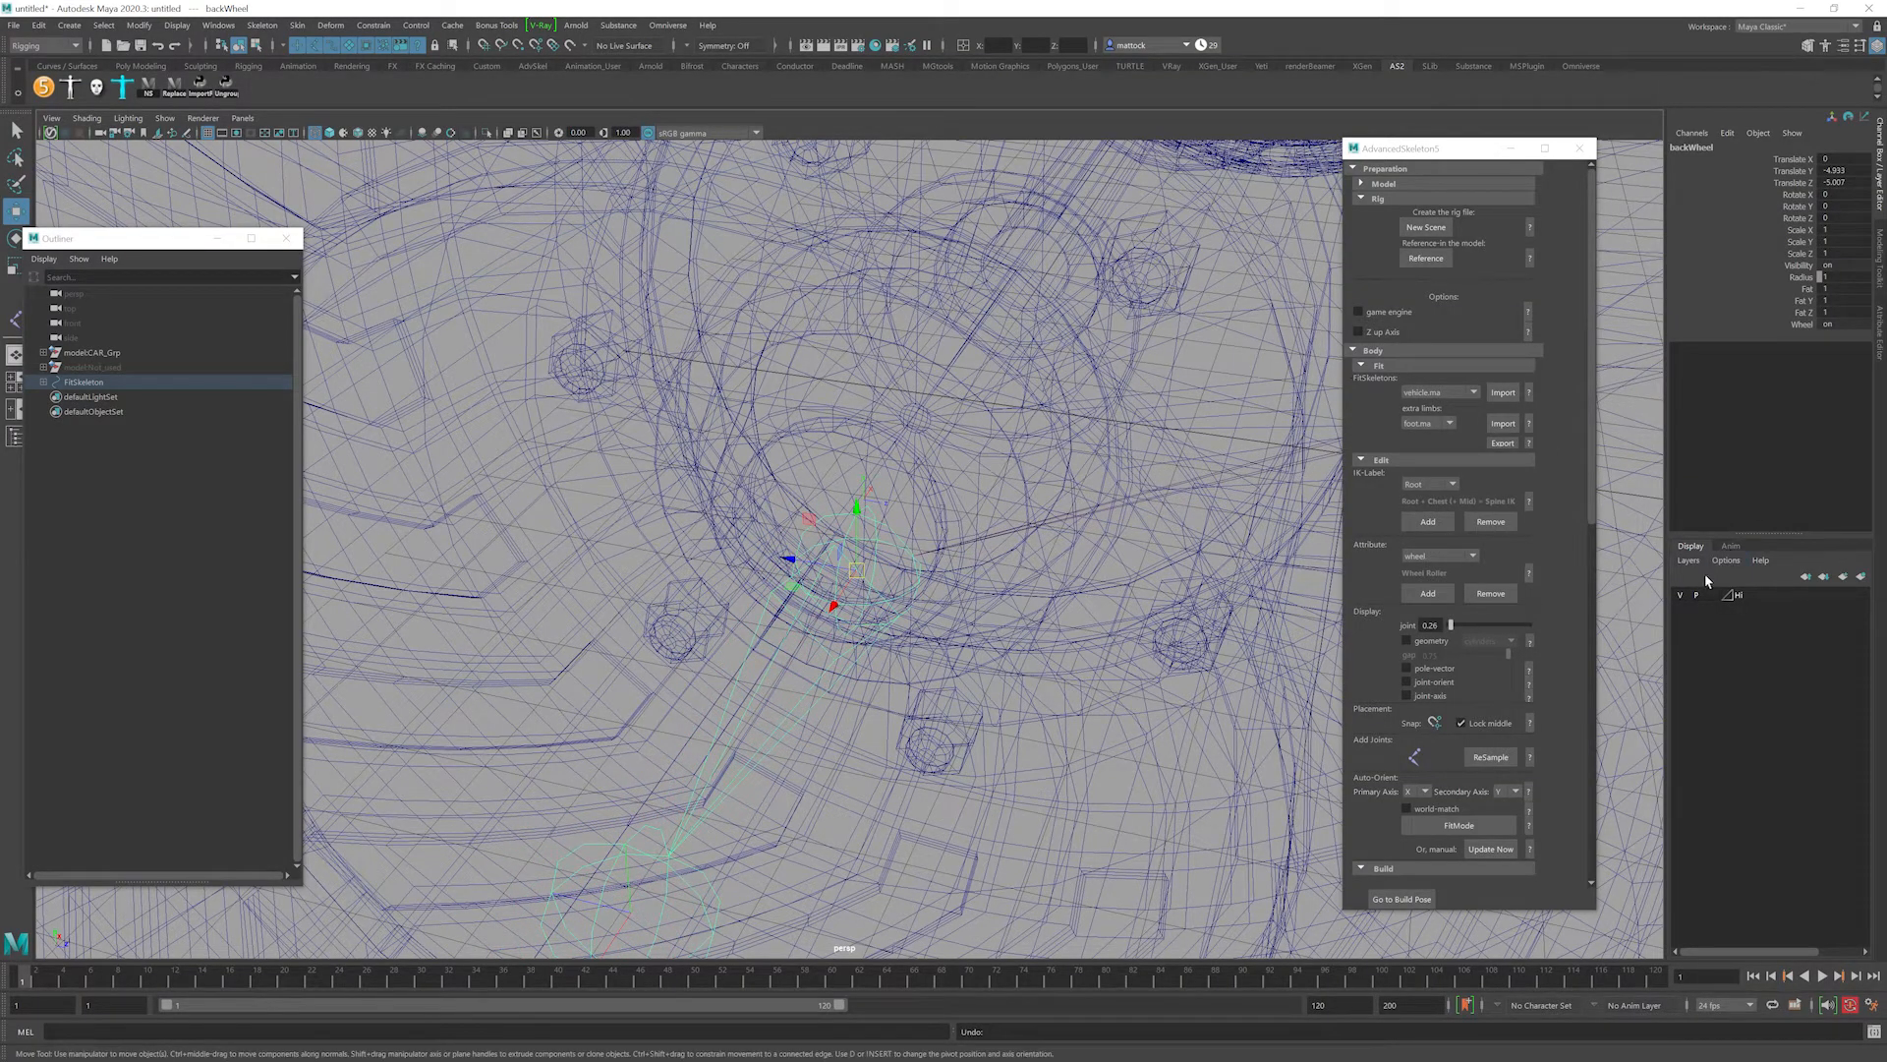
Set the model's display layer to reference mode after trying its visibility and template states.
left_click(1680, 596)
left_click(1683, 596)
left_click(1712, 596)
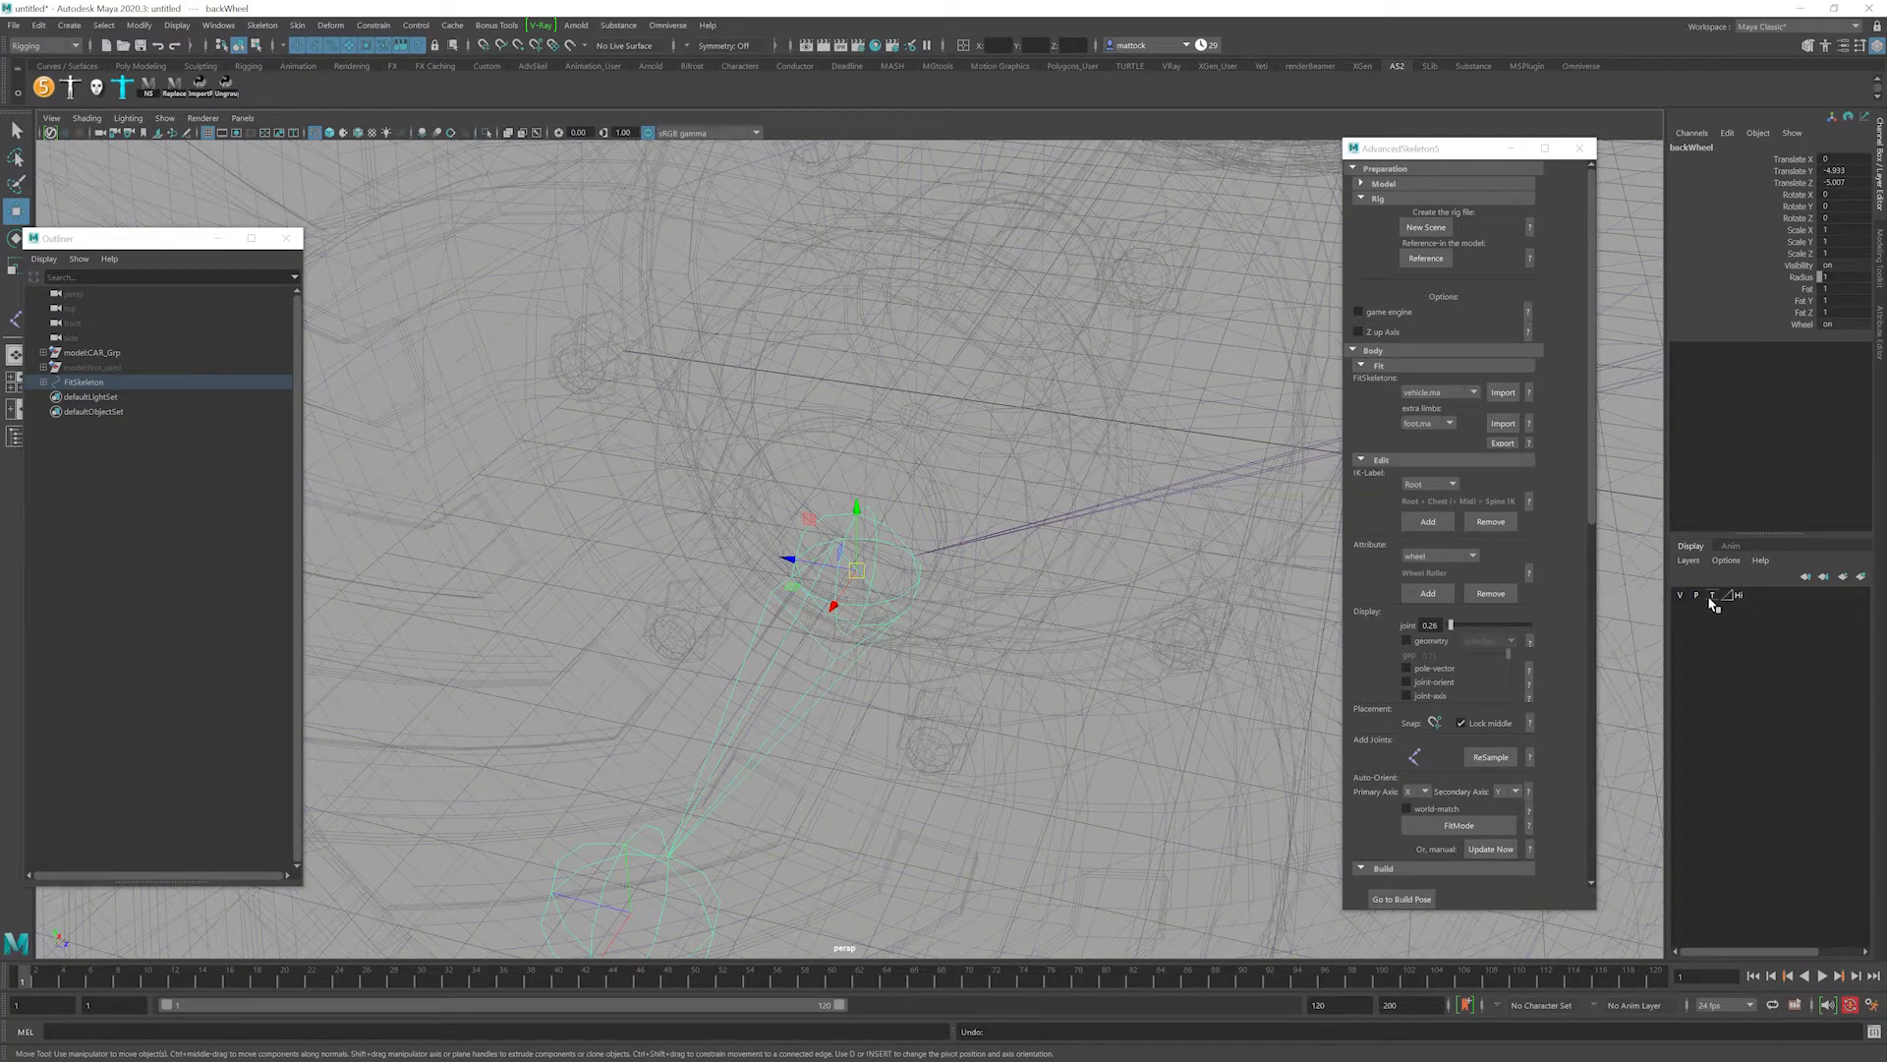
scroll(961, 547, "up", 2)
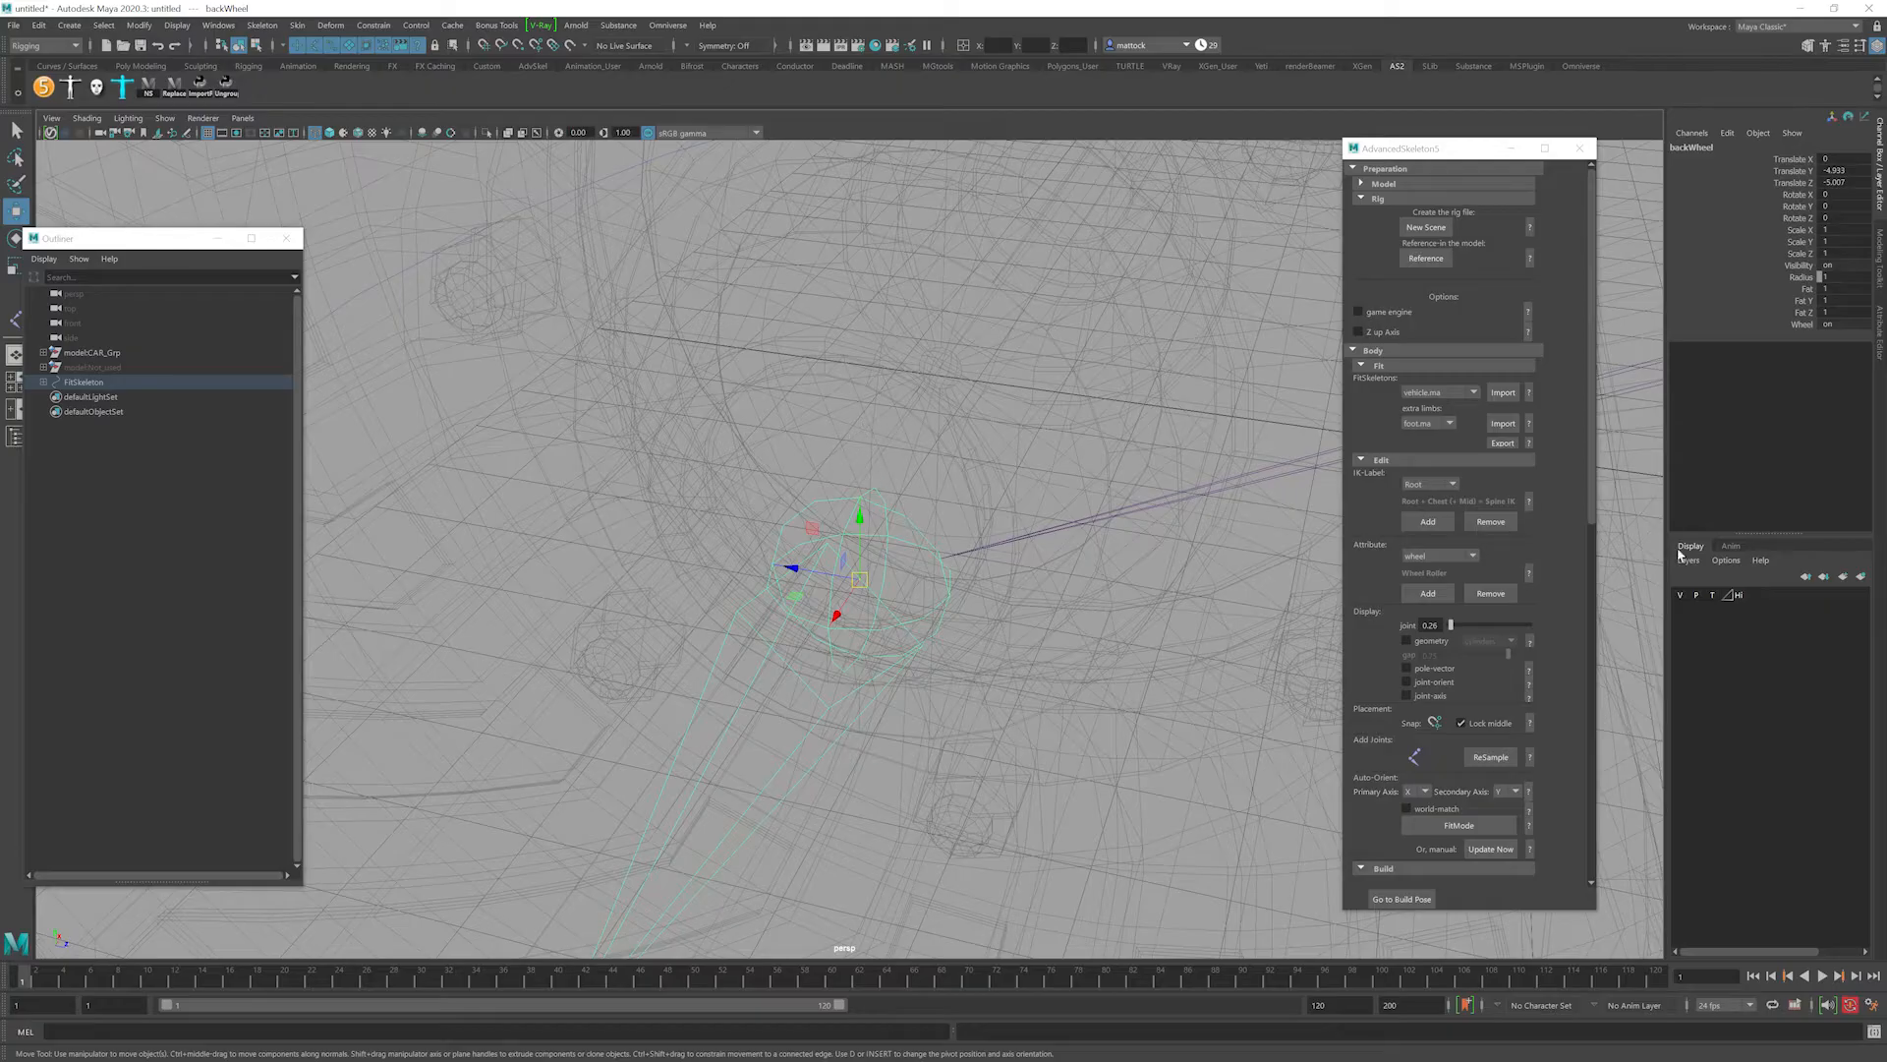
left_click(1715, 596)
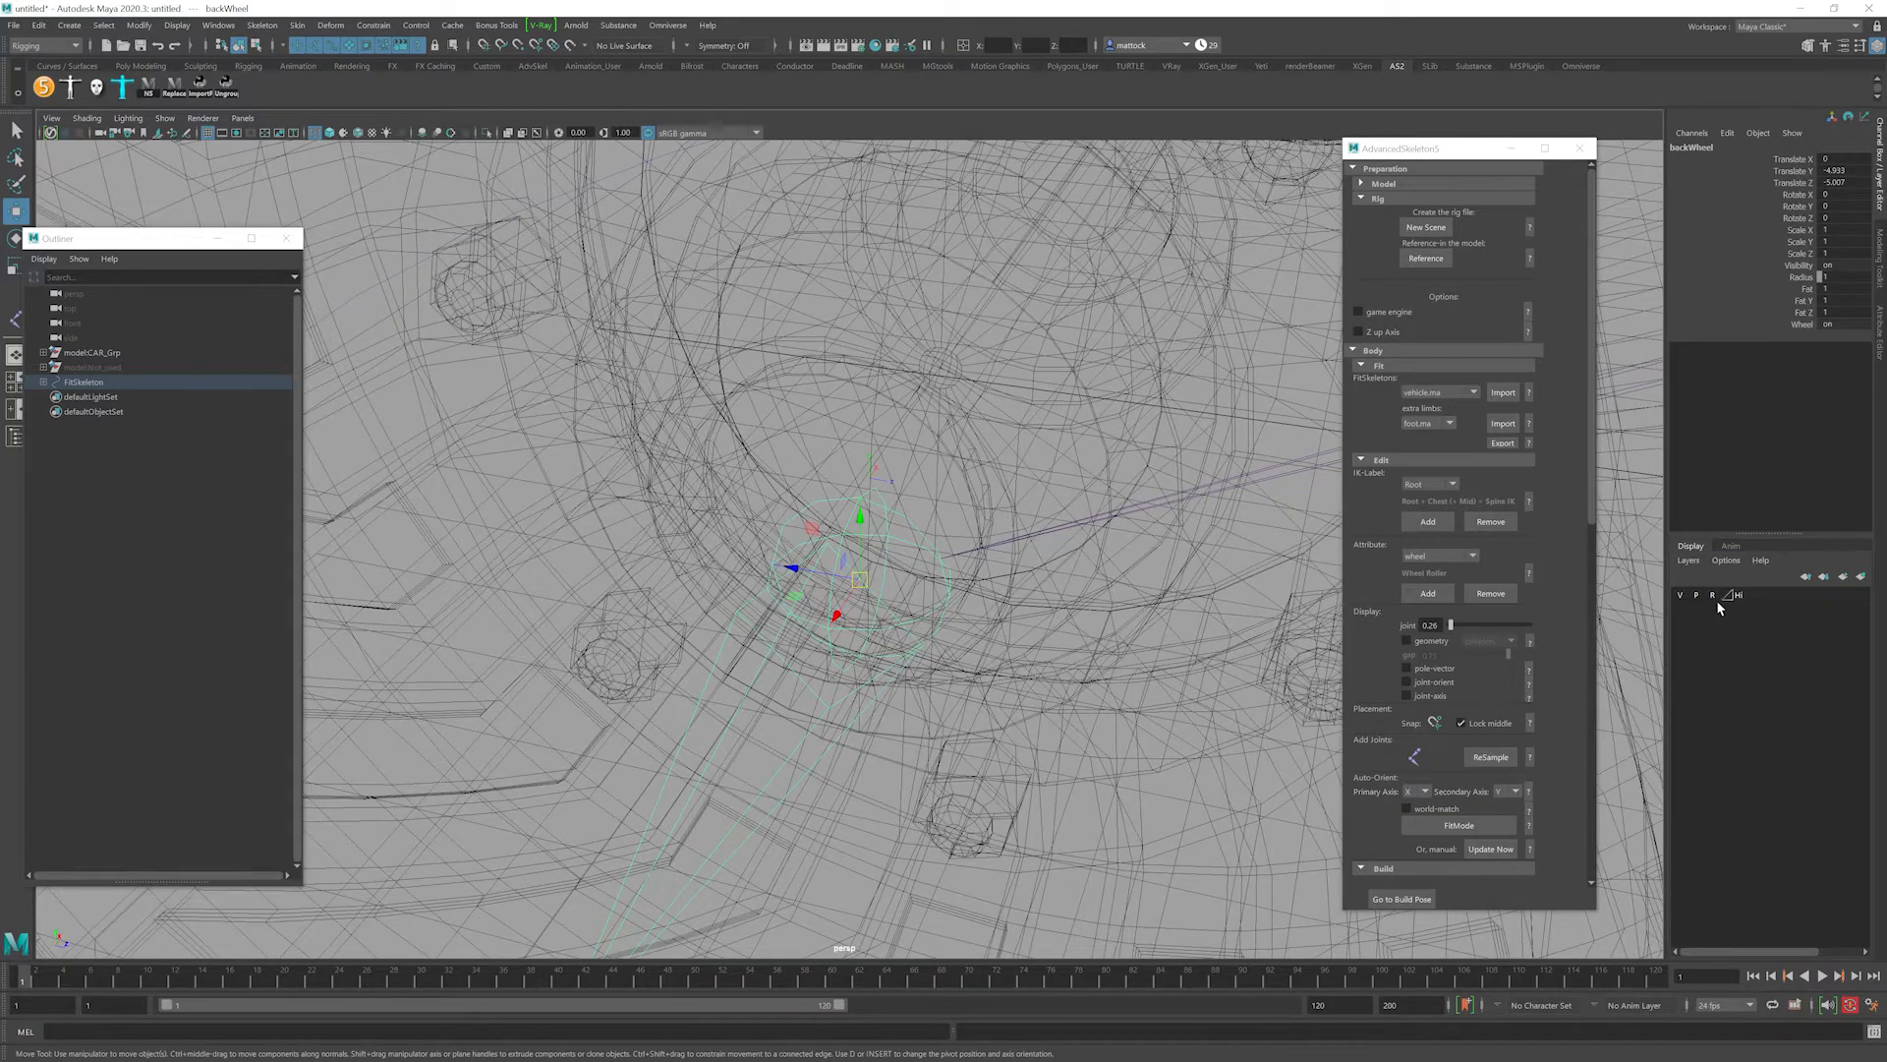
Move the back wheel joint closer to the tyre's rotation axis and snap it to the axis origin.
scroll(946, 551, "up", 1)
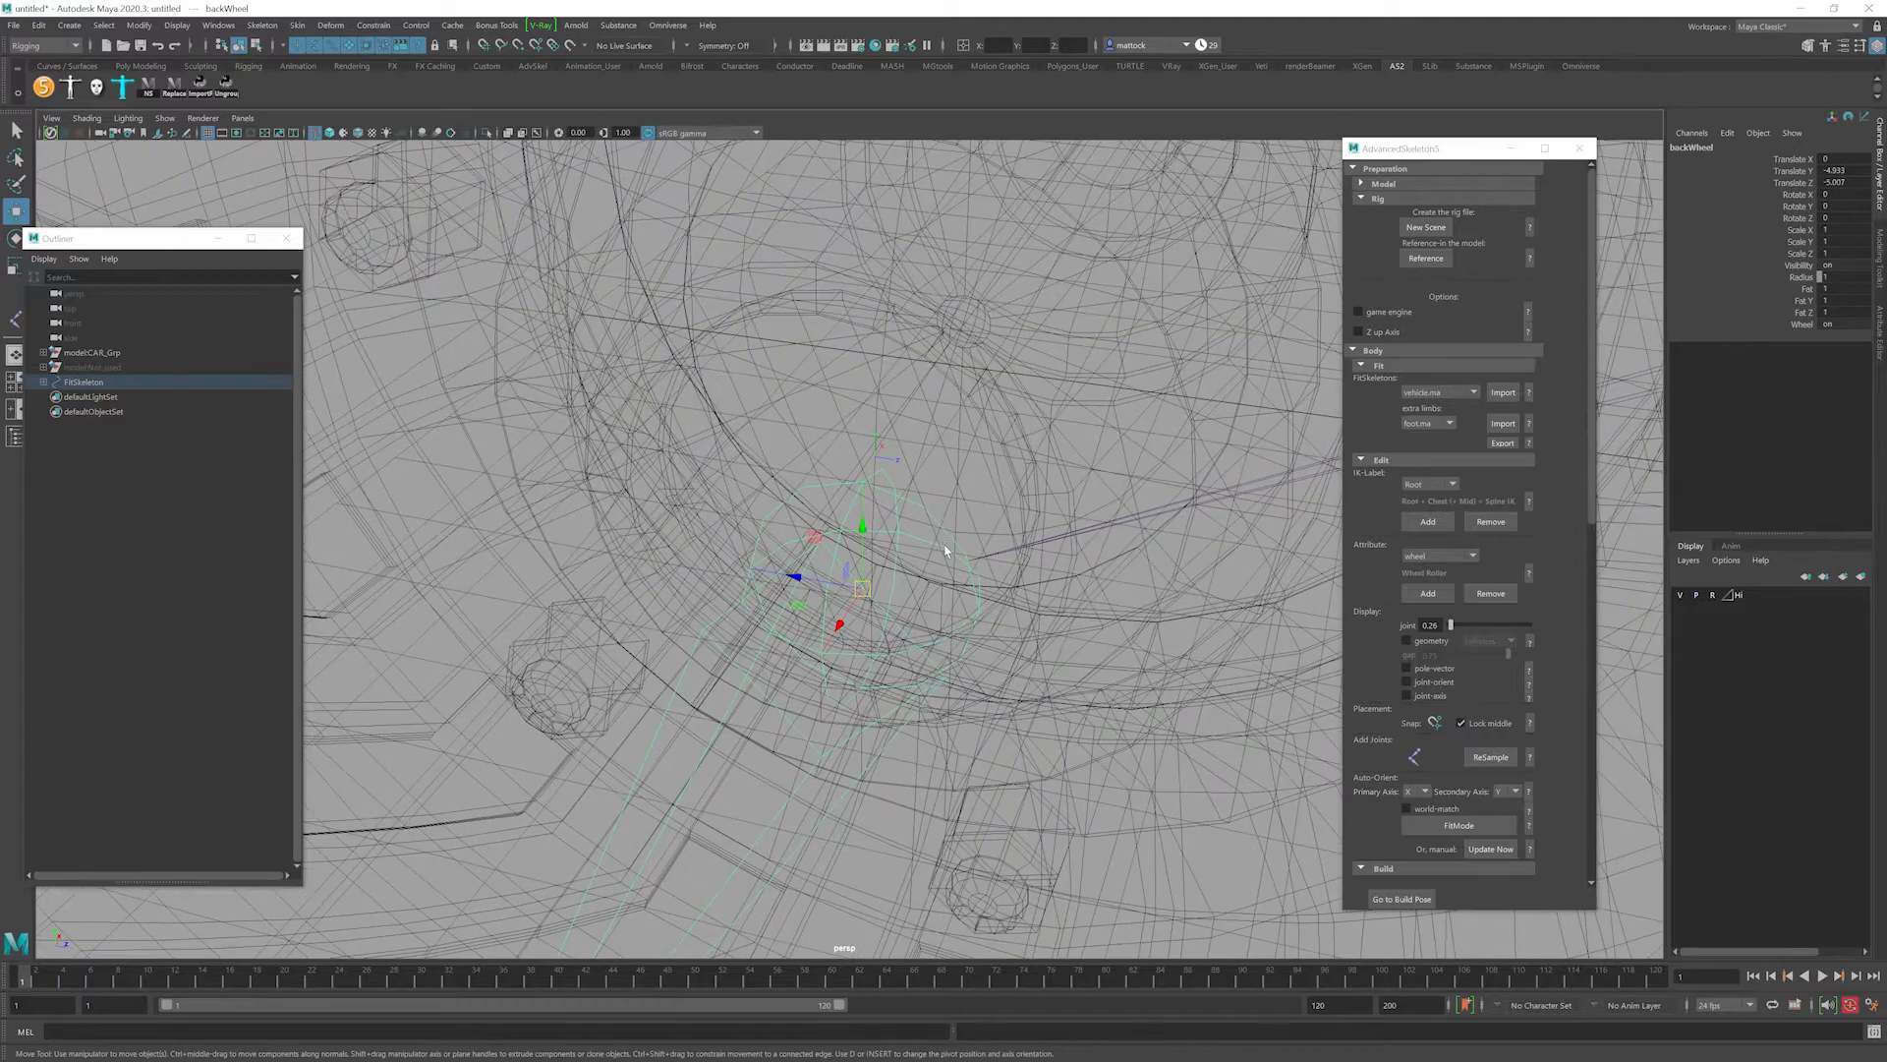
left_click_drag(867, 587, 836, 560)
scroll(831, 533, "up", 4)
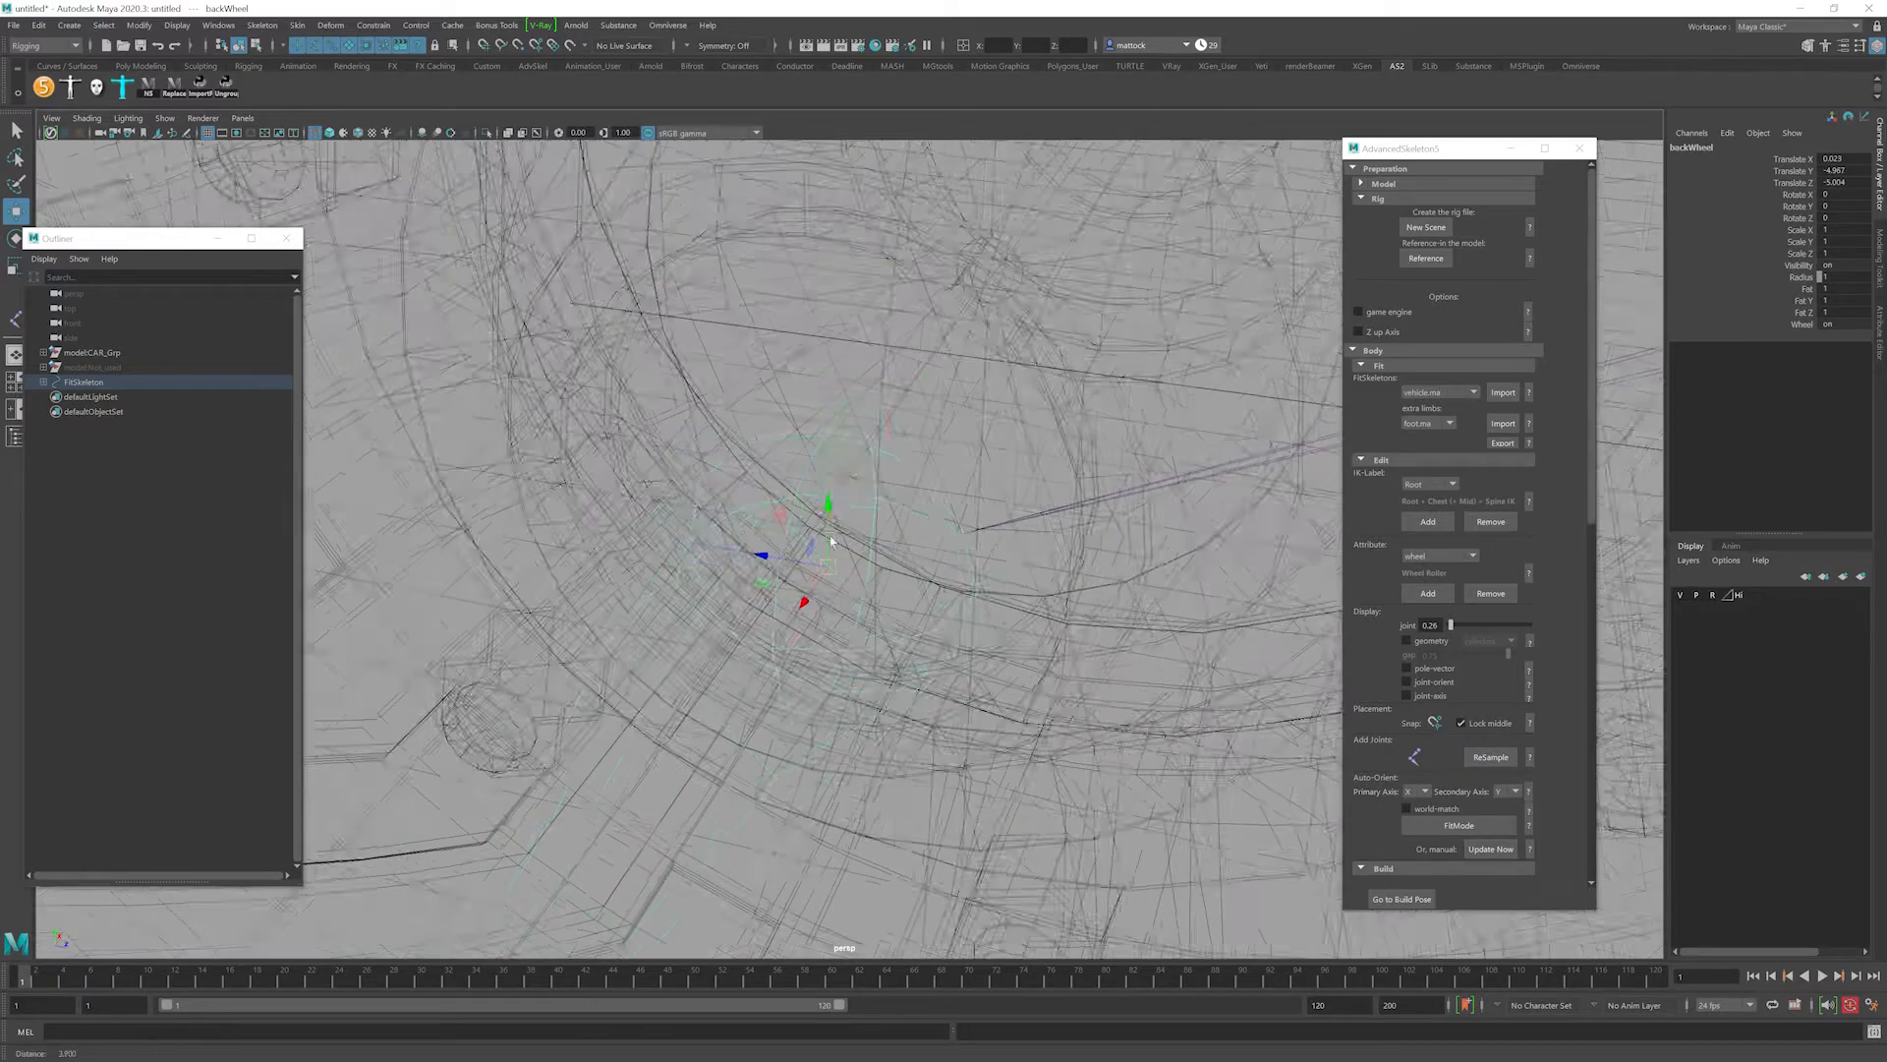
middle_click_drag(891, 475, 936, 517, "alt")
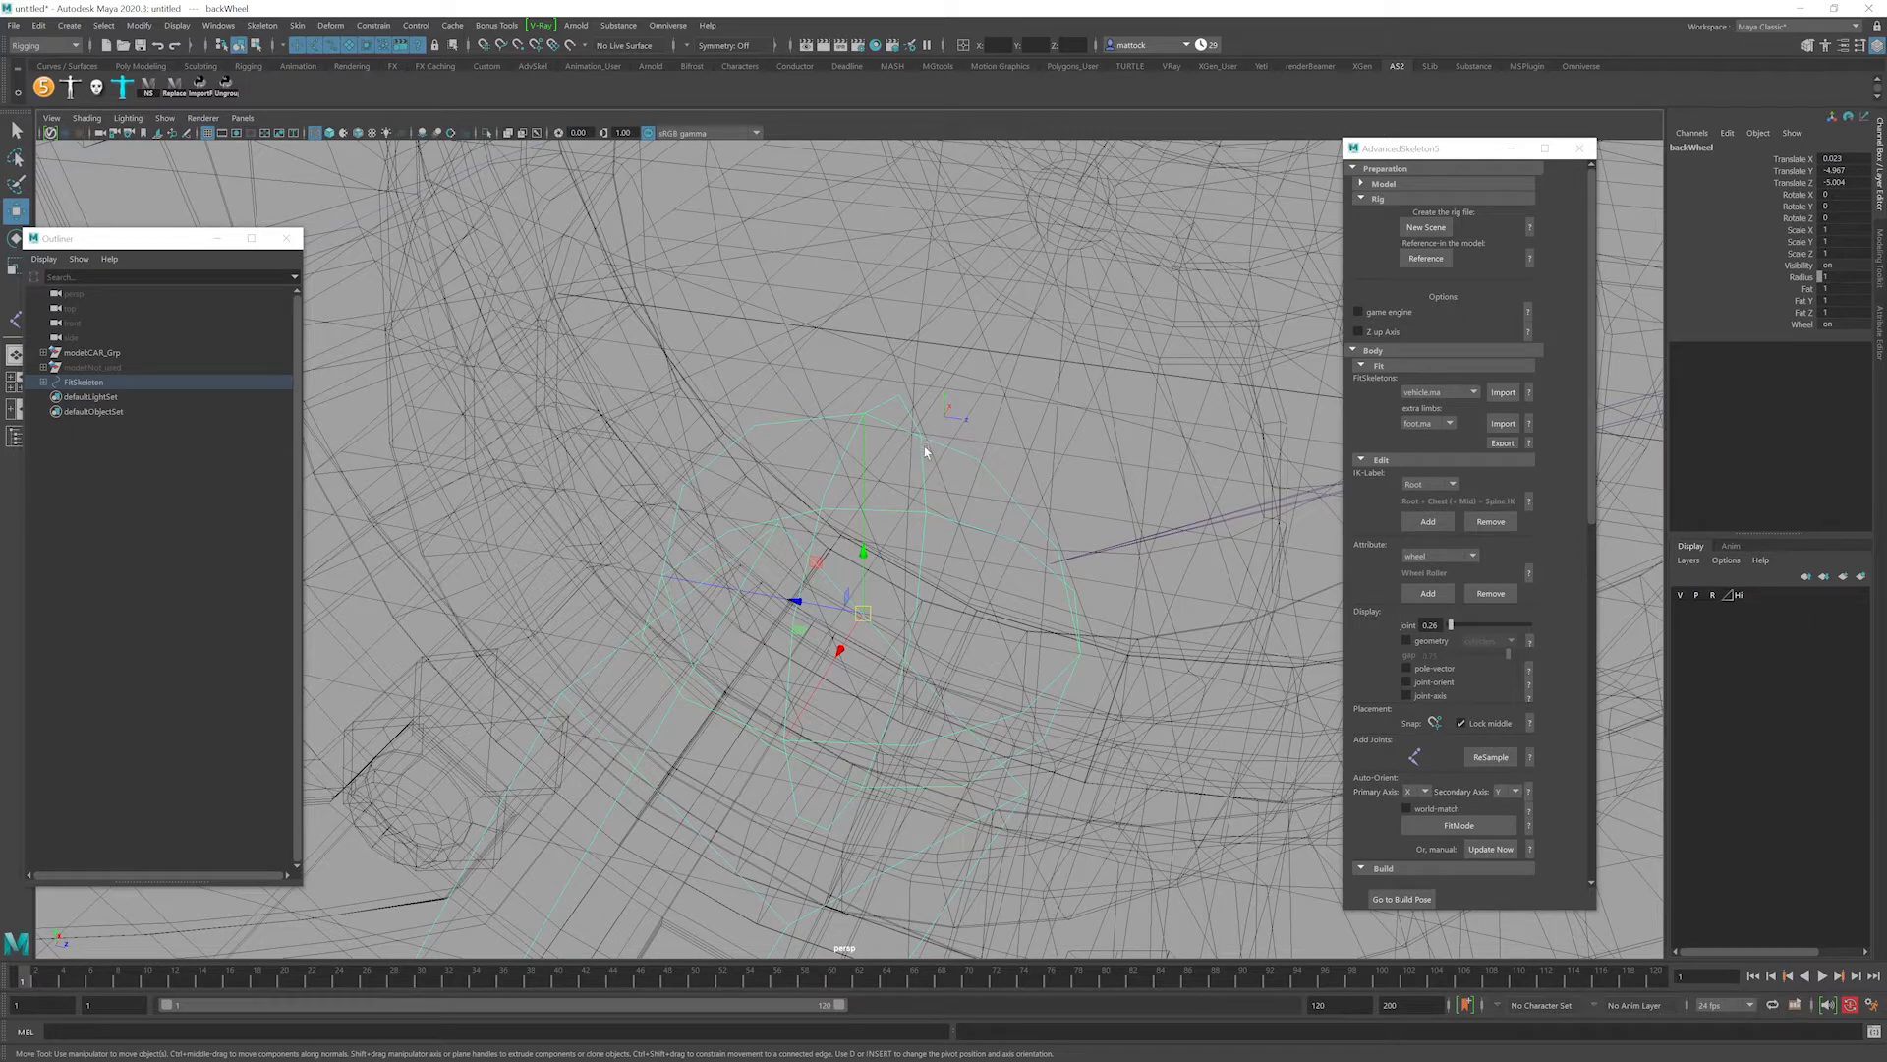
key("v")
key("v")
middle_click_drag(946, 418, 949, 419)
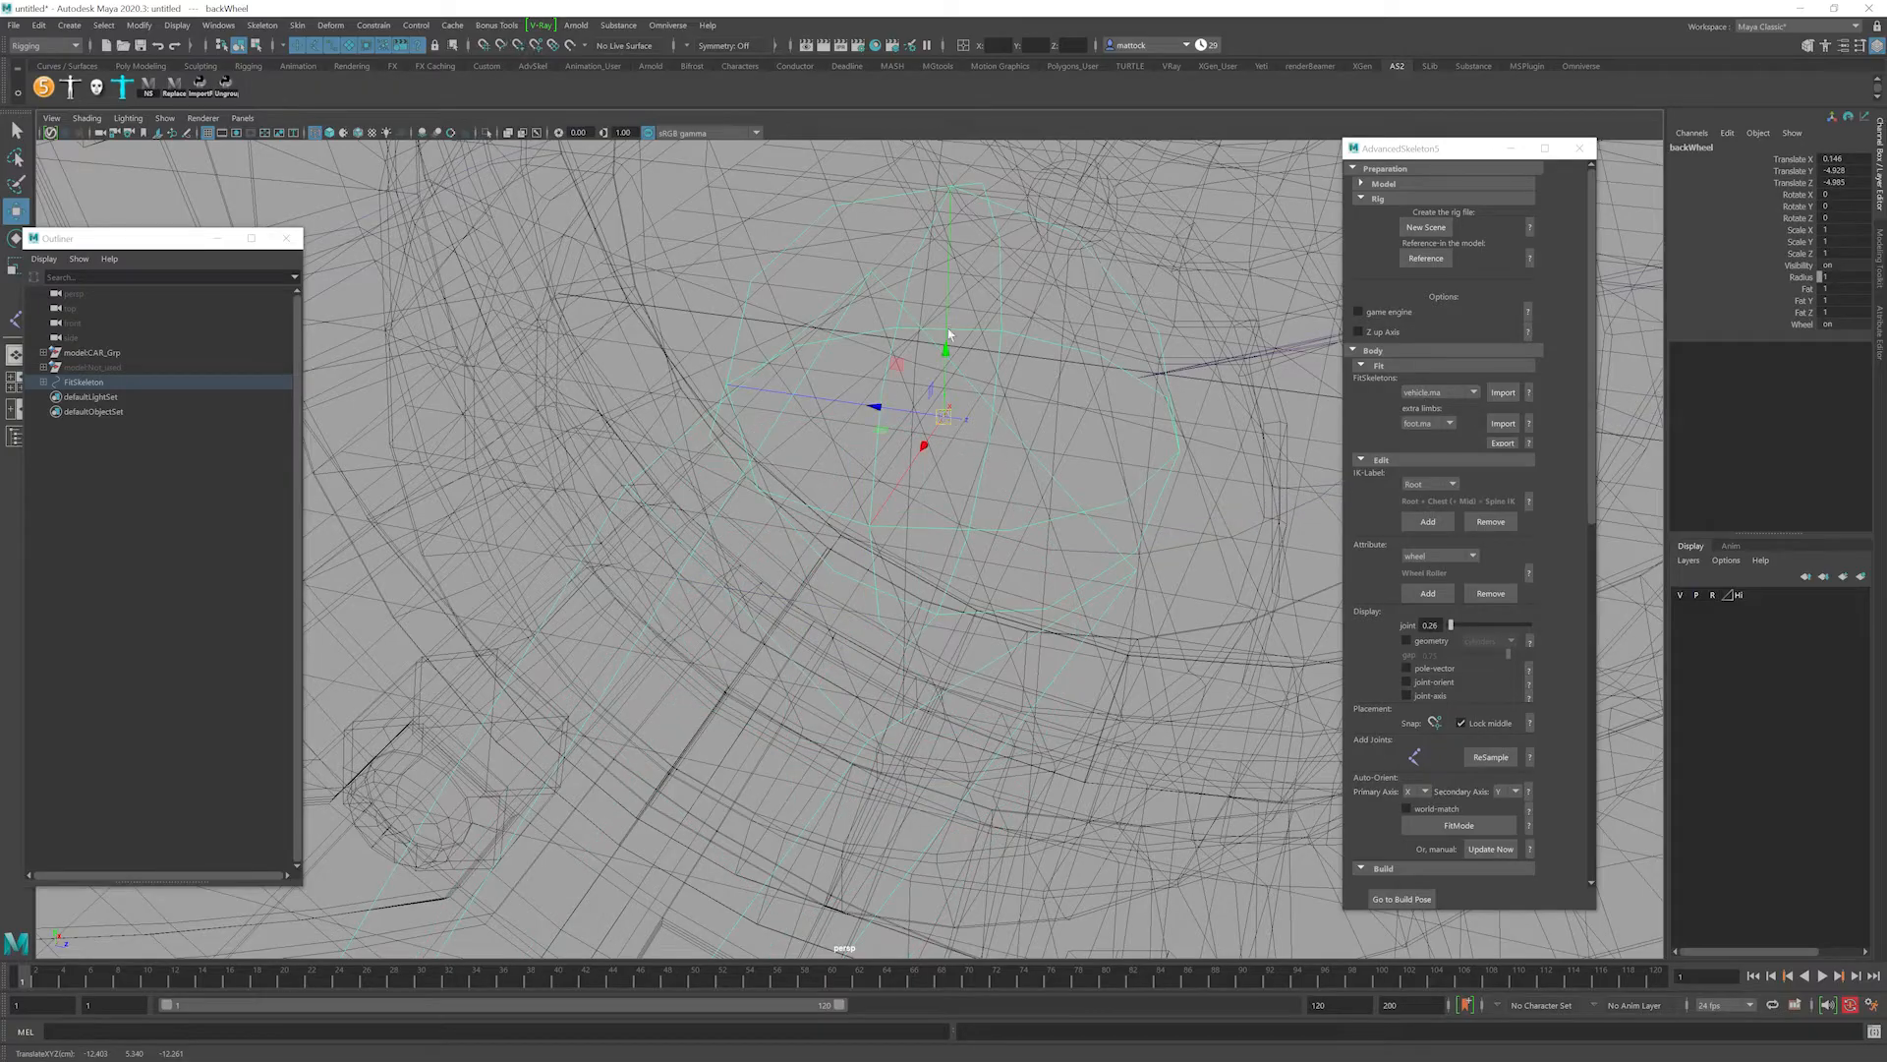
Bring the front wheel into view and set the model's display layer back to normal, selectable mode.
scroll(1036, 342, "down", 6)
right_click_drag(948, 393, 825, 379, "alt")
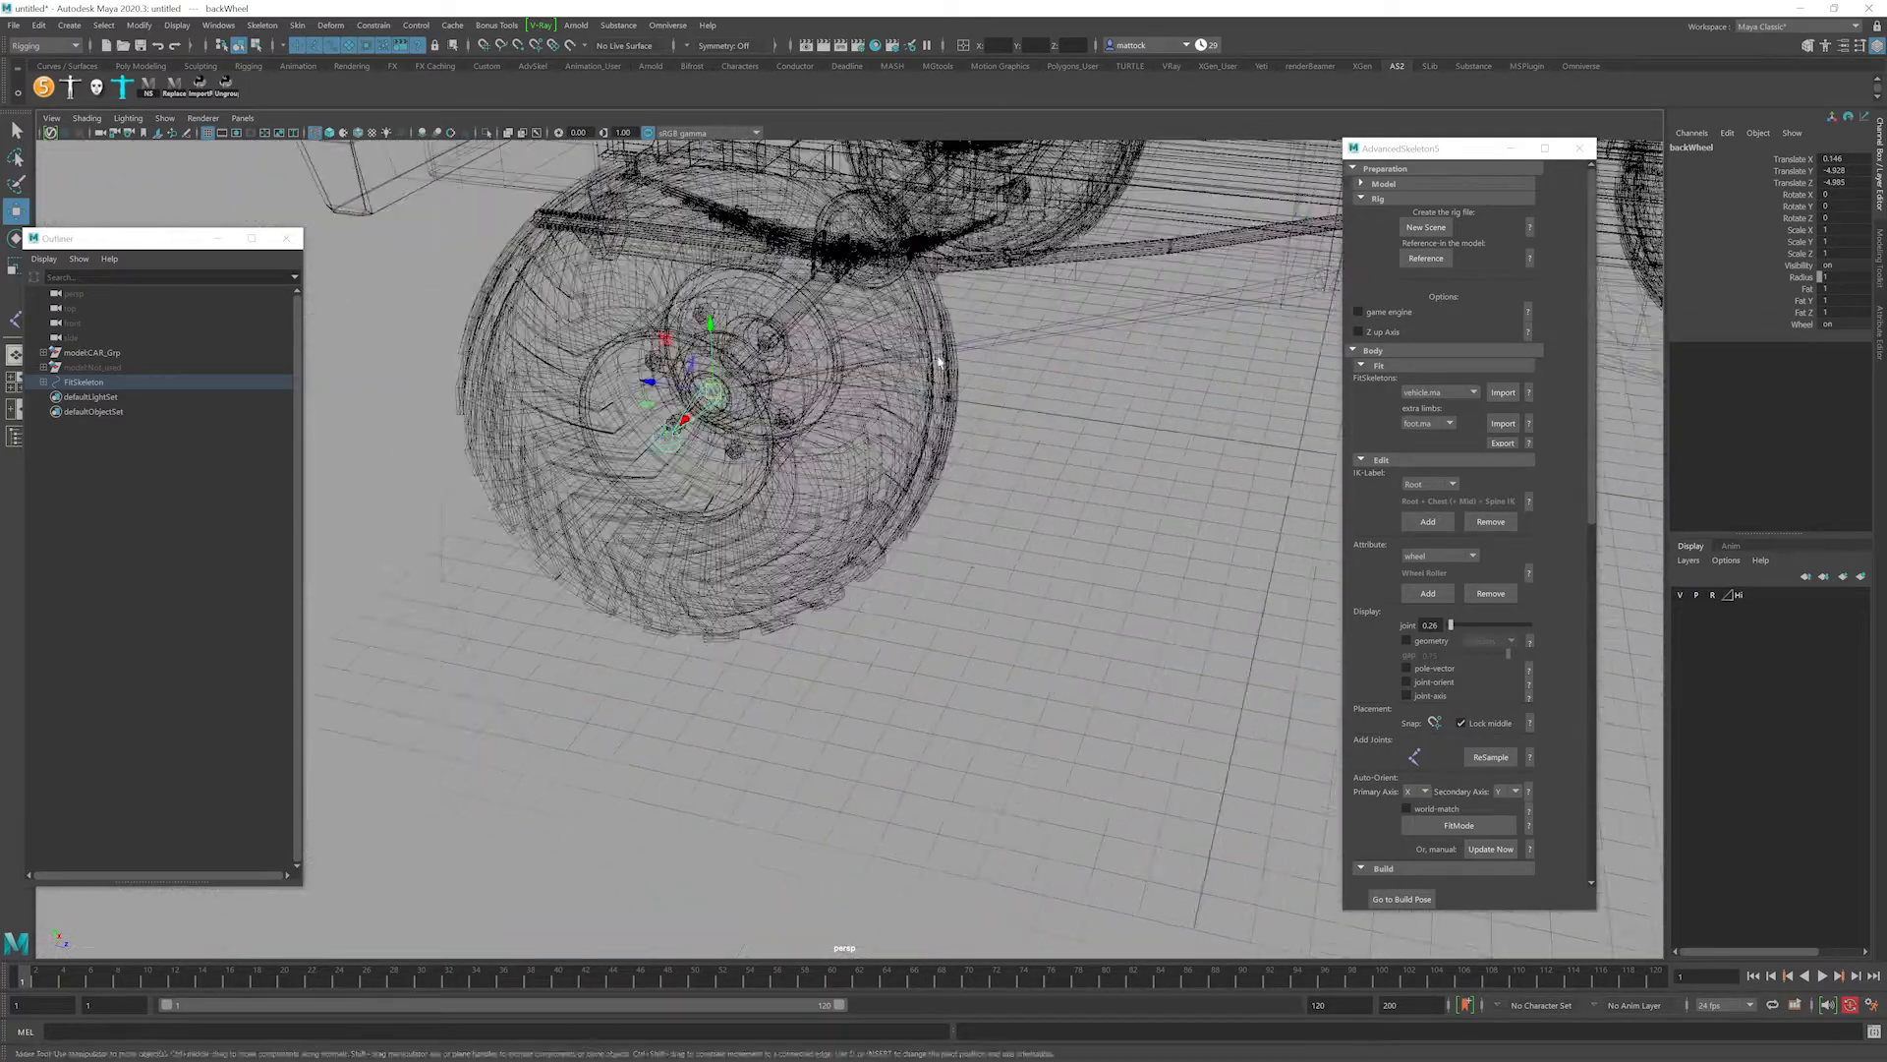
left_click_drag(825, 378, 796, 384, "alt")
right_click_drag(796, 384, 739, 384, "alt")
left_click_drag(739, 383, 707, 453, "alt")
right_click_drag(708, 452, 733, 451, "alt")
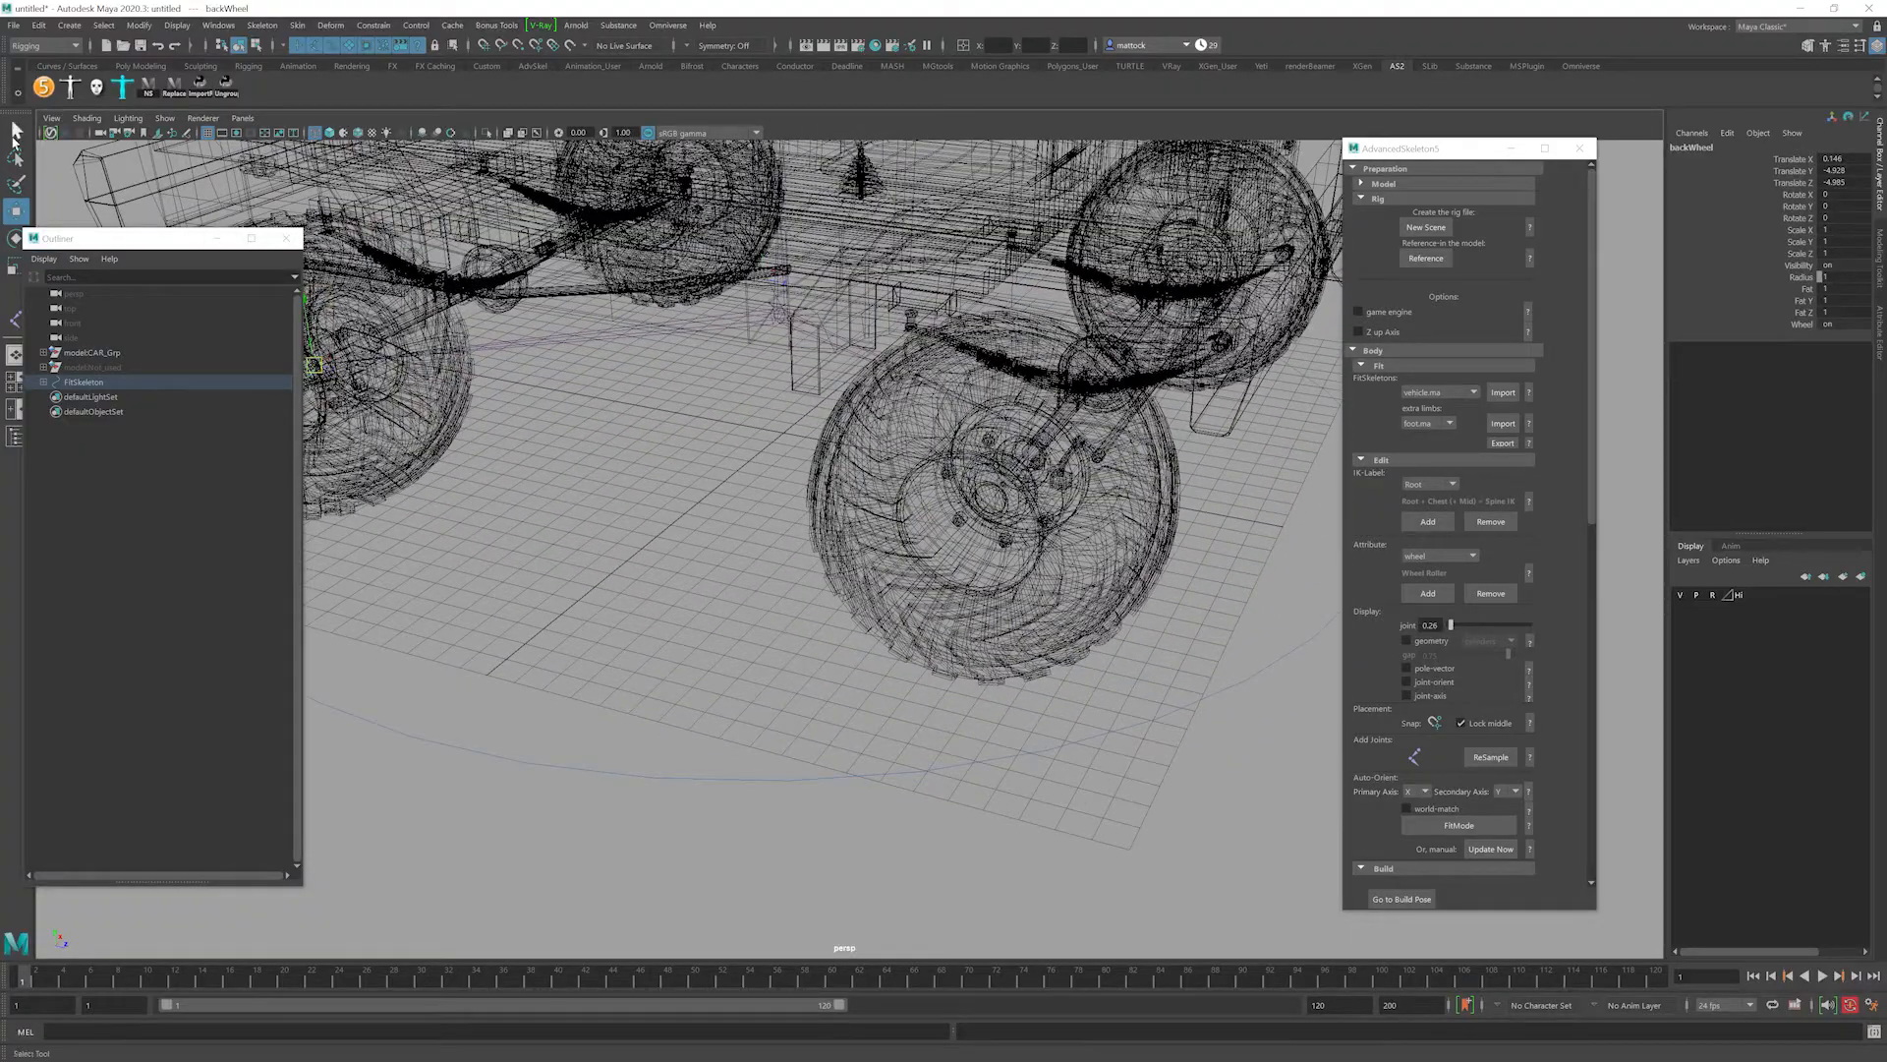
key("q")
left_click(1714, 595)
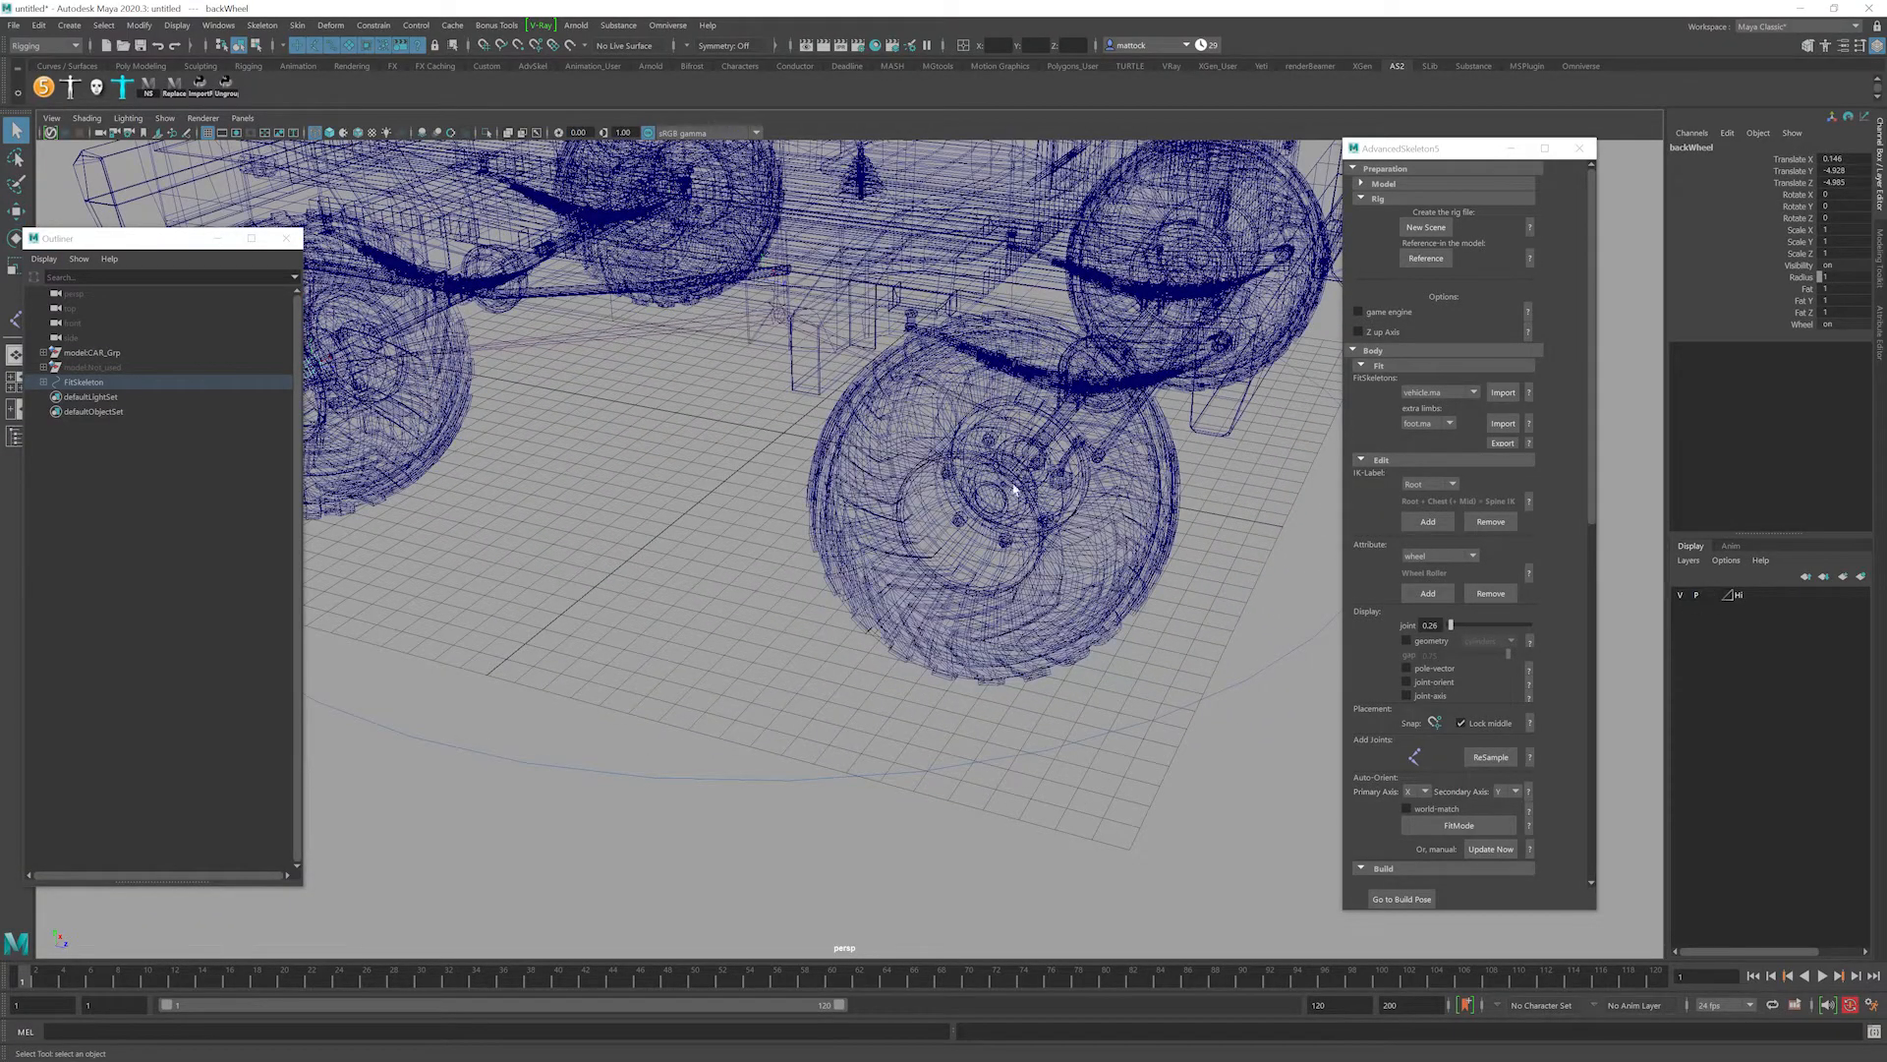
Select the front wheel's tyre and display its local rotation axes.
right_click_drag(885, 422, 997, 426, "alt")
left_click(1003, 426)
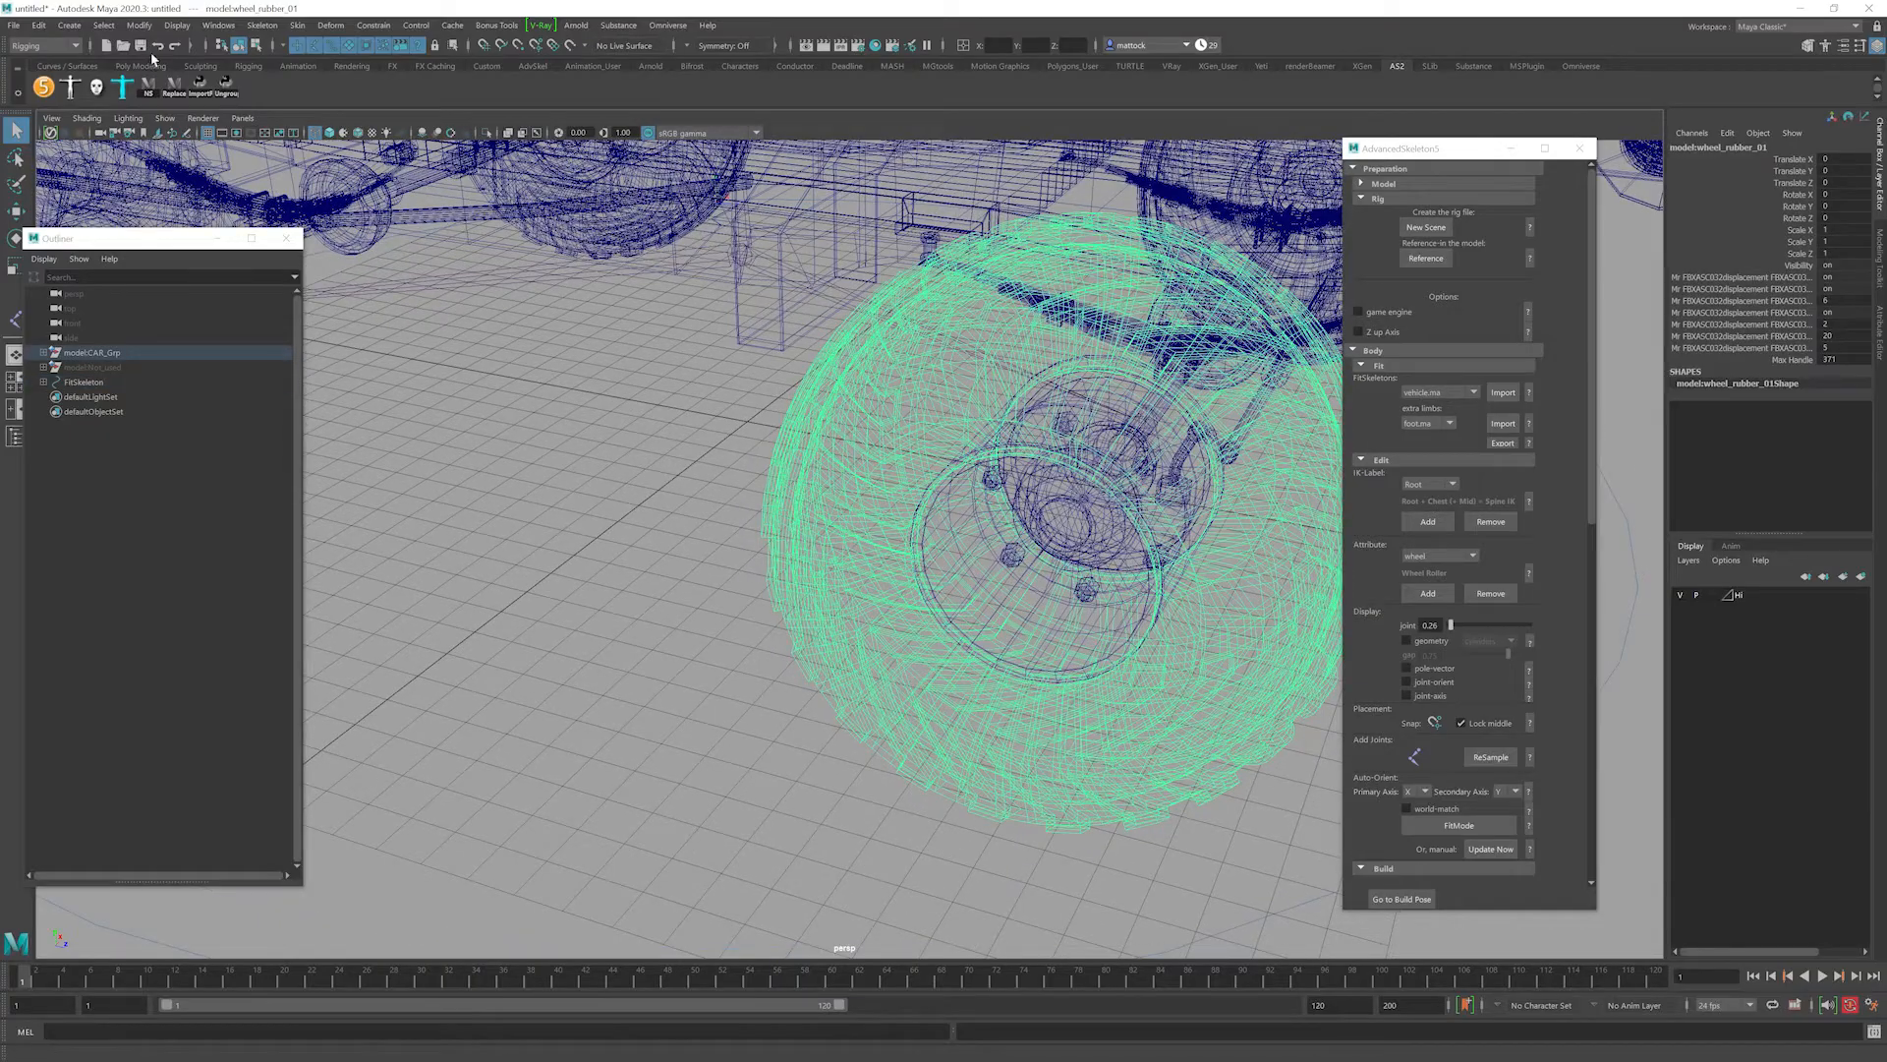
left_click(176, 24)
mouse_move(243, 222)
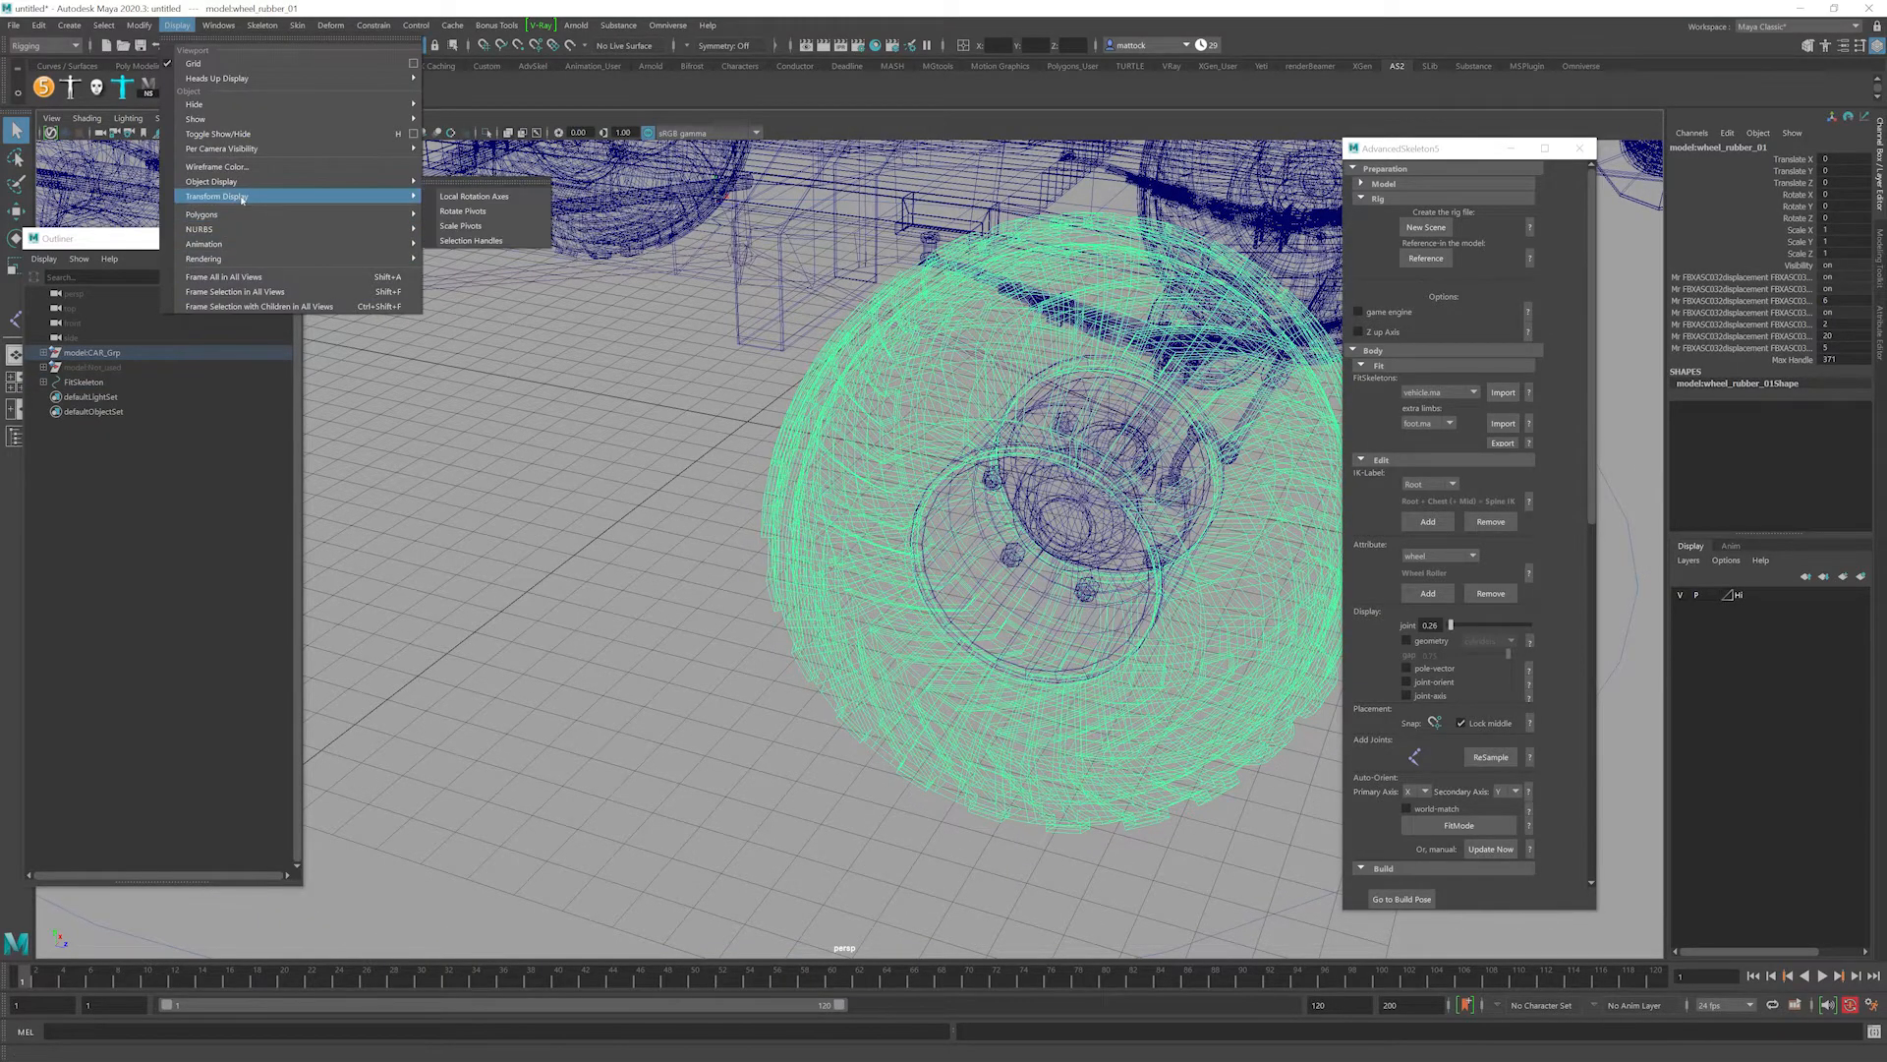
left_click(473, 197)
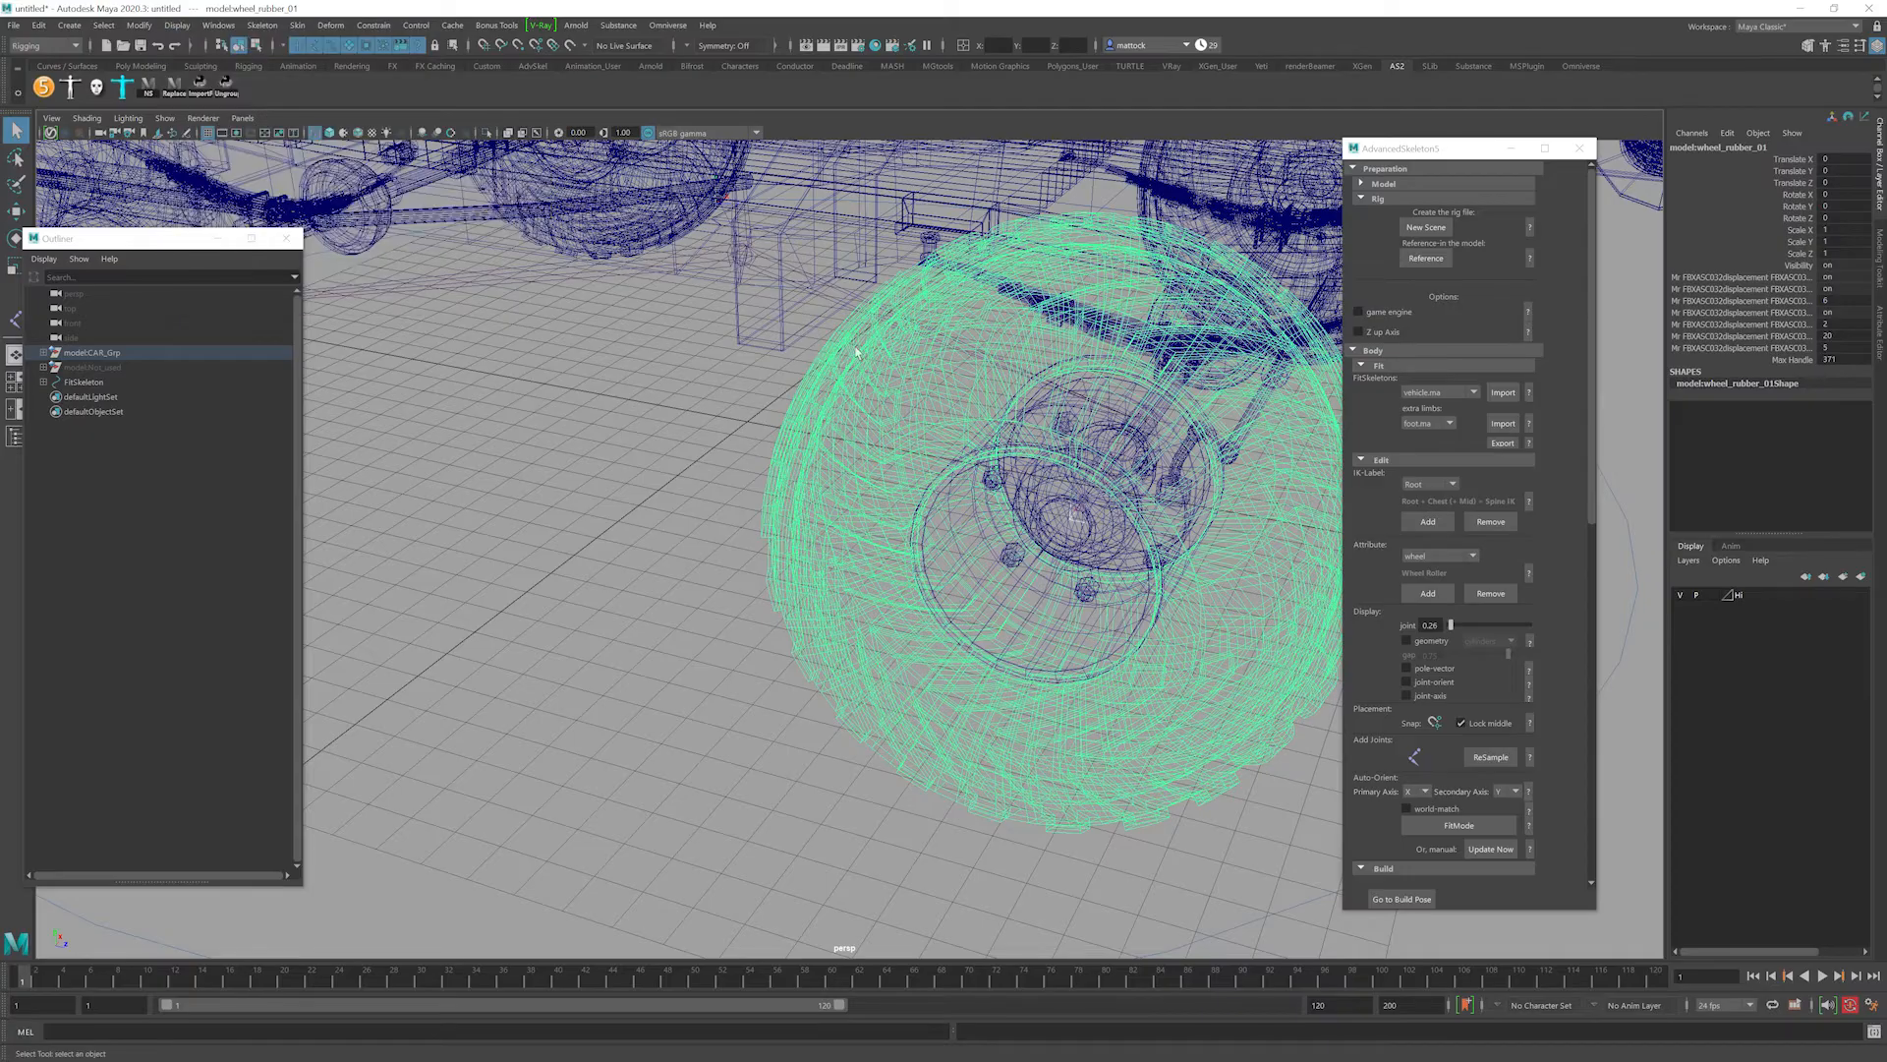
scroll(843, 480, "up", 10)
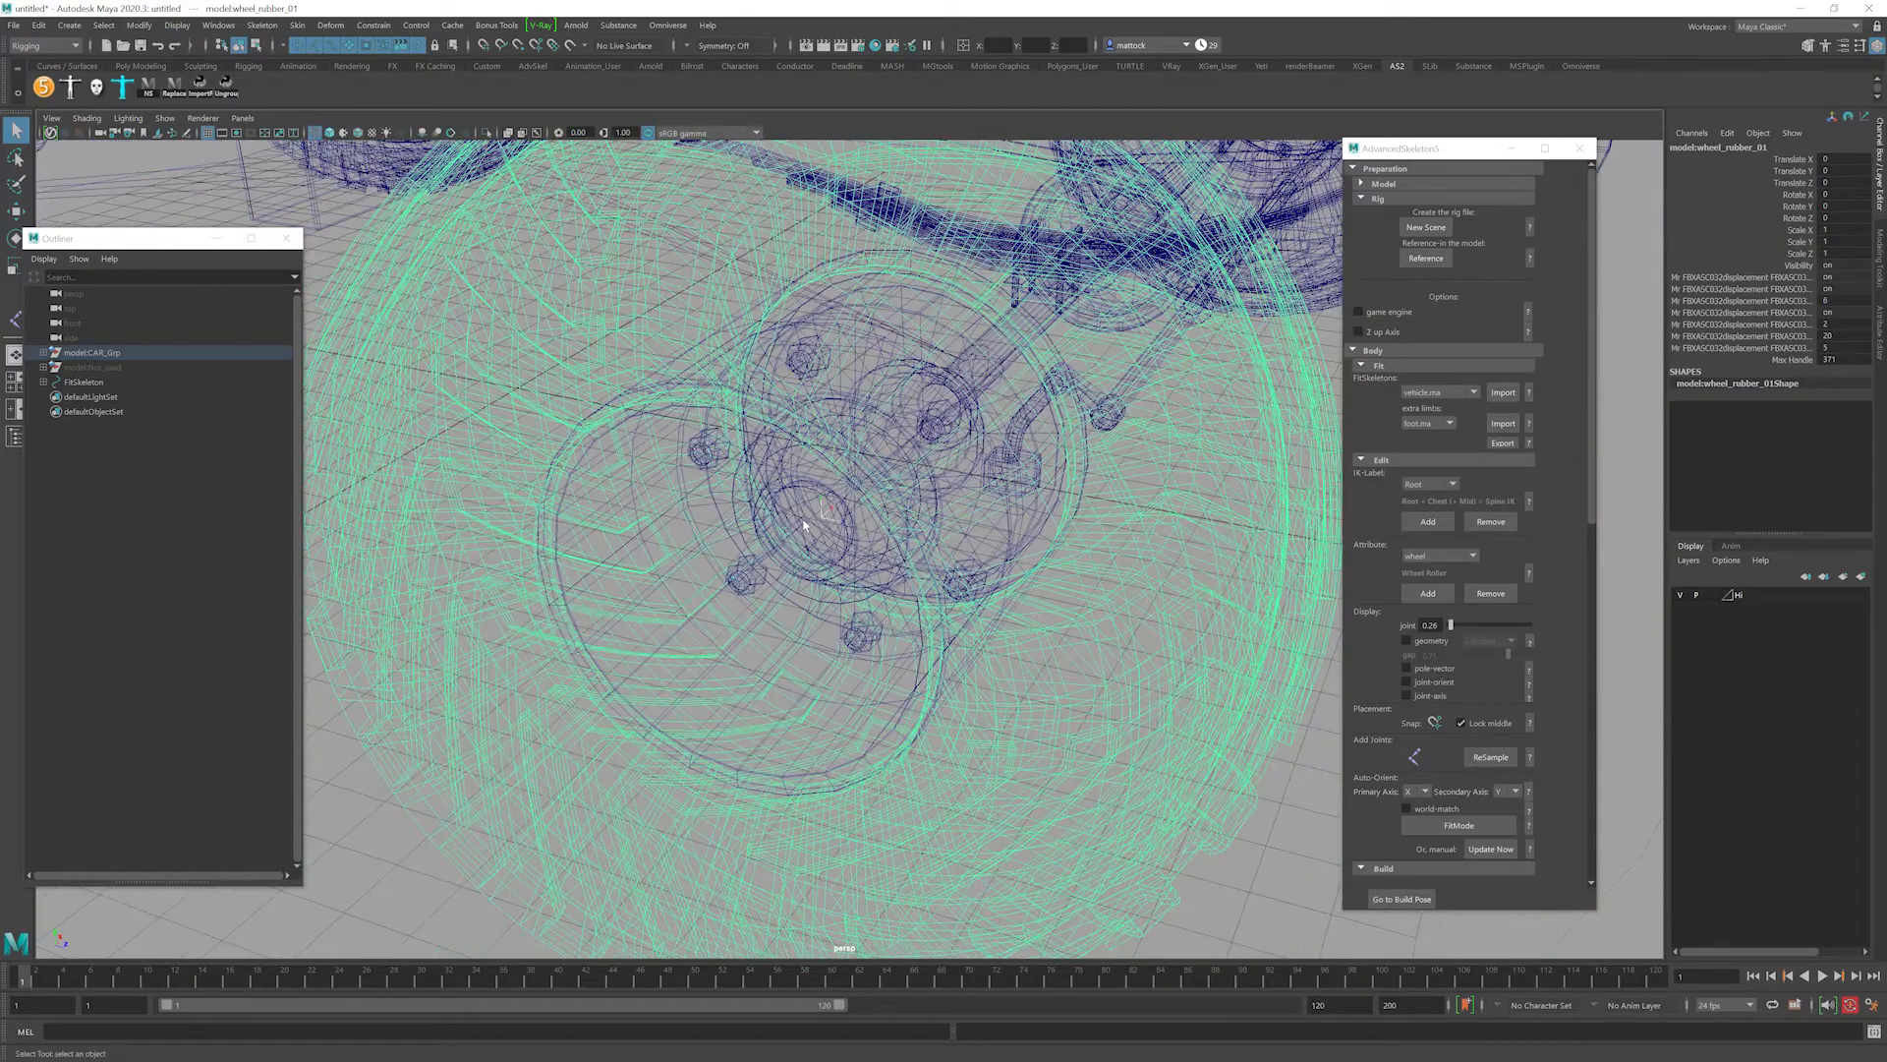
scroll(1004, 499, "up", 3)
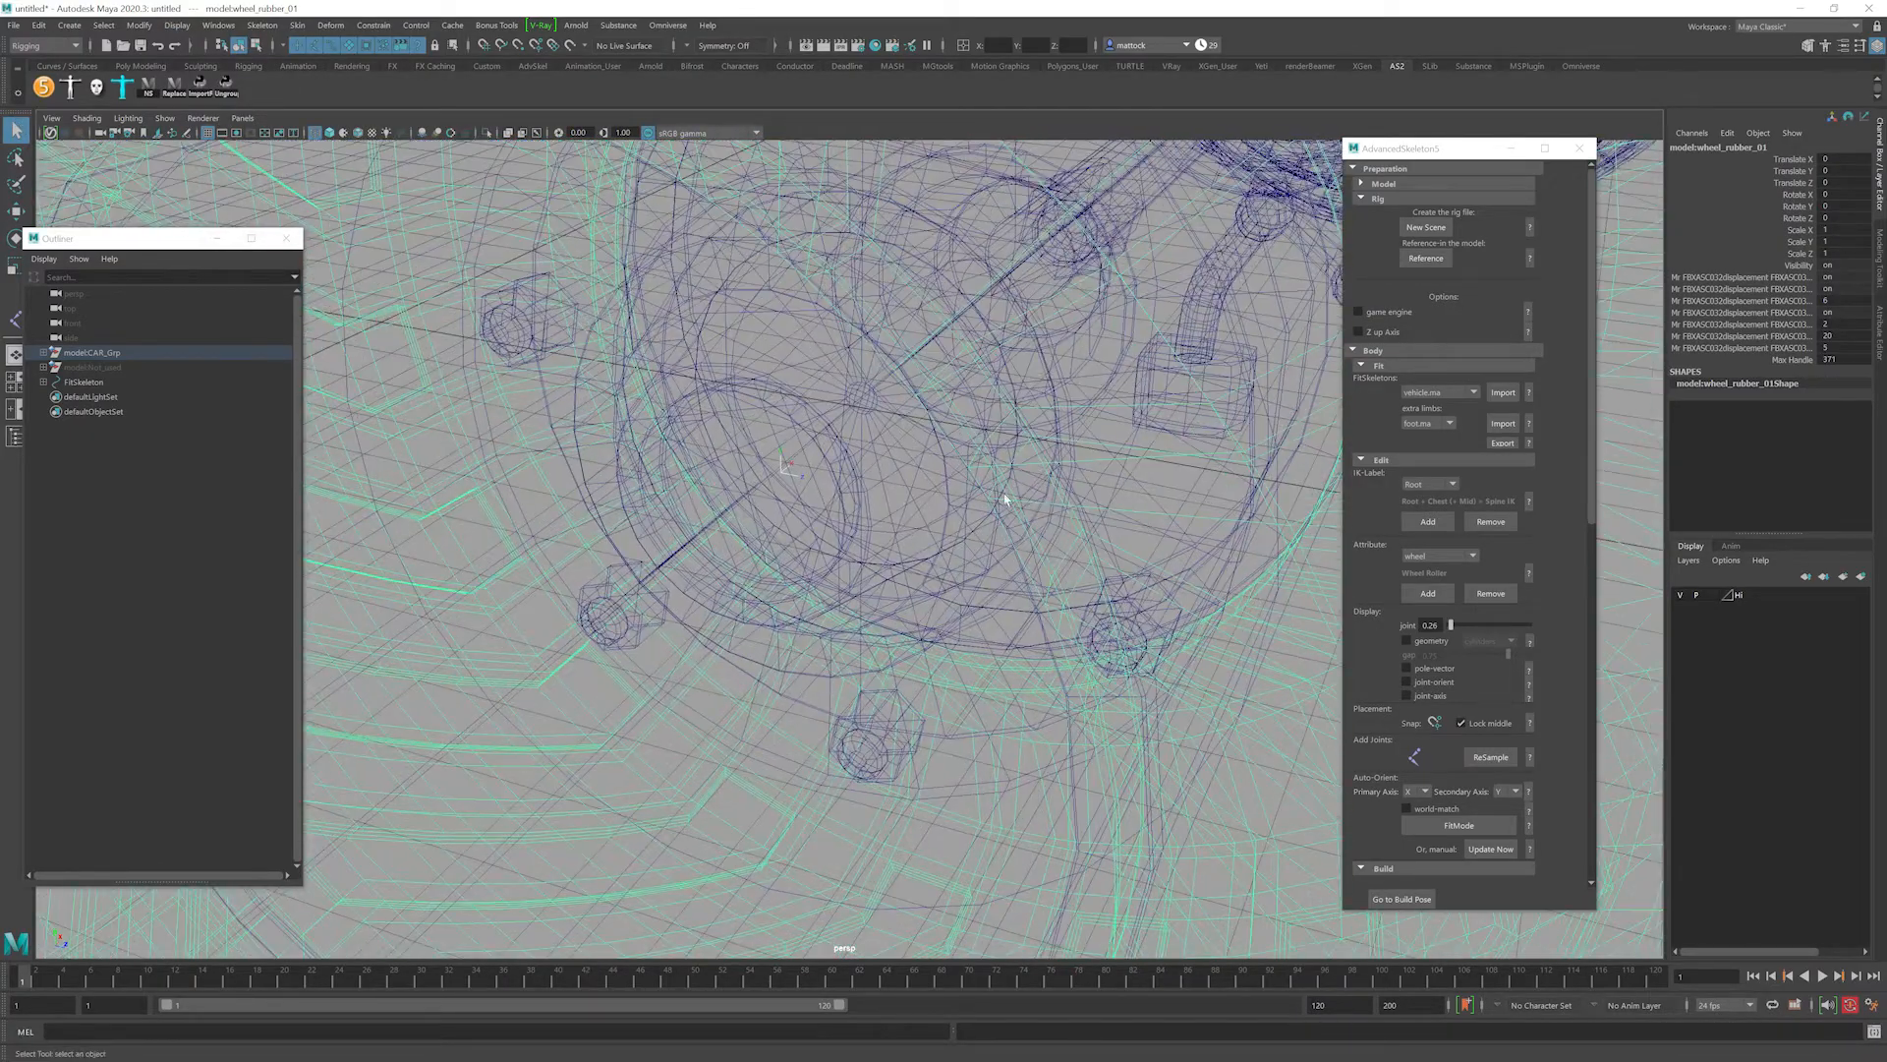
Hide the model's display layer, select the front wheel joint and move it freely towards the front wheel's centre.
left_click(1674, 592)
scroll(1249, 423, "down", 6)
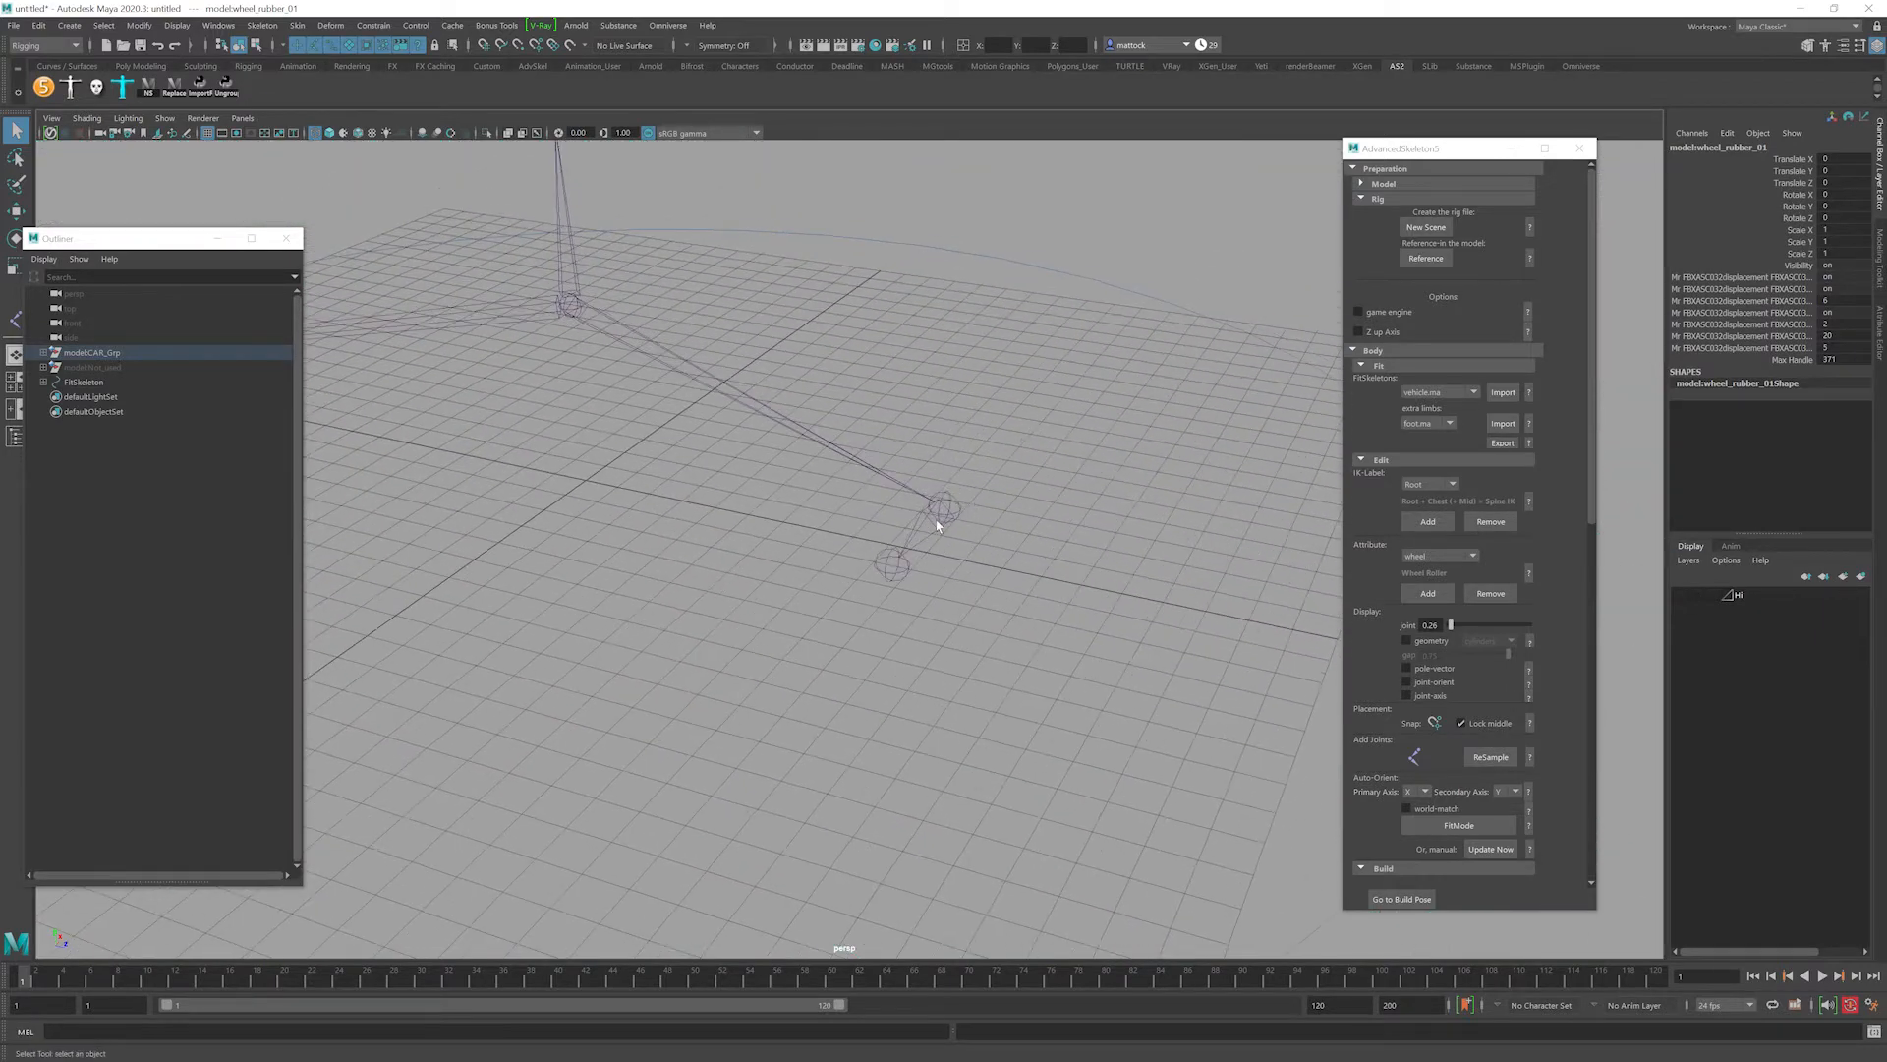
left_click(935, 525)
key("w")
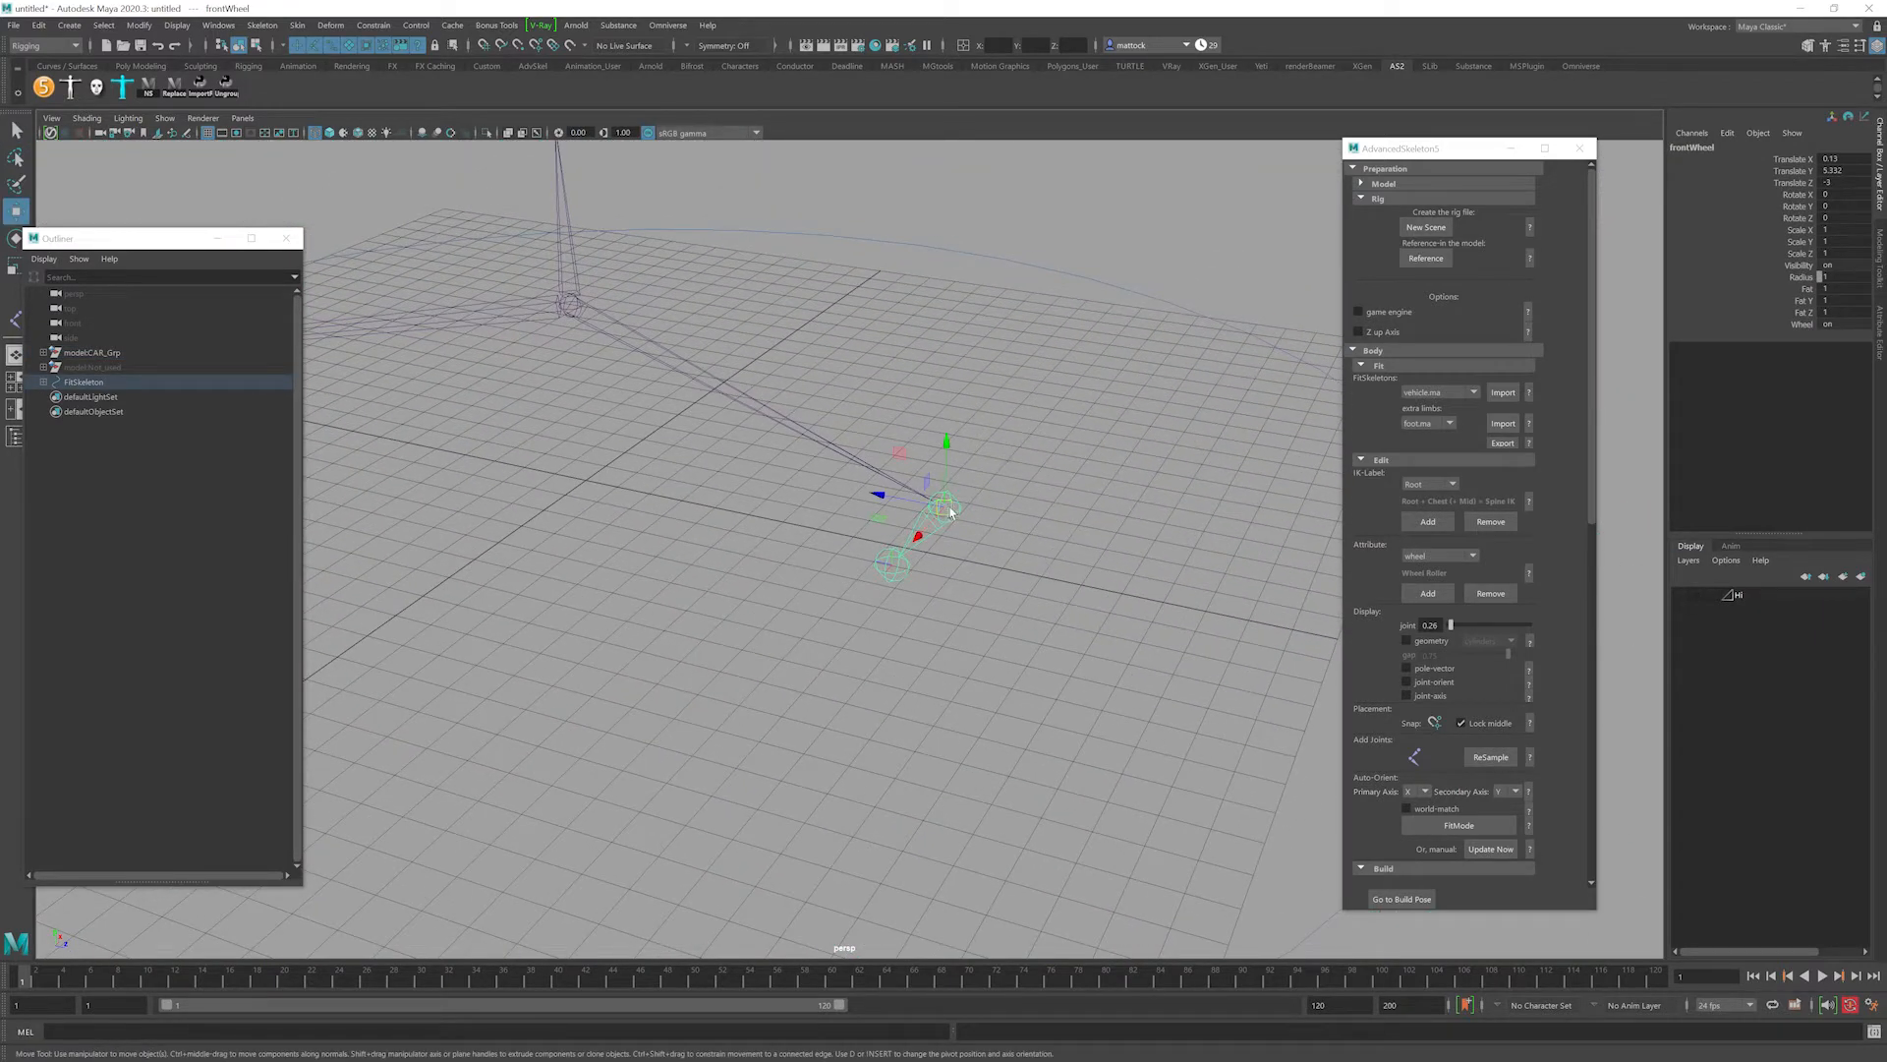
left_click_drag(950, 512, 739, 630)
Show the model's display layer again and move the front wheel joint freely inside the hub towards the tyre's rotation axis.
left_click(1679, 593)
scroll(1036, 556, "up", 5)
right_click_drag(739, 630, 897, 623, "alt")
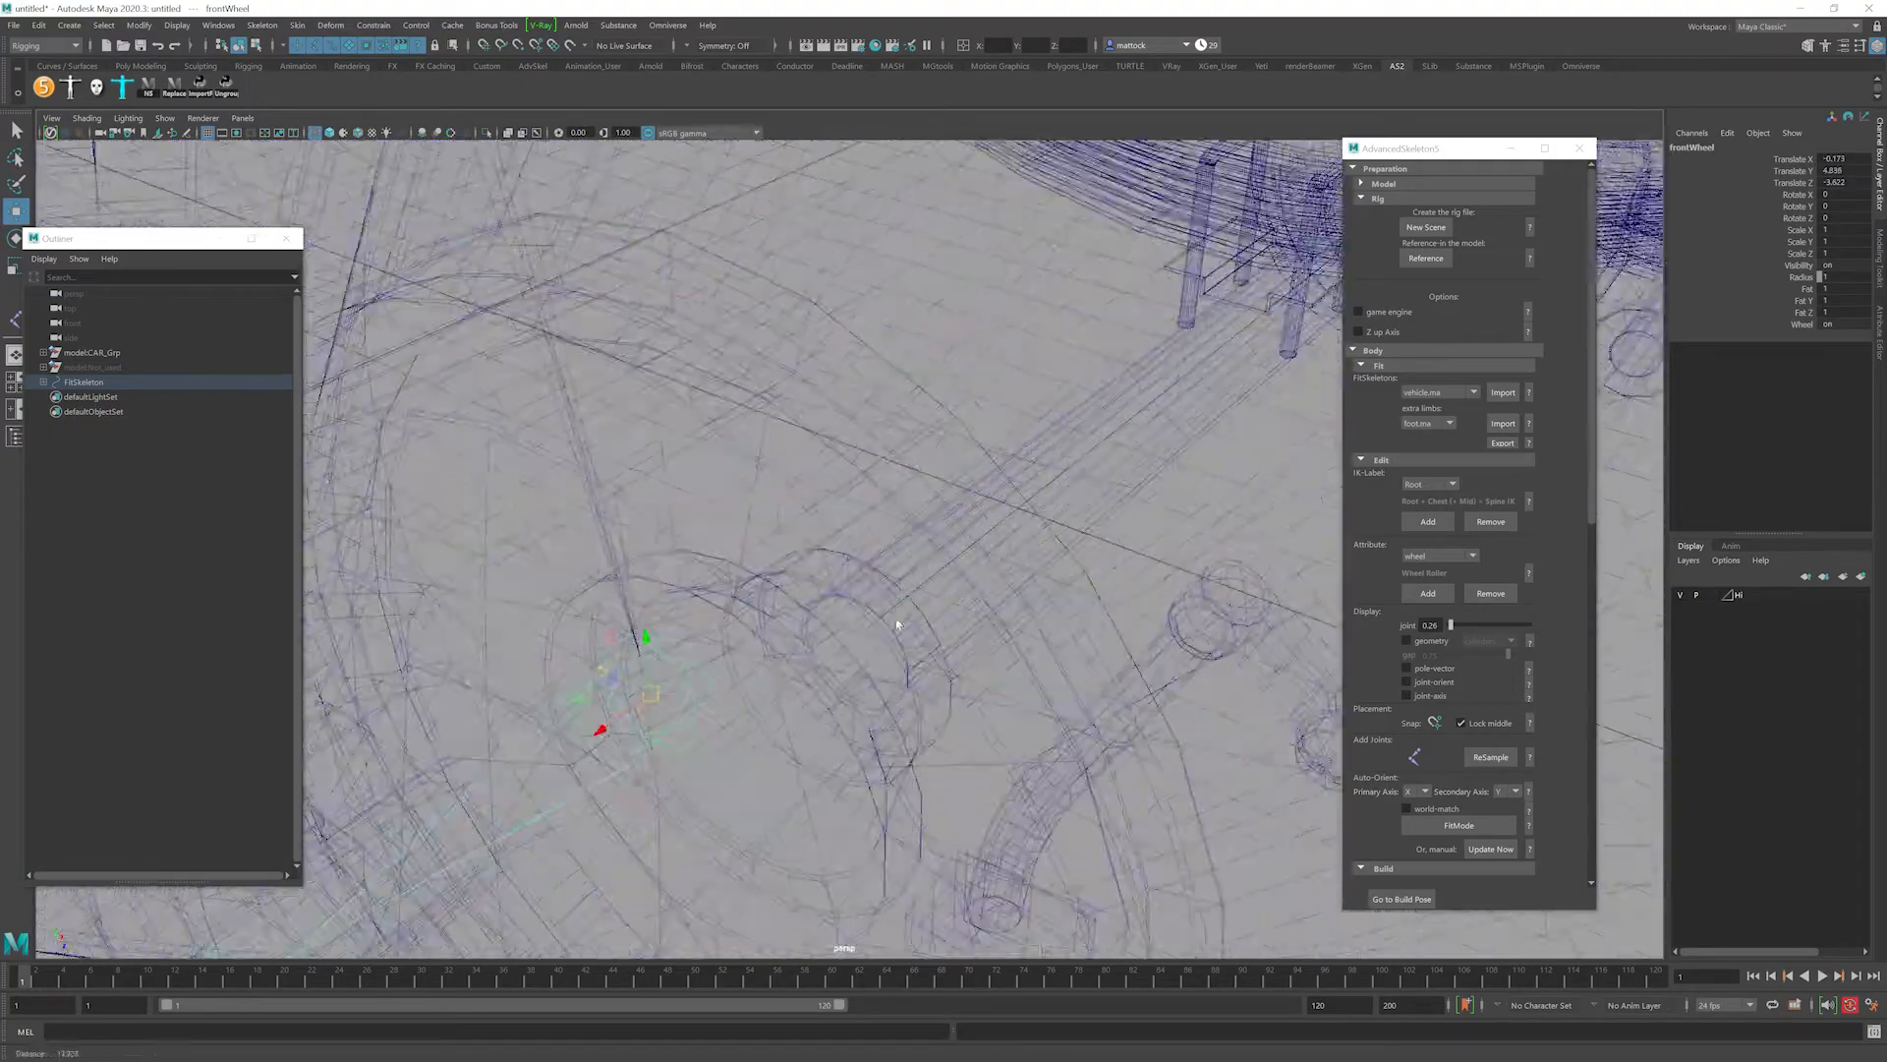
middle_click_drag(898, 623, 1176, 527, "alt")
left_click_drag(1176, 527, 1001, 464, "alt")
middle_click_drag(1209, 423, 1039, 556, "alt")
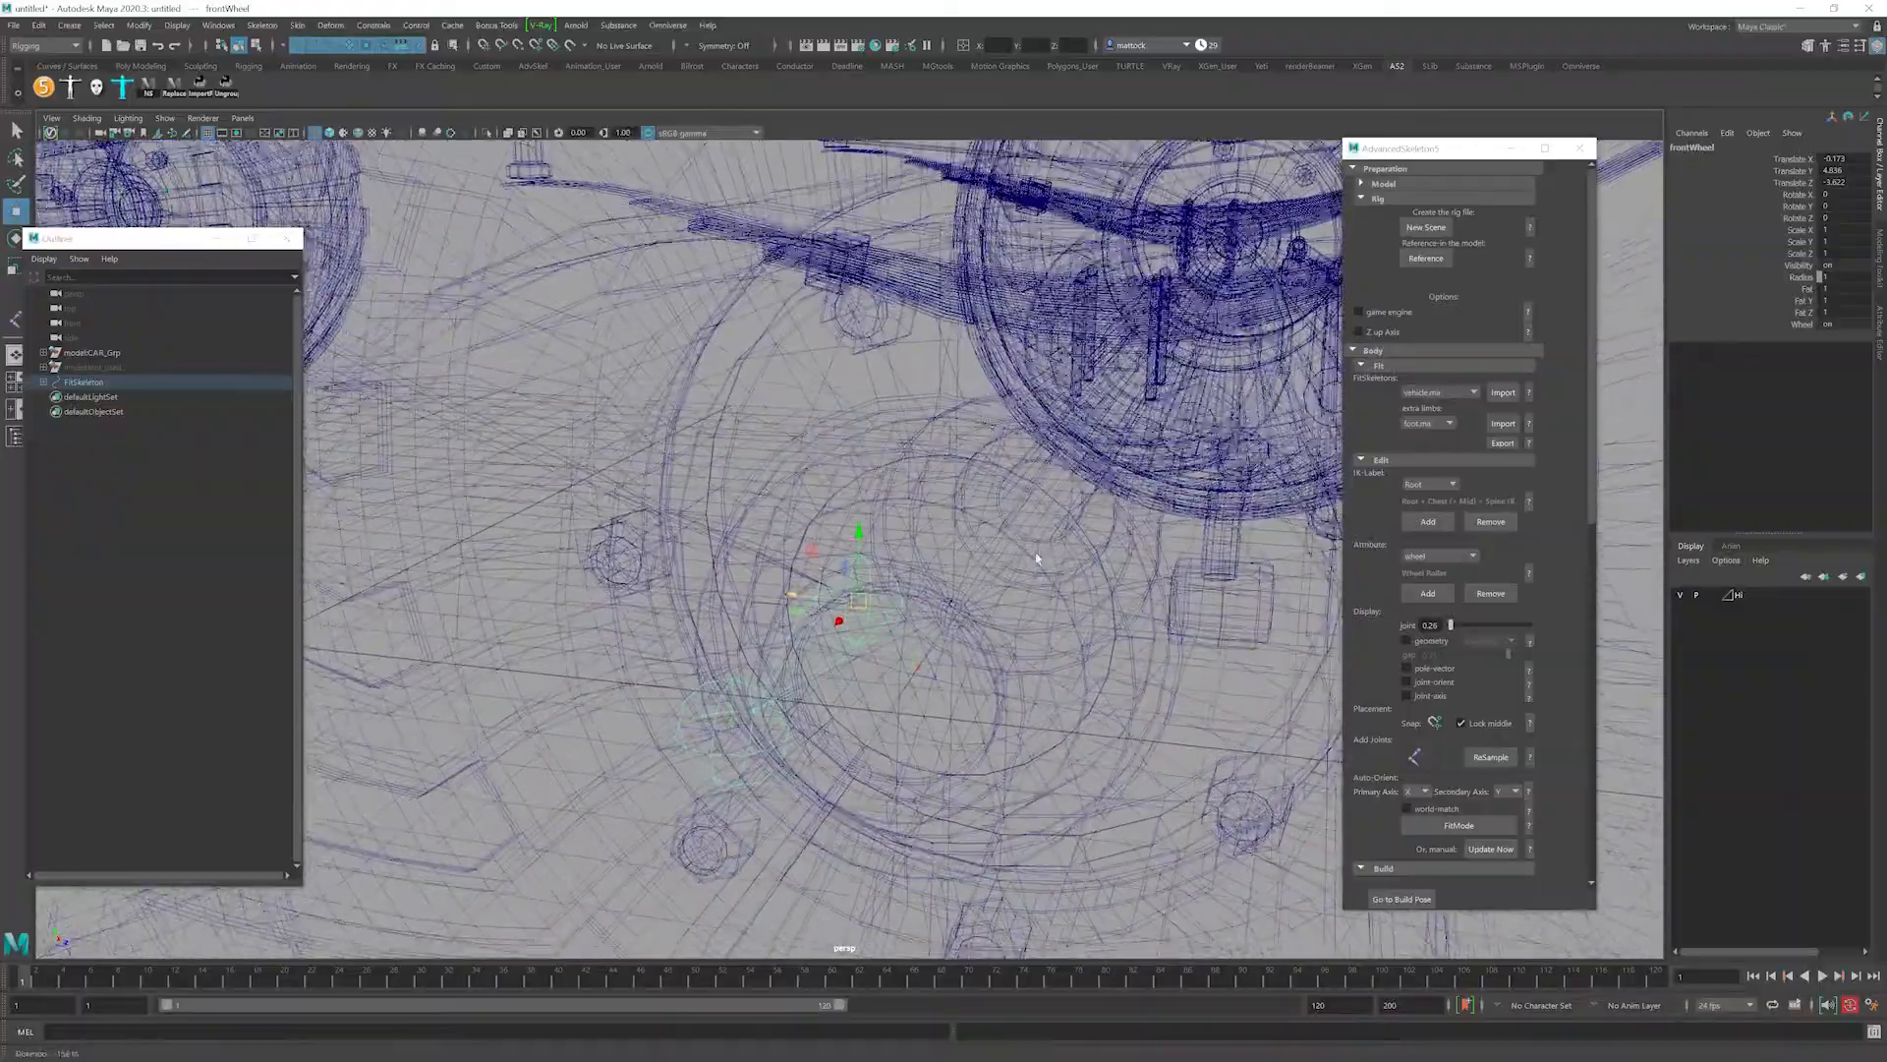
right_click_drag(1040, 557, 958, 653, "alt")
middle_click_drag(959, 653, 842, 594, "alt")
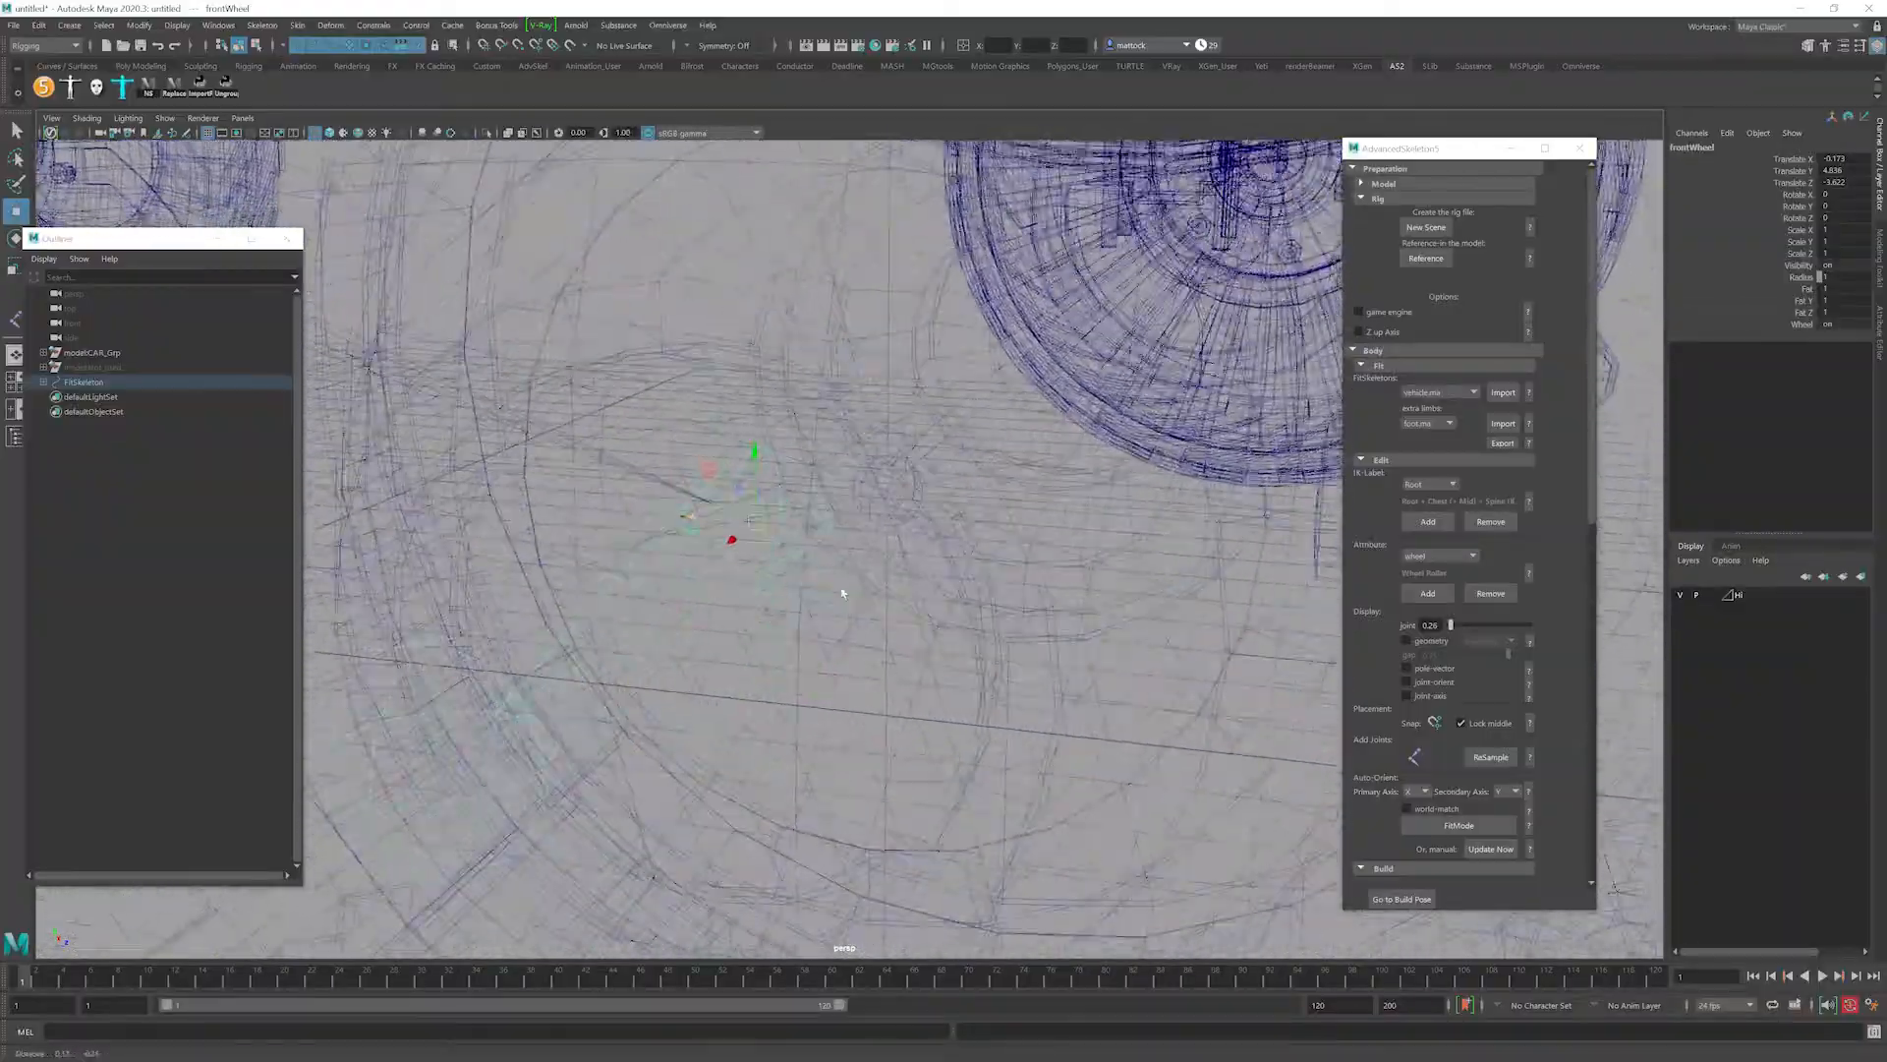
left_click_drag(842, 594, 916, 611, "alt")
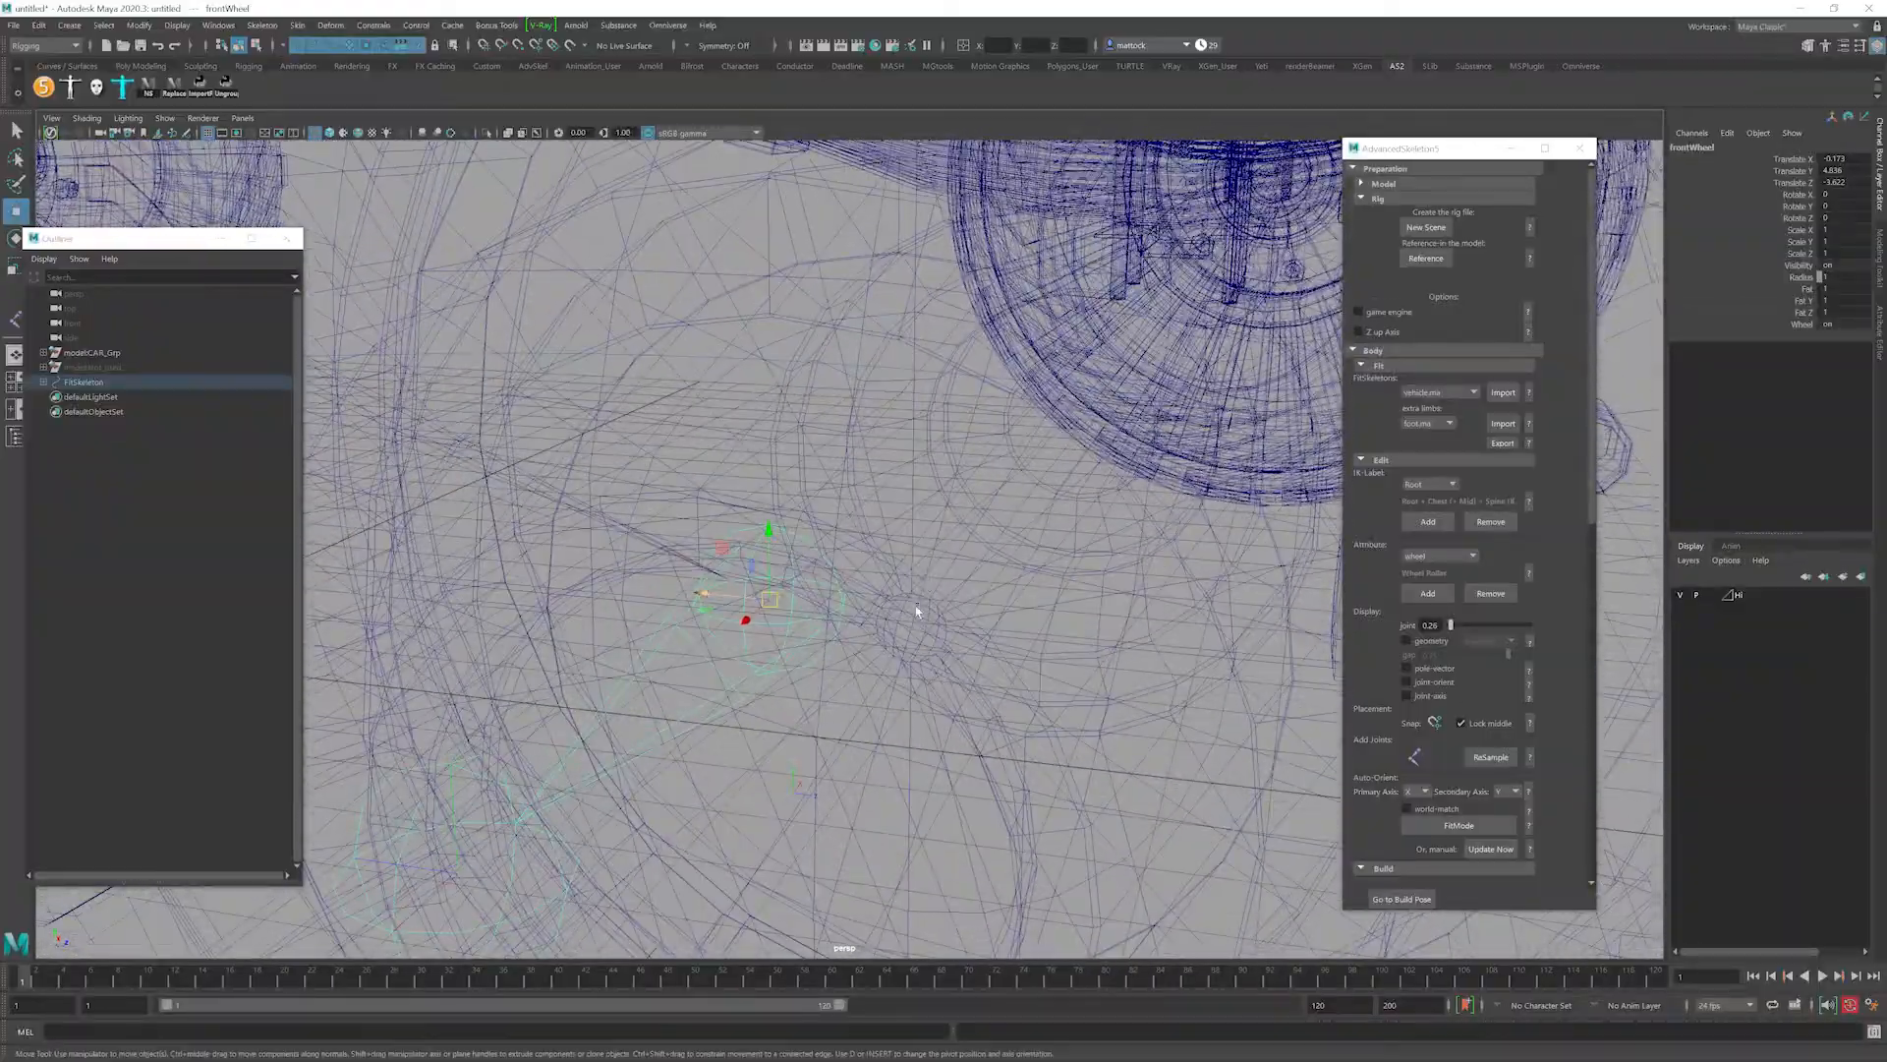
left_click_drag(771, 600, 950, 634)
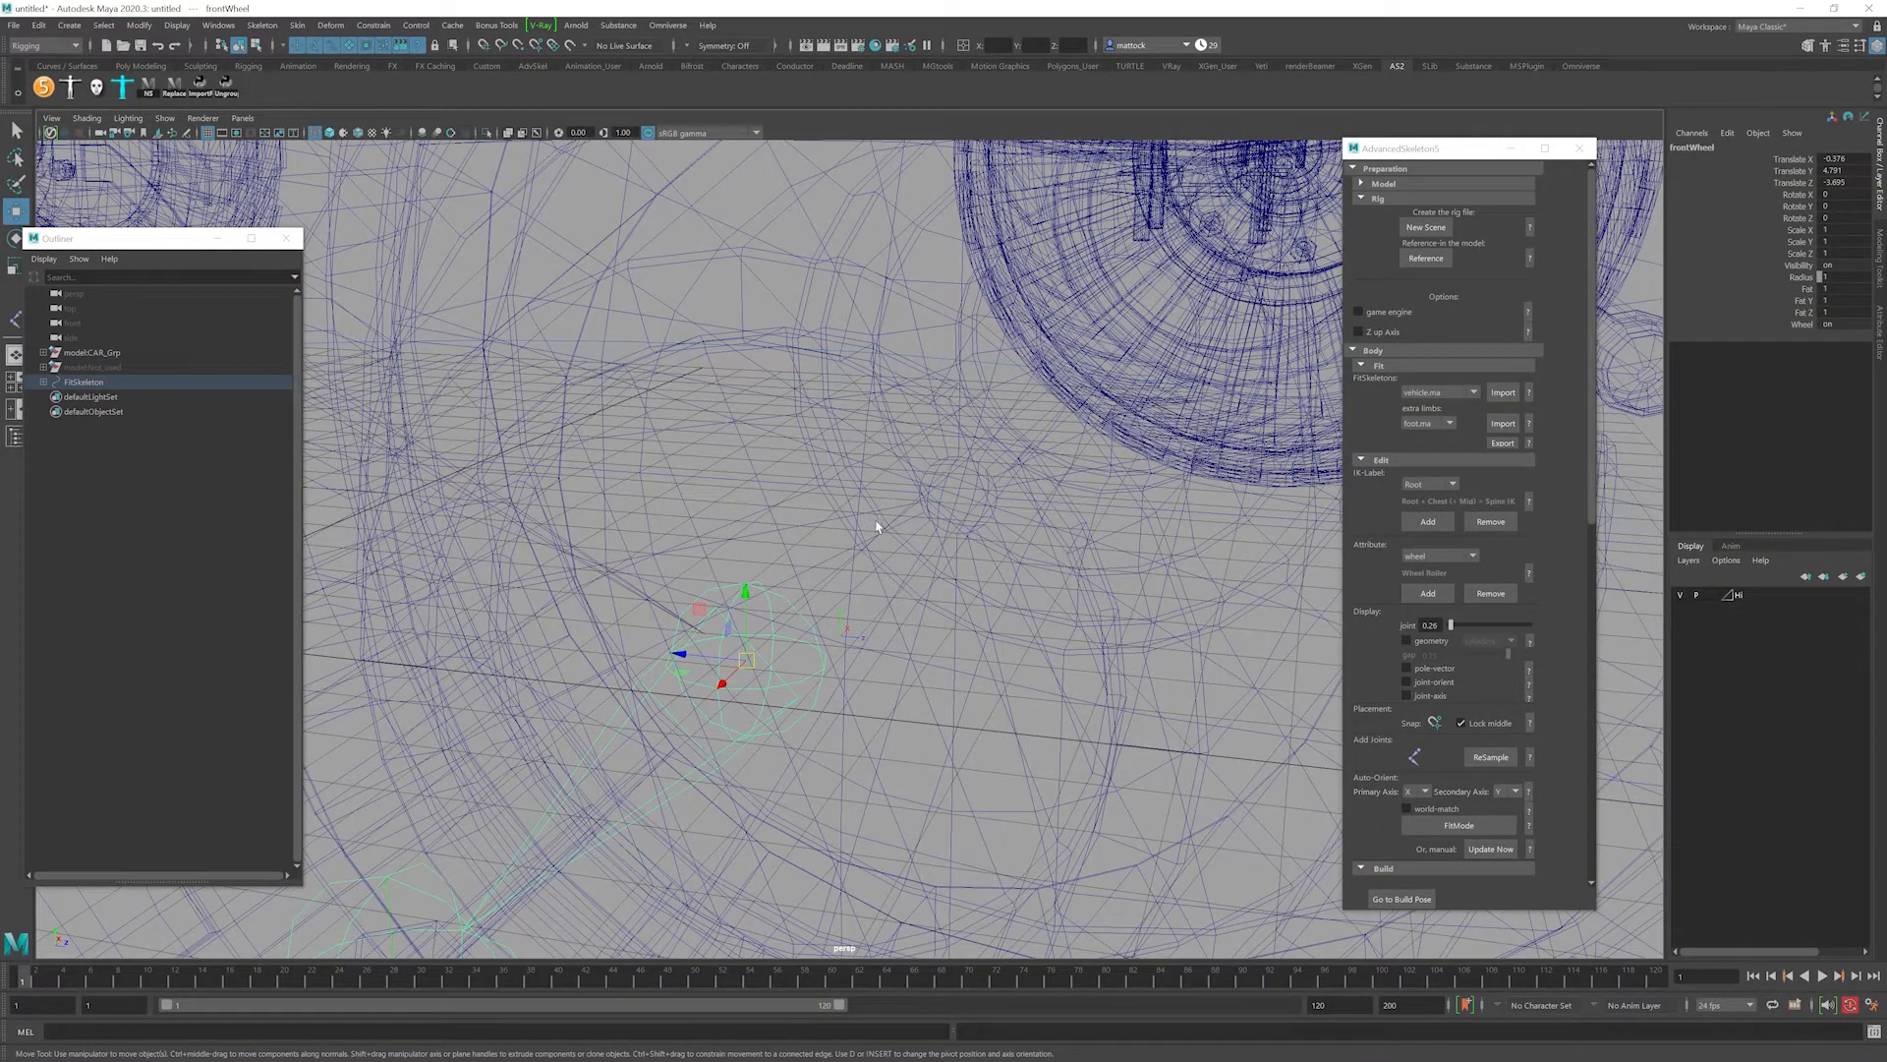
Show the four-view layout, switch the top view to wireframe and frame the front wheel there.
key("space")
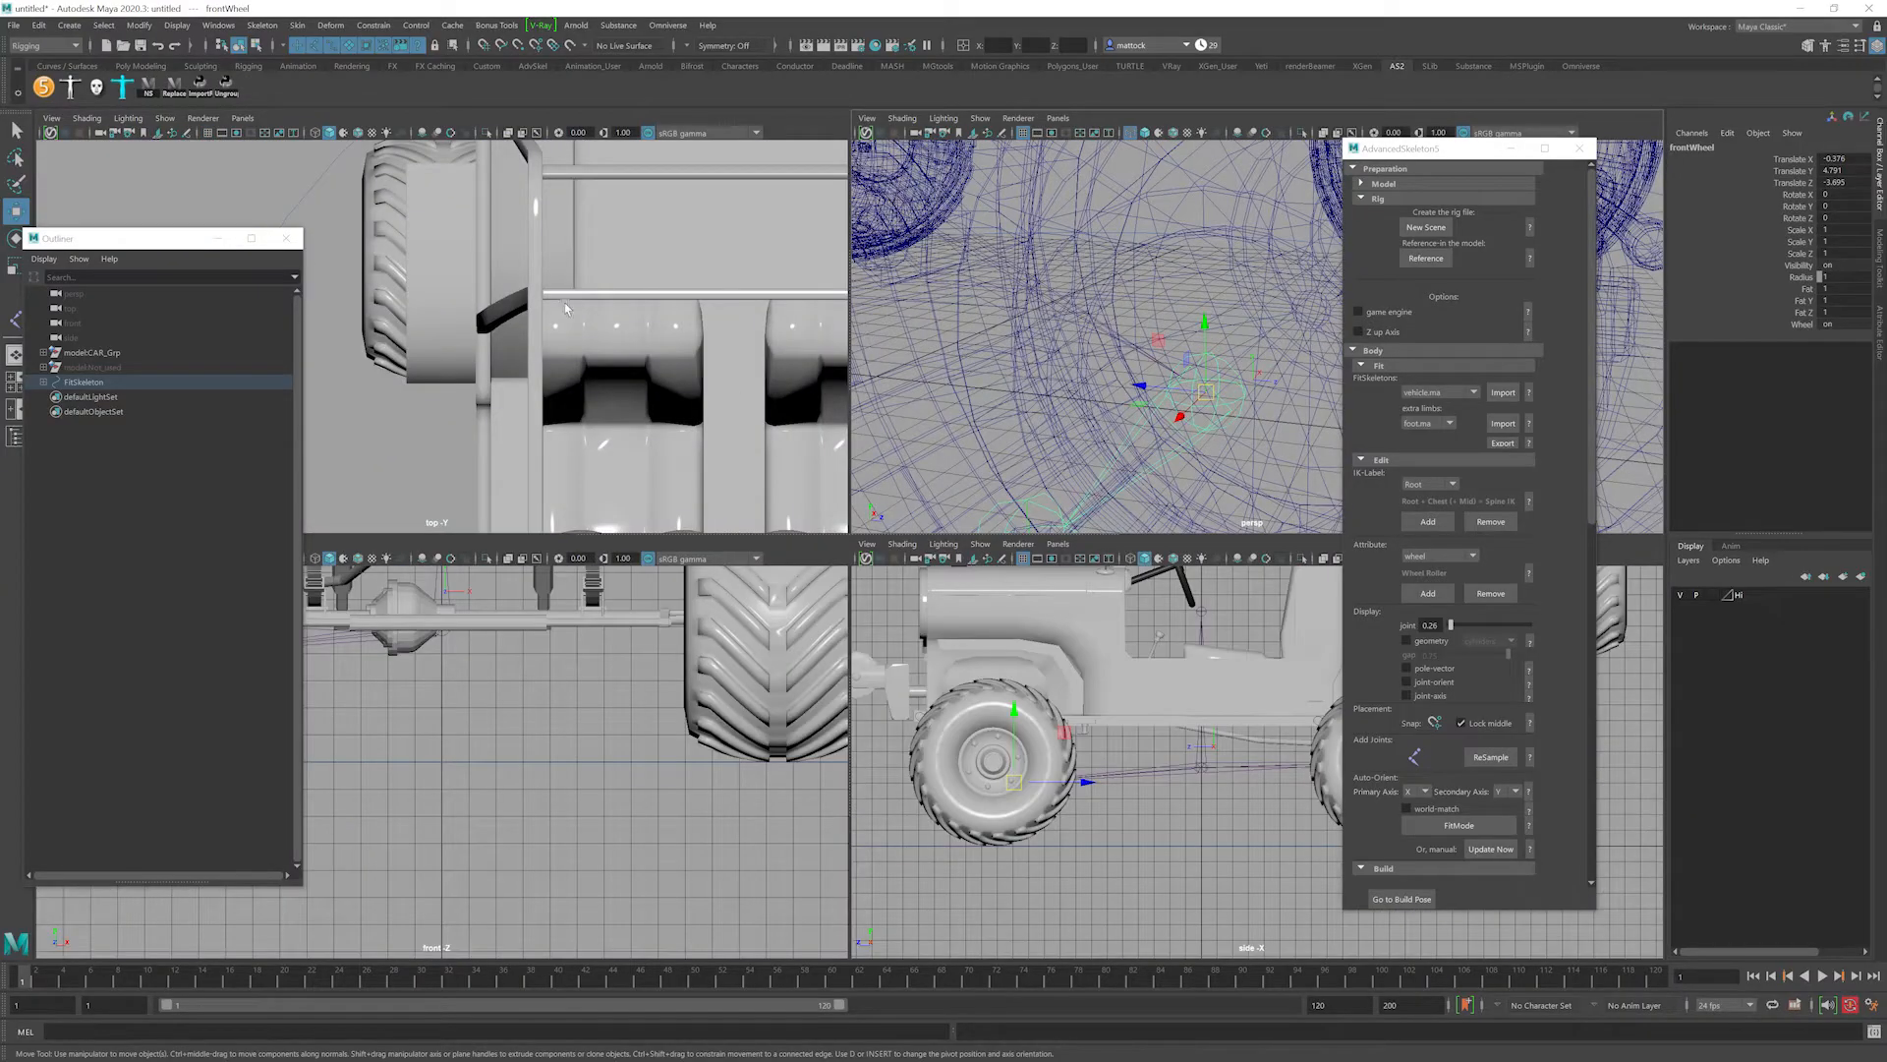
key("4")
middle_click_drag(443, 251, 562, 398, "alt")
right_click_drag(562, 398, 592, 412, "alt")
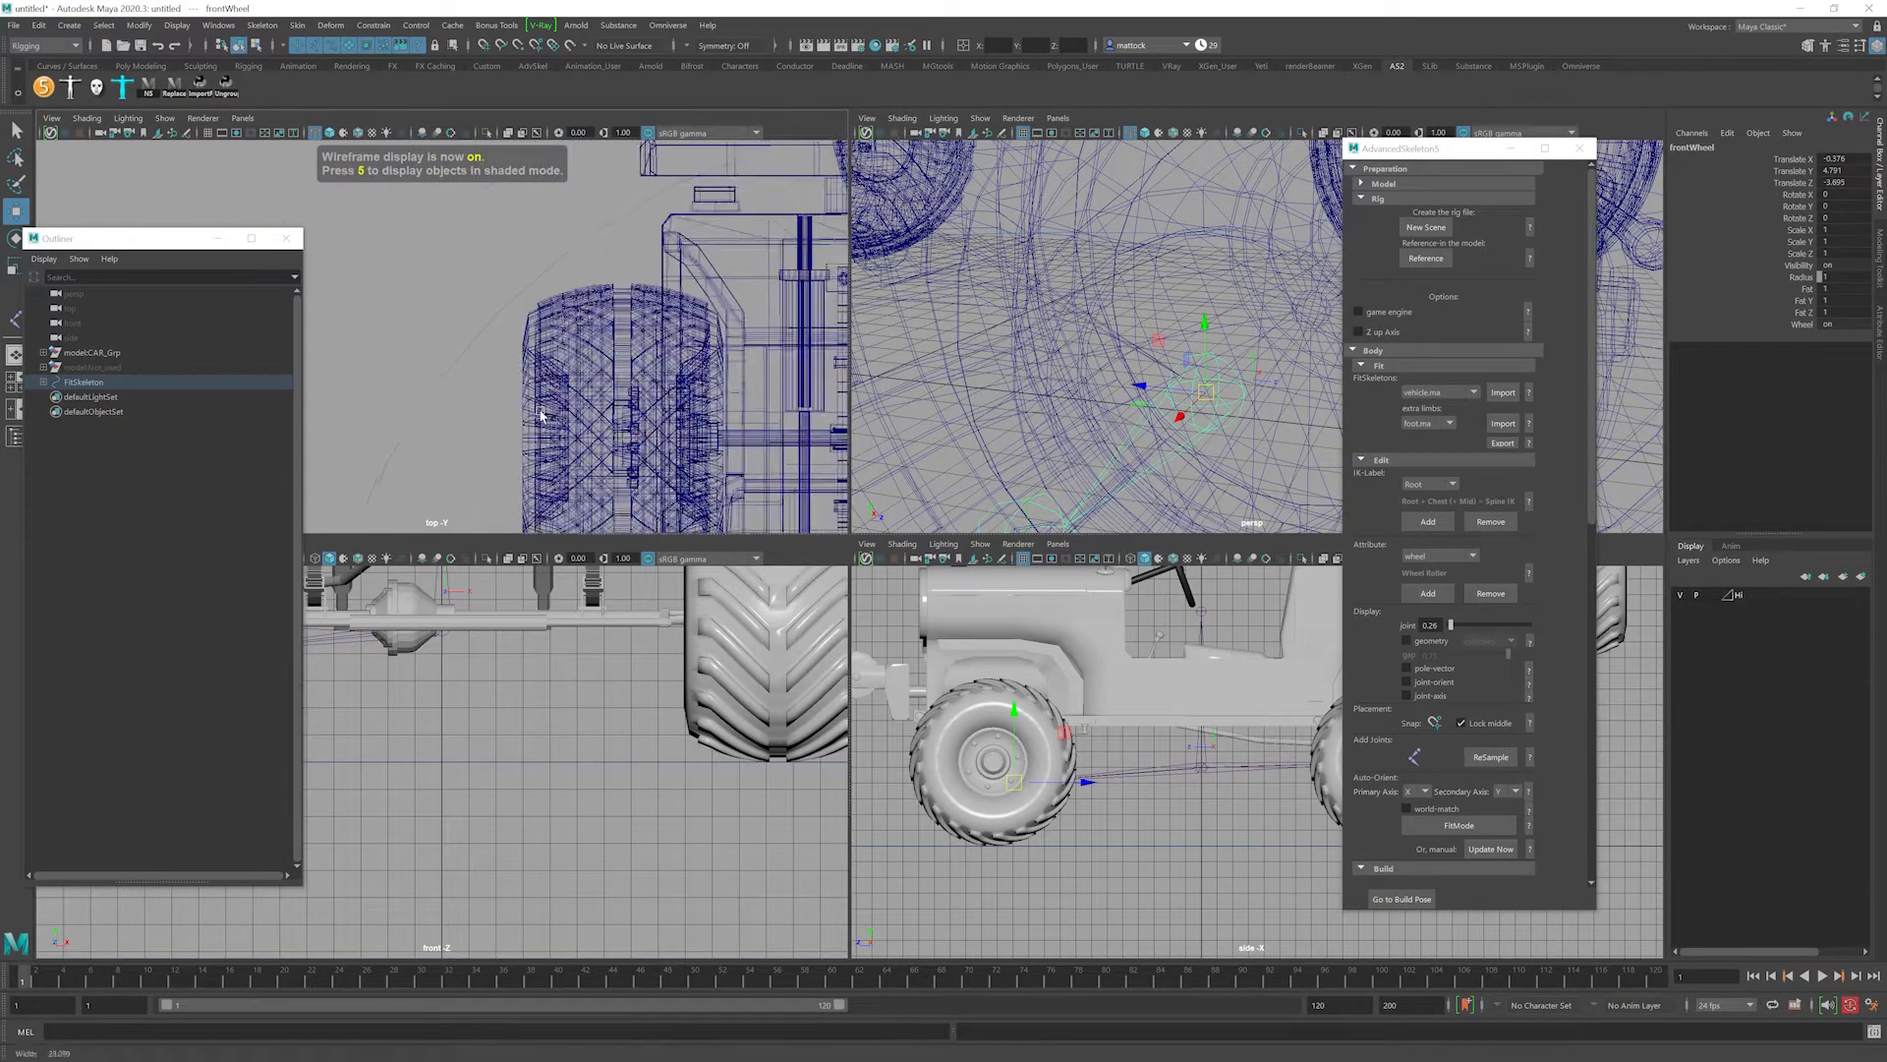
middle_click_drag(591, 412, 609, 235, "alt")
middle_click_drag(609, 462, 668, 266, "alt")
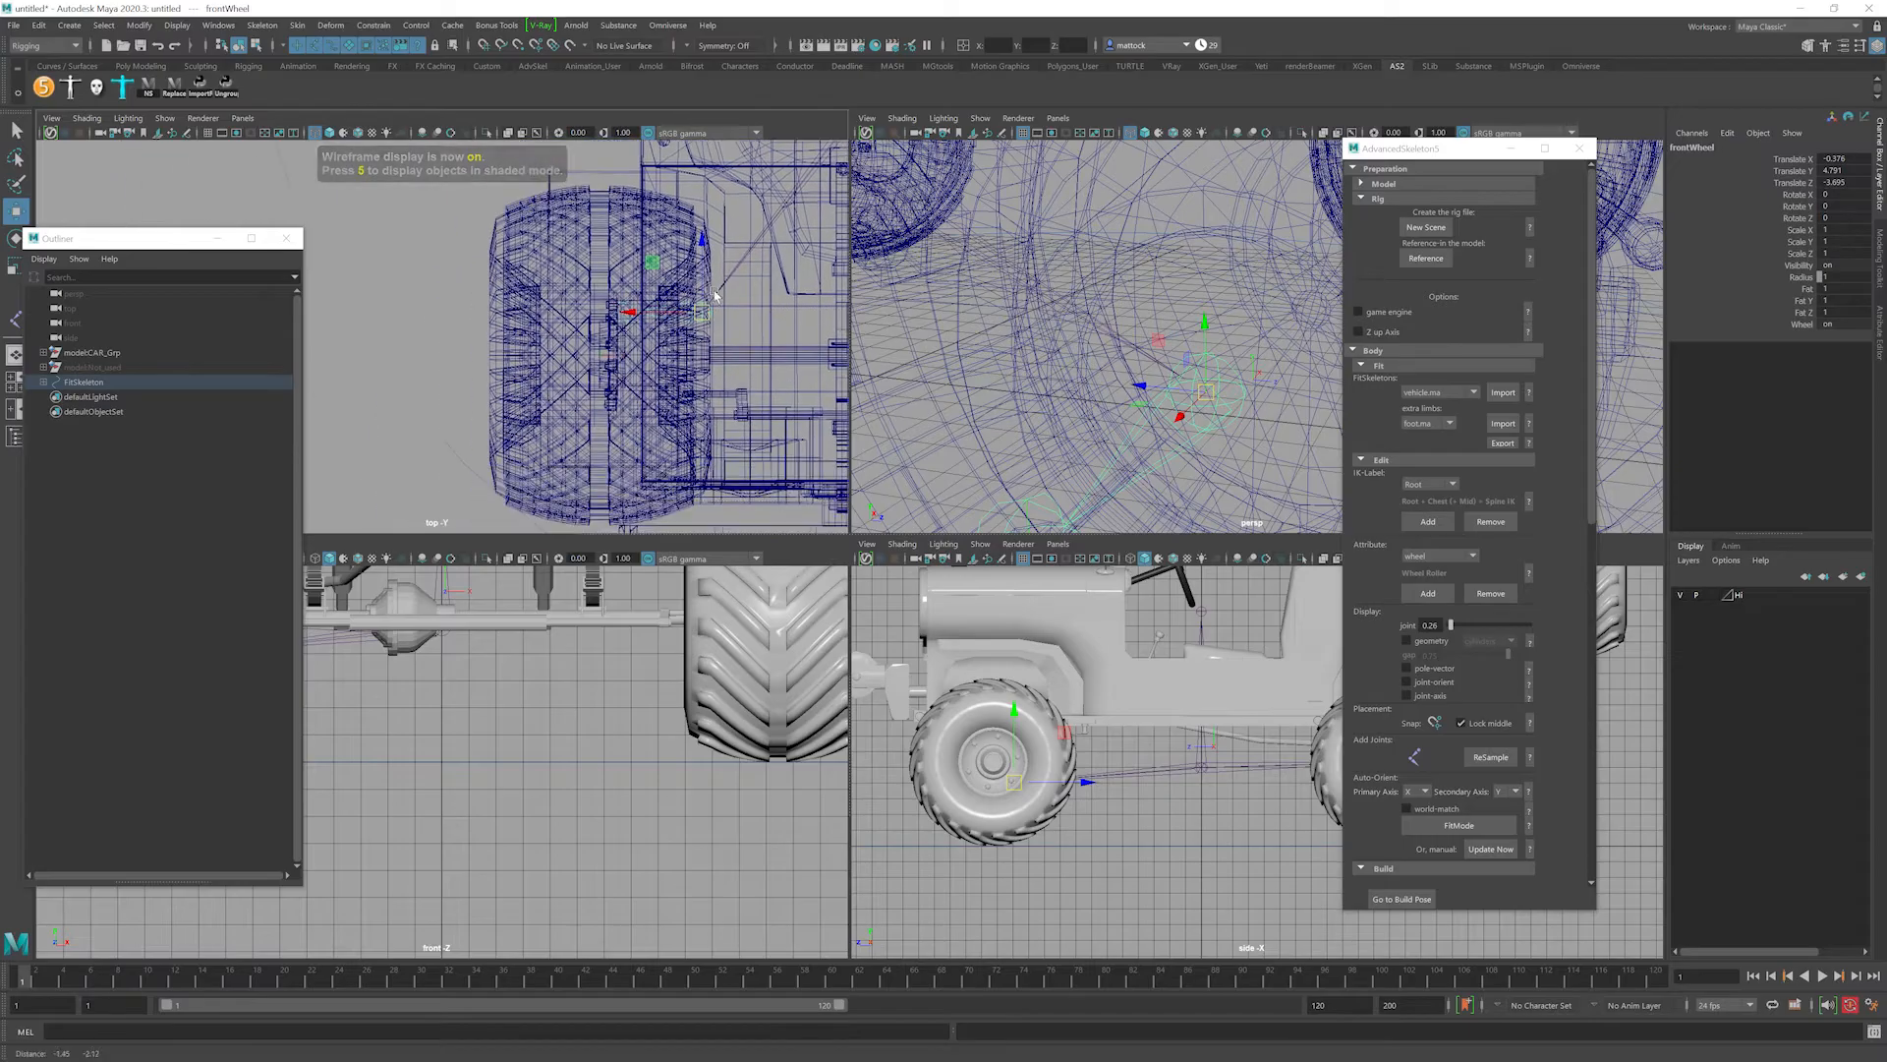
right_click_drag(629, 345, 680, 371, "alt")
middle_click_drag(570, 362, 477, 401, "alt")
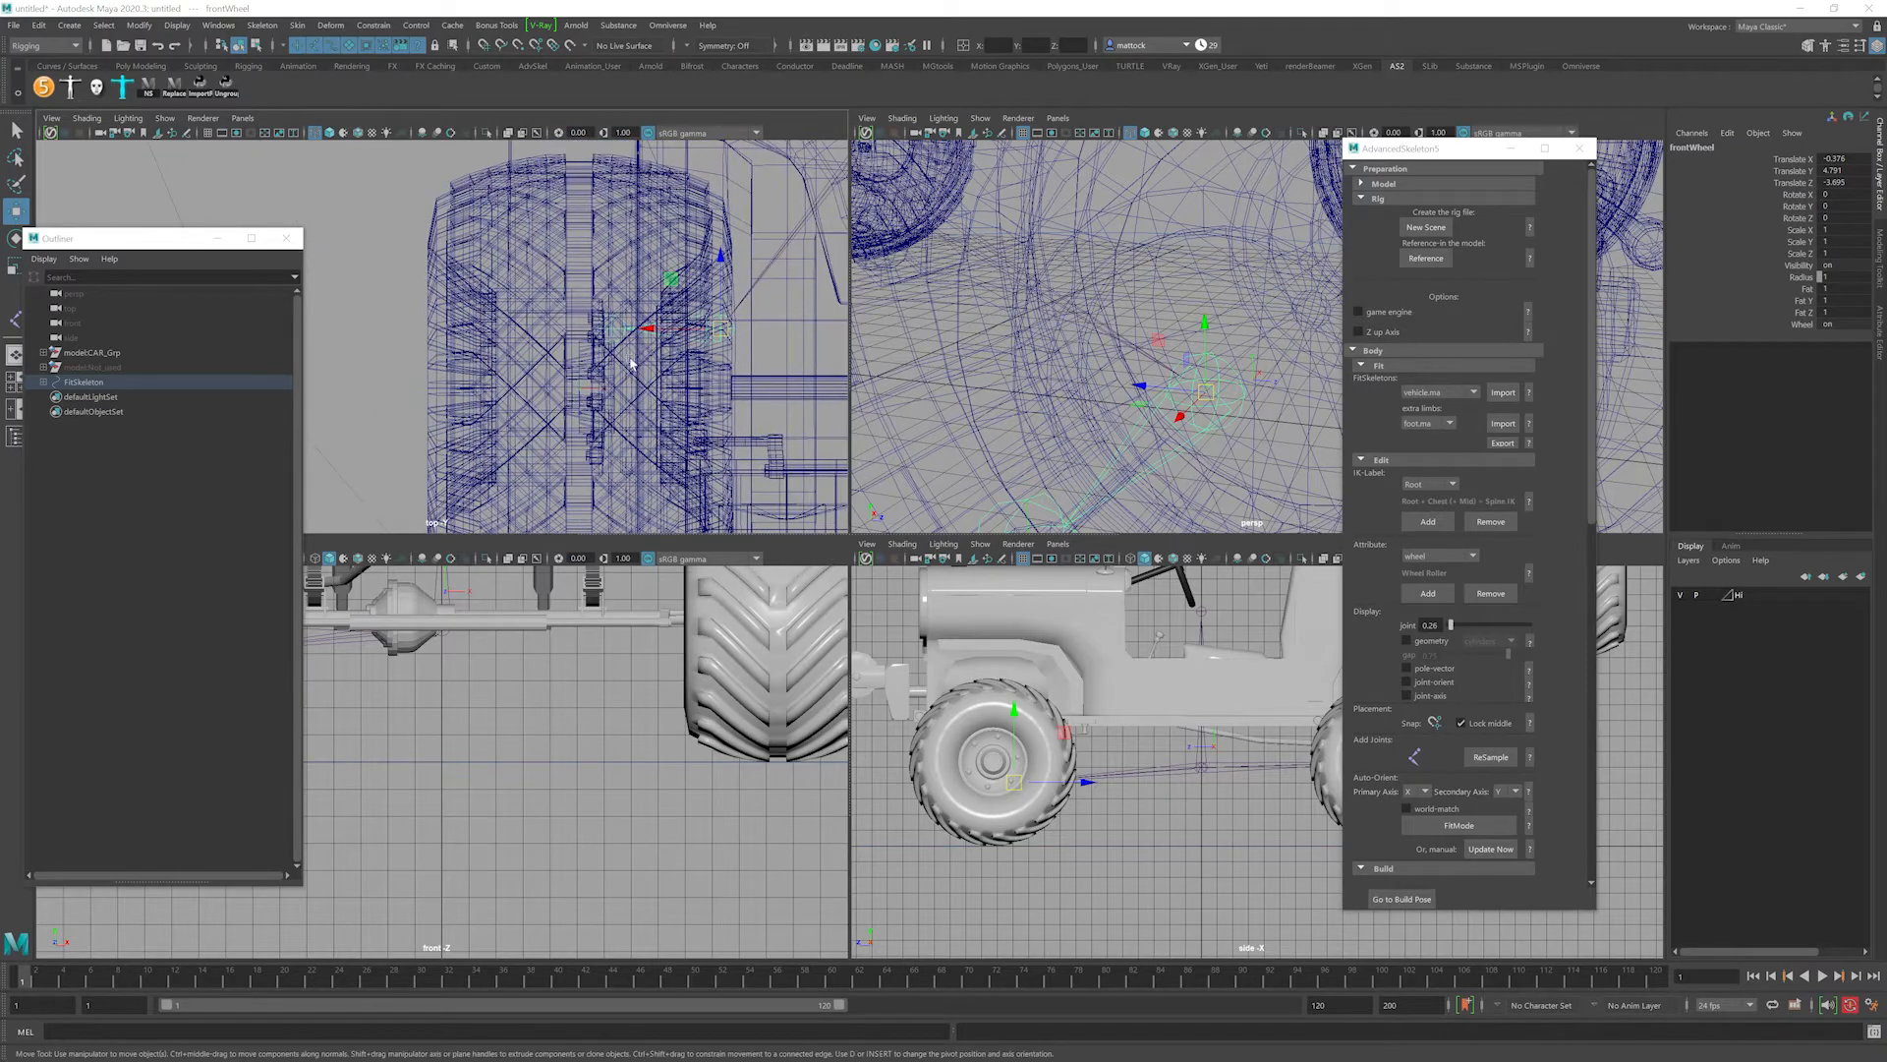
Maximise the top view and snap the front wheel joint to the centre of the front tyre.
key("space")
middle_click_drag(922, 512, 662, 342, "alt")
middle_click_drag(859, 409, 717, 490, "alt")
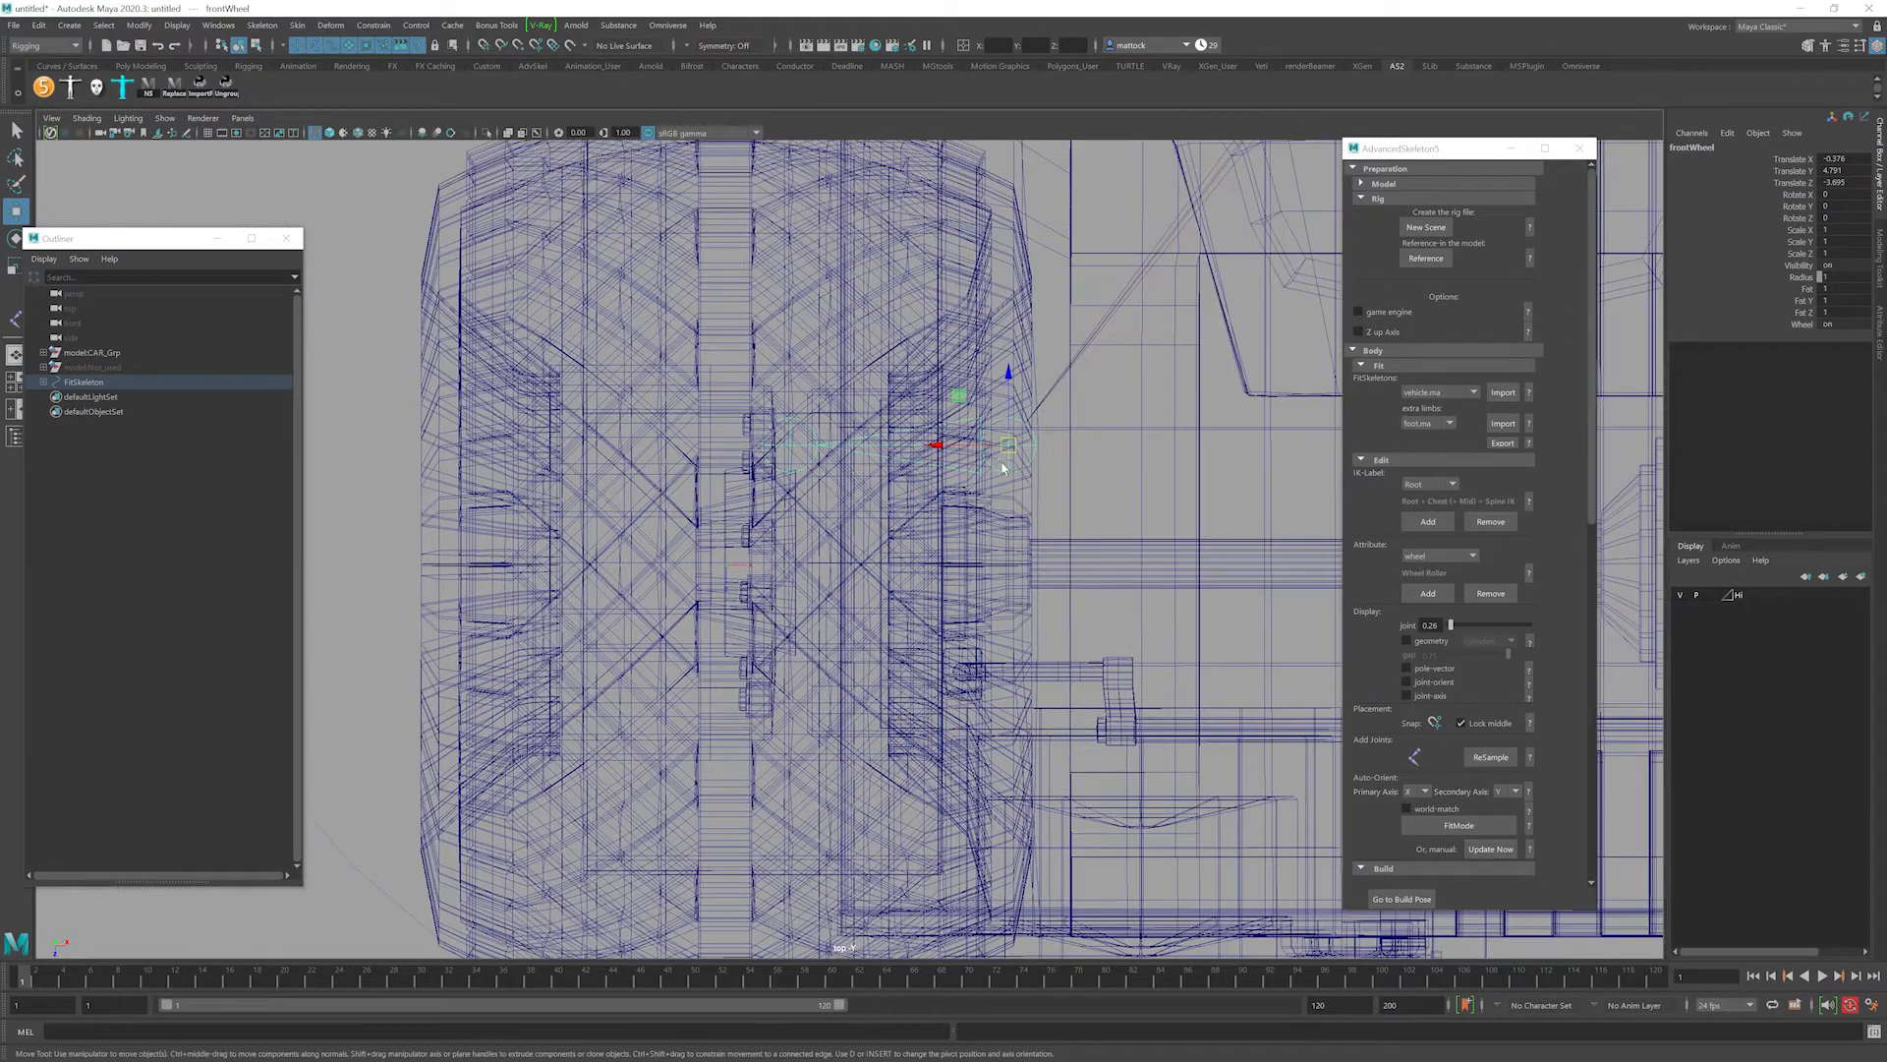
left_click_drag(989, 439, 758, 489)
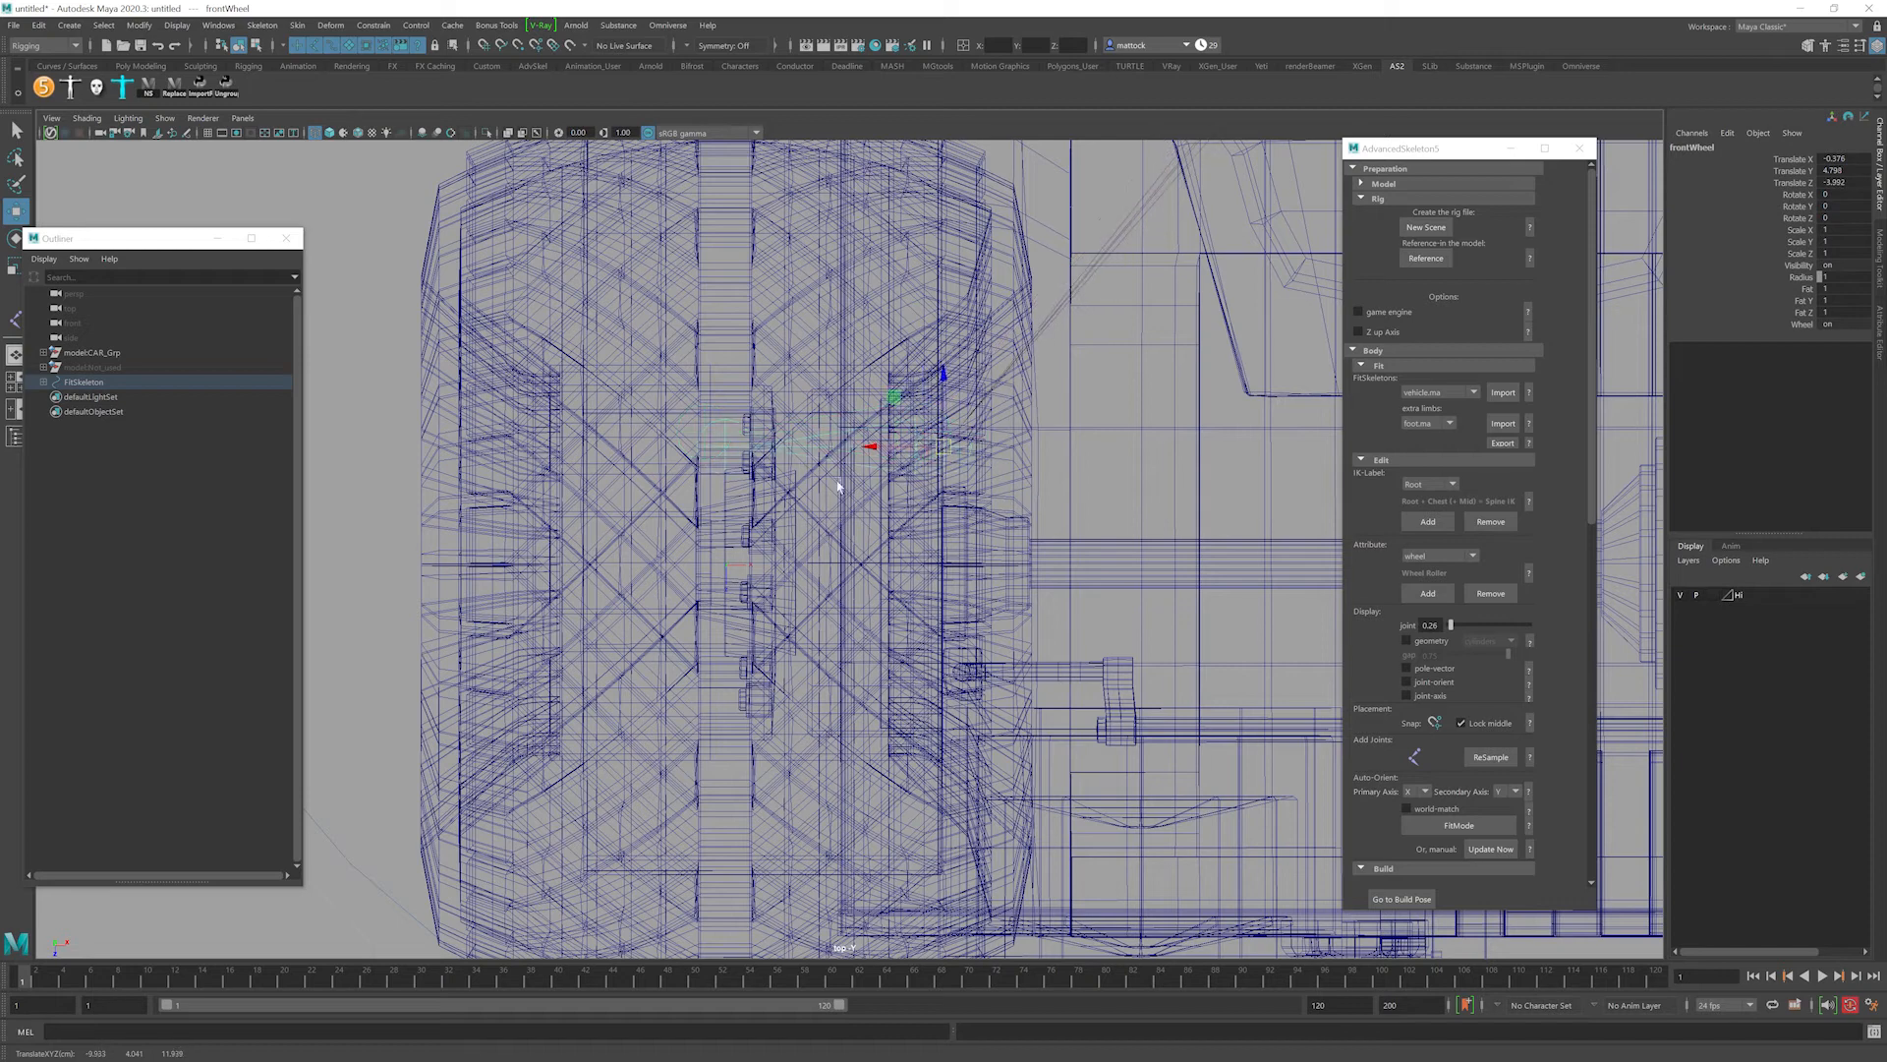
key("v")
middle_click_drag(727, 567, 725, 565)
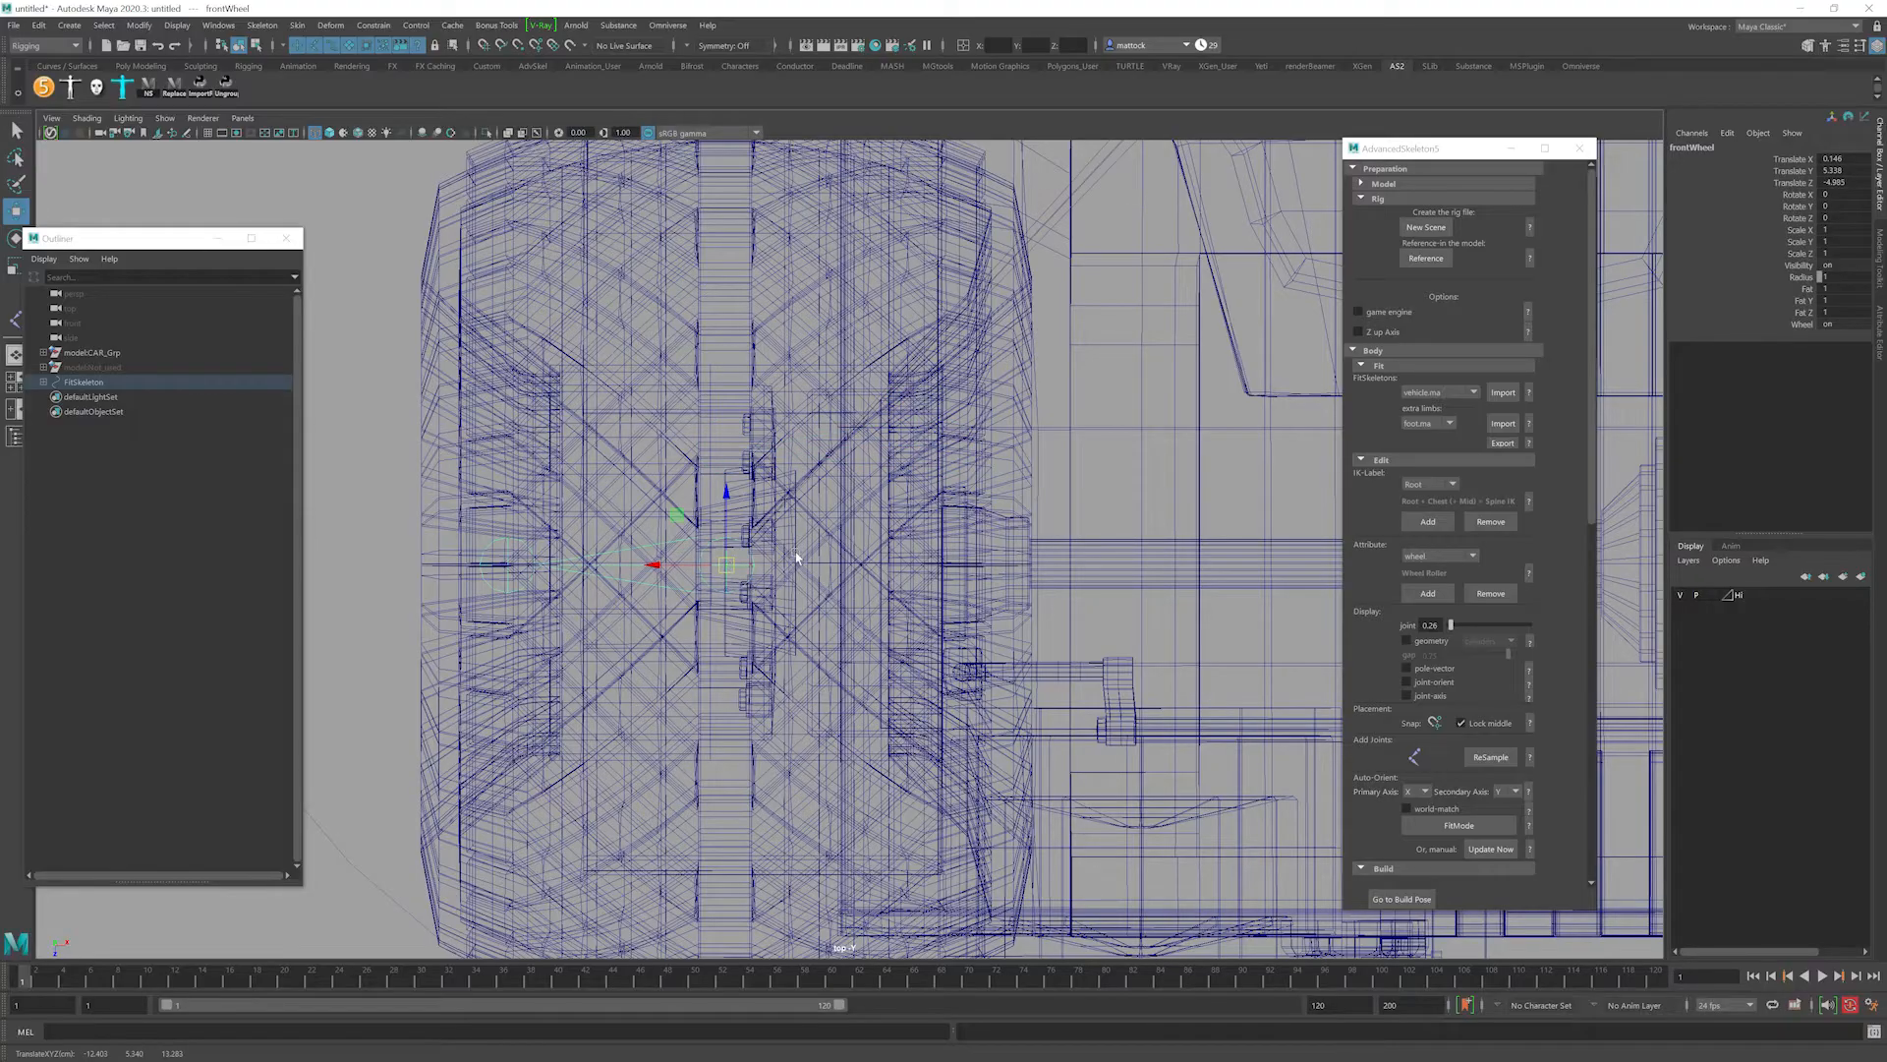
Return to the full perspective view and set the model's display layer to template mode.
scroll(939, 489, "down", 6)
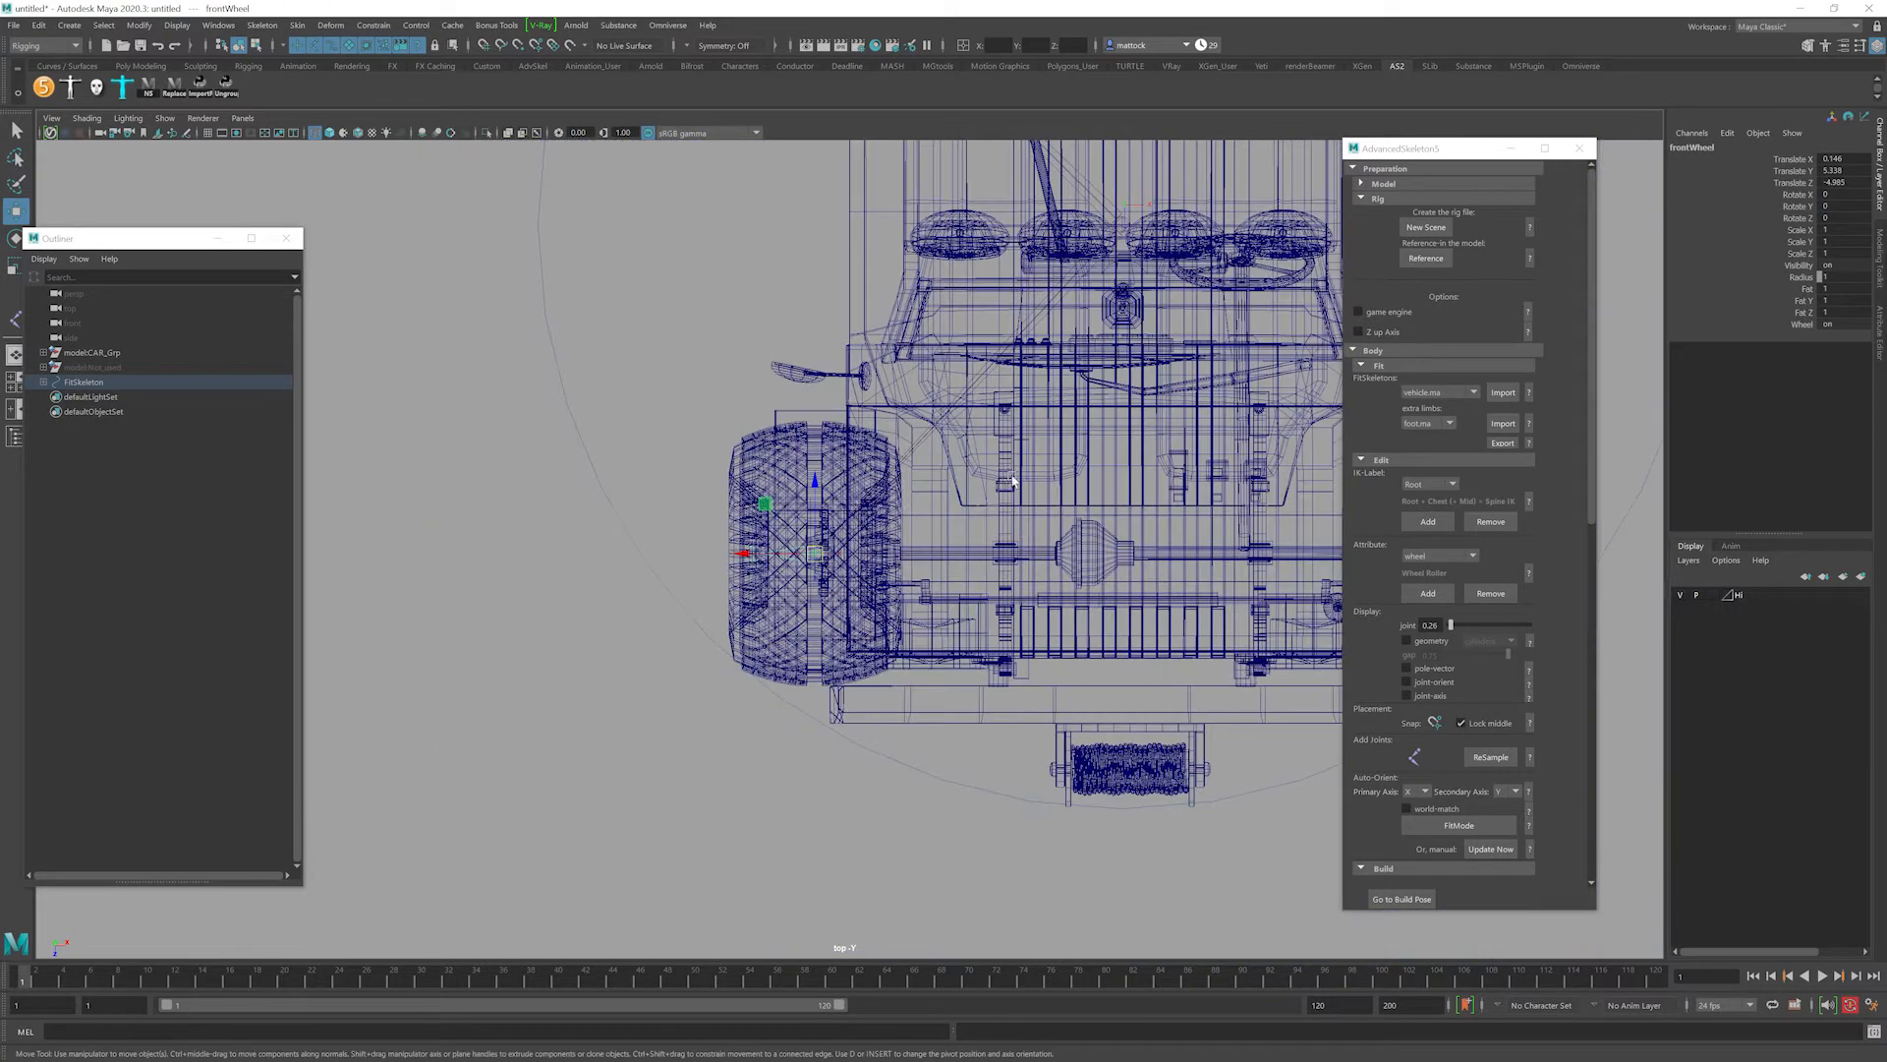
key("space")
scroll(1232, 404, "down", 6)
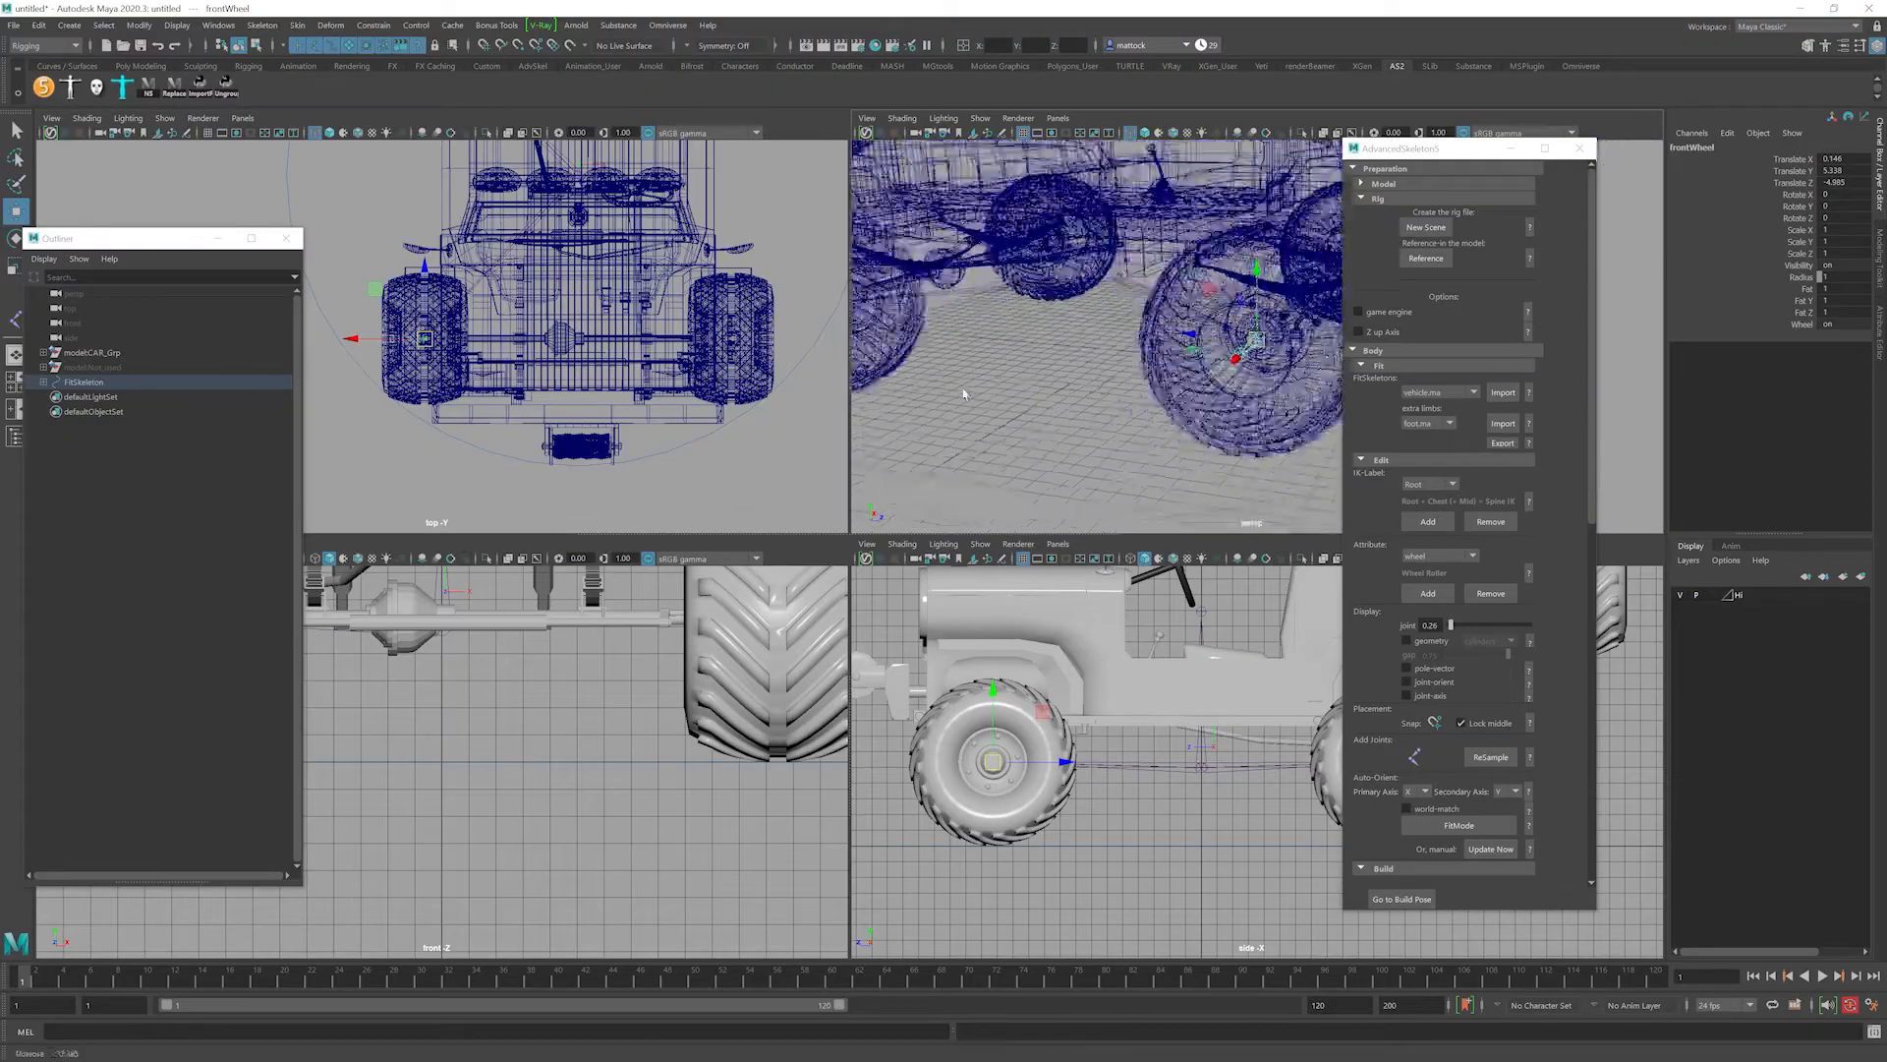
key("space")
scroll(779, 434, "down", 3)
left_click_drag(779, 434, 905, 503, "alt")
left_click(1712, 594)
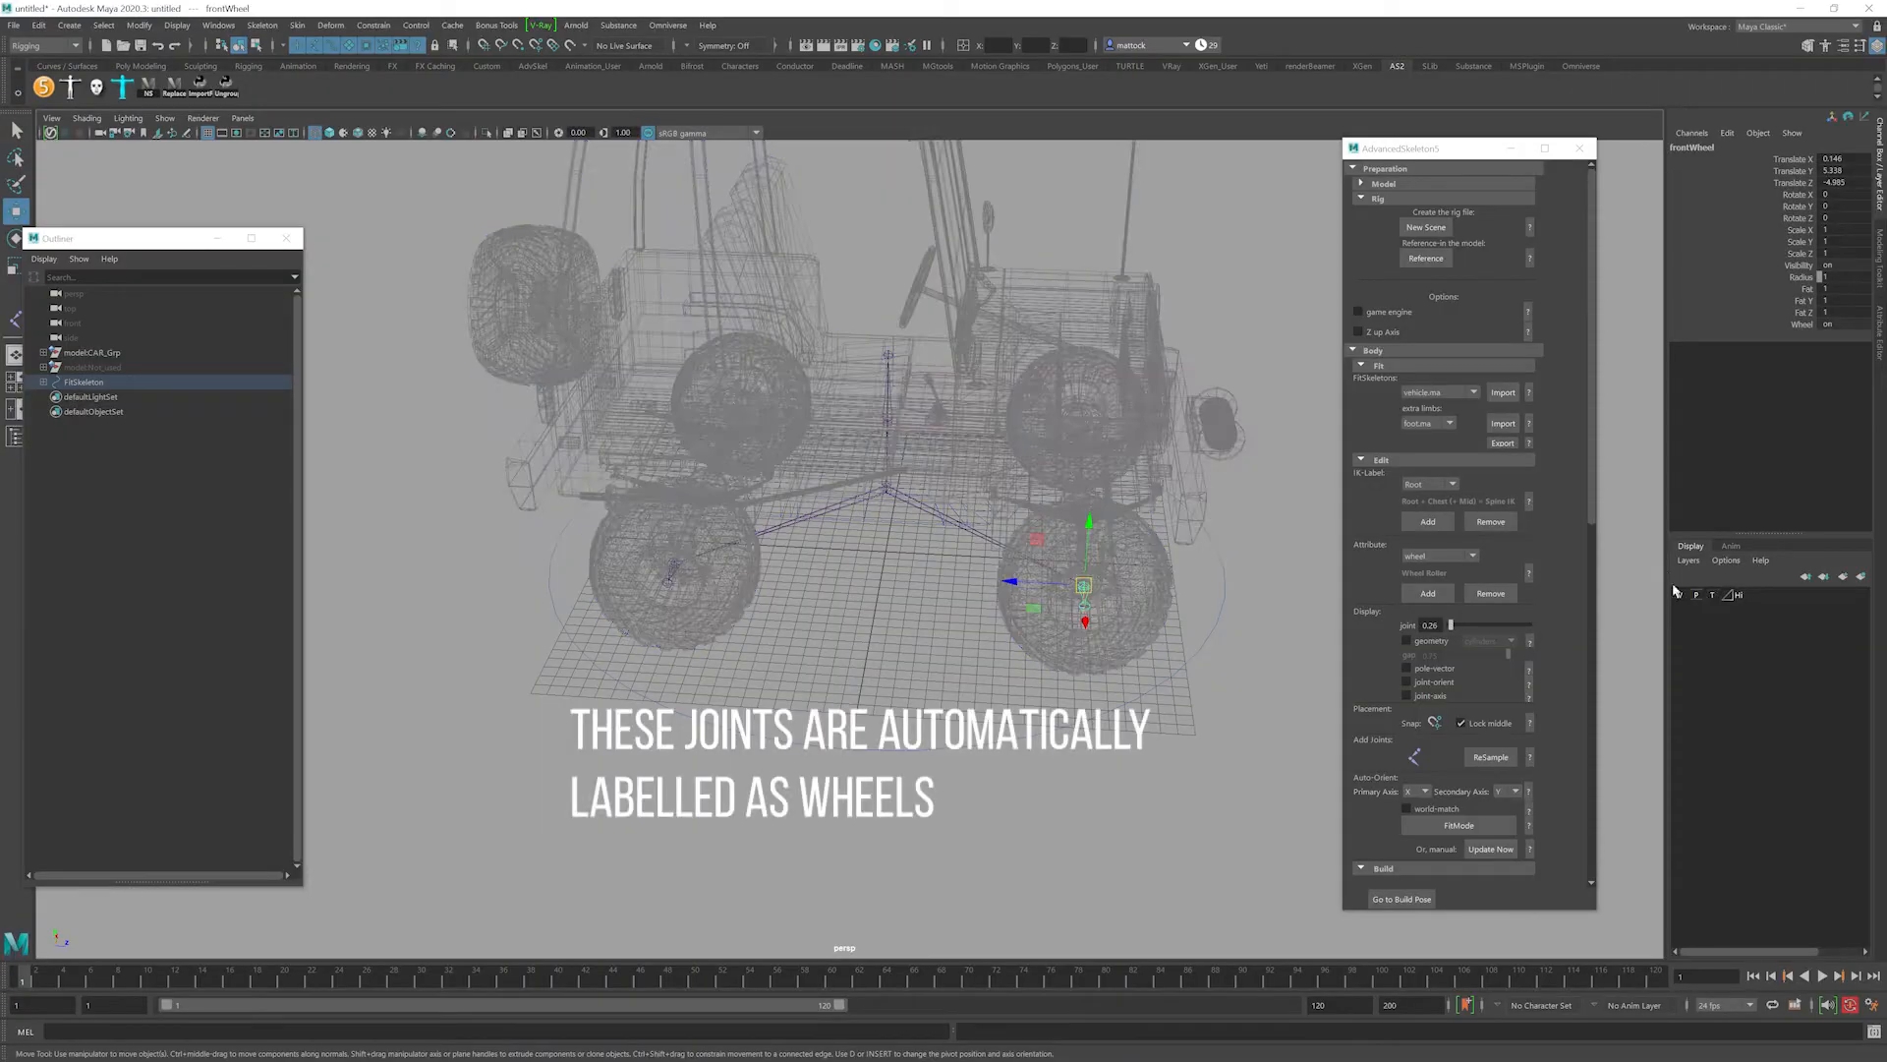
Examine the fit skeleton and its wheel joints inside the templated jeep from several sides.
left_click_drag(1120, 524, 707, 568, "alt")
right_click_drag(707, 568, 817, 624, "alt")
middle_click_drag(817, 624, 737, 497, "alt")
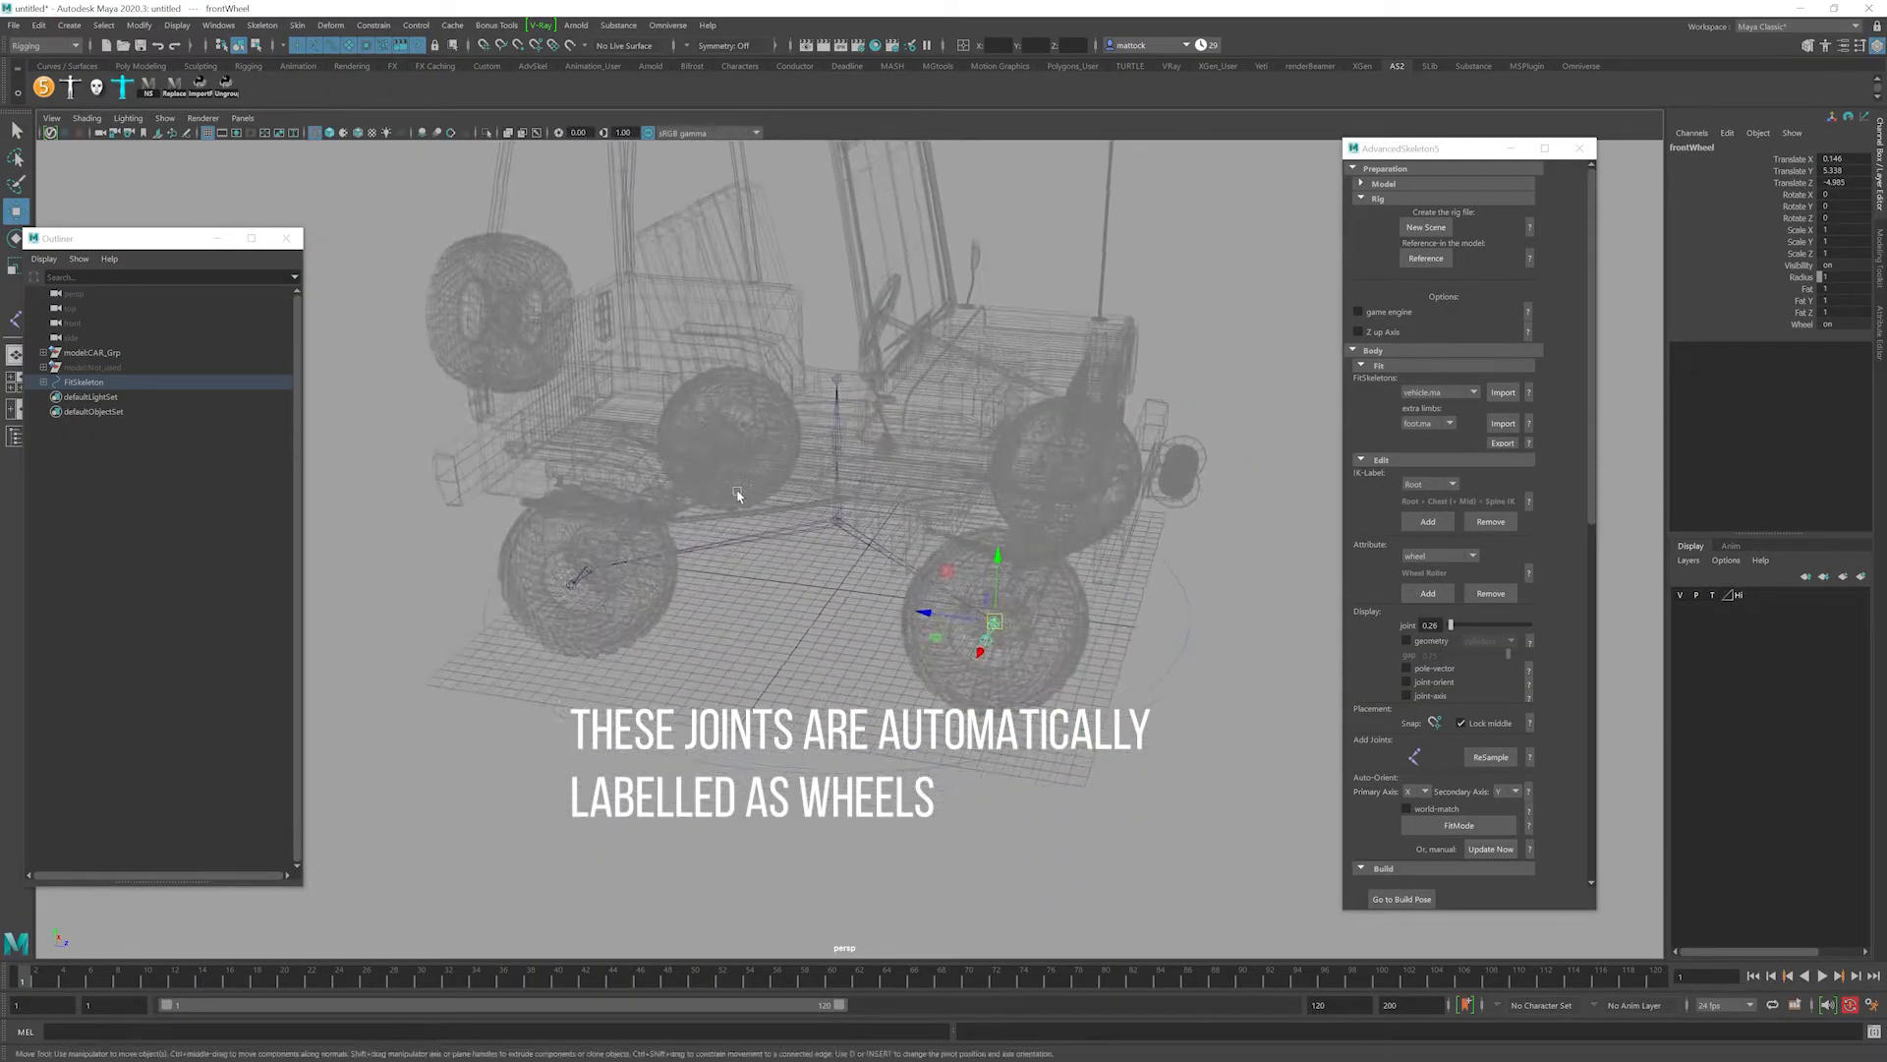
left_click_drag(737, 498, 713, 536, "alt")
left_click_drag(896, 617, 943, 637, "alt")
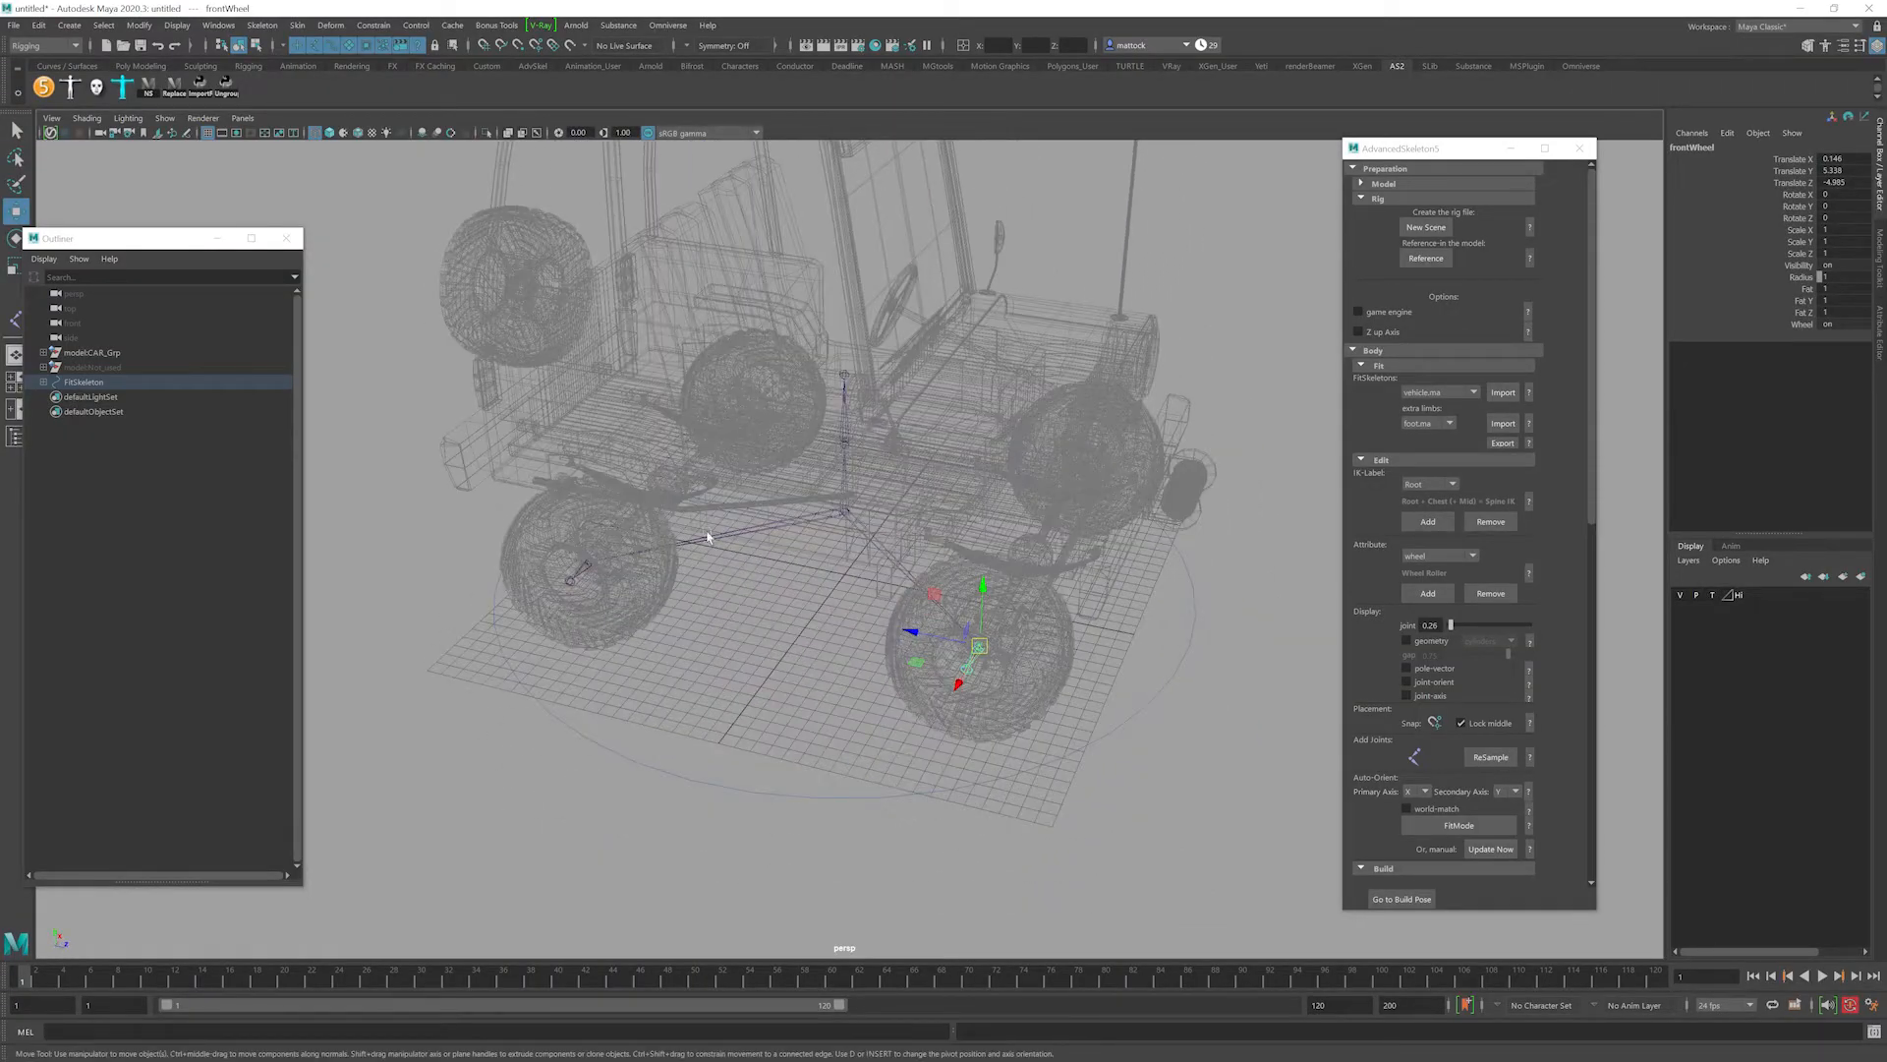
left_click_drag(708, 536, 836, 479, "alt")
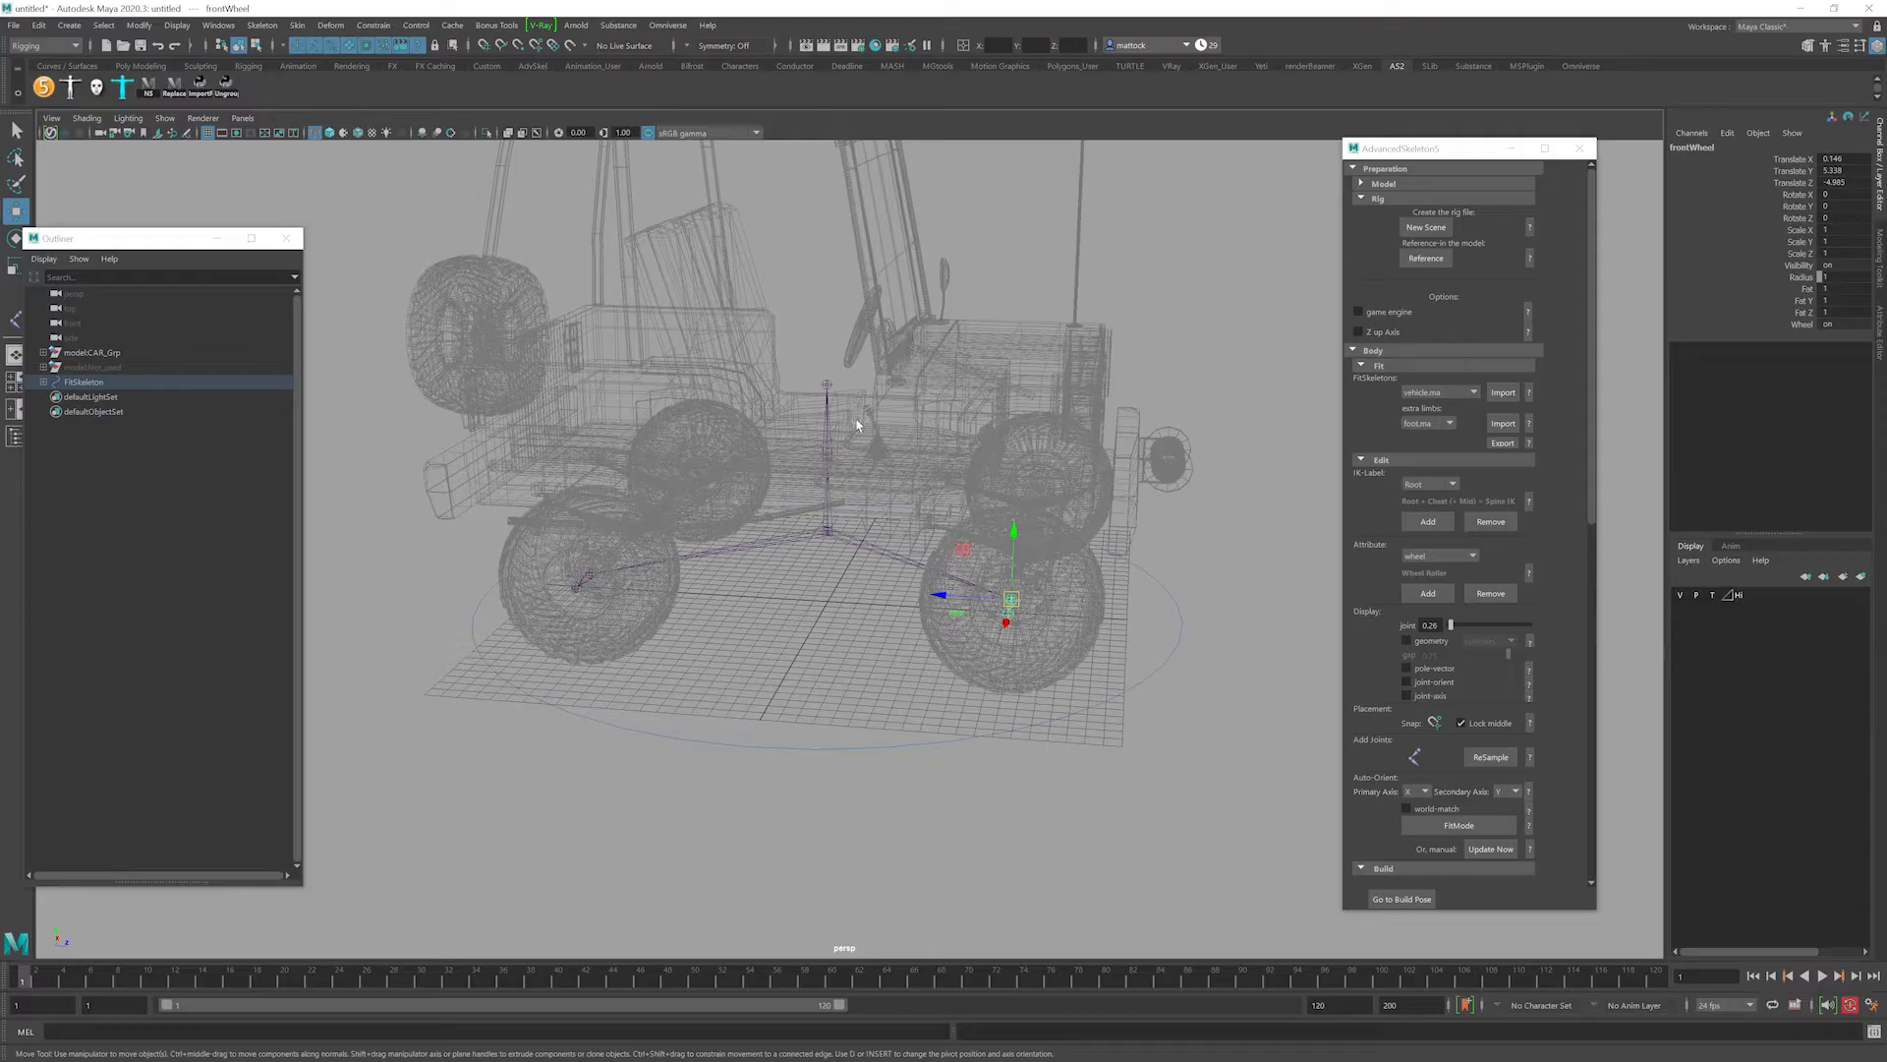
mouse_move(878, 461)
left_mouse_down("alt")
mouse_move(787, 530)
mouse_move(990, 493)
mouse_move(961, 438)
mouse_move(856, 479)
mouse_move(890, 472)
mouse_move(849, 453)
left_mouse_up("alt")
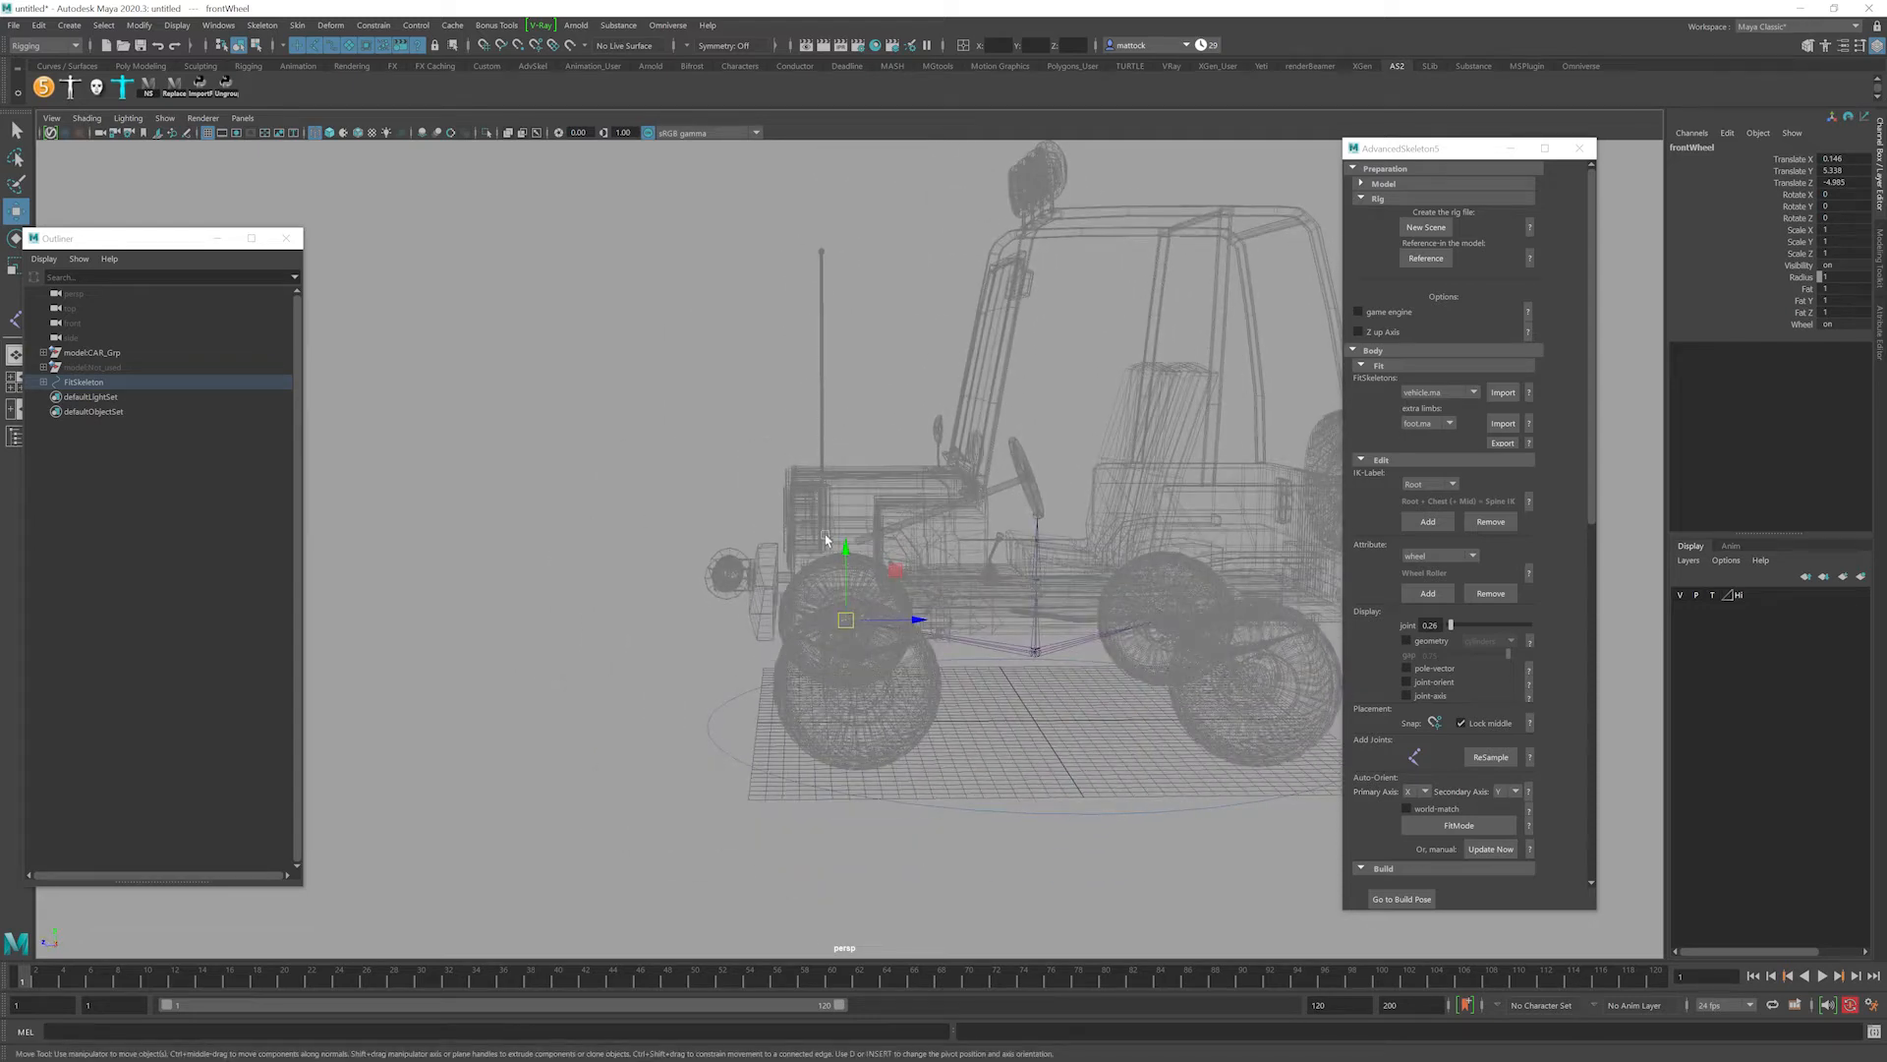
left_click_drag(829, 458, 947, 232, "alt")
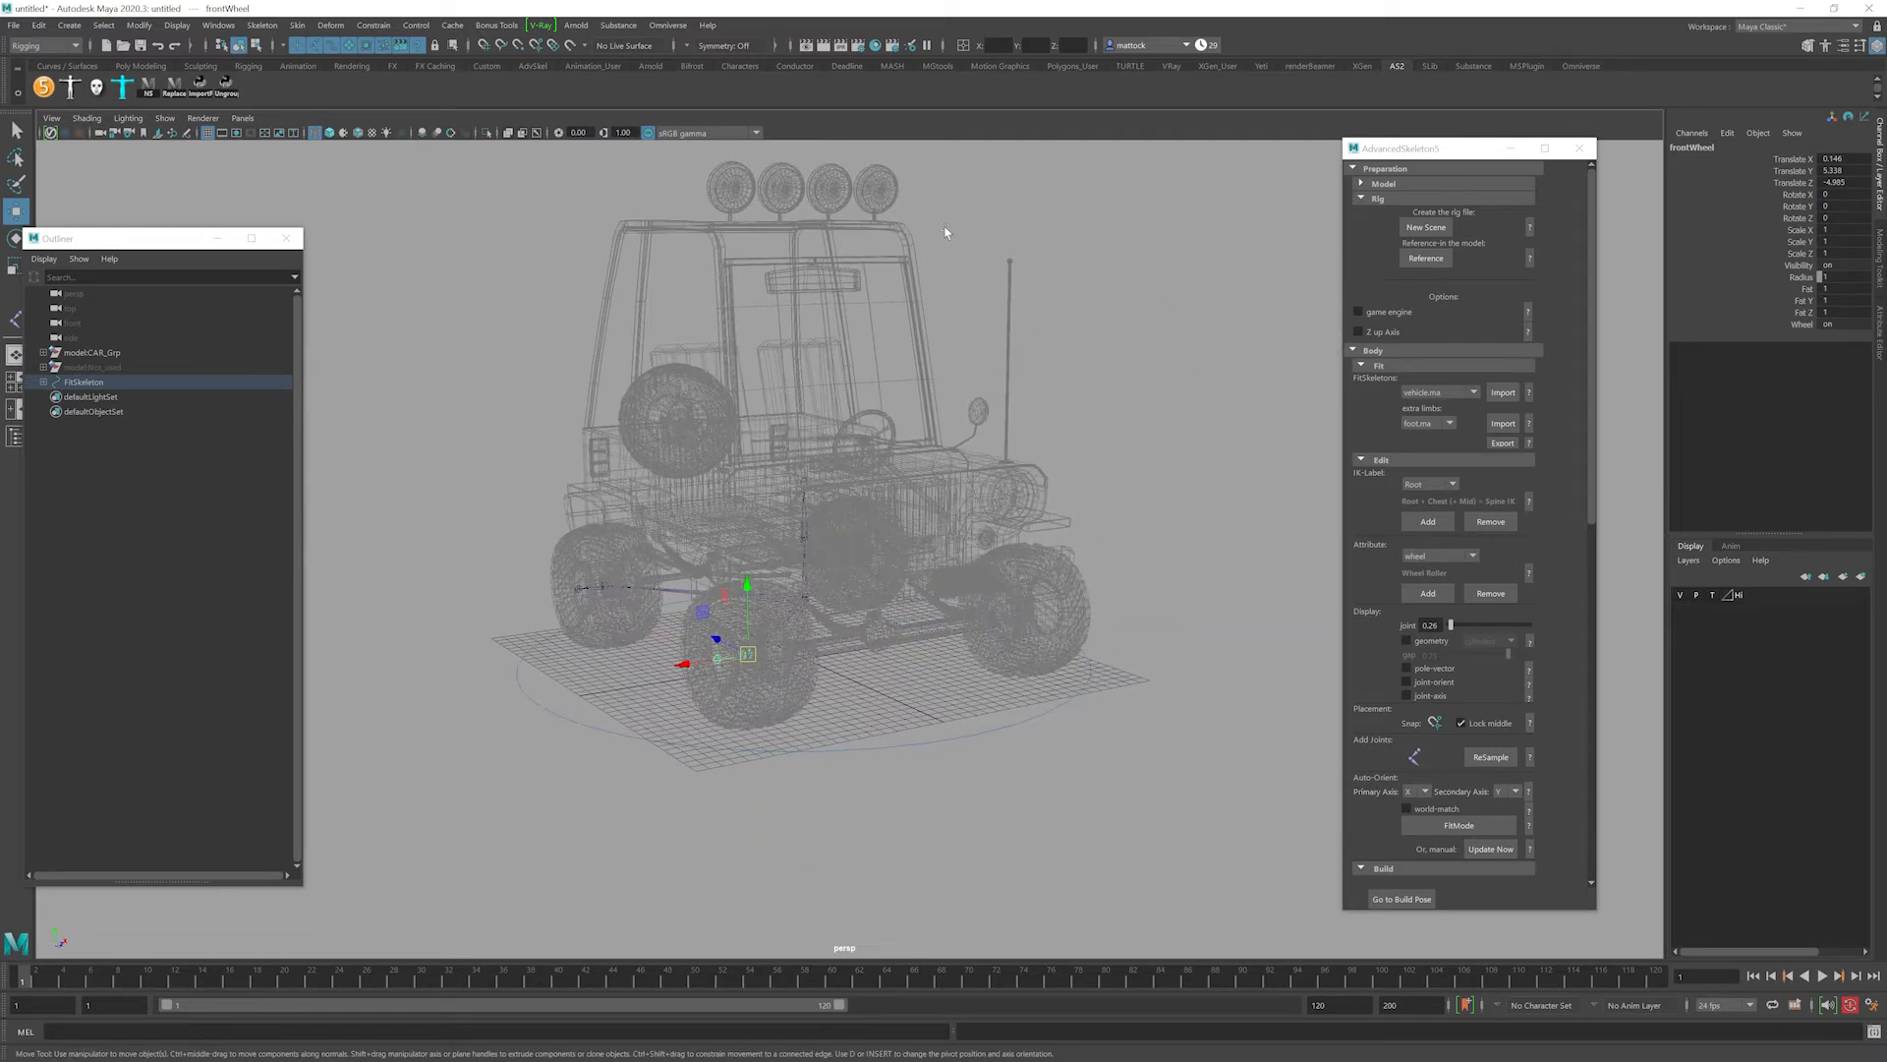
left_click_drag(884, 408, 970, 421, "alt")
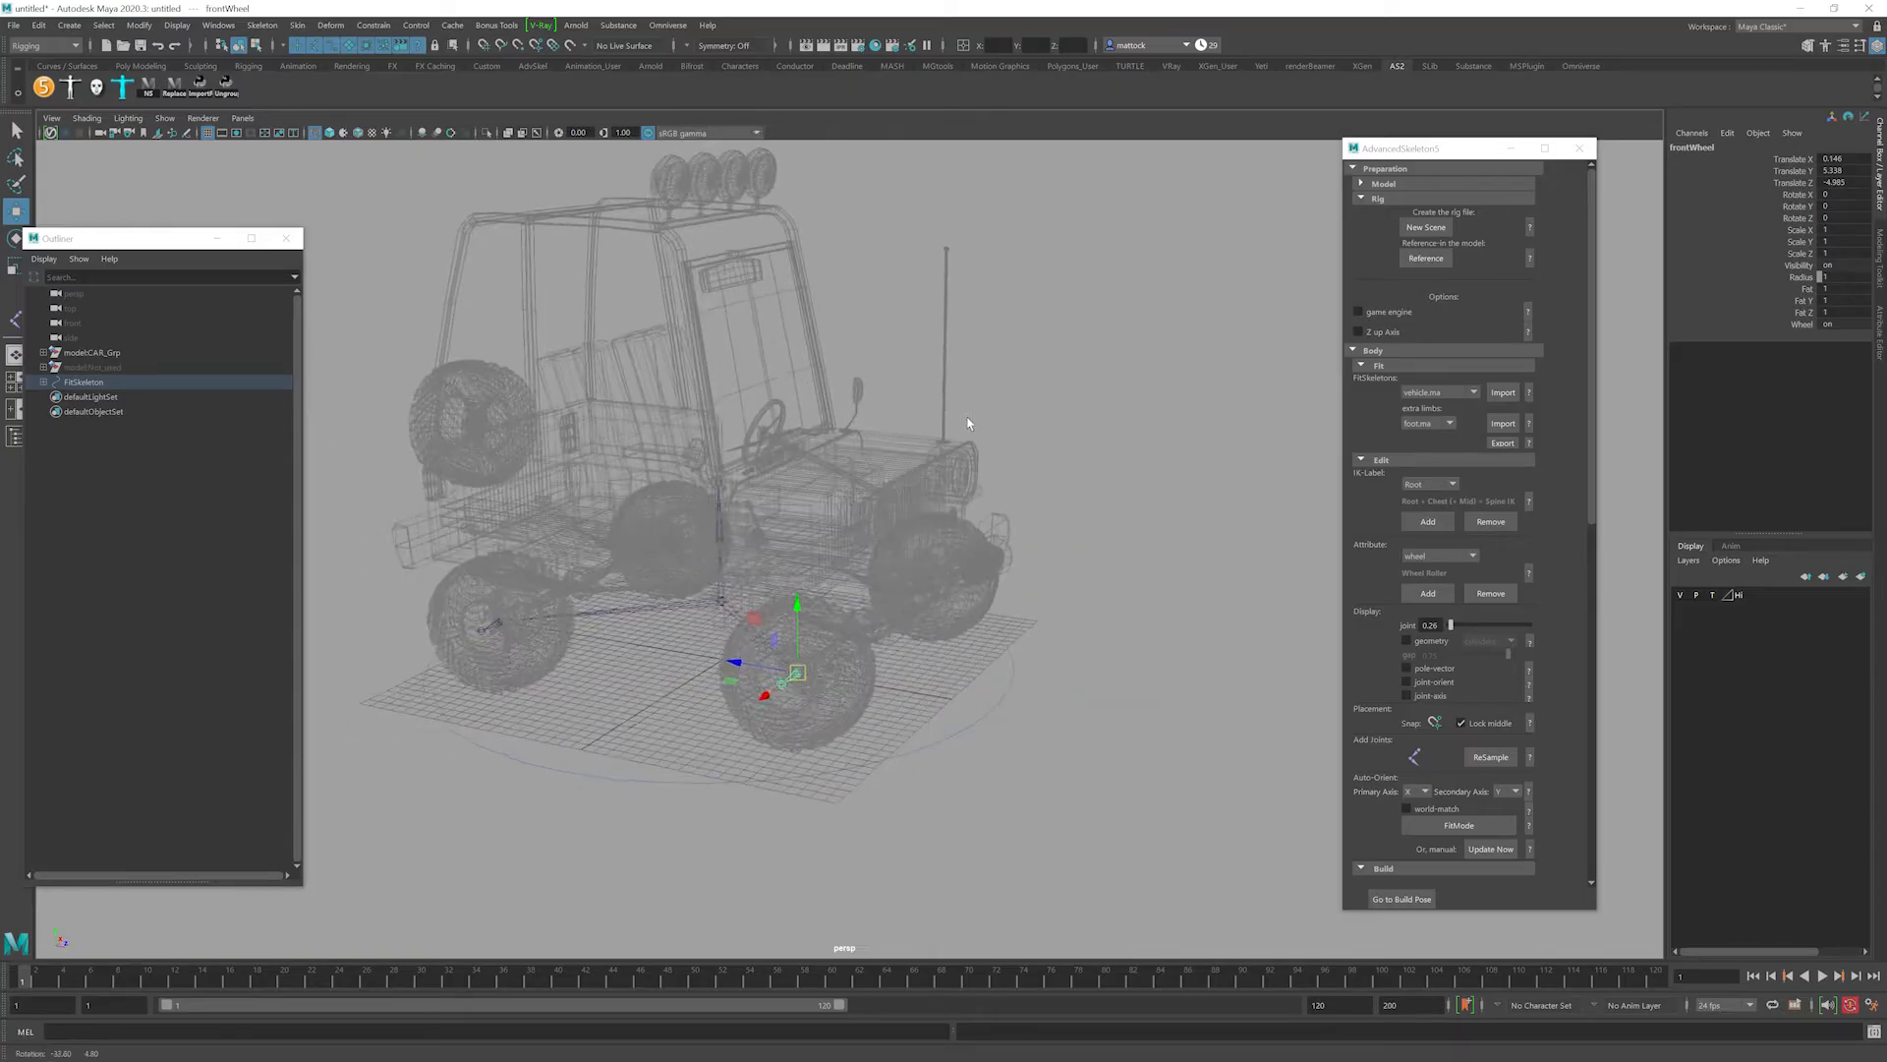
Show the four-view layout, maximise the side view and frame the front half of the jeep there.
right_click_drag(623, 409, 843, 469, "alt")
left_click_drag(843, 469, 897, 476, "alt")
right_click_drag(898, 476, 846, 452, "alt")
left_click_drag(943, 432, 827, 448, "alt")
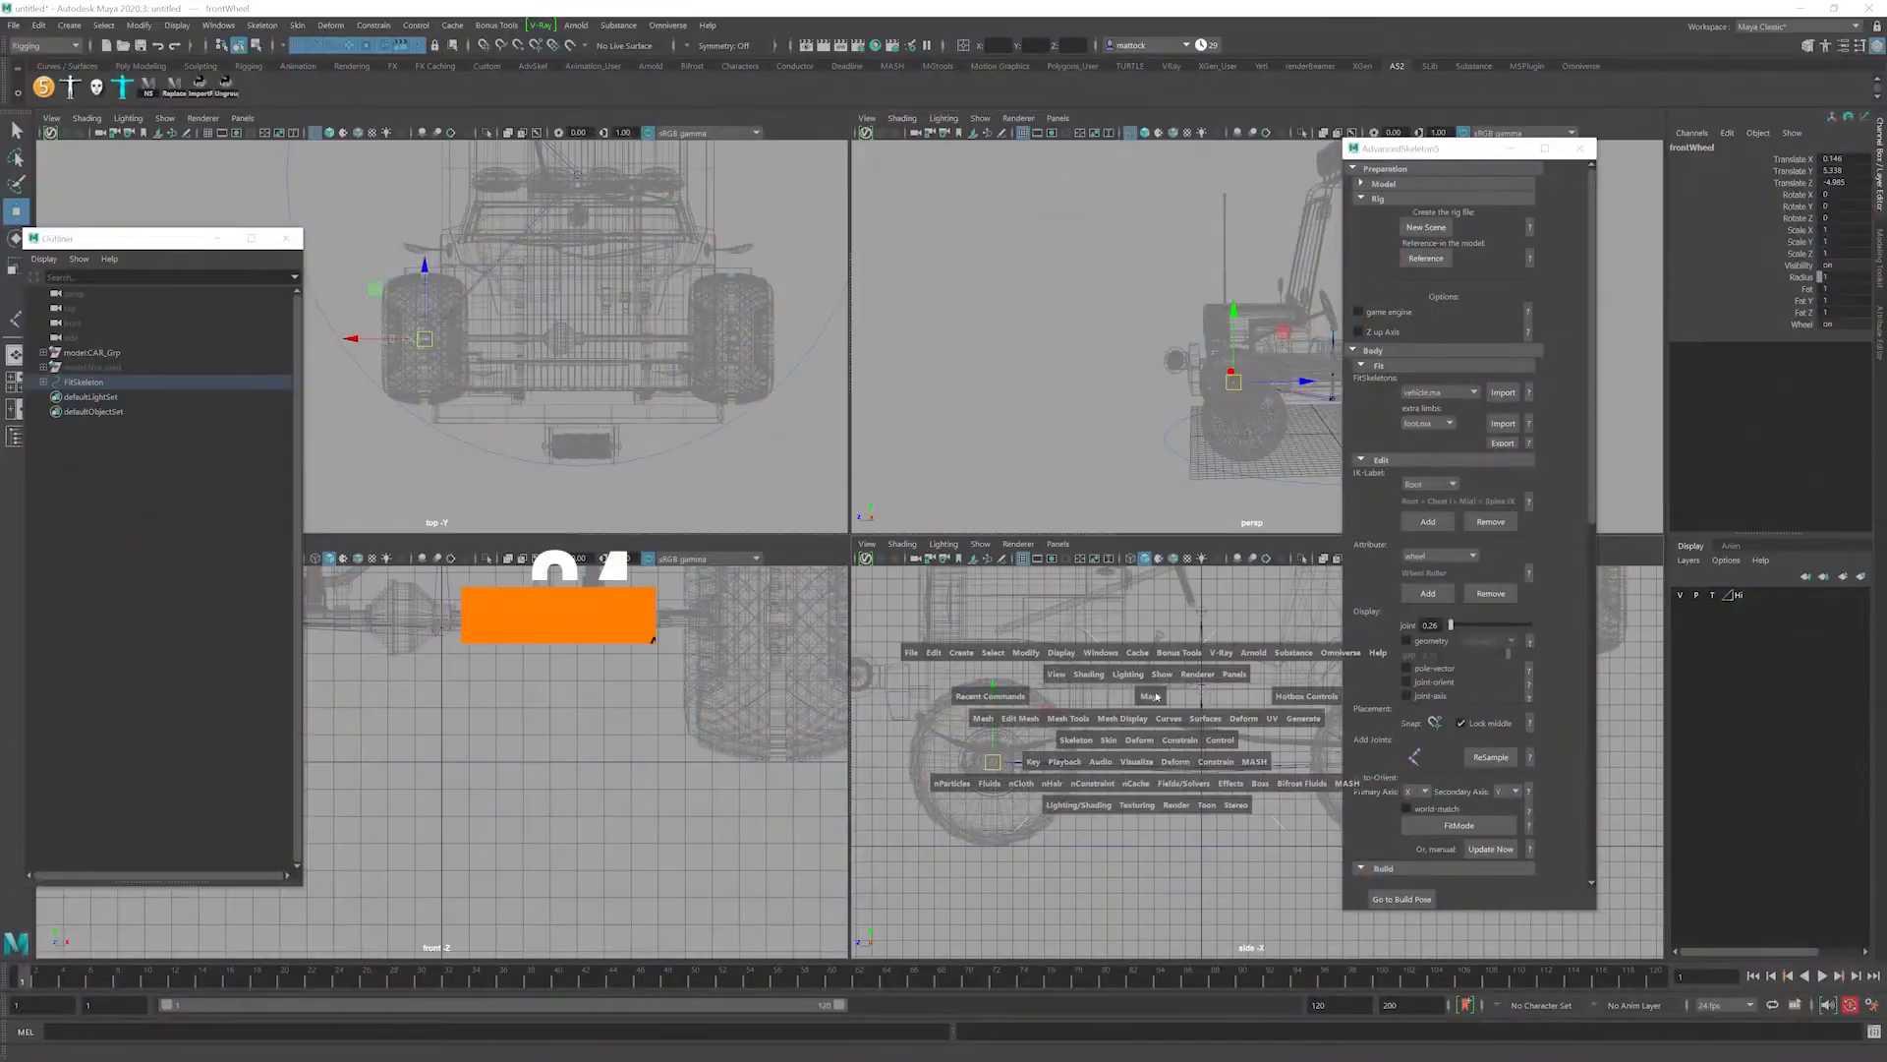
key("space")
middle_click_drag(1147, 646, 1229, 679, "alt")
right_click_drag(1228, 678, 712, 385, "alt")
middle_click_drag(711, 386, 981, 603, "alt")
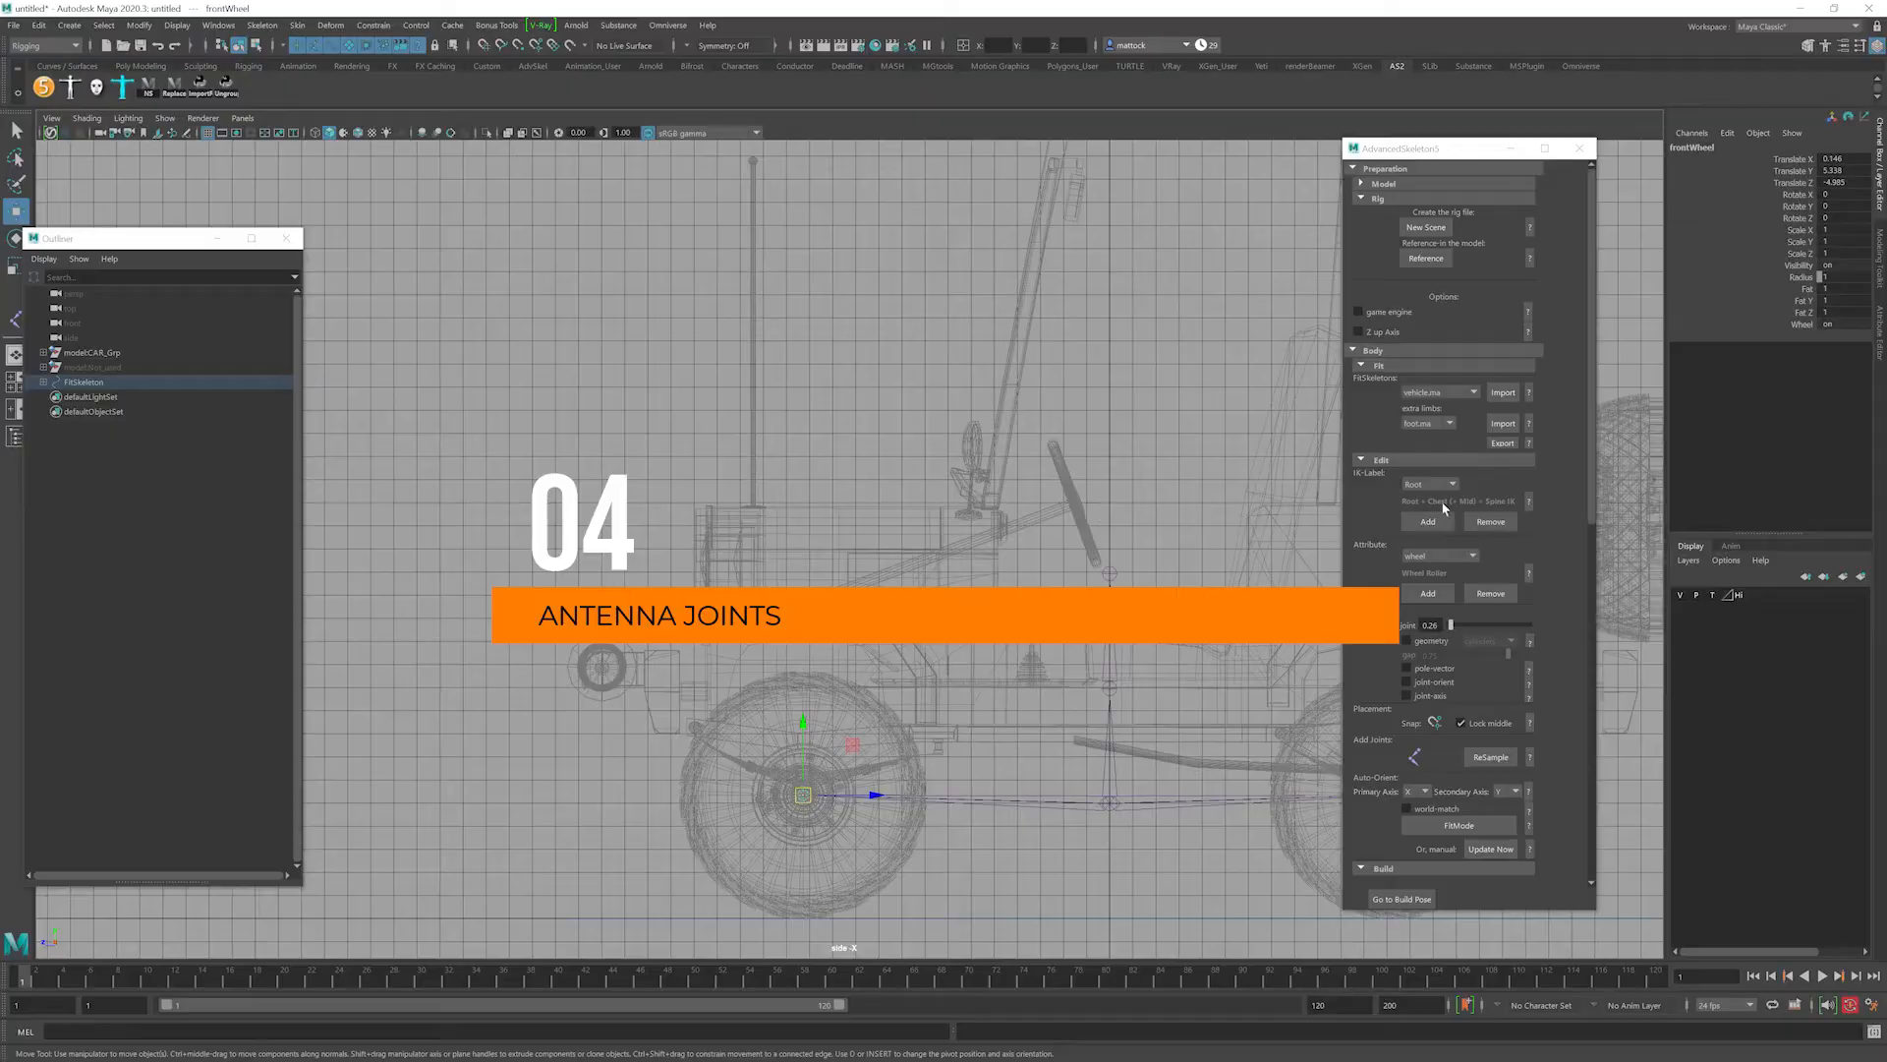
Add a two-joint chain from the antenna's base to its tip in the side view, and enlarge the joint display to 0.62.
left_click(1416, 759)
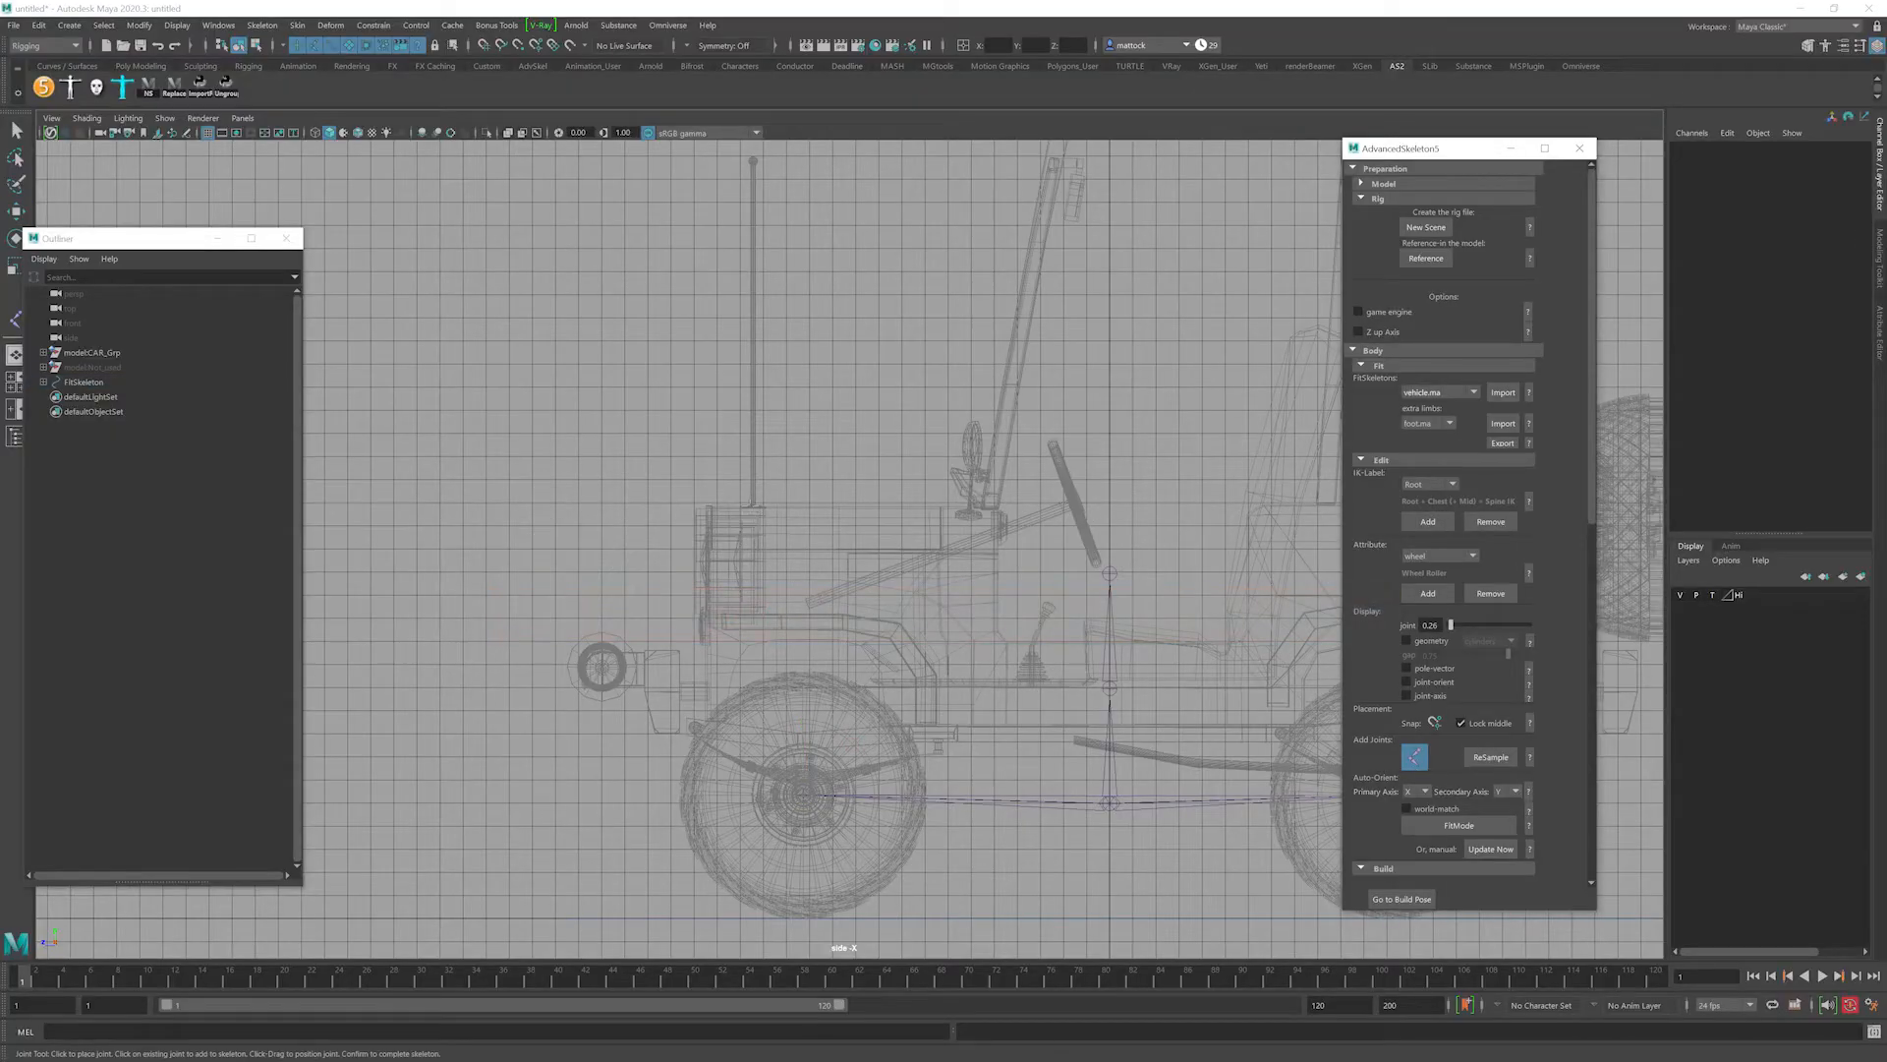
left_click(776, 494)
middle_click_drag(775, 230, 799, 461, "alt")
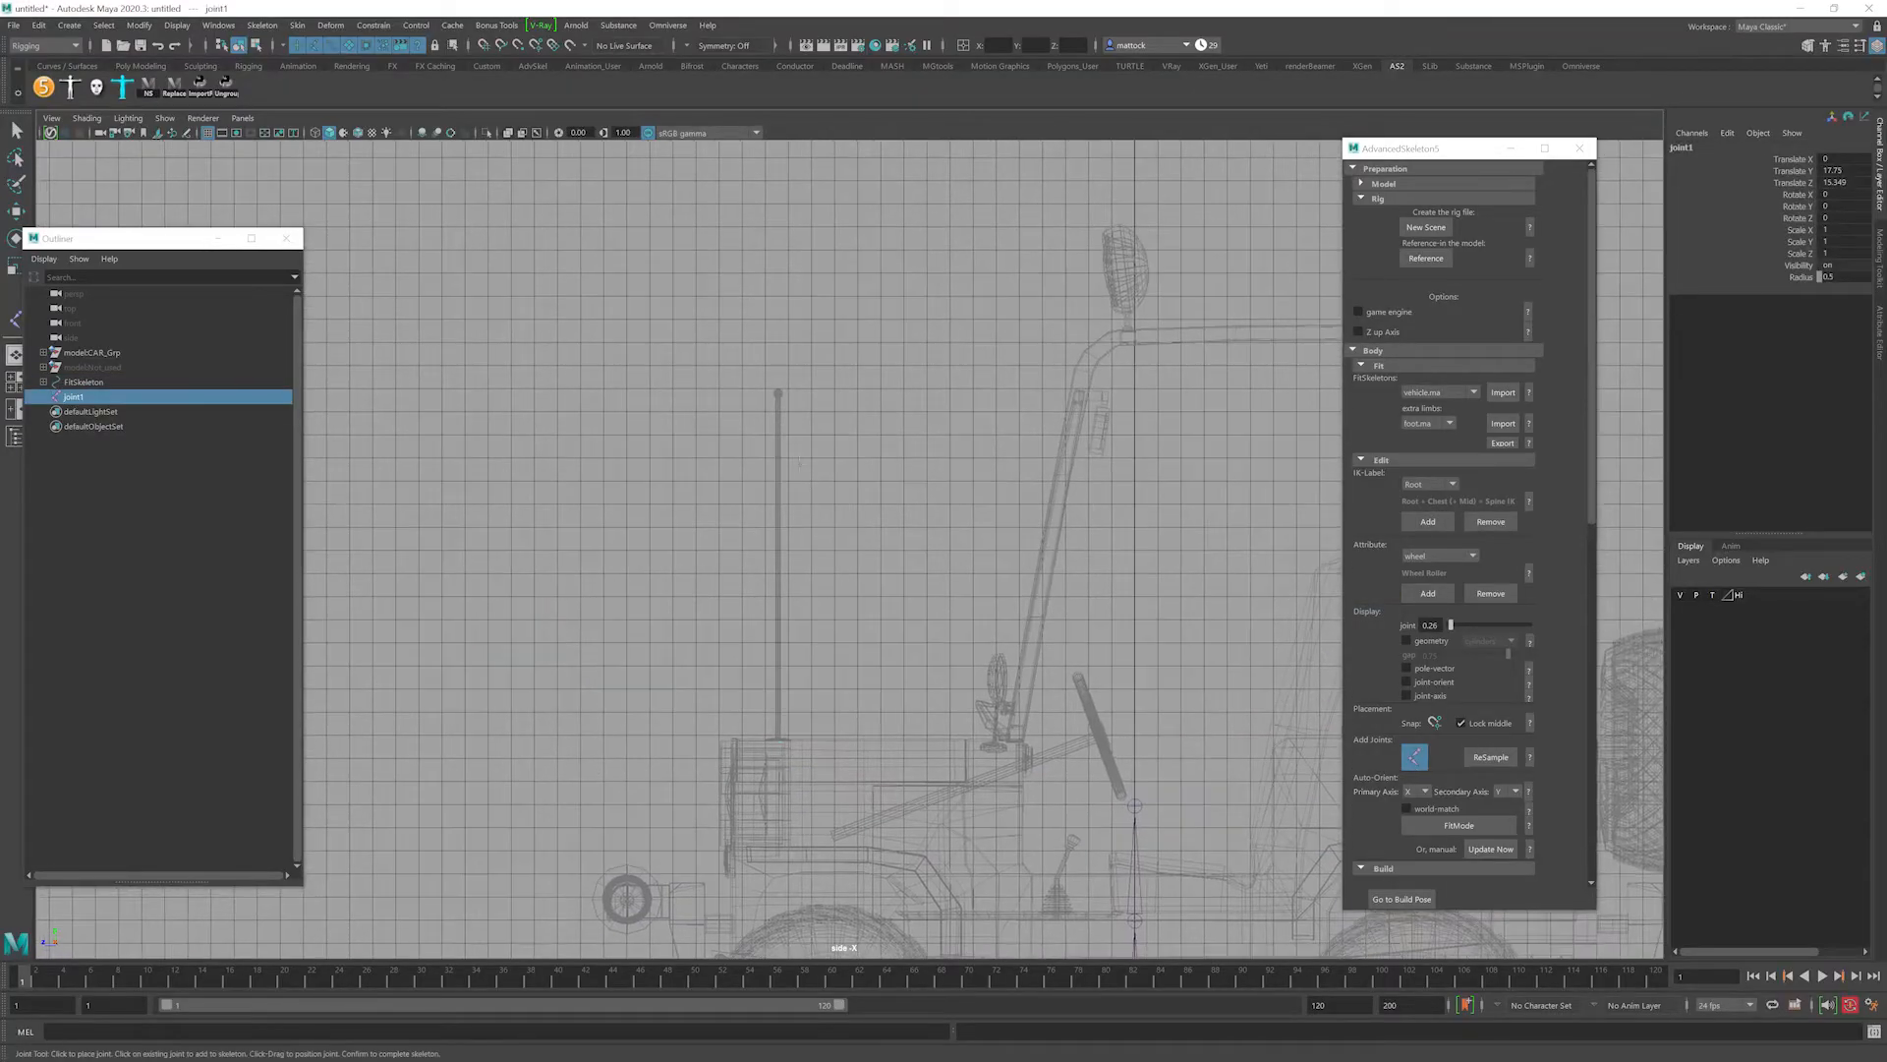
left_click(779, 393)
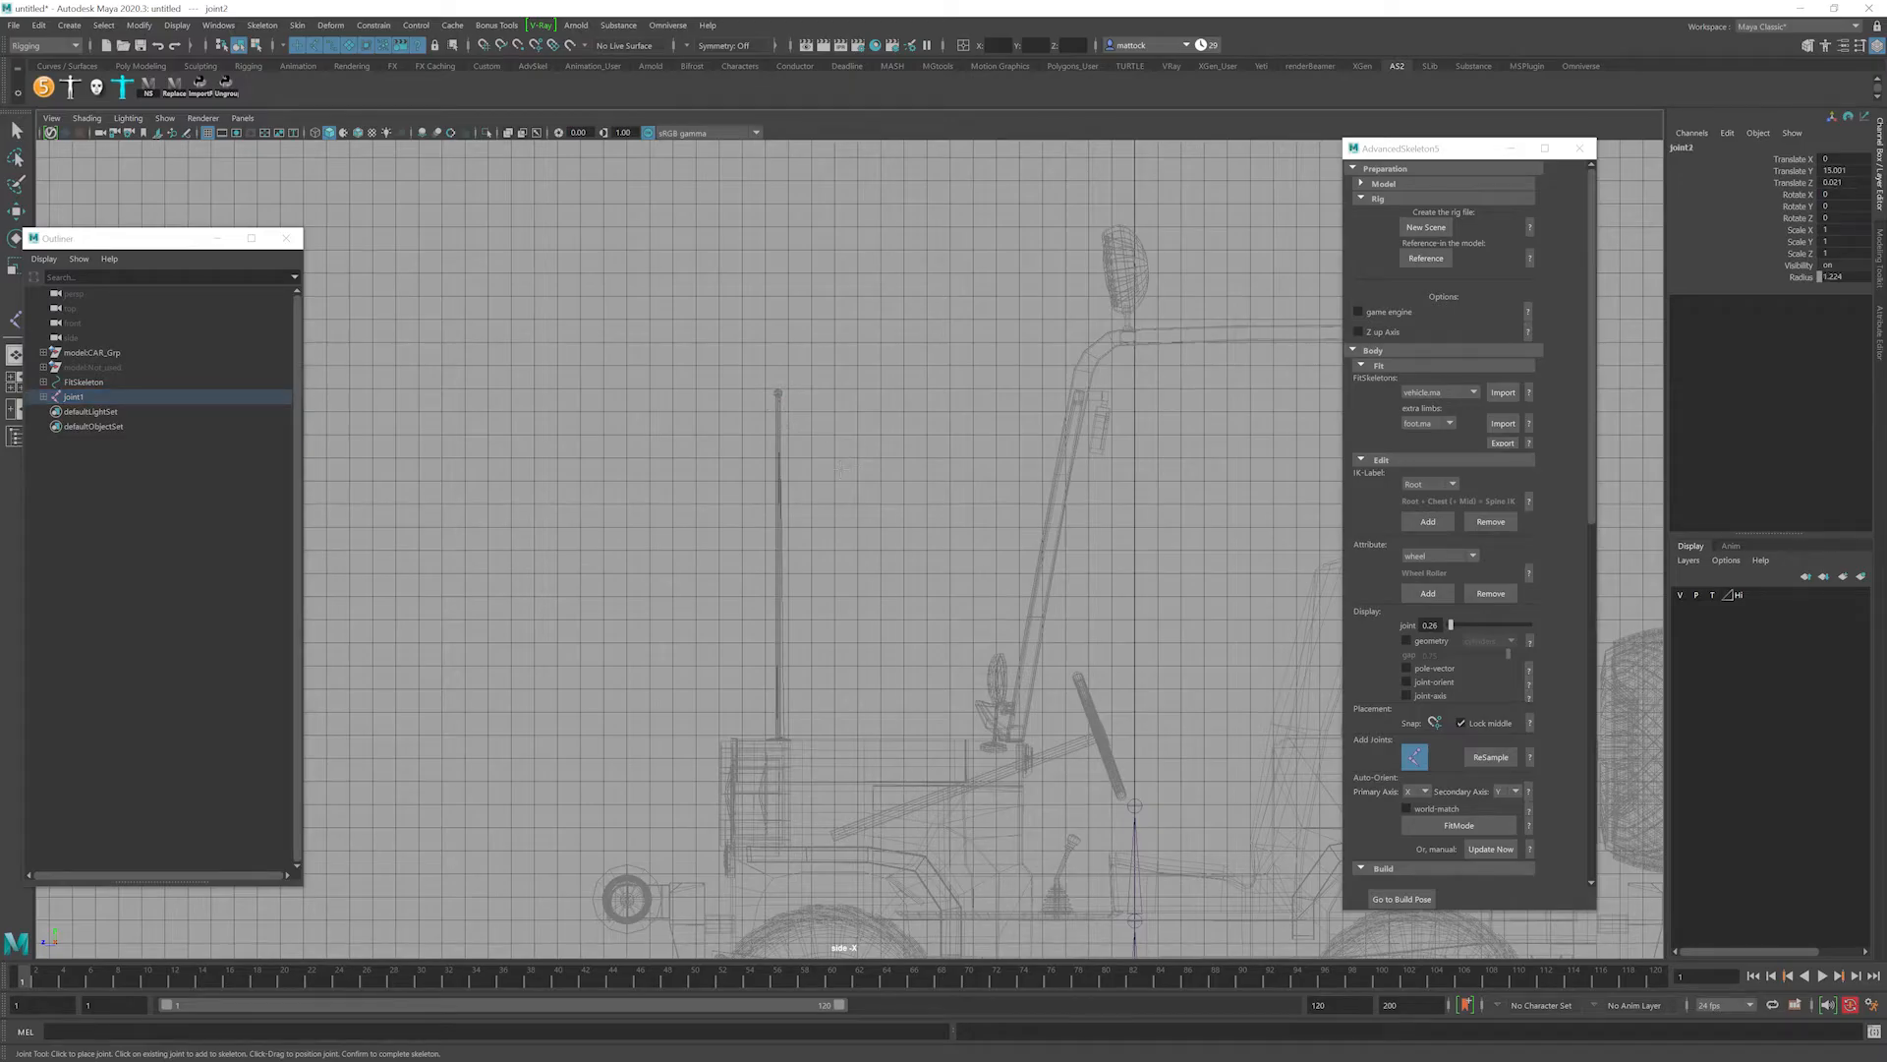
right_click_drag(705, 429, 841, 432, "alt")
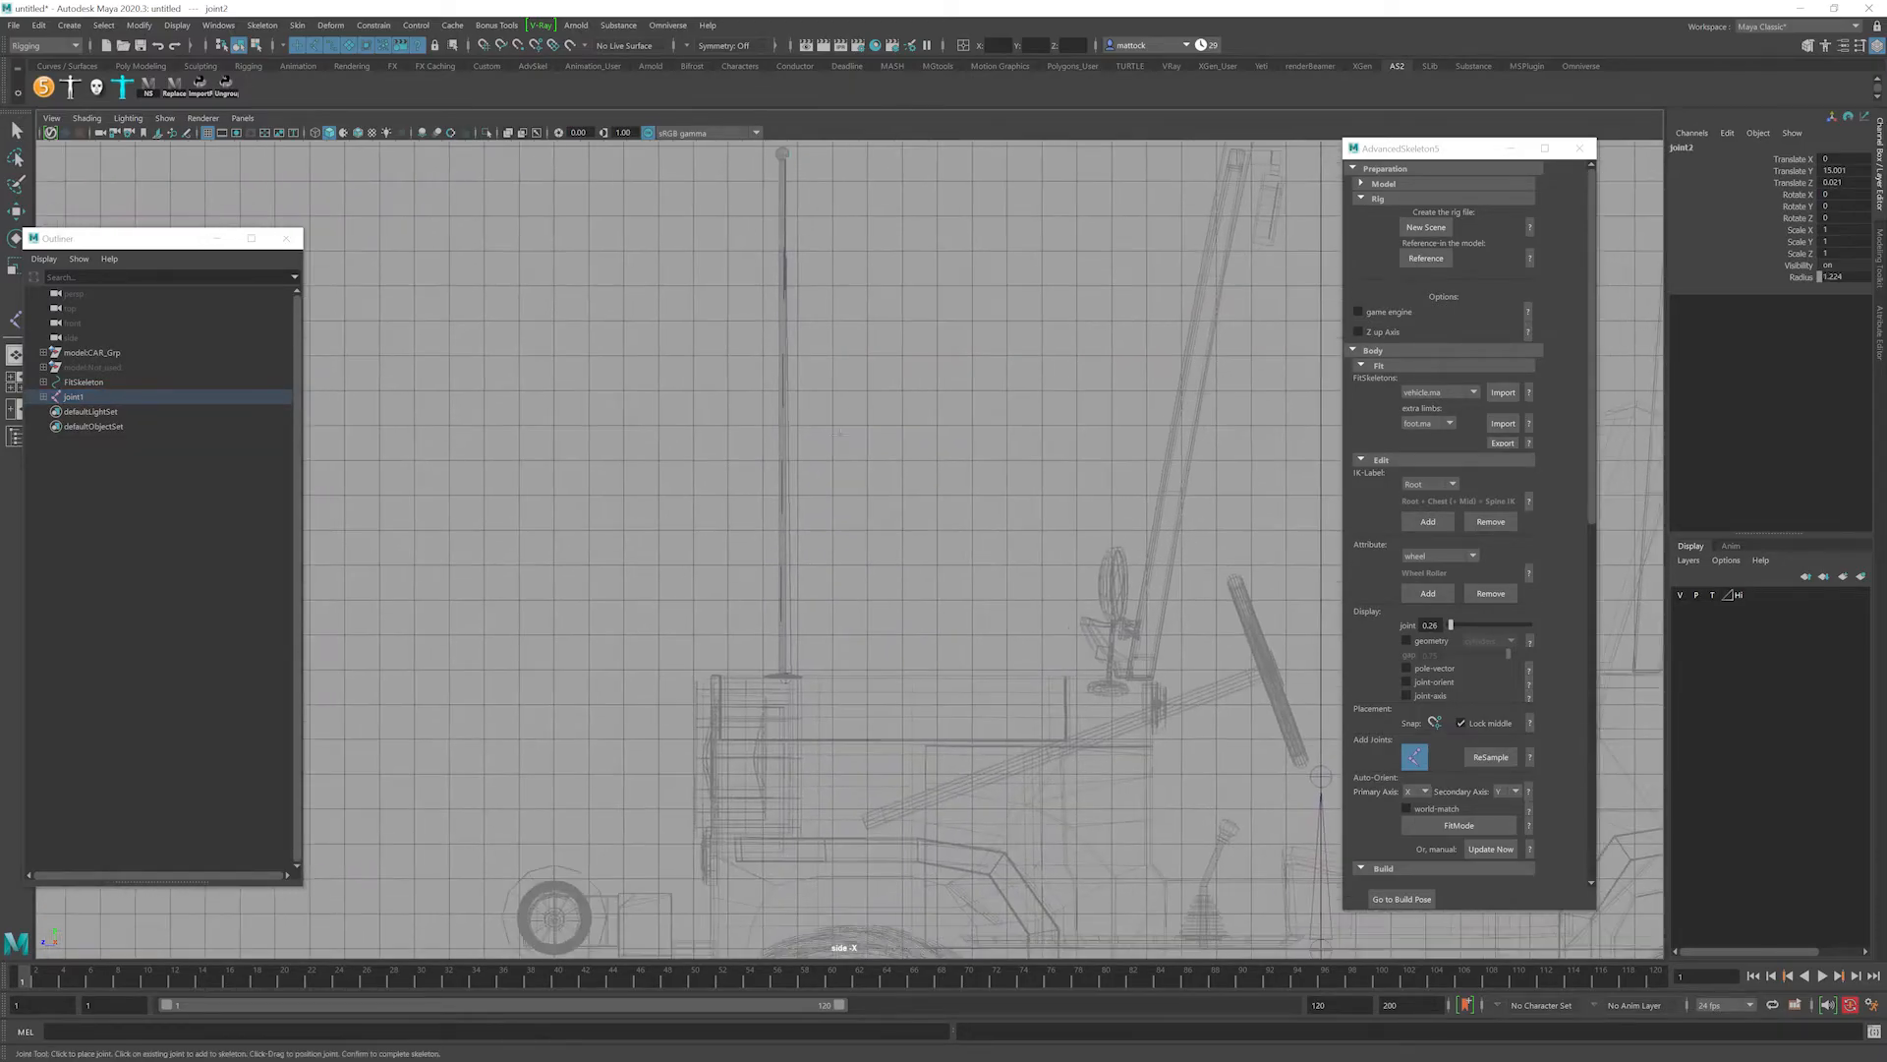
left_click_drag(1451, 625, 1453, 626)
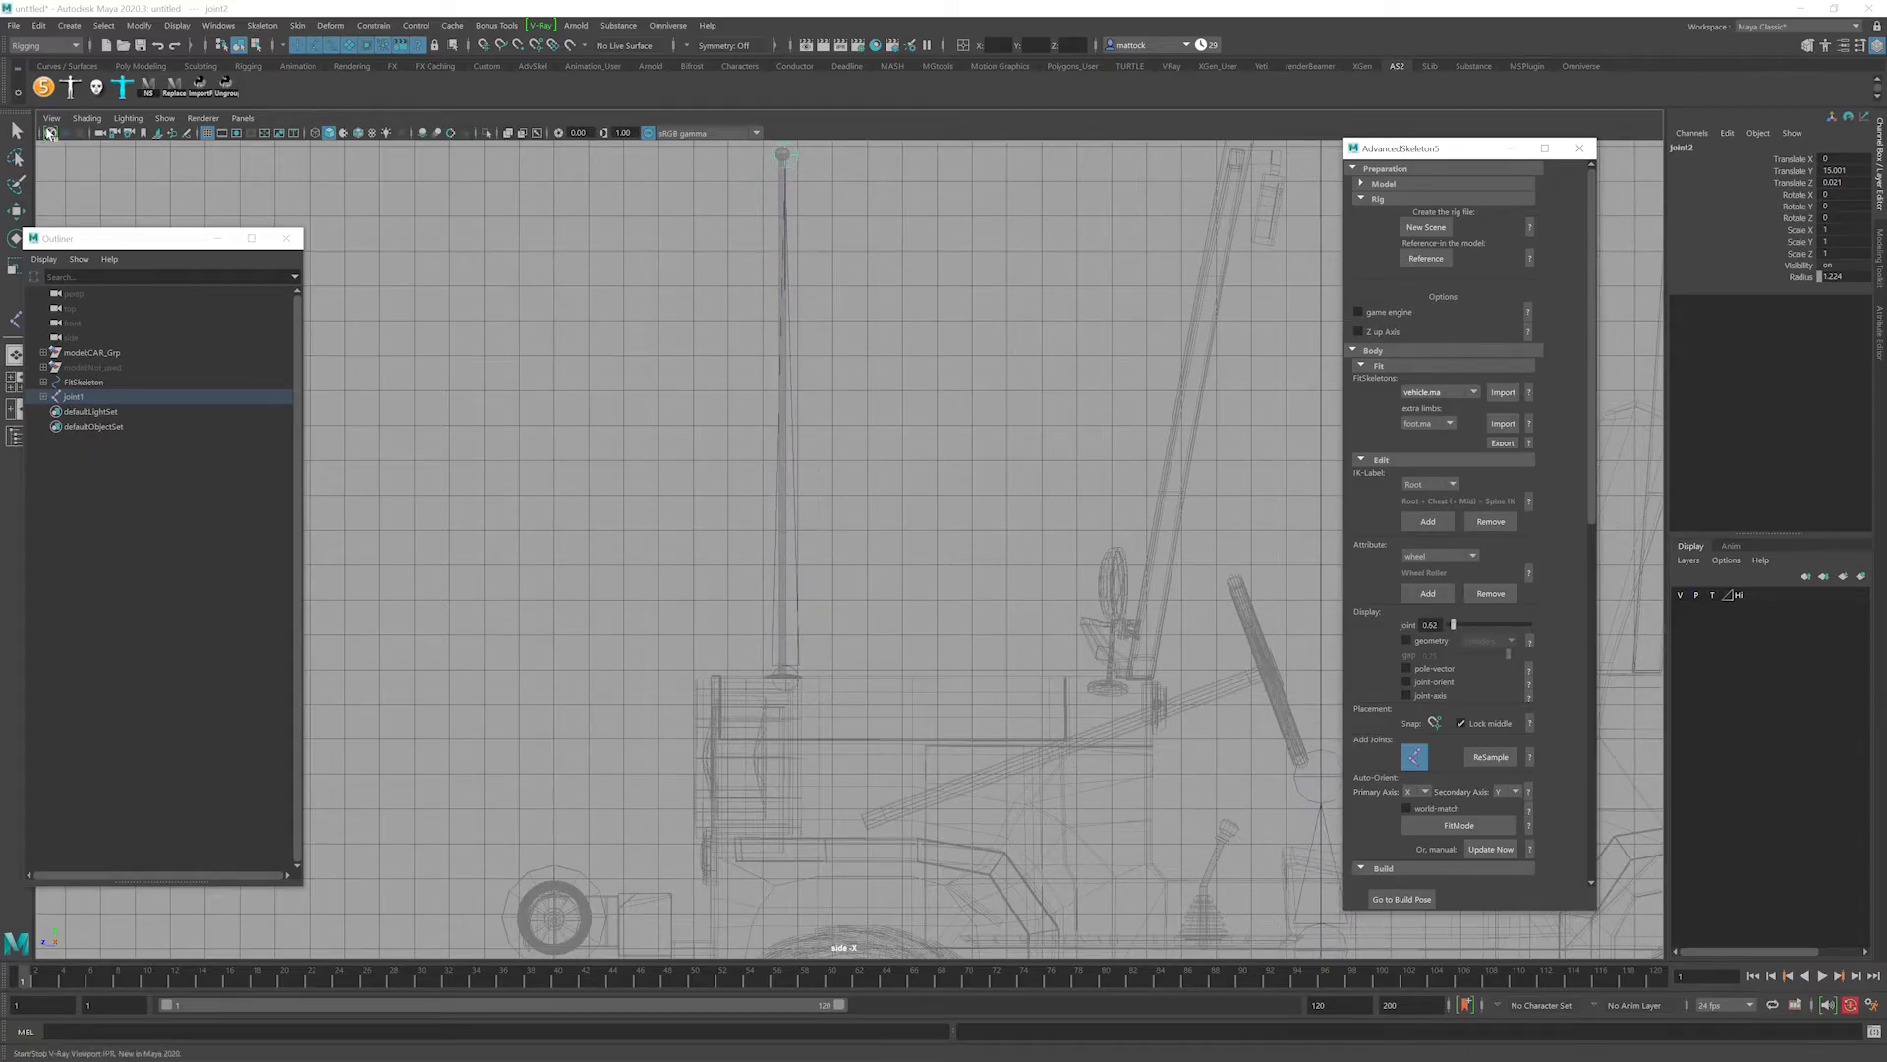
key("Return")
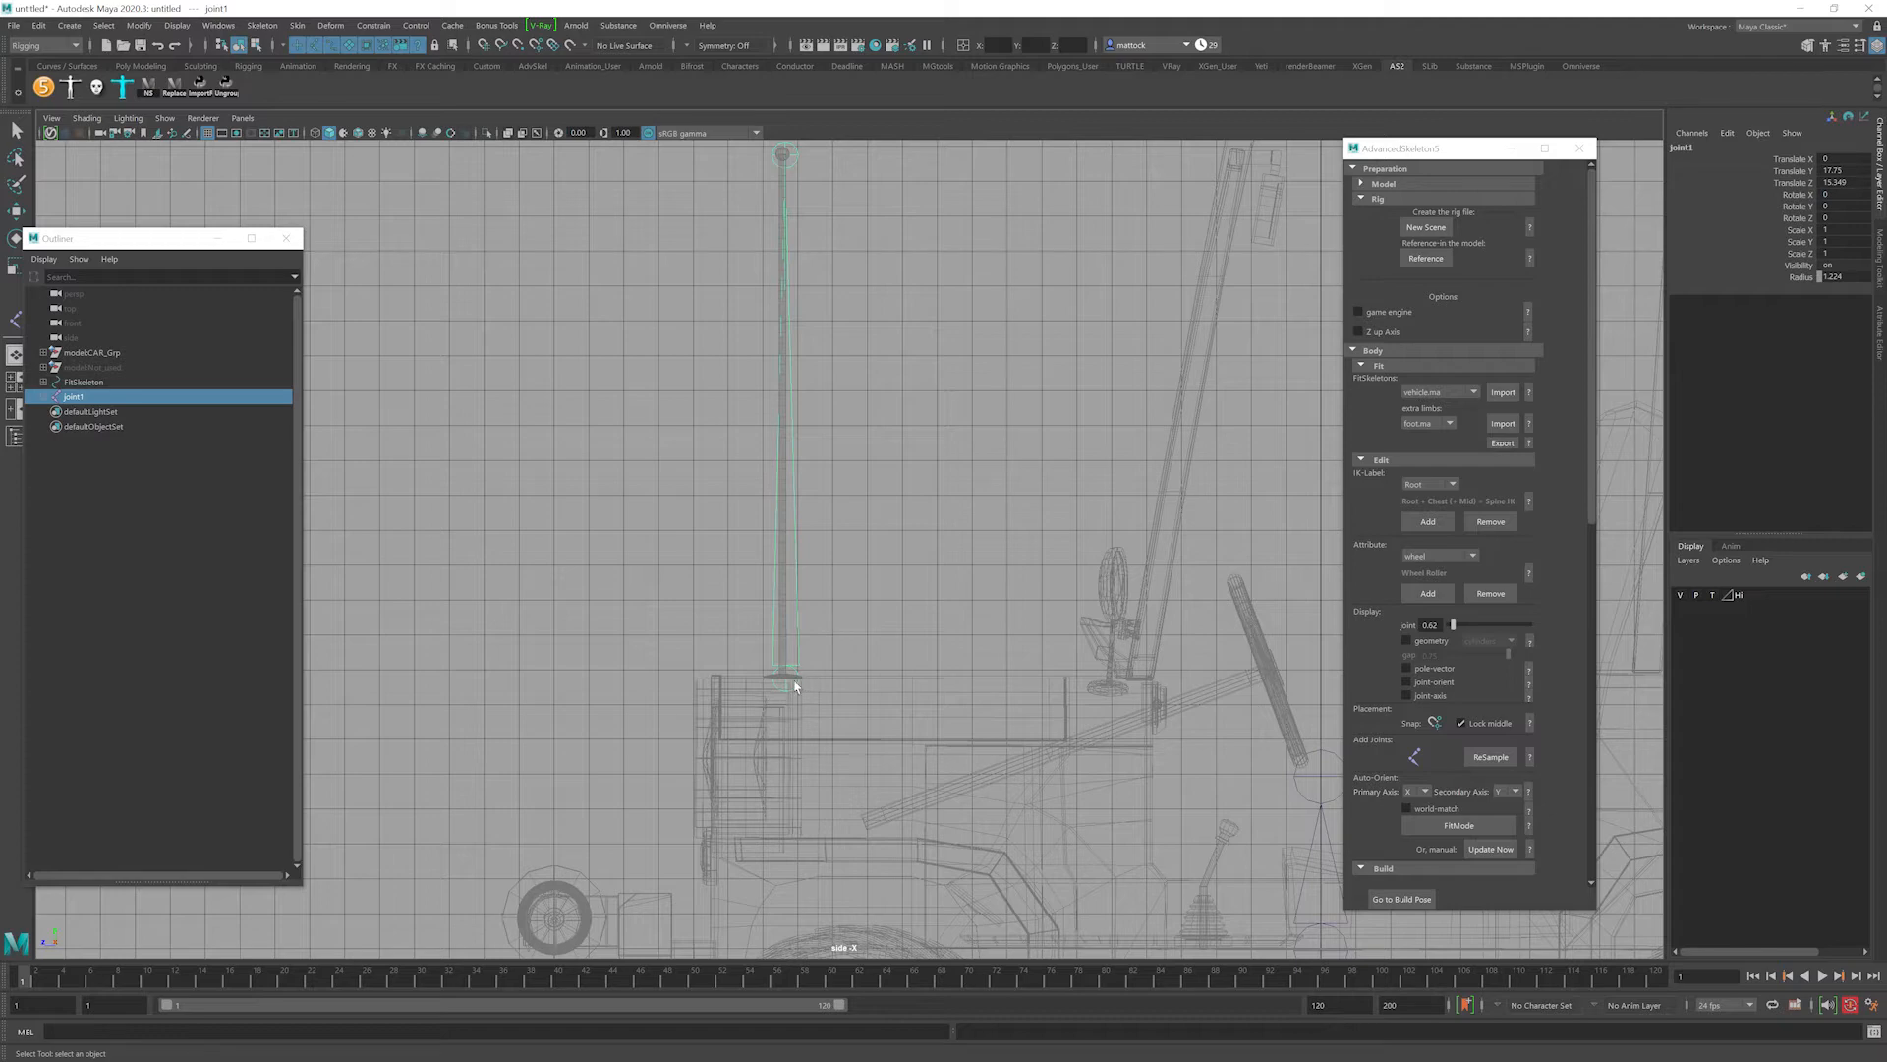
Move the base joint precisely onto the foot of the antenna and reduce the joint display size to 0.38.
key("w")
scroll(792, 716, "up", 7)
middle_click_drag(615, 646, 905, 570, "alt")
left_click_drag(1000, 745, 992, 737)
left_click_drag(1453, 631, 1450, 629)
Move the end joint precisely onto the upper tip of the antenna.
middle_click_drag(1024, 349, 974, 694, "alt")
middle_click_drag(1003, 470, 963, 745, "alt")
left_click(906, 393)
left_click_drag(902, 407, 905, 419)
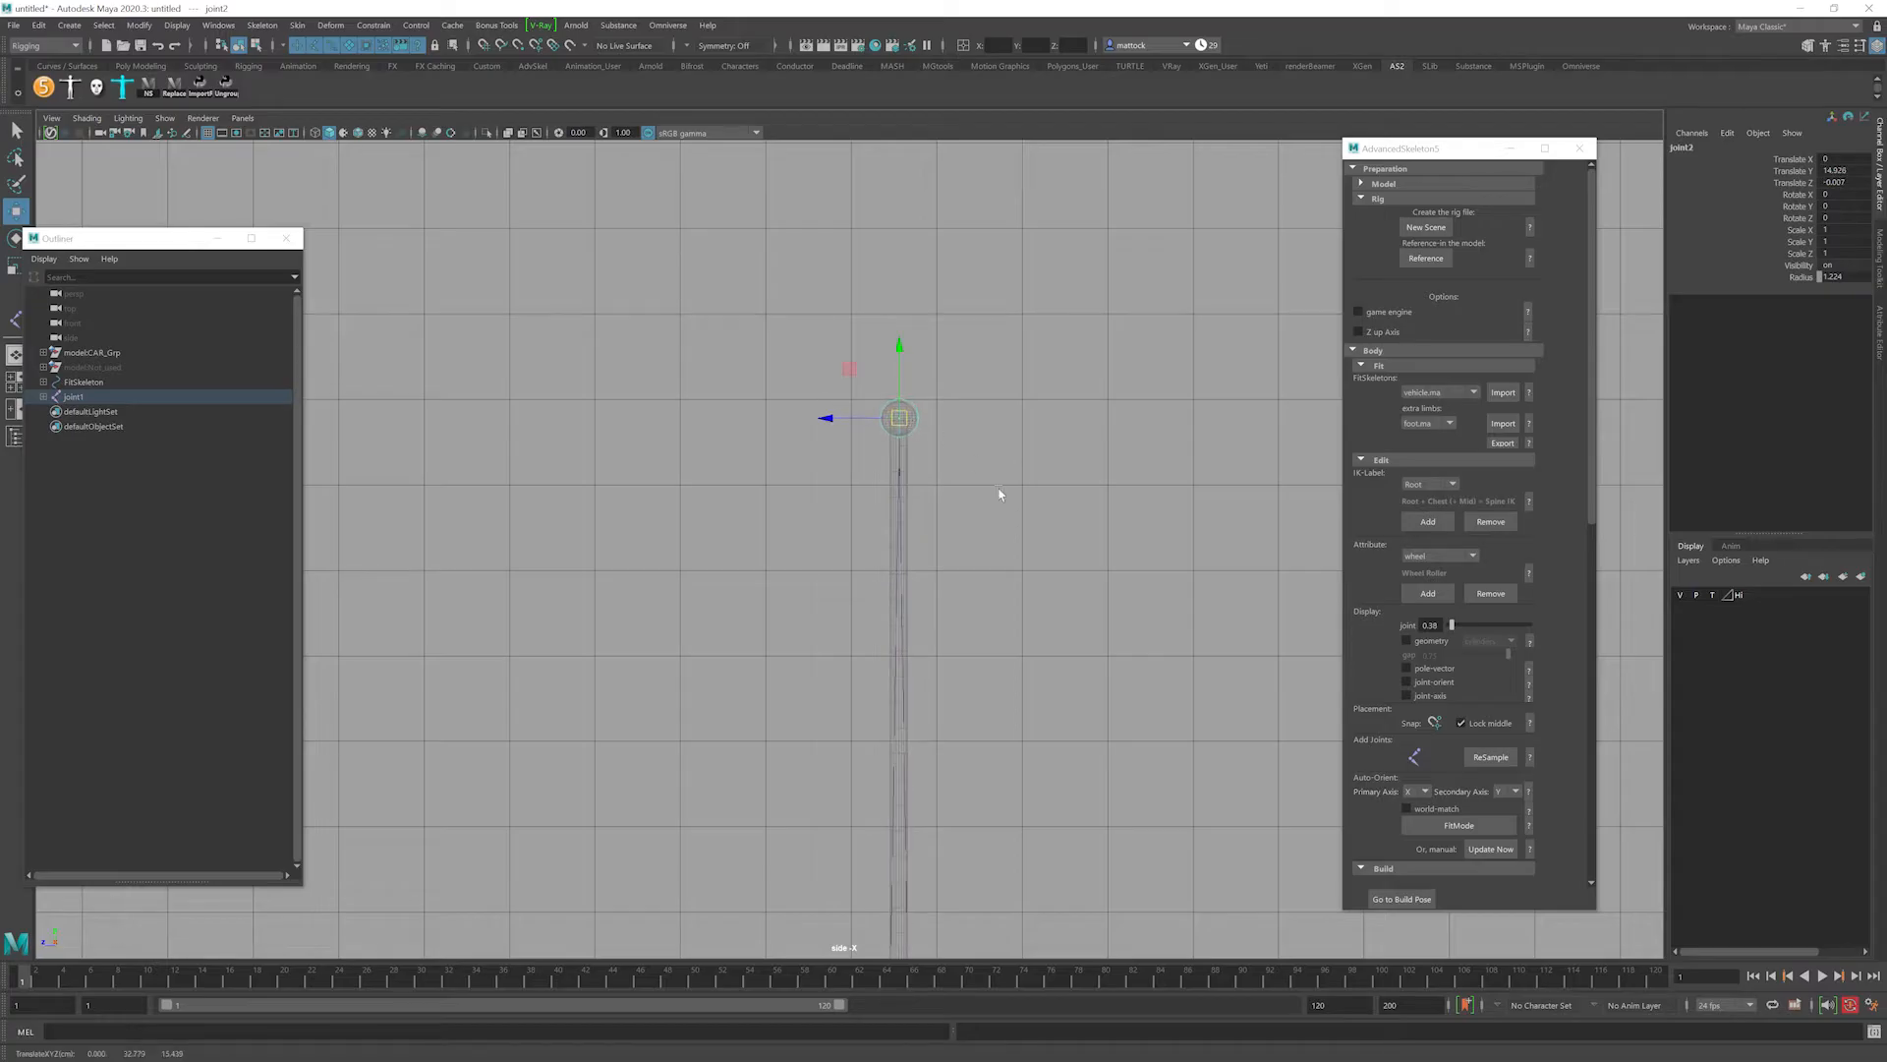
Select the joint at the antenna's foot and rename it Antenna_joint_01.
right_click_drag(999, 492, 780, 629, "alt")
middle_click_drag(781, 679, 708, 476, "alt")
middle_click_drag(824, 770, 866, 580, "alt")
left_click(1002, 611)
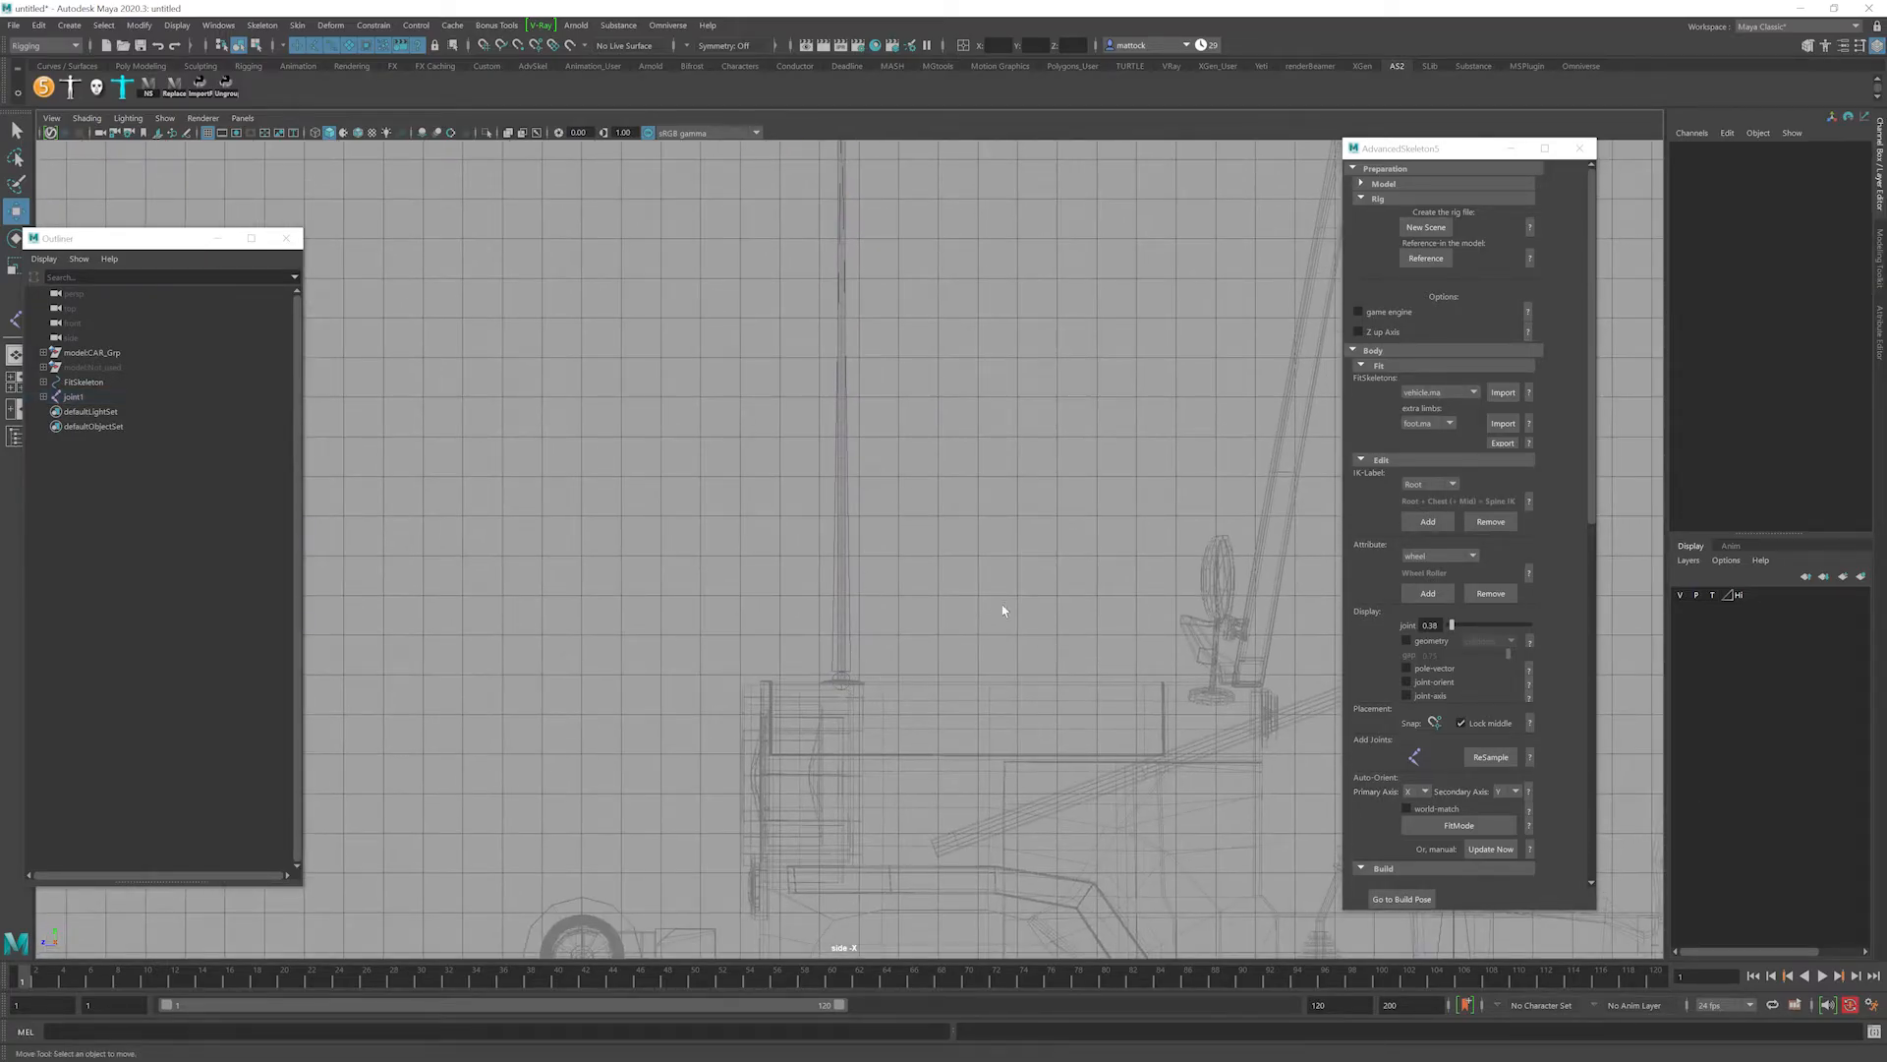
left_click(851, 689)
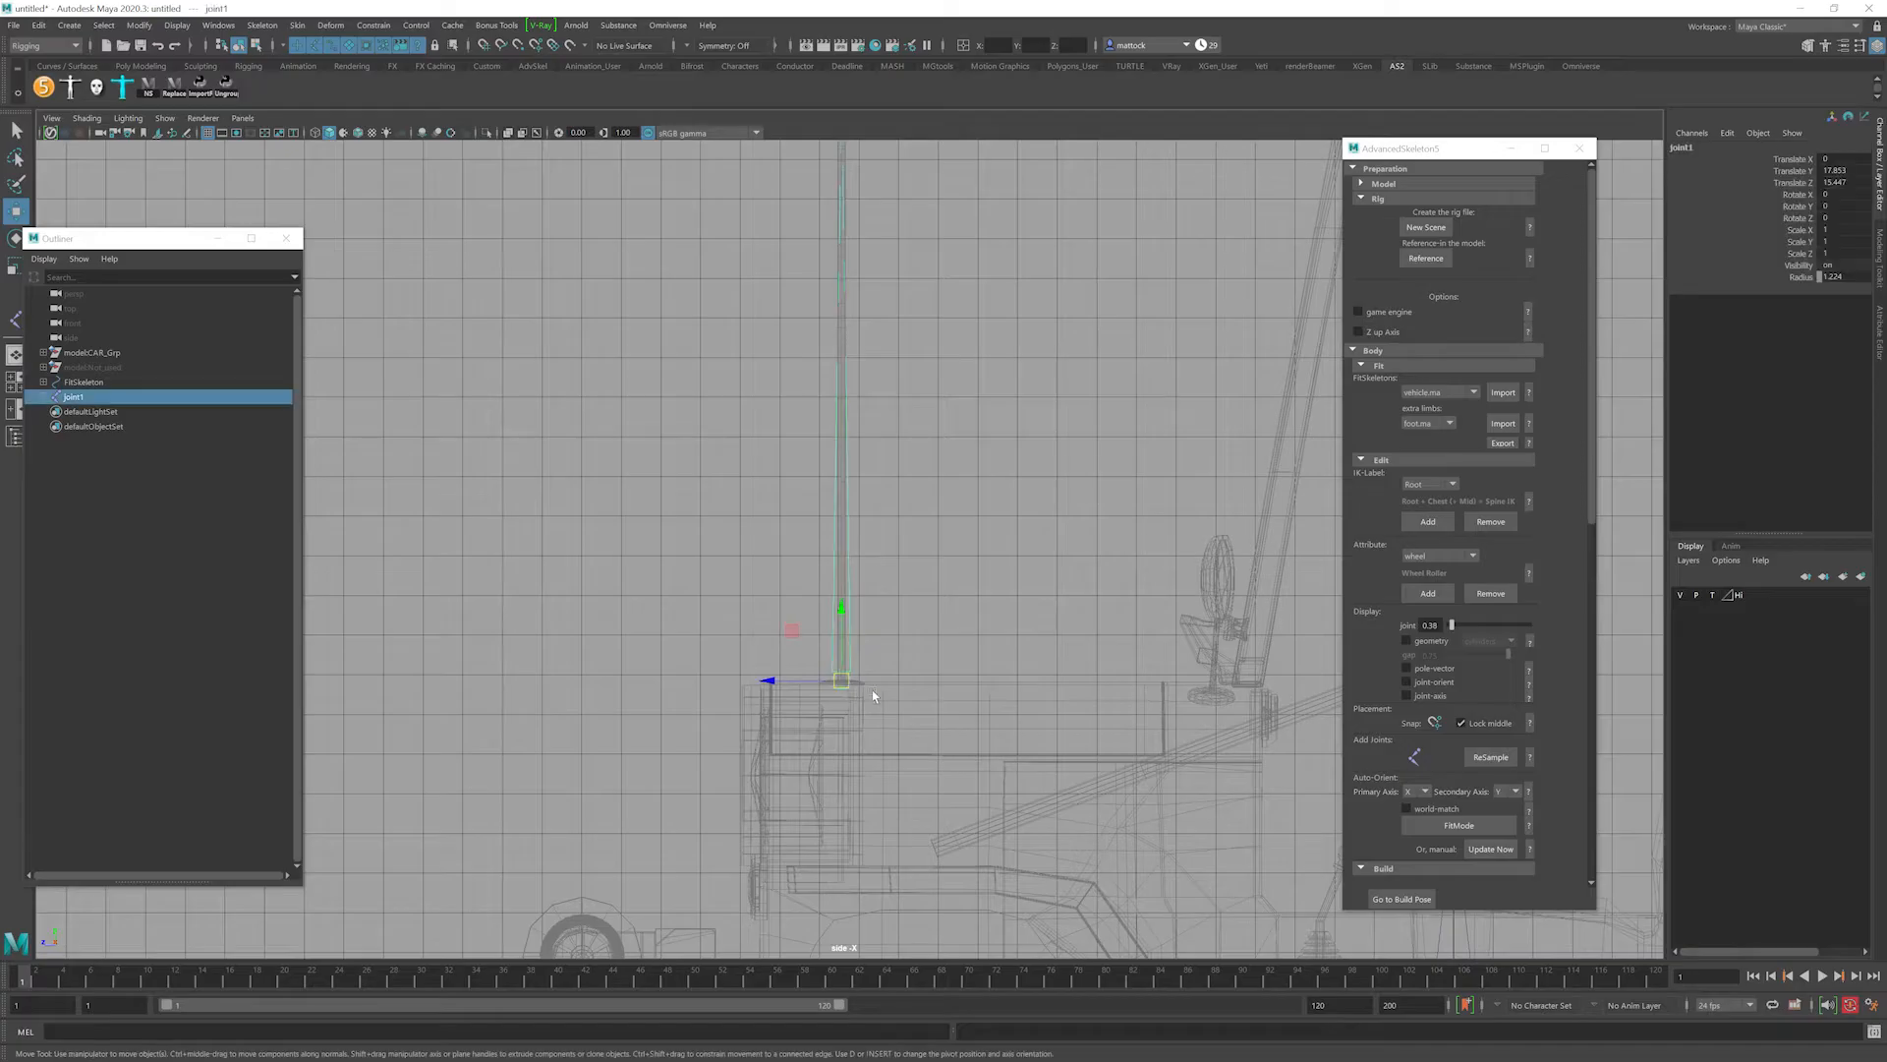
double_click(1703, 149)
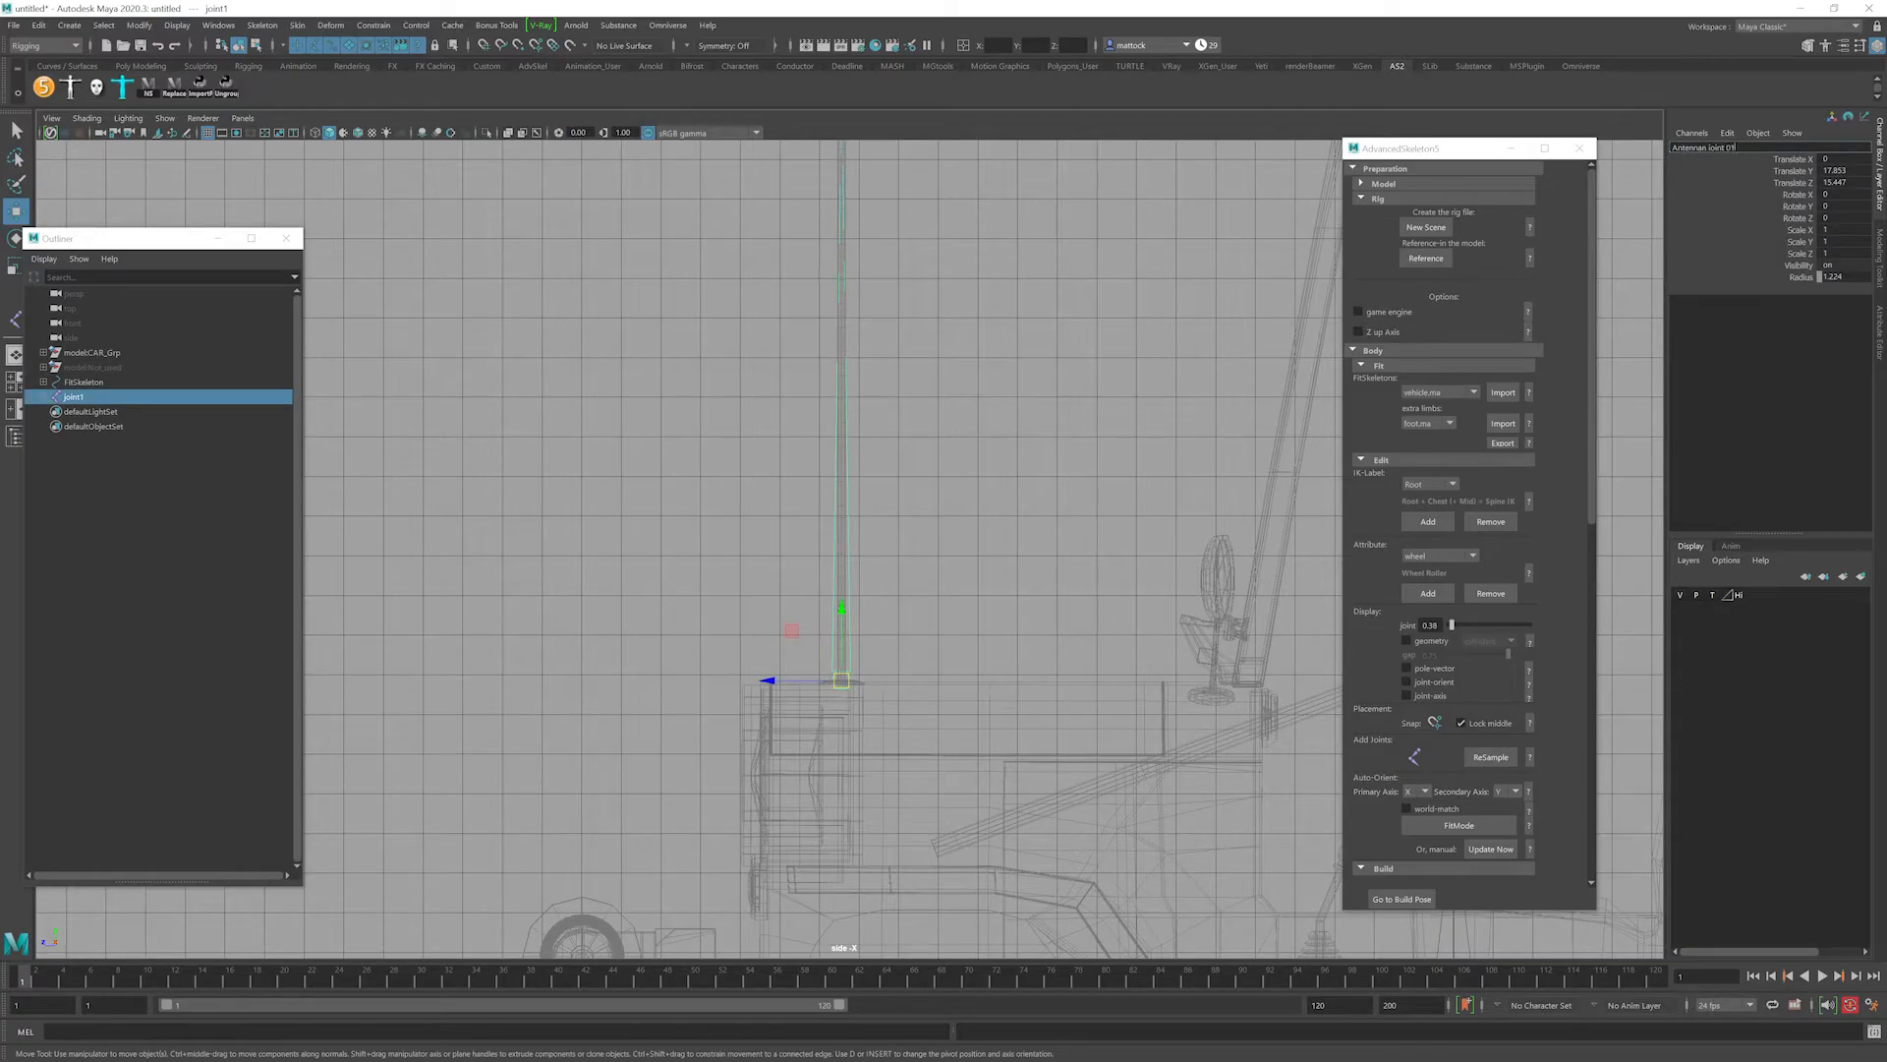
key("Return")
key("f")
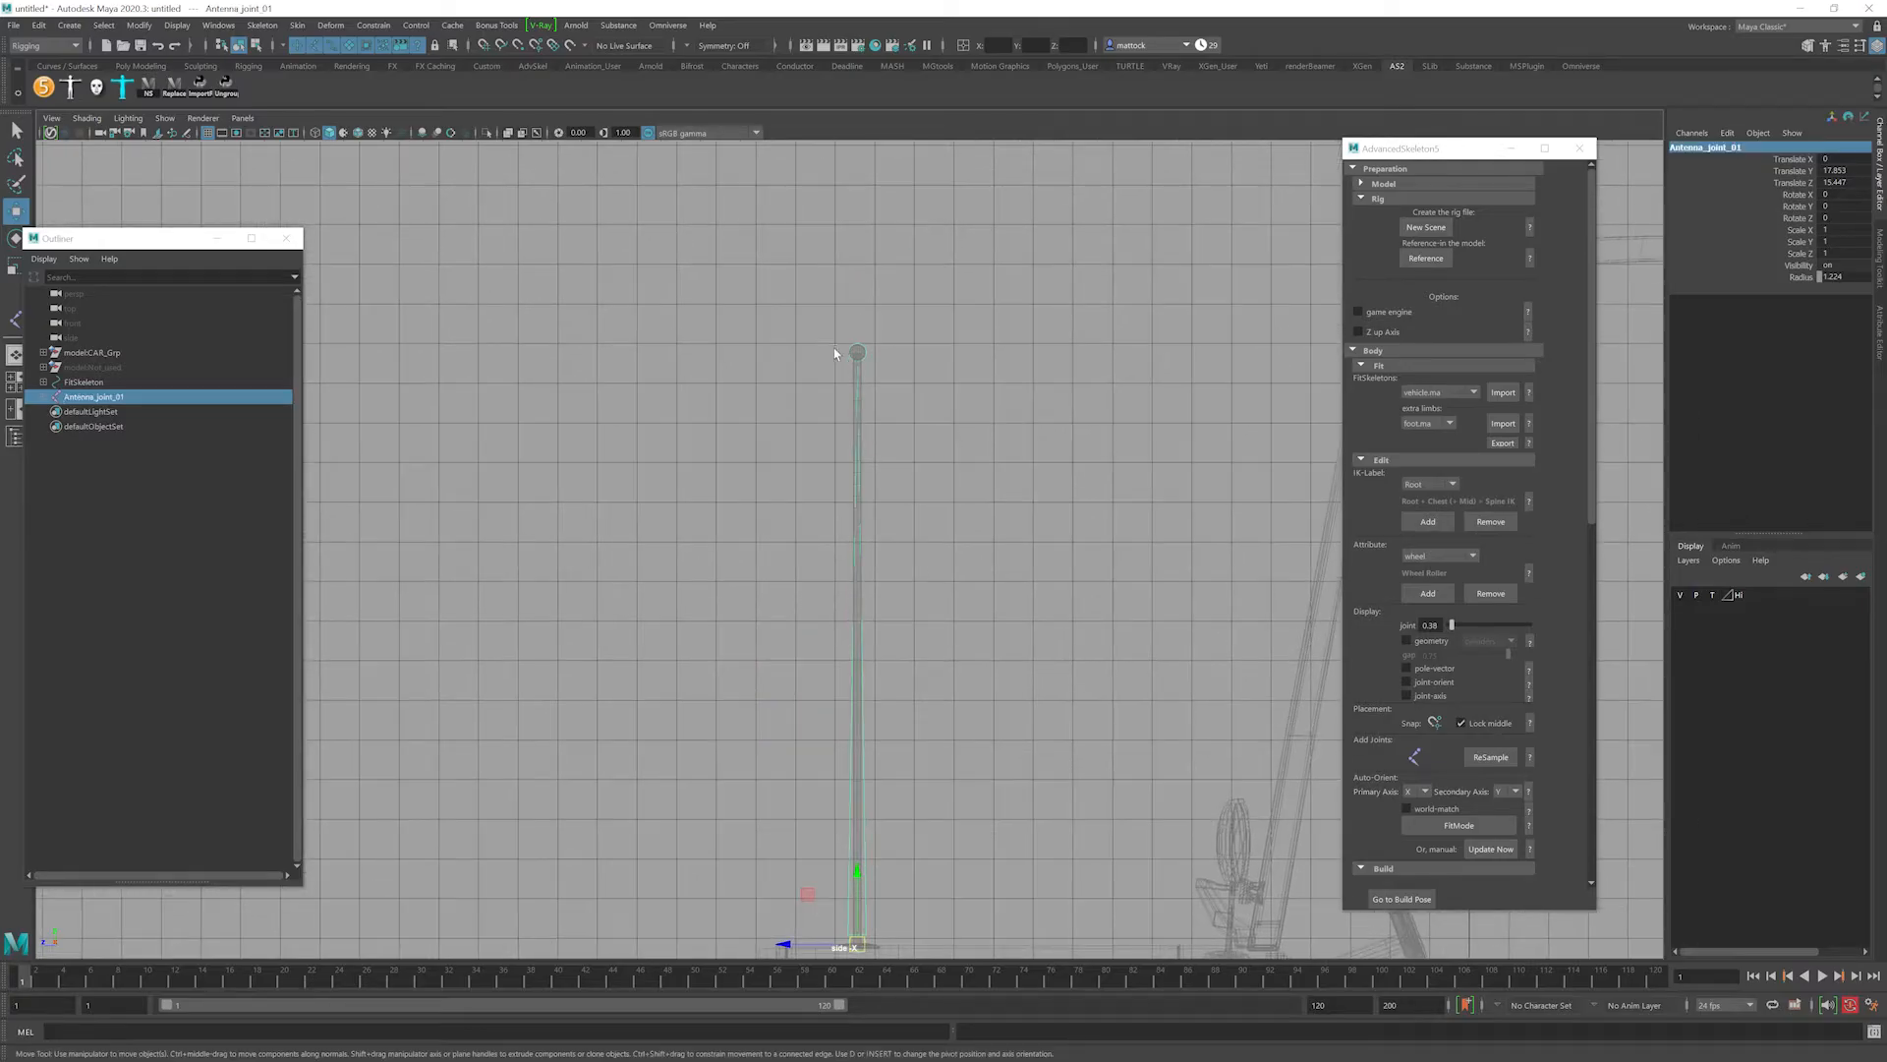
Select the joint at the antenna's upper end and rename it Antenna_tip.
left_click(863, 340)
left_click(858, 351)
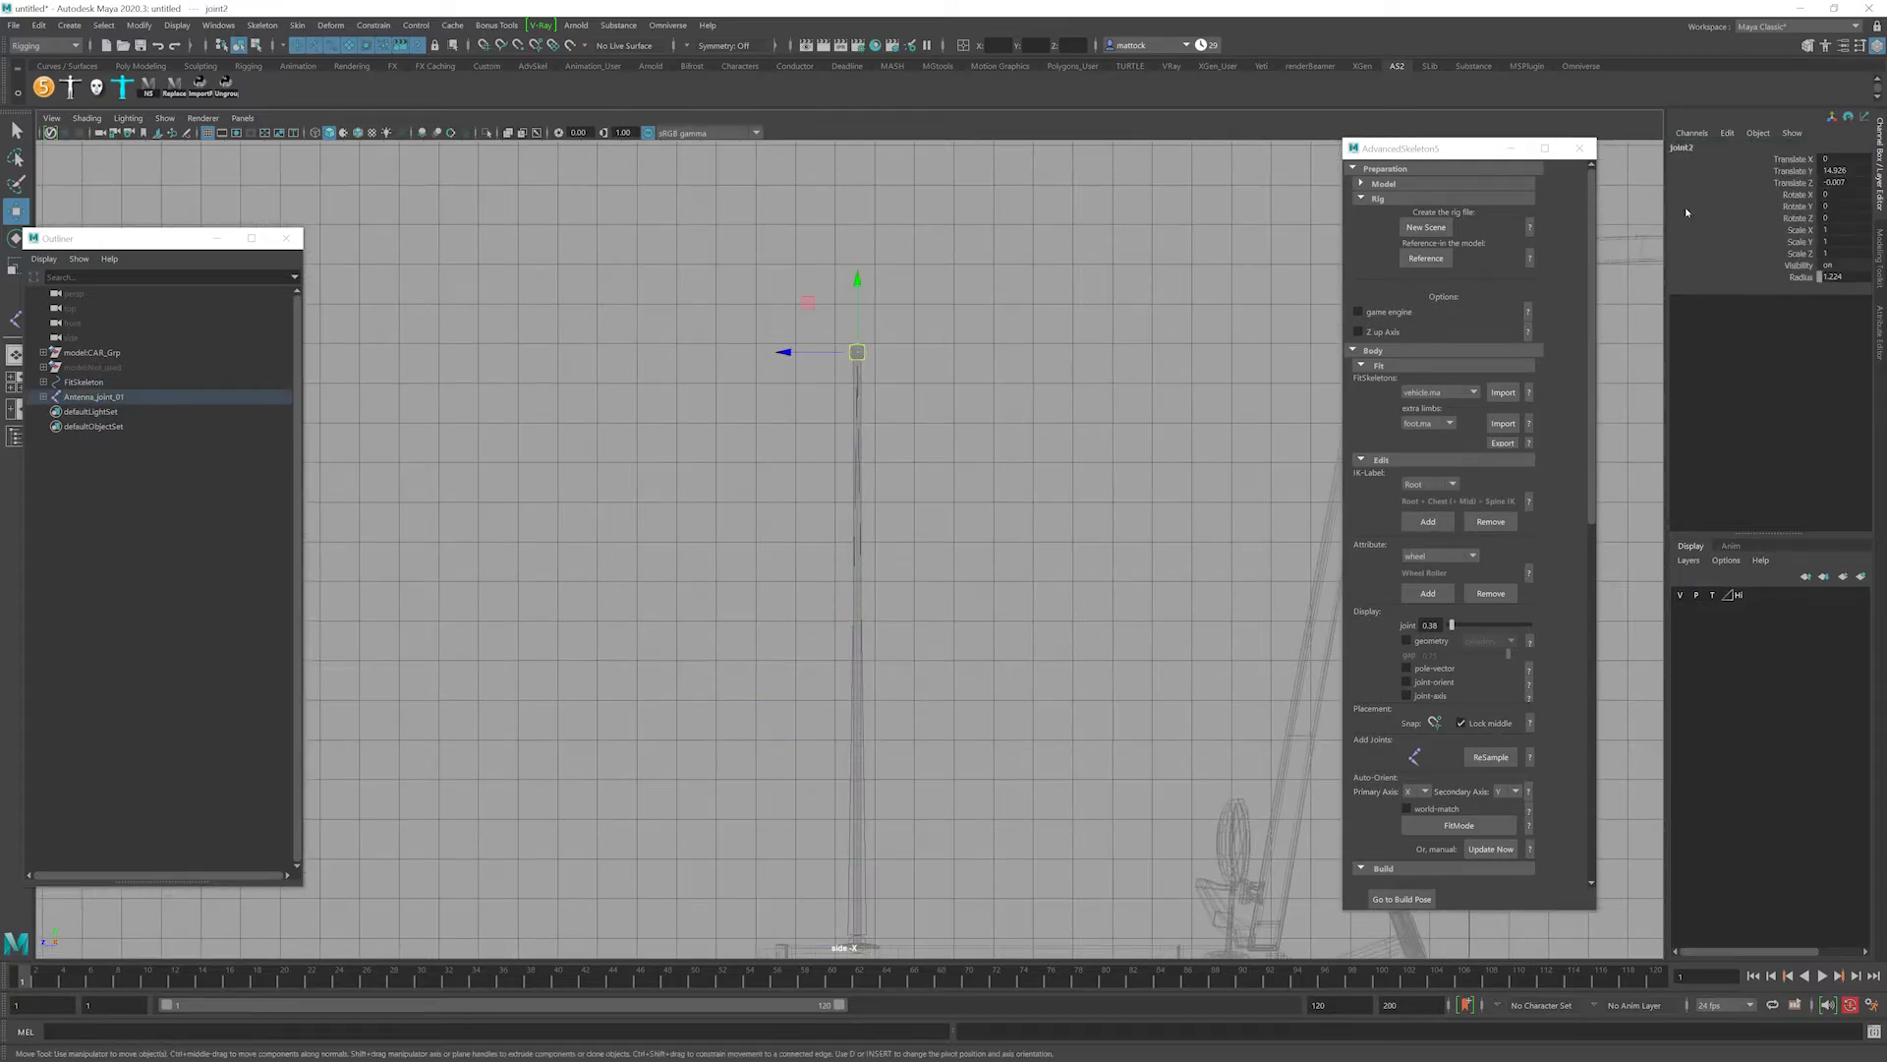
double_click(1703, 147)
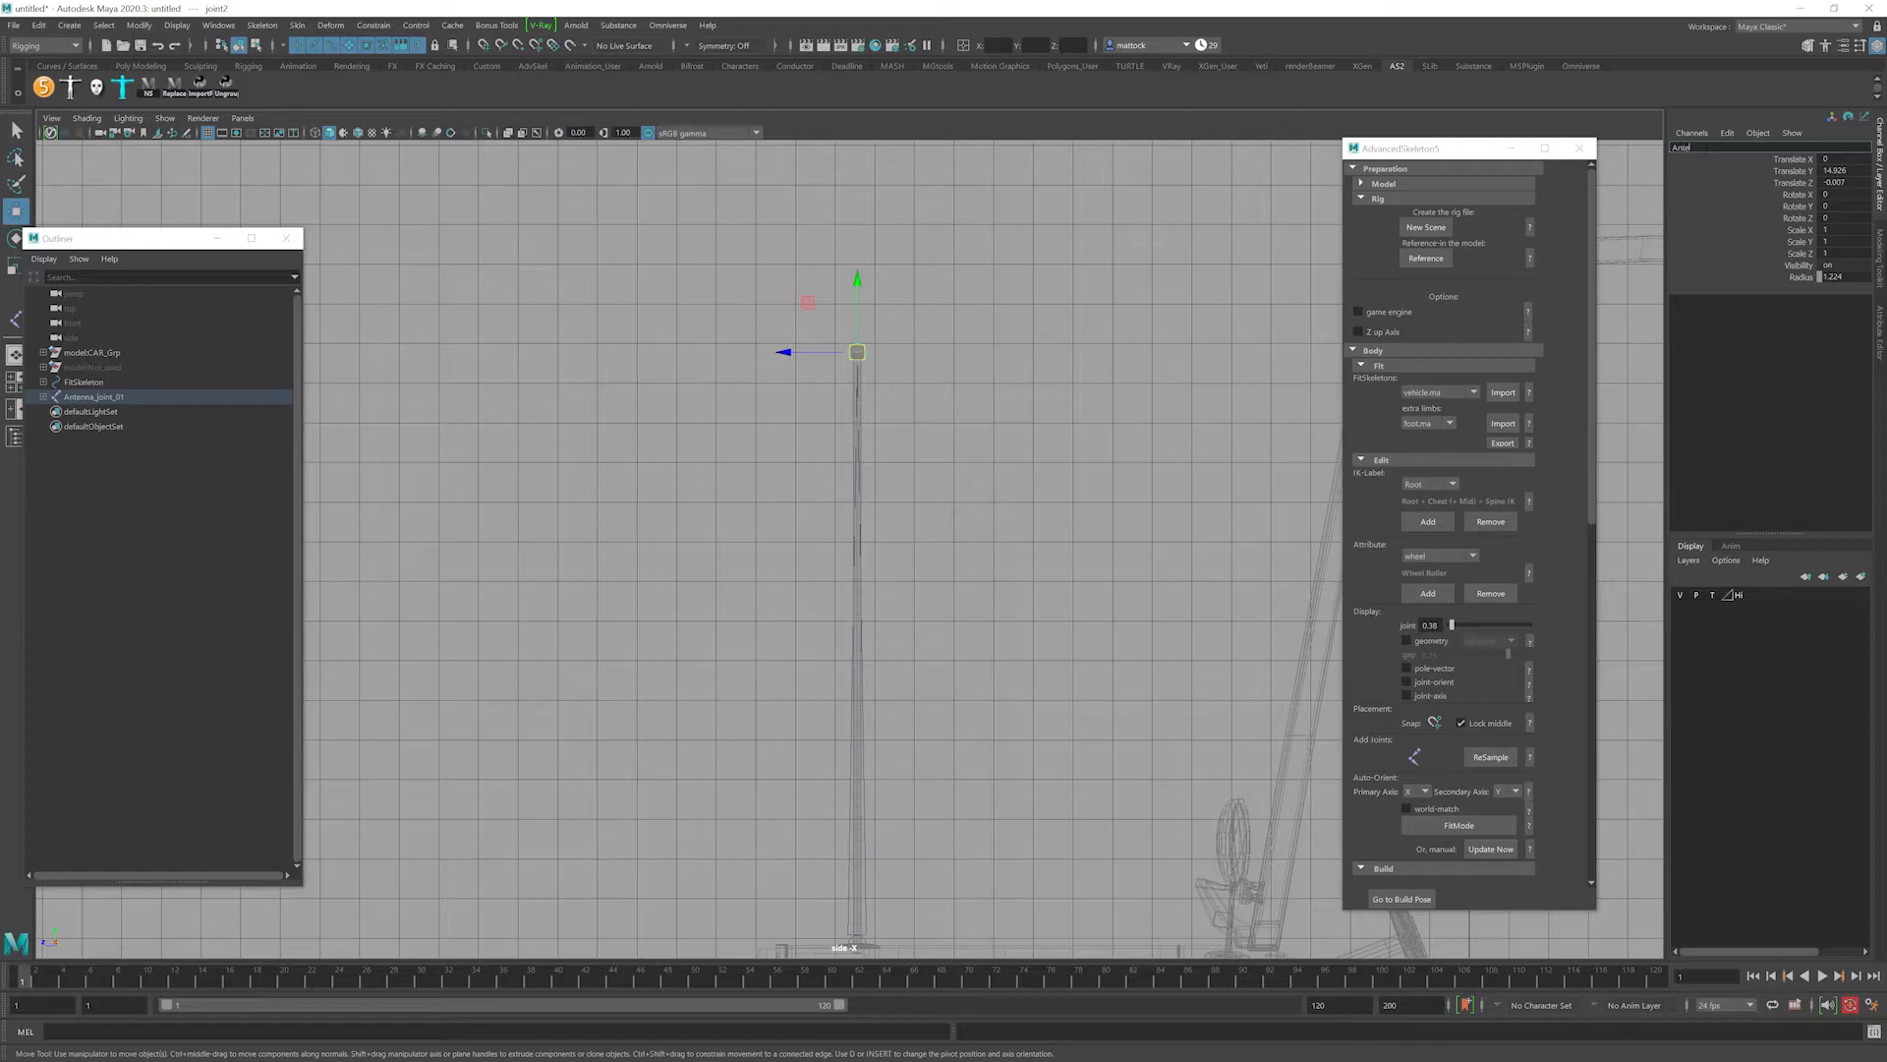
type("Antenna_tip")
key("Return")
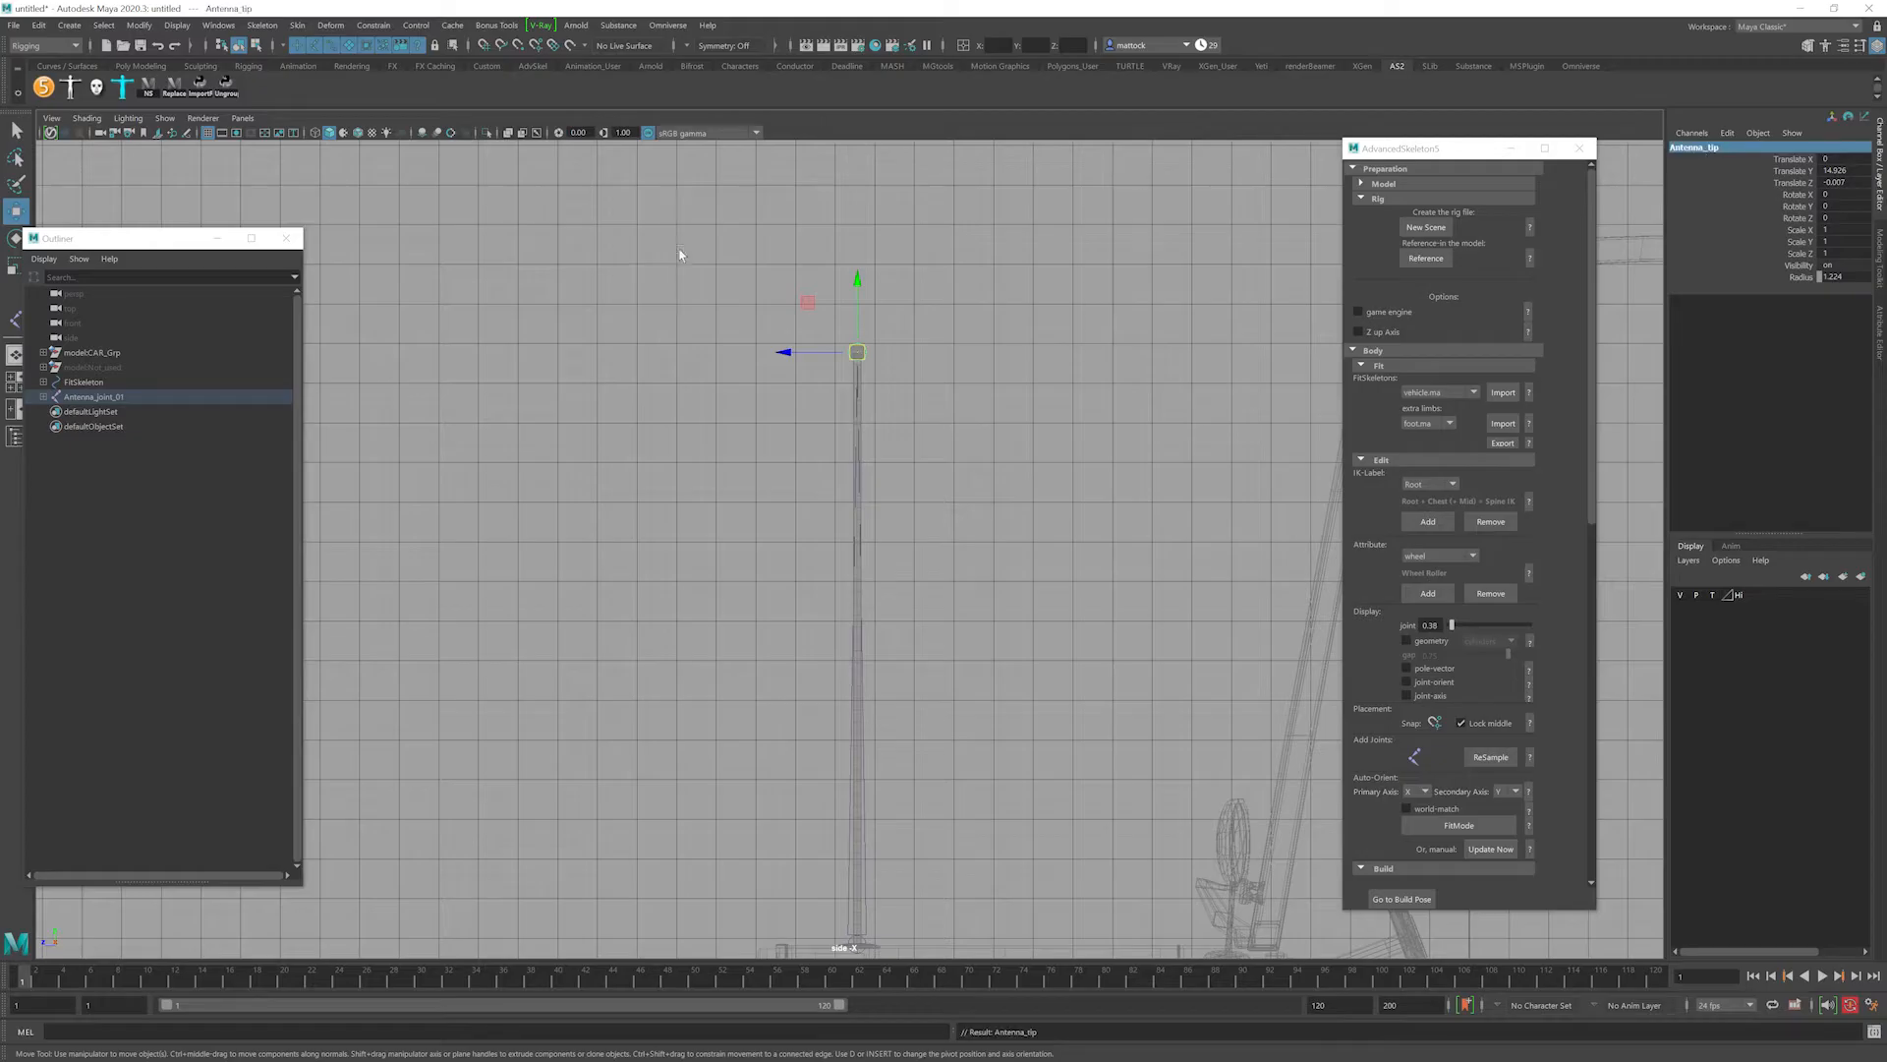
Reselect the base joint Antenna_joint_01 and show the jeep from the front in the perspective view of the four-view layout.
scroll(681, 255, "down", 1)
middle_click_drag(650, 479, 662, 344, "alt")
left_click(671, 417)
left_click(868, 521)
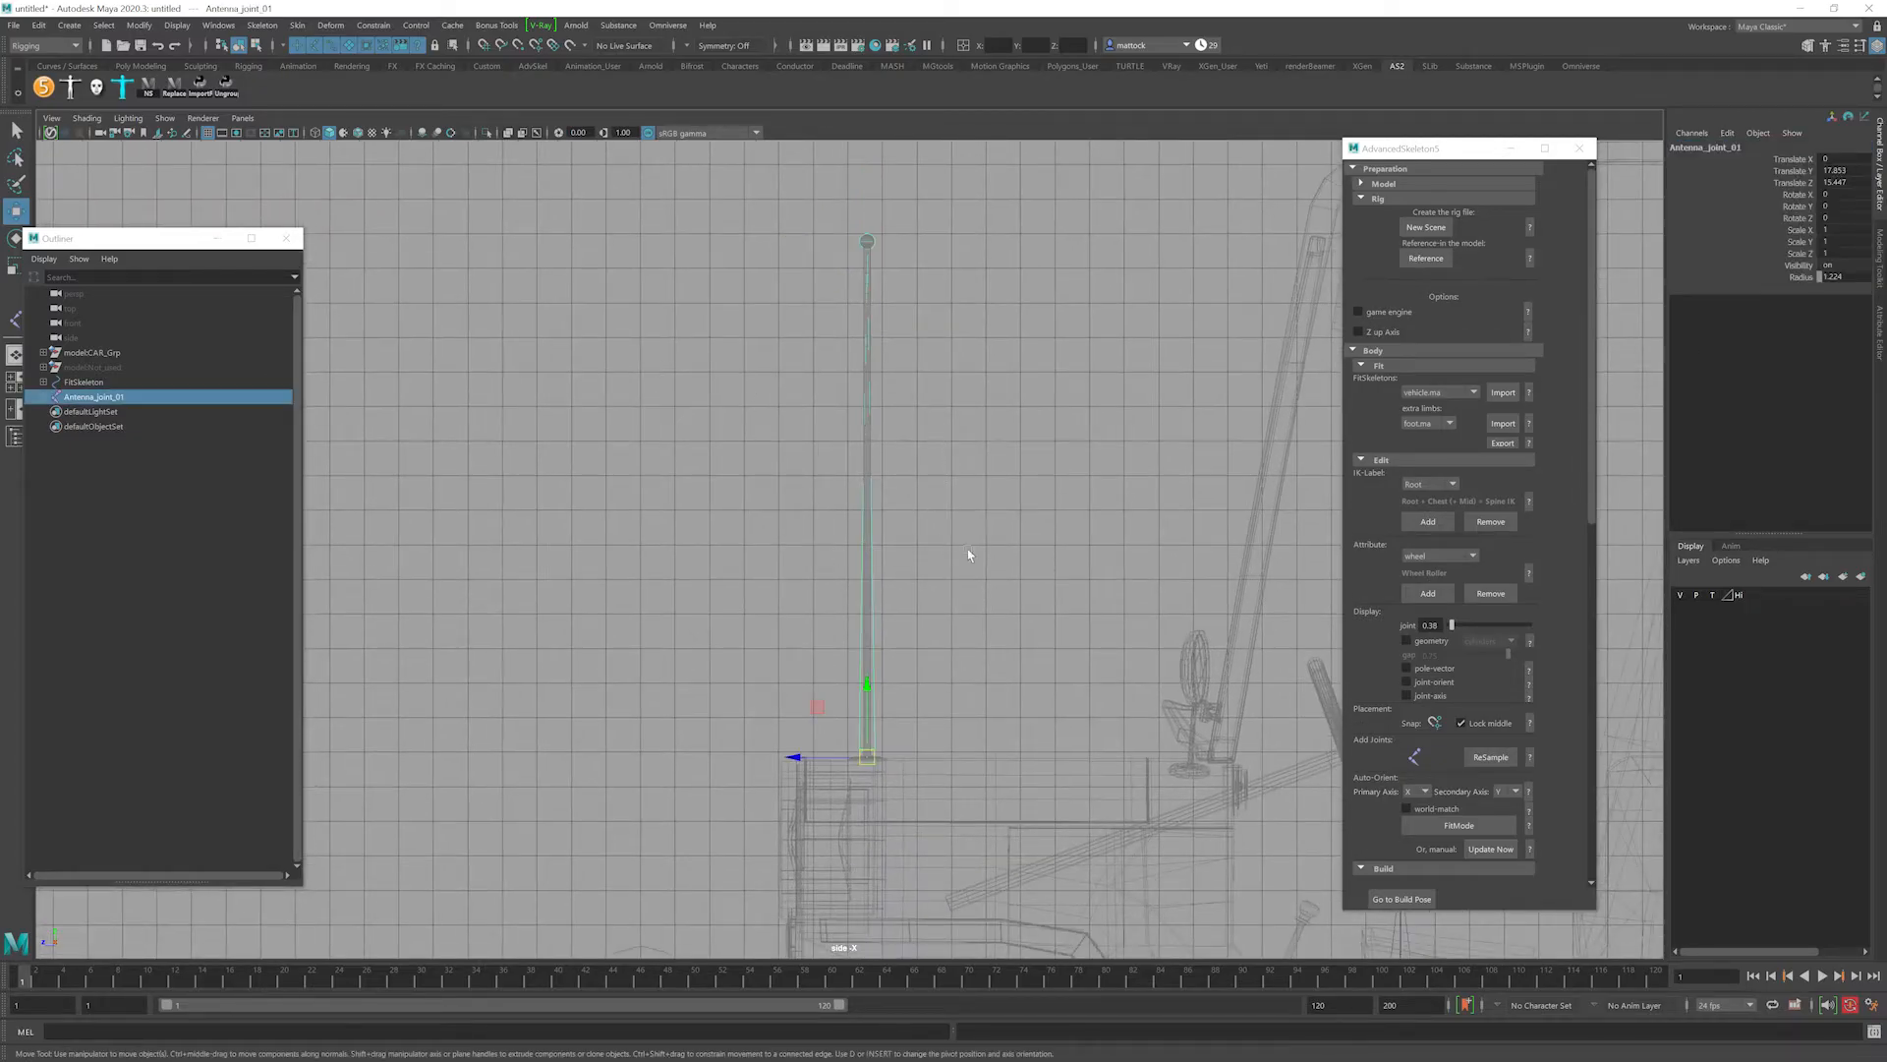
middle_click_drag(921, 708, 881, 553, "alt")
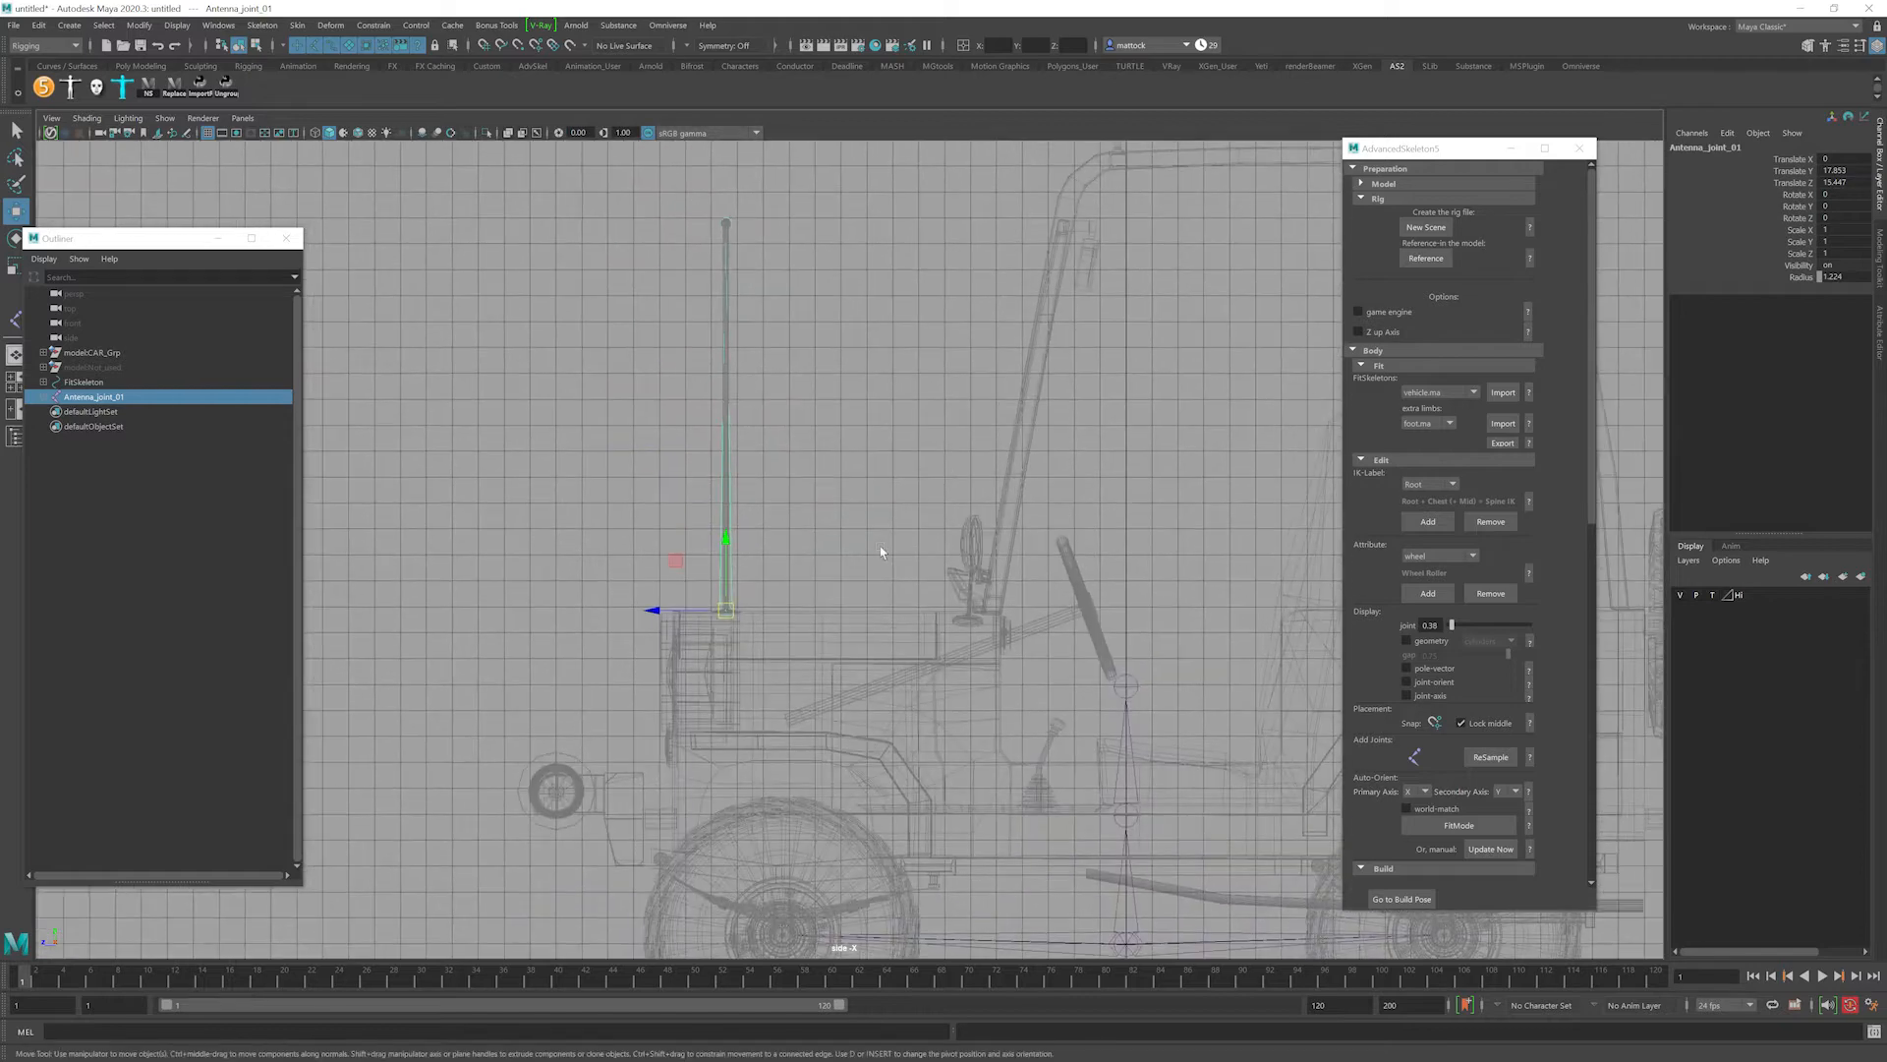
key("space")
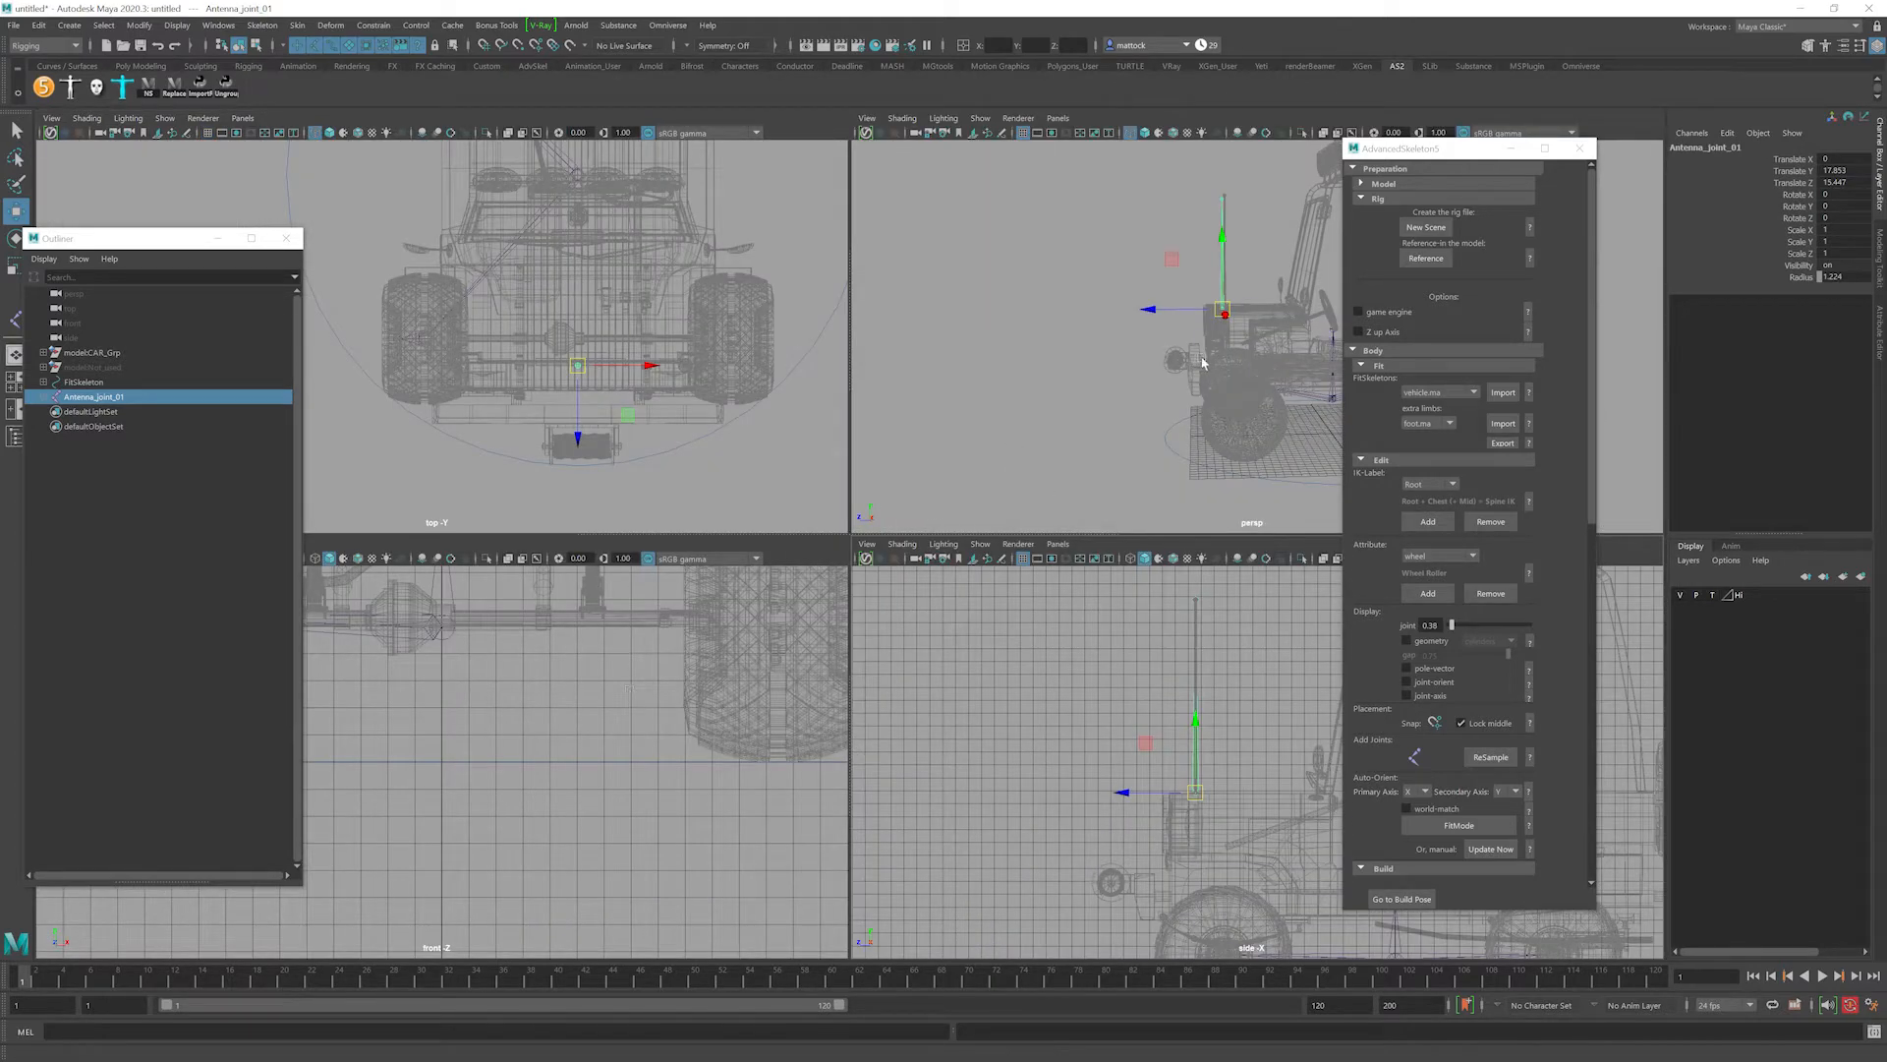
left_click_drag(1201, 361, 1040, 389, "alt")
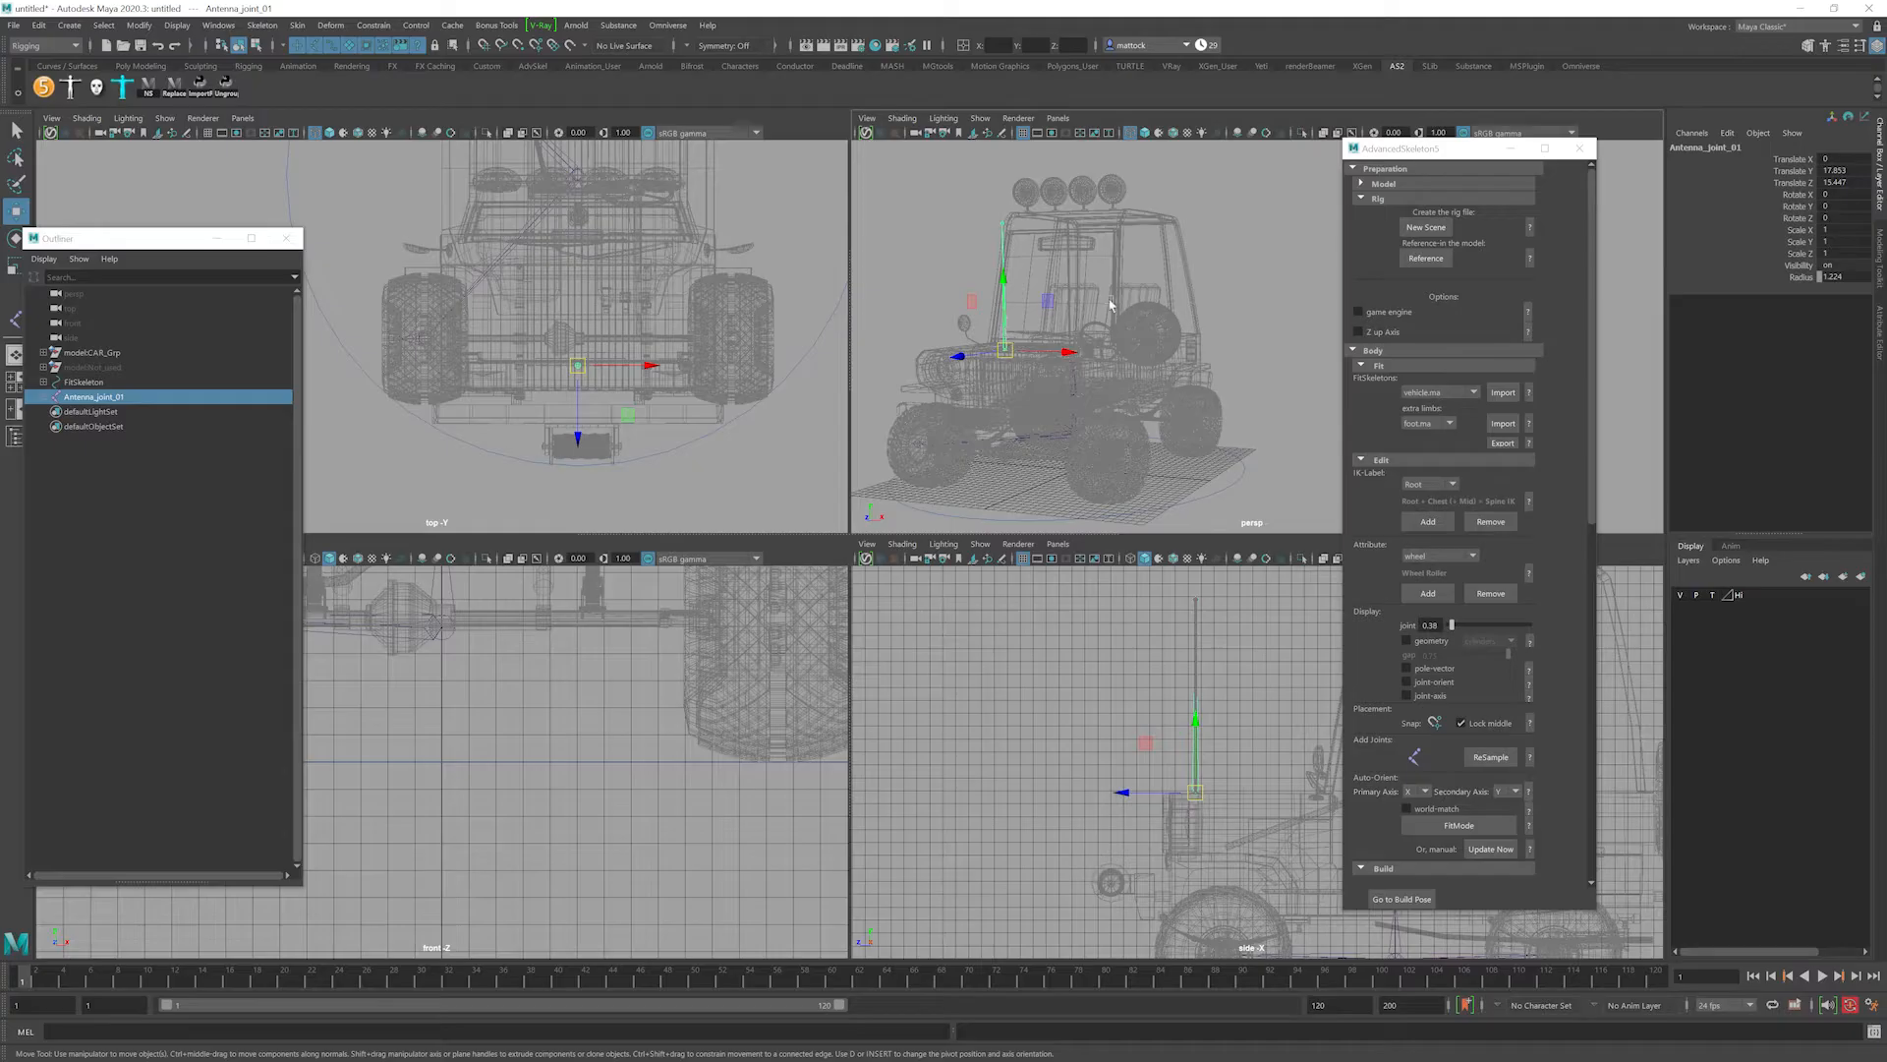
Return the model's display layer to normal mode and maximise the perspective view with textured shading.
left_click(1715, 595)
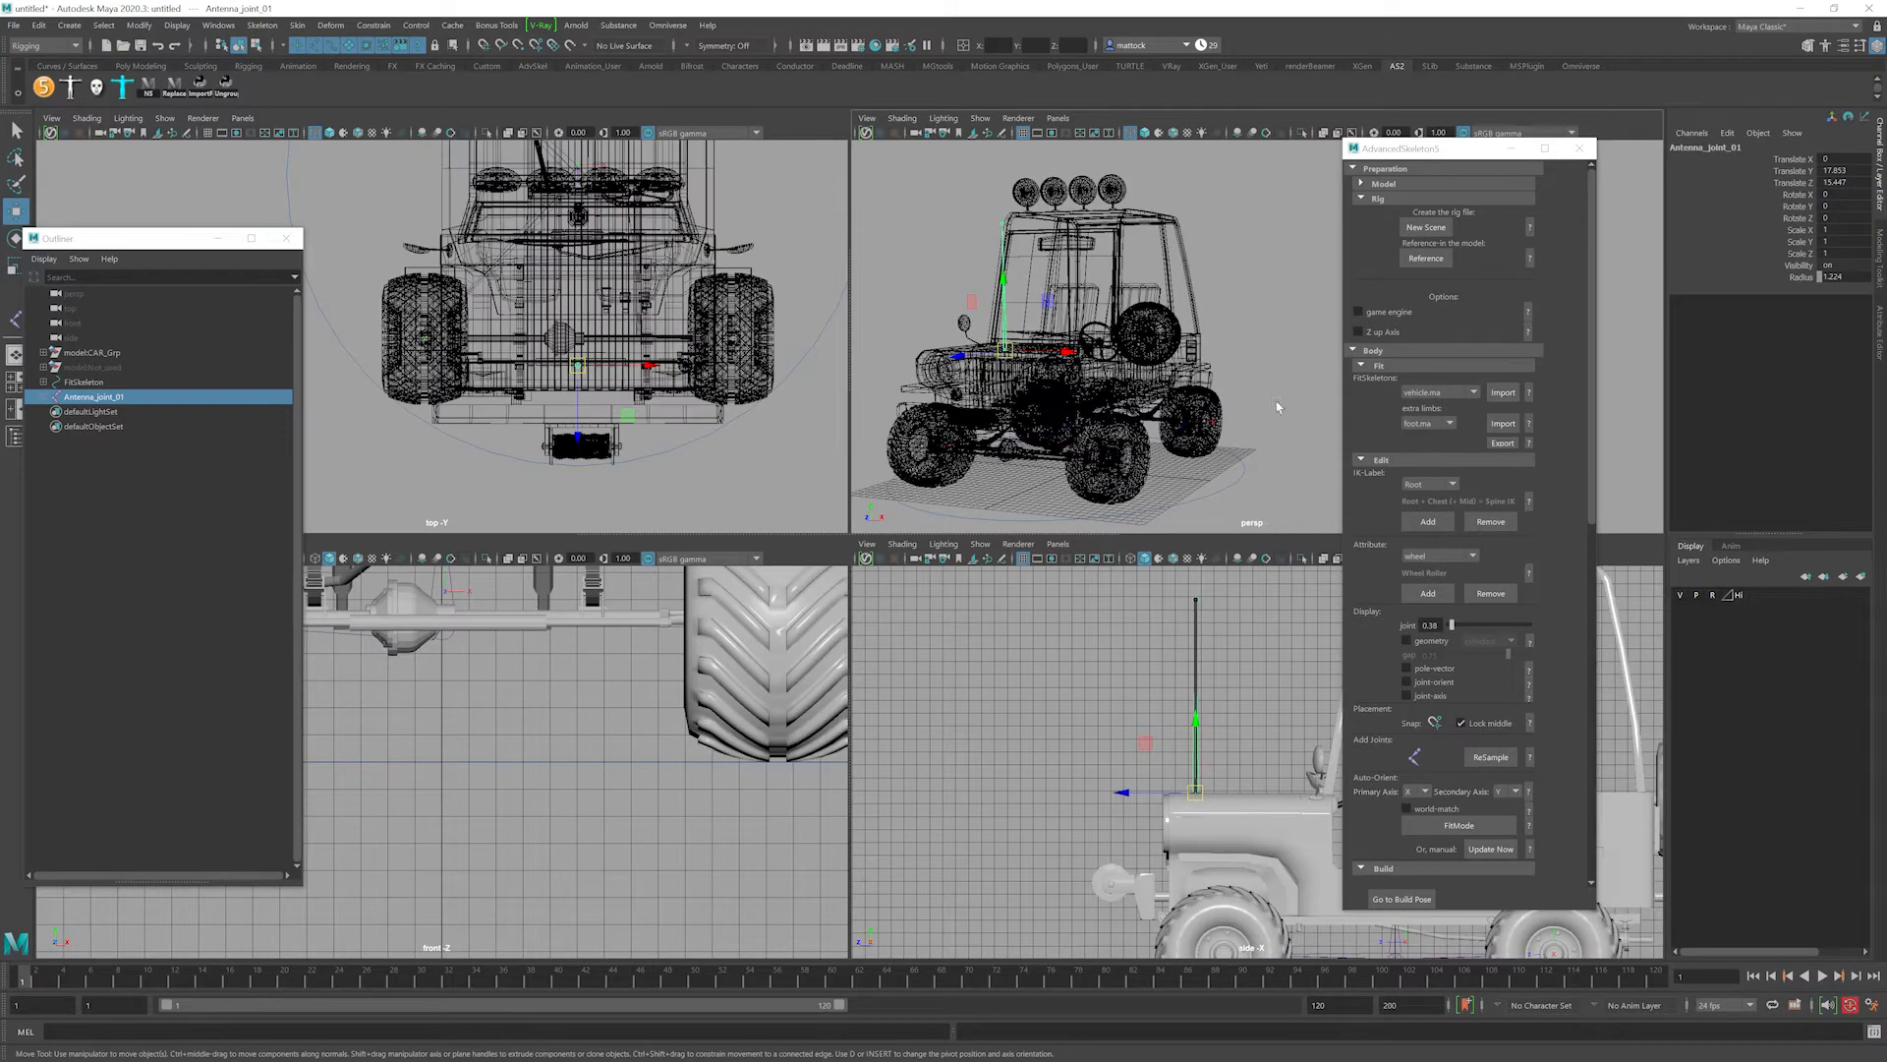
left_click(1715, 597)
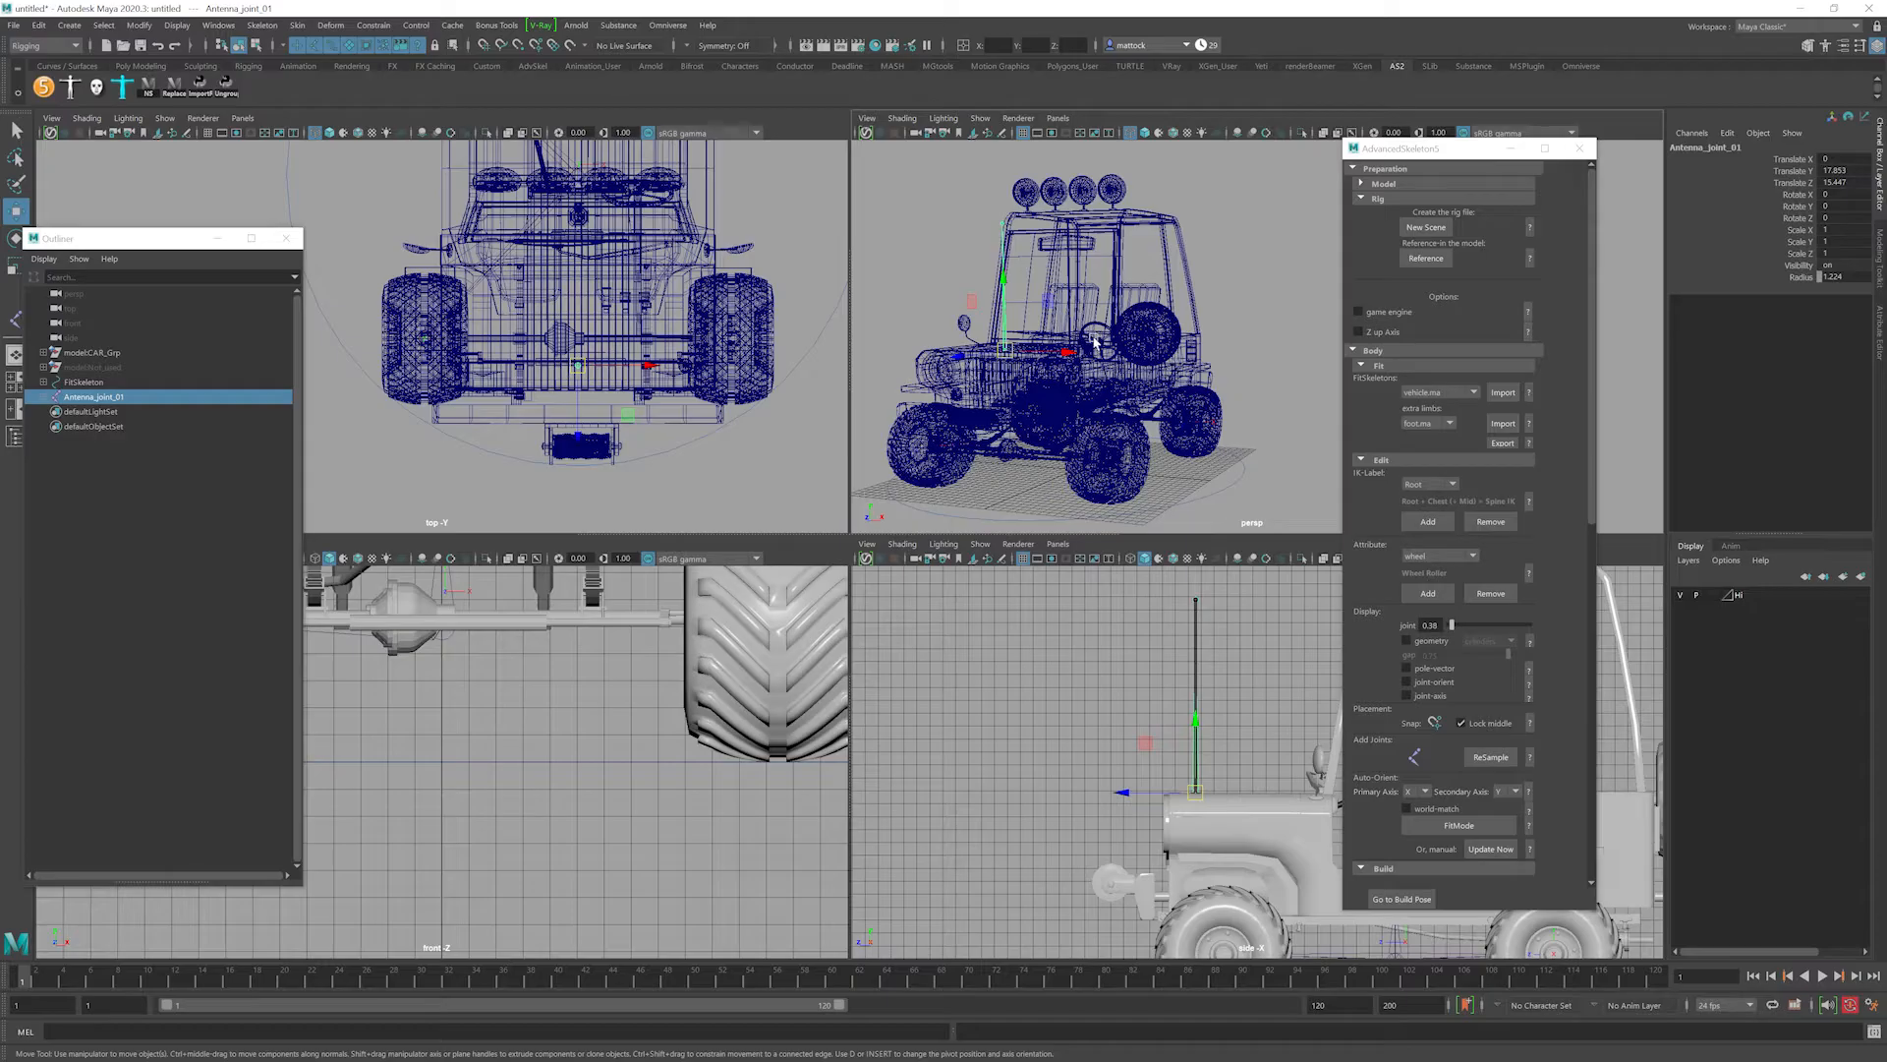
key("alt+F2")
key("6")
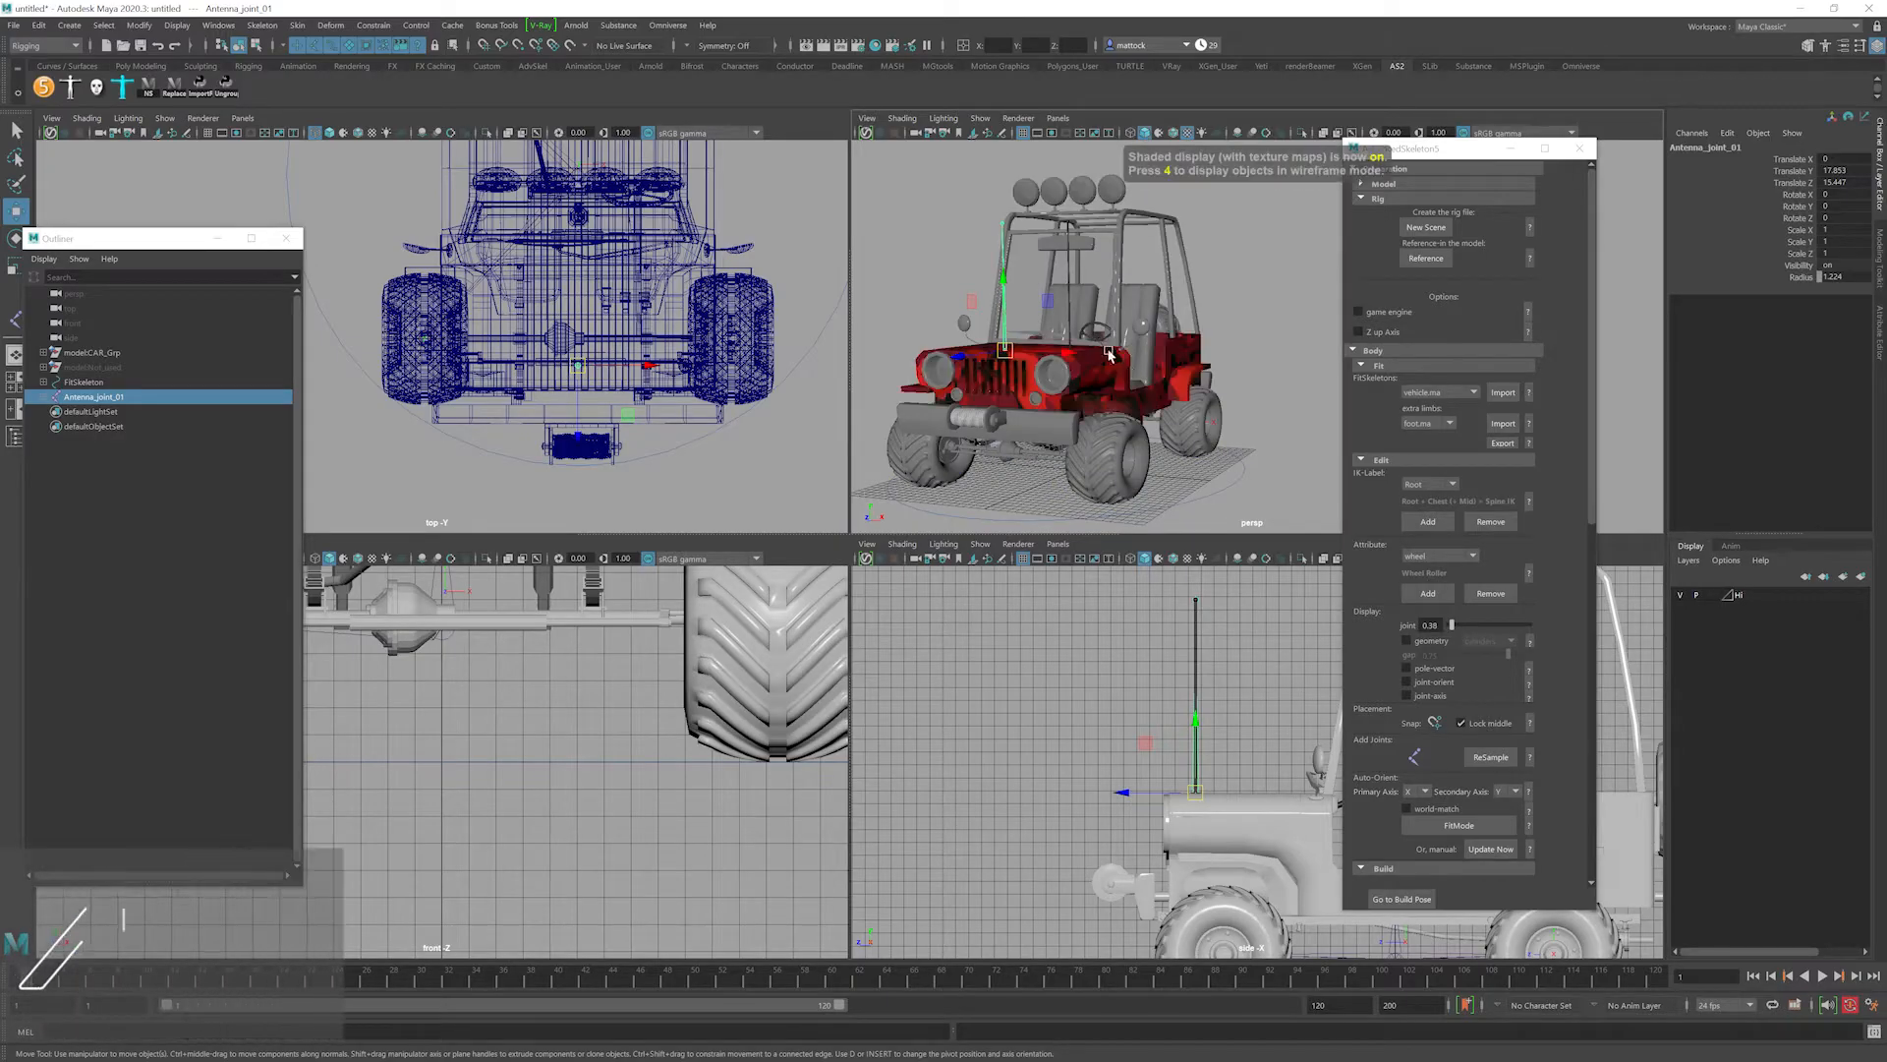
scroll(583, 670, "down", 2)
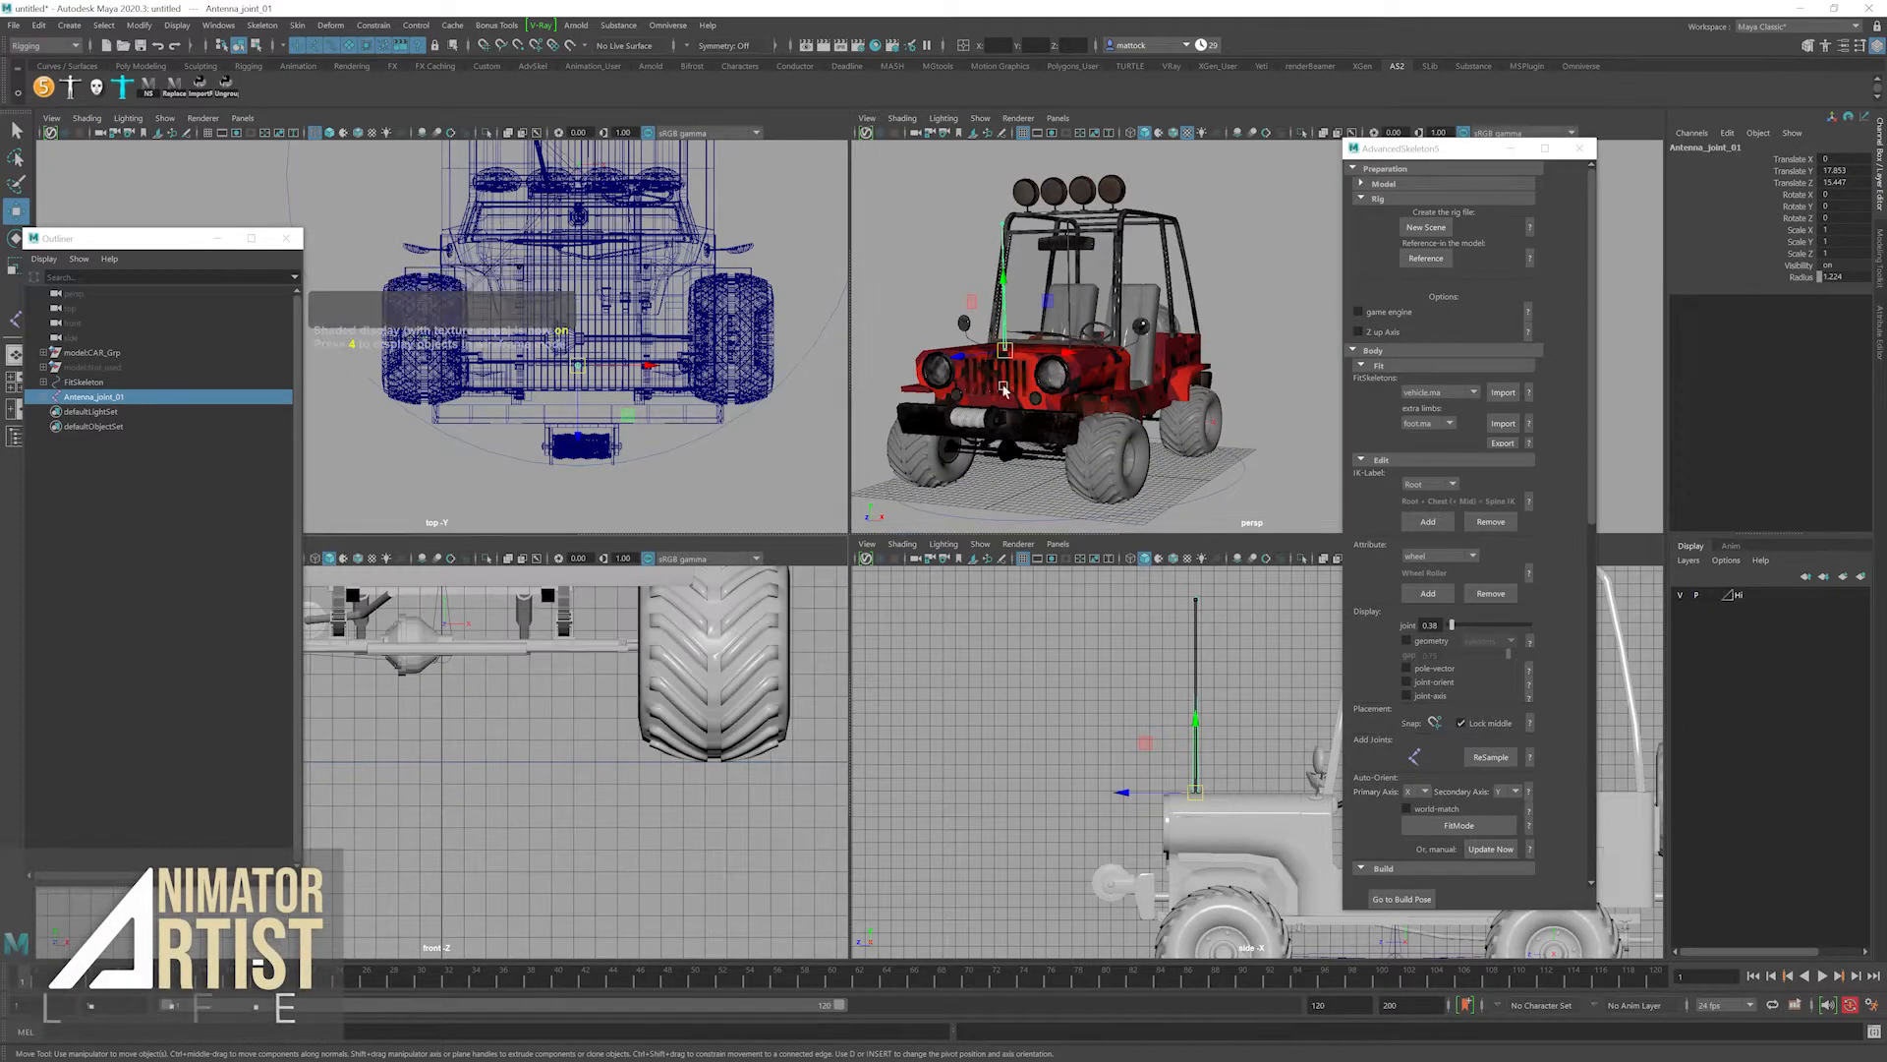
scroll(1057, 381, "up", 5)
key("space")
scroll(1167, 455, "down", 5)
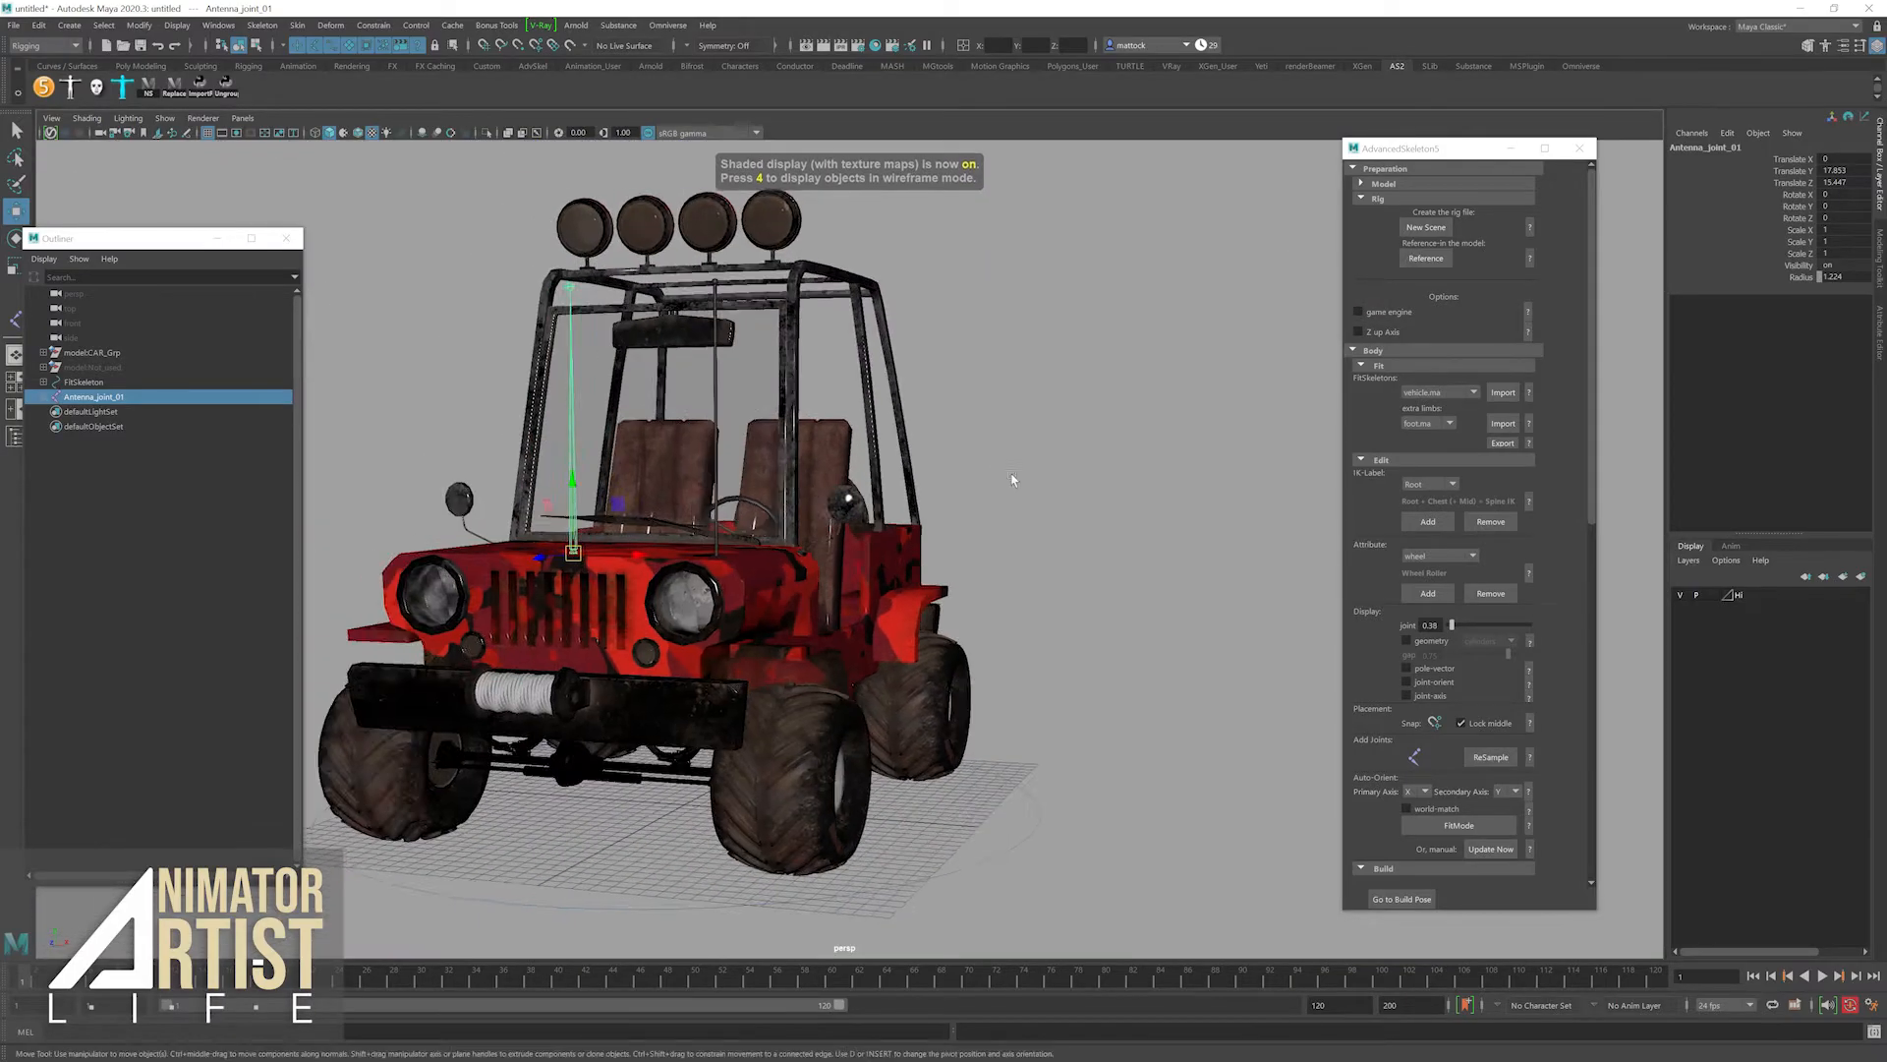
Move the antenna joint chain sideways along X to about 8.74, onto the antenna at the side of the hood.
left_click_drag(1010, 476, 1021, 539, "alt")
left_click_drag(737, 747, 882, 771)
scroll(882, 772, "up", 8)
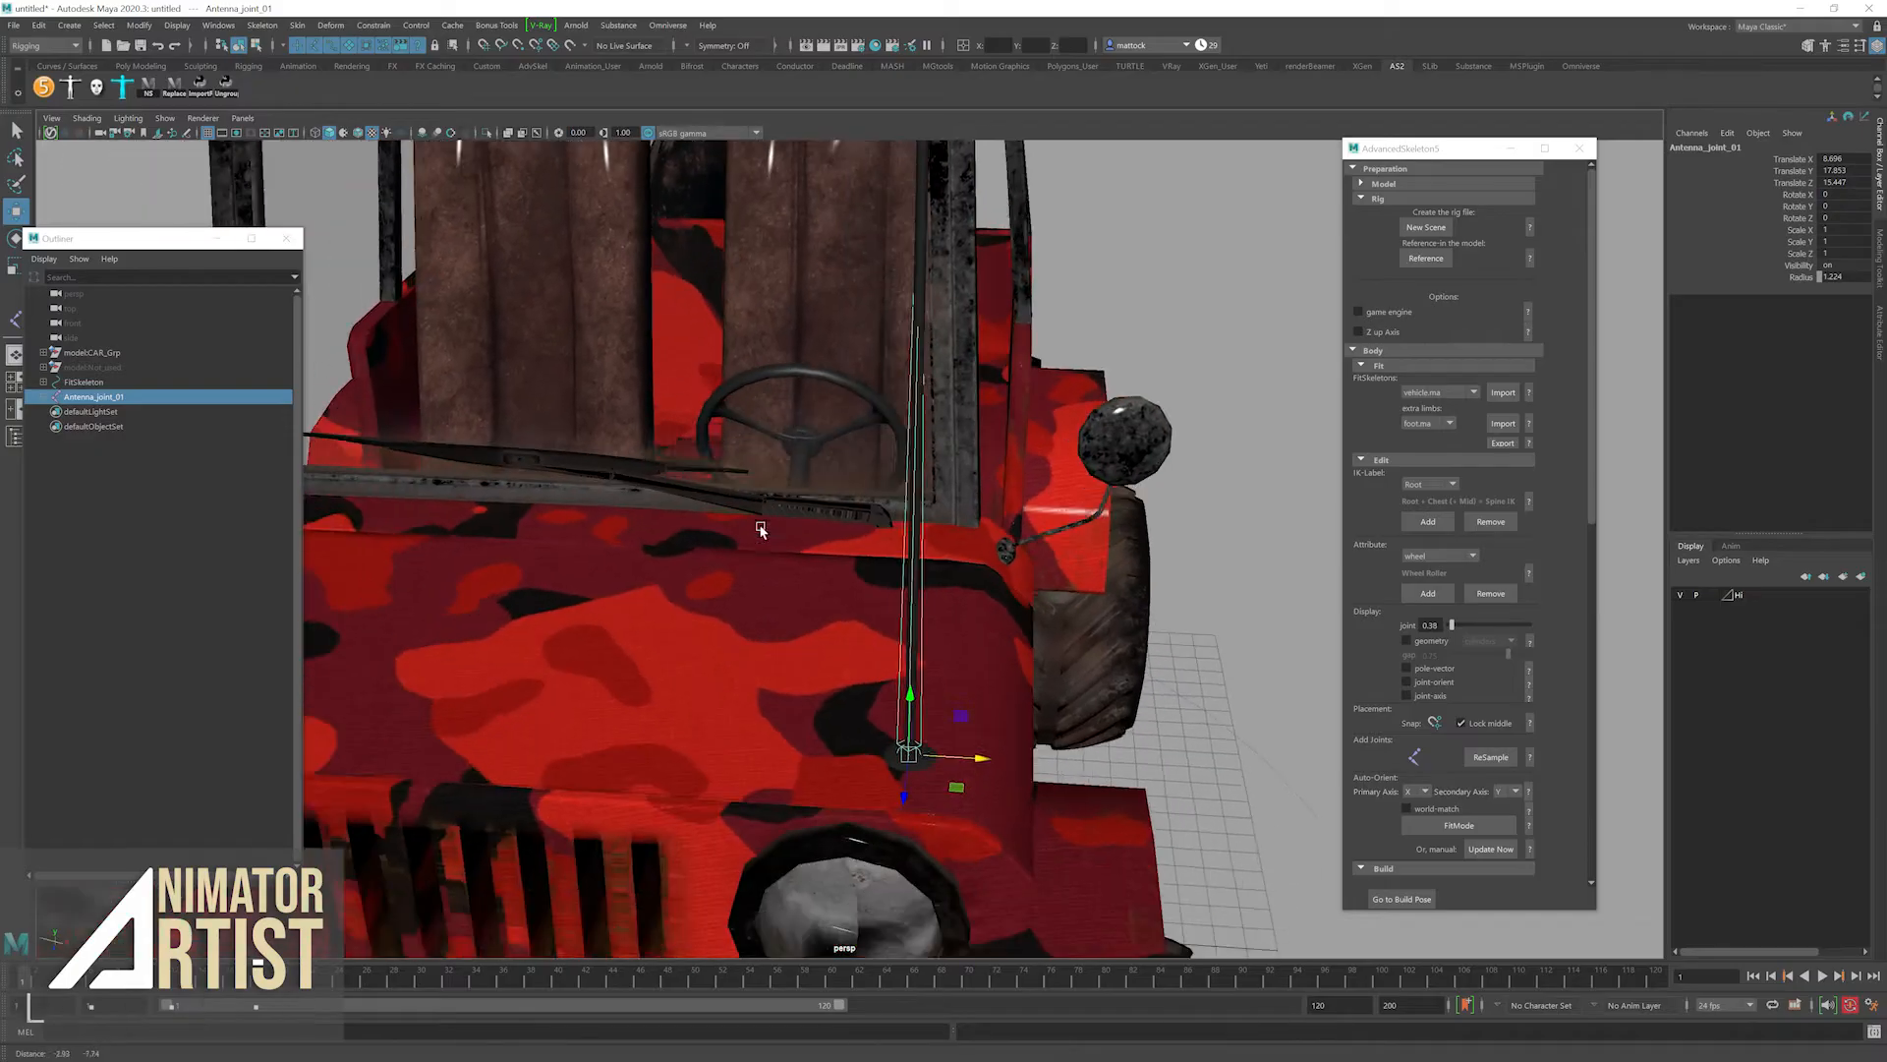
left_click_drag(729, 545, 831, 528, "alt")
middle_click_drag(830, 528, 859, 670, "alt")
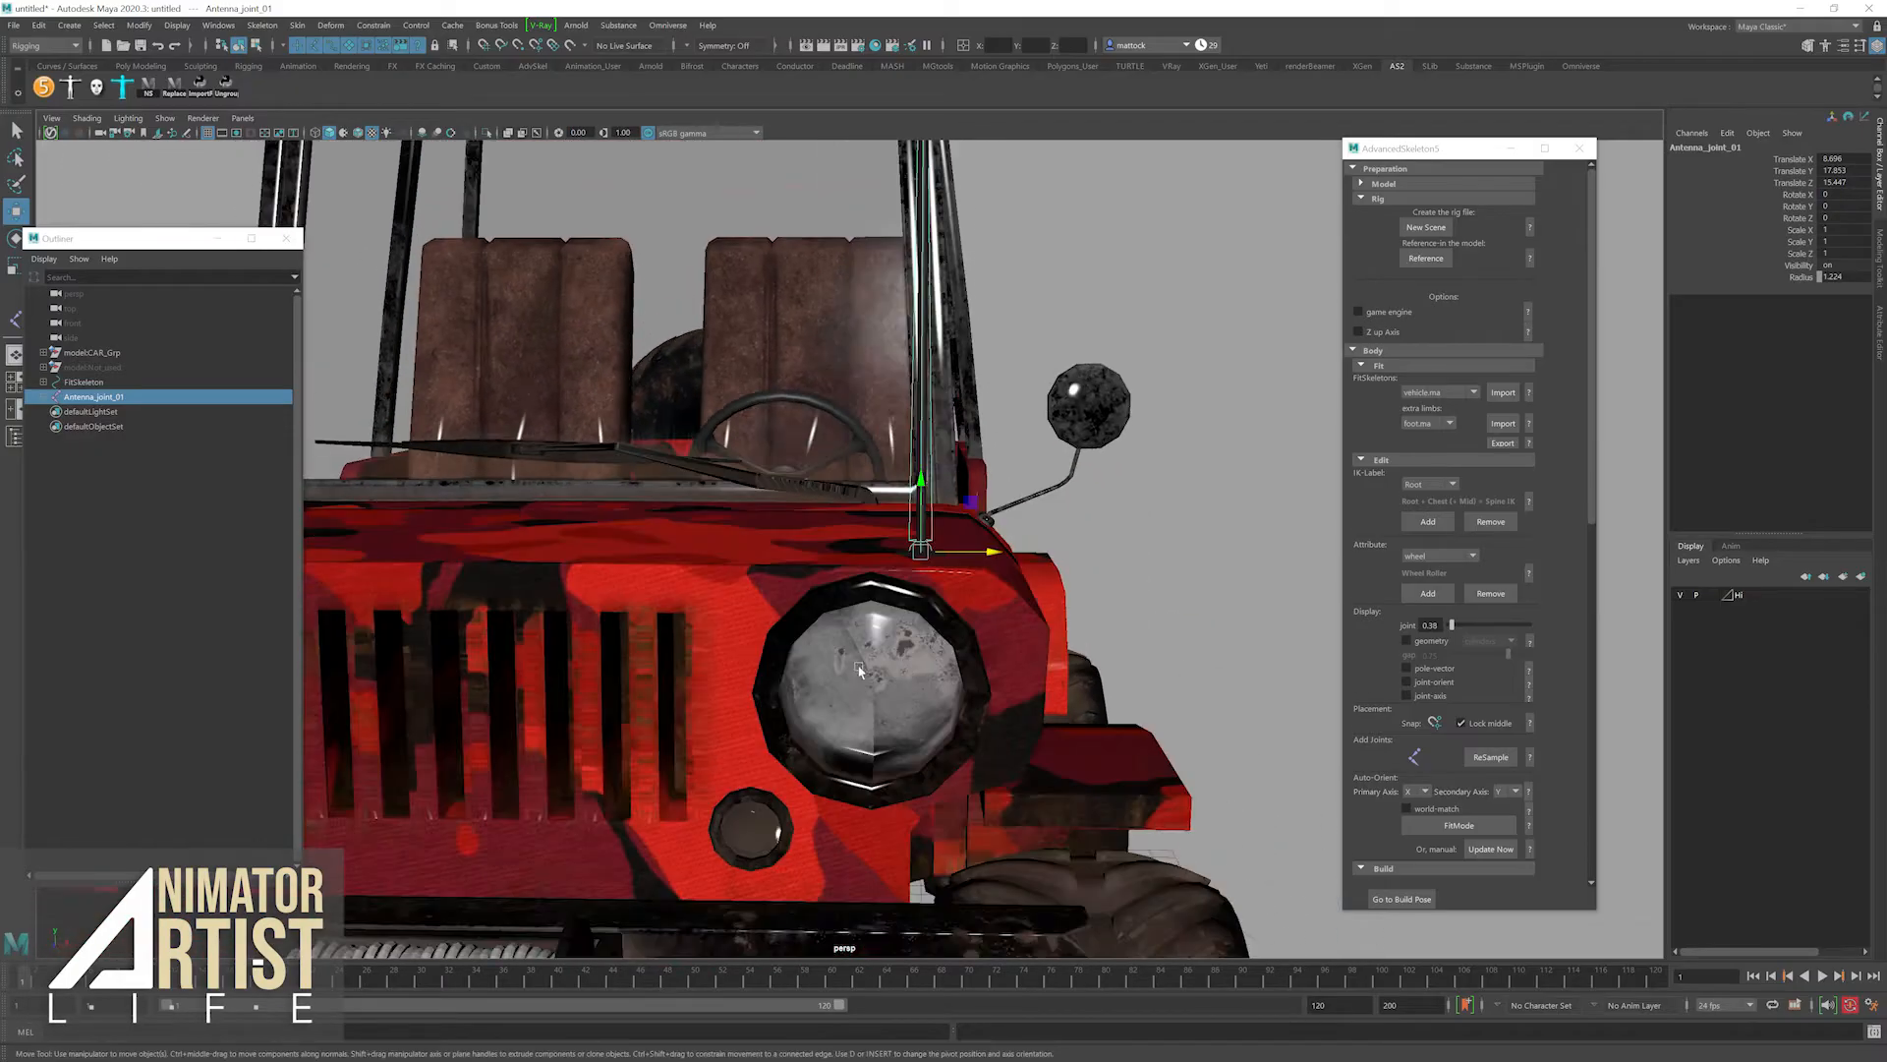
left_click_drag(987, 550, 990, 551)
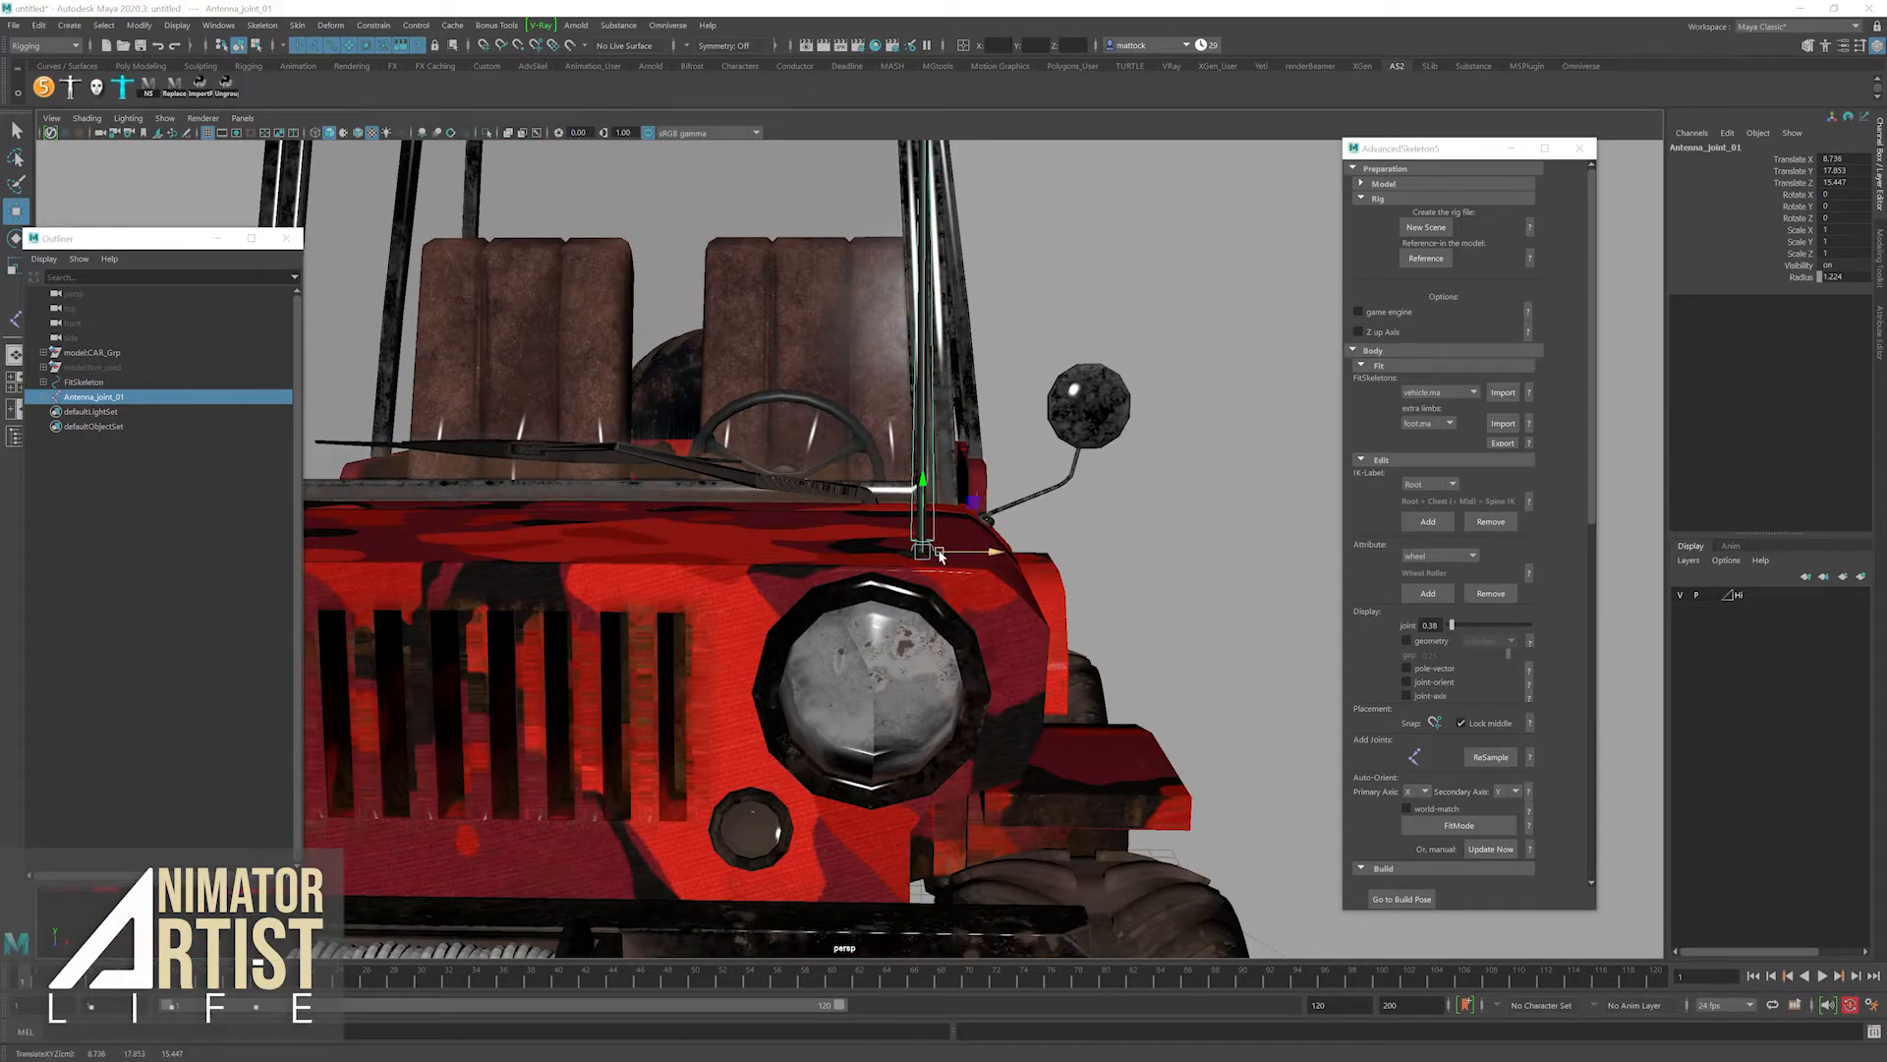
Maximise the front view with textured shading and nudge Antenna_joint_01 along X until the chain lines up with the antenna.
key("space")
scroll(631, 710, "down", 6)
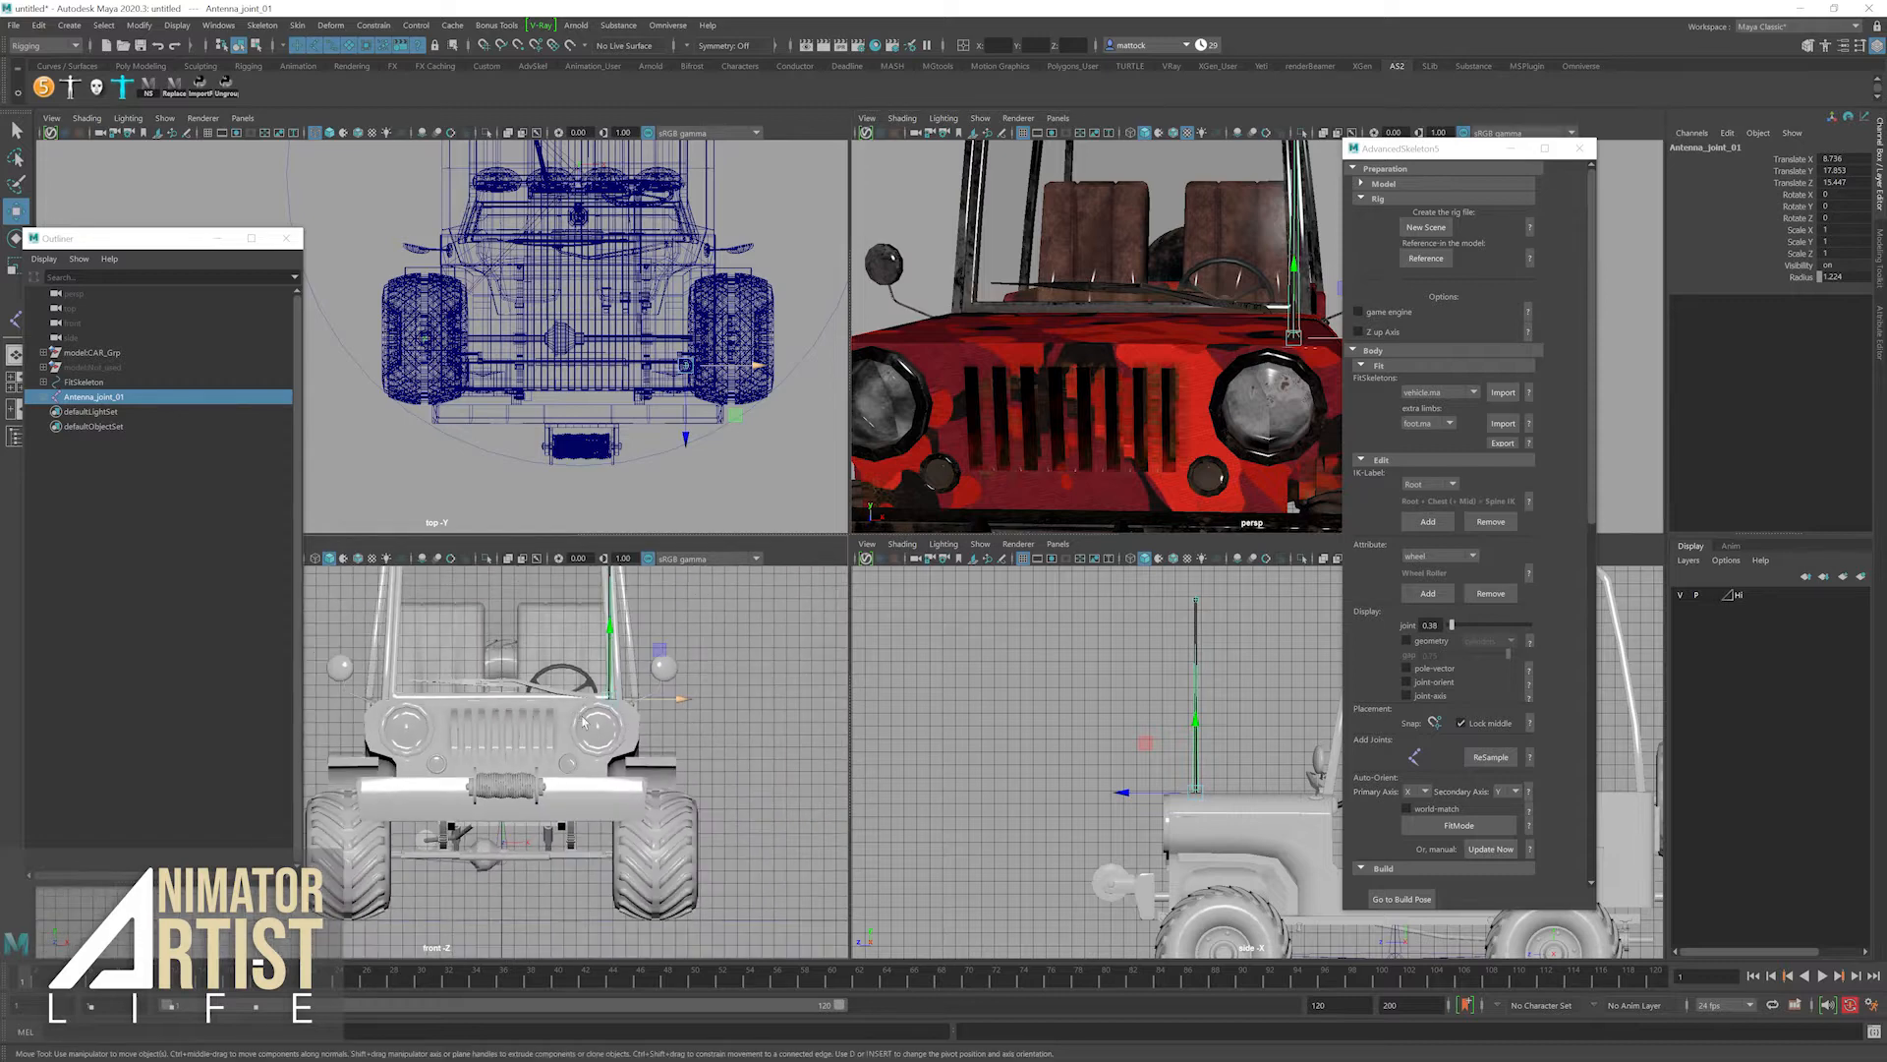
key("6")
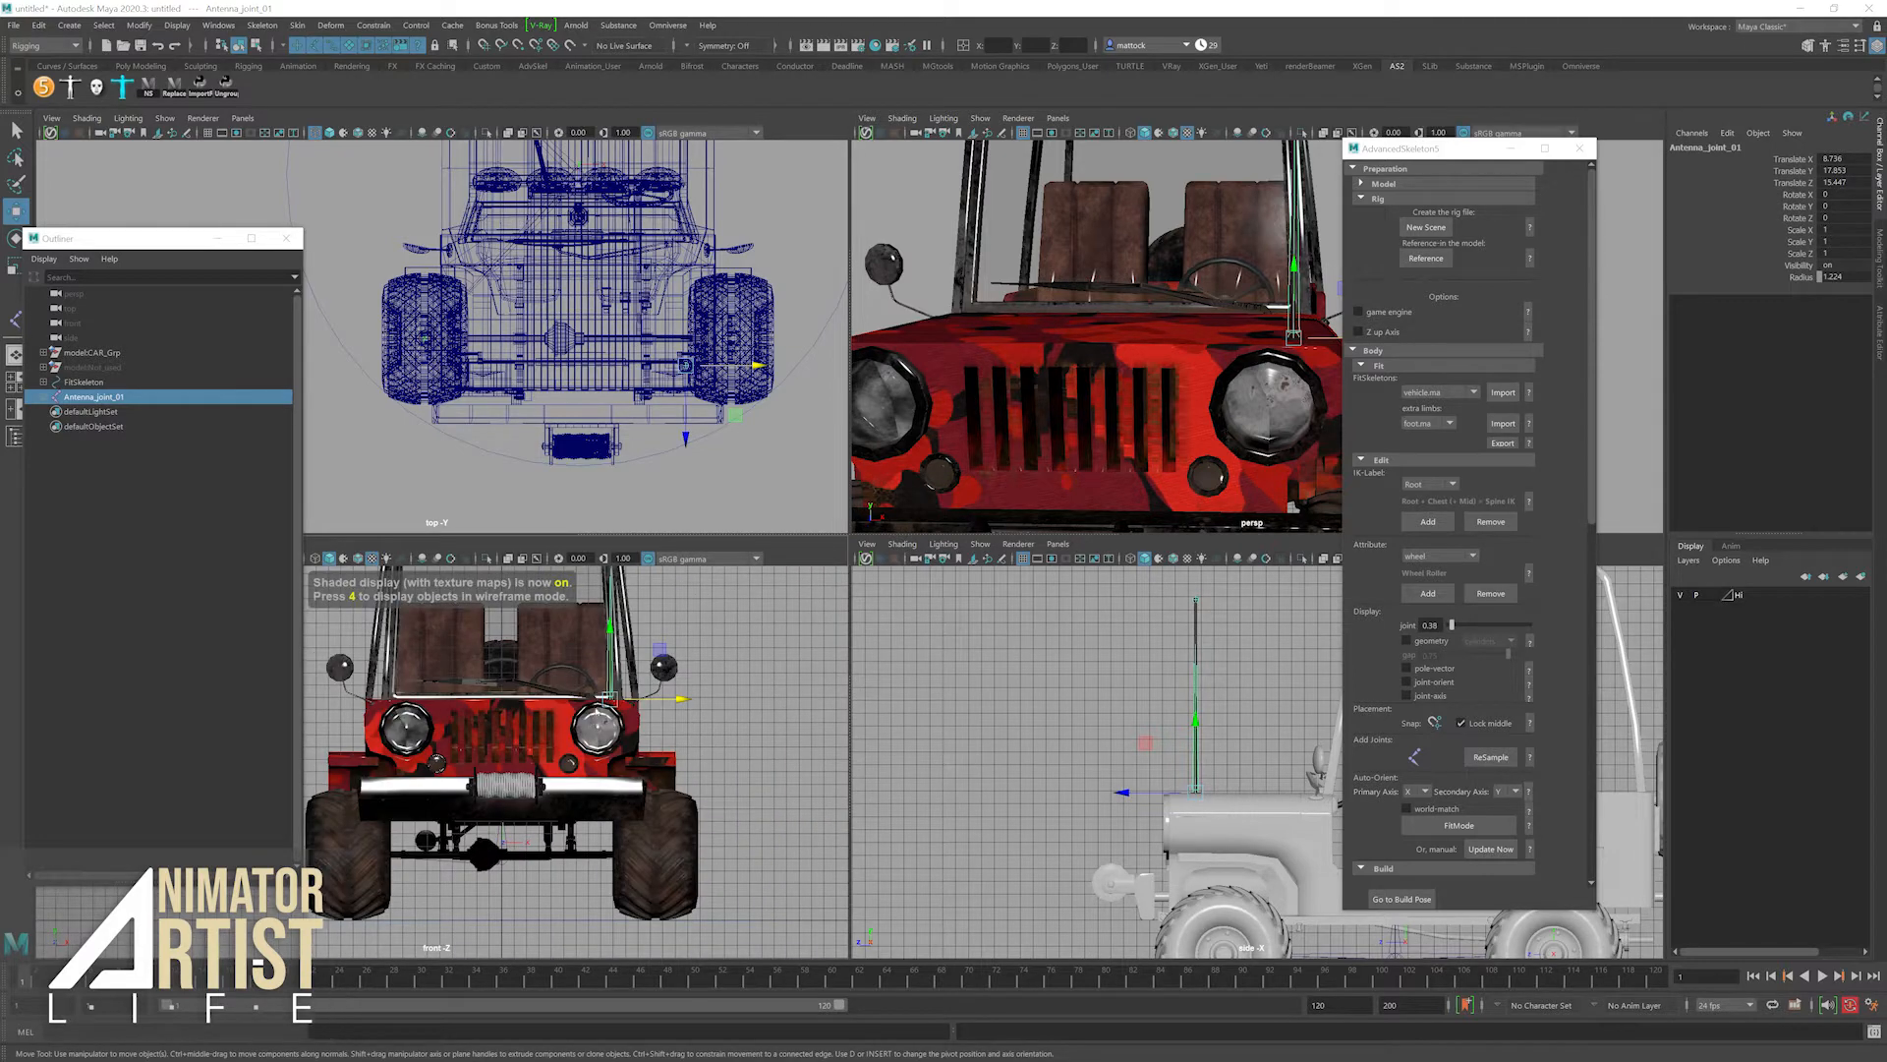
key("space")
scroll(1118, 435, "up", 5)
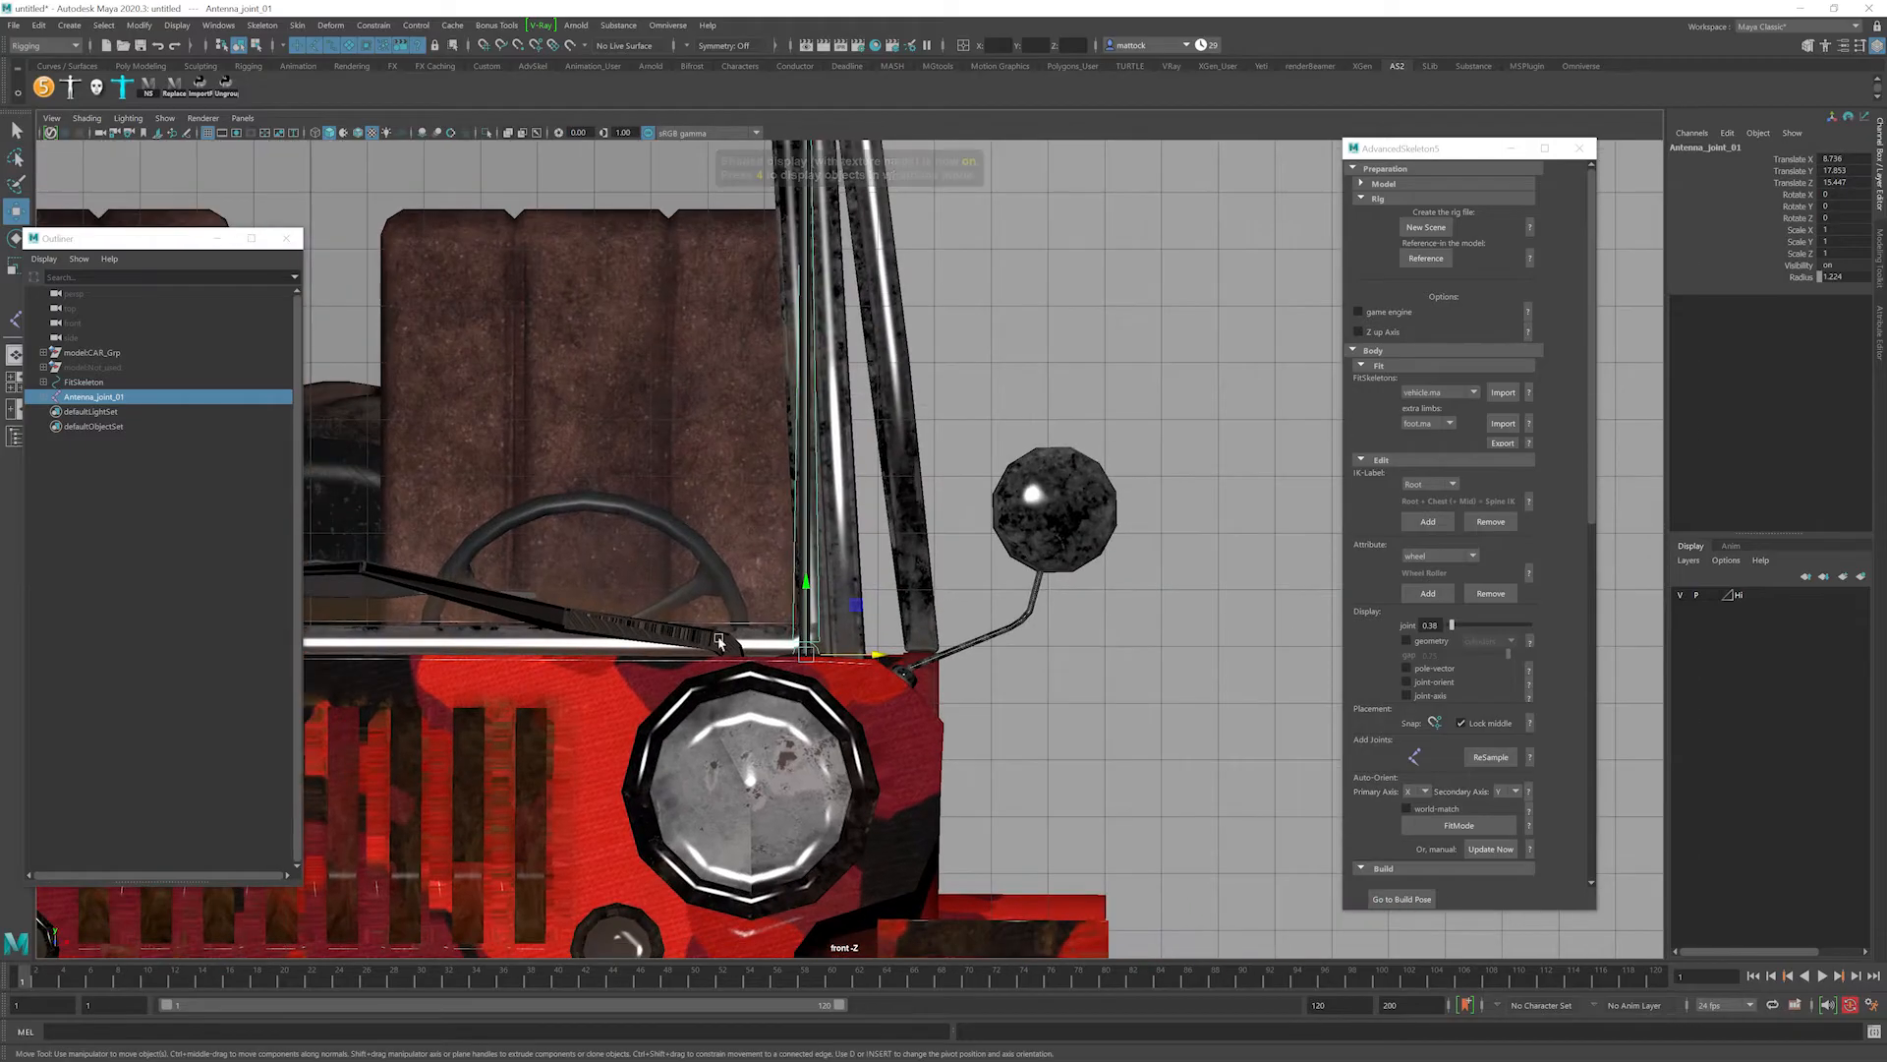
scroll(720, 642, "up", 2)
left_click_drag(866, 684, 862, 685)
middle_click_drag(900, 236, 914, 744, "alt")
middle_click_drag(857, 330, 878, 646, "alt")
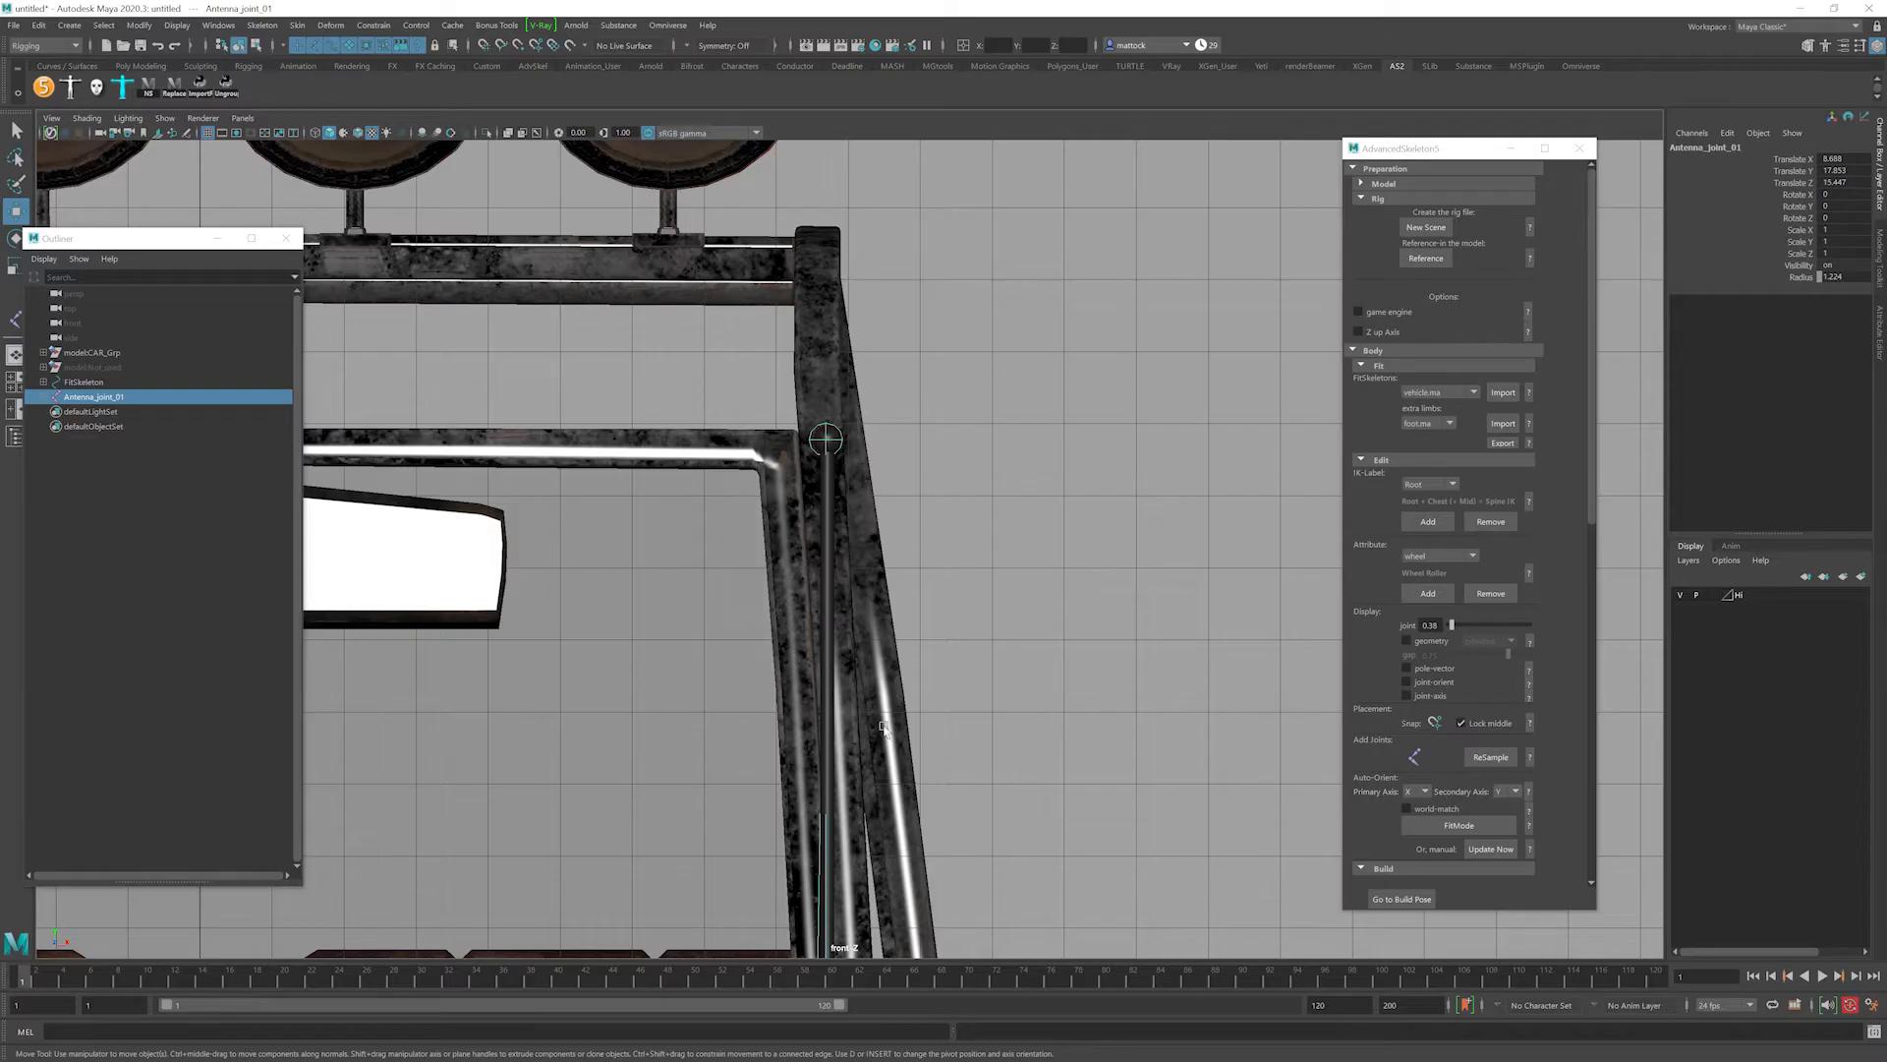
scroll(884, 728, "down", 8)
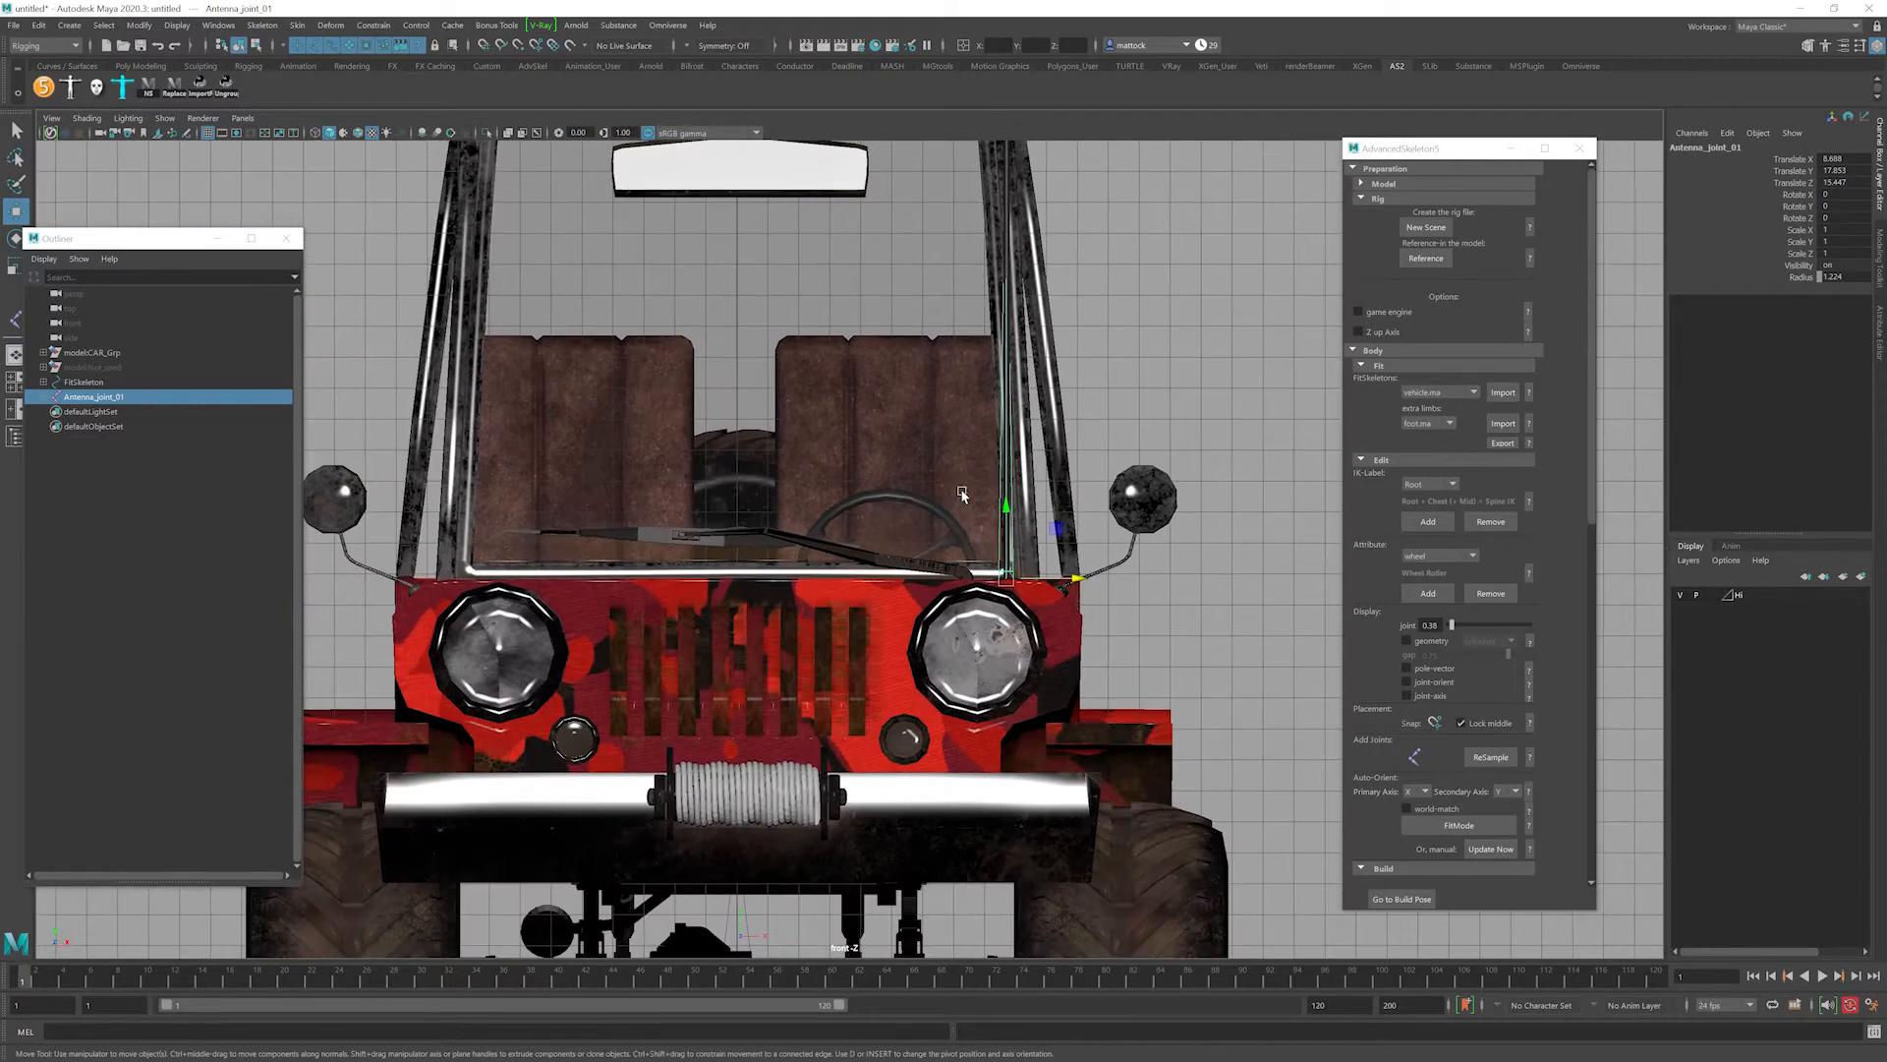
Return to the full perspective view and show the jeep in wireframe from its front side.
key("space")
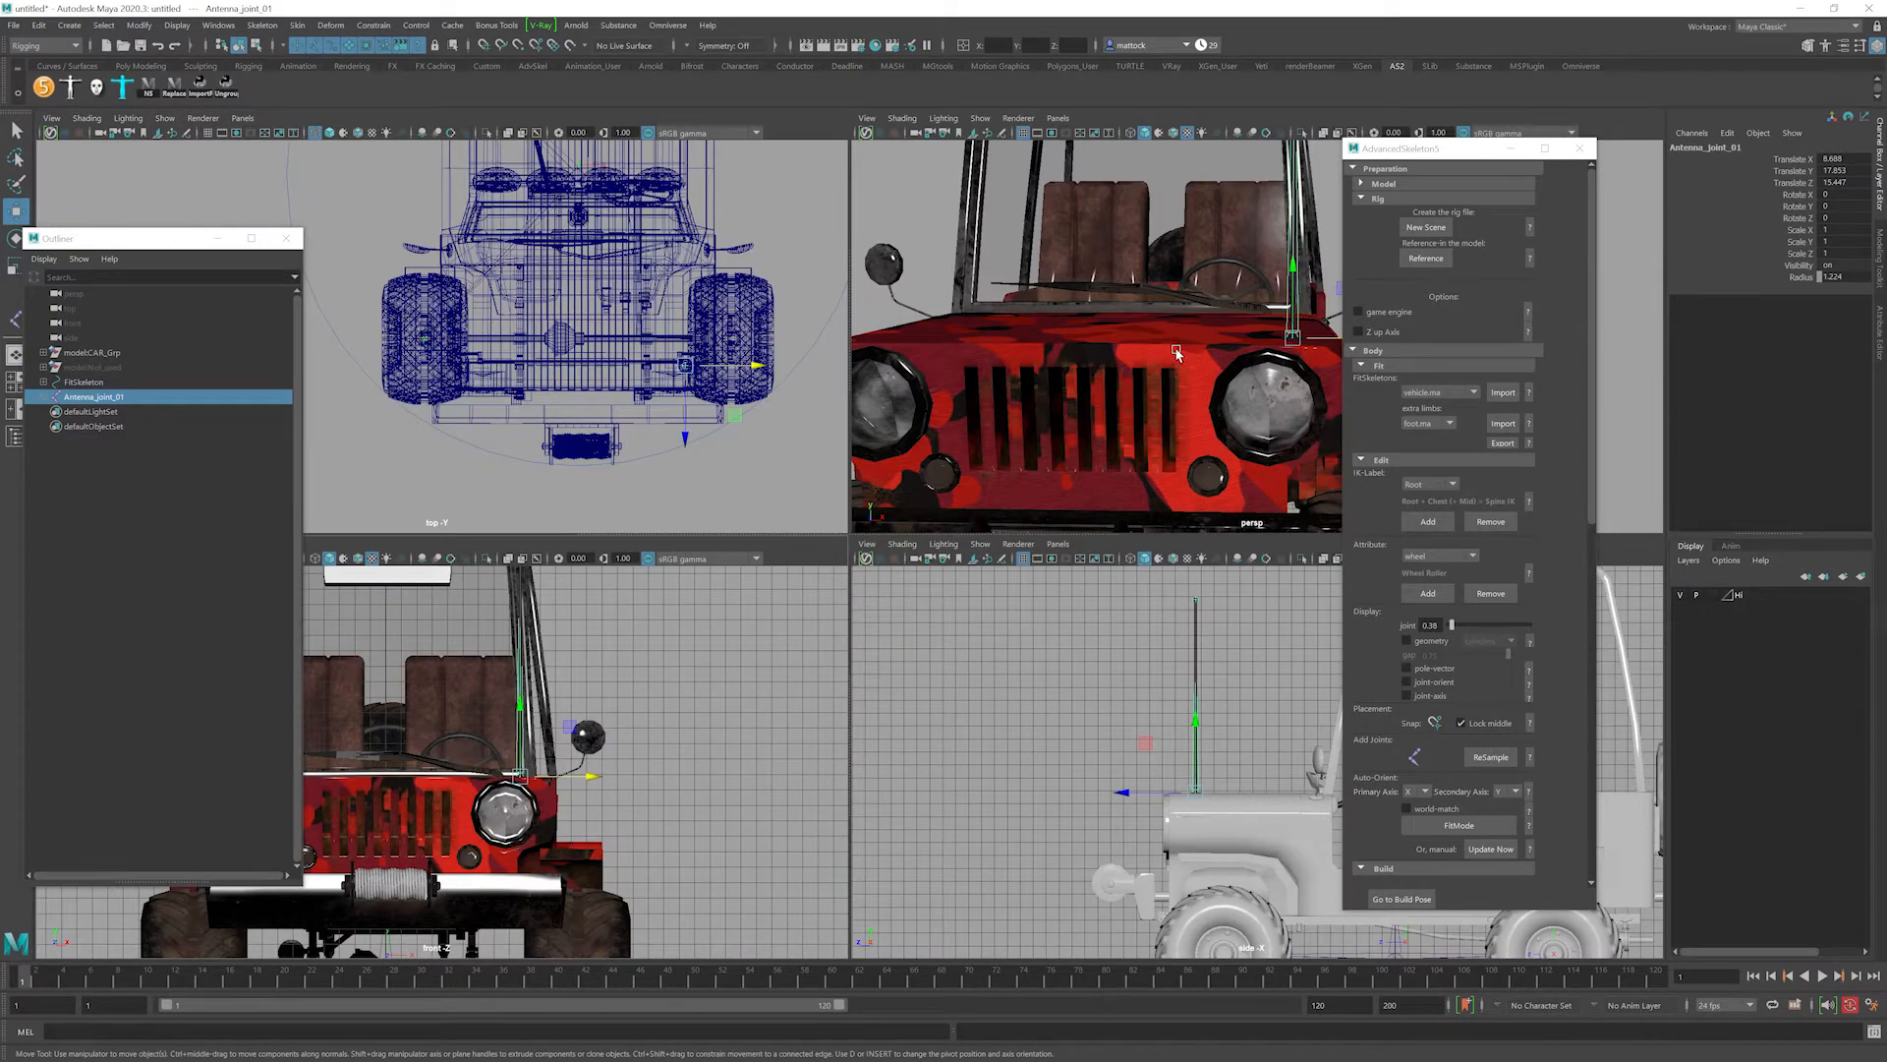
key("space")
scroll(1081, 394, "down", 8)
left_click_drag(924, 429, 658, 474, "alt")
scroll(748, 506, "up", 3)
key("4")
scroll(742, 479, "up", 5)
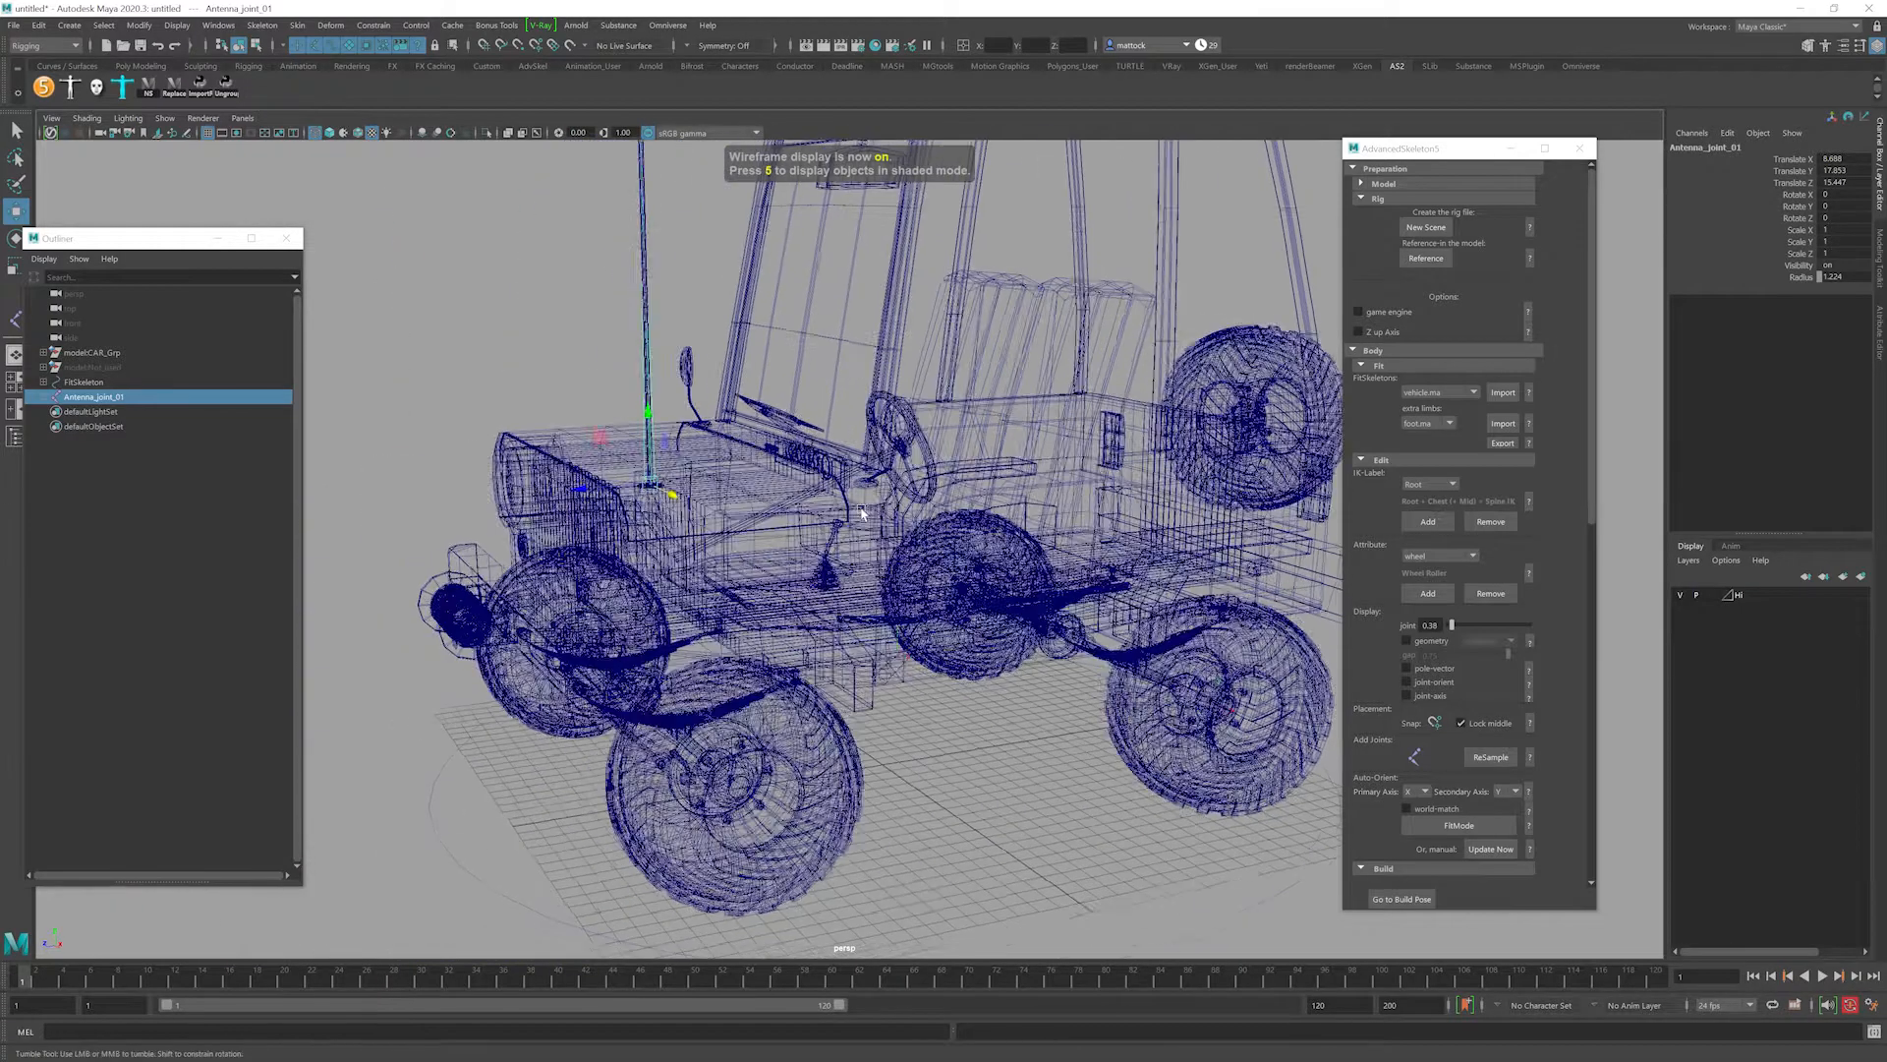
Turn on X-ray display for joints and return the model's display layer to normal mode with textured shading.
left_click(1721, 594)
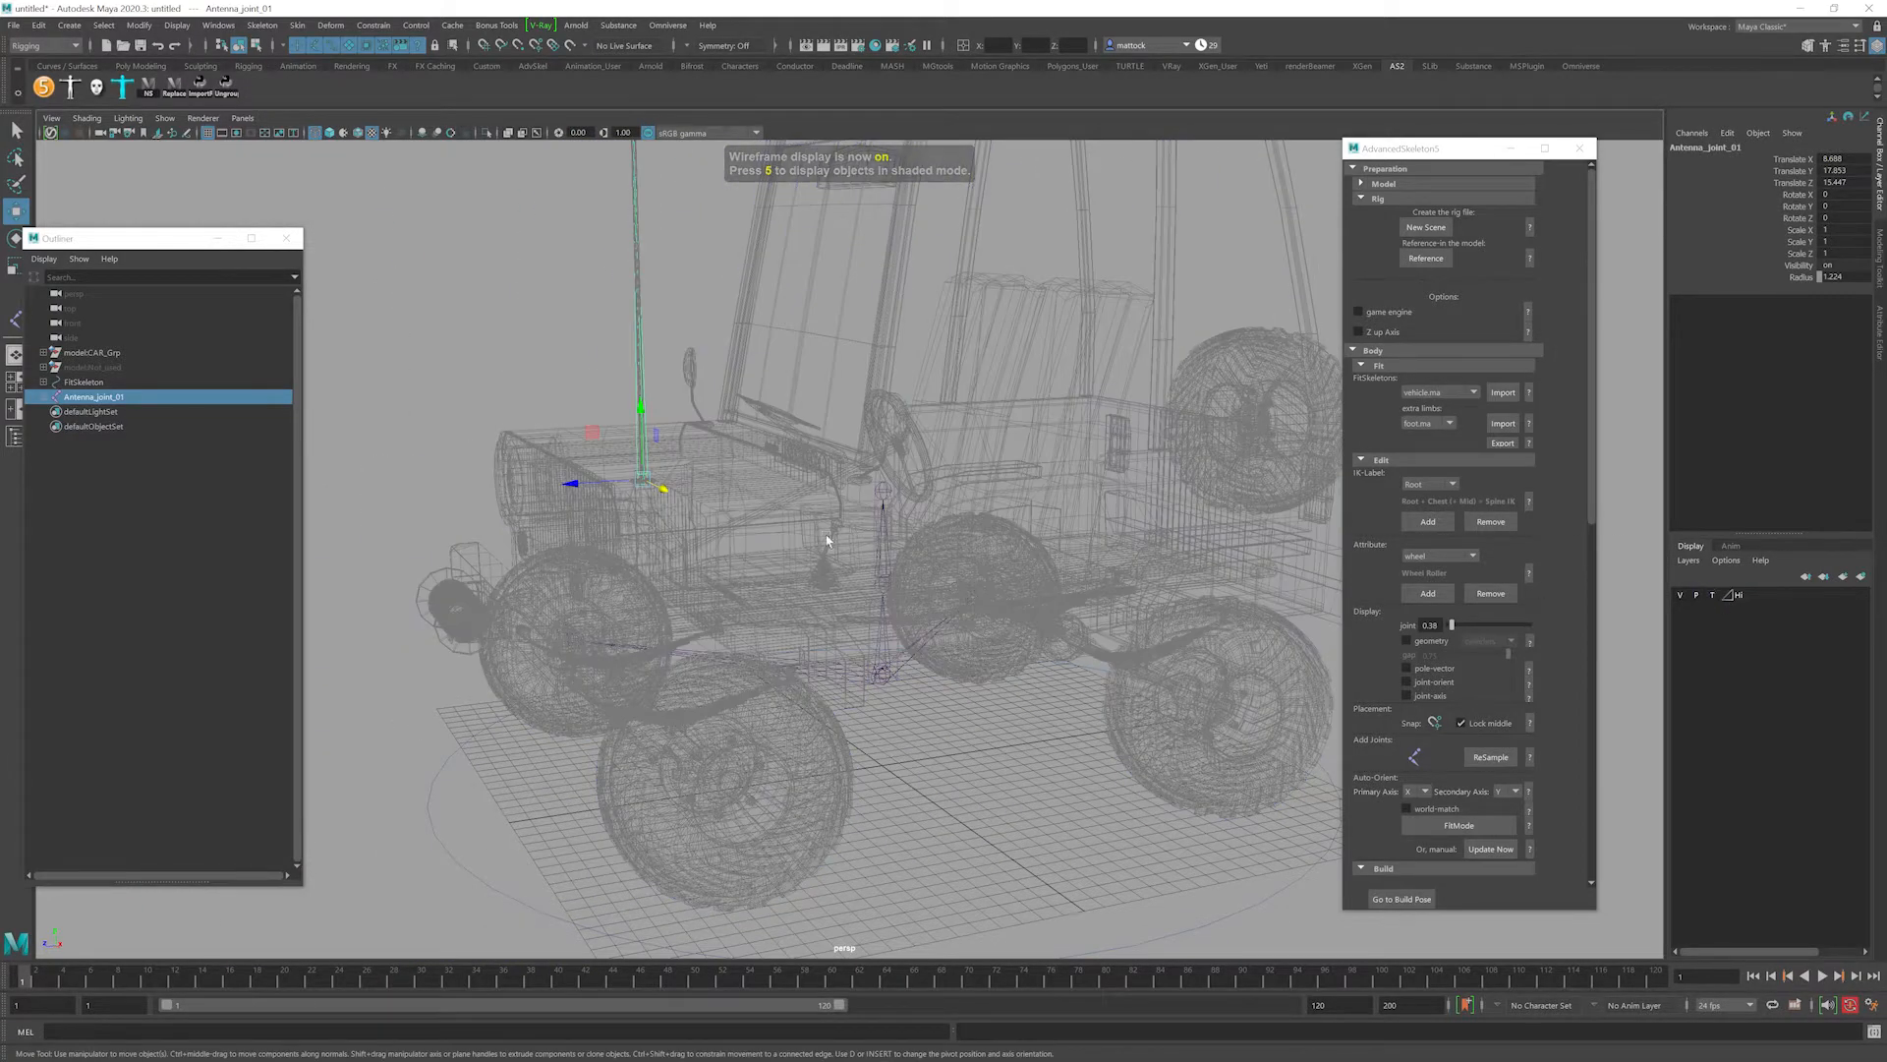
left_click(537, 133)
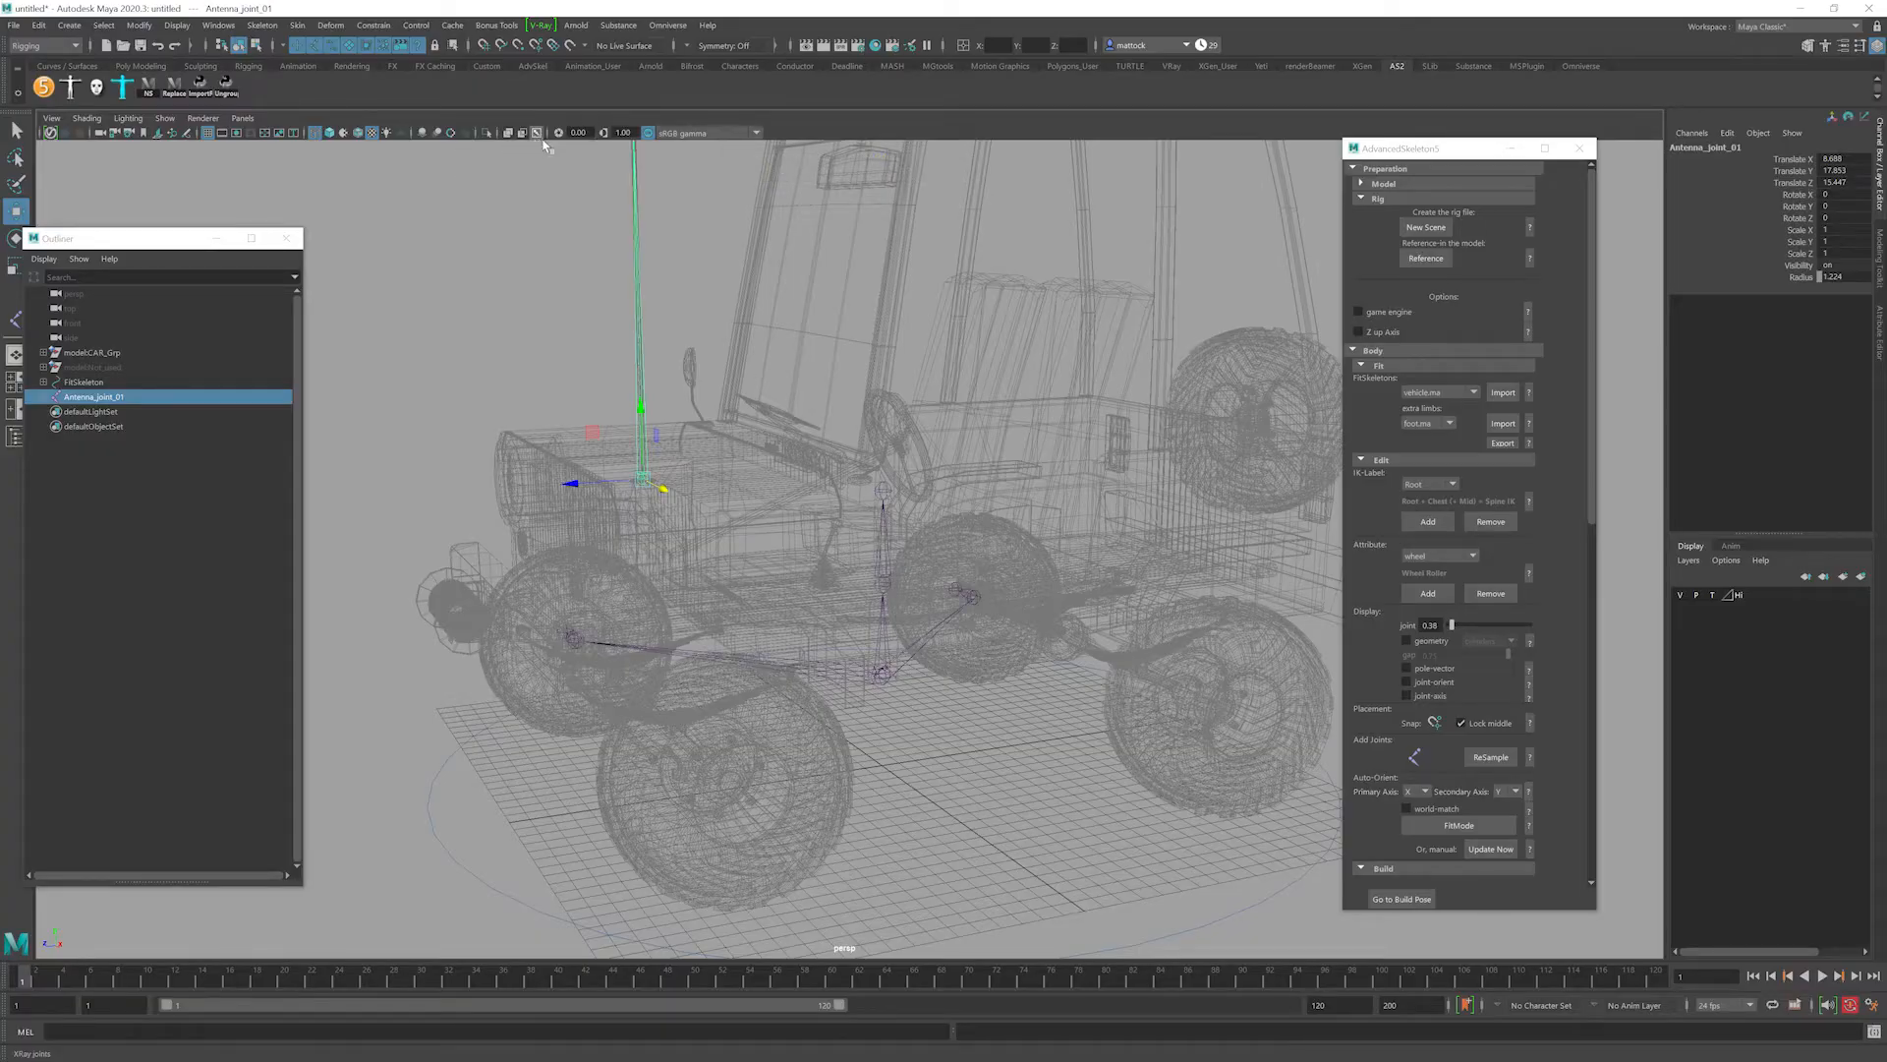
left_click(1715, 596)
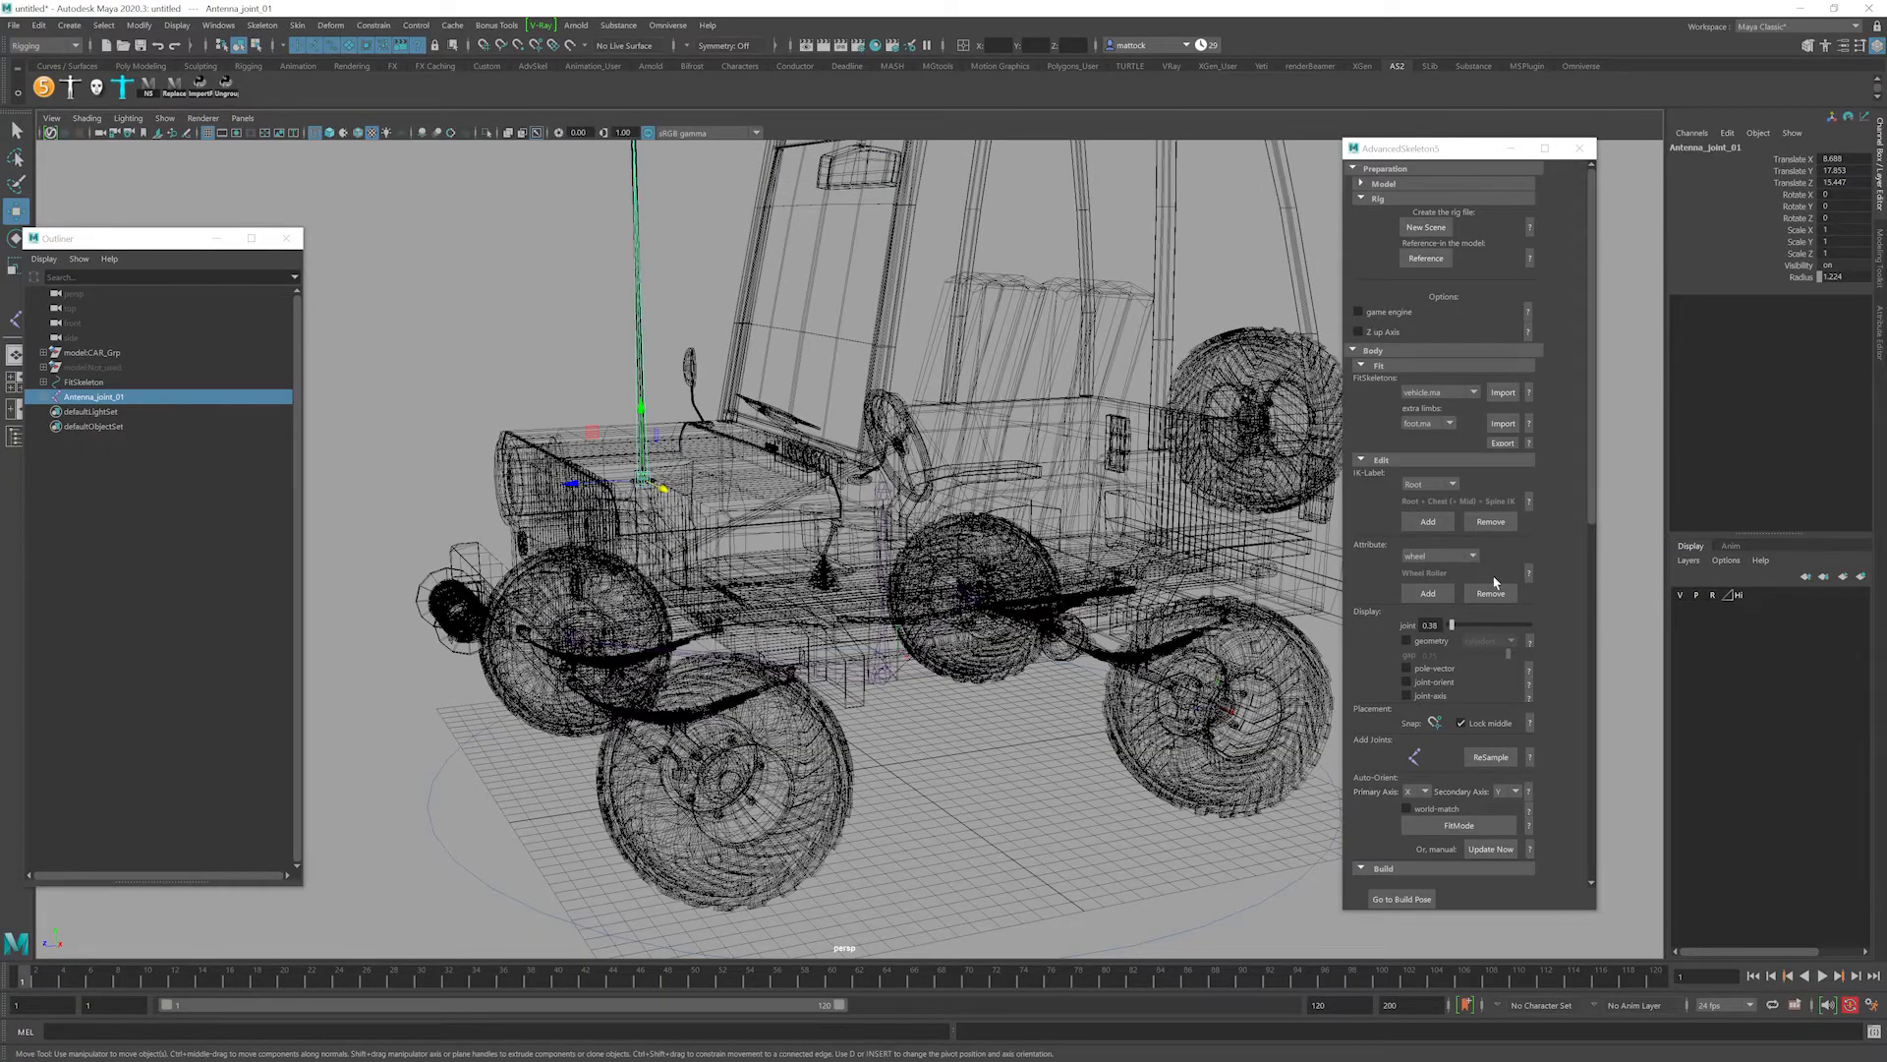
left_click(1716, 597)
key("6")
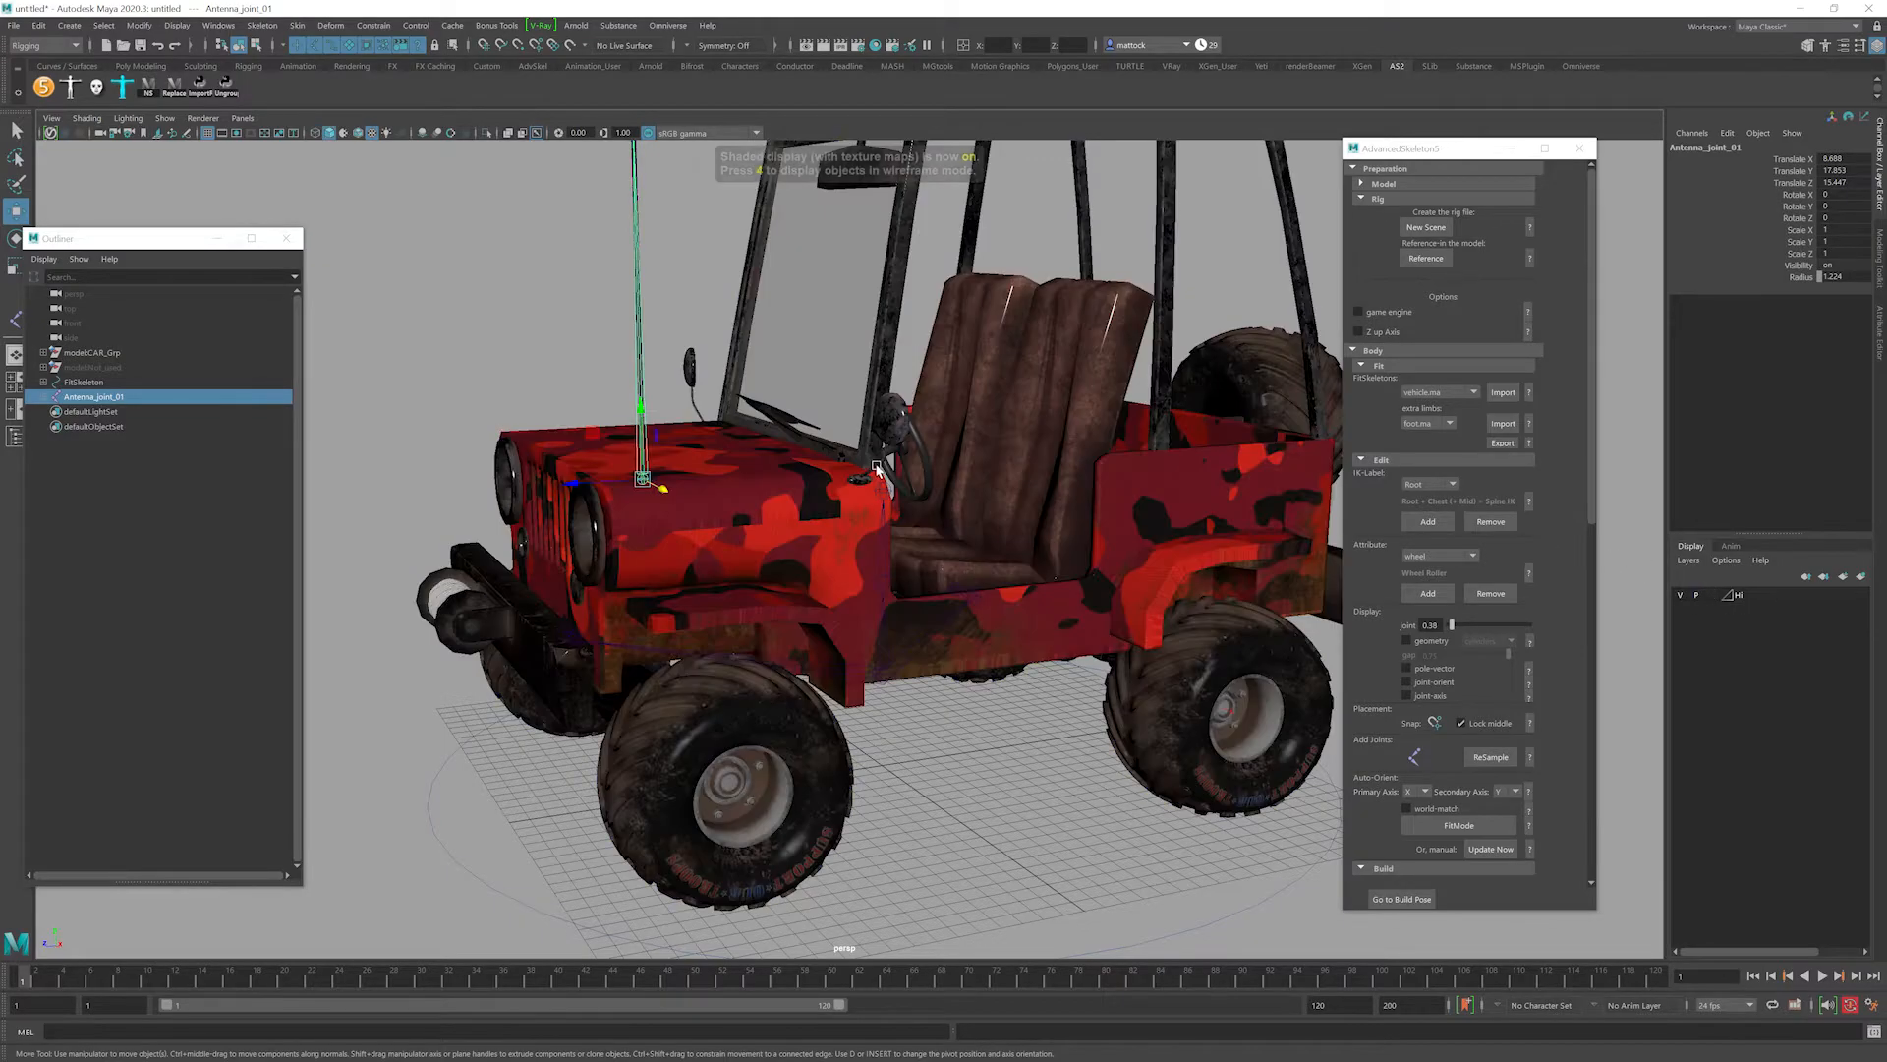
Parent the antenna joint chain to the Body joint of the FitSkeleton.
mouse_move(836, 545)
left_mouse_down("alt")
mouse_move(781, 570)
mouse_move(746, 522)
mouse_move(733, 534)
left_mouse_up("alt")
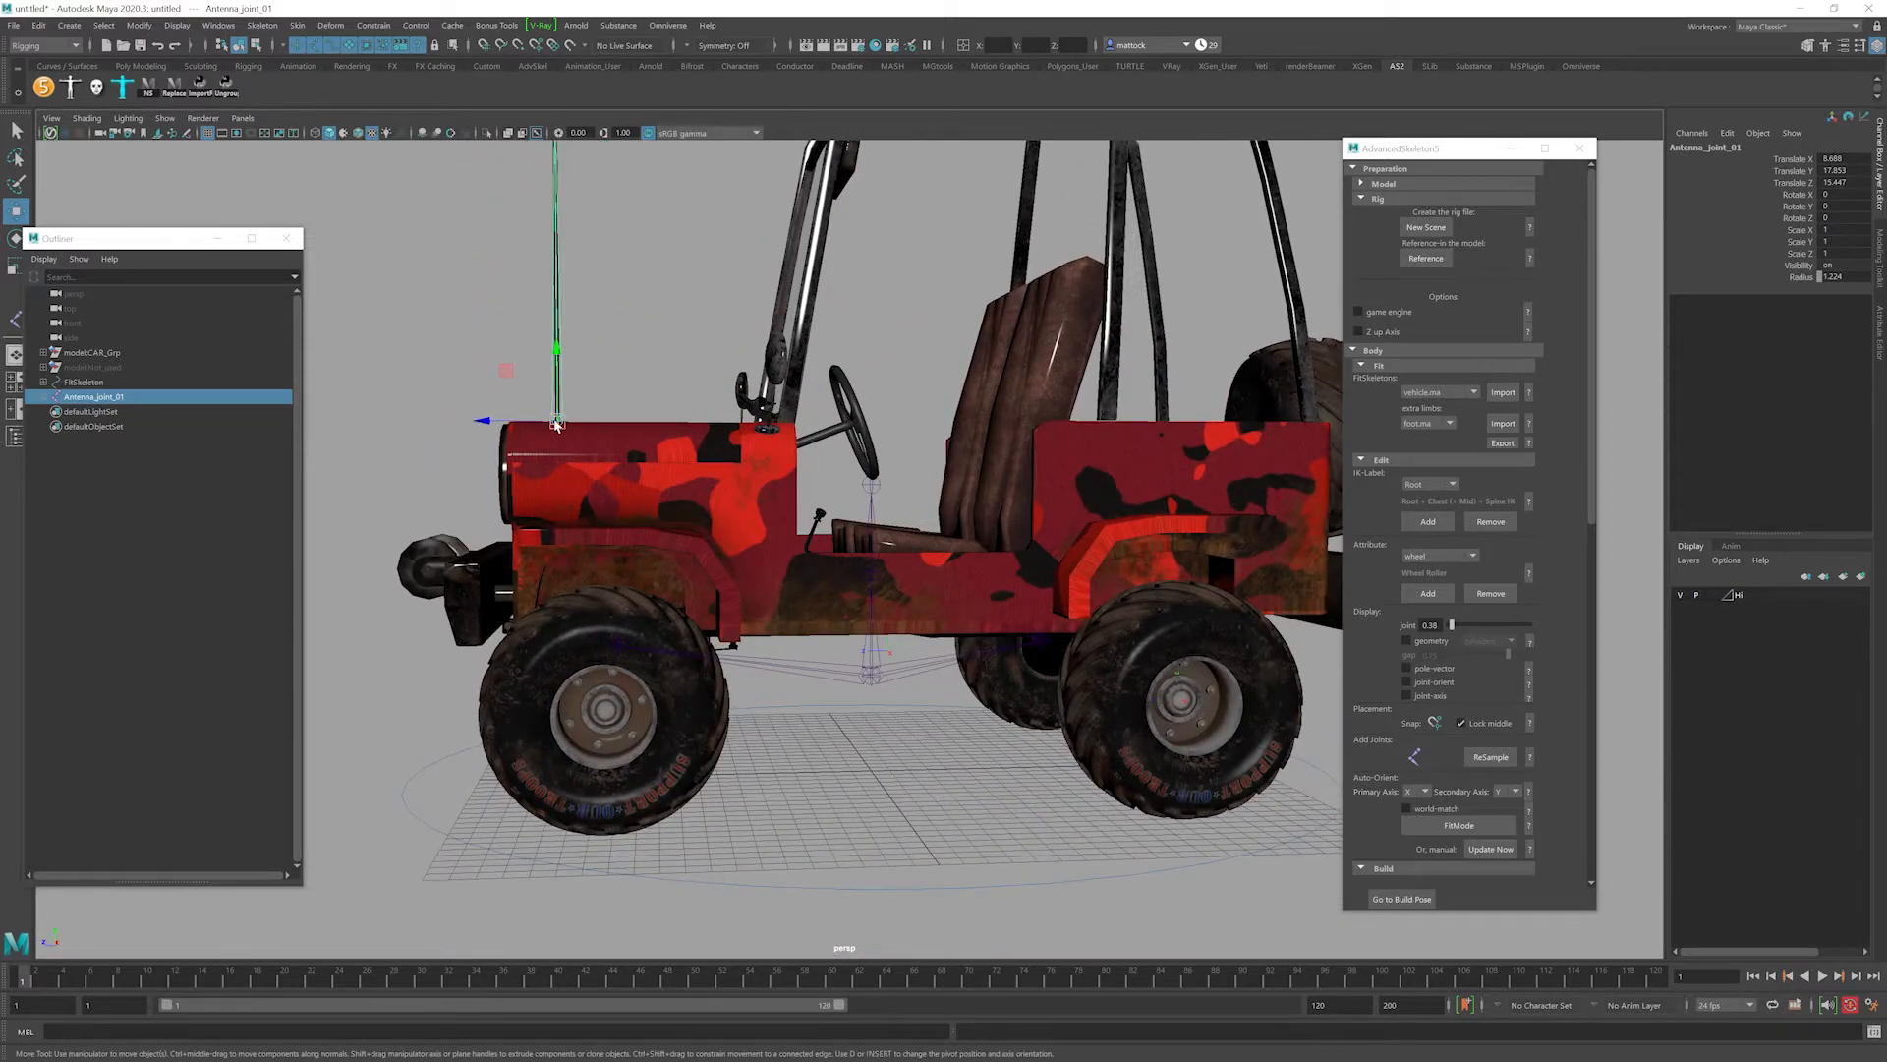
key("q")
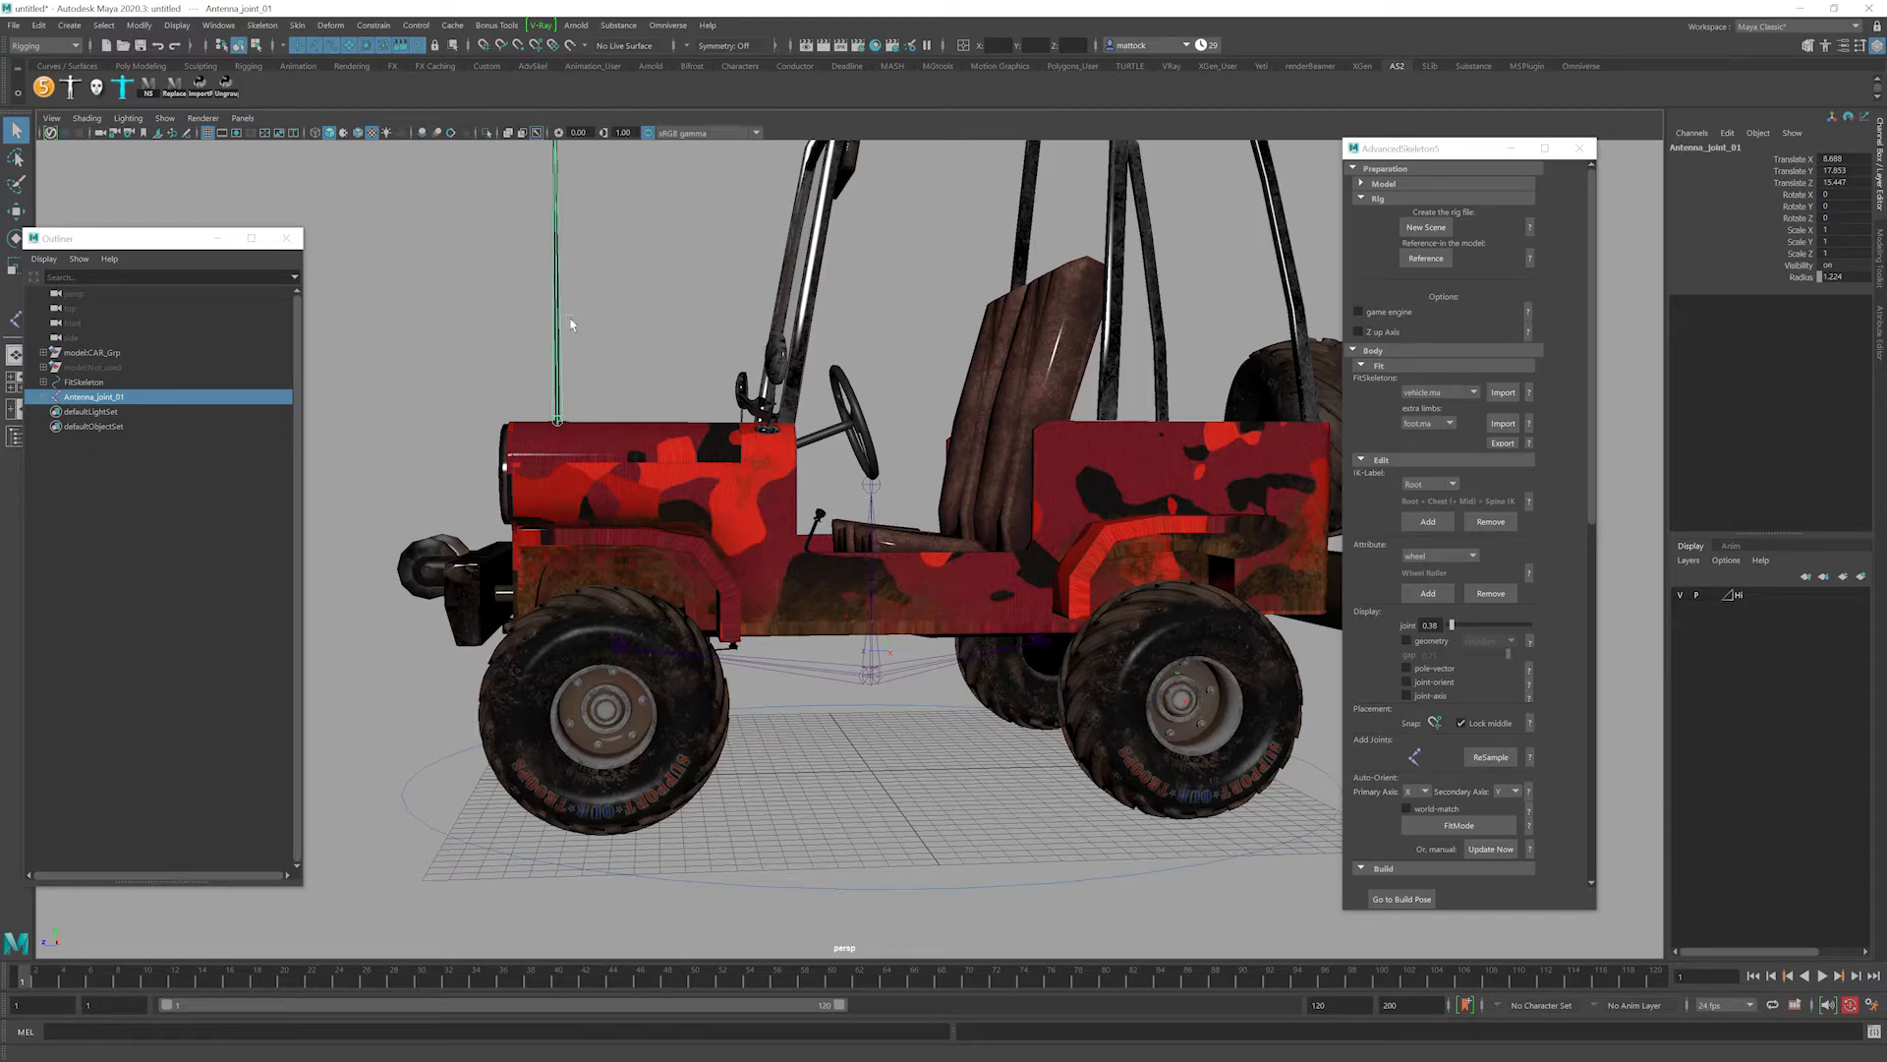
key("w")
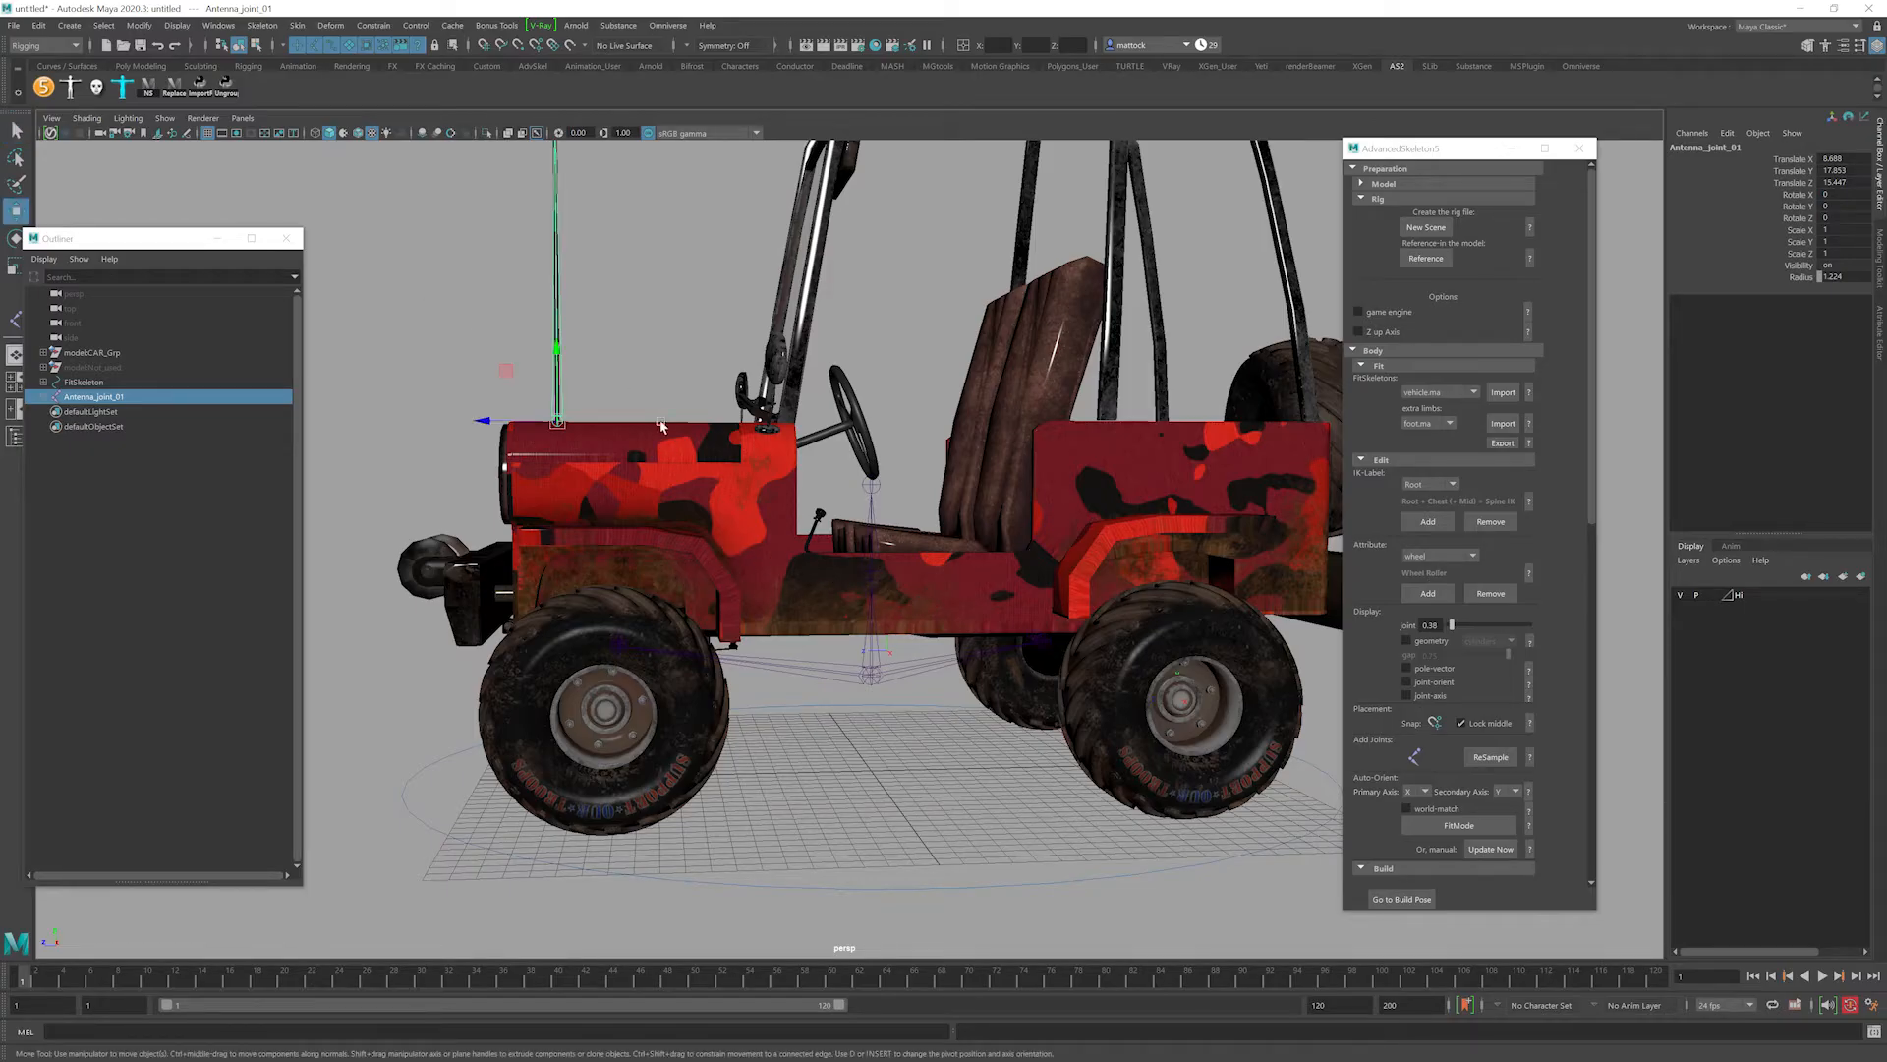
left_click(880, 587)
scroll(897, 575, "up", 2)
left_click_drag(984, 512, 1036, 544, "alt")
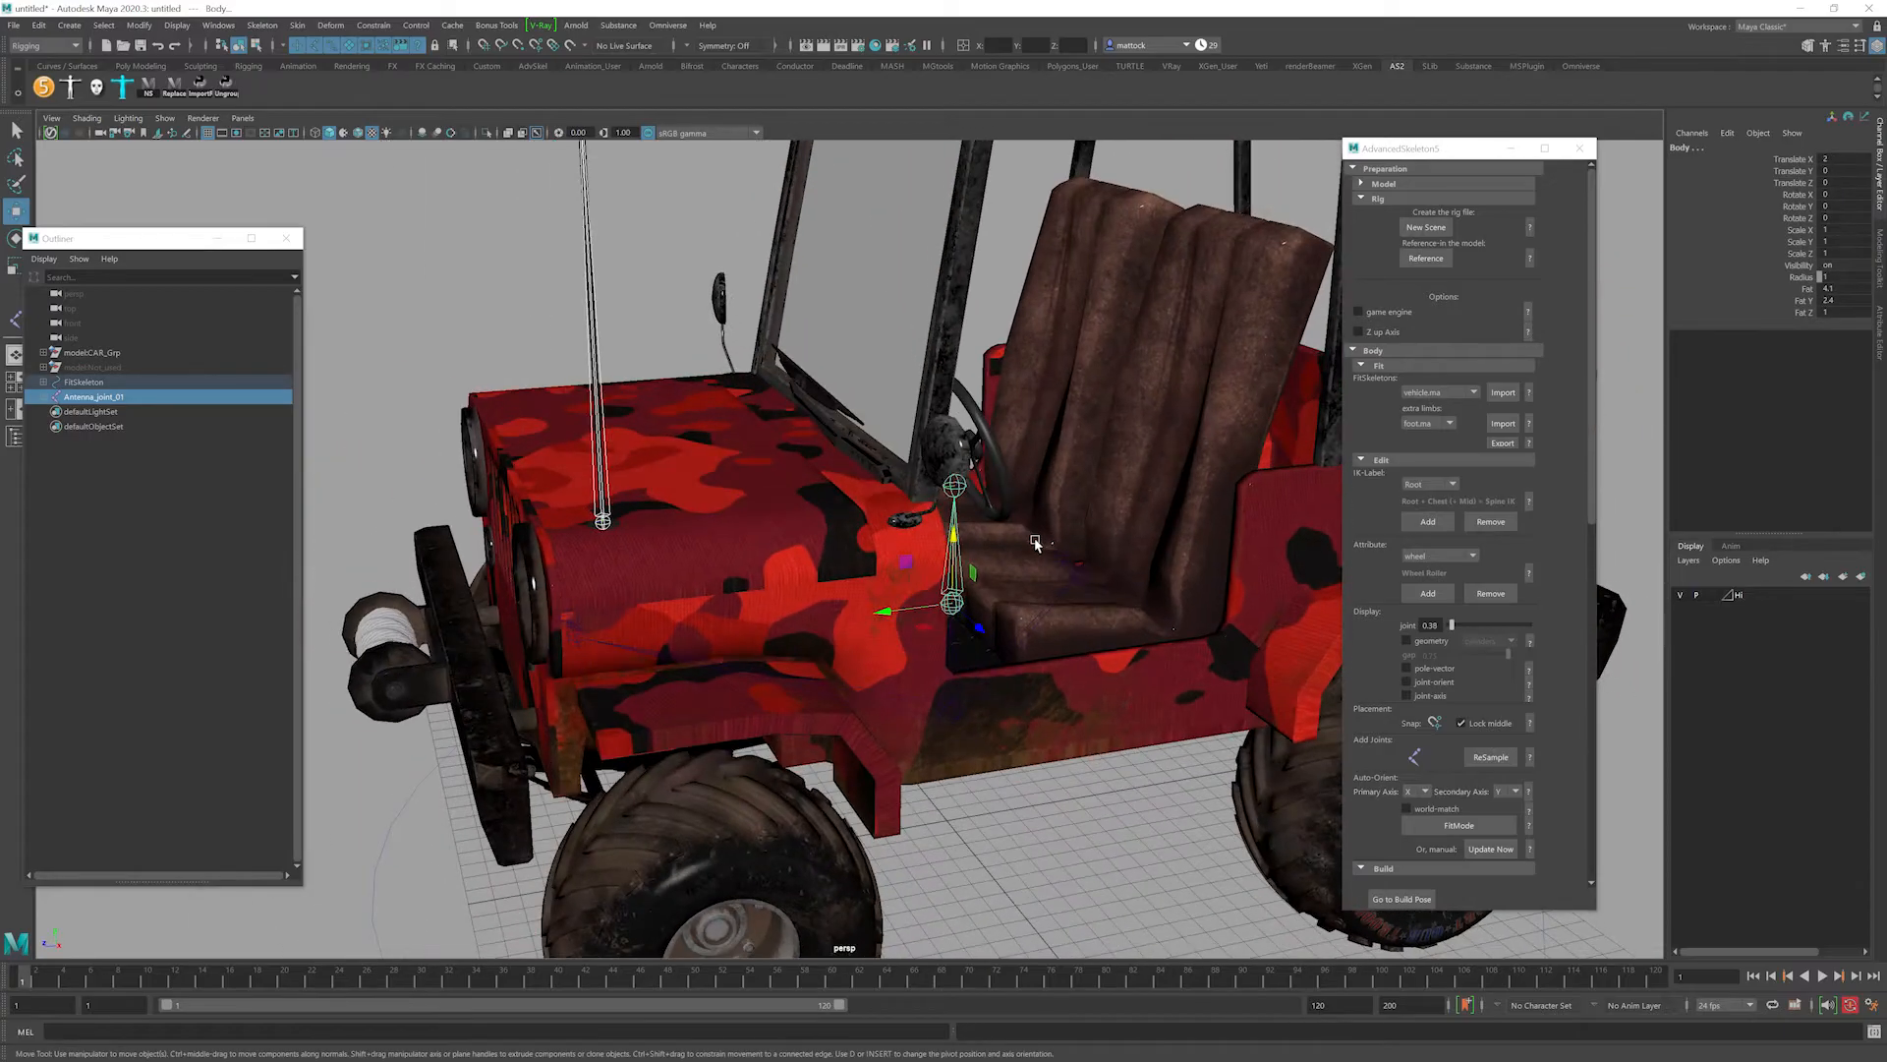
key("p")
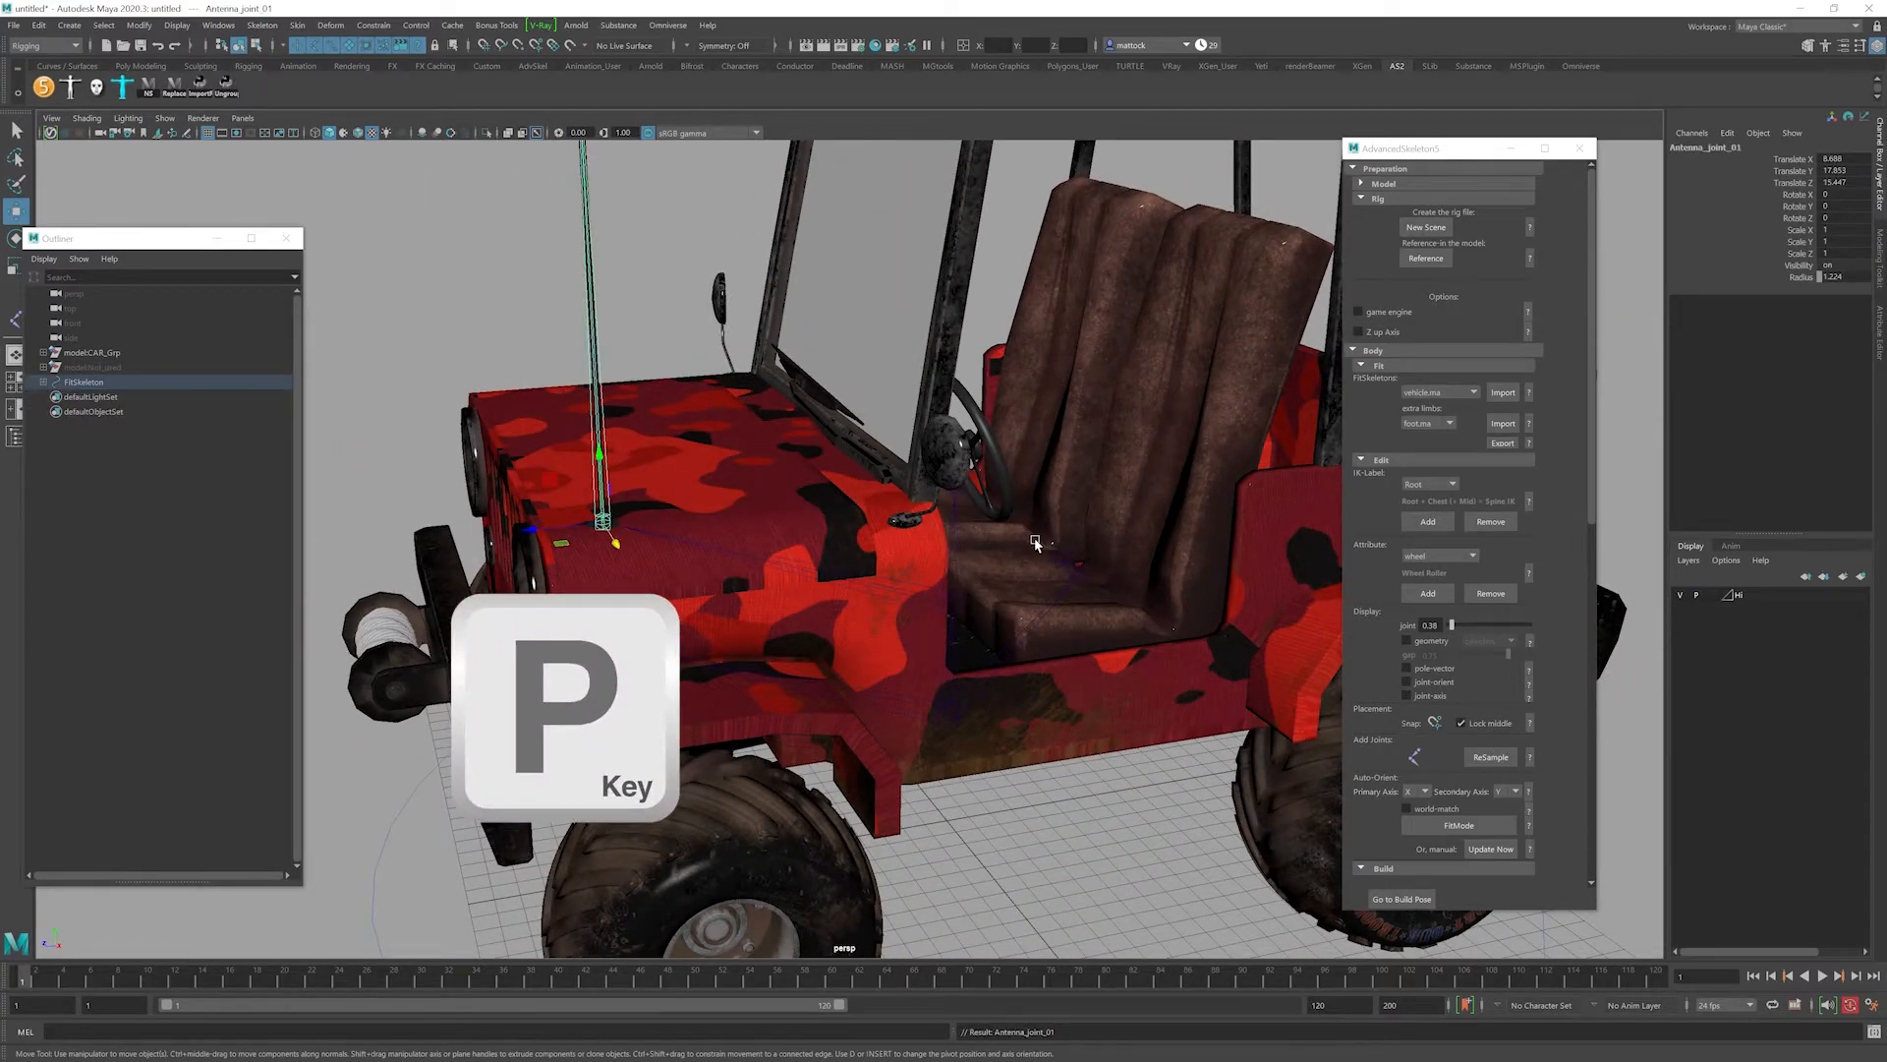
Hide the jeep model's display layer to examine how the antenna chain connects to the fit skeleton, and show the model again.
scroll(878, 444, "down", 3)
left_click_drag(878, 449, 848, 389, "alt")
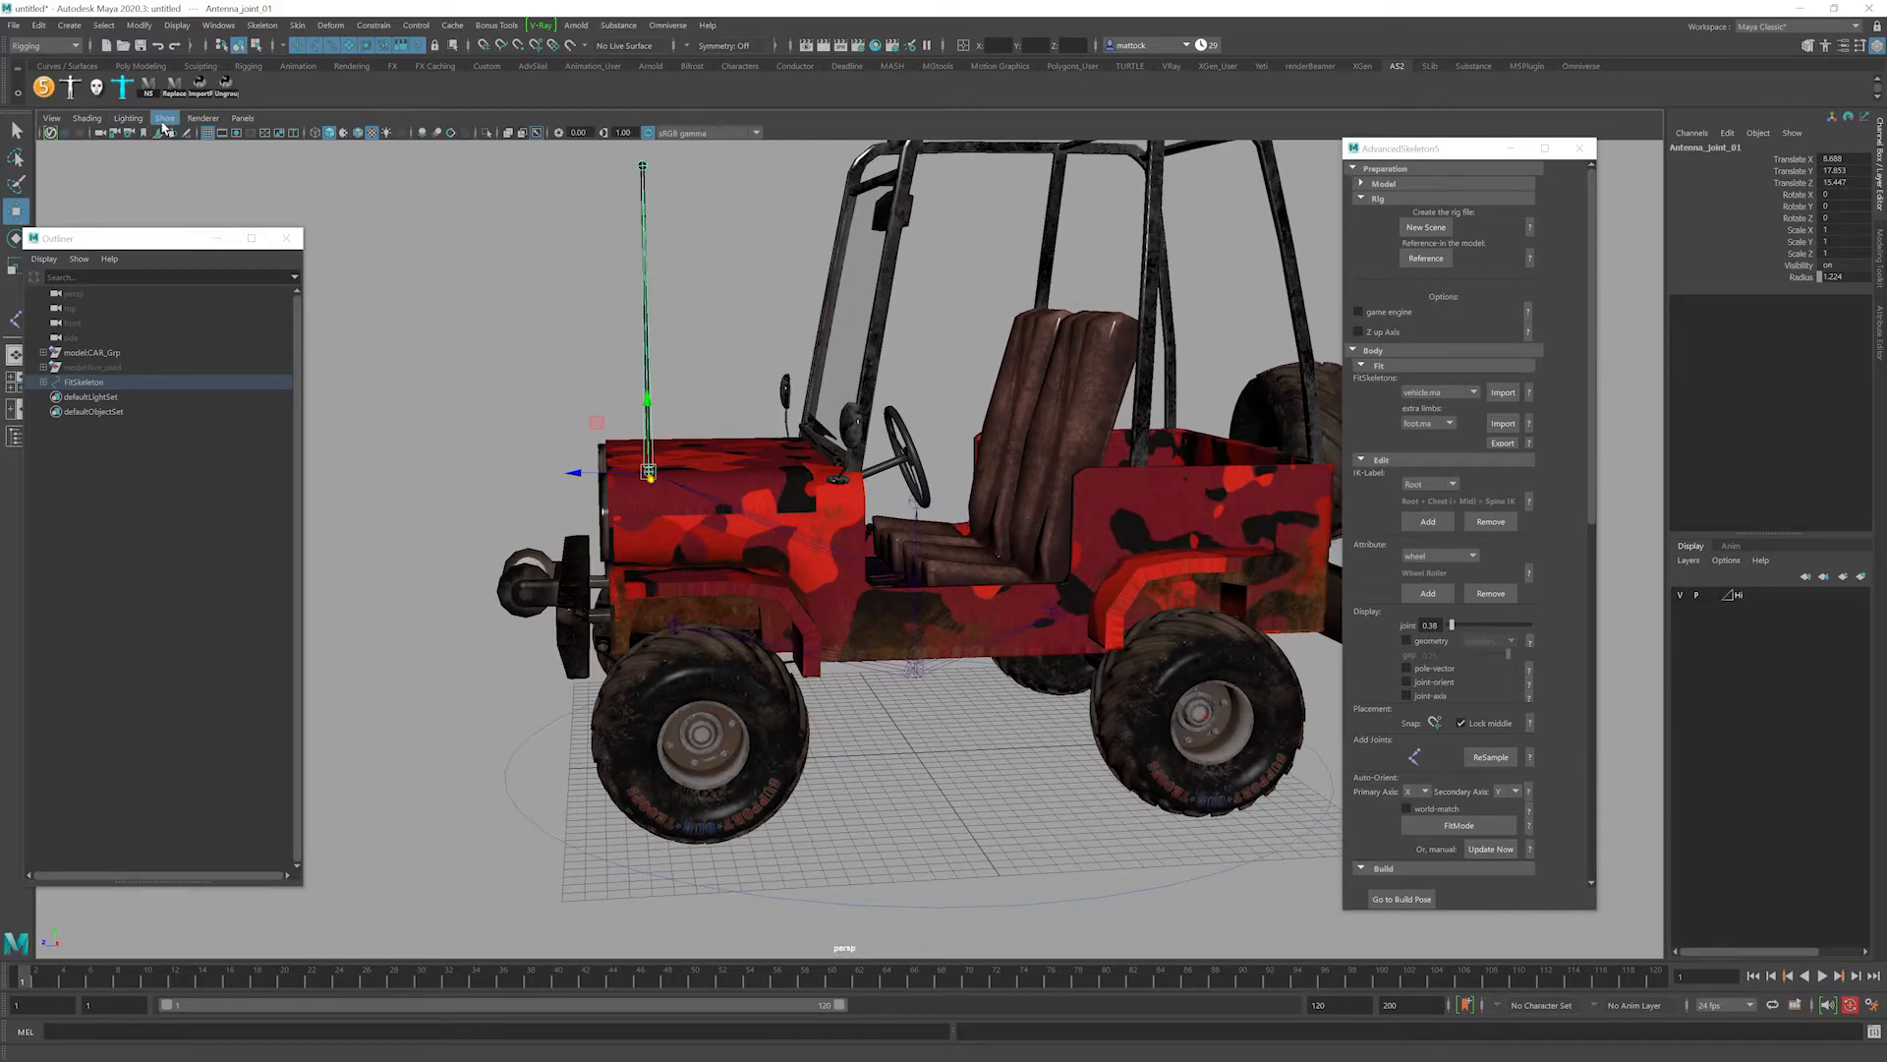
left_click(1679, 595)
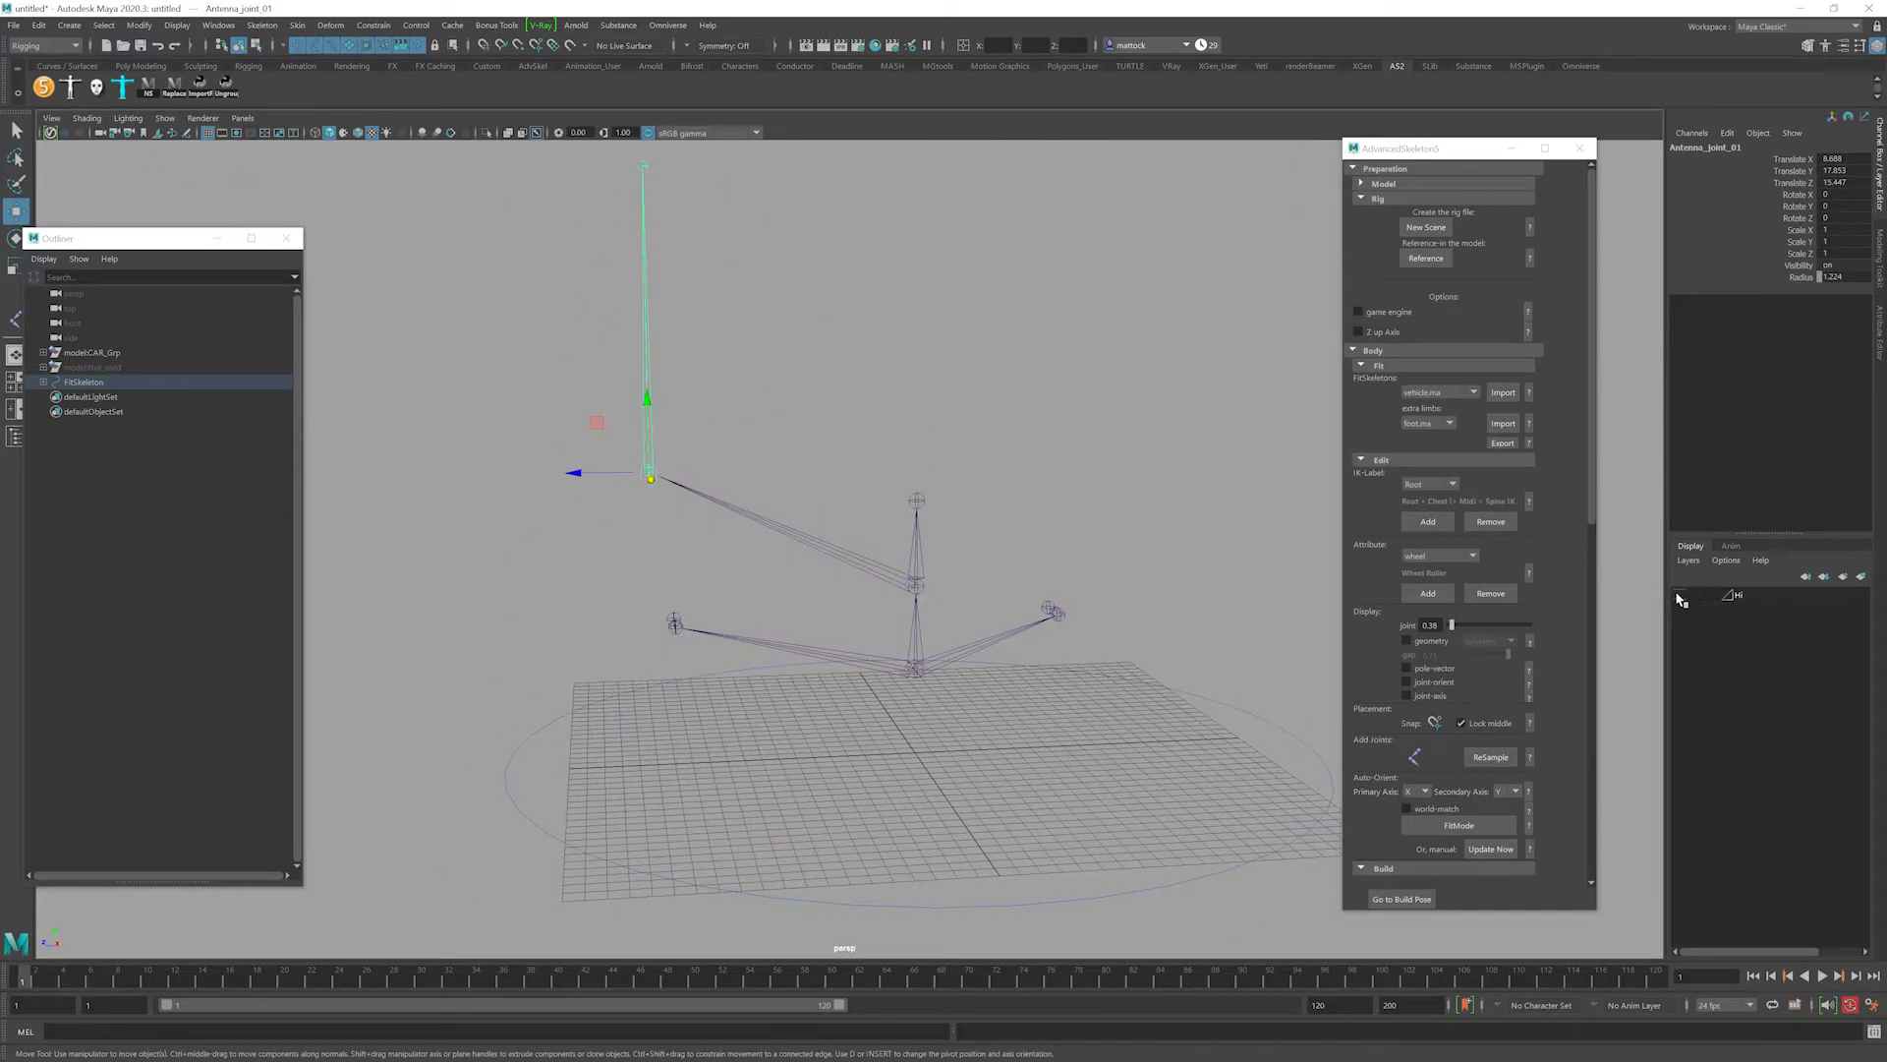
left_click_drag(1129, 579, 822, 598, "alt")
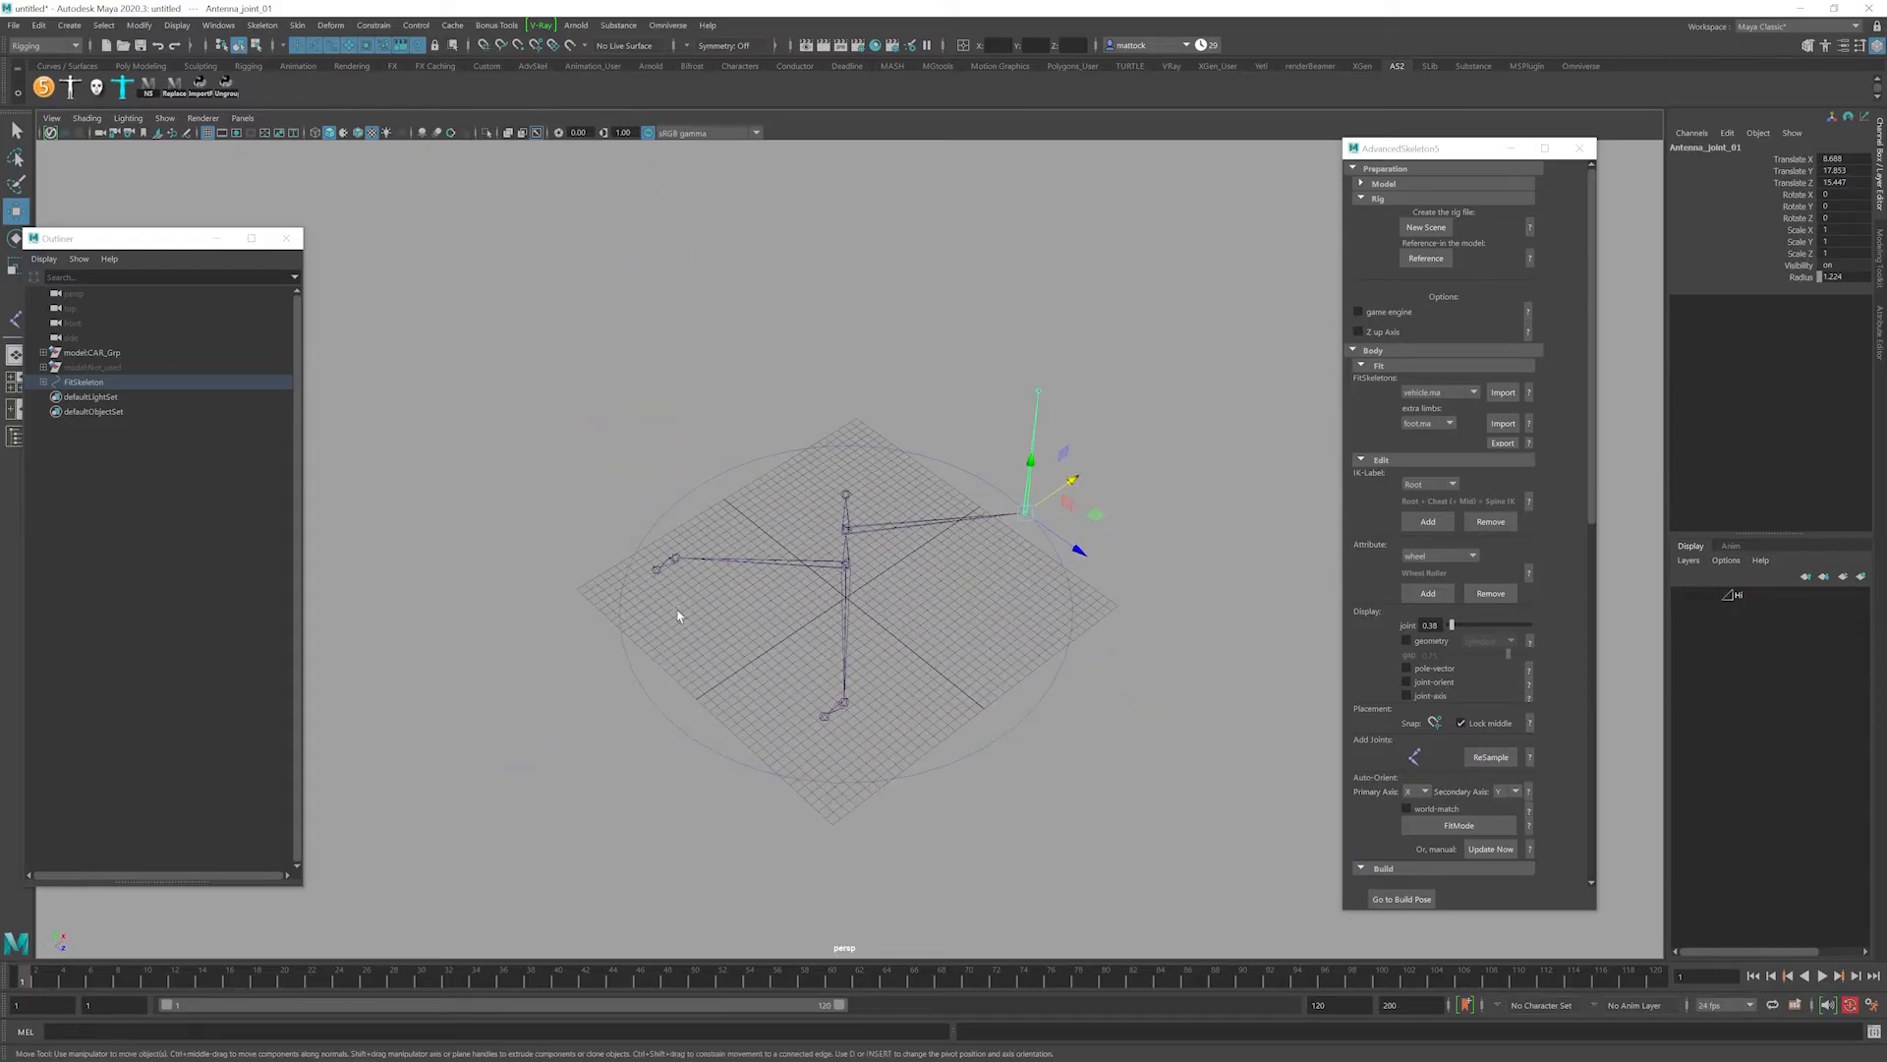
left_click_drag(733, 511, 840, 557, "alt")
left_click(1680, 595)
Examine the antenna joint chain's placement on the textured jeep from the side, front and three-quarter angles.
scroll(1070, 507, "down", 3)
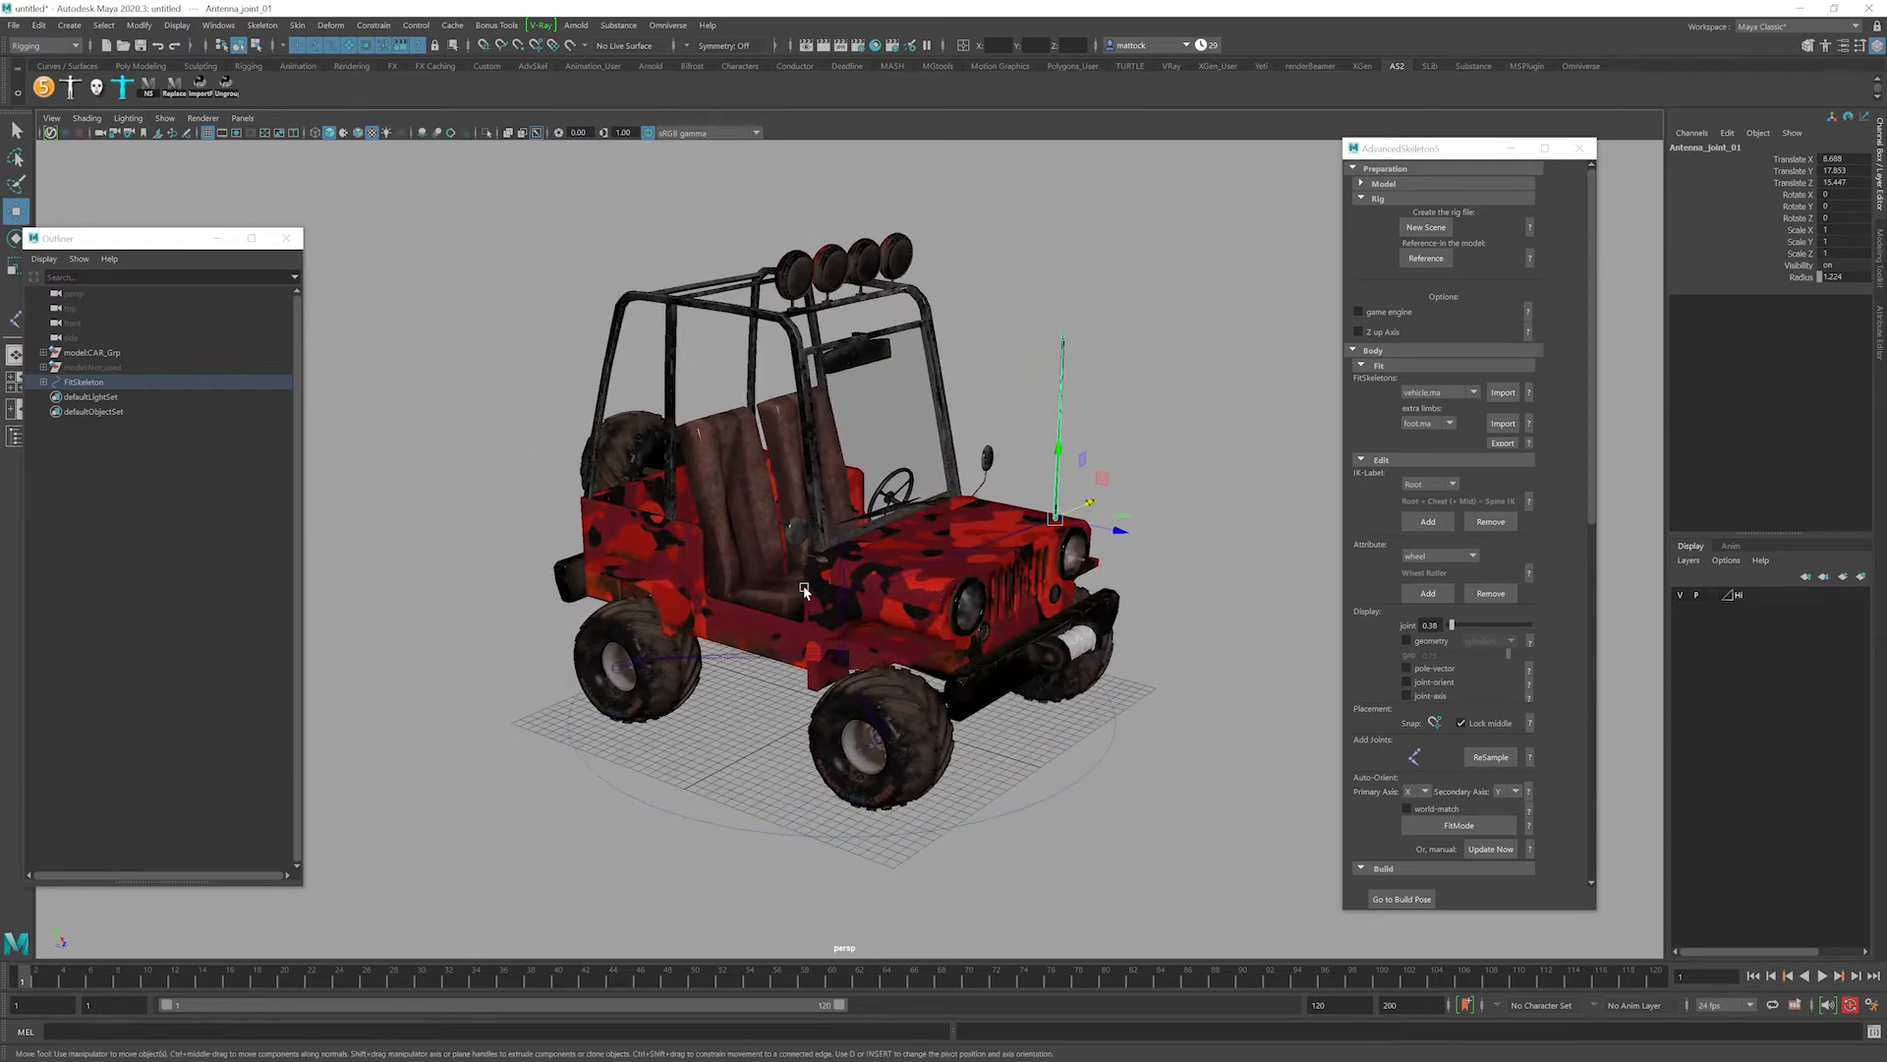
scroll(804, 590, "up", 3)
mouse_move(956, 556)
left_mouse_down("alt")
mouse_move(869, 575)
mouse_move(914, 550)
mouse_move(943, 491)
mouse_move(914, 413)
mouse_move(963, 553)
left_mouse_up("alt")
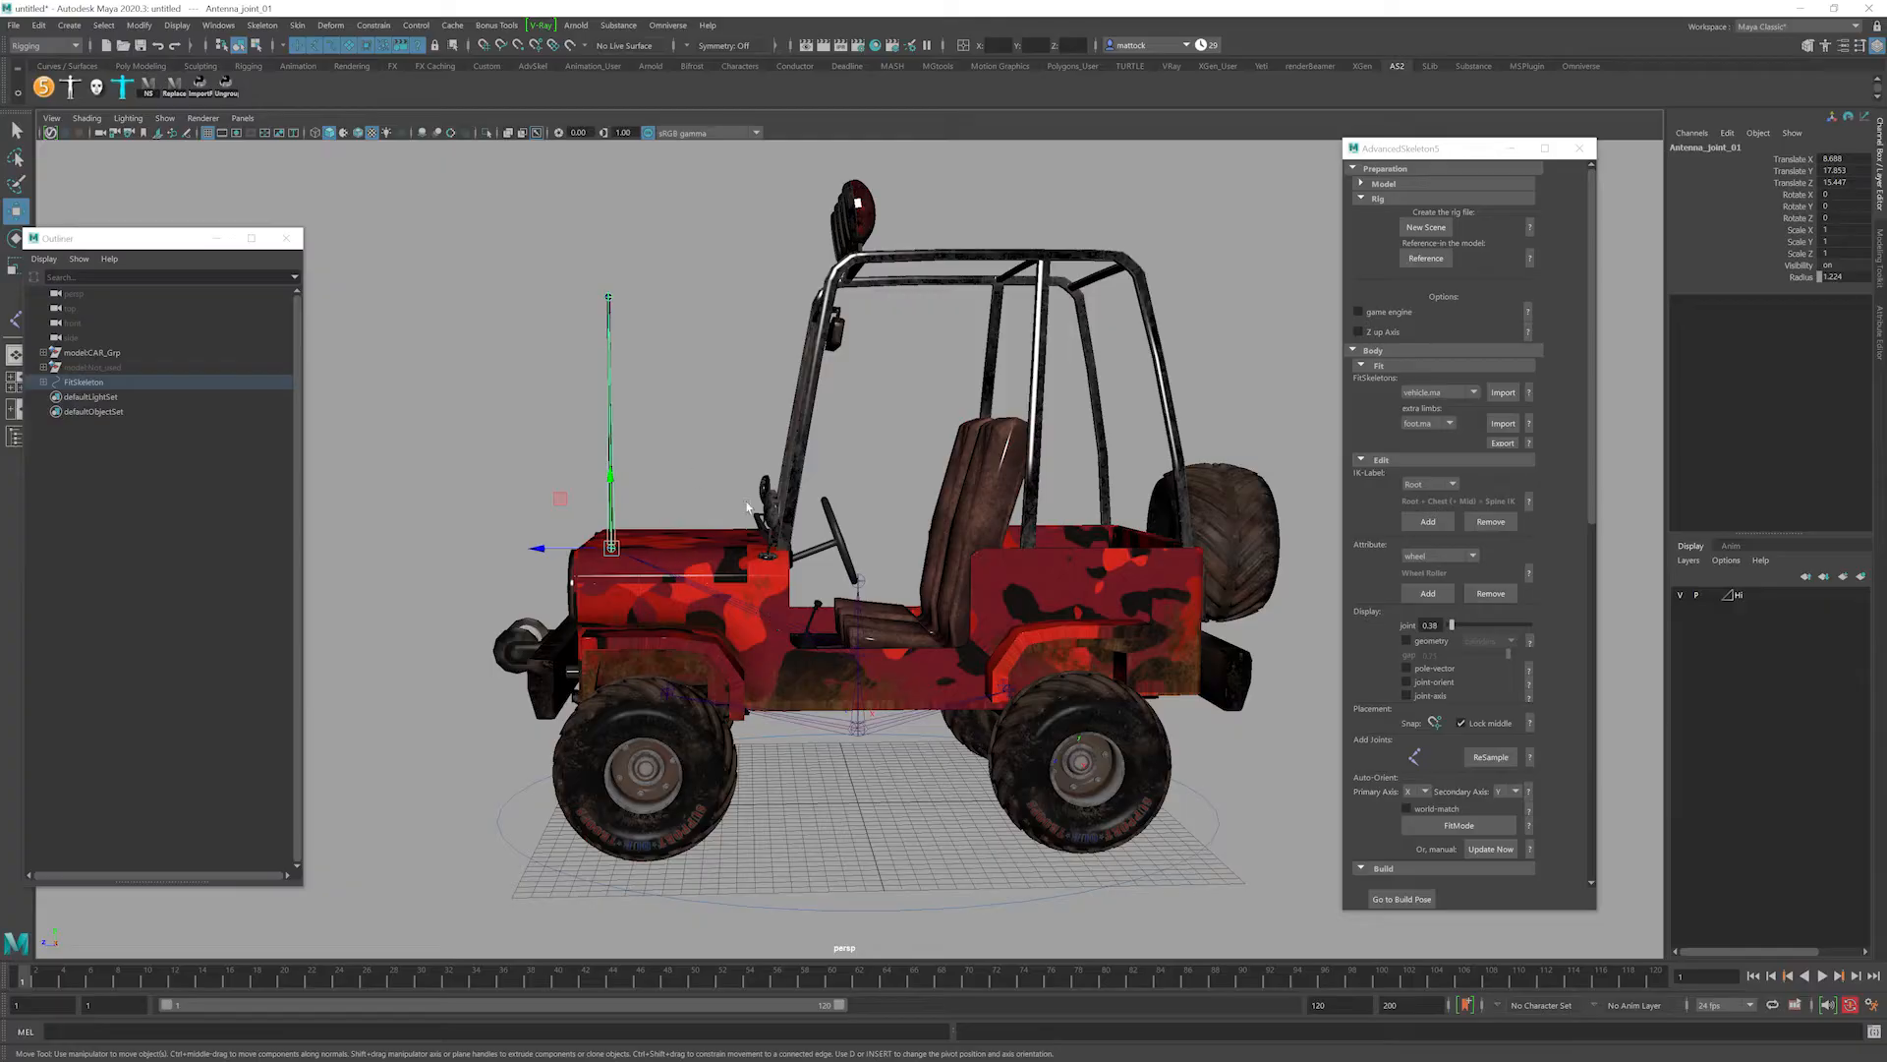
left_click_drag(670, 507, 795, 526, "alt")
left_click_drag(901, 441, 912, 490, "alt")
scroll(823, 419, "down", 2)
left_click_drag(643, 497, 958, 537, "alt")
left_click_drag(1172, 449, 844, 406, "alt")
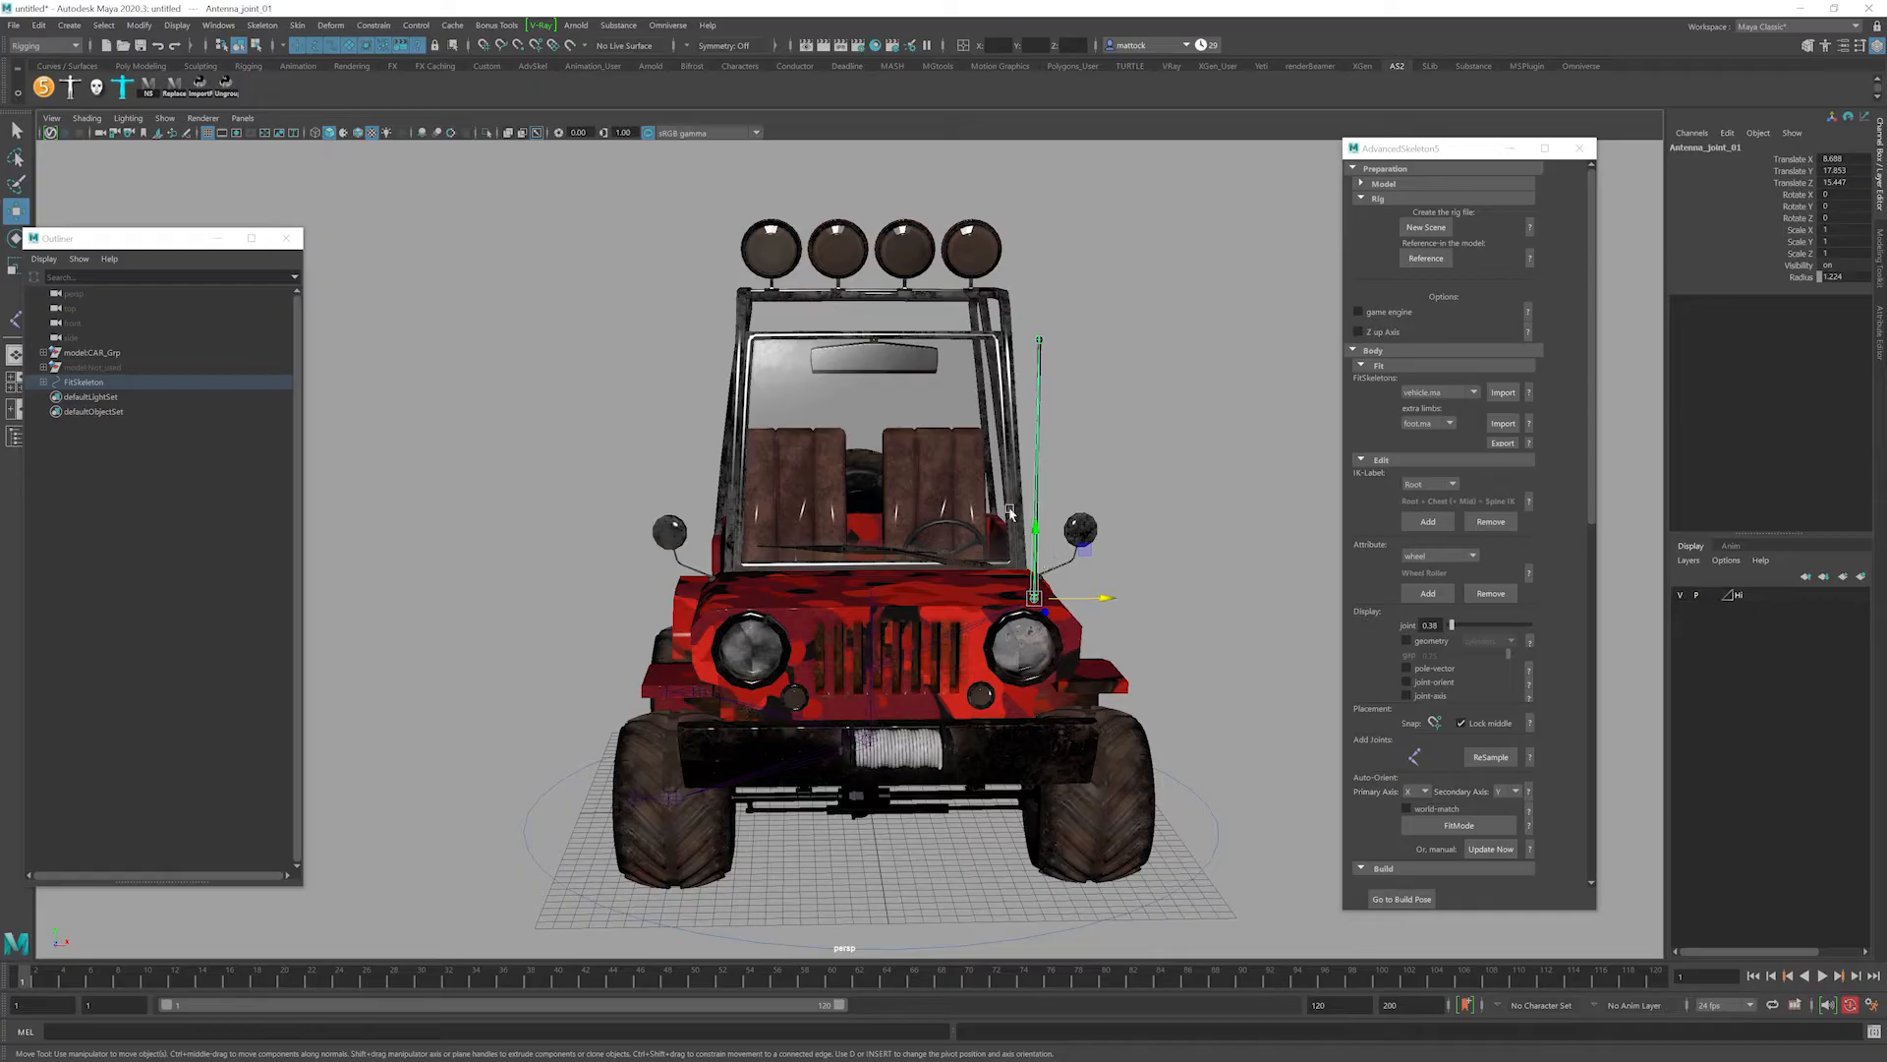
right_click_drag(865, 462, 767, 467, "alt")
left_click_drag(766, 467, 647, 499, "alt")
Save the scene as Jeep tutorial_01.ma in the Cartoon Jeep folder.
left_click(14, 26)
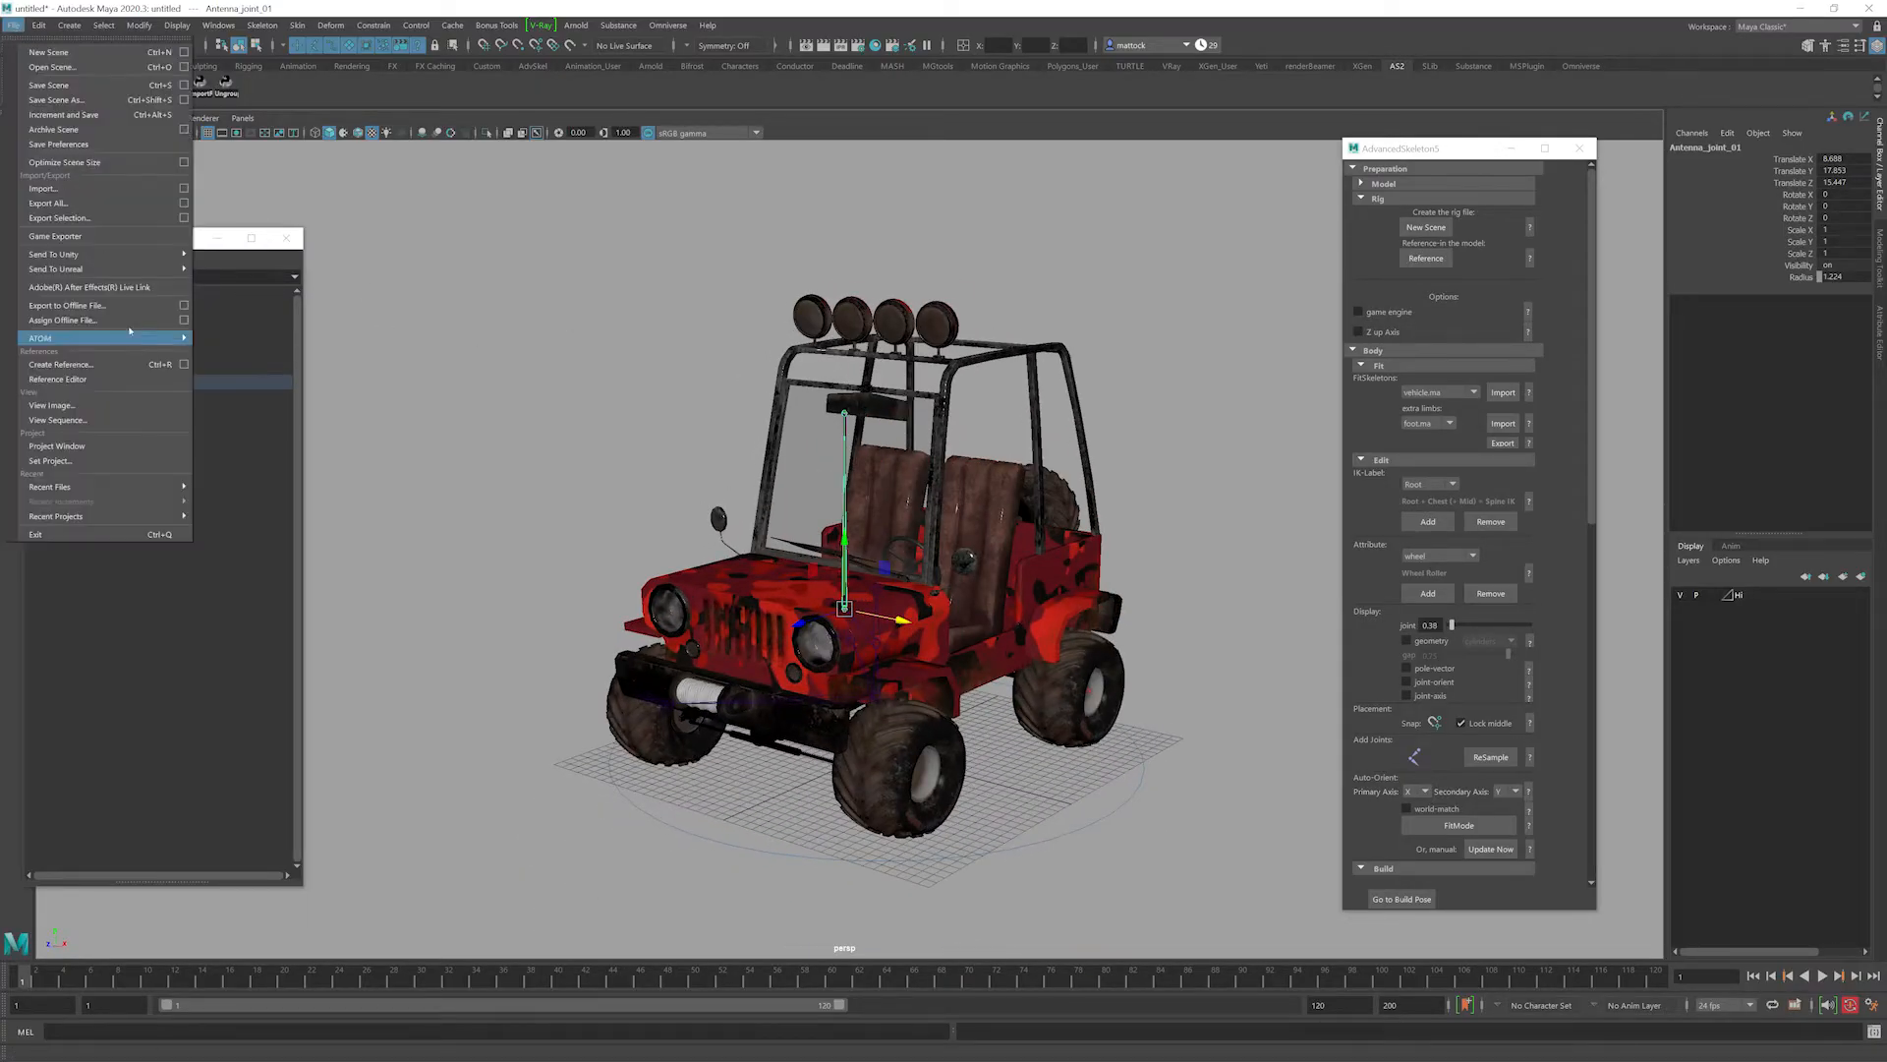
left_click(59, 101)
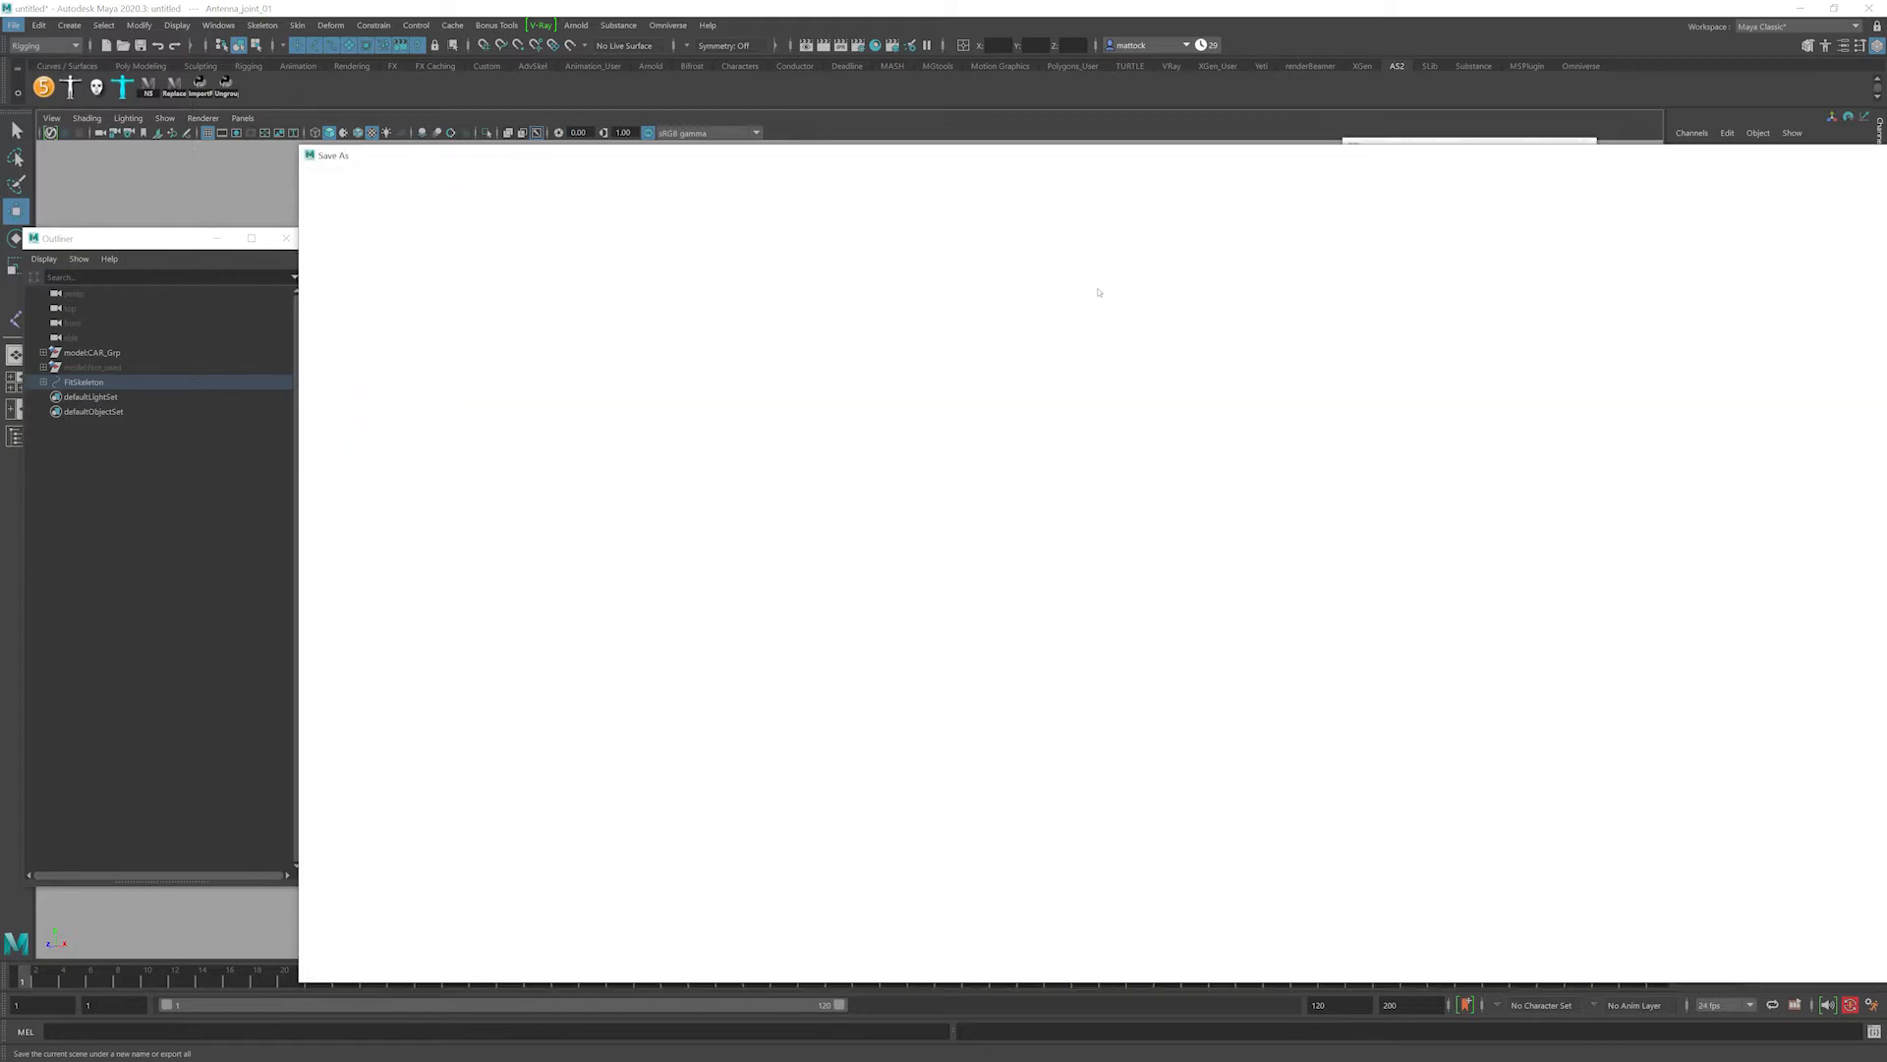
key("Return")
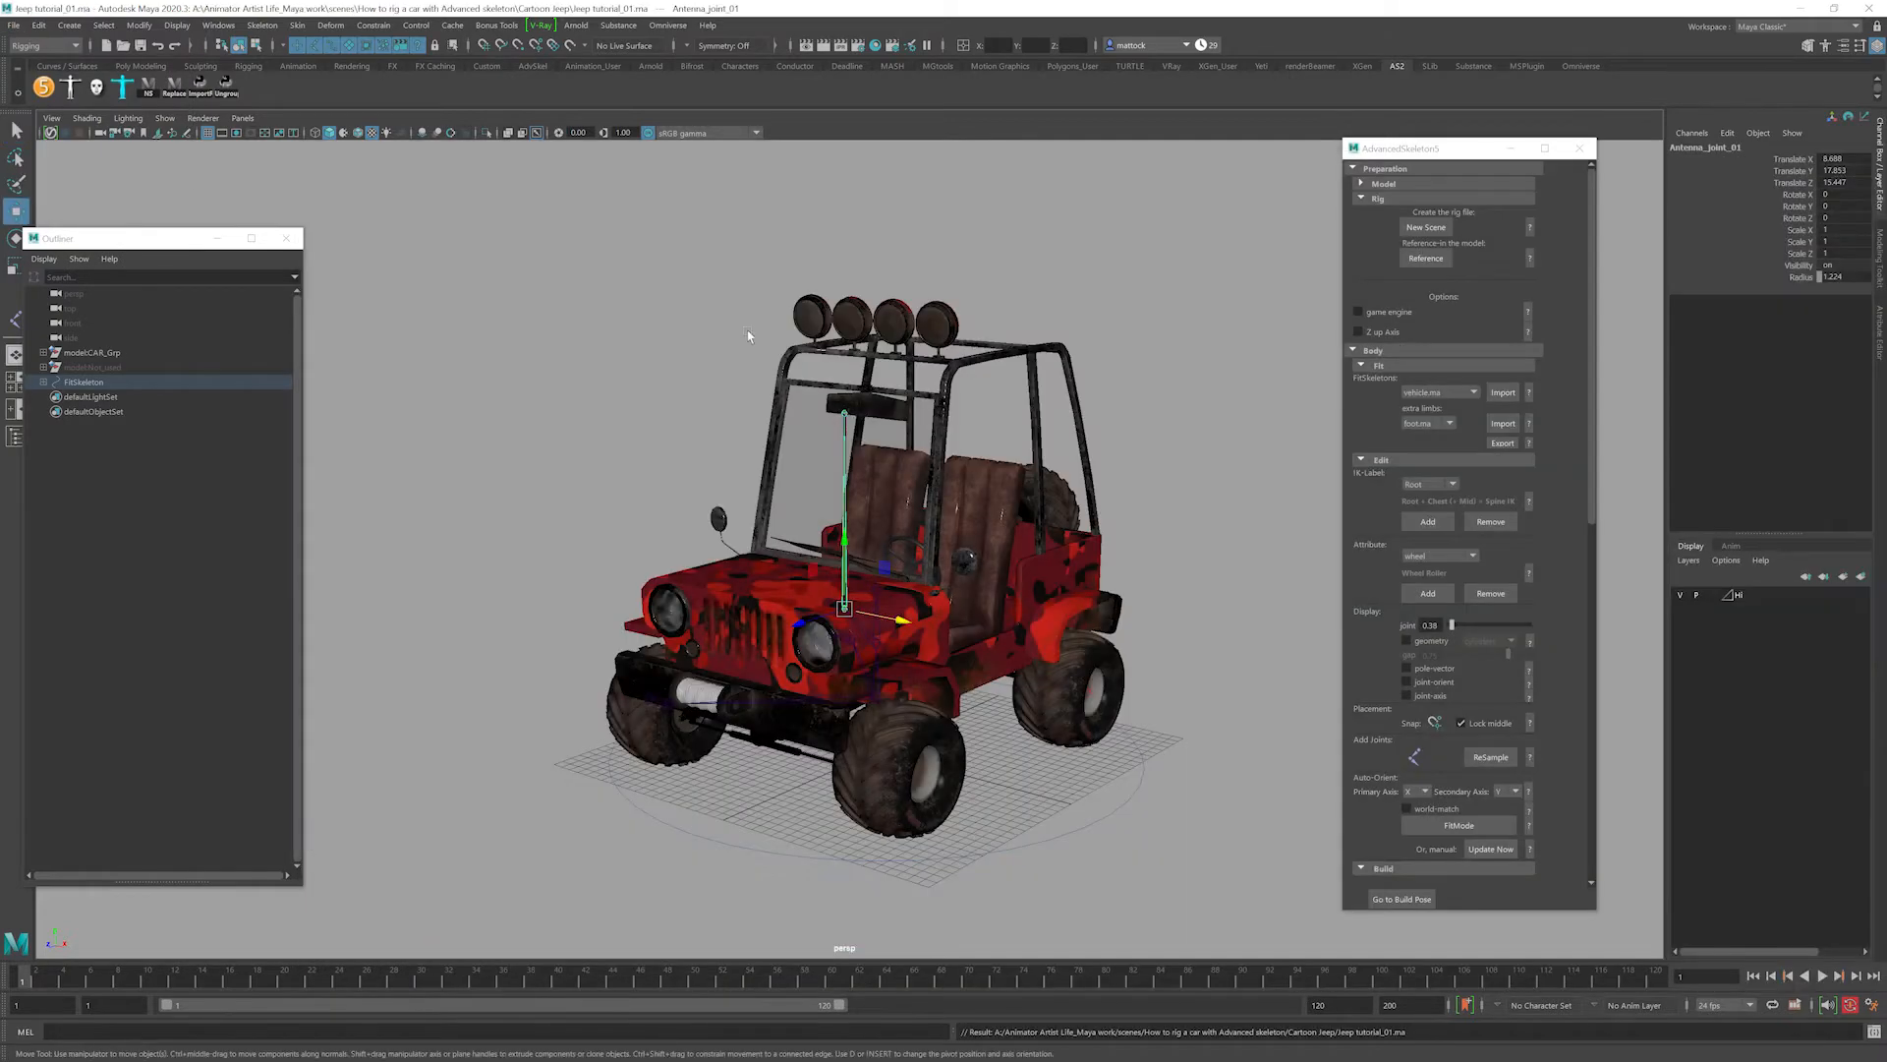
Try to build the AdvancedSkeleton rig from the fitted vehicle skeleton with the antenna joints.
right_click_drag(865, 506, 919, 531, "alt")
left_click_drag(776, 554, 827, 563, "alt")
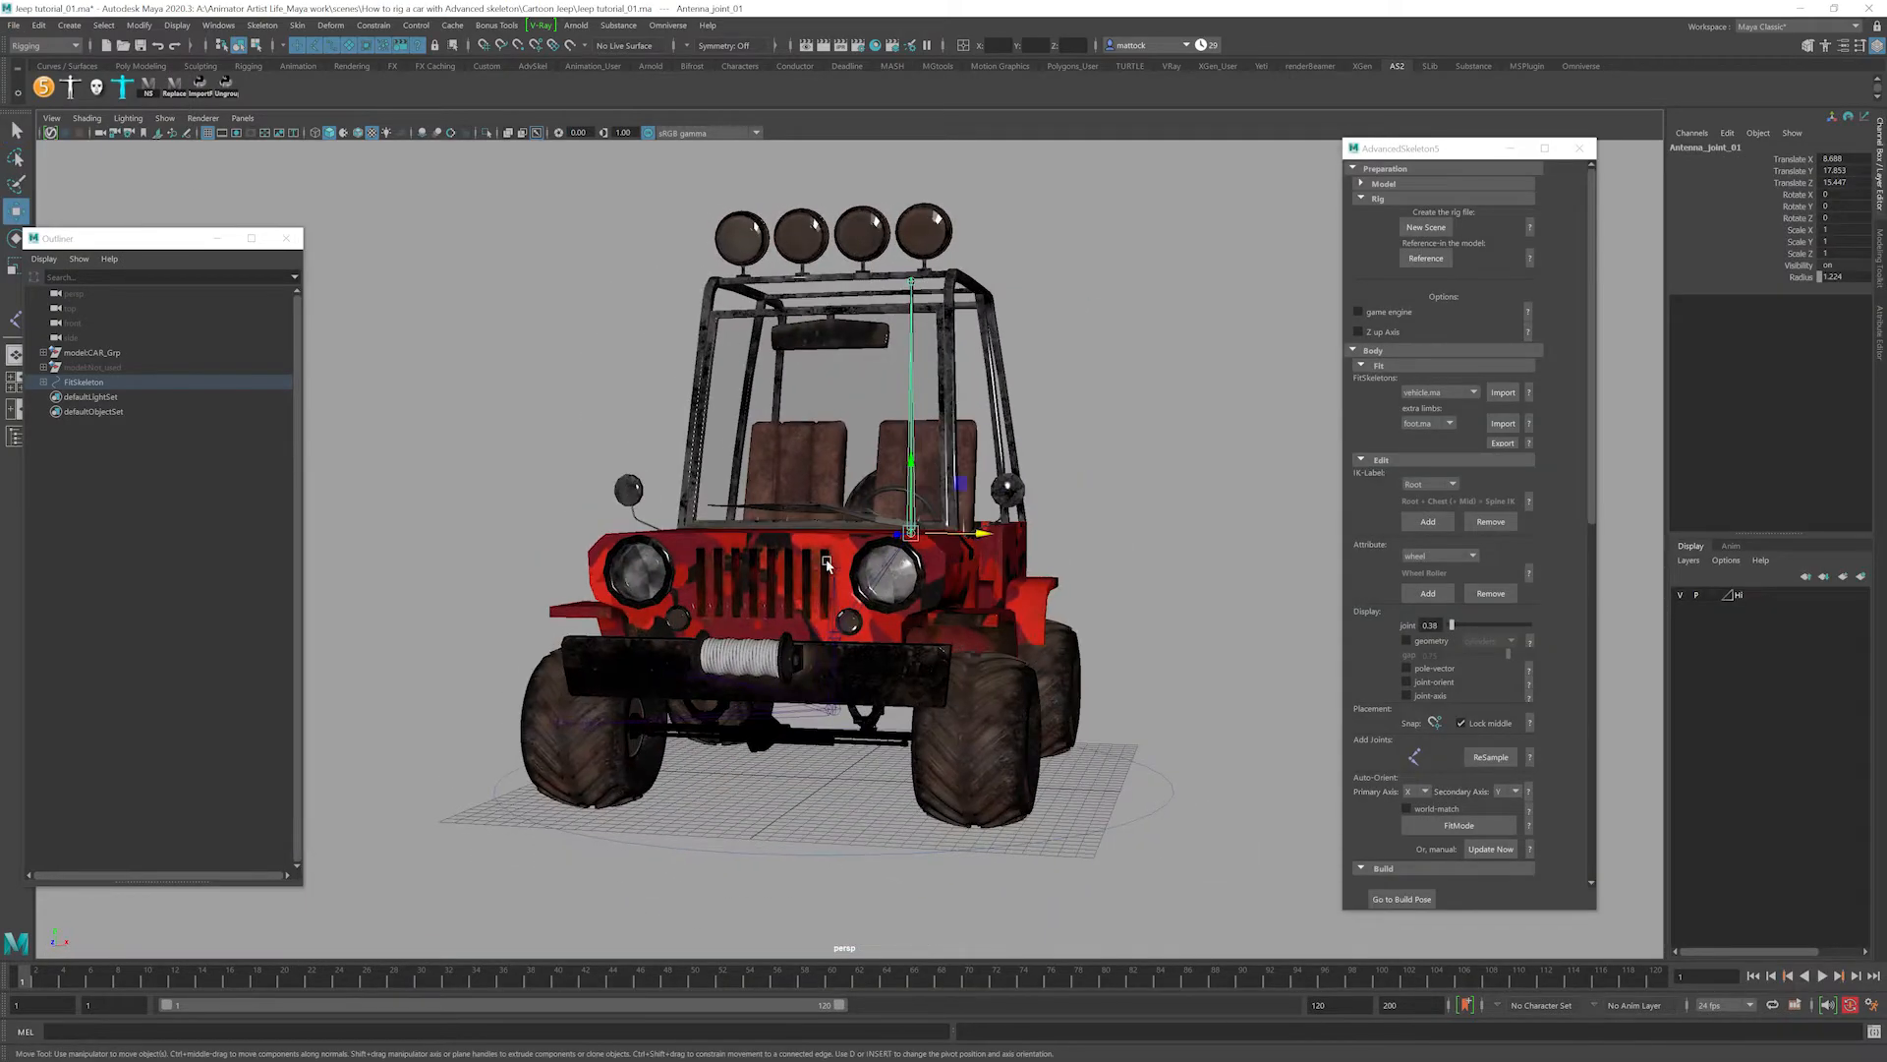
left_click_drag(937, 519, 929, 506, "alt")
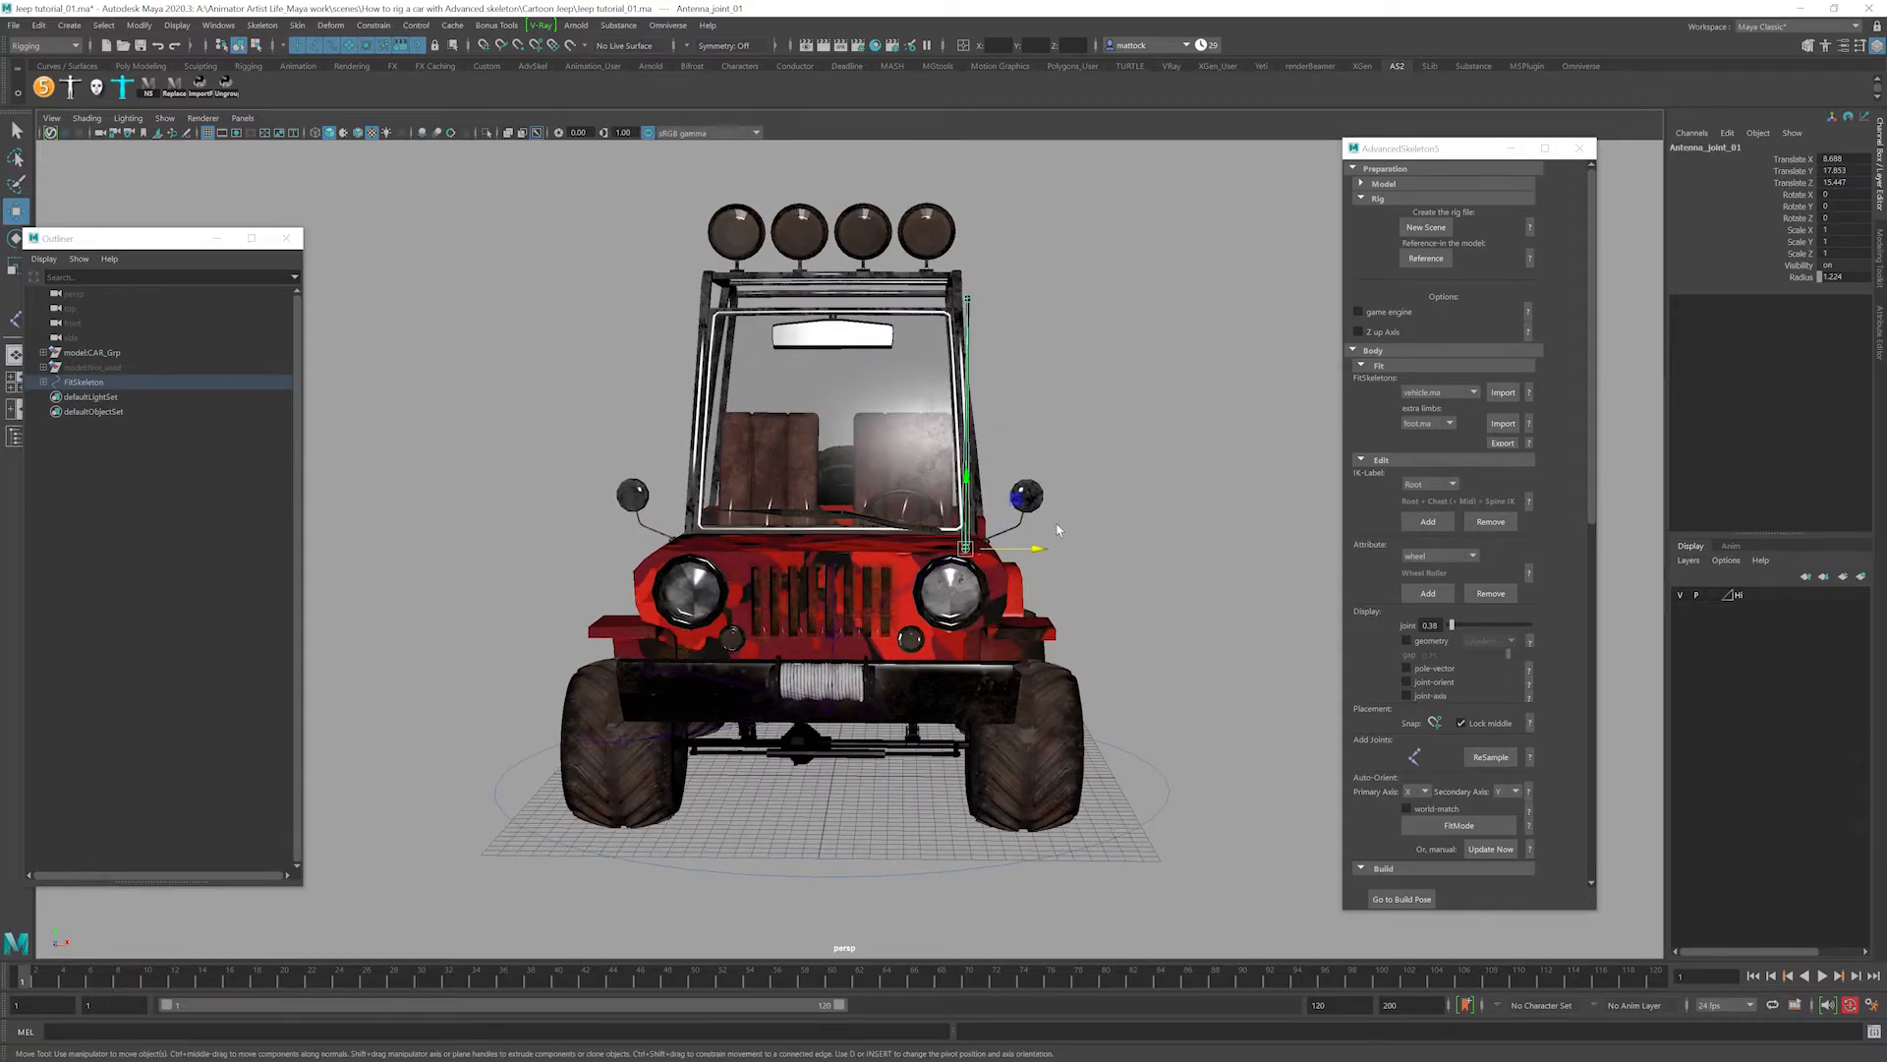
left_click_drag(1057, 530, 1364, 591, "alt")
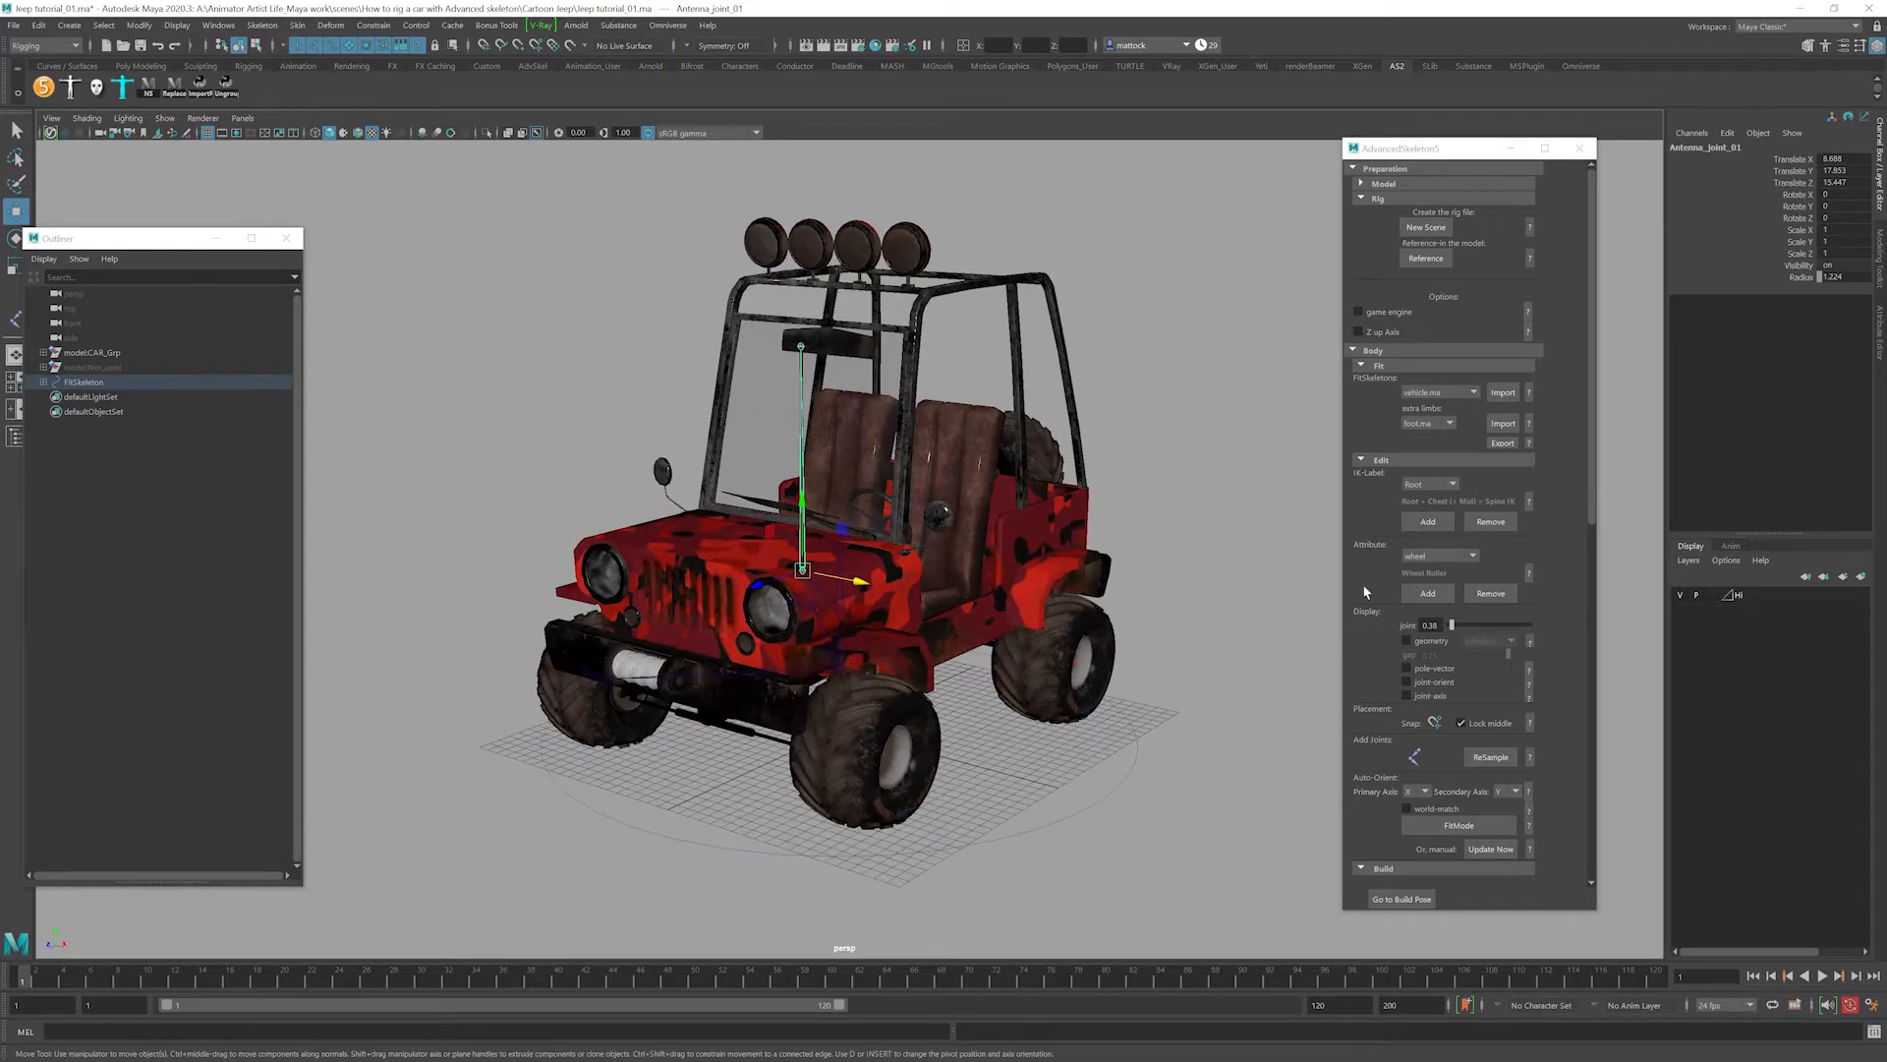
left_click_drag(1594, 428, 1591, 529)
left_click(1459, 705)
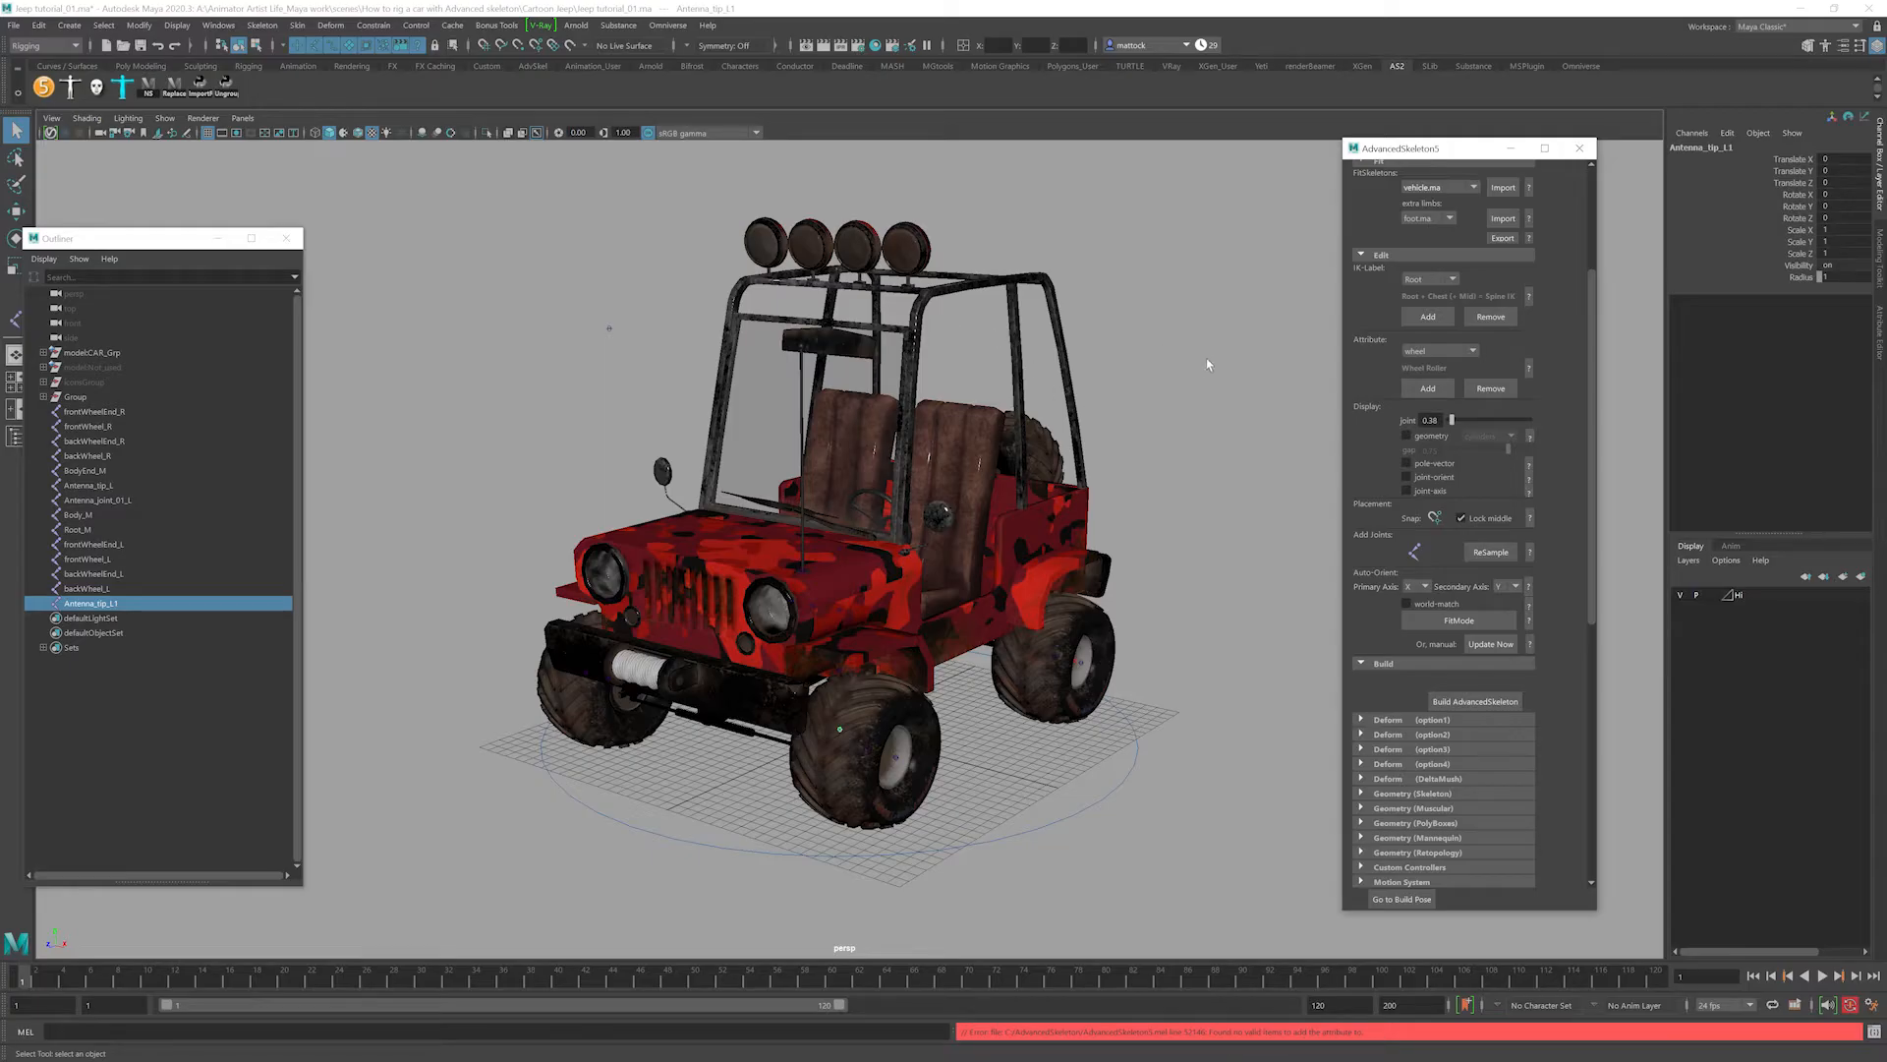
Select the stray antenna tip joint on the opposite side of the jeep and reopen the saved scene Jeep tutorial_01.ma.
left_click(1190, 430)
scroll(1068, 499, "up", 2)
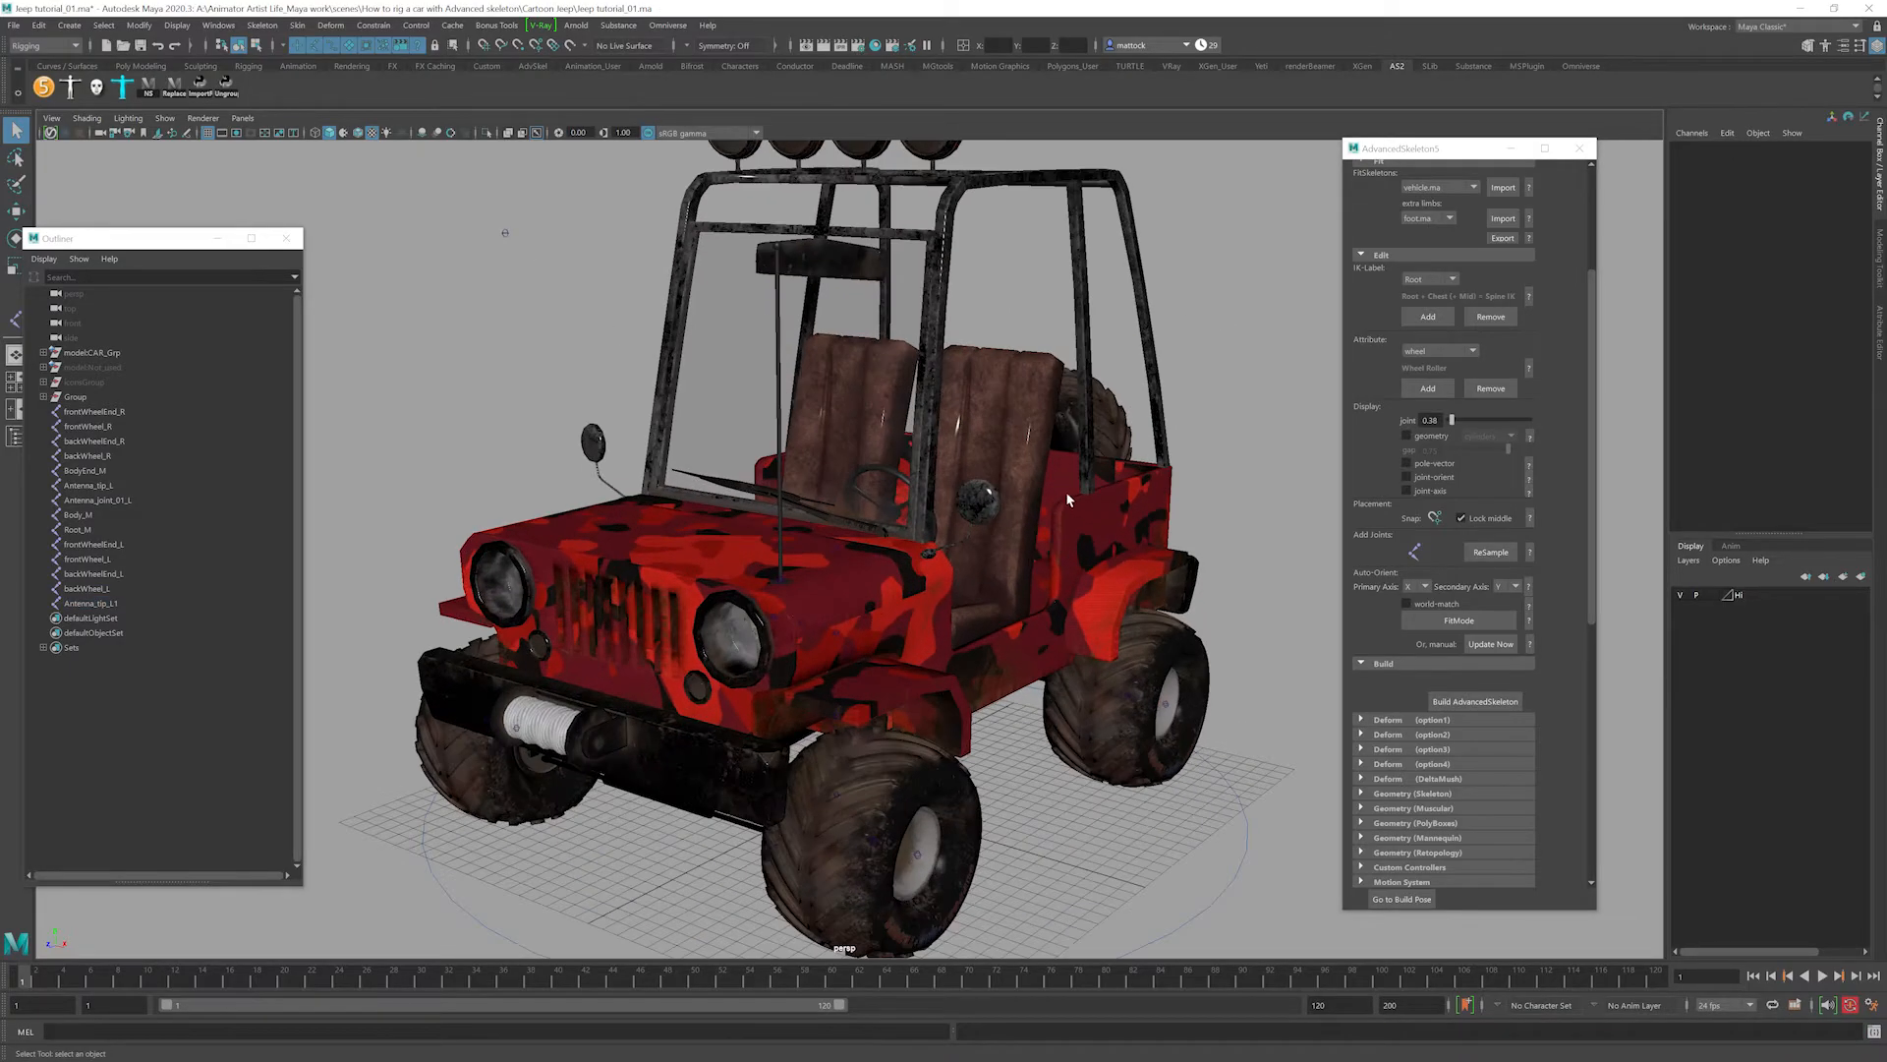
left_click_drag(607, 354, 715, 370, "alt")
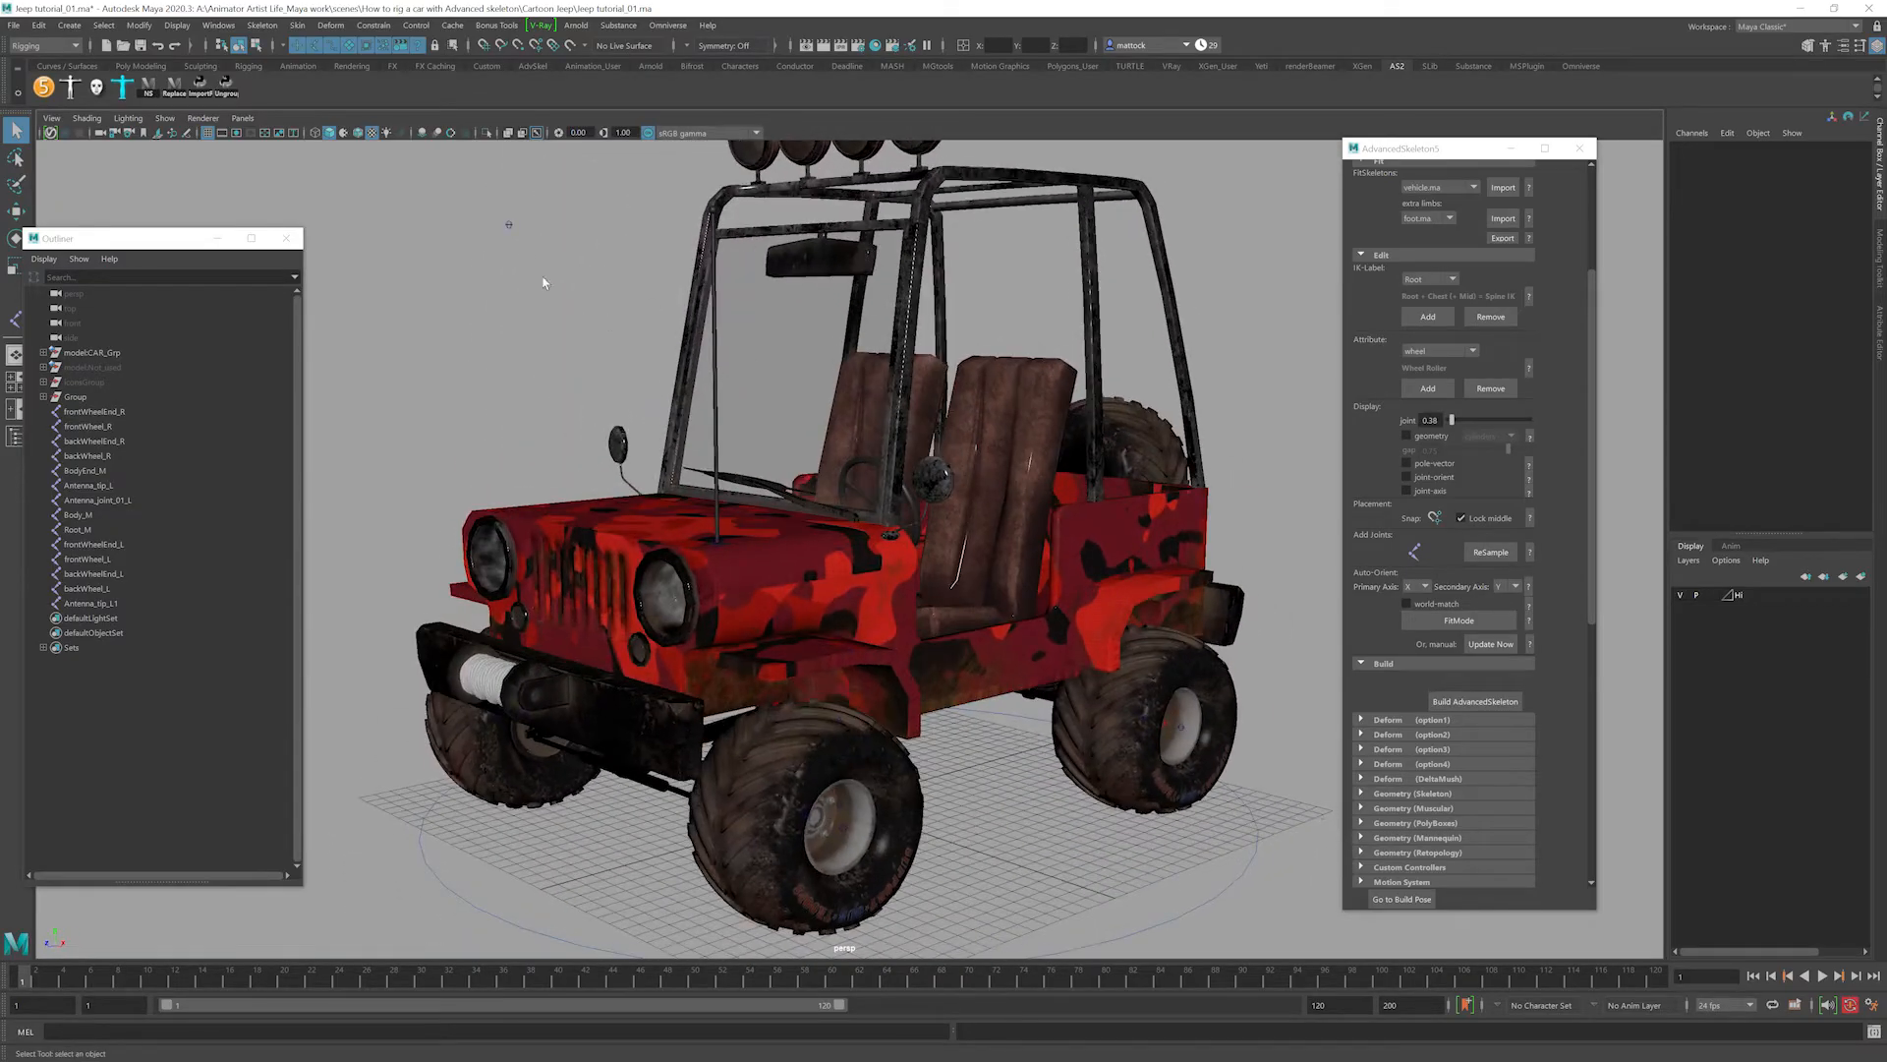
left_click(510, 224)
left_click_drag(916, 562, 882, 444, "alt")
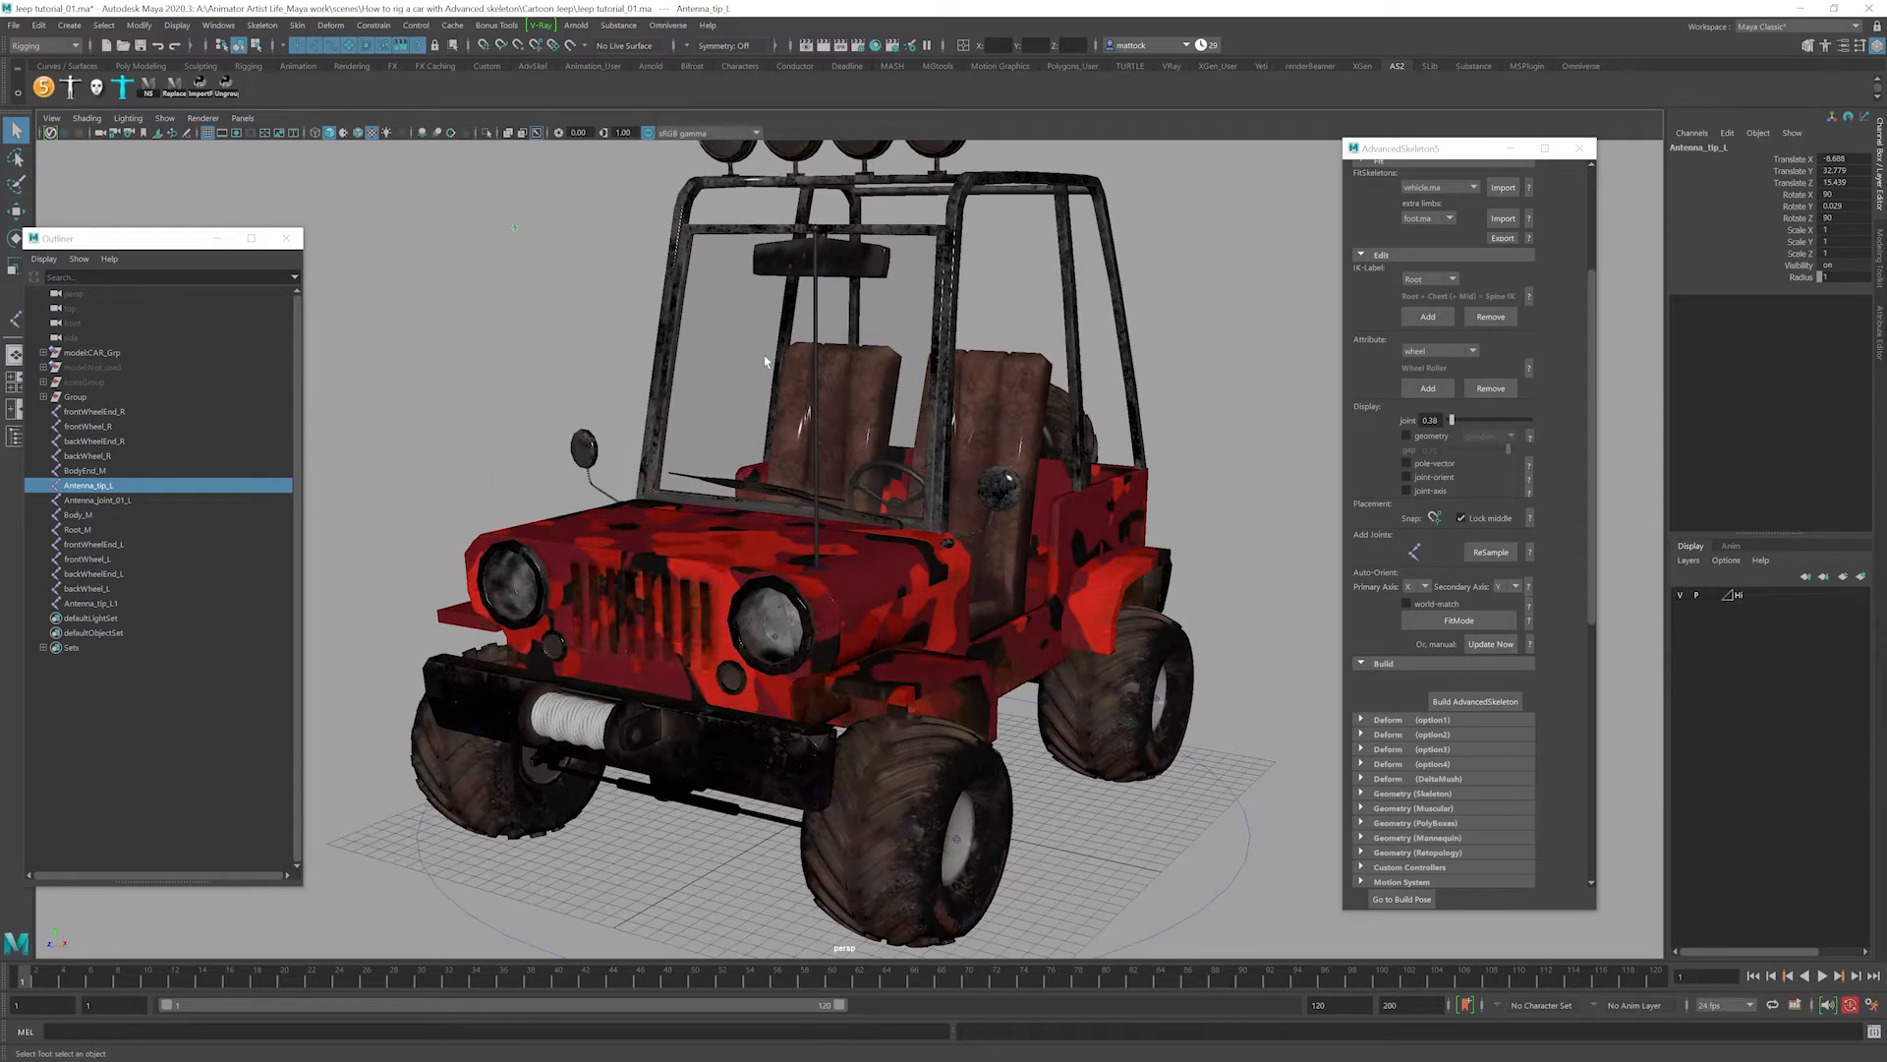
left_click(13, 24)
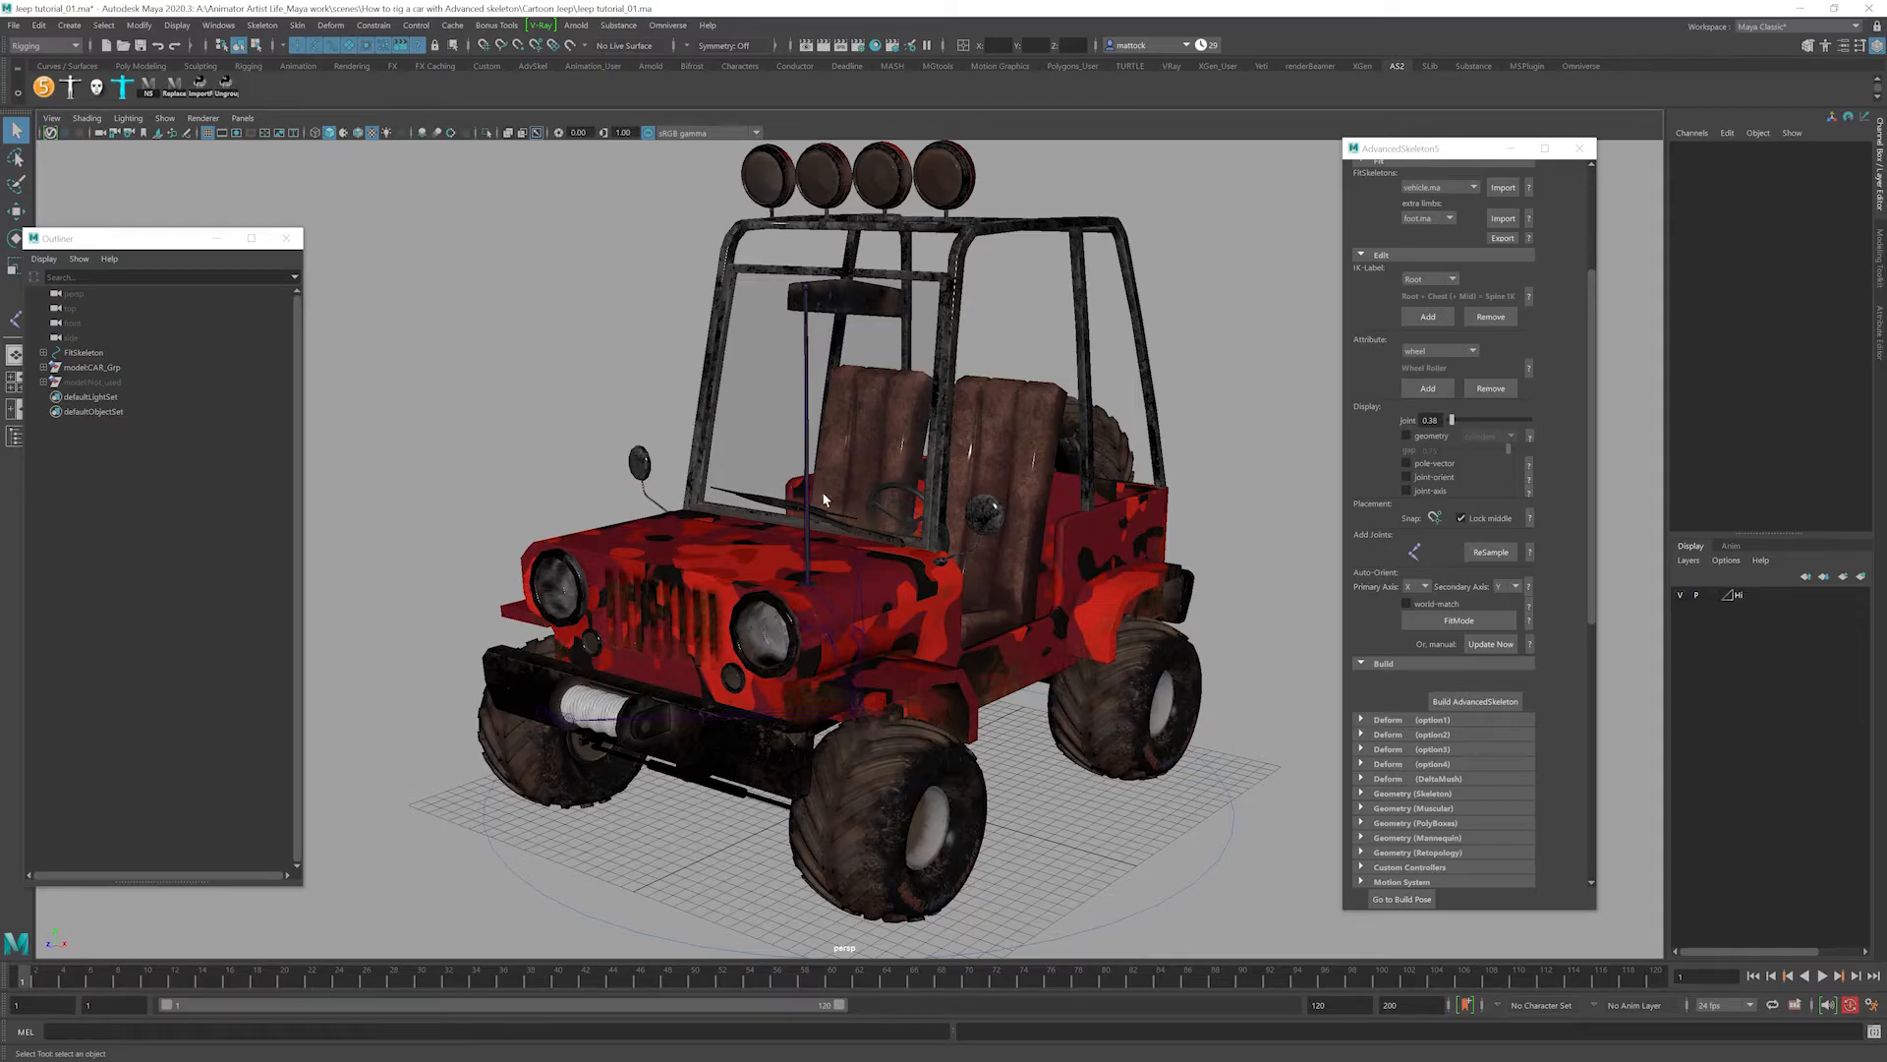
Add the noMirror attribute to Antenna_joint_01 at the base of the antenna.
left_click_drag(824, 500, 1022, 452, "alt")
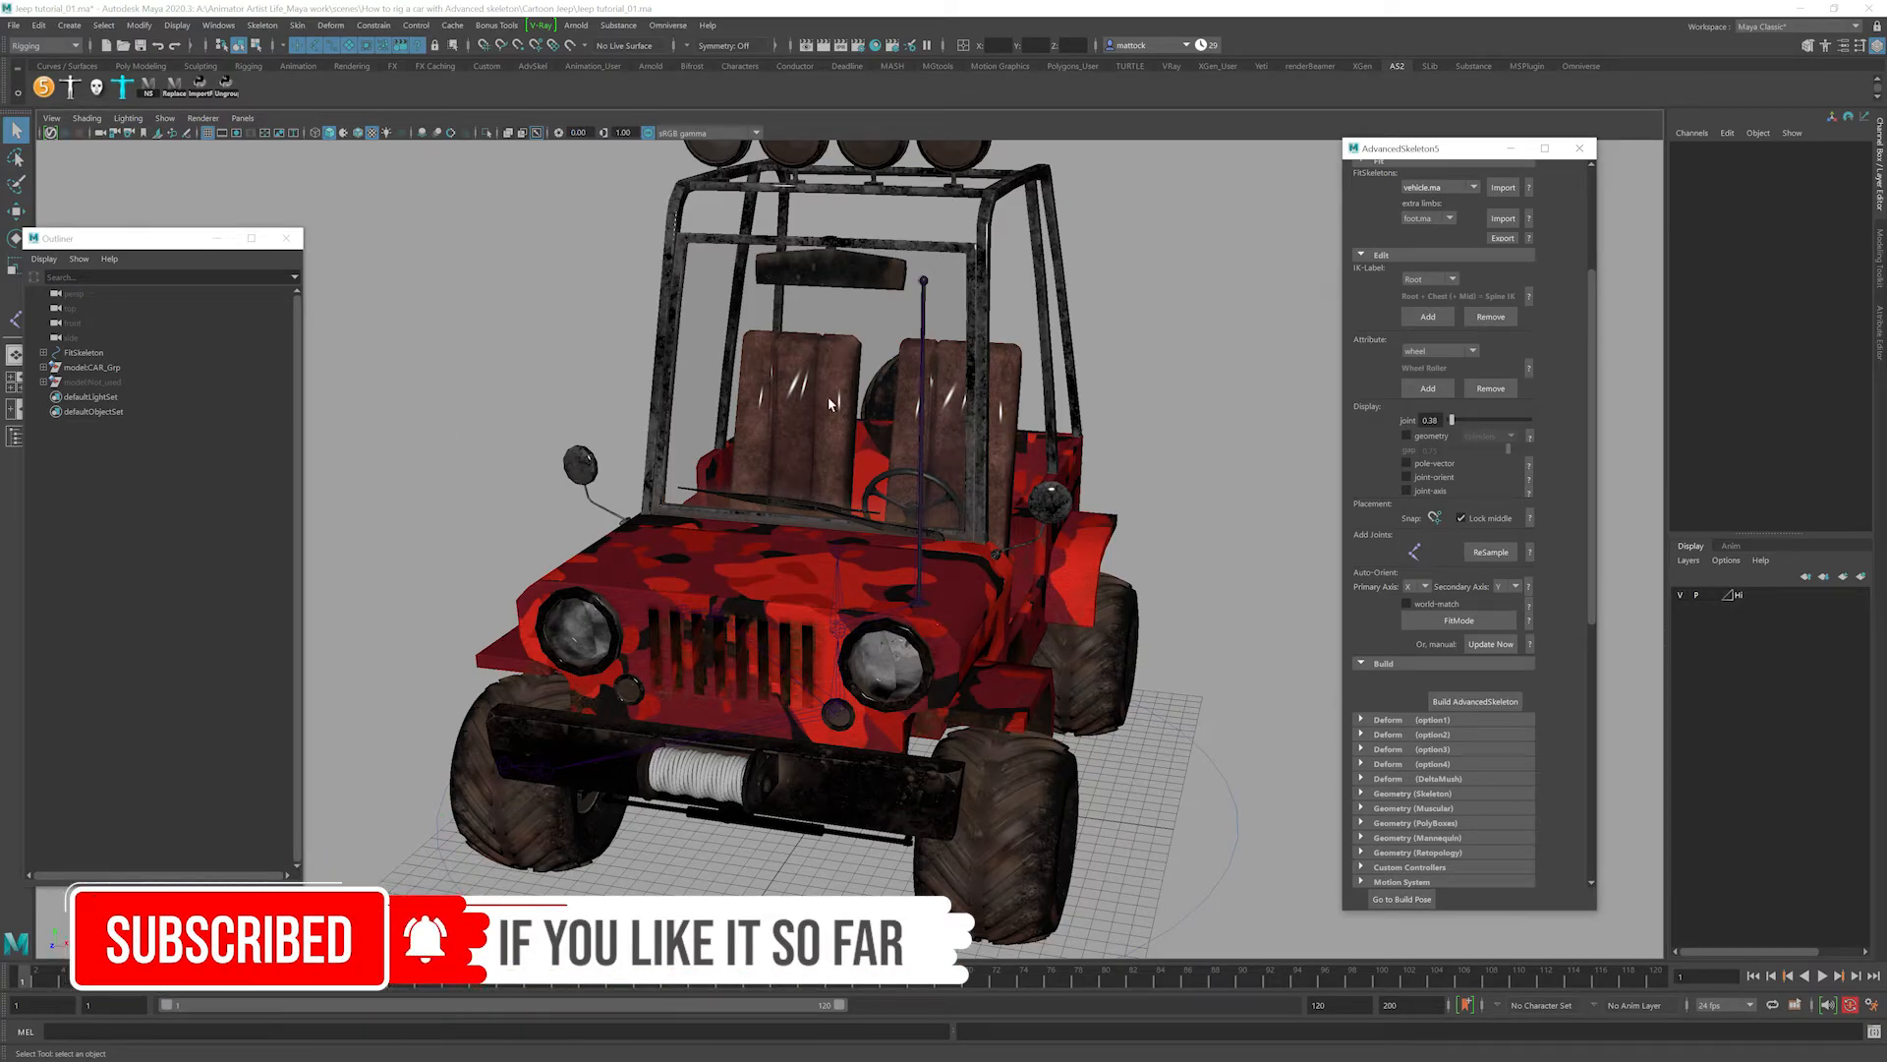
left_click_drag(865, 497, 832, 526, "alt")
scroll(828, 517, "up", 3)
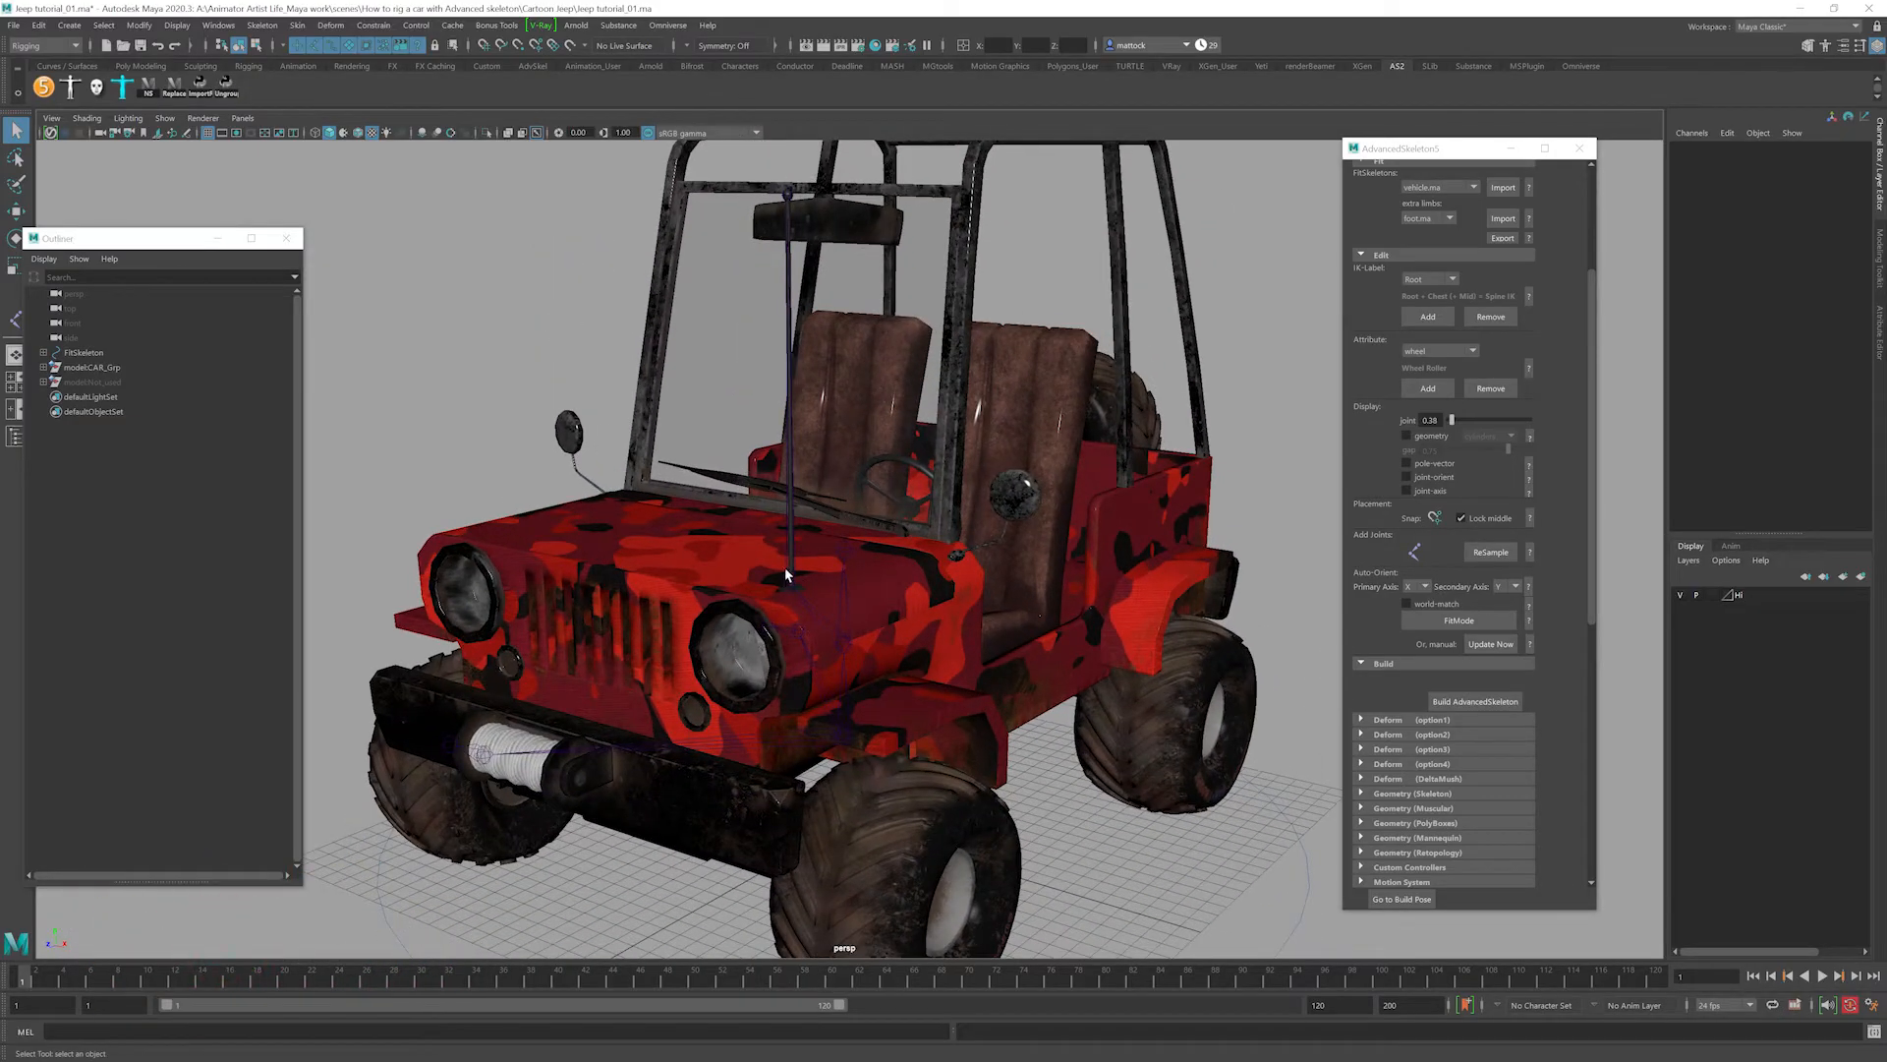
left_click(787, 574)
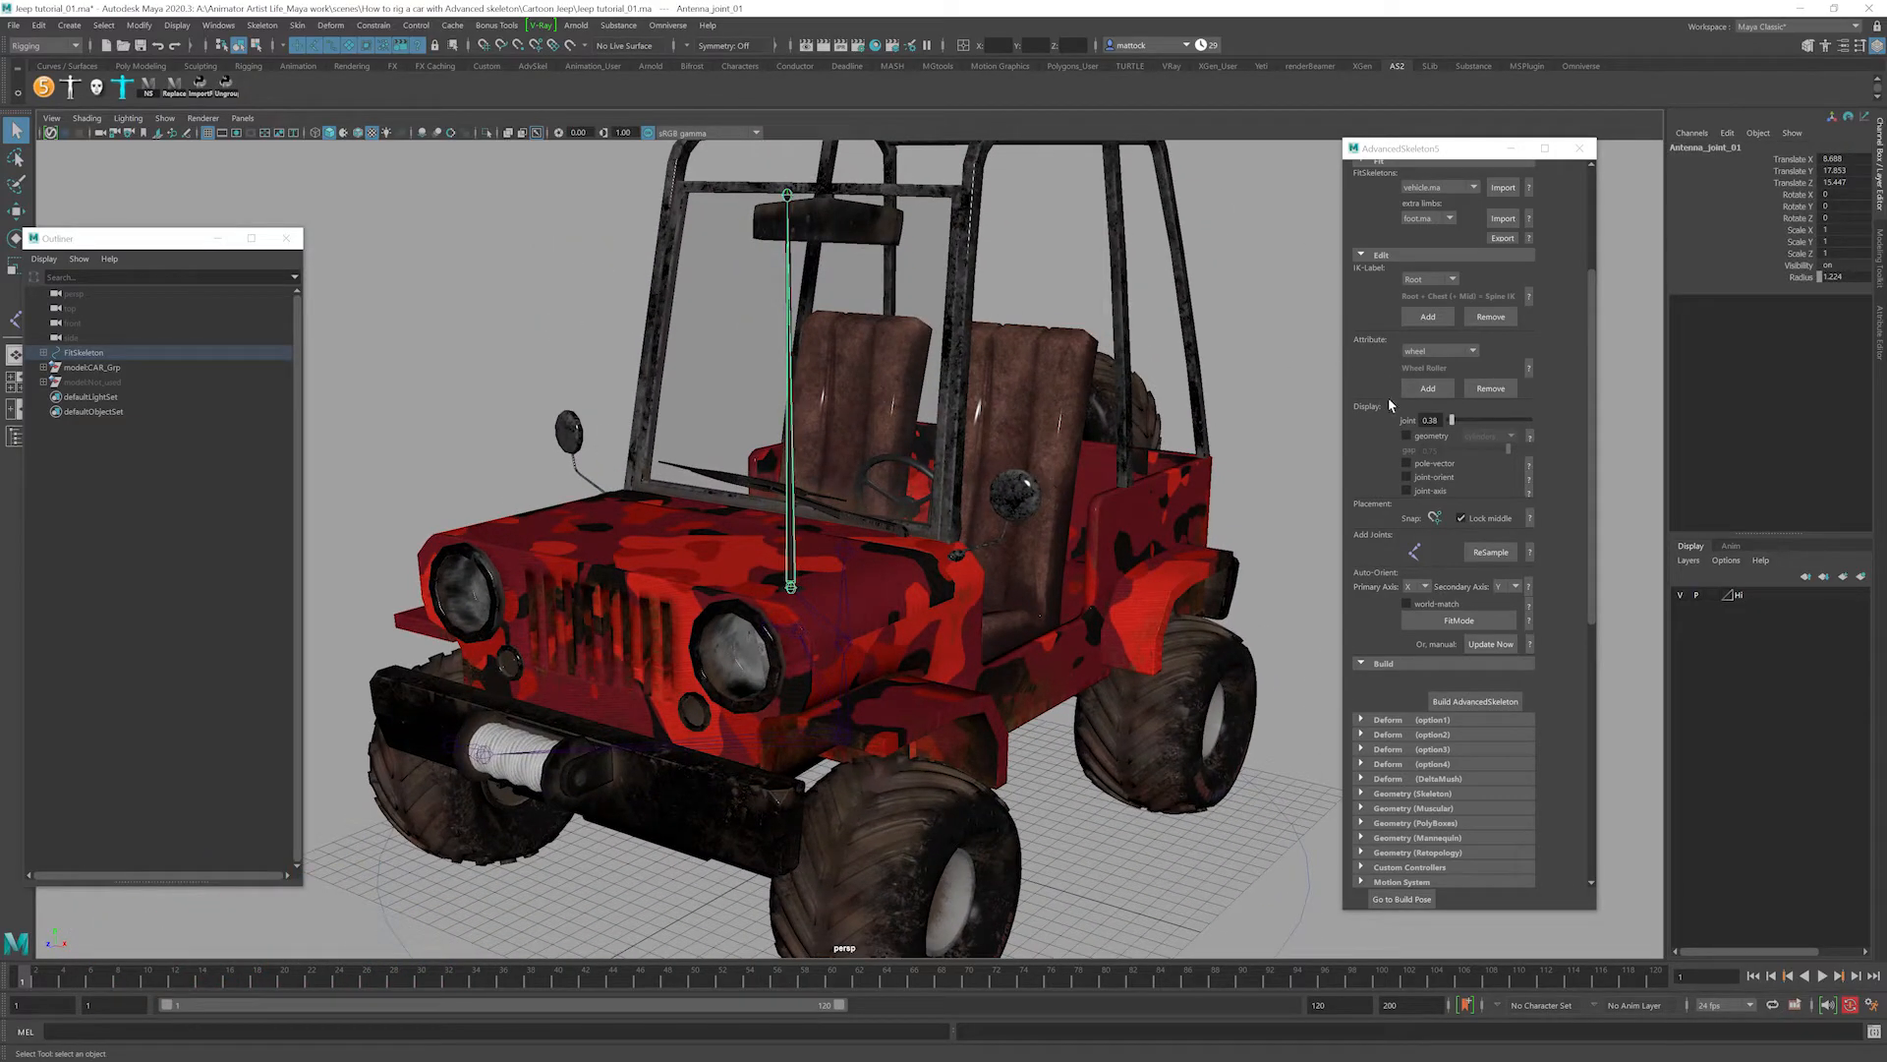
scroll(1027, 496, "down", 4)
left_click_drag(786, 477, 872, 512, "alt")
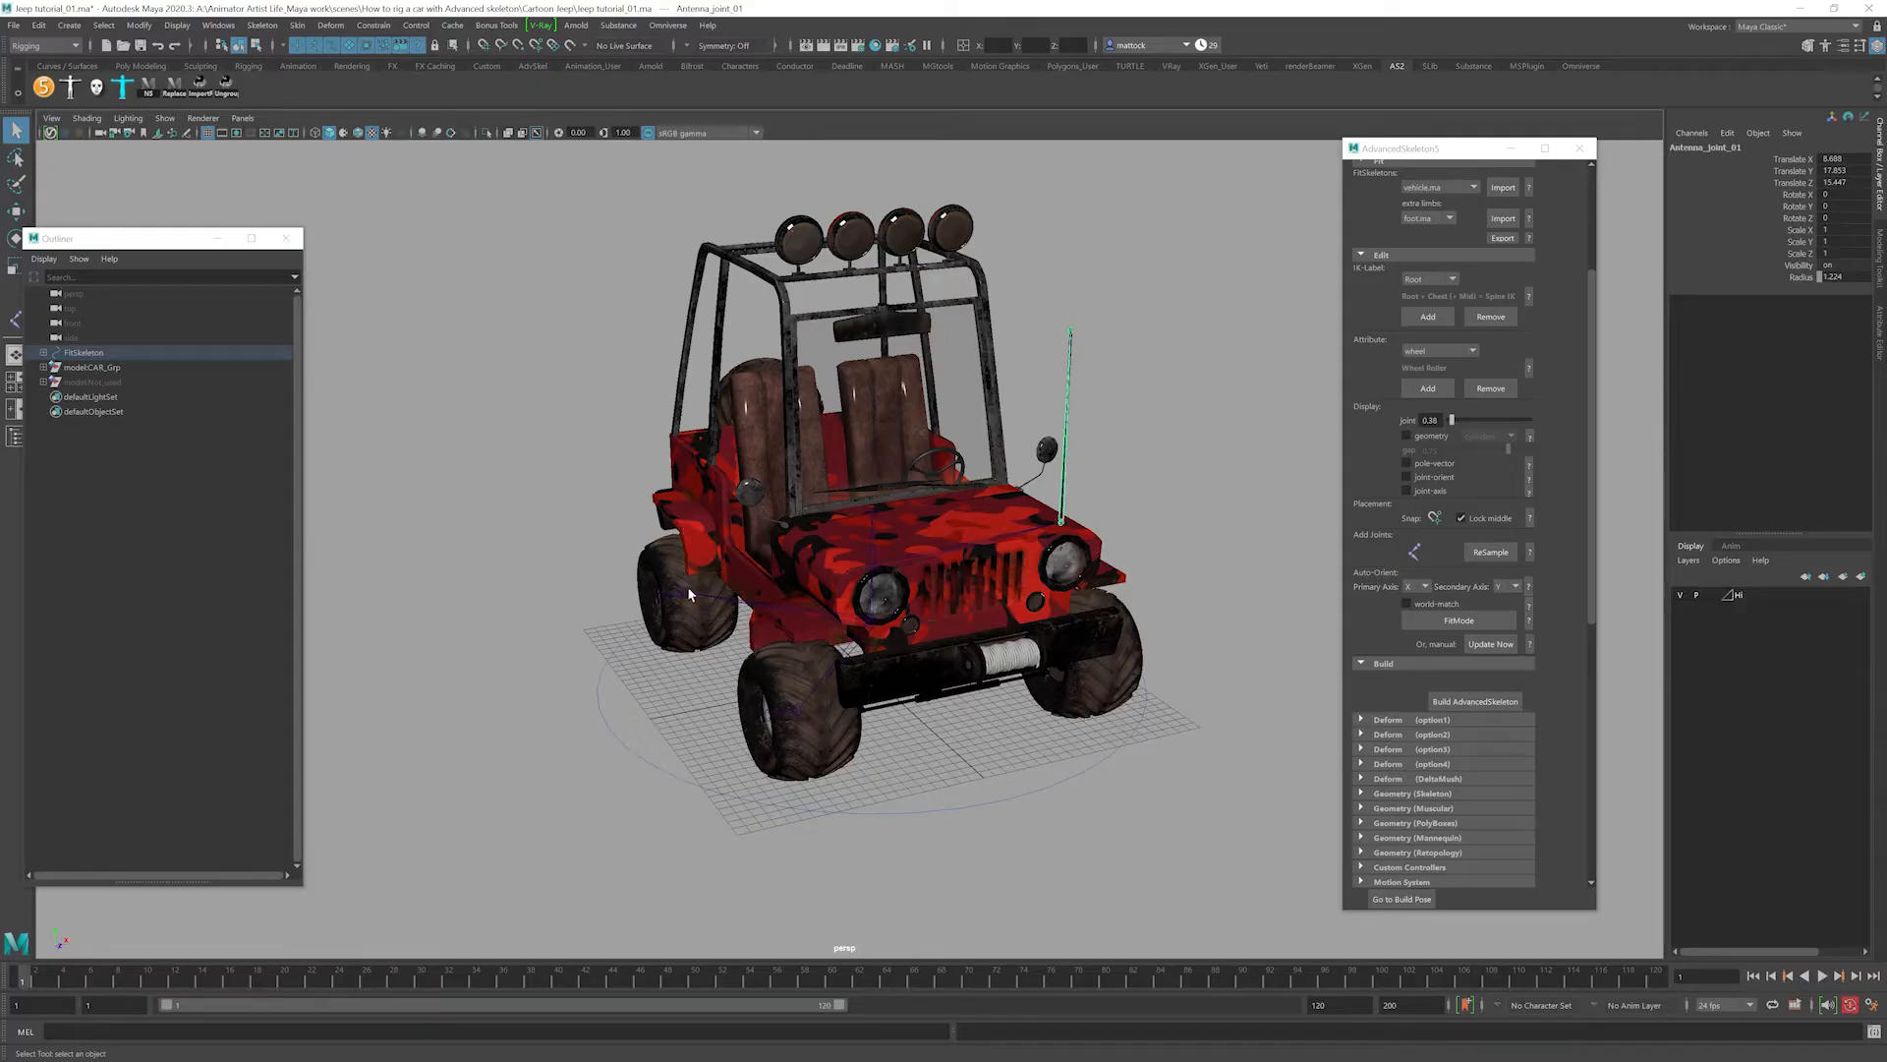
scroll(856, 551, "up", 5)
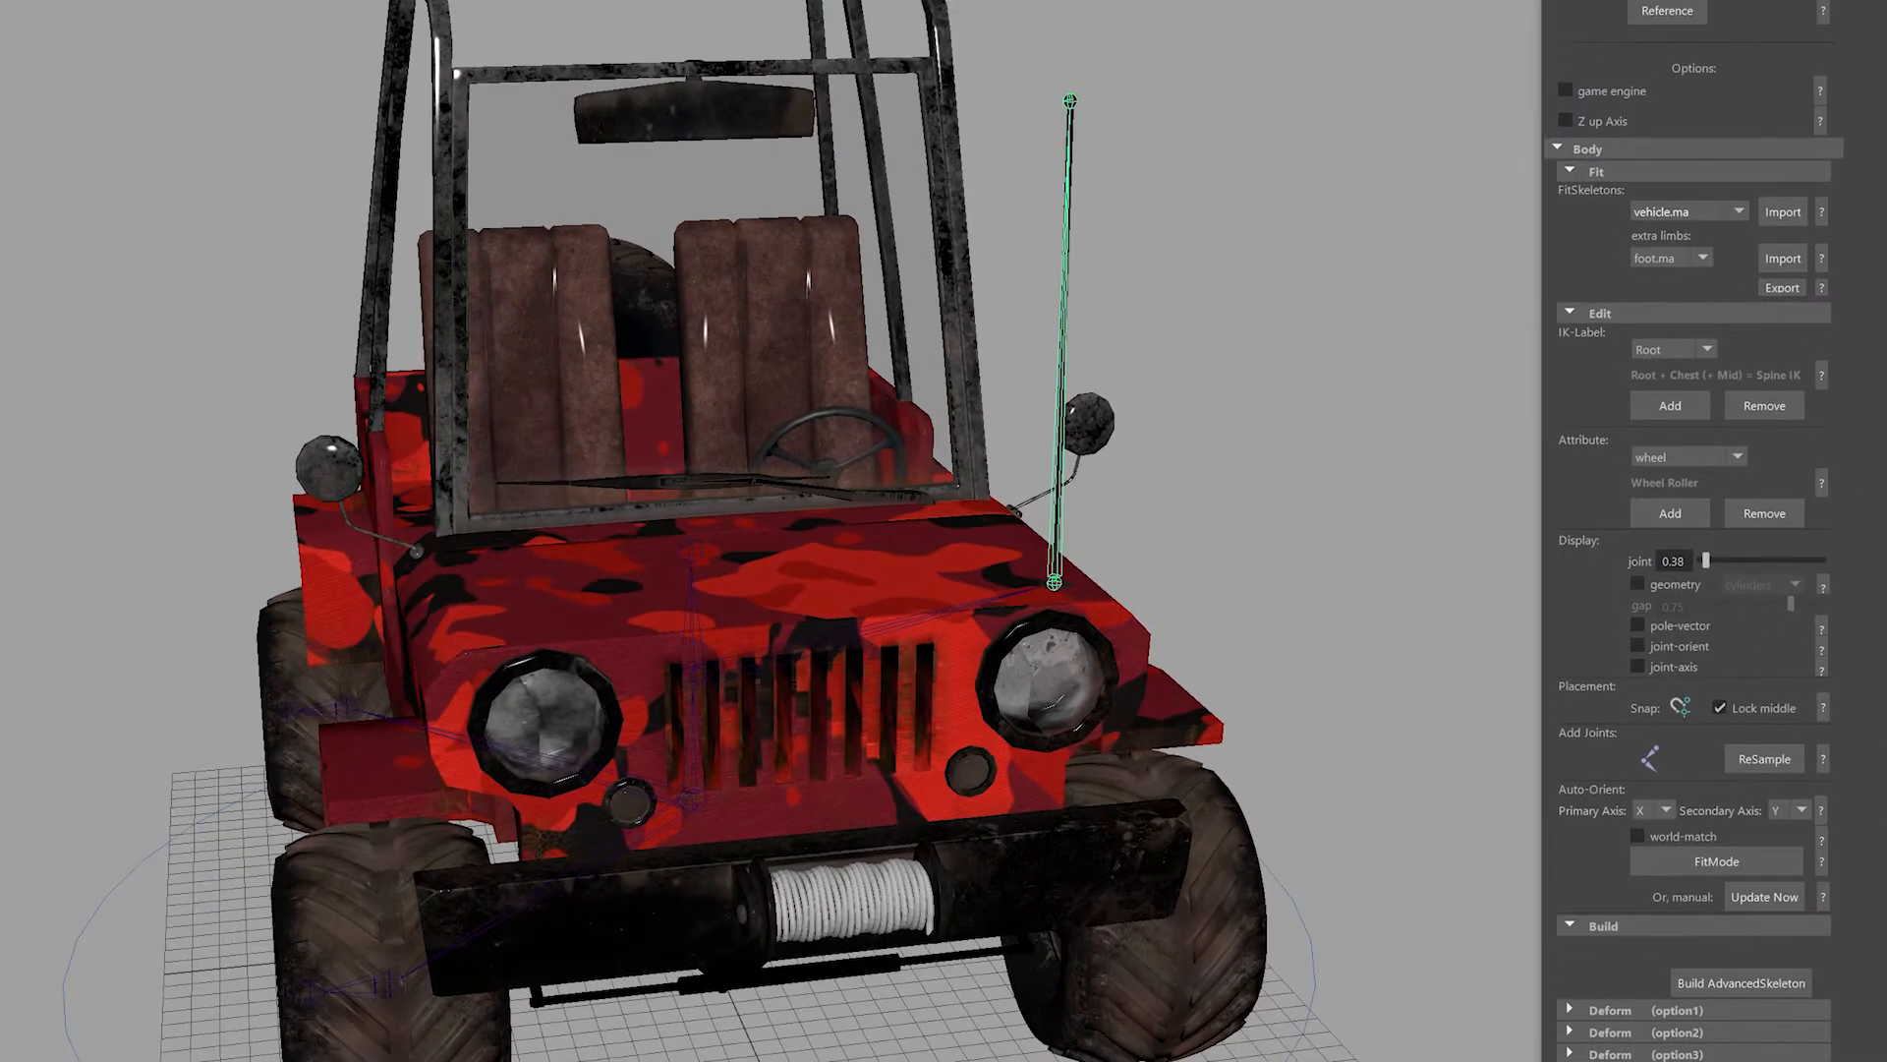
left_click(1433, 351)
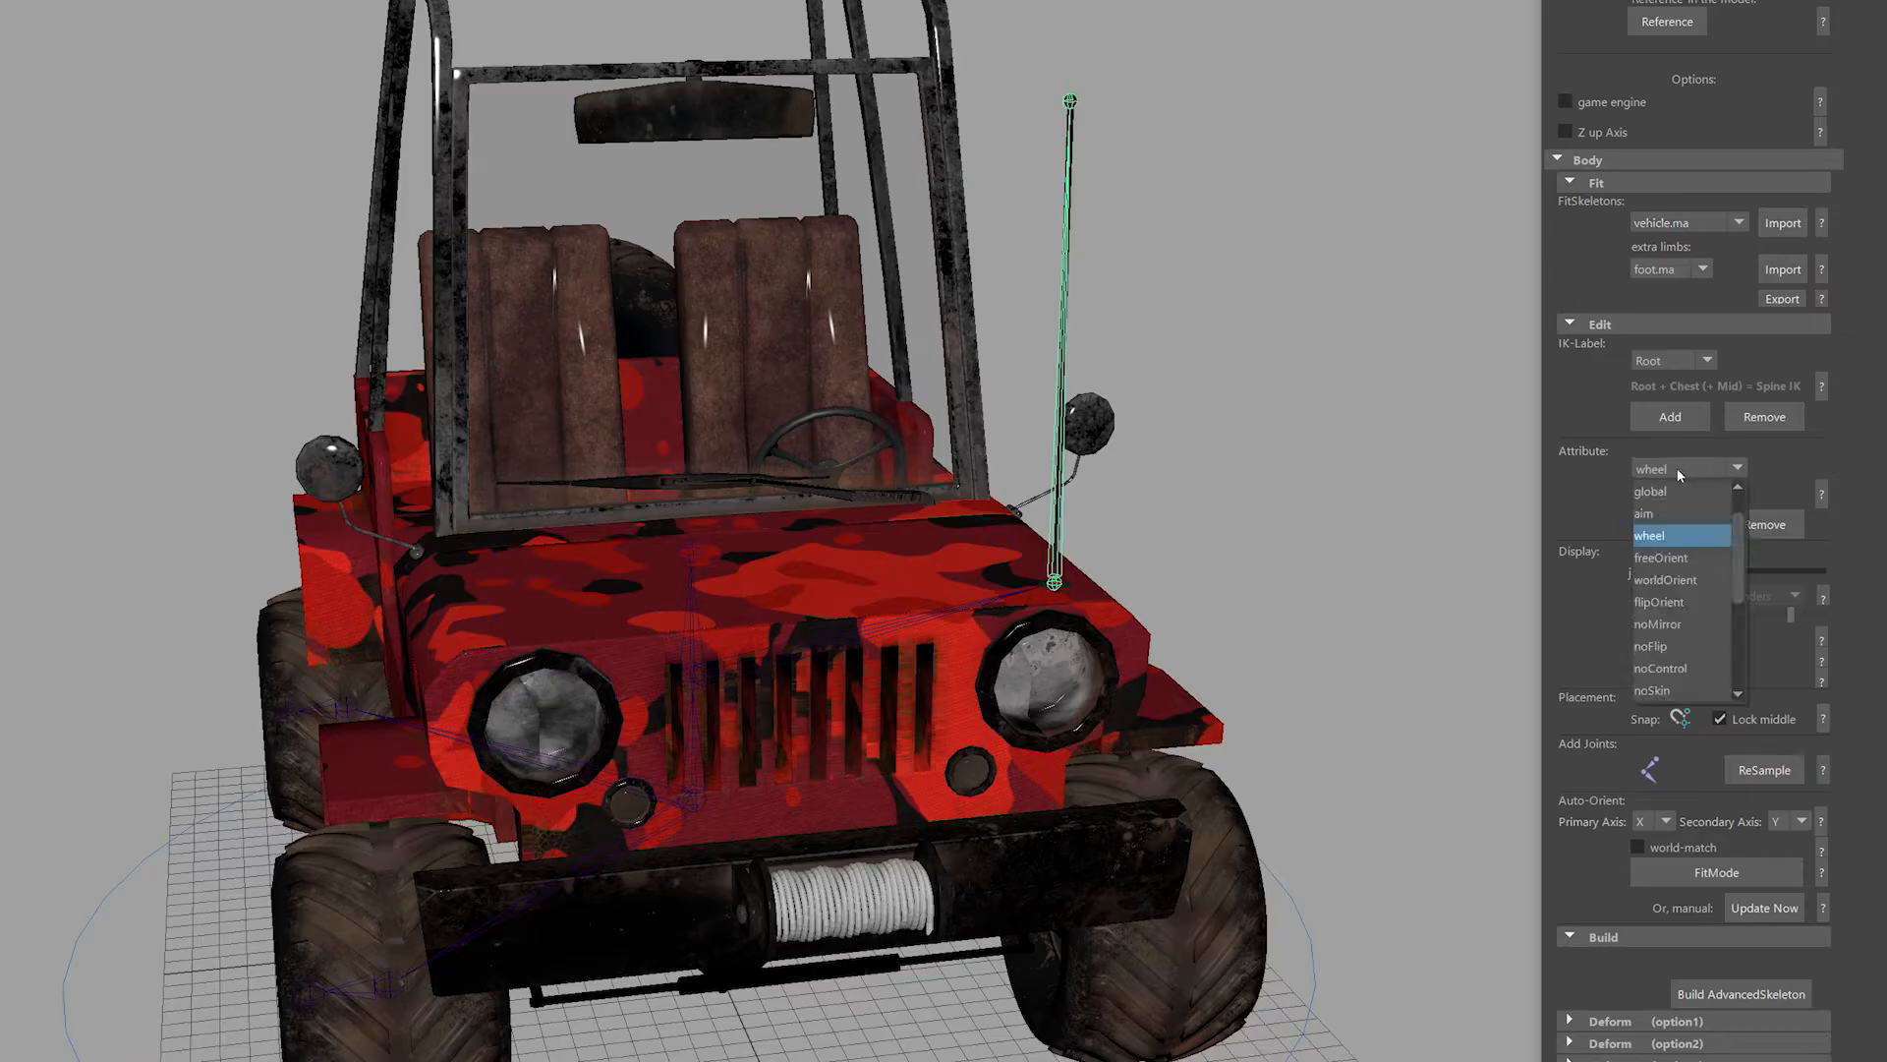
left_click(1664, 624)
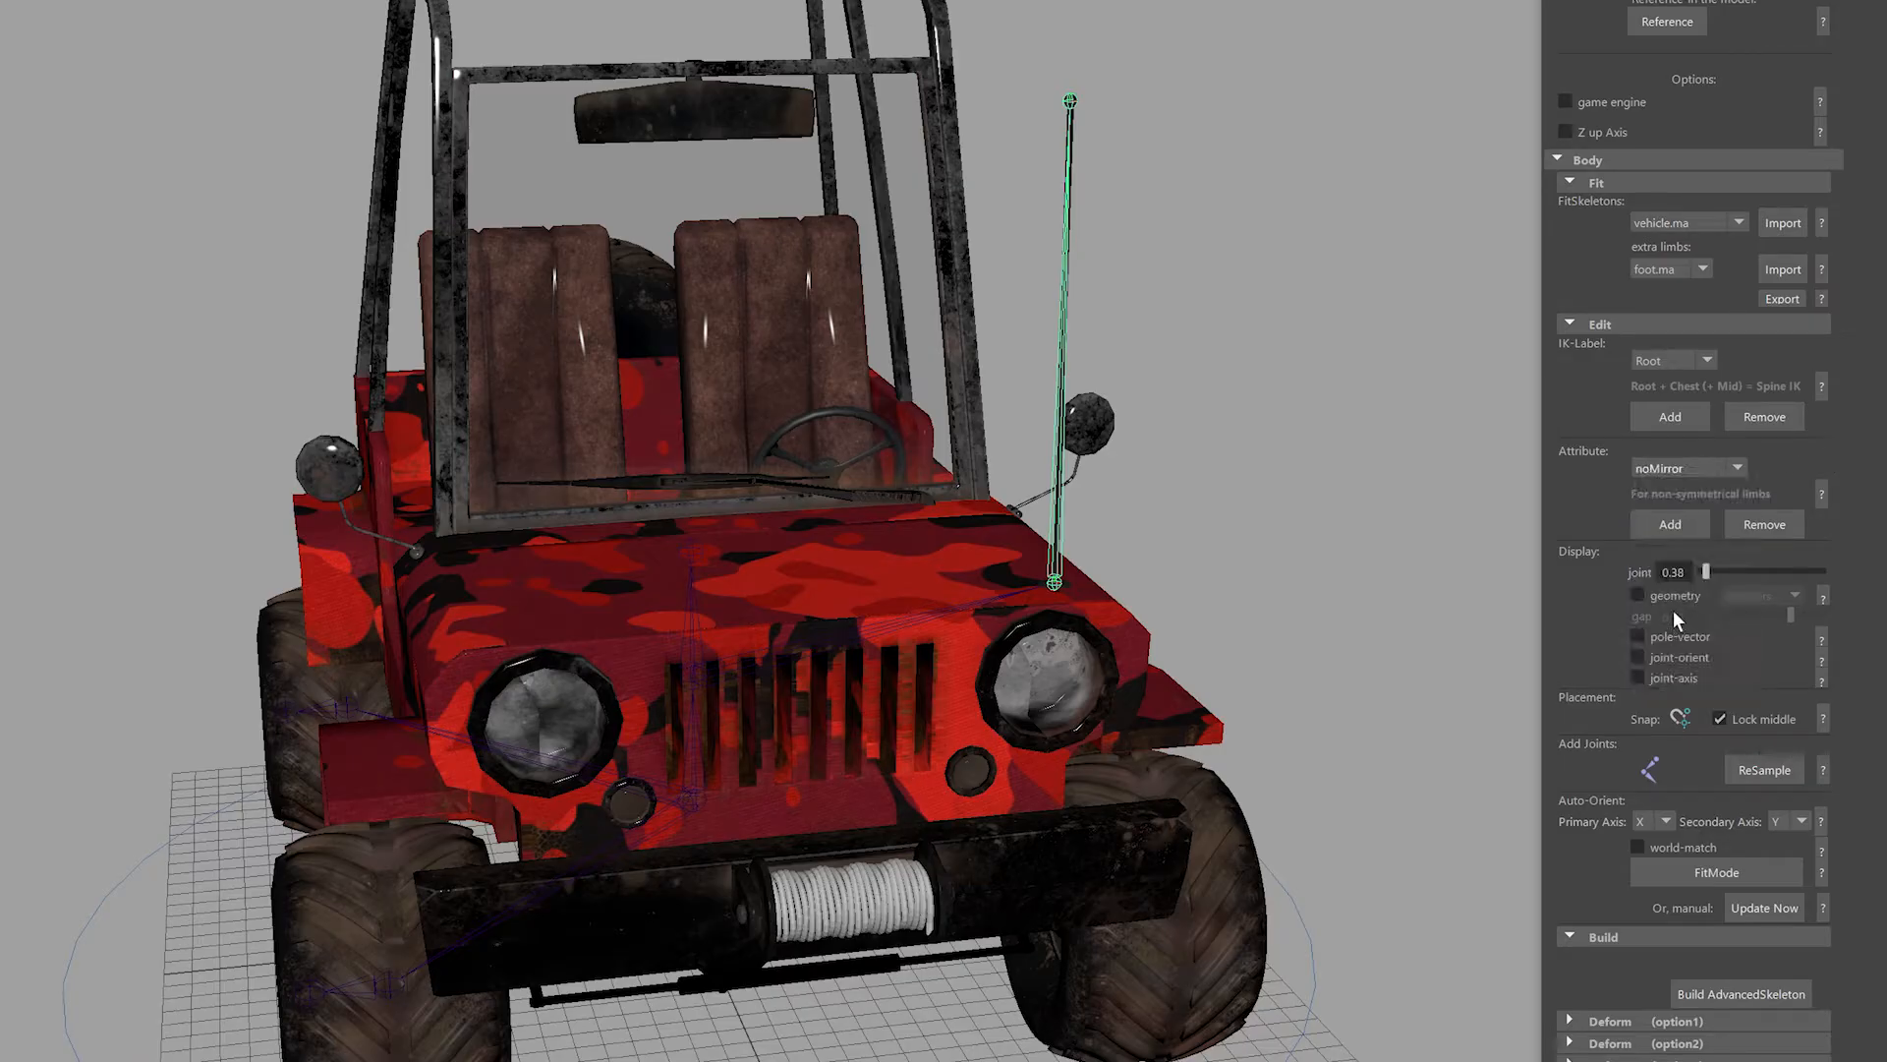
left_click(1668, 524)
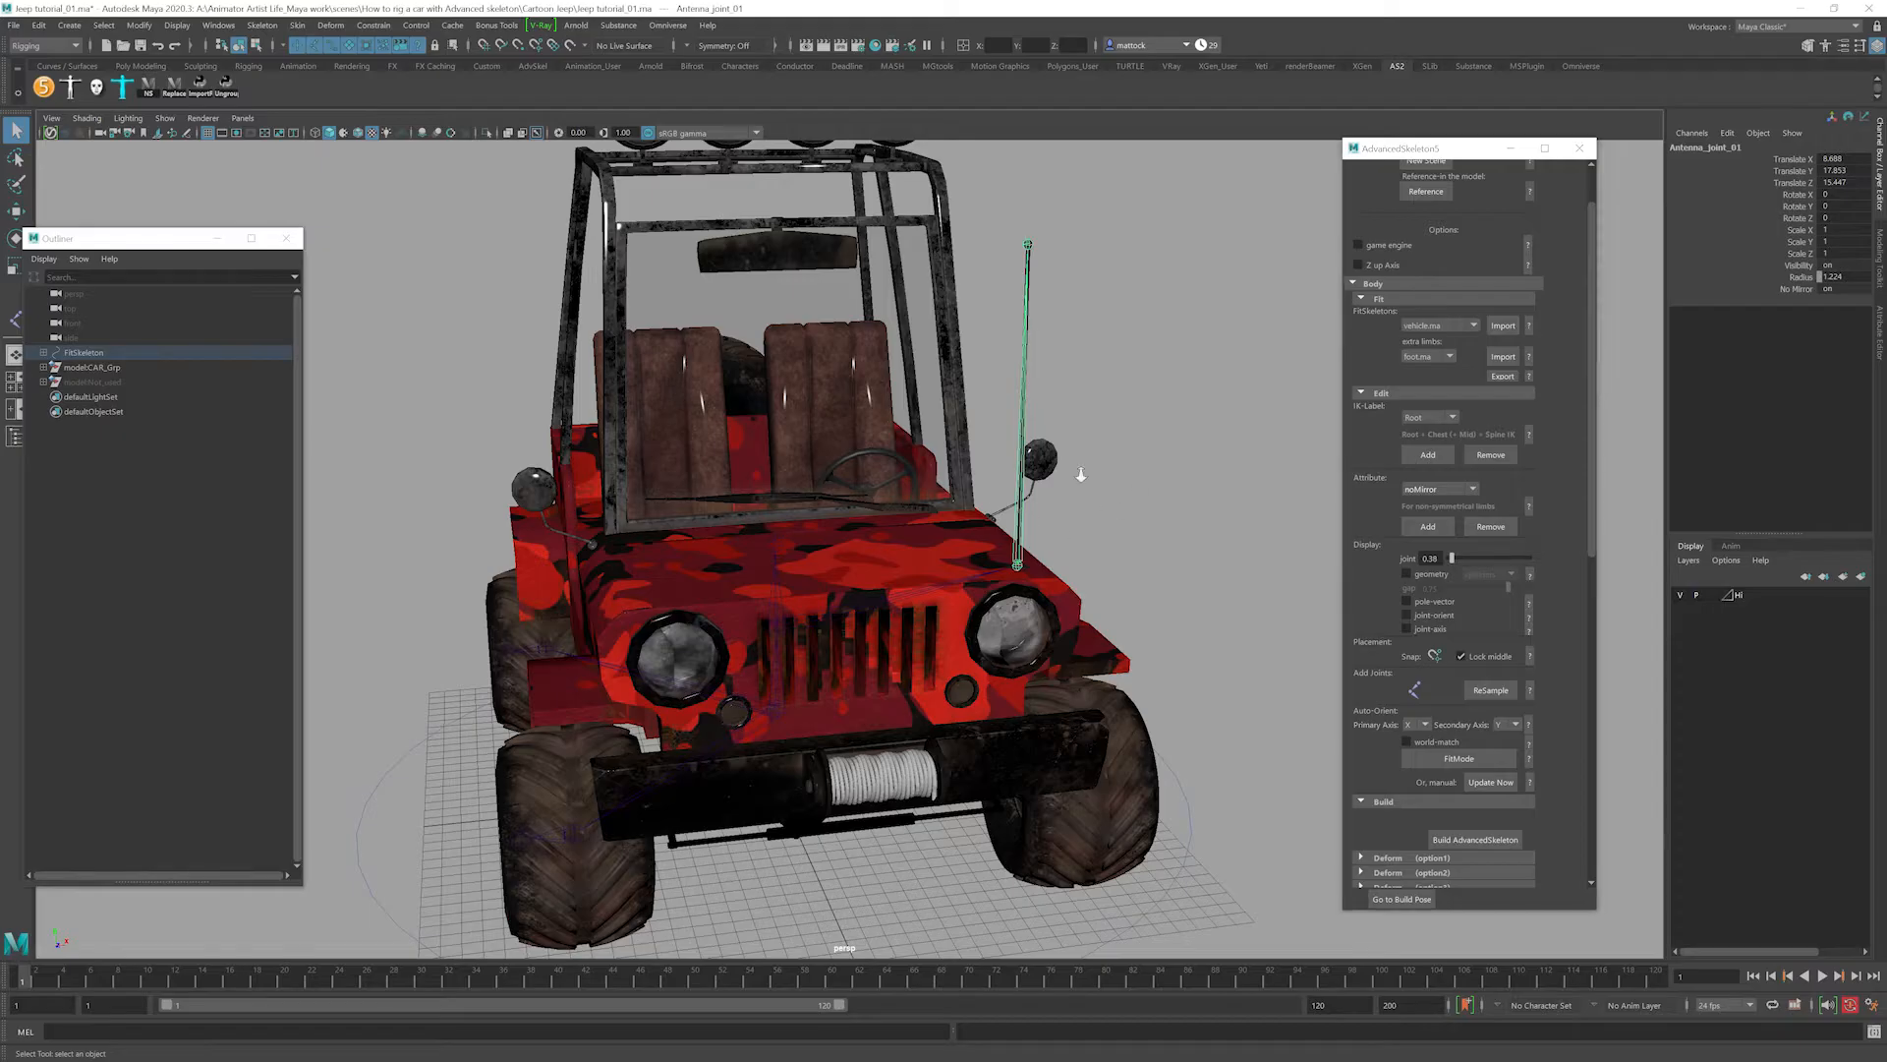
left_click_drag(1074, 472, 1050, 410, "alt")
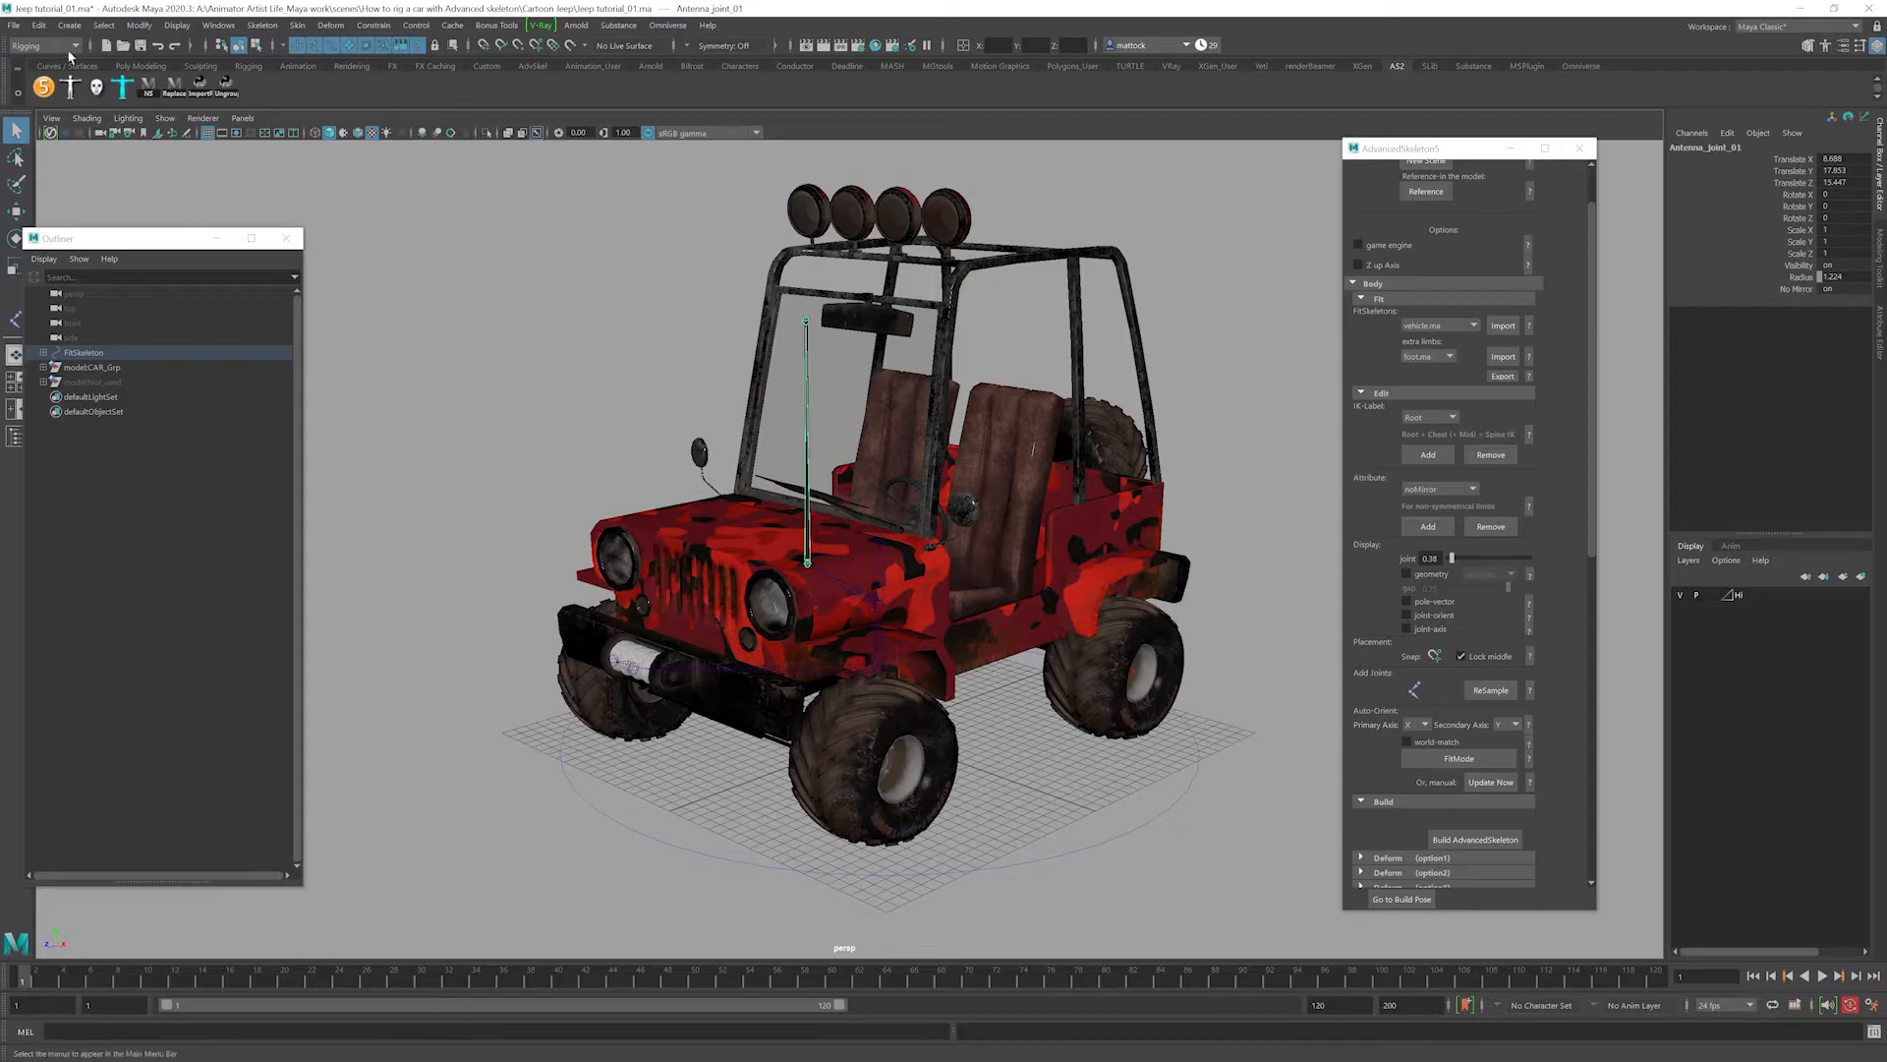
Save the scene and build the AdvancedSkeleton rig from the fitted vehicle skeleton.
left_click(19, 31)
left_click(57, 89)
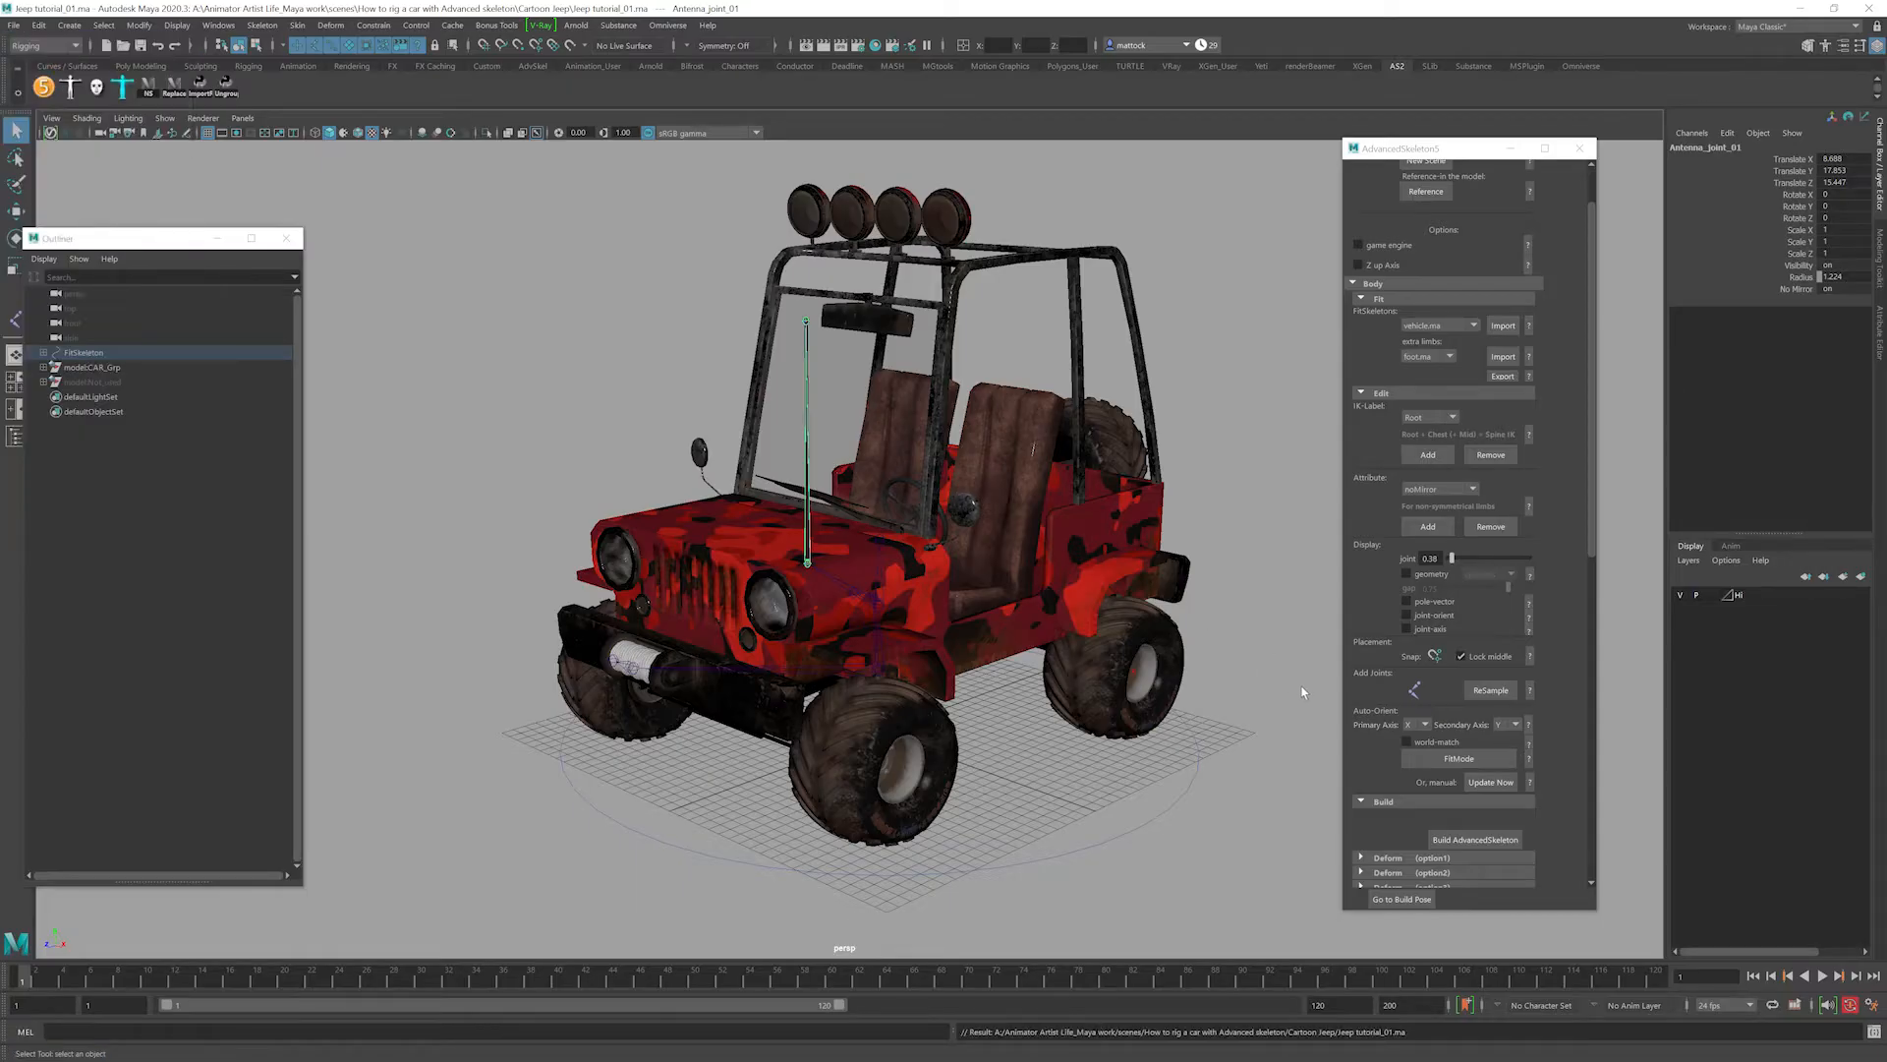
left_click(1467, 840)
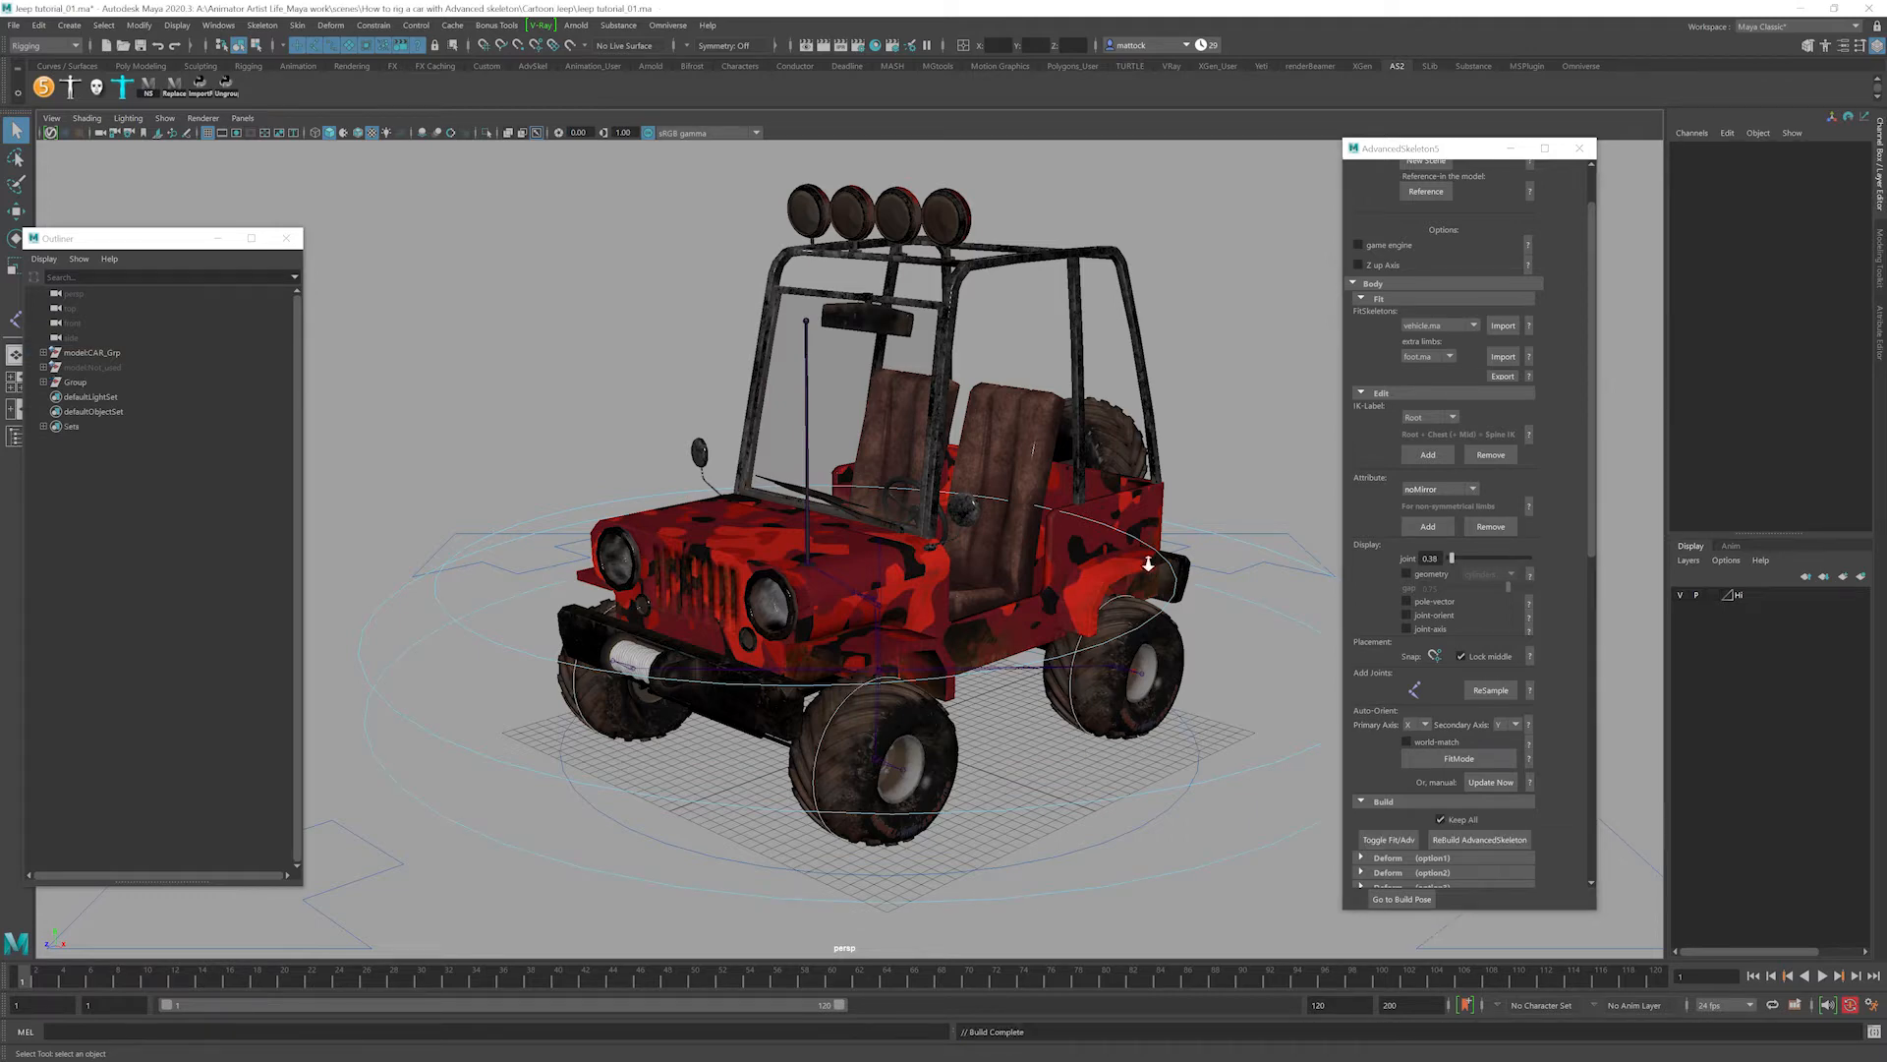
left_click_drag(983, 550, 882, 591, "alt")
scroll(902, 604, "up", 3)
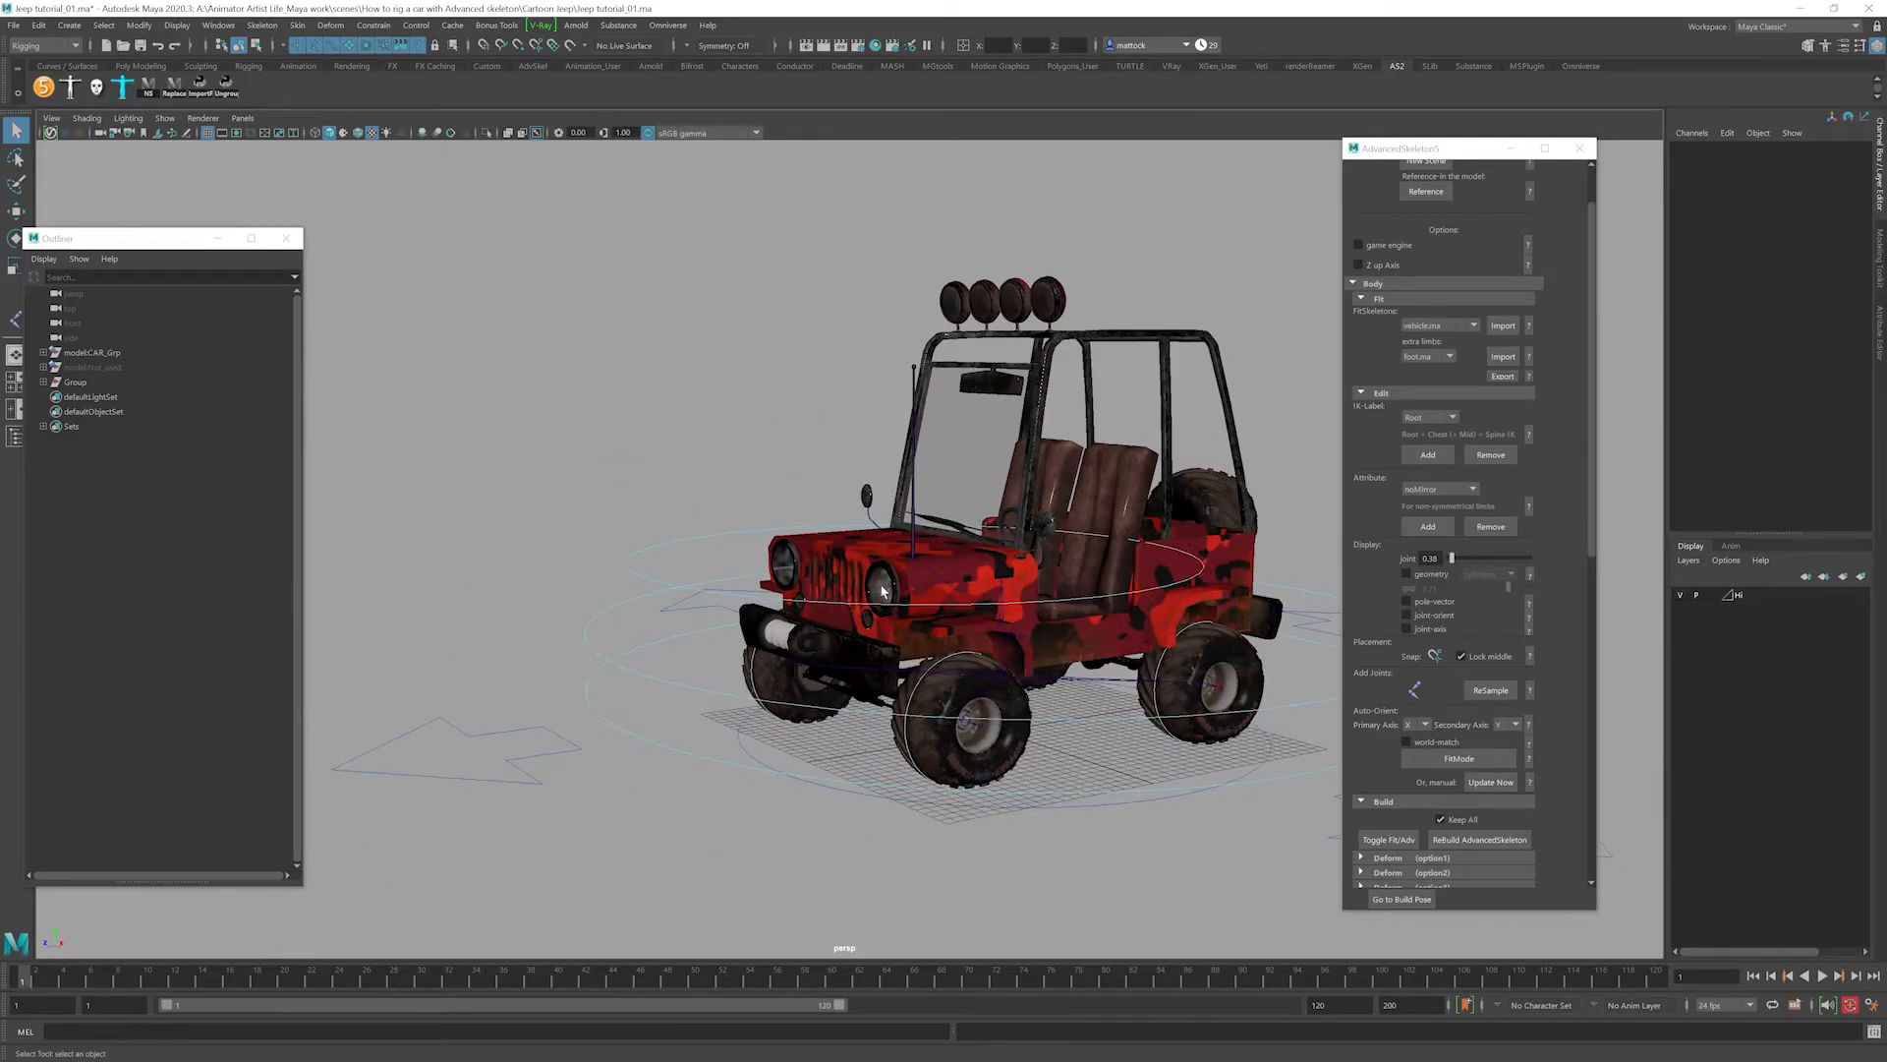
Test-rotate the antenna's FK control and undo the rotation.
left_click(824, 517)
key("e")
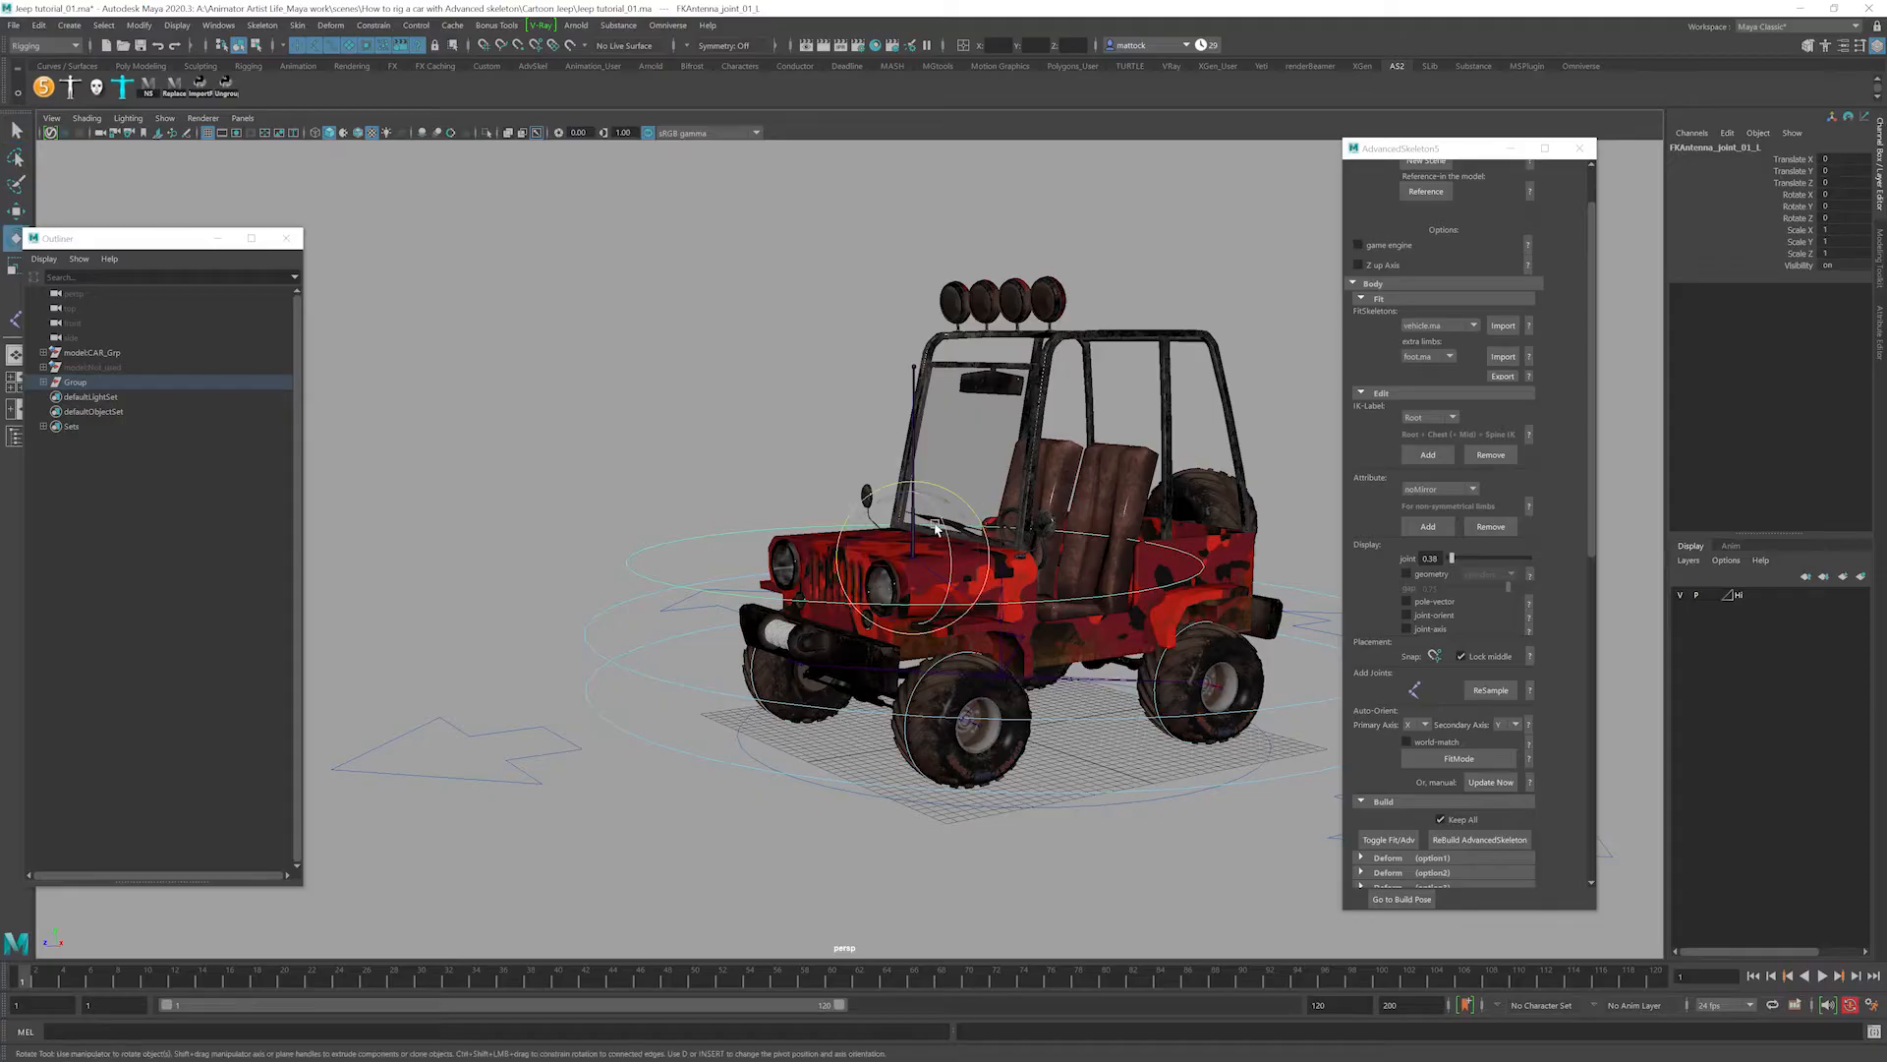
left_click_drag(968, 511, 902, 519)
key("ctrl+z")
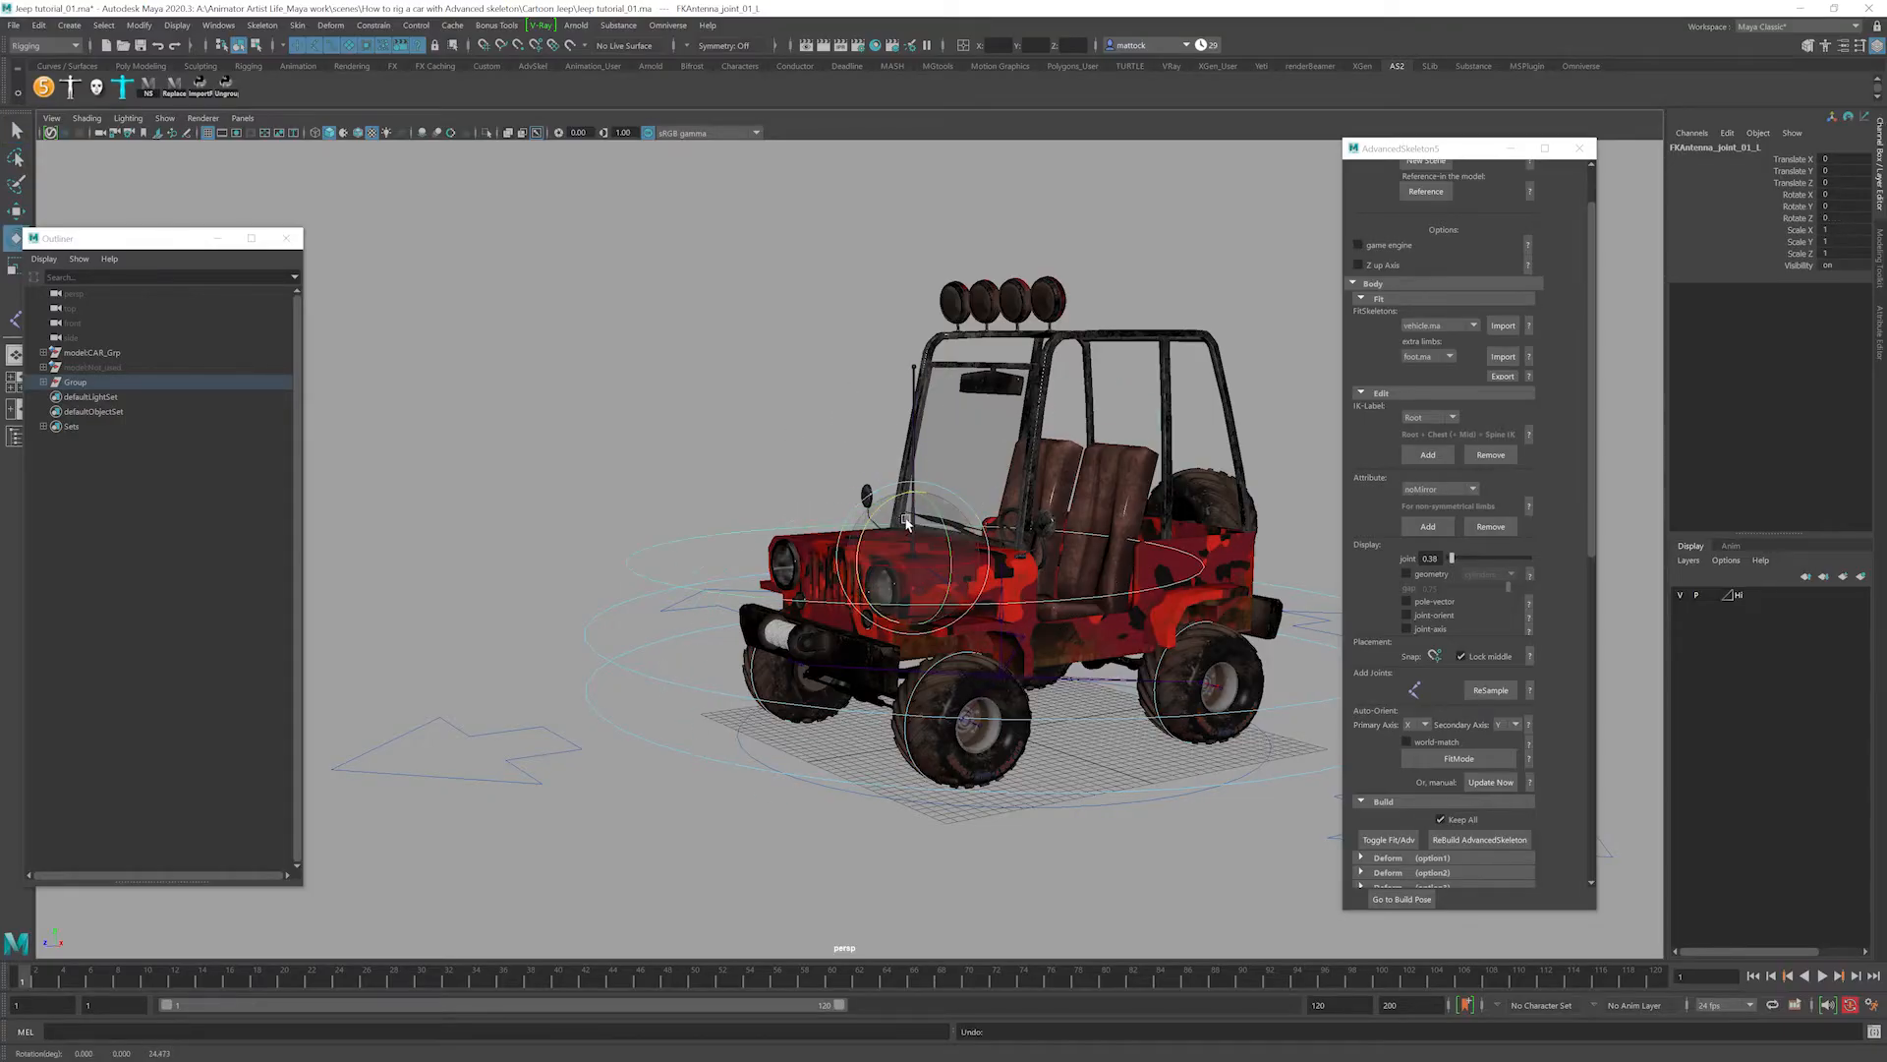
Try to select all control vertices of the antenna's FK control curve.
left_click_drag(804, 476, 659, 522, "alt")
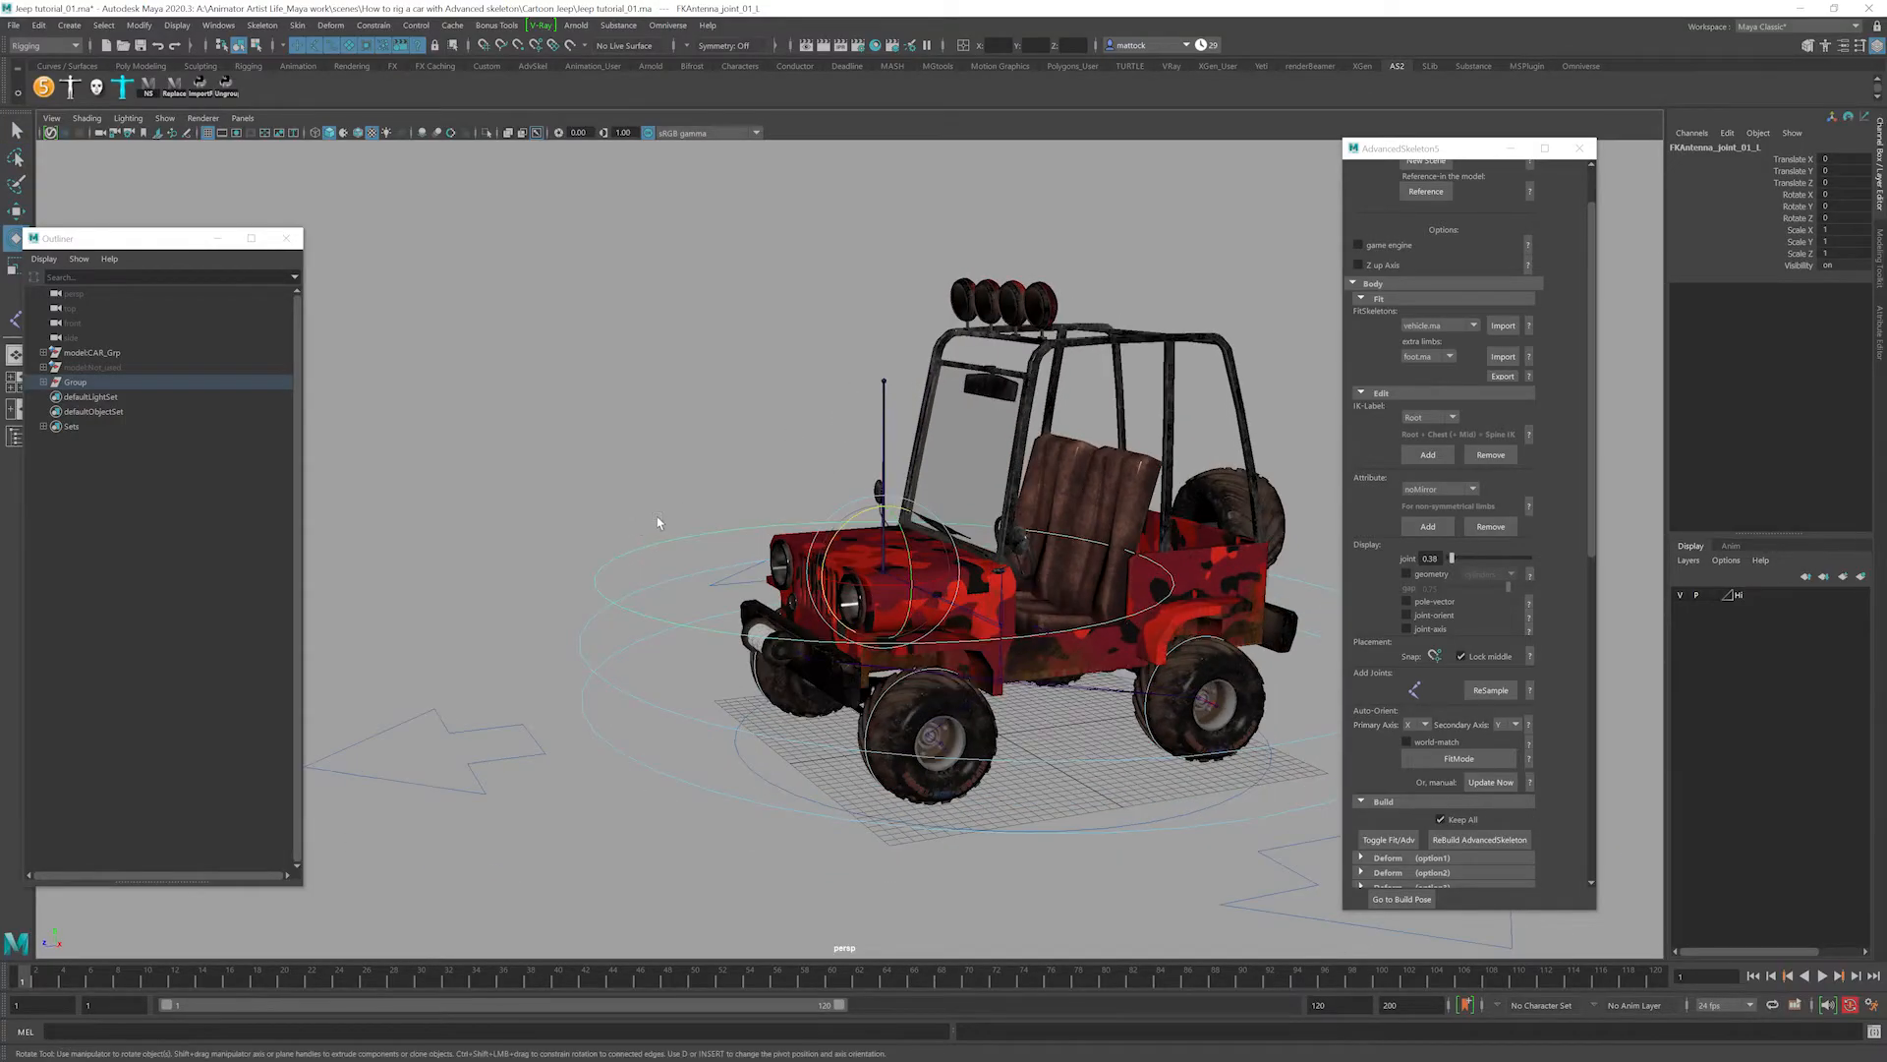
right_click_drag(662, 541, 610, 541)
mouse_move(645, 548)
left_mouse_down("alt")
mouse_move(700, 539)
mouse_move(649, 526)
left_mouse_up("alt")
left_click_drag(510, 491, 1124, 597)
left_click_drag(806, 540, 761, 531, "alt")
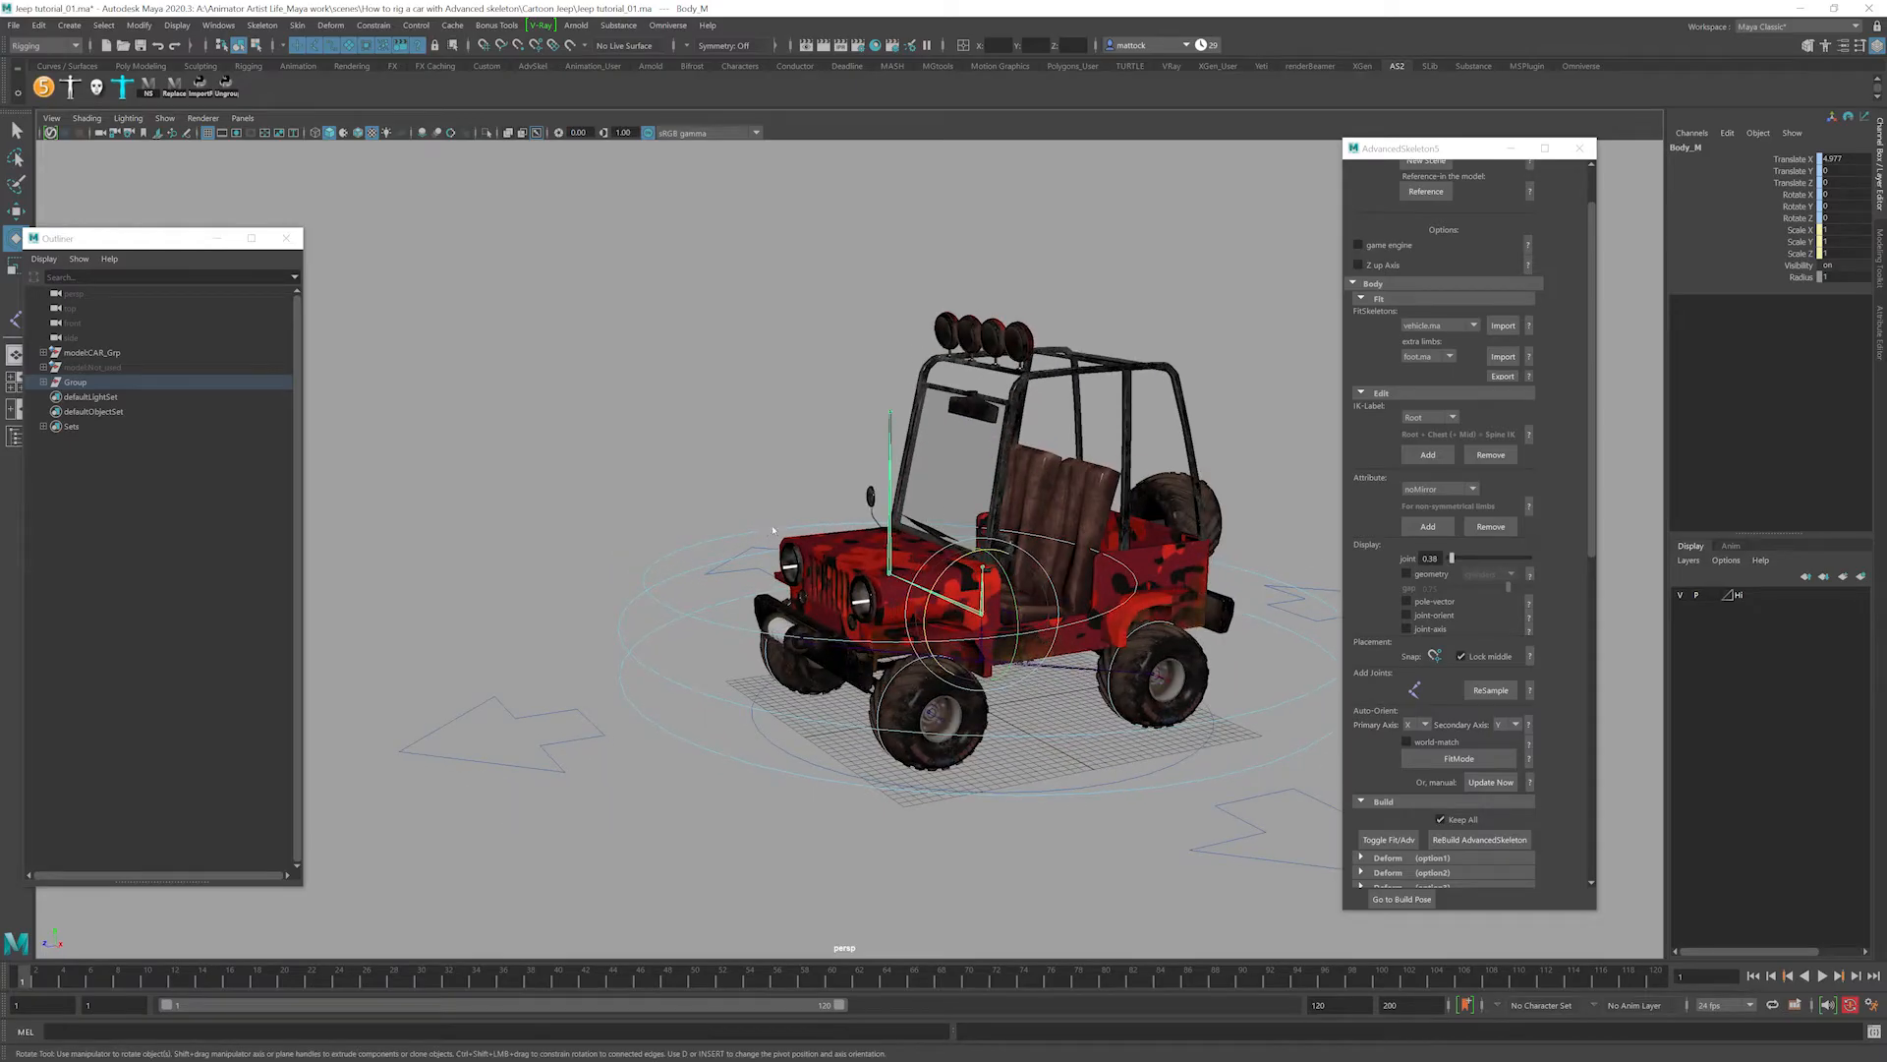
right_click_drag(771, 528, 792, 528)
left_click(773, 528)
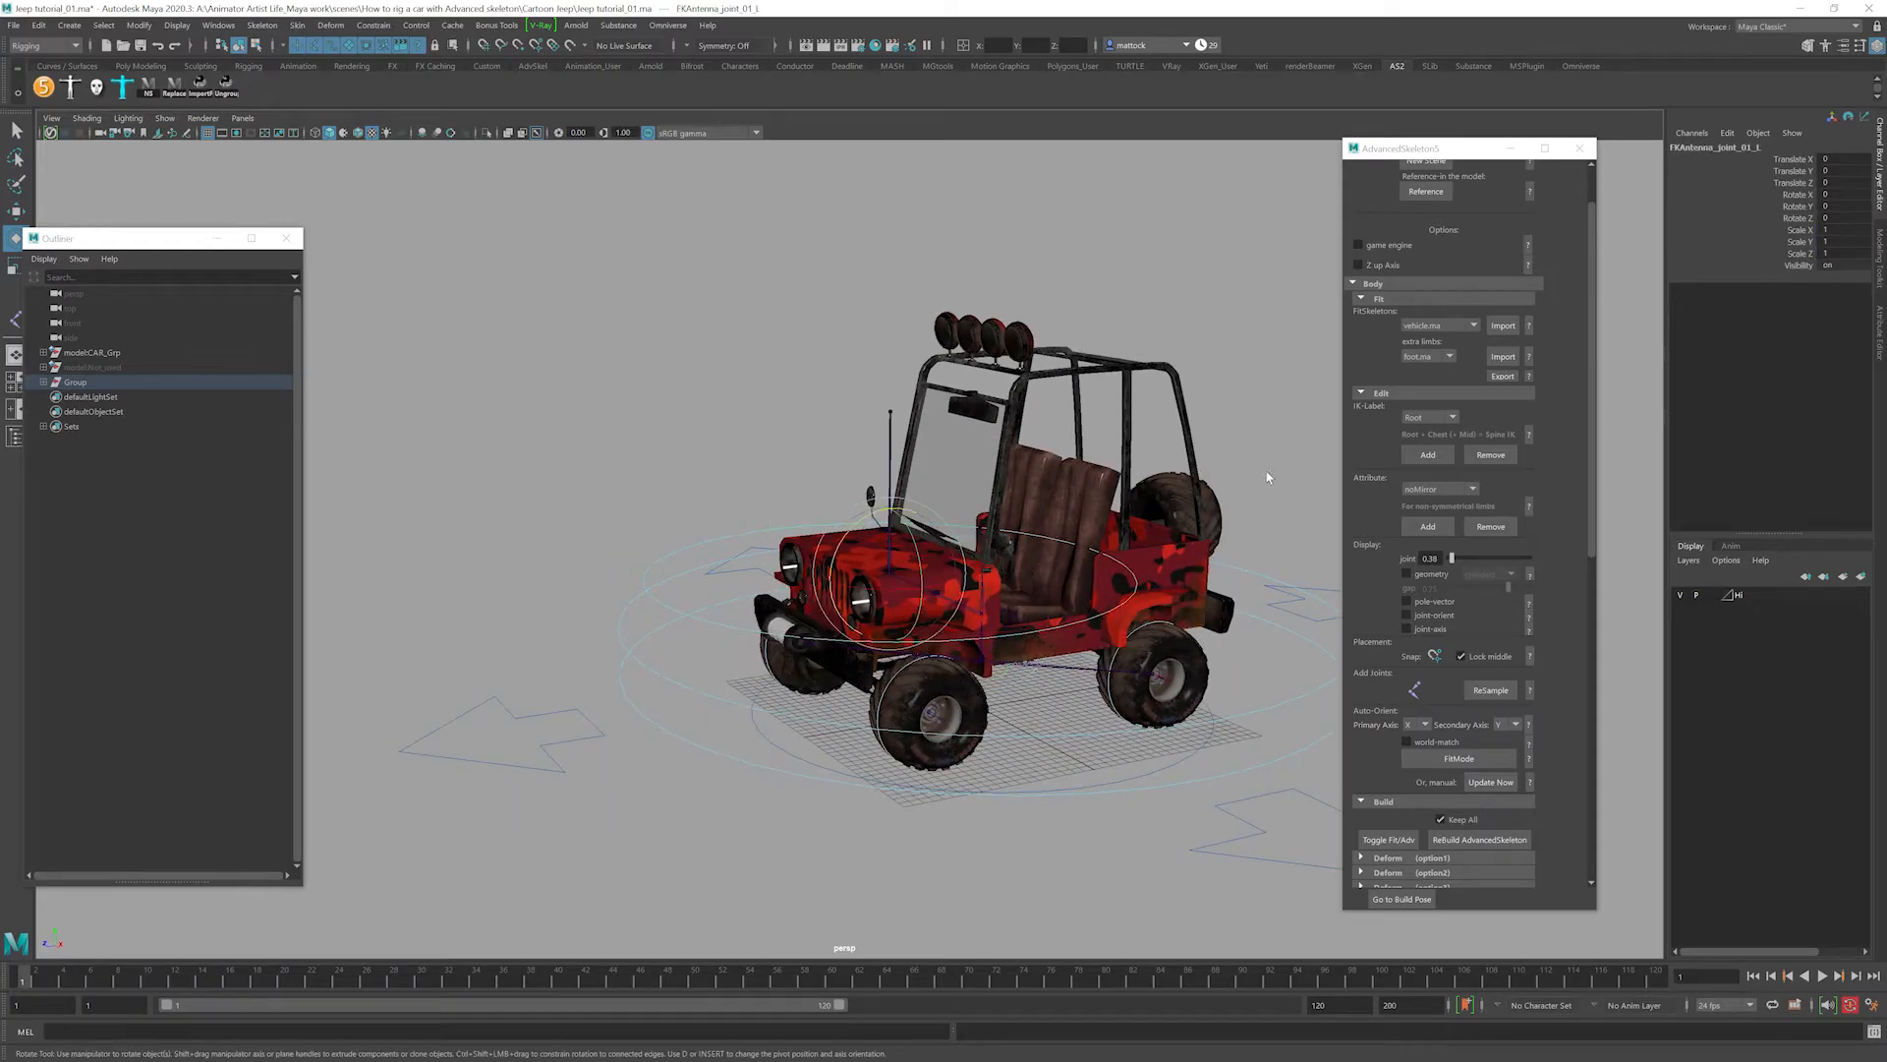
right_click_drag(724, 534, 674, 534)
left_click_drag(1013, 526, 1032, 482, "alt")
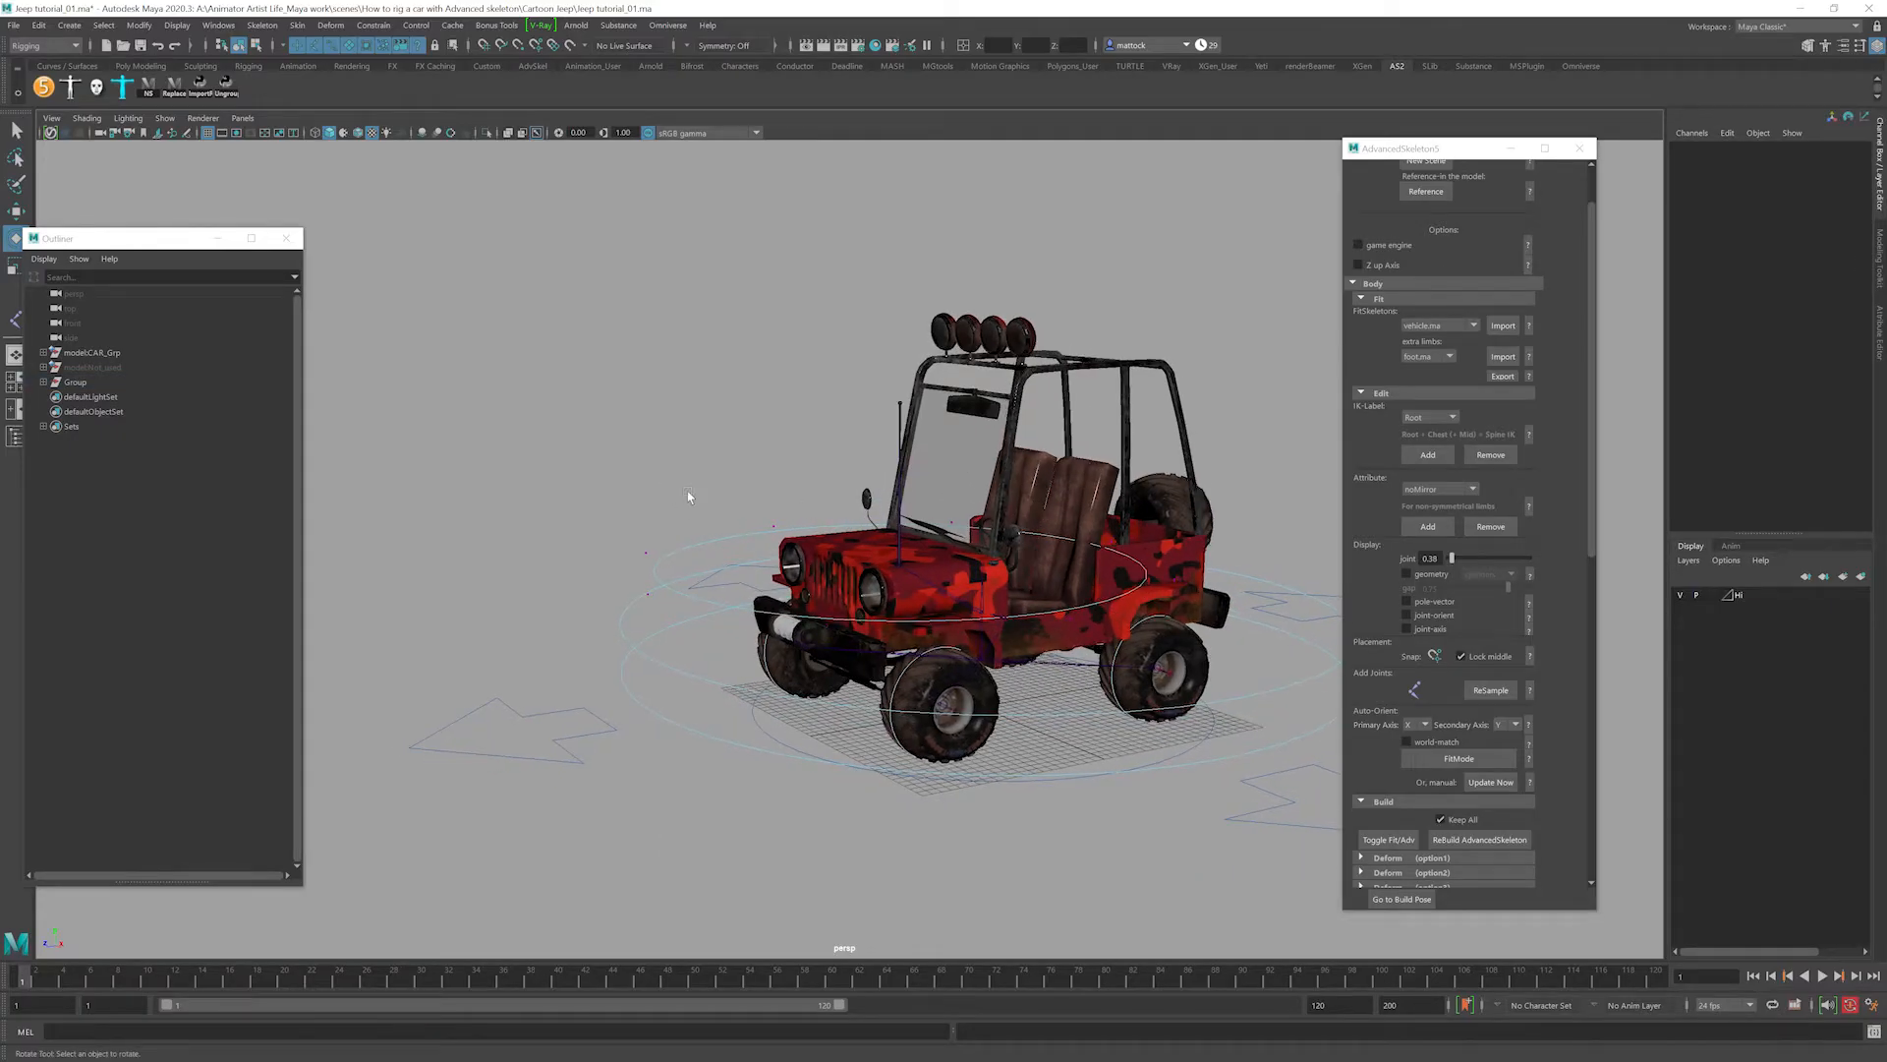
left_click(782, 536)
left_click_drag(556, 436, 1208, 639)
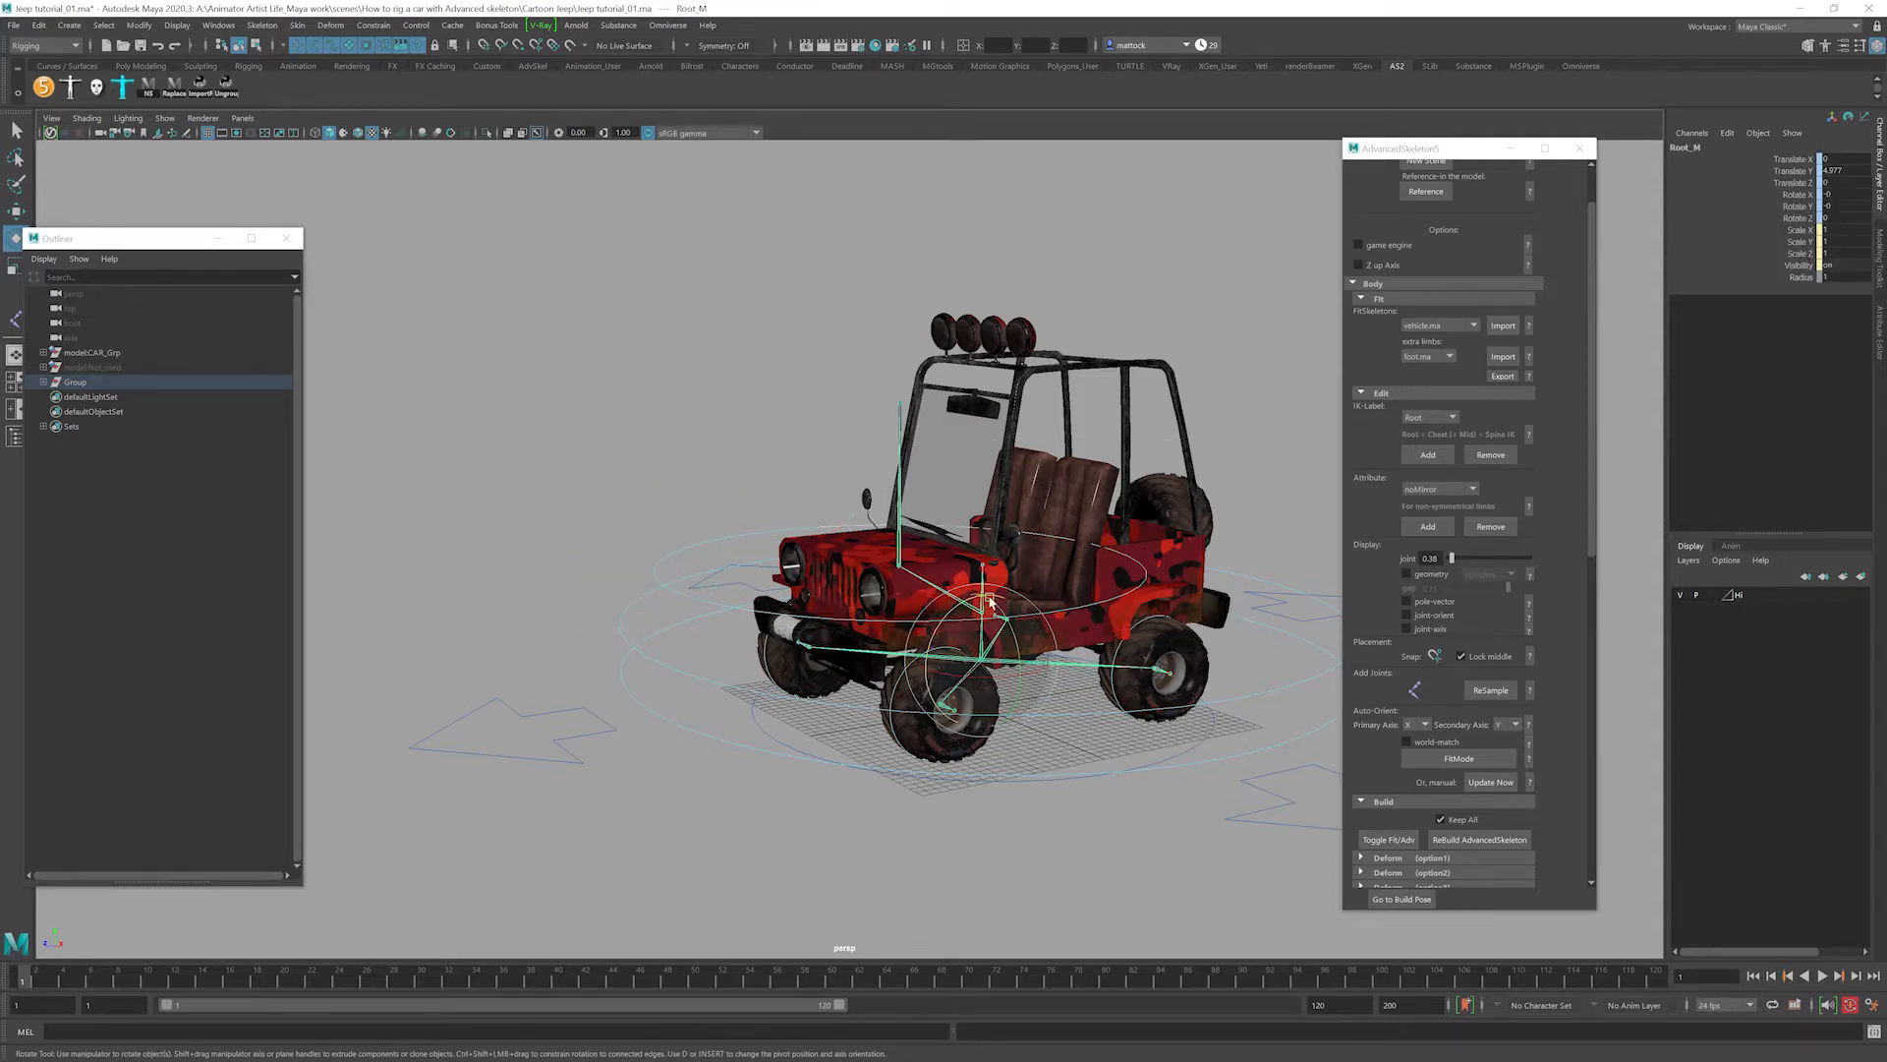
left_click(736, 536)
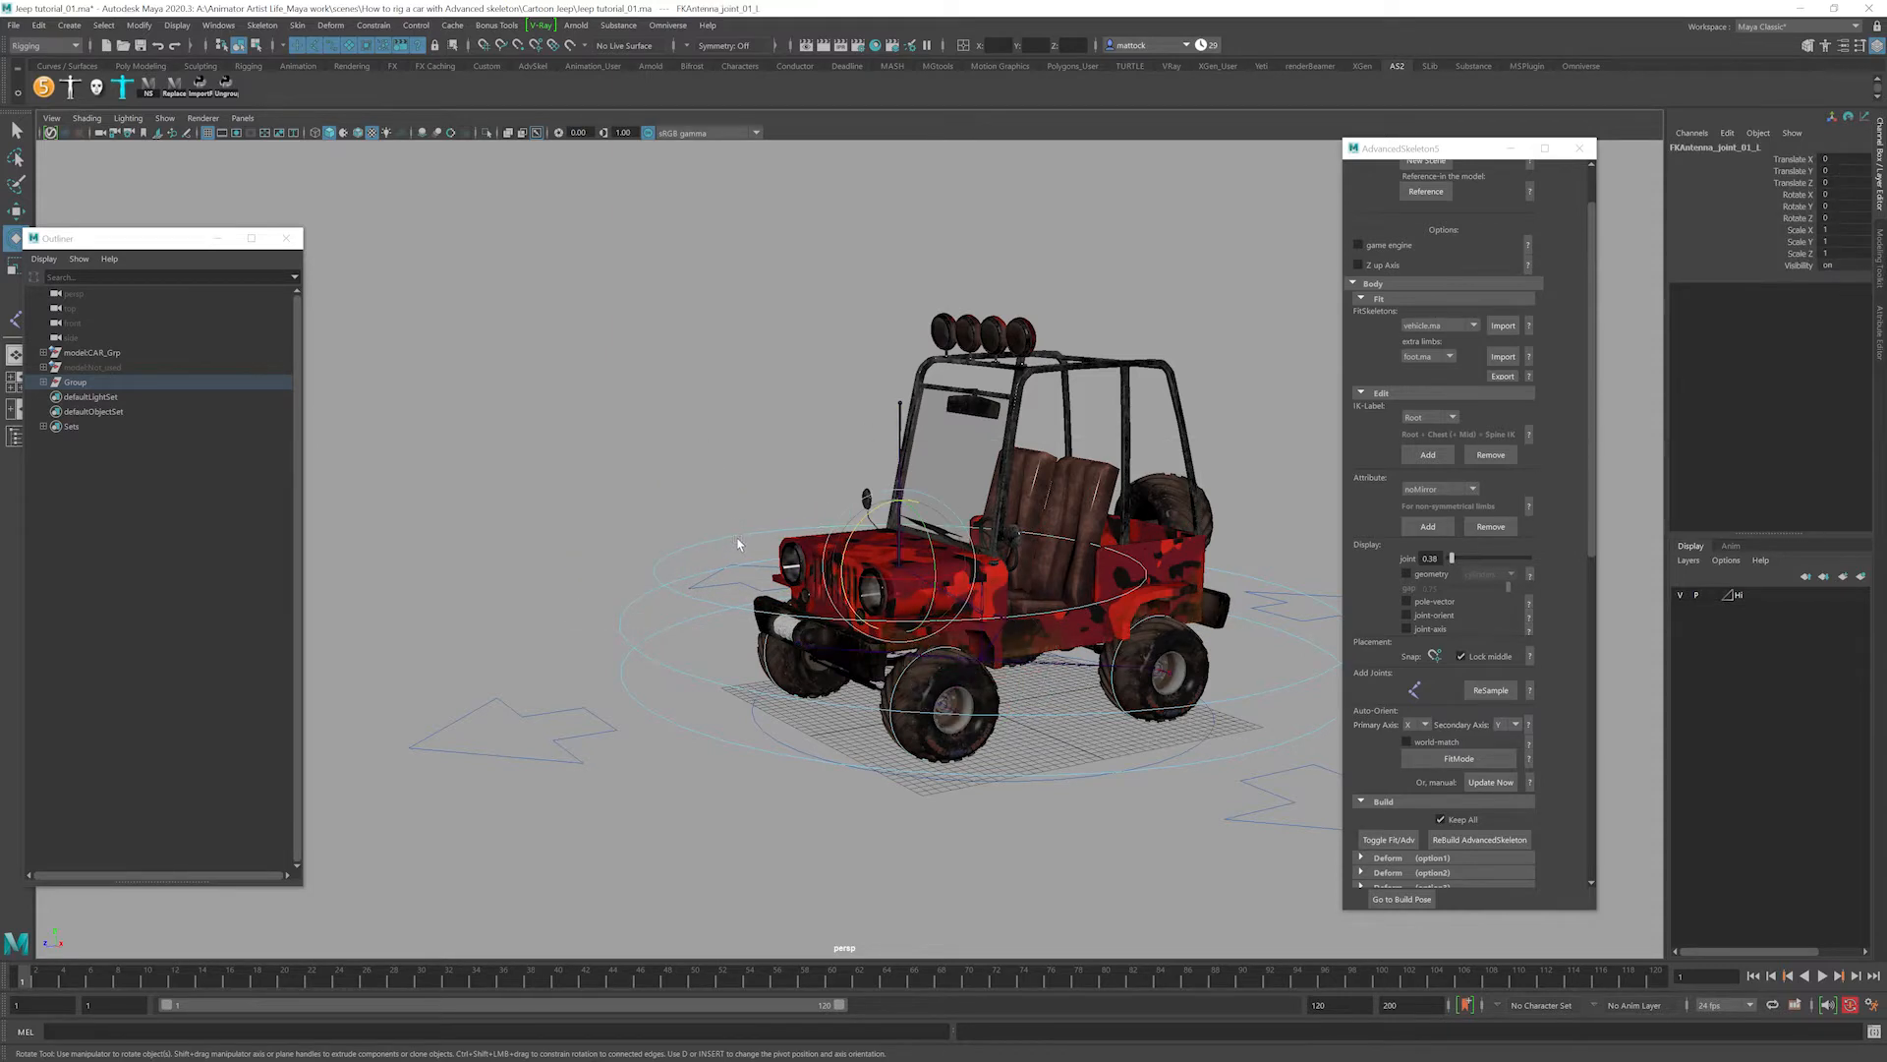
Scale the control vertices of the antenna's FK control curve and undo the scaling.
right_click_drag(738, 539, 692, 542)
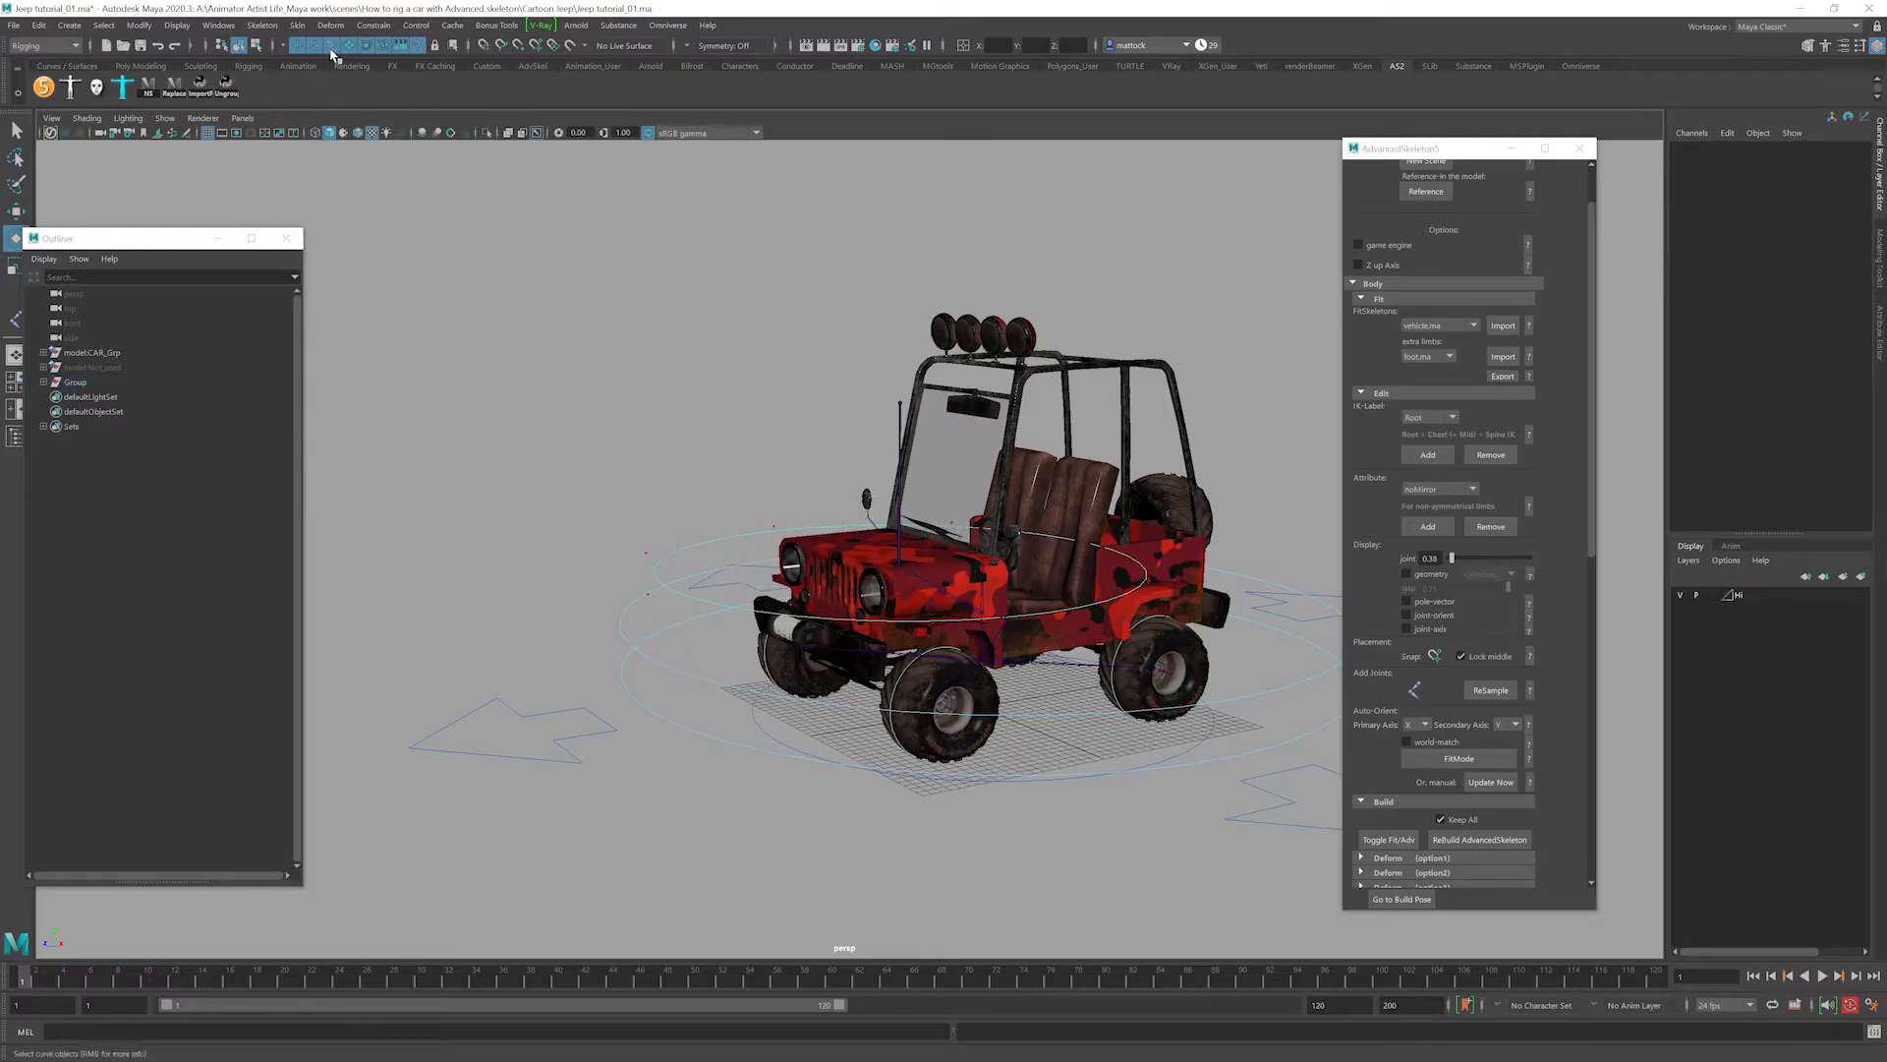
left_click_drag(545, 451, 1213, 658)
key("r")
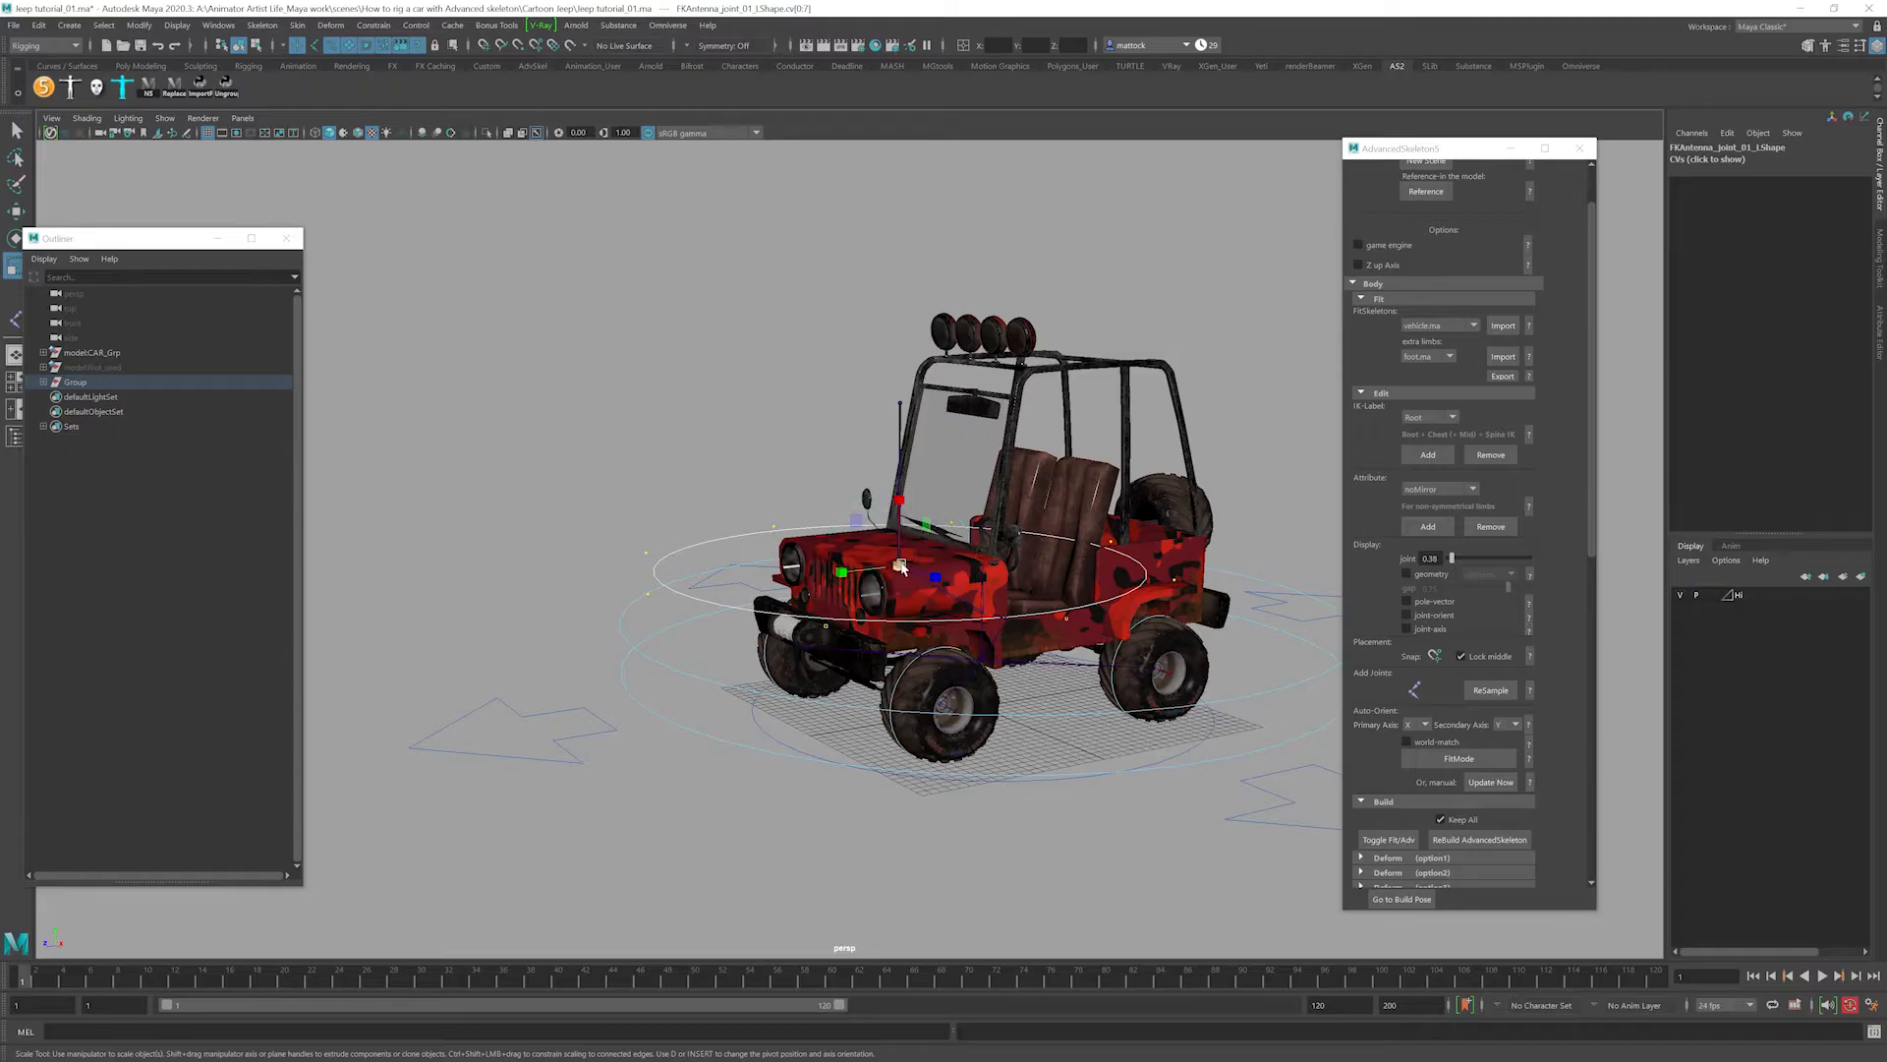
left_click_drag(924, 559, 679, 574)
key("ctrl+z")
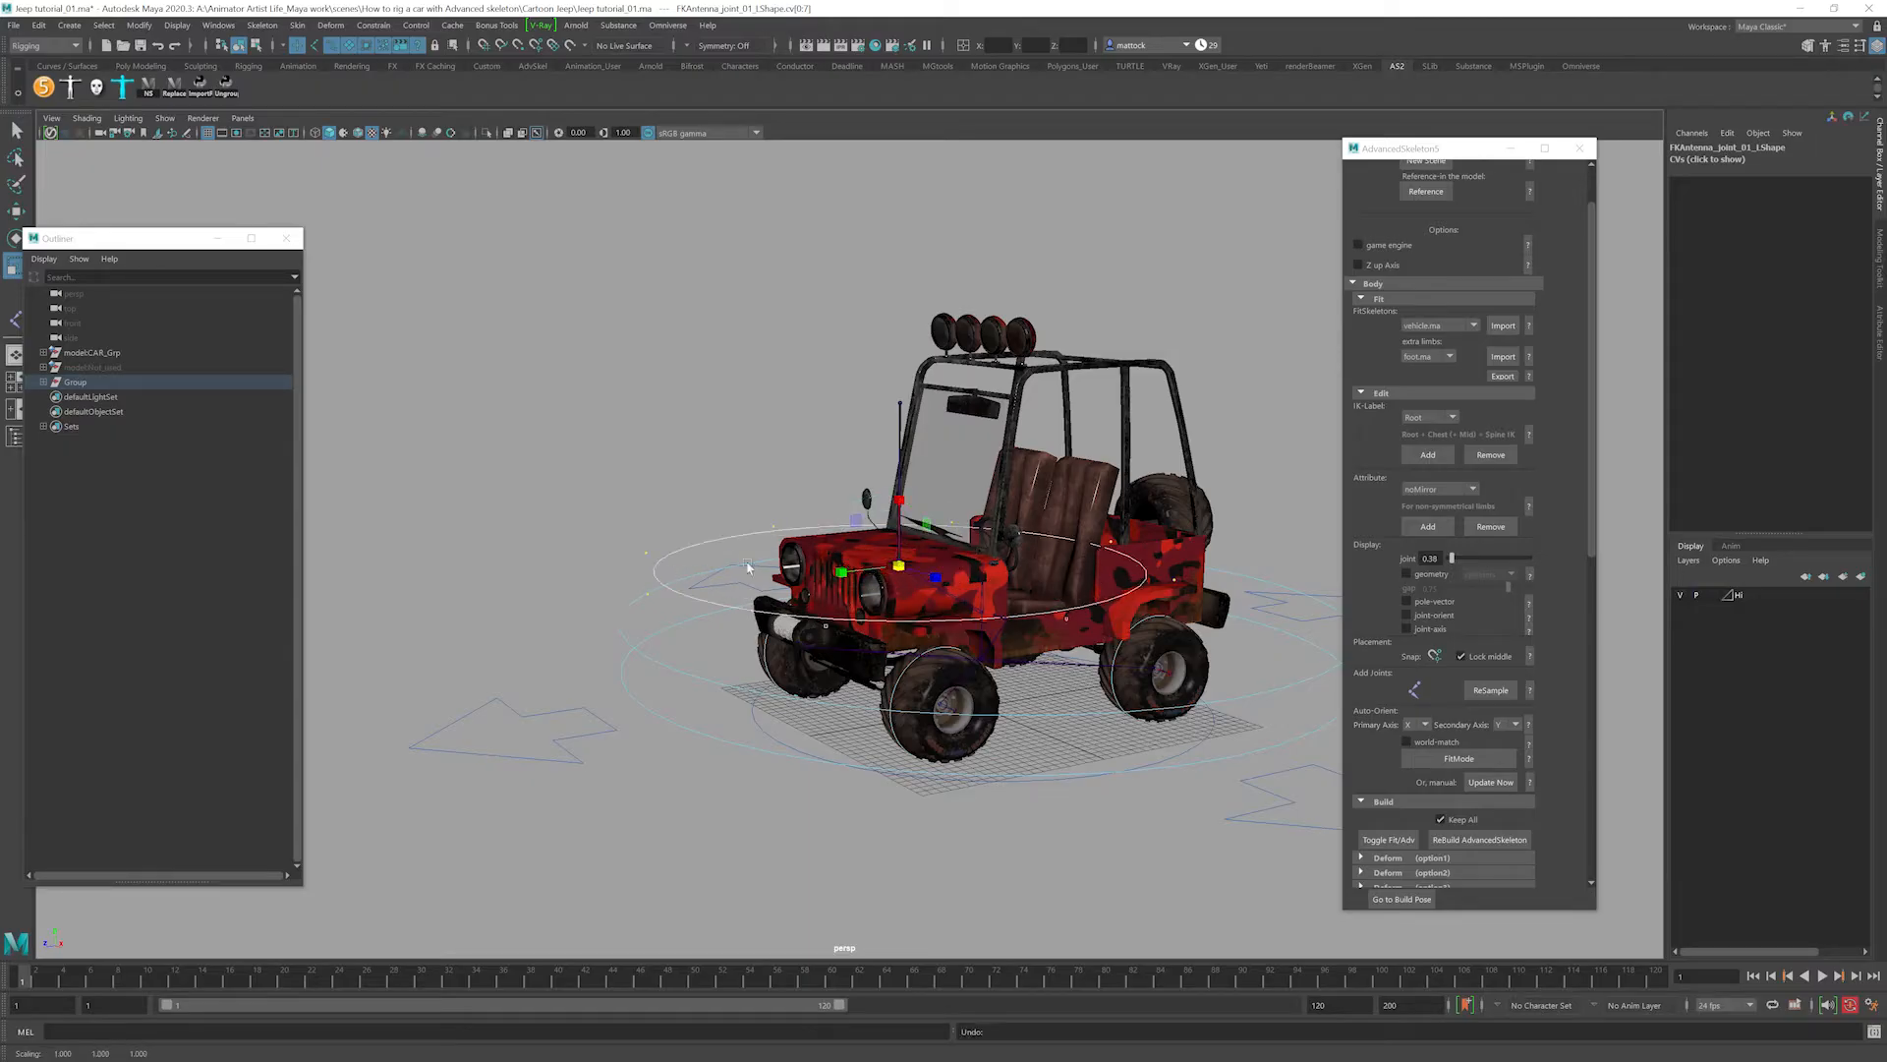
Return the antenna's FK control to object mode and scale its curve by 0.2 with AdvancedSkeleton's Control Curves options.
right_click_drag(731, 537, 759, 522)
left_click(733, 530)
left_click_drag(733, 530, 790, 556)
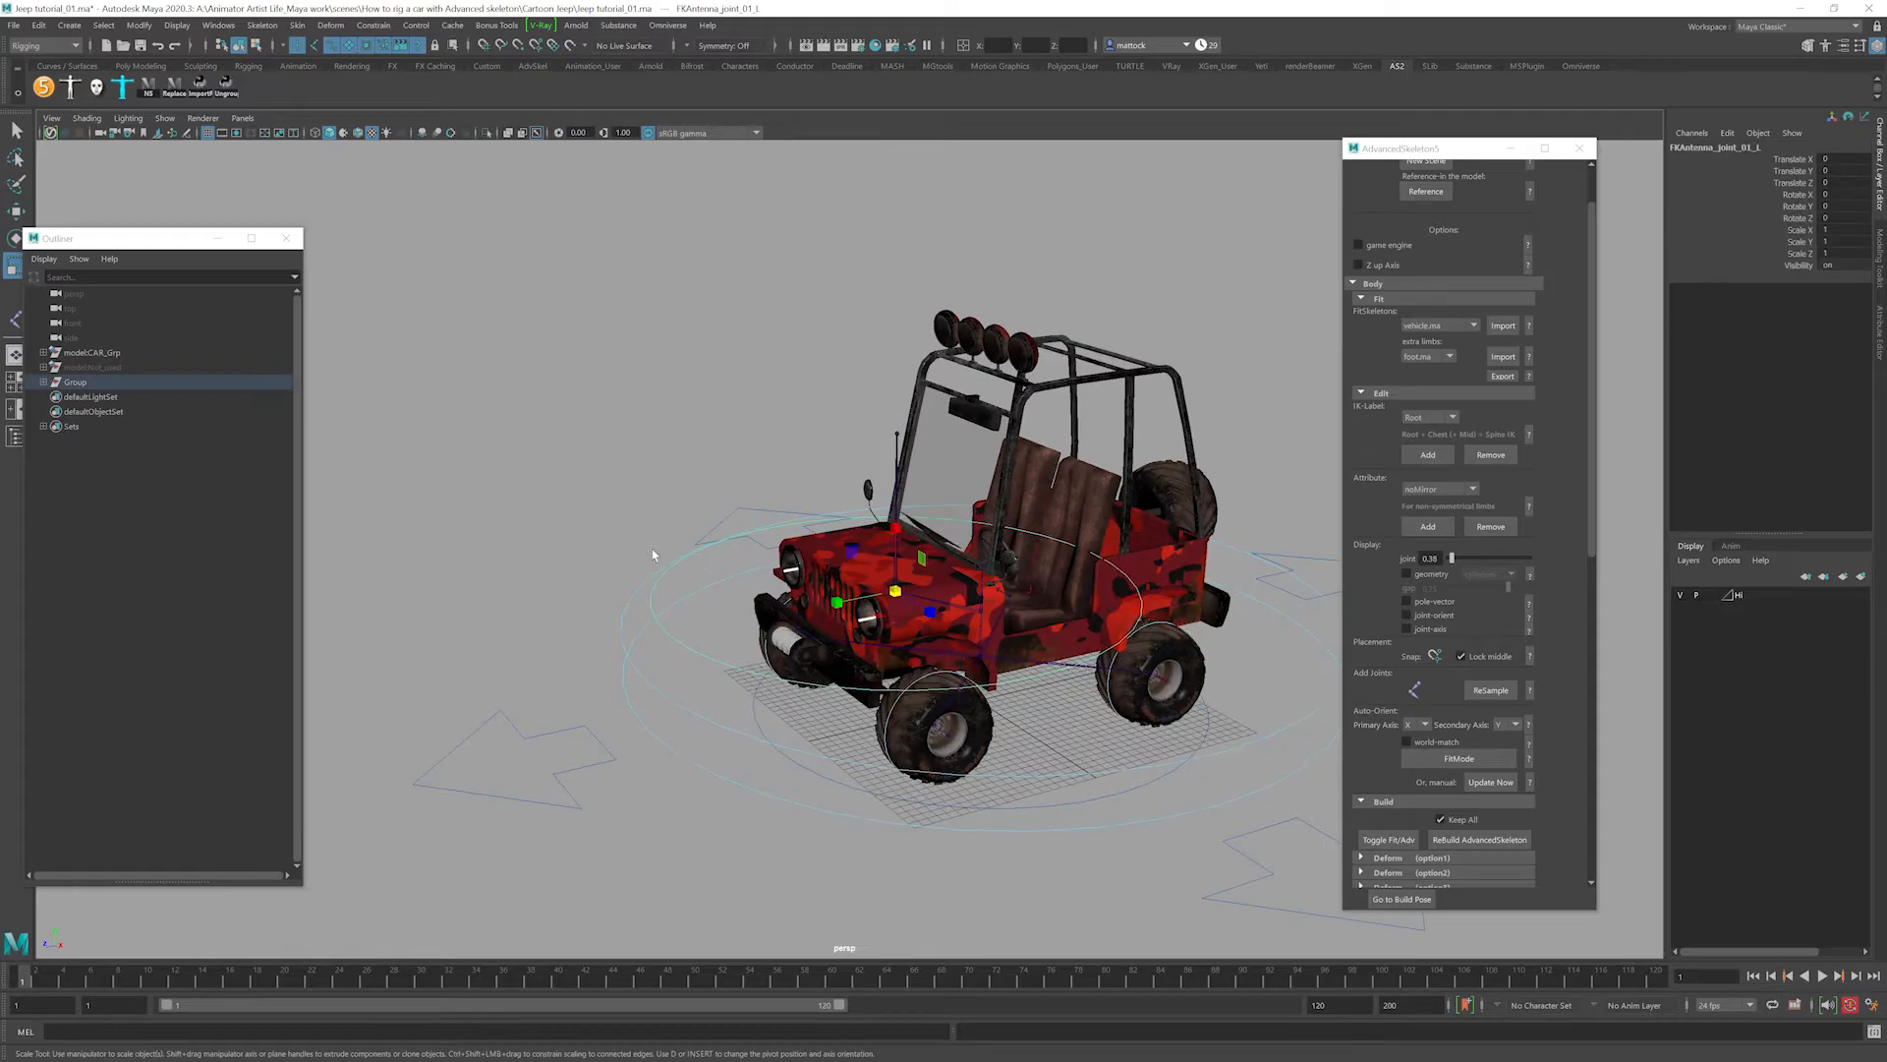
scroll(814, 518, "up", 3)
left_click_drag(1591, 529, 1590, 739)
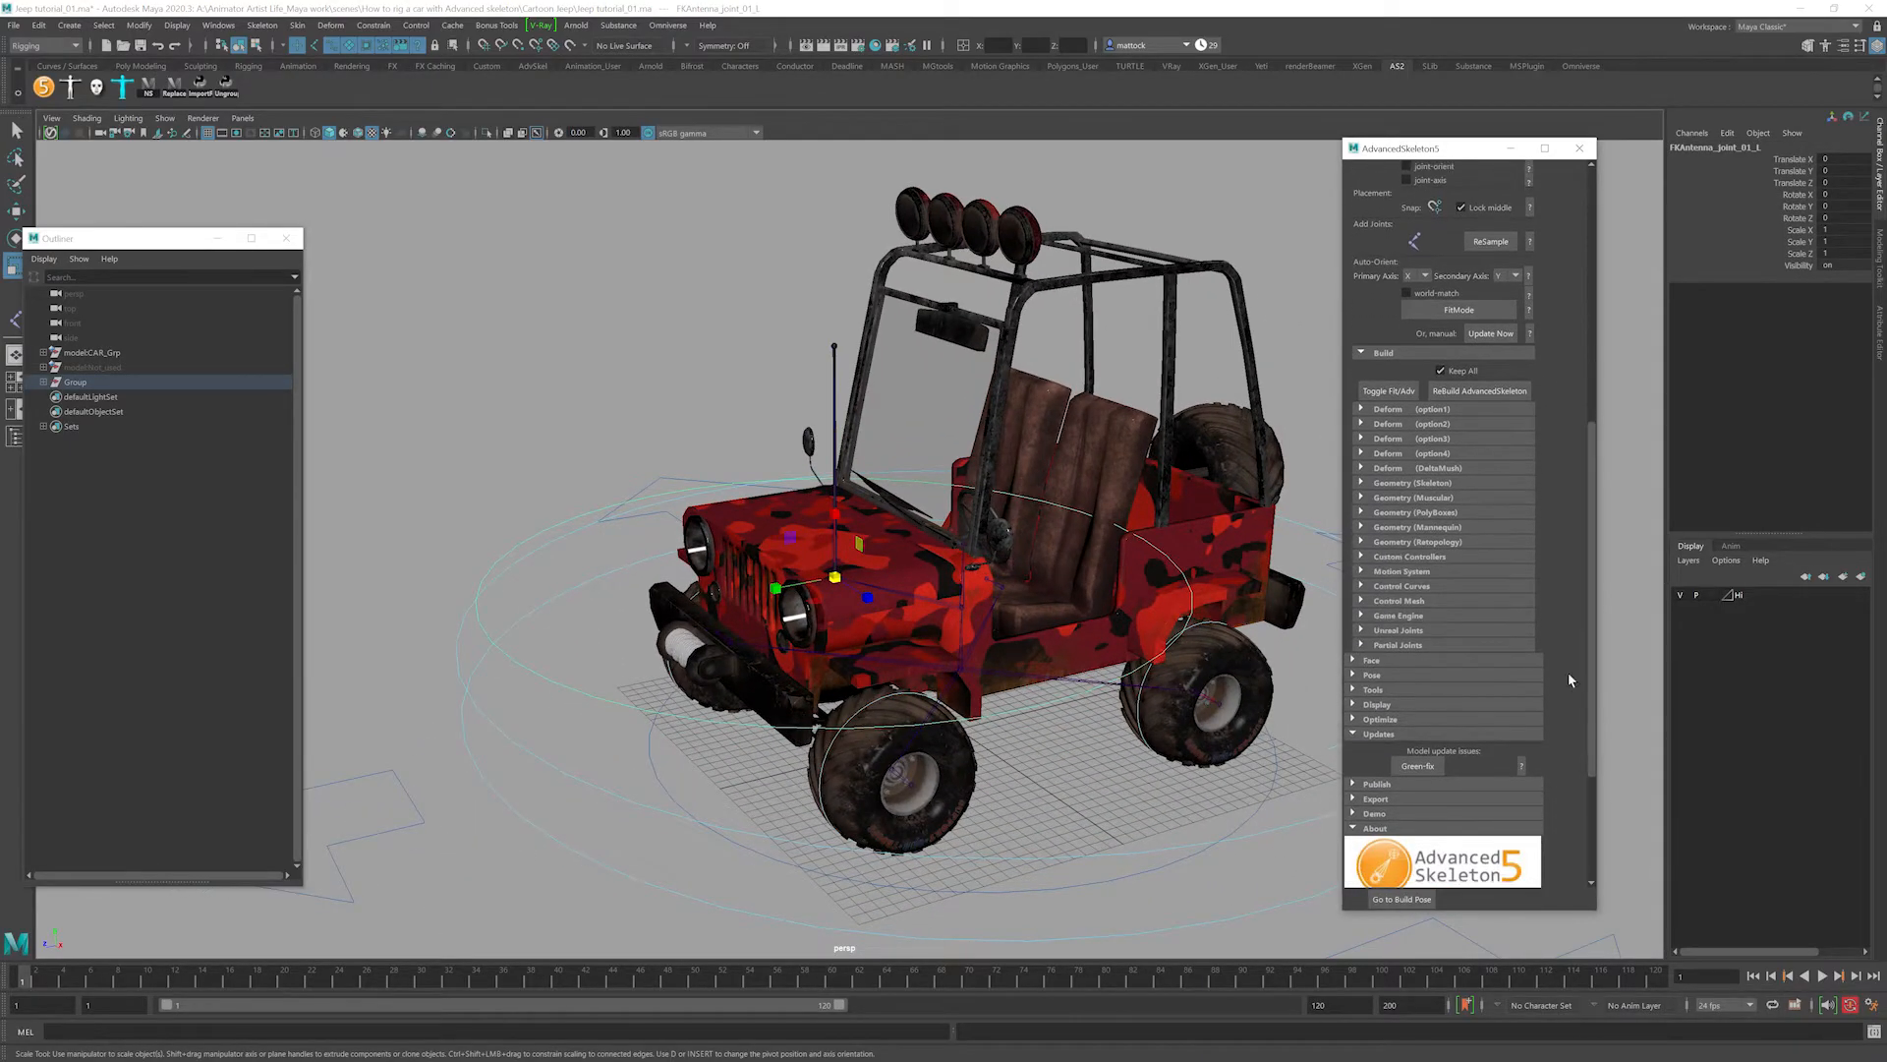
left_click(1362, 587)
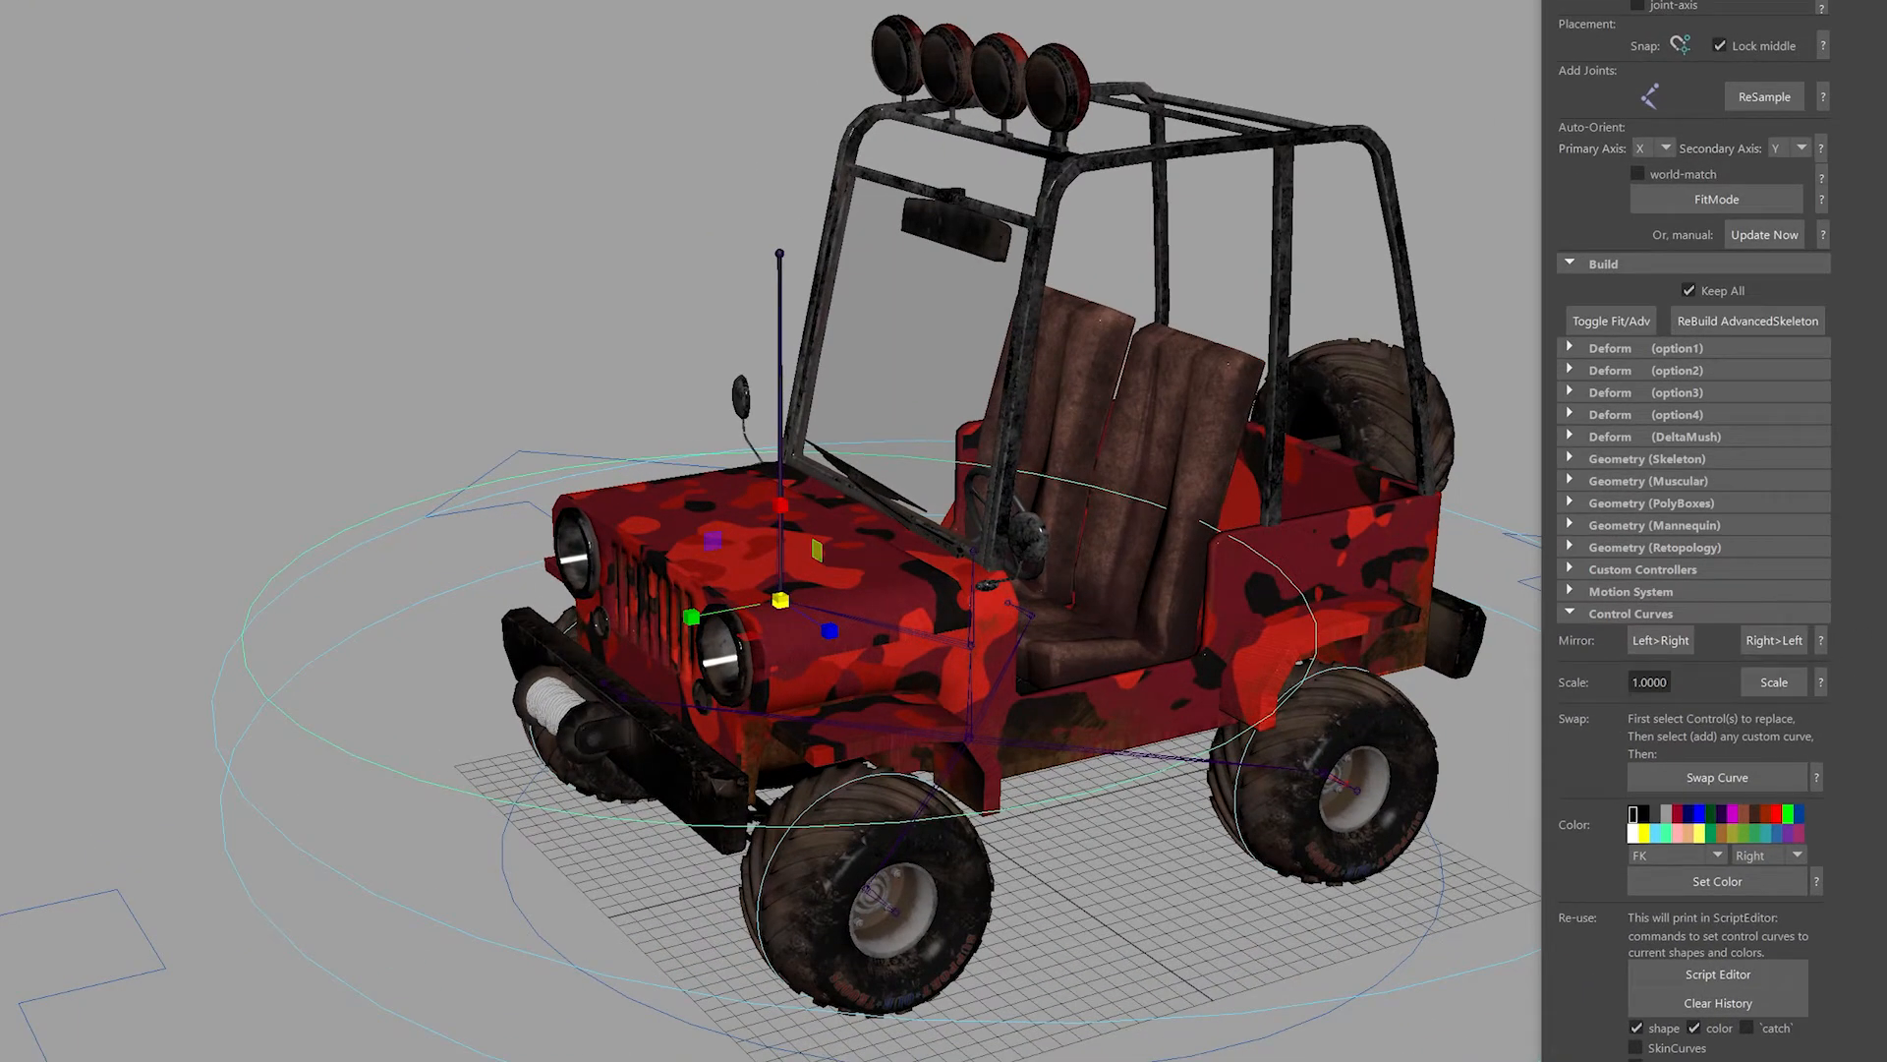
scroll(1695, 530, "down", 2)
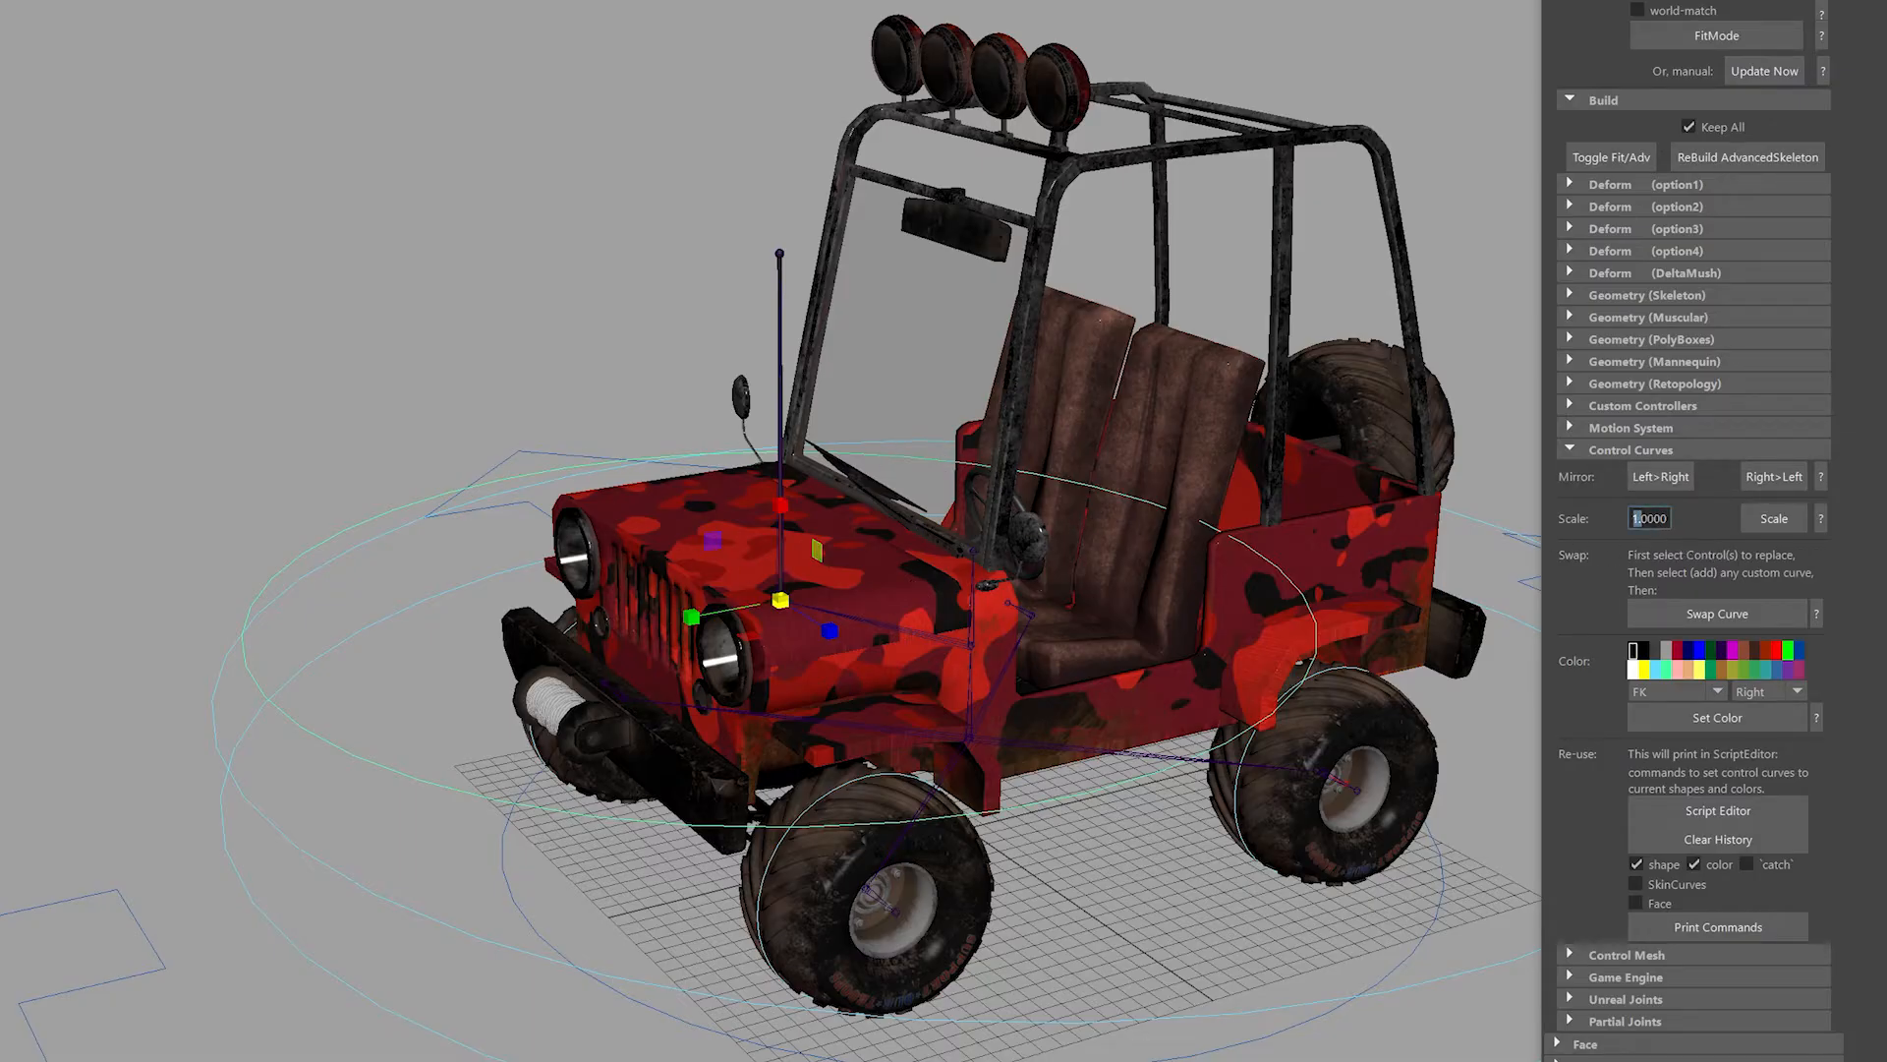
double_click(1636, 518)
left_click(1773, 519)
left_click_drag(777, 578, 844, 582, "alt")
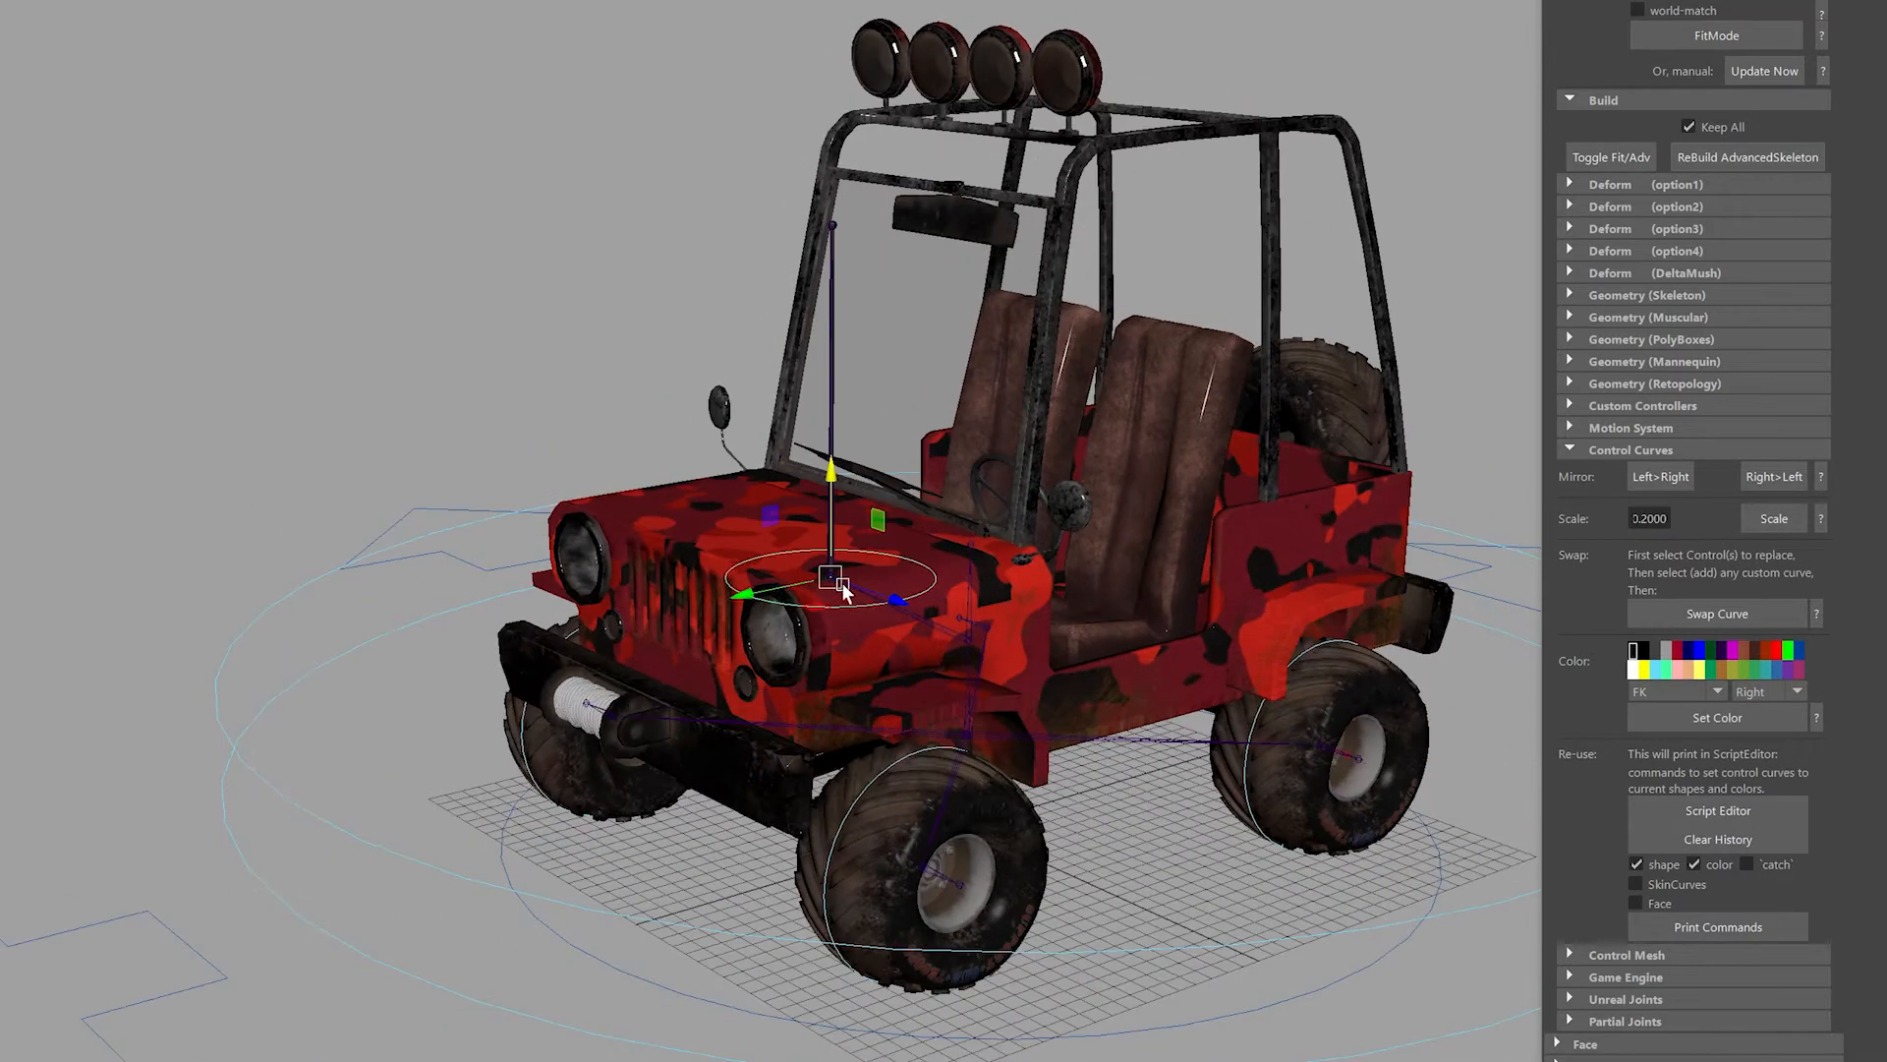
Color only the selected antenna control yellow with AdvancedSkeleton's Set Color, then deselect it.
left_click(592, 387)
right_click_drag(485, 547, 771, 624, "alt")
left_click(733, 670)
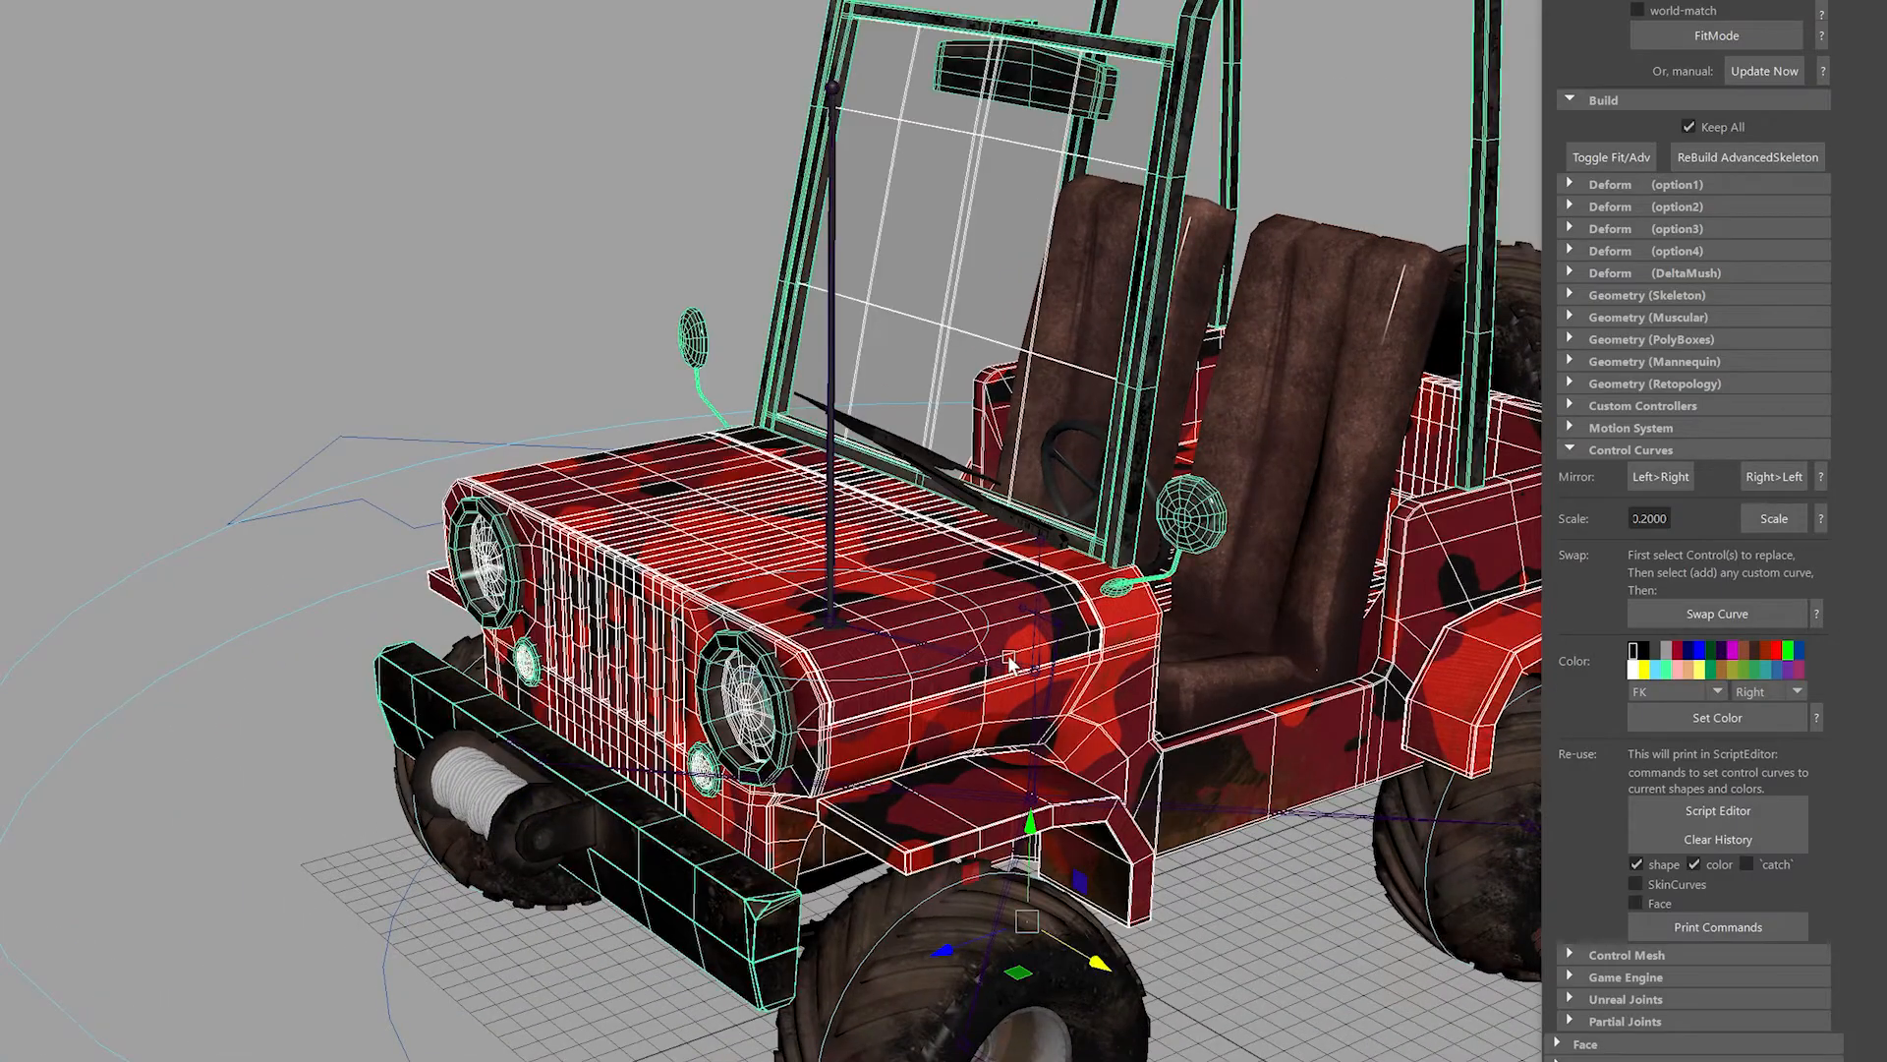
left_click(835, 681)
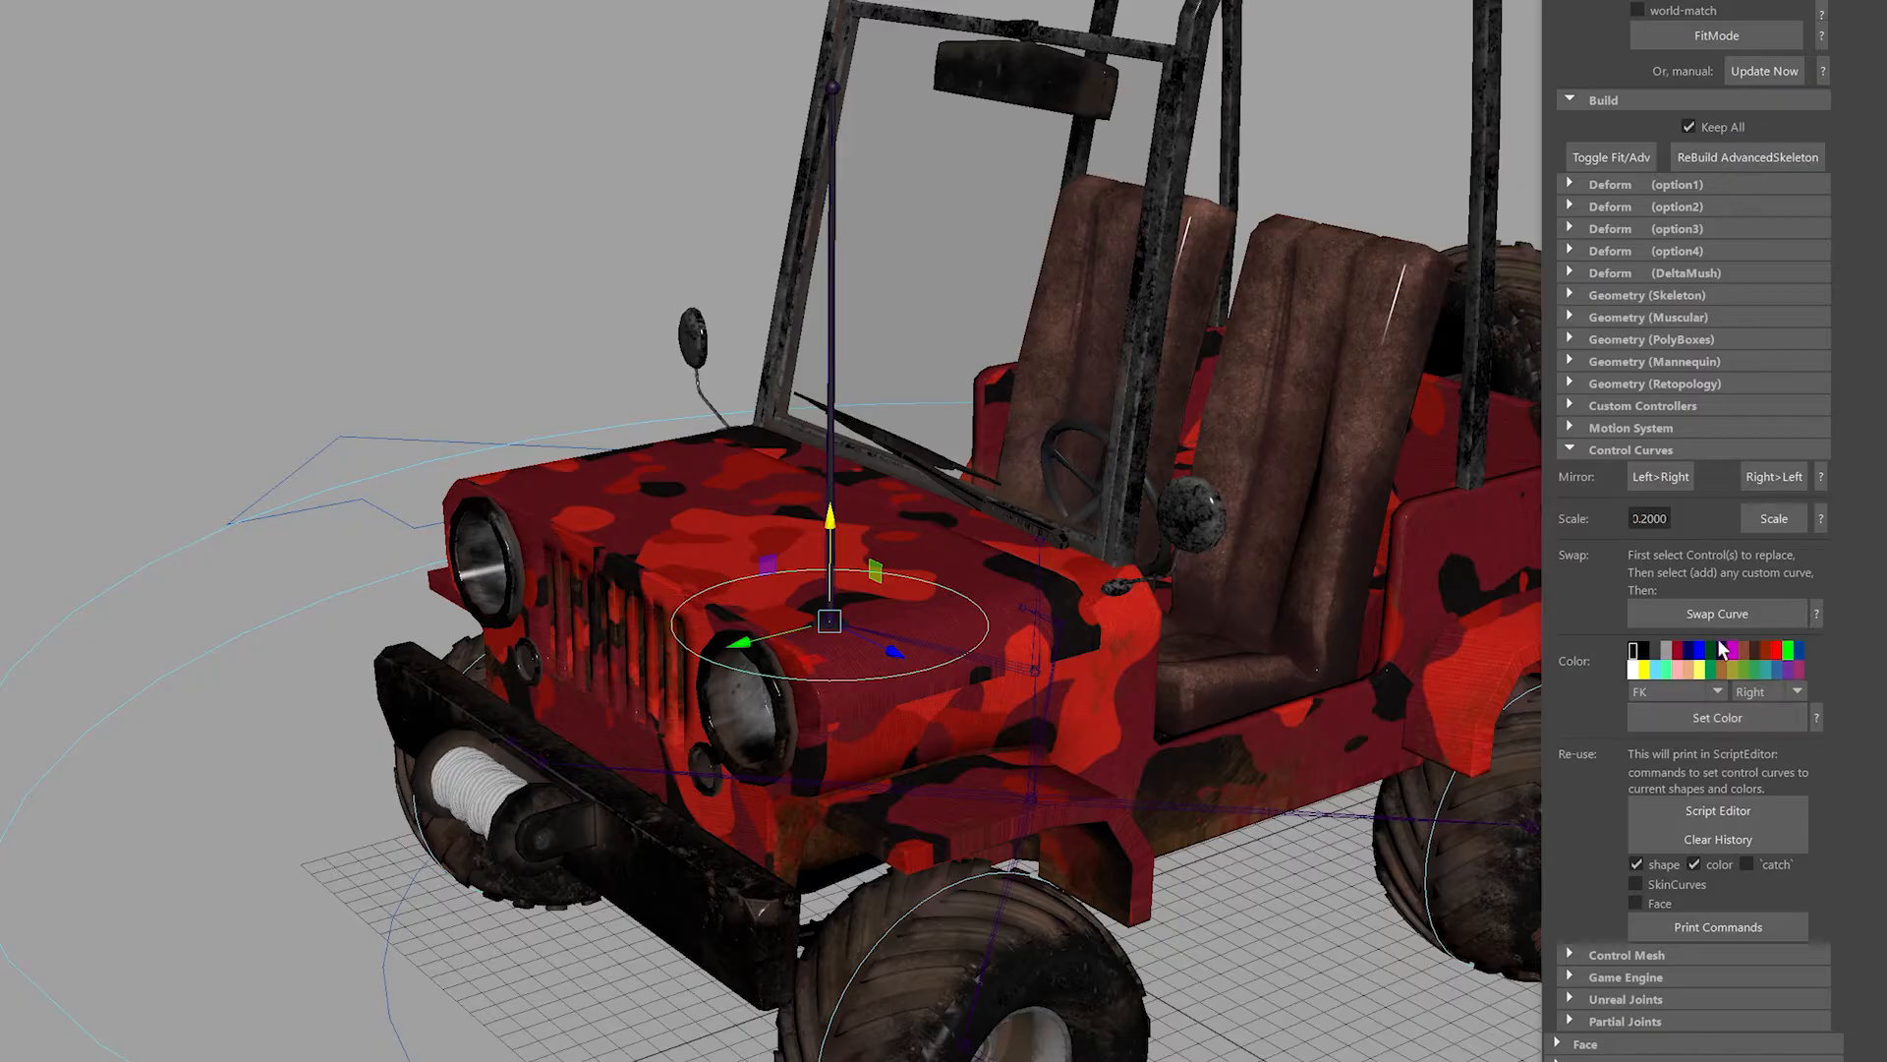
left_click(1644, 671)
left_click(1662, 692)
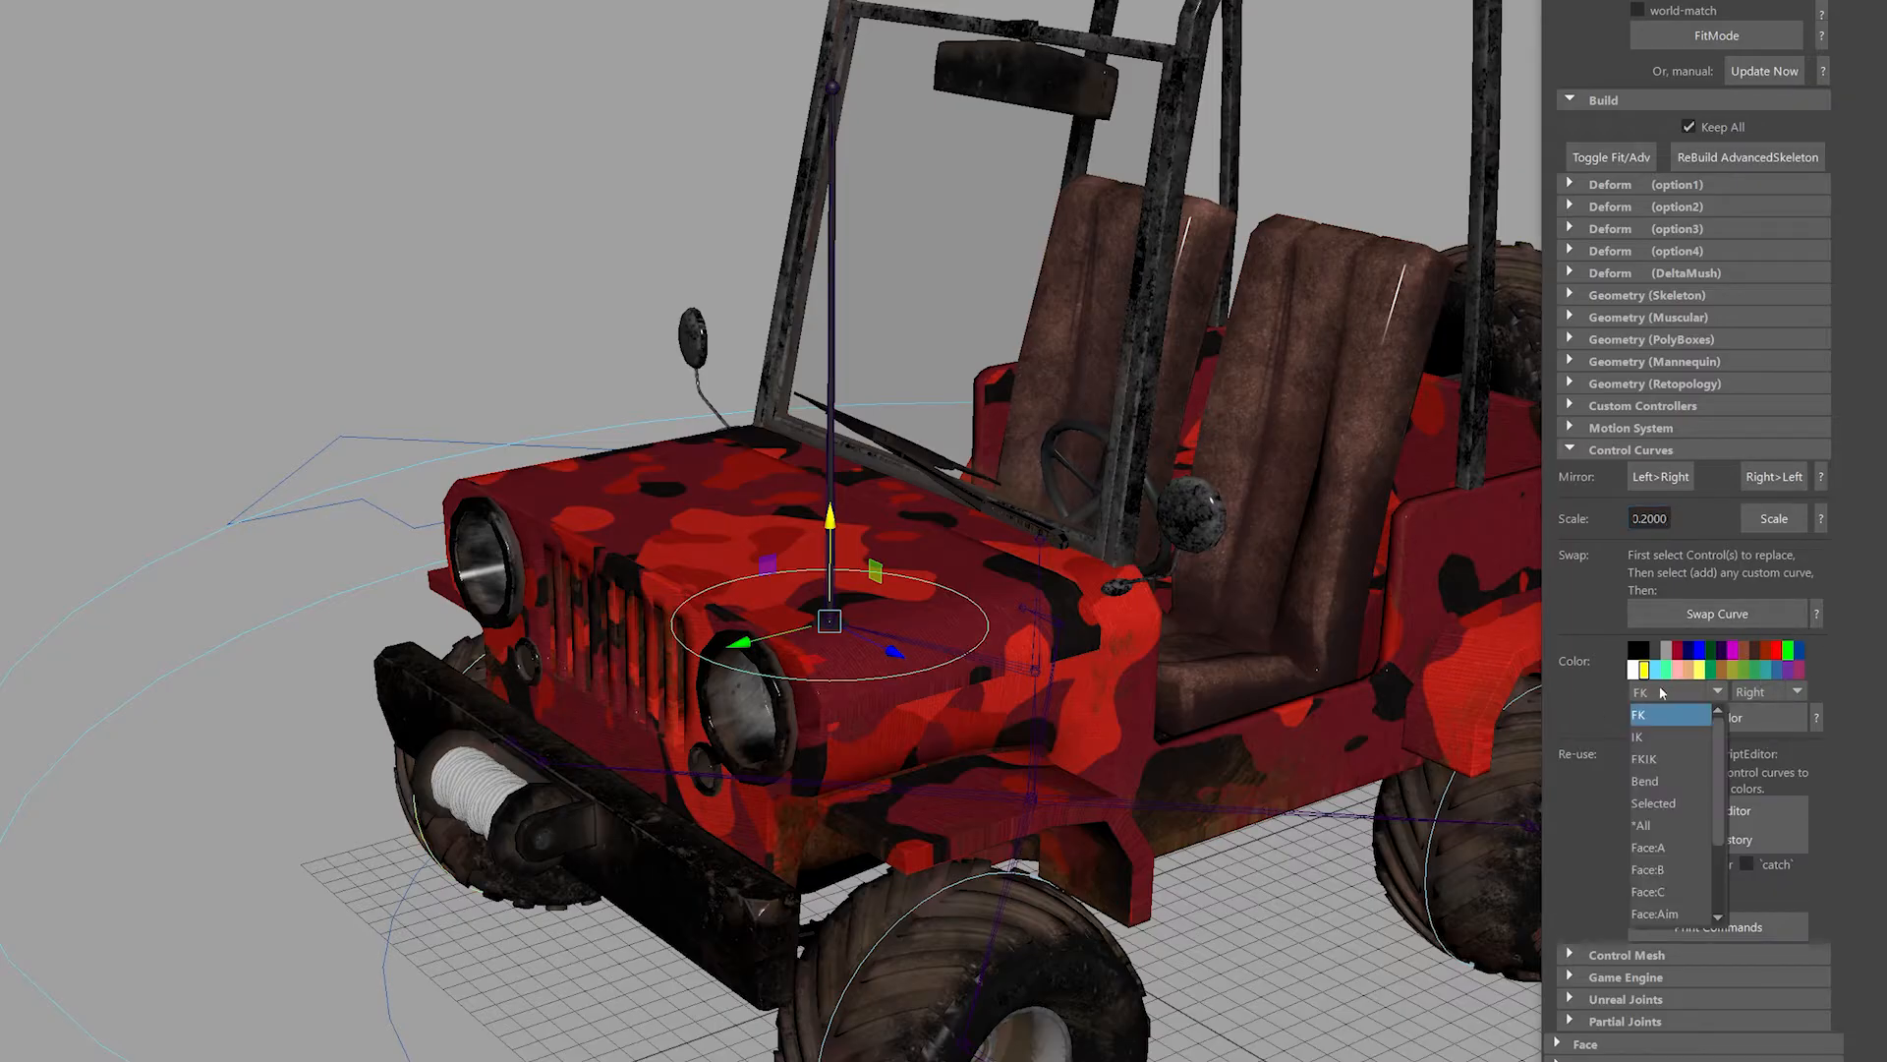
left_click(1664, 805)
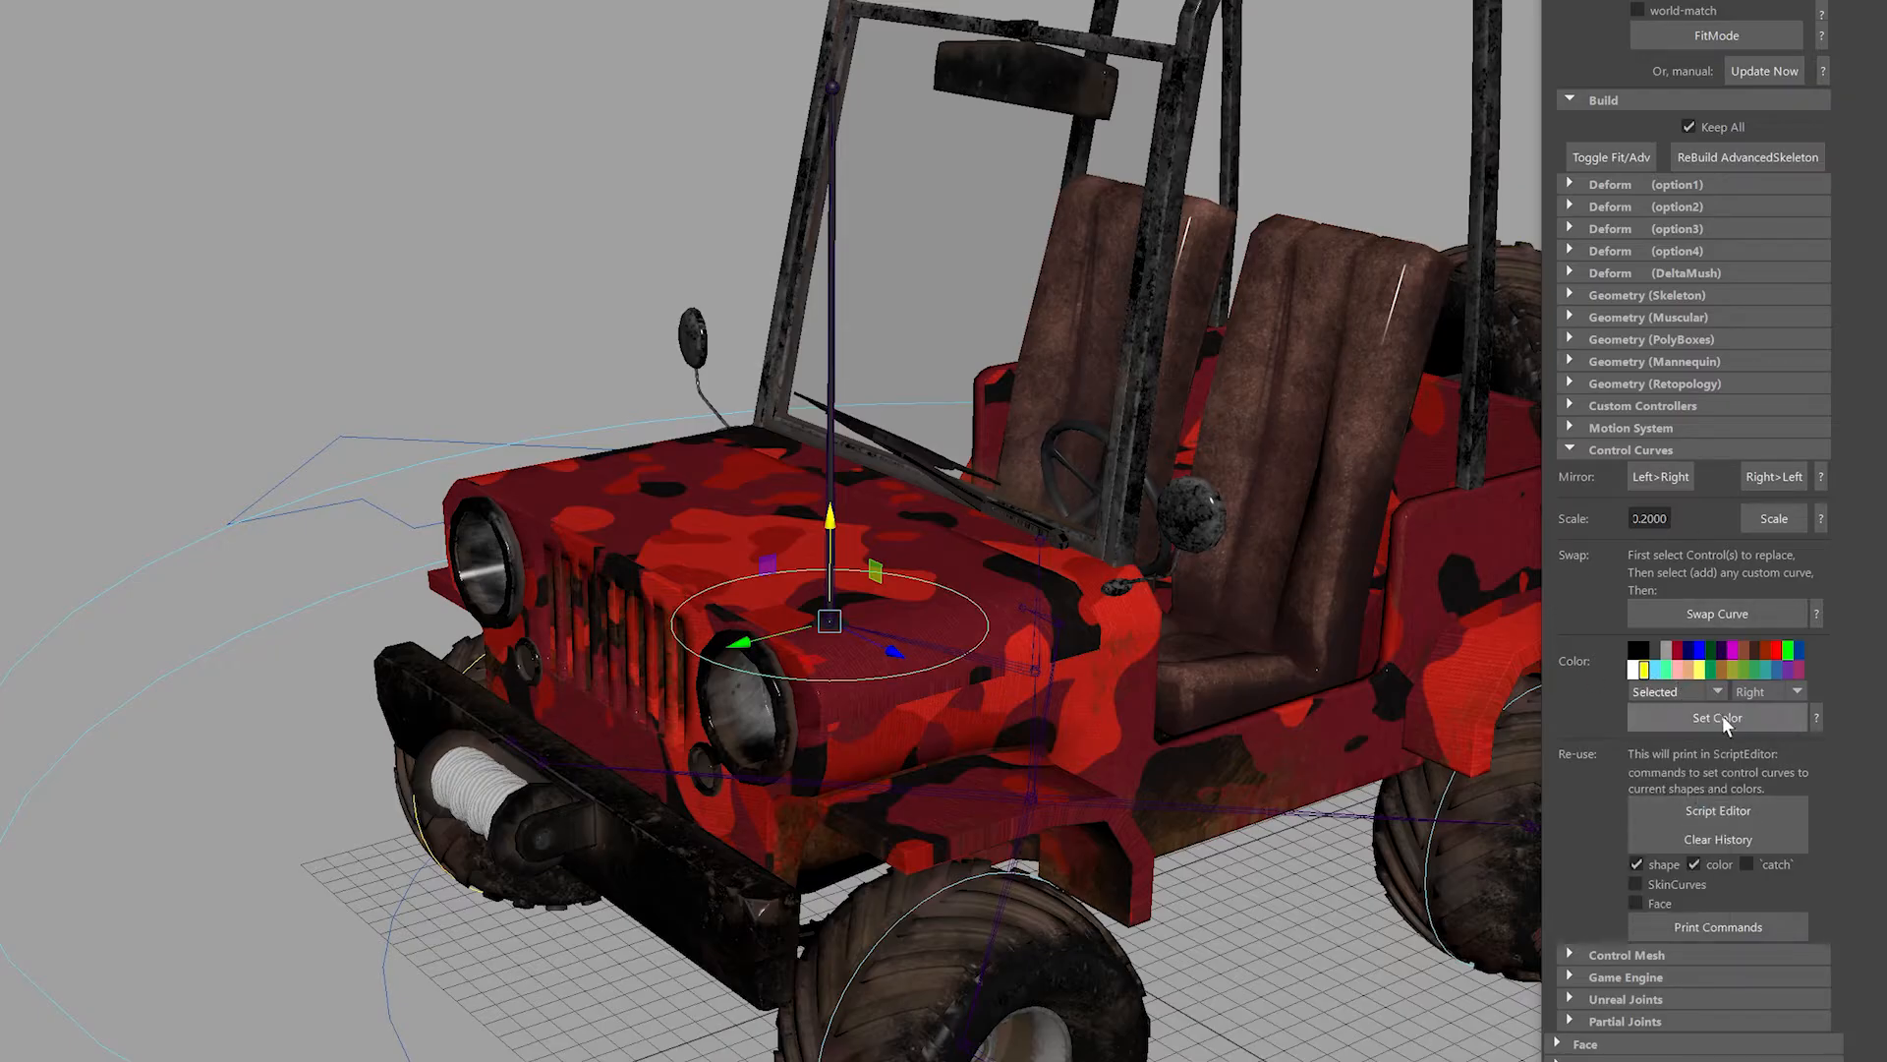
left_click(1723, 718)
left_click(638, 329)
Test-rotate the FK body control encircling the jeep and undo the rotation.
right_click_drag(1225, 582, 754, 552, "alt")
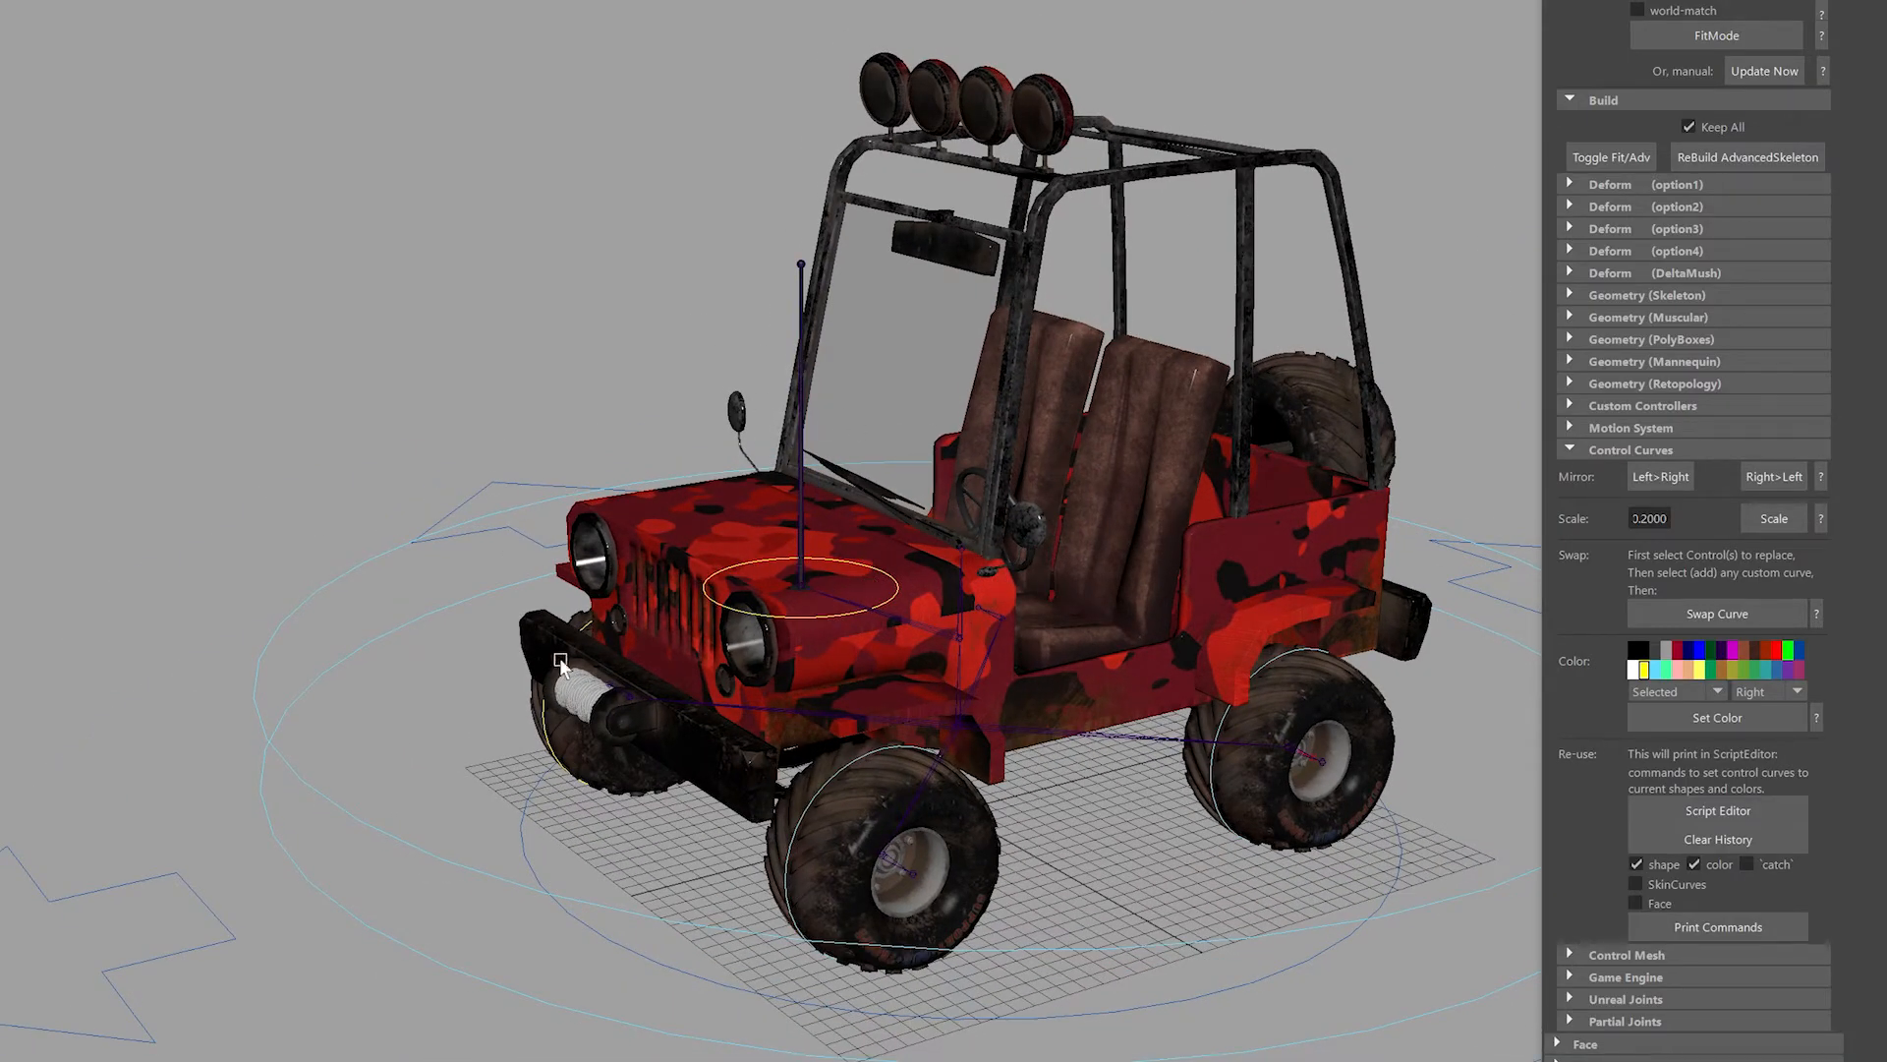
right_click_drag(388, 601, 936, 629, "alt")
right_click_drag(1195, 588, 884, 553, "alt")
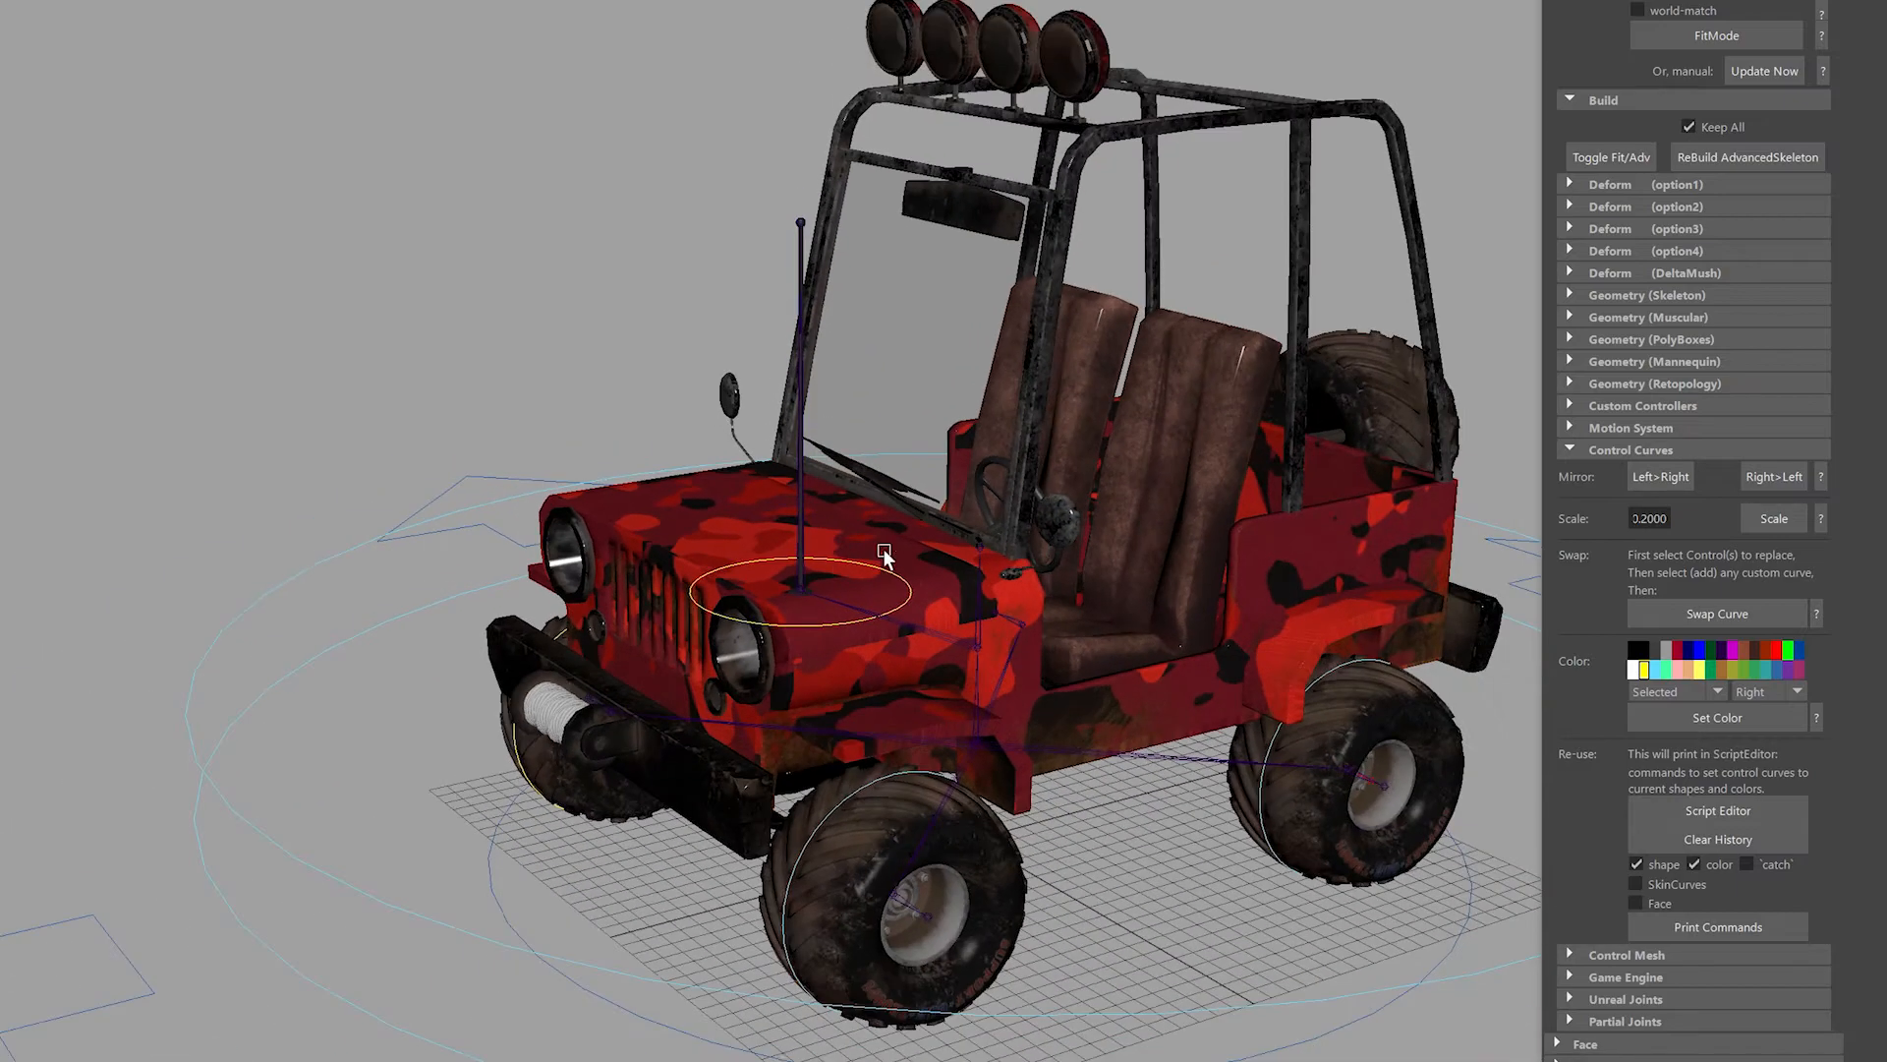
left_click_drag(885, 552, 835, 546, "alt")
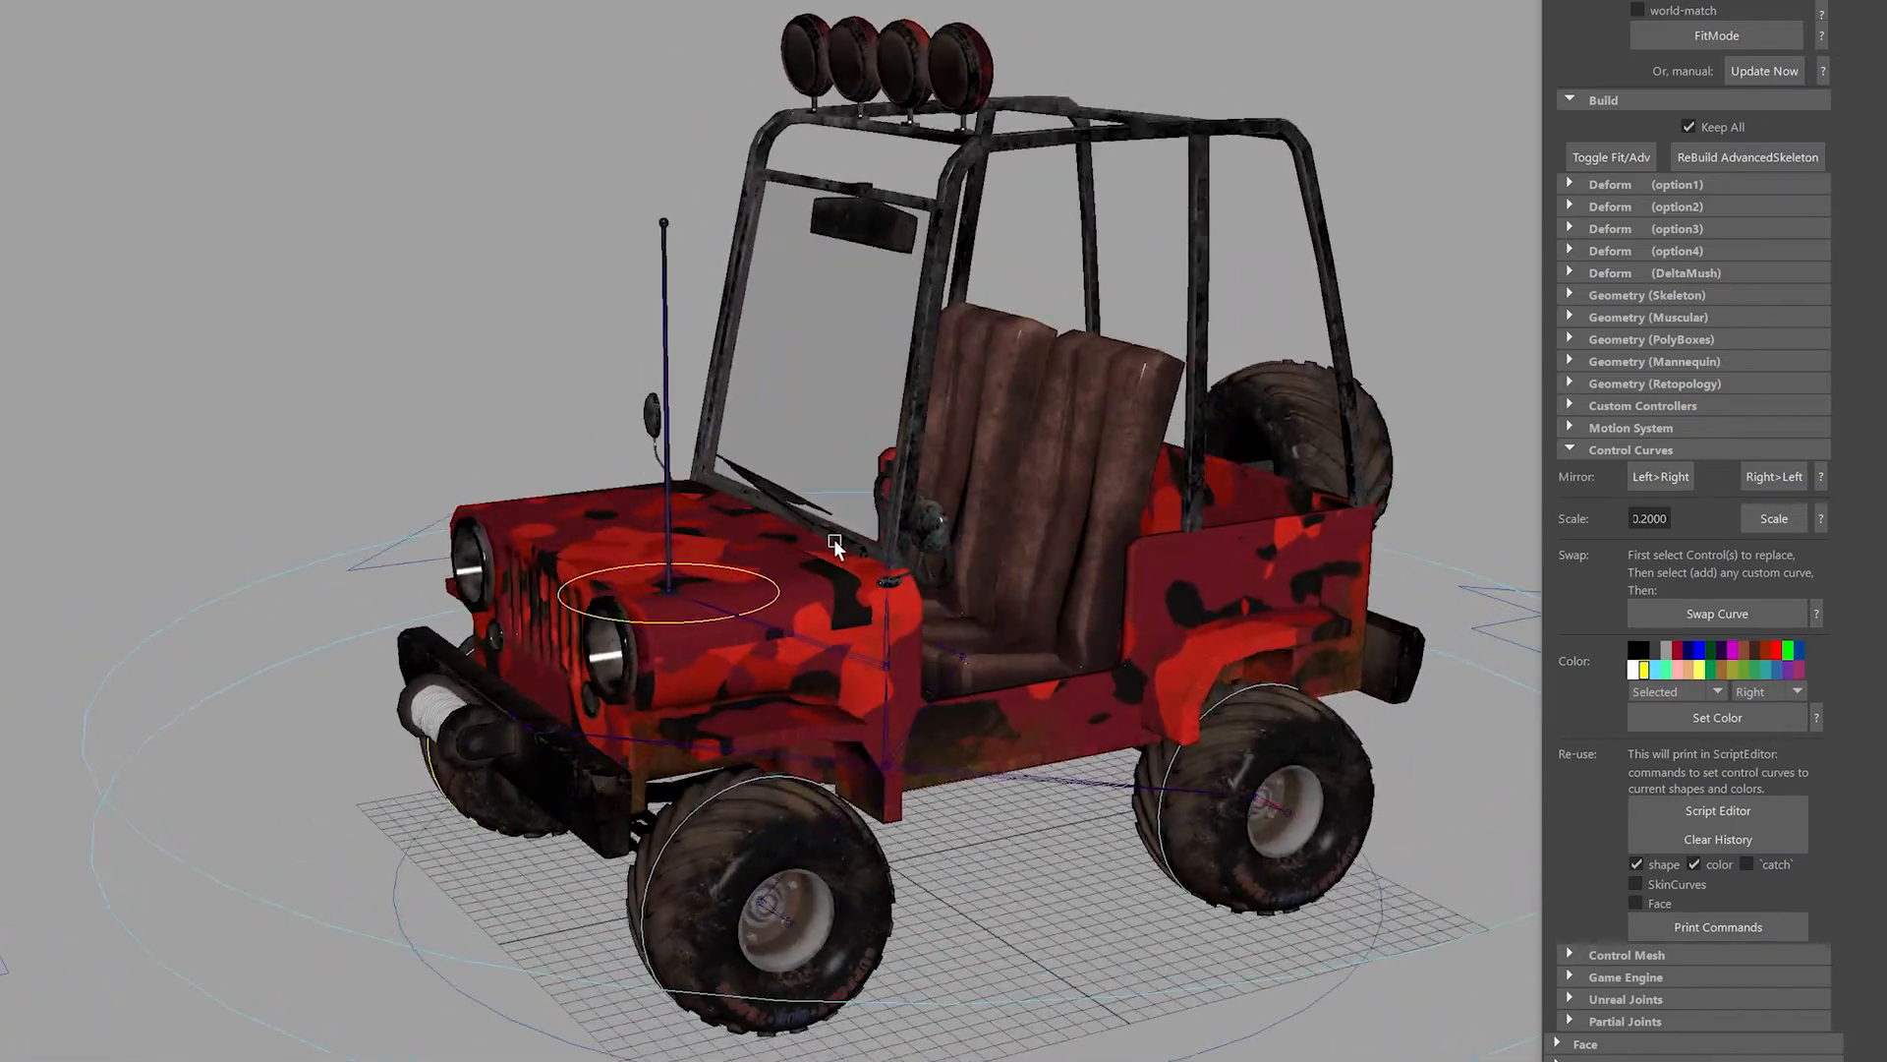
right_click_drag(1233, 579, 828, 559, "alt")
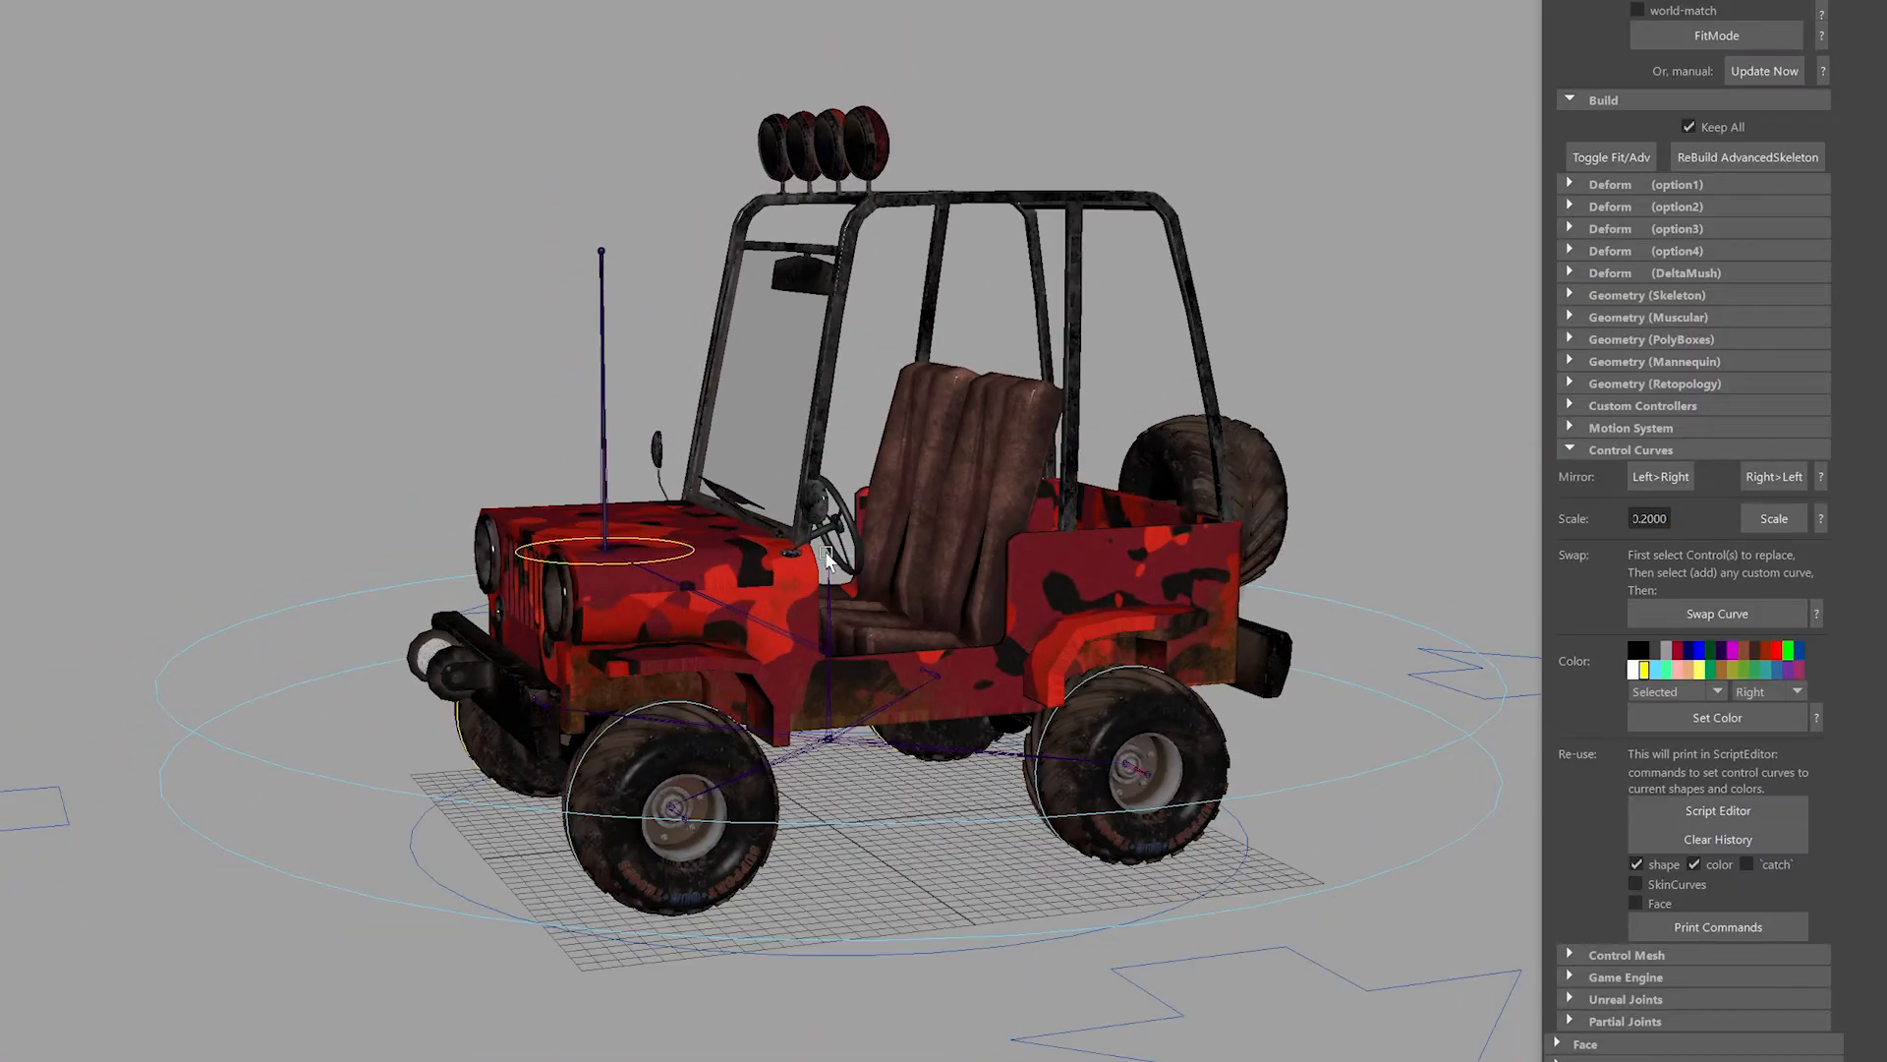
left_click(294, 596)
right_click_drag(580, 594, 459, 599, "alt")
left_click_drag(459, 599, 478, 588, "alt")
key("e")
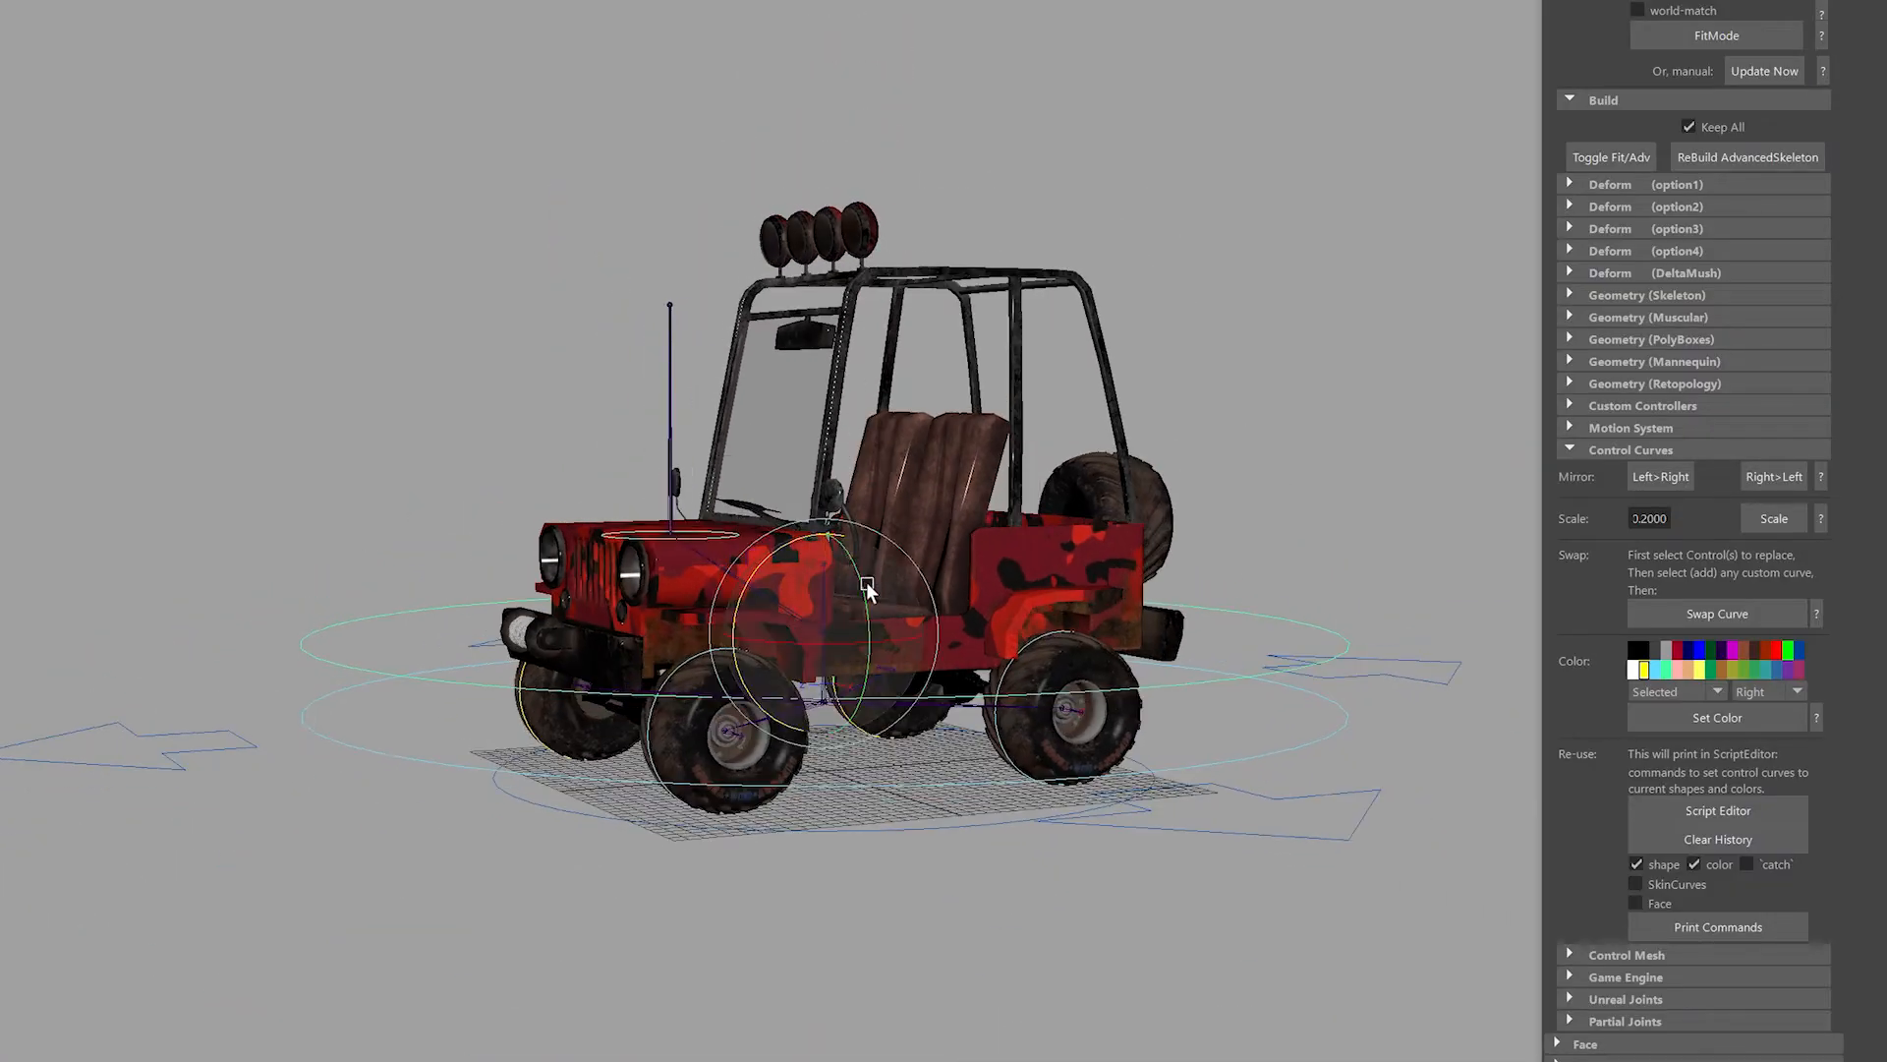
left_click_drag(814, 587, 876, 590)
key("ctrl+z")
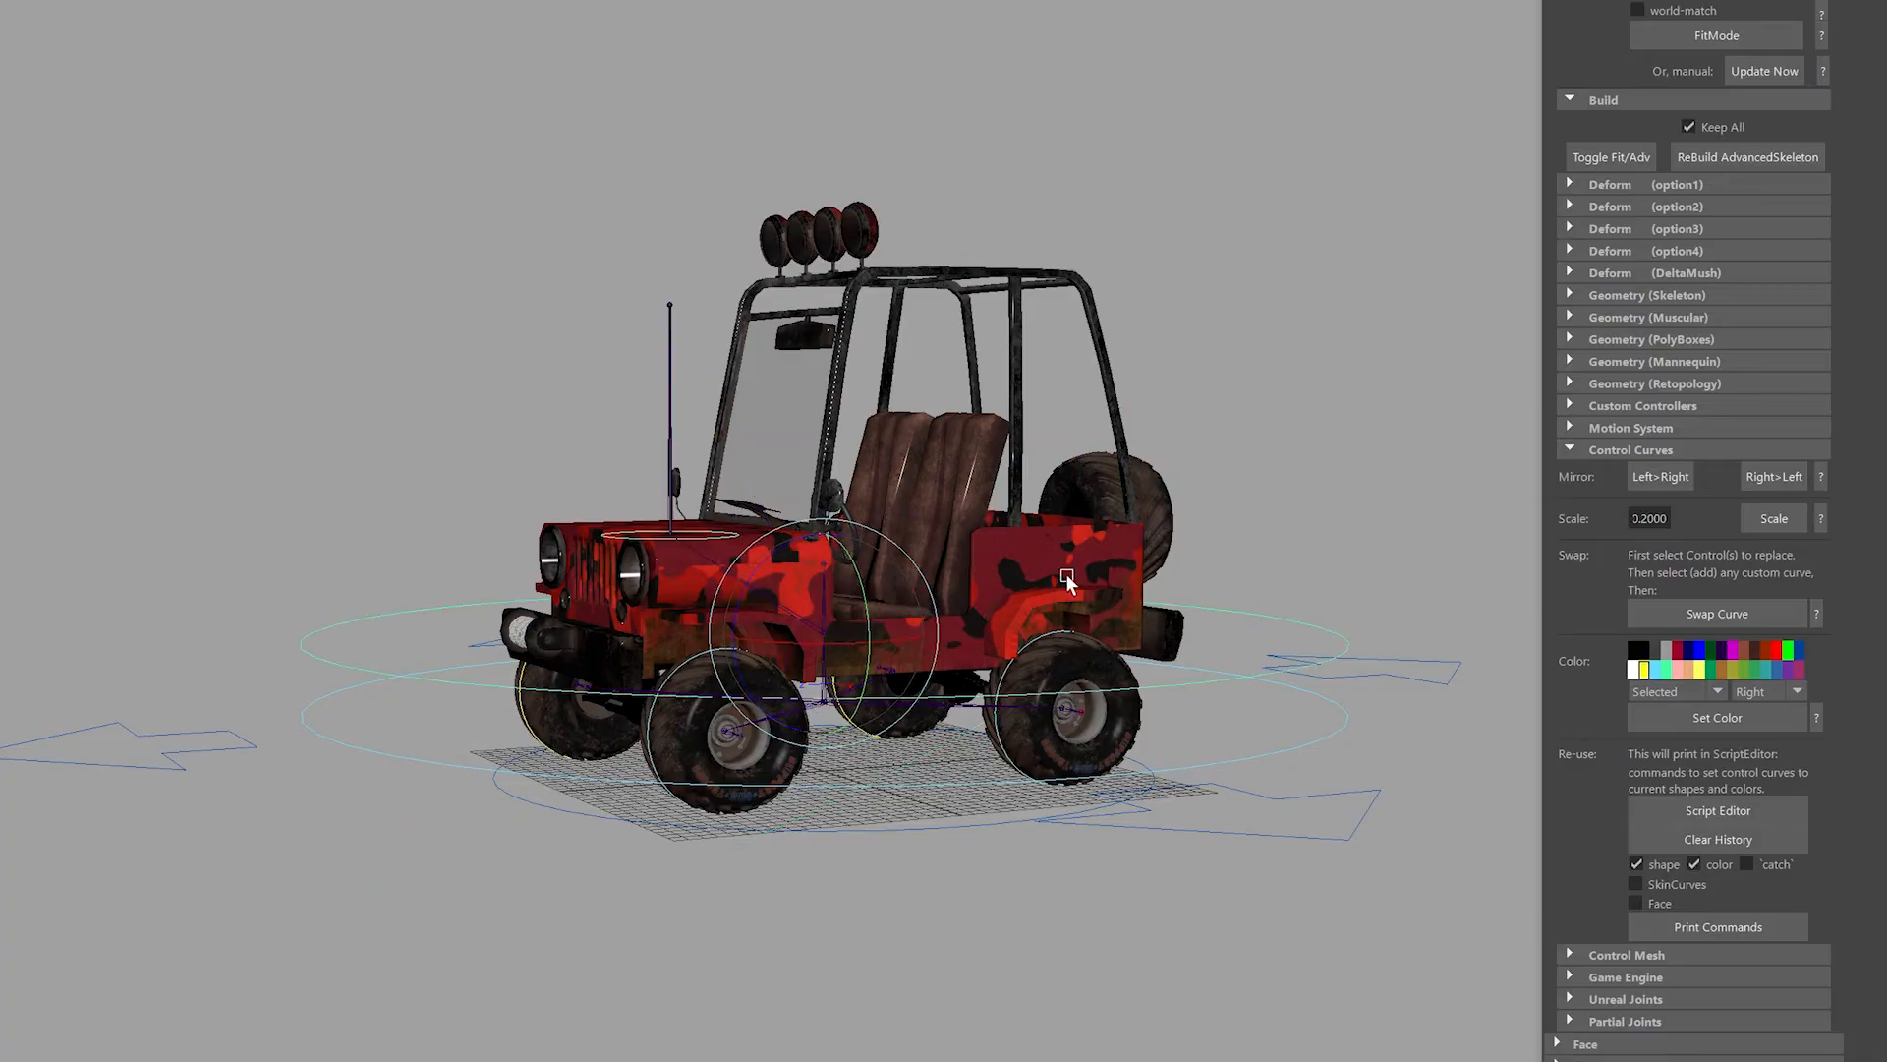
Show the body control curve's control vertices from above and scale the two side vertices inward toward the jeep.
left_click_drag(1067, 573, 1094, 624, "alt")
right_click(1229, 539)
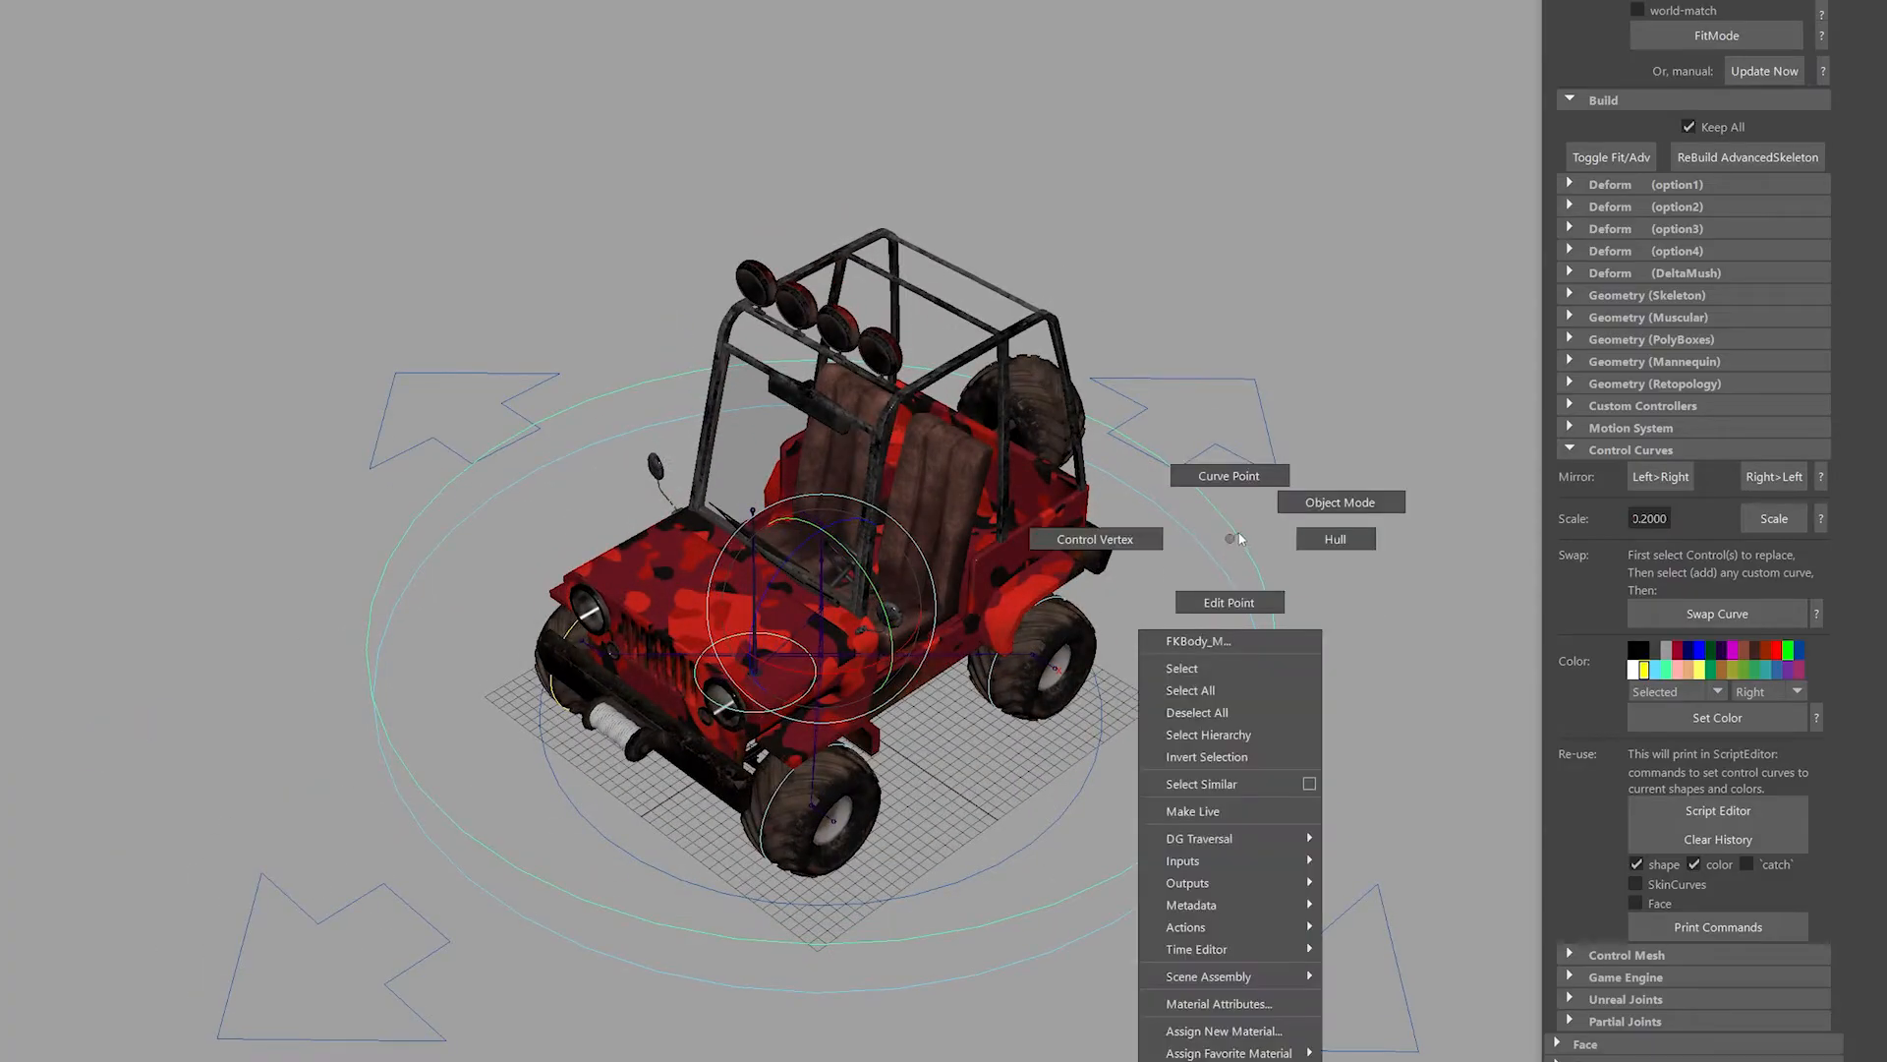
right_click_drag(1239, 538, 1144, 551)
right_click_drag(1366, 569, 845, 594, "alt")
left_click_drag(845, 595, 914, 693, "alt")
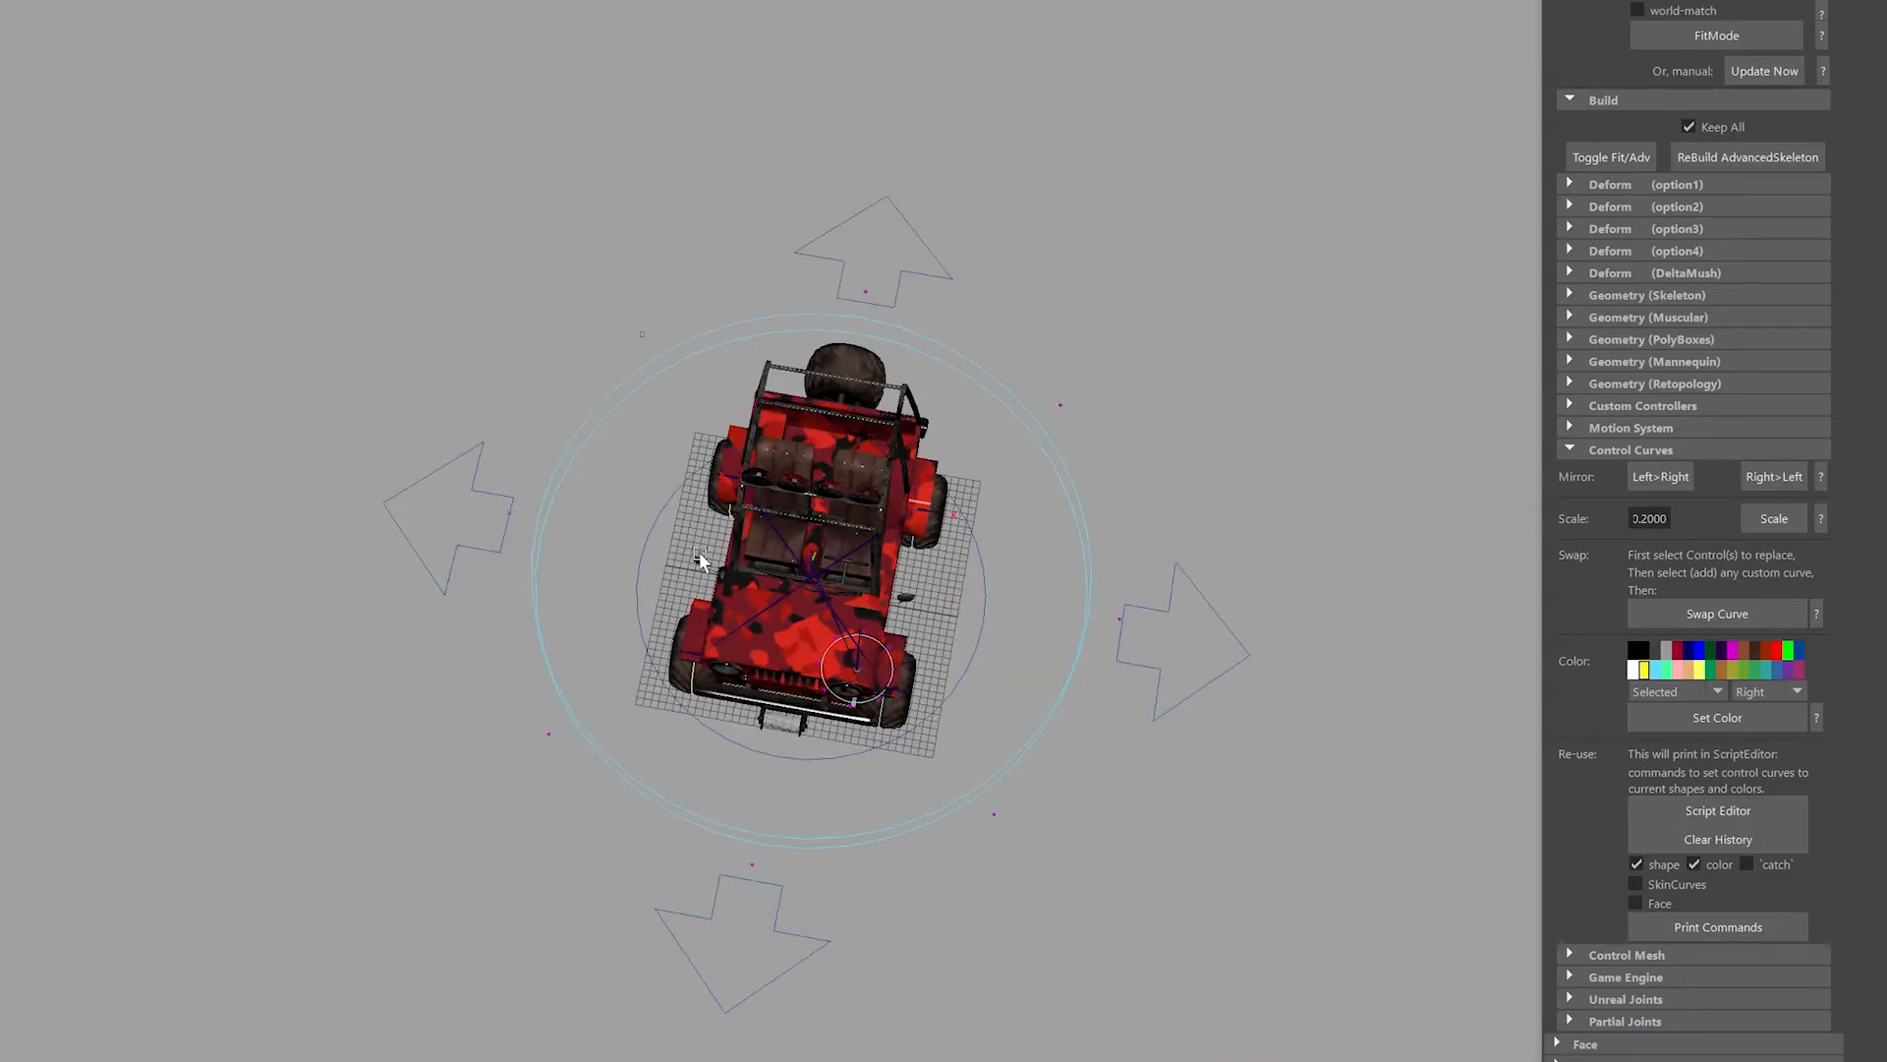
left_click_drag(701, 560, 421, 544, "alt")
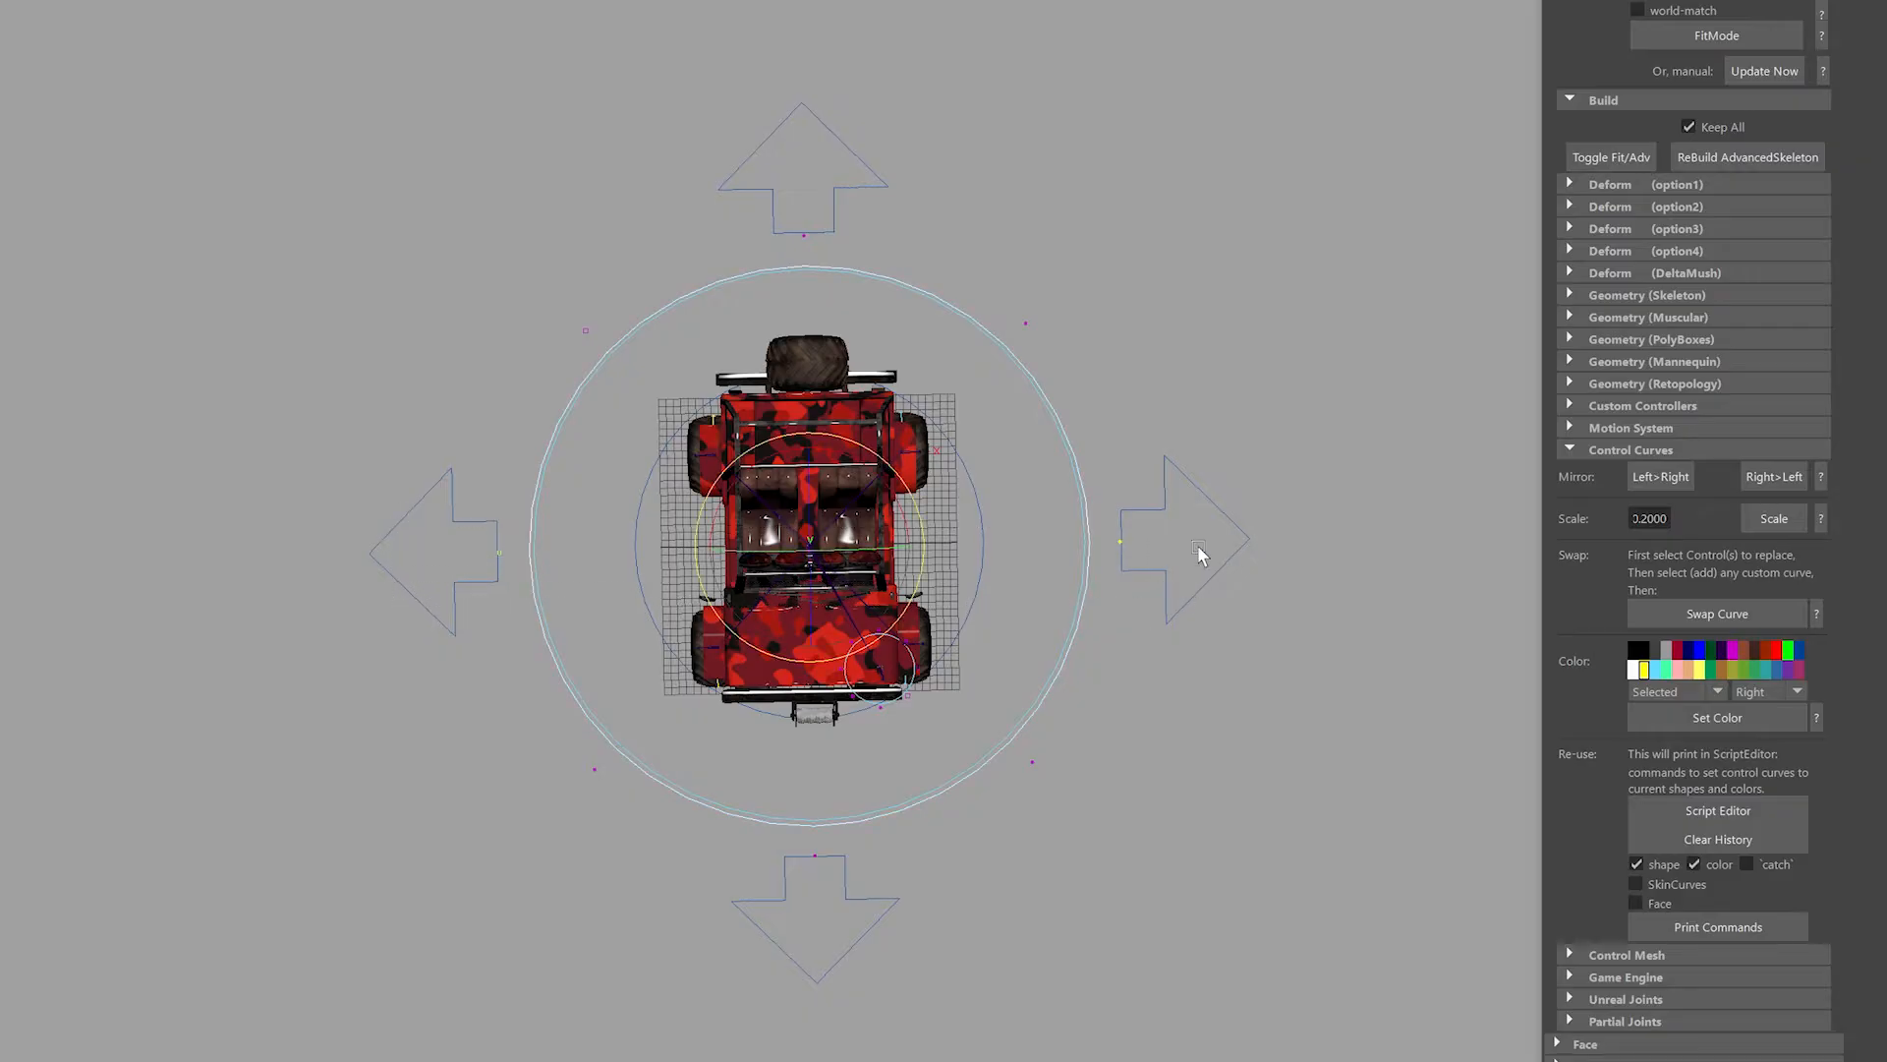
key("r")
left_click_drag(908, 544, 855, 538)
Scale the body control curve's front and rear middle vertices inward and return the curve to object mode.
left_click_drag(759, 197, 847, 891)
left_click_drag(821, 661, 808, 602)
left_click_drag(896, 553, 1171, 652, "alt")
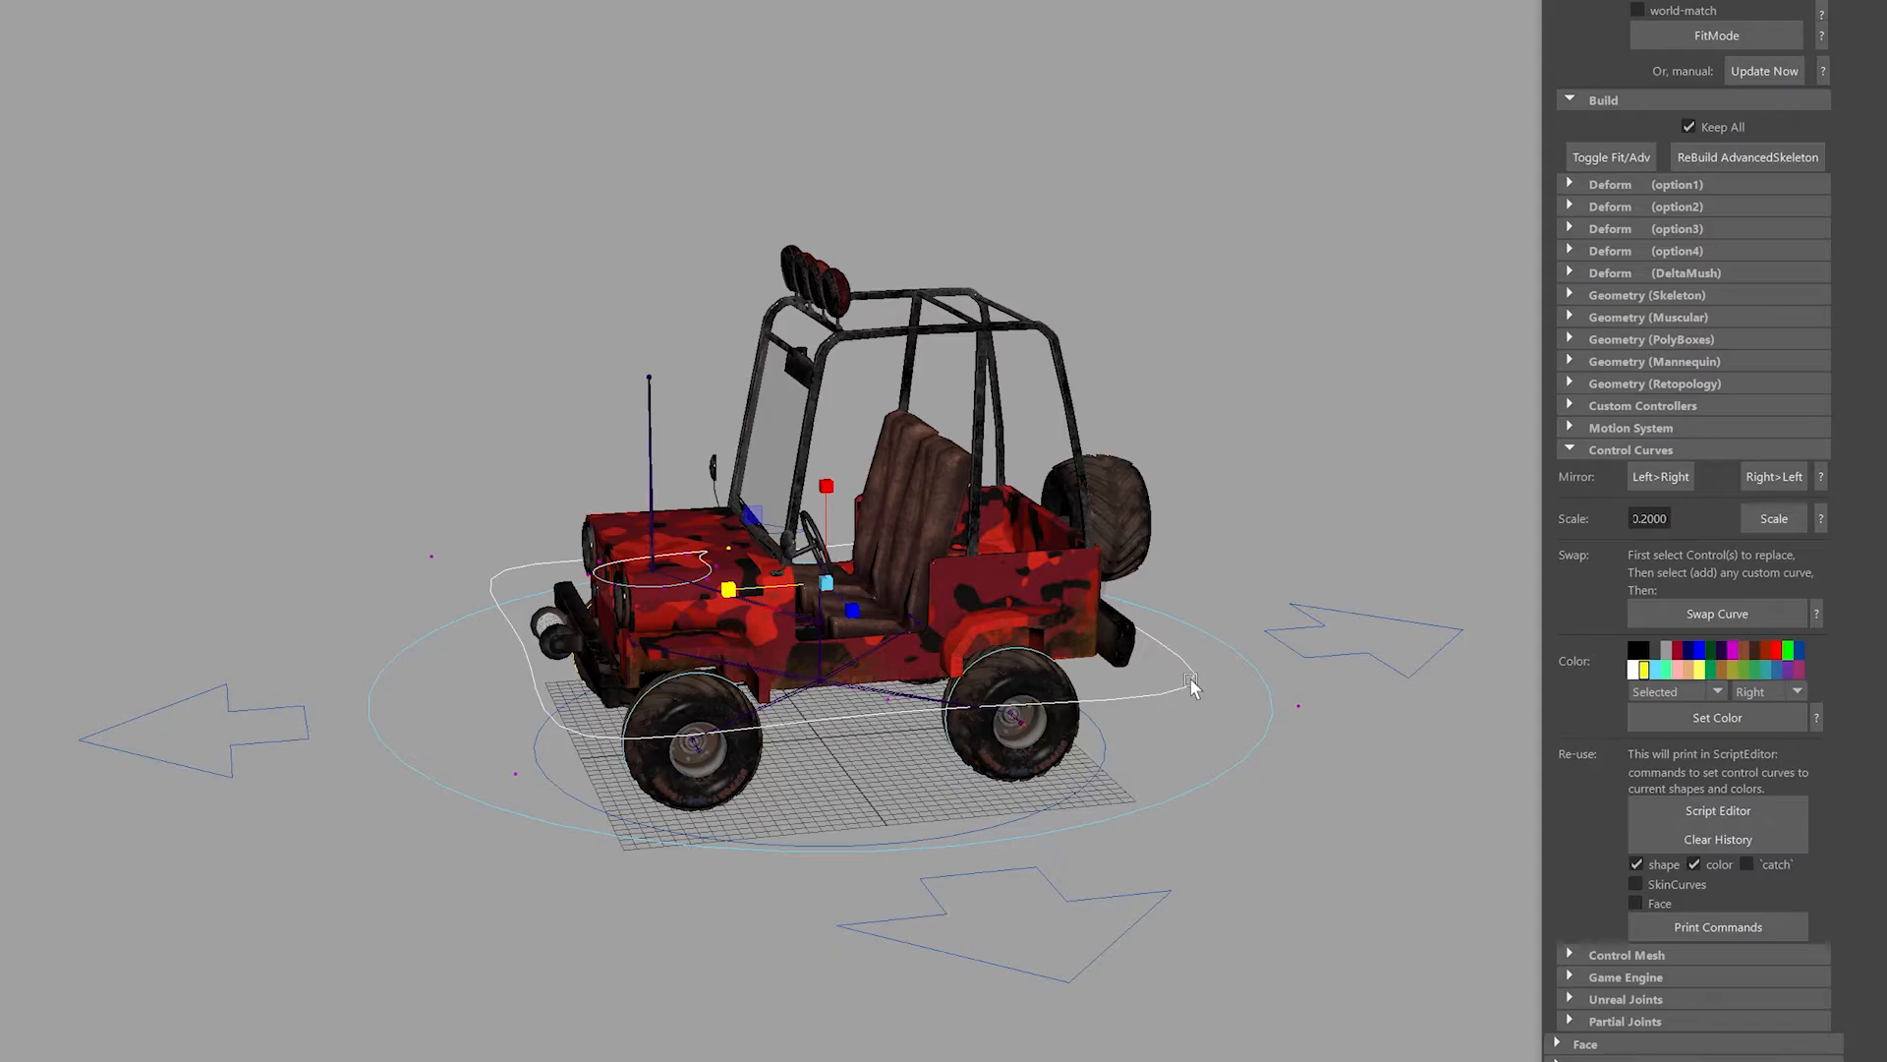
right_click_drag(1192, 684, 1278, 548)
left_click_drag(1278, 548, 1154, 653, "alt")
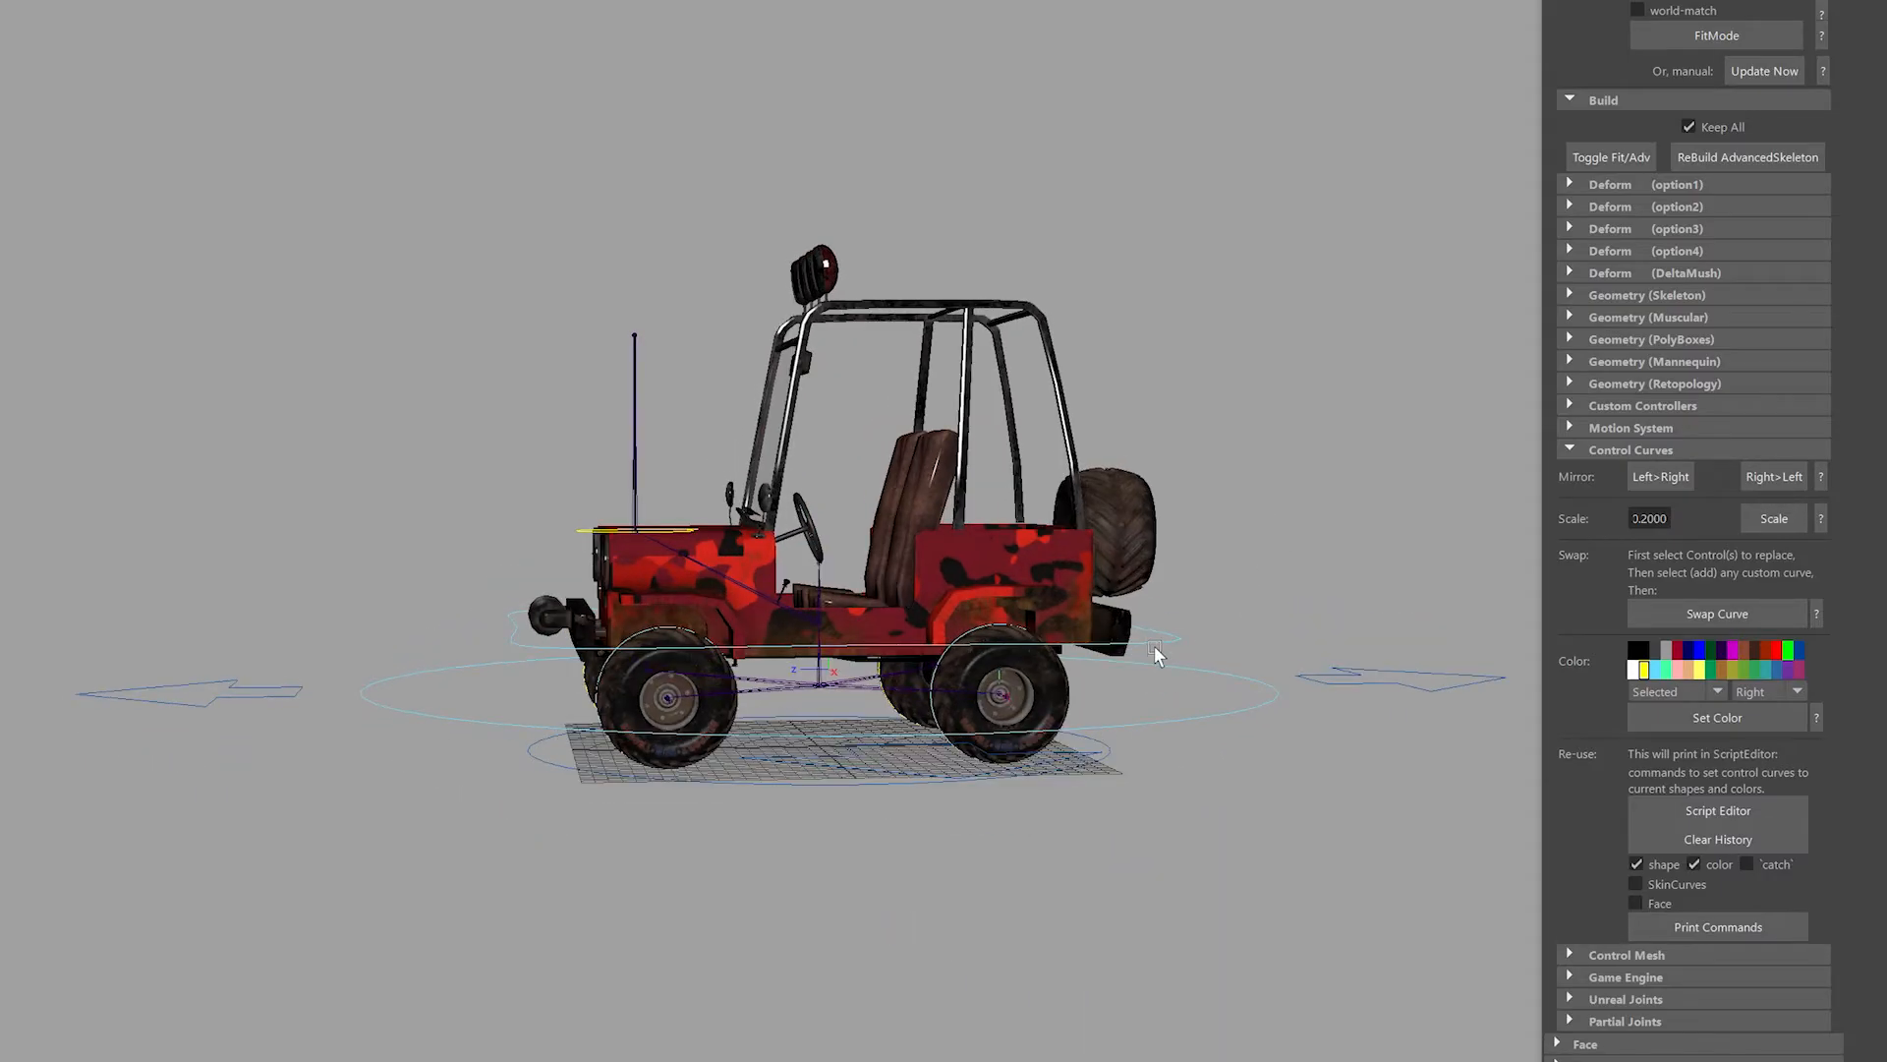
left_click_drag(826, 580, 884, 570, "alt")
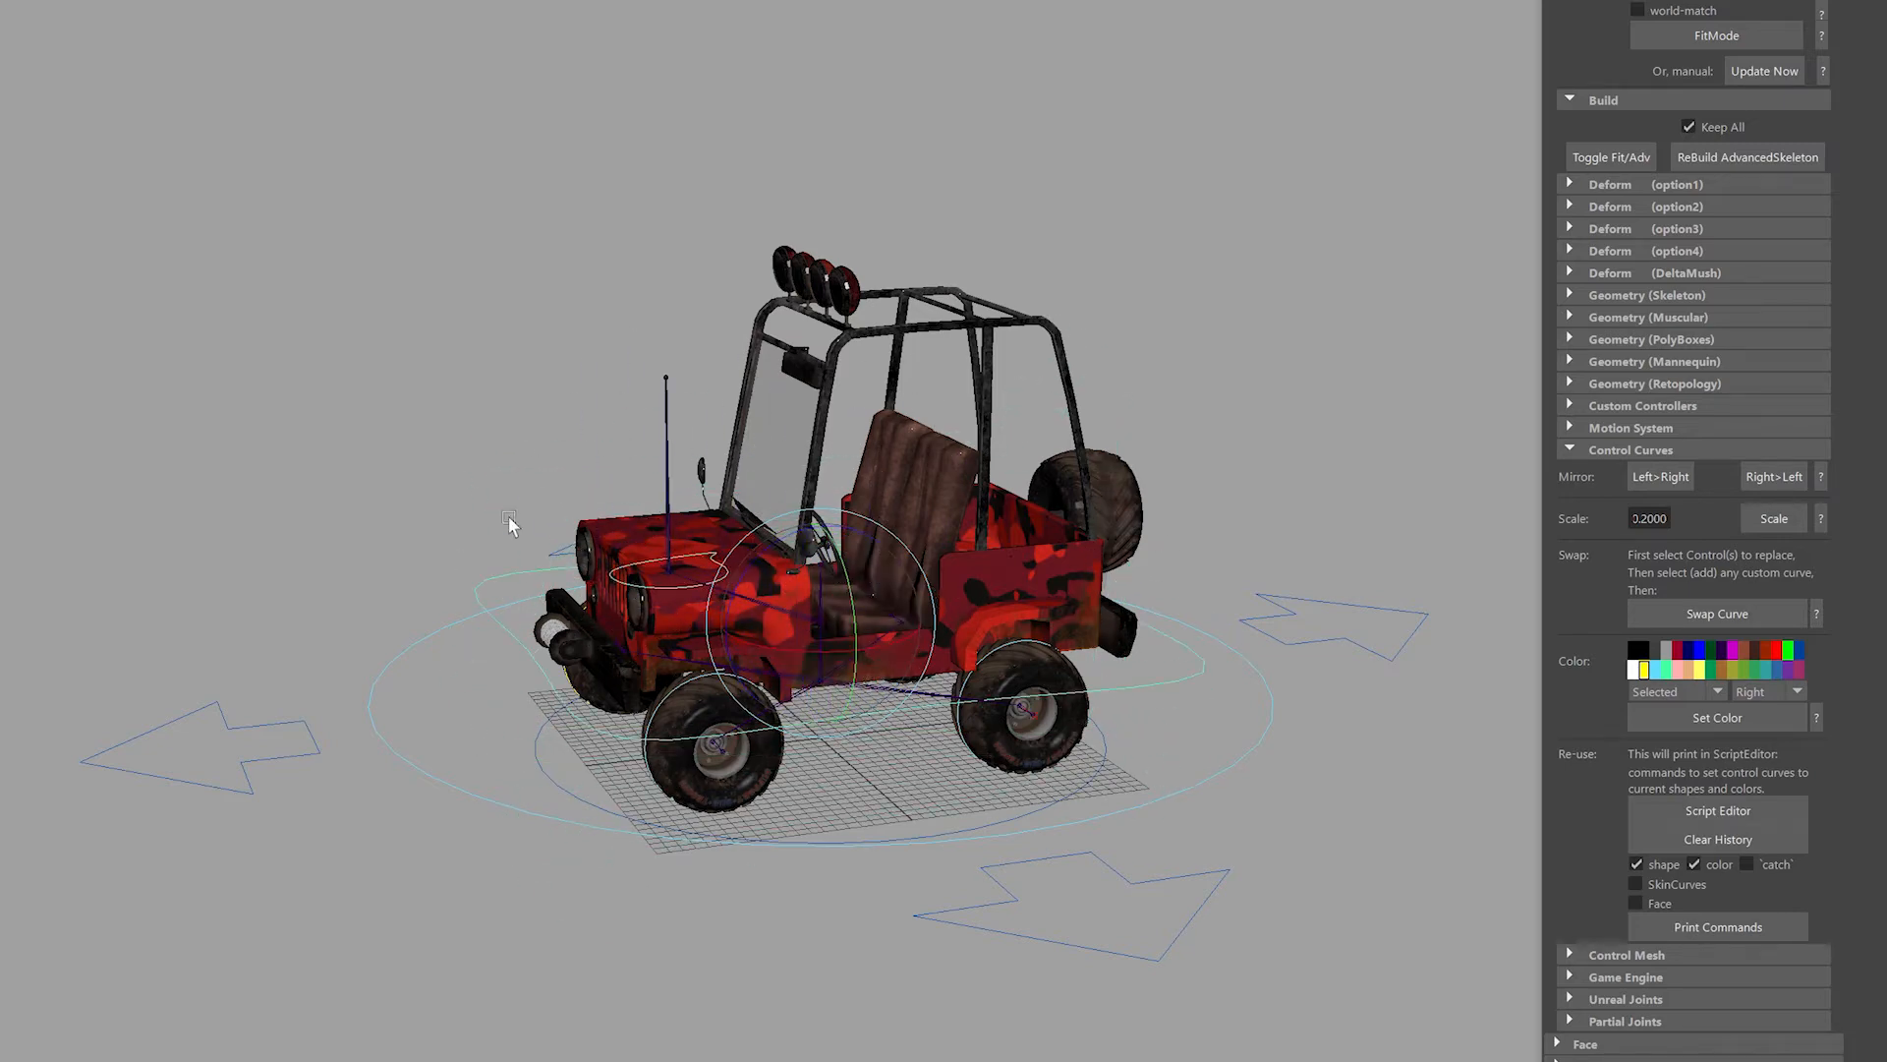
right_click_drag(511, 524, 882, 611, "alt")
left_click_drag(1032, 609, 922, 512, "alt")
right_click_drag(772, 504, 609, 511, "alt")
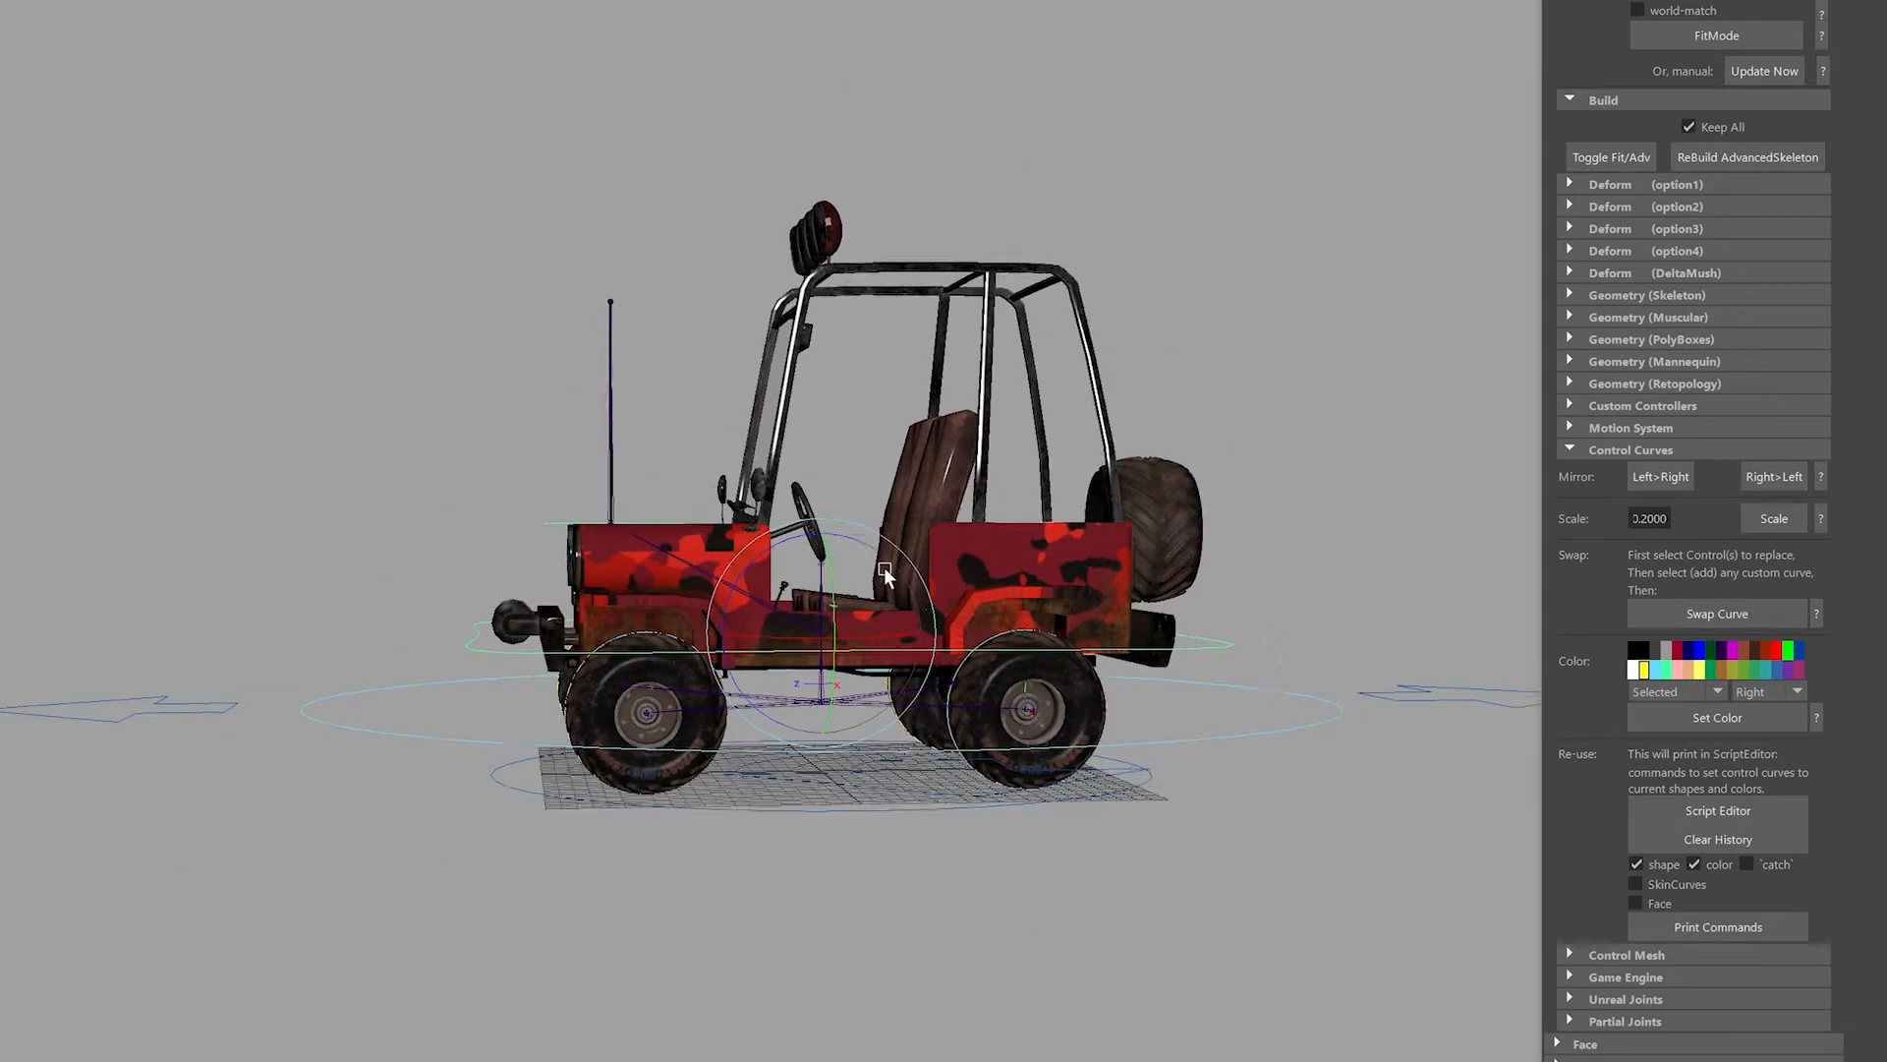
left_click_drag(609, 511, 1125, 586, "alt")
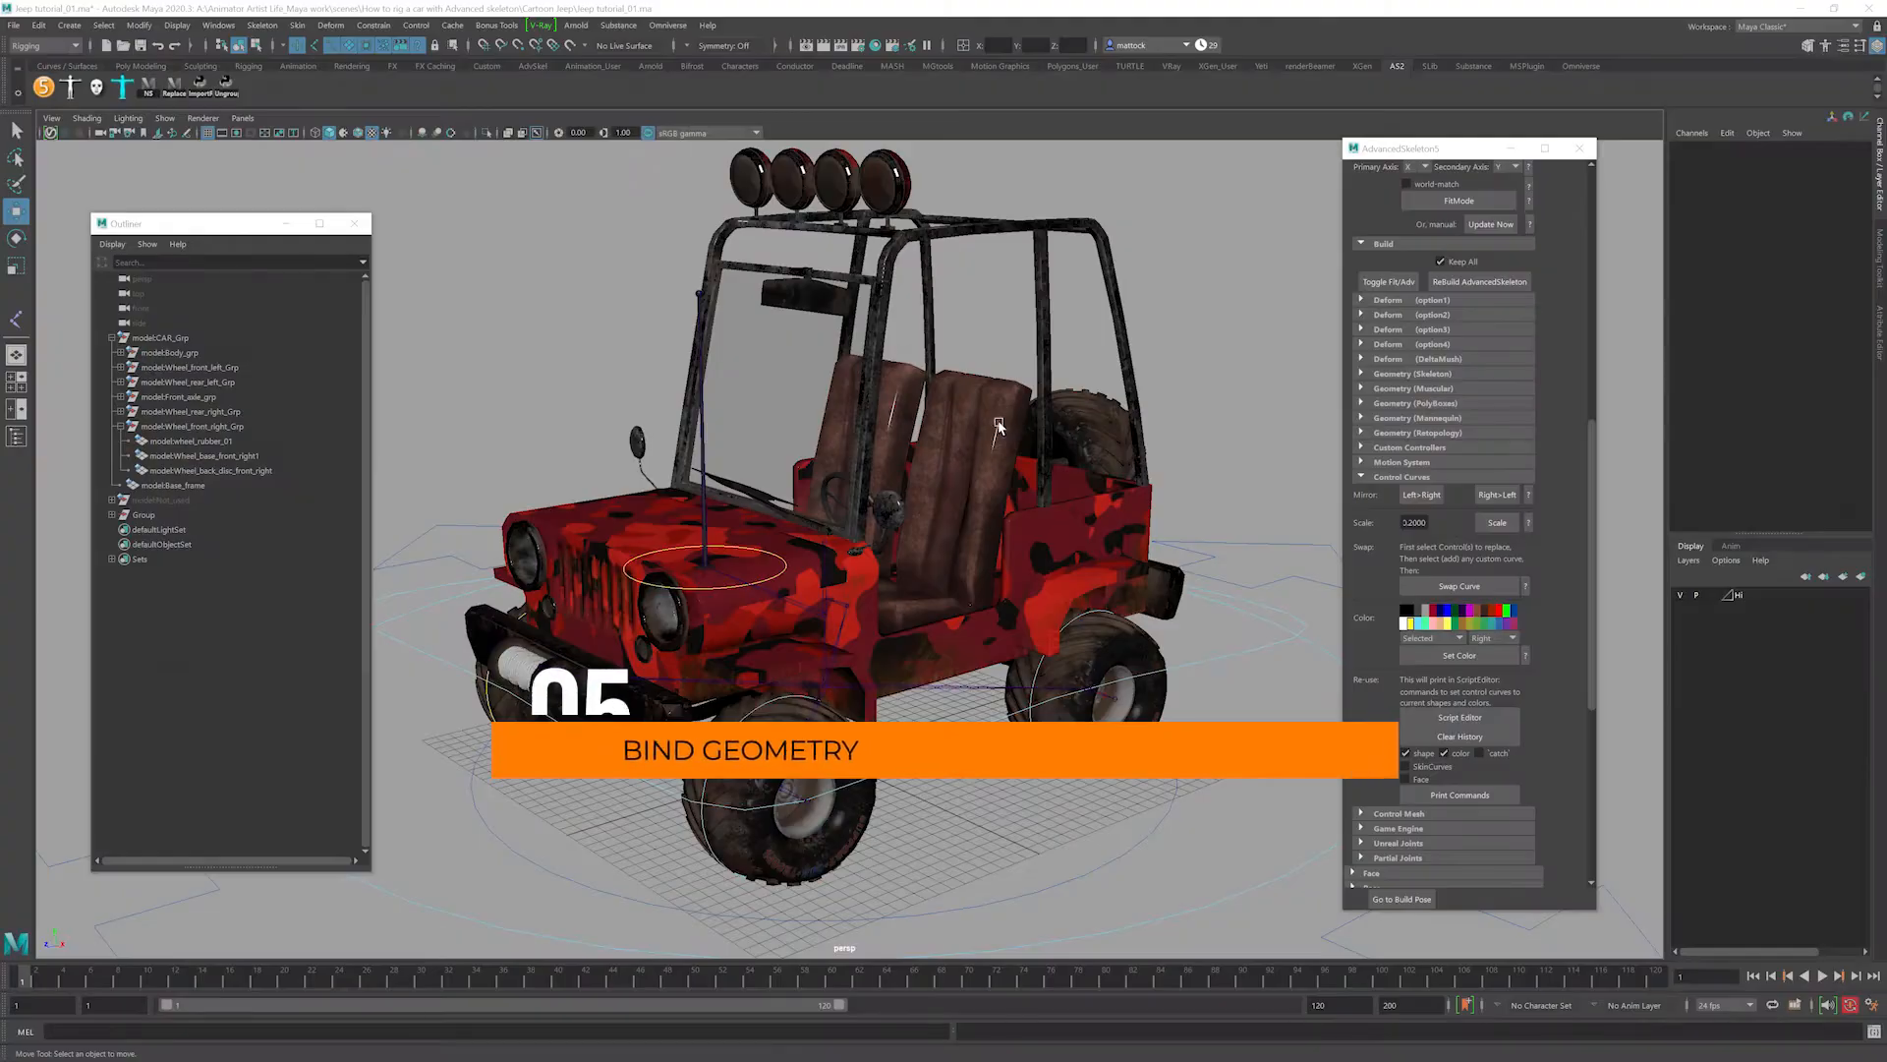
Select the rubber tire mesh of the jeep's front right wheel for binding.
left_click_drag(1103, 470, 747, 572, "alt")
right_click_drag(747, 572, 816, 602, "alt")
left_click(869, 660)
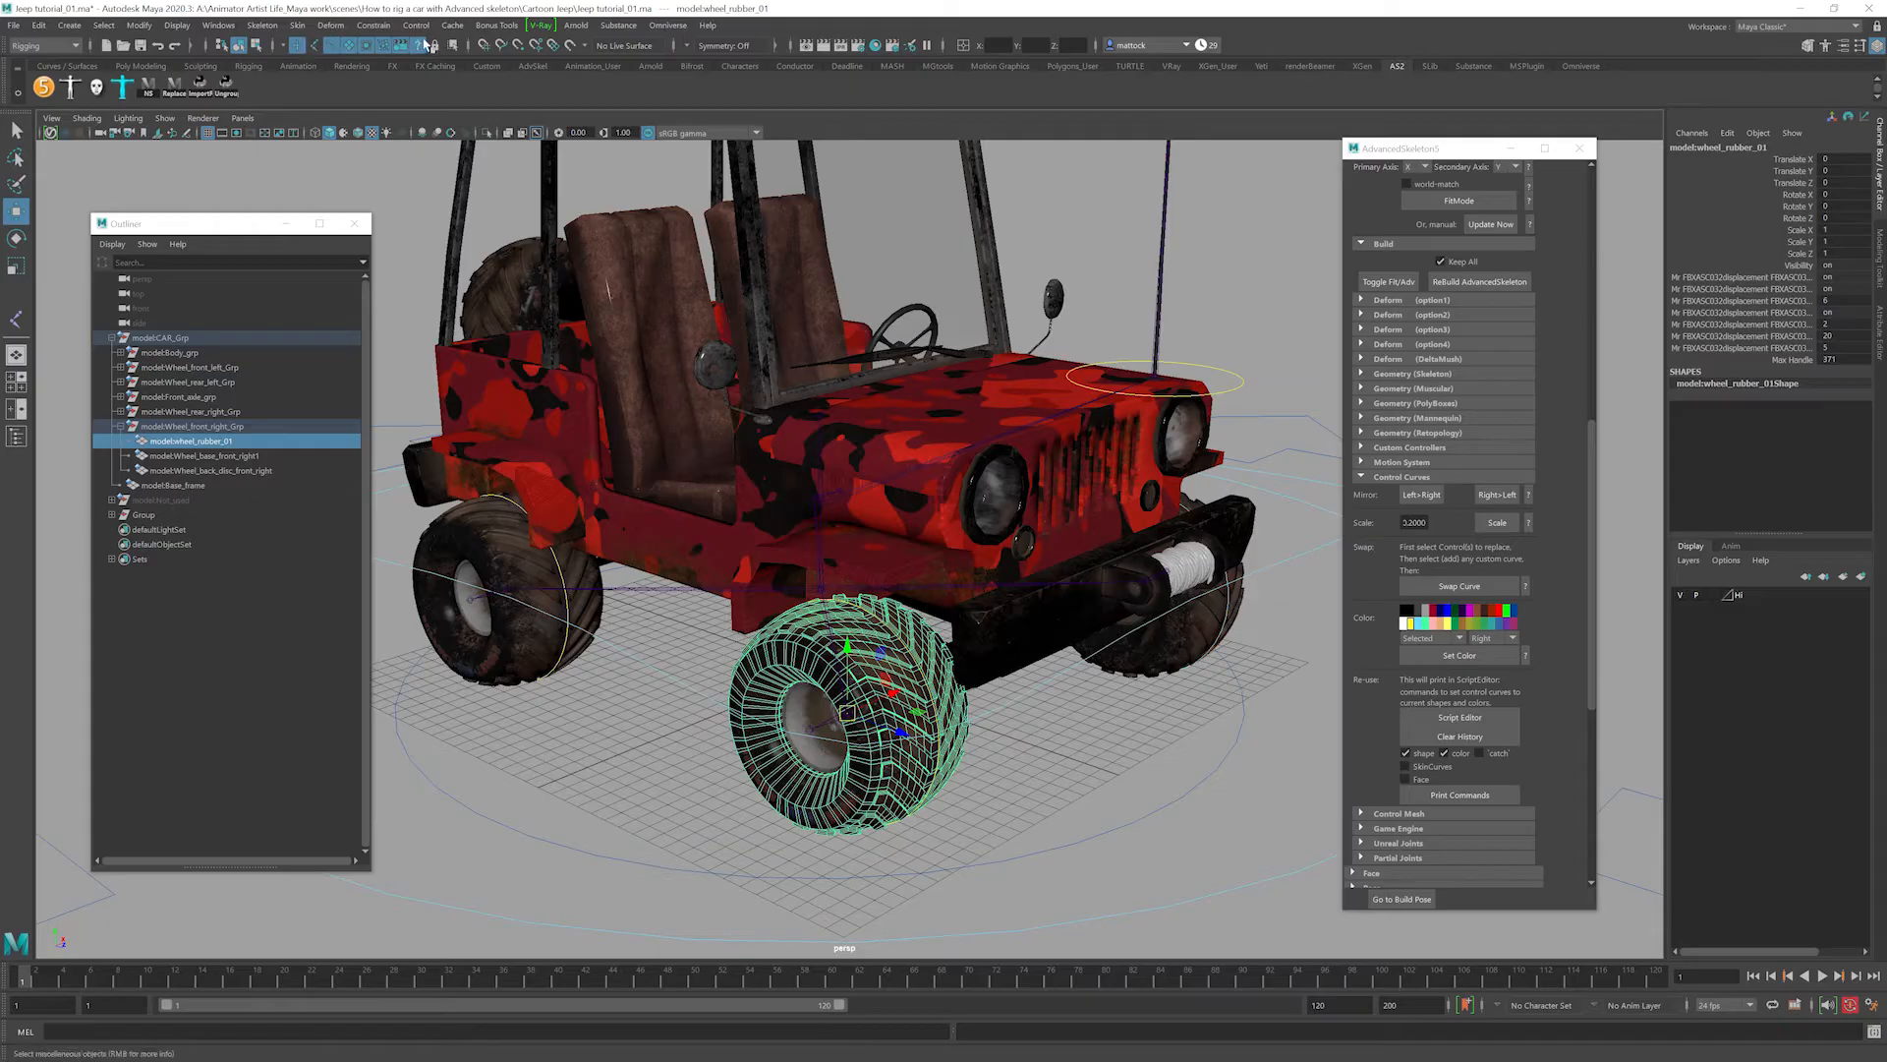
scroll(658, 494, "up", 2)
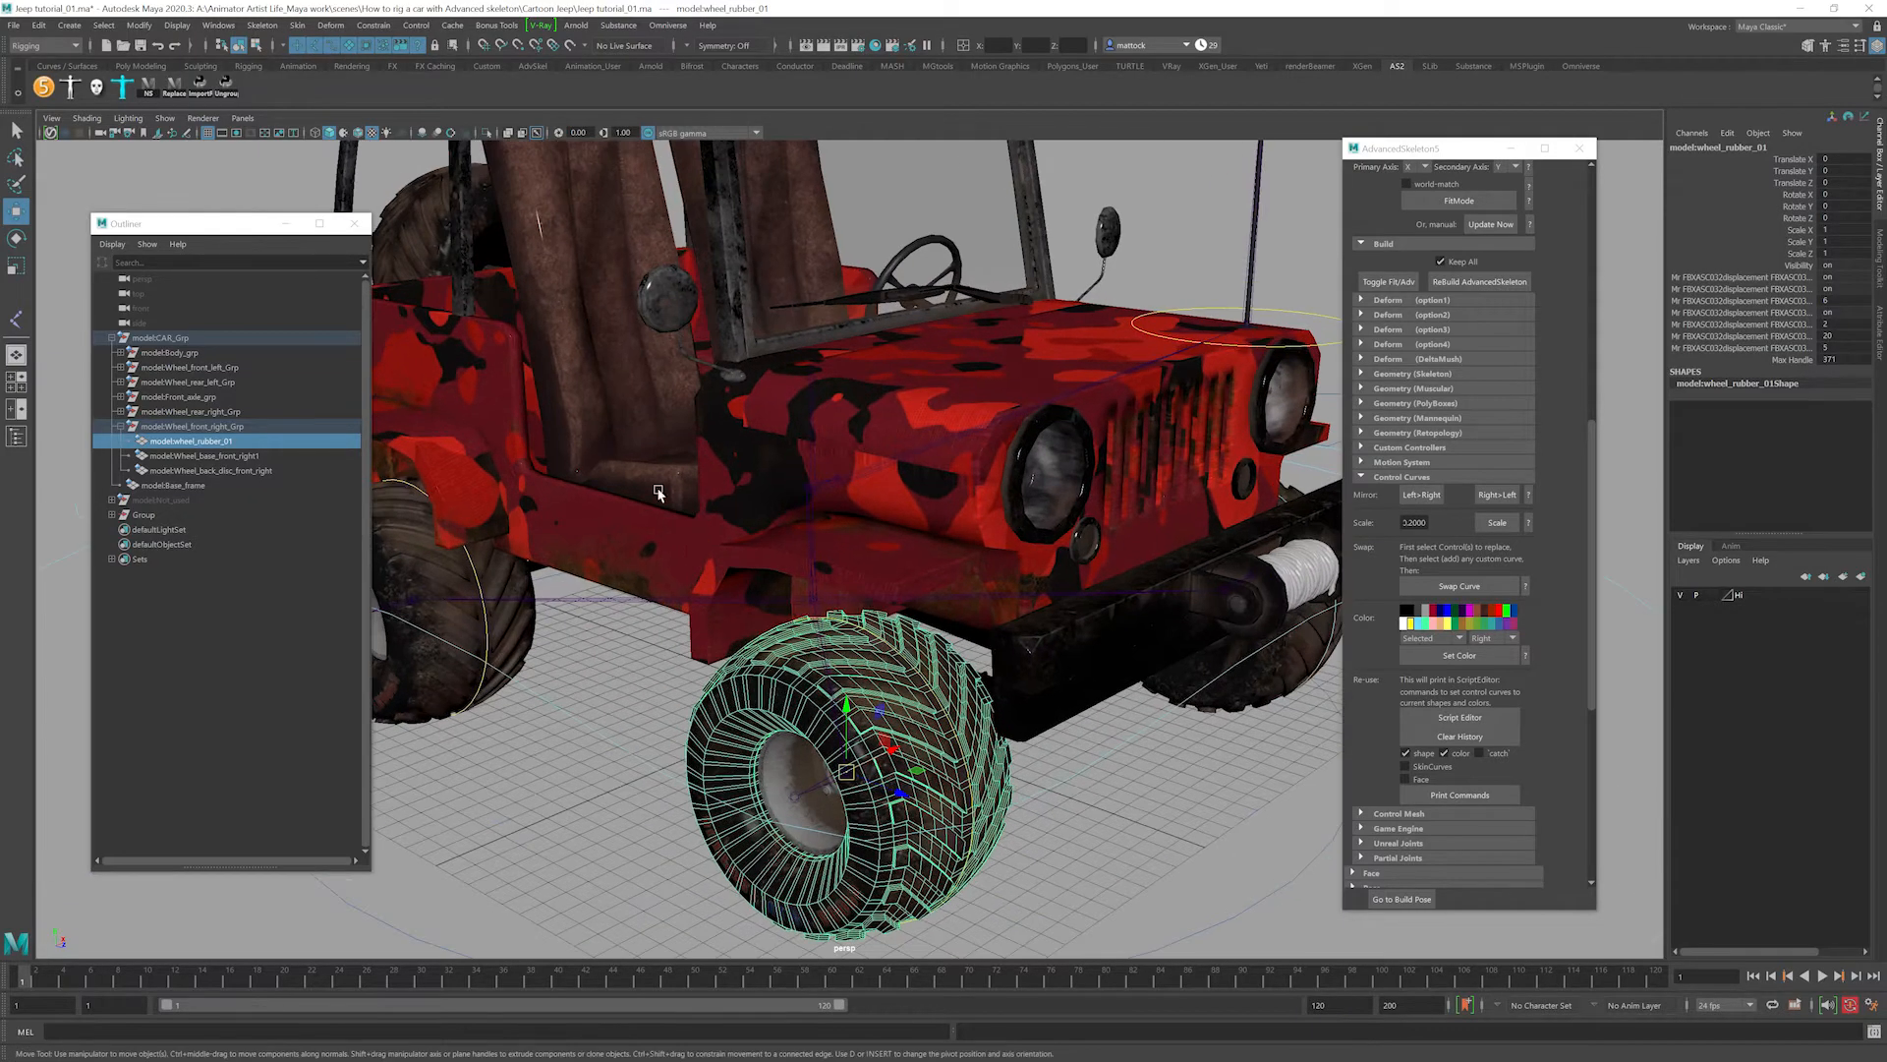
Bind the front right wheel group to the frontWheel_R joint using Bind Skin with selected joints.
left_click(209, 426)
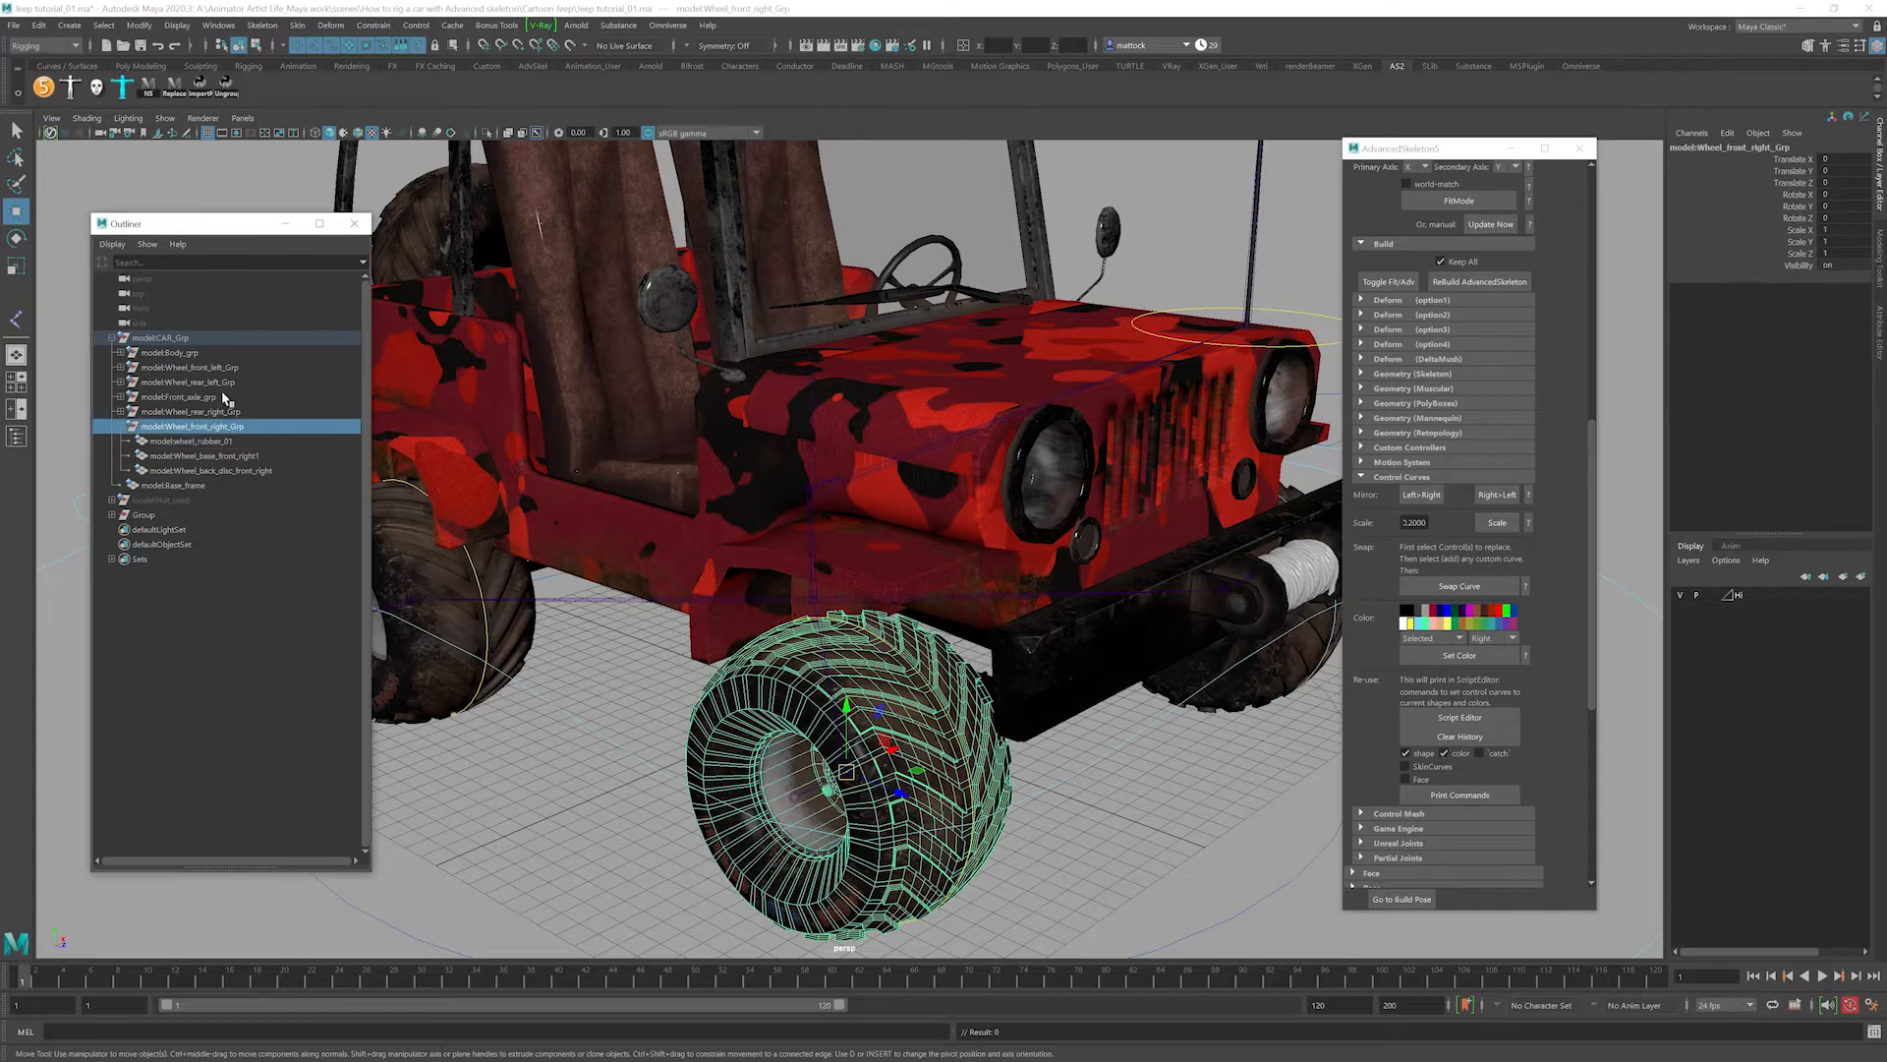
left_click(205, 455)
left_click(199, 470)
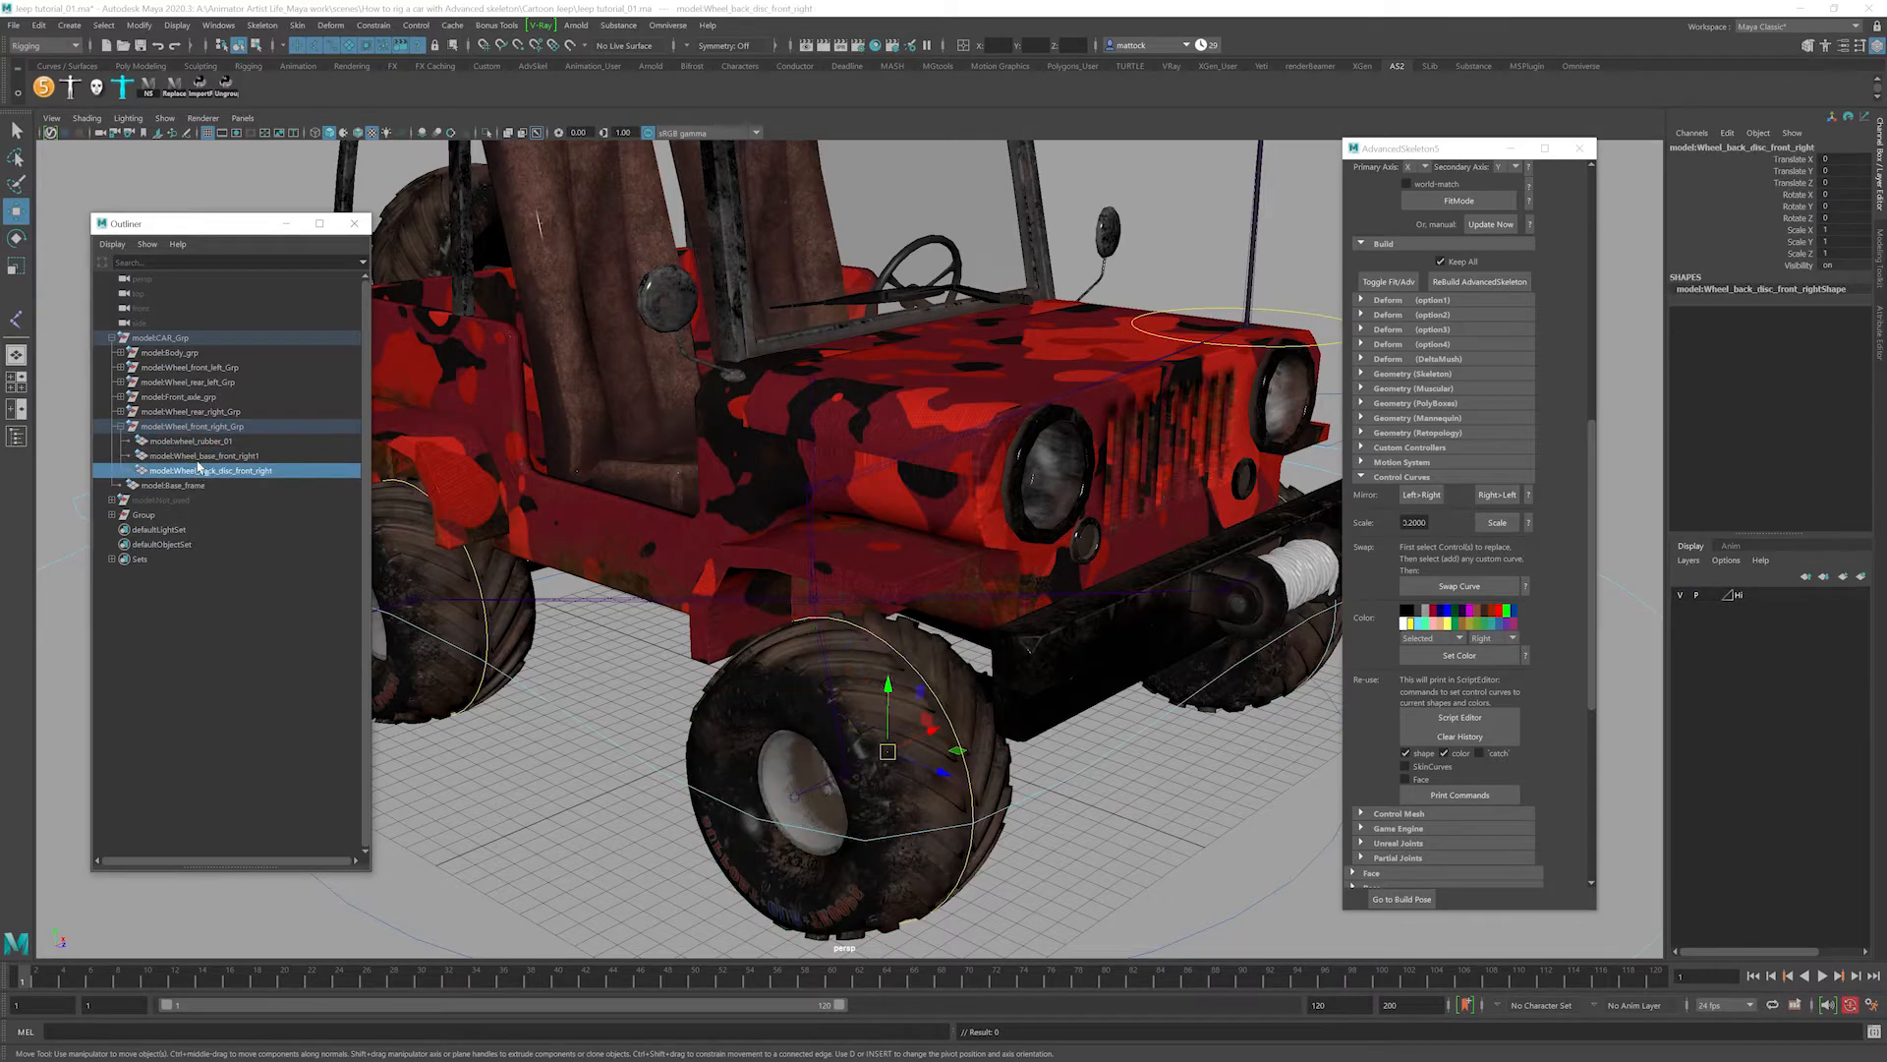
left_click(216, 429)
key("f")
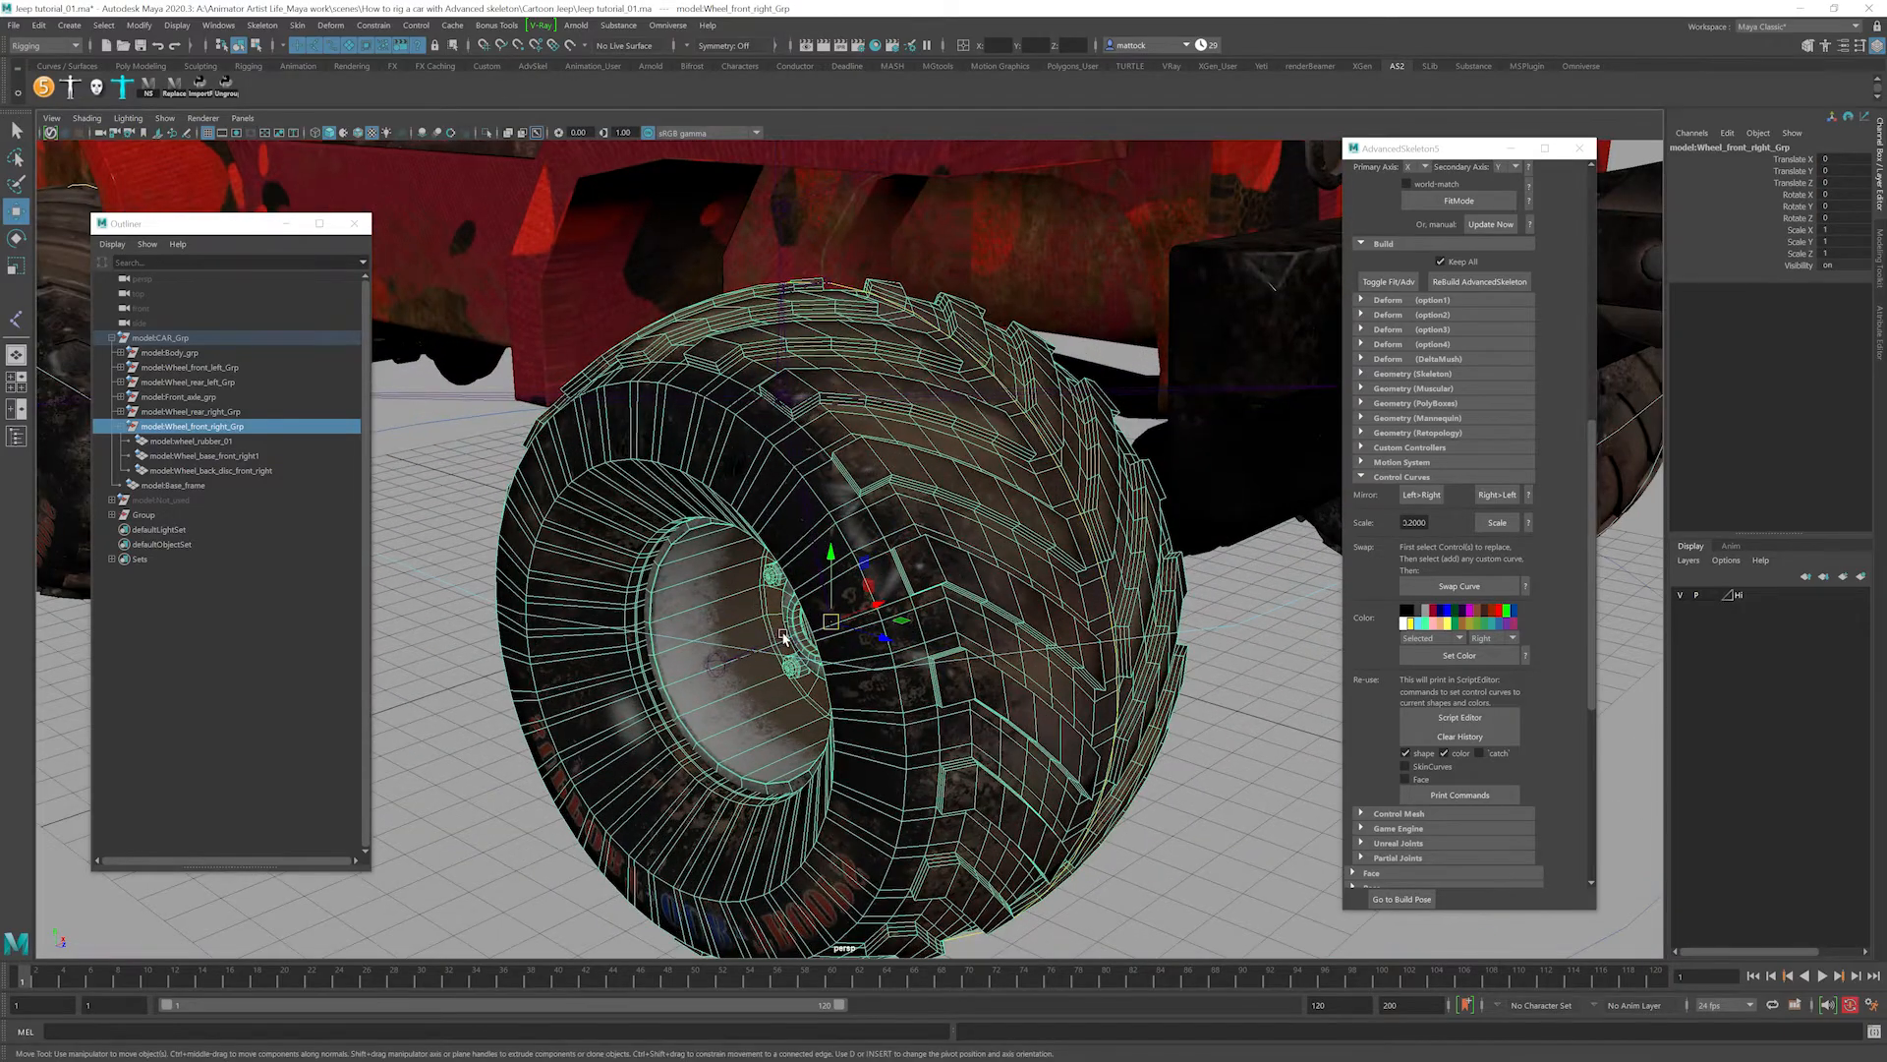
left_click(784, 639)
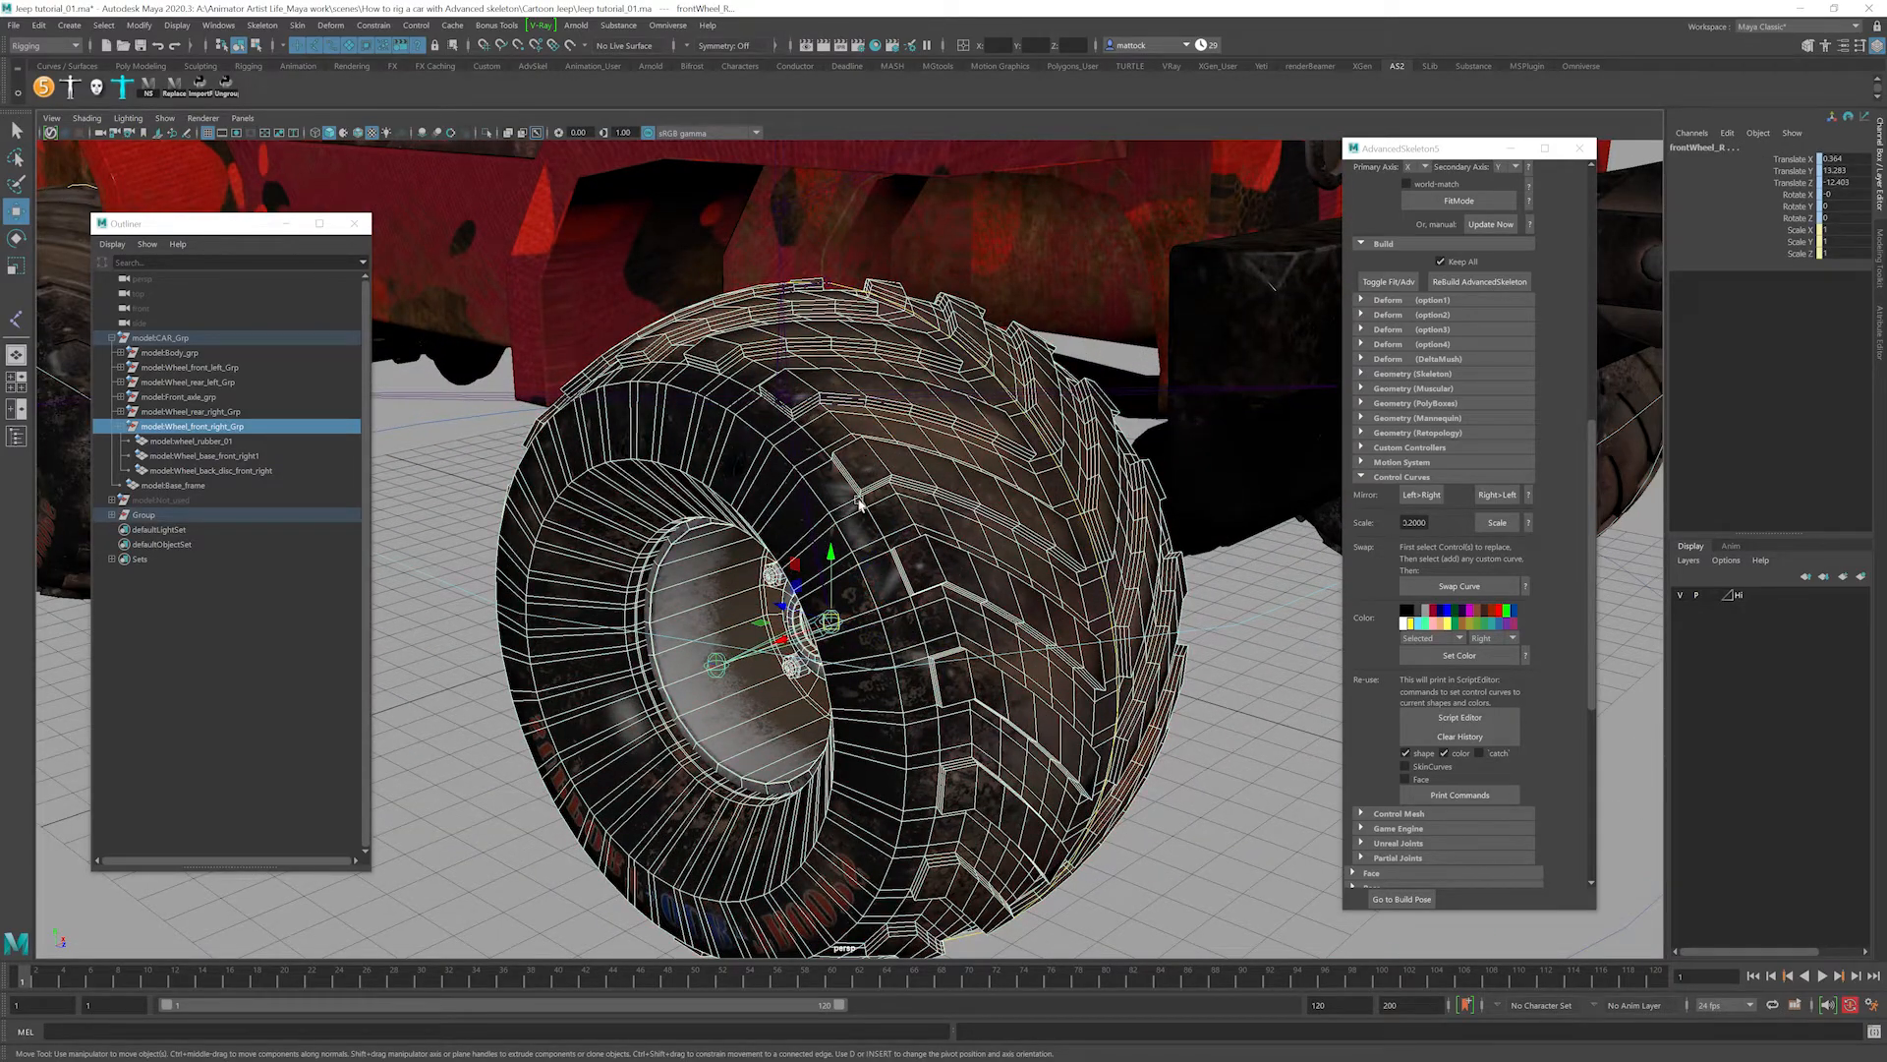
scroll(950, 594, "down", 5)
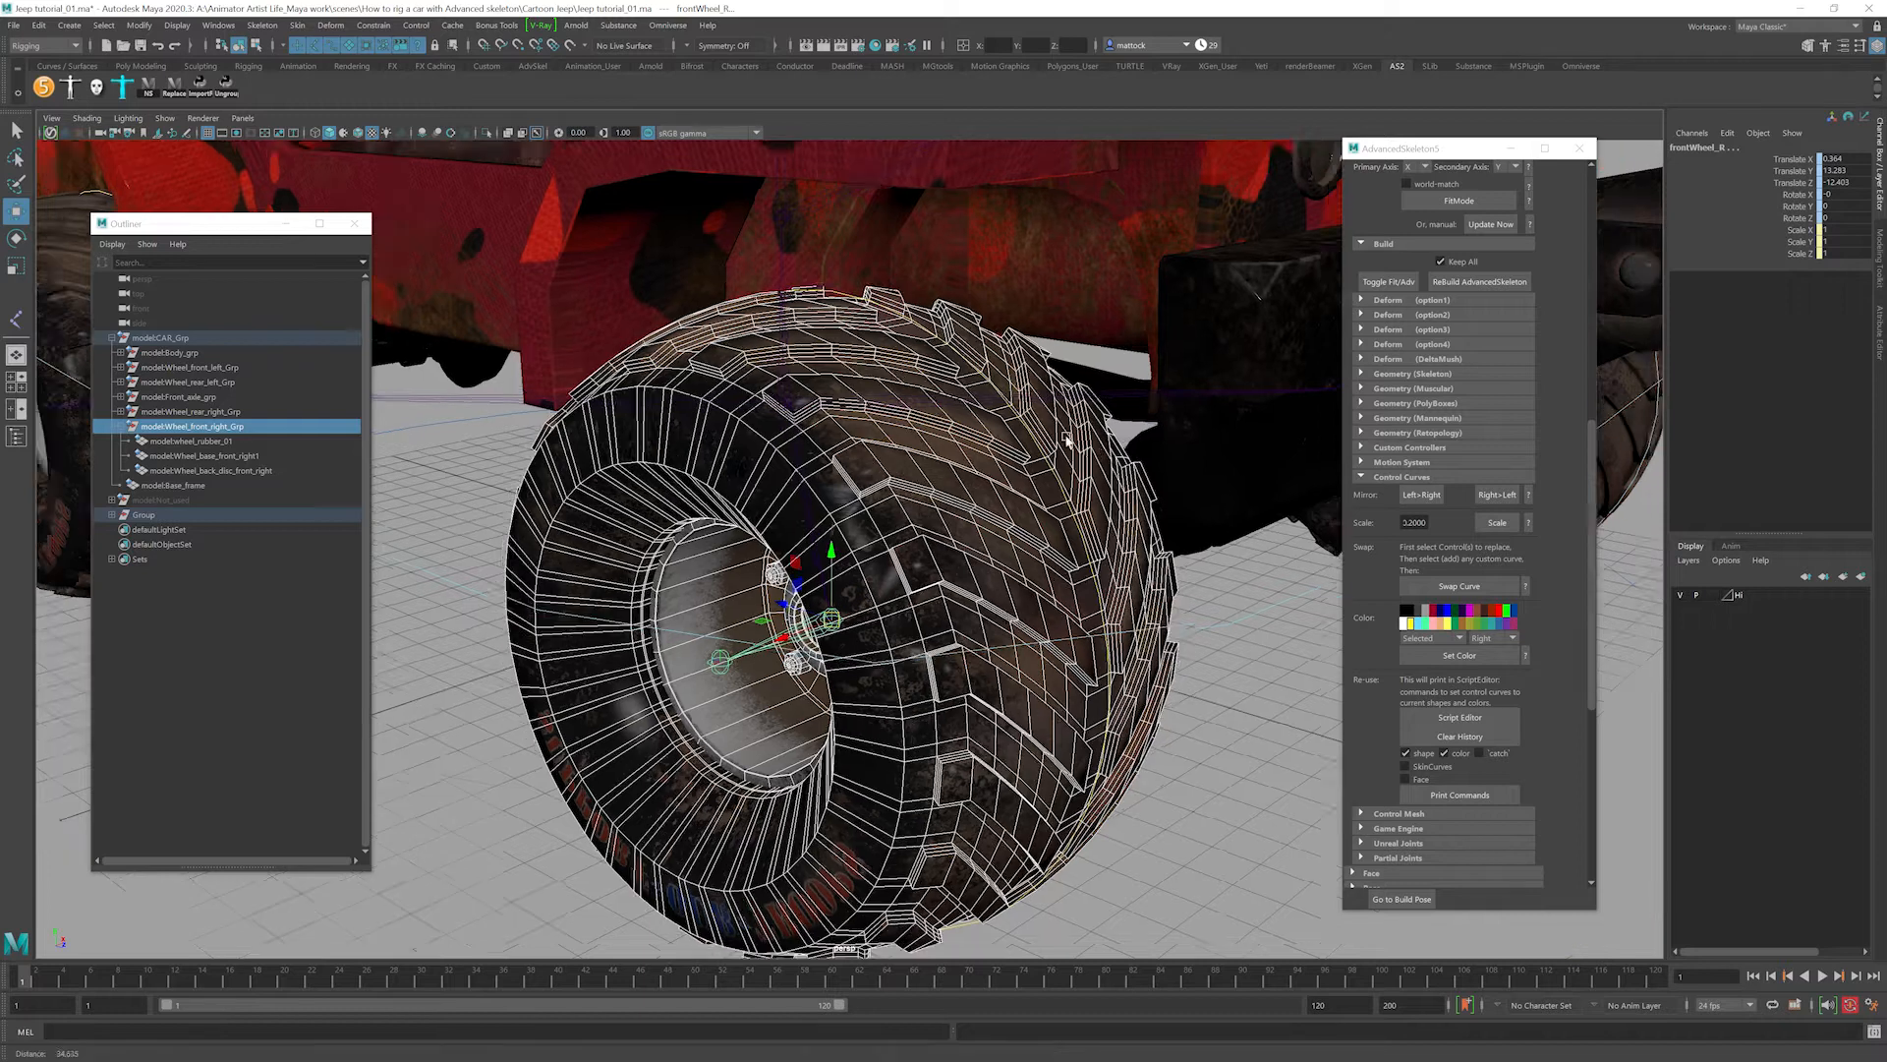
left_click(296, 27)
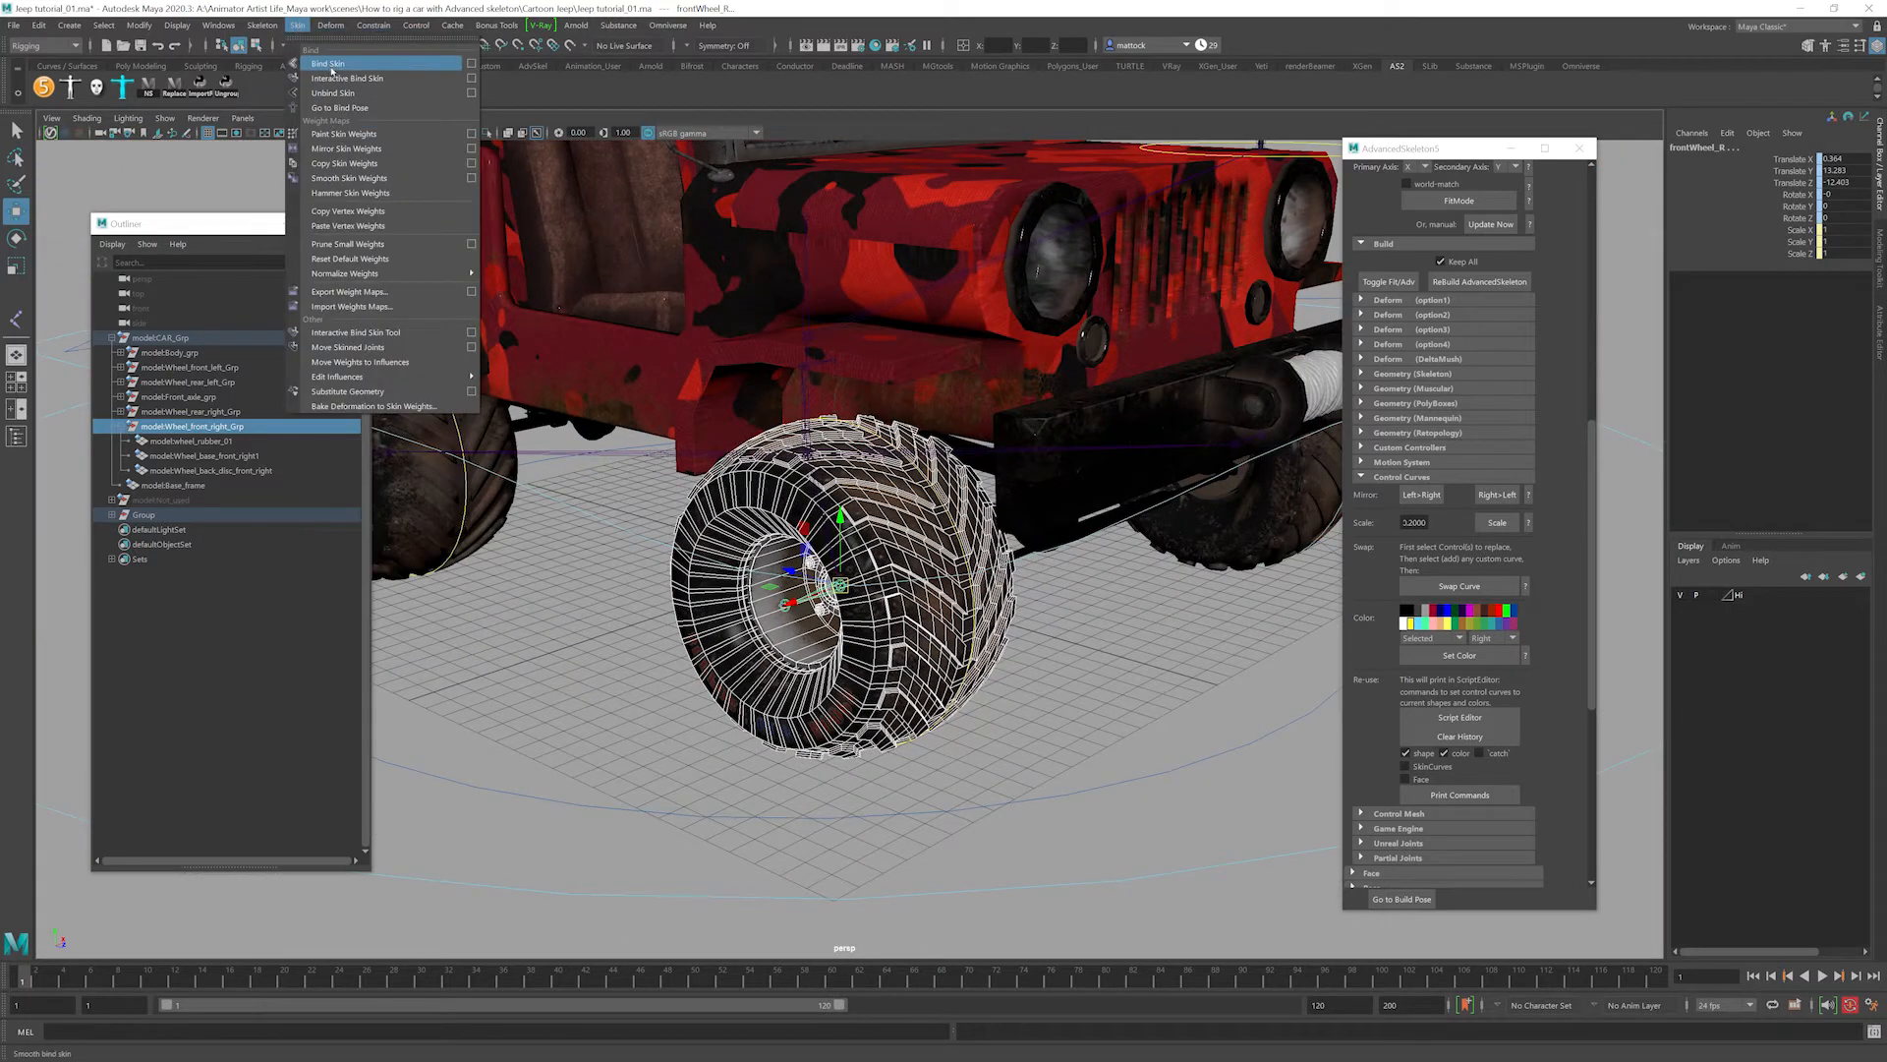
left_click(472, 65)
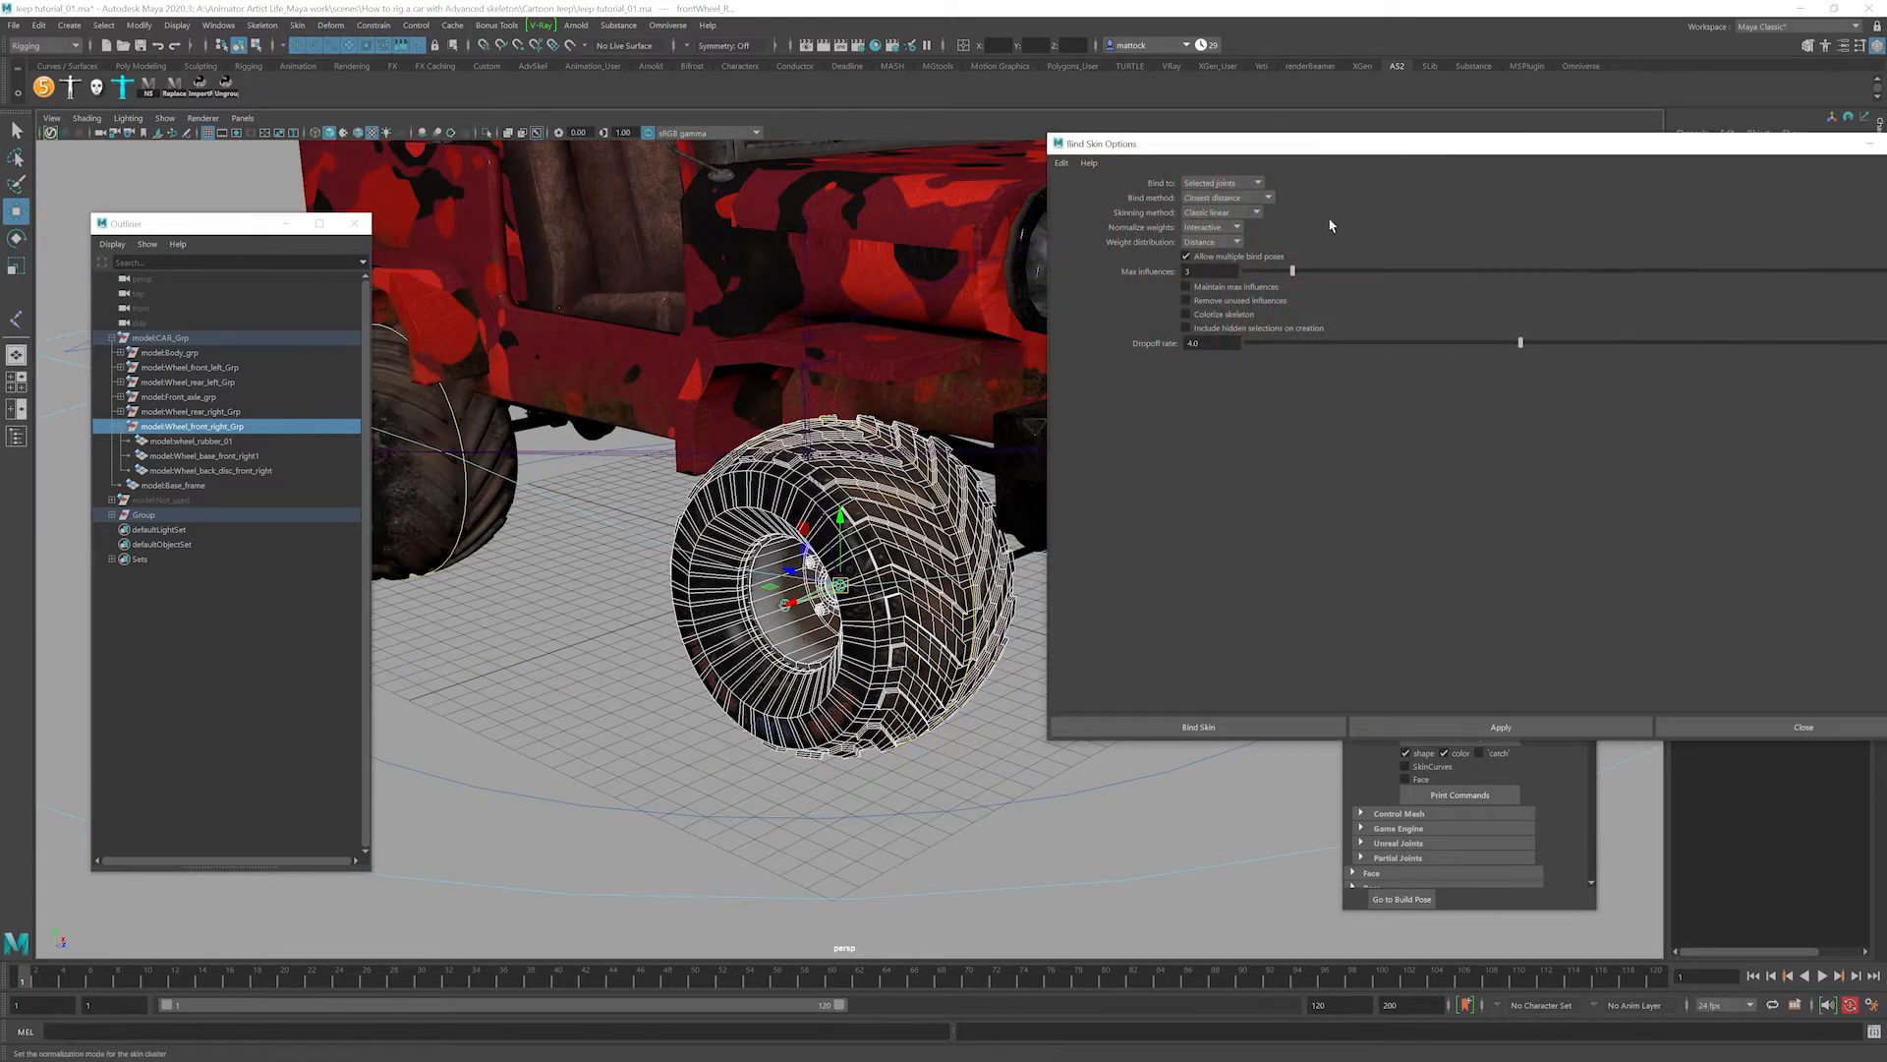
left_click(1198, 727)
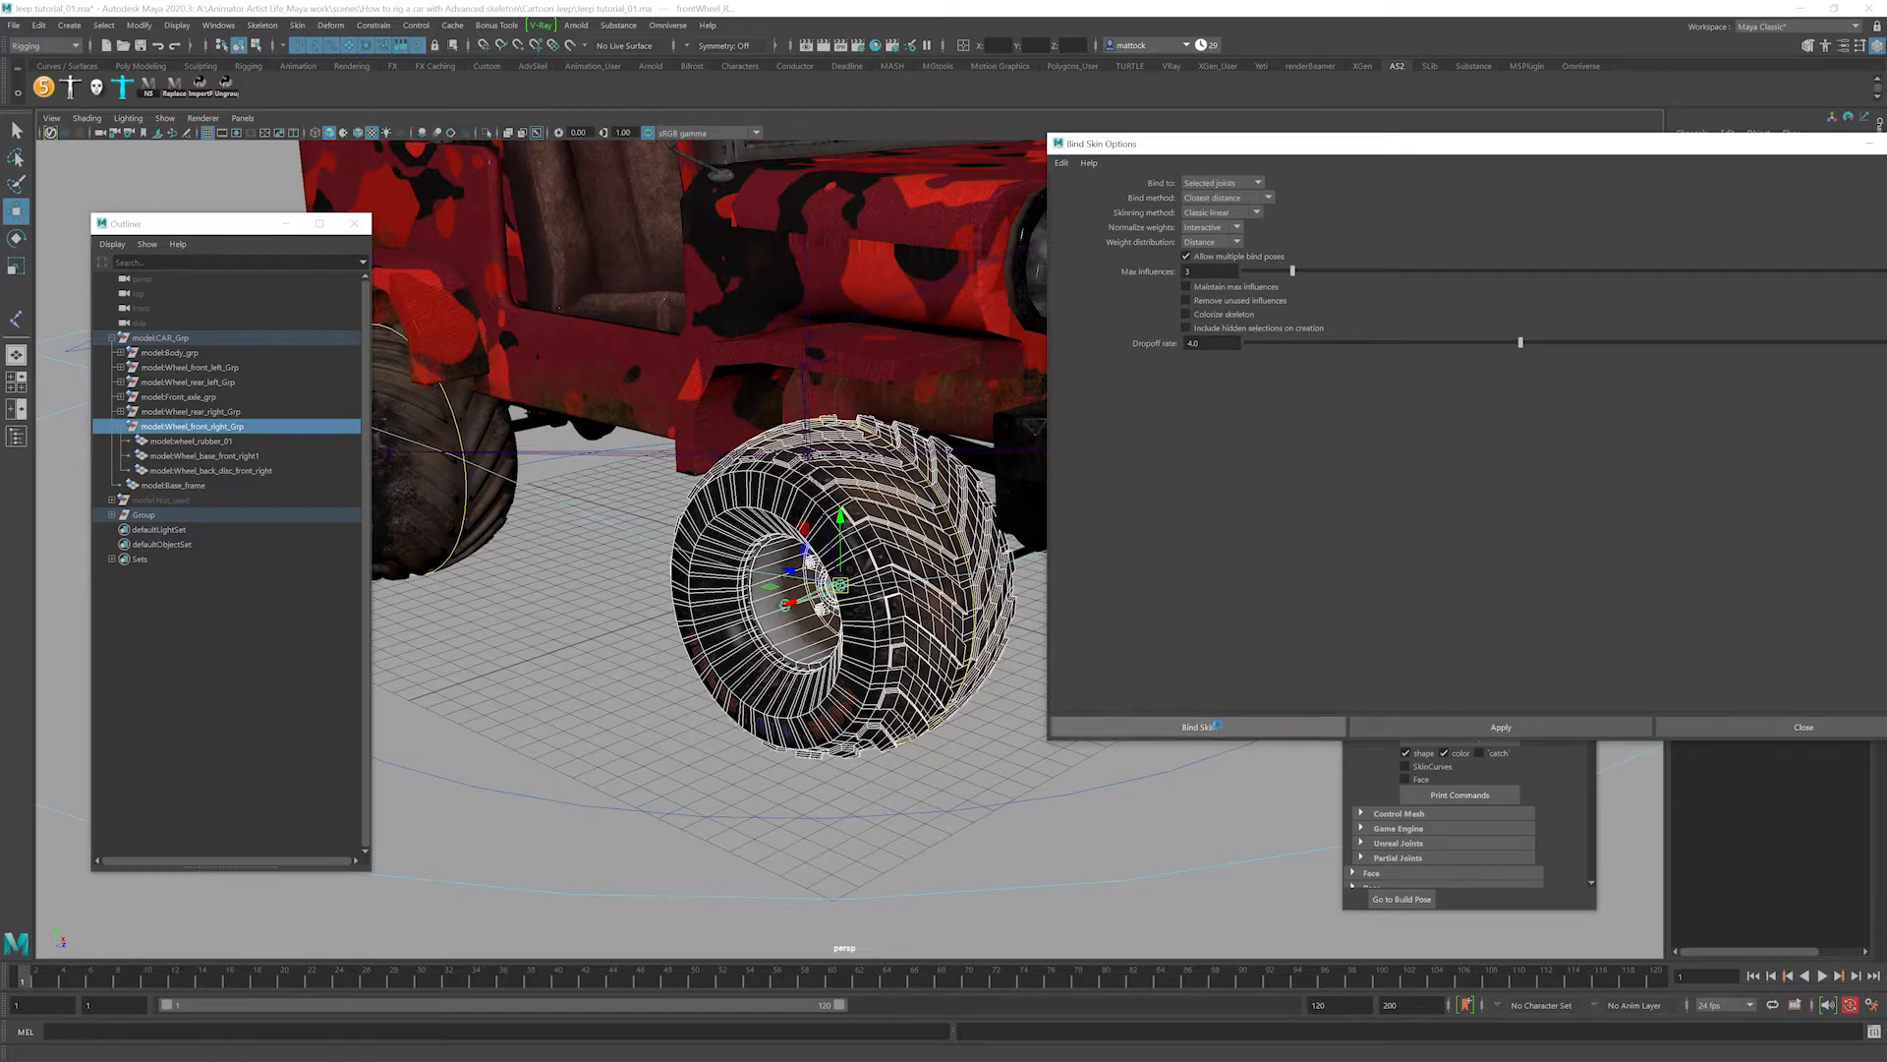
Move the RootX_M control forward along Z to test the front right wheel's binding, and undo the move.
scroll(1130, 580, "down", 4)
left_click_drag(1069, 602, 1112, 578, "alt")
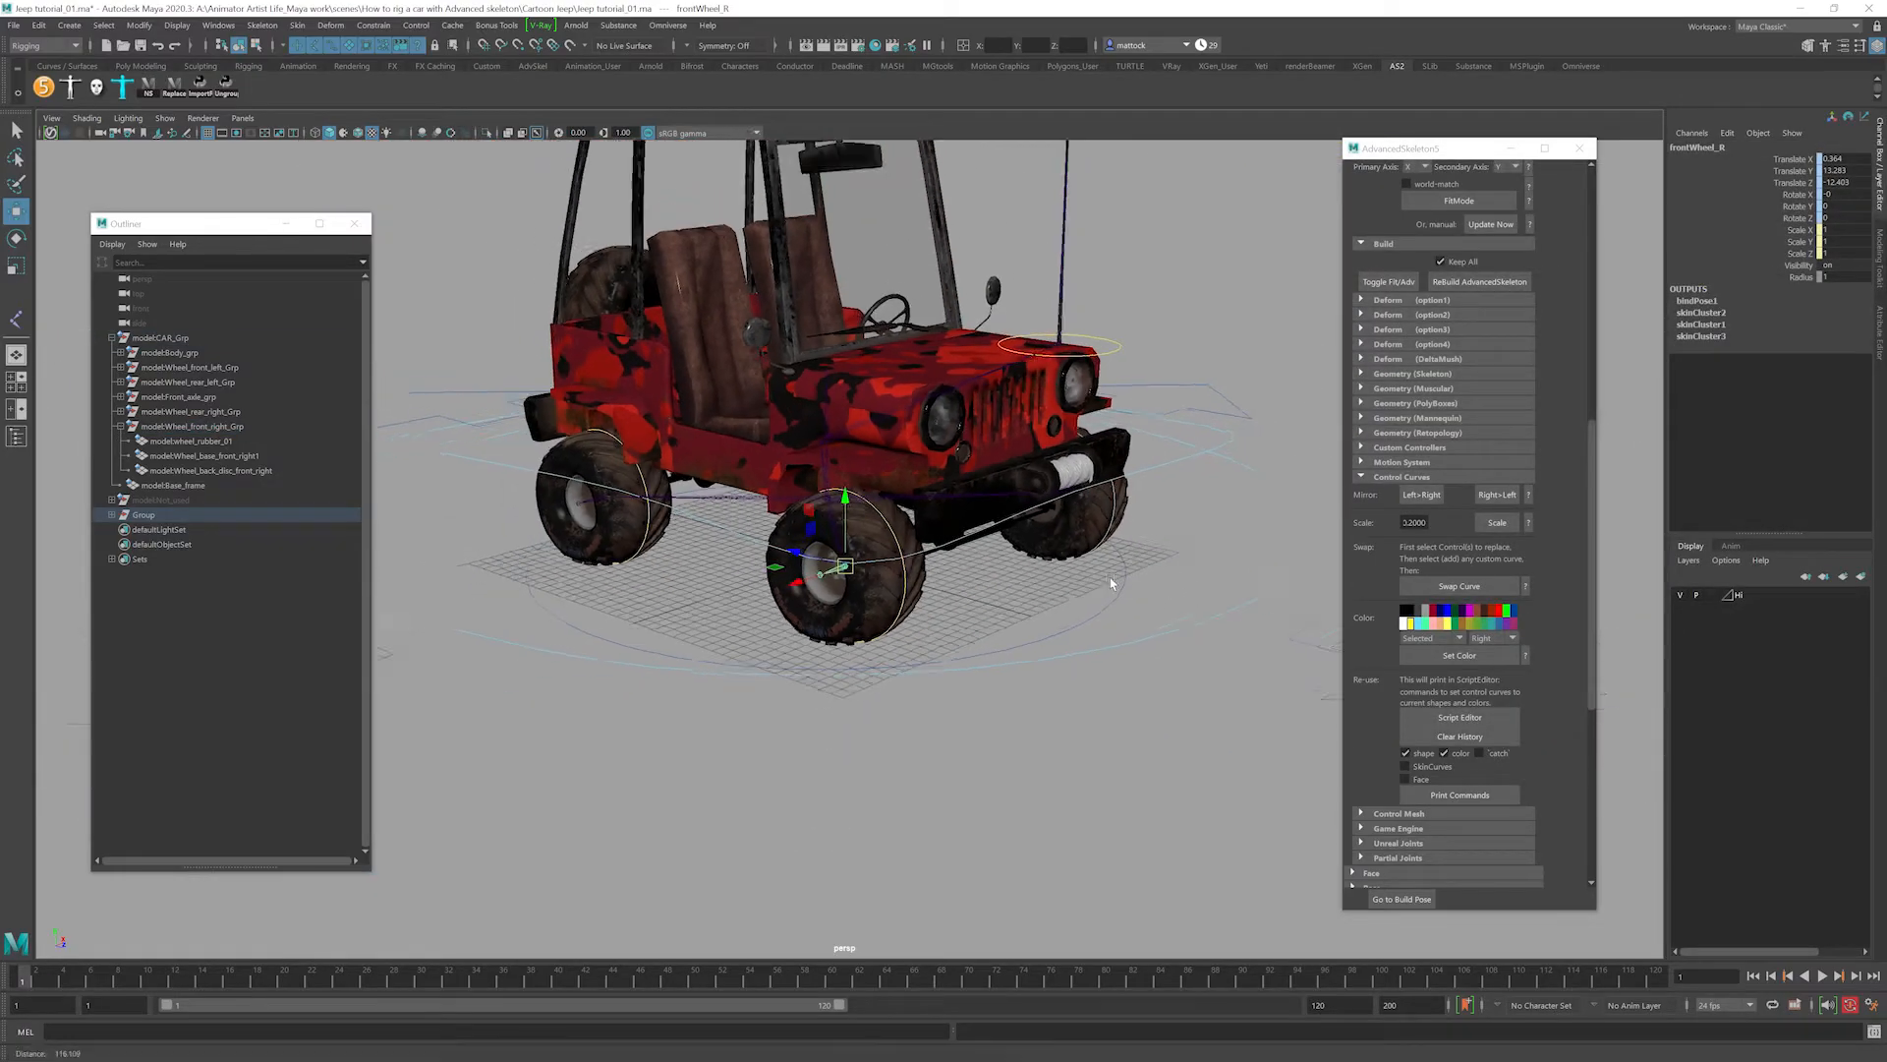
scroll(1160, 590, "down", 2)
left_click(1242, 606)
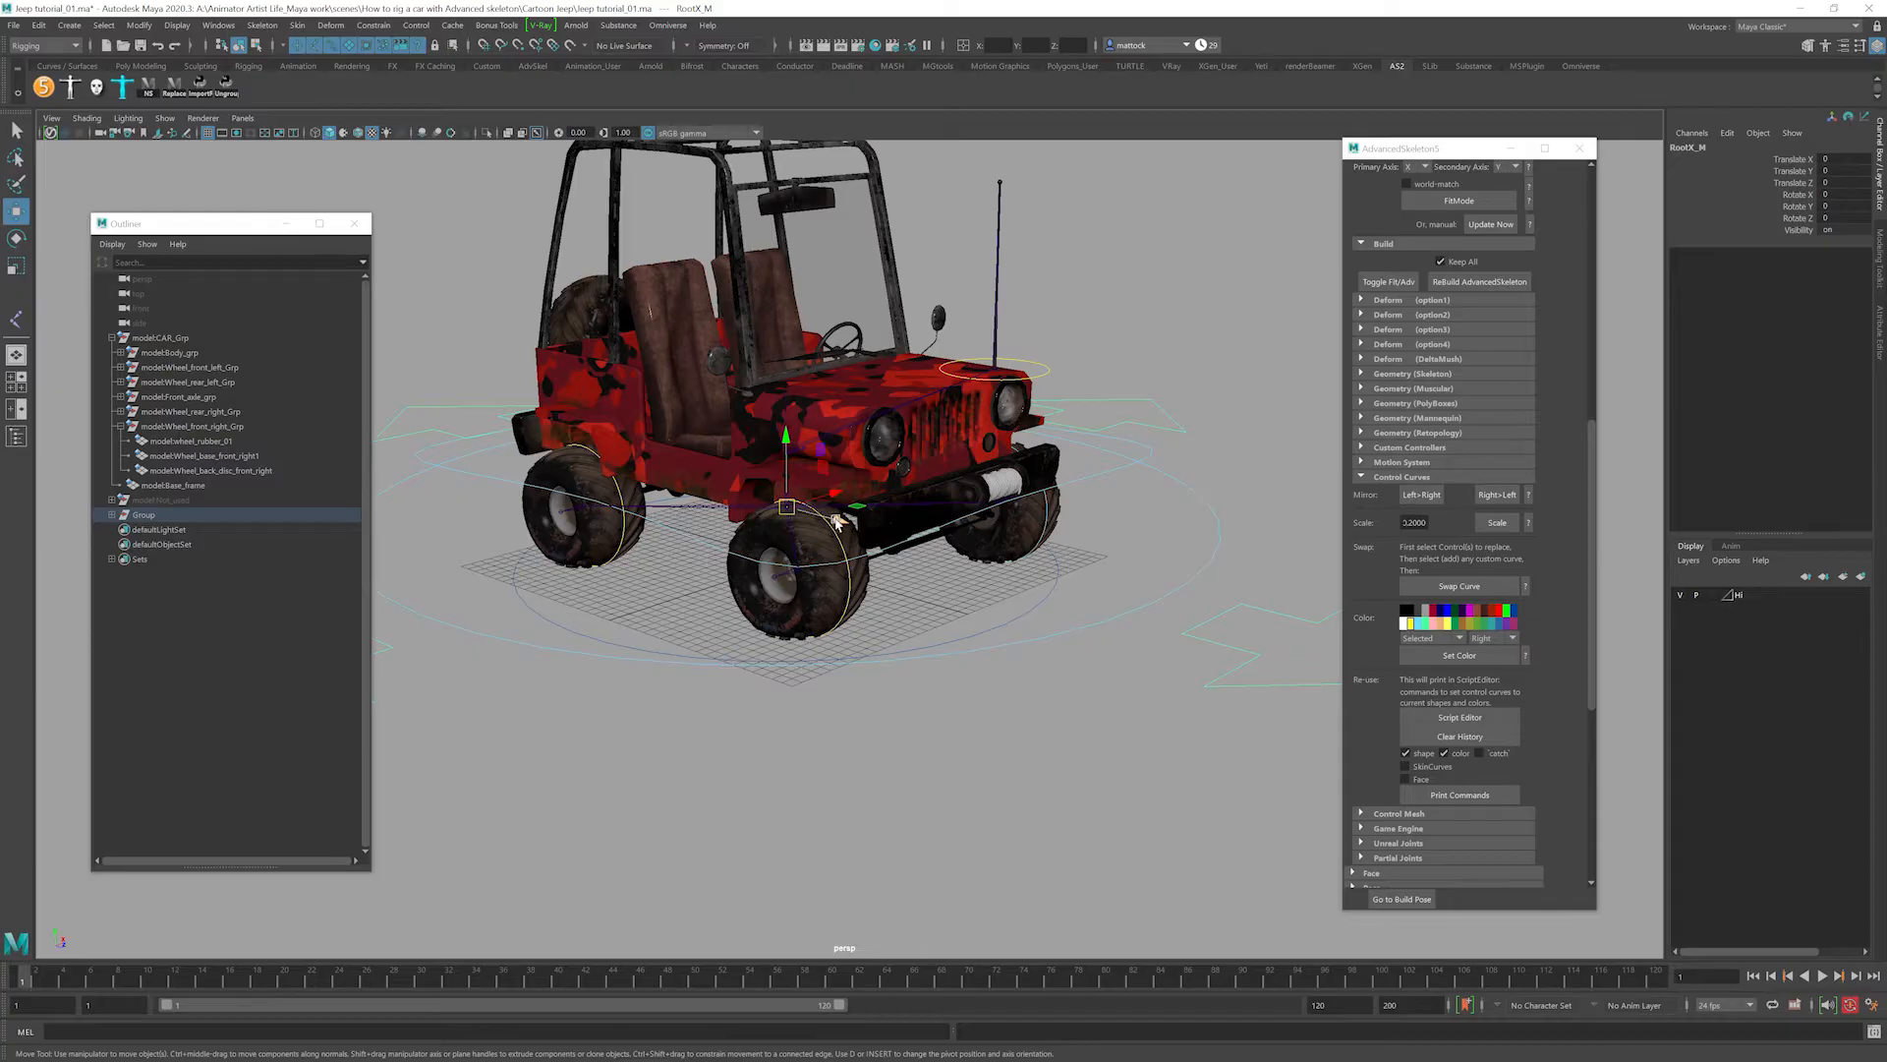
left_click_drag(843, 521, 1003, 580)
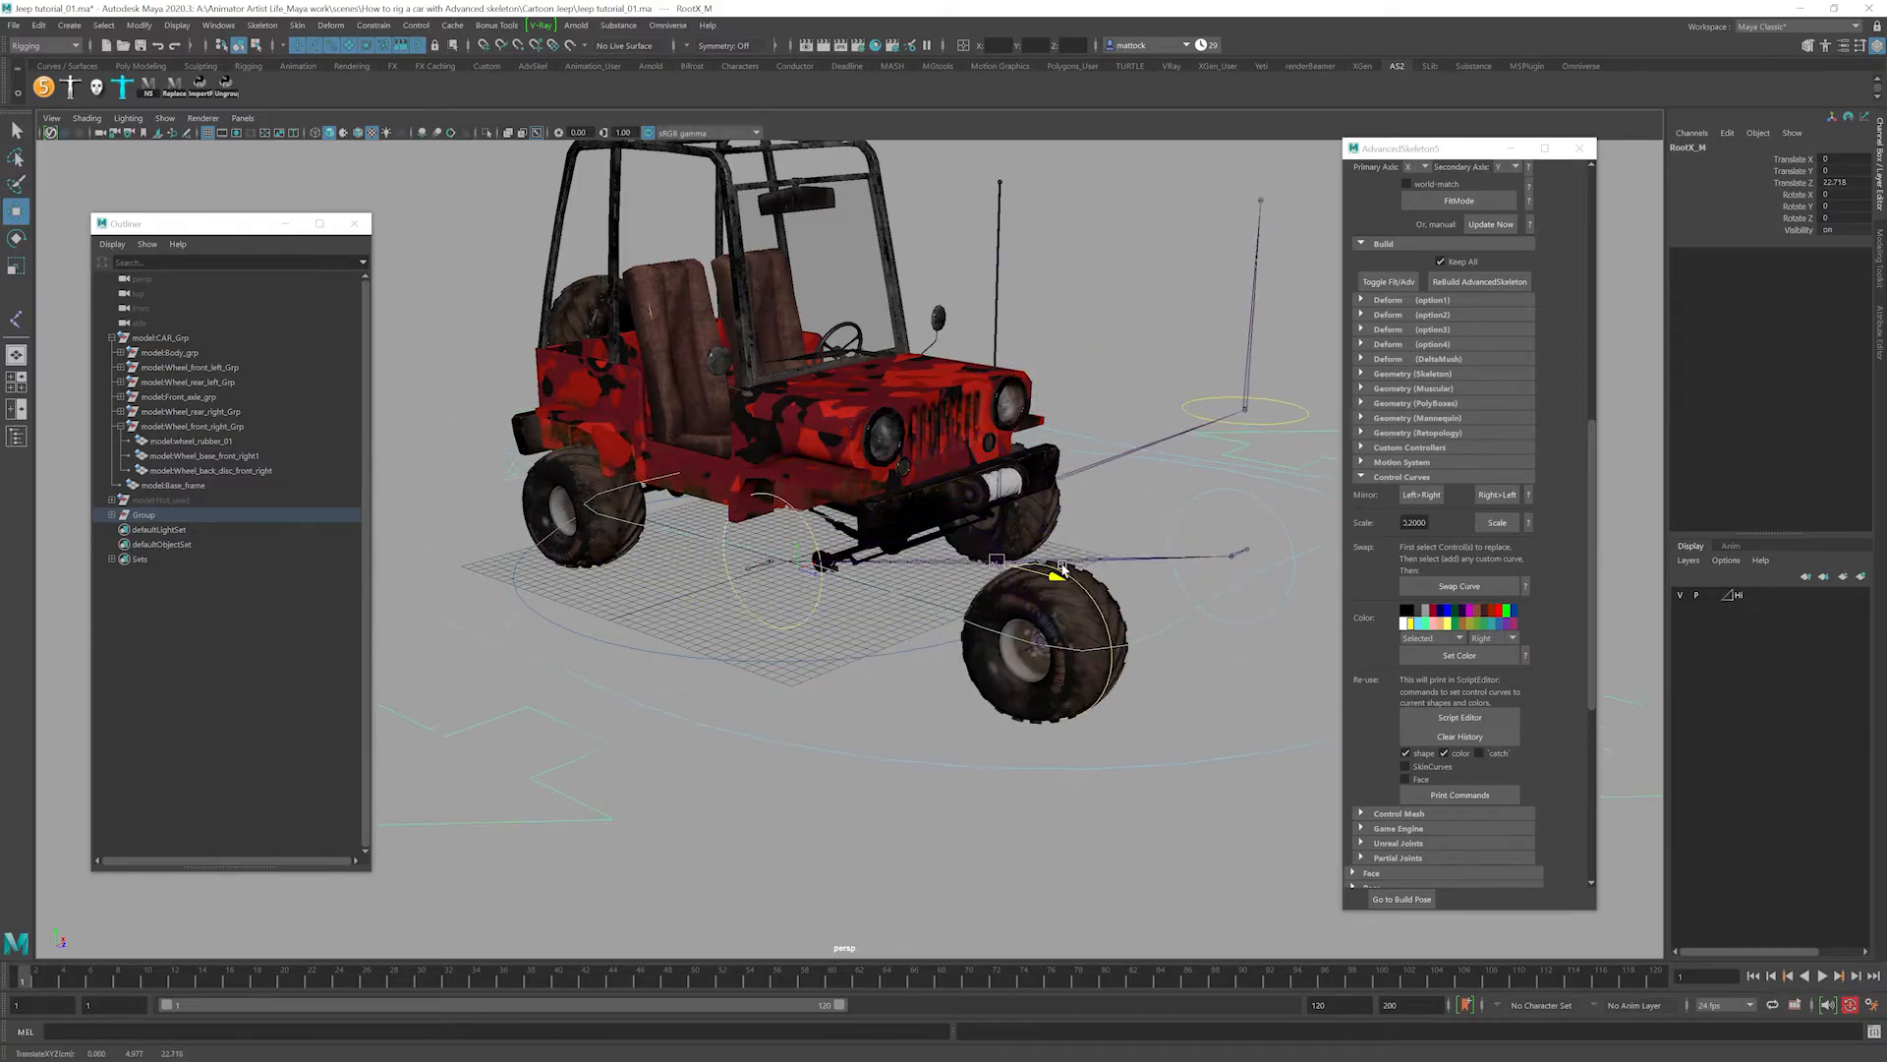
key("ctrl+z")
Bind the rear right wheel group to the backWheel_R joint with Bind Skin.
scroll(612, 428, "up", 6)
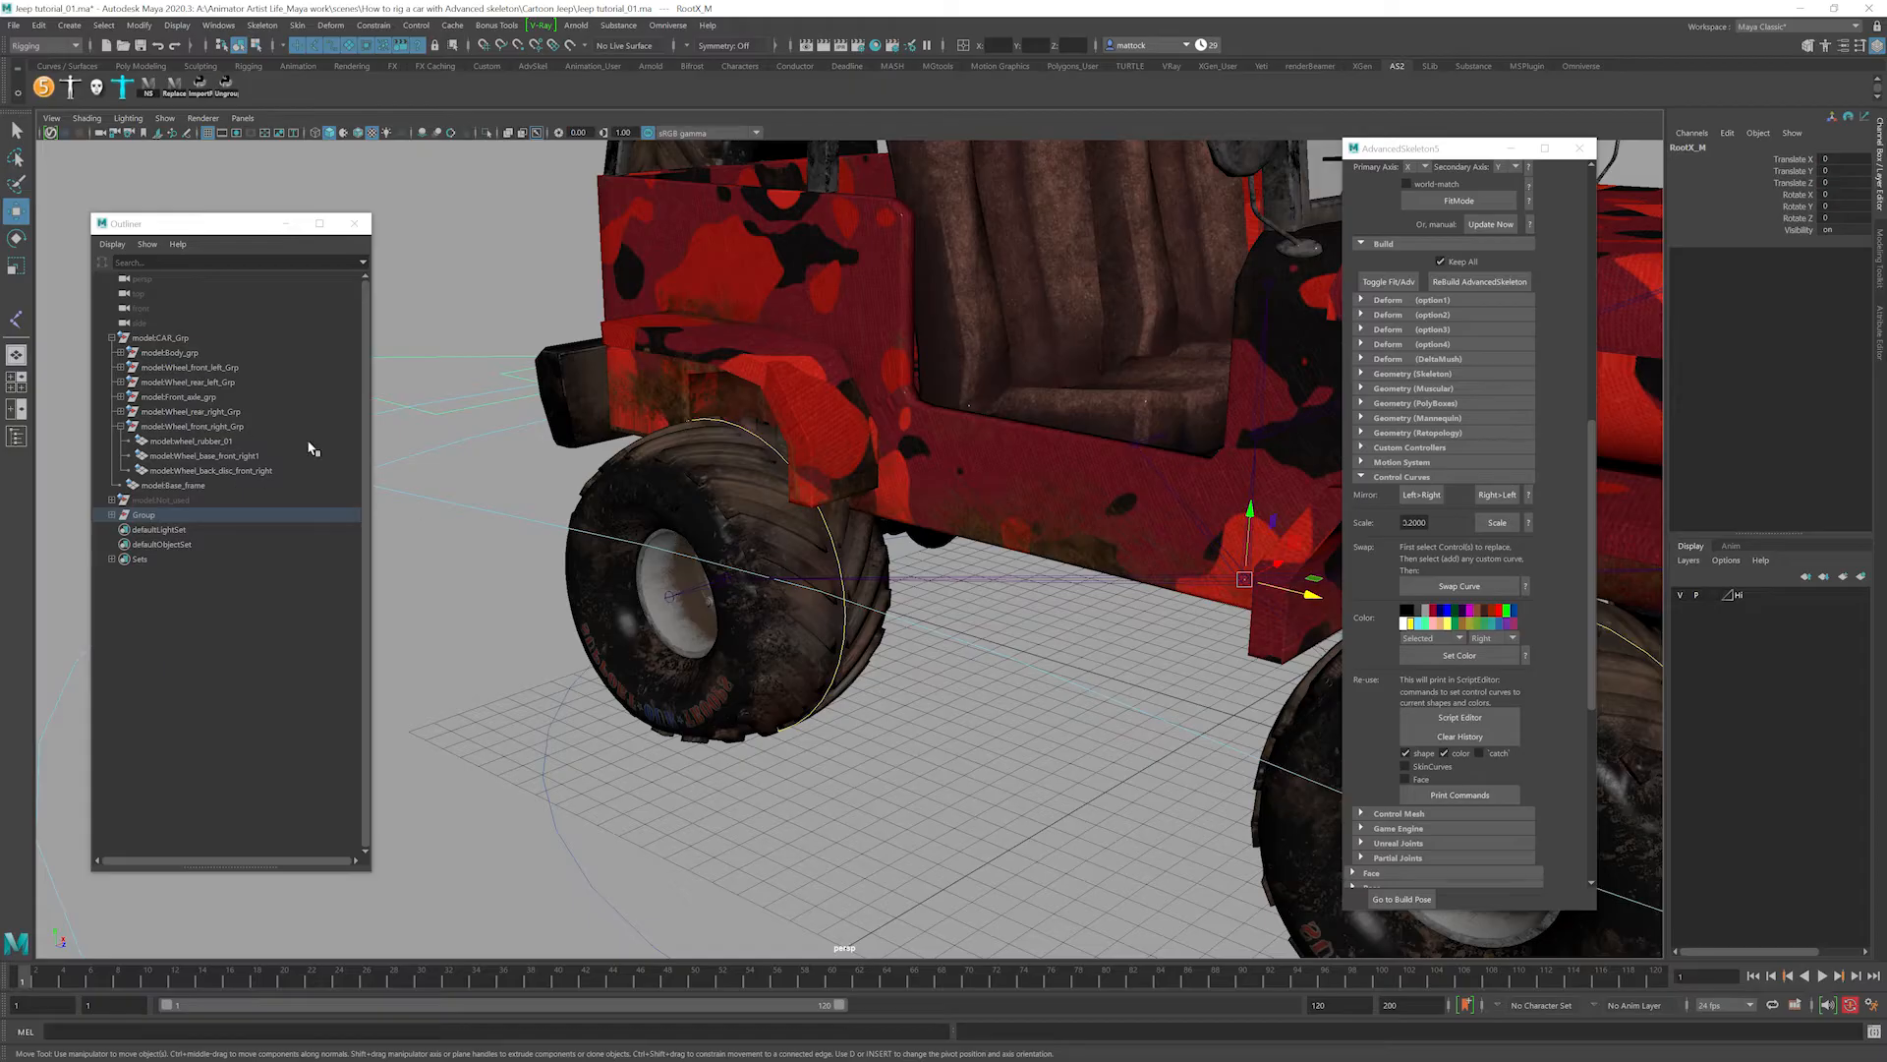
left_click(646, 497)
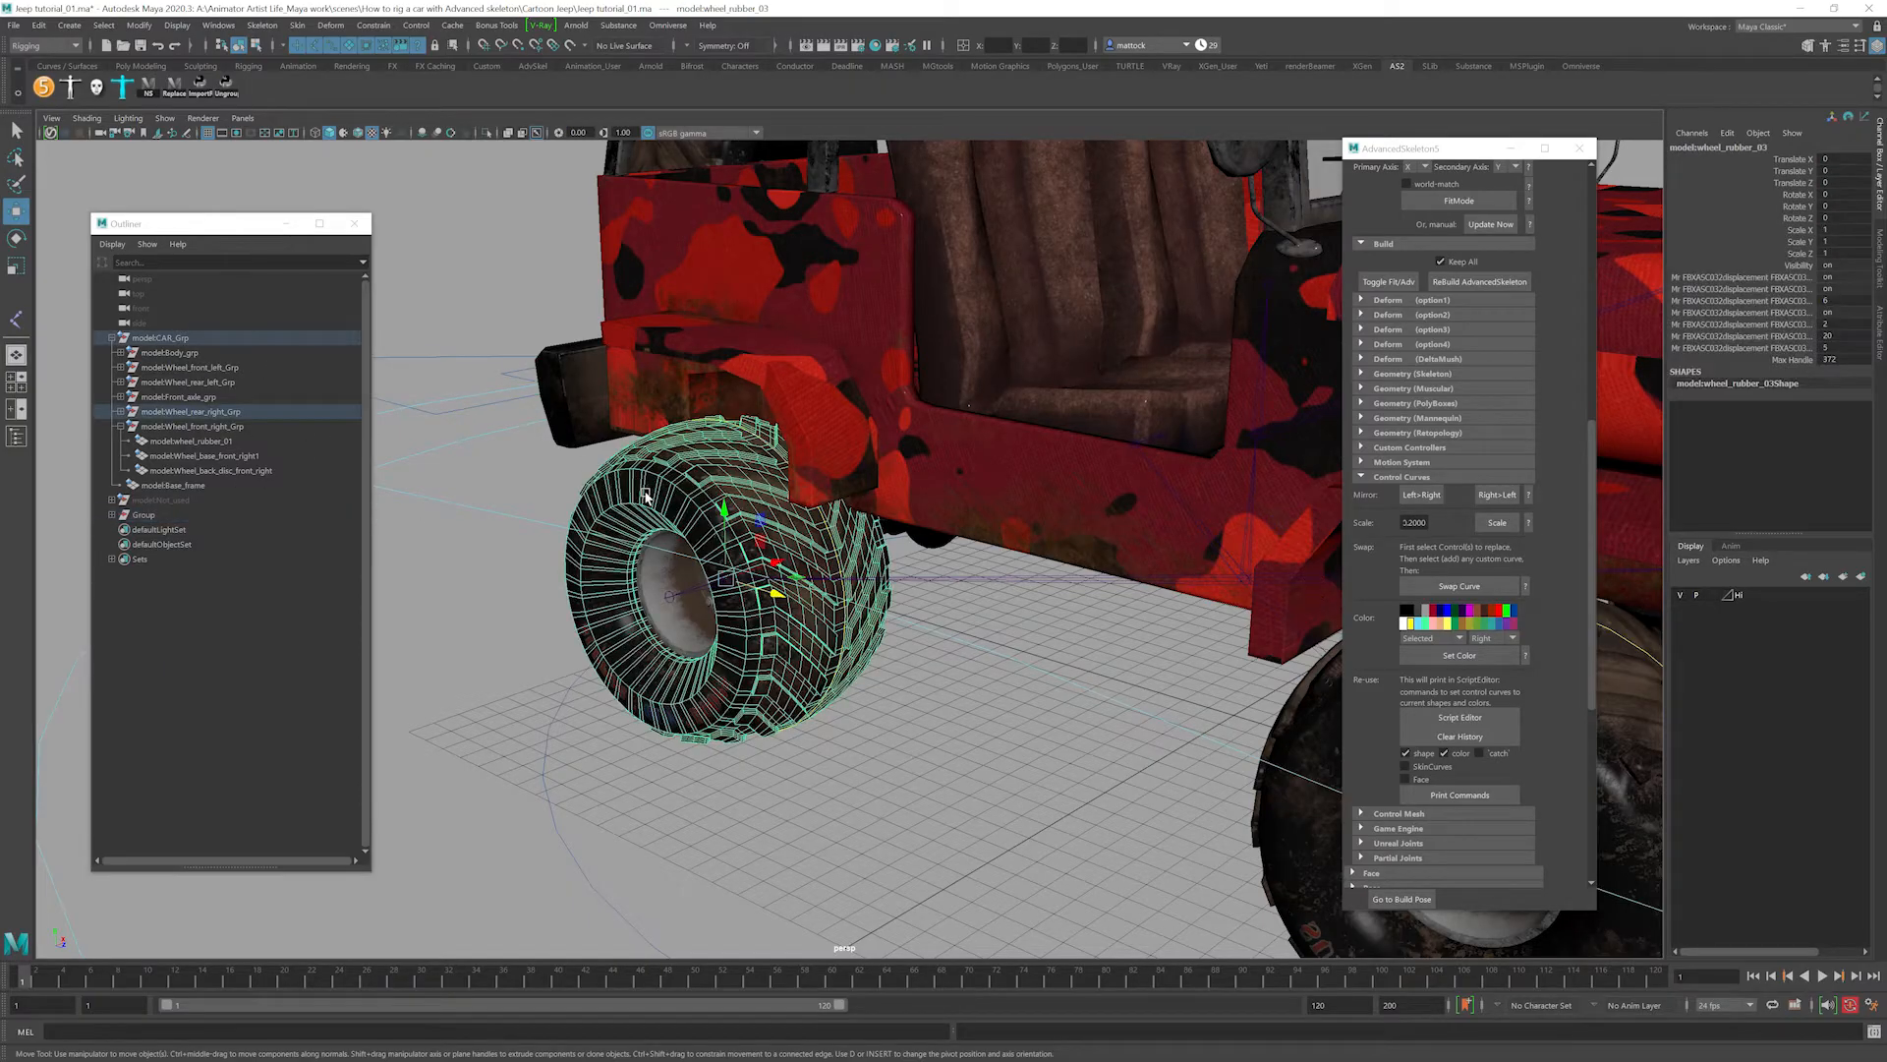
left_click(195, 412)
scroll(649, 574, "up", 4)
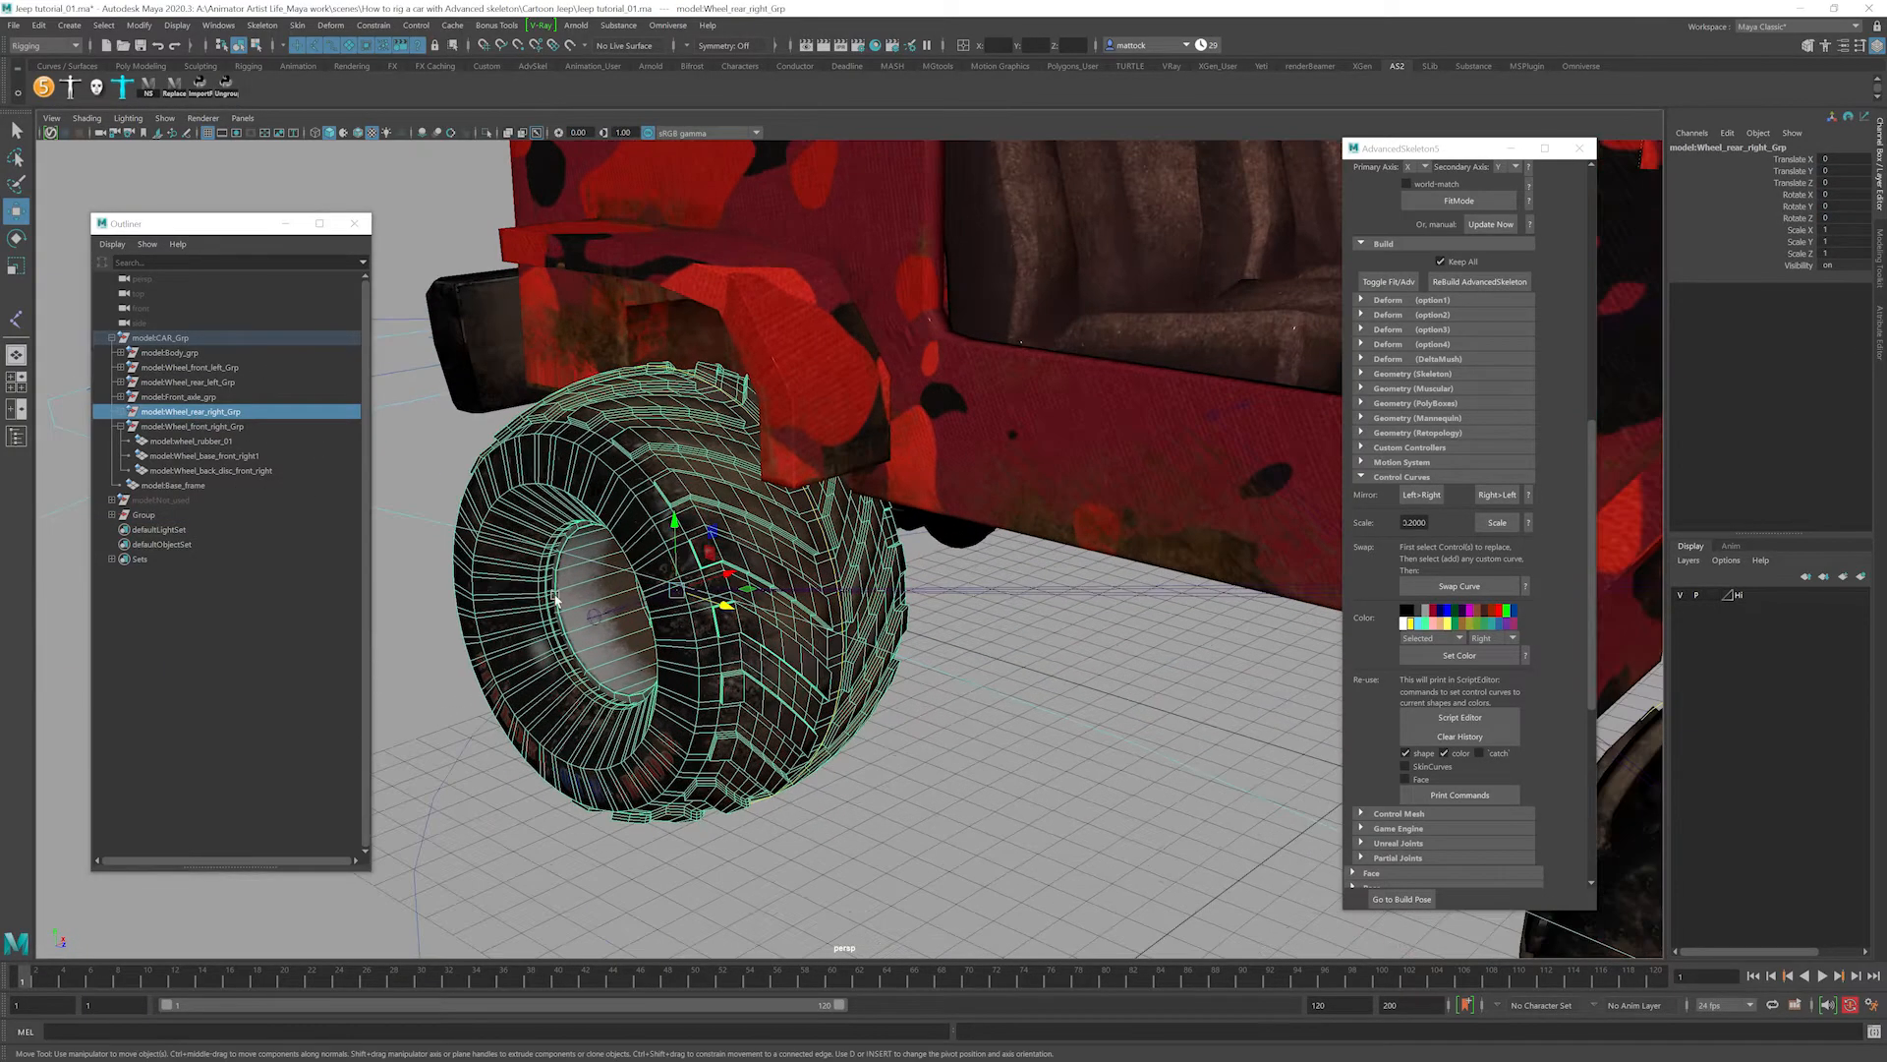
left_click(728, 619)
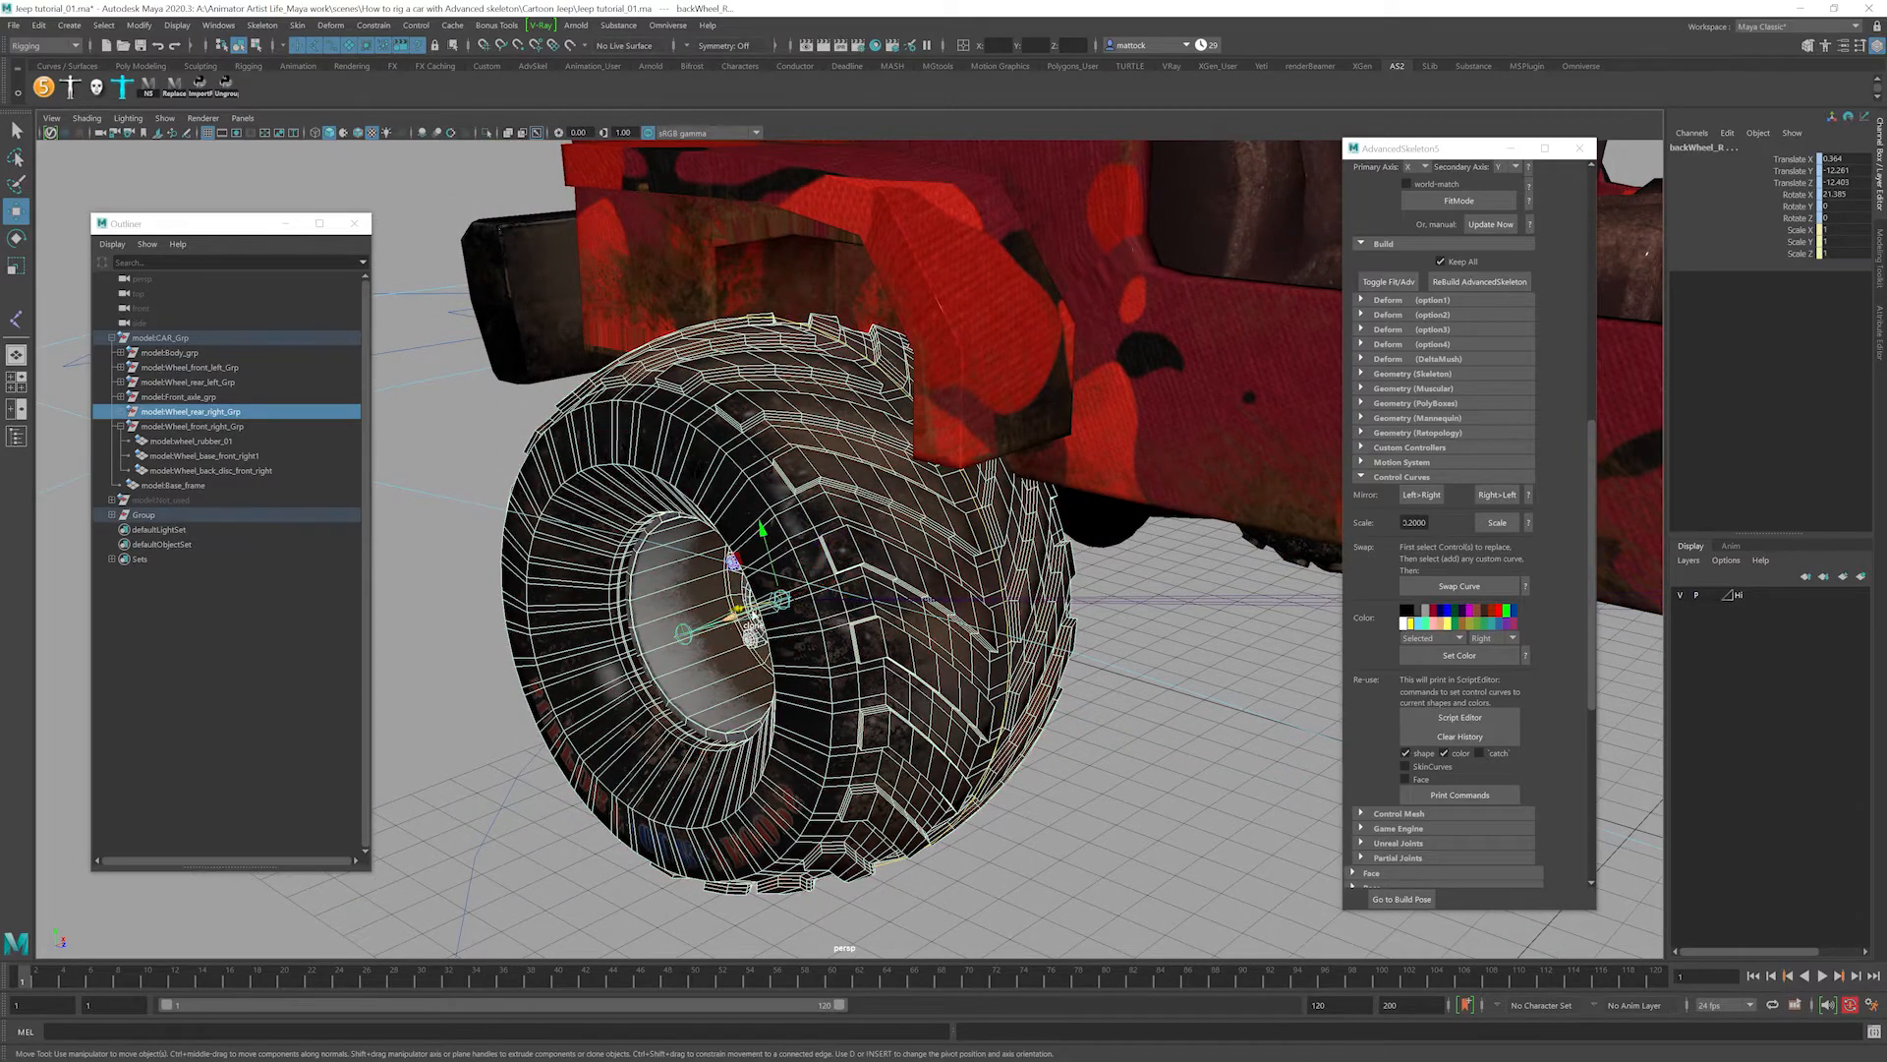
left_click(297, 26)
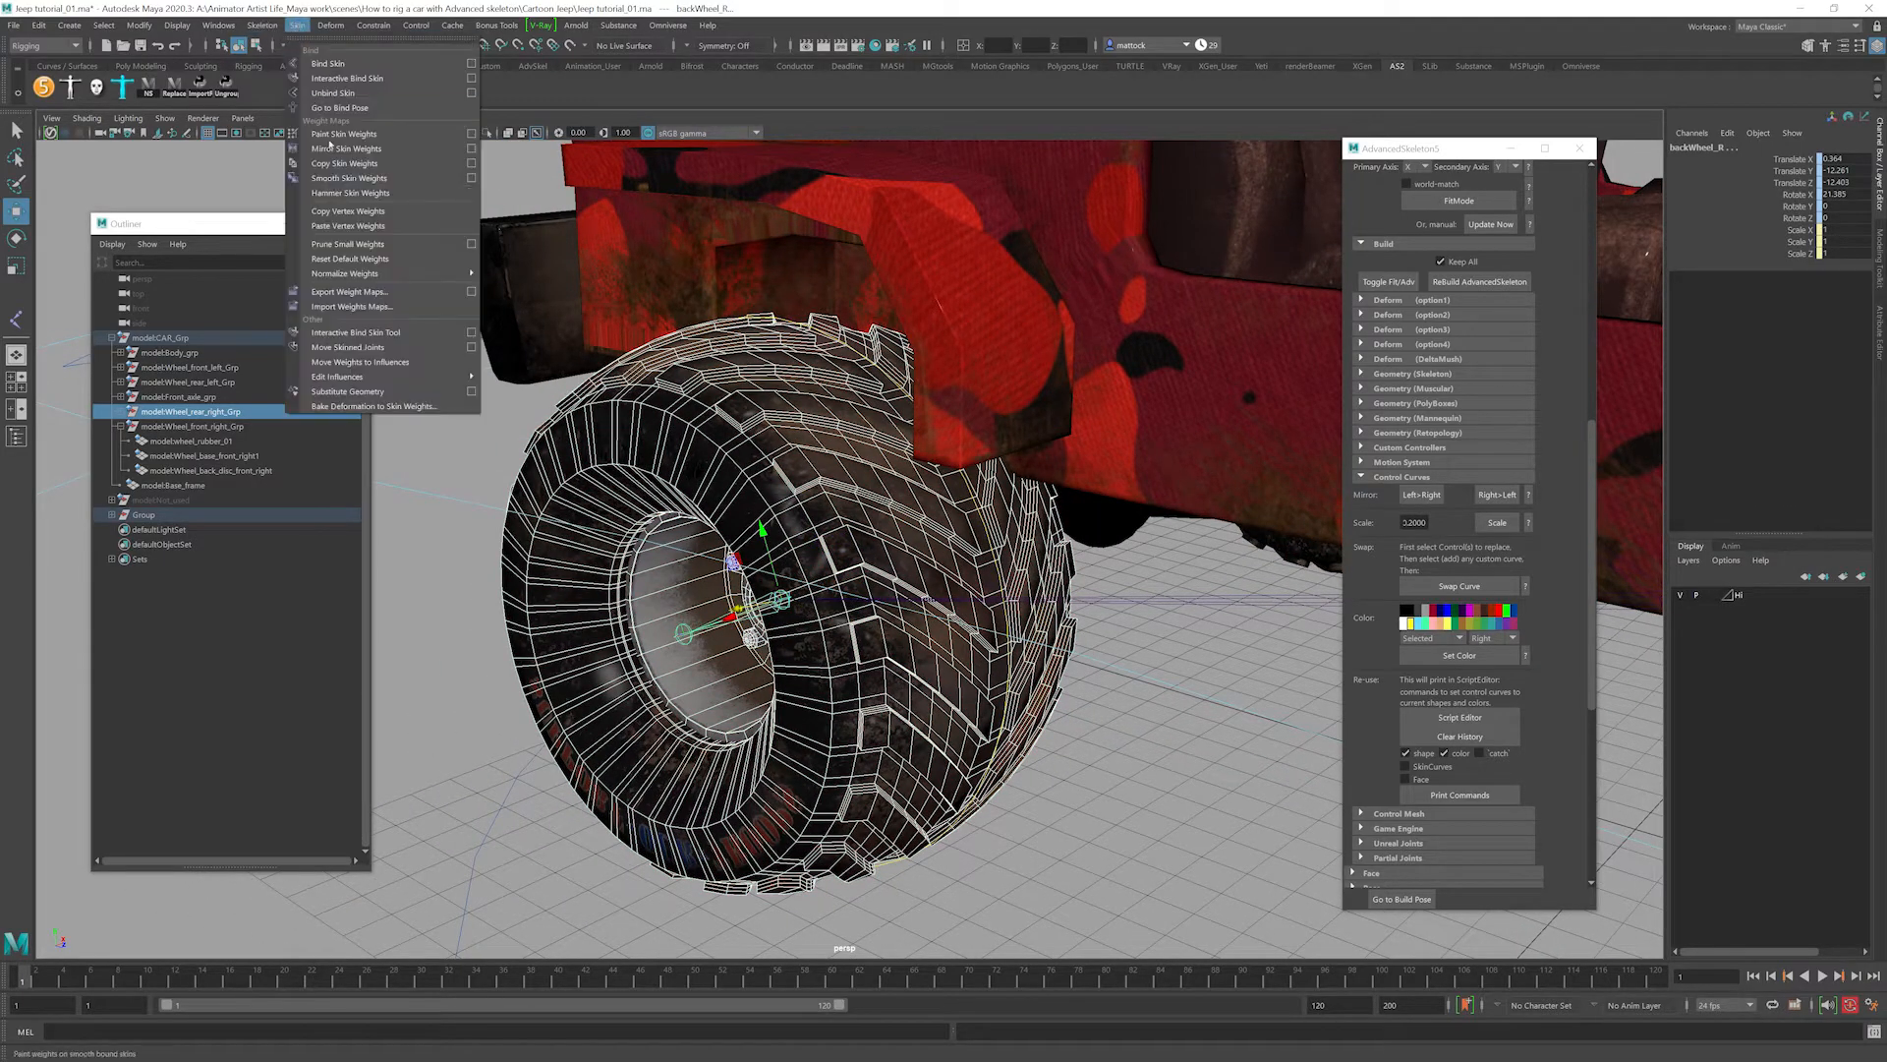
left_click(327, 63)
Bind the front left wheel group to the frontWheel_L joint with Bind Skin.
scroll(659, 360, "down", 5)
left_click_drag(1170, 472, 784, 609, "alt")
scroll(785, 609, "up", 3)
left_click(746, 625)
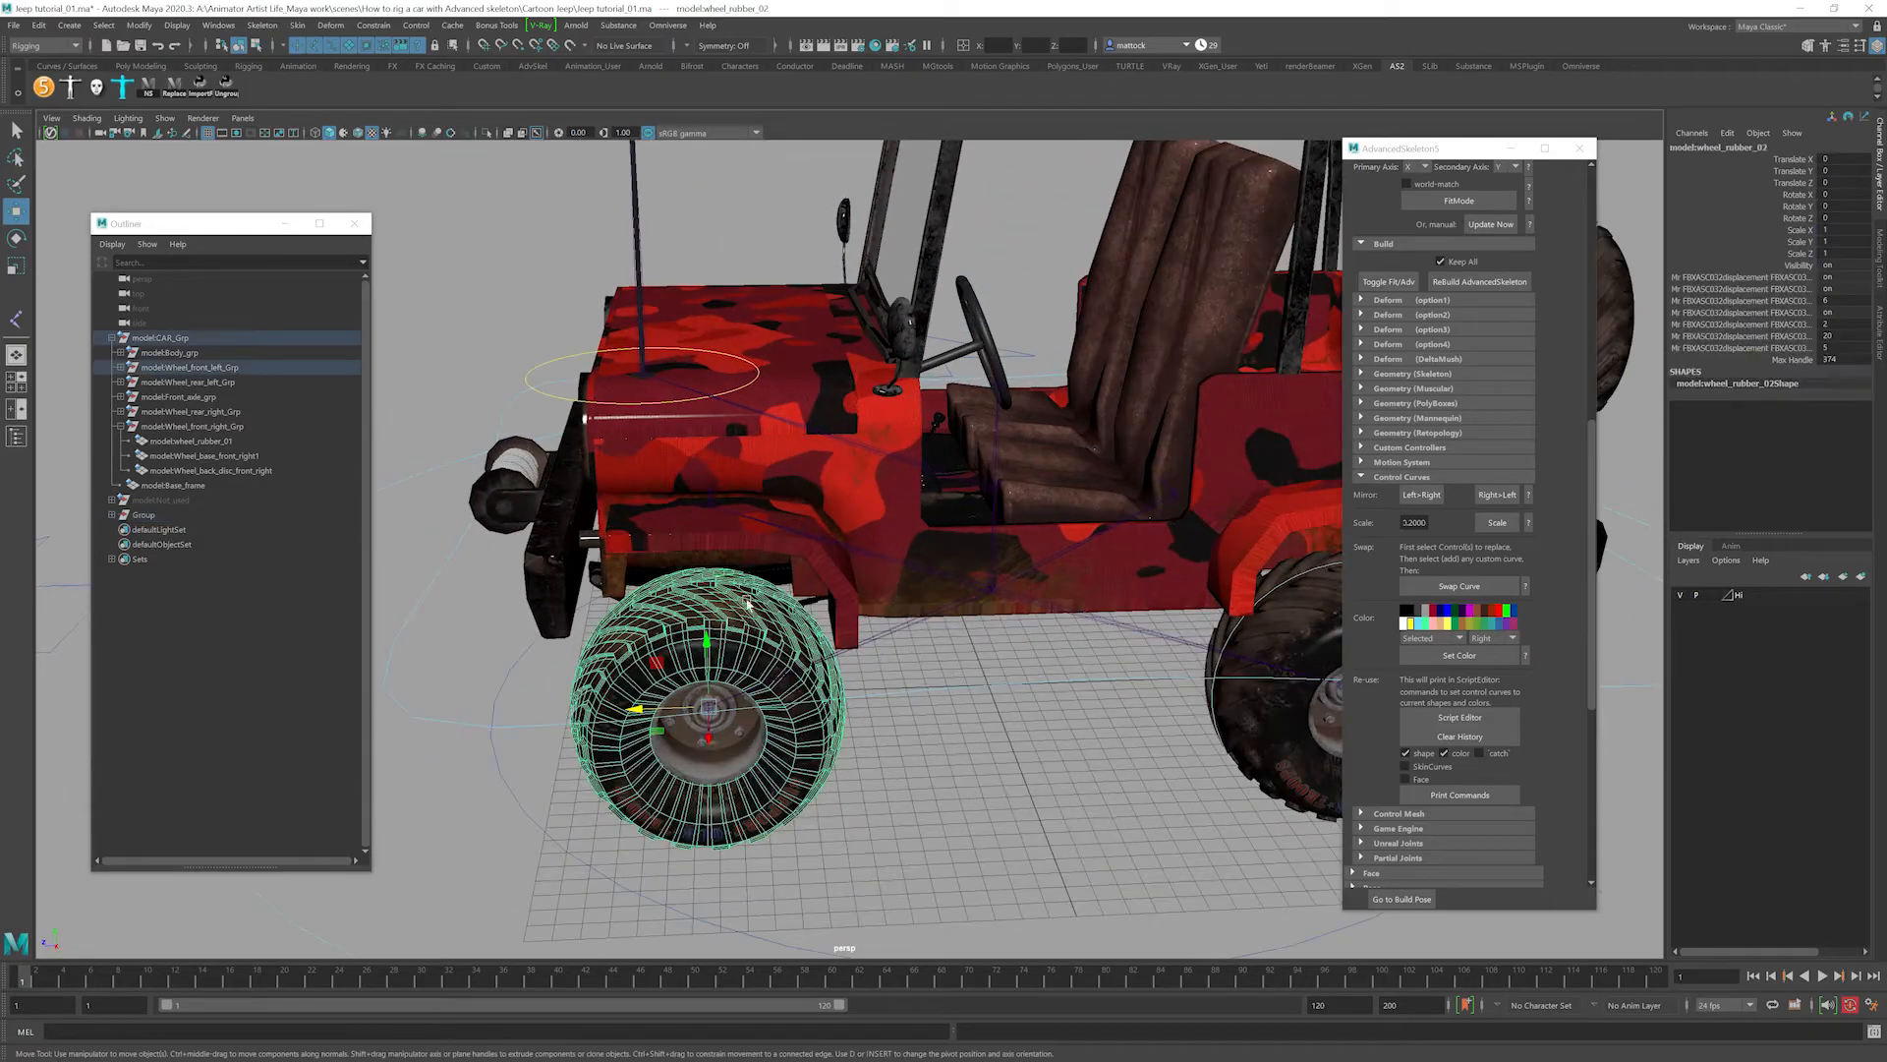
left_click(204, 369)
scroll(988, 549, "up", 5)
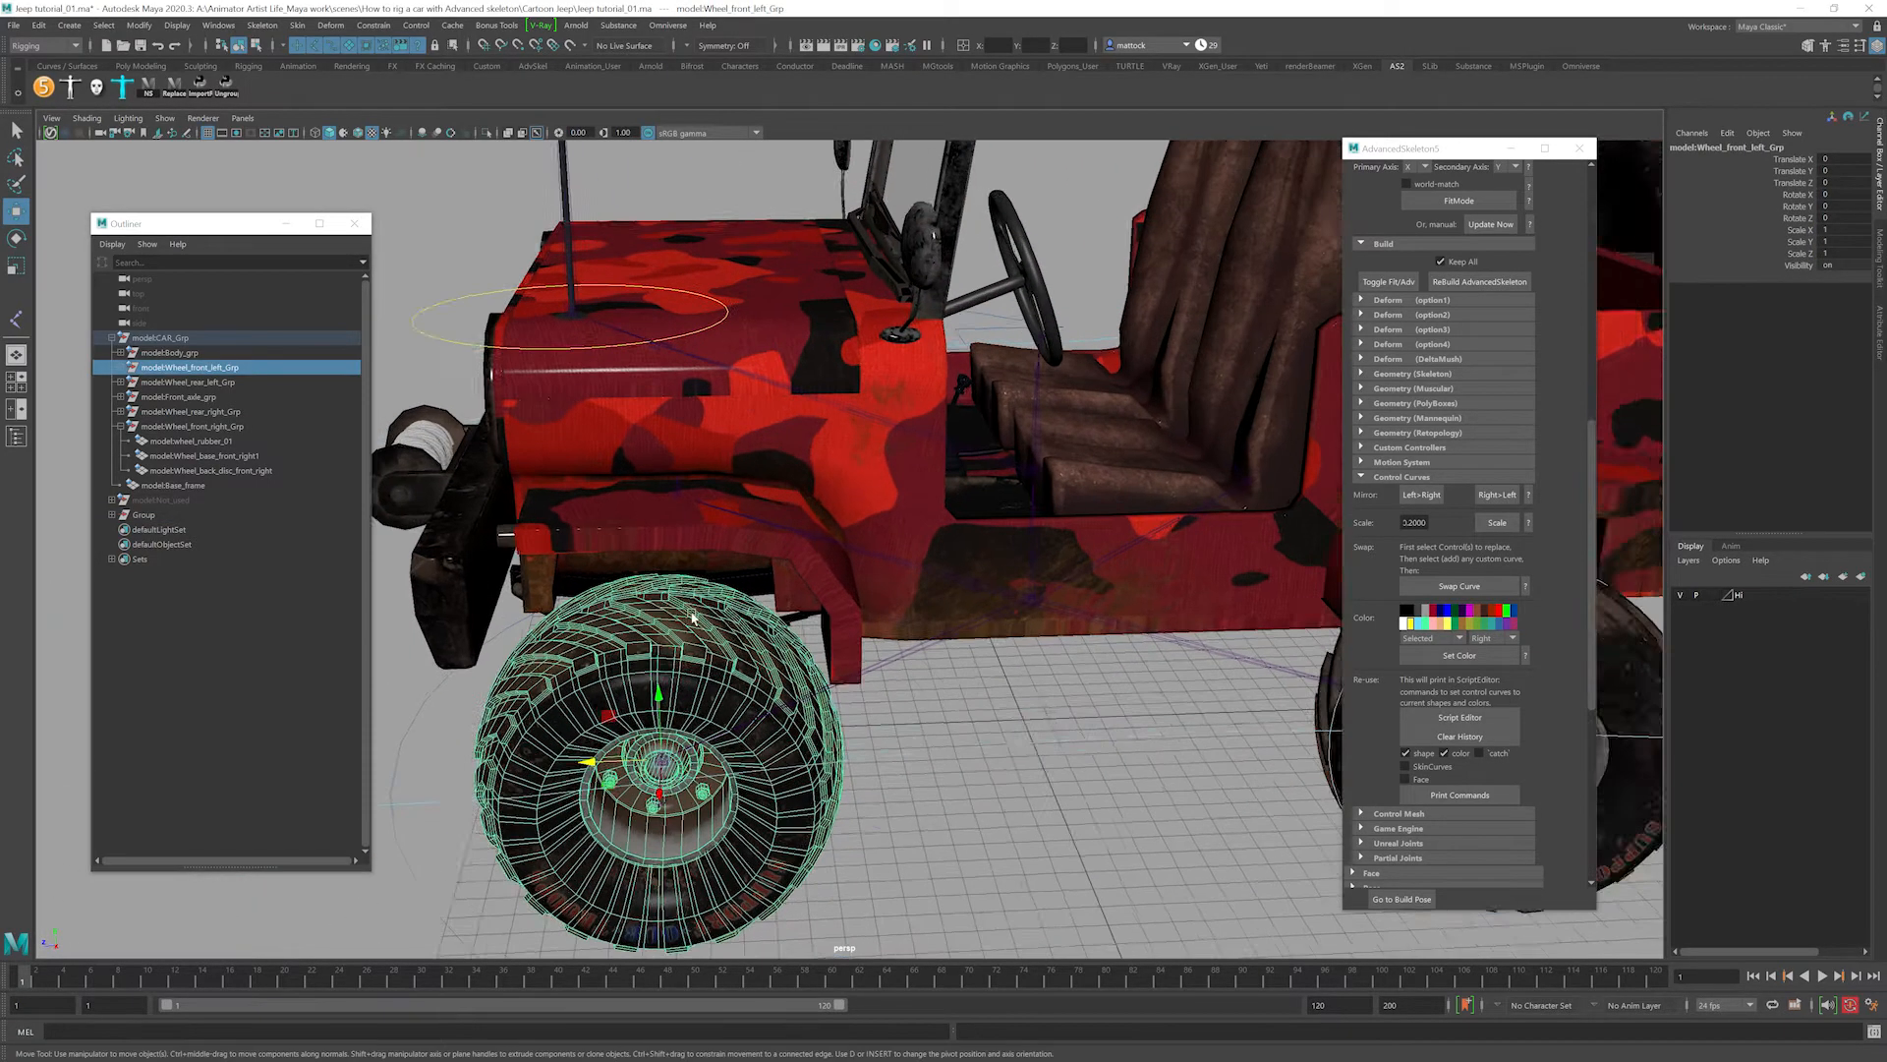
scroll(988, 548, "up", 3)
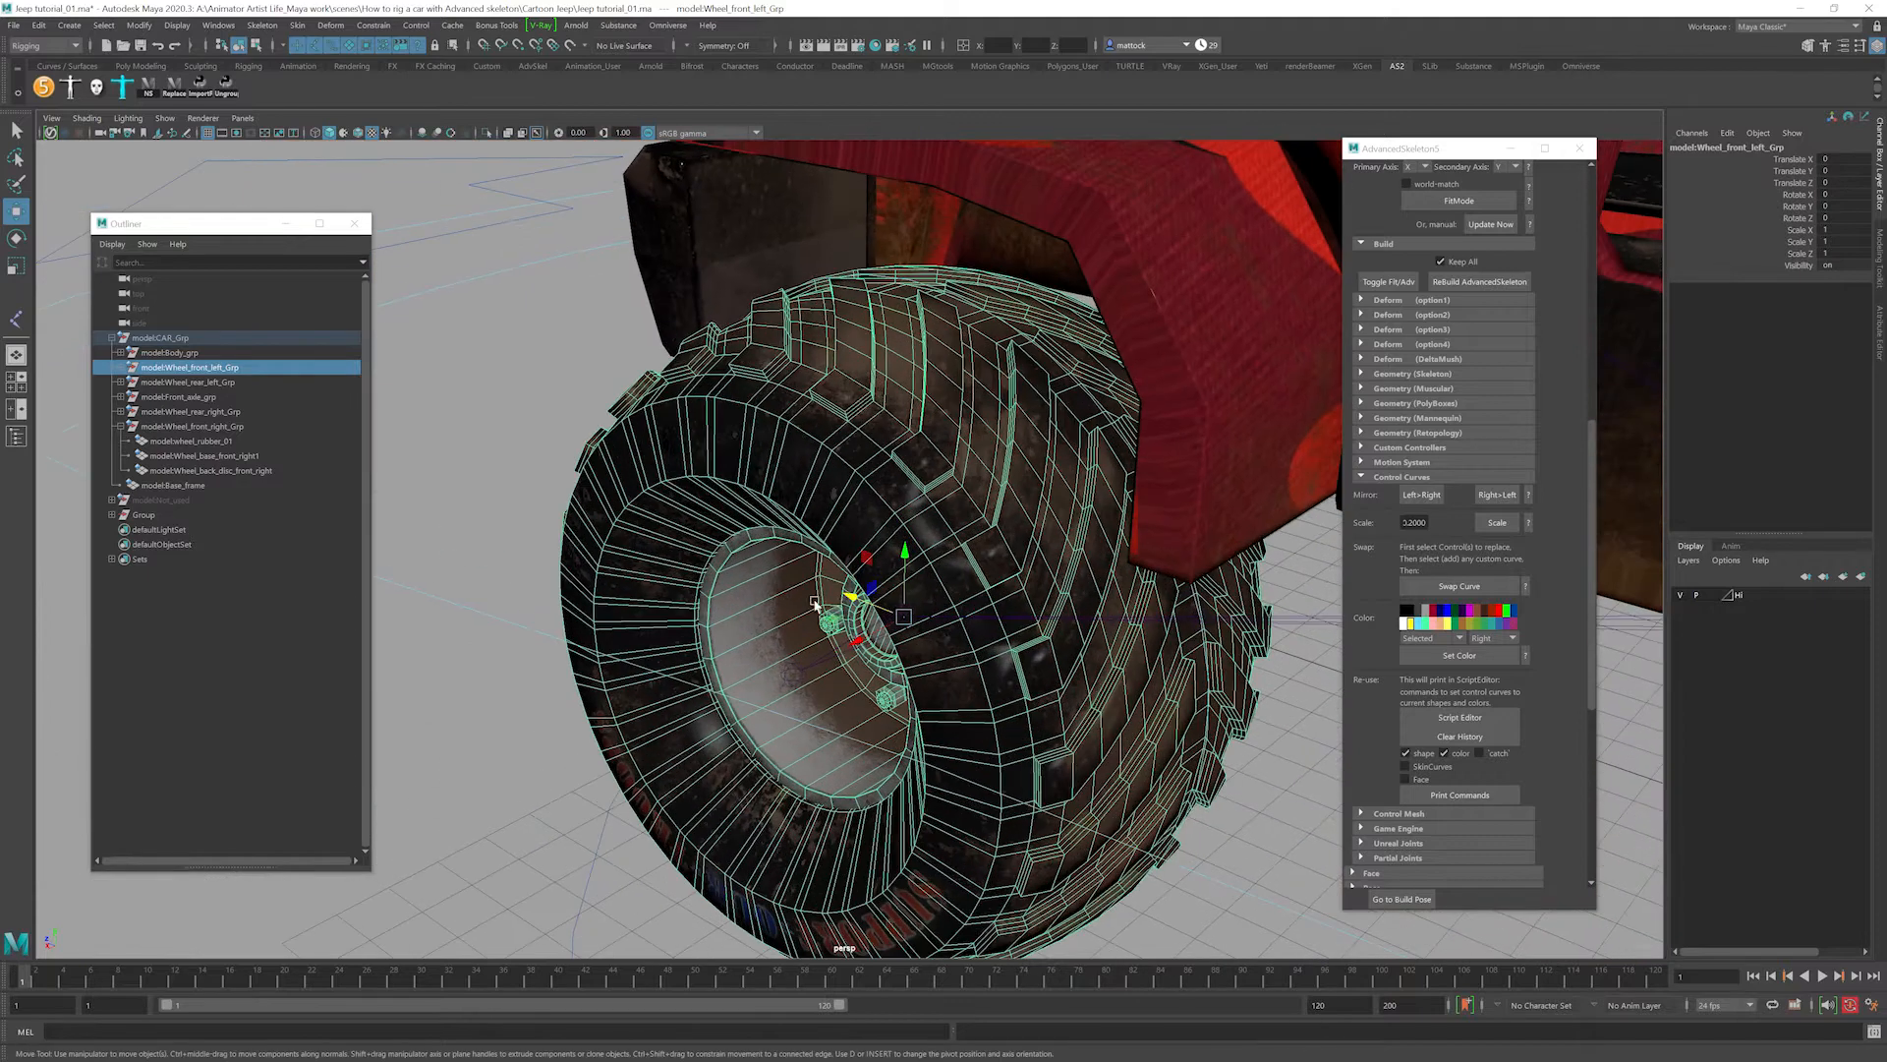
left_click(831, 657)
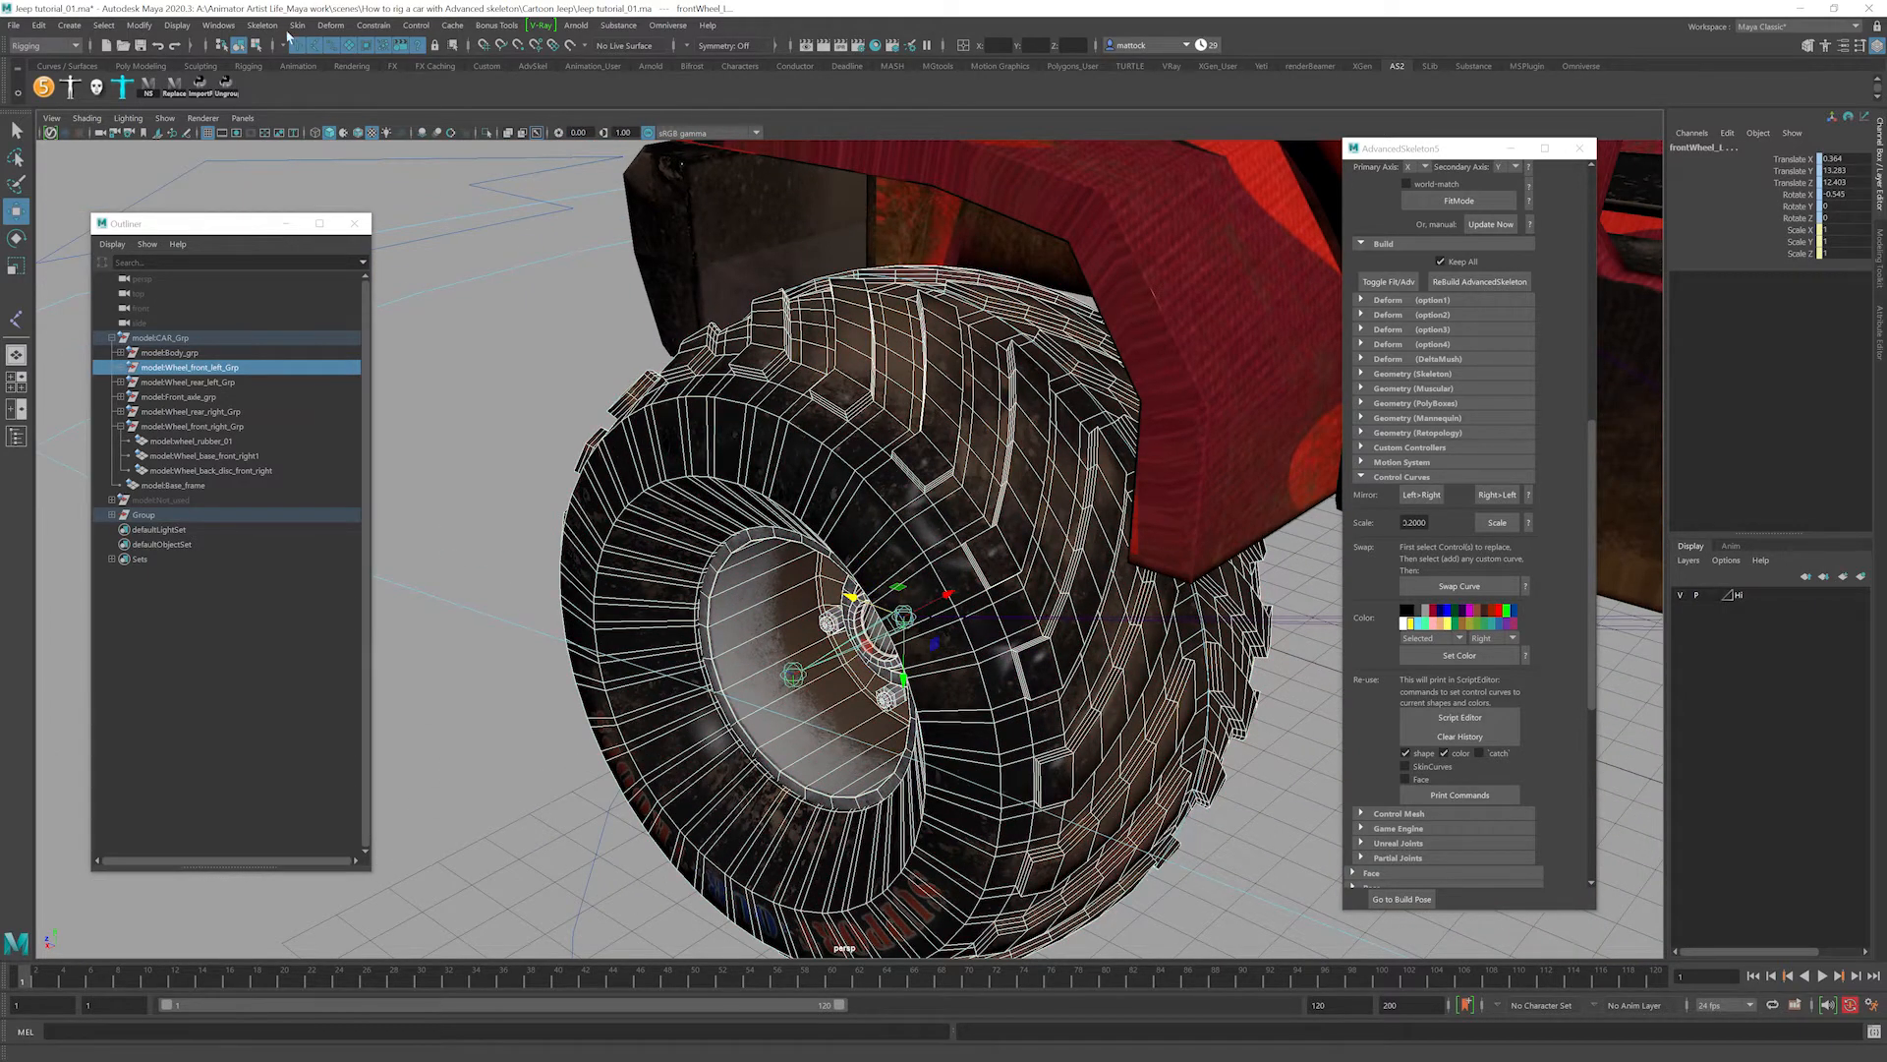
left_click(296, 25)
left_click(330, 63)
Bind the rear left wheel group to the backWheel_L joint with Bind Skin.
right_click_drag(1187, 543, 531, 457, "alt")
left_click_drag(530, 457, 581, 472, "alt")
right_click_drag(581, 472, 688, 462, "alt")
right_click_drag(806, 521, 1003, 580, "alt")
middle_click_drag(1130, 392, 674, 320, "alt")
right_click_drag(646, 496, 721, 531, "alt")
middle_click_drag(721, 530, 900, 574, "alt")
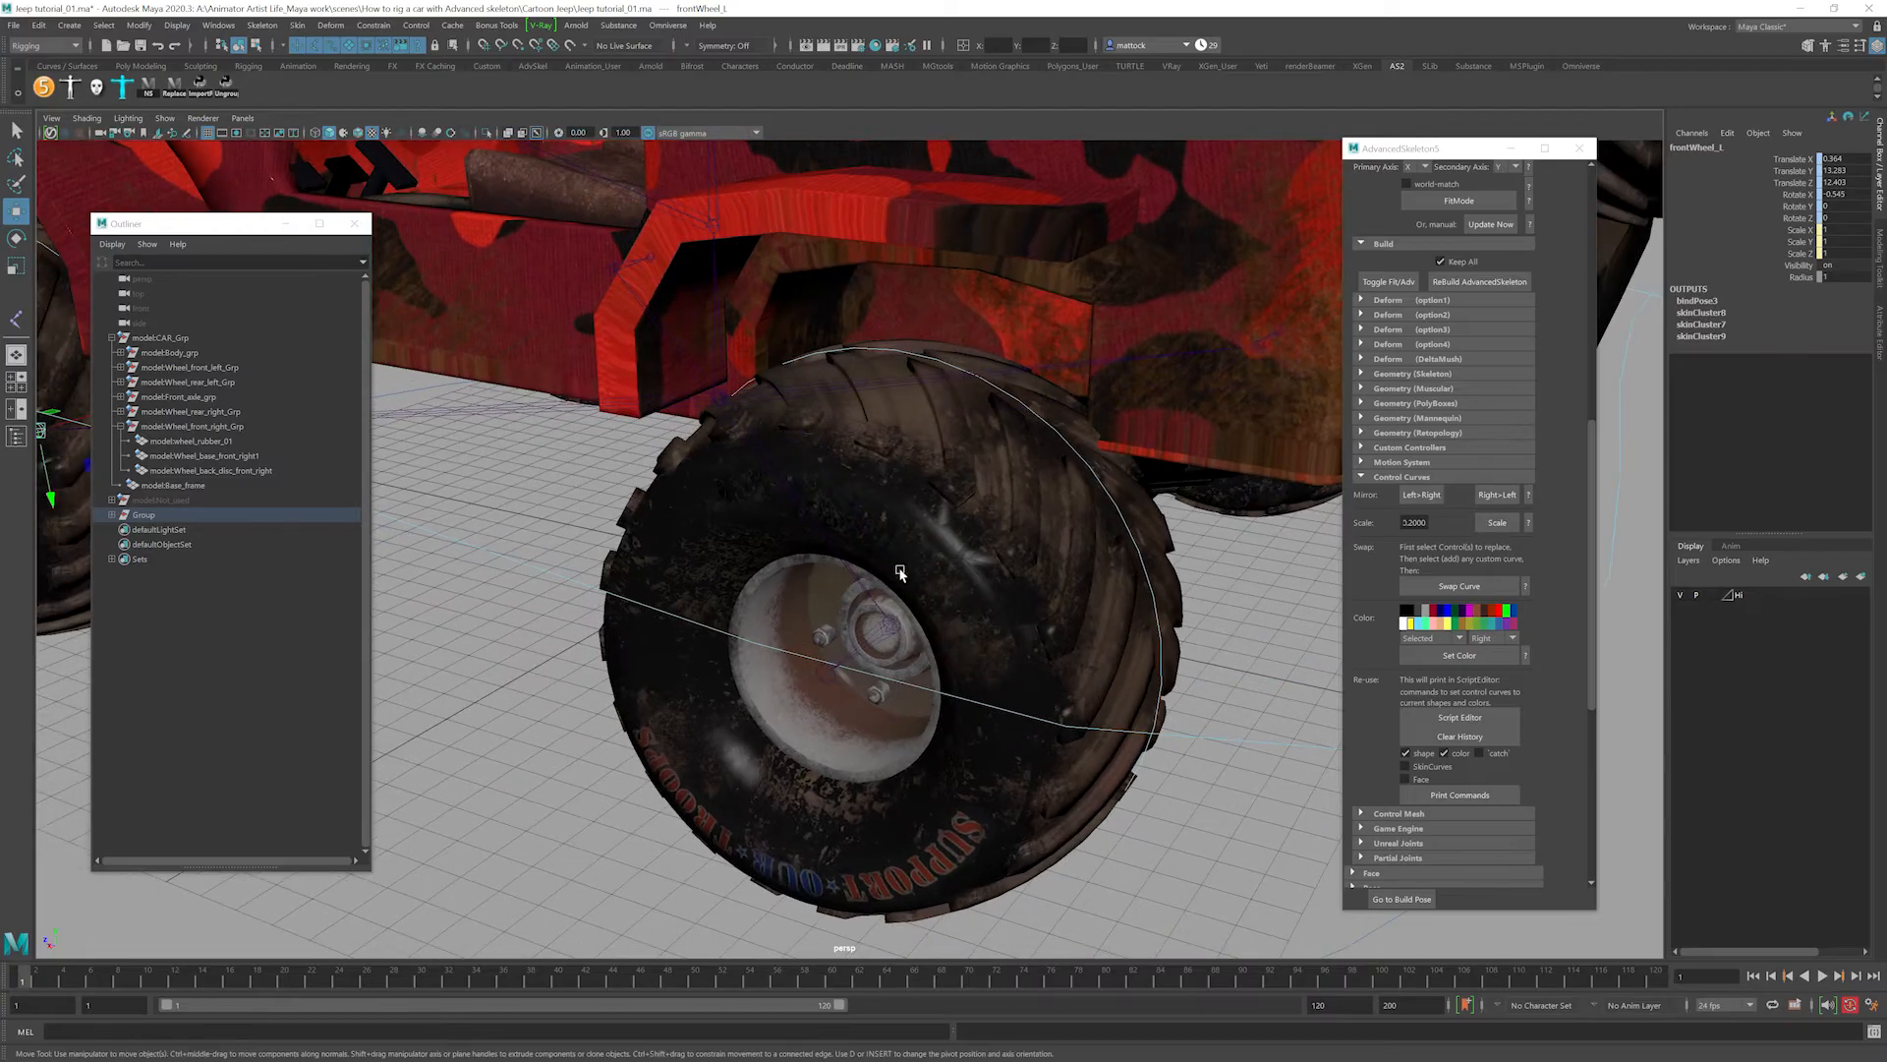
left_click(900, 574)
left_click(190, 383)
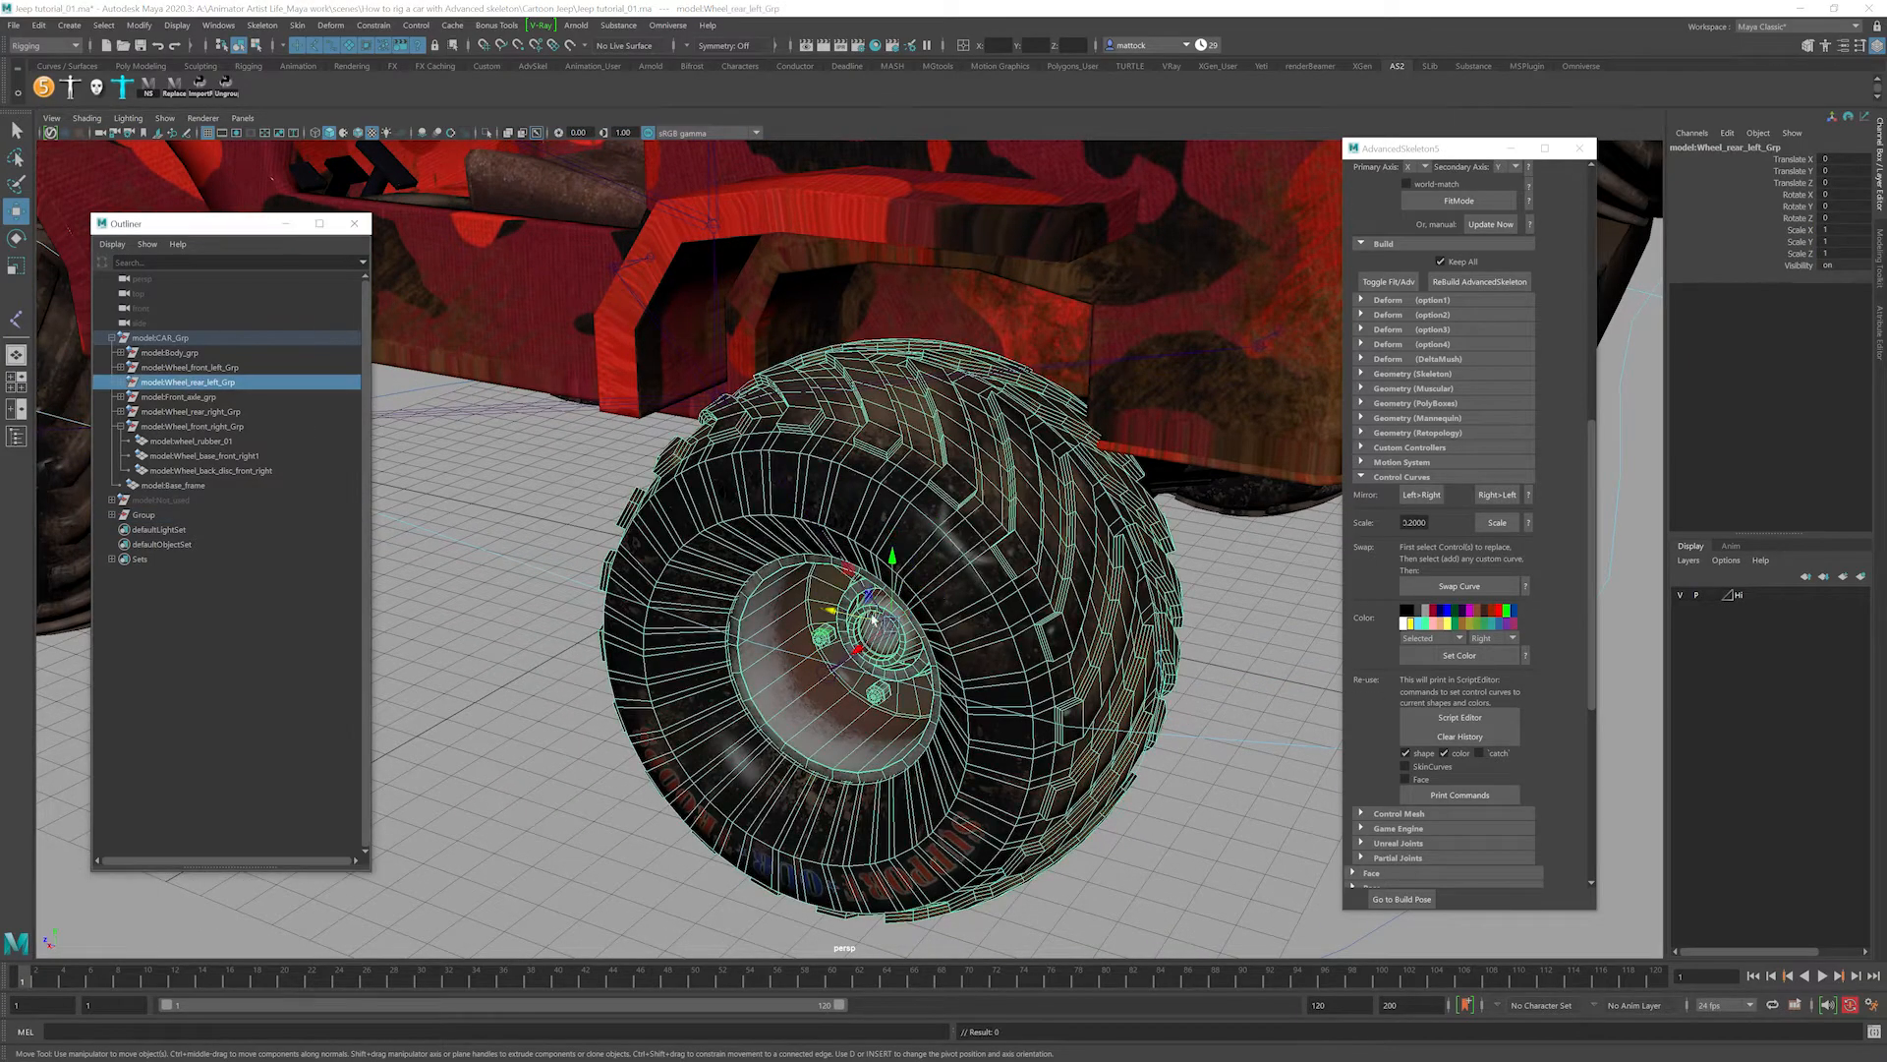
right_click_drag(863, 656, 904, 779, "alt")
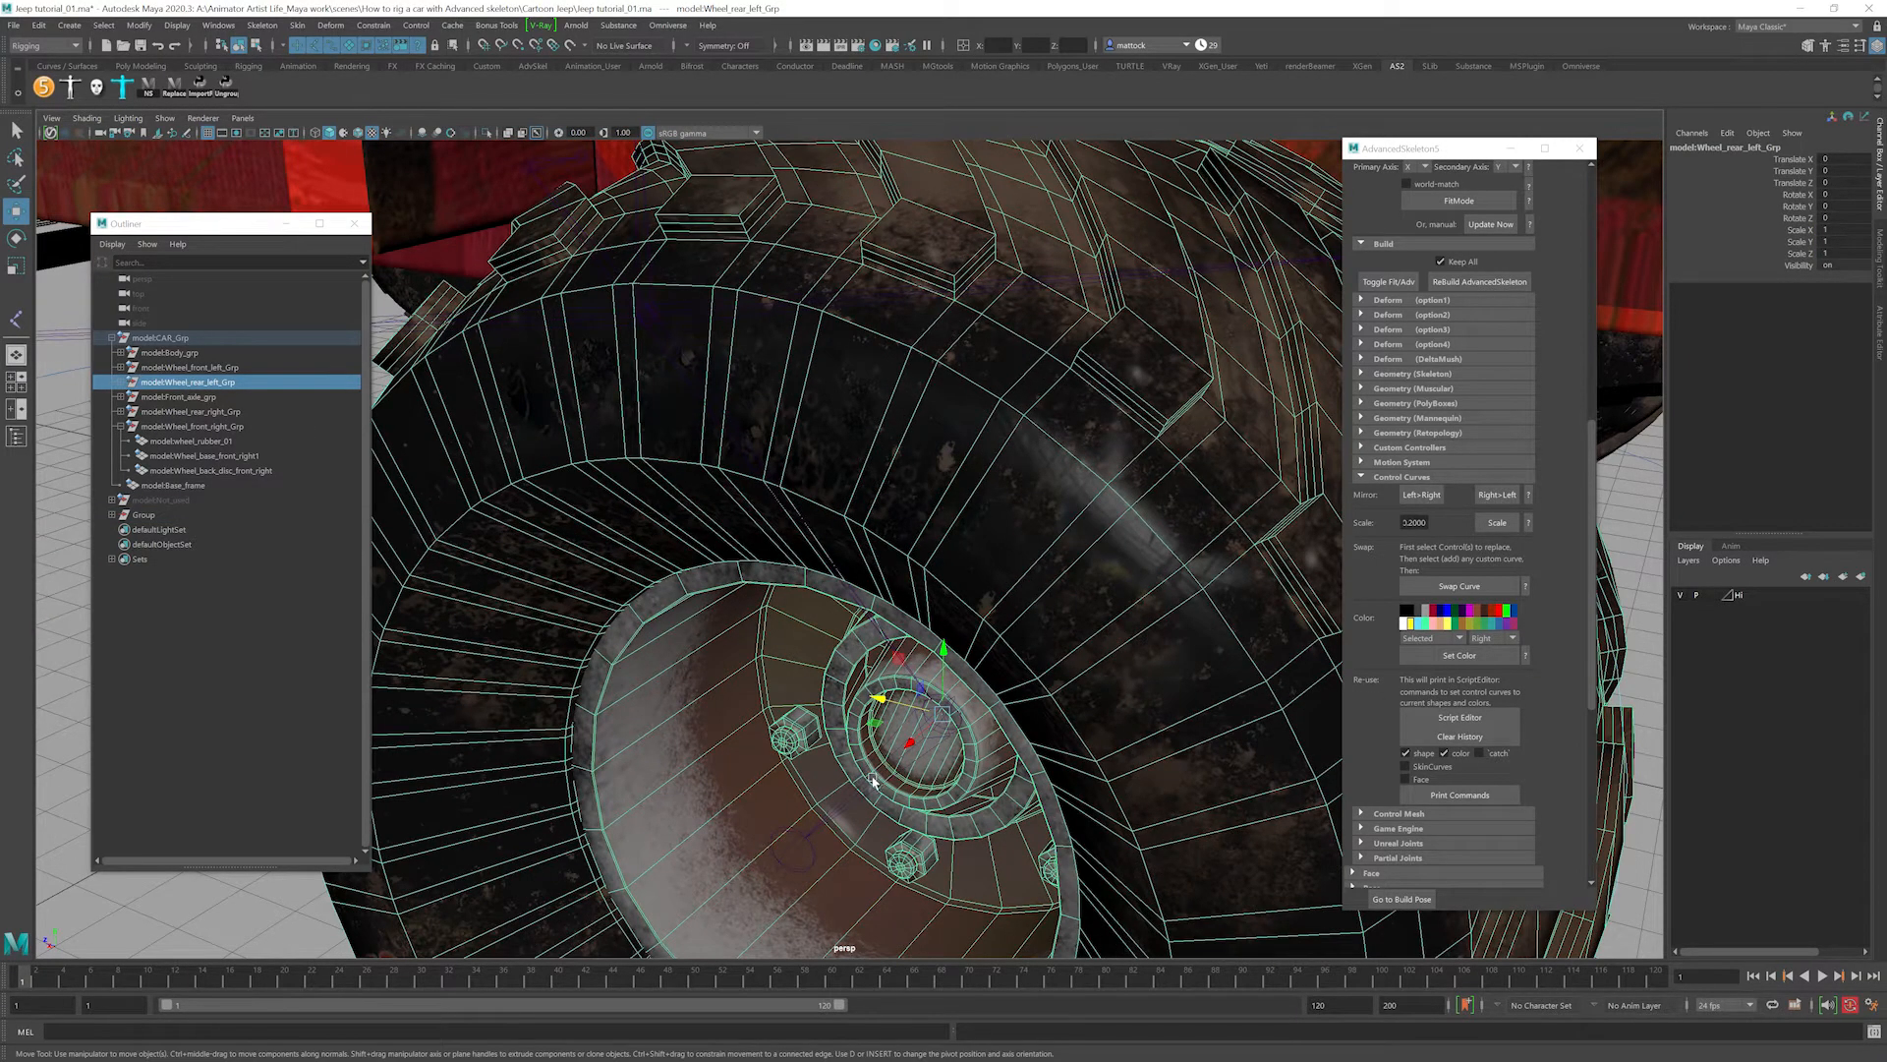
left_click(875, 782)
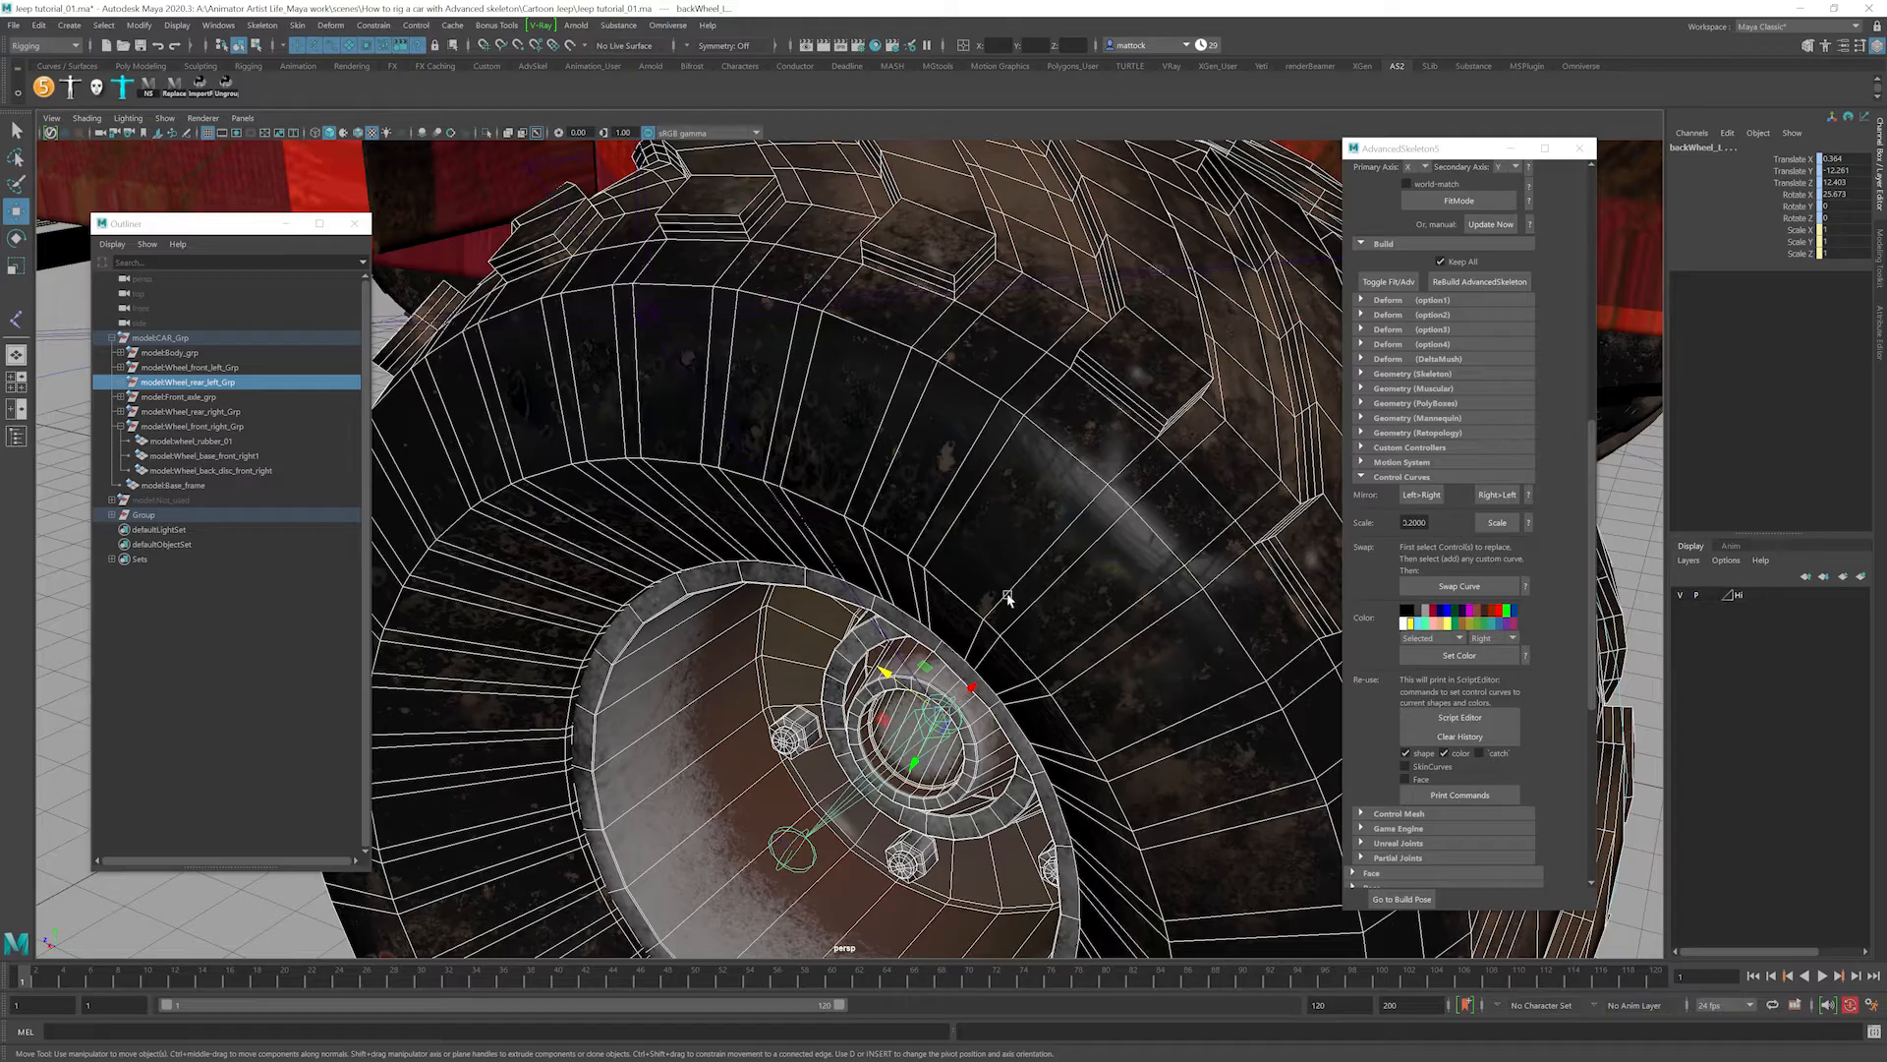
left_click(297, 25)
left_click(317, 65)
Test the bound wheels by moving the RootX_M control and undoing it, and try rotating the control.
right_click_drag(715, 405, 236, 346, "alt")
left_click_drag(531, 432, 868, 482, "alt")
left_click(1130, 710)
left_click_drag(1042, 727, 1137, 687, "alt")
right_click_drag(1137, 687, 1137, 540, "alt")
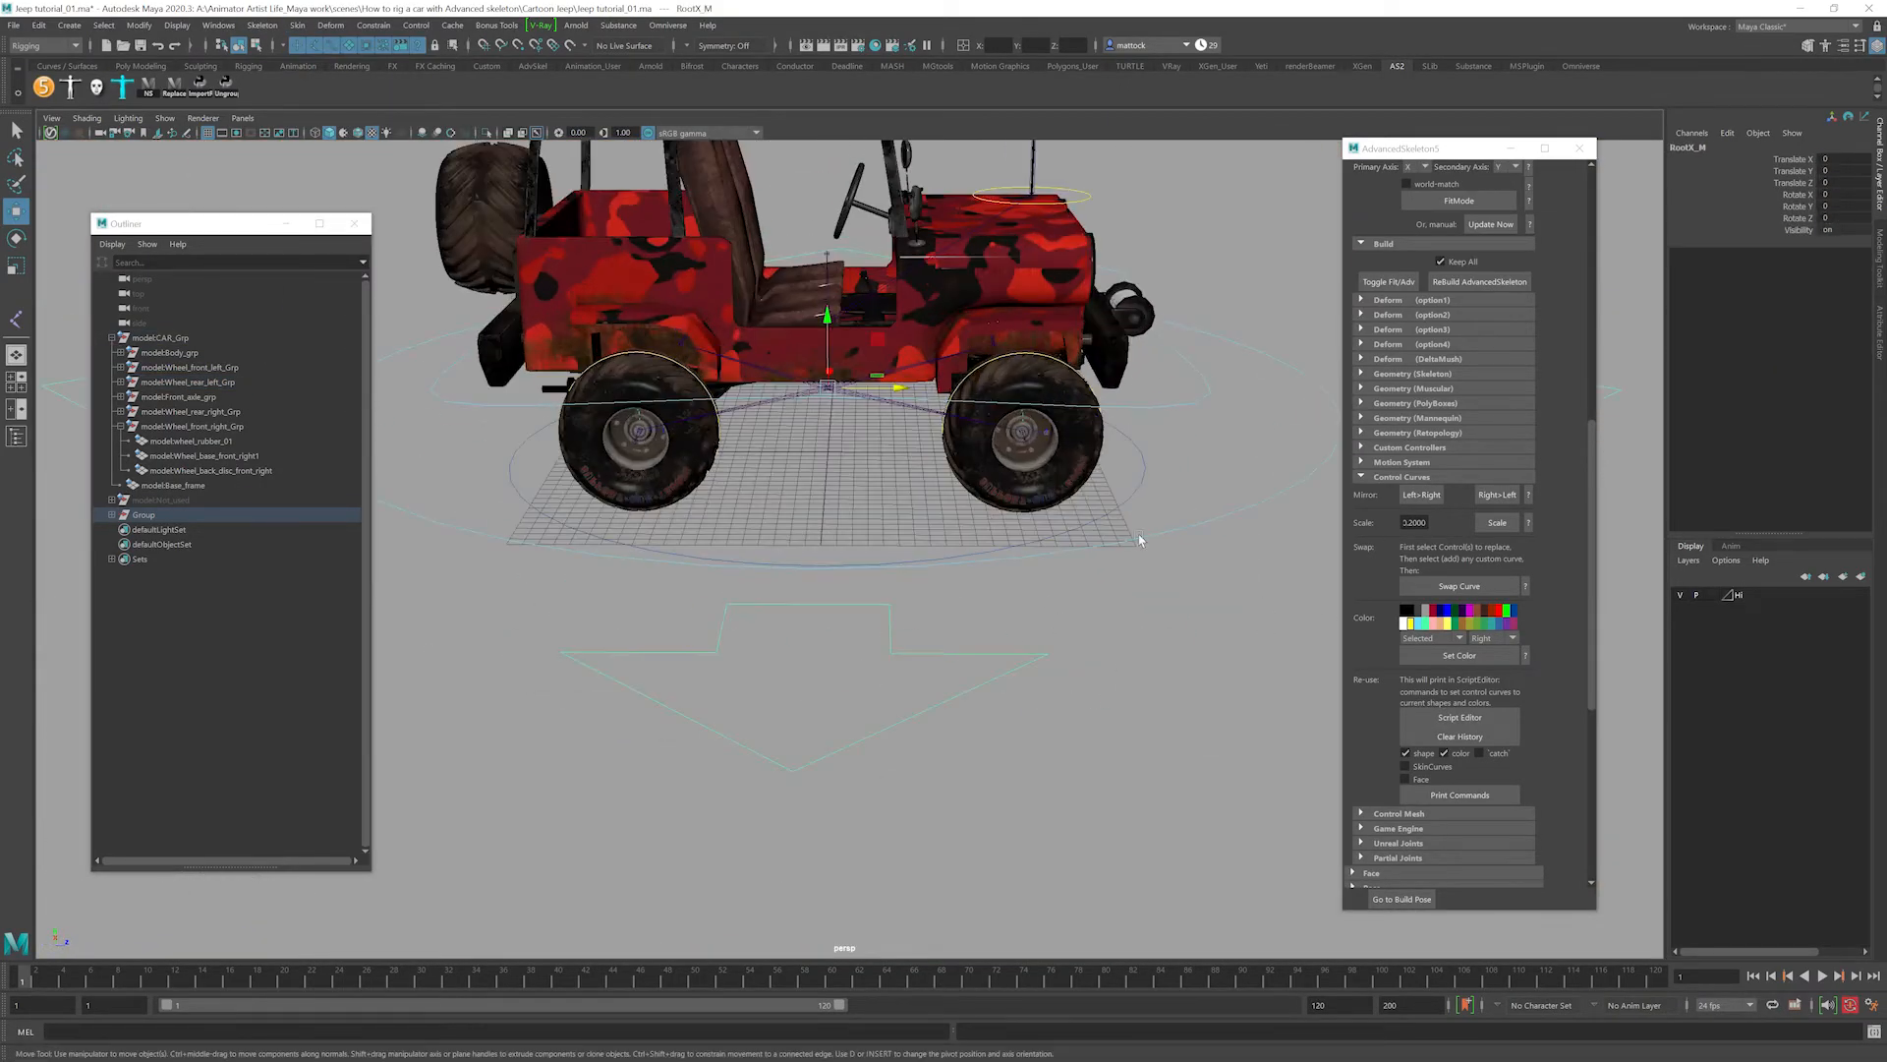
middle_click_drag(1092, 516, 868, 705, "alt")
left_click_drag(737, 584, 851, 587)
key("ctrl+z")
key("e")
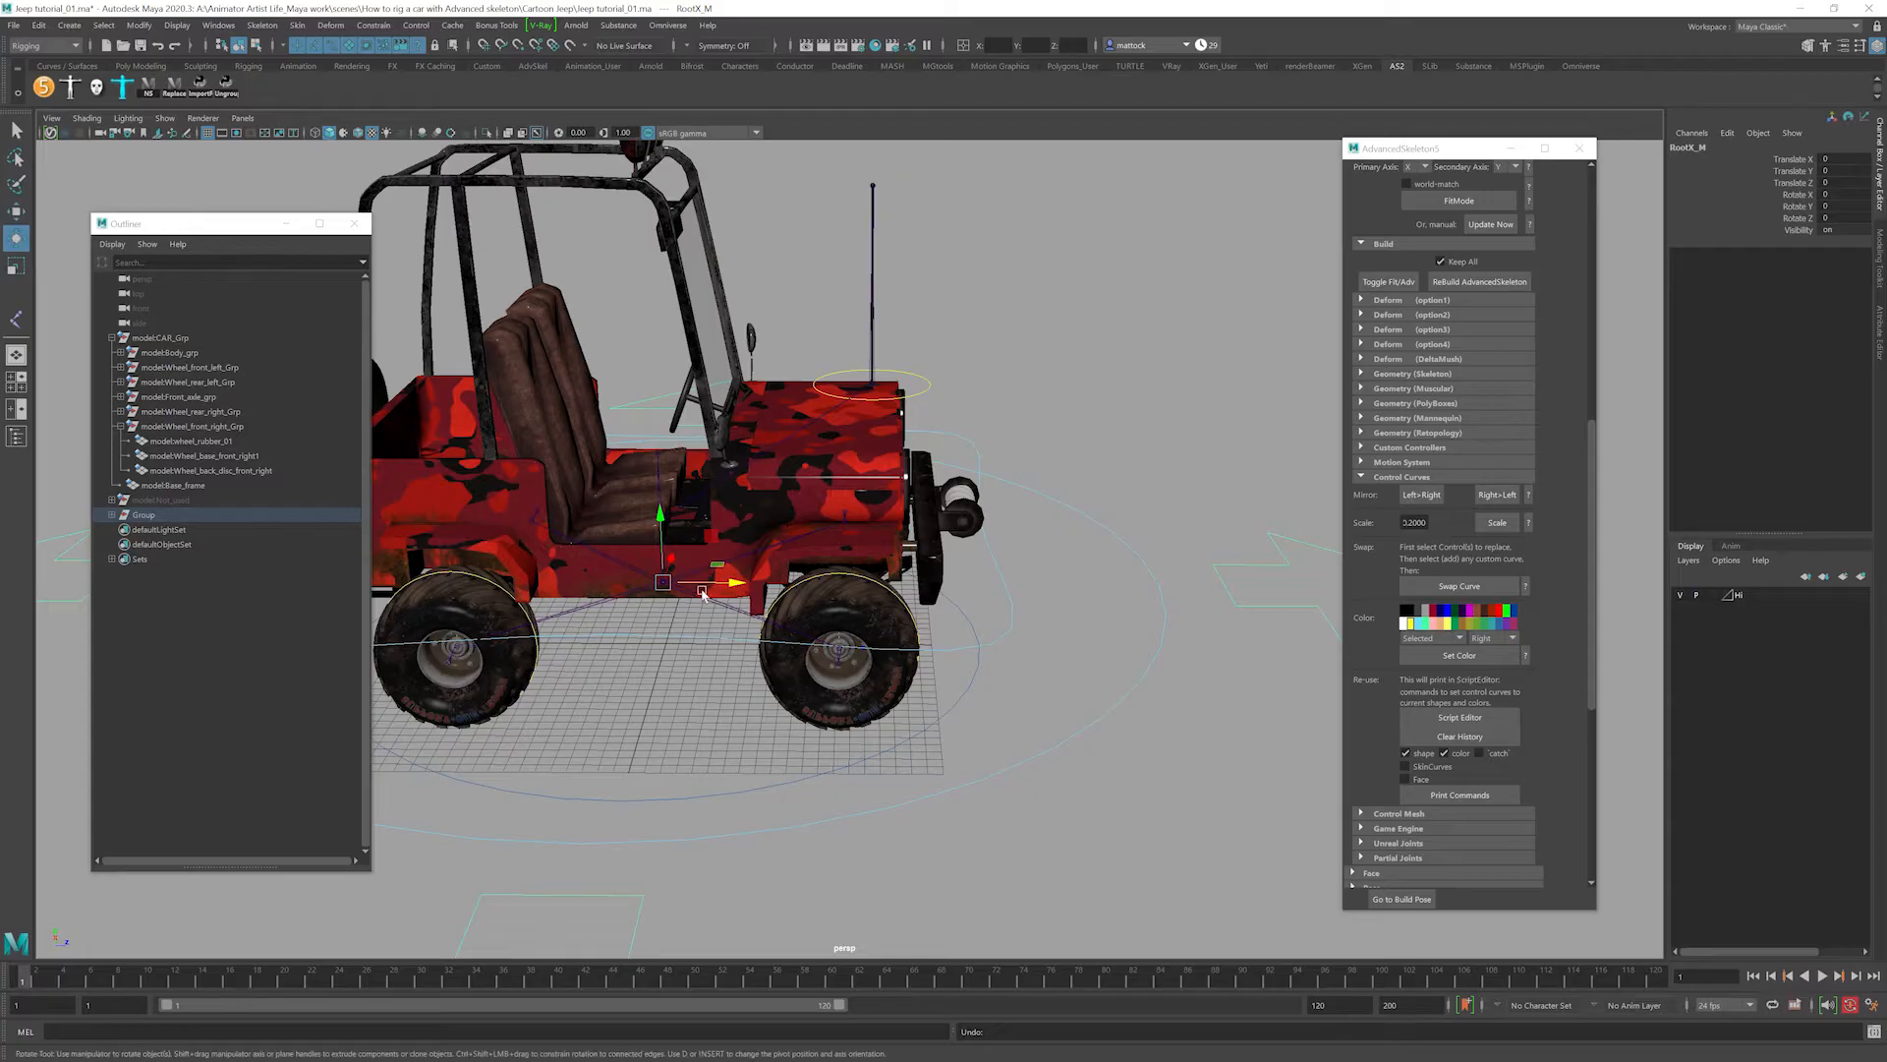
left_click_drag(677, 607, 678, 605)
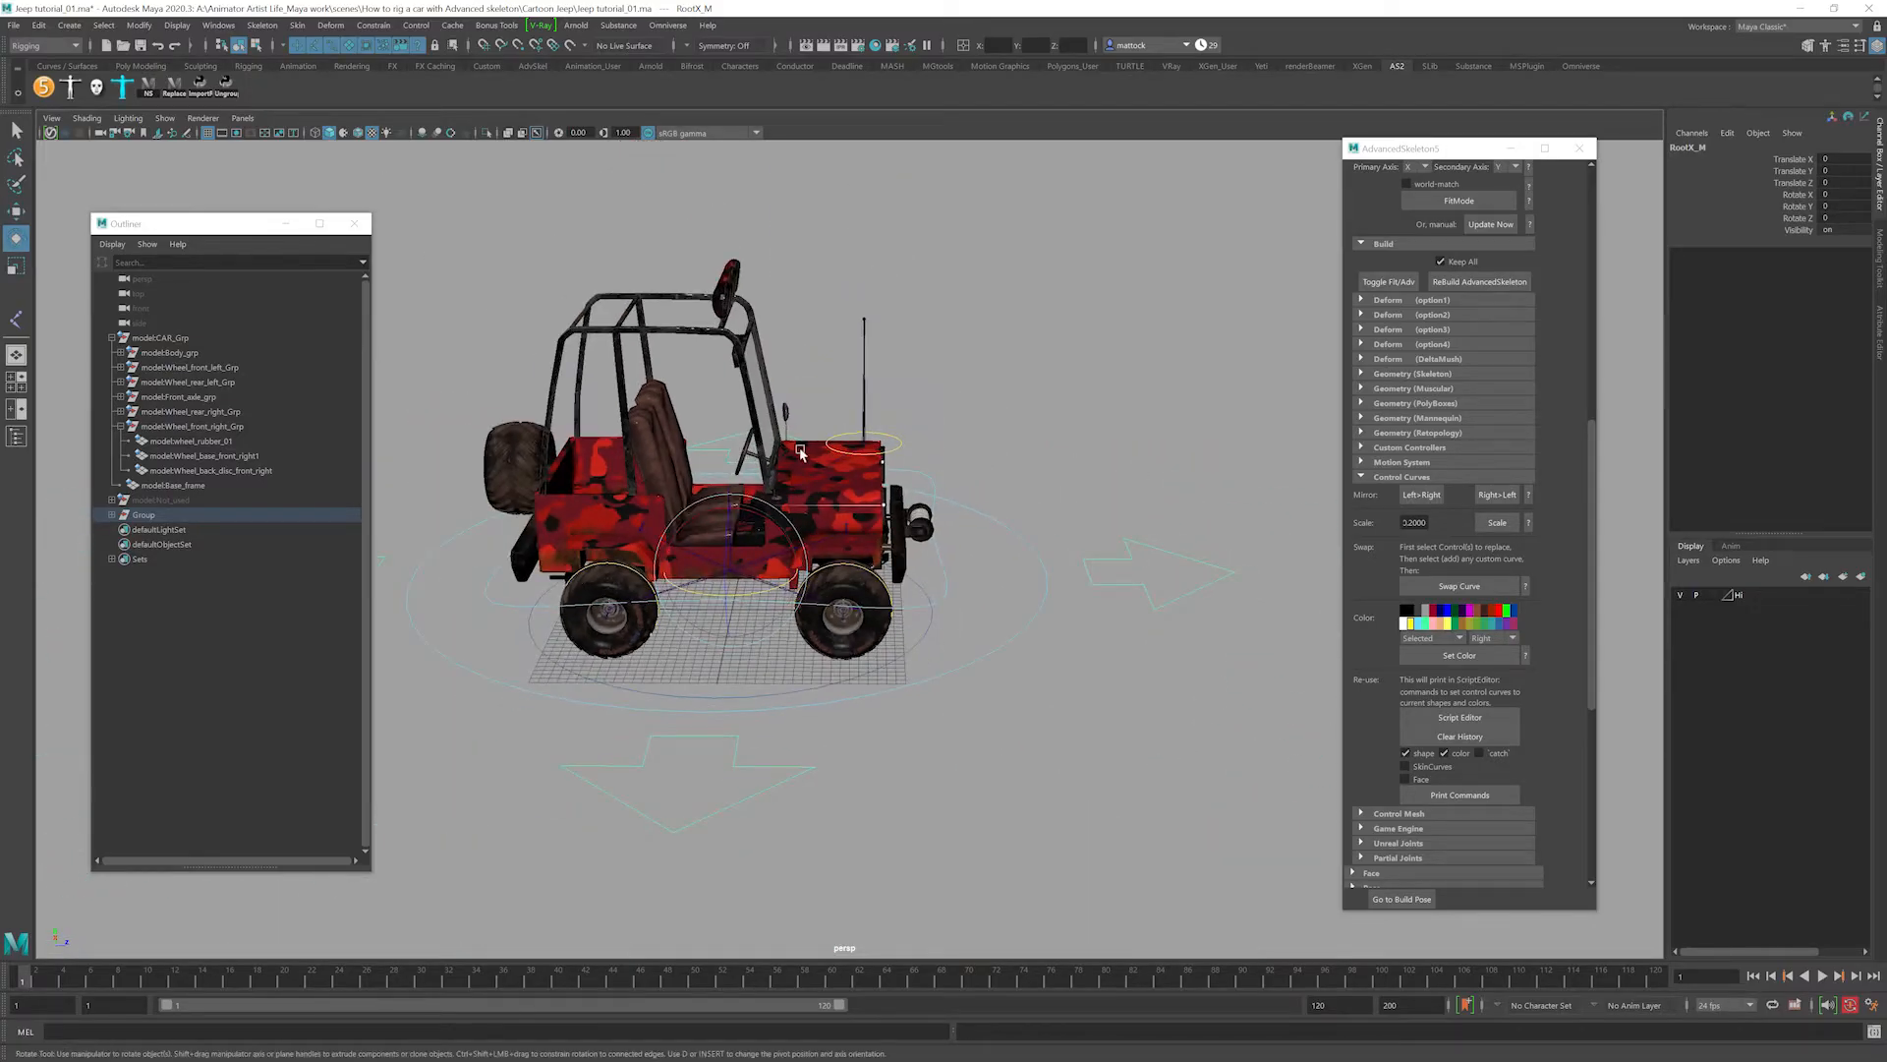
Select the jeep's body group together with the Body_M joint and clear the selection.
middle_click_drag(800, 452, 896, 540, "alt")
scroll(895, 547, "up", 4)
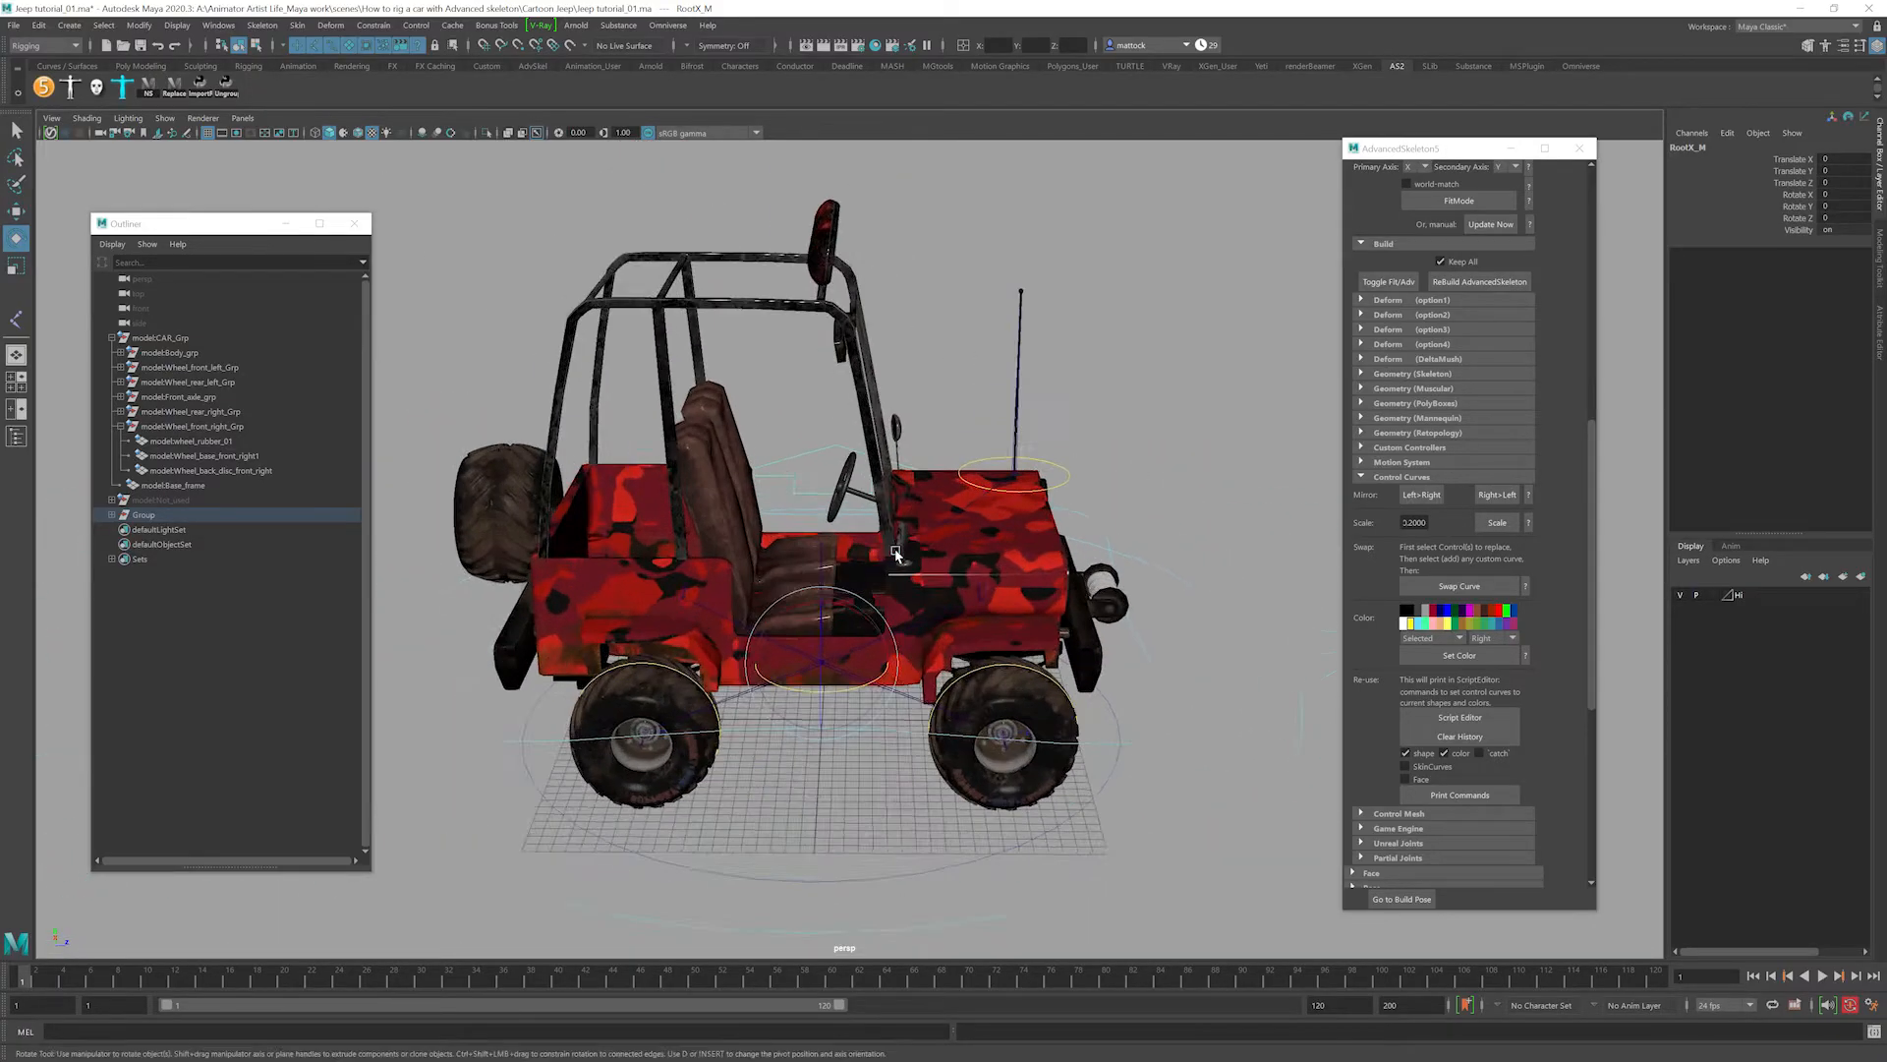
left_click_drag(894, 550, 729, 622, "alt")
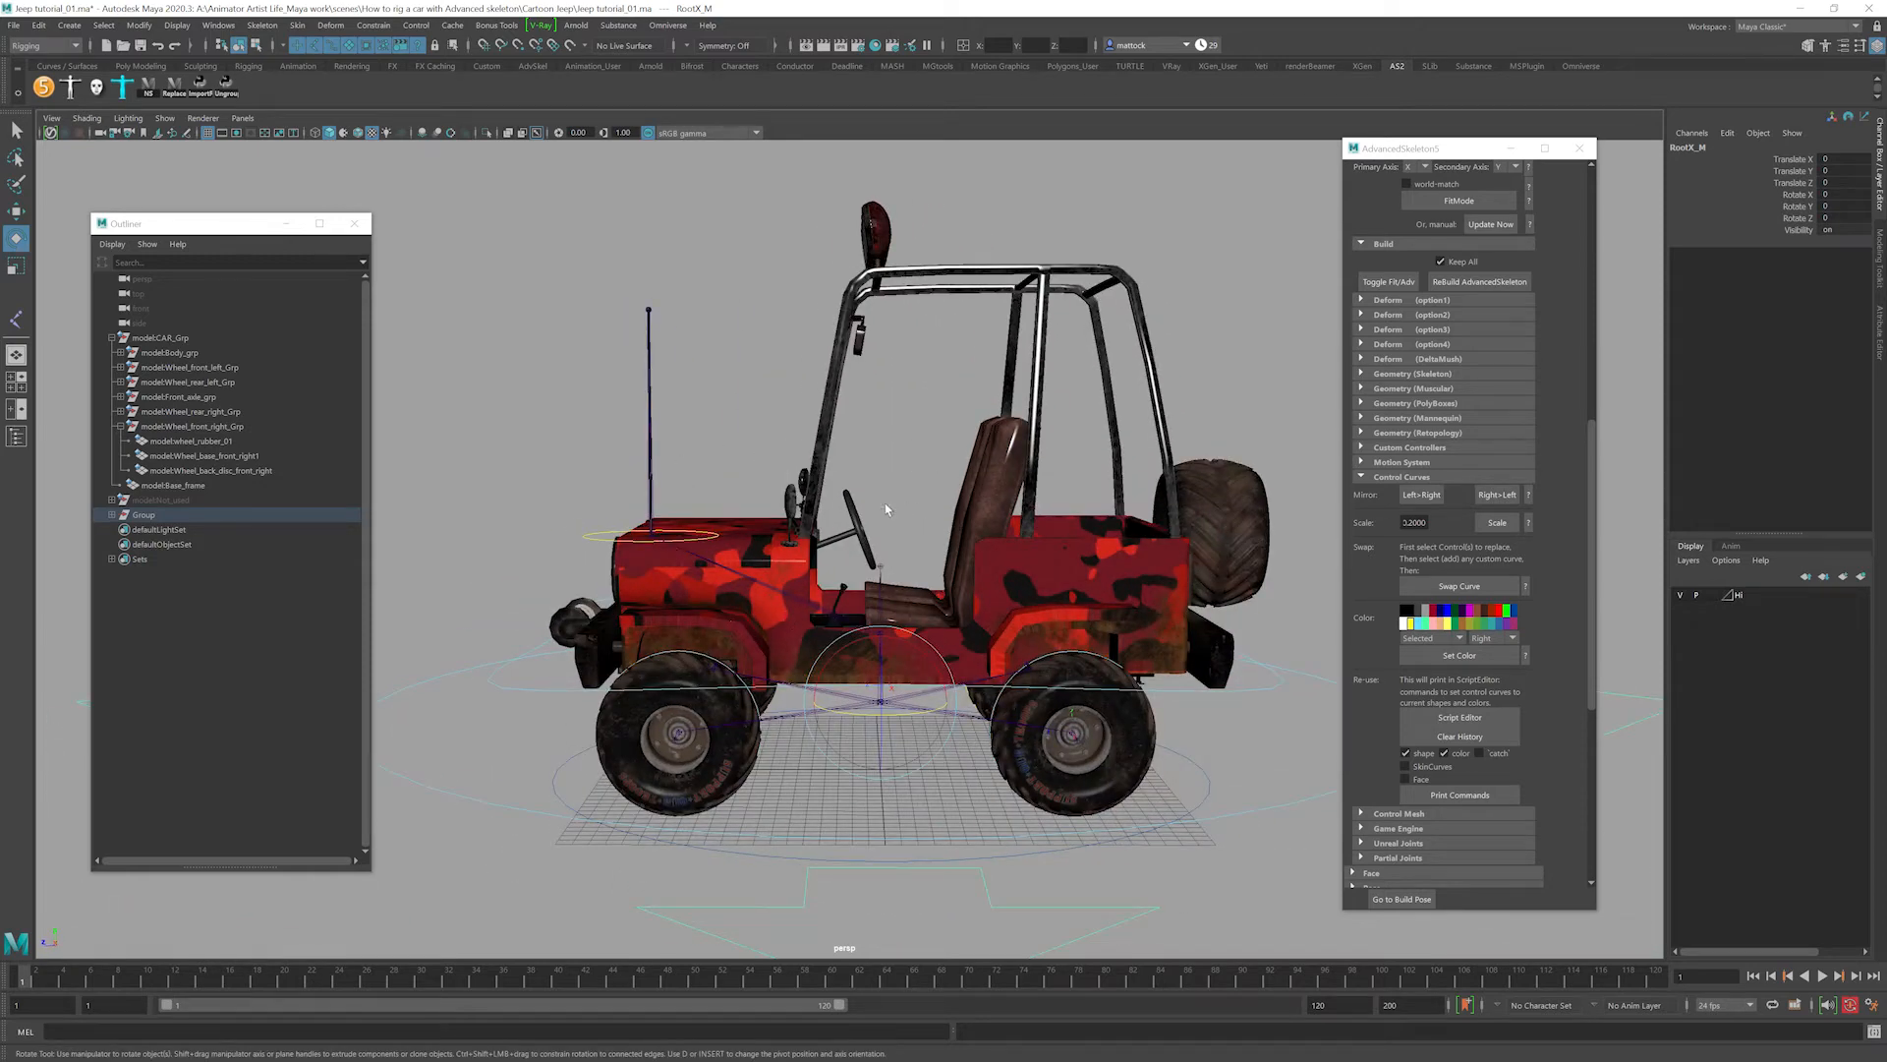
left_click(167, 353)
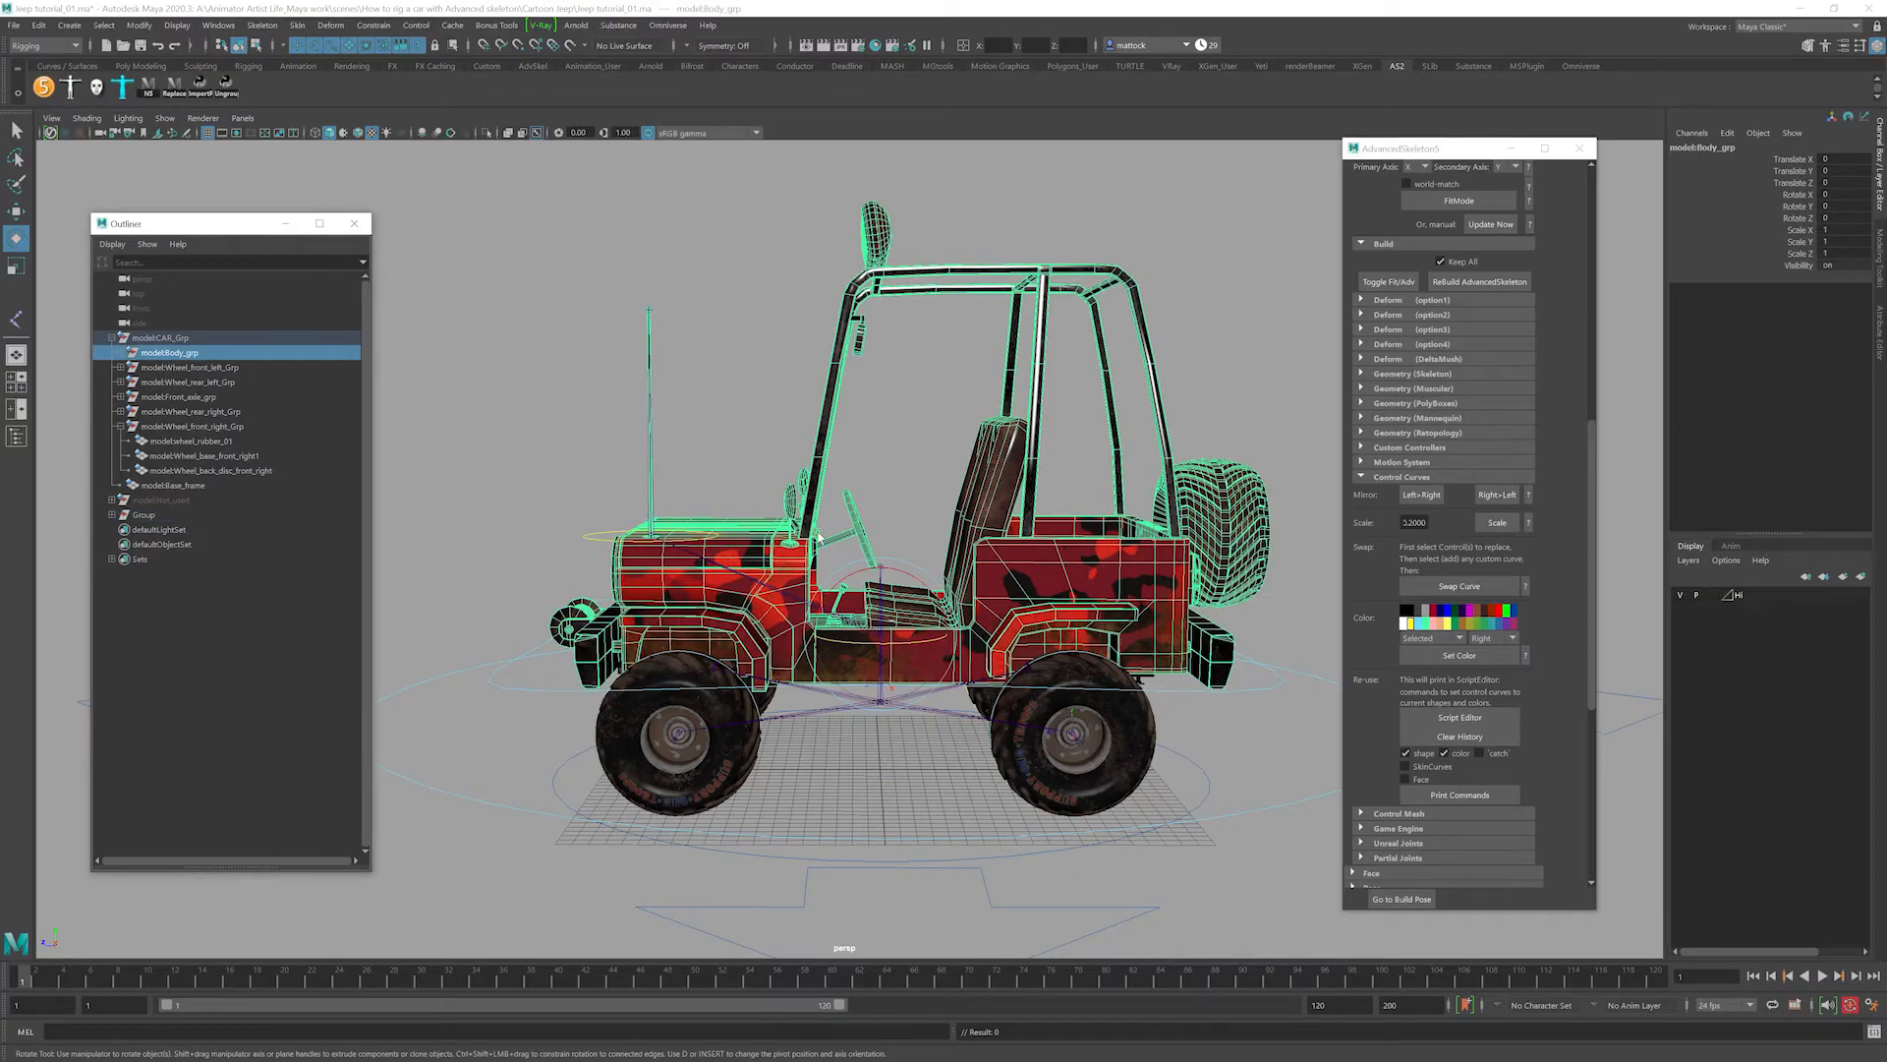
scroll(821, 538, "up", 4)
mouse_move(847, 545)
left_mouse_down("alt")
mouse_move(887, 537)
mouse_move(859, 534)
mouse_move(862, 561)
mouse_move(890, 559)
mouse_move(828, 558)
mouse_move(884, 542)
mouse_move(835, 531)
mouse_move(857, 521)
left_mouse_up("alt")
scroll(922, 575, "up", 5)
scroll(922, 575, "down", 5)
scroll(884, 543, "down", 3)
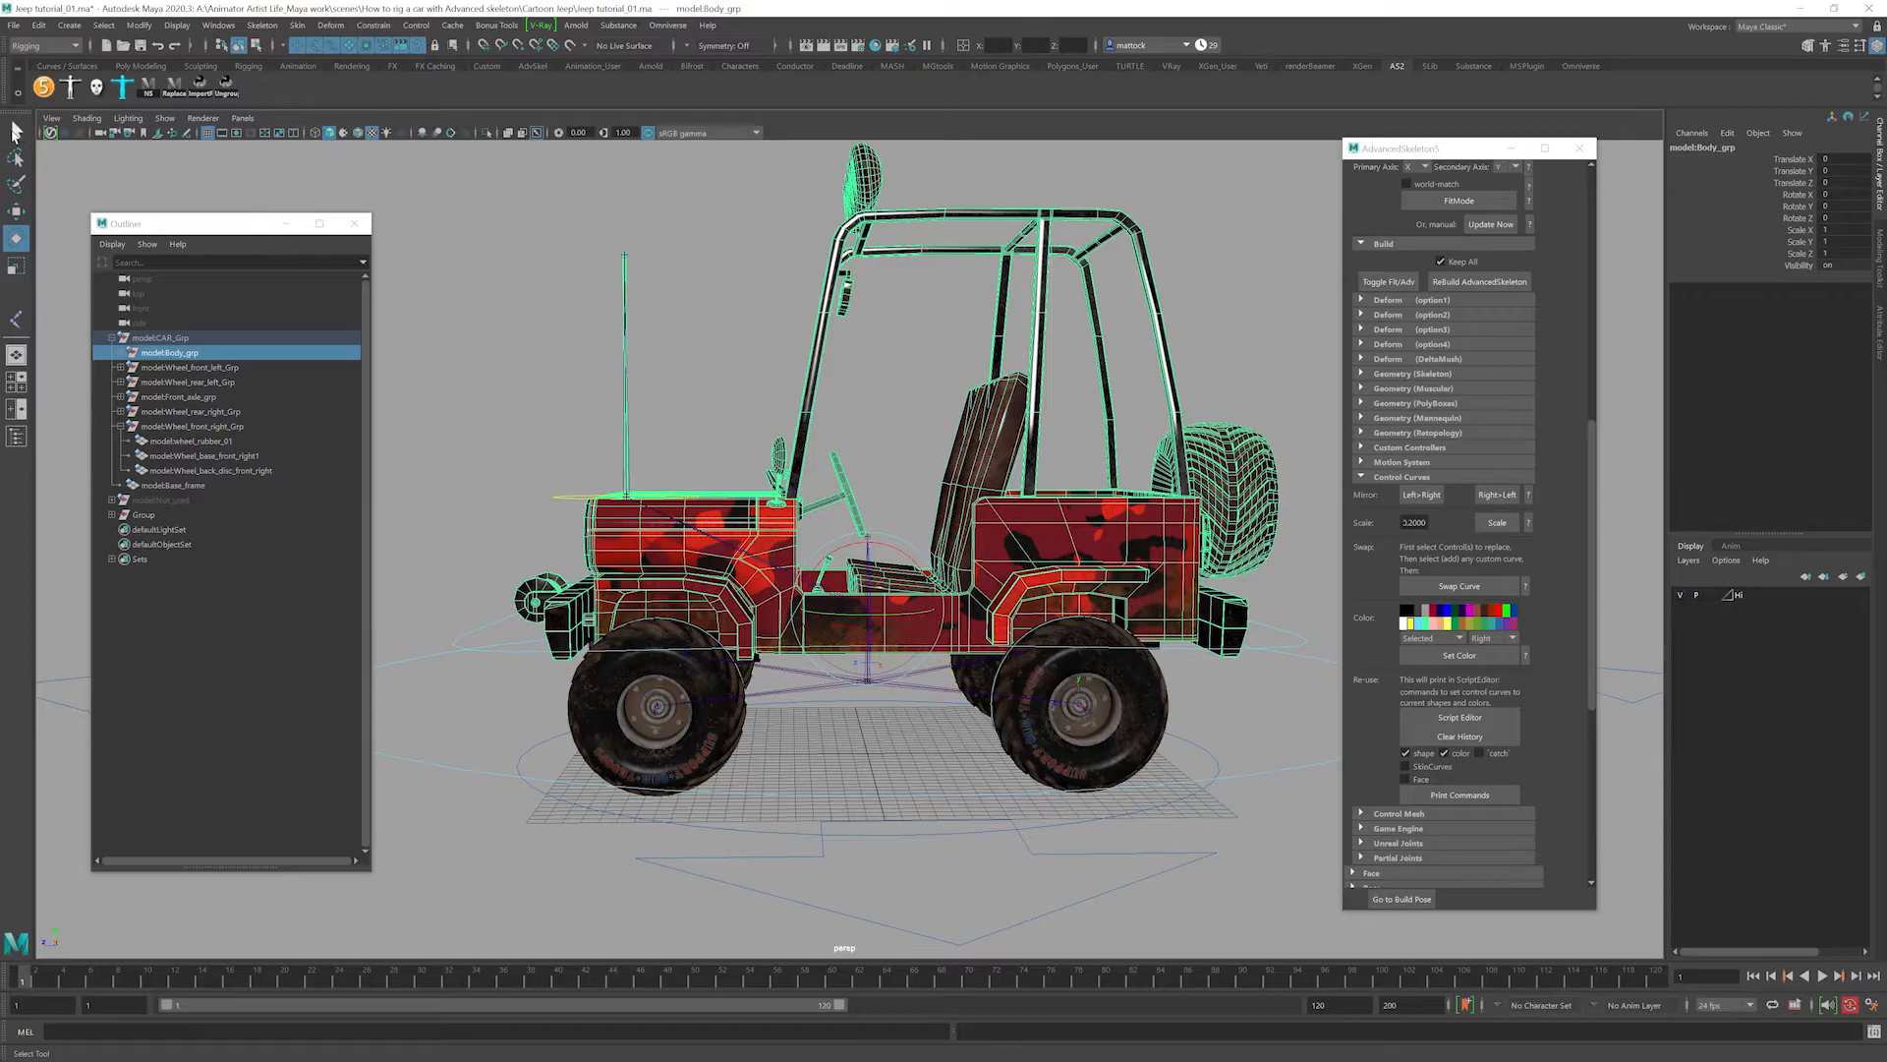
left_click(16, 131)
scroll(870, 503, "up", 5)
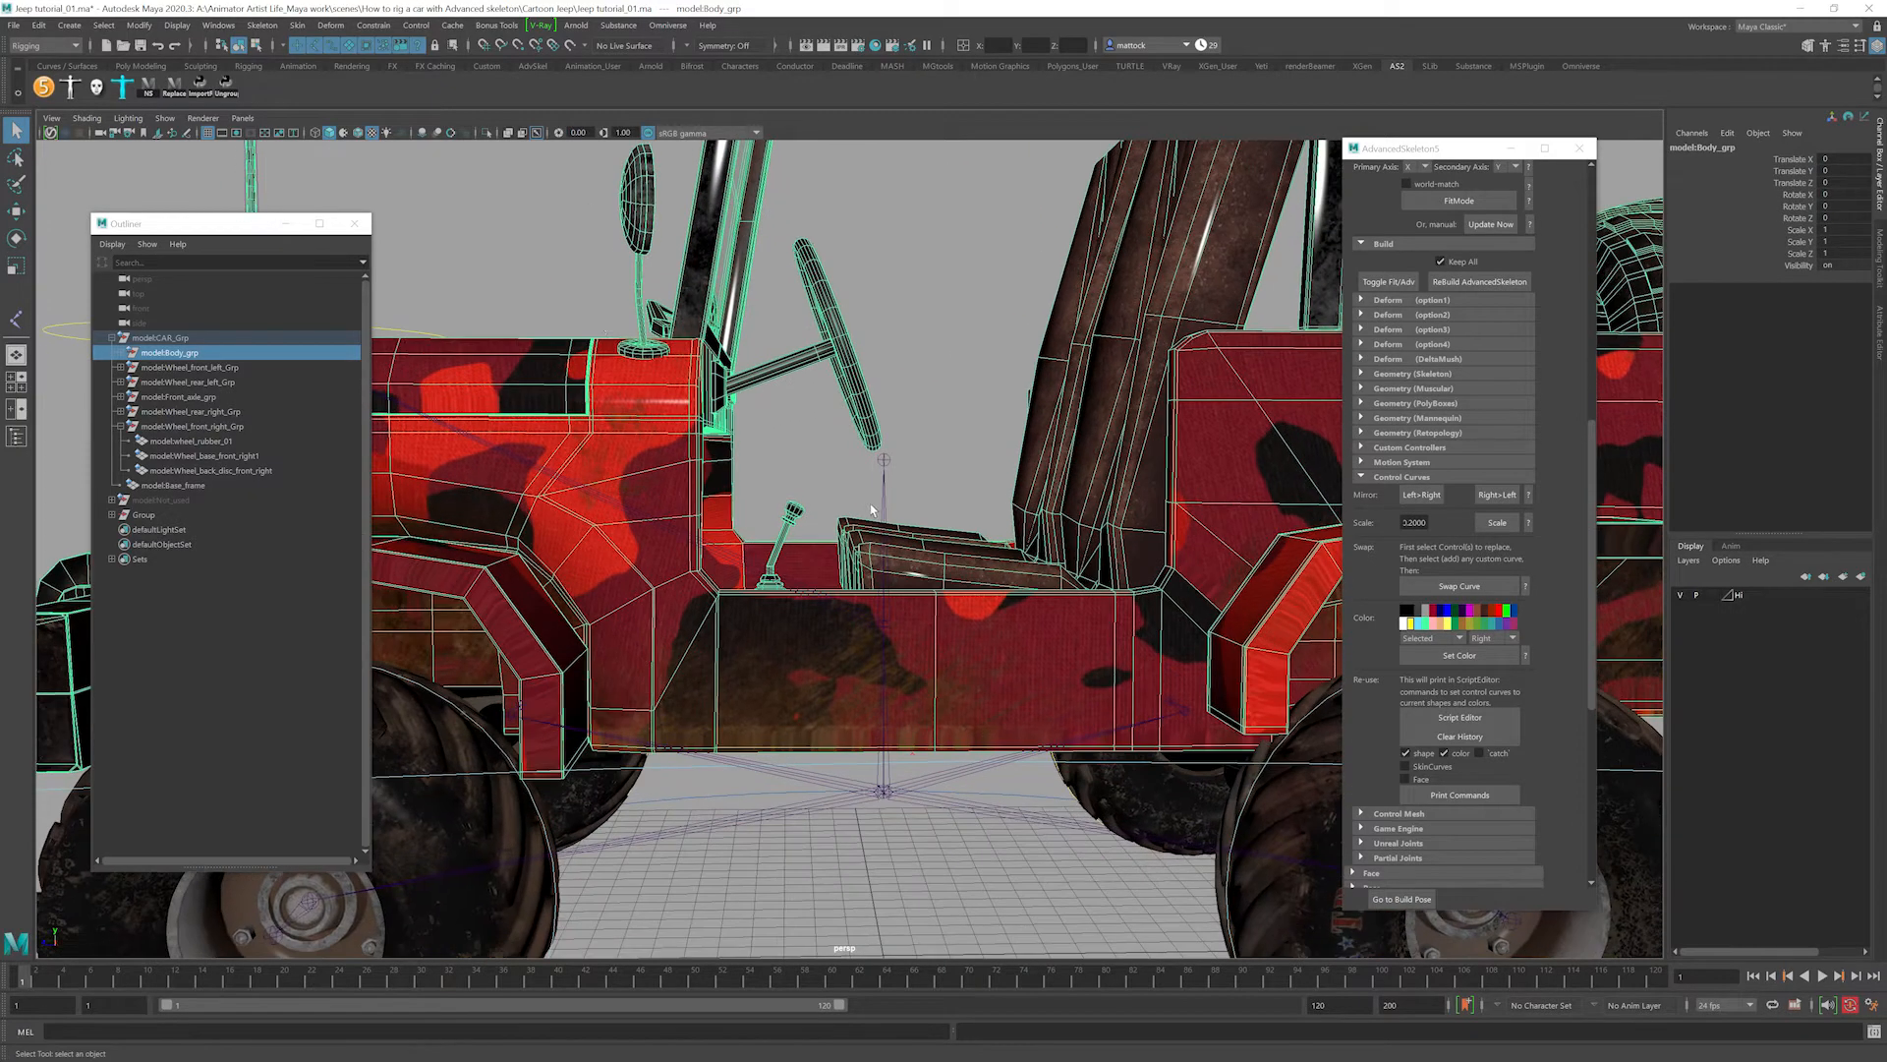
scroll(780, 423, "down", 5)
scroll(846, 471, "up", 2)
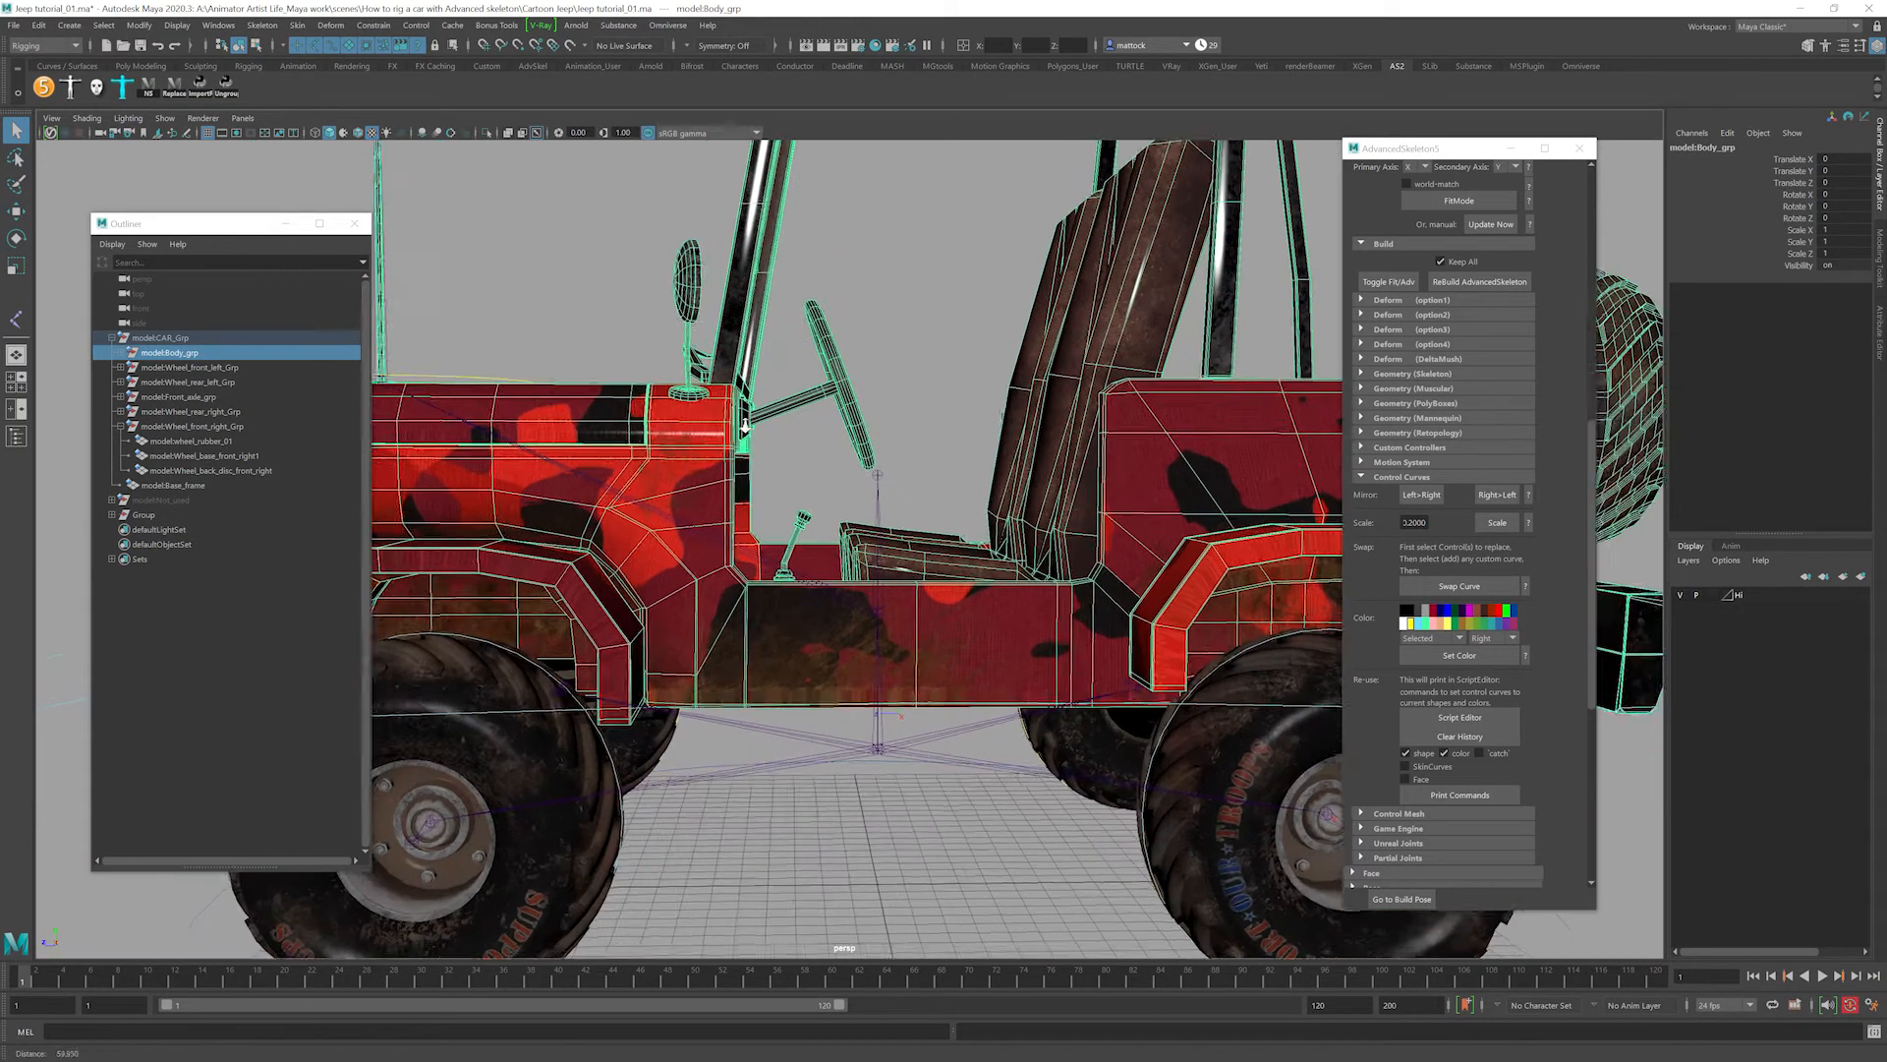
left_click_drag(924, 531, 1052, 542, "alt")
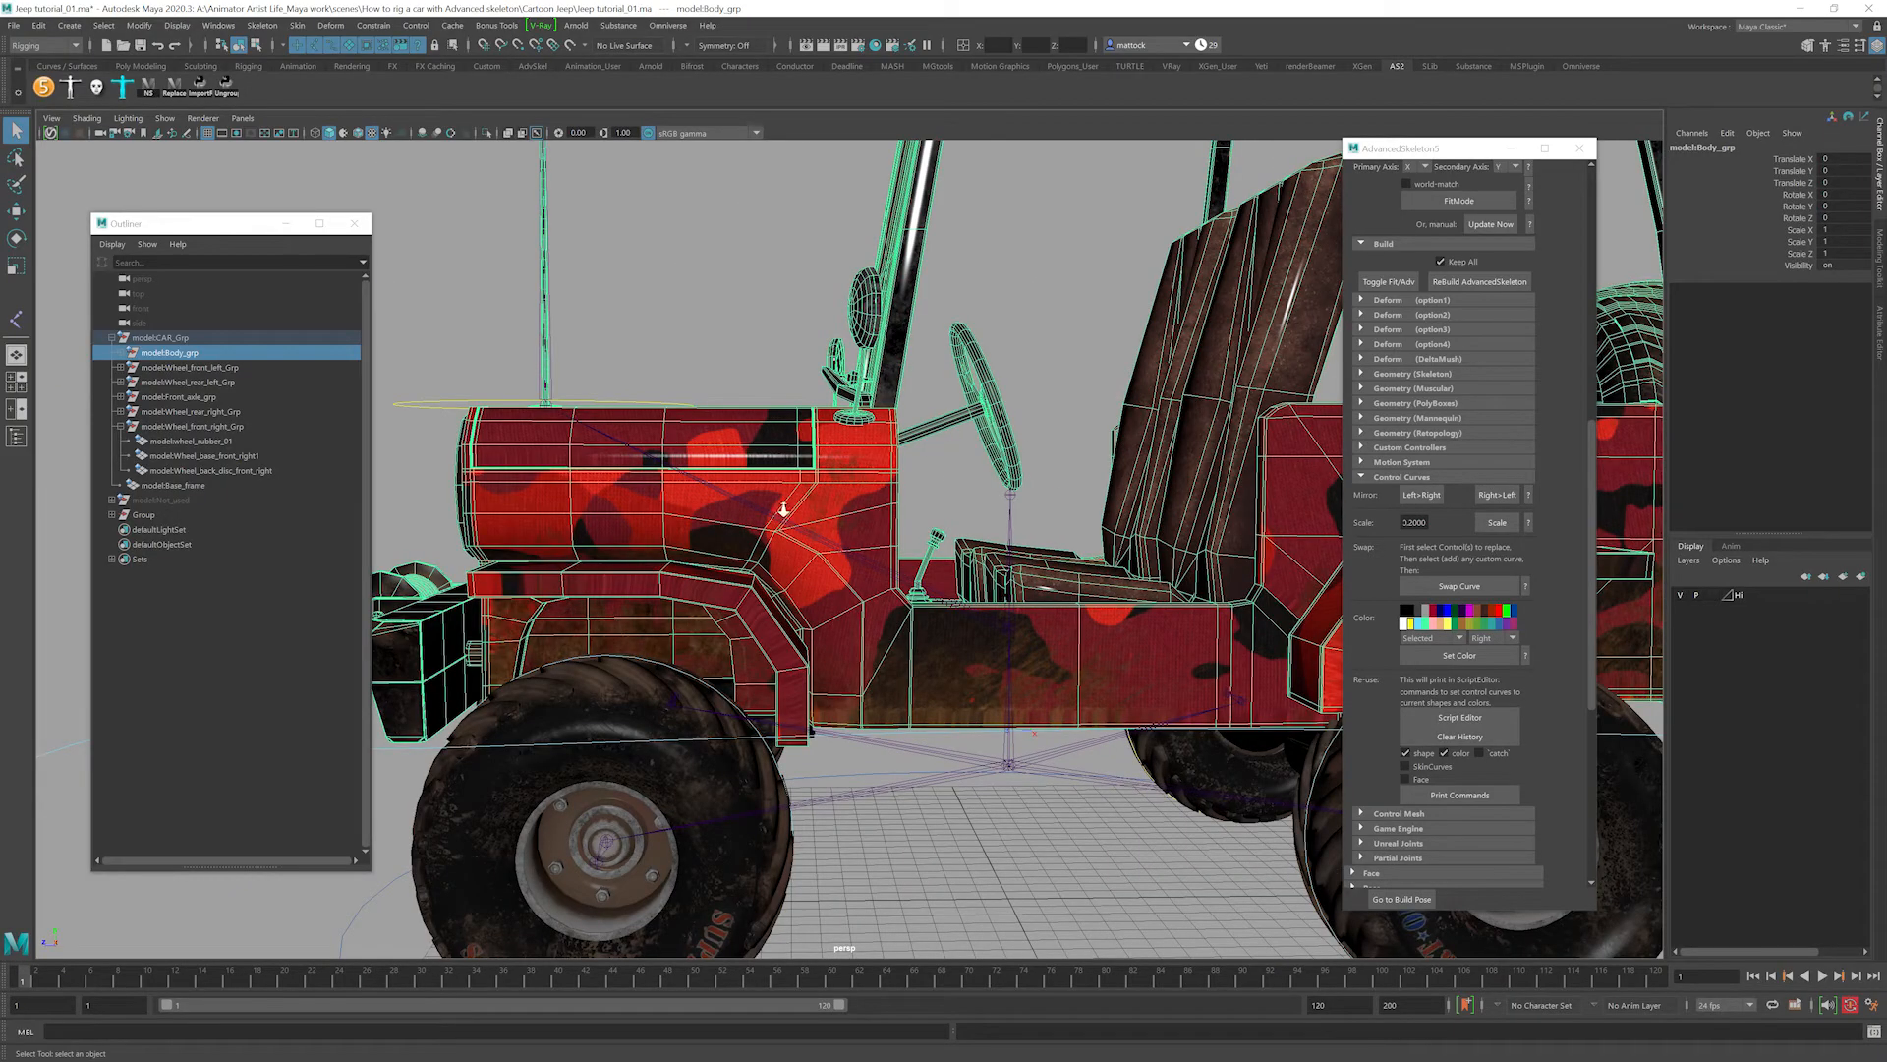
left_click_drag(784, 509, 746, 423, "alt")
left_click(954, 612)
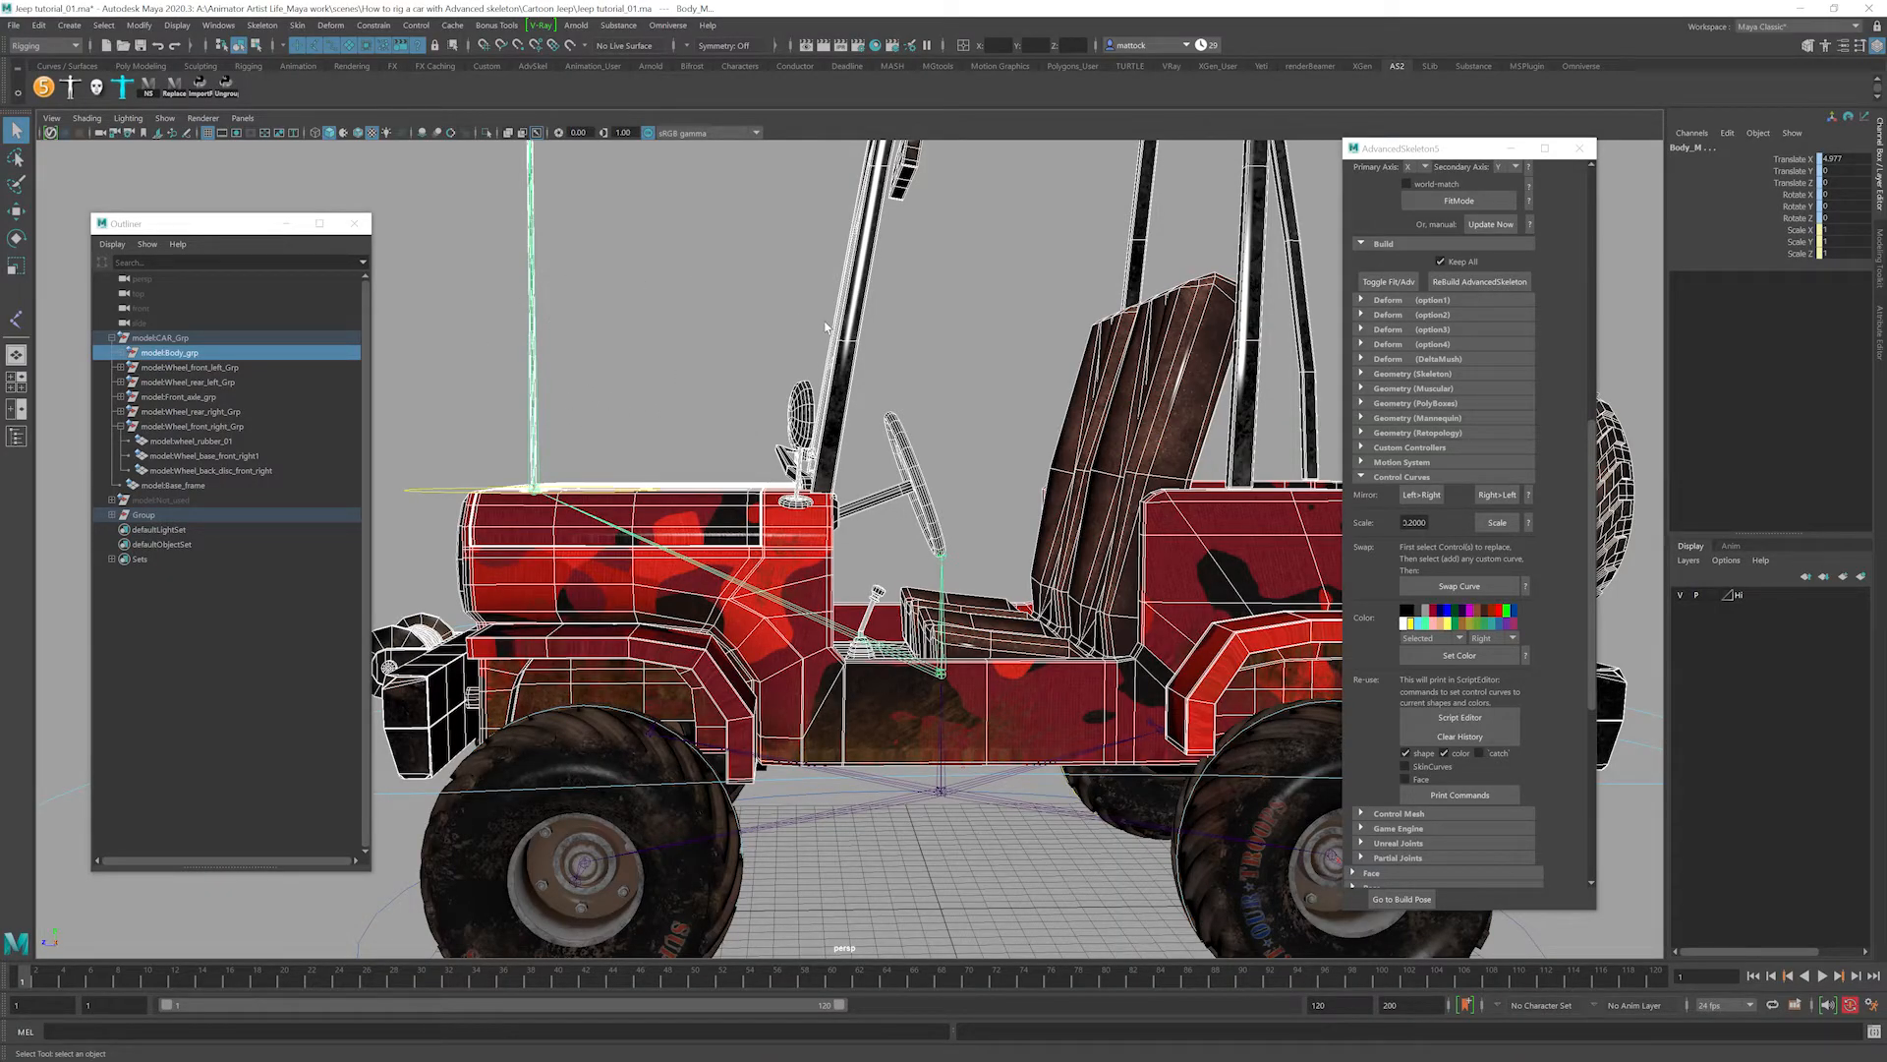
right_click_drag(1002, 356, 804, 381, "alt")
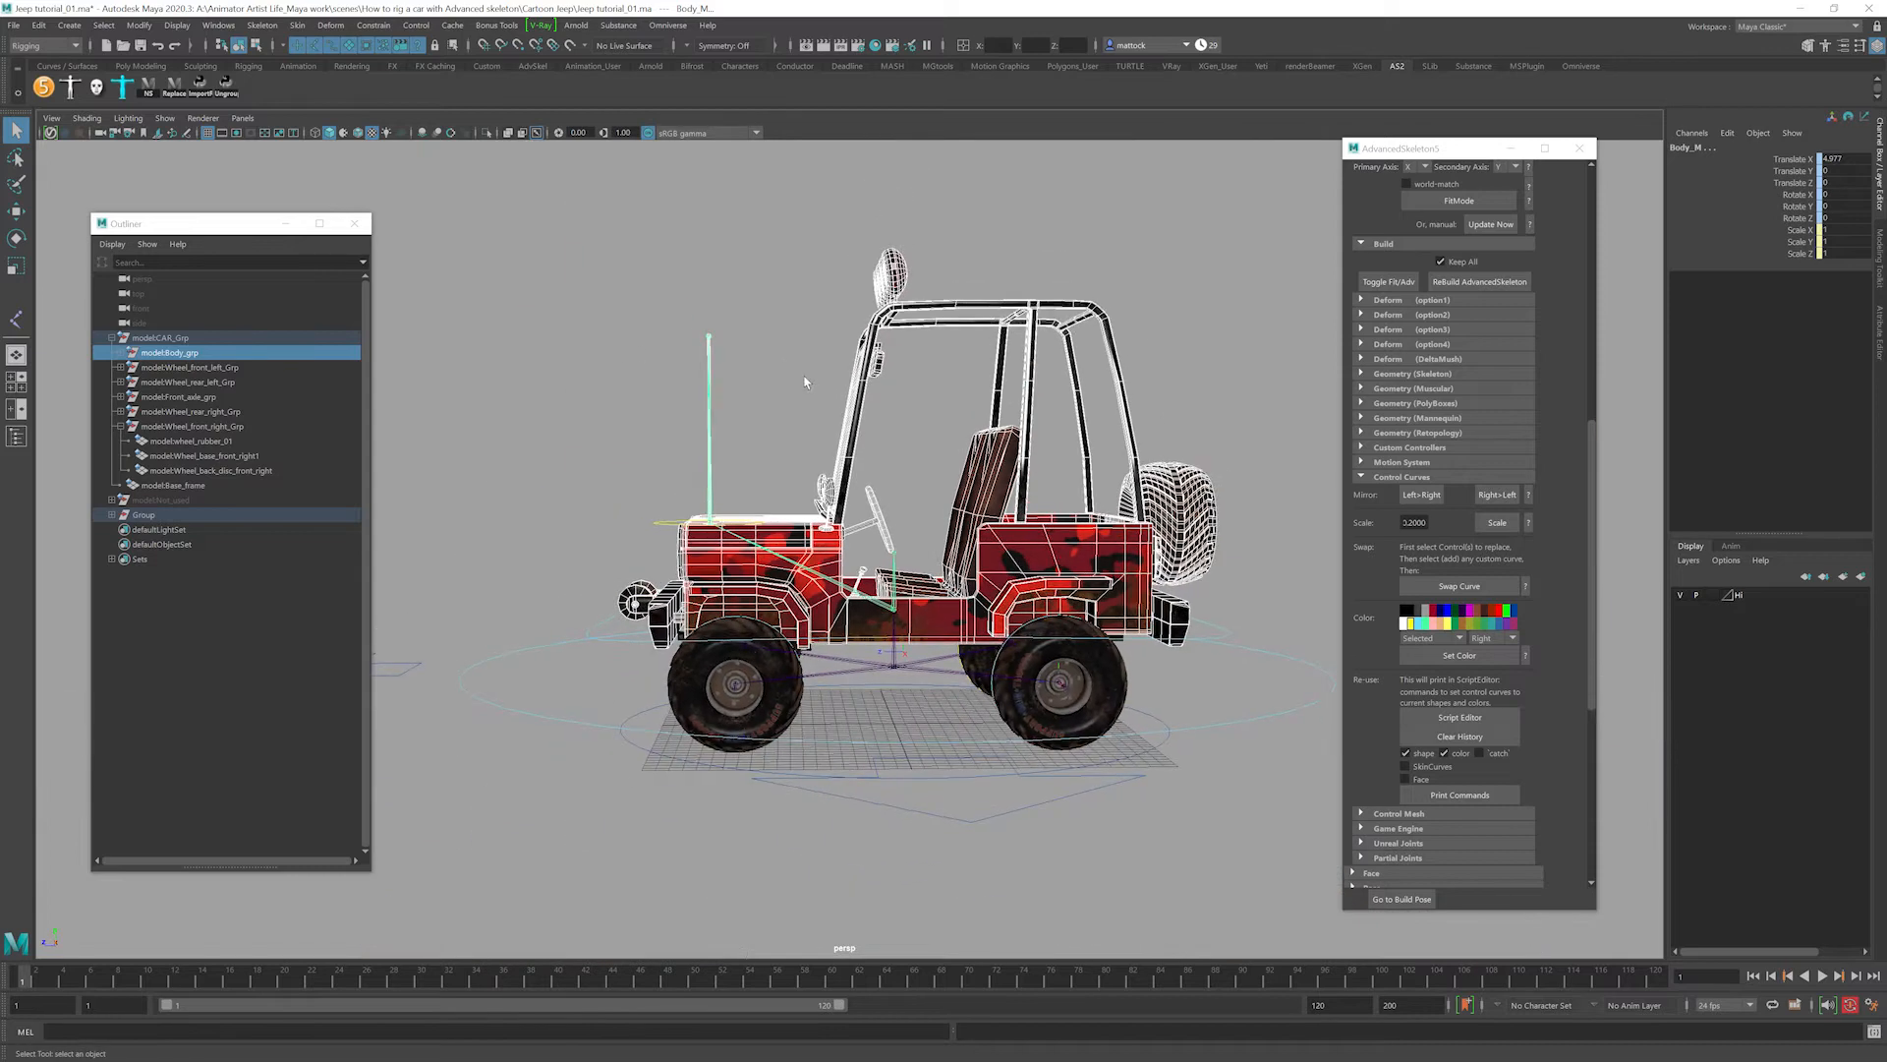
left_click(815, 329)
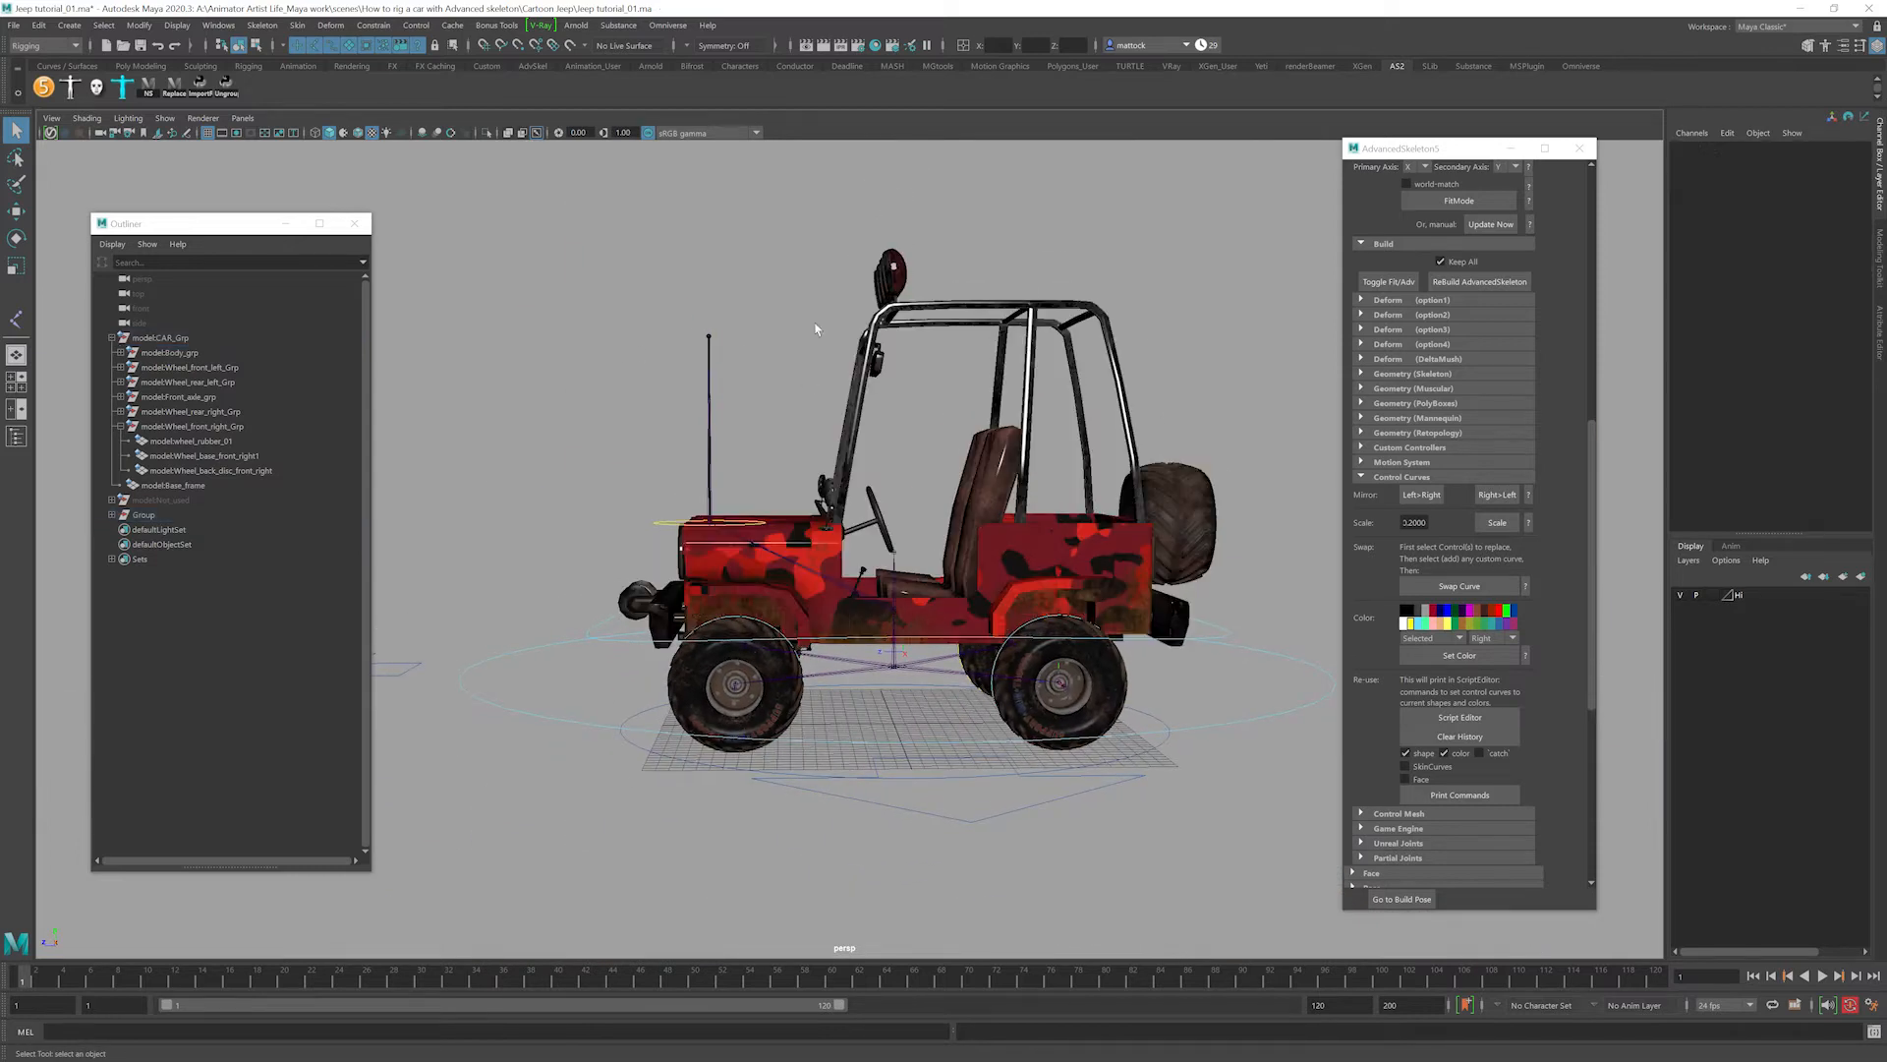
Limit the perspective view's display to polygons only.
left_click(165, 118)
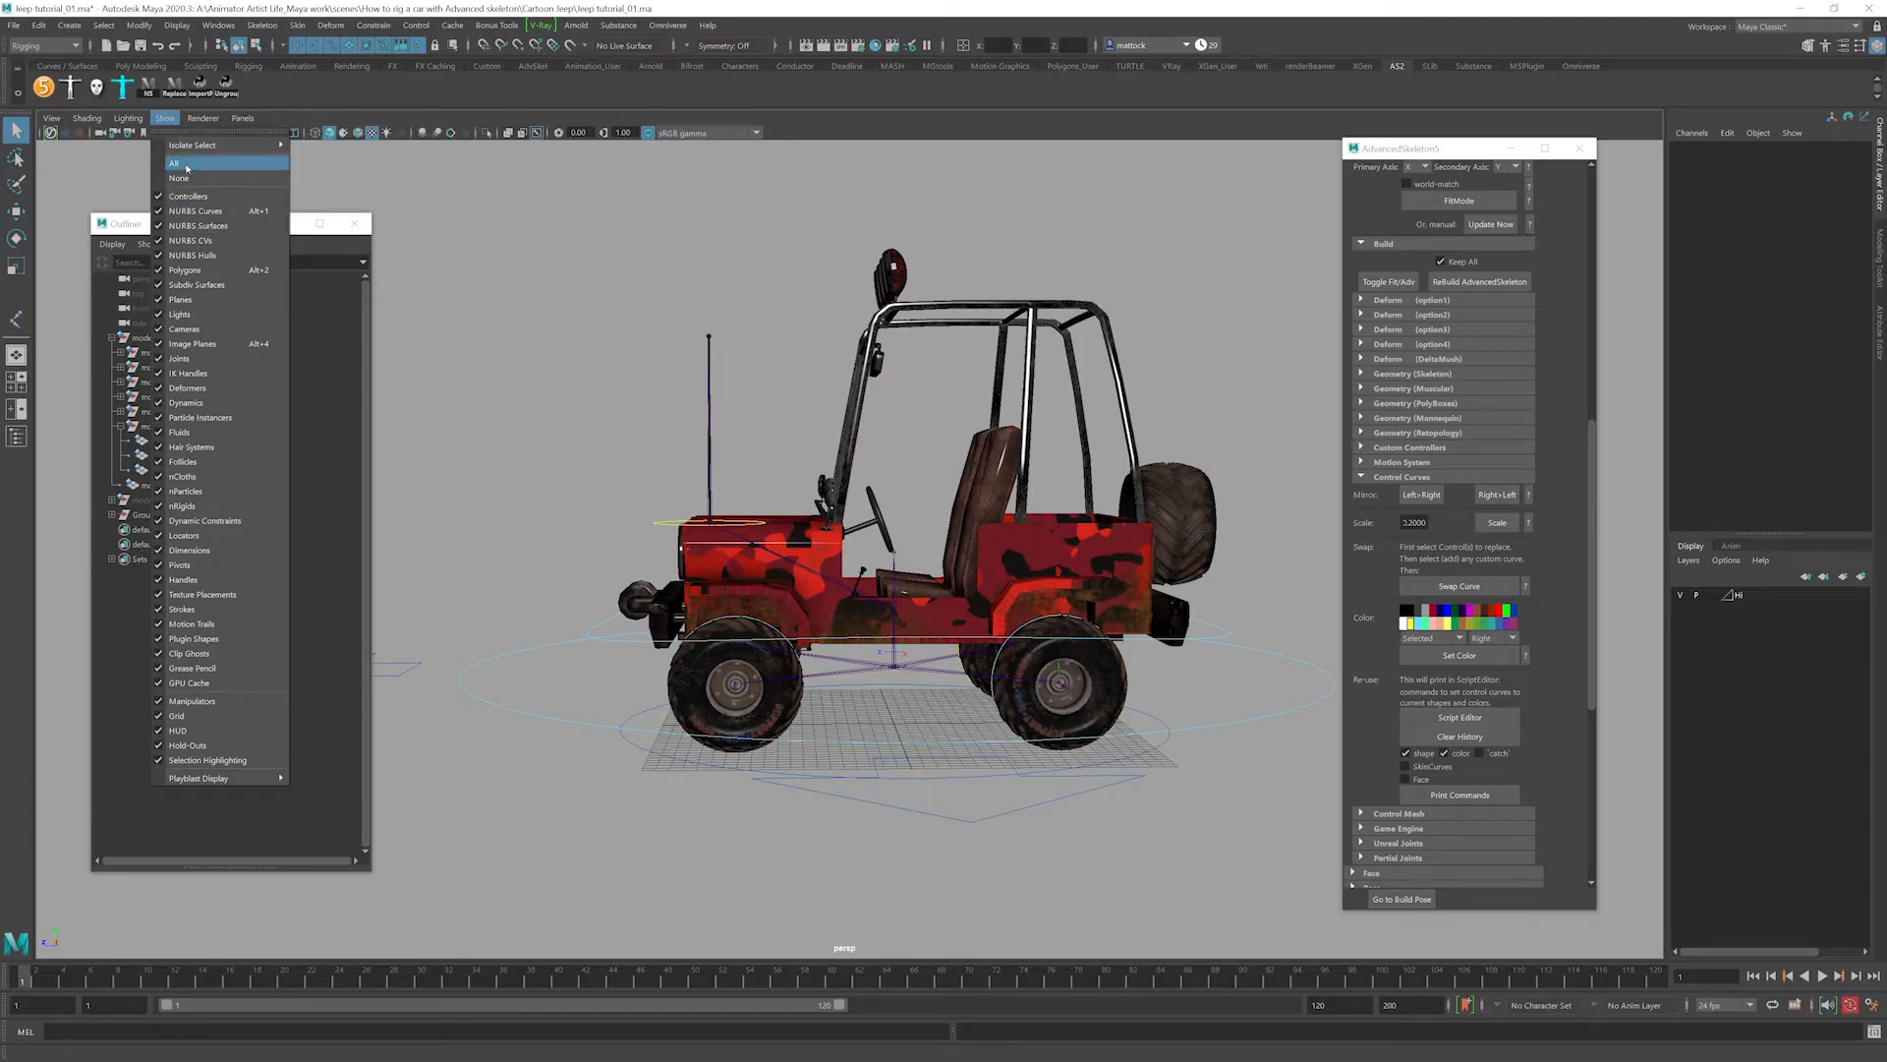
left_click(179, 178)
left_click(165, 118)
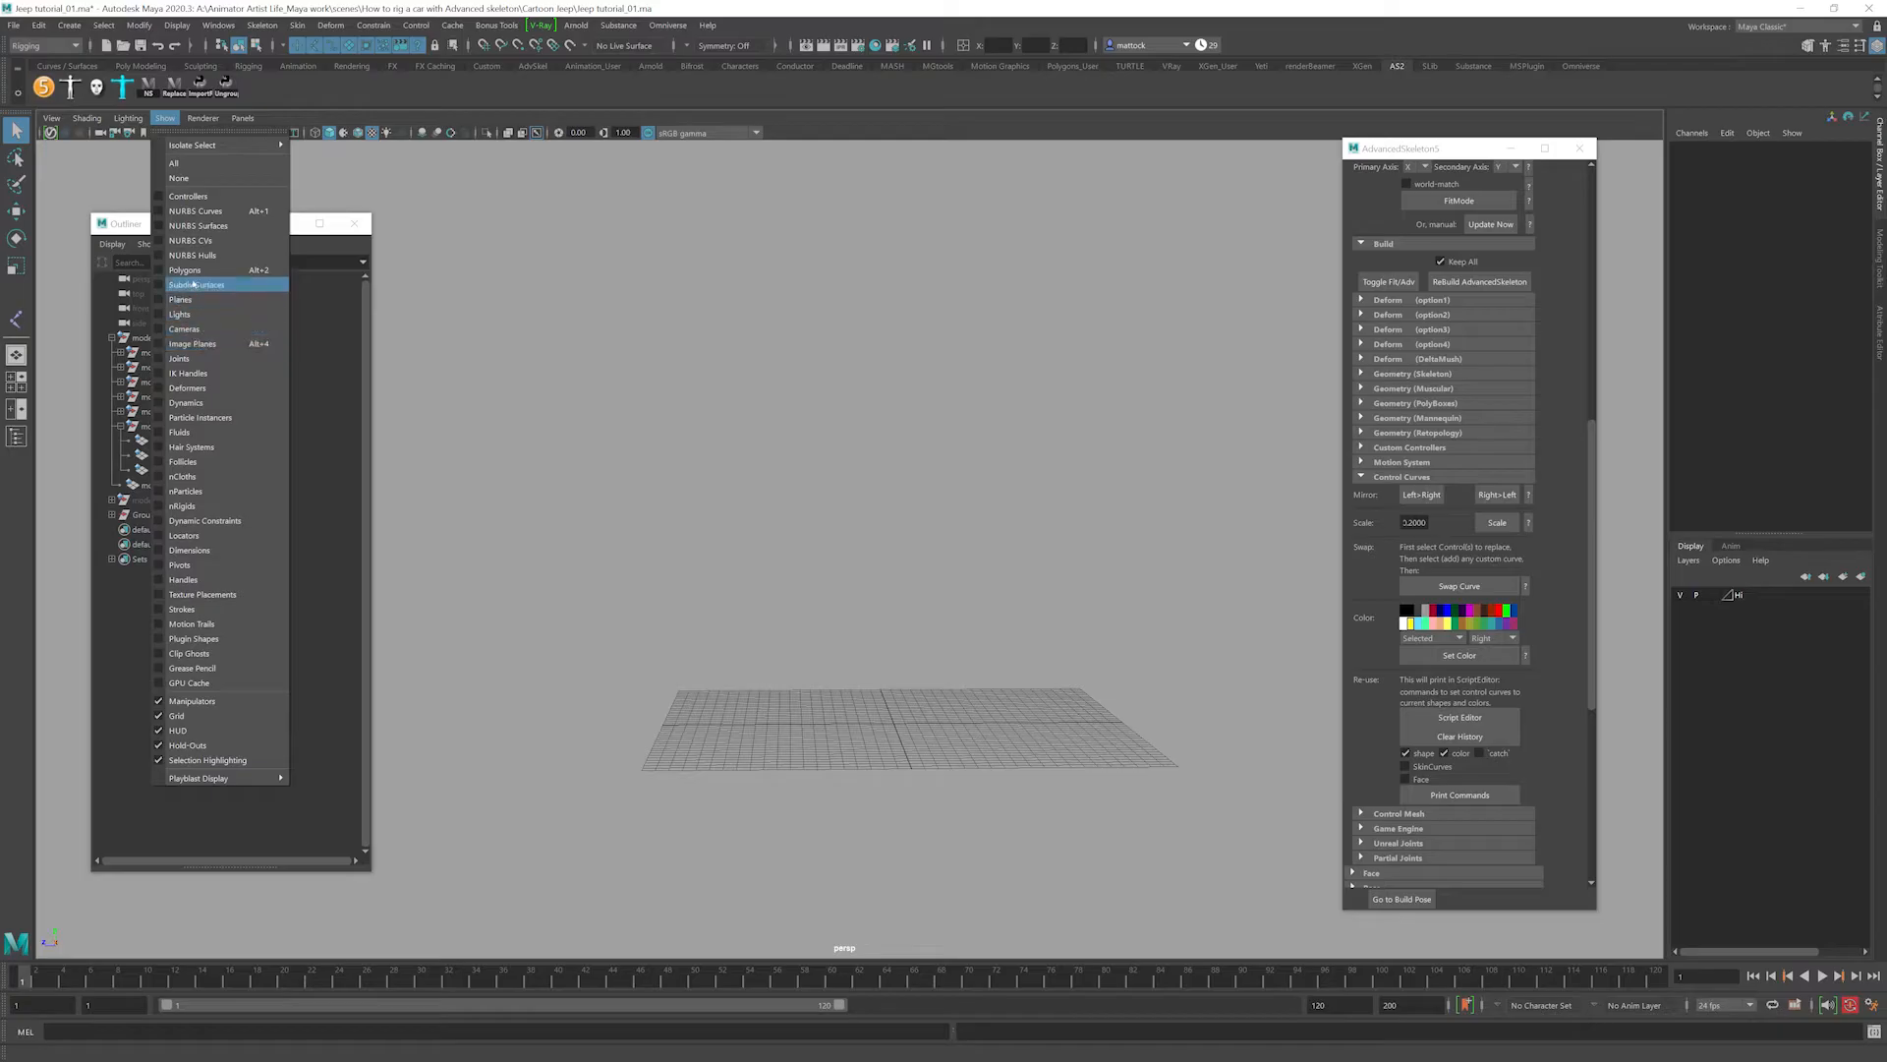
left_click(174, 164)
Switch to the maximized side view, frame the whole jeep and hide the grid.
key("space")
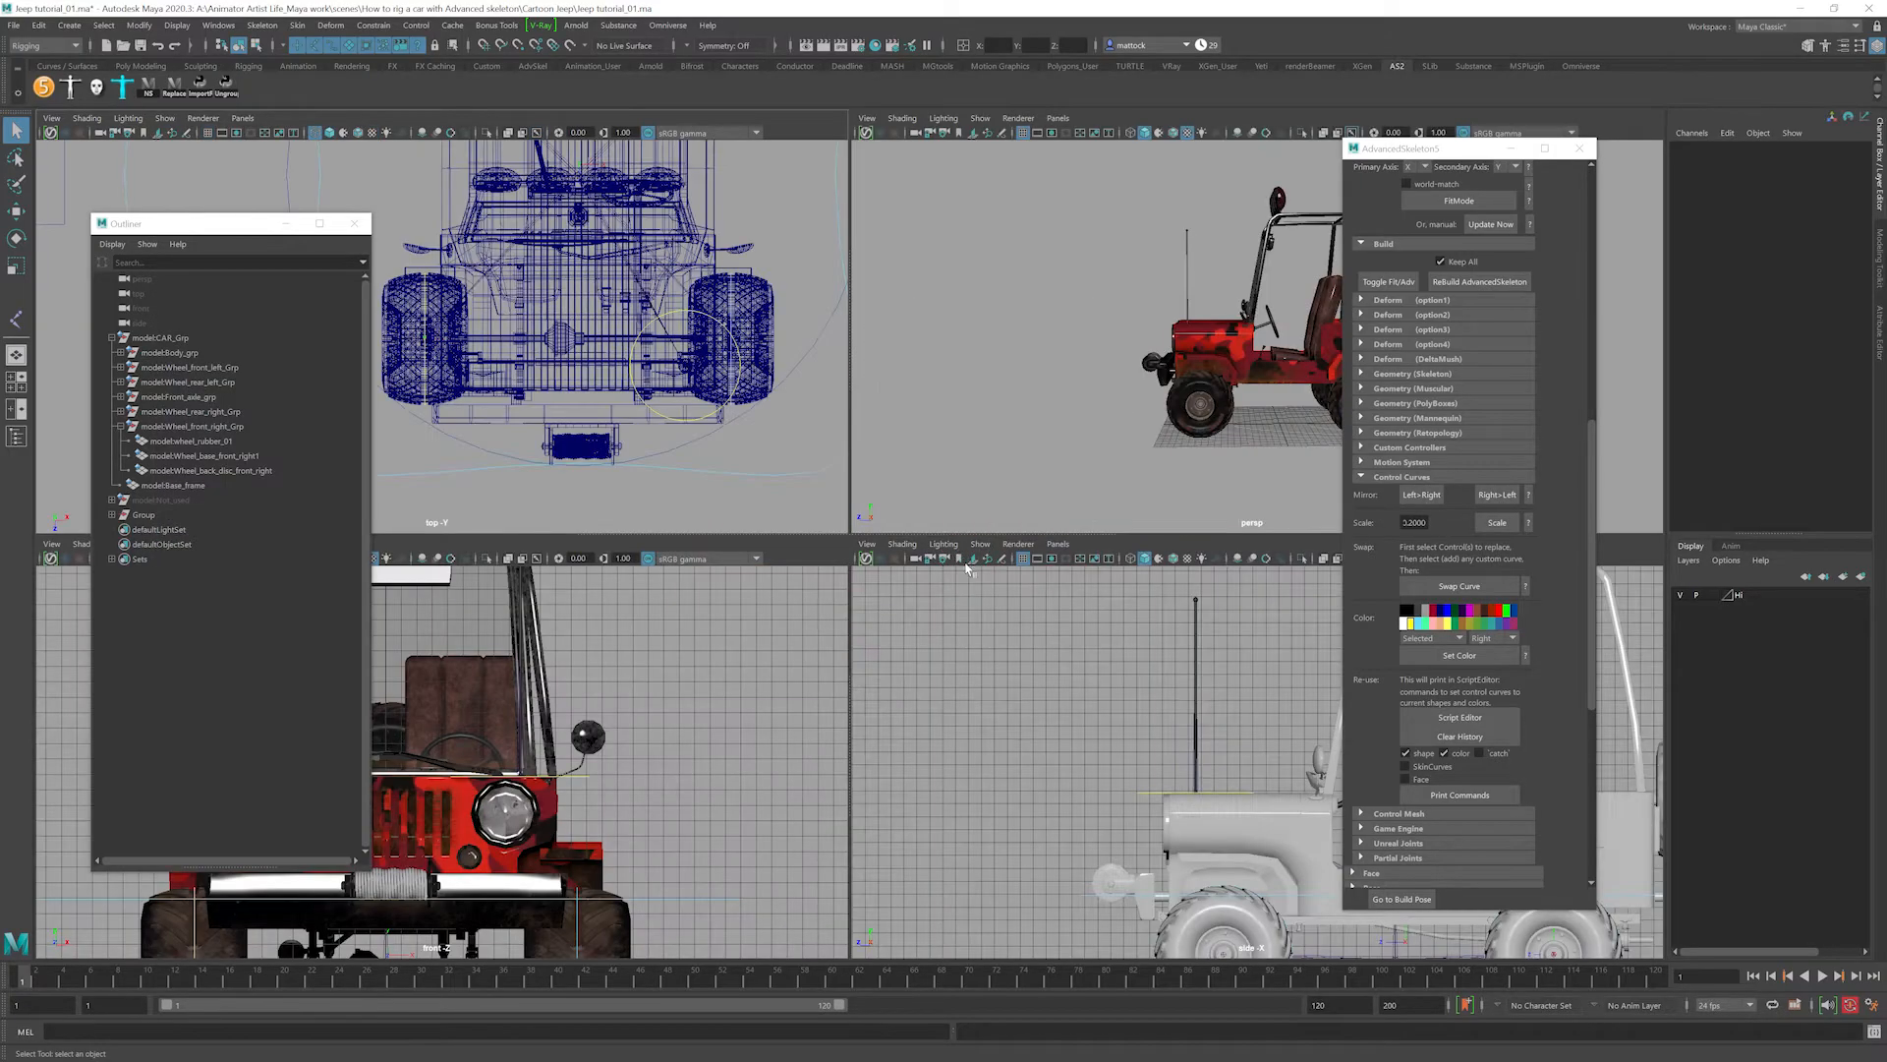
key("space")
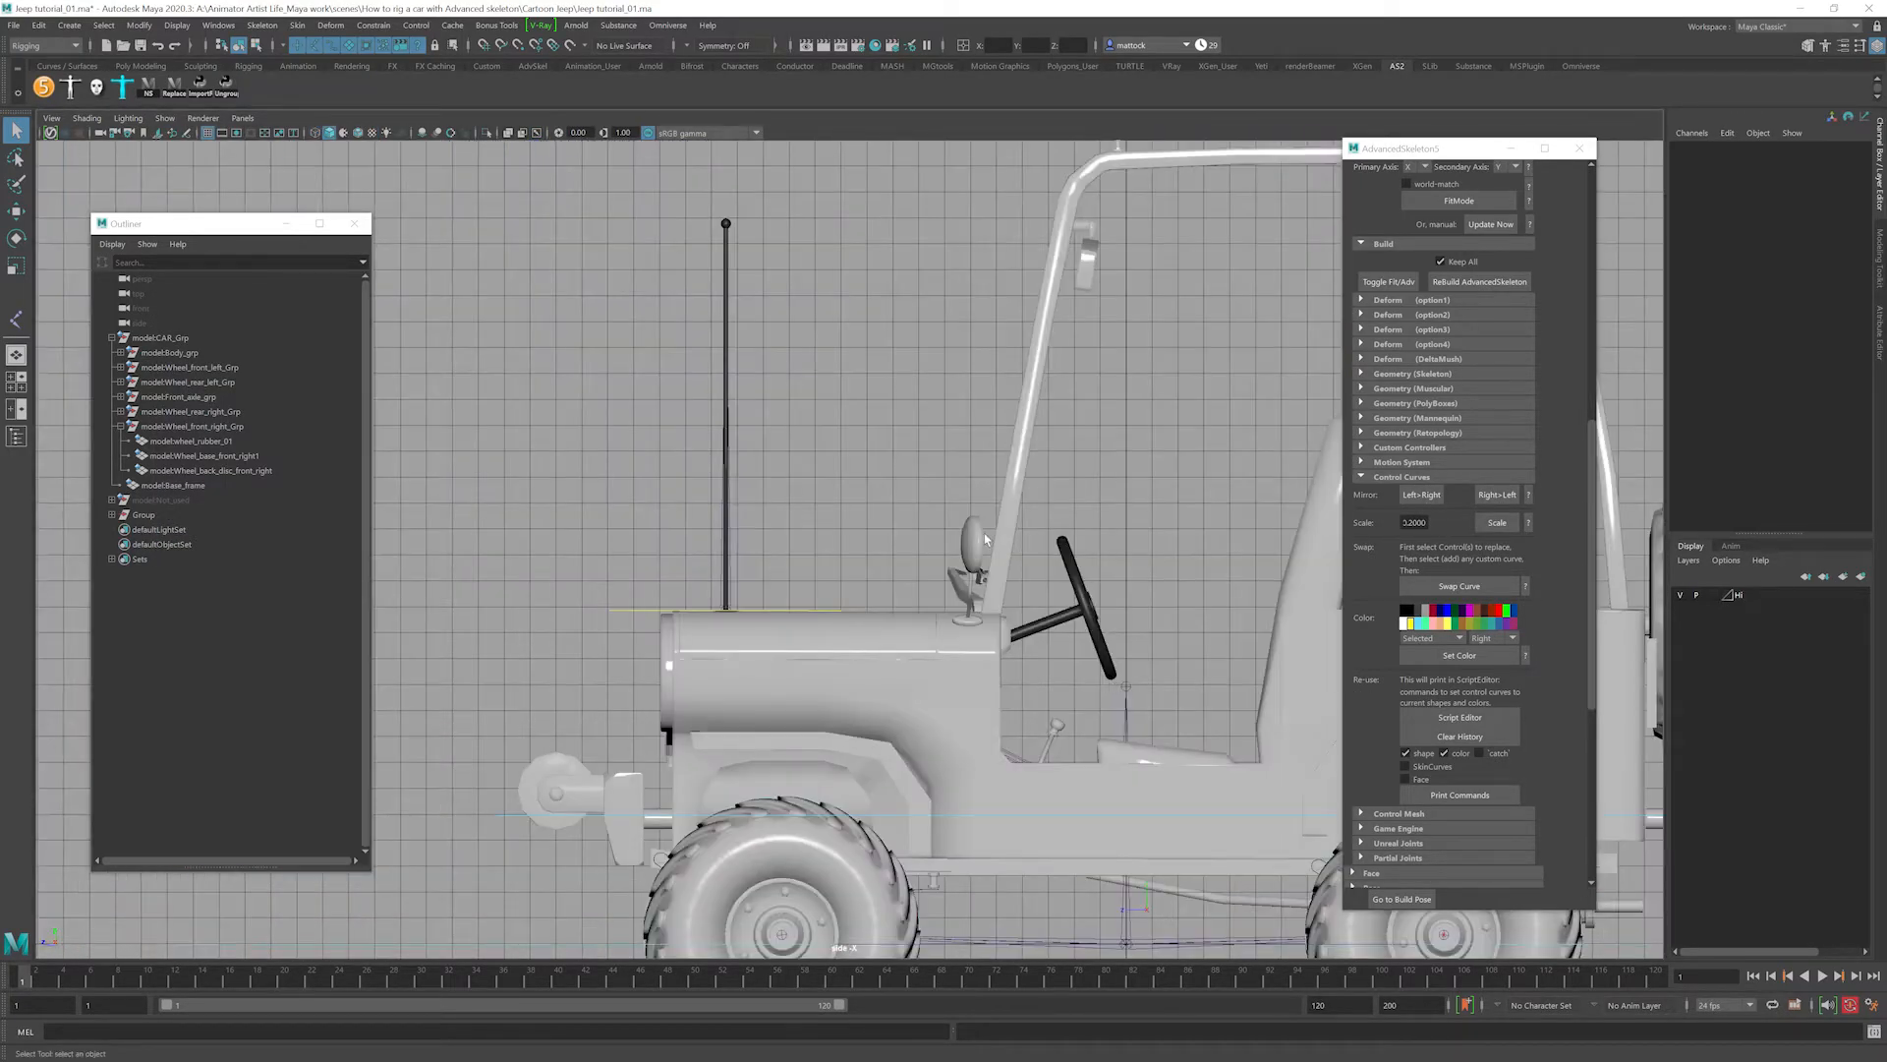
key("a")
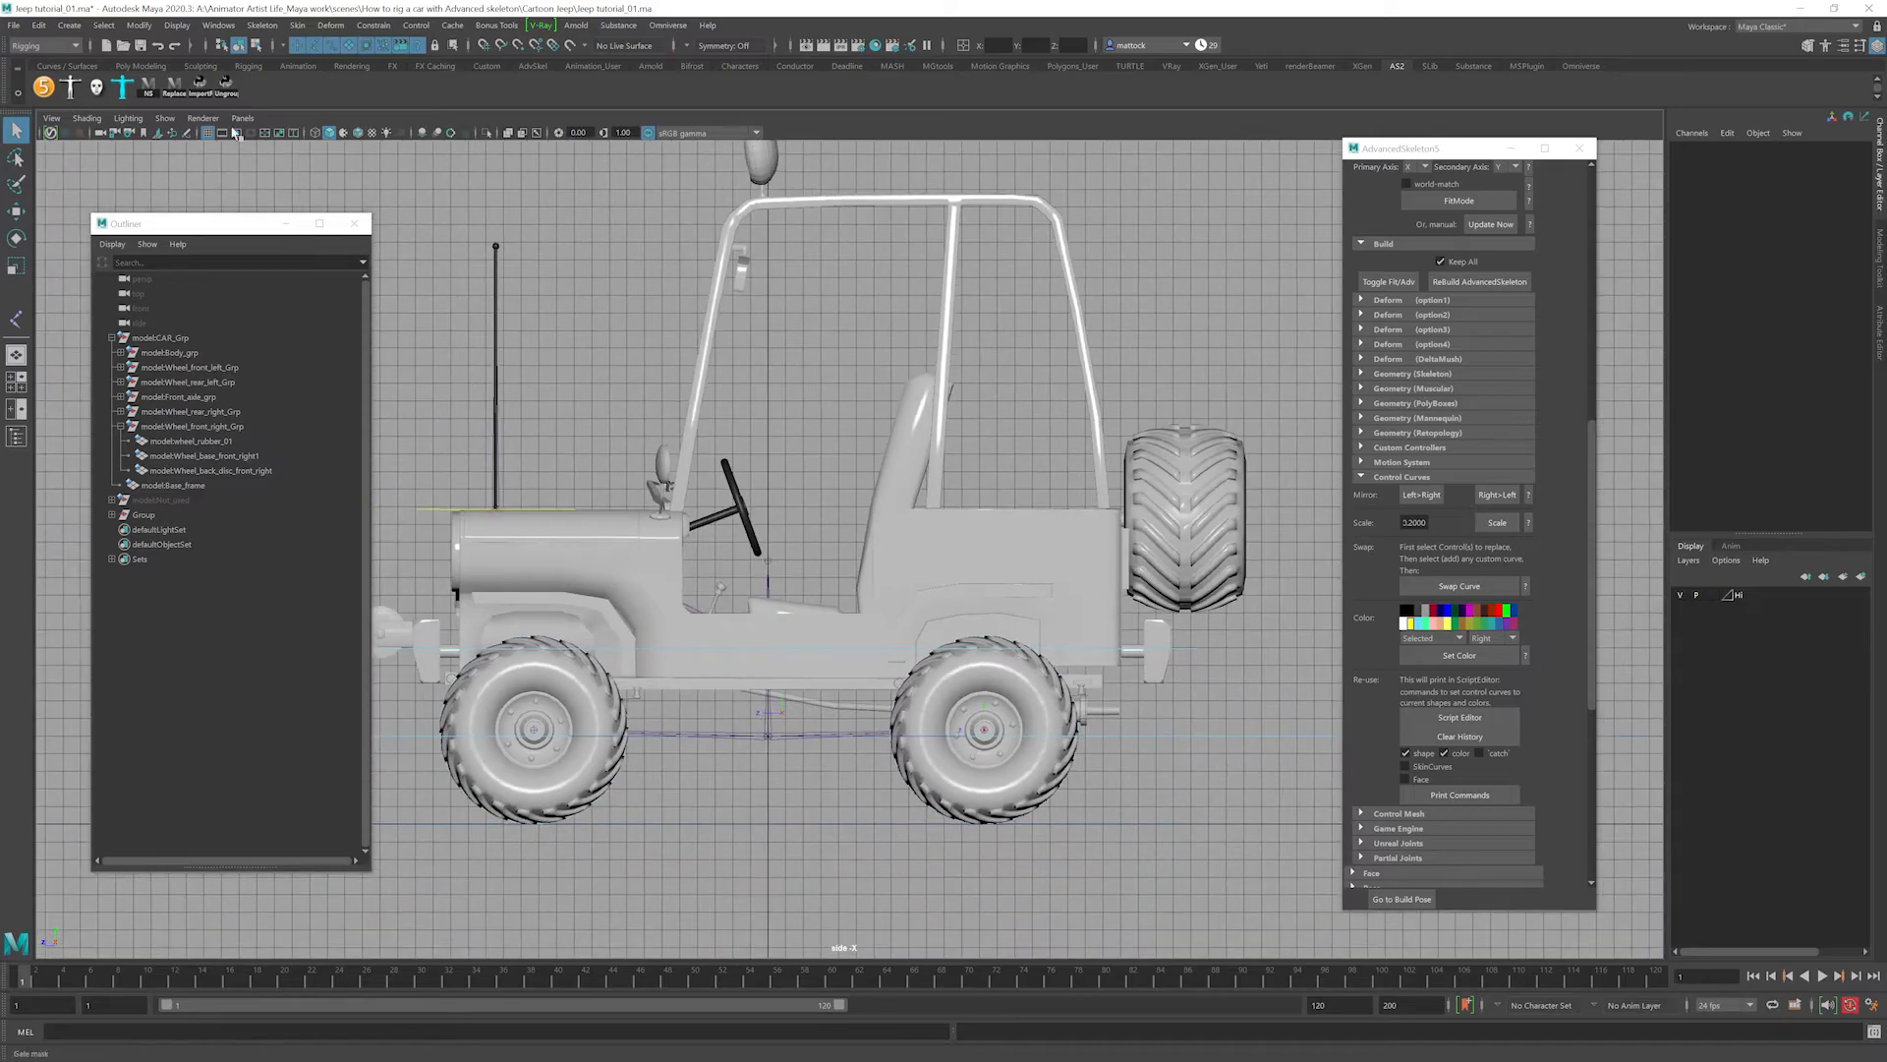
left_click(208, 132)
Limit the side view's display to polygons only and show the jeep with textured shading.
left_click(165, 118)
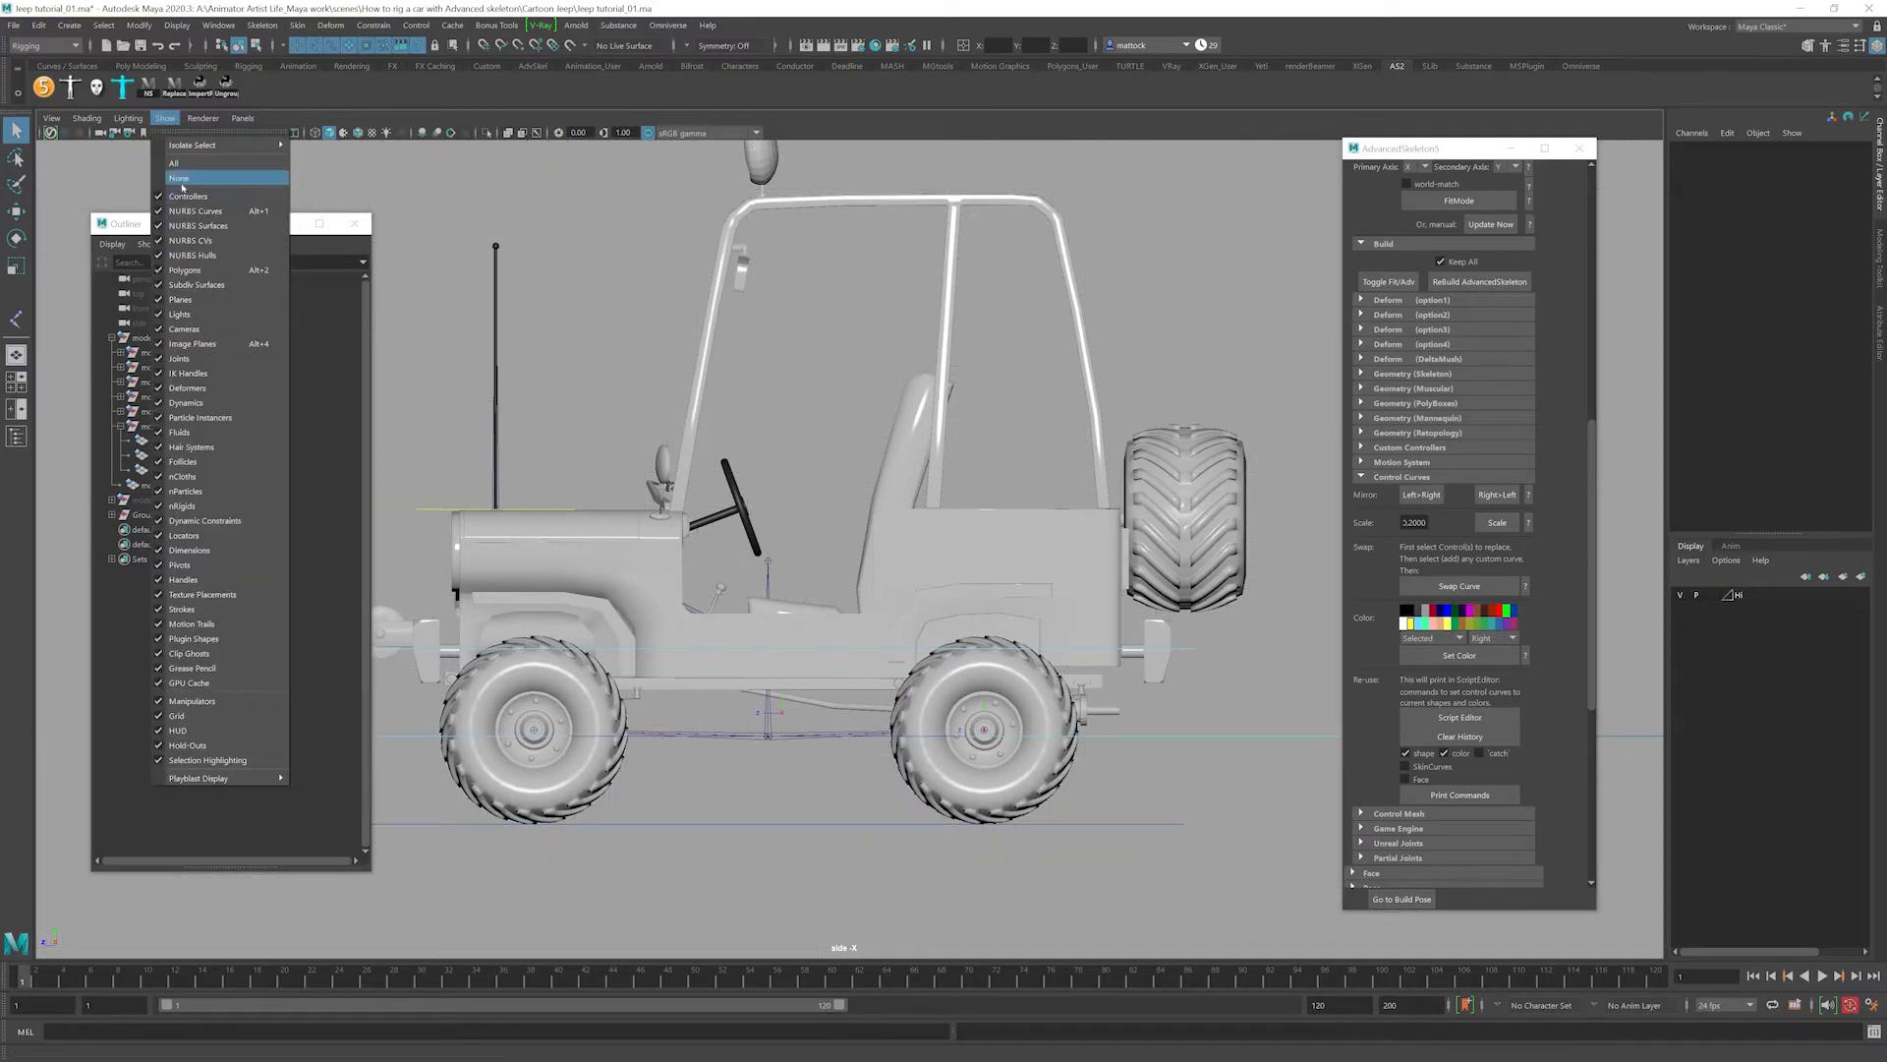
left_click(179, 178)
left_click(165, 118)
left_click(185, 269)
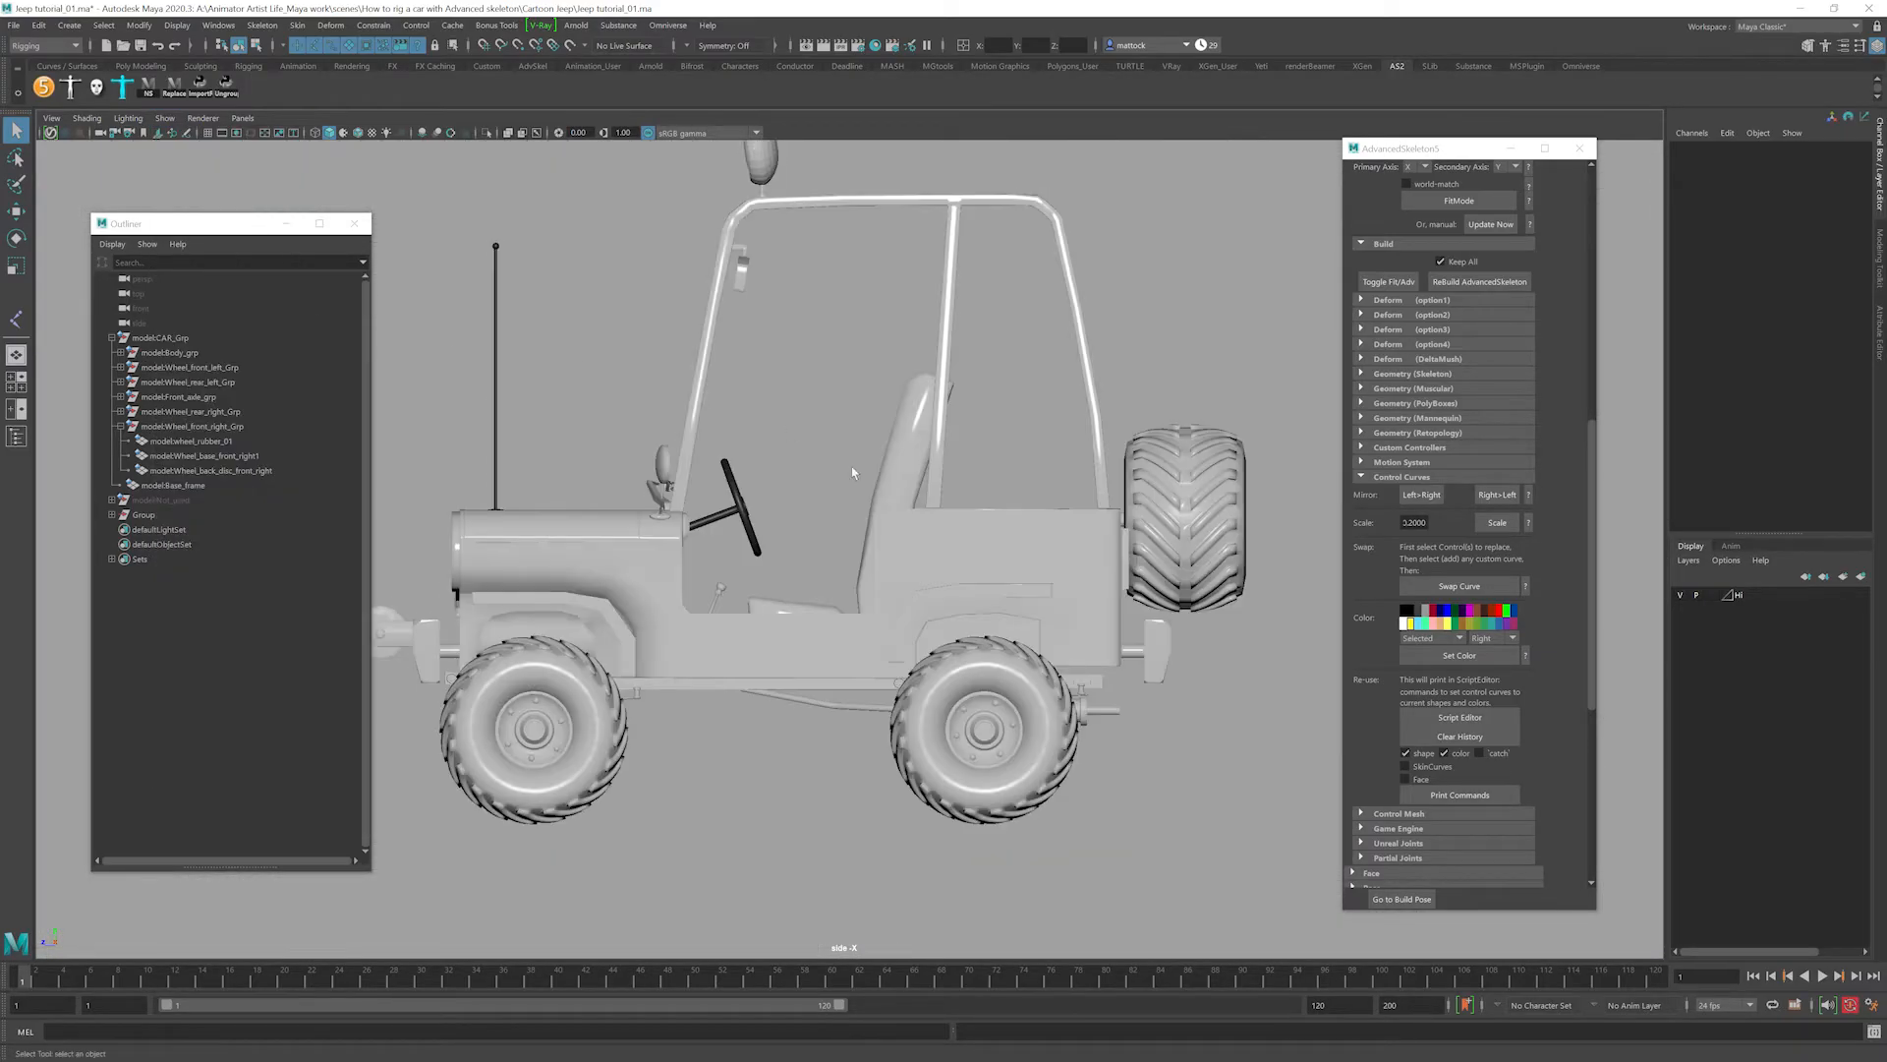
key("6")
Select the jeep's body meshes, leaving the wheels, antenna and steering wheel out of the selection.
middle_click_drag(823, 404, 976, 442, "alt")
right_click_drag(976, 442, 924, 369, "alt")
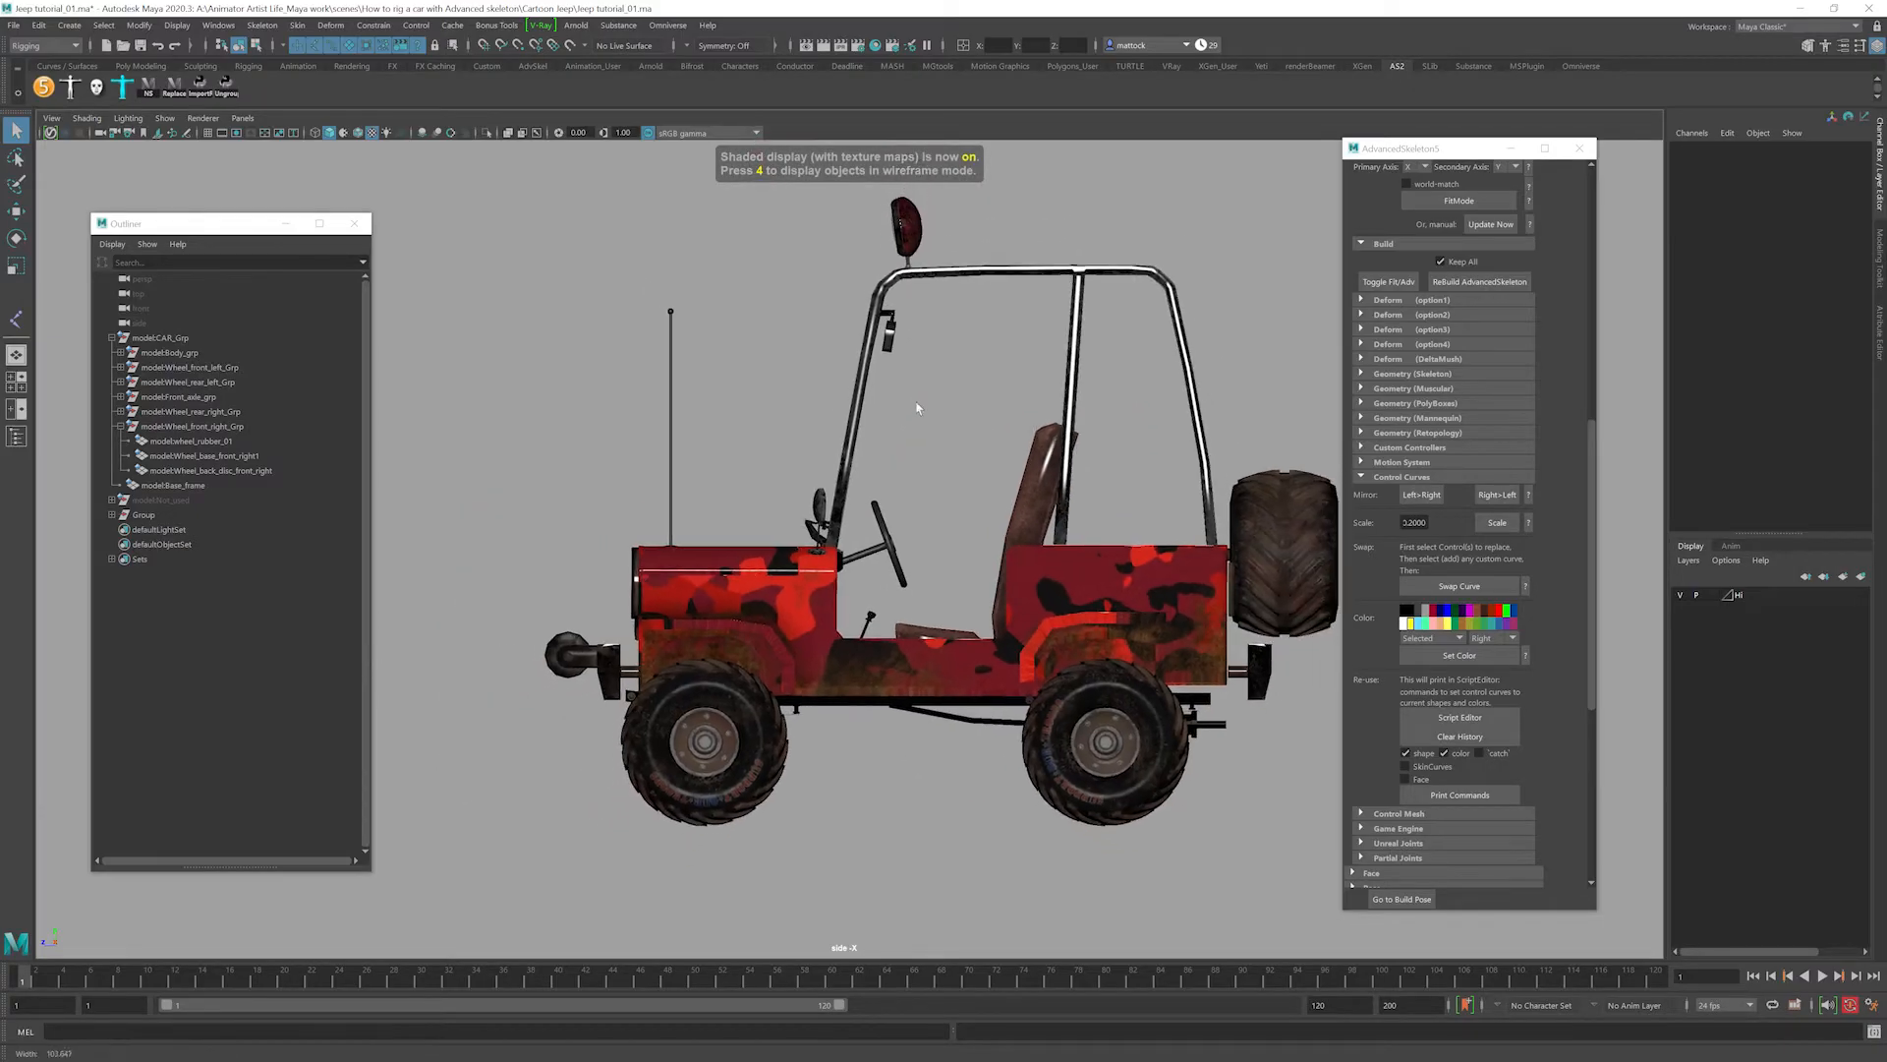
middle_click_drag(924, 369, 859, 373, "alt")
right_click_drag(1085, 373, 798, 309, "alt")
left_click_drag(555, 242, 1251, 649)
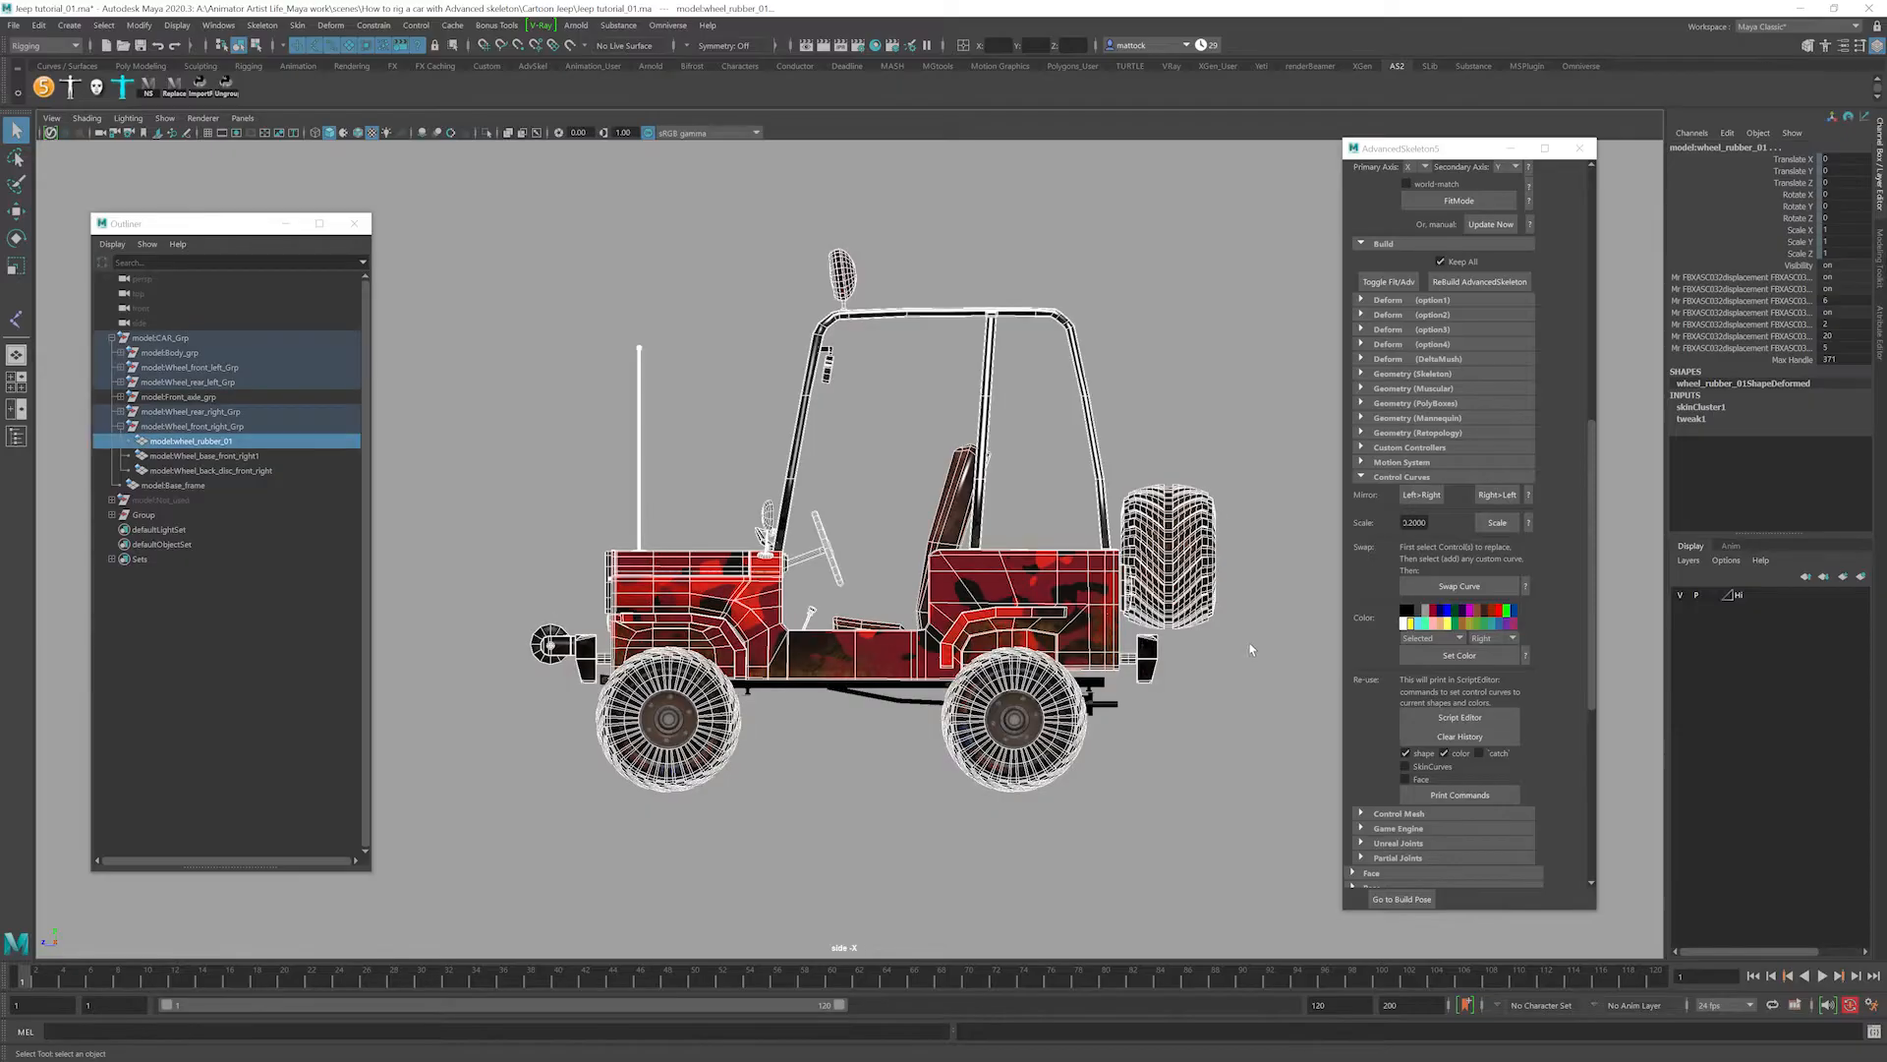
left_click(711, 715)
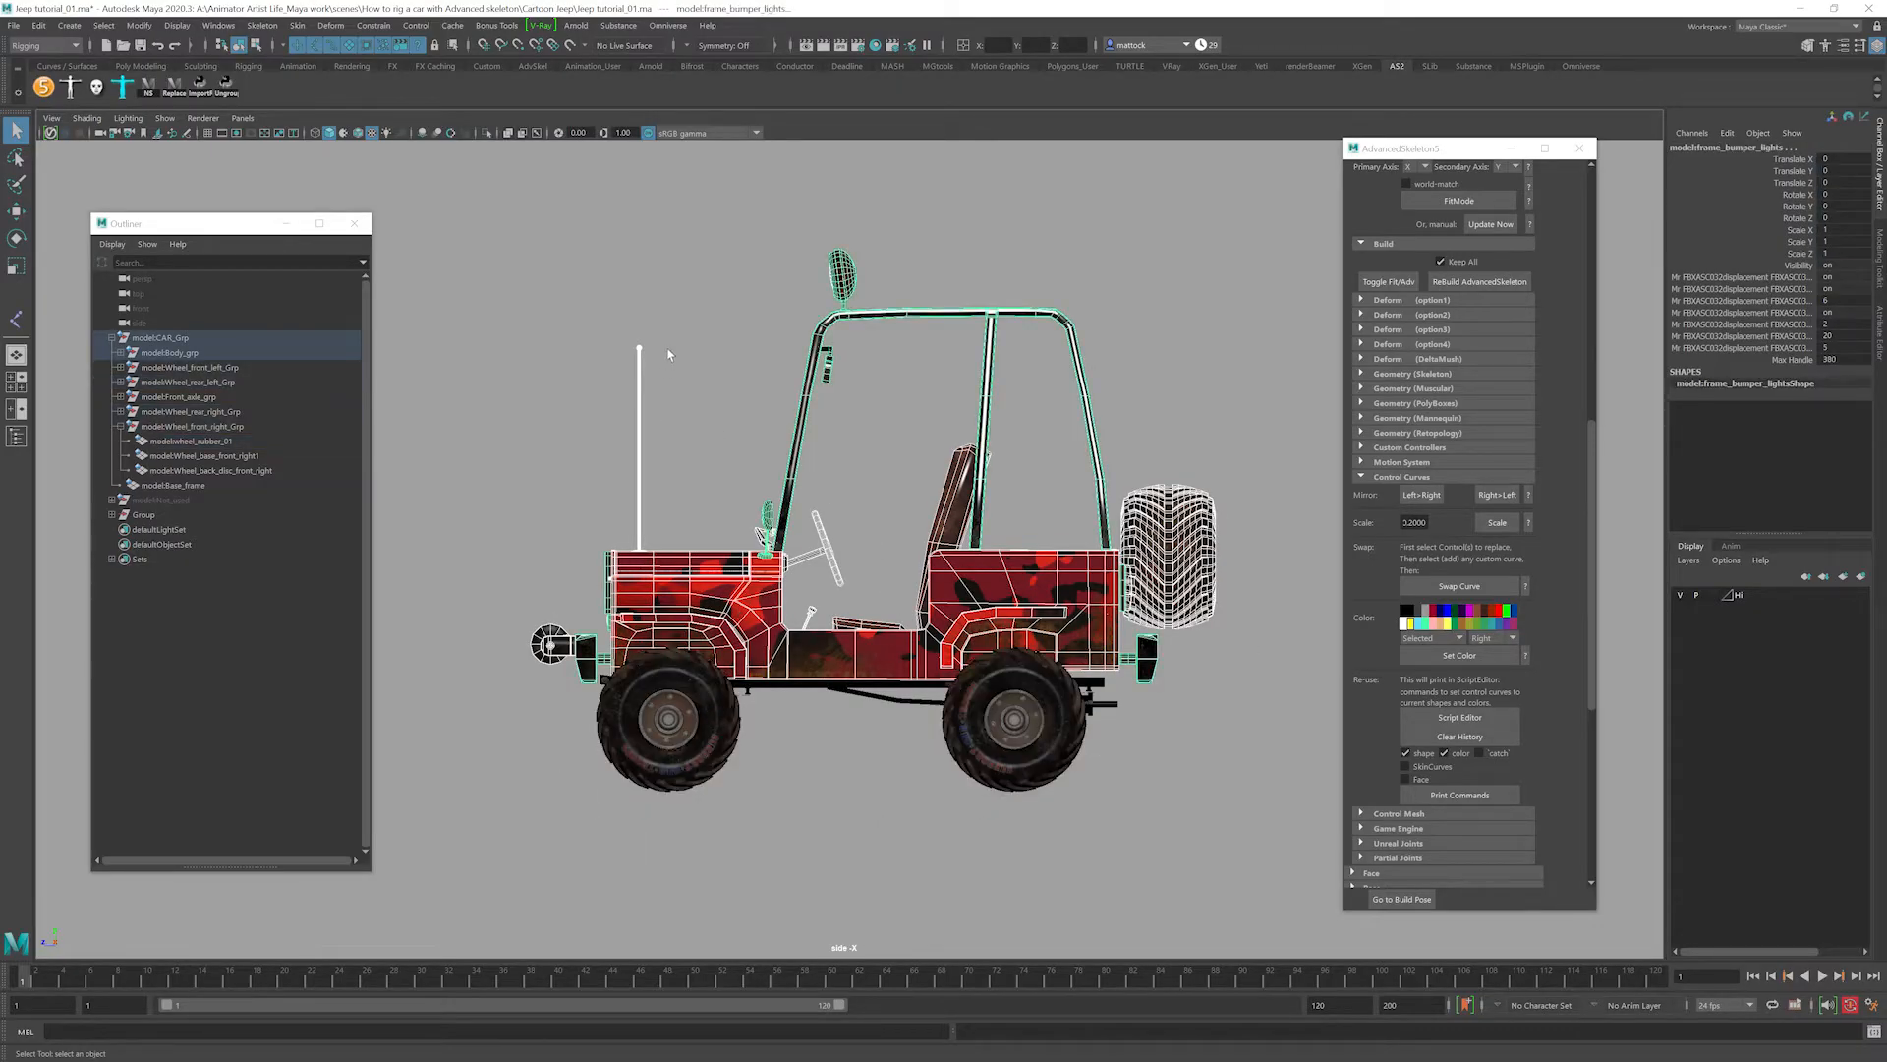
left_click_drag(618, 390, 618, 390, "ctrl")
Try moving the selected body meshes upward in the side view and undo the move.
key("w")
left_click_drag(851, 718, 856, 639)
key("ctrl+z")
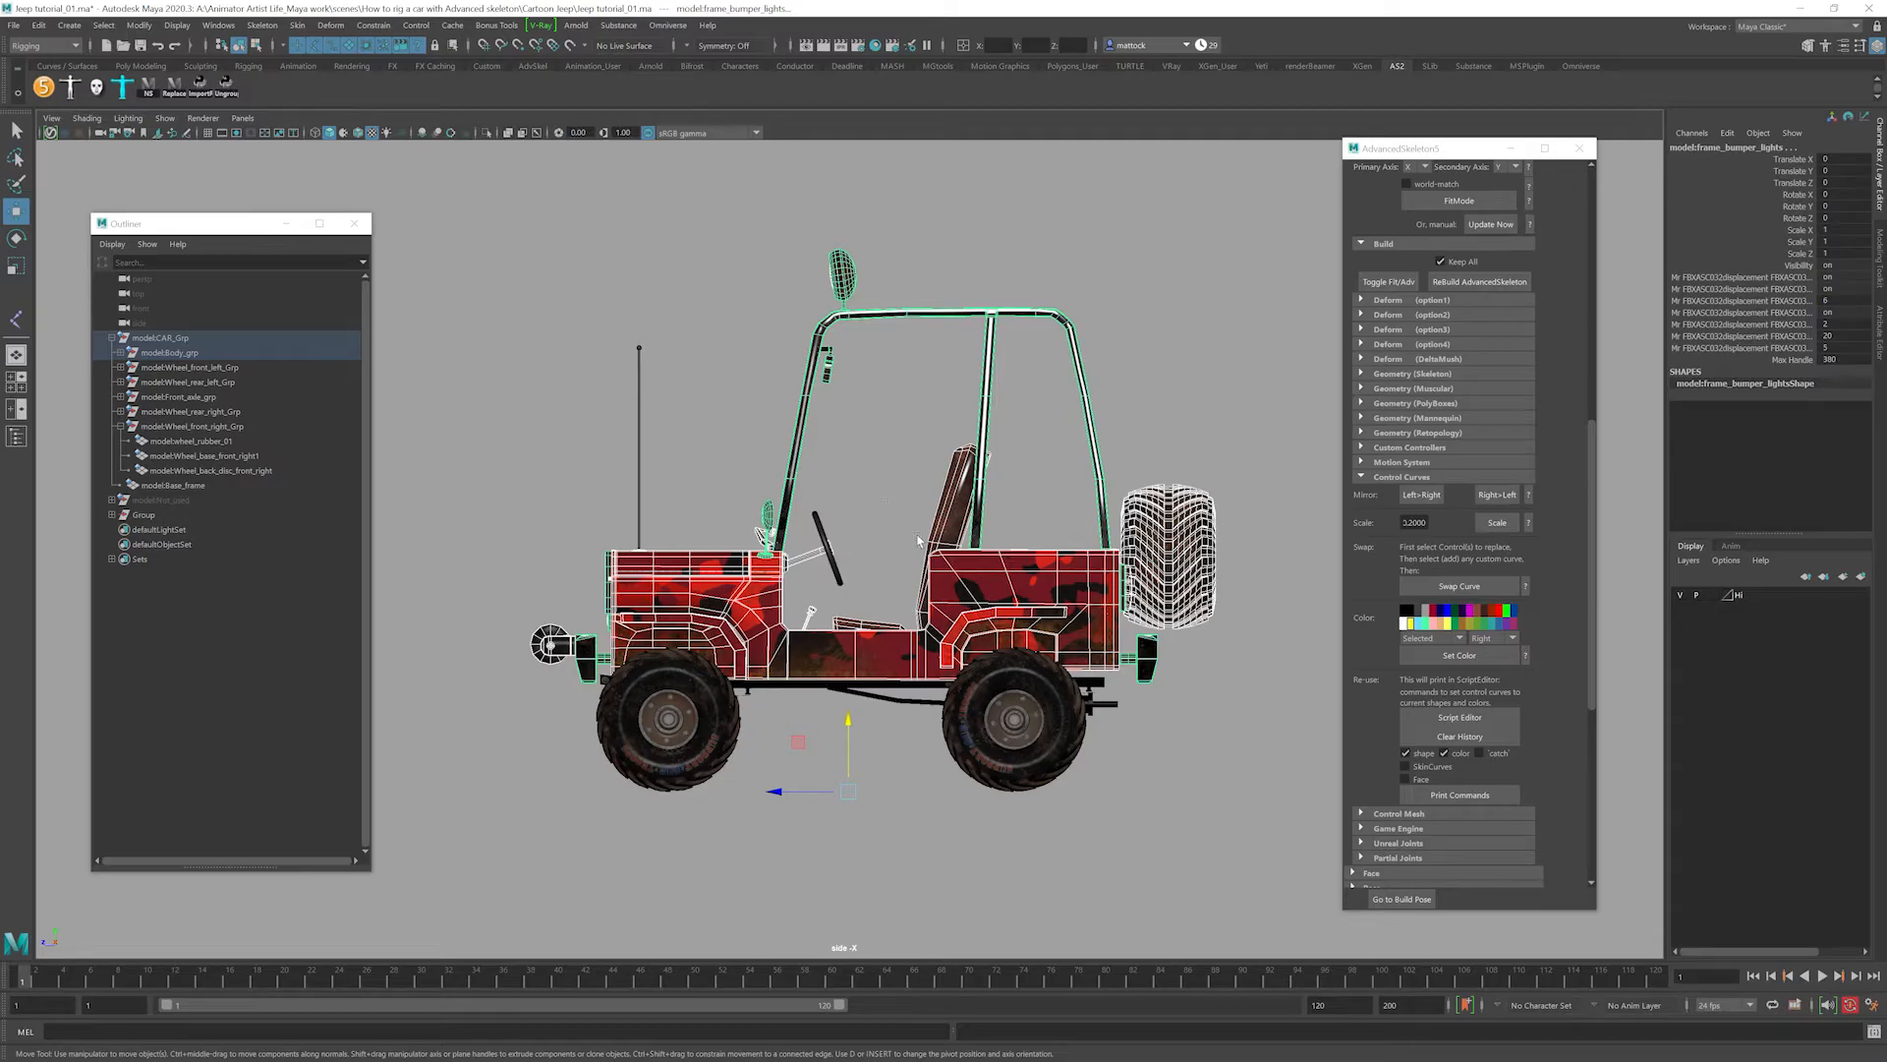
Return to the maximized perspective view, test-move the selected body meshes and undo that move.
key("space")
middle_click_drag(1216, 342, 981, 391, "alt")
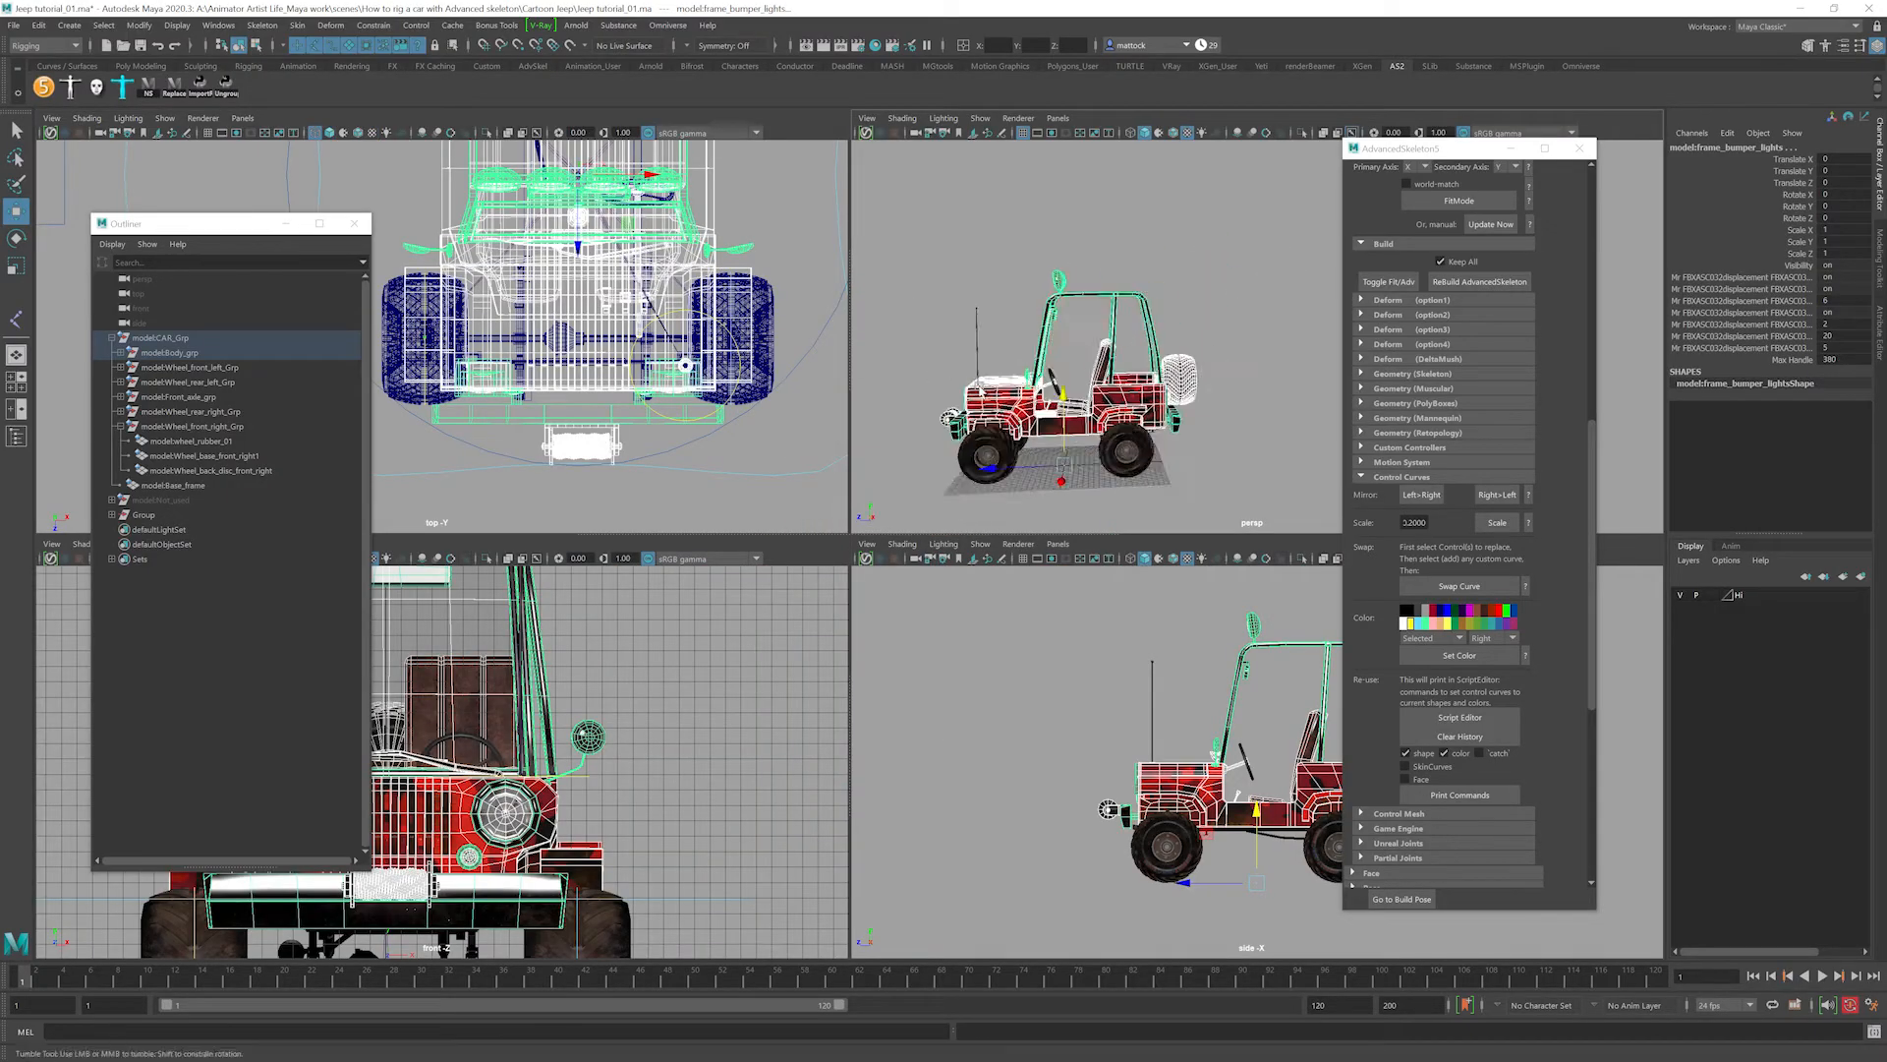
left_click_drag(980, 390, 1017, 396, "alt")
key("space")
right_click_drag(881, 494, 884, 598, "alt")
middle_click_drag(885, 599, 1051, 489, "alt")
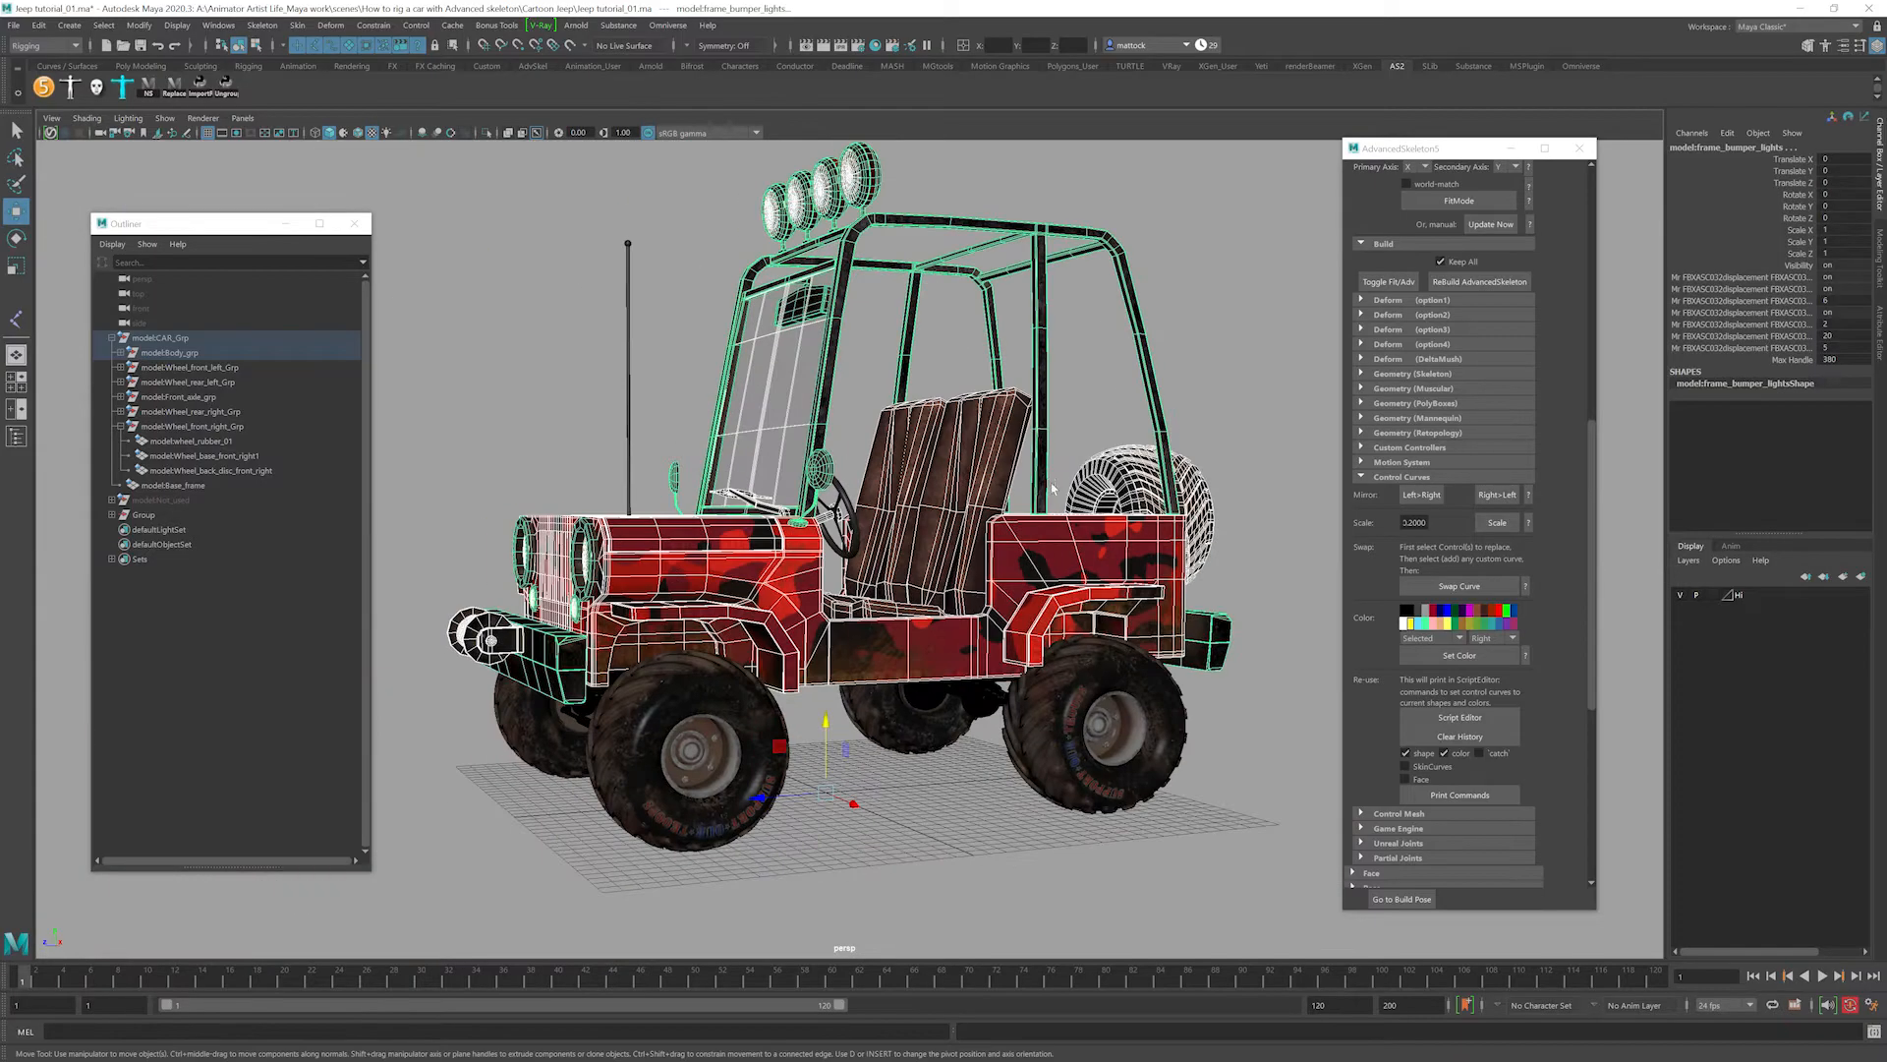
left_click_drag(1051, 489, 854, 731, "alt")
left_click_drag(855, 840, 993, 641)
key("ctrl+z")
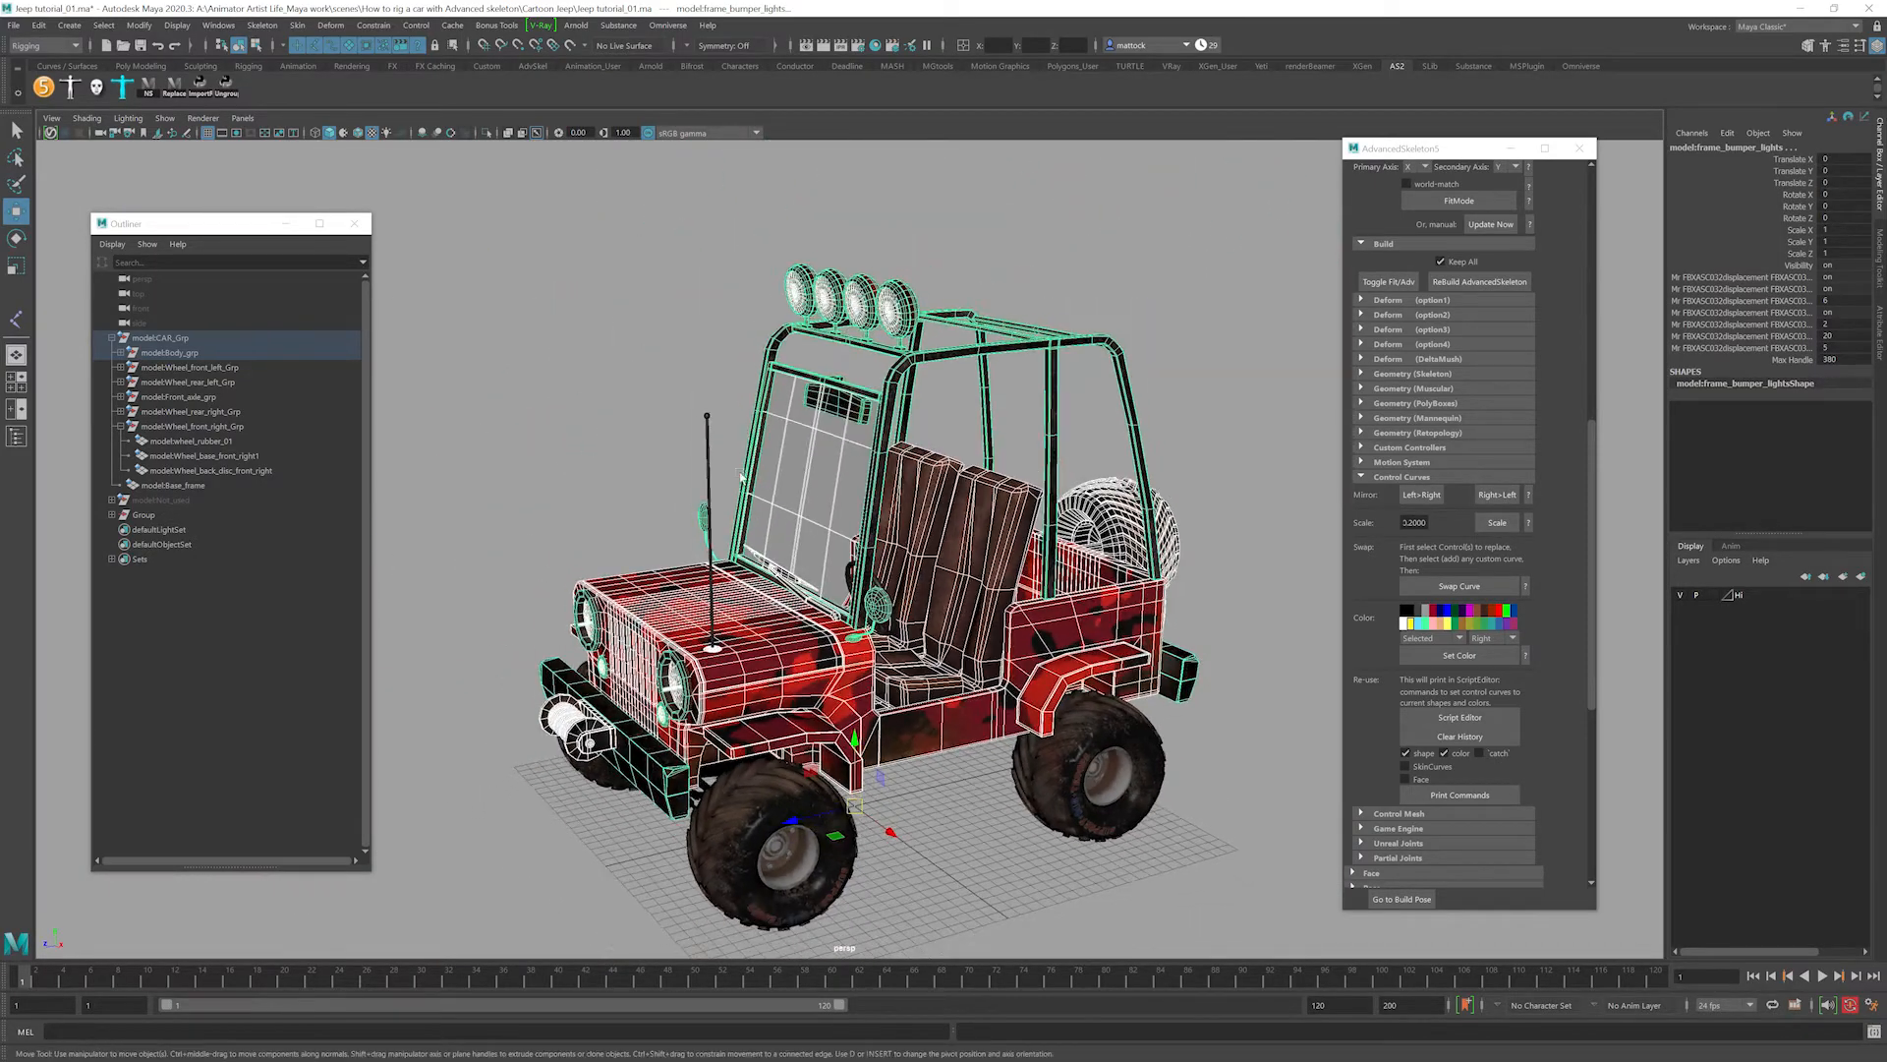
Expand the body group to check which of its meshes are selected, and collapse it again.
left_click(122, 353)
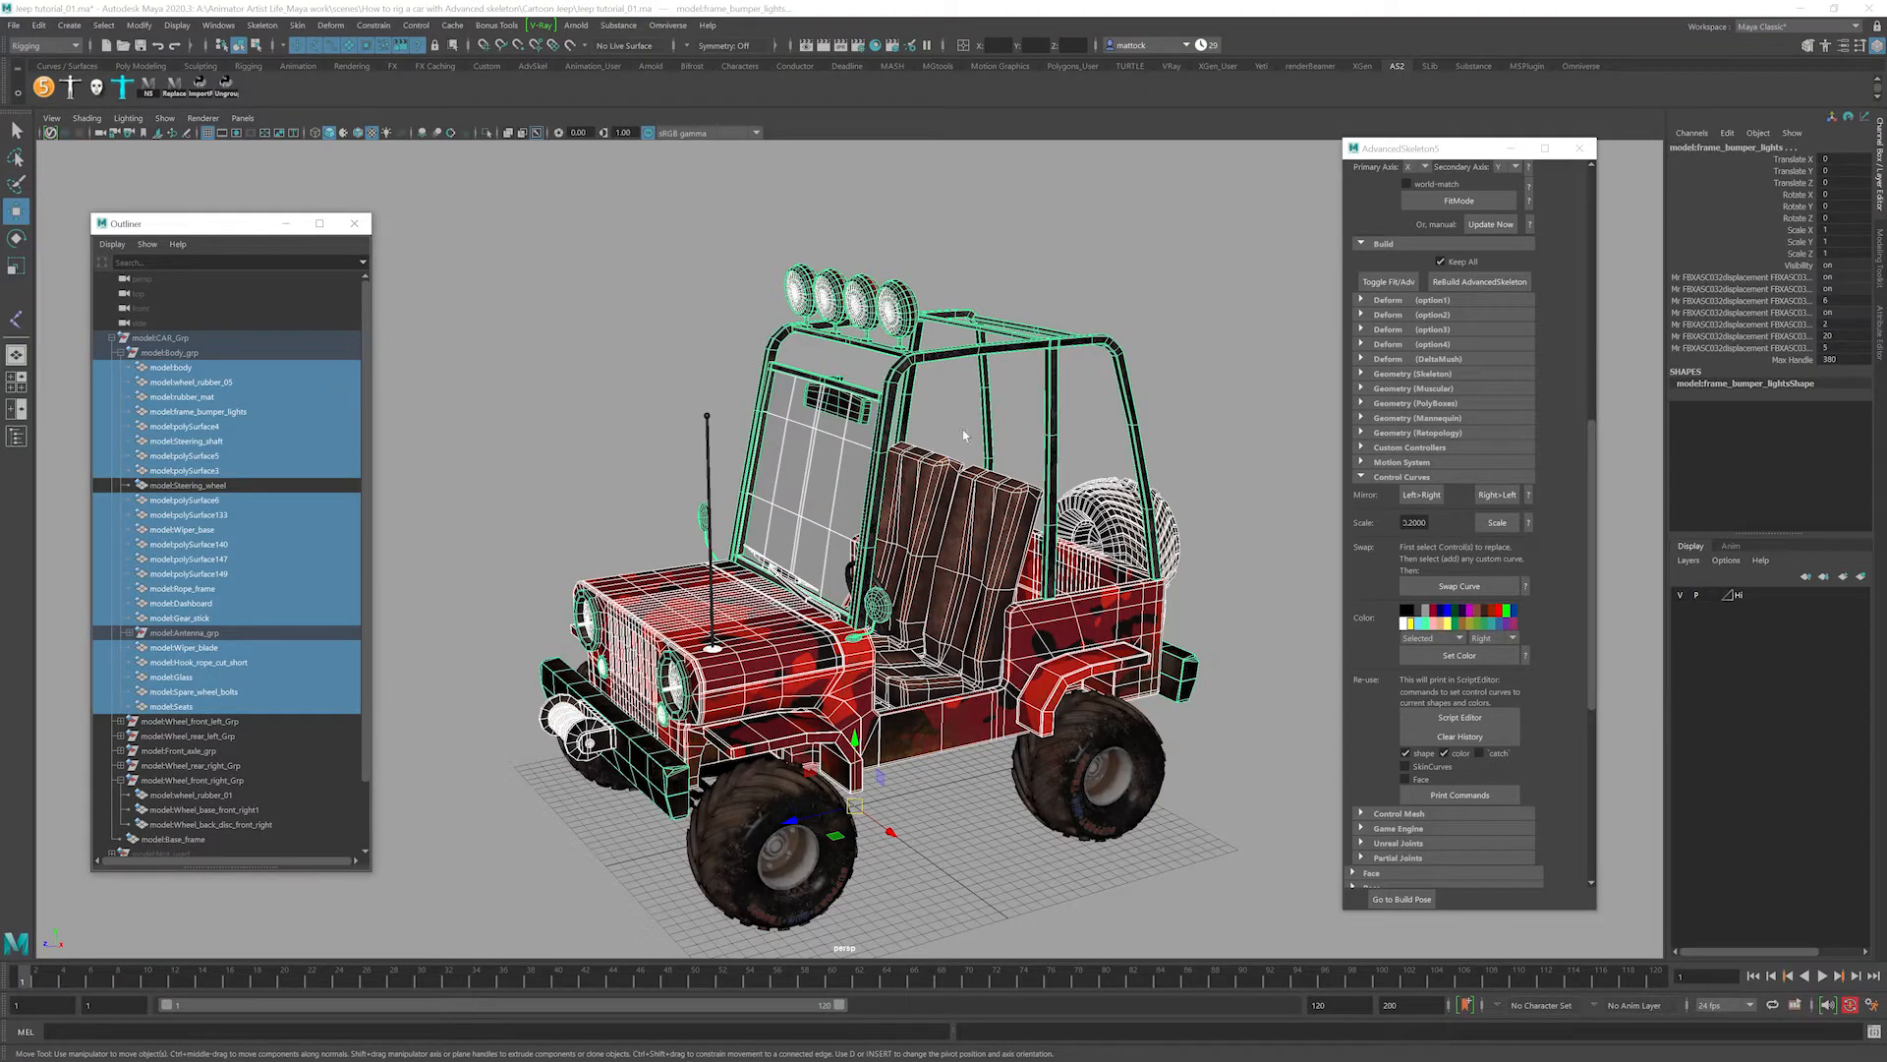
right_click_drag(910, 463, 875, 460, "alt")
left_click(122, 352)
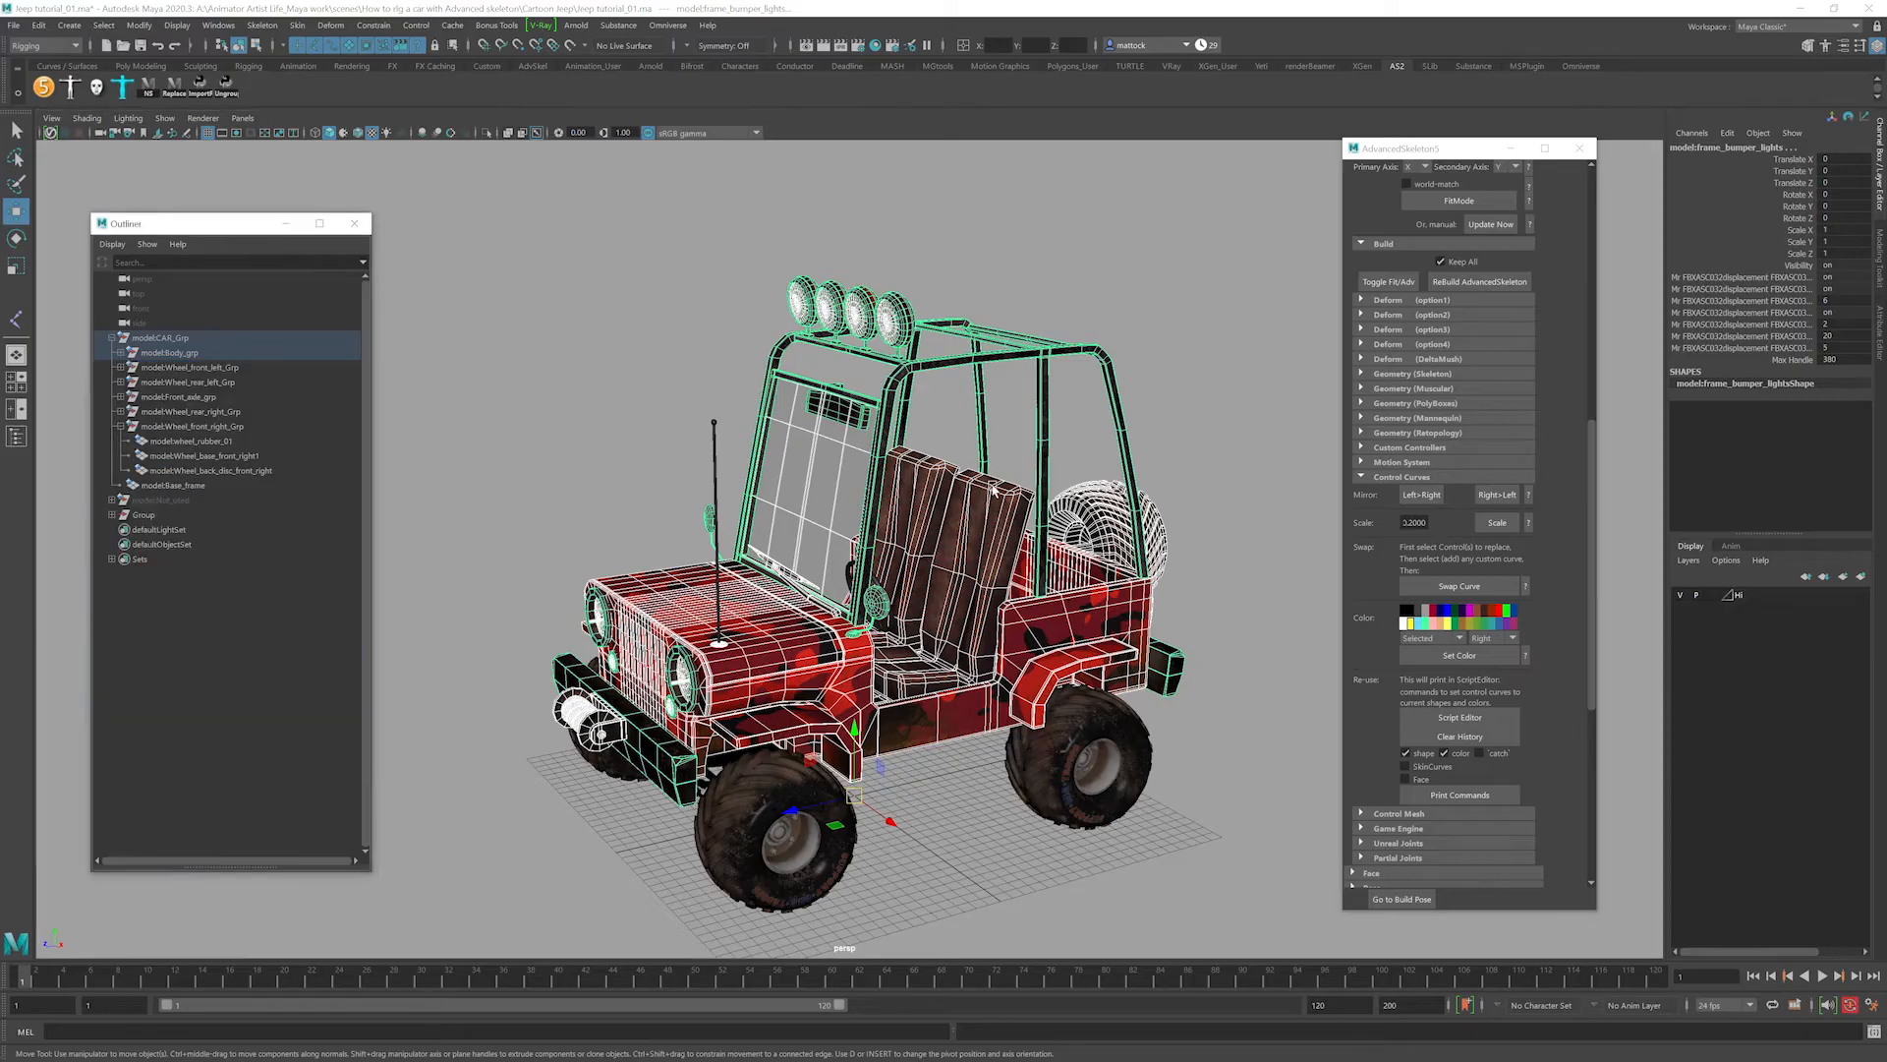
Display joints in the perspective view while keeping the body meshes selected.
mouse_move(989, 484)
right_mouse_down("alt")
mouse_move(1077, 491)
mouse_move(993, 492)
right_mouse_up("alt")
left_click_drag(993, 491, 836, 467, "alt")
right_click_drag(836, 467, 895, 492, "alt")
middle_click_drag(894, 491, 976, 510, "alt")
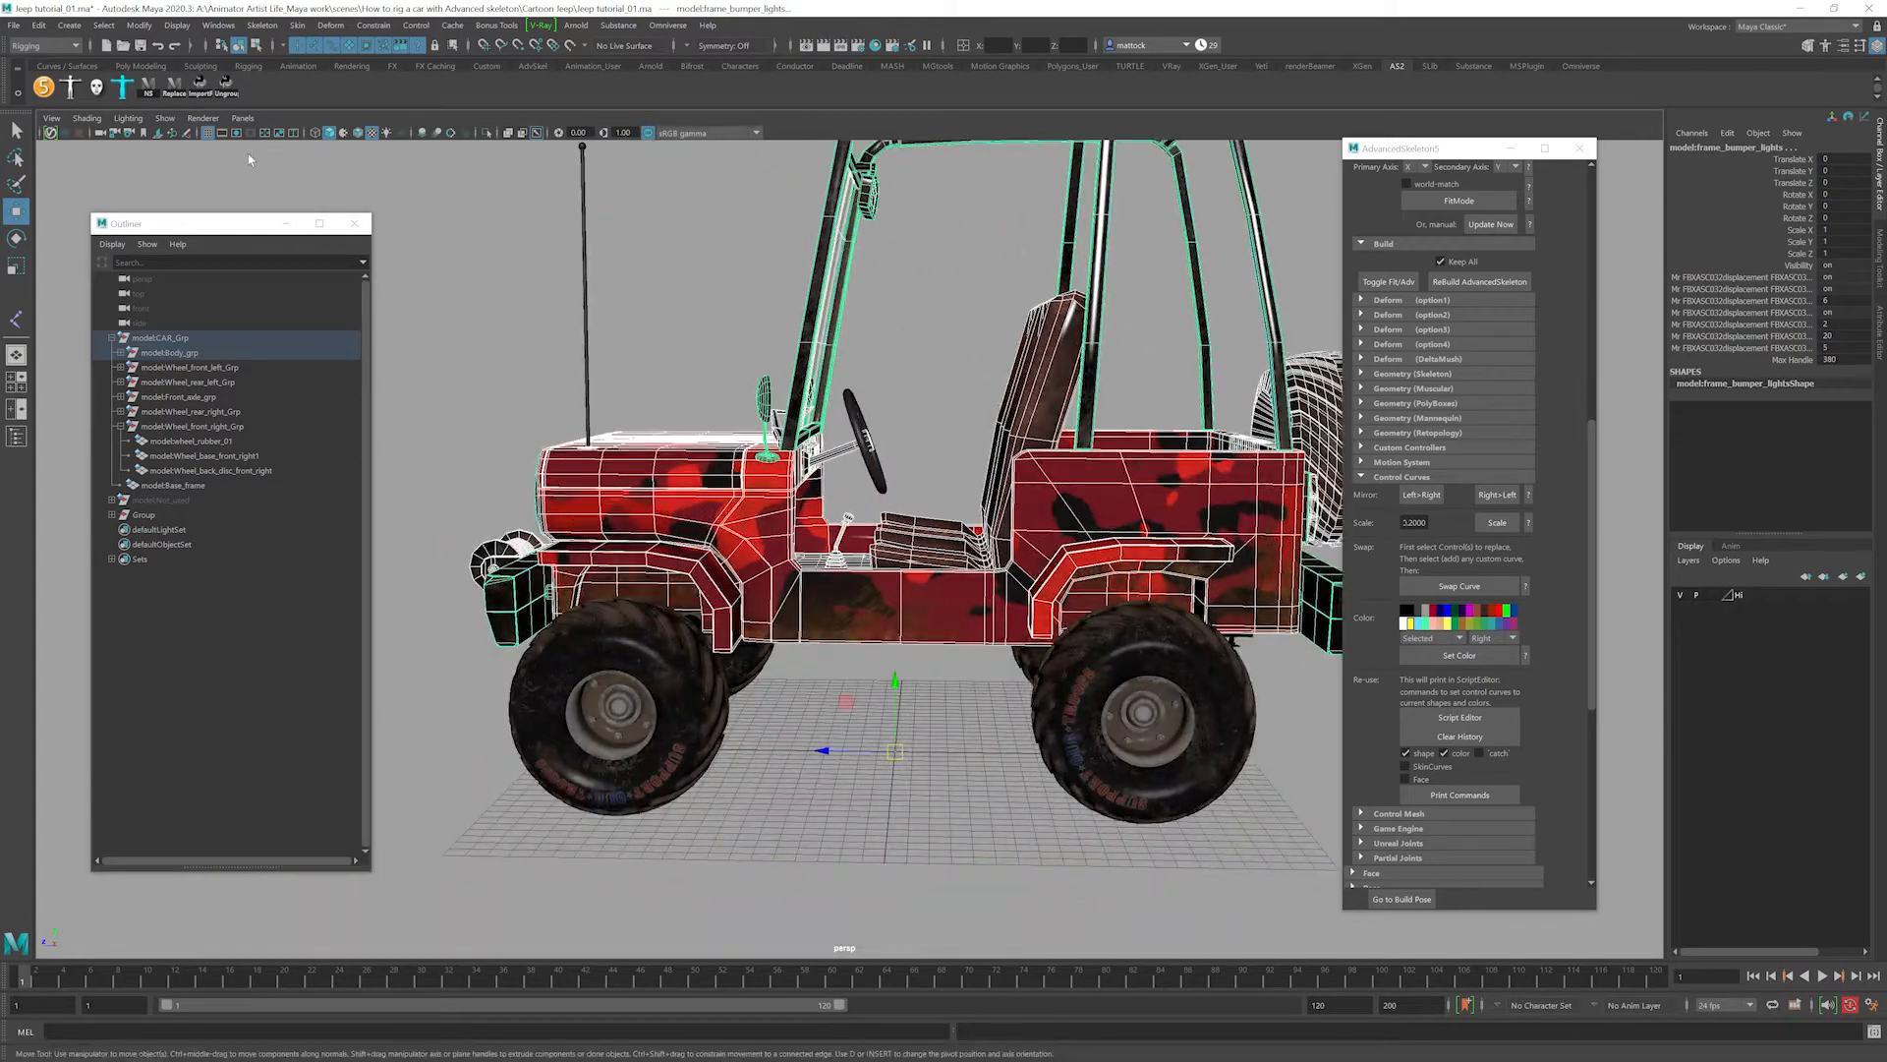
left_click(165, 118)
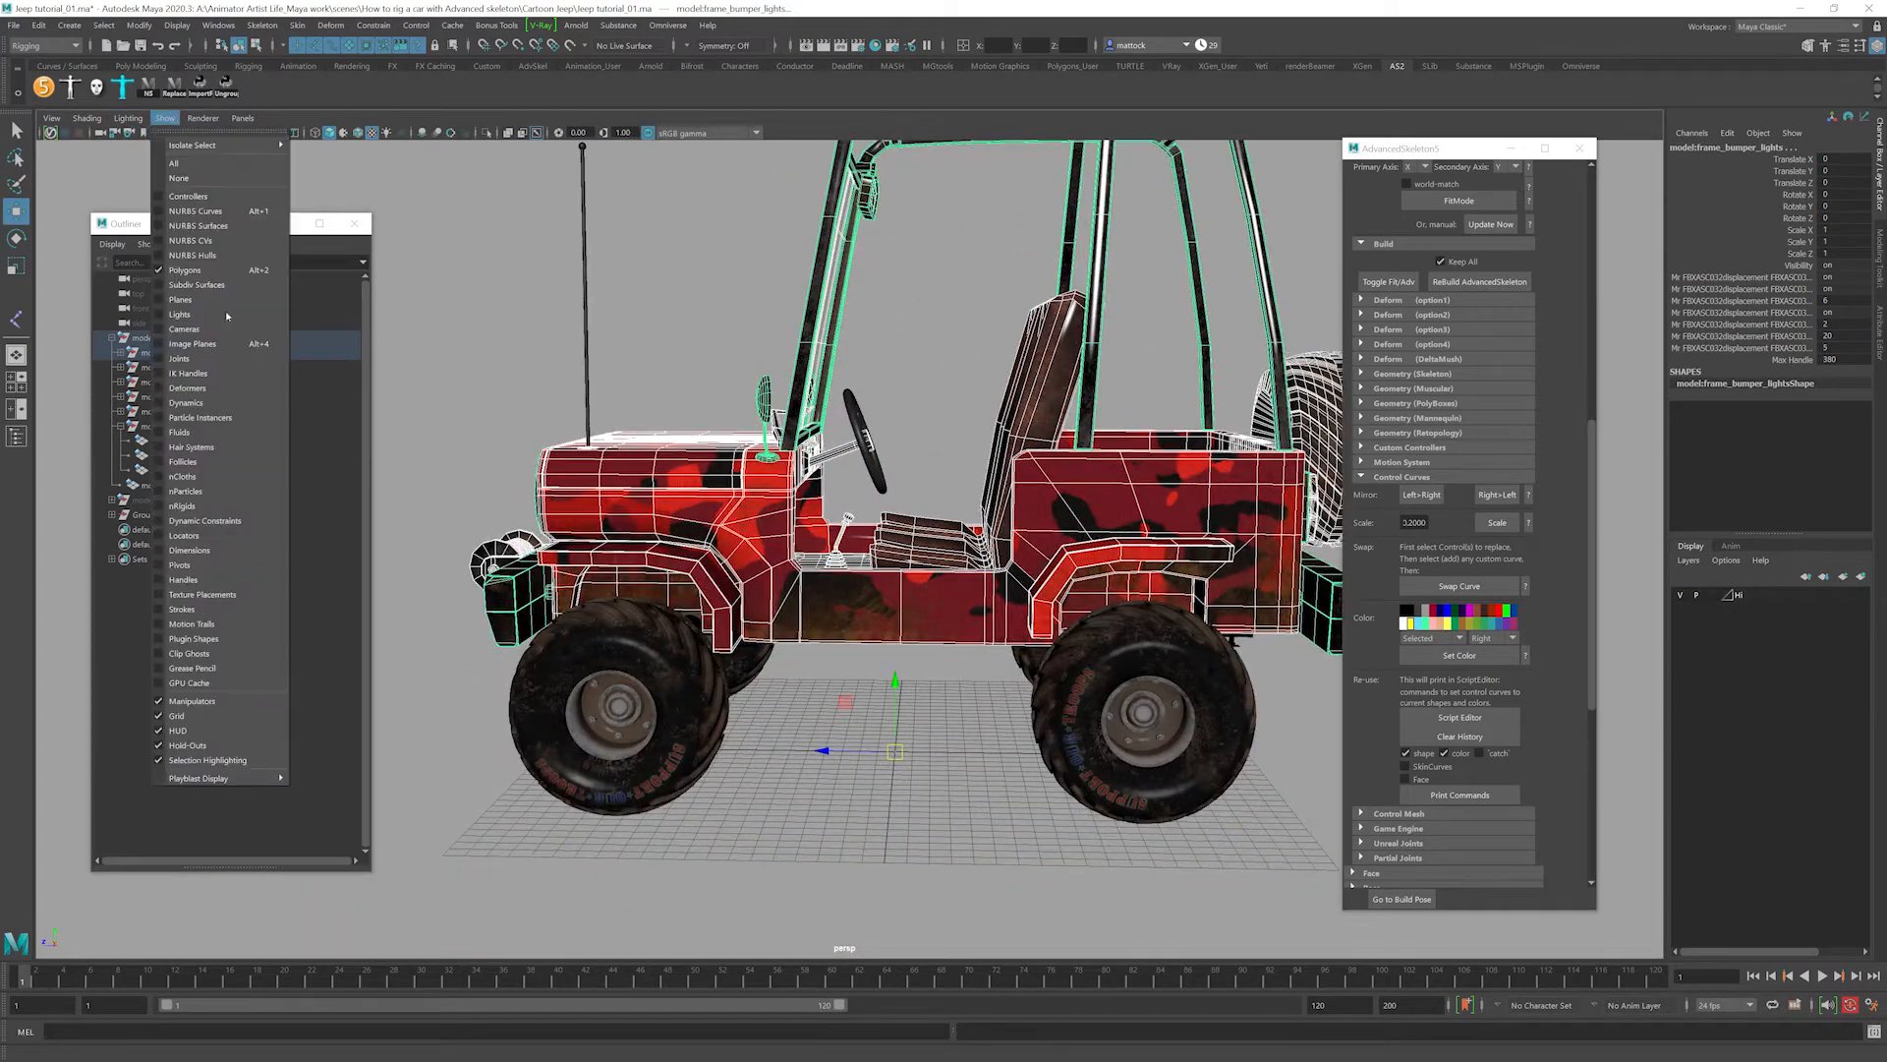
left_click(179, 358)
Add the Body_M joint to the selection and bind the body meshes to it with Bind Skin.
right_click_drag(552, 469, 899, 570, "alt")
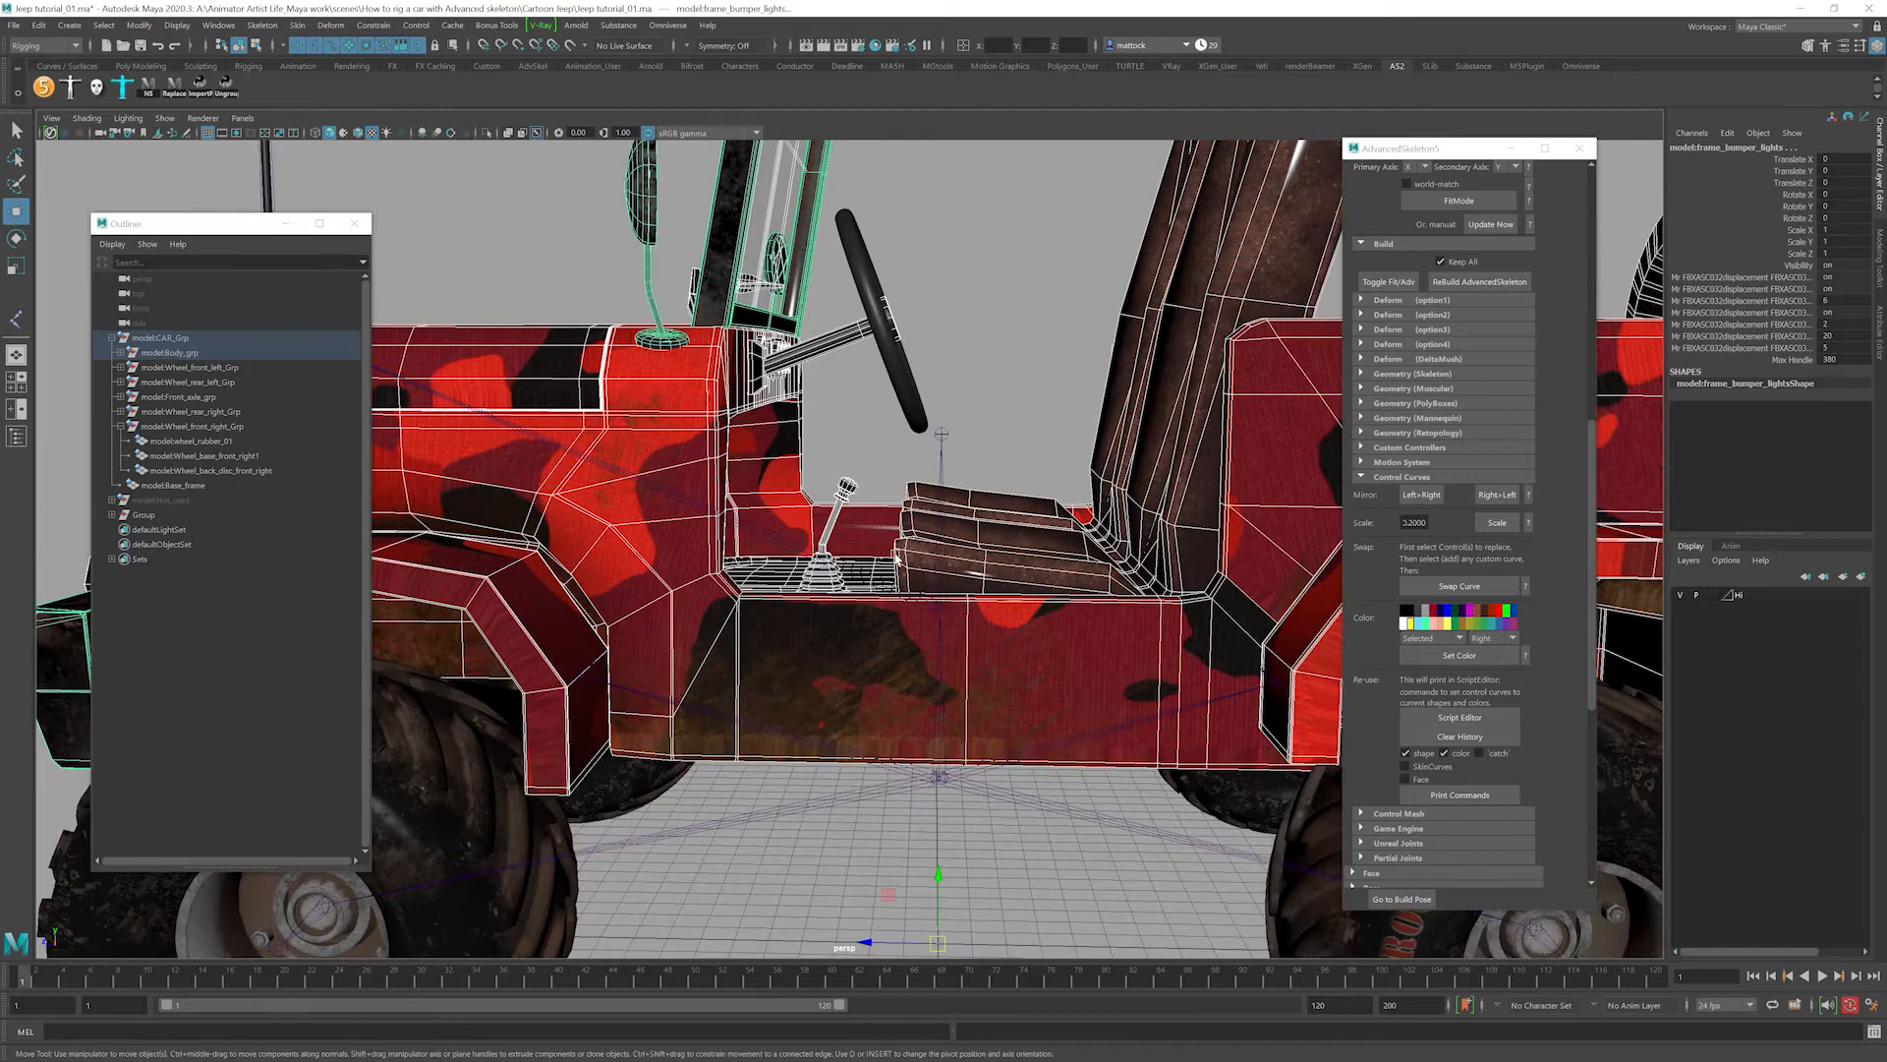
left_click_drag(991, 596, 938, 601, "alt")
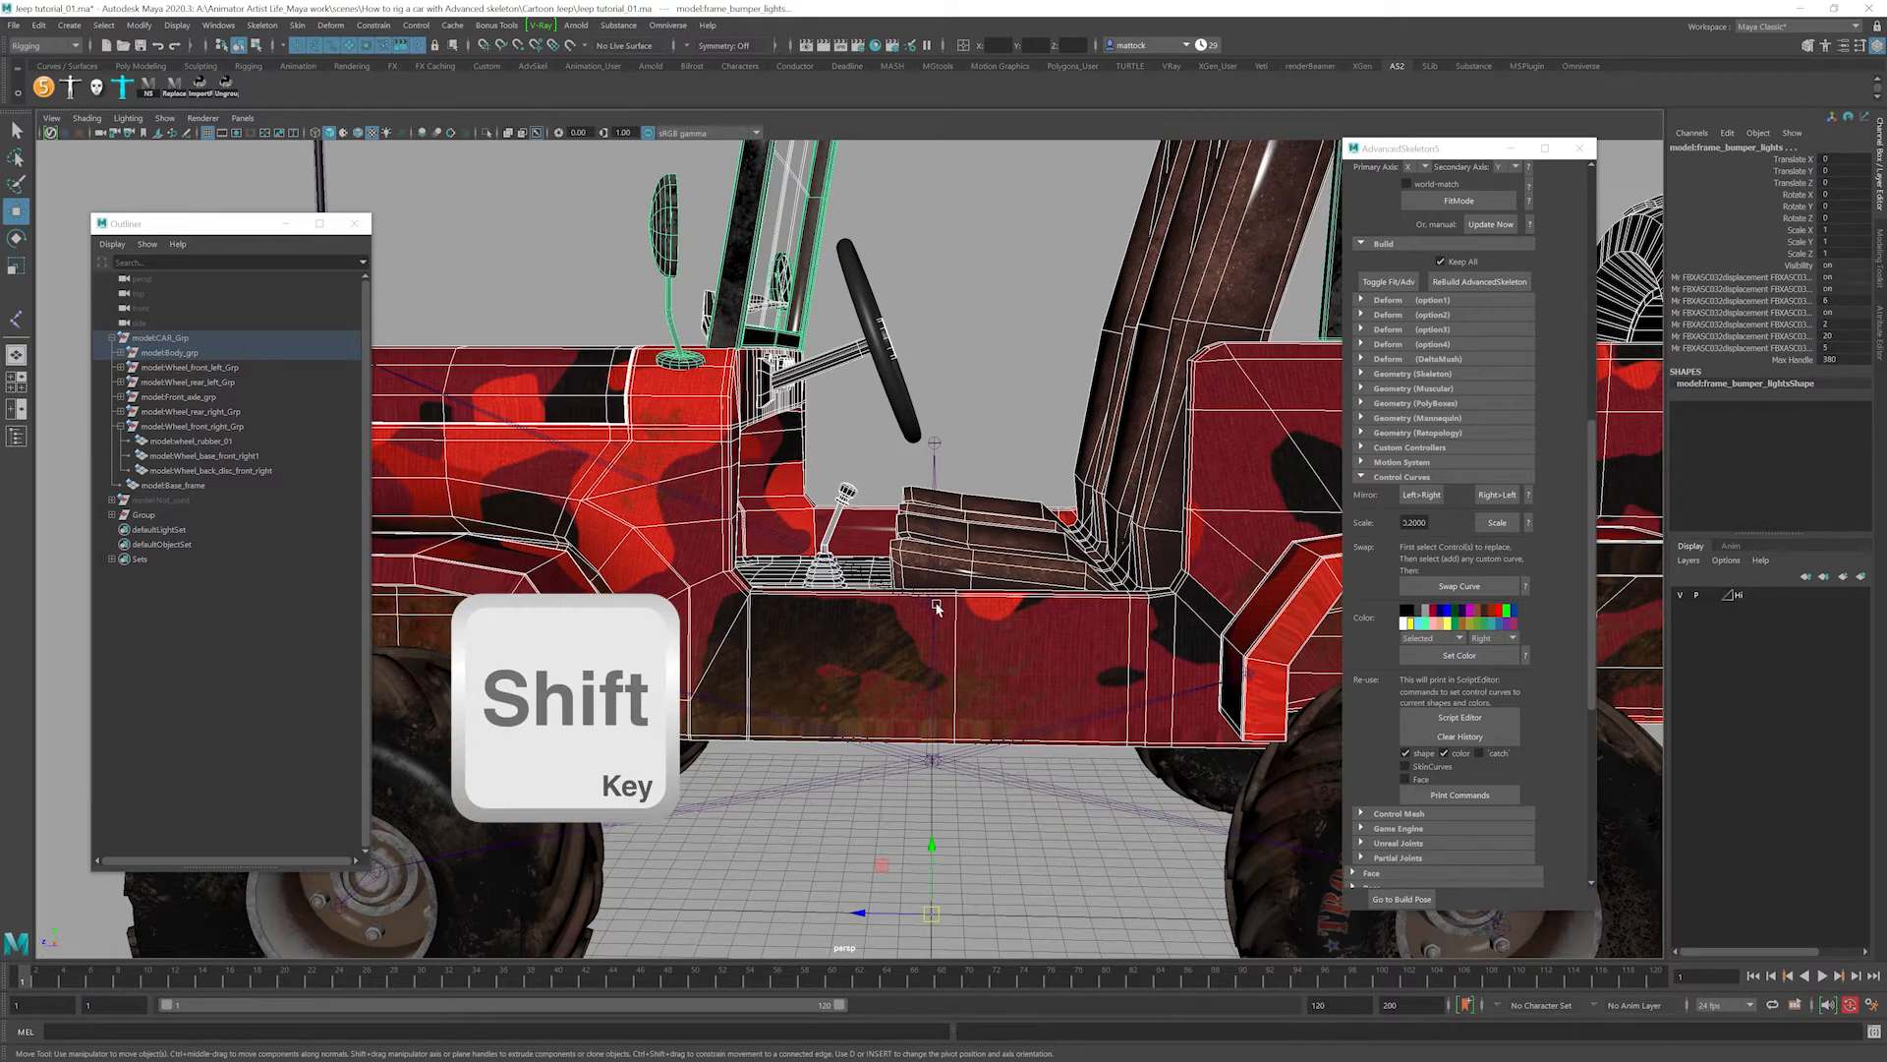
left_click(936, 608, "shift")
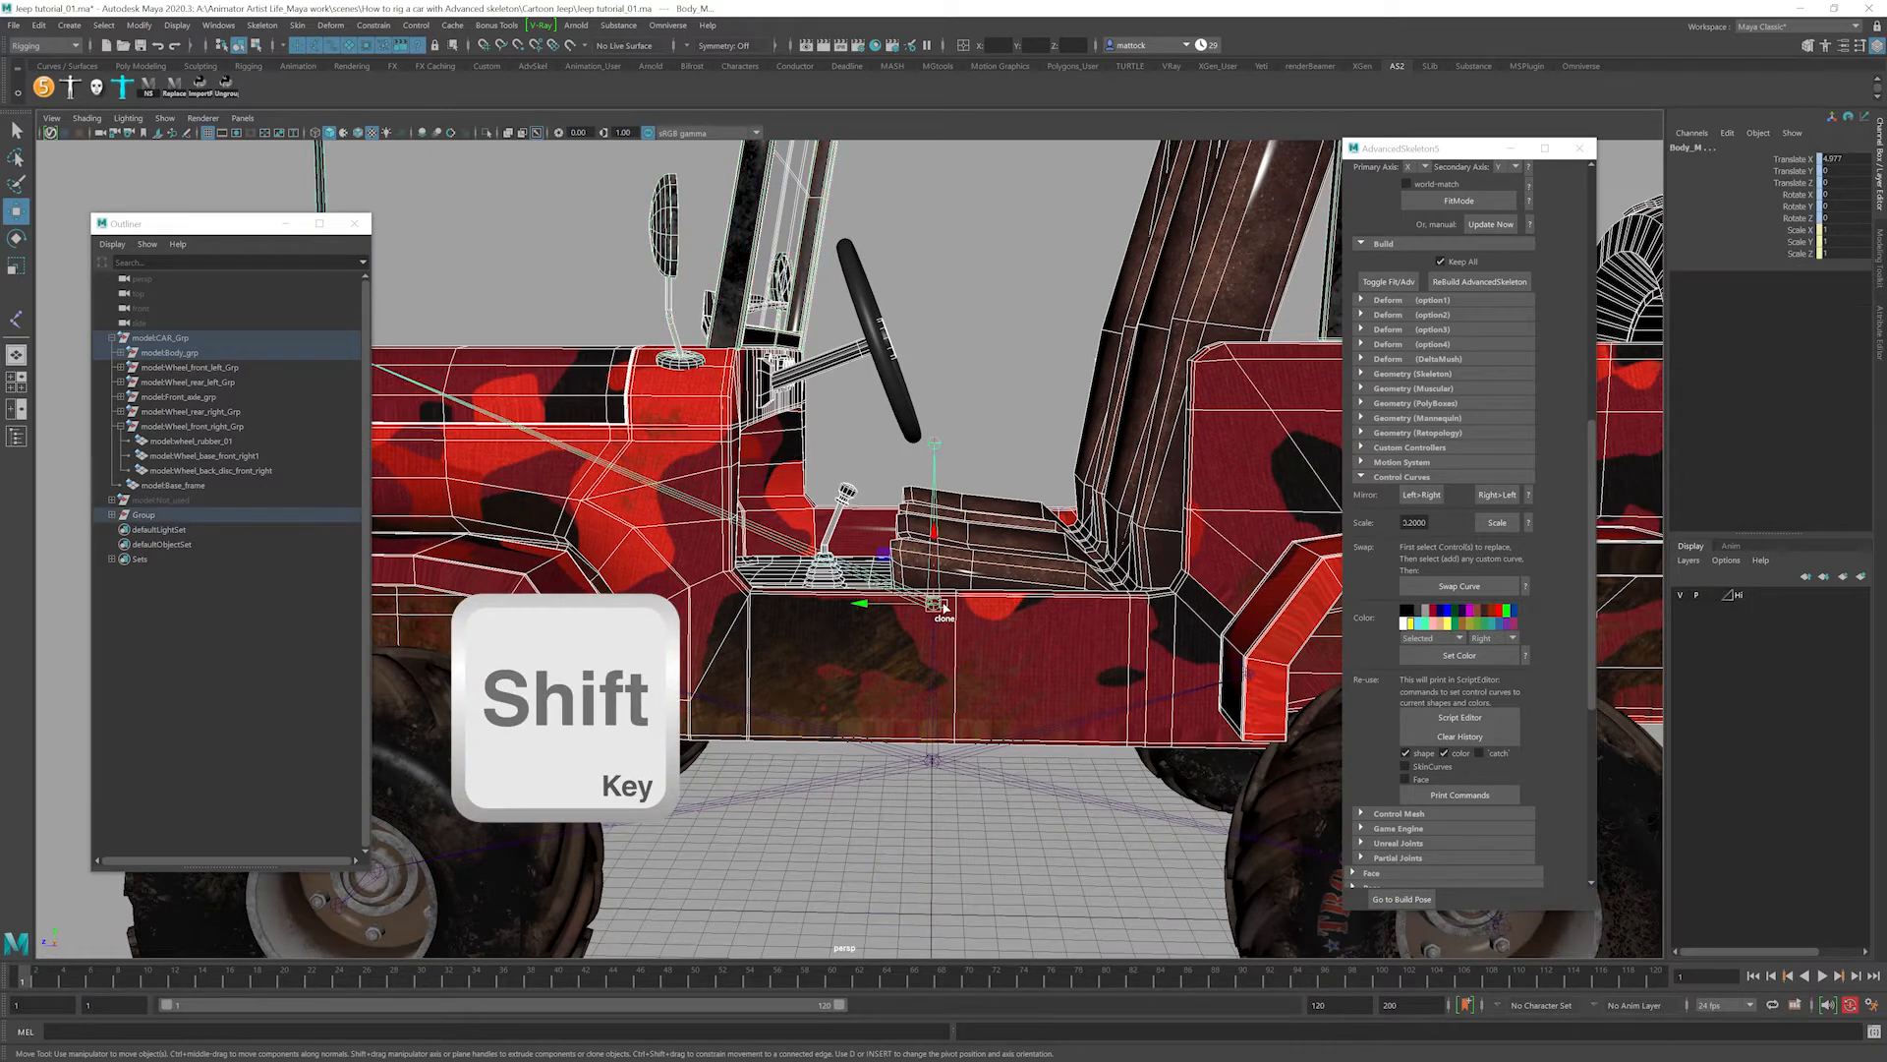
left_click(302, 26)
left_click(334, 65)
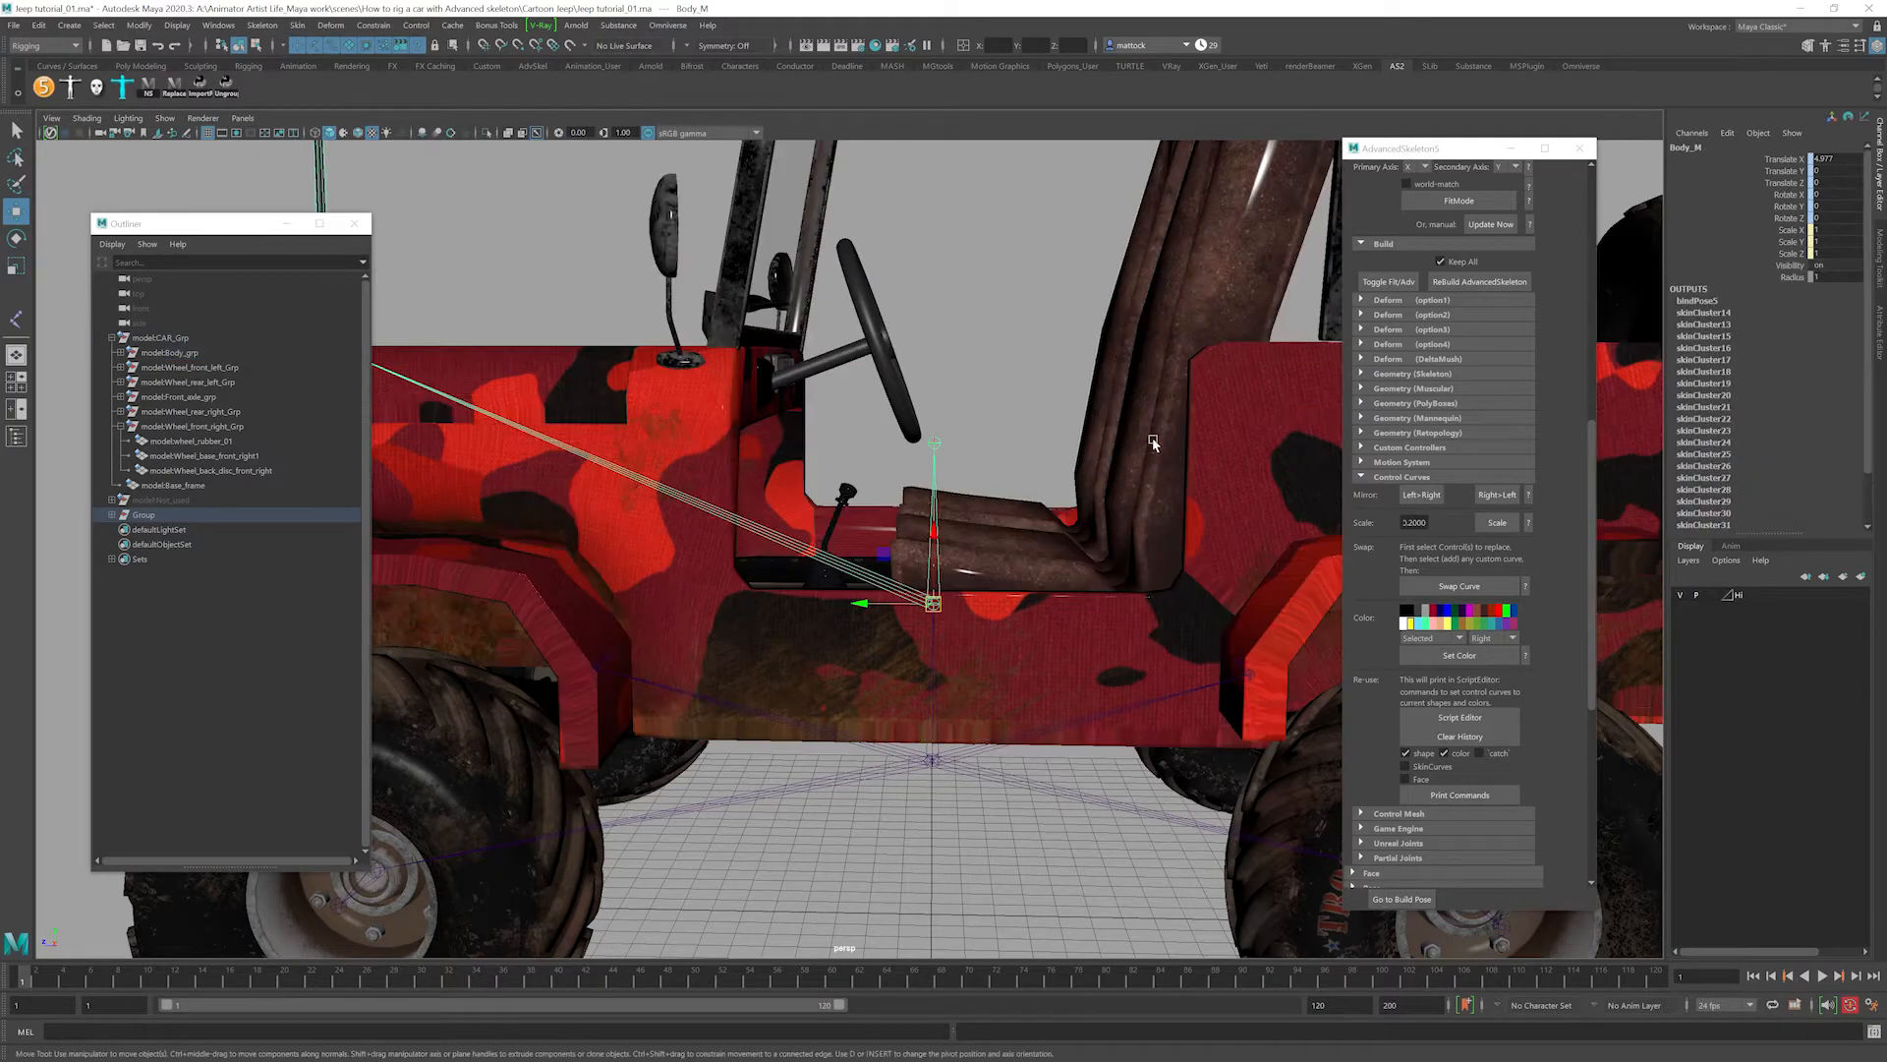
Display NURBS curves in the perspective view and select the RootX_M control.
scroll(1153, 444, "down", 5)
left_click_drag(1153, 443, 823, 497, "alt")
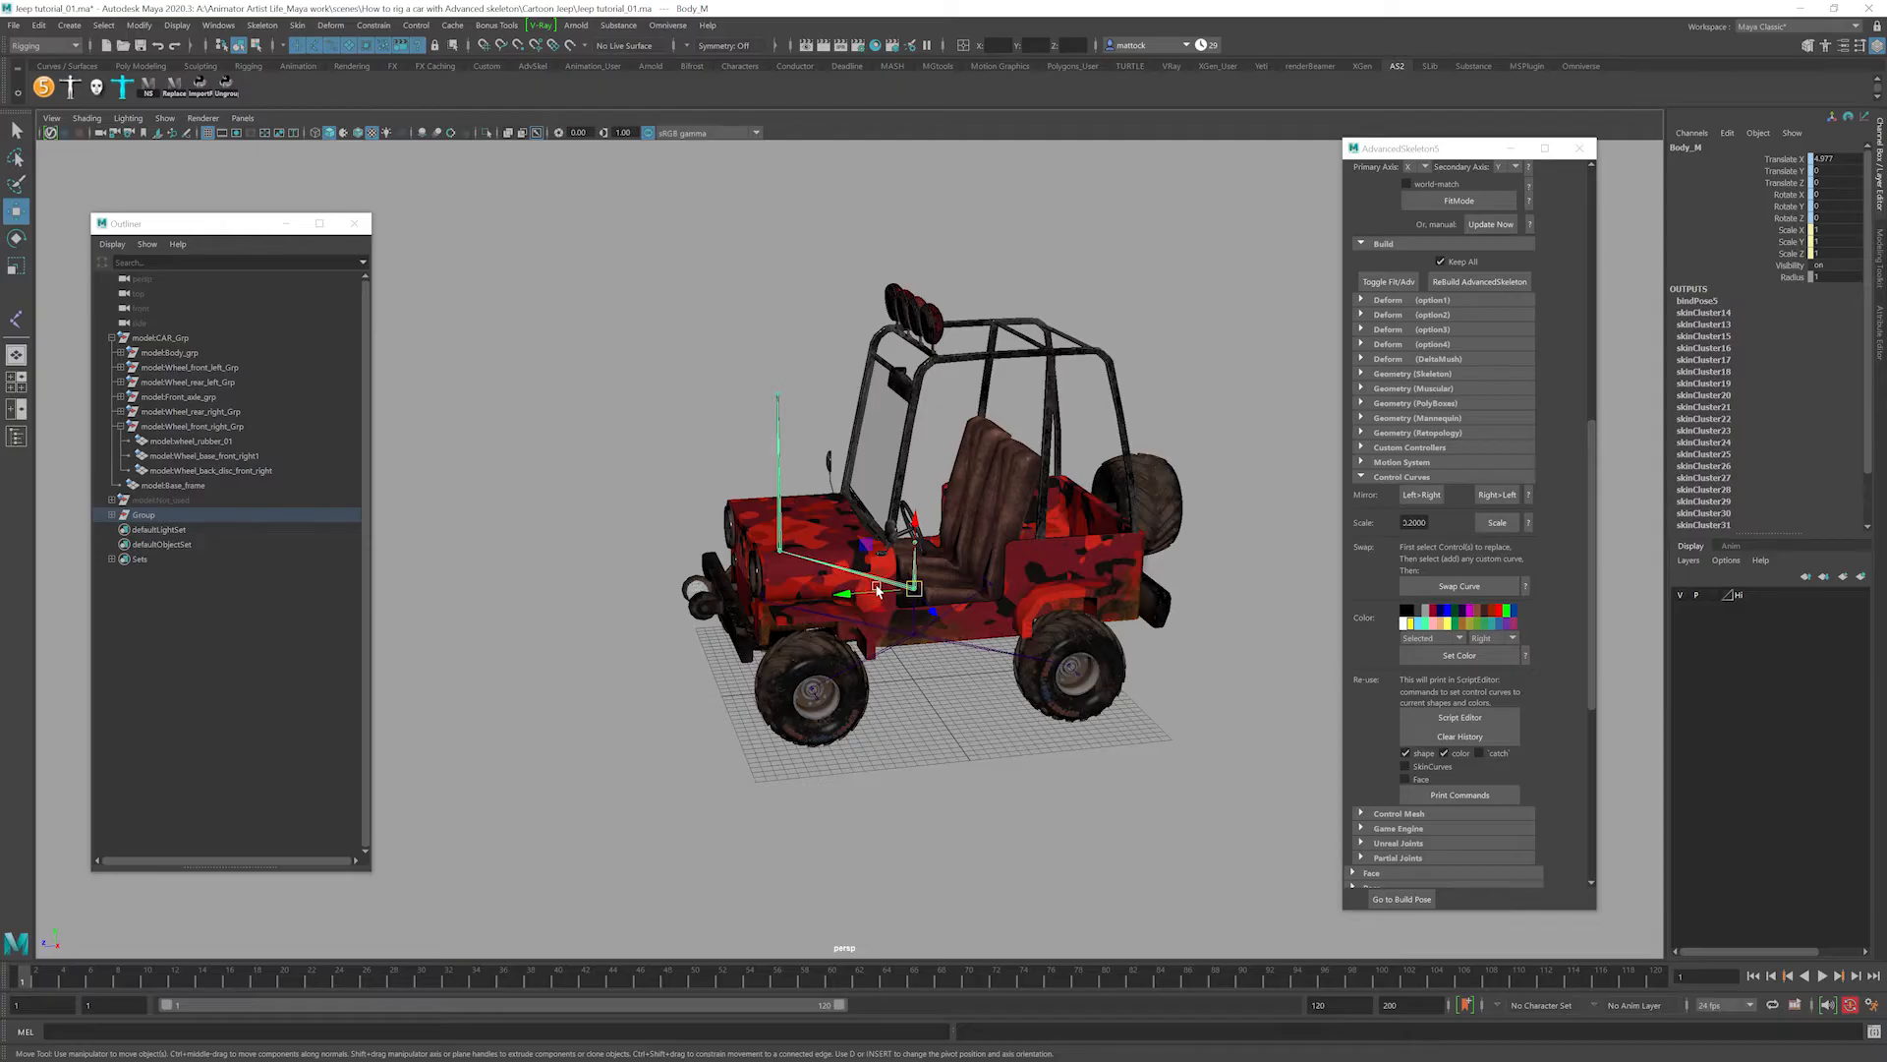
left_click_drag(877, 590, 931, 597, "alt")
left_click(165, 118)
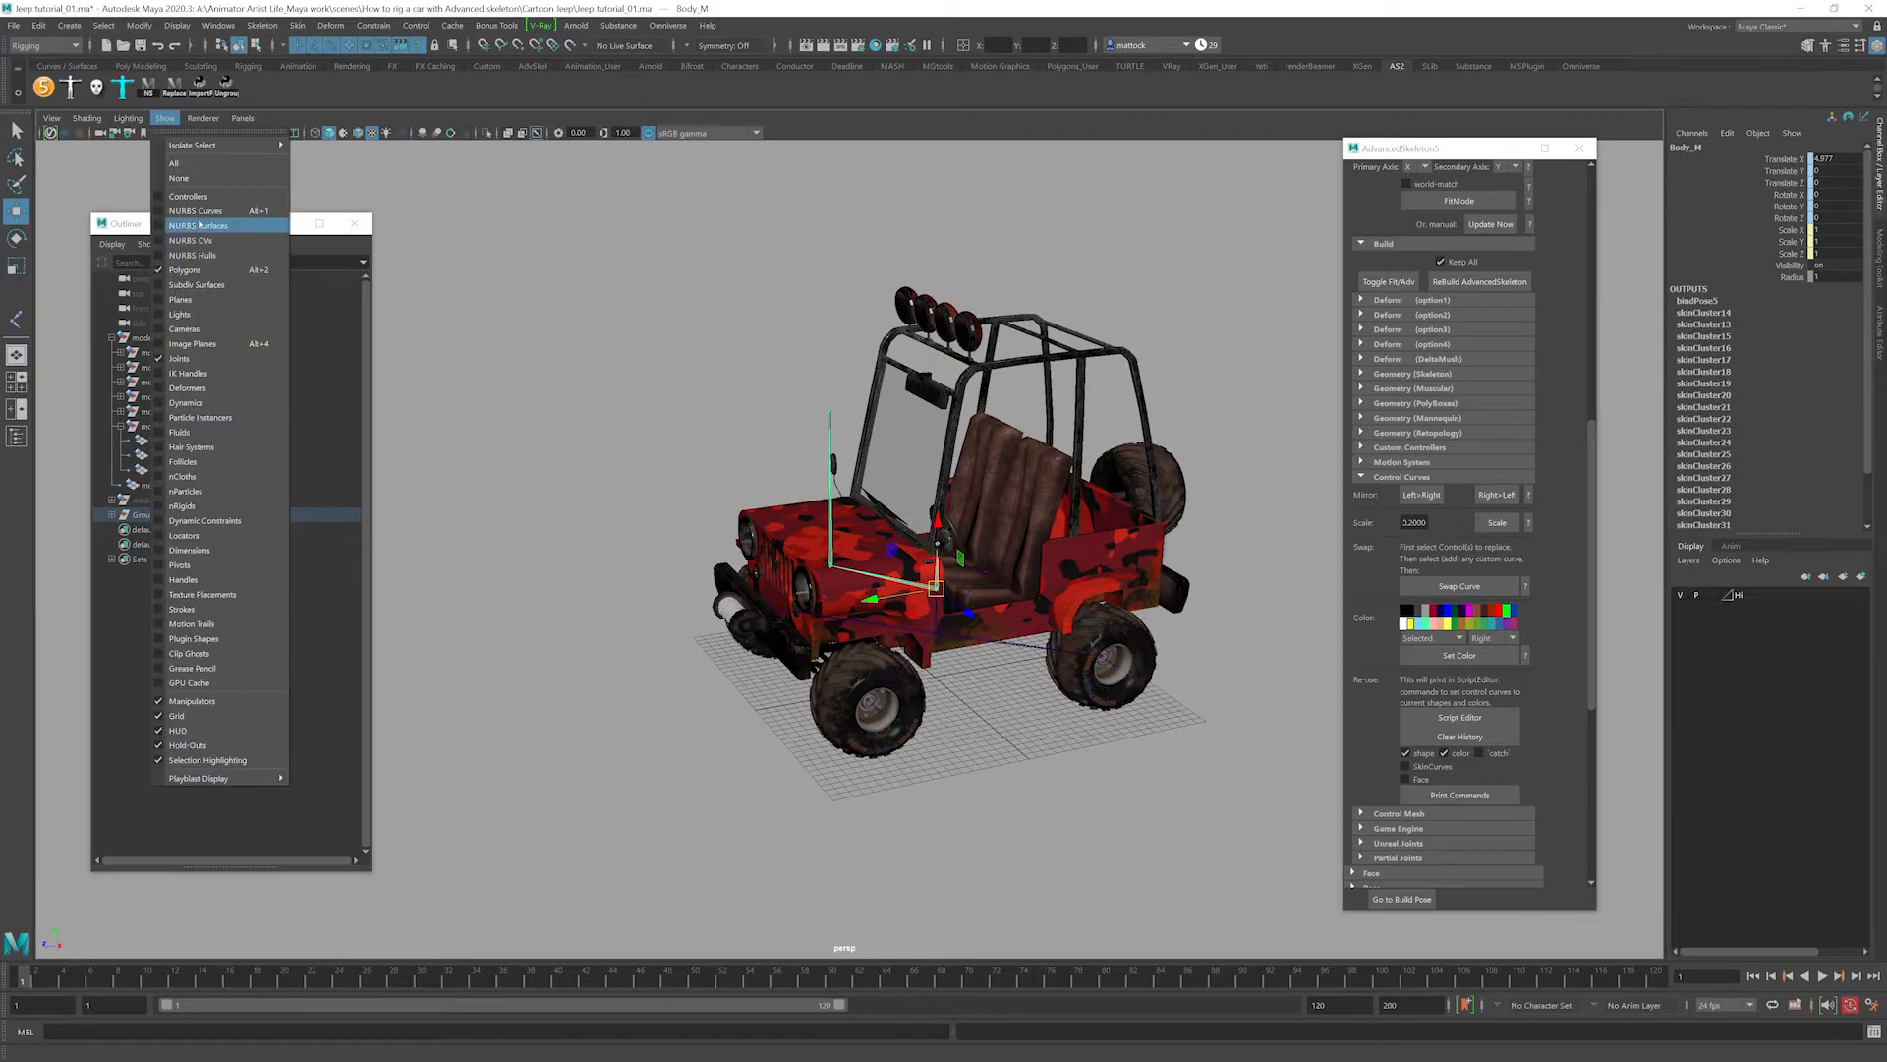
left_click(196, 213)
scroll(629, 406, "down", 3)
left_click_drag(689, 411, 1144, 587, "alt")
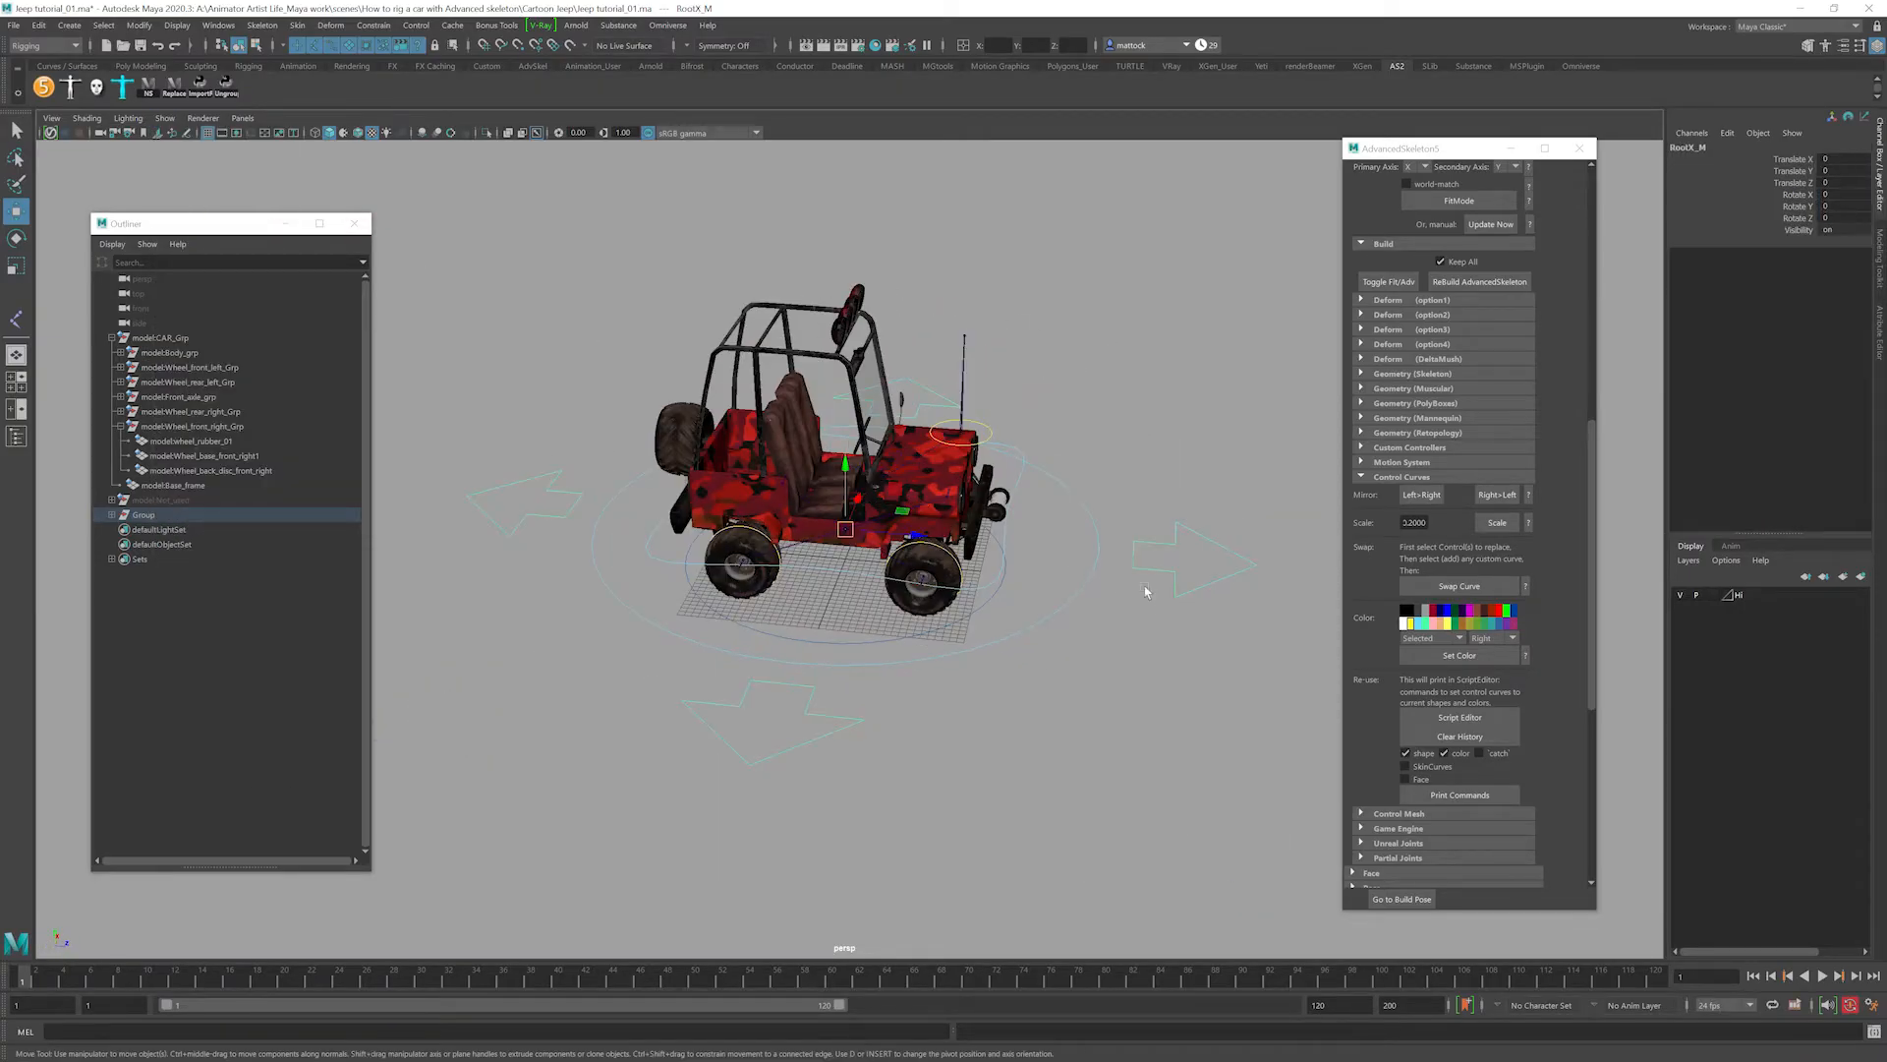
Undo the test move of the RootX_M control and check the jeep model in its rest pose.
middle_click_drag(950, 580, 941, 660, "alt")
left_click_drag(940, 660, 928, 621, "alt")
key("ctrl+z")
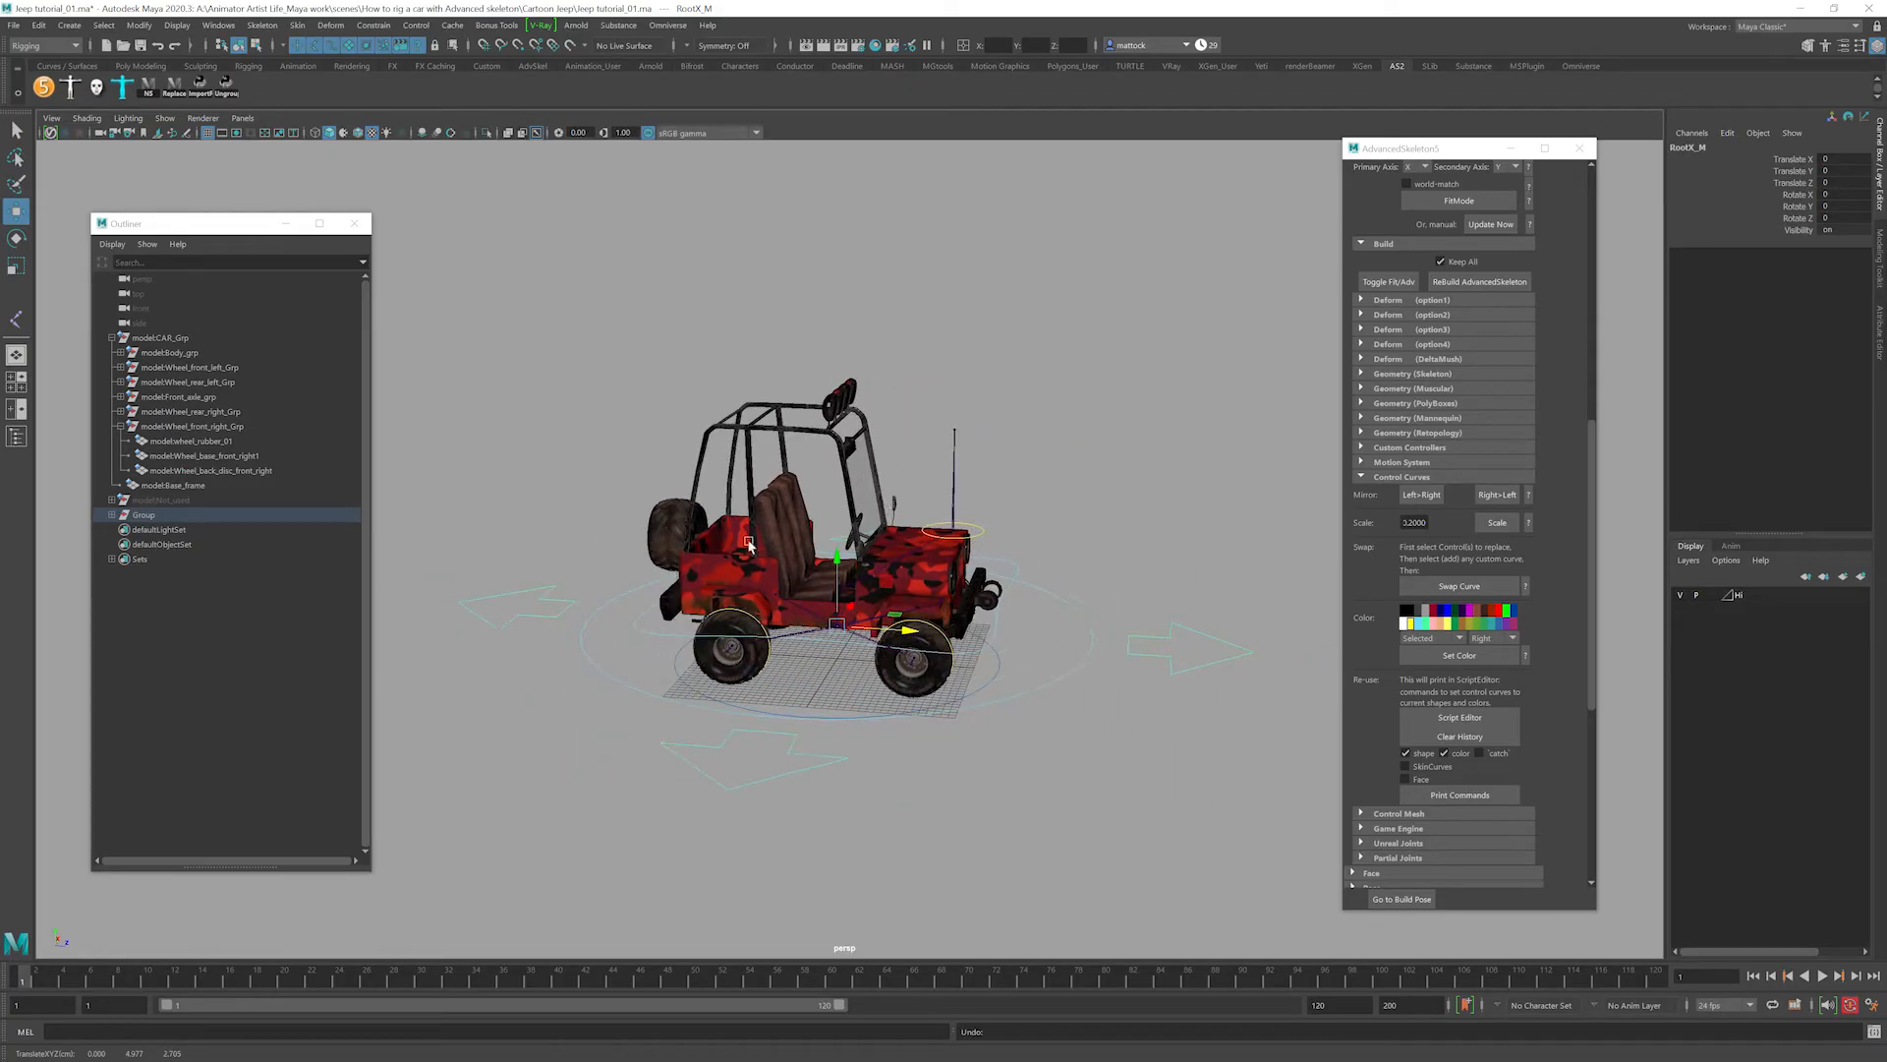
right_click_drag(749, 545, 914, 550, "alt")
left_click_drag(914, 551, 678, 482, "alt")
left_click_drag(1022, 501, 956, 607, "alt")
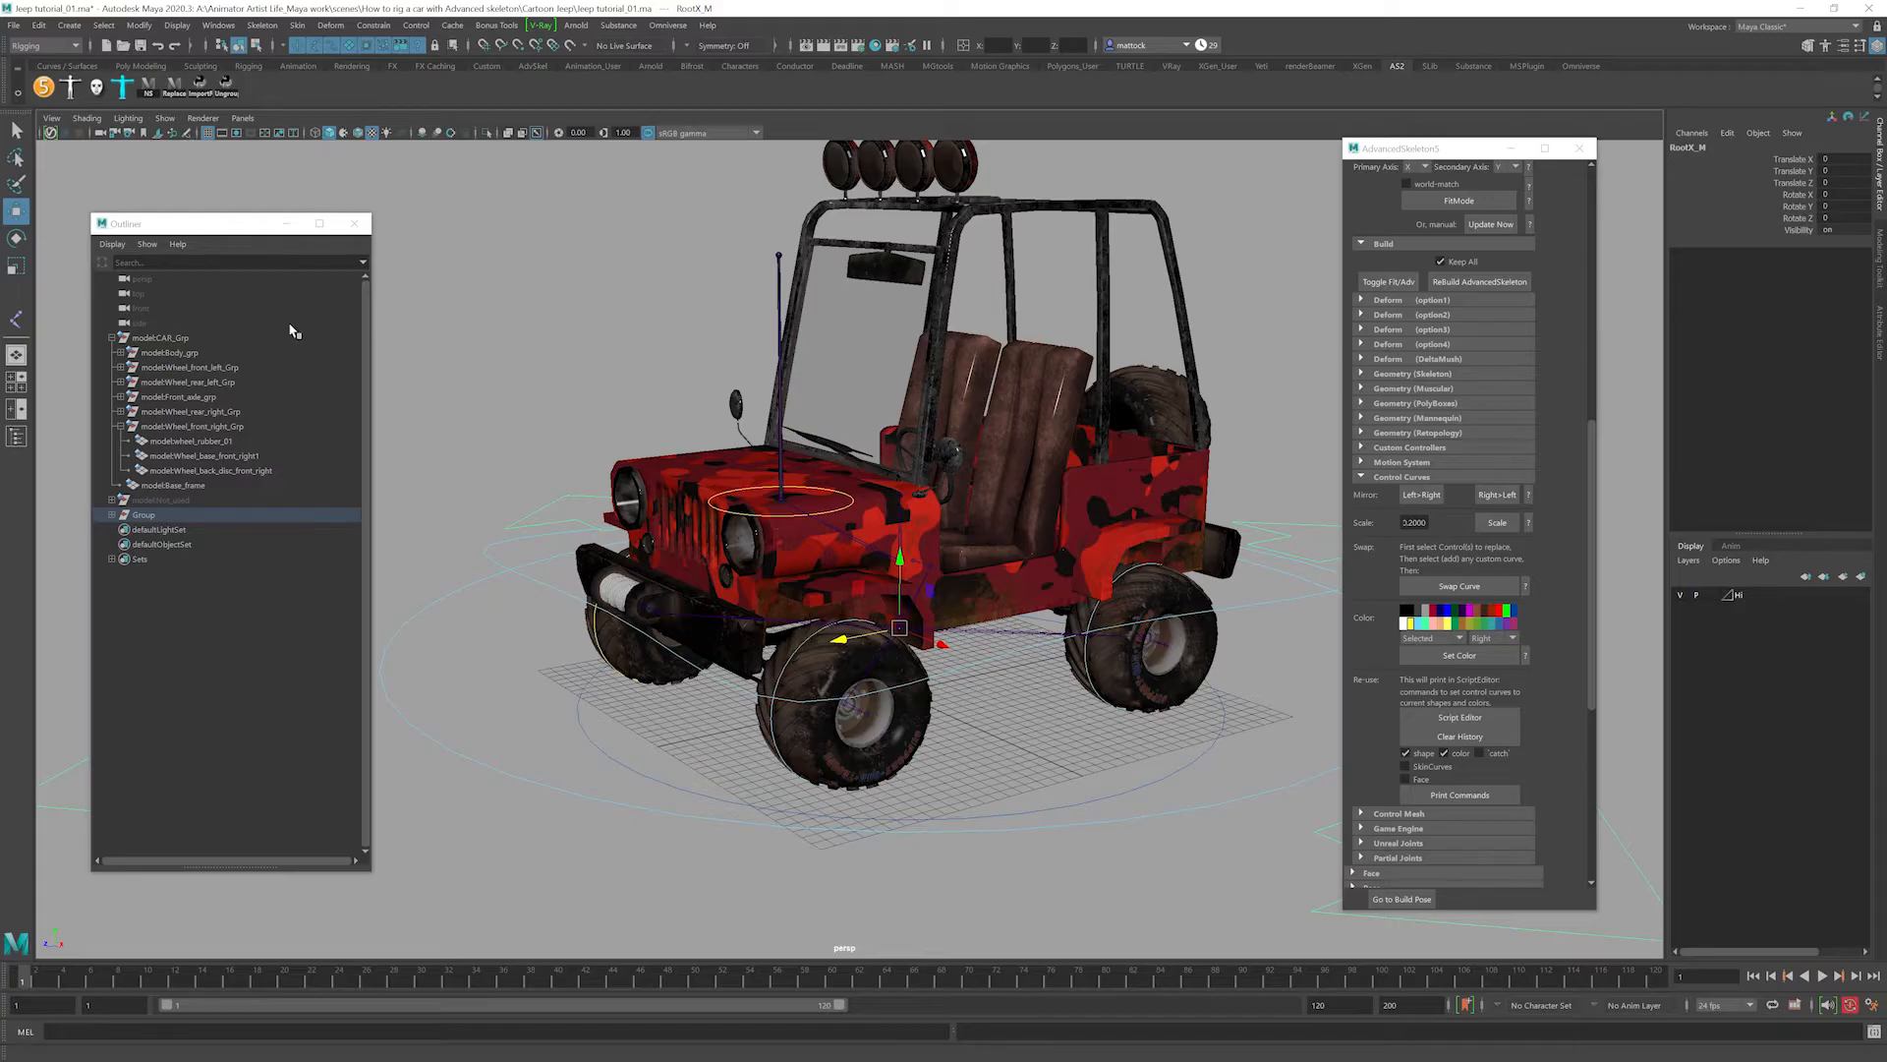
mouse_move(944, 442)
right_mouse_down("alt")
mouse_move(1023, 421)
mouse_move(973, 432)
right_mouse_up("alt")
middle_click_drag(973, 432, 958, 450, "alt")
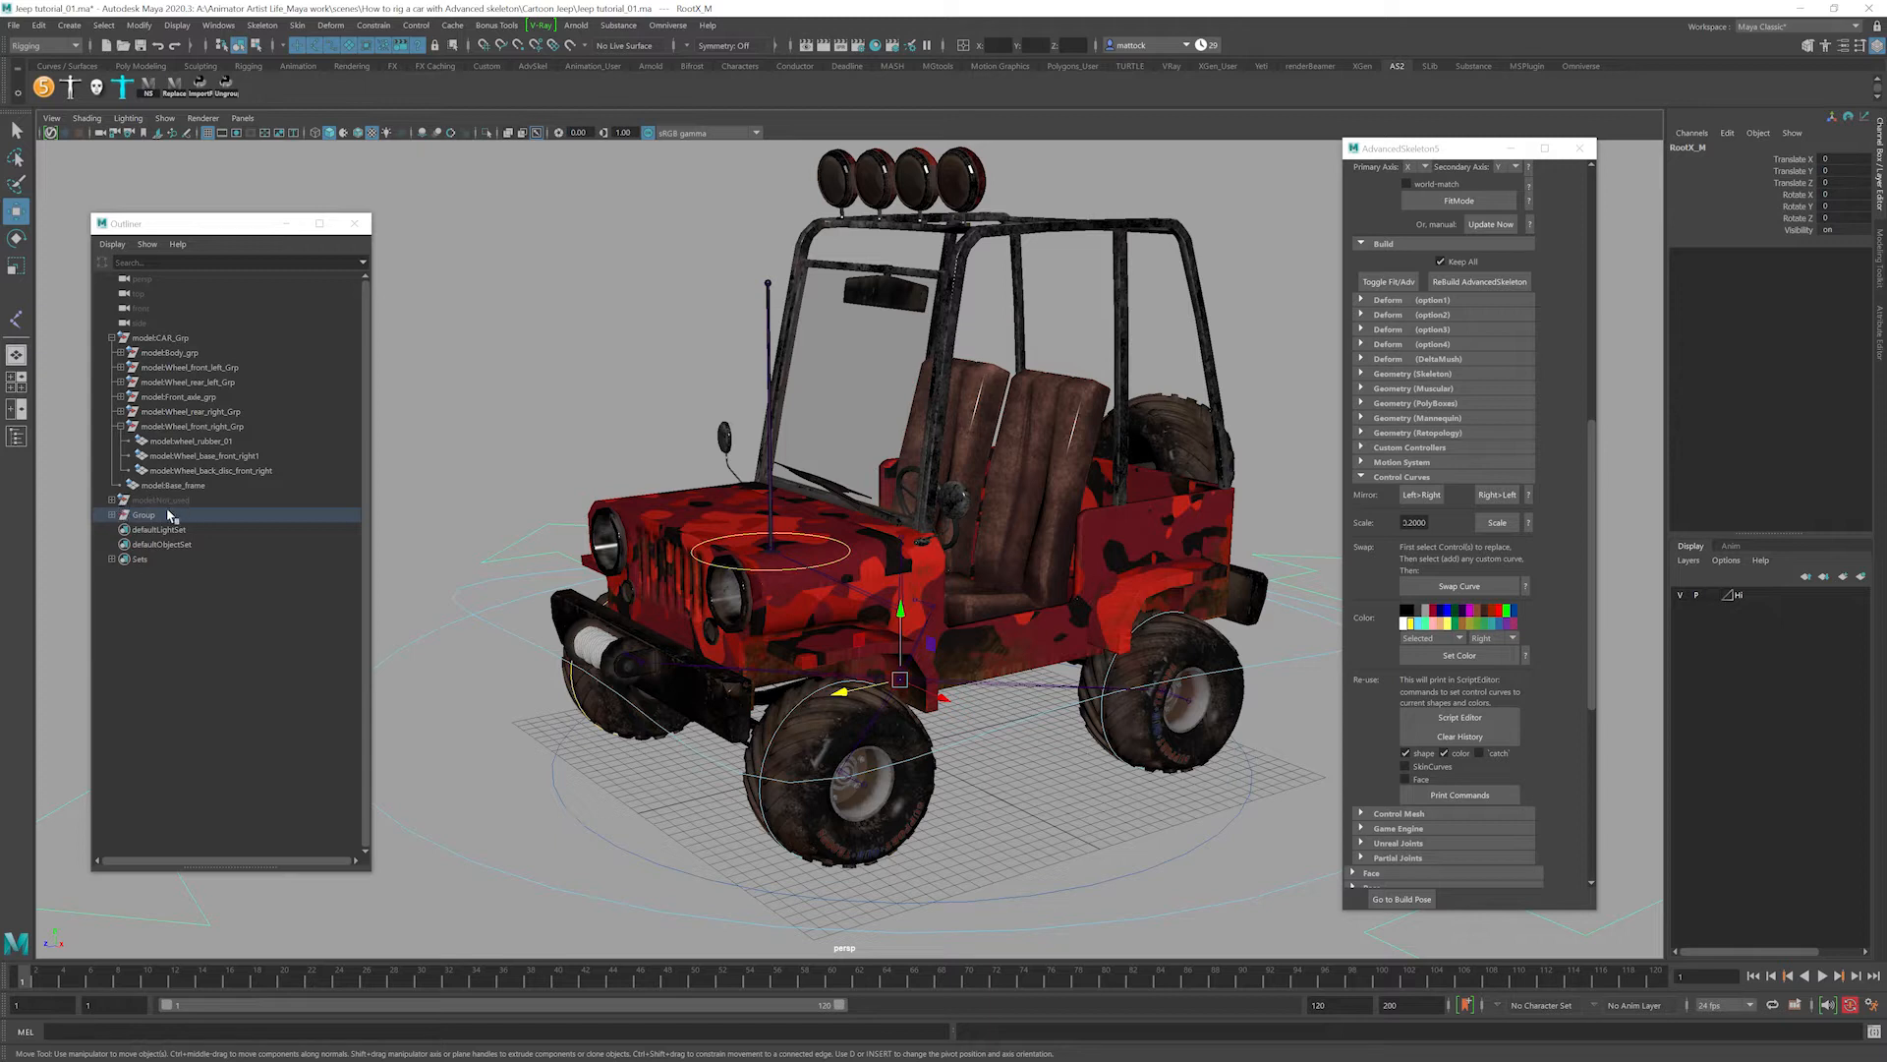
Expand the rig's Group node, hide its DeformationSystem group and show it again.
left_click(111, 515)
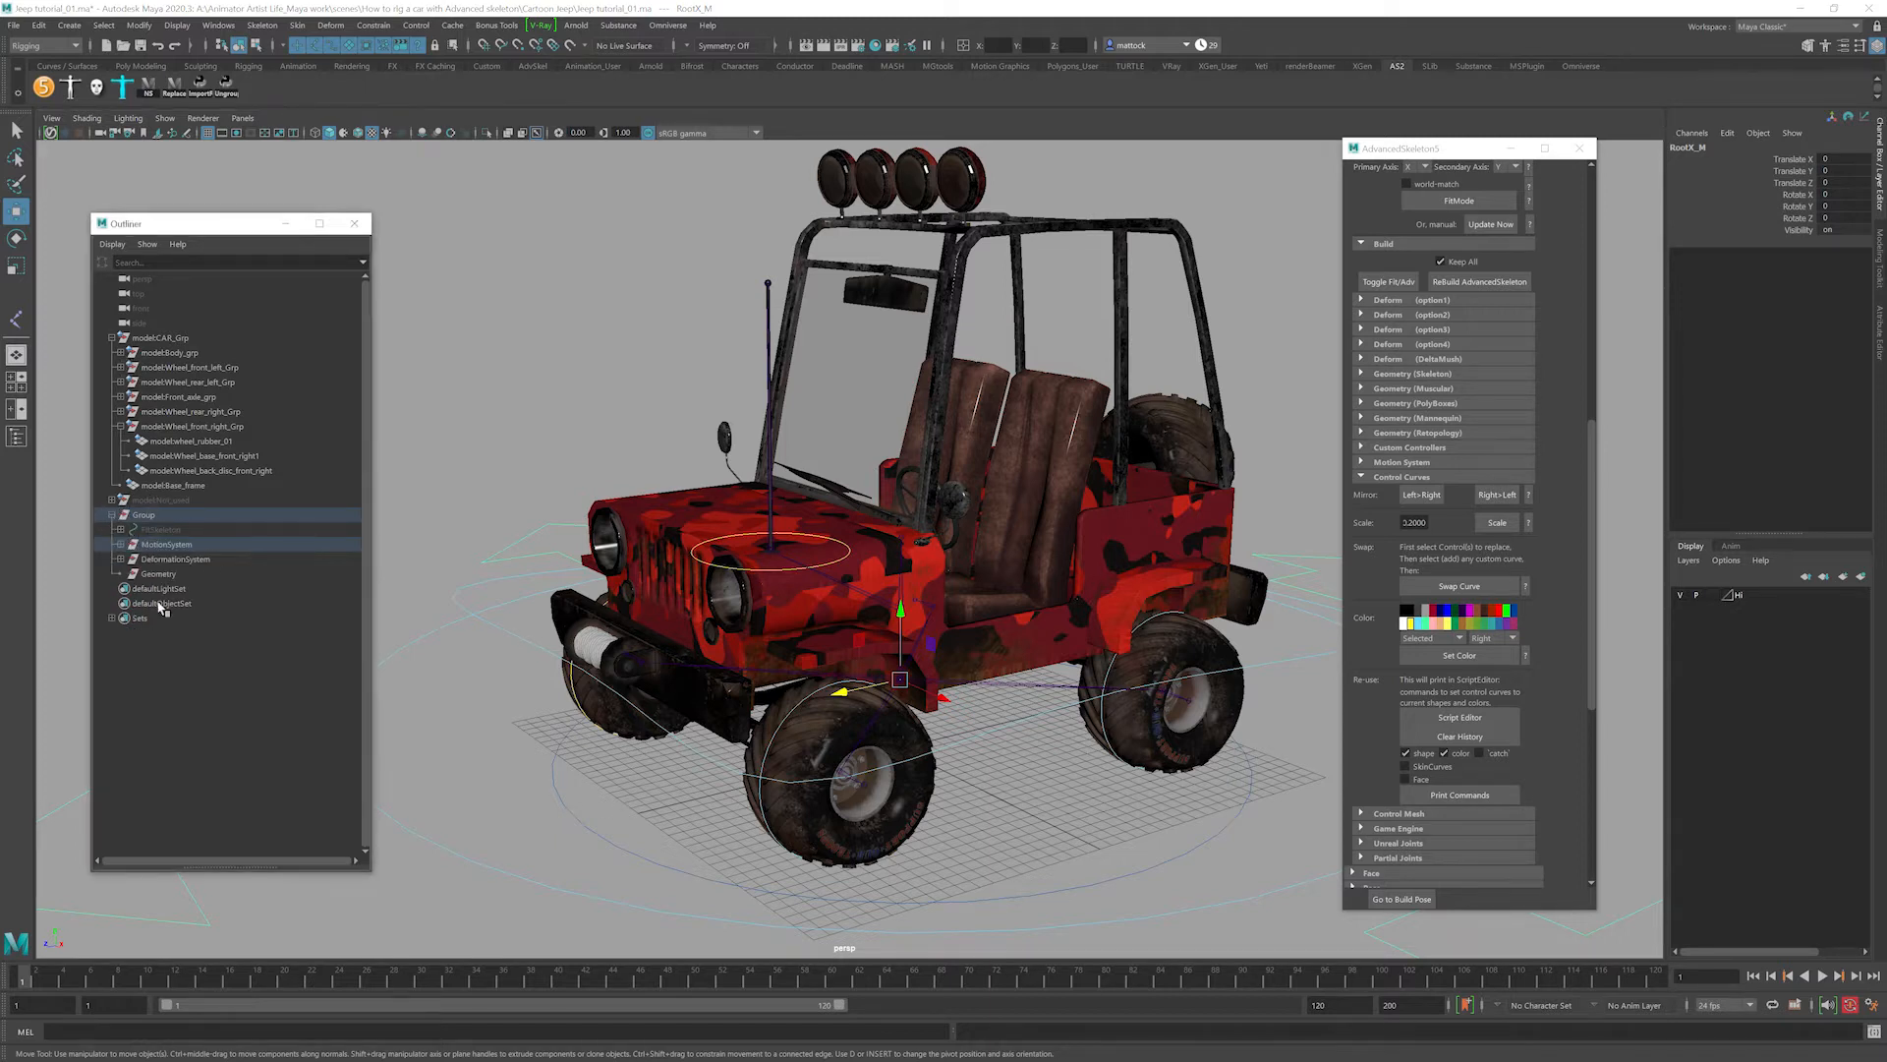
left_click(172, 558)
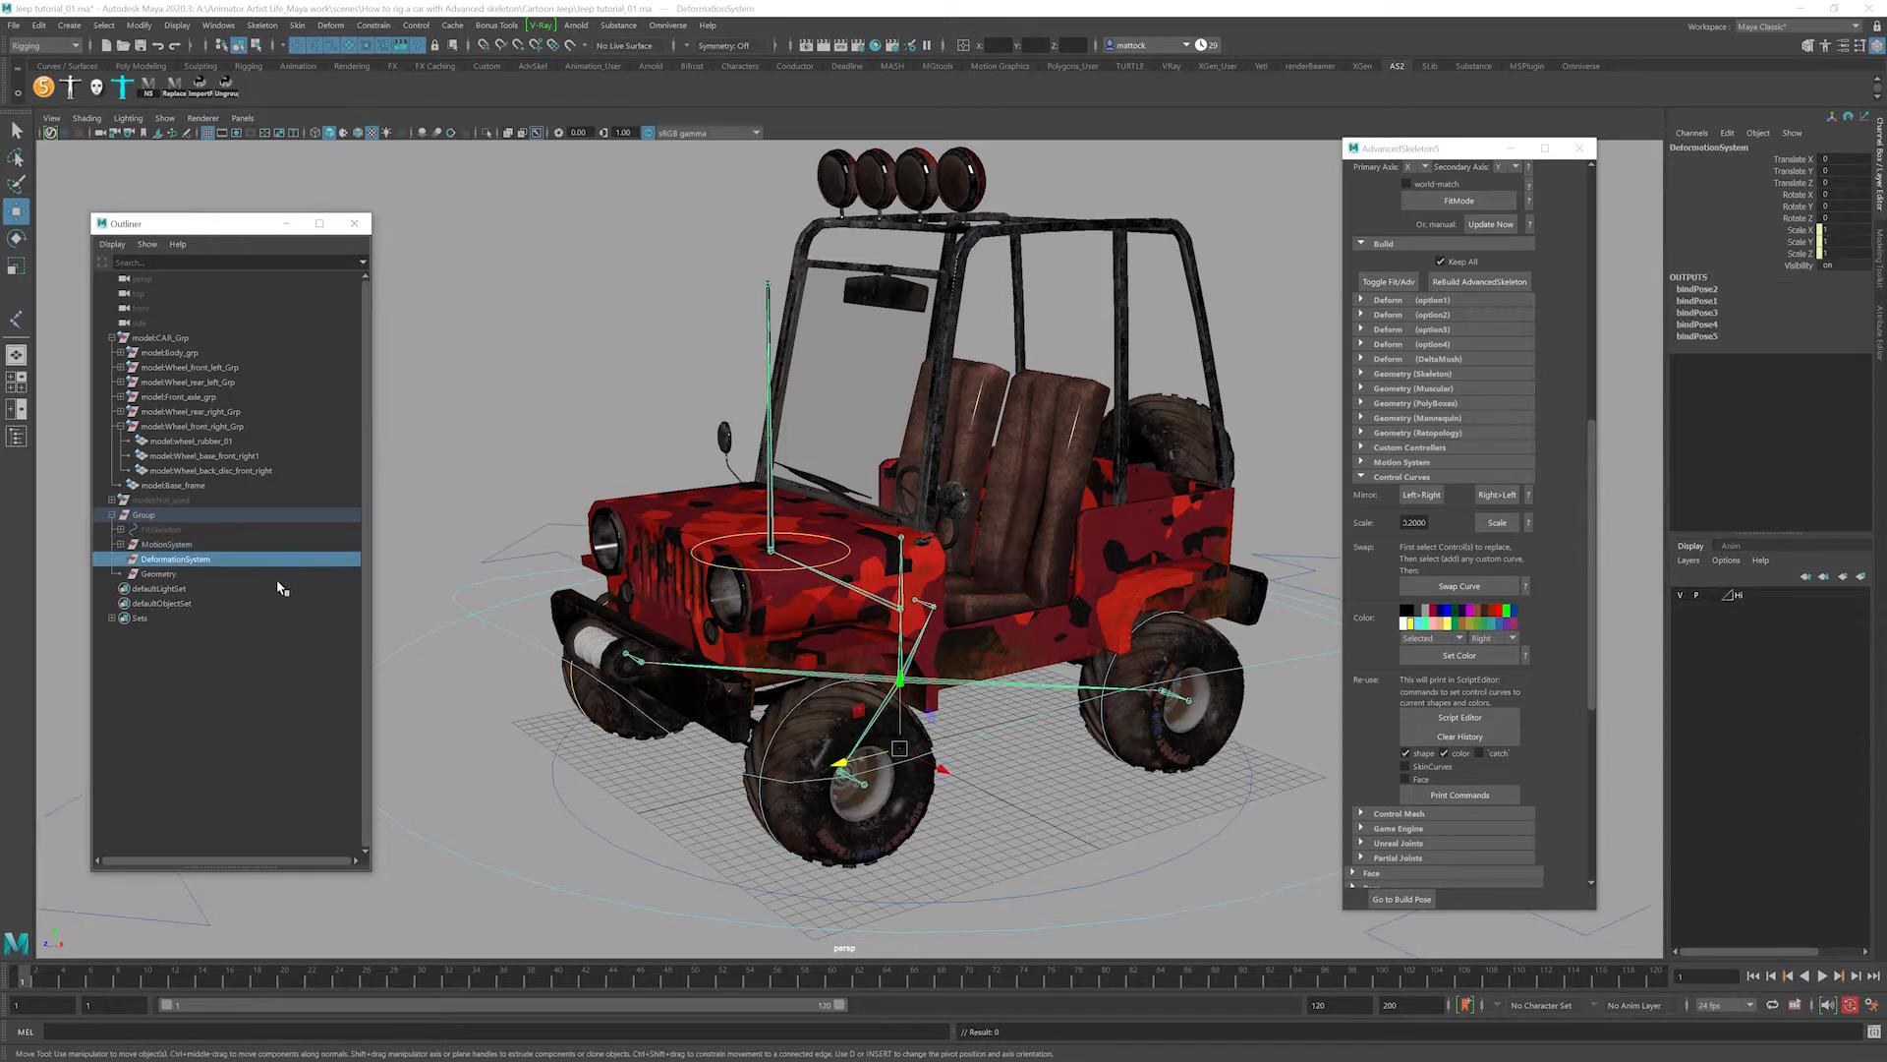
key("ctrl+h")
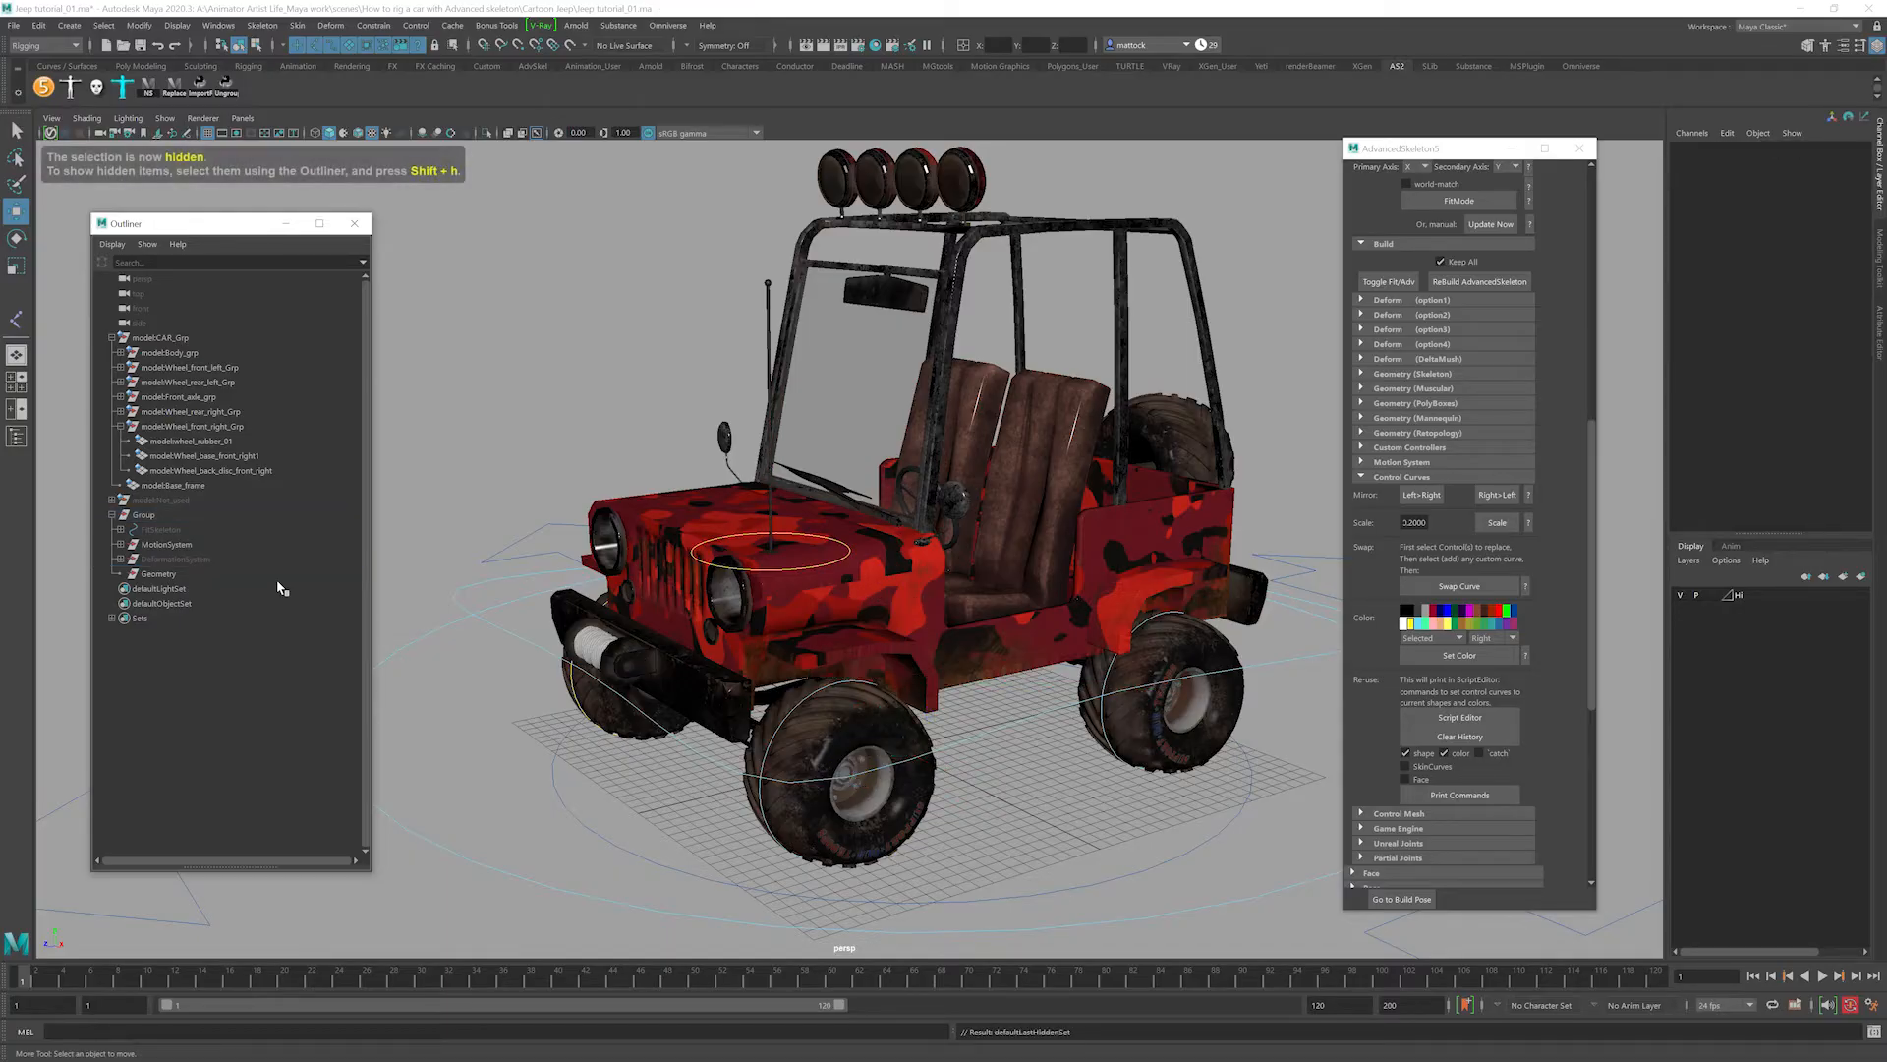
left_click(172, 559)
key("shift+h")
key("f")
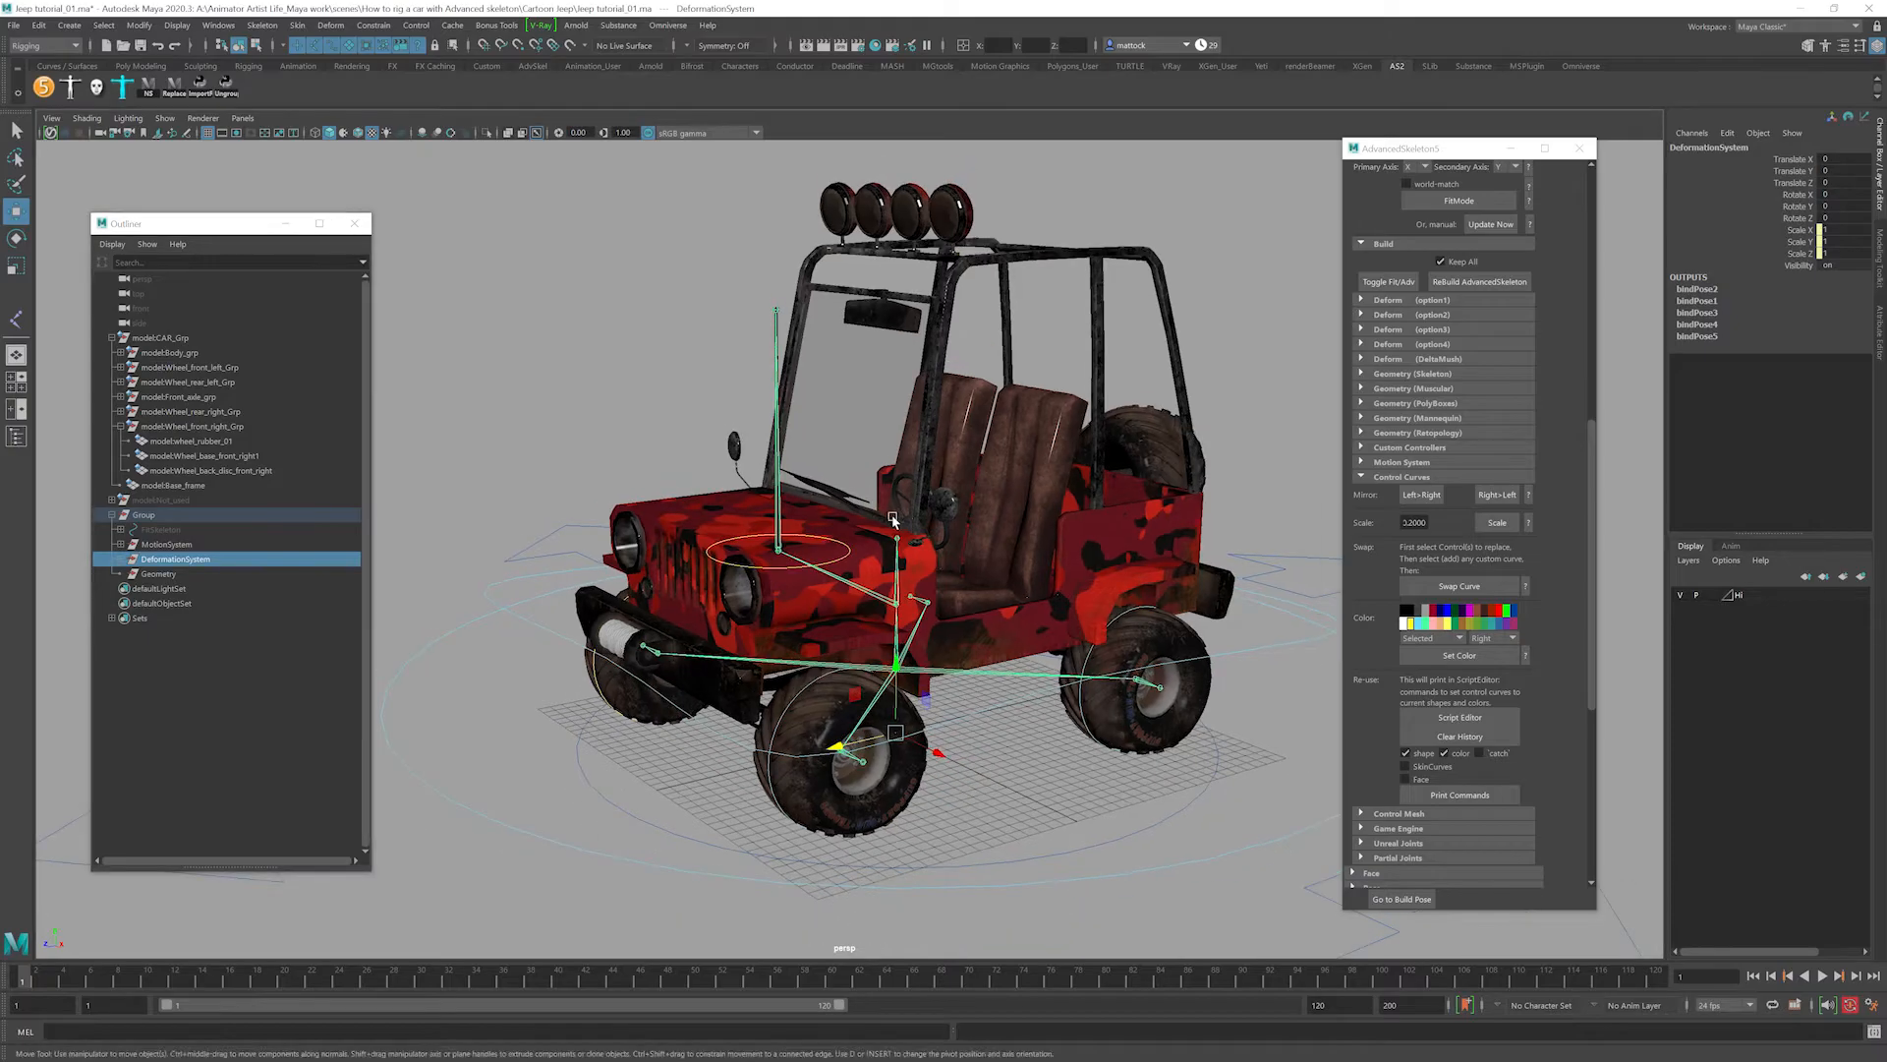
Collapse the CAR_Grp hierarchy and select the Geometry group inside the rig's Group node to check it.
right_click_drag(762, 538, 1050, 532, "alt")
left_click_drag(911, 440, 777, 452, "alt")
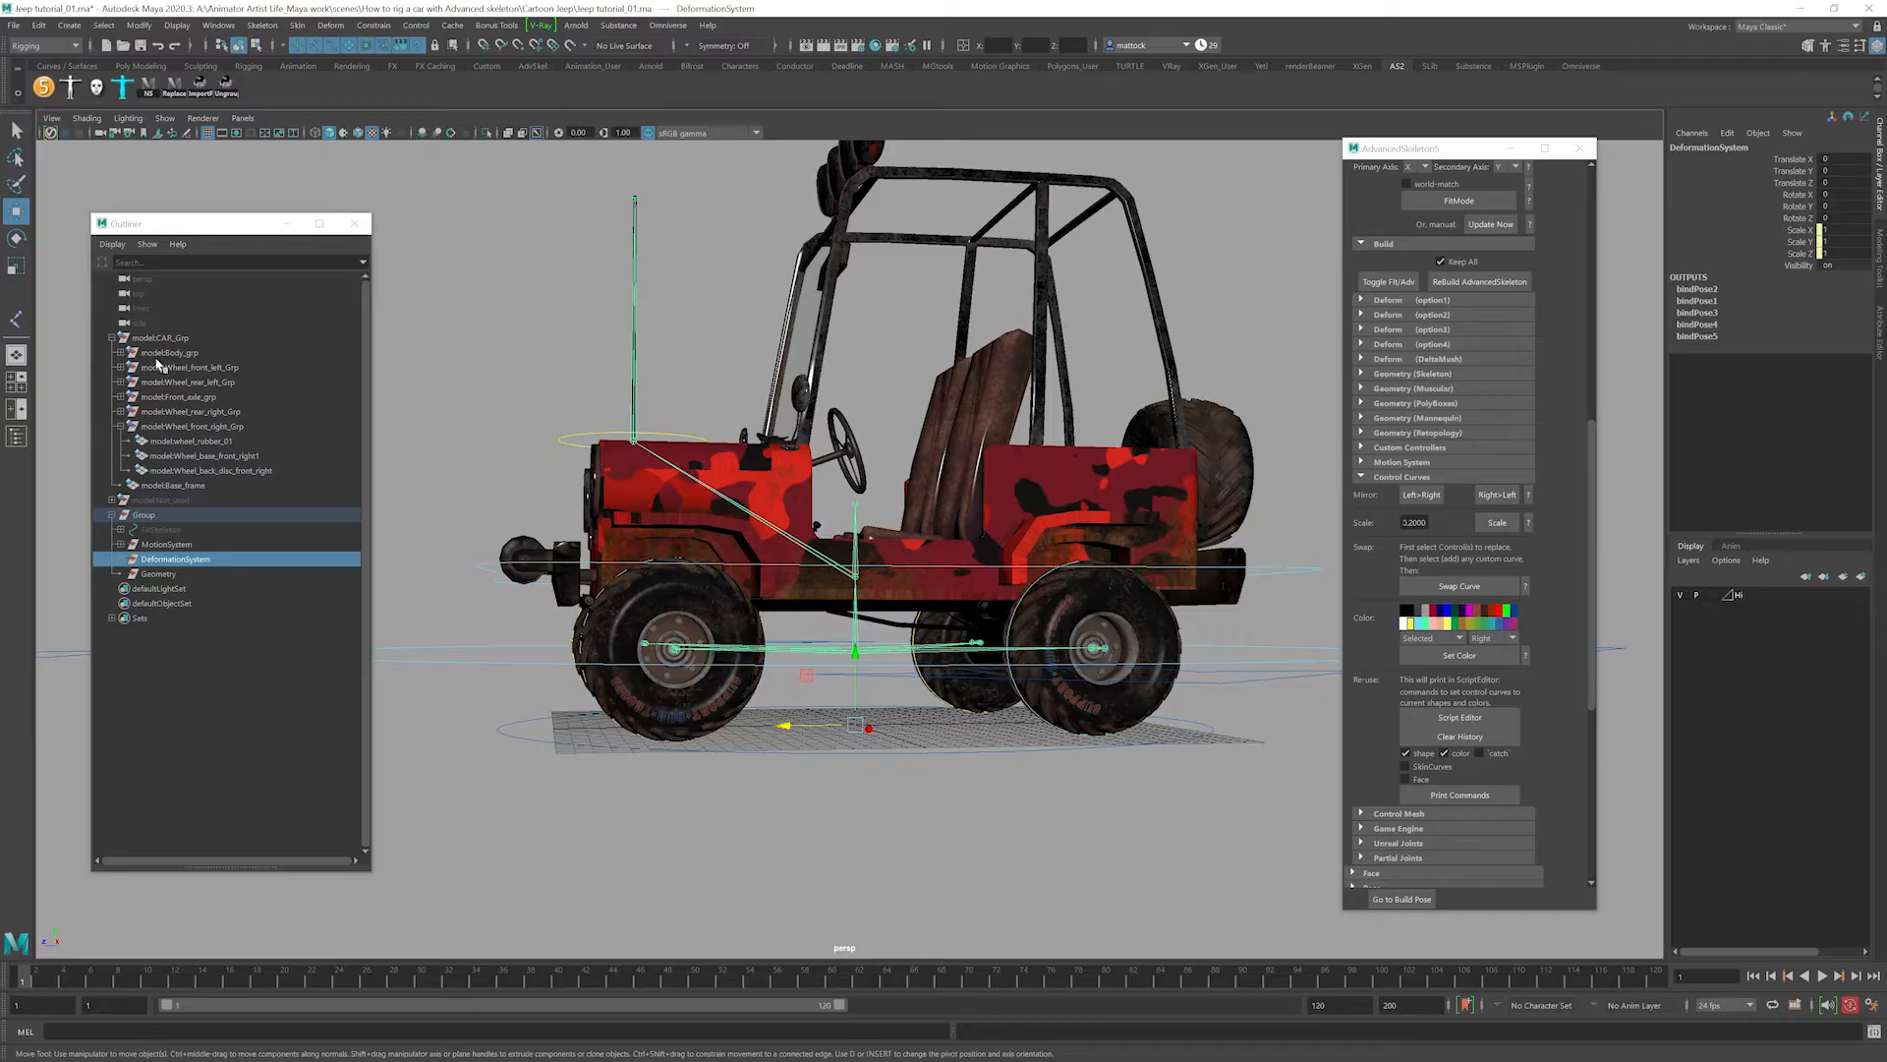
left_click(111, 338)
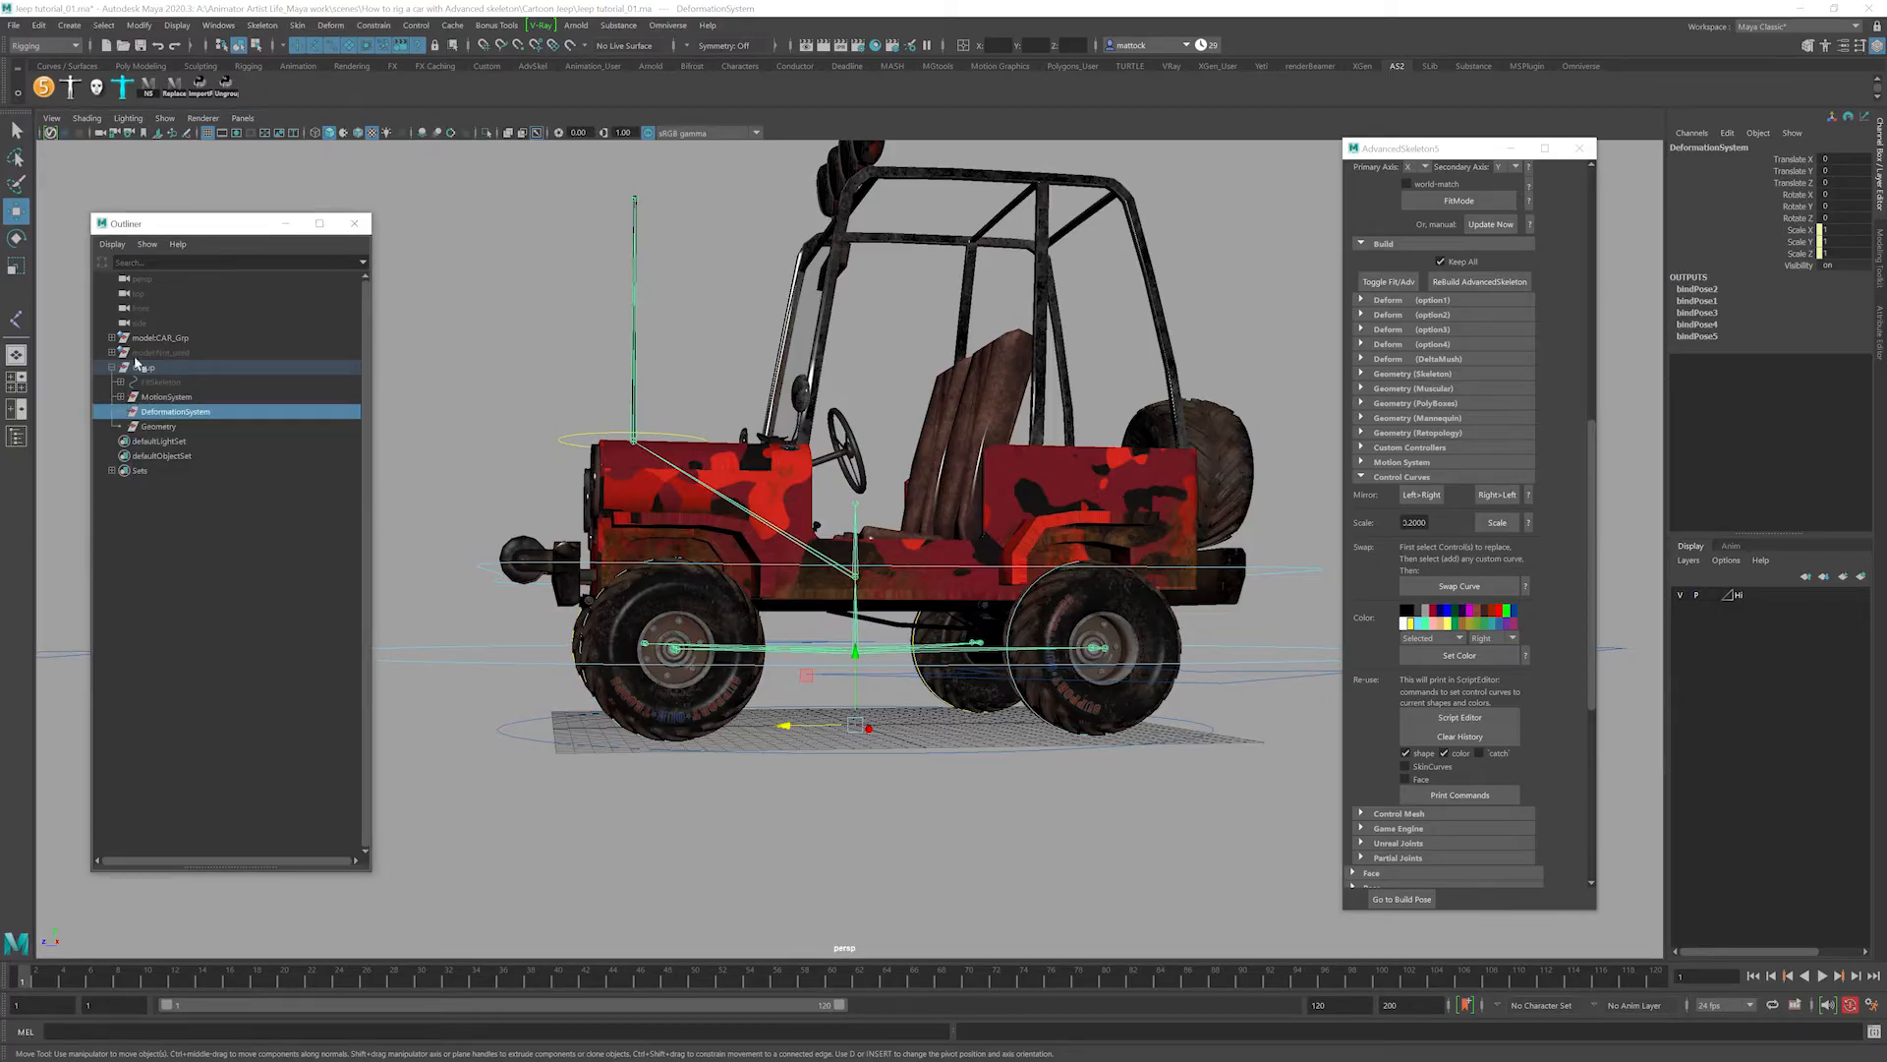
left_click(150, 427)
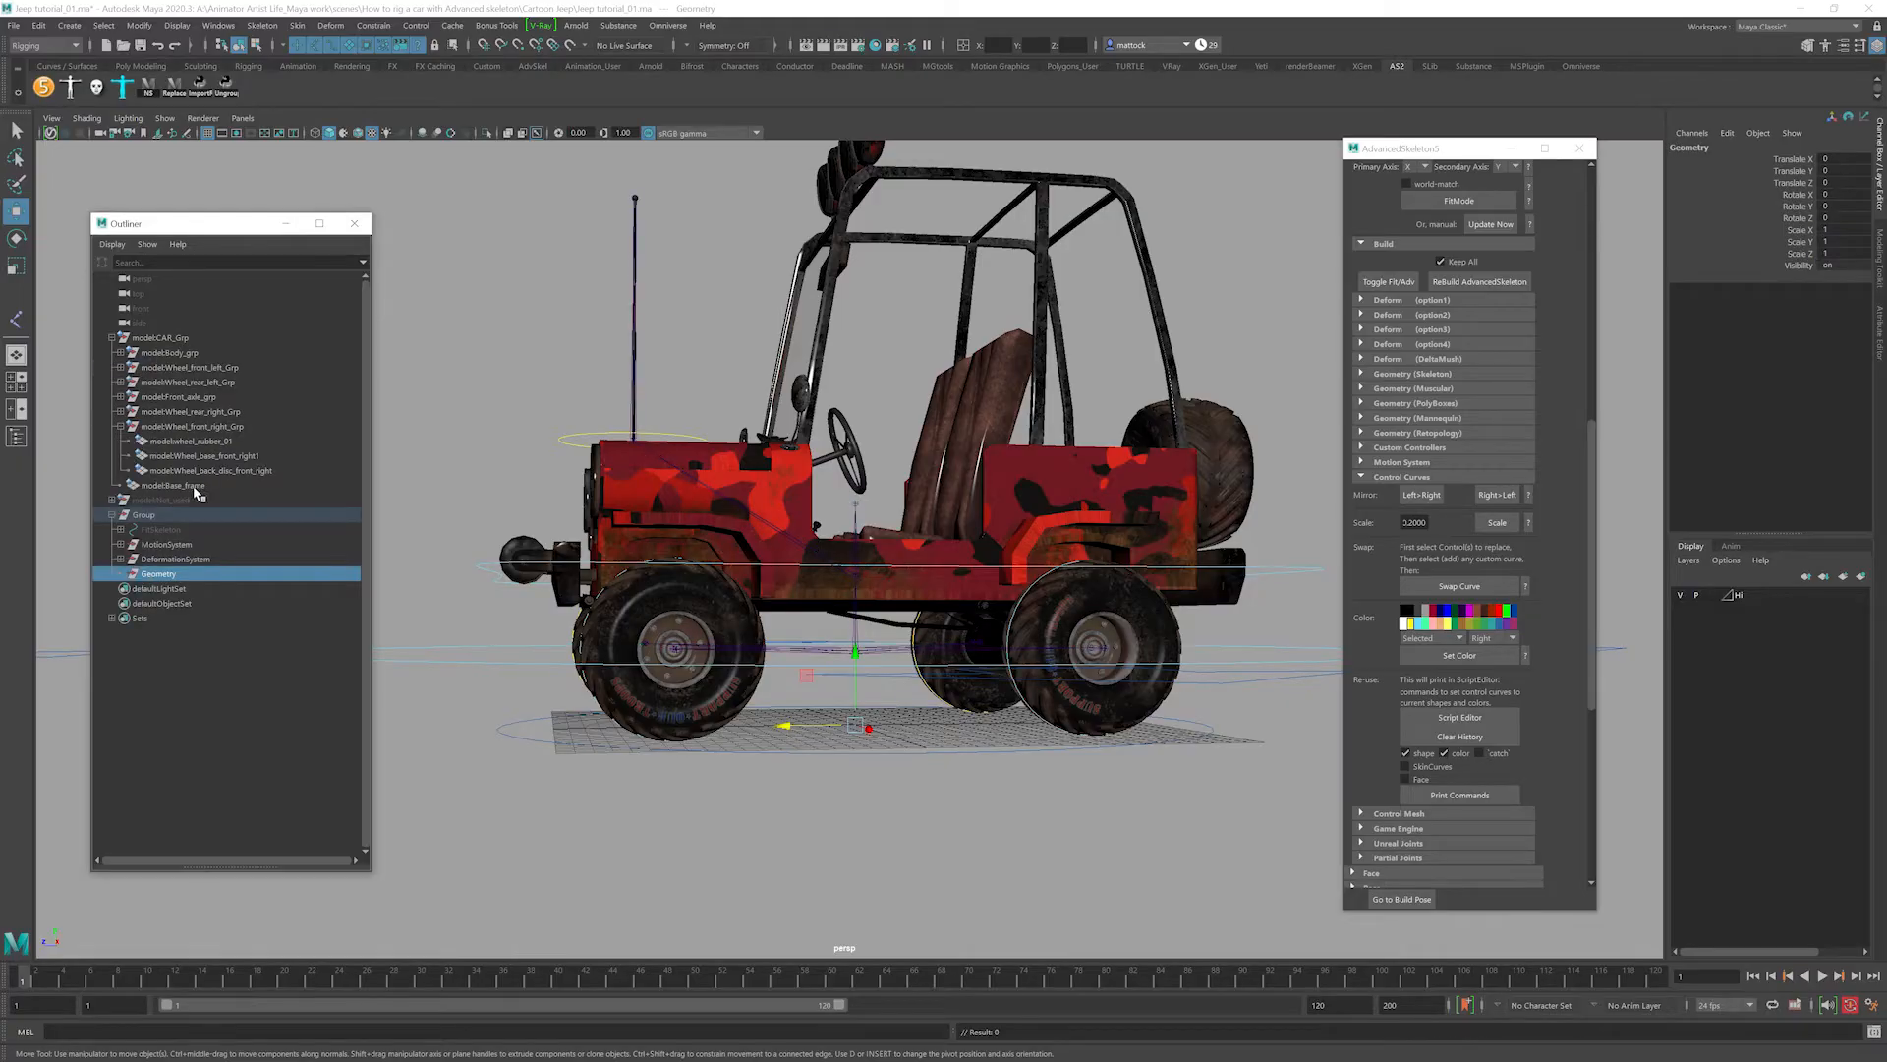
Select the Base_frame mesh, add the Root_M joint to the selection and bind them with Bind Skin.
left_click(173, 486)
right_click_drag(718, 466, 868, 537, "alt")
left_click_drag(868, 537, 909, 511, "alt")
right_click_drag(940, 526, 929, 497, "alt")
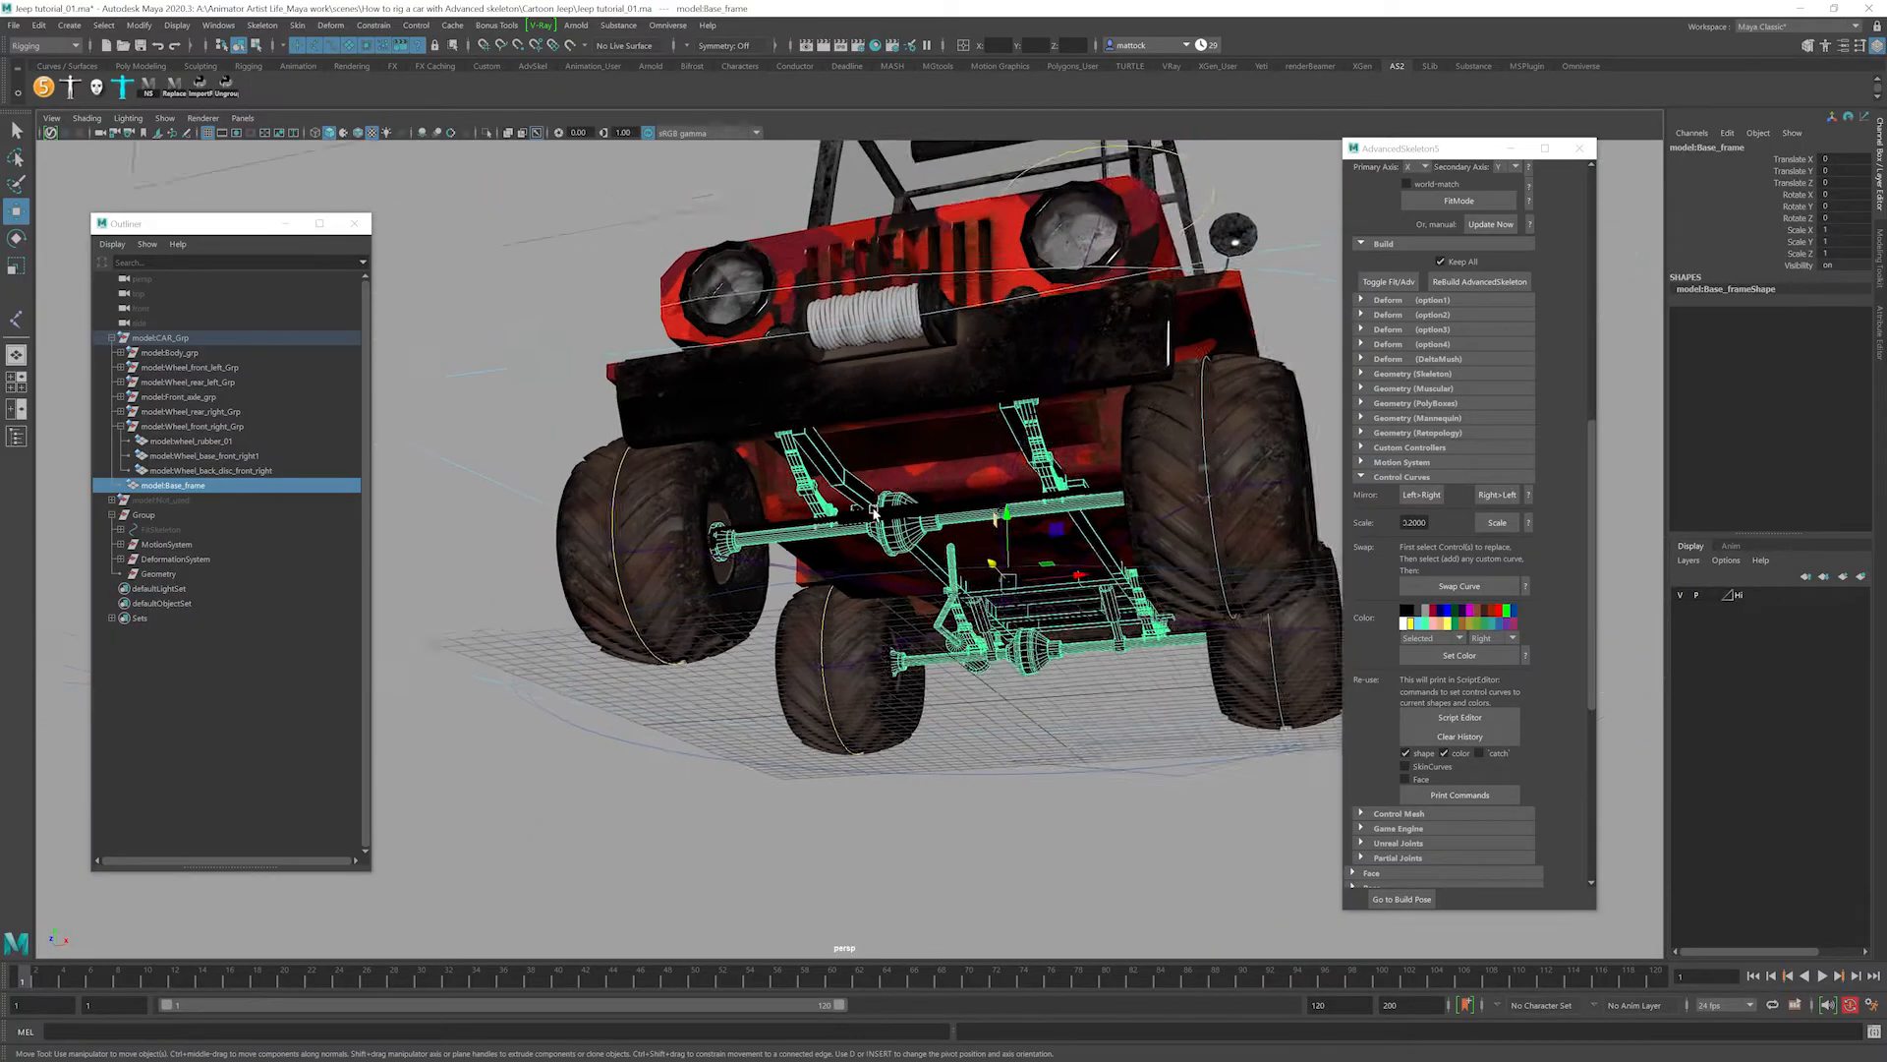
middle_click_drag(928, 496, 889, 482, "alt")
left_click_drag(835, 518, 786, 545, "alt")
right_click_drag(796, 539, 864, 539, "alt")
mouse_move(864, 540)
left_mouse_down("alt")
mouse_move(880, 462)
mouse_move(881, 543)
left_mouse_up("alt")
right_click_drag(754, 529, 855, 531, "alt")
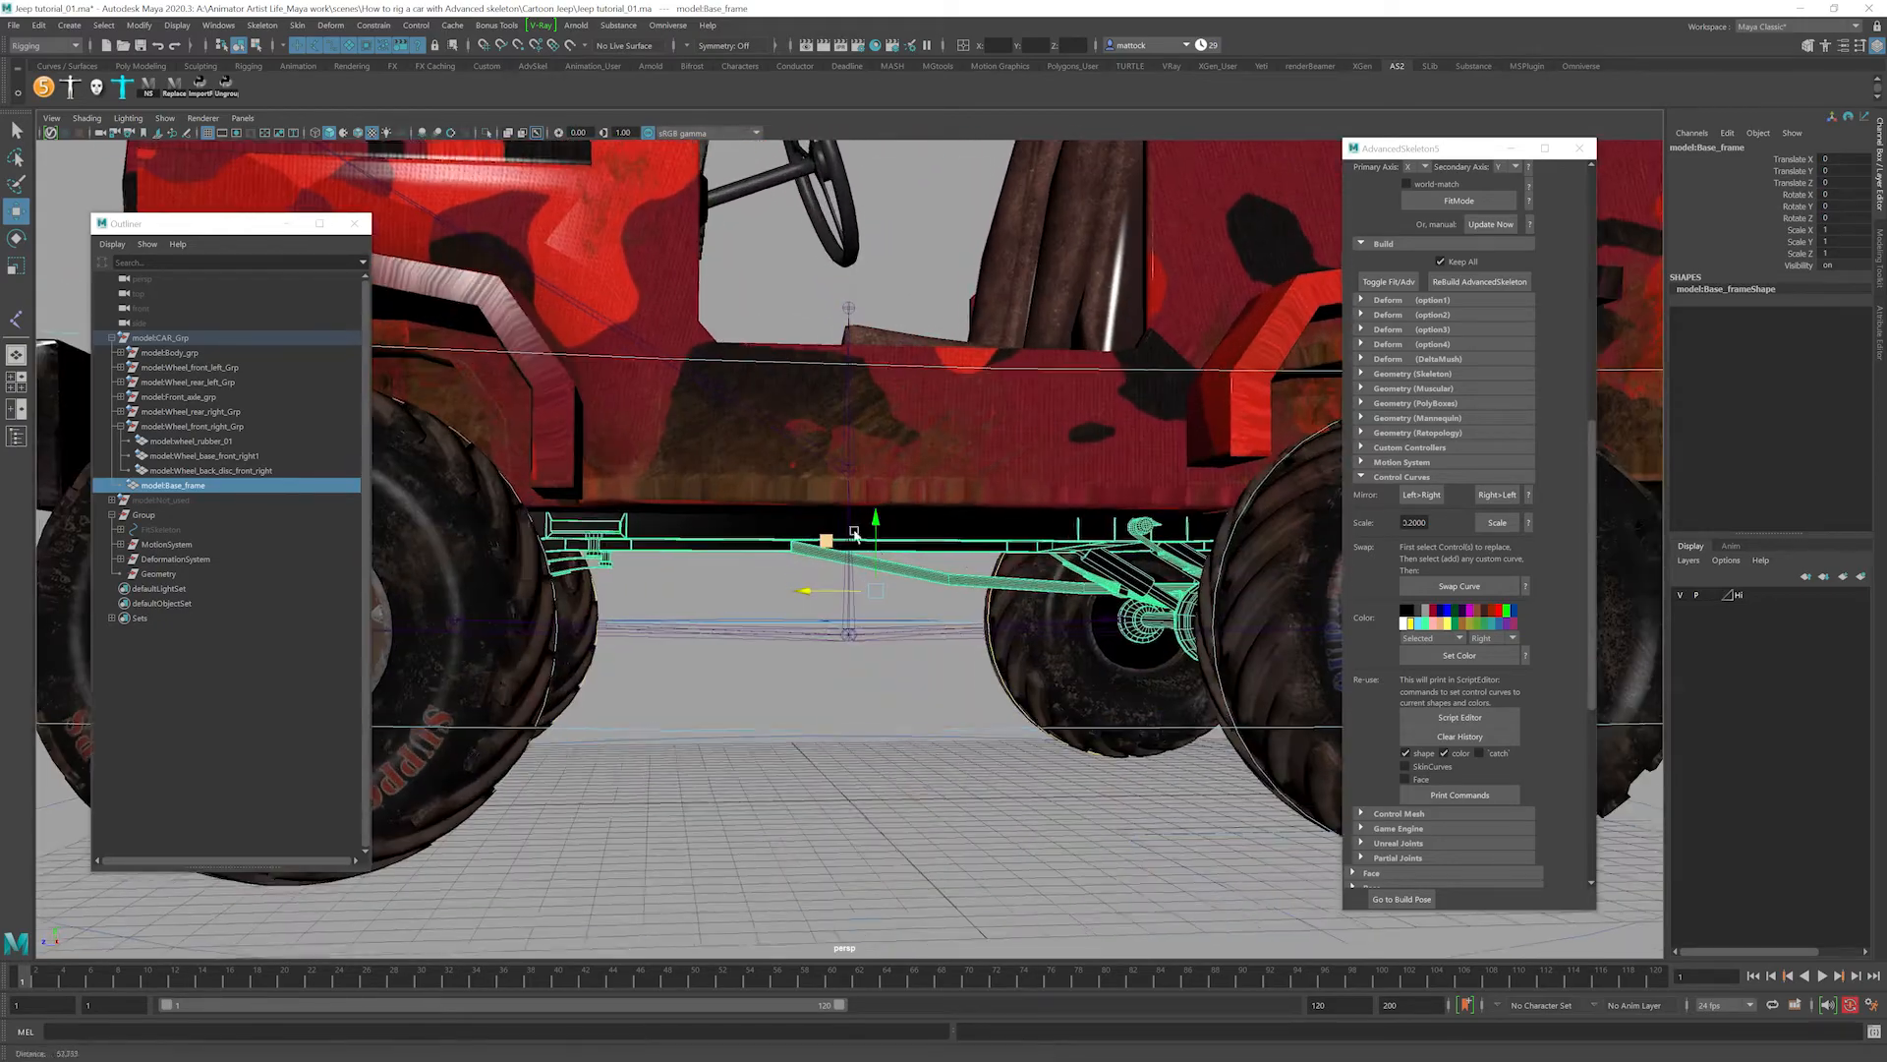
left_click_drag(887, 589, 869, 630, "alt")
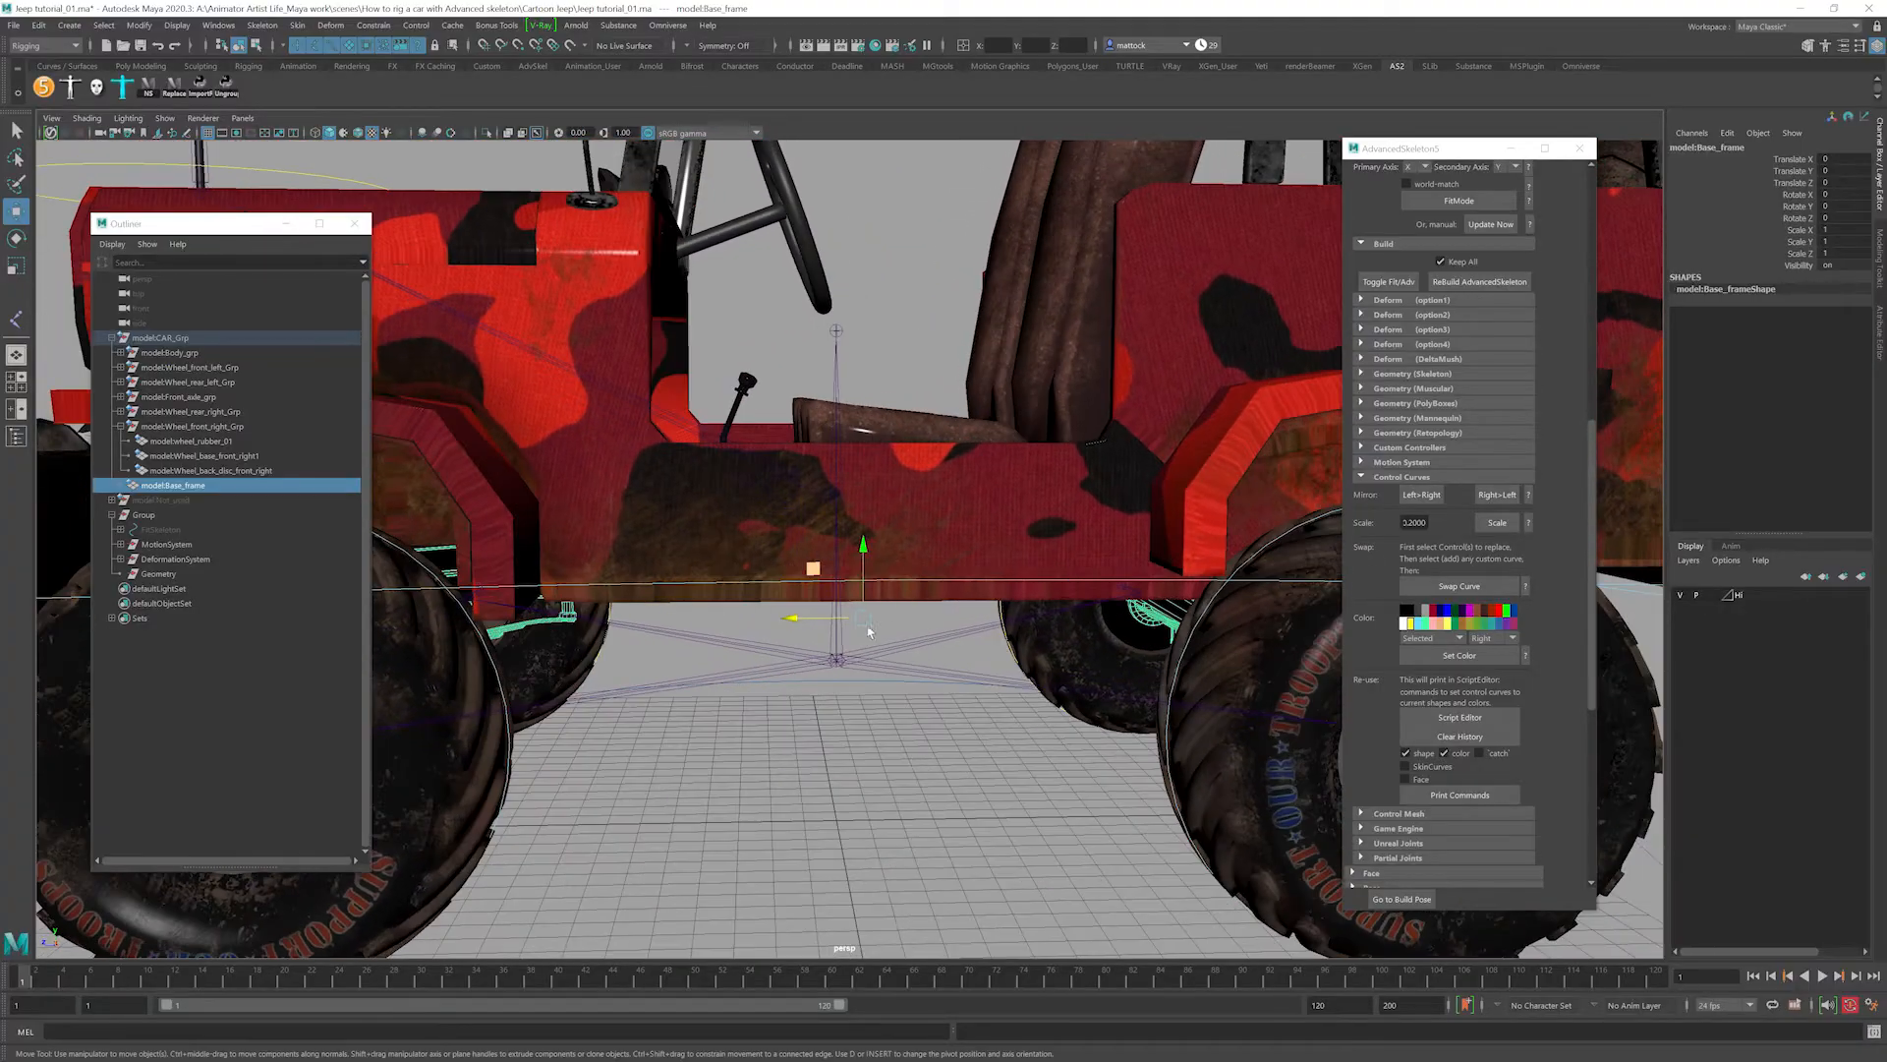
right_click_drag(696, 507, 811, 523, "alt")
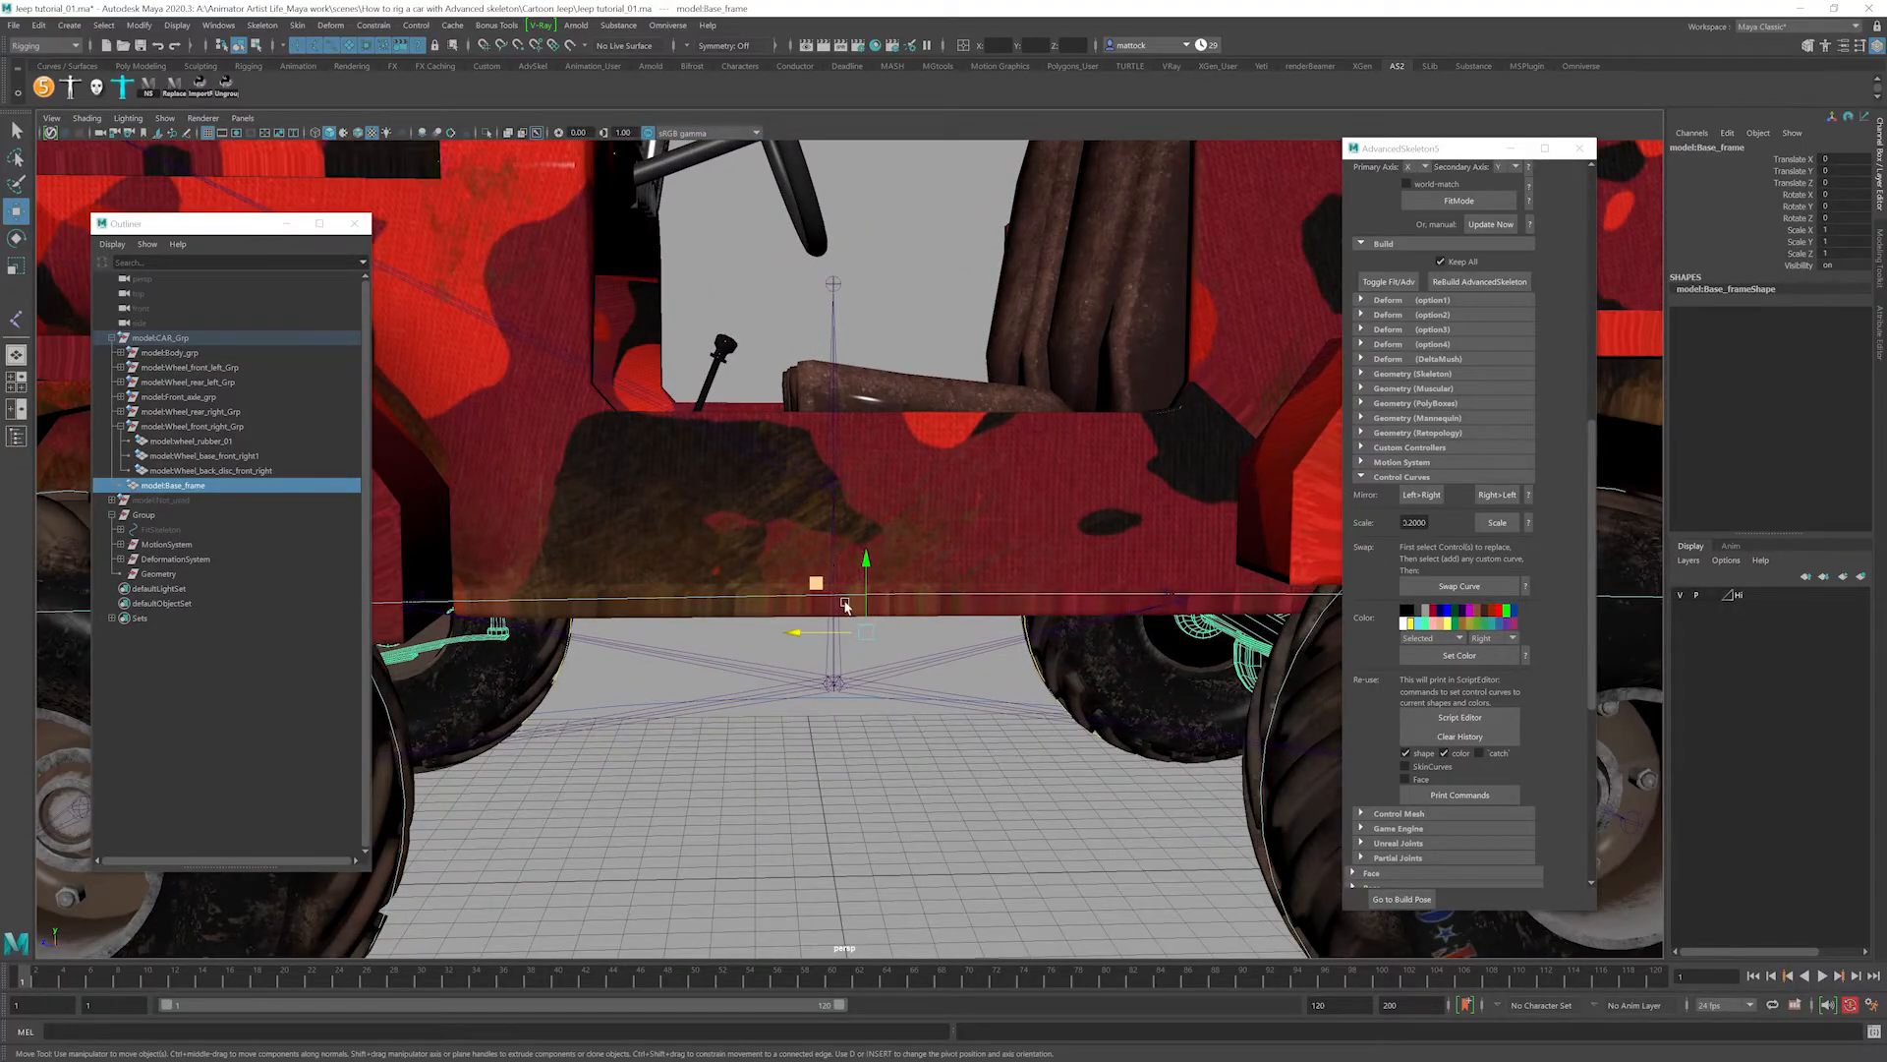
right_click_drag(955, 526, 881, 525, "alt")
middle_click_drag(884, 525, 1011, 481, "alt")
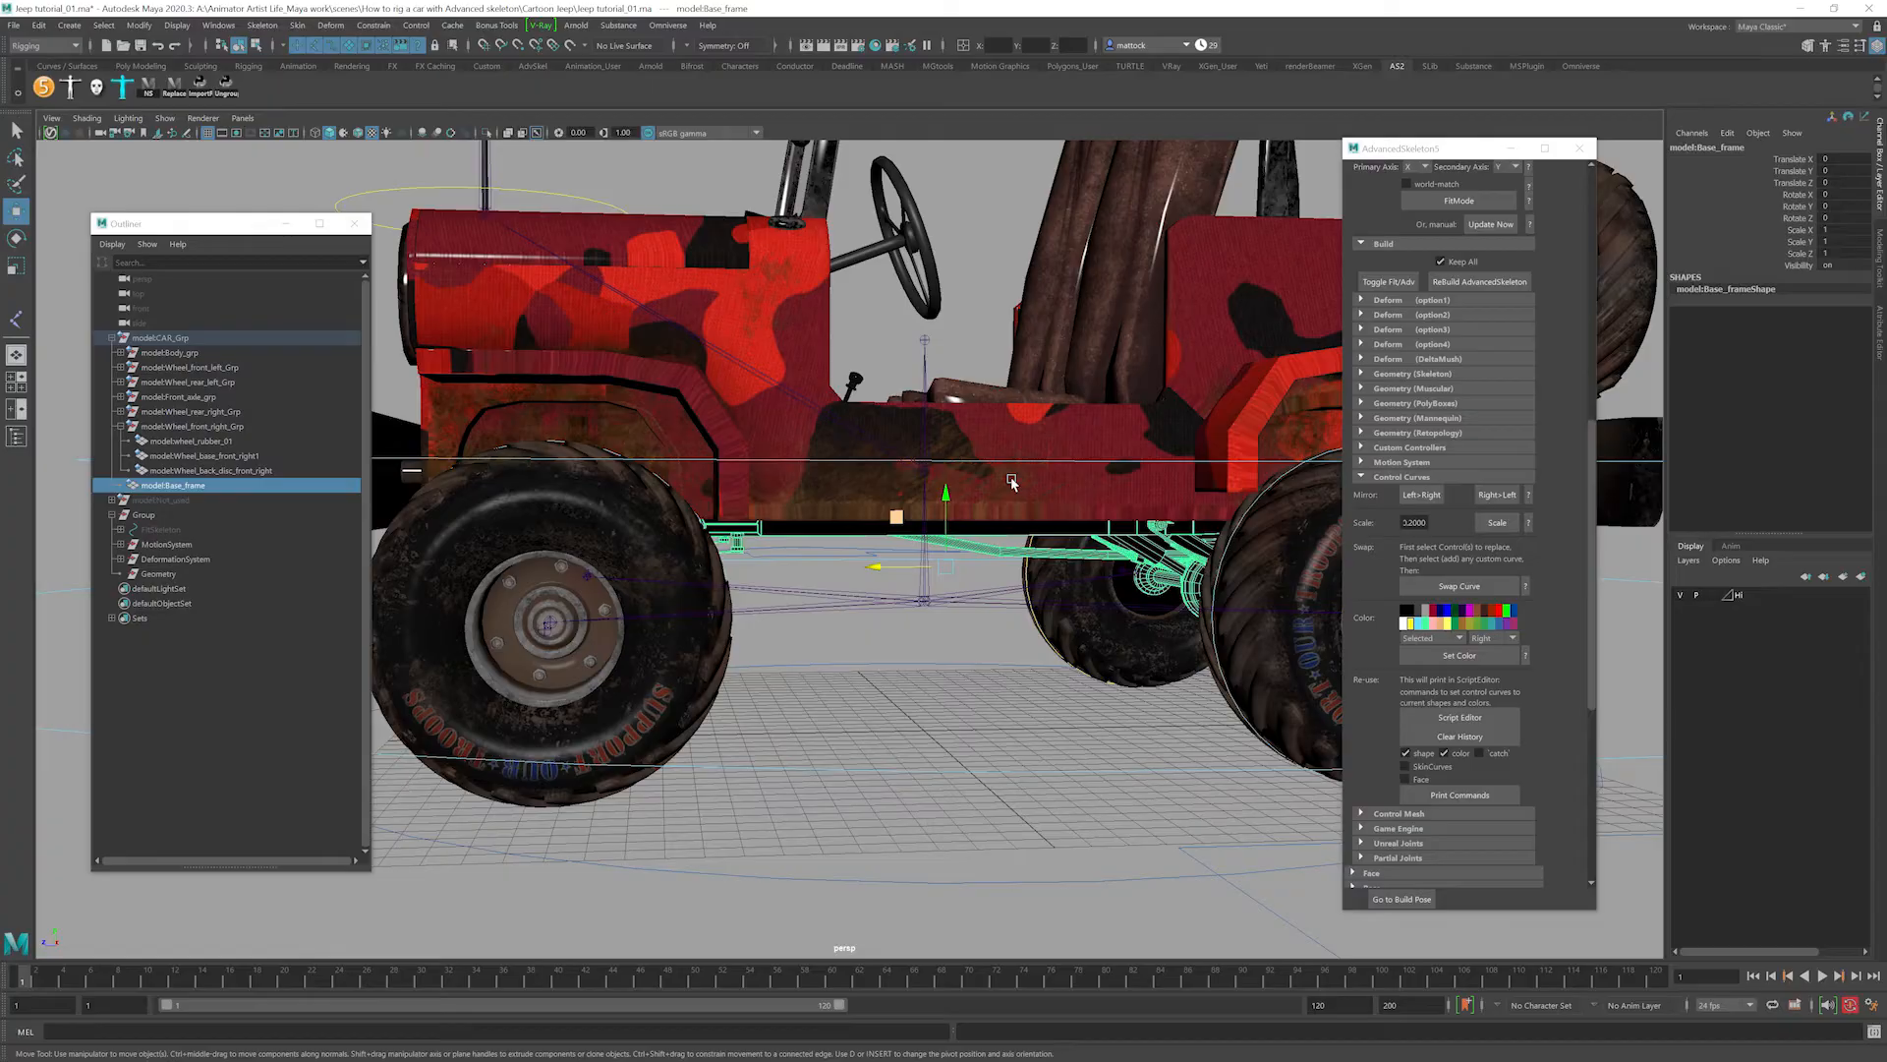
left_click(924, 602)
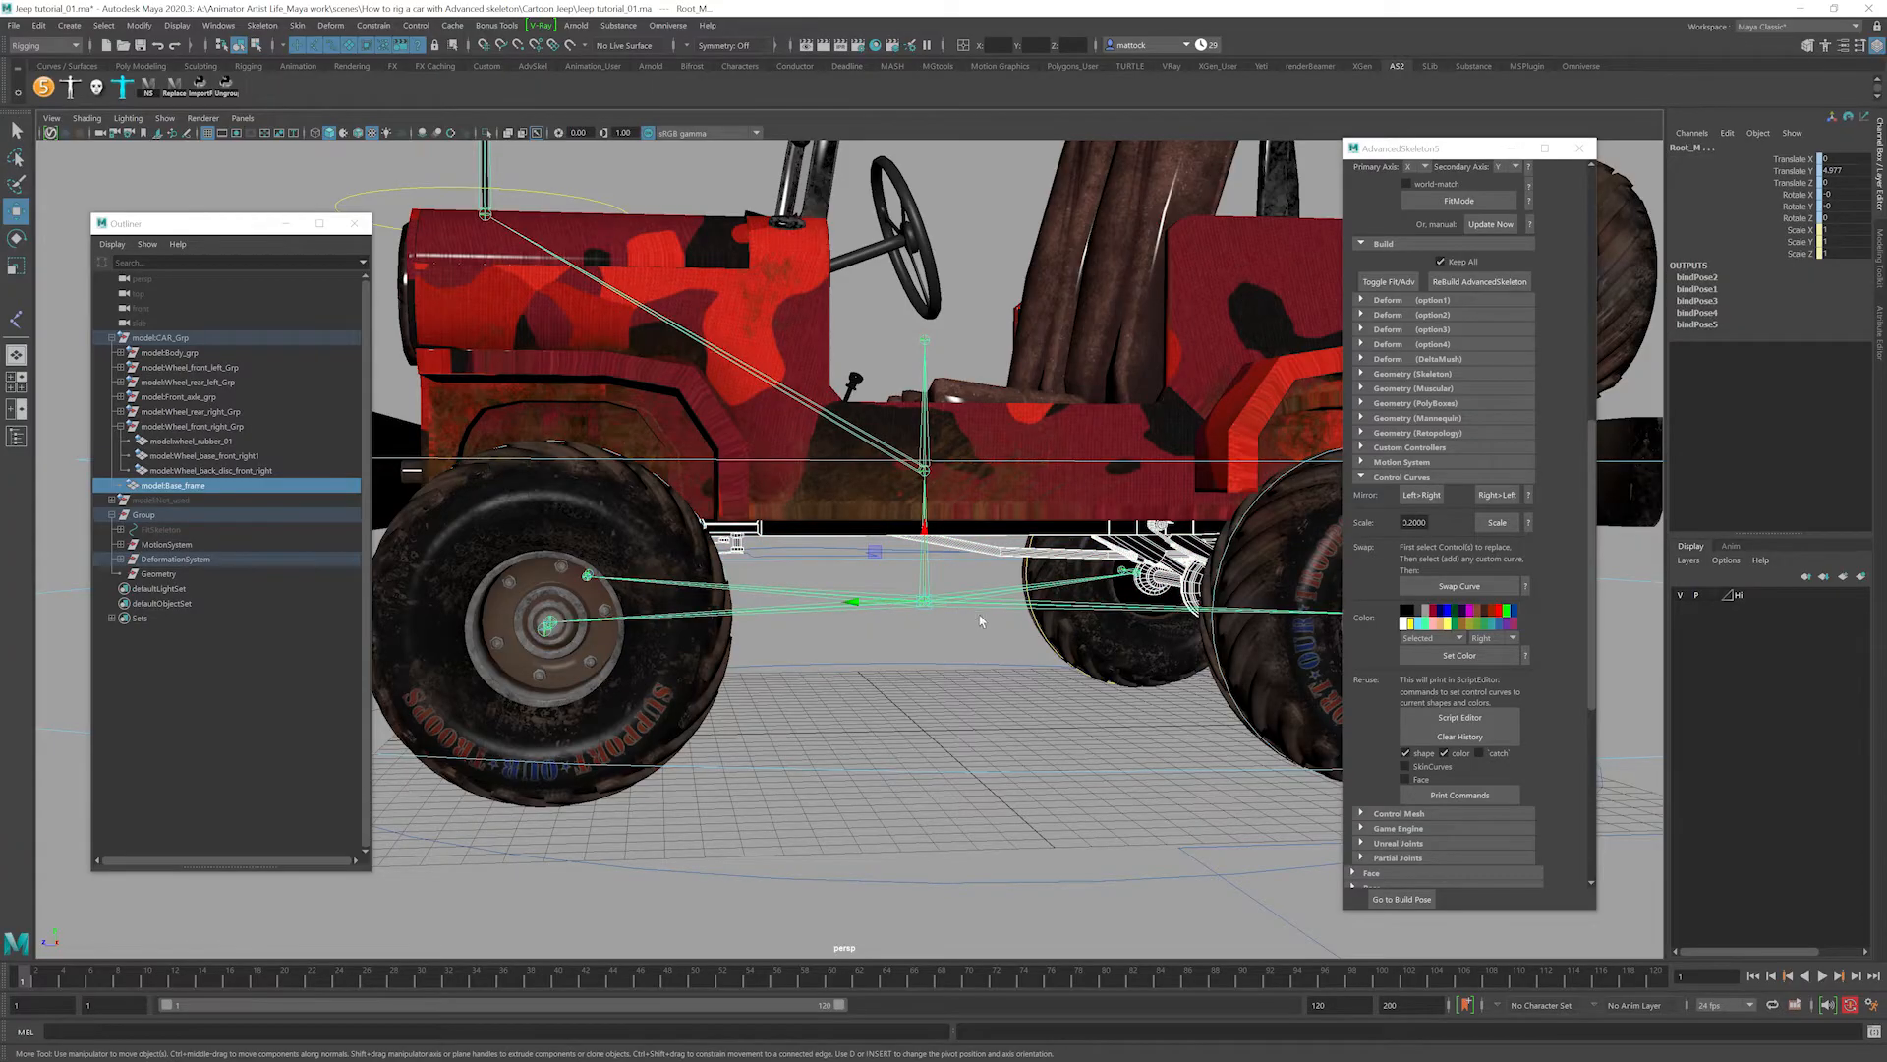
left_click(298, 25)
left_click(335, 59)
Test how the base frame follows by moving the RootX_M control, and undo the moves.
scroll(393, 538, "down", 8)
left_click_drag(388, 539, 509, 532, "alt")
left_click(499, 605)
left_click_drag(836, 582, 858, 532)
key("ctrl+z")
right_click_drag(826, 582, 889, 582, "alt")
left_click_drag(590, 590, 903, 578, "alt")
left_click_drag(1079, 589, 804, 572)
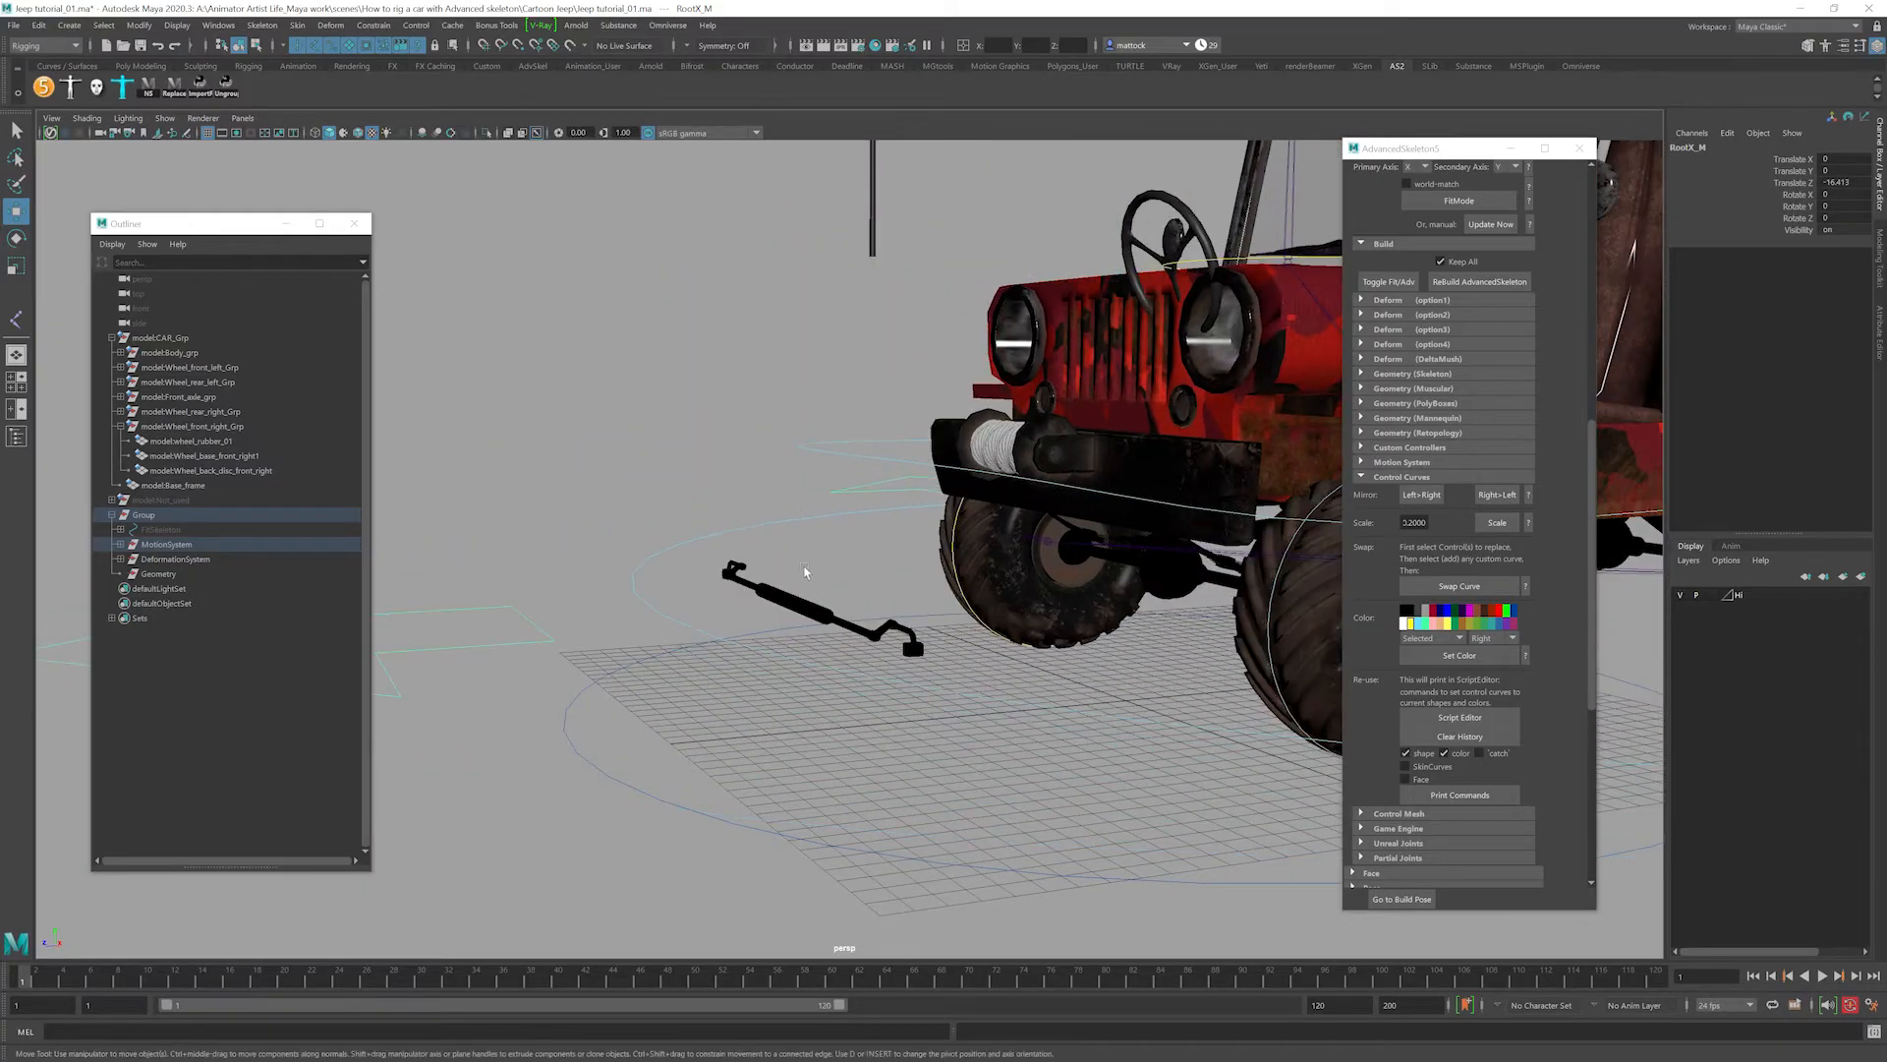
key("ctrl+z")
key("ctrl+z")
left_click_drag(856, 472, 610, 489, "alt")
scroll(766, 550, "up", 5)
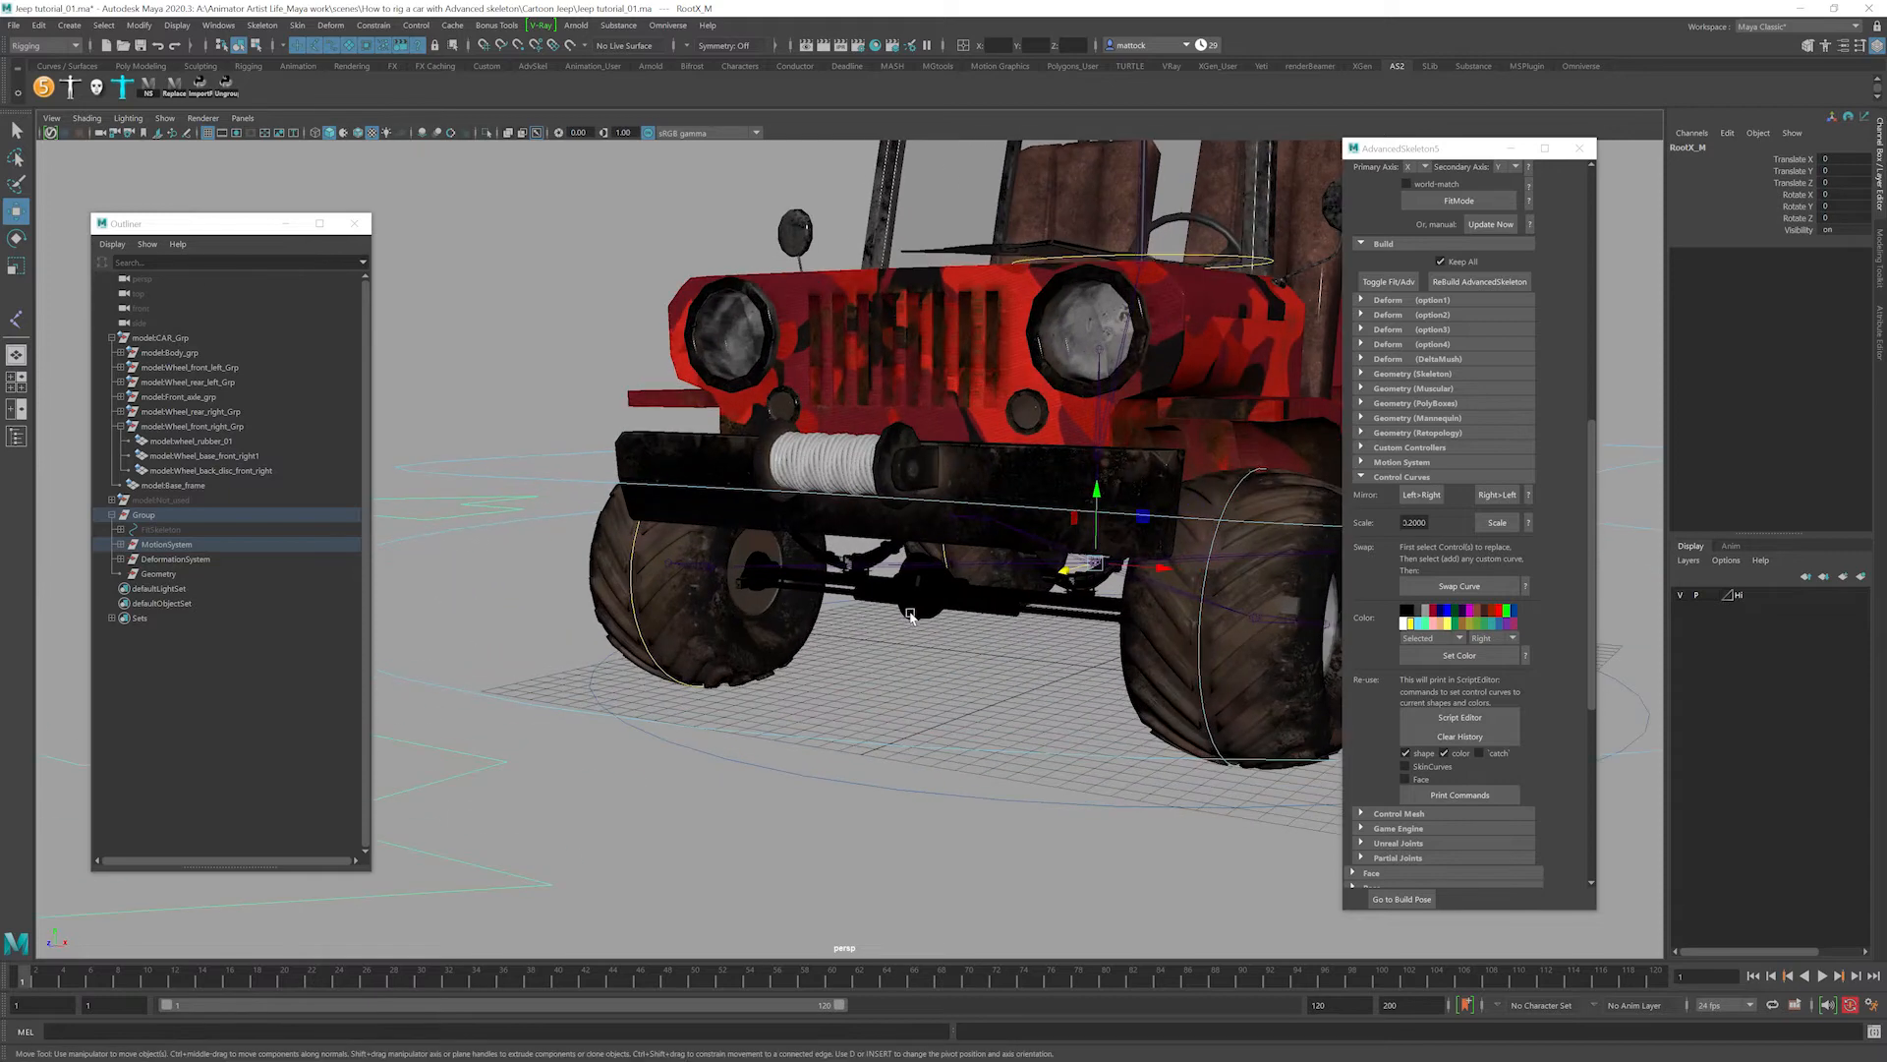
Select the Front_axle_grp group, add the Root_M joint to the selection and bind them with Bind Skin.
left_click(931, 622)
left_click(975, 620, "shift")
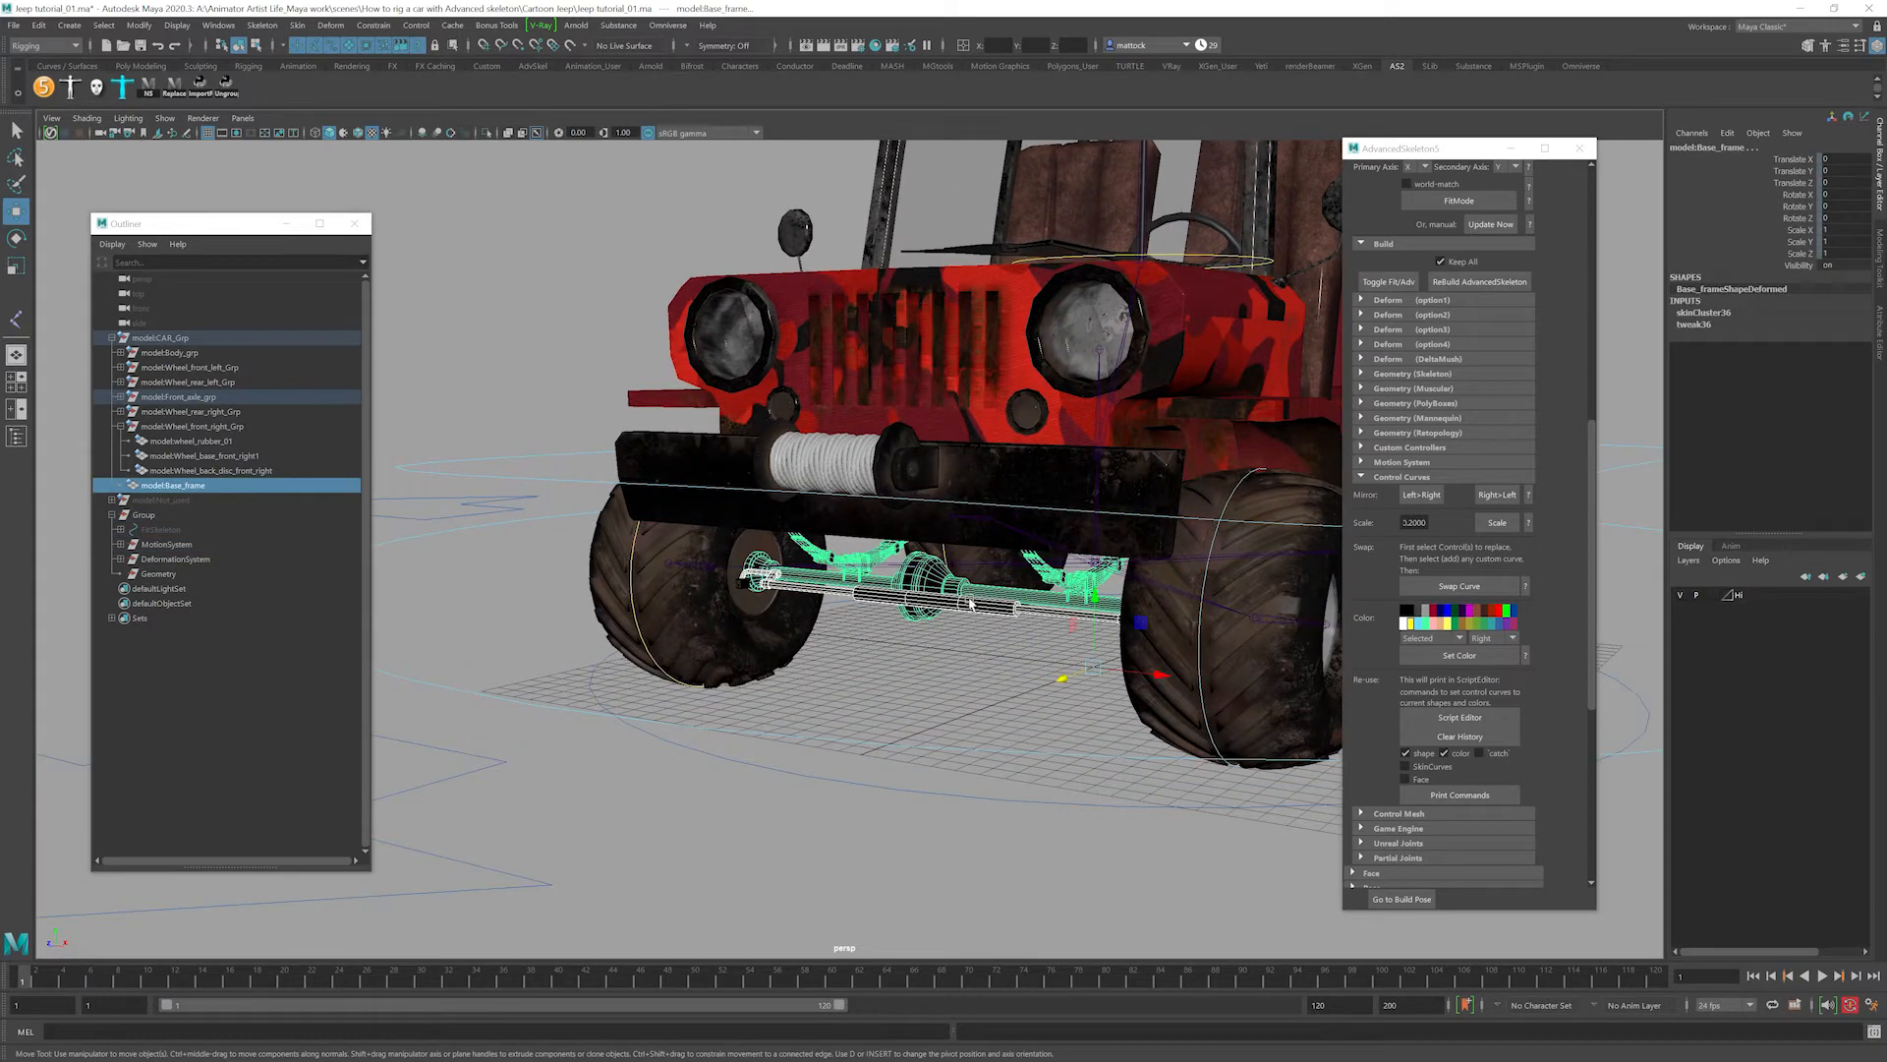
left_click(990, 610)
key("Up")
left_click_drag(995, 611, 668, 547, "alt")
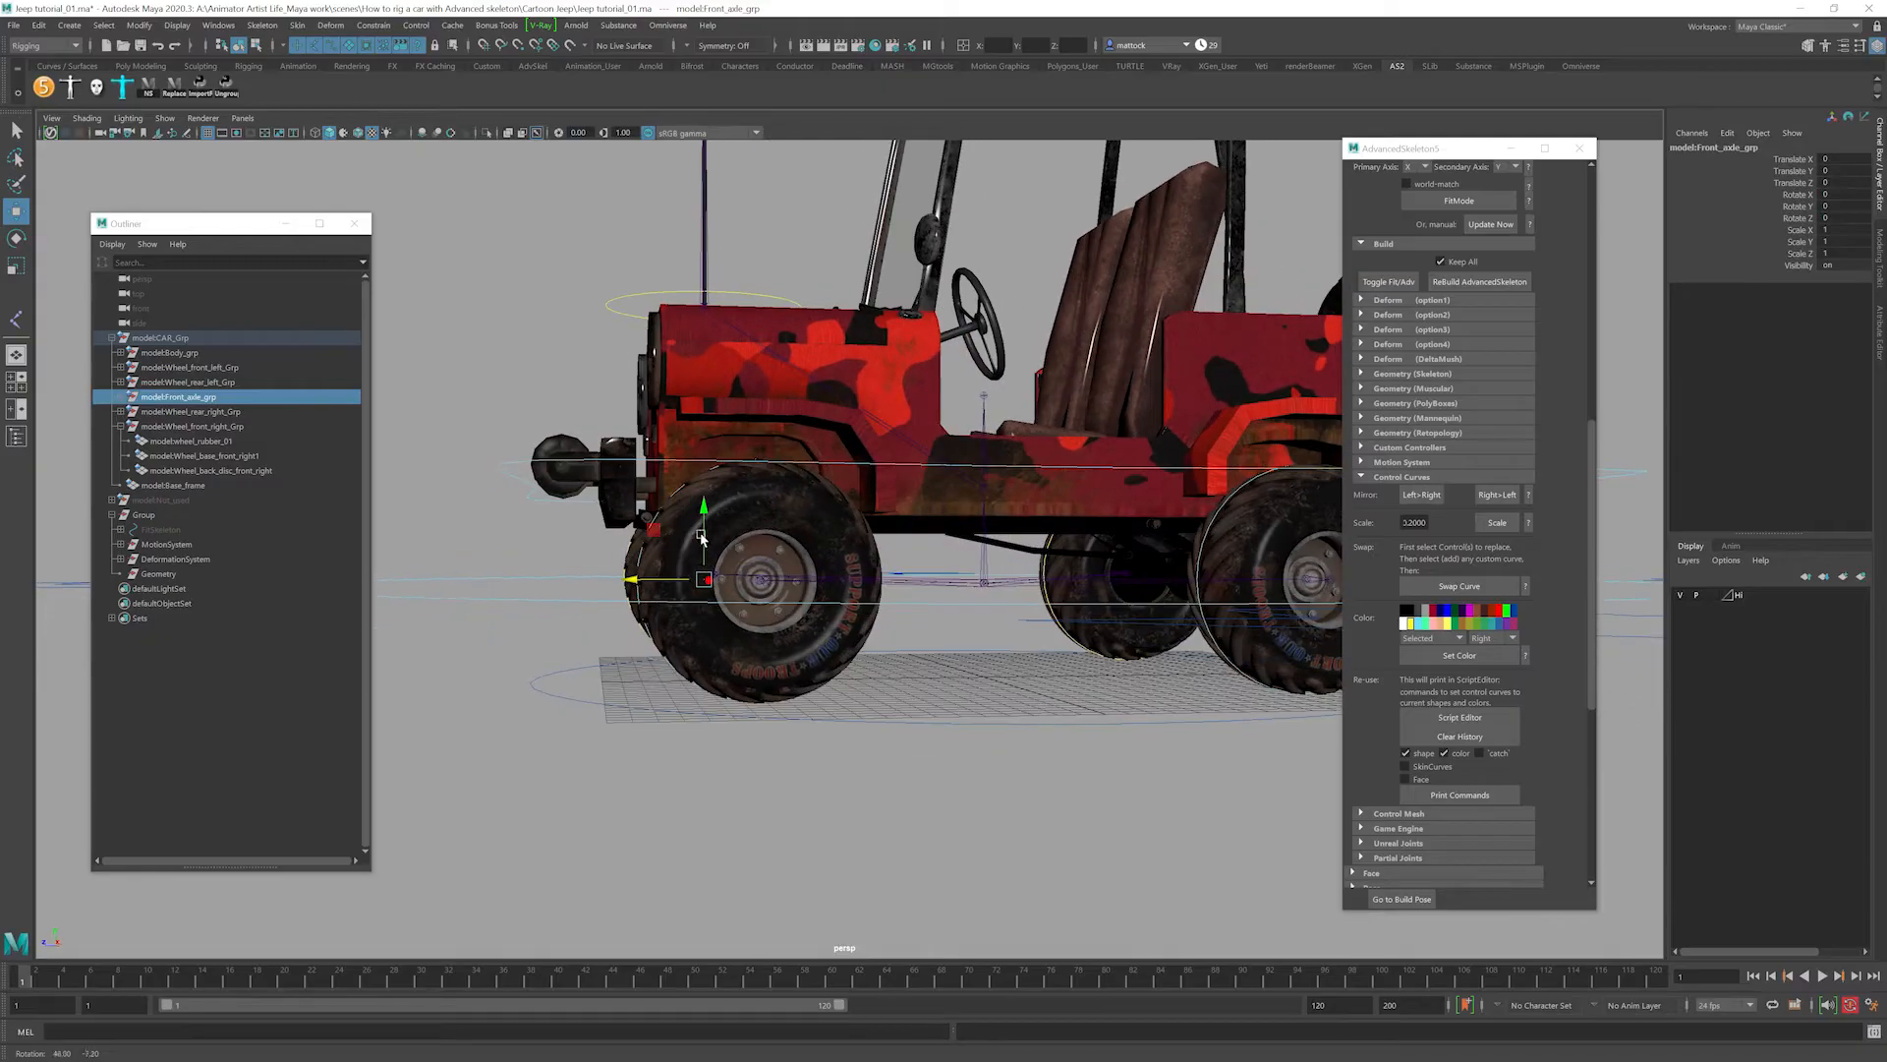
right_click_drag(698, 550, 960, 568, "alt")
left_click_drag(794, 580, 975, 599, "alt")
key("ctrl+z")
scroll(1016, 508, "down", 2)
left_click_drag(1016, 507, 932, 582, "alt")
scroll(855, 555, "up", 4)
left_click(949, 584, "shift")
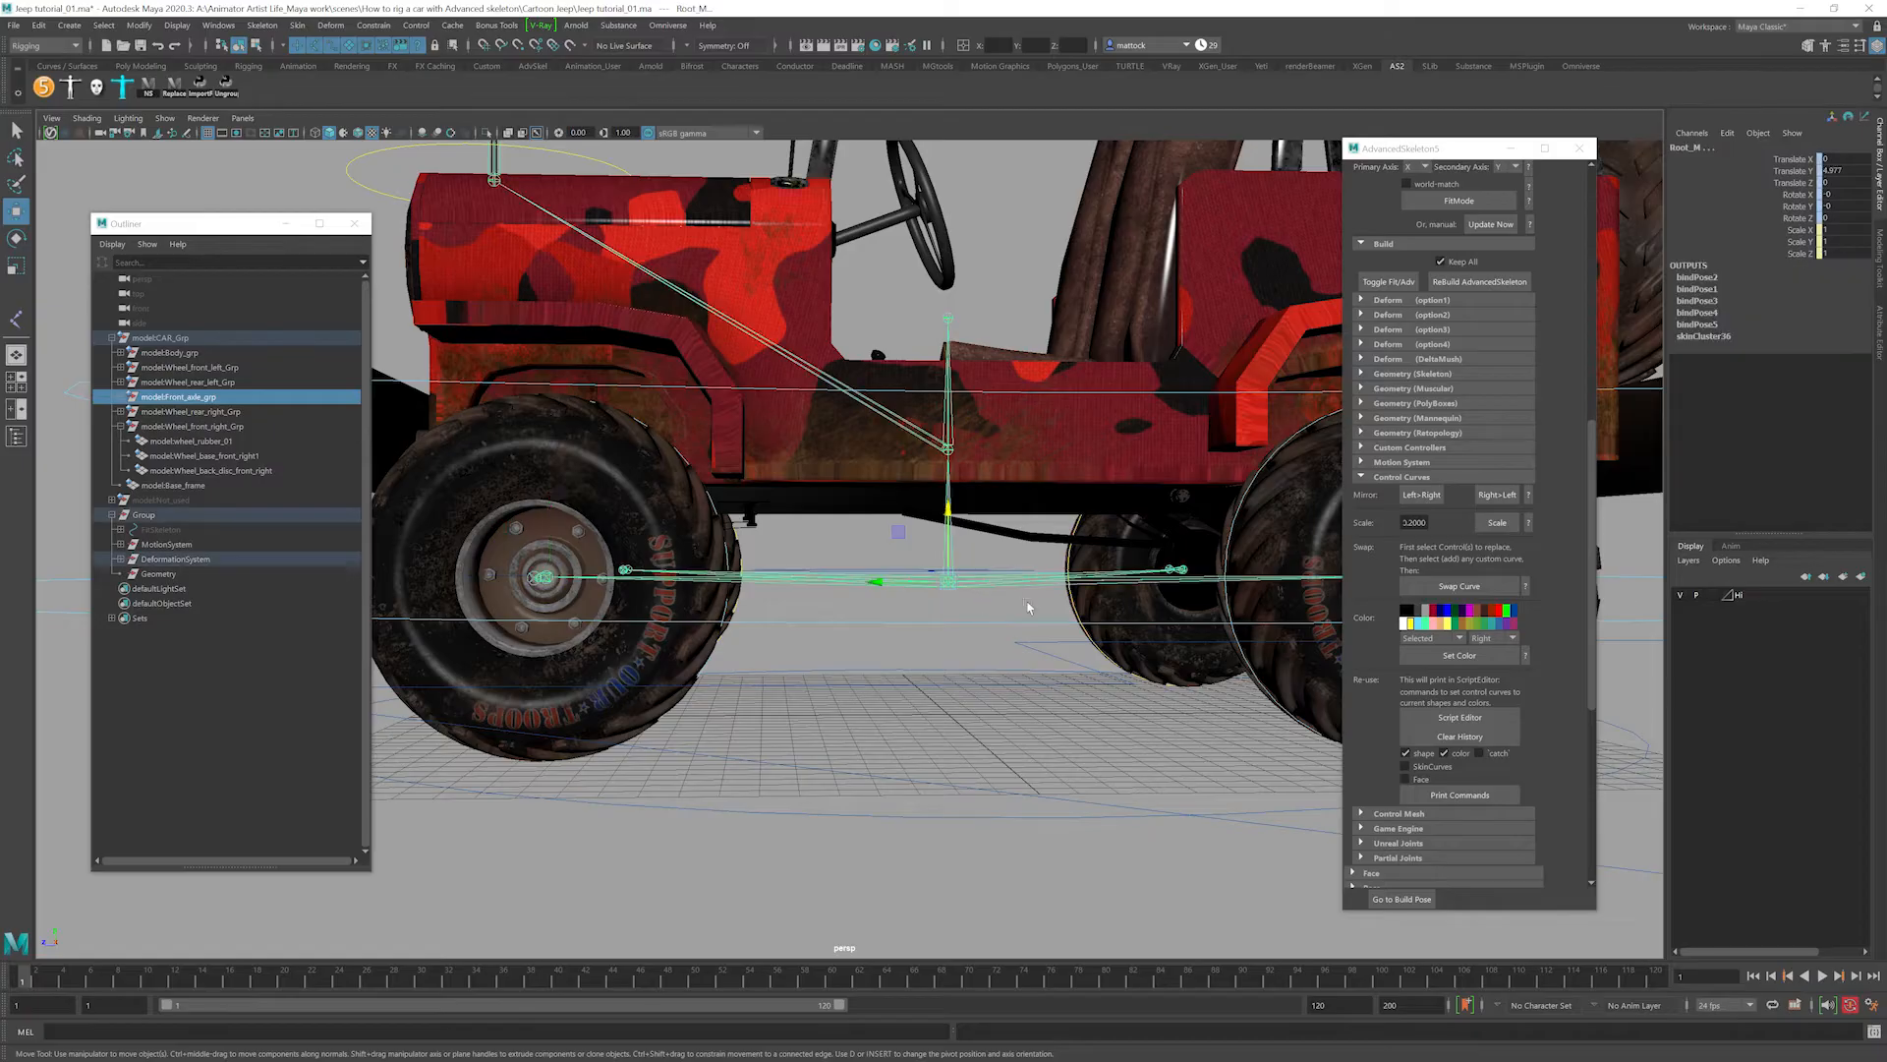
left_click(296, 25)
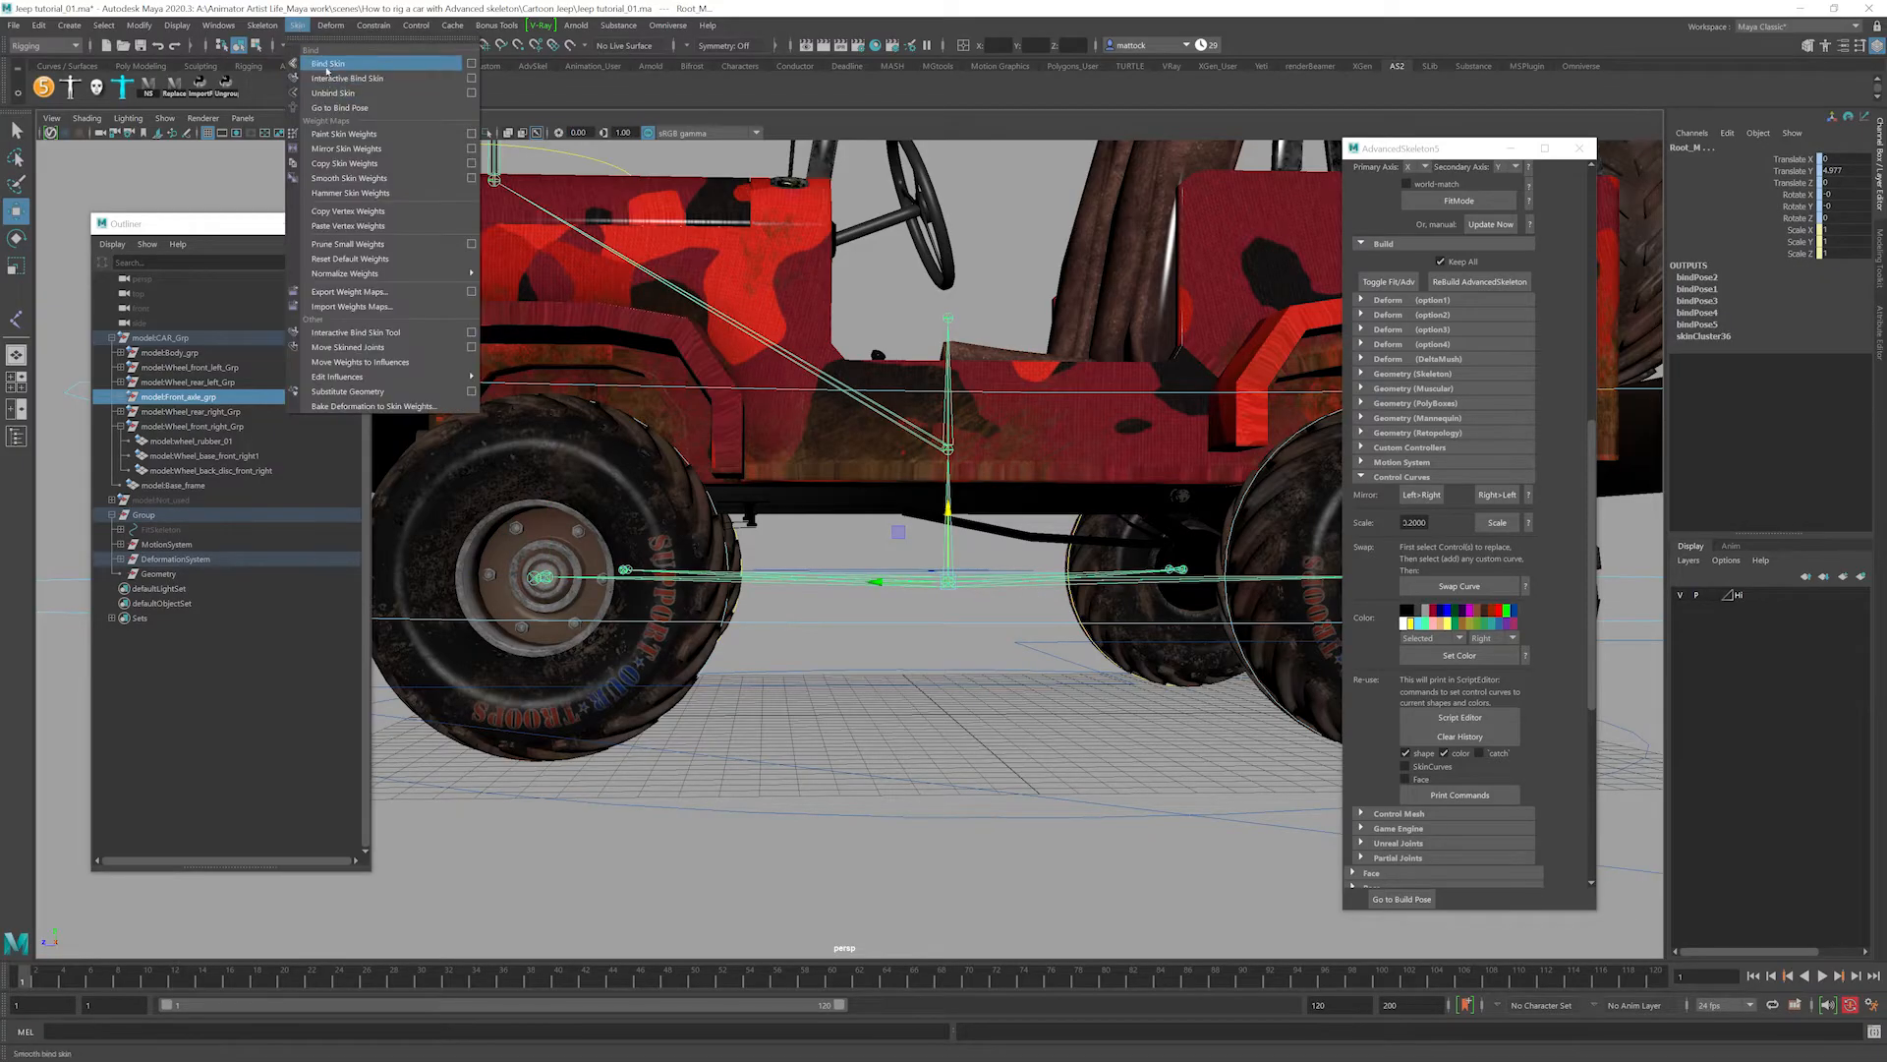
left_click(328, 63)
Test the front axle binding by moving the RootX_M control along Z, and undo the move.
left_click_drag(747, 590, 664, 580, "alt")
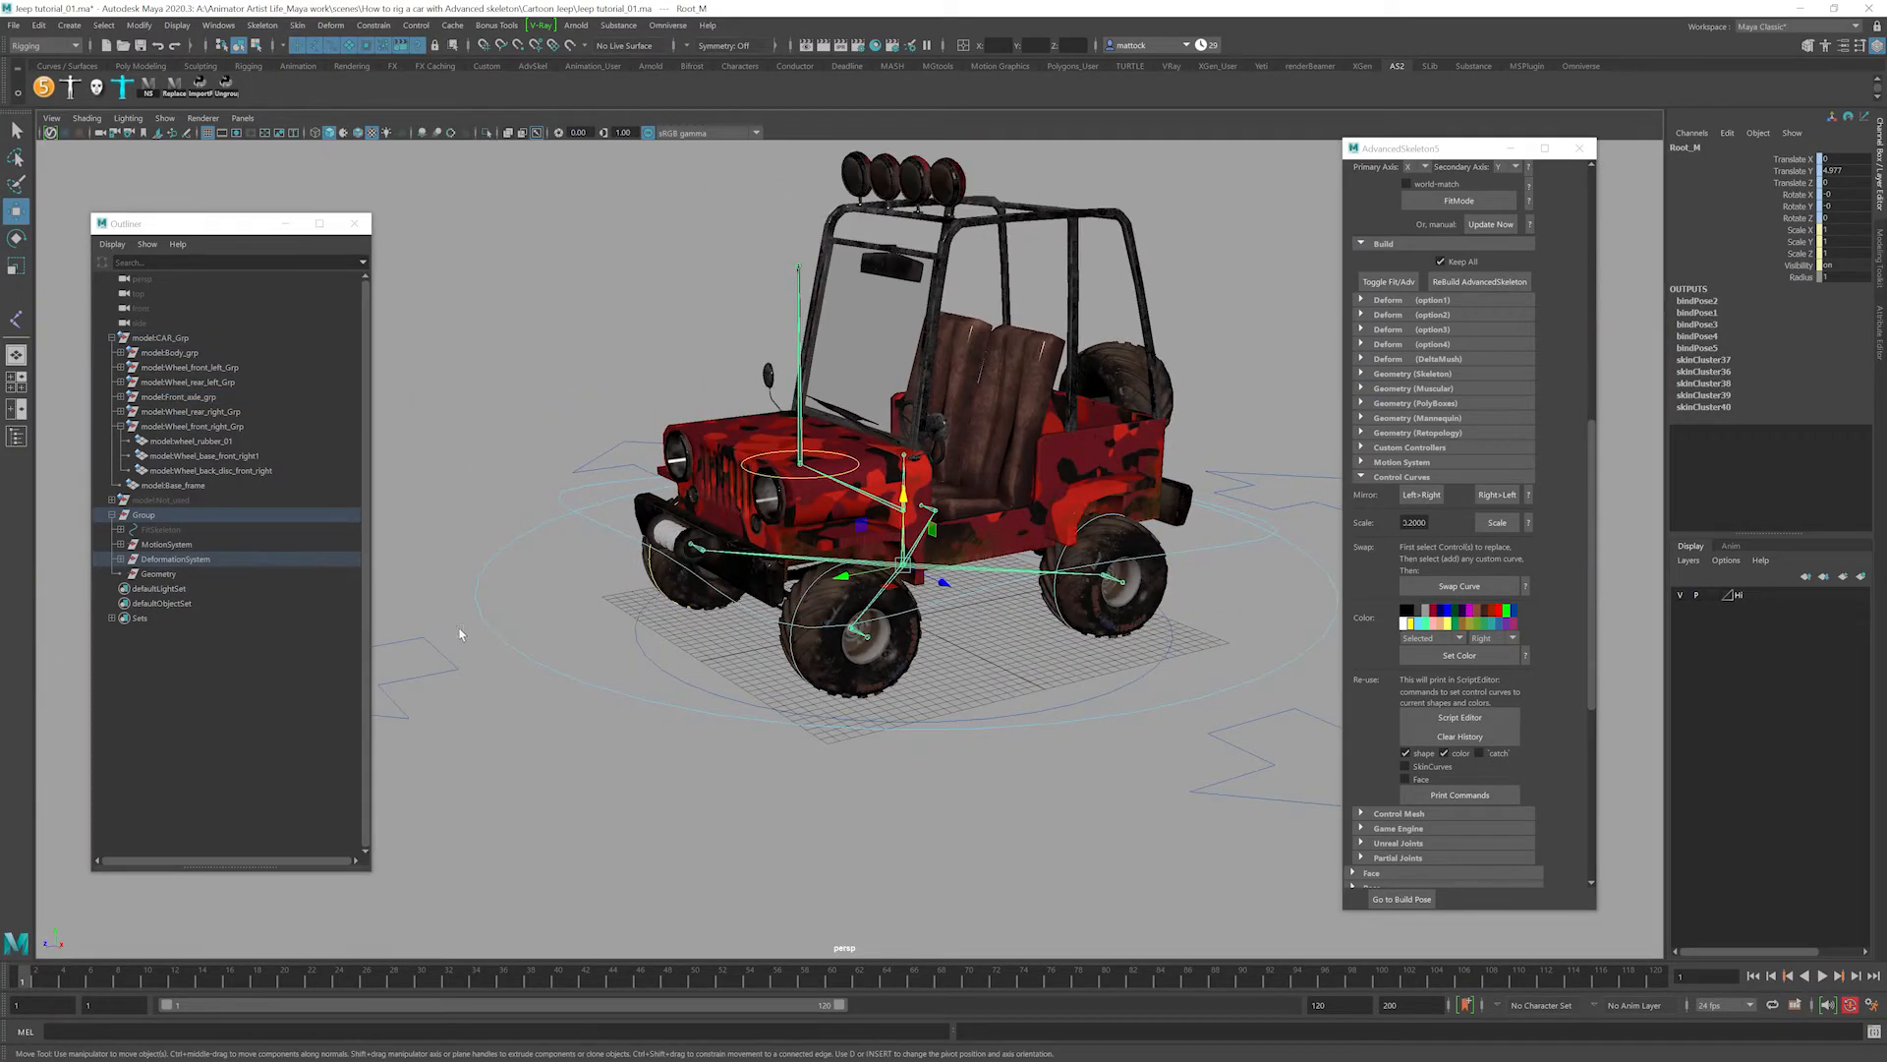
left_click(449, 660)
scroll(865, 590, "down", 4)
left_click_drag(865, 590, 838, 542, "alt")
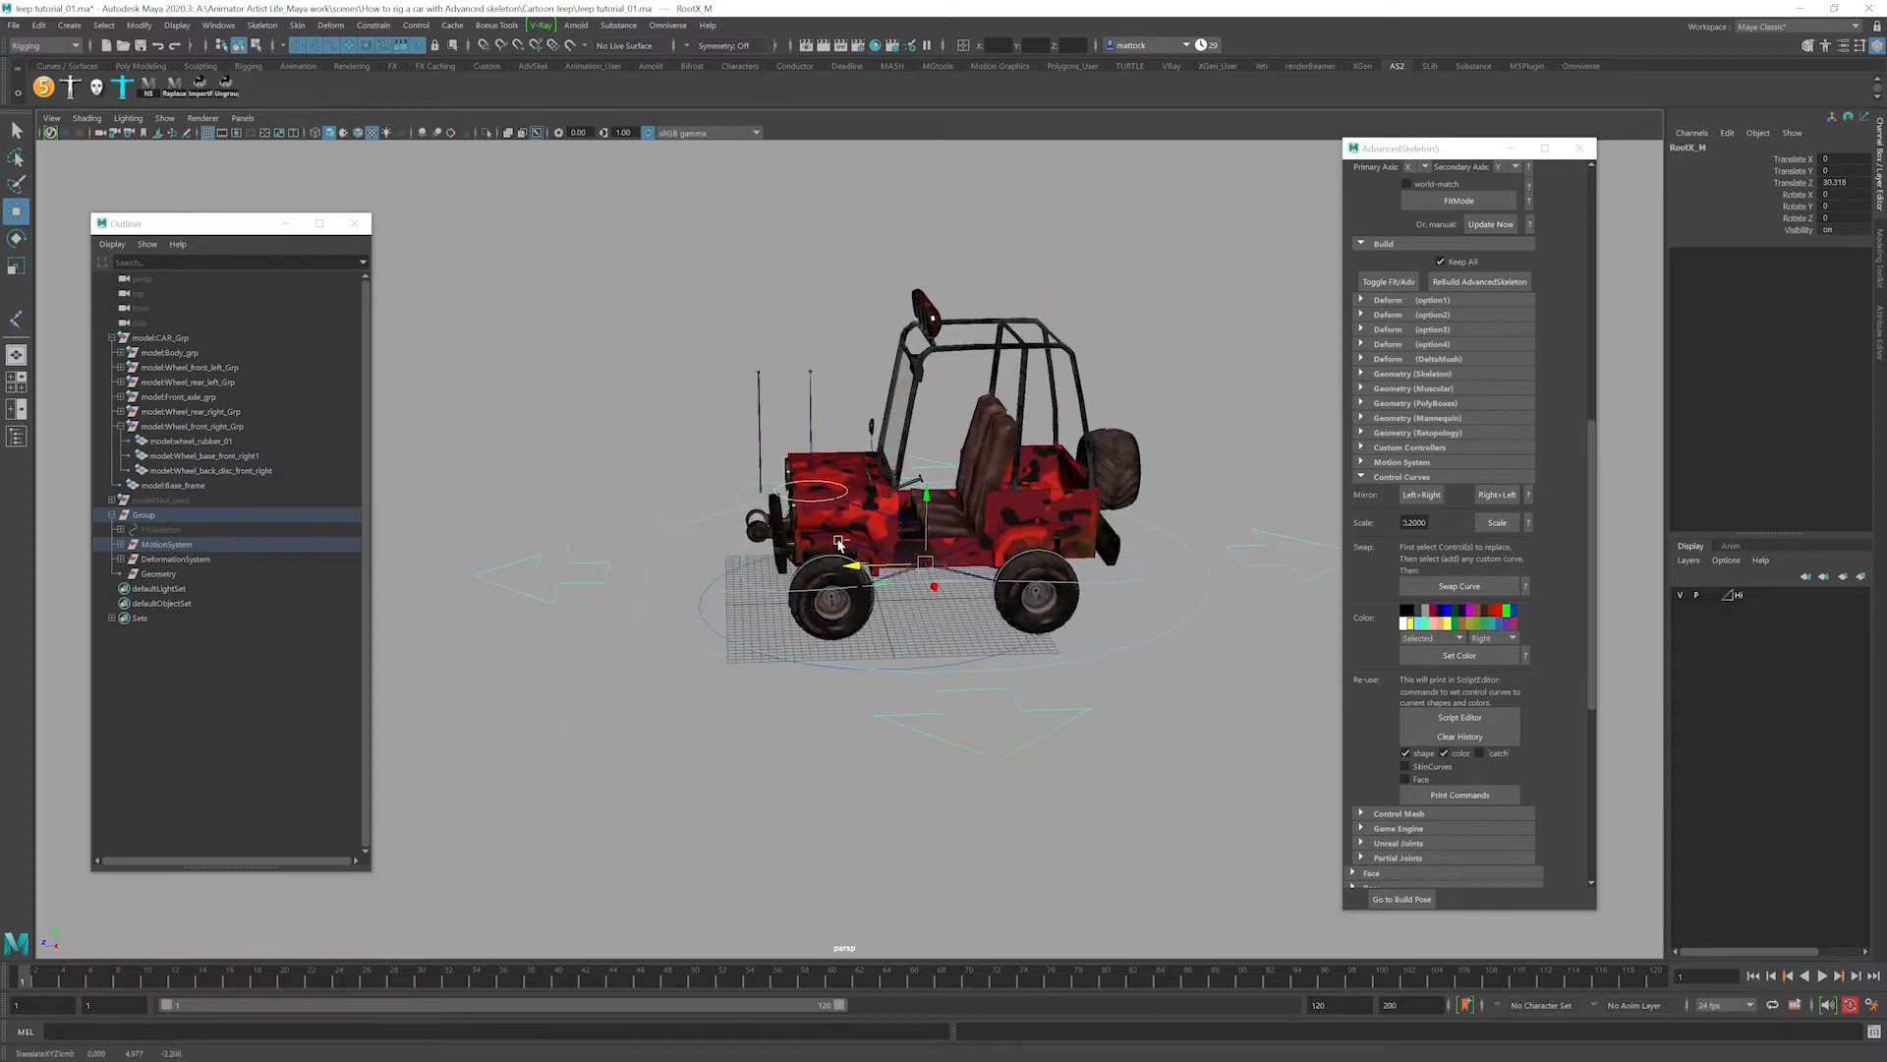
key("ctrl+z")
scroll(840, 555, "up", 7)
left_click_drag(865, 668, 890, 587, "alt")
key("ctrl+z")
left_click_drag(536, 499, 687, 556, "alt")
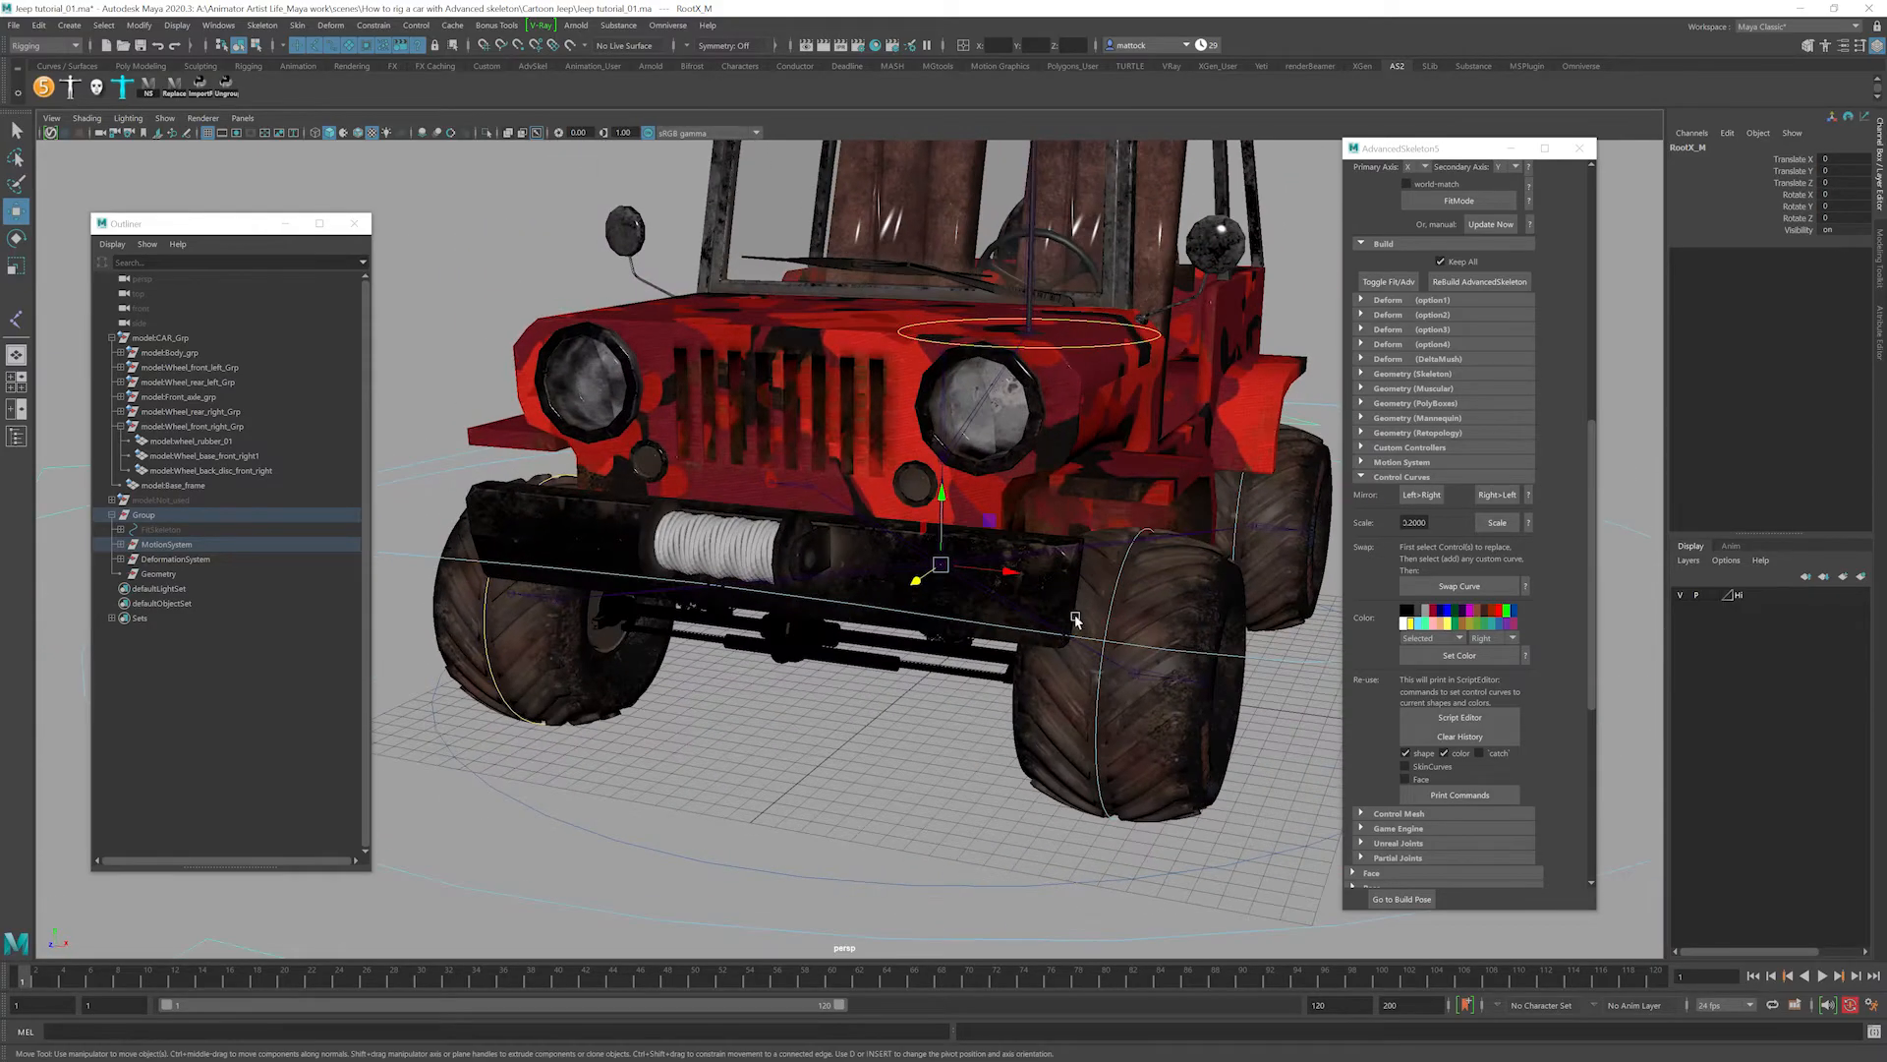
Test-rotate the FKFrontWheel control of the jeep's left front wheel and undo the rotation.
left_click(1109, 605)
left_click_drag(1109, 609, 874, 547, "alt")
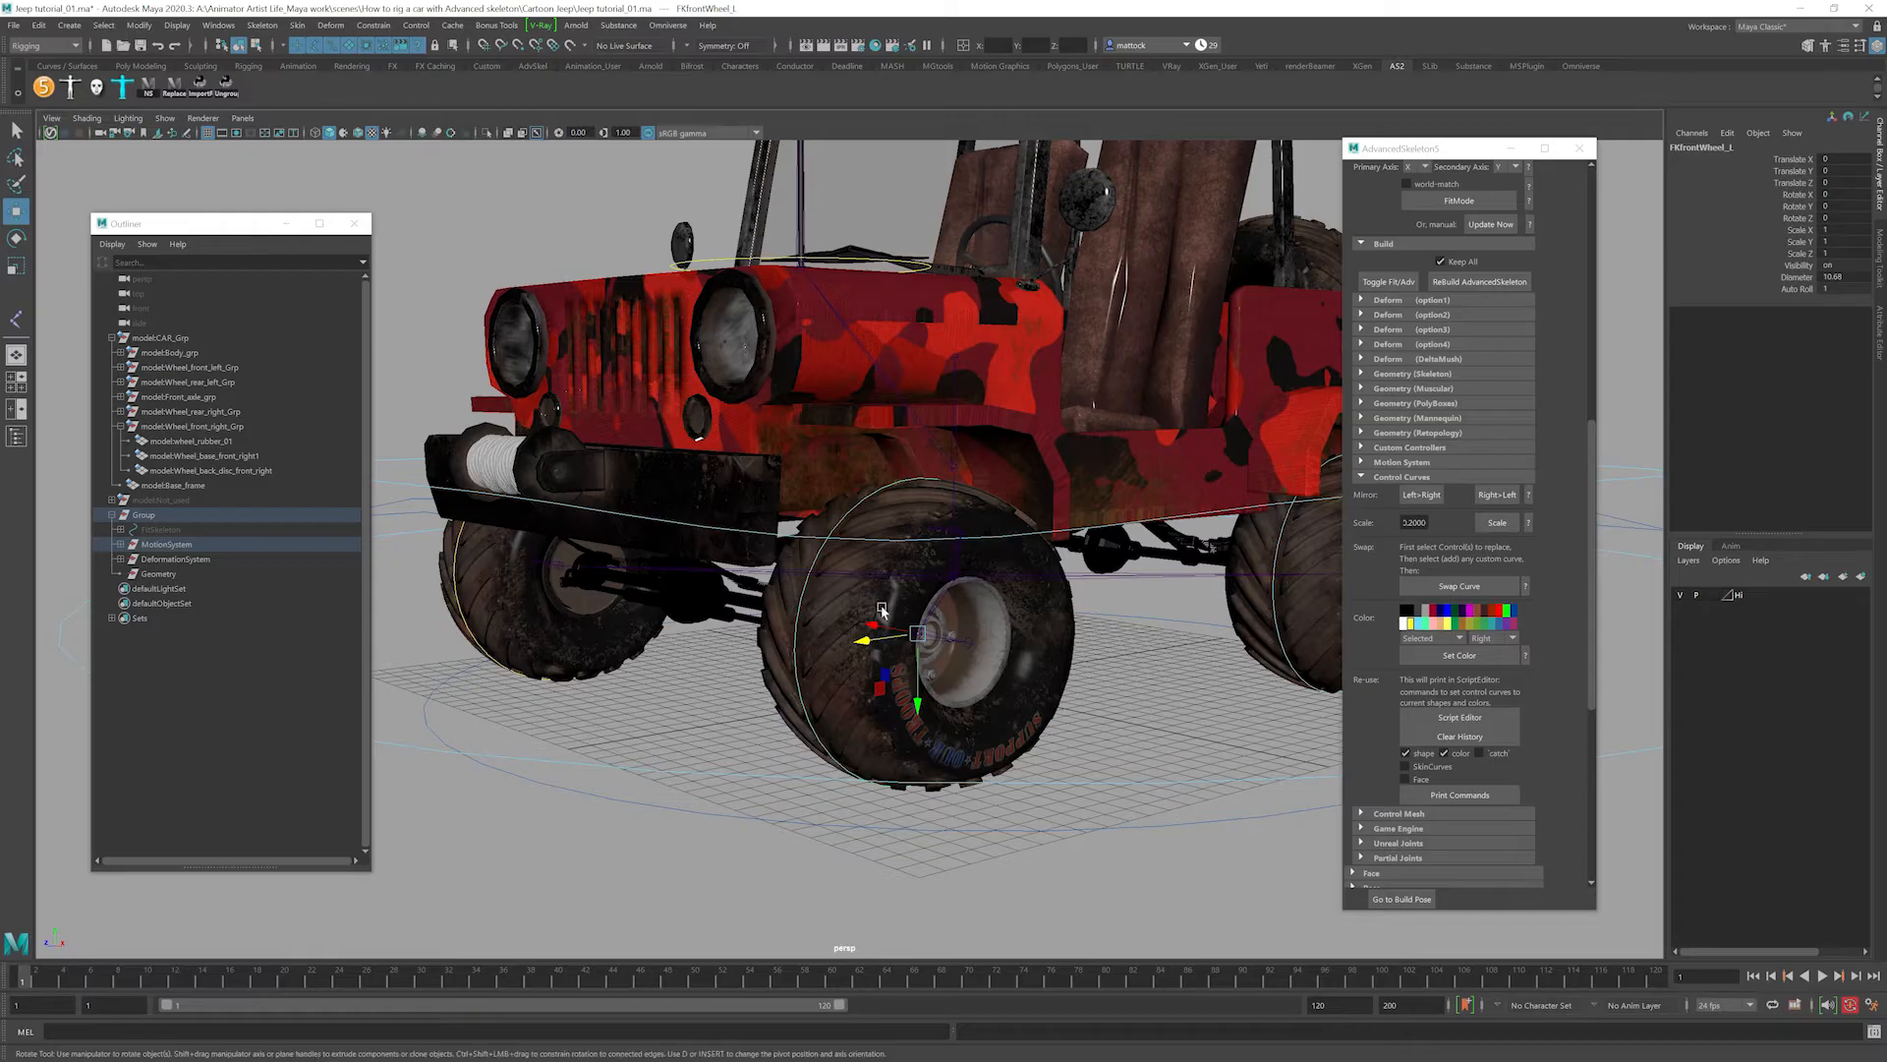
key("e")
mouse_move(912, 637)
left_mouse_down()
mouse_move(888, 655)
mouse_move(936, 641)
left_mouse_up()
key("ctrl+z")
scroll(973, 531, "down", 3)
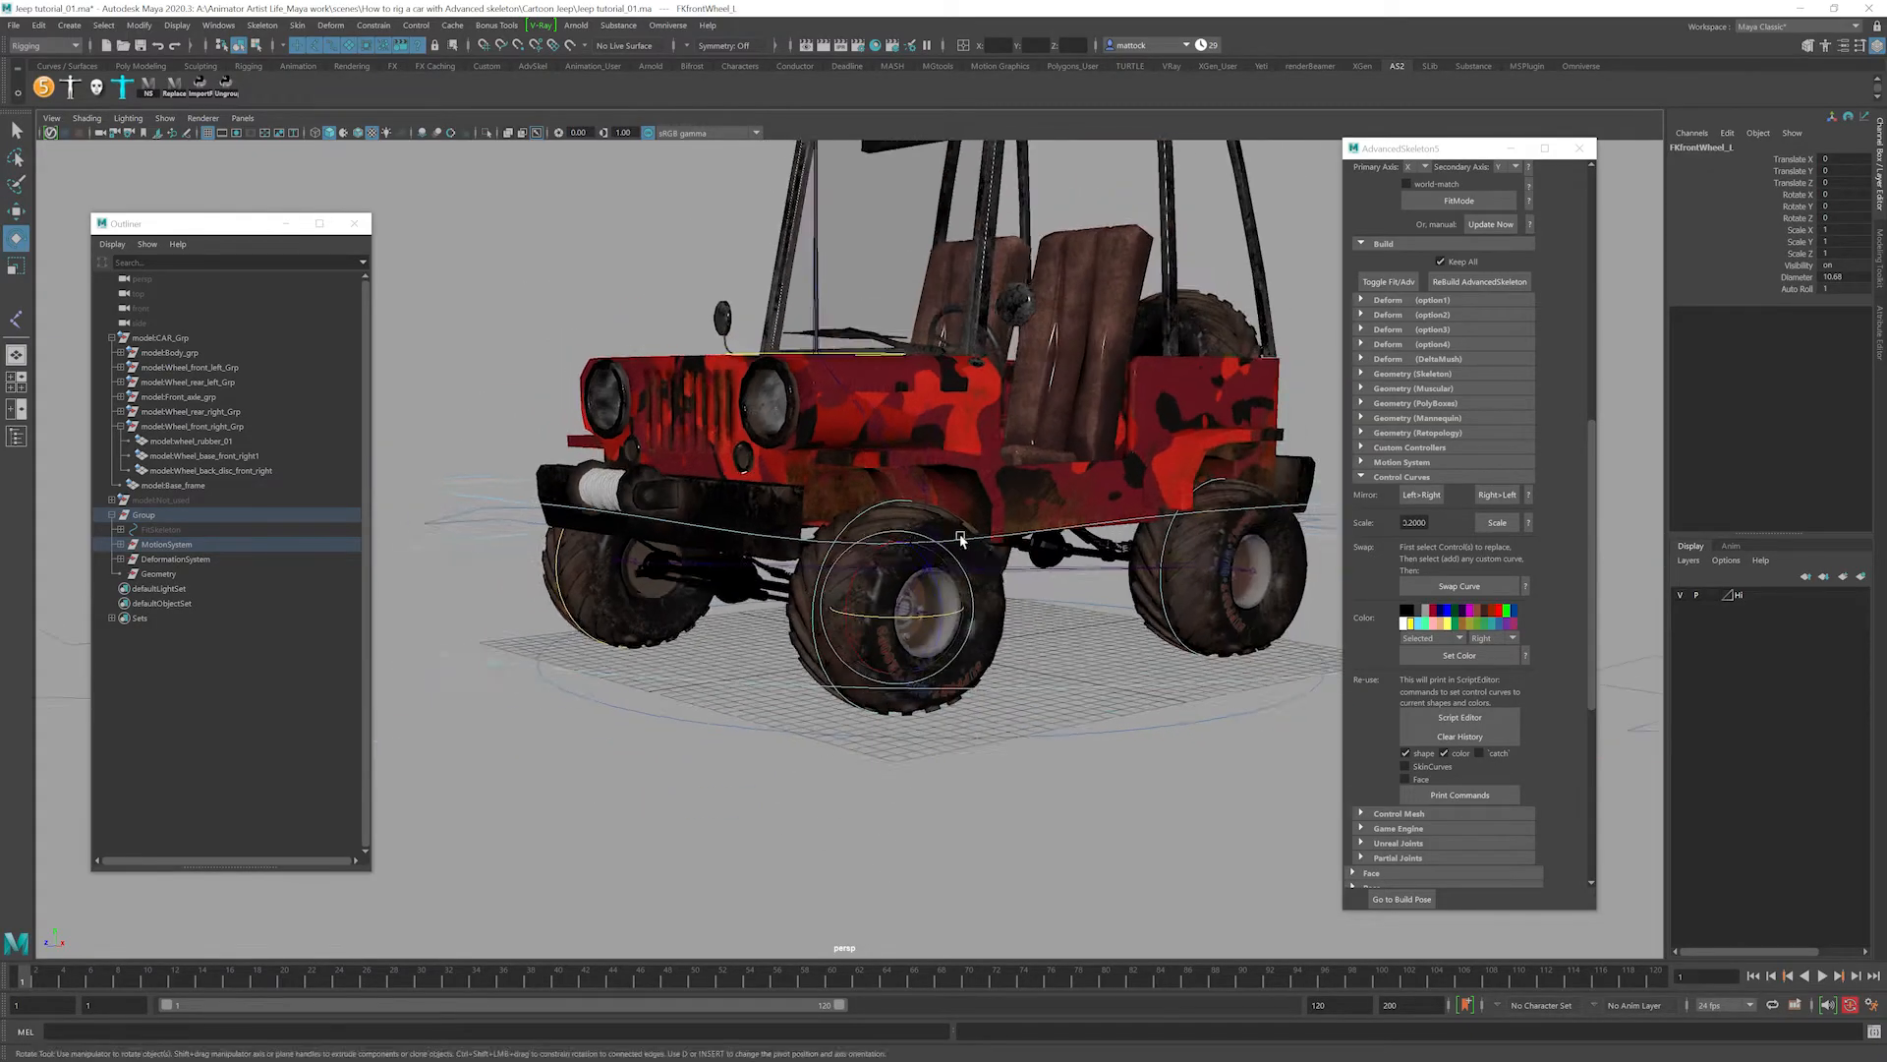
Test-rotate the FKAntenna_joint_01 control at the antenna's base about Z and undo the rotation.
middle_click_drag(981, 521, 898, 629, "alt")
left_click_drag(883, 594, 848, 590, "alt")
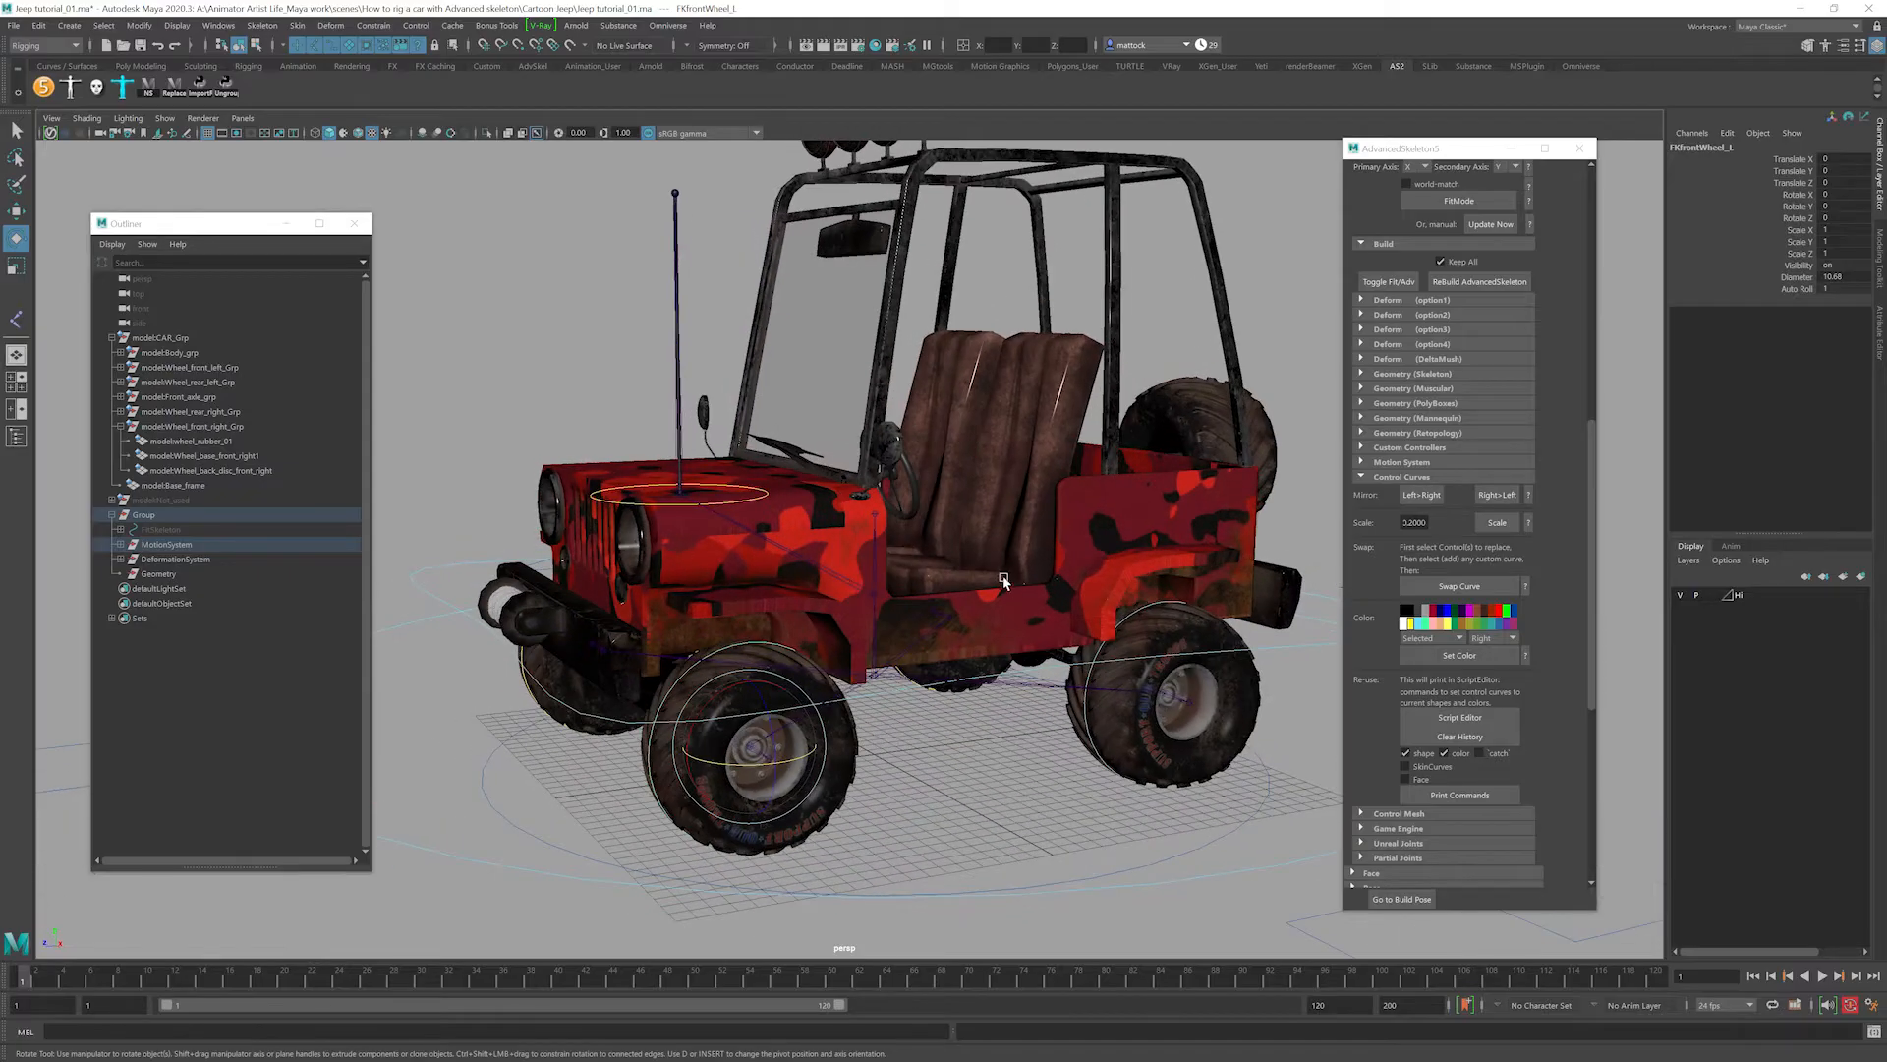
scroll(869, 590, "up", 3)
middle_click_drag(868, 589, 945, 663, "alt")
left_click_drag(922, 598, 794, 411, "alt")
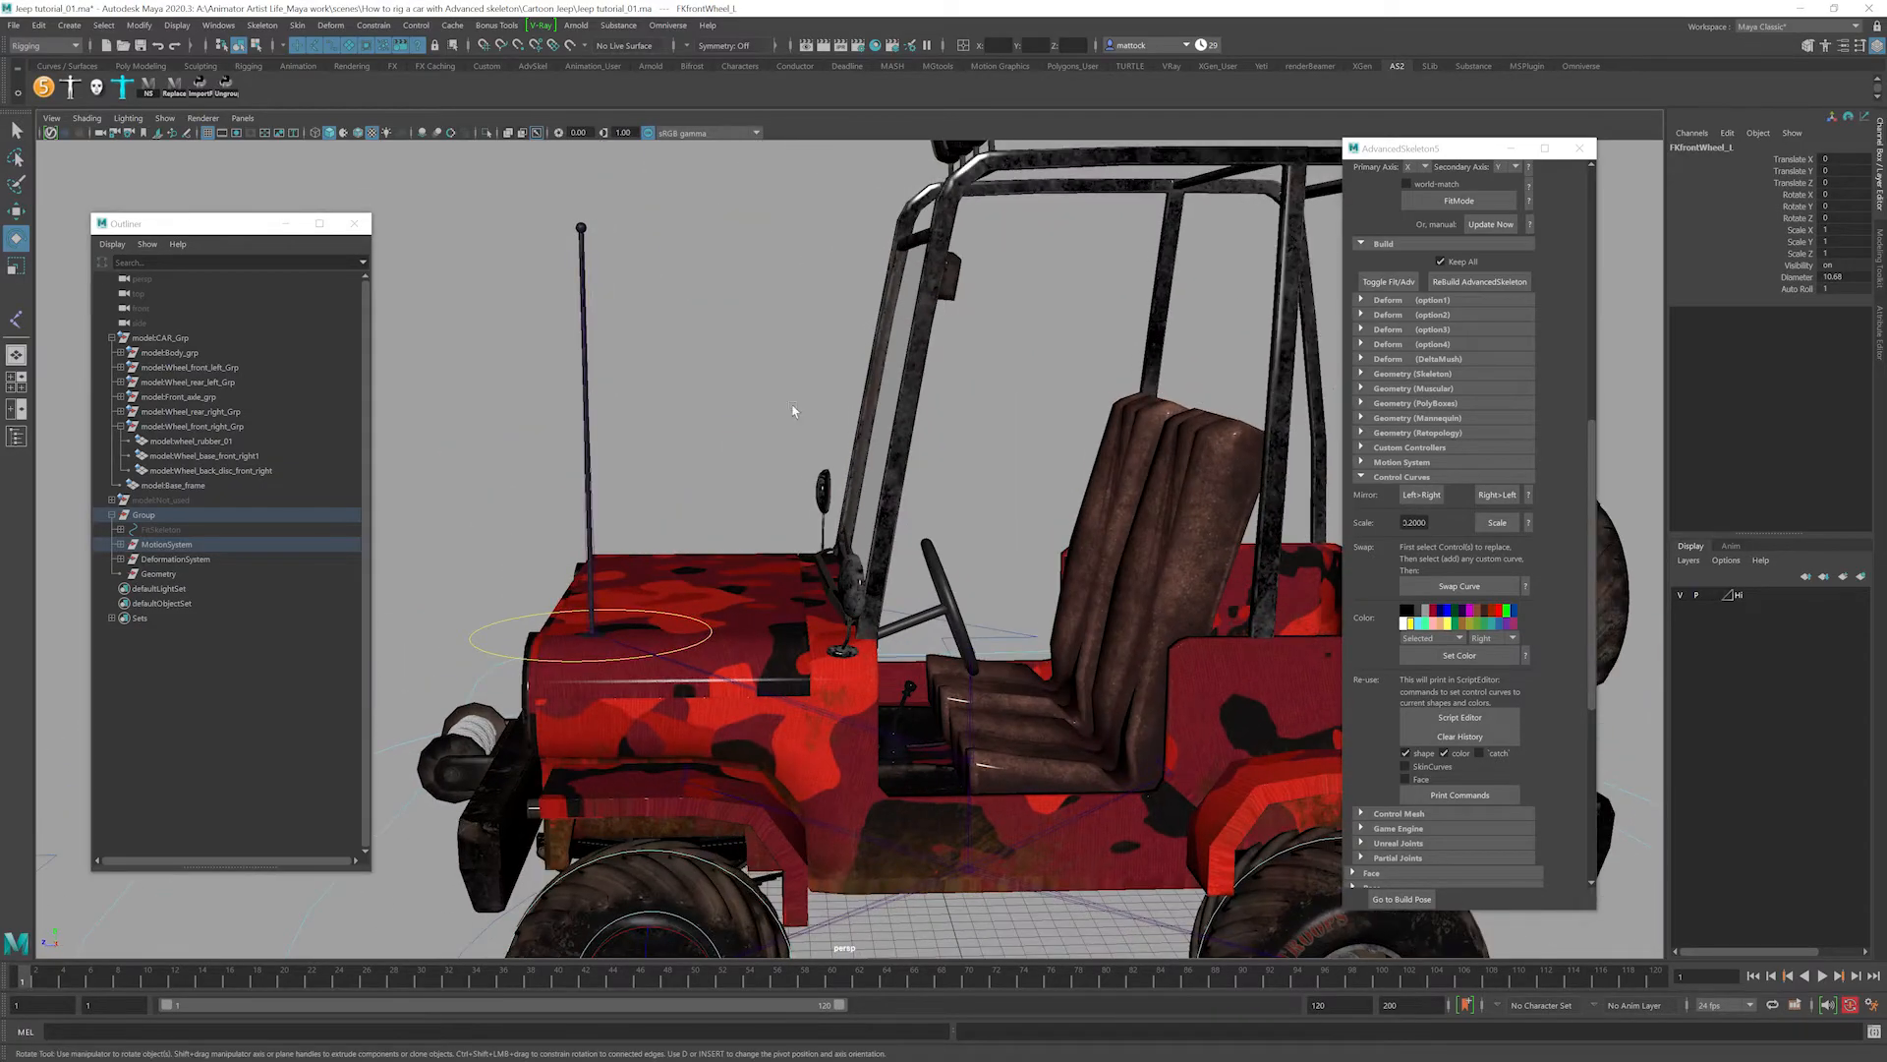
left_click_drag(787, 492, 909, 513, "alt")
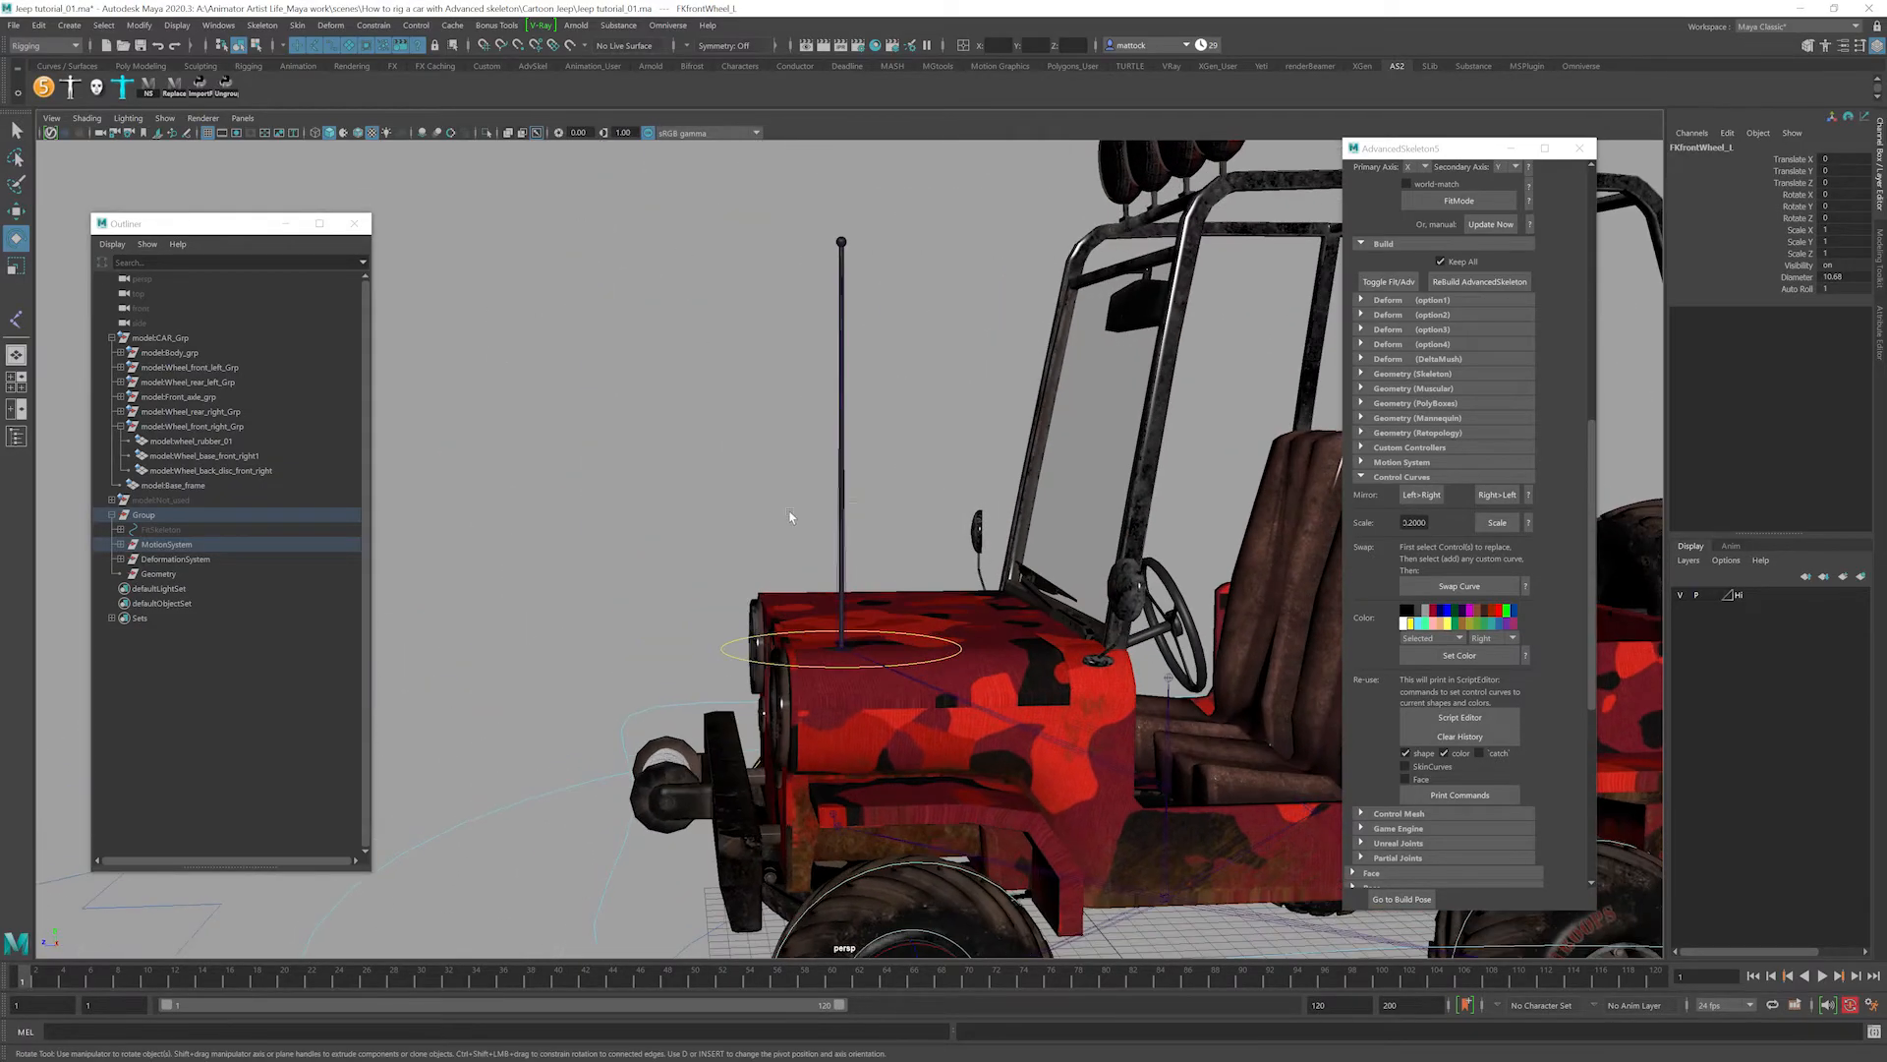
scroll(781, 525, "up", 3)
left_click(715, 678)
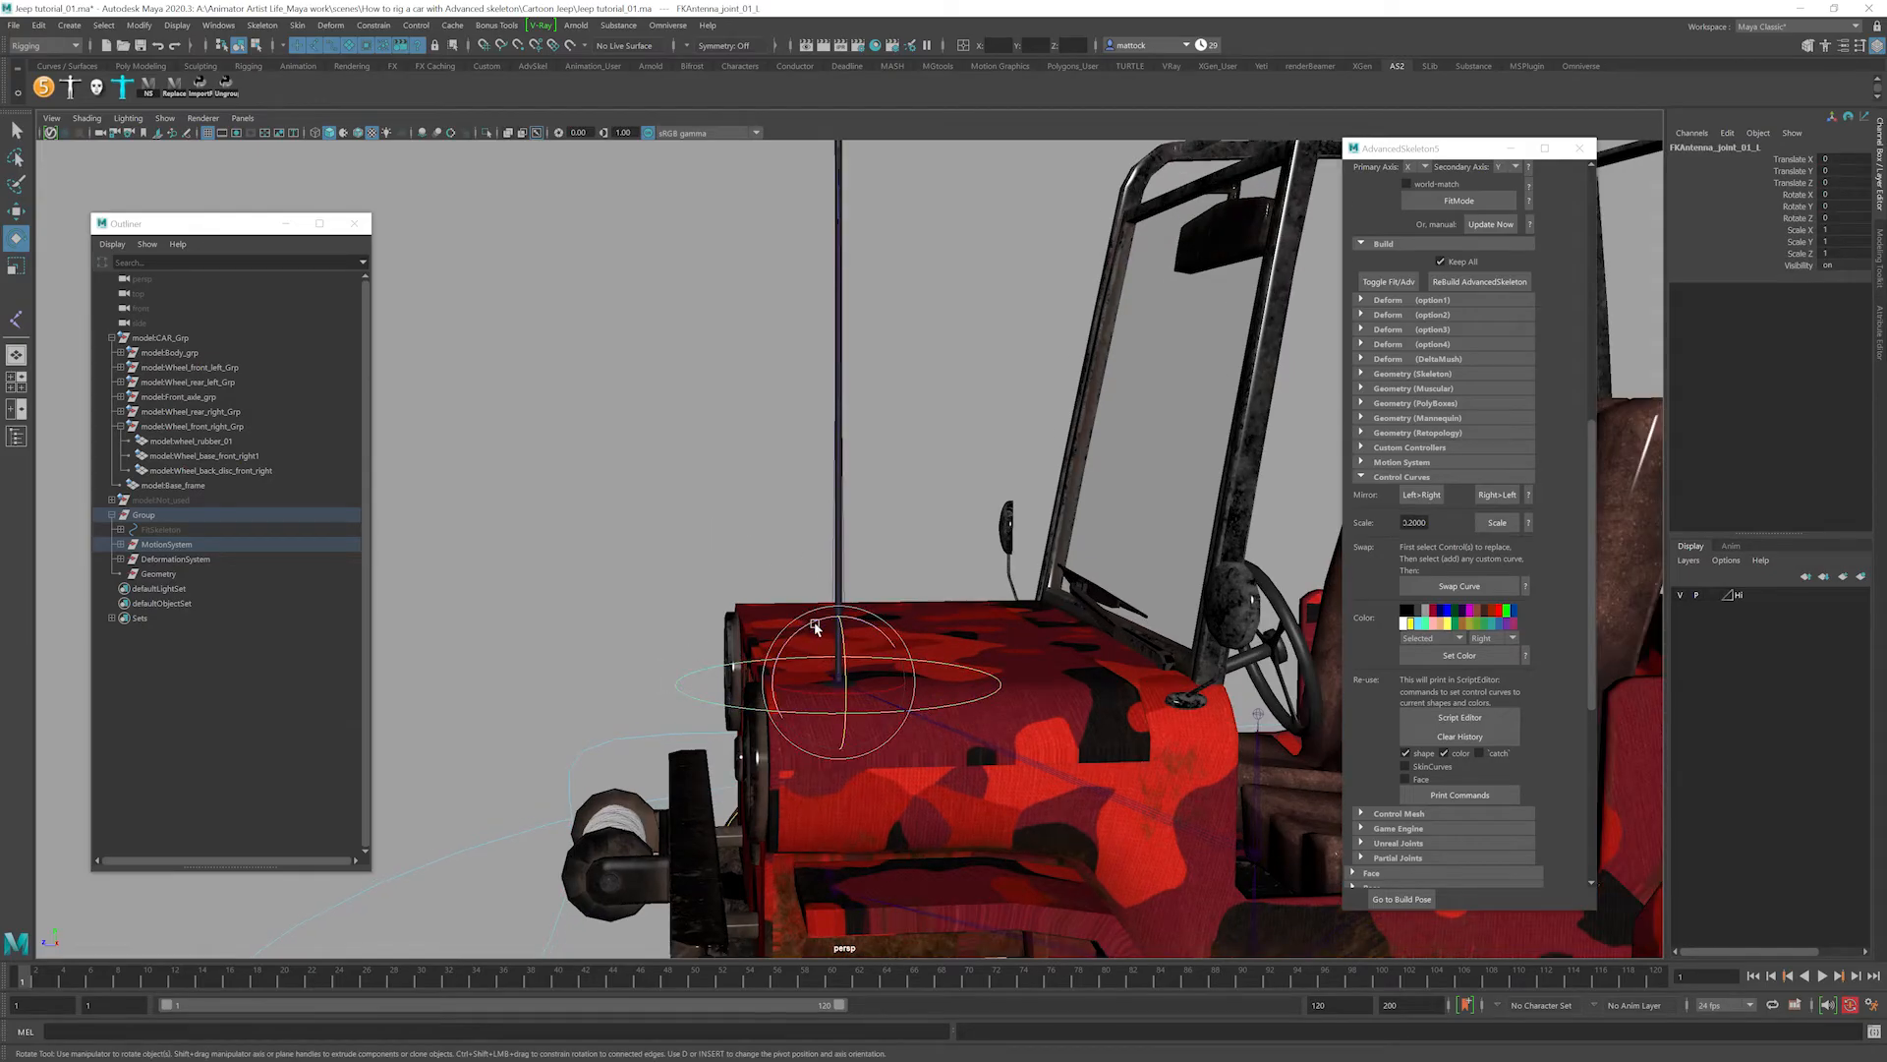
left_click_drag(815, 626, 773, 611)
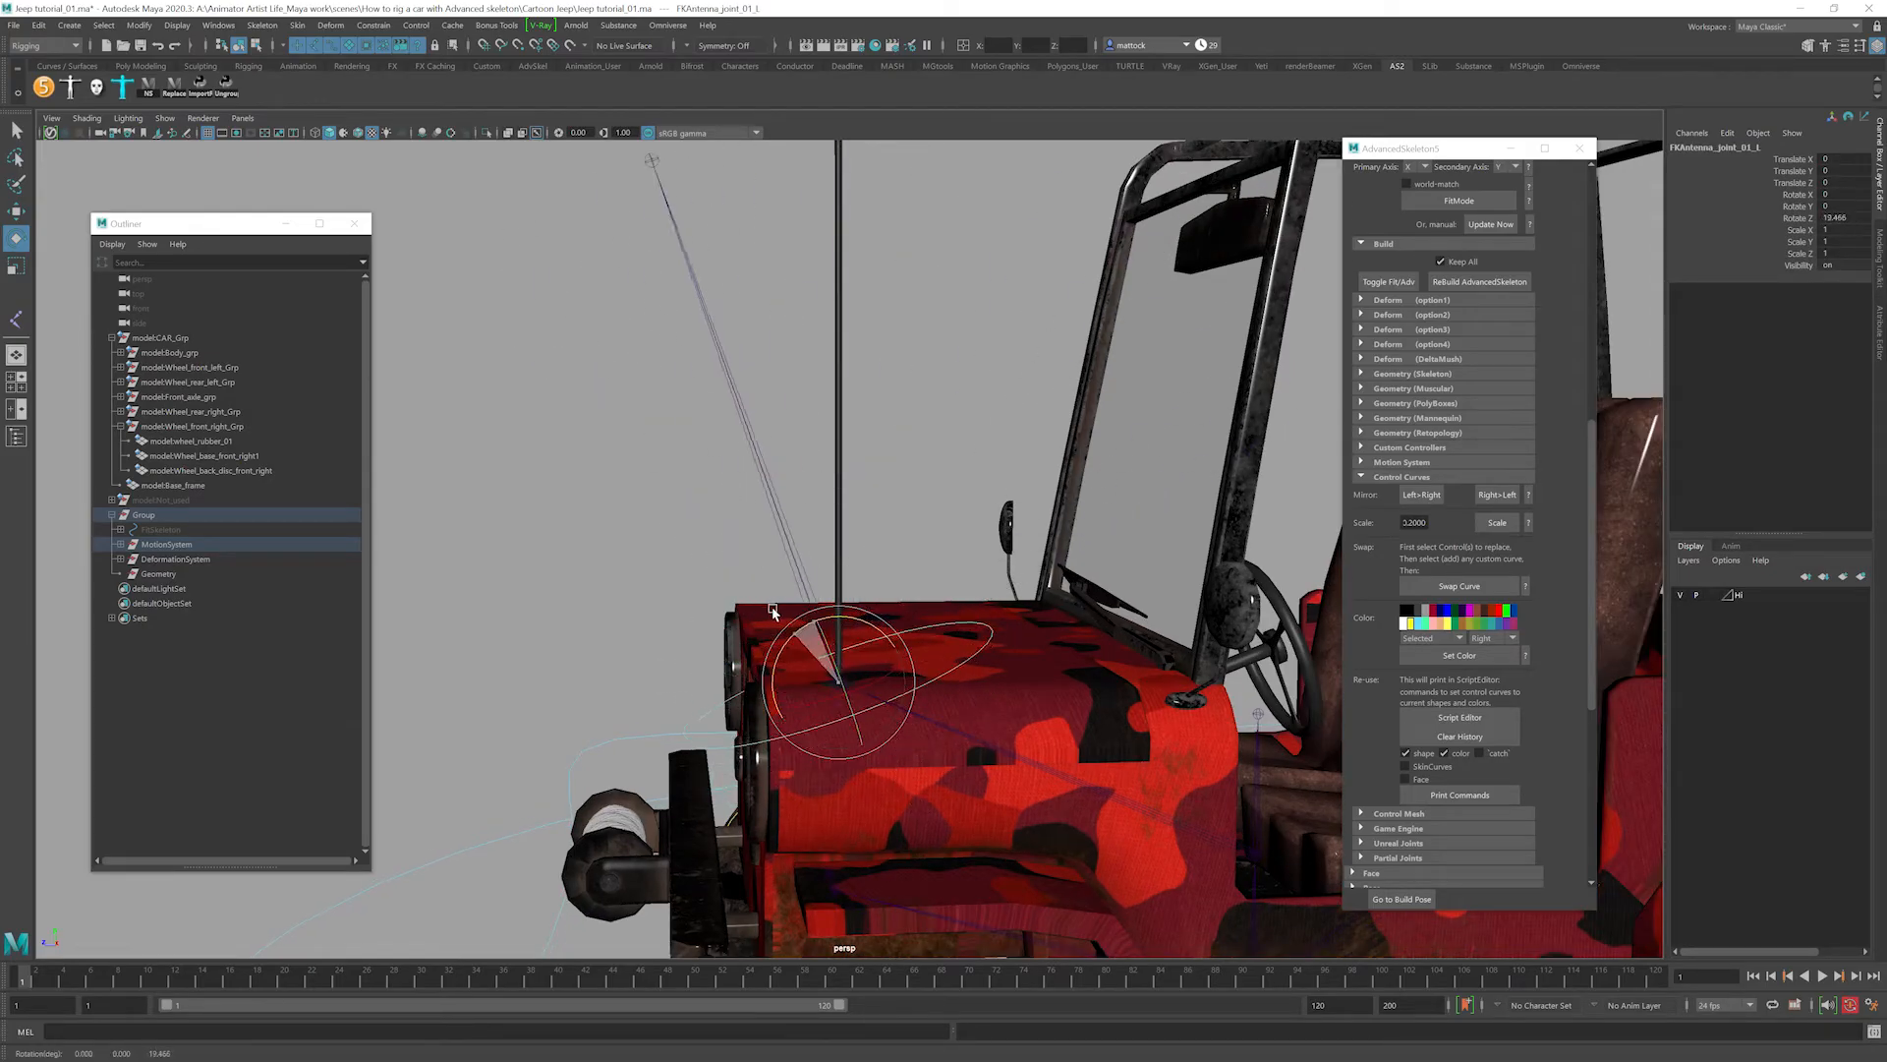
key("ctrl+z")
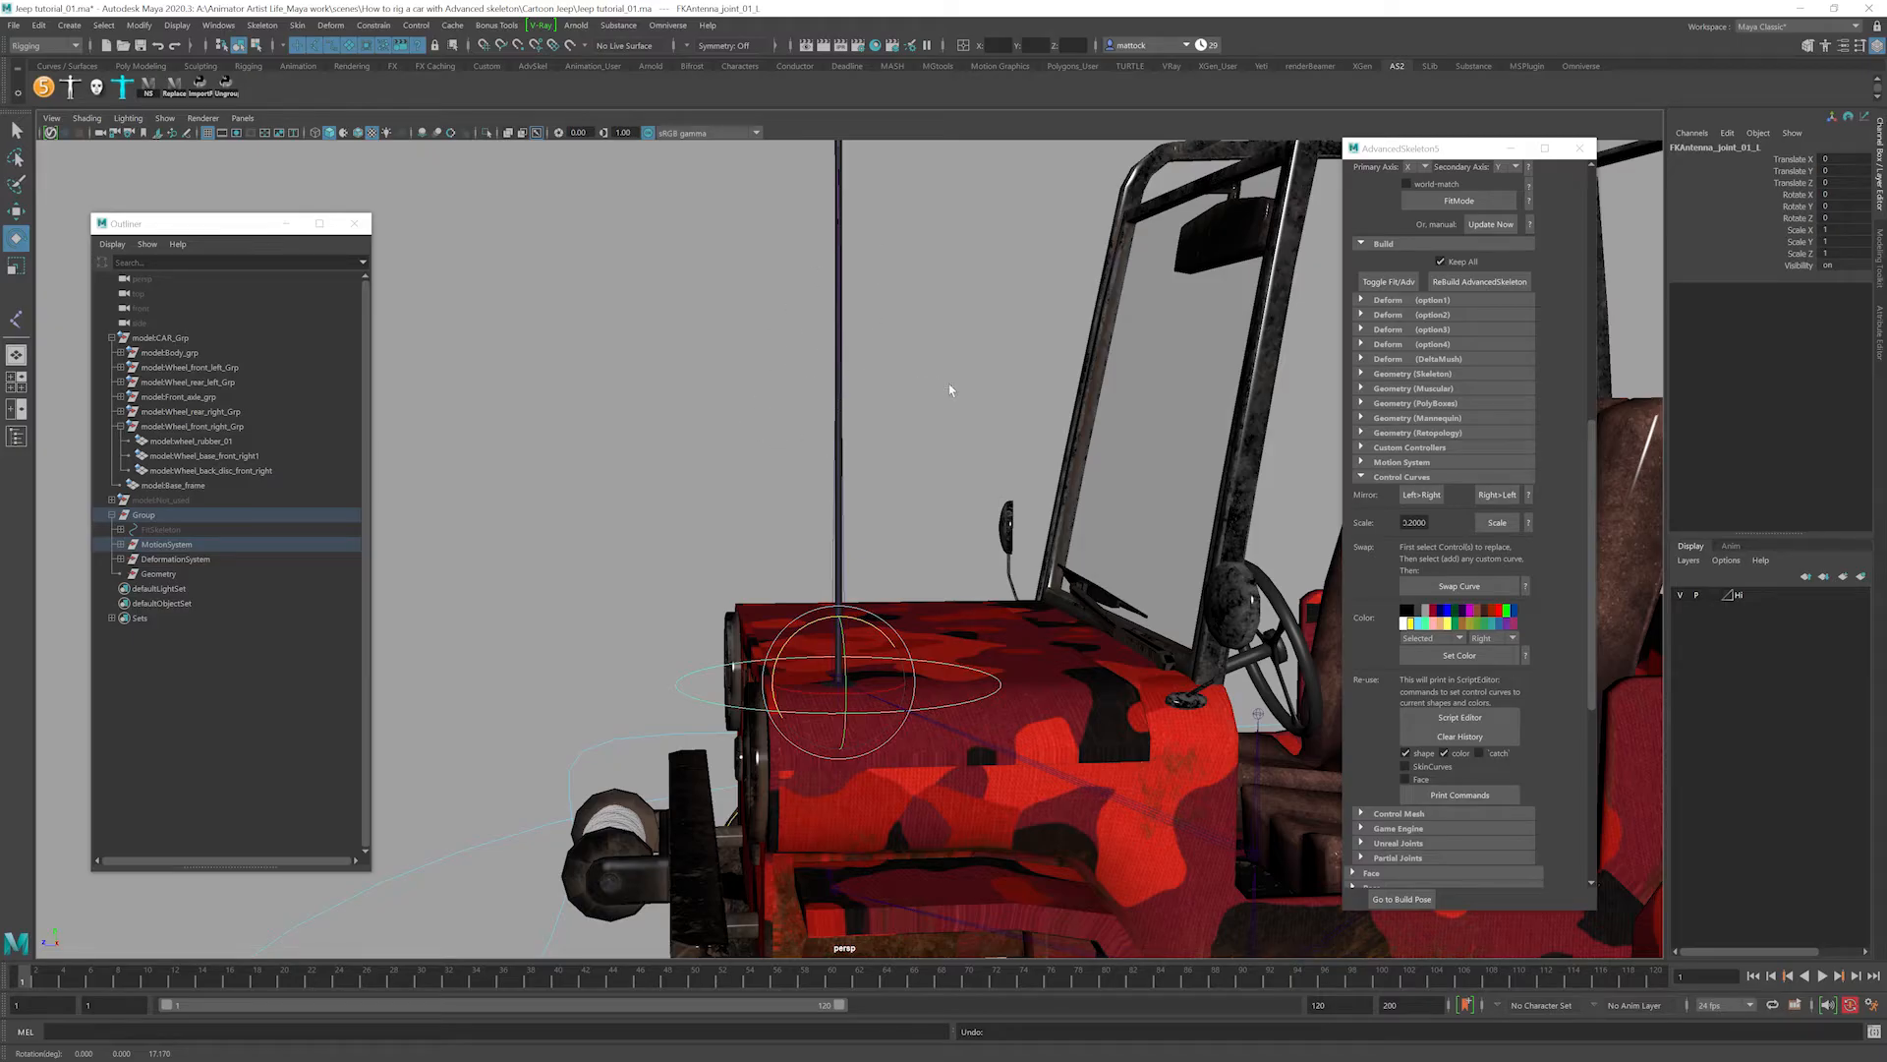
left_click_drag(969, 360, 757, 384, "alt")
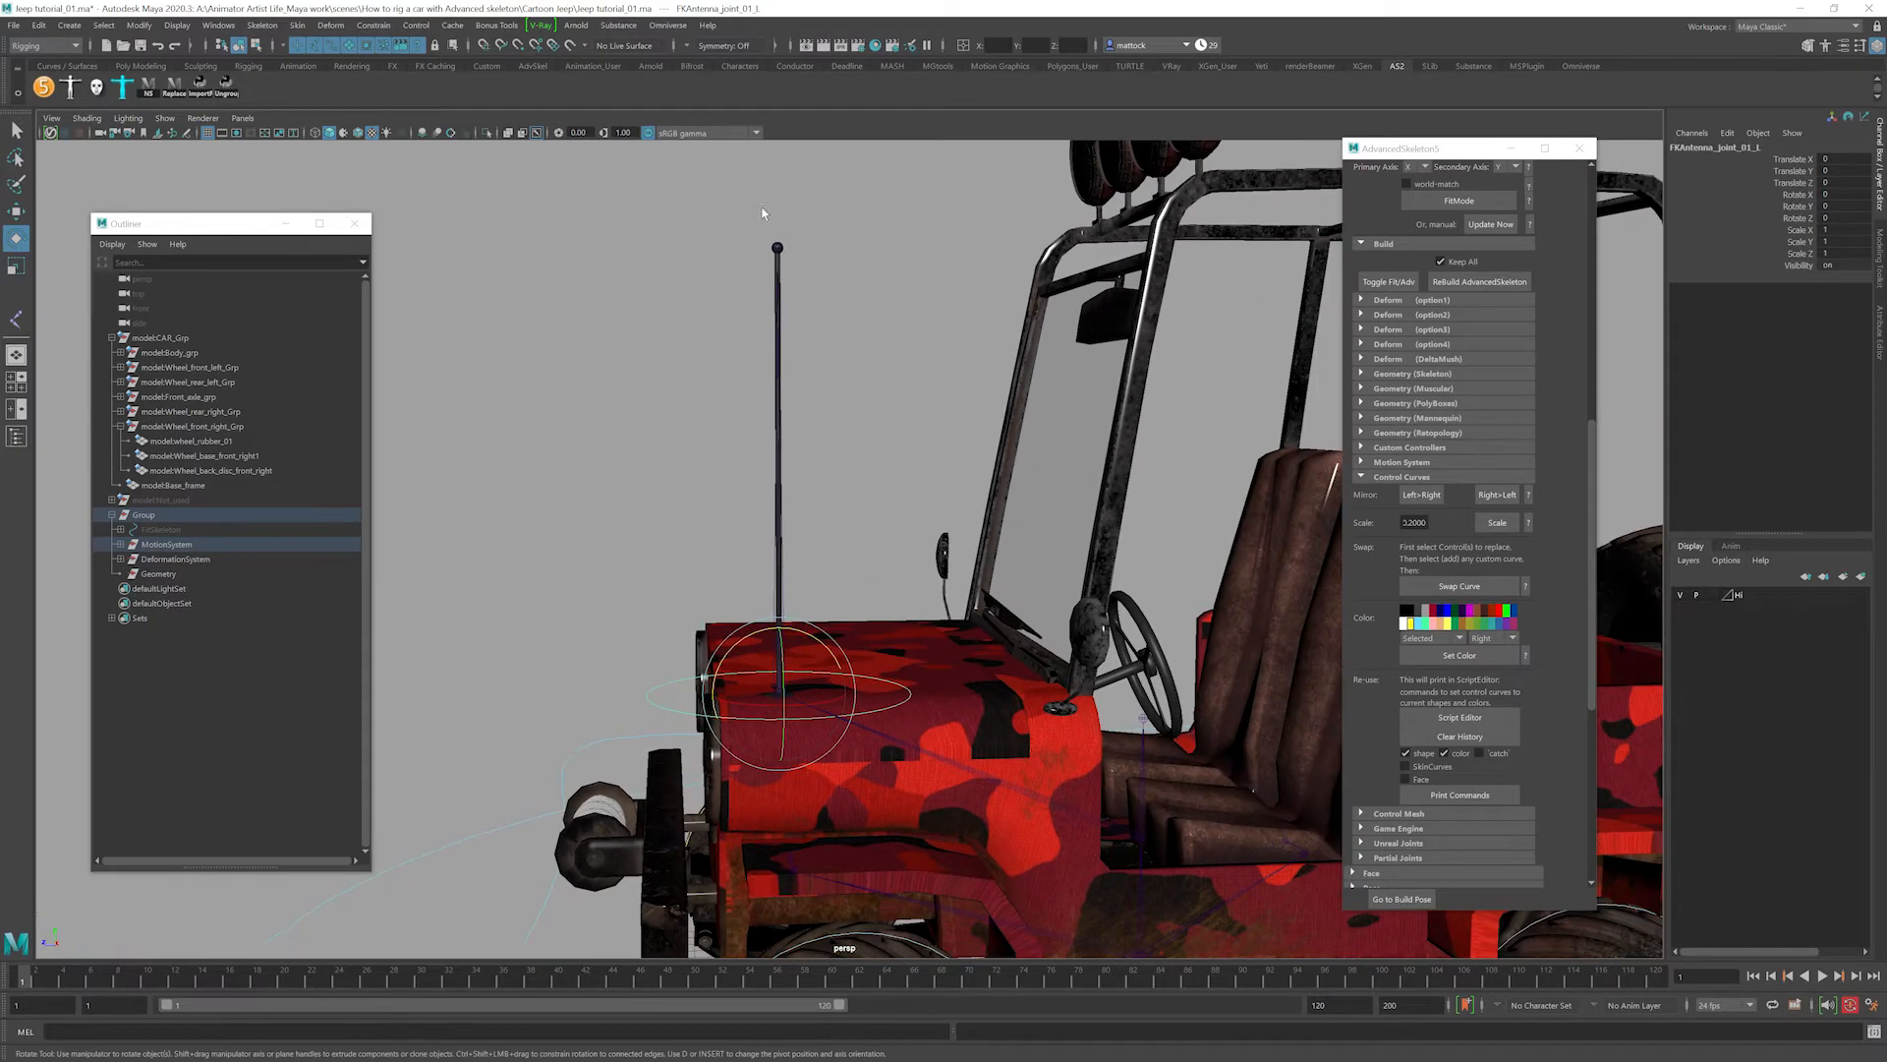
scroll(760, 435, "up", 4)
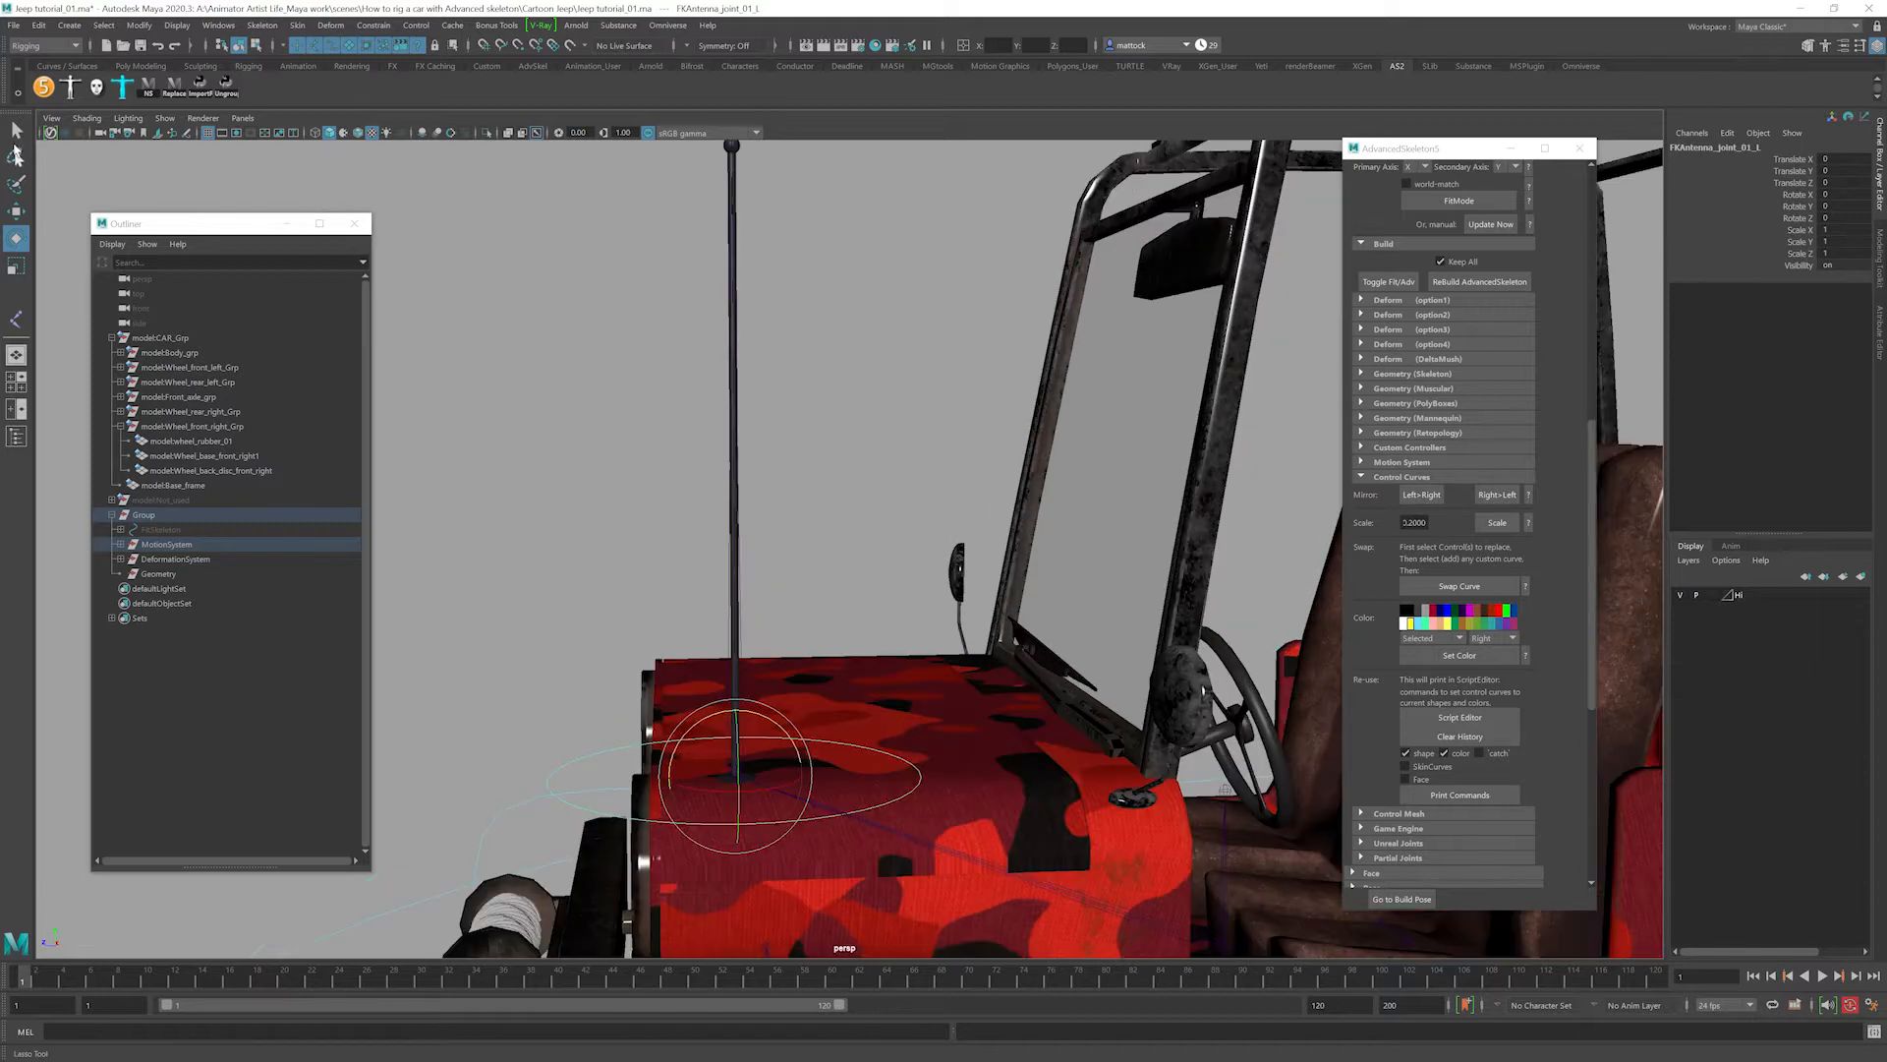
Select the Antenna_joint_01_L joint at the antenna's base and examine the fit-joint attribute options in AdvancedSkeleton's Edit section.
key("q")
left_click(739, 778)
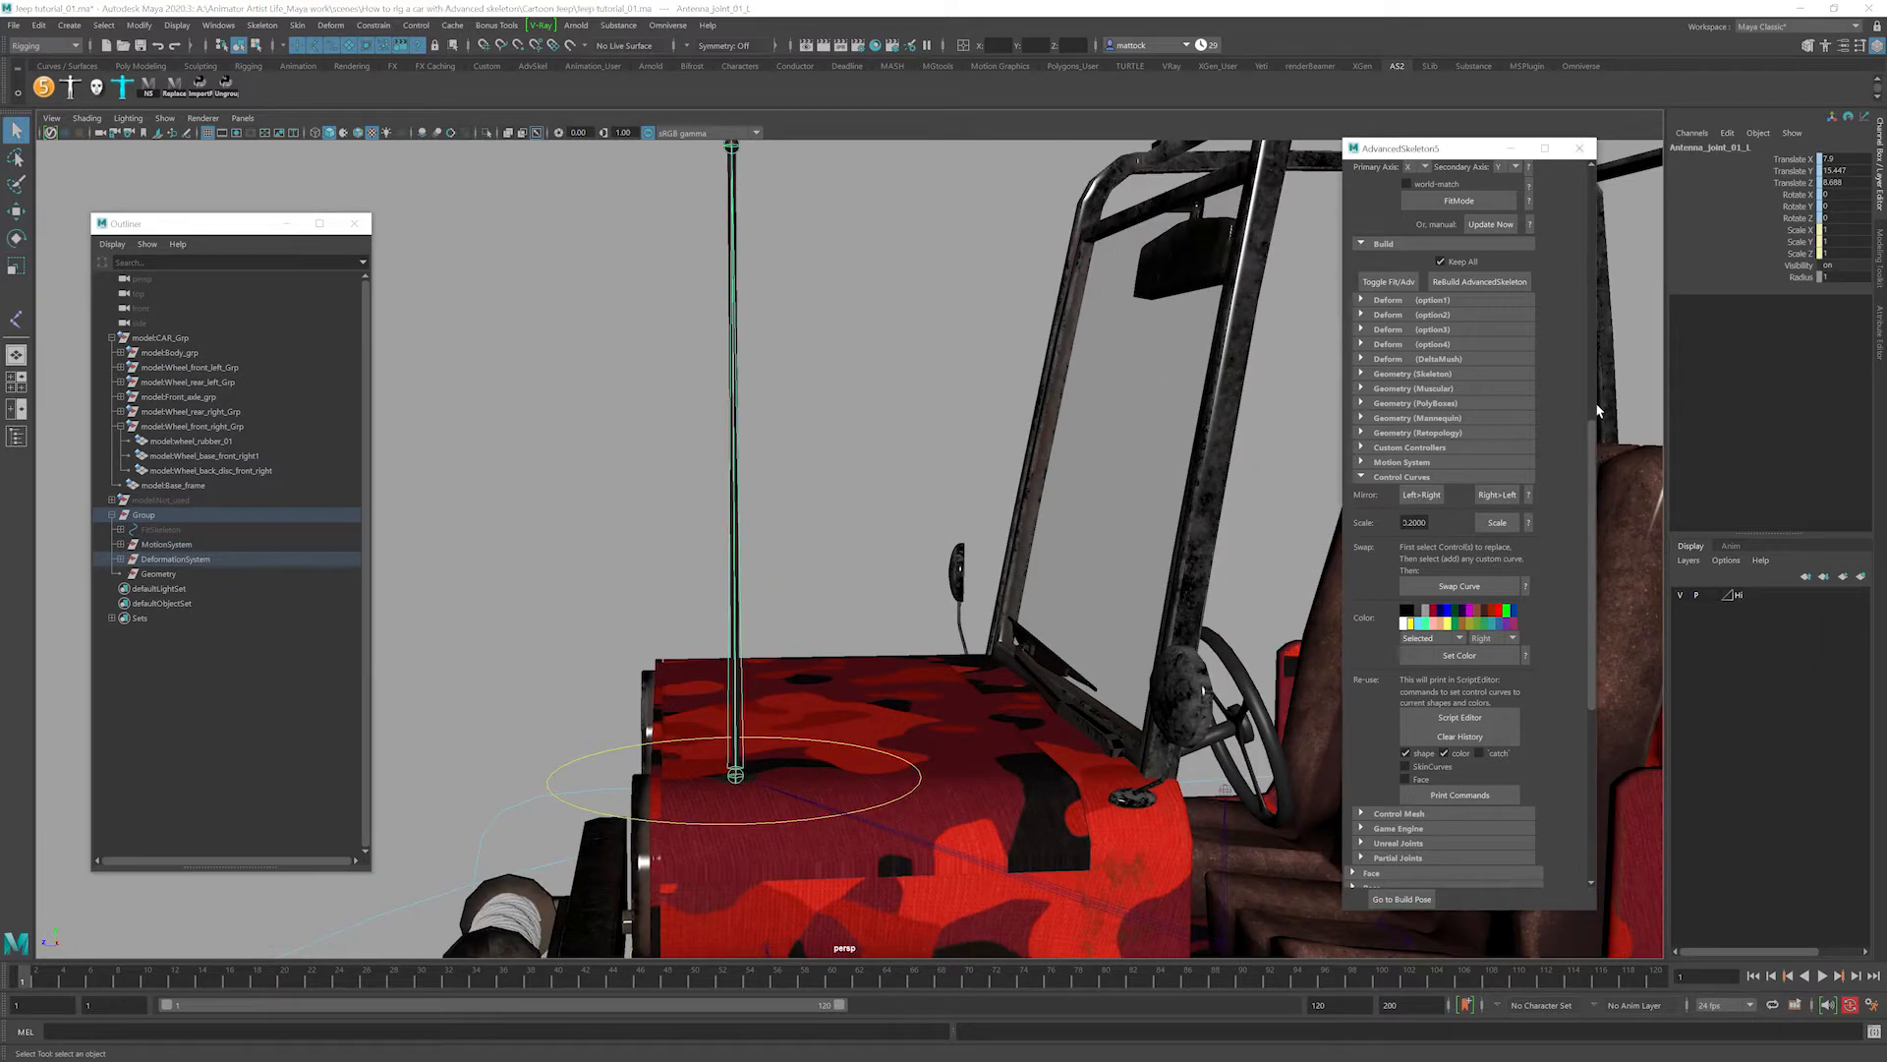
left_click_drag(1593, 447, 1574, 258)
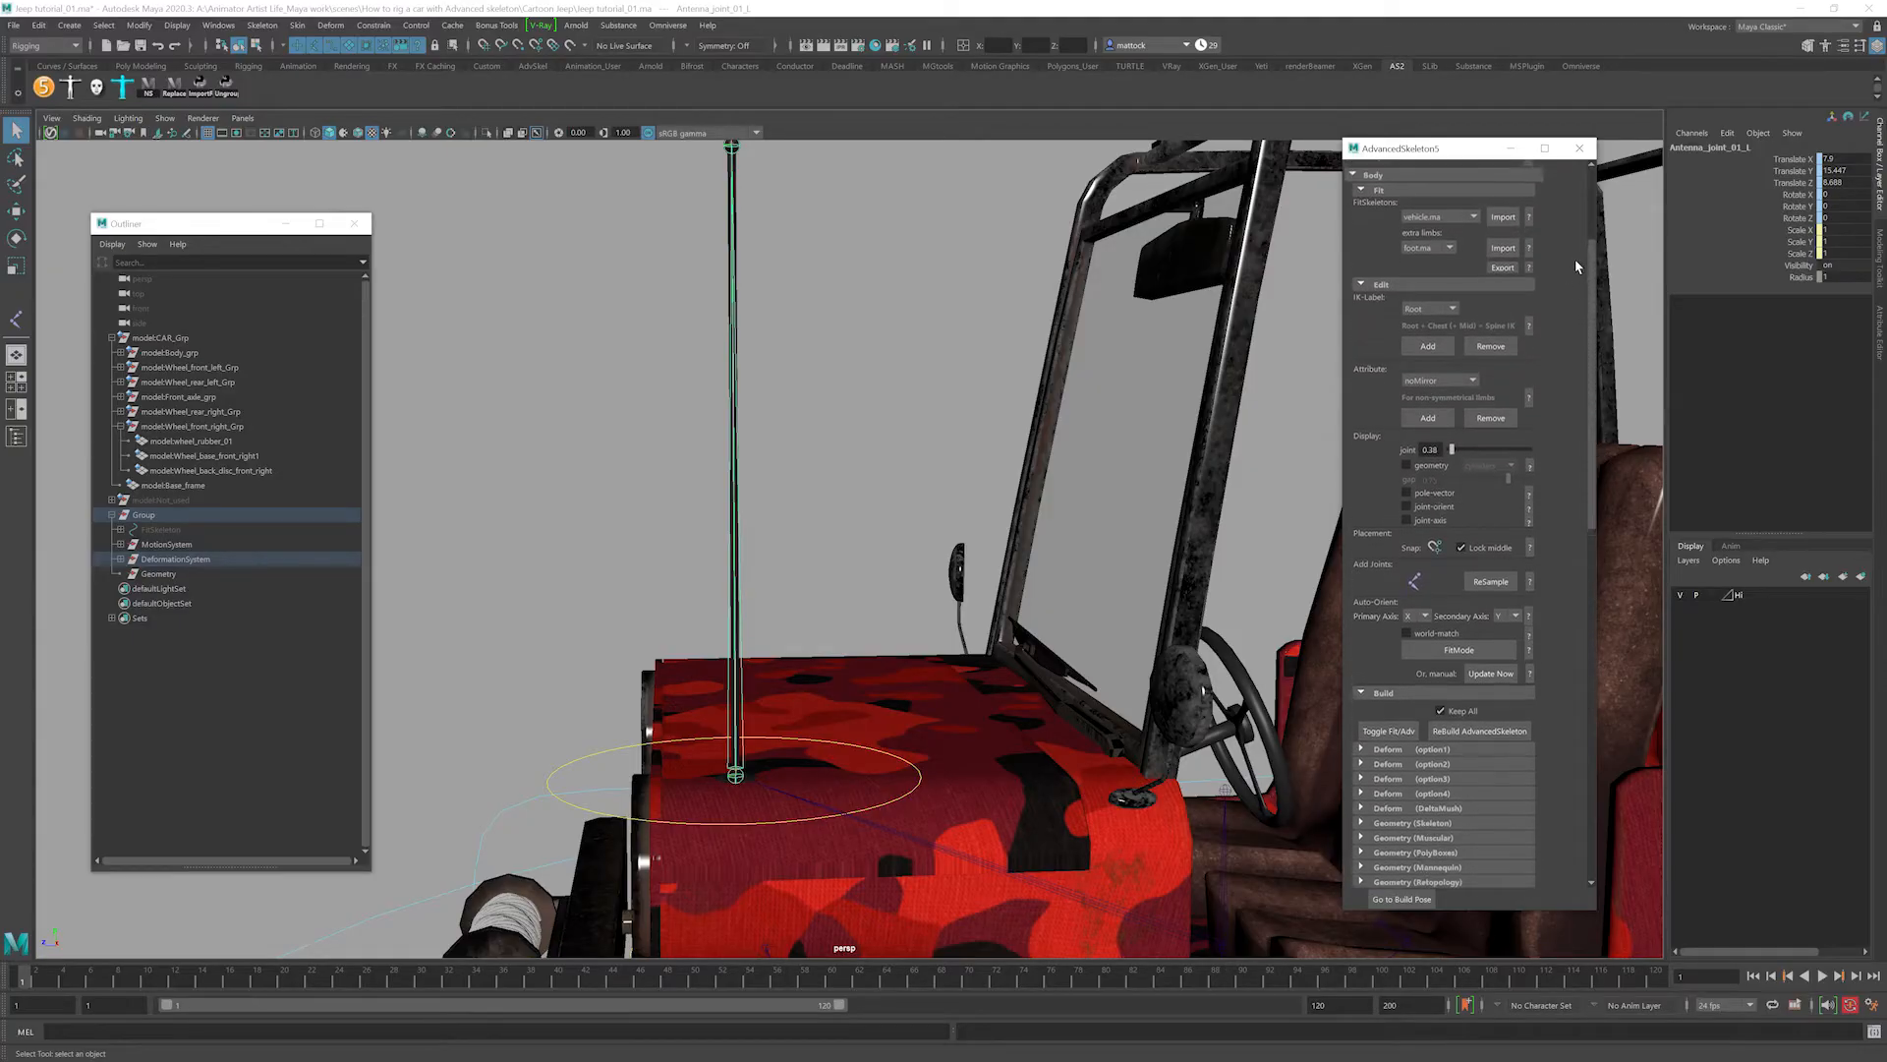
left_click(1438, 380)
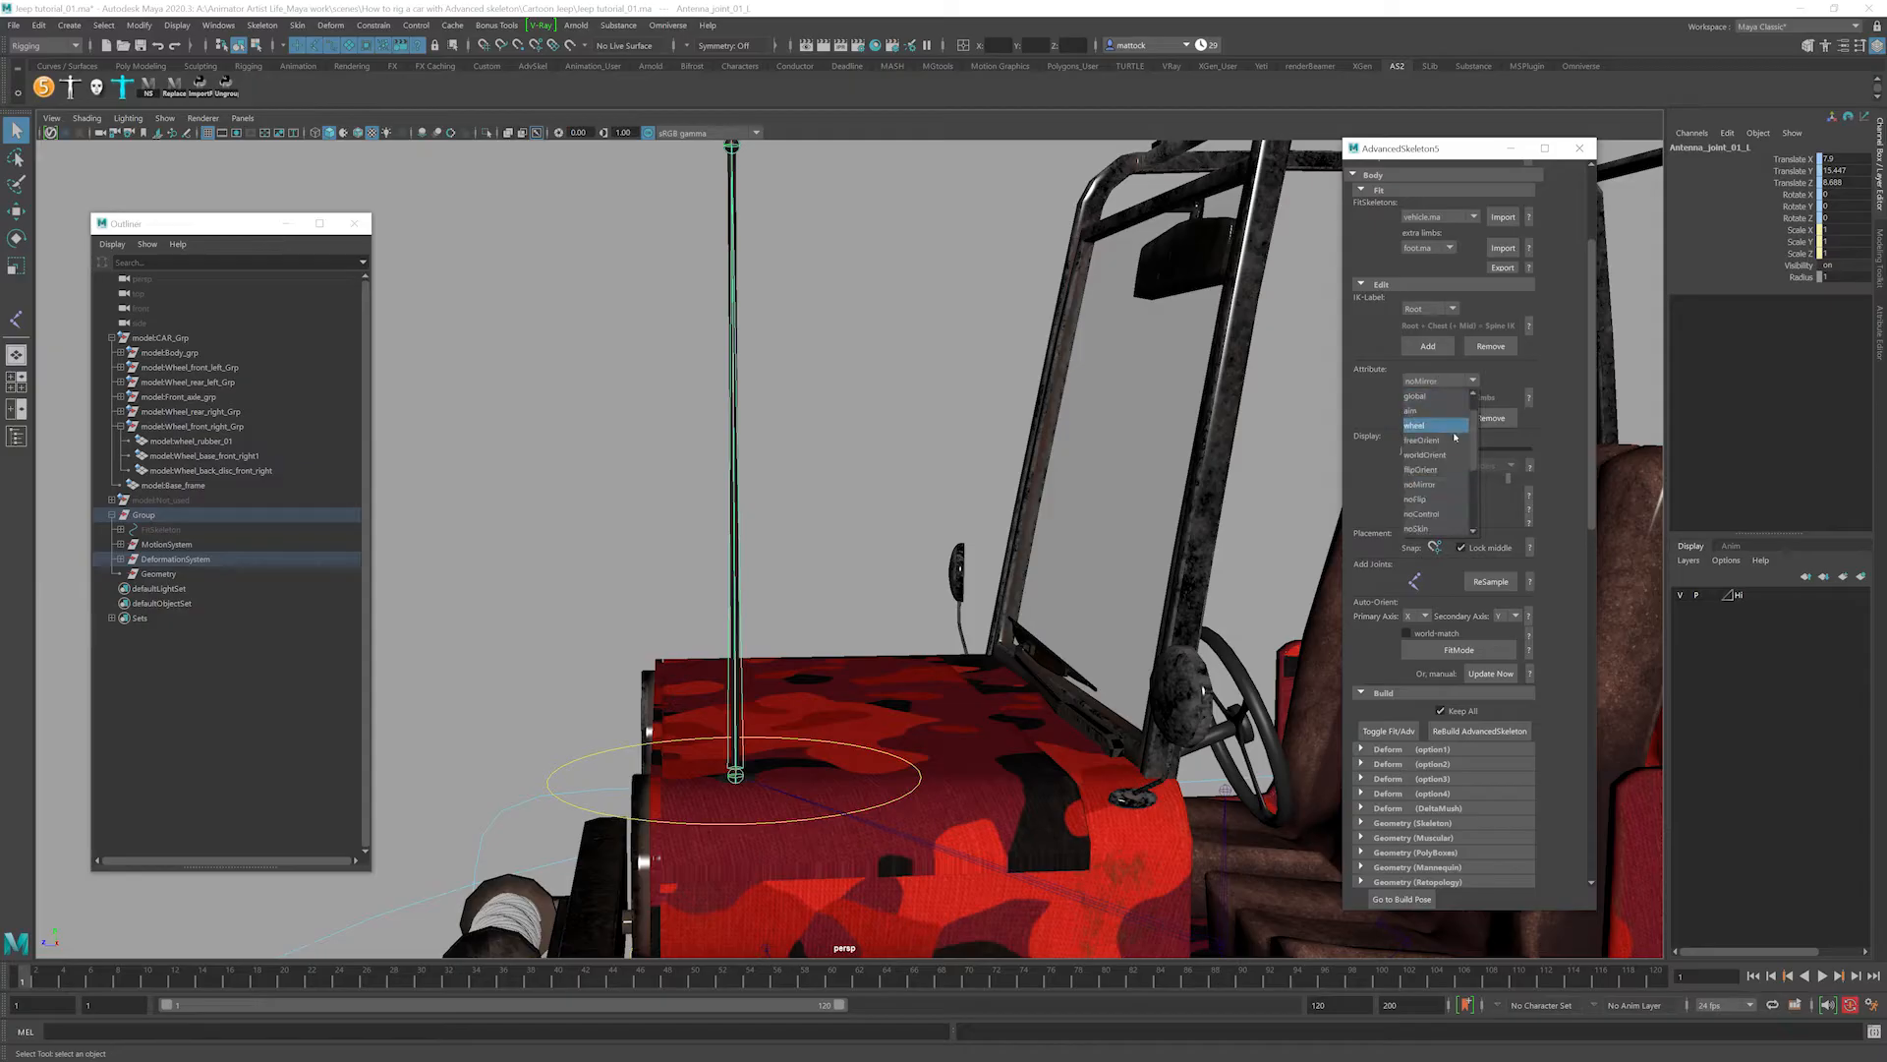
left_click_drag(1475, 460, 1474, 425)
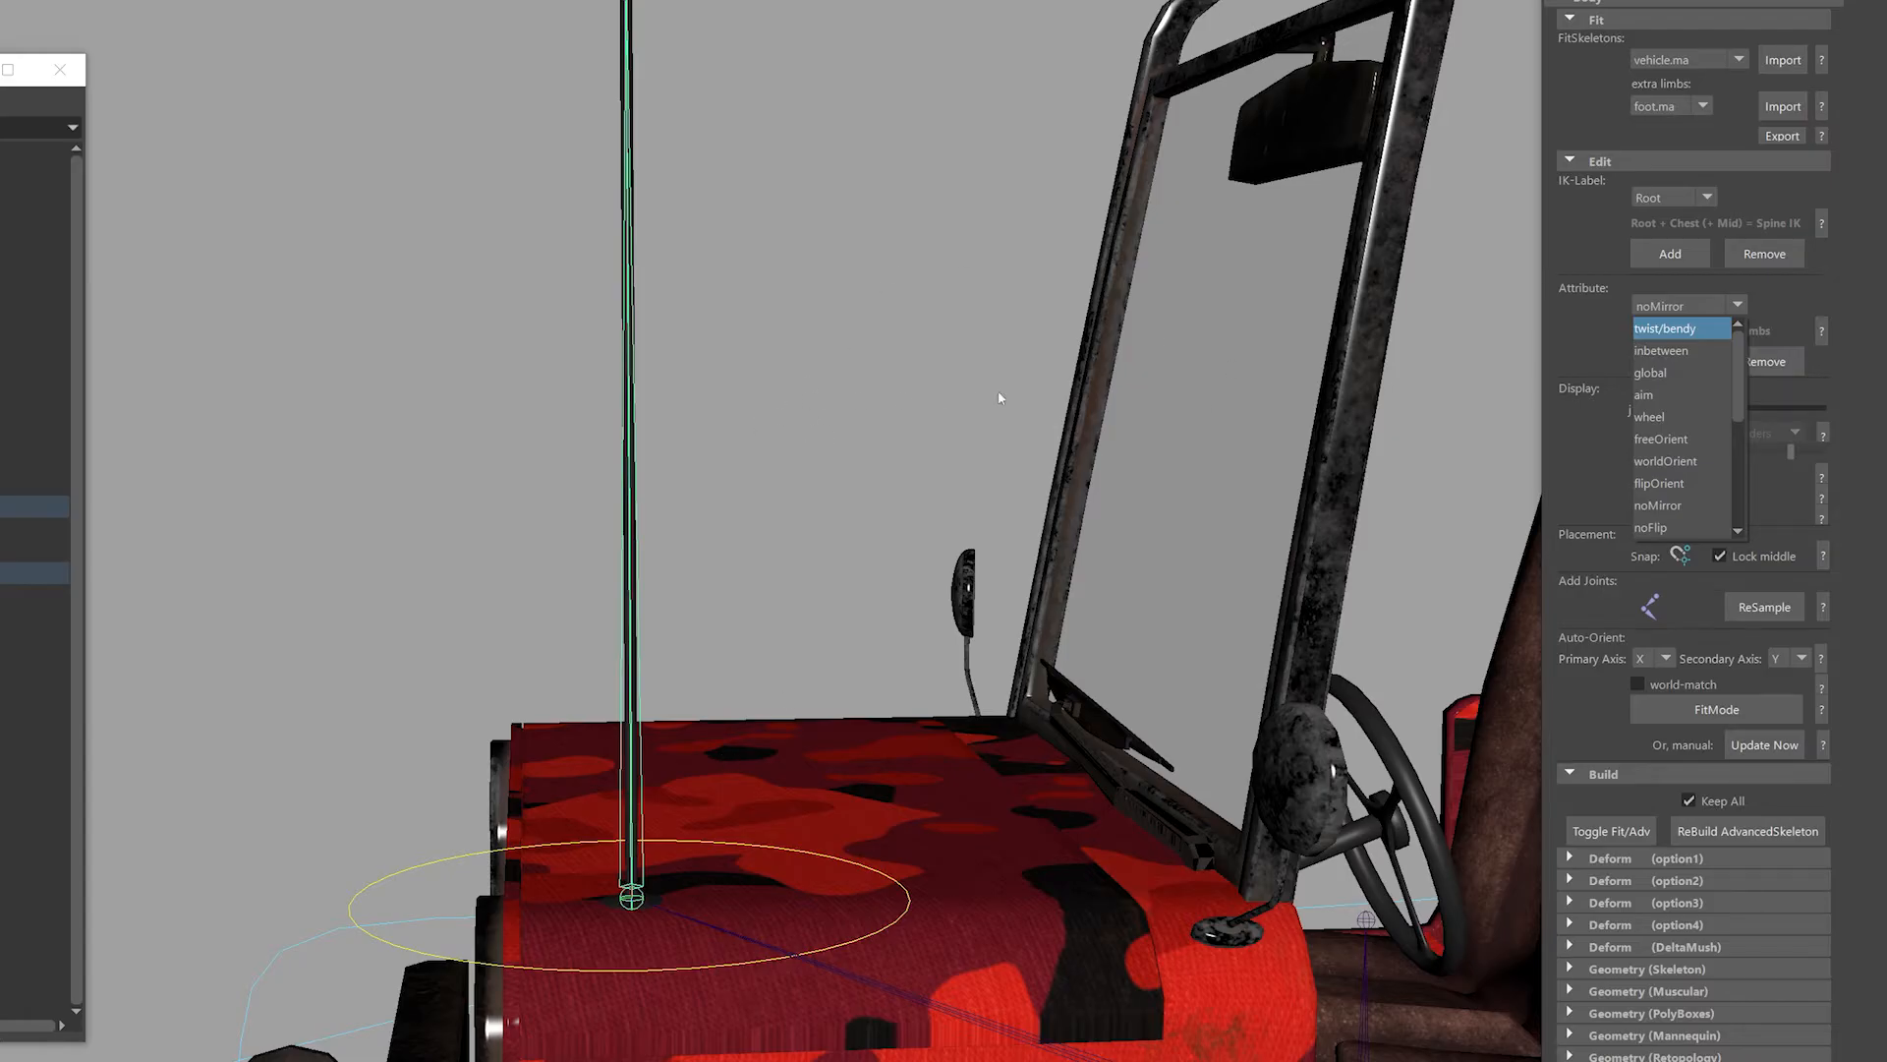
left_click(1870, 306)
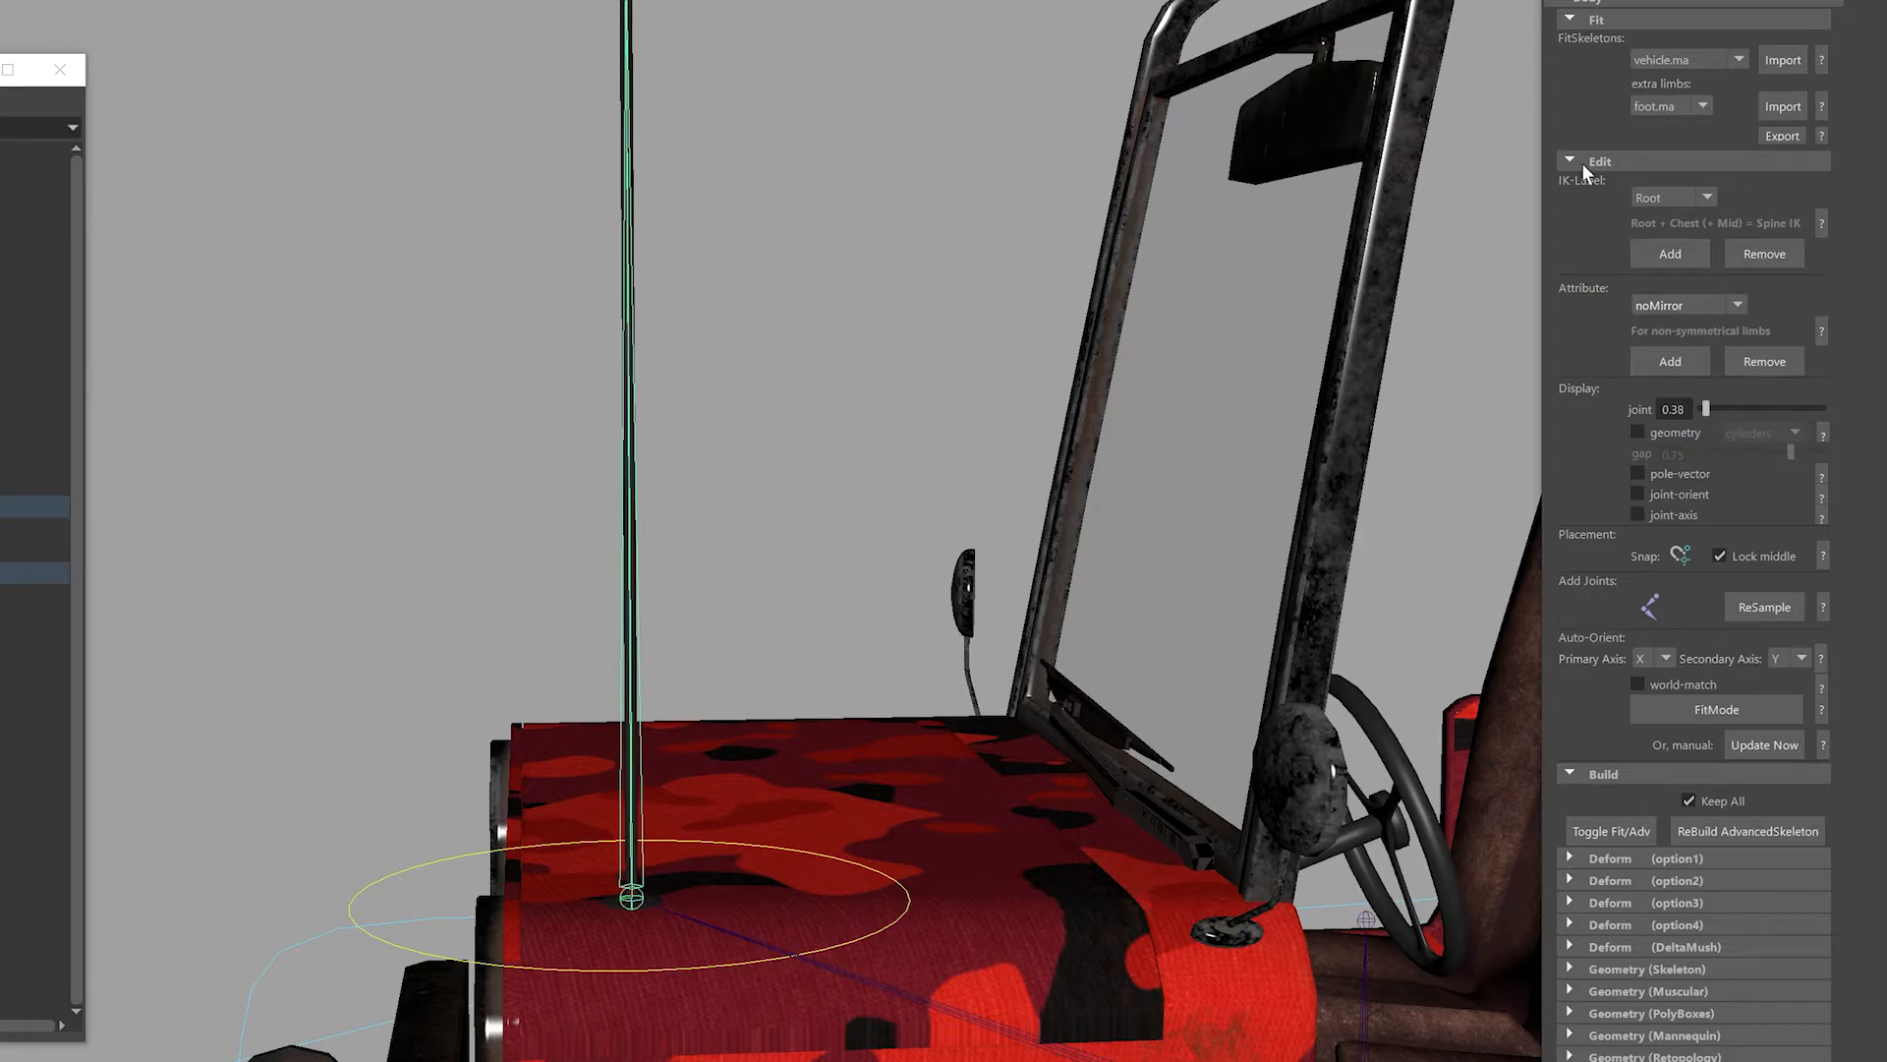
scroll(1691, 530, "up", 2)
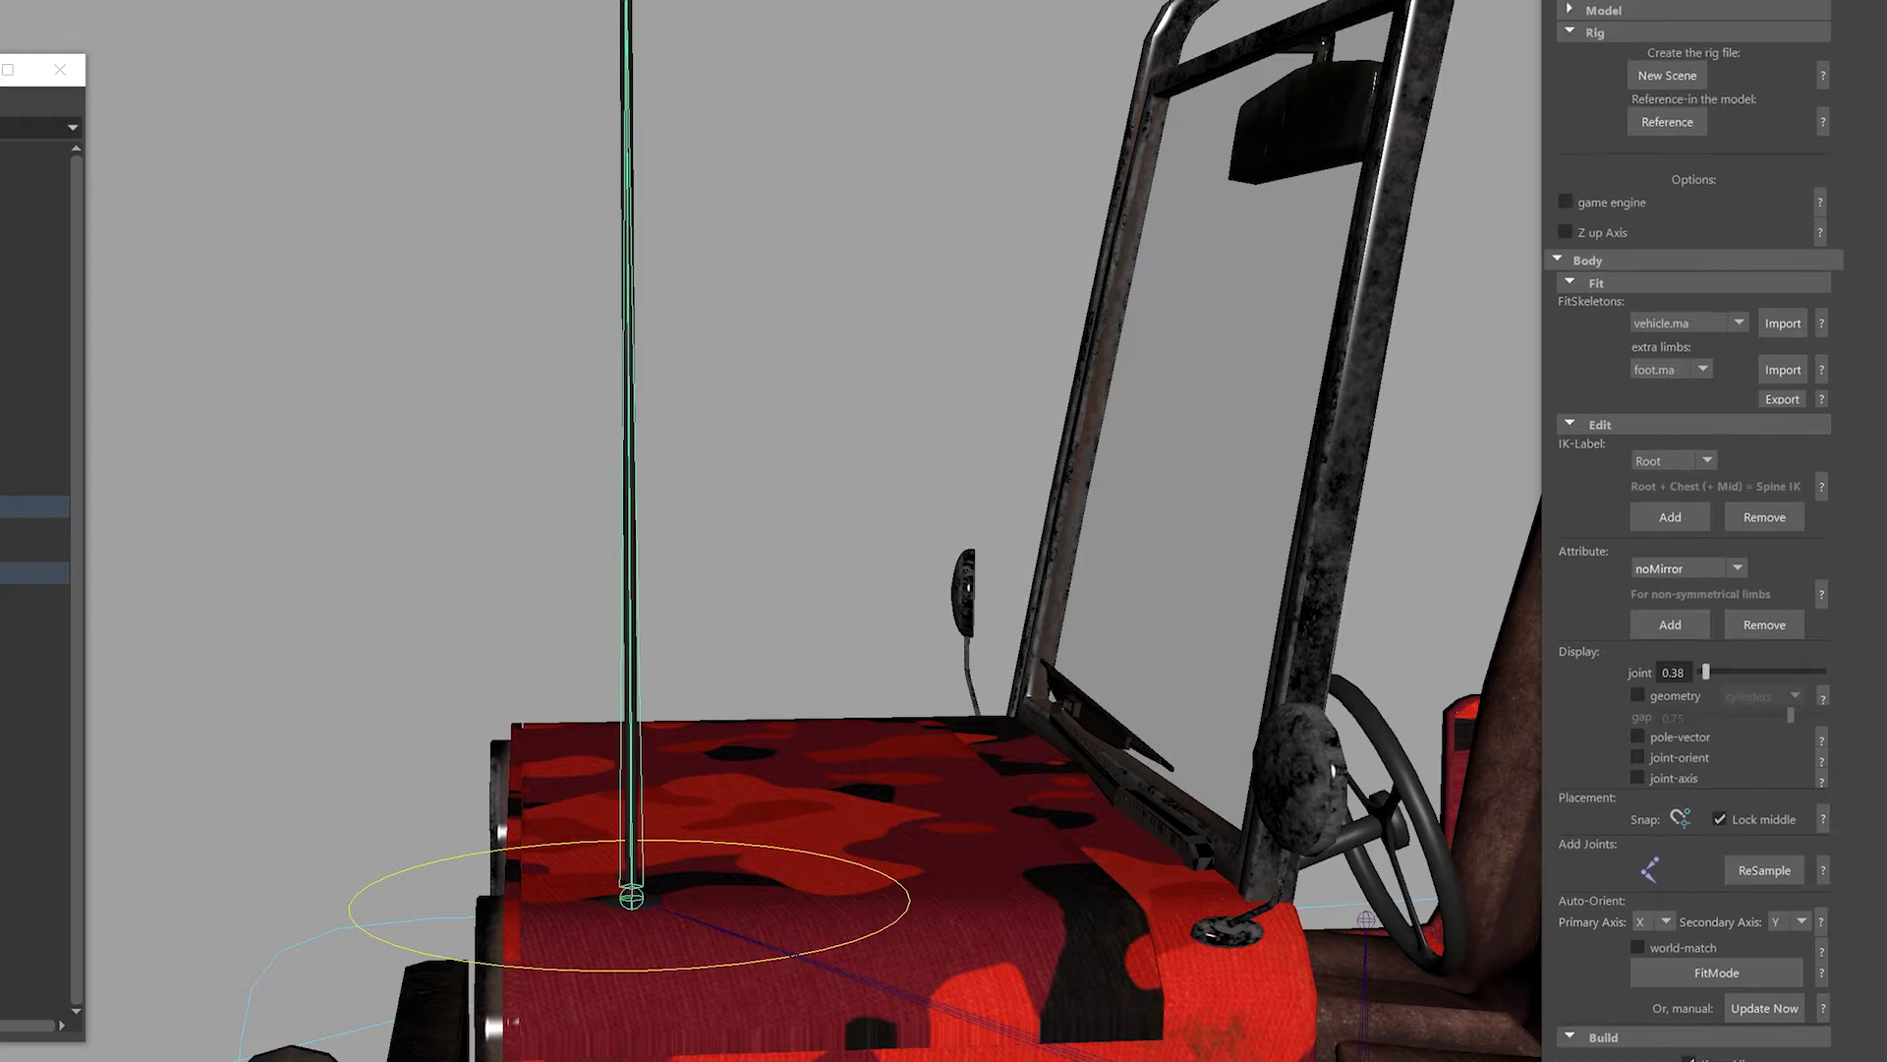
scroll(1690, 531, "down", 4)
scroll(1875, 380, "down", 2)
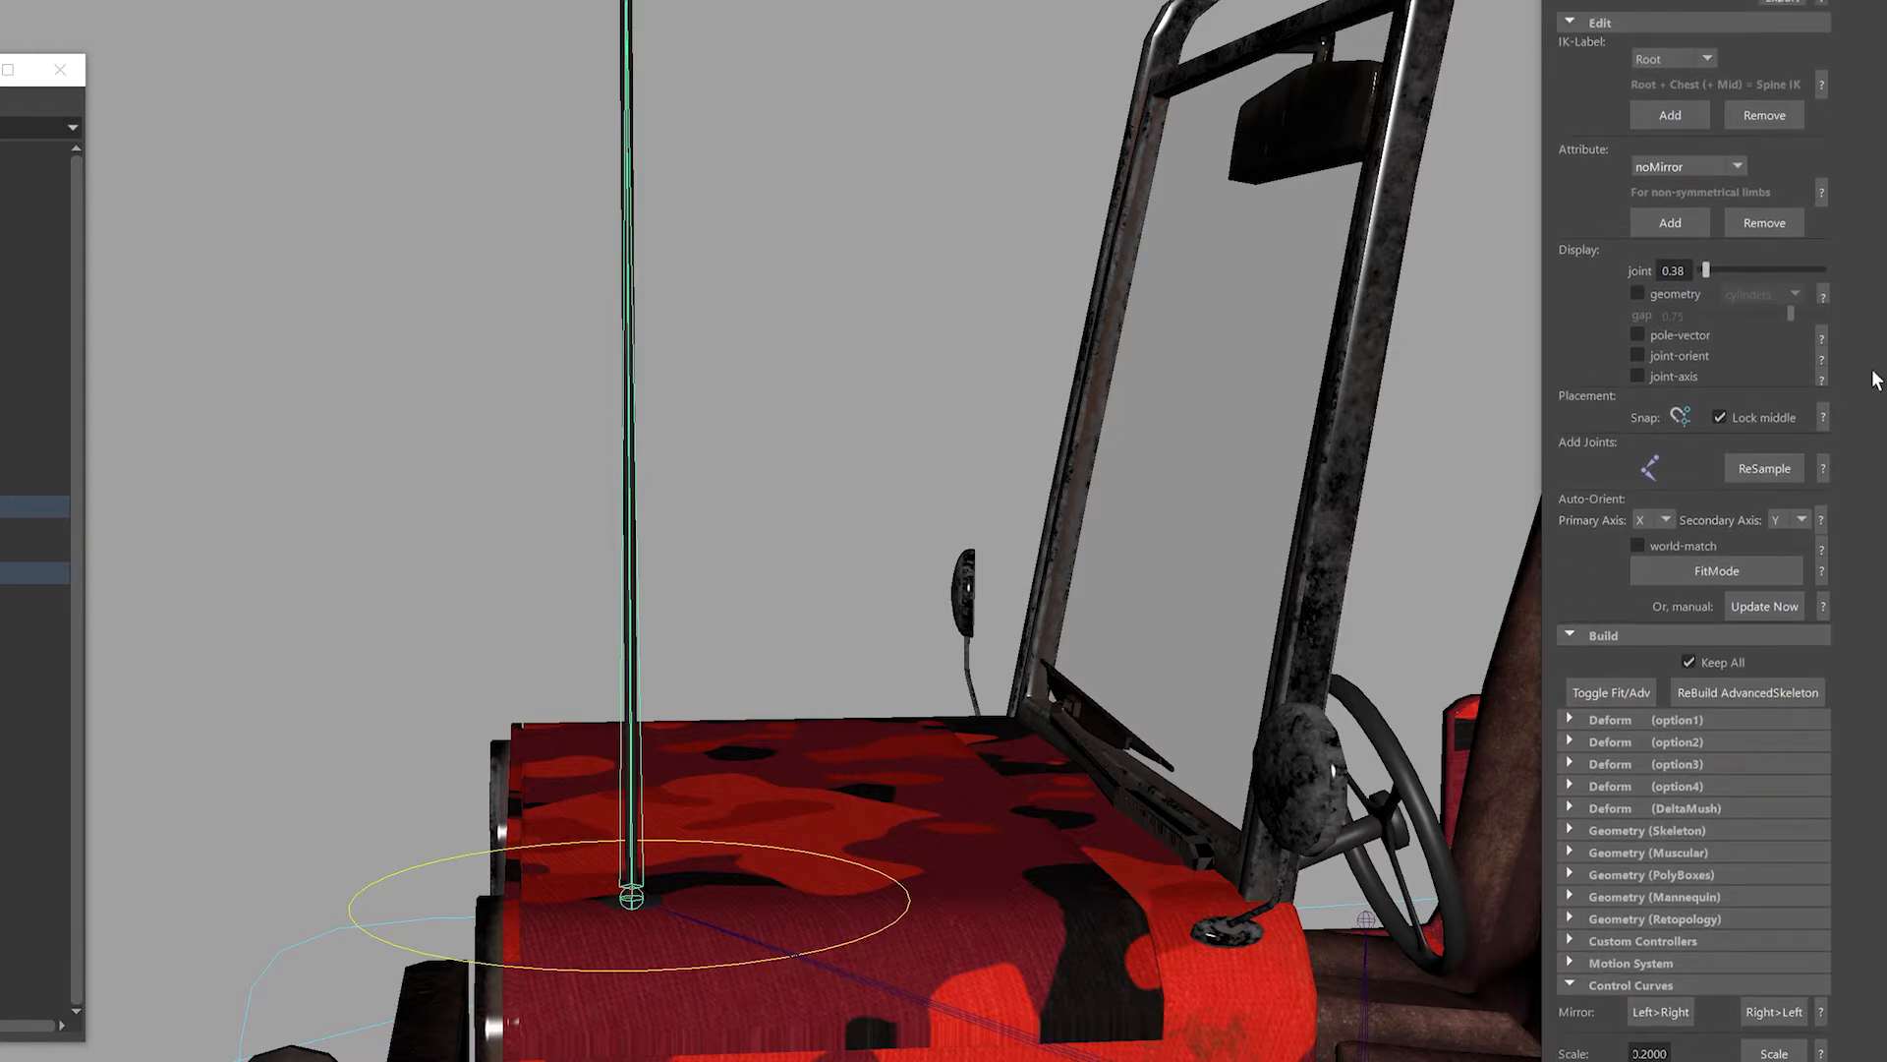
scroll(1005, 509, "down", 3)
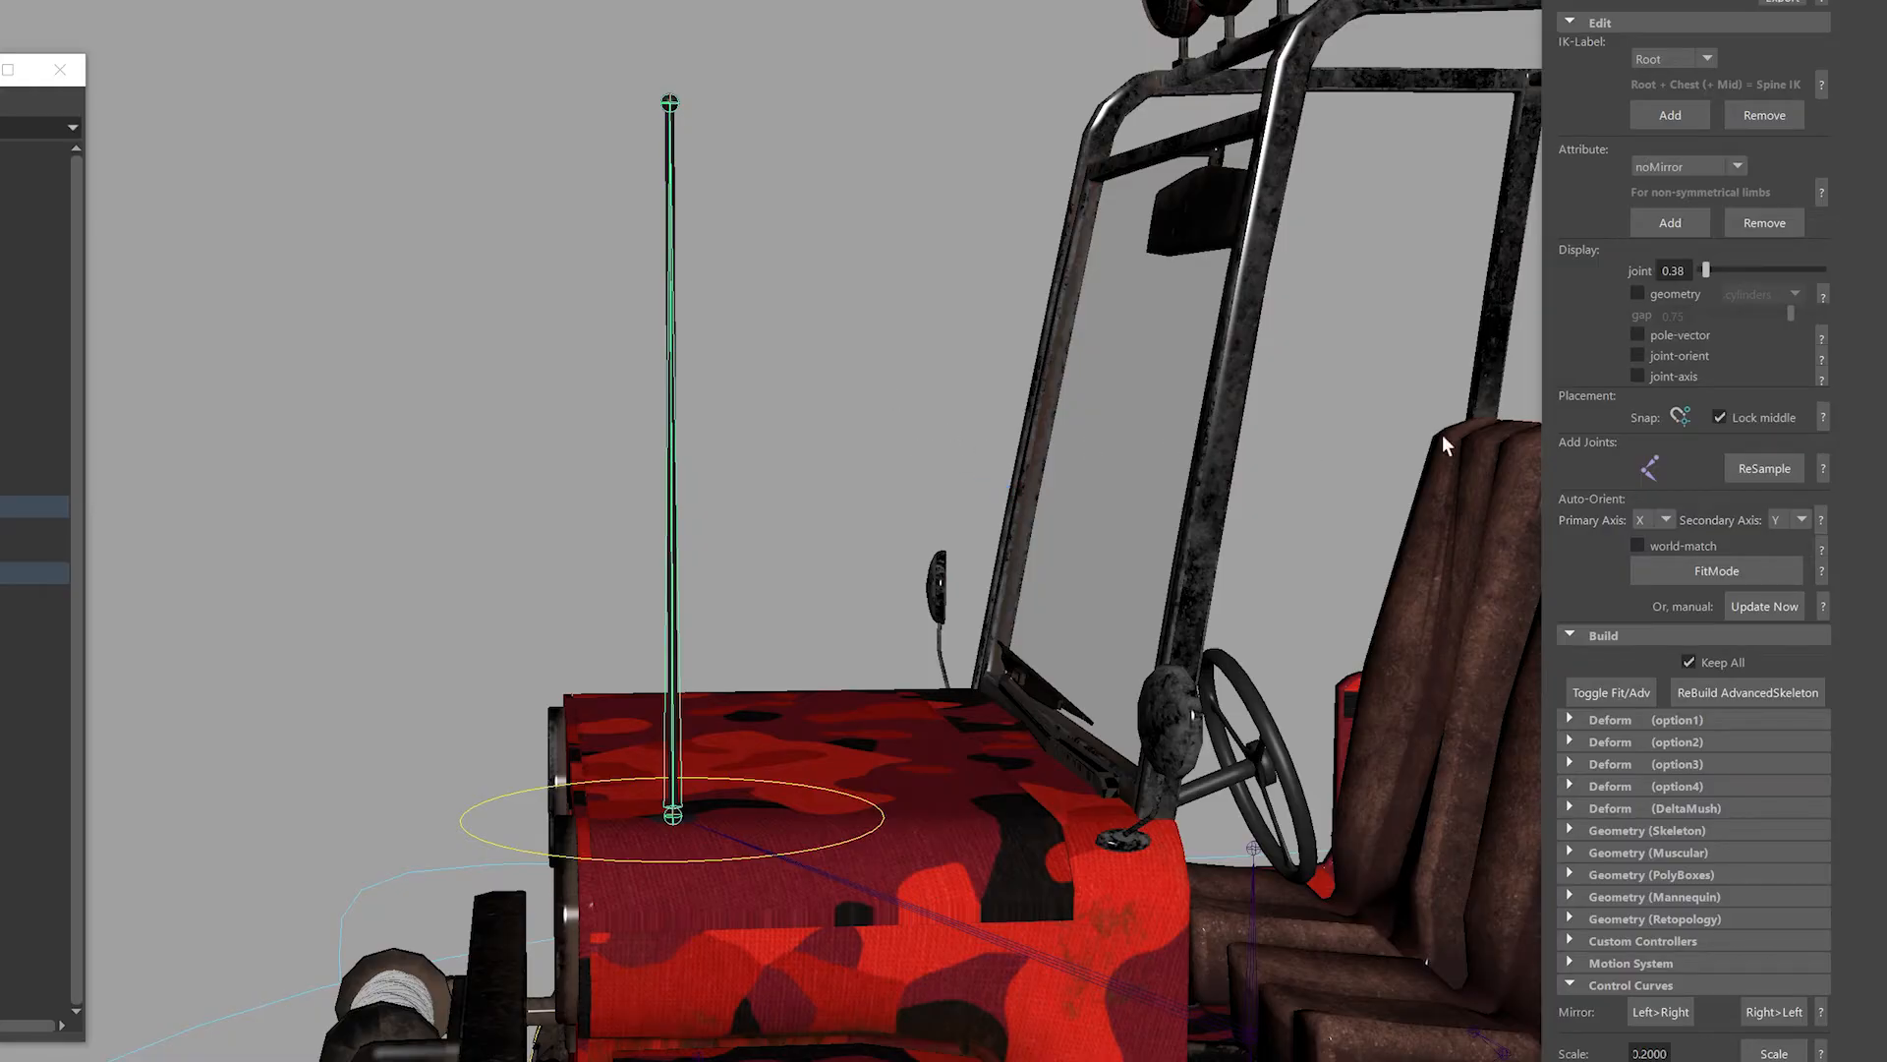
Switch from the built rig to the fit skeleton and hide the jeep geometry in the viewport.
left_click(1613, 692)
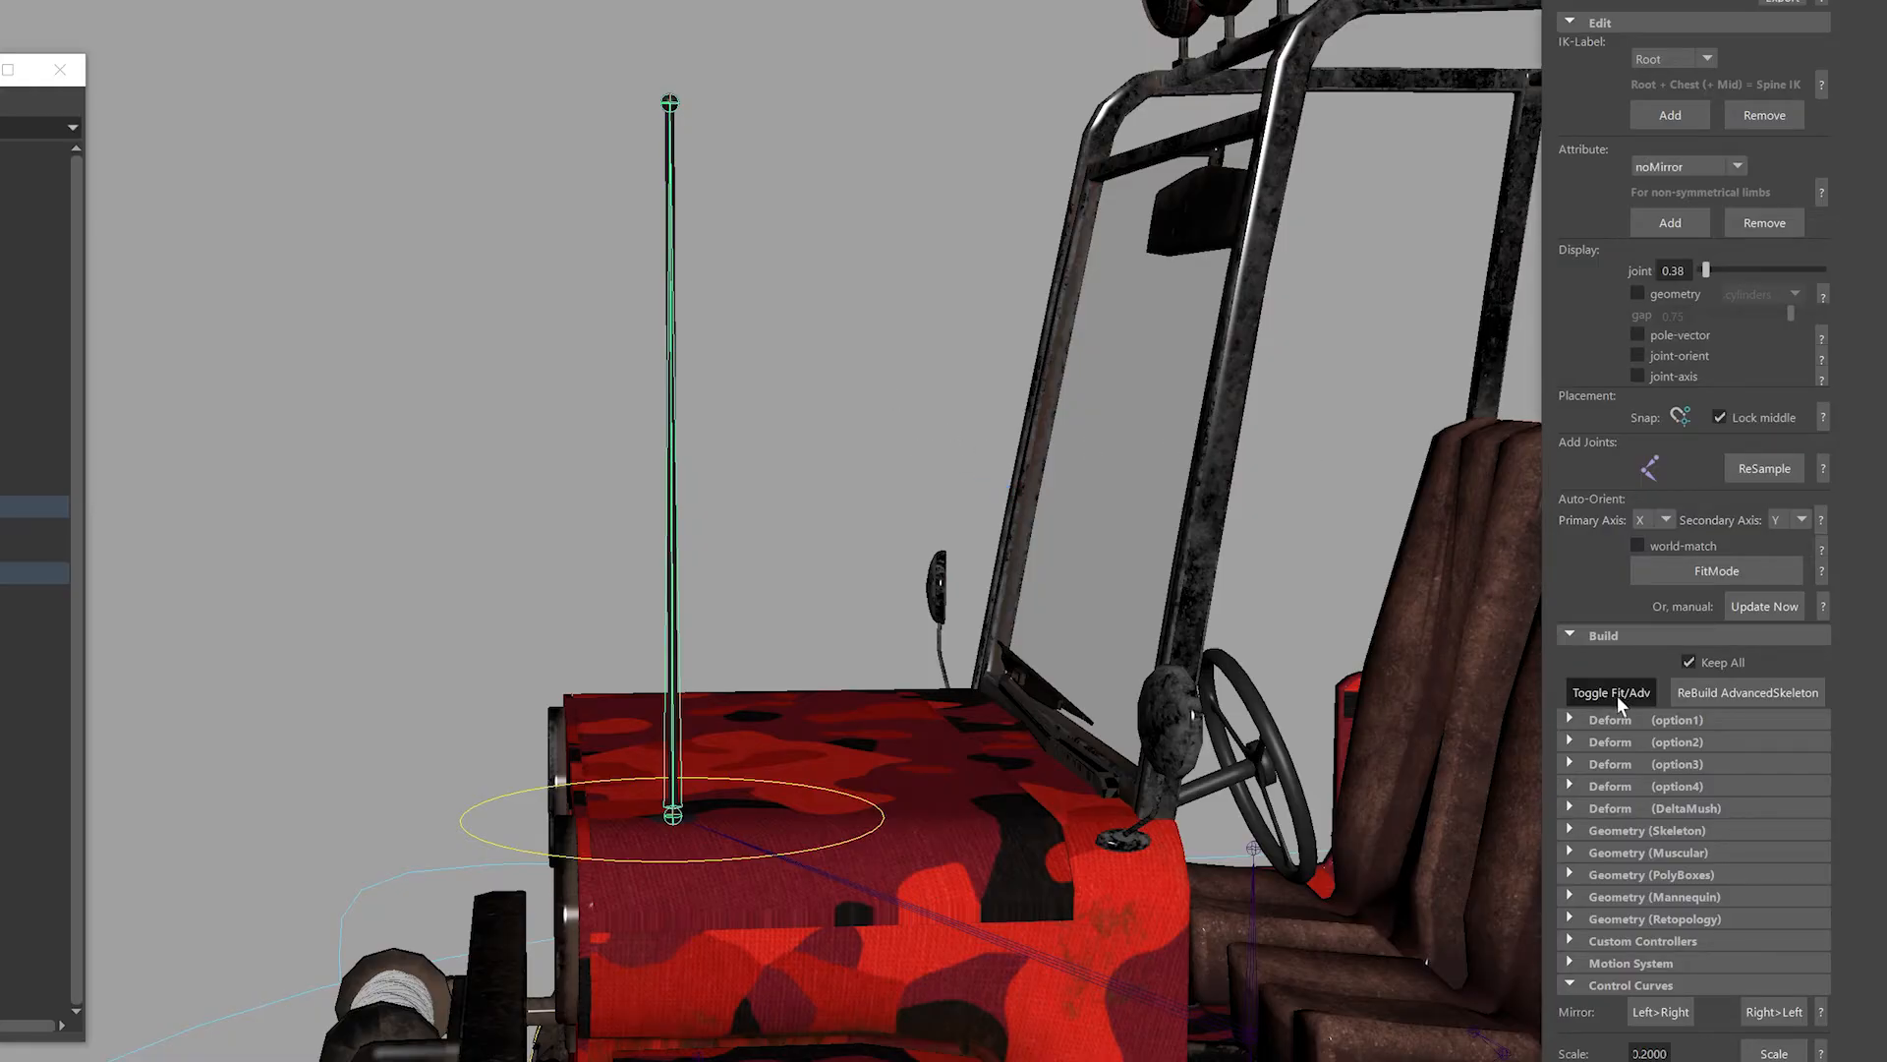
scroll(1355, 612, "down", 5)
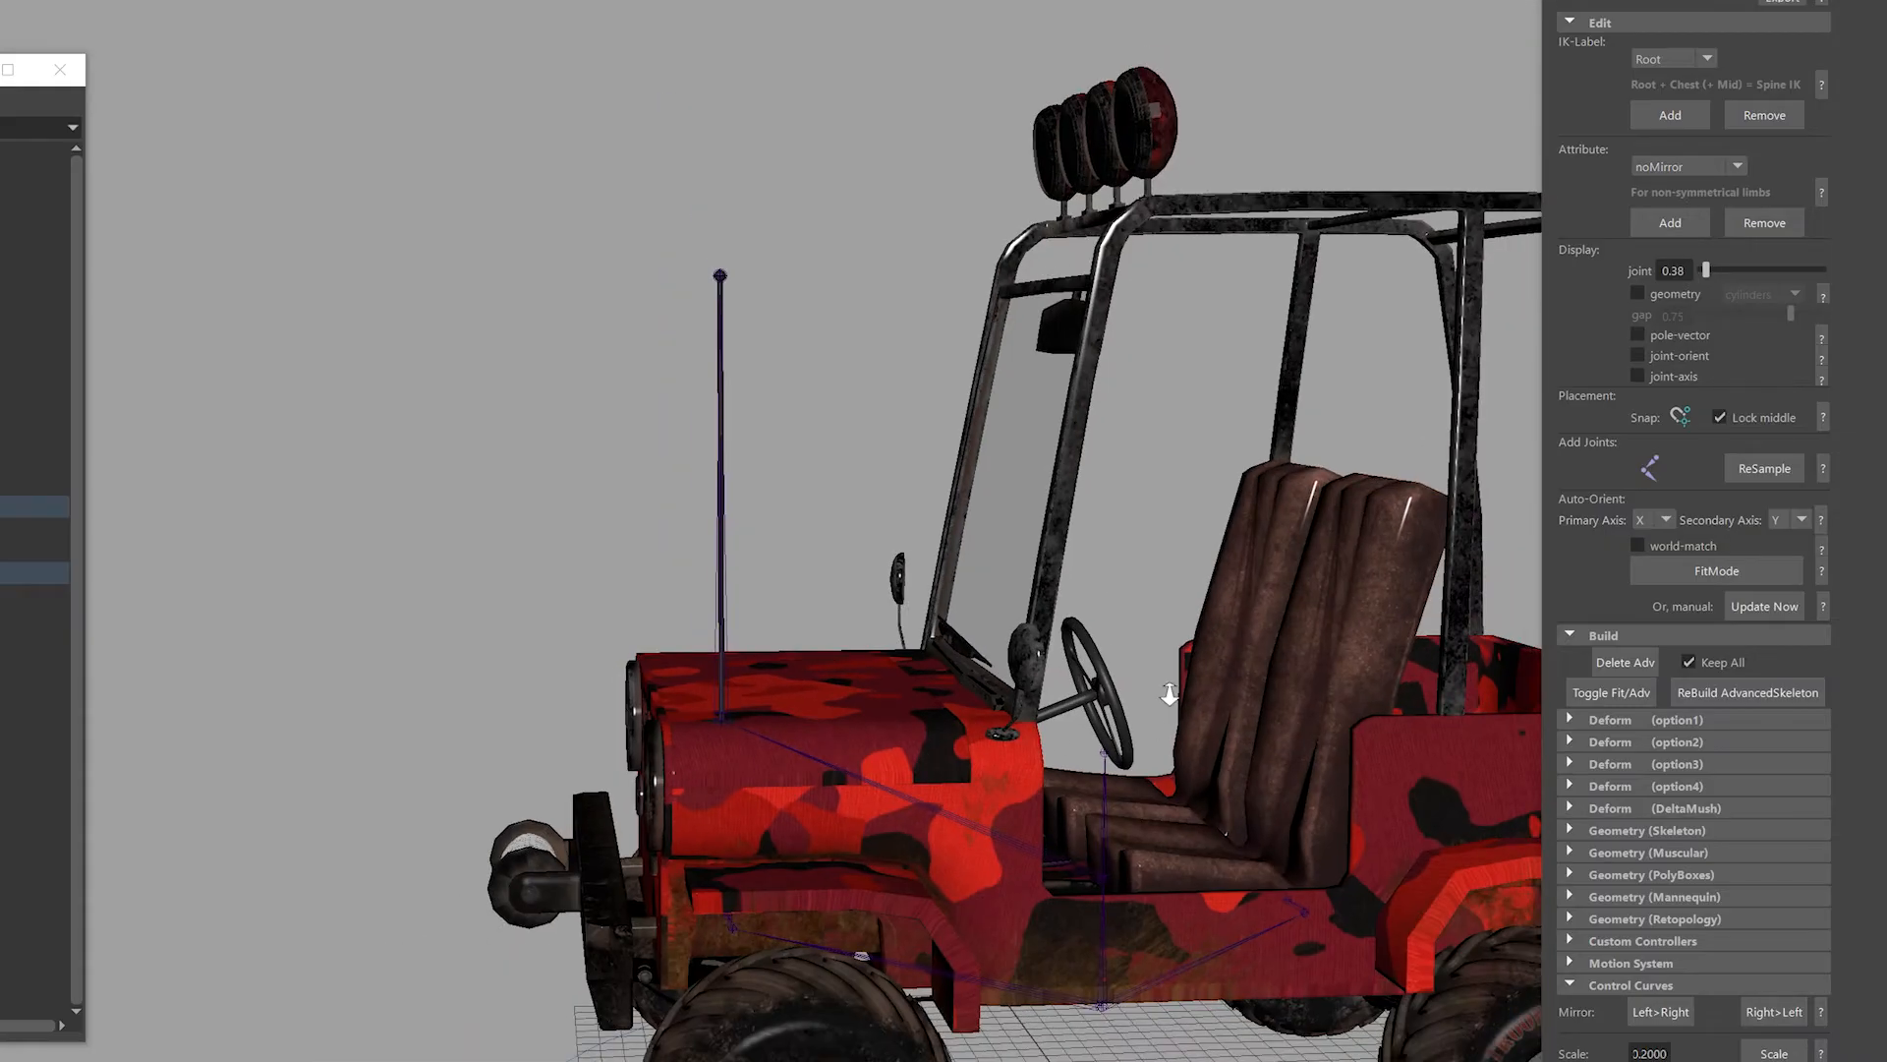
left_click_drag(1171, 694, 1040, 532, "alt")
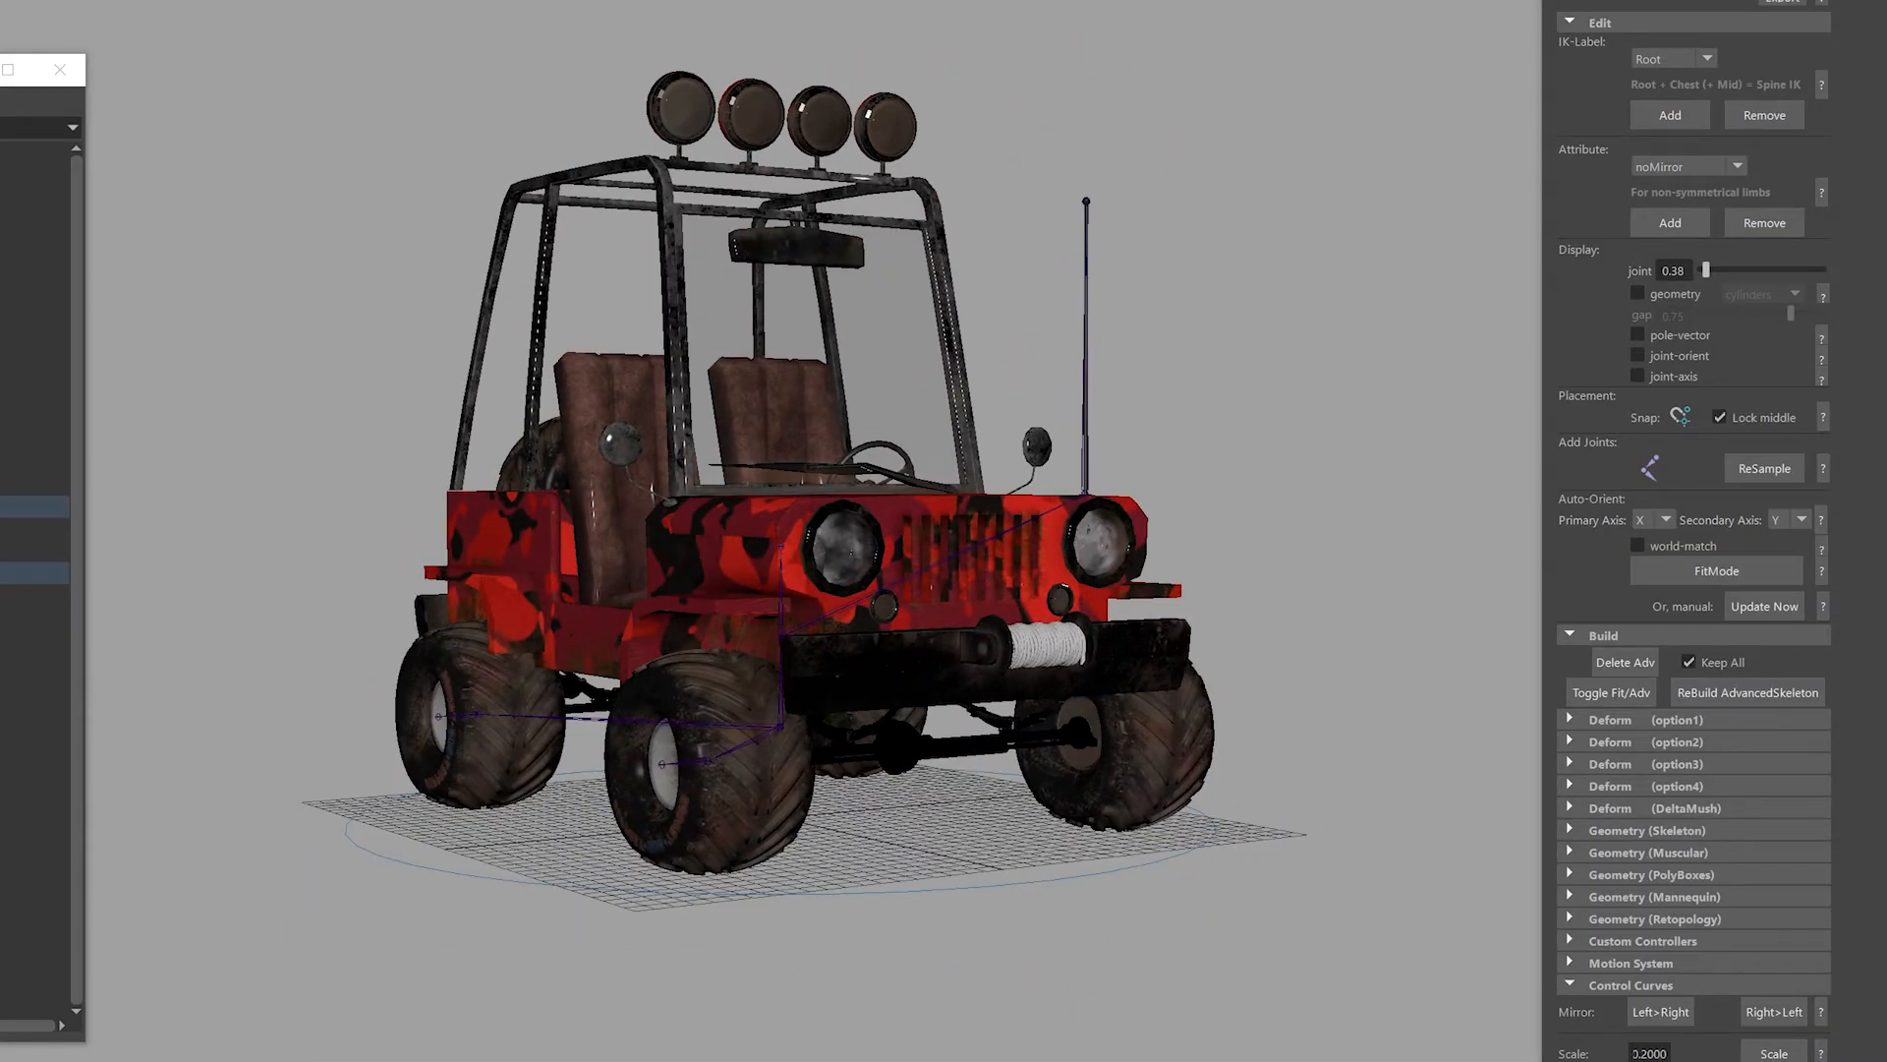
left_click_drag(757, 505, 841, 626, "alt")
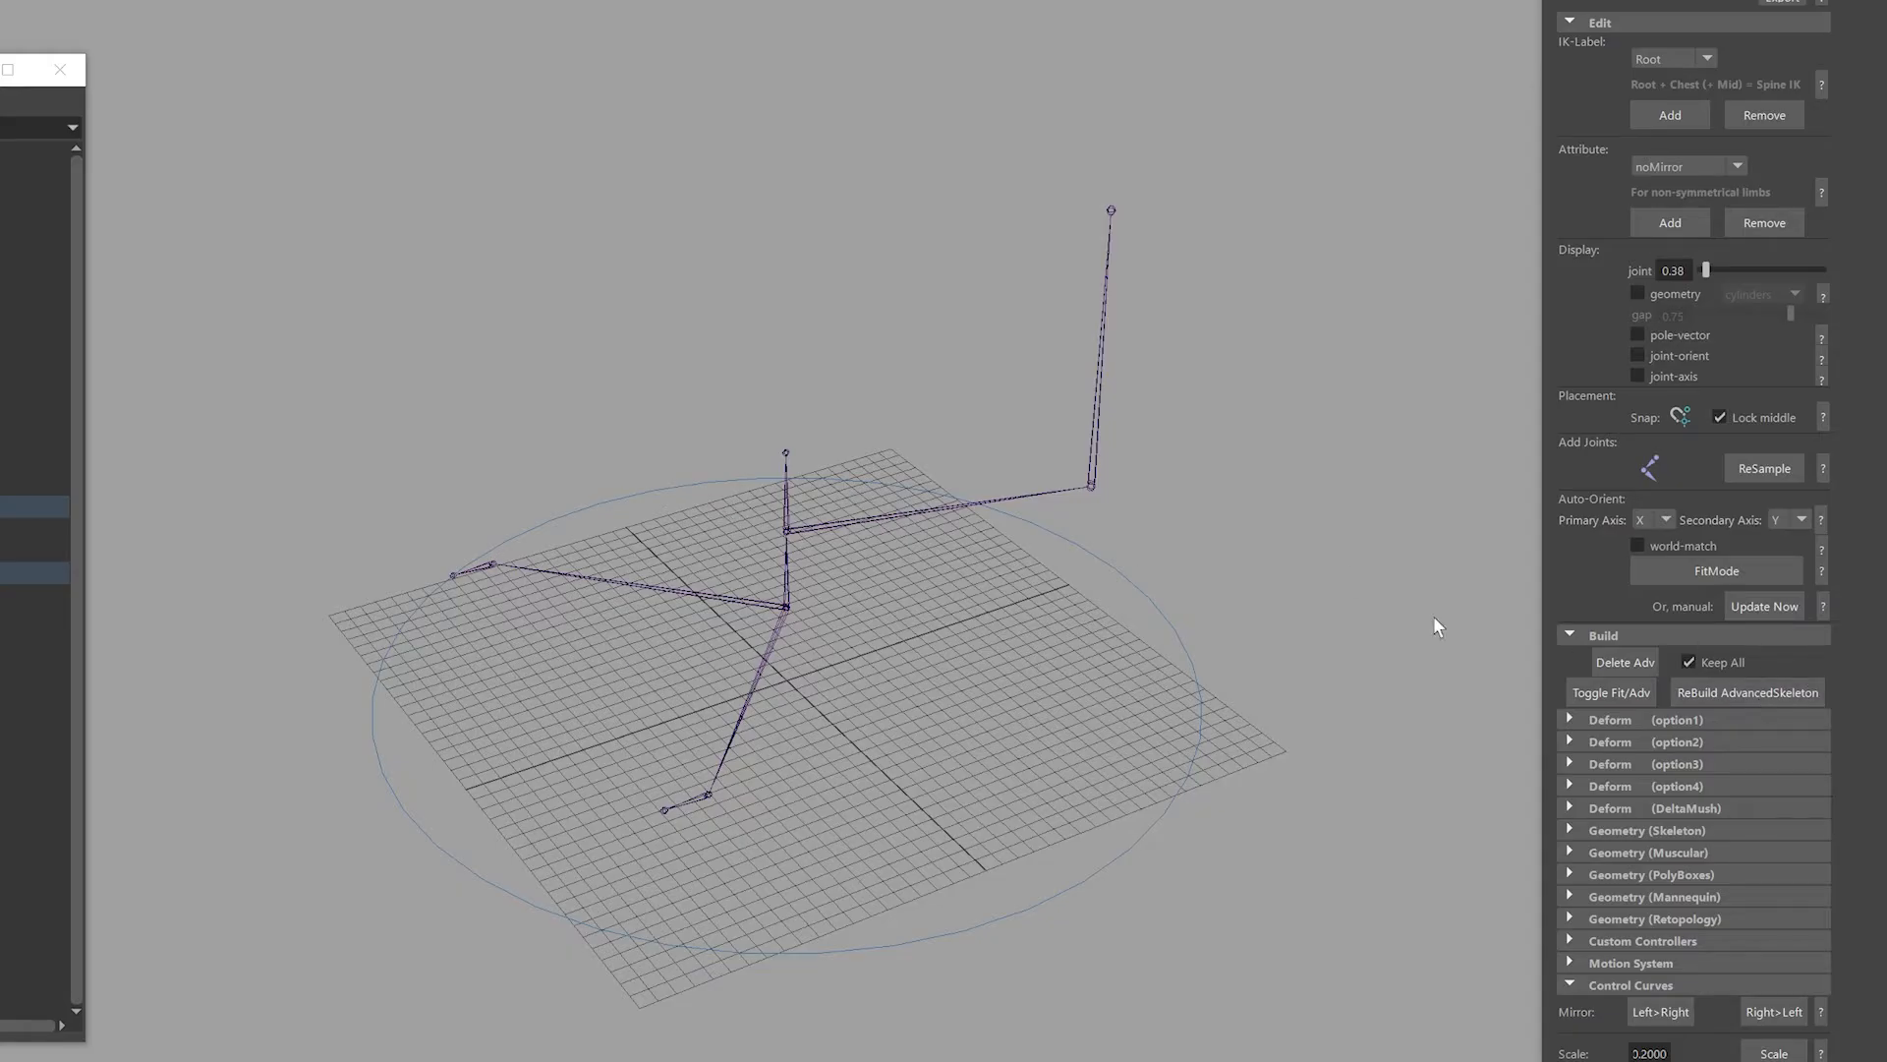
left_click_drag(1433, 616, 1154, 515, "alt")
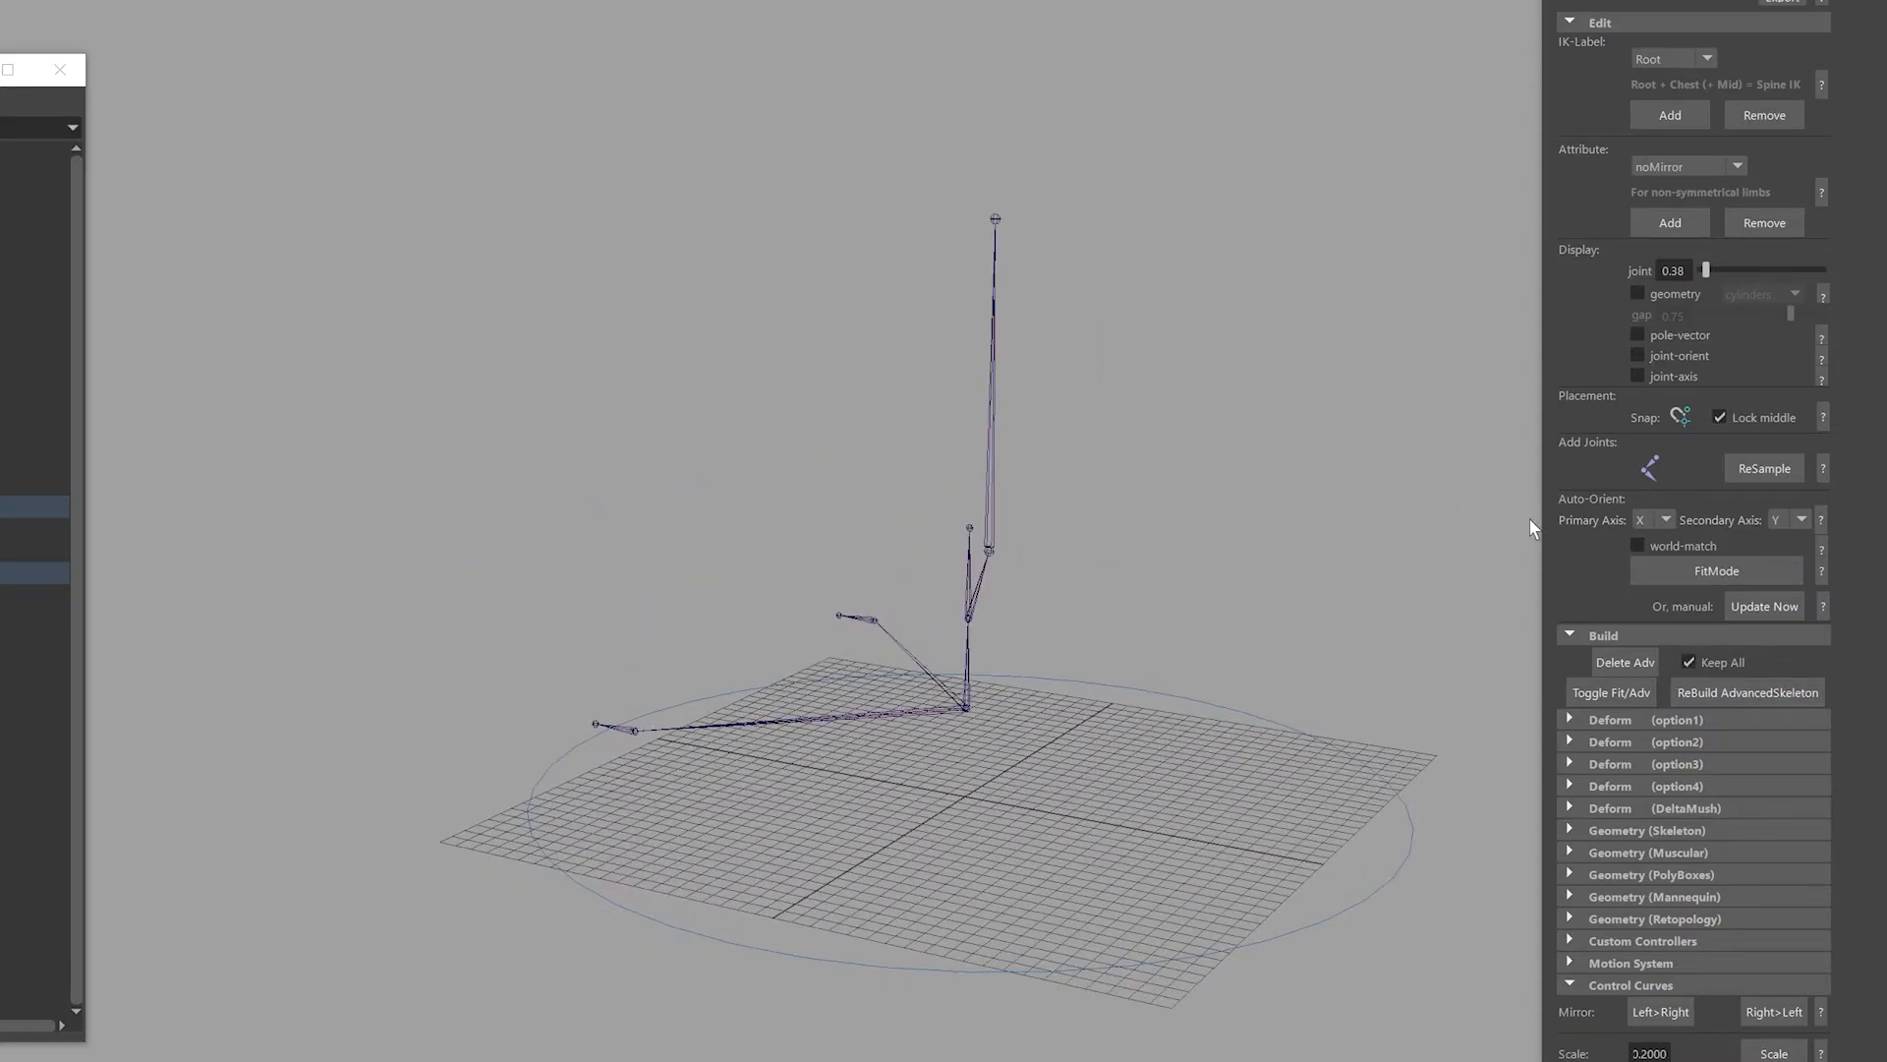
Add the inbetween attribute to the Antenna_joint_01 fit joint and set its Inbetween Joints value to 10.
left_click_drag(1100, 558, 937, 587, "alt")
scroll(697, 500, "up", 6)
middle_click_drag(555, 428, 609, 704, "alt")
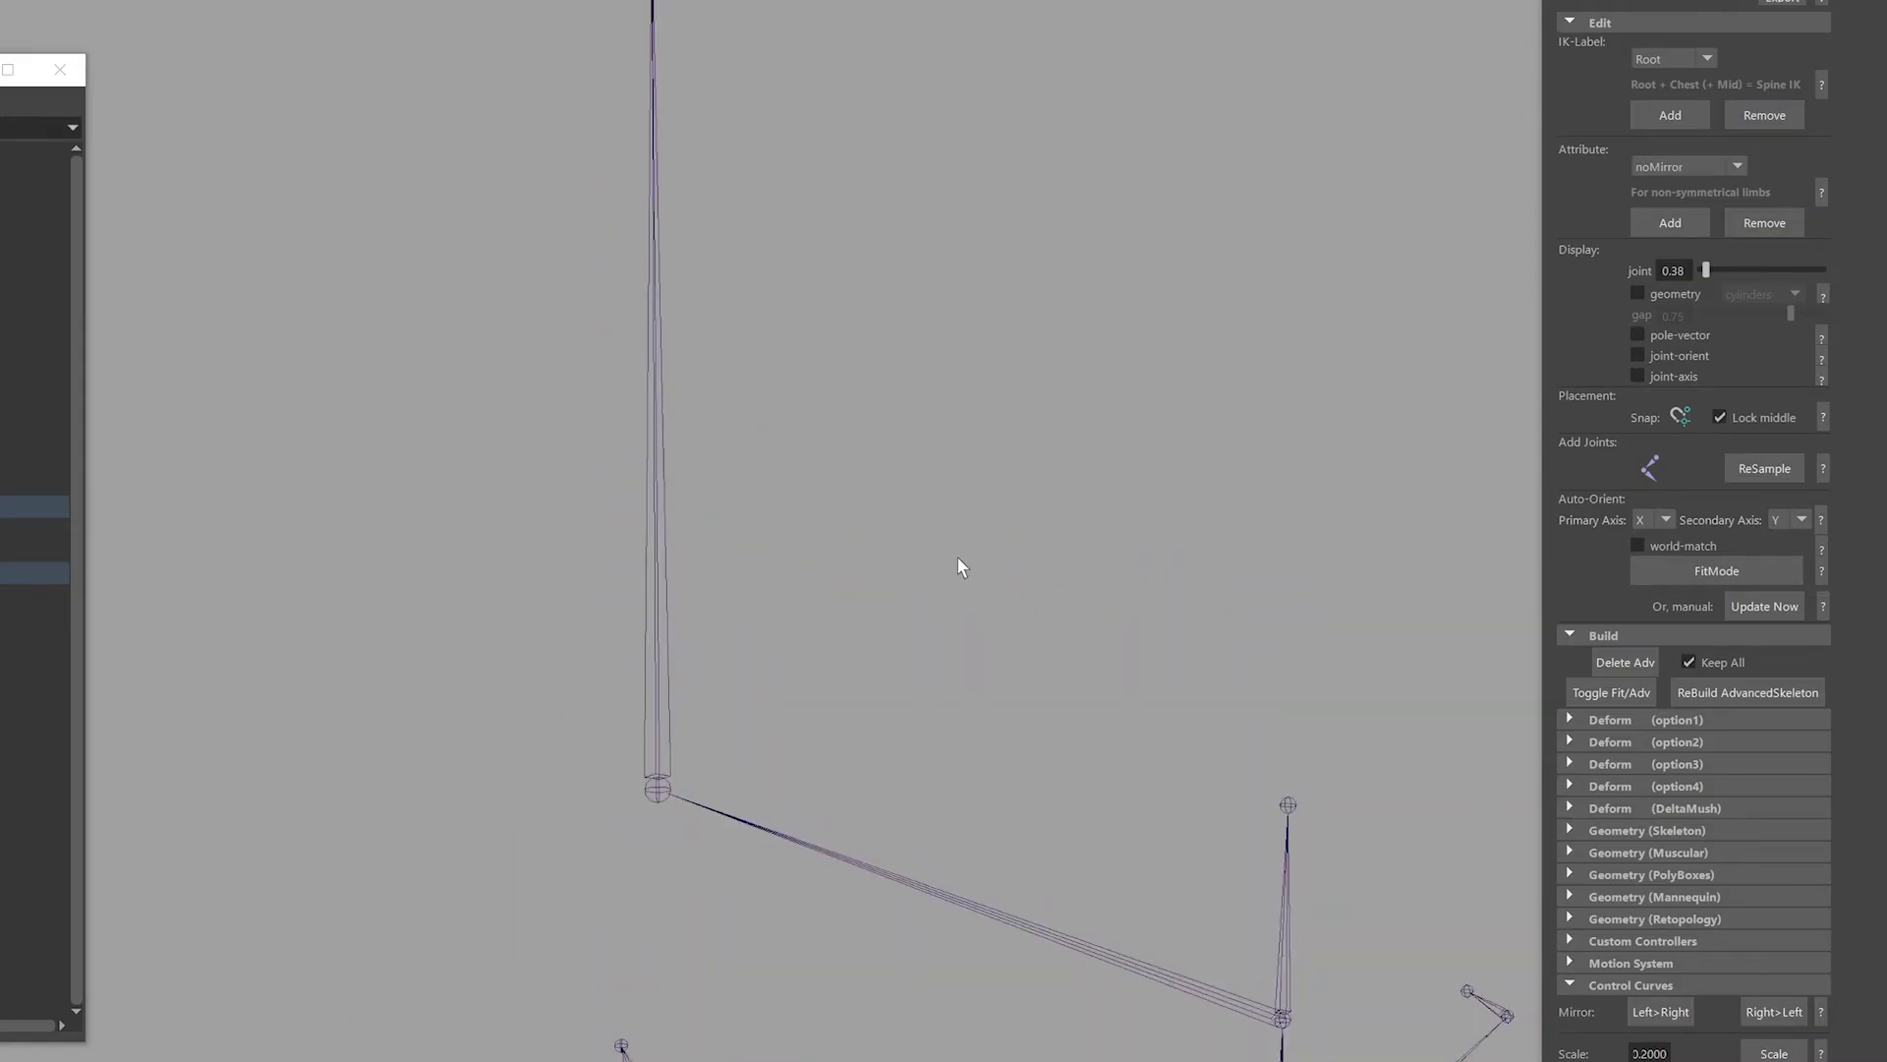
left_click(658, 793)
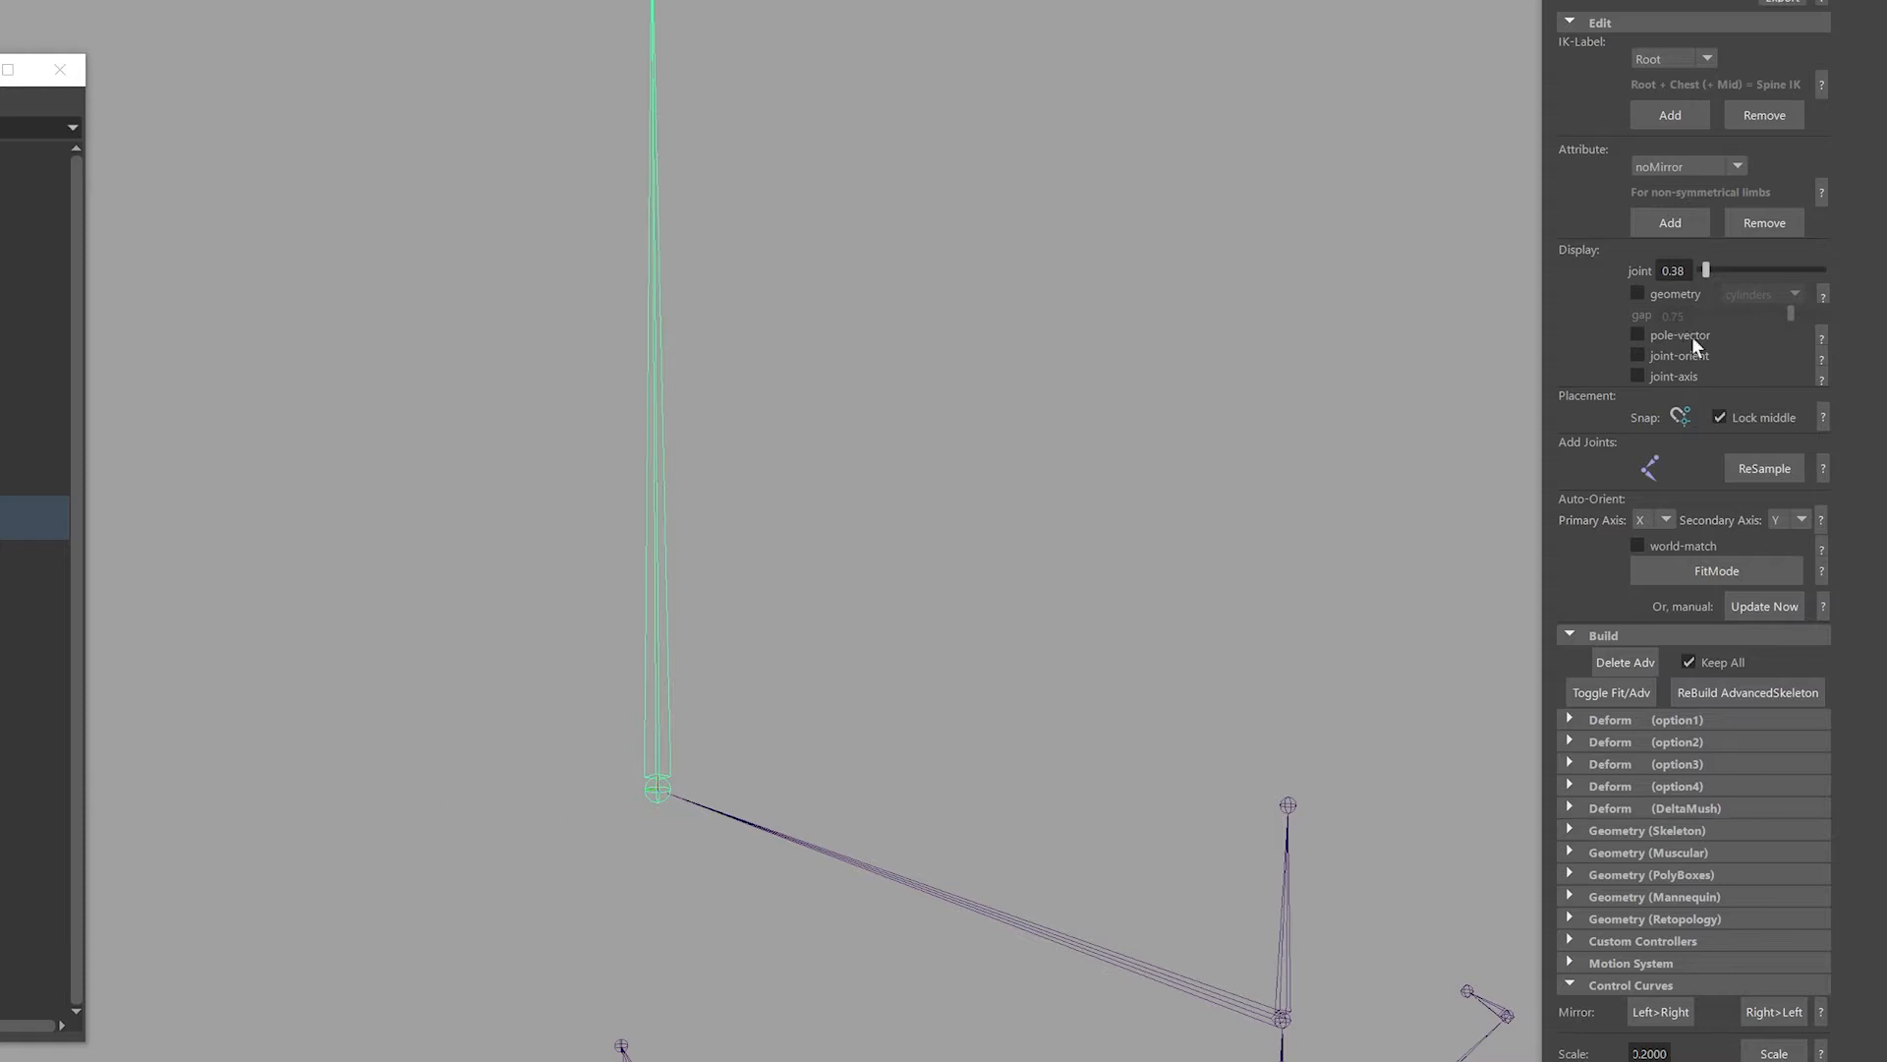
left_click(1673, 165)
left_click(1671, 212)
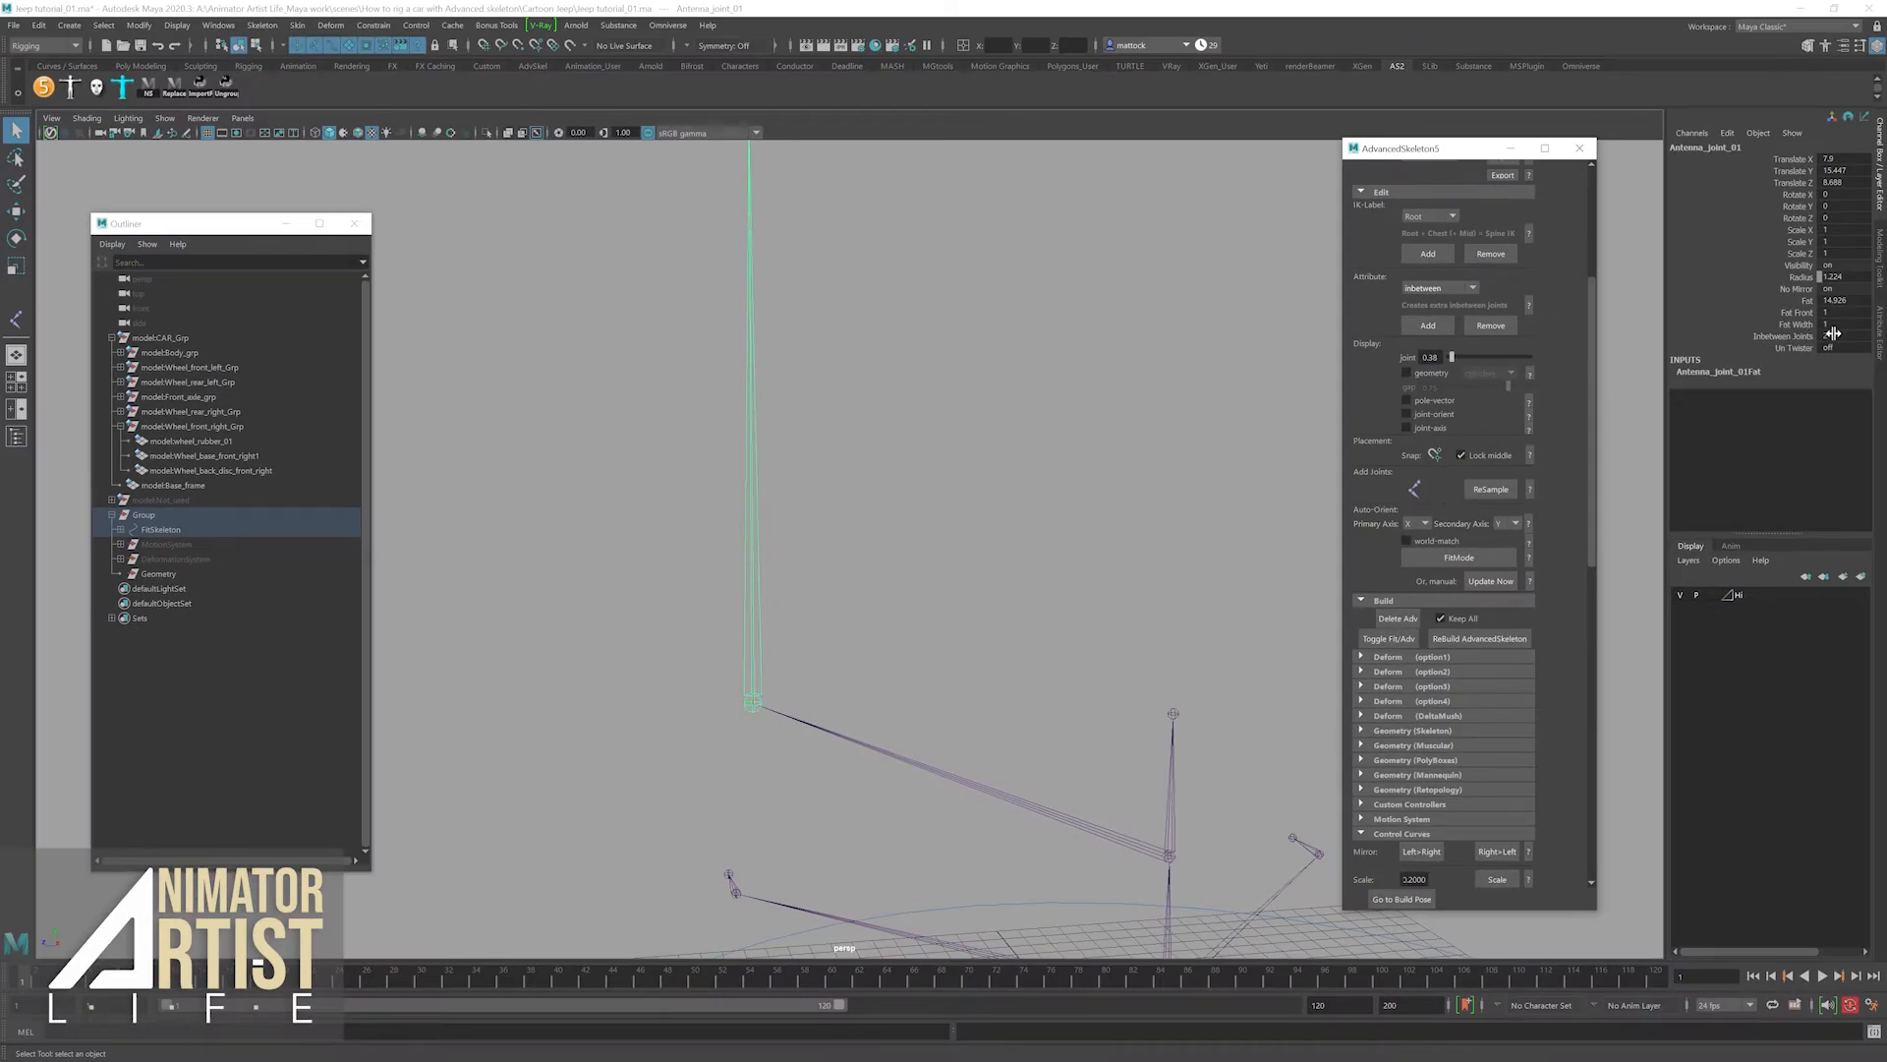
double_click(1821, 336)
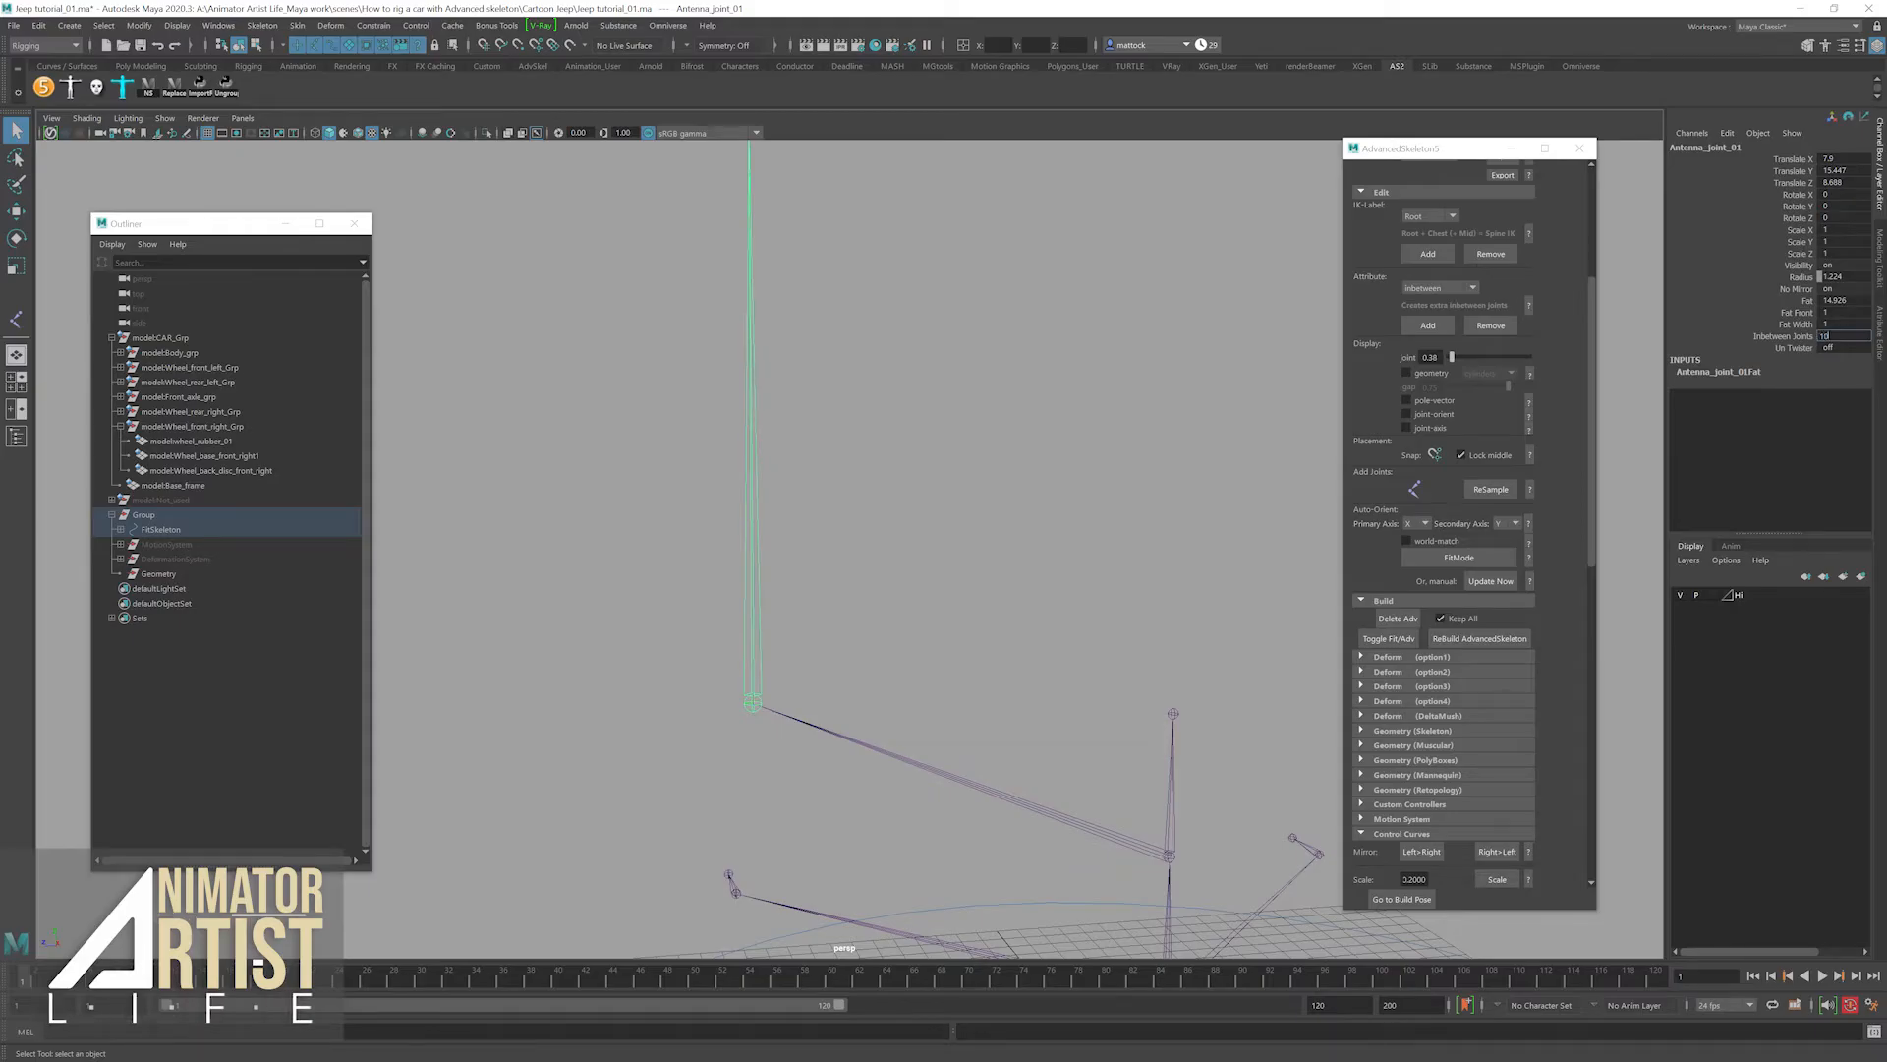
key("Tab")
Rebuild the AdvancedSkeleton rig, choosing to go to build pose and proceed.
scroll(914, 535, "down", 5)
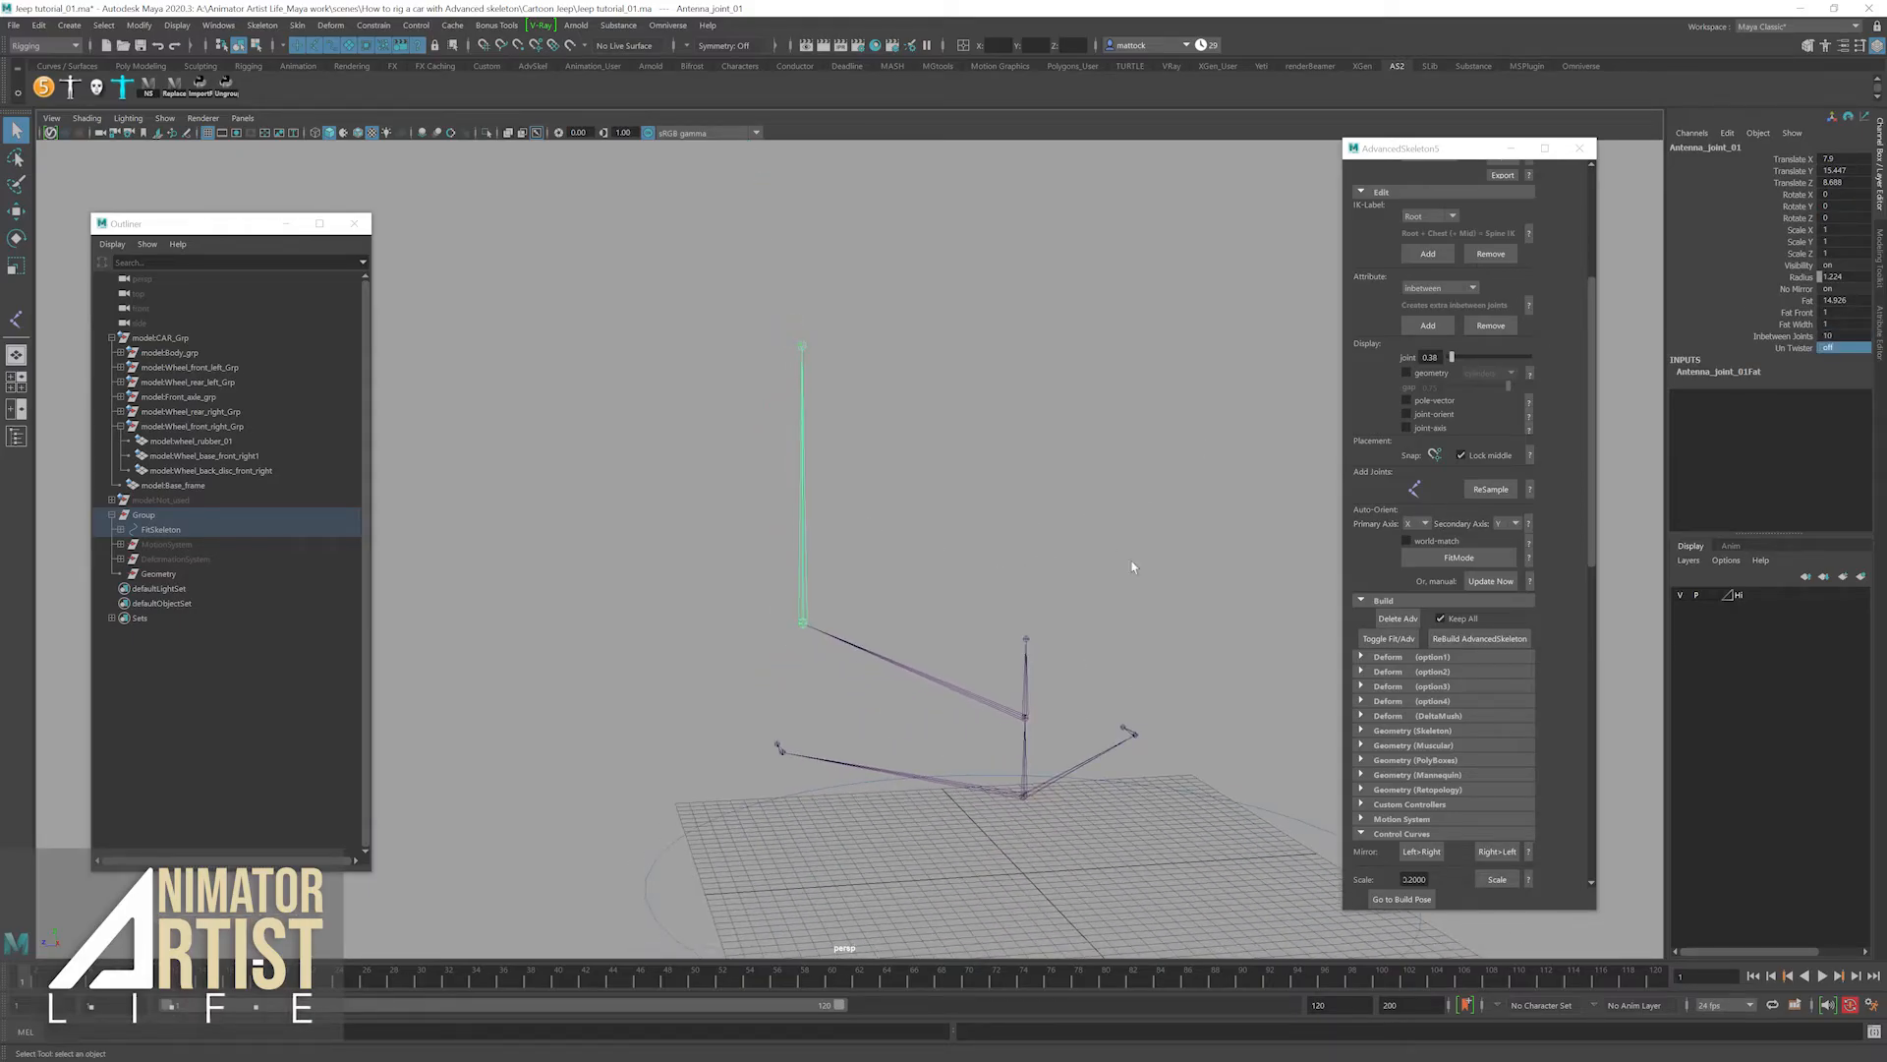
left_click(1480, 639)
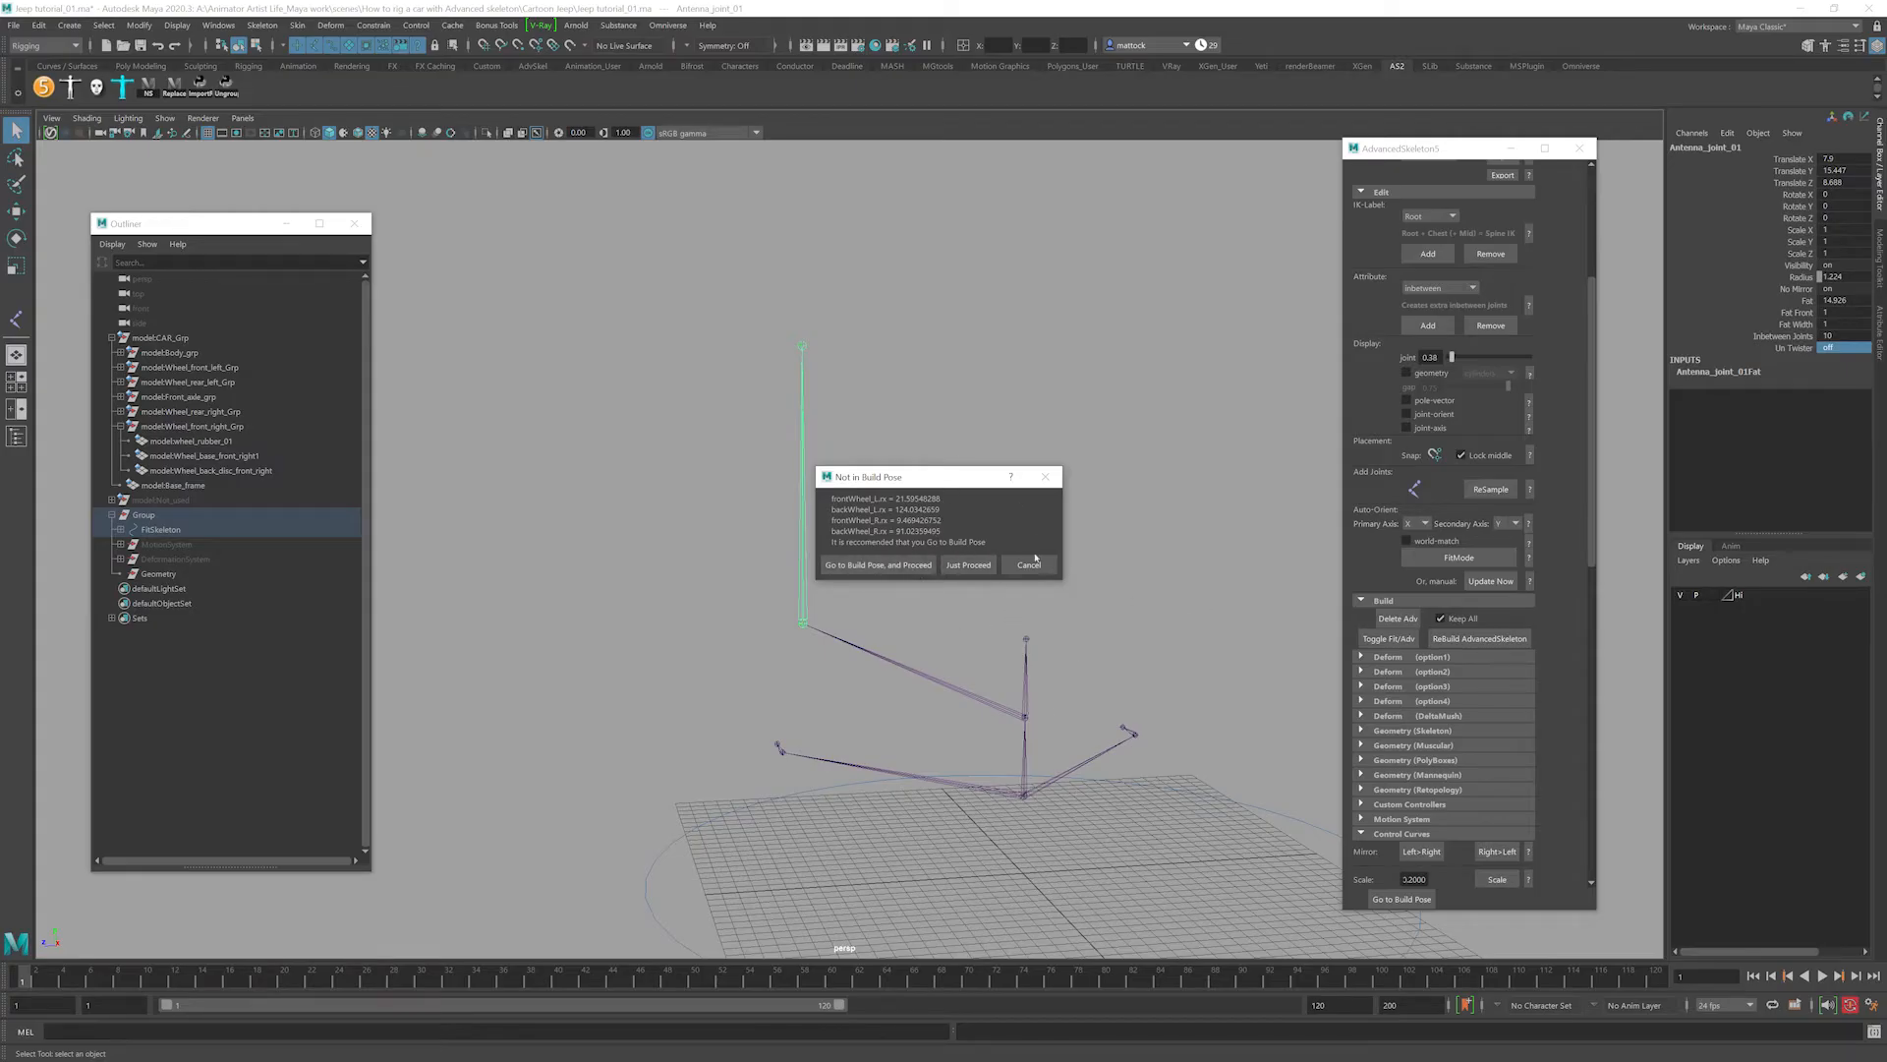
left_click(863, 567)
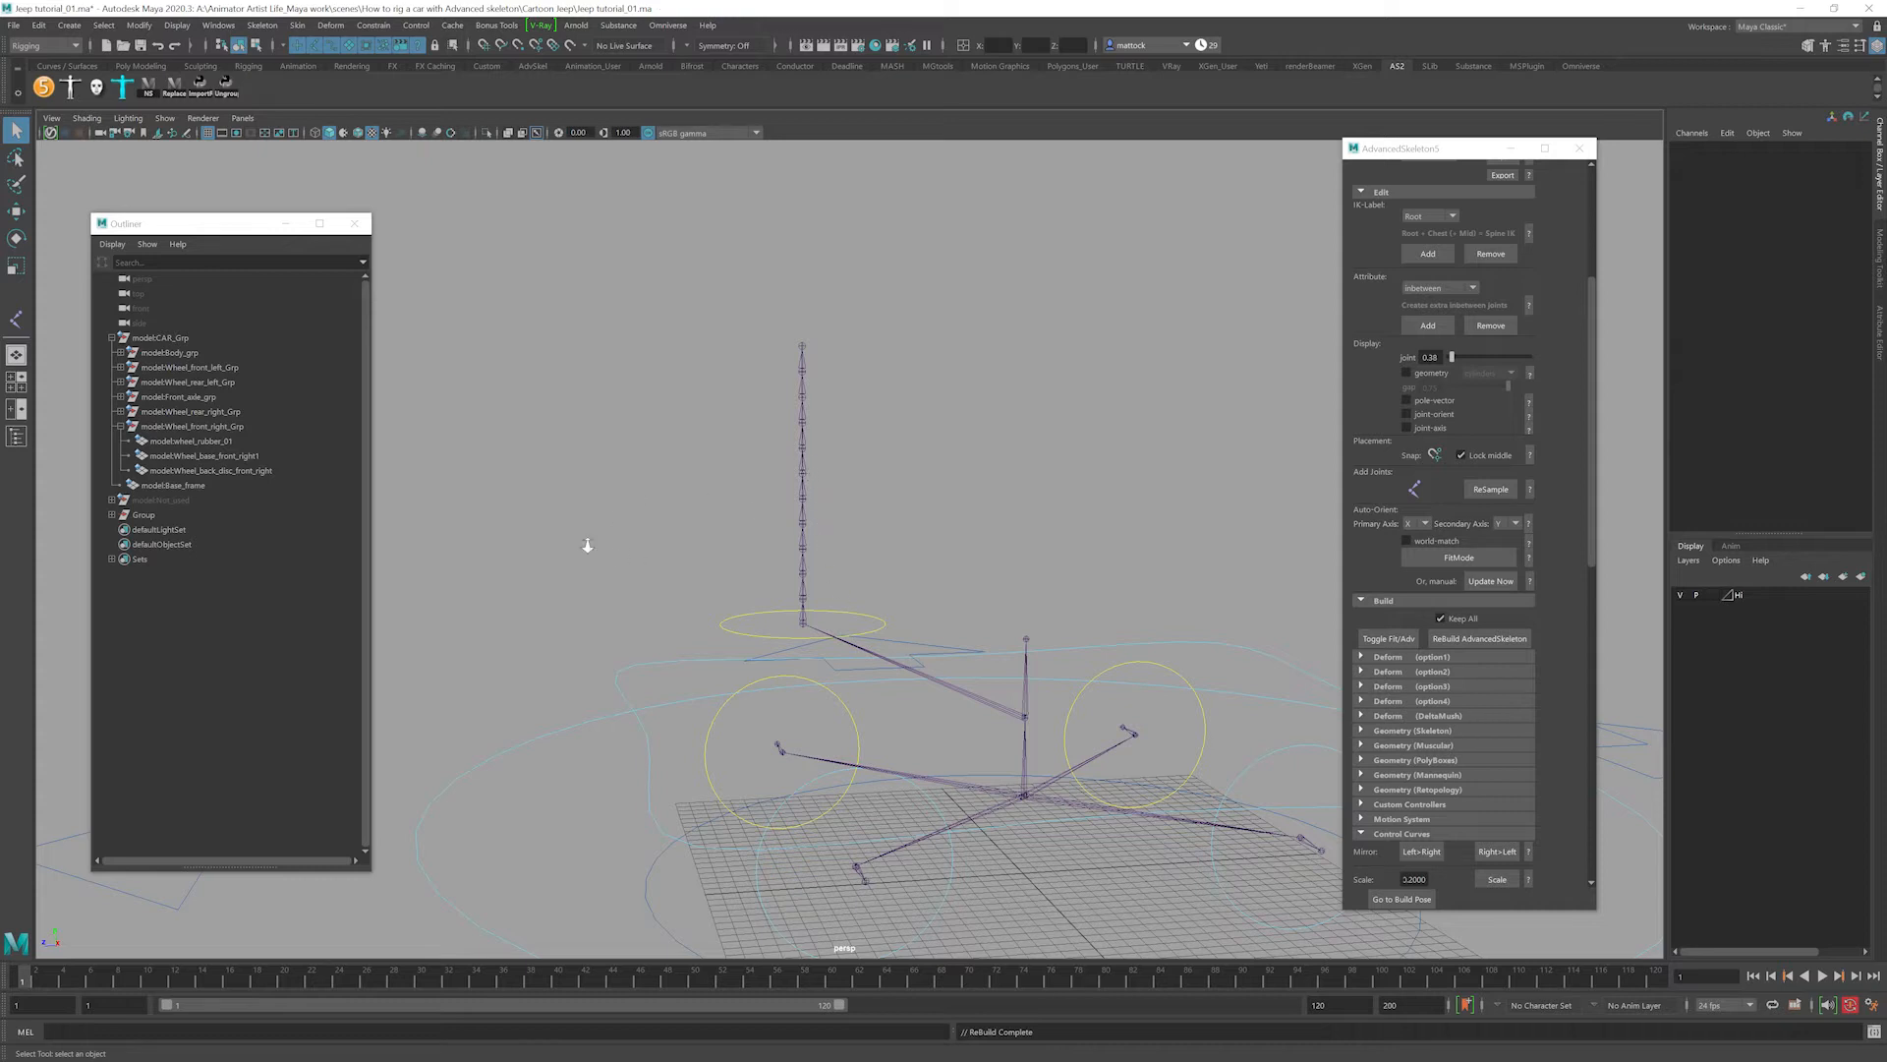
Test the antenna's bending by rotating the FKAntenna_joint_01 control about Z in both directions, undoing the rotations.
scroll(653, 619, "up", 5)
left_click(823, 648)
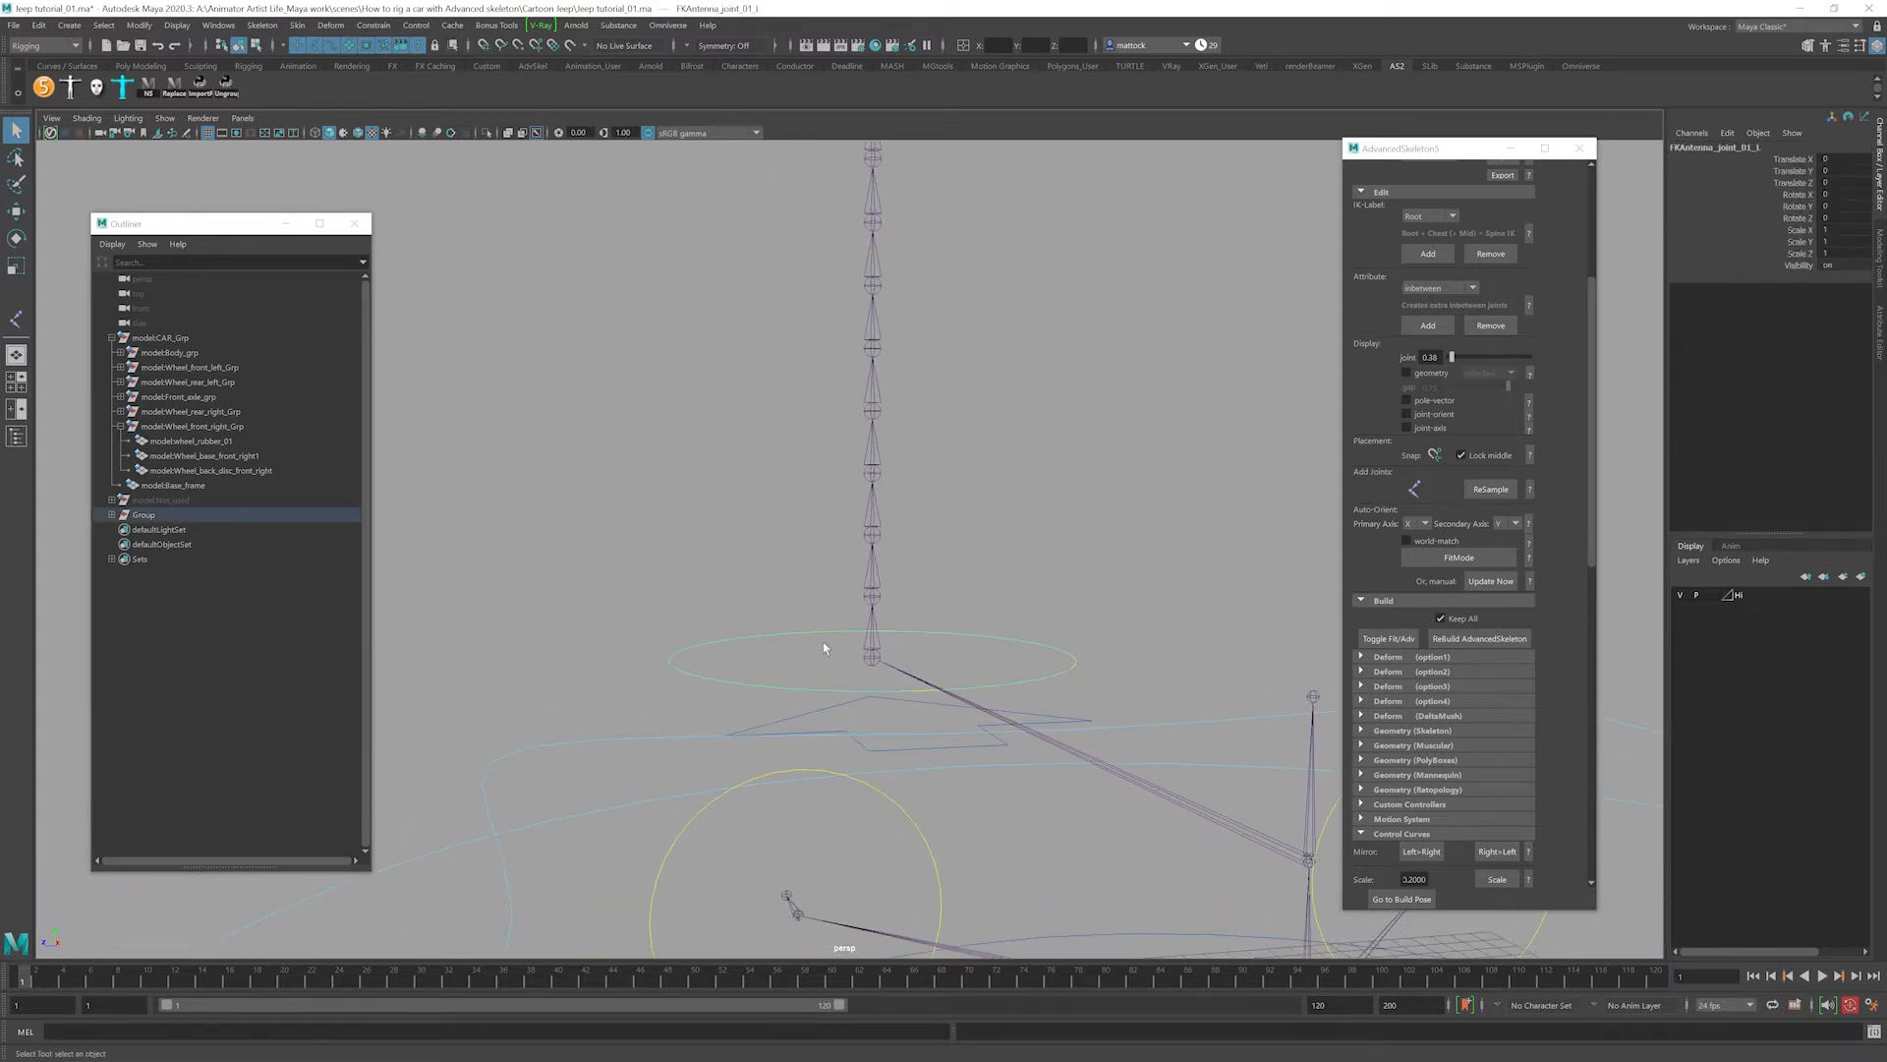
scroll(893, 548, "down", 5)
key("e")
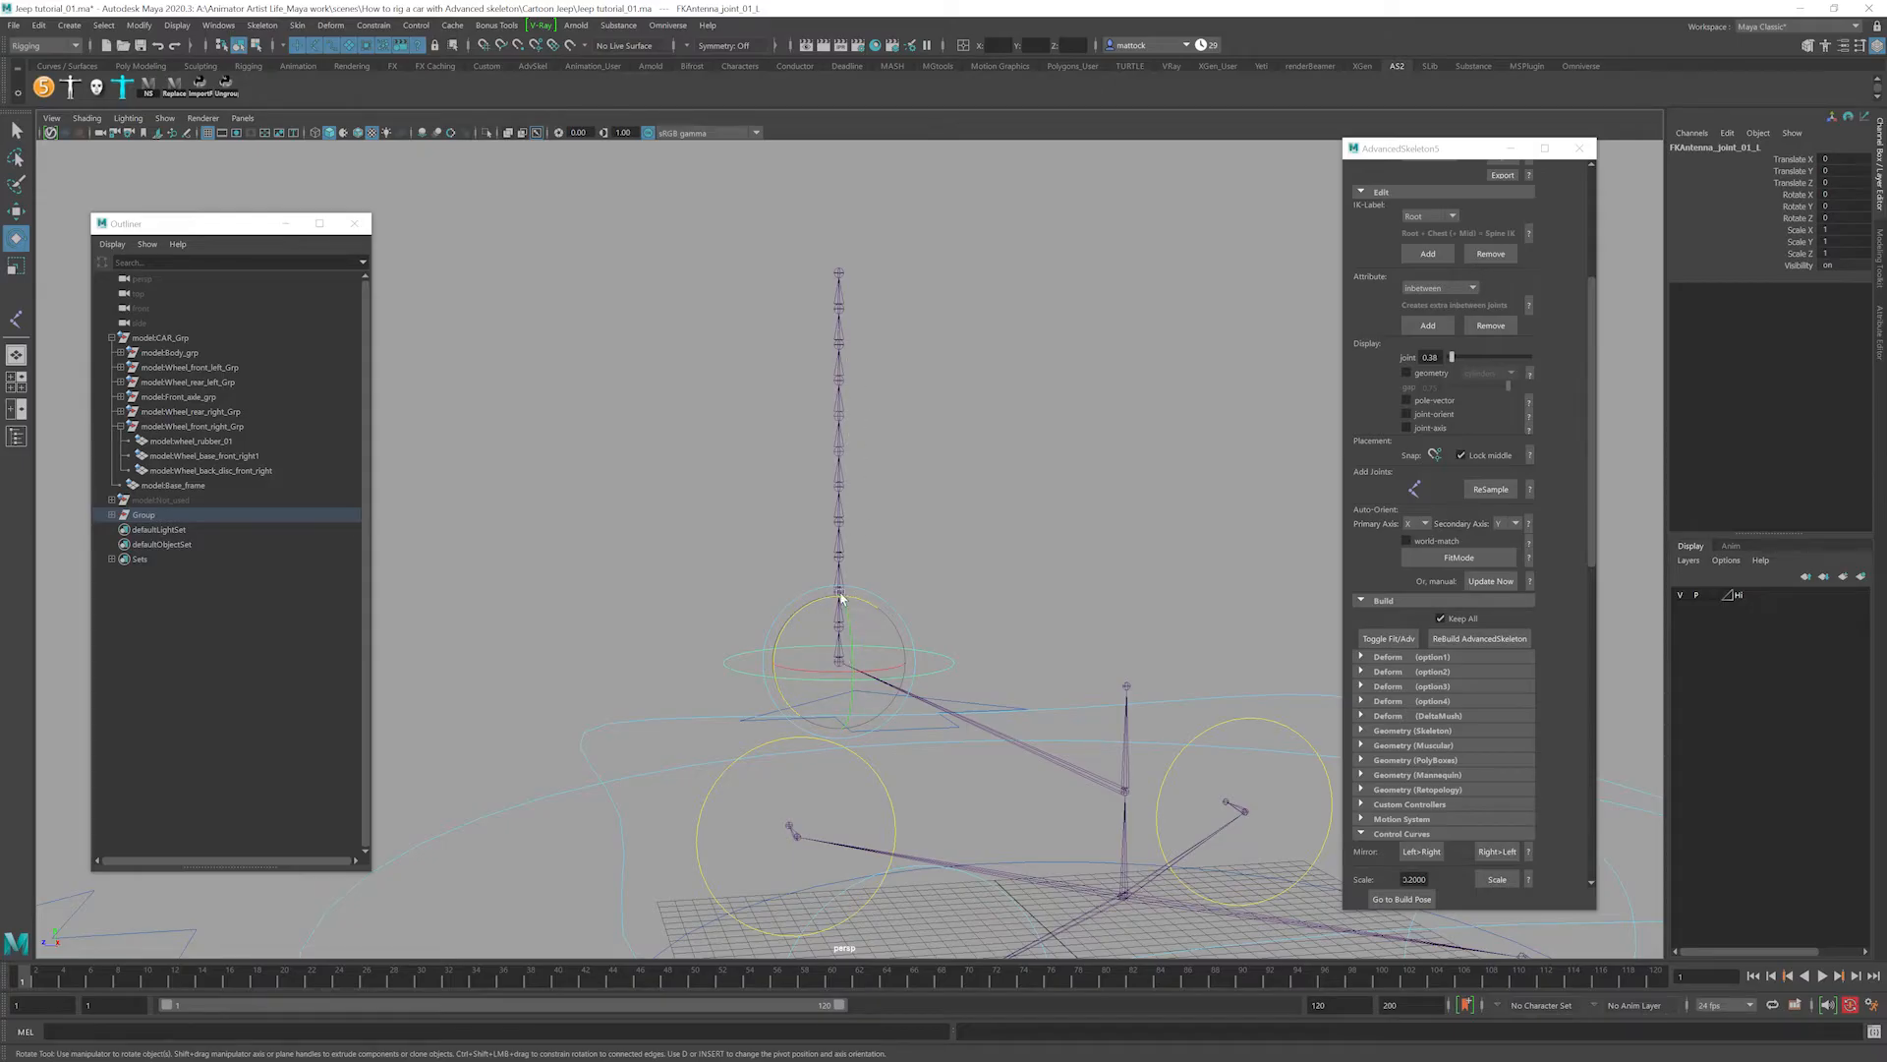
left_click_drag(803, 605, 836, 549)
key("ctrl+z")
key("ctrl+z")
key("ctrl+z")
key("ctrl+z")
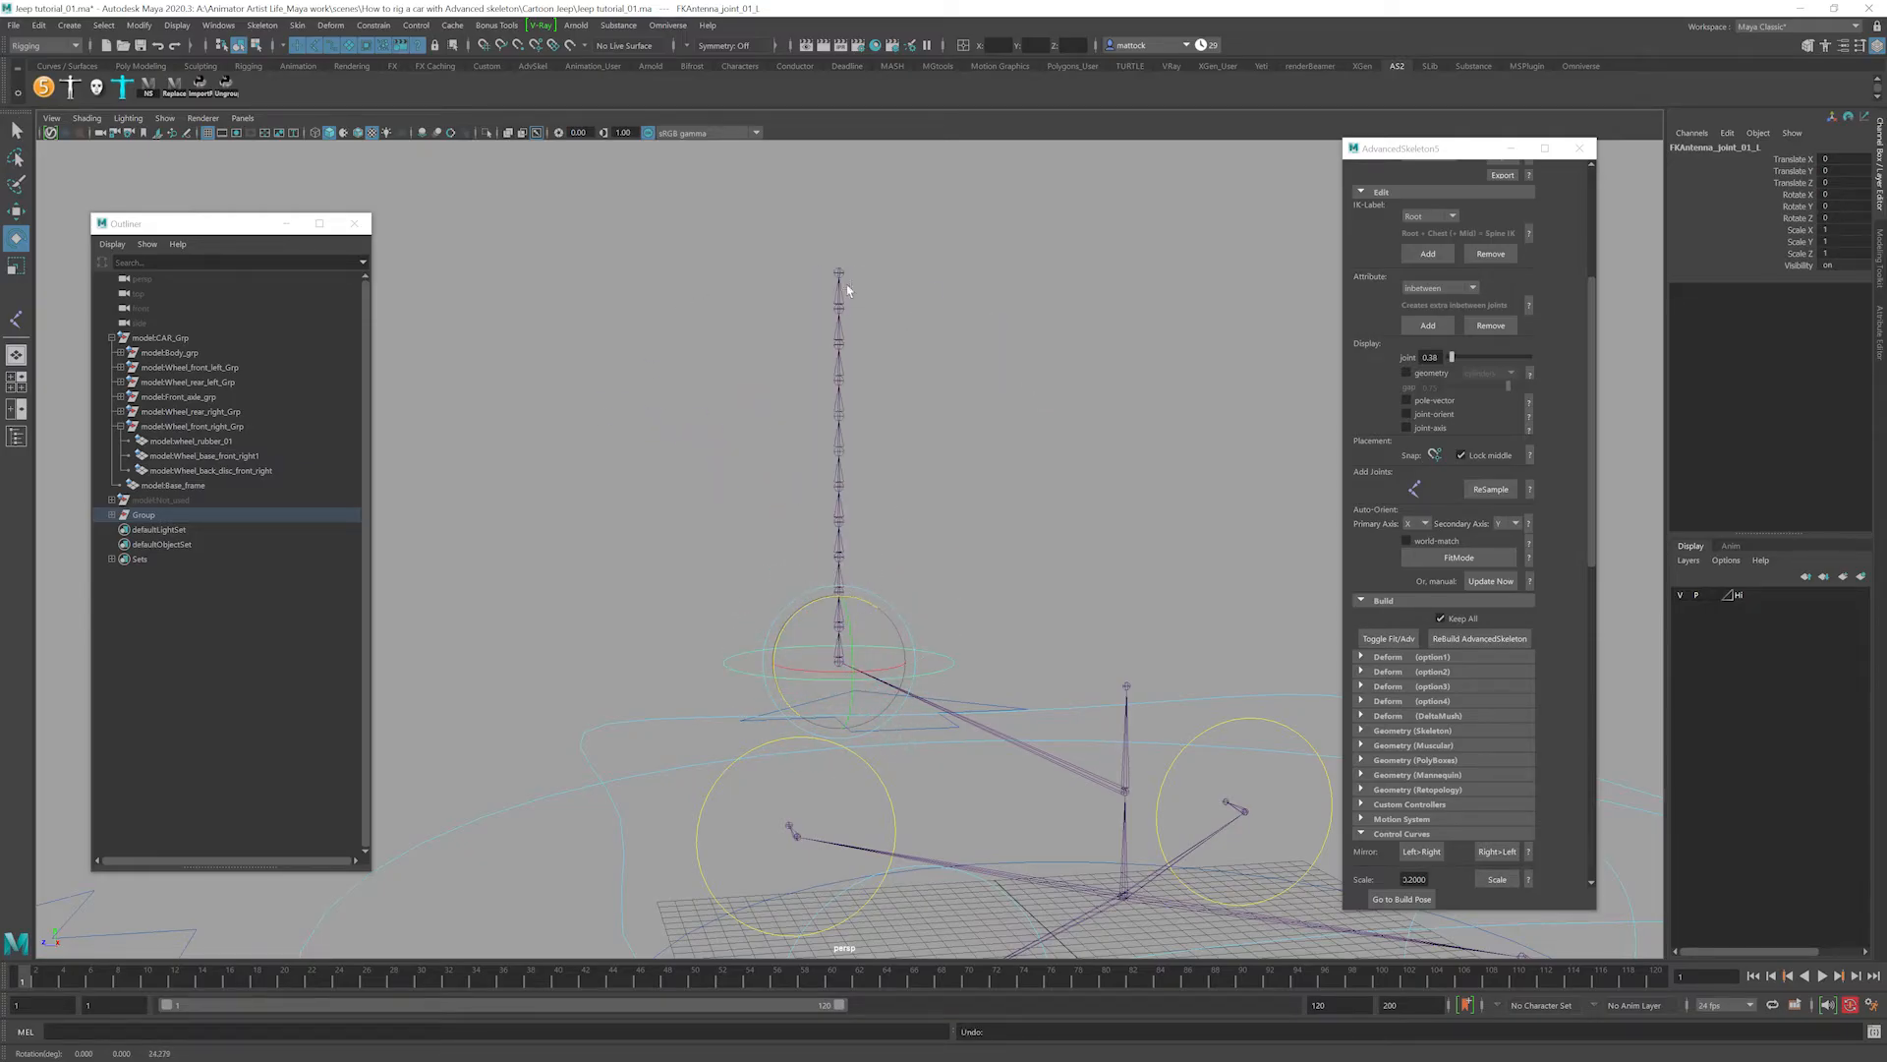
left_click_drag(815, 604, 675, 713)
key("ctrl+z")
key("ctrl+z")
key("ctrl+z")
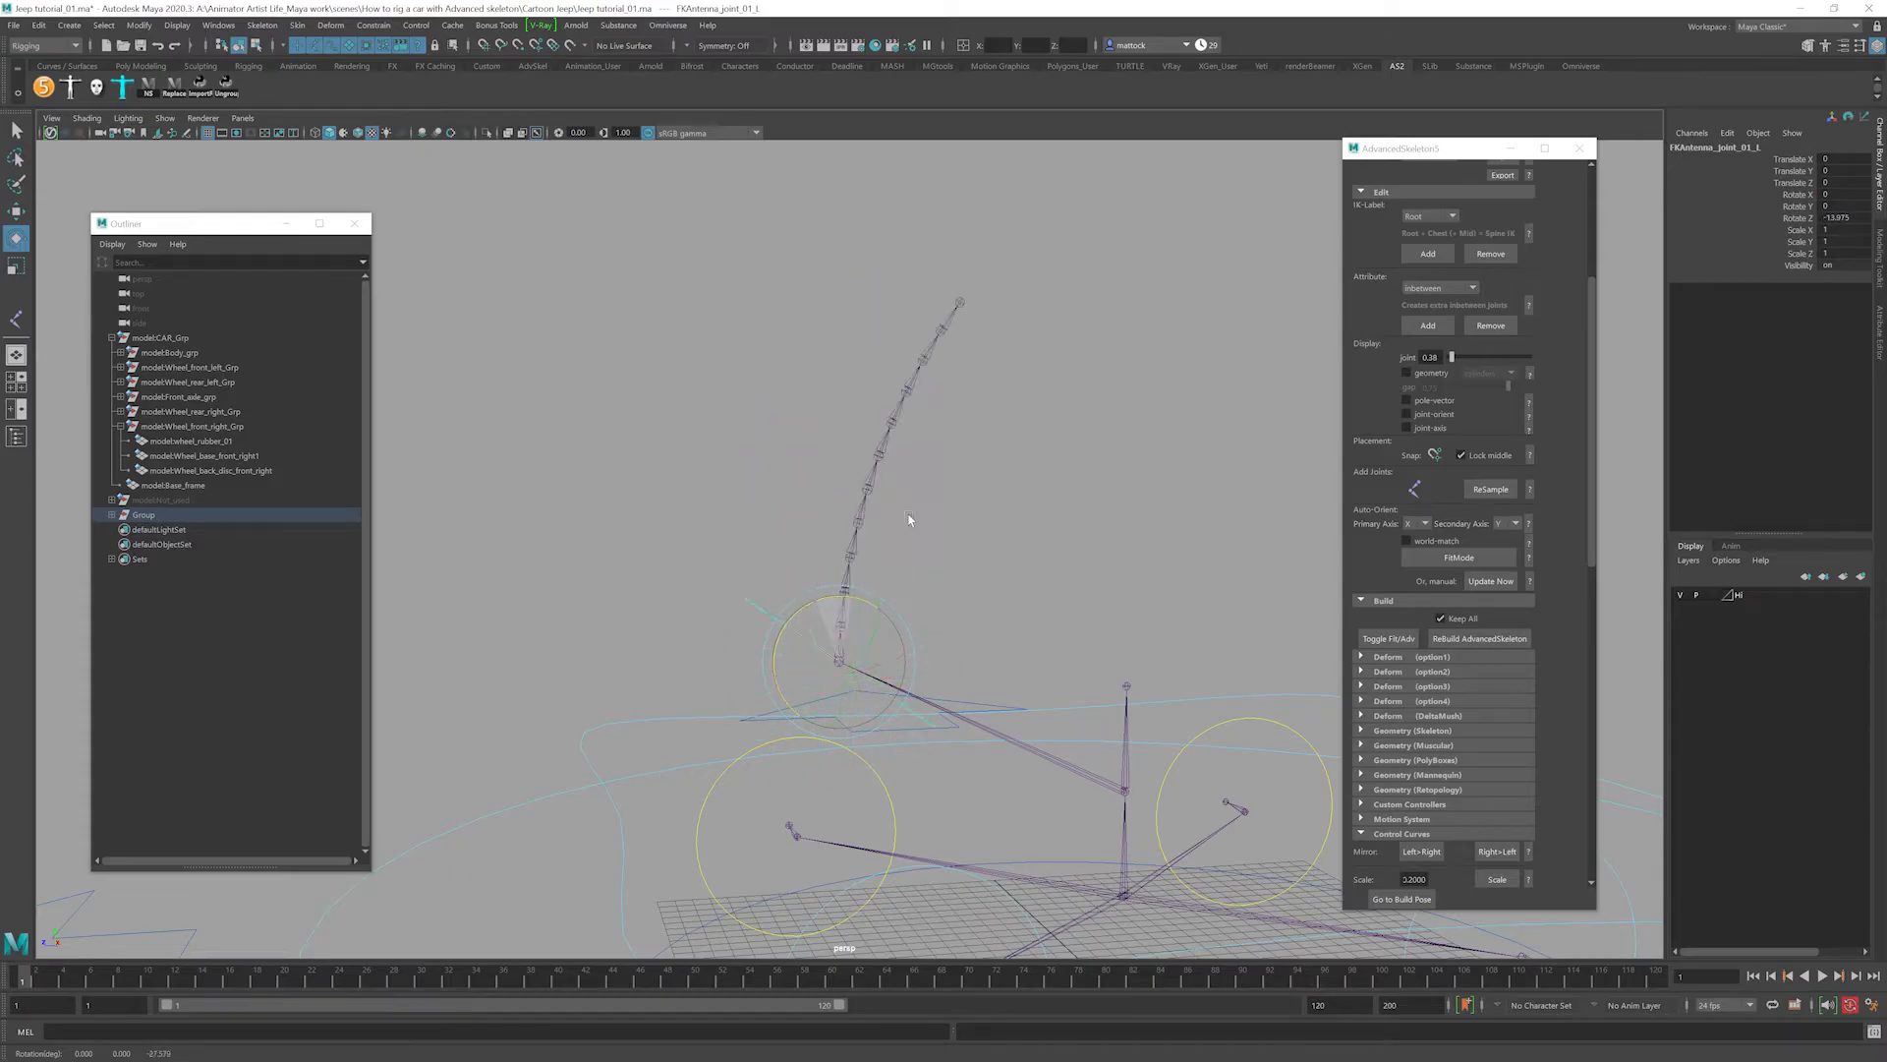
scroll(938, 574, "down", 3)
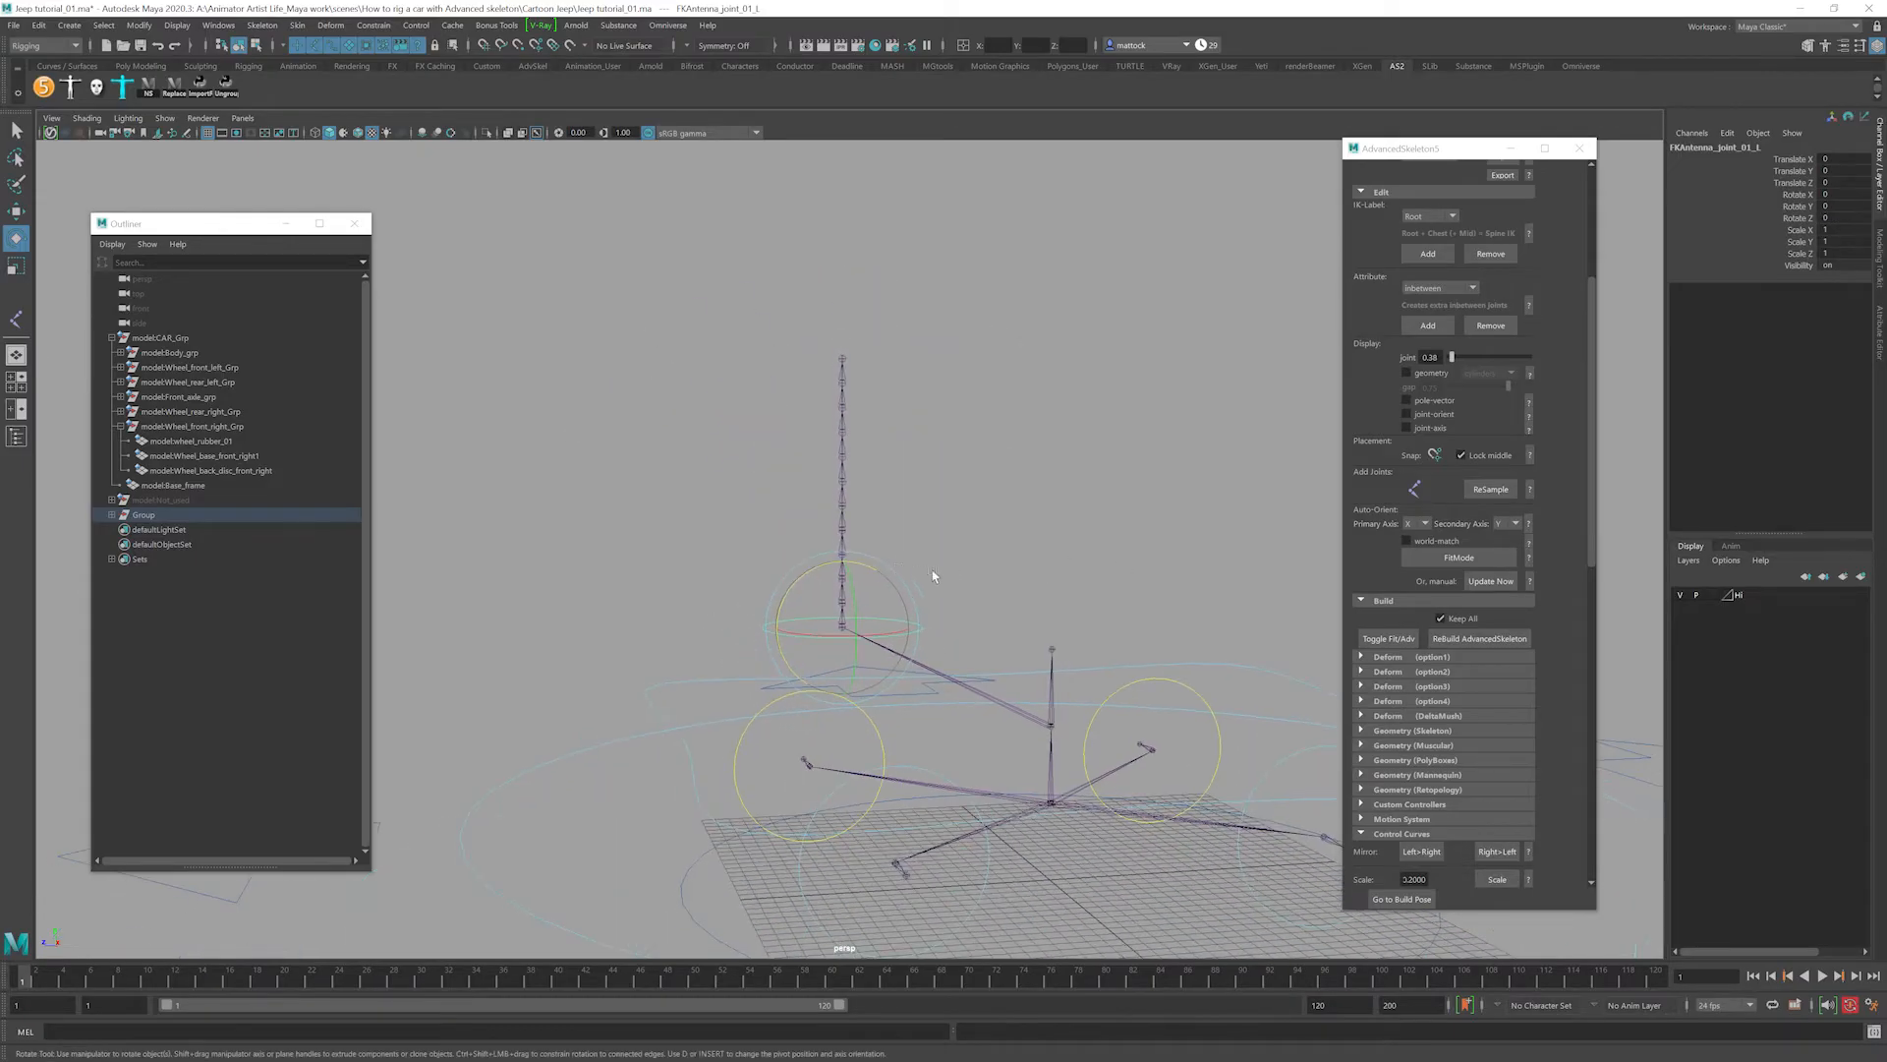
left_click_drag(935, 577, 1091, 601, "alt")
key("ctrl+z")
Show all object types in the viewport again so the jeep geometry is displayed with the rig.
left_click_drag(1073, 476, 919, 562, "alt")
scroll(896, 659, "up", 2)
scroll(896, 658, "up", 1)
left_click(165, 118)
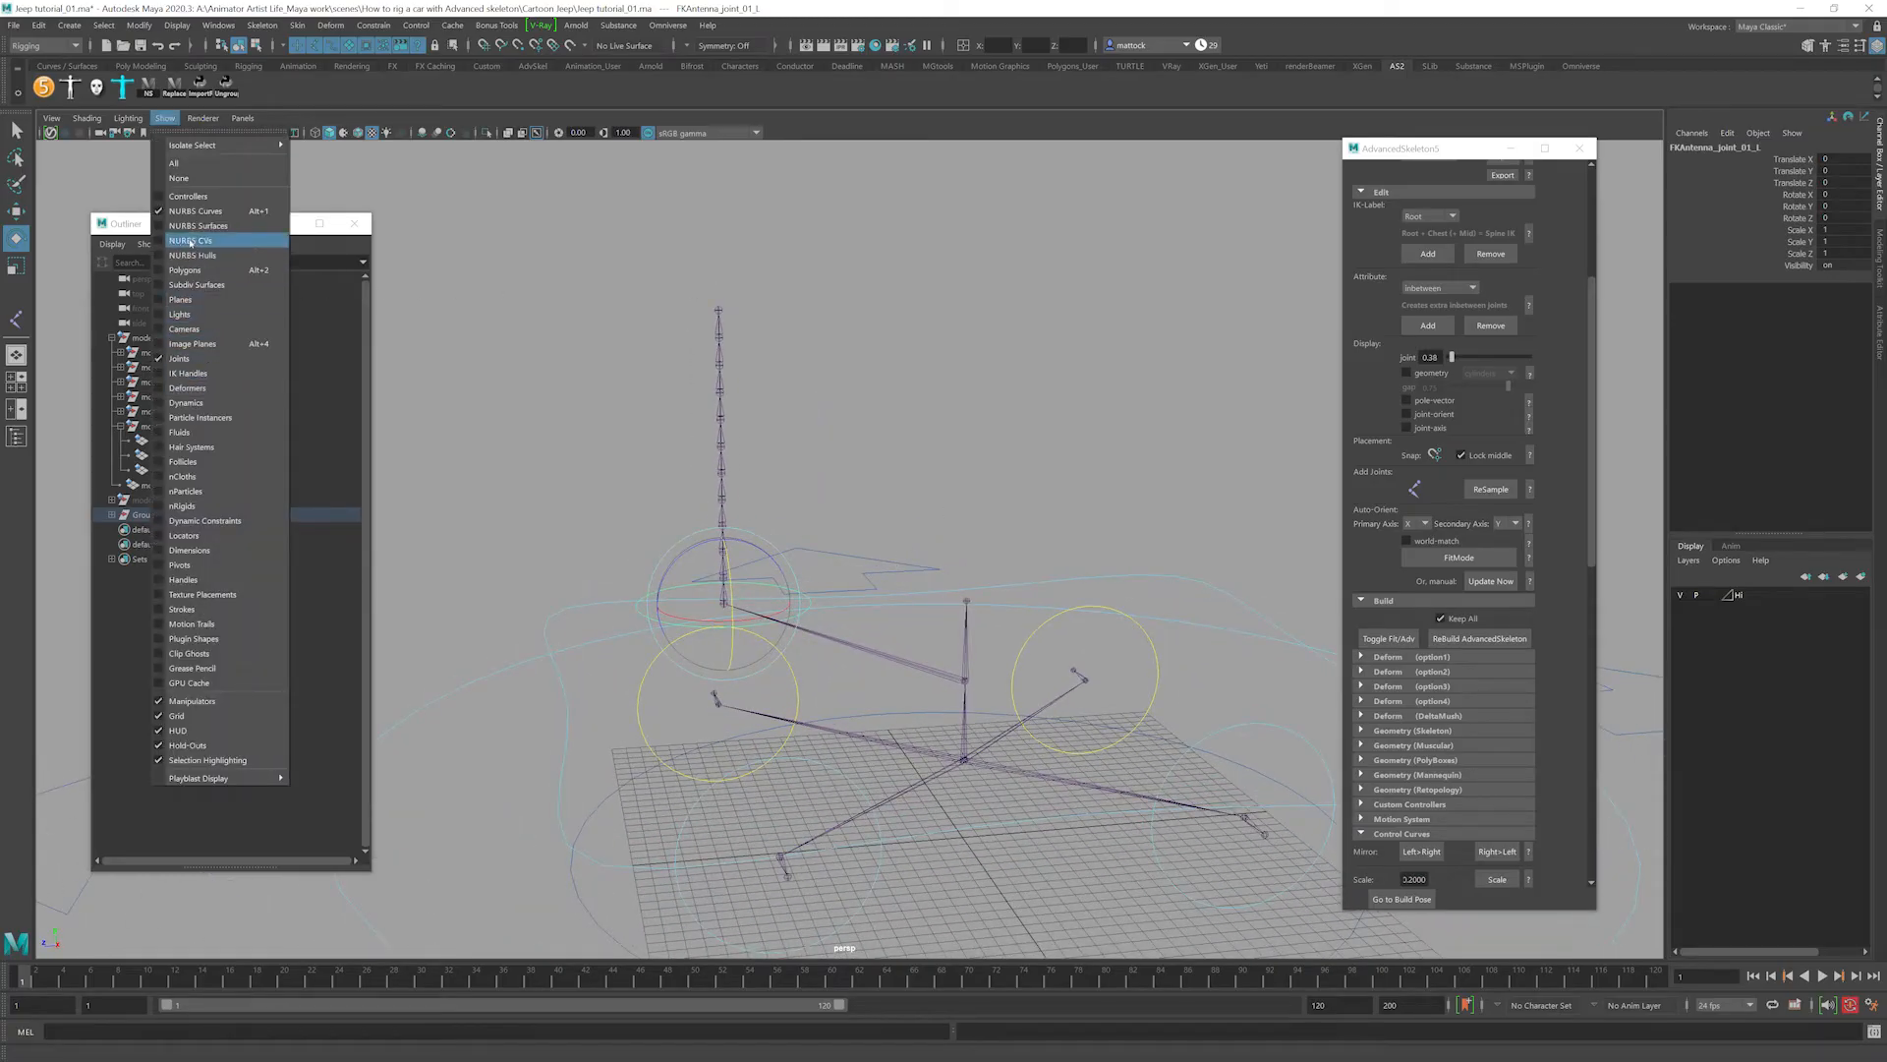
left_click(174, 164)
scroll(1022, 467, "down", 3)
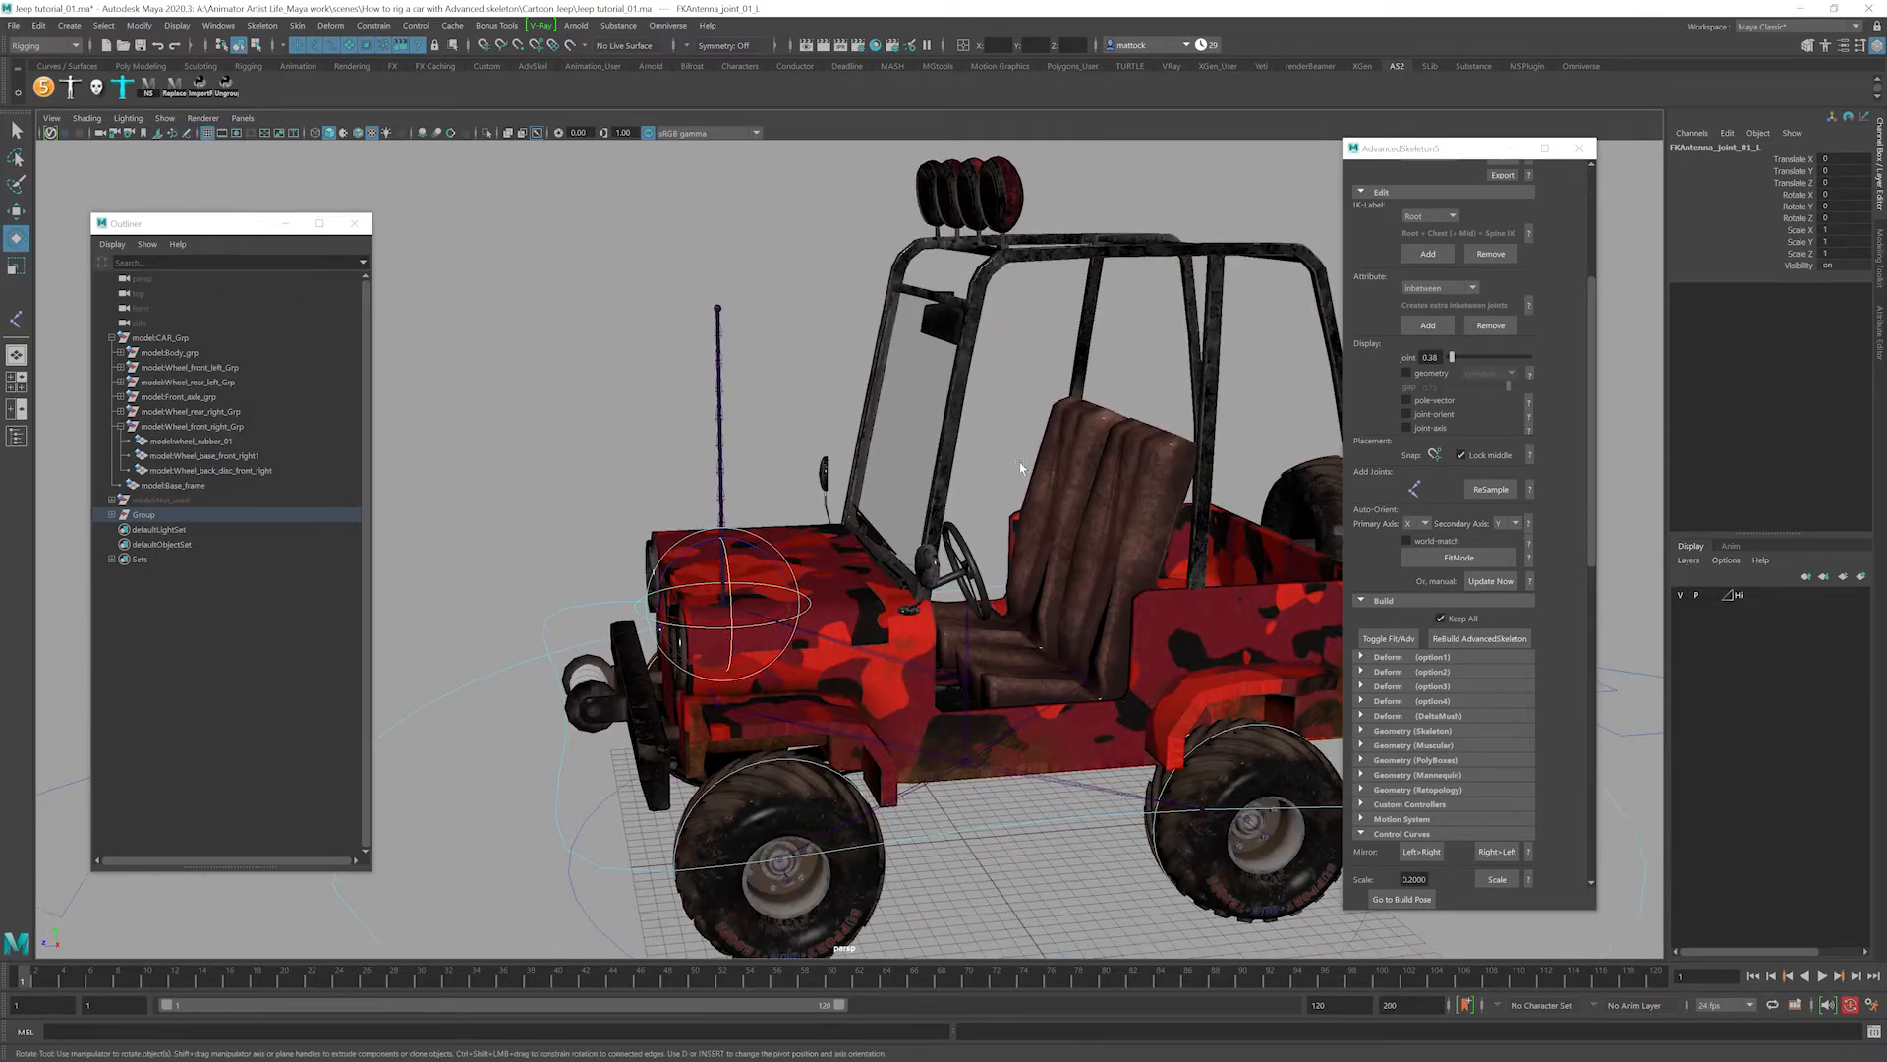
Test-rotate the antenna's base control with the jeep geometry displayed and undo the rotation.
left_click_drag(766, 535, 804, 534)
key("ctrl+z")
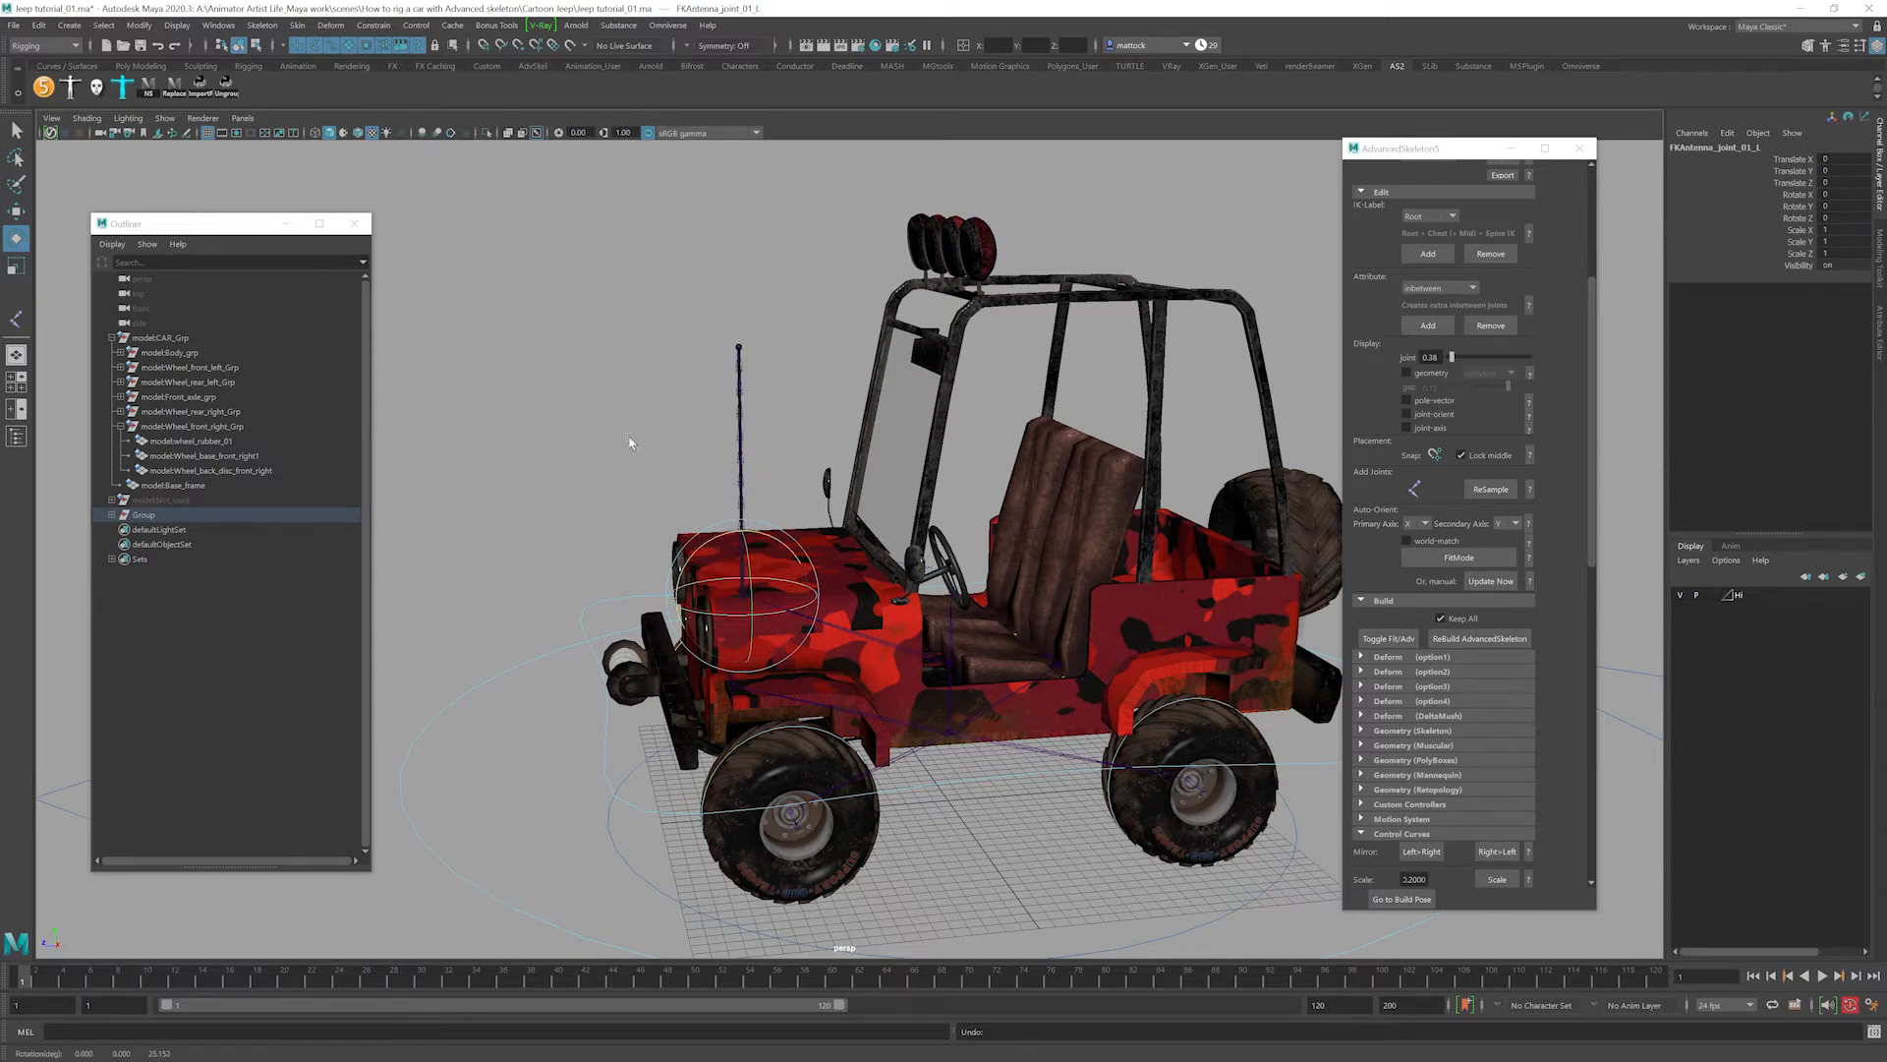
scroll(787, 433, "up", 2)
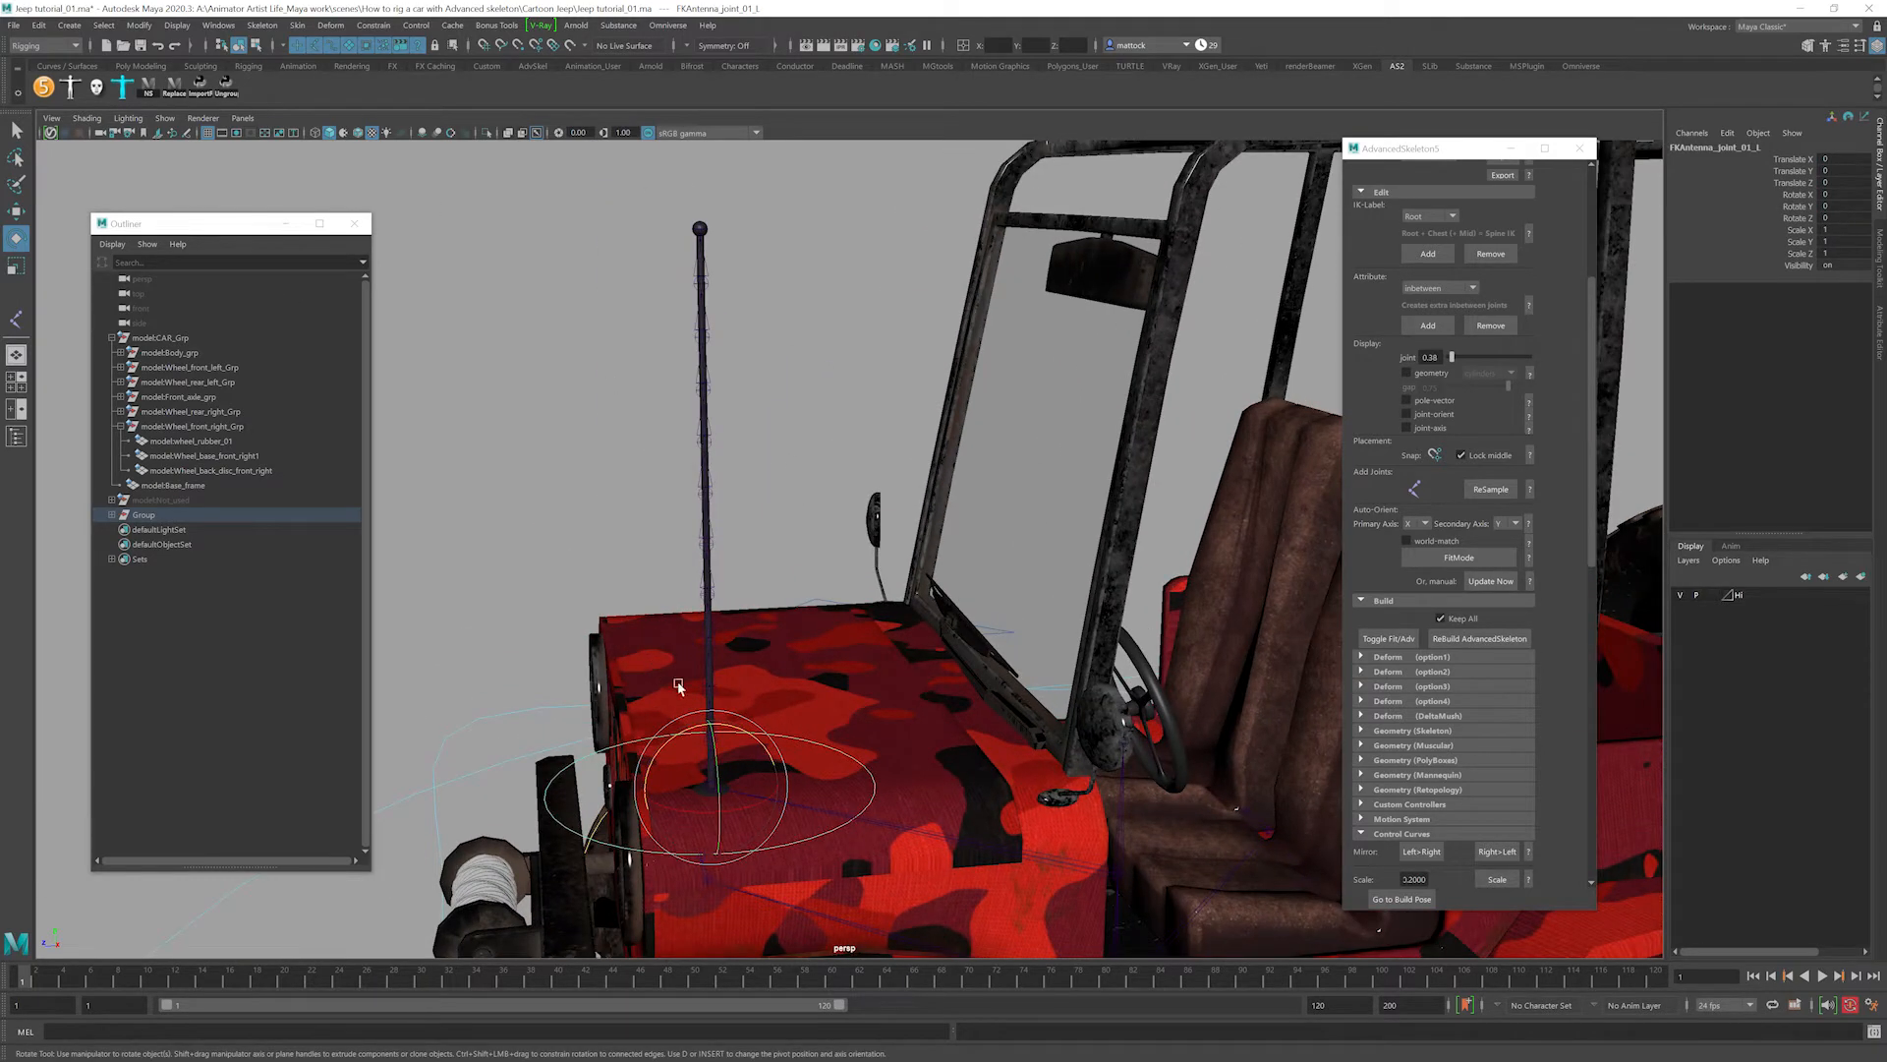
scroll(867, 433, "down", 2)
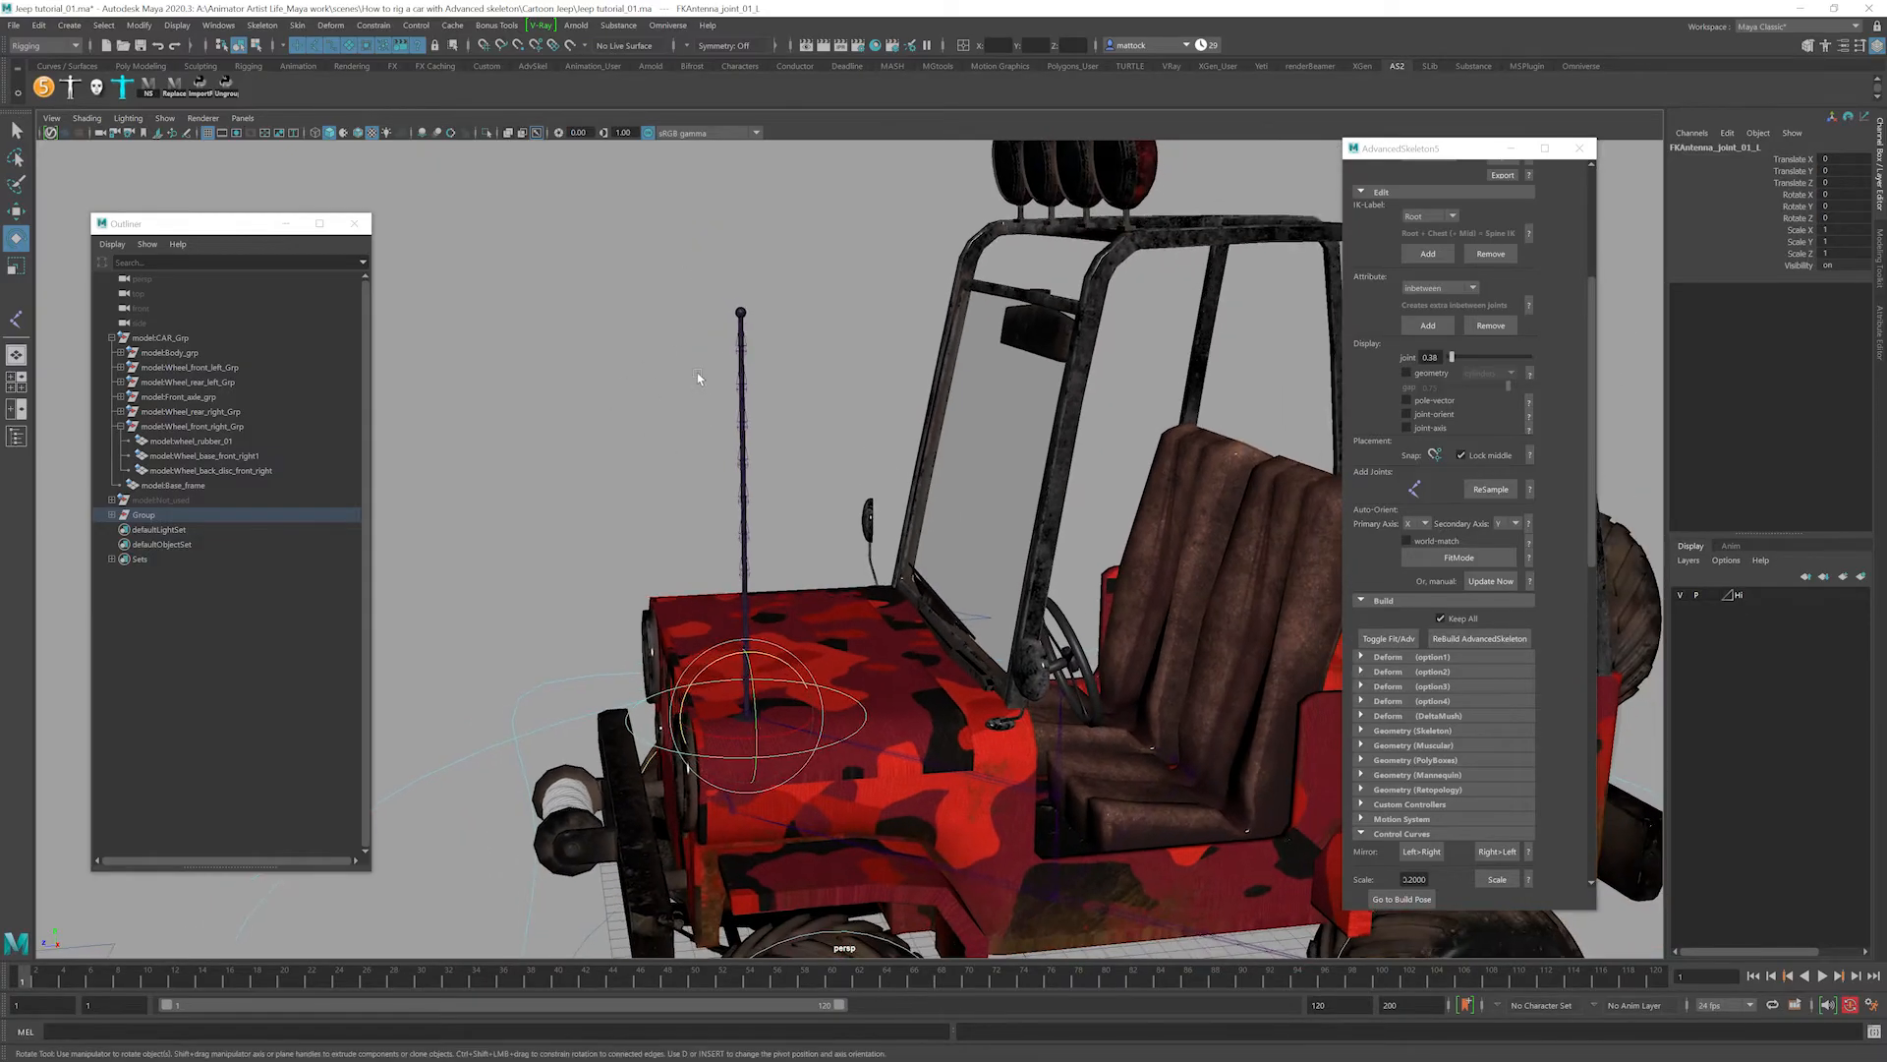
Select the antenna's Antenna_joint_01Part4_L joint, reveal it in the Outliner and collapse the Antenna_joint_01_L hierarchy.
left_click_drag(699, 380, 611, 287, "alt")
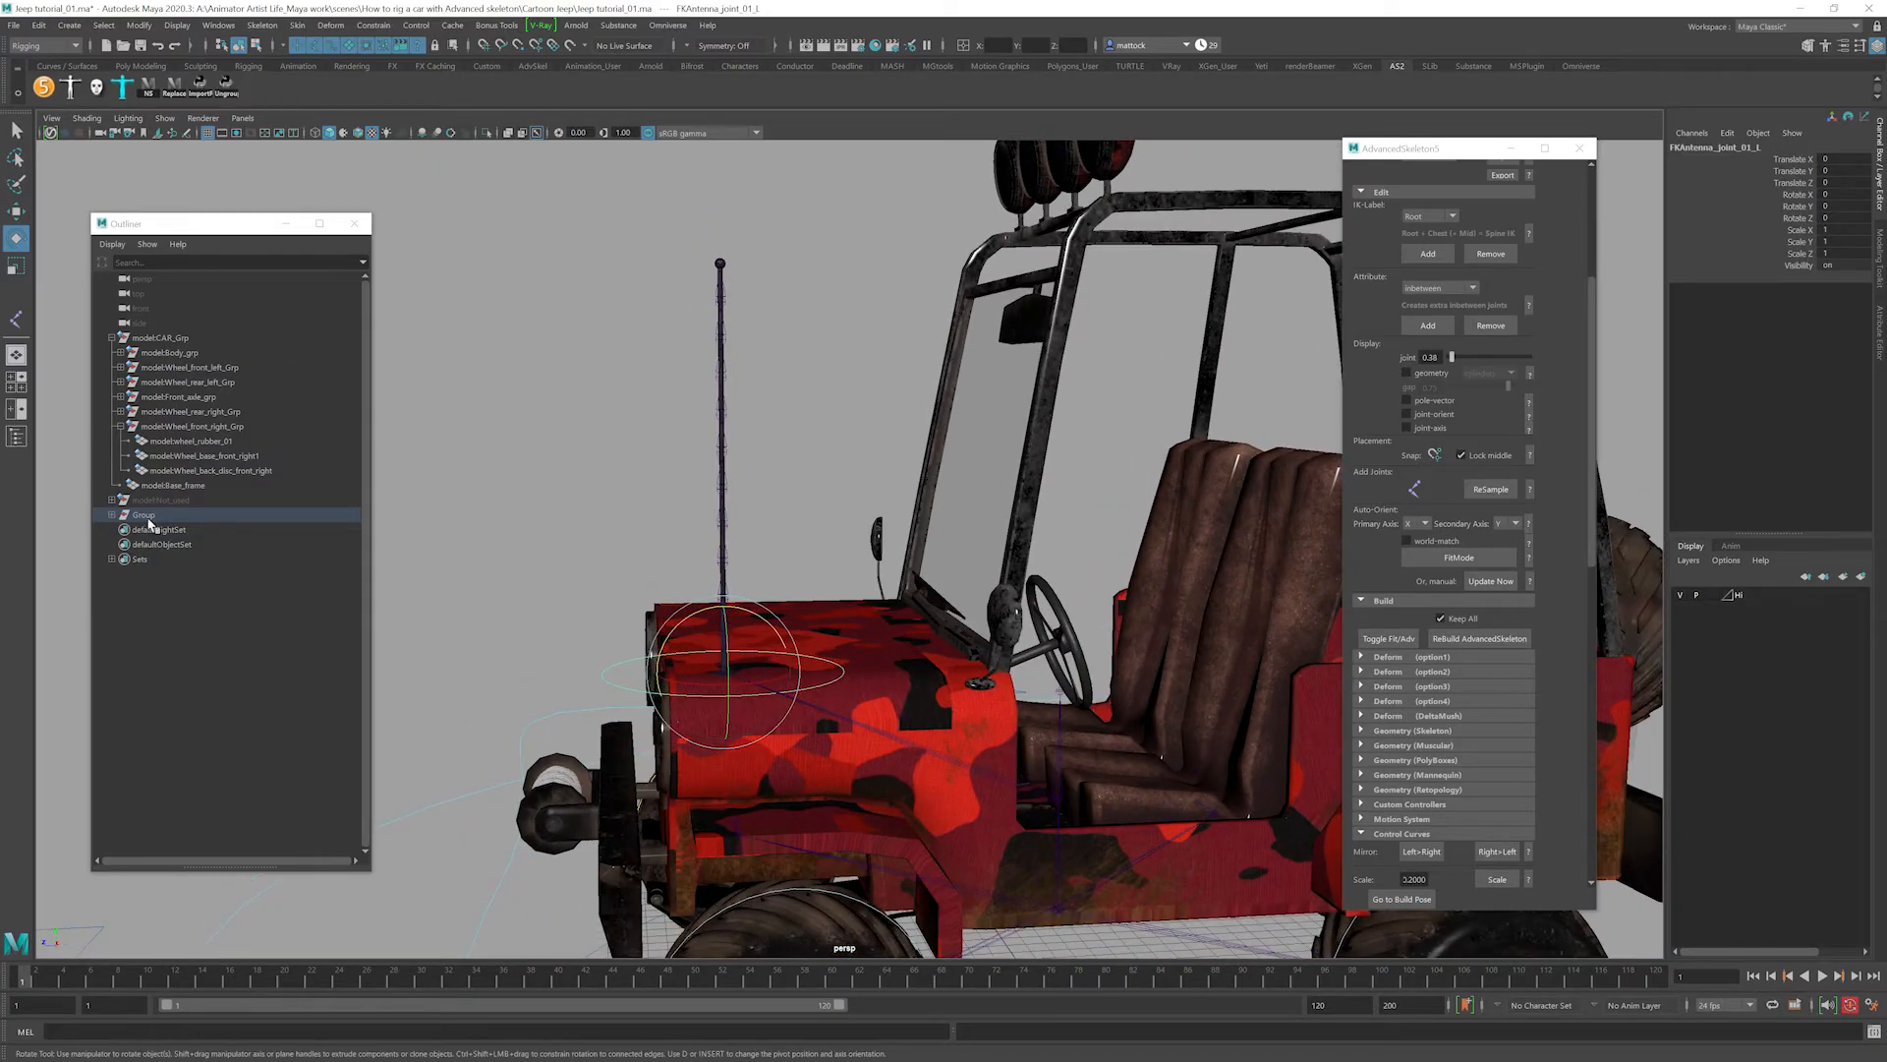
left_click(728, 530)
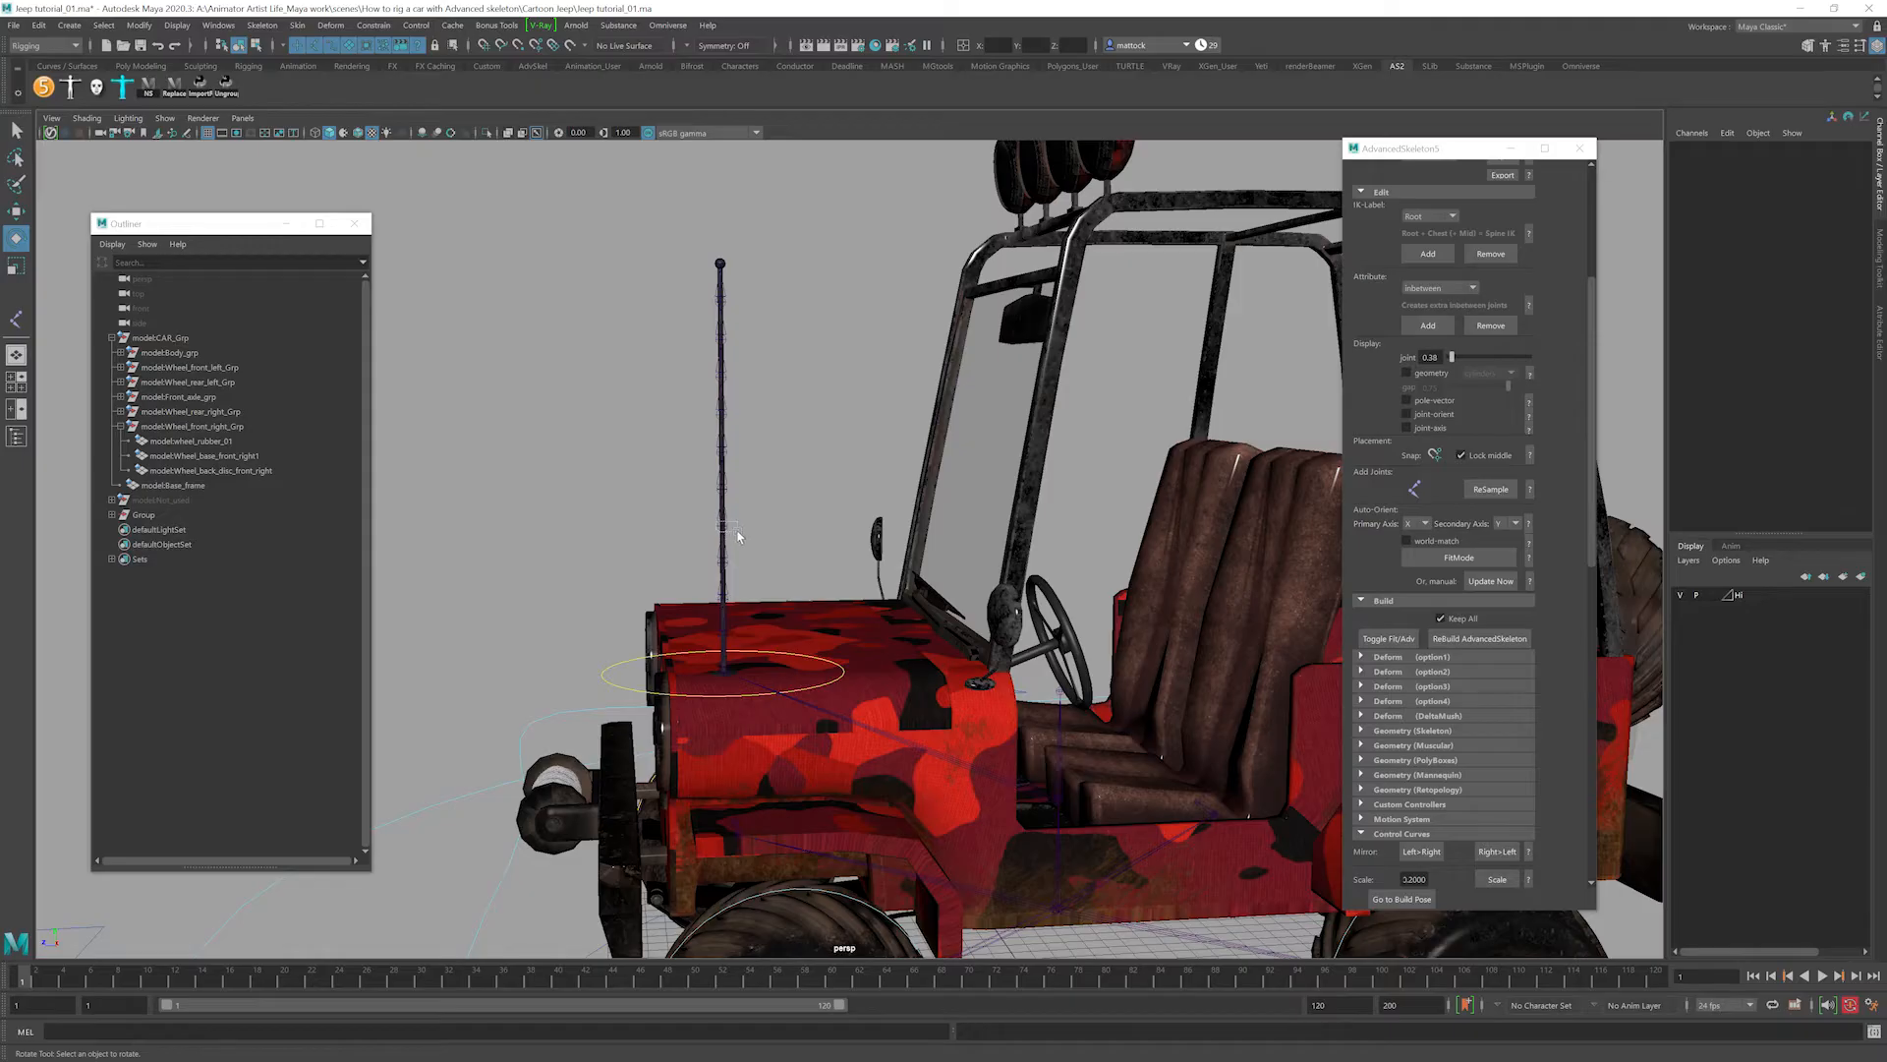
left_click(739, 536)
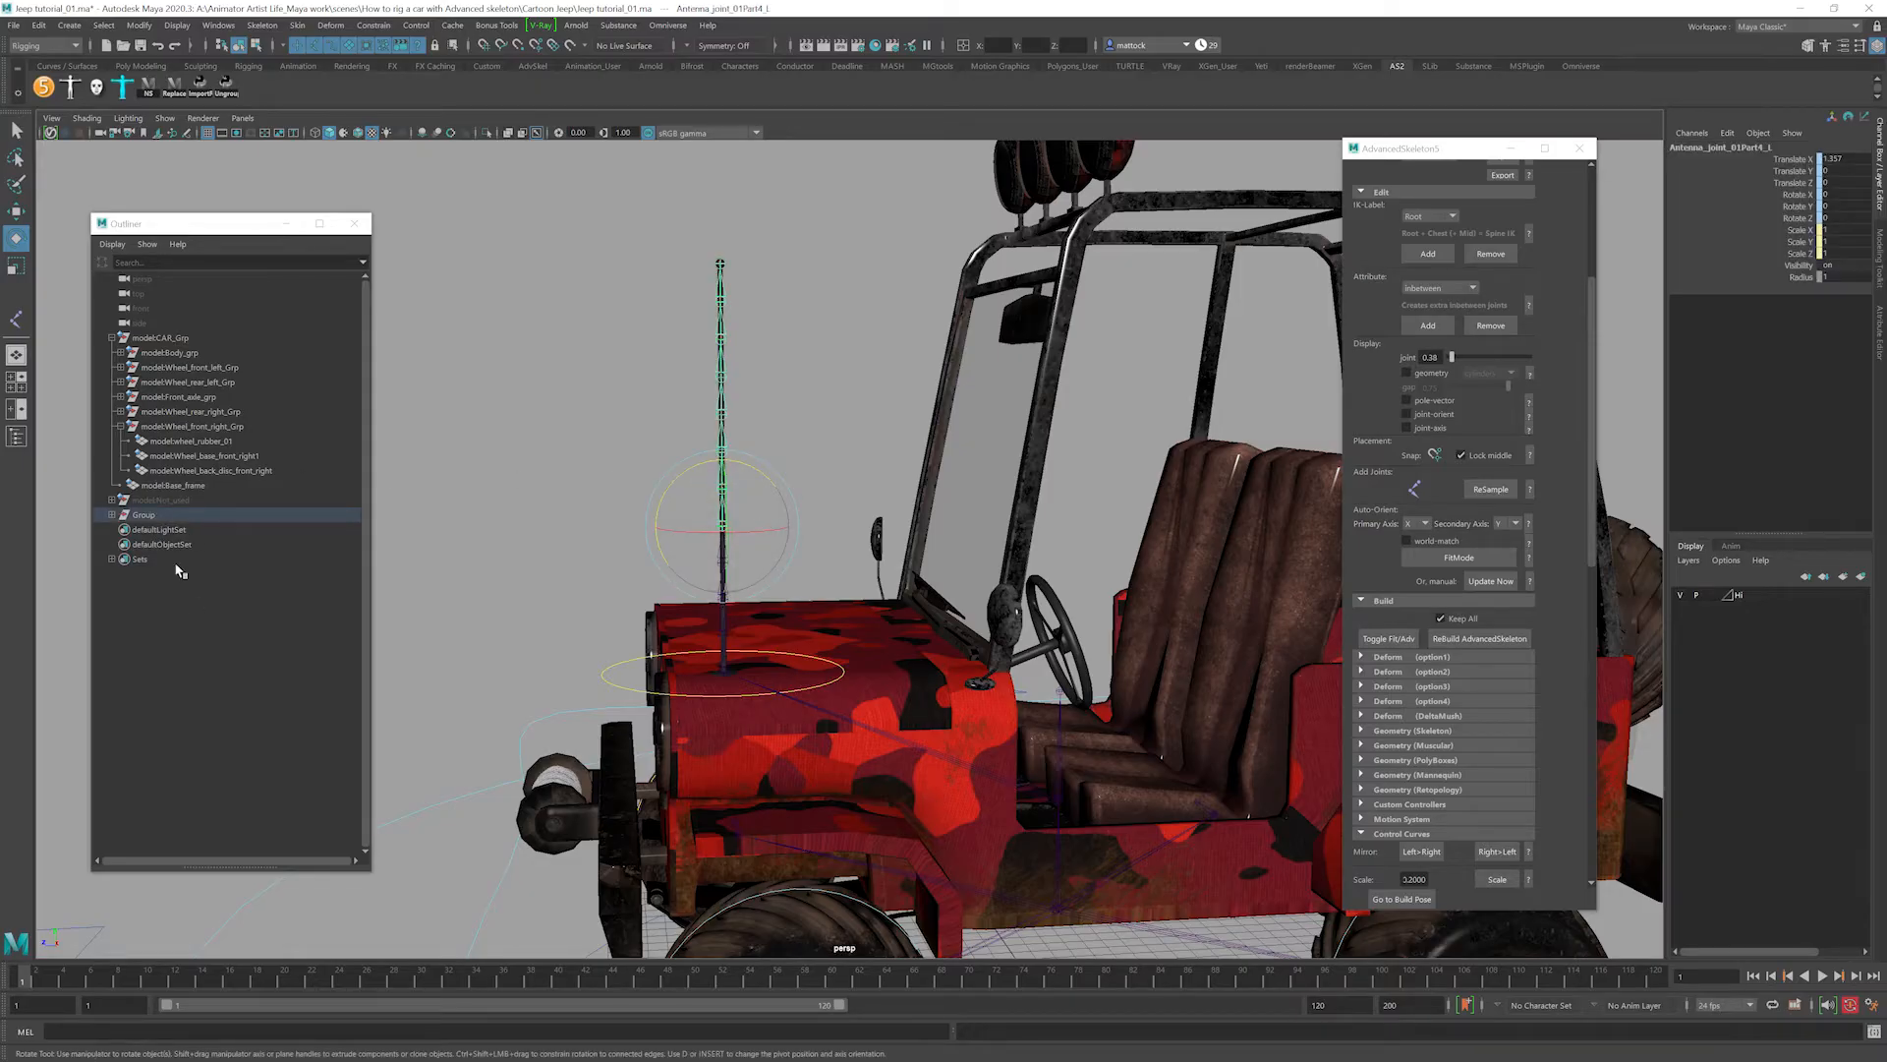
key("f")
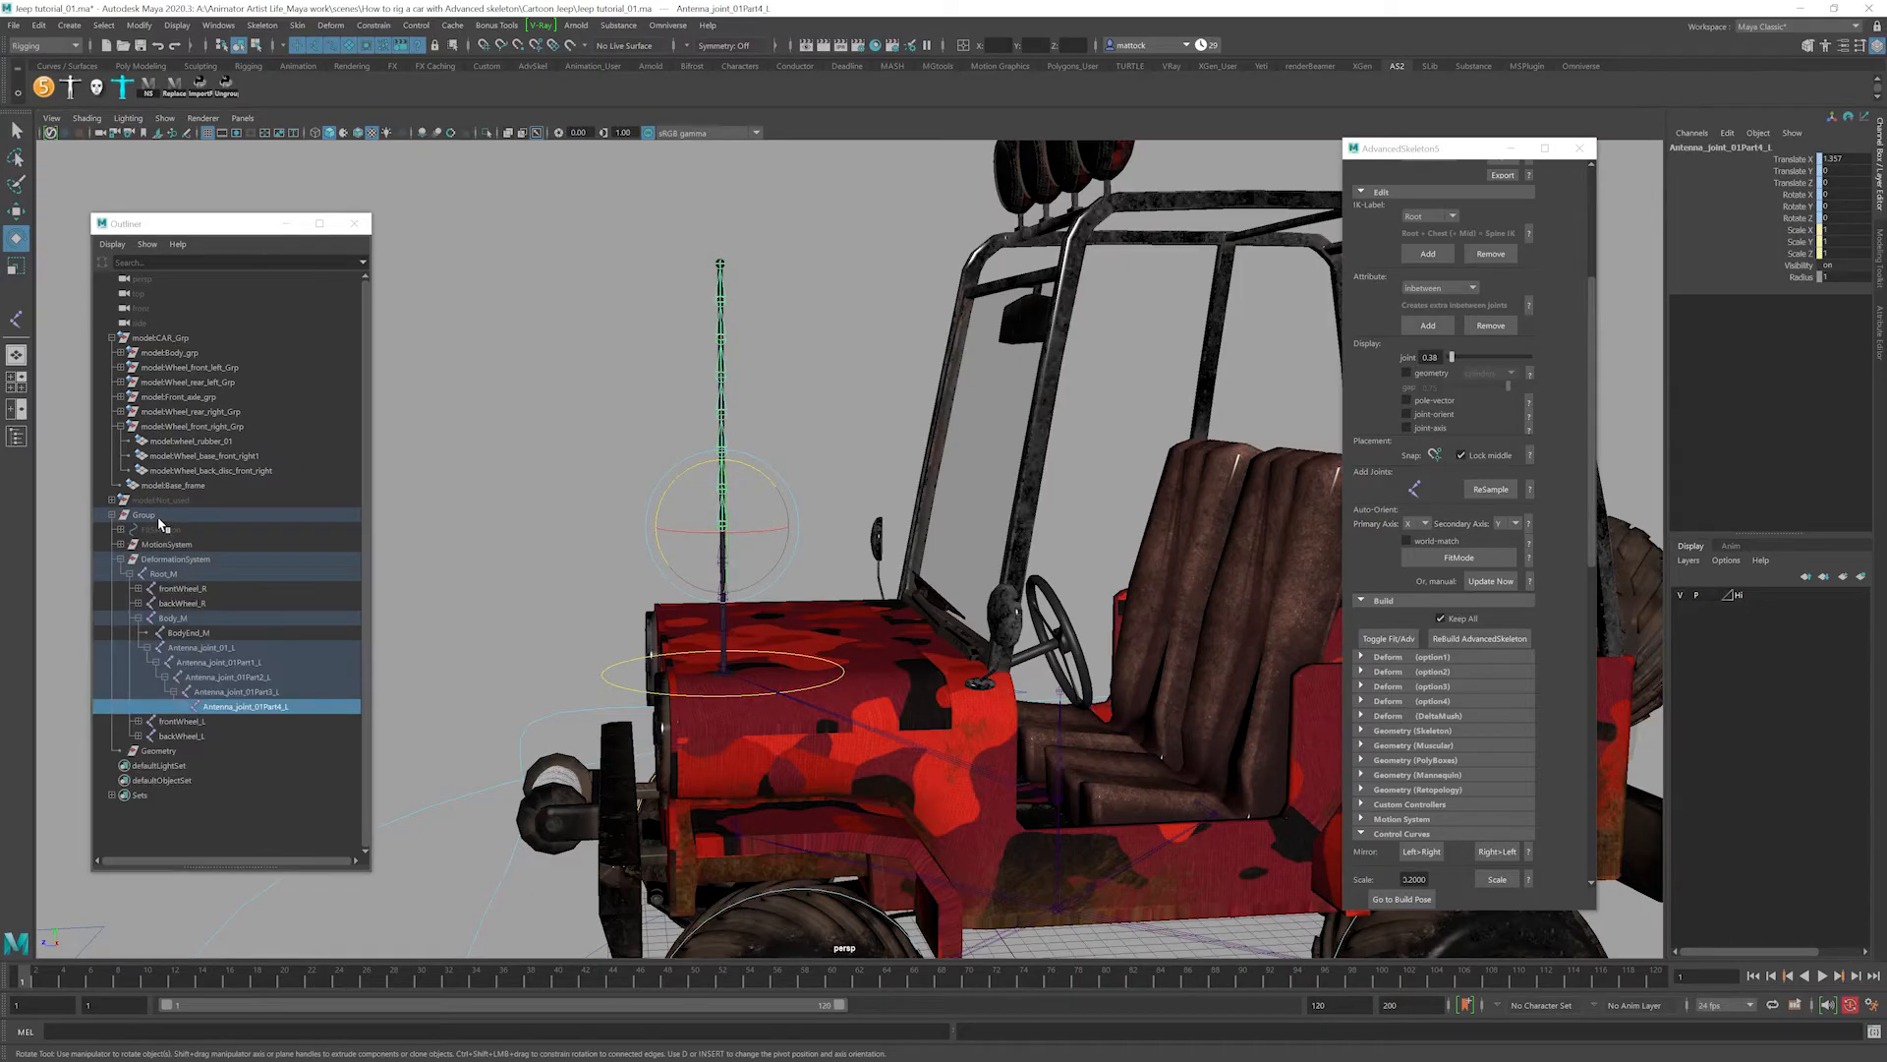
left_click(148, 648)
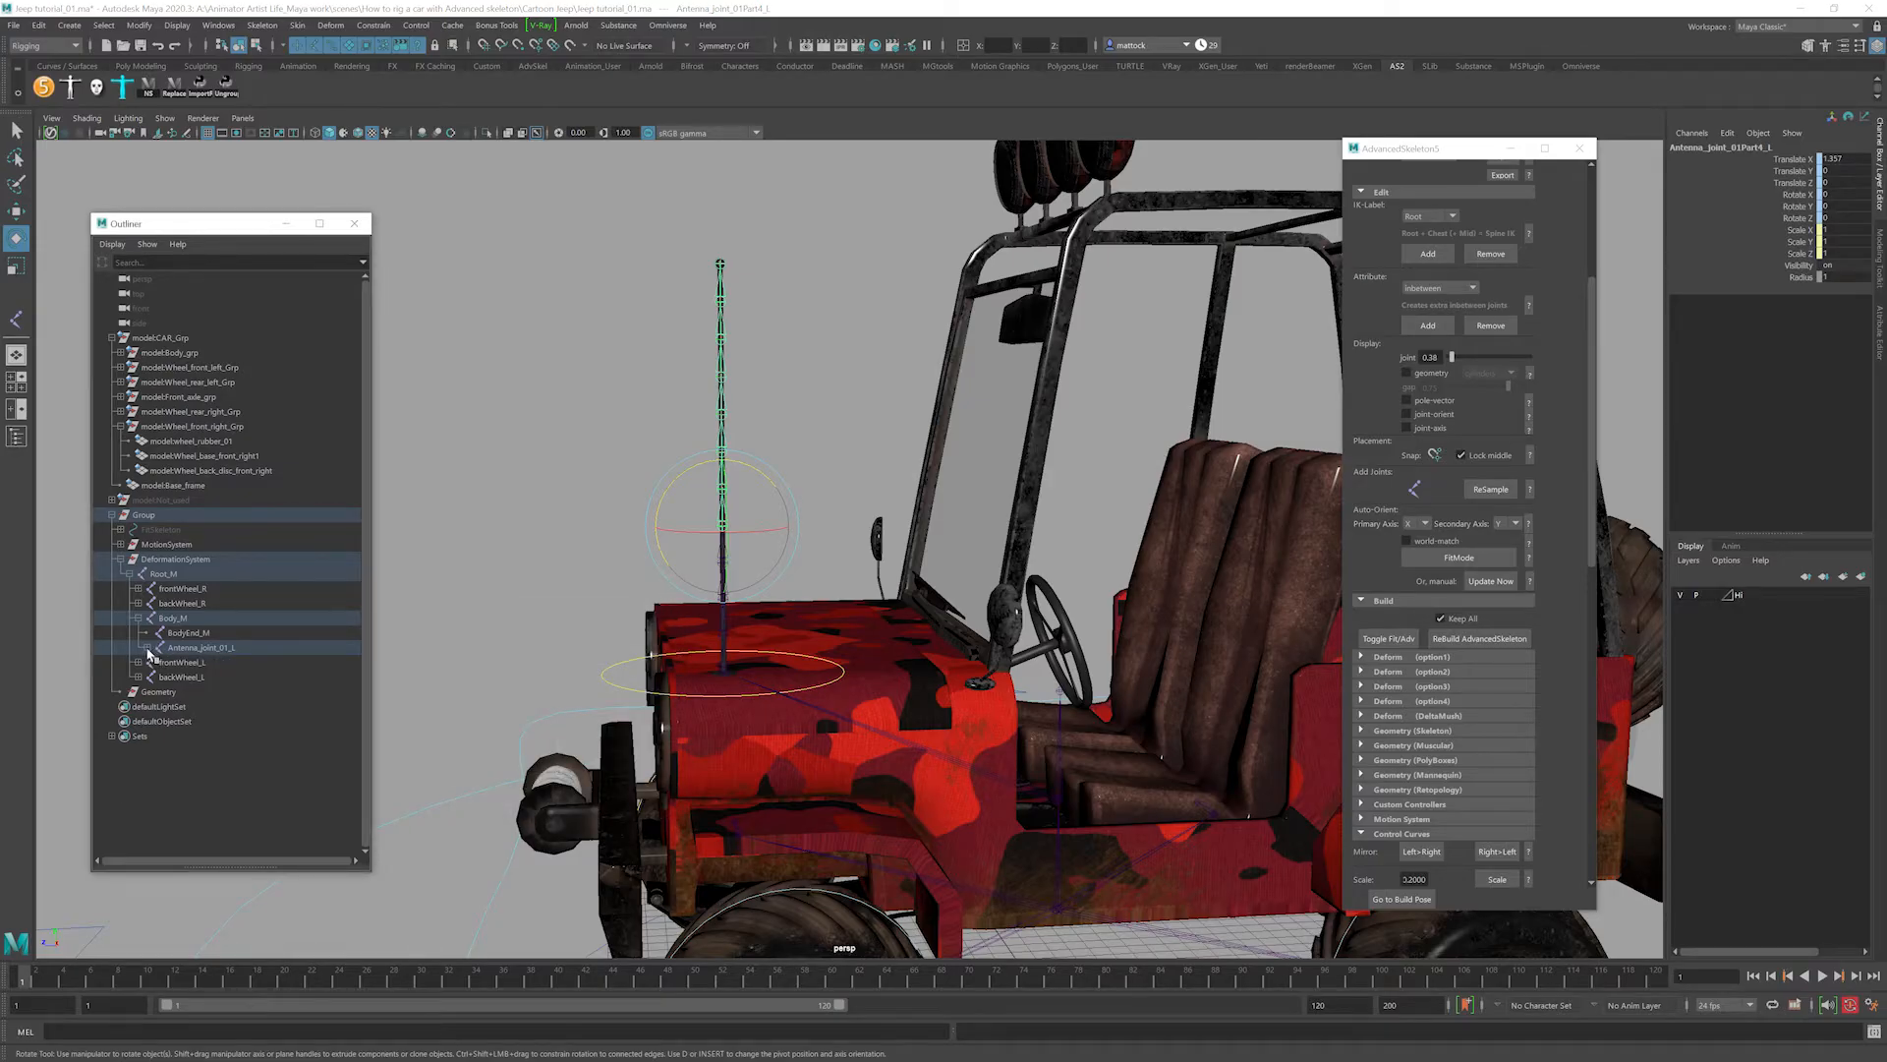
Bind the antenna mesh with Bind Skin to all of its joints from Antenna_joint_01_L to Antenna_tip_L.
left_click(147, 649, "shift")
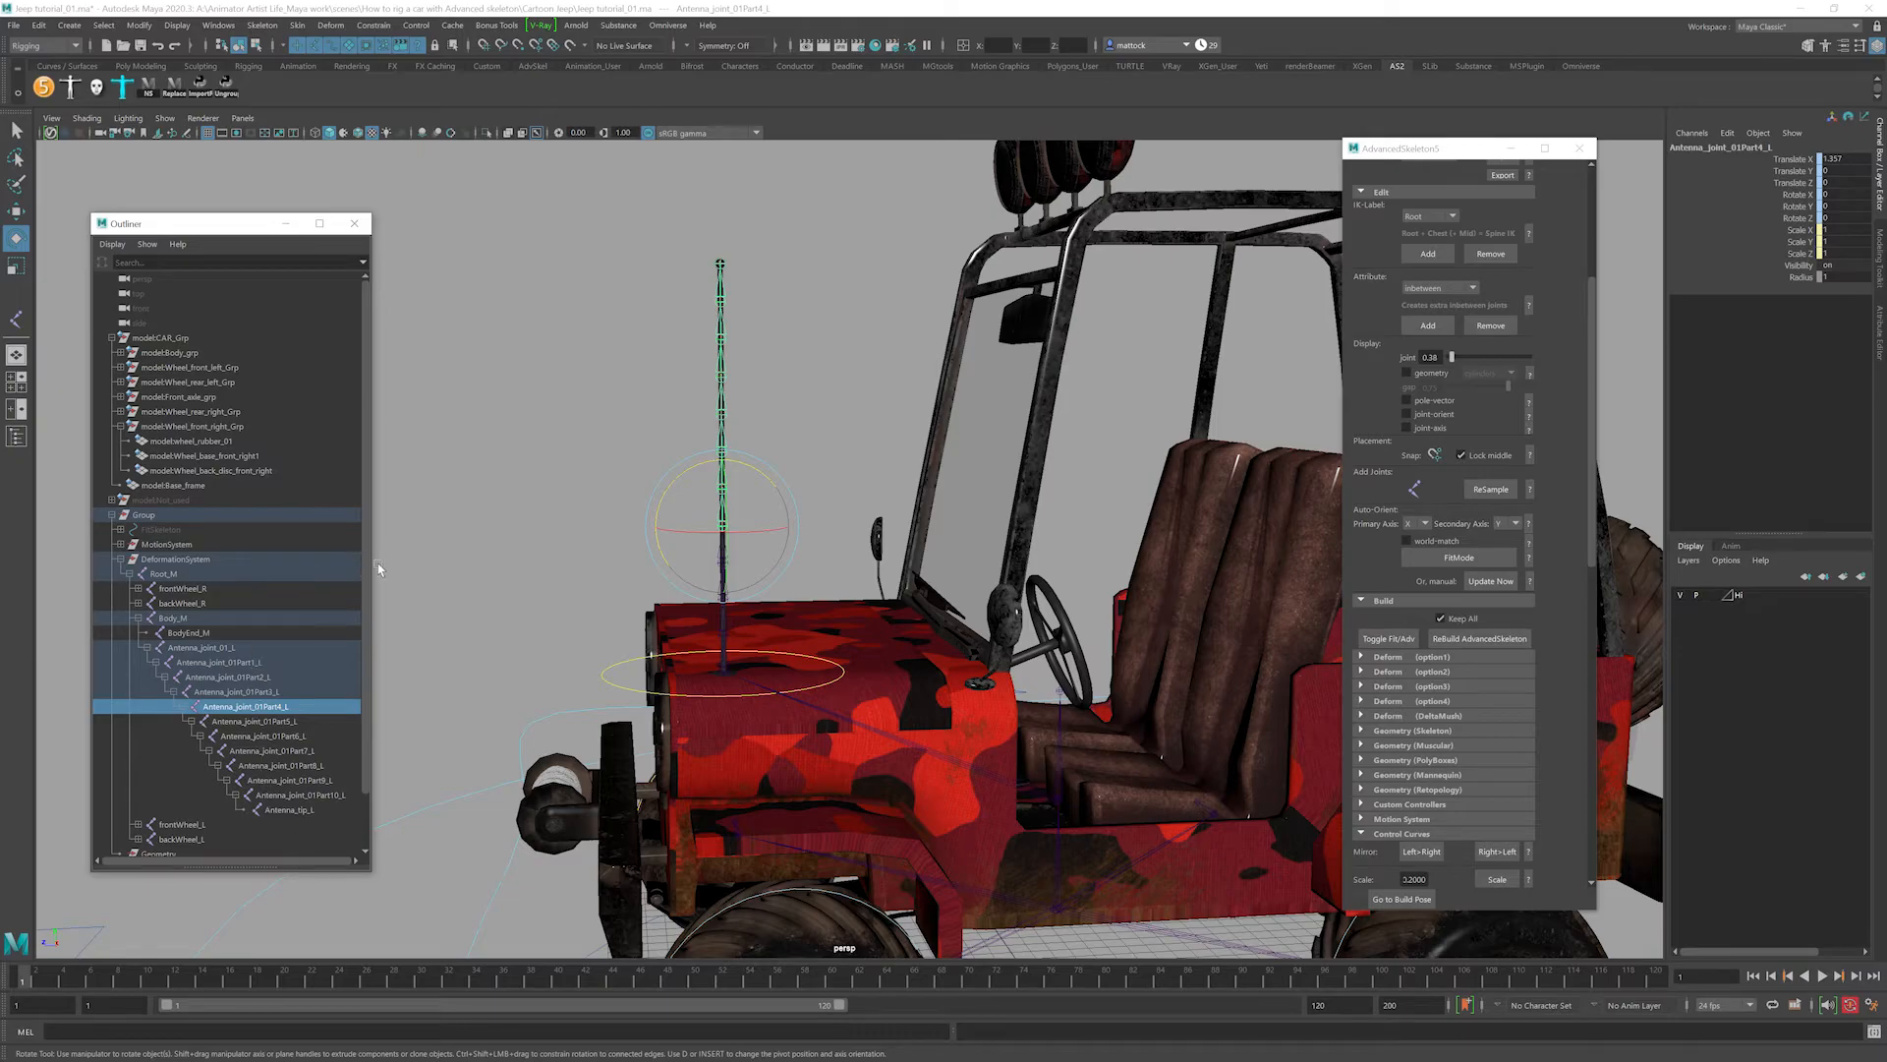
left_click_drag(372, 565, 403, 565)
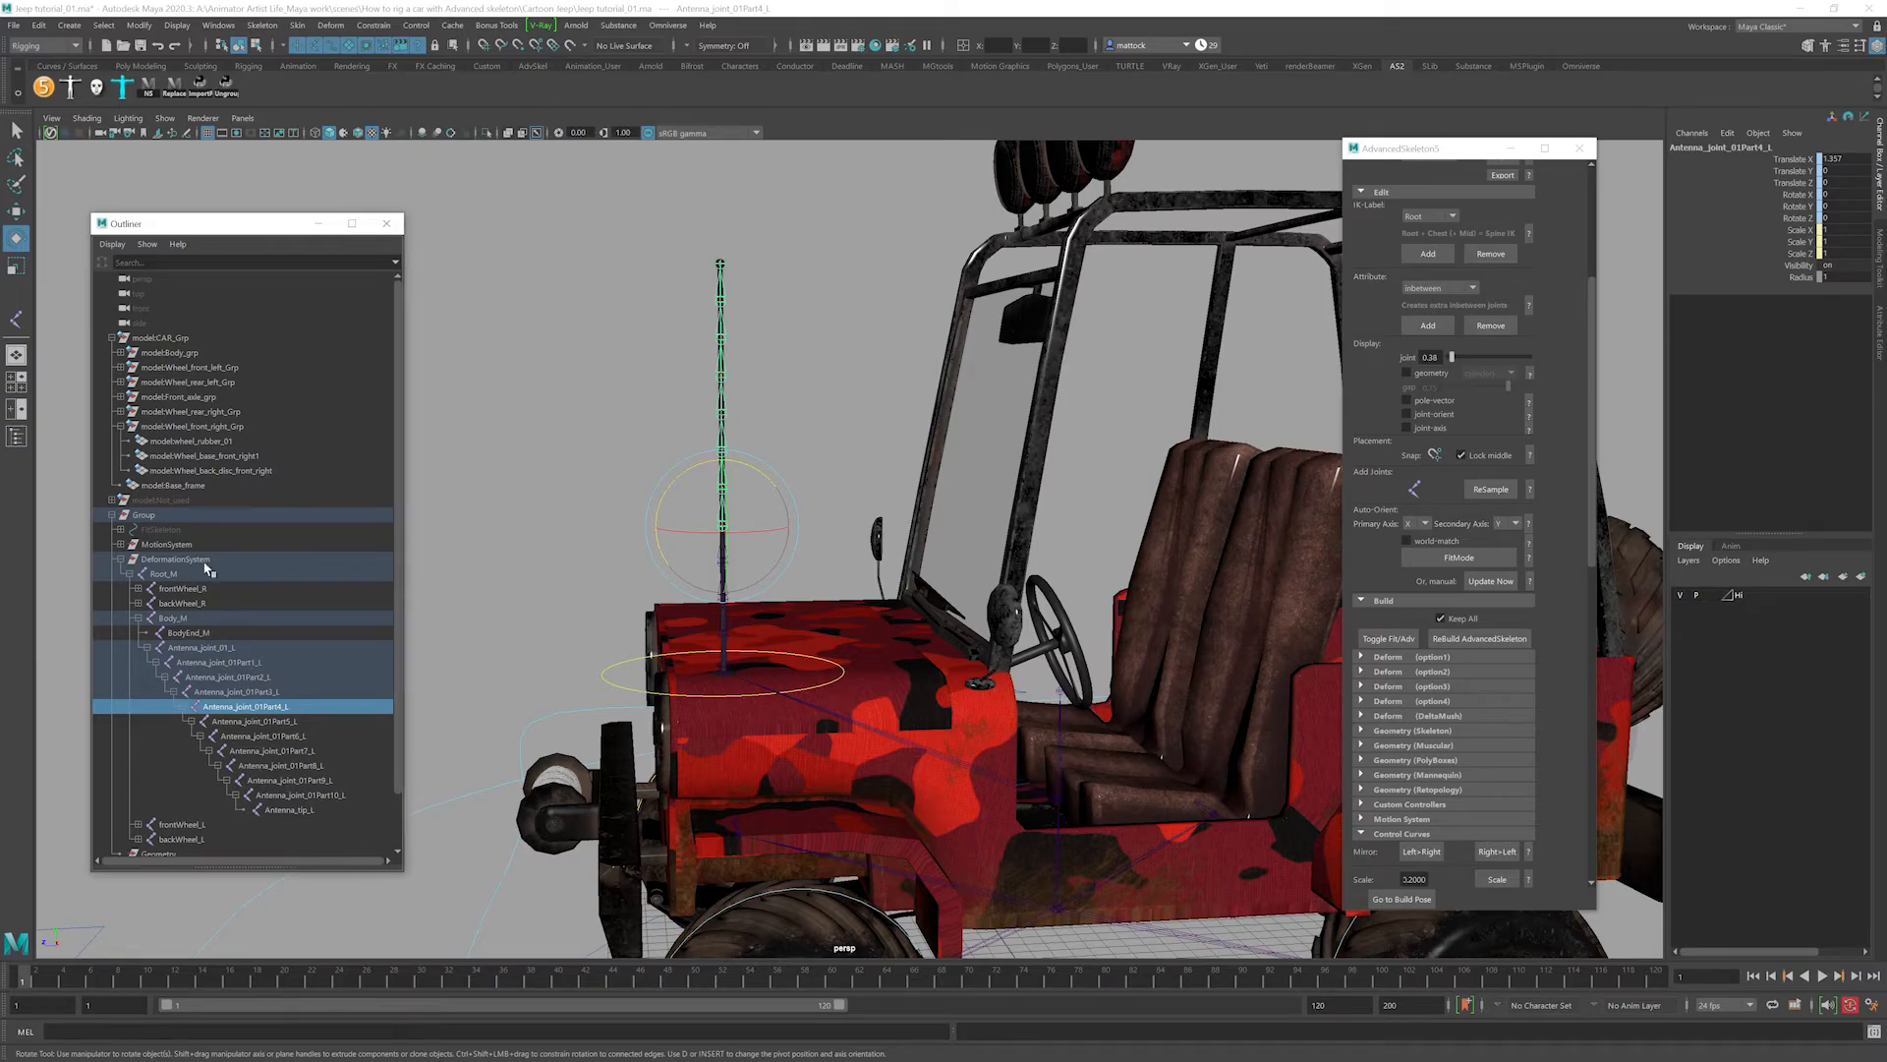
left_click(220, 649)
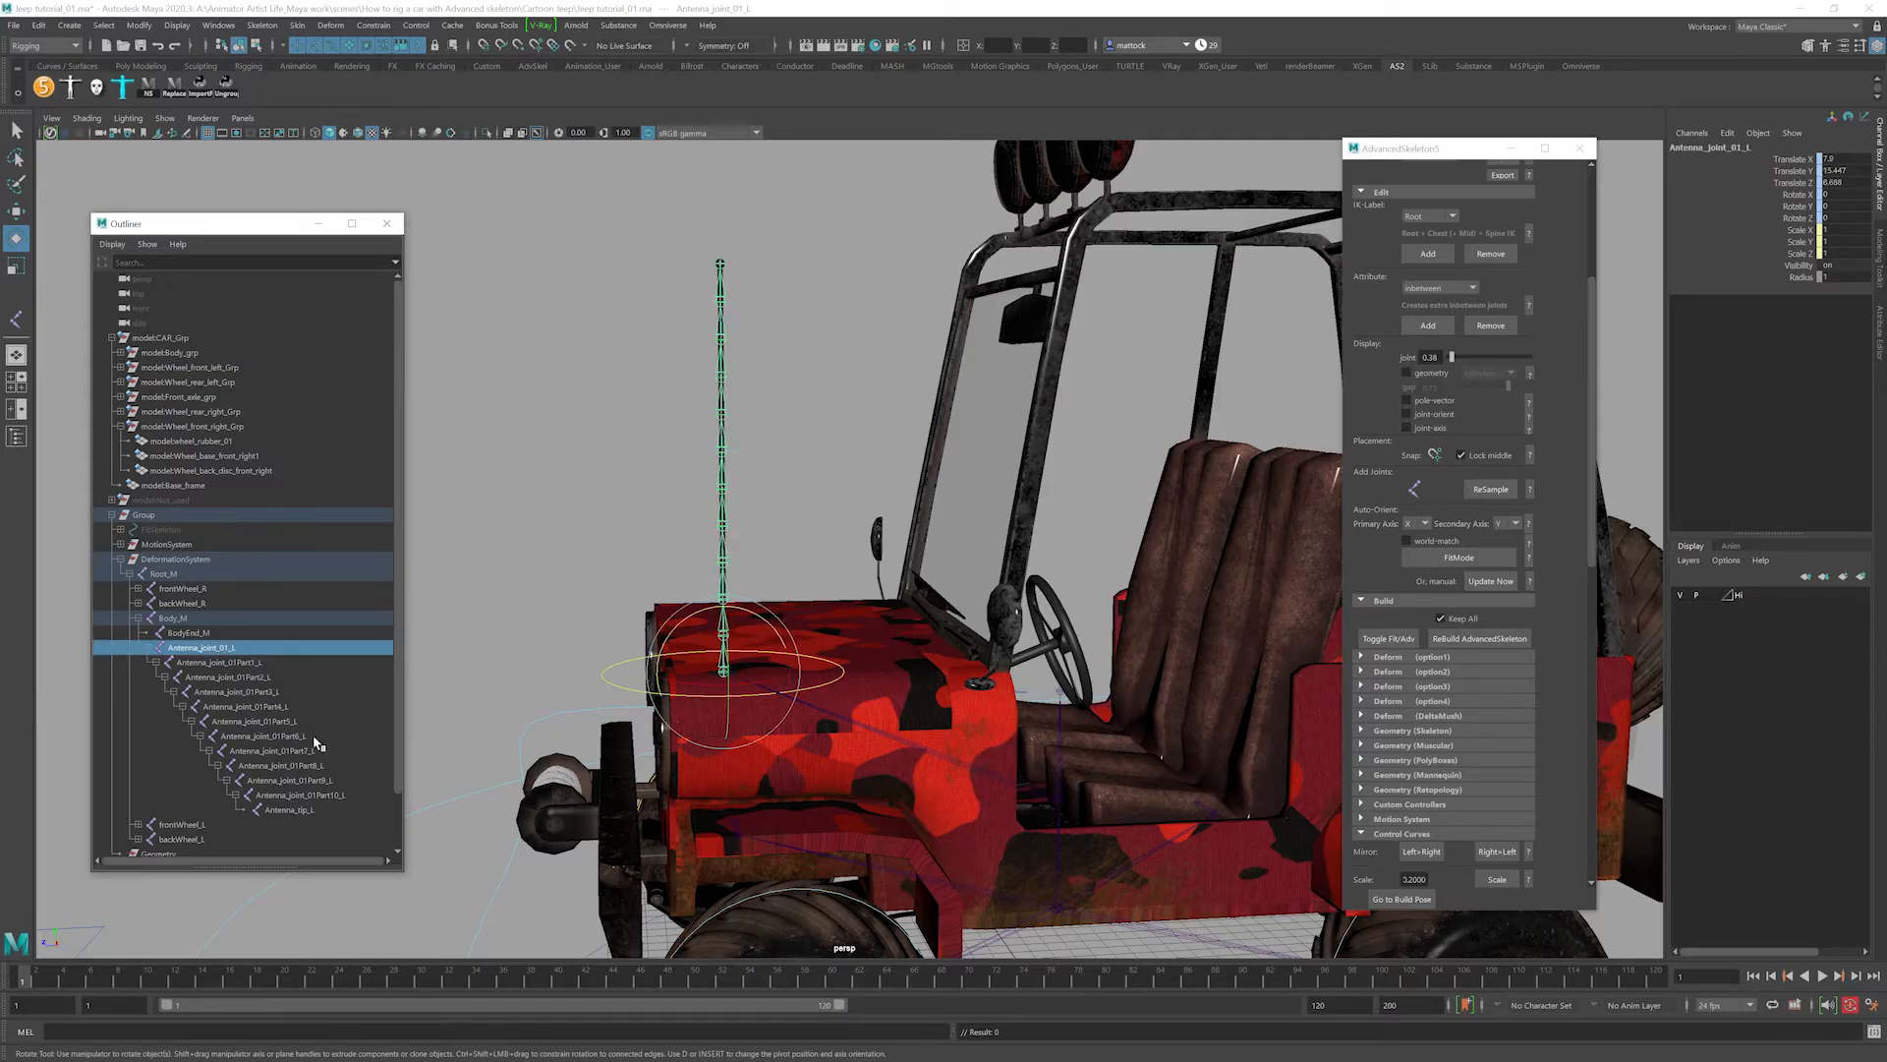
left_click(295, 810, "shift")
key("f")
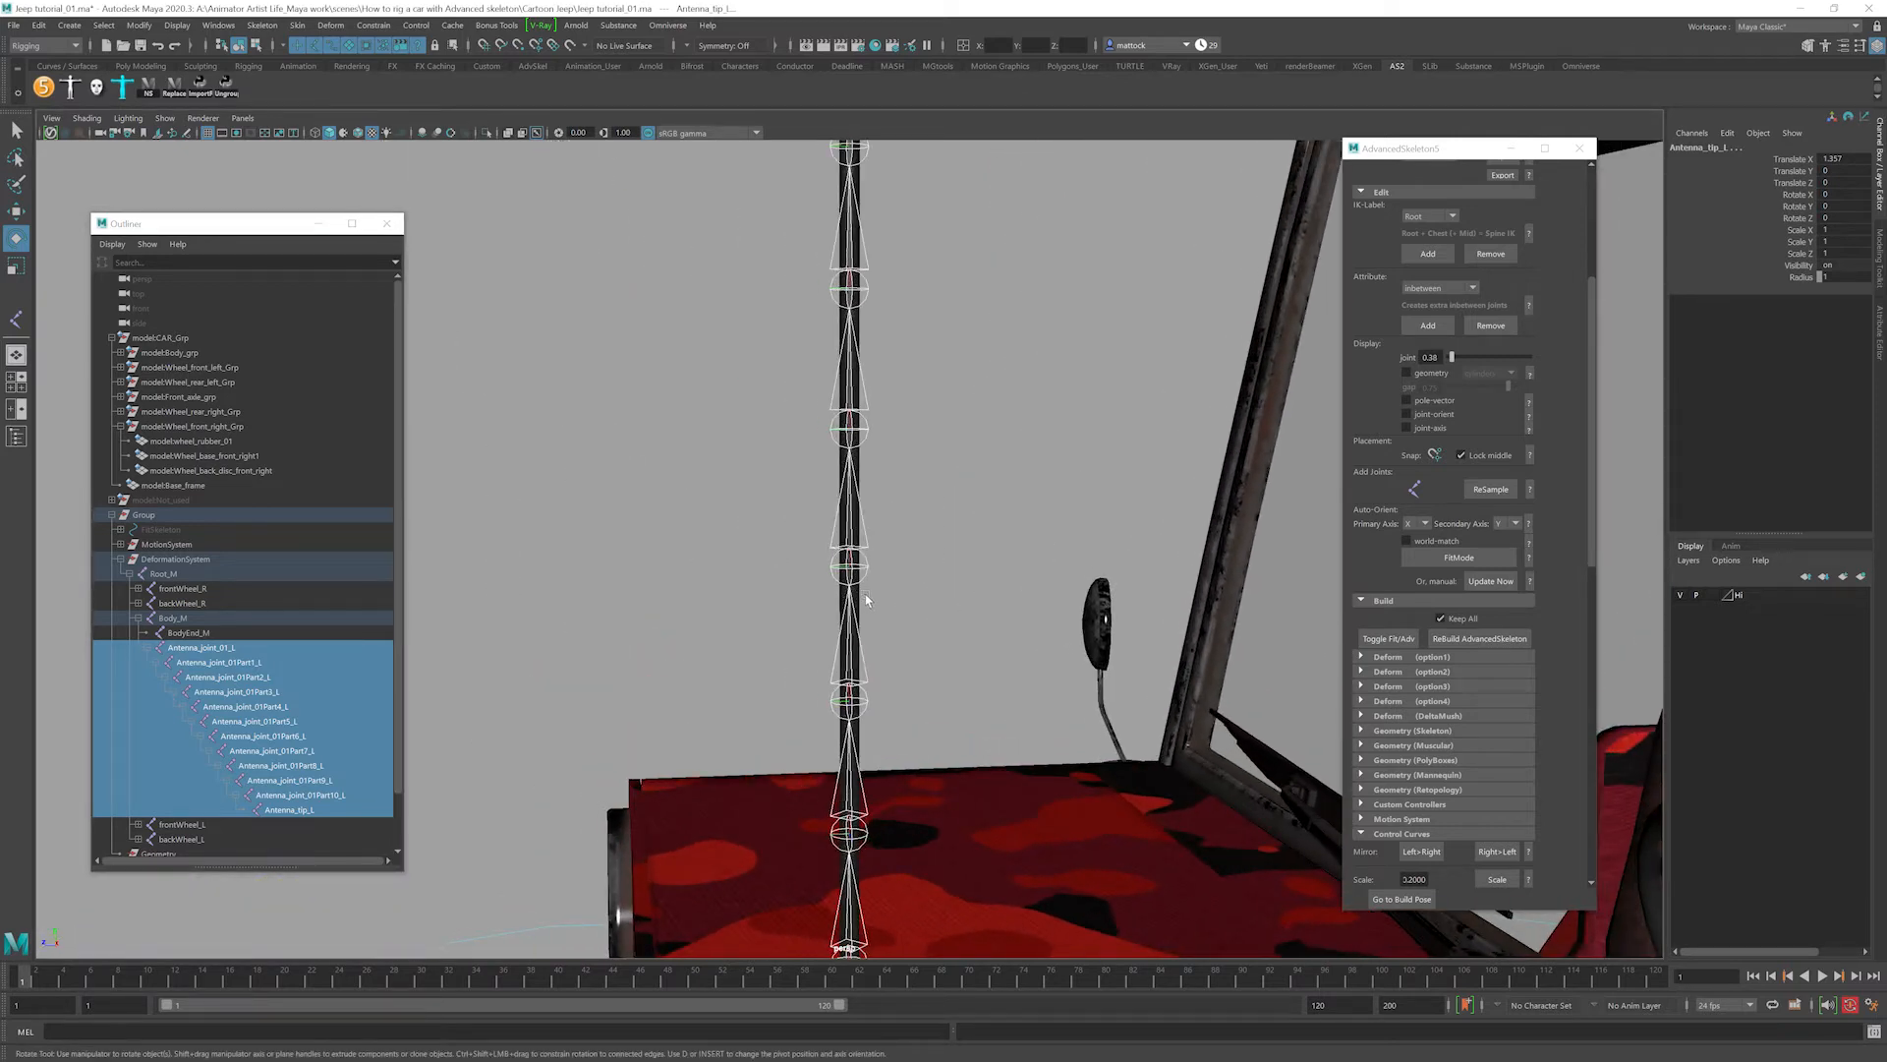
left_click(861, 596, "shift")
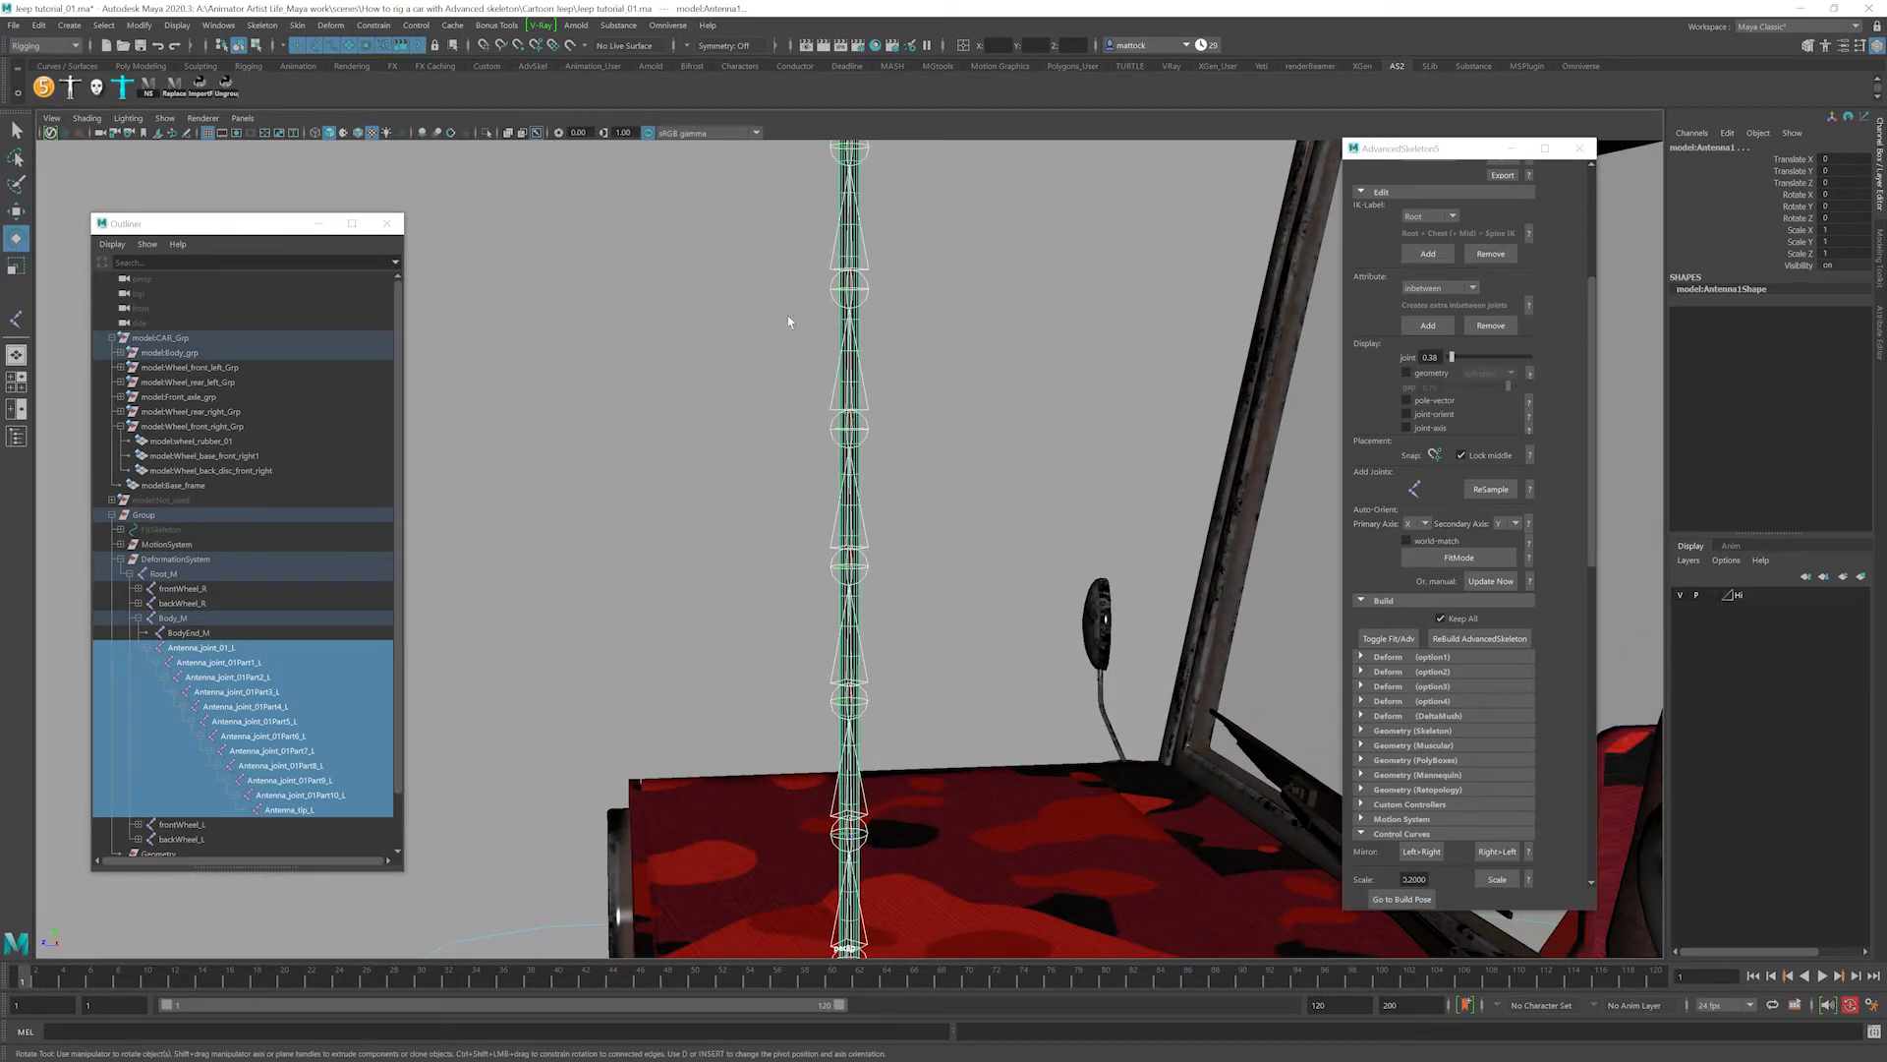
left_click(296, 24)
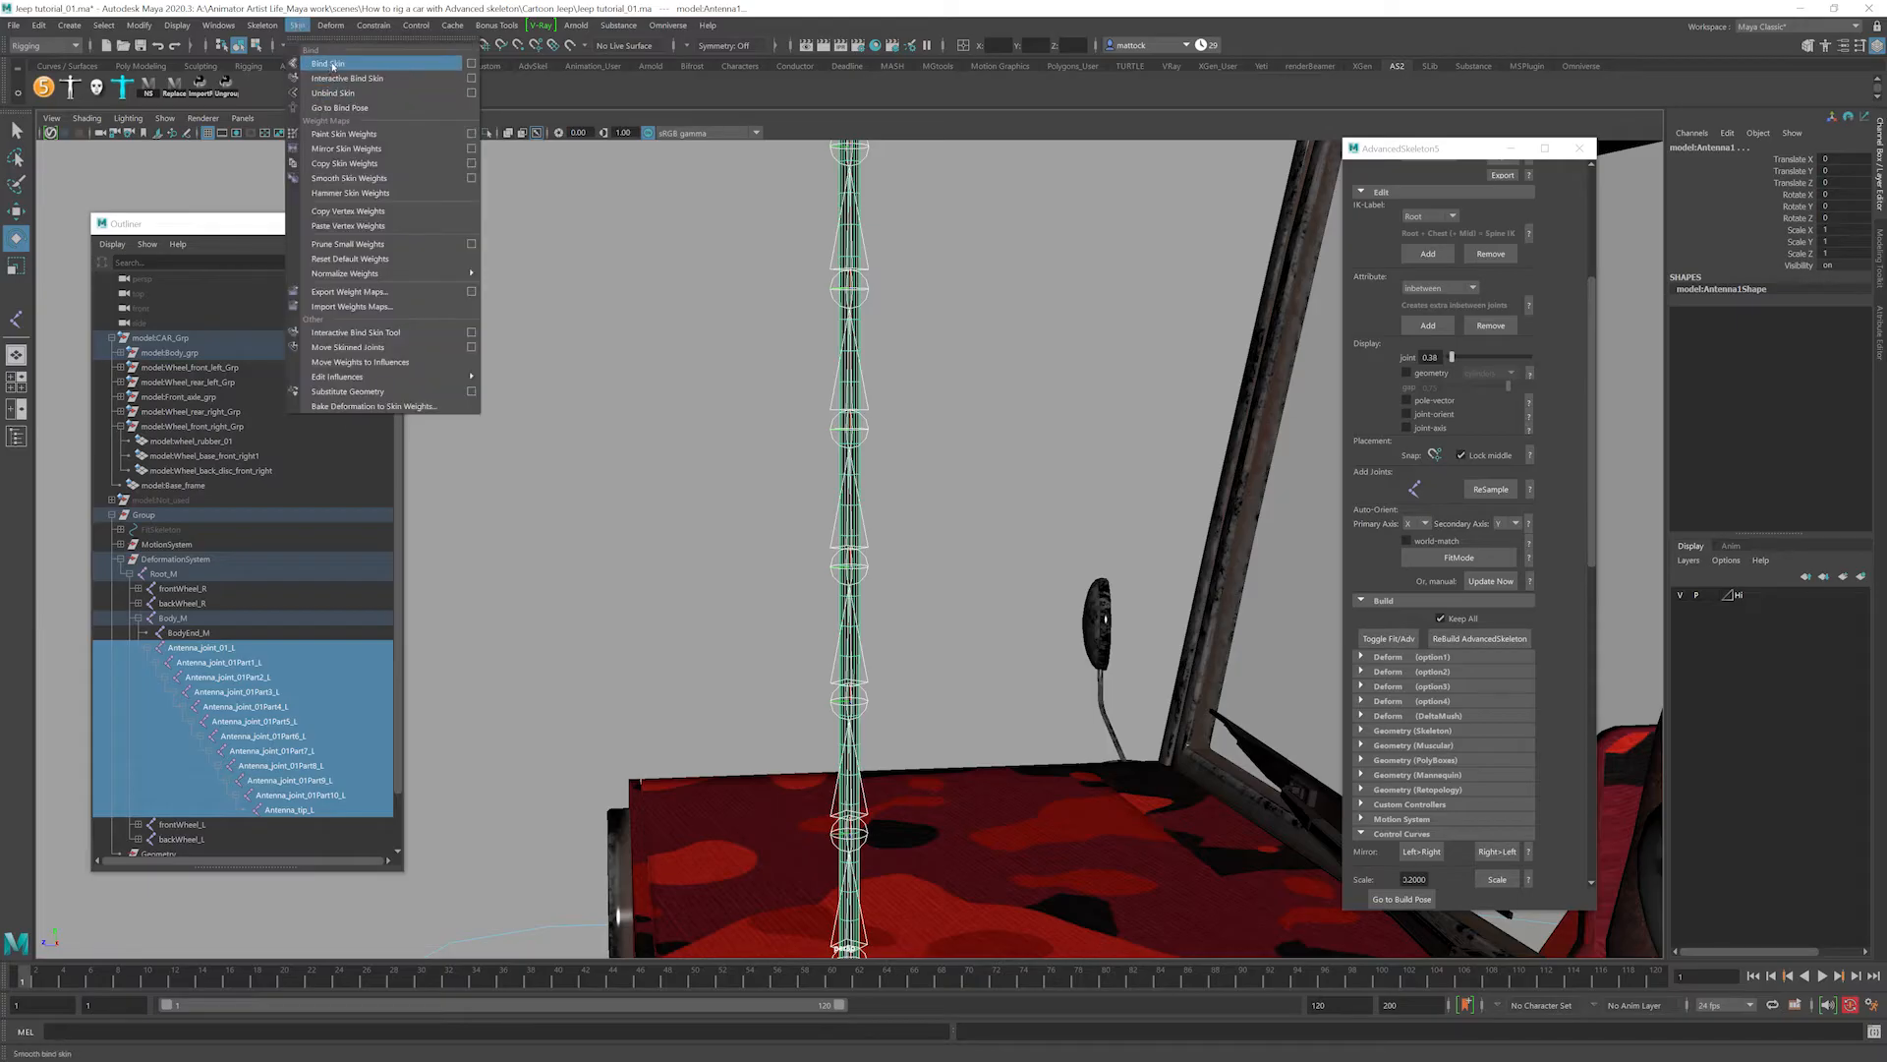
left_click(332, 65)
Test the skinned antenna's bend by rotating FKAntenna_joint_01_L about Z, and reset its rotations to 0.
right_click_drag(885, 556, 763, 599, "alt")
middle_click_drag(762, 598, 752, 497, "alt")
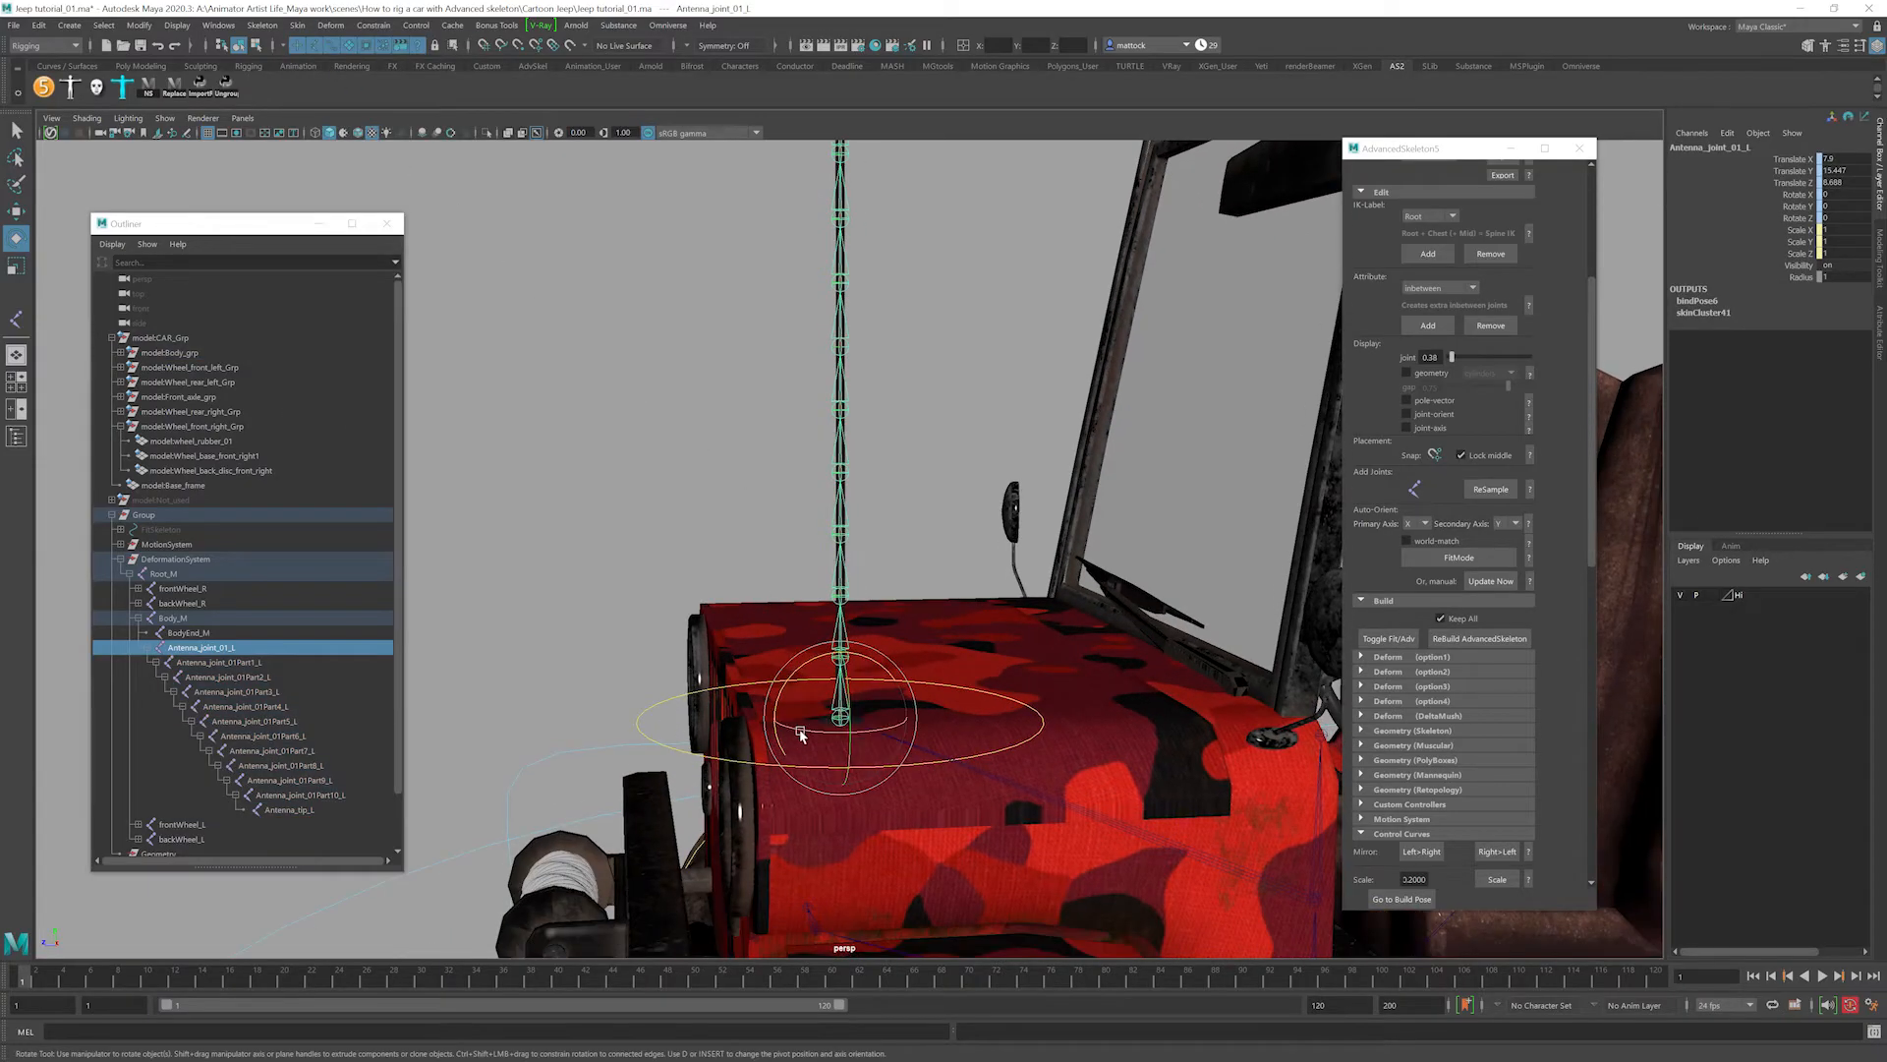
left_click(670, 717)
left_click_drag(806, 678, 752, 754)
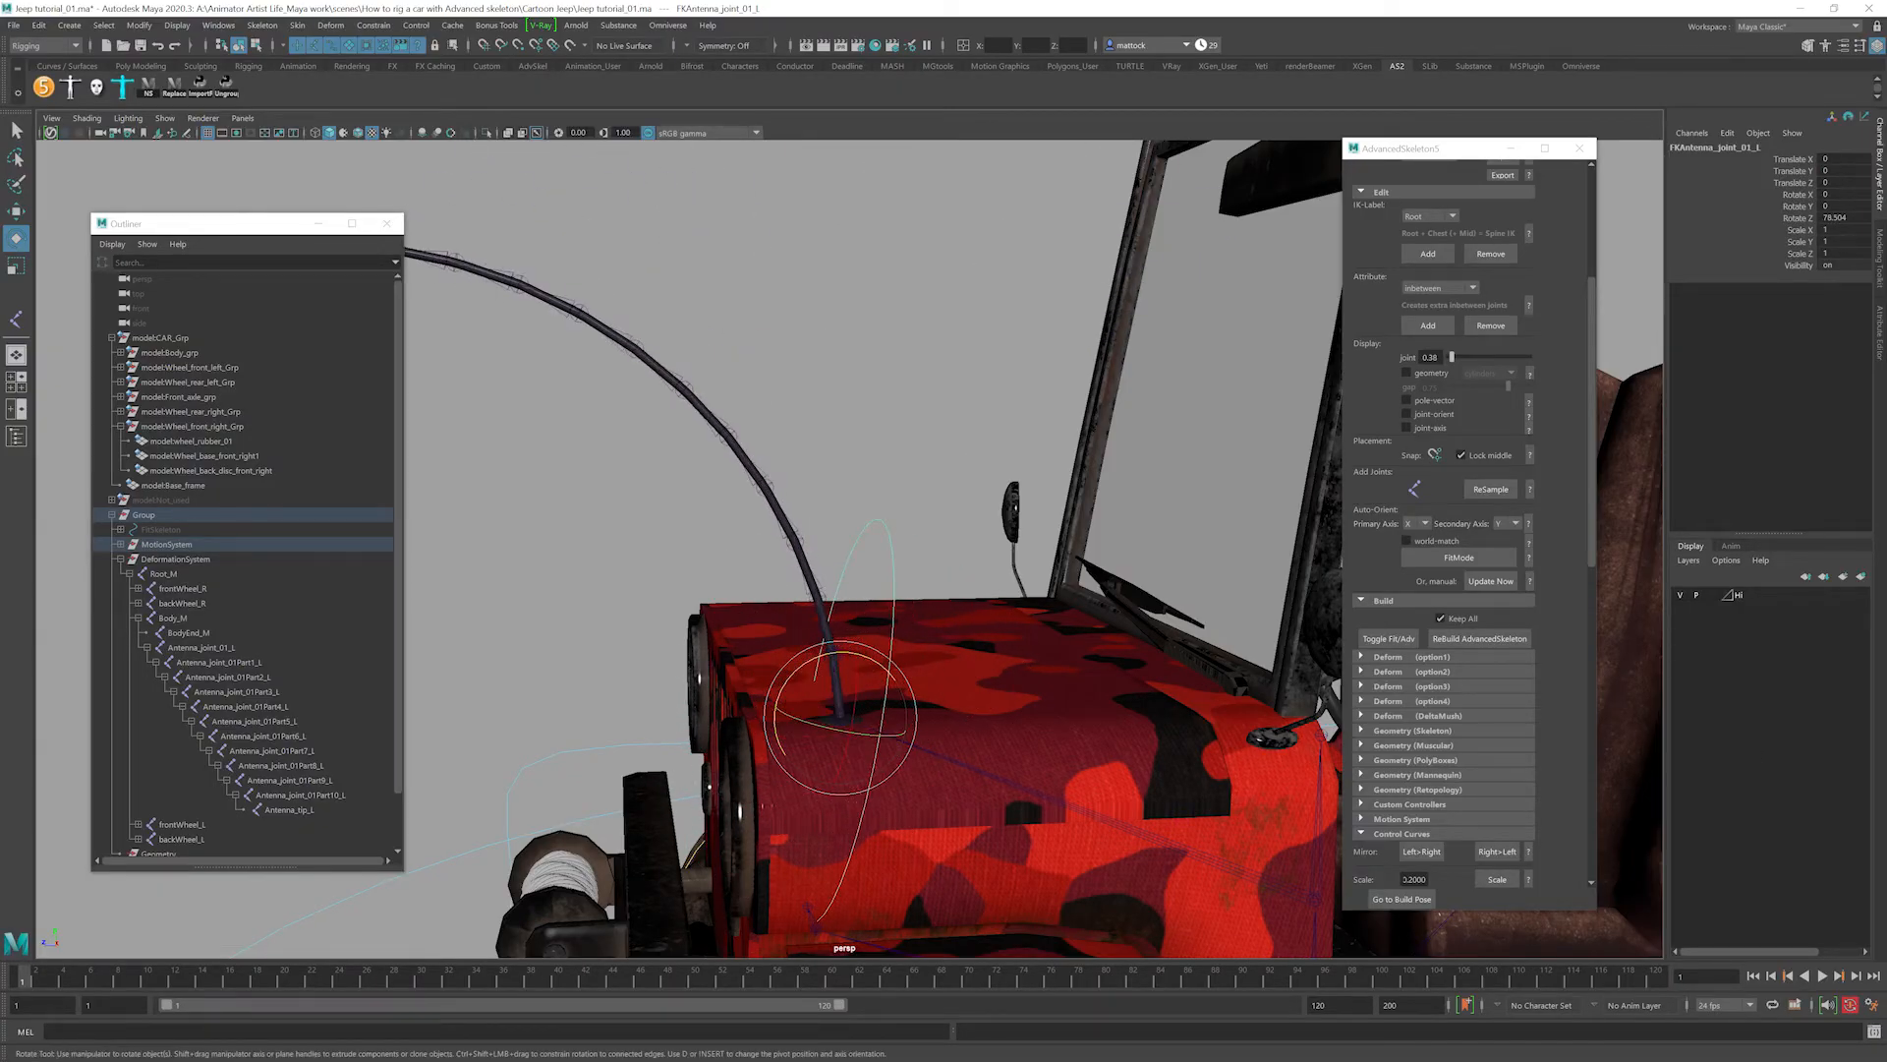
right_click_drag(1140, 432, 832, 568, "alt")
left_click_drag(832, 568, 786, 561, "alt")
key("ctrl+z")
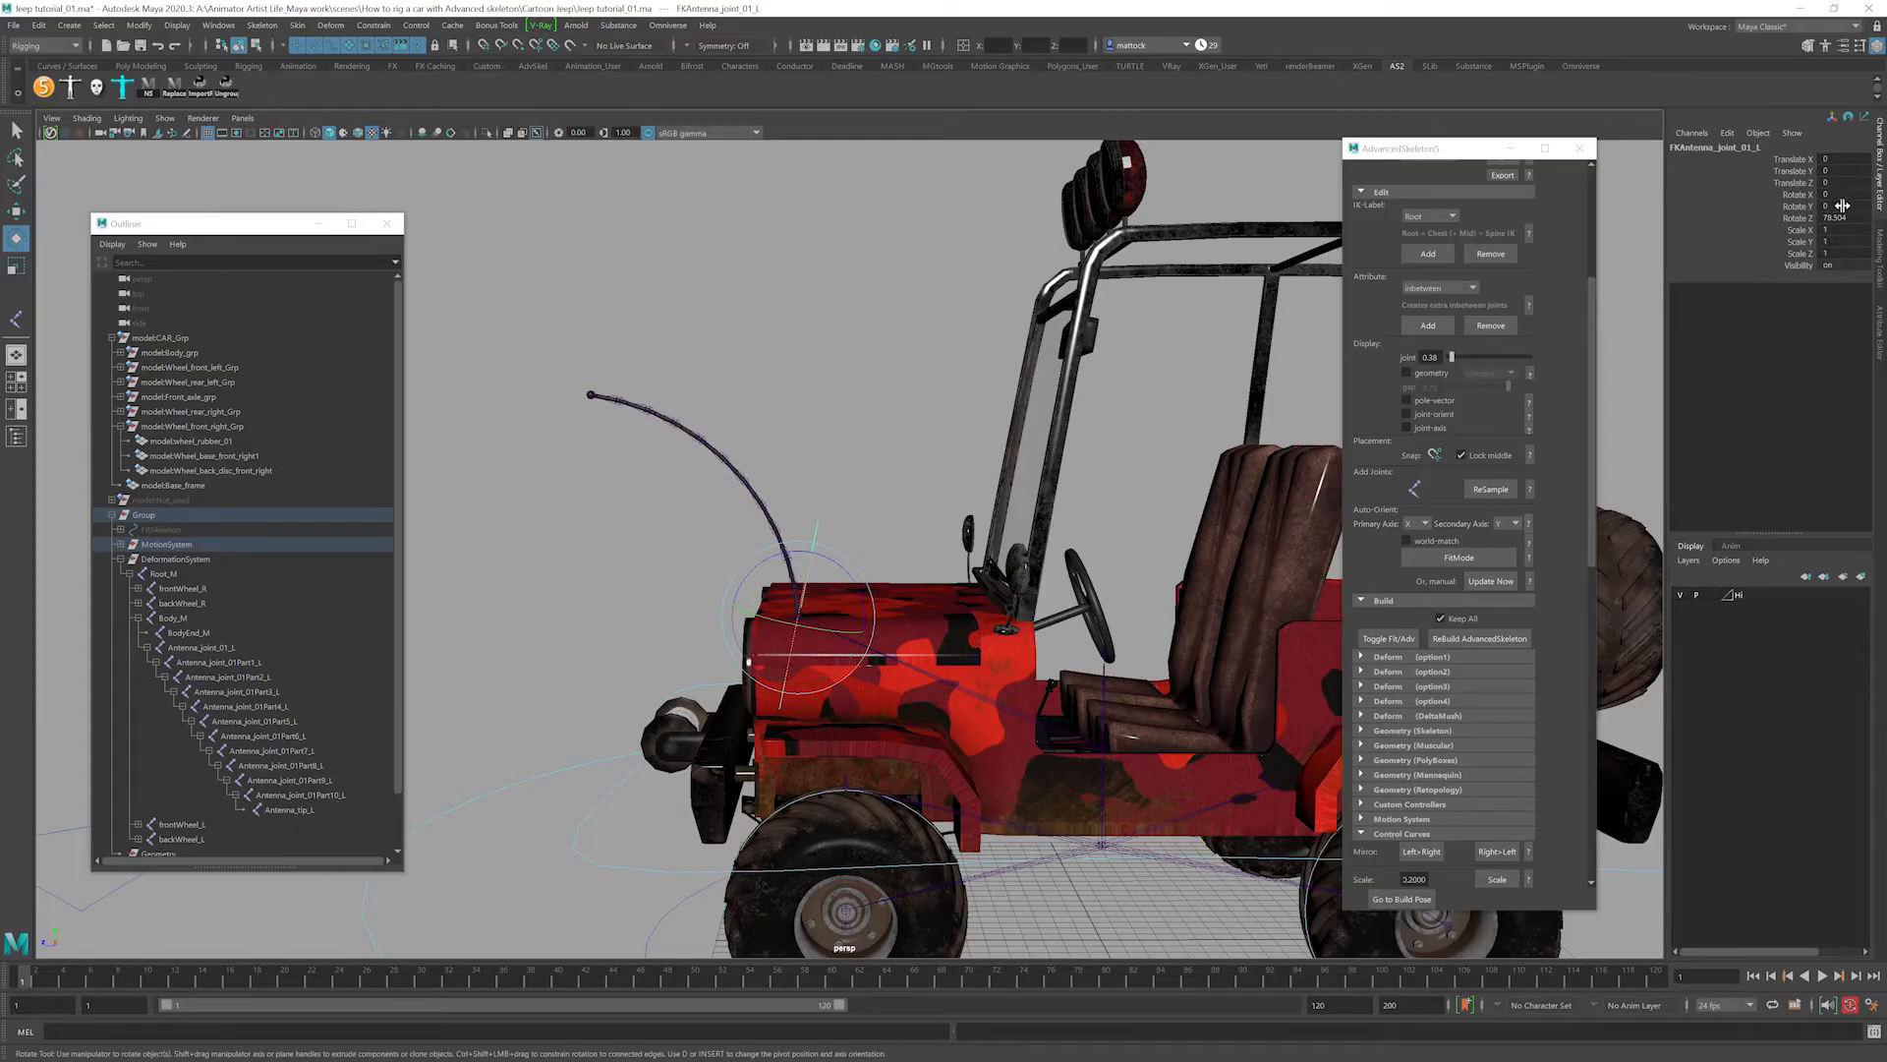
left_click_drag(1849, 194, 1845, 218)
type("0")
key("Return")
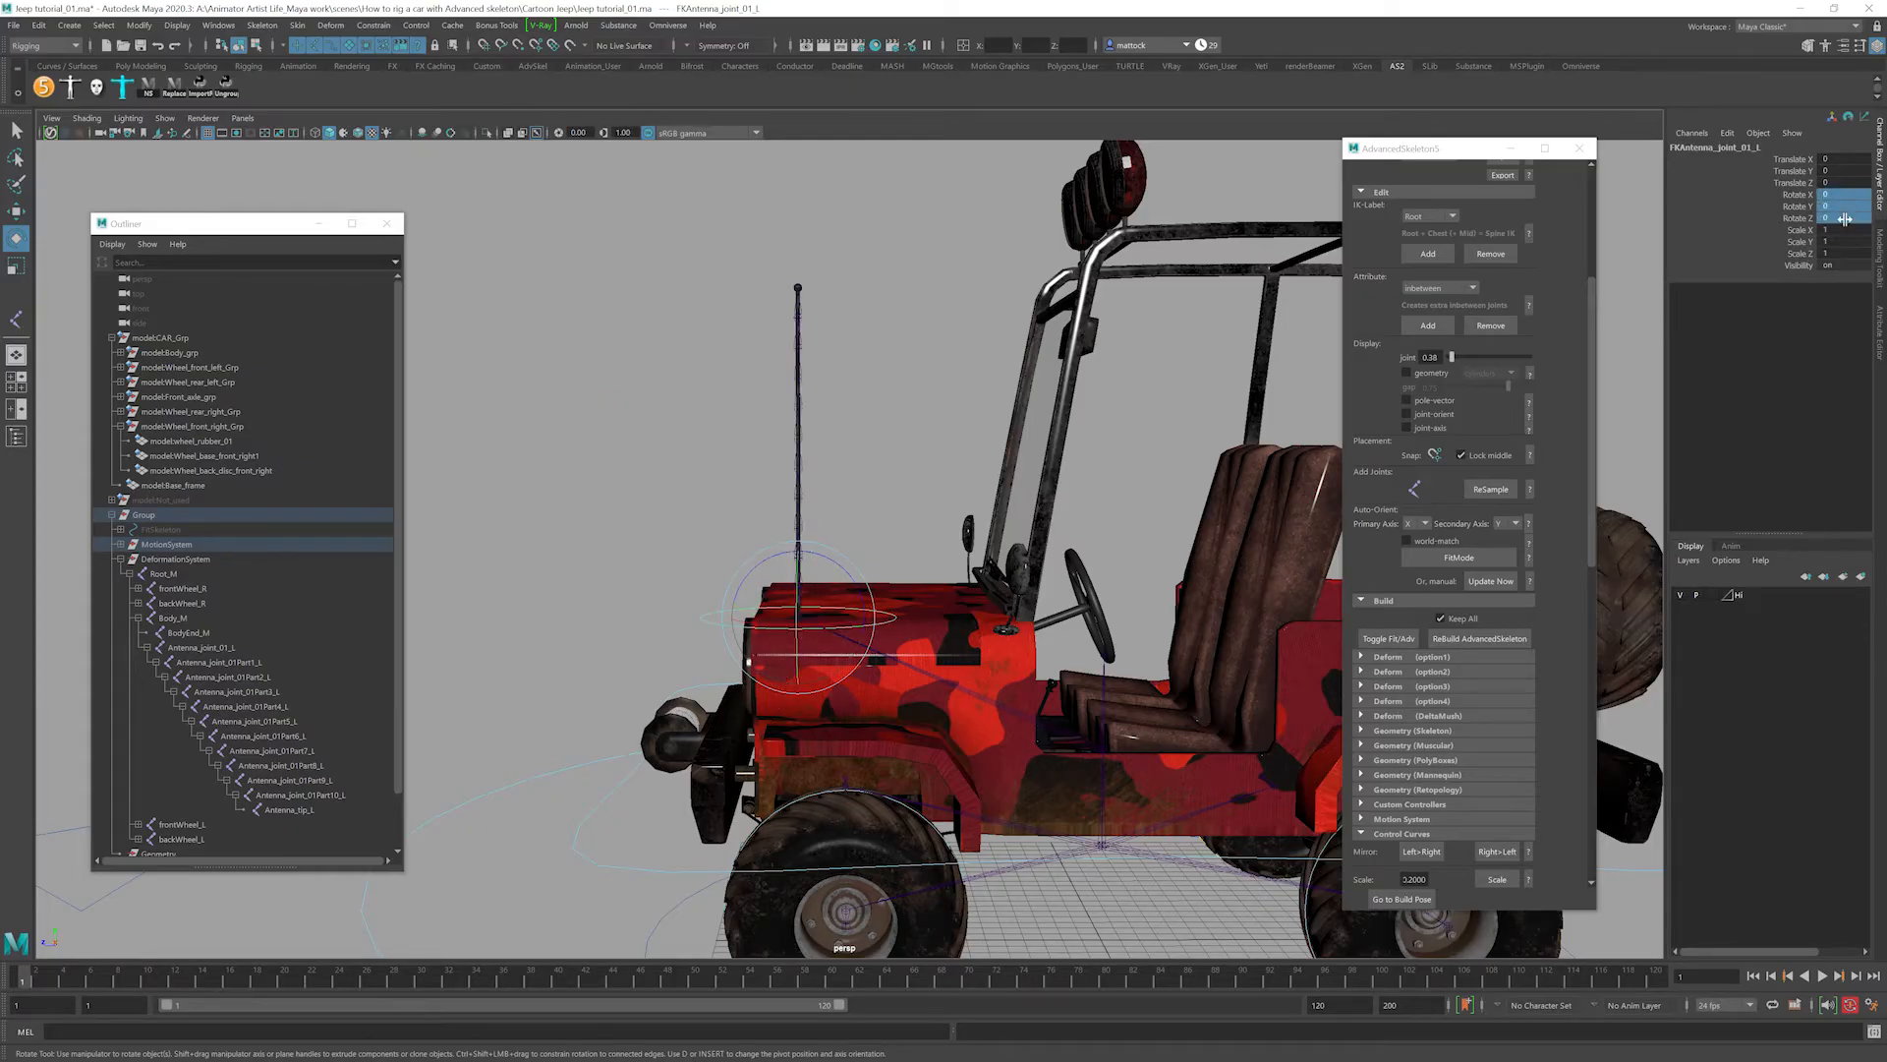
Test the antenna, FKBody_M and RootX_M controls together in one pose and return the rig to its build pose.
left_click_drag(860, 575, 701, 535)
scroll(702, 534, "down", 5)
left_click_drag(752, 423, 854, 447, "alt")
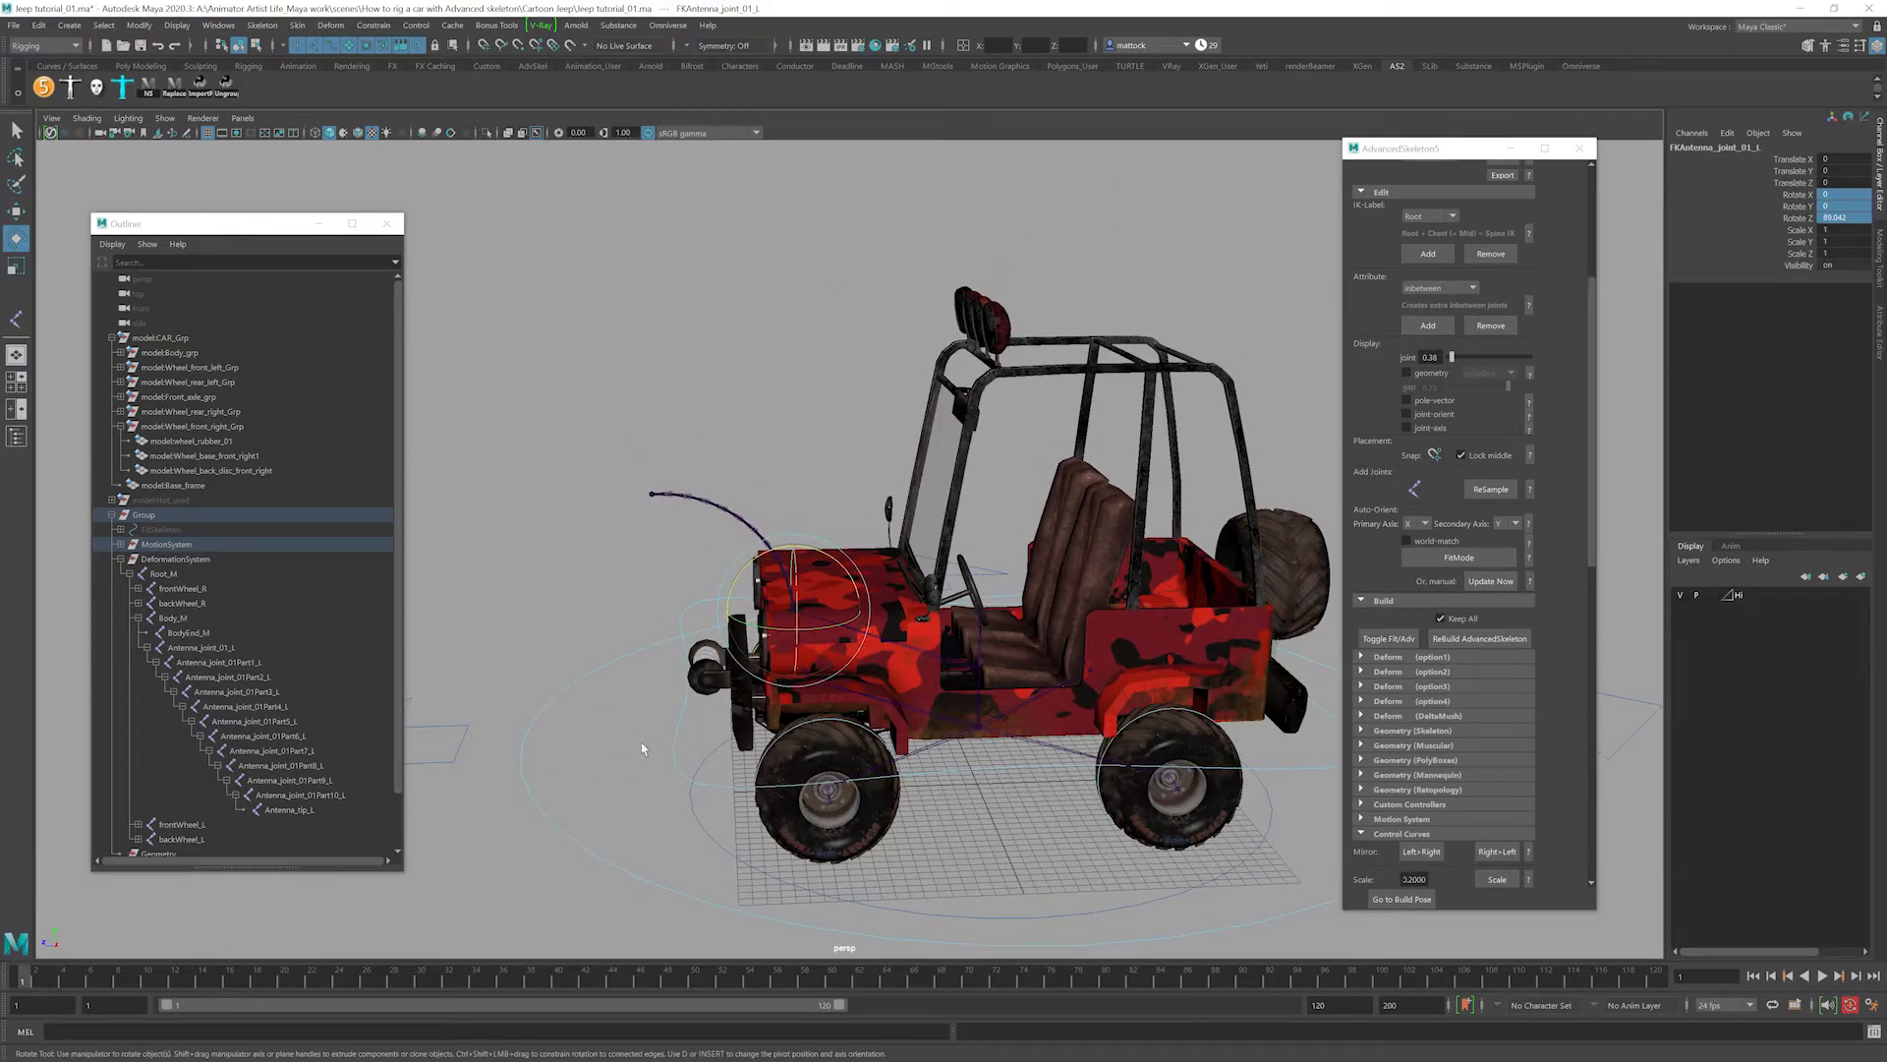
left_click(677, 747)
left_click_drag(988, 656, 715, 472)
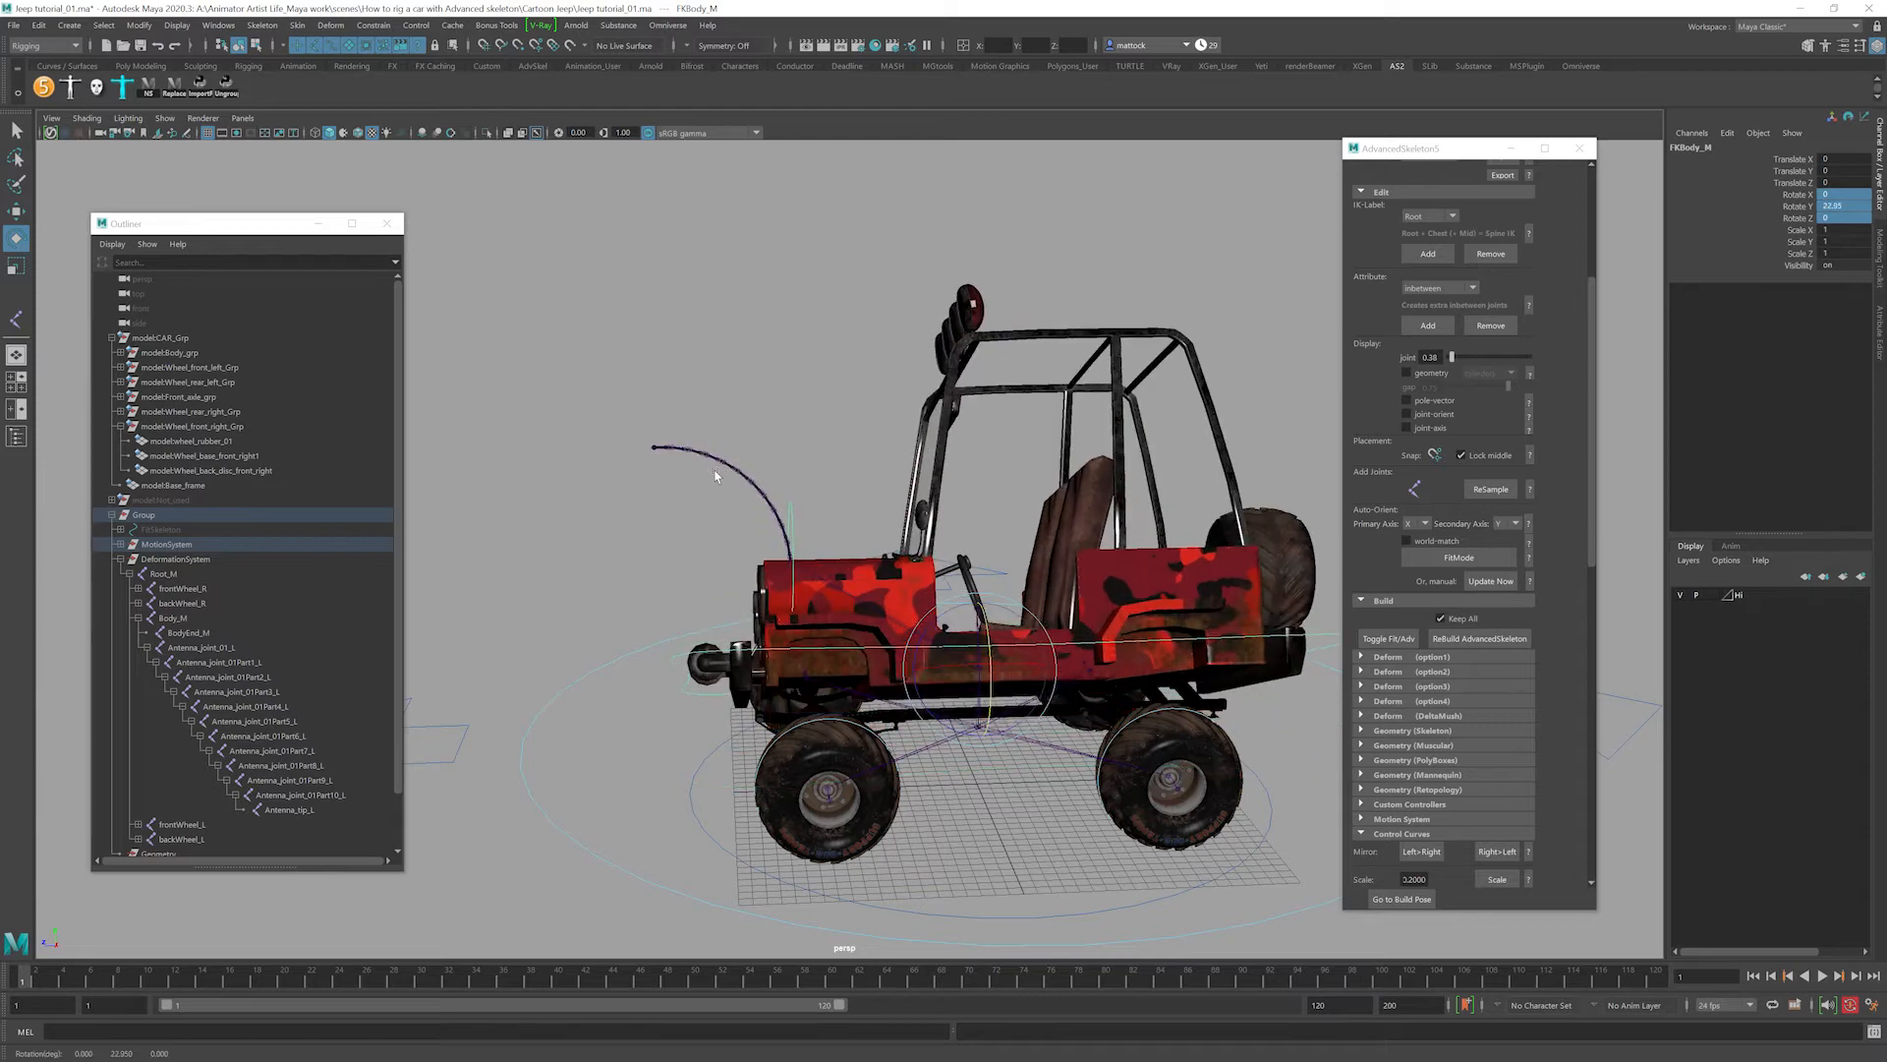
left_click(594, 732)
key("w")
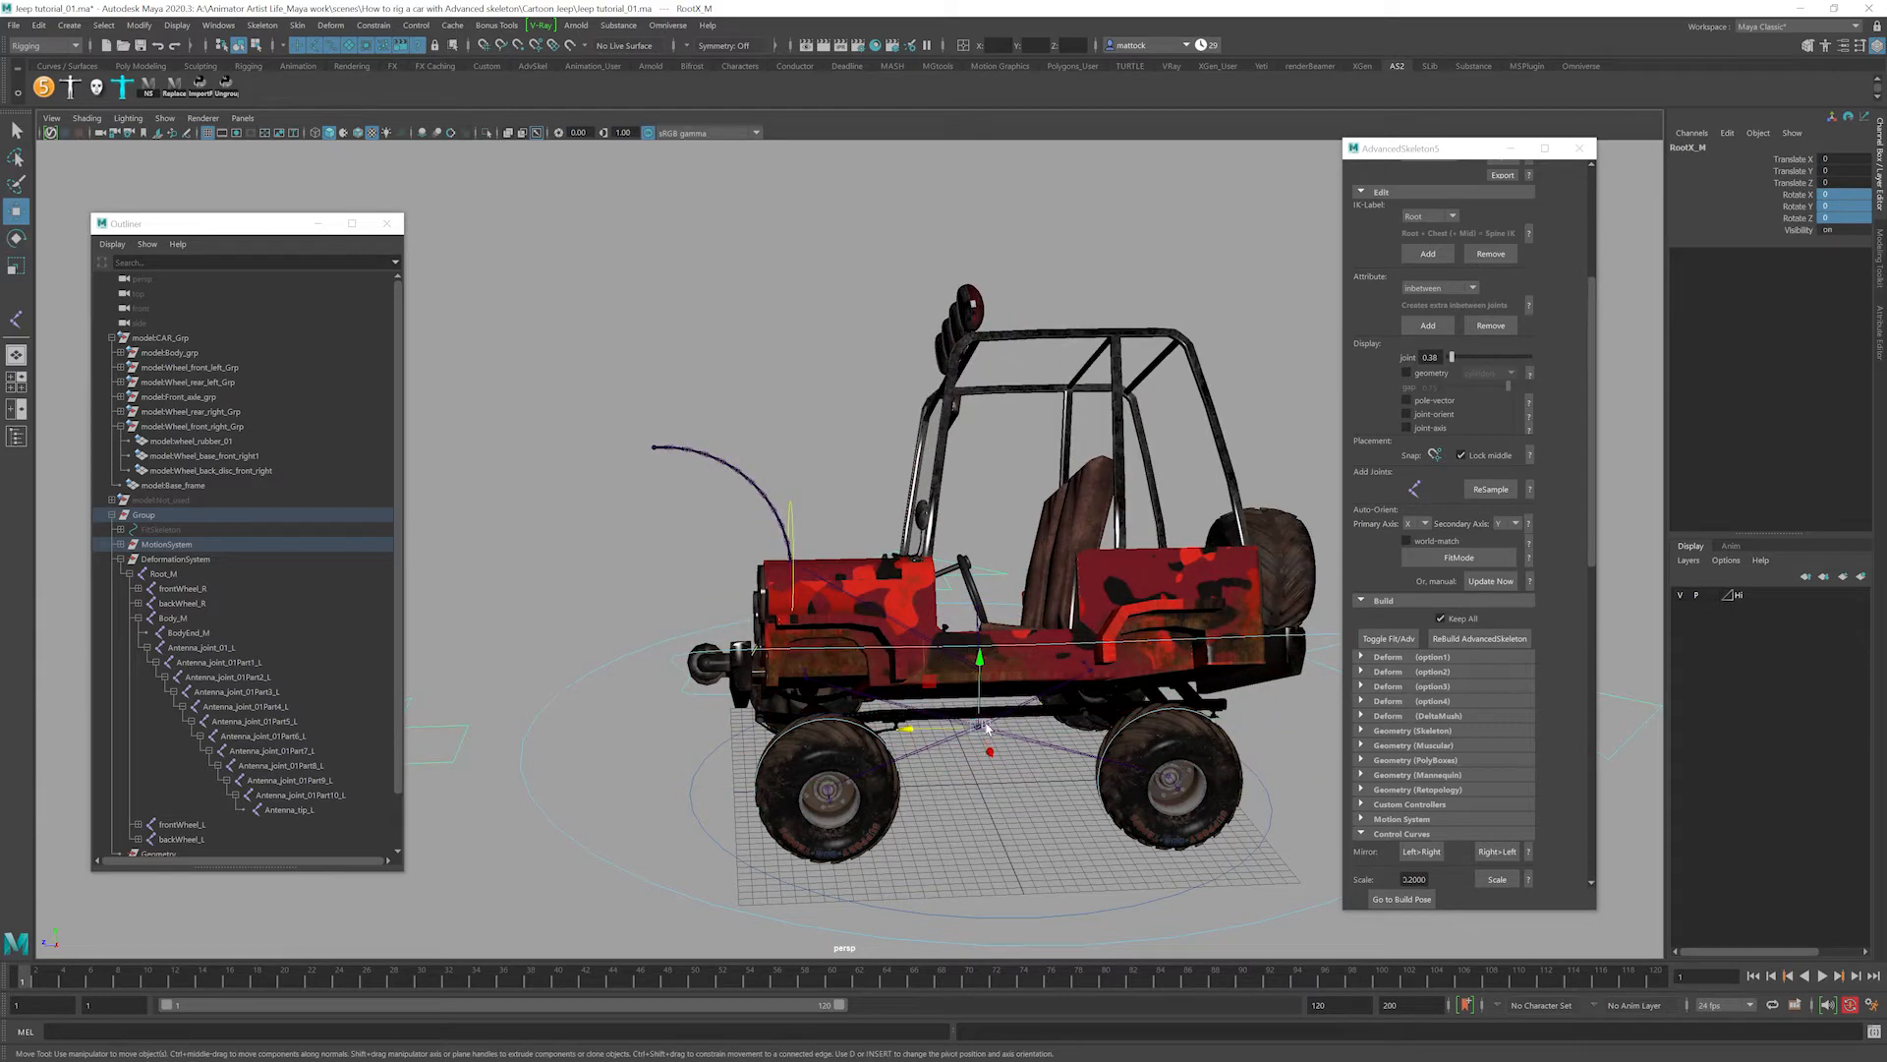
left_click_drag(926, 727, 1032, 726)
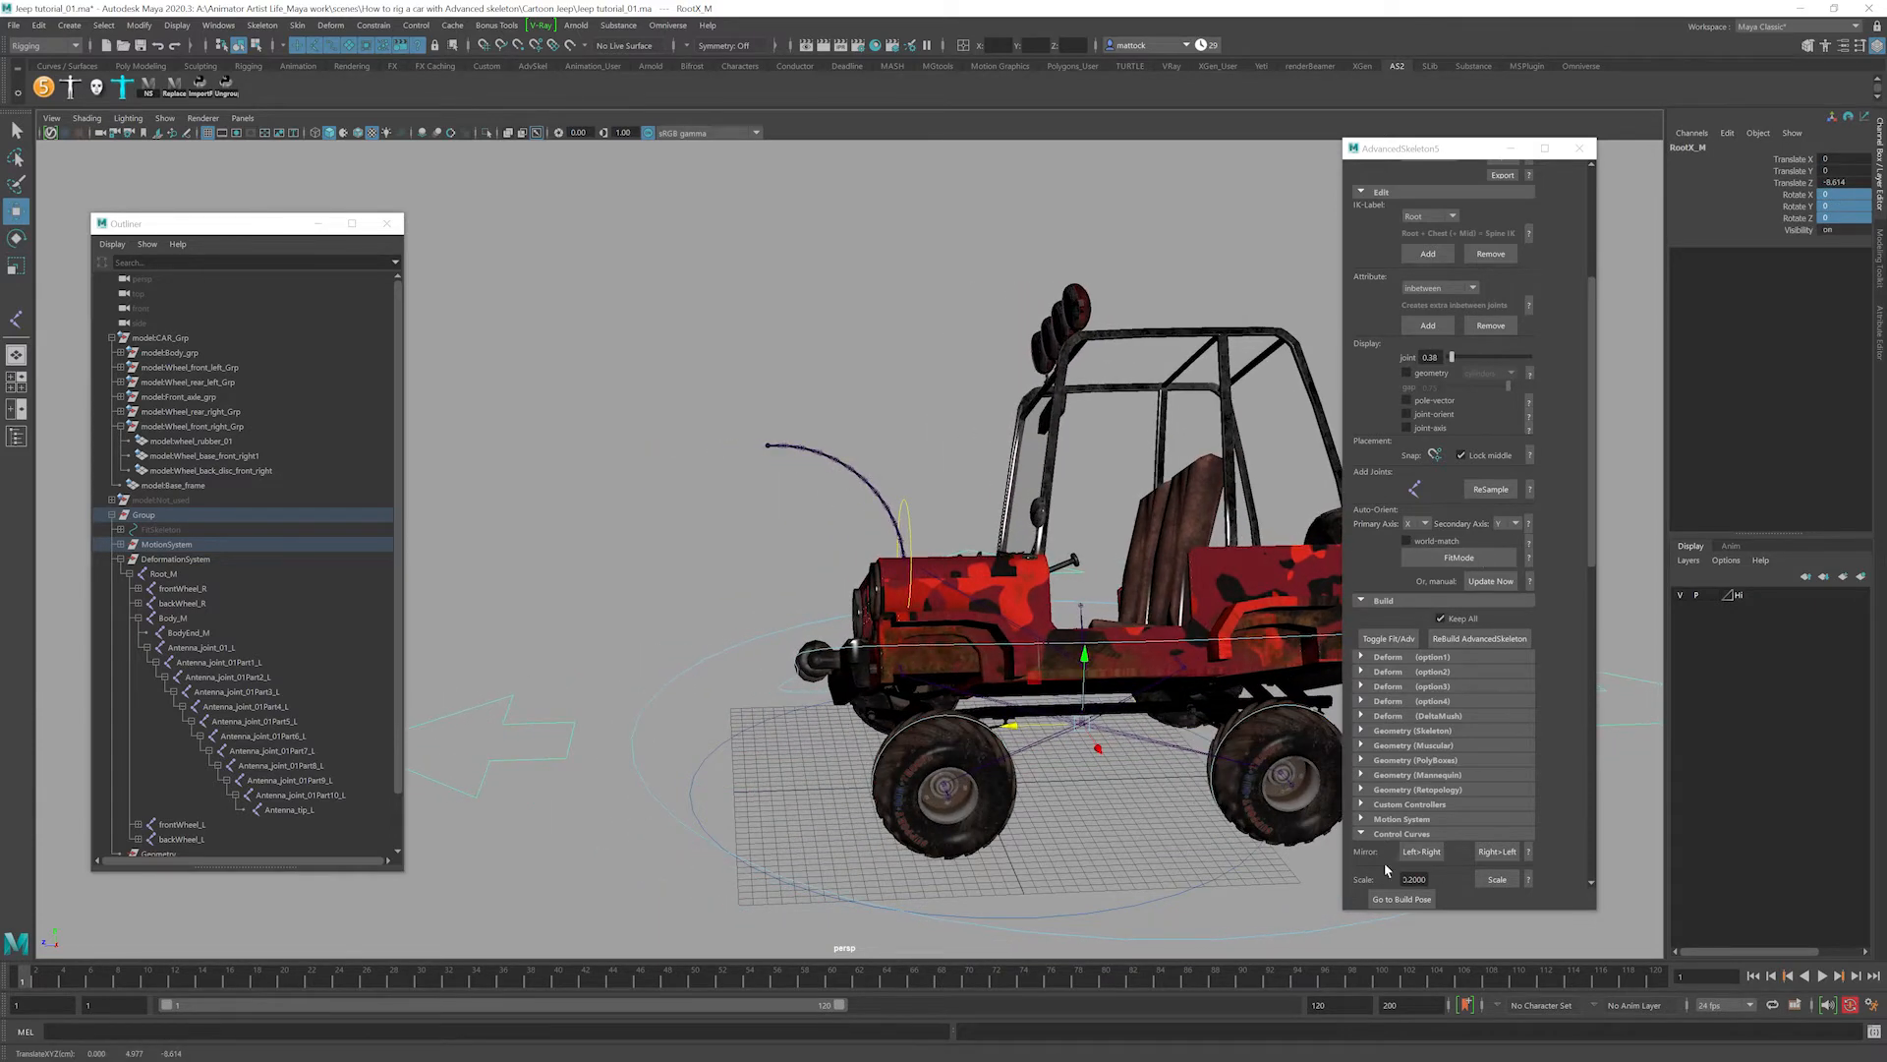
left_click(1402, 898)
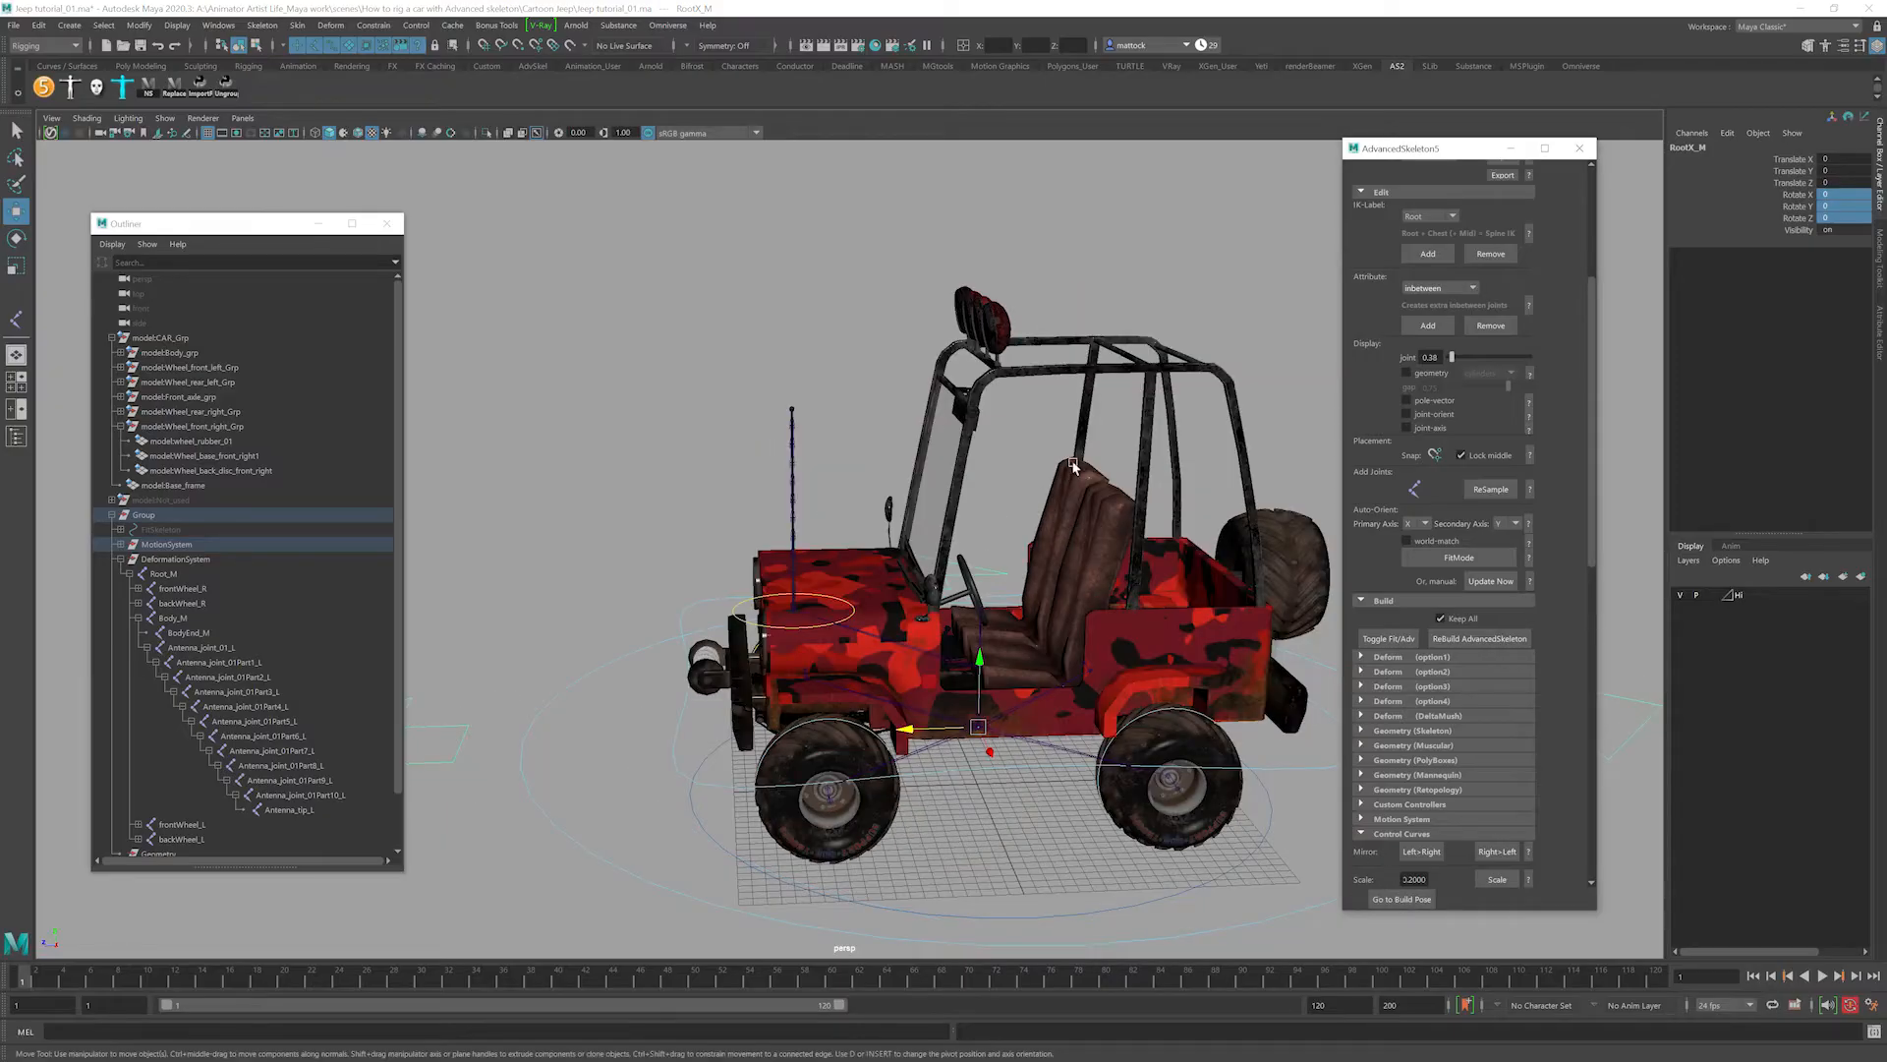
Examine the jeep rig from several angles, including its antenna, wheels and body controls.
scroll(1073, 464, "down", 2)
middle_click_drag(1073, 464, 887, 509, "alt")
left_click_drag(886, 509, 931, 588, "alt")
middle_click_drag(932, 588, 939, 523, "alt")
scroll(940, 523, "up", 4)
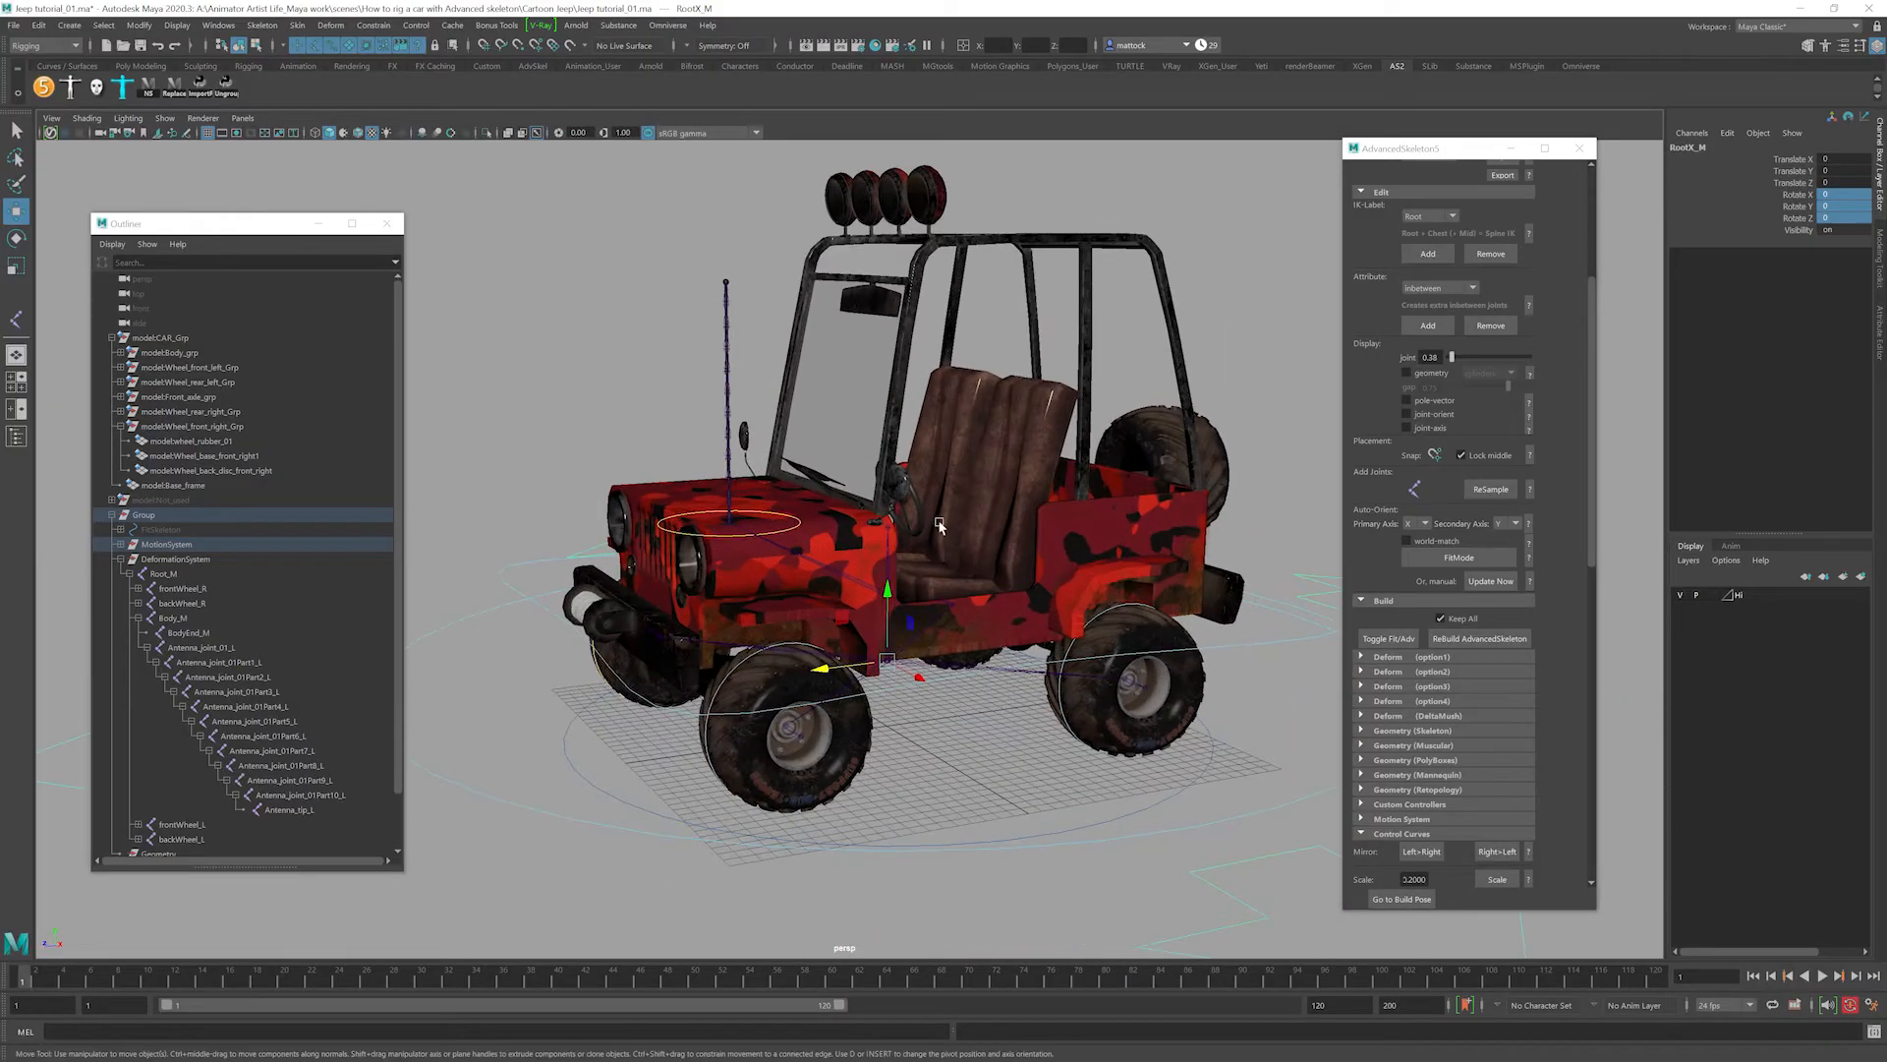
right_click_drag(1047, 508, 906, 500, "alt")
left_click_drag(907, 499, 912, 484, "alt")
middle_click_drag(913, 484, 928, 525, "alt")
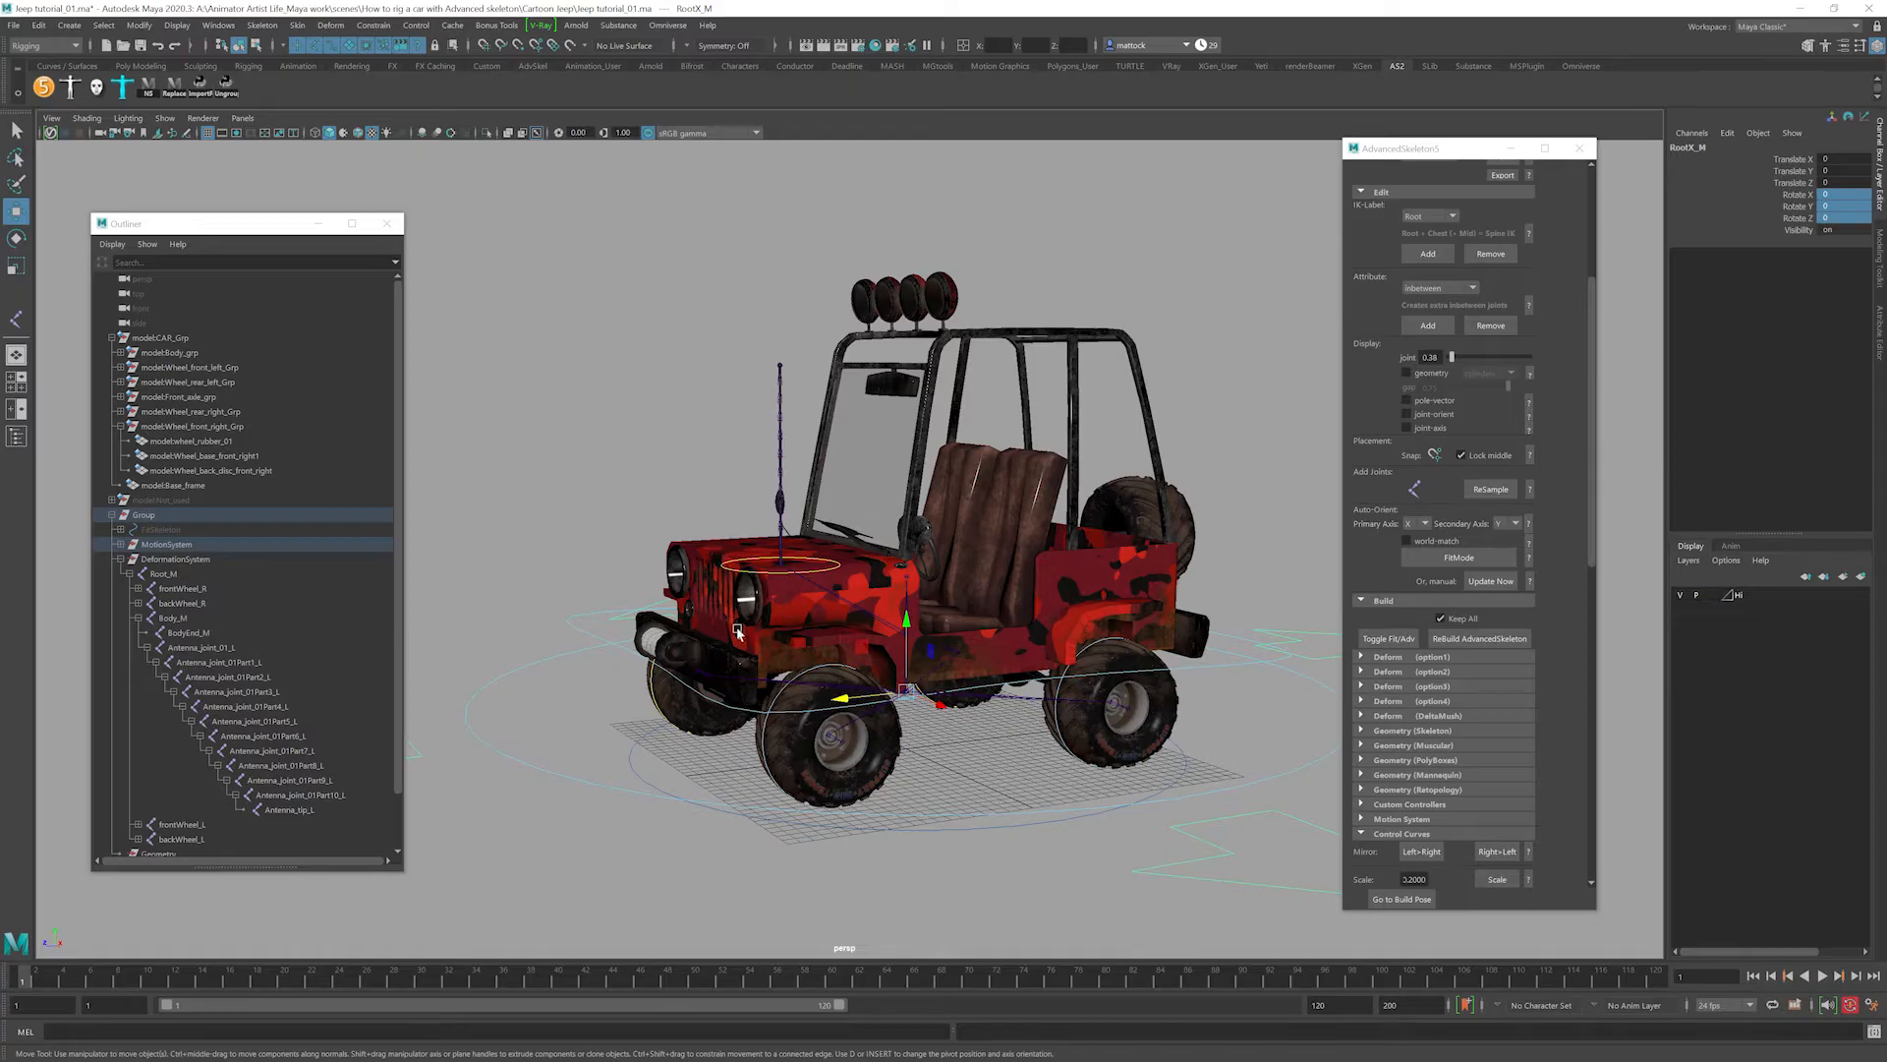
scroll(901, 534, "up", 5)
left_click_drag(951, 453, 769, 450, "alt")
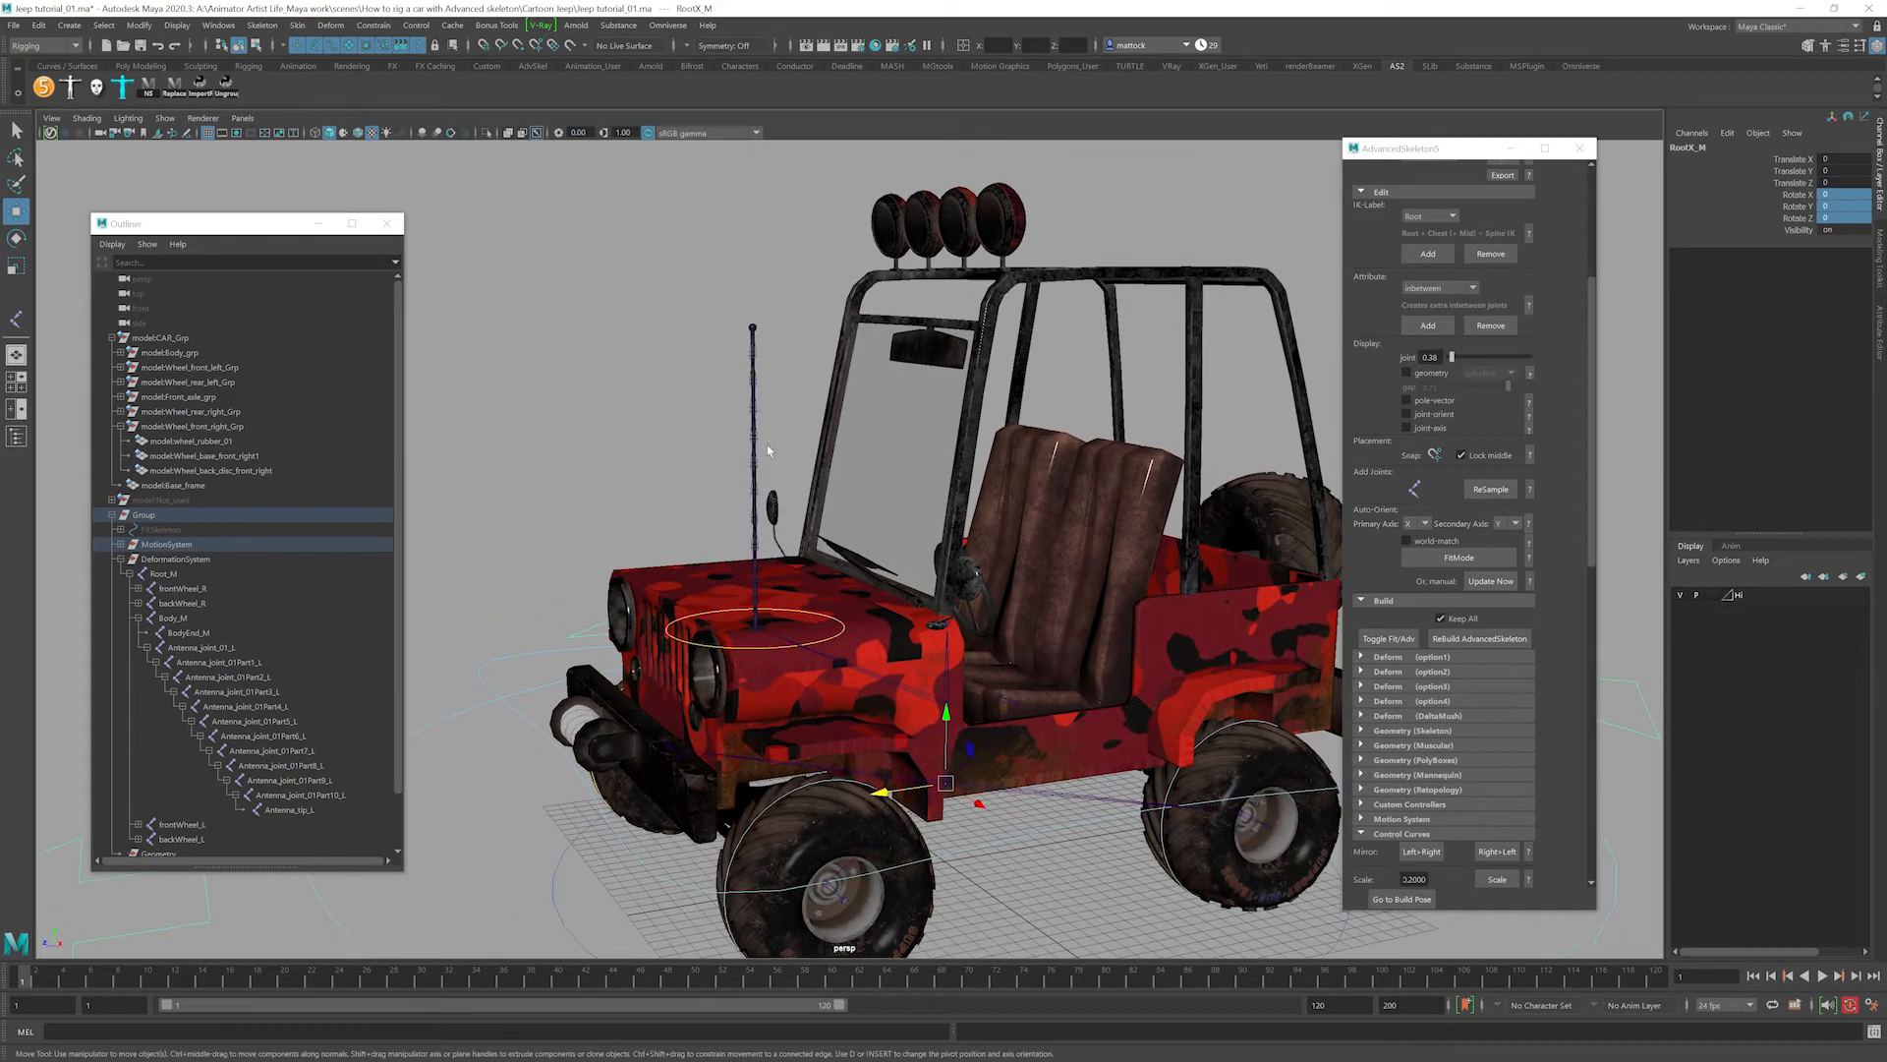
scroll(1009, 575, "down", 5)
left_click_drag(1150, 551, 1025, 513, "alt")
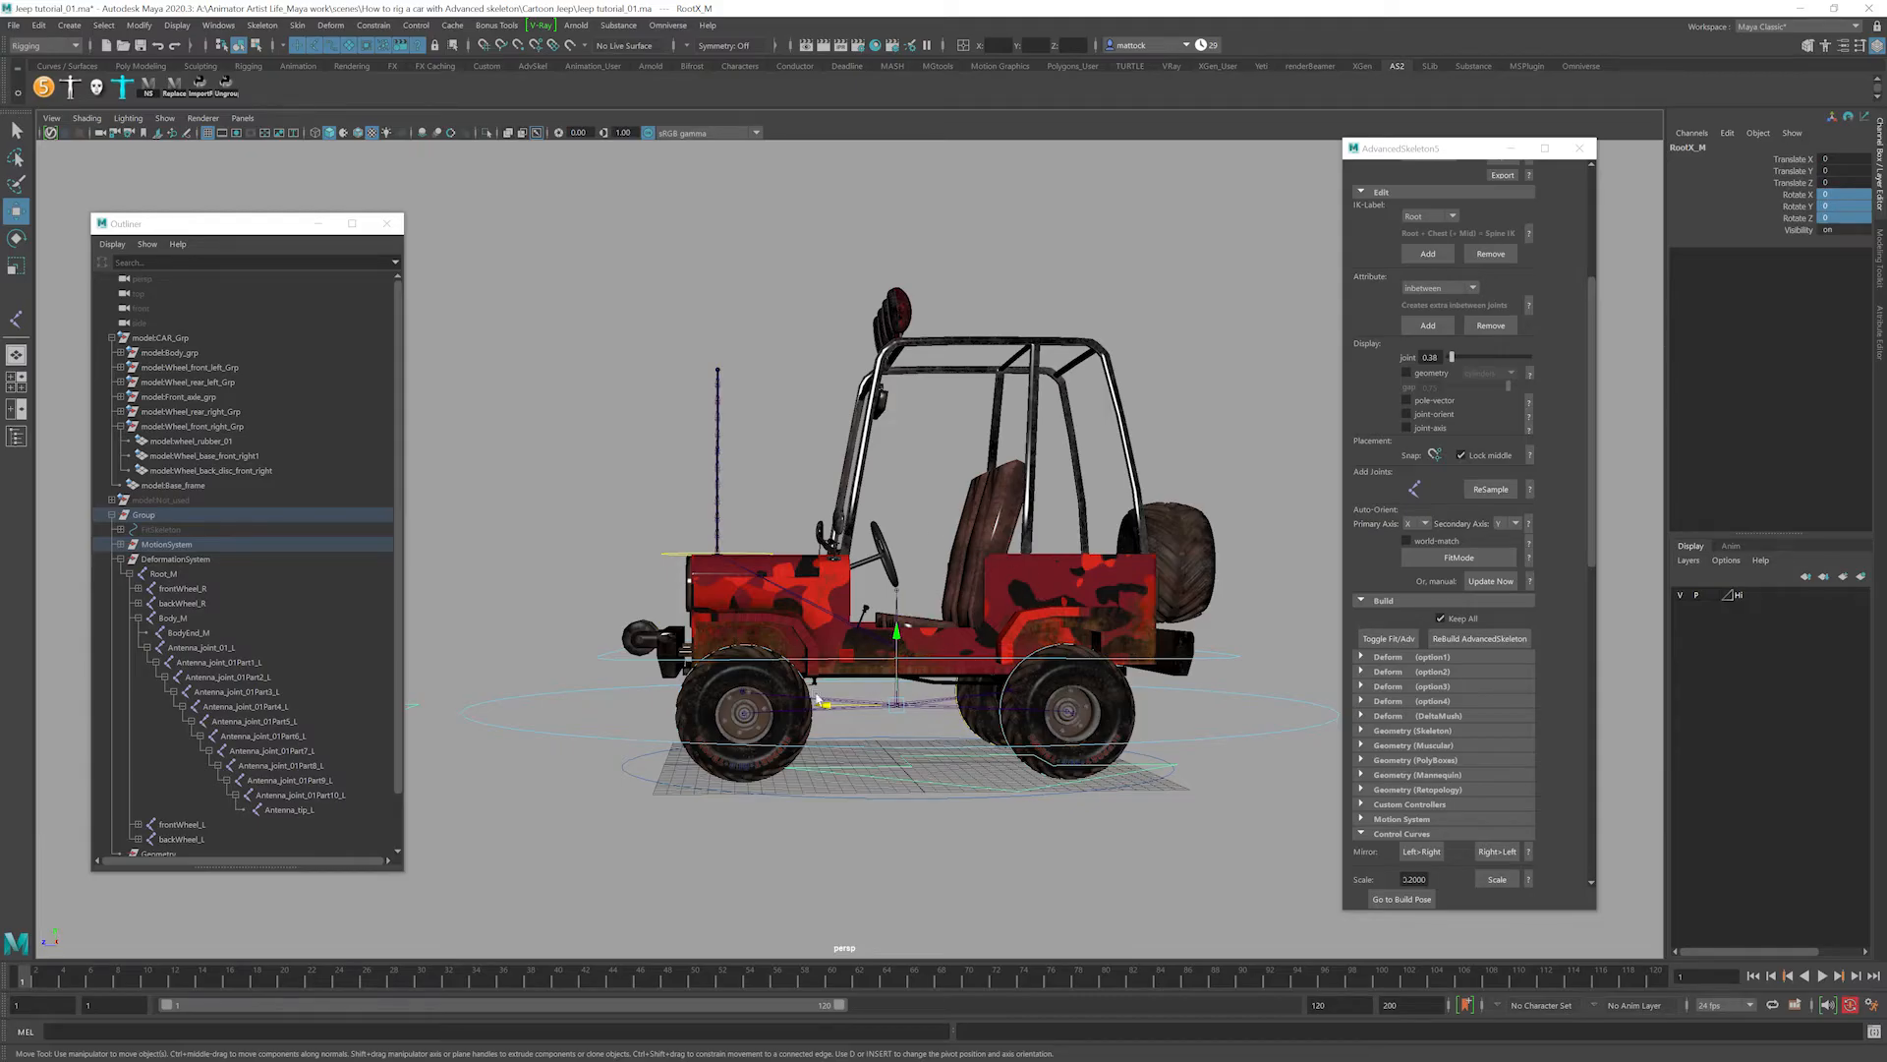
left_click_drag(954, 654, 1074, 516, "alt")
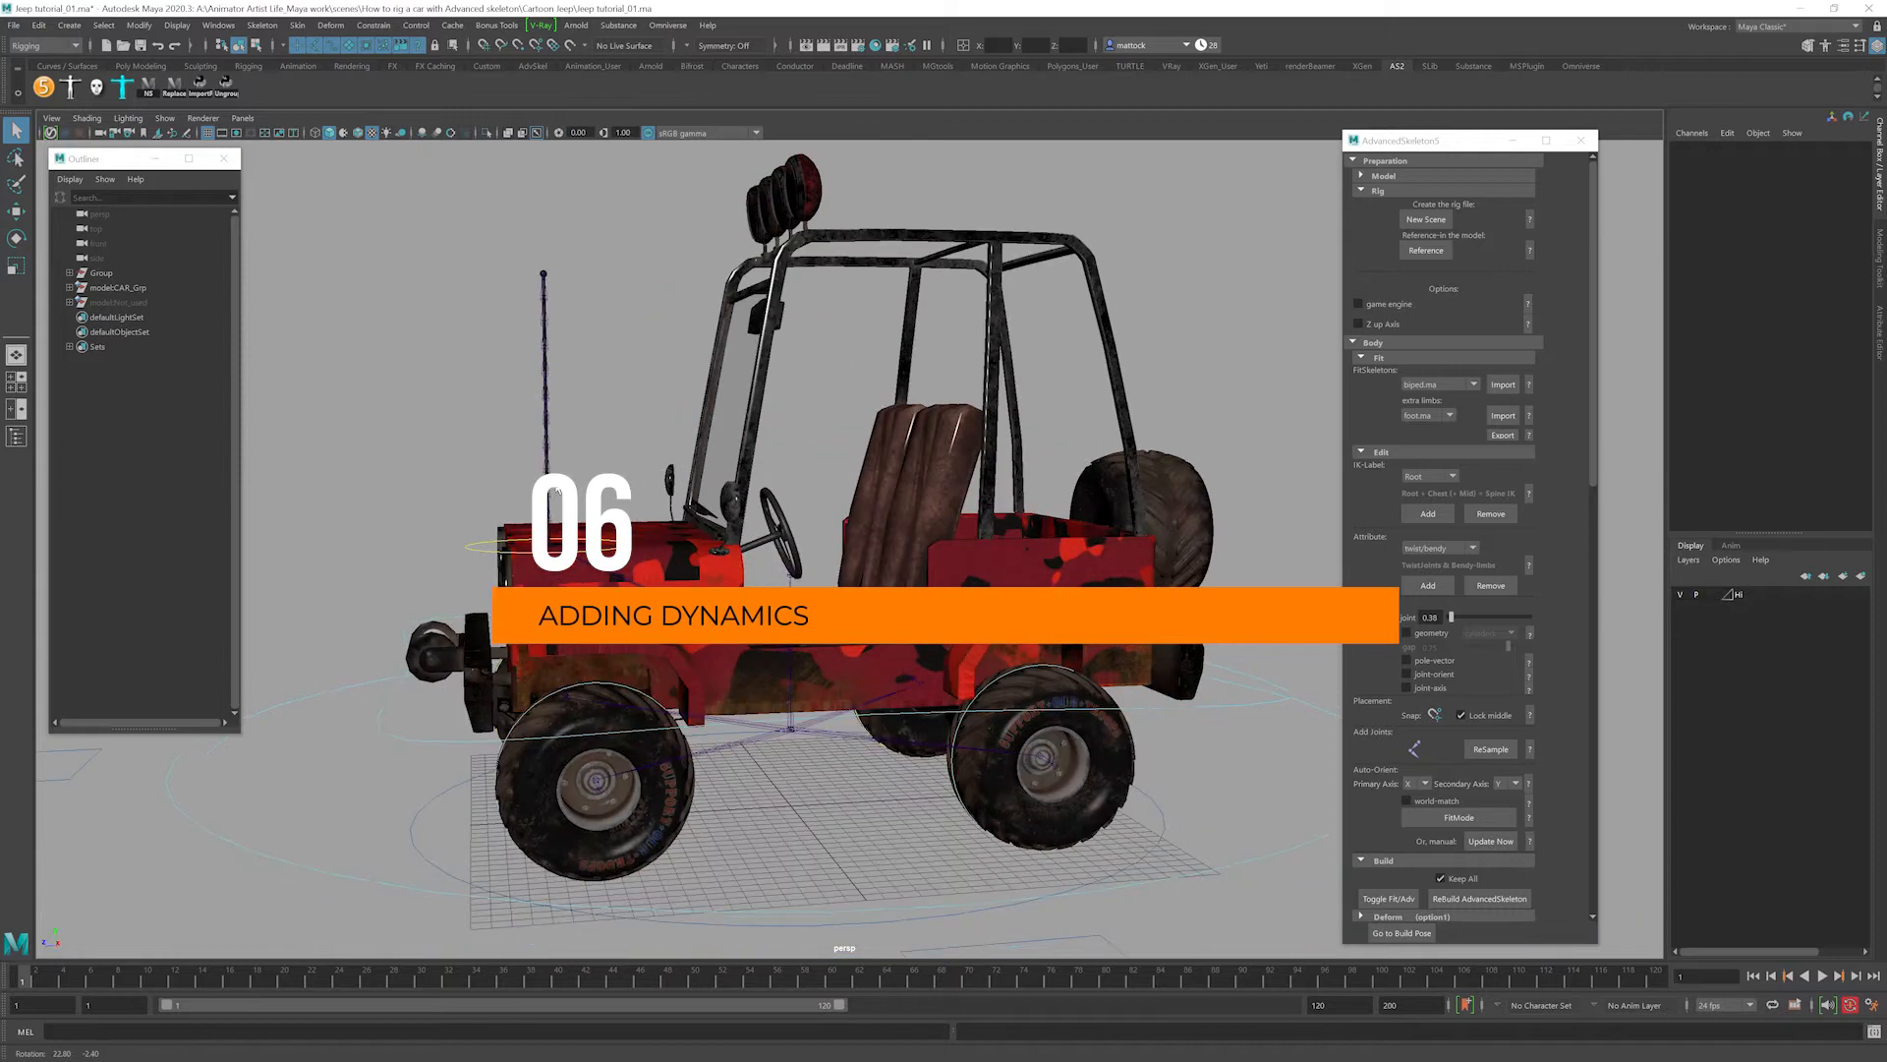
Open the biped picker and add dynamics to the antenna's base control.
left_click_drag(557, 489, 676, 466, "alt")
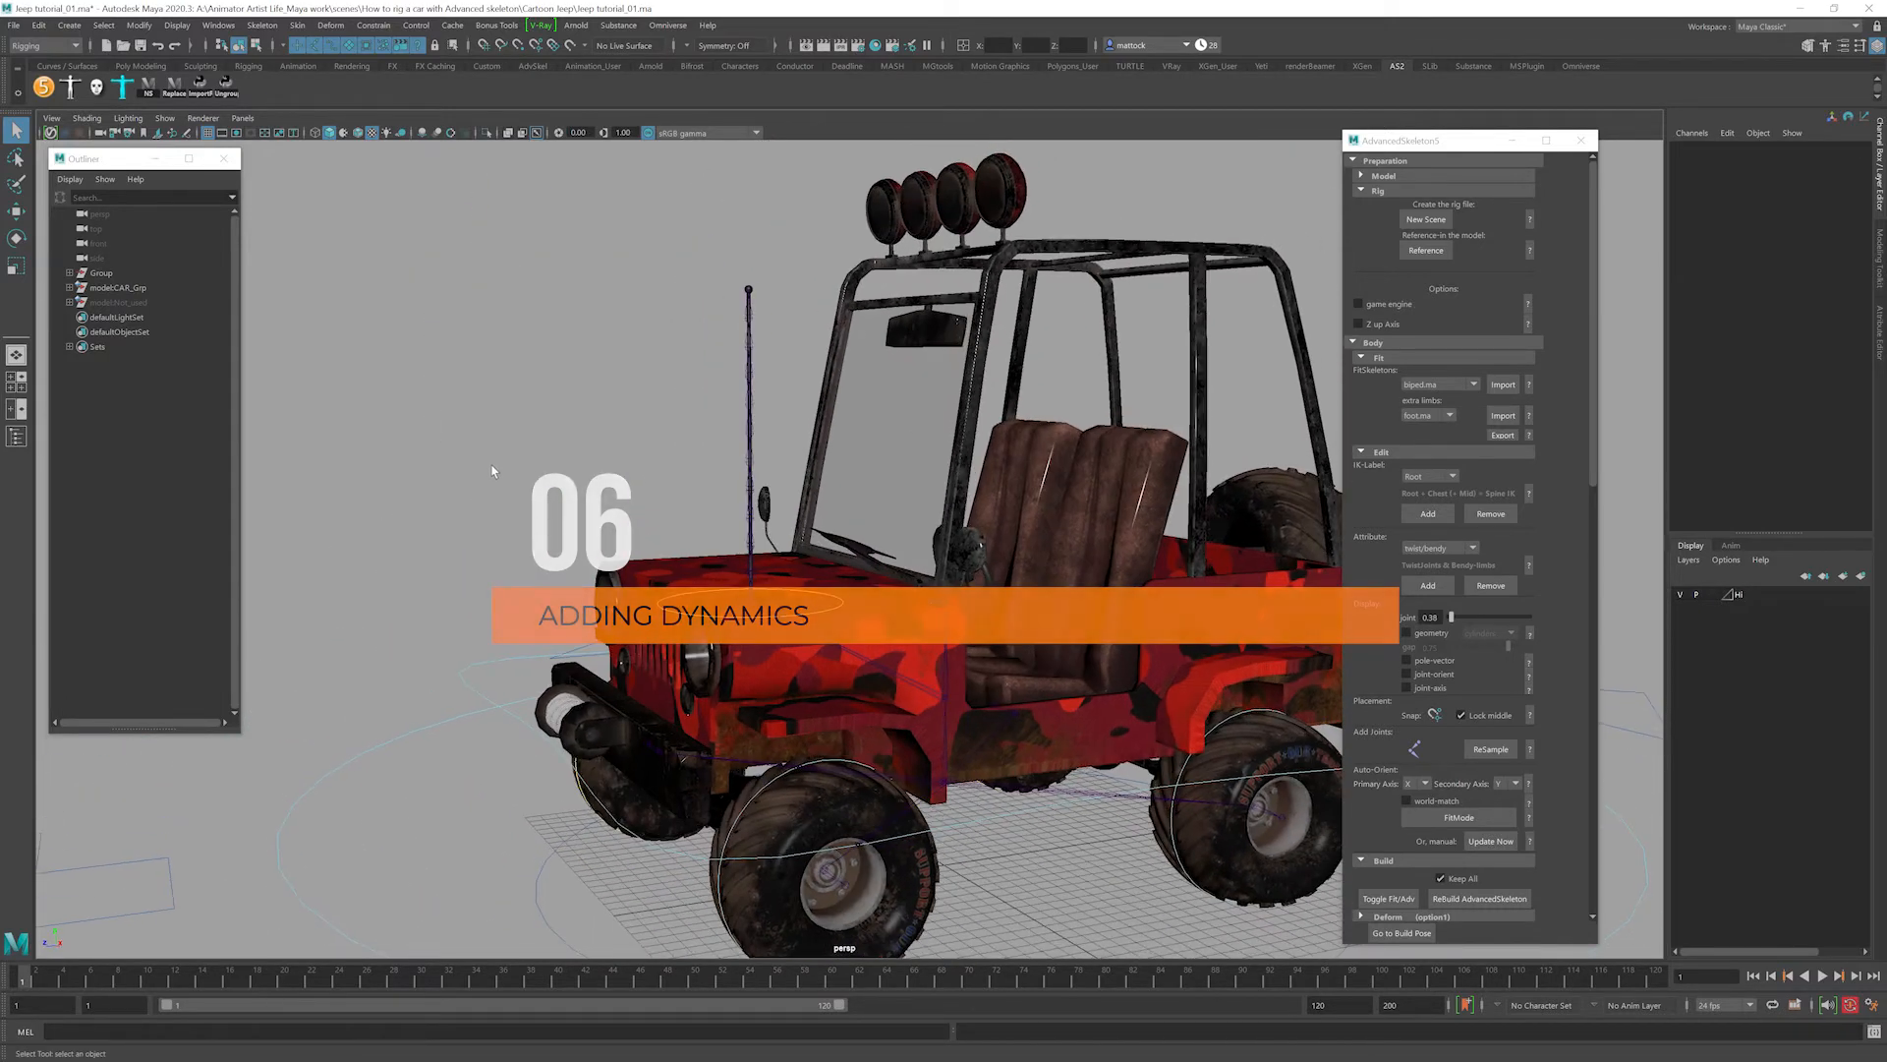
right_click_drag(492, 471, 598, 515, "alt")
left_click_drag(598, 515, 523, 500, "alt")
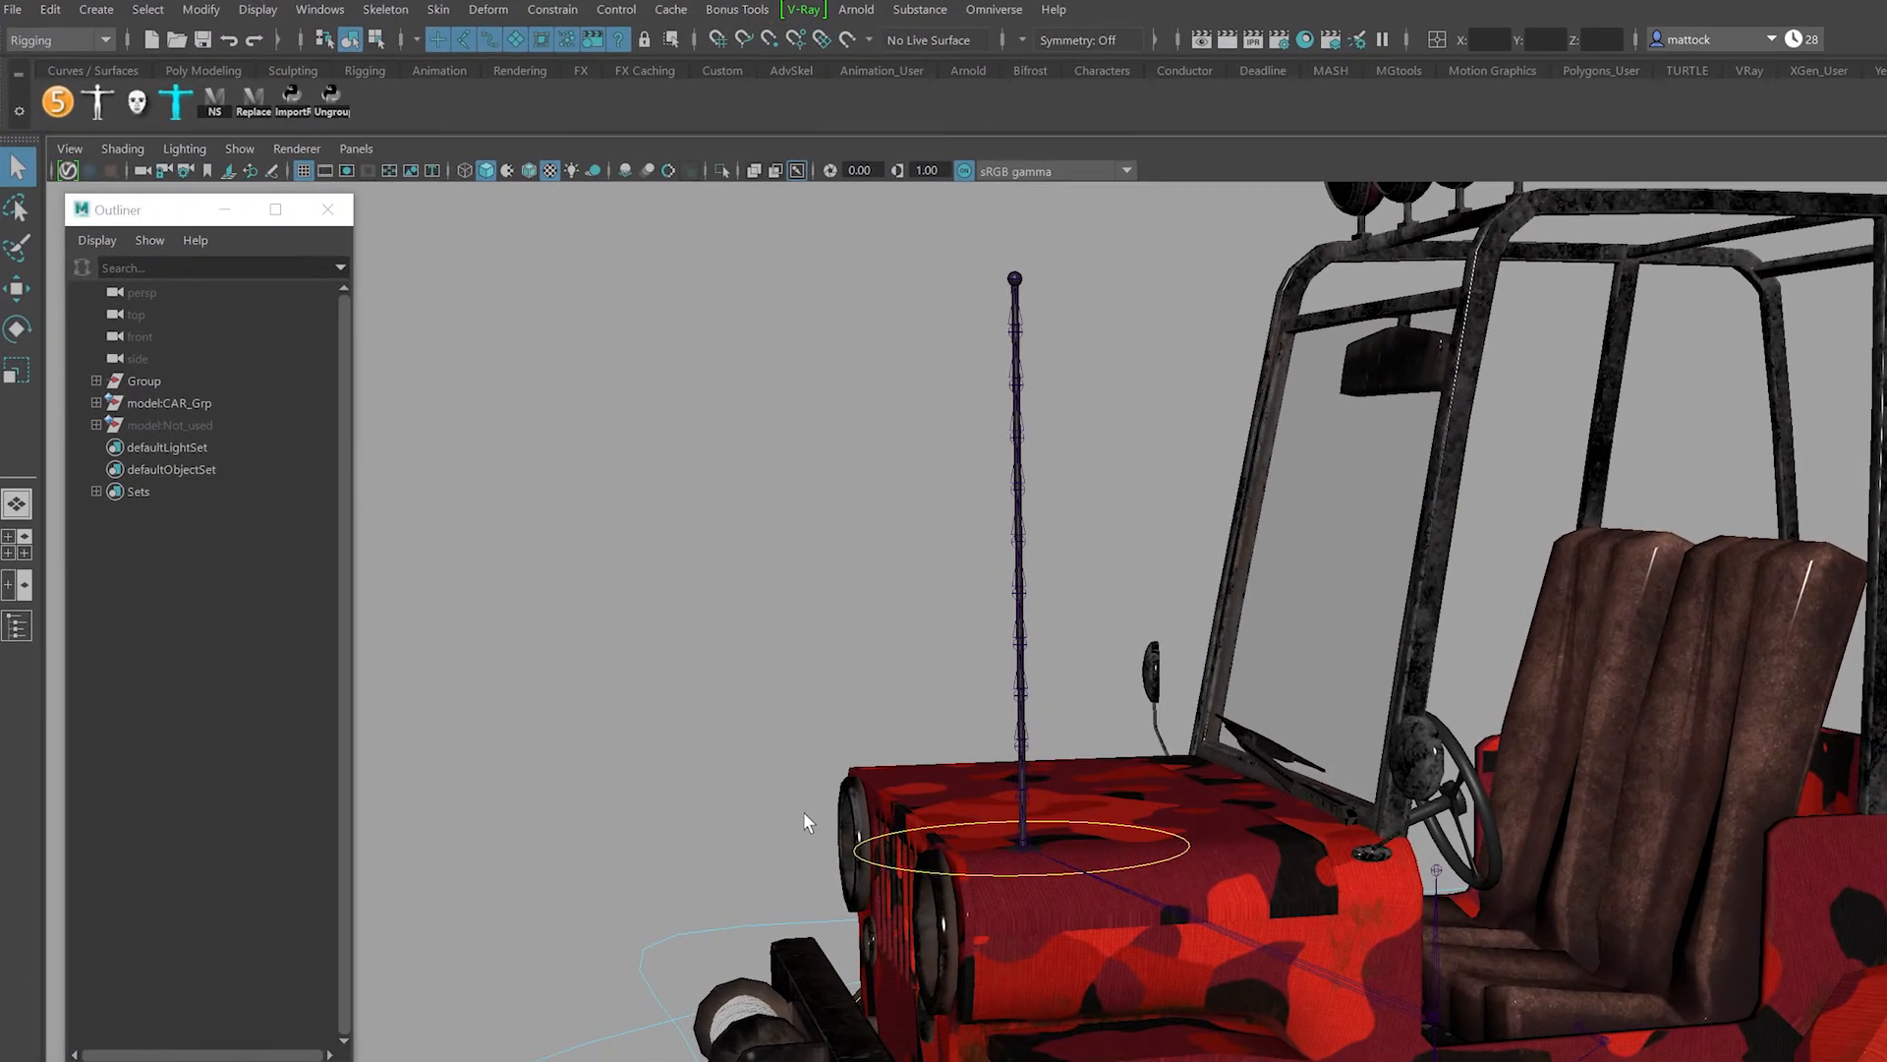
left_click_drag(542, 559, 513, 539, "alt")
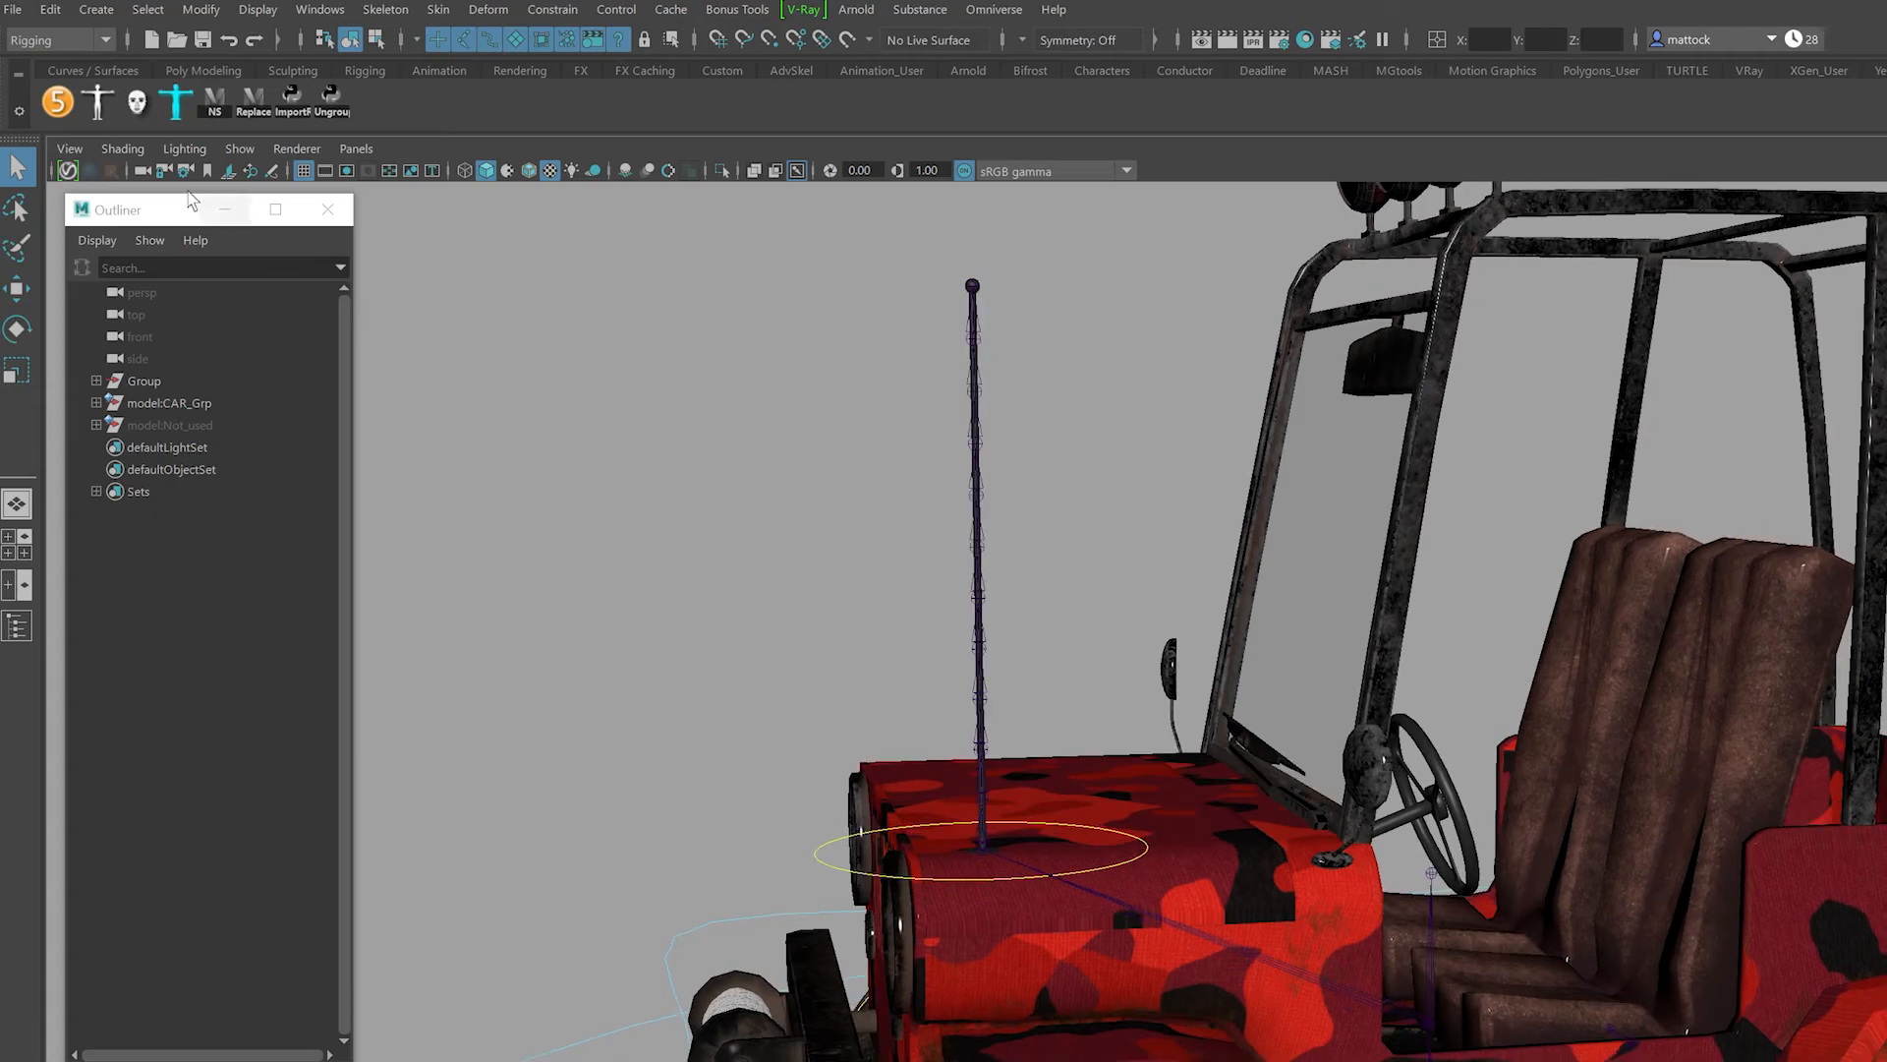
left_click(98, 103)
left_click_drag(613, 327, 544, 332)
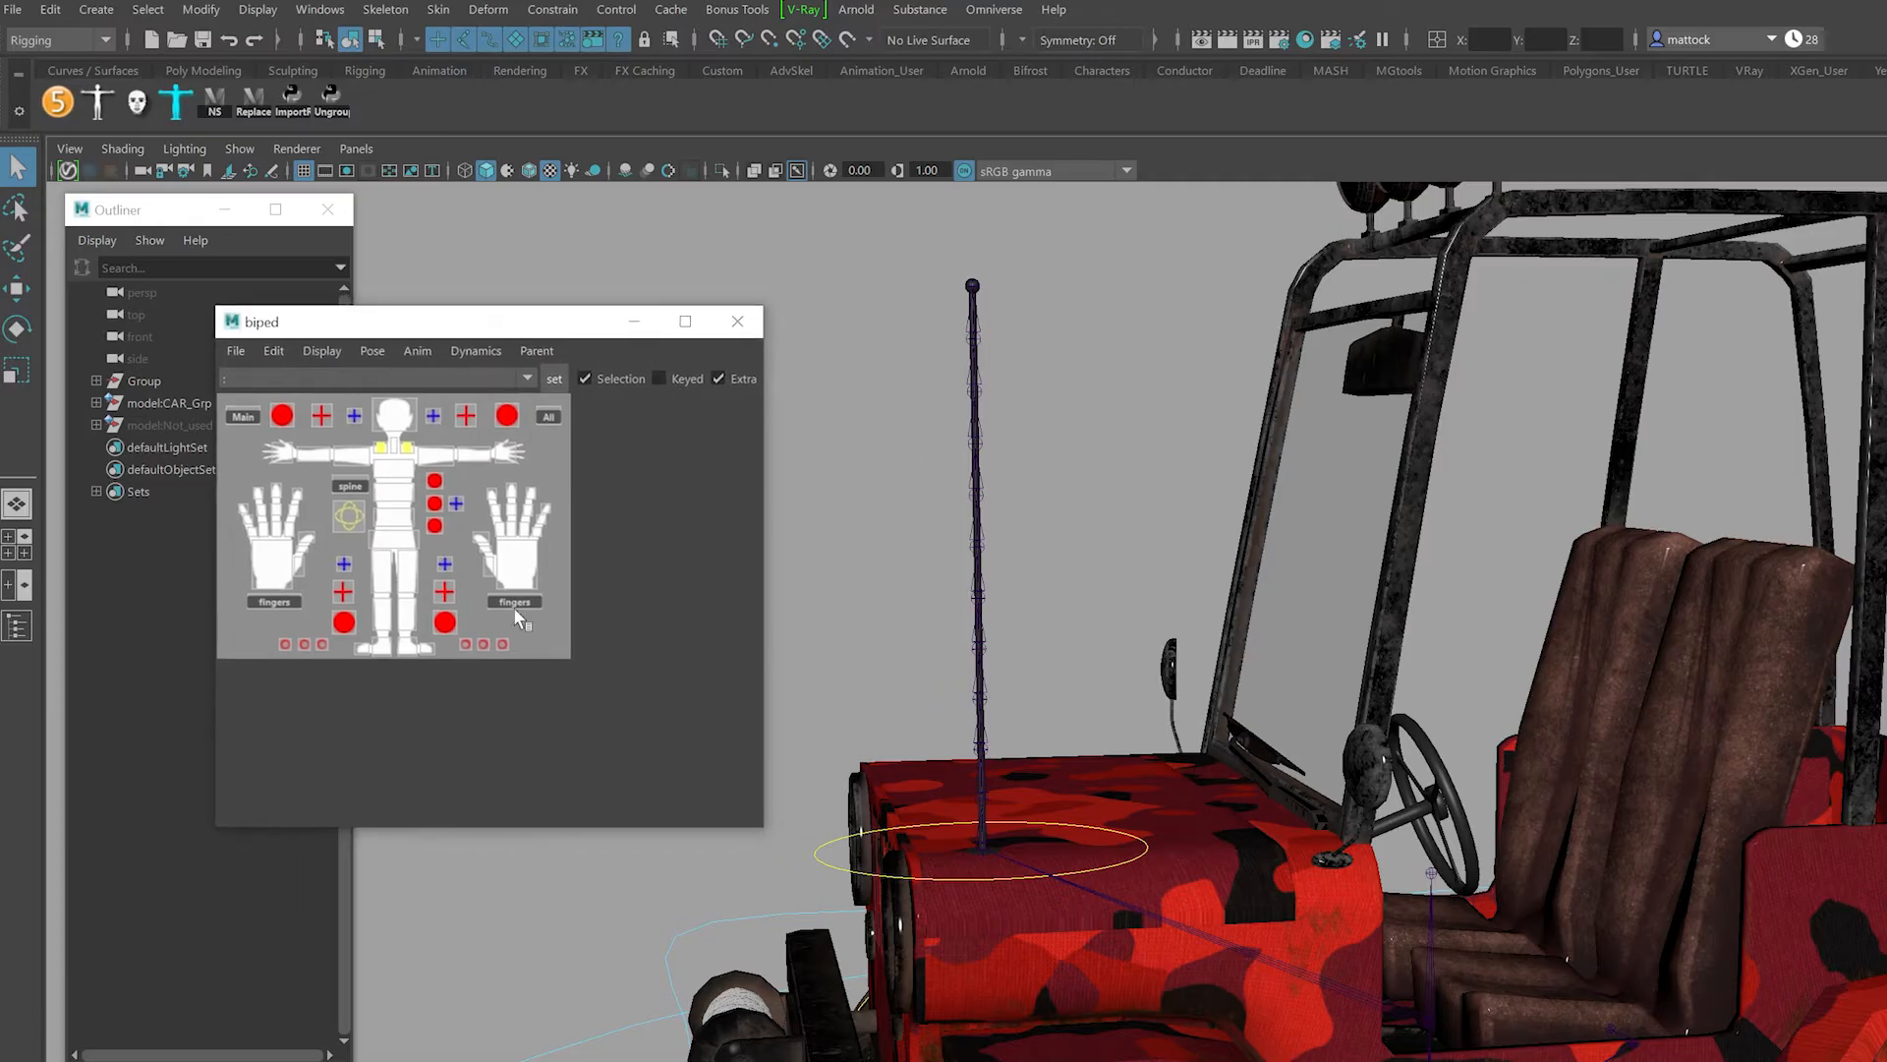
left_click(1016, 765)
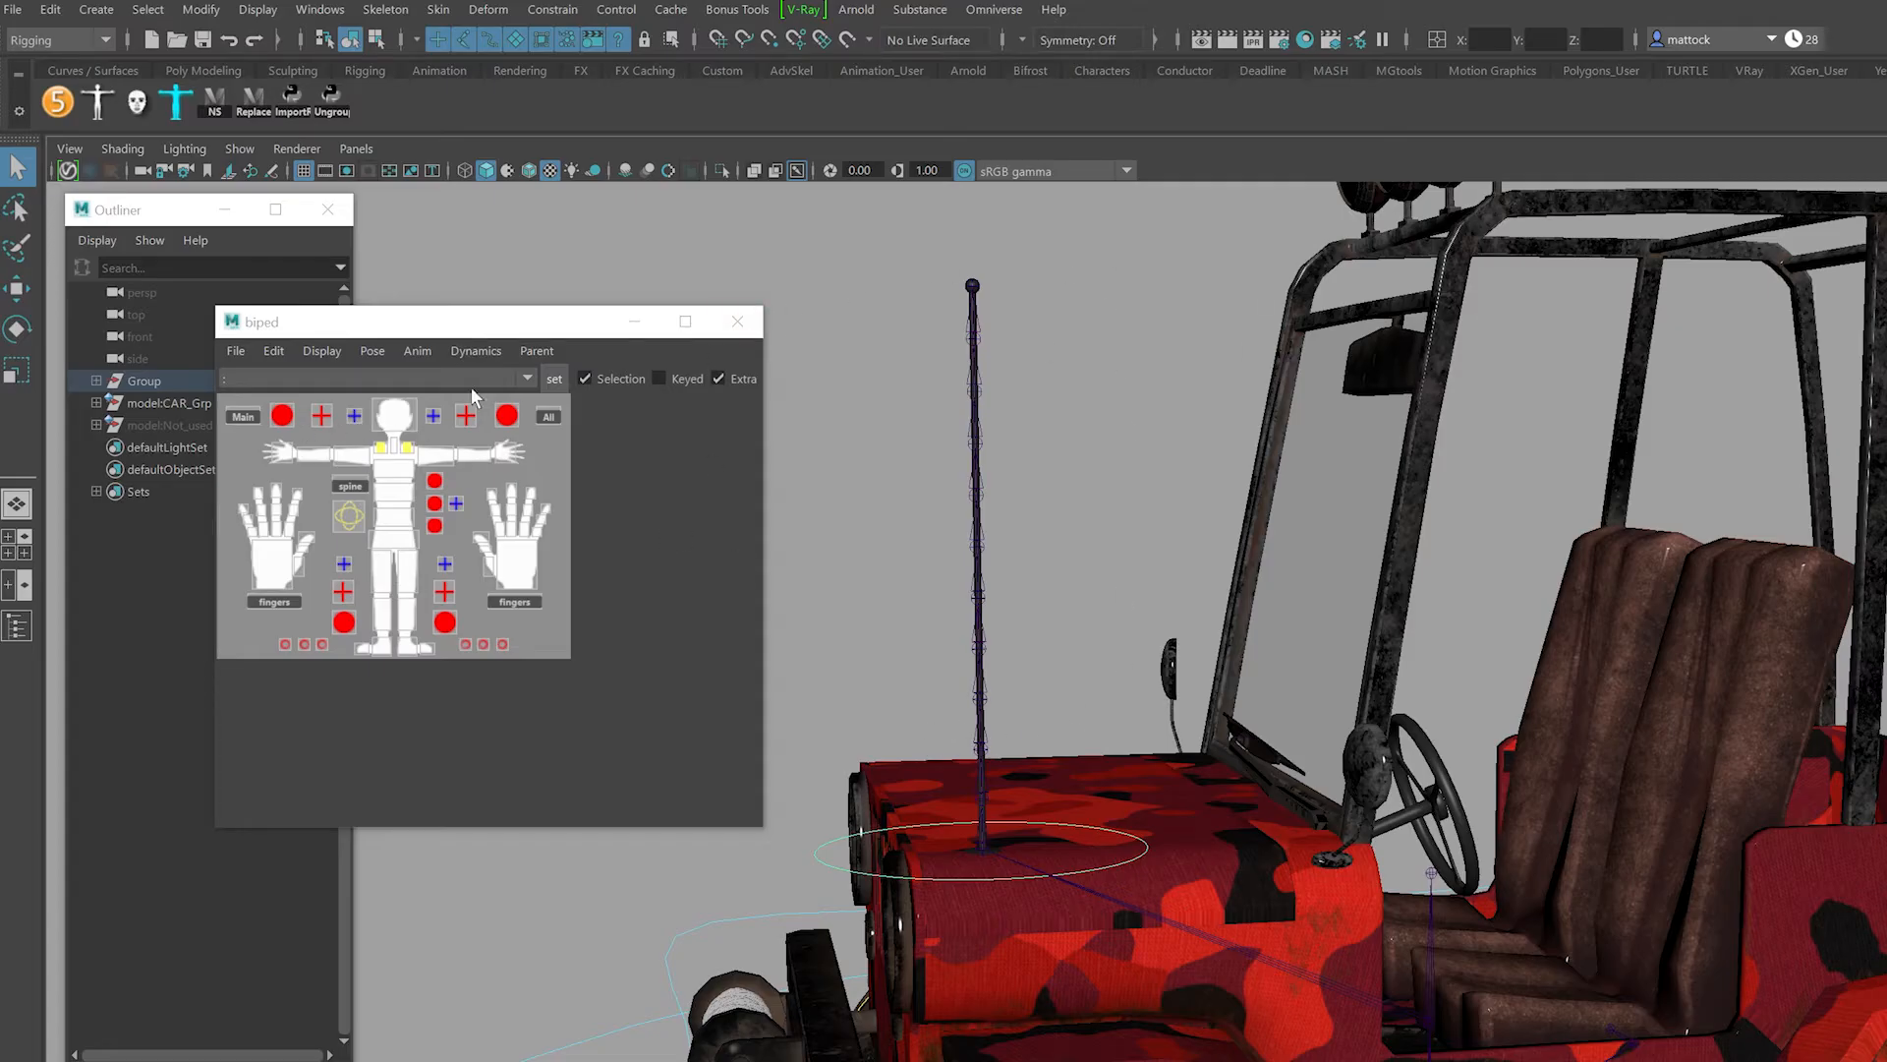
left_click(469, 352)
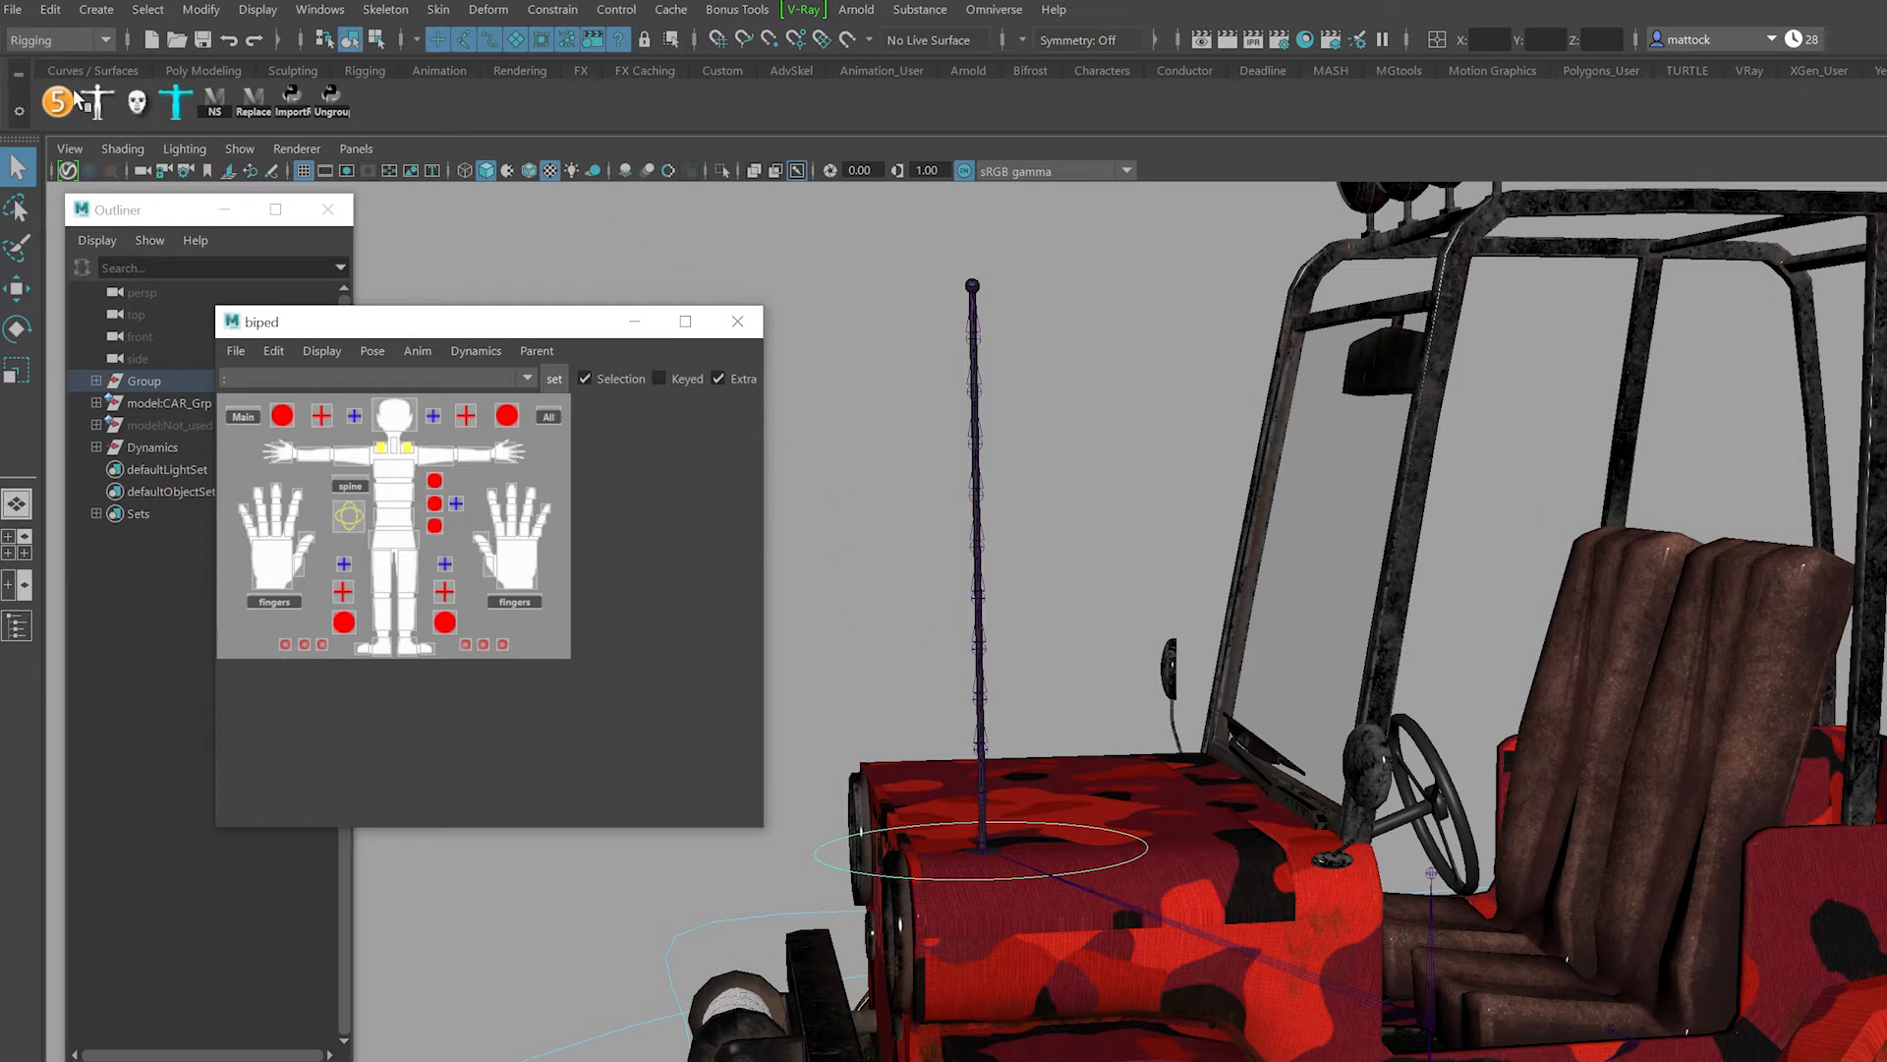
left_click(55, 41)
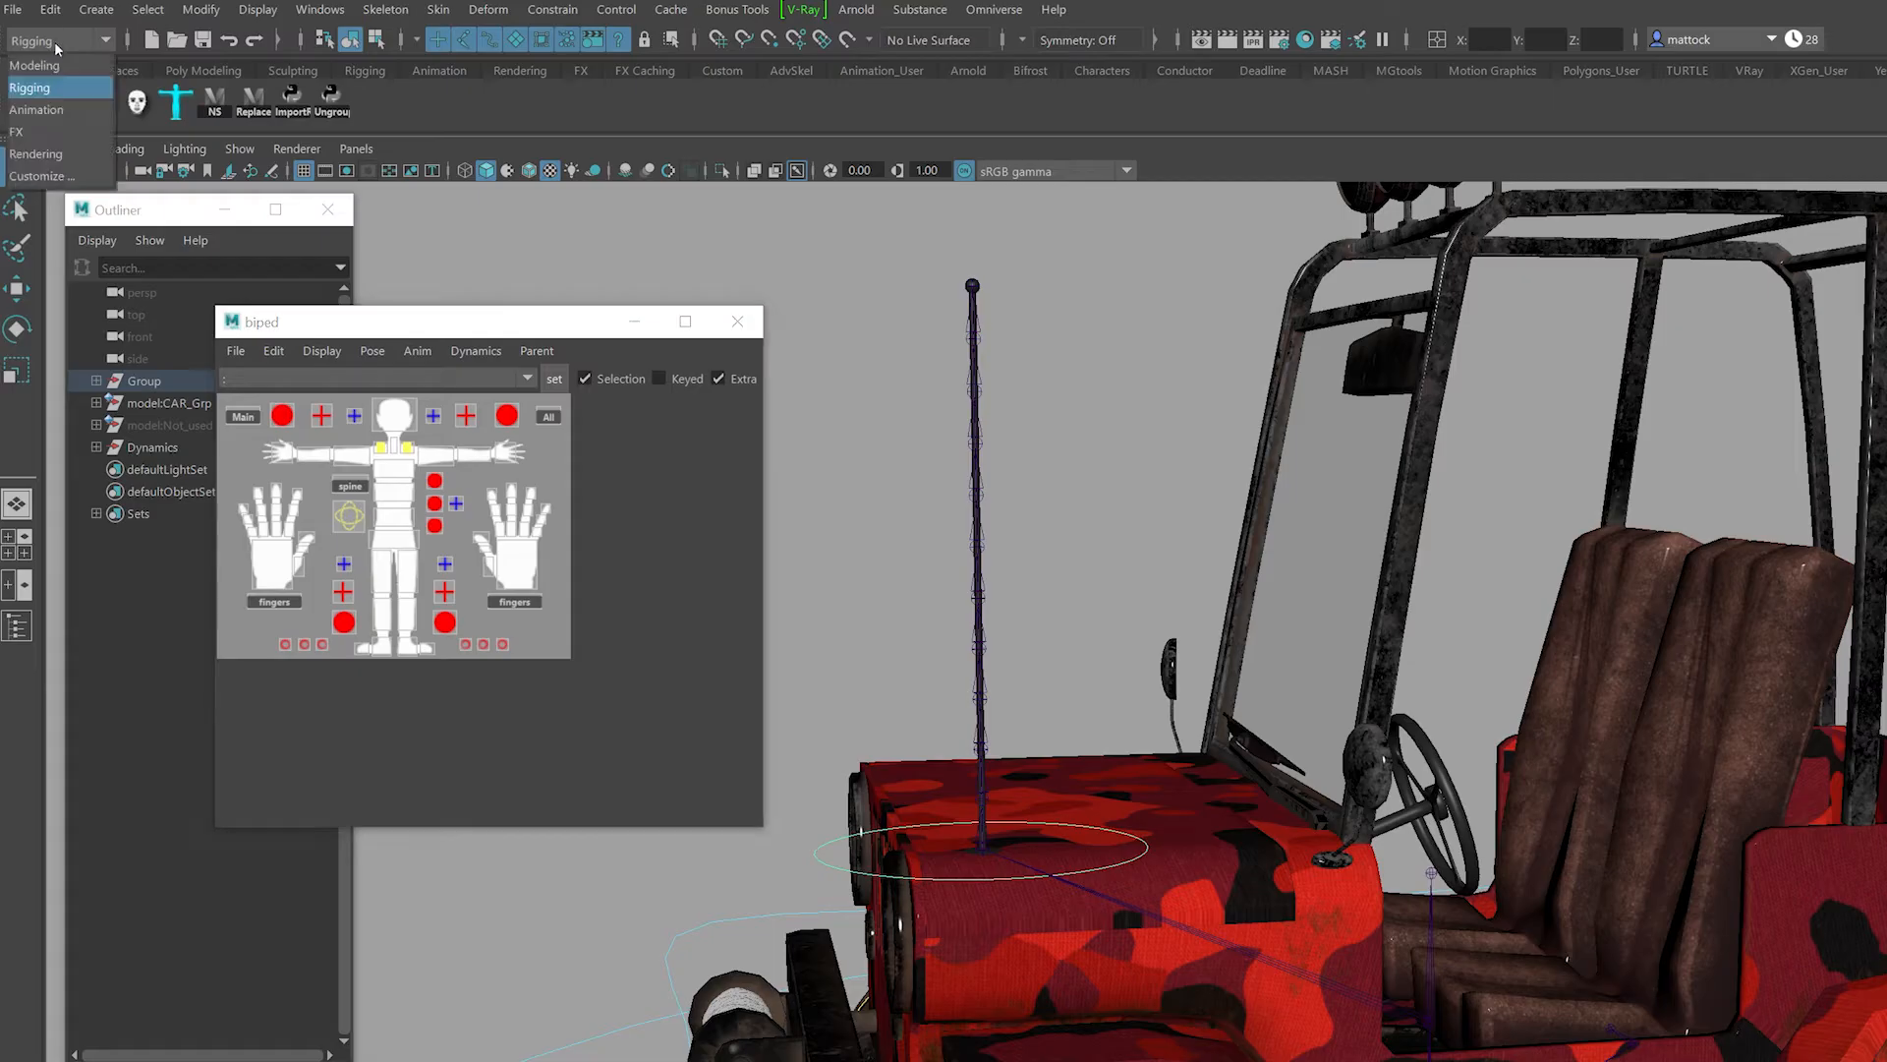
left_click(41, 133)
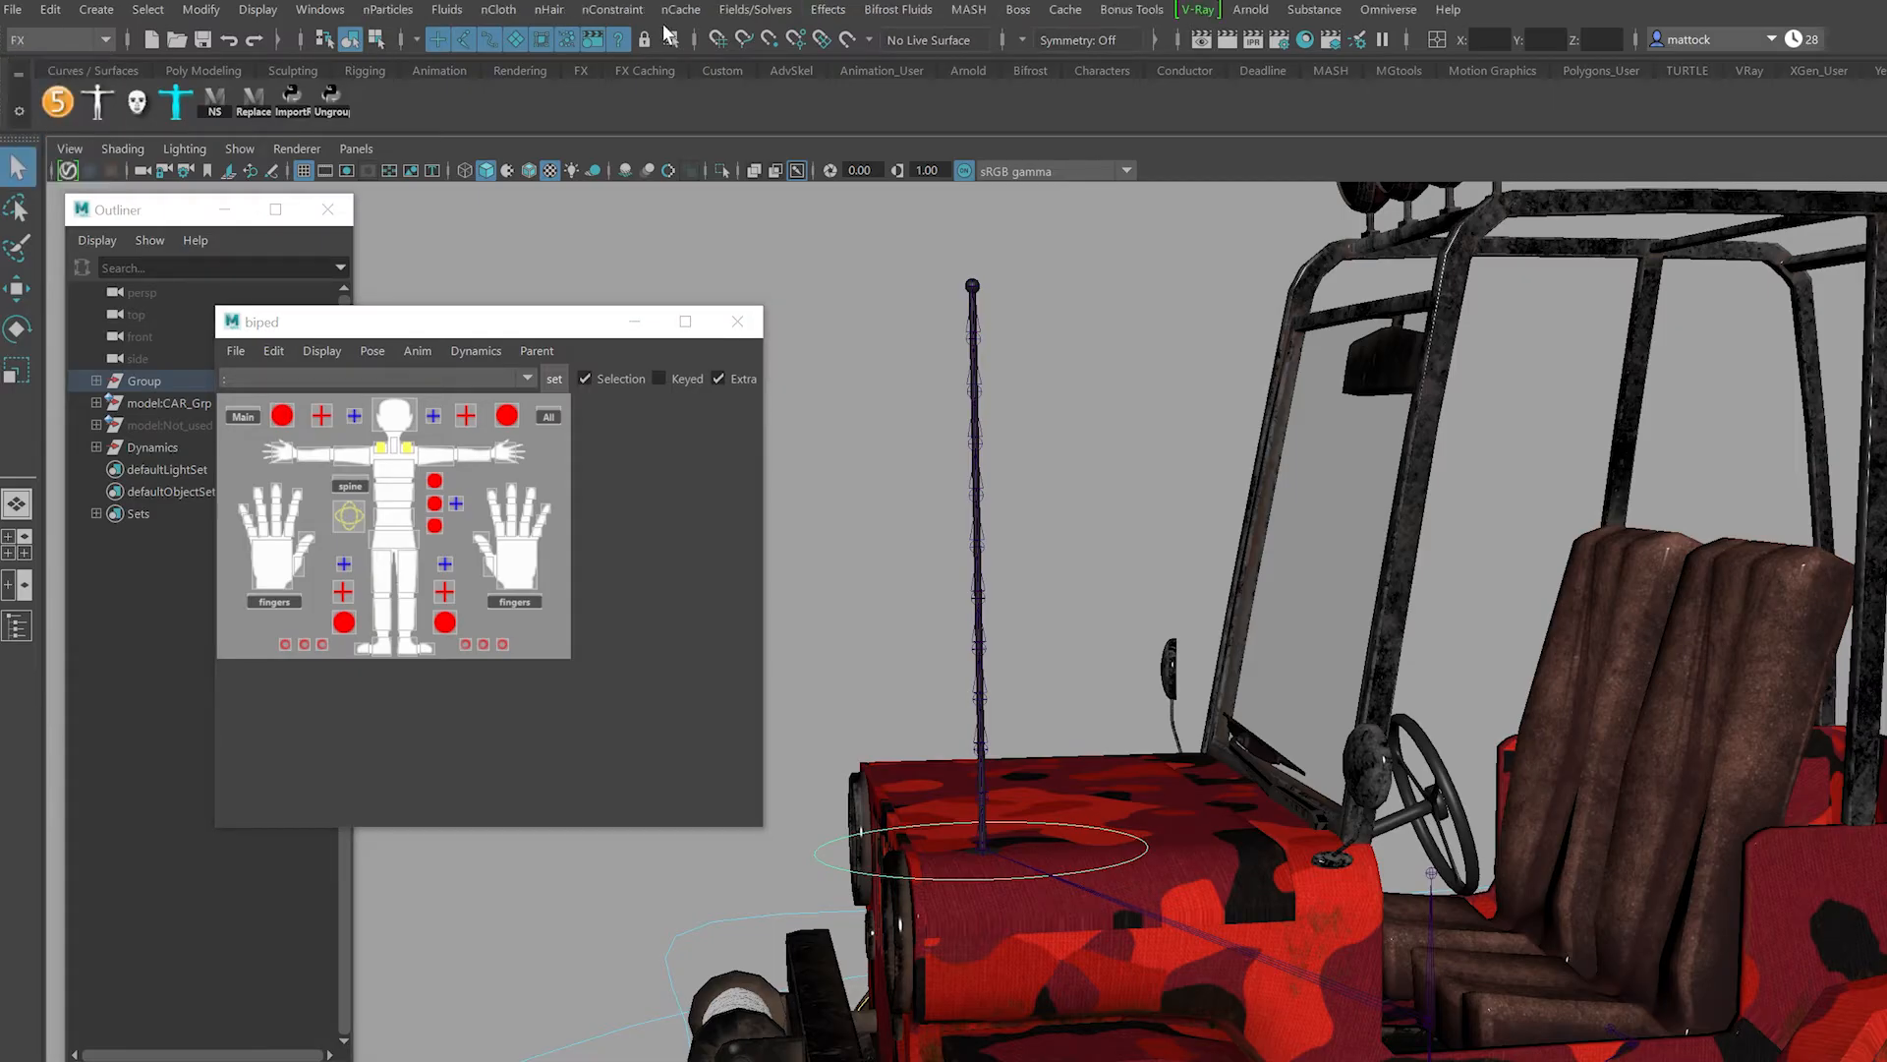
left_click(57, 39)
left_click(49, 75)
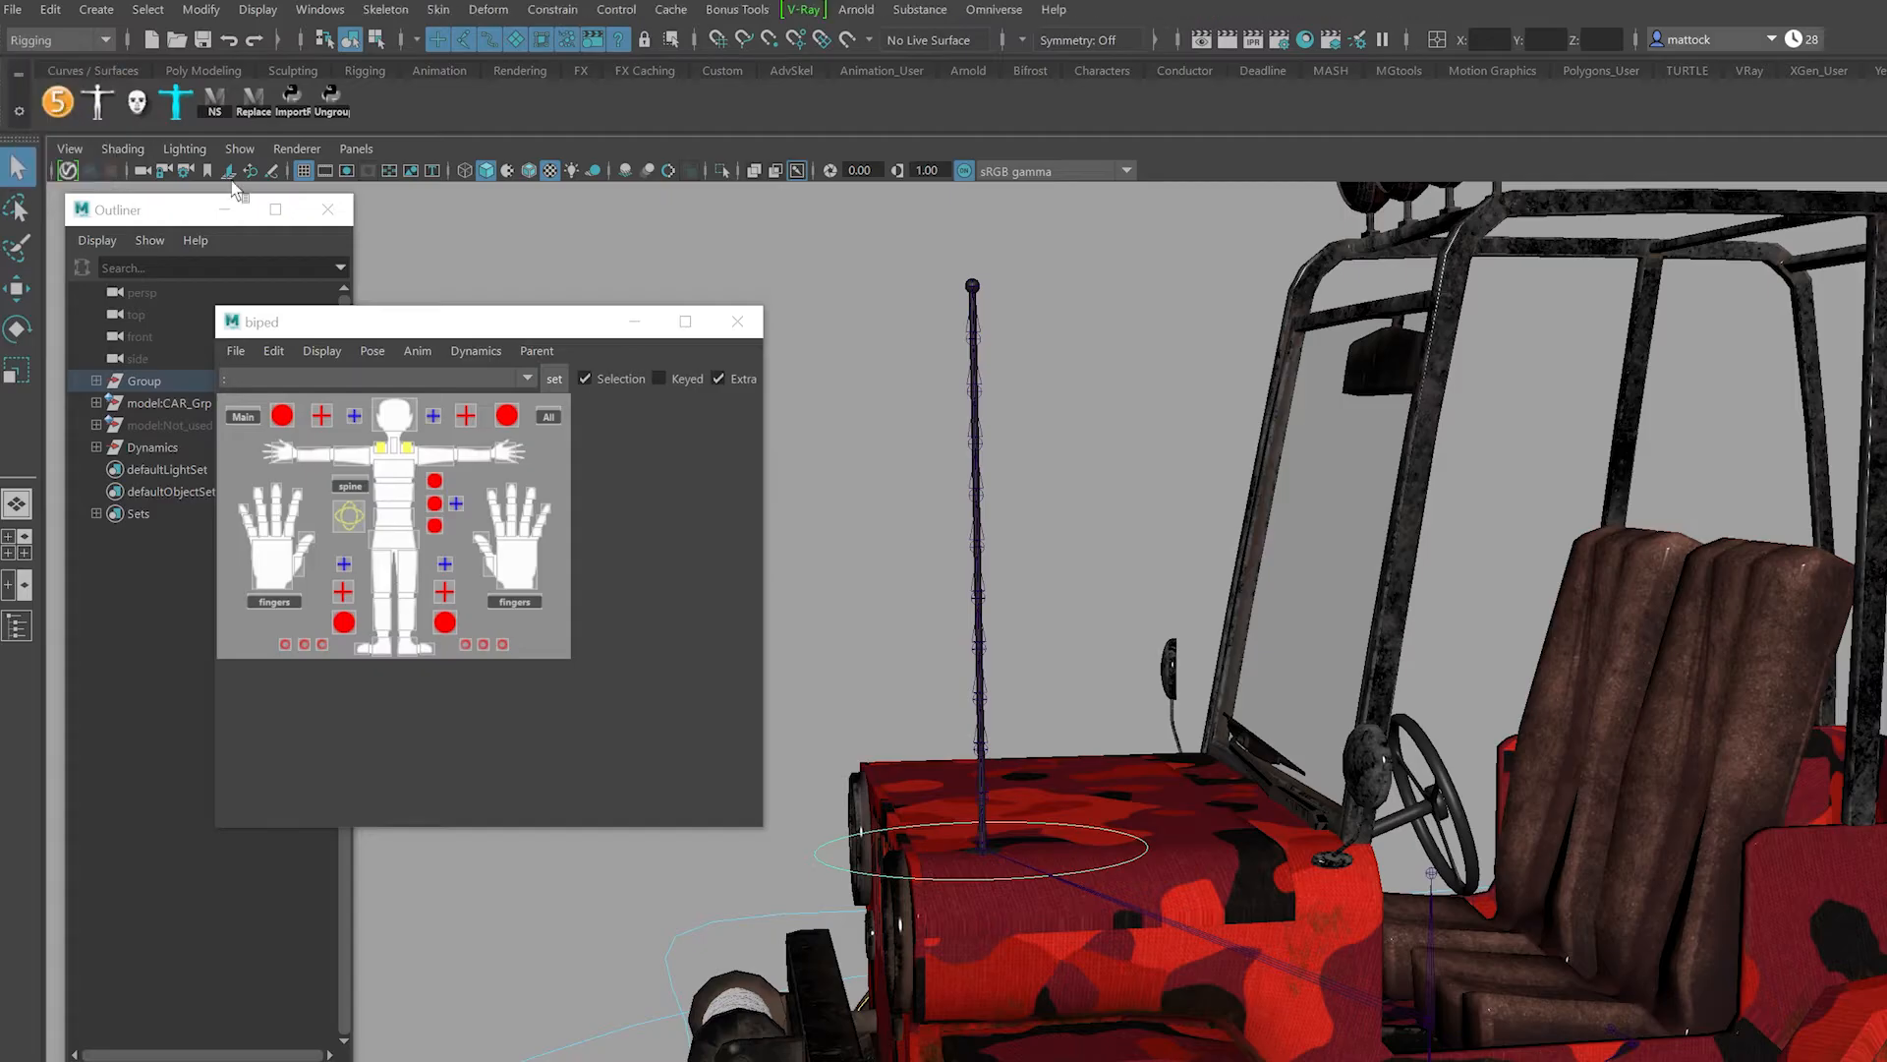
Extend the timeline's playback range to end at frame 1000.
left_click_drag(540, 321, 543, 289)
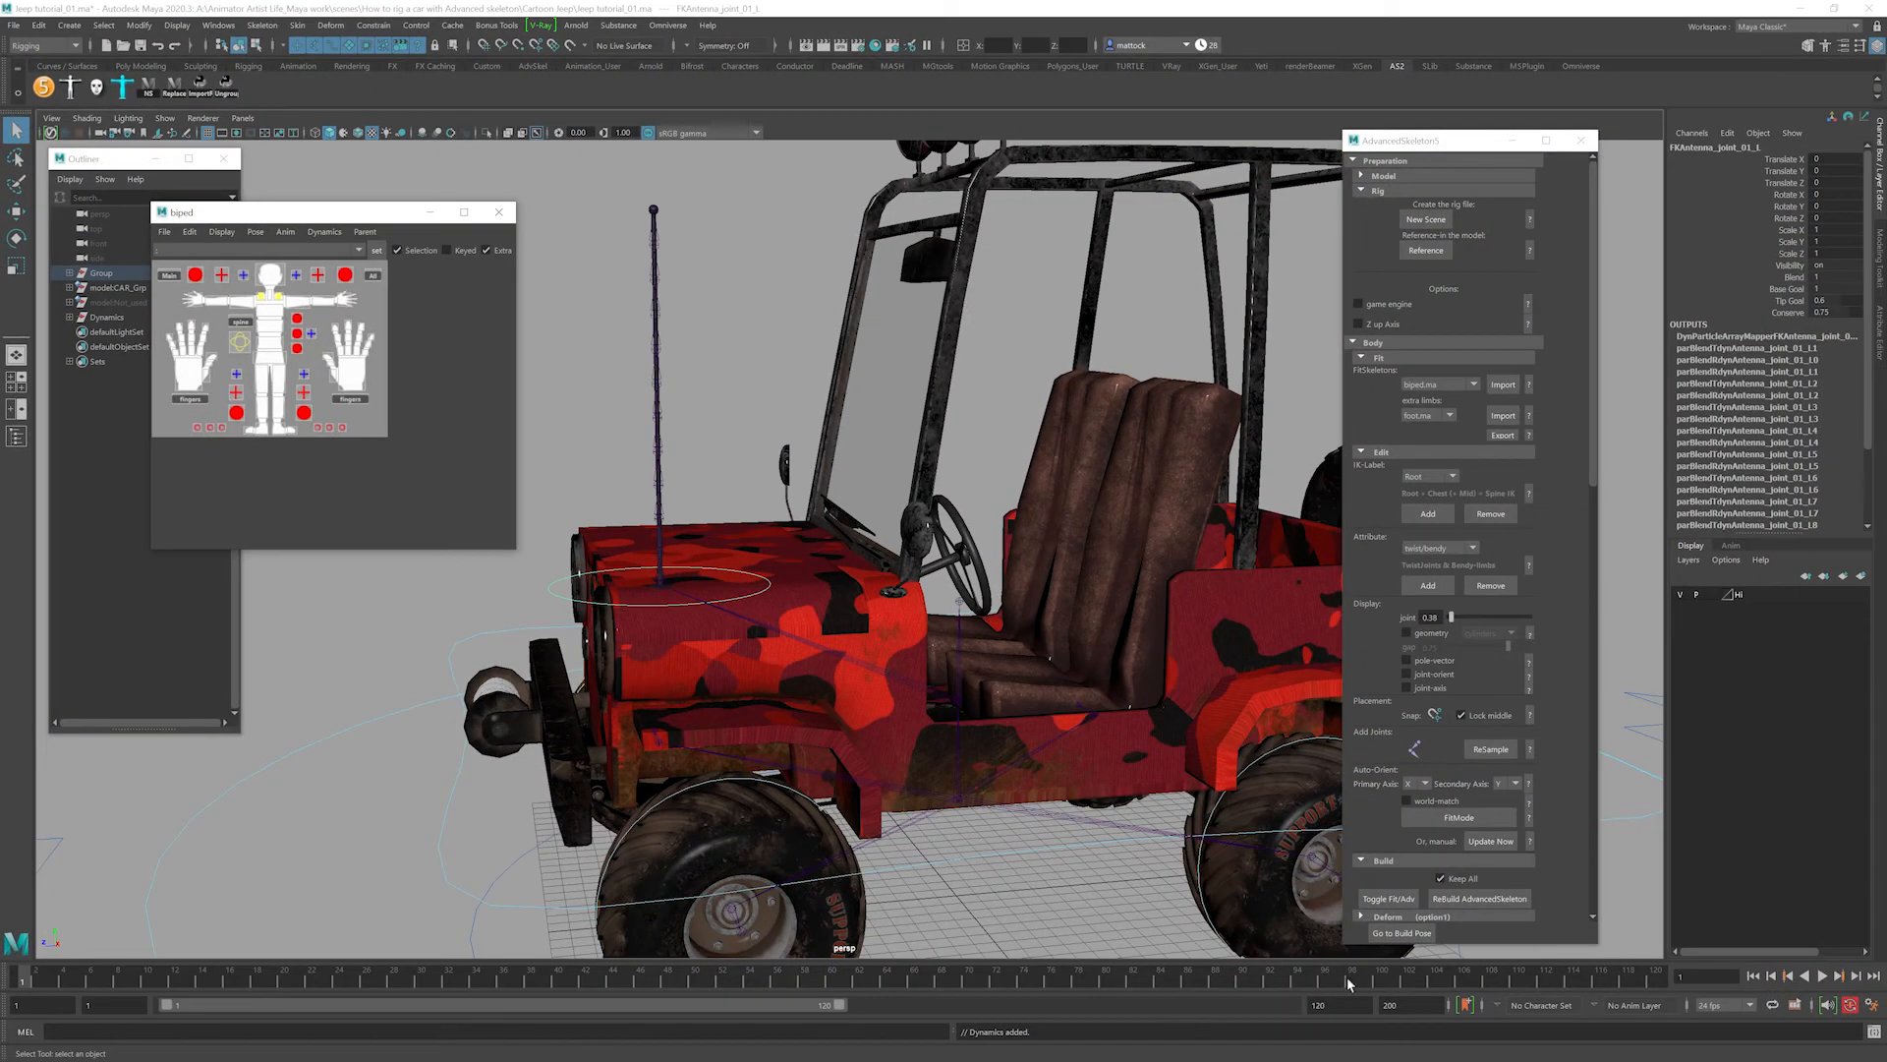
double_click(1322, 1004)
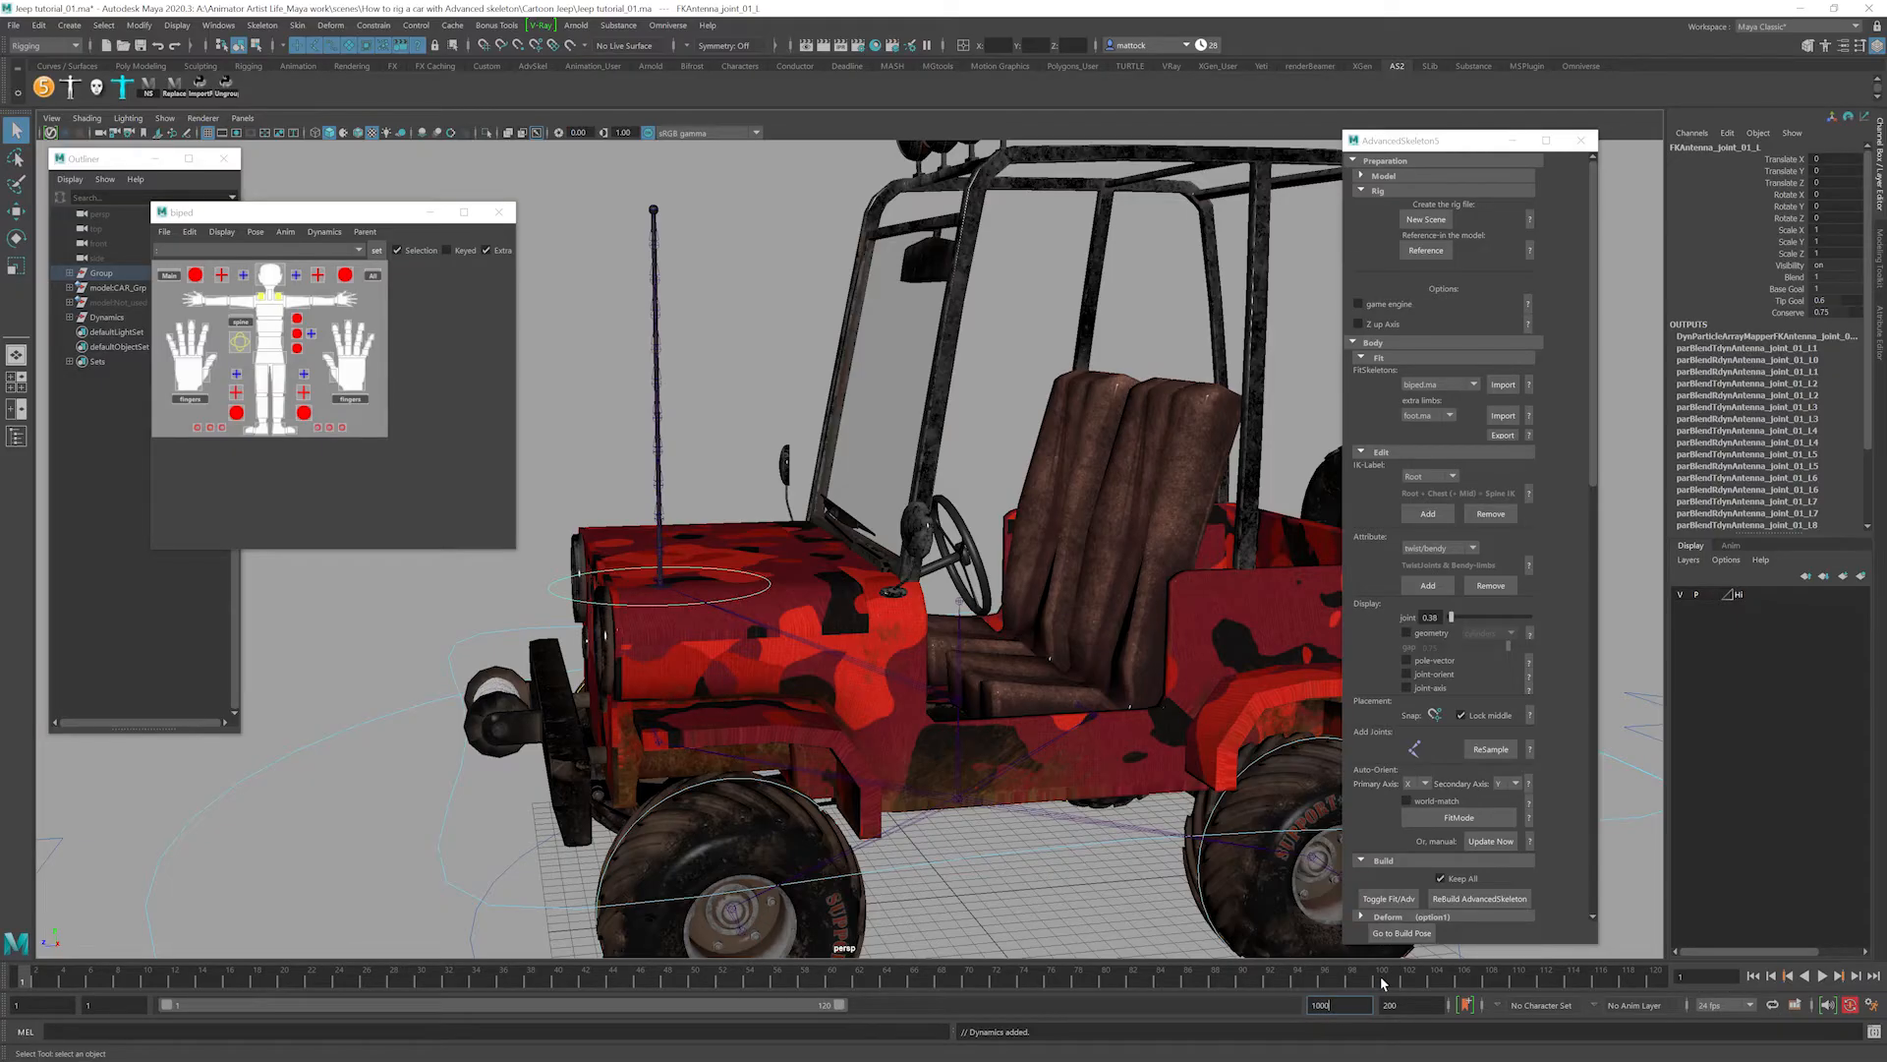
key("Return")
left_click_drag(665, 481, 867, 488, "alt")
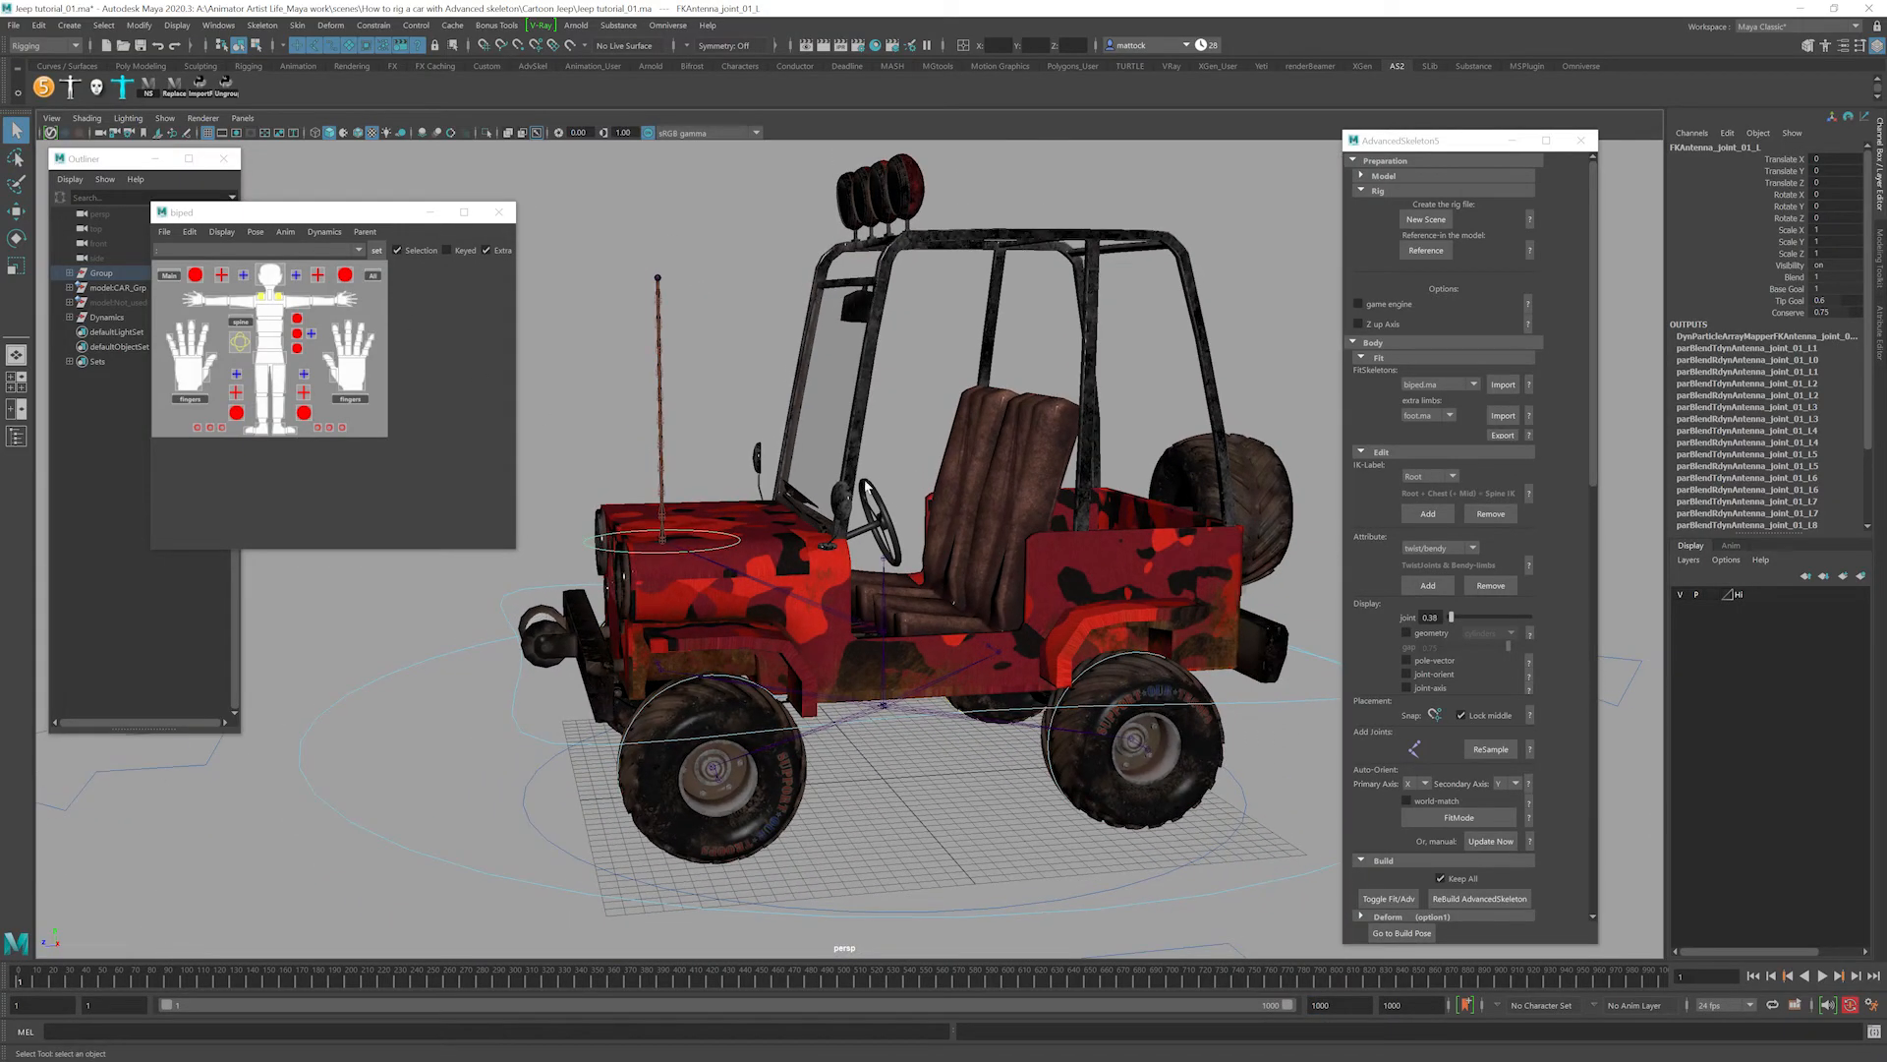
Run the antenna's dynamics interactively while moving RootX_M along Z, stopping playback and rewinding to the first frame.
left_click(324, 232)
left_click(347, 295)
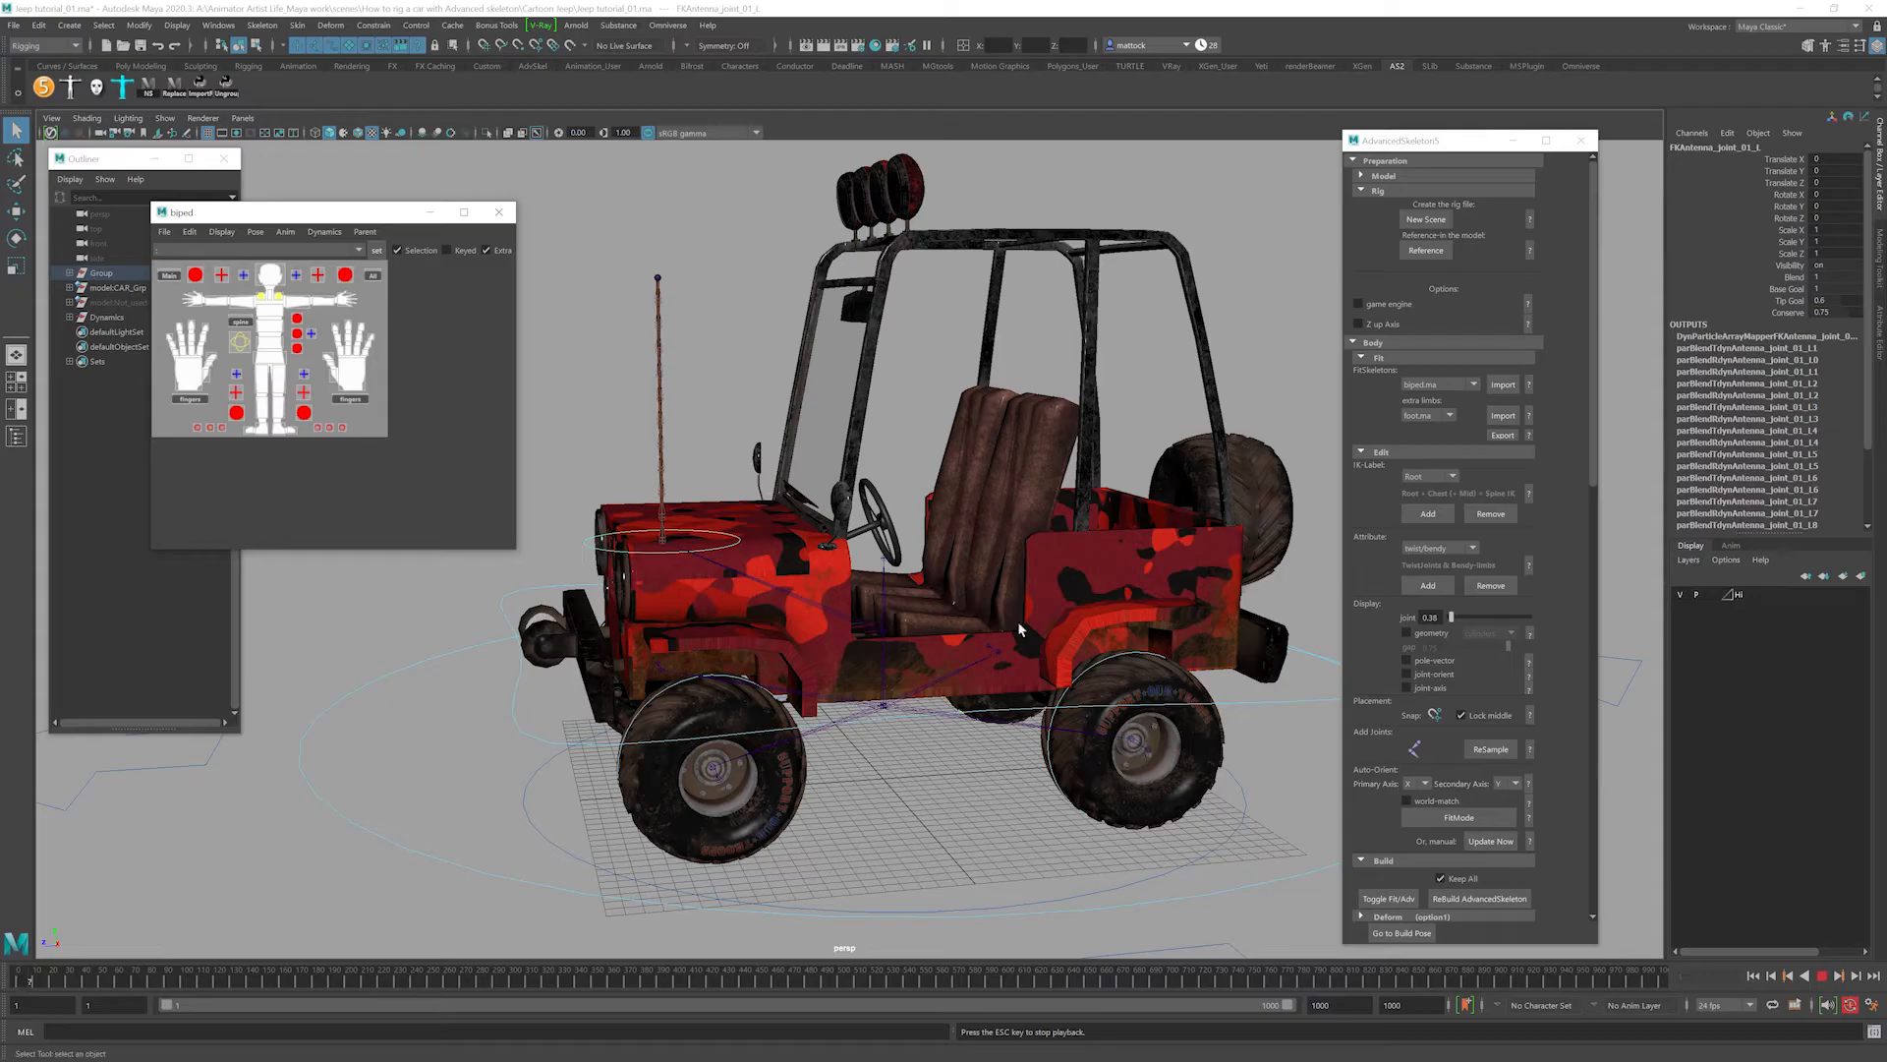
left_click_drag(792, 717, 1305, 676, "alt")
right_click_drag(885, 682, 928, 679, "alt")
middle_click_drag(928, 678, 1064, 632, "alt")
key("w")
mouse_move(853, 678)
left_mouse_down()
mouse_move(794, 683)
mouse_move(884, 680)
mouse_move(717, 687)
mouse_move(893, 688)
mouse_move(747, 686)
mouse_move(866, 691)
mouse_move(766, 693)
mouse_move(826, 692)
left_mouse_up()
left_click(1822, 976)
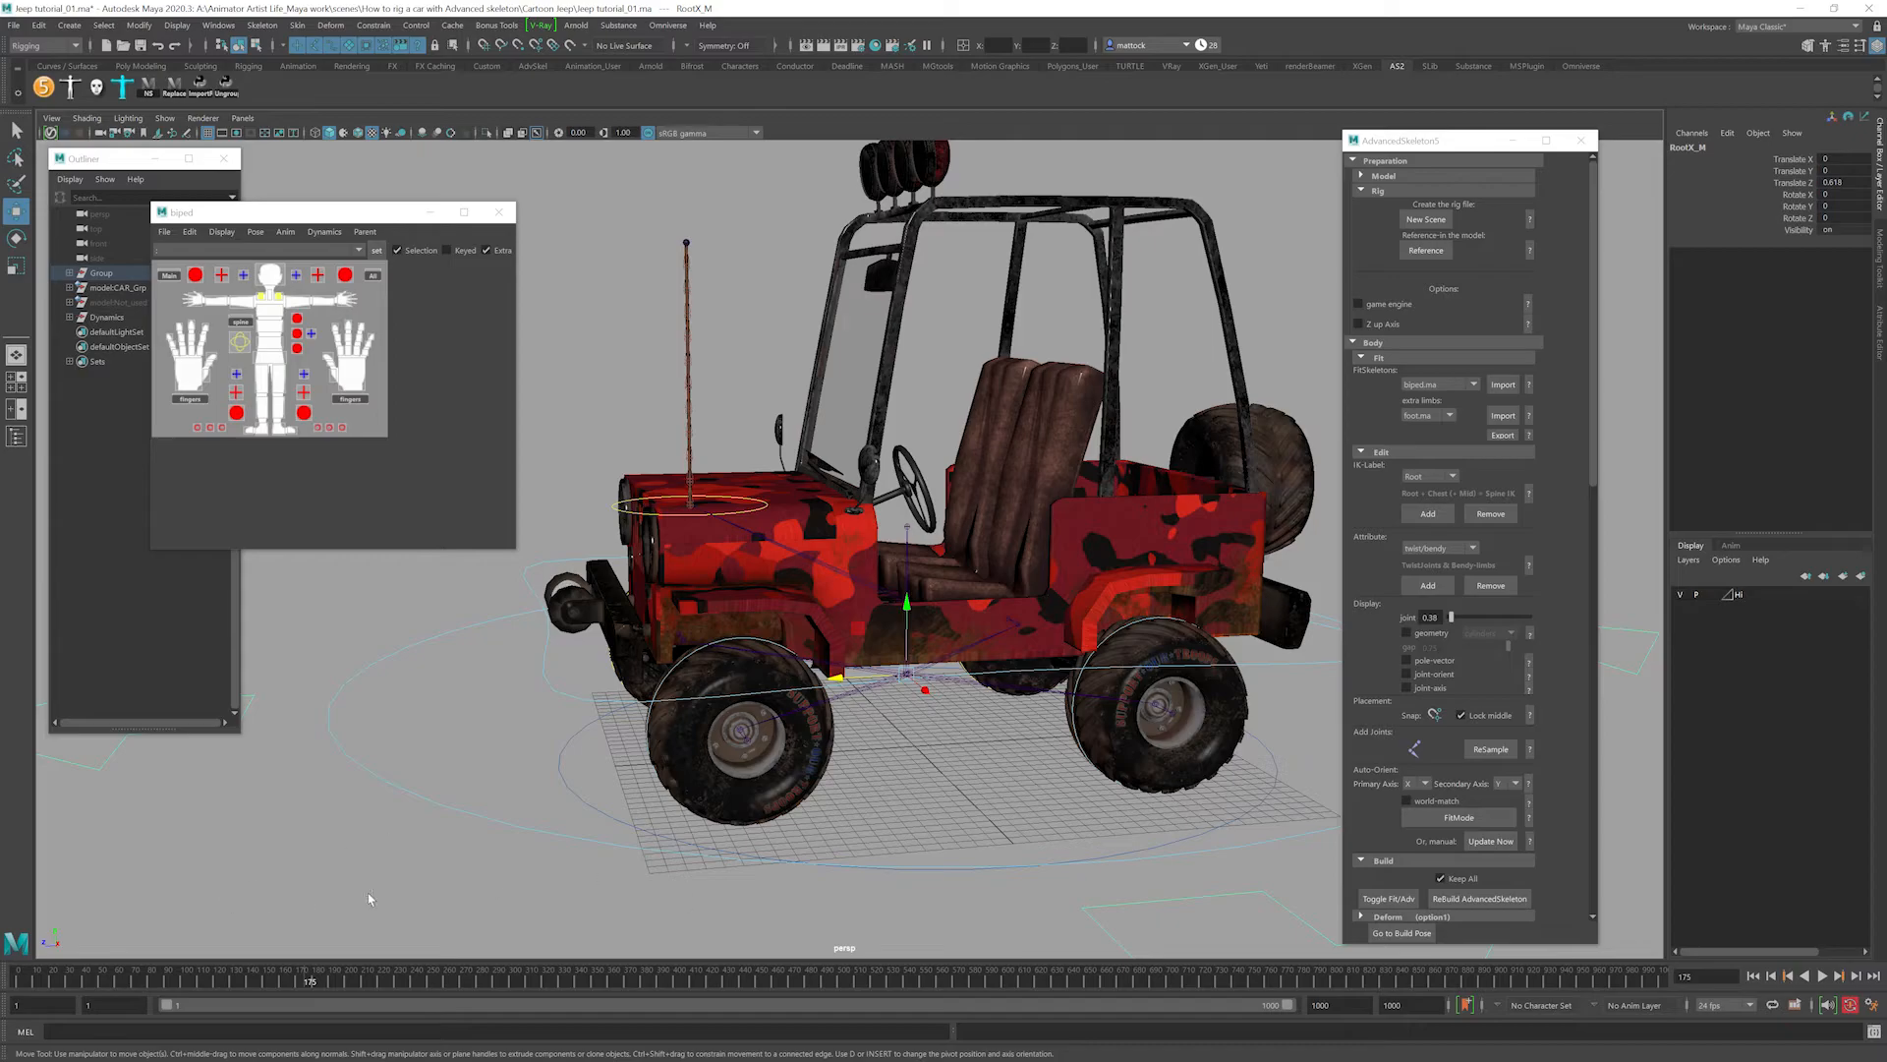
left_click_drag(282, 978, 20, 978)
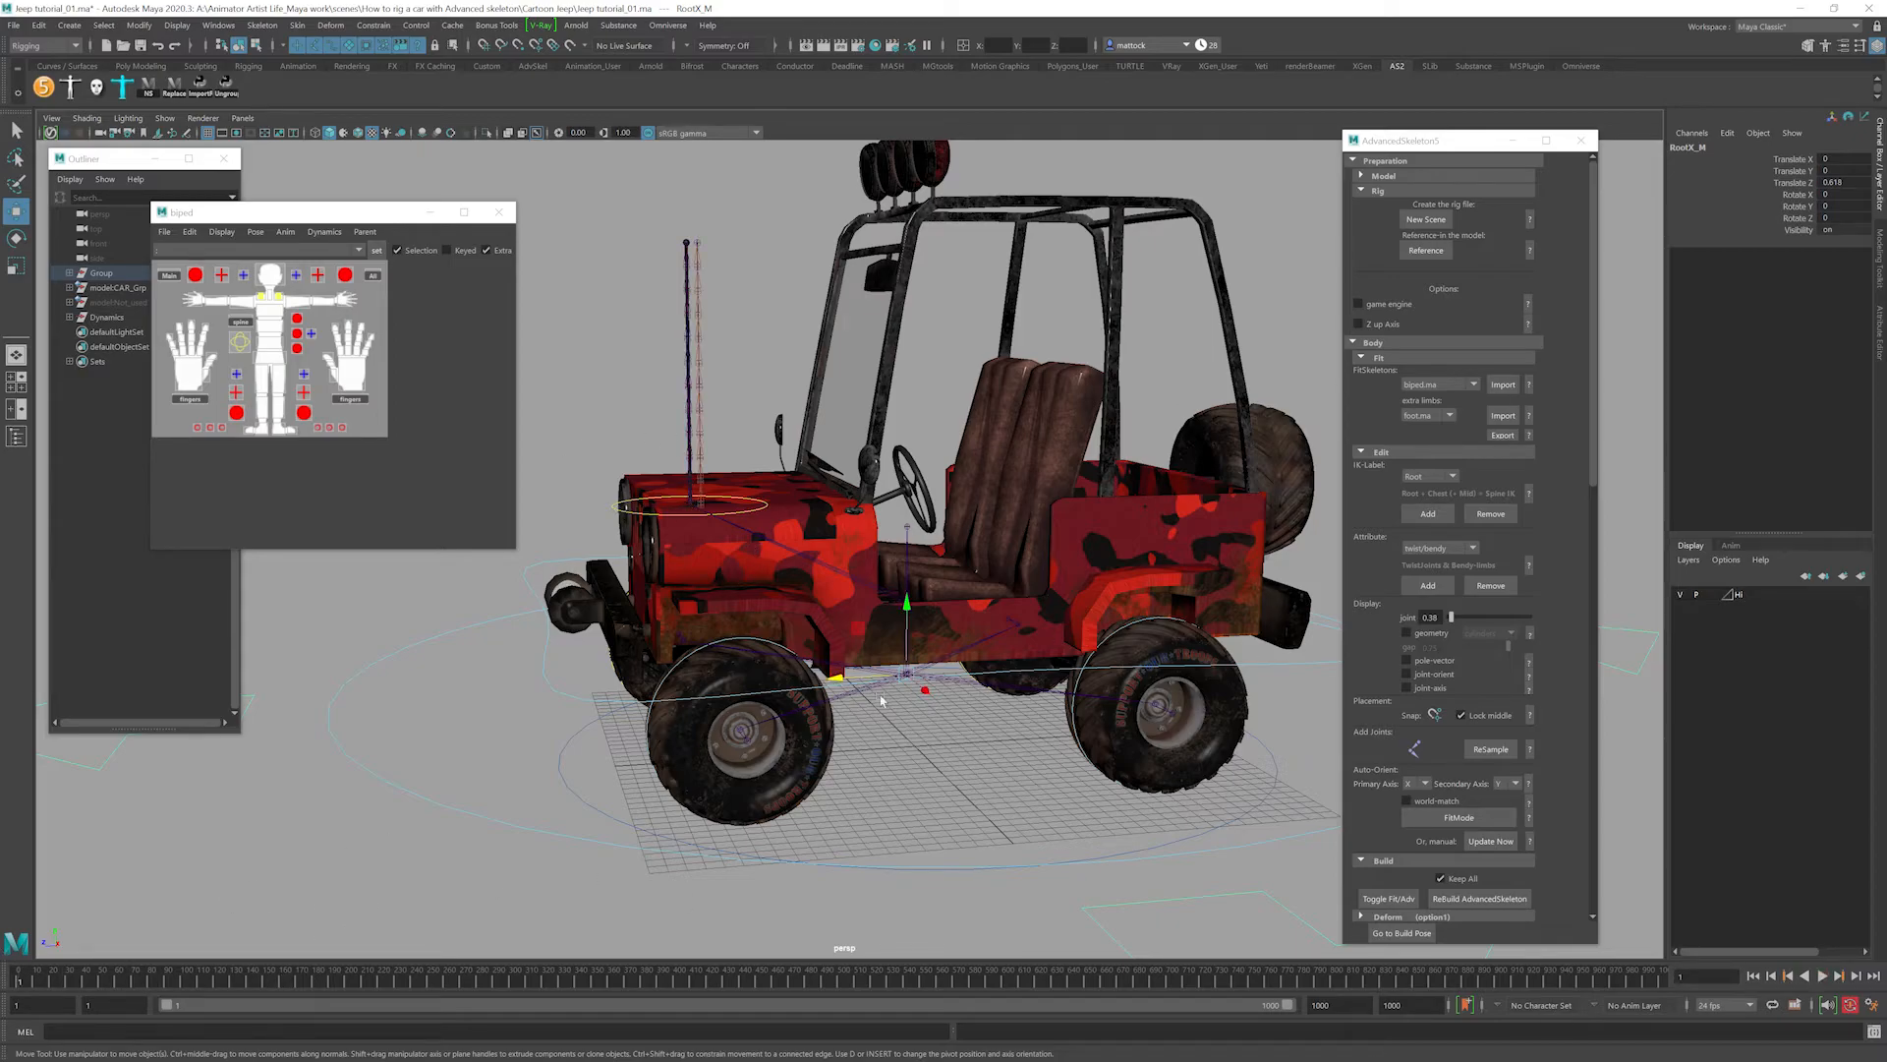
Reset RootX_M's Translate X, Y and Z to 0.
key("f")
left_click_drag(1830, 161, 1830, 183)
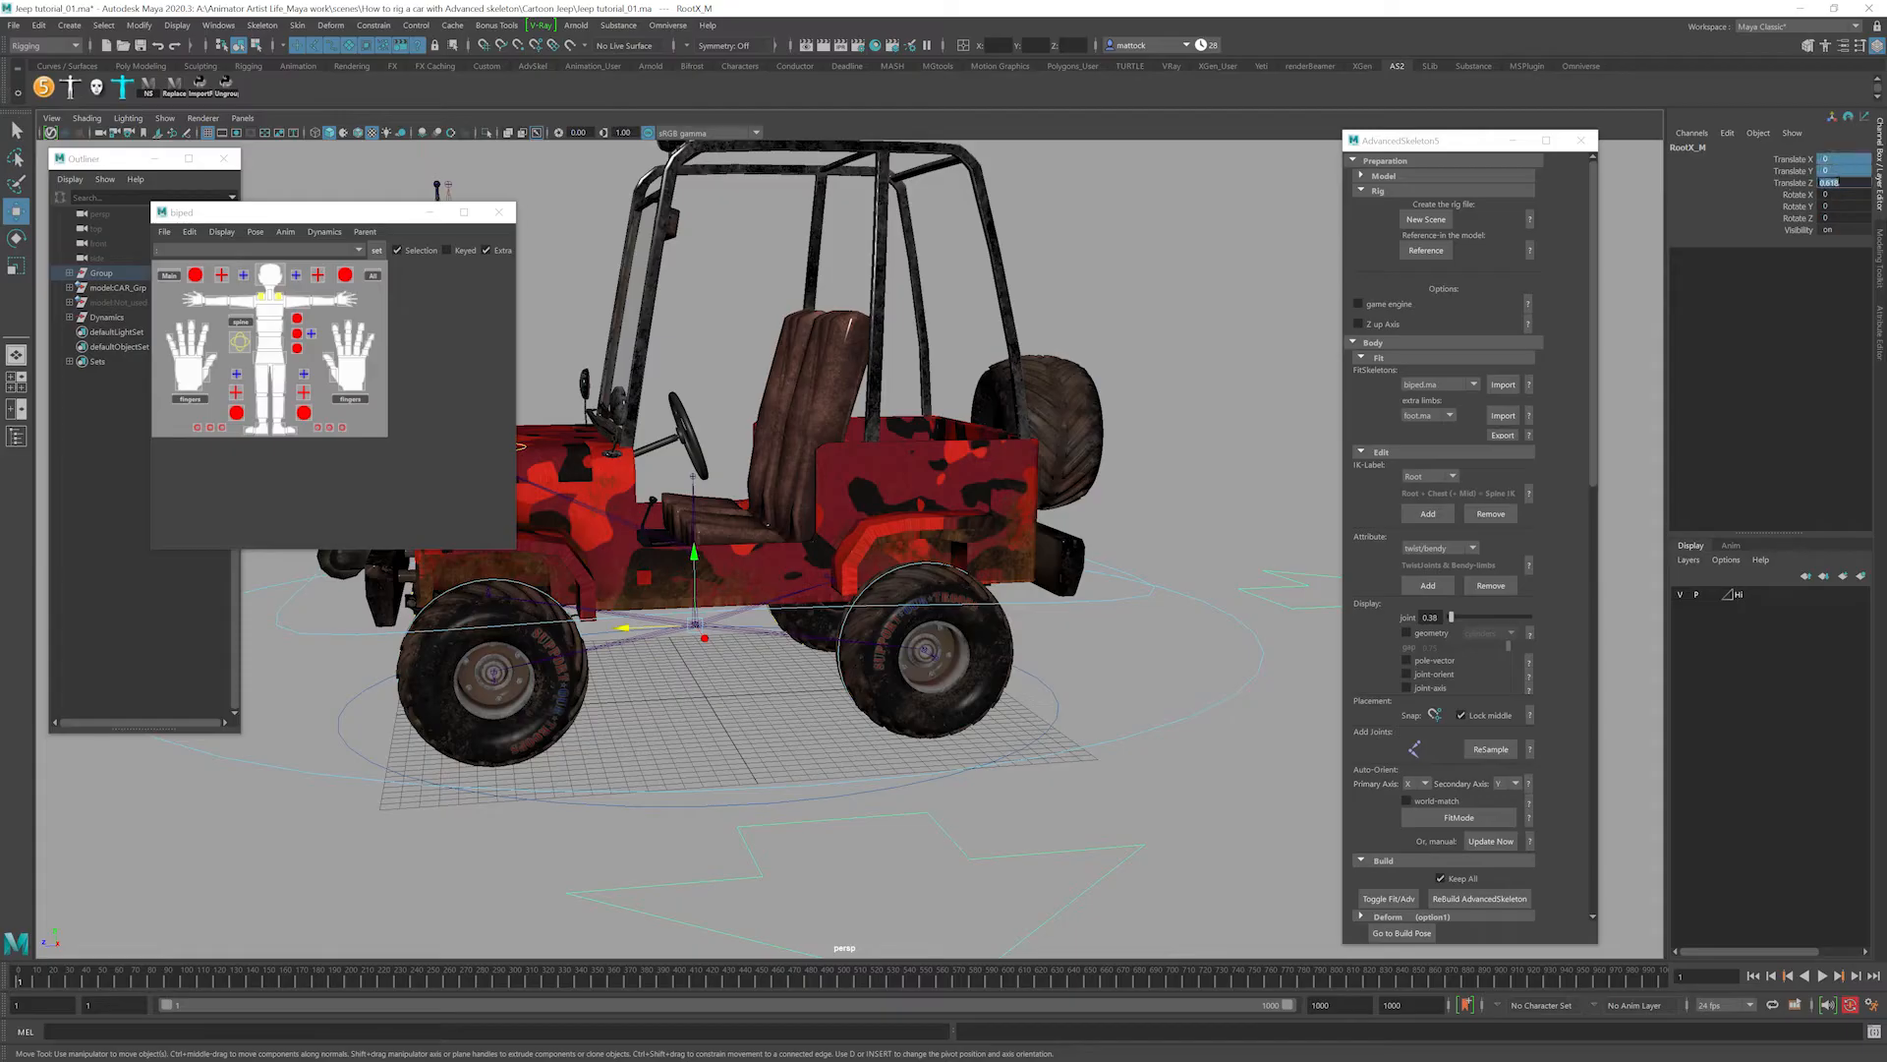
key("Return")
Adjust the dynamics of the antenna's base control, setting both Conserve and Tip Goal to 0.8.
left_click_drag(786, 502, 872, 538, "alt")
scroll(871, 538, "up", 5)
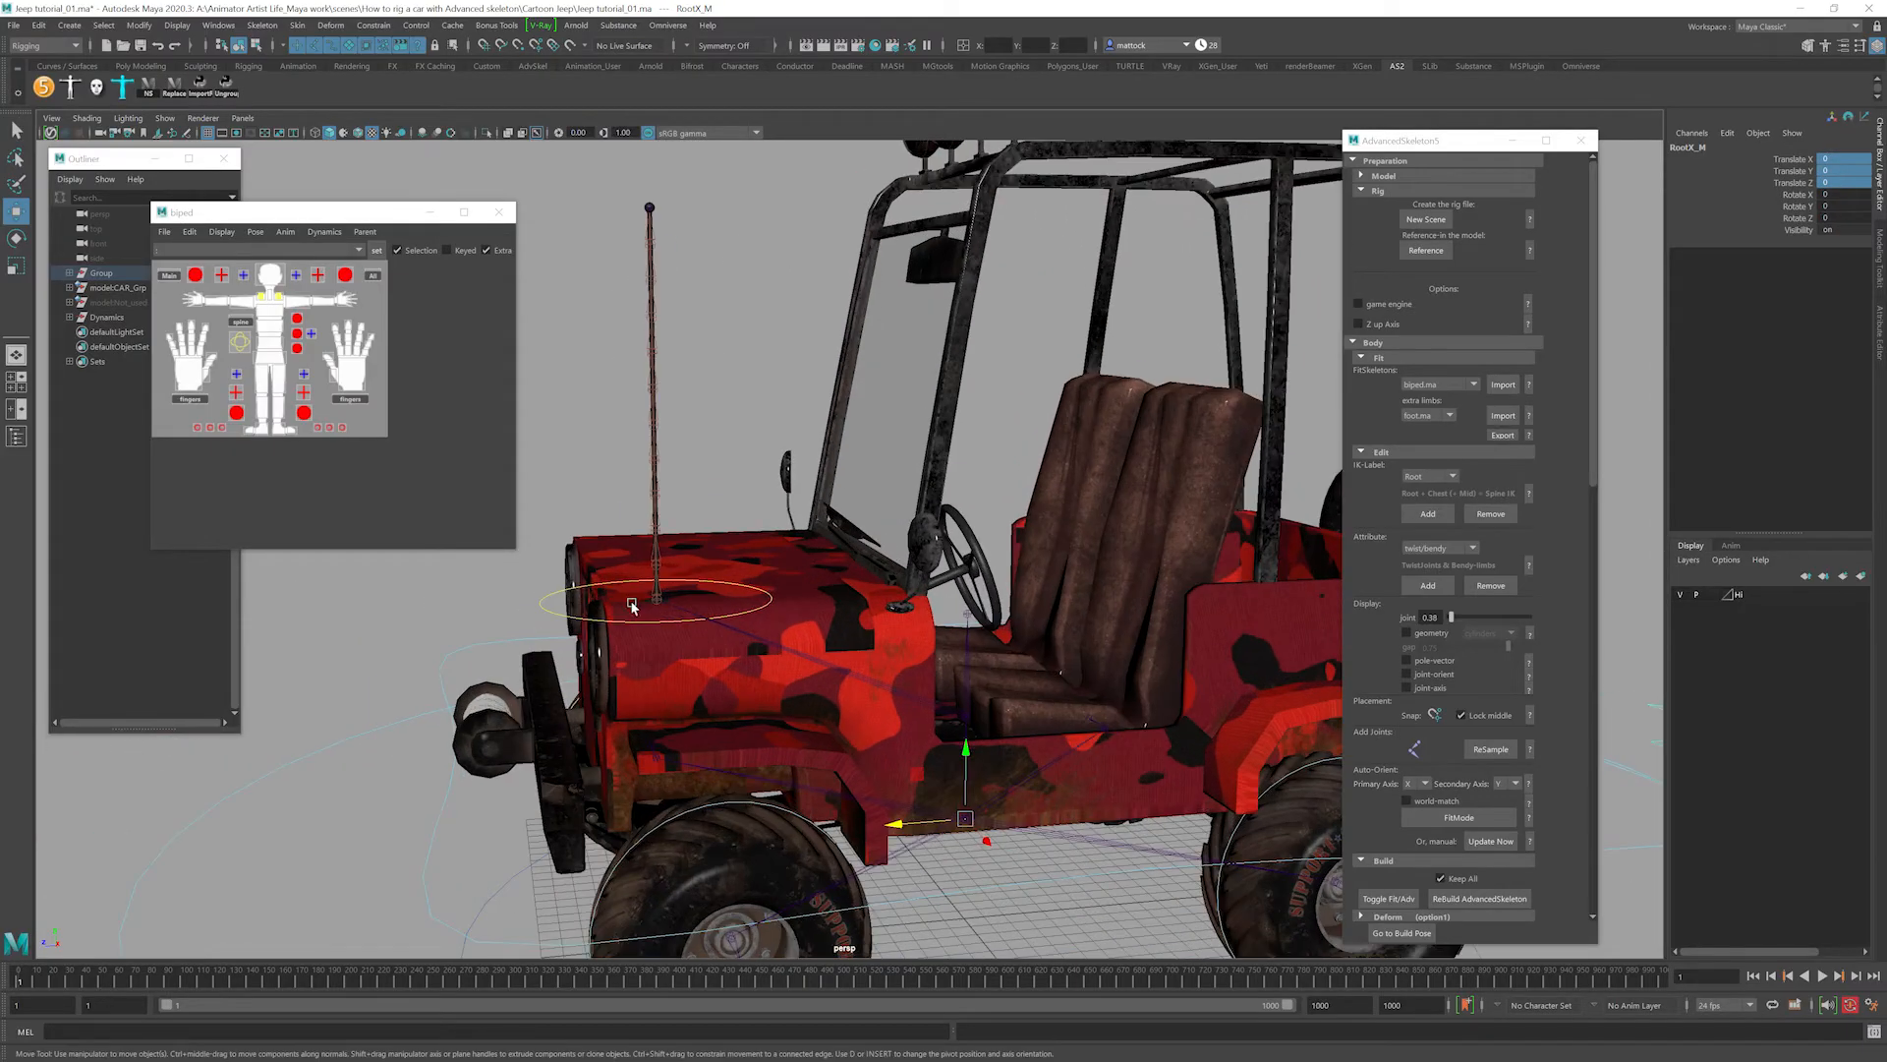
left_click(547, 604)
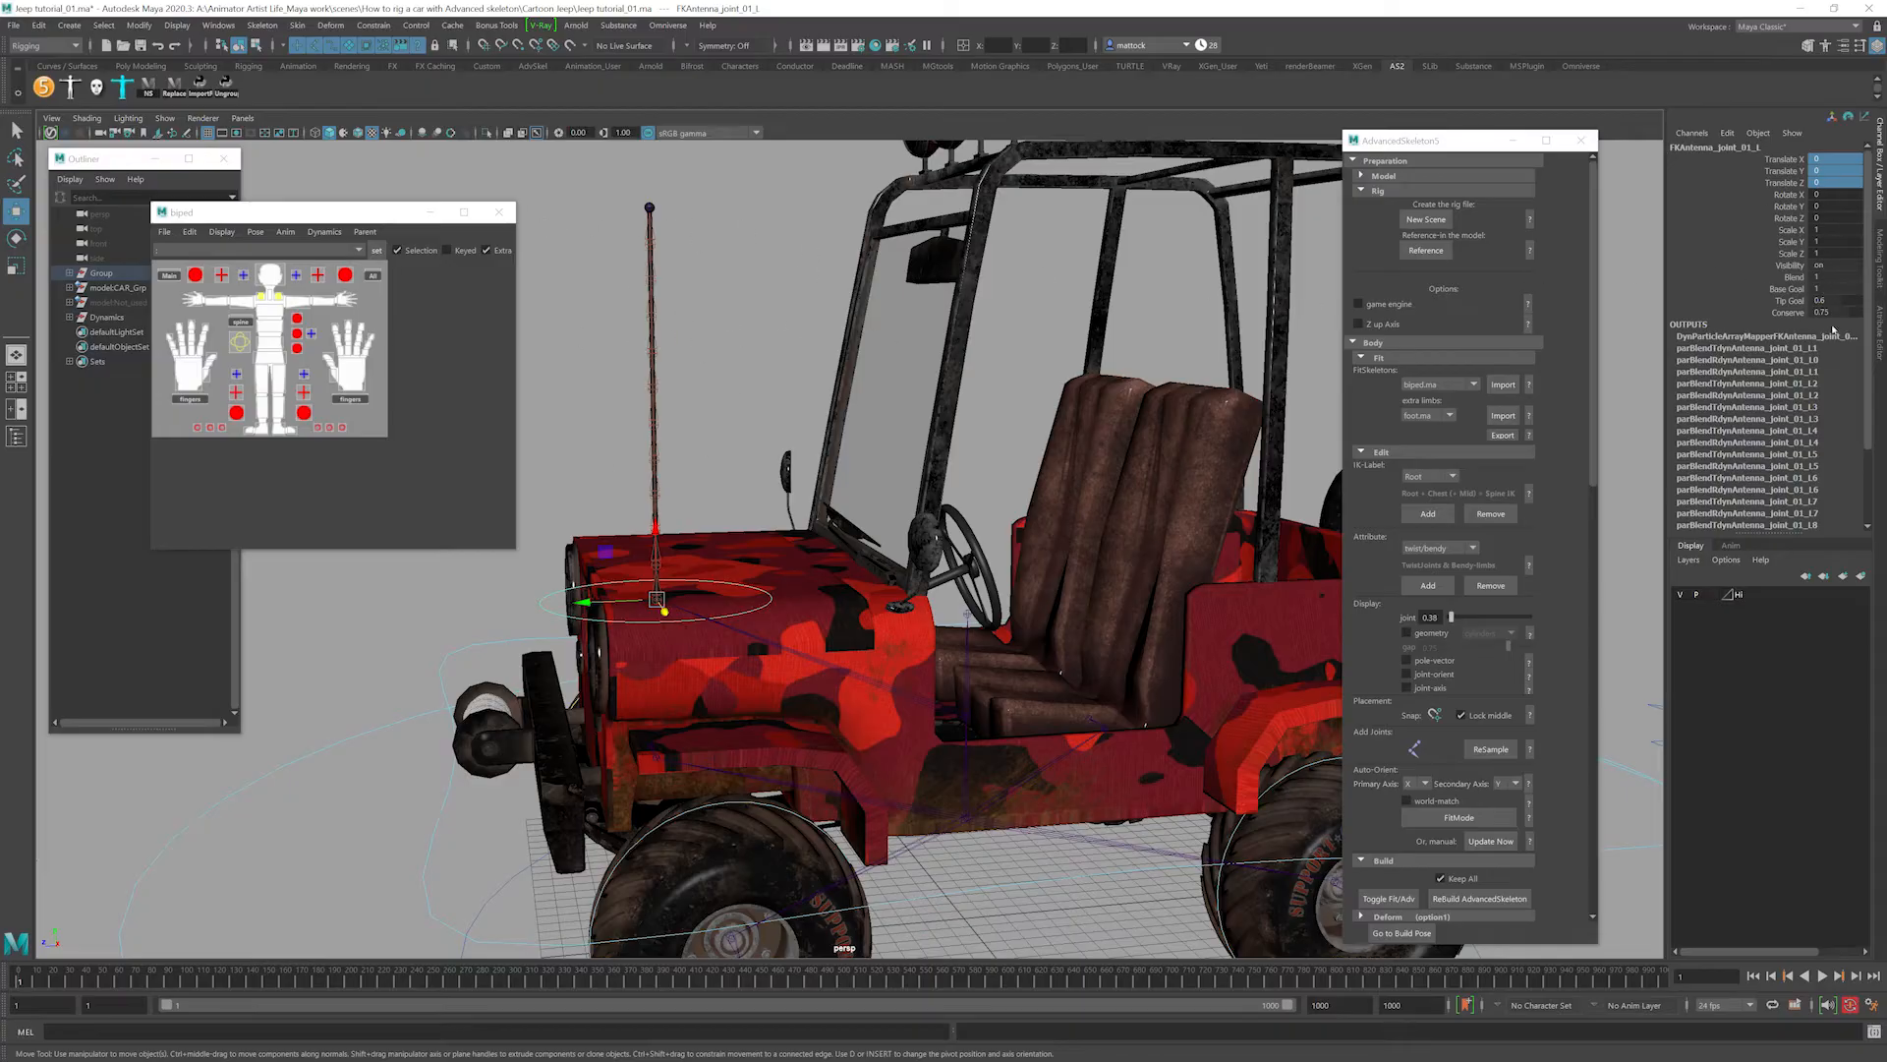
left_click(1827, 311)
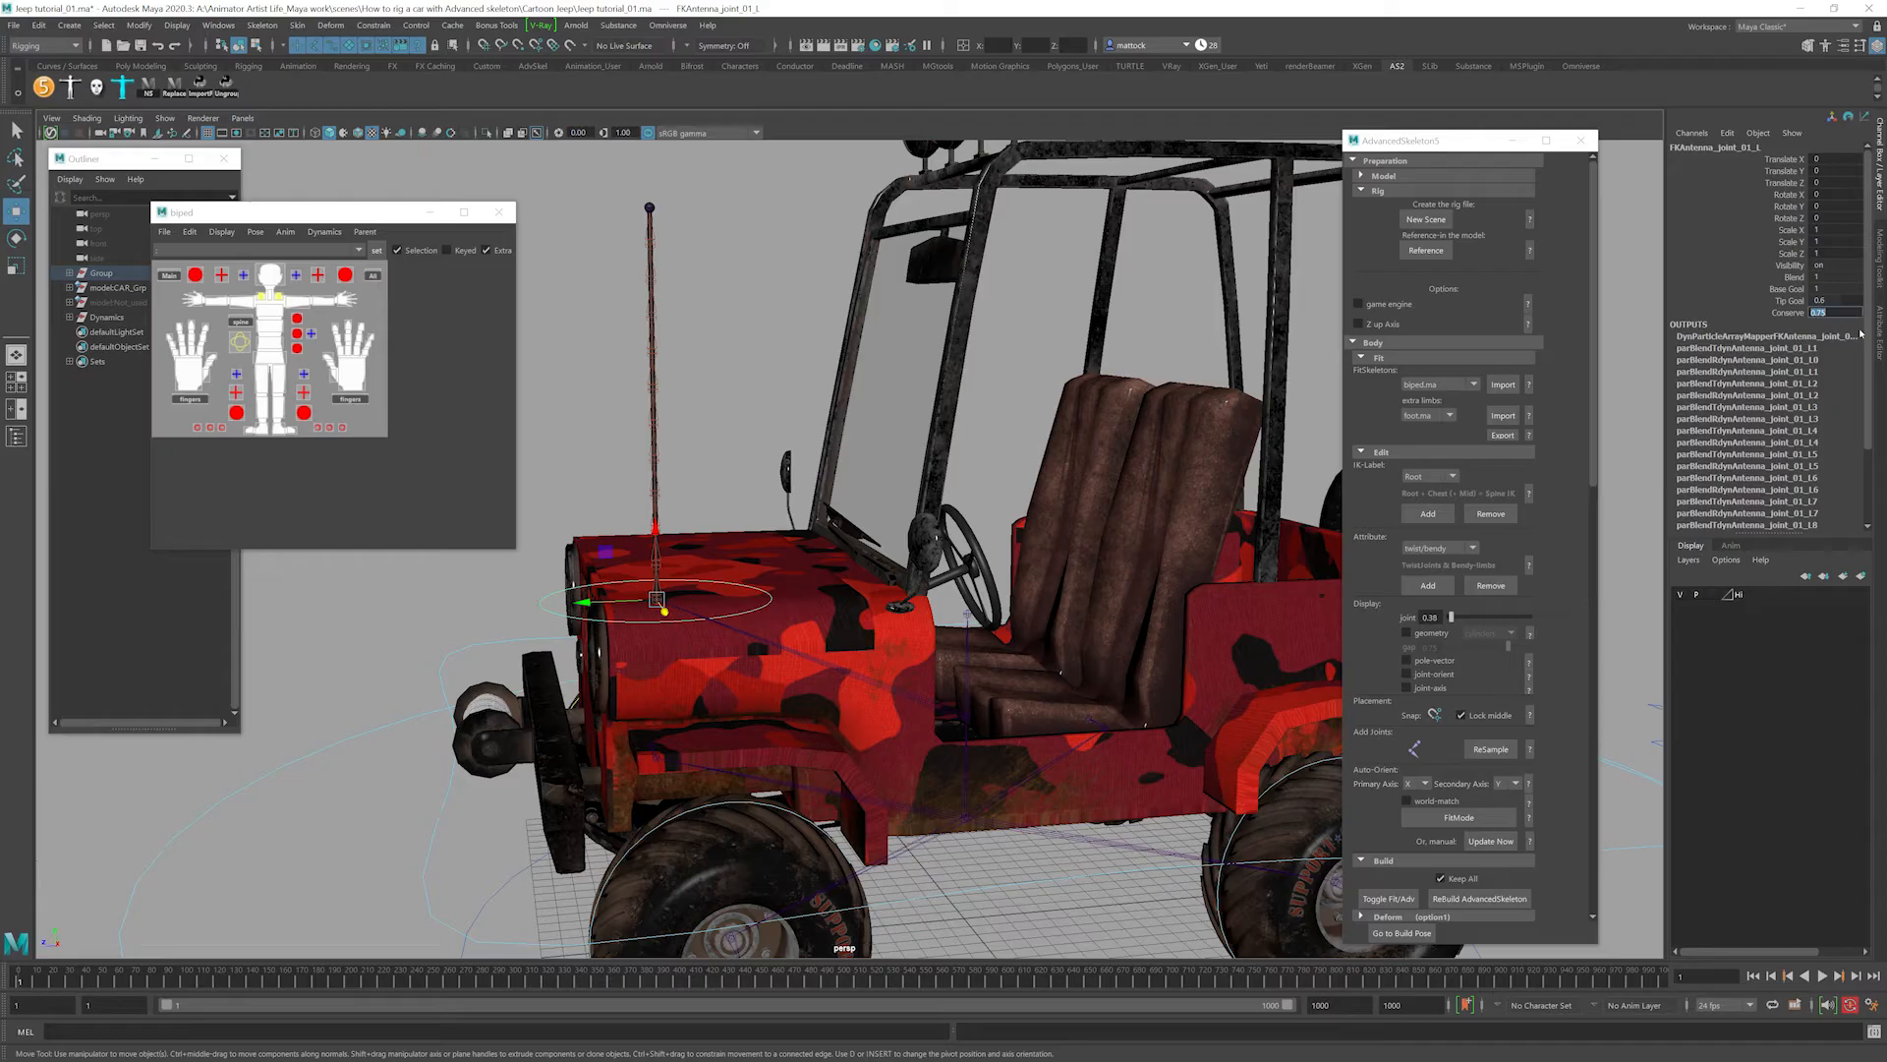
key("Return")
left_click(1844, 300)
key("Return")
Run the dynamics in interactive playback and move the jeep's root control along Z to test the antenna's sway.
right_click_drag(1140, 515, 969, 533, "alt")
middle_click_drag(968, 532, 973, 517, "alt")
left_click(325, 232)
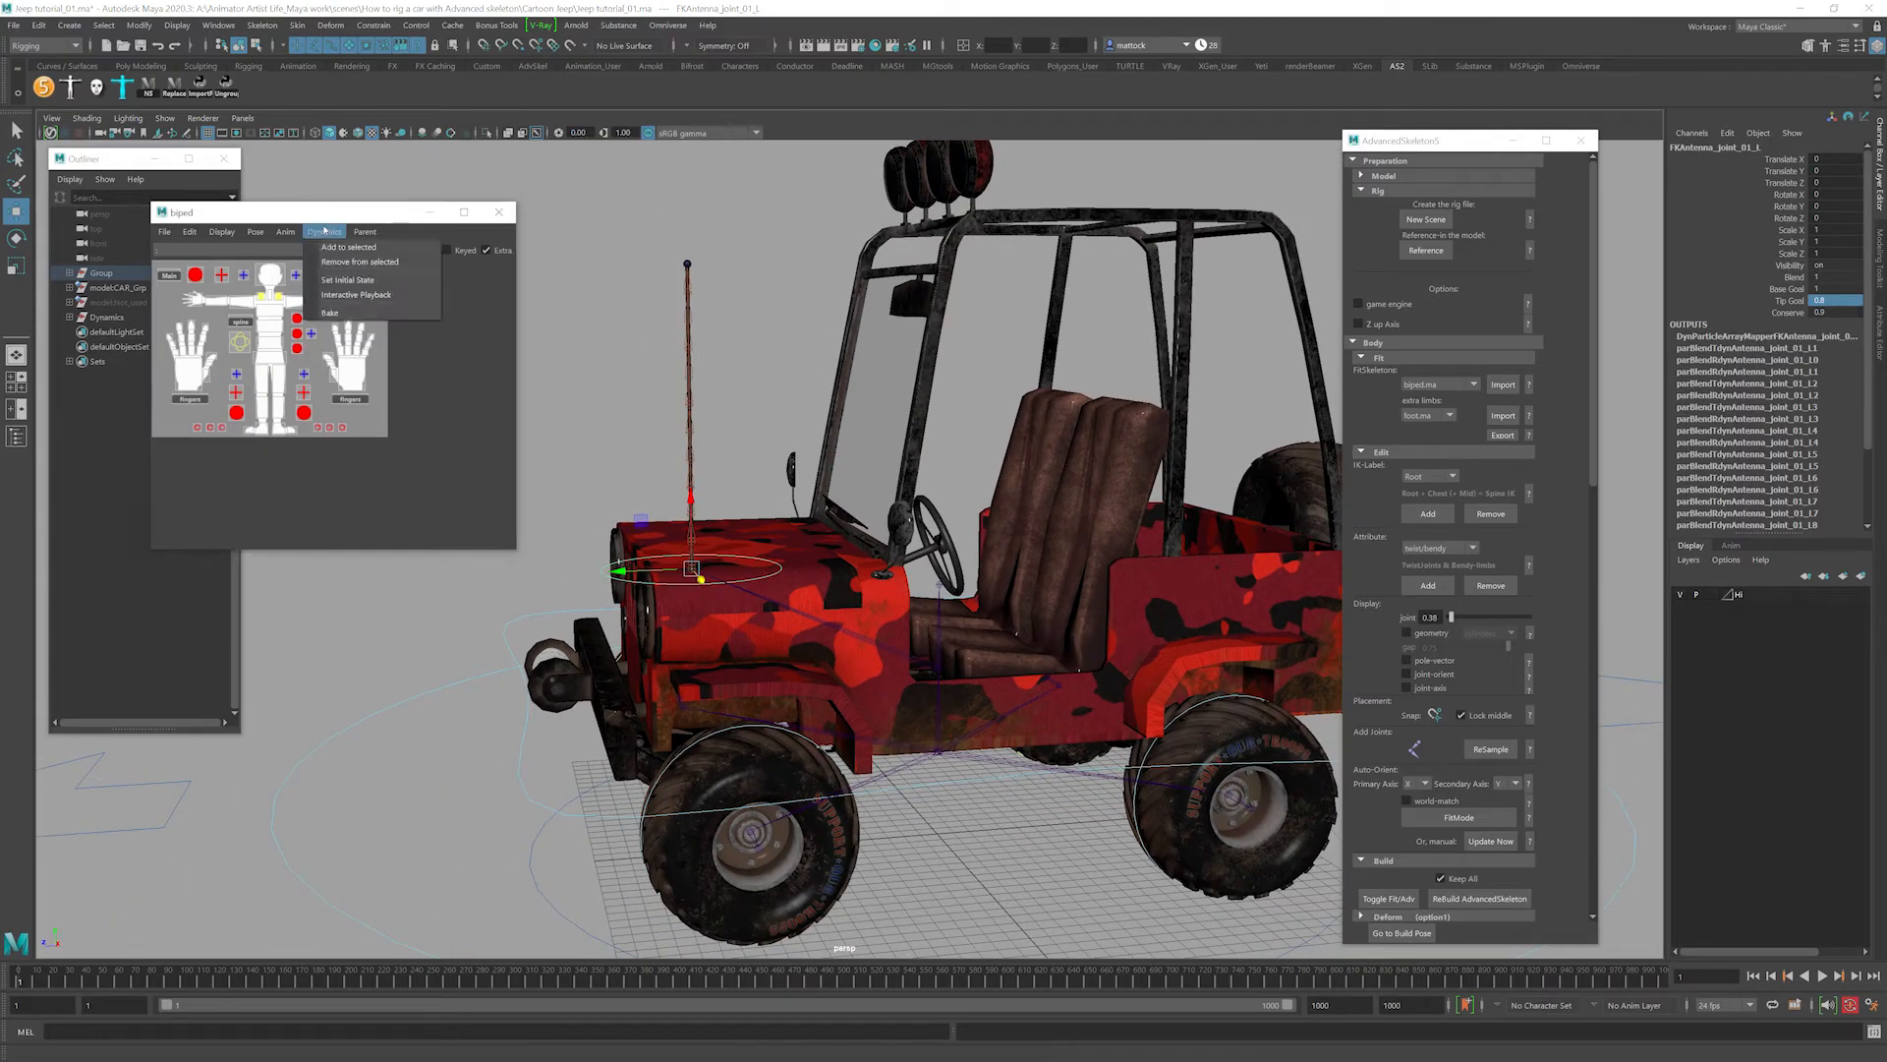
left_click(356, 295)
right_click_drag(629, 676, 542, 680, "alt")
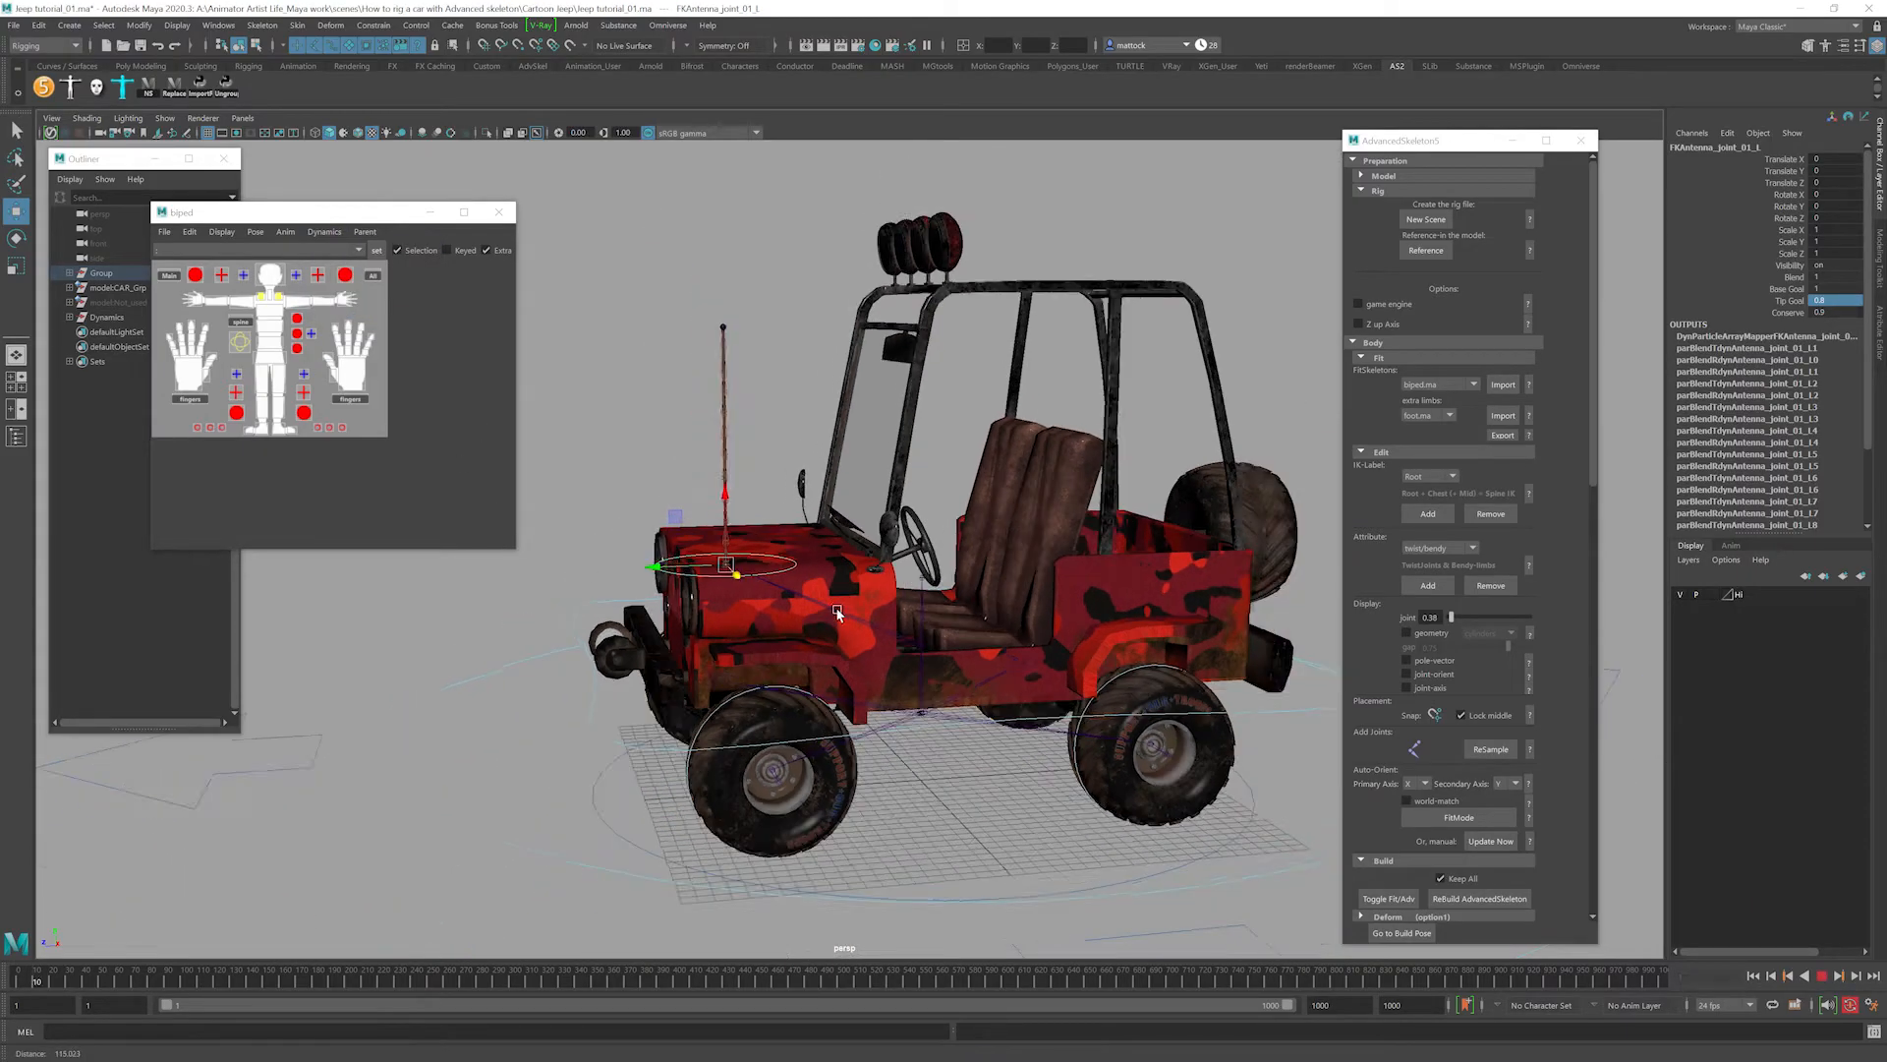
middle_click_drag(542, 680, 469, 677, "alt")
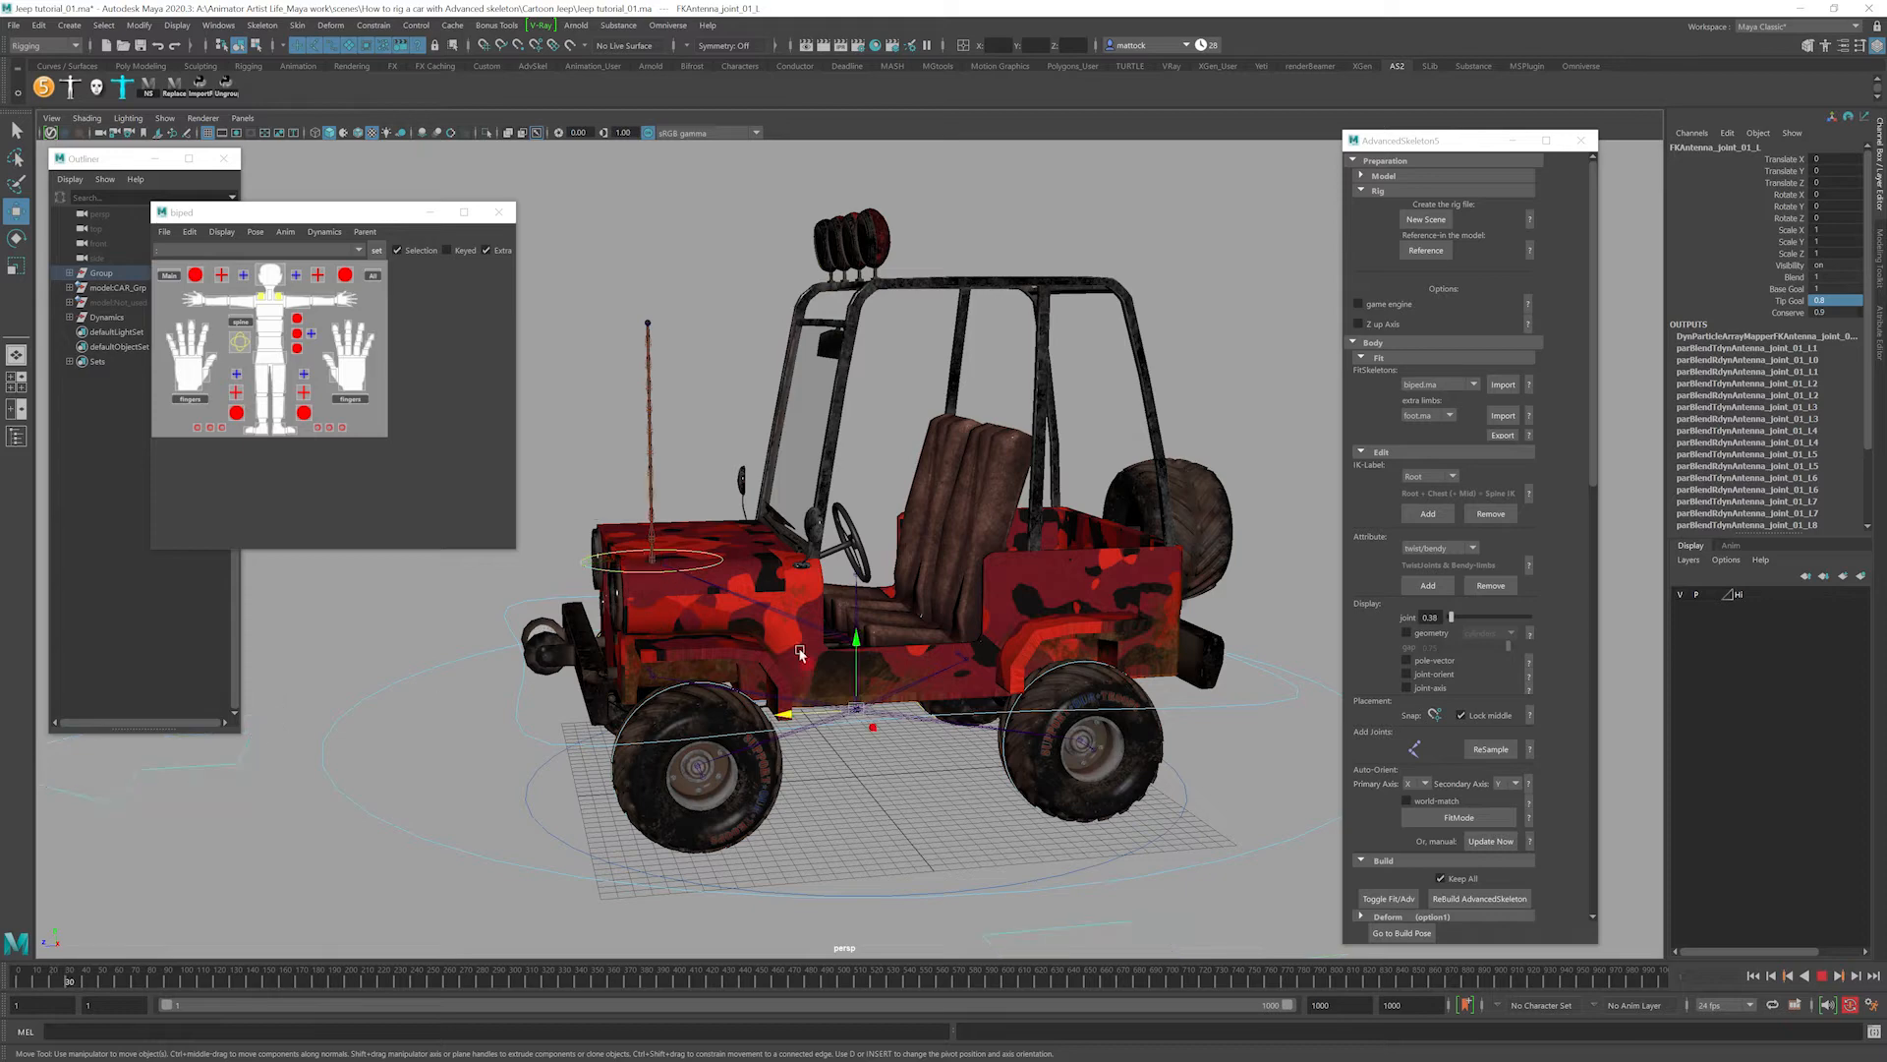
left_click_drag(784, 717, 890, 708)
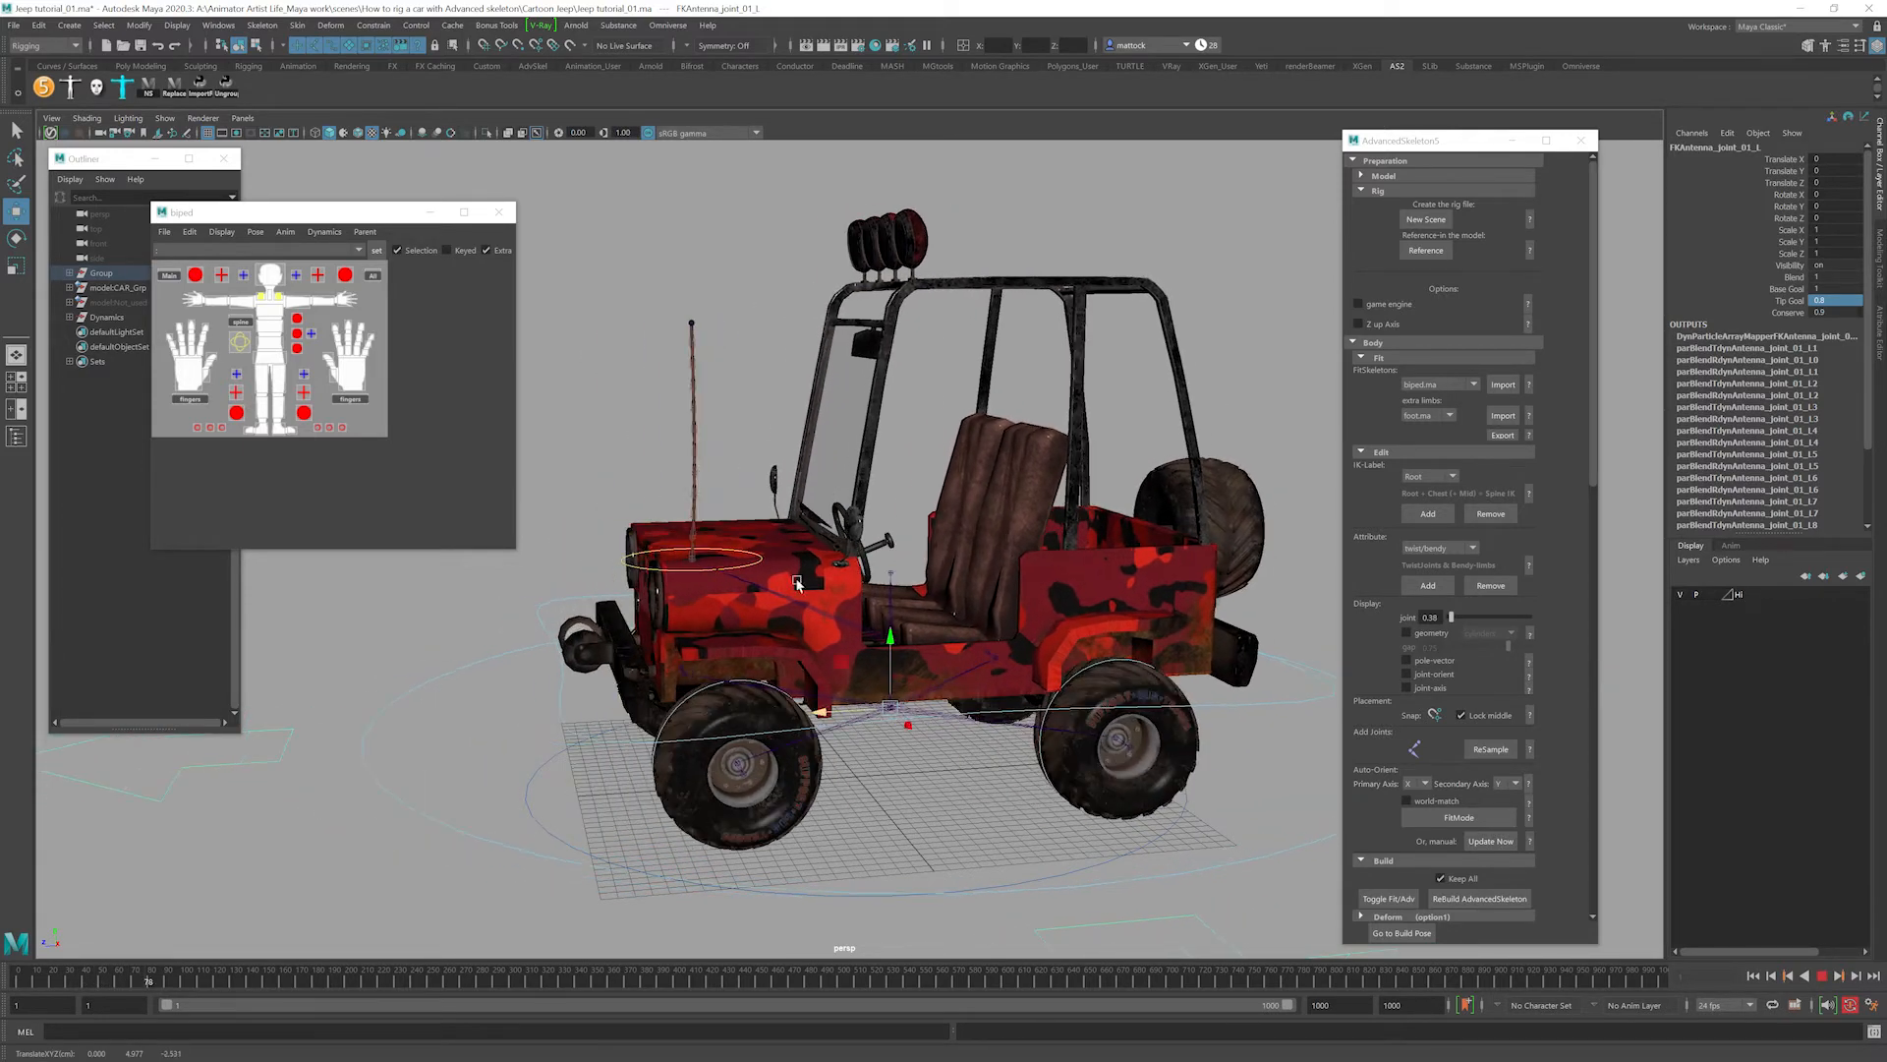
Hide joints in the viewport and keep moving the root control along Z while the antenna simulation plays.
left_click(165, 118)
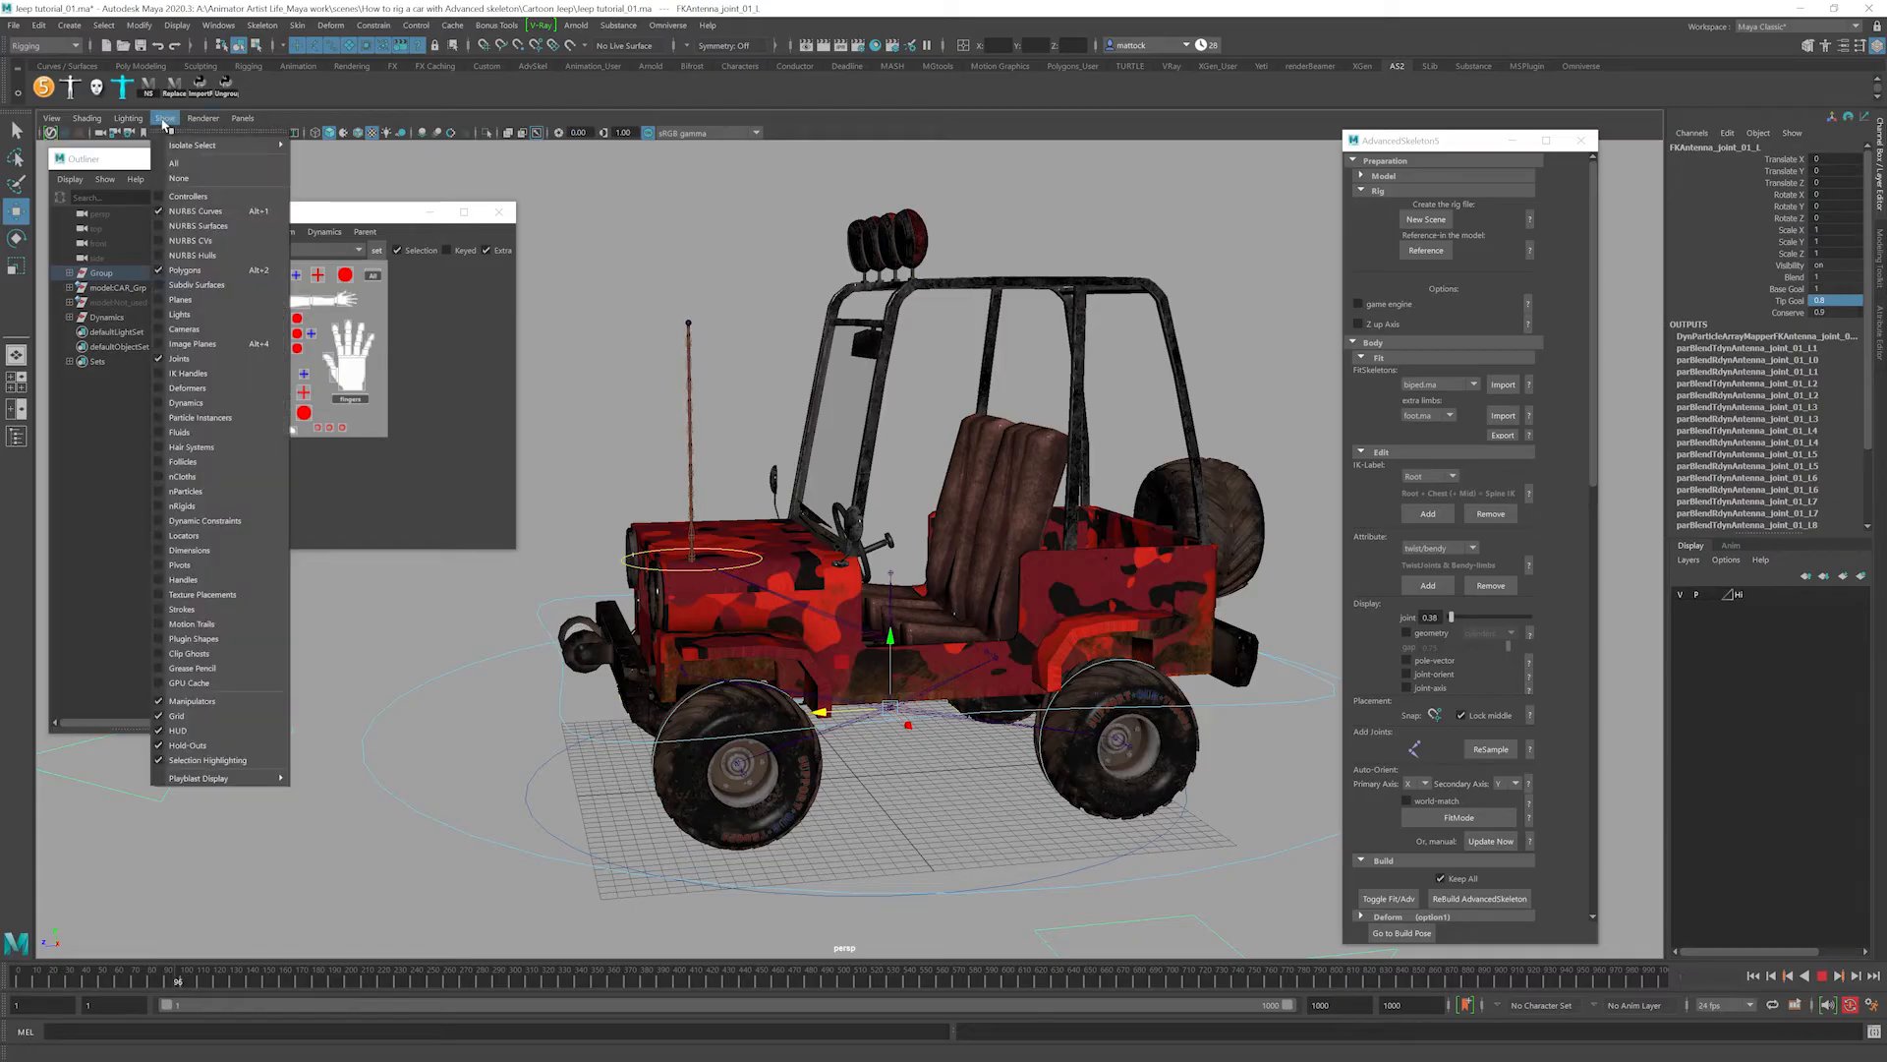
left_click(203, 359)
right_click_drag(805, 429, 836, 480, "alt")
middle_click_drag(835, 479, 921, 543, "alt")
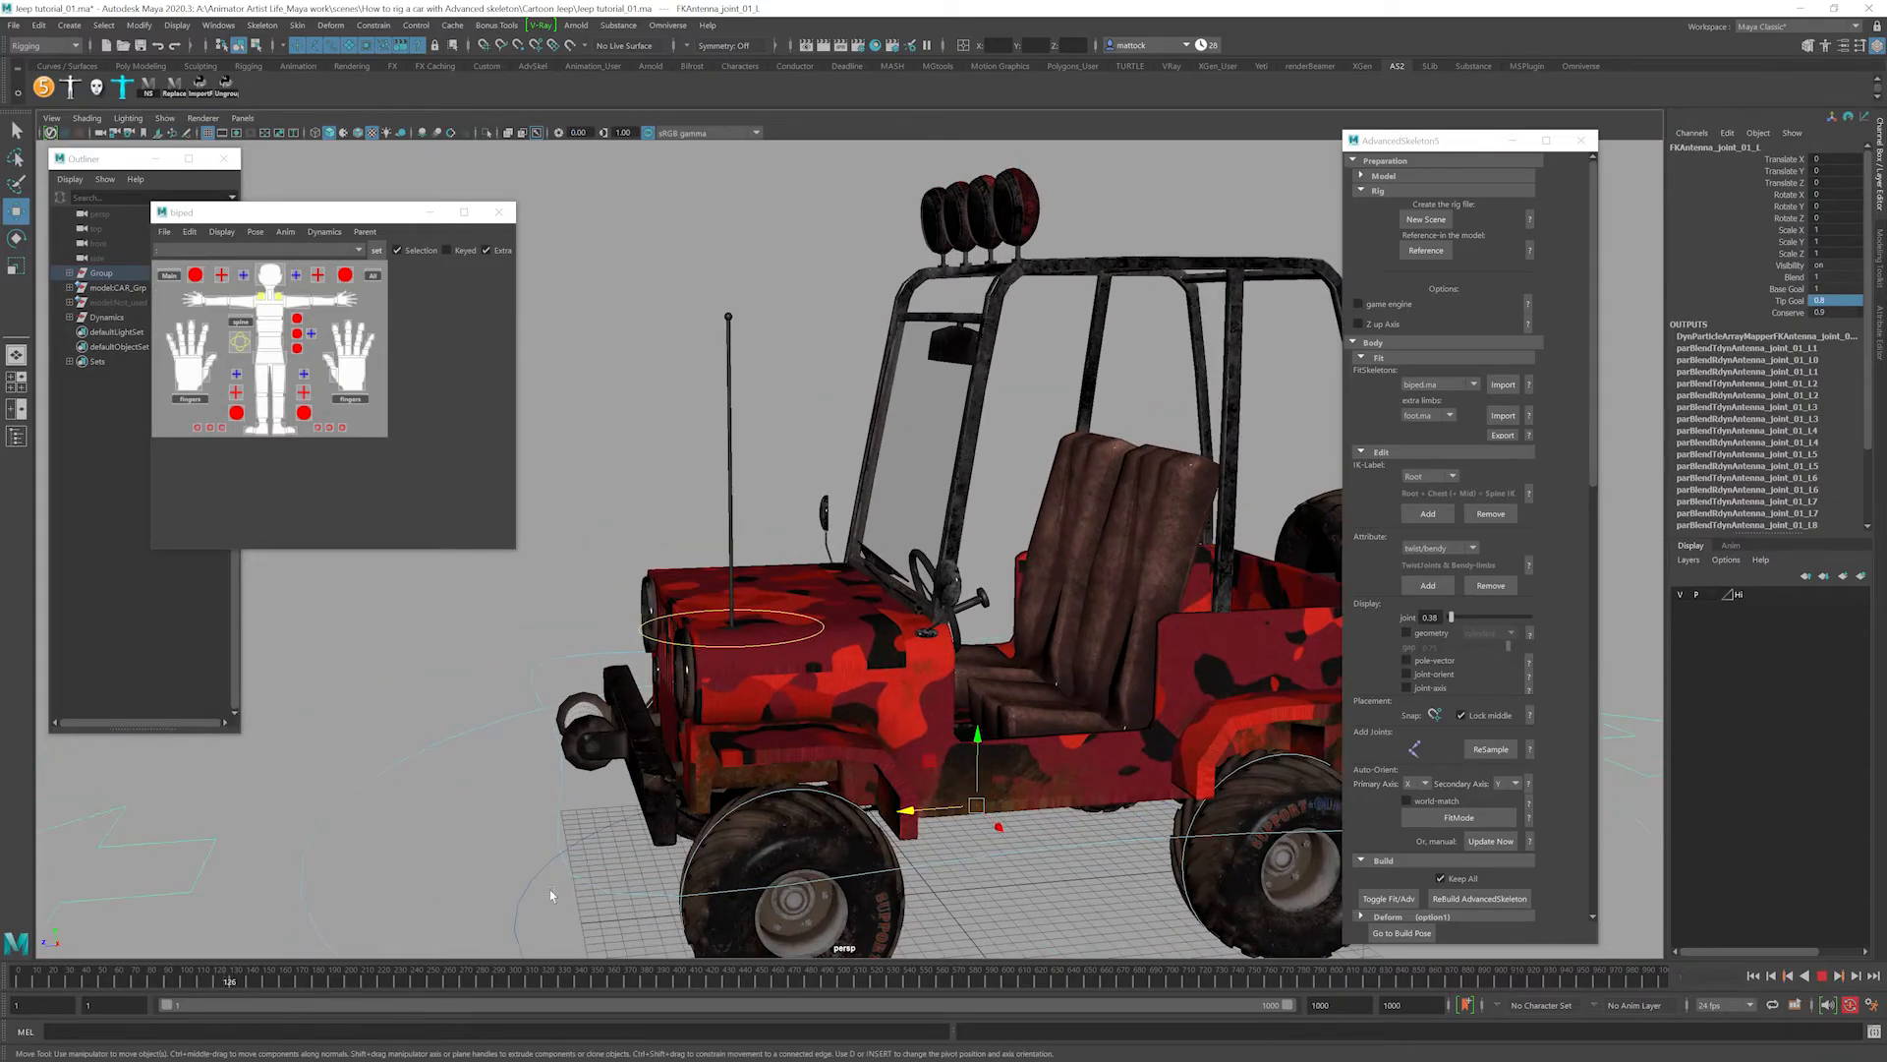
middle_click_drag(904, 810, 842, 745, "alt")
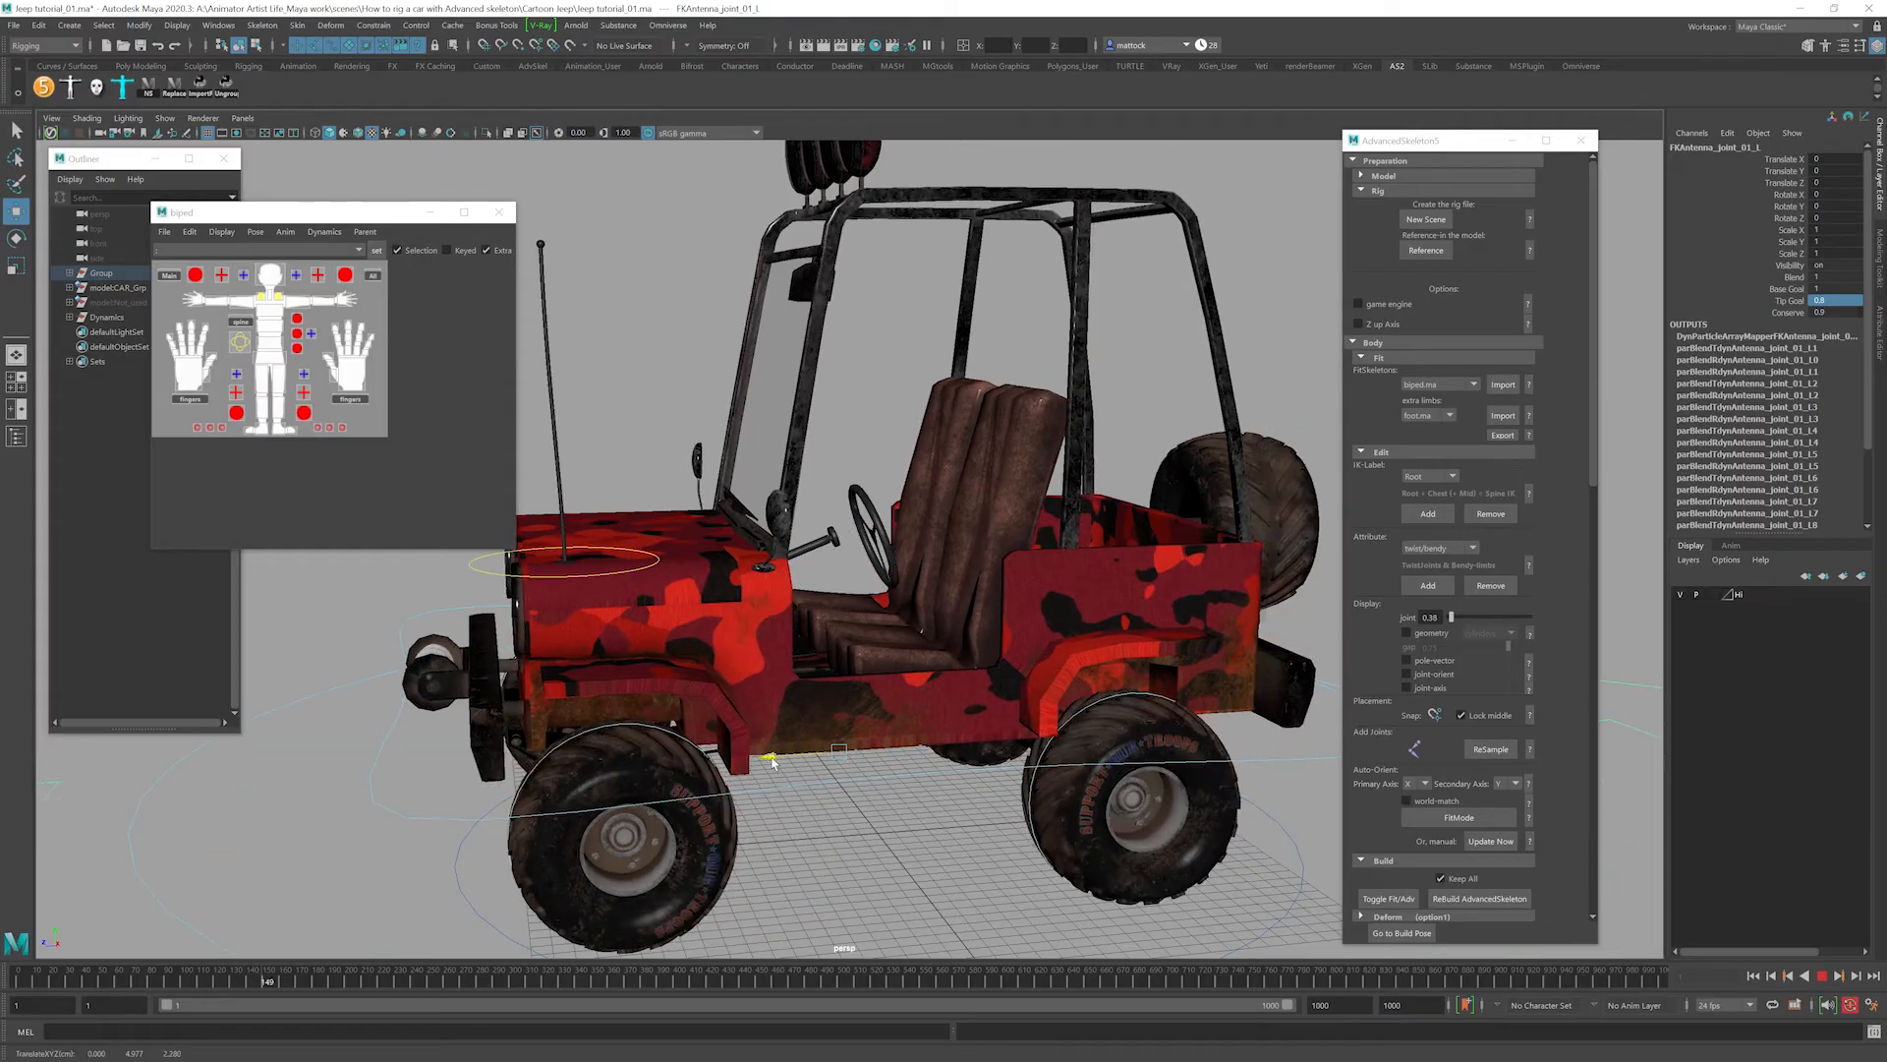
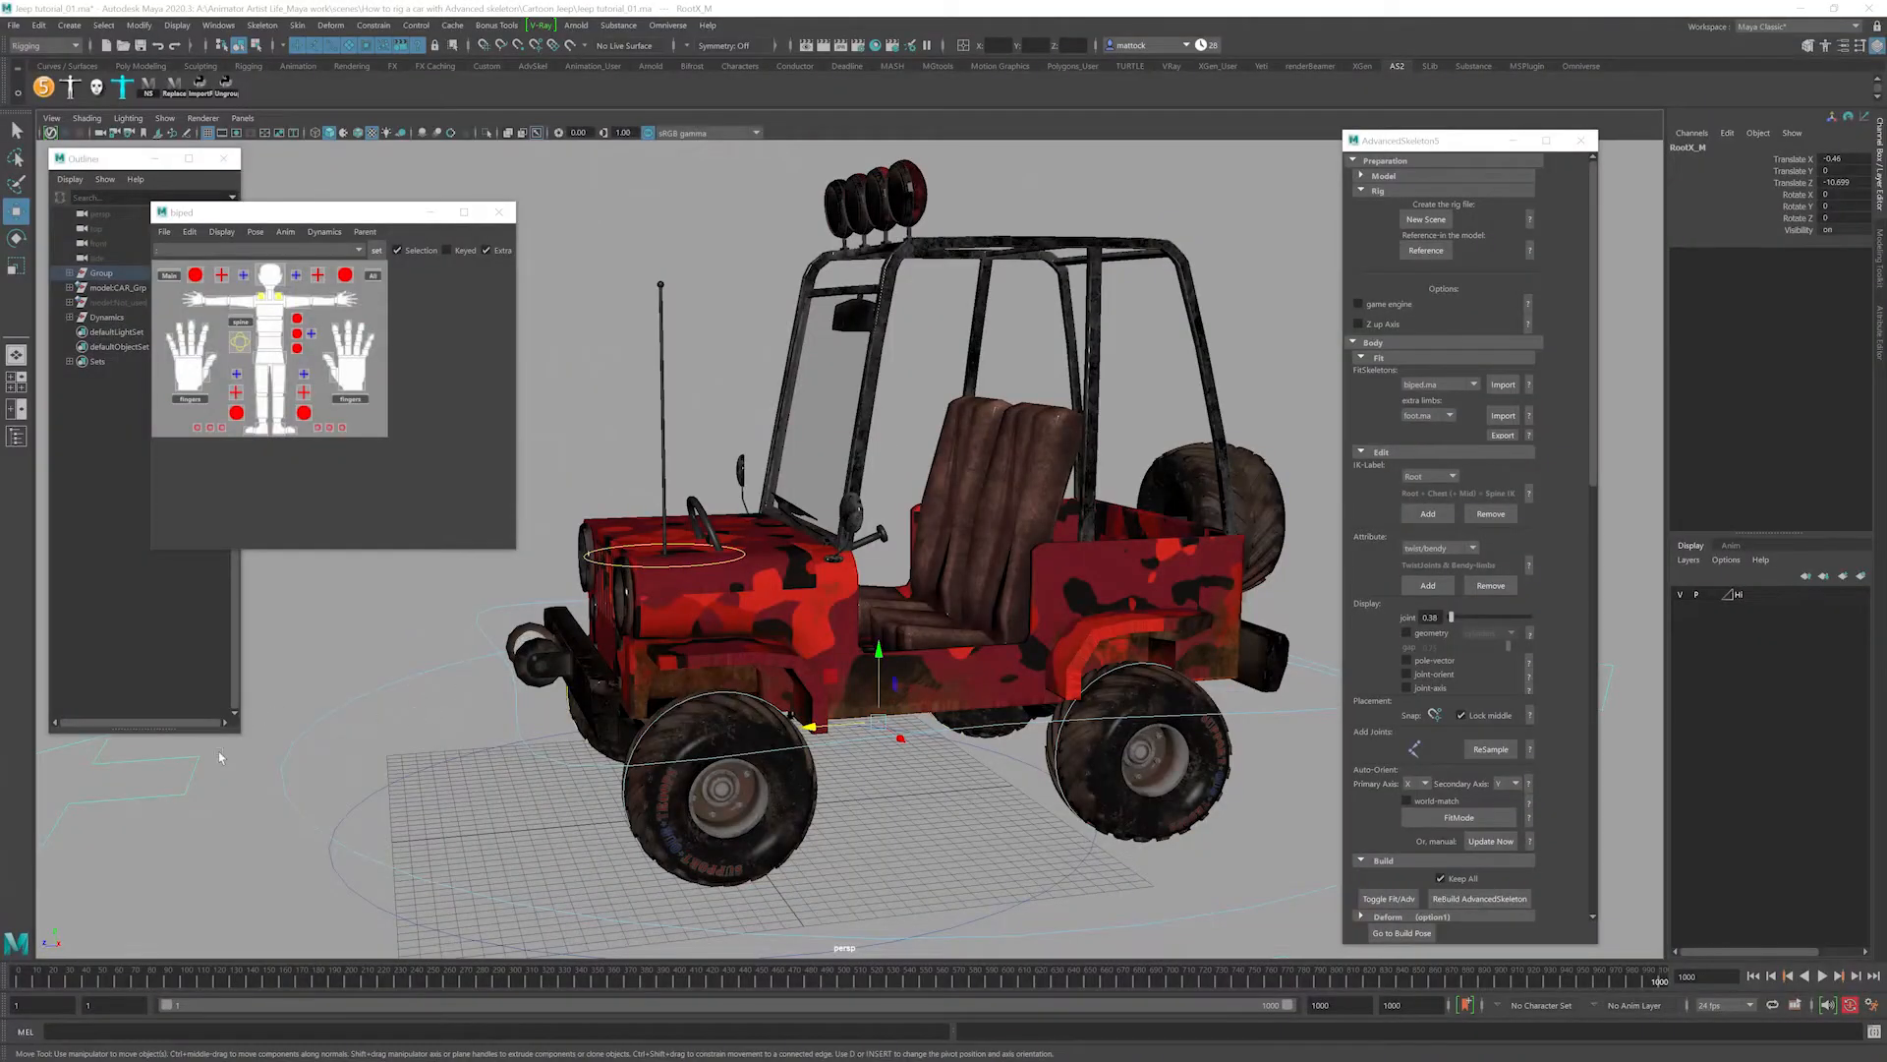
Select RootX_M and return all three of its translation values to 0.
left_click_drag(220, 808, 151, 775)
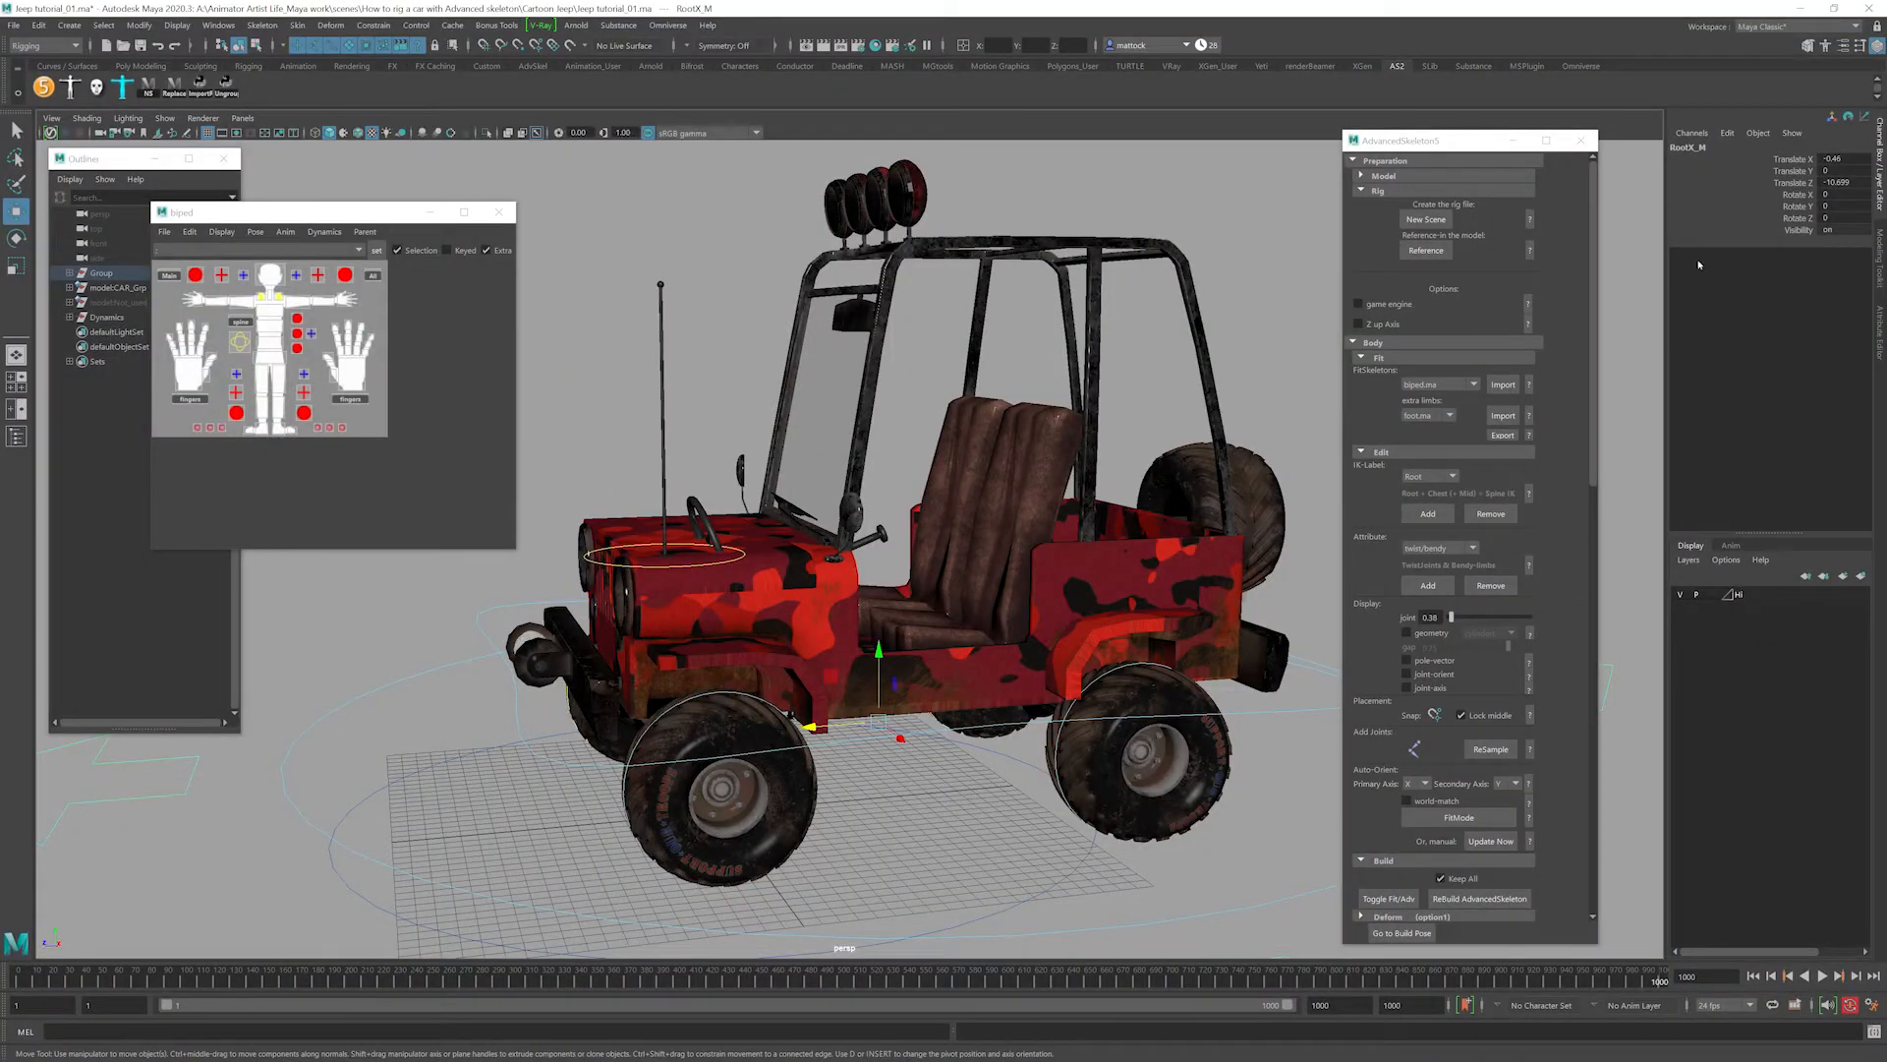
left_click_drag(1839, 159, 1840, 183)
type("0")
key("Return")
Add dynamics to the jeep's body control, FKBody_M.
left_click_drag(806, 481, 1207, 595, "alt")
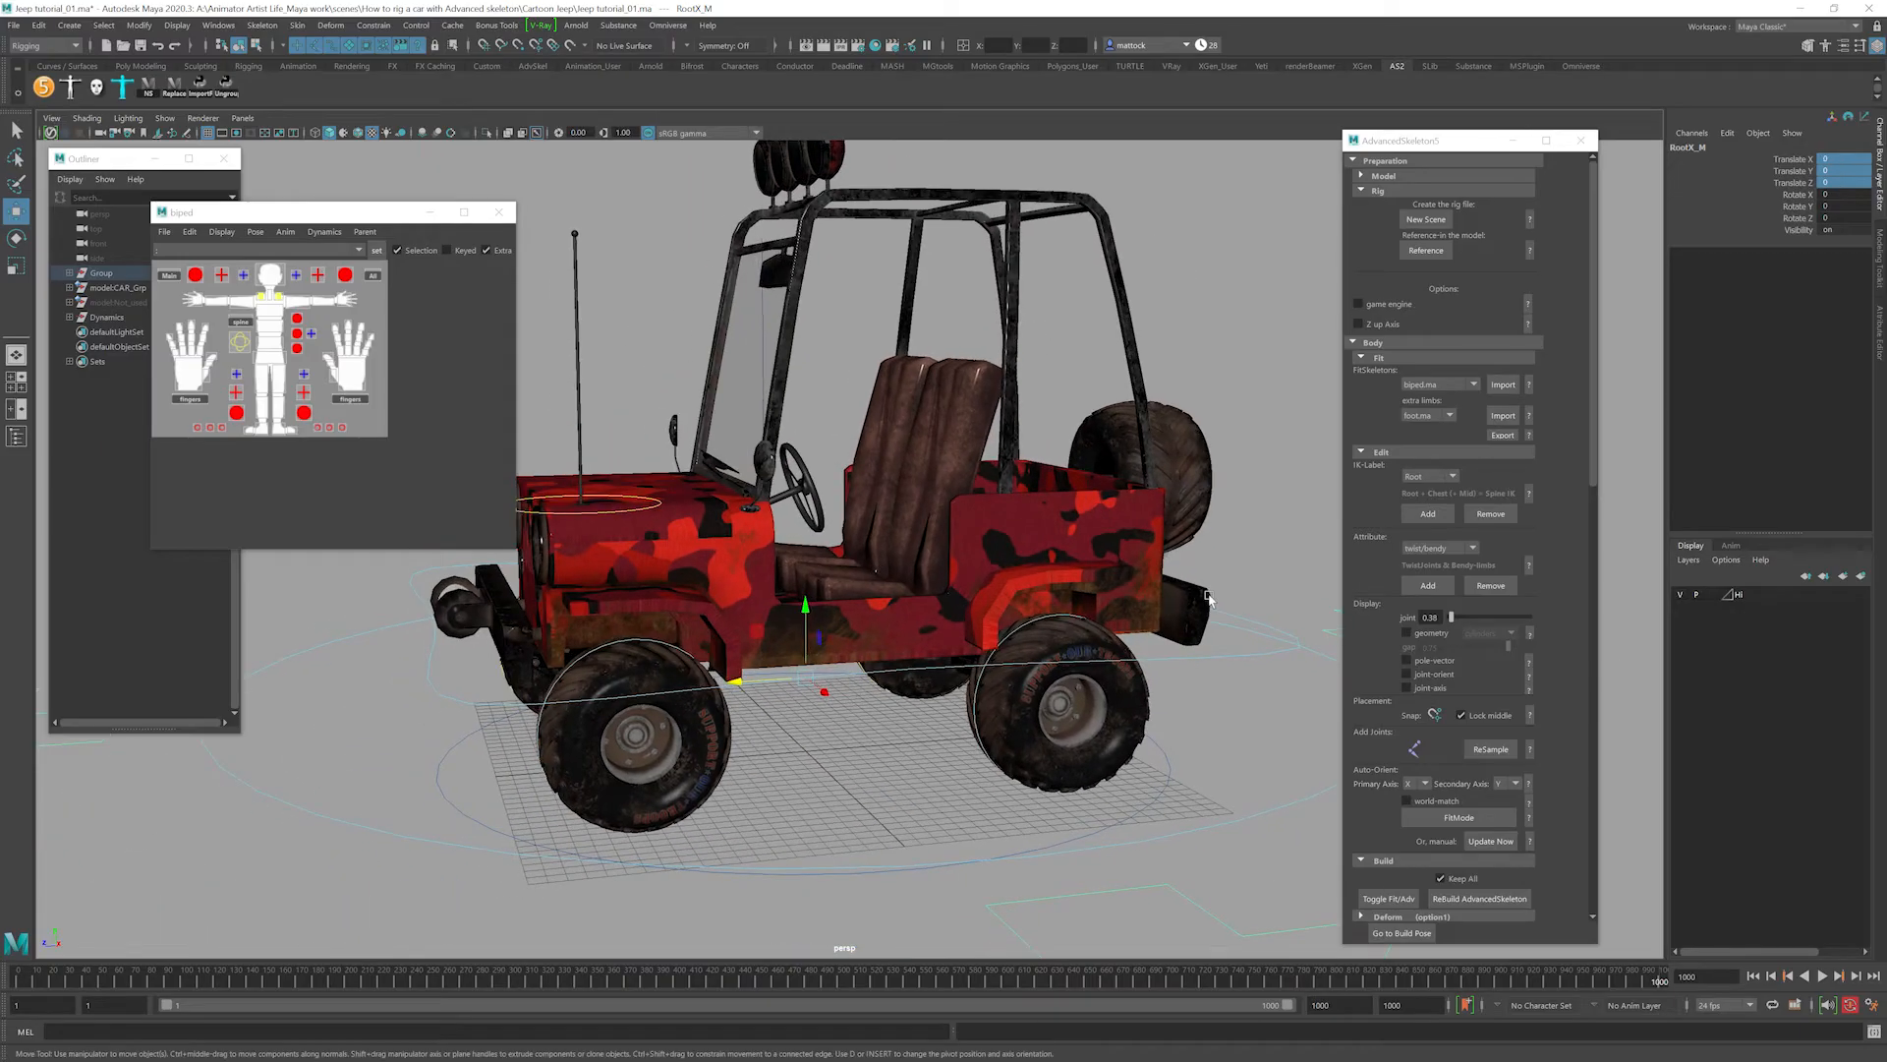
left_click(1227, 649)
left_click(324, 232)
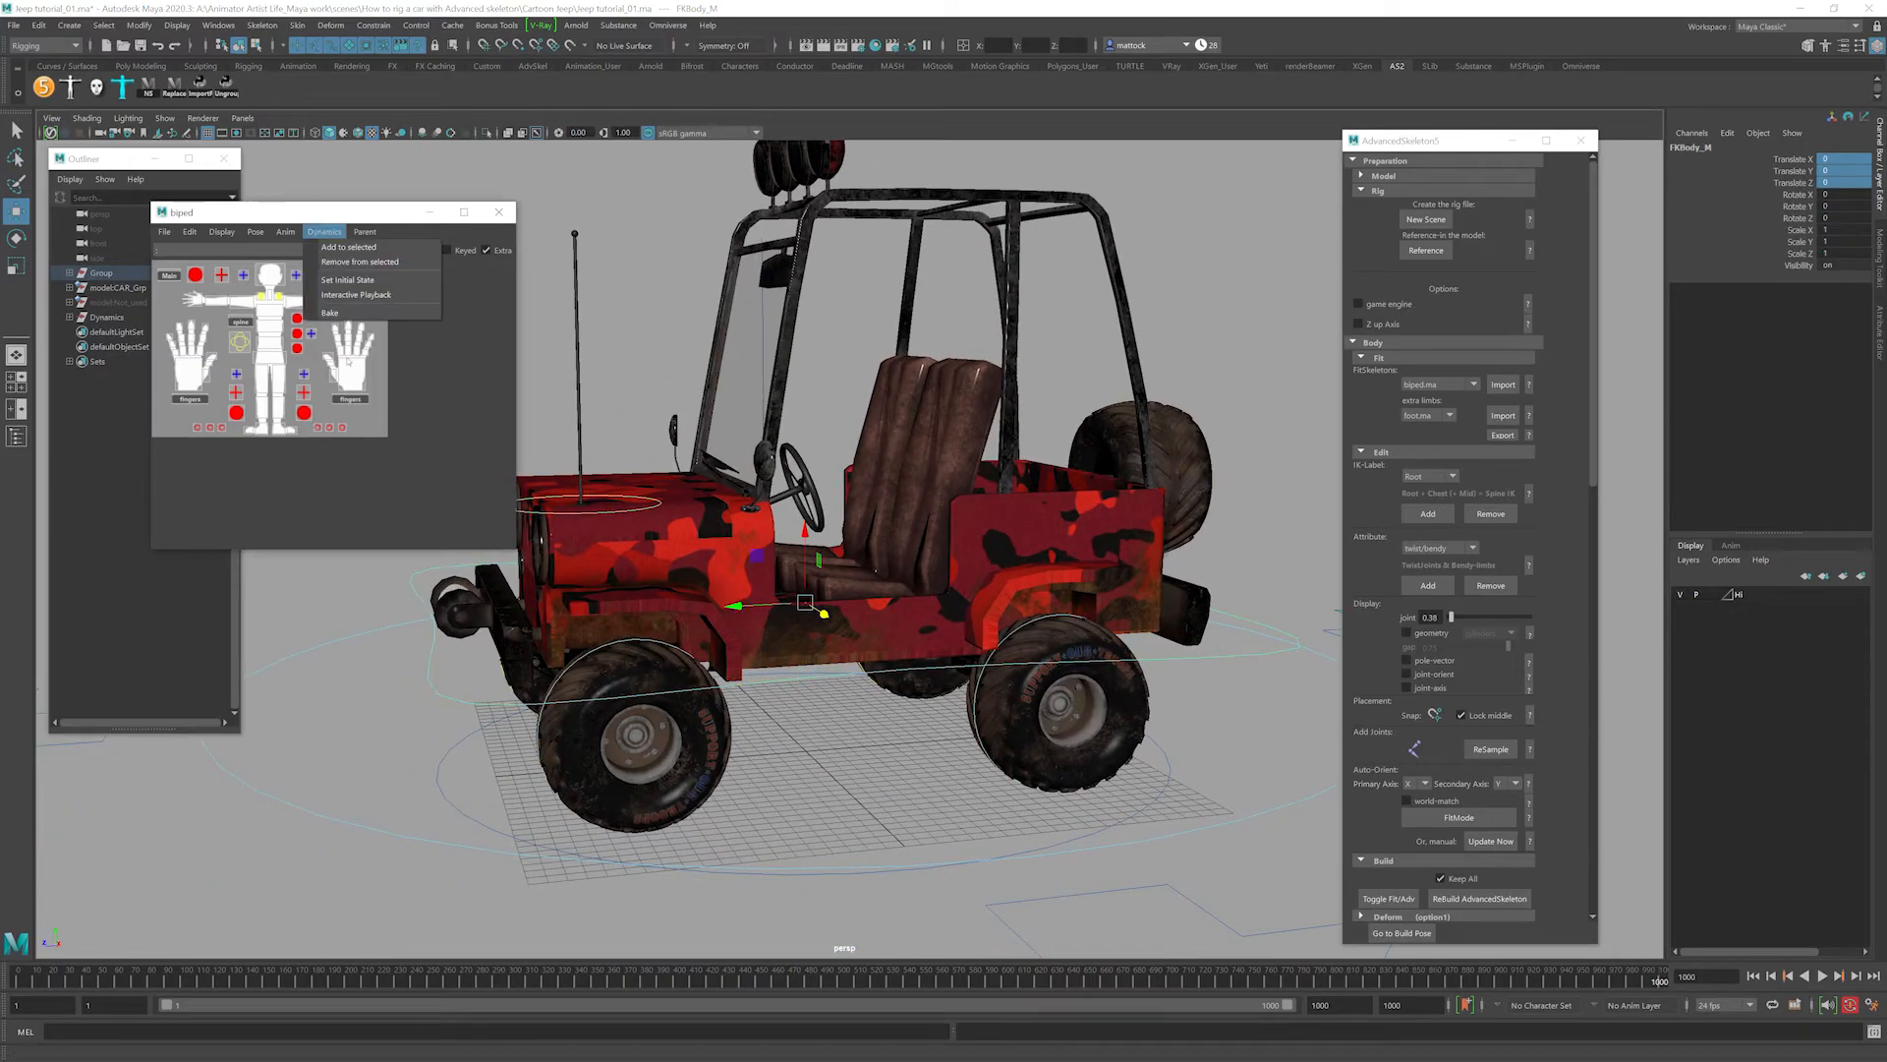
left_click(348, 247)
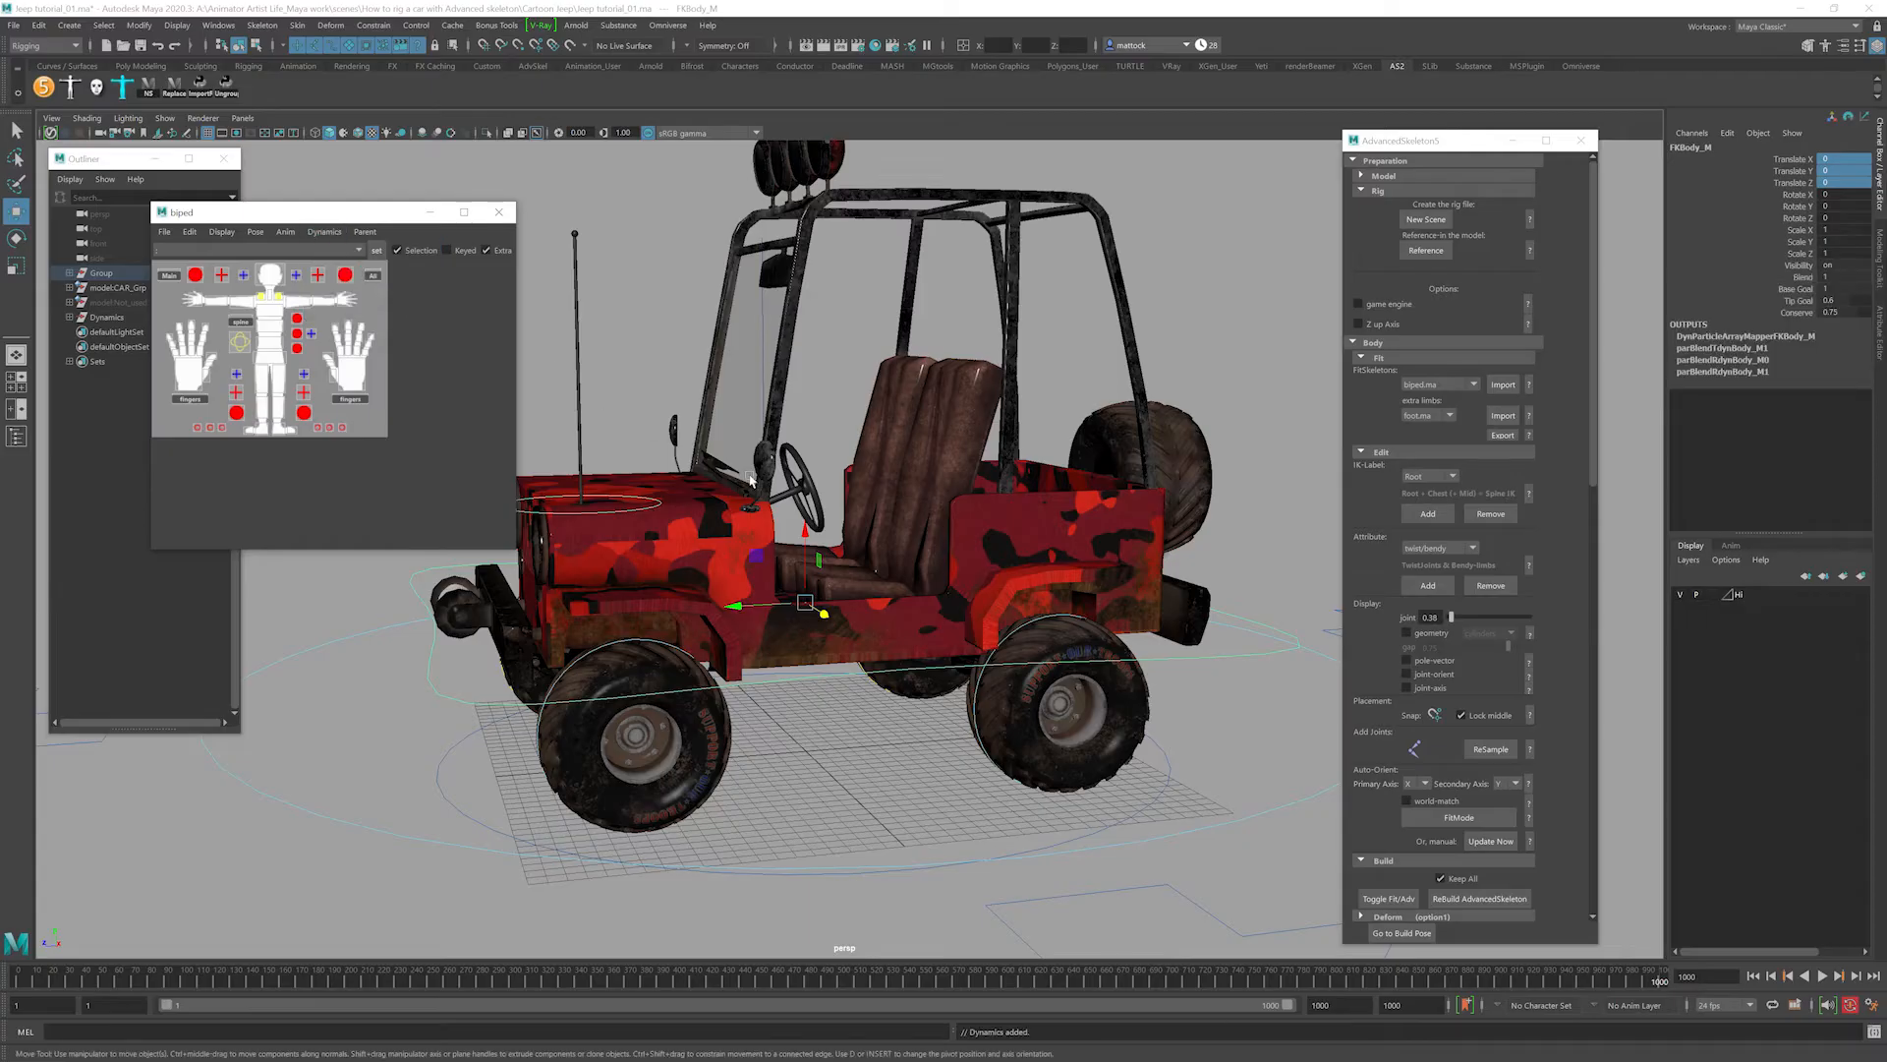
Rewind and run interactive playback while moving RootX_M back and forth along Z to test the body dynamics, then stop playback.
mouse_move(794, 408)
middle_mouse_down("alt")
mouse_move(835, 422)
mouse_move(813, 435)
middle_mouse_up("alt")
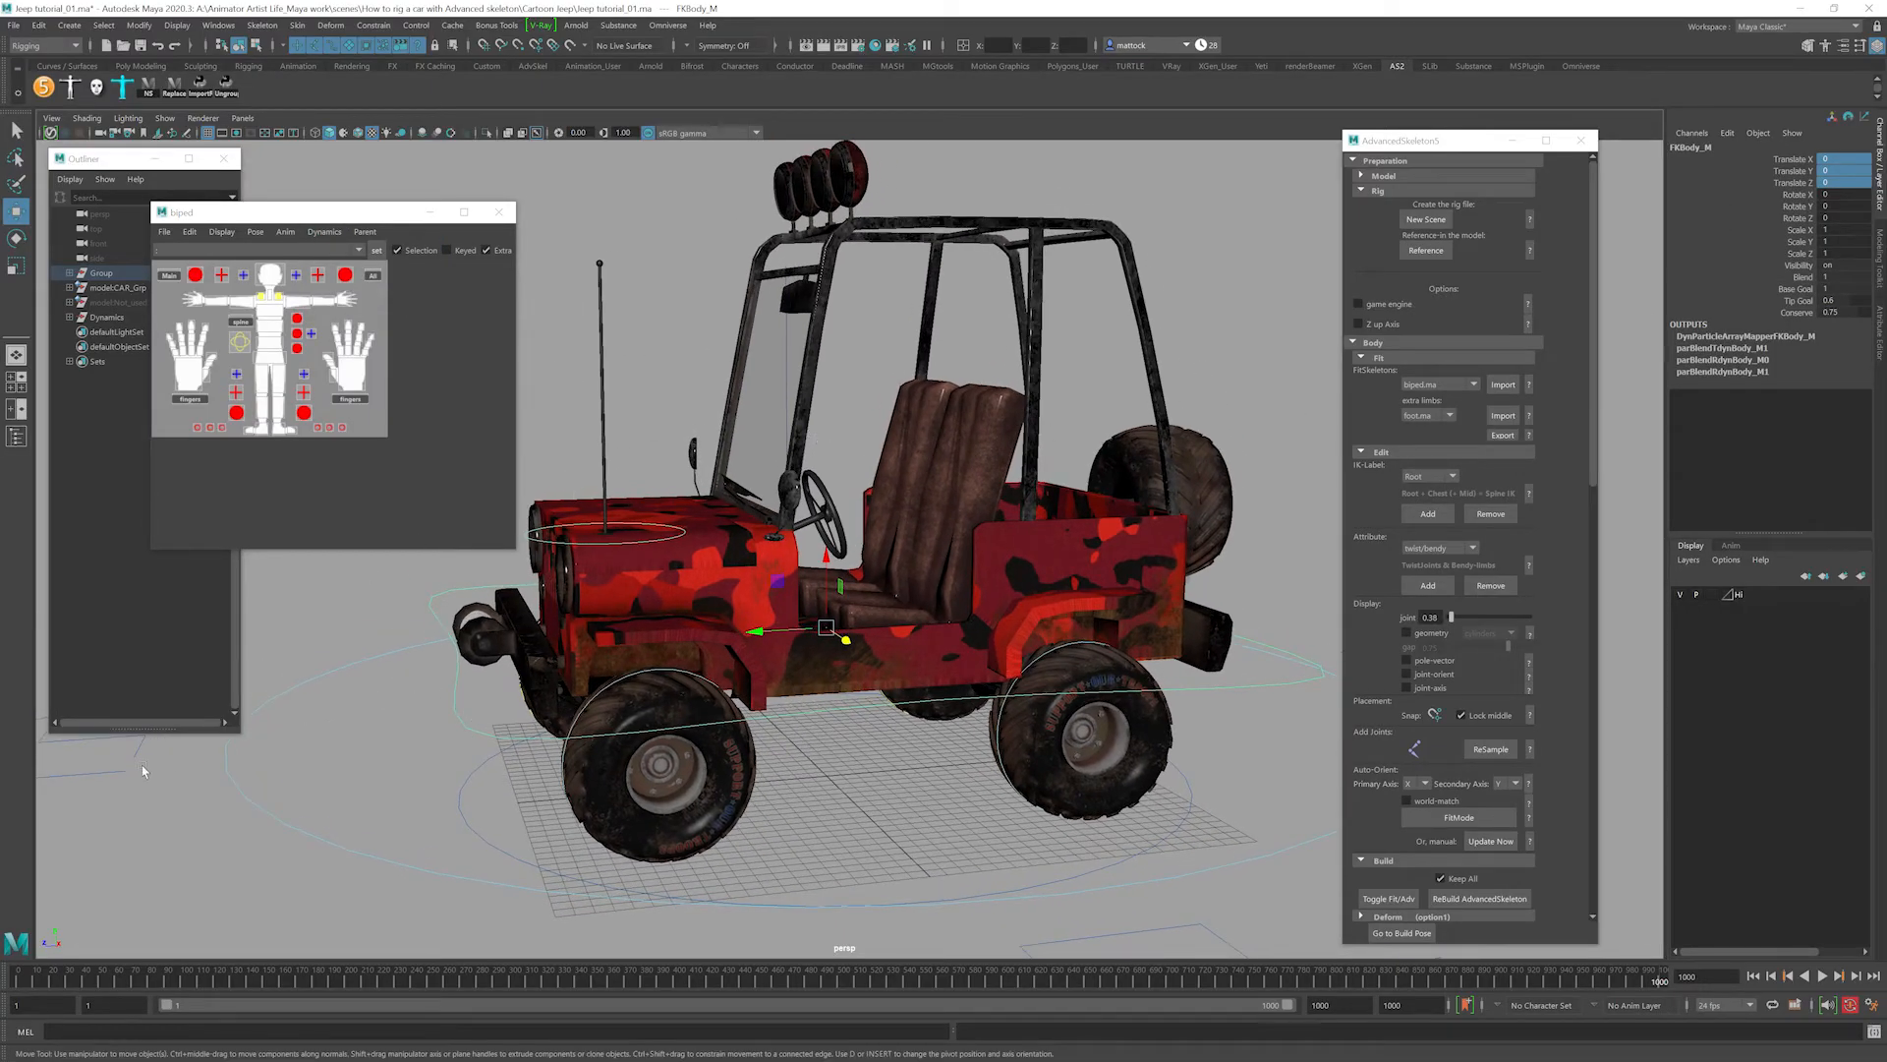
left_click_drag(108, 762, 131, 787)
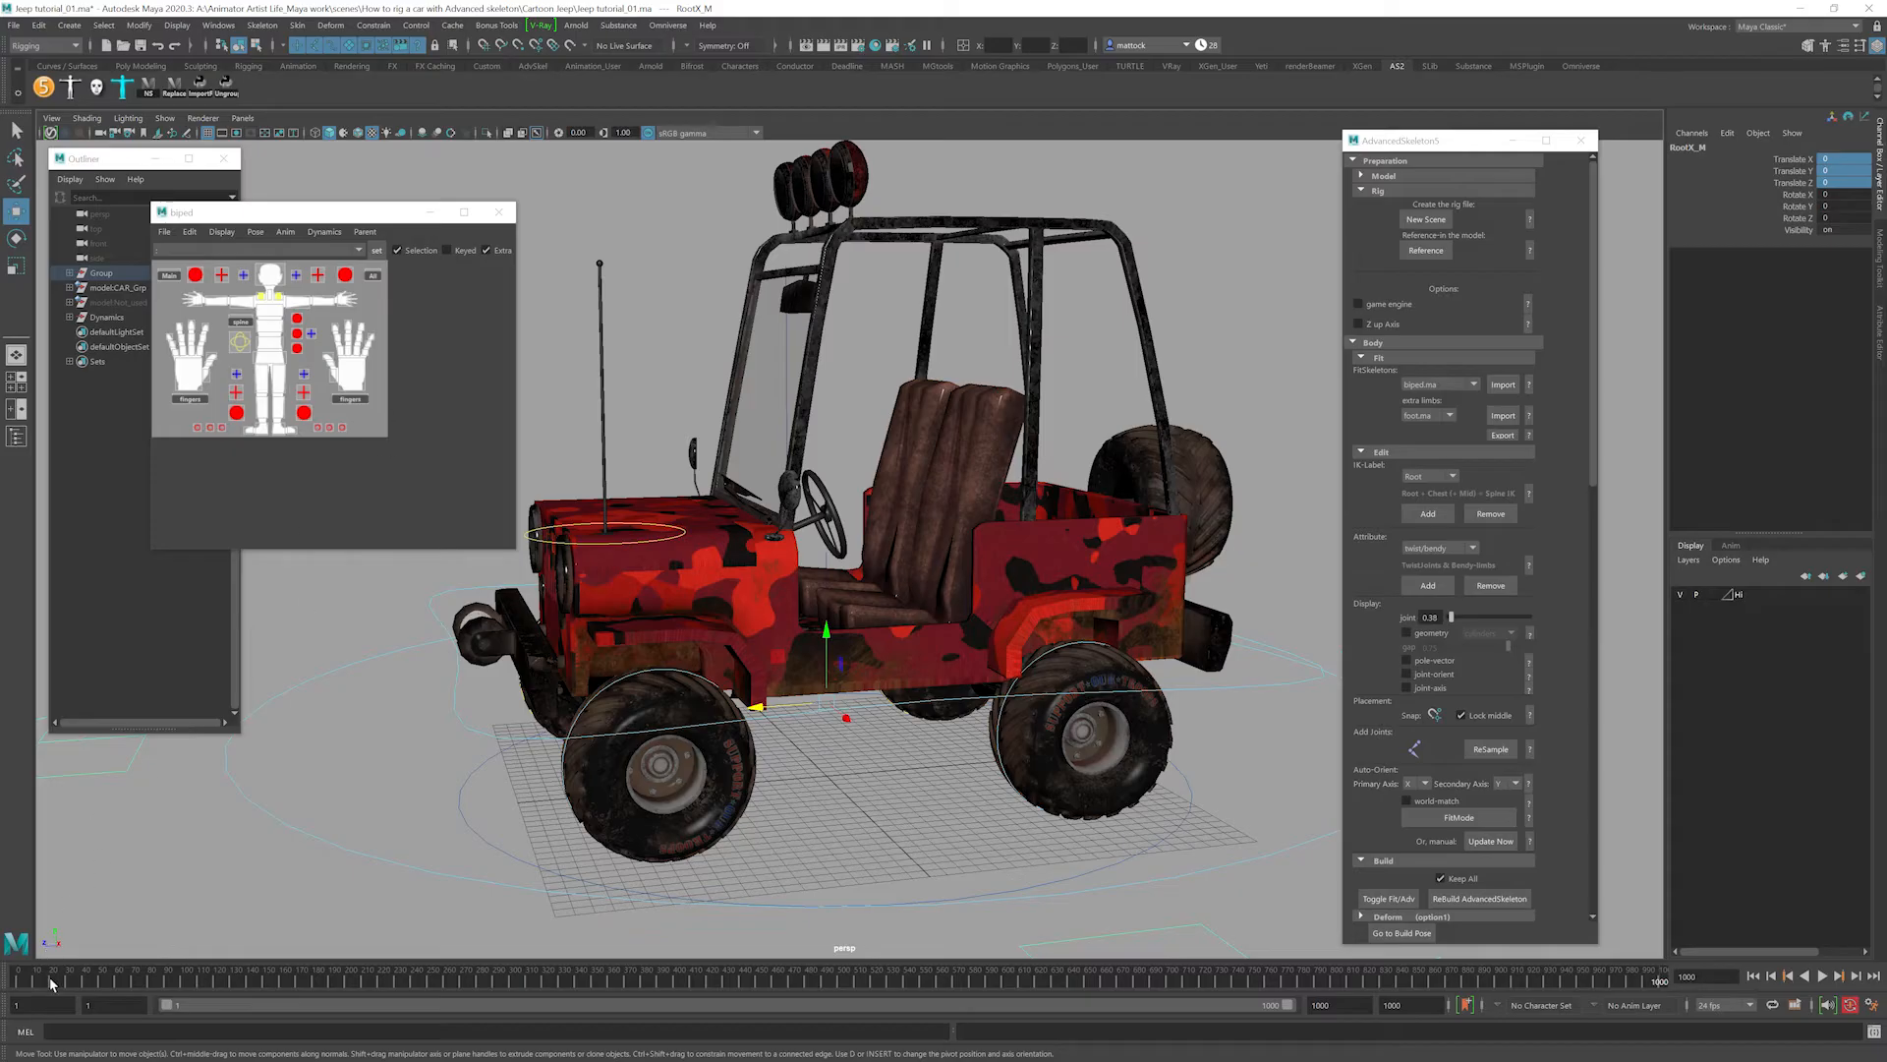
left_click(324, 232)
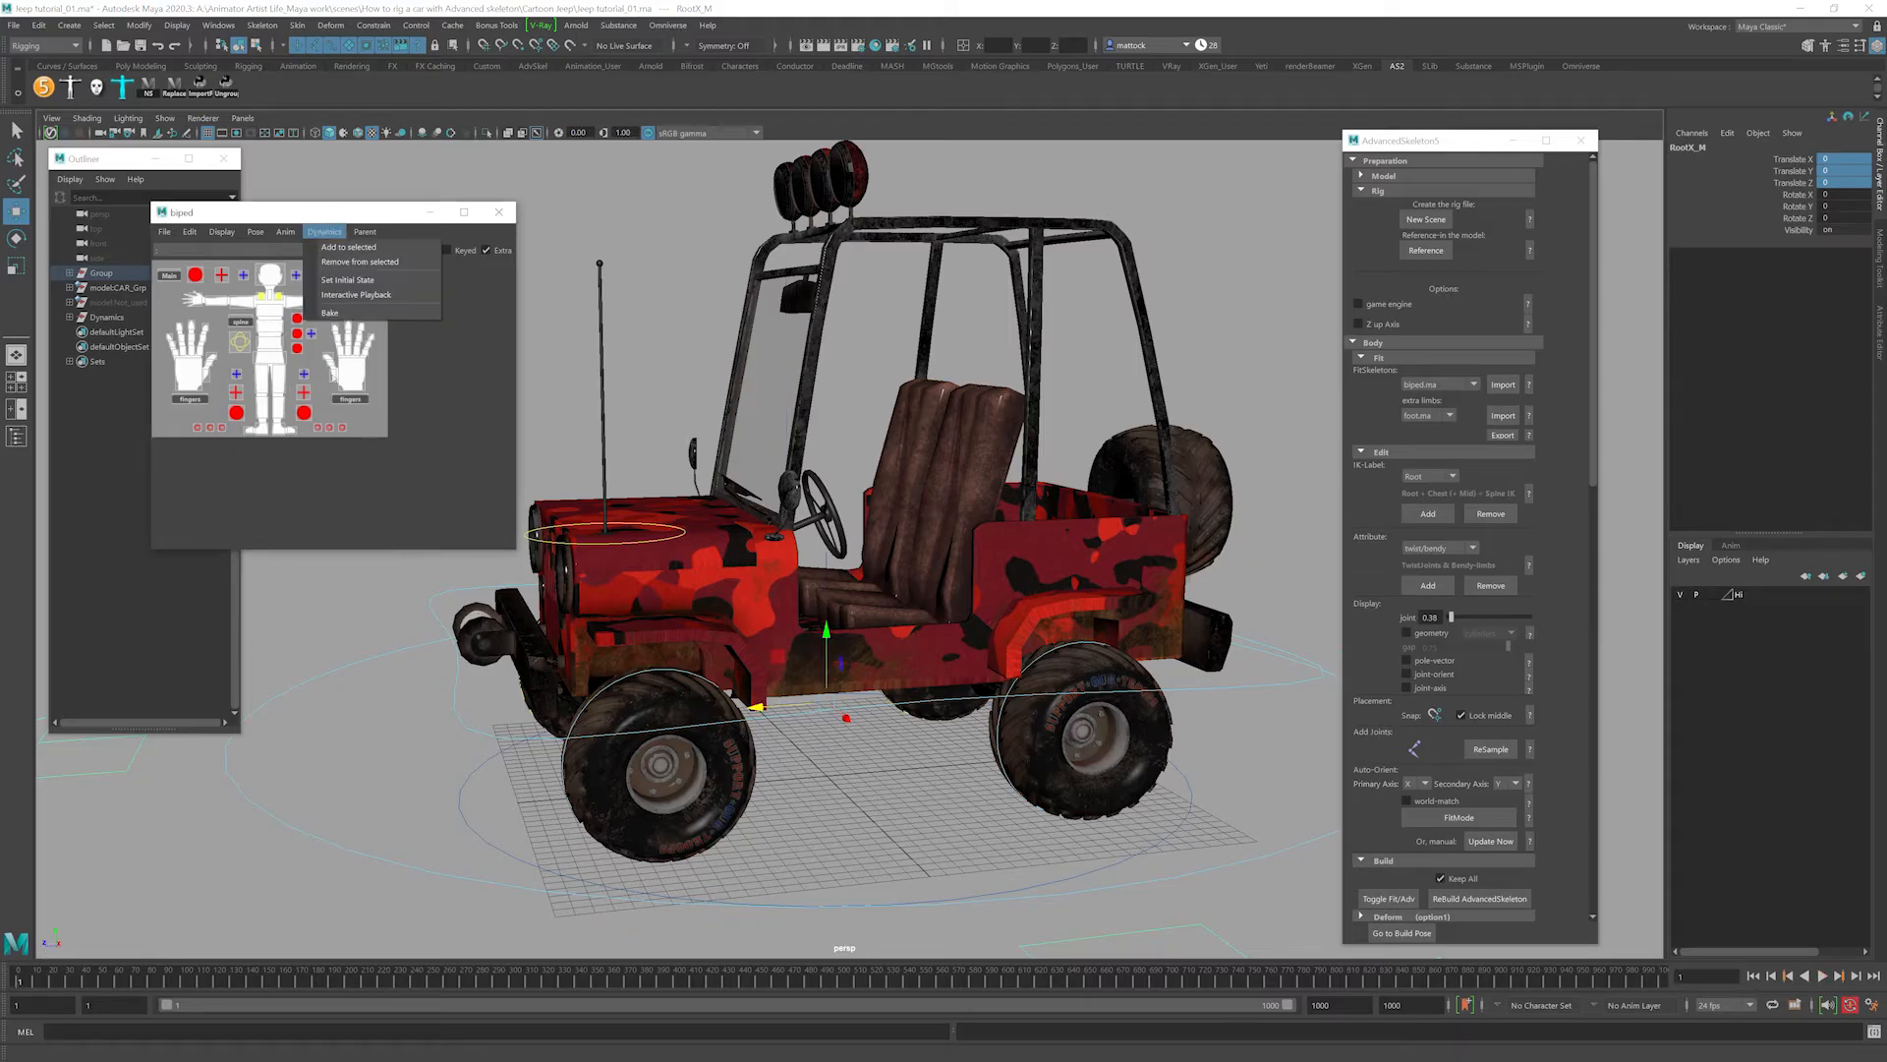
left_click(356, 295)
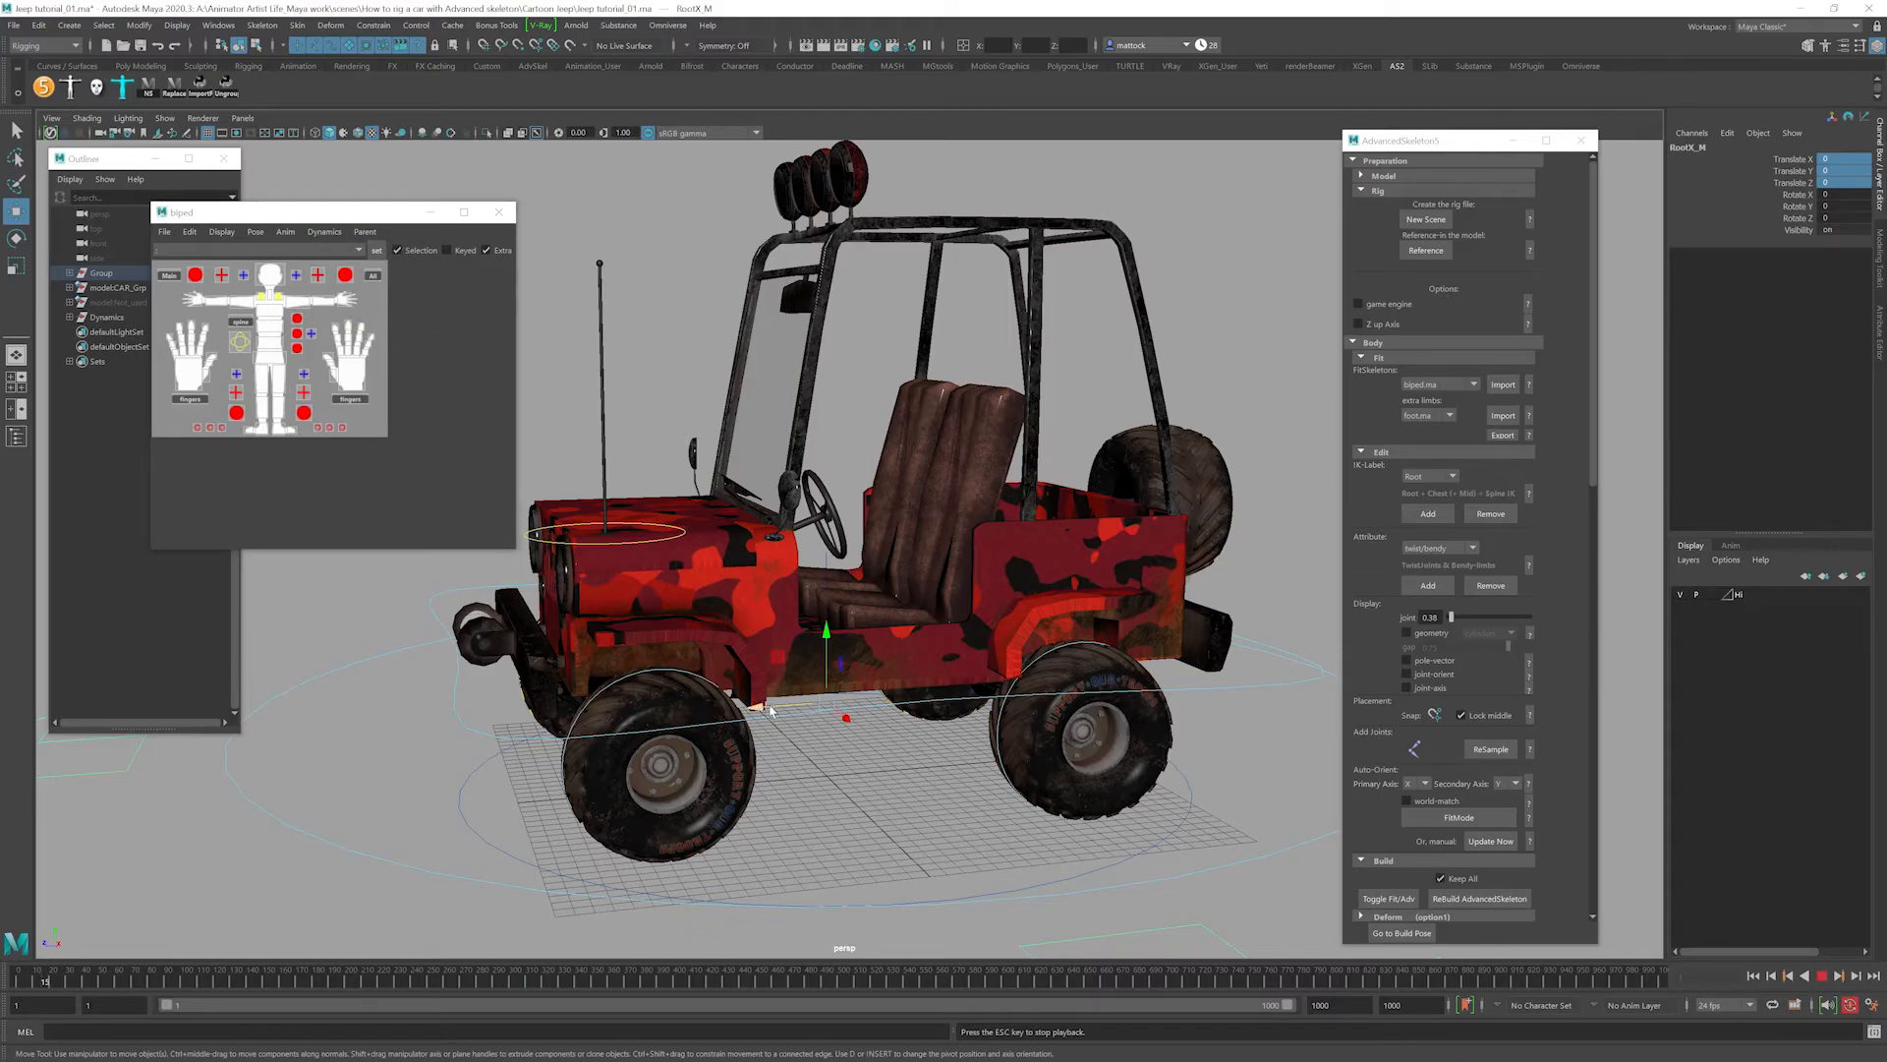
left_click_drag(772, 710, 960, 578)
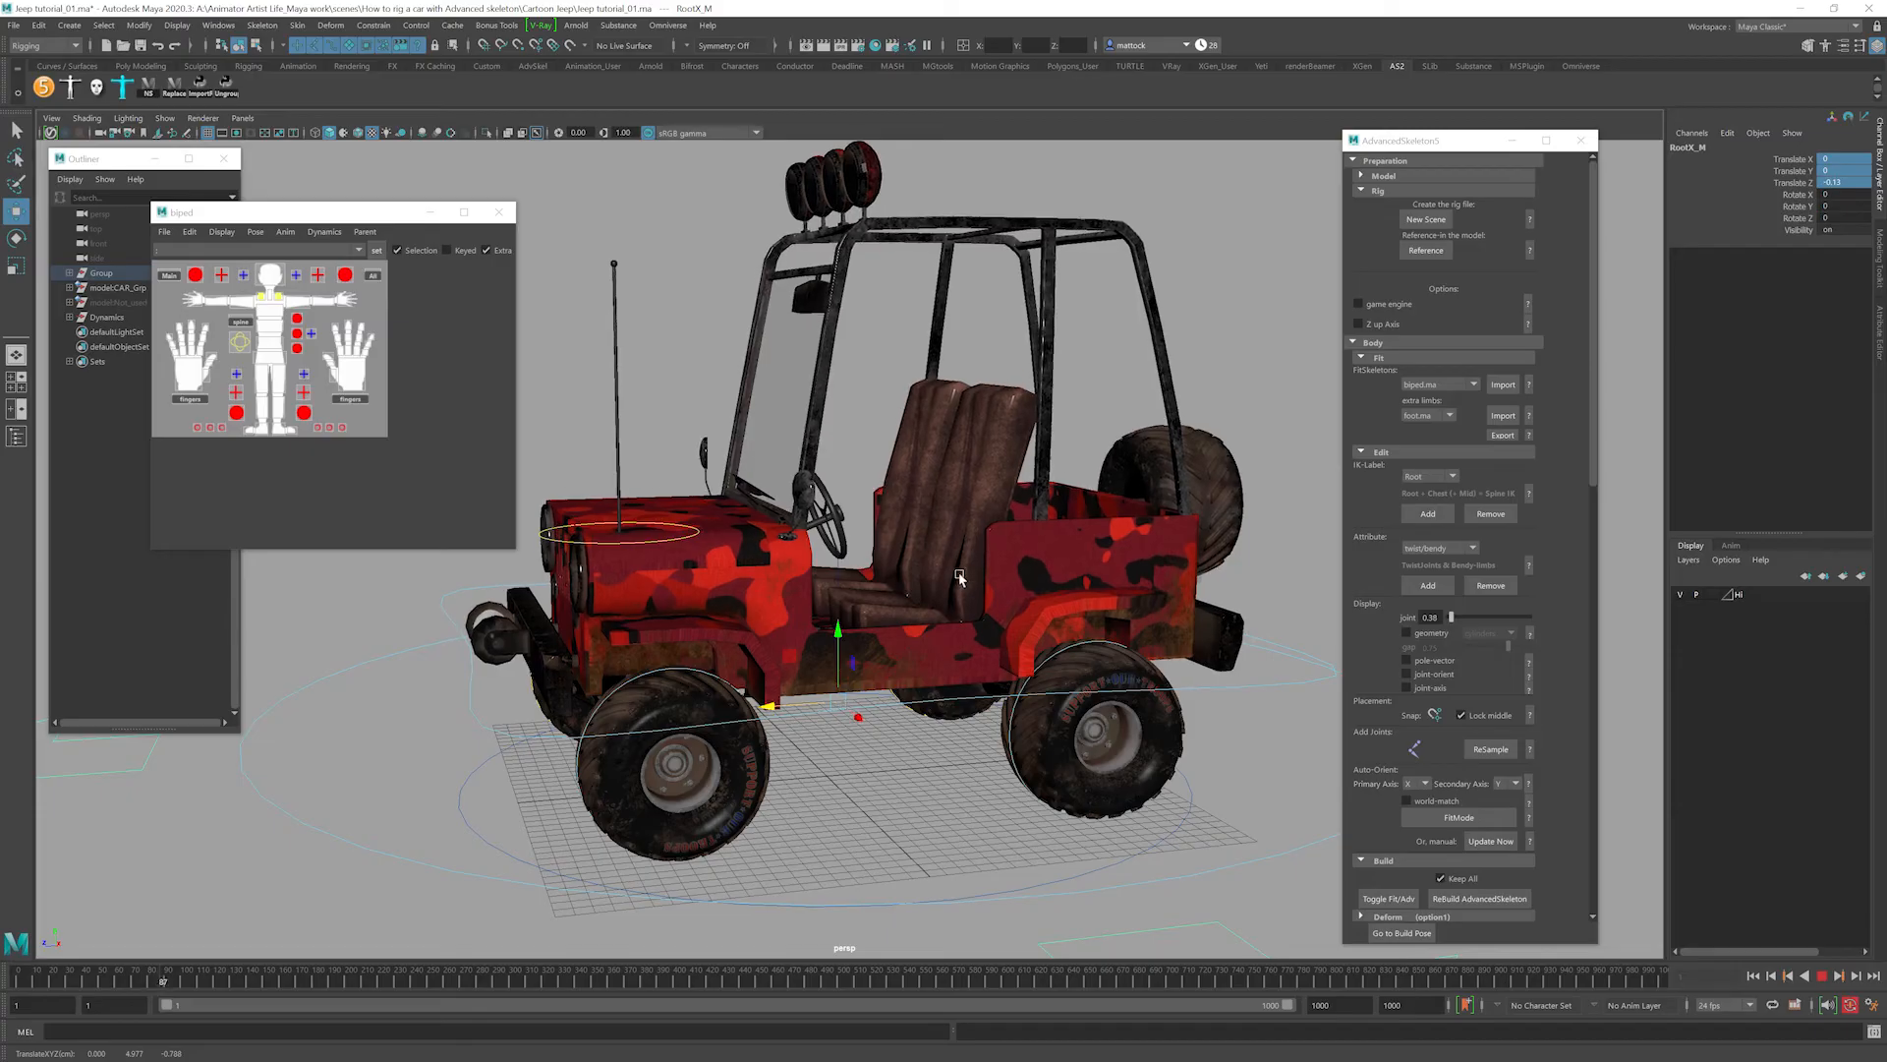
left_click_drag(770, 706, 709, 710)
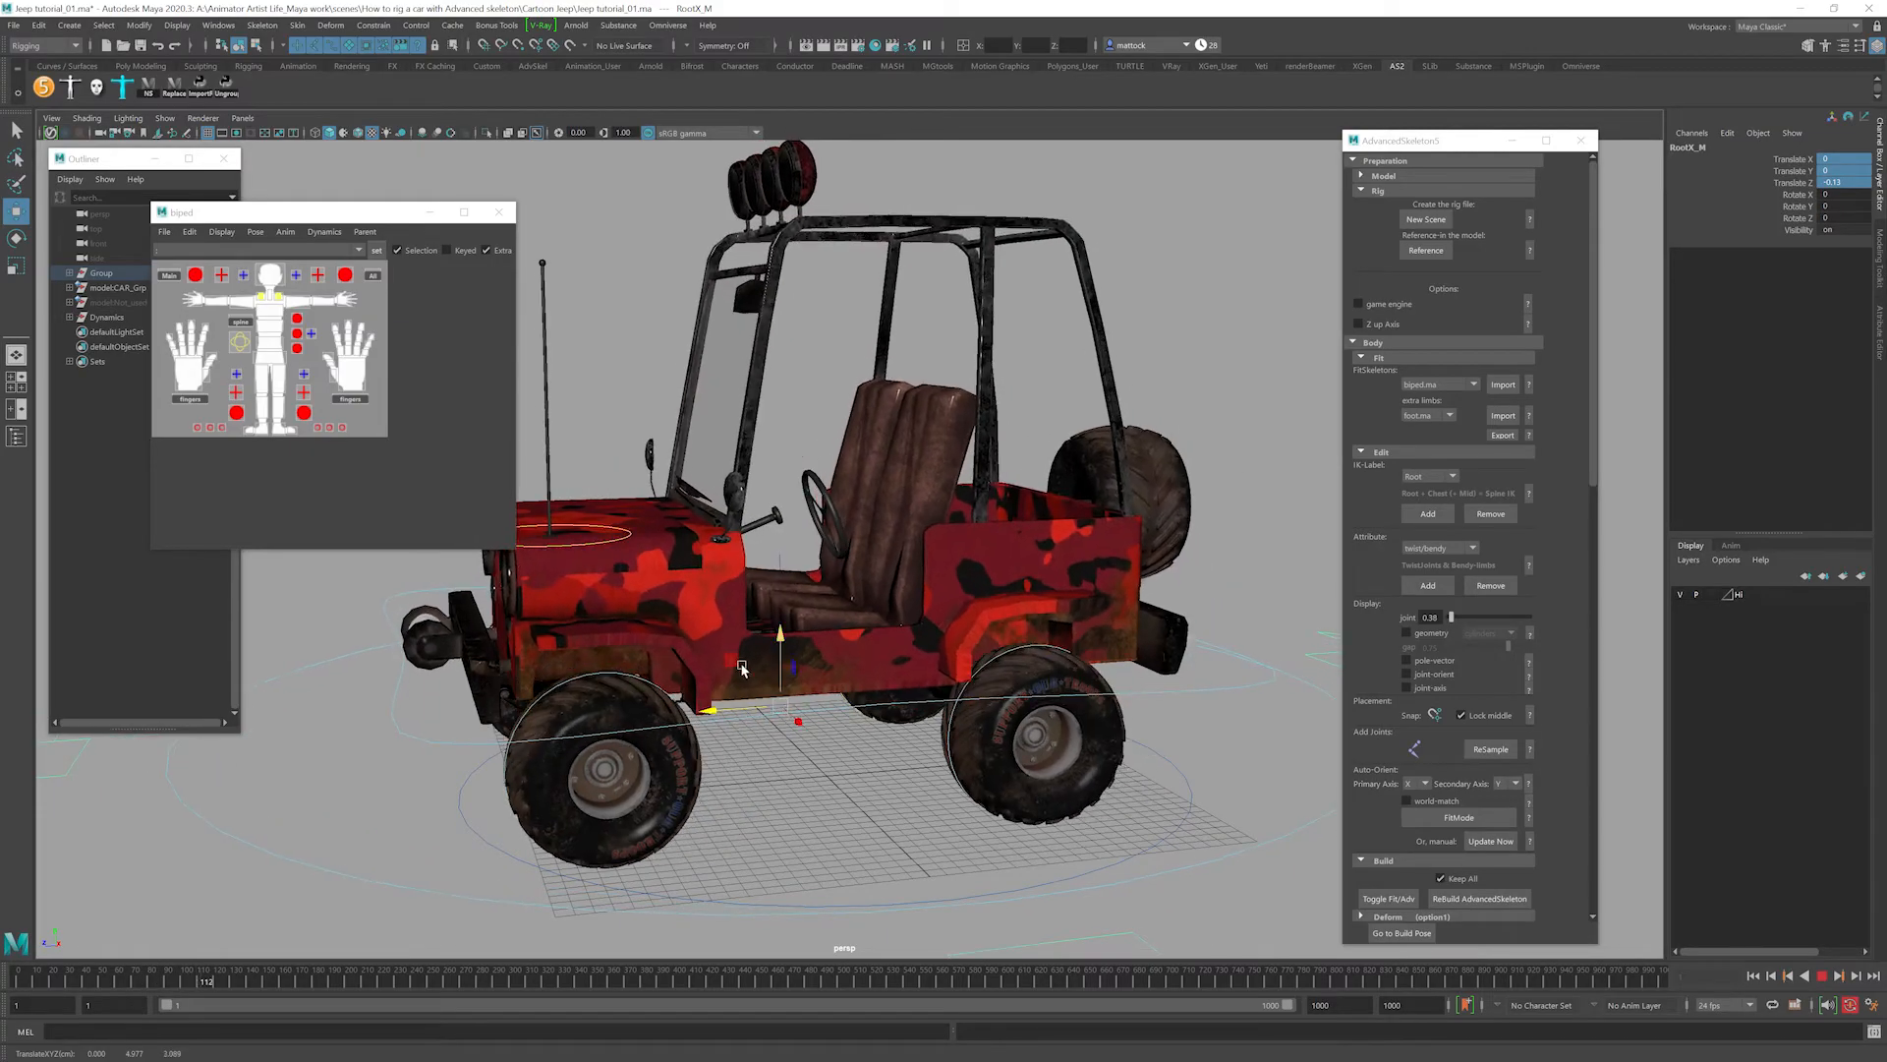
right_click_drag(670, 624, 770, 654, "alt")
middle_click_drag(770, 653, 814, 659, "alt")
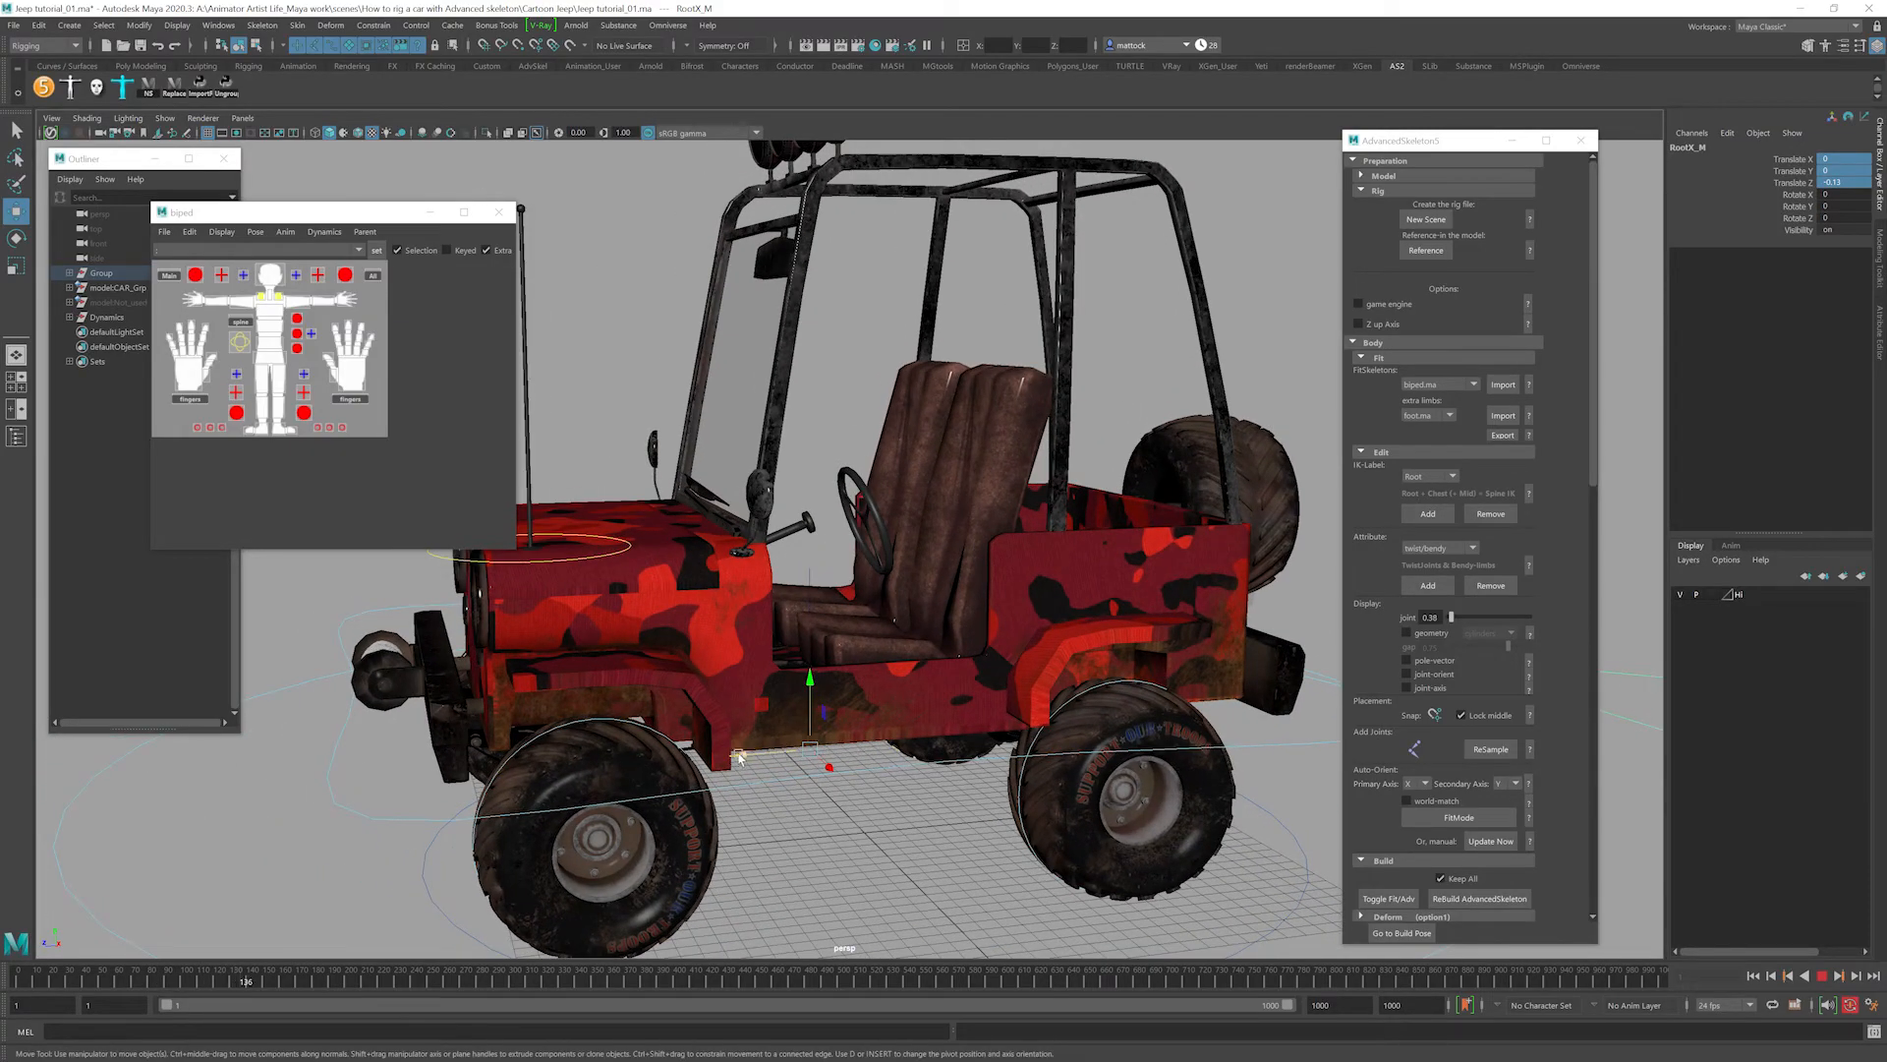
left_click_drag(740, 757, 804, 737)
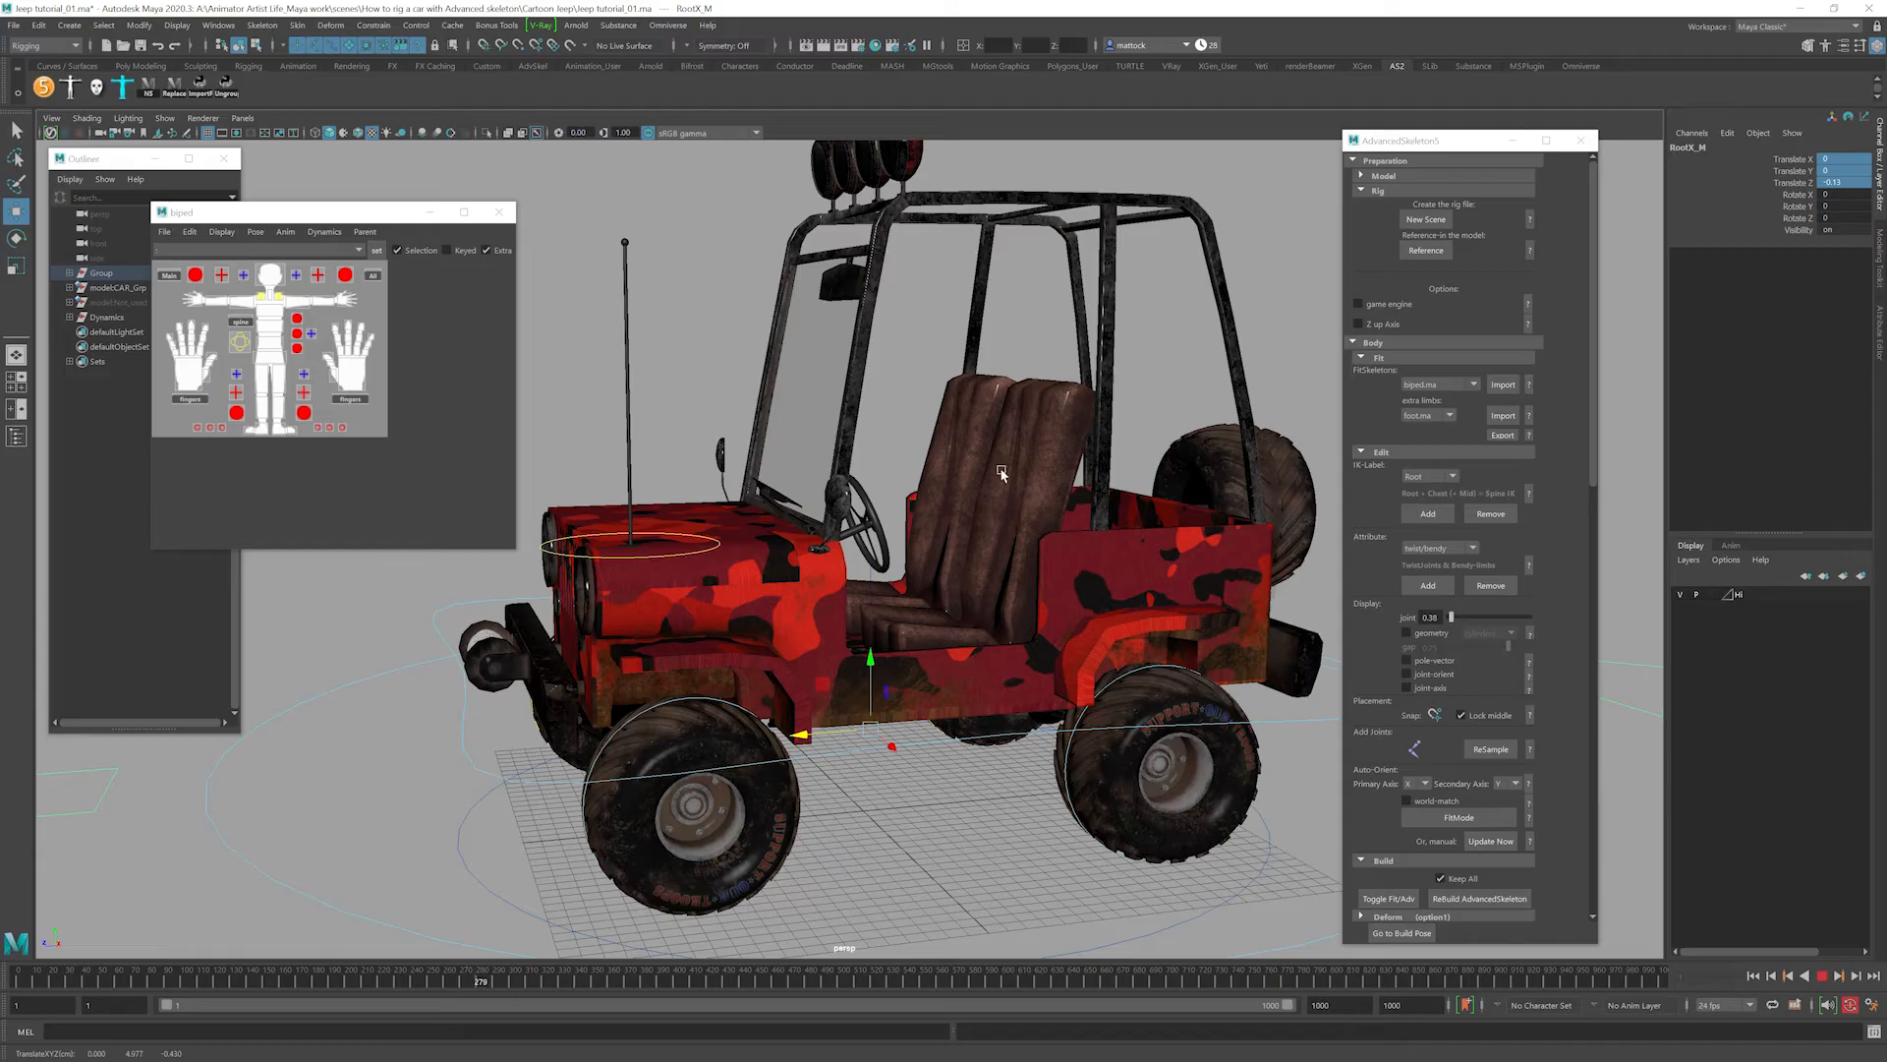
mouse_move(804, 736)
left_mouse_down()
mouse_move(765, 744)
mouse_move(841, 734)
left_mouse_up()
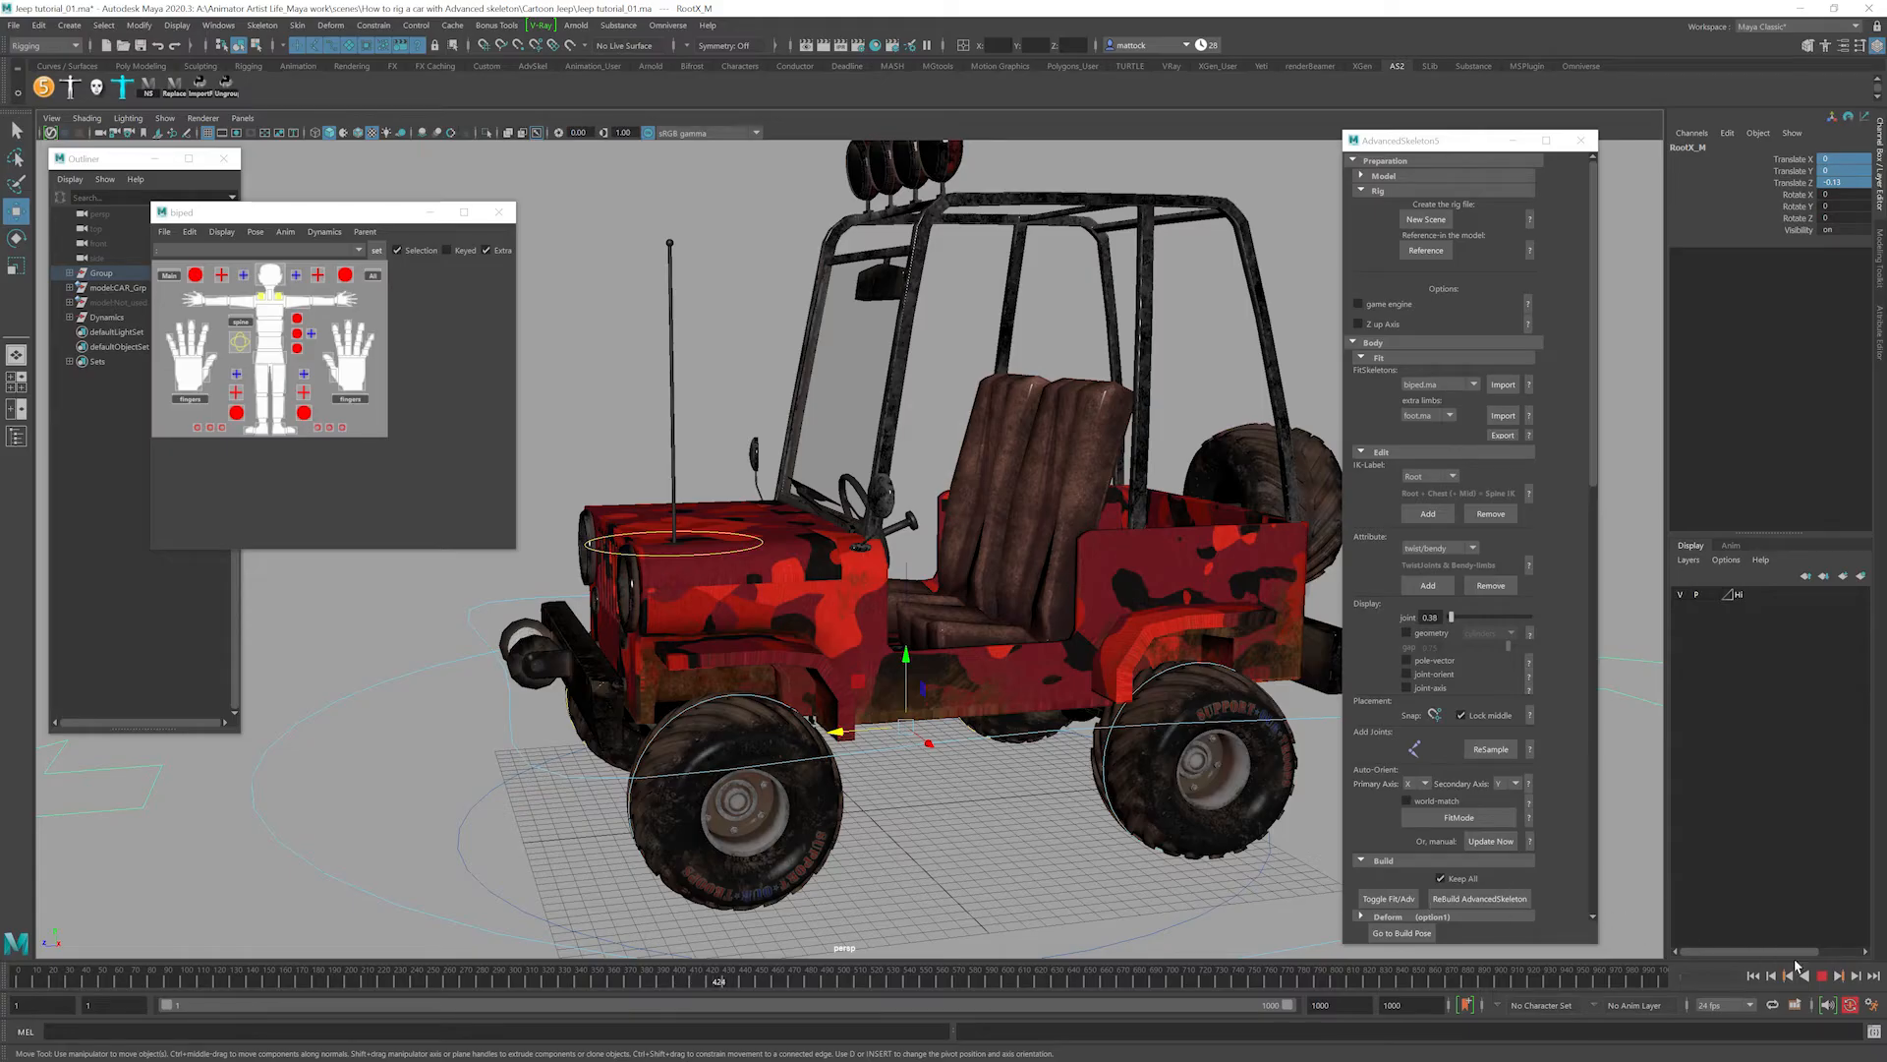
left_click(1822, 976)
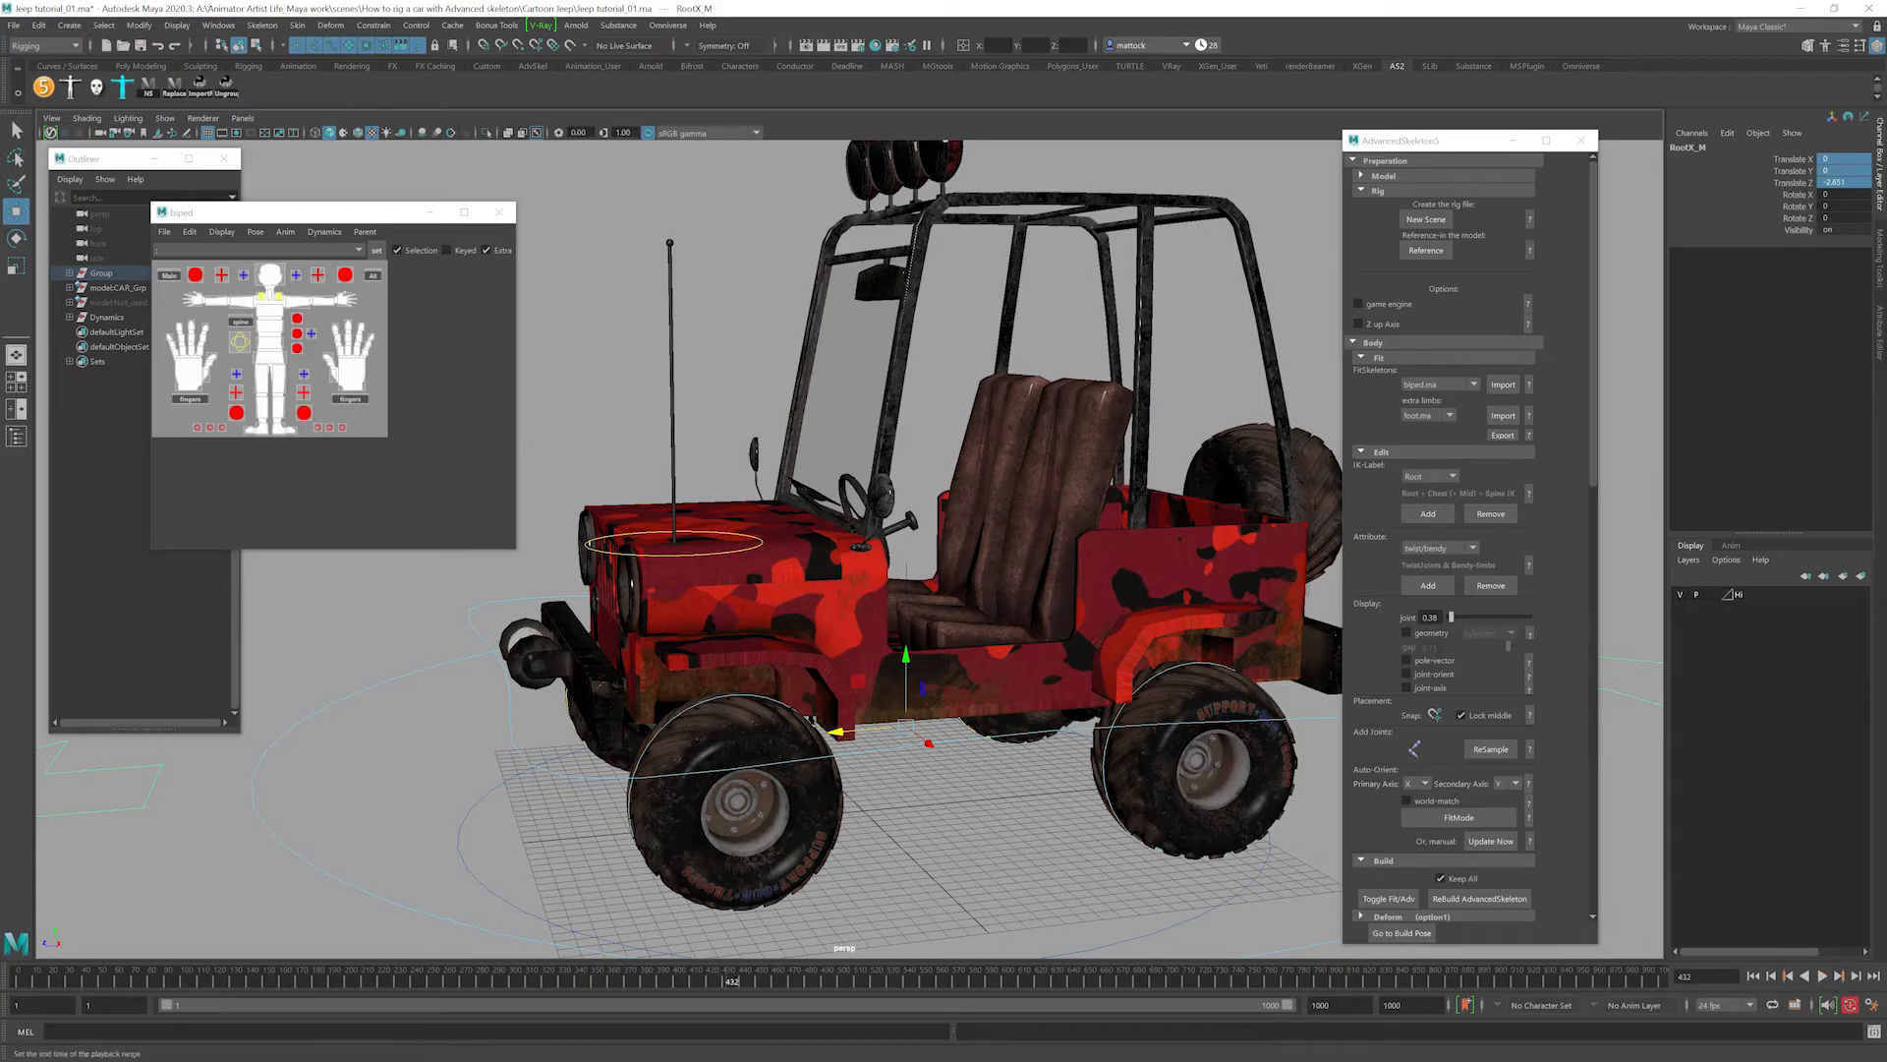
Set the end of the timeline's playback range to frame 50.
double_click(1322, 1005)
type("50")
key("Return")
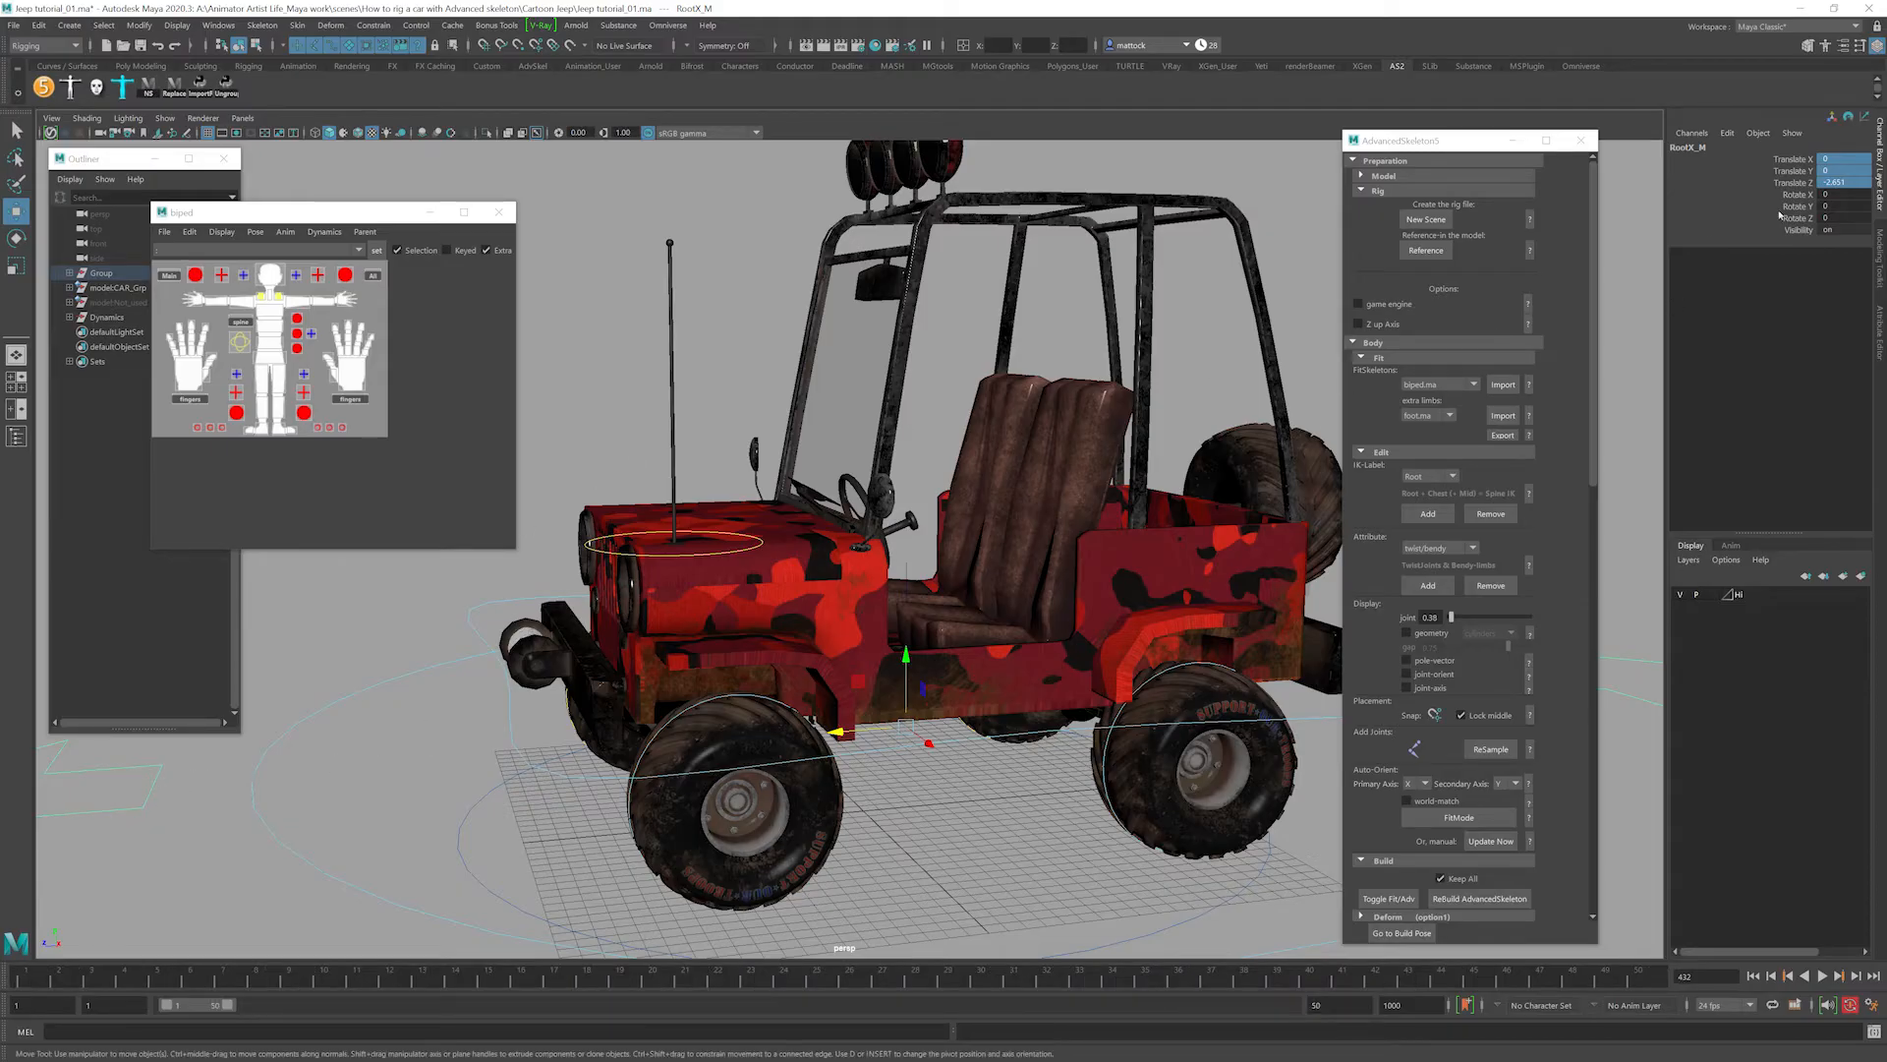
Zero RootX_M's translation and key it at frame 10.
left_click_drag(1842, 158, 1839, 183)
type("0")
key("Return")
left_click_drag(28, 983, 324, 980)
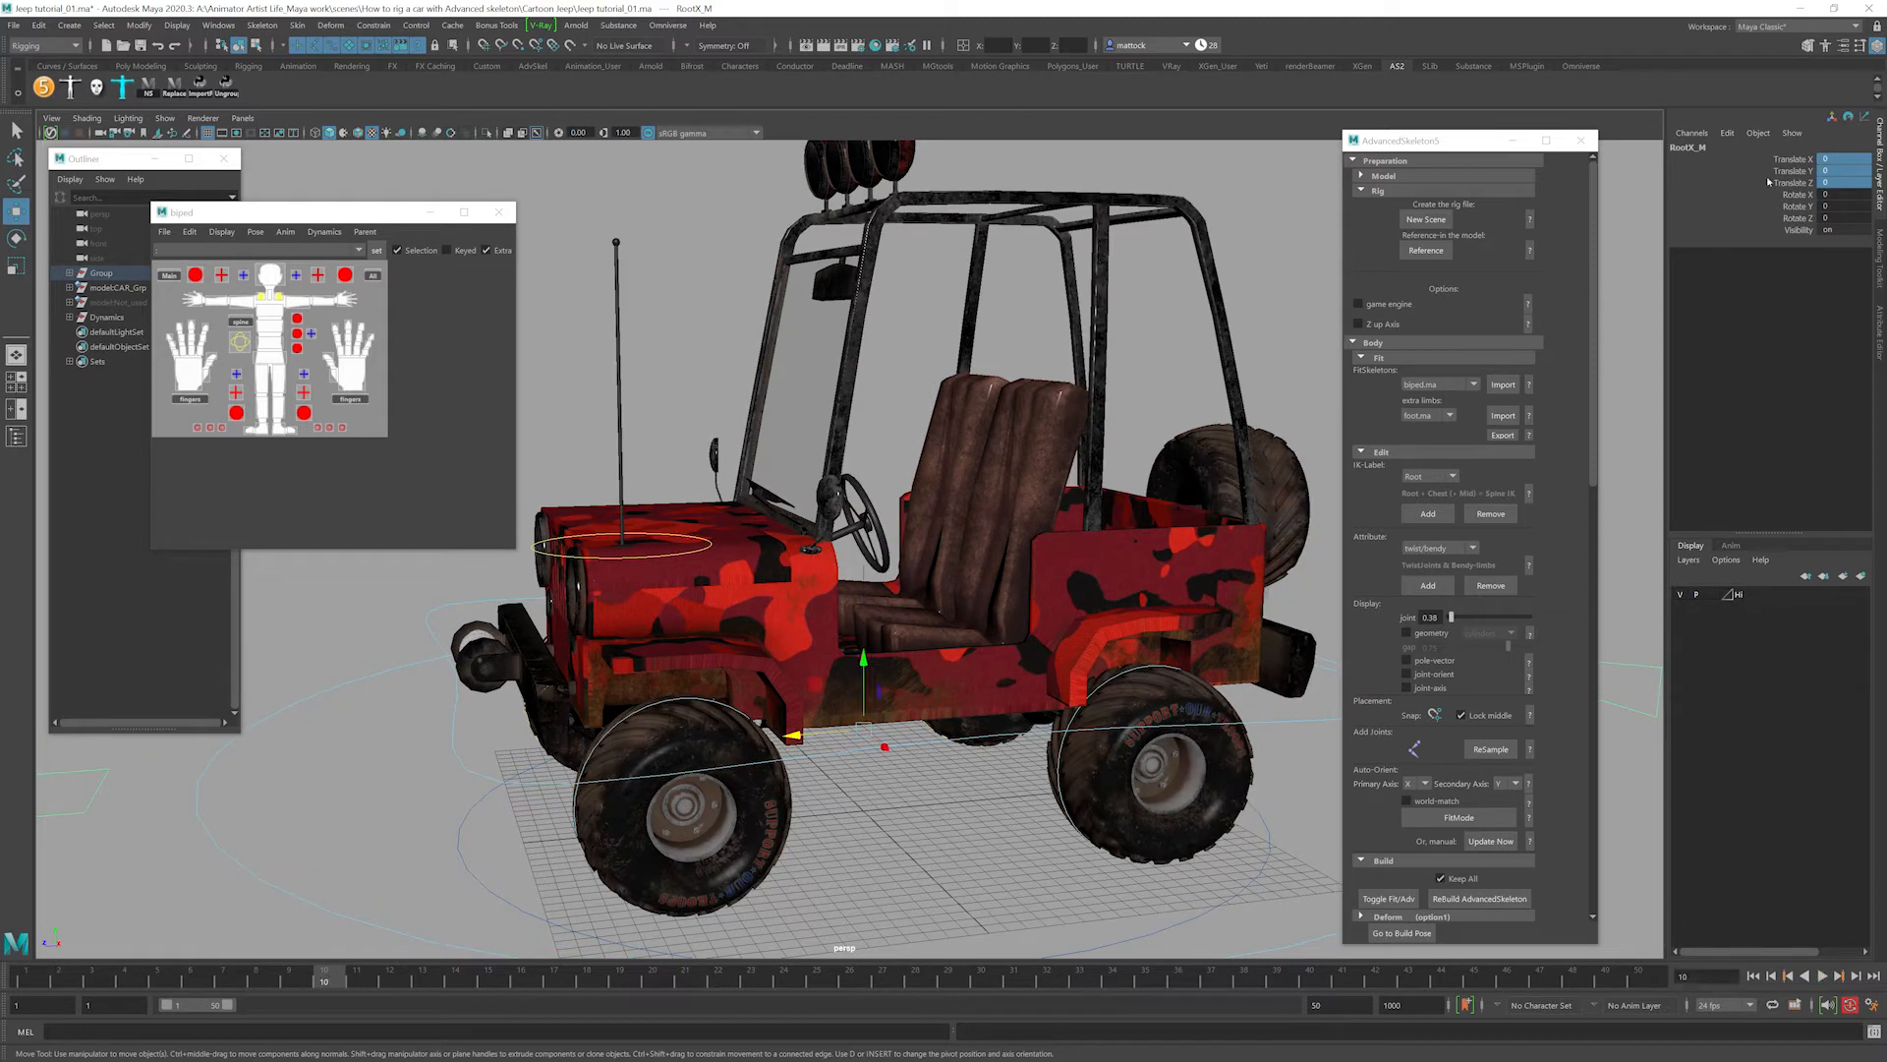
key("shift+w")
Move RootX_M forward along Z at frame 20 and key its translation.
left_click_drag(344, 981, 653, 980)
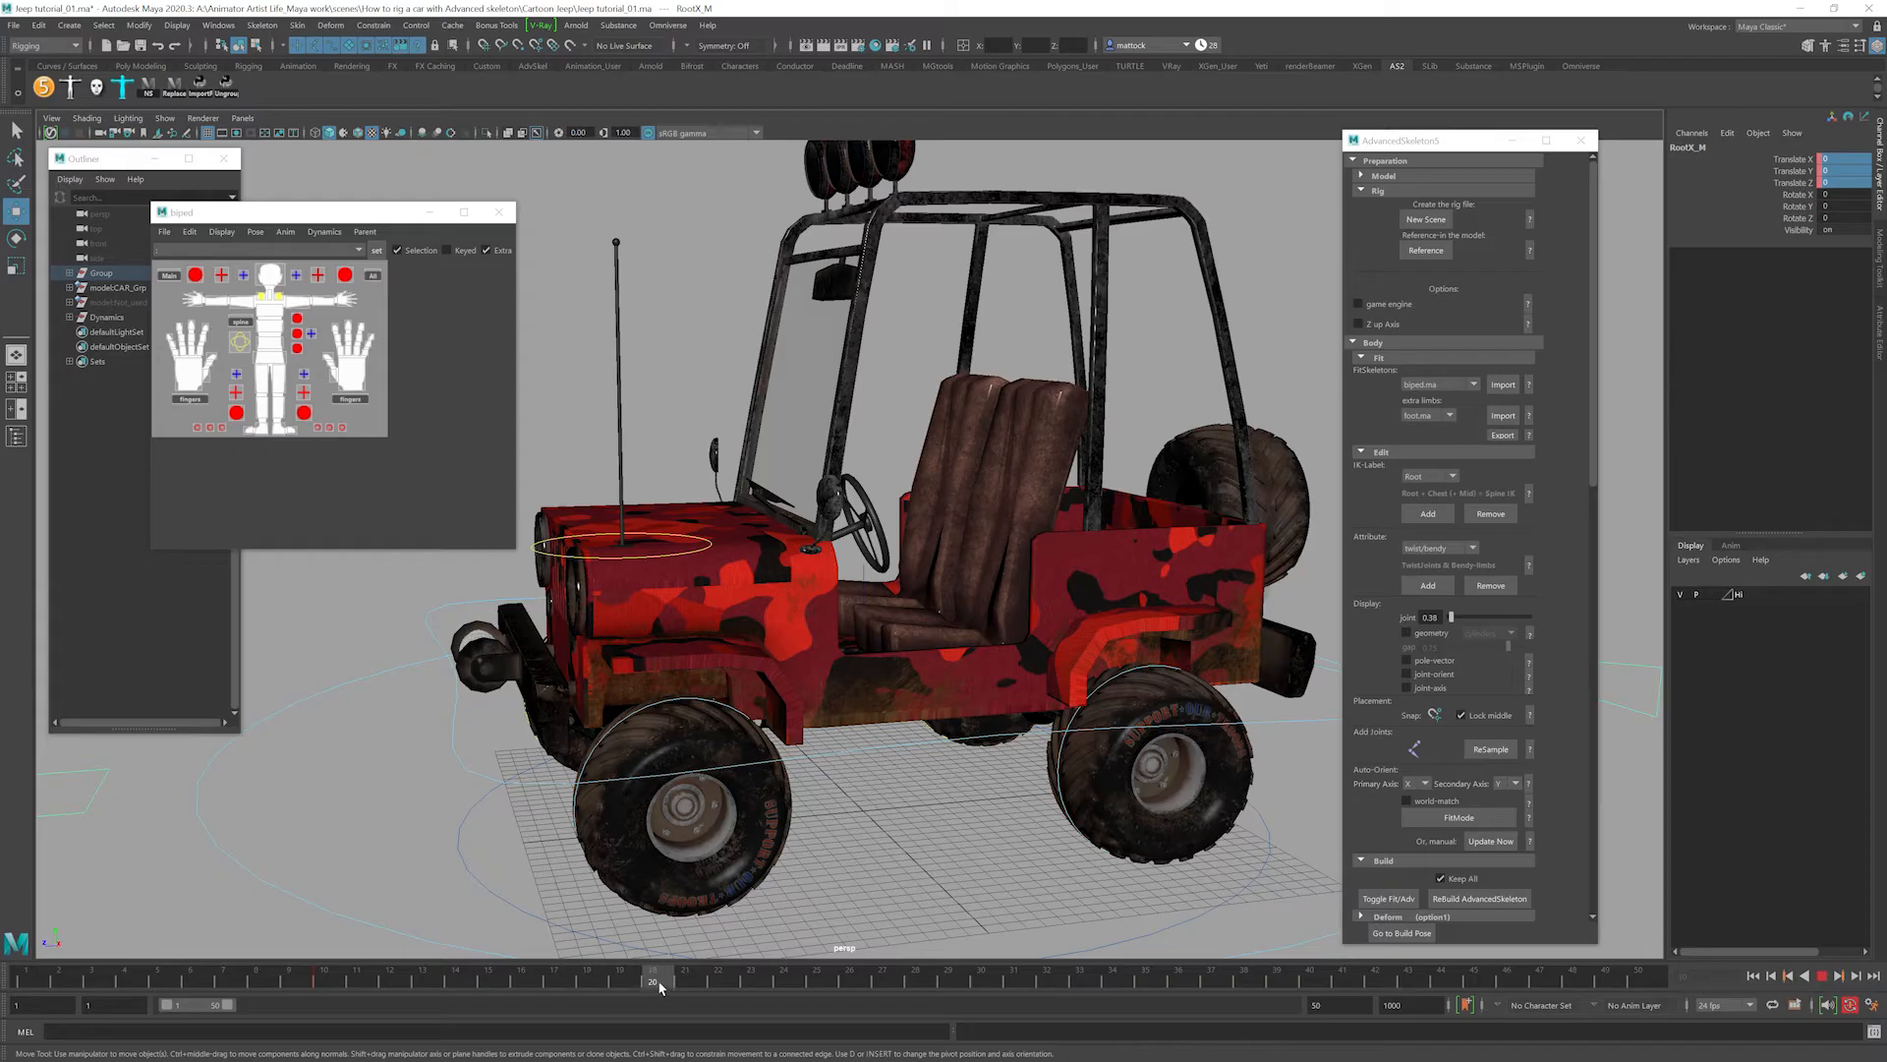
right_click_drag(921, 653, 833, 661, "alt")
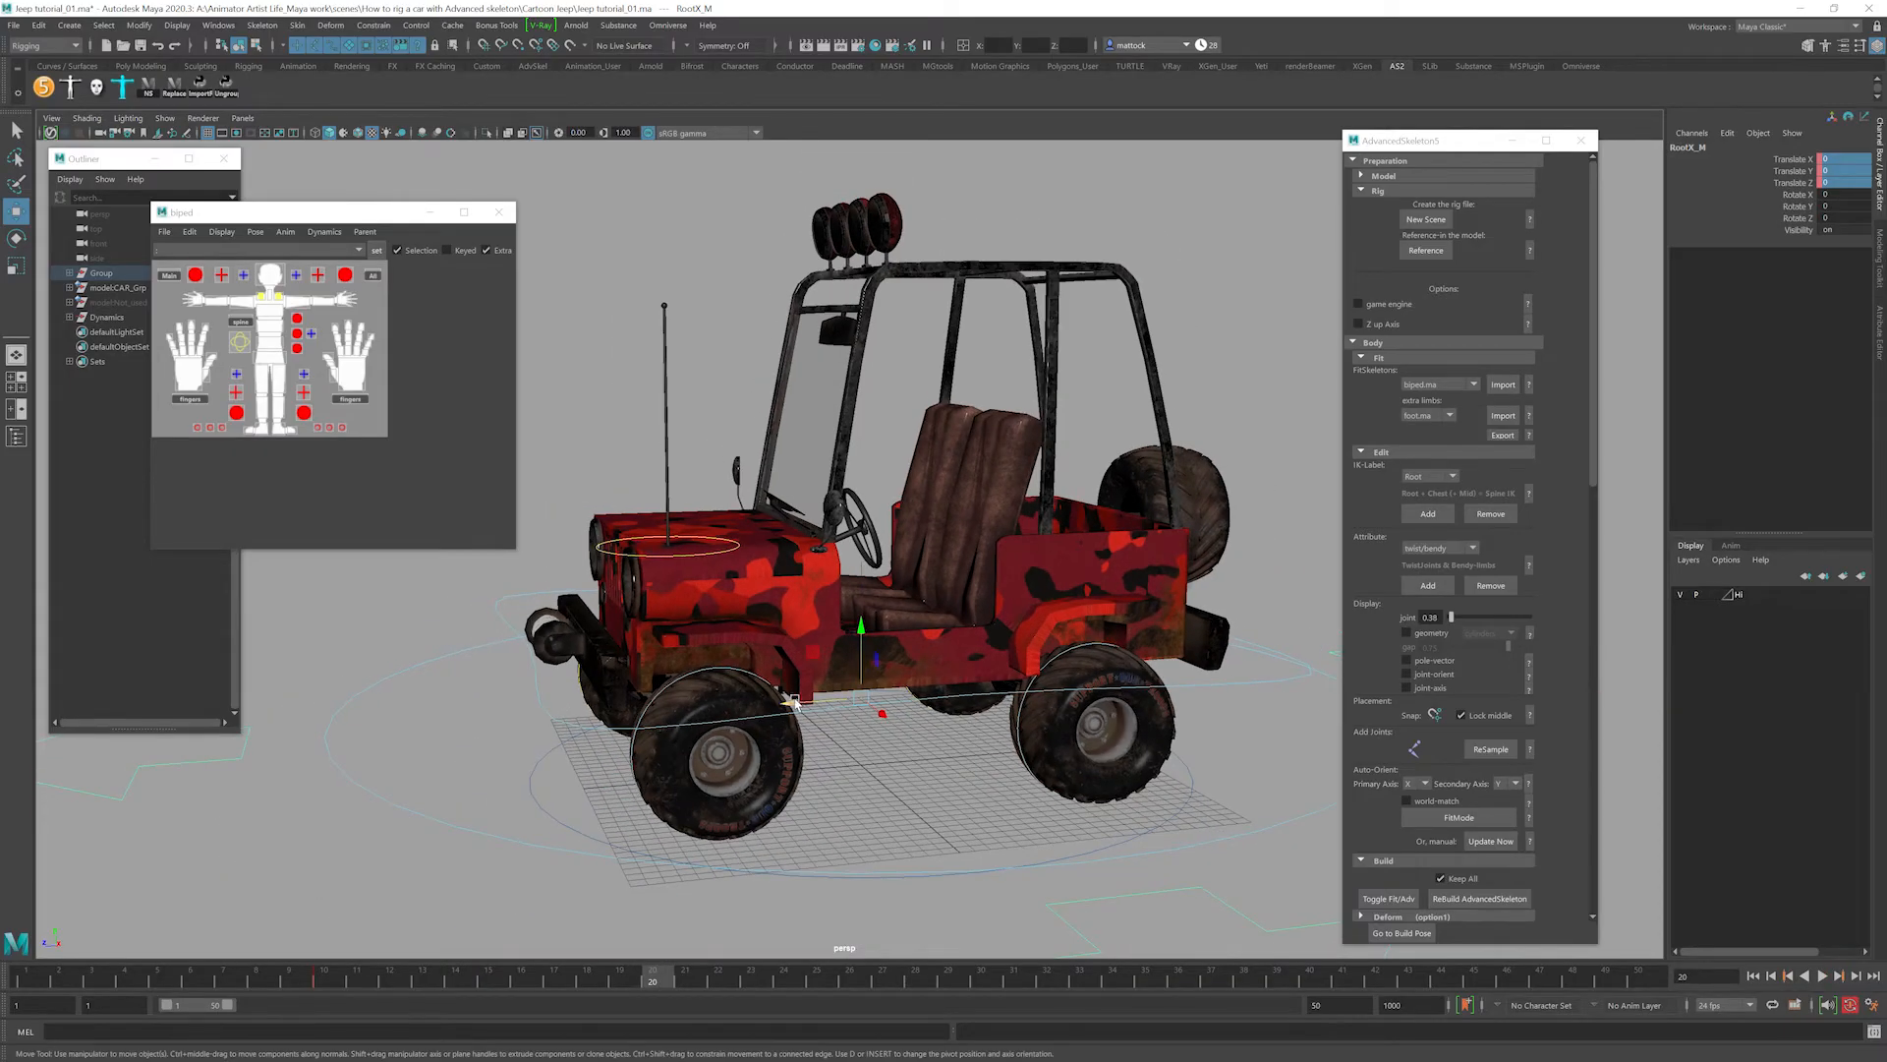
left_click_drag(789, 714, 638, 718)
key("shift+w")
Move RootX_M backward along Z to slightly behind its start position at frame 30 and key its translation.
left_click_drag(678, 978, 991, 978)
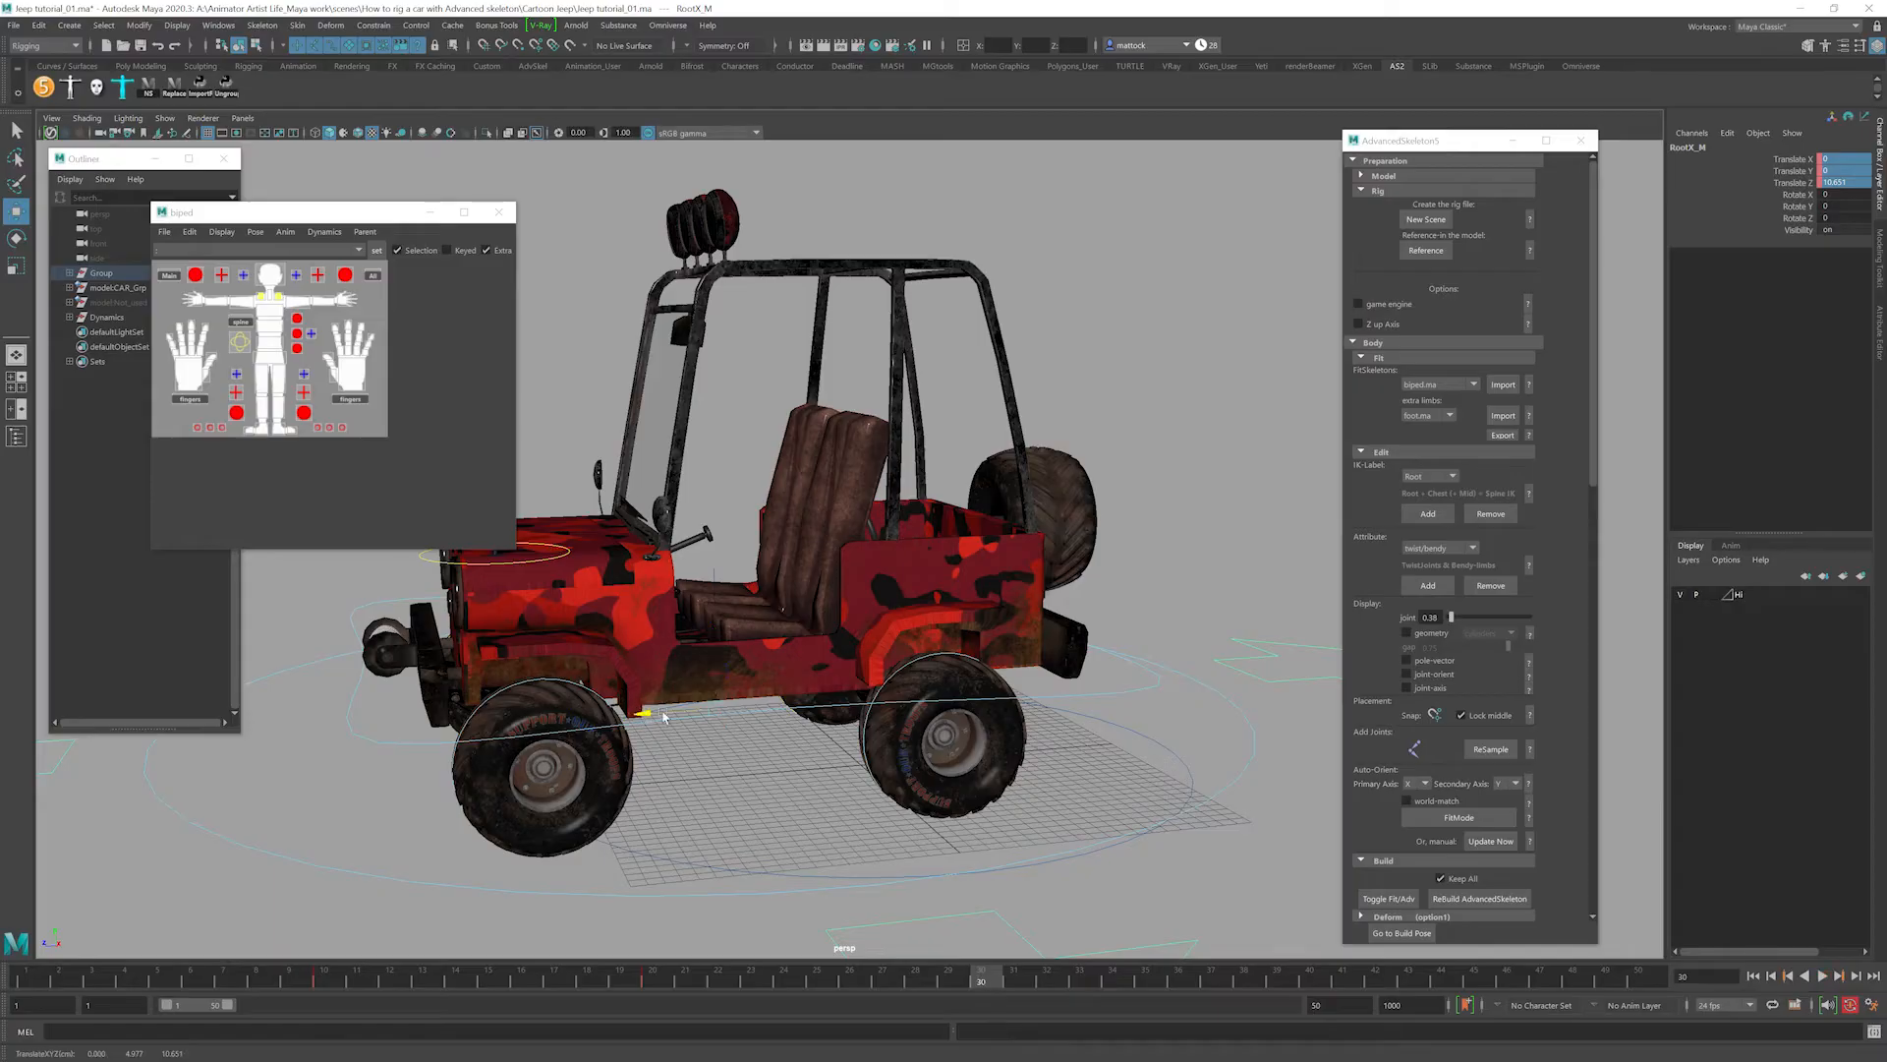
left_click_drag(644, 714, 802, 727)
key("shift+w")
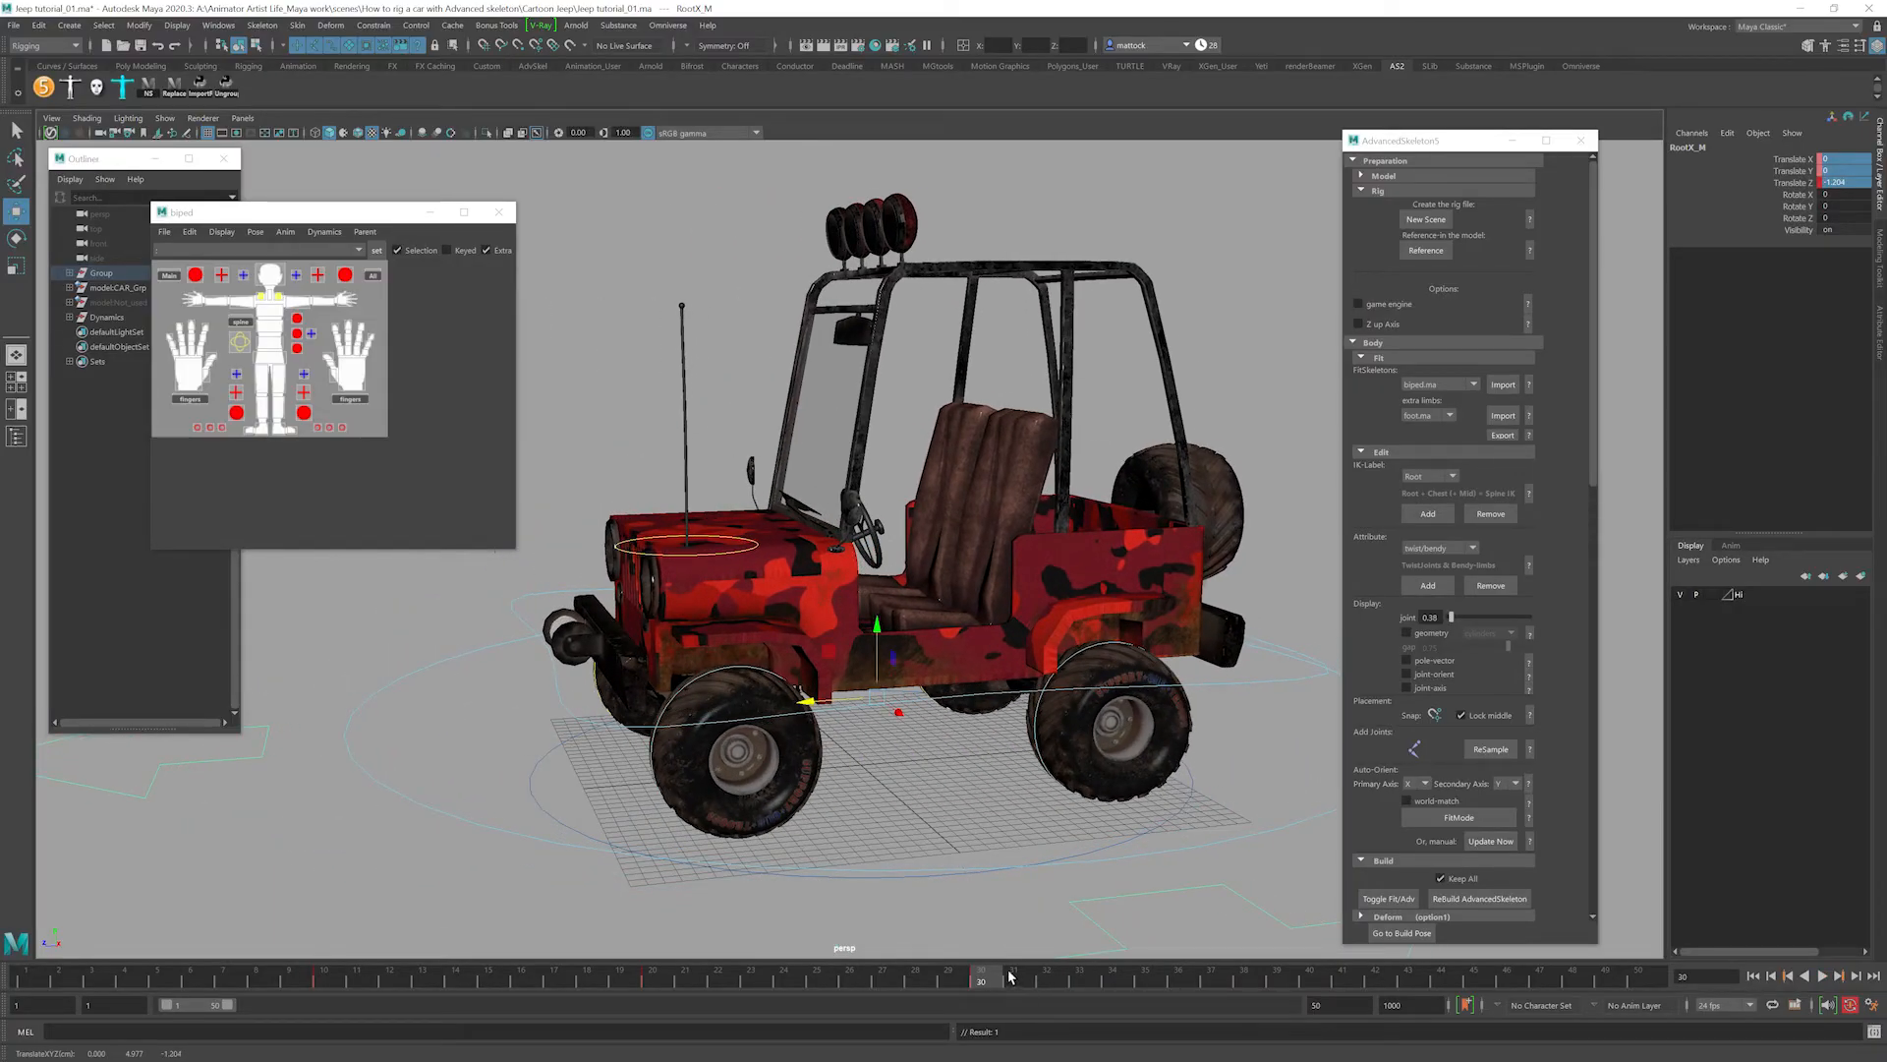
Set RootX_M's Translate Z to 0 at frame 40.
left_click_drag(1009, 976, 1310, 976)
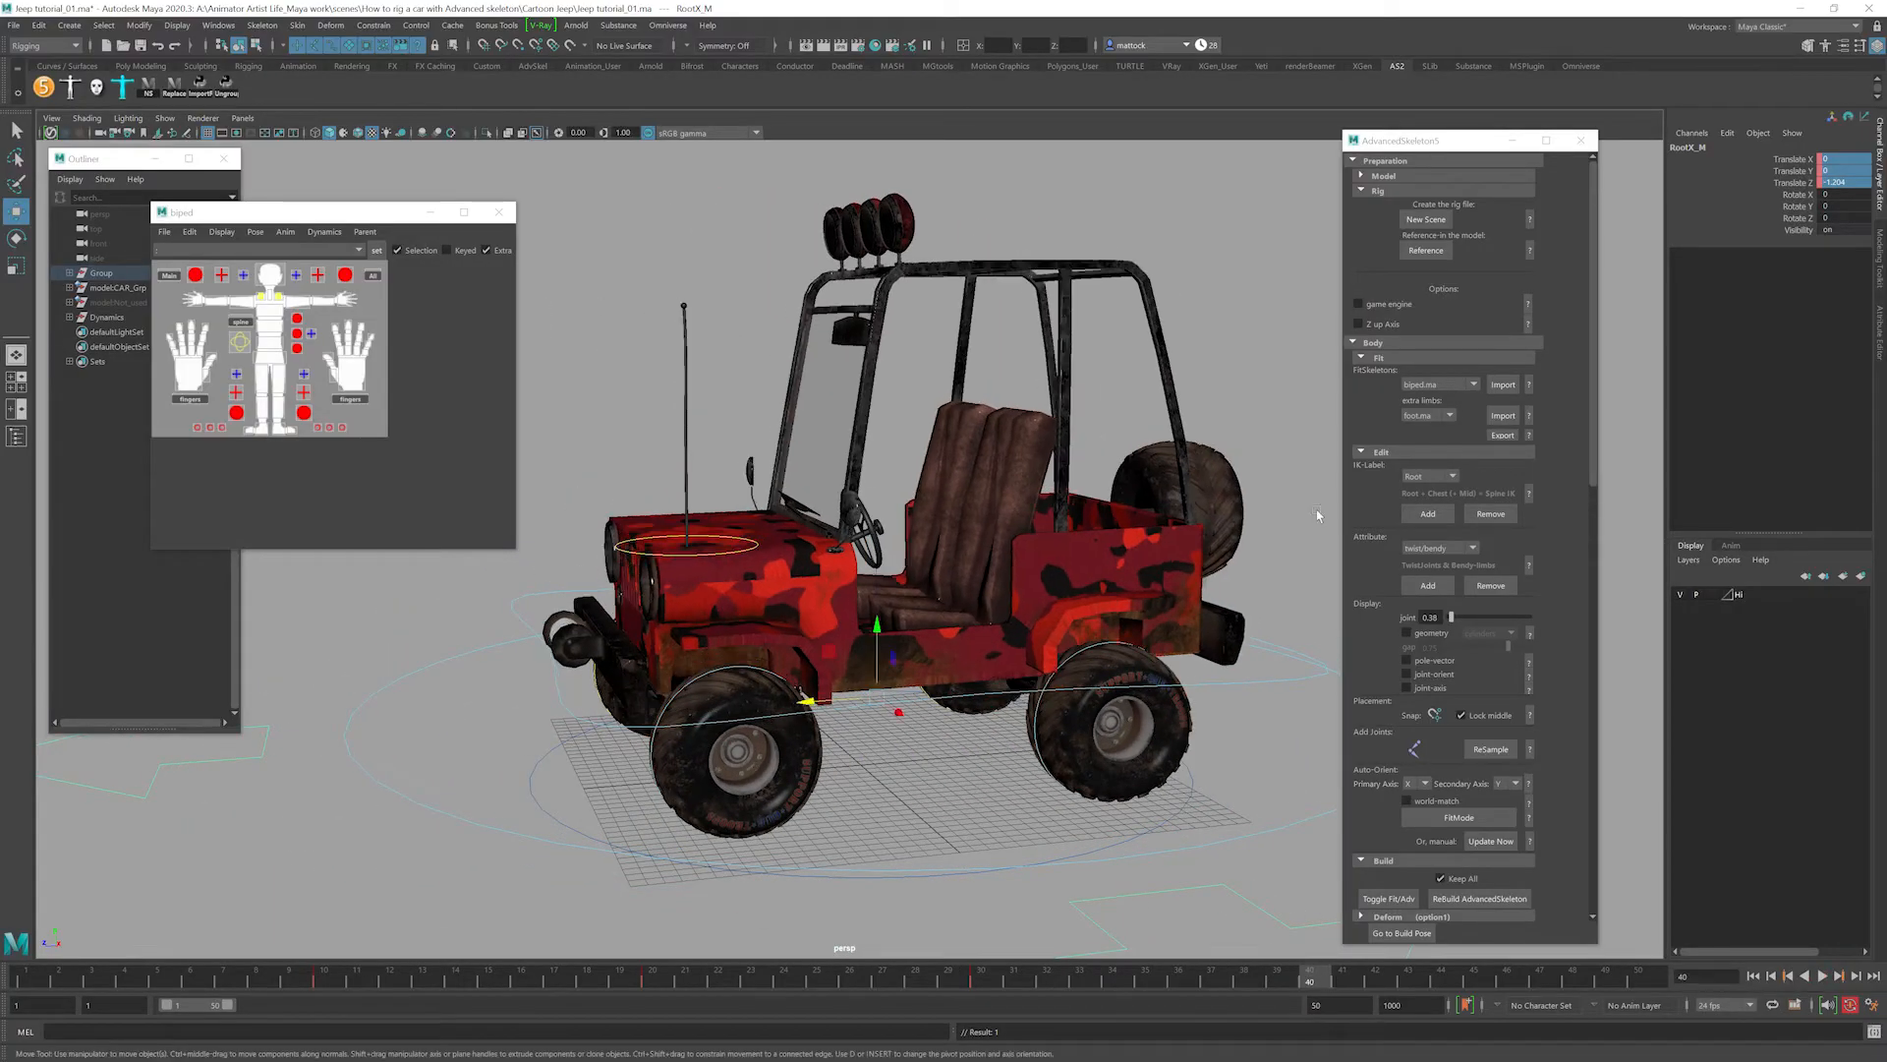
double_click(1842, 182)
key("Return")
Deselect the control and play the animation from the first frame to check the body and antenna dynamics.
left_click(1337, 633)
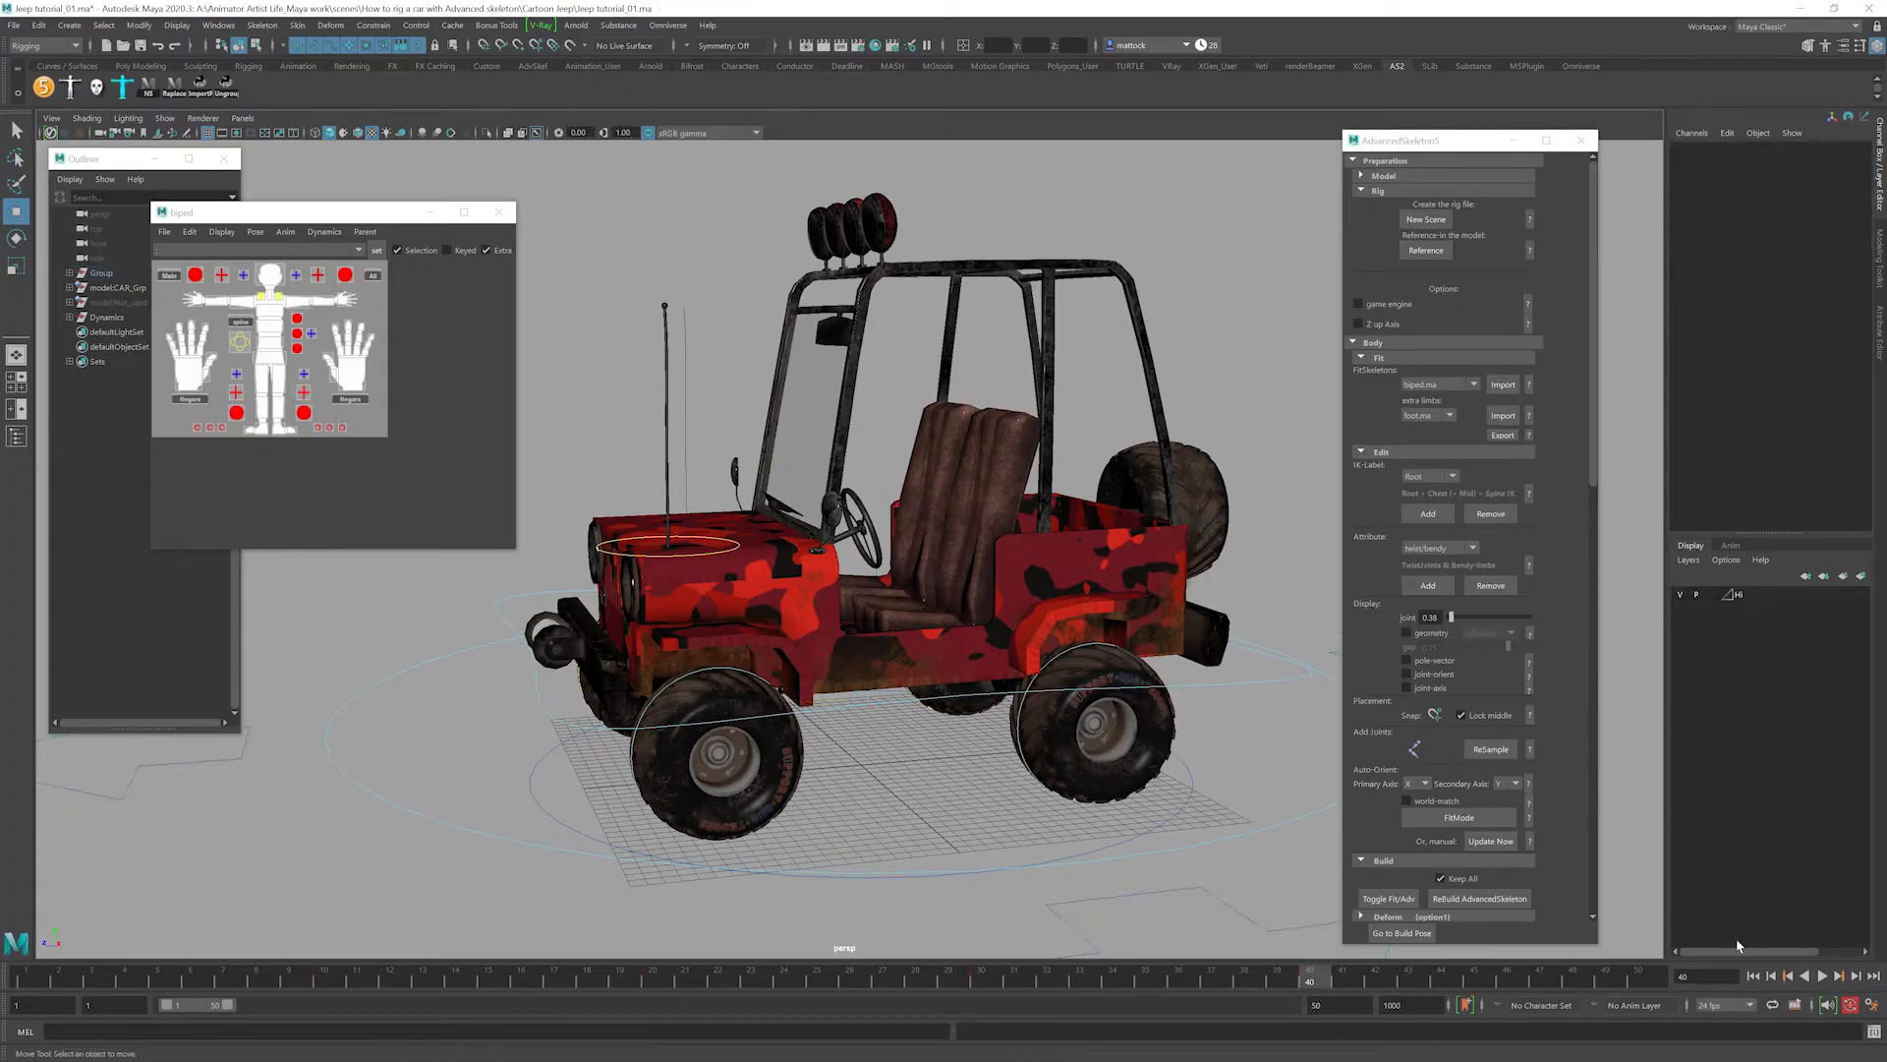
left_click(1755, 977)
left_click(1823, 977)
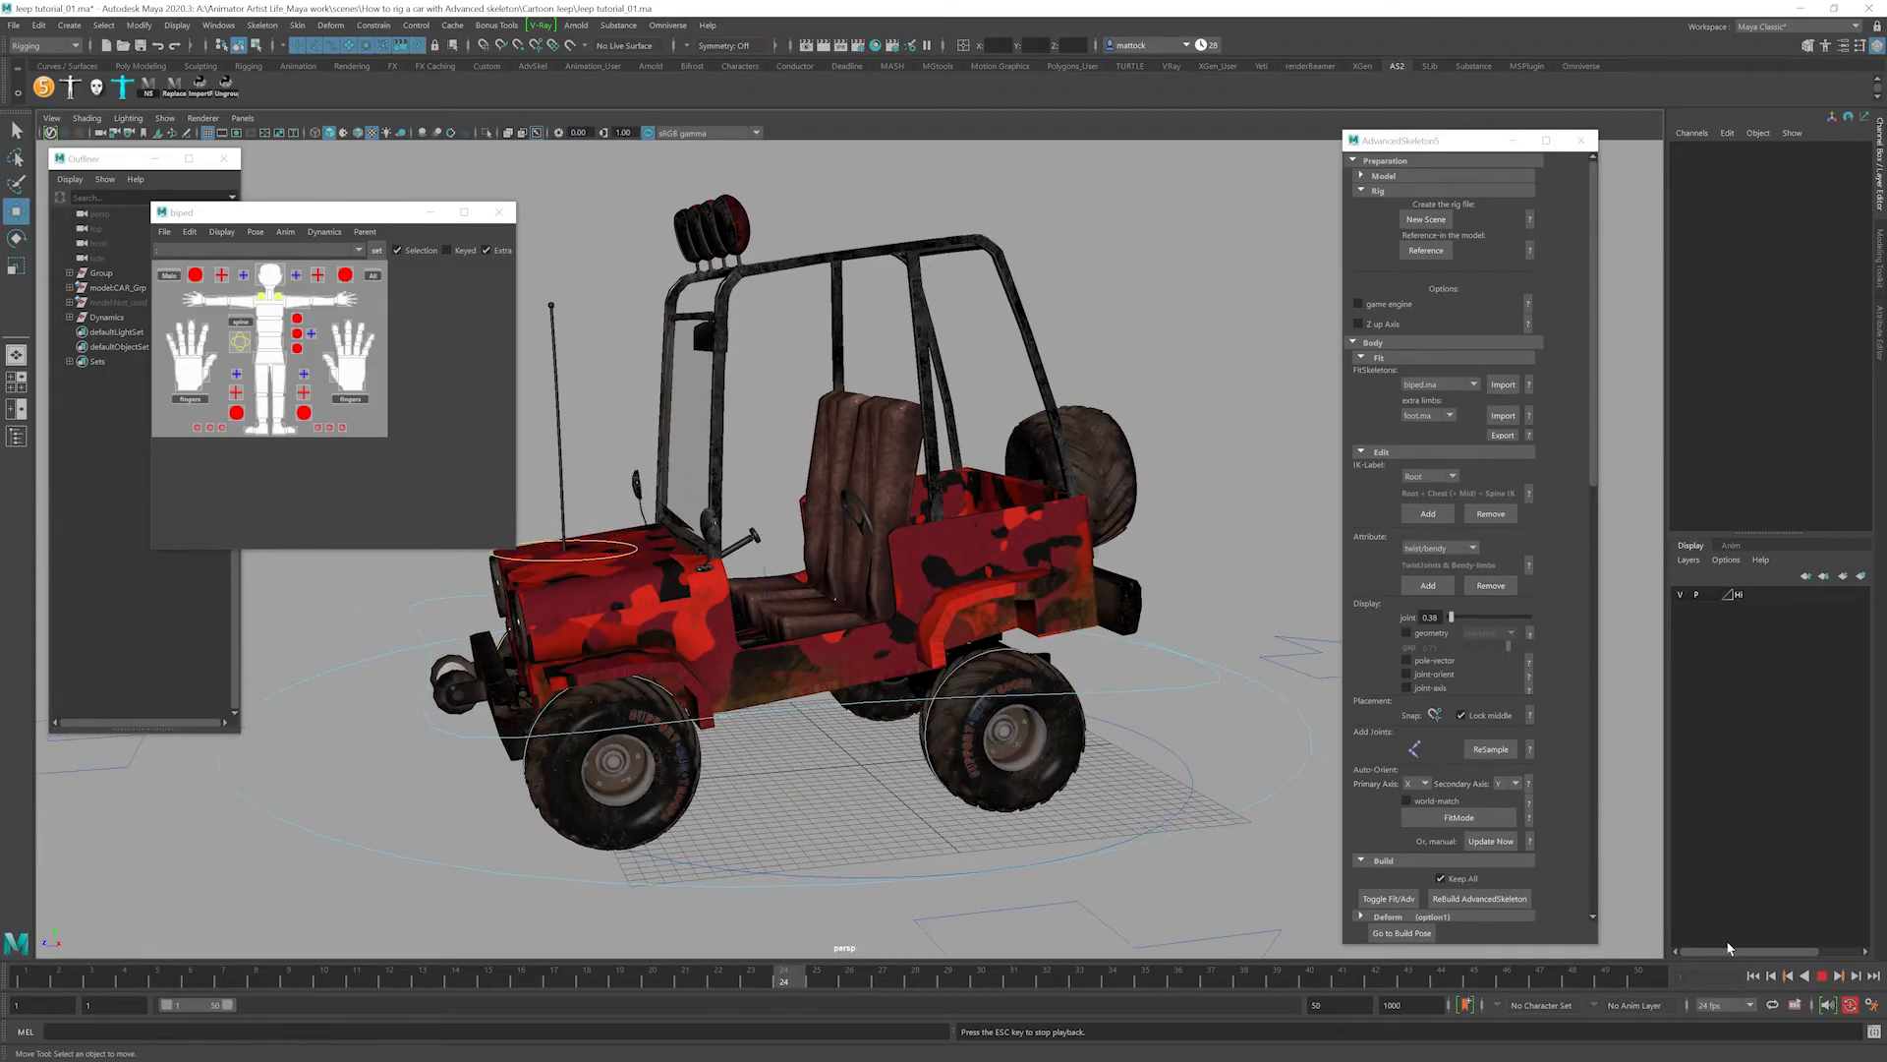
Stop the playback and set FKBody_M's Tip Goal to 0.7 and Conserve to 0.7.
left_click(1822, 976)
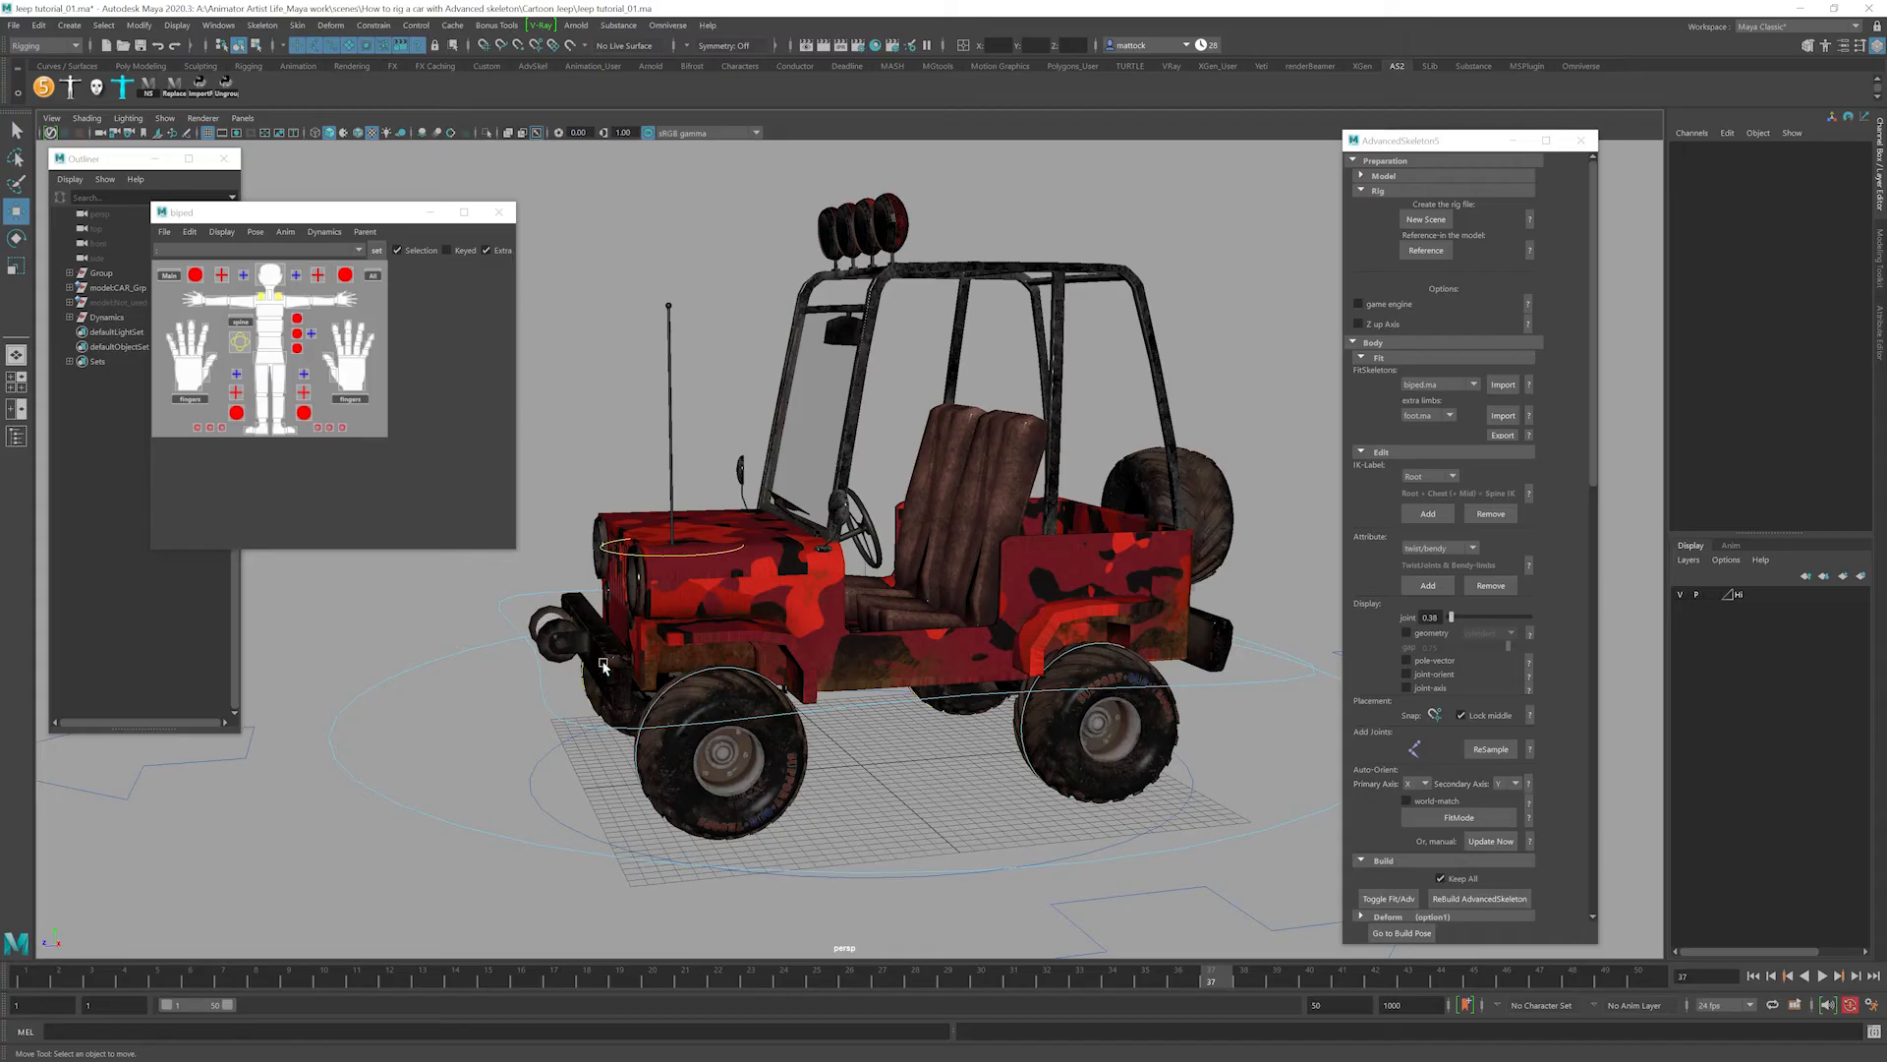
left_click(713, 599)
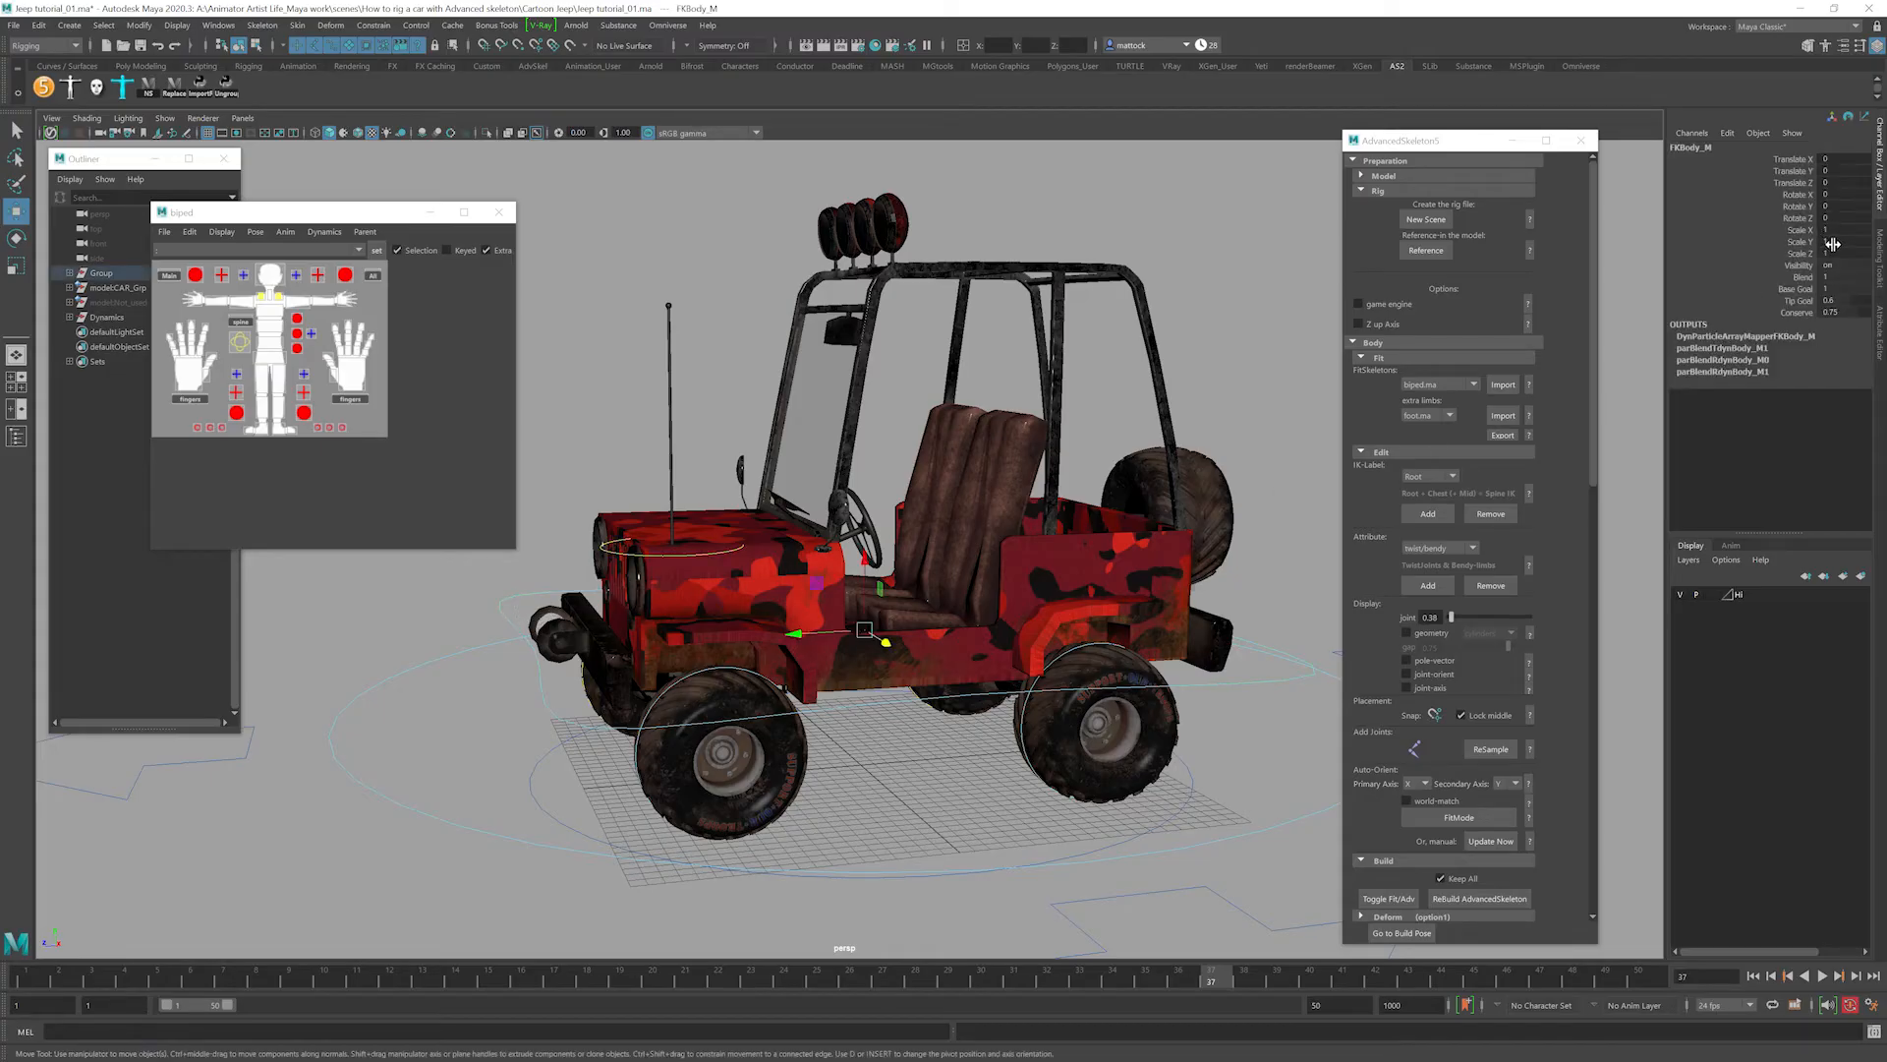
left_click(1830, 301)
key("Return")
double_click(1834, 312)
key("Return")
left_click(1268, 308)
Play the animation from the first frame and examine the body and antenna dynamics from several angles.
left_click(1753, 976)
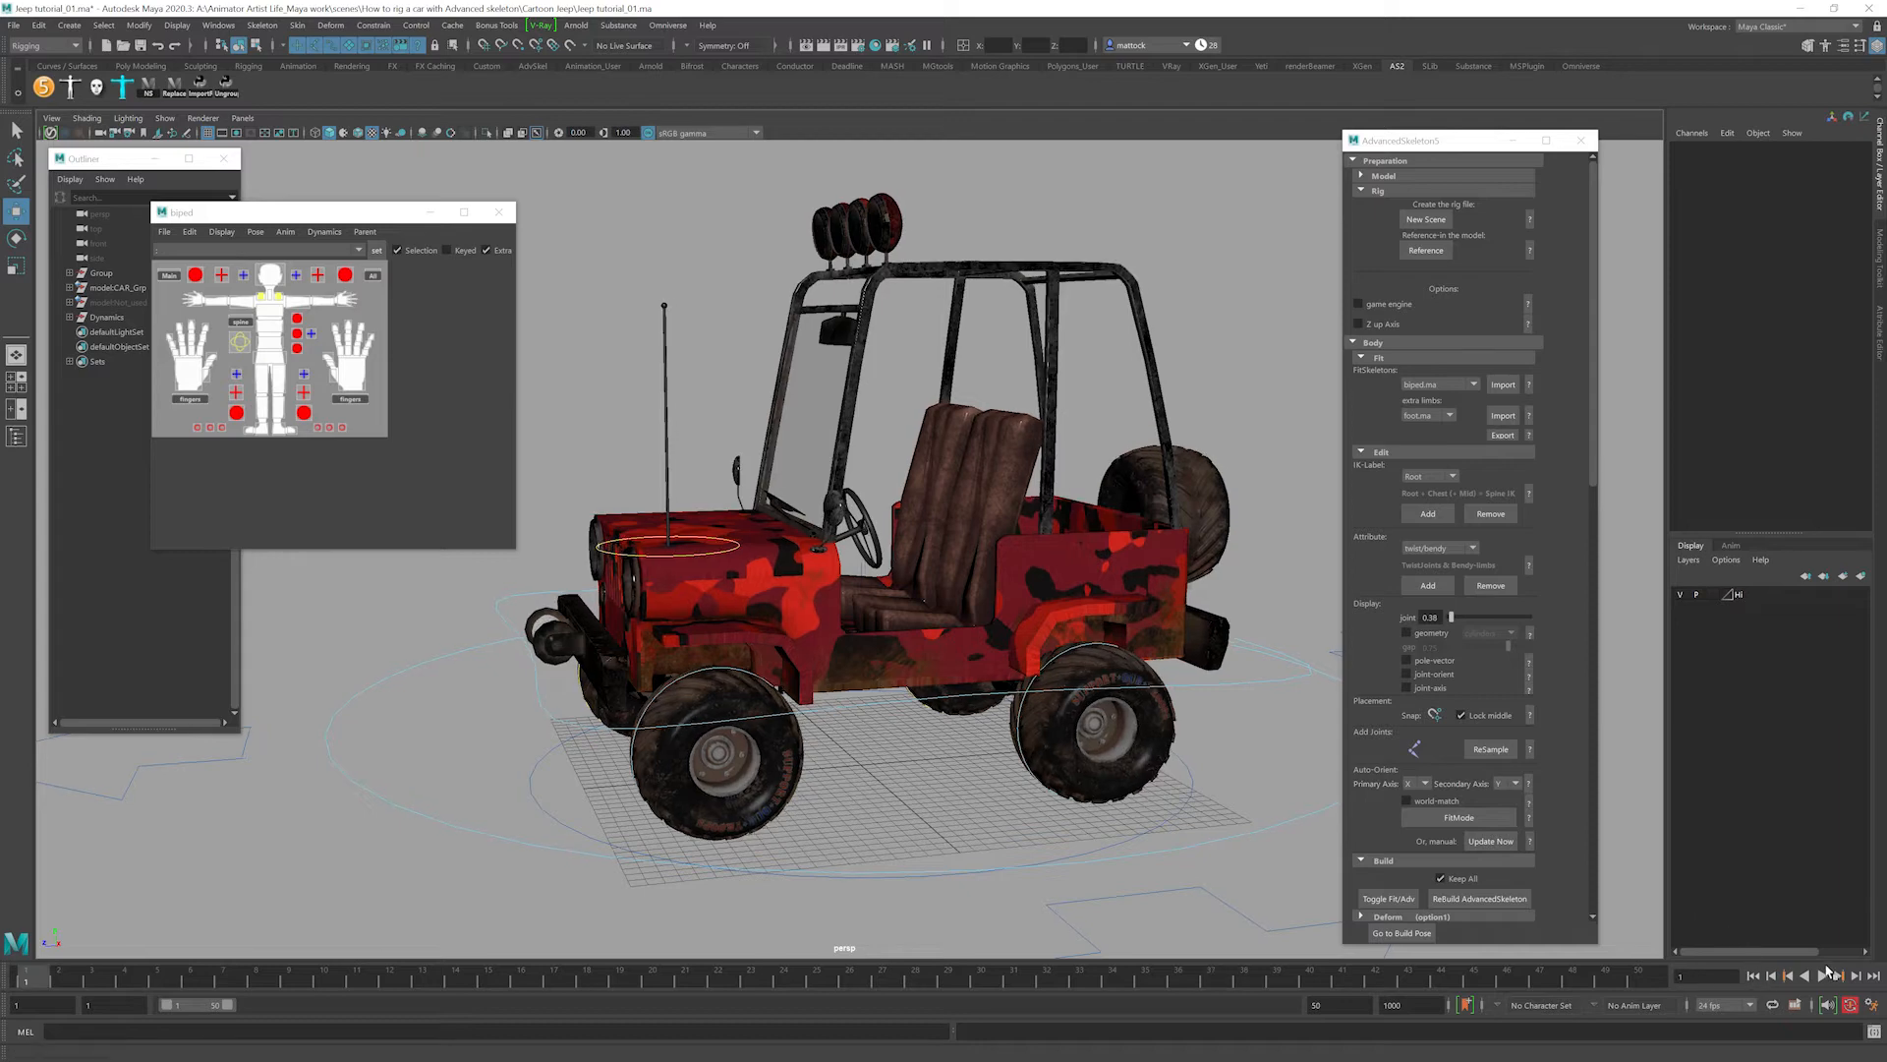
left_click(1821, 976)
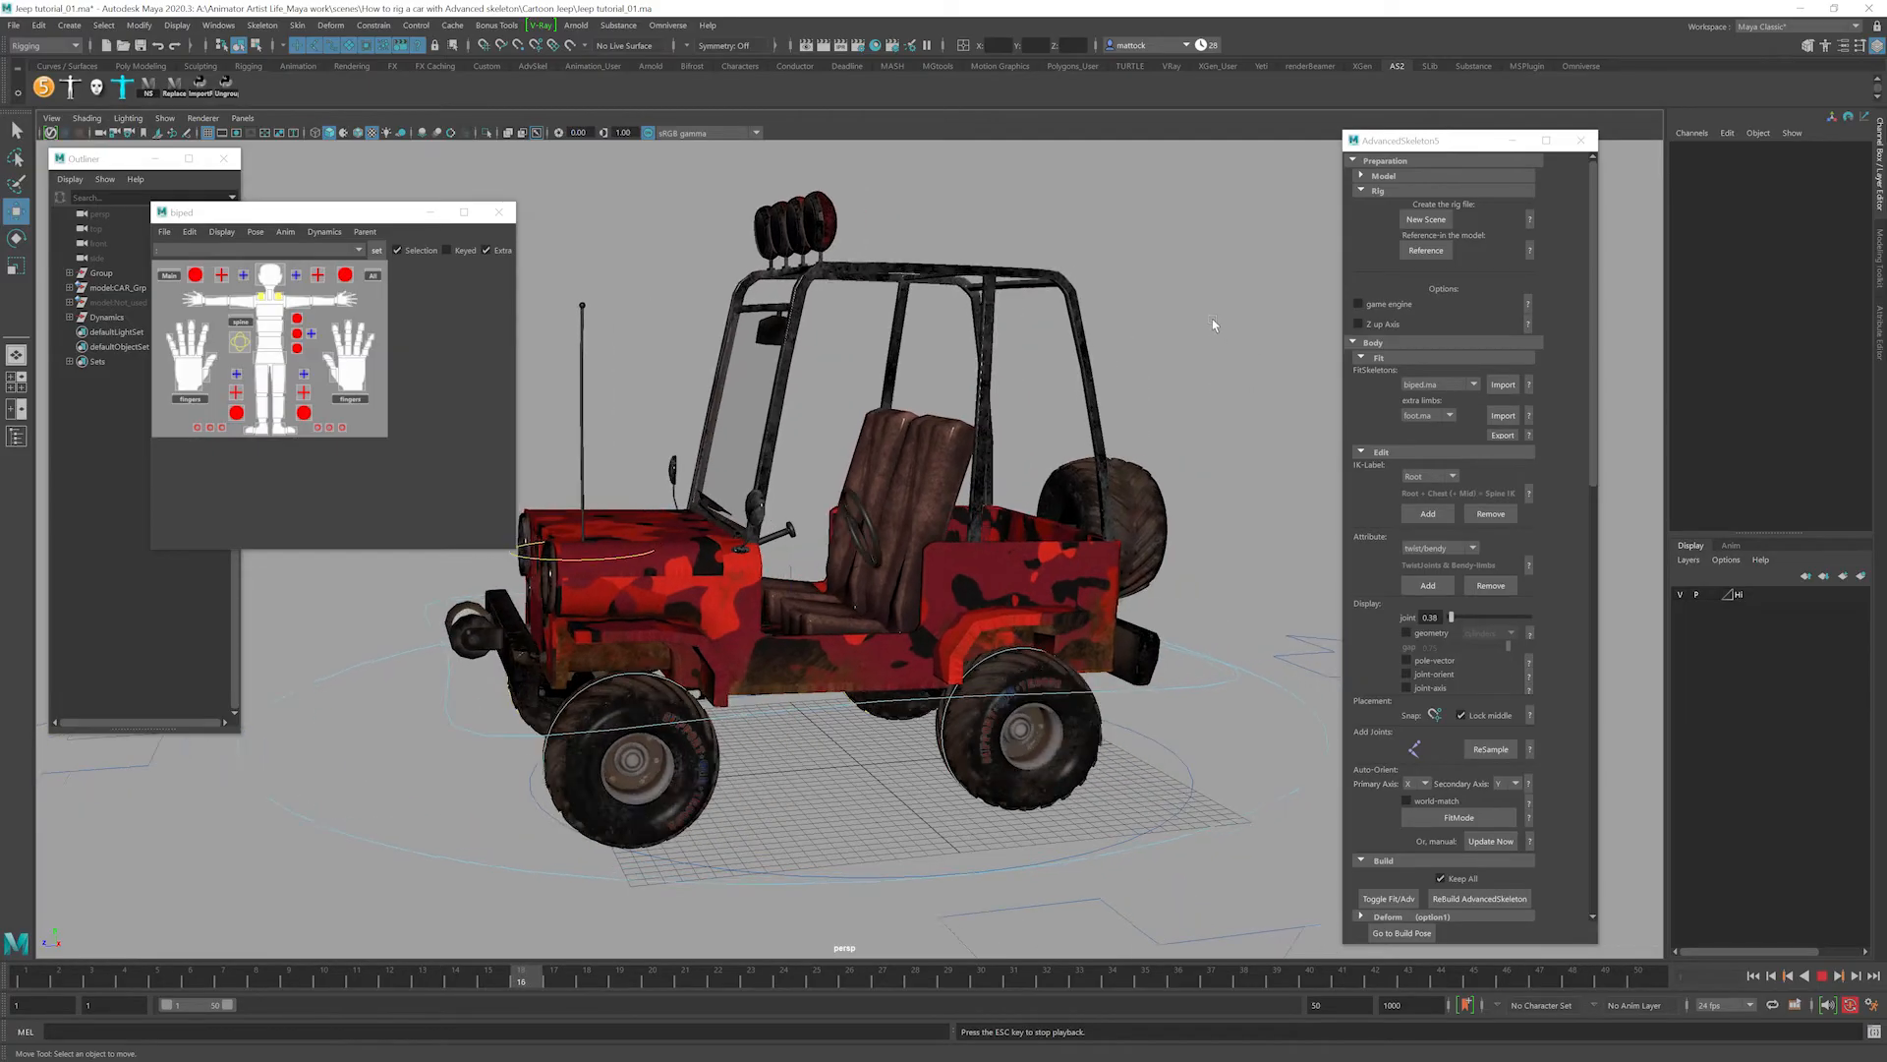
left_click_drag(1195, 352, 1143, 519, "alt")
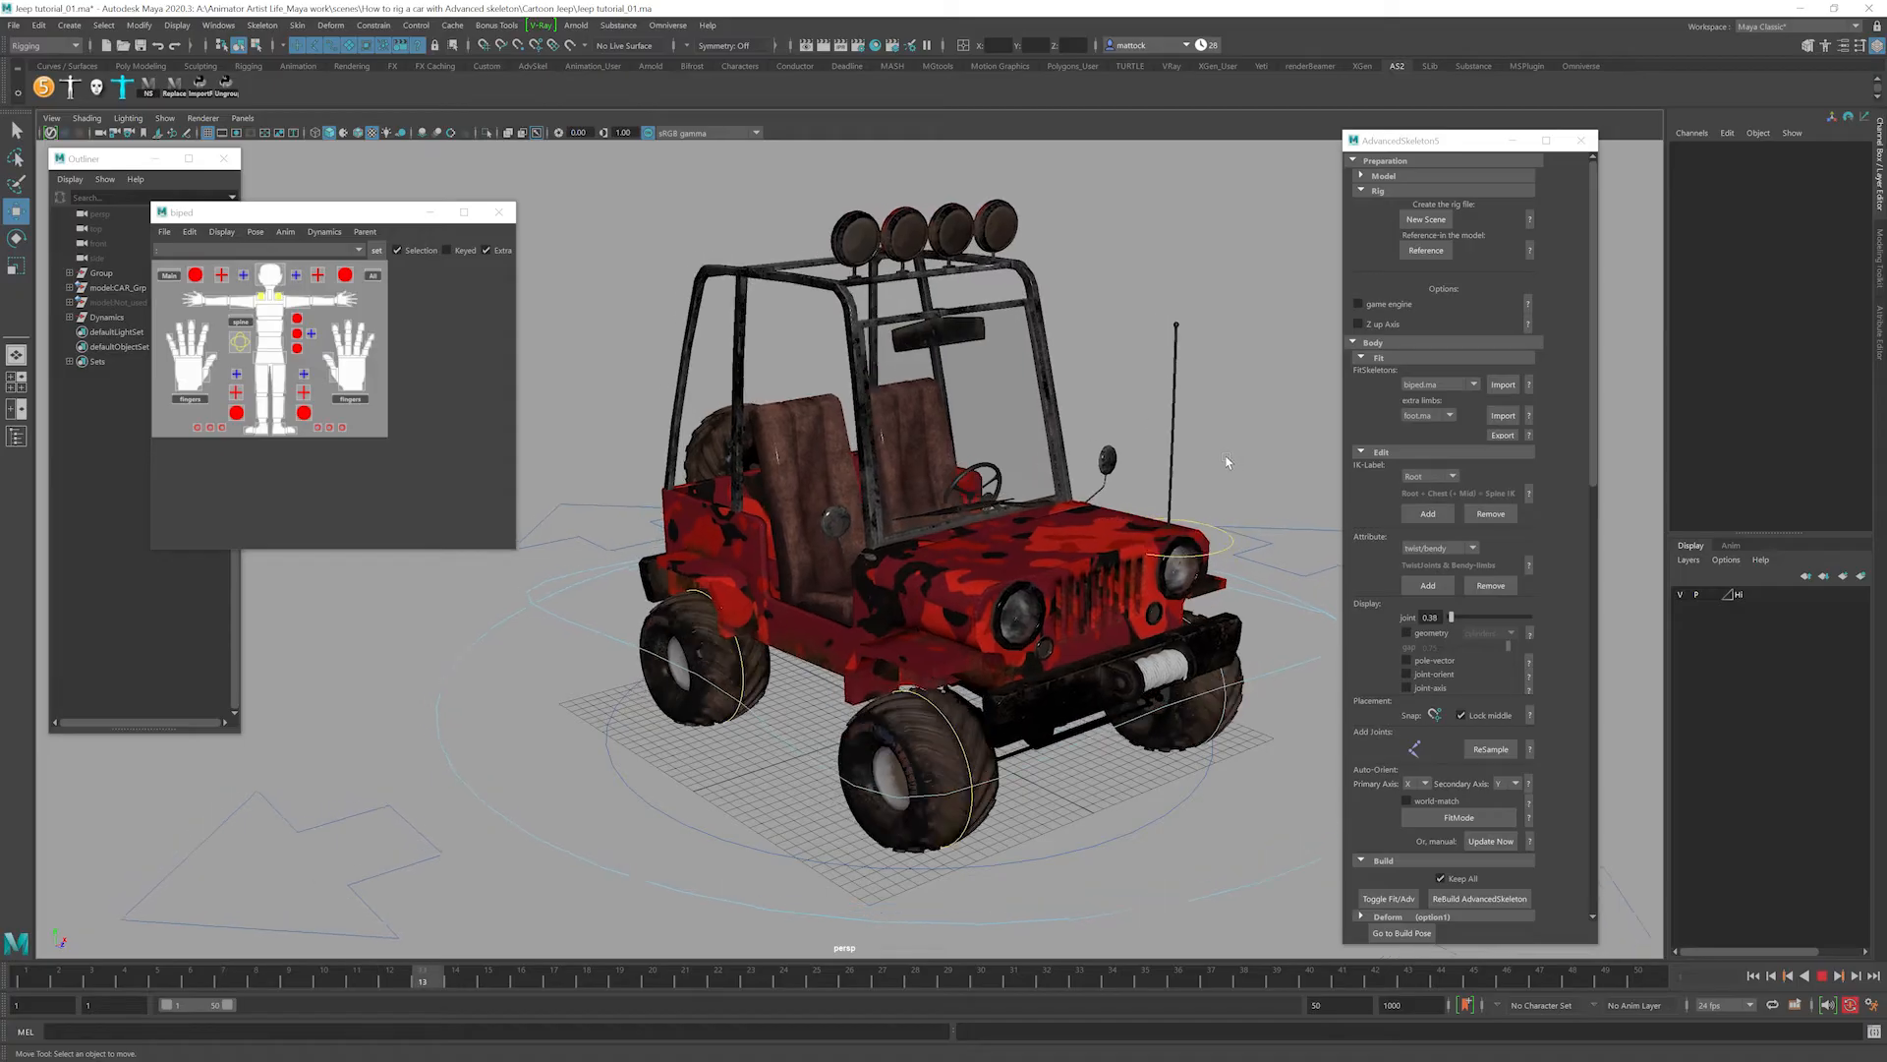
left_click_drag(1219, 465, 1063, 458, "alt")
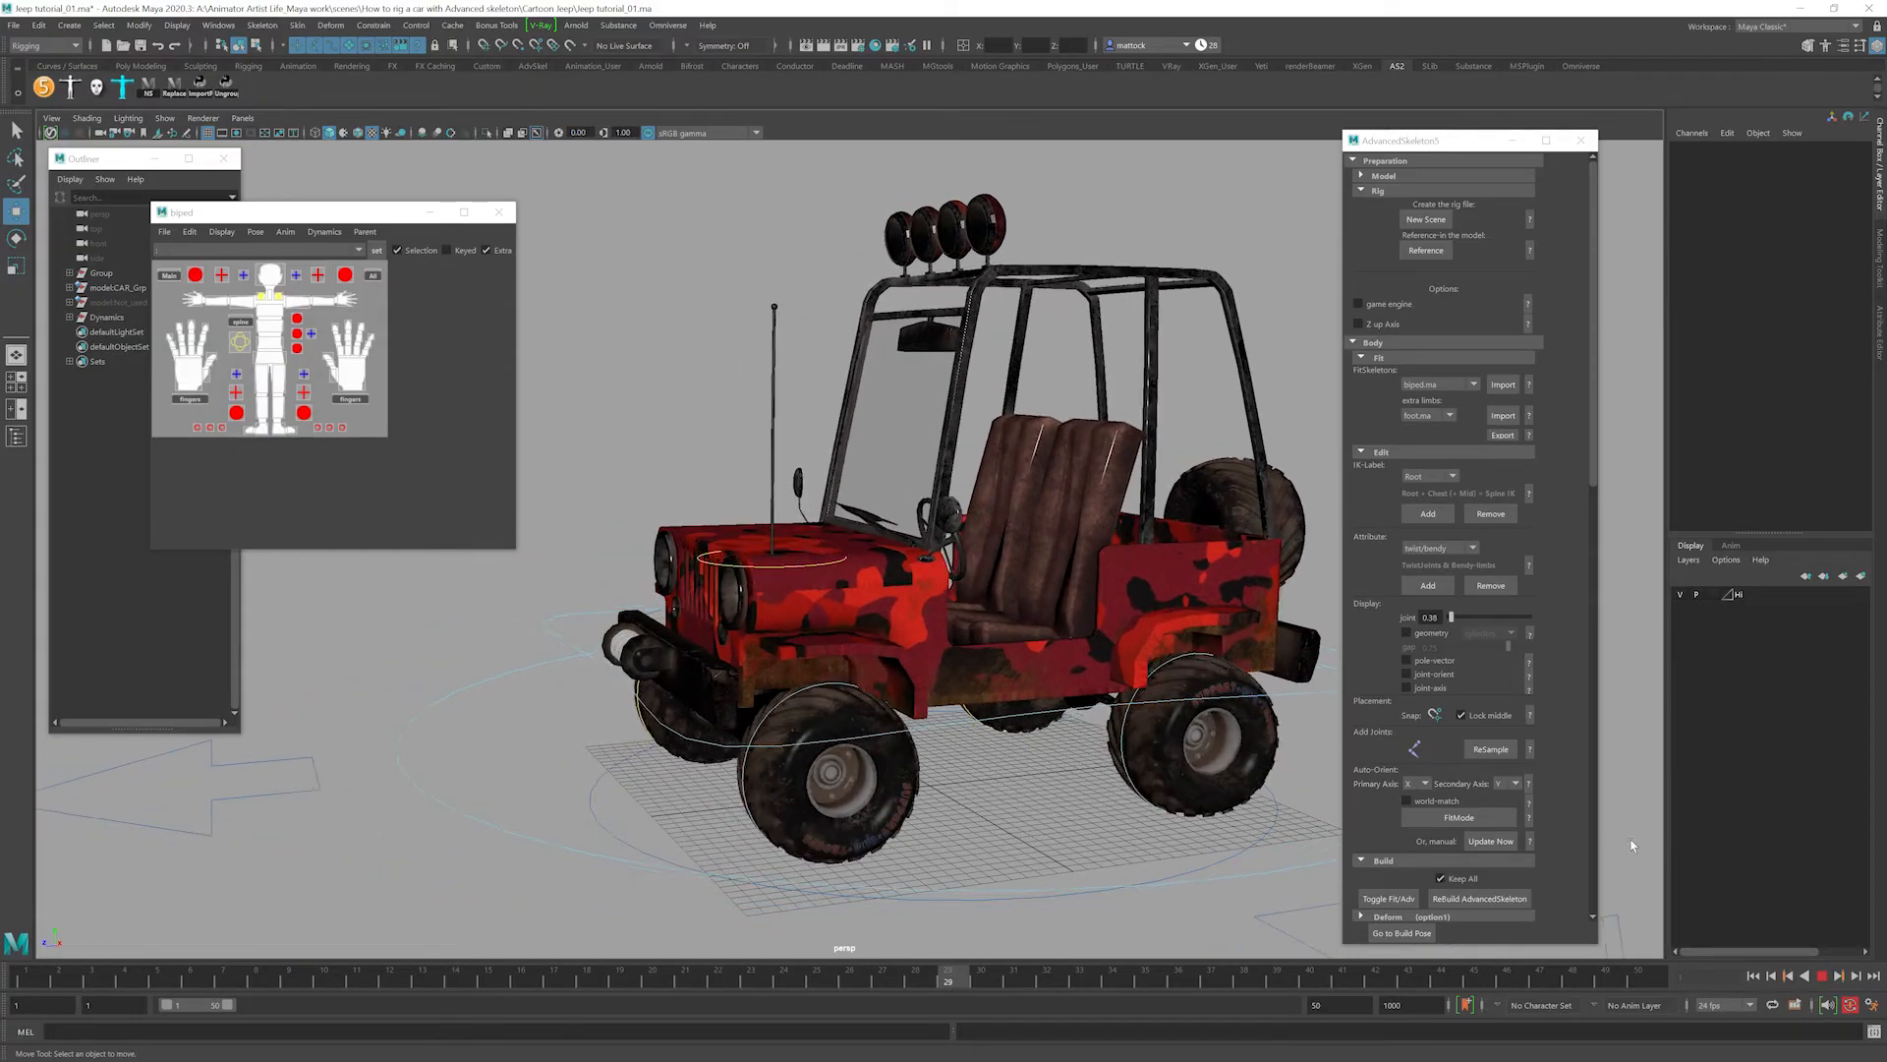
left_click(1824, 976)
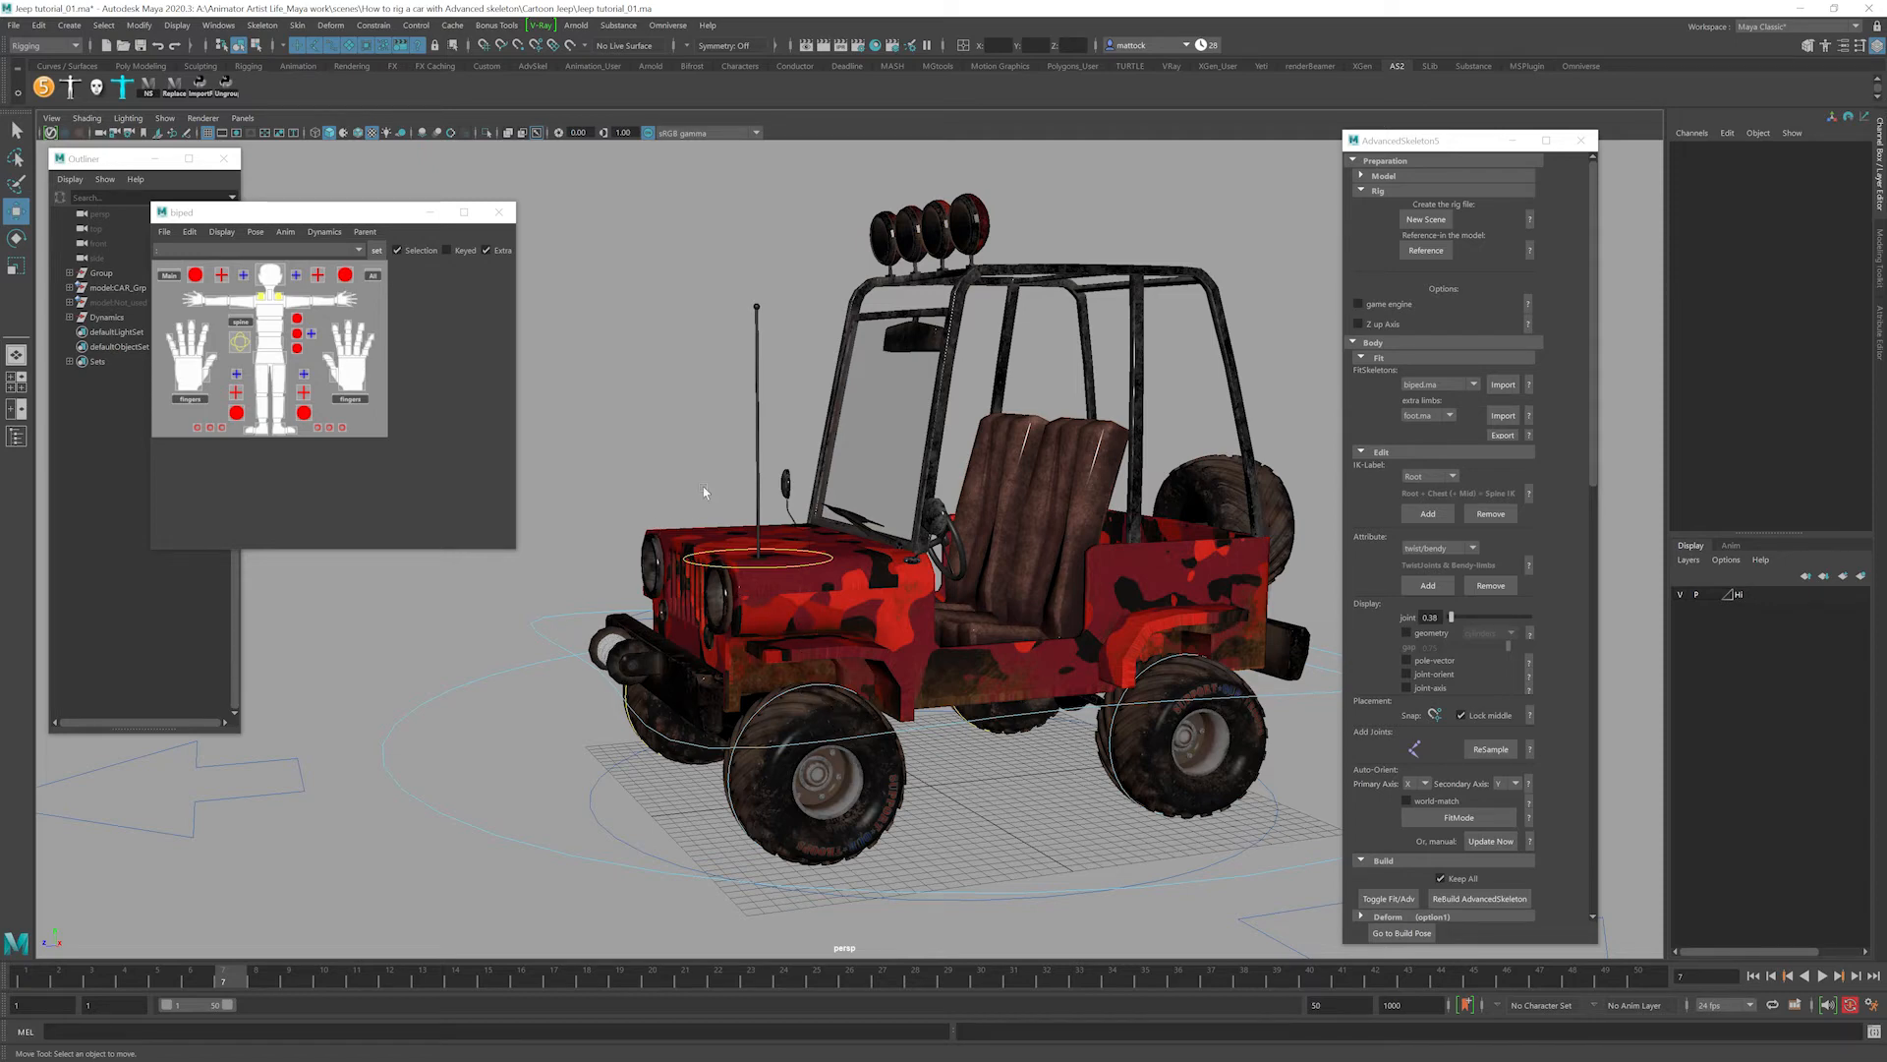
left_click_drag(845, 668, 826, 610, "alt")
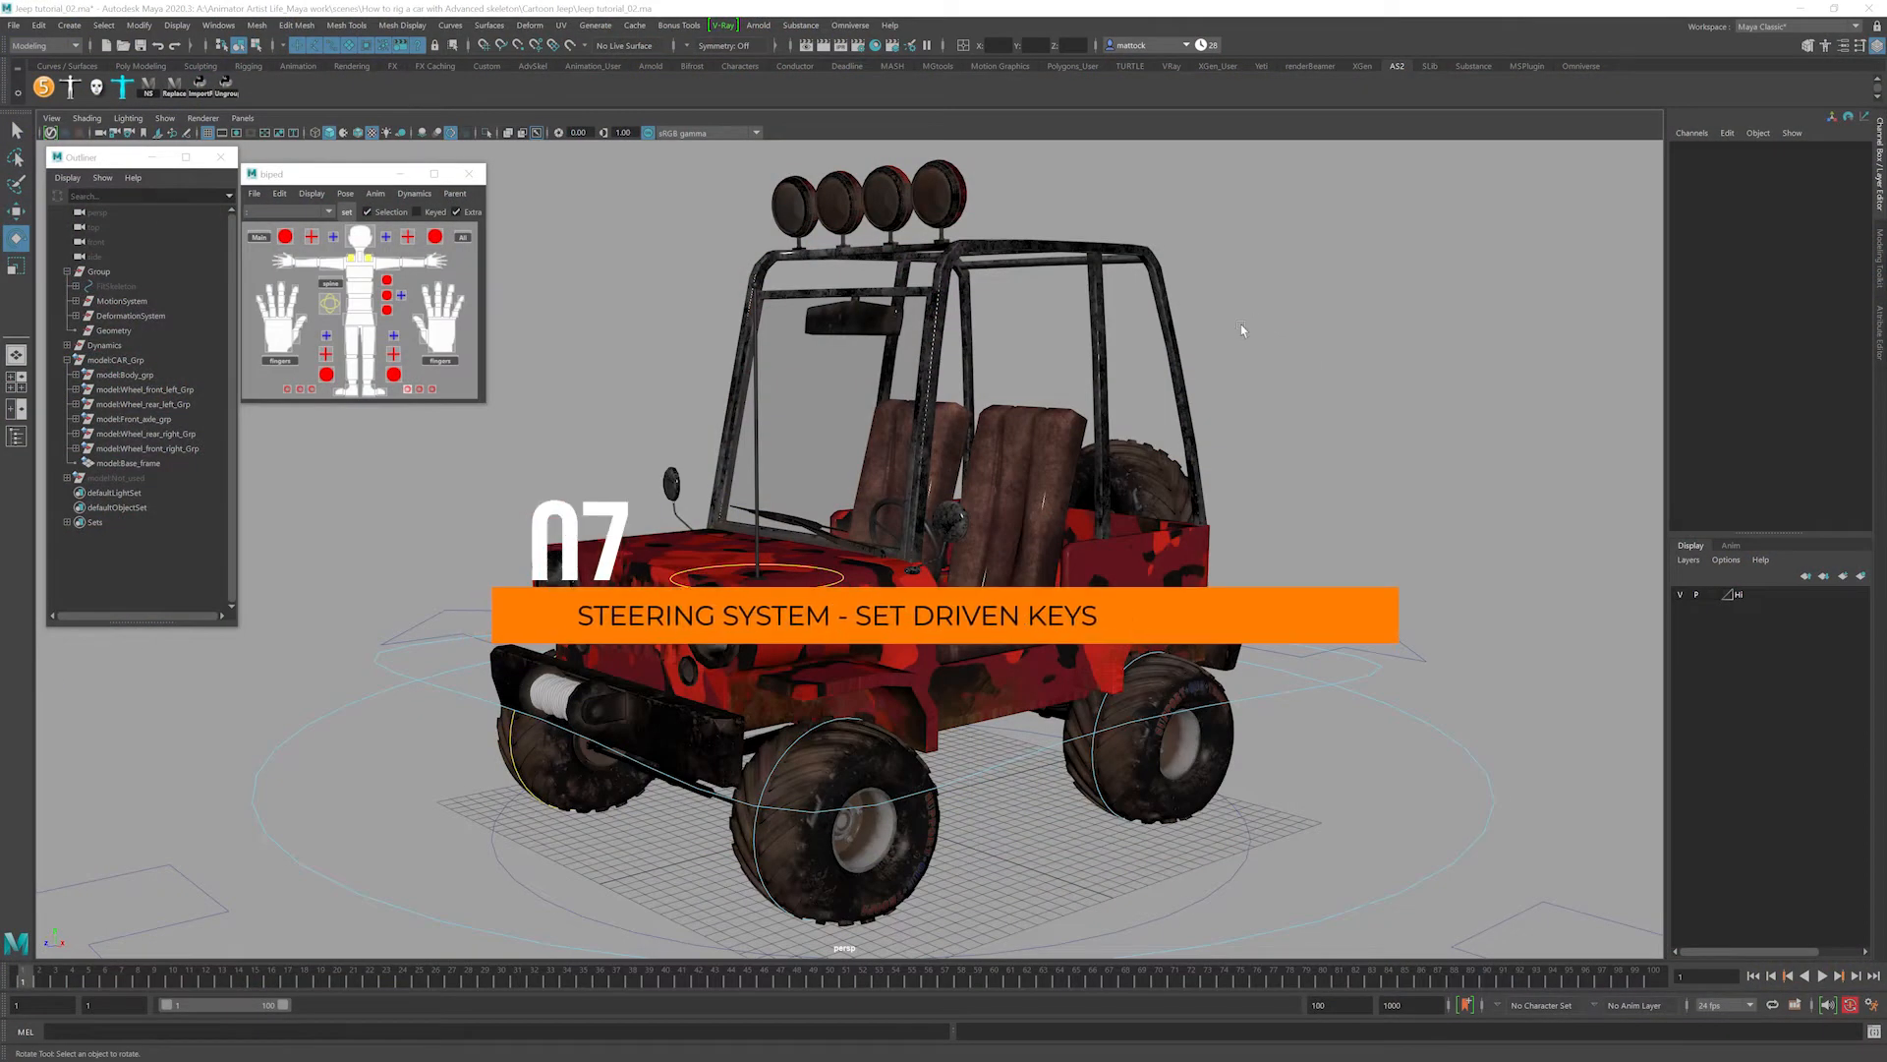
Try rotating the right and left front wheel controls individually, undoing each rotation.
left_click_drag(901, 501, 865, 565, "alt")
left_click(869, 670)
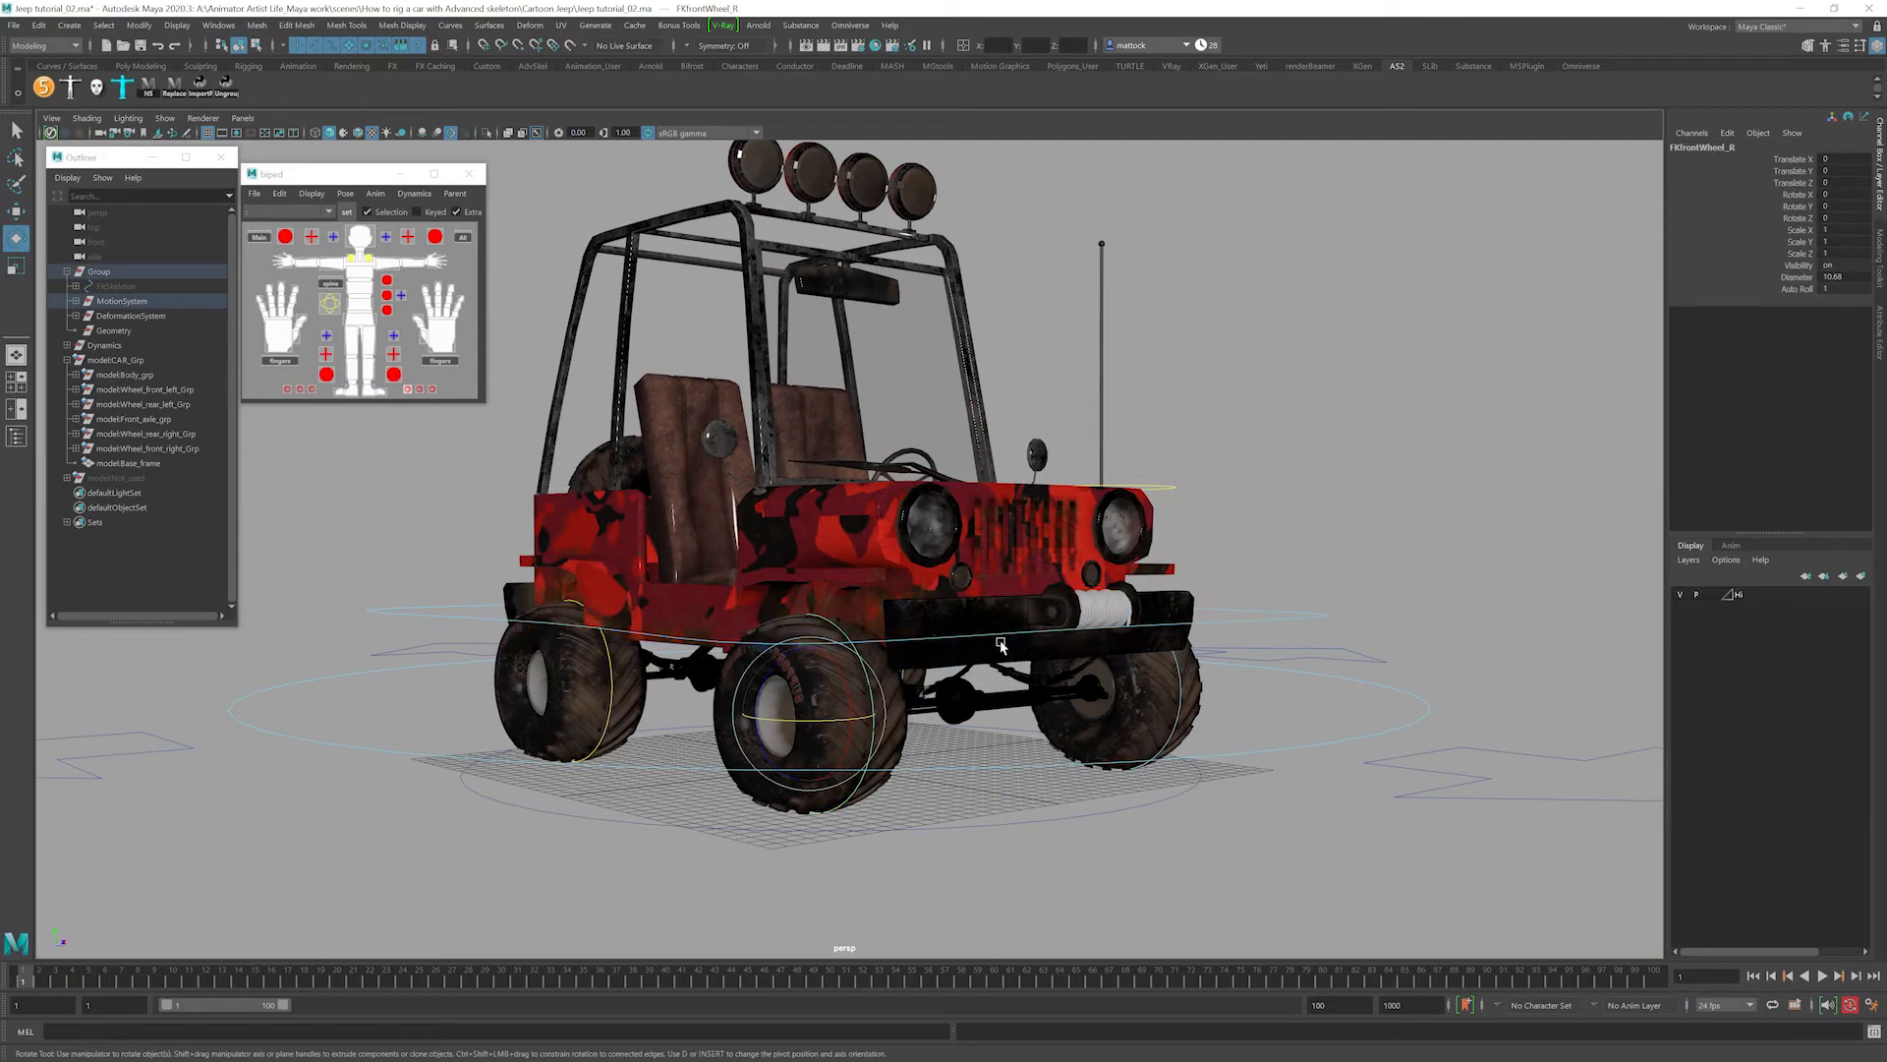
left_click_drag(869, 670, 1039, 704, "alt")
mouse_move(696, 720)
left_mouse_down()
mouse_move(666, 721)
mouse_move(699, 720)
left_mouse_up()
key("ctrl+z")
left_click(1091, 723)
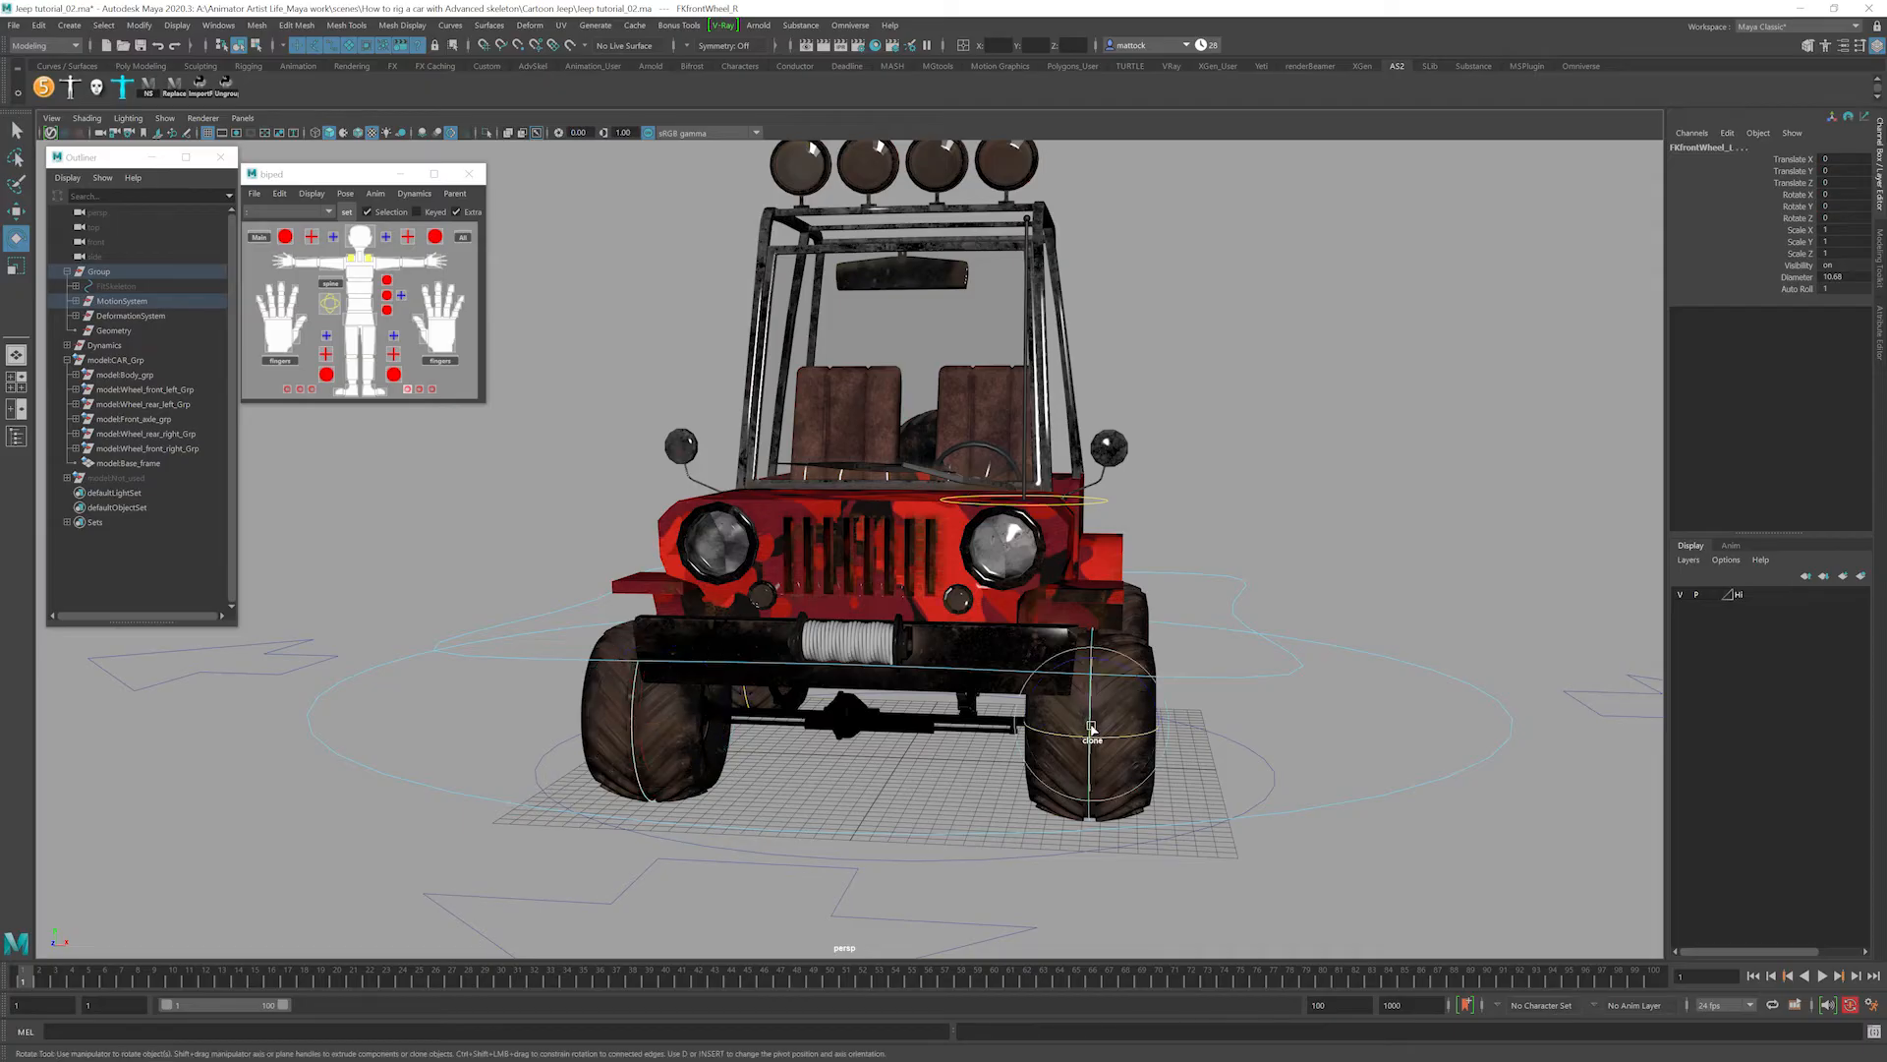
left_click_drag(1091, 722, 1053, 784, "alt")
key("ctrl+z")
Try rotating the steering wheel model inside the cab, then undo the rotation and deselect it.
left_click_drag(861, 596, 868, 421, "alt")
mouse_move(785, 553)
left_mouse_down("alt")
mouse_move(783, 533)
mouse_move(811, 539)
left_mouse_up("alt")
left_click(809, 522)
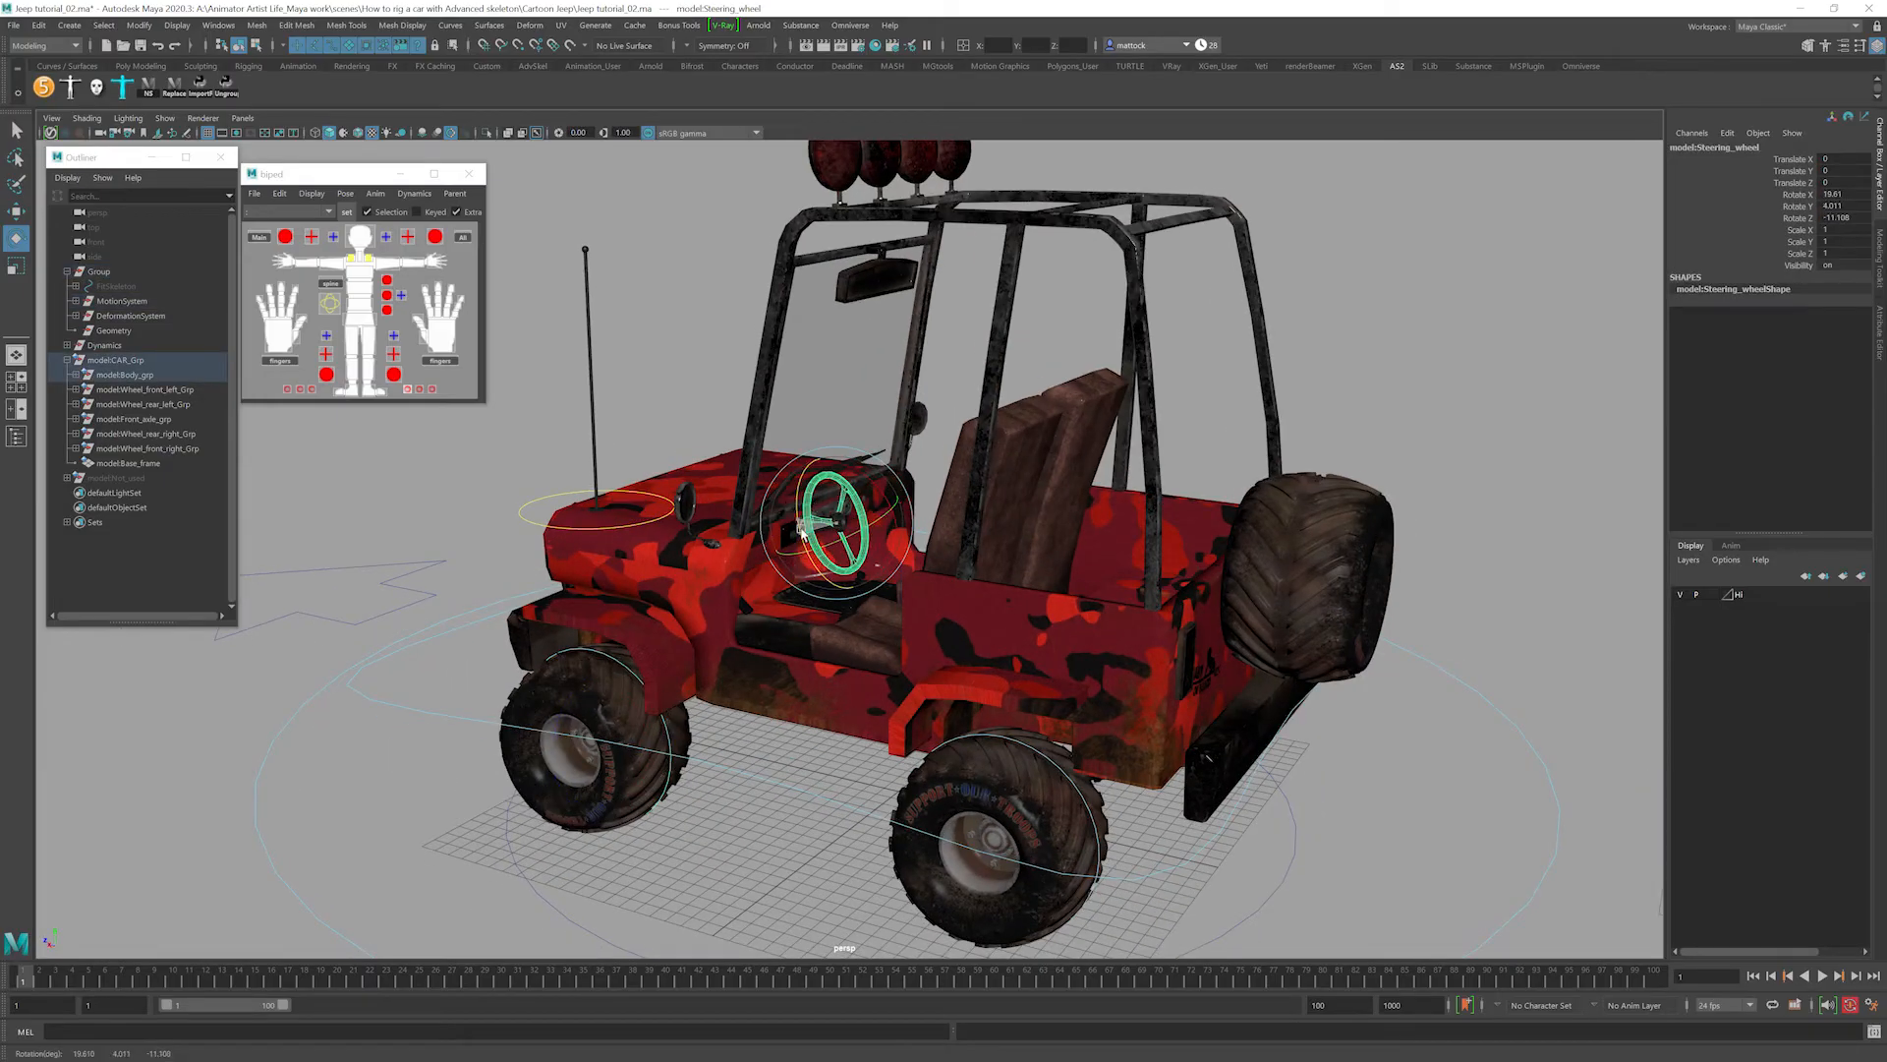
key("ctrl+z")
left_click_drag(664, 531, 1146, 526, "alt")
left_click(666, 398)
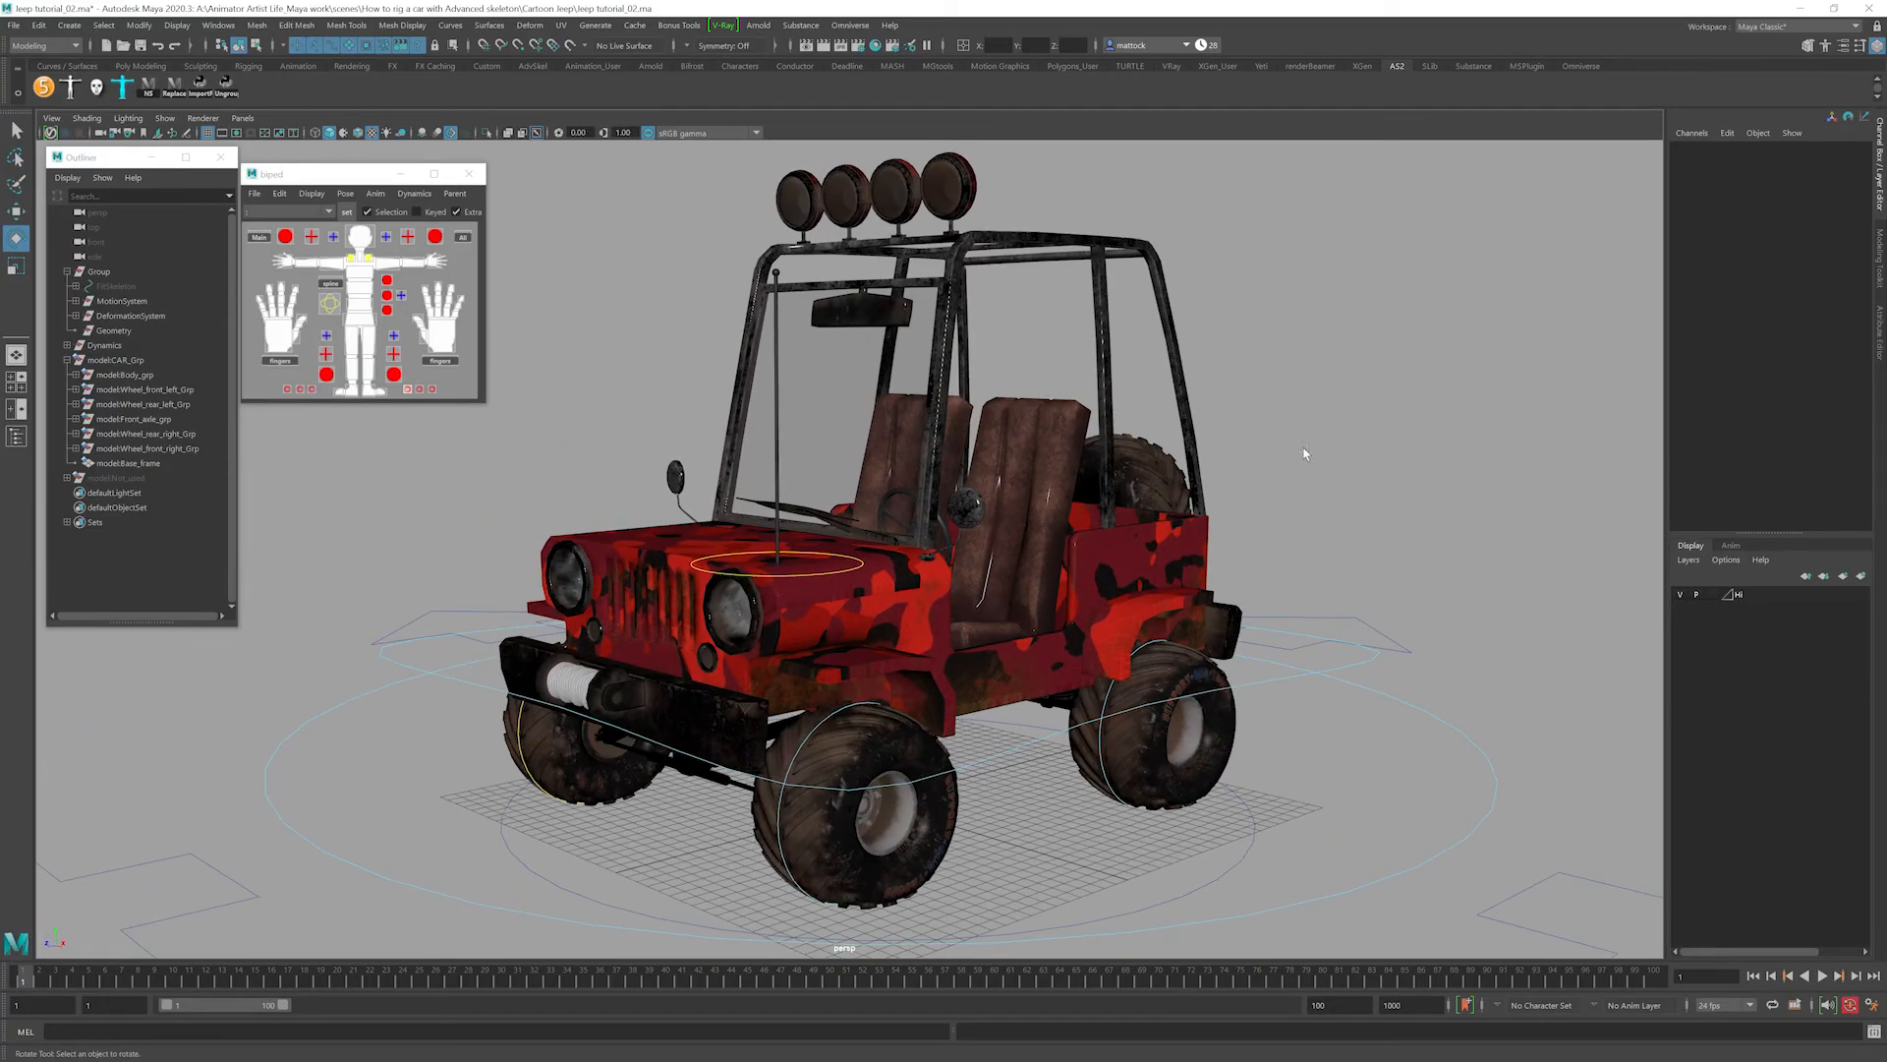
Select the FKRoot_M and FKBody_M controls in turn to compare their channels.
left_click_drag(1305, 453, 1110, 616, "alt")
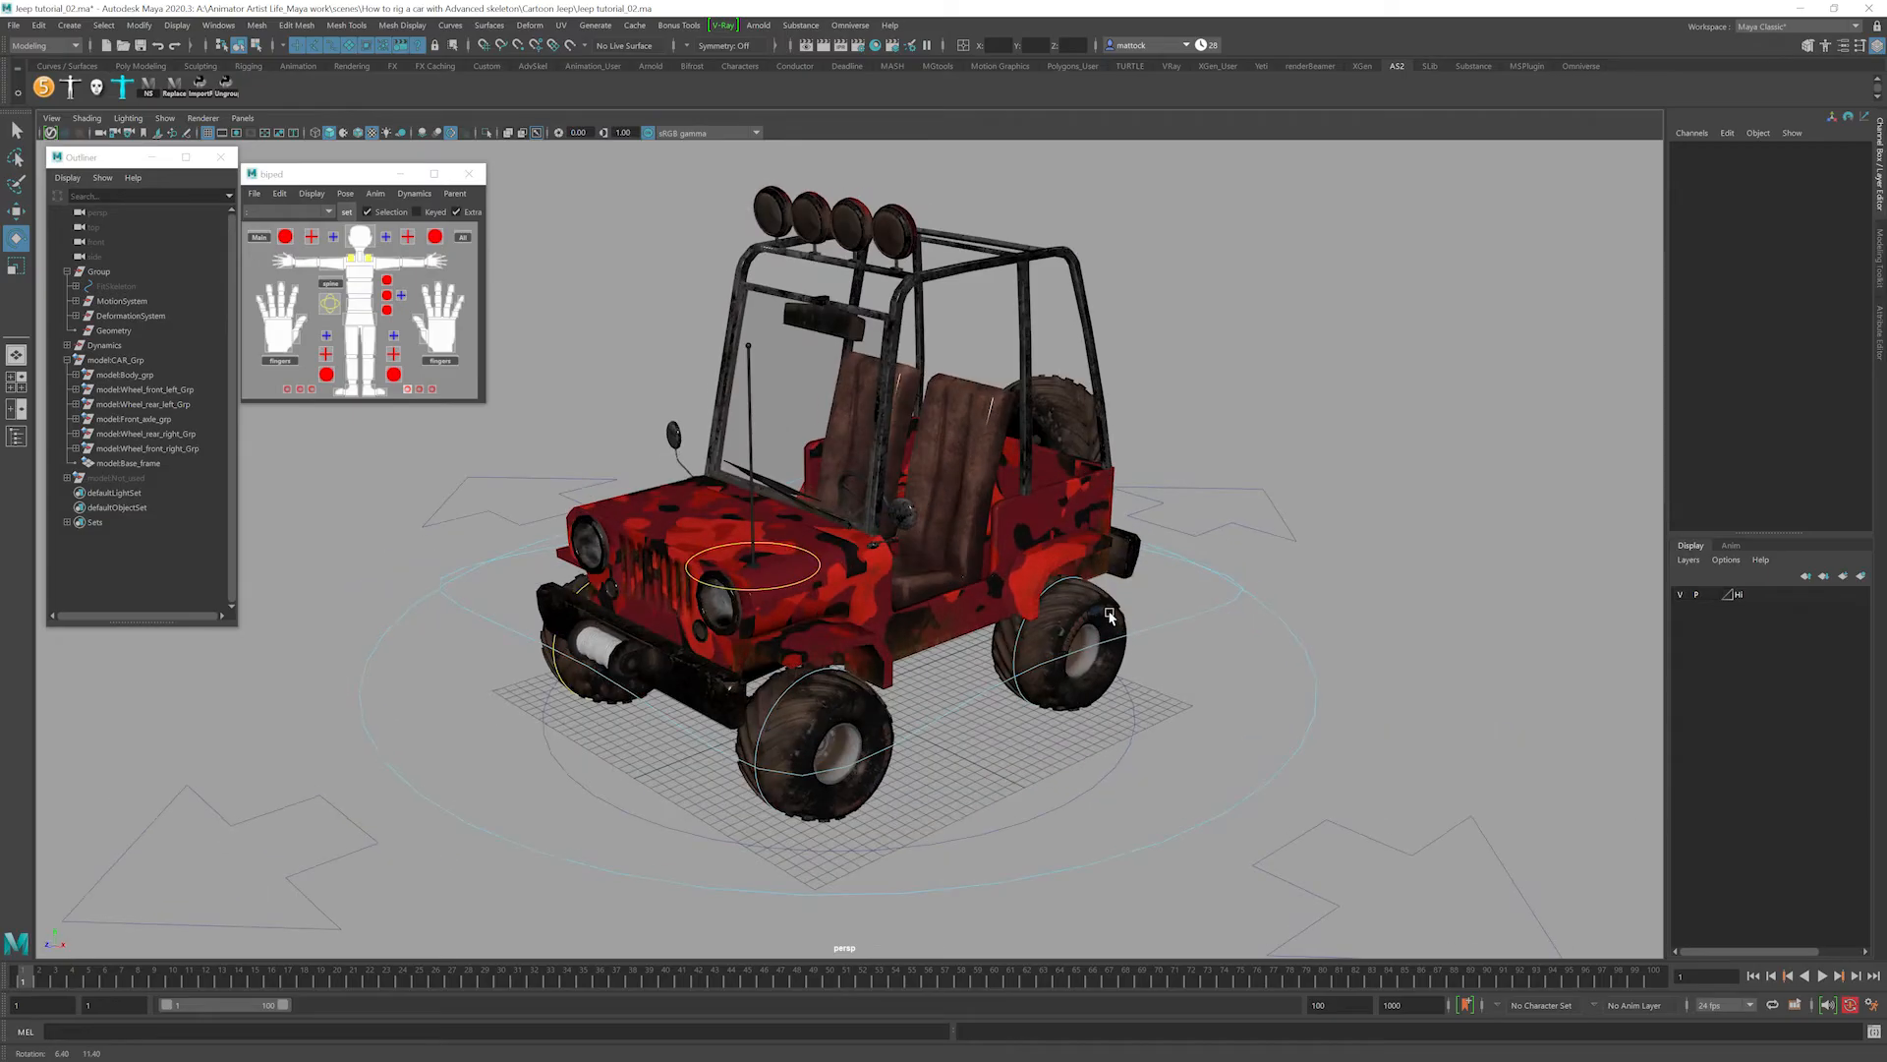
left_click(1293, 641)
left_click_drag(1200, 665, 1224, 630, "alt")
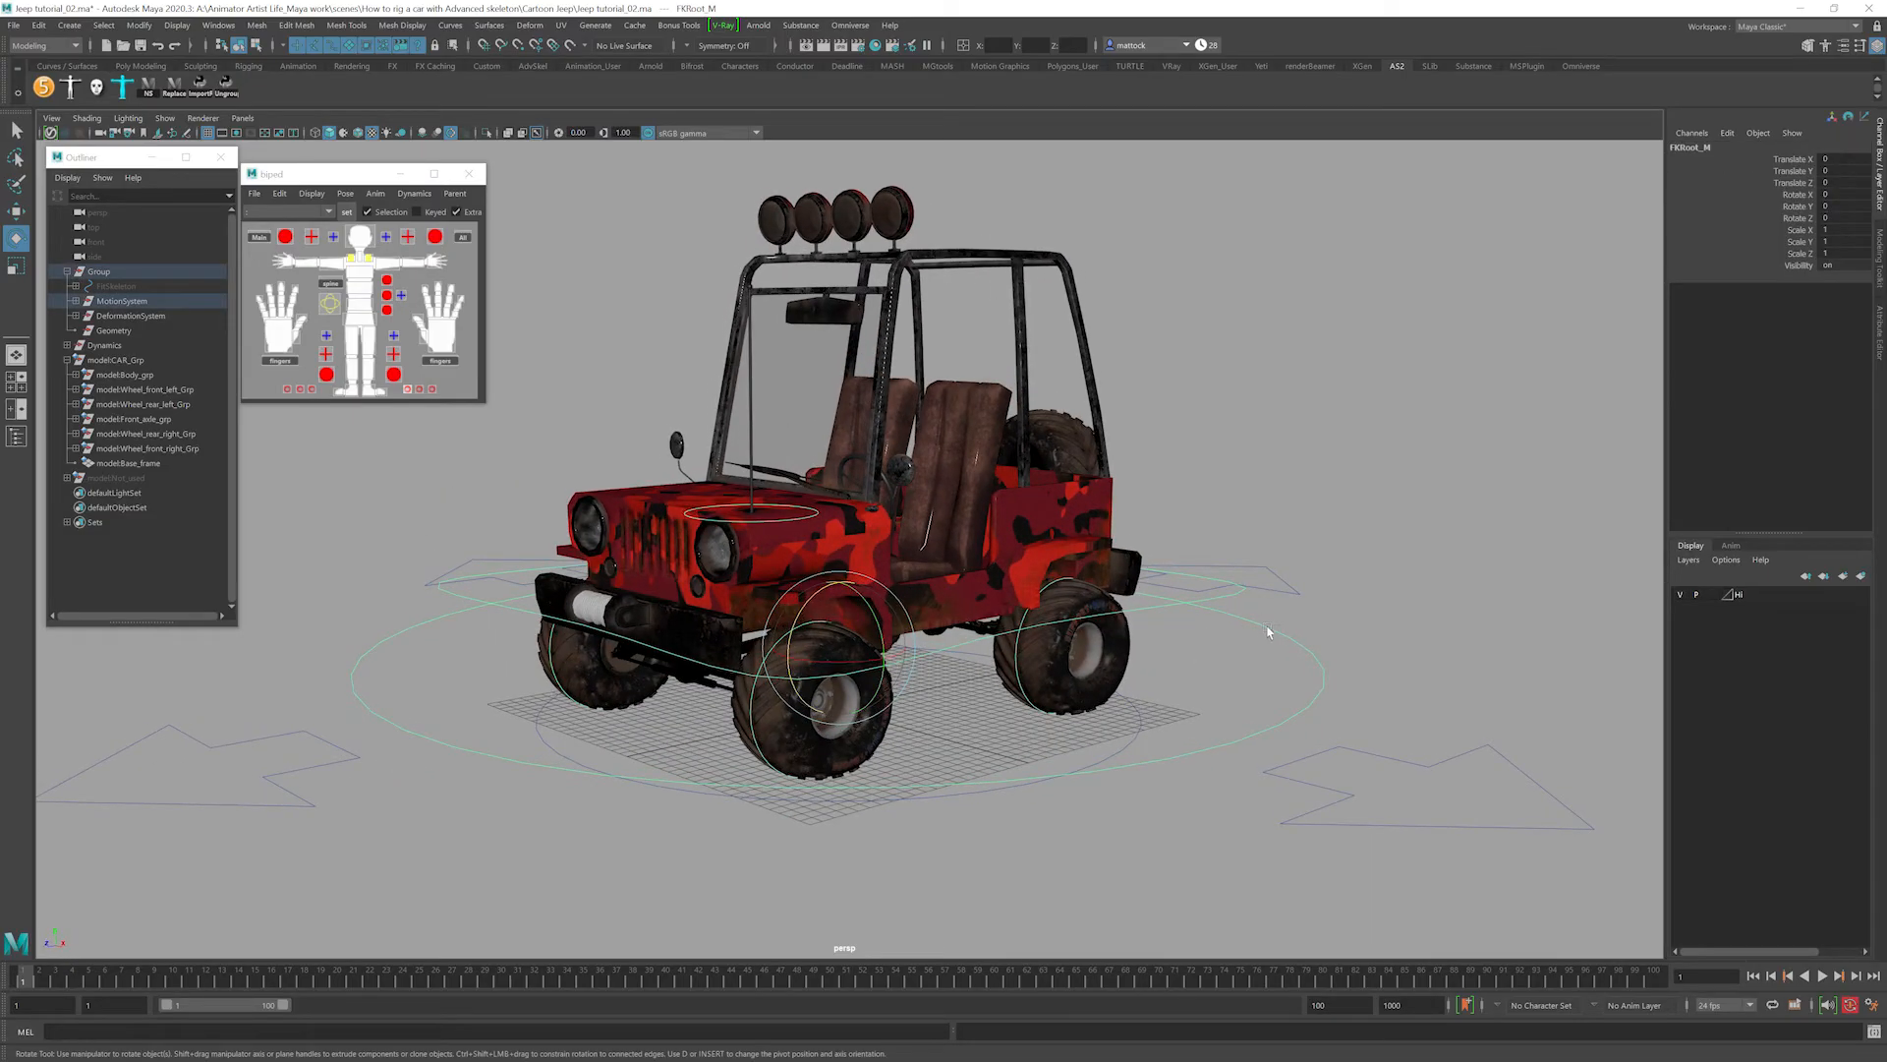
left_click(1140, 606)
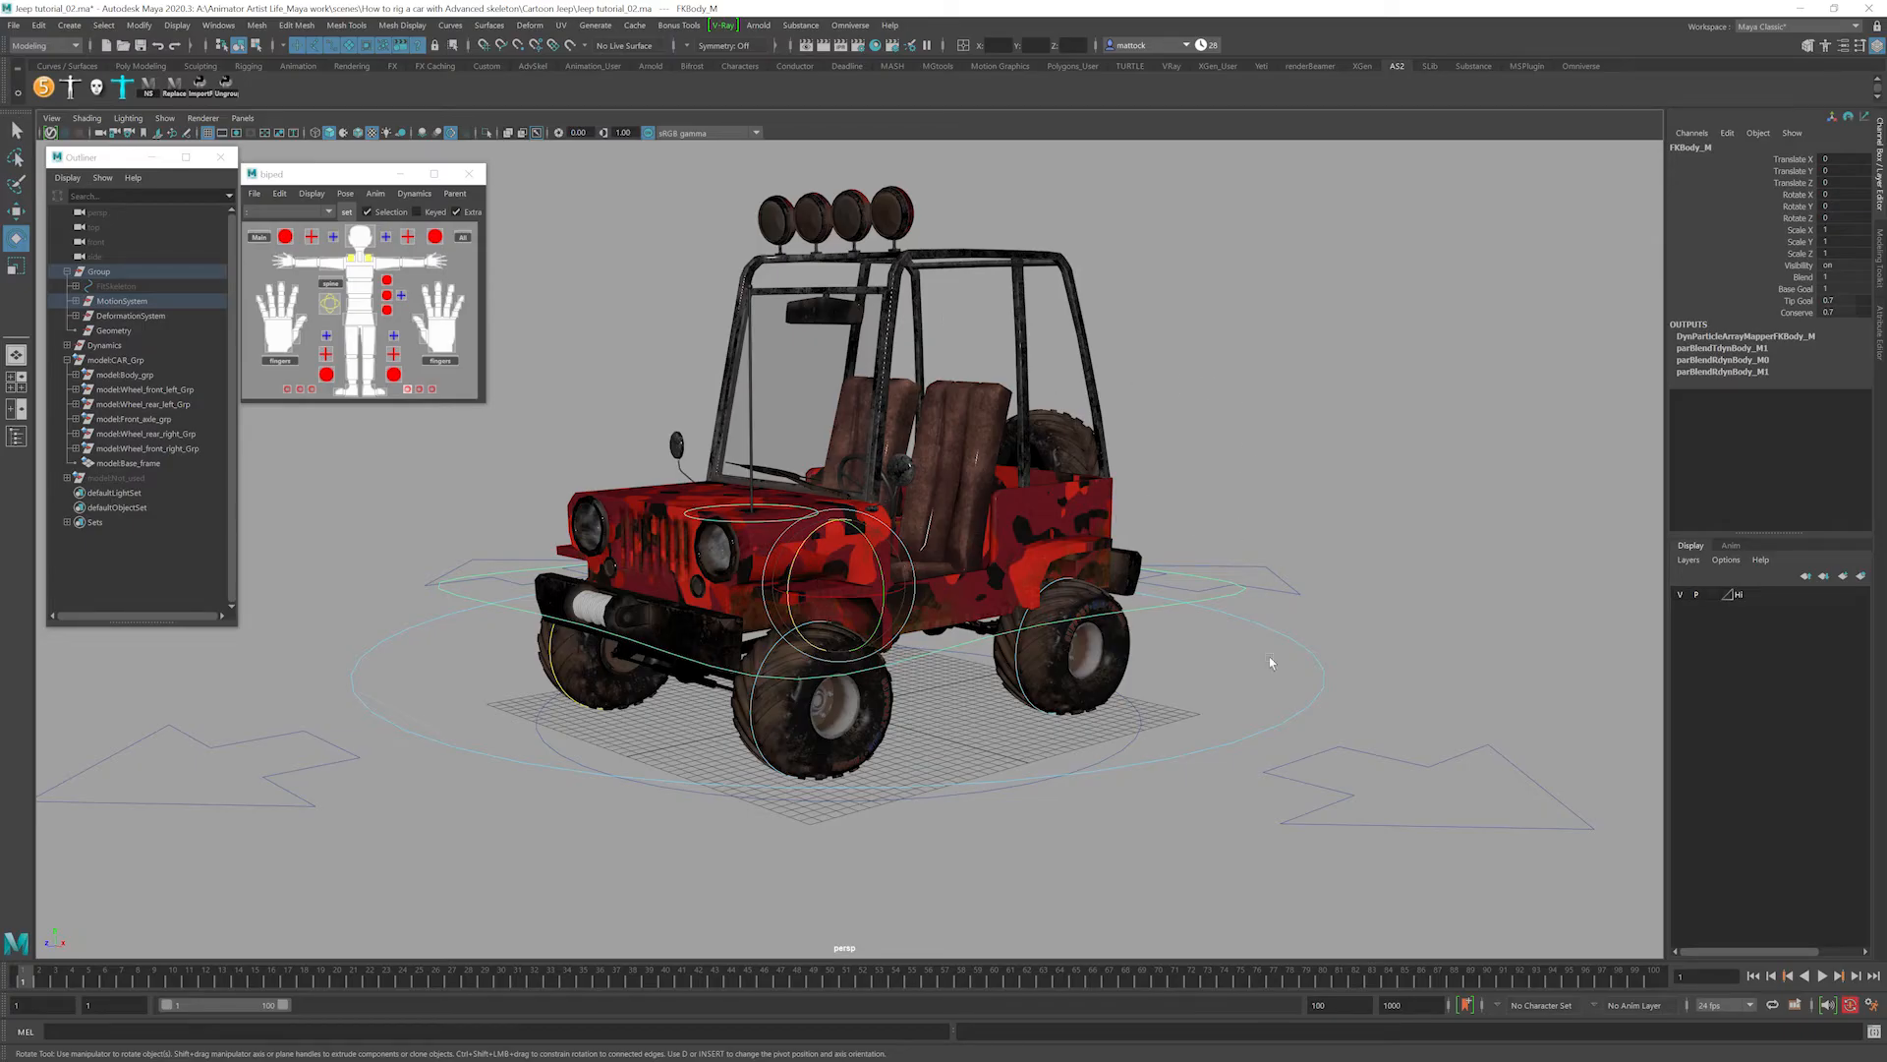
scroll(1006, 480, "up", 1)
middle_click_drag(1005, 480, 1052, 545, "alt")
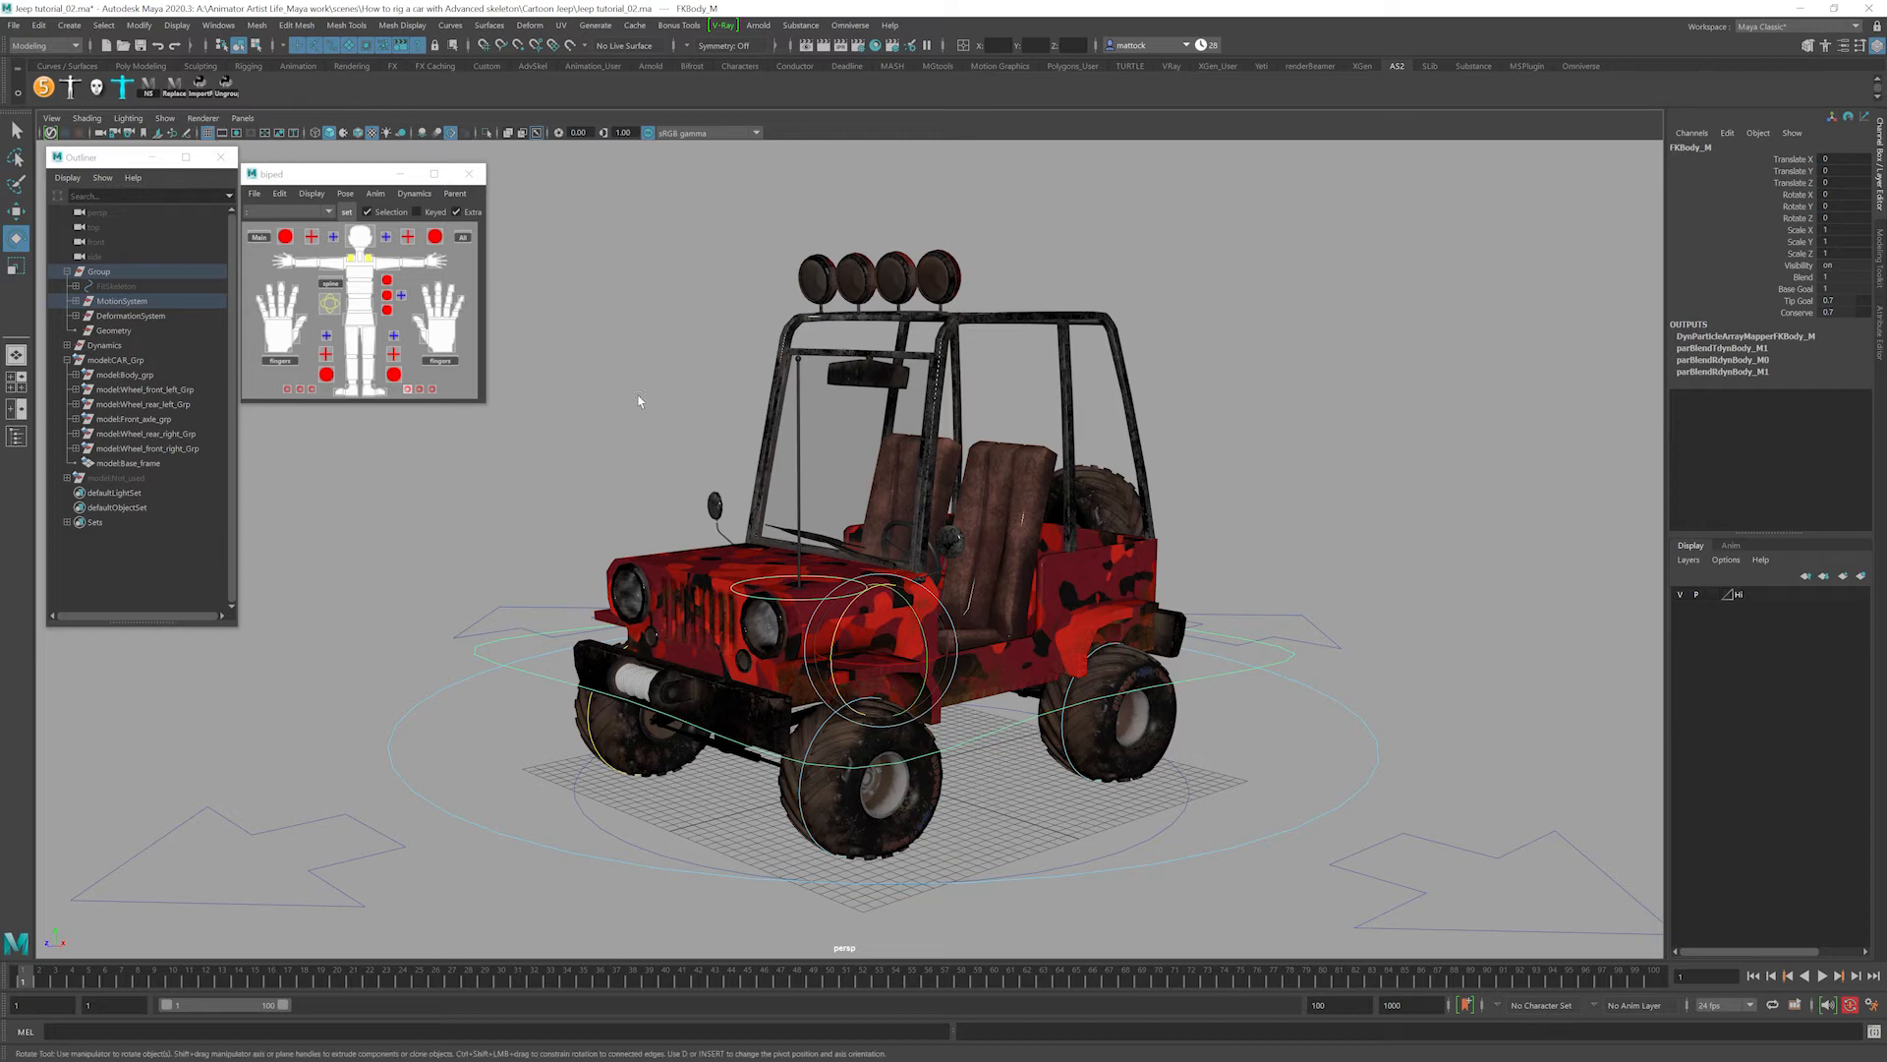
middle_click_drag(975, 547, 970, 509, "alt")
Add a keyable float attribute named Steering to FKRoot_M with minimum -1, maximum 1 and default 0.
left_click(1370, 691)
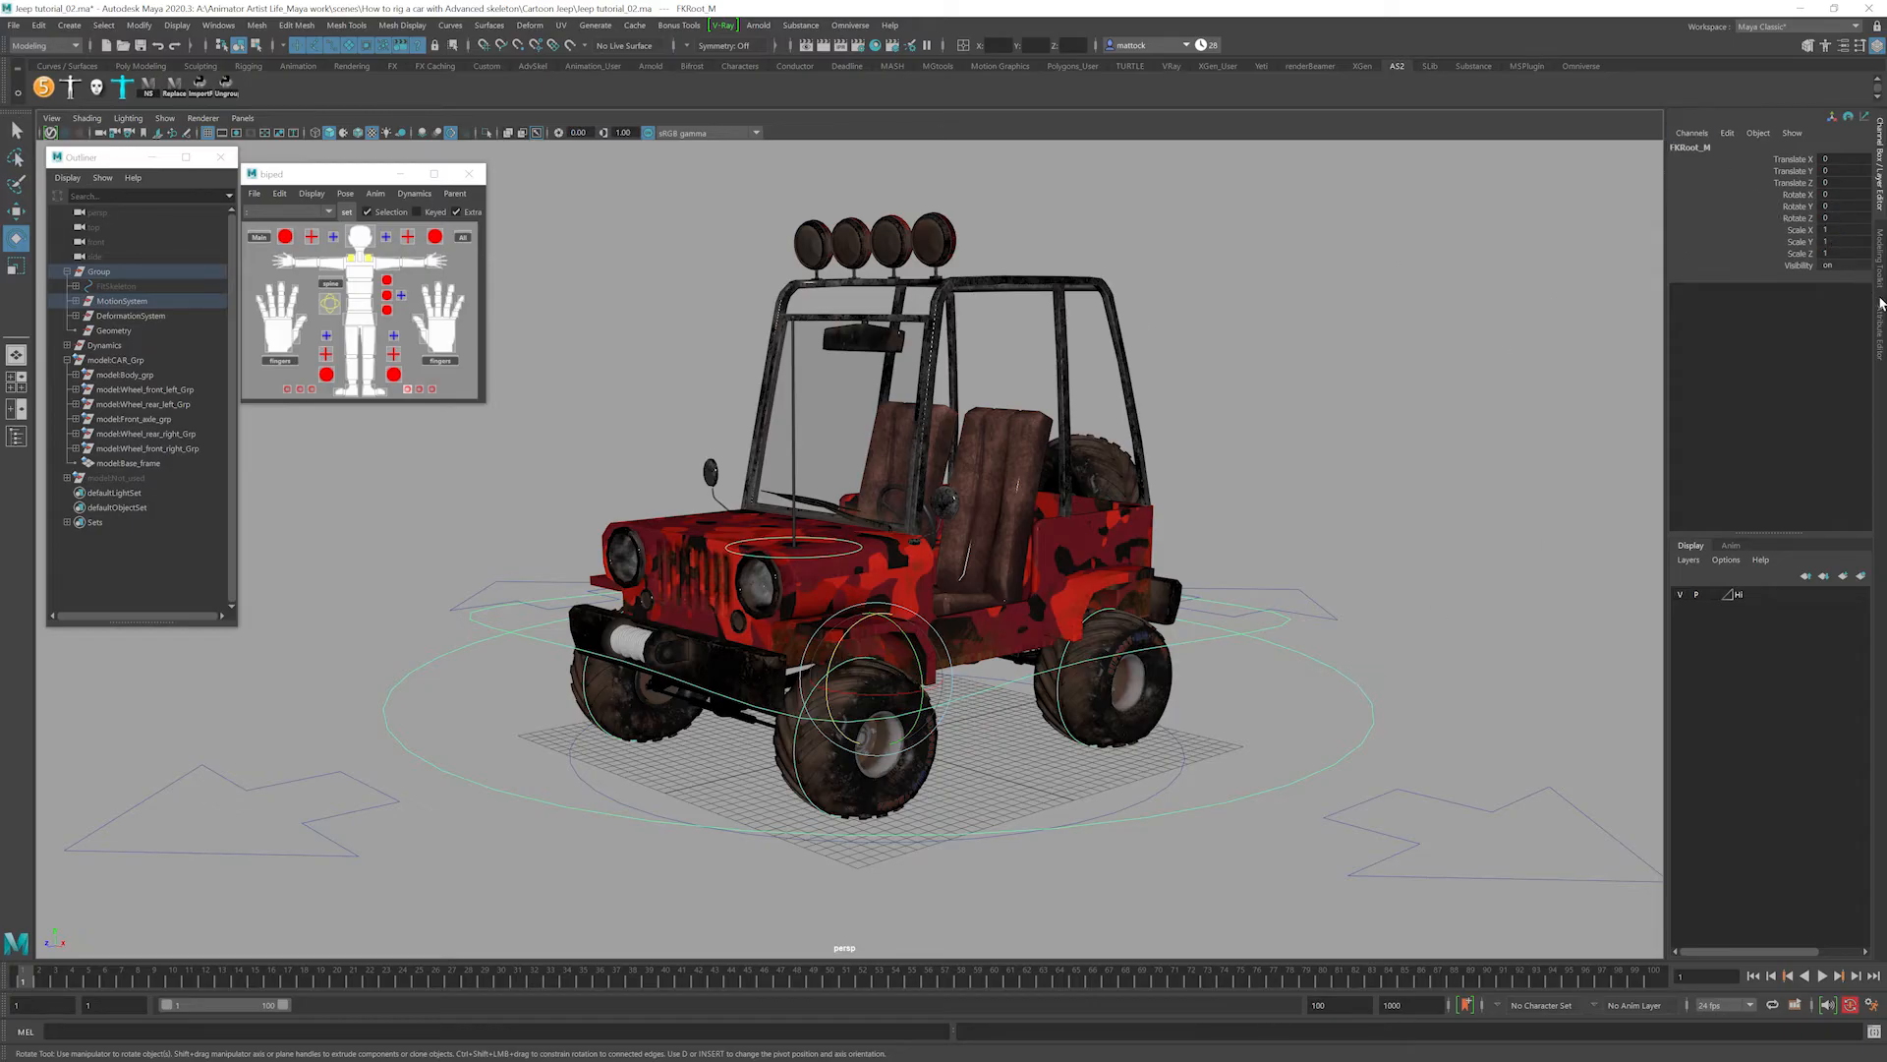
left_click(1730, 135)
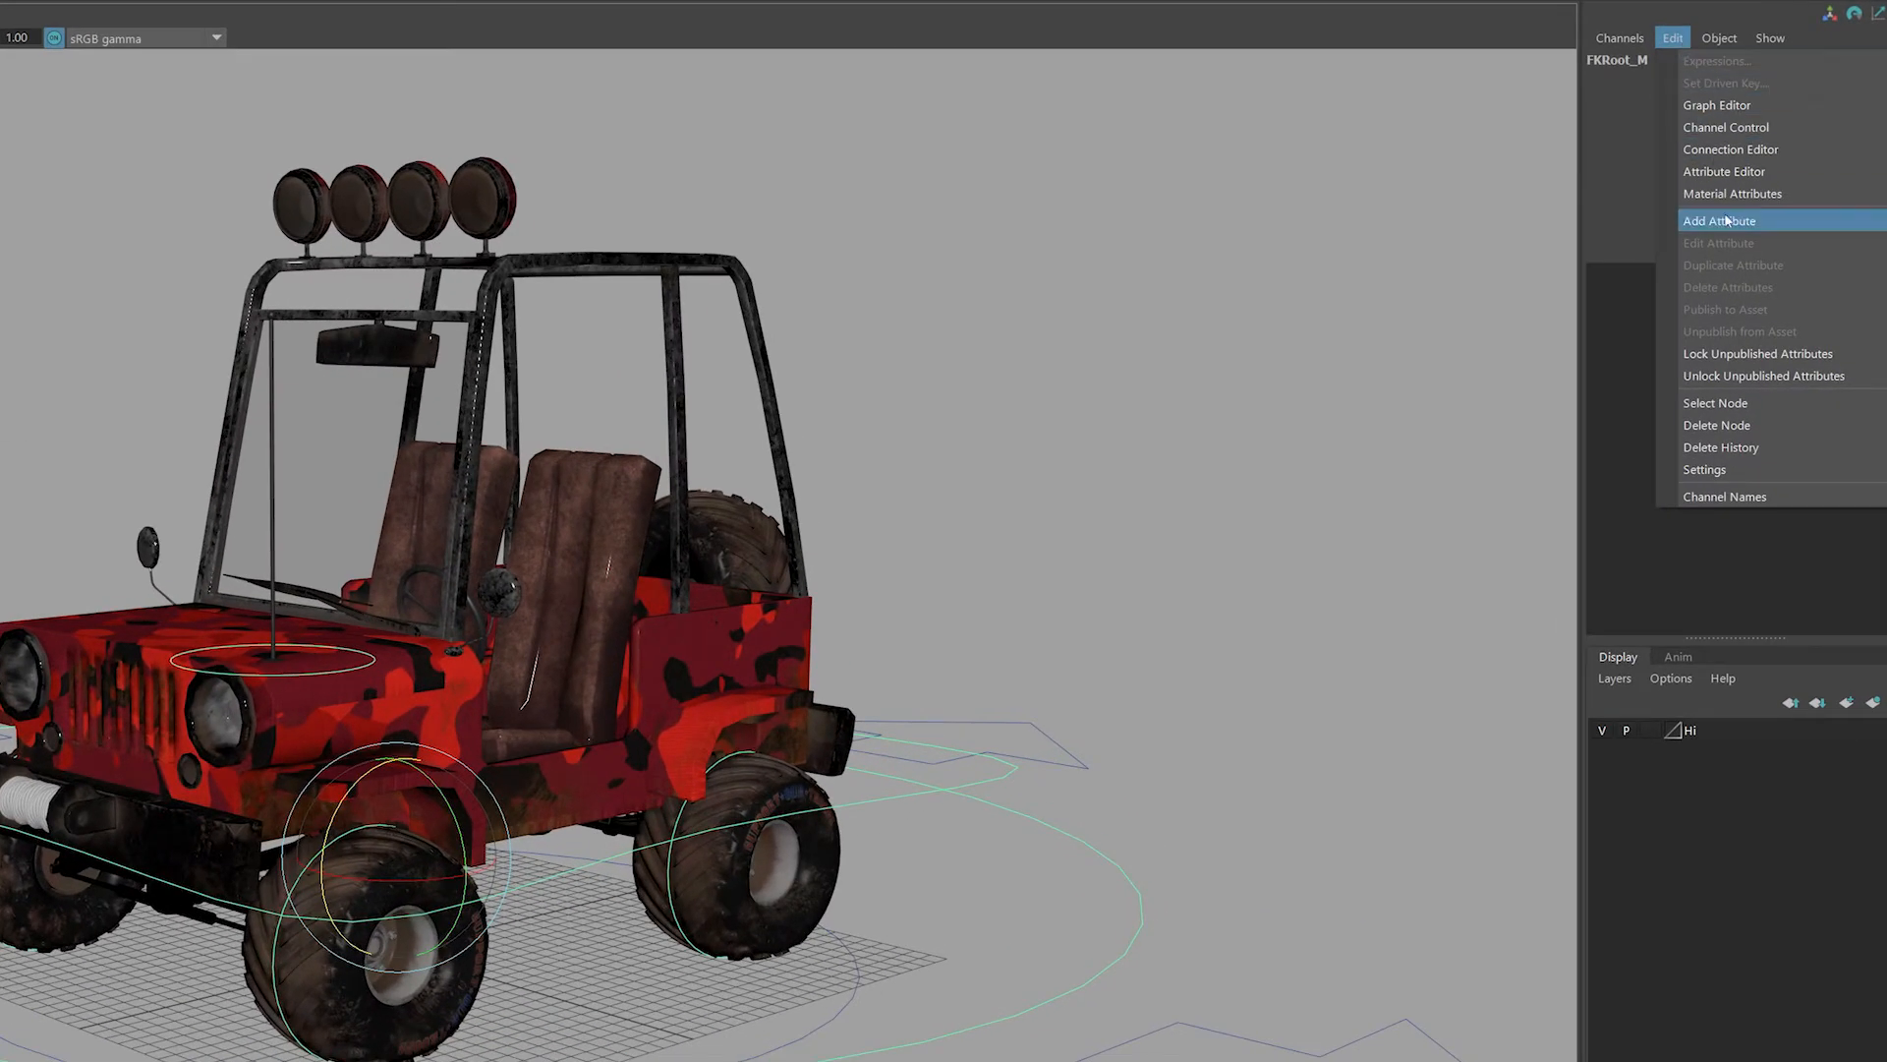
left_click(1731, 223)
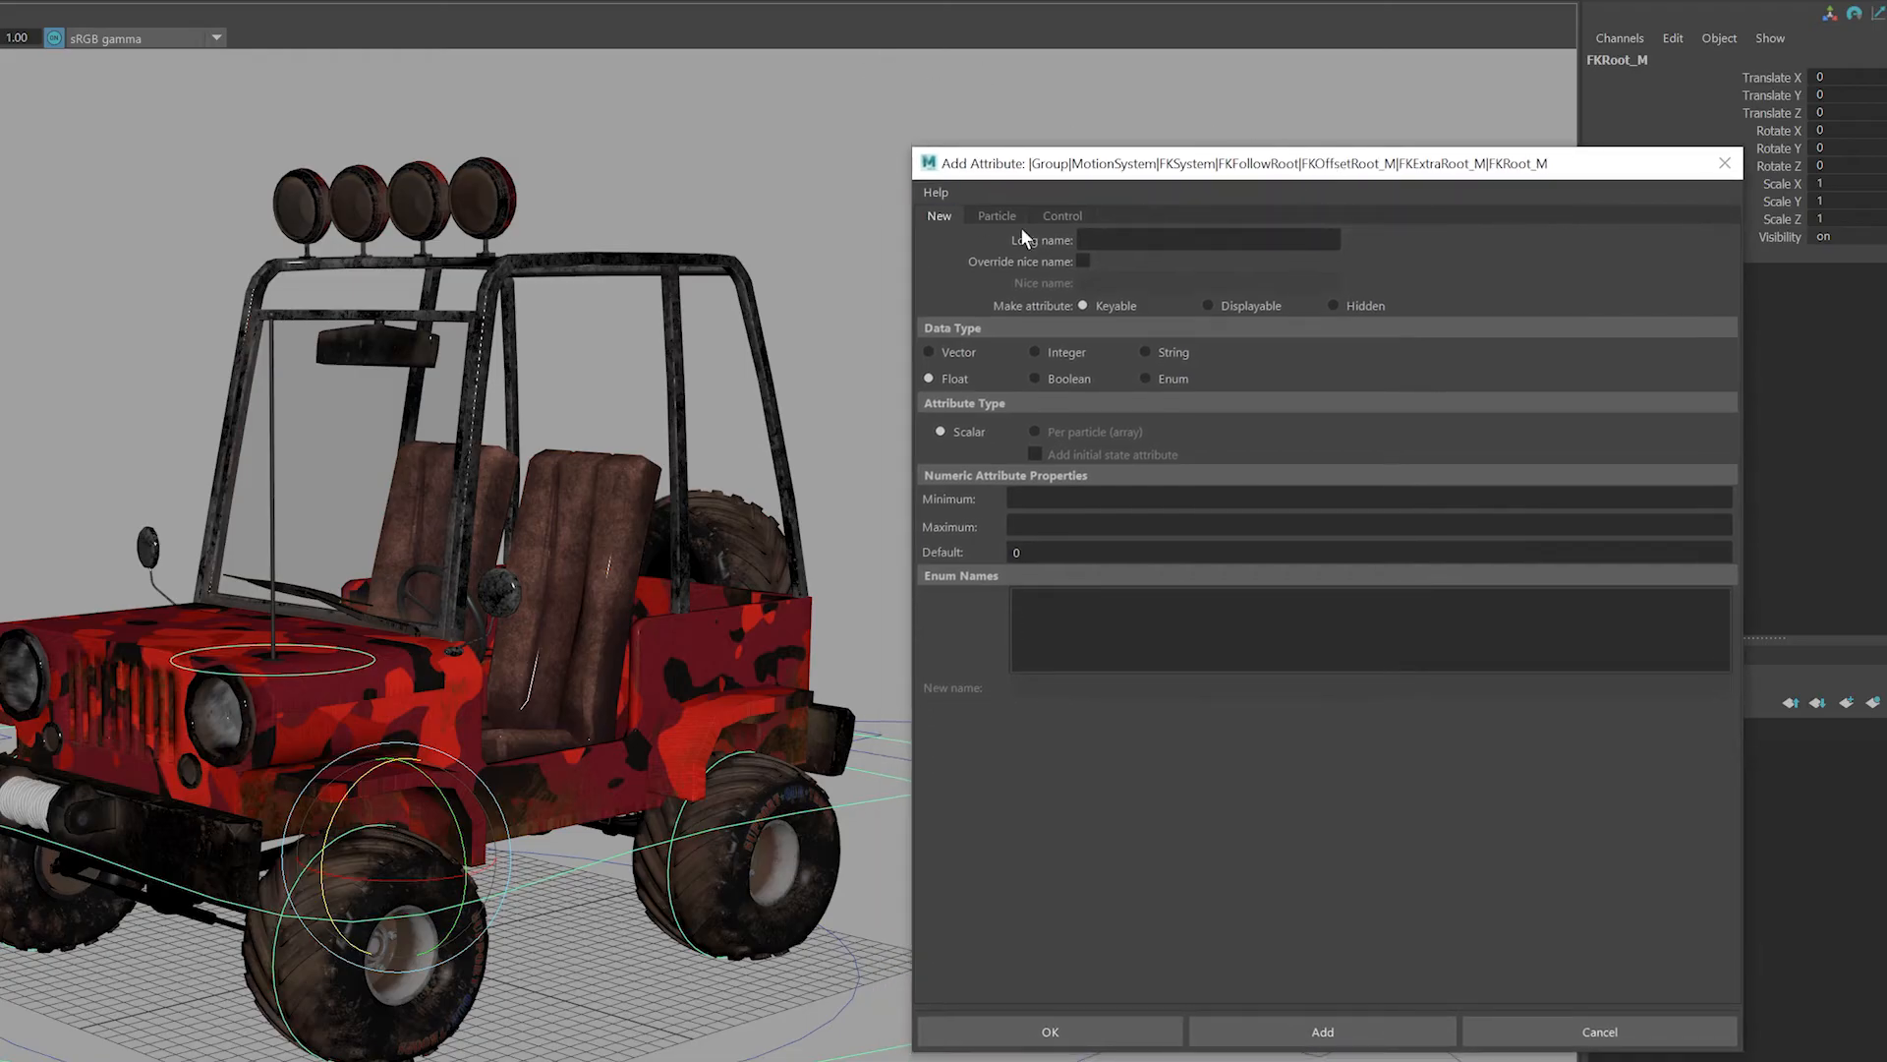
left_click(1132, 239)
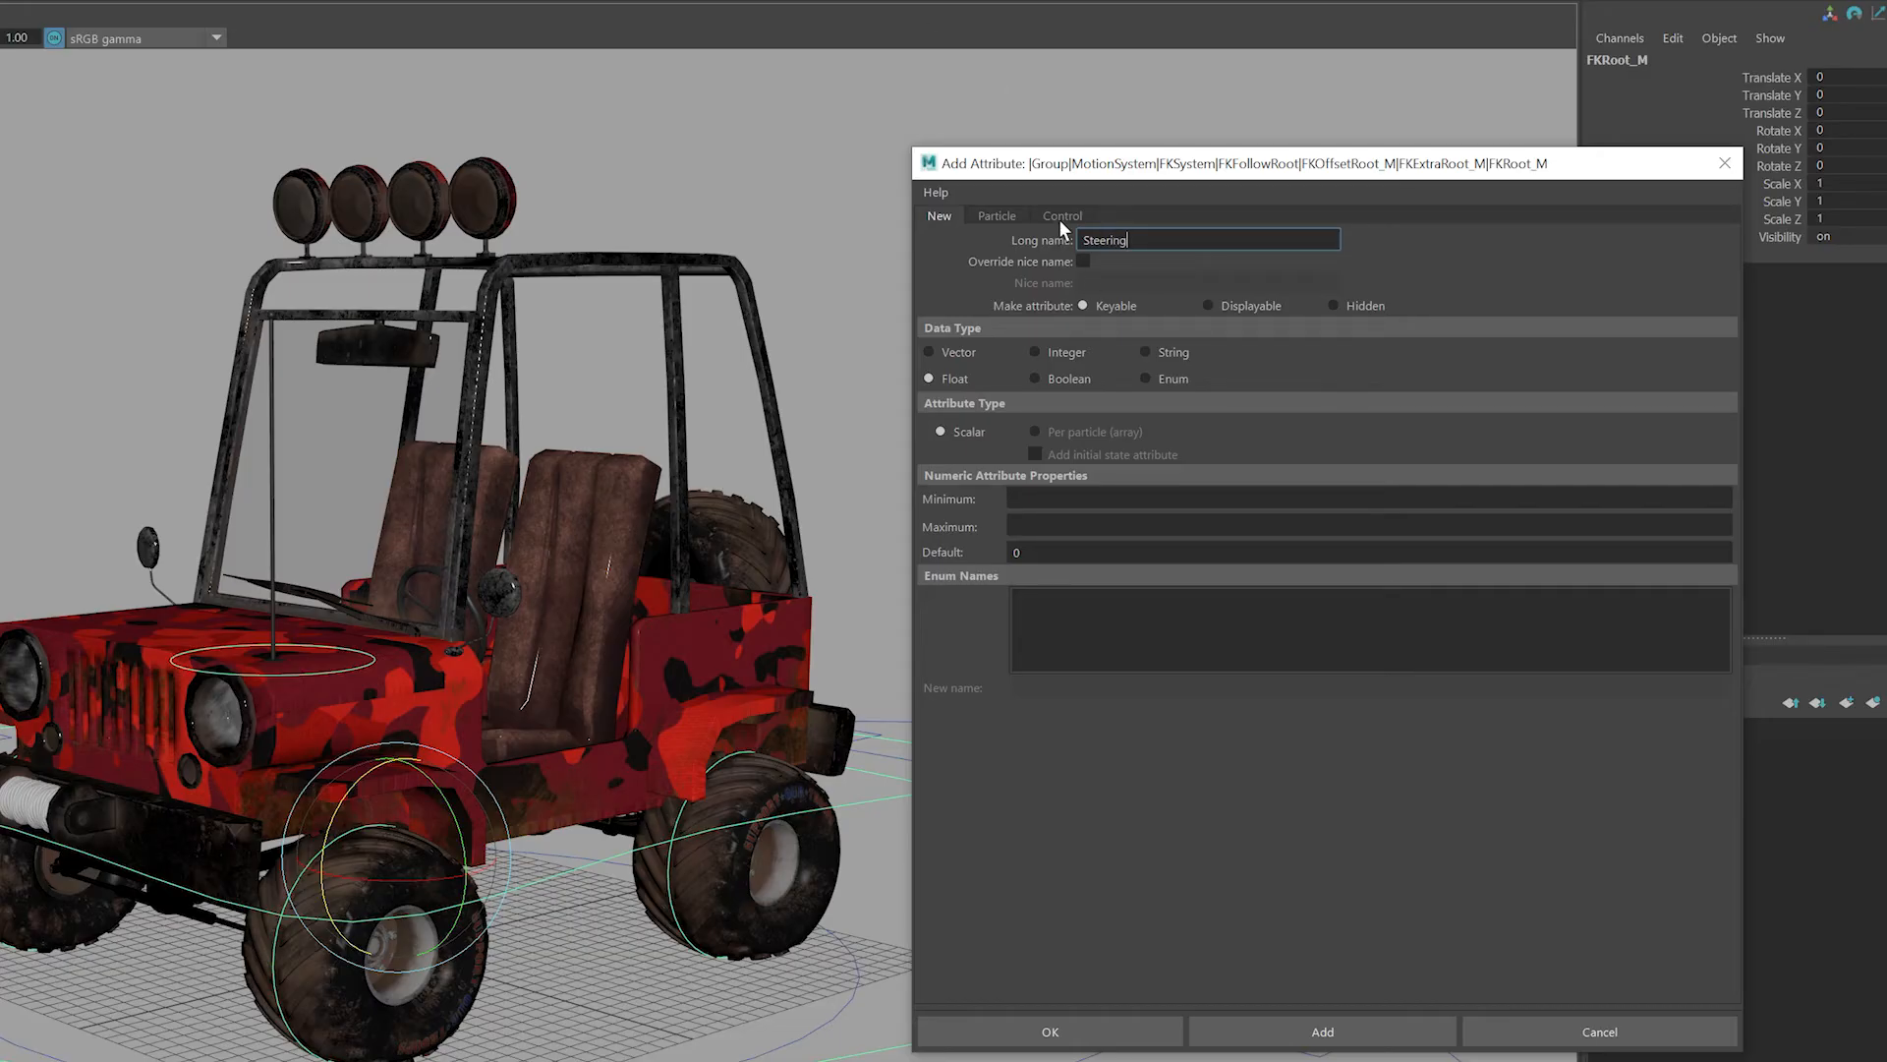
left_click(1113, 503)
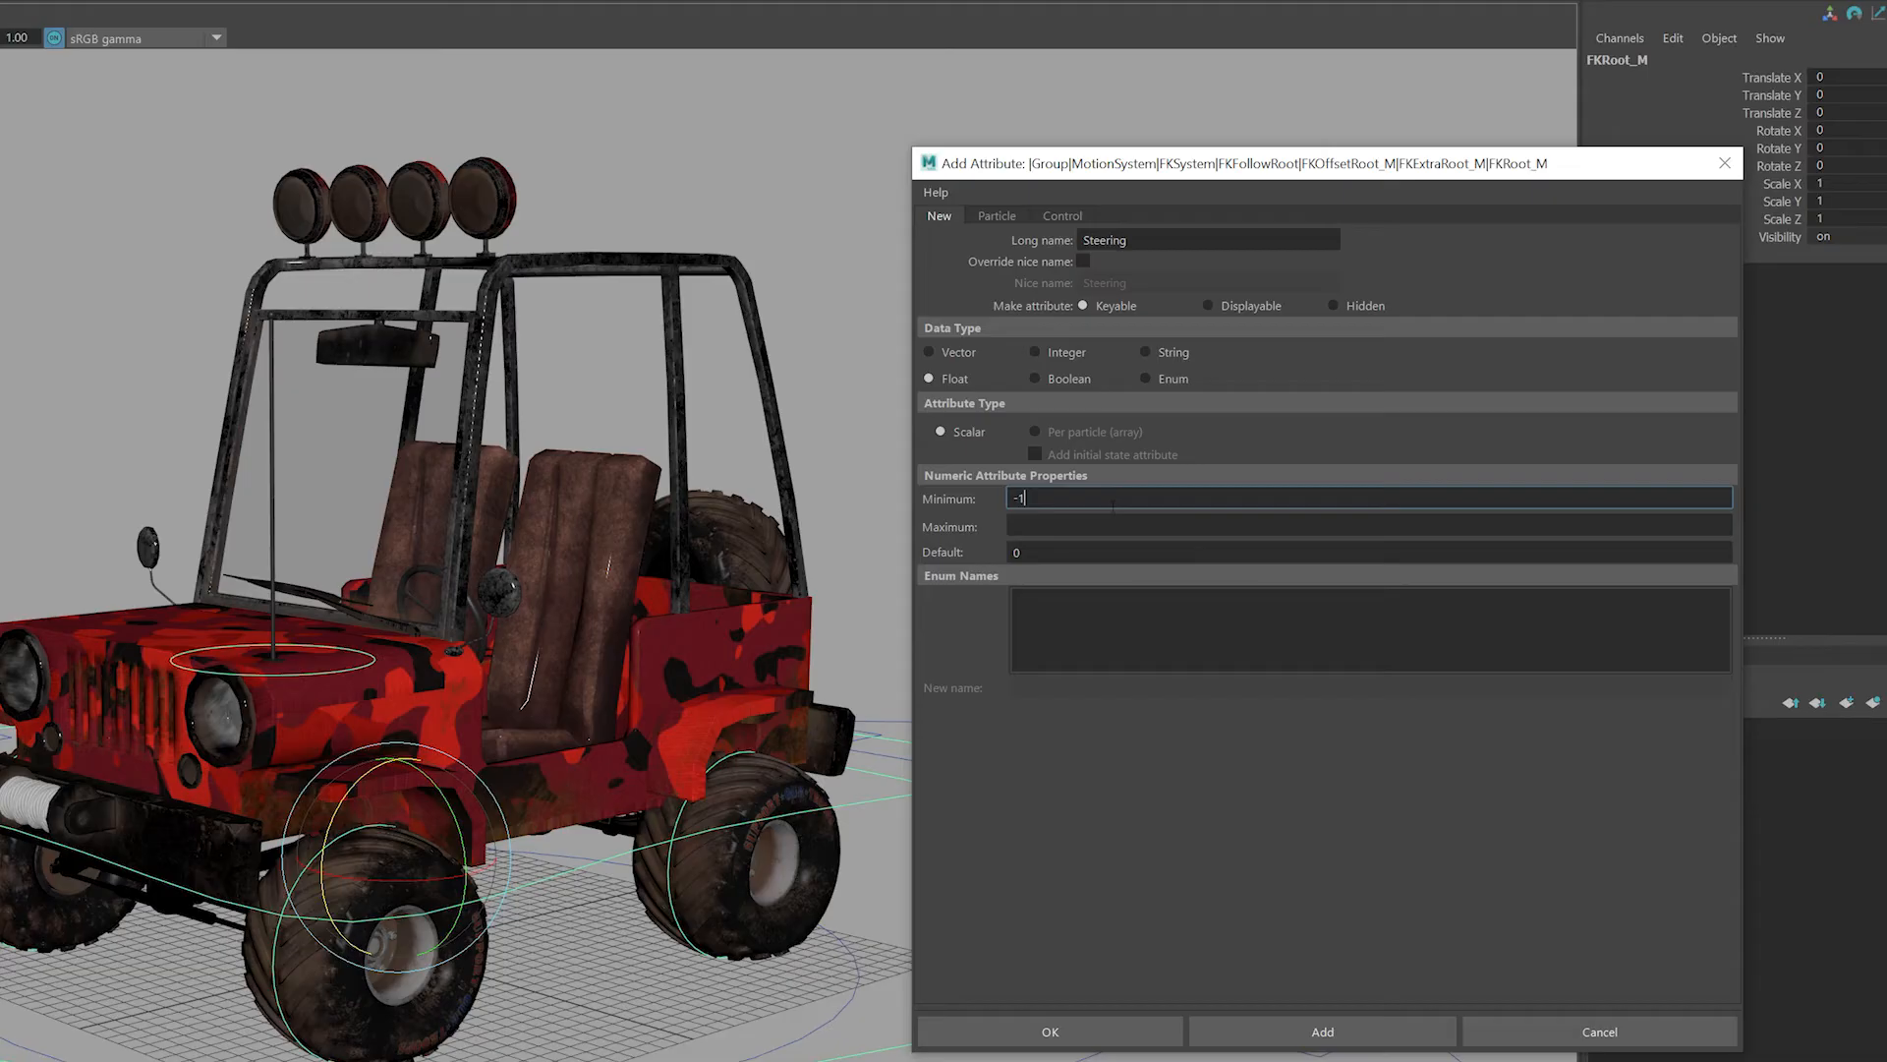
key("Tab")
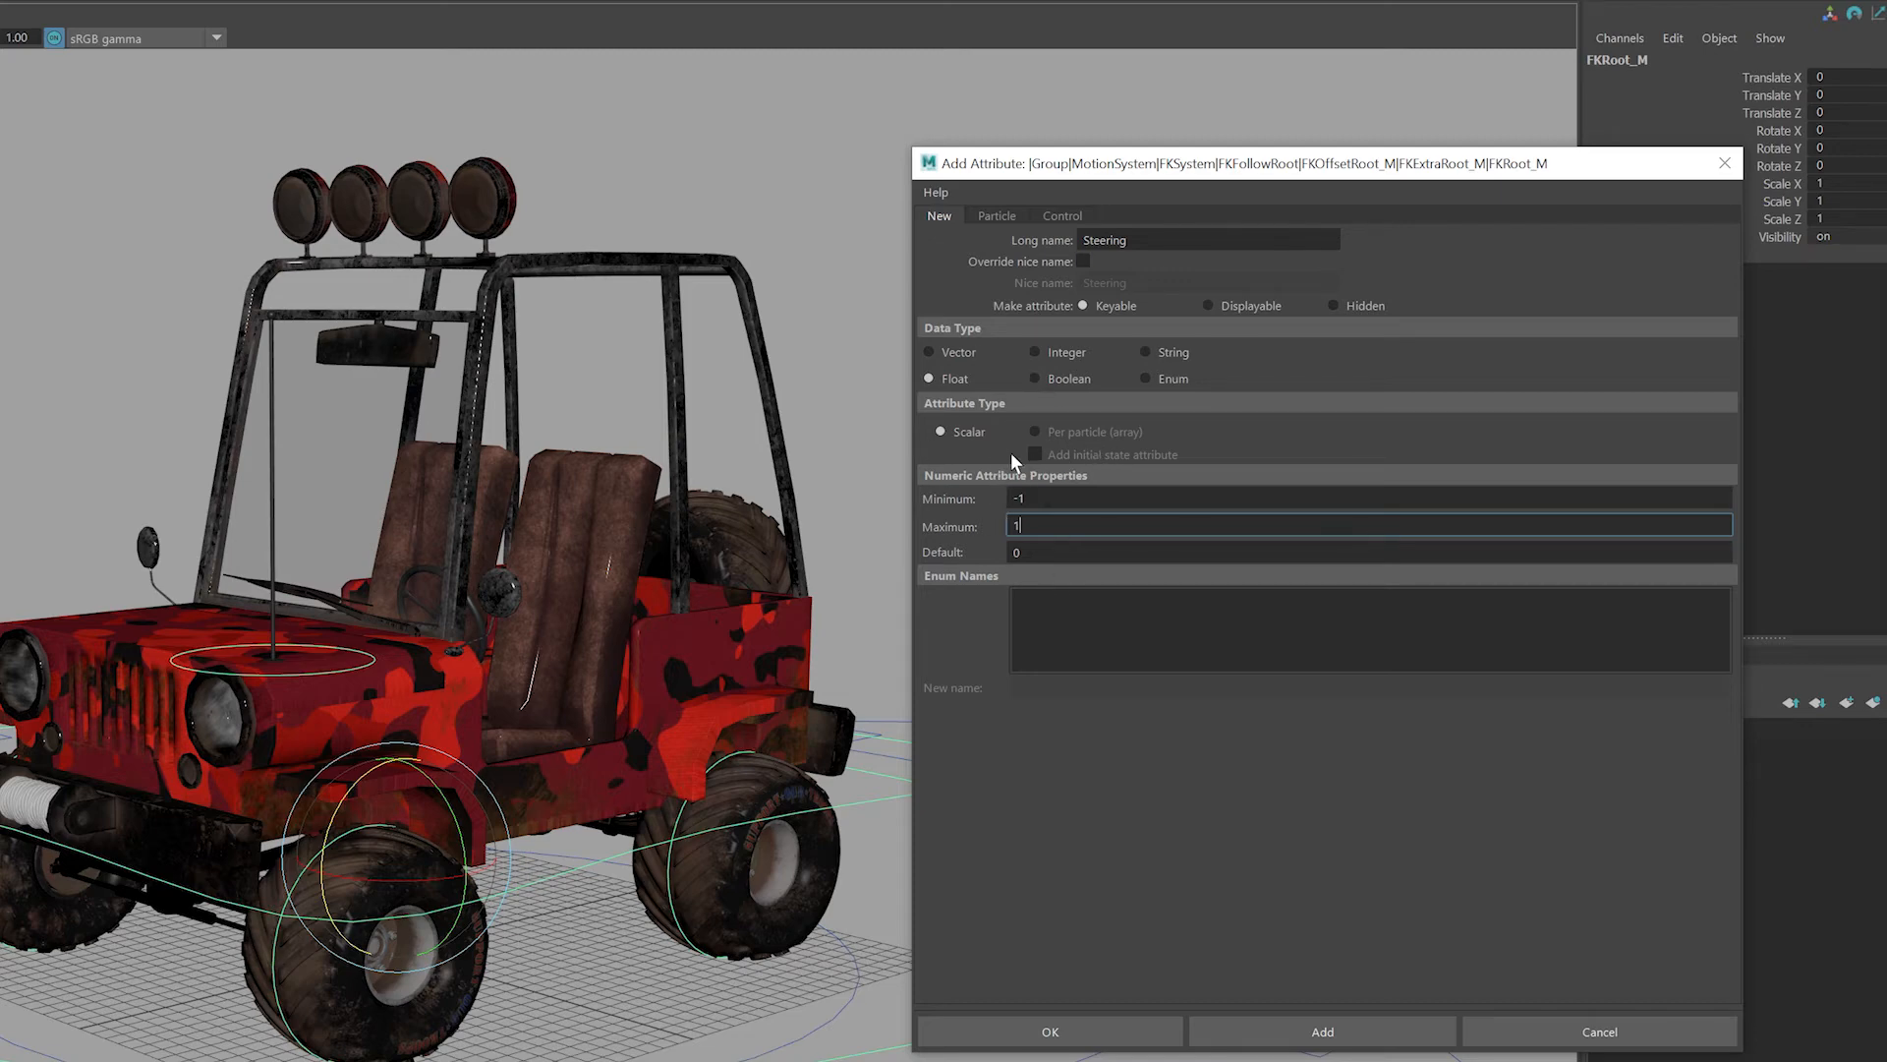
left_click(1098, 1027)
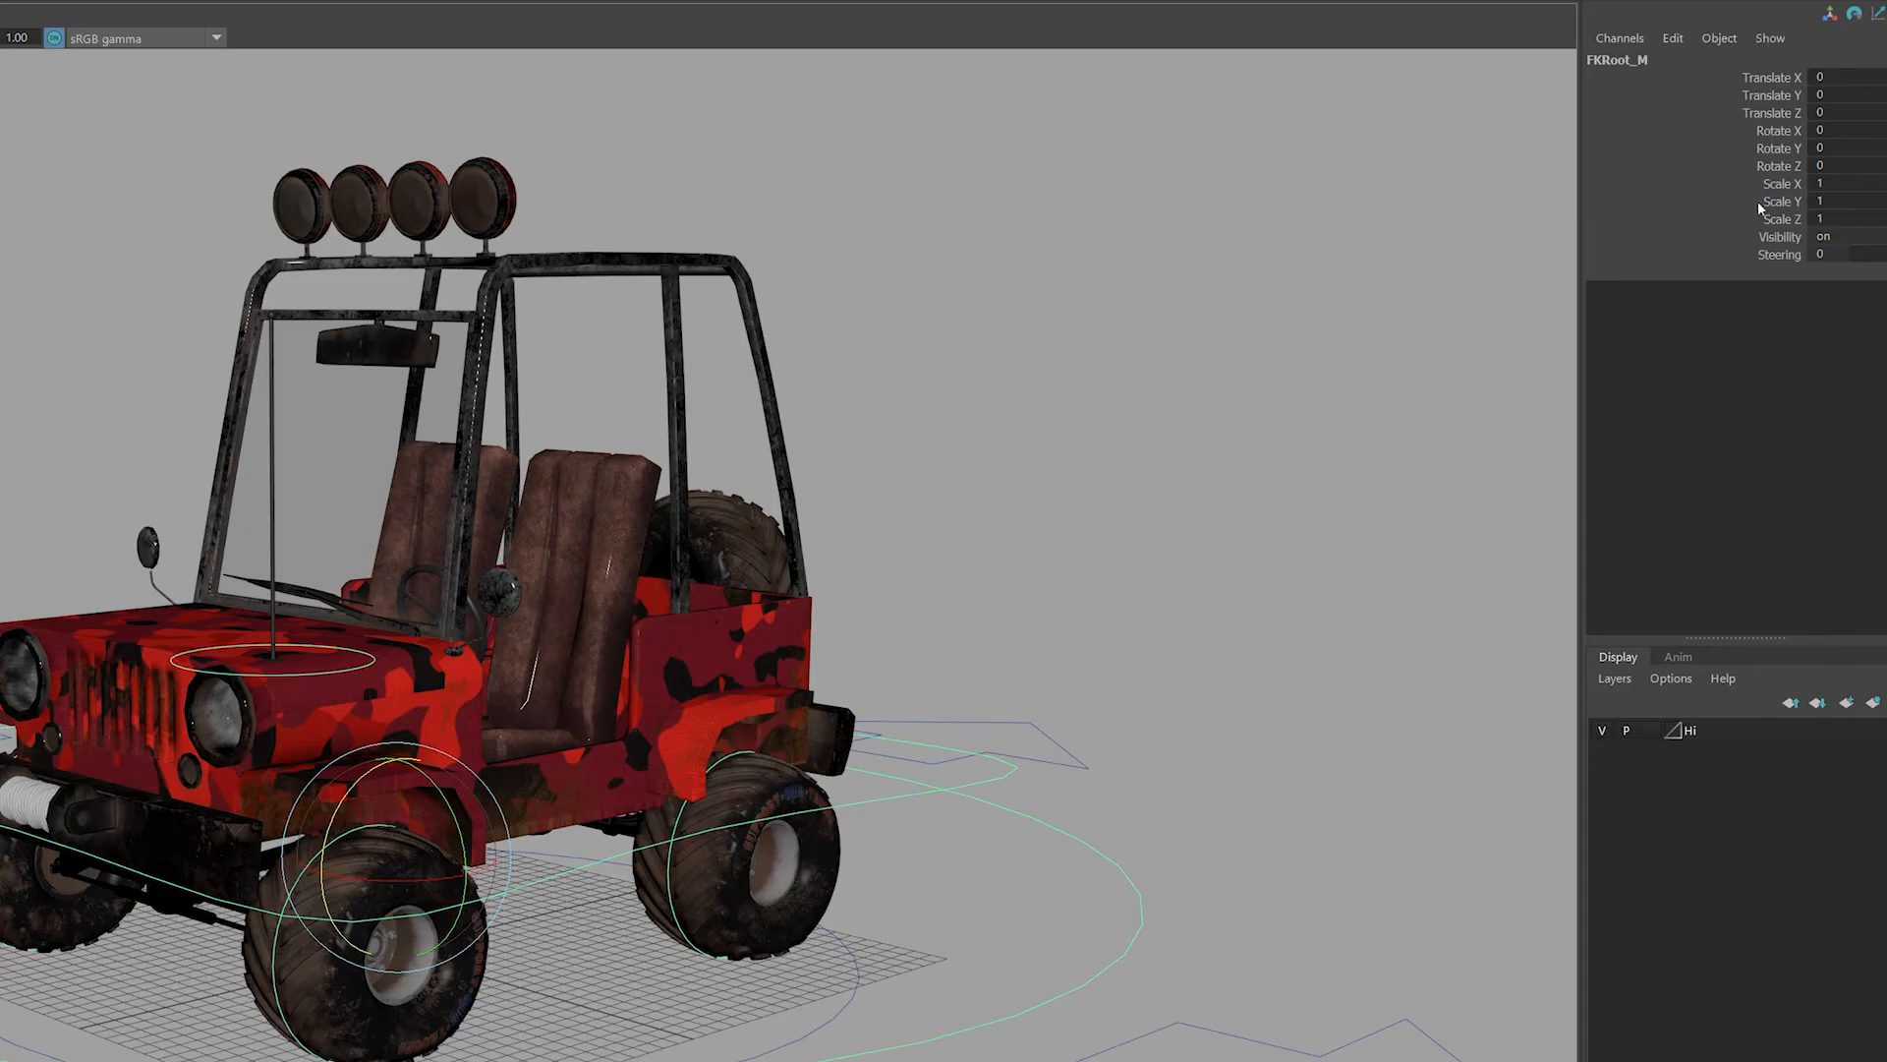
Test FKRoot_M's Steering attribute by scrubbing its value to 1.
left_click(1781, 255)
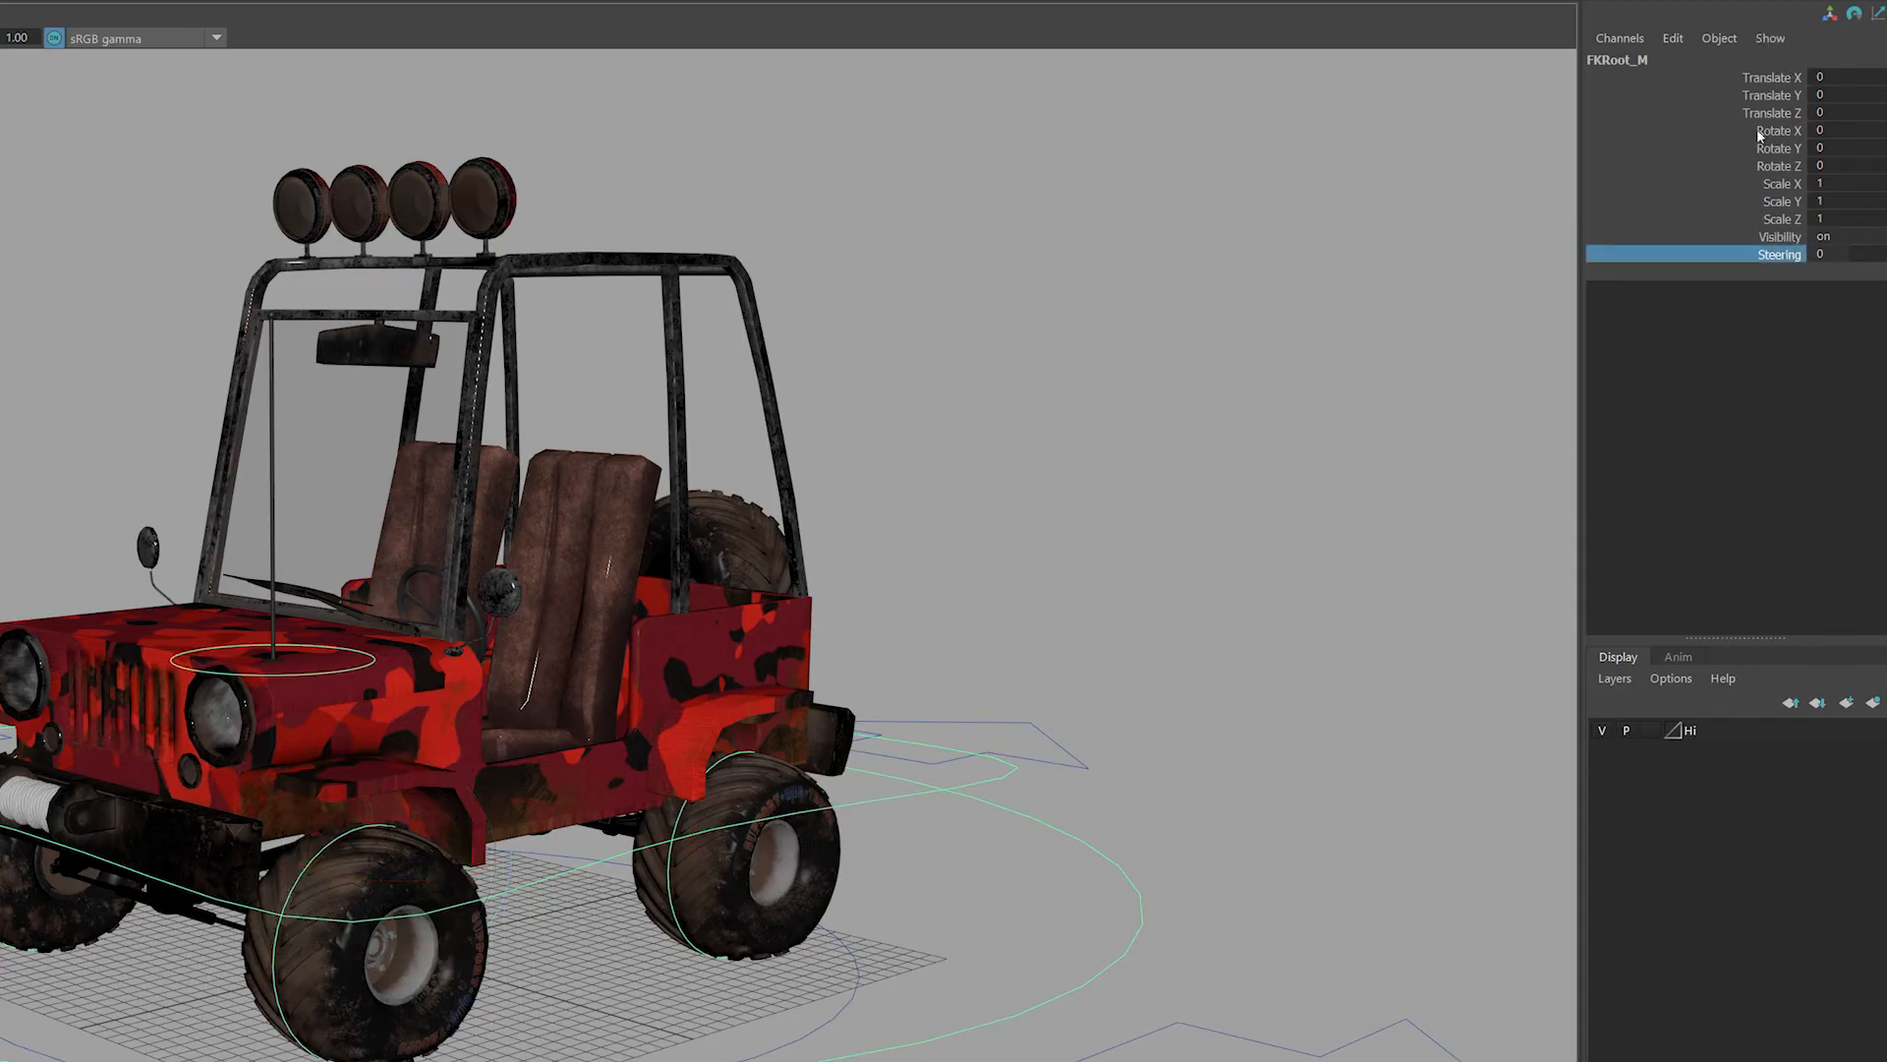
middle_click_drag(1310, 288, 1415, 285)
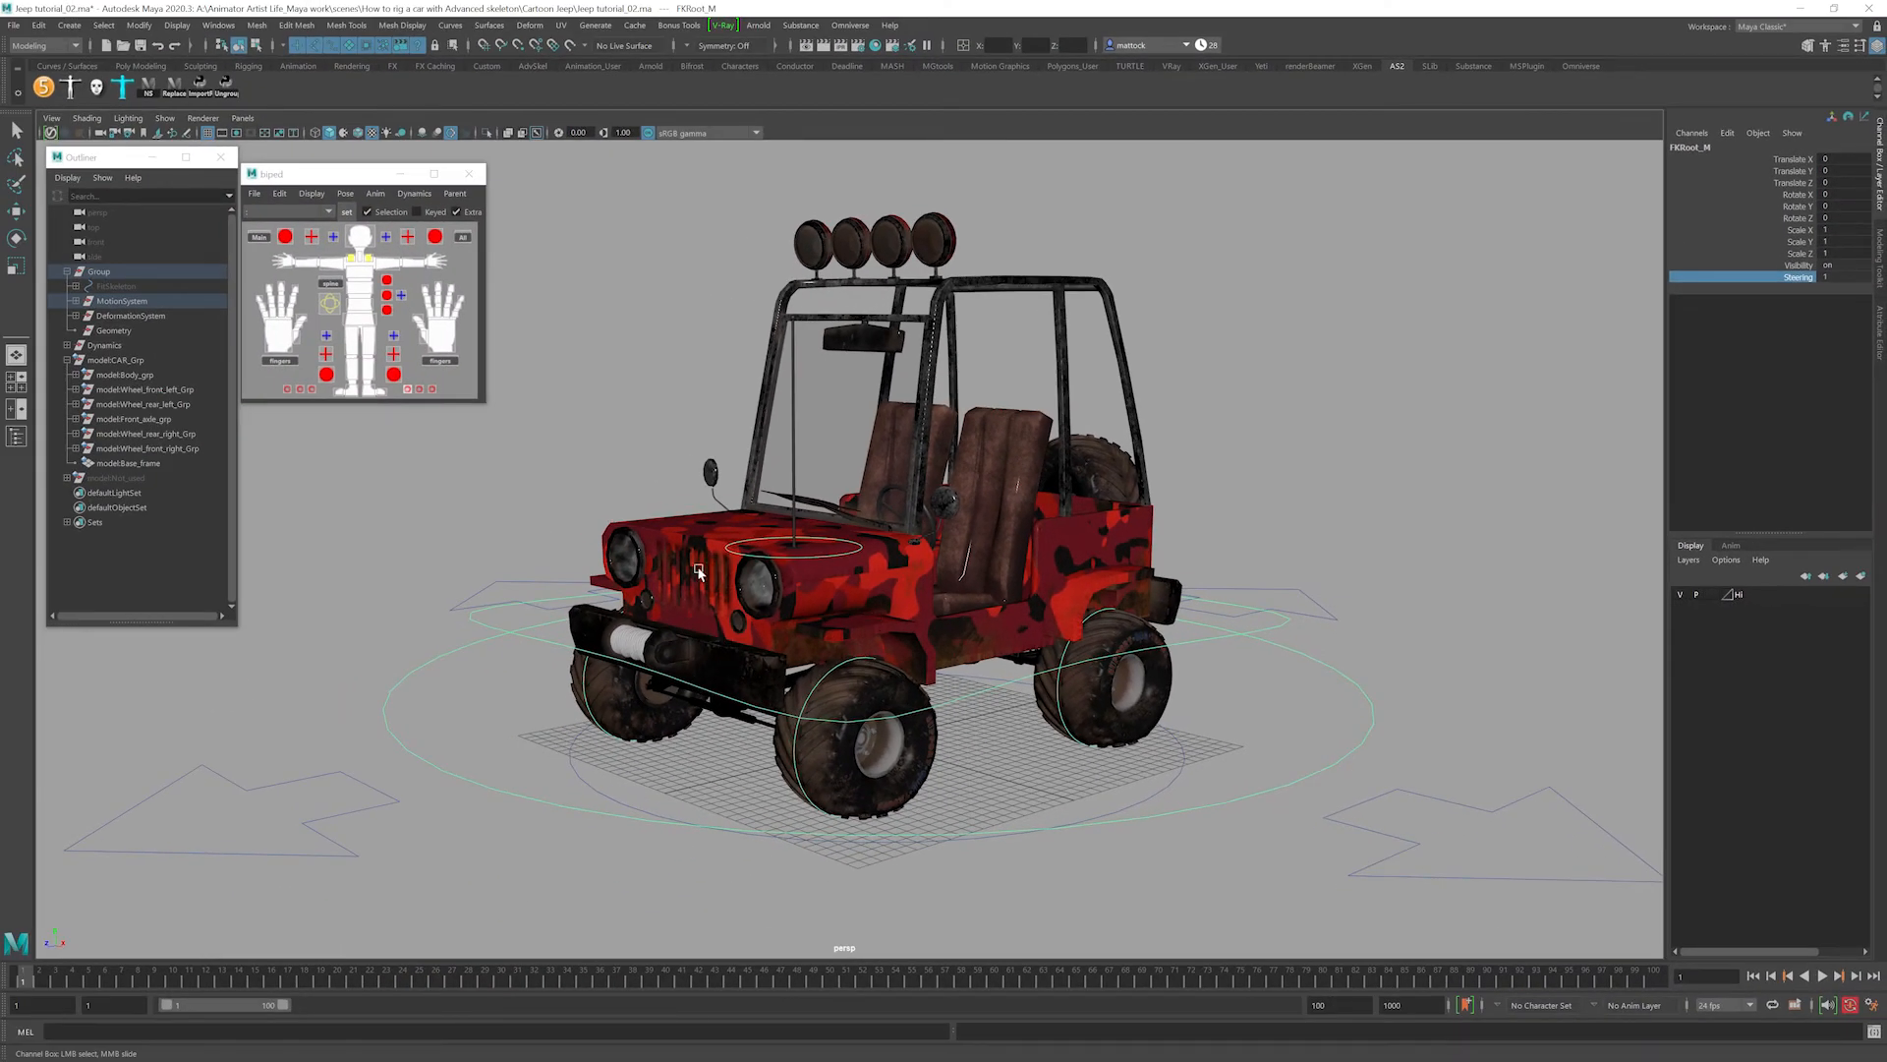
right_click_drag(665, 595, 796, 618, "alt")
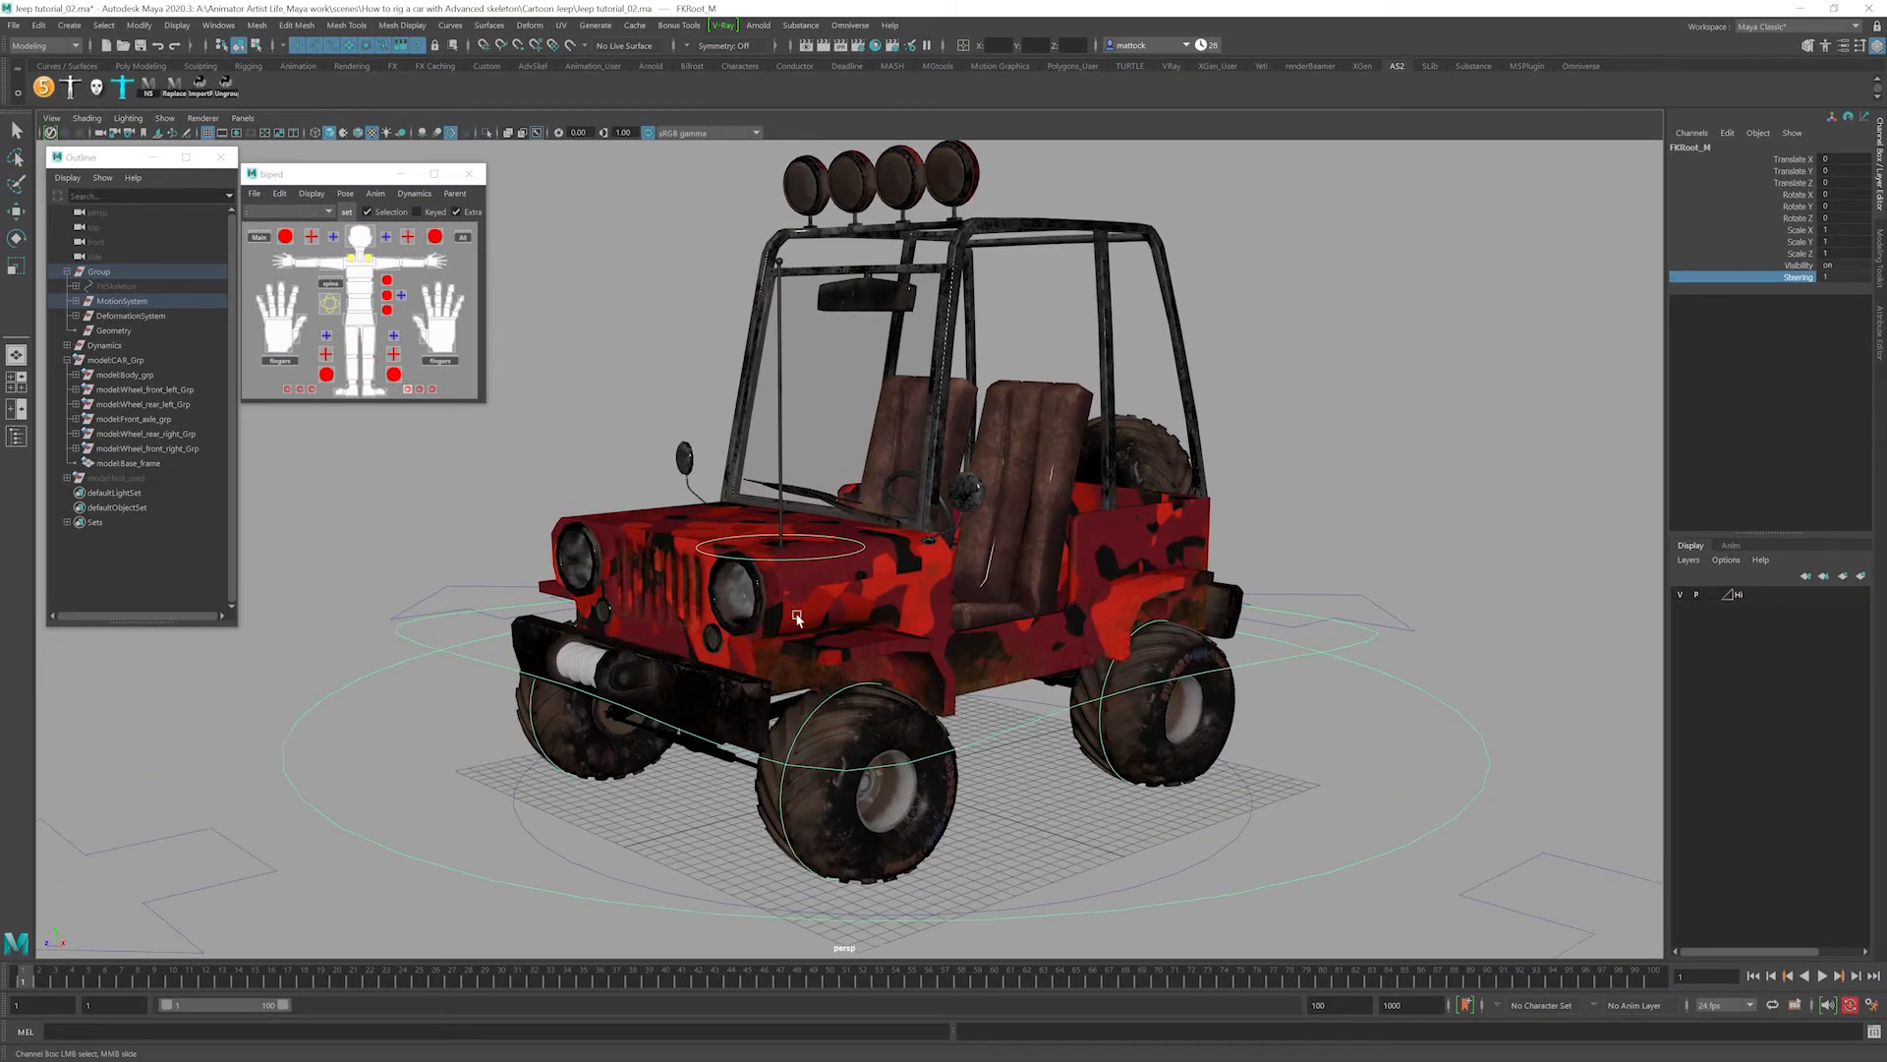
middle_click_drag(796, 617, 885, 550, "alt")
left_click_drag(884, 551, 892, 529, "alt")
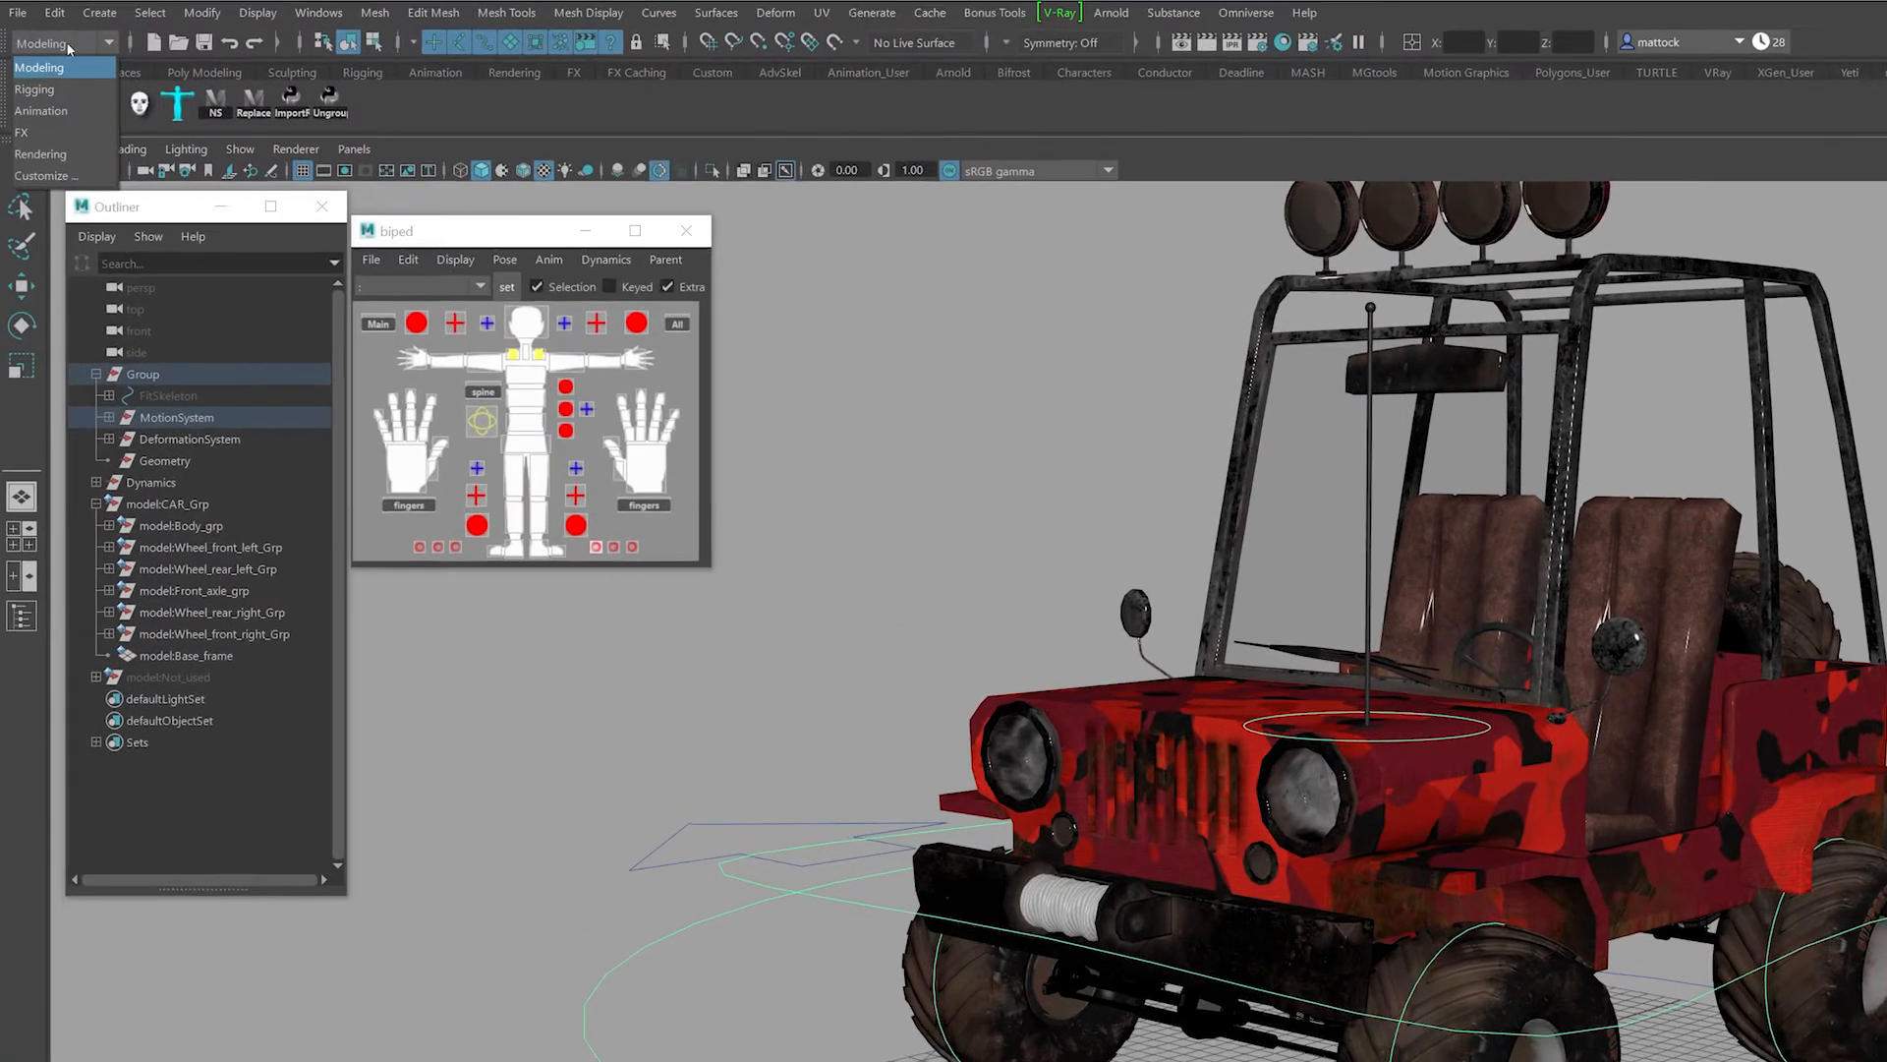
Switch to the Animation menu set and open the Set Driven Key window.
left_click(67, 46)
left_click(51, 114)
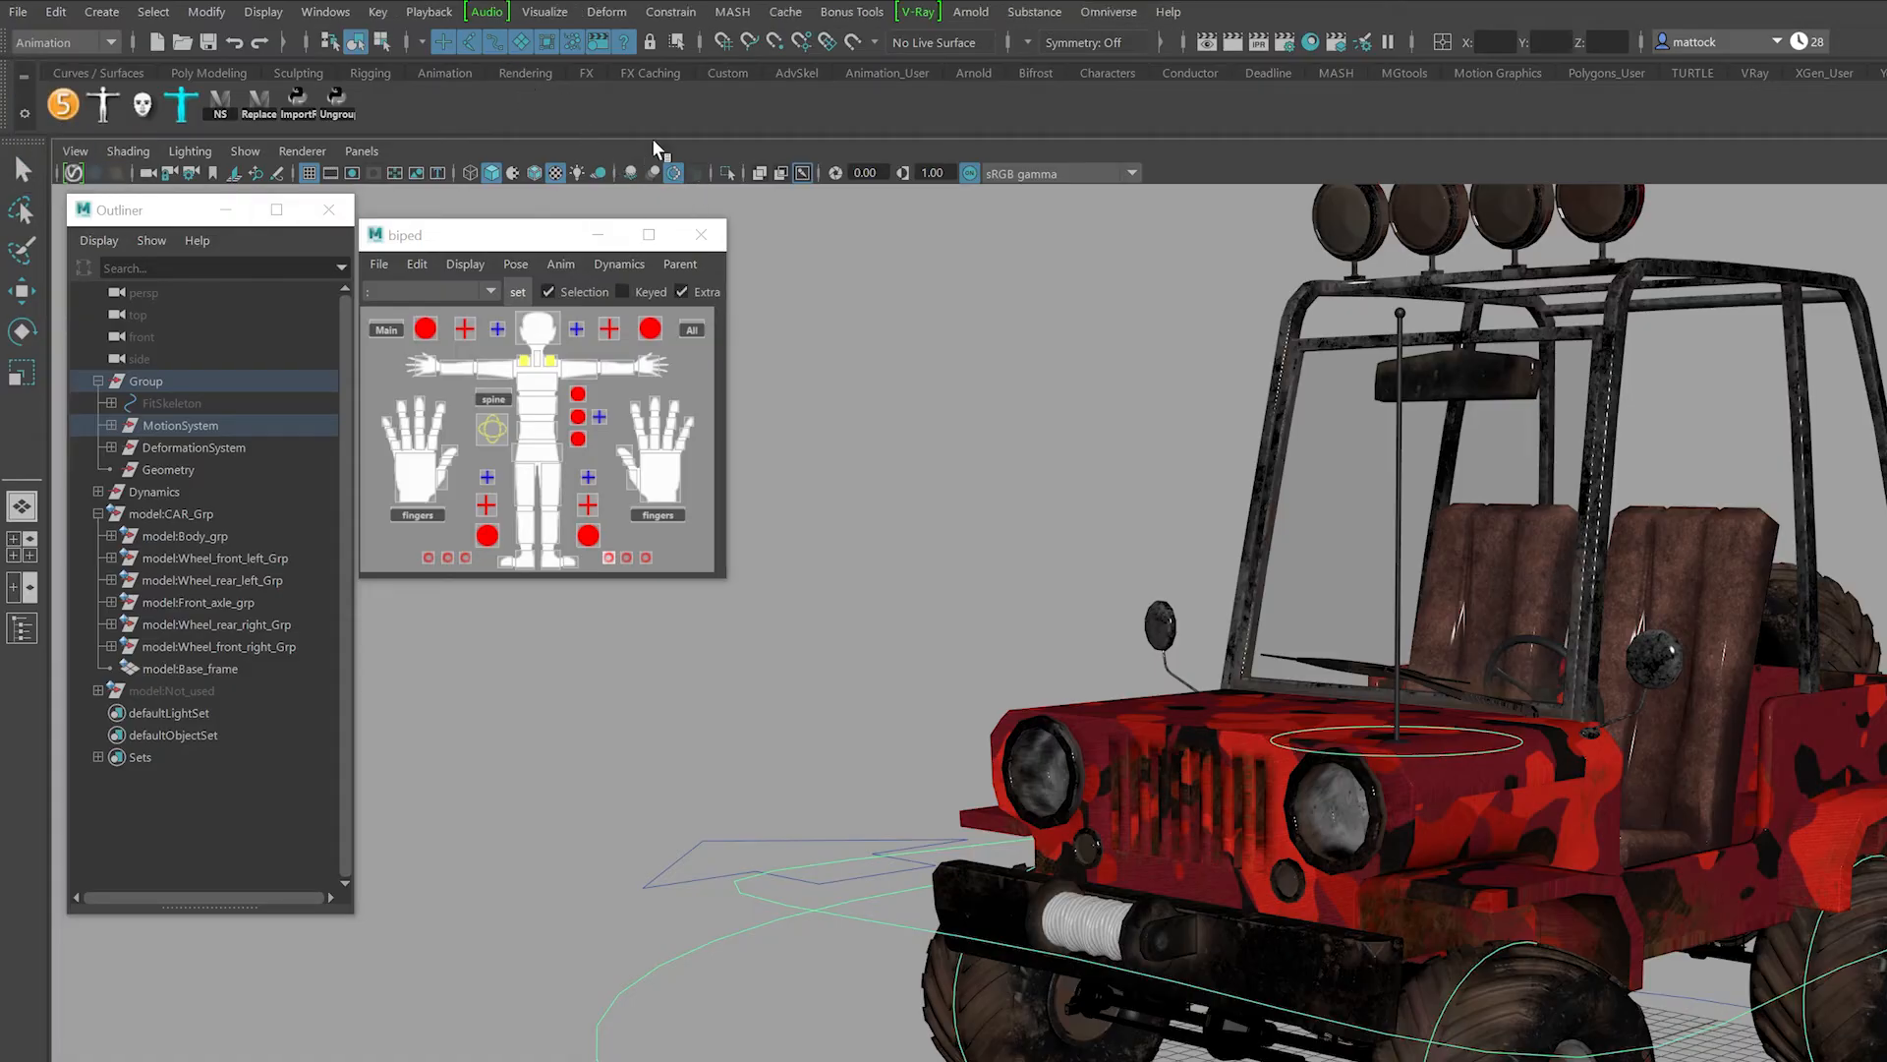
left_click(377, 12)
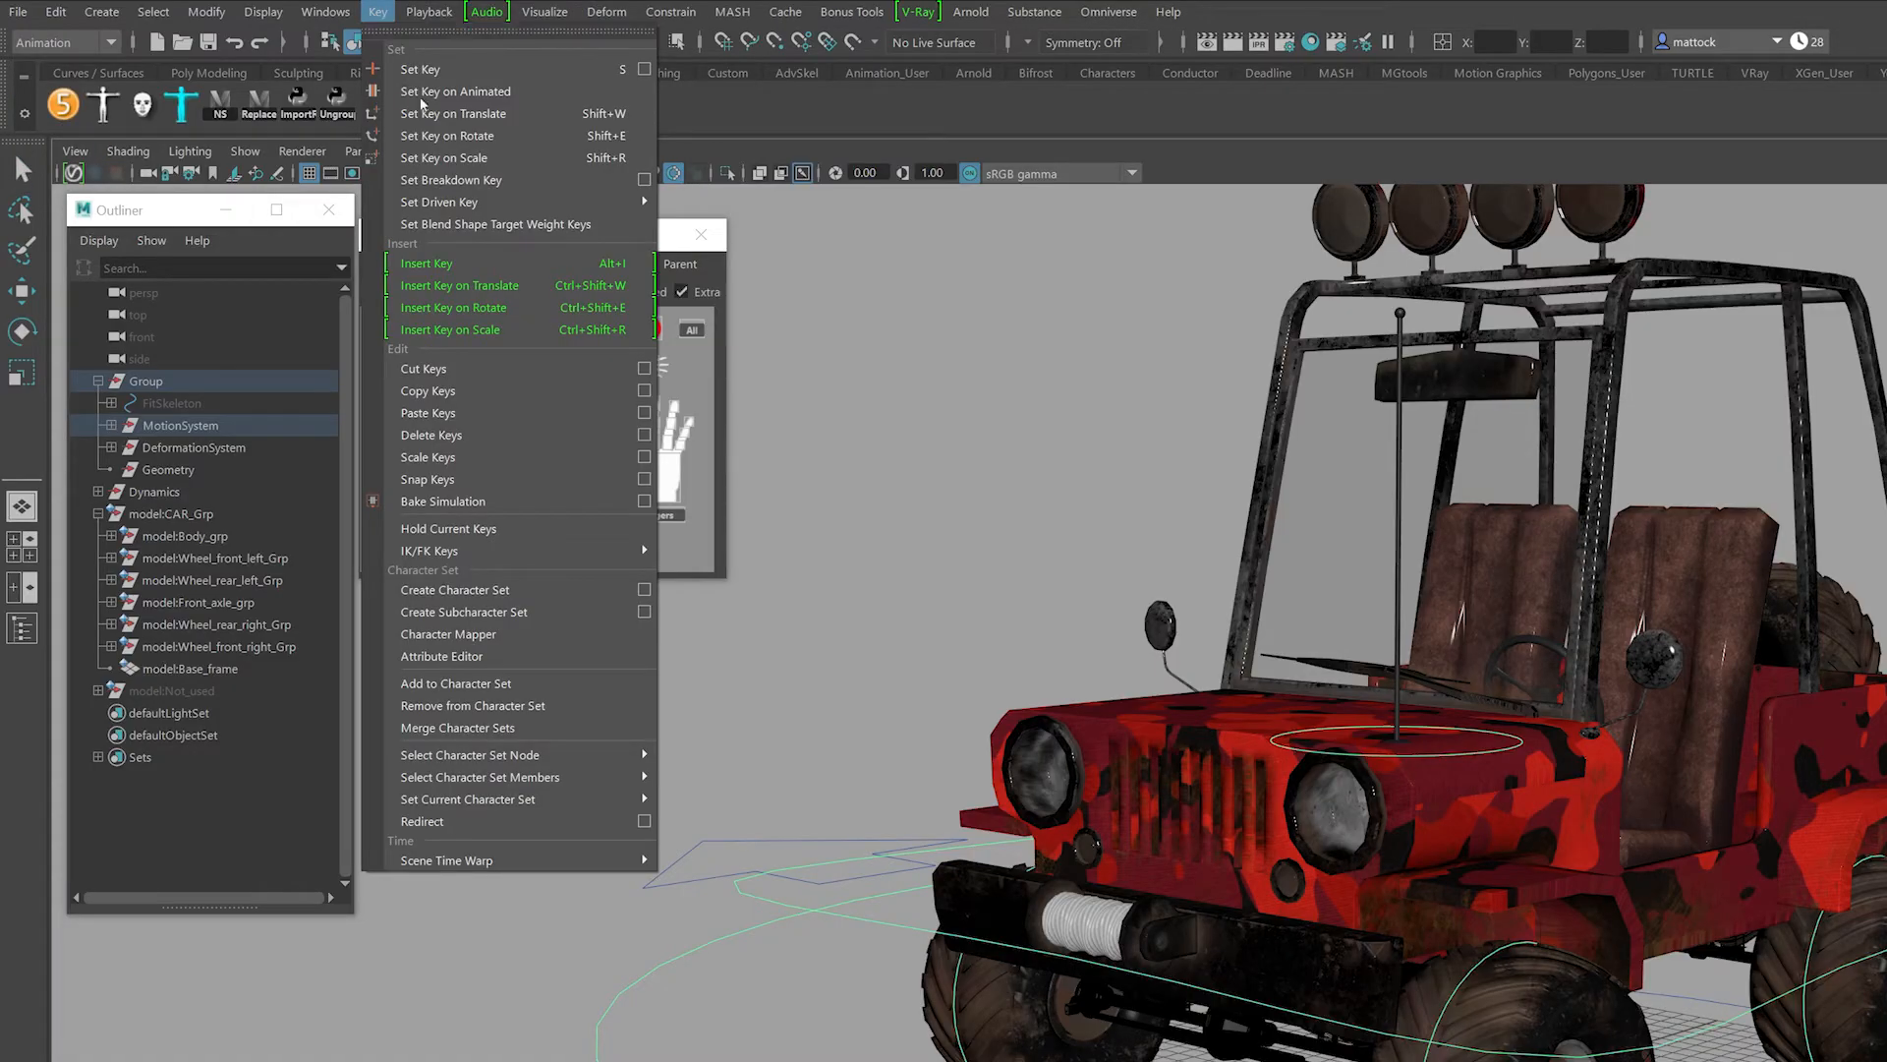
mouse_move(477, 203)
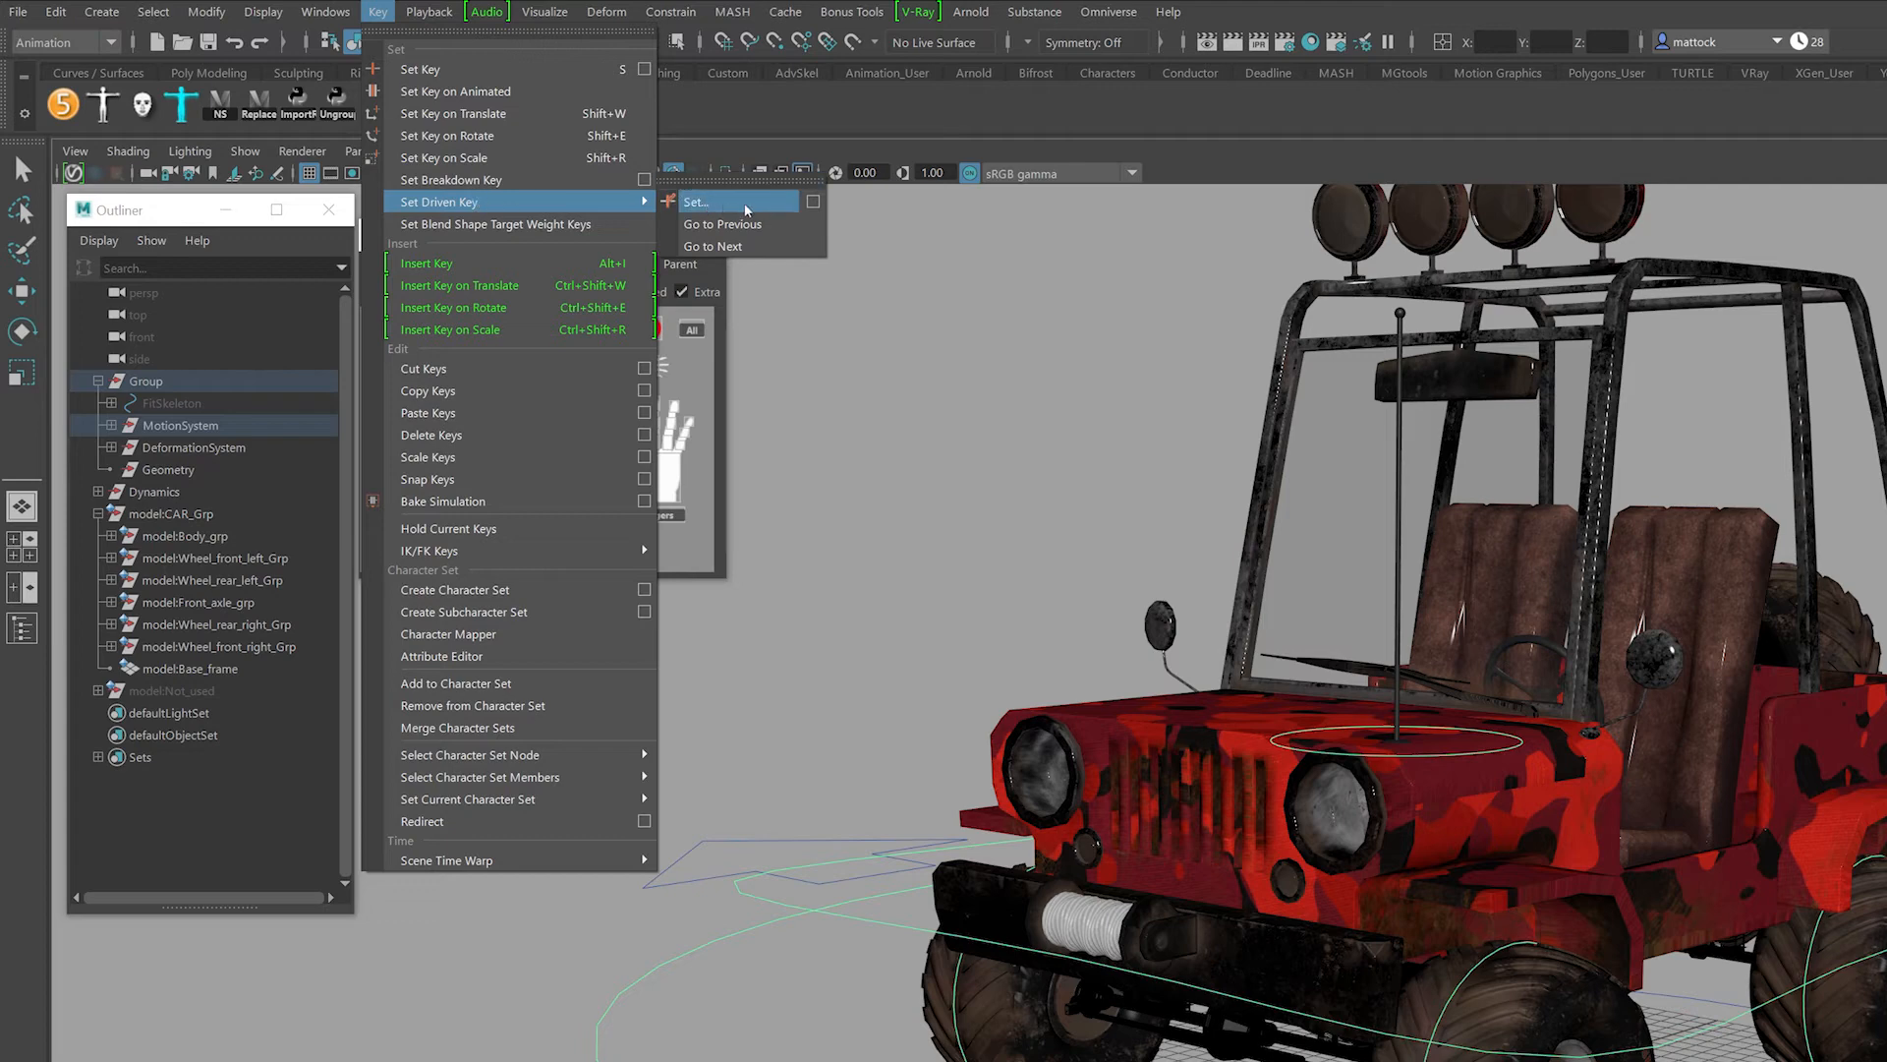
left_click(813, 203)
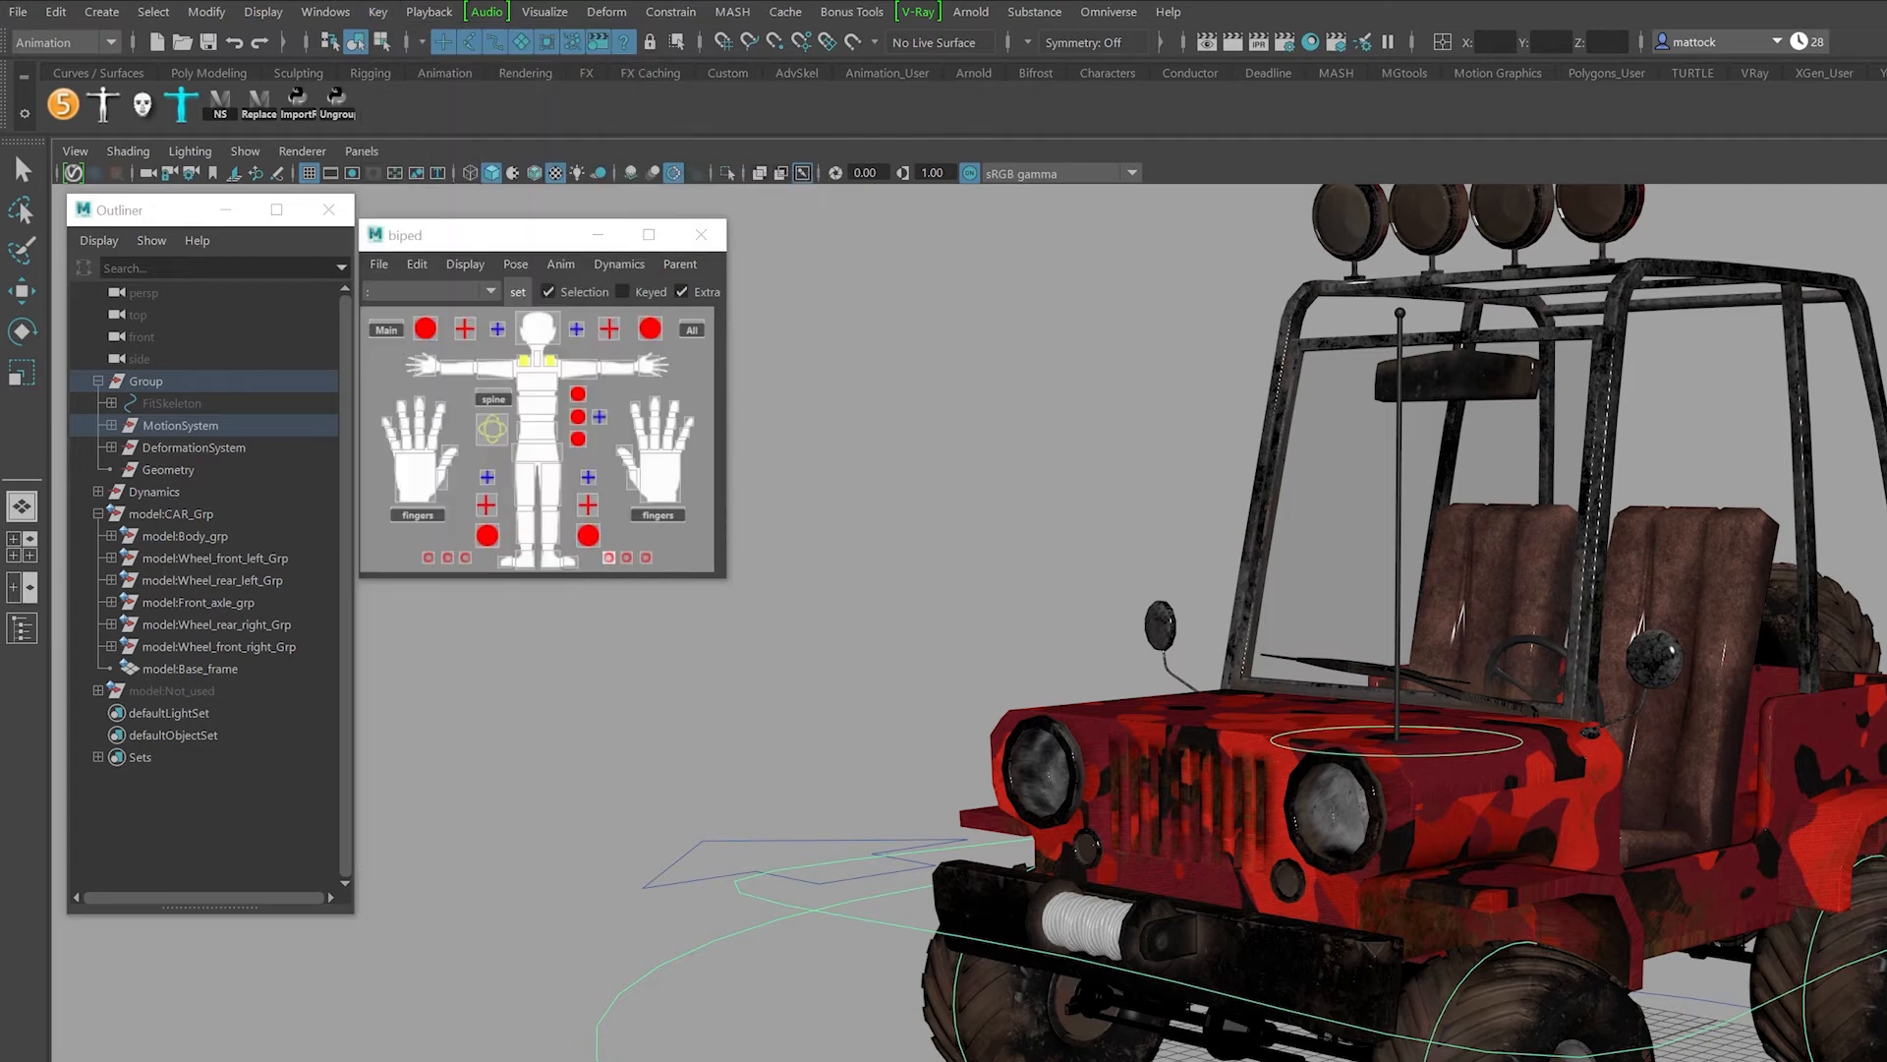
Close the biped picker and load FKRoot_M as the driver for the driven keys.
left_click_drag(1423, 406, 793, 294)
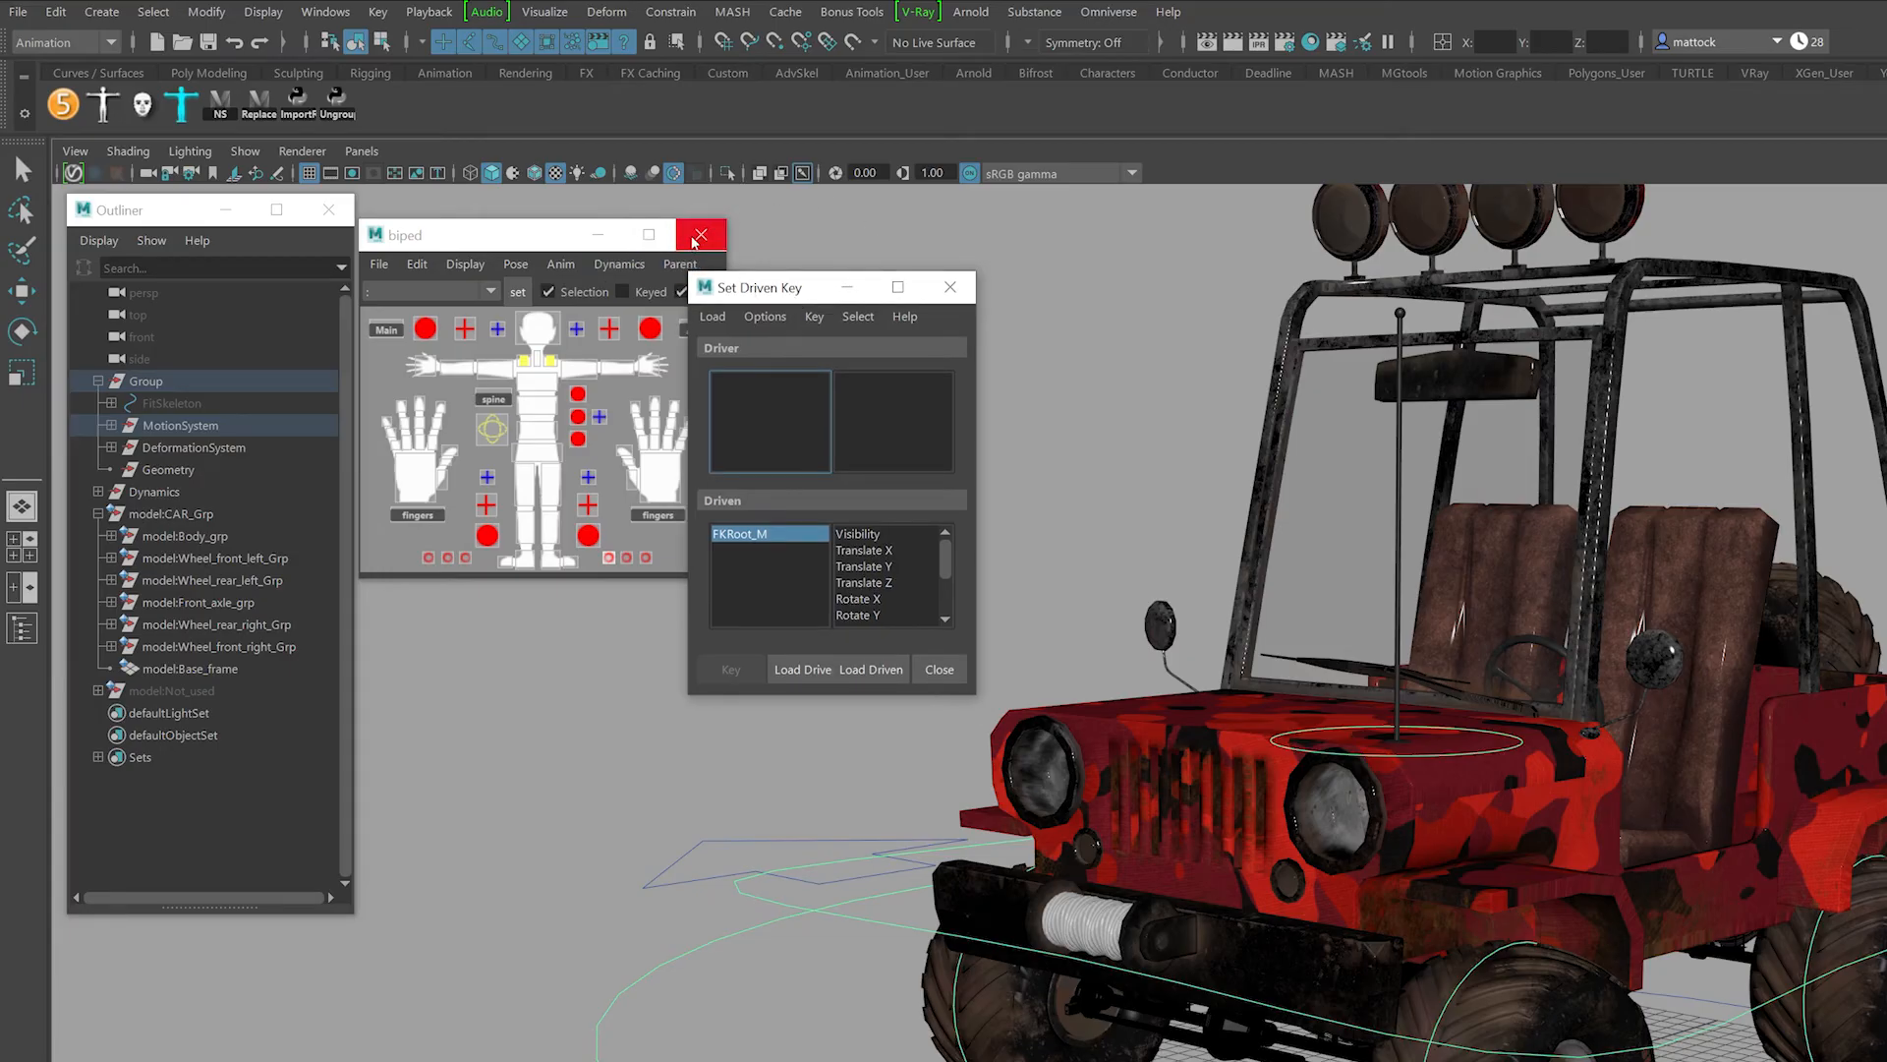
left_click(699, 236)
left_click_drag(776, 288, 642, 259)
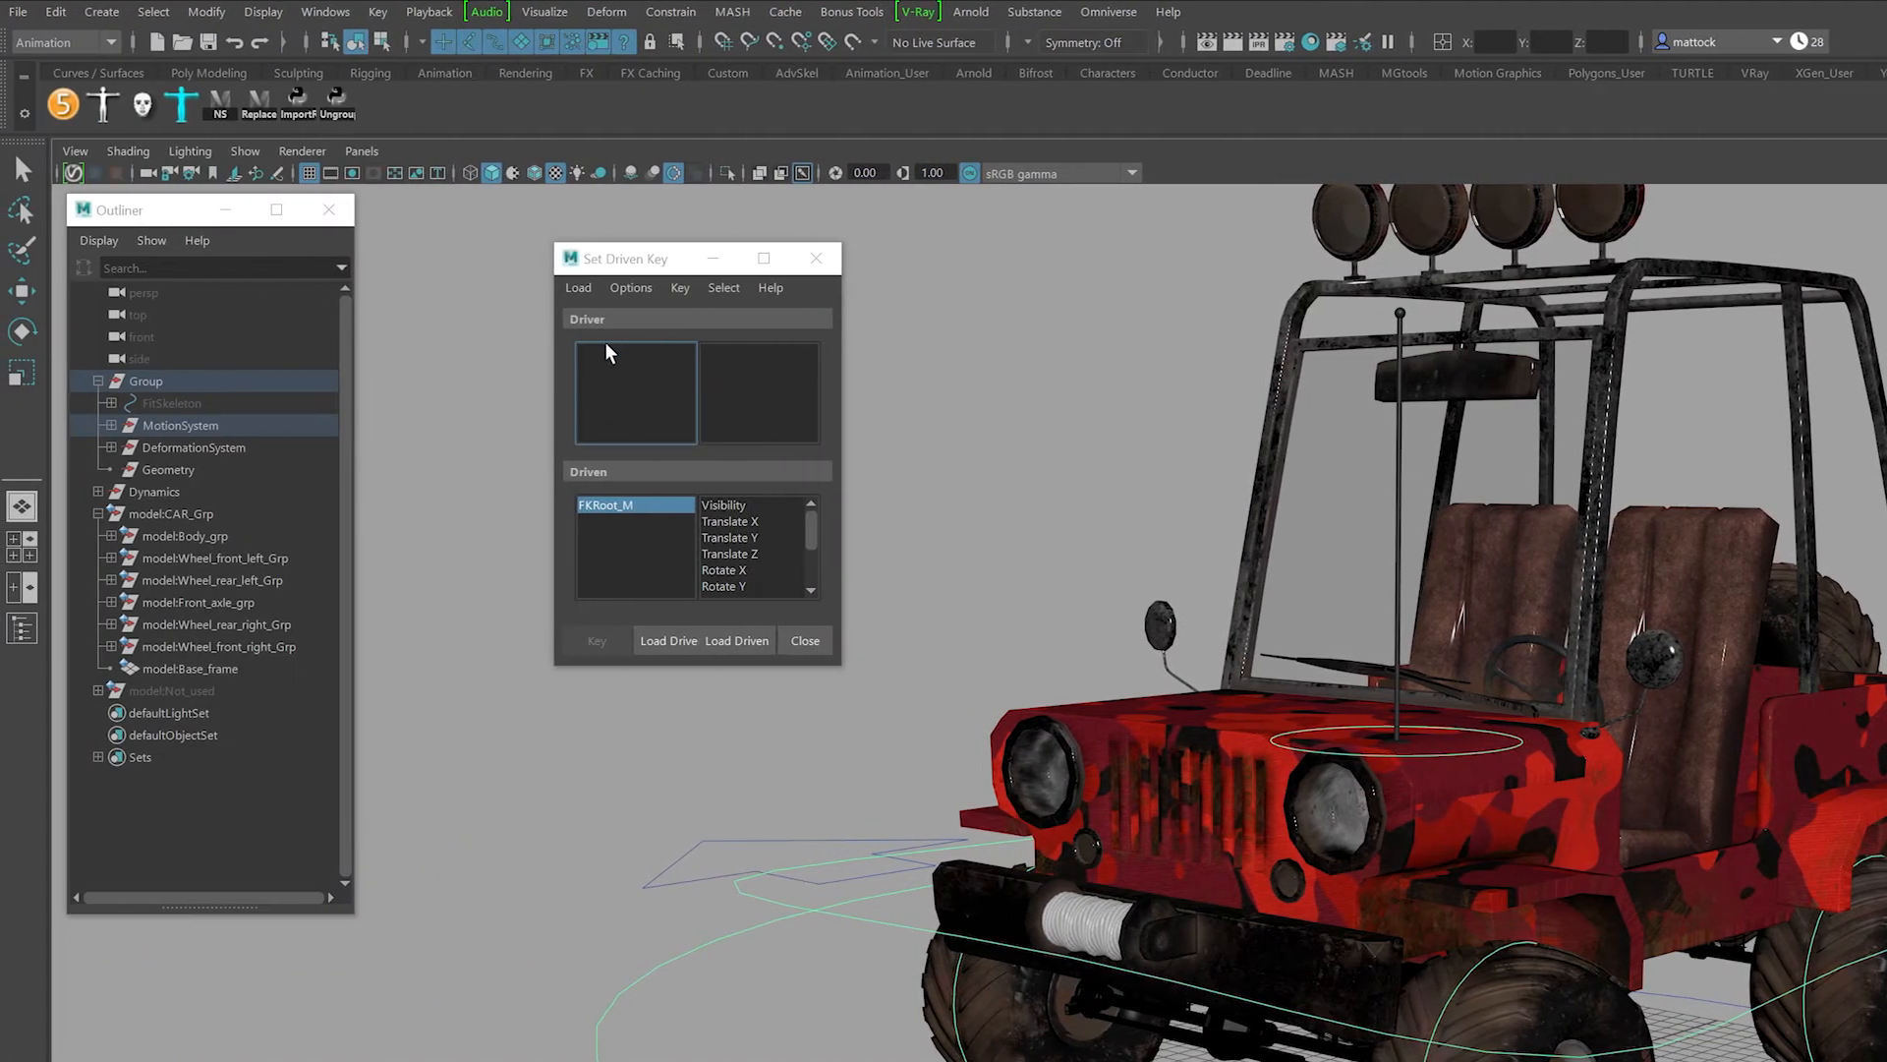
left_click(581, 290)
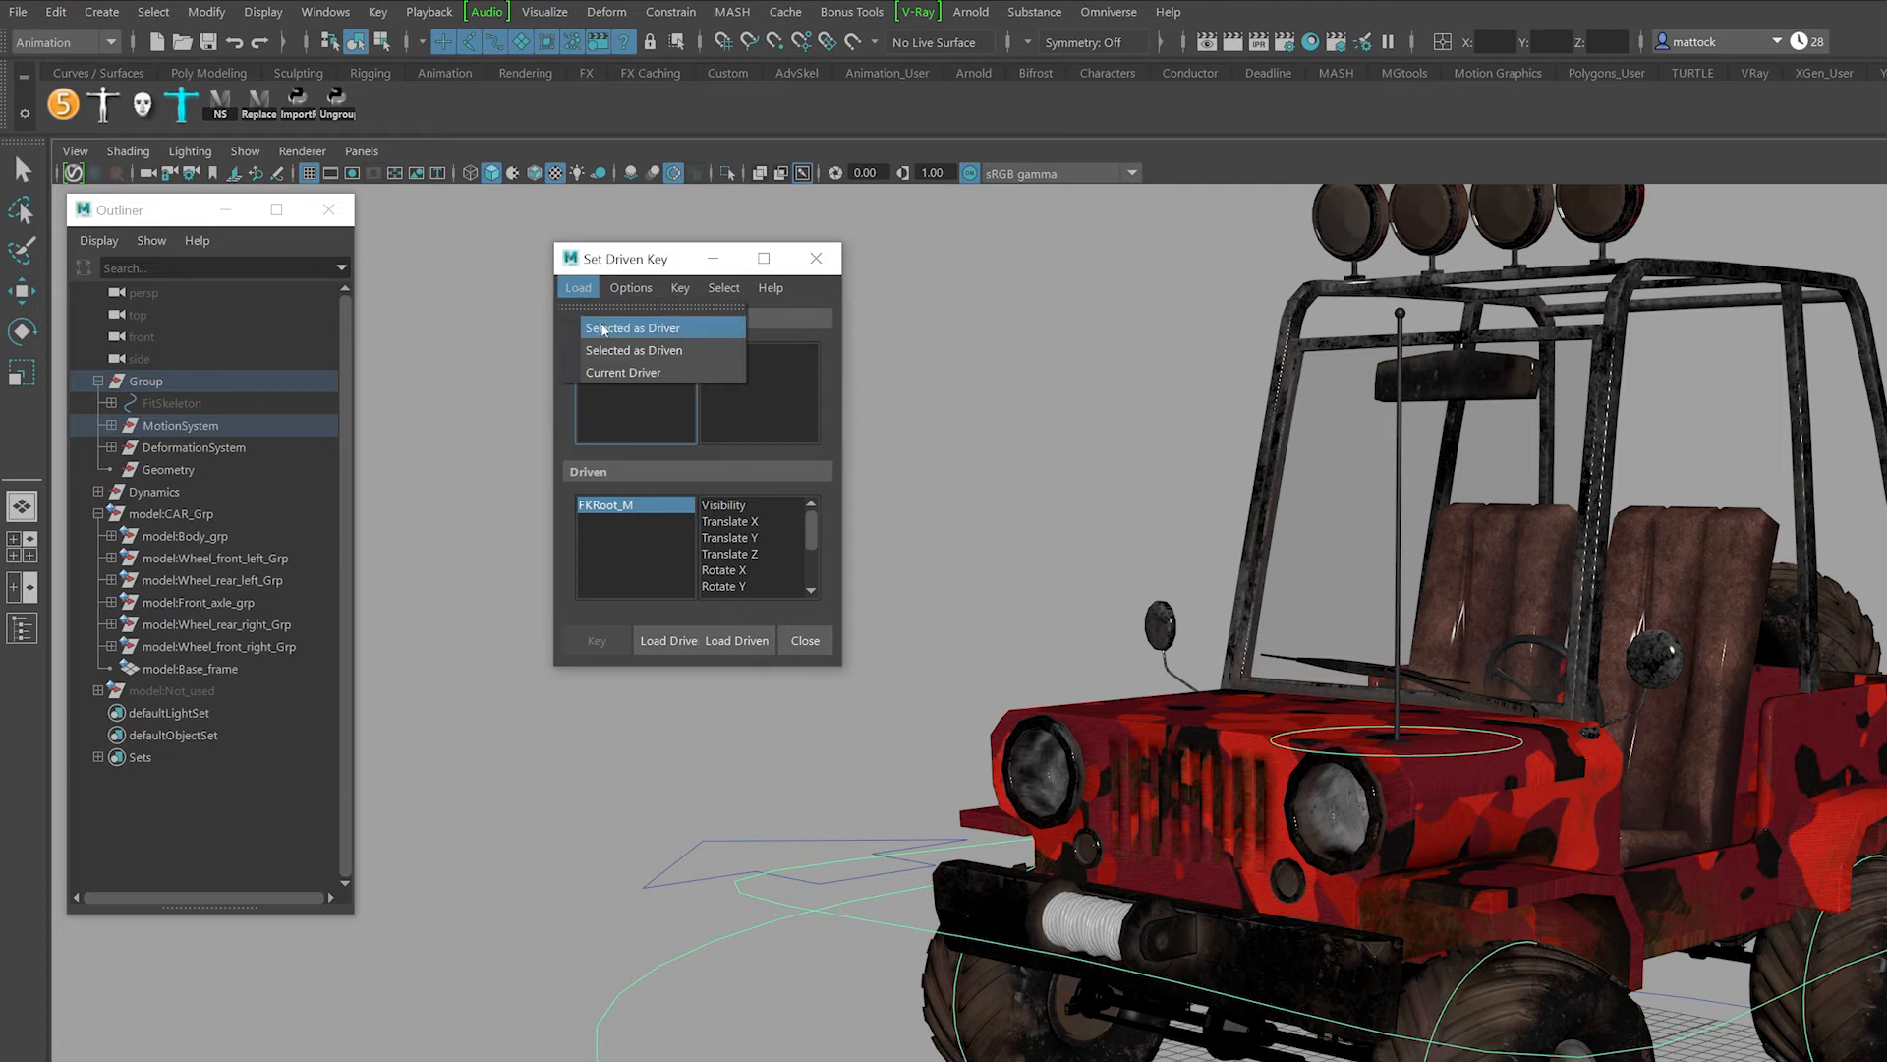
left_click(605, 328)
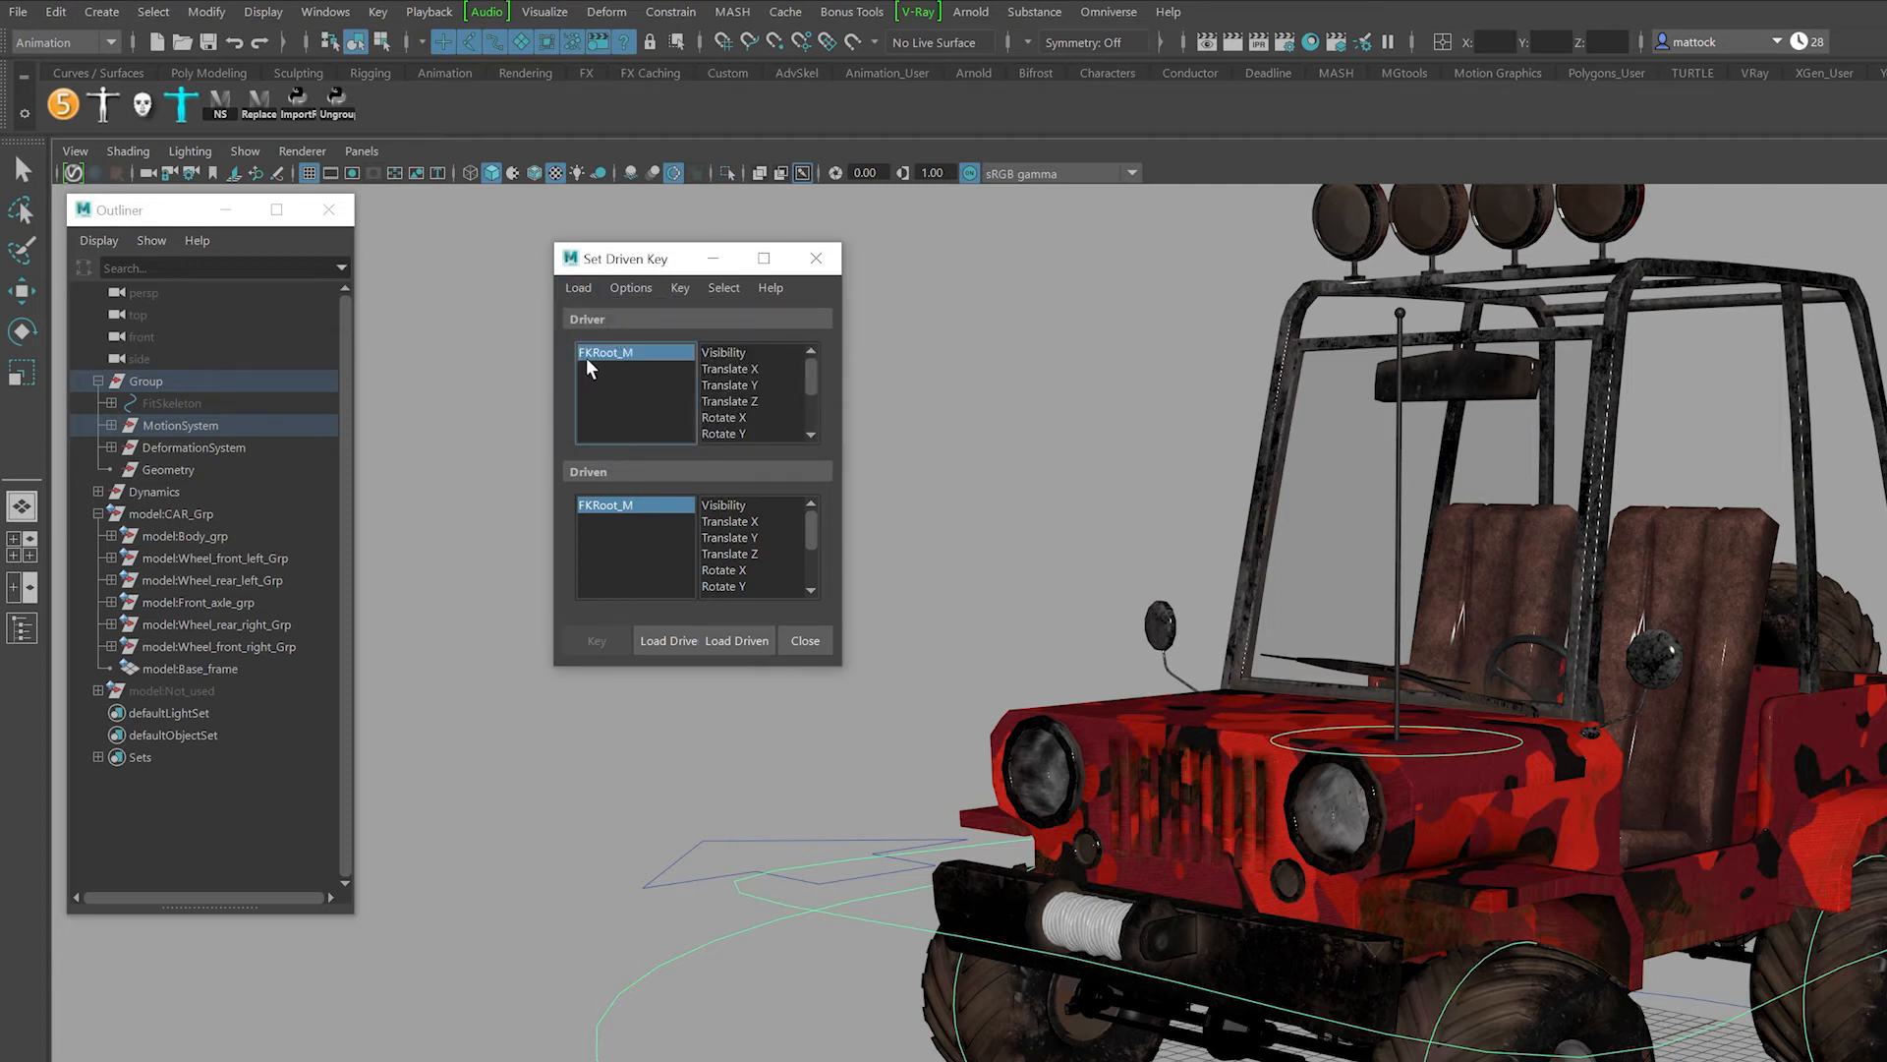
Choose FKRoot_M's Steering attribute as the driver attribute for the driven keys.
left_click_drag(810, 367, 816, 409)
left_click(726, 437)
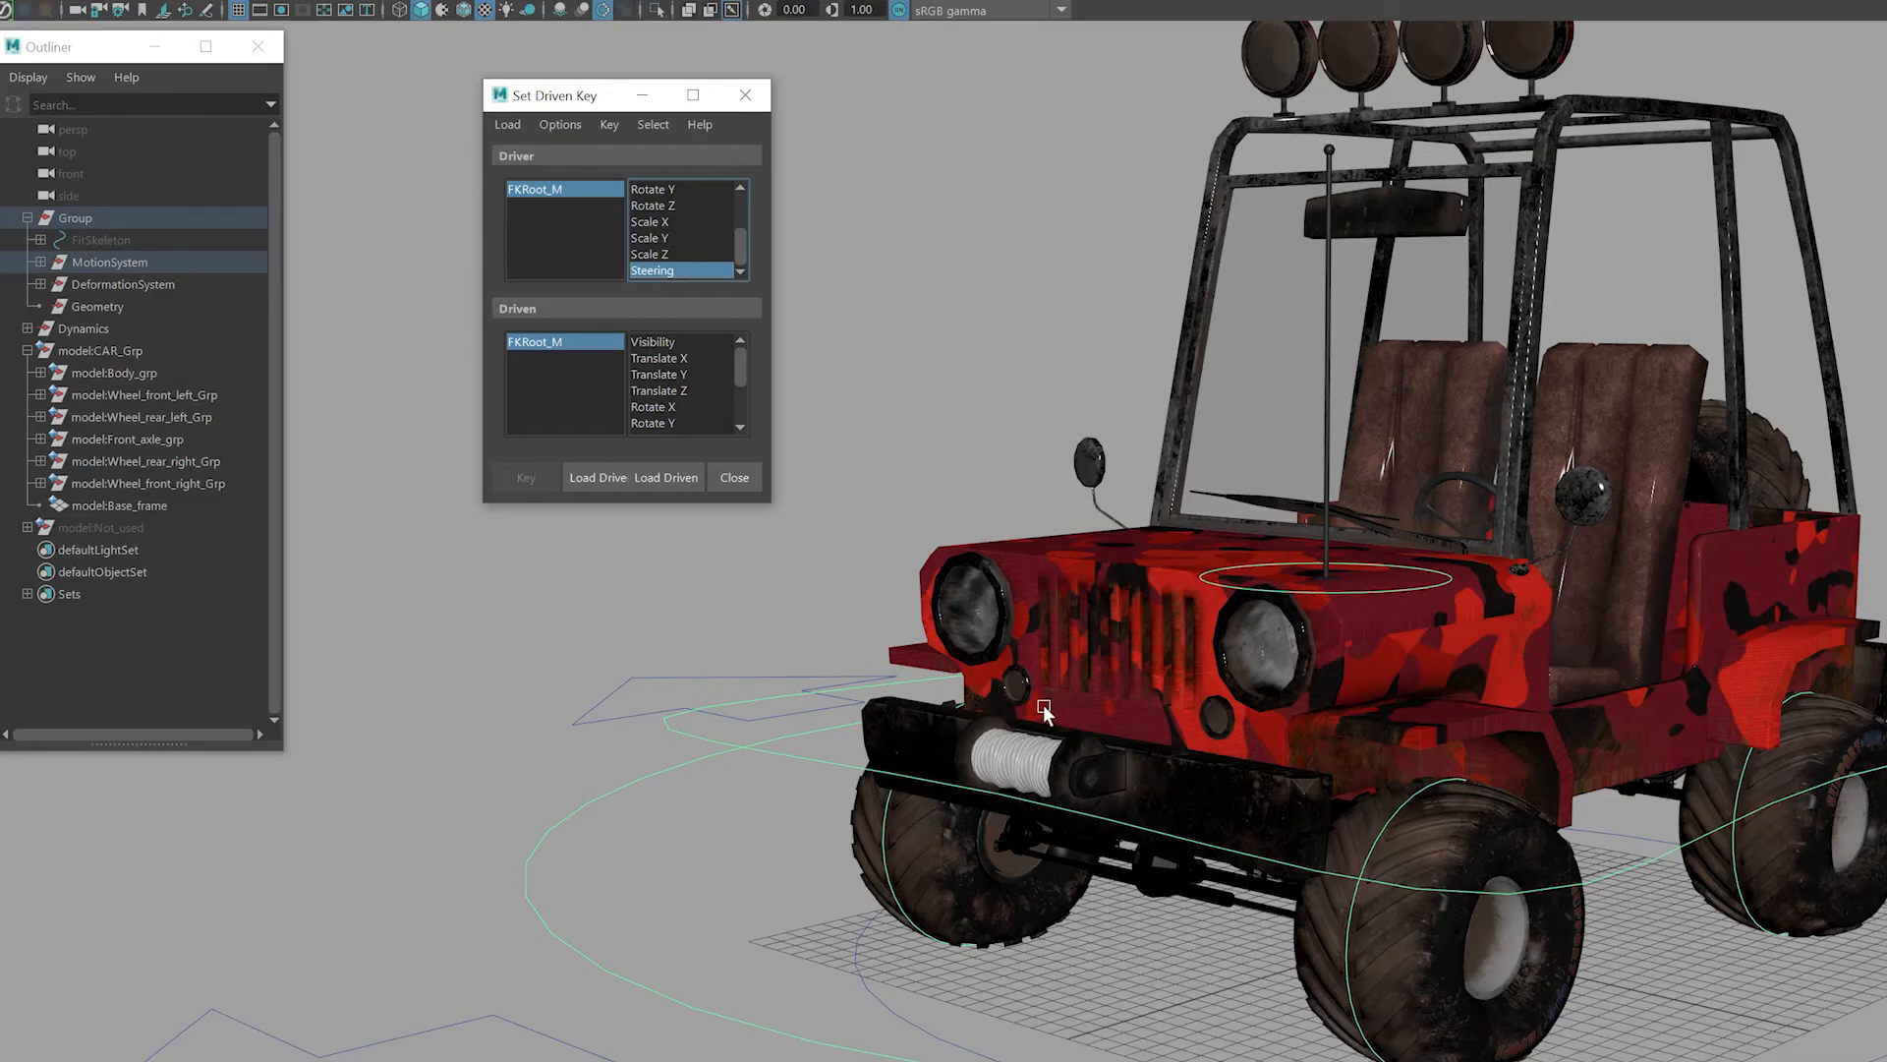
Load both front wheel controls together with FKRoot_M as driven objects.
right_click_drag(857, 759, 910, 767, "alt")
middle_click_drag(910, 767, 1047, 756, "alt")
left_click_drag(1047, 757, 961, 793, "alt")
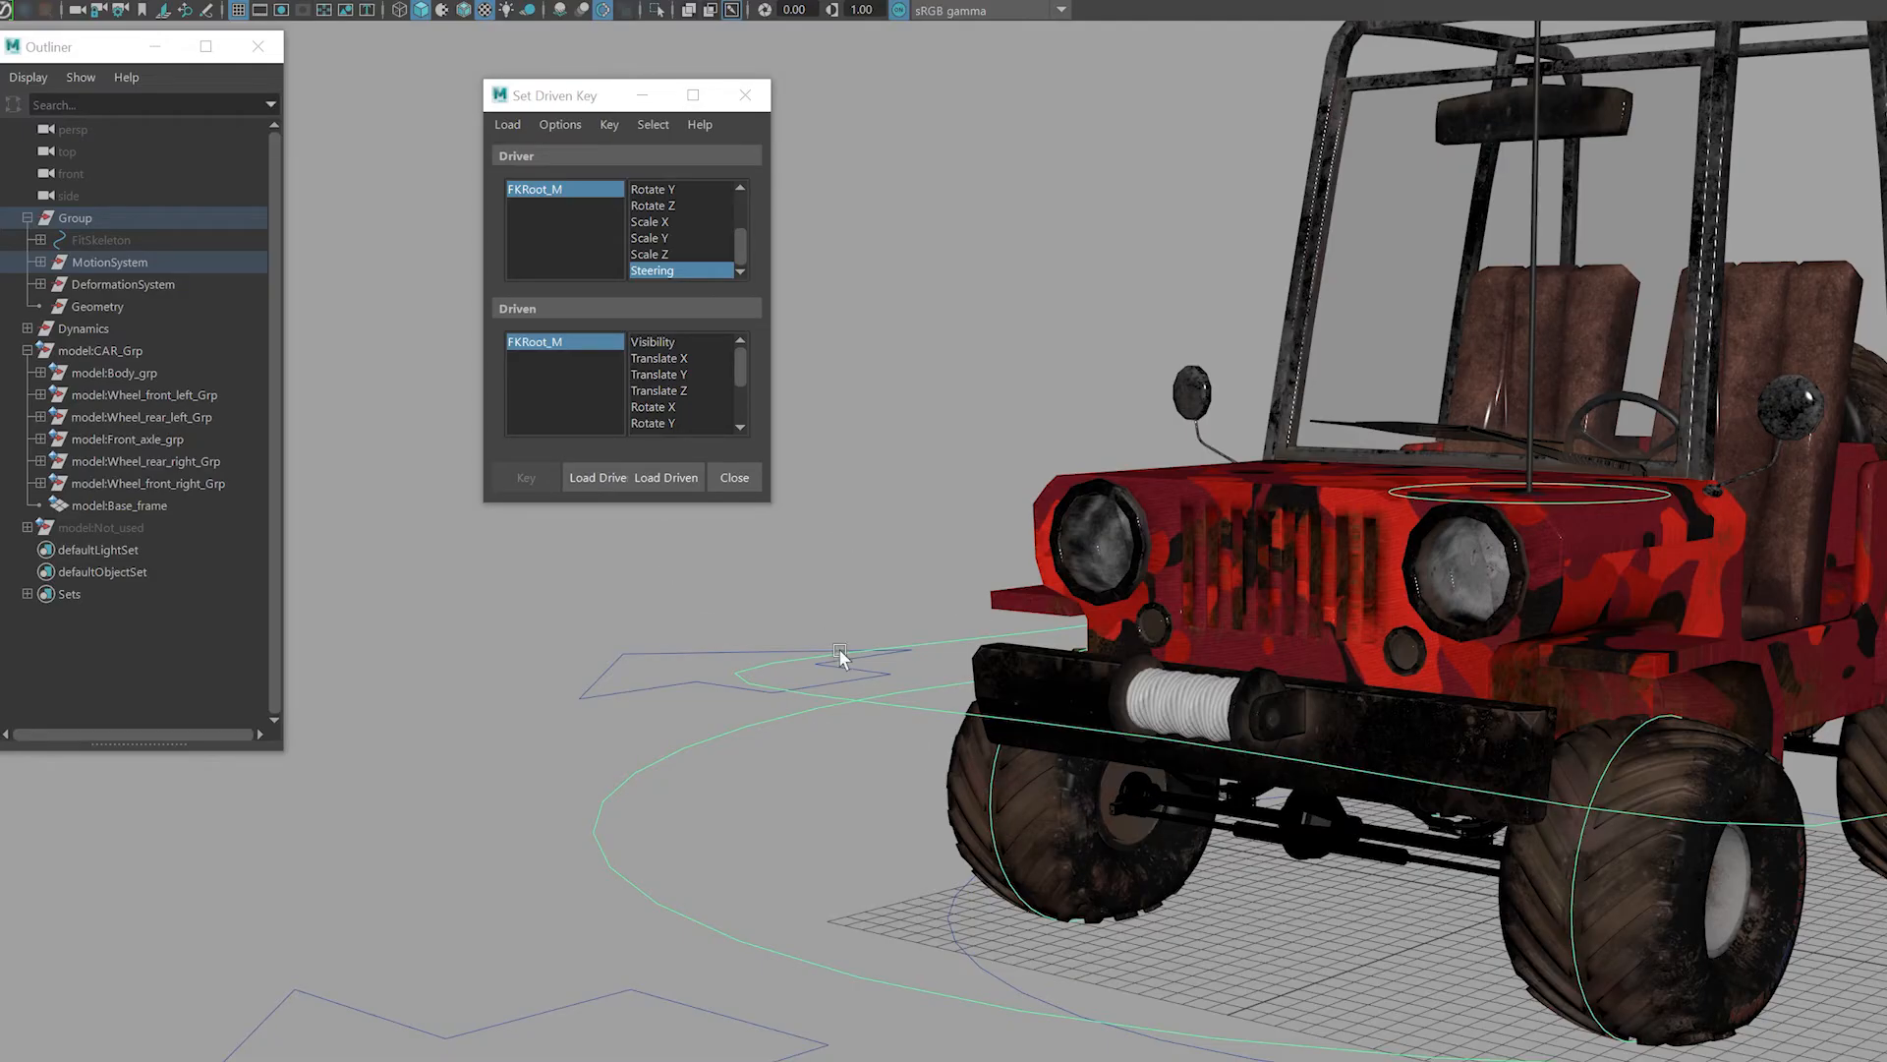
left_click(995, 794)
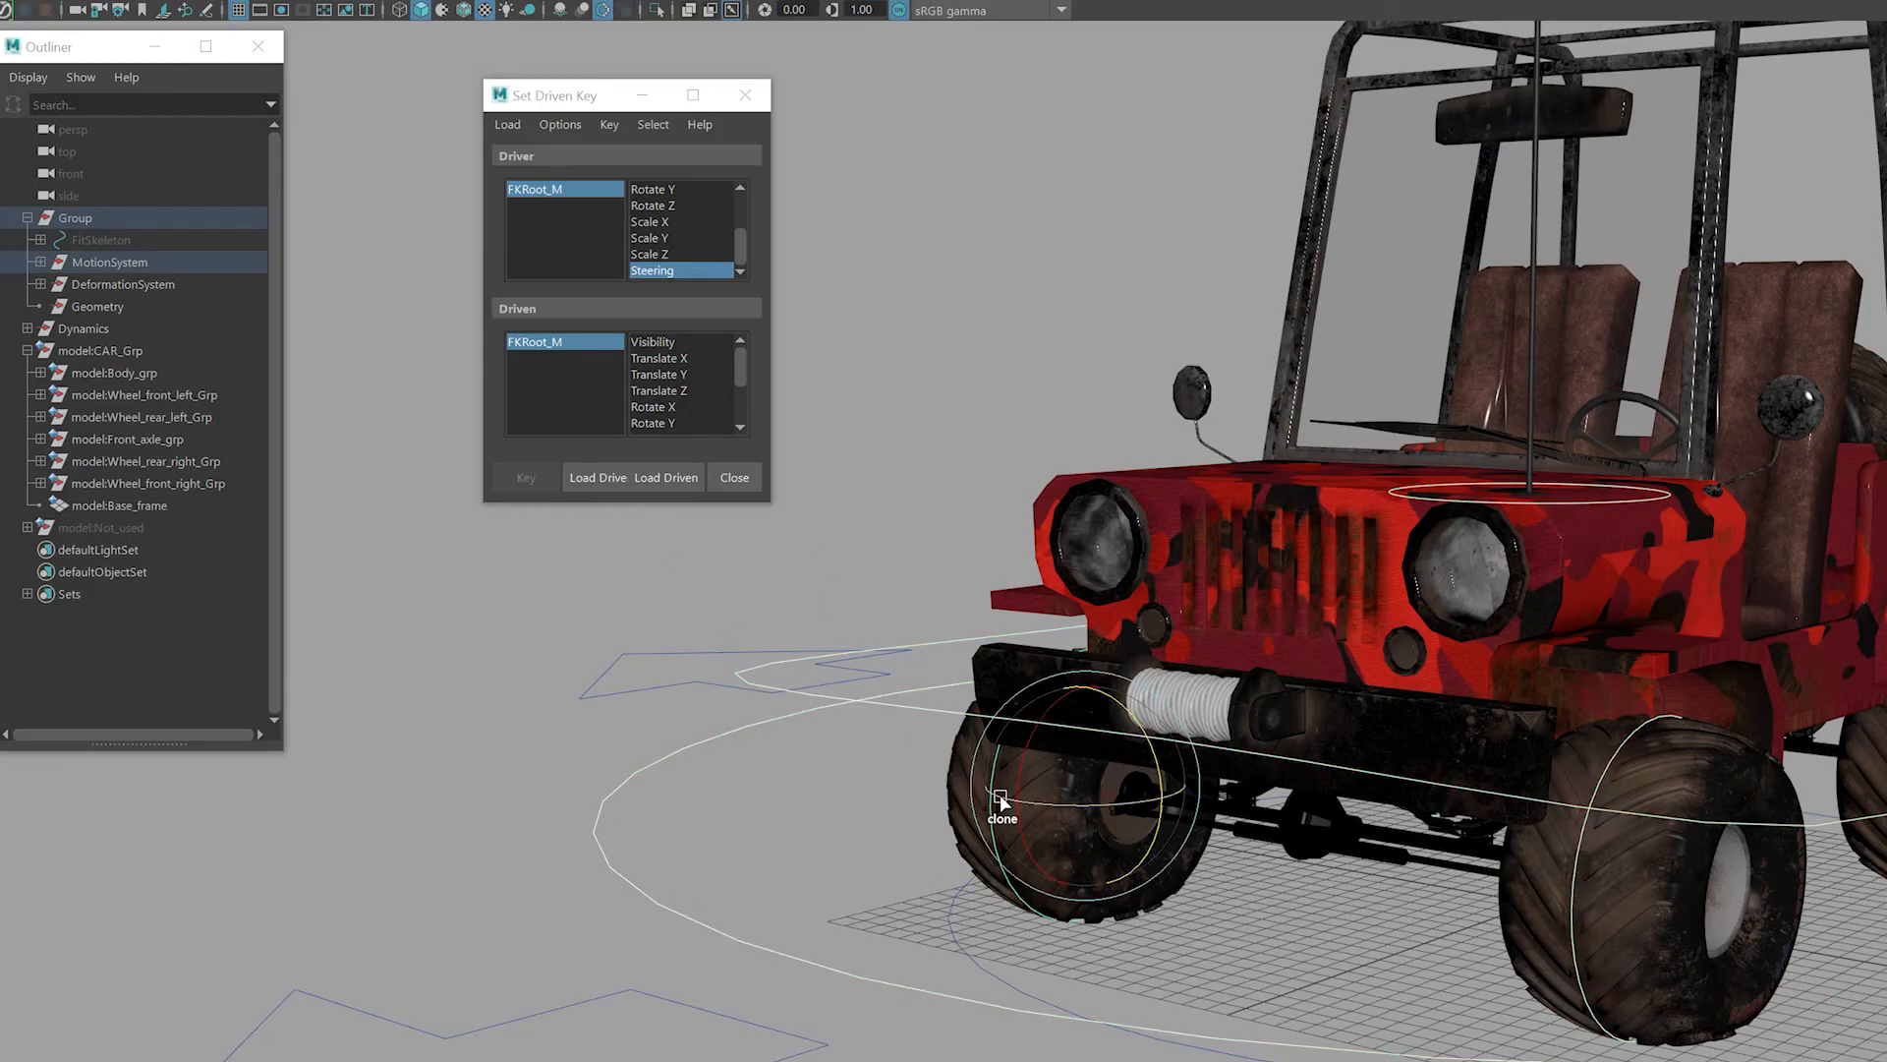
left_click(1568, 903)
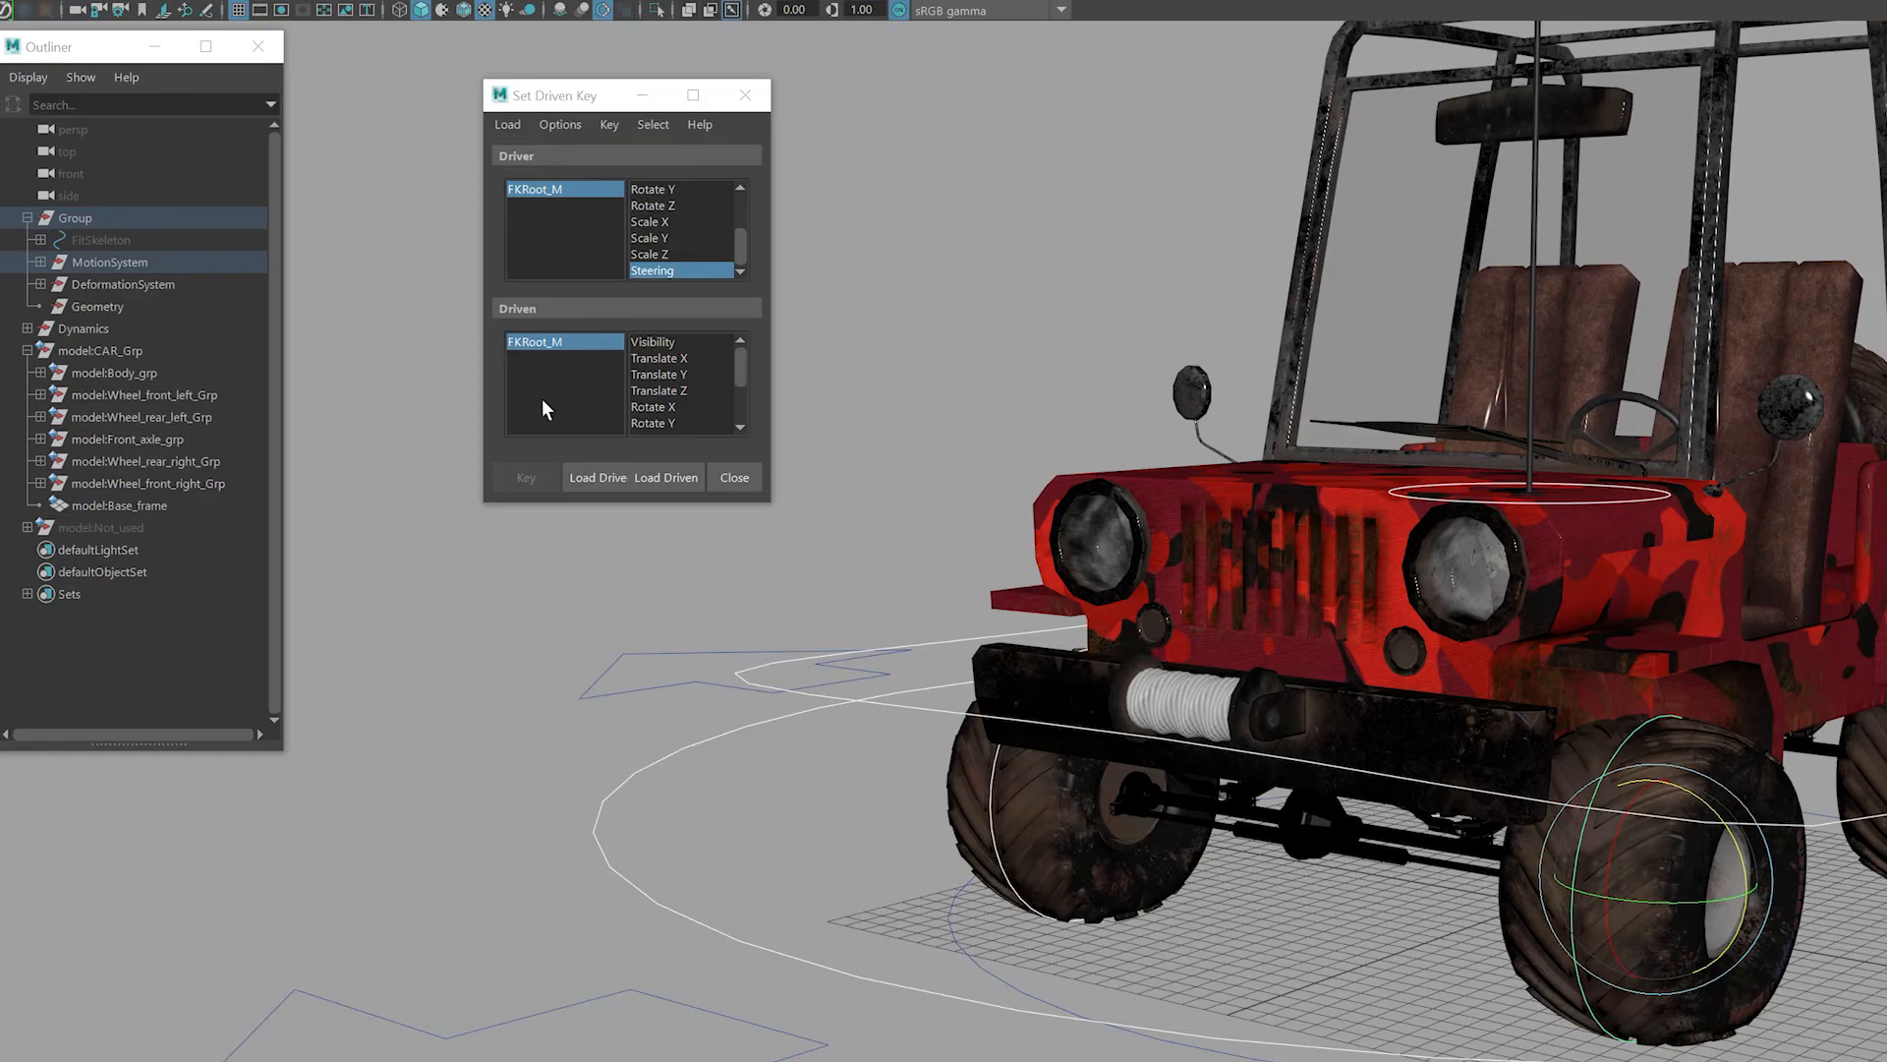
left_click(665, 478)
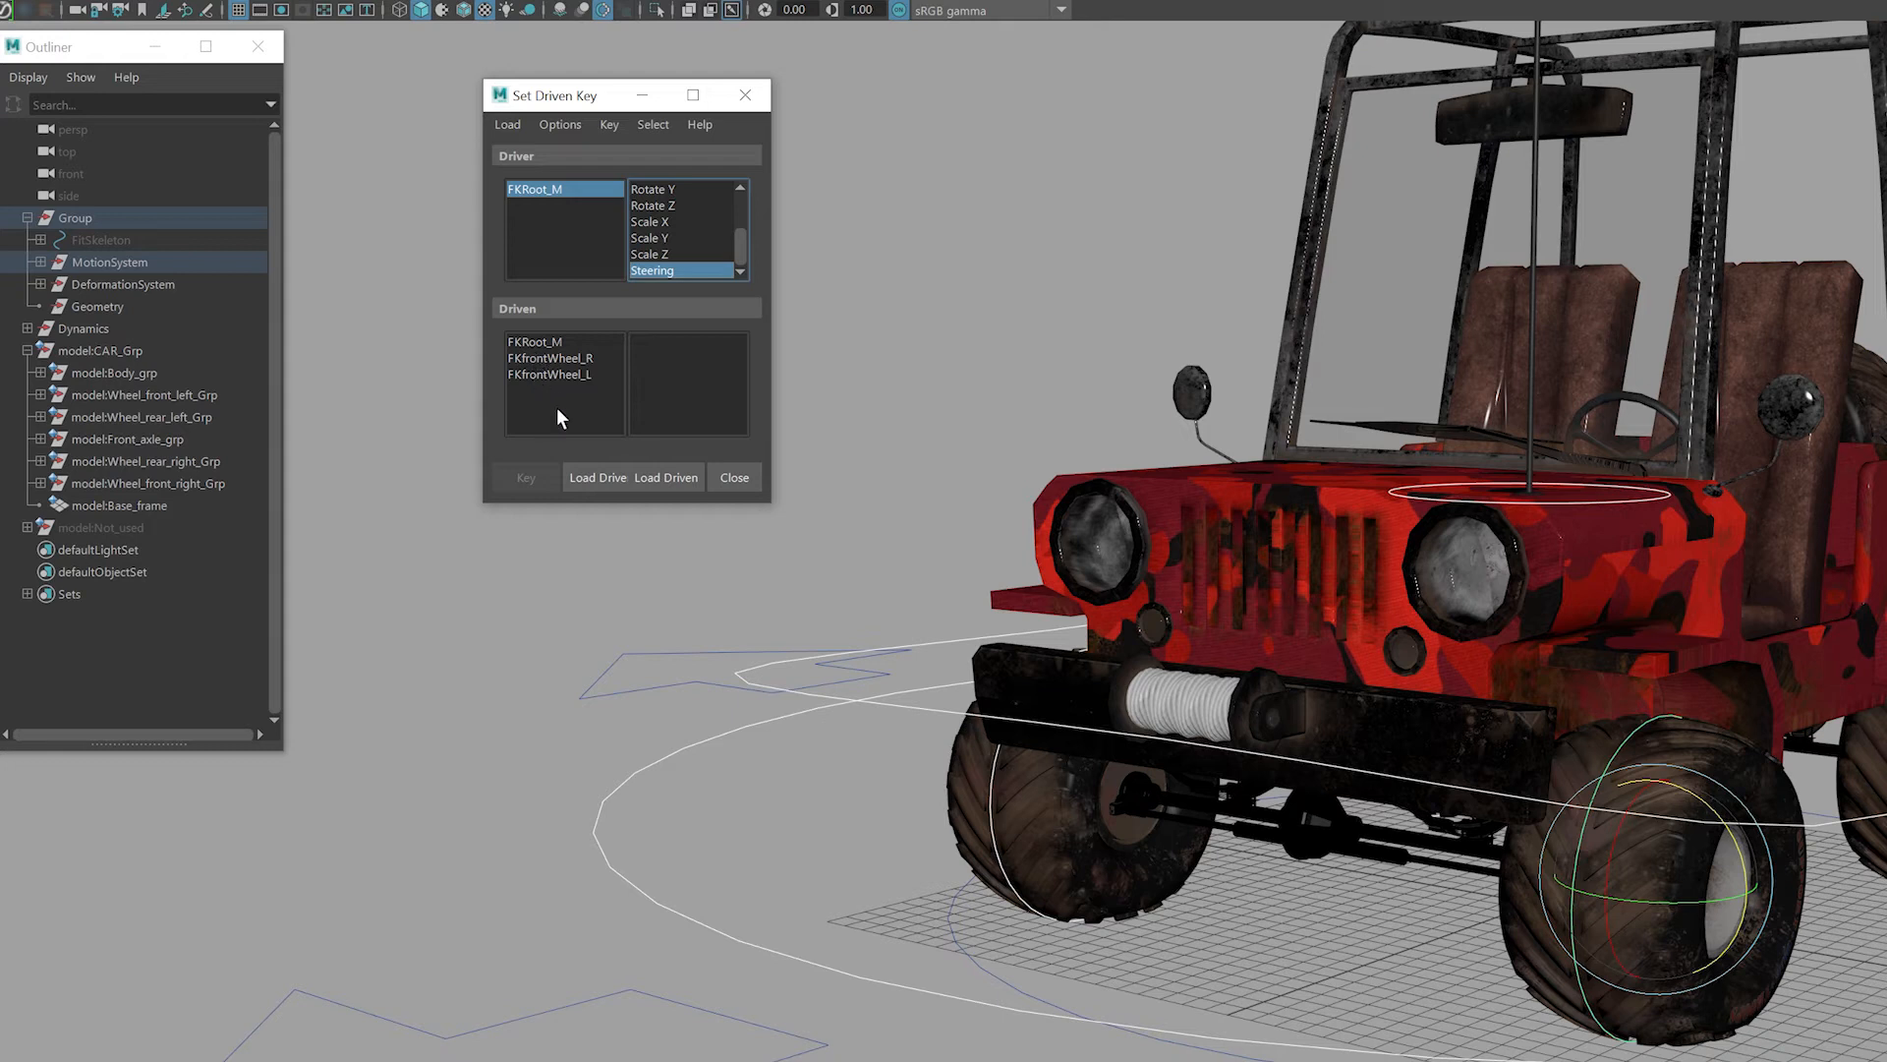
left_click(564, 358)
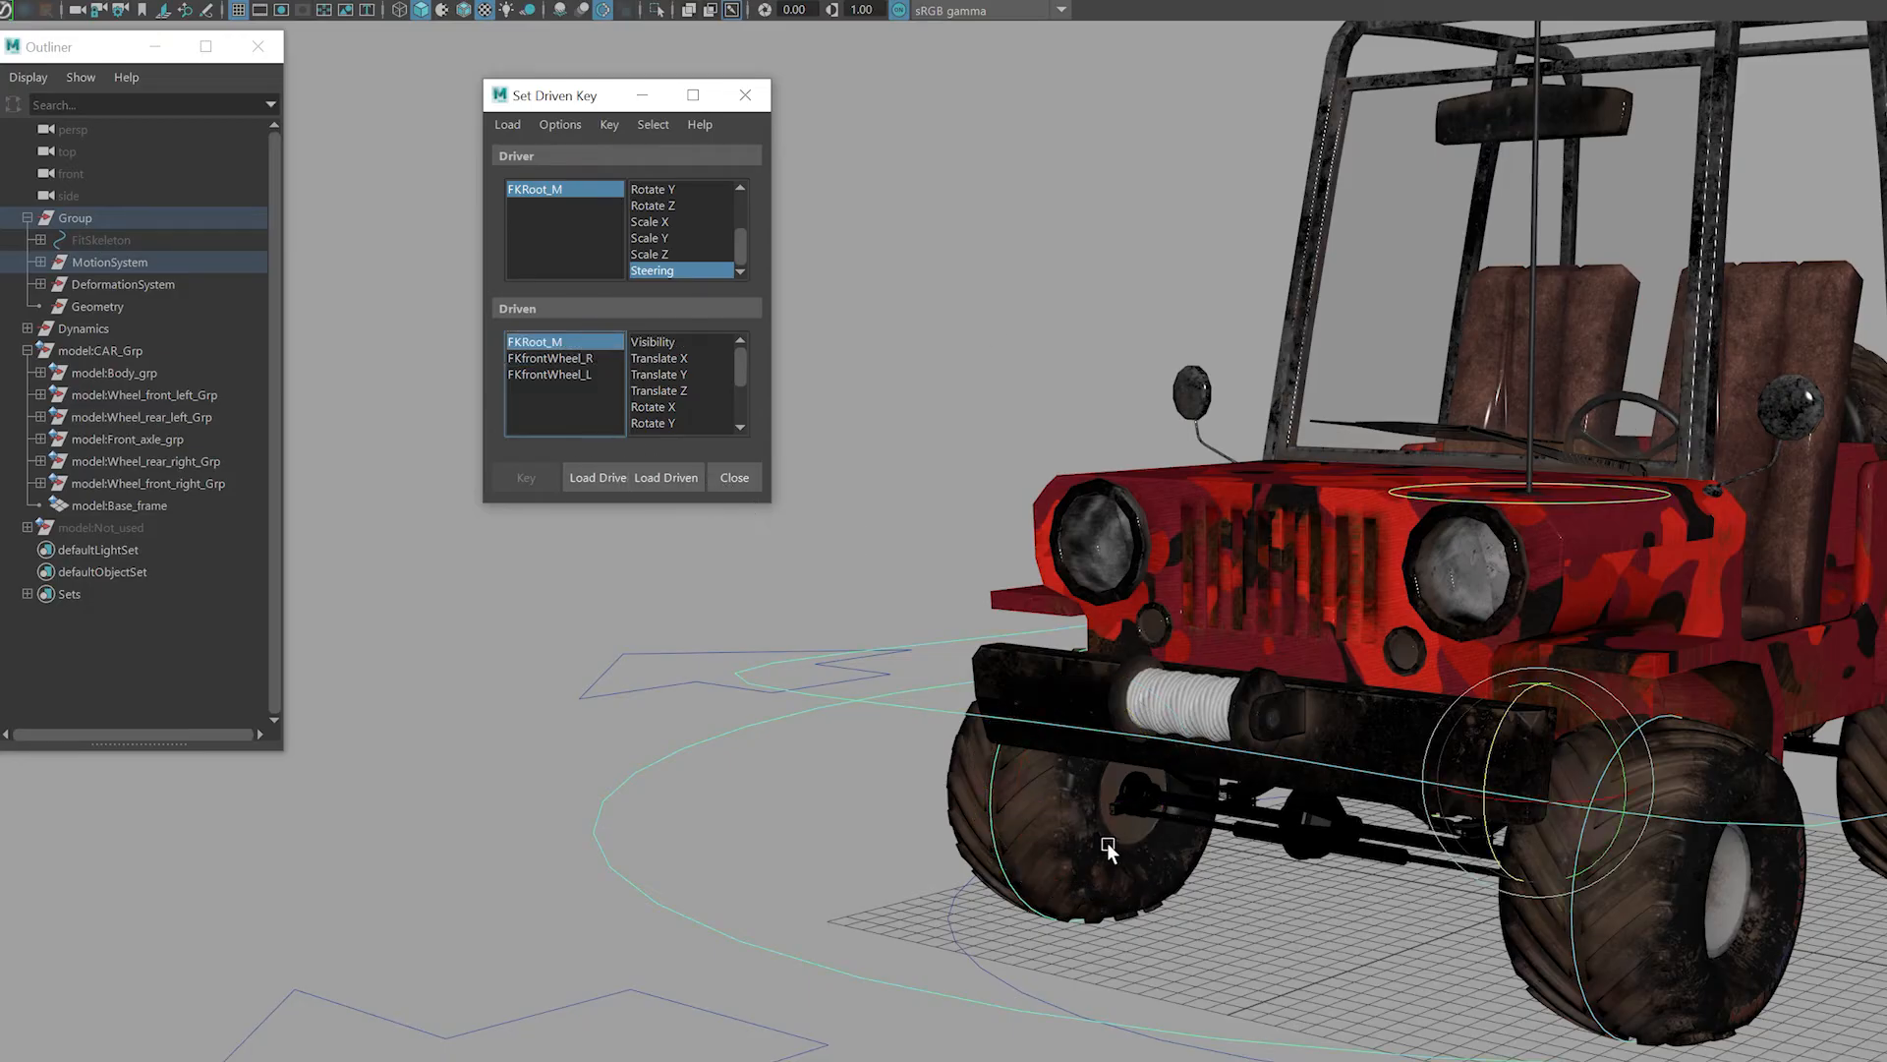
Load only FKfrontWheel_R and FKfrontWheel_L as the driven objects.
left_click(996, 833)
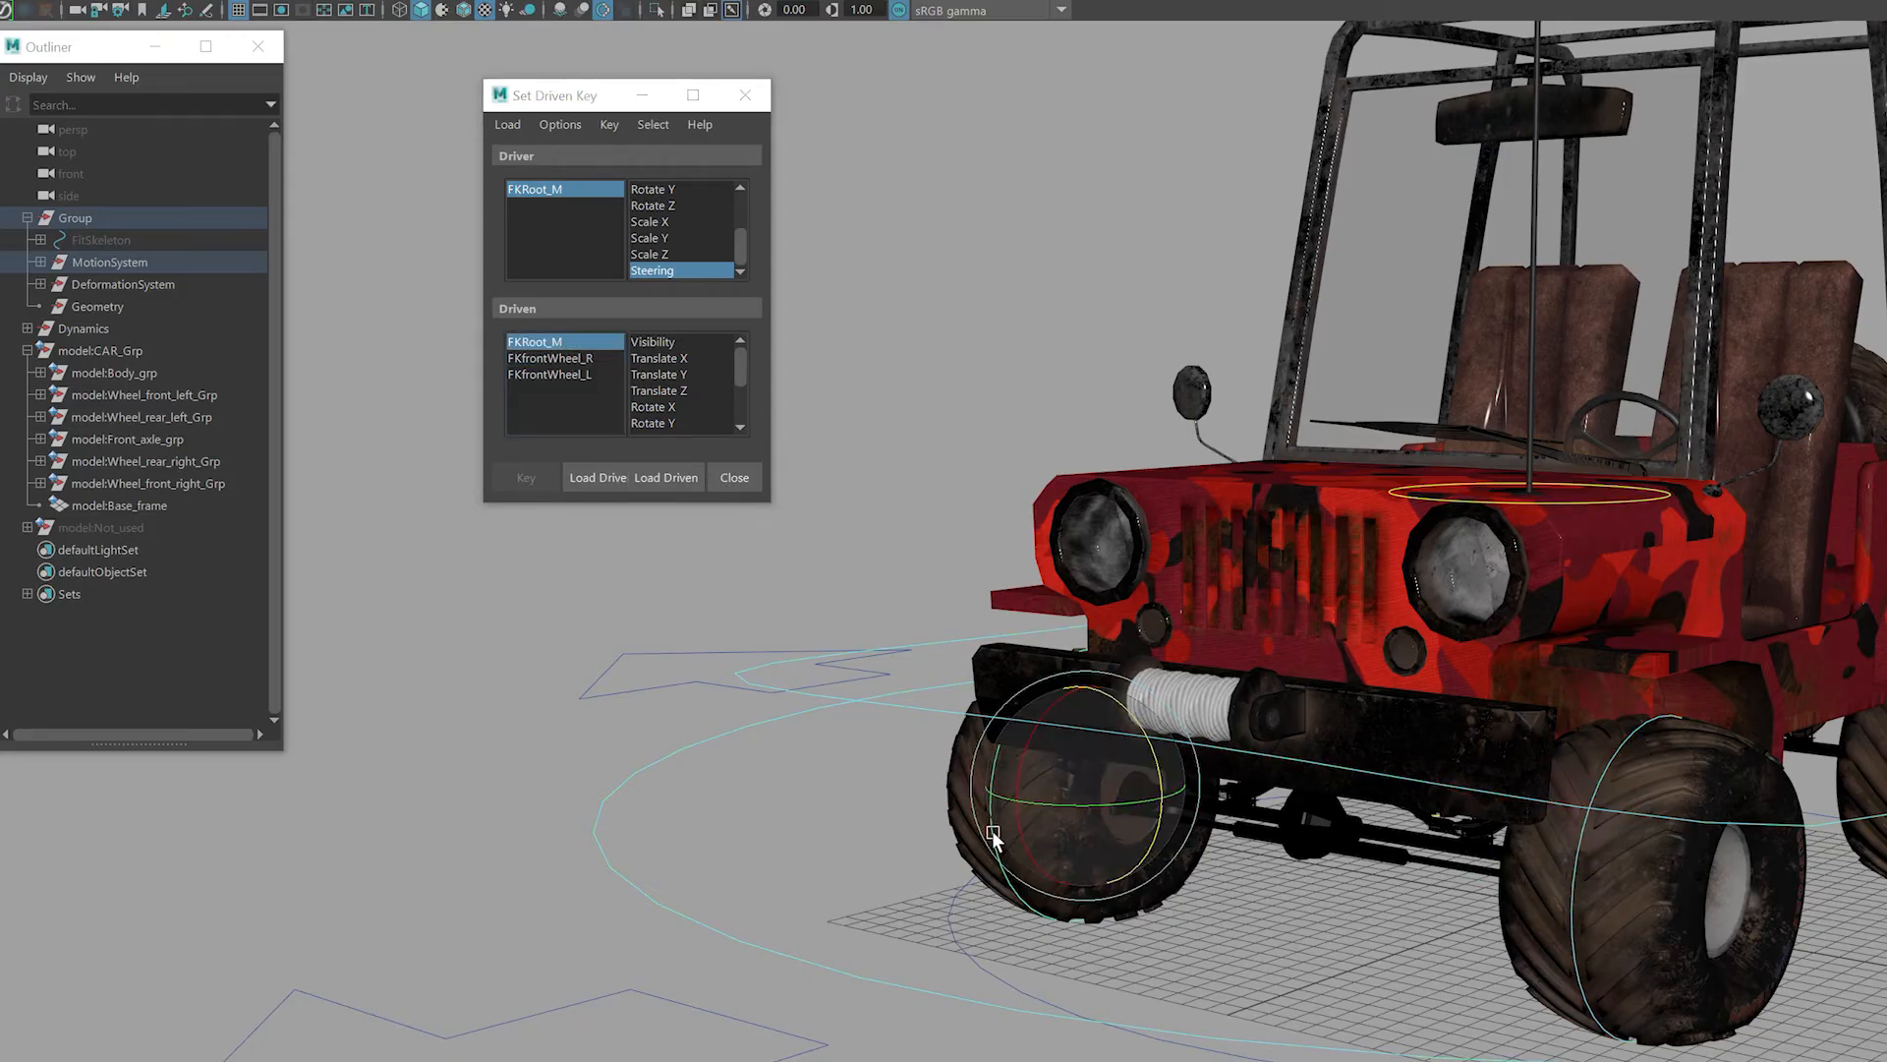
left_click(1577, 880)
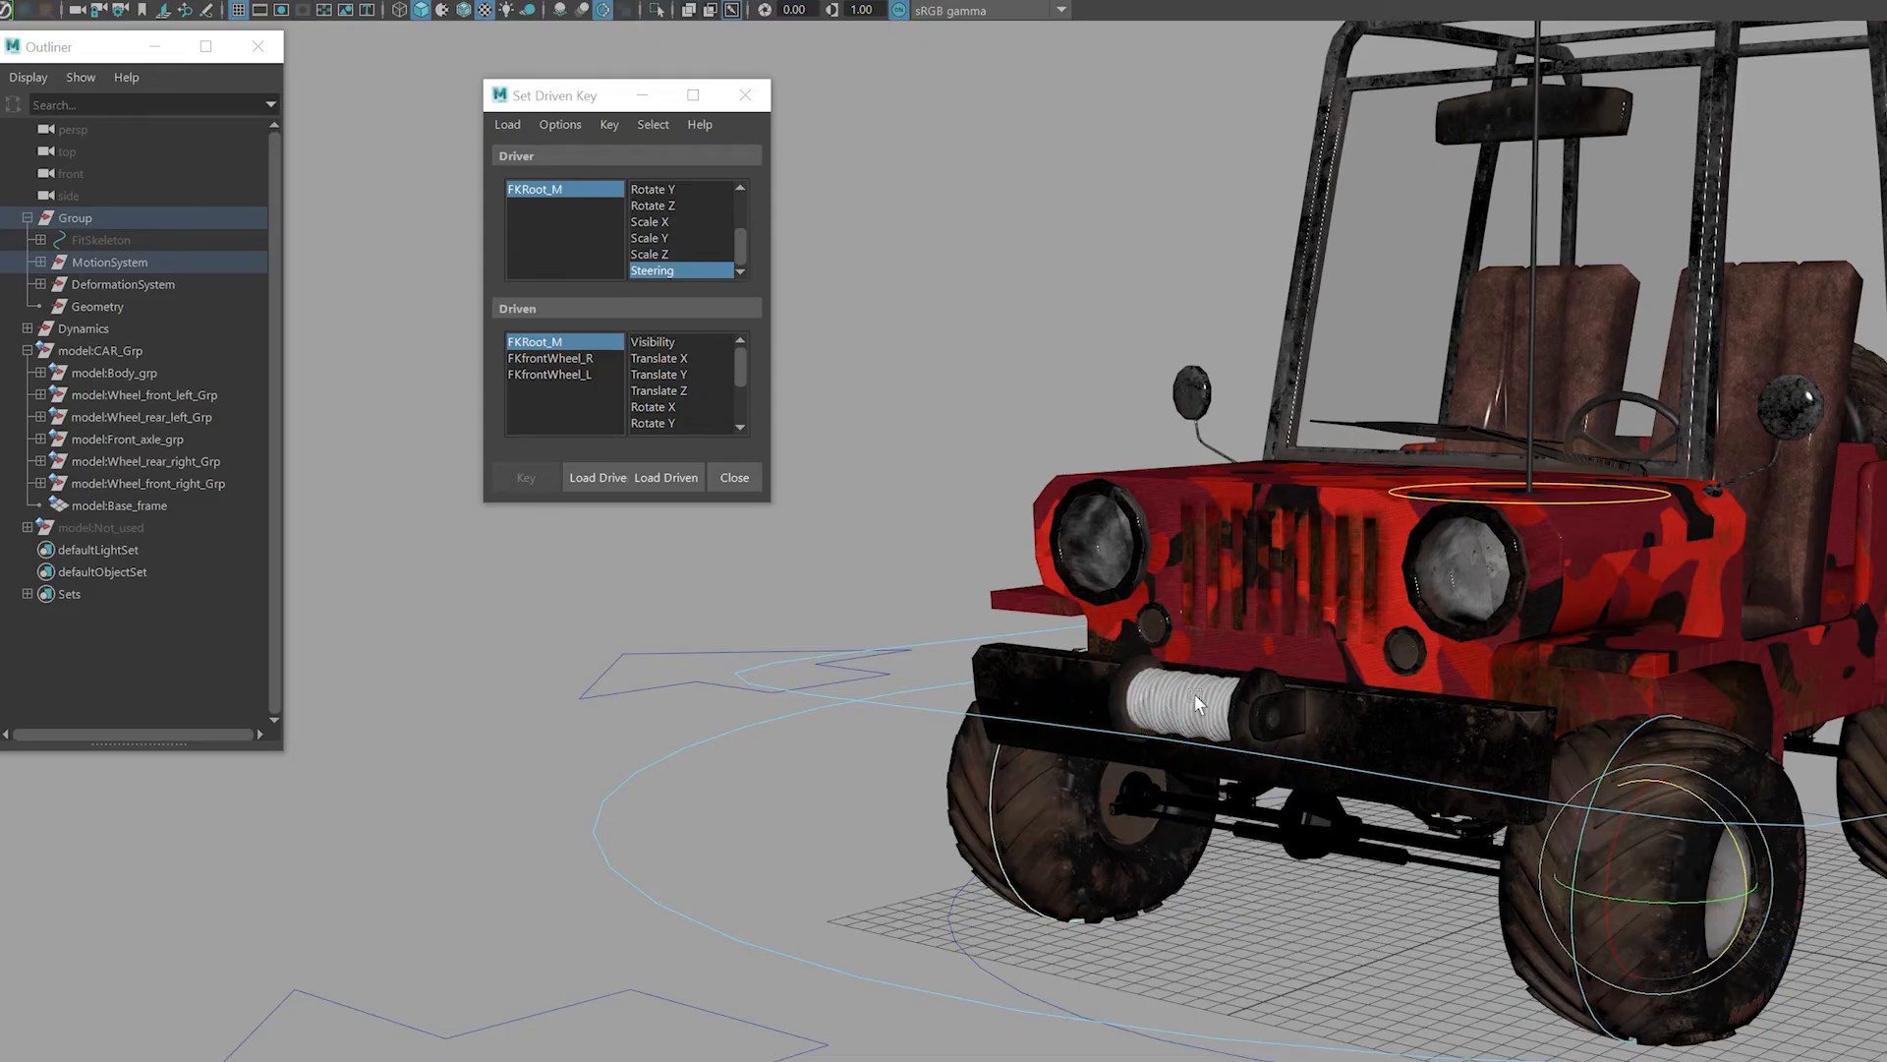
left_click(655, 479)
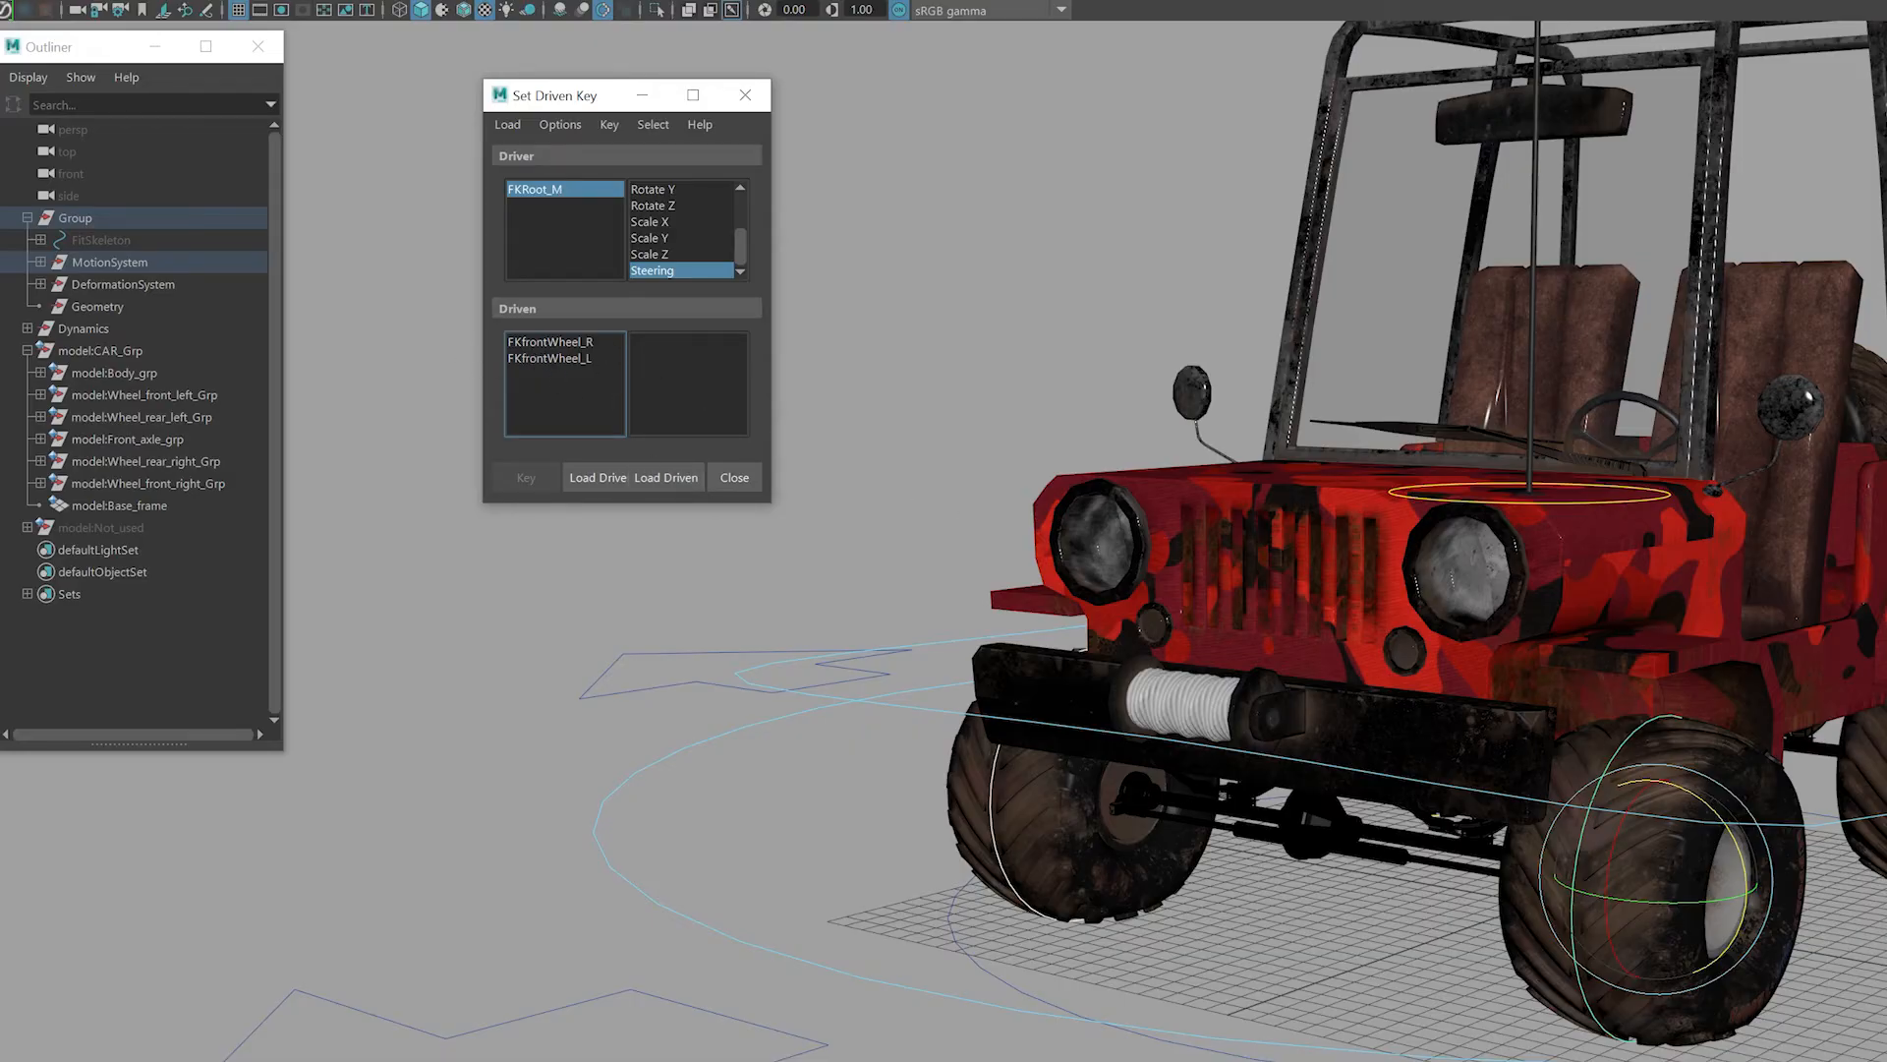
Choose Rotate Y as the driven attribute for both FKfrontWheel_R and FKfrontWheel_L.
left_click(1268, 1059)
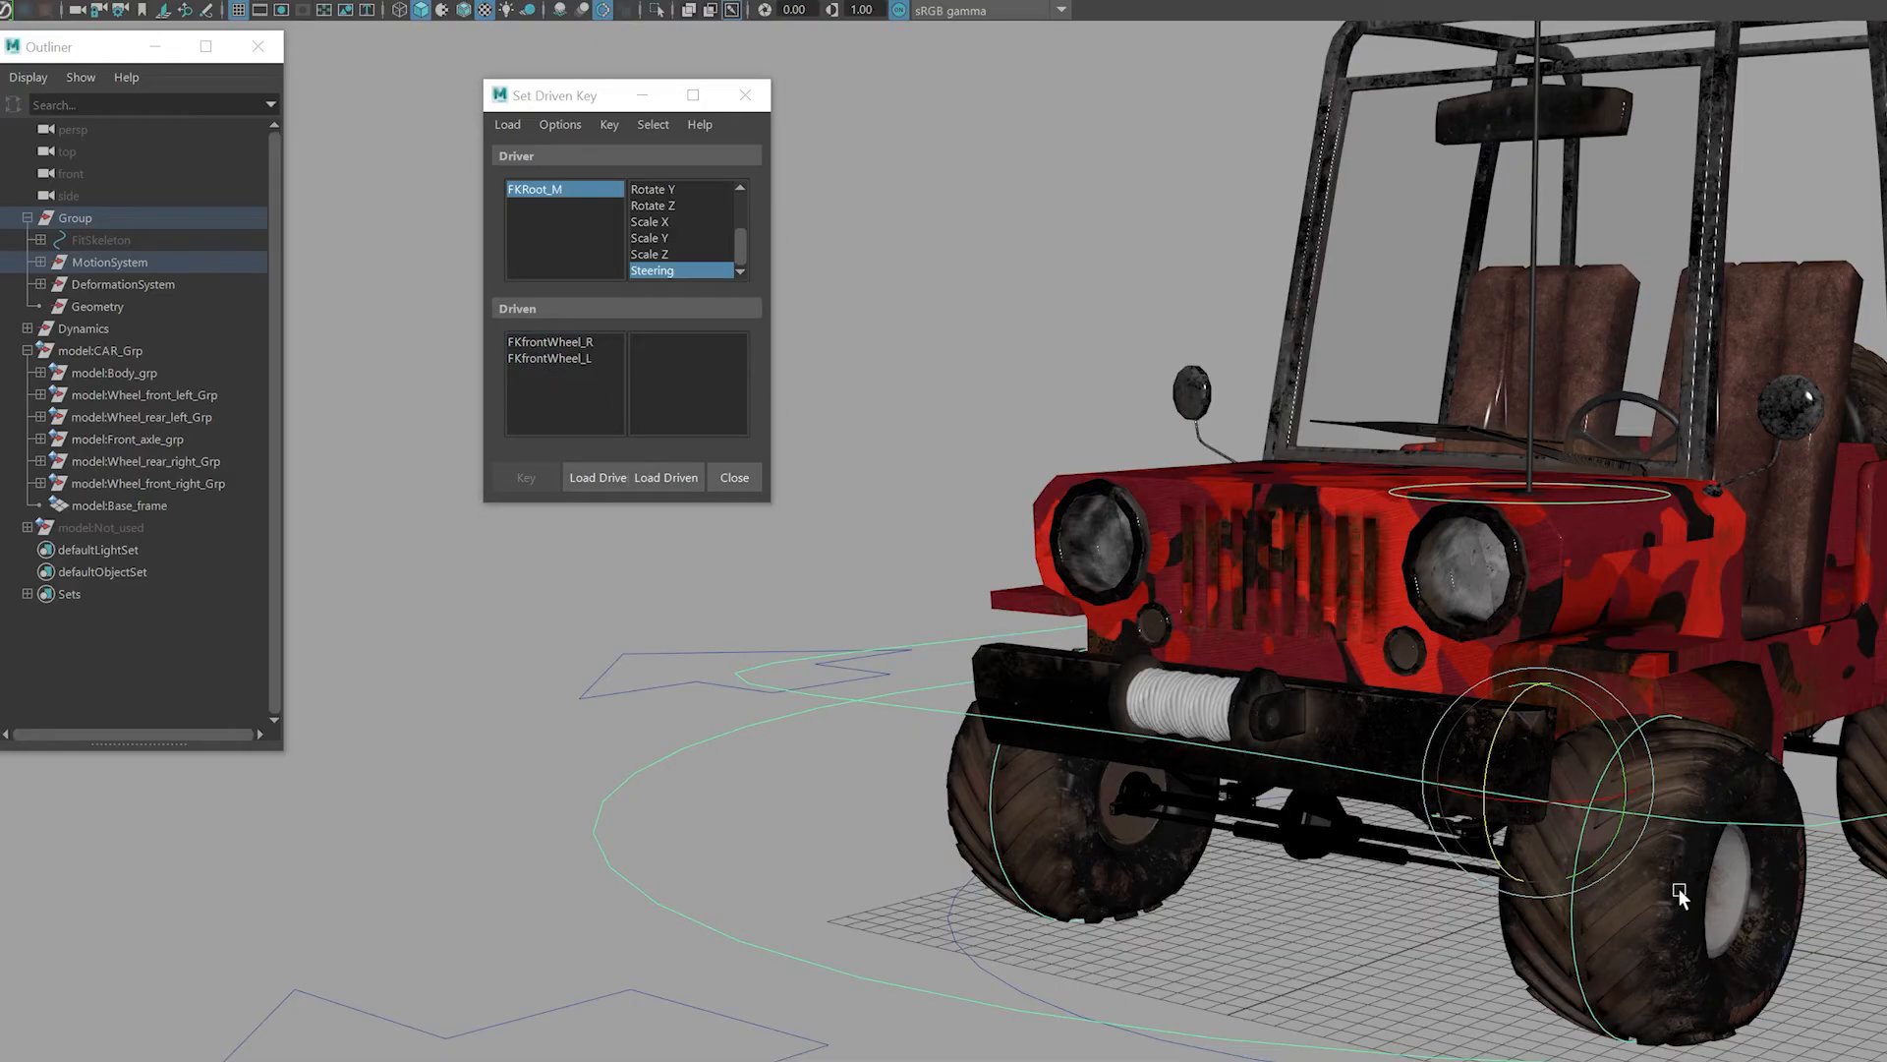
left_click_drag(535, 342, 587, 393)
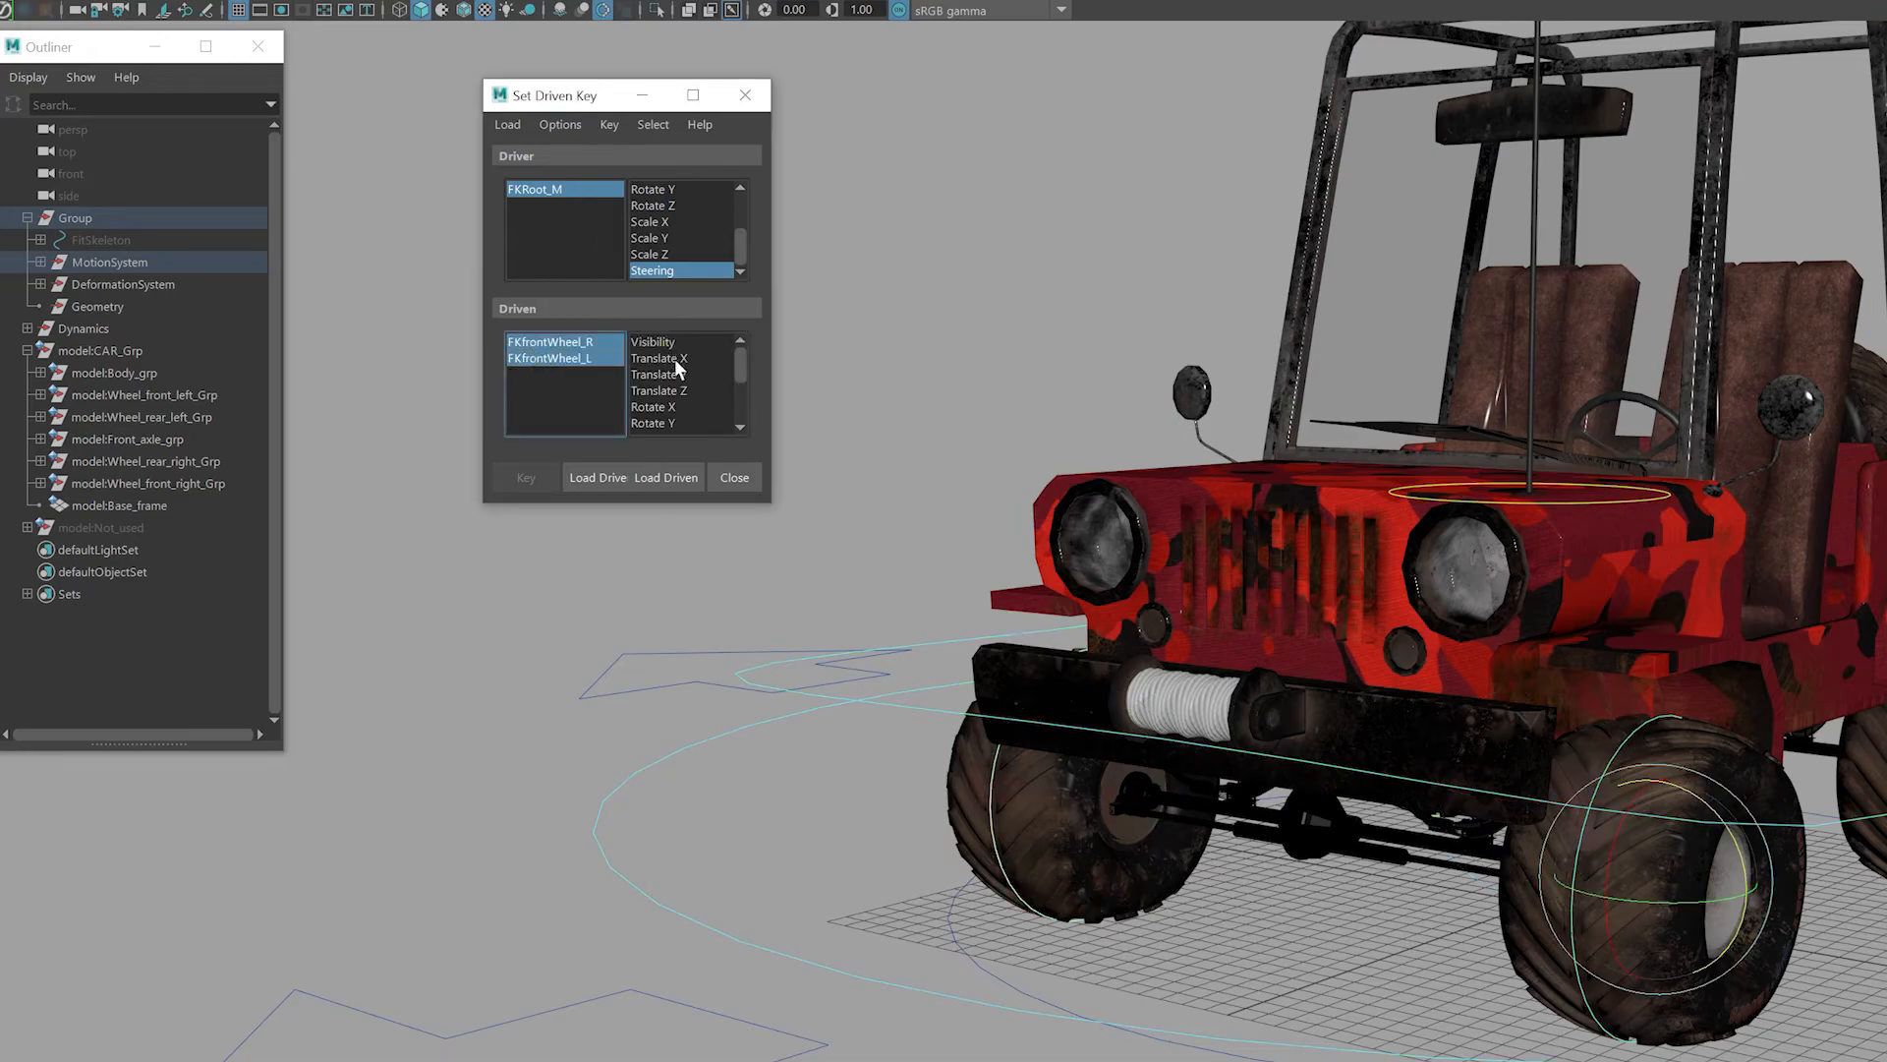
left_click_drag(1705, 899, 1808, 727)
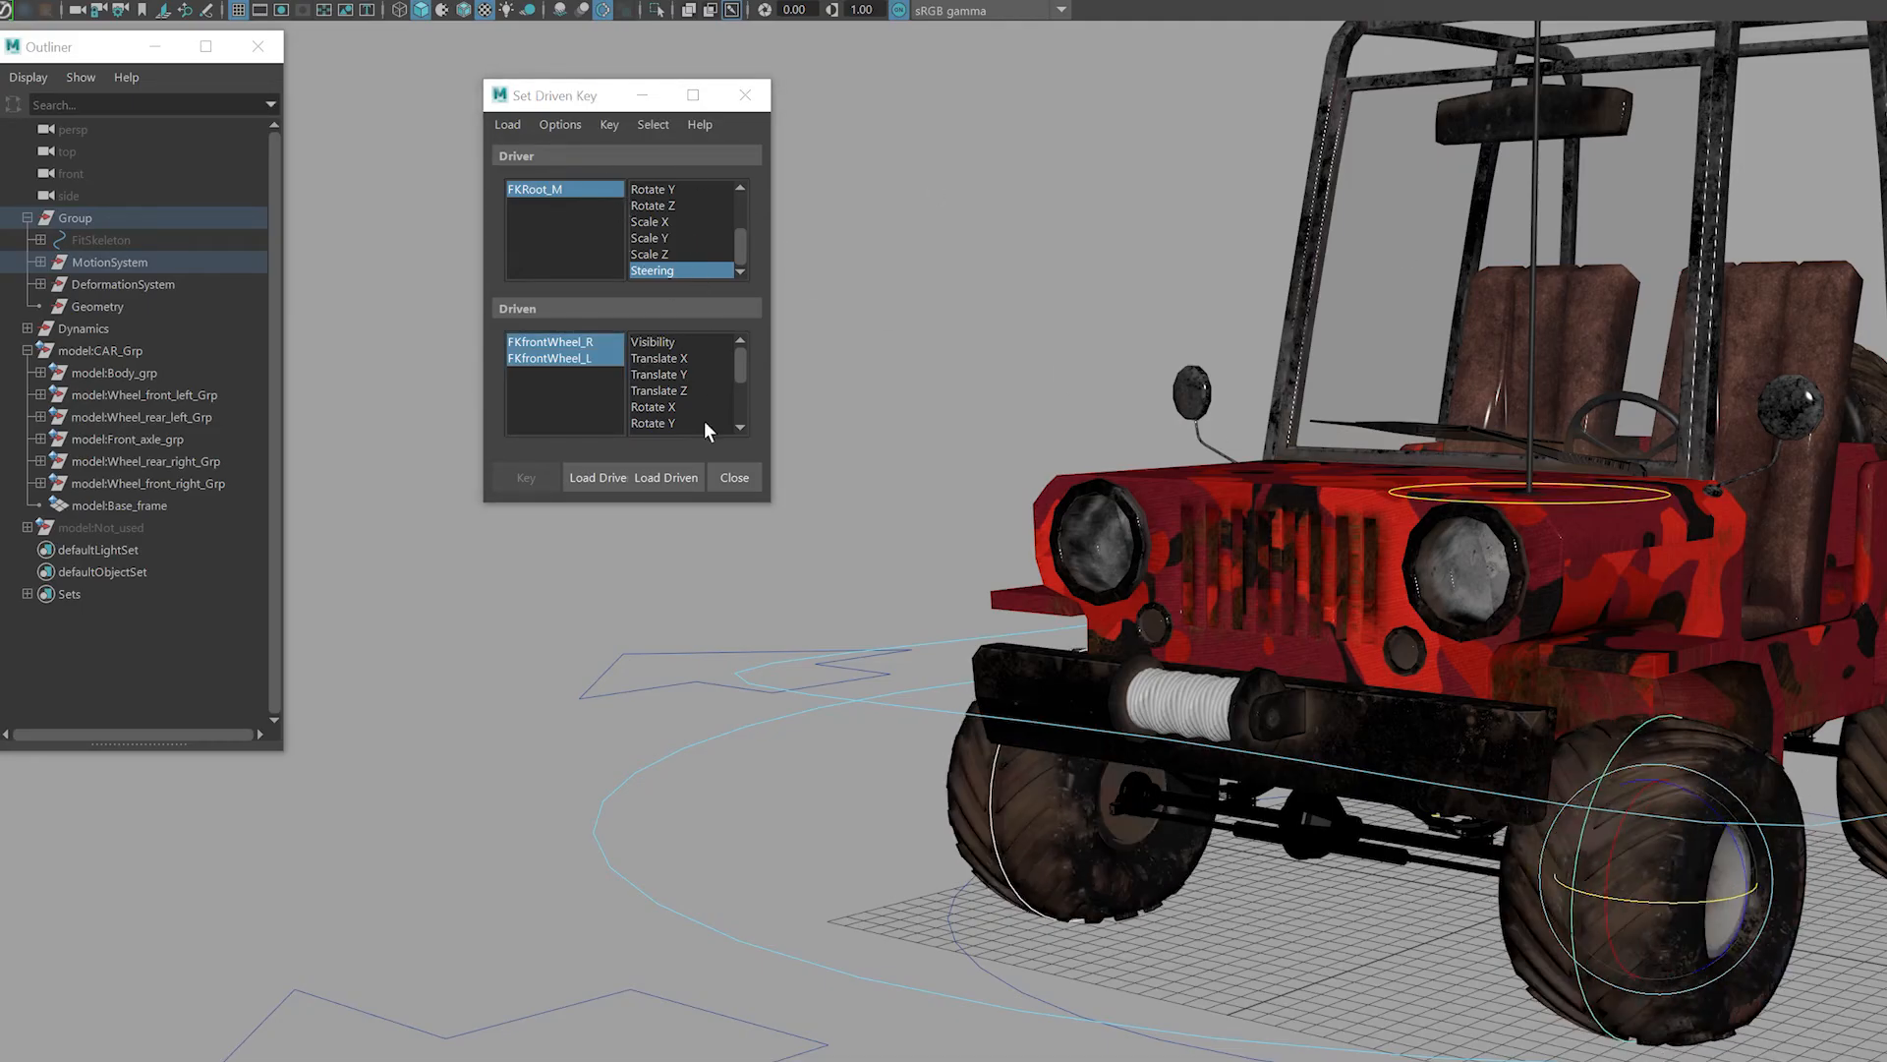
left_click(657, 424)
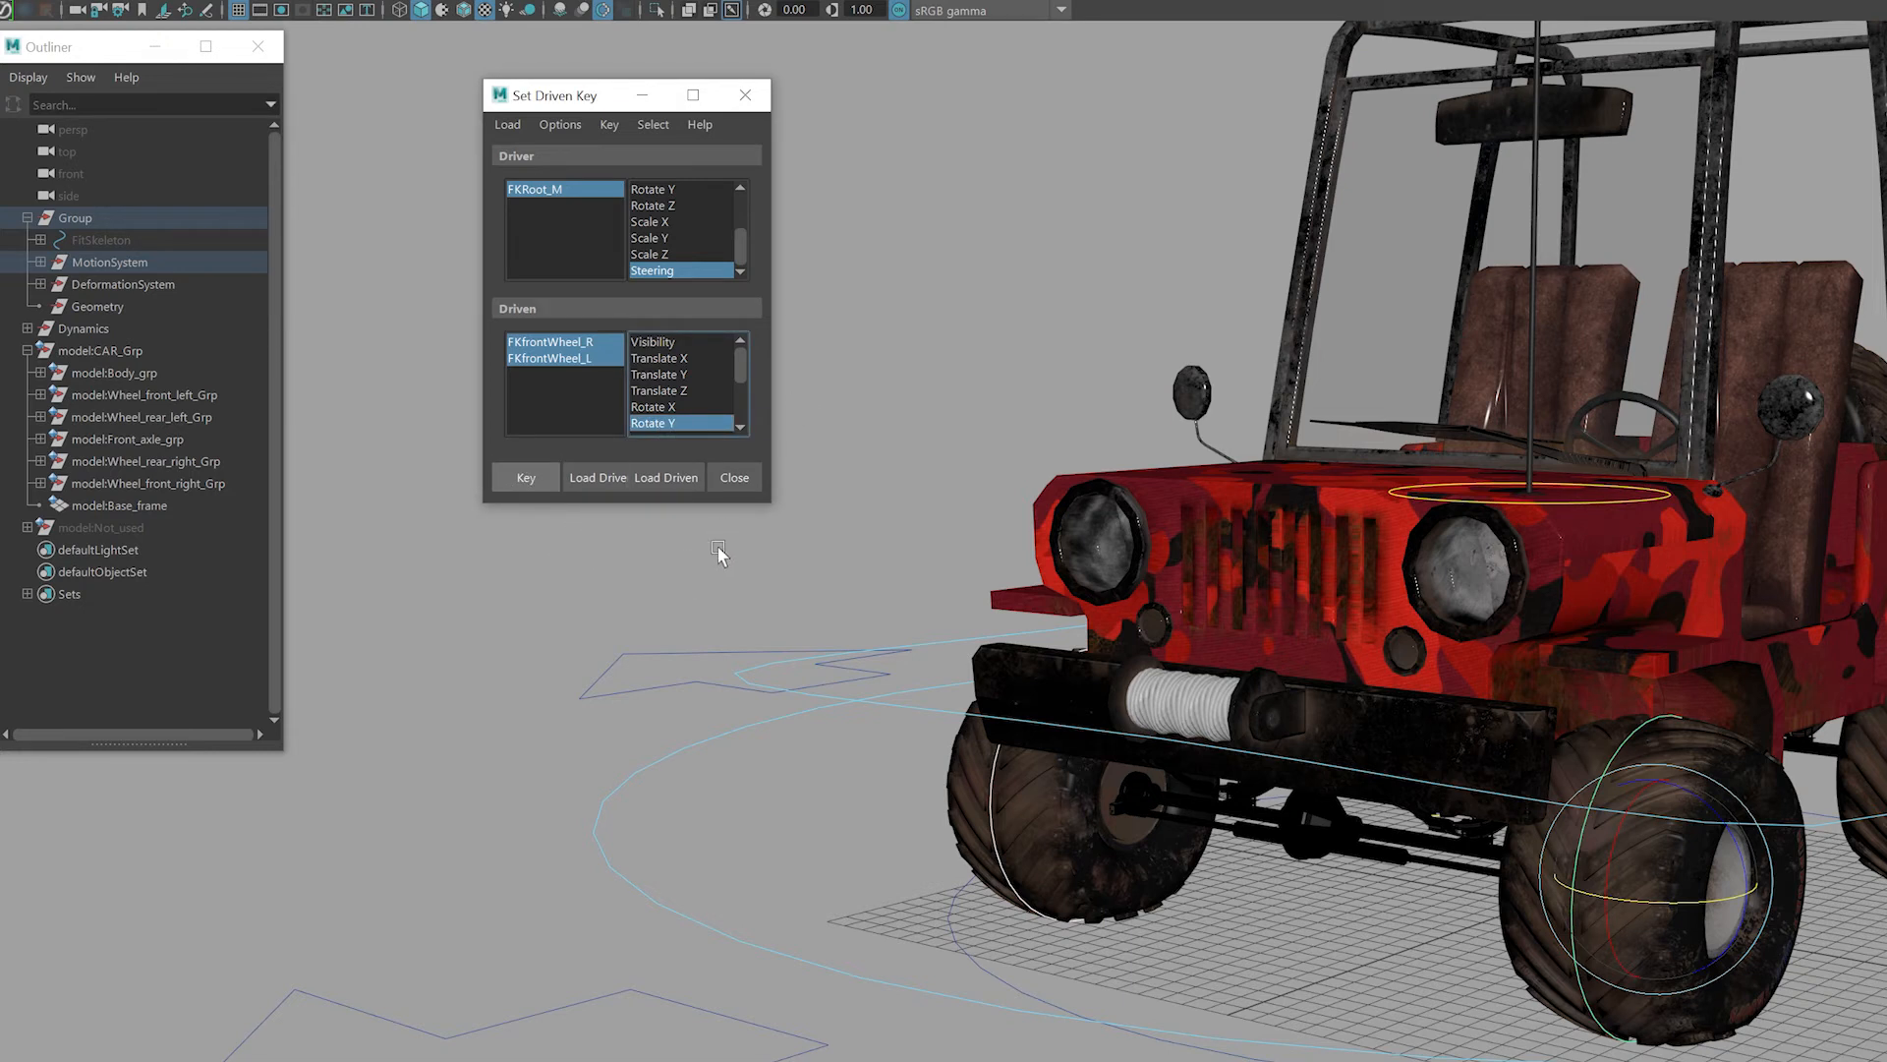
Set FKRoot_M's Steering to 0 and key the front wheels' Rotate Y in that neutral position.
left_click(673, 272)
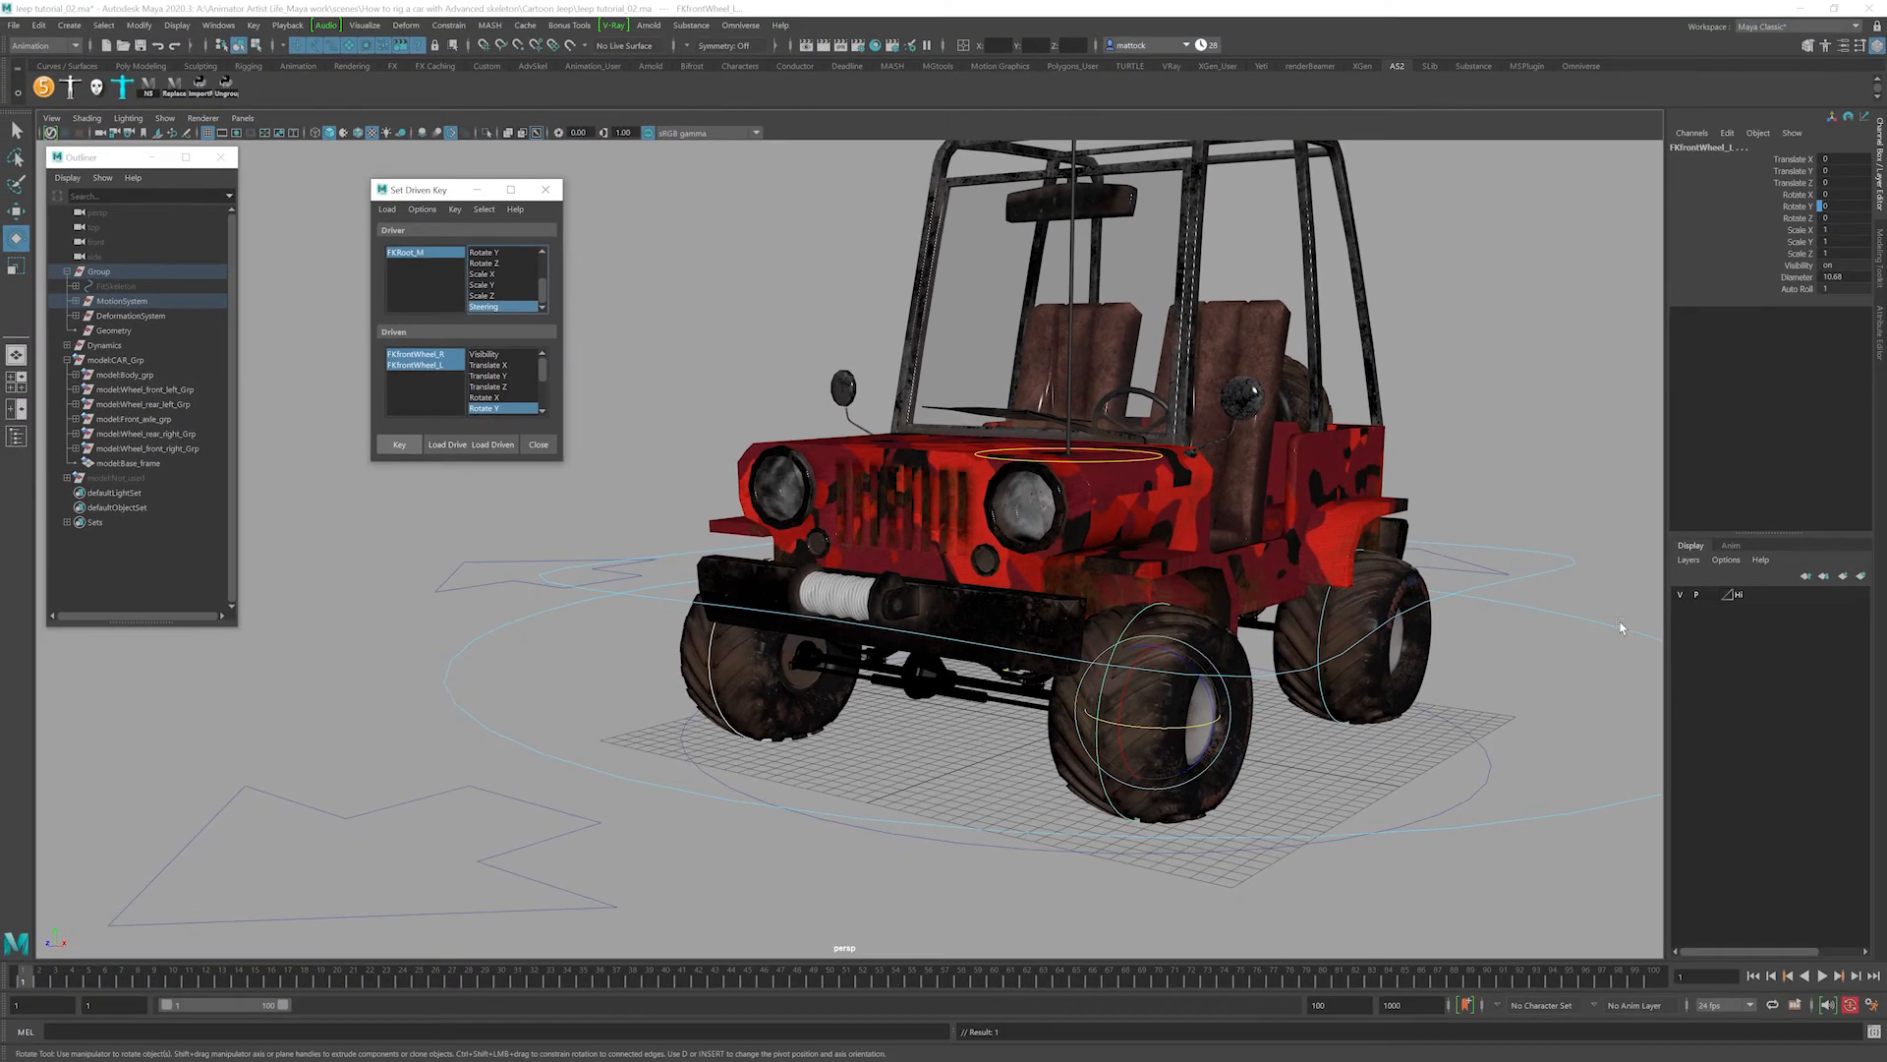
left_click(1621, 621)
left_click(1795, 278)
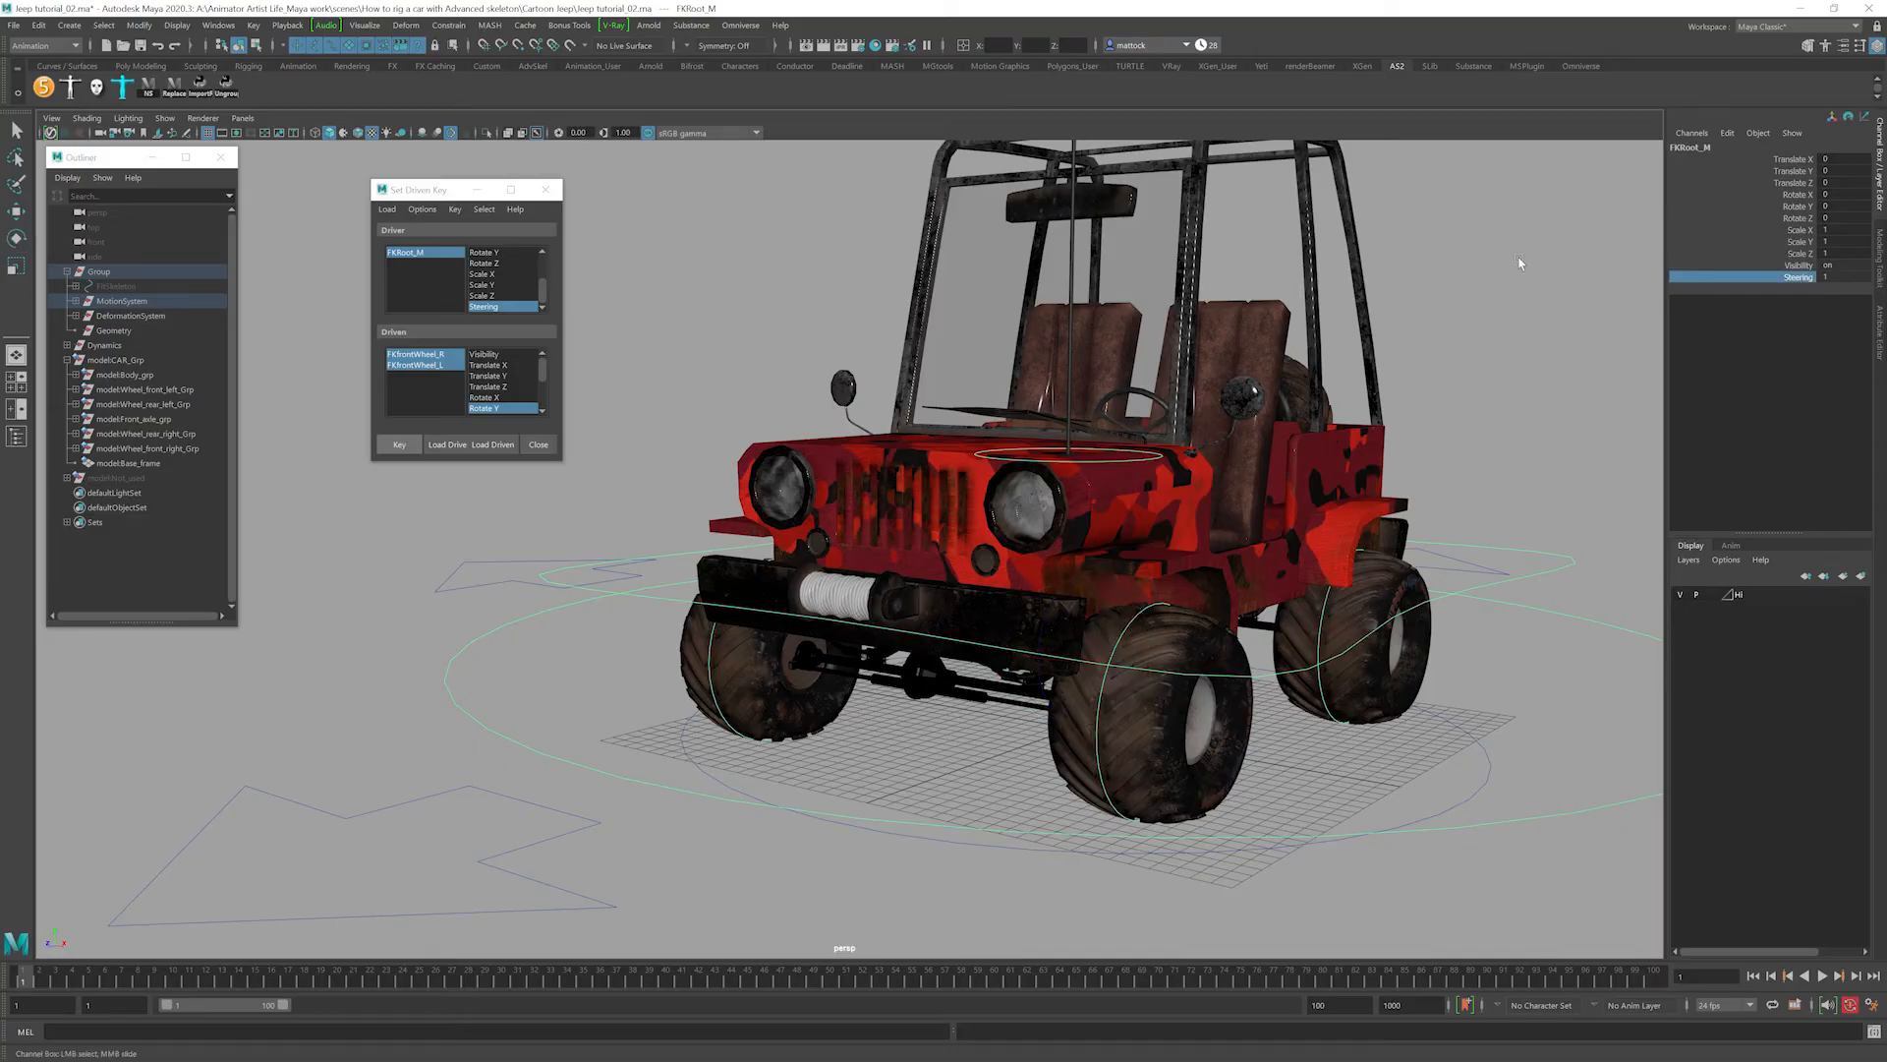
double_click(1826, 277)
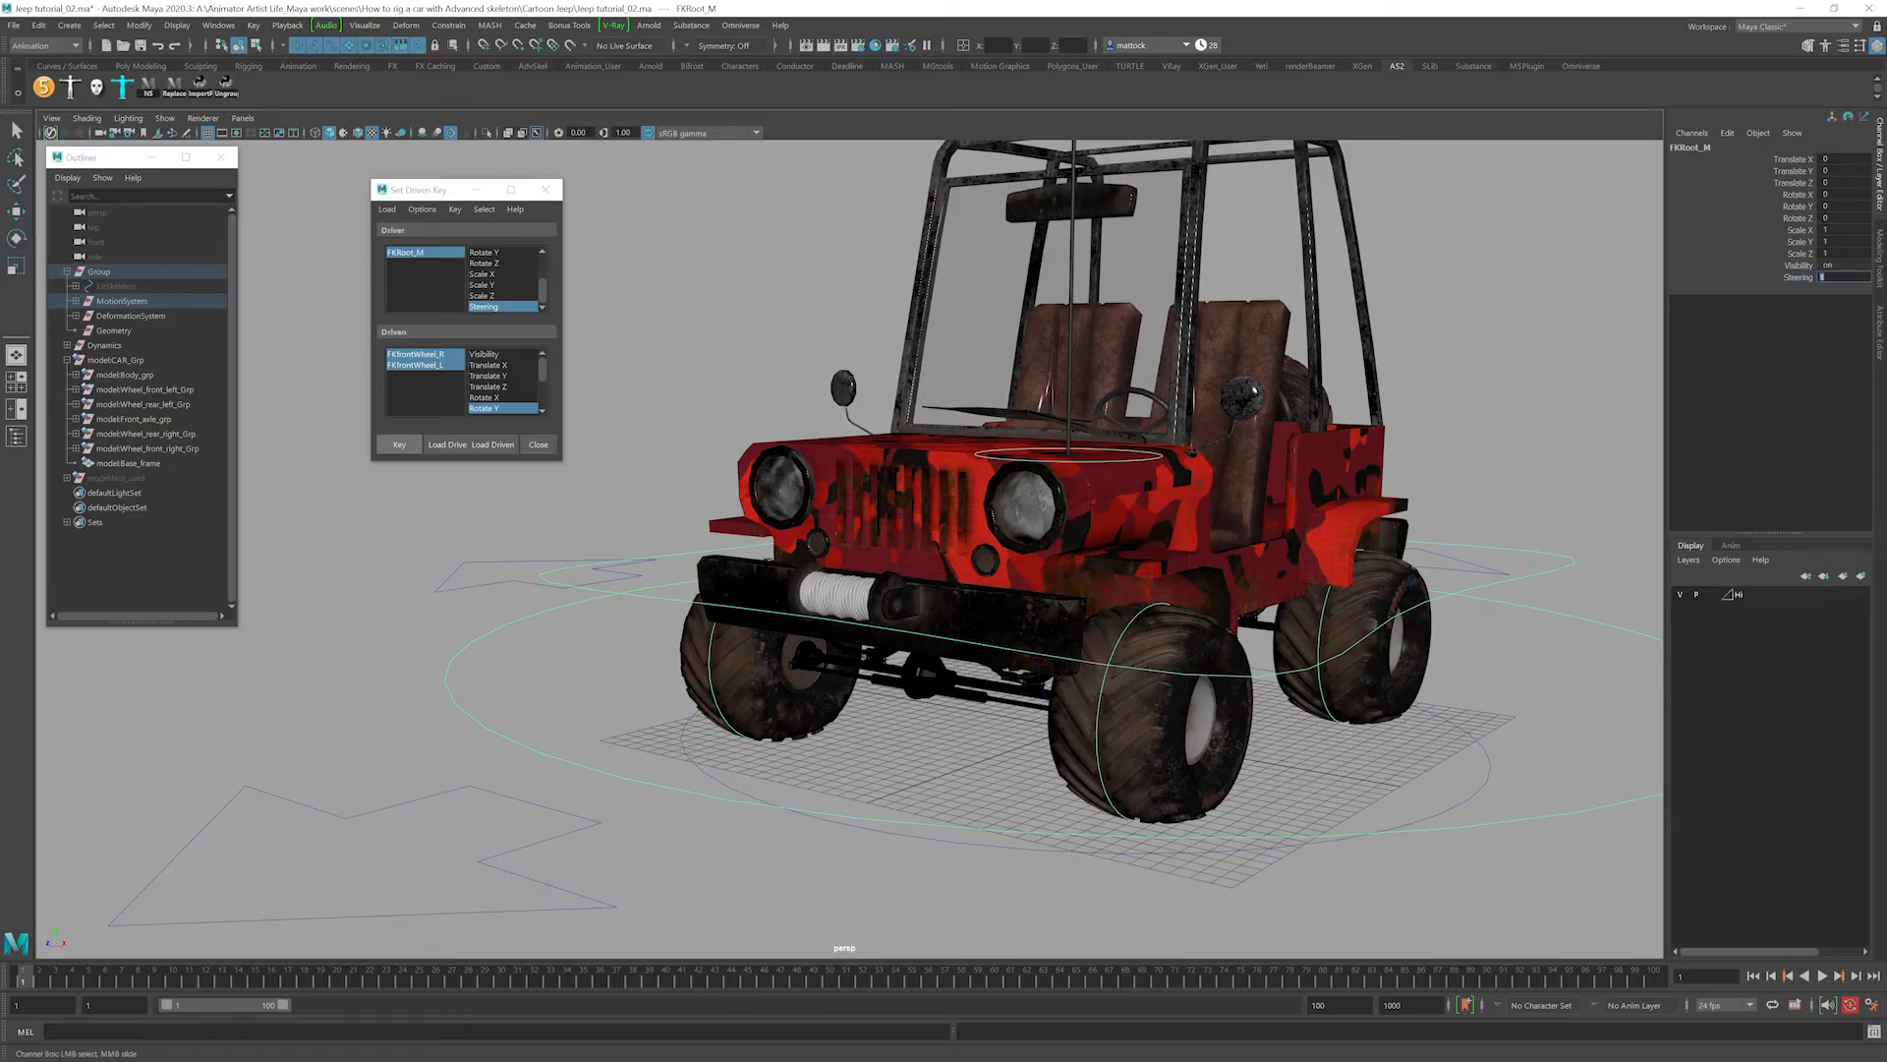
type("0")
key("Return")
left_click(399, 444)
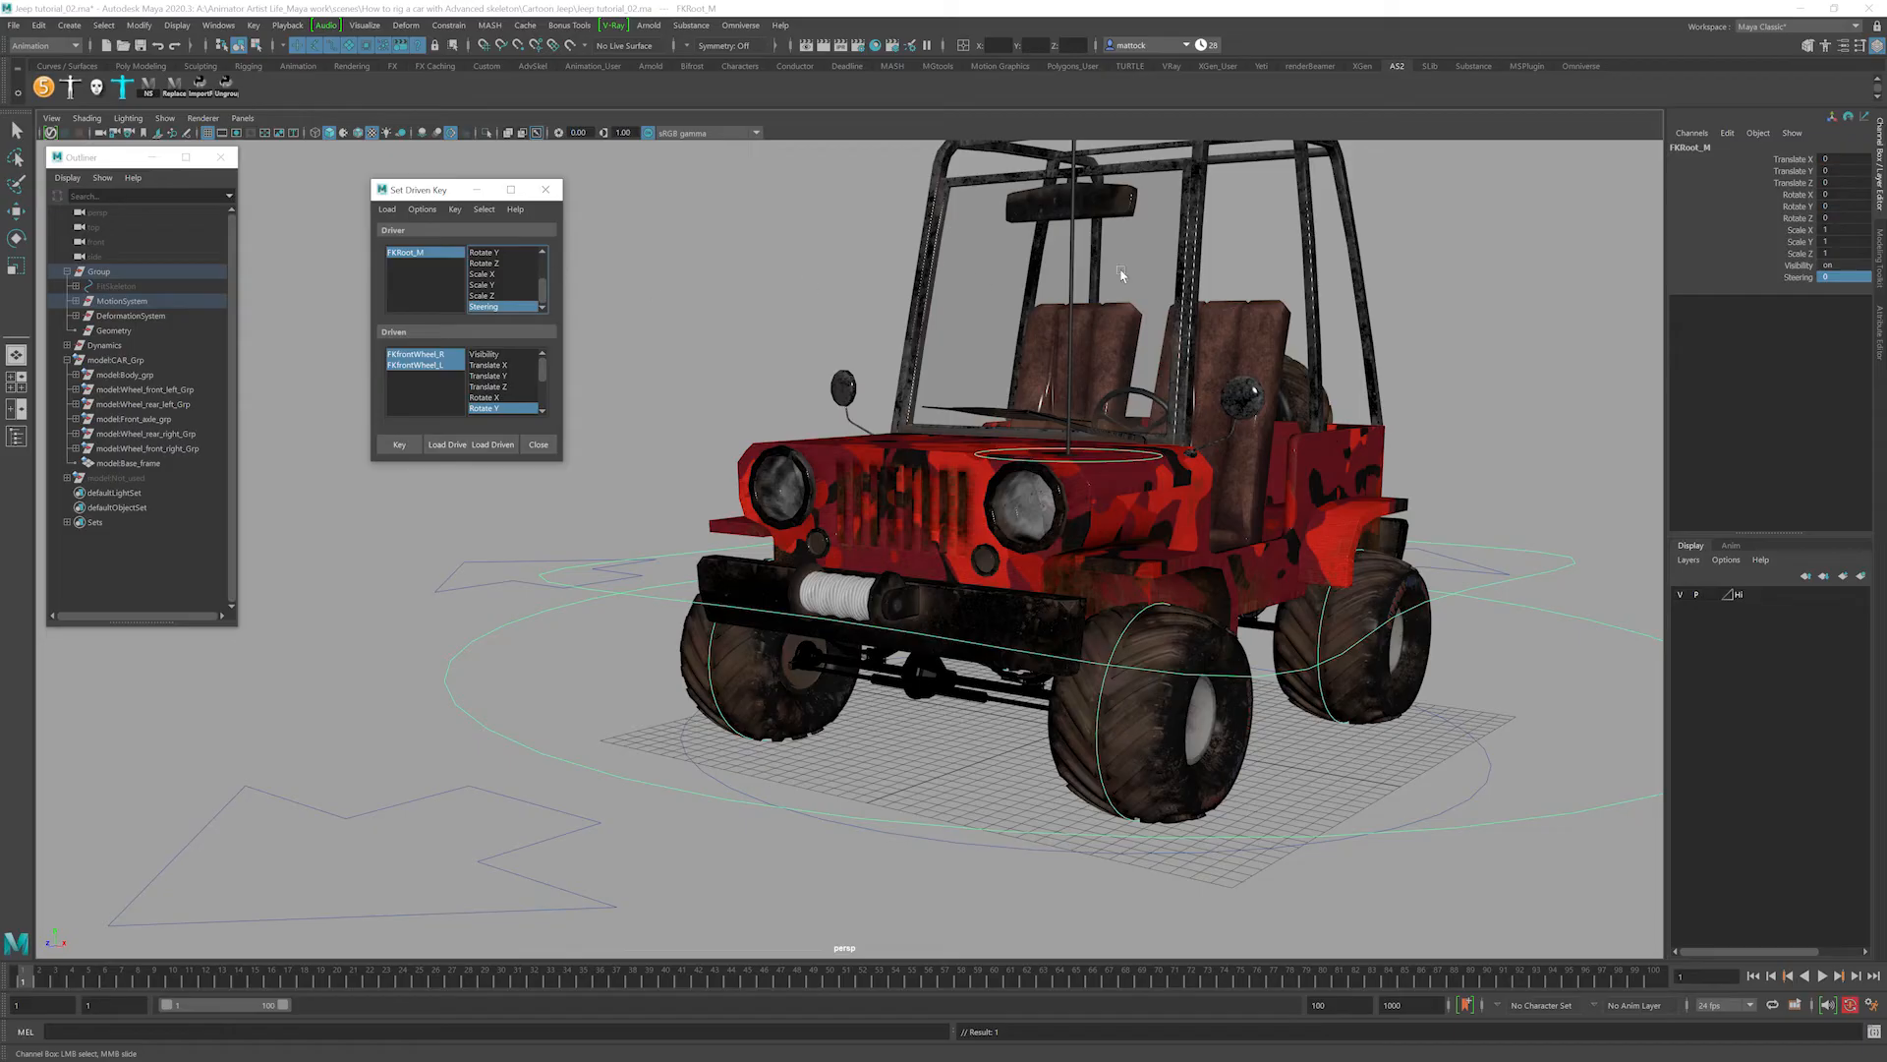
Set FKRoot_M's Steering attribute to -1.
left_click(1799, 277)
left_click(1836, 278)
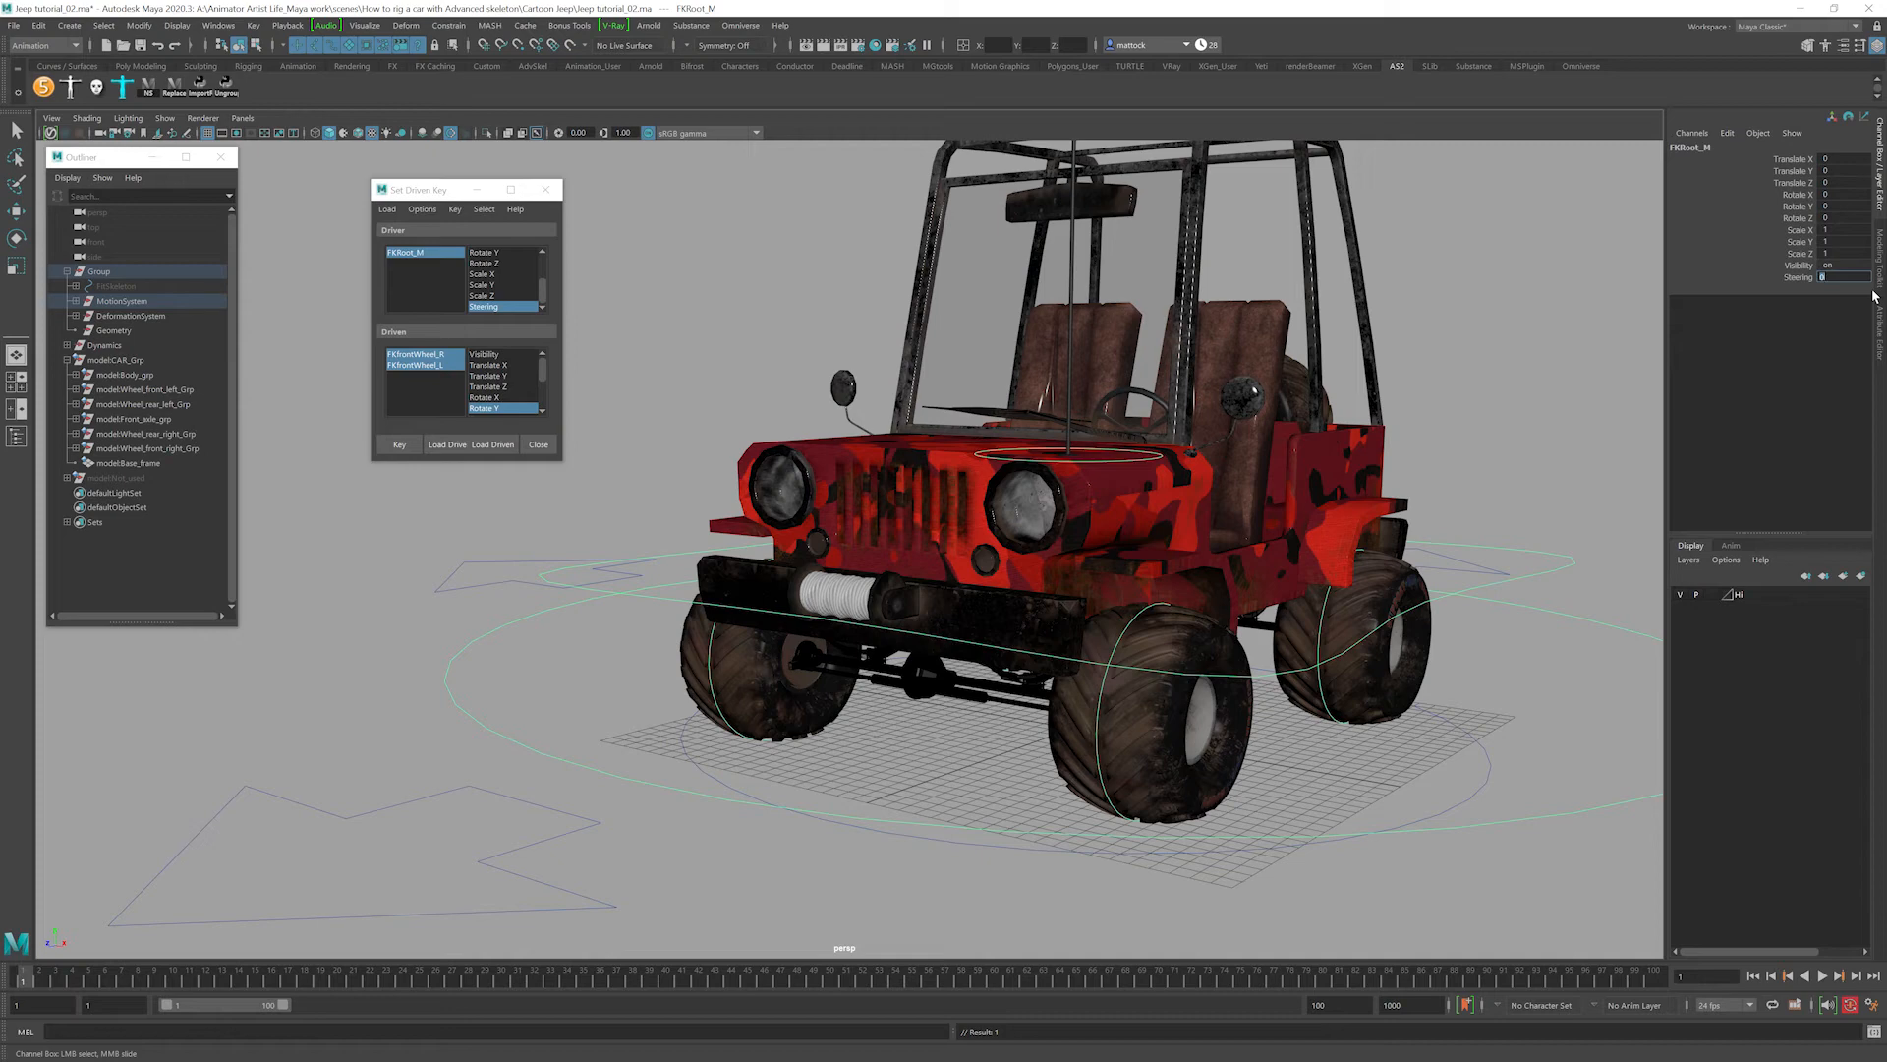
key("Return")
Turn the FKfrontWheel_R control by setting its Rotate Y to 45.
left_click_drag(1324, 398, 1031, 528, "alt")
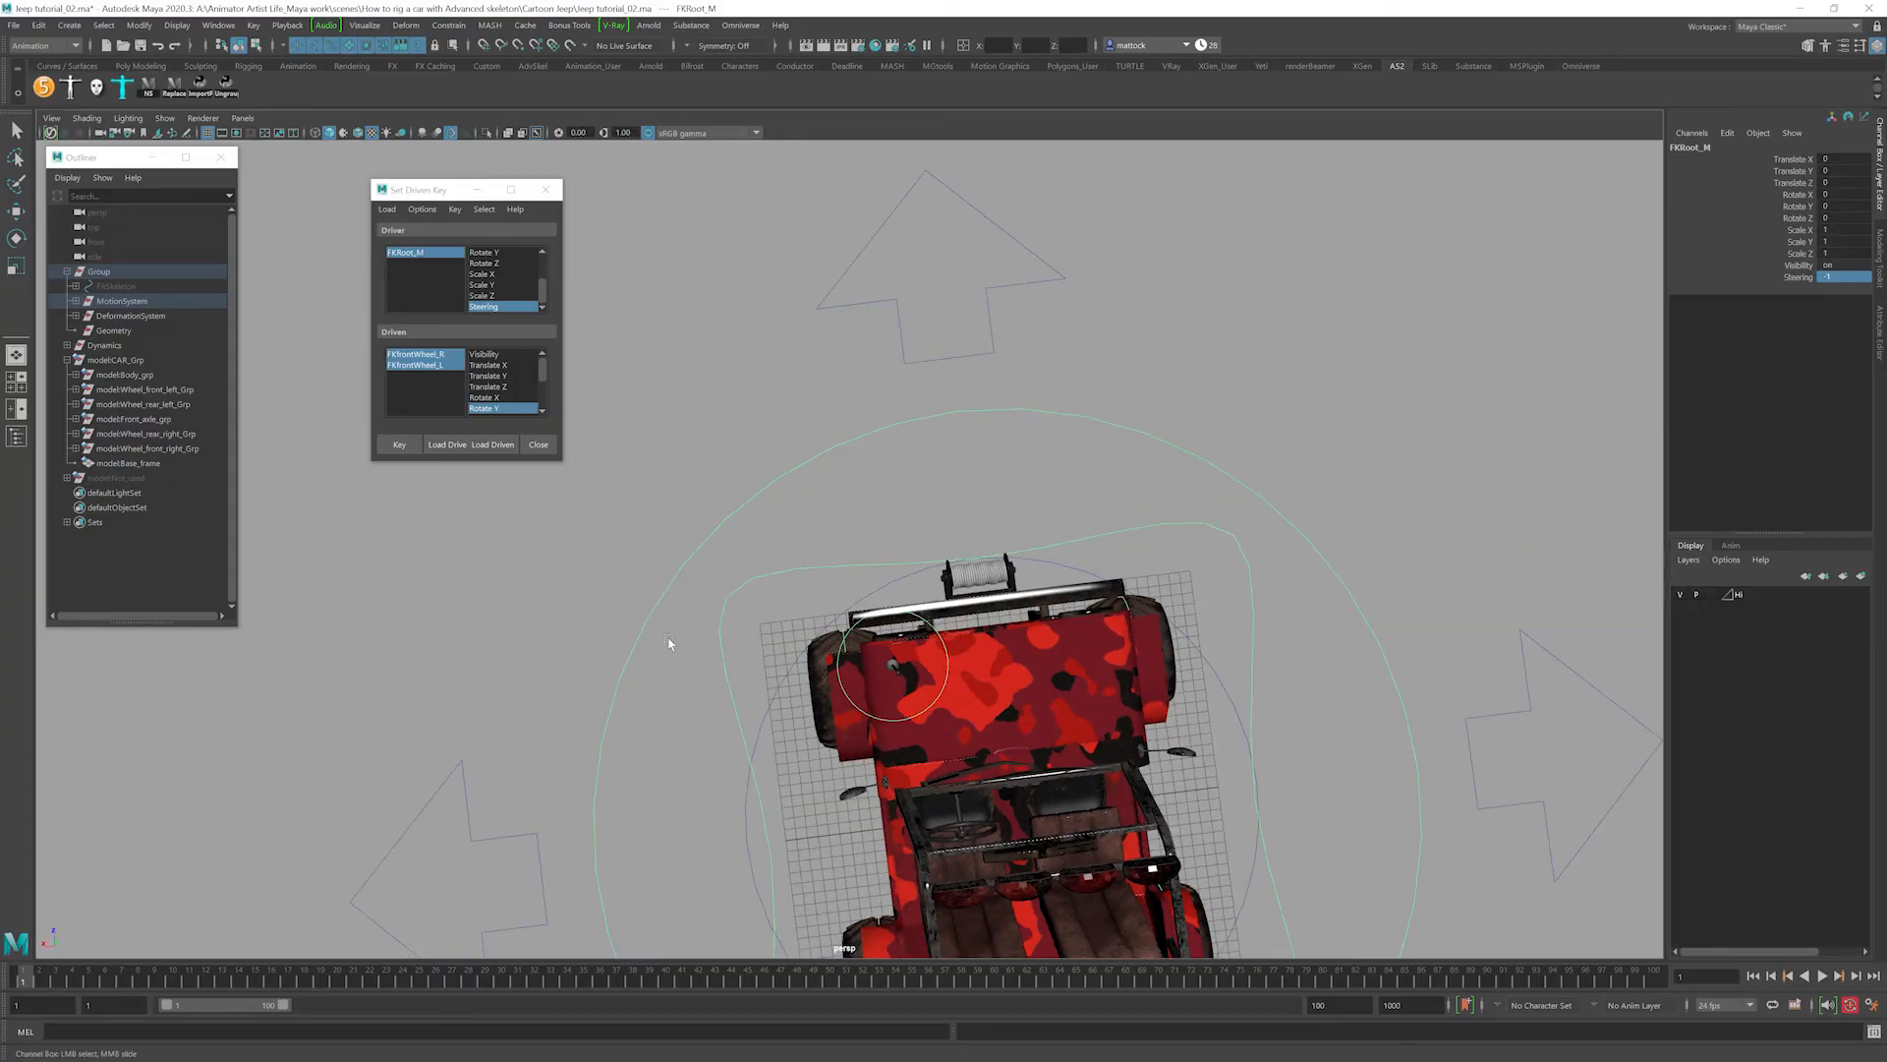
middle_click_drag(963, 684, 925, 588, "alt")
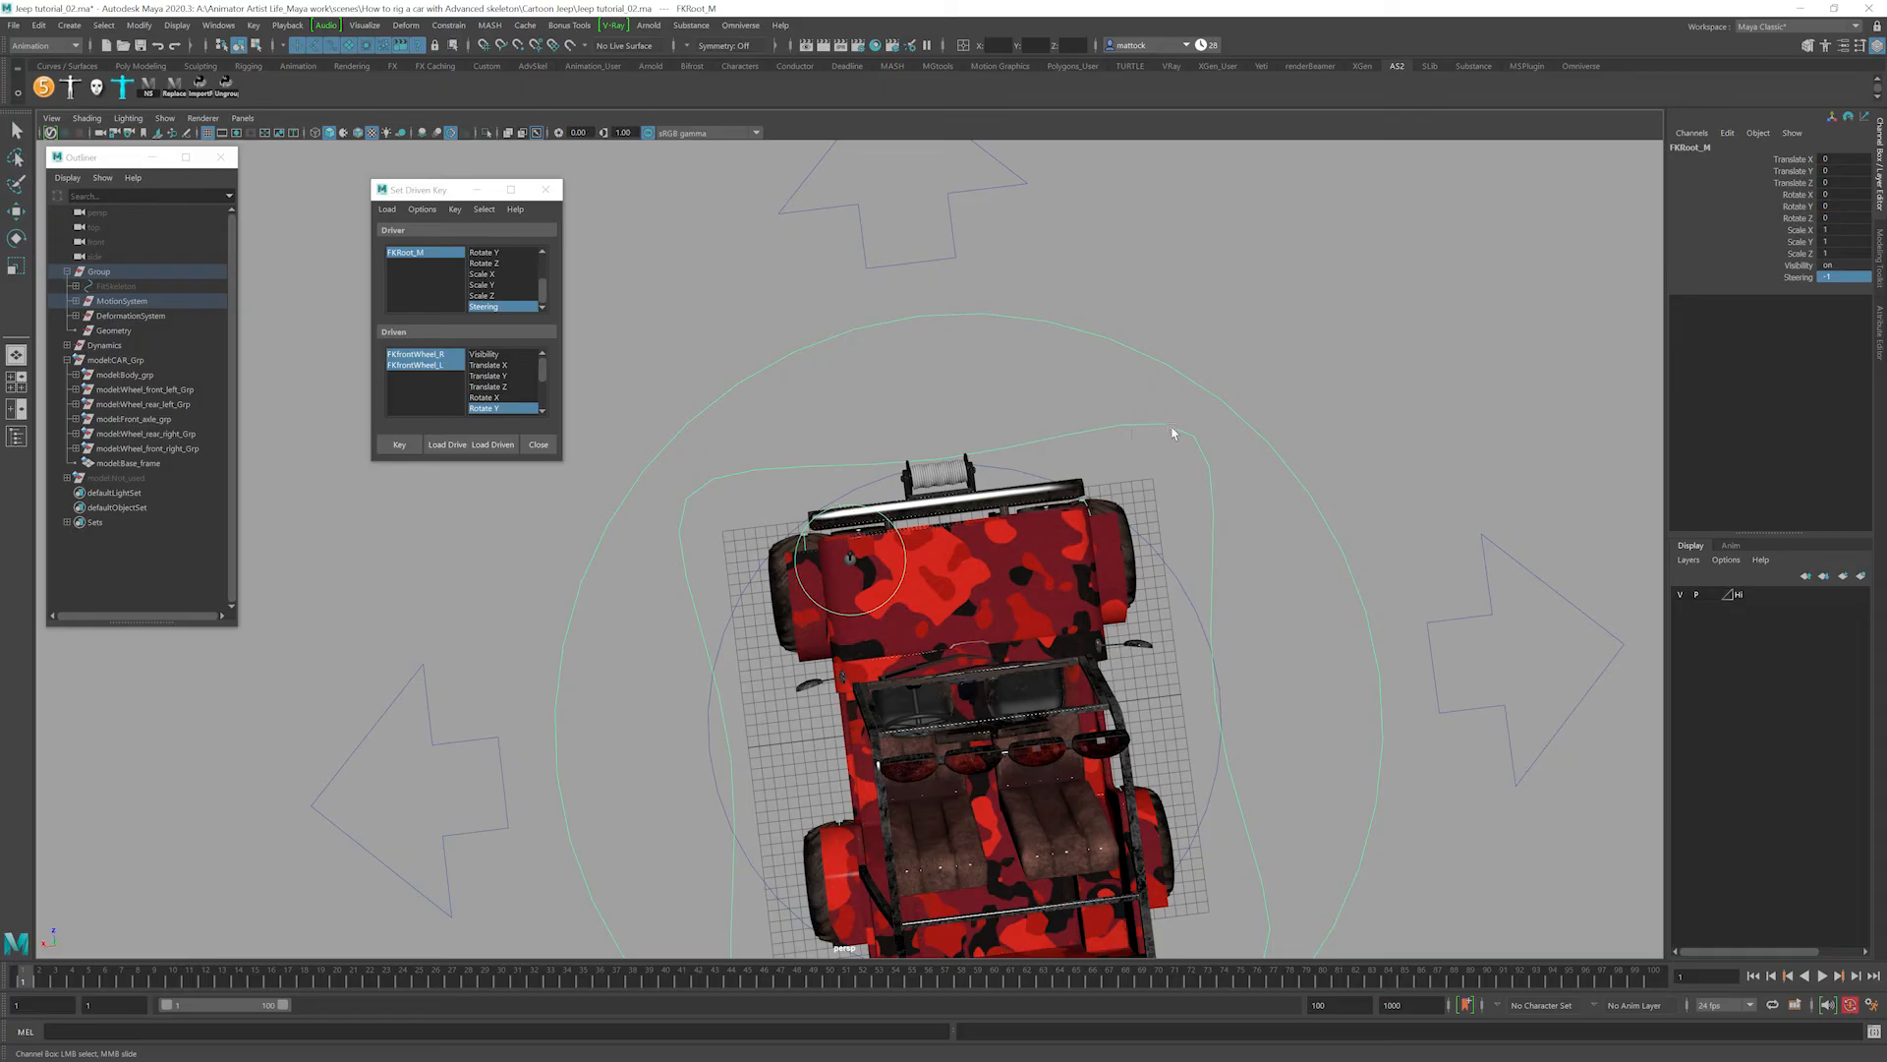
left_click_drag(1111, 457, 806, 639, "alt")
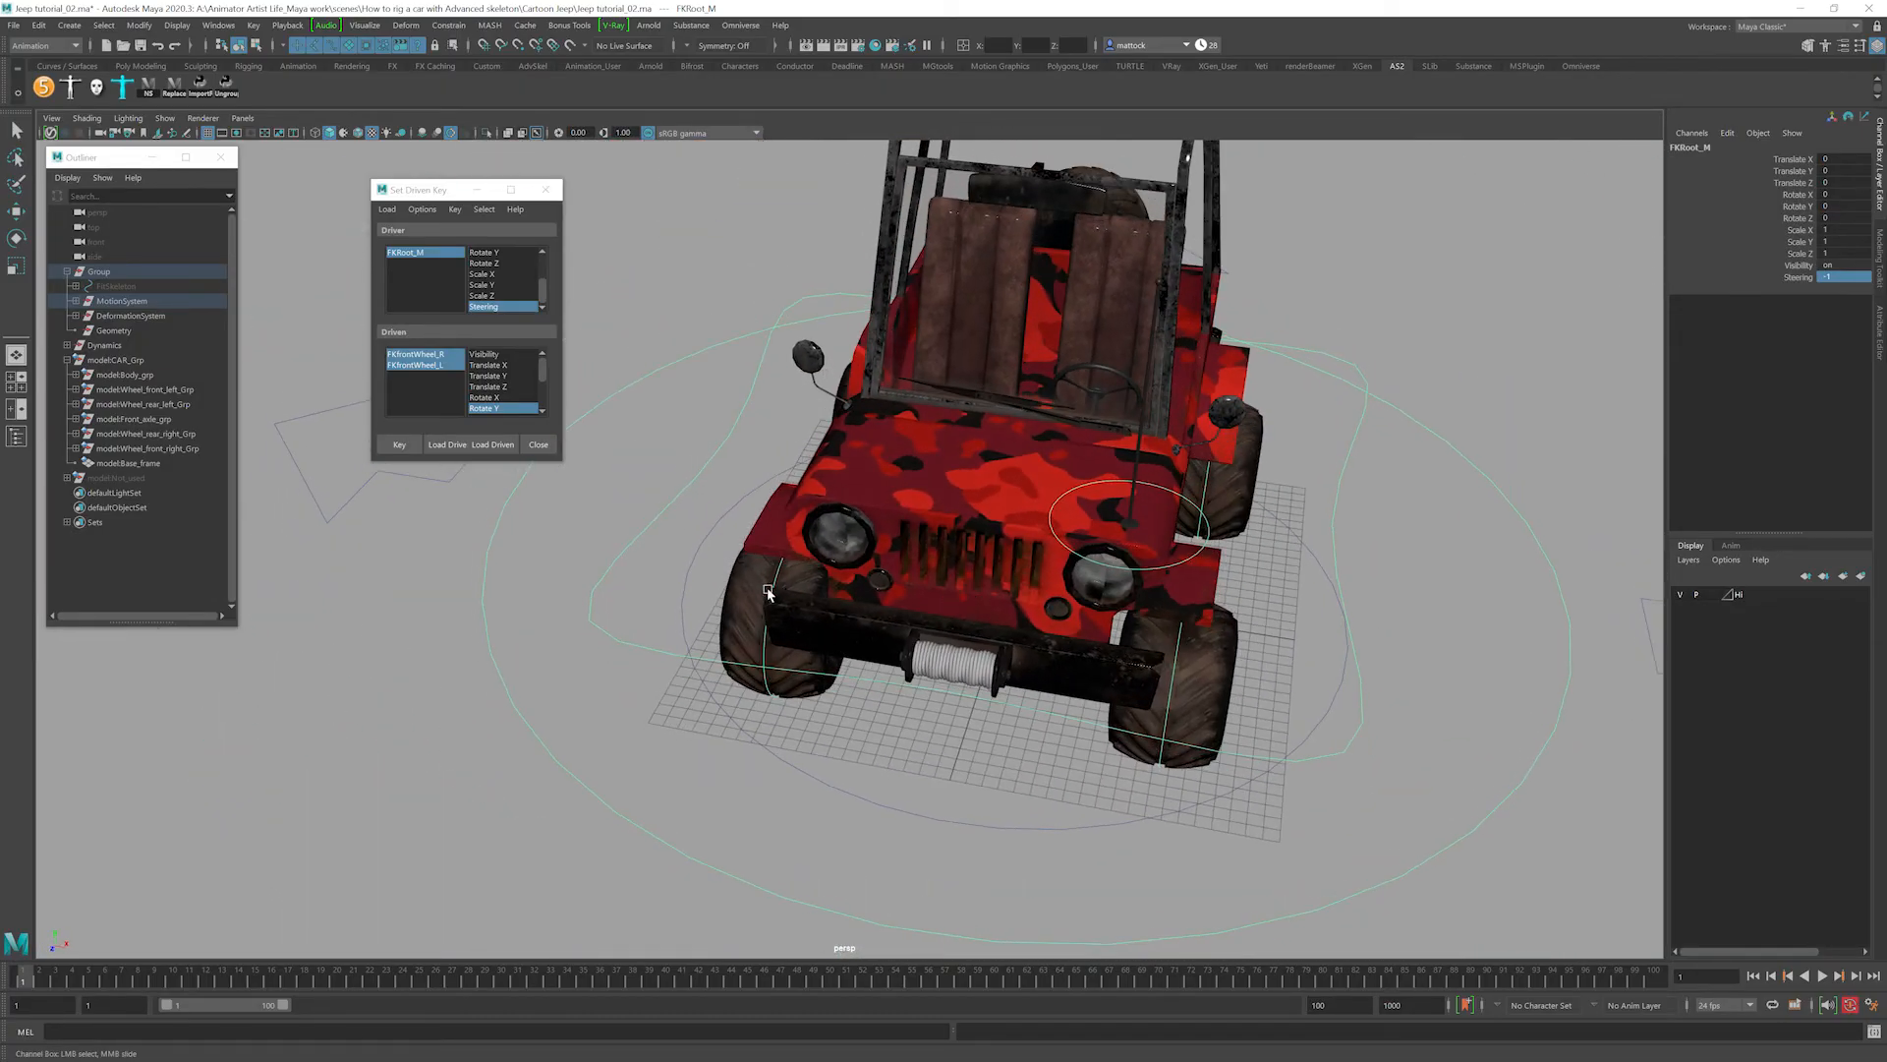
left_click(764, 649)
key("e")
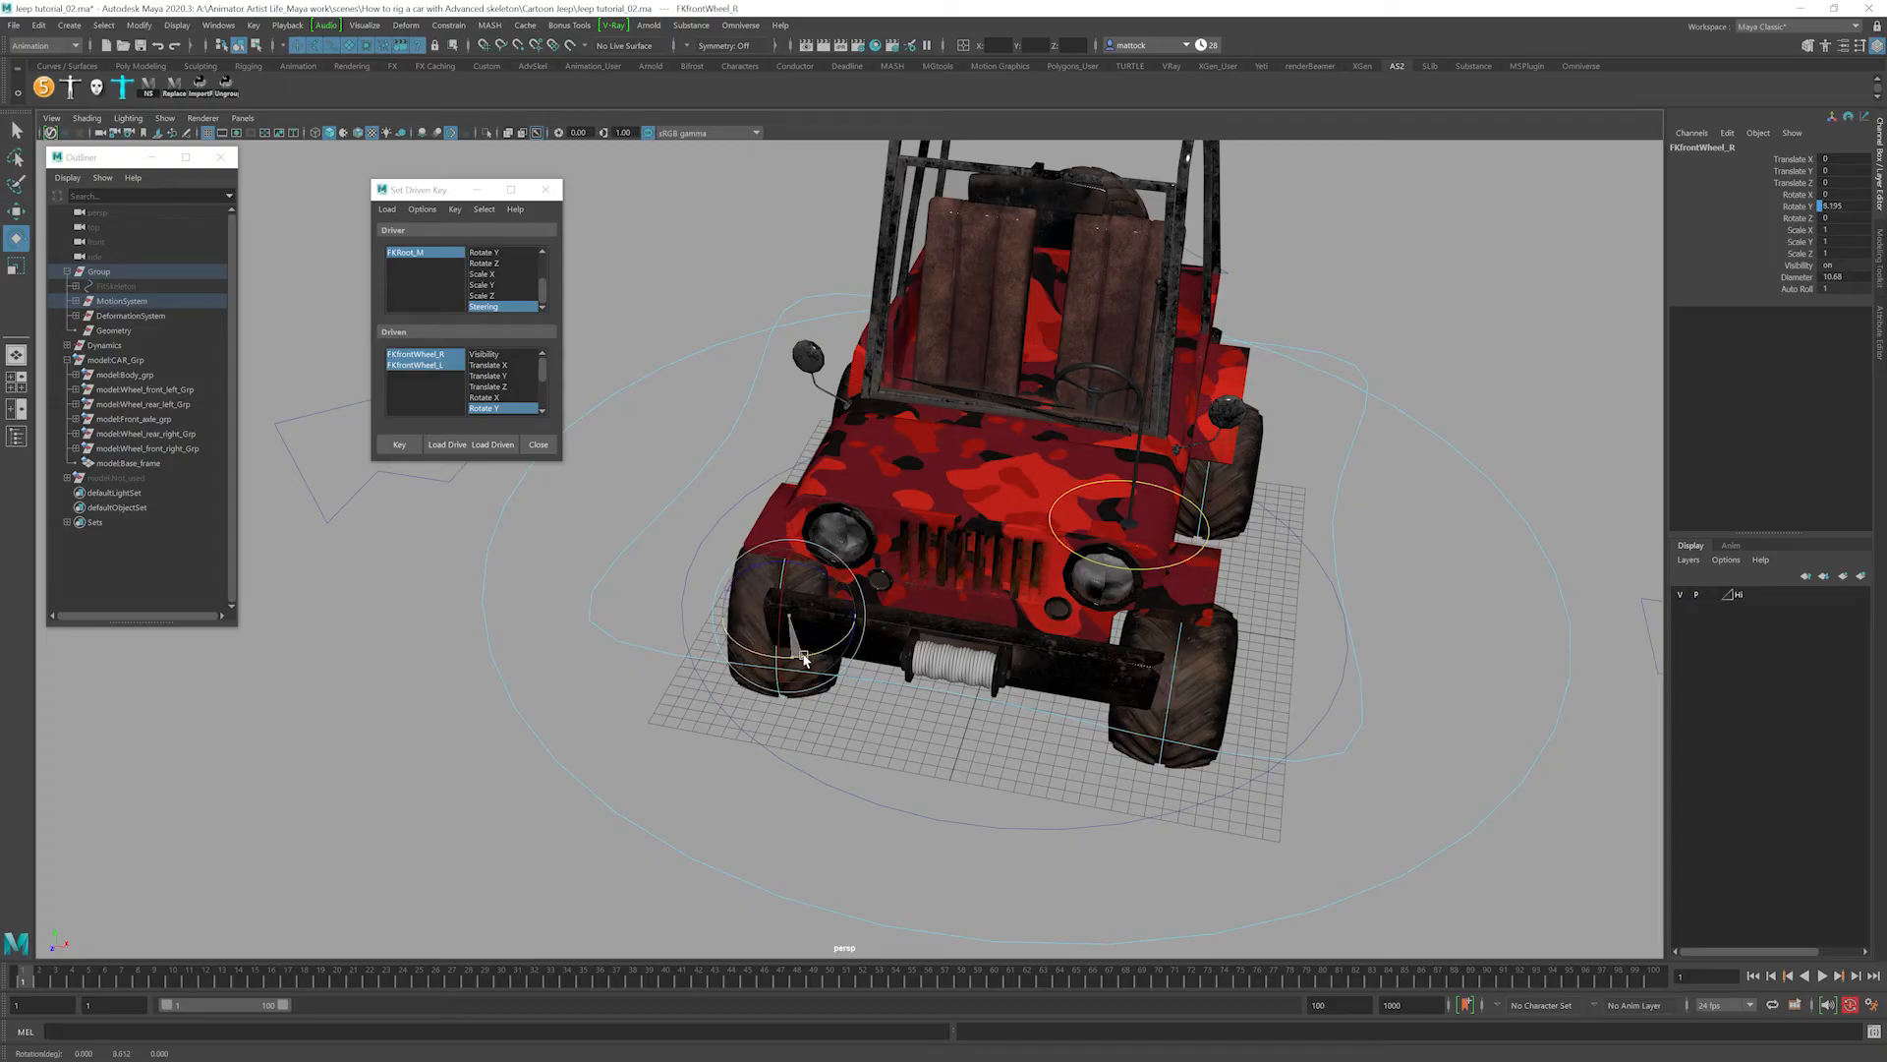
left_click_drag(794, 658, 840, 657)
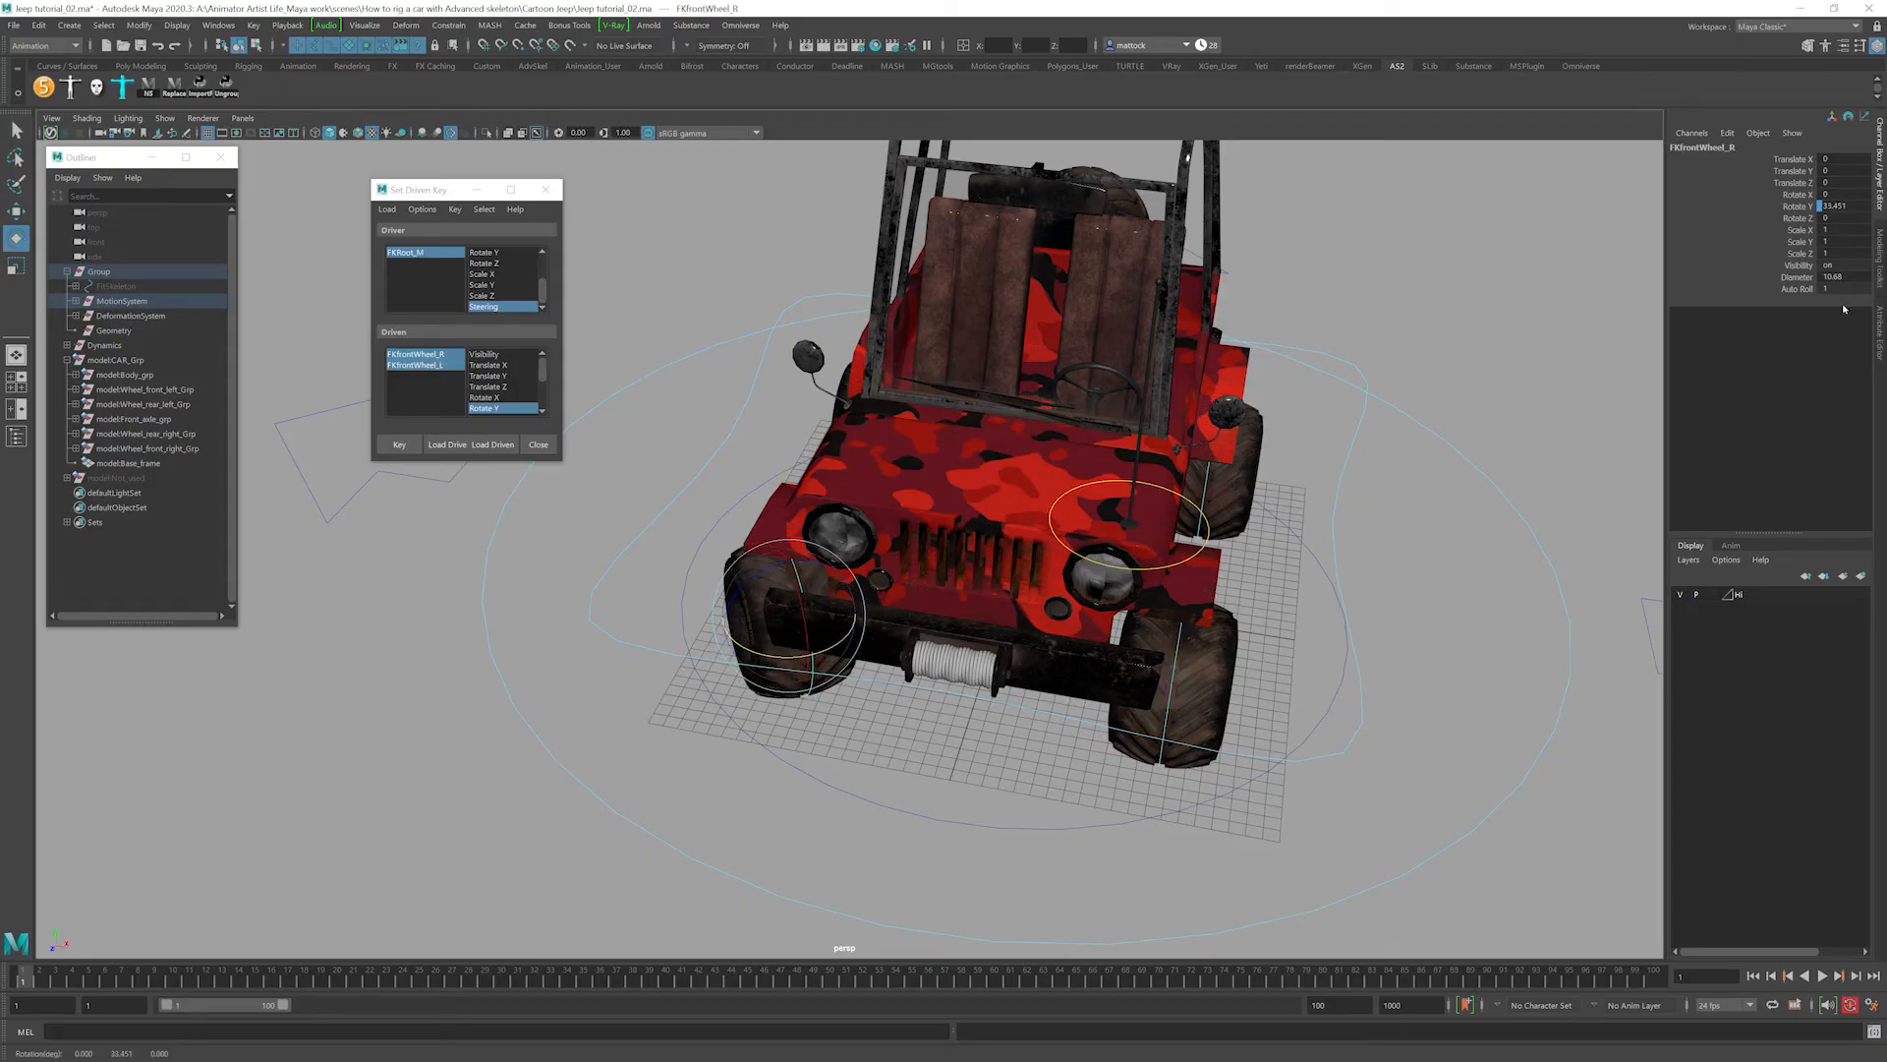
left_click(1846, 206)
type("45")
key("Return")
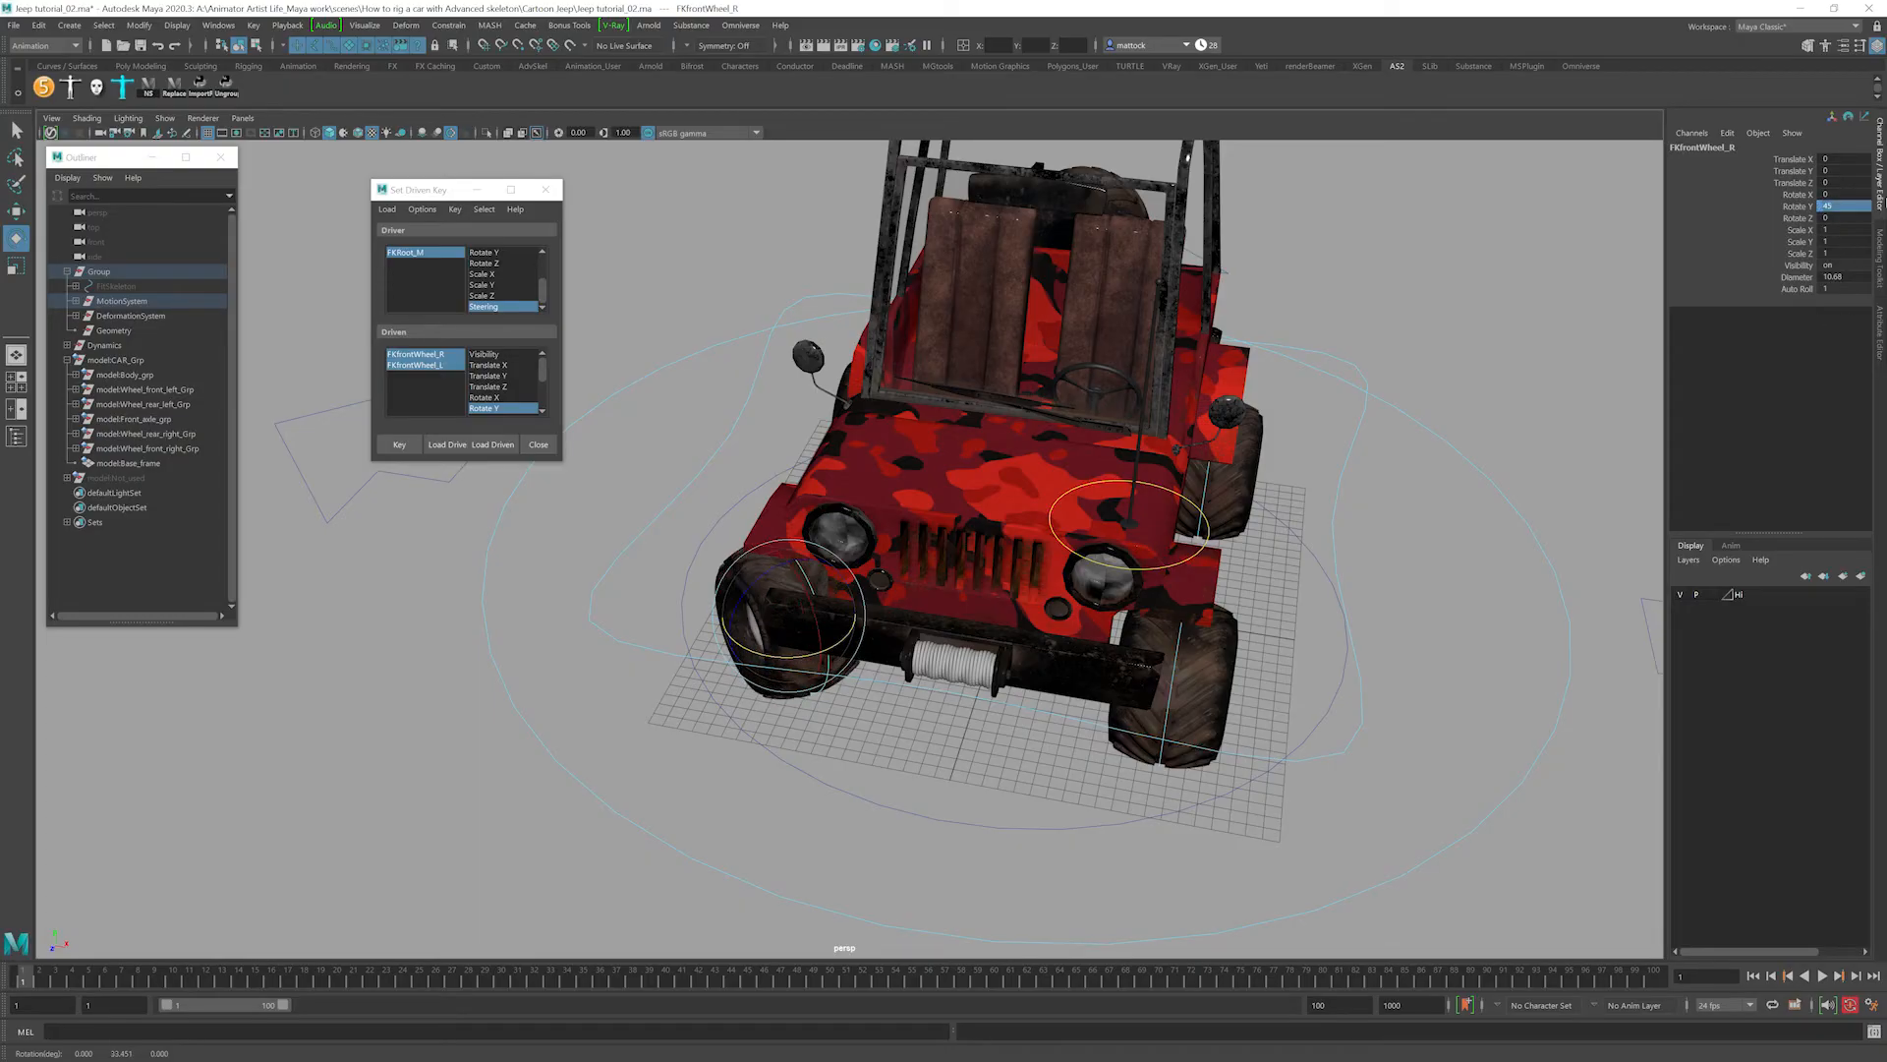
Turn the FKfrontWheel_L control by setting its Rotate Y to -45.
left_click_drag(1231, 666, 1209, 646, "alt")
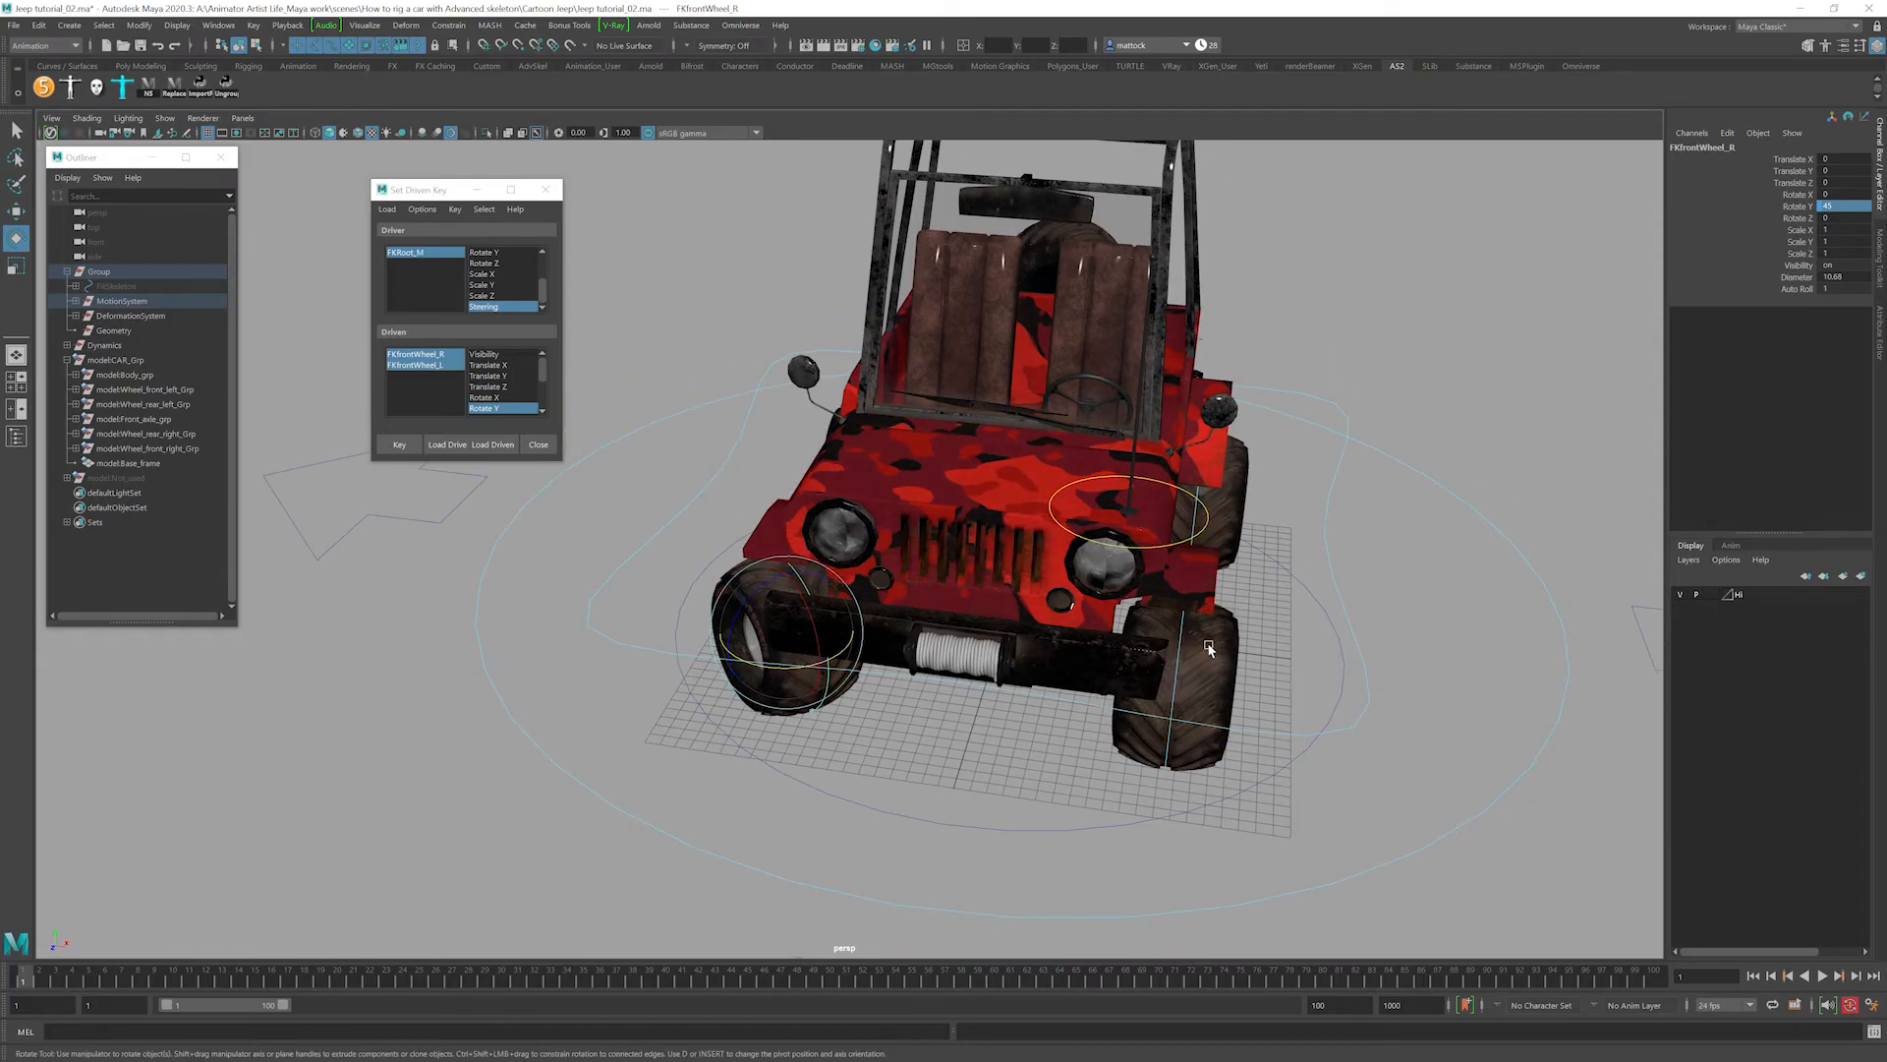
left_click(1181, 643)
double_click(1840, 209)
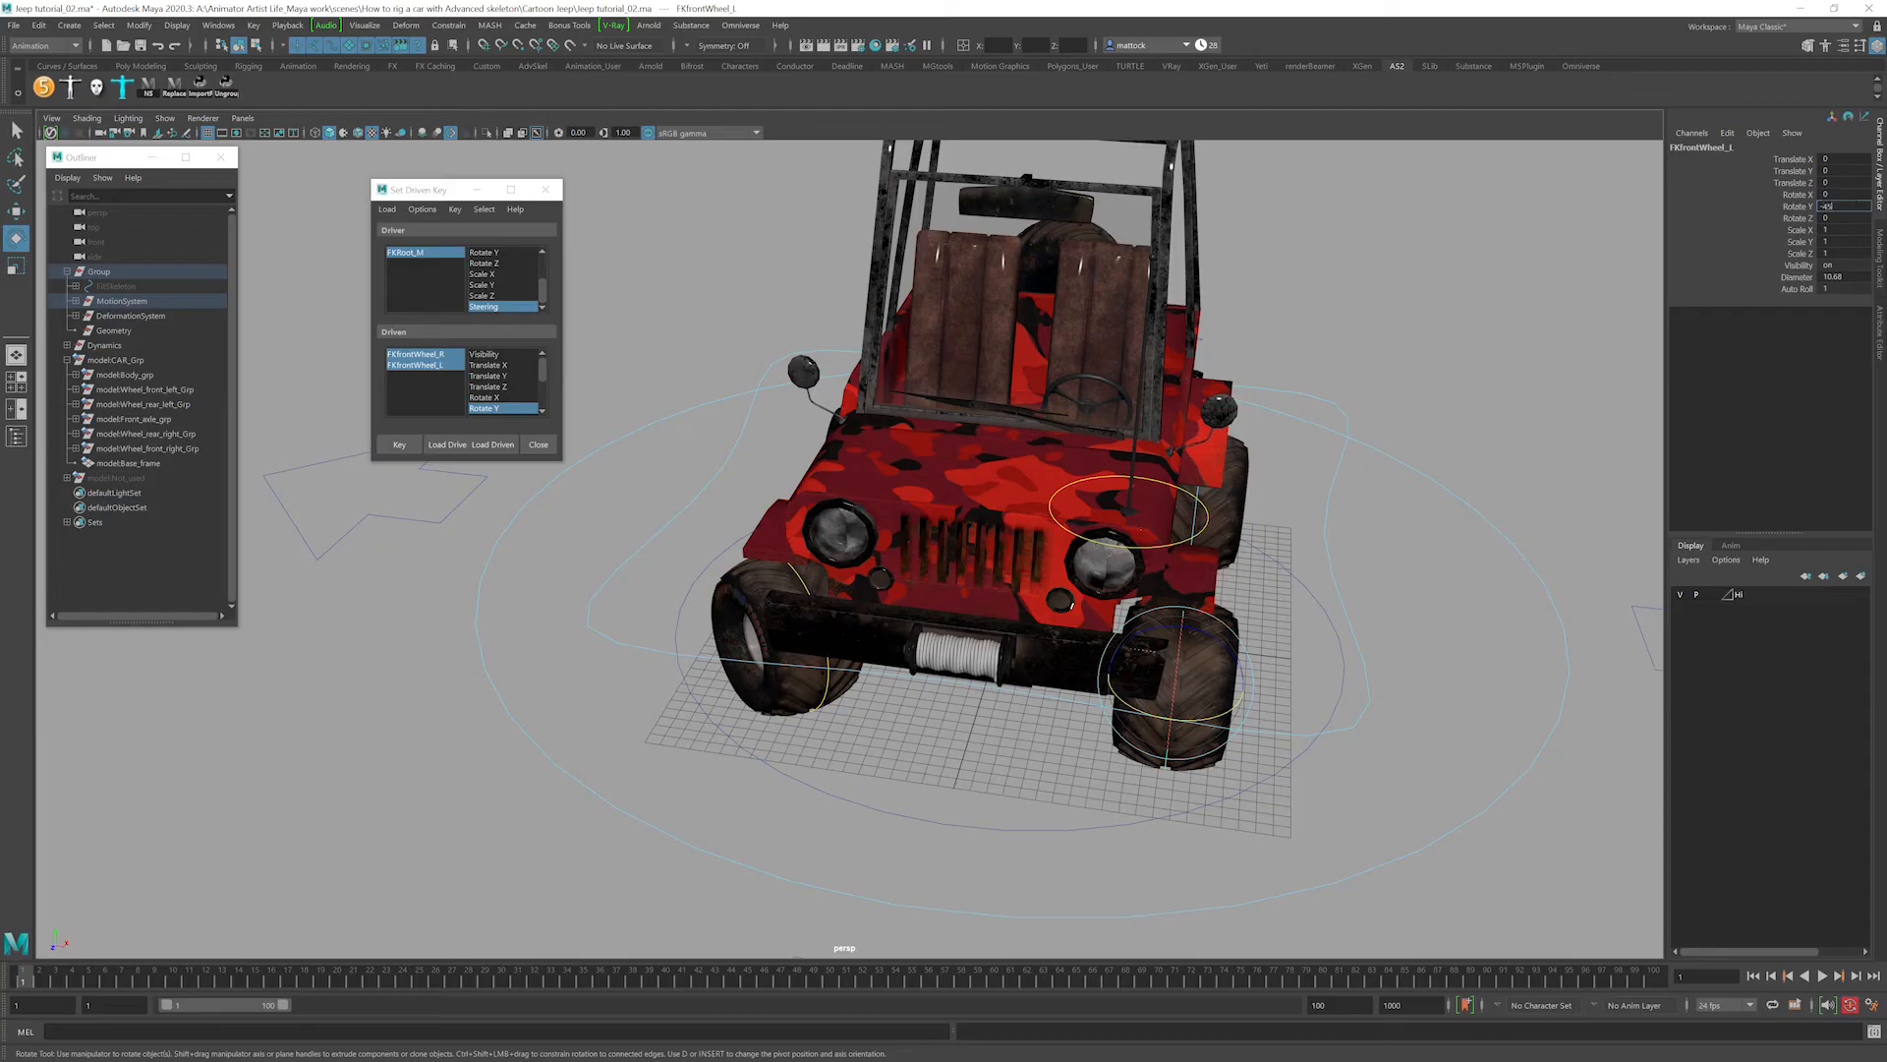
type("-45")
key("Return")
Reselect FKRoot_M and set the driven key for both turned front wheels at Steering -1.
left_click_drag(1024, 484, 518, 313, "alt")
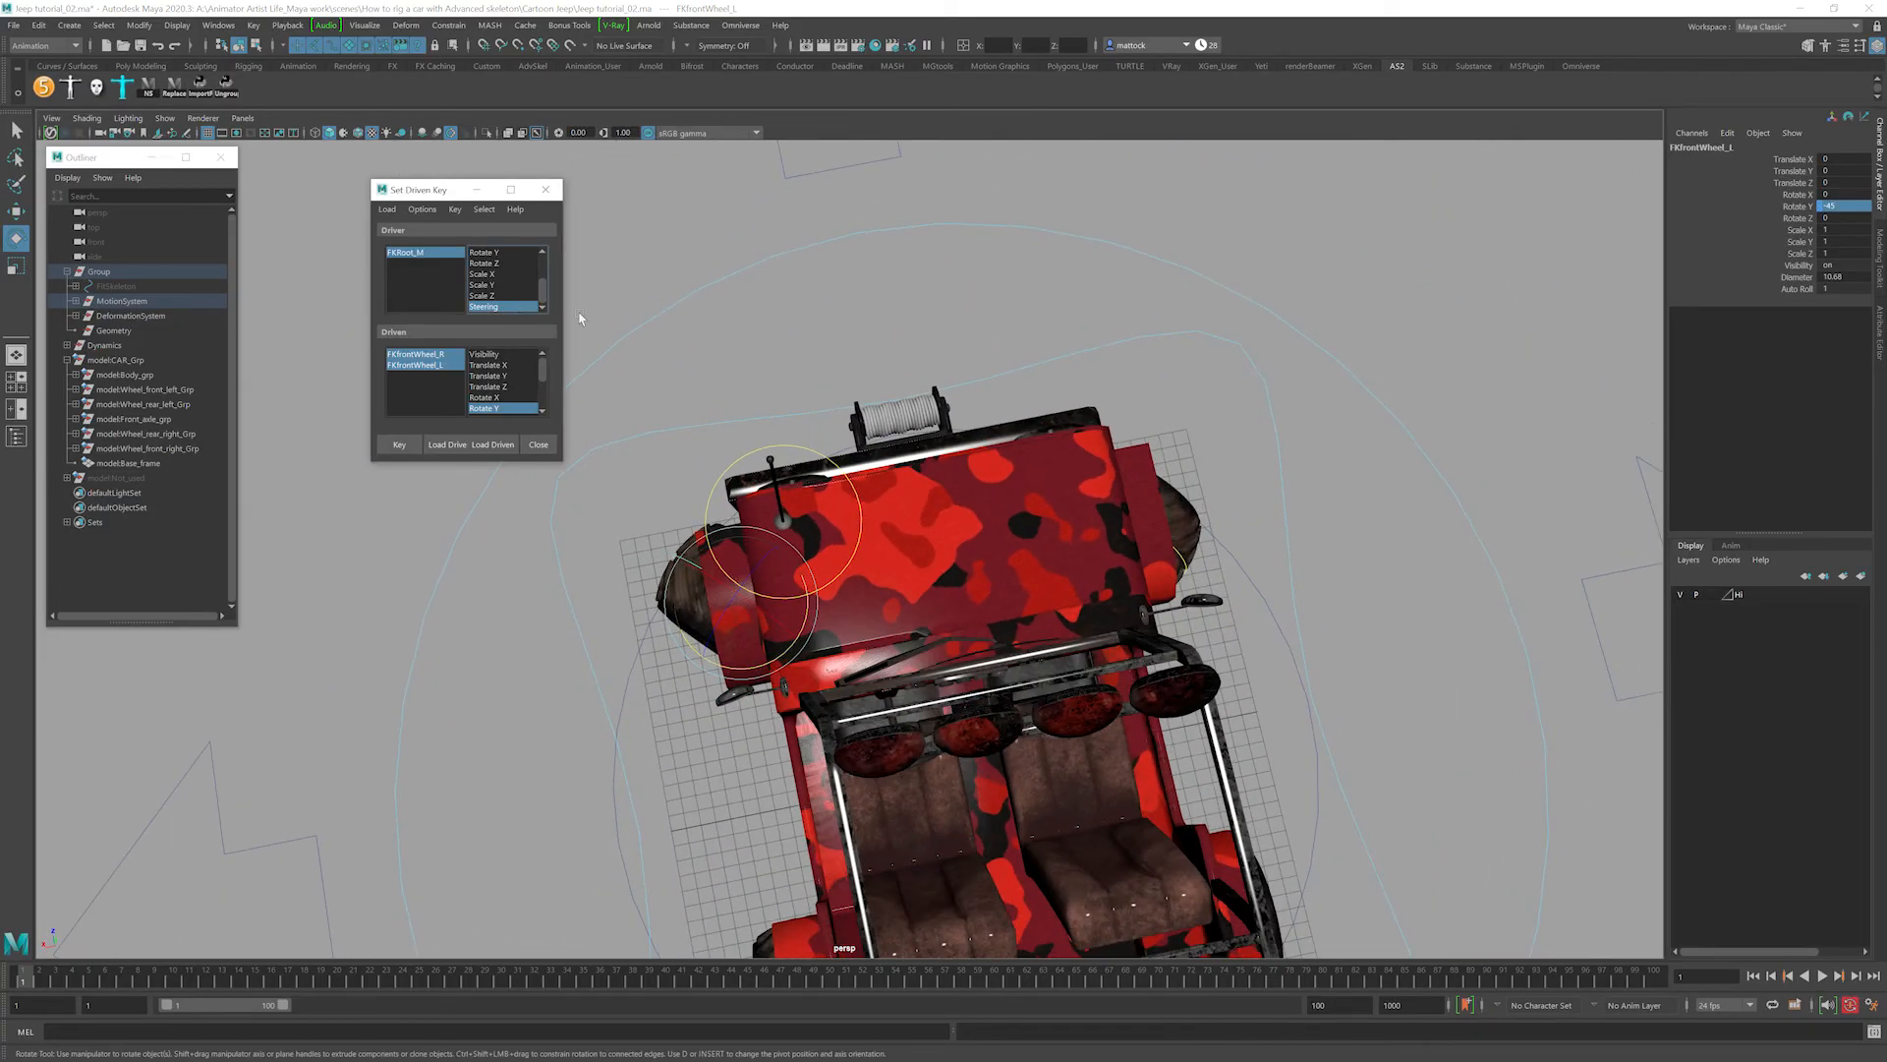
left_click(1407, 434)
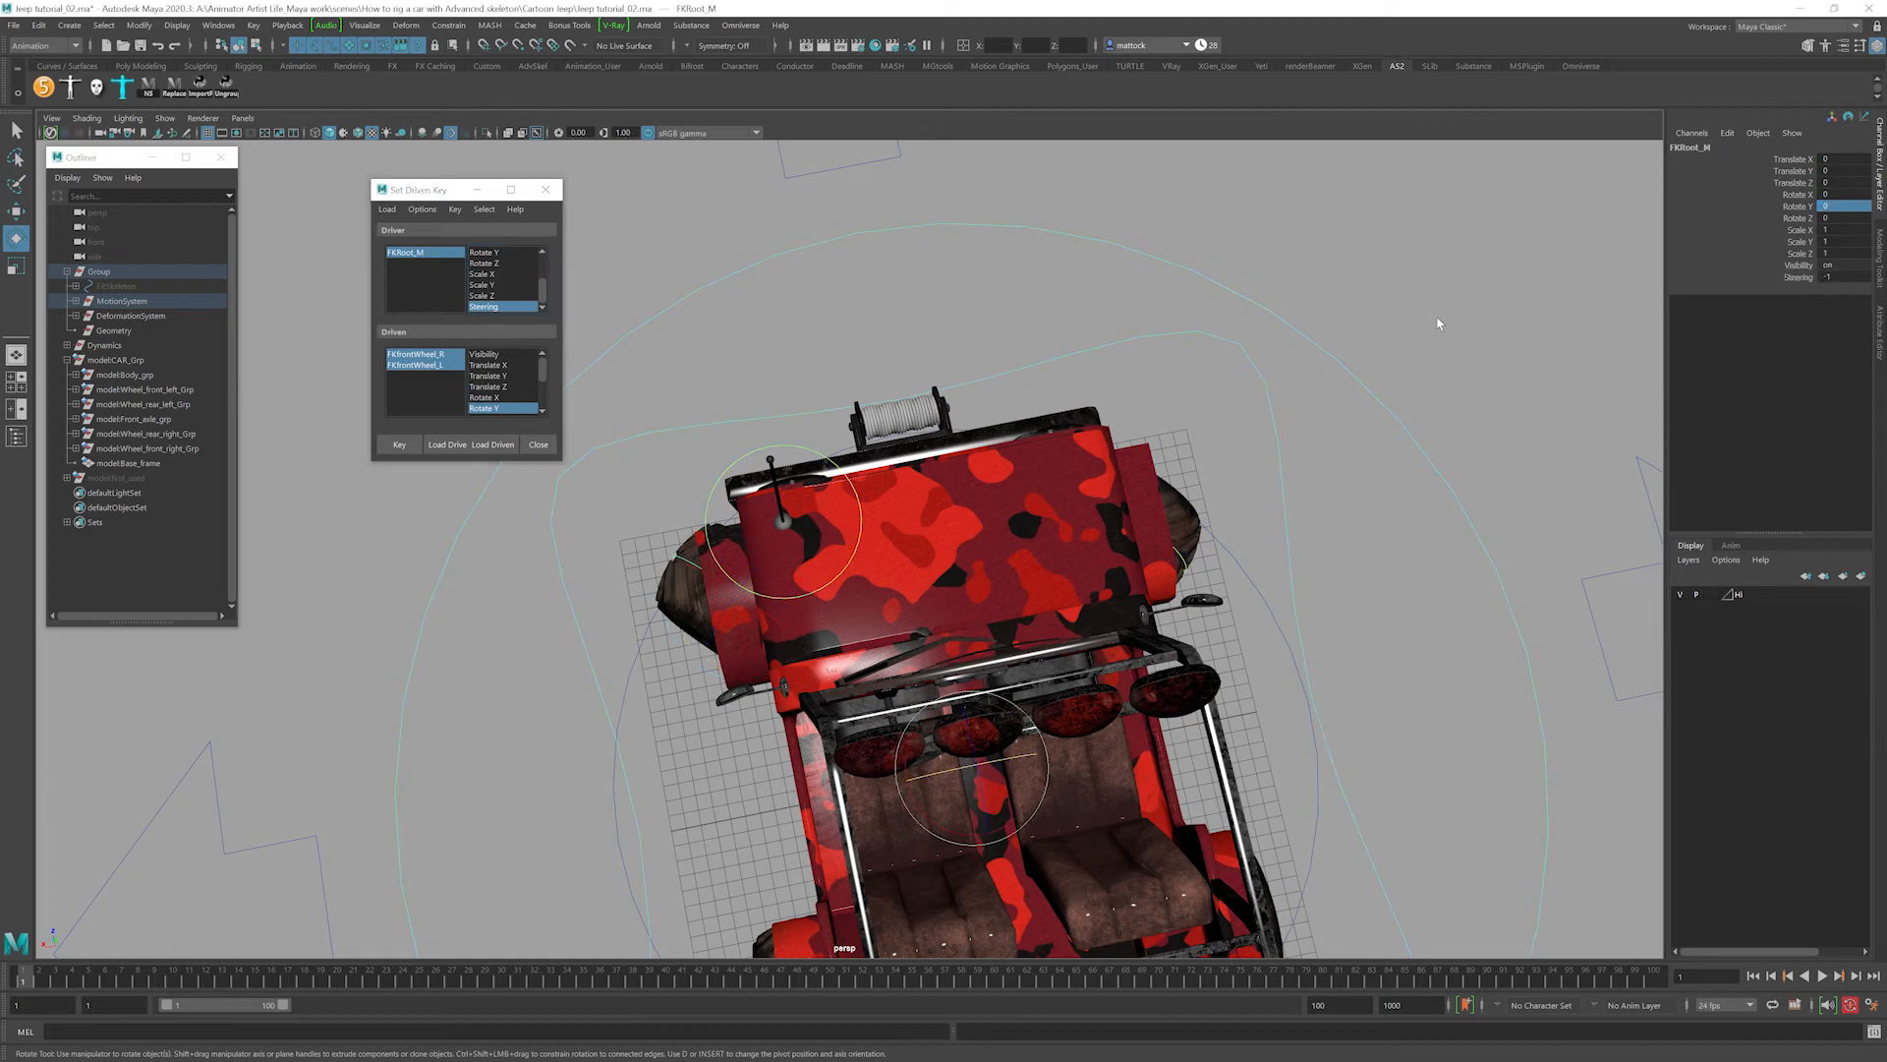
left_click_drag(1492, 554, 942, 481, "alt")
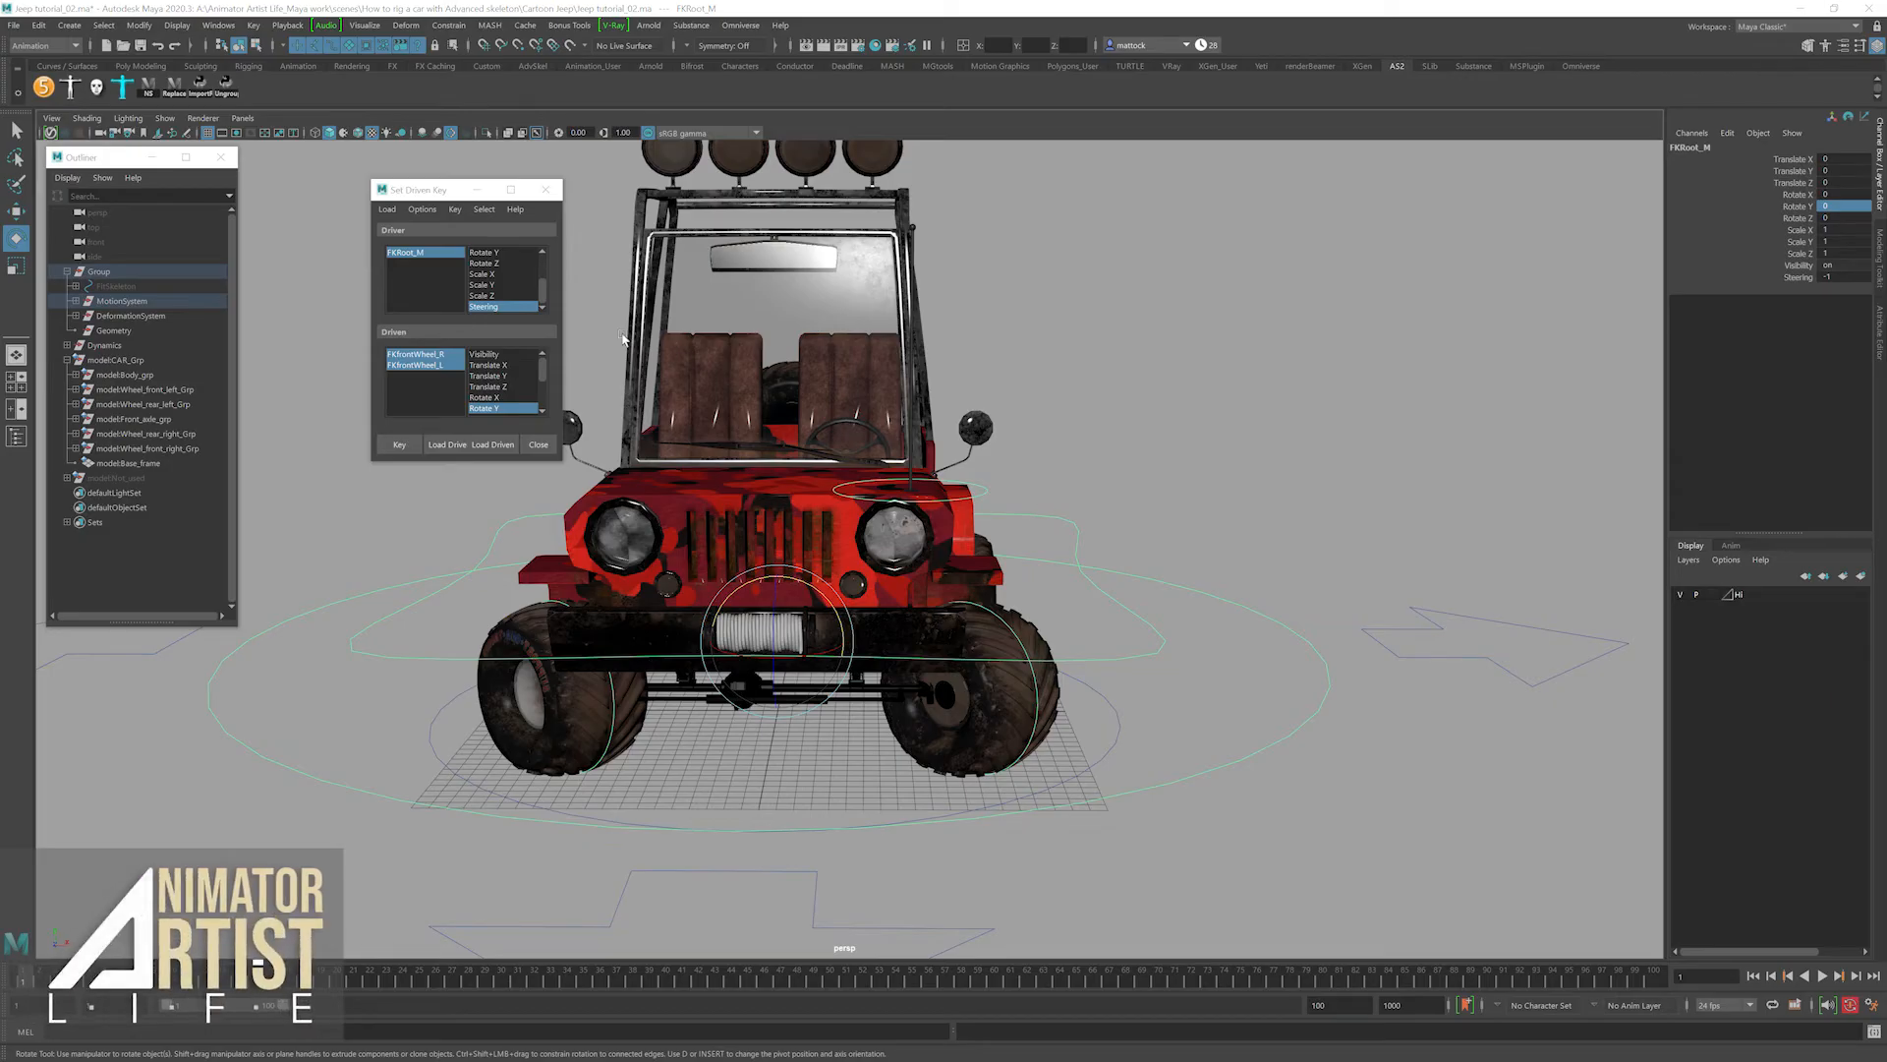
scroll(536, 376, "down", 1)
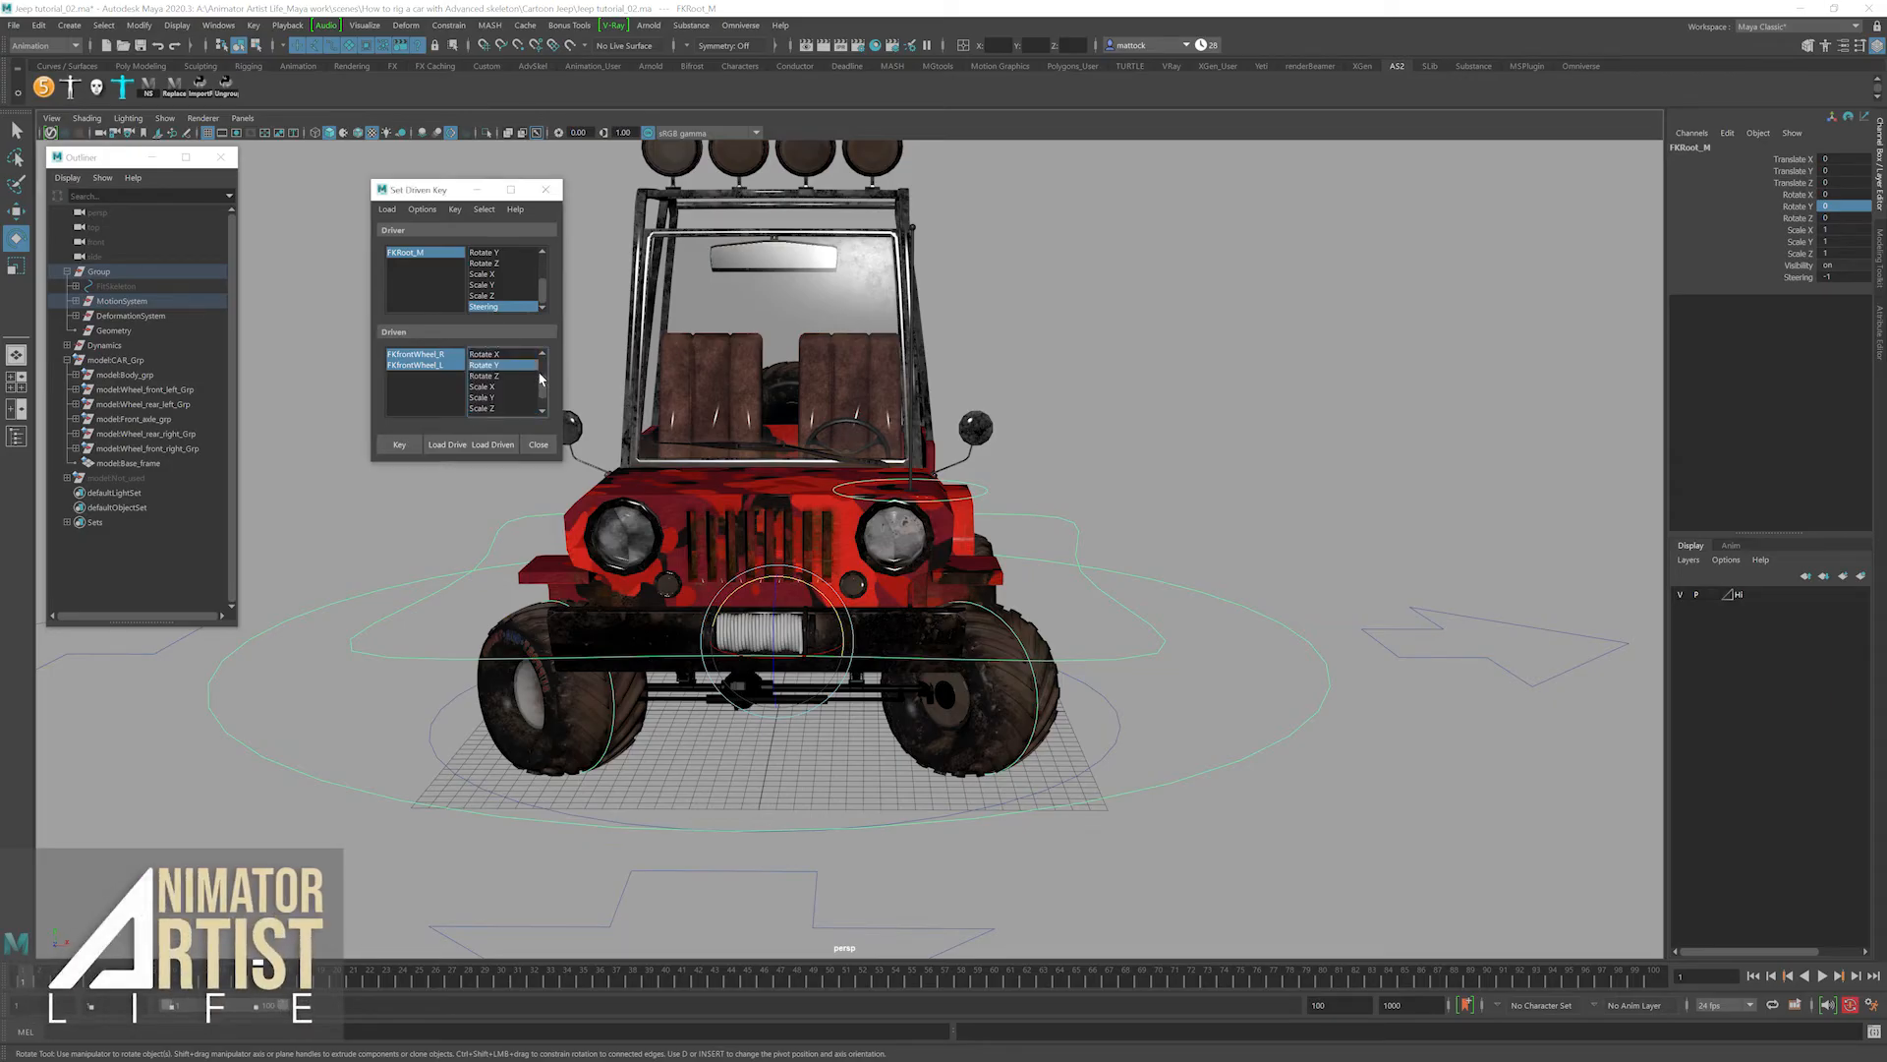
left_click(399, 445)
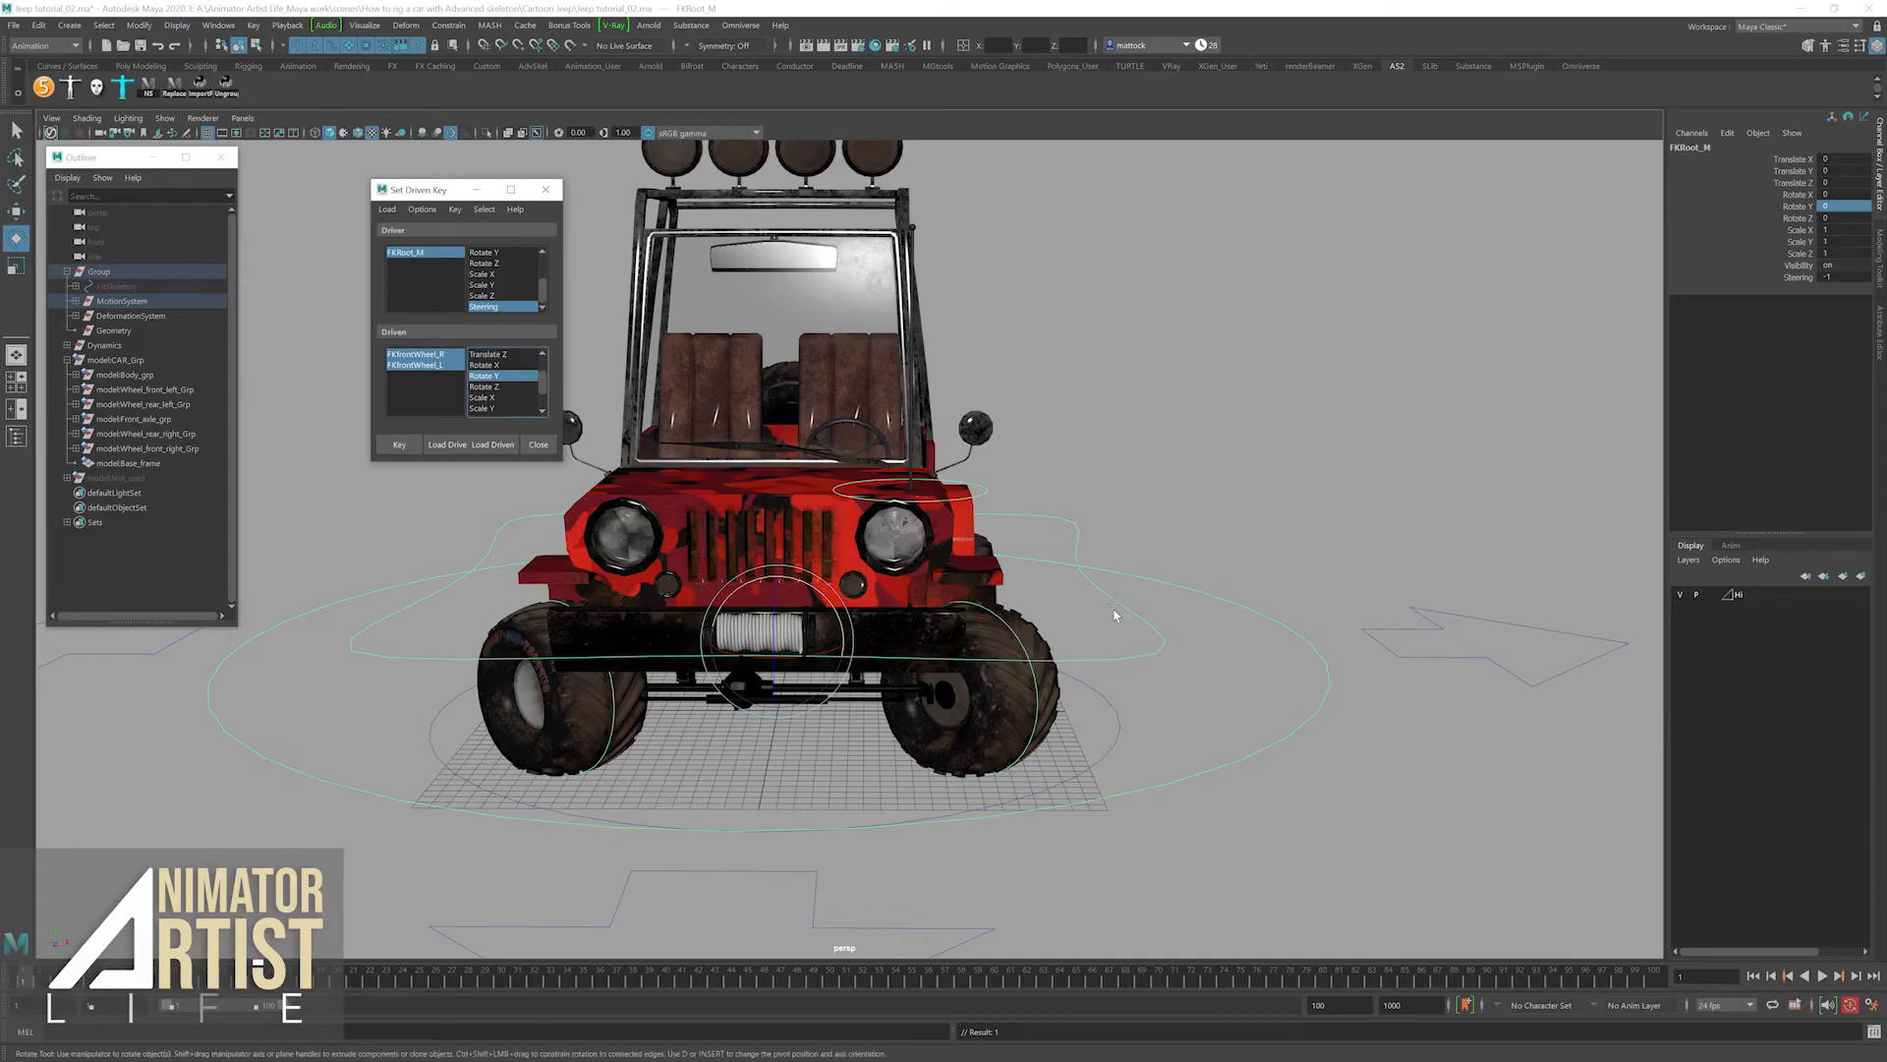
Return FKRoot_M's Steering to 0 to check that the front wheels straighten.
left_click_drag(1211, 574, 1184, 599, "alt")
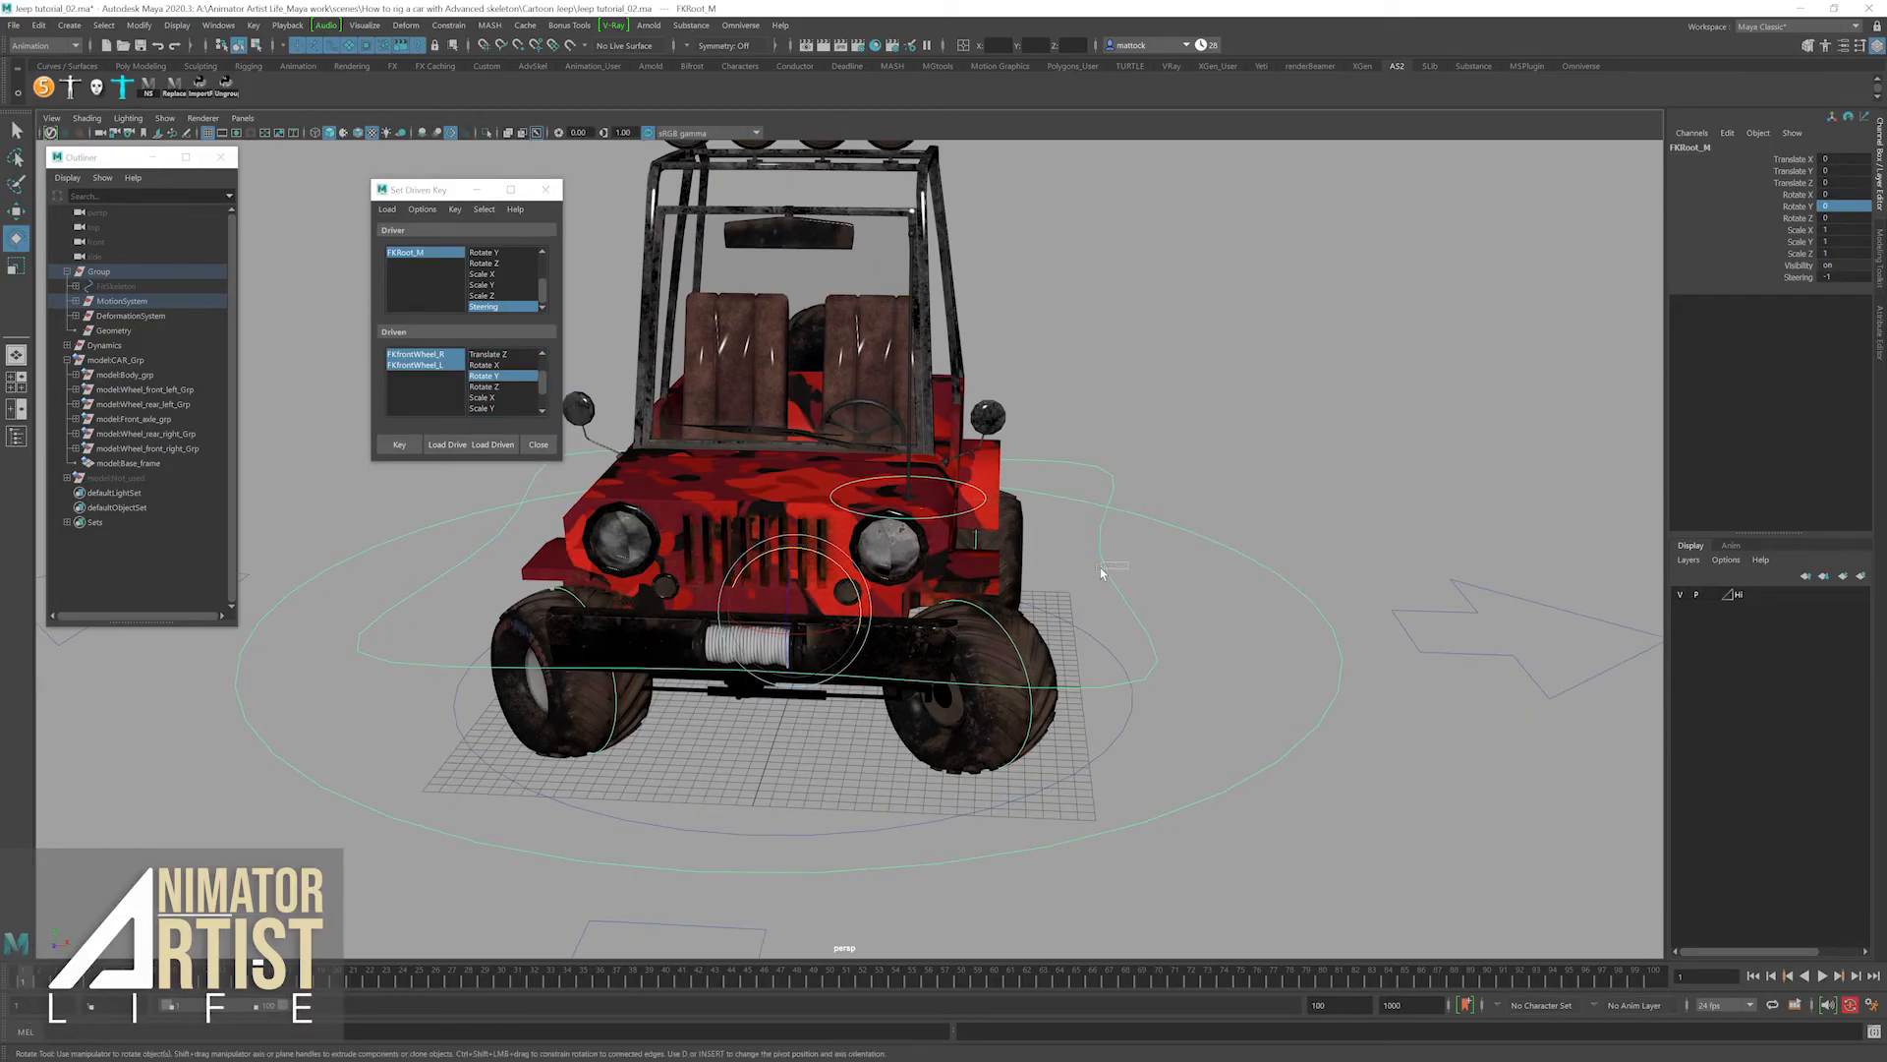
left_click(1797, 277)
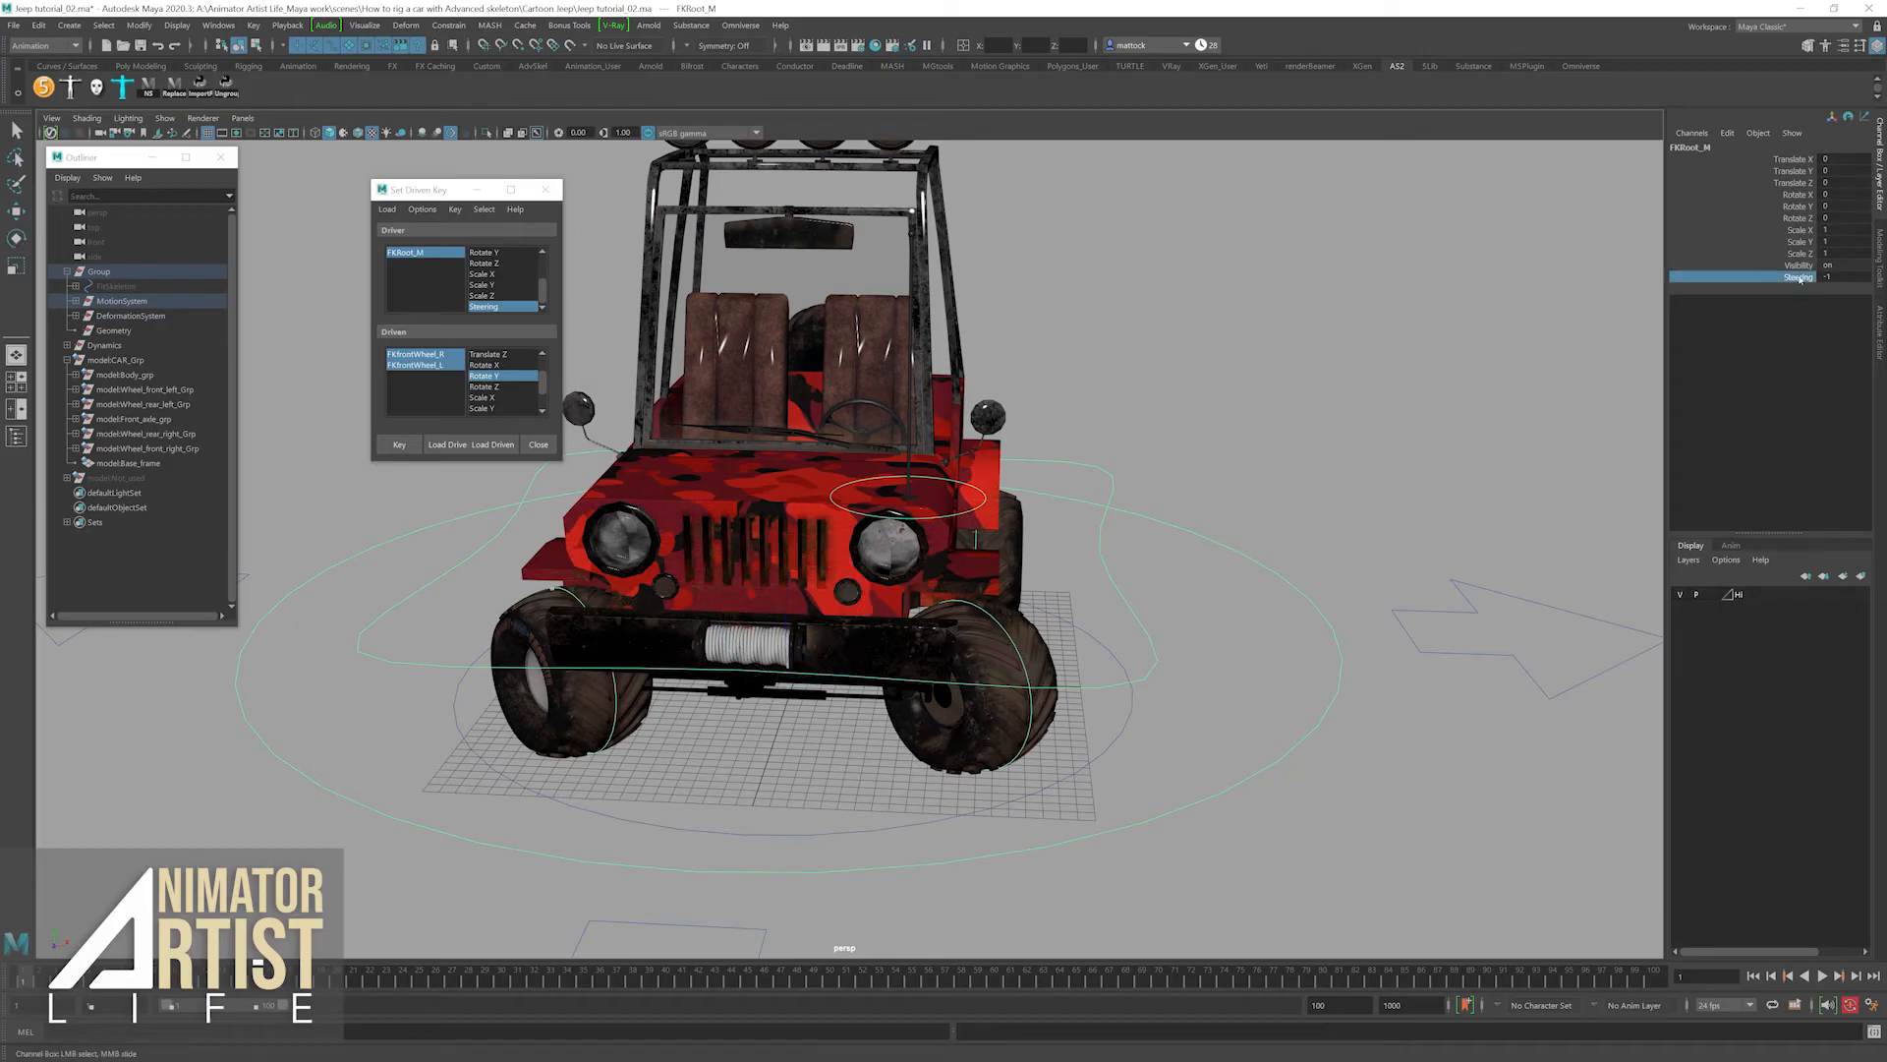
left_click(1848, 276)
key("Return")
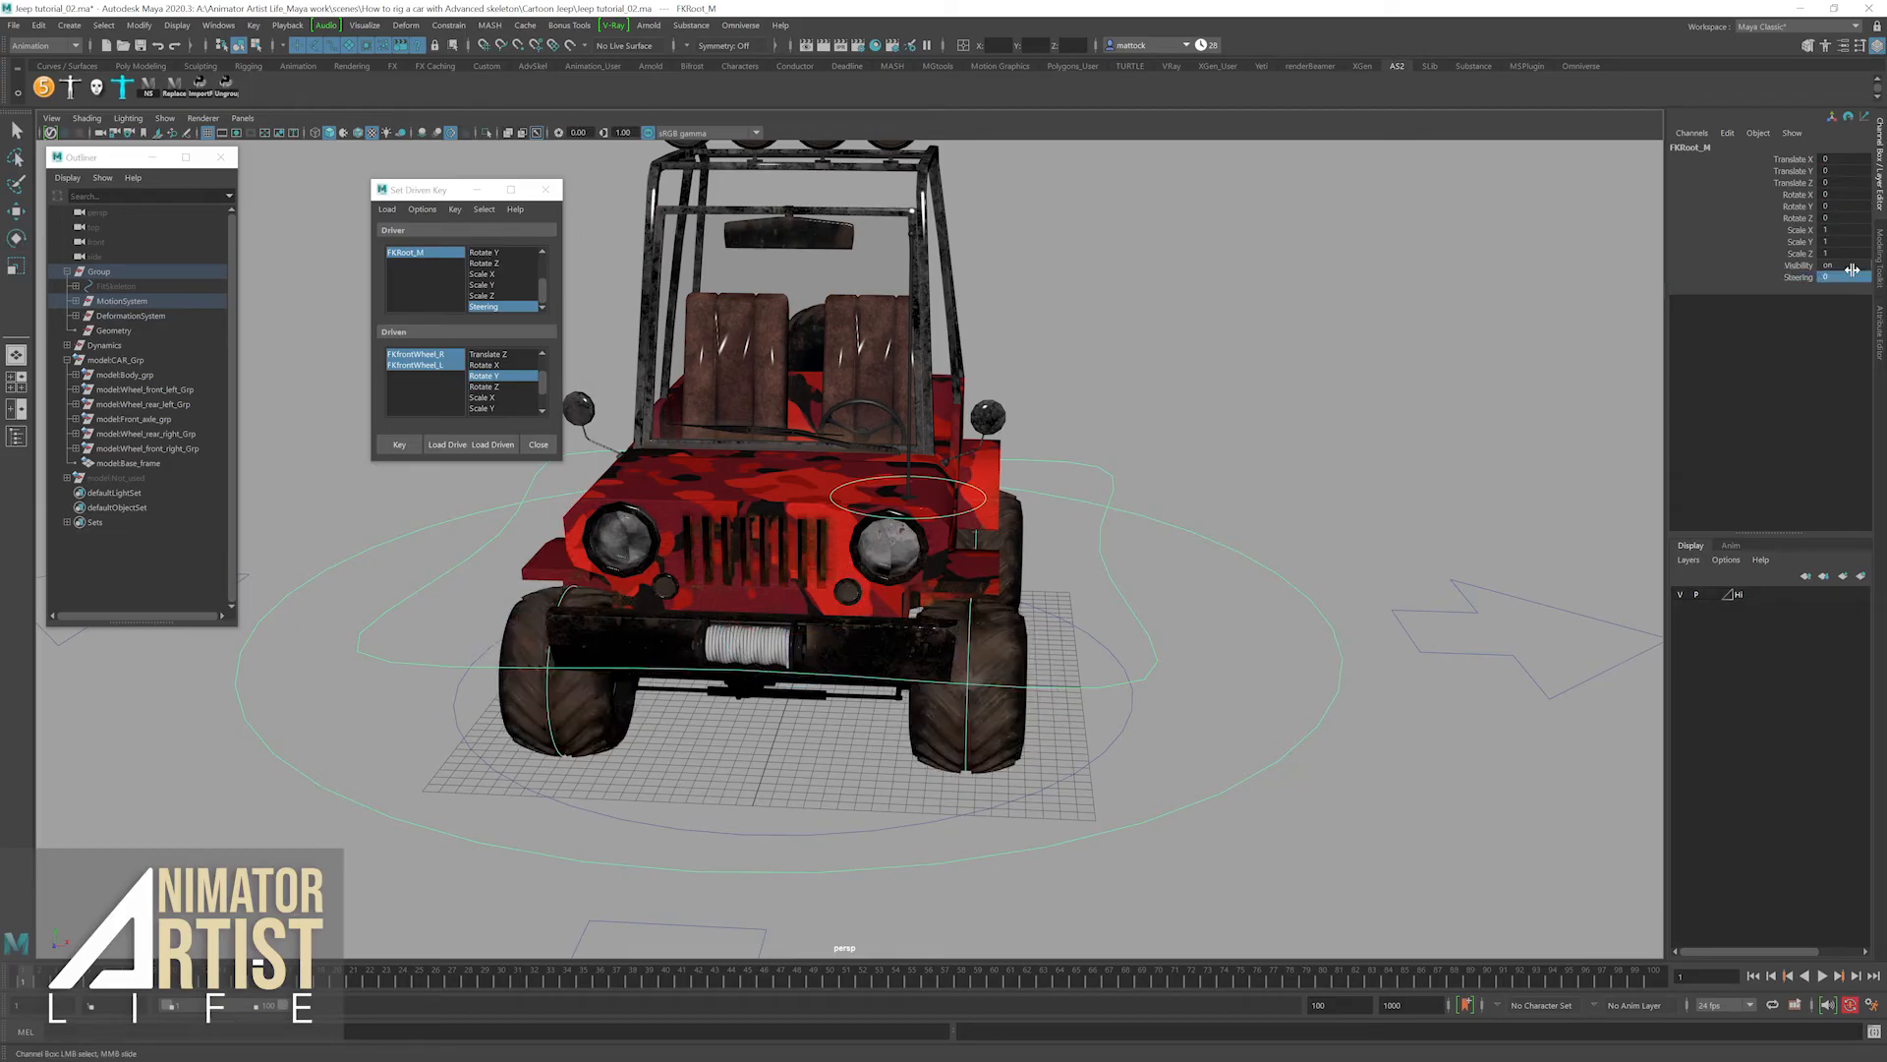
left_click(1799, 277)
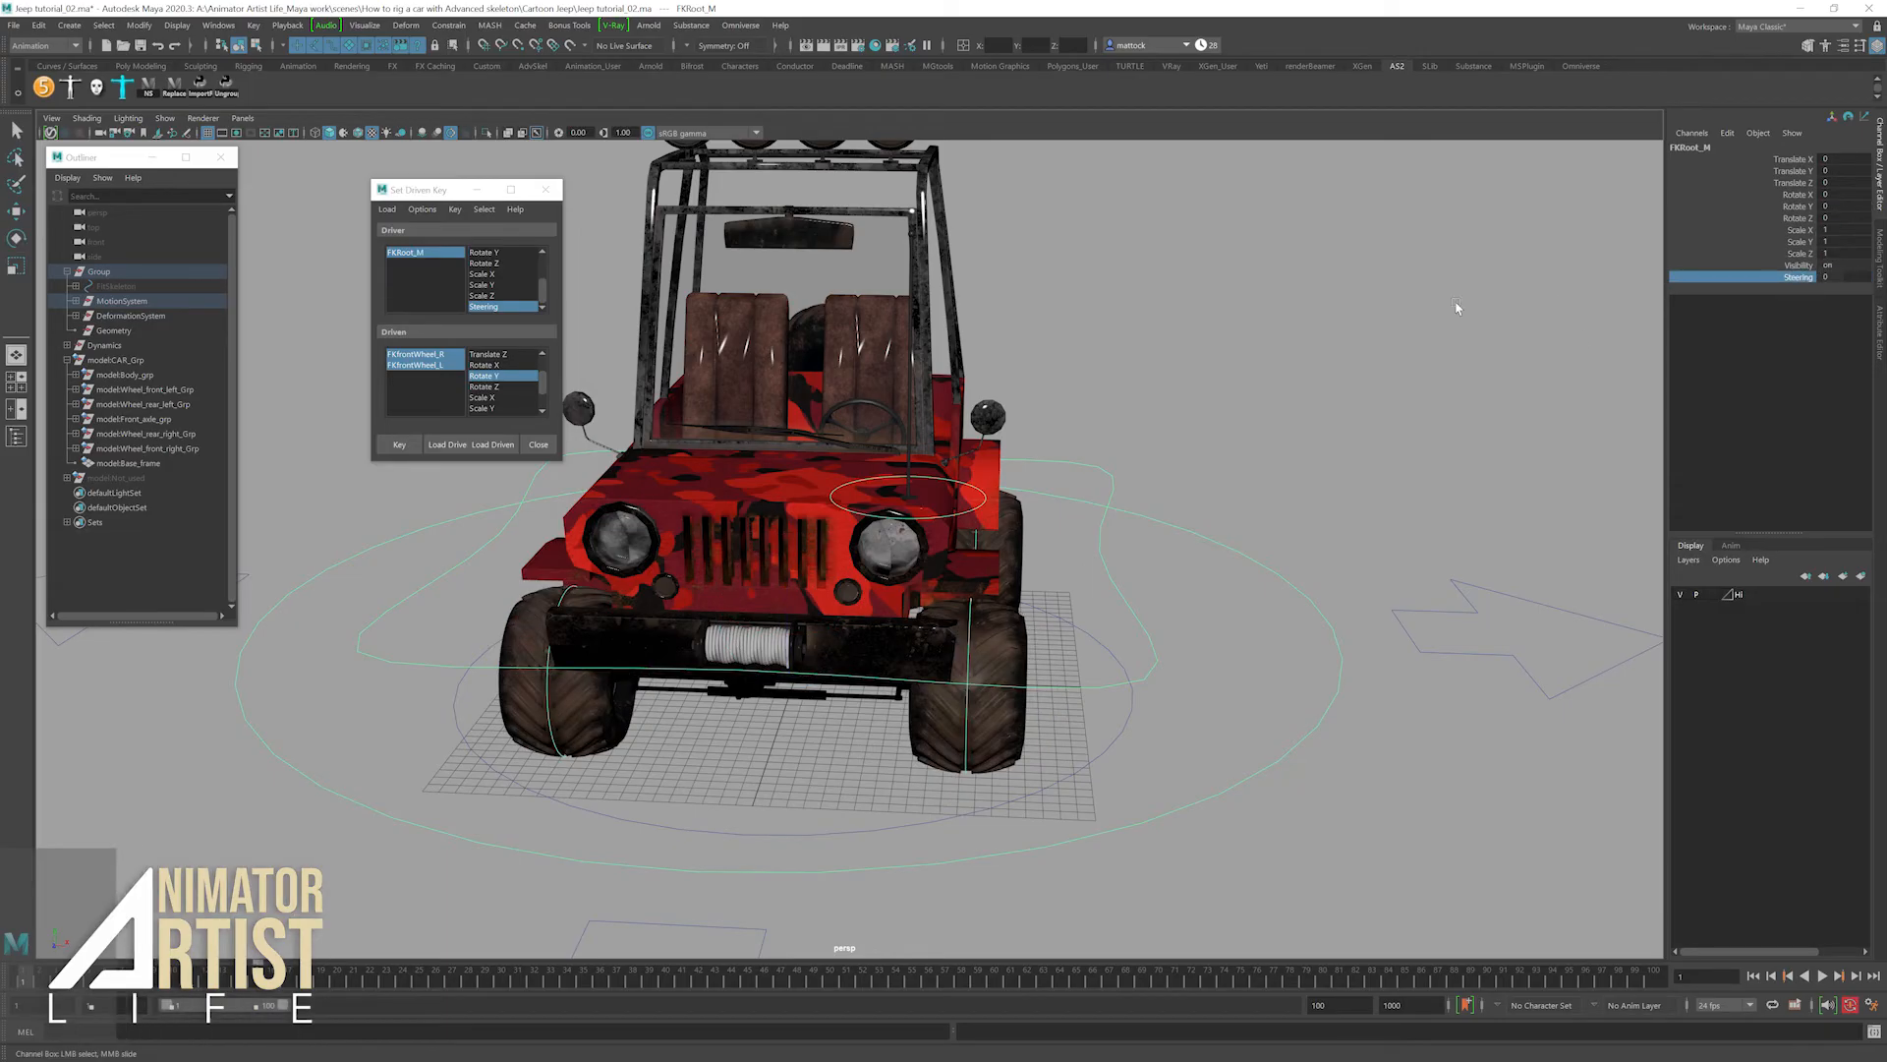
Test the front-wheel steering by varying FKRoot_M's Steering value, and finish with Steering set to 1.
middle_click_drag(1320, 304, 1310, 303)
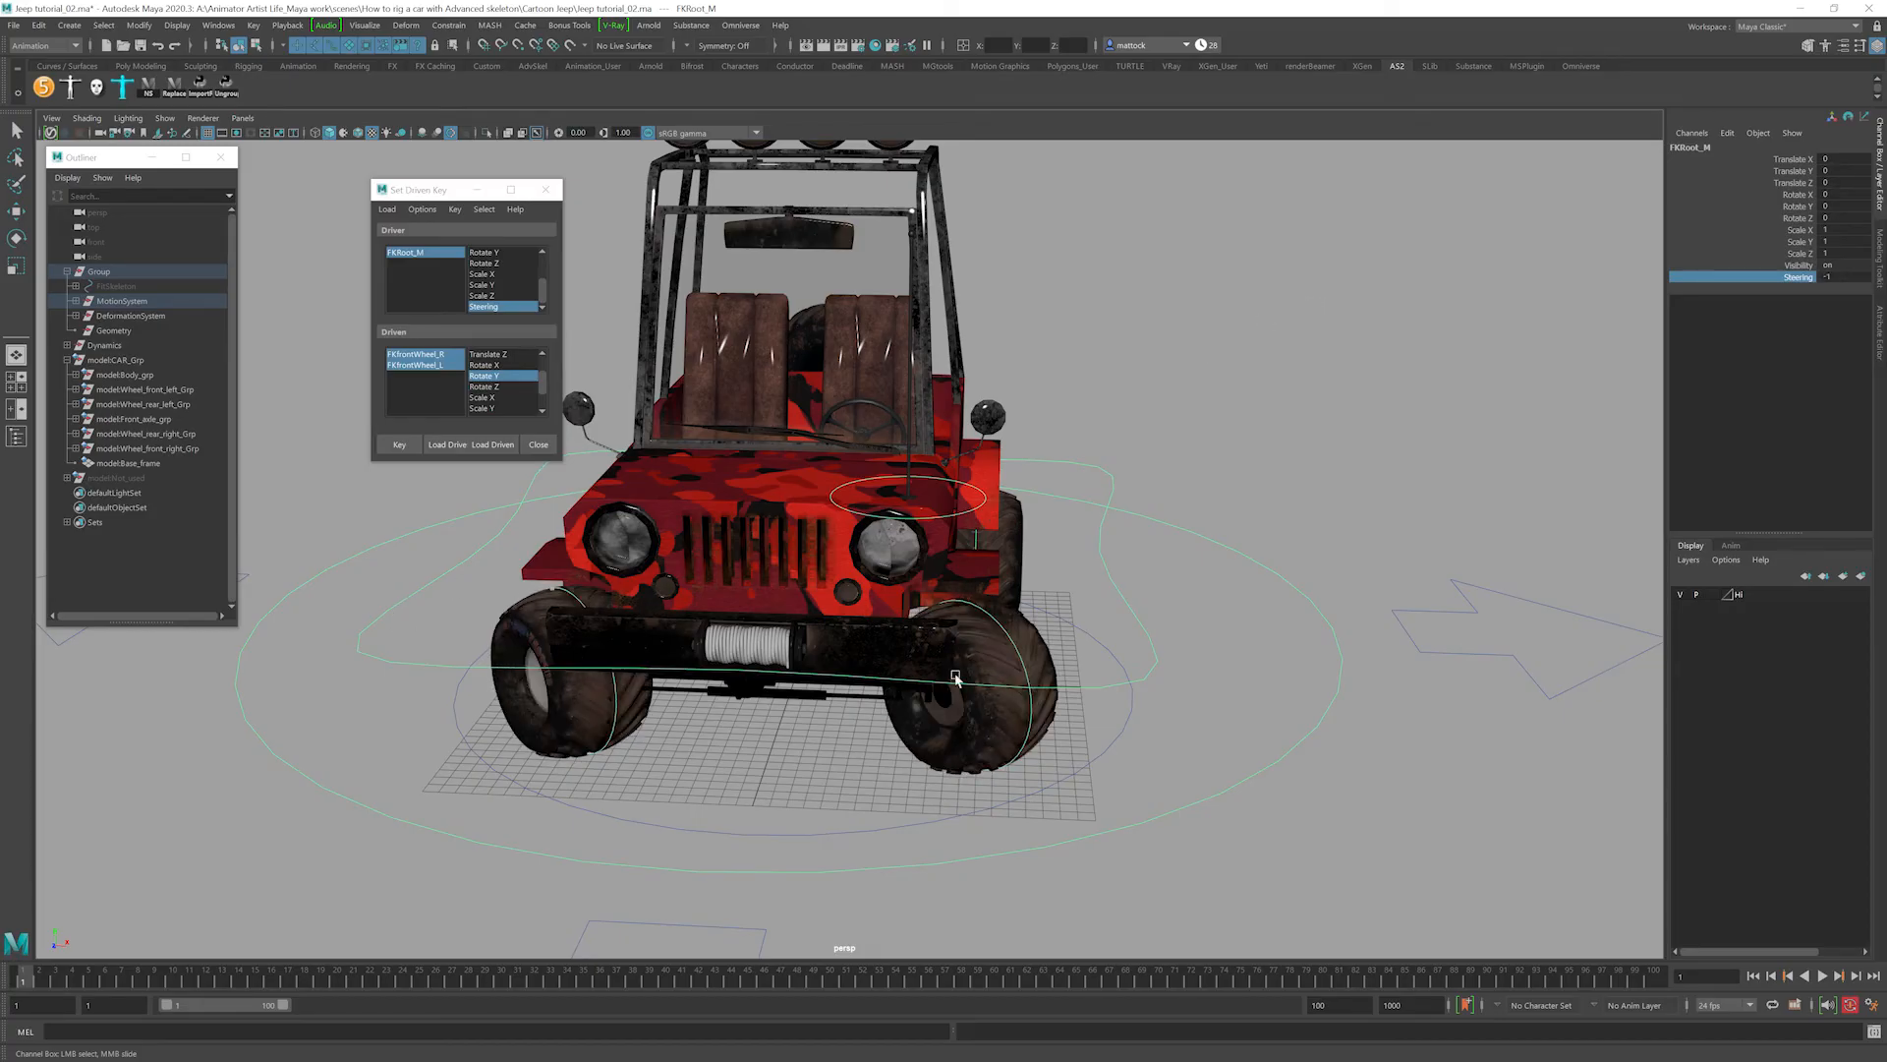
double_click(1832, 277)
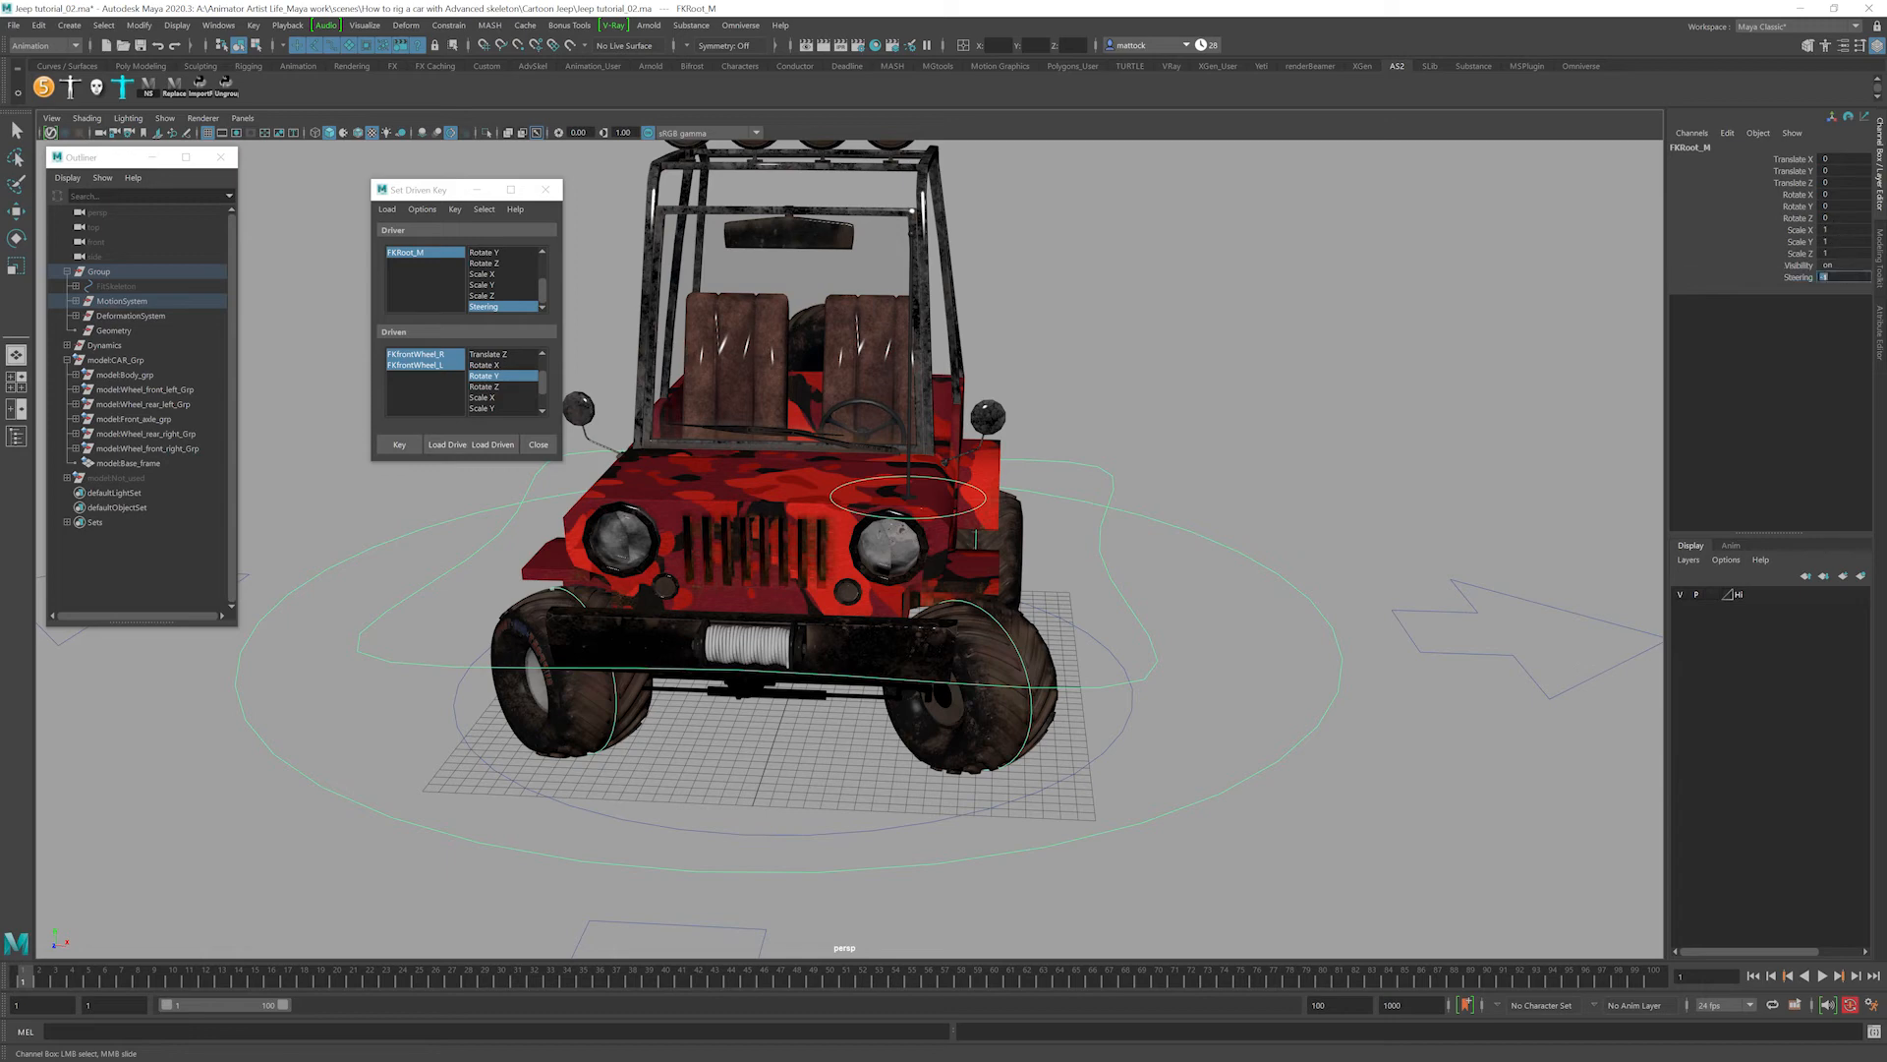
key("Return")
middle_click_drag(847, 611, 996, 629, "alt")
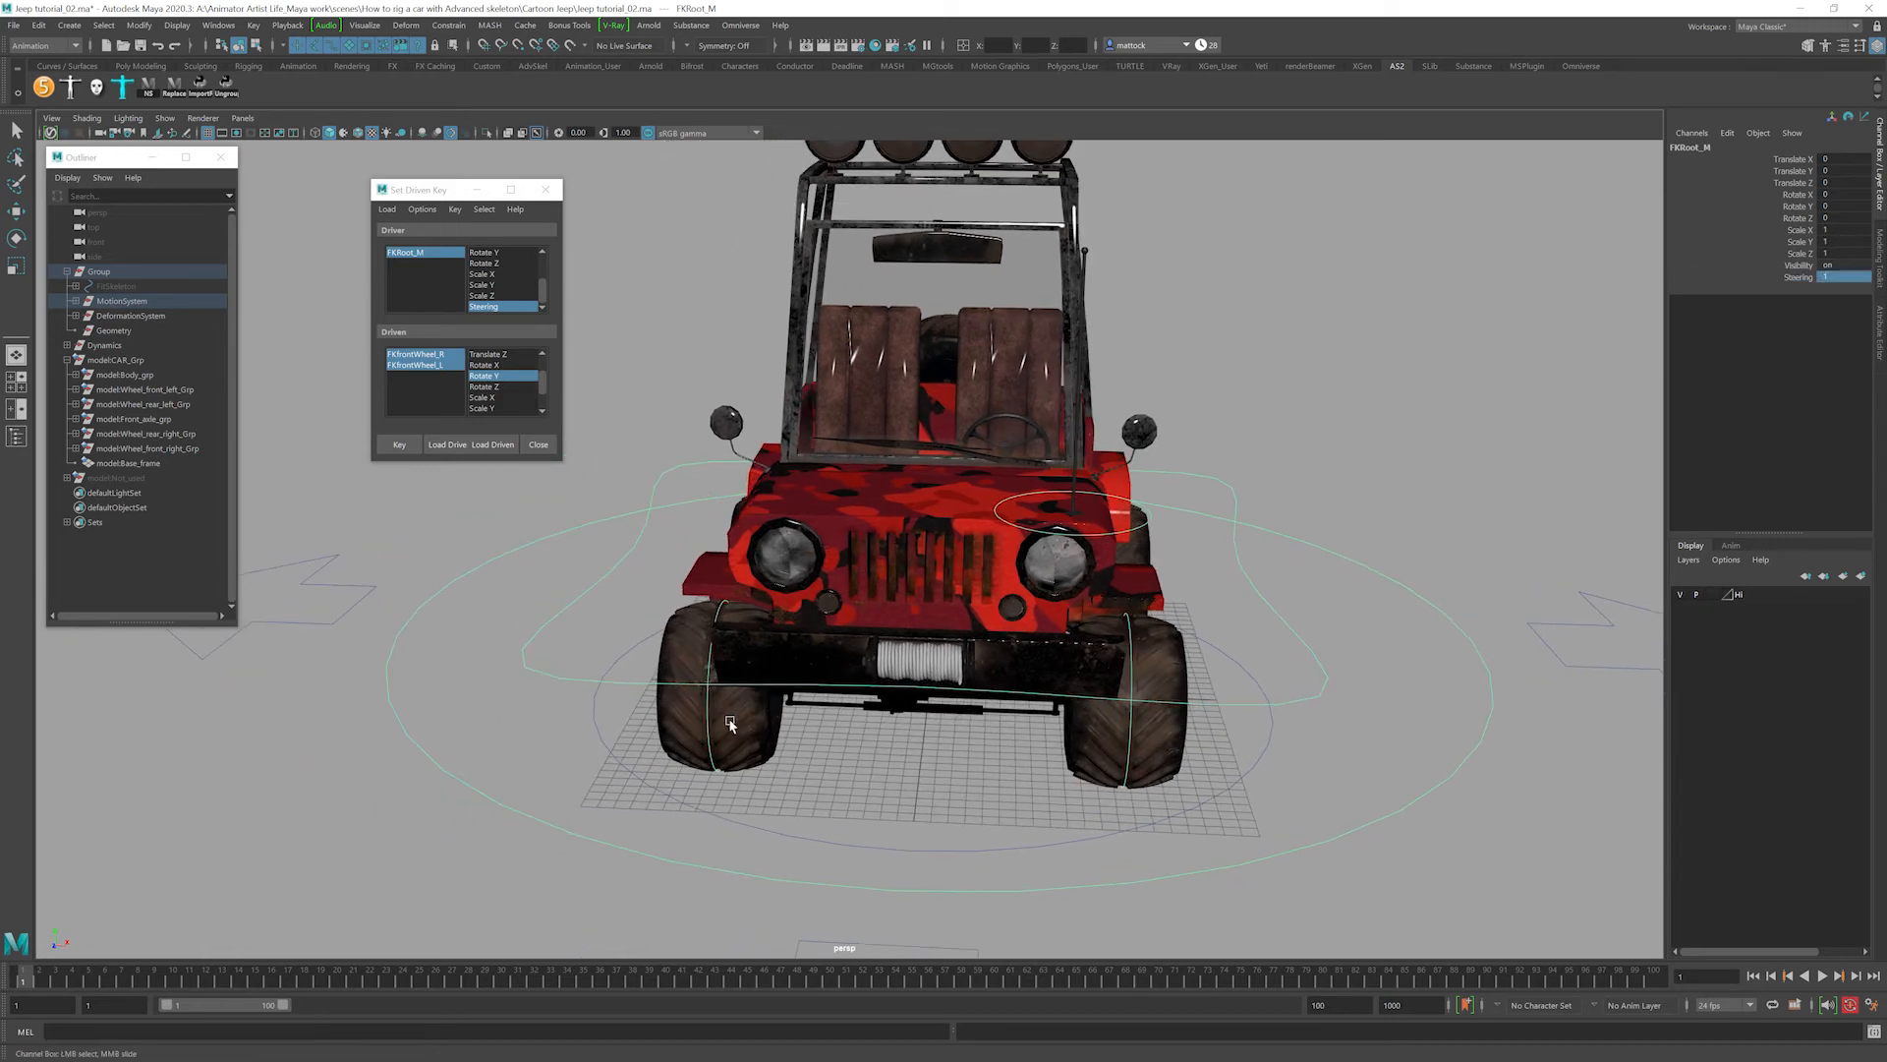
Turn the FKfrontWheel_R control the opposite way by setting its Rotate Y to -45.
left_click(710, 723)
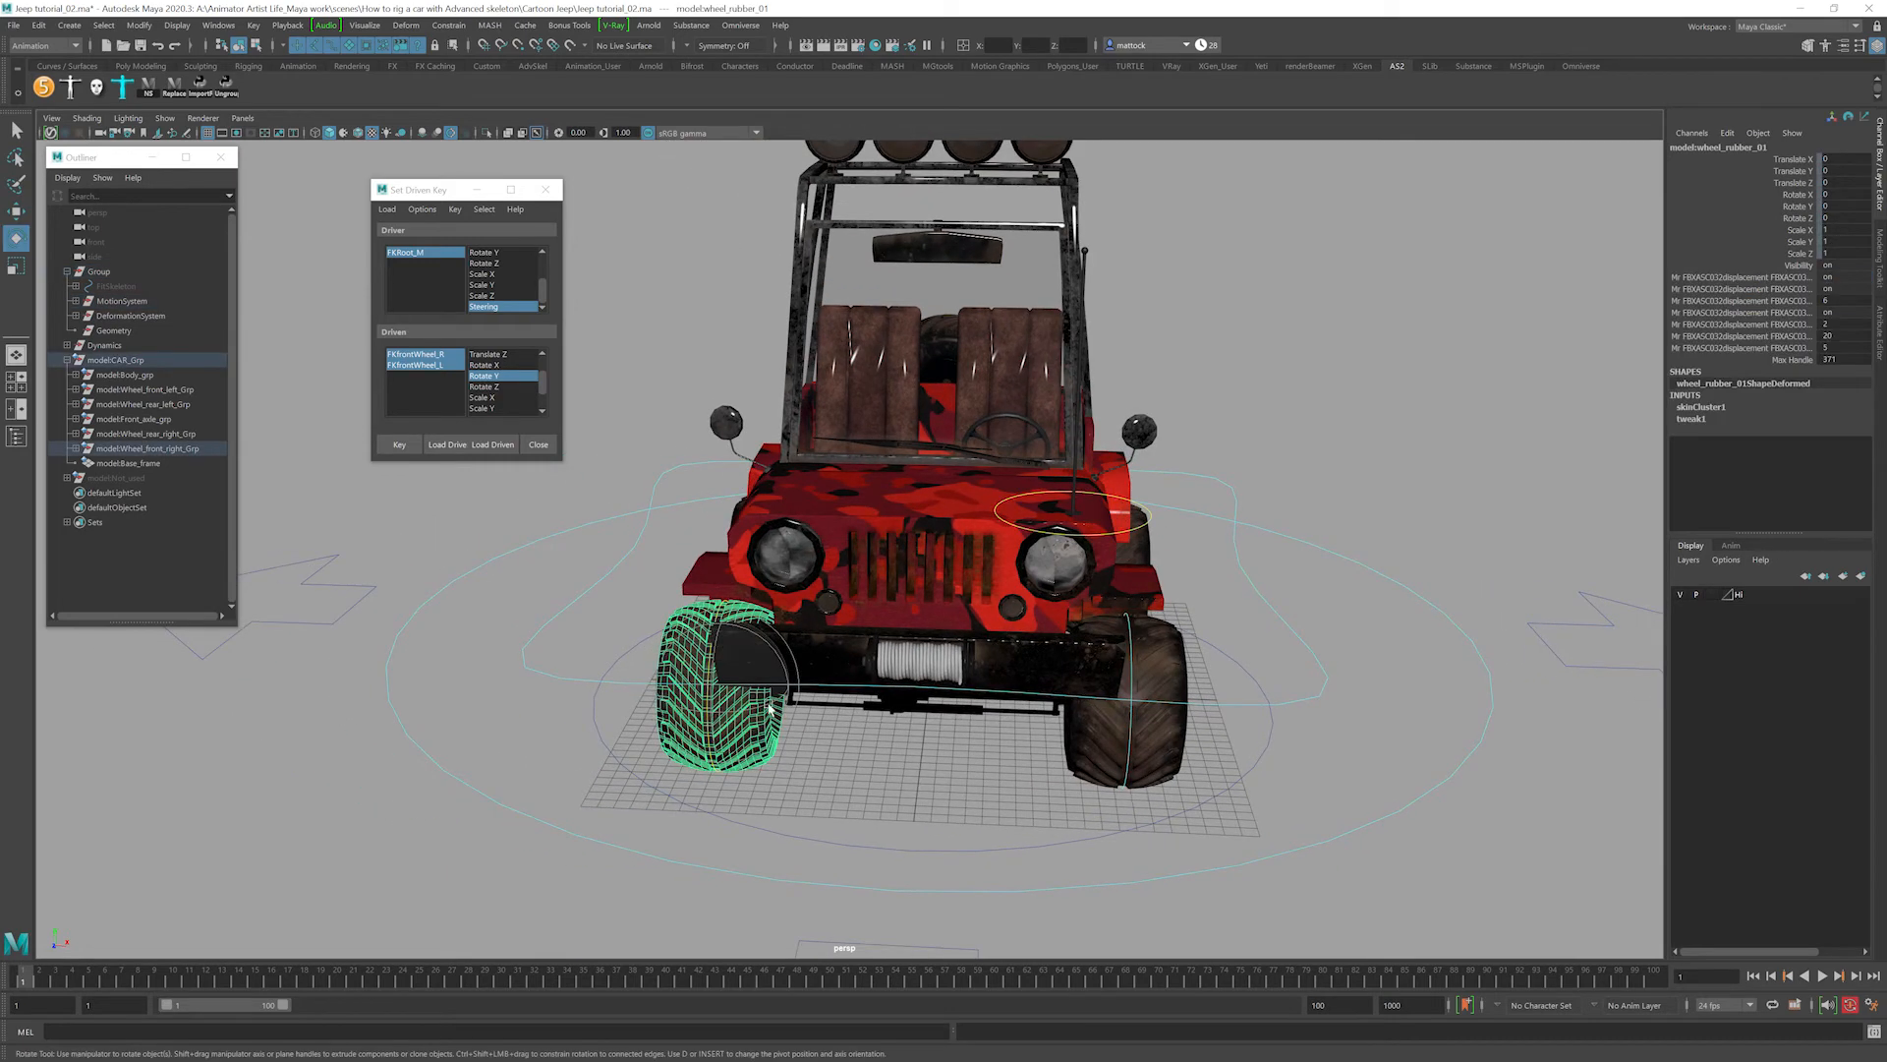
key("e")
left_click(673, 838)
left_click(712, 739)
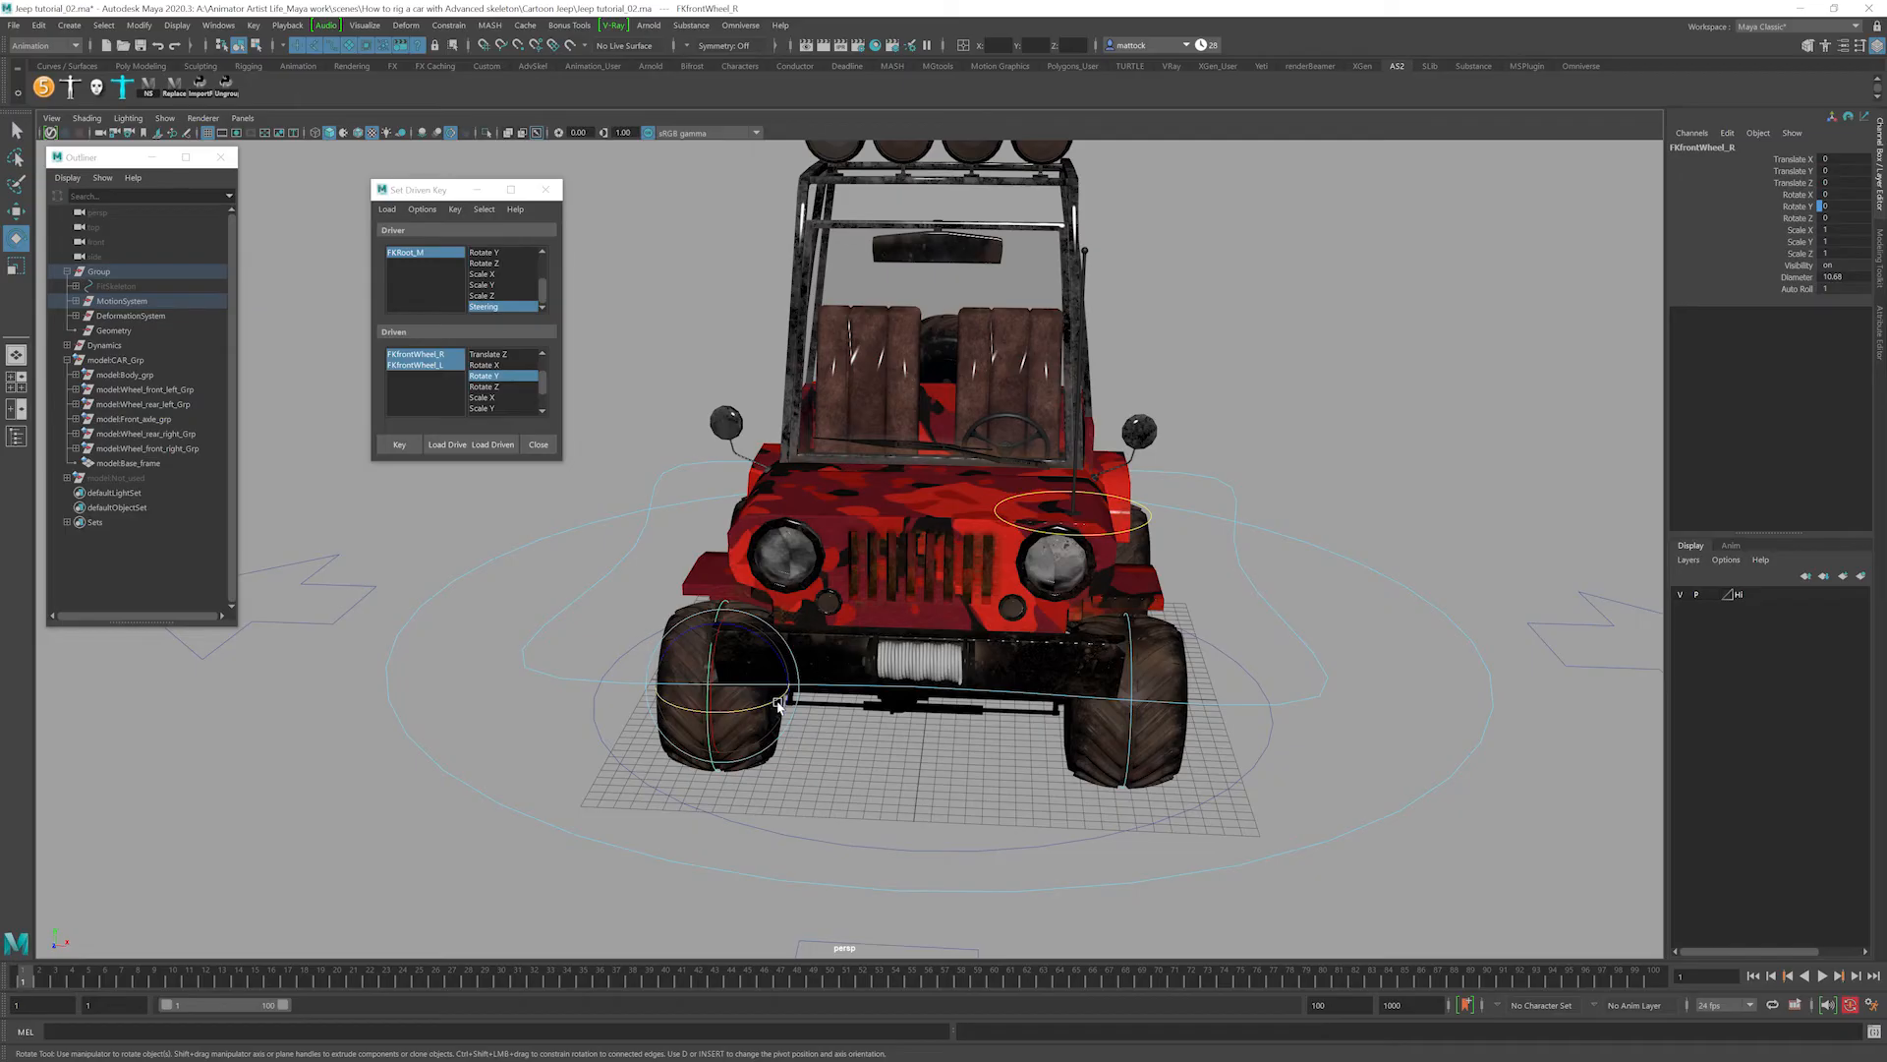
left_click_drag(779, 704, 706, 700)
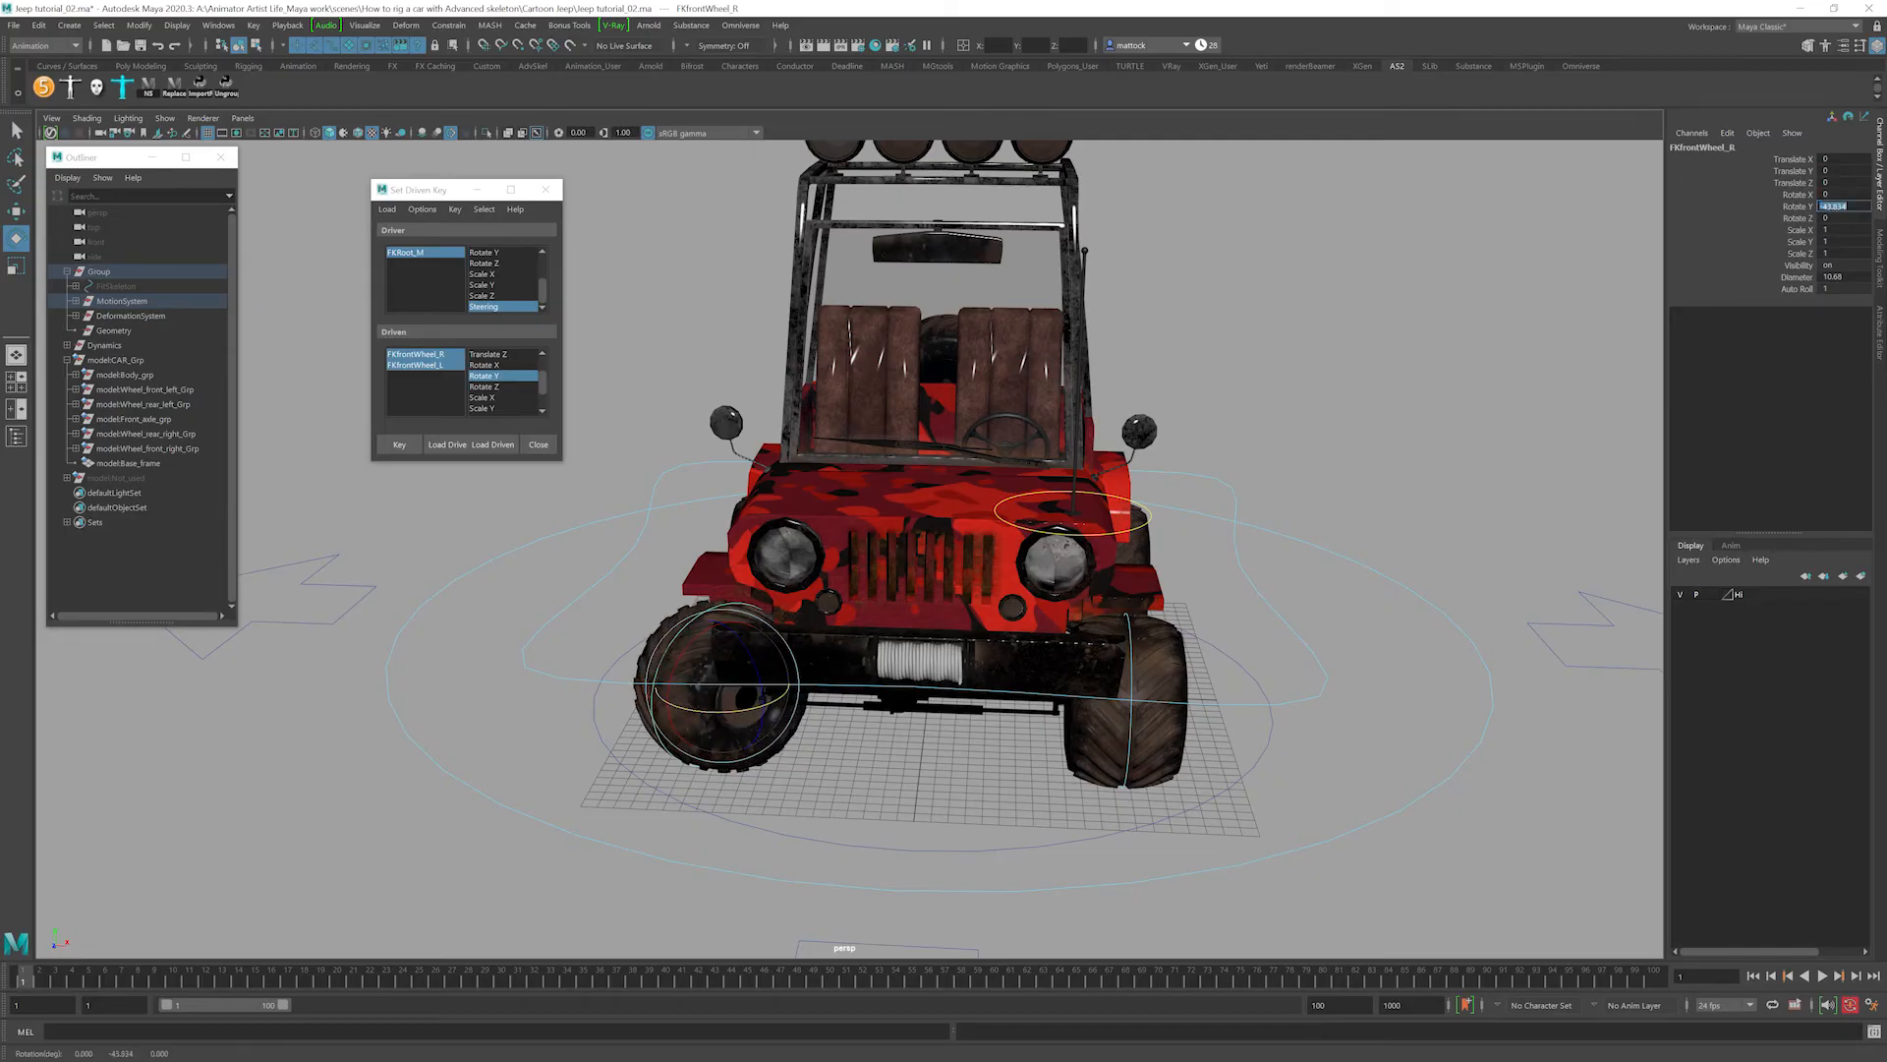
type("-45")
key("Return")
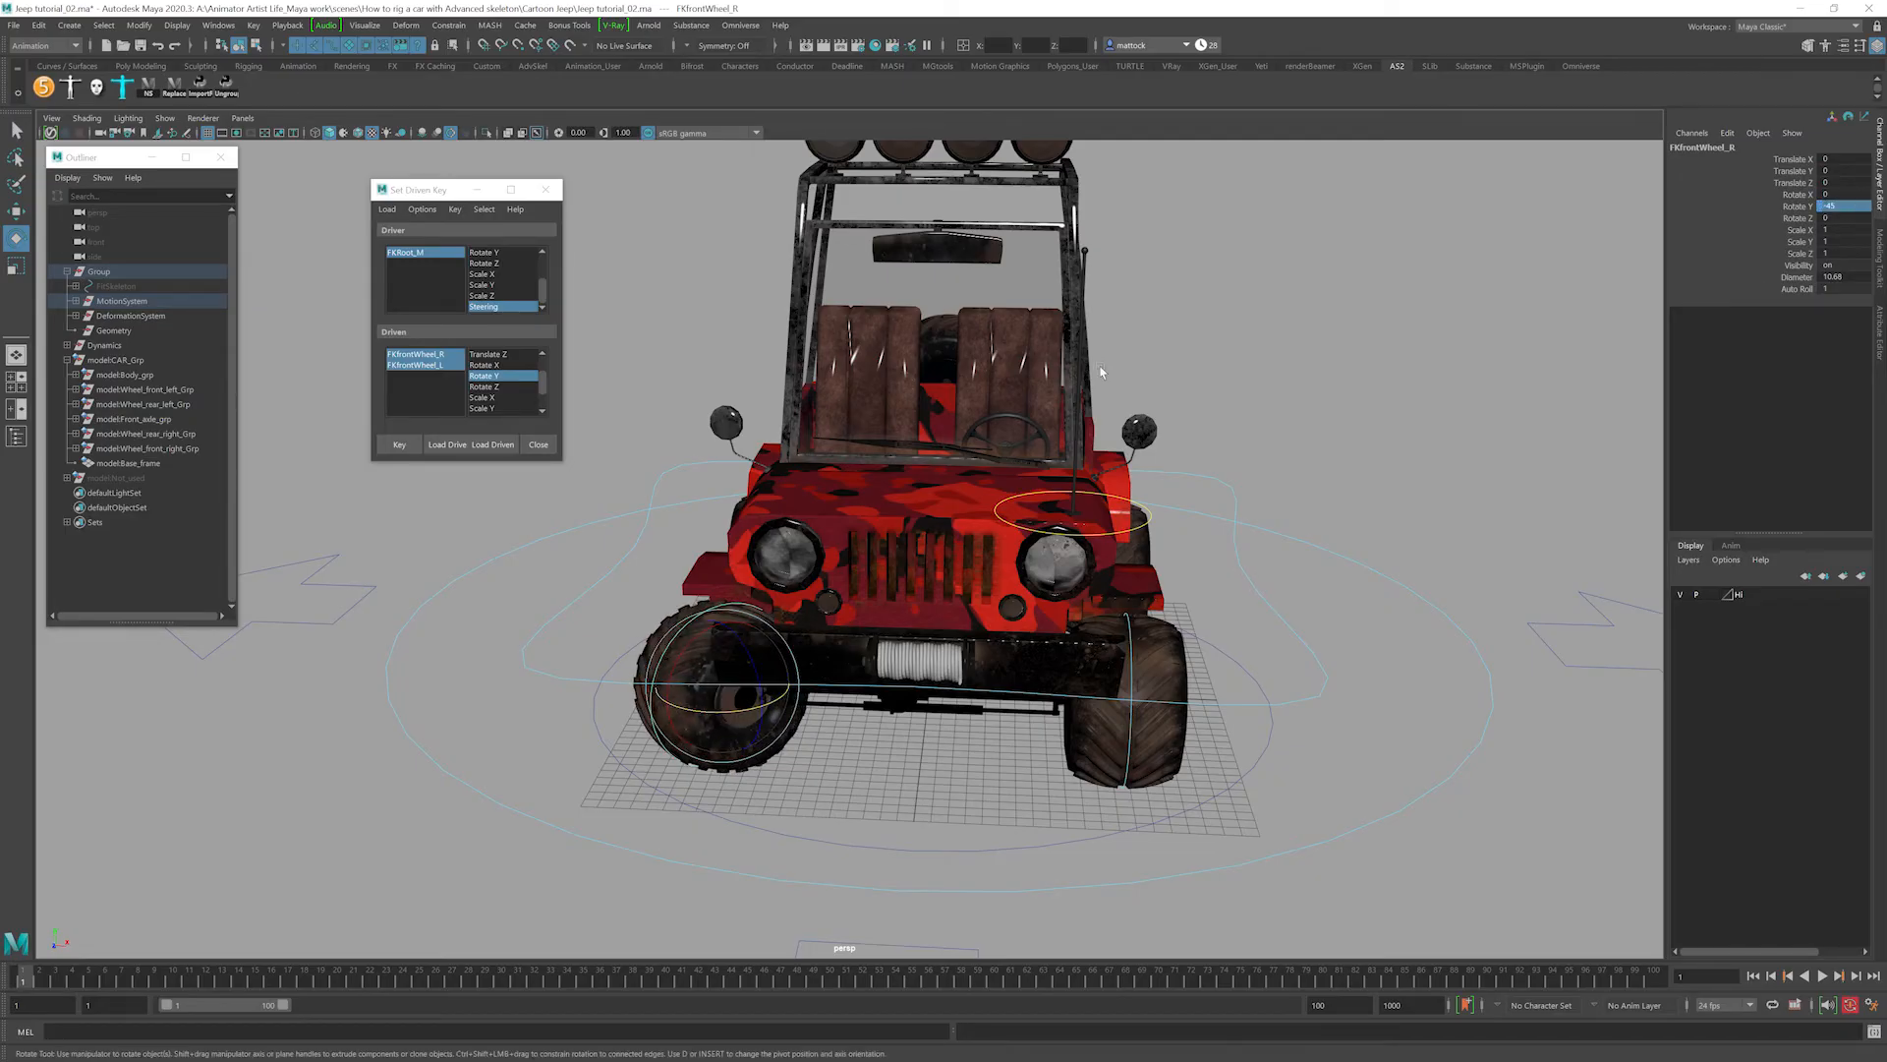
Set FKfrontWheel_L's Rotate Y to 45 and key both front wheels' Rotate Y against FKRoot_M at Steering 1.
left_click(1129, 737)
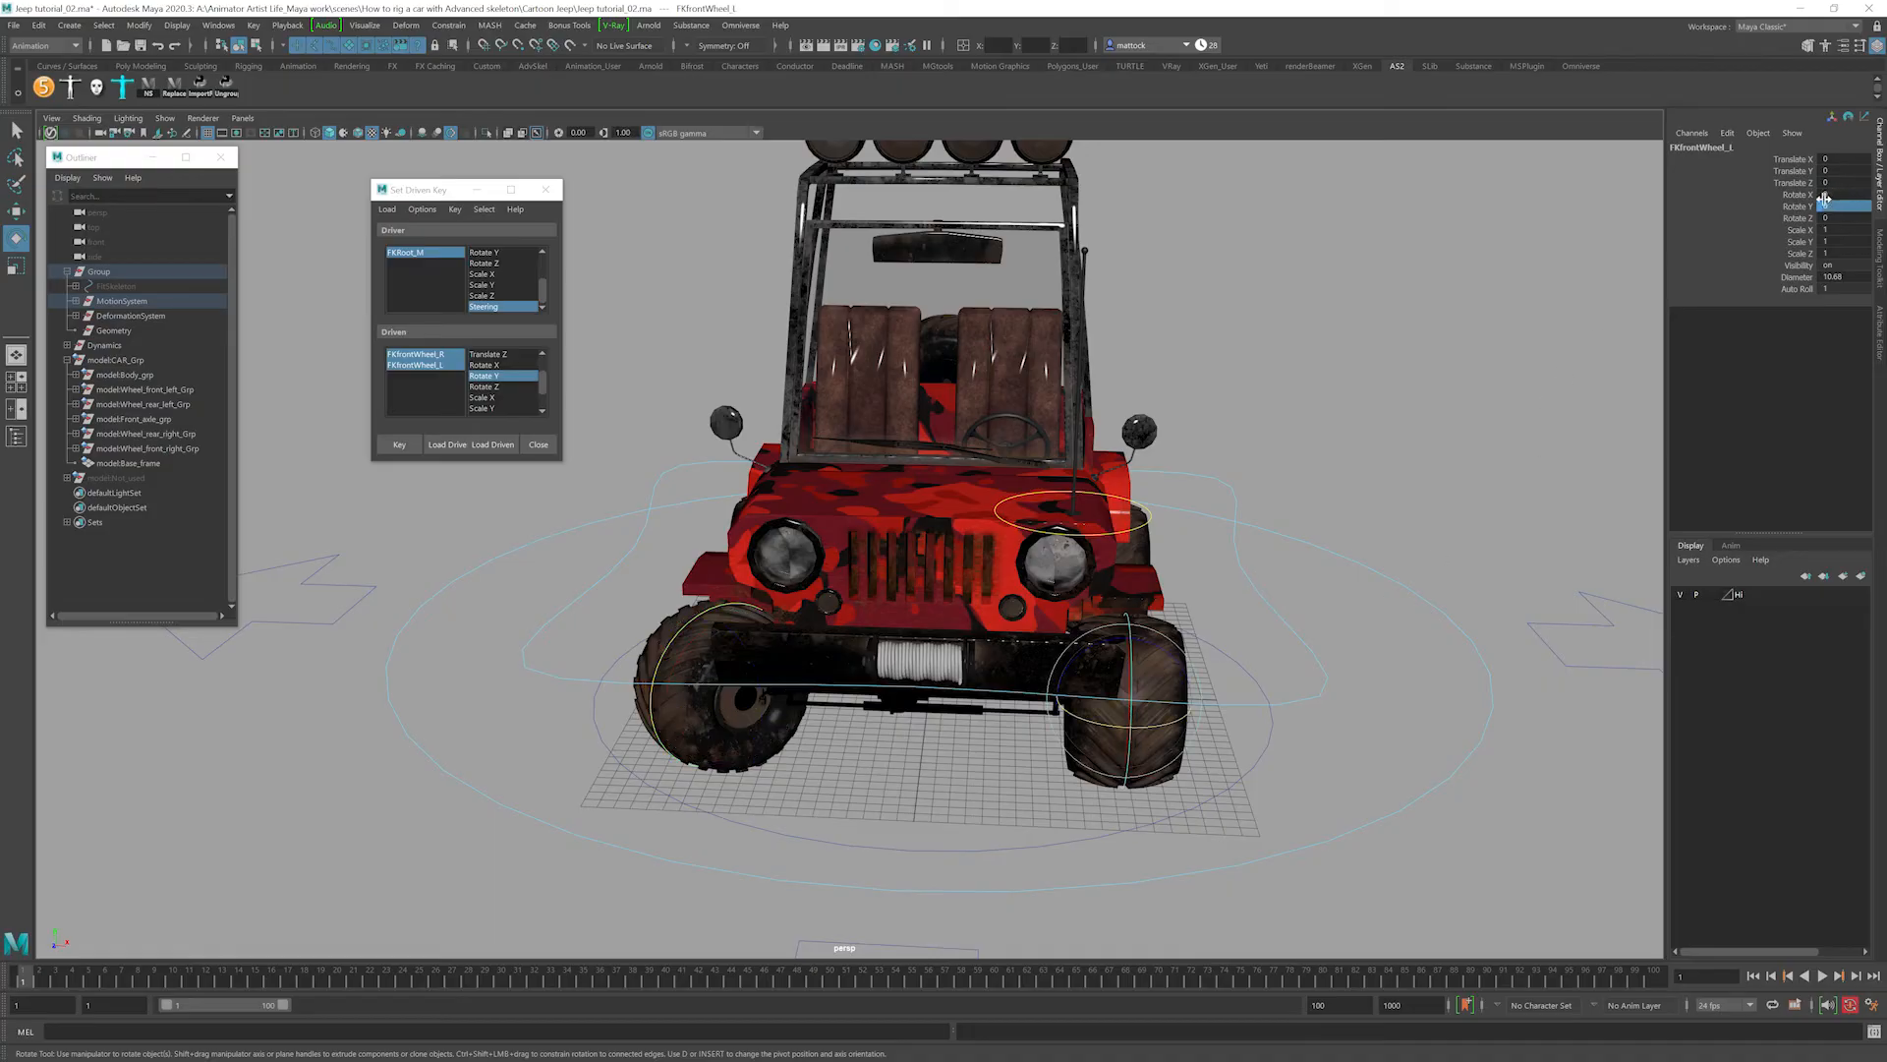
left_click(1836, 206)
type("45")
key("Return")
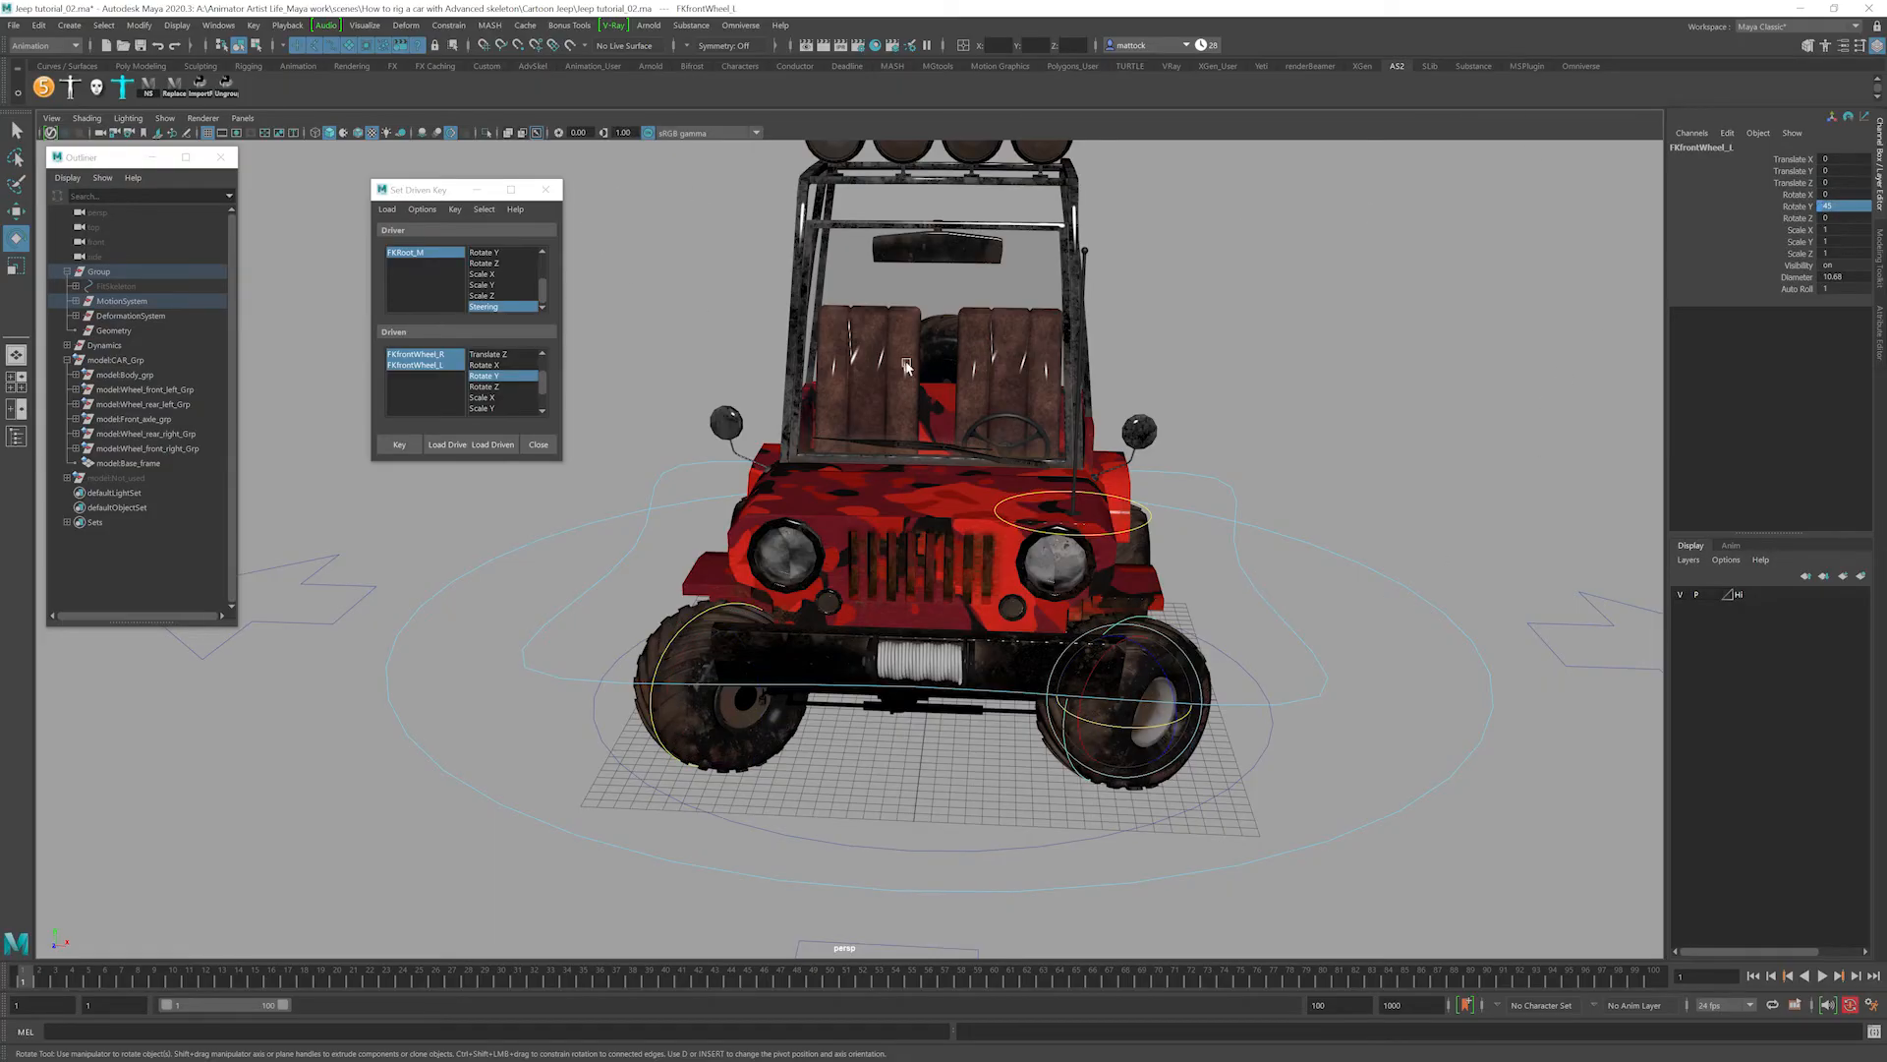
left_click(1331, 538)
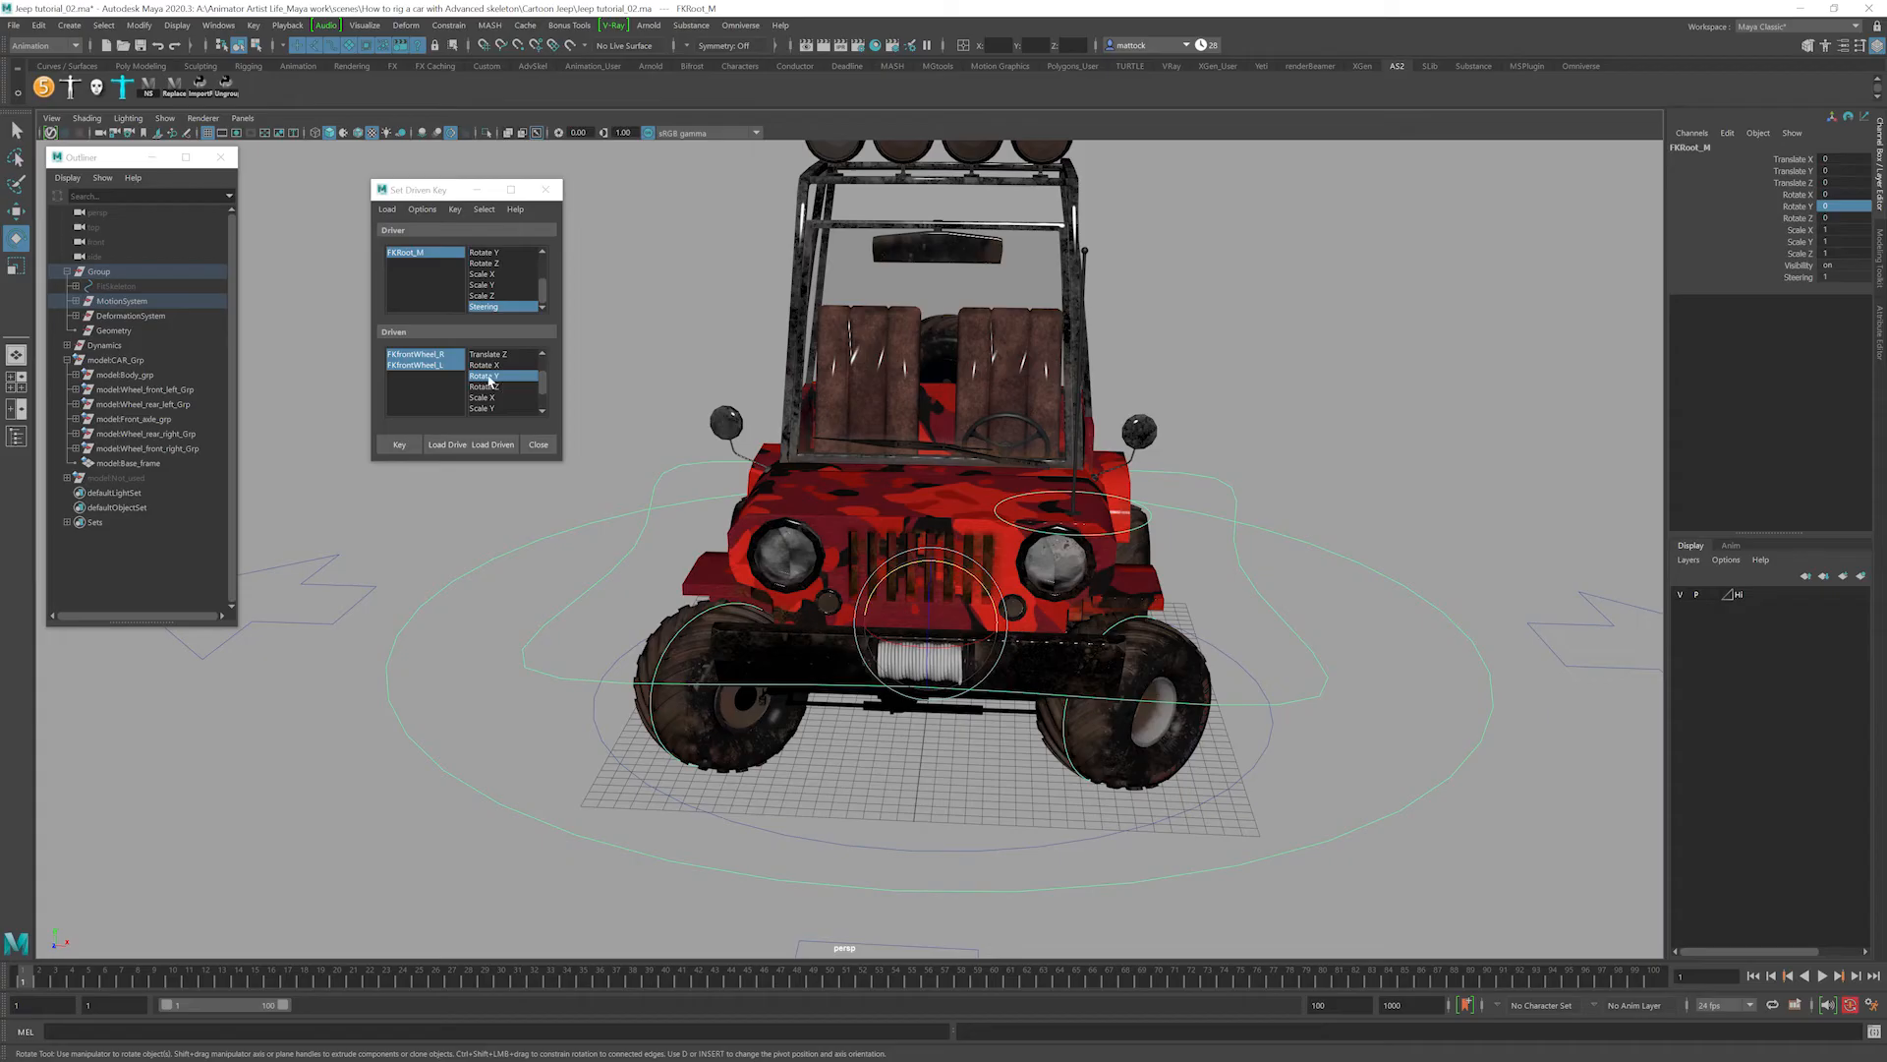
left_click(399, 444)
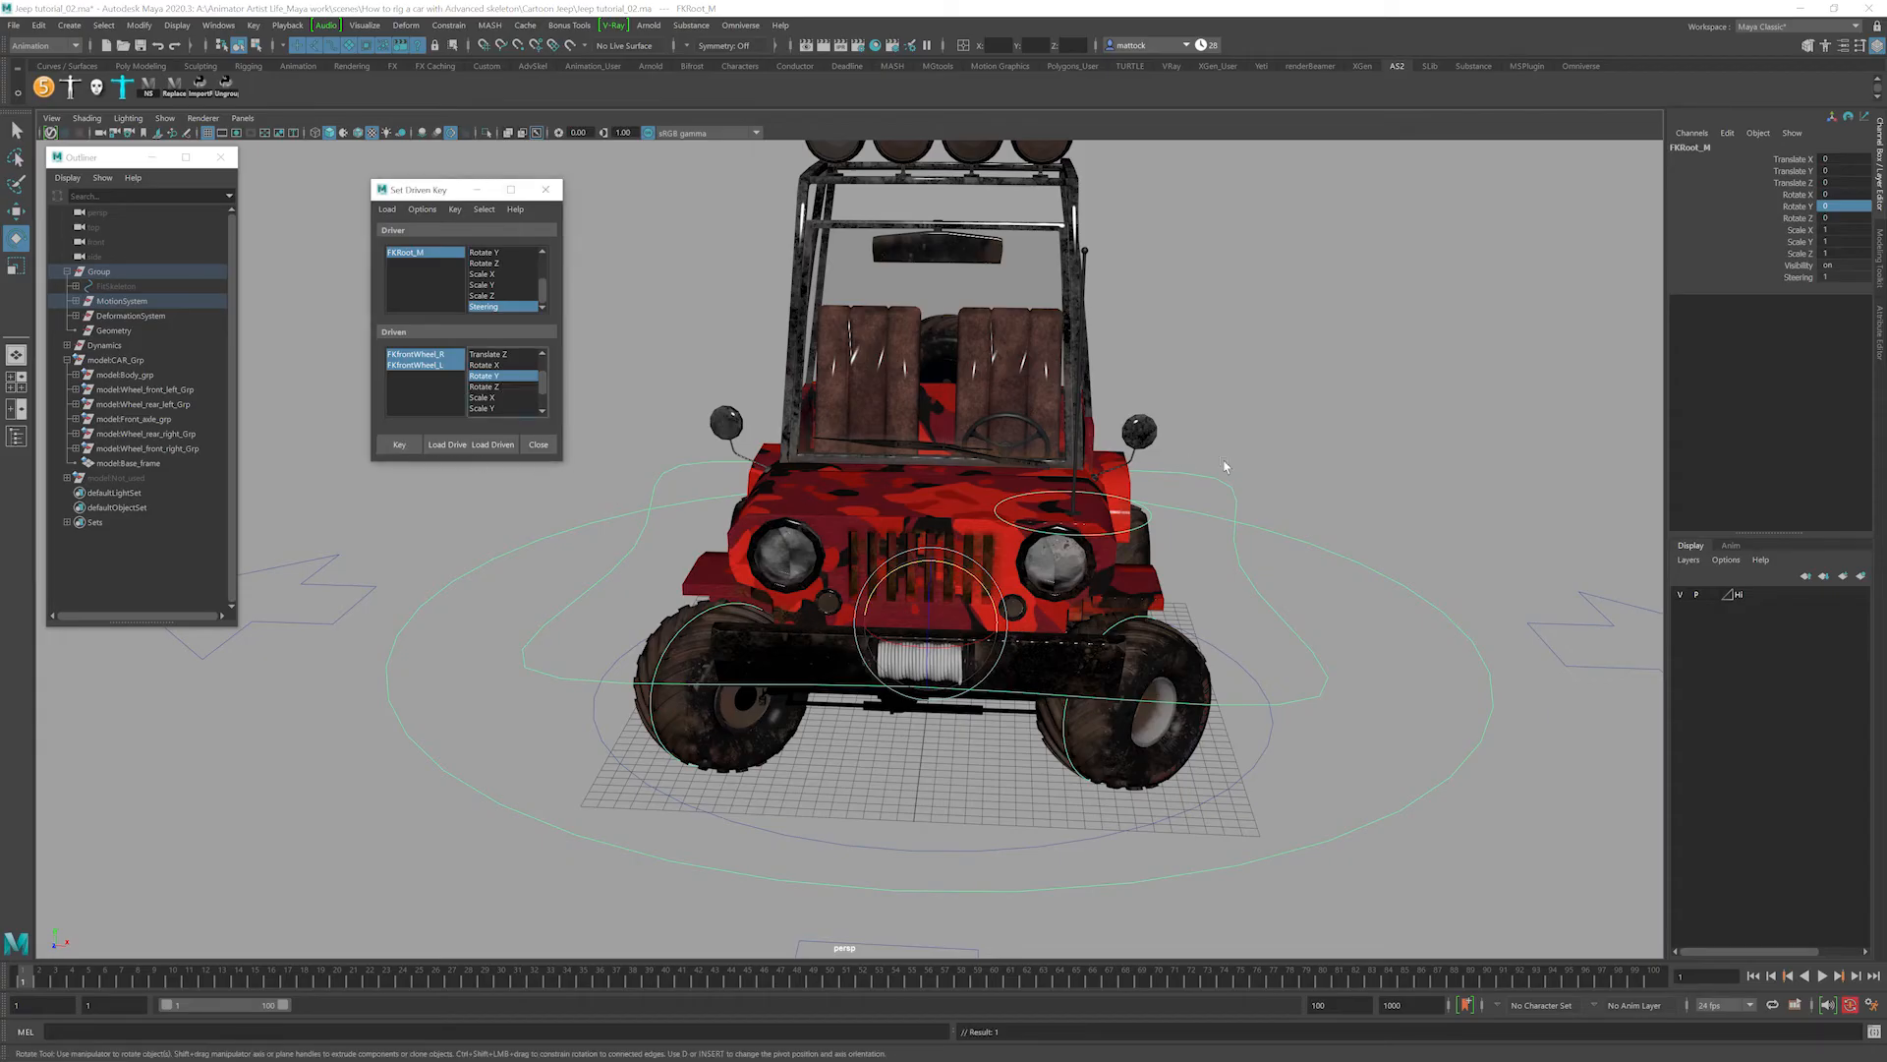
Test FKRoot_M's Steering across its range while viewing the front wheels, and reset it to 0.
left_click(1798, 281)
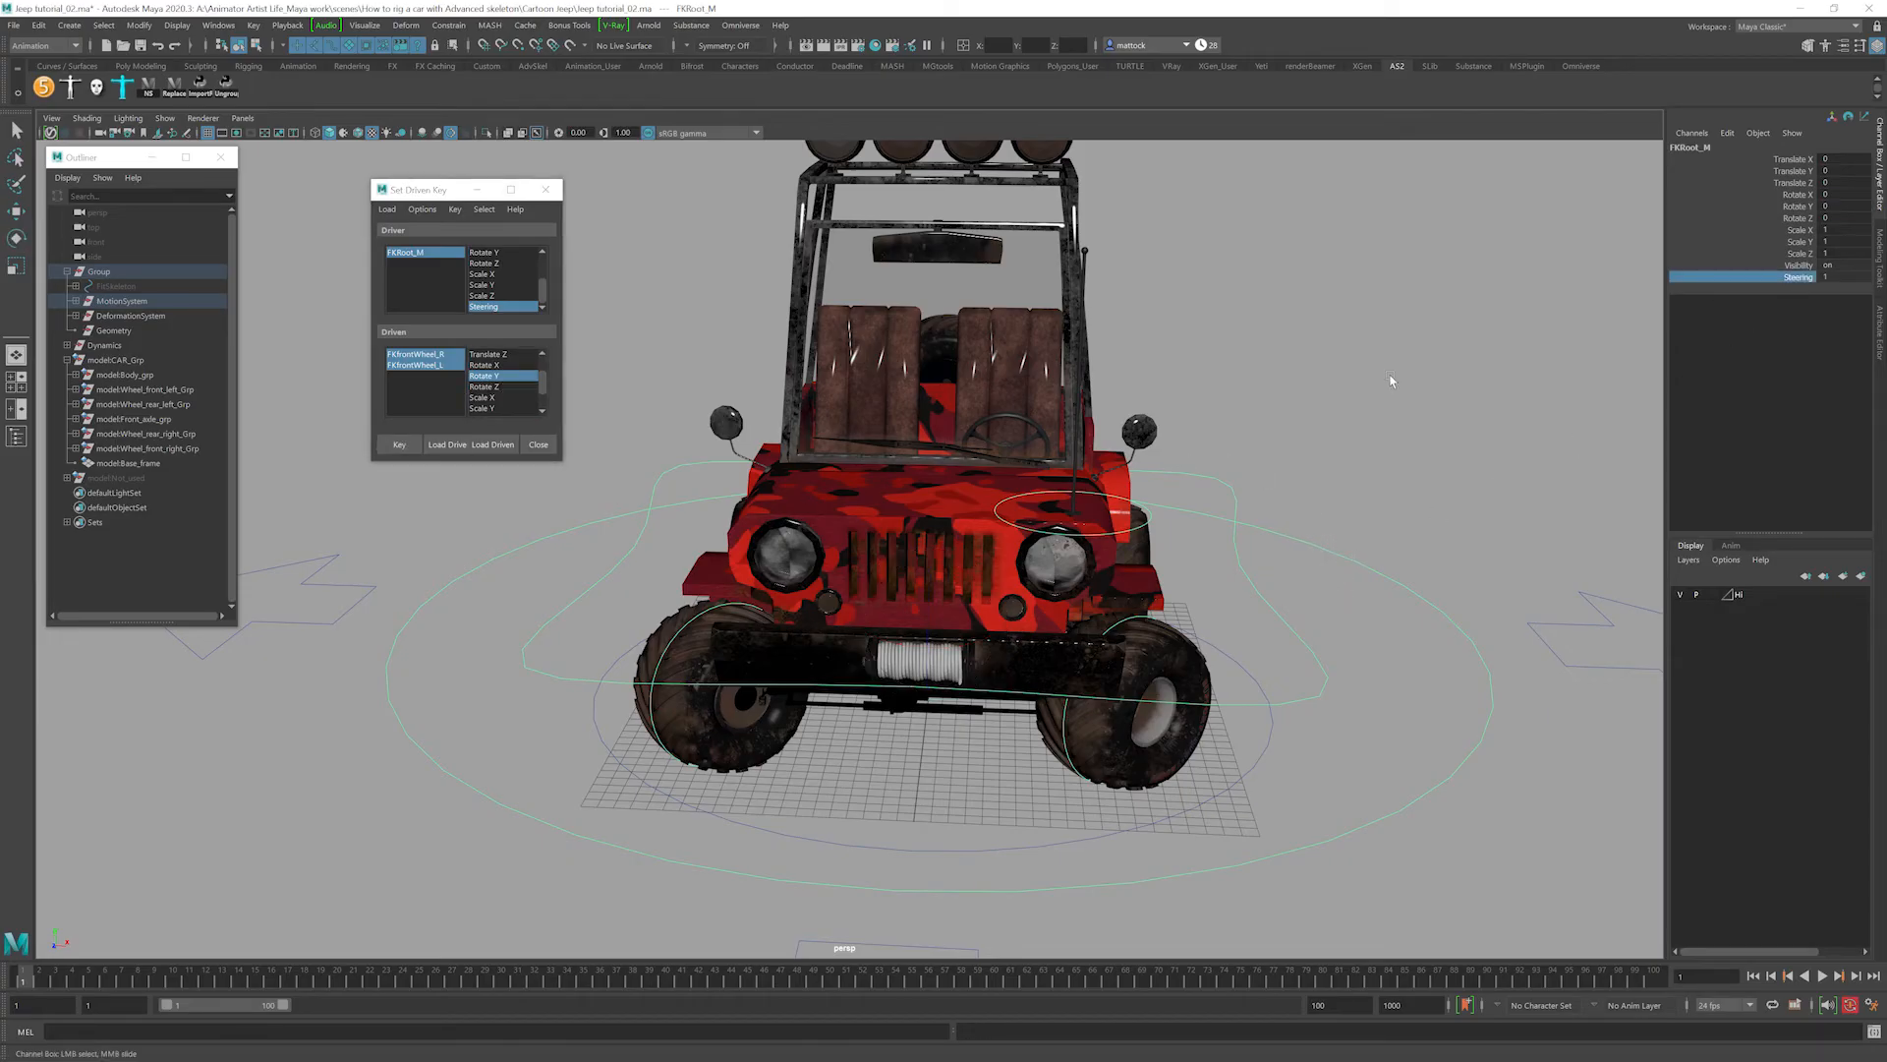
left_click_drag(1390, 382, 1288, 401, "alt")
middle_click_drag(1288, 401, 1249, 334, "alt")
left_click_drag(1377, 330, 1422, 323, "alt")
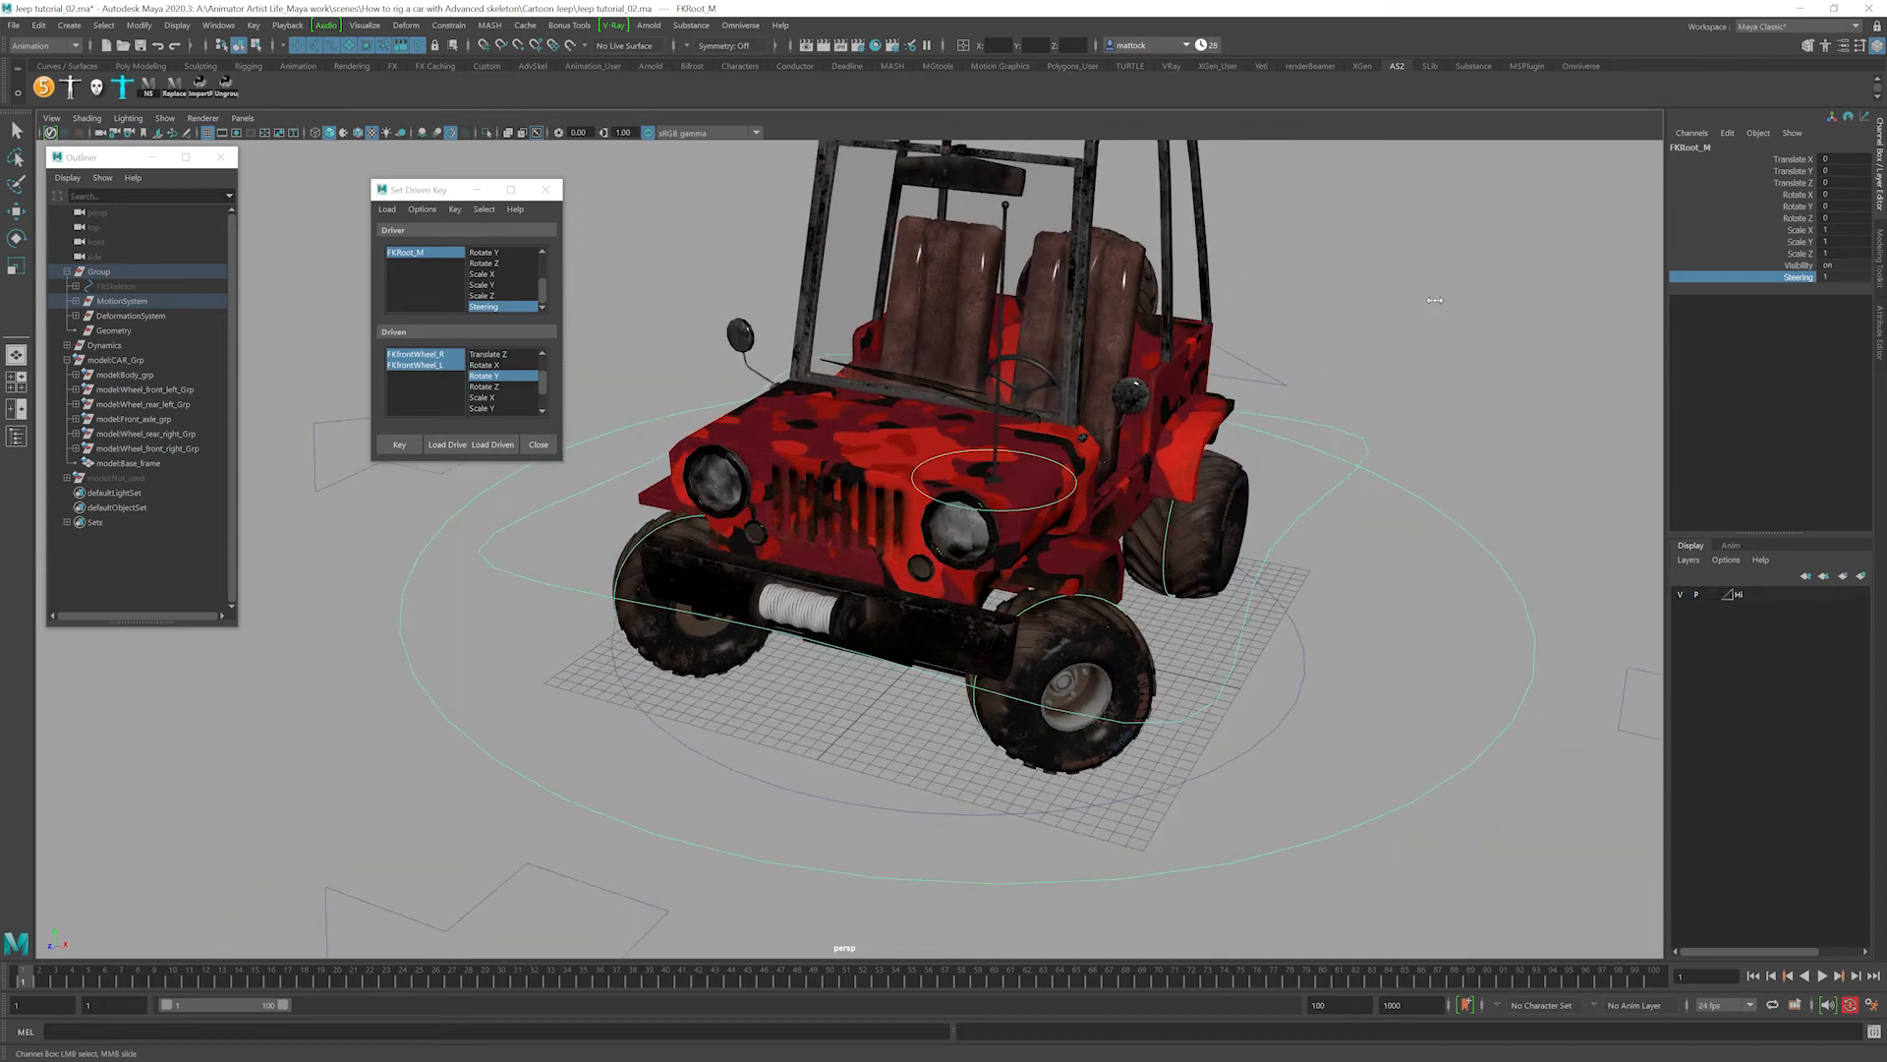
middle_click_drag(1448, 294, 1384, 300)
left_click(1843, 277)
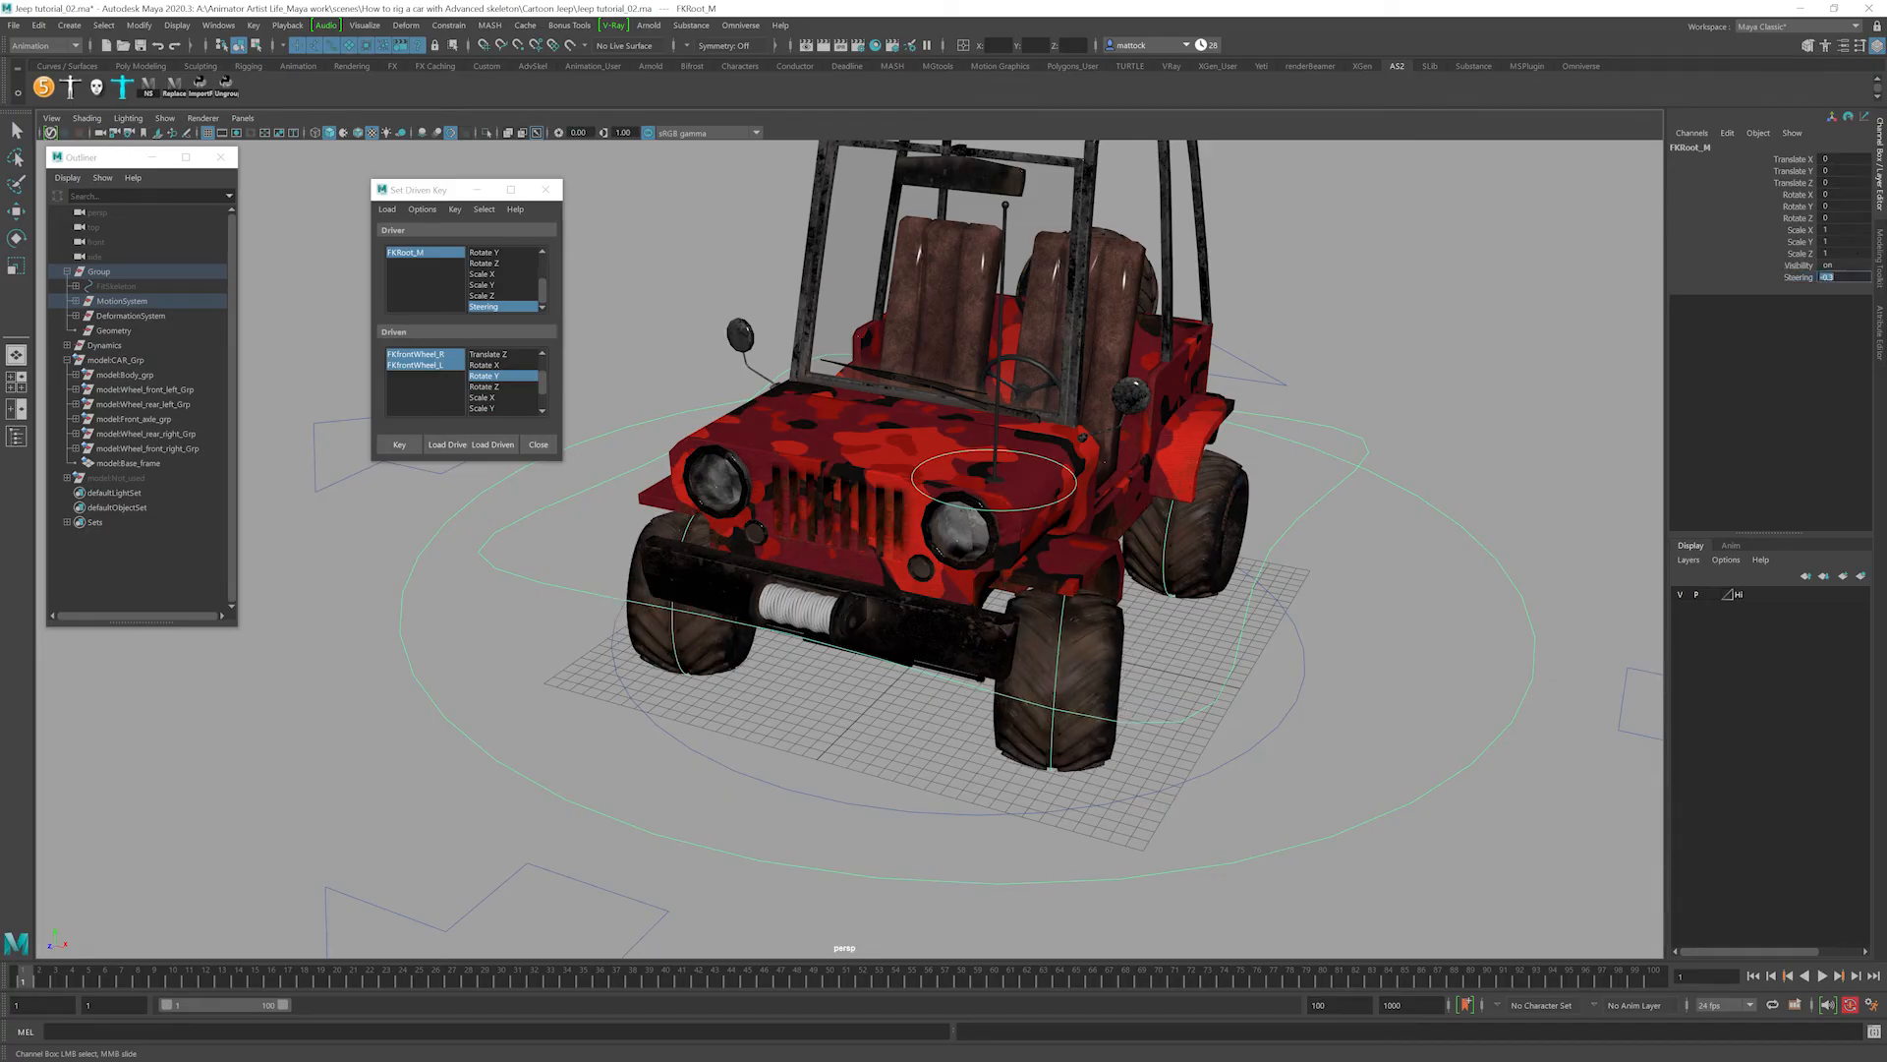
type("0")
key("Return")
Select the steering wheel's parent group, model:Steering_constrain_grp, and reveal it in the scene hierarchy.
left_click_drag(1186, 376, 1054, 413, "alt")
scroll(1037, 411, "up", 4)
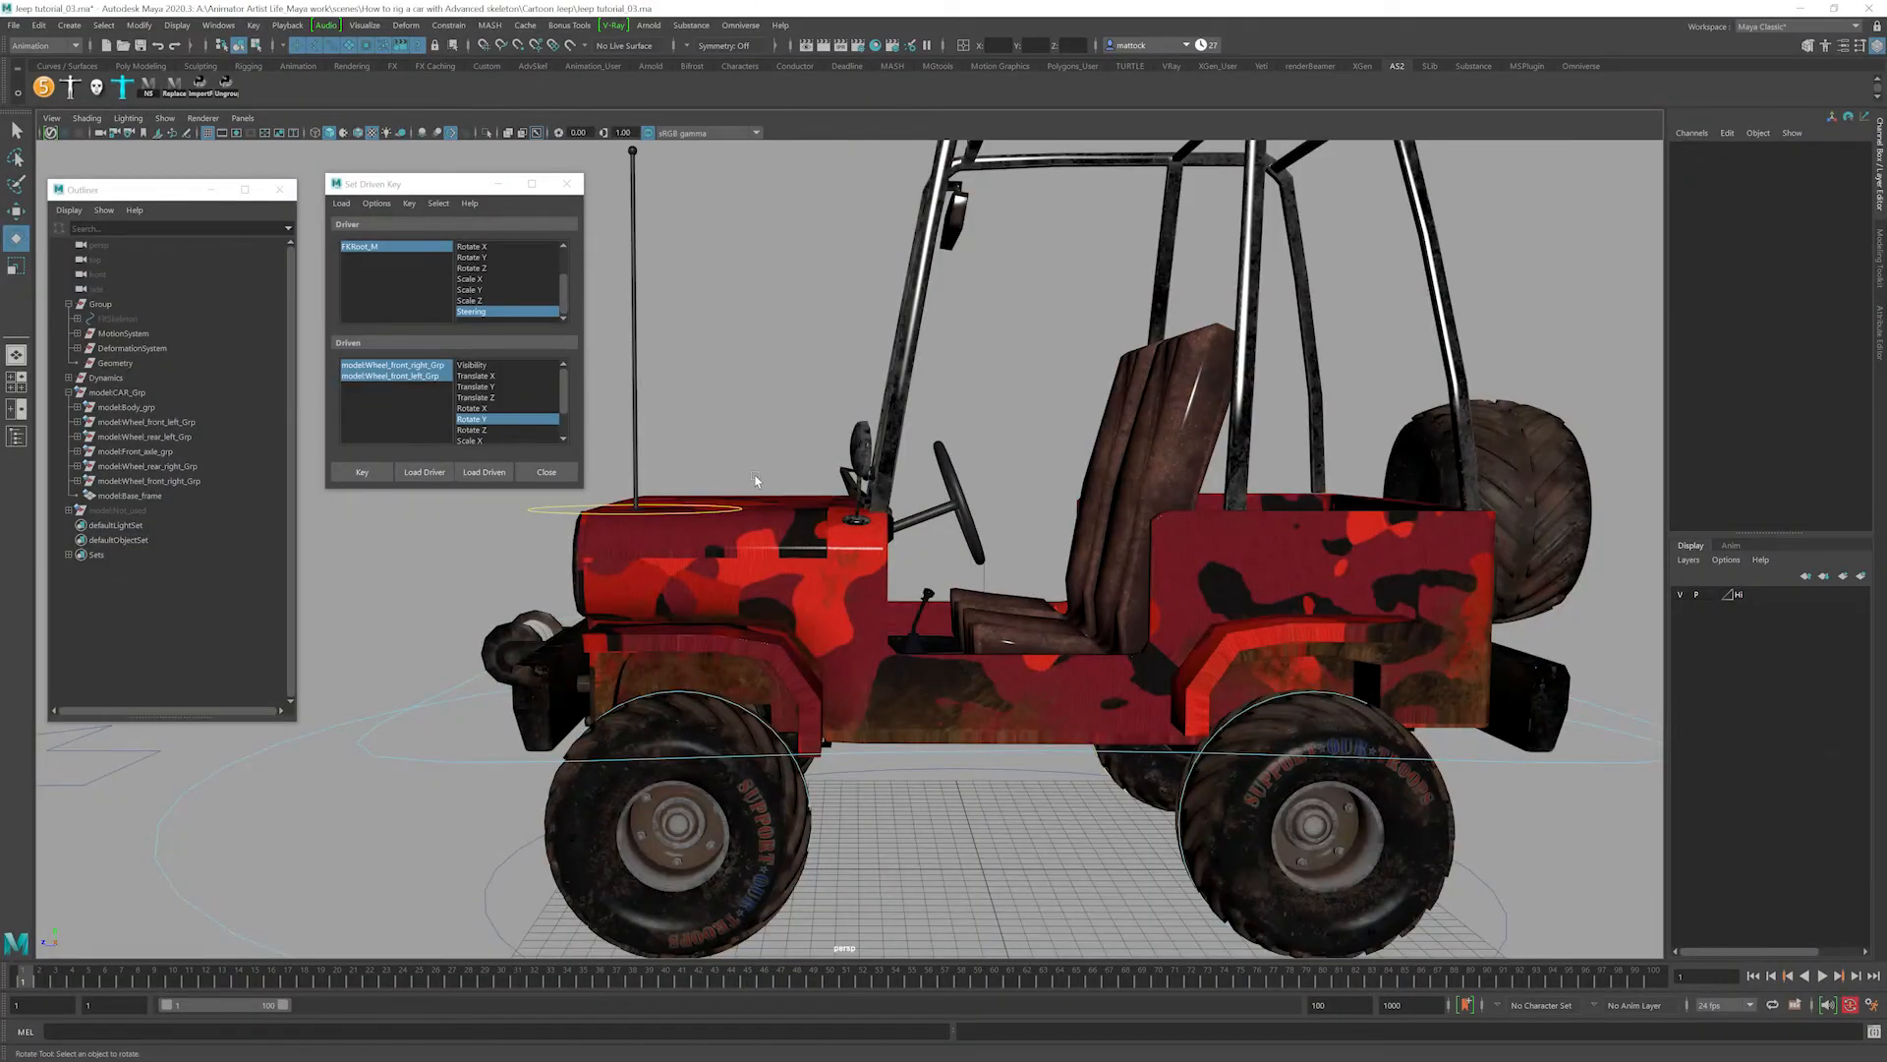
scroll(1160, 426, "up", 5)
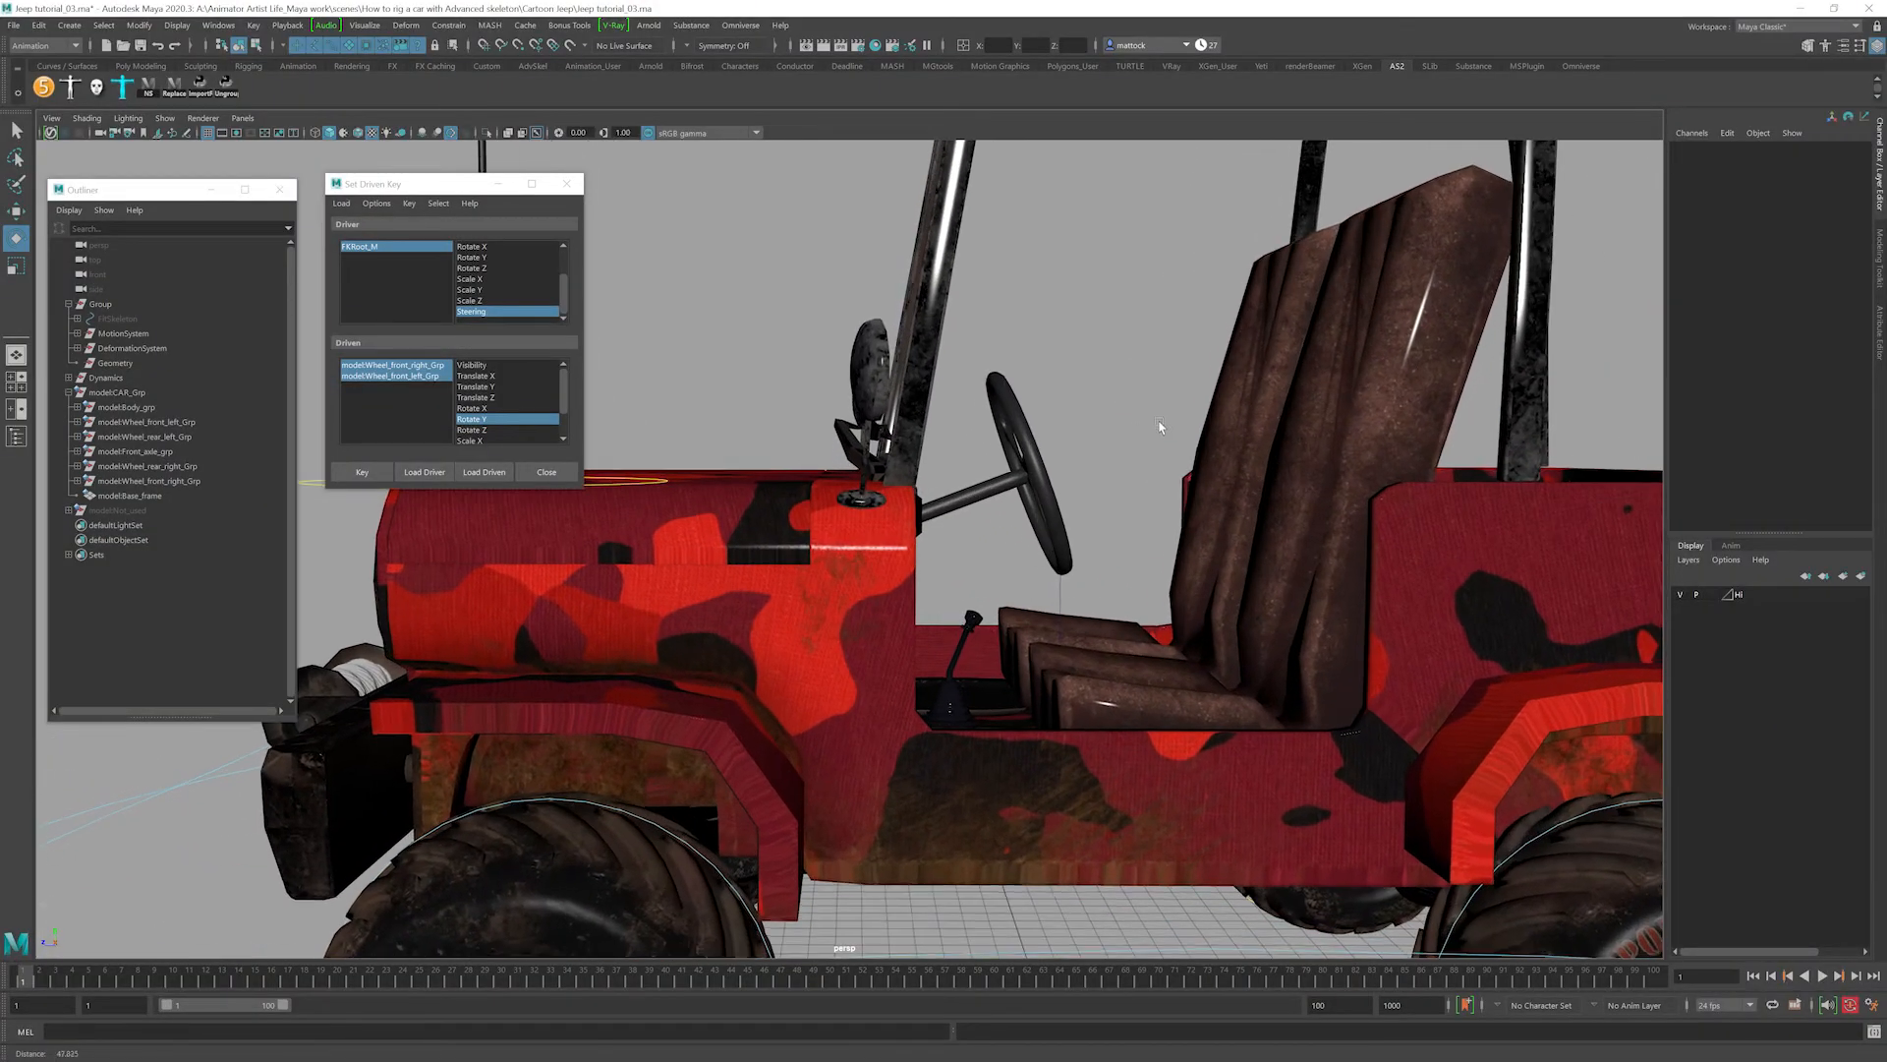
left_click_drag(1160, 425, 1211, 387, "alt")
scroll(945, 443, "up", 8)
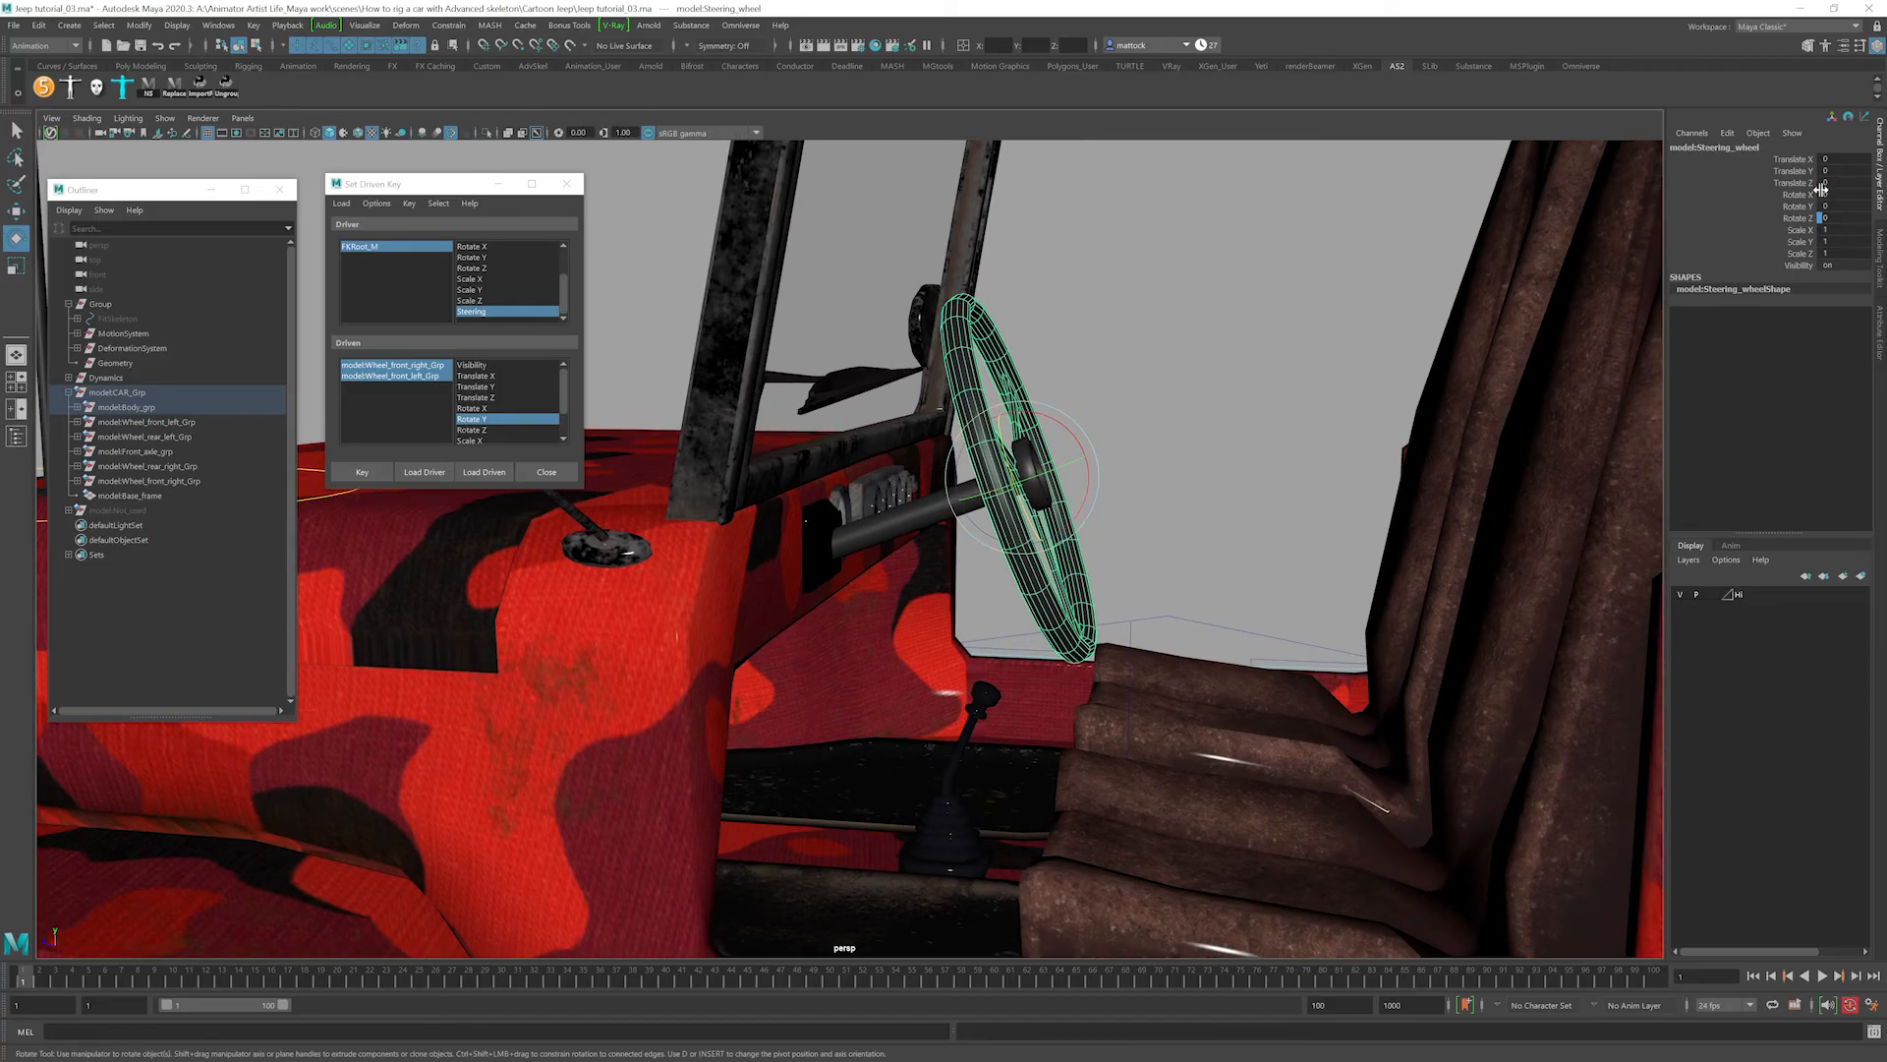
left_click_drag(1196, 395, 1211, 464, "alt")
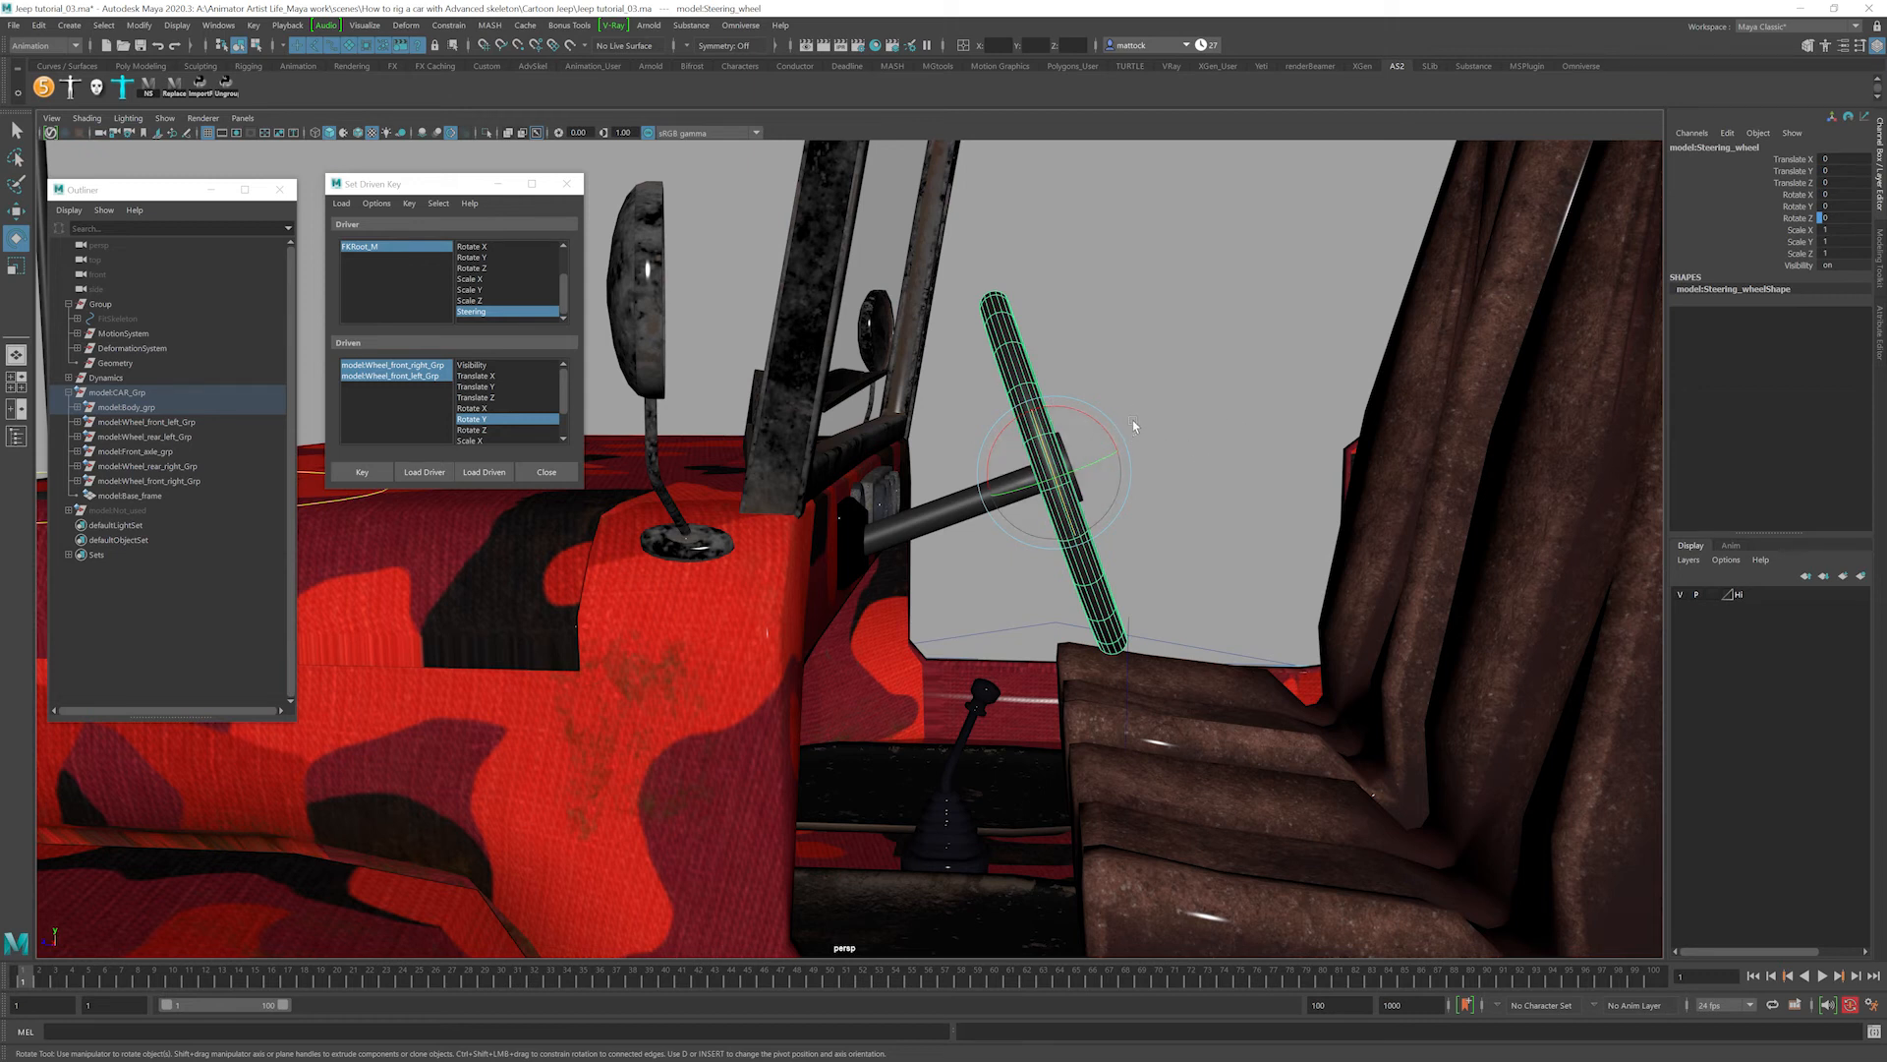
key("Up")
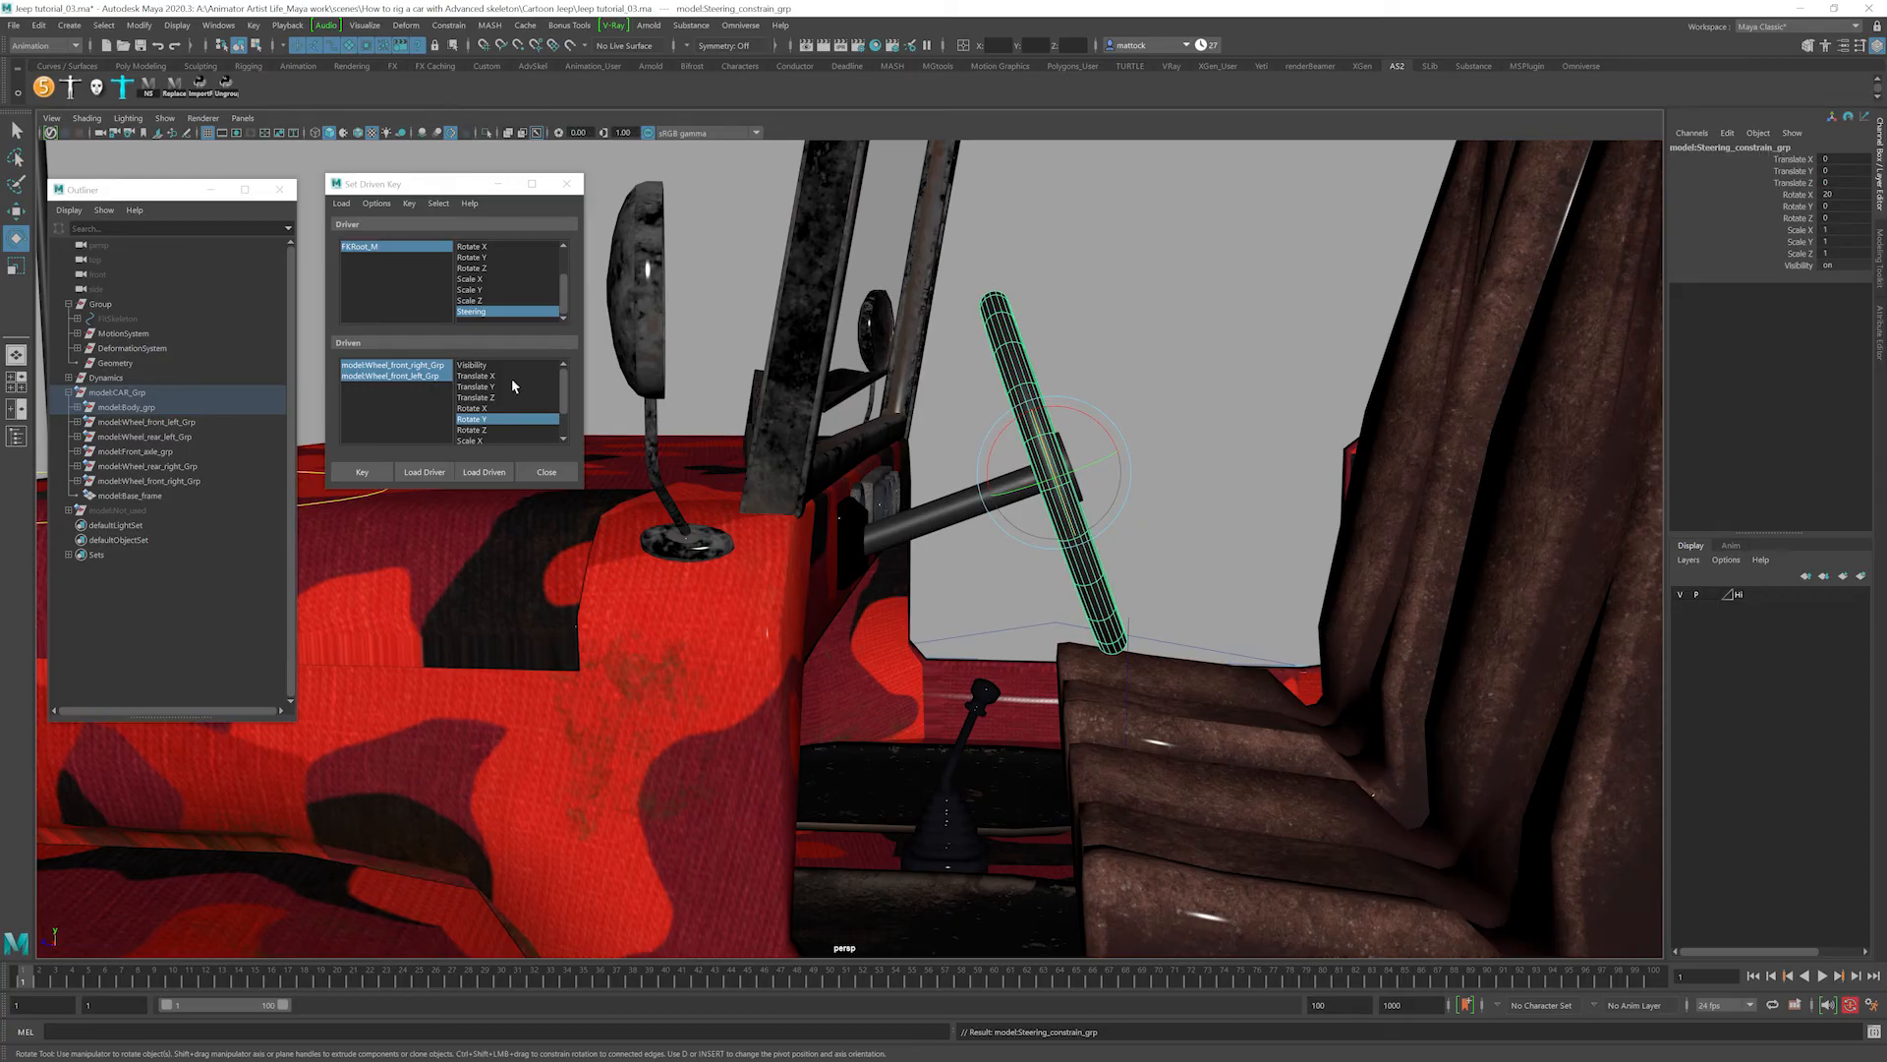
left_click_drag(118, 189, 148, 182)
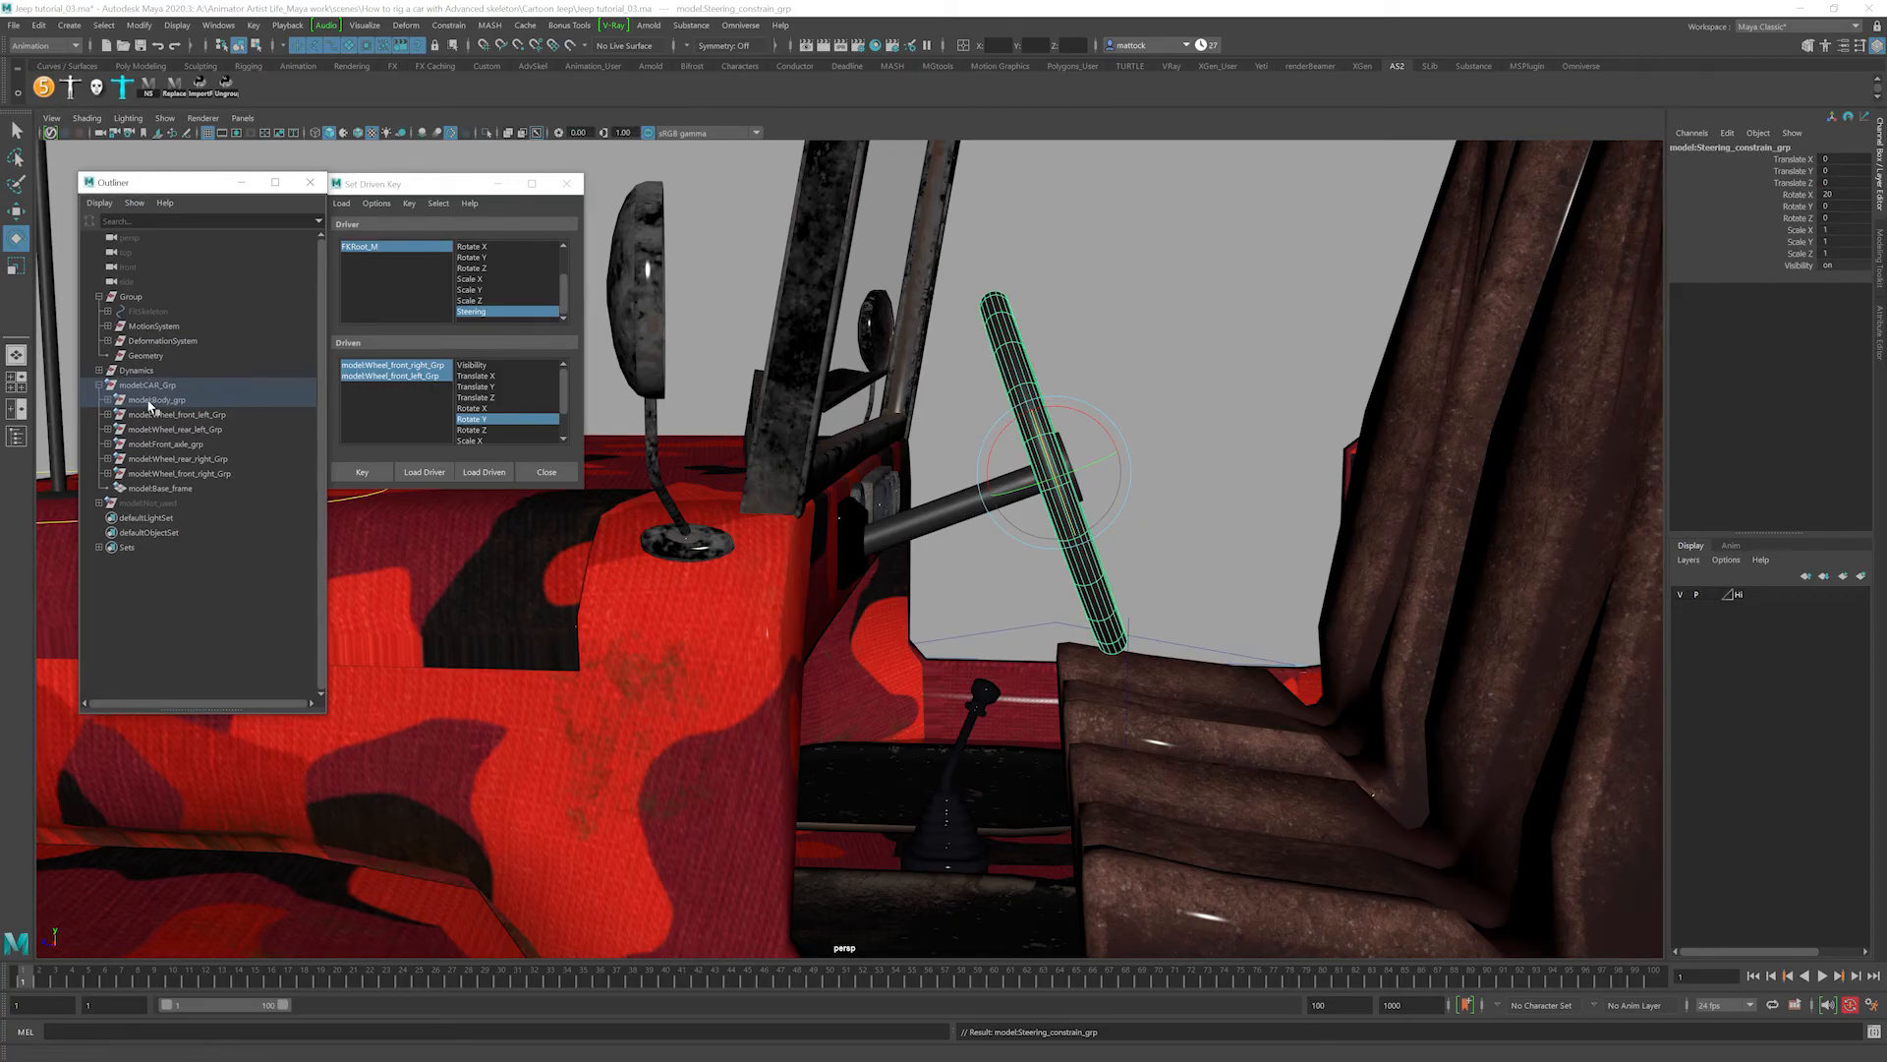
key("f")
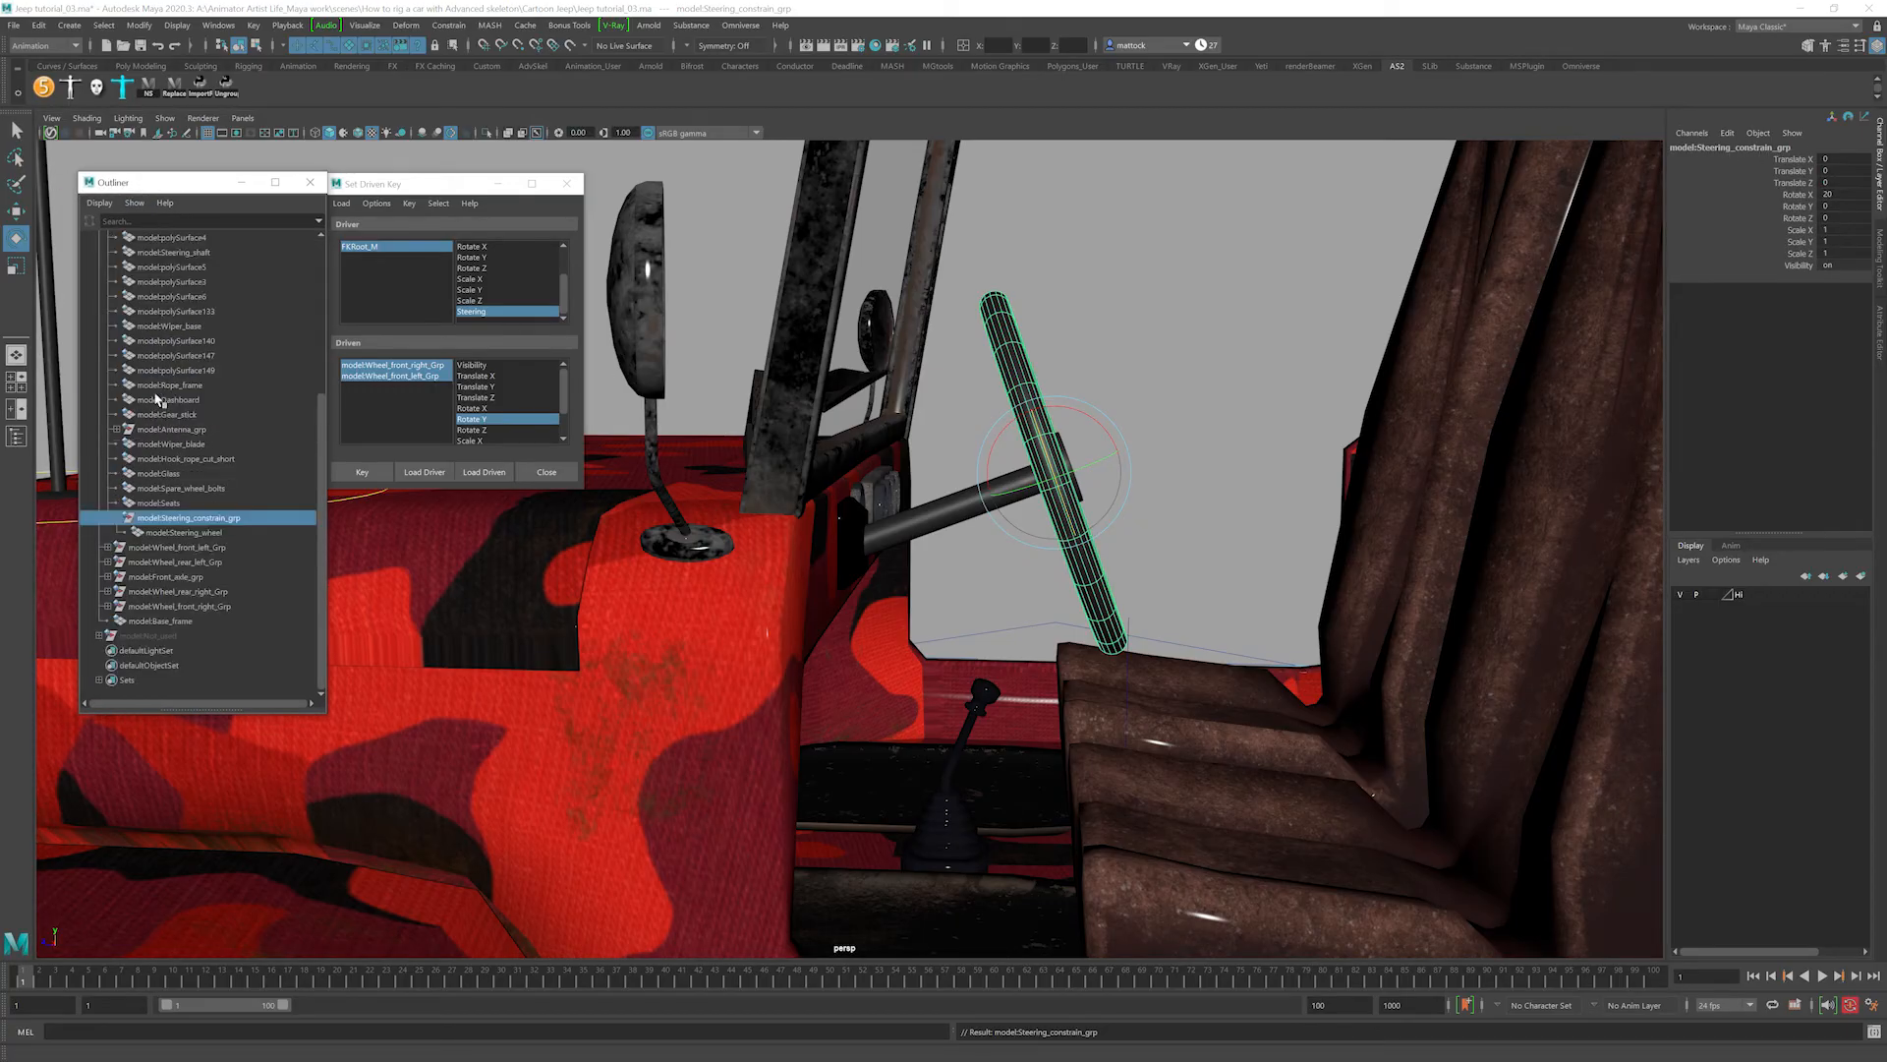
Compare model:Steering_wheel with its parent constrain group, try rotating the wheel about Z, and undo the rotation.
left_click(184, 533)
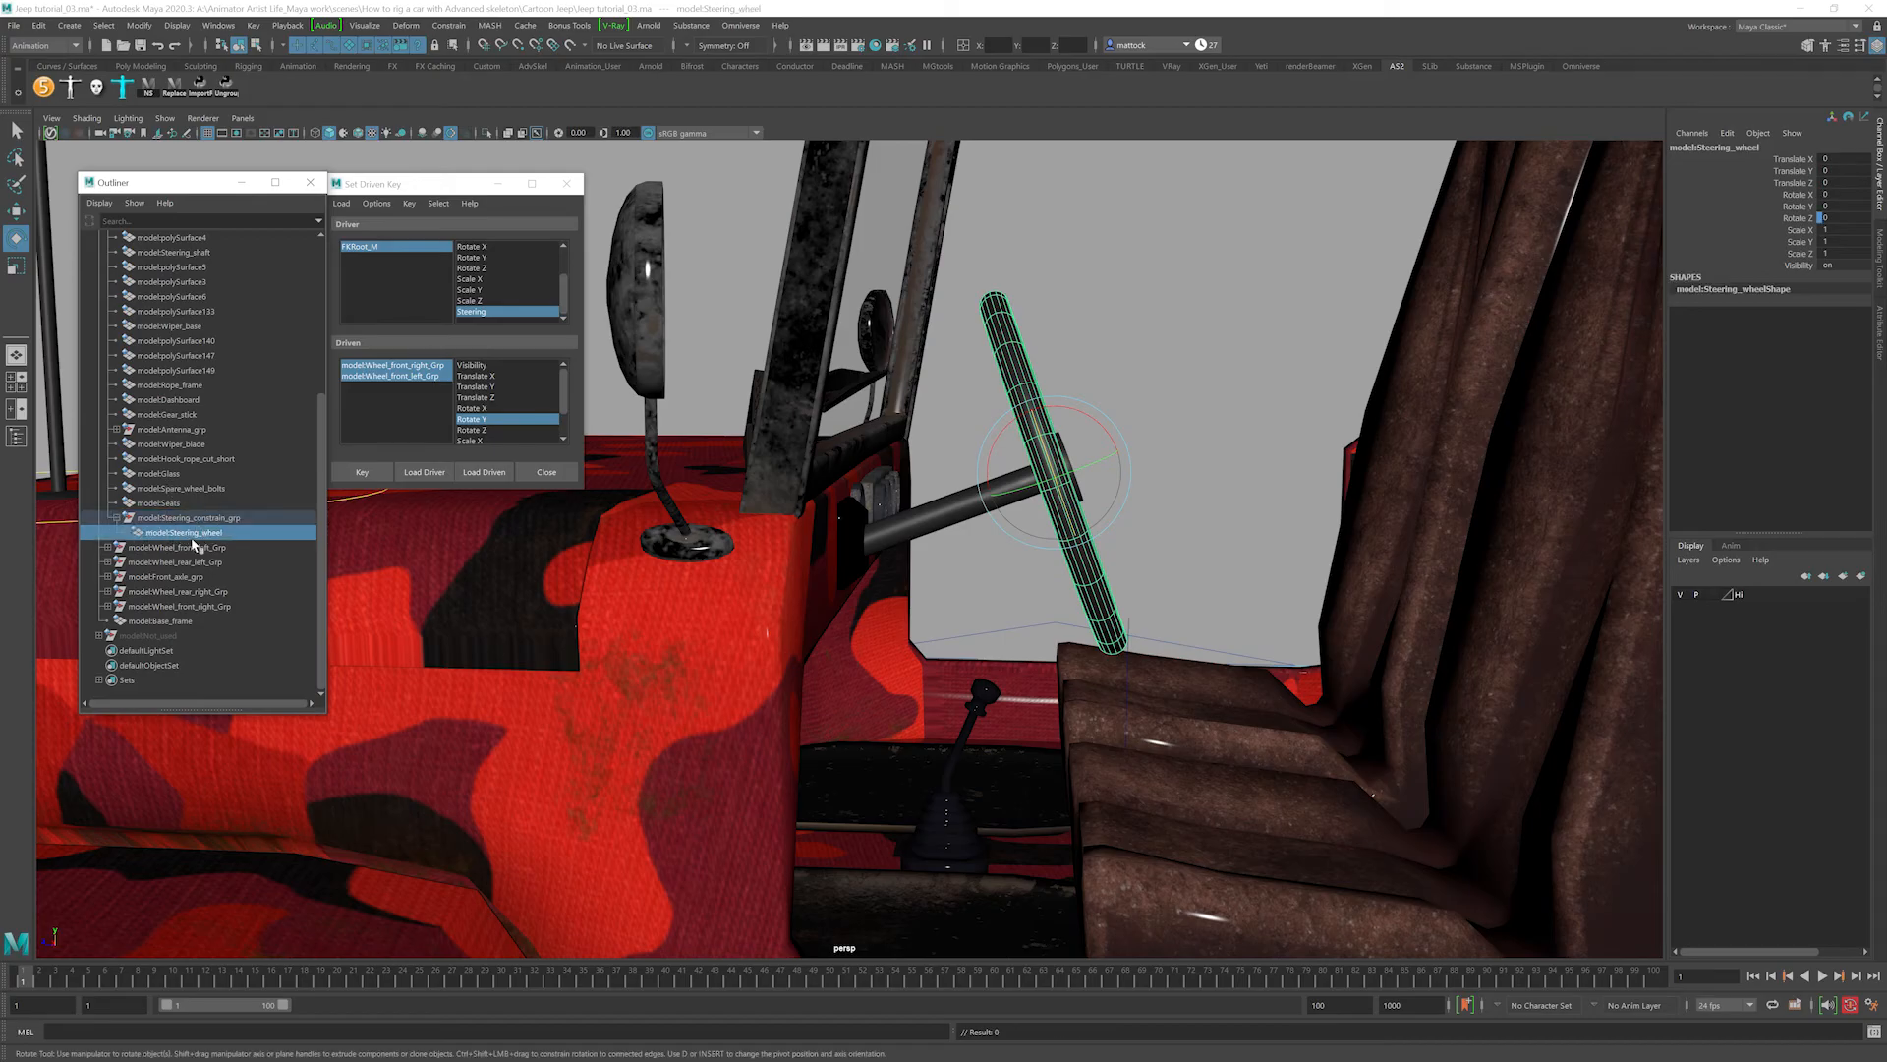
left_click(185, 518)
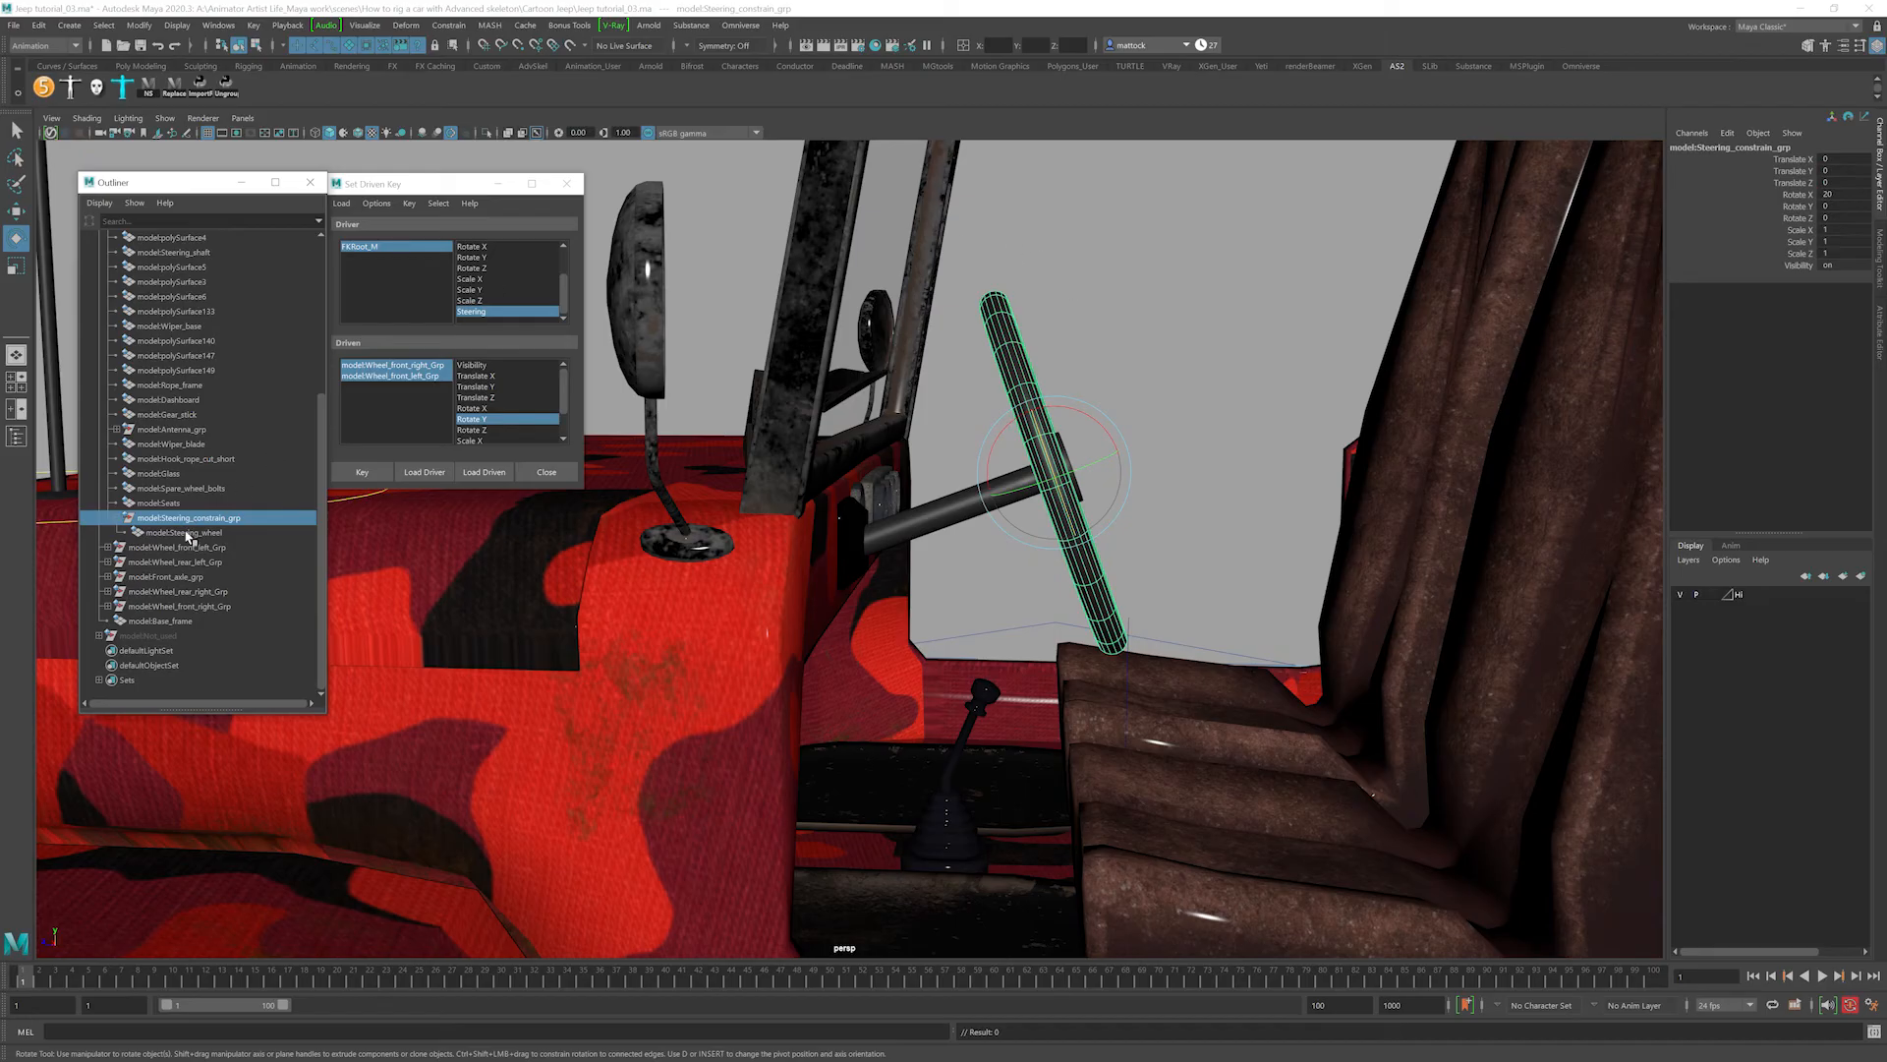
left_click(188, 534)
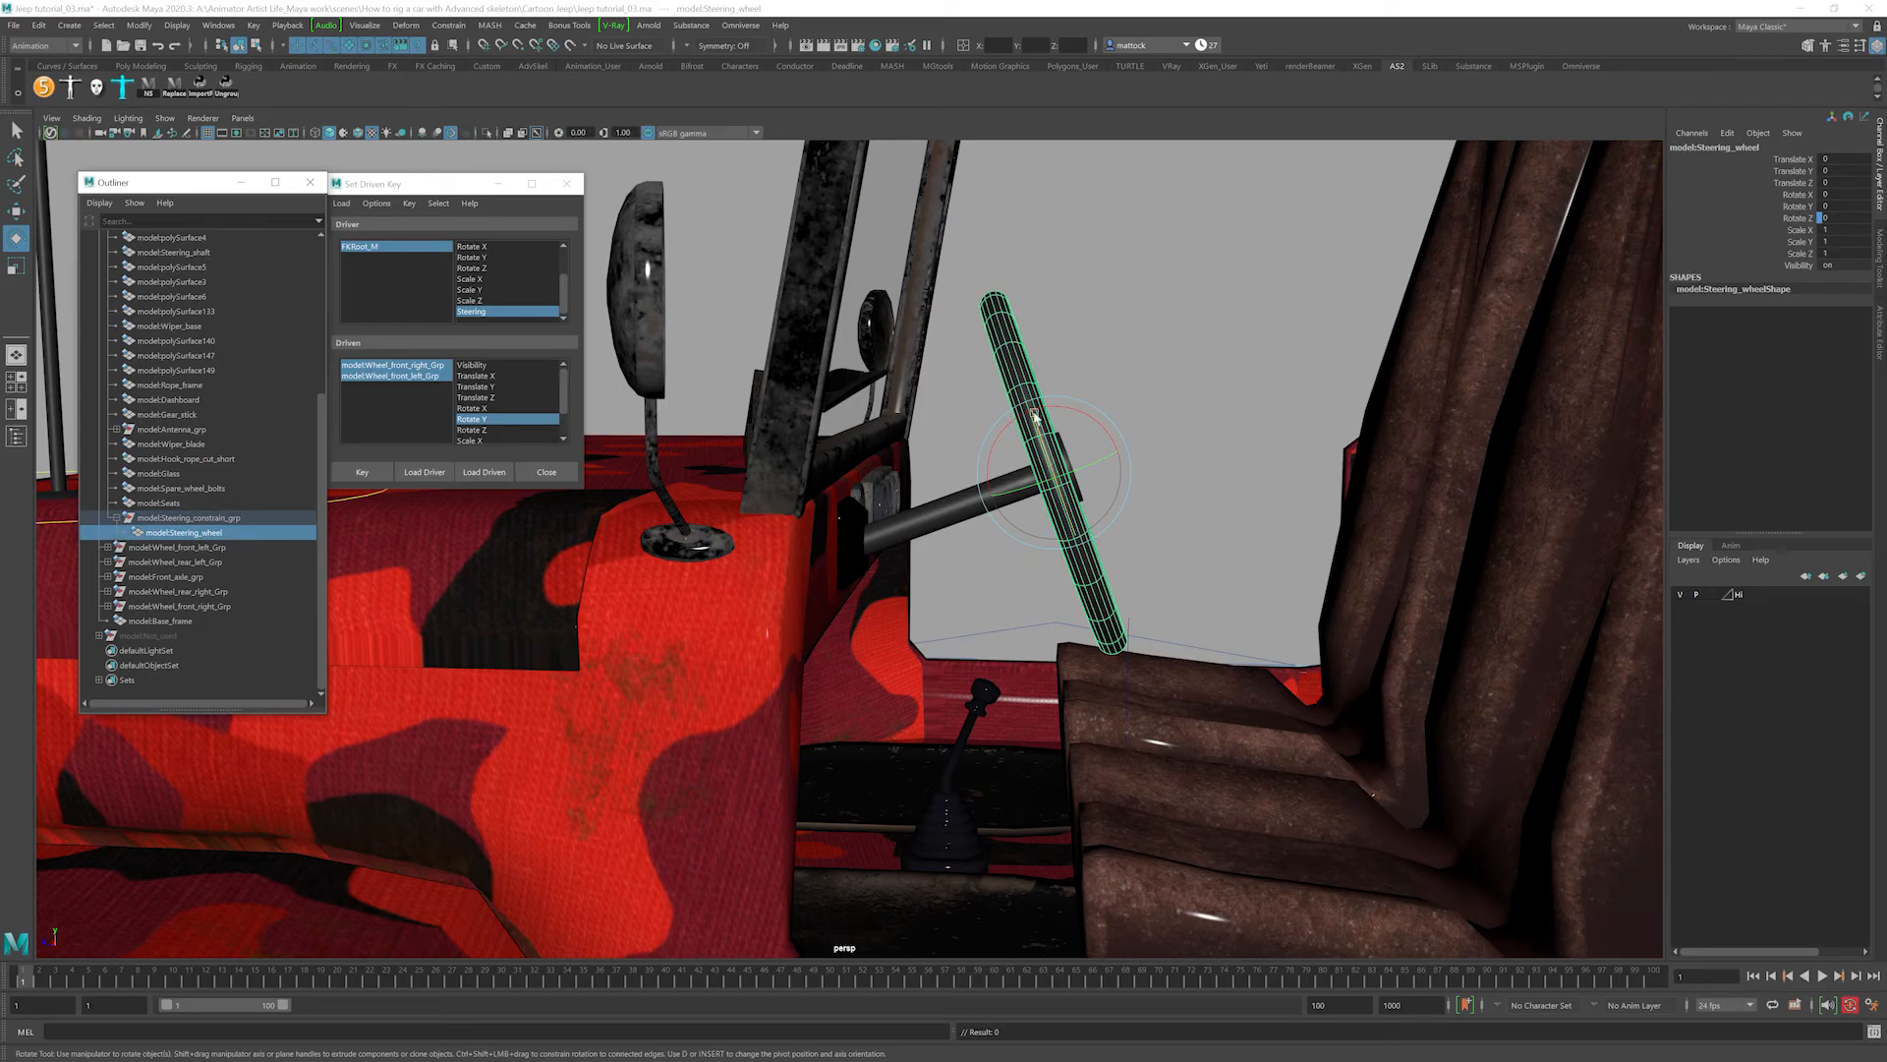
left_click_drag(1039, 441, 1042, 449)
key("ctrl+z")
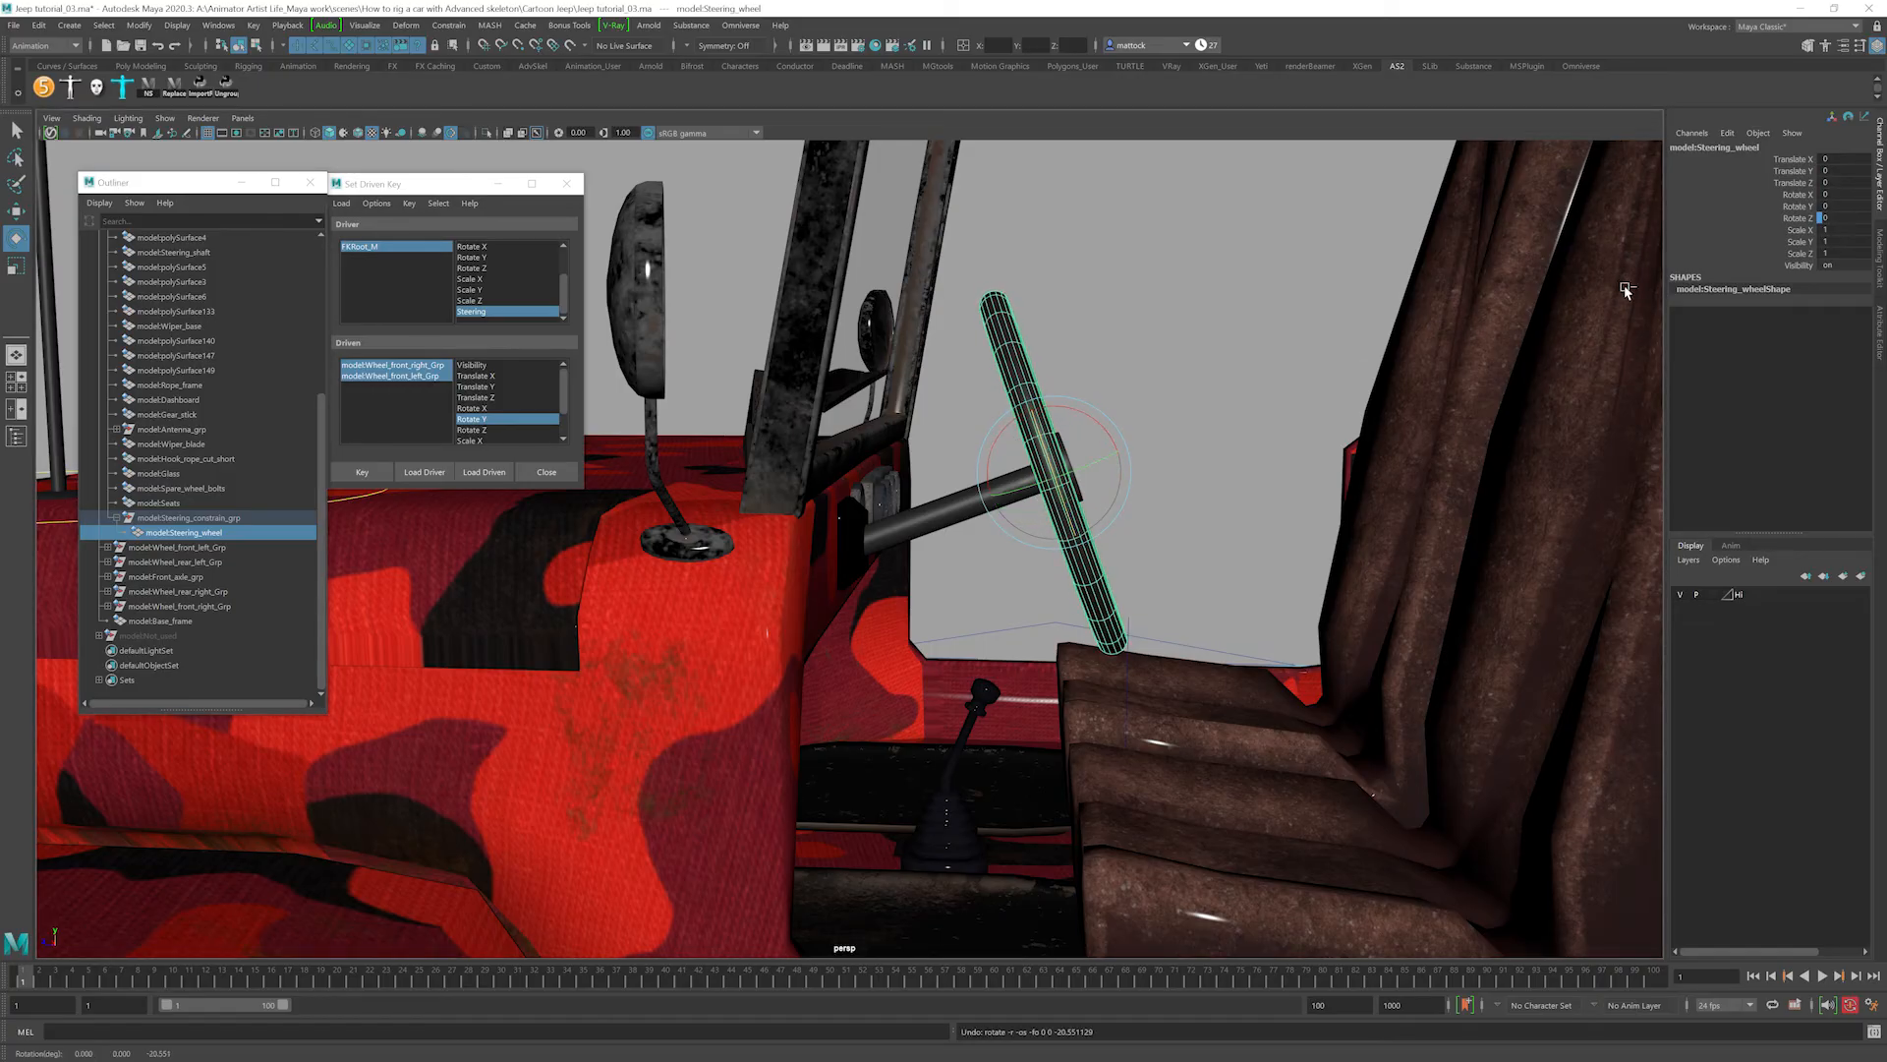
Try rotating model:Steering_constrain_grp freely and through its Rotate Z value, undoing each rotation.
left_click(181, 519)
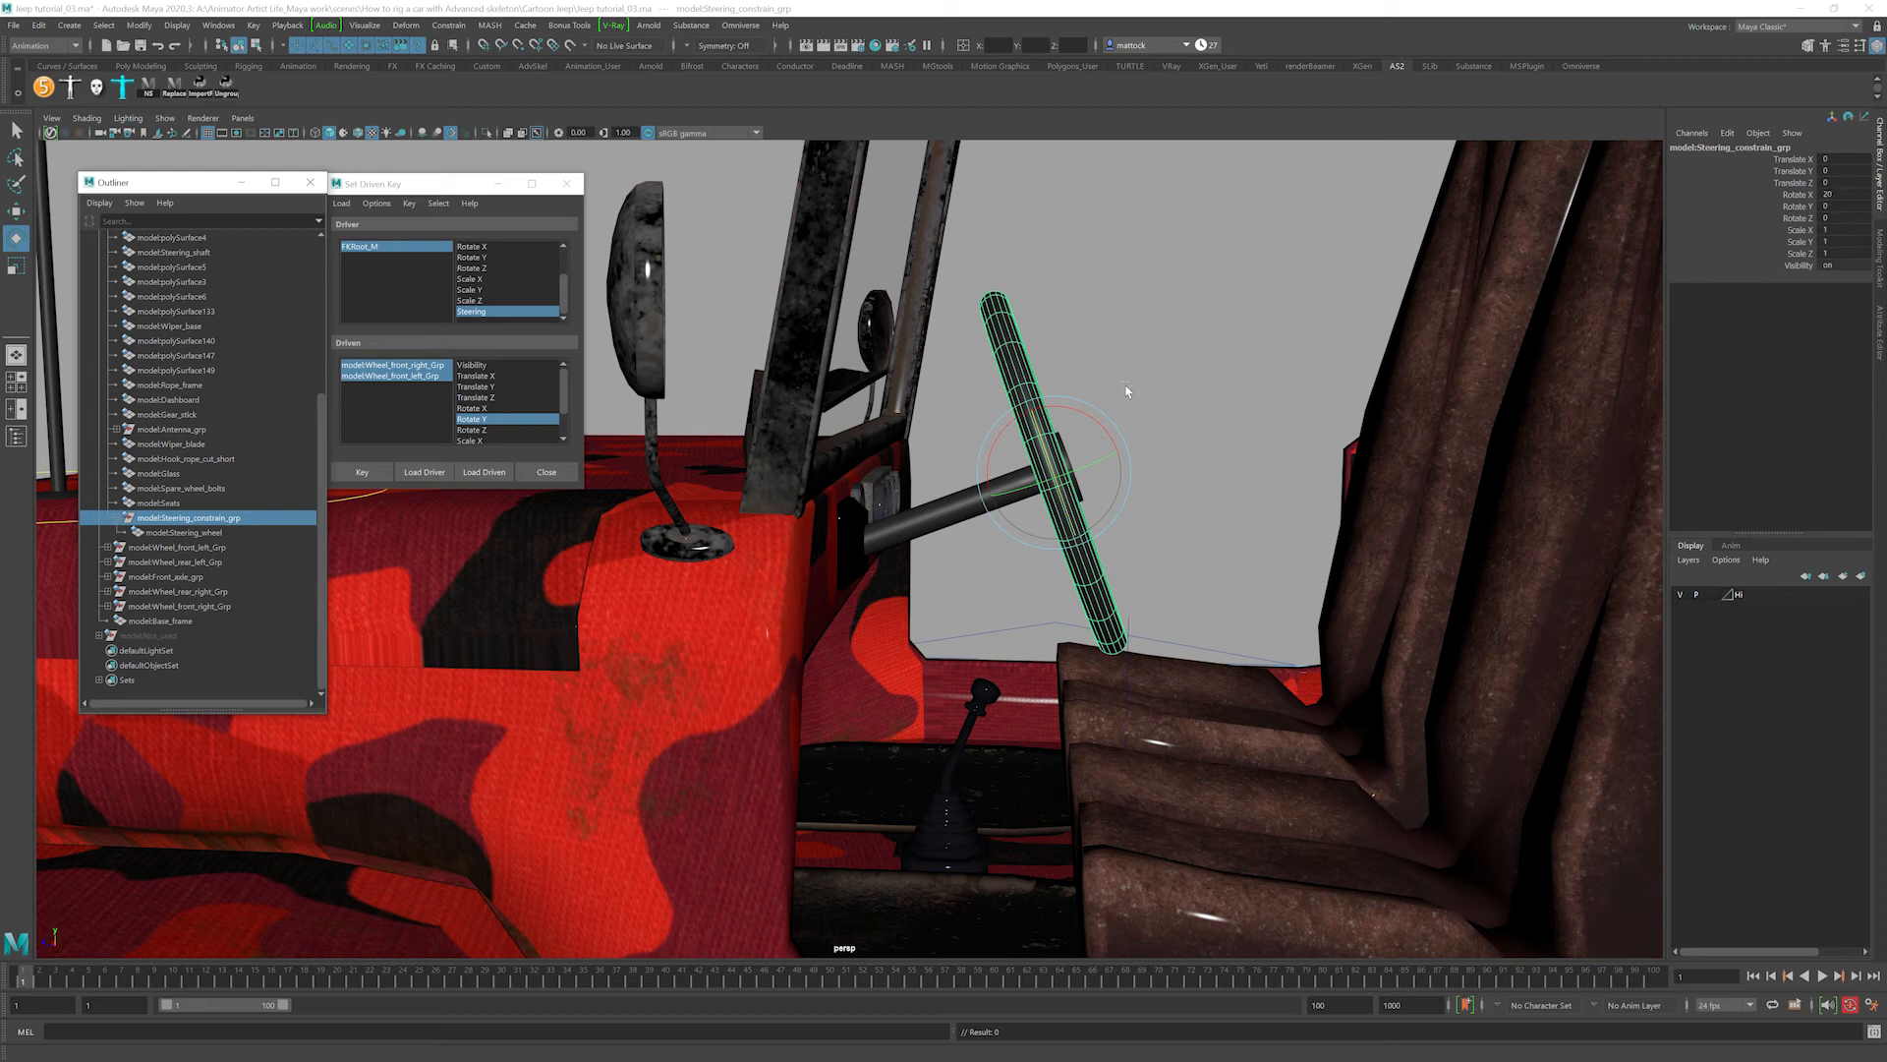
left_click_drag(1047, 428, 1467, 357)
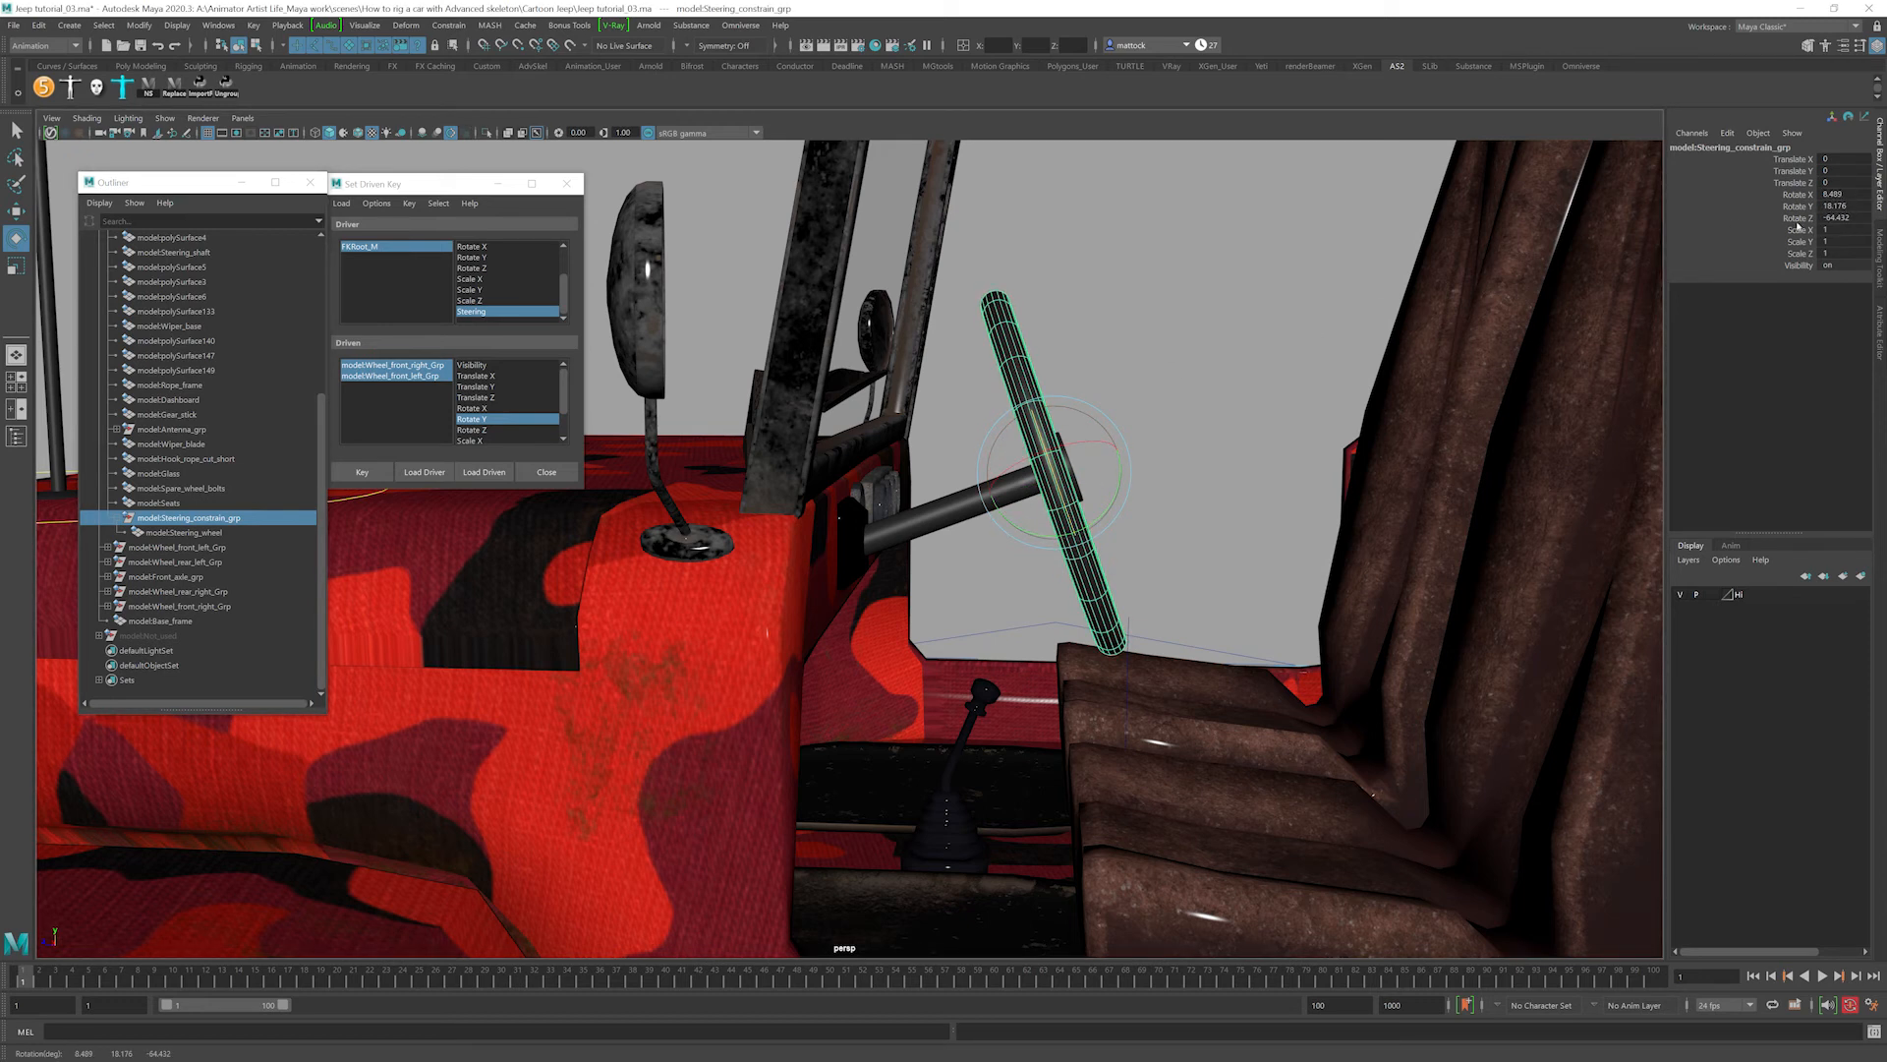
key("ctrl+z")
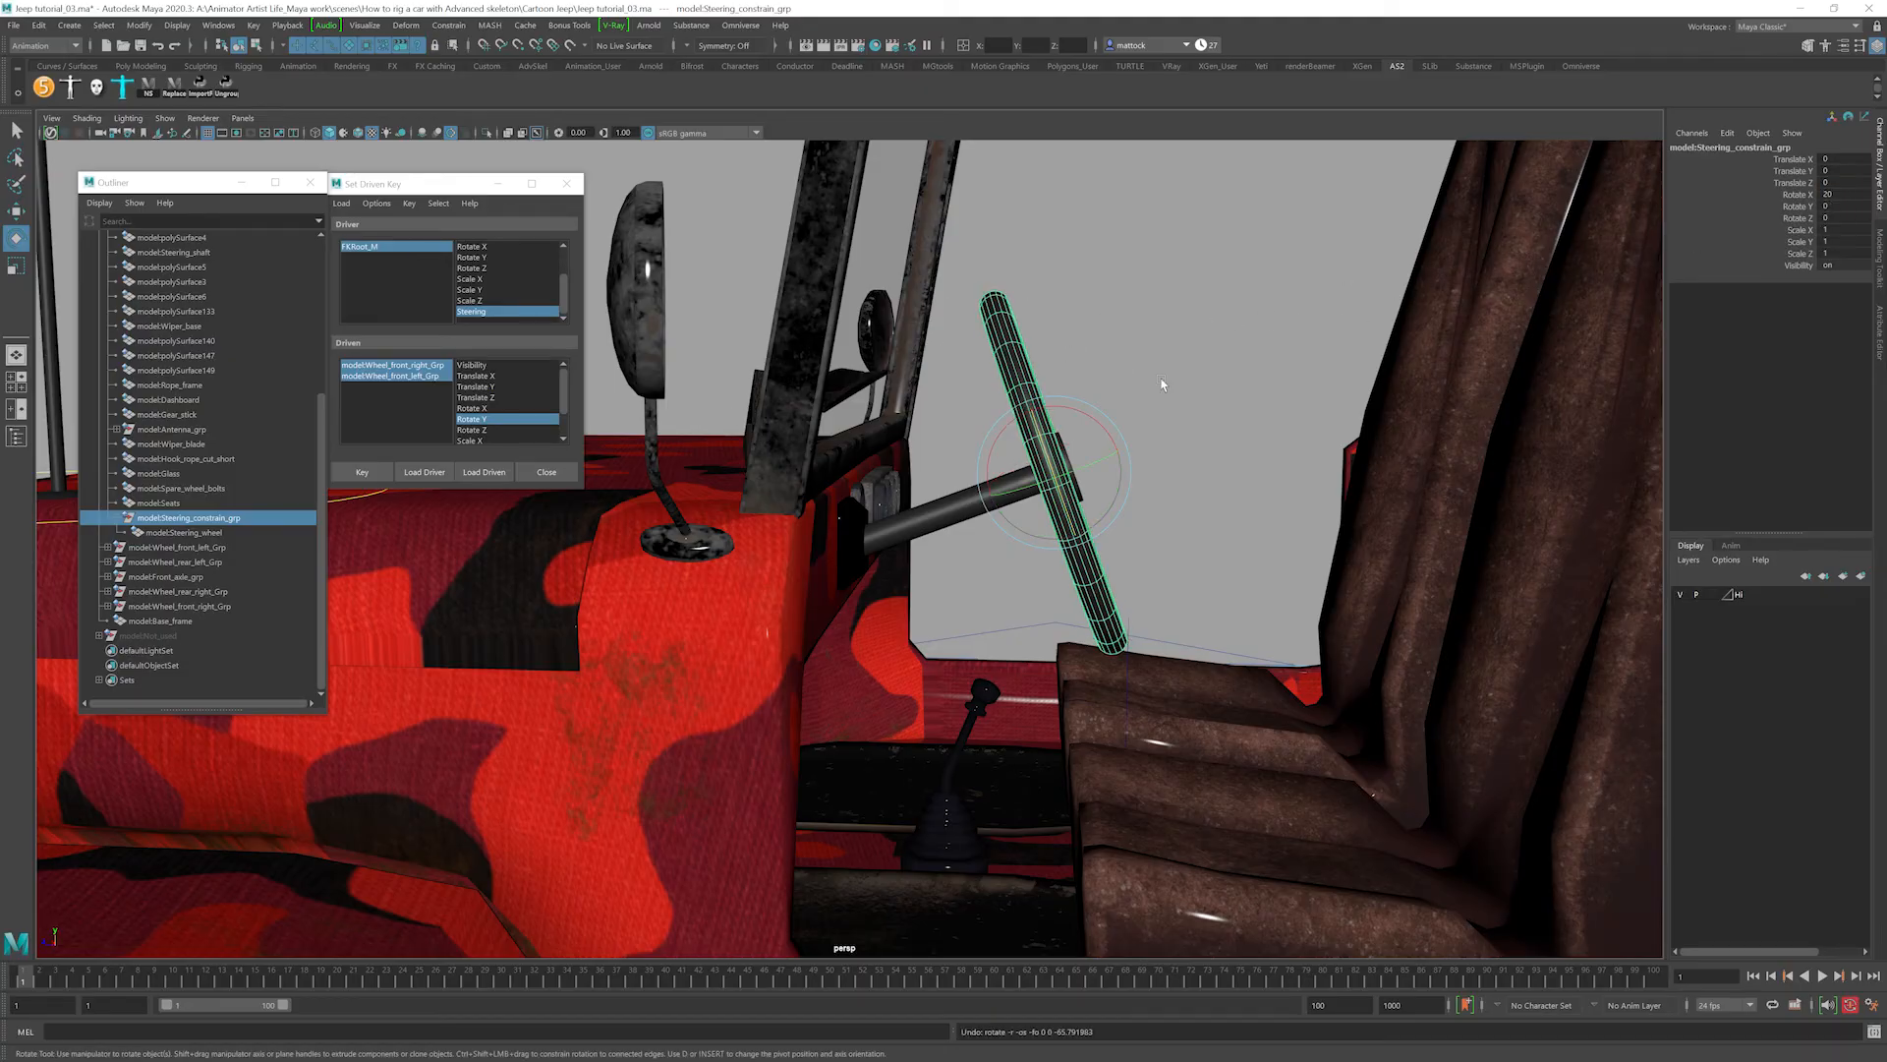
left_click(1792, 217)
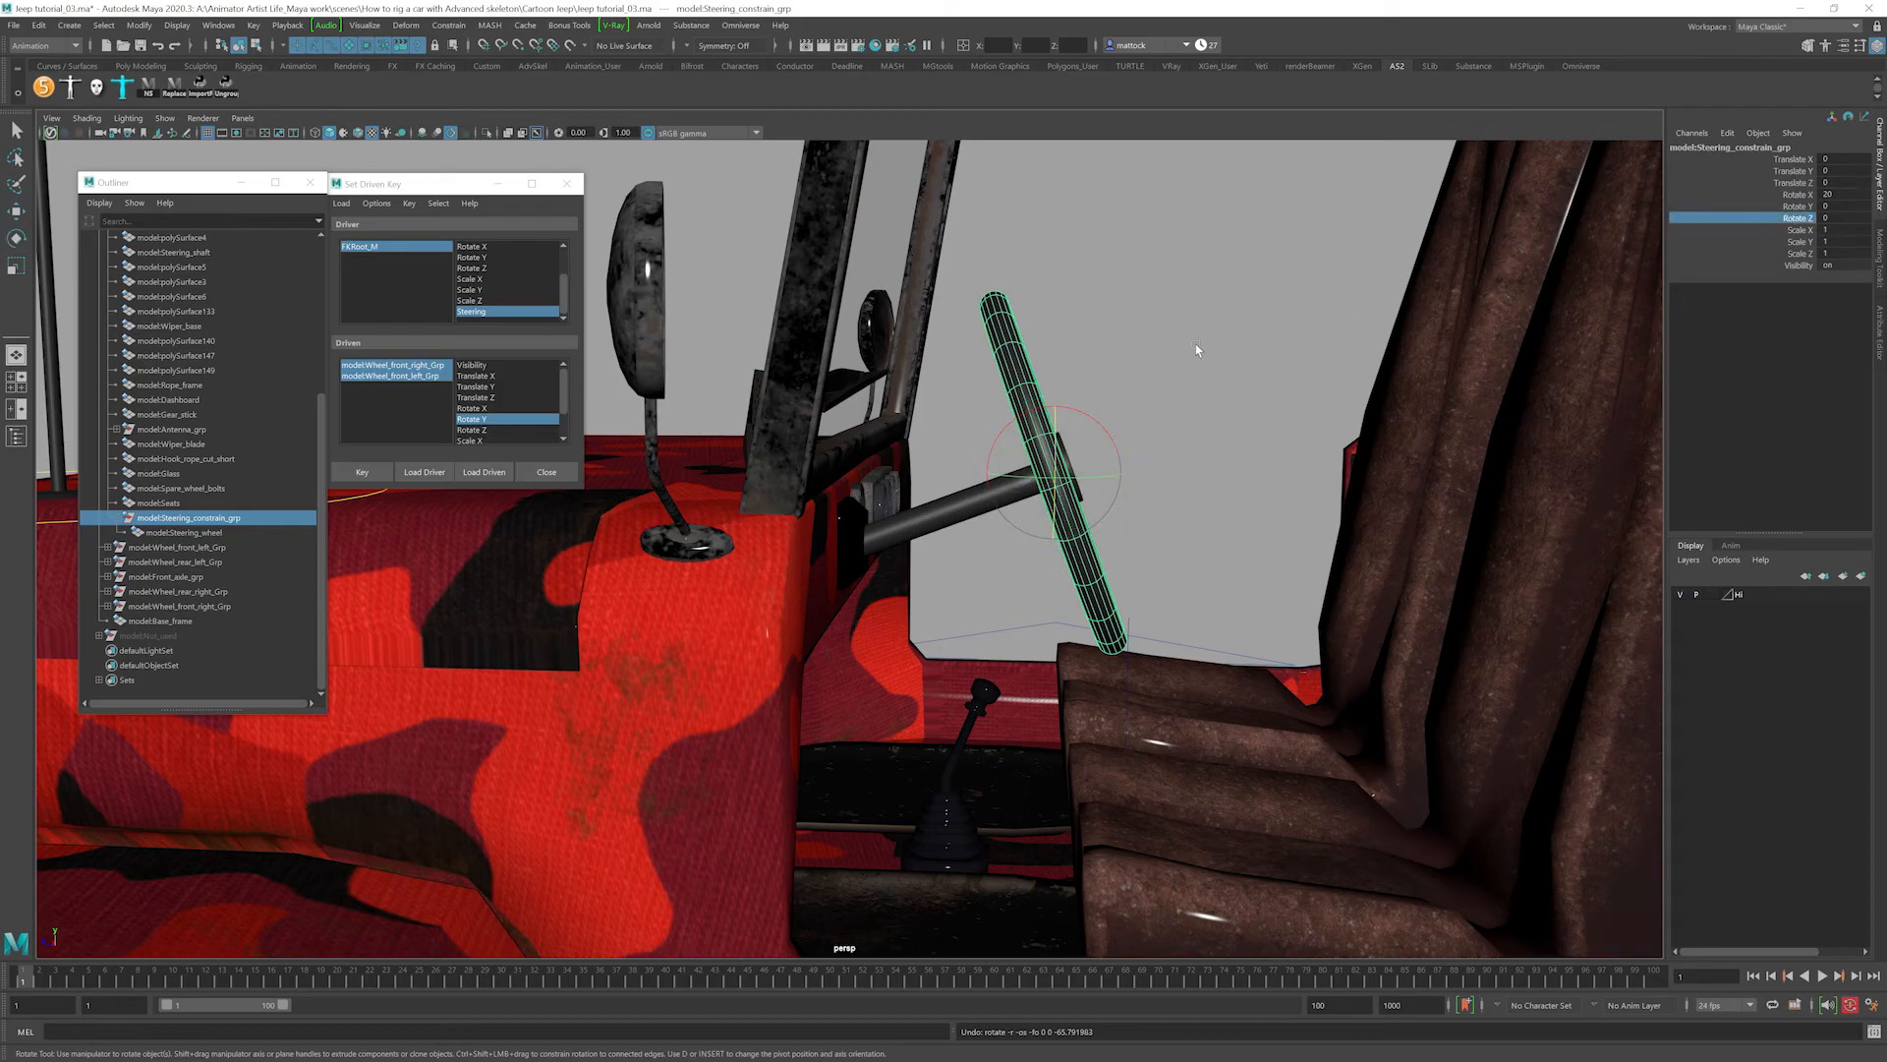
middle_click_drag(1193, 350, 1320, 324)
key("ctrl+z")
key("ctrl+z")
Load model:Steering_wheel as the driven object in Set Driven Key, with FKRoot_M's Steering kept as the driver.
left_click(173, 532)
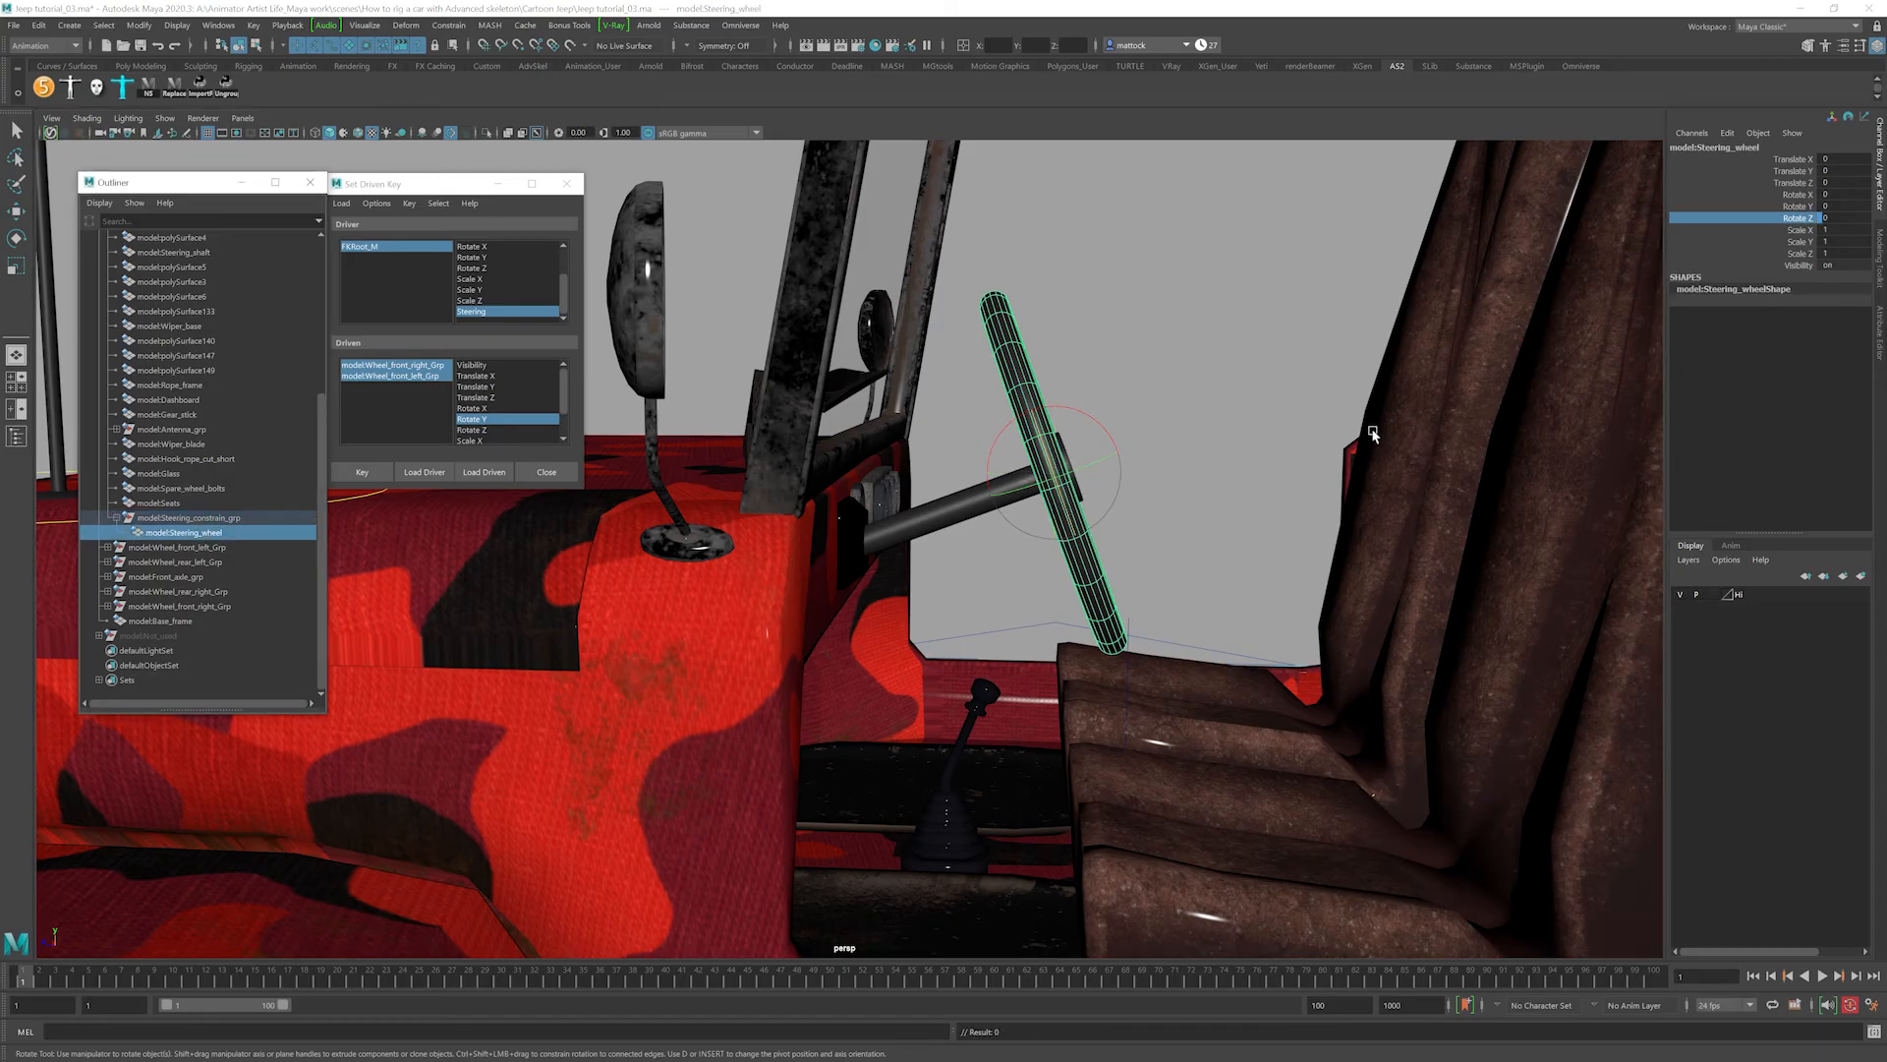
right_click_drag(1373, 434, 1019, 472, "alt")
left_click_drag(1020, 471, 1100, 409, "alt")
right_click_drag(1100, 409, 1084, 425, "alt")
left_click_drag(1083, 424, 1030, 372, "alt")
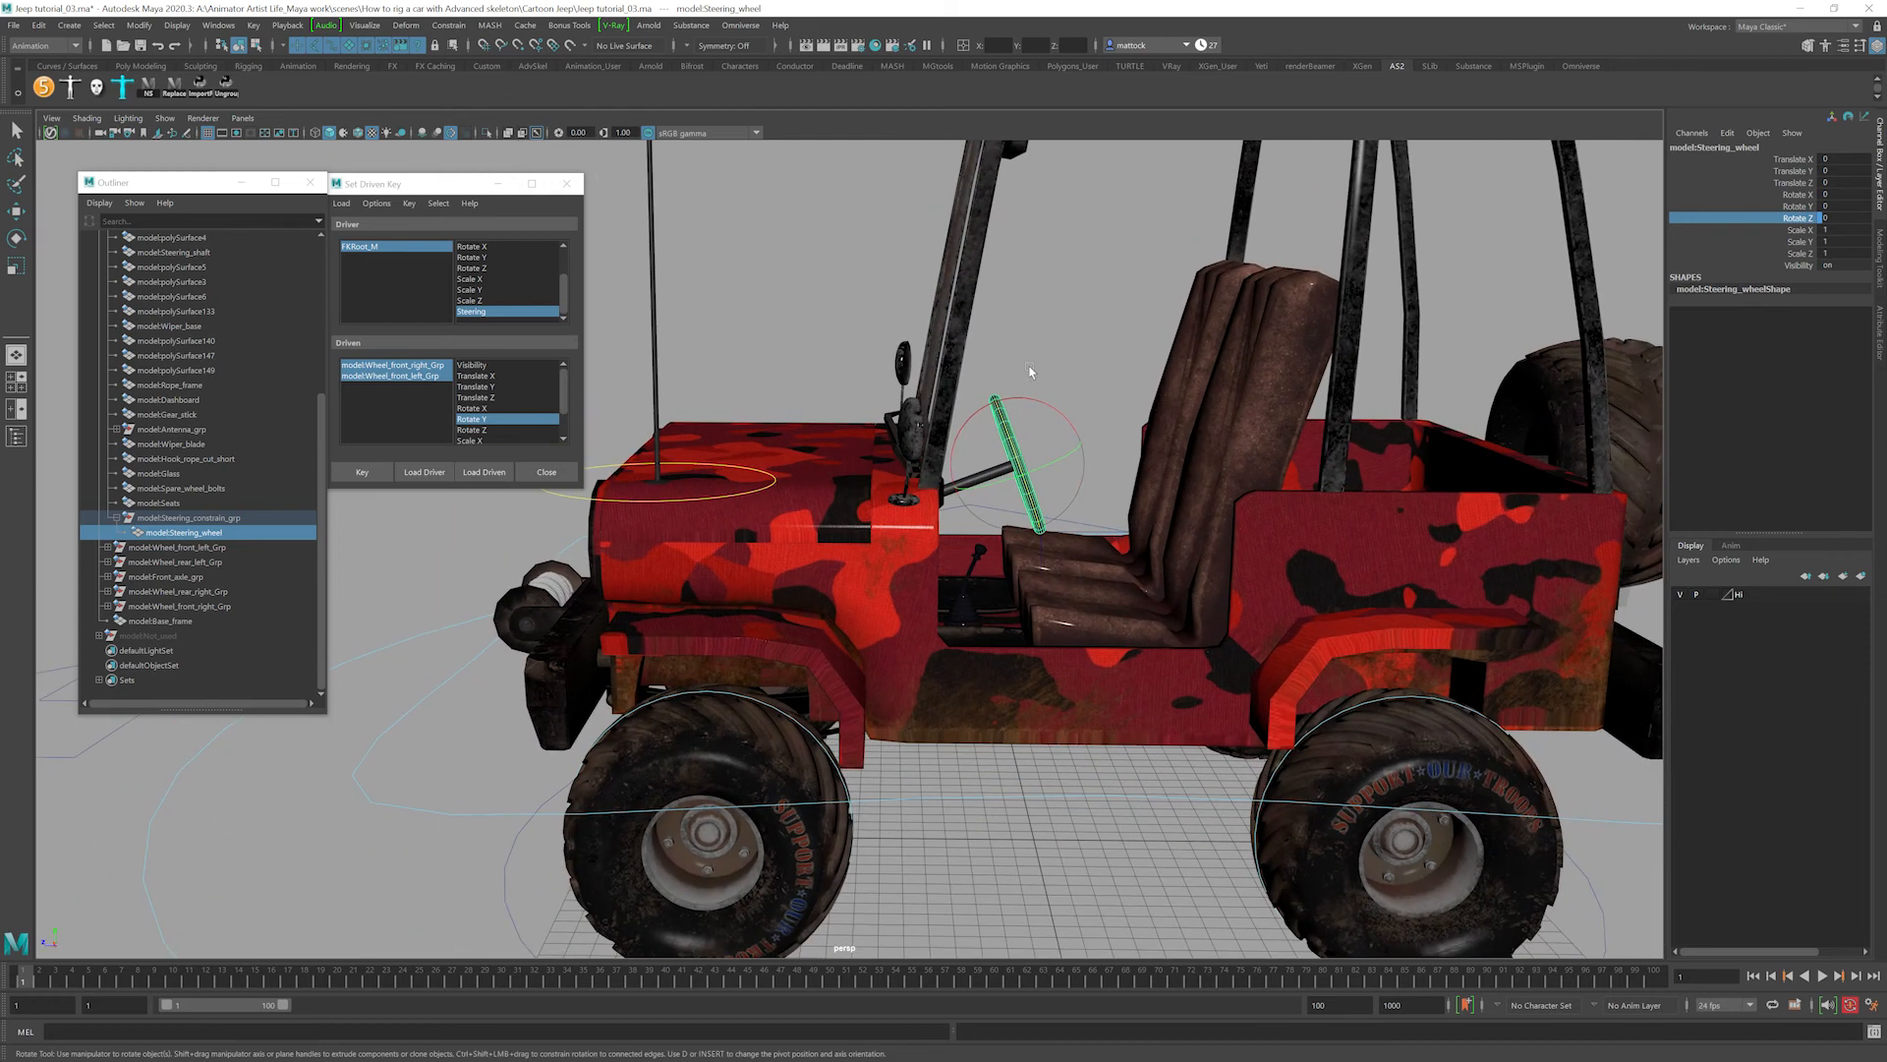
left_click_drag(1148, 416, 1172, 416, "alt")
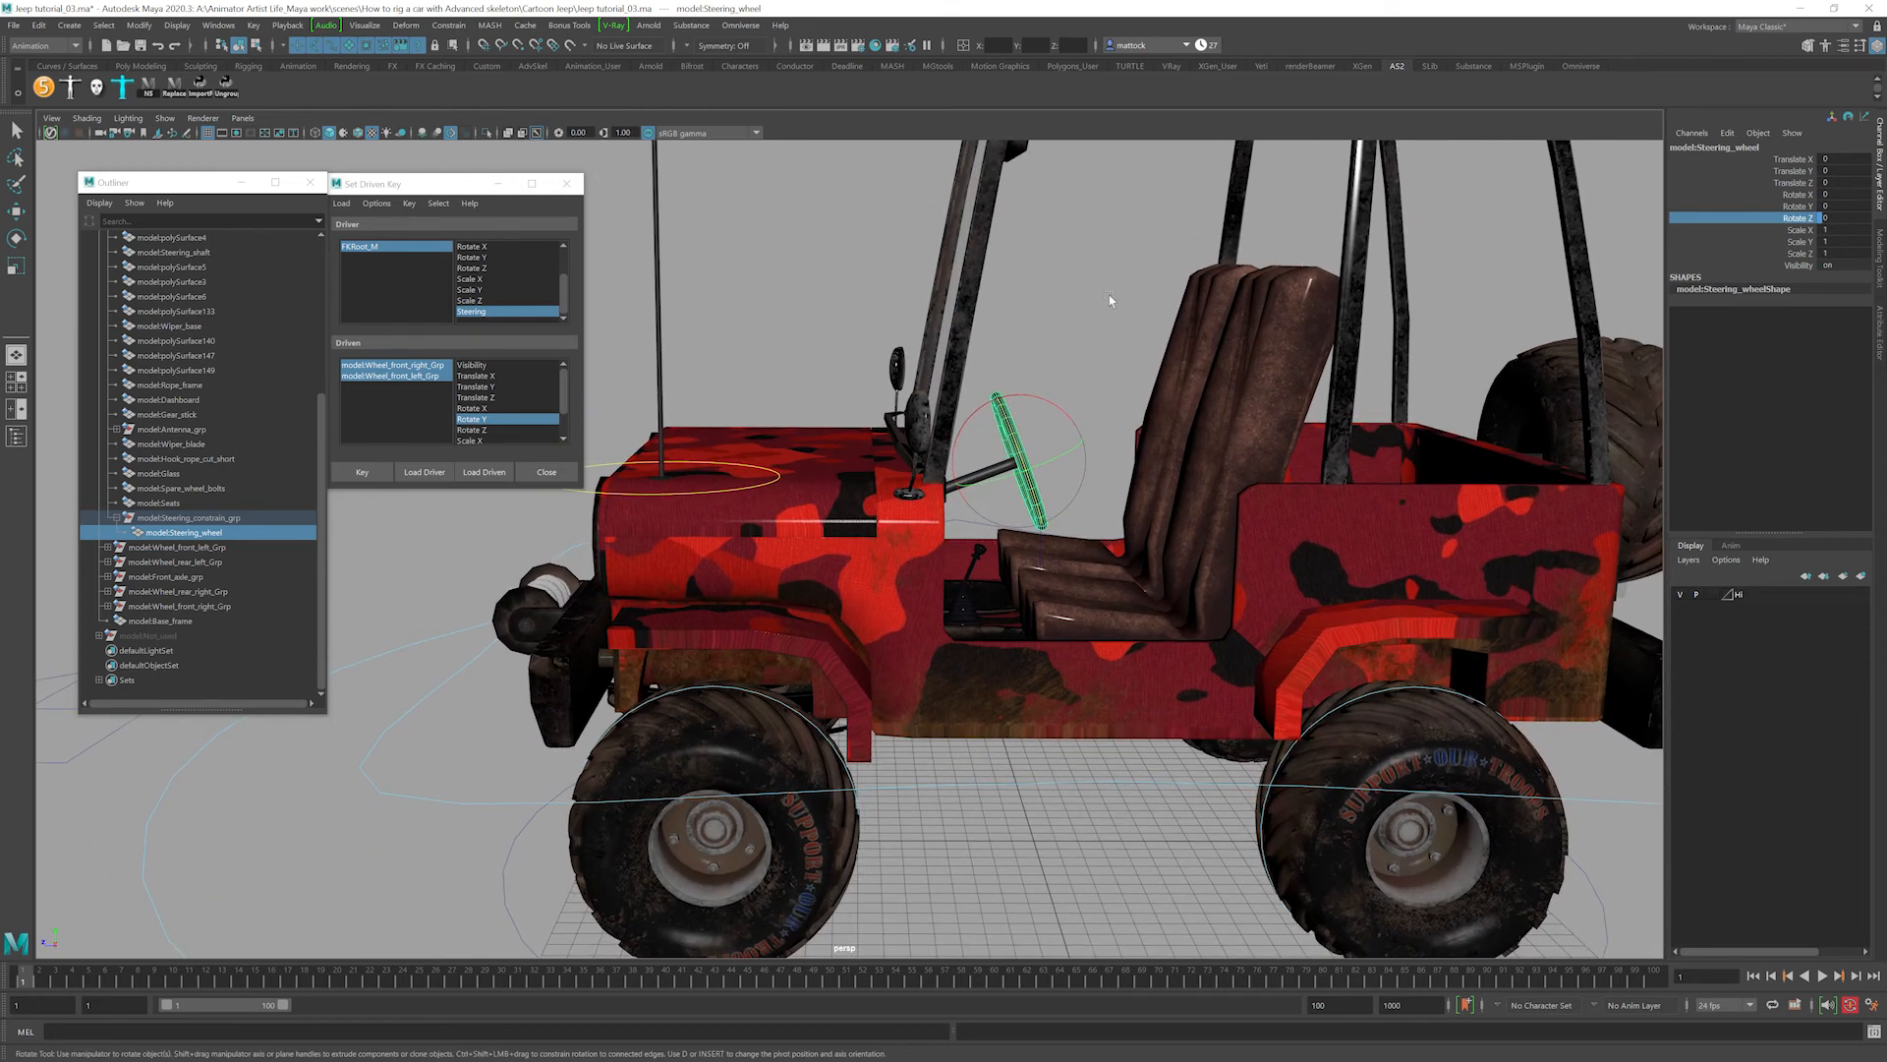
left_click(198, 536)
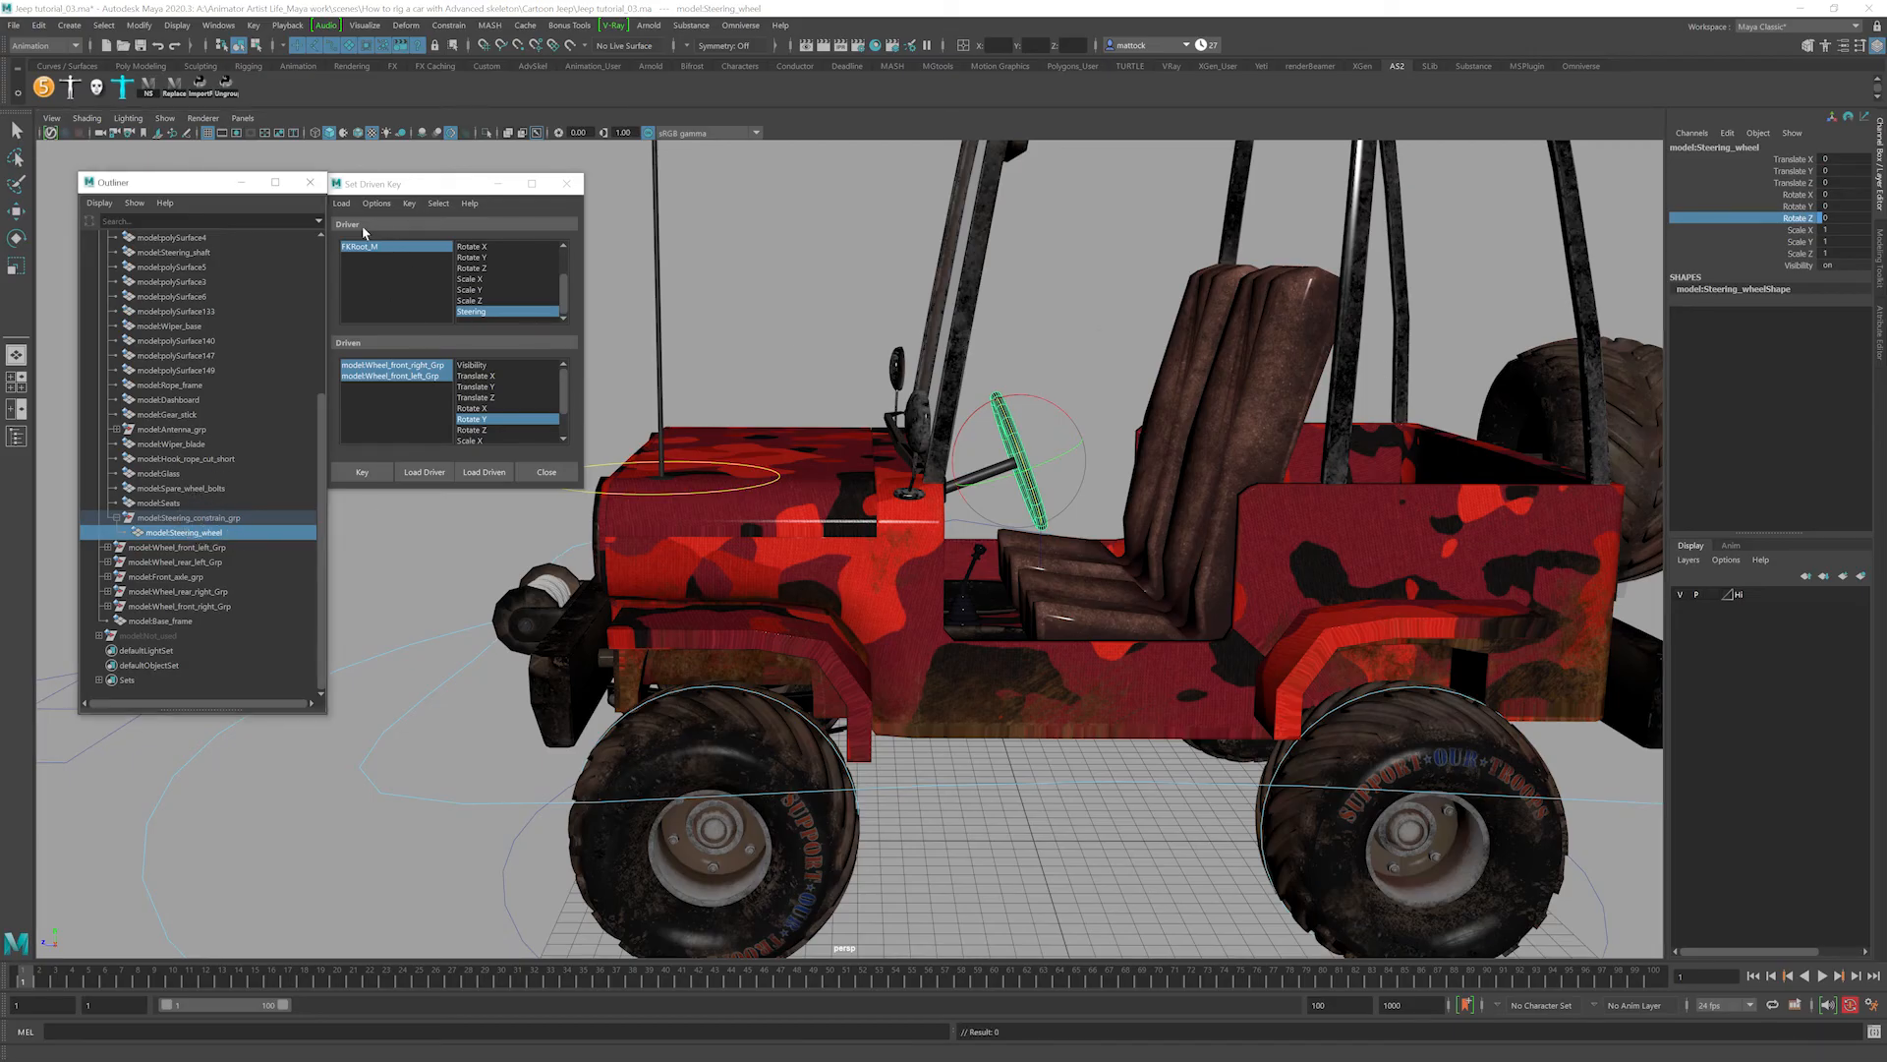
left_click(482, 472)
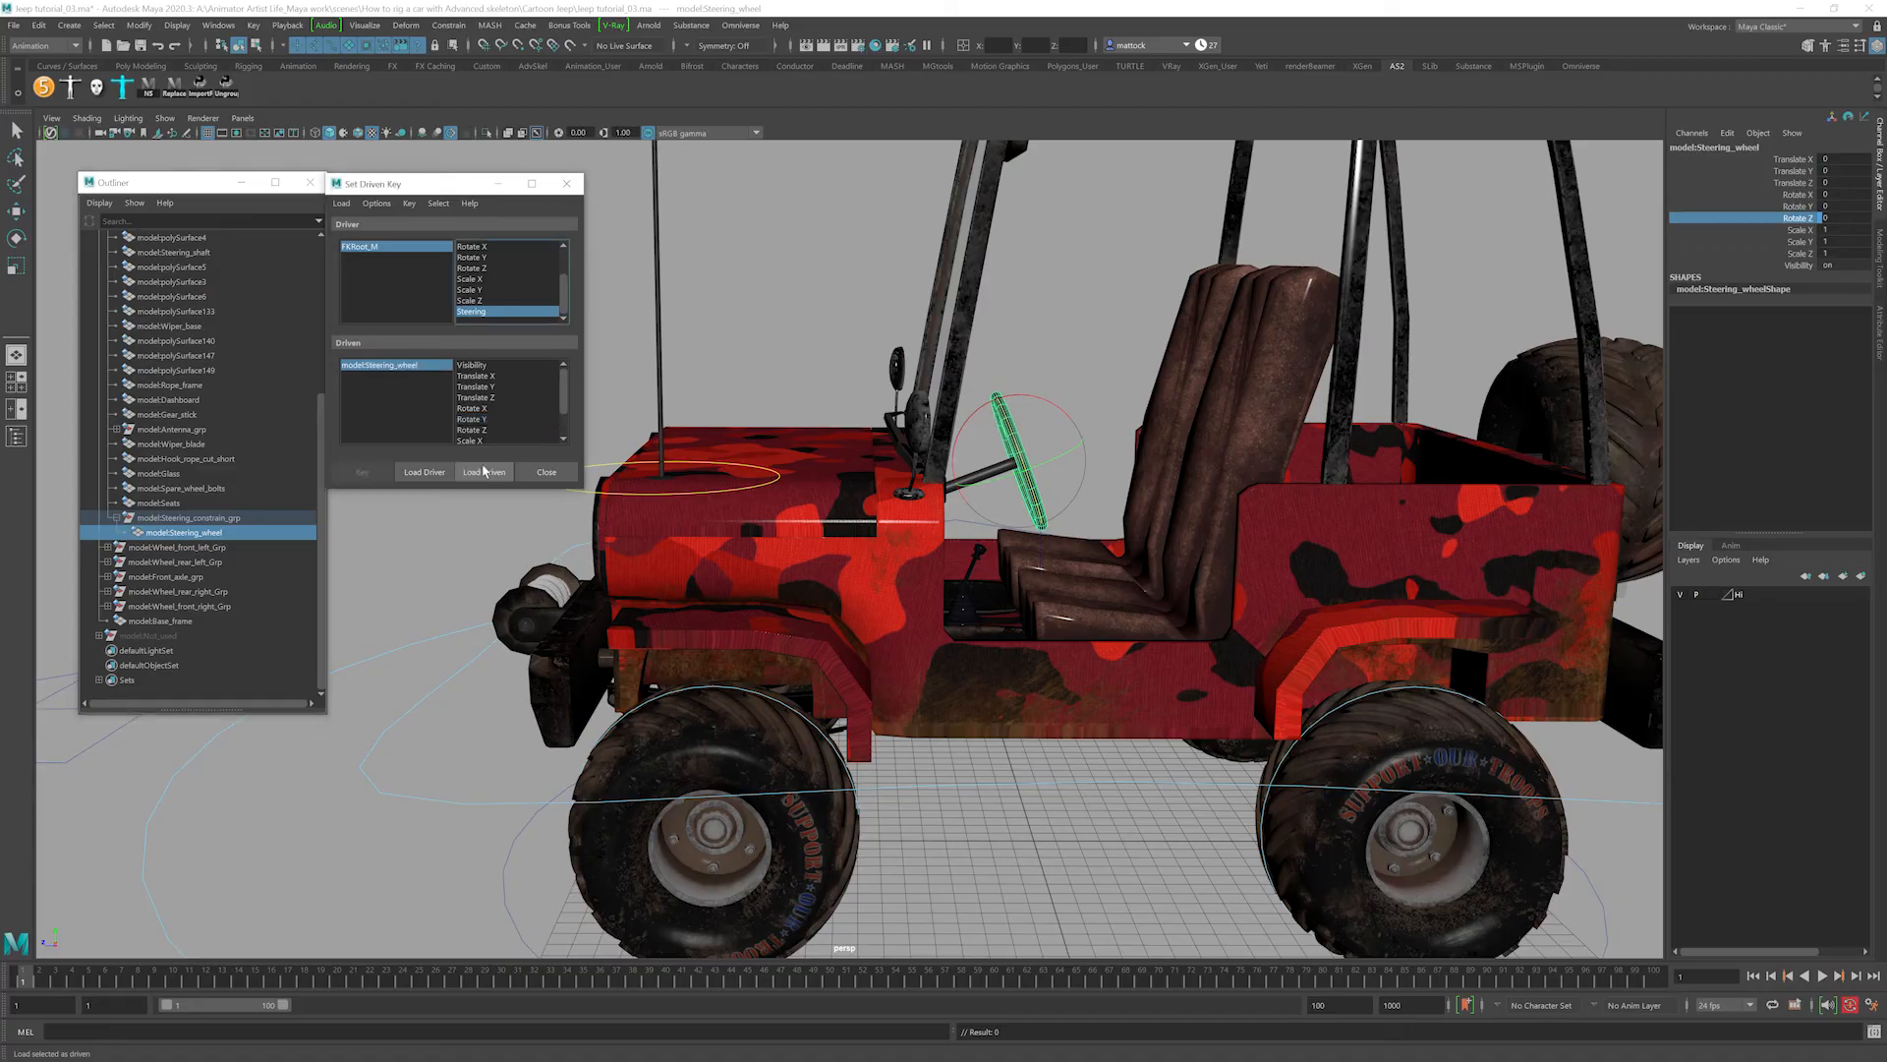
left_click_drag(561, 395, 561, 389)
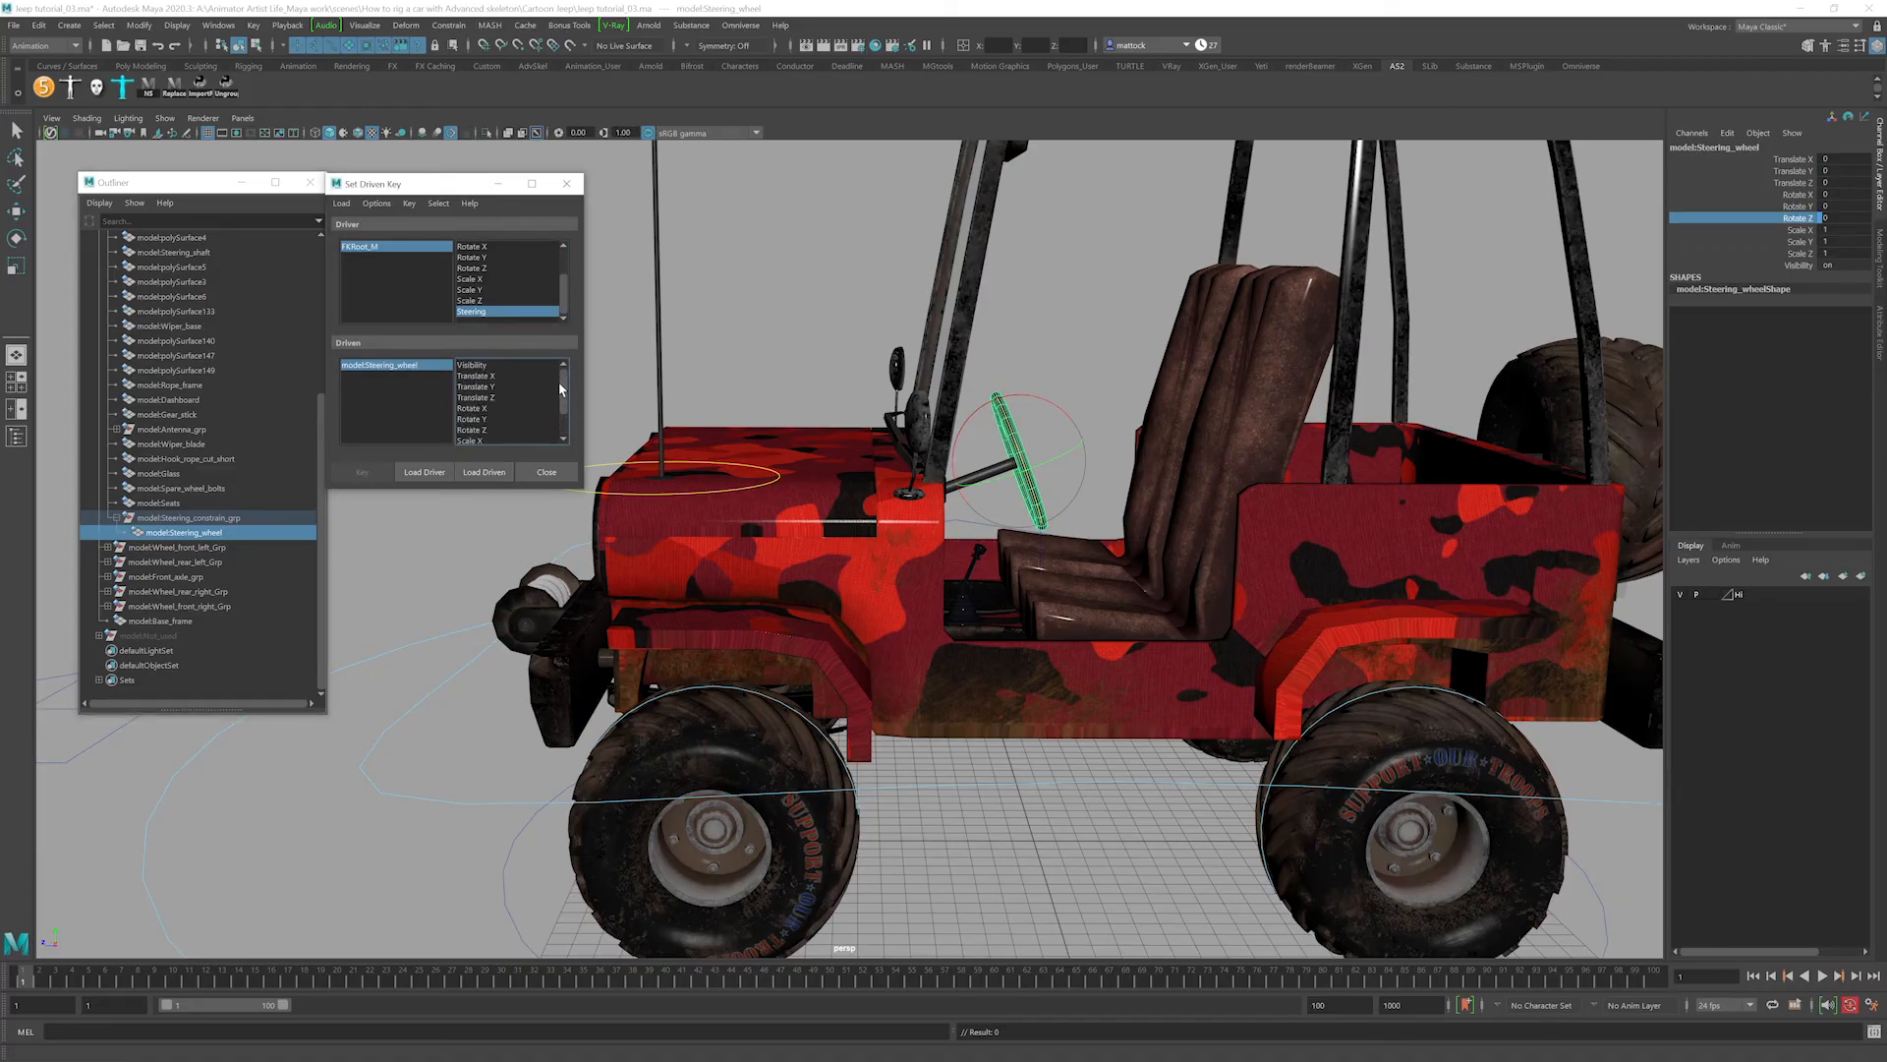
Set a driven key for model:Steering_wheel's Rotate Z with Steering and the wheel both at neutral.
left_click(482, 429)
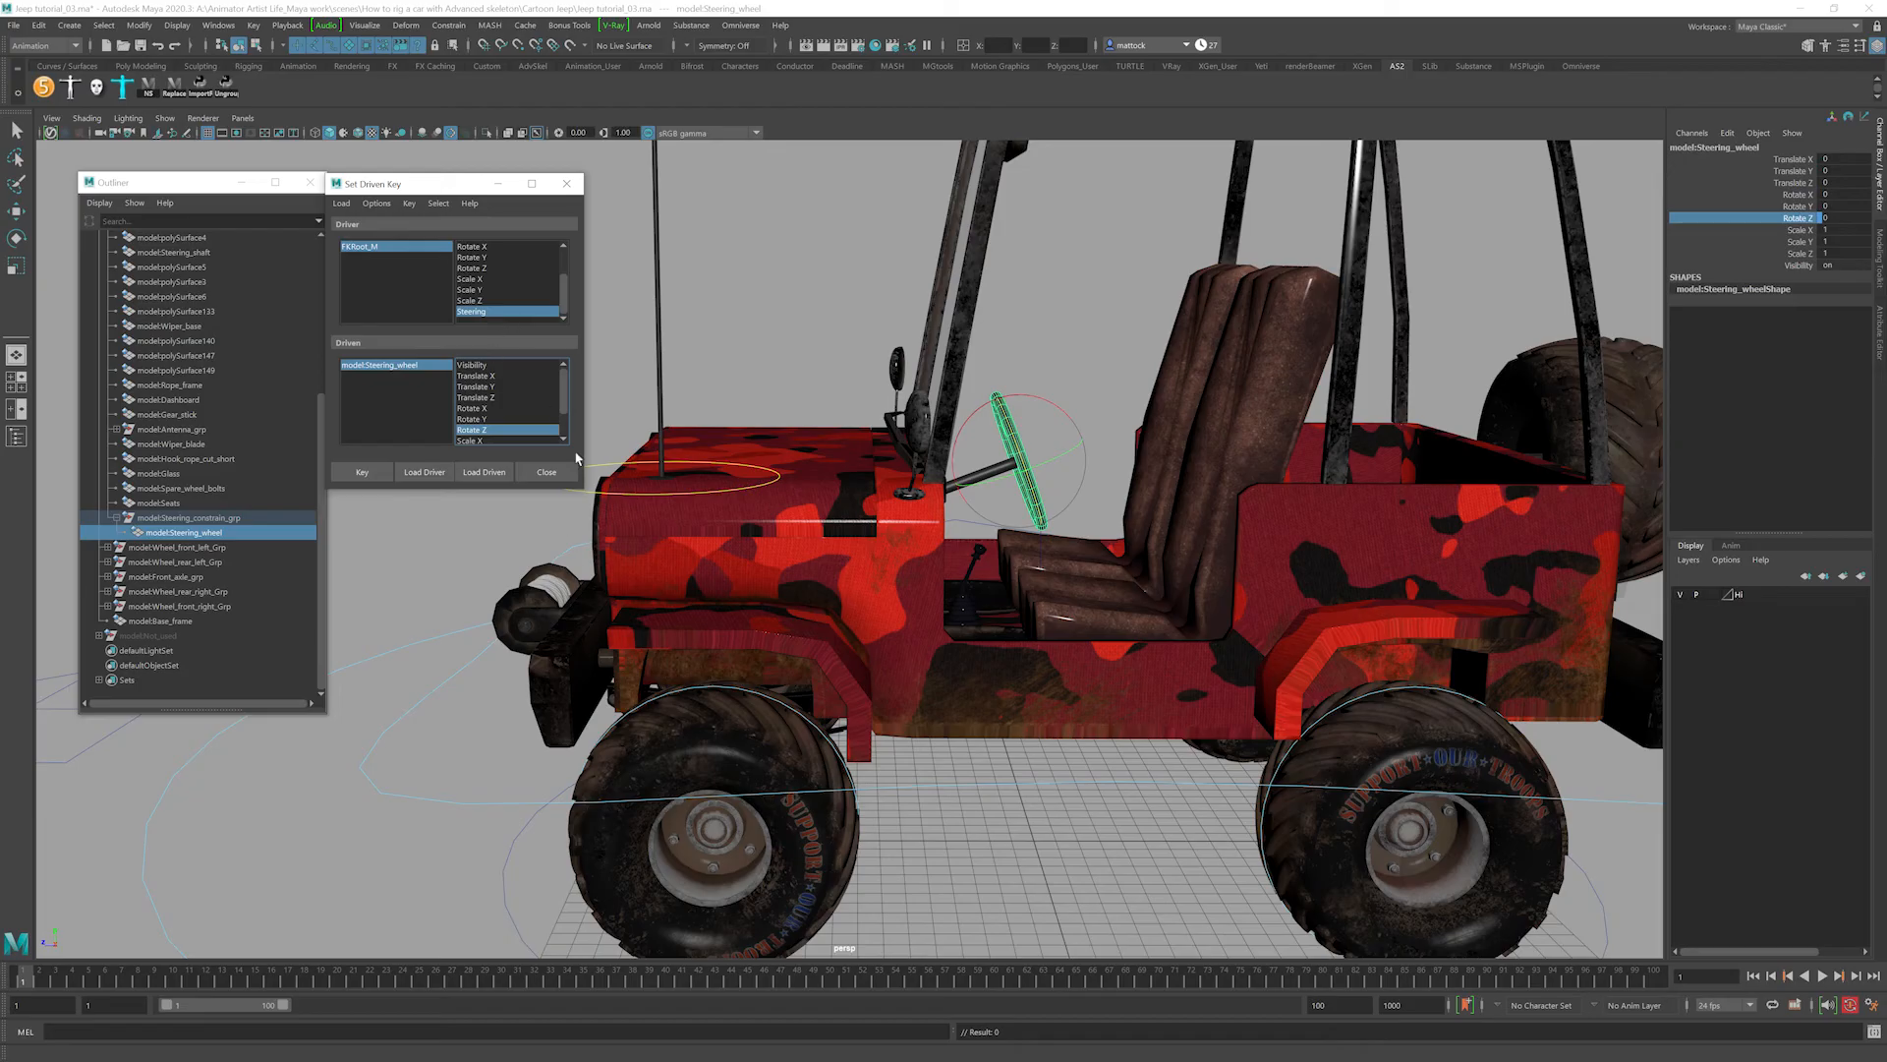
left_click(138, 815)
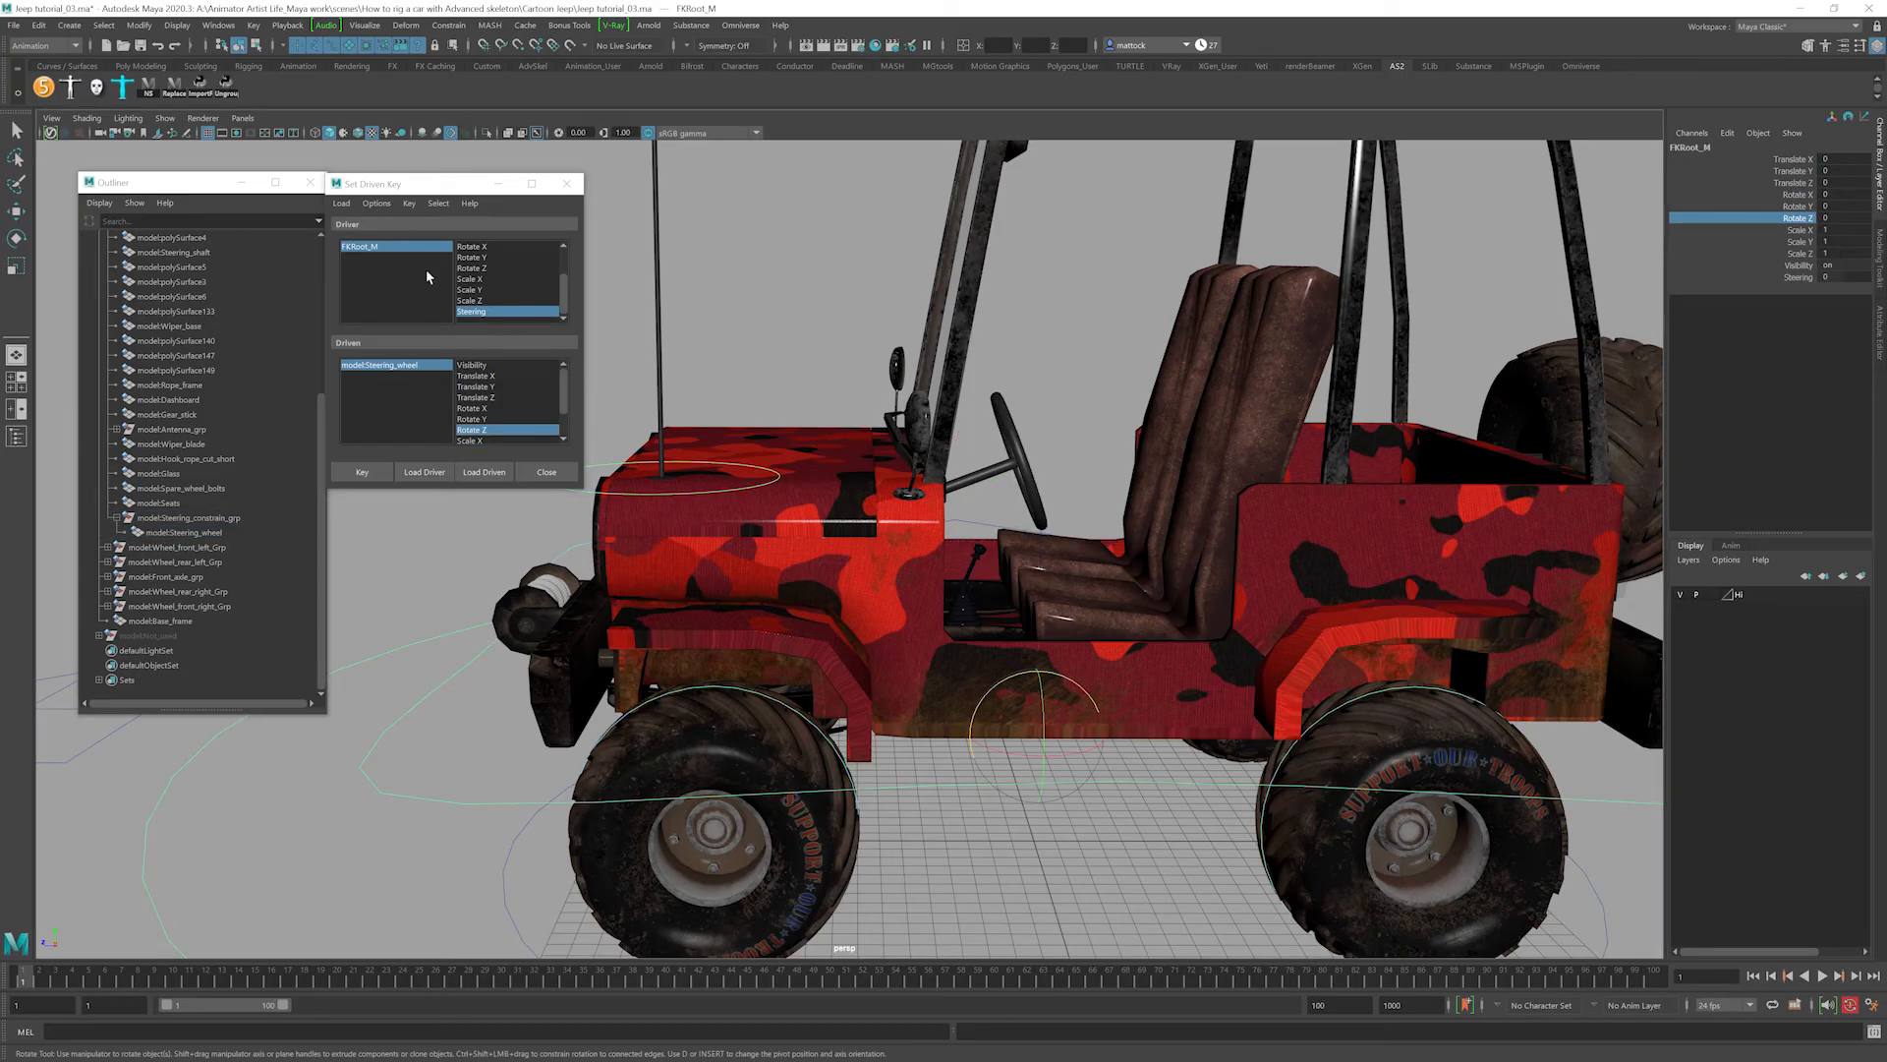
left_click(363, 473)
Set FKRoot_M's Steering to -1, rotate model:Steering_wheel to -45 about Z, and set the driven key.
left_click(363, 662)
left_click(1844, 276)
key("Return")
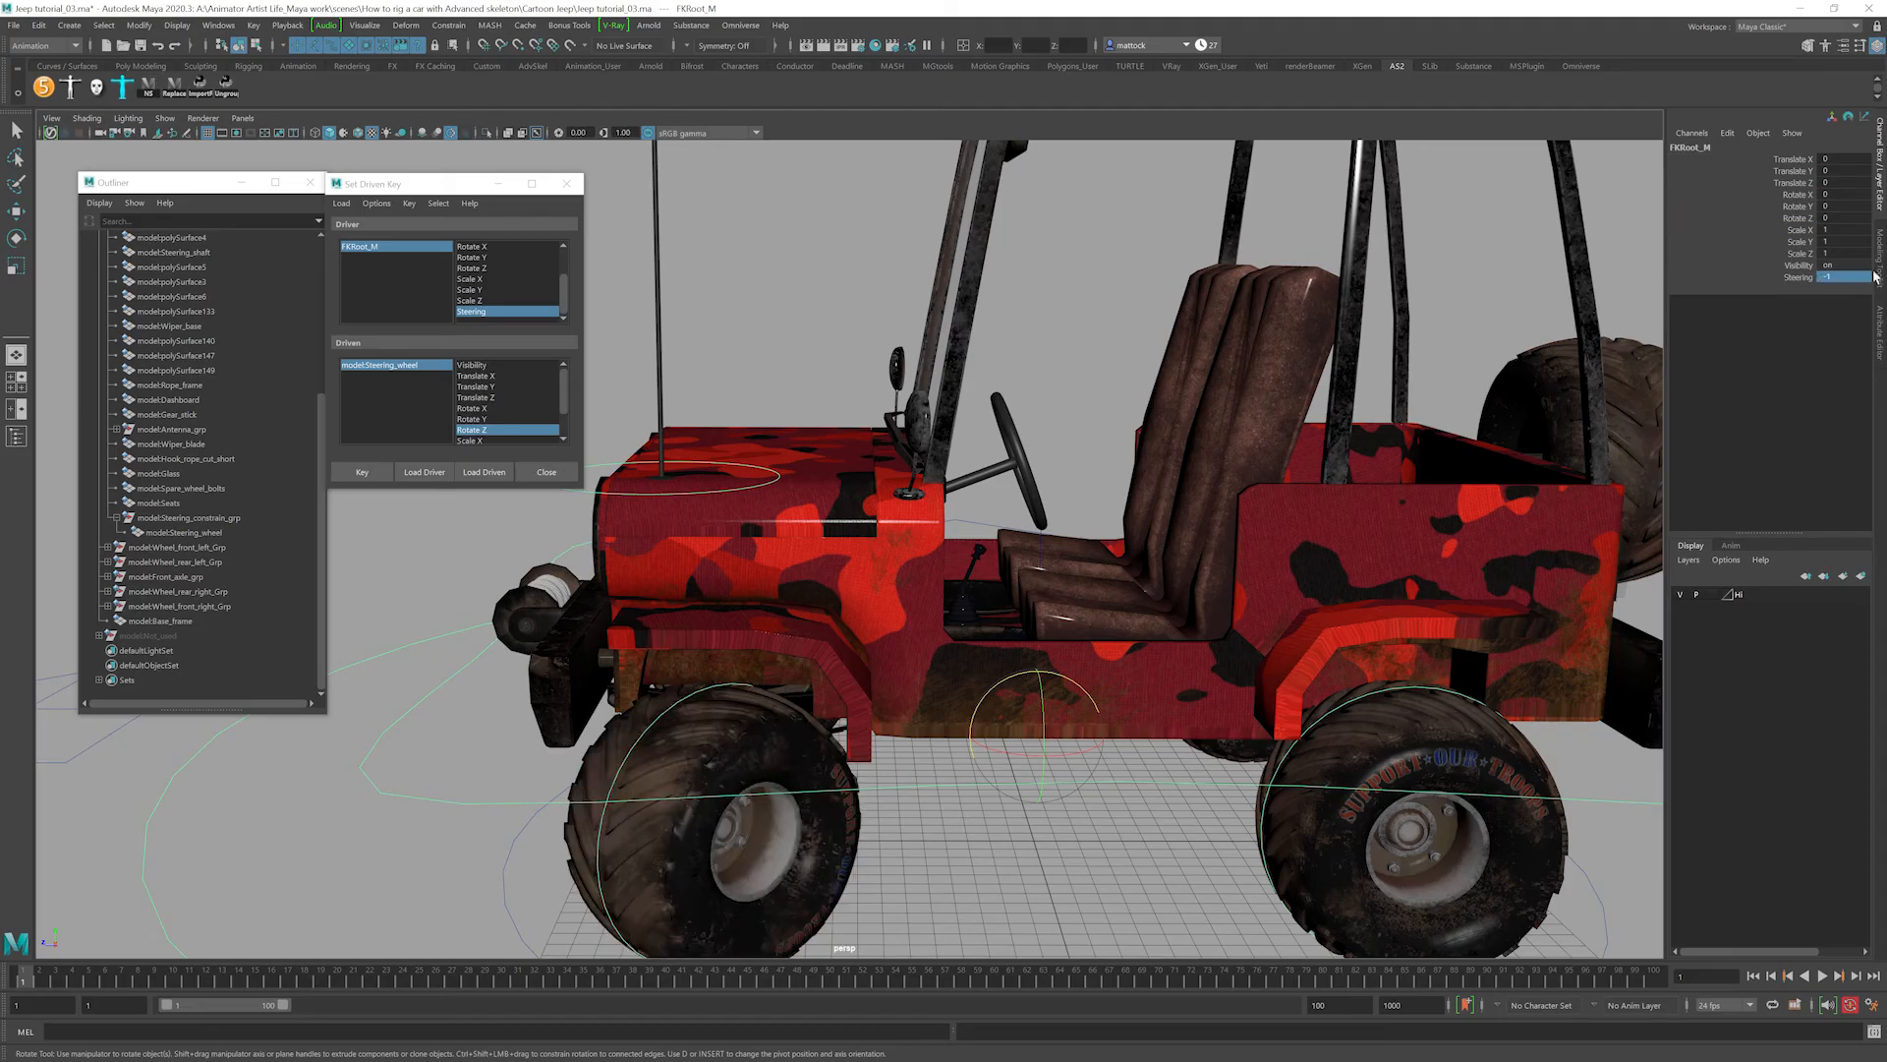
left_click_drag(1036, 382, 926, 596, "alt")
left_click(924, 528)
key("e")
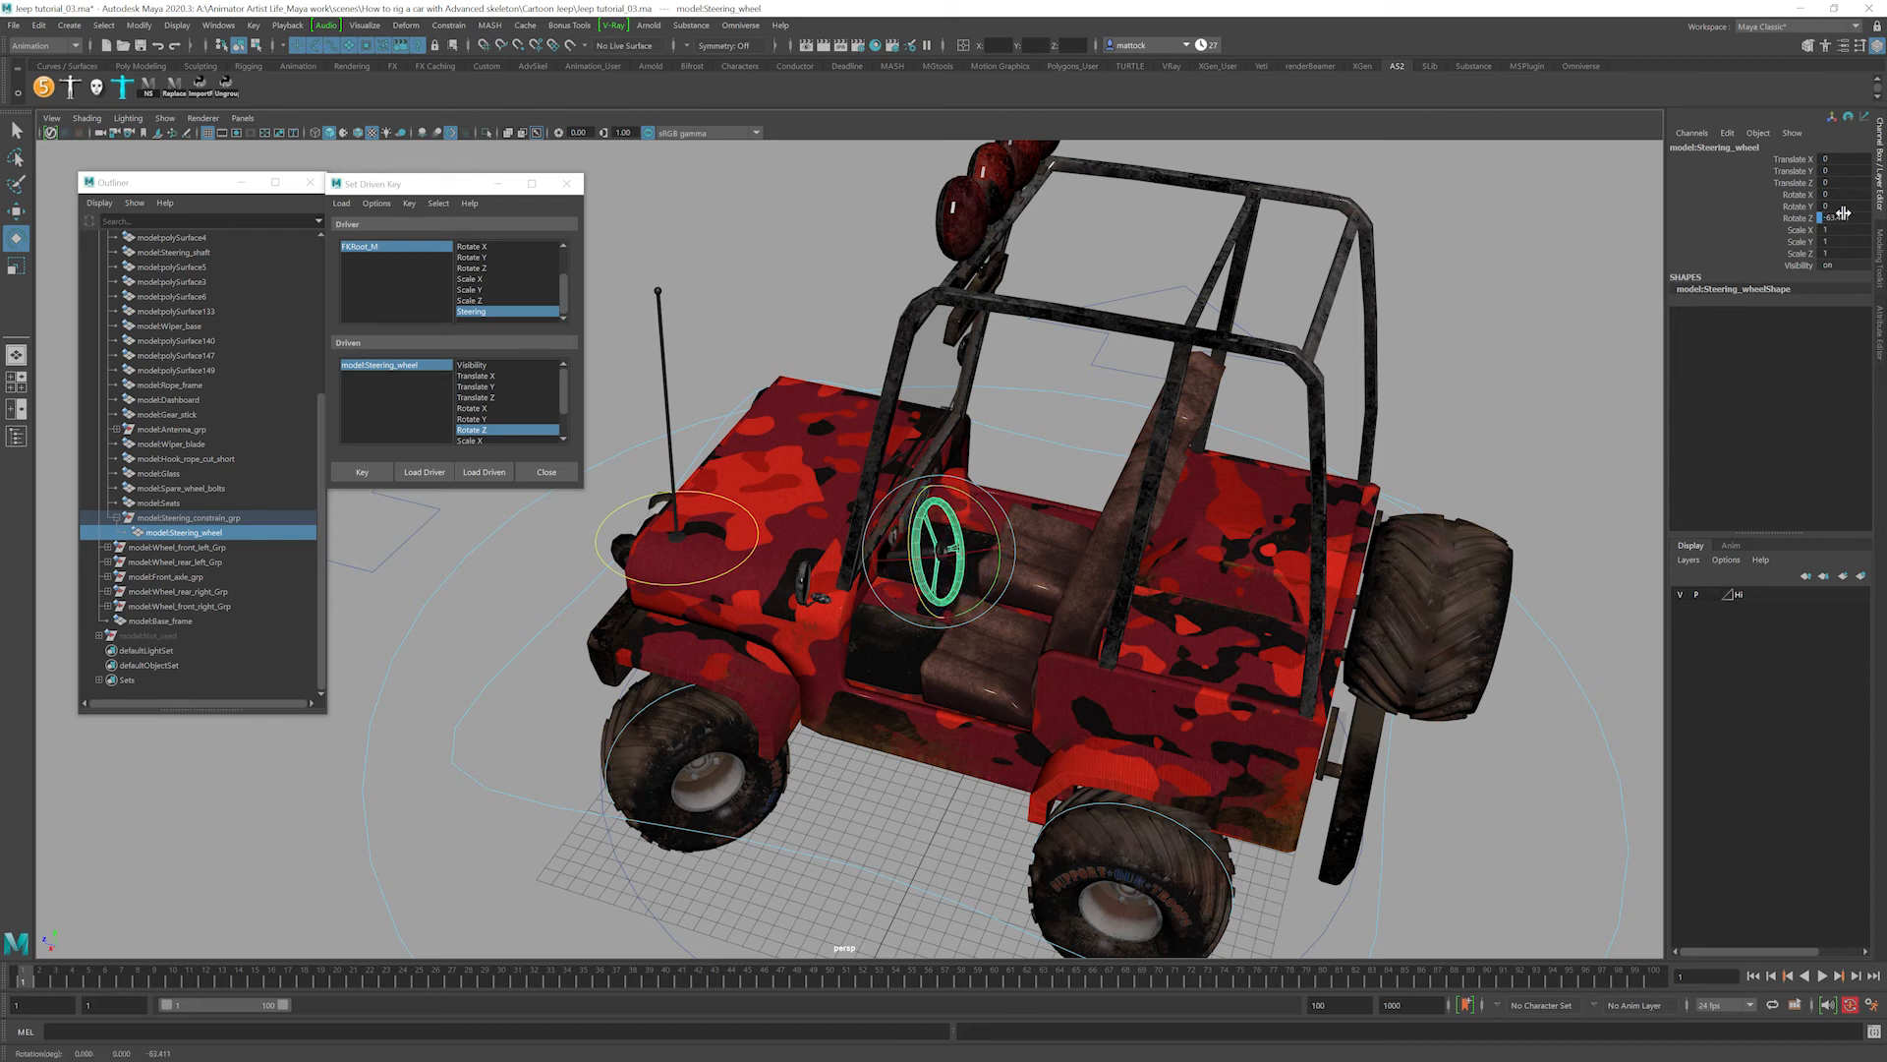
double_click(1838, 218)
type("-45")
key("Return")
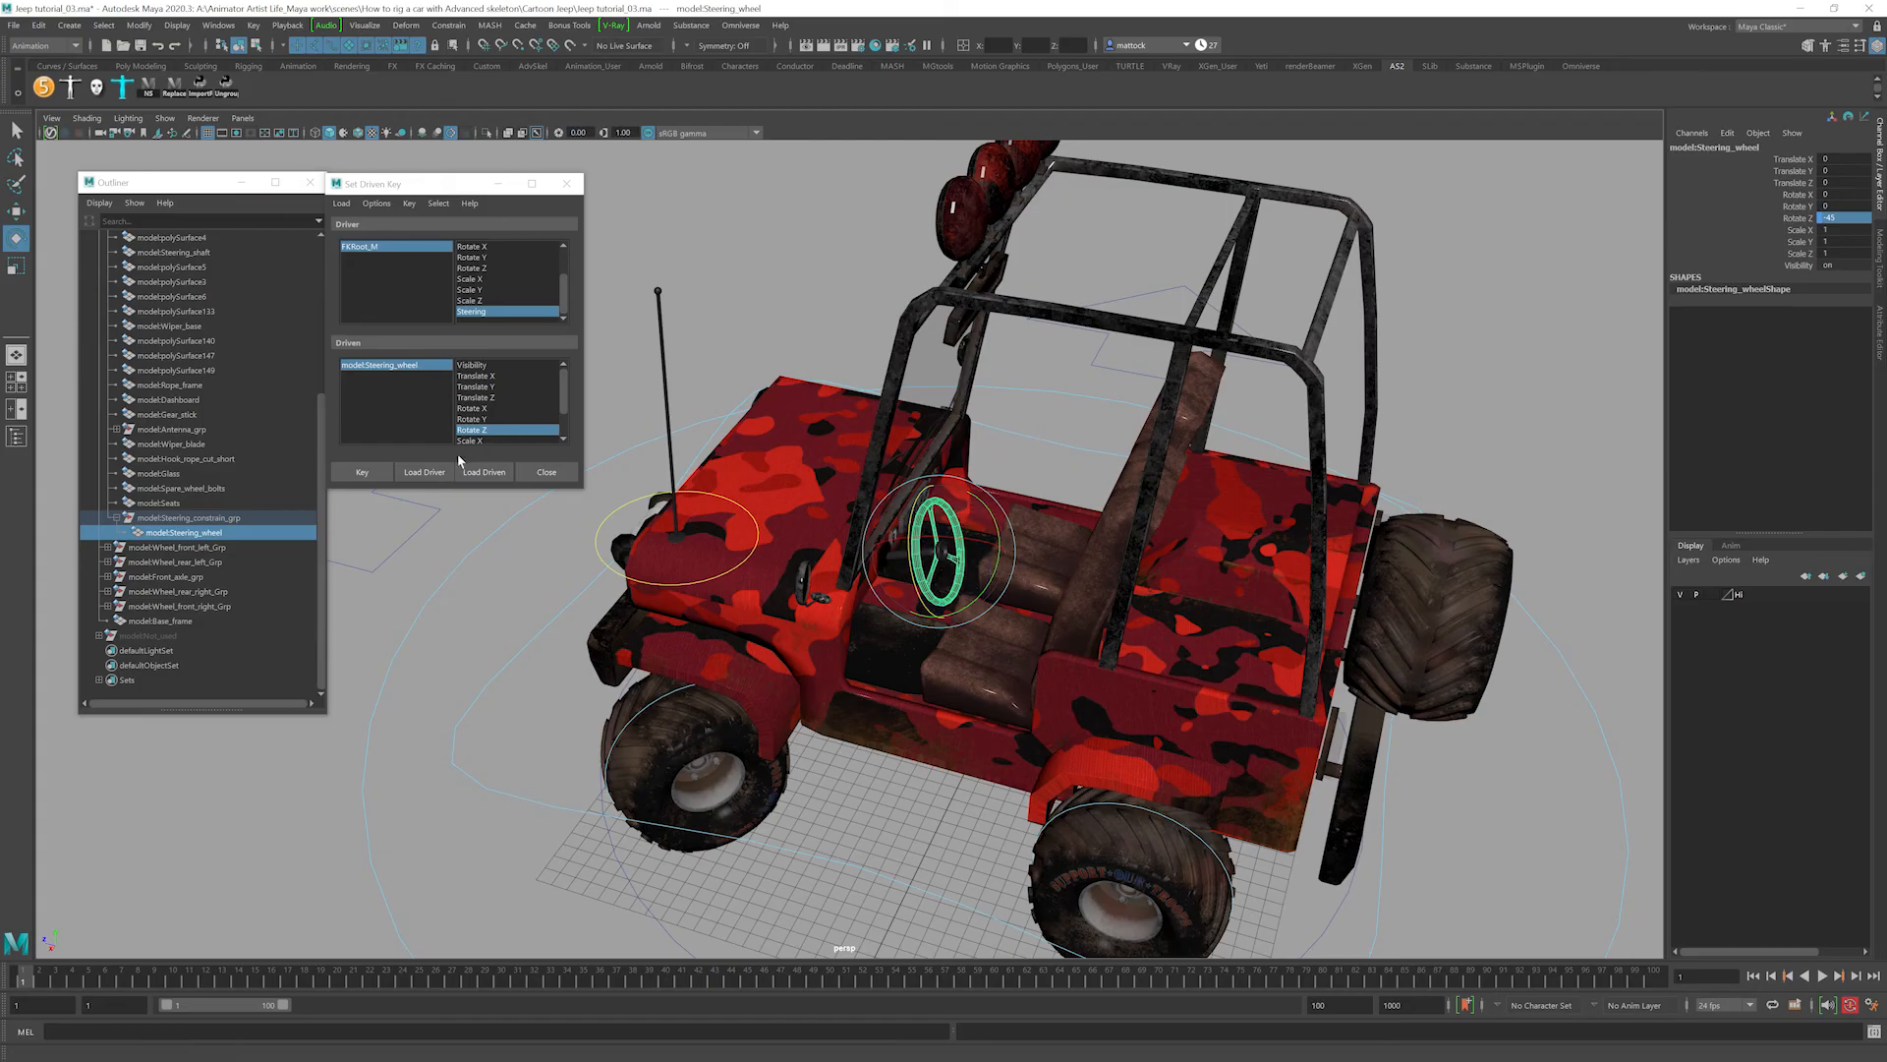
left_click(379, 471)
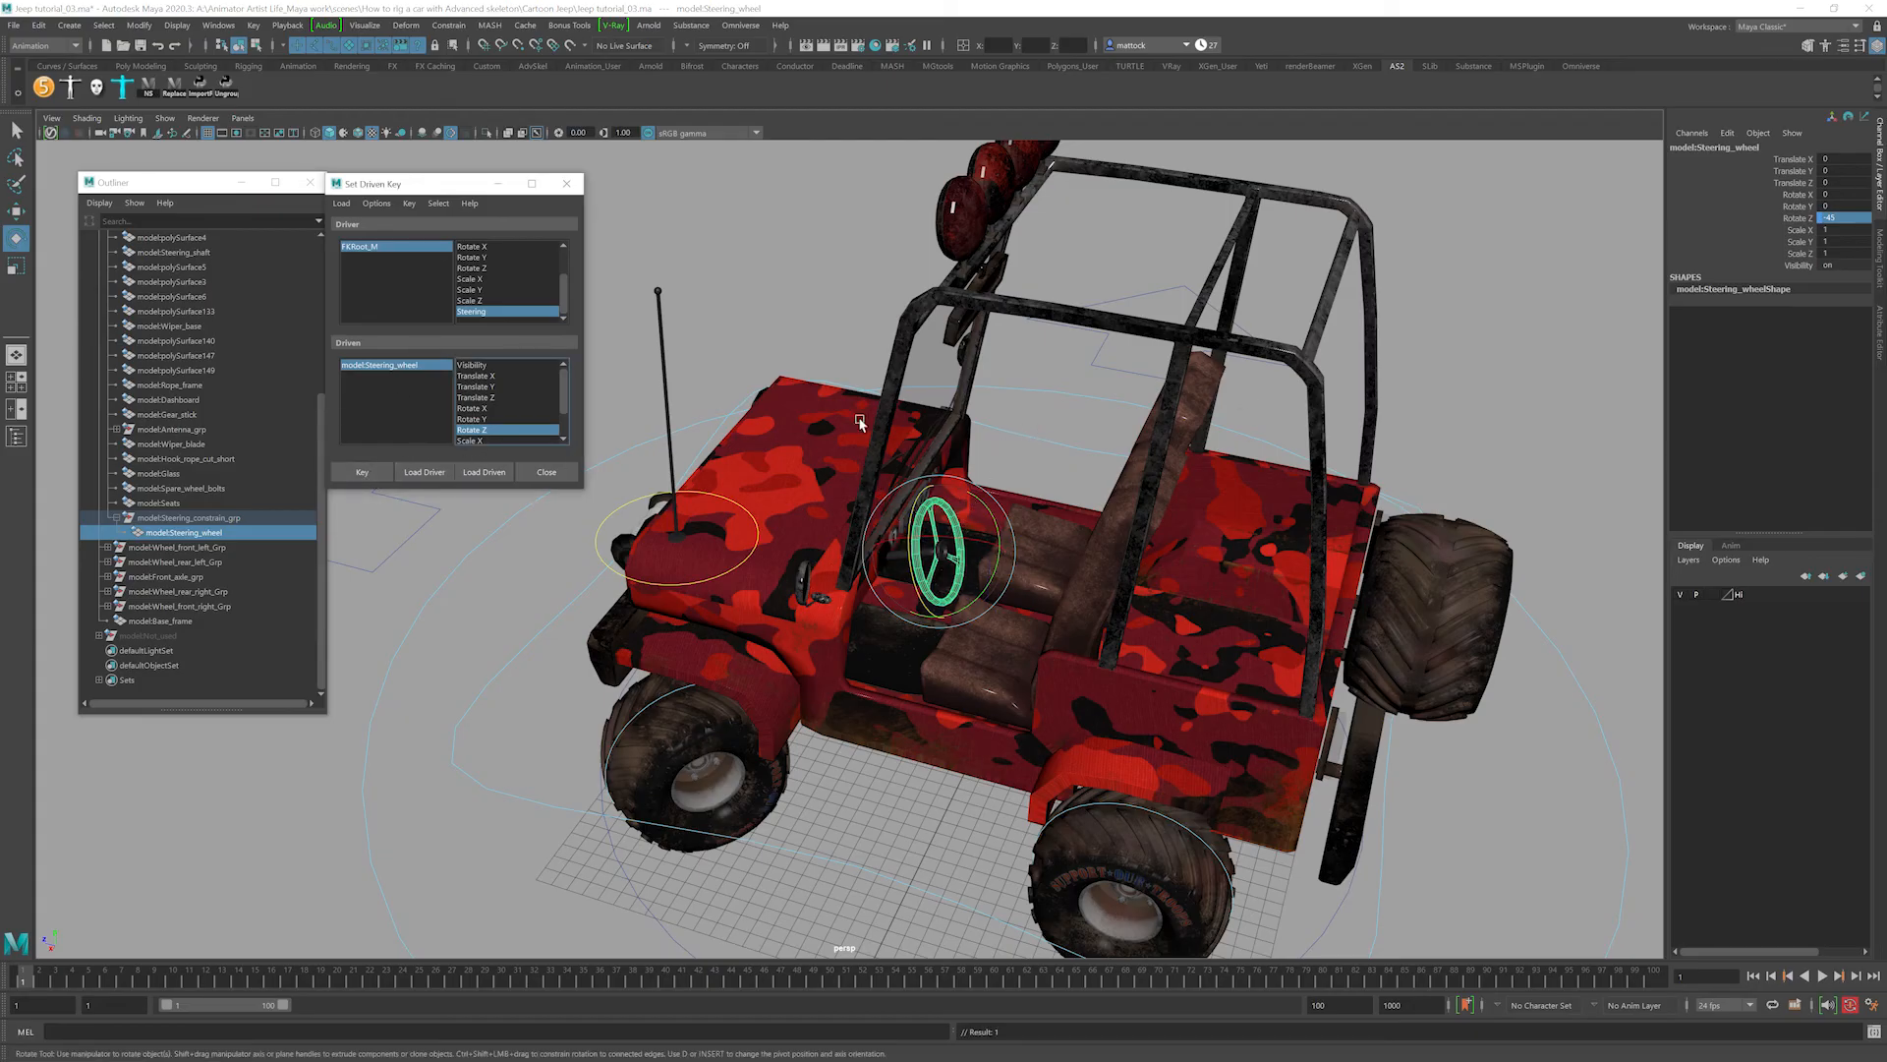
Set FKRoot_M's Steering to 1, rotate model:Steering_wheel to 45 about Z, and set the driven key.
left_click_drag(382, 620, 427, 654)
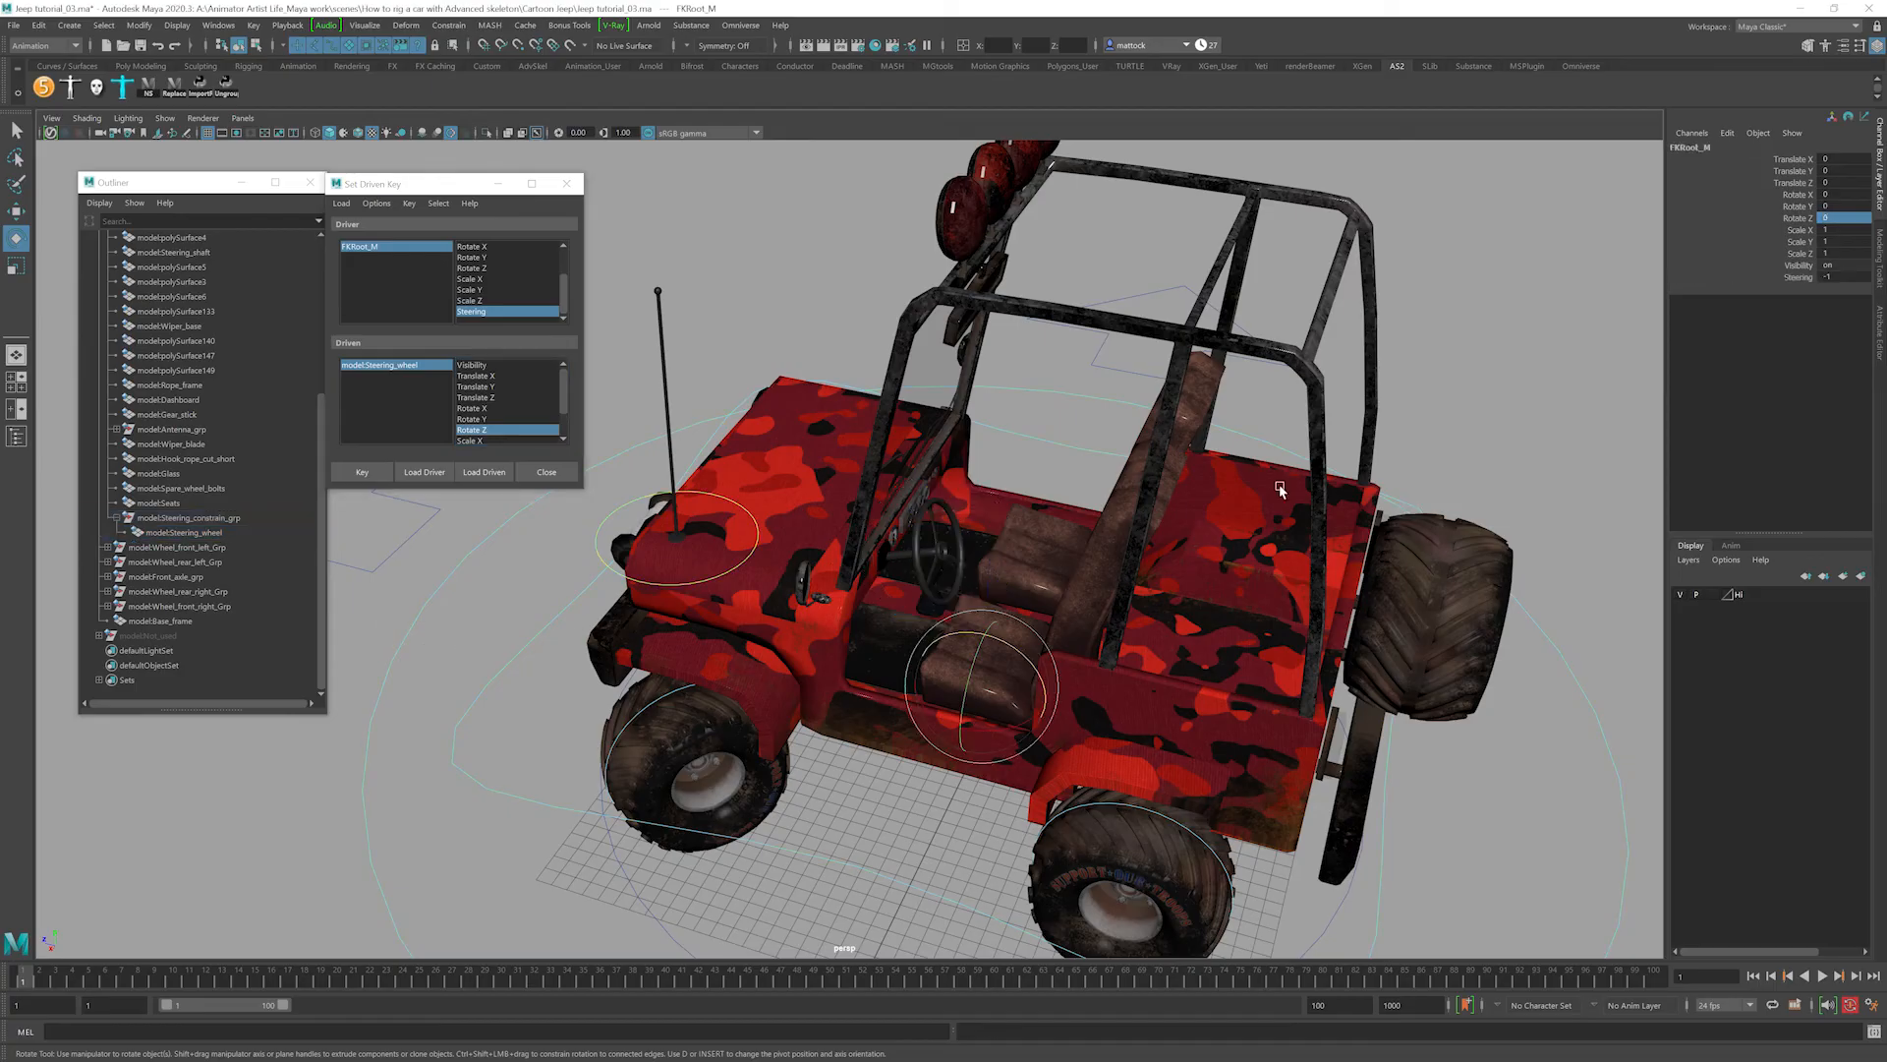
left_click(1841, 277)
key("Return")
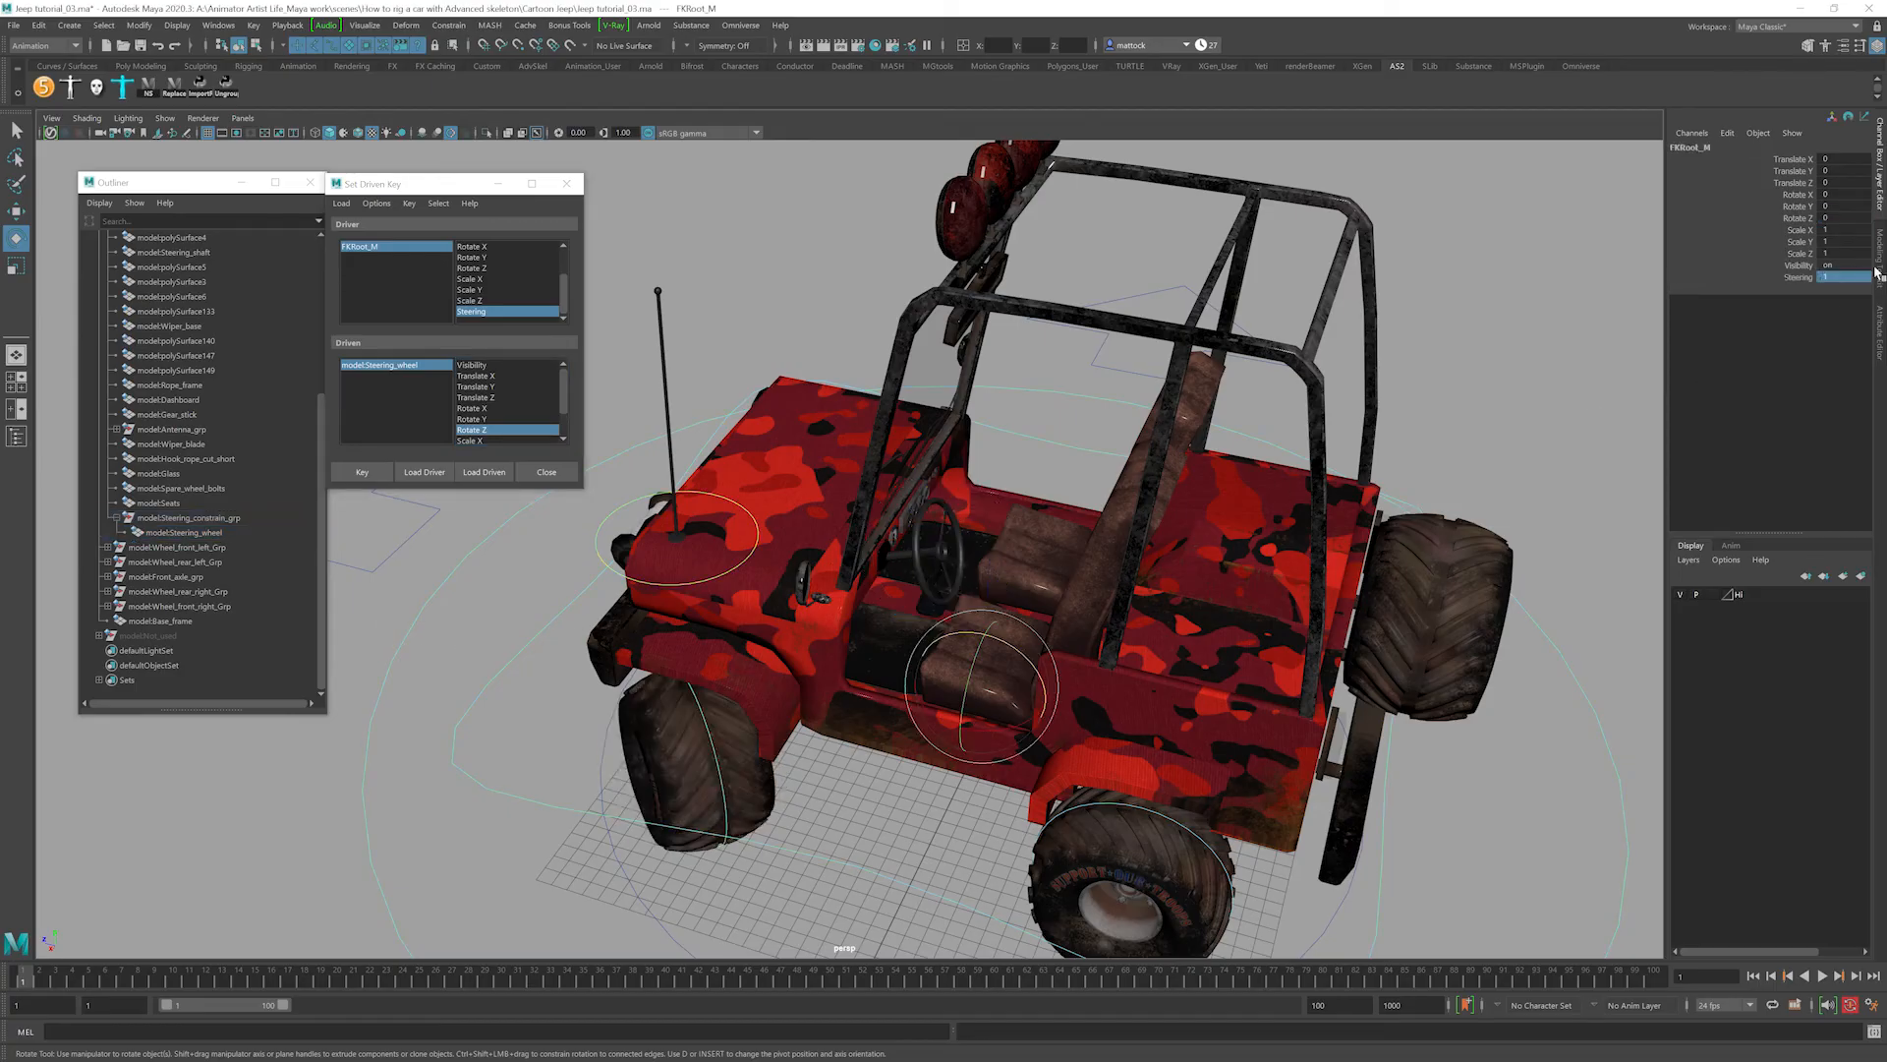
left_click(916, 511)
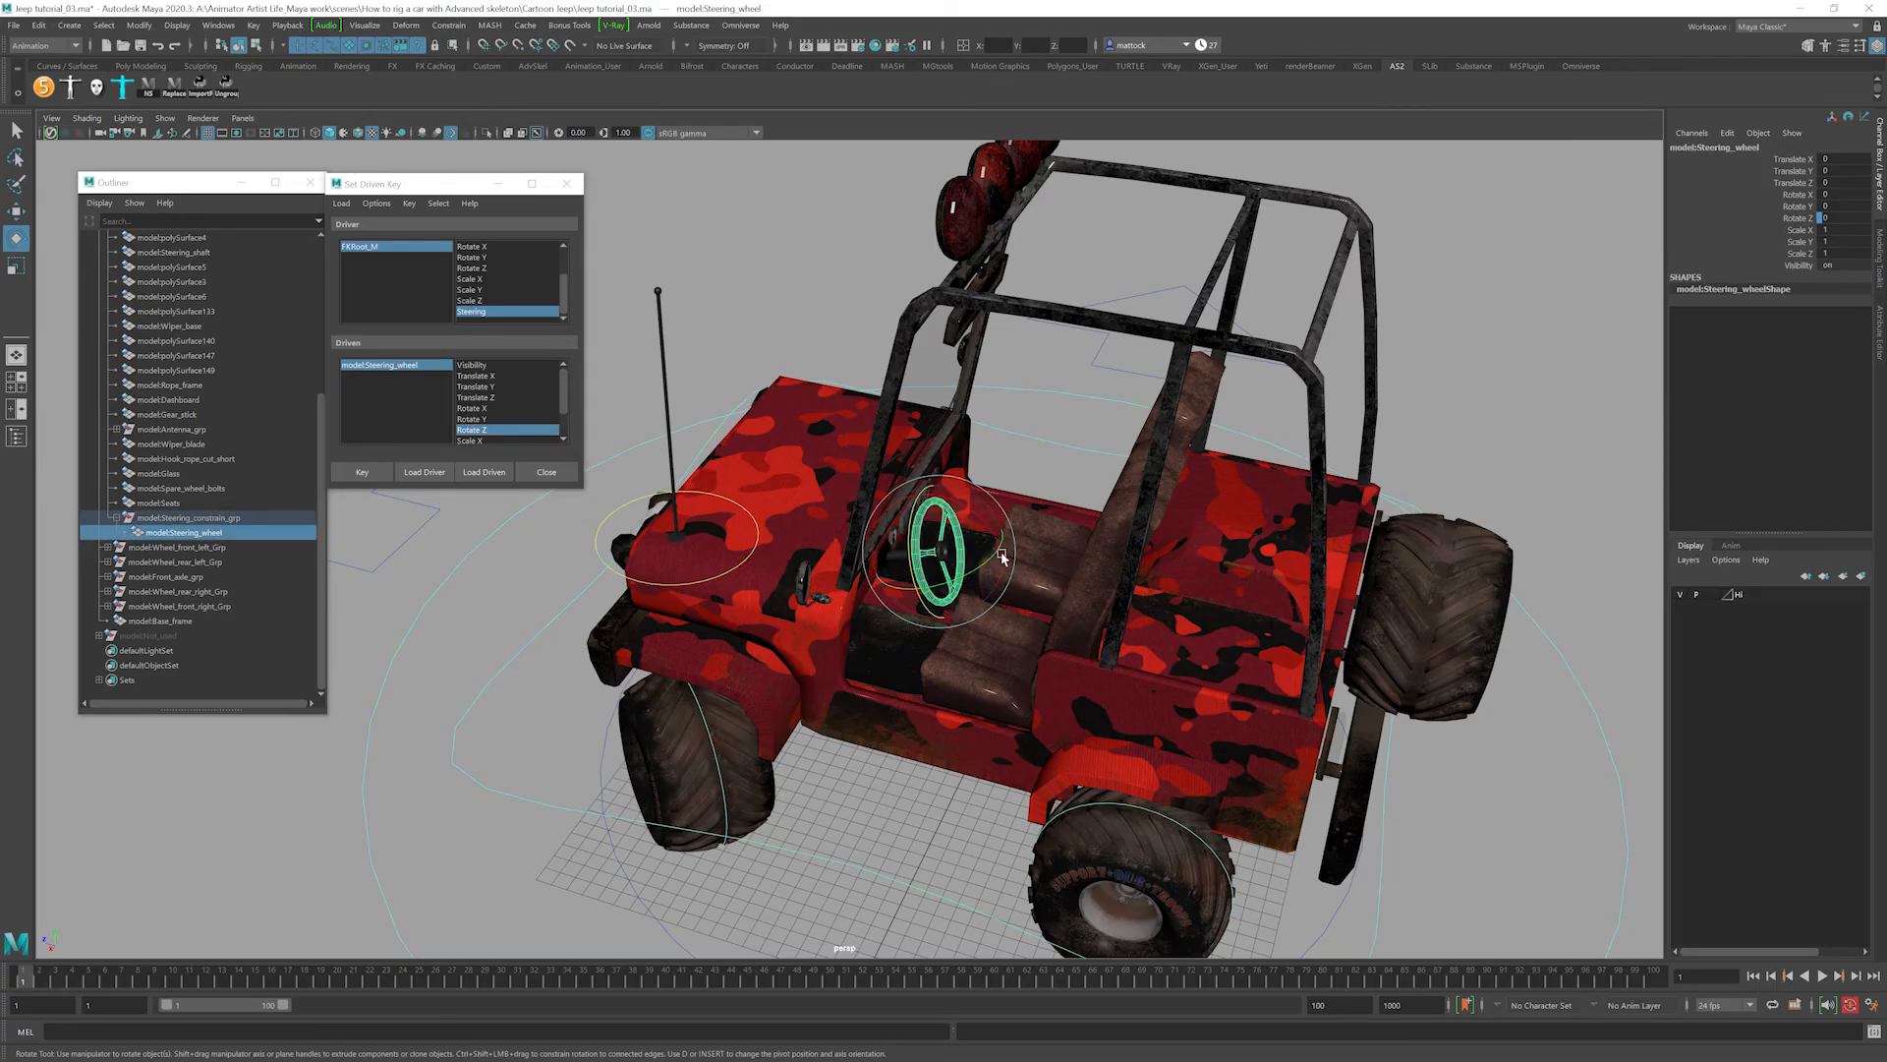
left_click(1852, 216)
type("45")
key("Return")
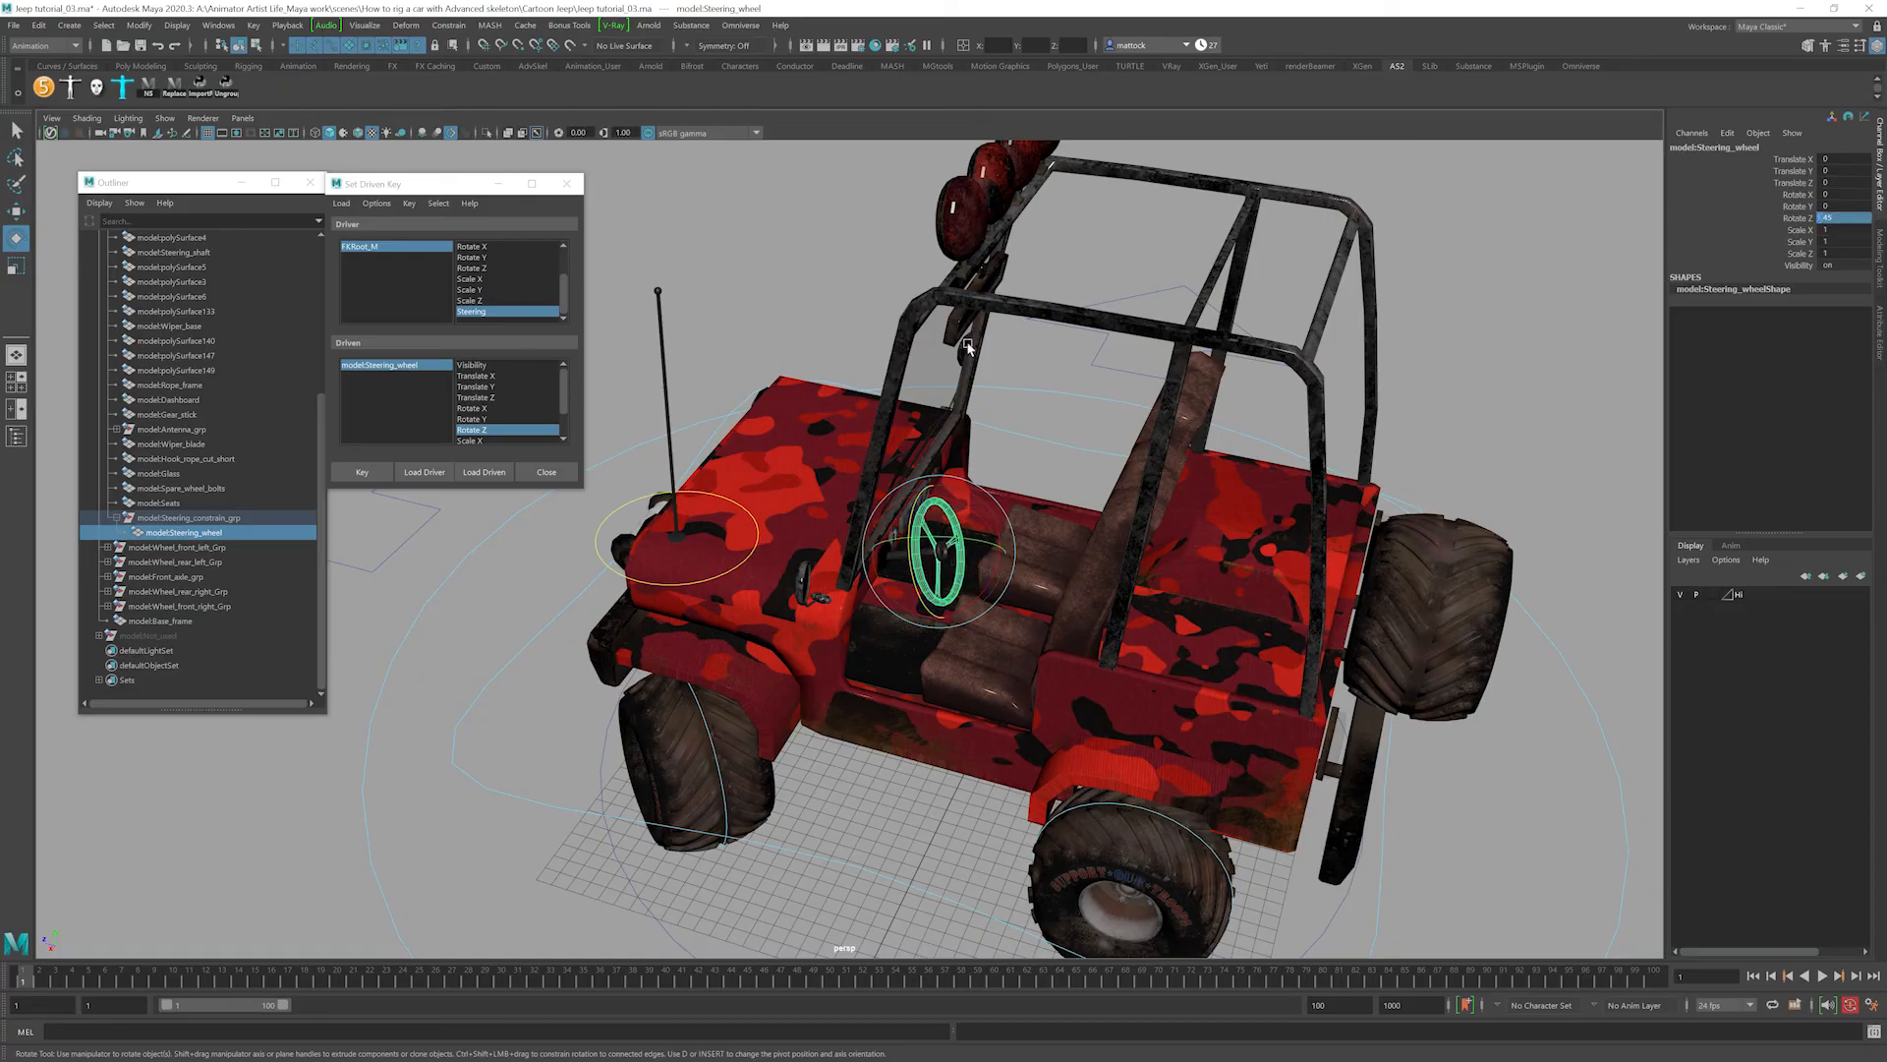
left_click(363, 472)
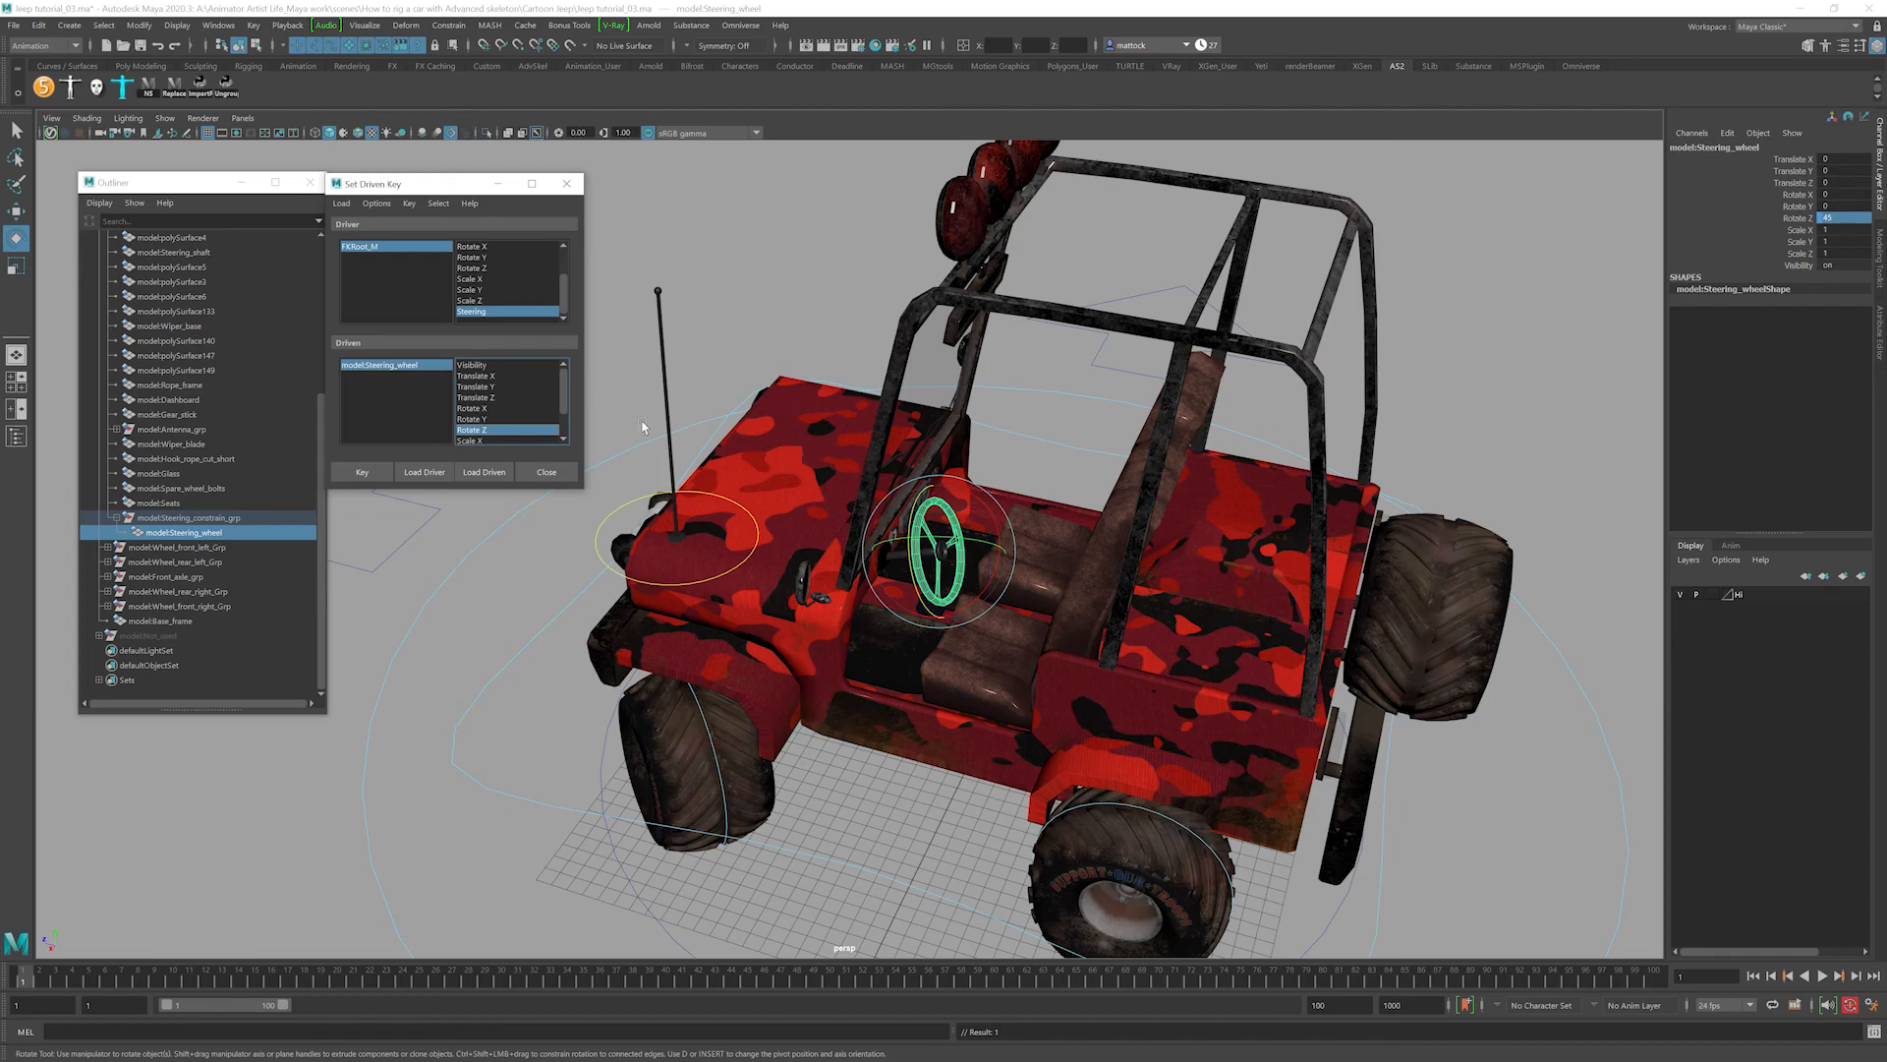
Test FKRoot_M's Steering by varying its value while watching the steering wheel and front wheels from several angles.
left_click_drag(643, 425, 795, 538, "alt")
left_click(406, 607)
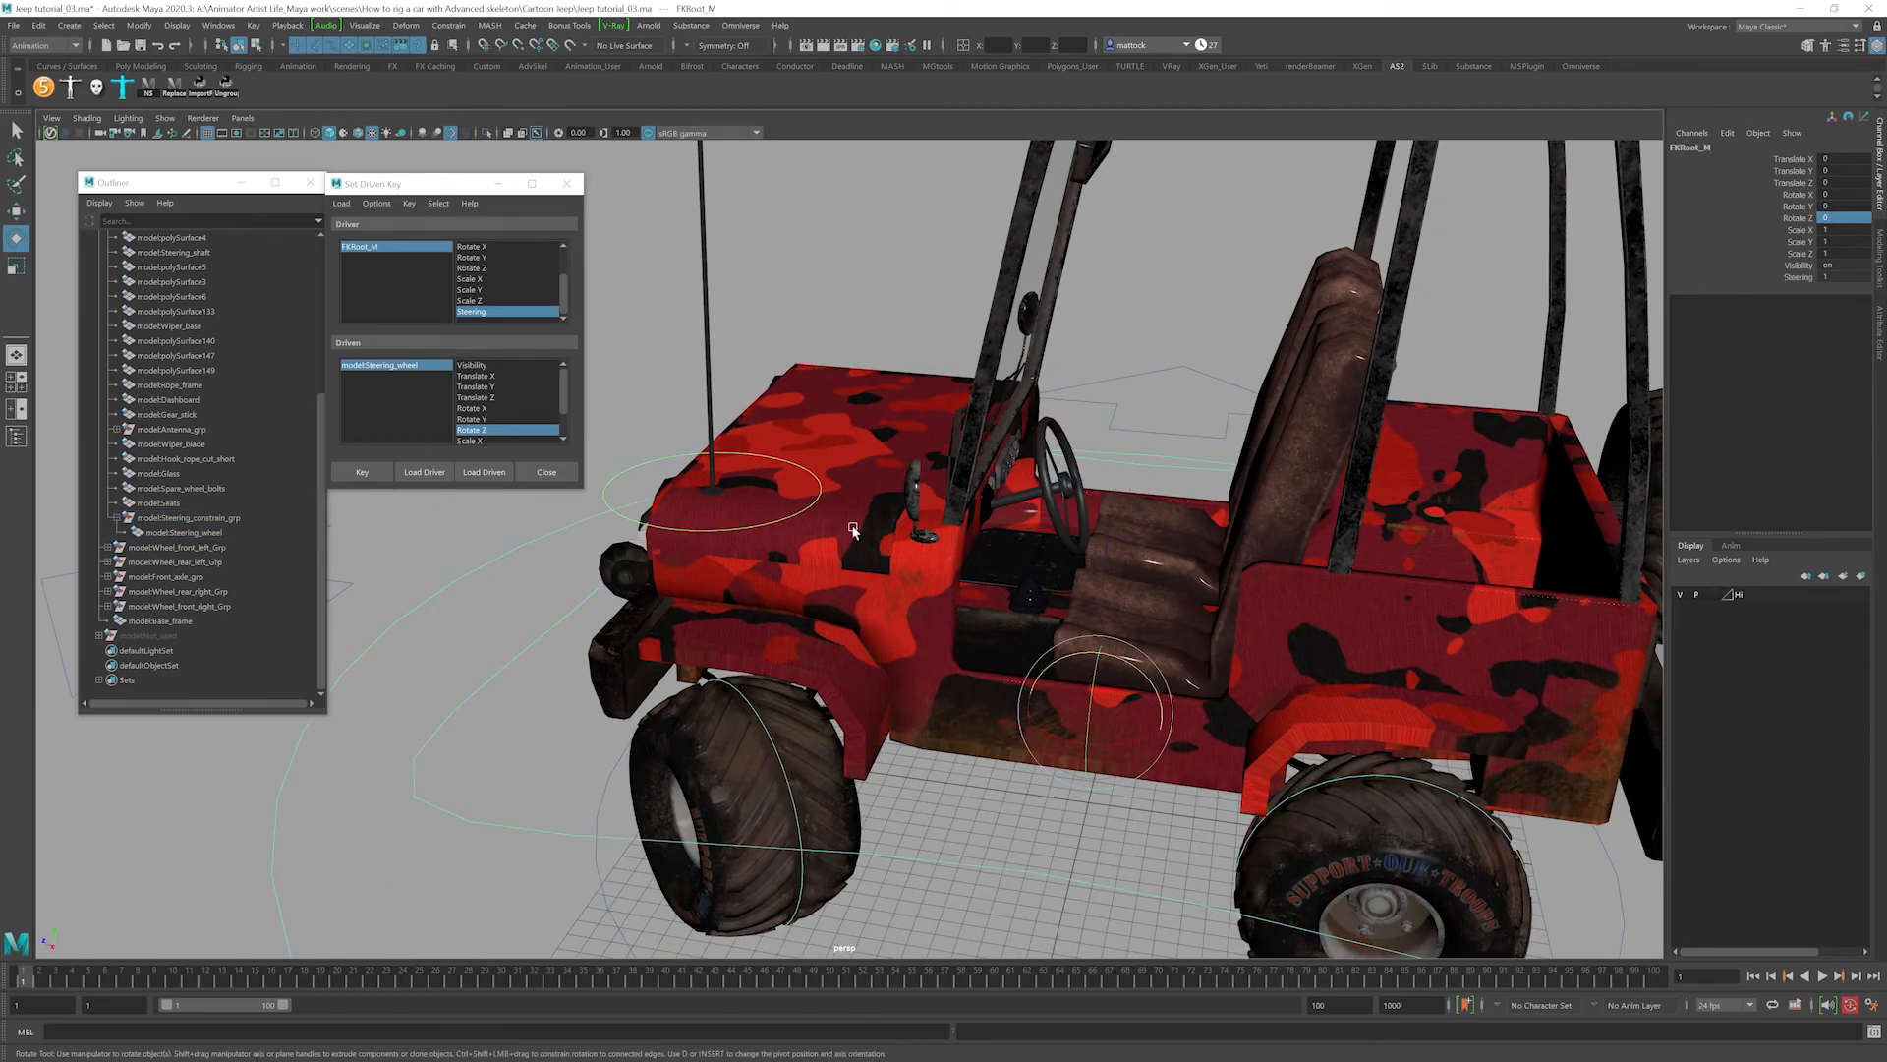
left_click(1792, 279)
middle_click_drag(1168, 342, 1074, 321, "alt")
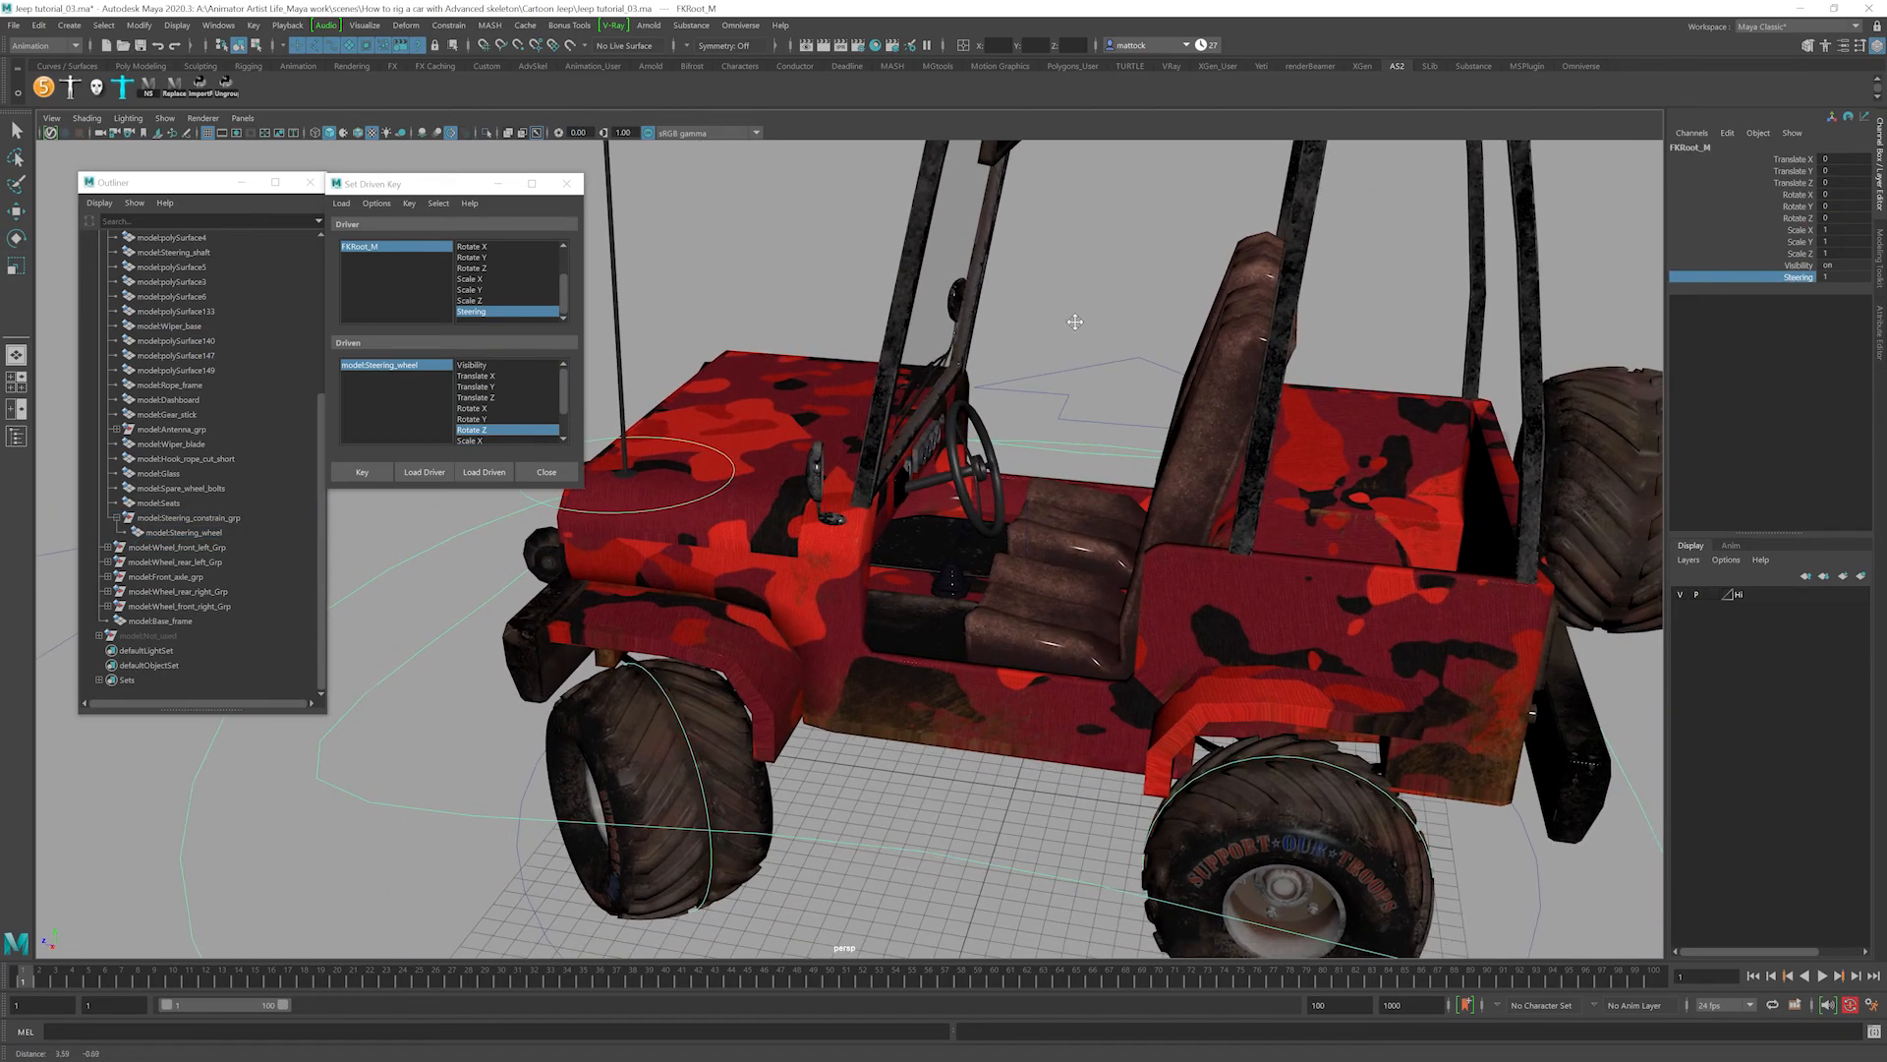
left_click_drag(1074, 320, 1083, 370, "alt")
right_click_drag(1082, 371, 1142, 281, "alt")
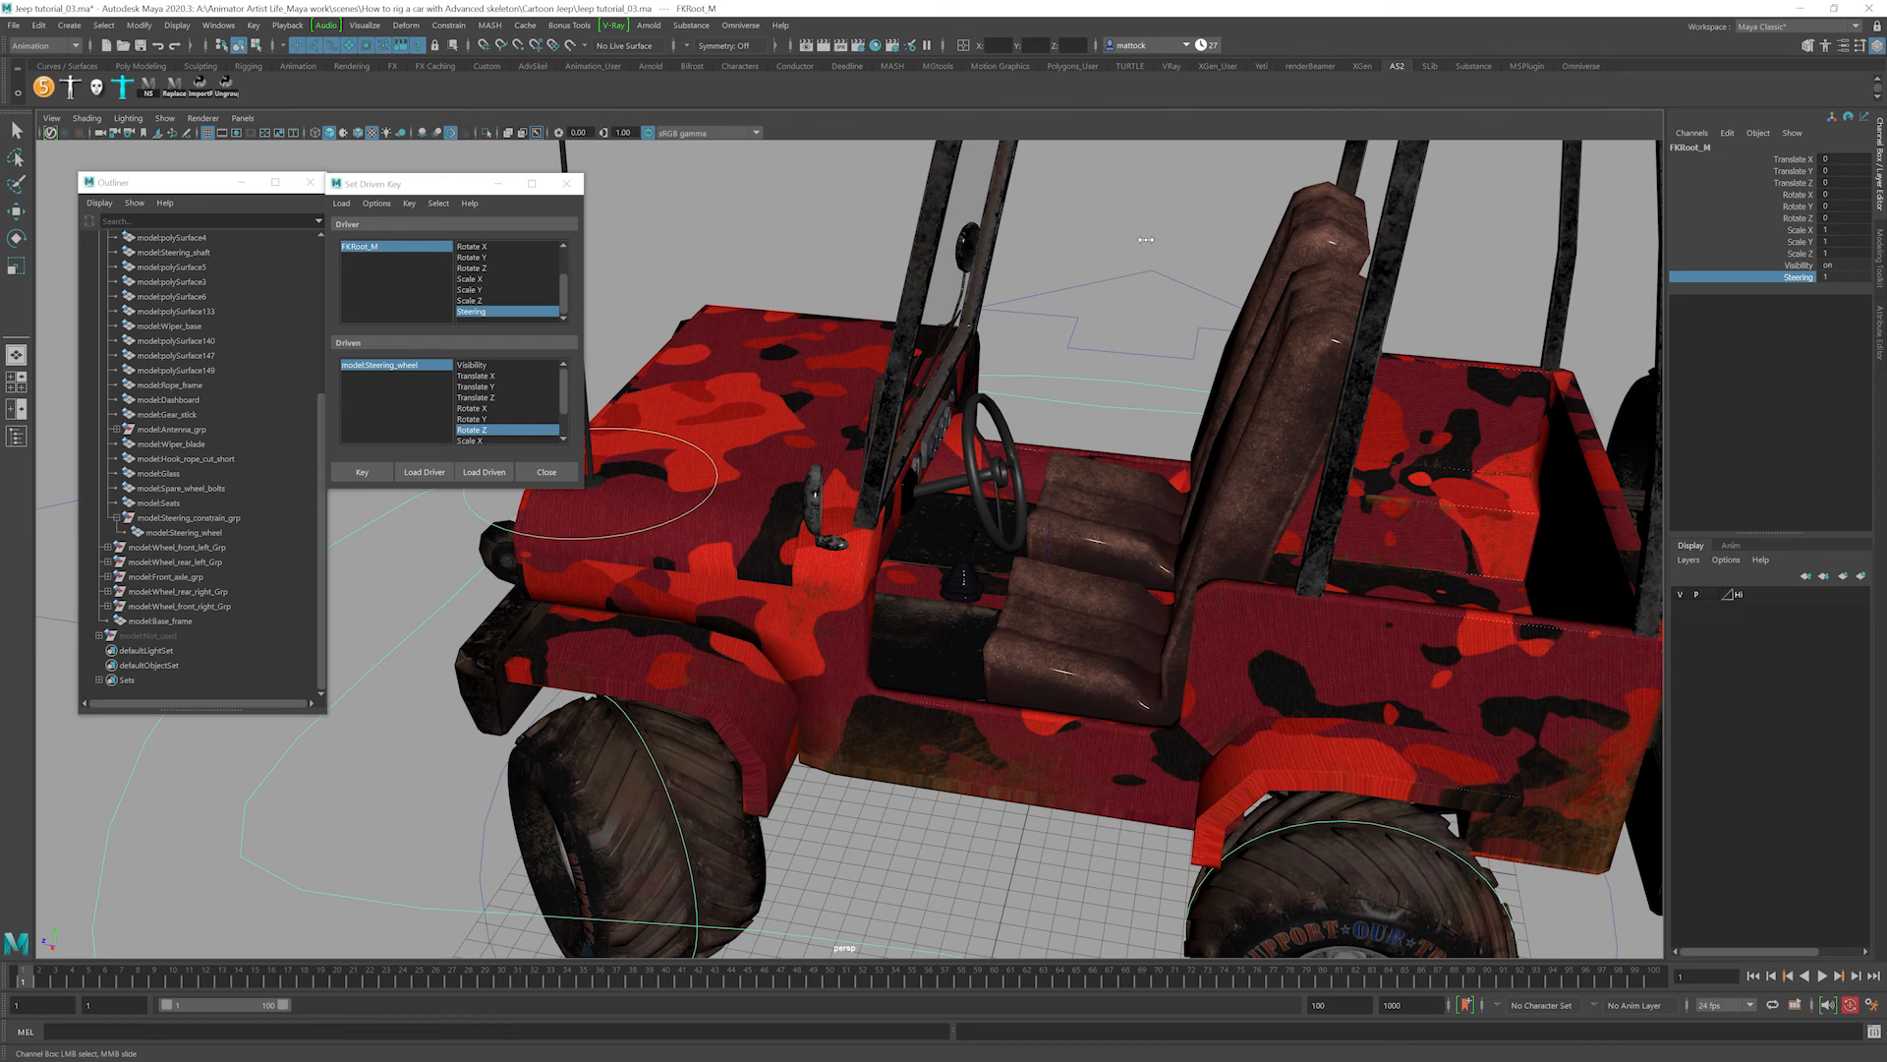
middle_click_drag(1146, 239, 1123, 242)
left_click_drag(1140, 258, 1077, 324, "alt")
middle_click_drag(1077, 324, 1283, 315, "alt")
left_click_drag(1230, 312, 1220, 297, "alt")
middle_click_drag(1174, 173, 1211, 163)
left_click_drag(1358, 381, 1409, 354, "alt")
mouse_move(1518, 251)
middle_mouse_down()
mouse_move(1485, 261)
mouse_move(1501, 258)
middle_mouse_up()
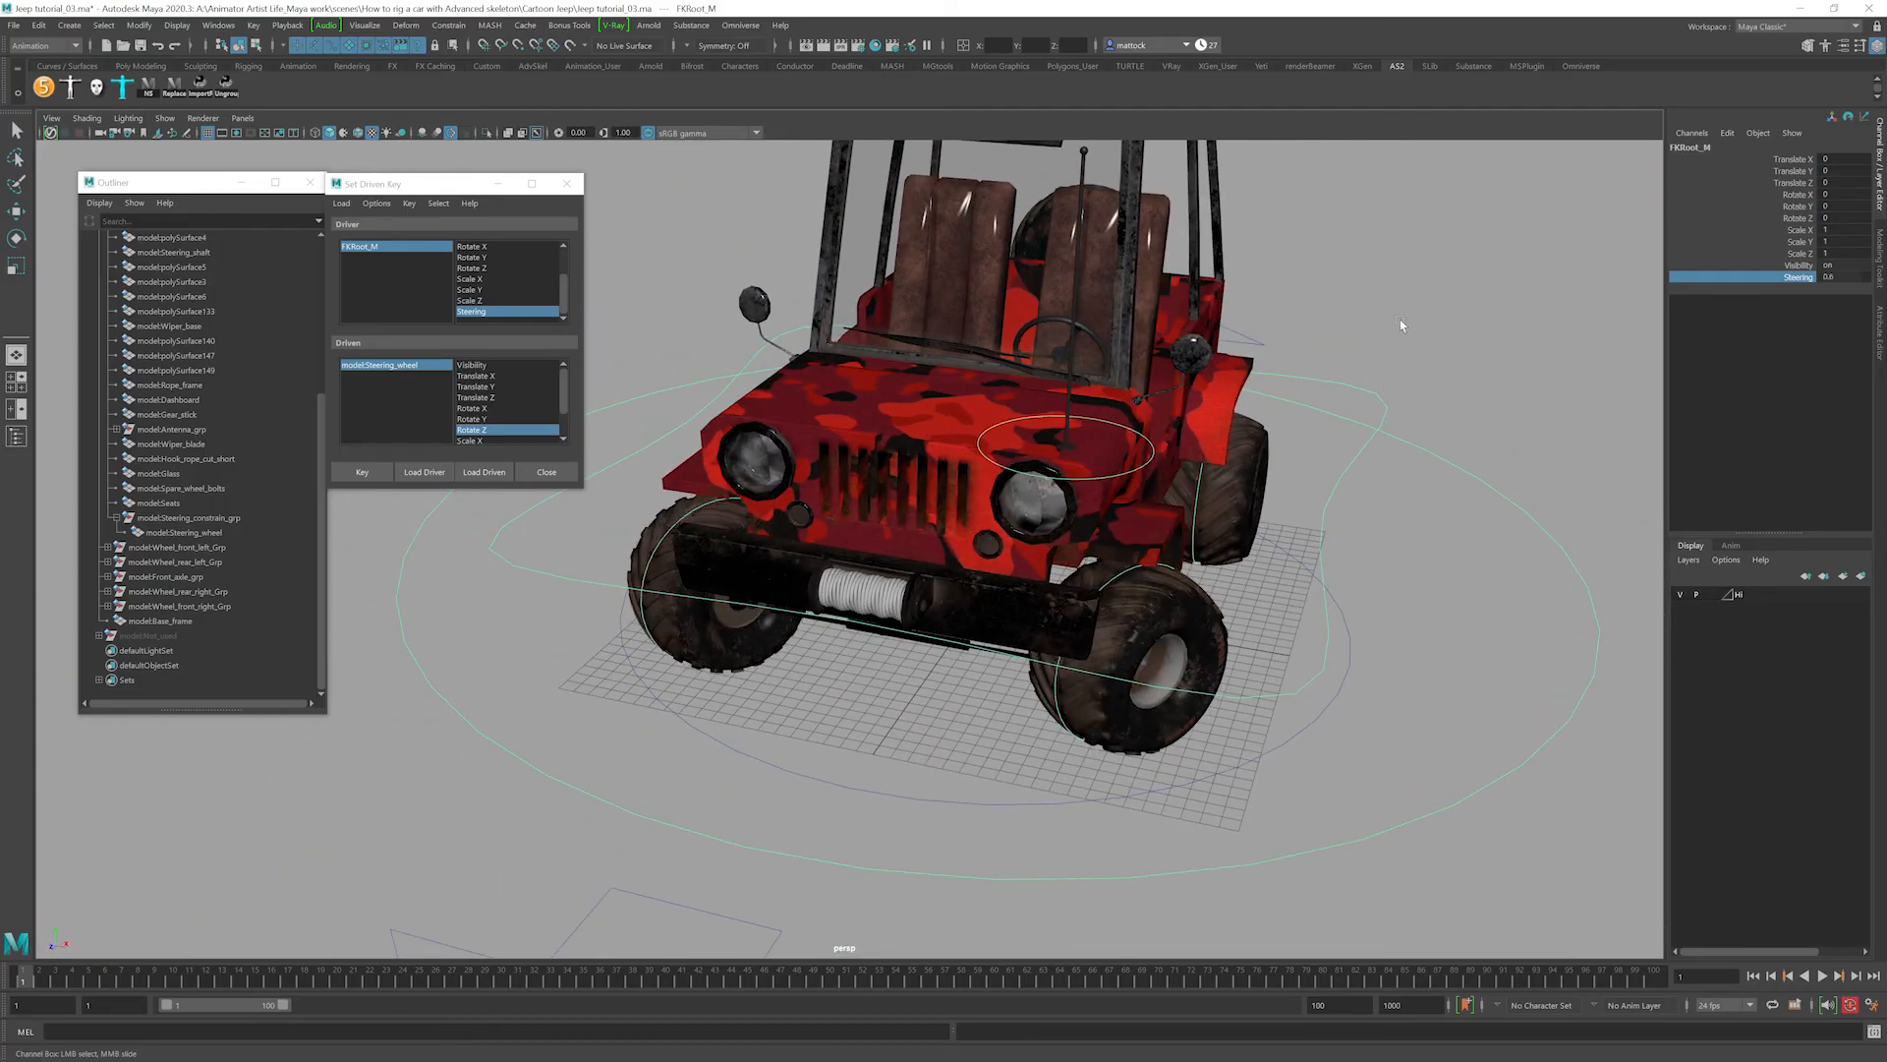
Select the steering rod group between the front wheels, model:Front_axle_grp.
left_click_drag(1278, 487, 1351, 405, "alt")
scroll(1160, 491, "up", 4)
middle_click_drag(914, 609, 958, 427, "alt")
left_click_drag(958, 427, 993, 459, "alt")
scroll(993, 459, "up", 2)
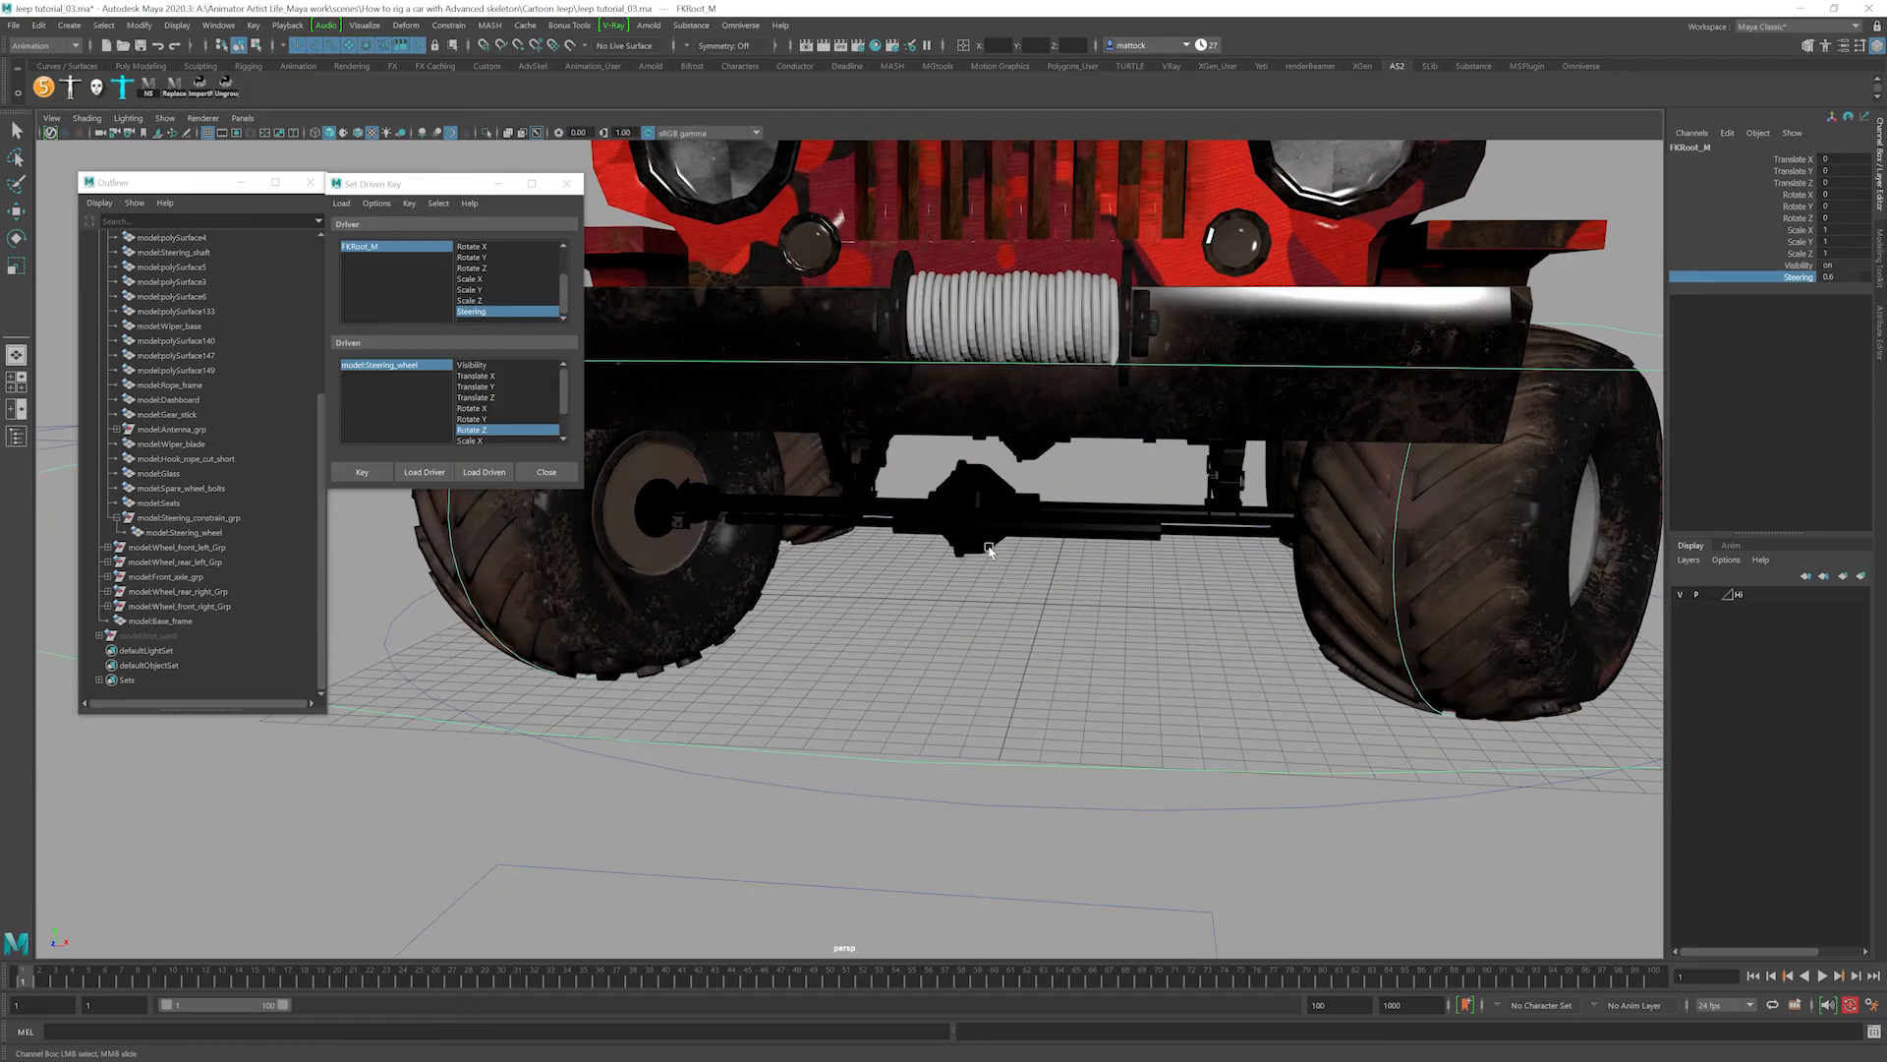
key("e")
left_click(979, 536)
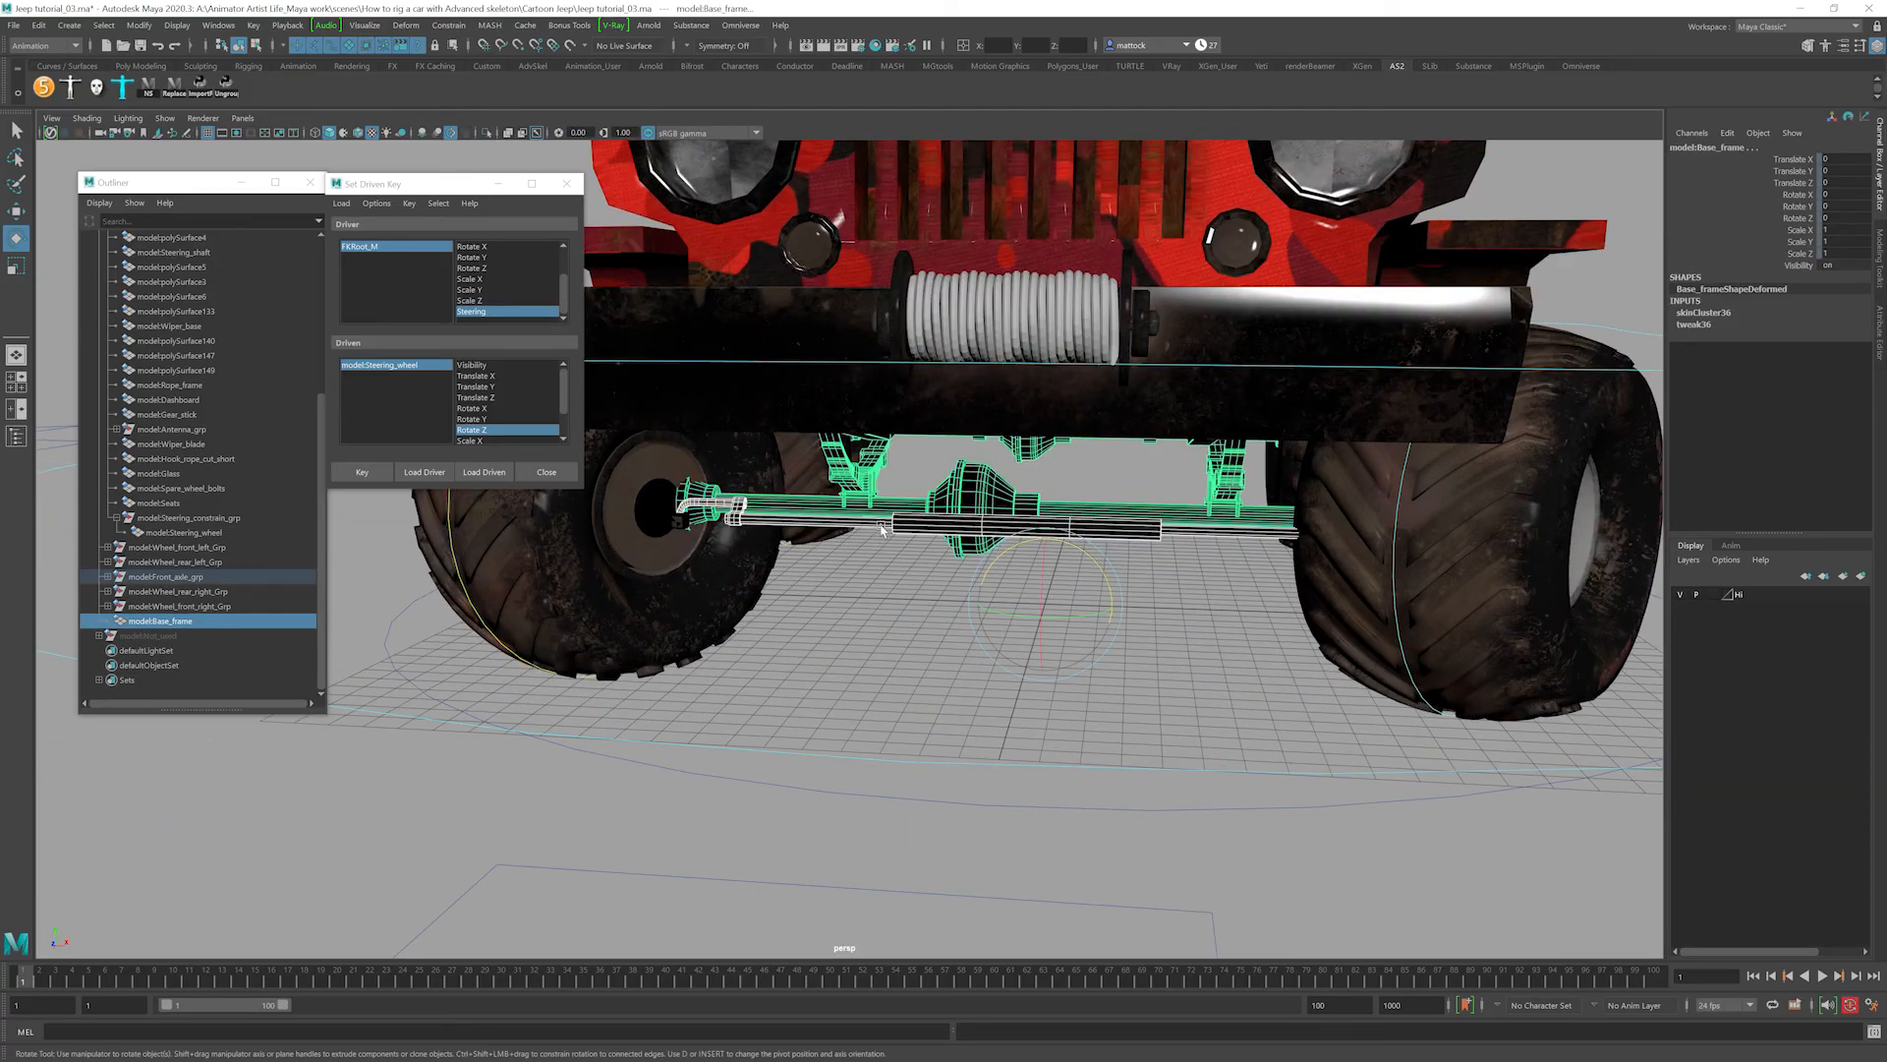
left_click(881, 529)
Try moving model:Front_axle_grp sideways along X, undoing each move.
scroll(1091, 519, "down", 5)
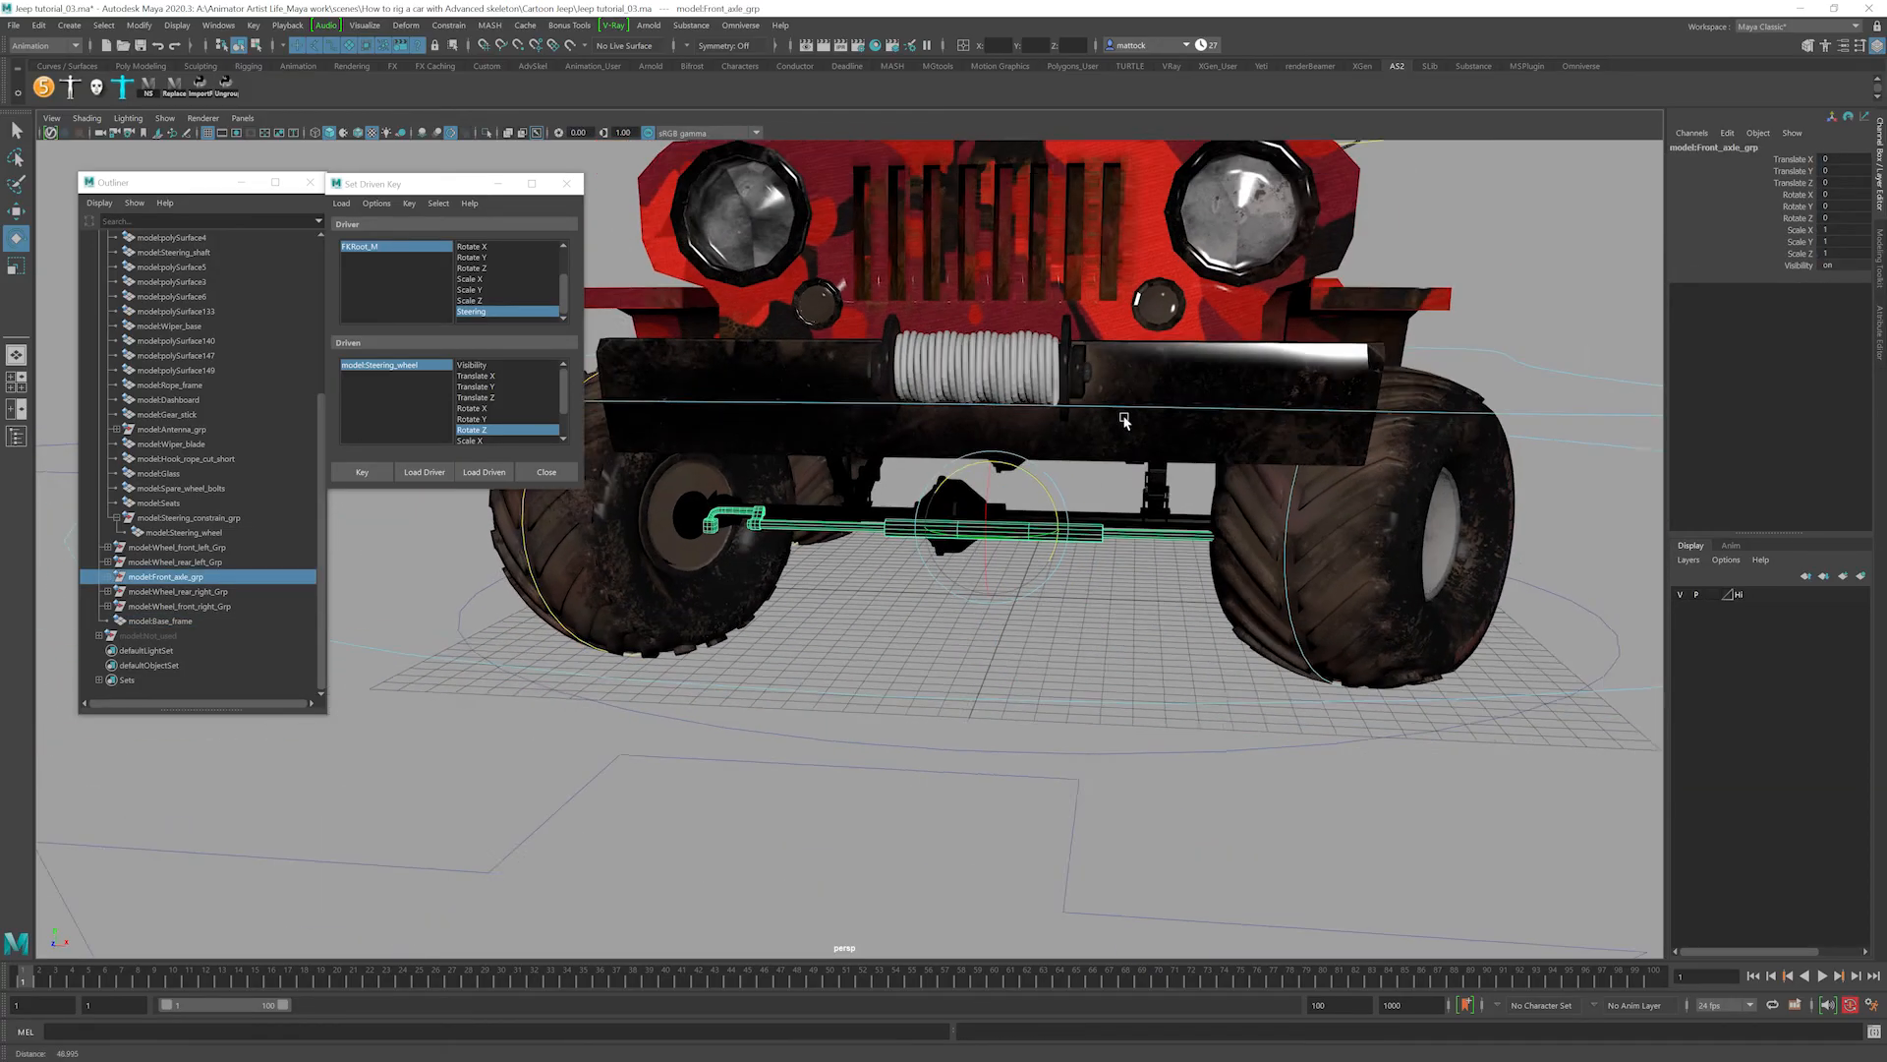
scroll(1025, 494, "up", 2)
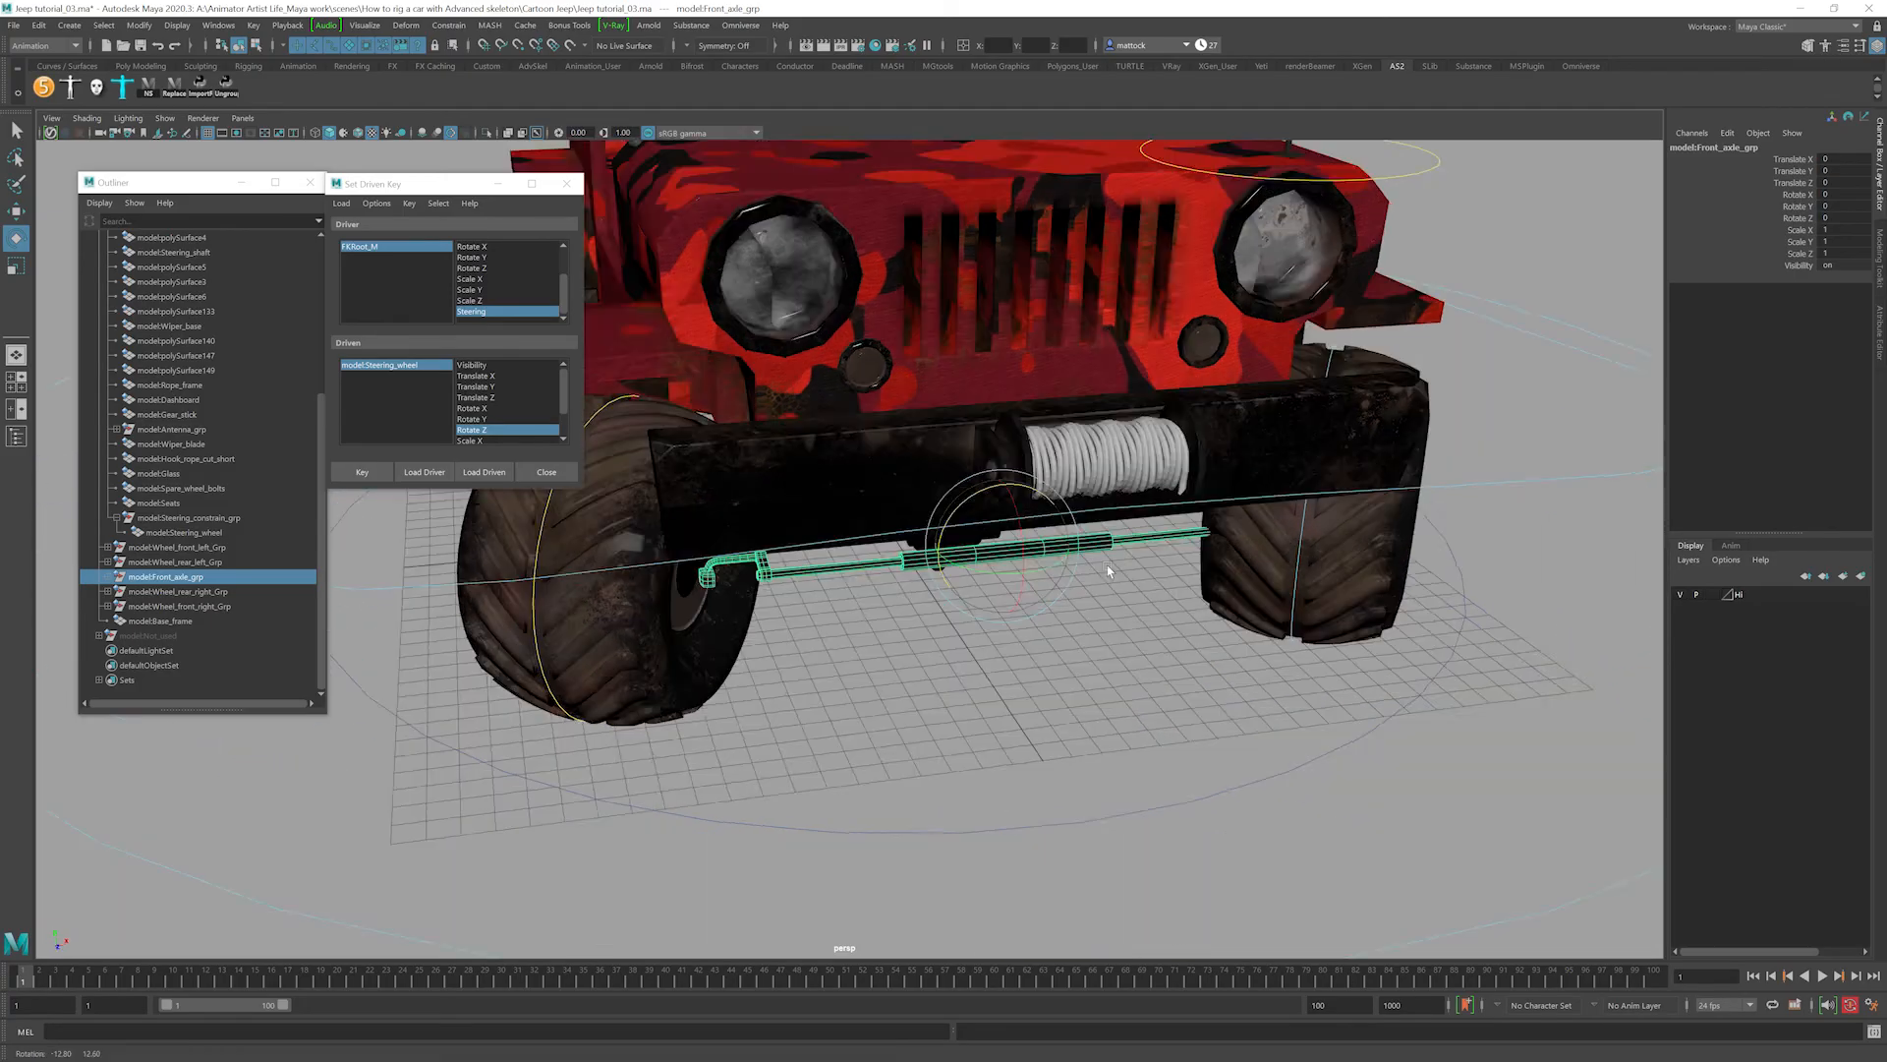
key("w")
scroll(1062, 598, "up", 1)
mouse_move(1091, 600)
left_mouse_down()
mouse_move(1066, 601)
mouse_move(1086, 603)
left_mouse_up()
key("ctrl+z")
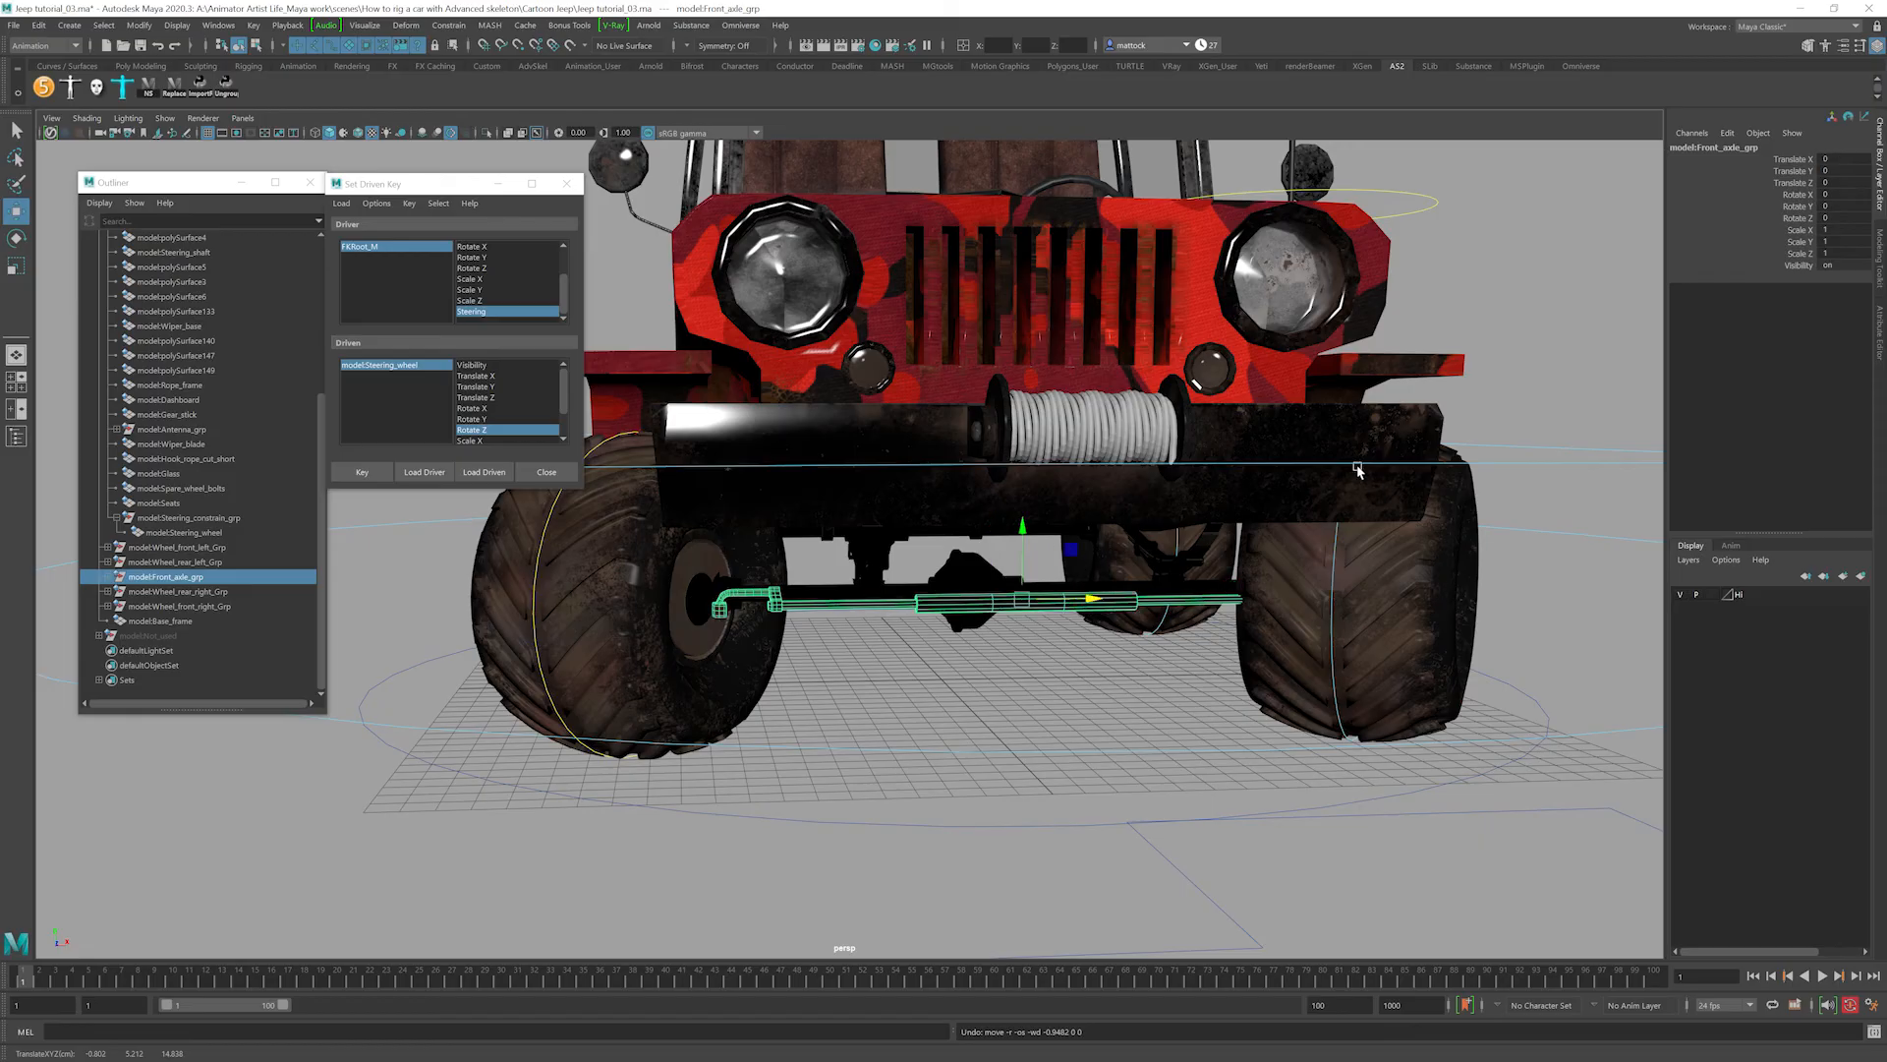
scroll(980, 464, "down", 3)
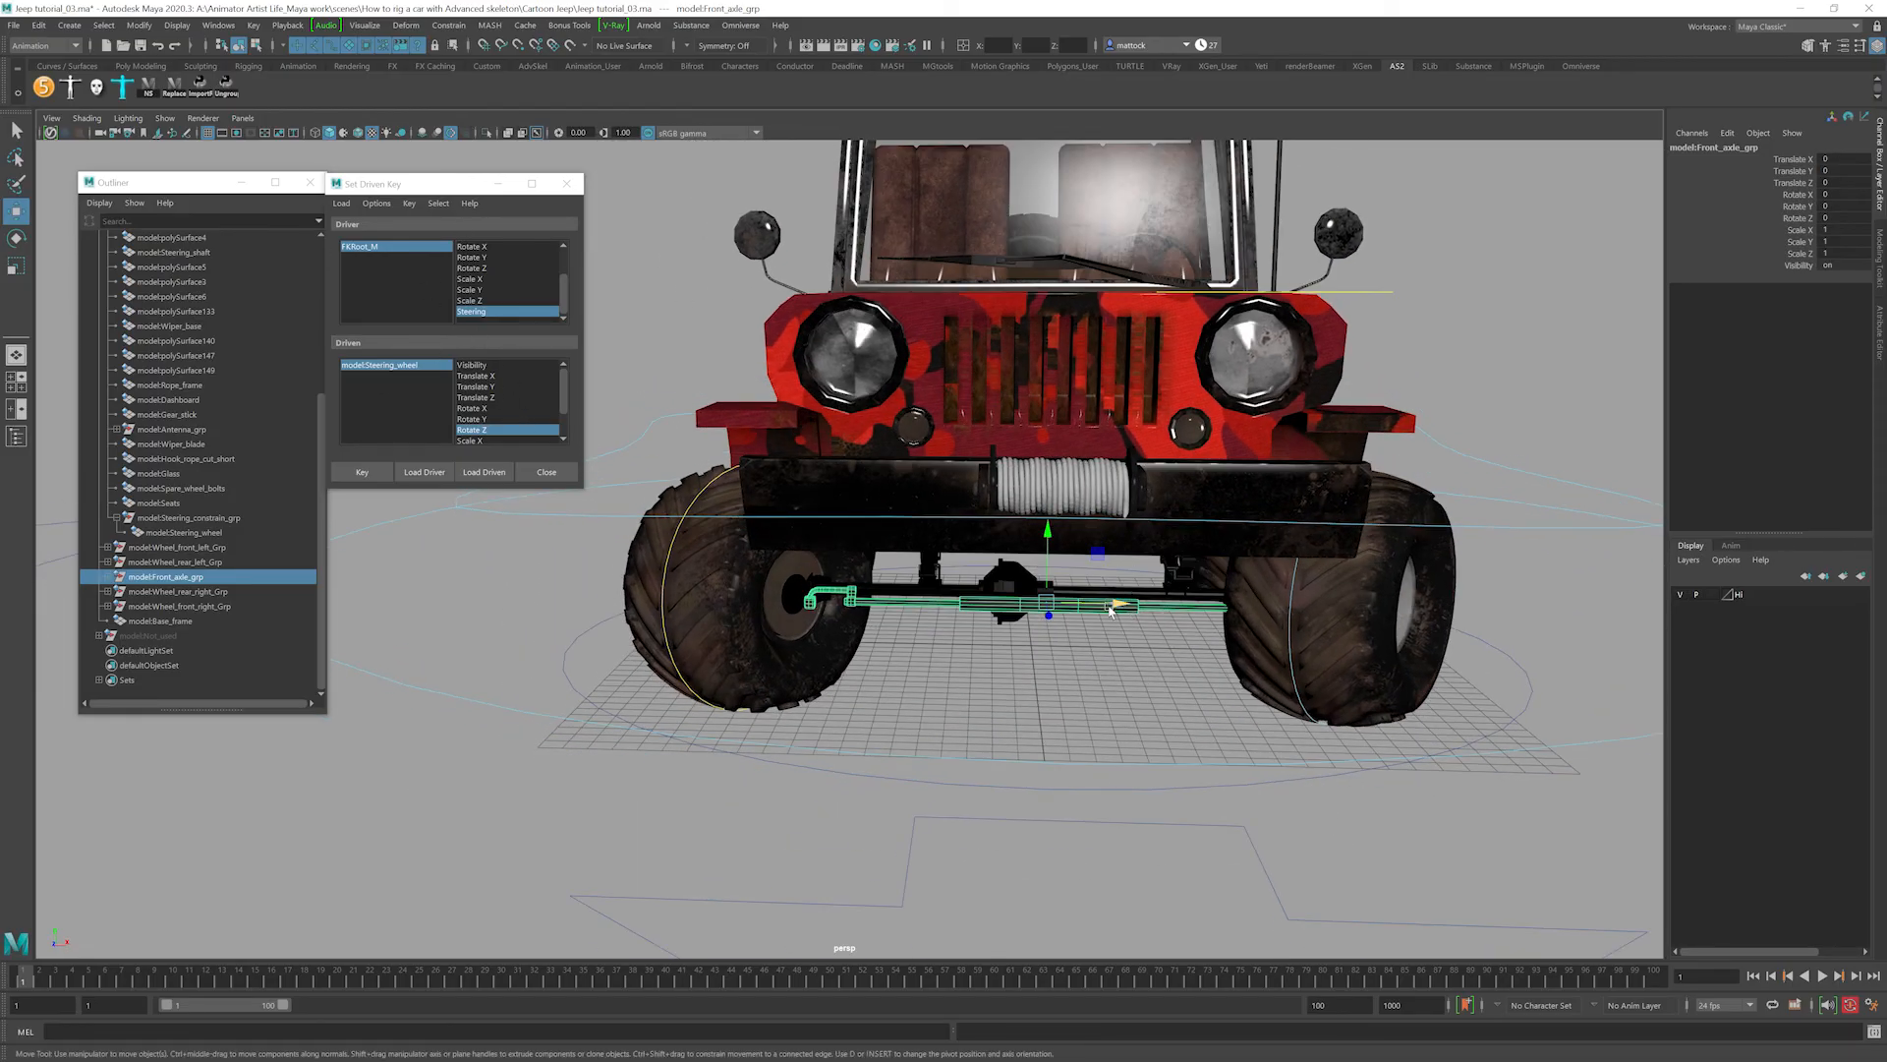
left_click_drag(1110, 610, 1065, 597)
key("ctrl+z")
key("ctrl+z")
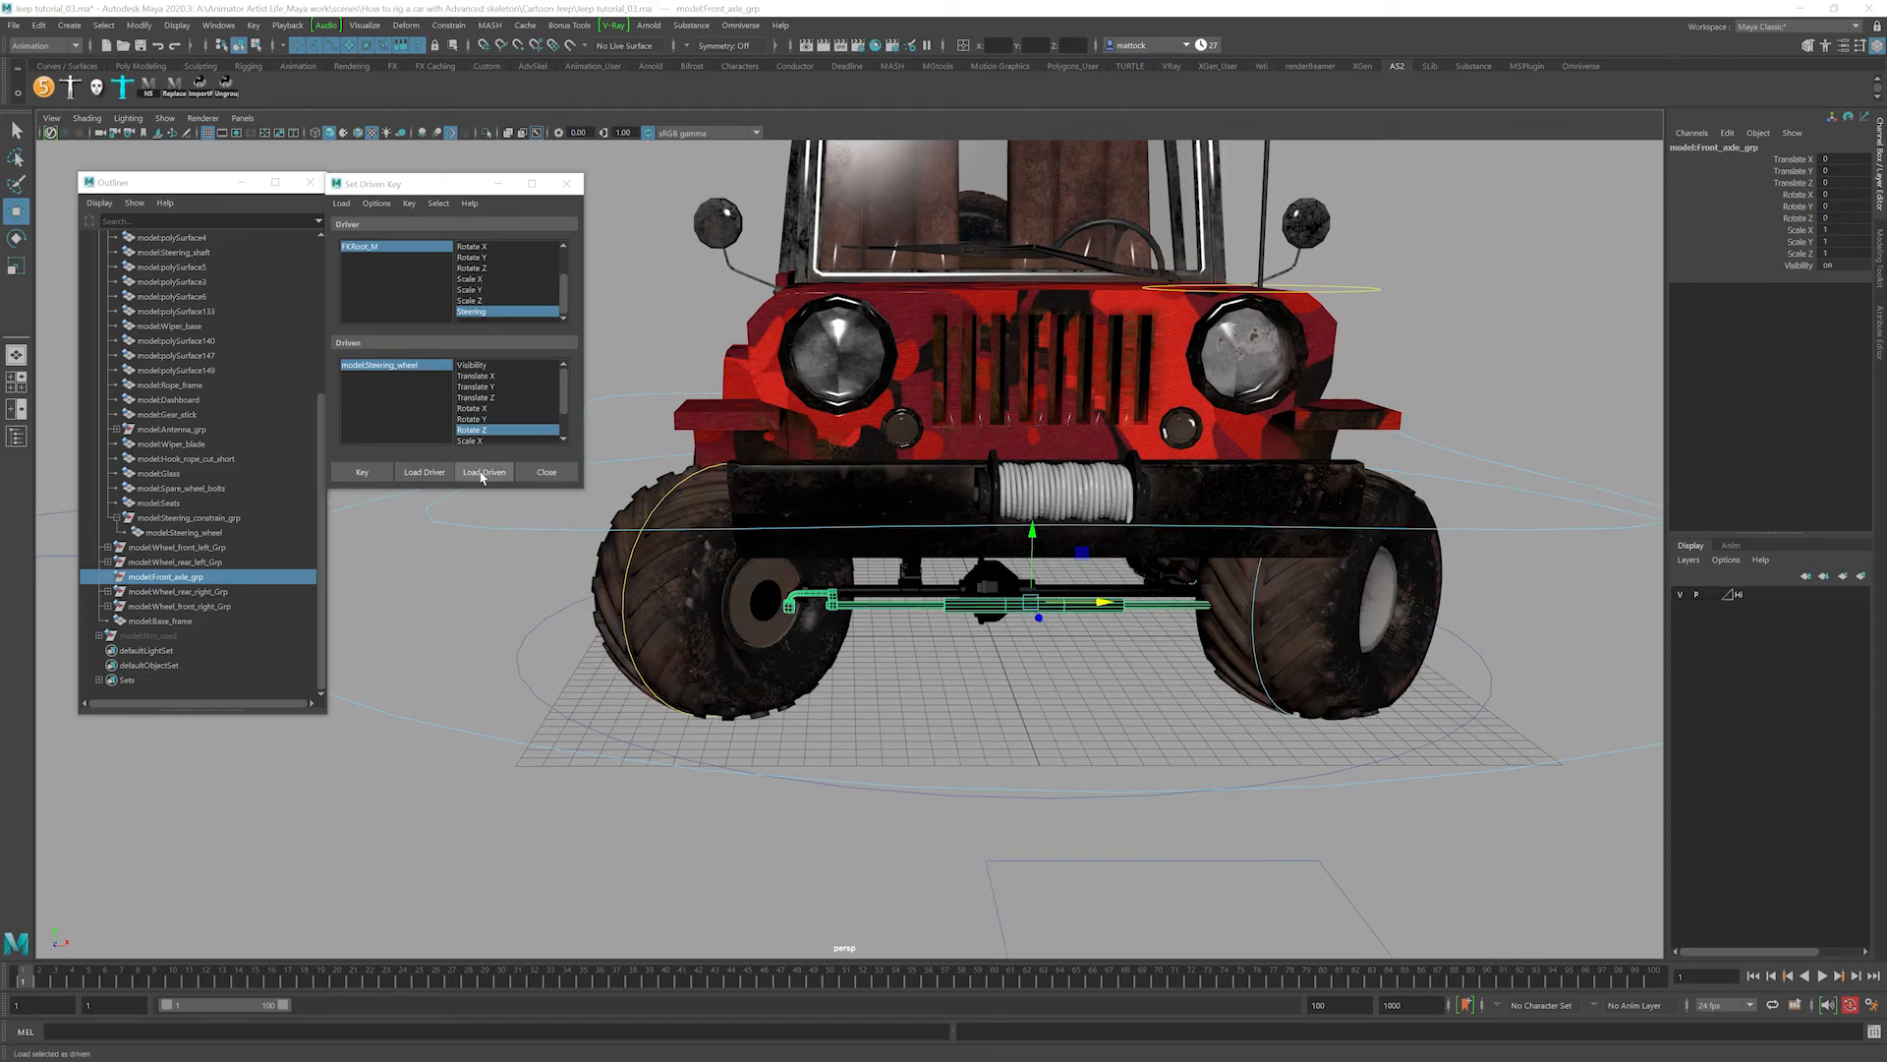
Load model:Front_axle_grp as the driven object in Set Driven Key and choose its Translate X.
left_click(481, 473)
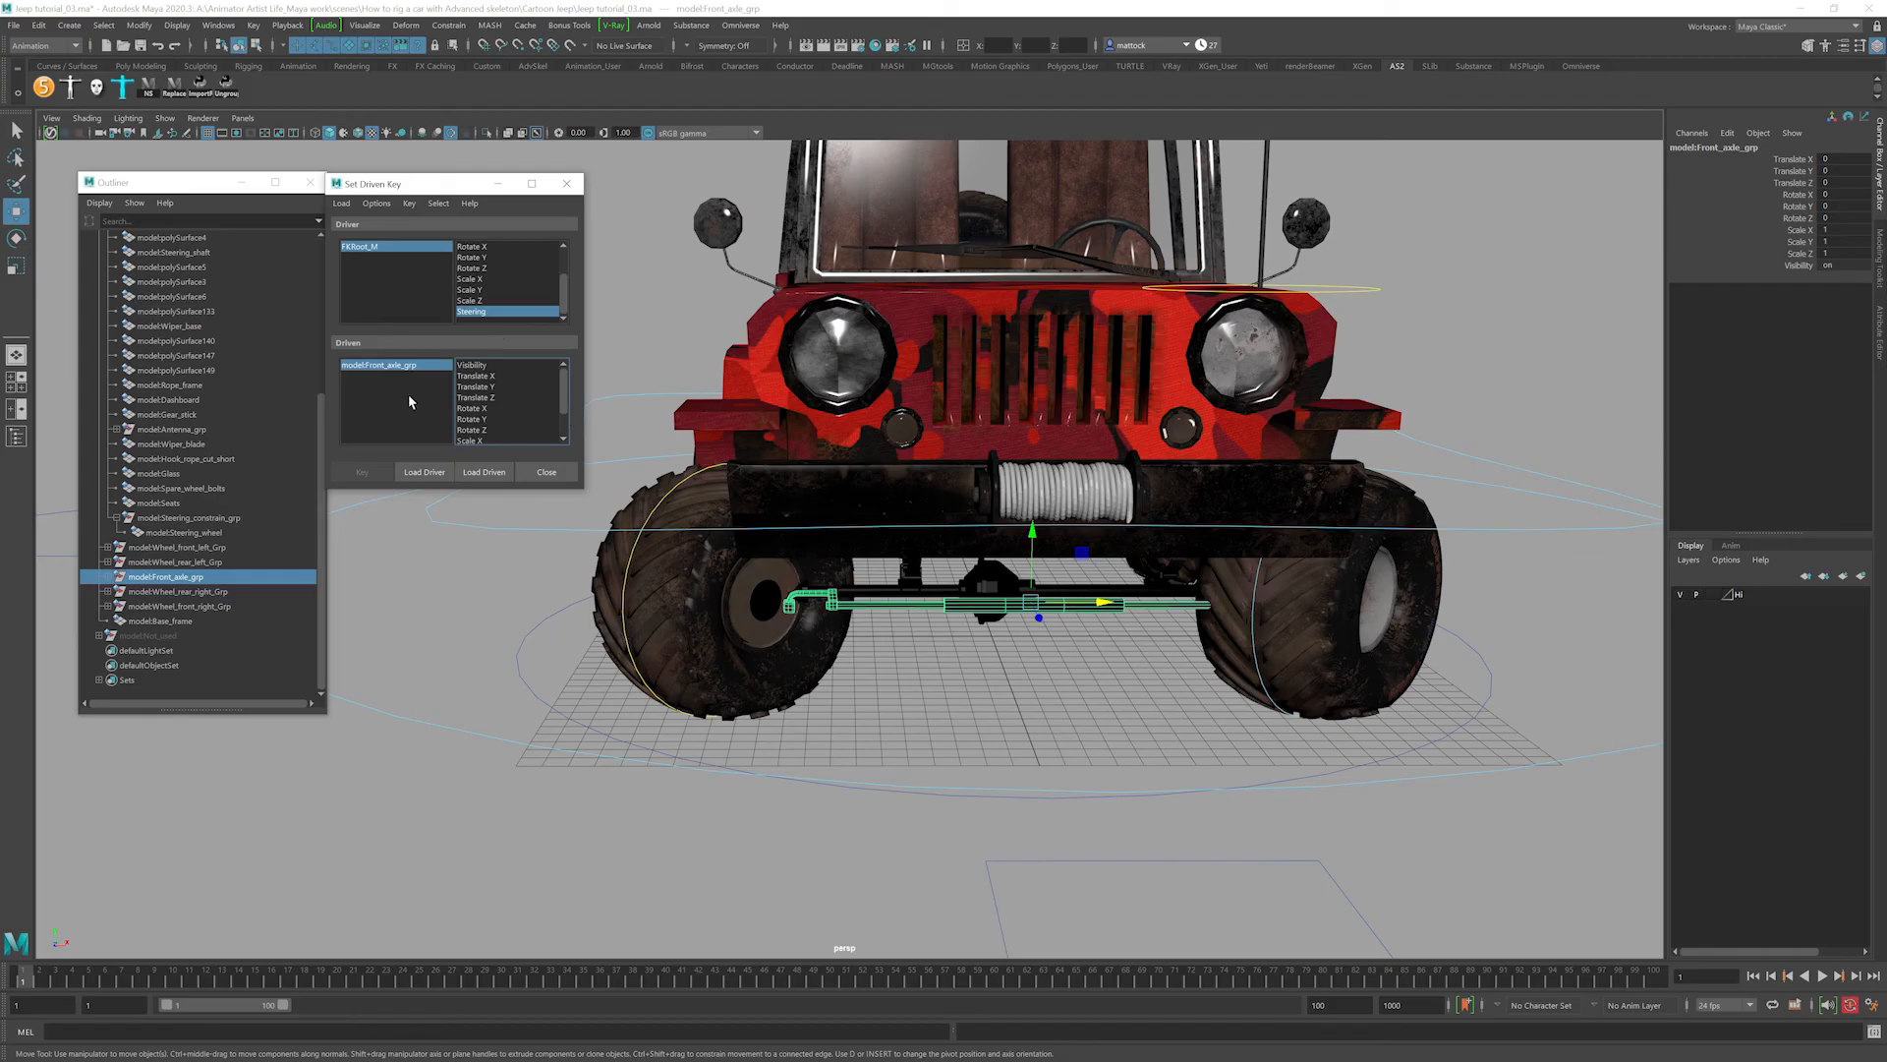
left_click_drag(563, 387, 563, 407)
left_click_drag(562, 412, 570, 385)
left_click(487, 377)
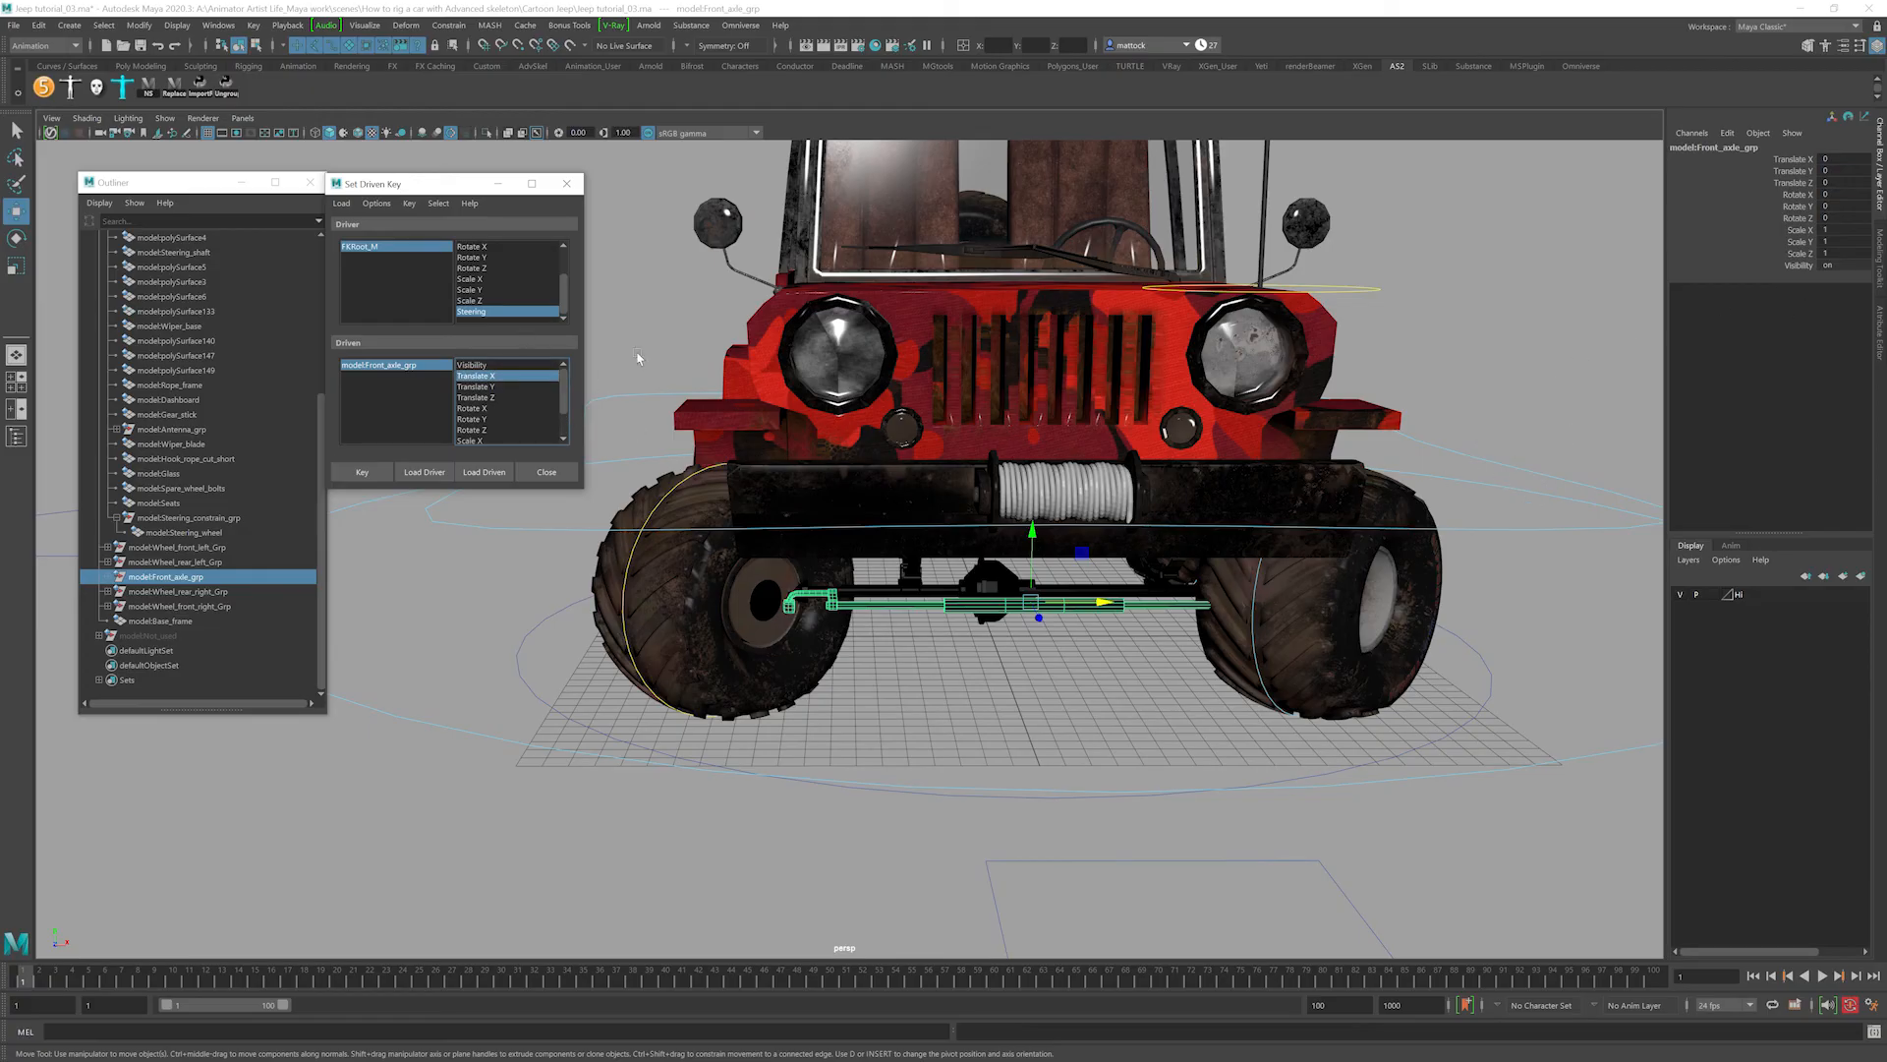
Set FKRoot_M's Steering to 0 and set the neutral driven key for model:Front_axle_grp's Translate X.
left_click_drag(1566, 696, 1599, 806)
left_click(1840, 276)
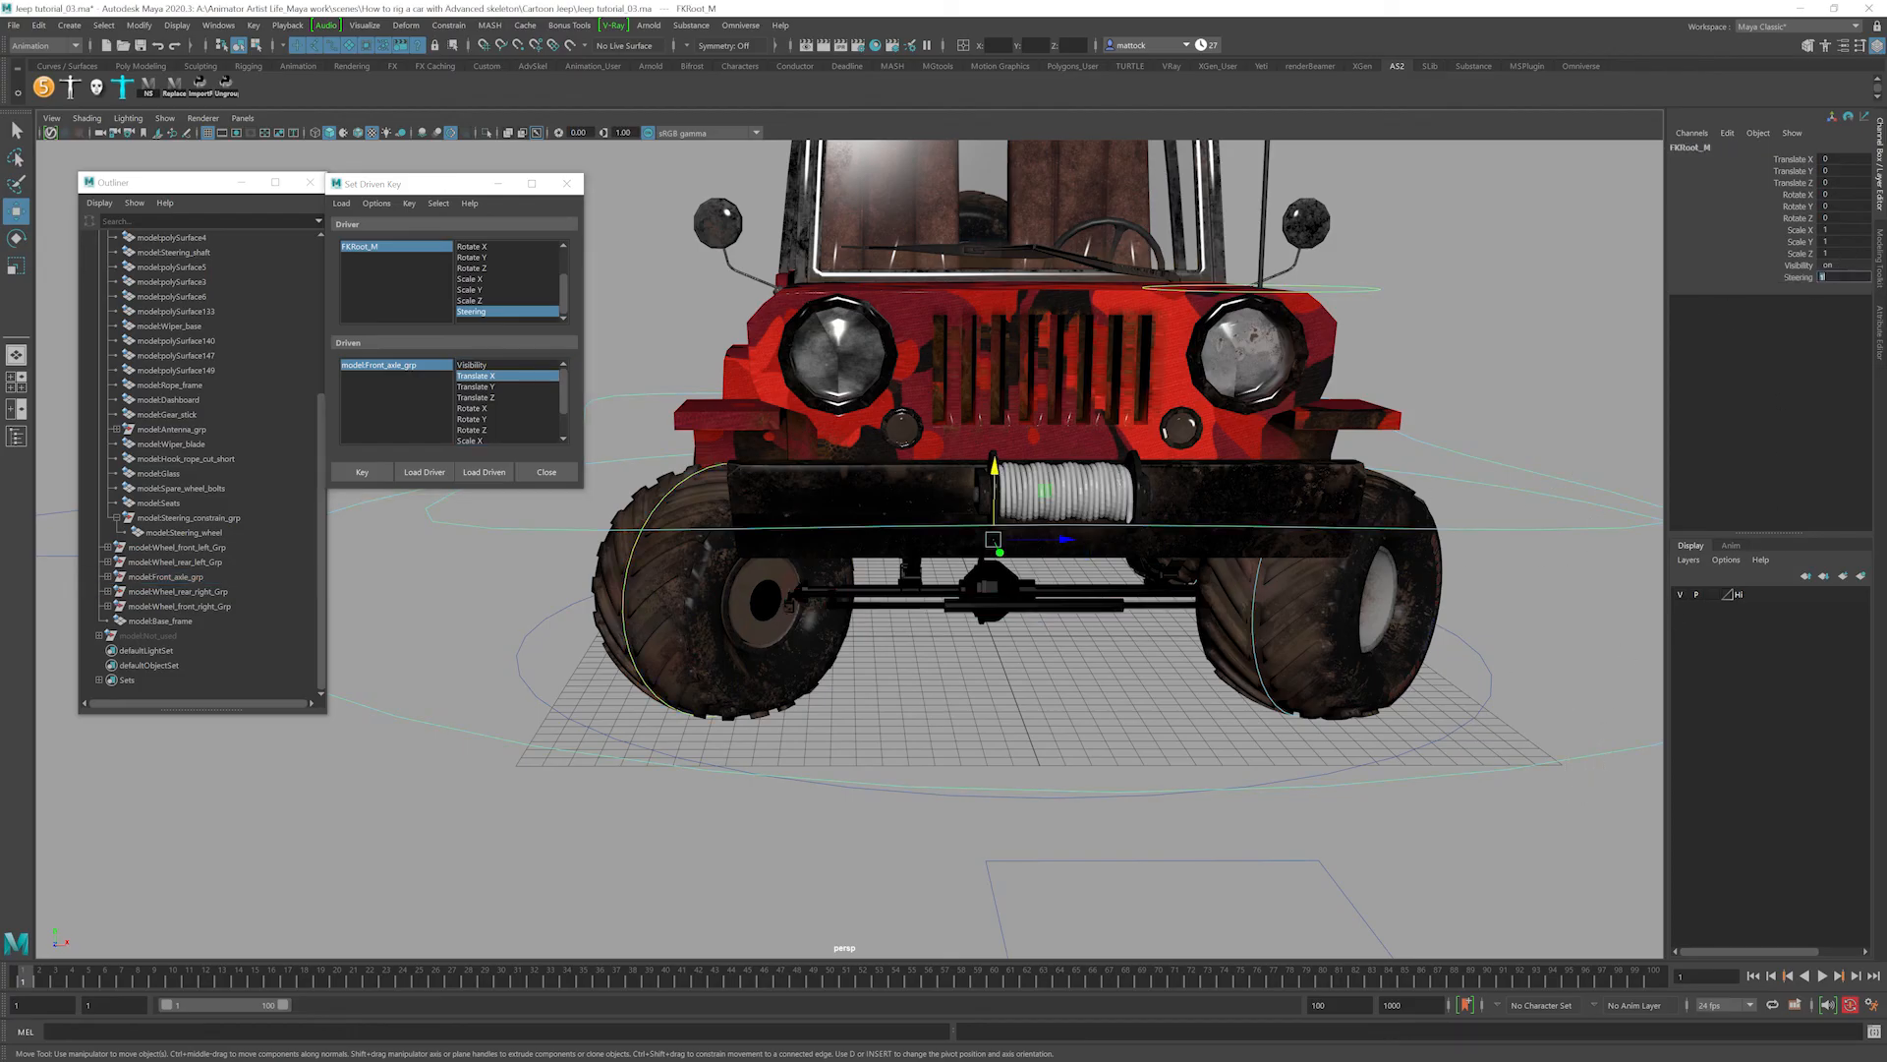
type("0")
key("Return")
left_click(1077, 601)
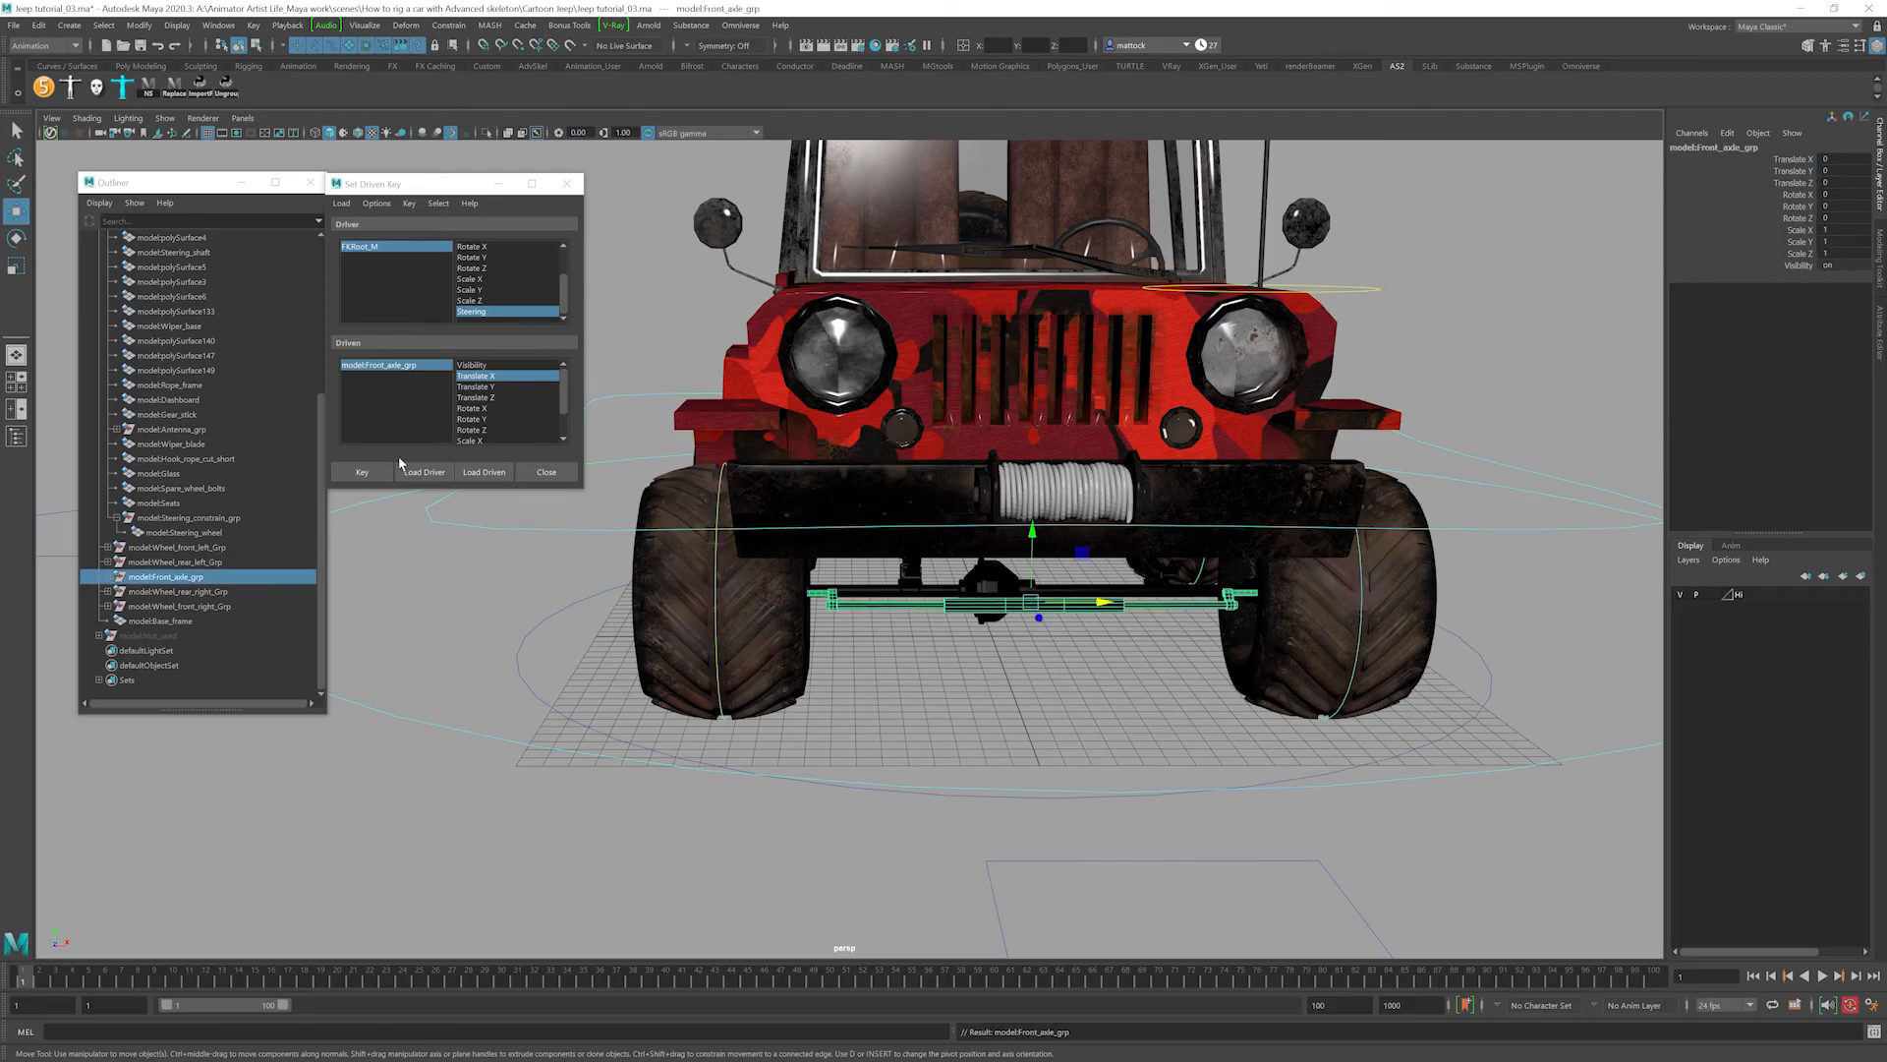
left_click(363, 471)
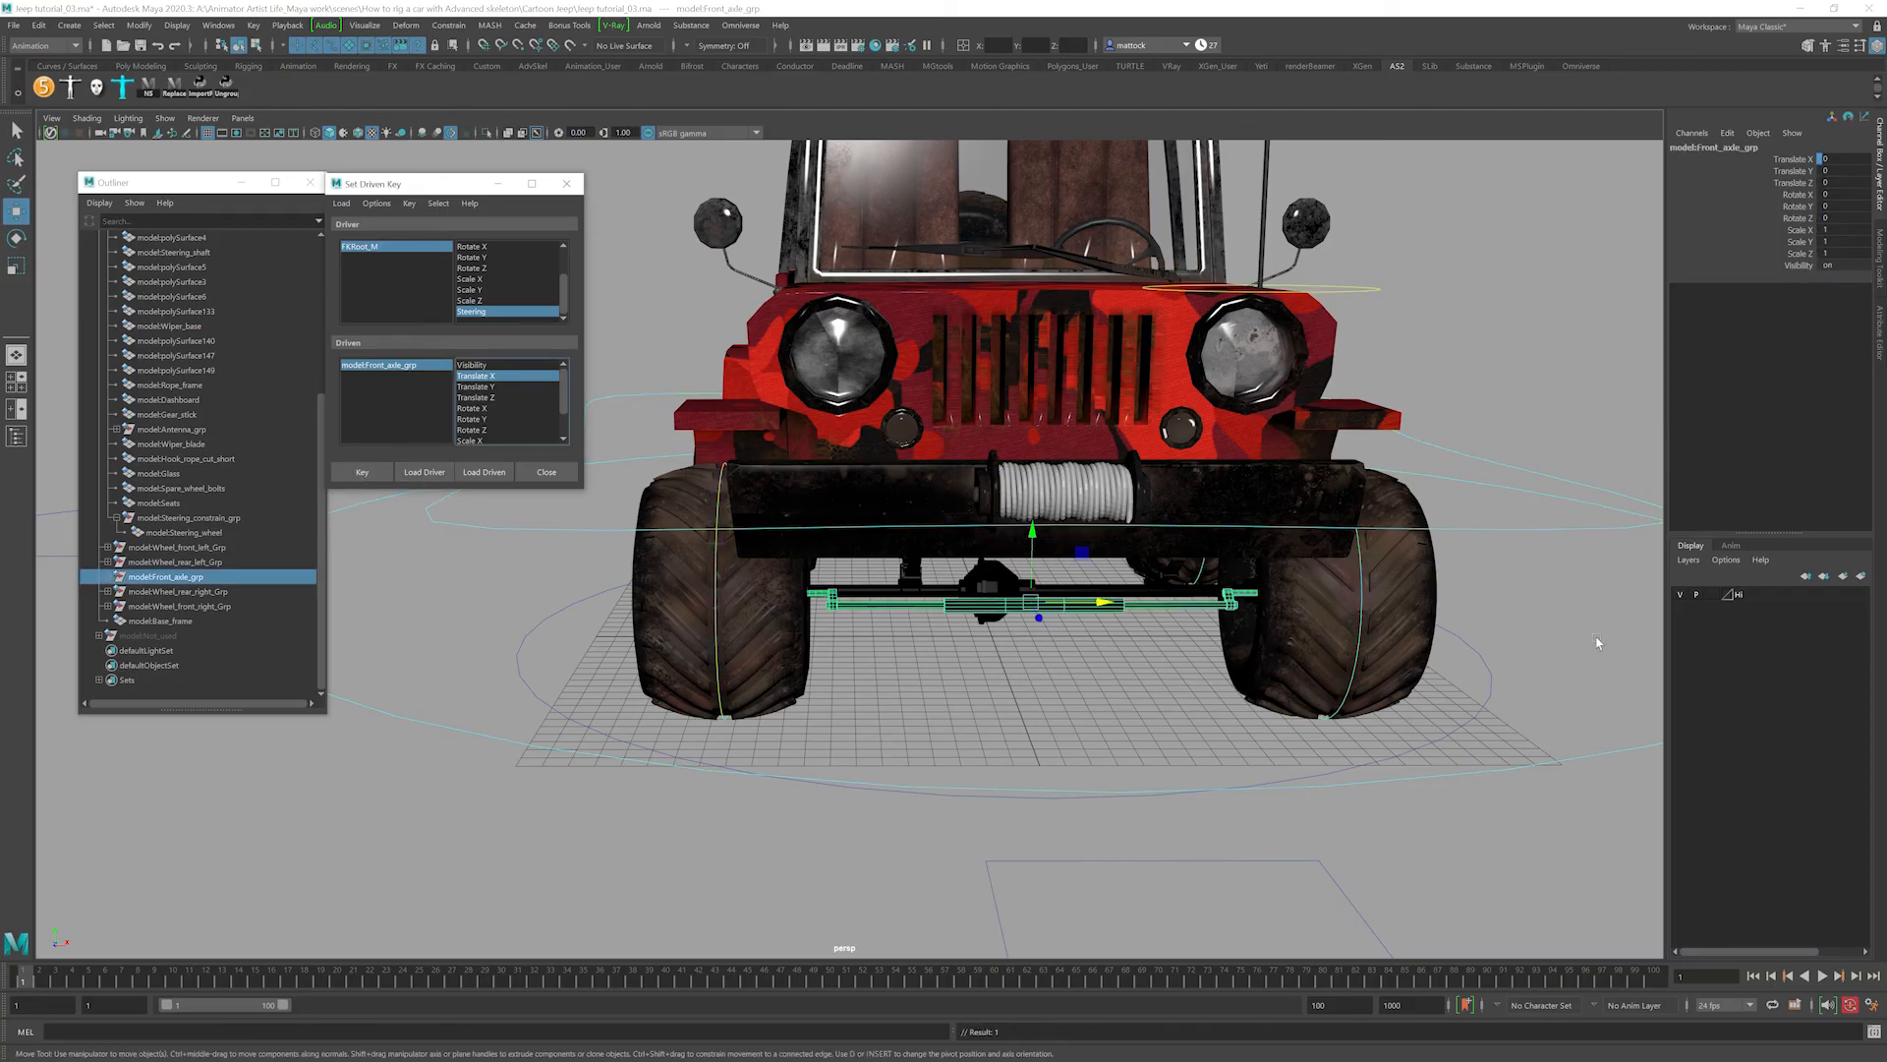
Set FKRoot_M's Steering to -1, move model:Front_axle_grp to Translate X 1.5, and set the driven key.
left_click(1602, 776)
left_click(1830, 277)
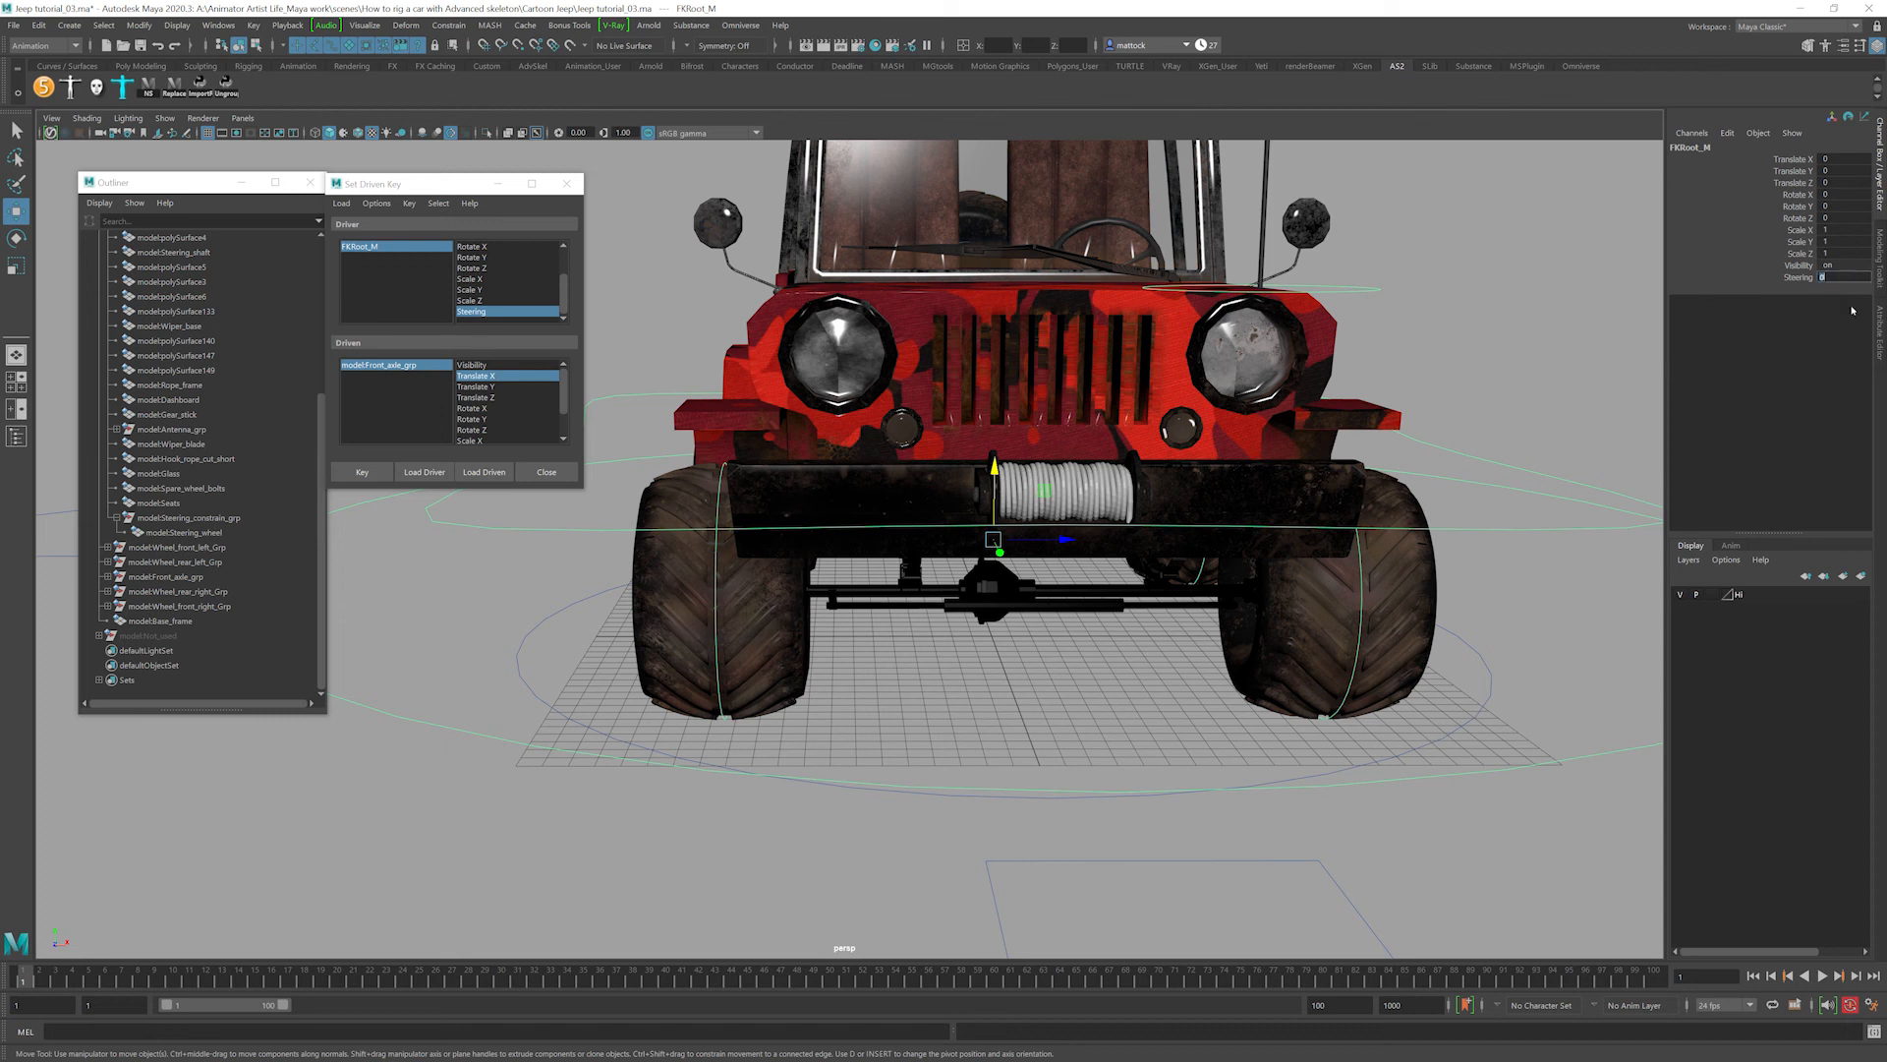
key("Return")
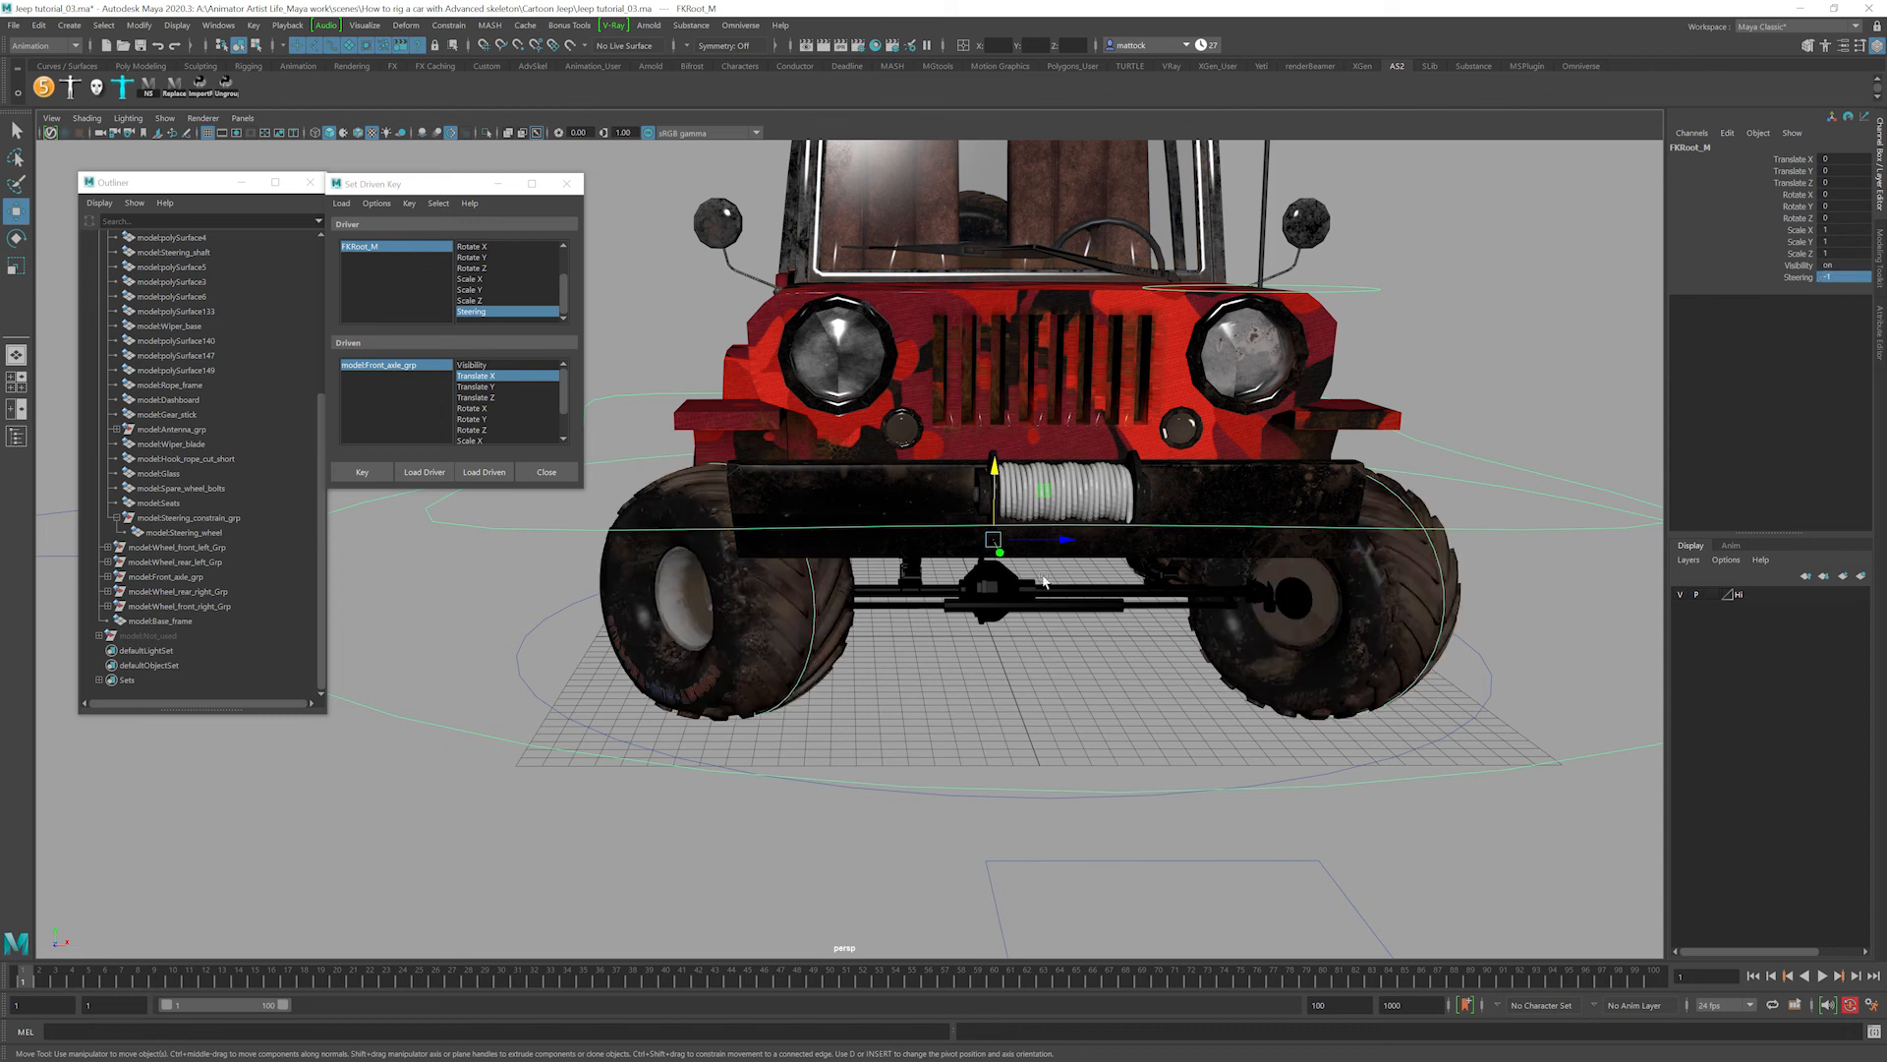
left_click(1072, 610)
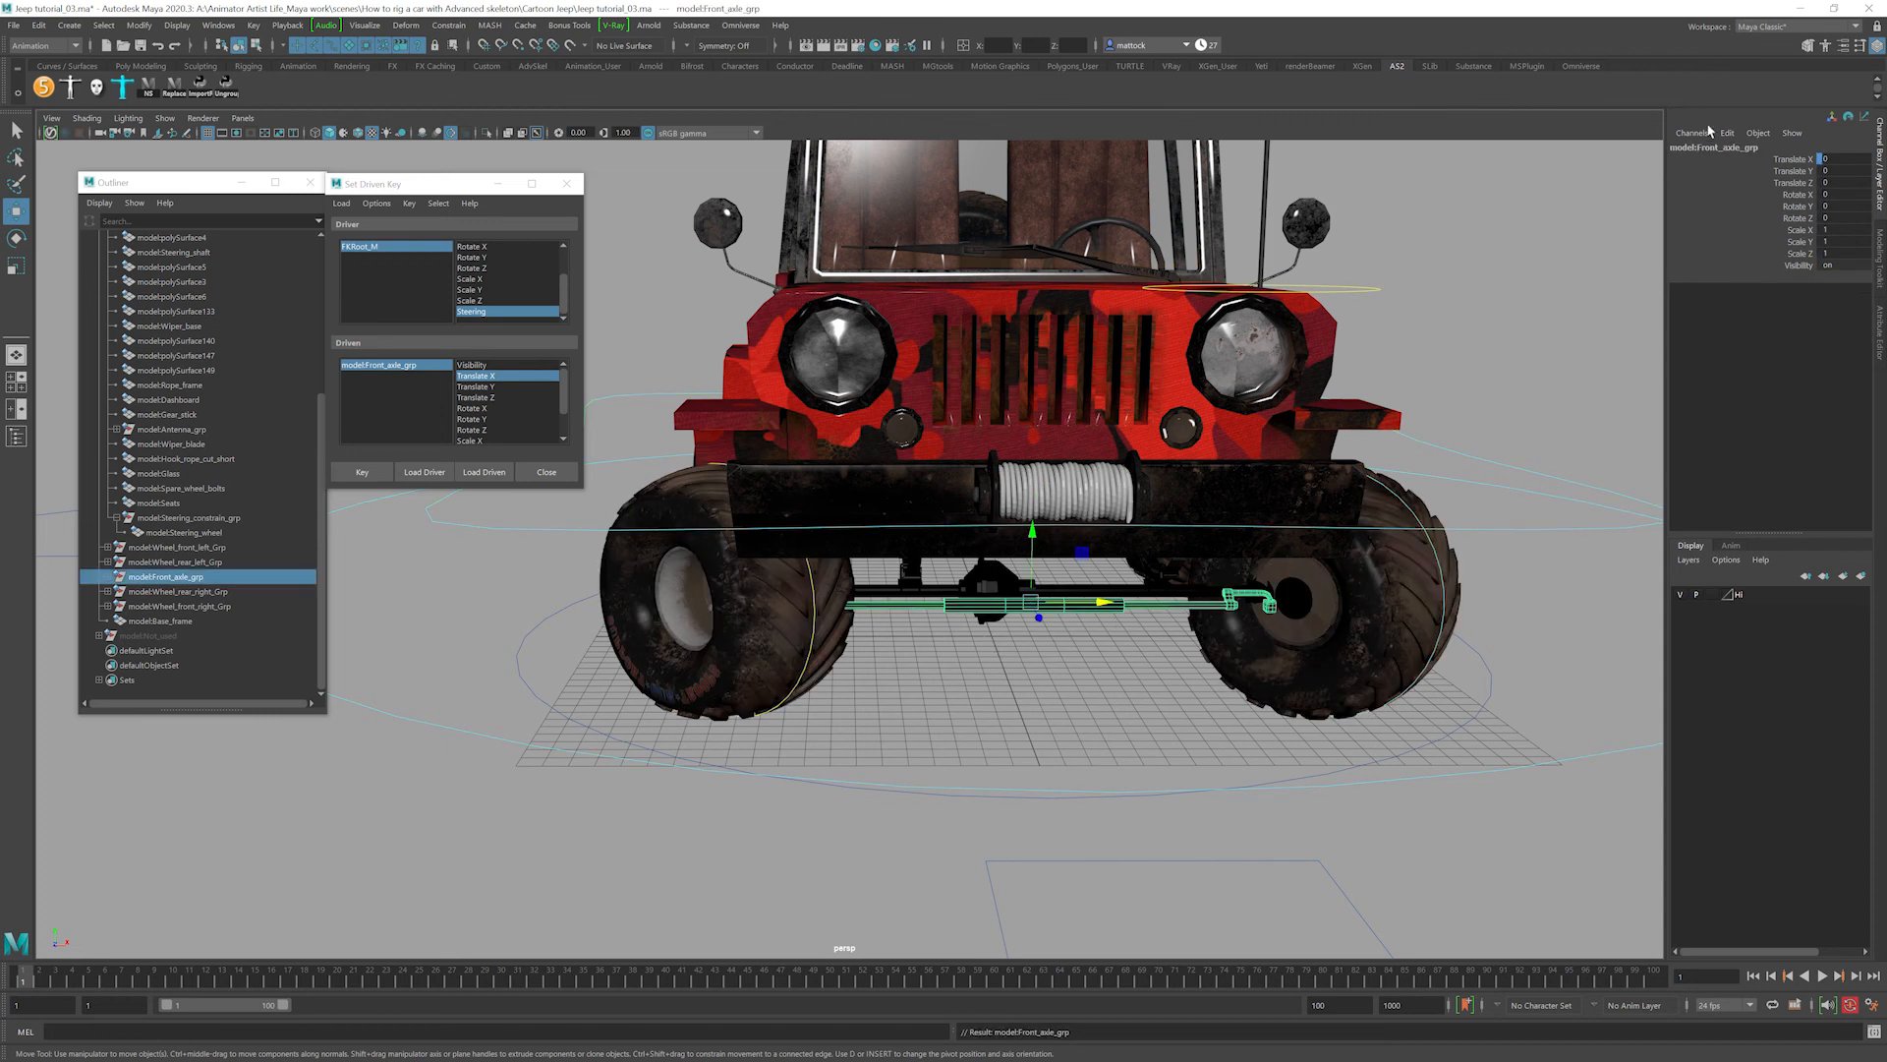
left_click_drag(1099, 614, 1135, 609)
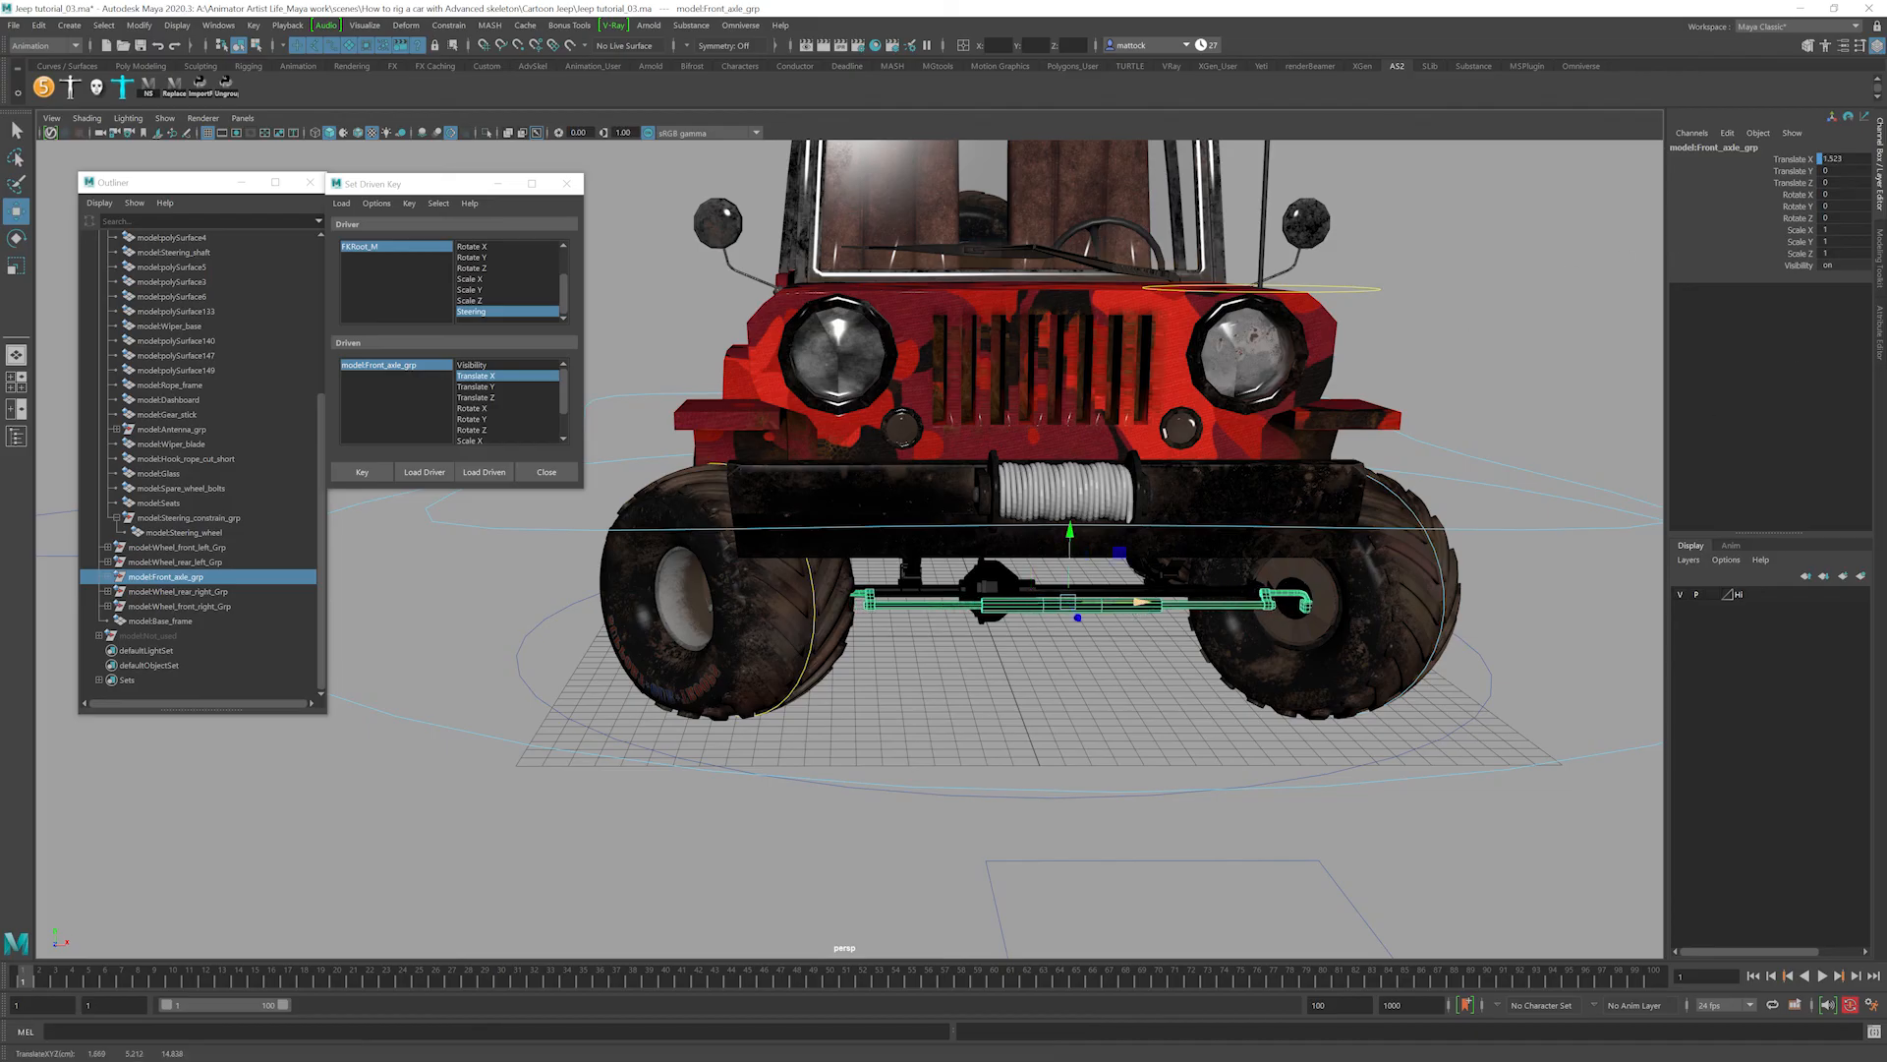
left_click(1848, 157)
type("1.5")
key("Return")
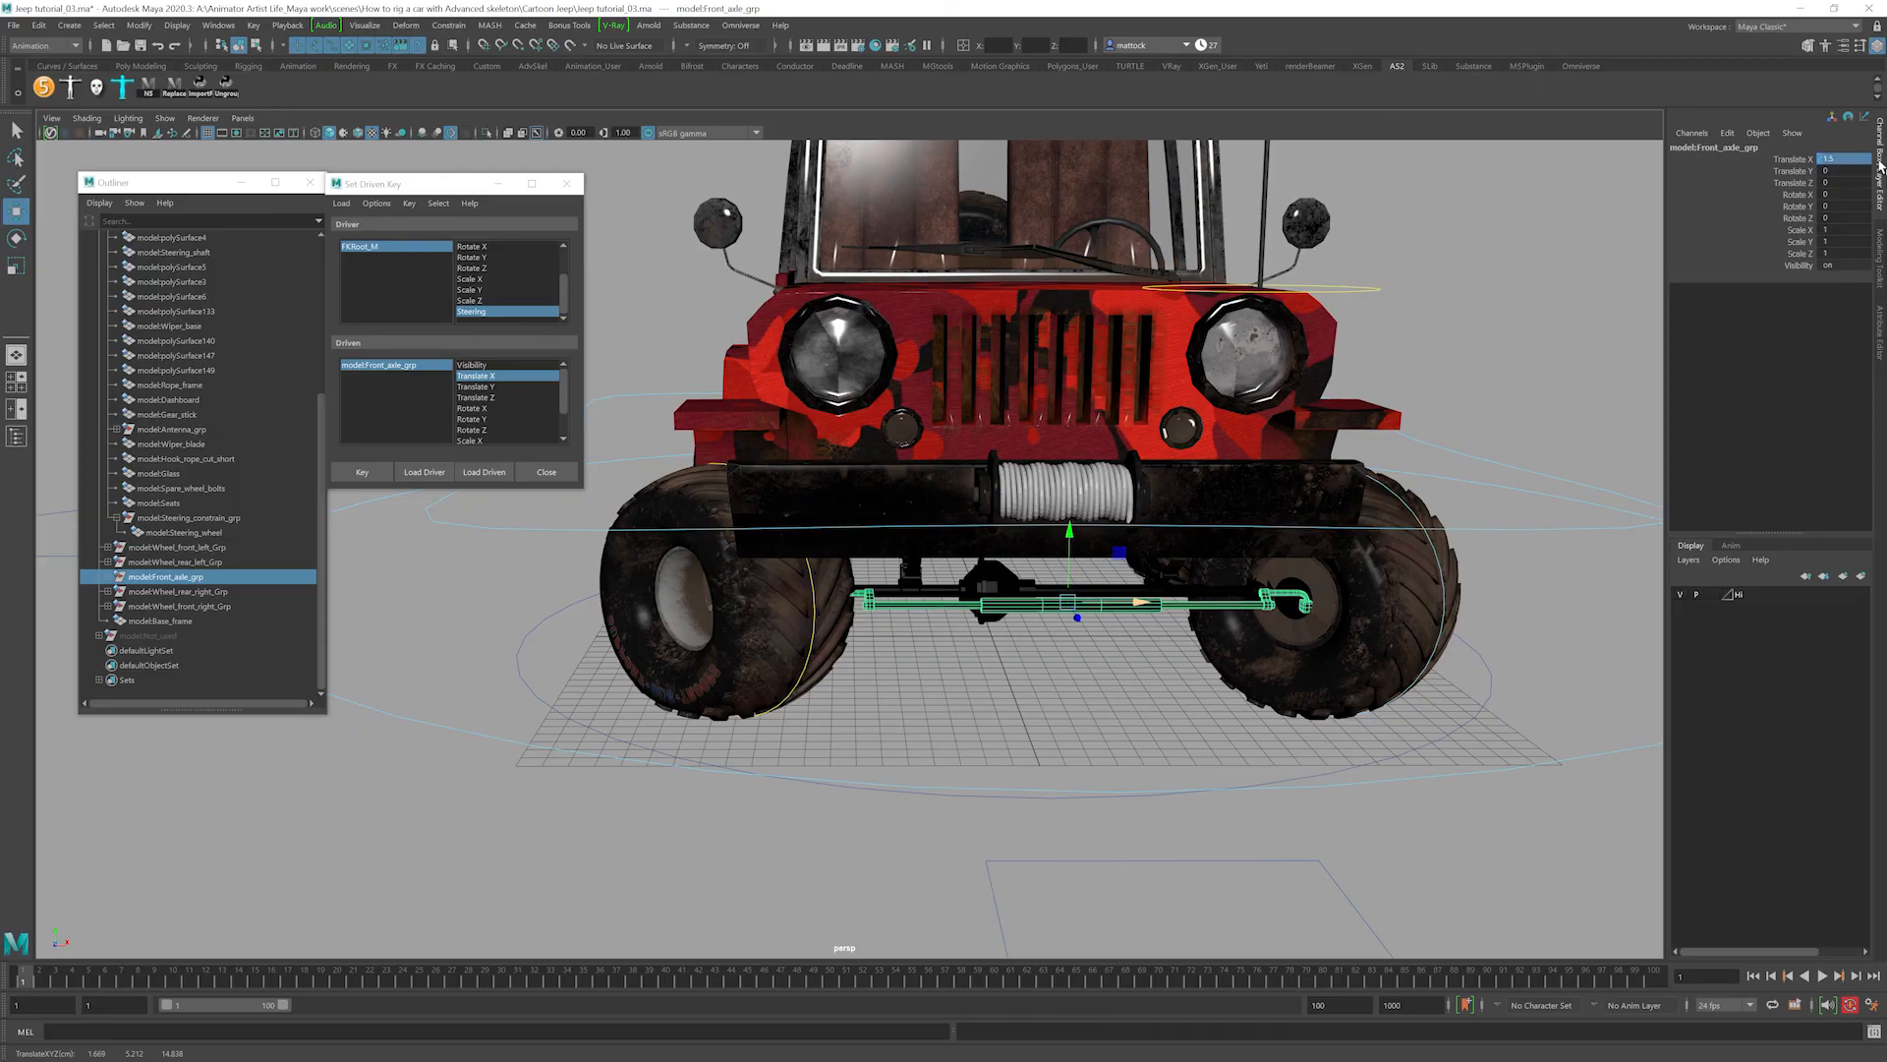
left_click(368, 473)
Set FKRoot_M's Steering to 1, move model:Front_axle_grp to Translate X -1.5, and set the driven key.
left_click(1616, 662)
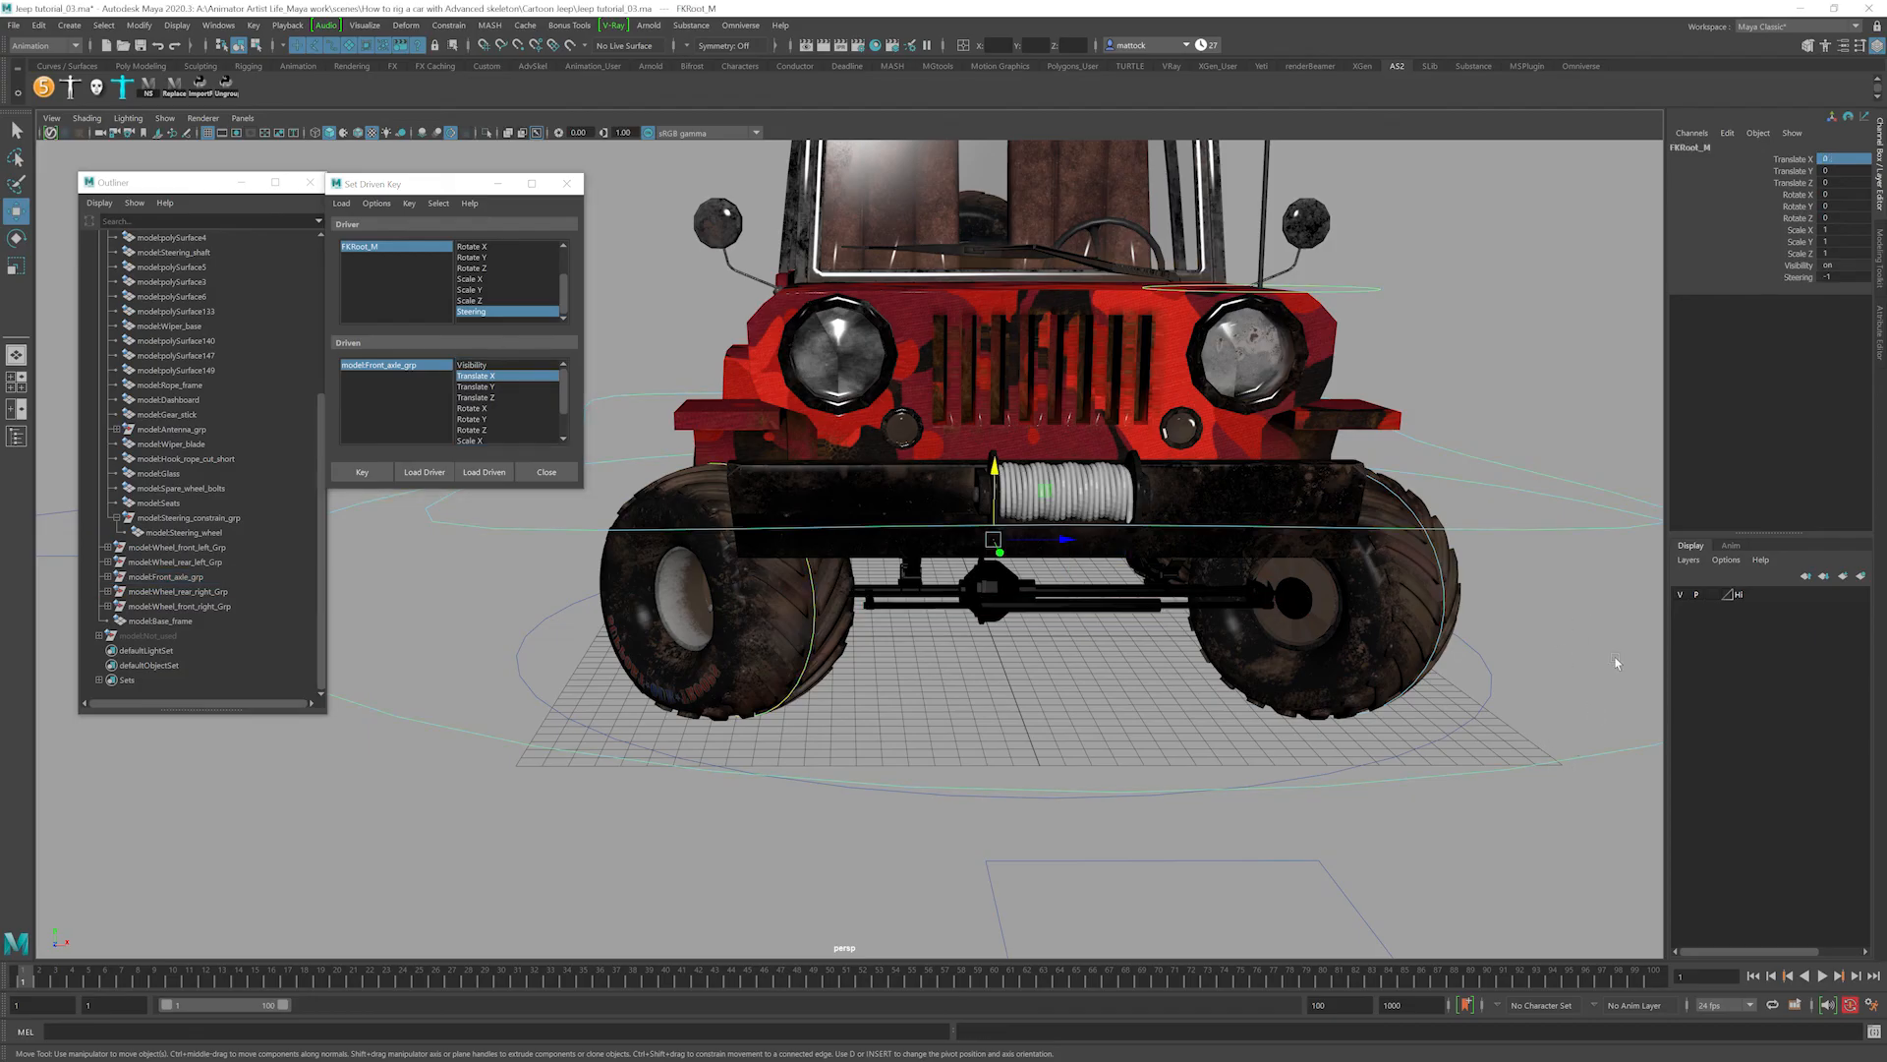
double_click(1824, 279)
type("1")
key("Return")
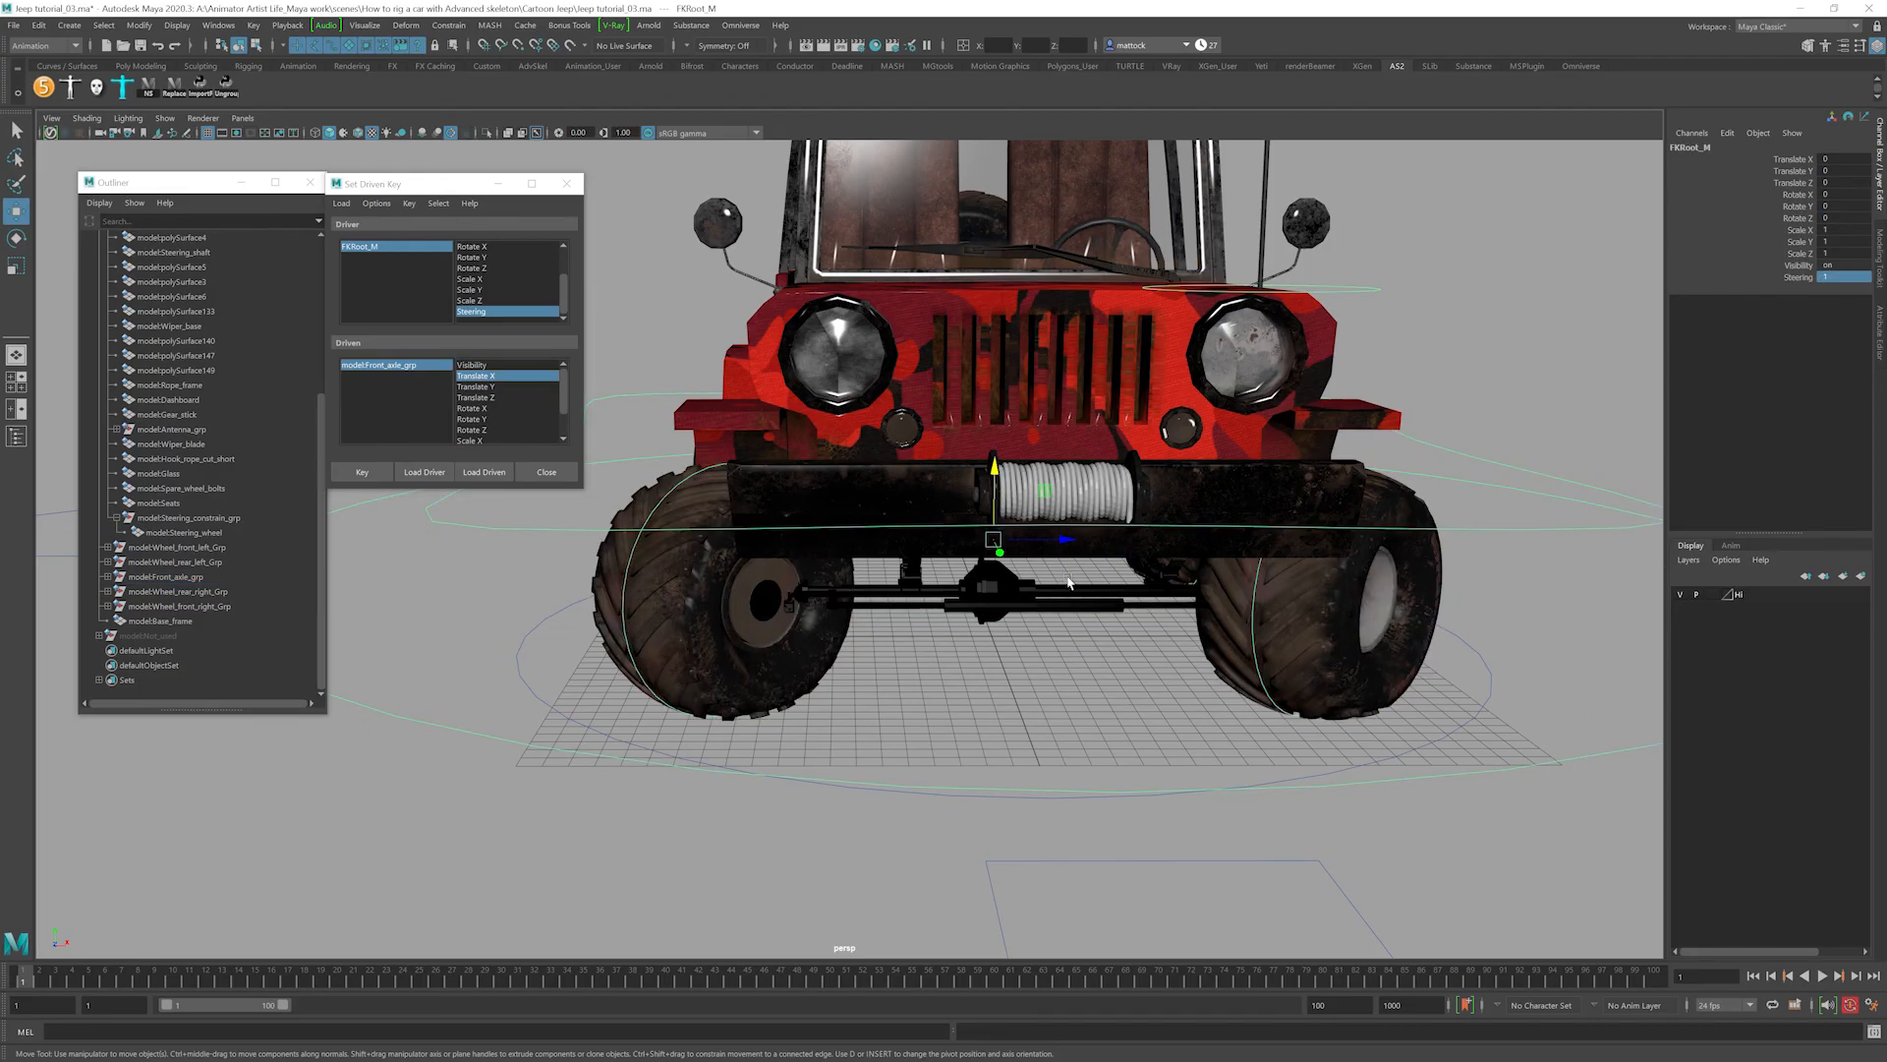
left_click(1112, 610)
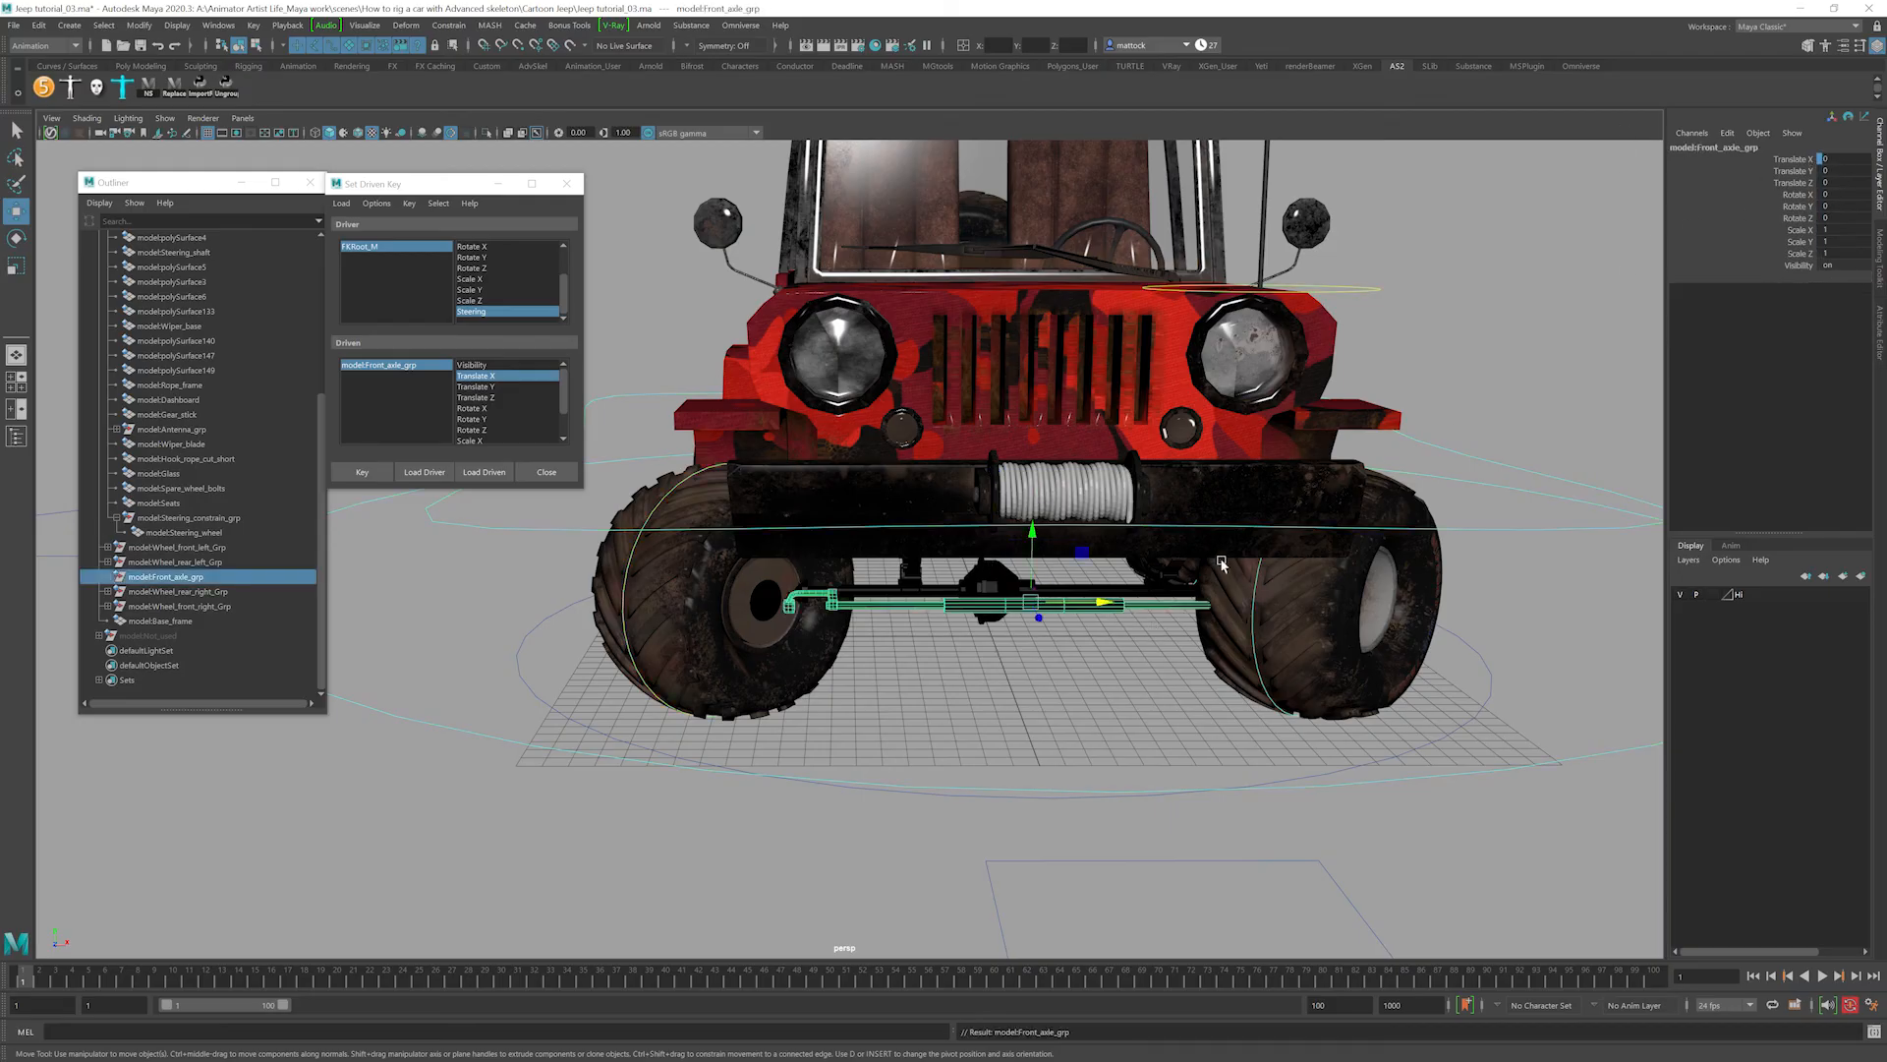
left_click_drag(1107, 602, 1076, 602)
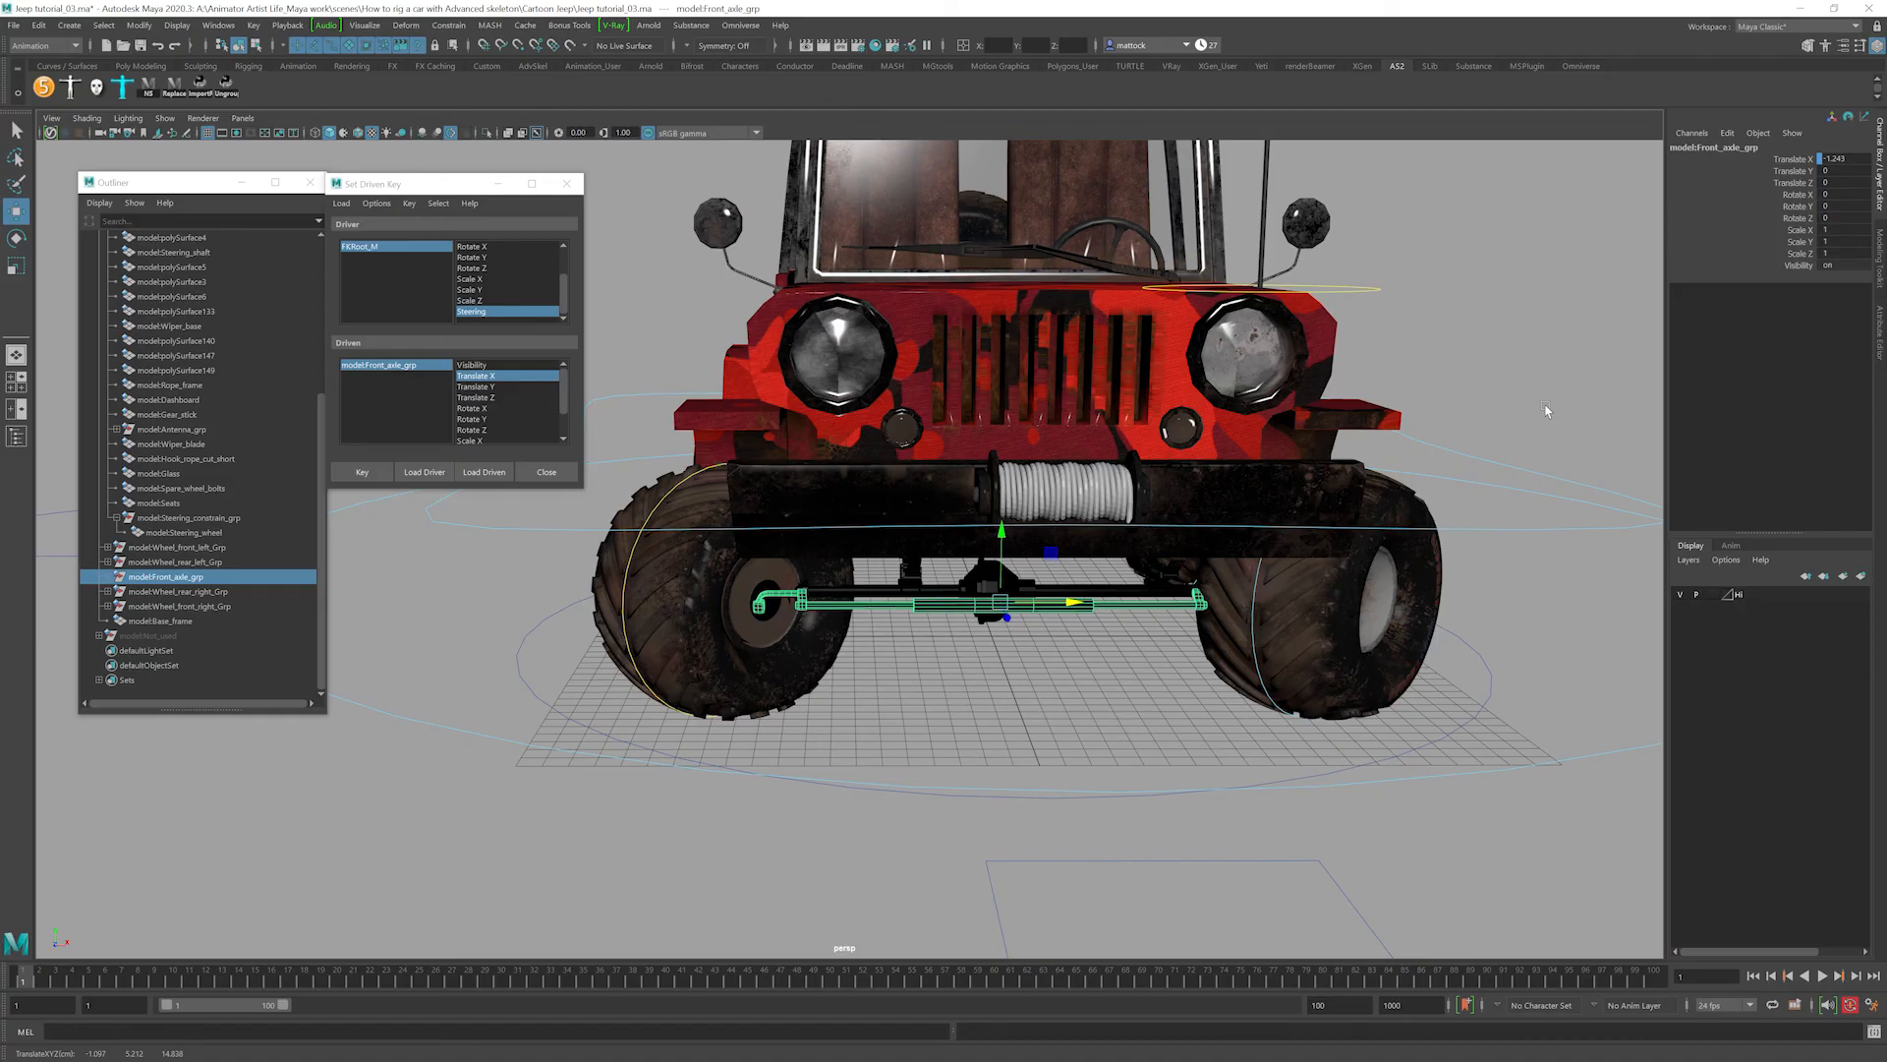
double_click(1851, 163)
key("Return")
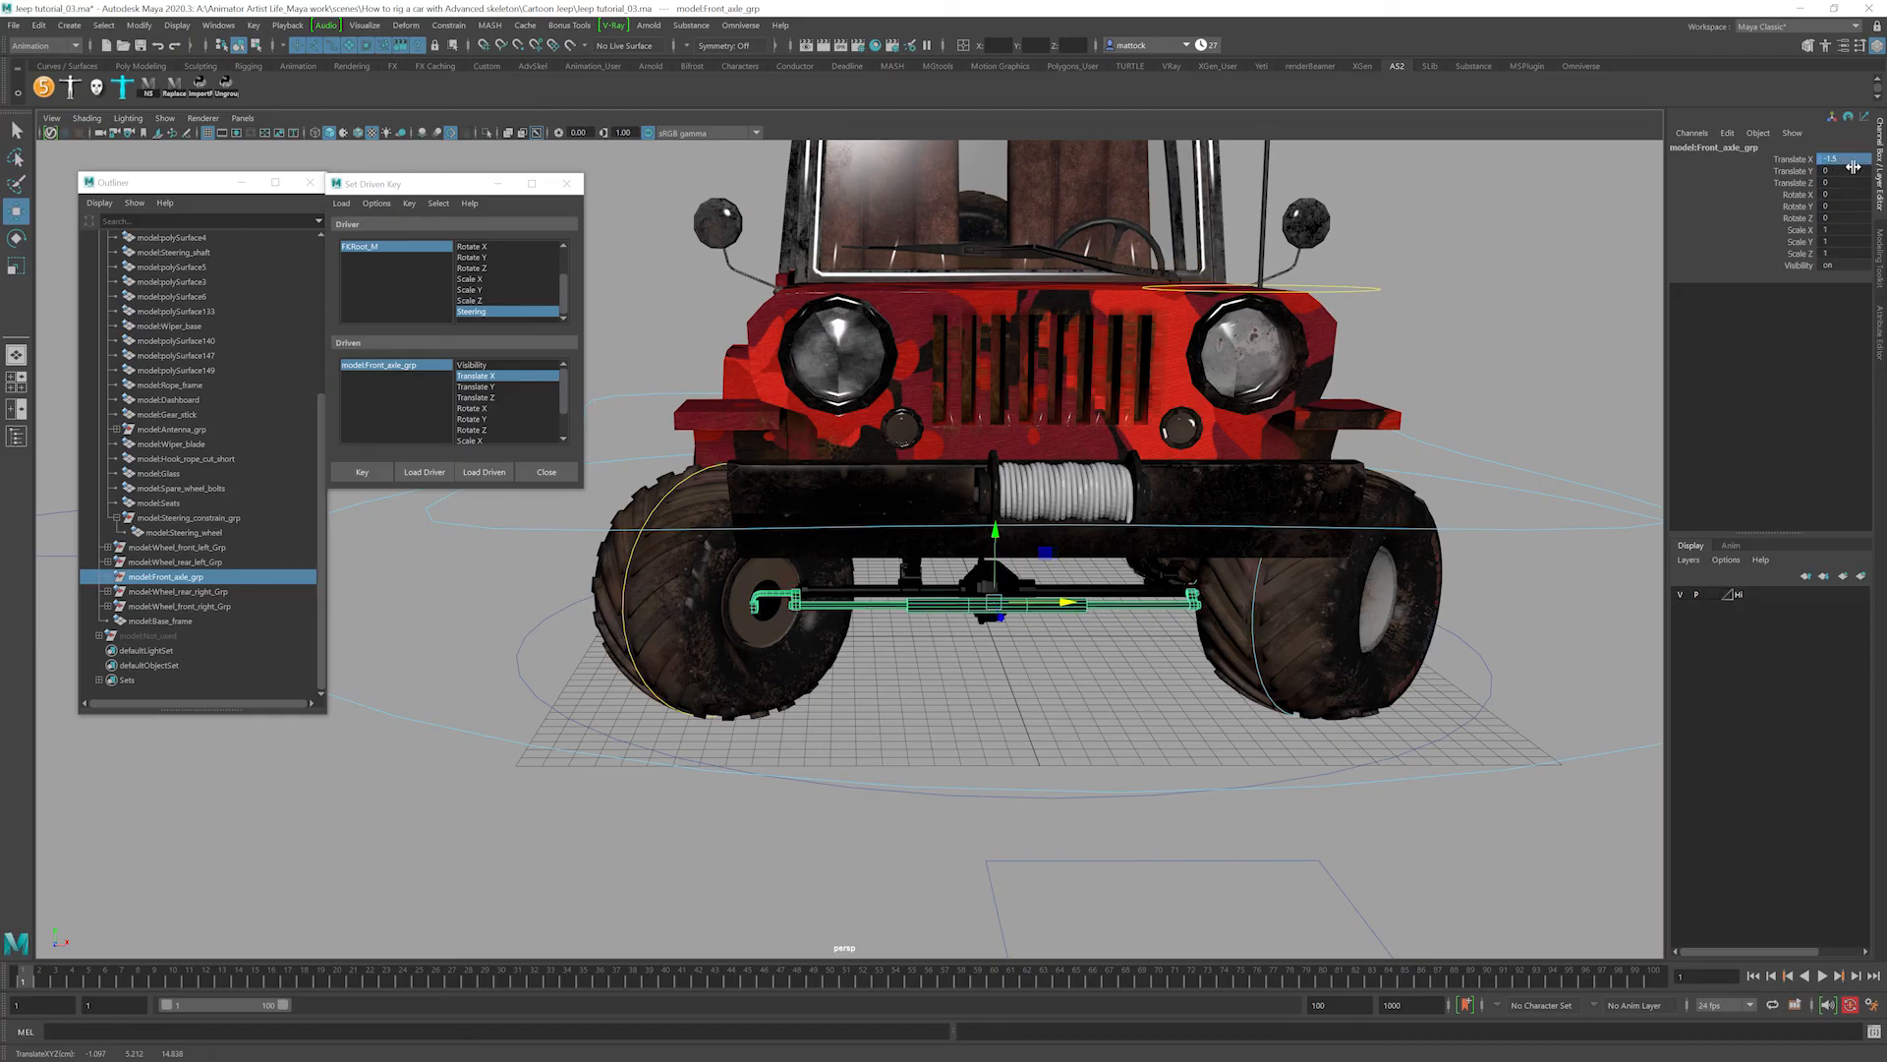
left_click(362, 471)
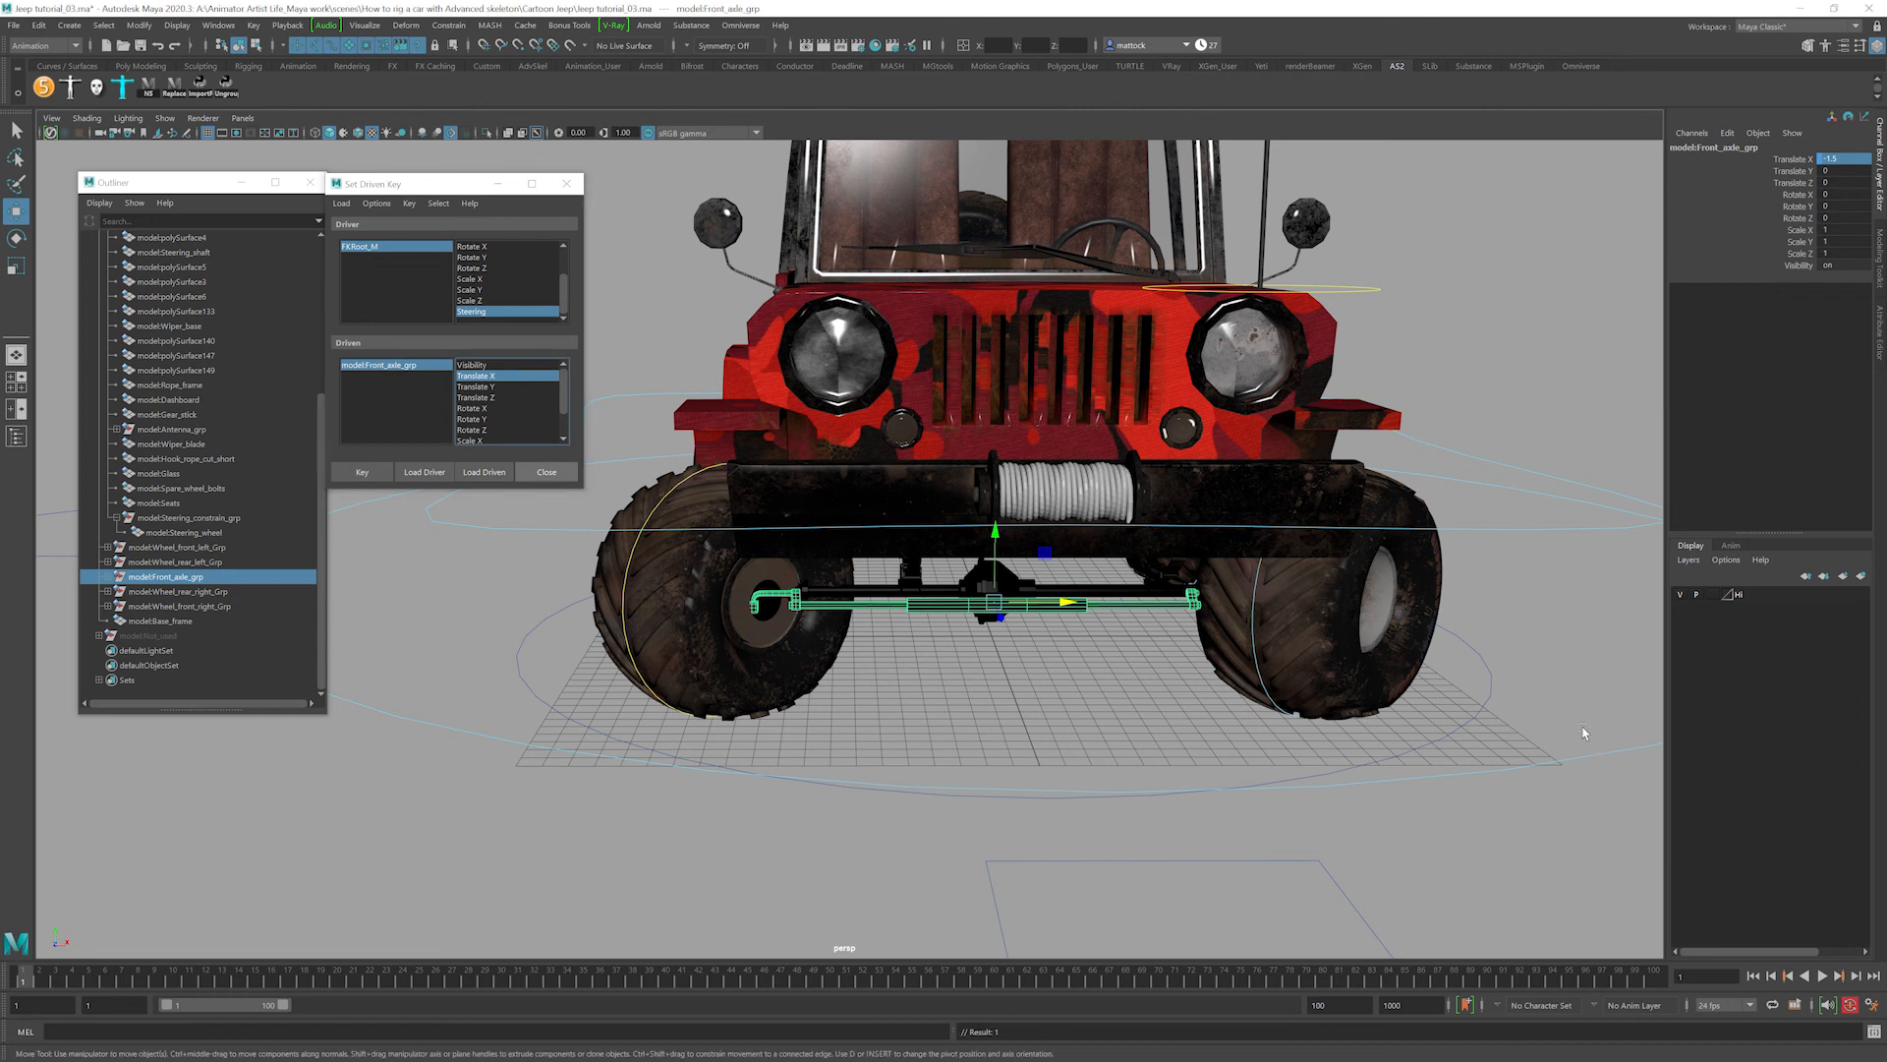
Scrub FKRoot_M's Steering to -1 and inspect the front axle and wheels up close from the front.
left_click(1643, 484)
left_click(1797, 277)
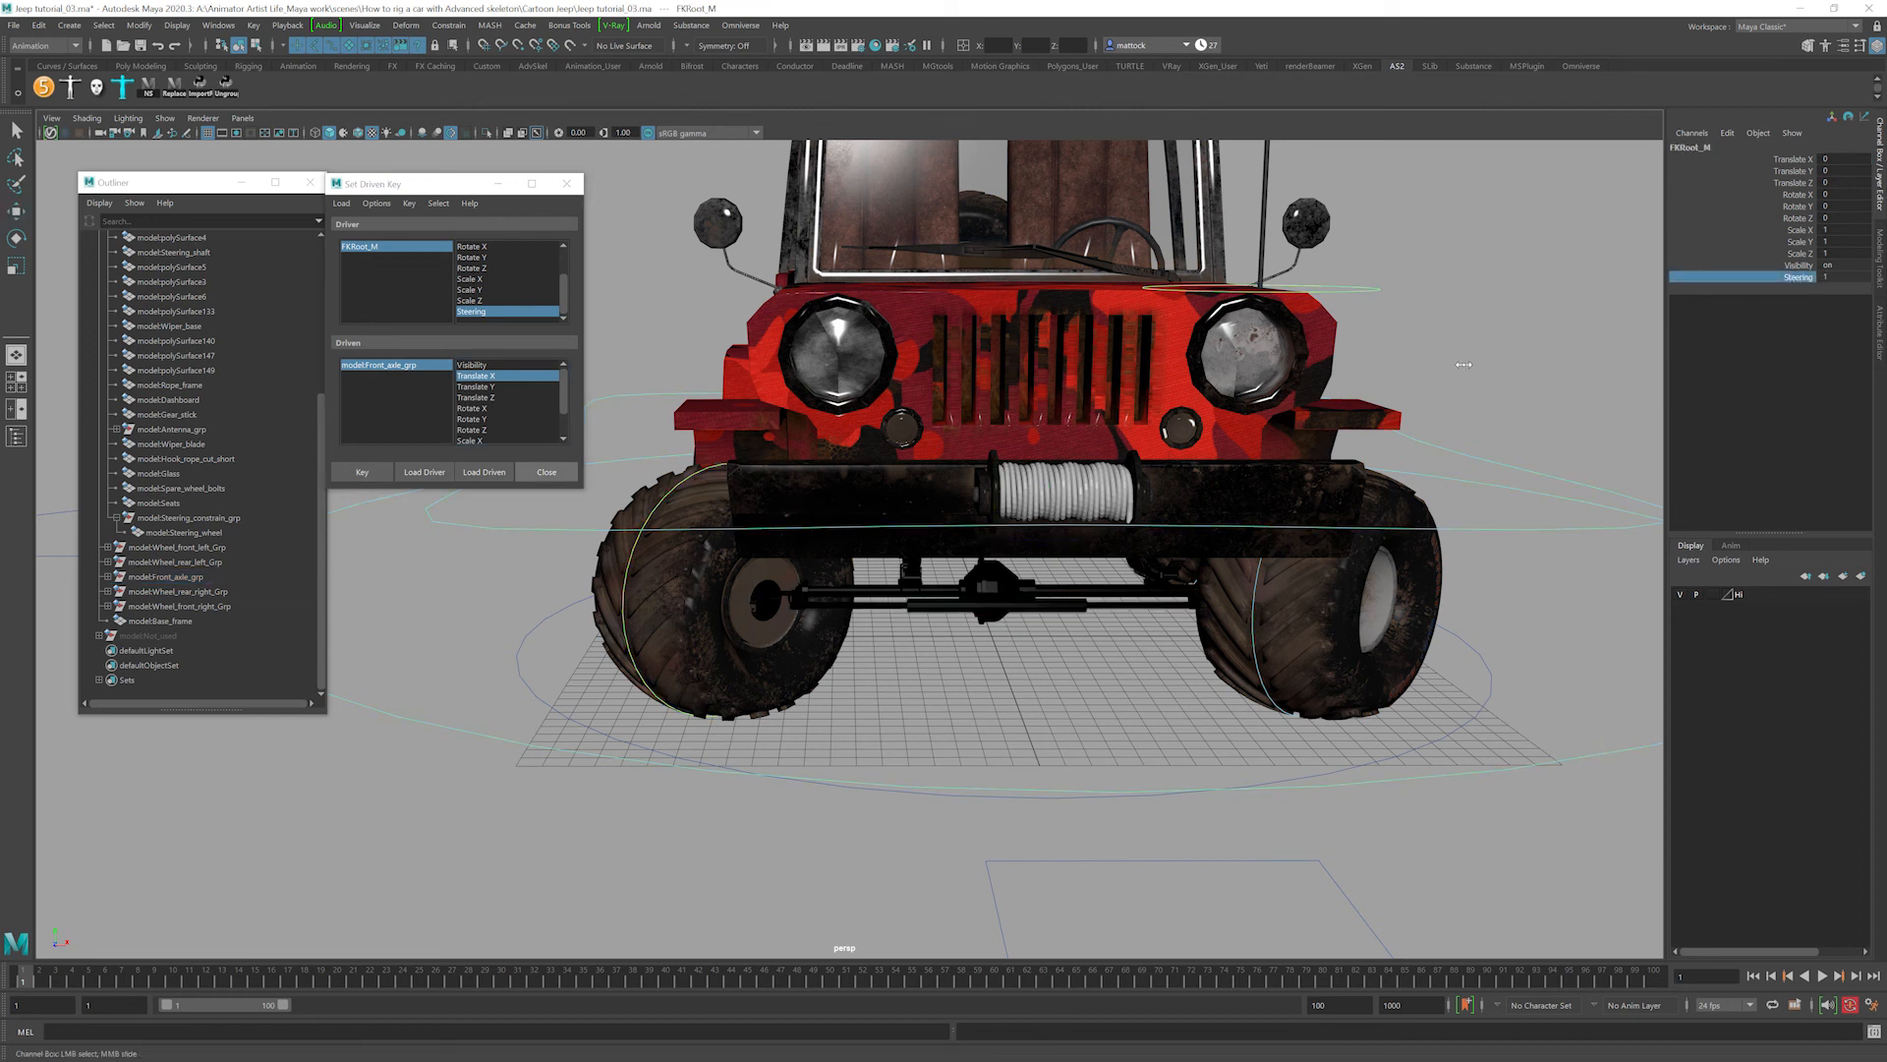
middle_click_drag(1533, 360, 1379, 359)
right_click_drag(1258, 462, 1373, 511, "alt")
mouse_move(1106, 420)
left_mouse_down("alt")
mouse_move(1210, 465)
mouse_move(1106, 433)
left_mouse_up("alt")
left_click(1710, 386)
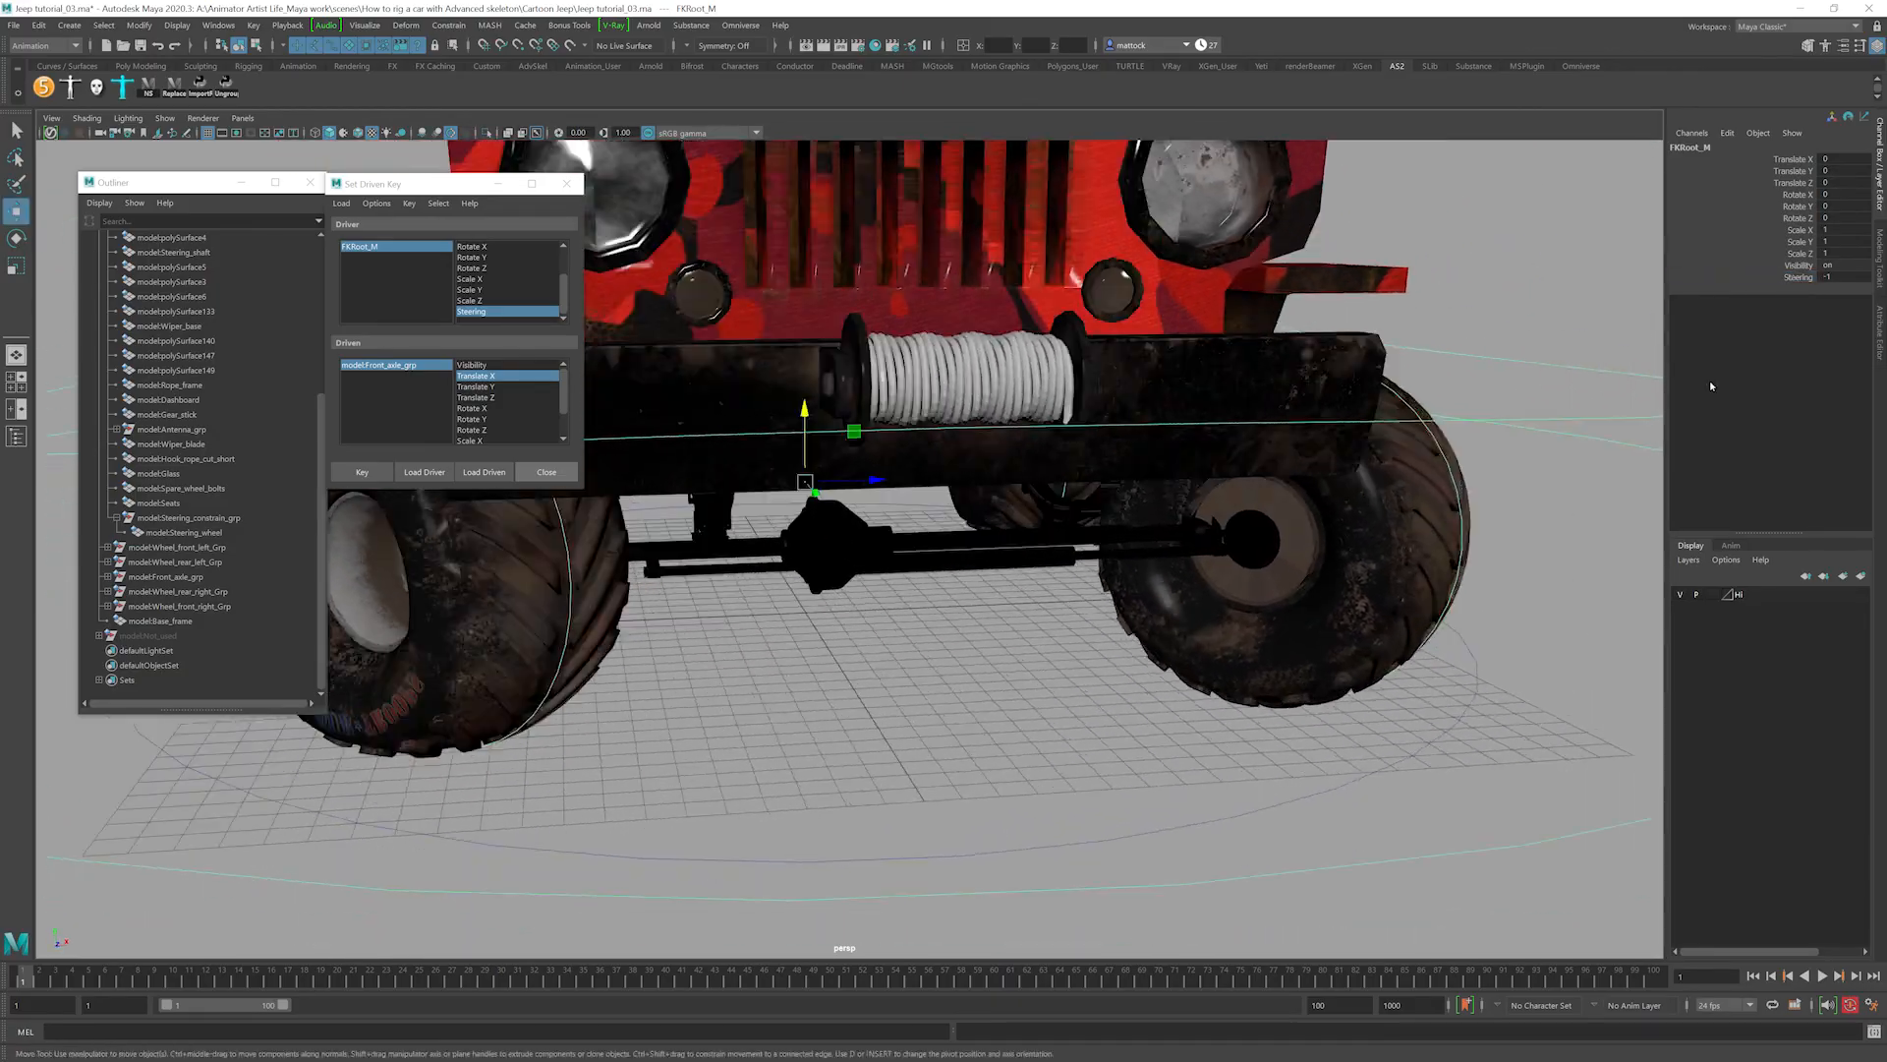
Scrub FKRoot_M's Steering to 1 and examine the axle's fit with the wheels beneath the bumper from an angle.
left_click(1799, 277)
middle_click_drag(1460, 277, 1538, 310)
right_click_drag(1538, 310, 1445, 303, "alt")
left_click_drag(1445, 303, 1307, 325, "alt")
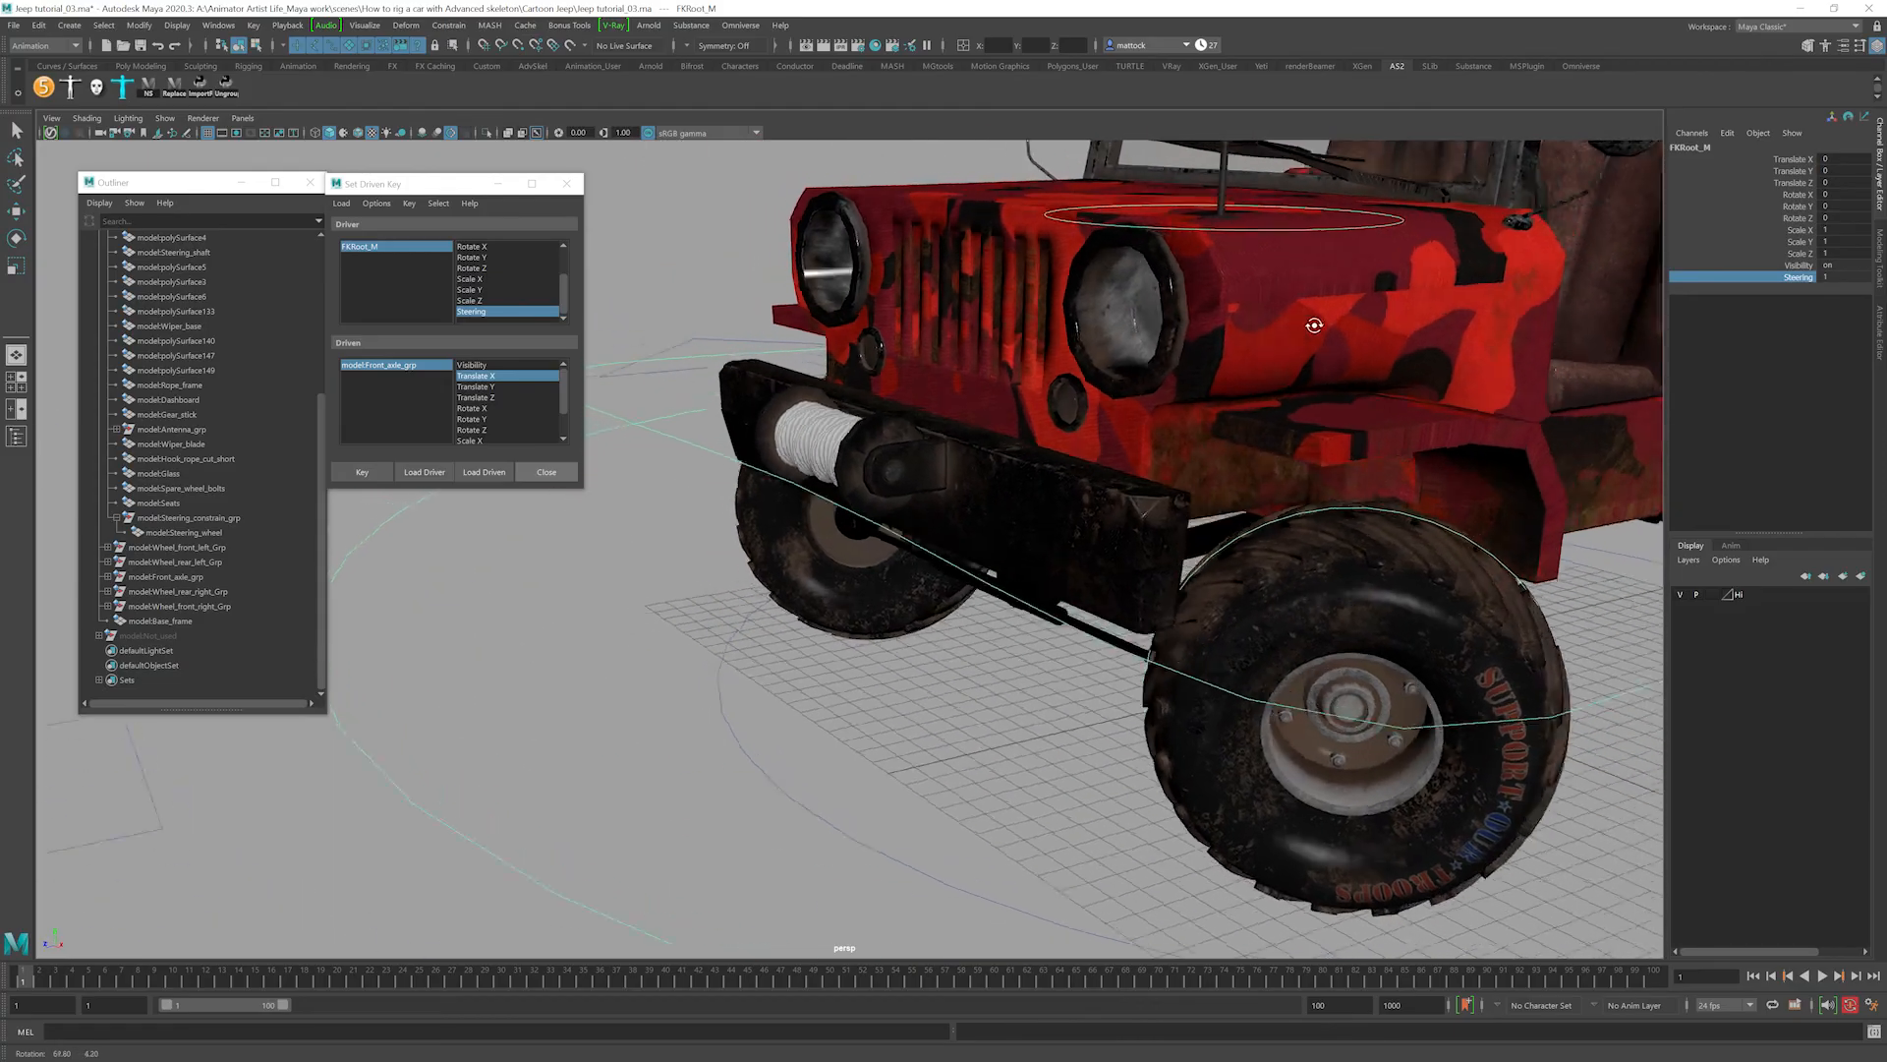
right_click_drag(1032, 373, 1086, 393, "alt")
middle_click_drag(1086, 393, 1073, 338, "alt")
left_click_drag(1073, 338, 1106, 359, "alt")
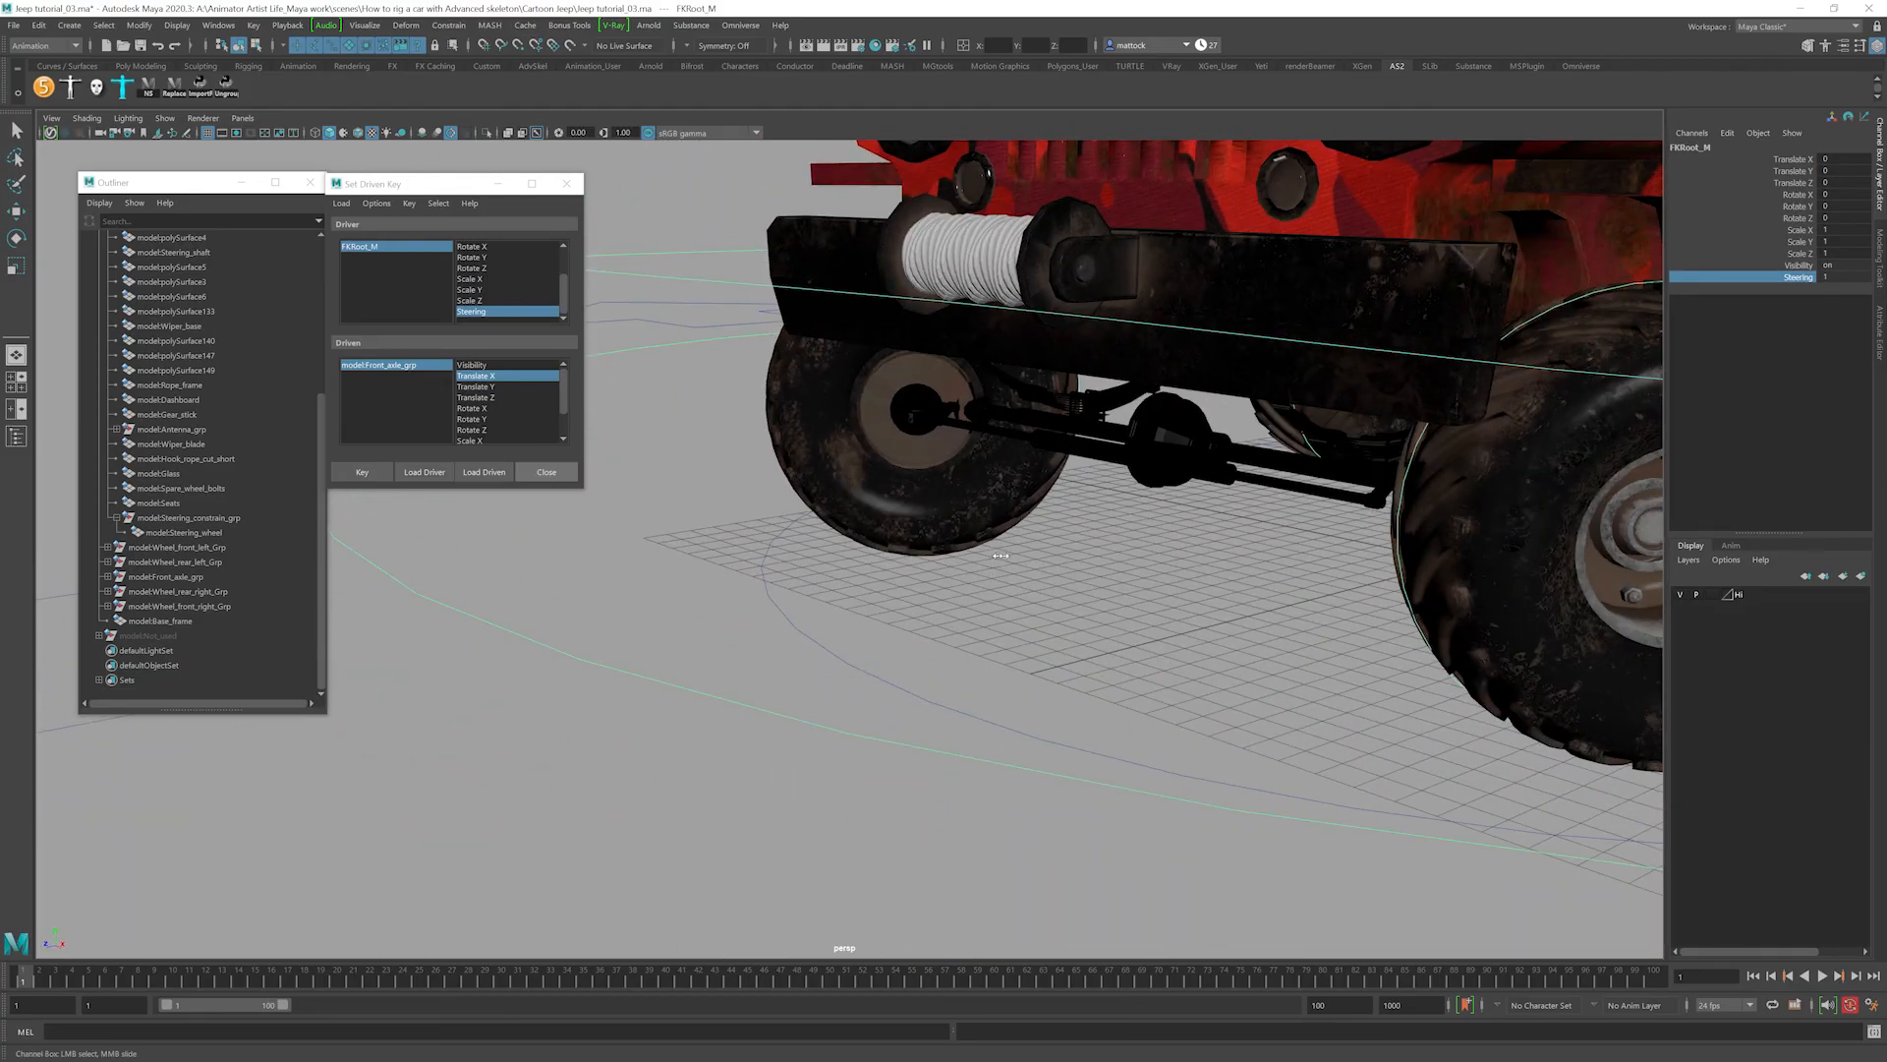
mouse_move(1003, 552)
middle_mouse_down()
mouse_move(964, 551)
mouse_move(995, 539)
middle_mouse_up()
Scrub FKRoot_M's Steering back and forth while checking the whole jeep from the side and the front.
scroll(1042, 432, "down", 6)
left_click_drag(1079, 371, 997, 364, "alt")
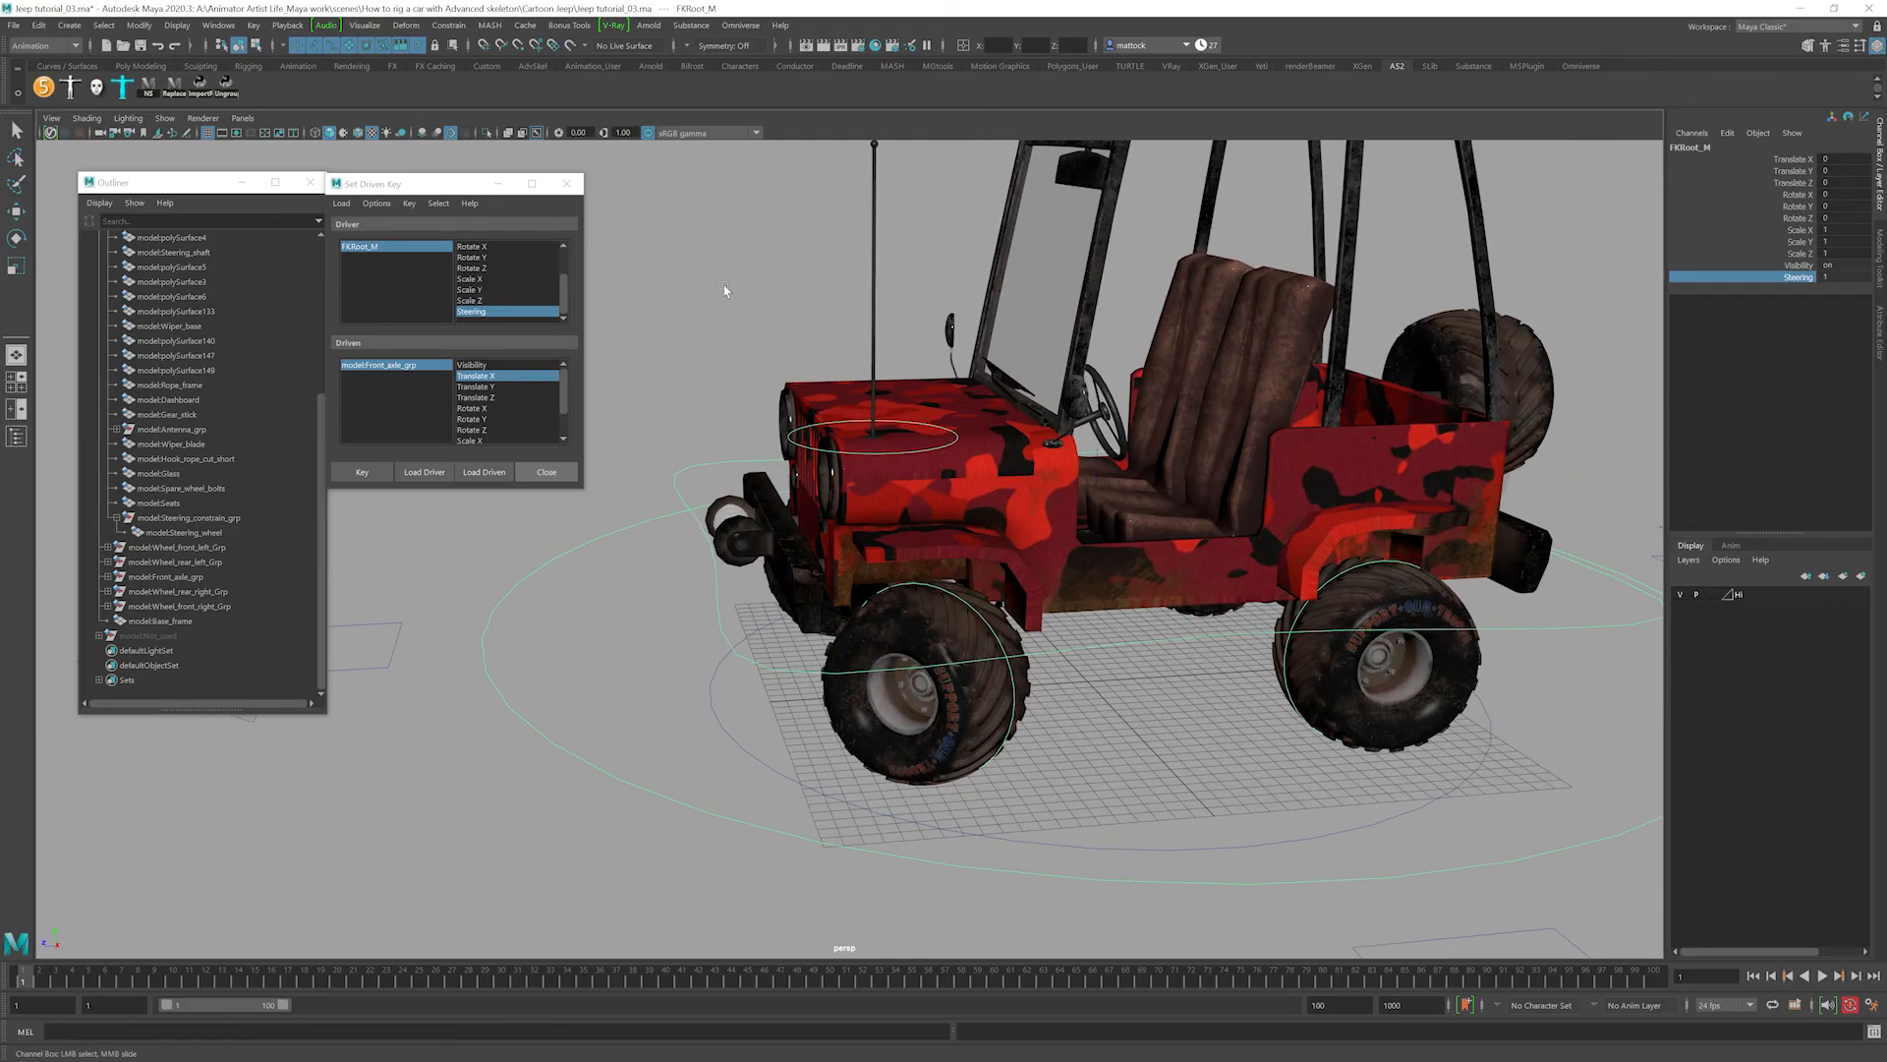
mouse_move(739, 280)
middle_mouse_down()
mouse_move(703, 284)
mouse_move(742, 281)
middle_mouse_up()
left_click_drag(916, 376, 1028, 378, "alt")
middle_click_drag(1359, 293, 1271, 288)
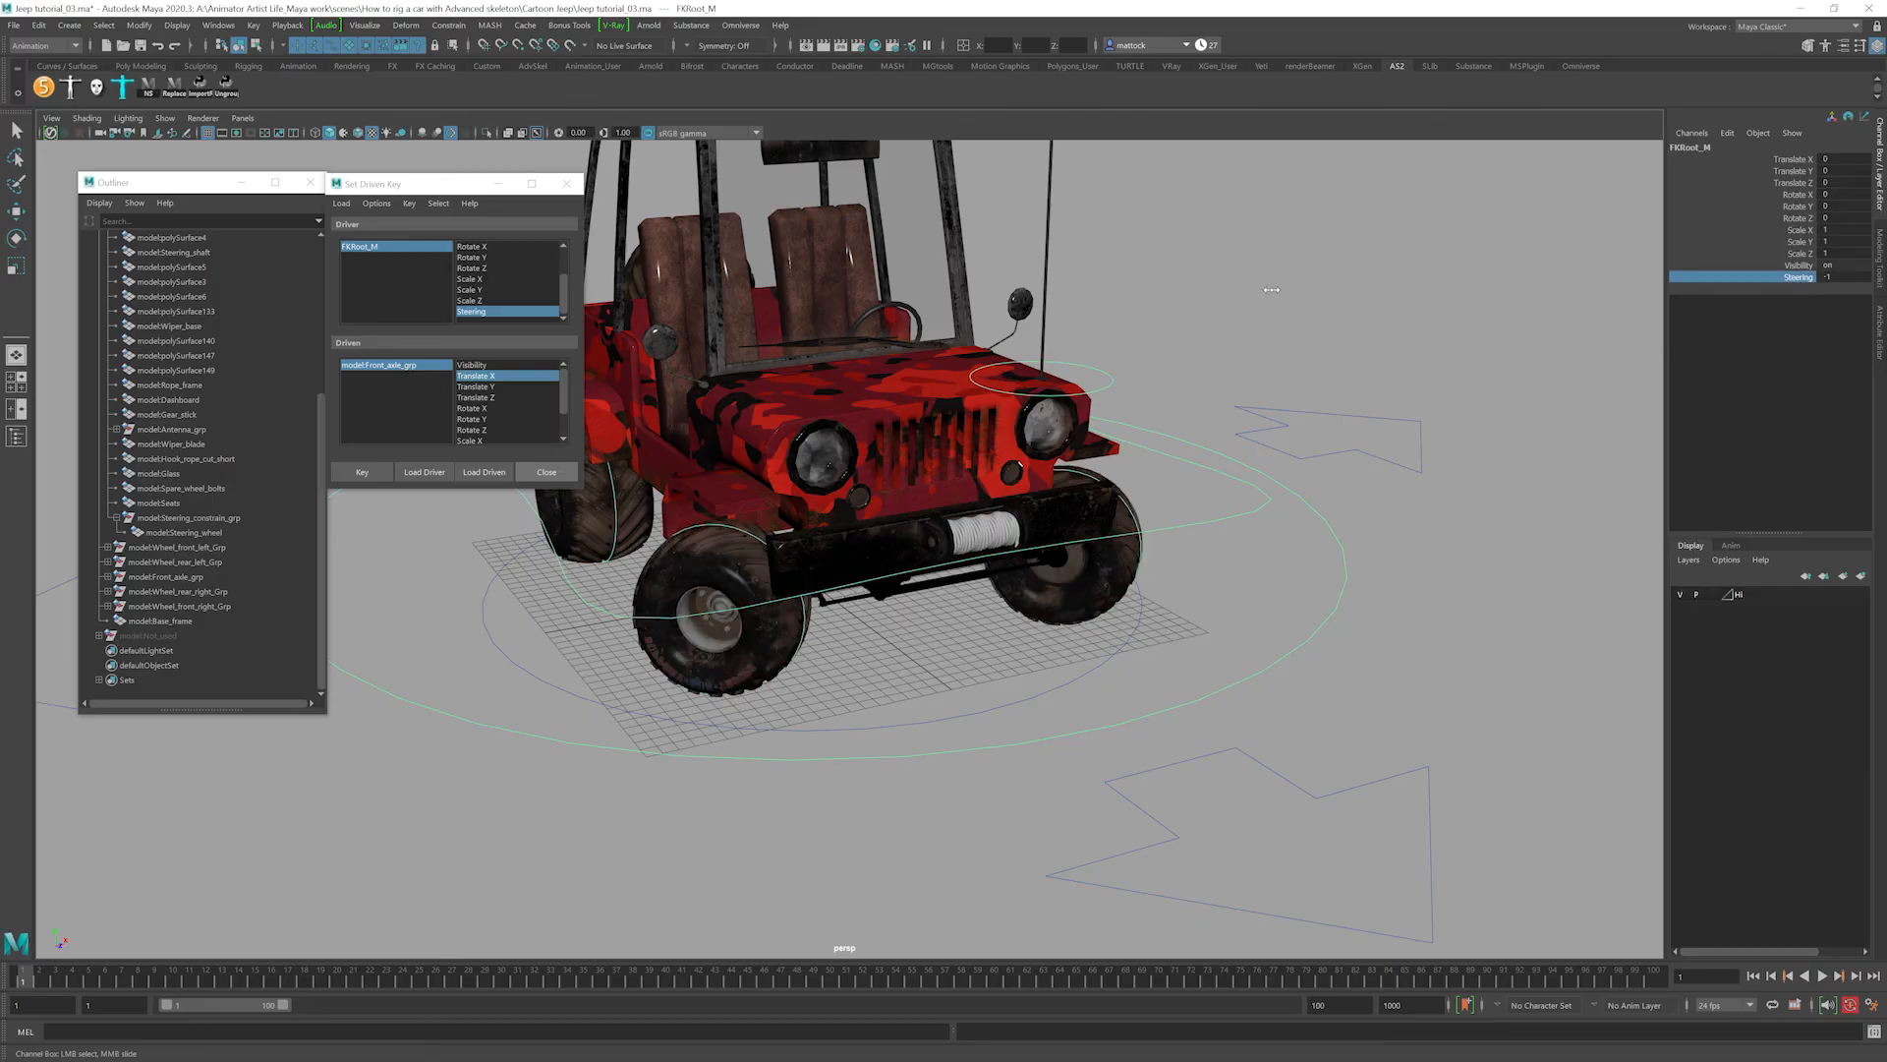